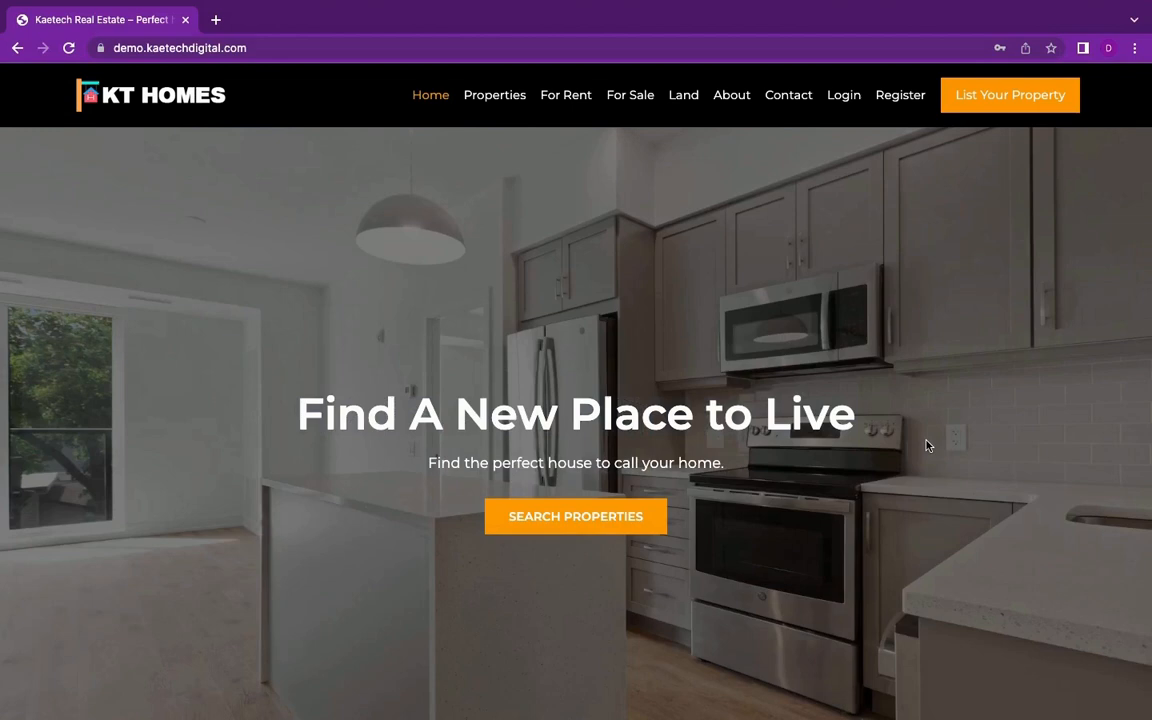
Step: Look over the real estate home page from the hero banner through the property listings to the footer
scroll(928, 446, down, 5)
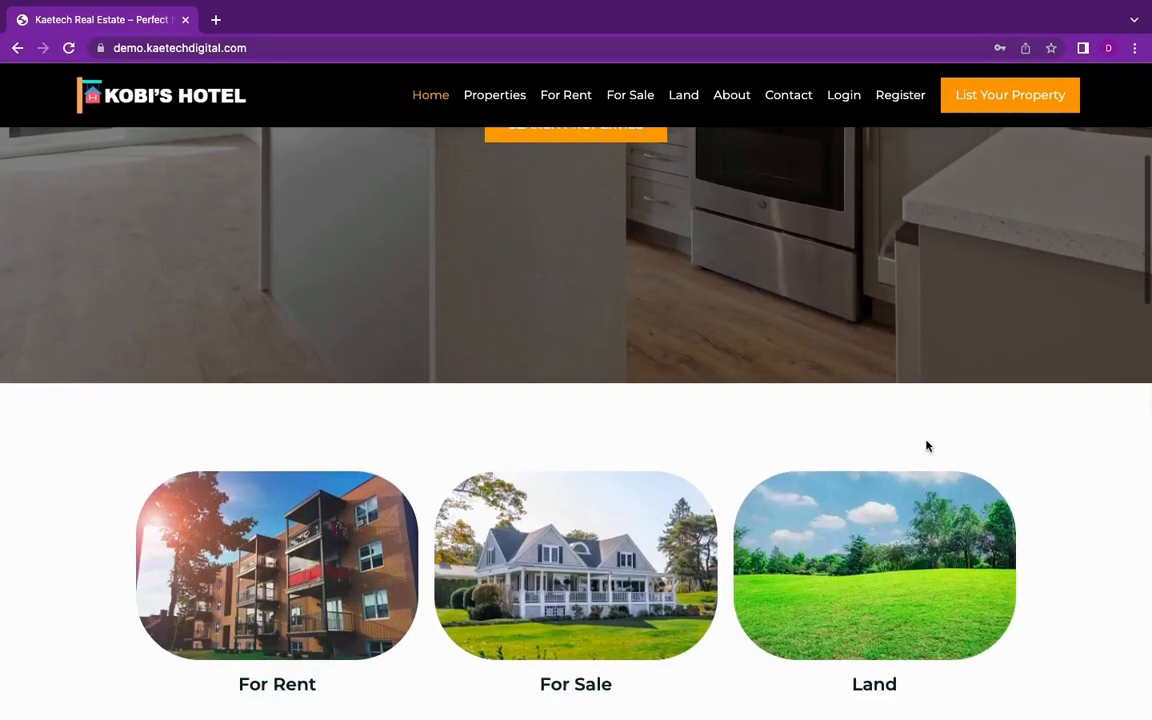
scroll(928, 446, down, 10)
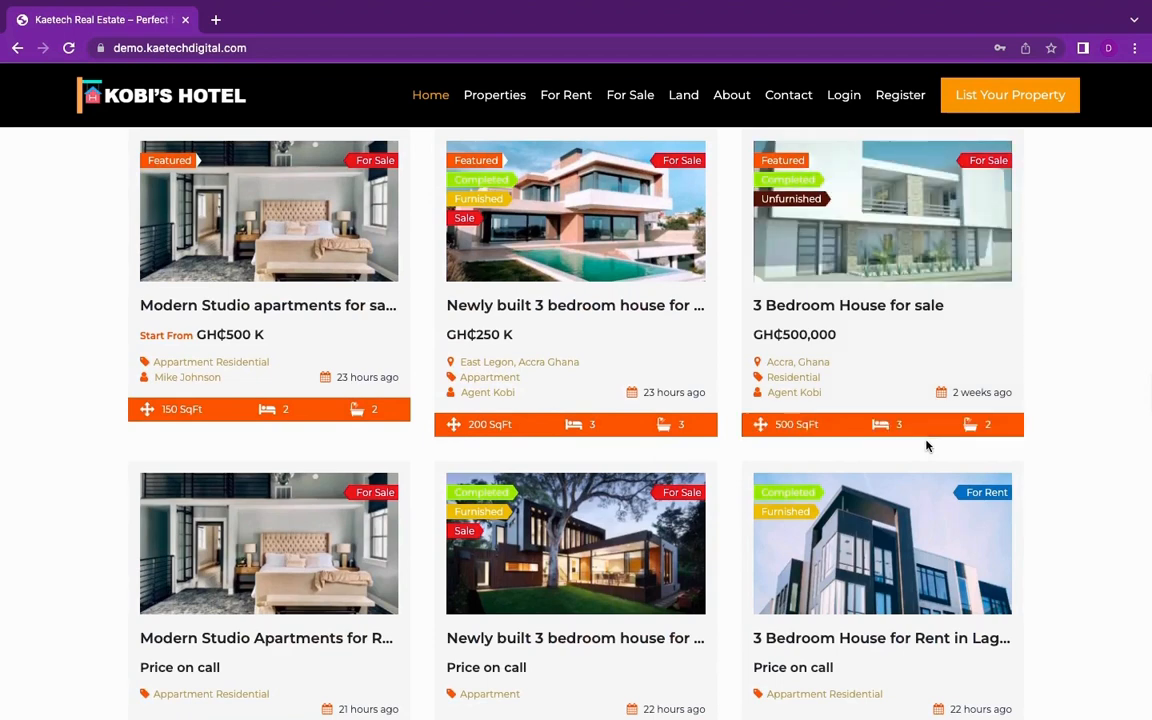
scroll(928, 446, down, 5)
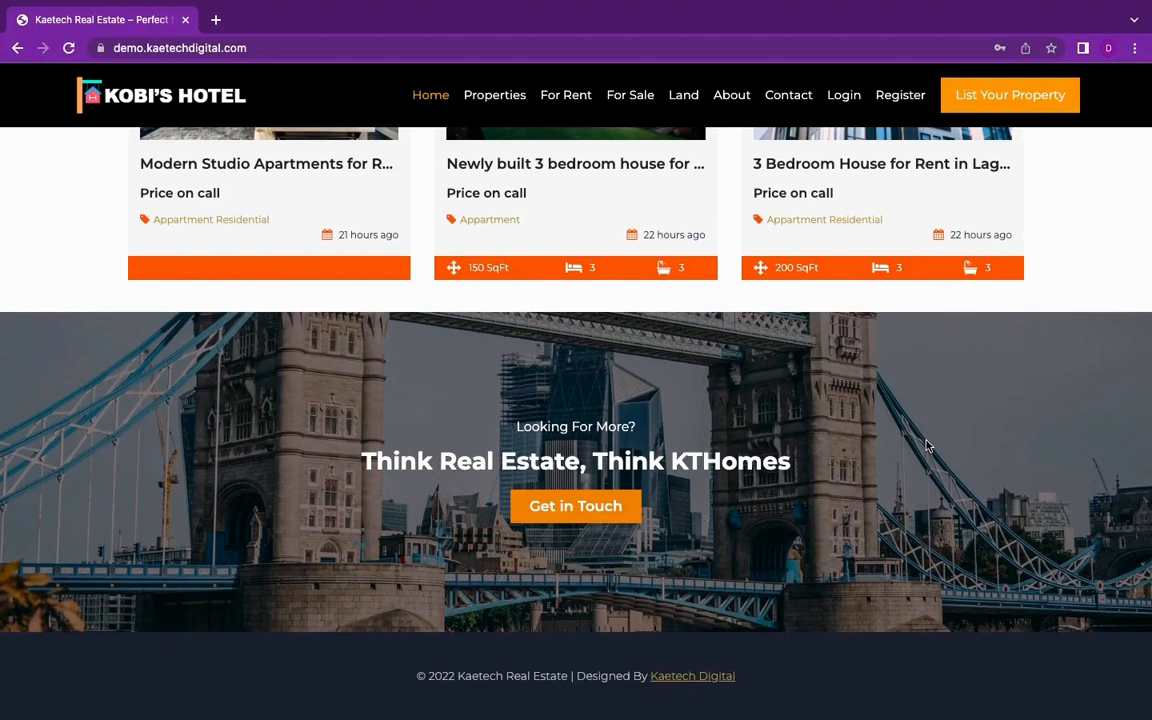
scroll(926, 446, up, 20)
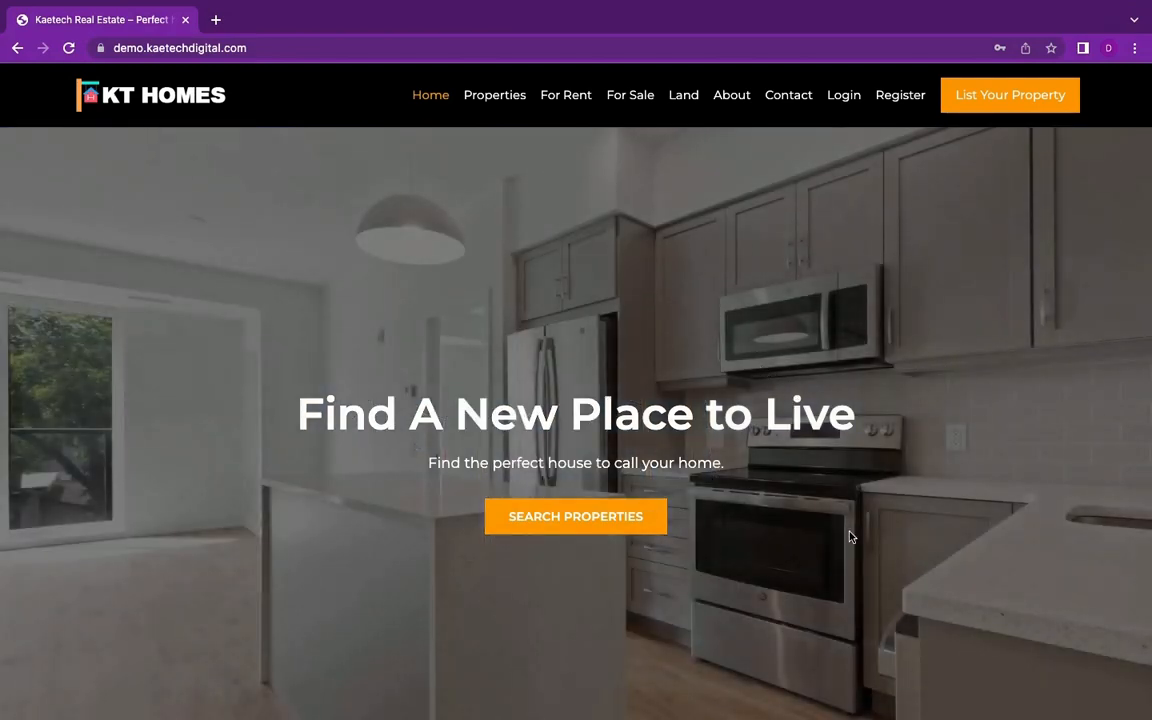
scroll(849, 535, down, 10)
scroll(849, 537, down, 5)
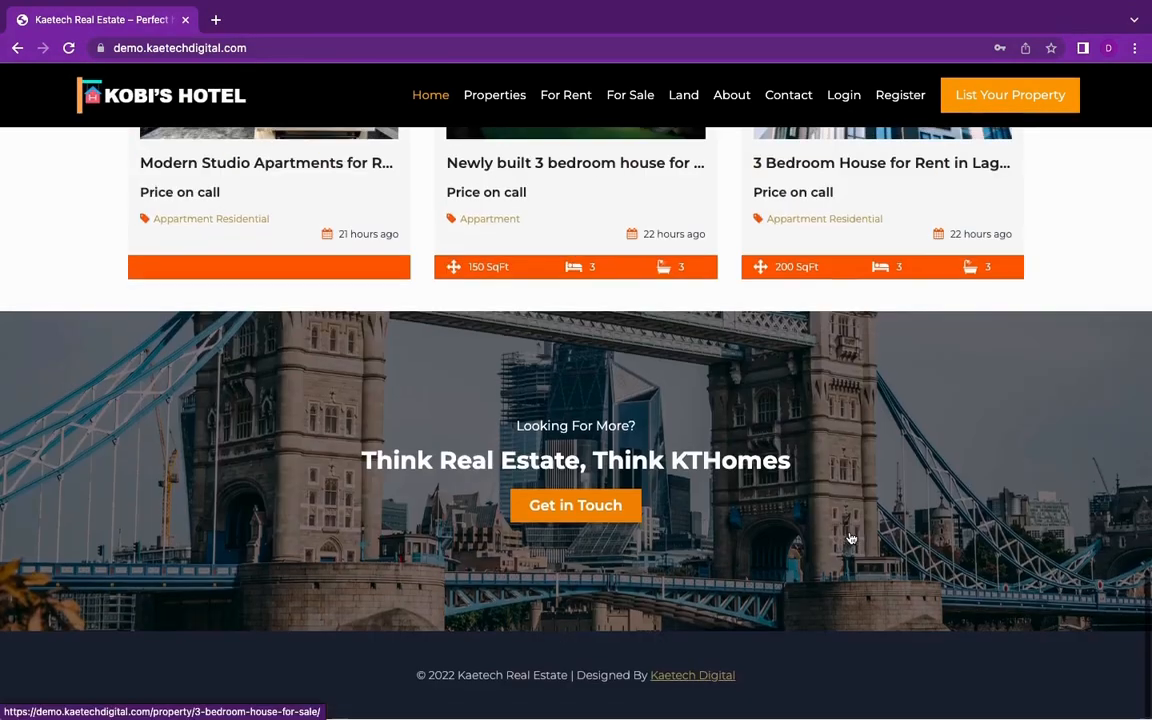
scroll(849, 537, up, 15)
scroll(849, 537, up, 3)
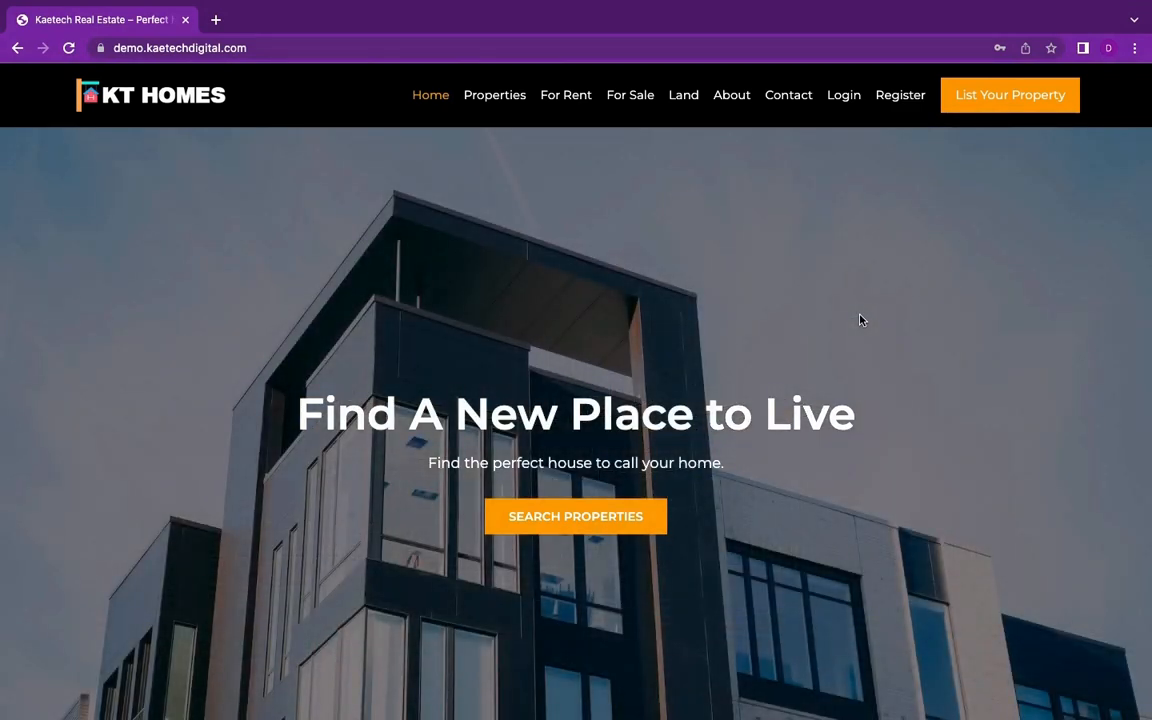
Step: Examine the home page's For Rent, For Sale and Land categories and the city tiles for Accra, Lagos and Mumbai
scroll(882, 532, down, 5)
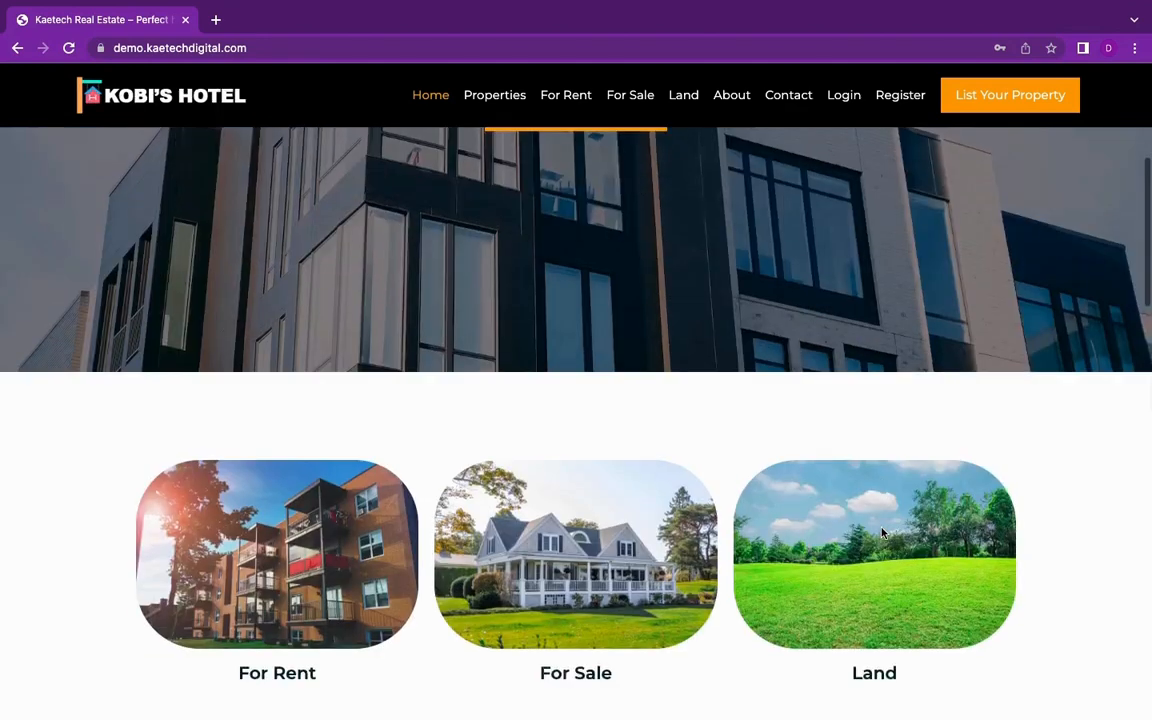
scroll(882, 532, up, 1)
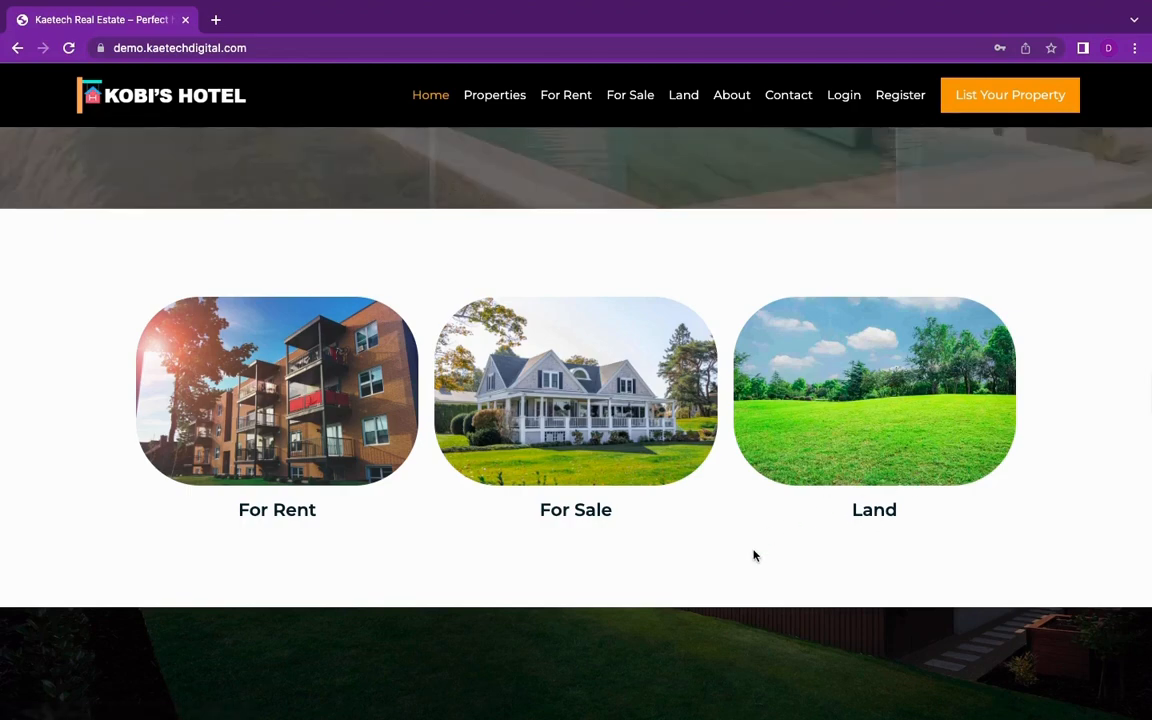
scroll(754, 556, down, 6)
scroll(754, 556, up, 2)
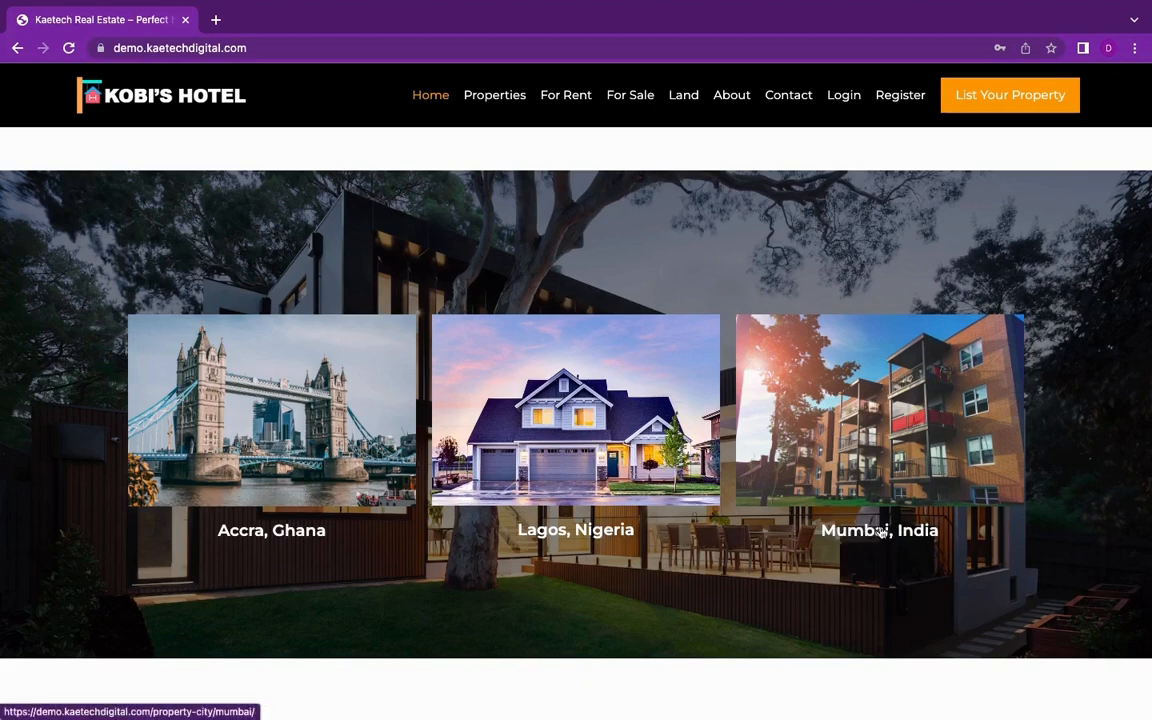
Step: Examine the property cards under Latest Properties, including their labels, prices, locations and sizes
scroll(785, 485, down, 3)
scroll(778, 543, down, 2)
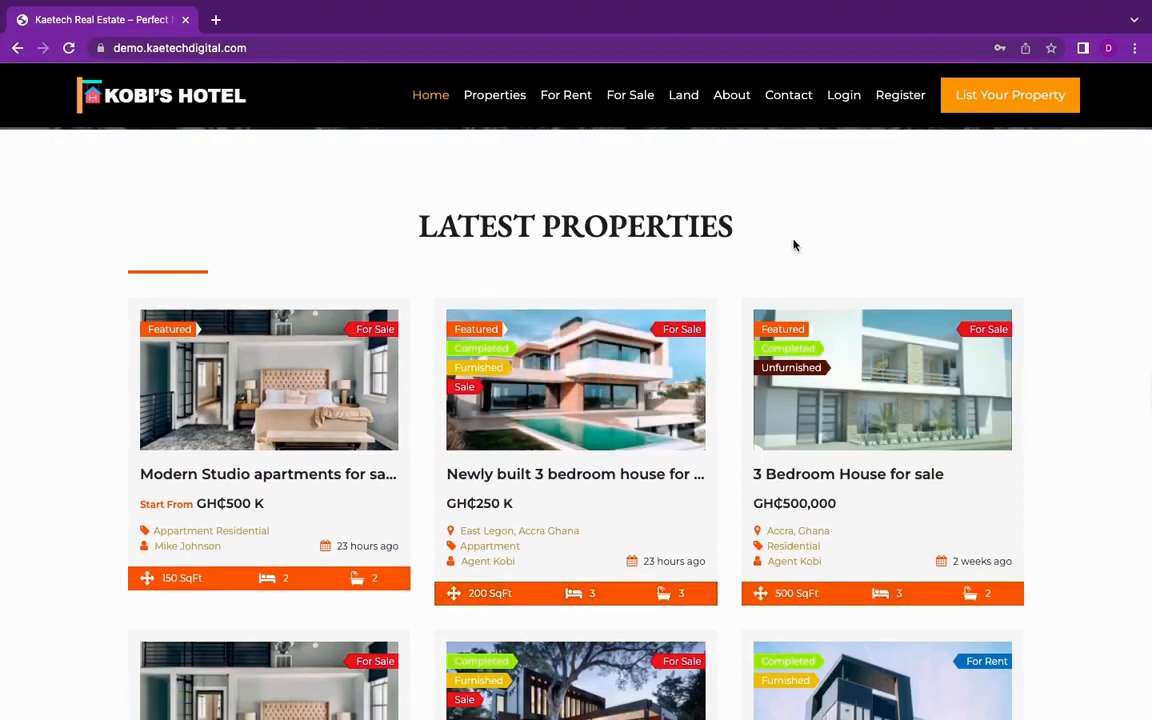
scroll(733, 312, down, 1)
scroll(733, 312, down, 3)
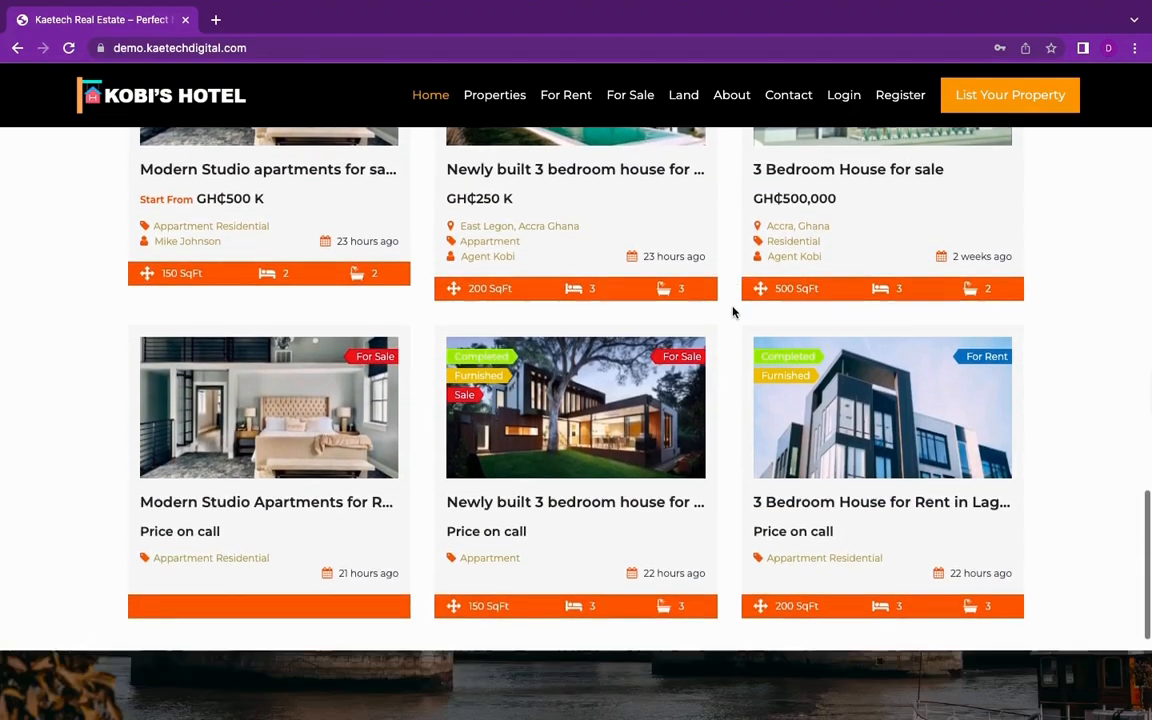
scroll(733, 312, up, 5)
scroll(733, 312, down, 1)
scroll(733, 312, down, 3)
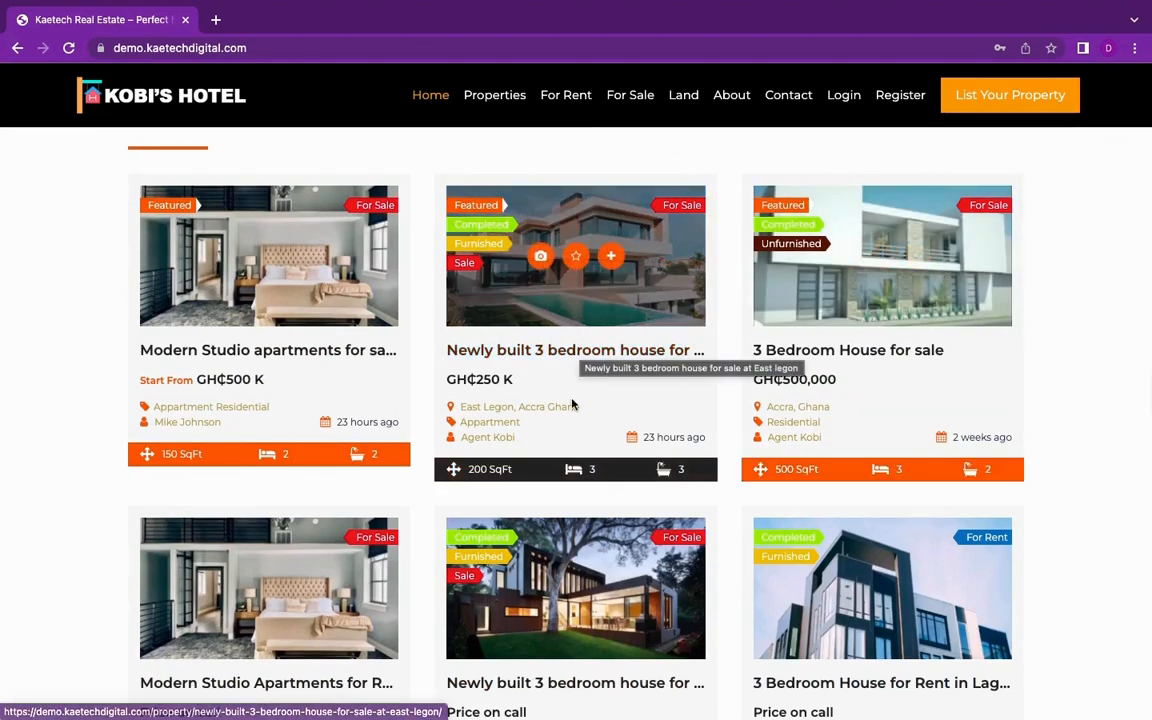
scroll(572, 404, down, 2)
scroll(572, 404, up, 1)
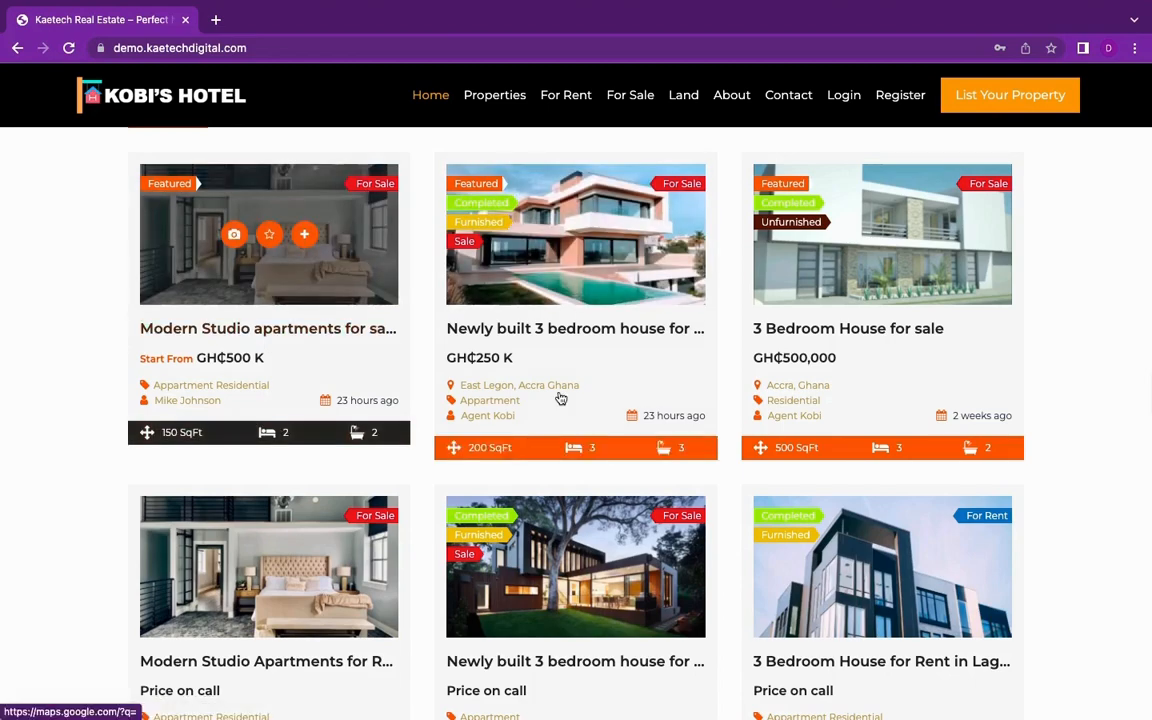
scroll(823, 550, down, 5)
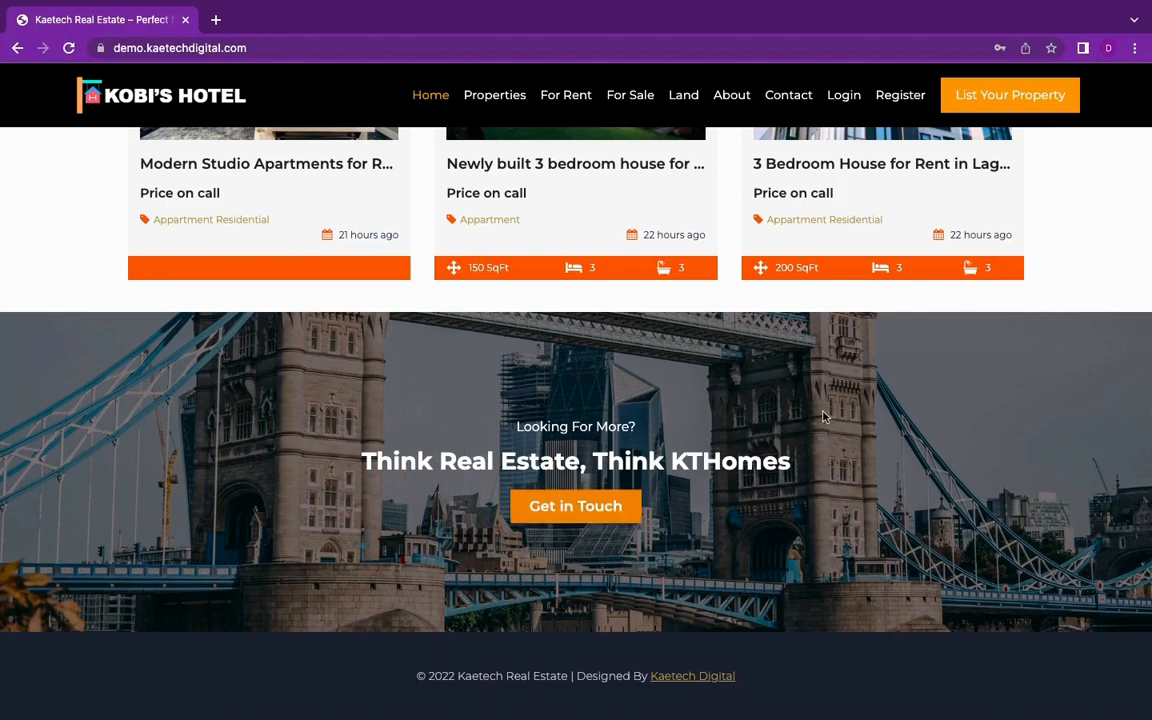
Step: Open the site's Properties page with the advanced search
scroll(824, 416, up, 20)
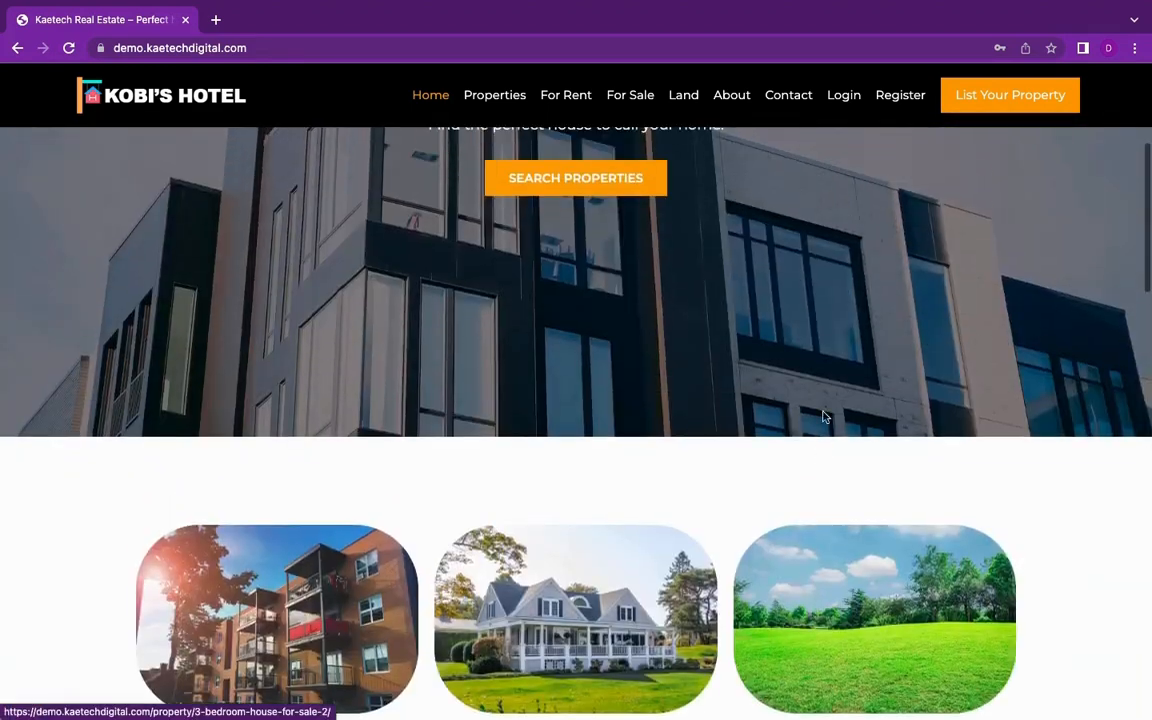
scroll(824, 416, up, 4)
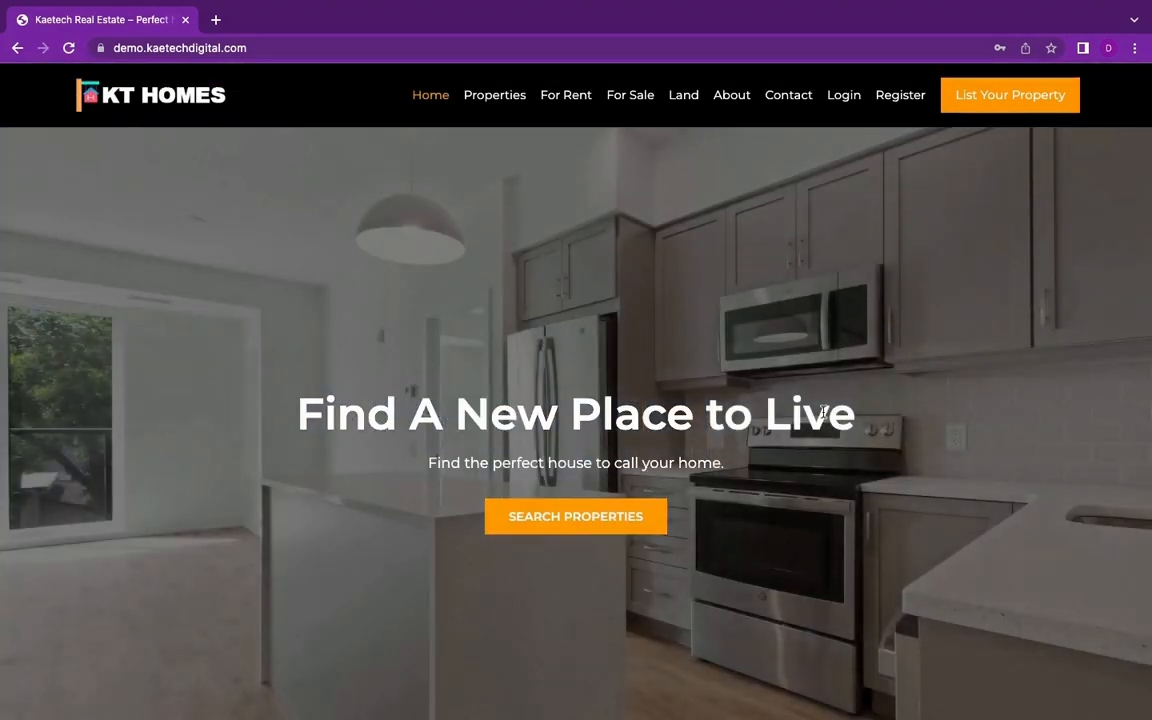
scroll(824, 414, down, 20)
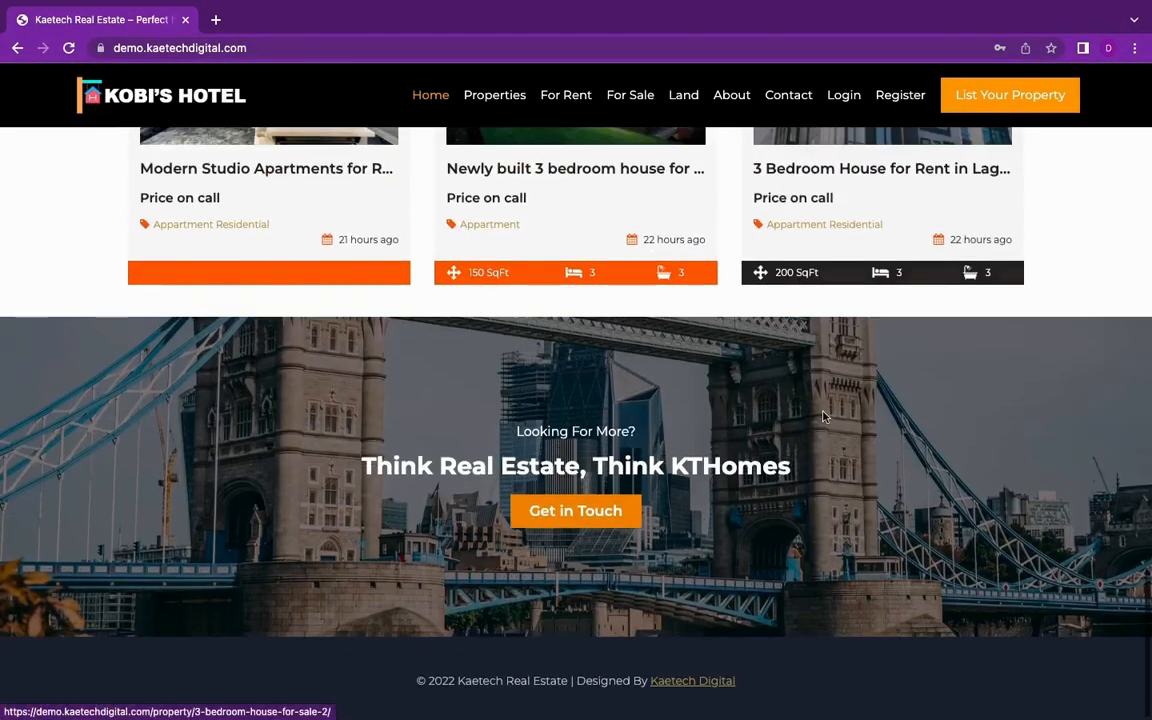
scroll(824, 416, up, 20)
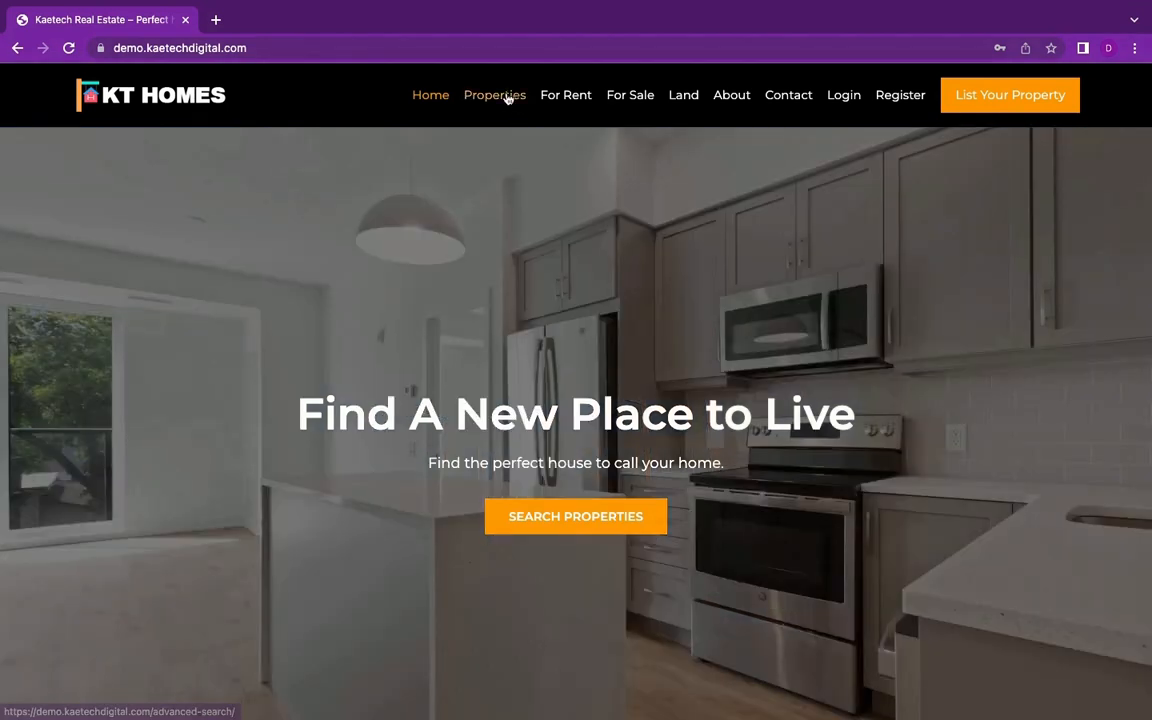
click(507, 95)
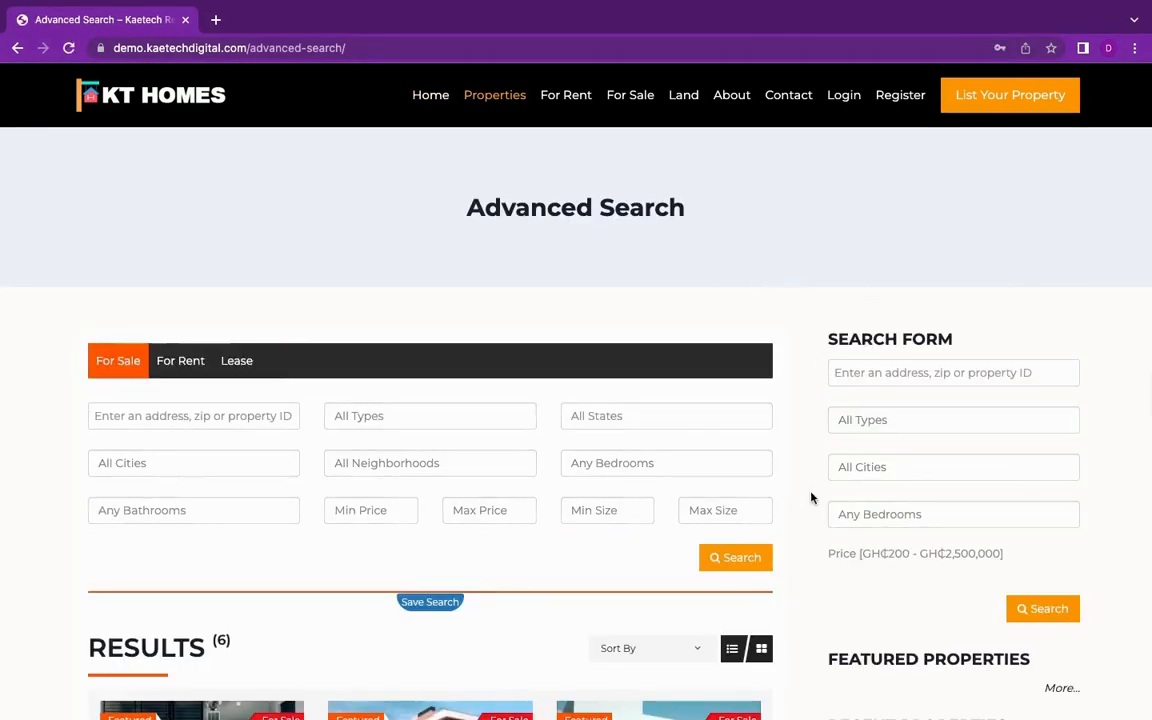
Step: Examine the Advanced Search filters and the grid of property results below them
scroll(811, 497, down, 6)
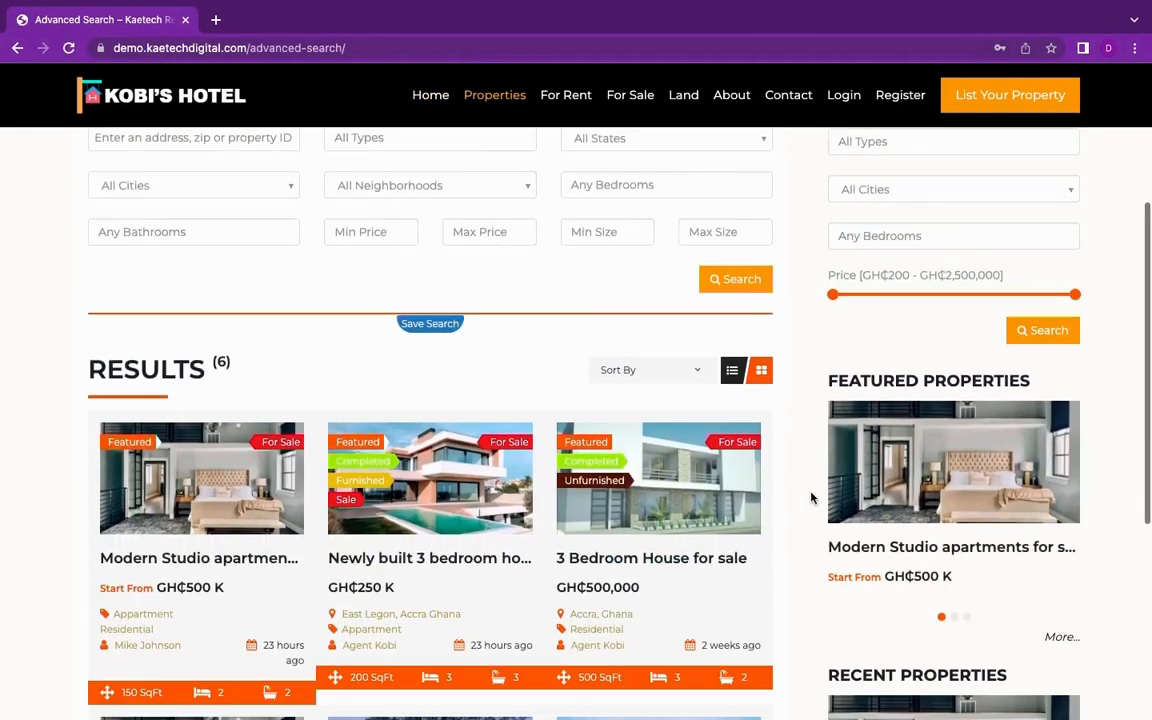
scroll(811, 497, up, 1)
scroll(811, 497, up, 4)
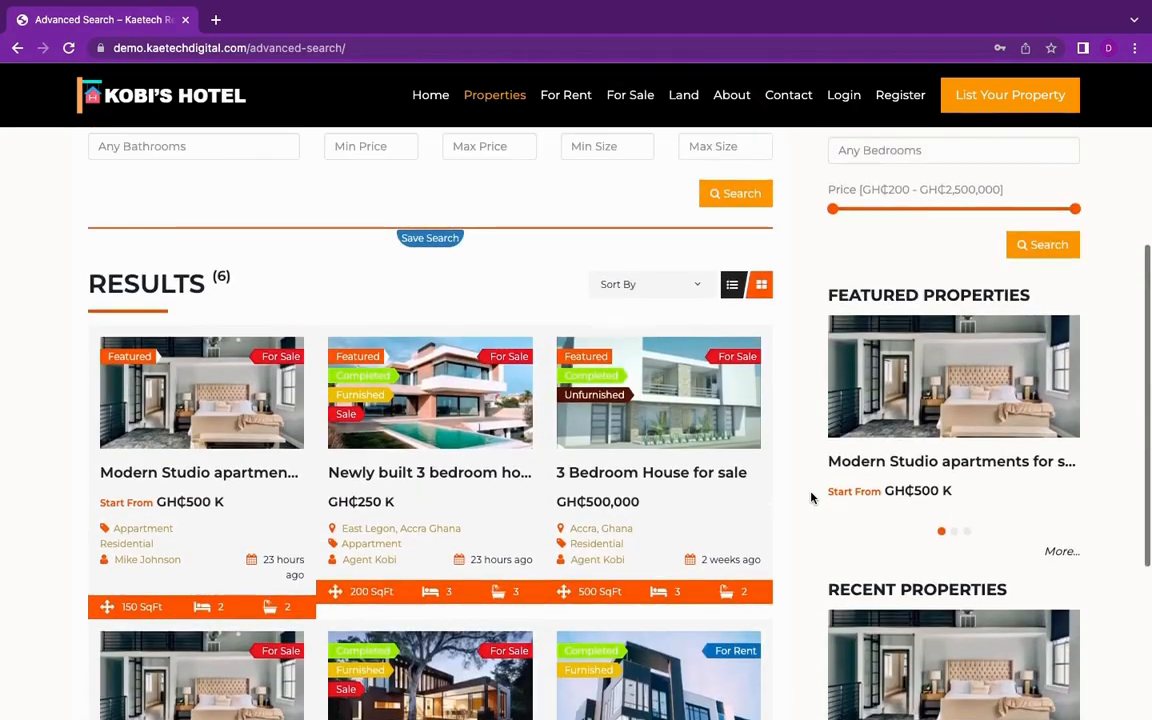
scroll(811, 497, down, 5)
scroll(811, 497, up, 5)
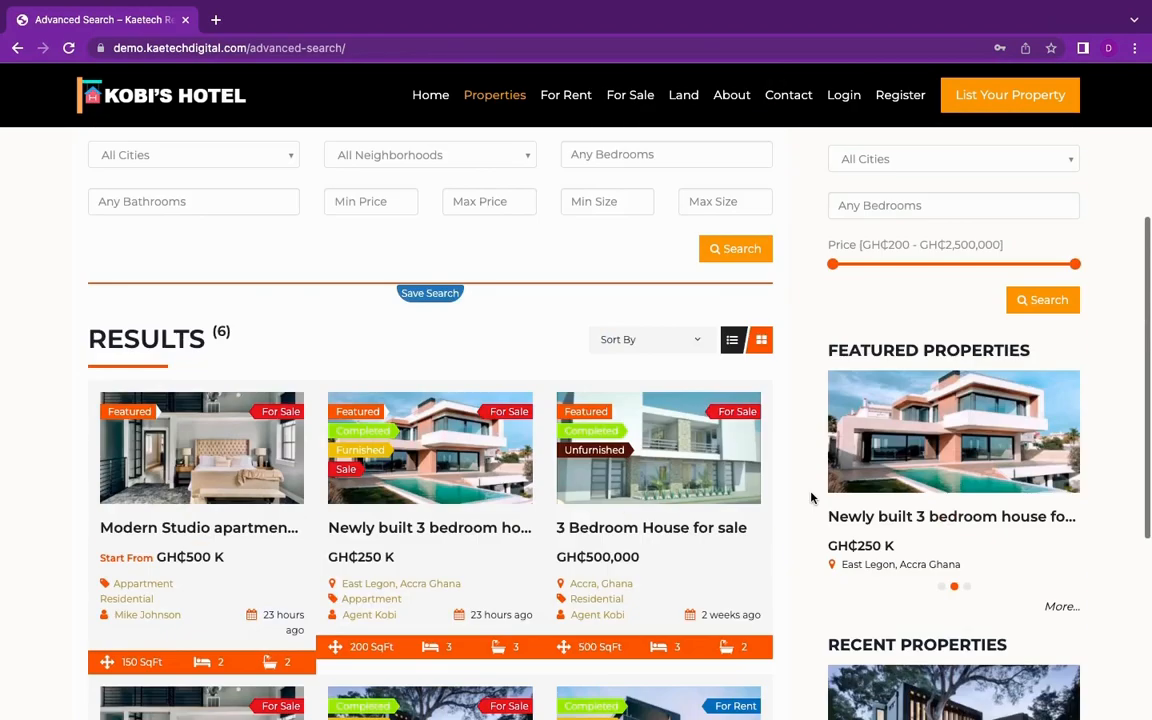
scroll(811, 497, down, 3)
scroll(811, 497, down, 3)
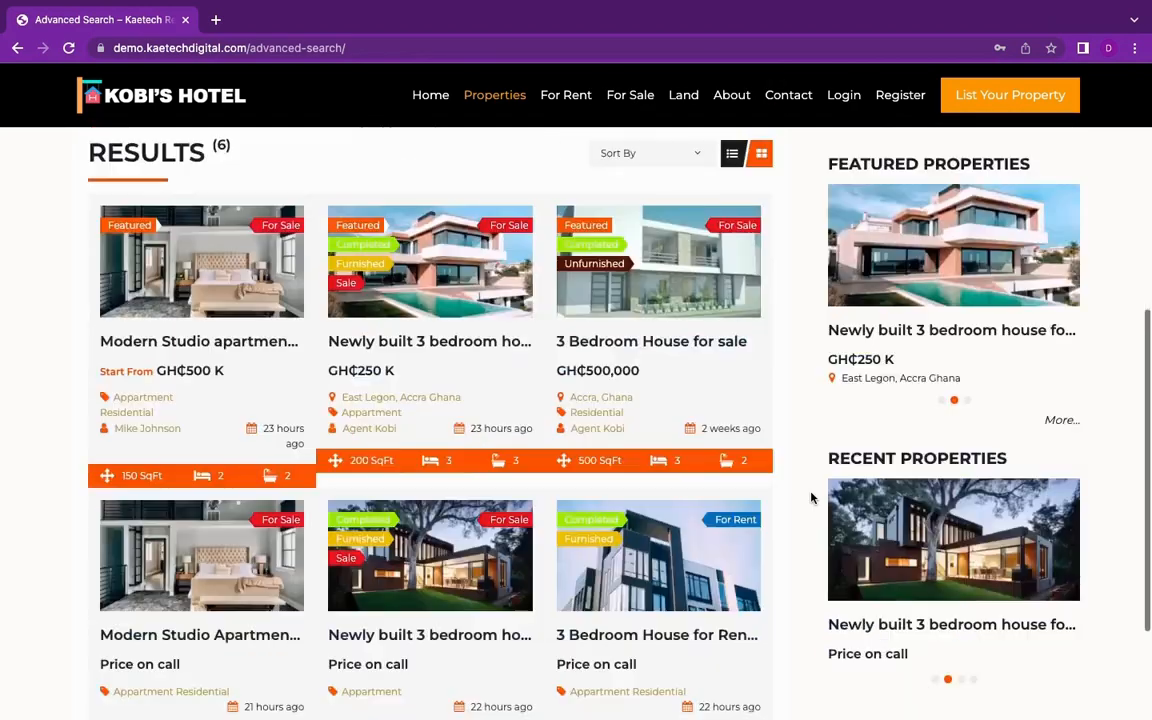
scroll(811, 497, up, 3)
scroll(811, 497, up, 4)
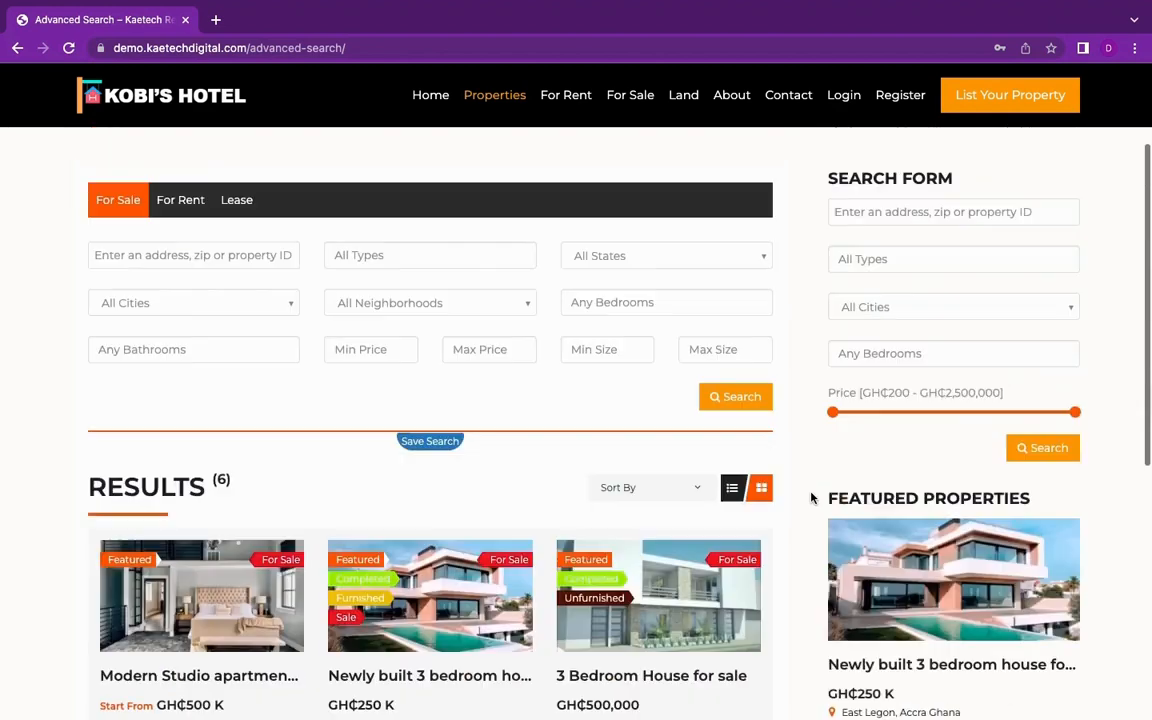
Step: Compare the main filter block with the sidebar search form and review the Featured and Recent Properties sections
scroll(811, 497, down, 1)
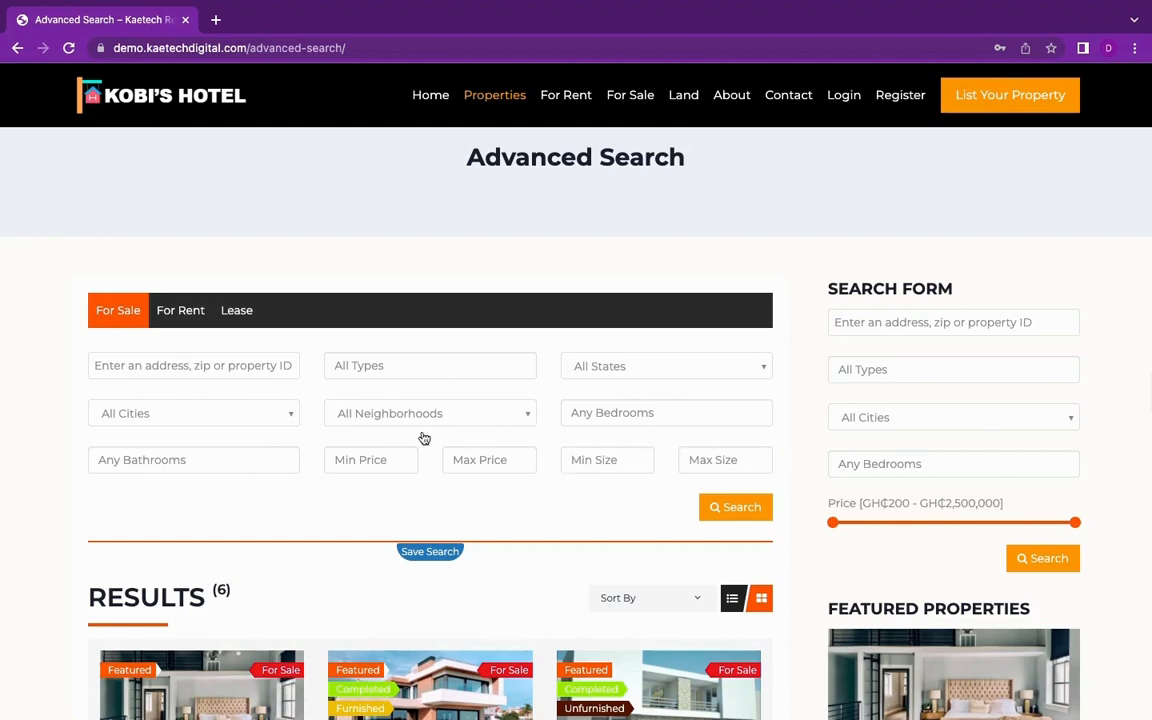
scroll(662, 507, down, 3)
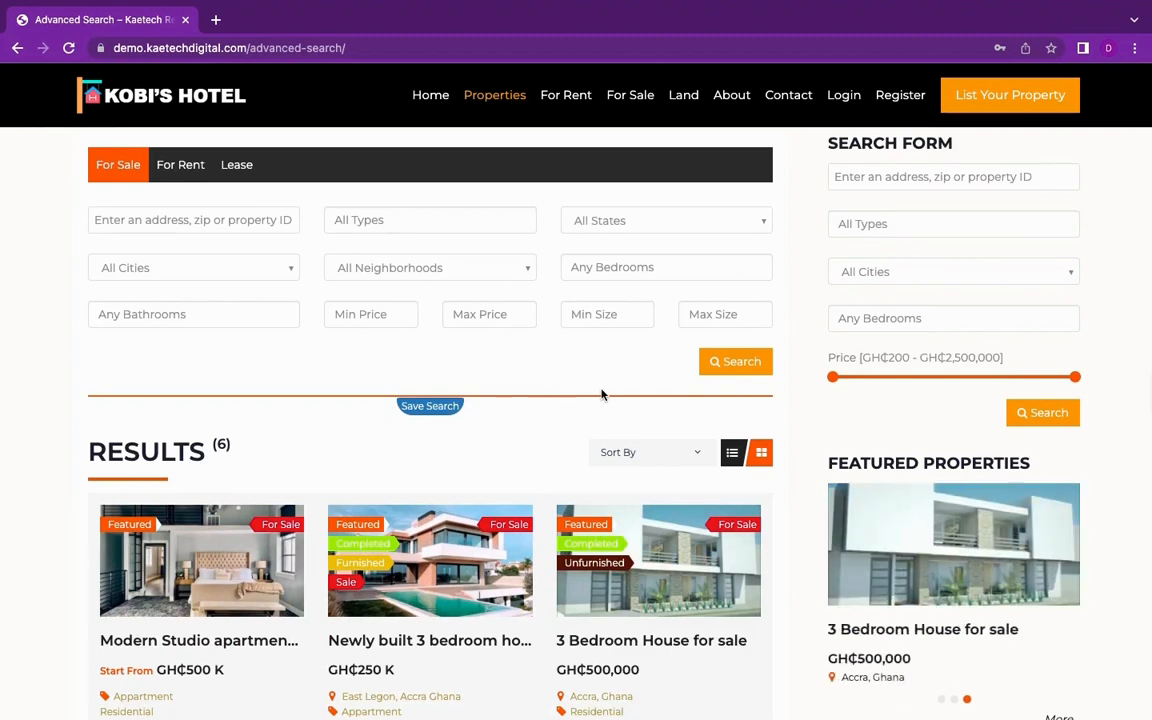
scroll(602, 394, up, 1)
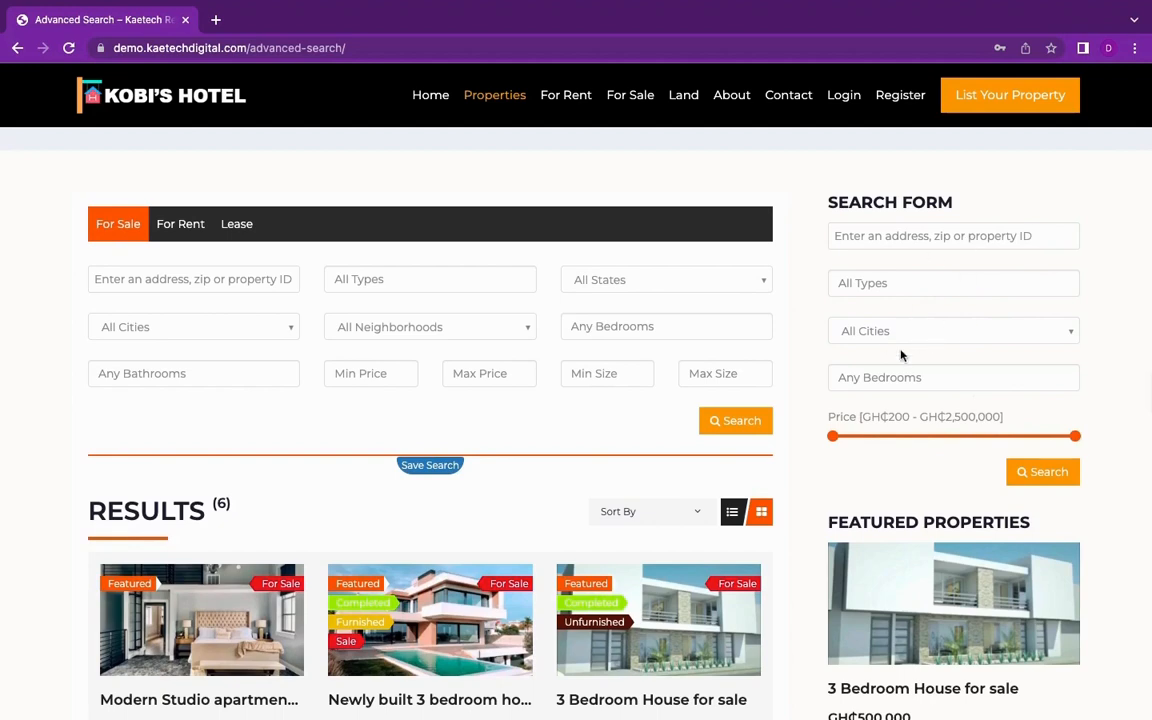
scroll(947, 382, up, 2)
scroll(944, 375, down, 5)
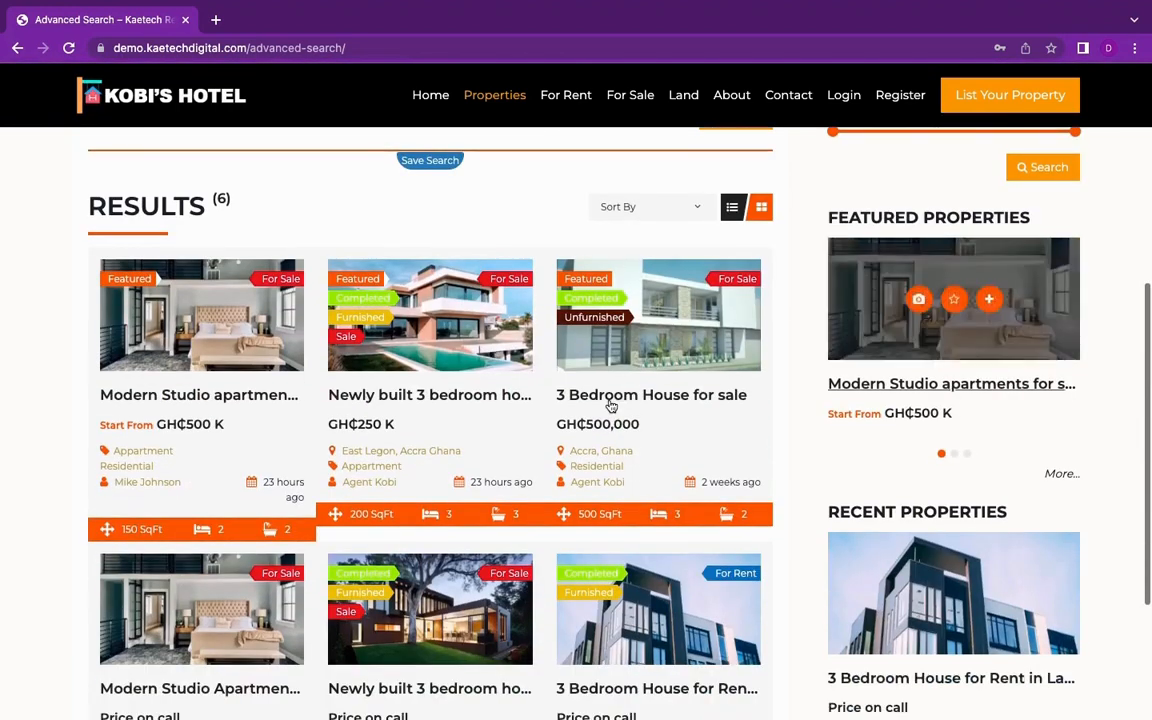
scroll(761, 478, down, 1)
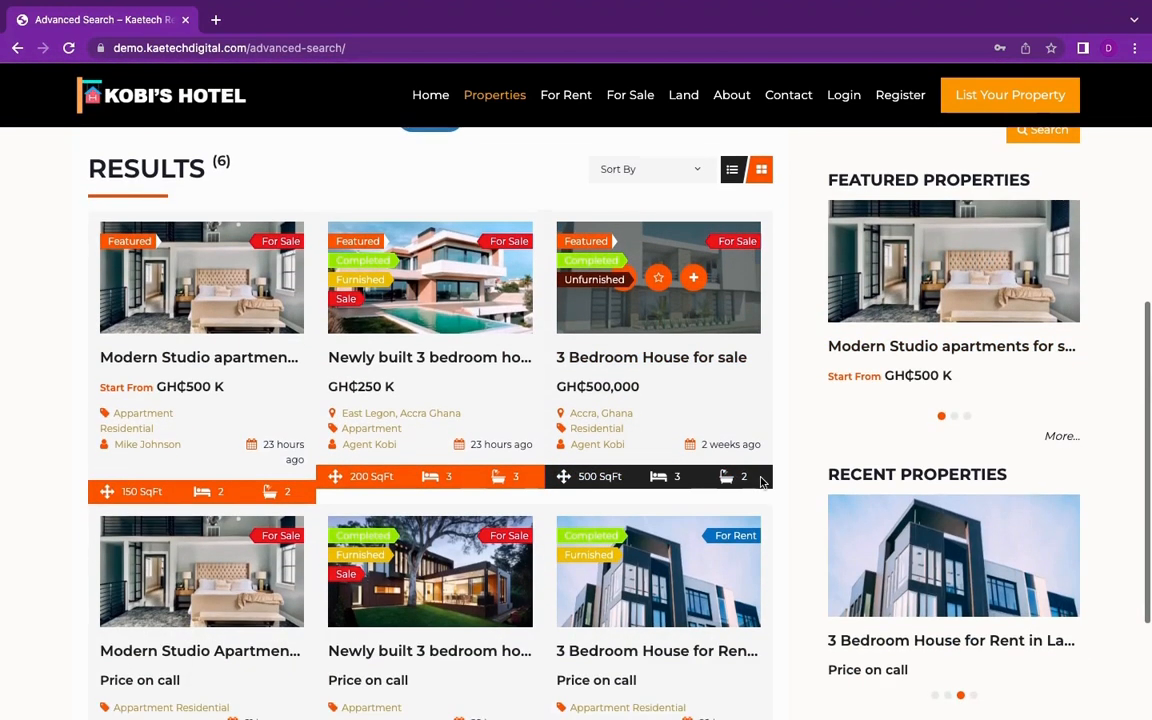
scroll(761, 482, up, 1)
scroll(761, 482, up, 2)
scroll(761, 482, down, 6)
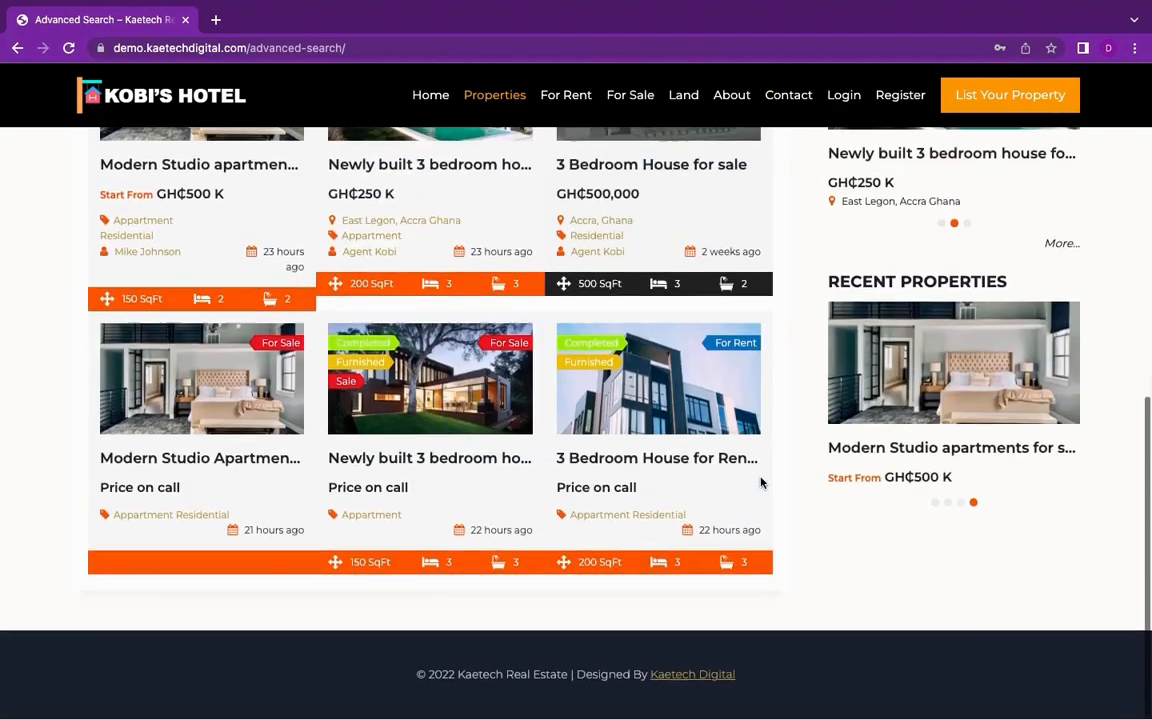
Step: Open the featured Modern Studio apartments for sale listing from the search results
scroll(761, 483, up, 12)
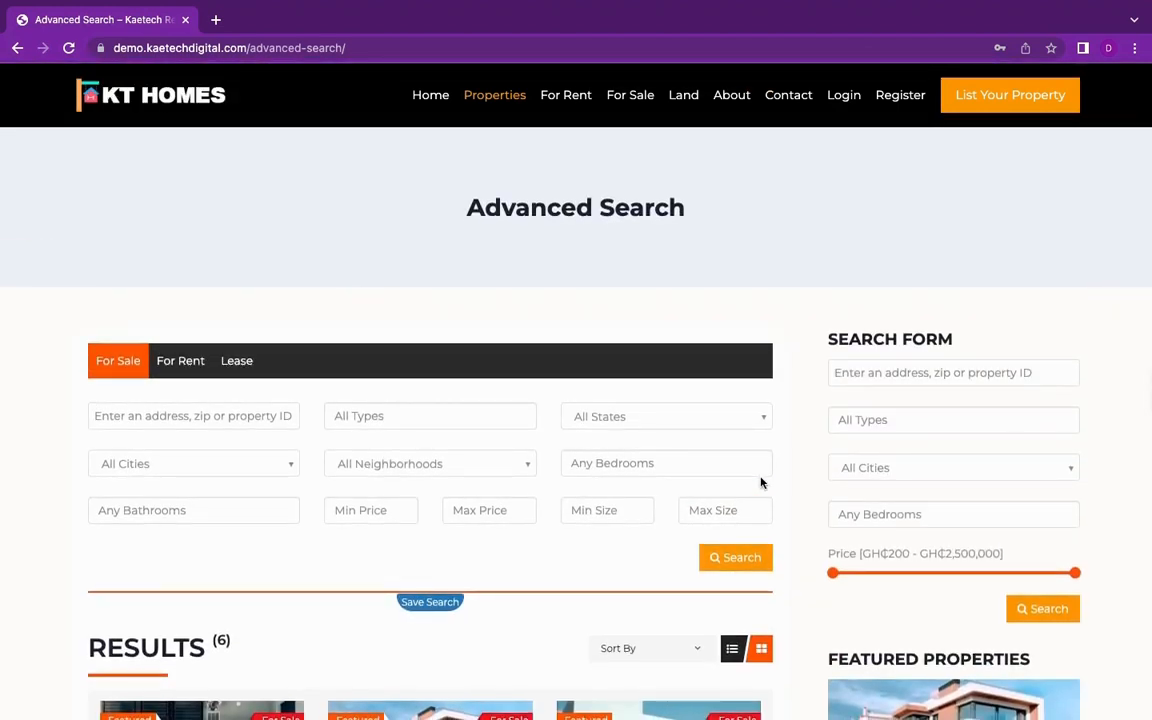
scroll(761, 482, down, 8)
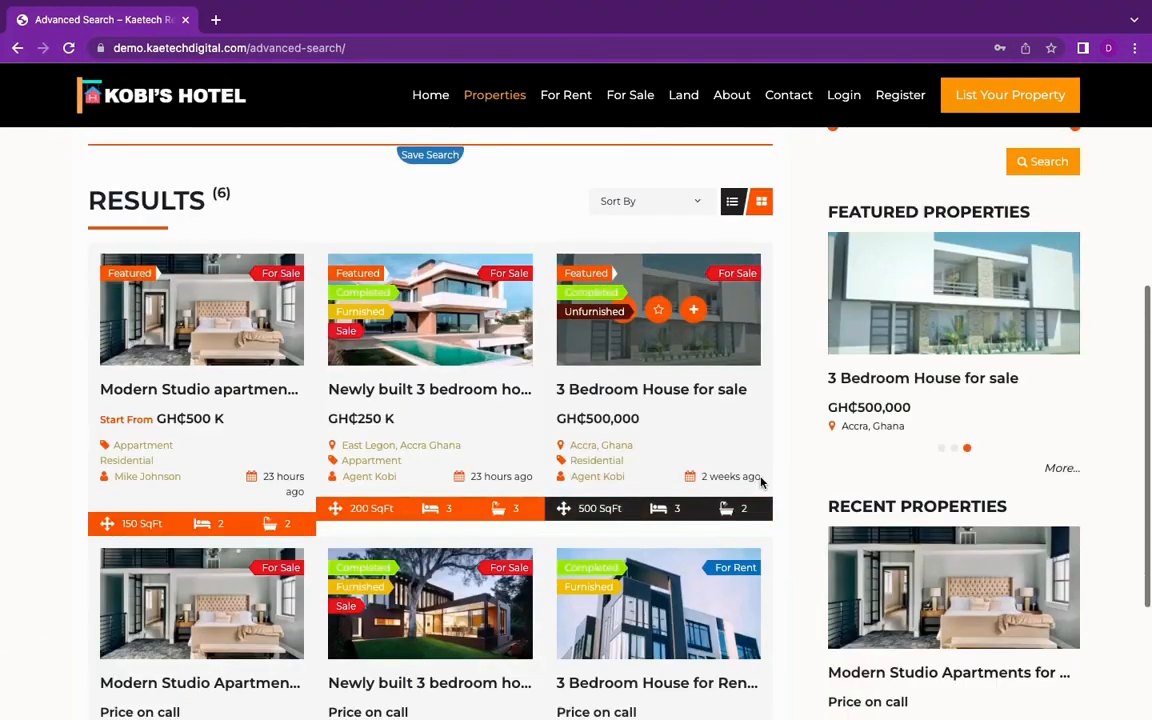
click(221, 396)
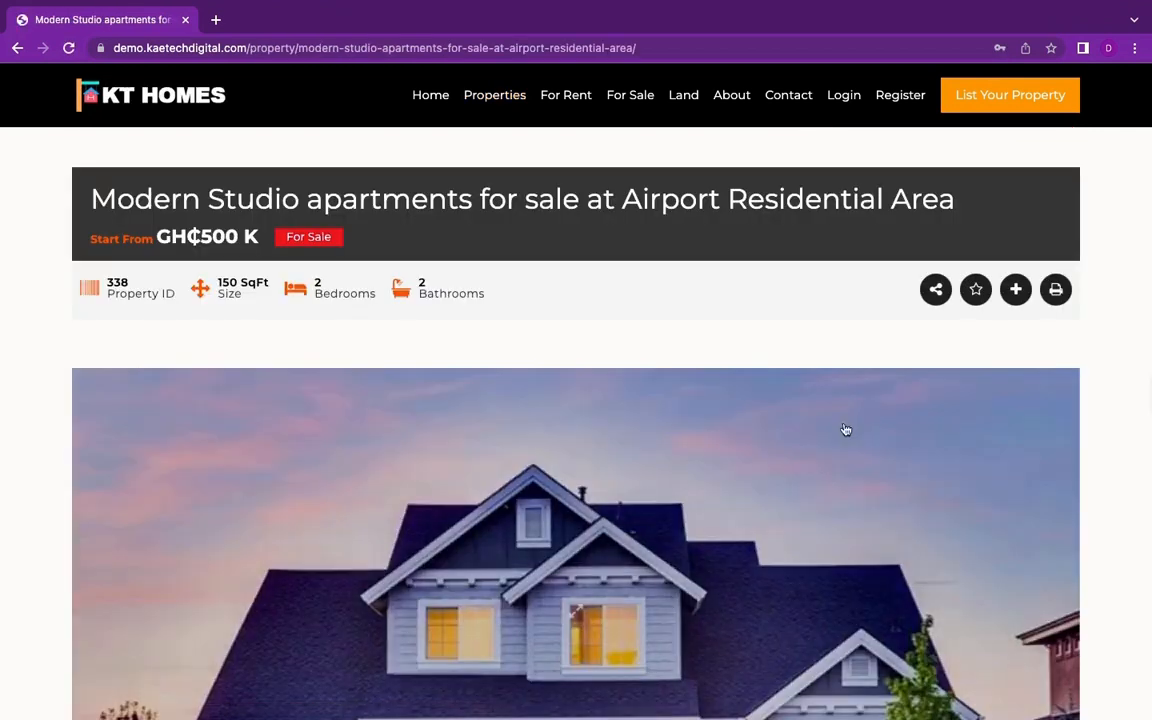
Step: Review the listing's price and property summary, and browse the photos in its image gallery
scroll(877, 457, down, 2)
scroll(876, 457, up, 2)
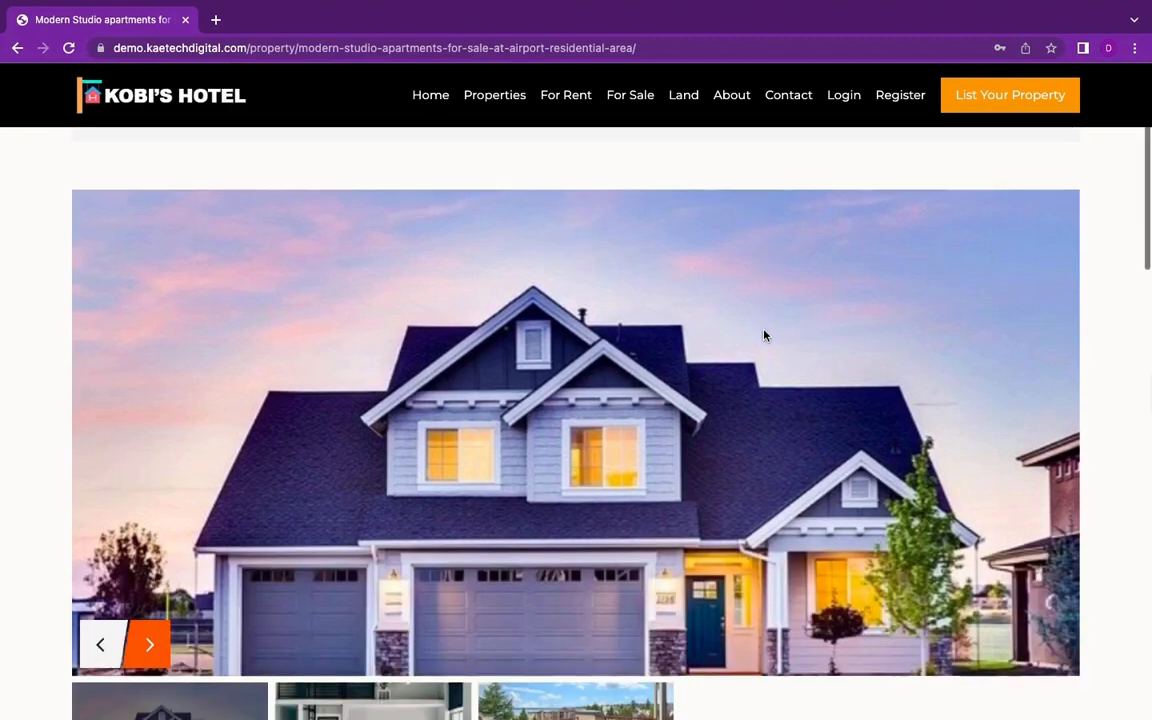
scroll(764, 336, down, 3)
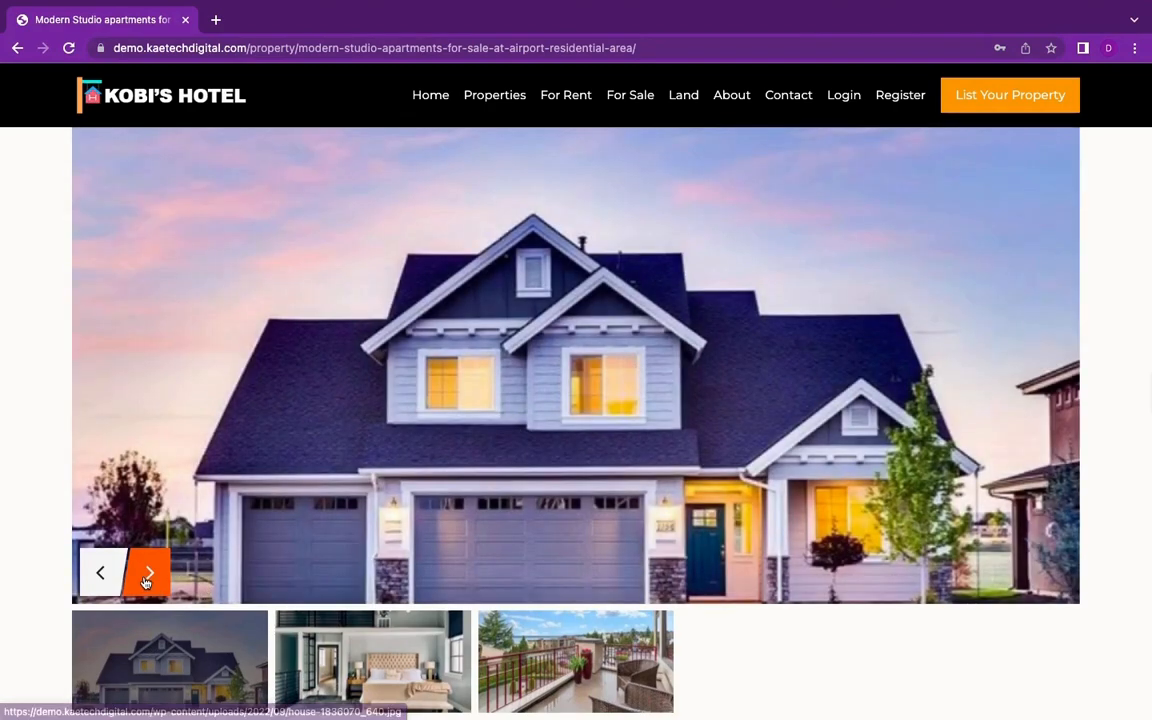
click(146, 578)
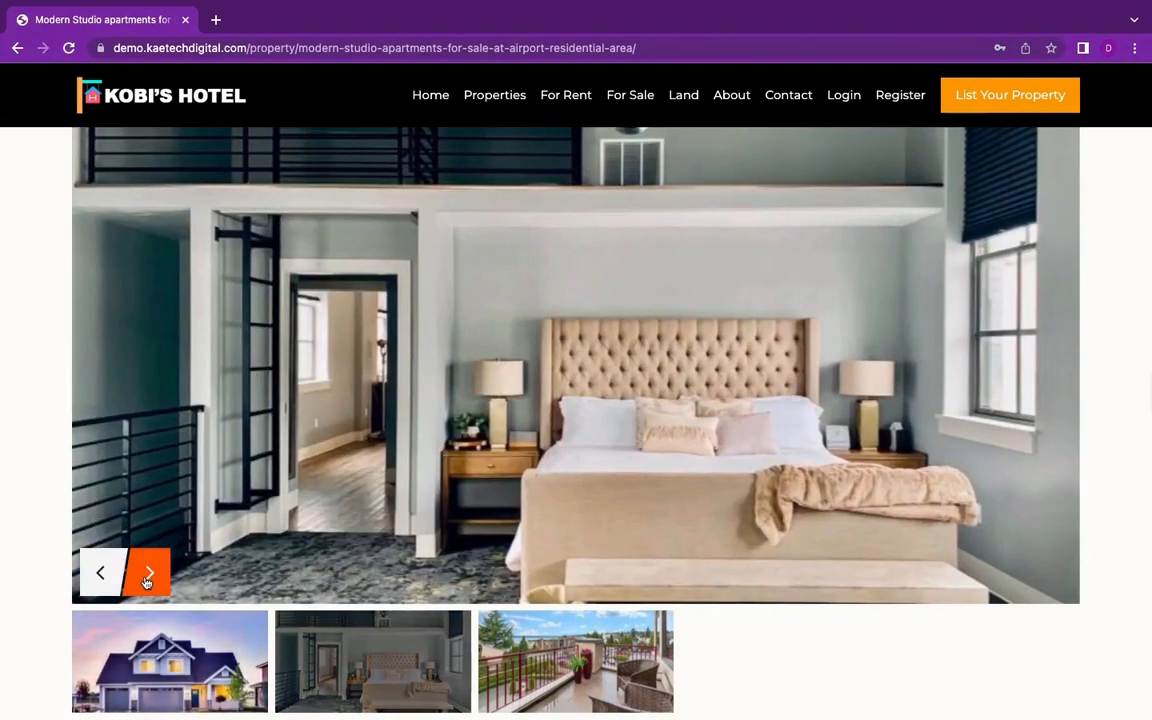
click(146, 578)
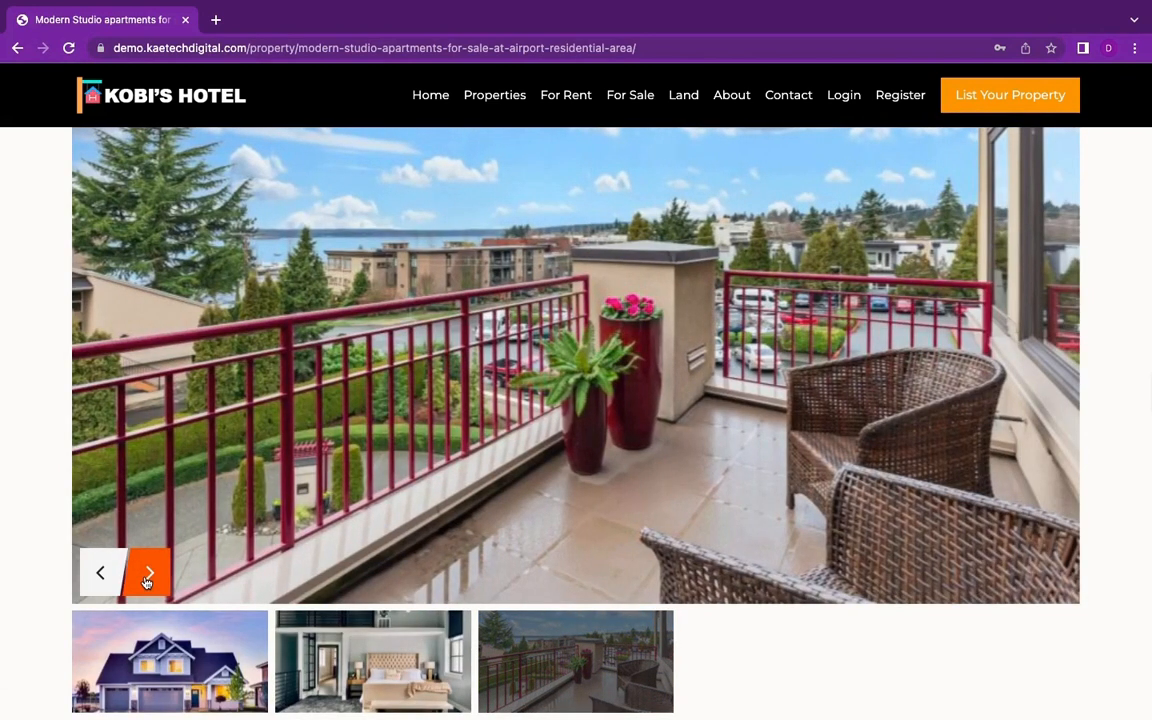
click(103, 576)
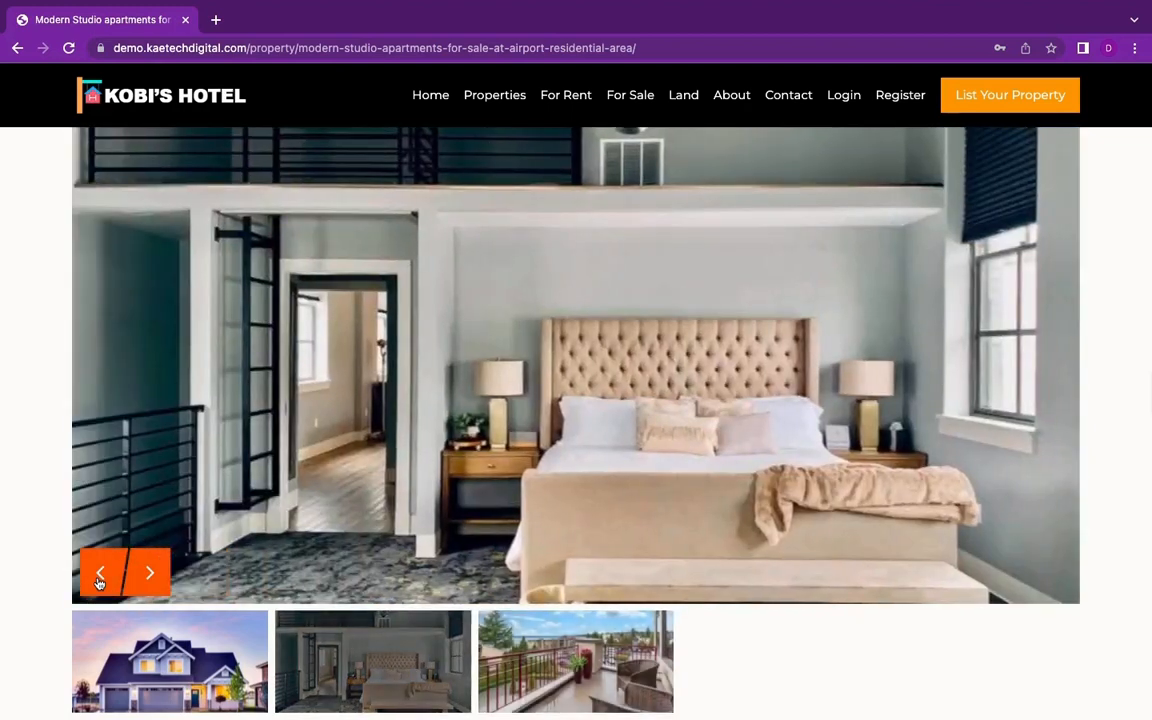
Step: Read the listing's description and address, and compare its Features list with the Overview details
scroll(575, 615, down, 5)
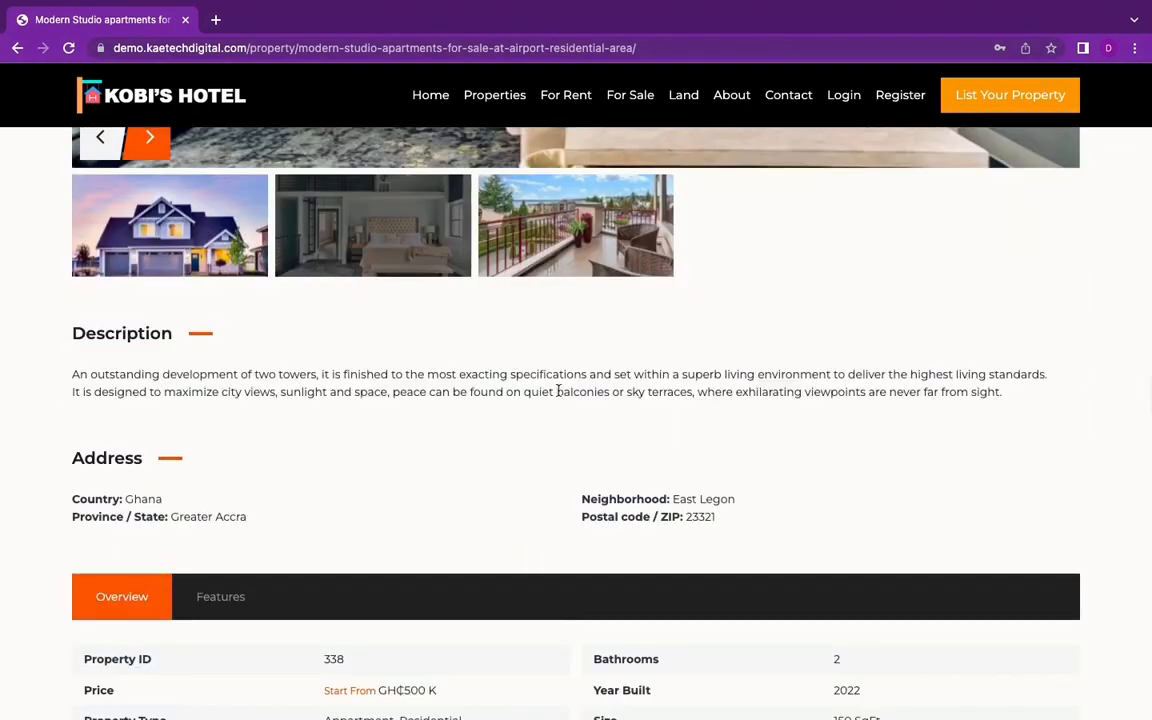
scroll(558, 391, down, 3)
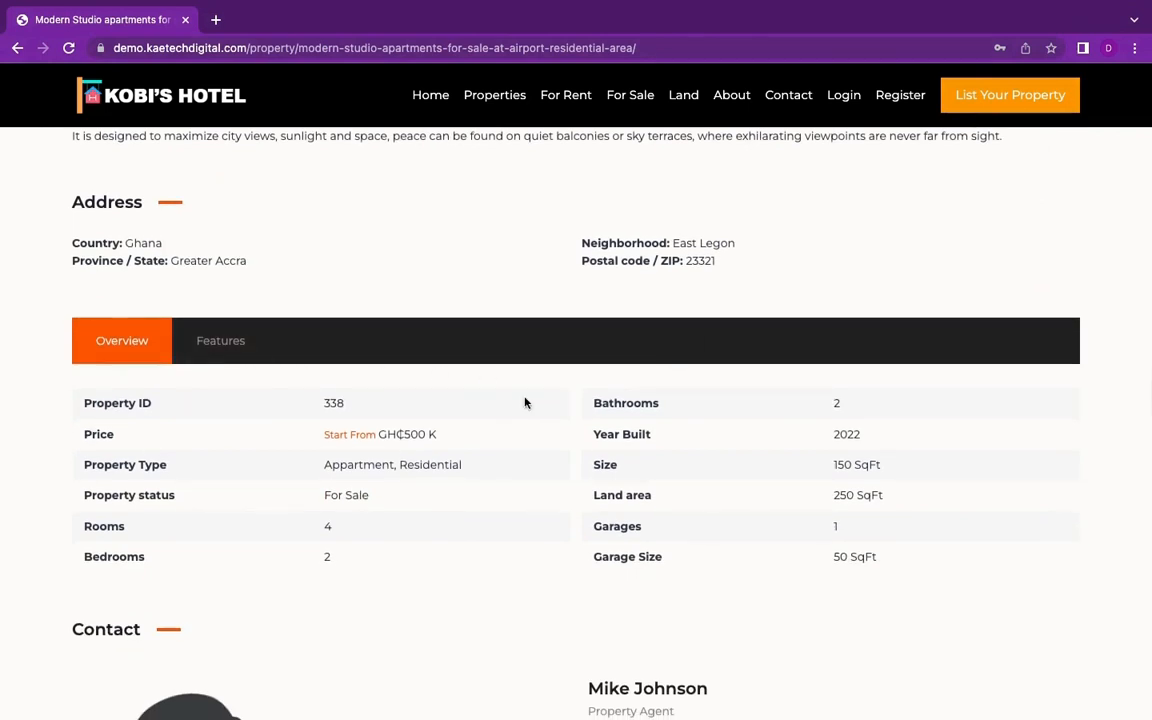
click(220, 338)
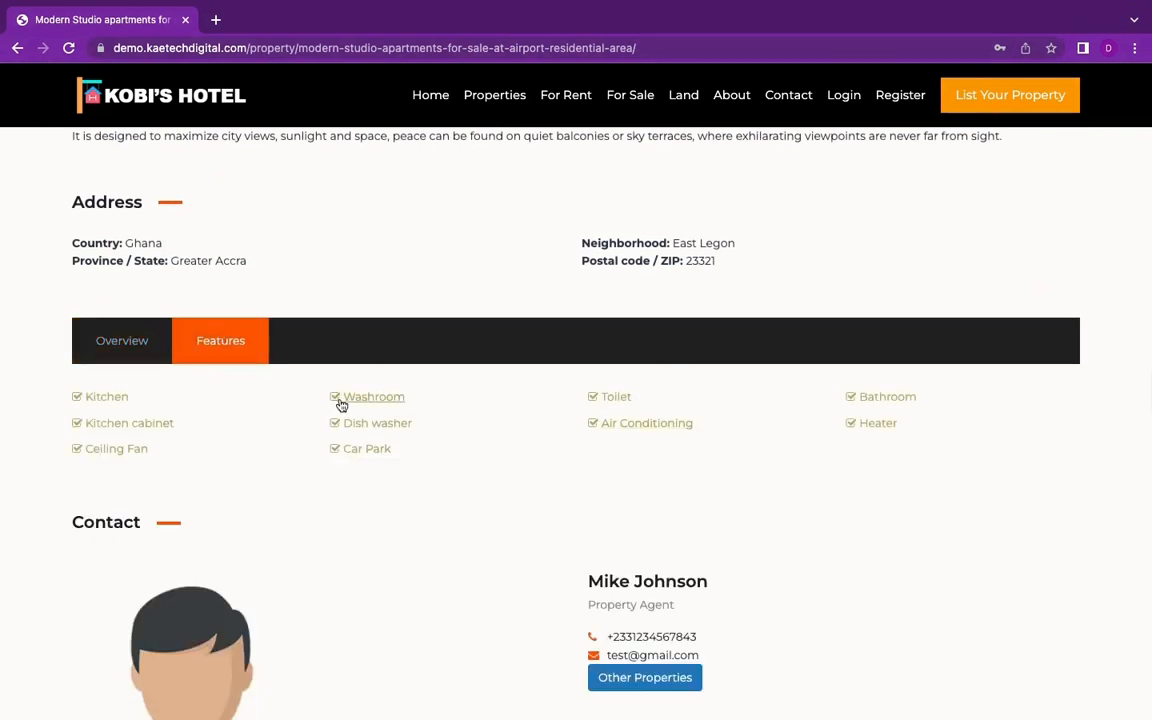
click(125, 350)
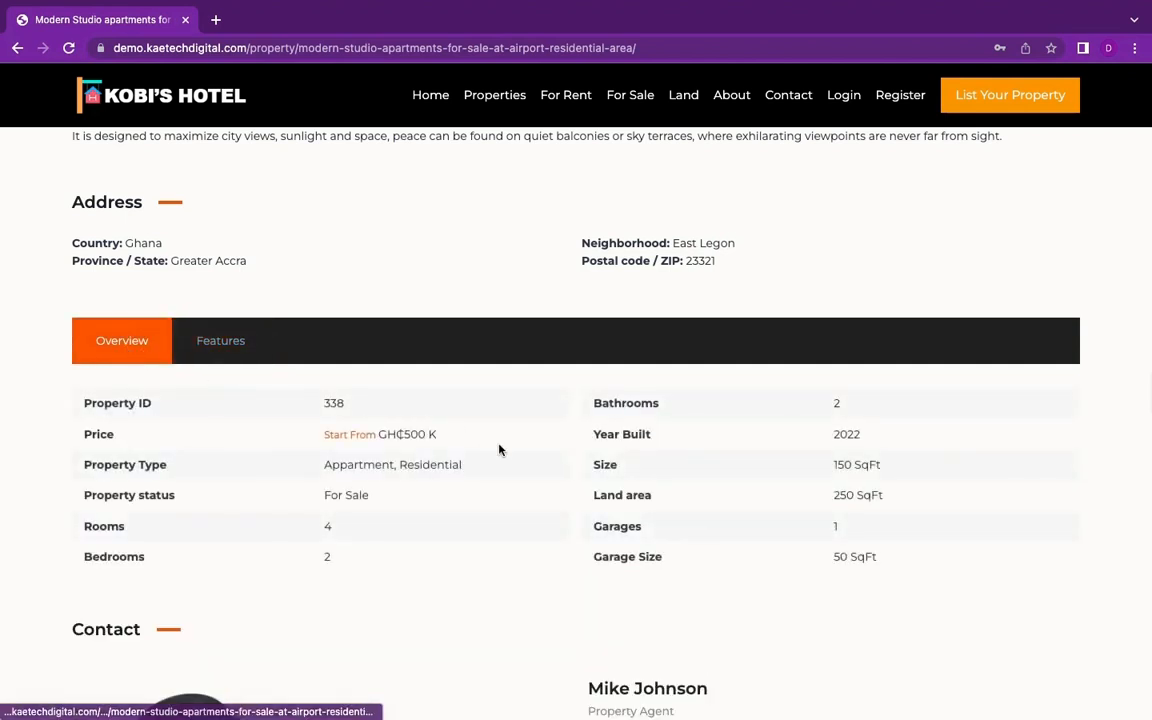
scroll(509, 573, down, 2)
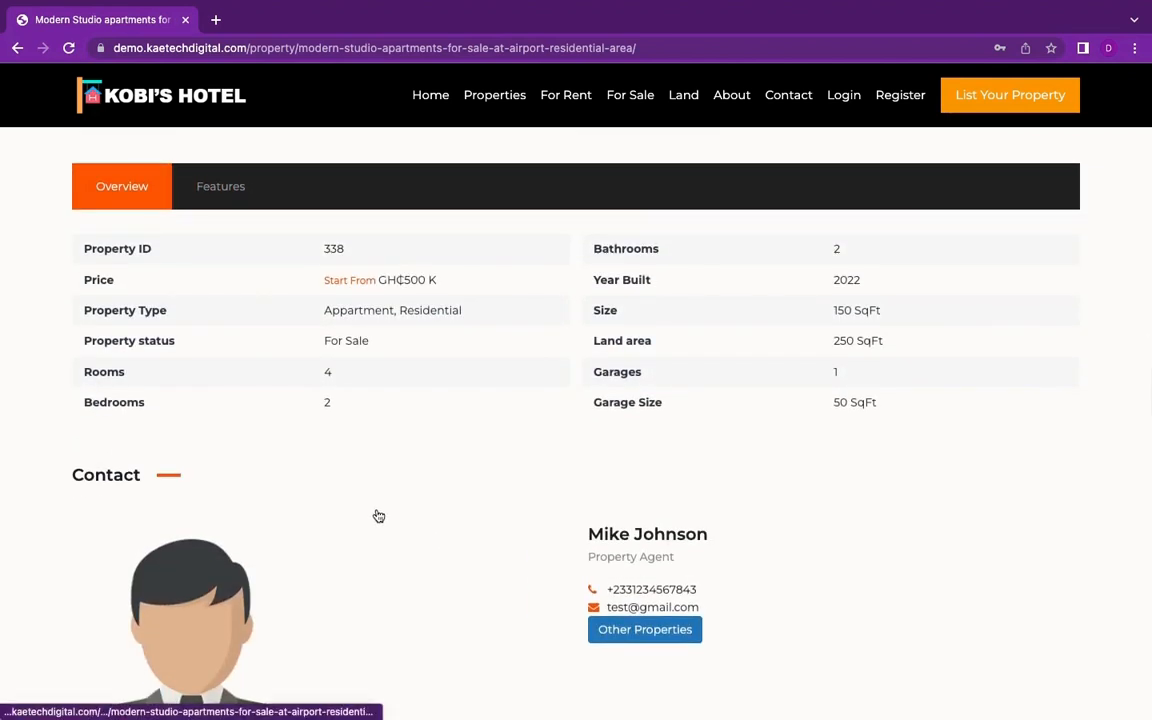
Step: Examine the agent contact section, the property request form and the comment form below the listing details
scroll(483, 553, down, 2)
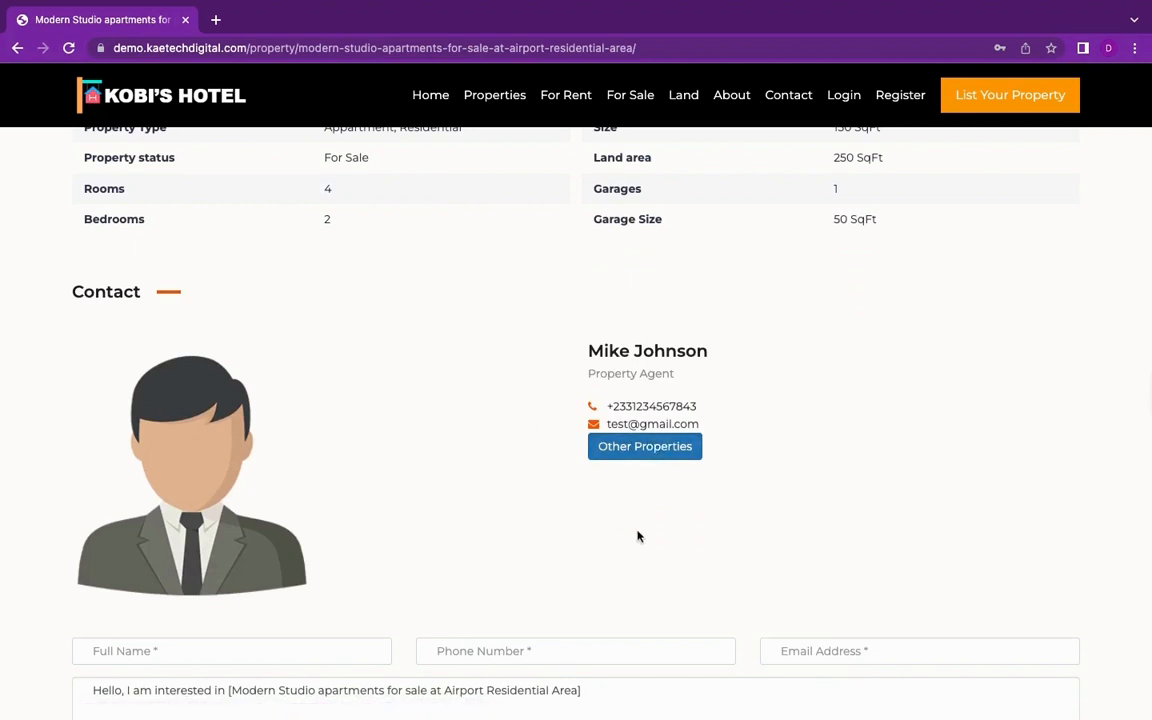
scroll(637, 530, down, 5)
scroll(637, 522, up, 3)
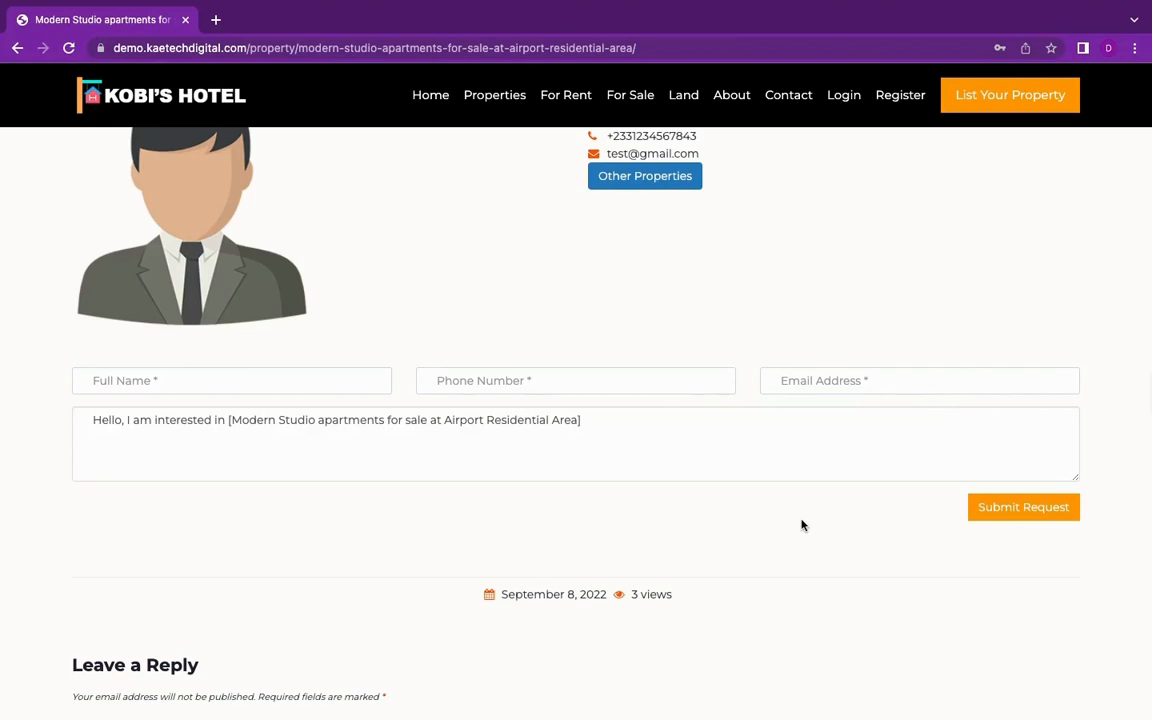
scroll(801, 524, up, 1)
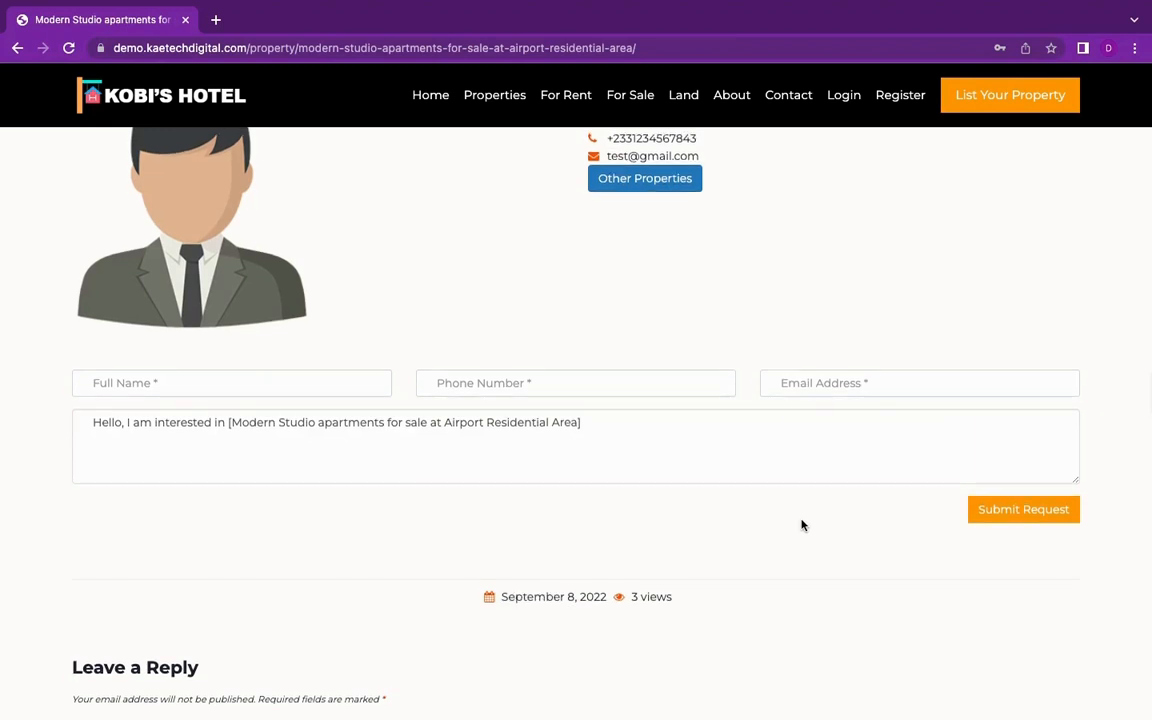
scroll(801, 524, down, 3)
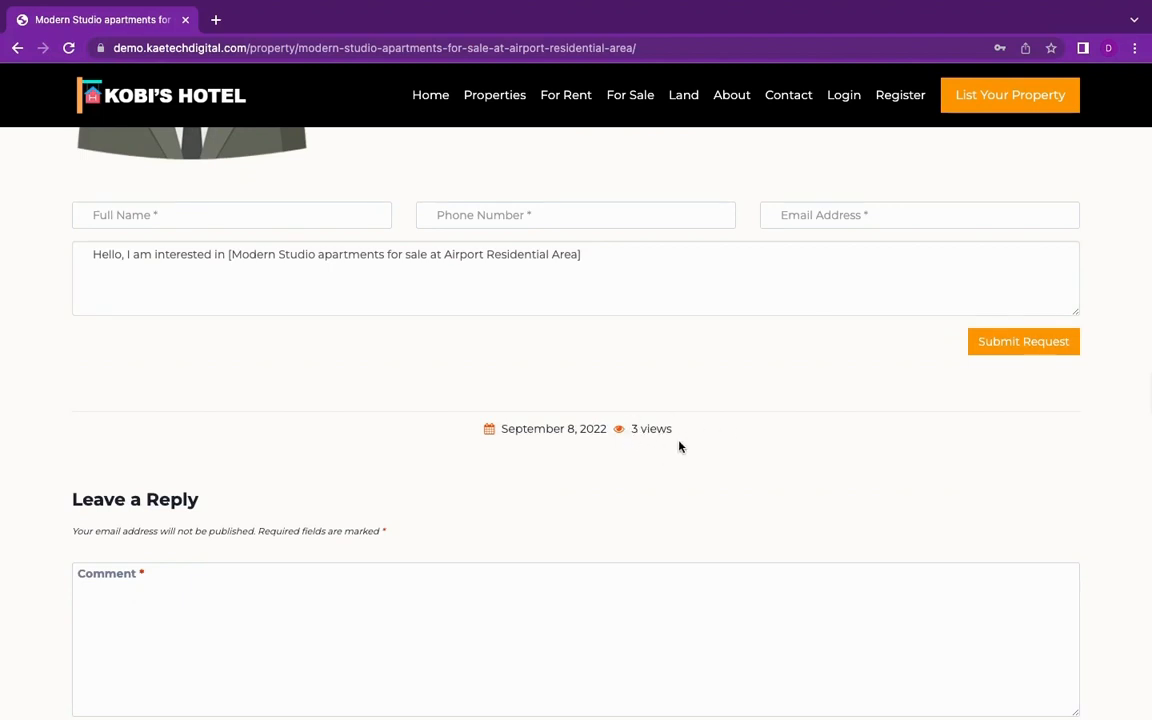
scroll(679, 447, down, 5)
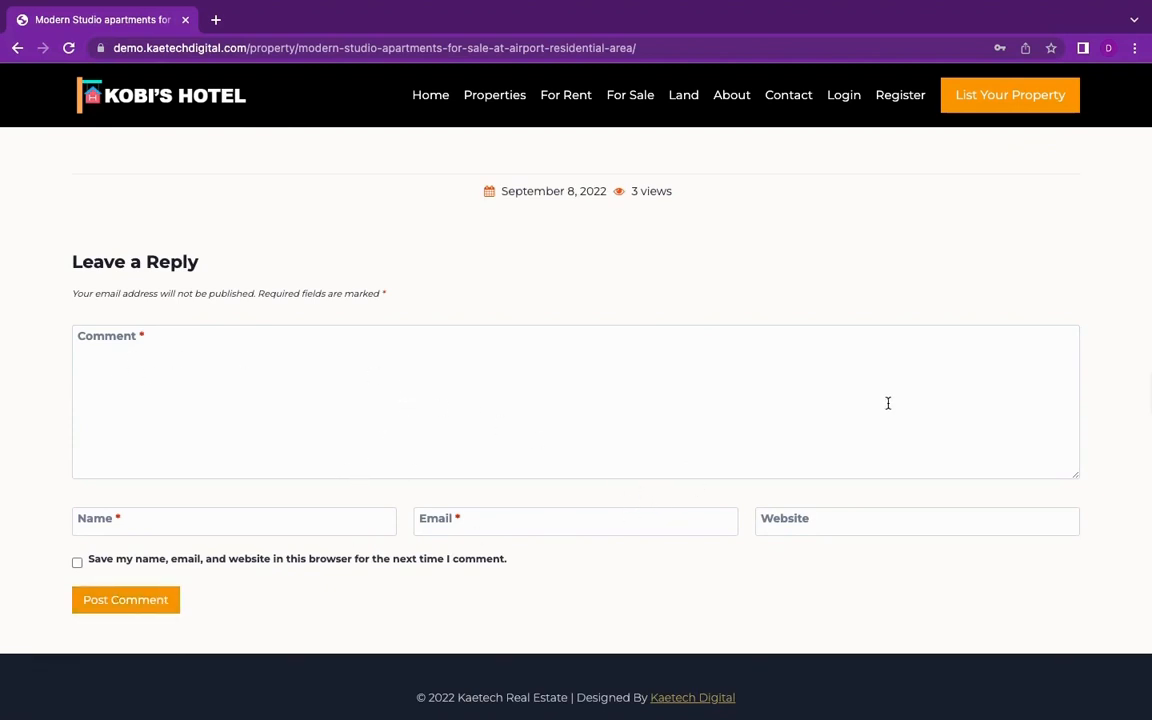
Step: Return to the start of the listing and open the List Your Property page
scroll(888, 403, up, 20)
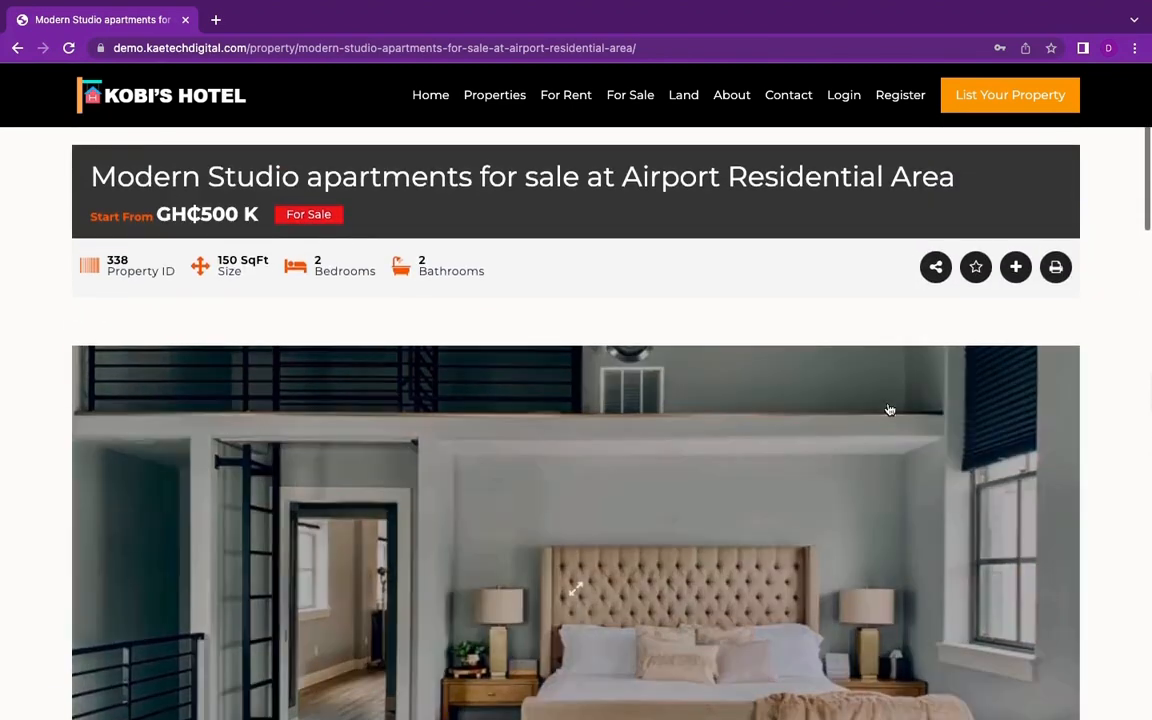
scroll(889, 410, up, 1)
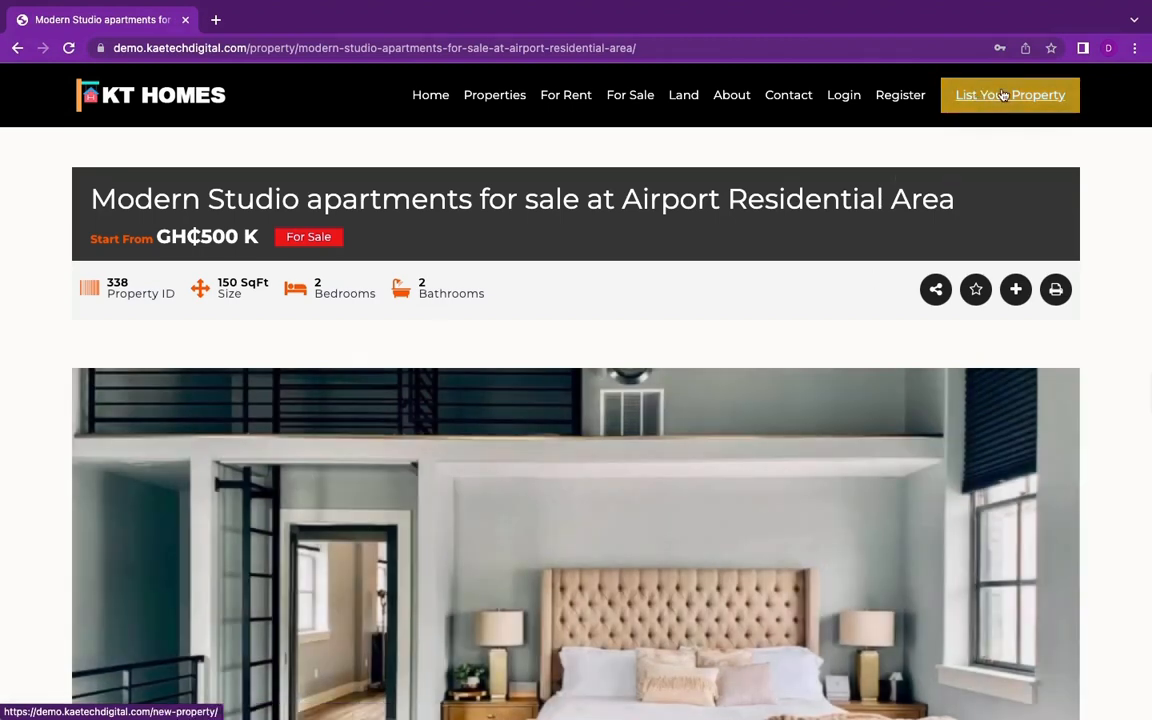
click(1000, 95)
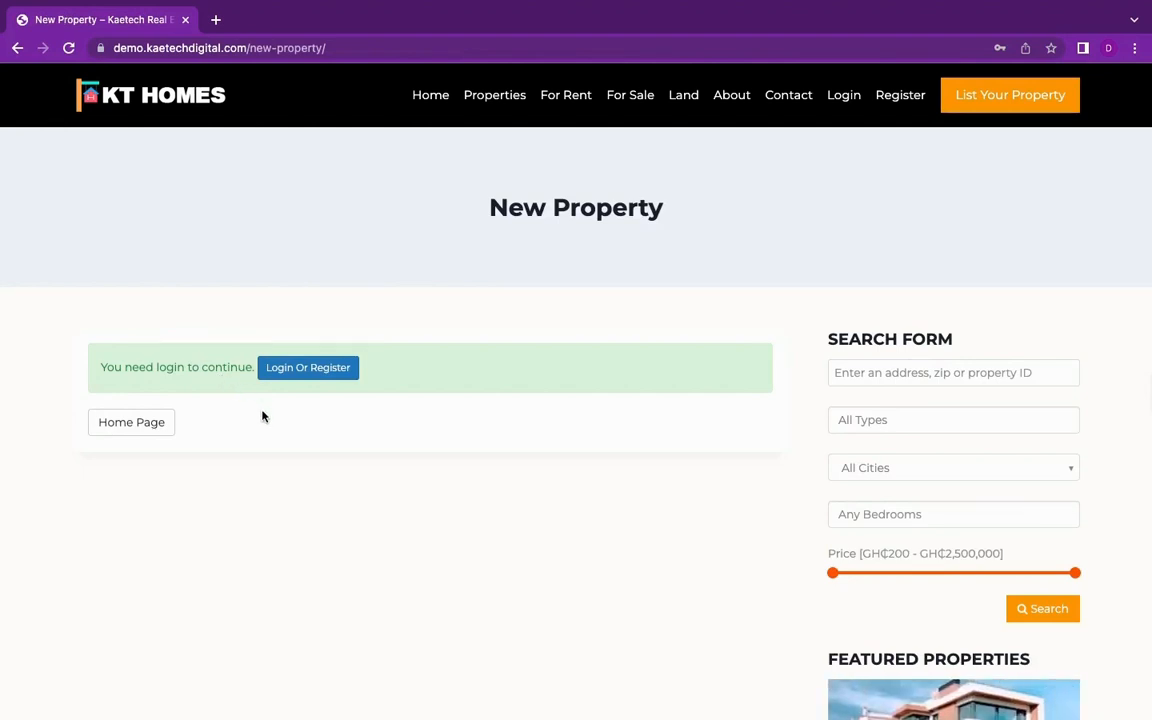
Step: Open the site's Login and Register pages in separate new browser tabs
right_click(846, 97)
click(878, 105)
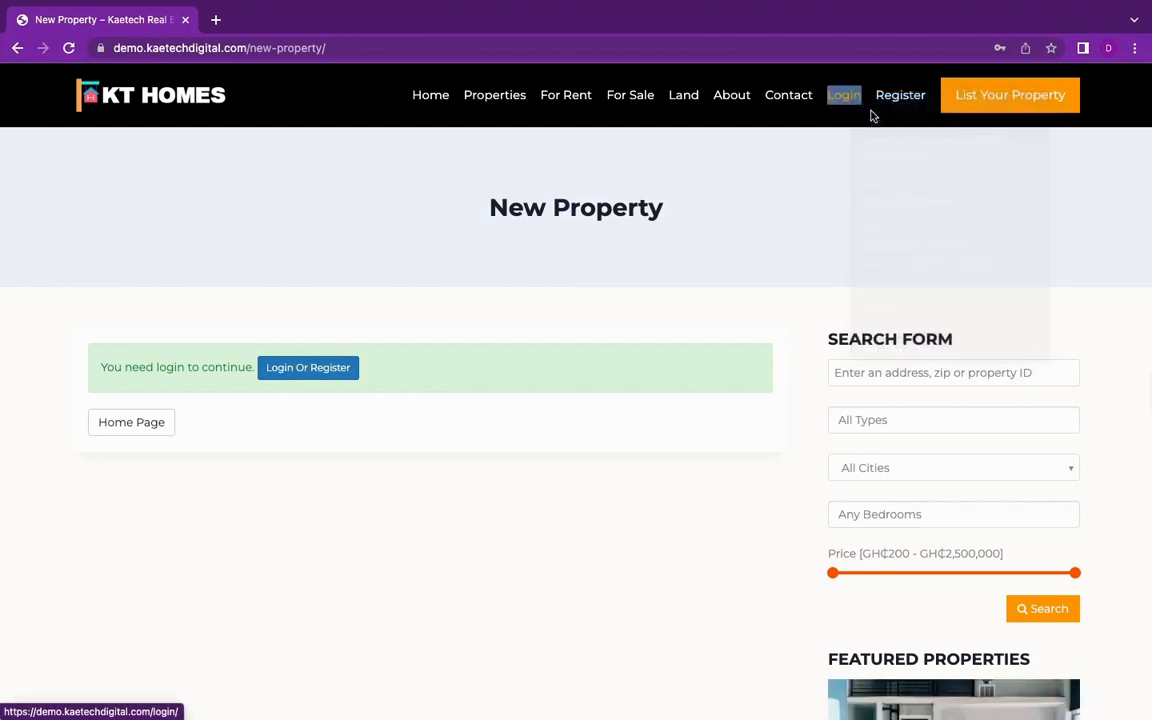
right_click(888, 100)
click(900, 105)
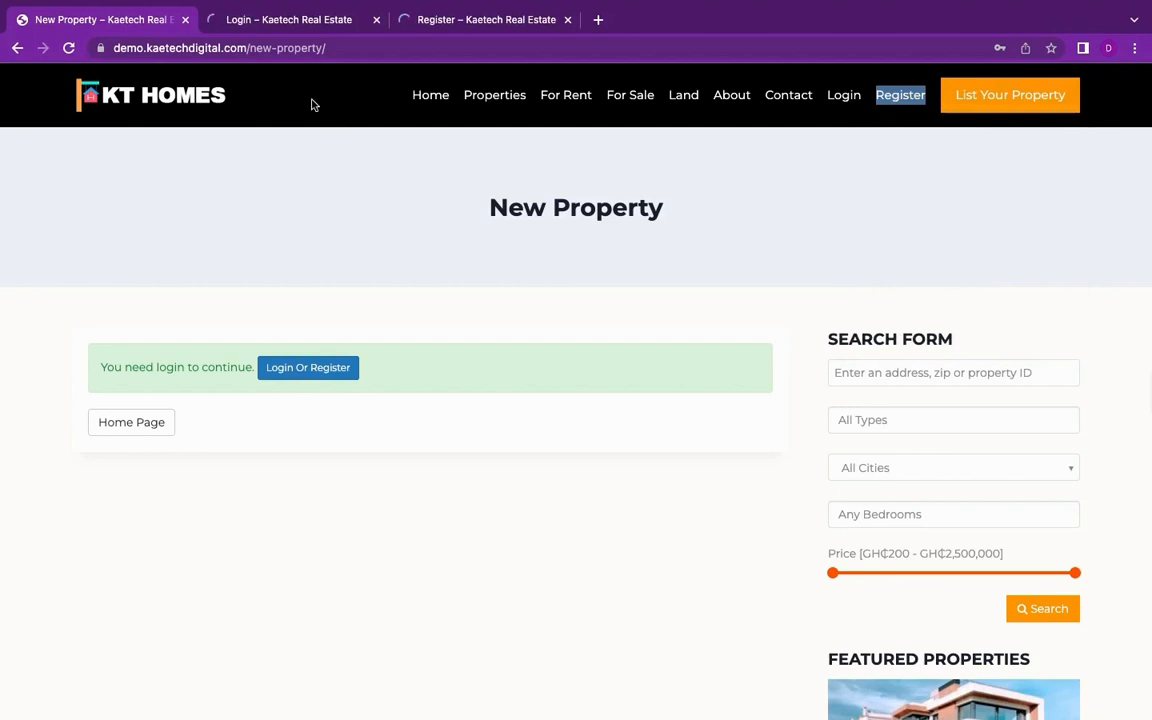
Step: Look over the Login form and the Register form in their tabs, and return to the New Property page
click(288, 22)
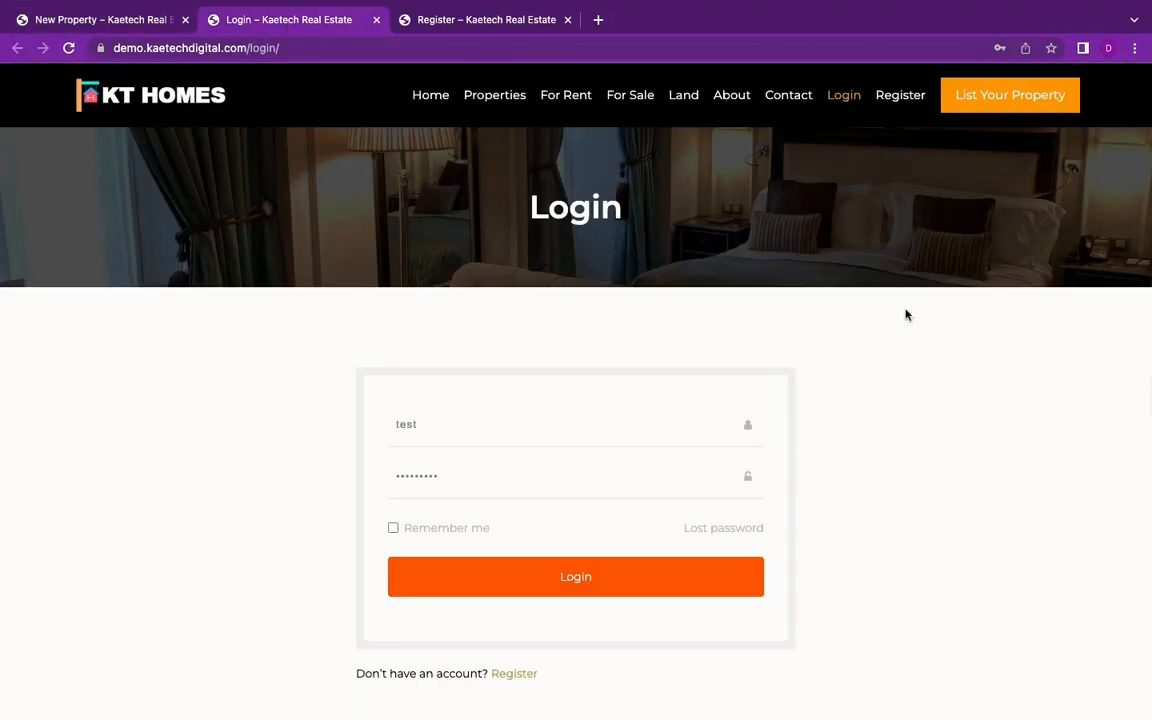
scroll(905, 316, down, 3)
scroll(909, 320, up, 3)
click(505, 22)
scroll(825, 288, down, 2)
scroll(825, 288, up, 2)
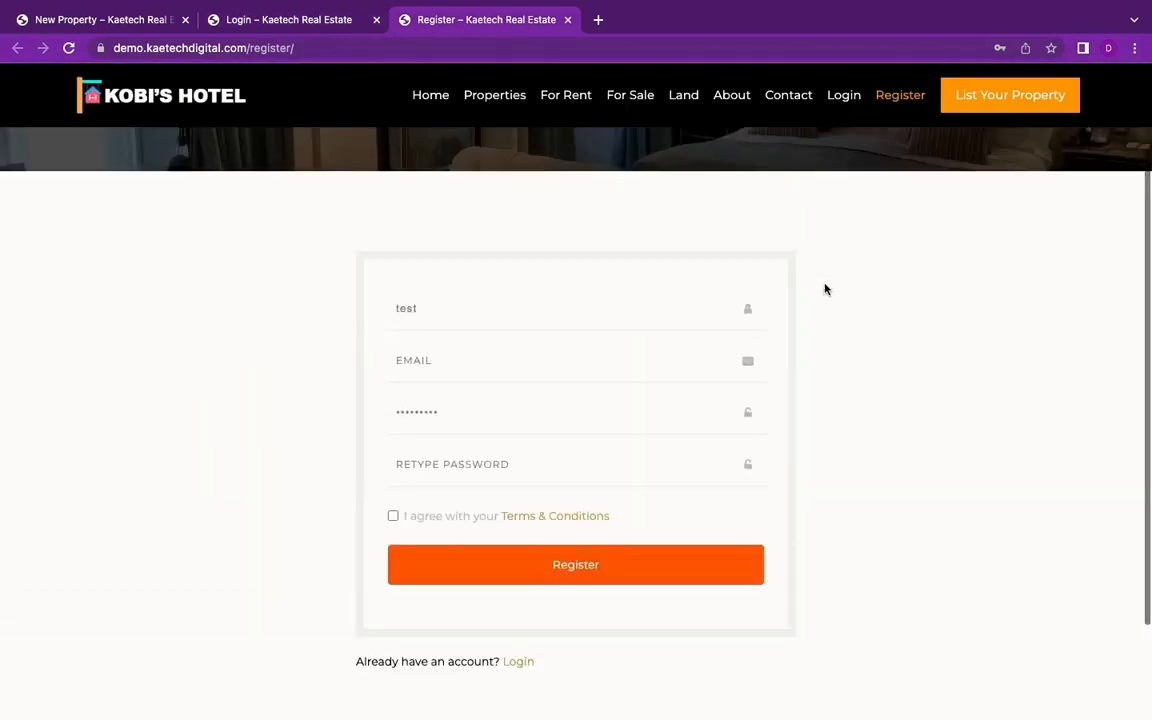
click(133, 20)
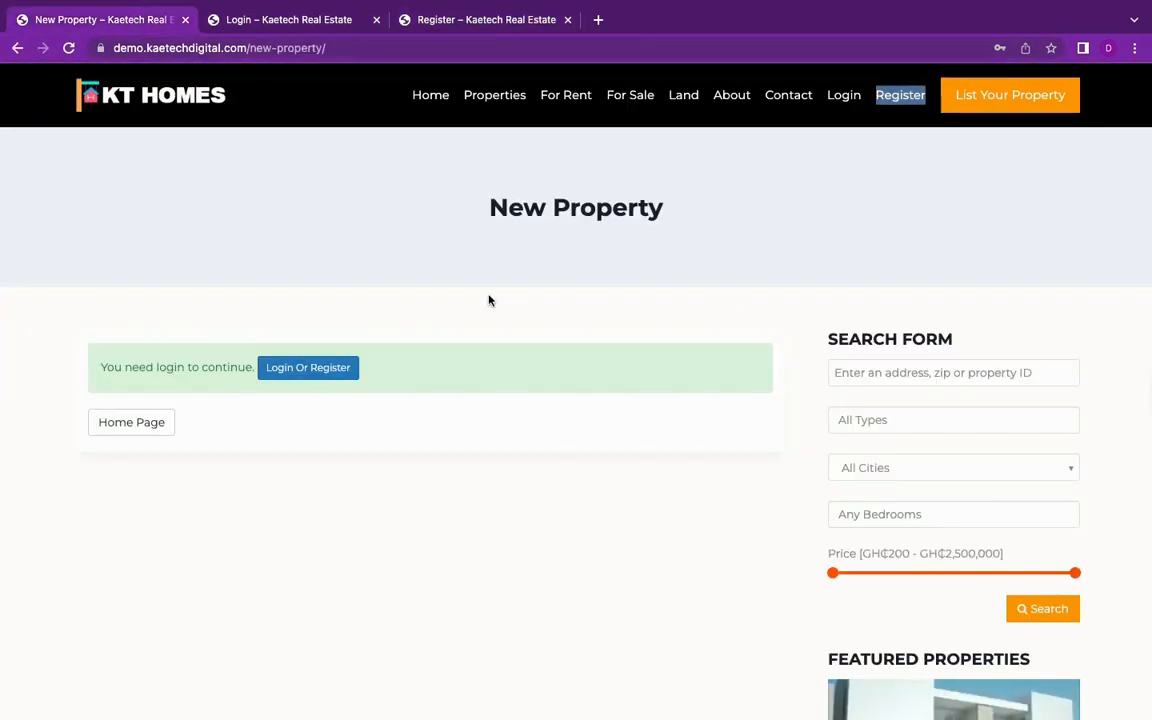
Step: Open the login popup on the New Property page, check the separate Register page, and log in with the prefilled test account
click(310, 370)
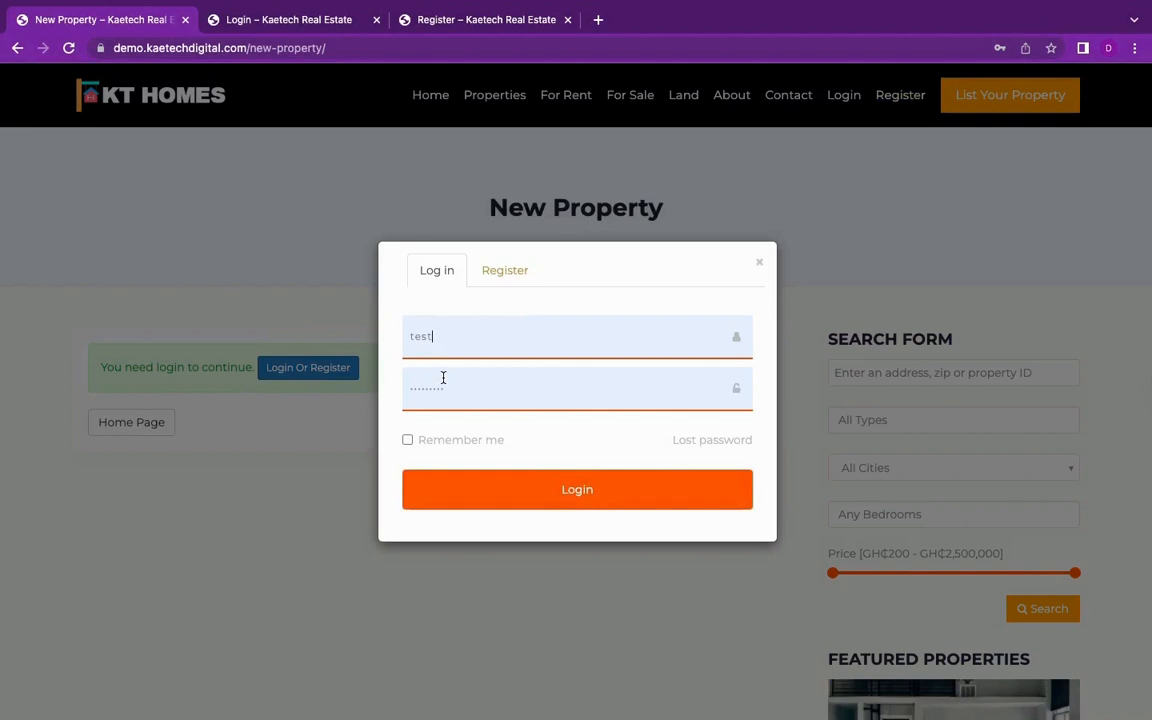
click(488, 12)
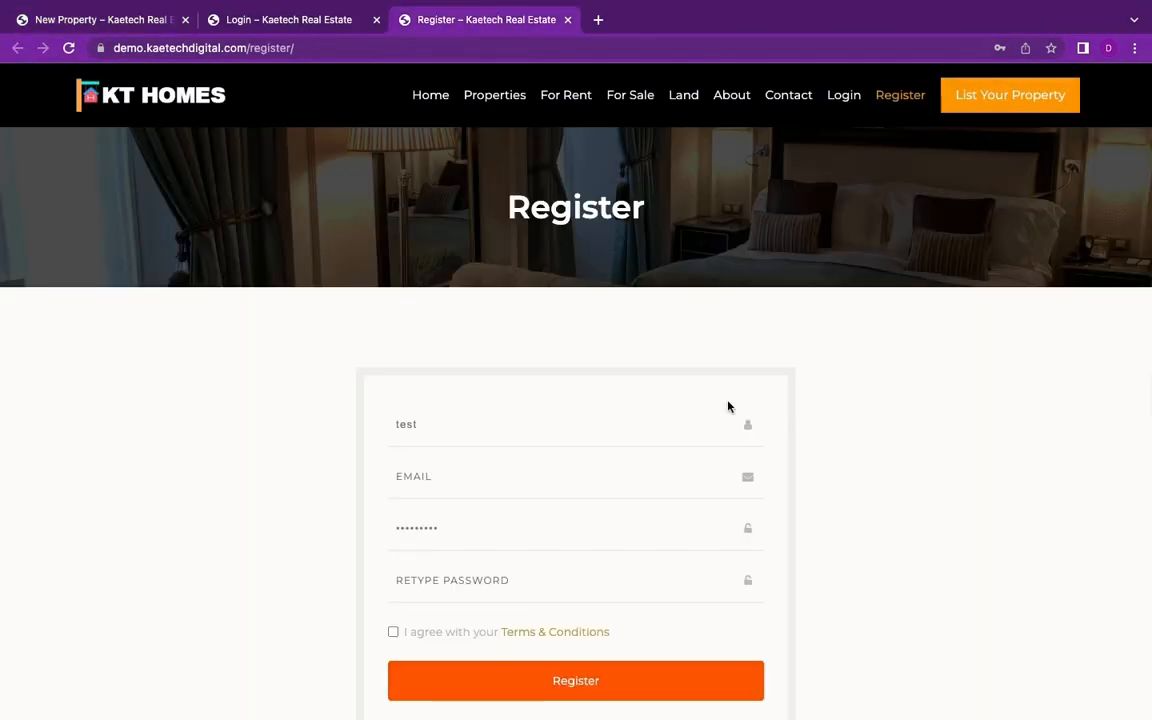
scroll(728, 403, down, 2)
scroll(728, 401, up, 3)
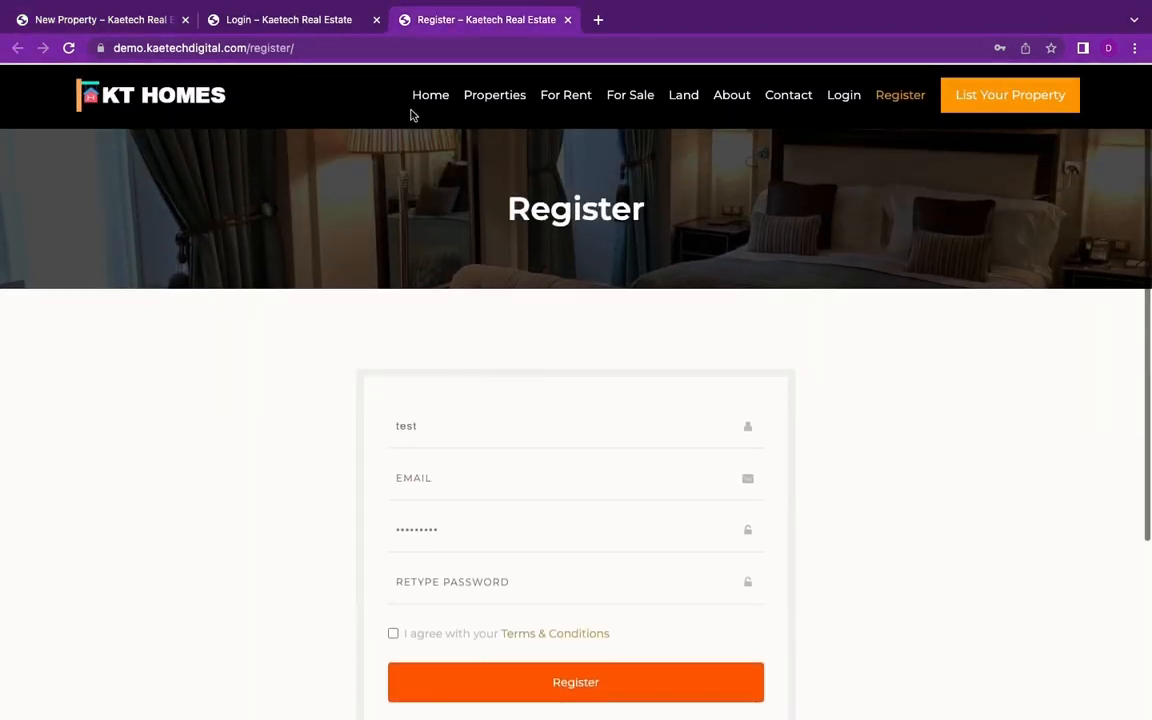
click(105, 19)
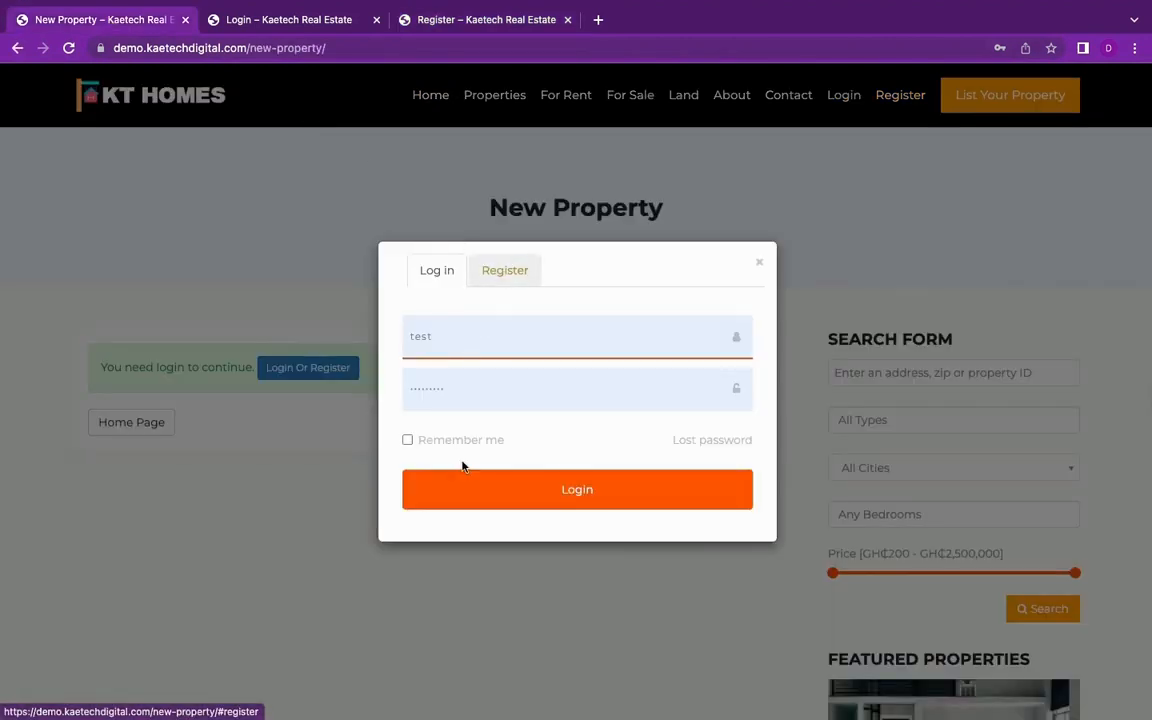
click(552, 492)
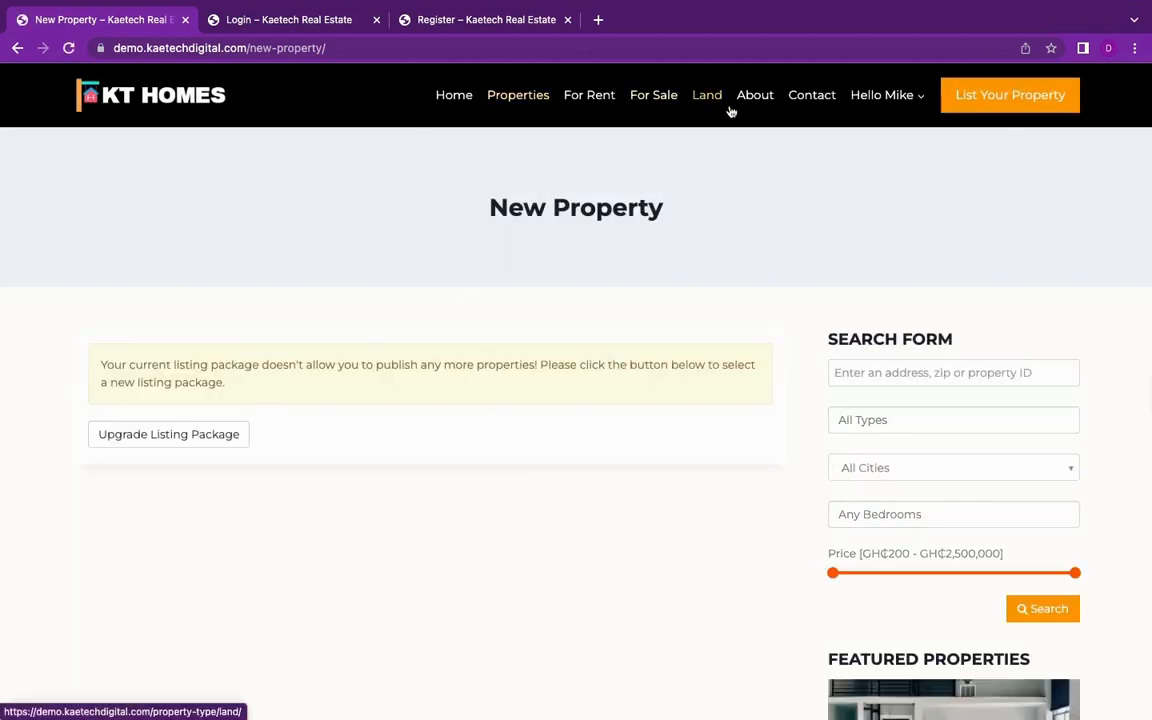
Step: Review the New Property page's listing package notice and open the logged-in account's My Profile page
mouse_move(844, 111)
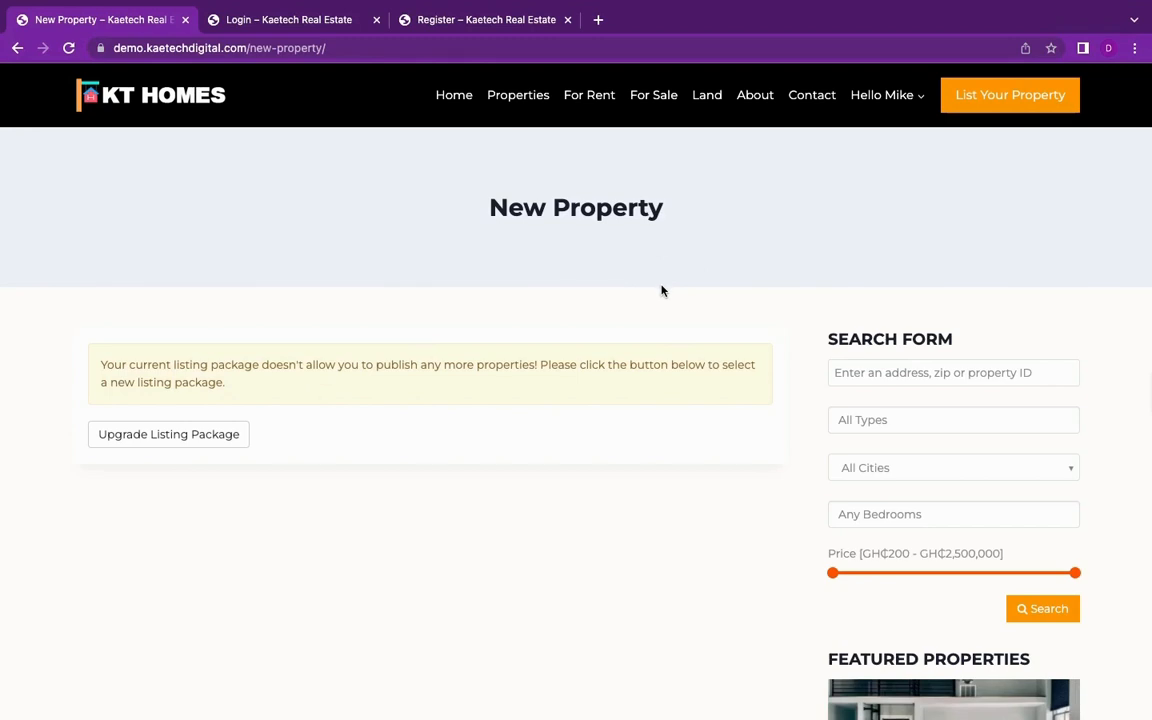
scroll(661, 290, down, 2)
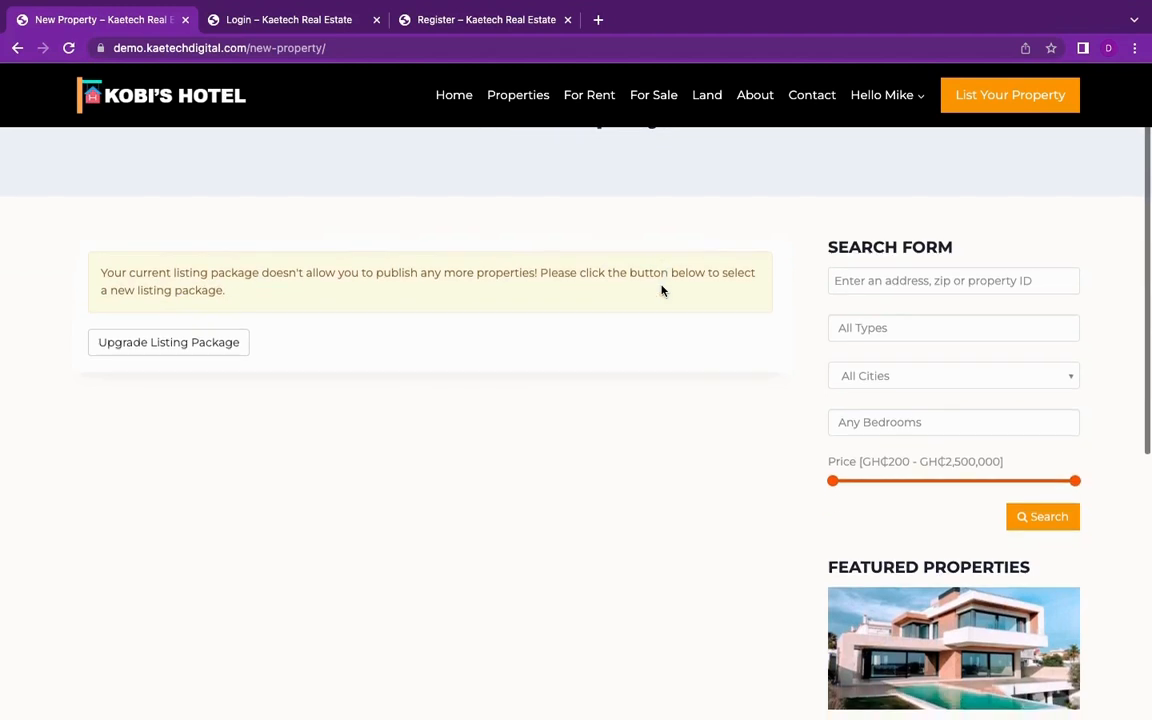
scroll(661, 290, up, 2)
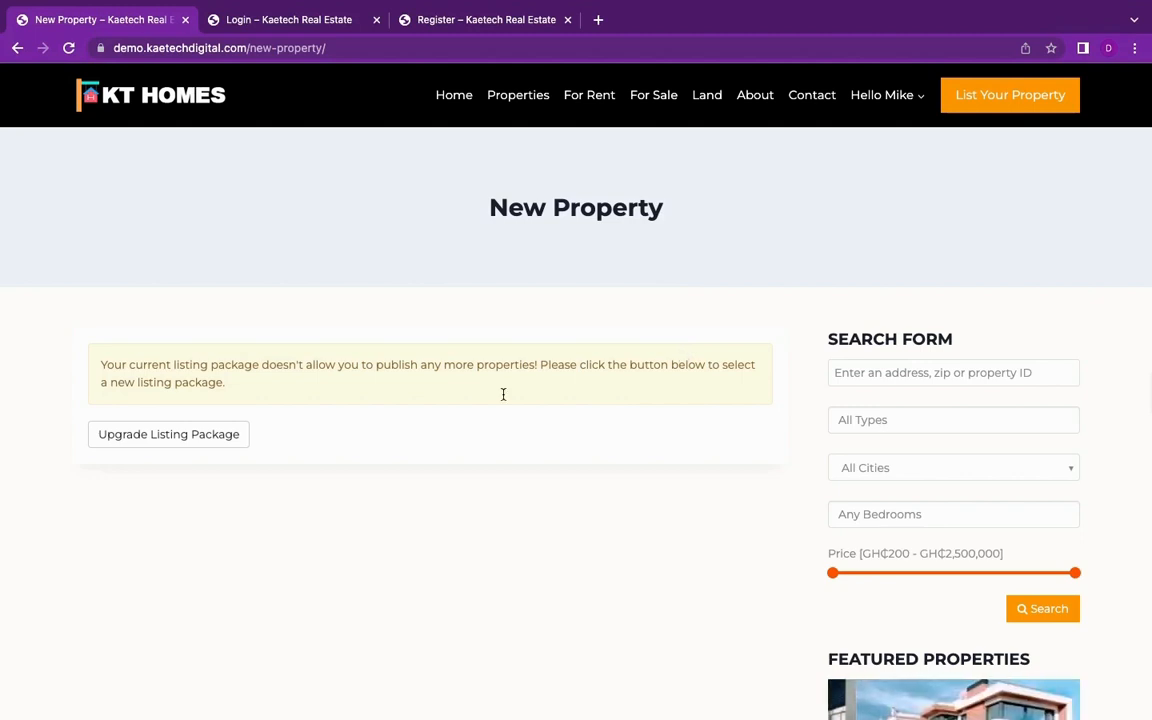
click(890, 95)
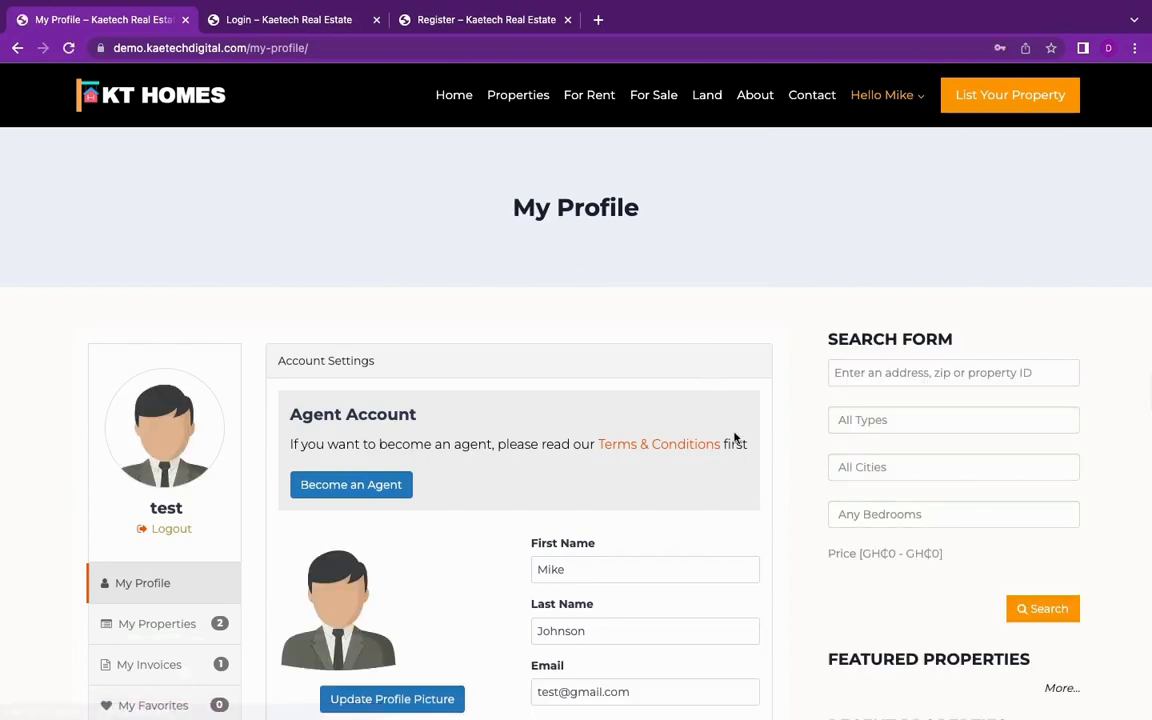
Step: Look through the profile's account settings fields and open the account's My Properties page
scroll(733, 437, down, 3)
scroll(735, 434, down, 4)
scroll(735, 435, up, 5)
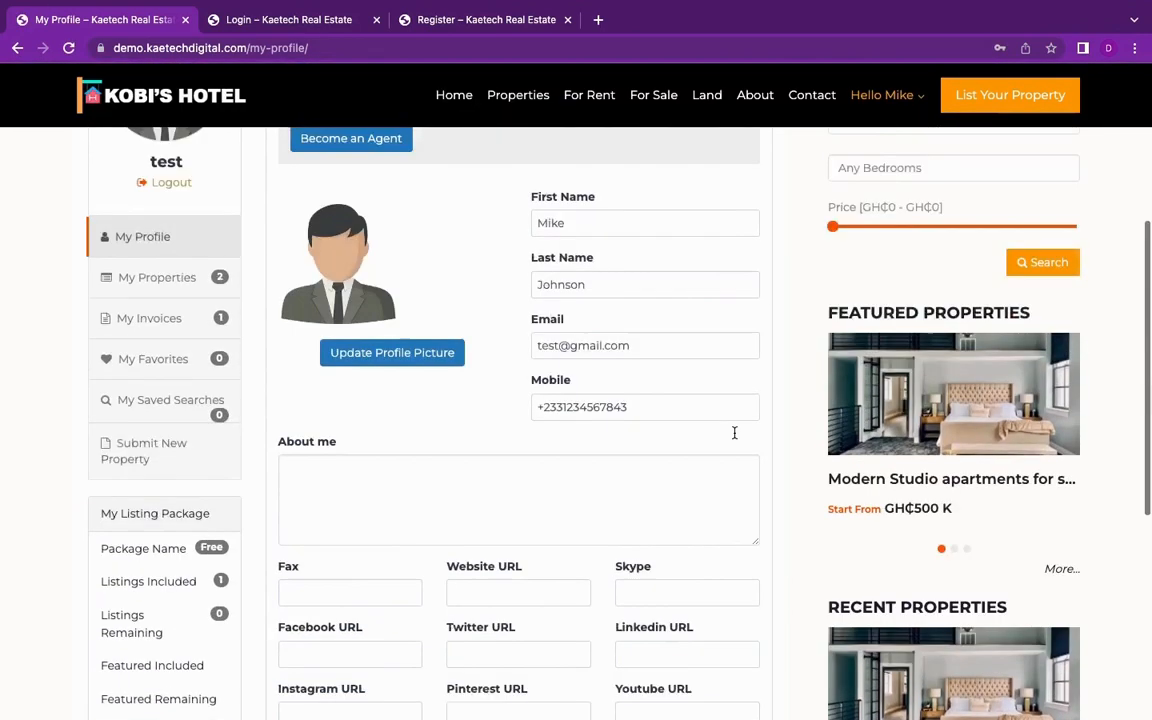
scroll(735, 433, down, 2)
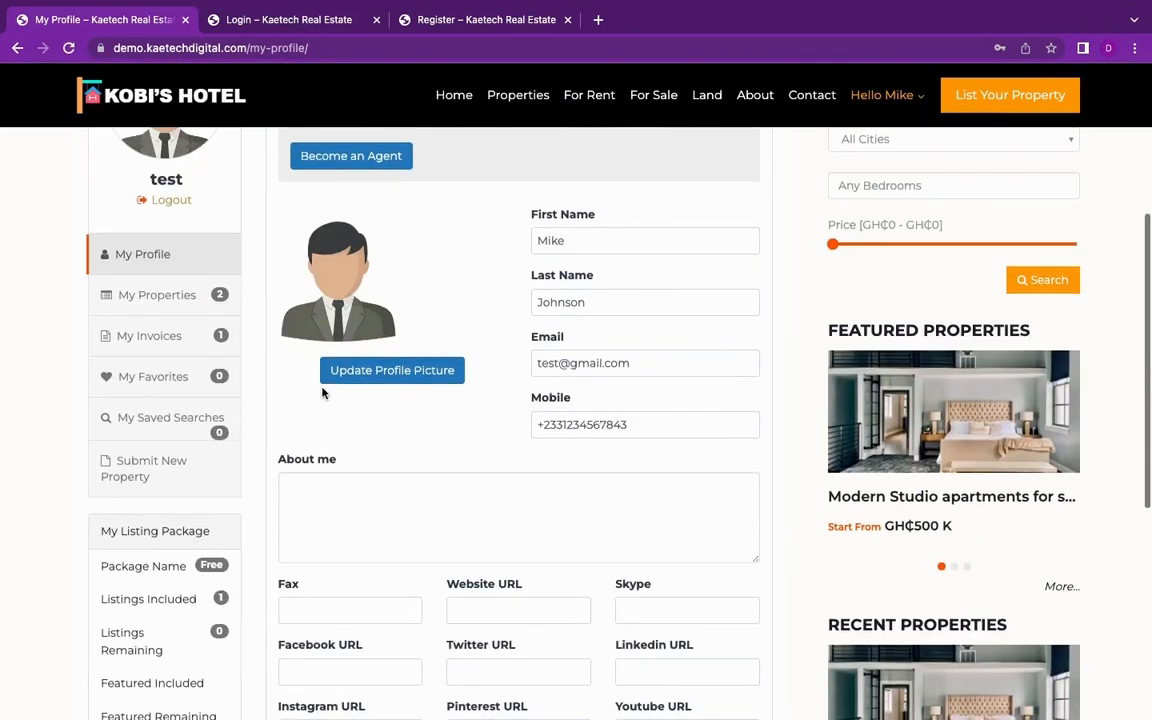
click(157, 297)
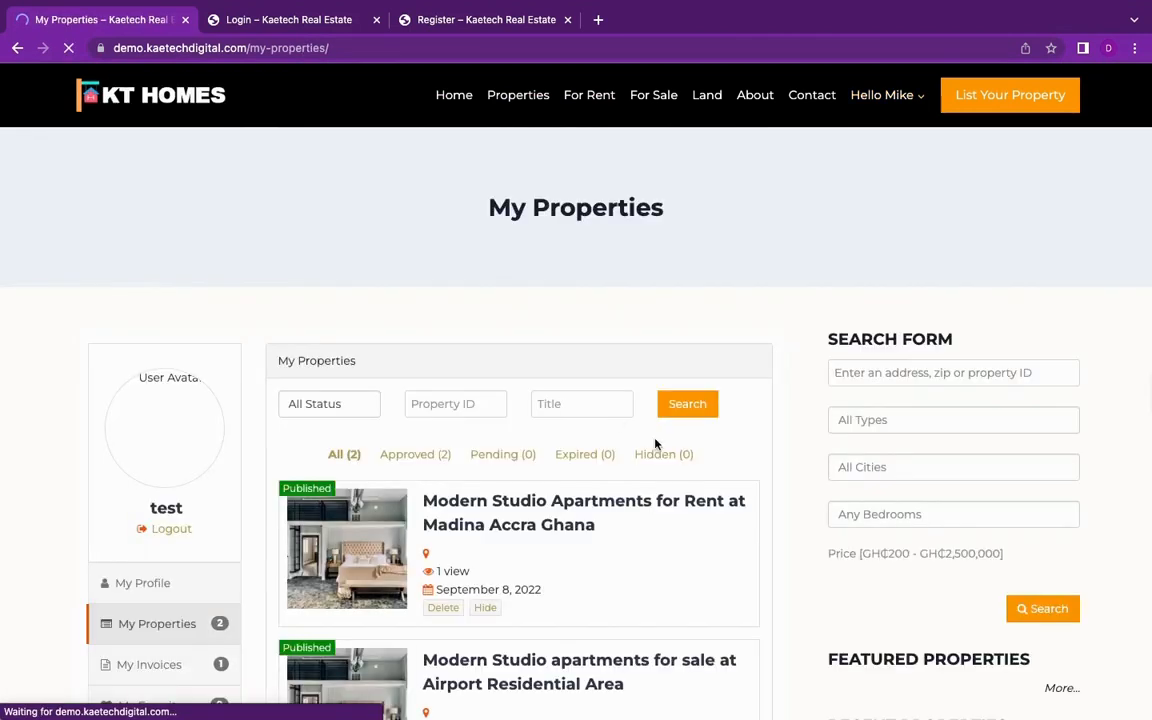
Step: Look over the account's listed properties and open the My Invoices page
scroll(683, 466, down, 3)
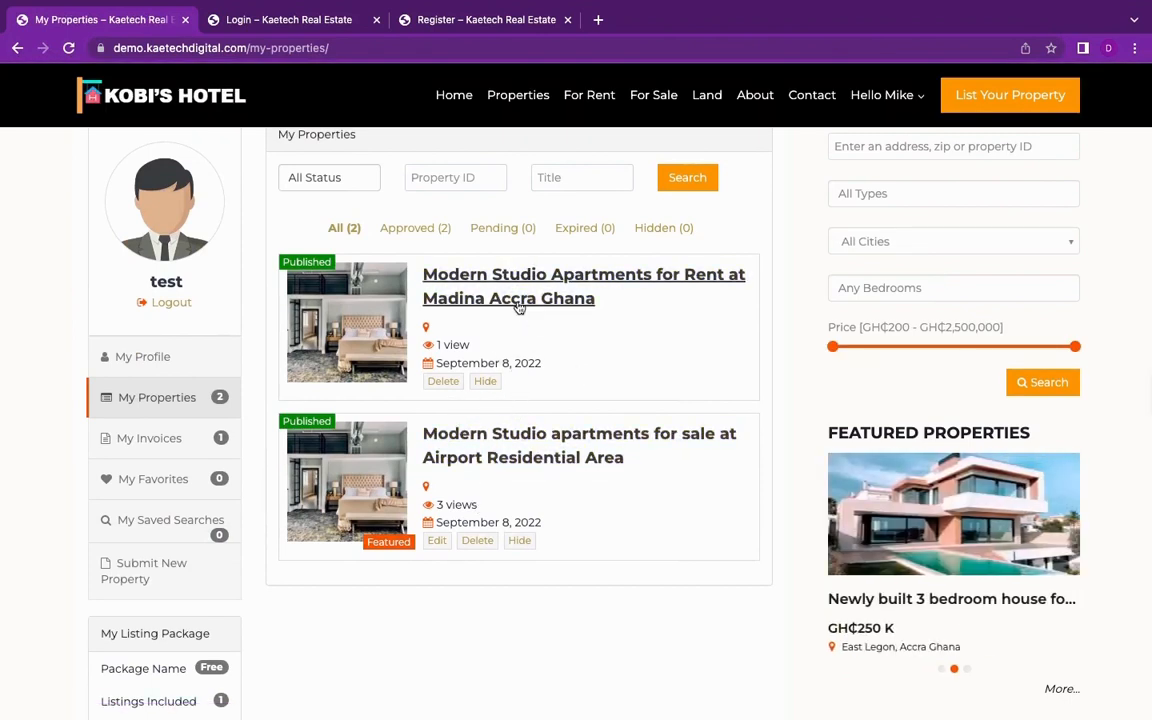
scroll(647, 529, down, 2)
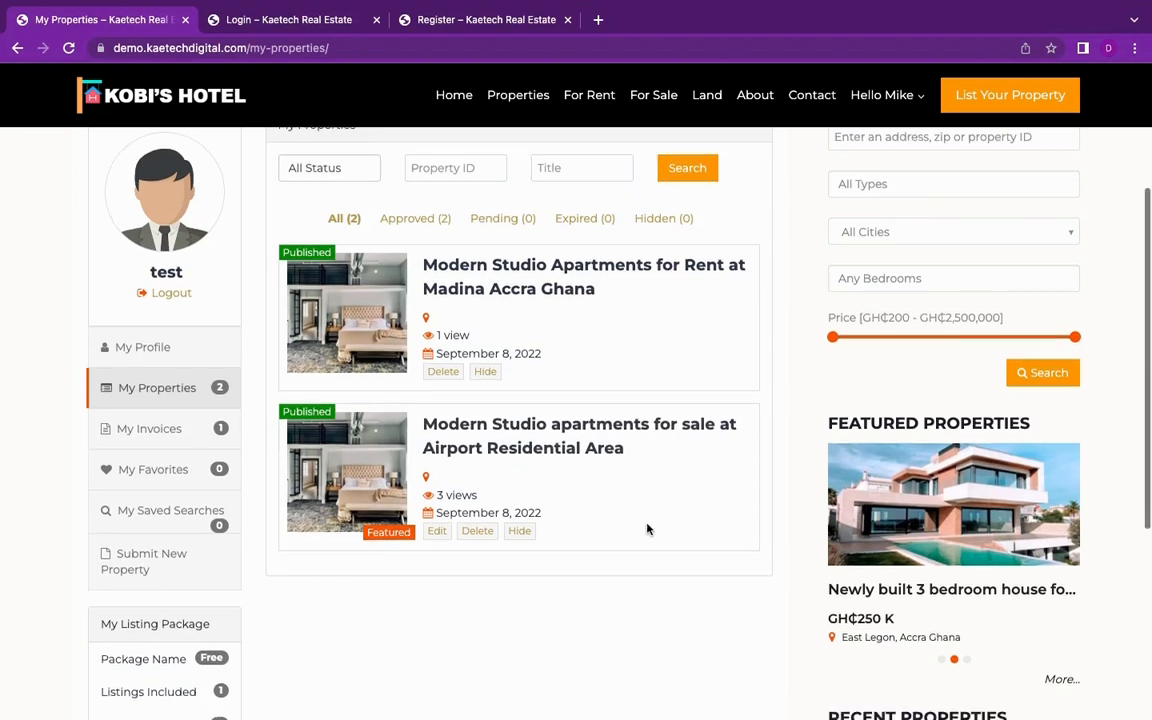
scroll(647, 529, down, 2)
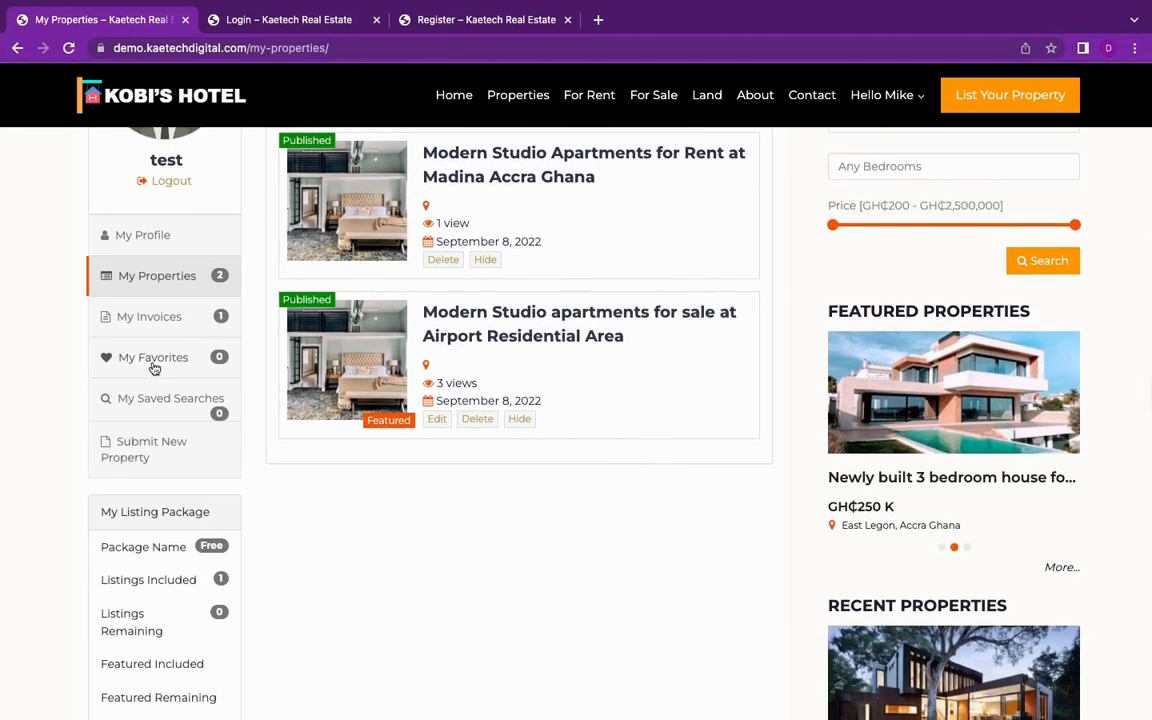
click(146, 321)
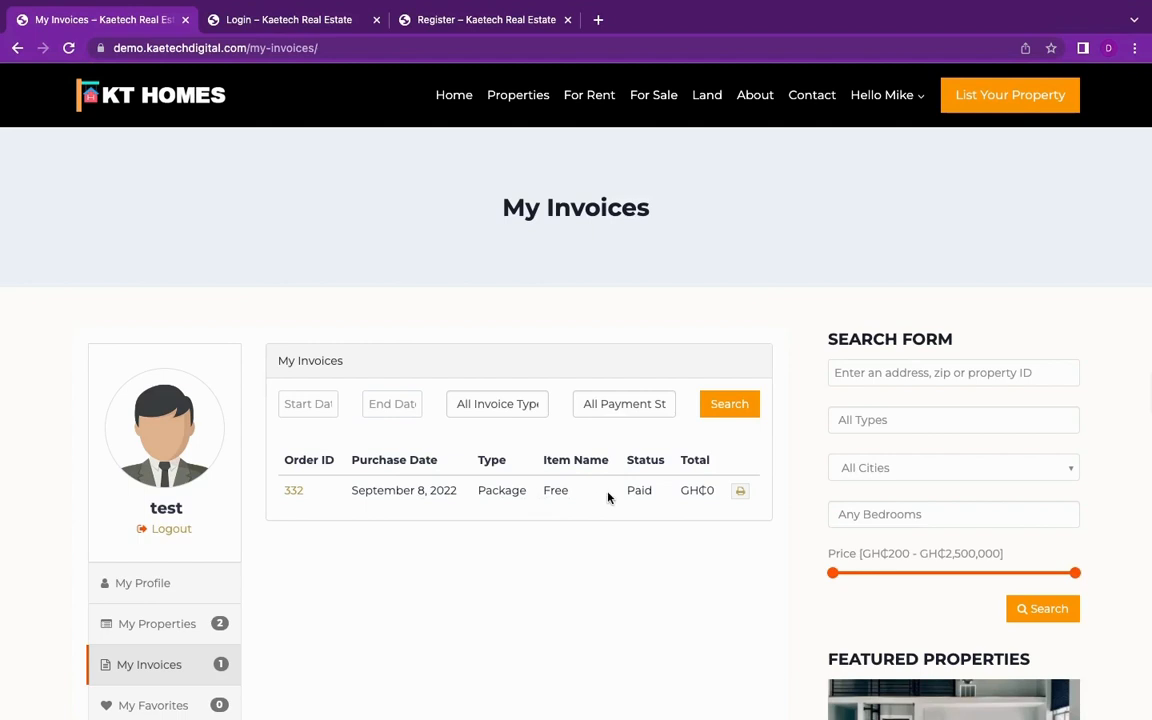
Step: Review the account's invoices and the My Listing Package summary, and open the page for changing the package
scroll(516, 508, down, 3)
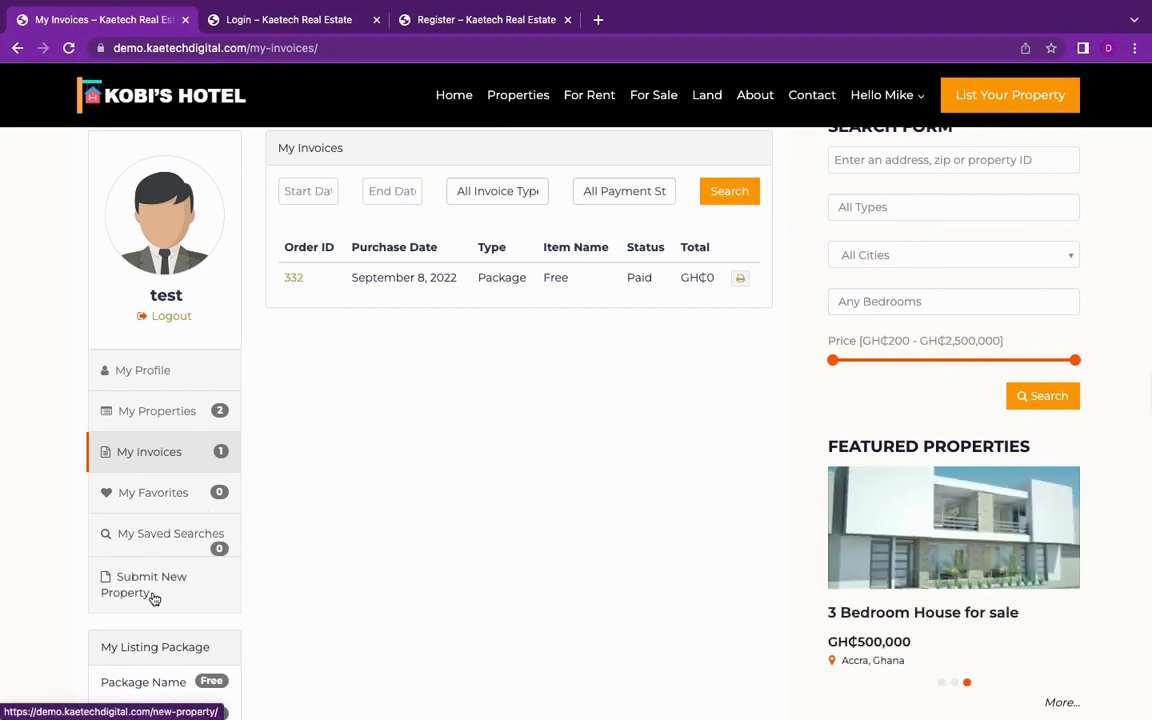
scroll(154, 596, down, 1)
scroll(438, 407, up, 3)
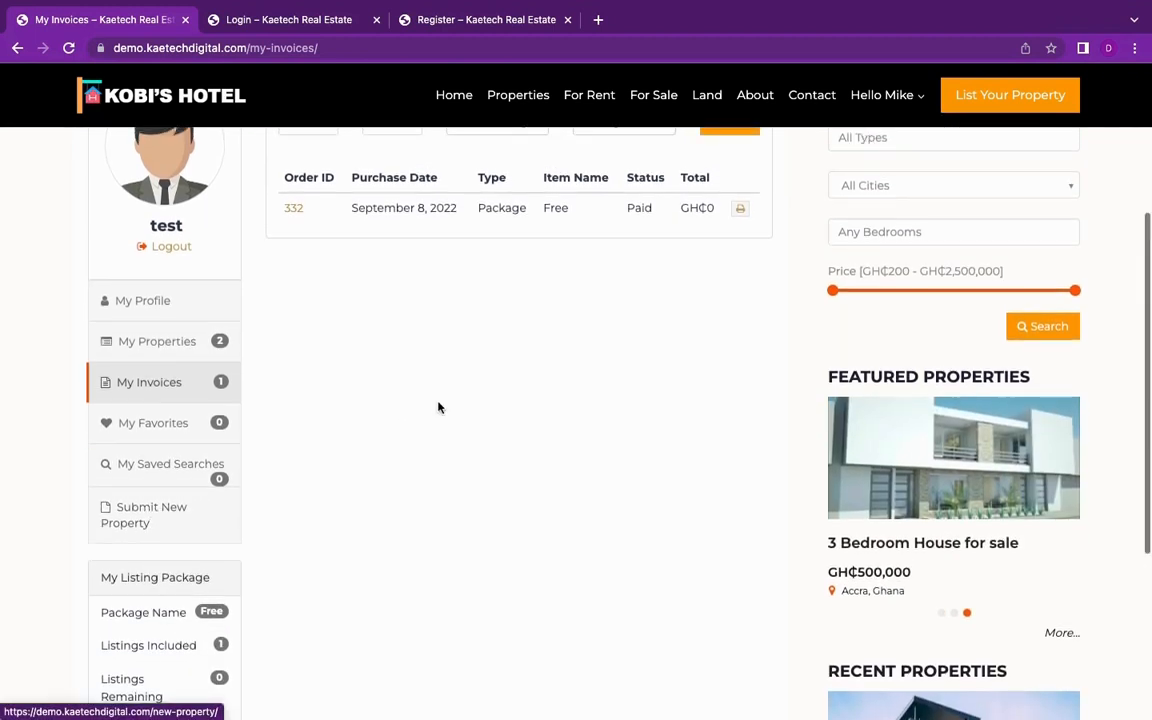
scroll(438, 408, down, 4)
scroll(438, 407, down, 1)
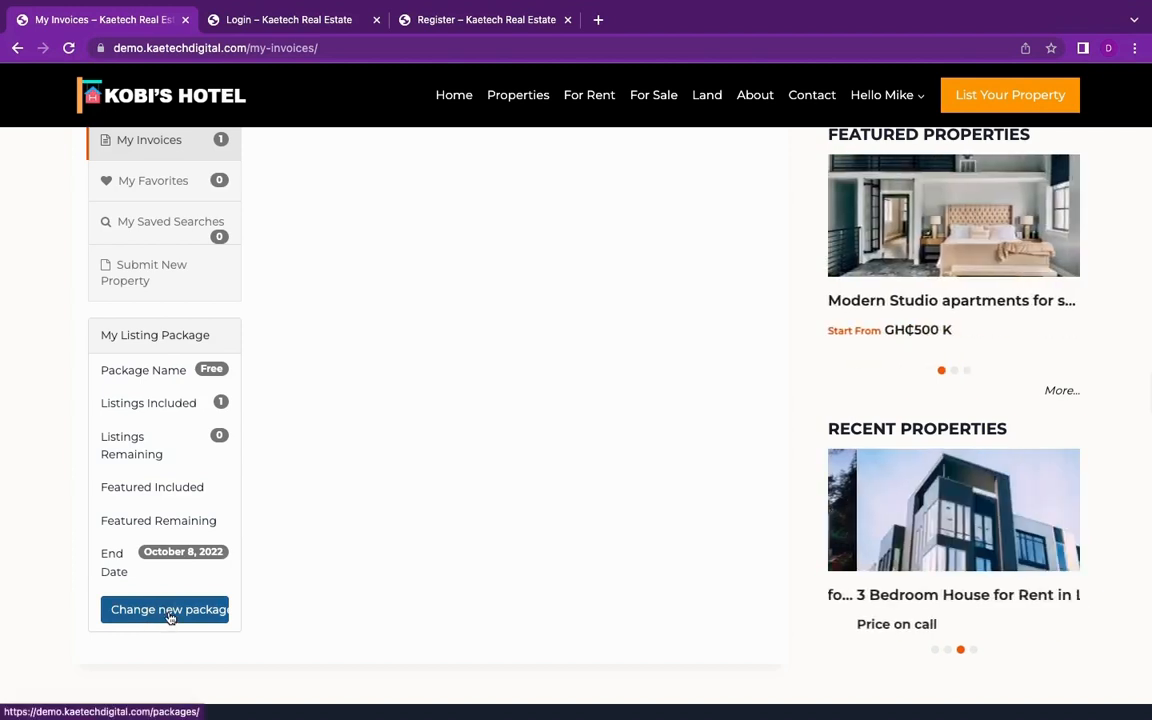
click(169, 618)
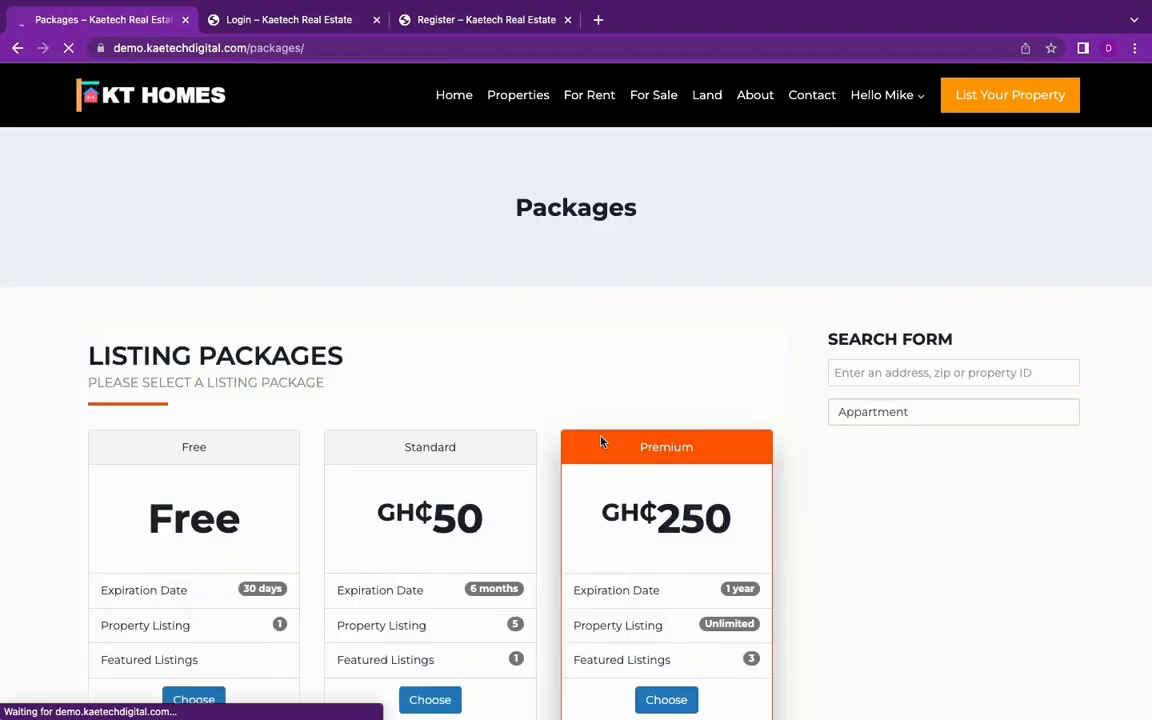
Step: Choose the Premium listing package and try to pay for it on the Payment Invoice page
scroll(714, 444, down, 2)
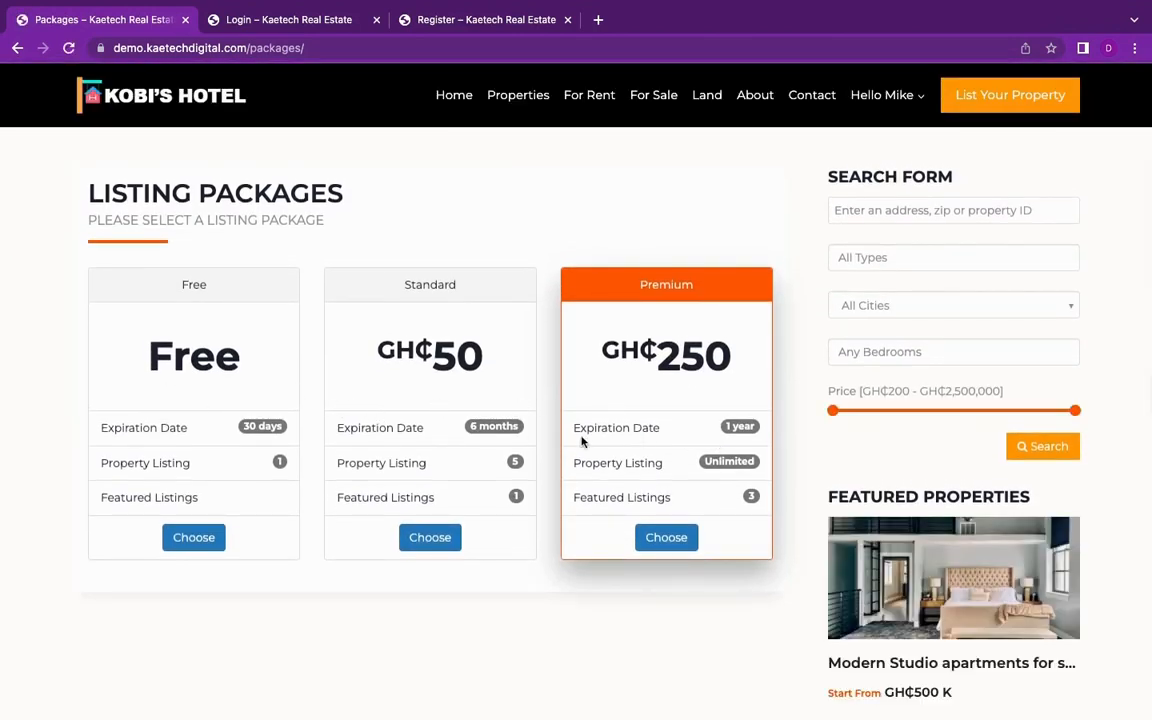
click(667, 540)
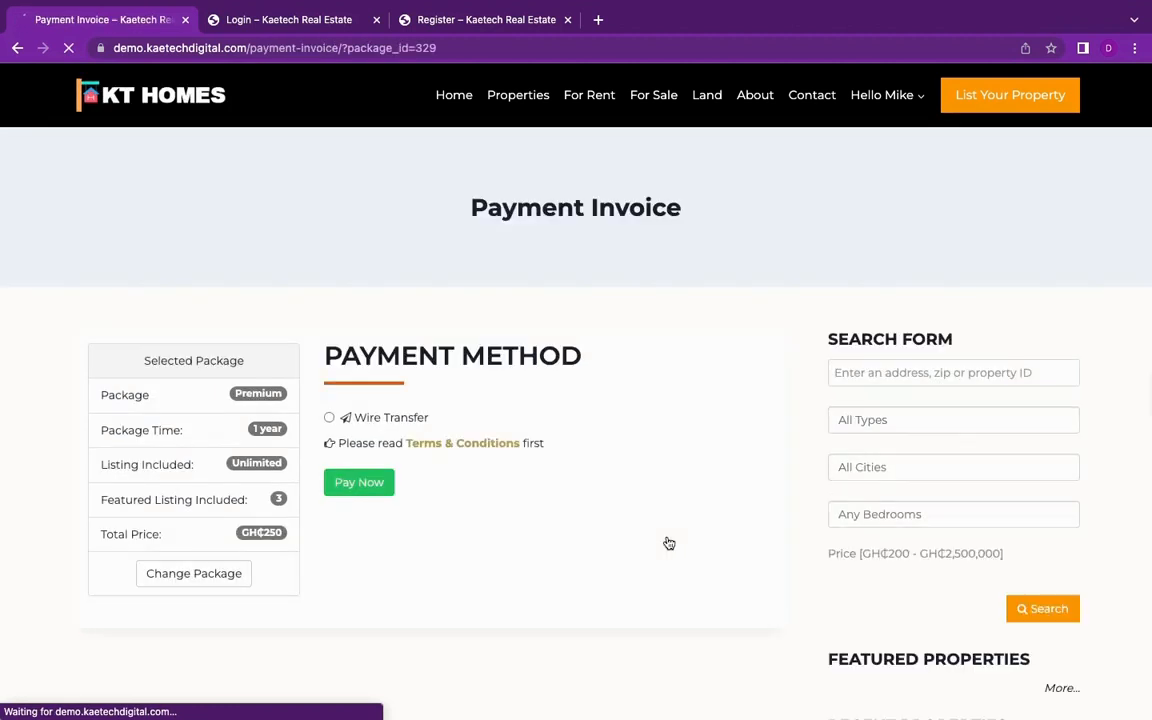
click(360, 489)
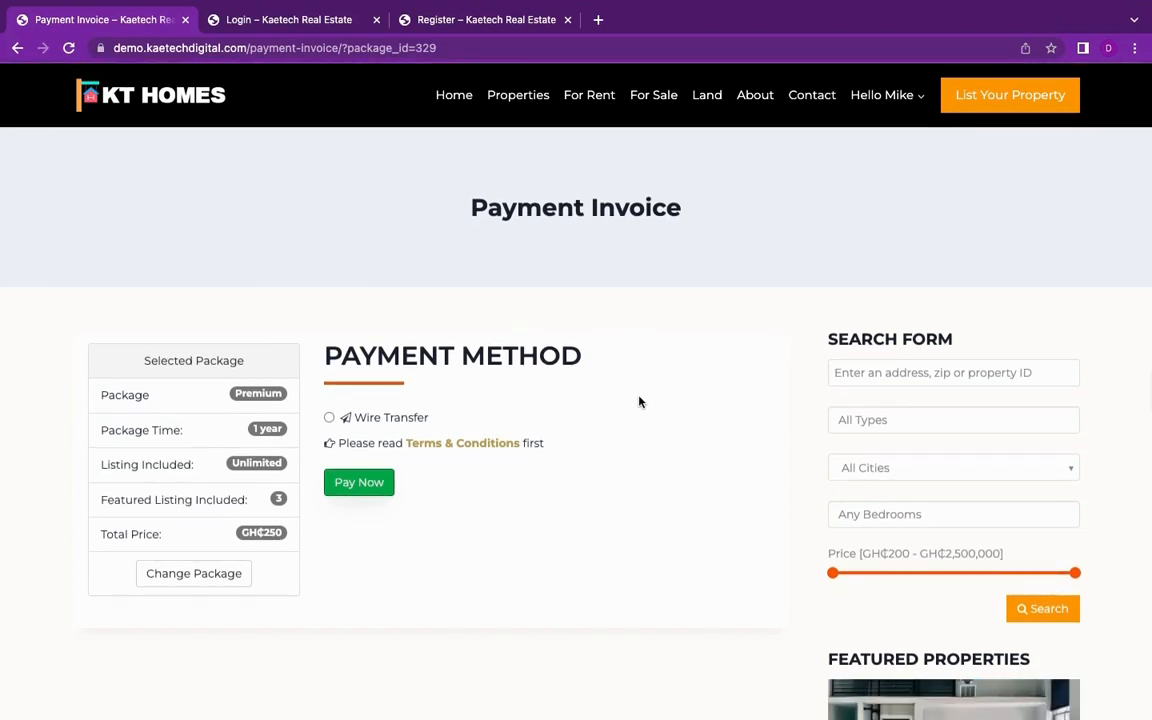
Step: Return to the site's home page and look over its hero banner and property category sections
click(455, 100)
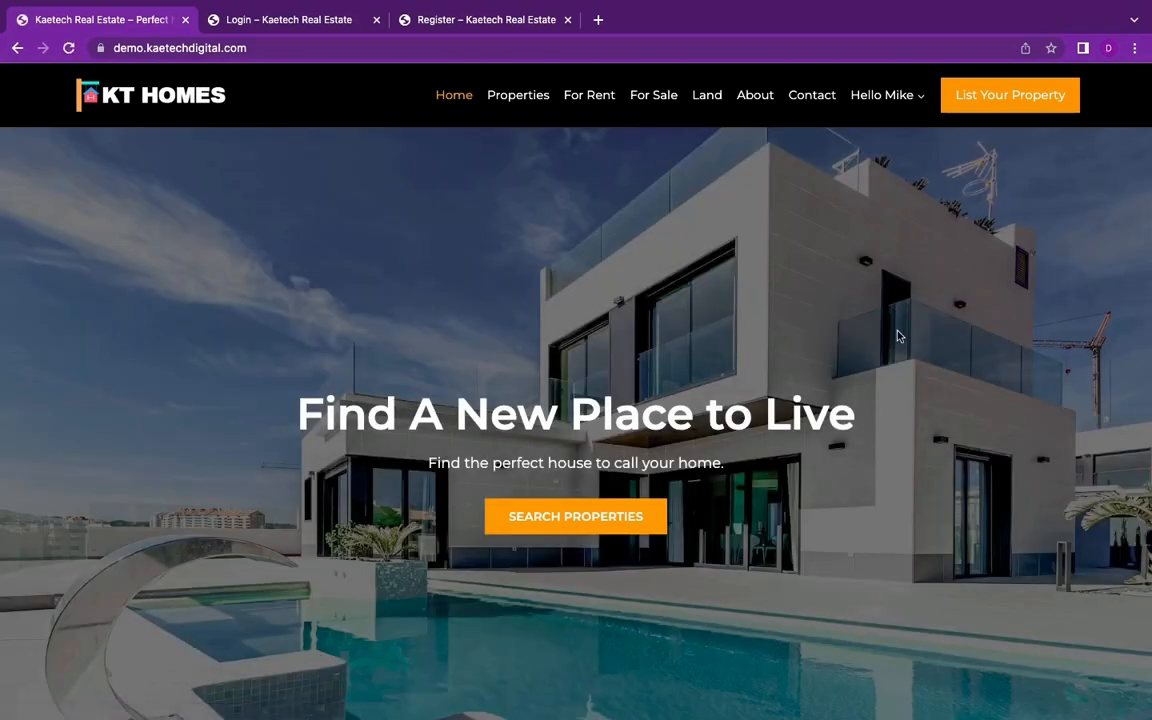
scroll(898, 336, down, 10)
scroll(898, 336, up, 5)
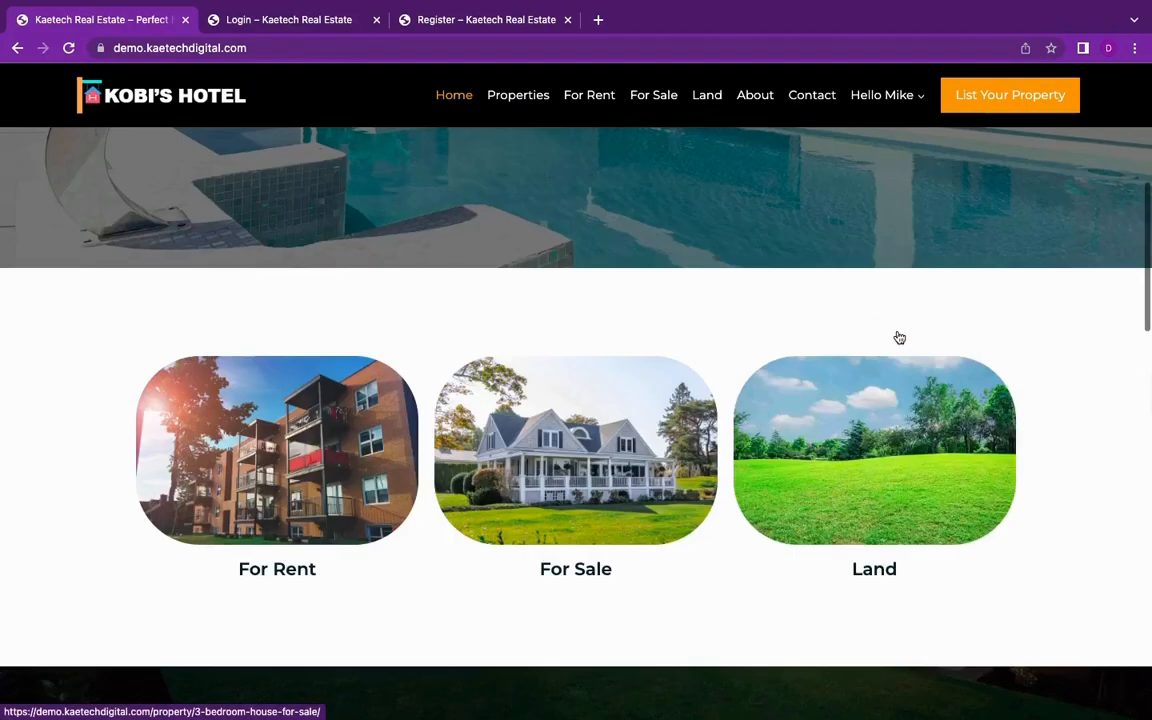
scroll(898, 336, up, 5)
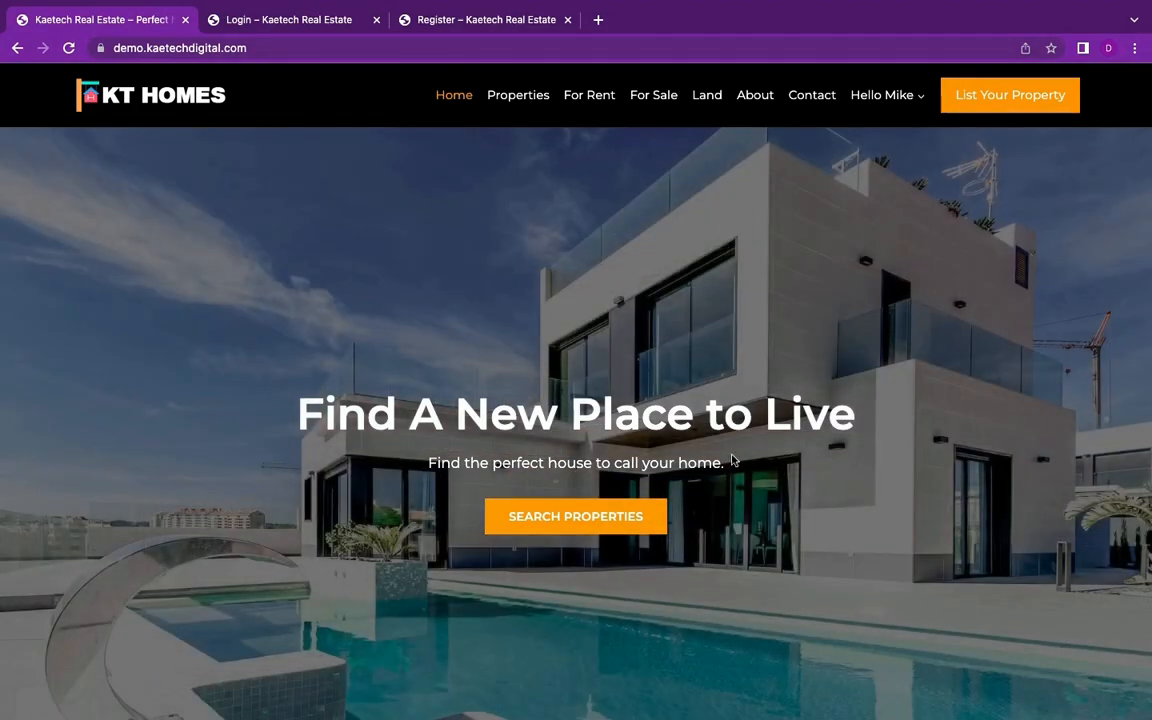
scroll(731, 460, down, 3)
scroll(731, 460, down, 10)
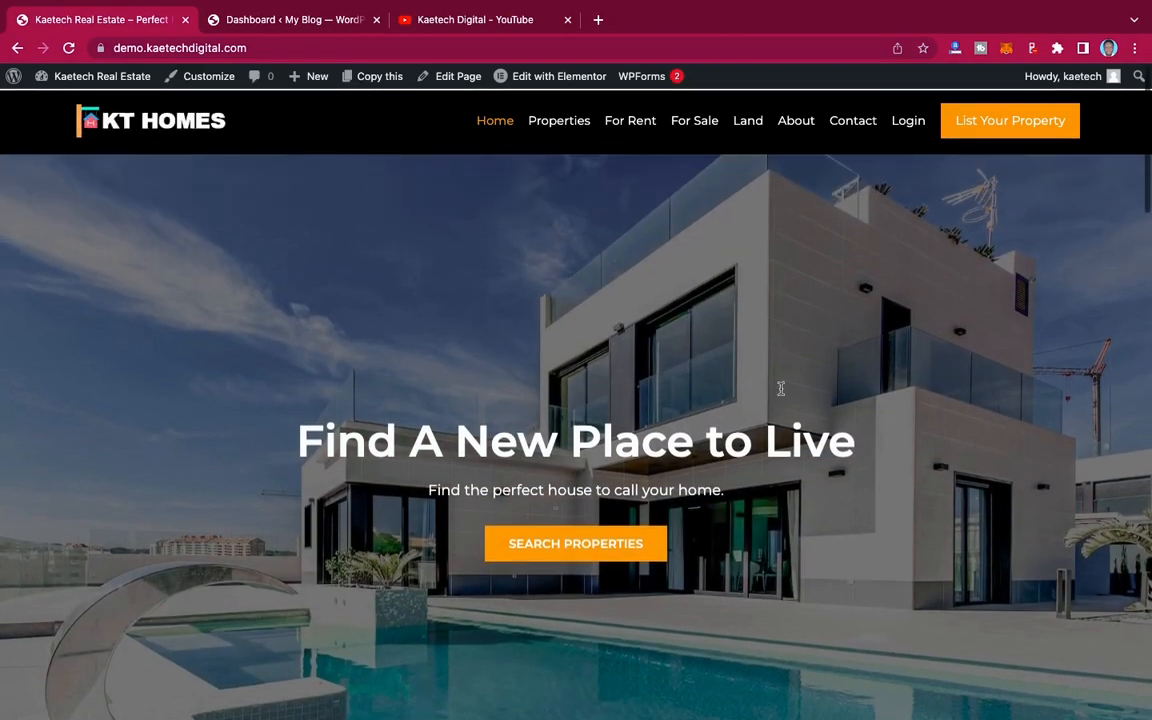
Step: Inspect the home page with the developer tools and look over its iPhone 12 Pro mobile preview
right_click(669, 270)
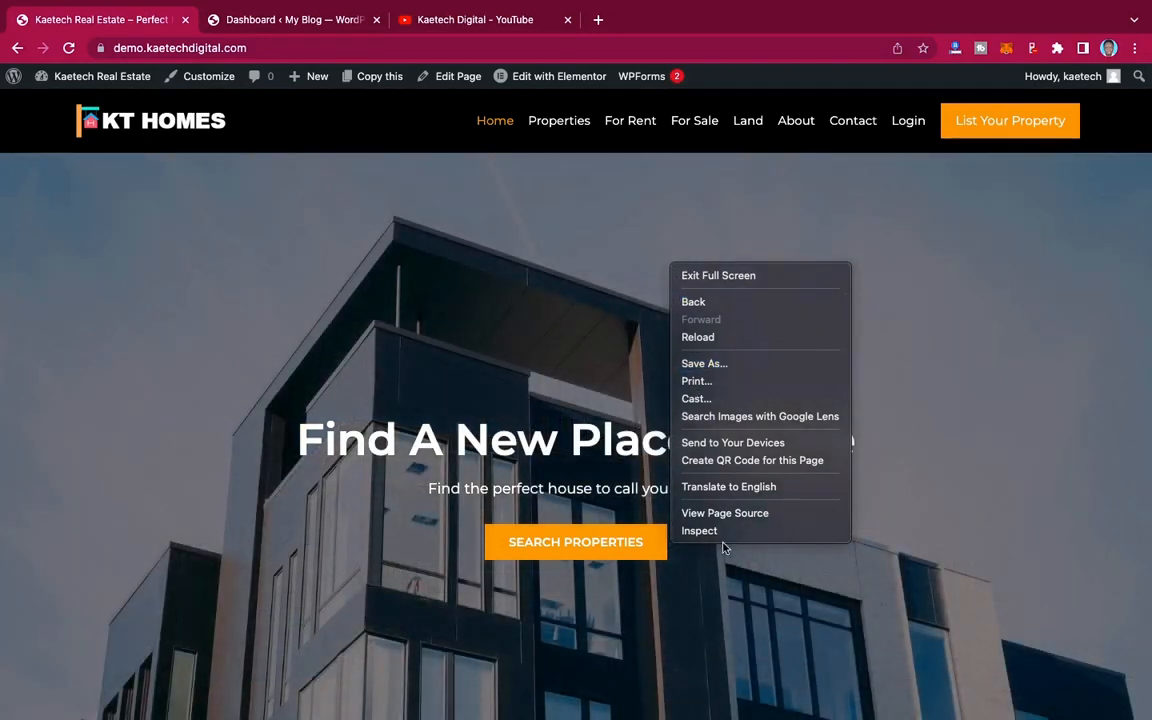
click(727, 533)
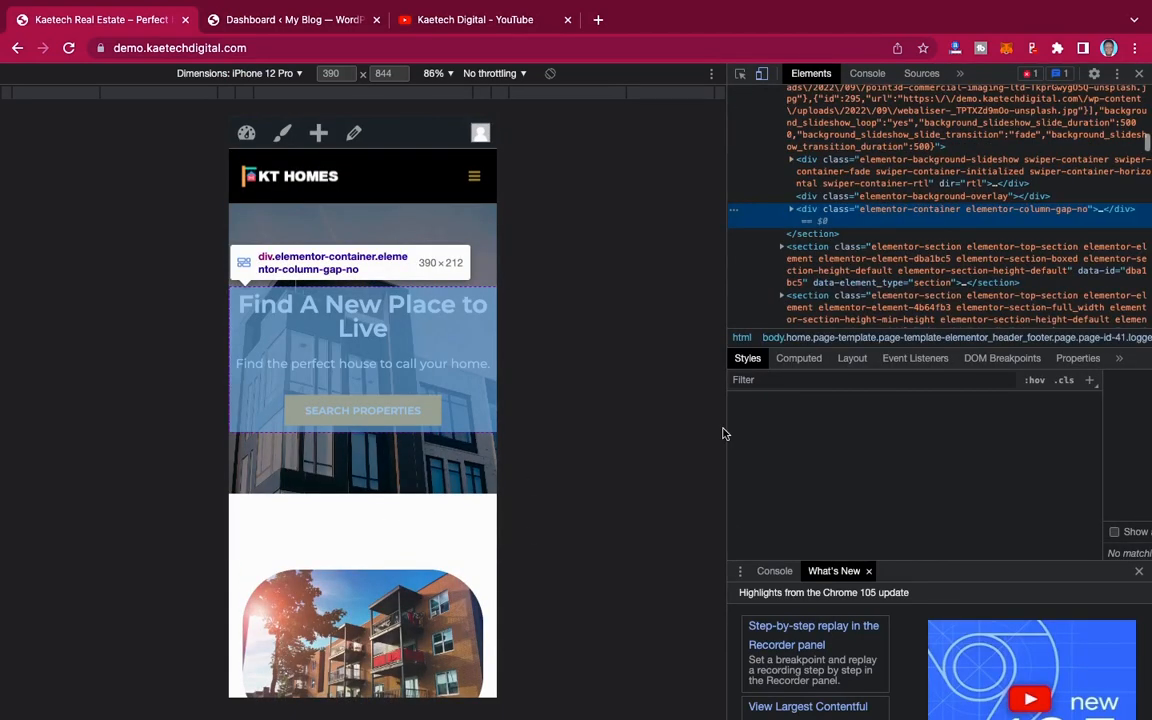
scroll(372, 566, down, 5)
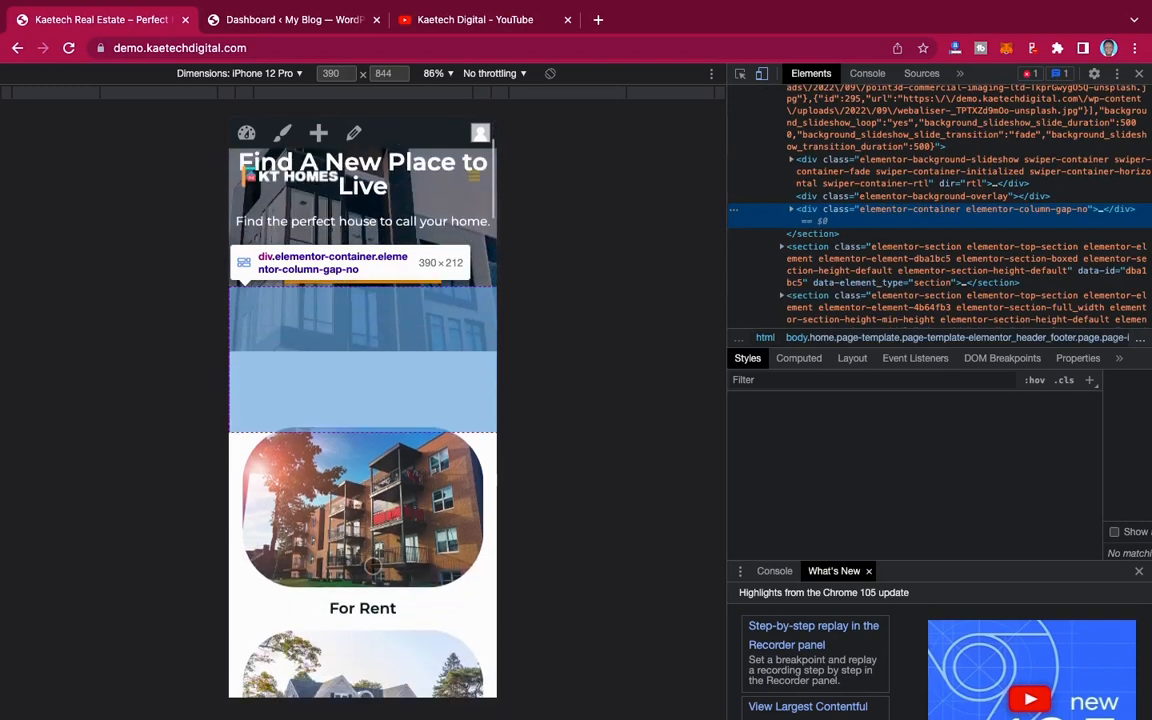
scroll(372, 566, up, 5)
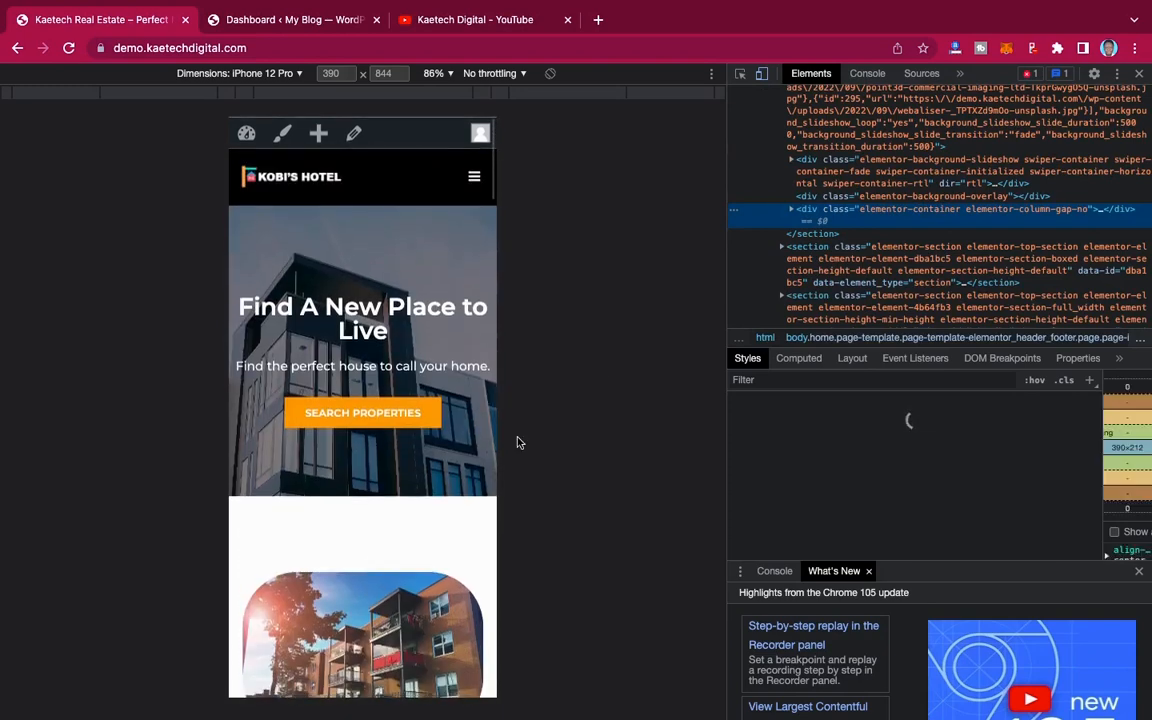
Step: Switch the device preview to Samsung Galaxy A51/71 and look through the home page's mobile layout
click(297, 75)
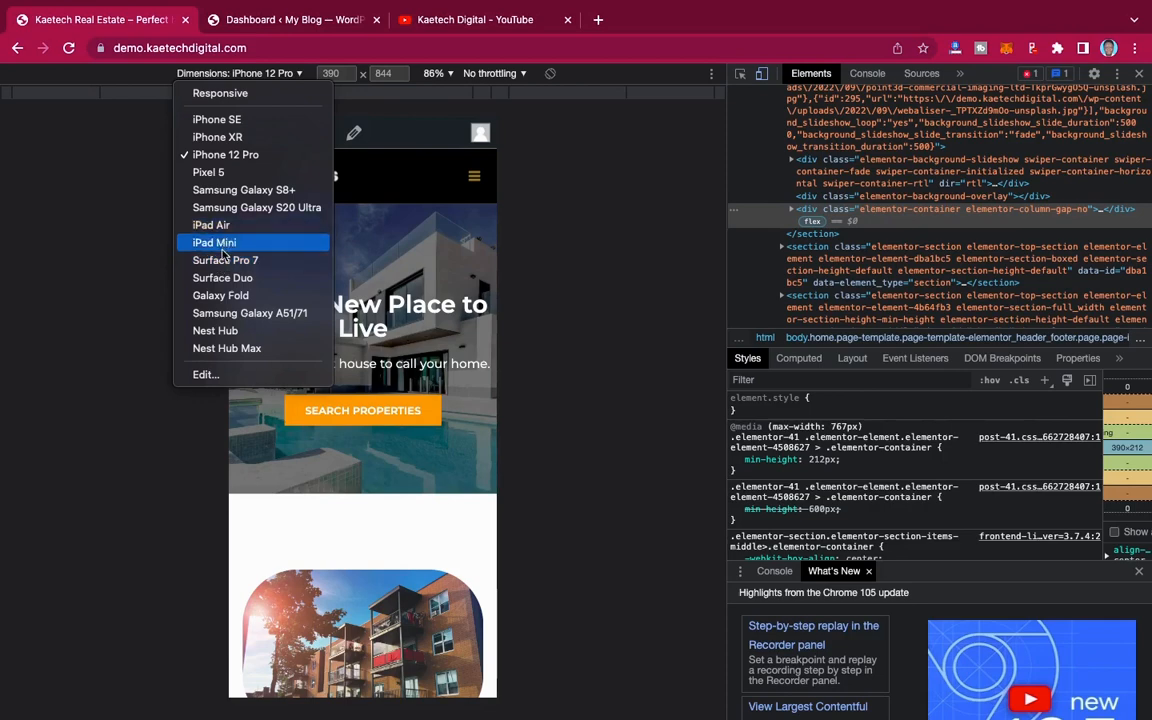
click(203, 314)
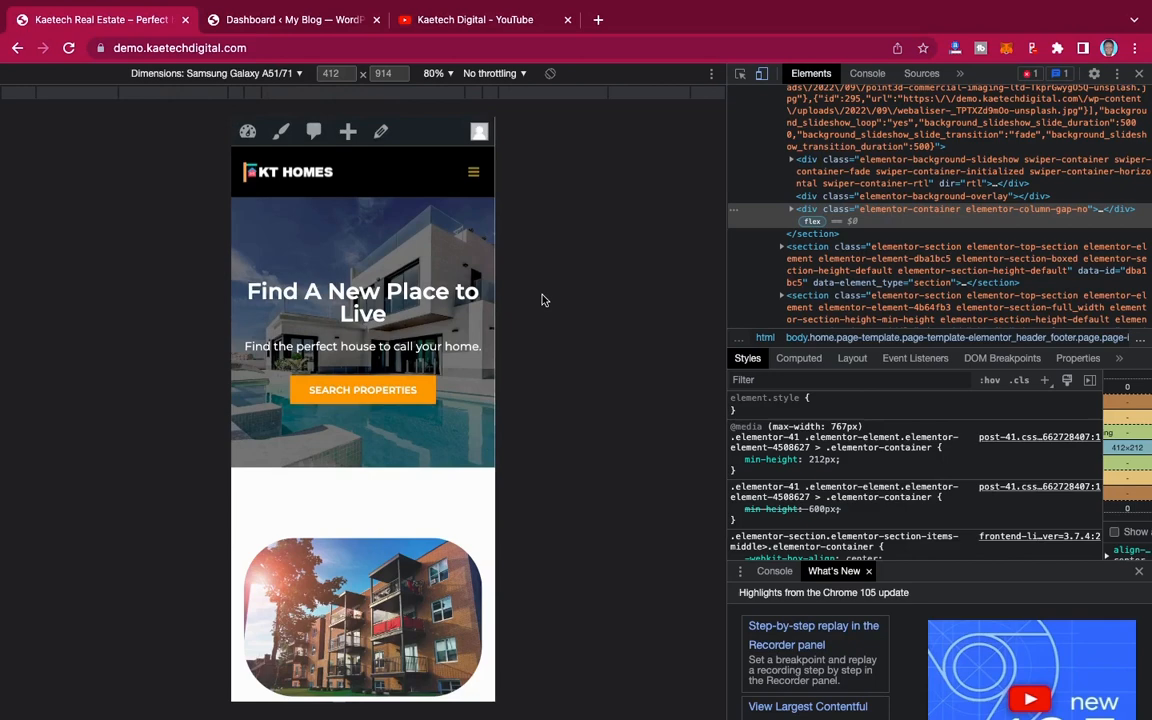
scroll(437, 405, down, 8)
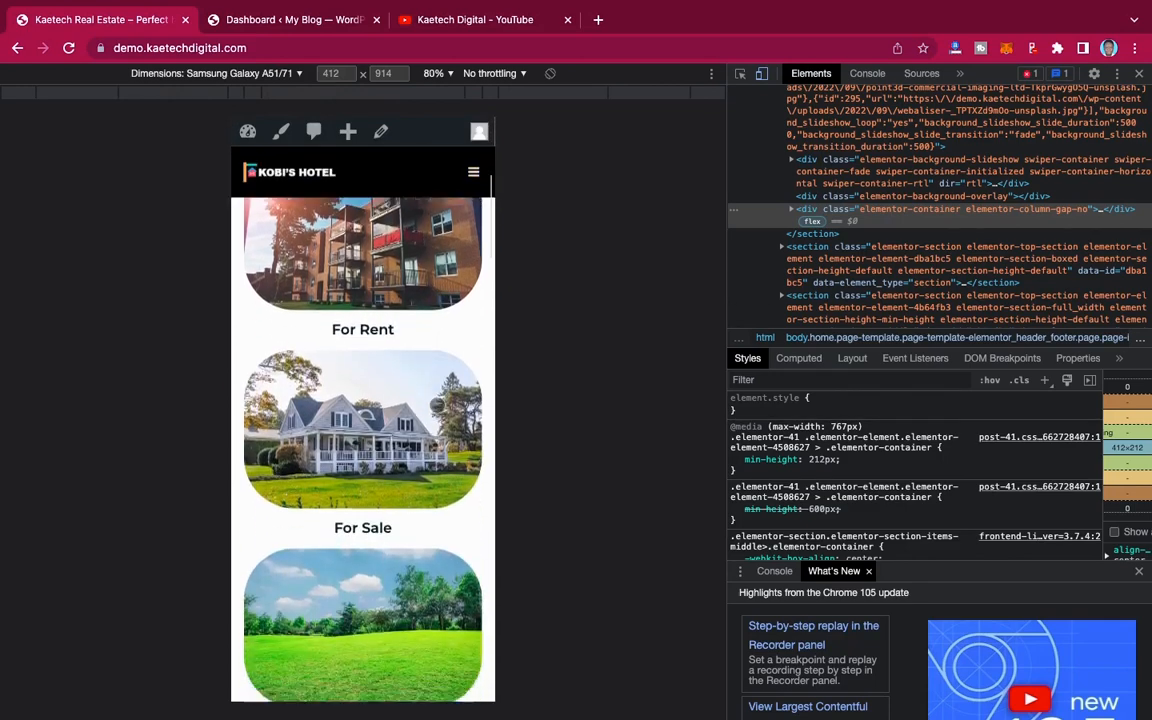
scroll(437, 405, down, 10)
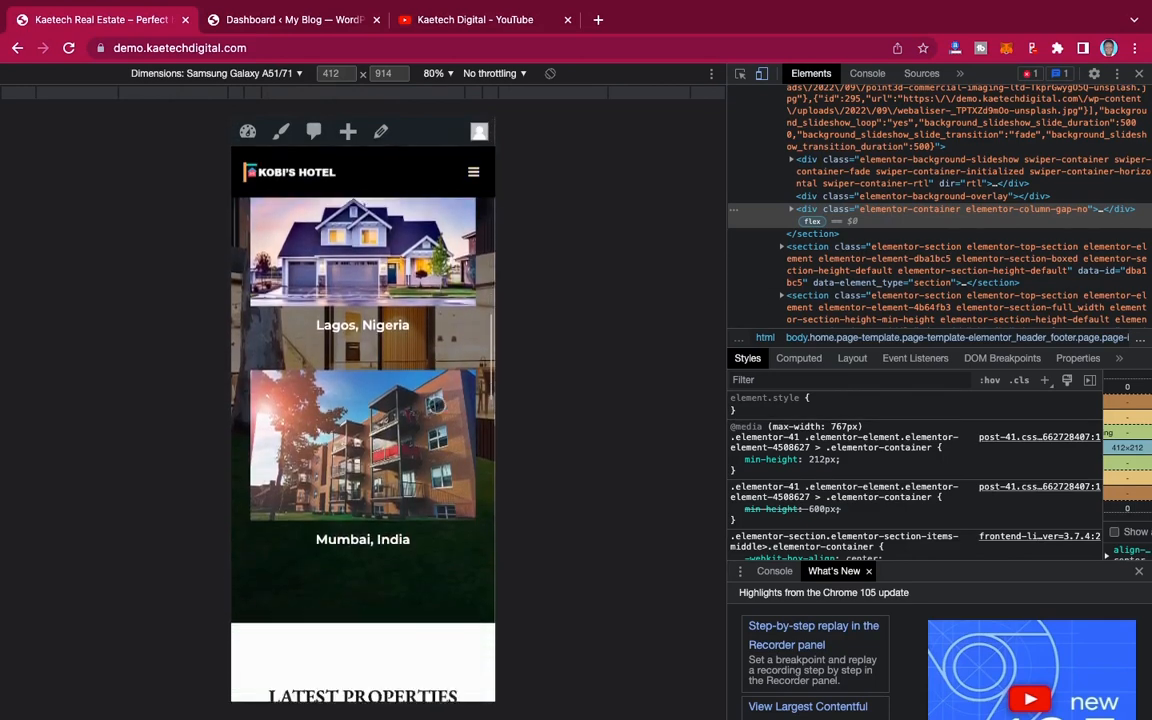
scroll(437, 405, down, 10)
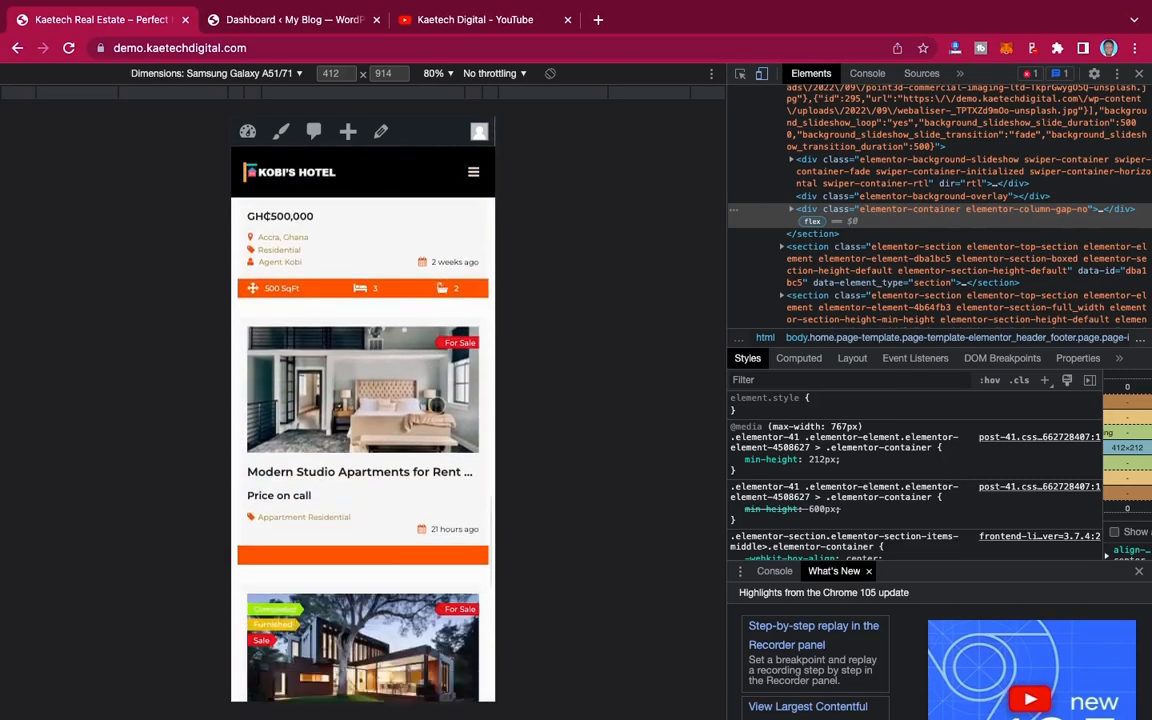
scroll(437, 405, up, 5)
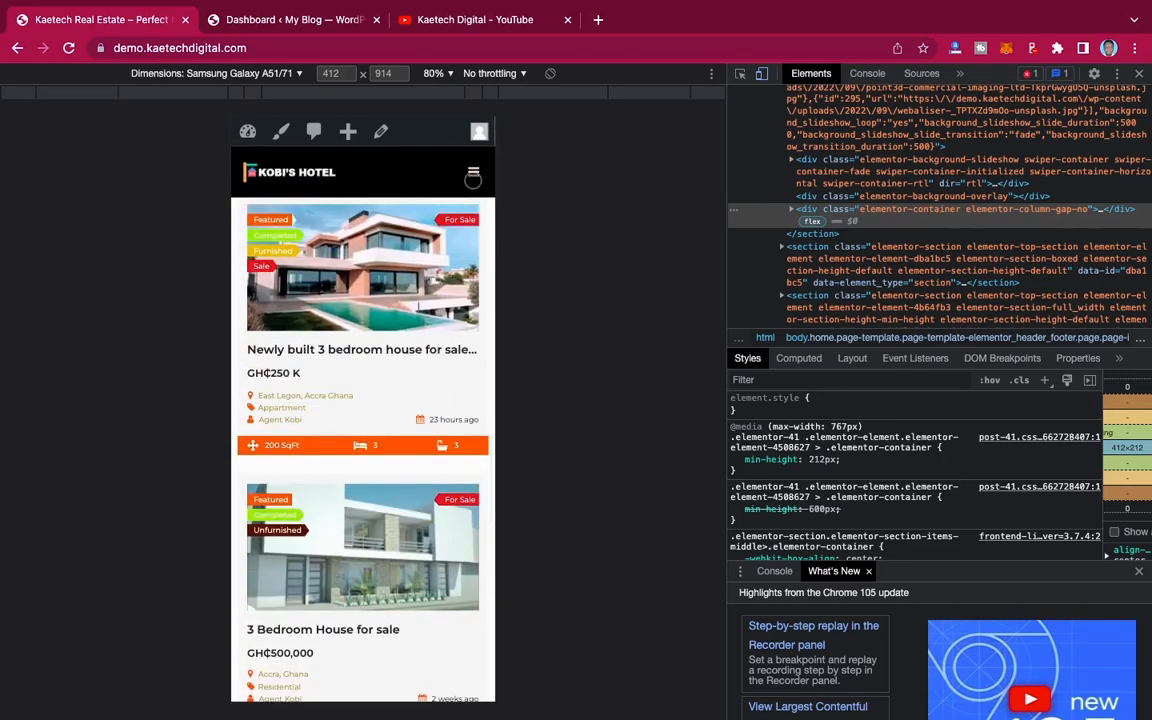
Step: View the site's mobile navigation menu, close it, and exit the developer tools
click(473, 173)
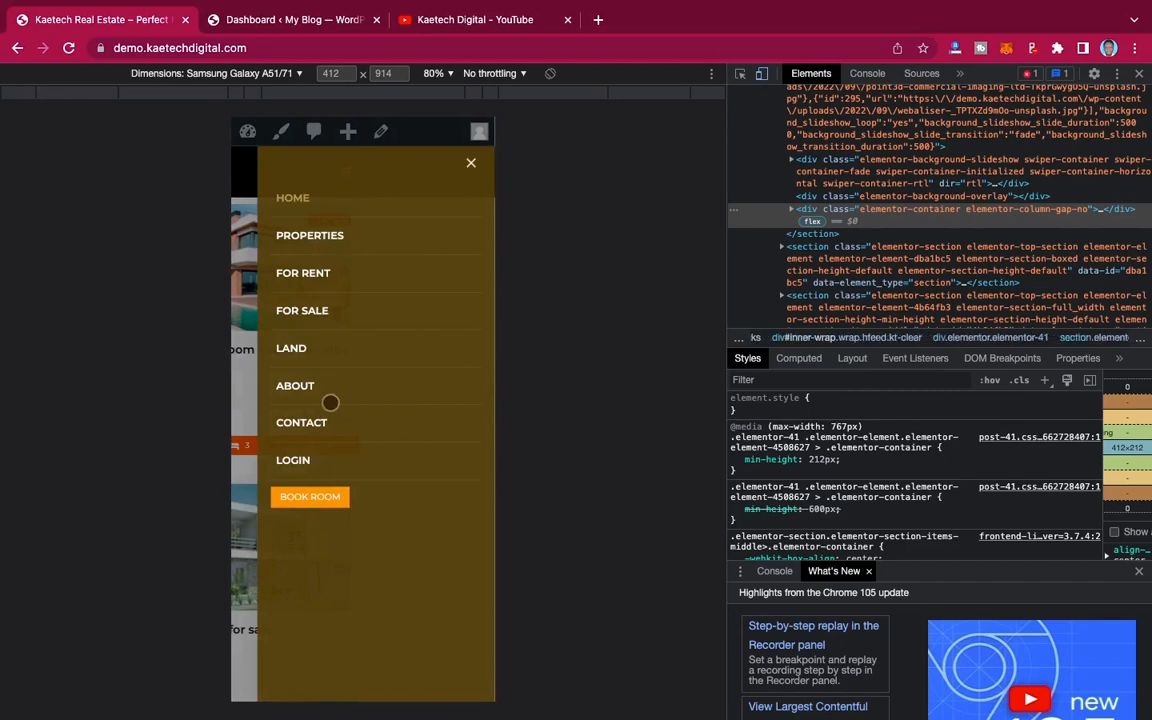
click(471, 164)
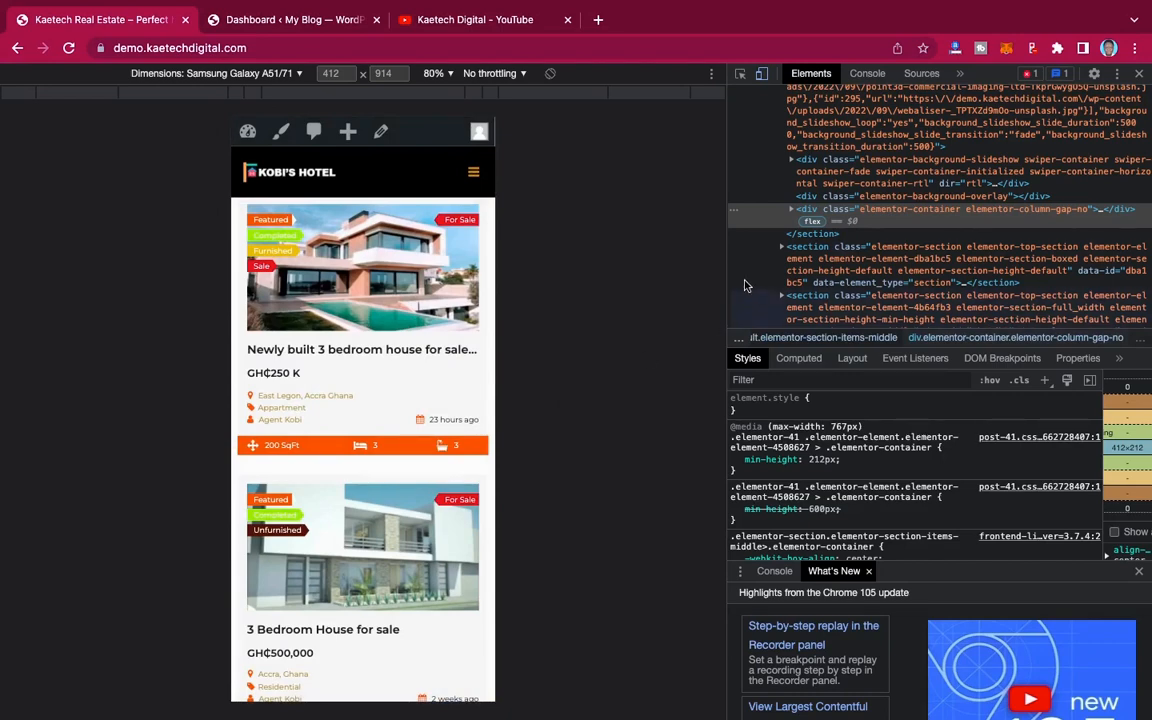
click(1140, 77)
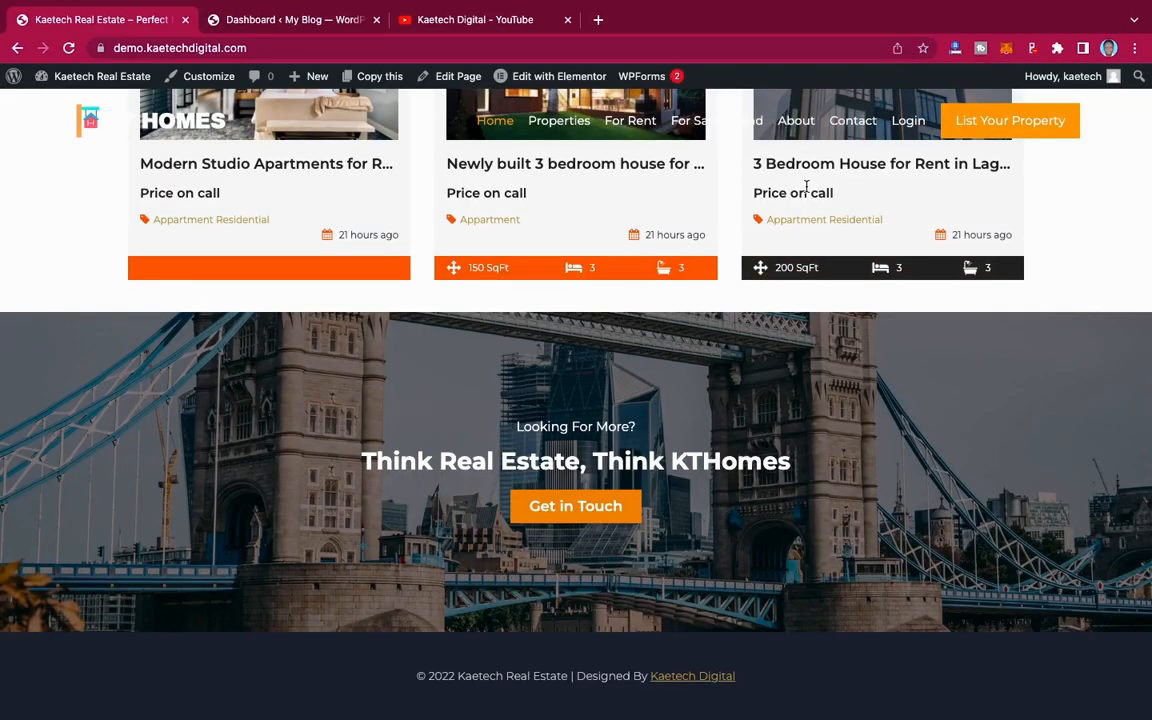
Step: Look over the desktop home page from the latest properties and footer back up to the hero banner
scroll(807, 187, up, 10)
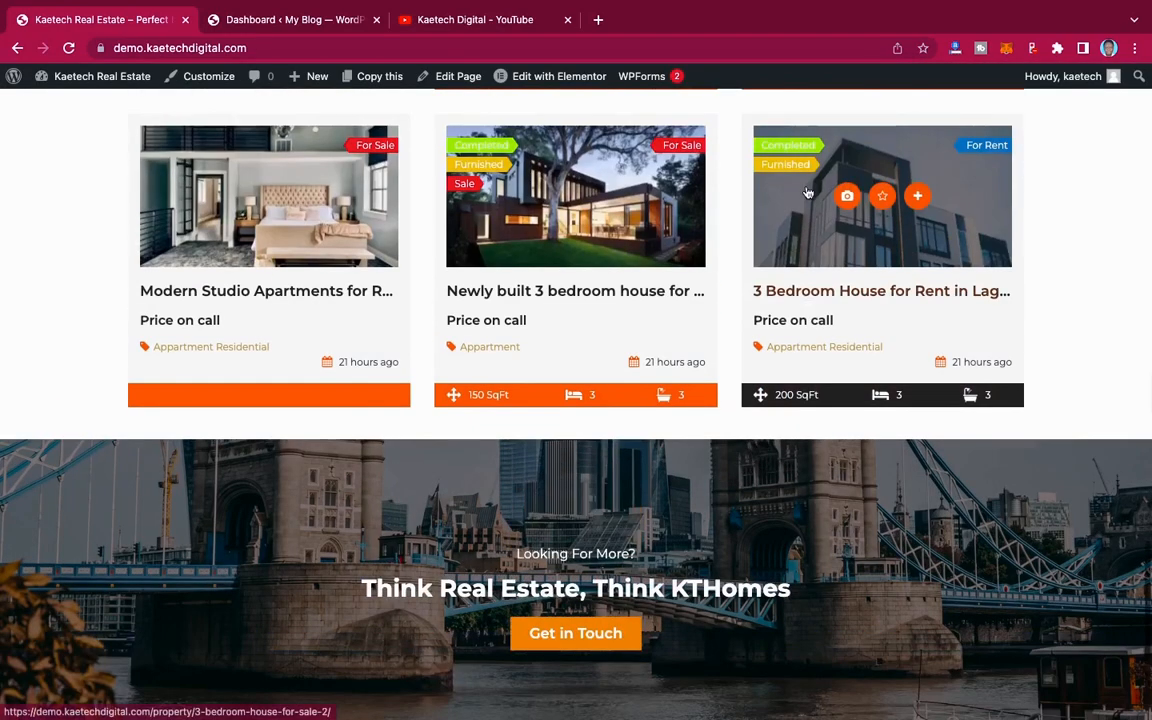
scroll(808, 191, down, 5)
scroll(807, 190, down, 5)
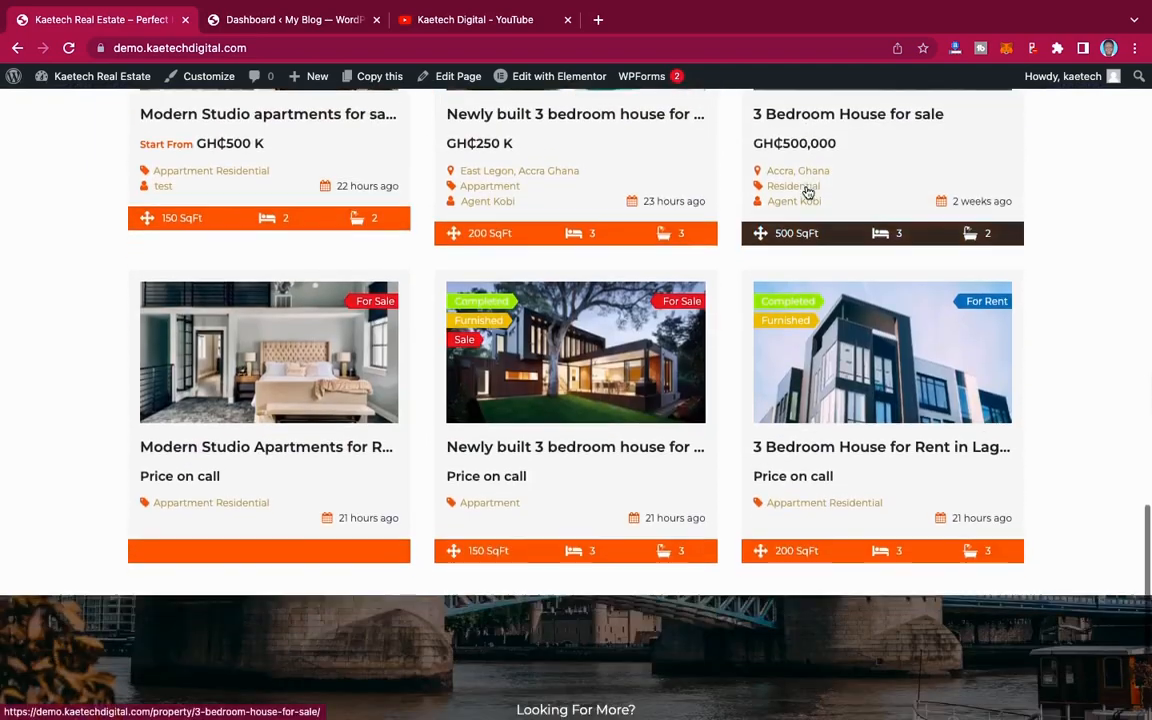
scroll(806, 188, up, 10)
scroll(806, 188, up, 10)
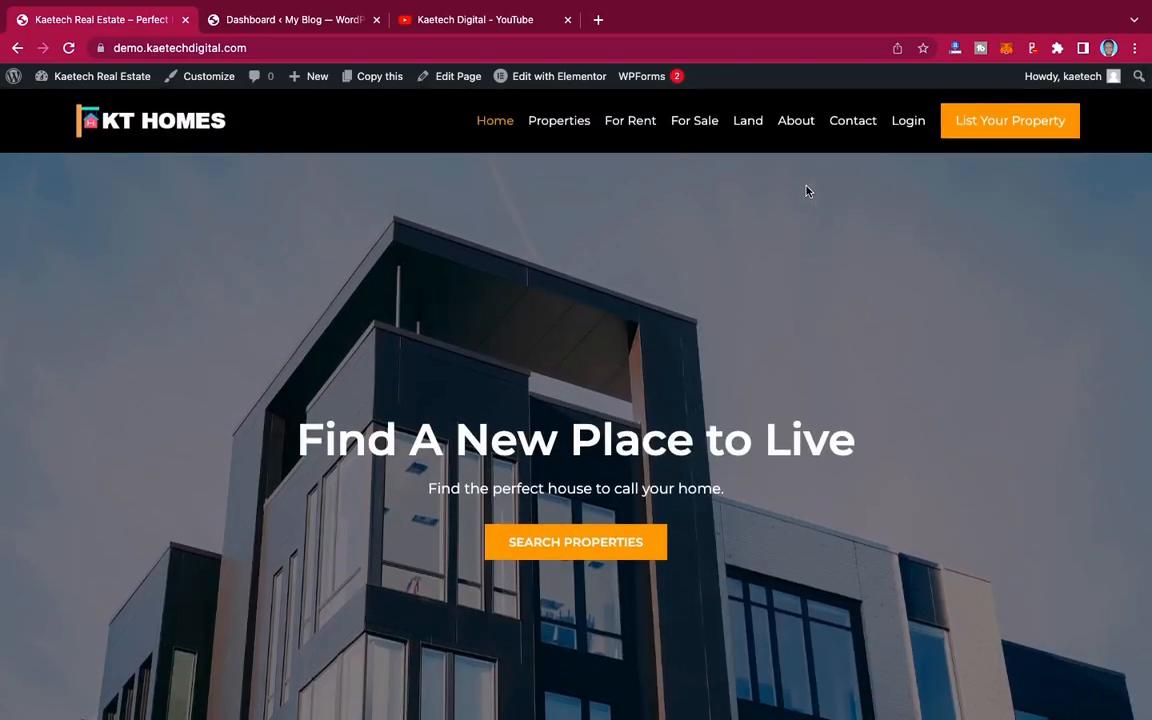
scroll(807, 190, down, 2)
scroll(807, 190, up, 2)
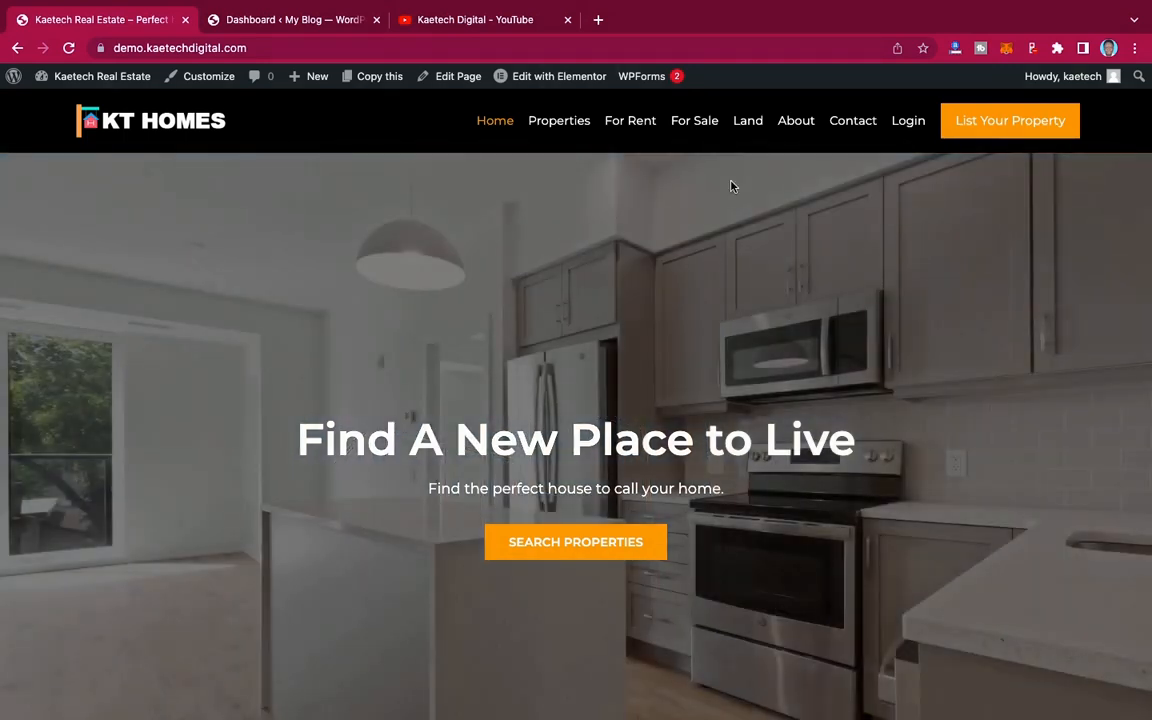
Step: Open kaetechdigital.com/namecheap in a new browser tab and look over Namecheap's domain search and current top deals
click(598, 20)
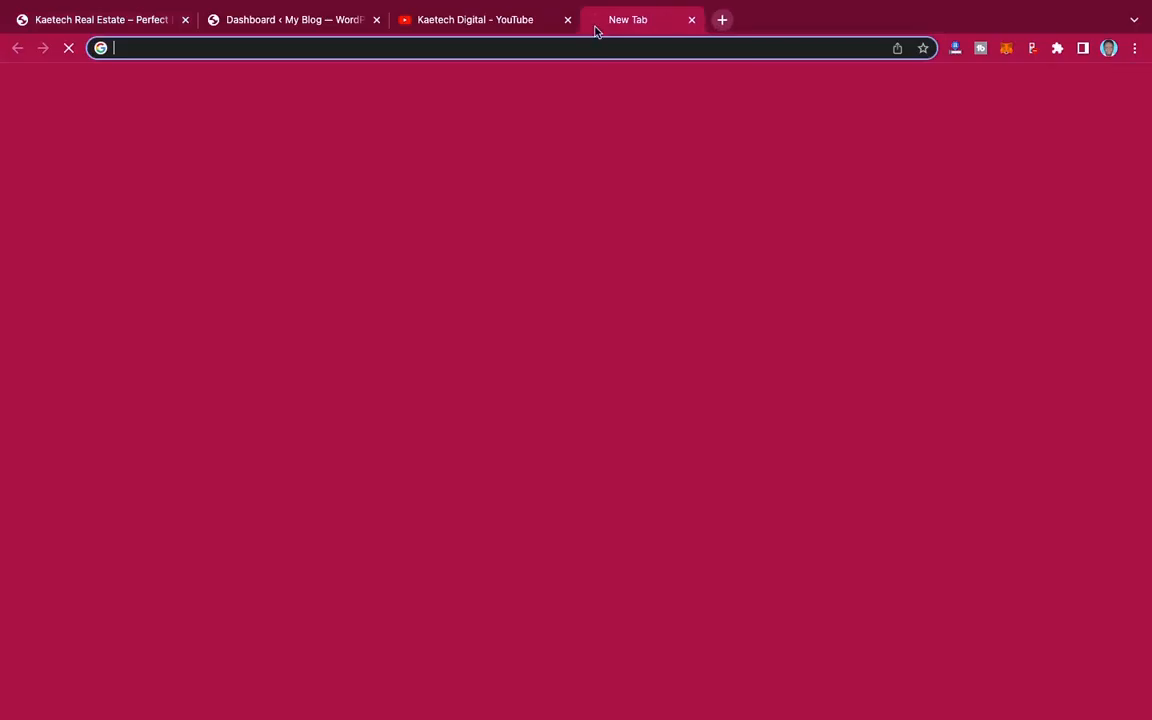
text(kaet)
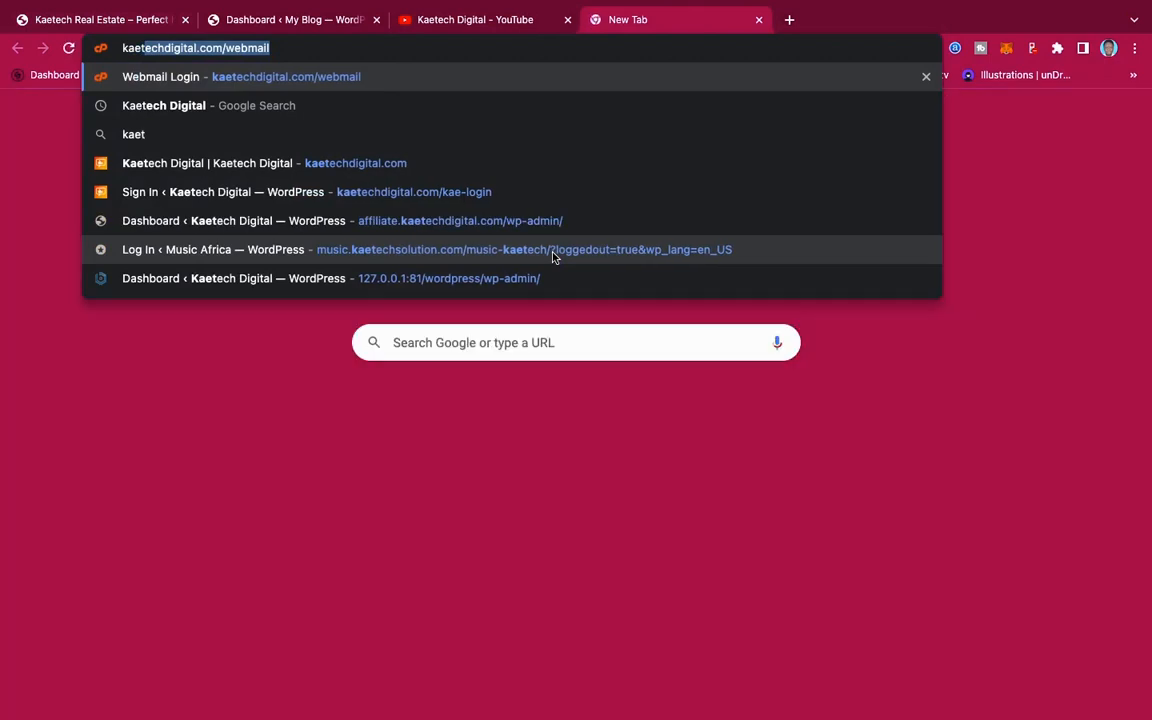
text(echdigital.com/)
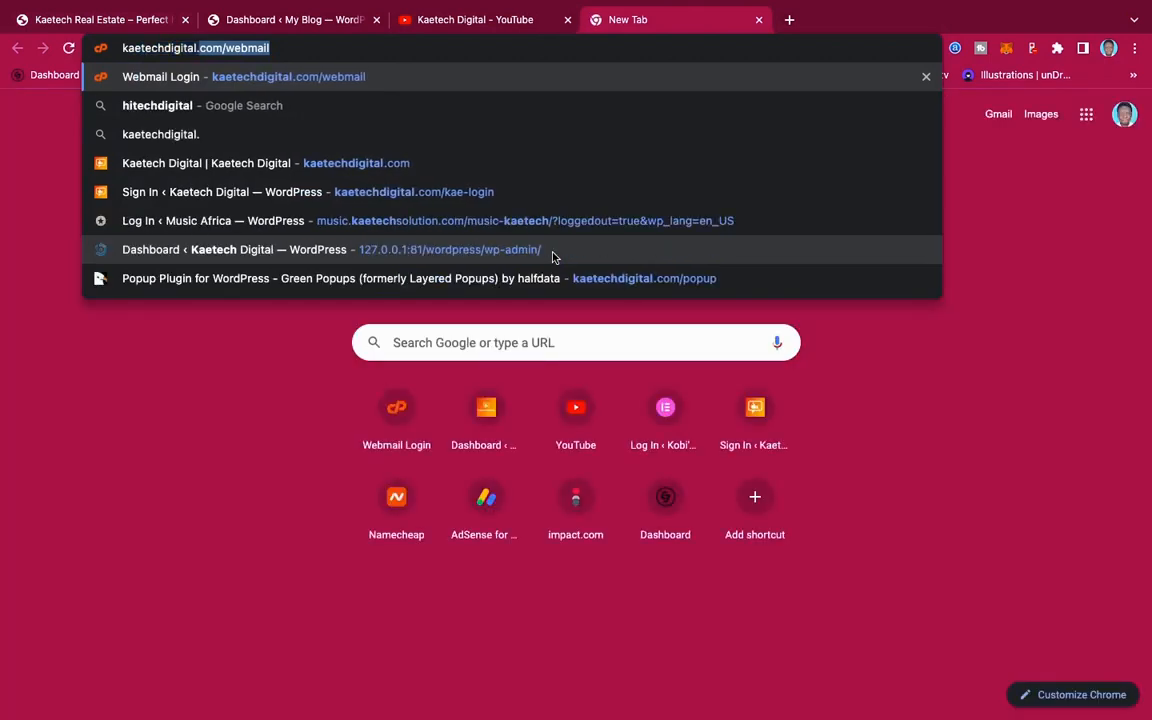
text(nam)
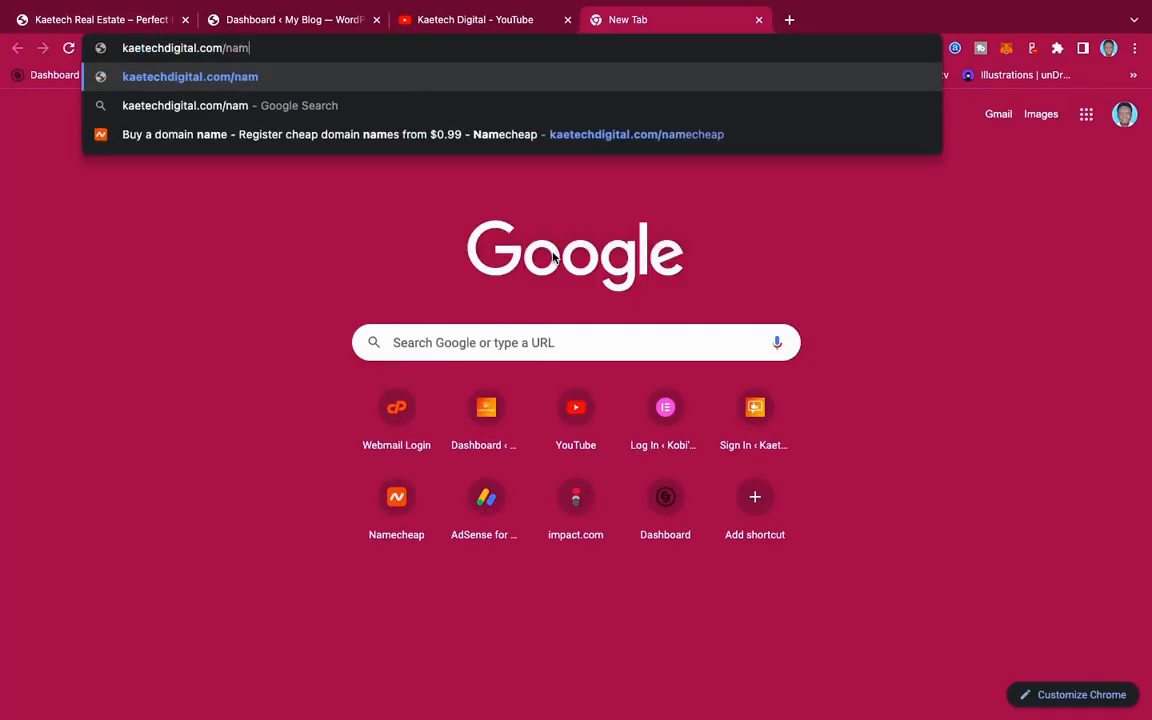
text(echeap)
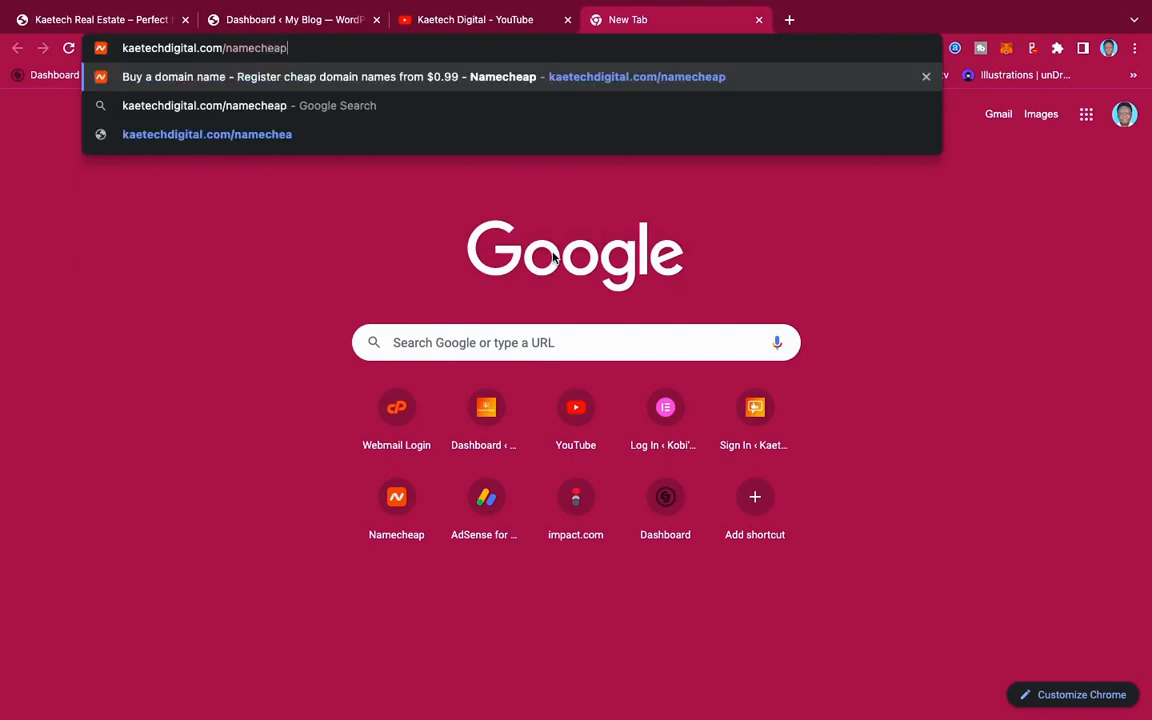
key(Return)
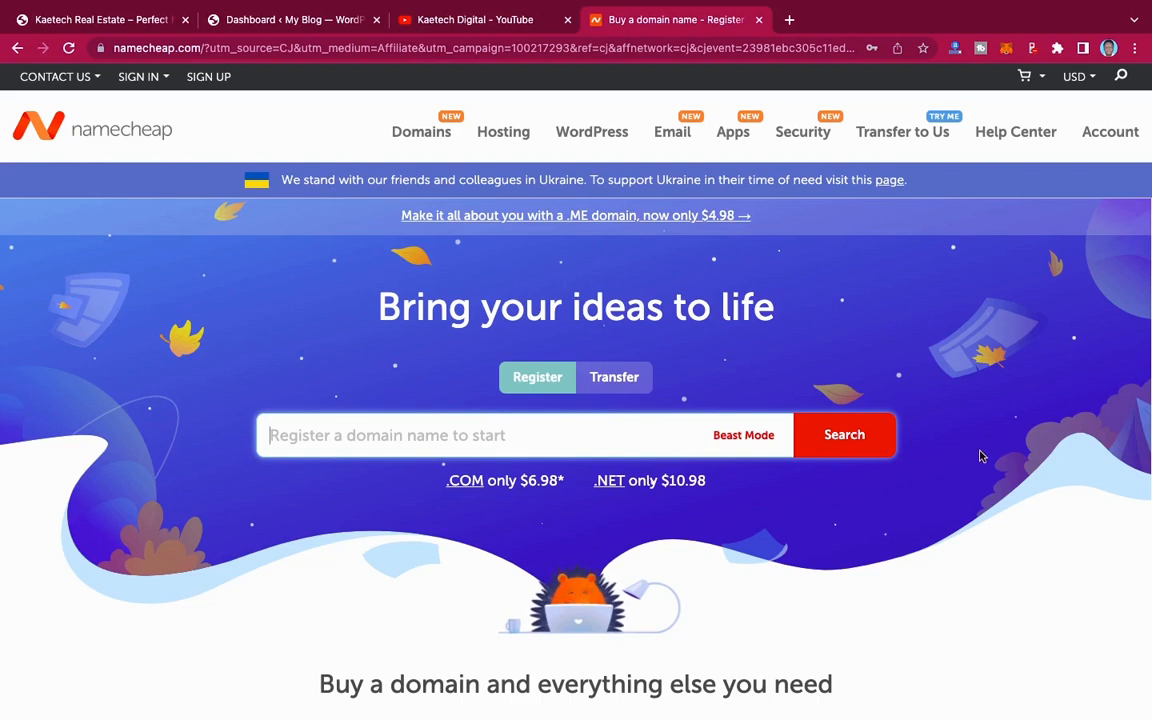
scroll(981, 459, down, 4)
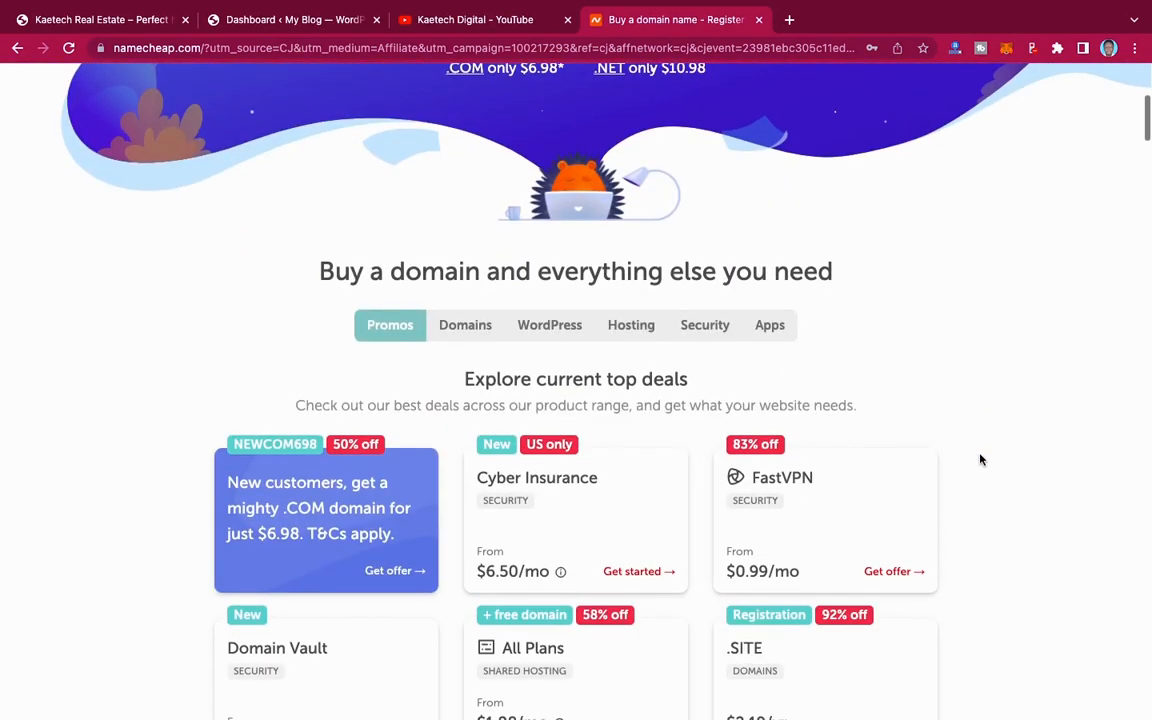
scroll(981, 459, down, 3)
scroll(981, 459, up, 6)
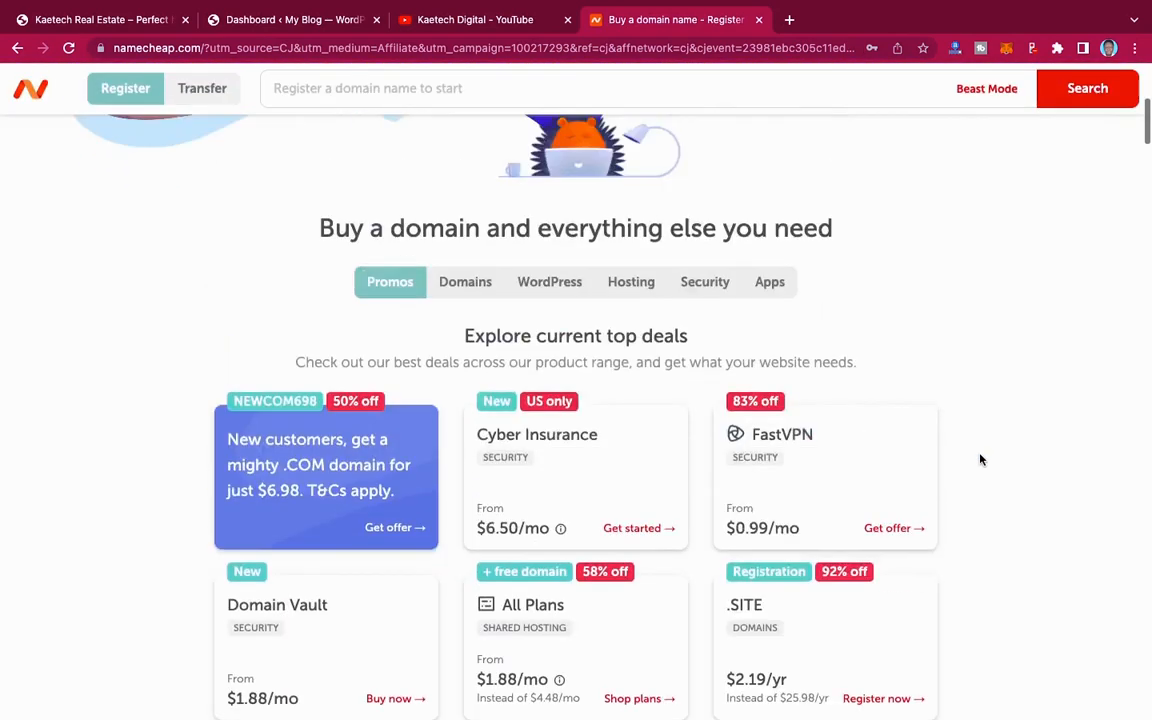
scroll(981, 459, up, 1)
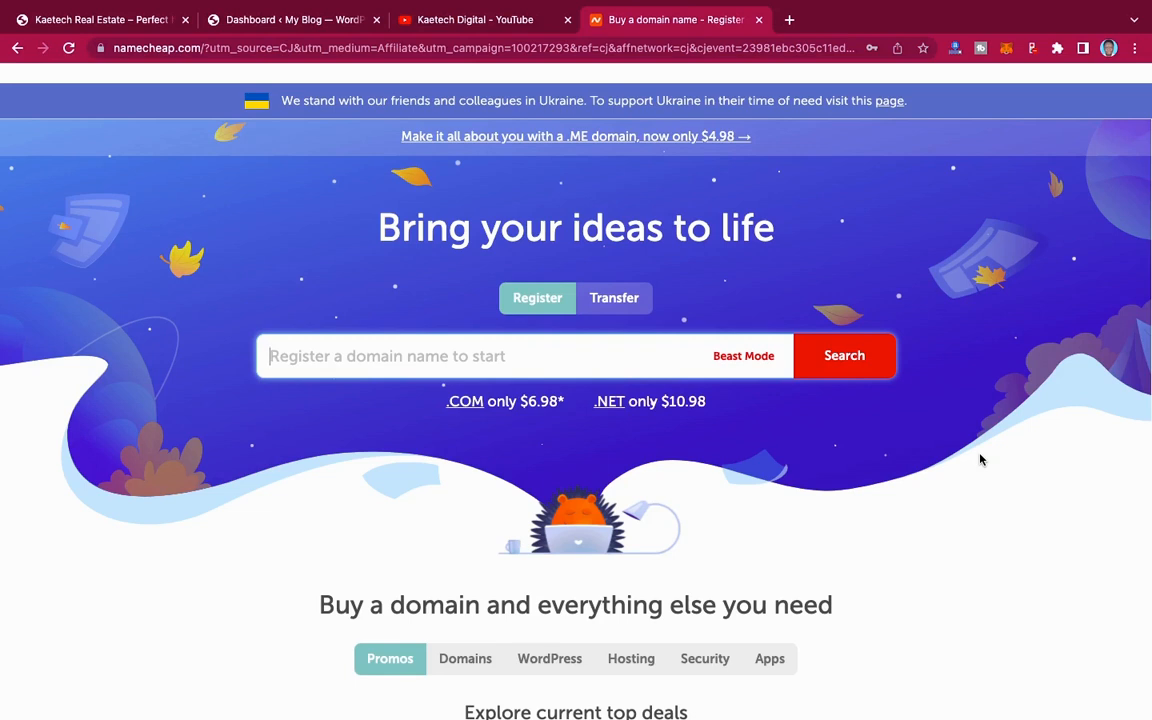
Step: Switch to the Kaetech Digital YouTube channel and view the full playlist "How To Create Your Own Website From Scratch"
click(498, 21)
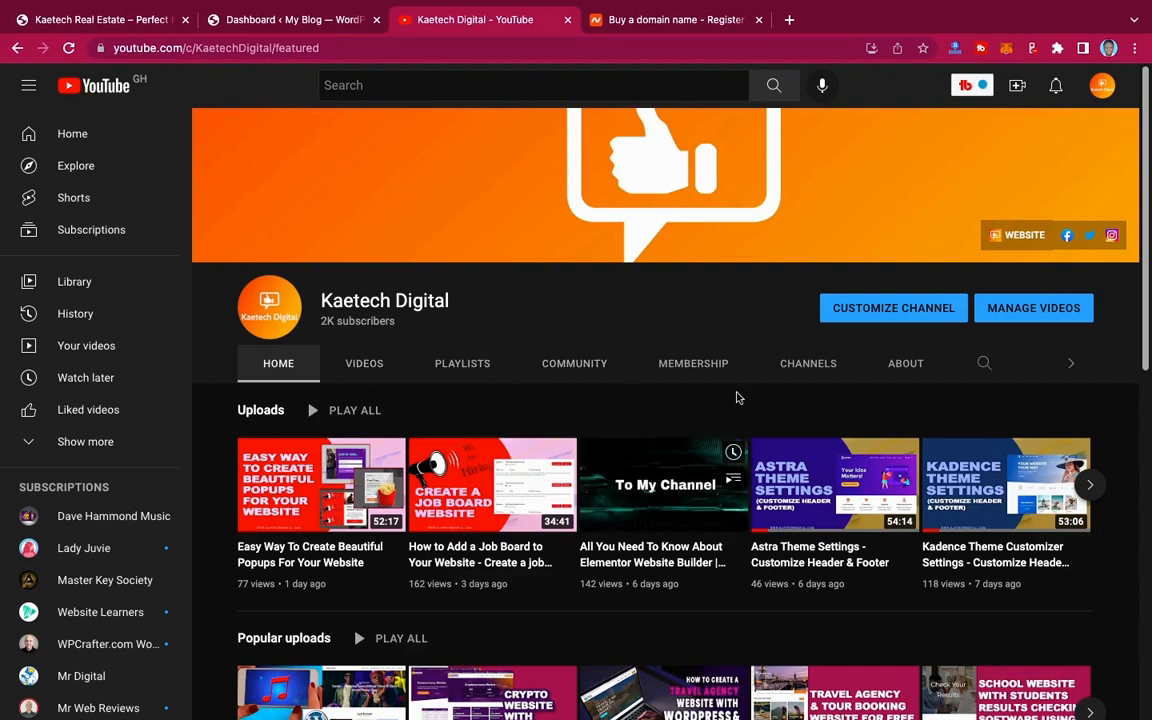
click(470, 365)
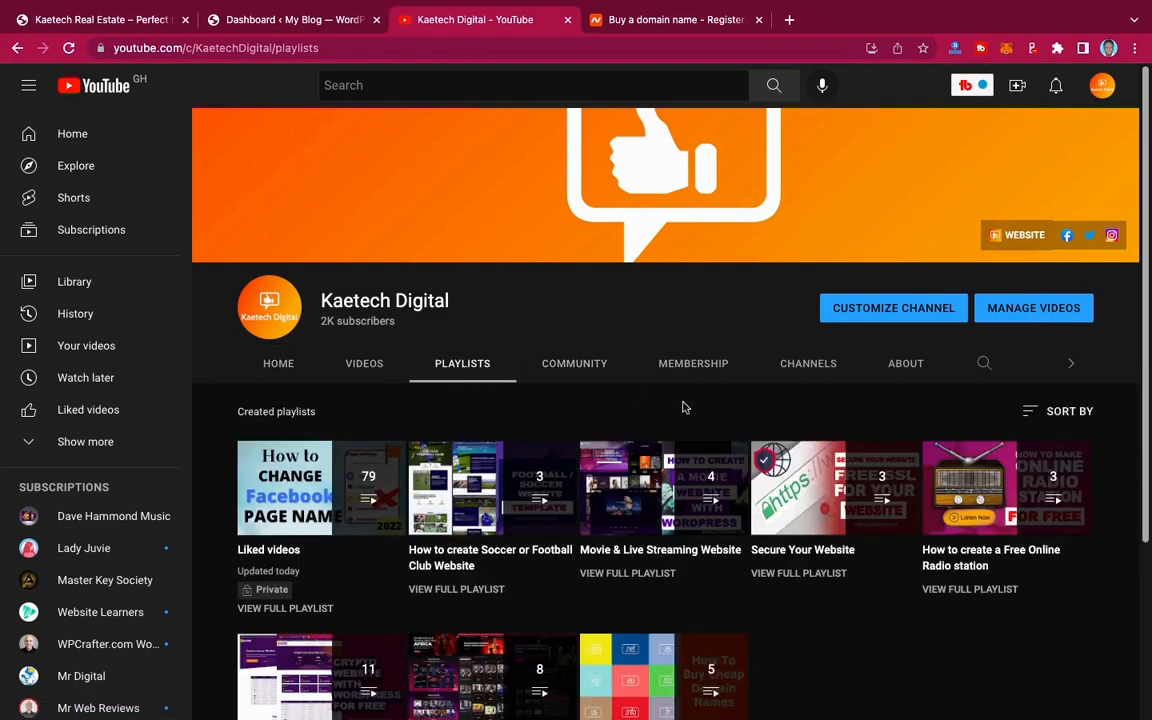
scroll(684, 407, down, 3)
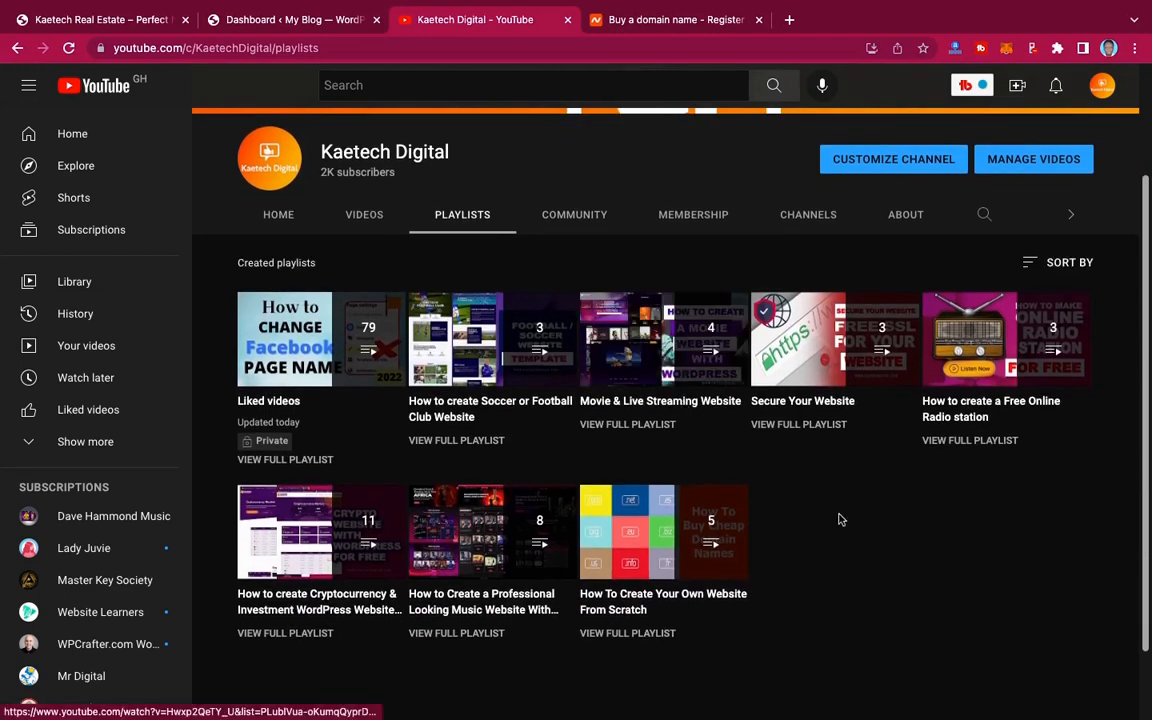
scroll(840, 519, down, 2)
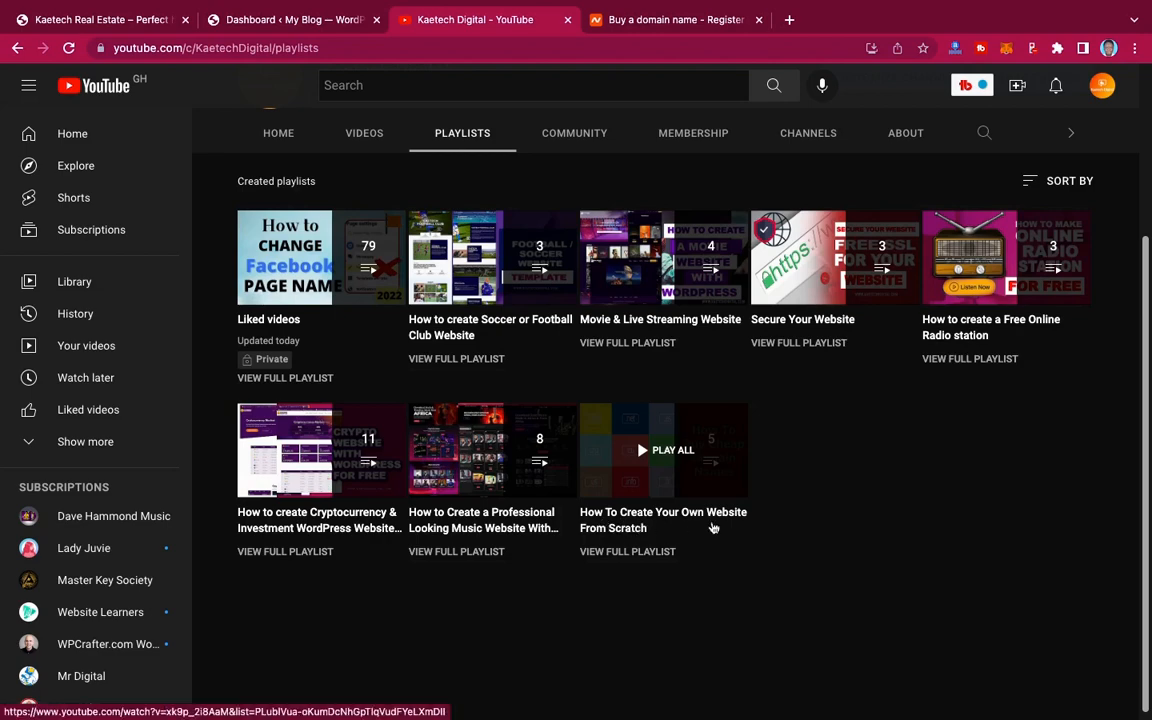
click(642, 555)
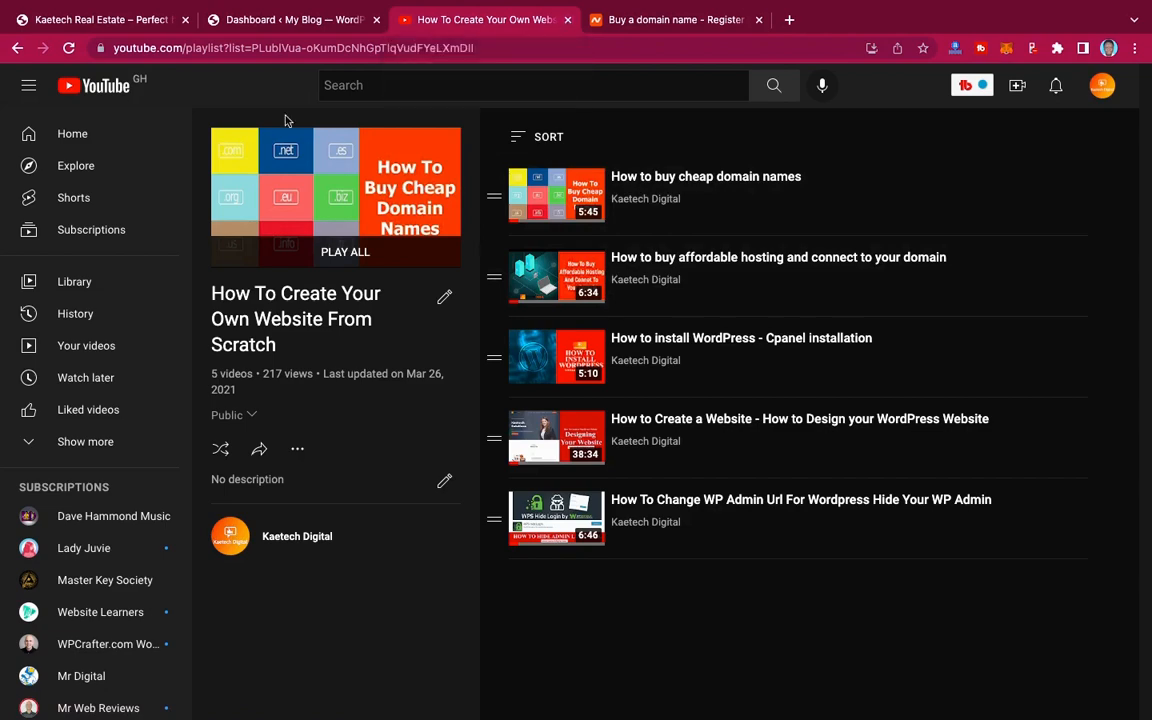
Step: Return from the playlist to the channel's videos and search the channel for "install wordpress"
click(16, 50)
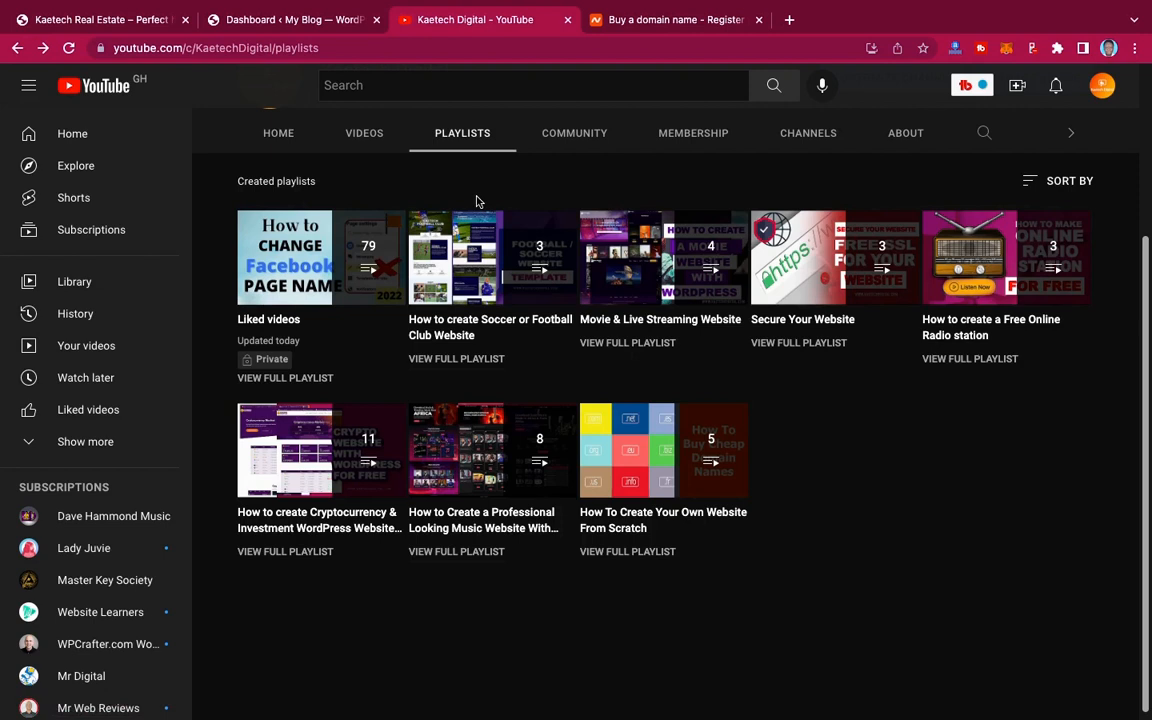
click(364, 136)
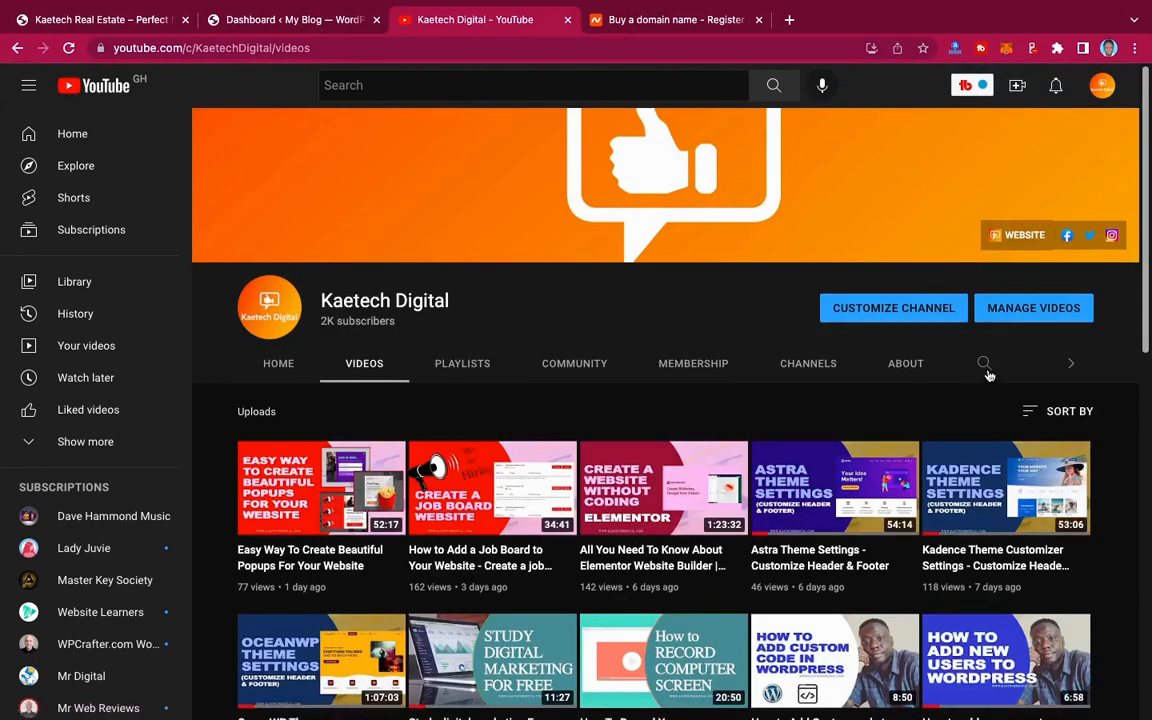
click(985, 367)
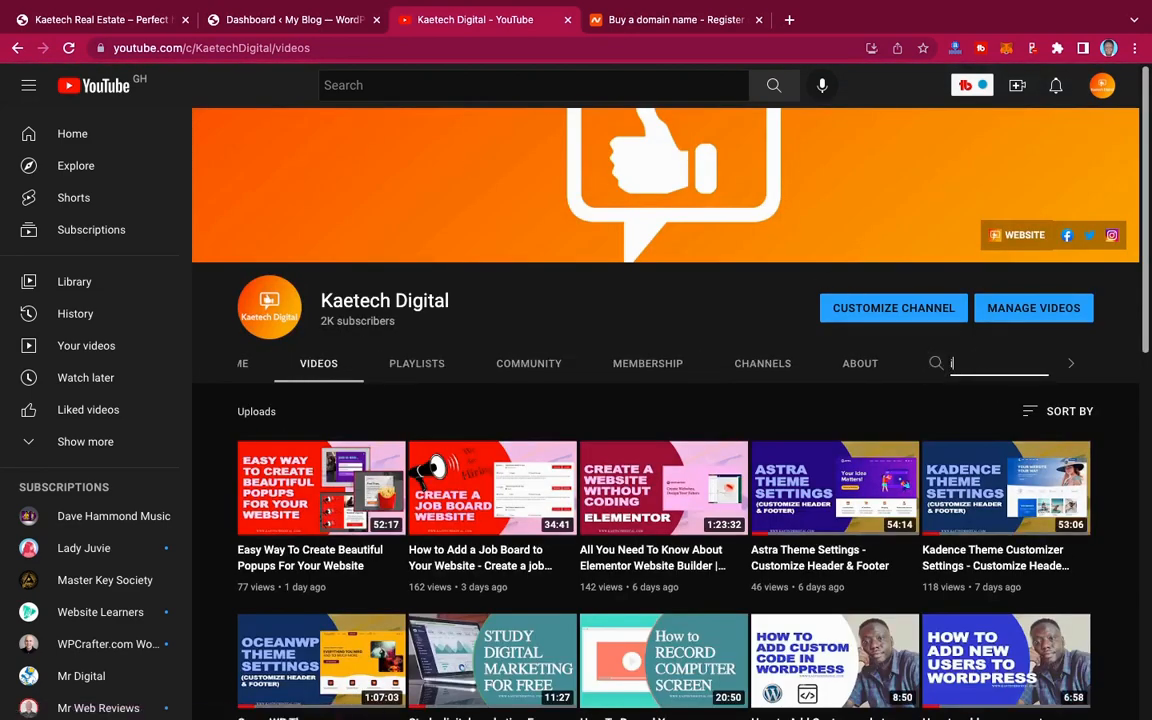
text(install wordpress)
key(Return)
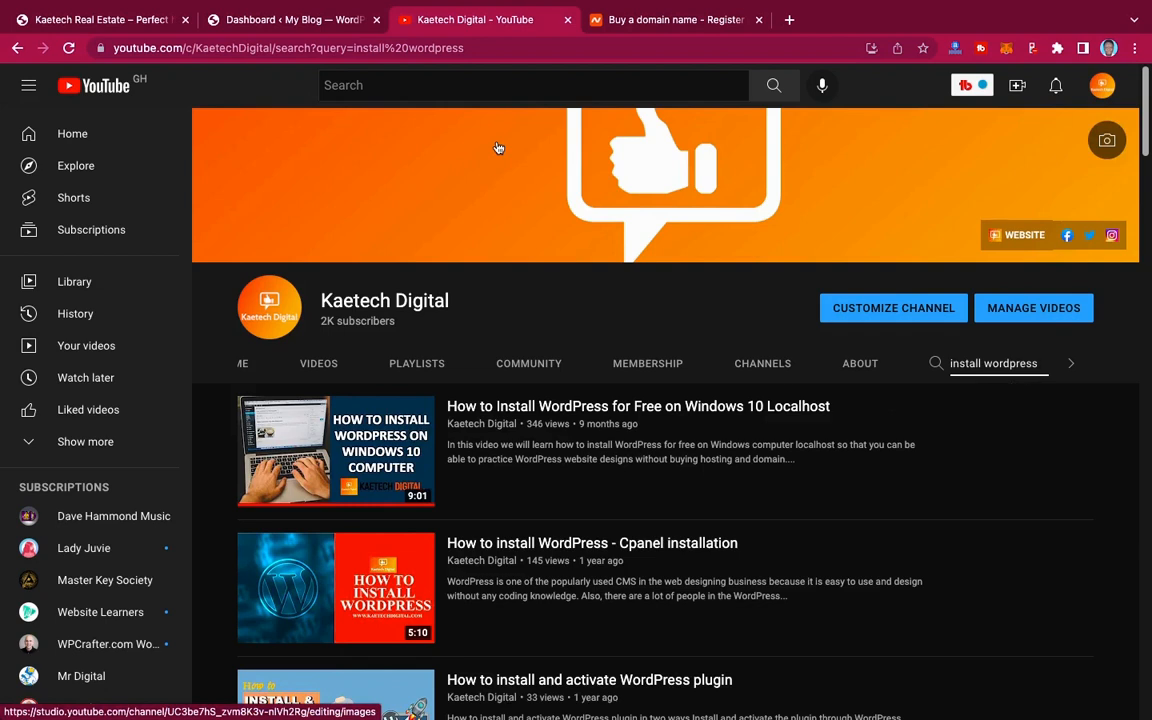
Step: Close the YouTube and Namecheap pages and look over the WordPress dashboard
click(568, 20)
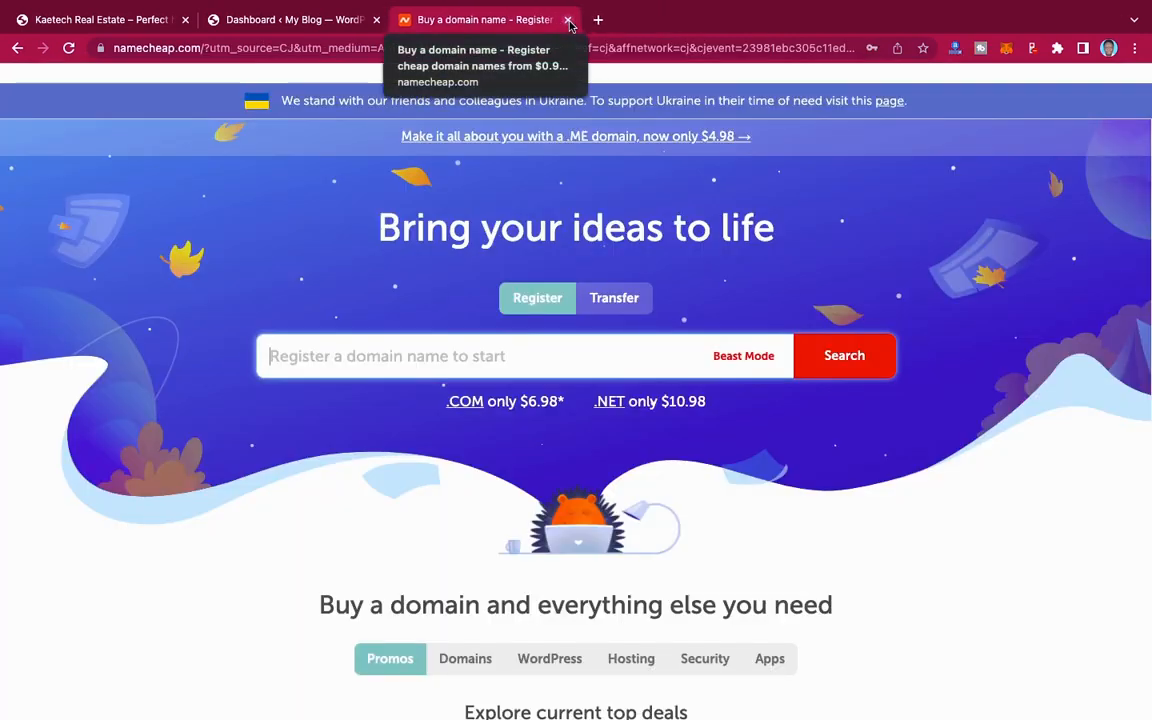
click(568, 20)
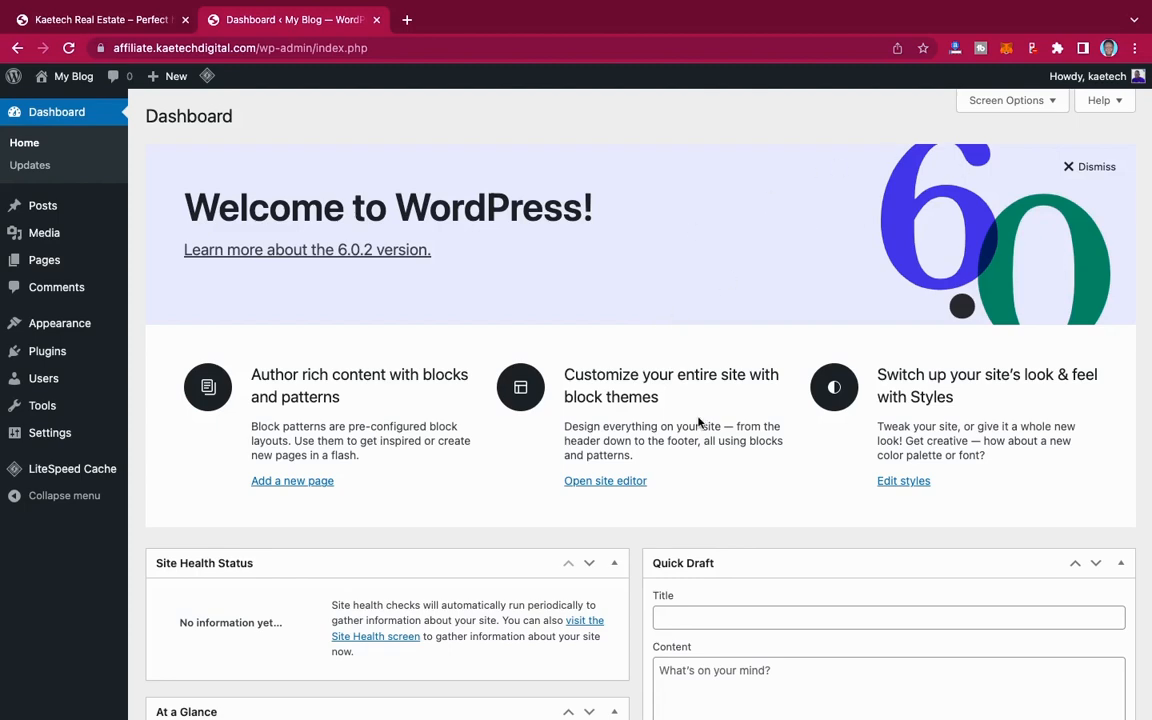
scroll(698, 423, down, 5)
scroll(694, 419, up, 5)
Step: Hide all six dashboard elements: Site Health Status, At a Glance, Activity, Quick Draft, WordPress Events and News, and Welcome
click(1010, 104)
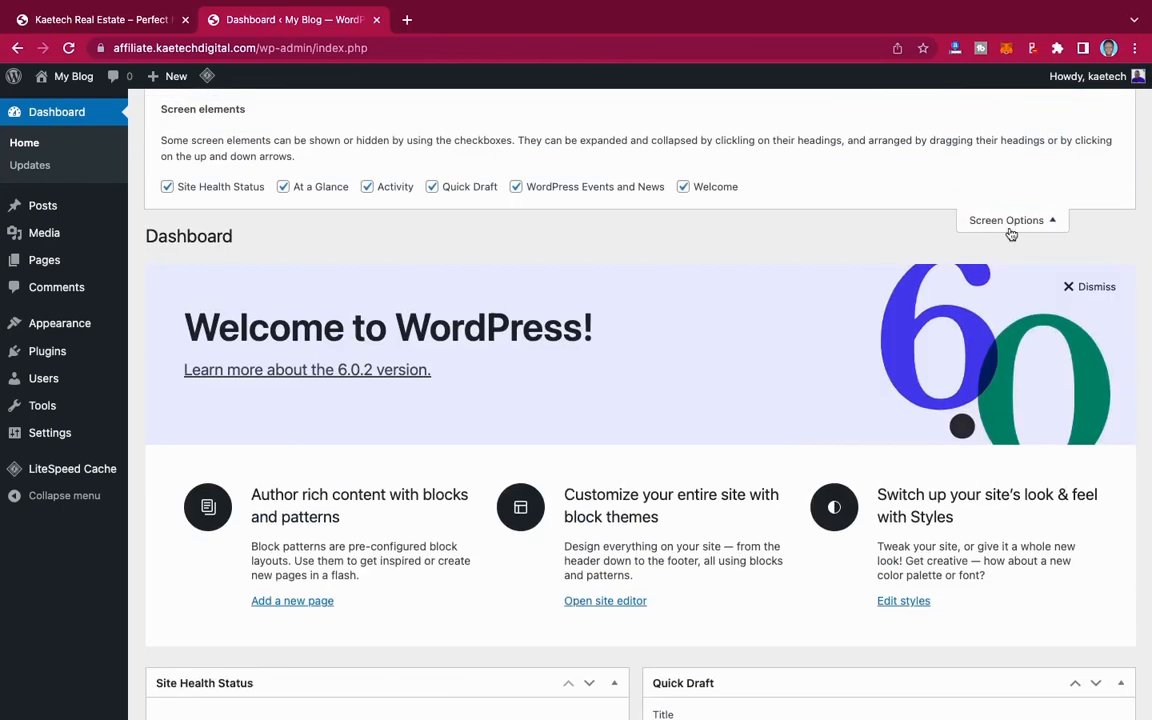
click(167, 187)
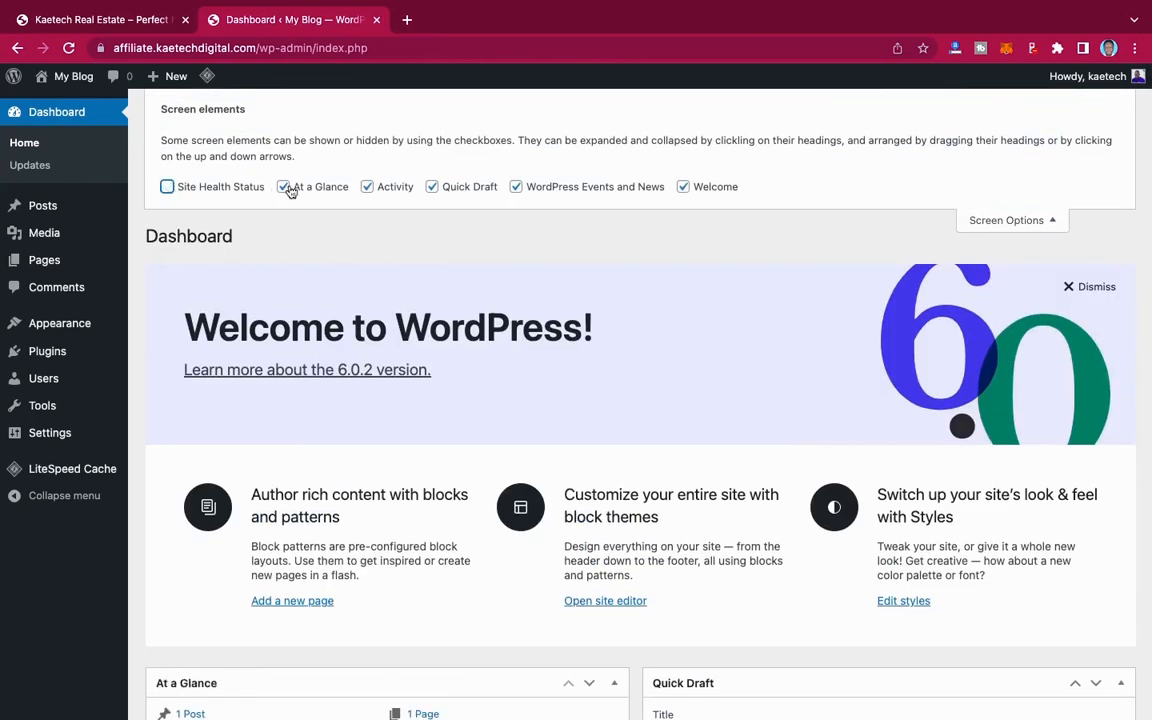
click(285, 188)
click(367, 187)
click(433, 188)
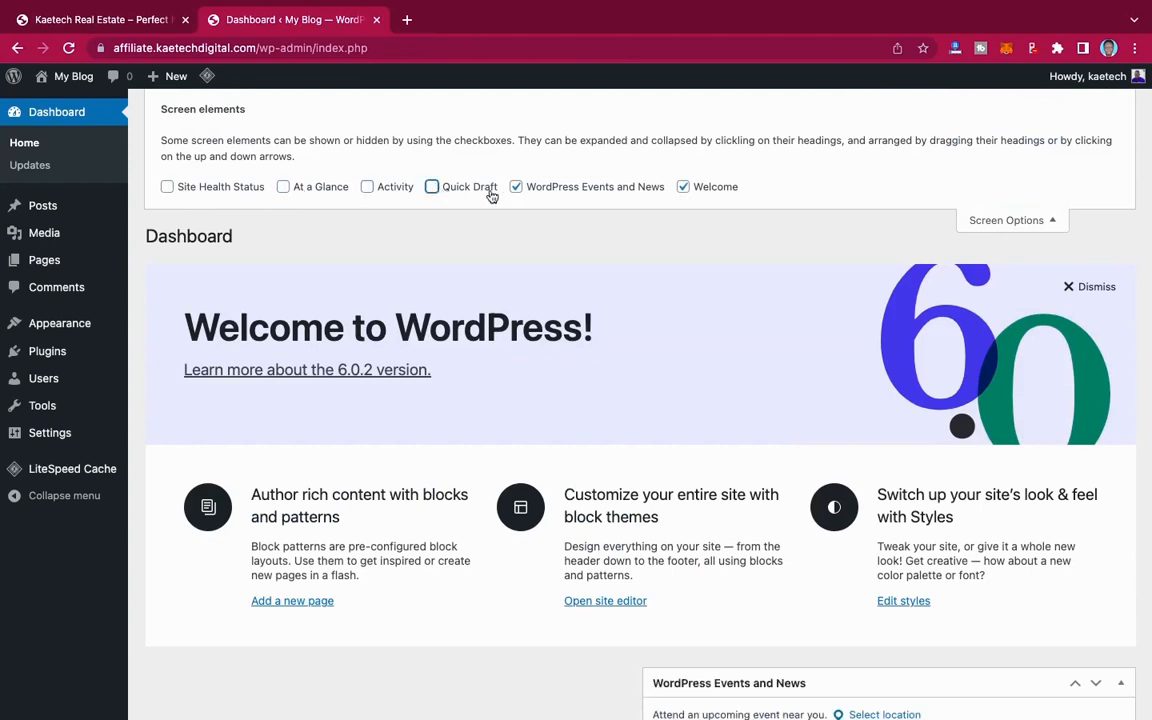
click(516, 187)
click(683, 187)
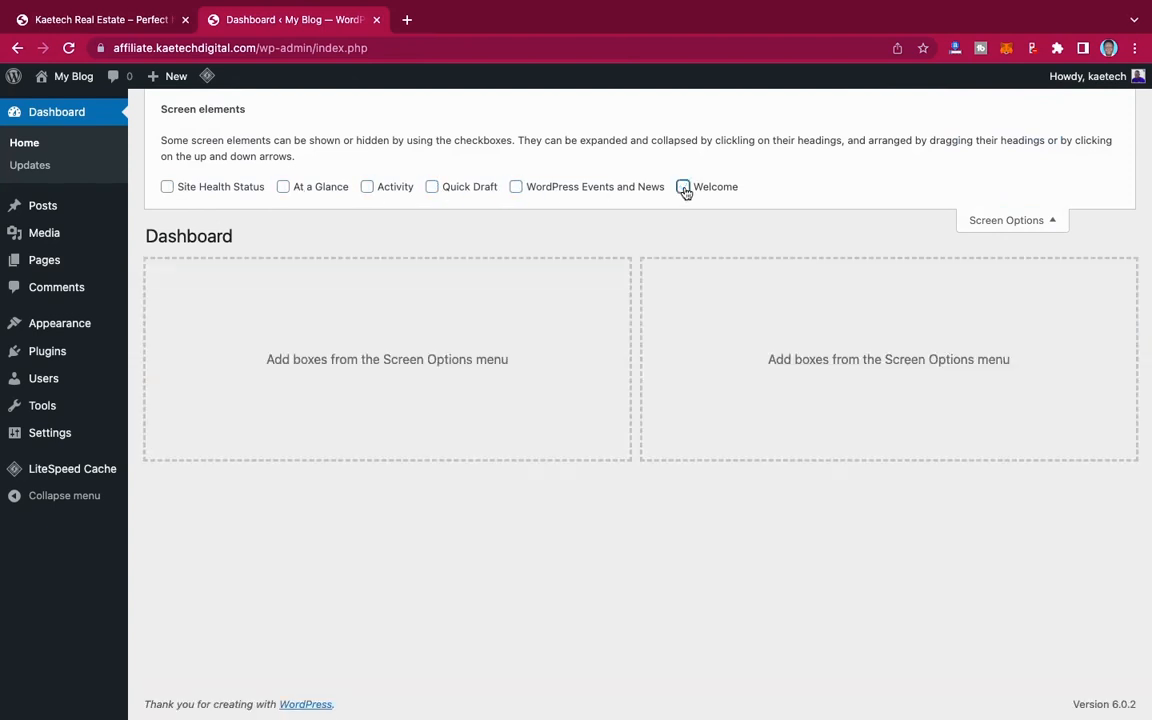
click(984, 218)
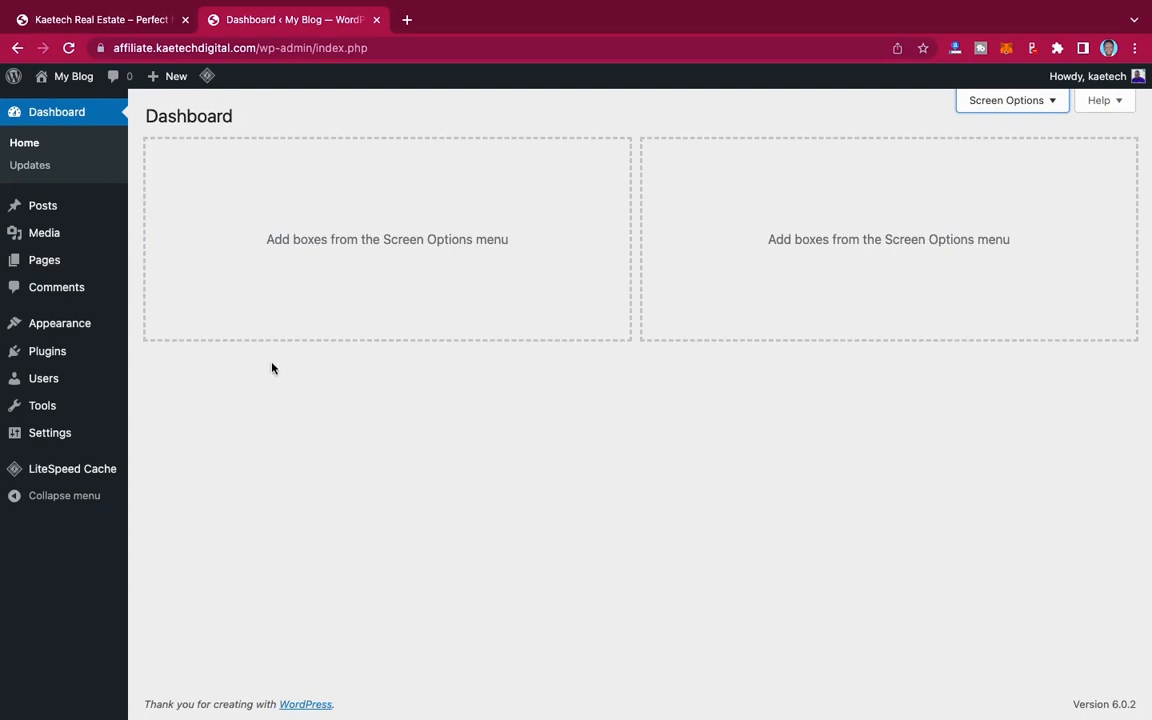
Step: Open the general settings of the WordPress site and set the site title to "Kaetech Real Estate"
mouse_move(44, 438)
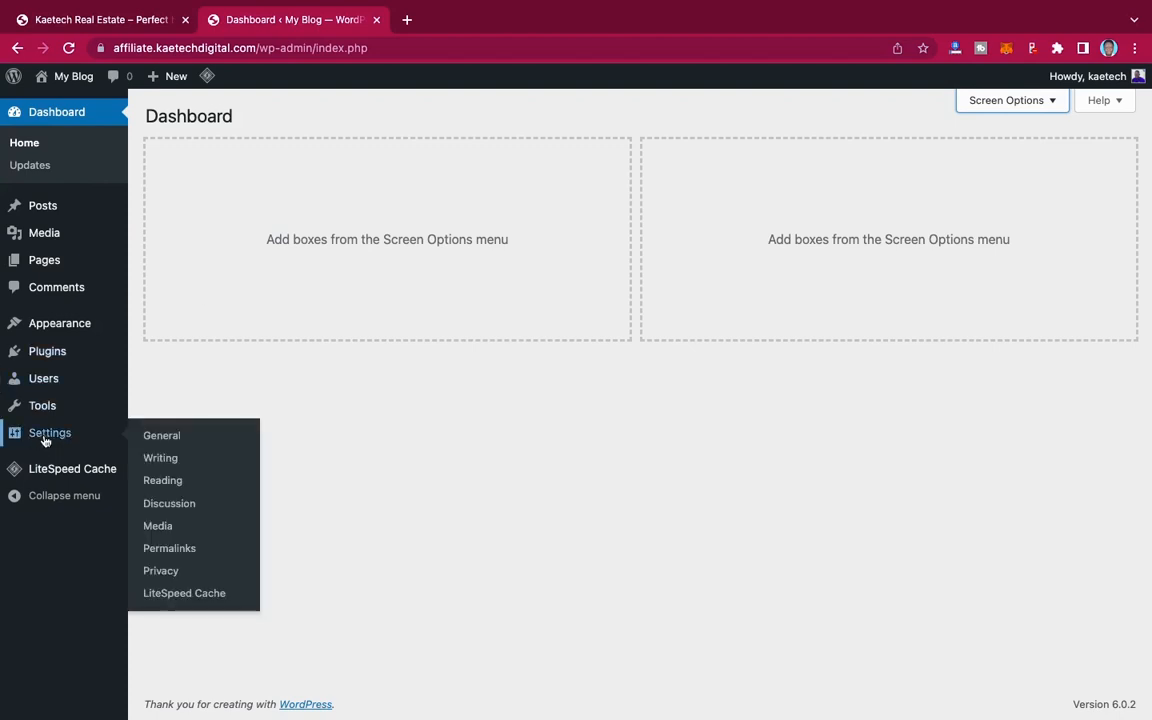
click(158, 437)
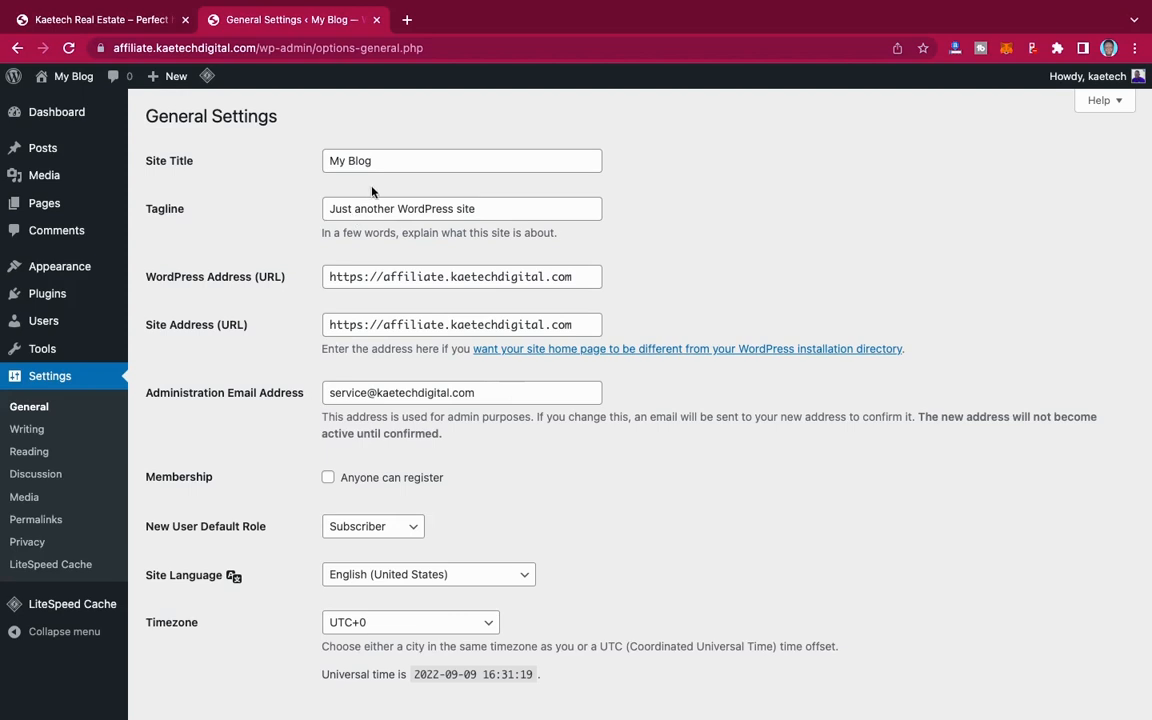
drag(379, 160, 289, 164)
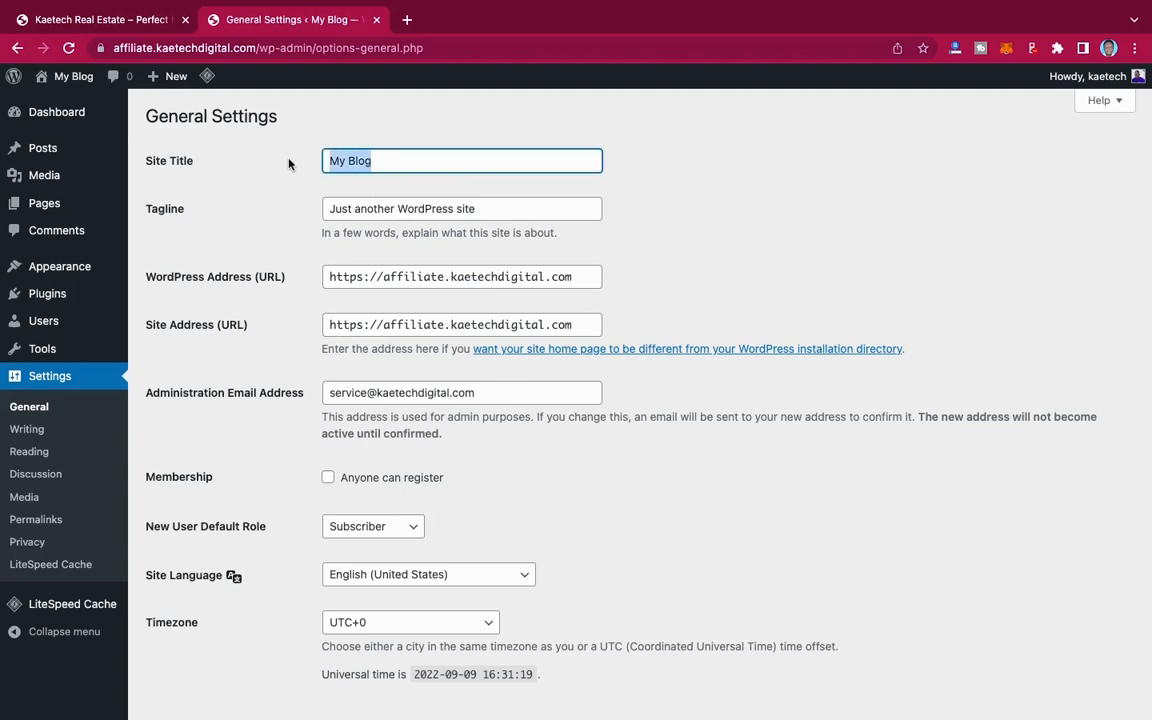
text(Kaete)
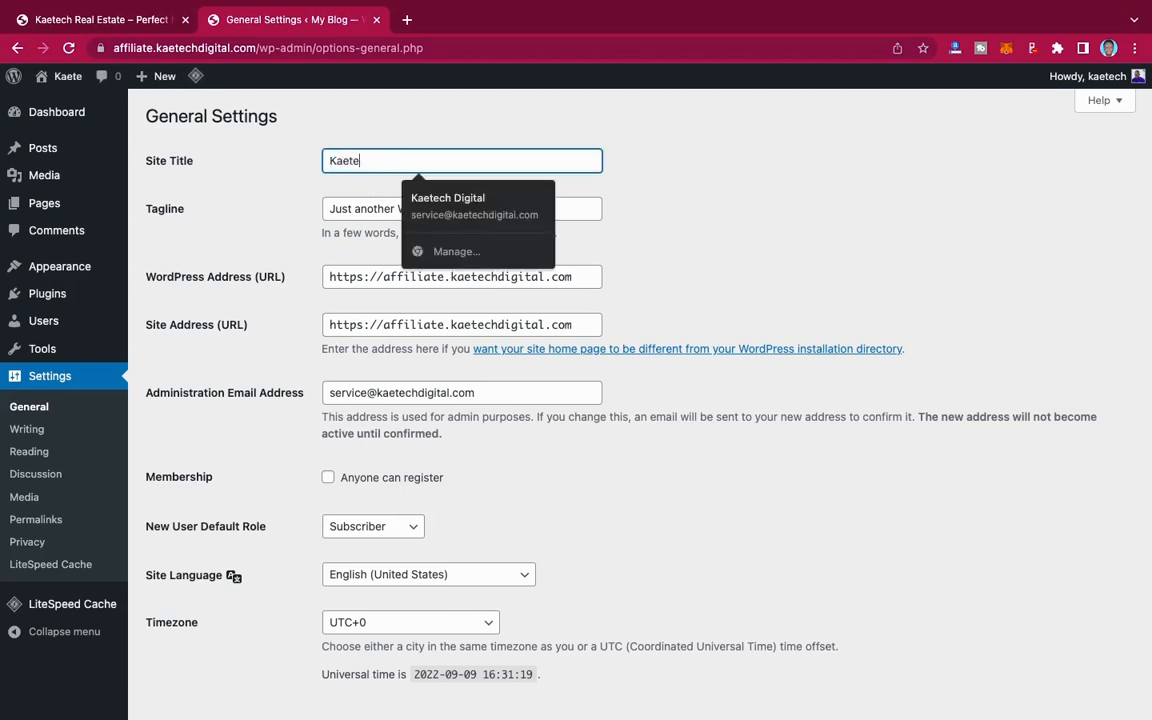
text(ch Re)
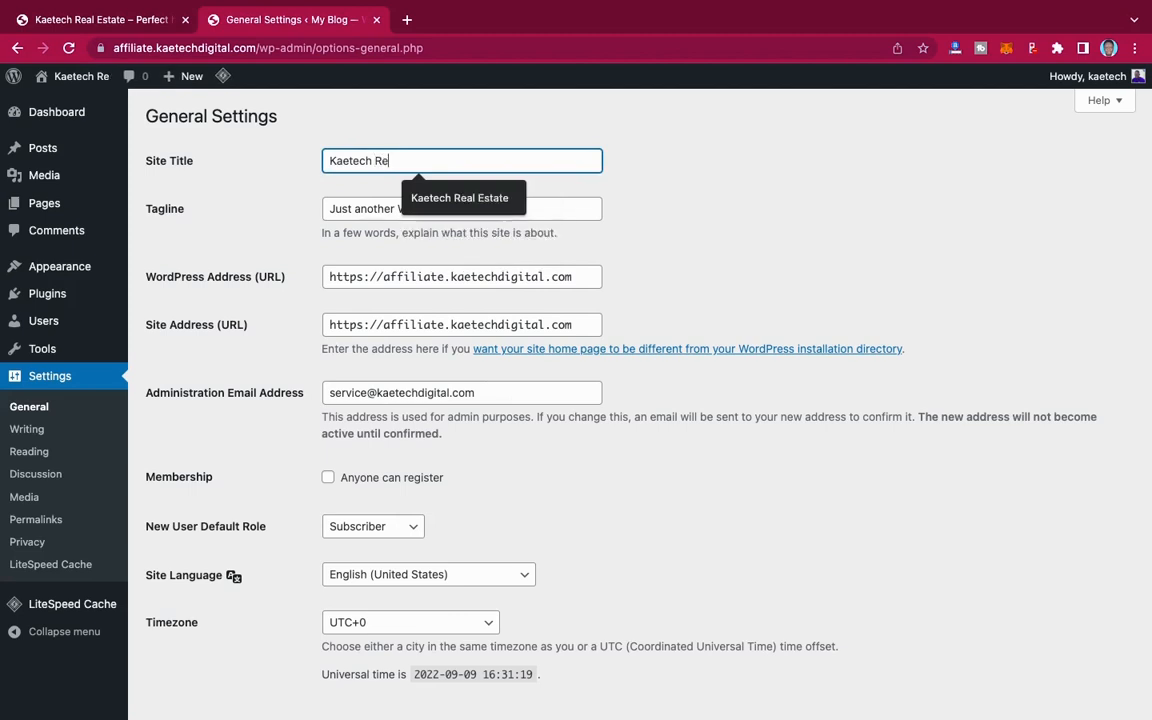
text(al estate)
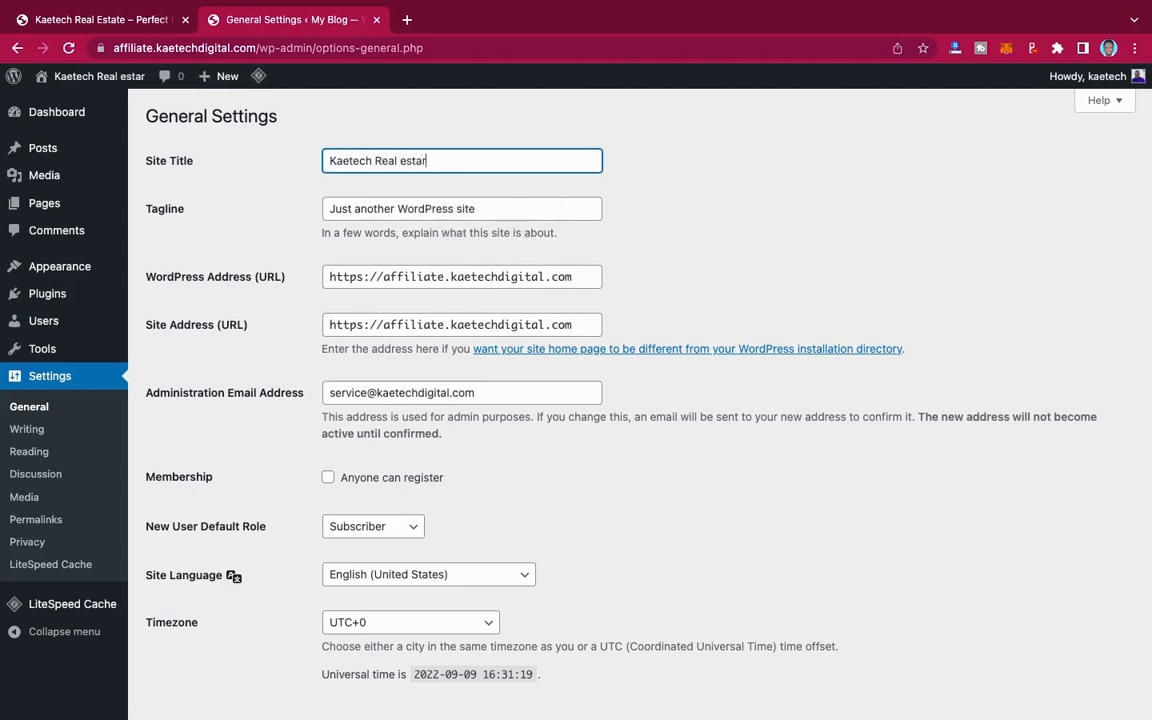
click(456, 198)
Step: Set the site's tagline to "Perfect house to call your home"
drag(480, 211, 263, 211)
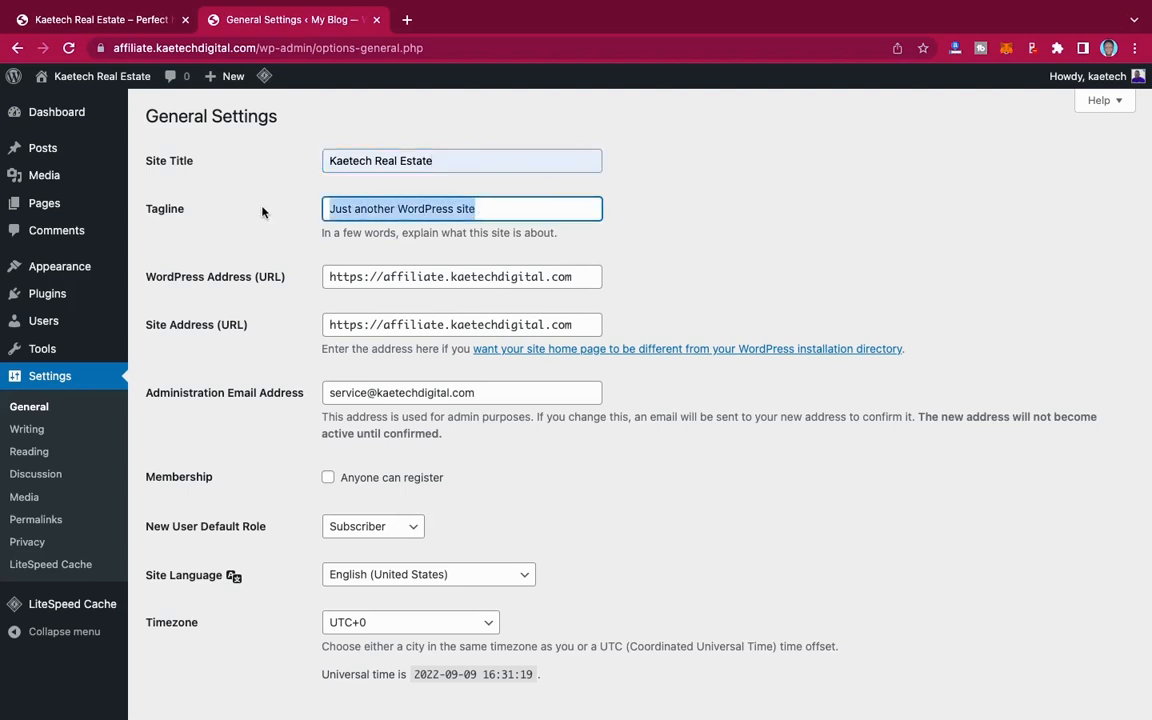
text(Perfect house to call your home)
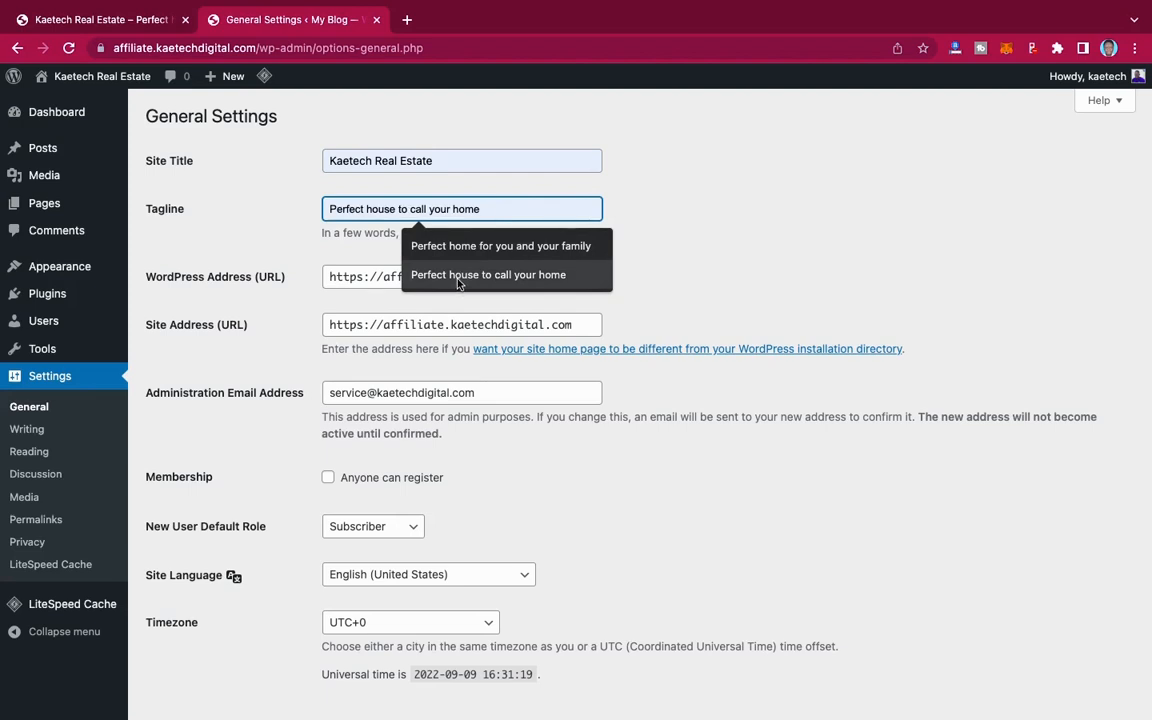
click(457, 284)
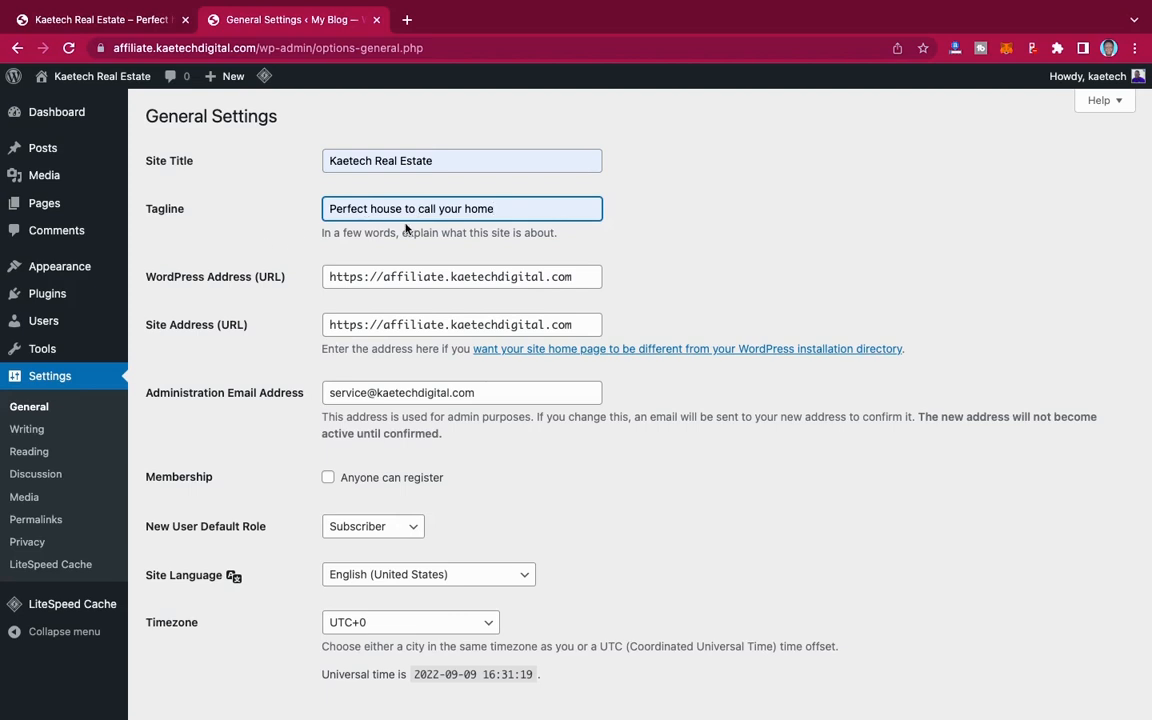
scroll(709, 264, down, 3)
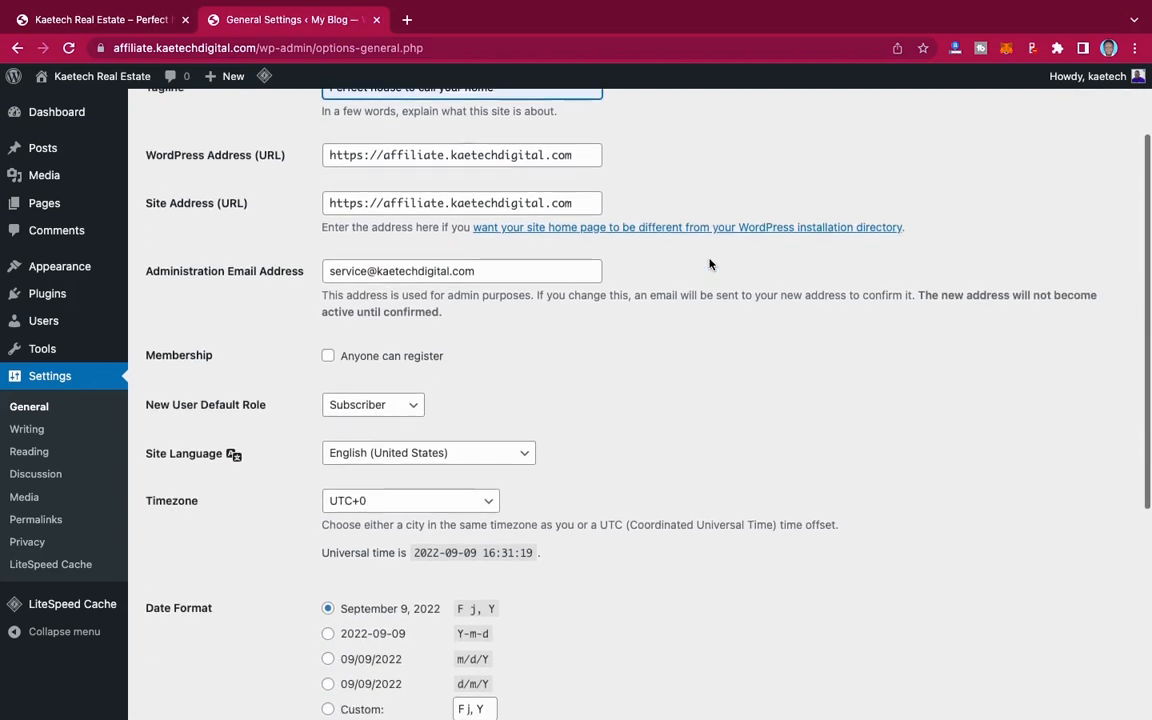
Step: Allow anyone to register on the site in the general settings
scroll(709, 264, up, 1)
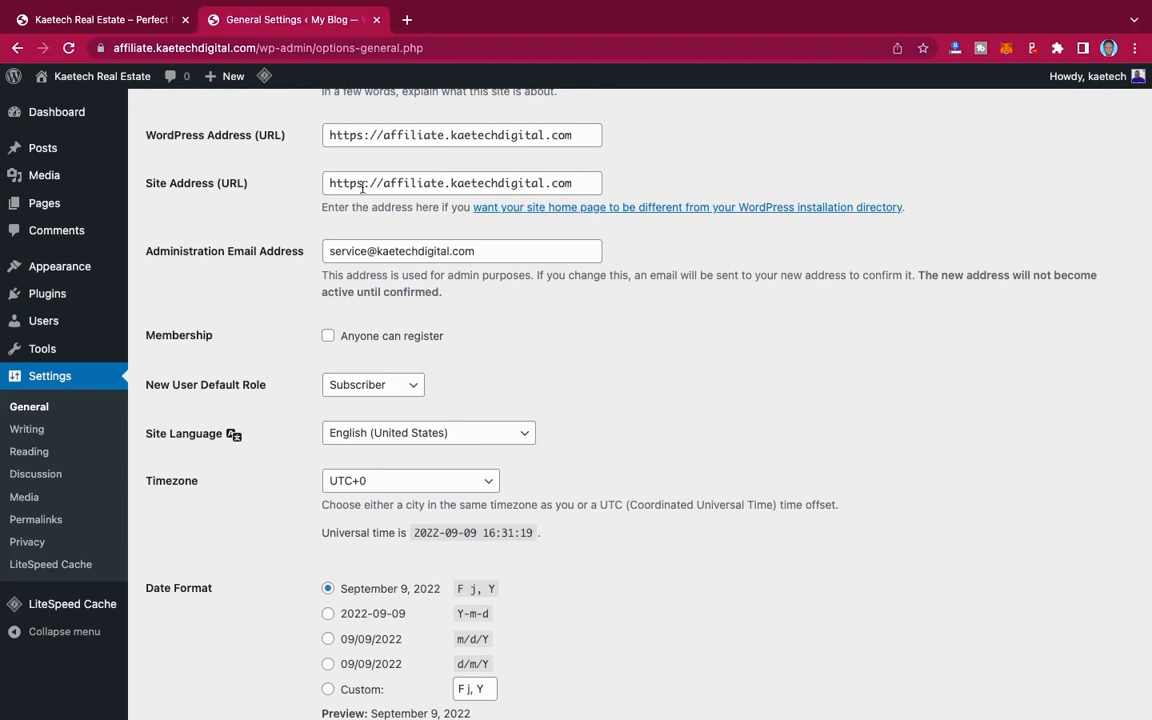
scroll(468, 293, down, 3)
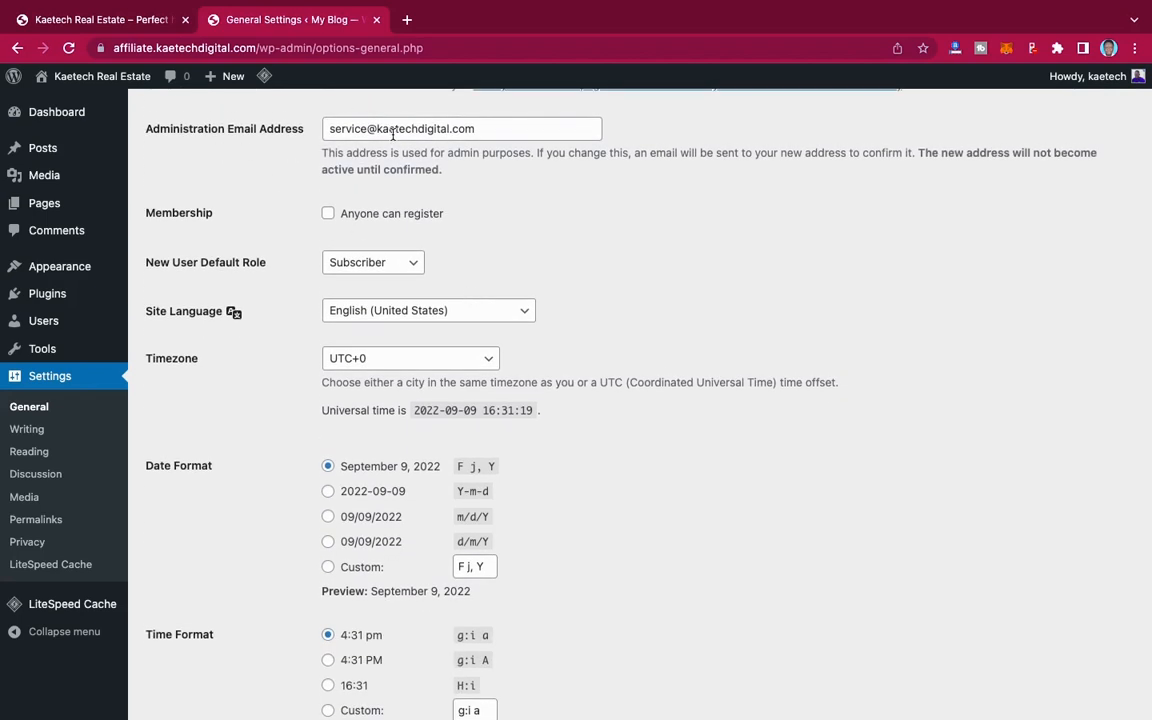
scroll(506, 236, down, 2)
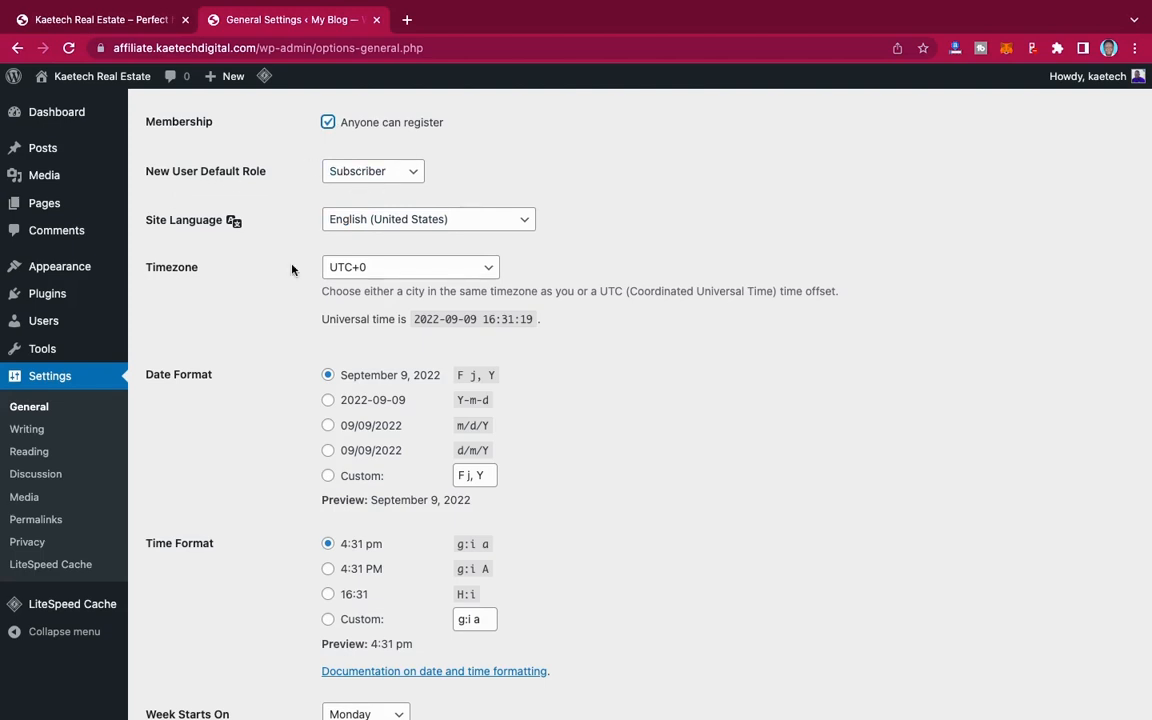
Step: Set the site's timezone to Accra and save the general settings
scroll(292, 268, down, 3)
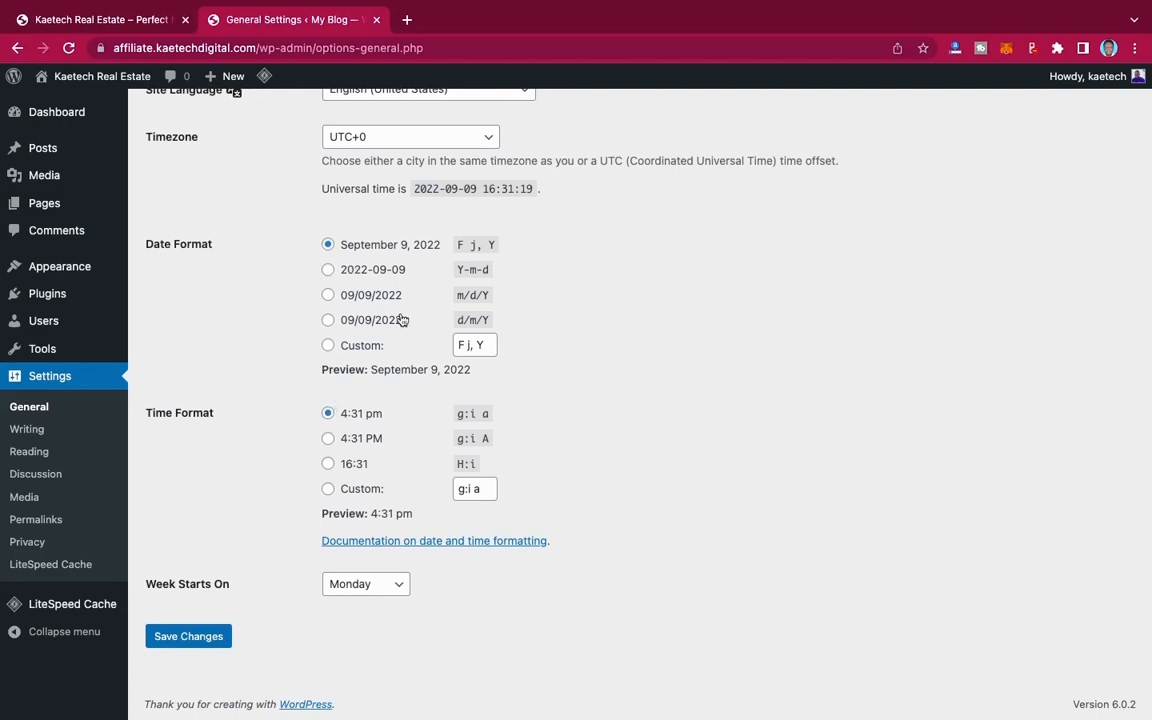
scroll(402, 280, up, 2)
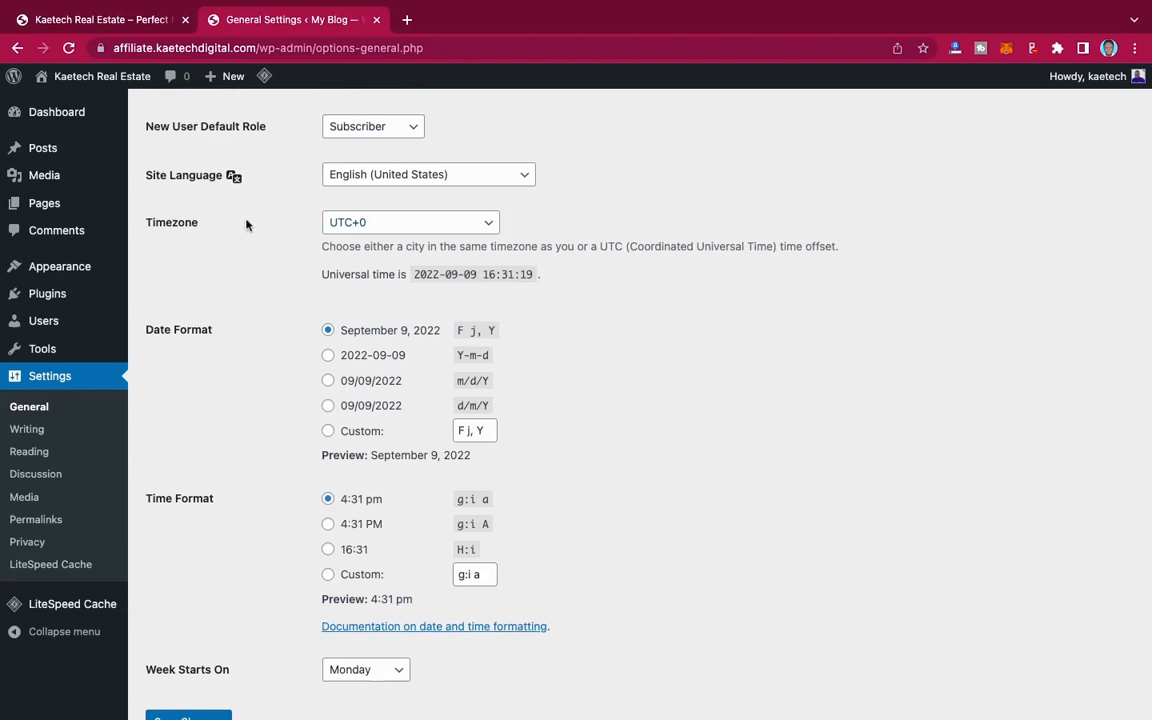
click(410, 223)
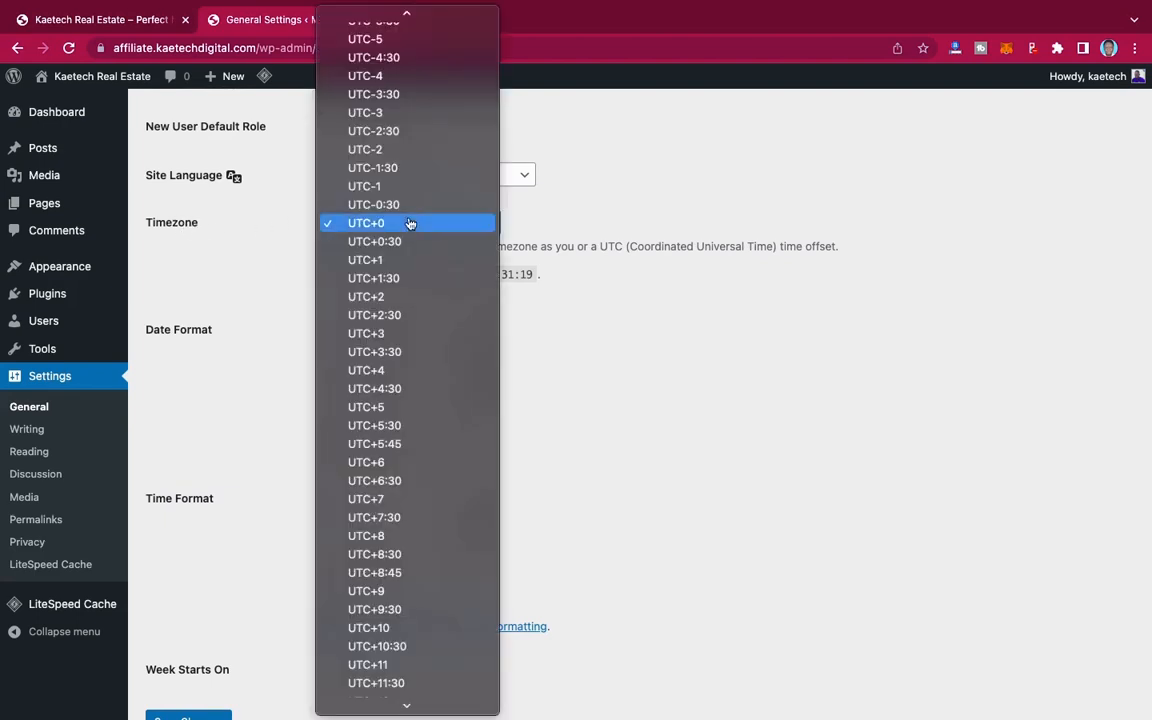
scroll(410, 223, up, 15)
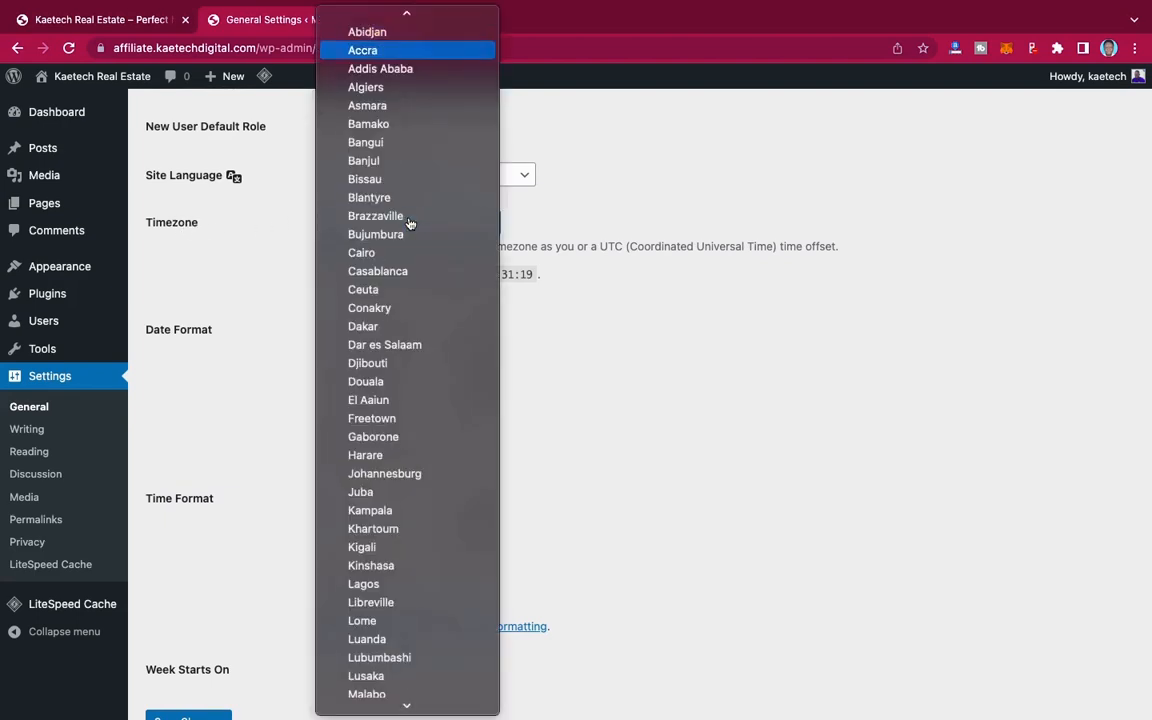
click(420, 51)
scroll(627, 343, down, 2)
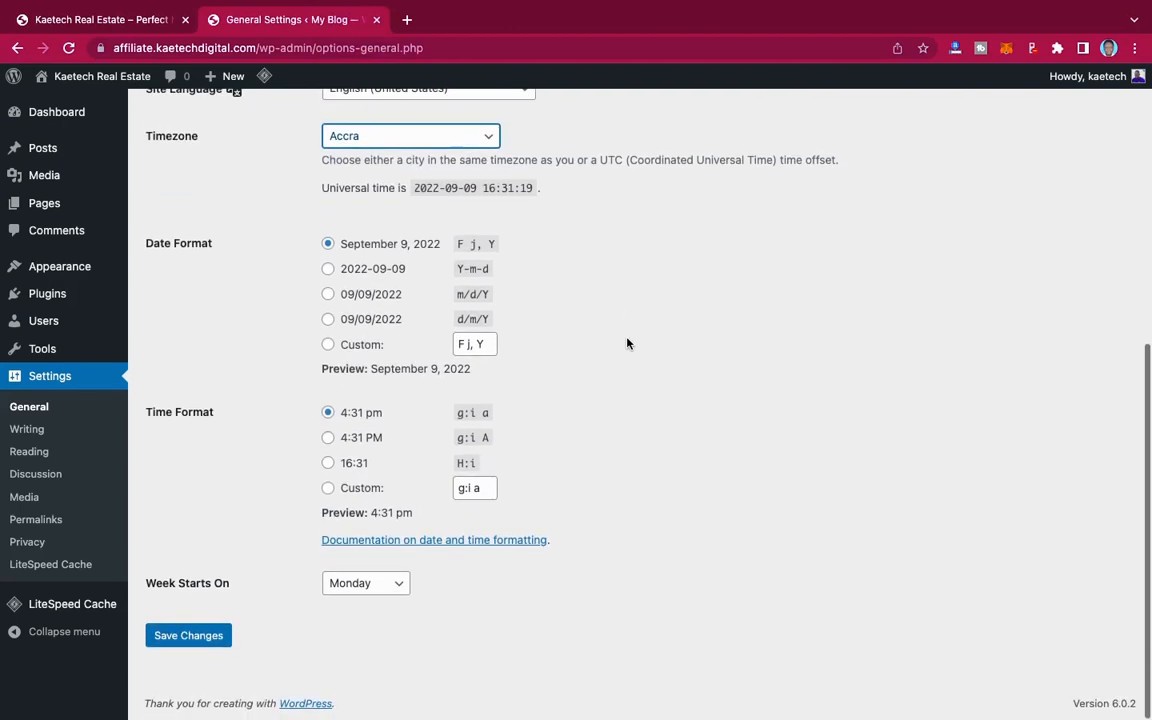
click(203, 637)
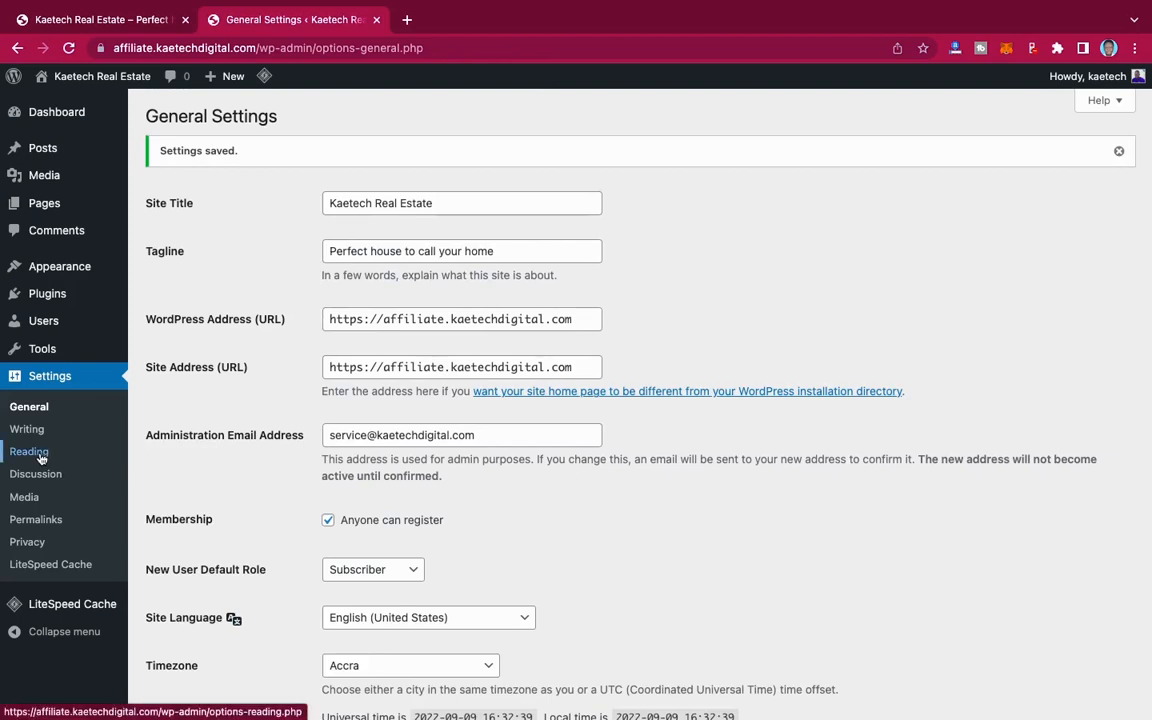
Step: Set the site's permalink structure to Post name and save the change
click(35, 519)
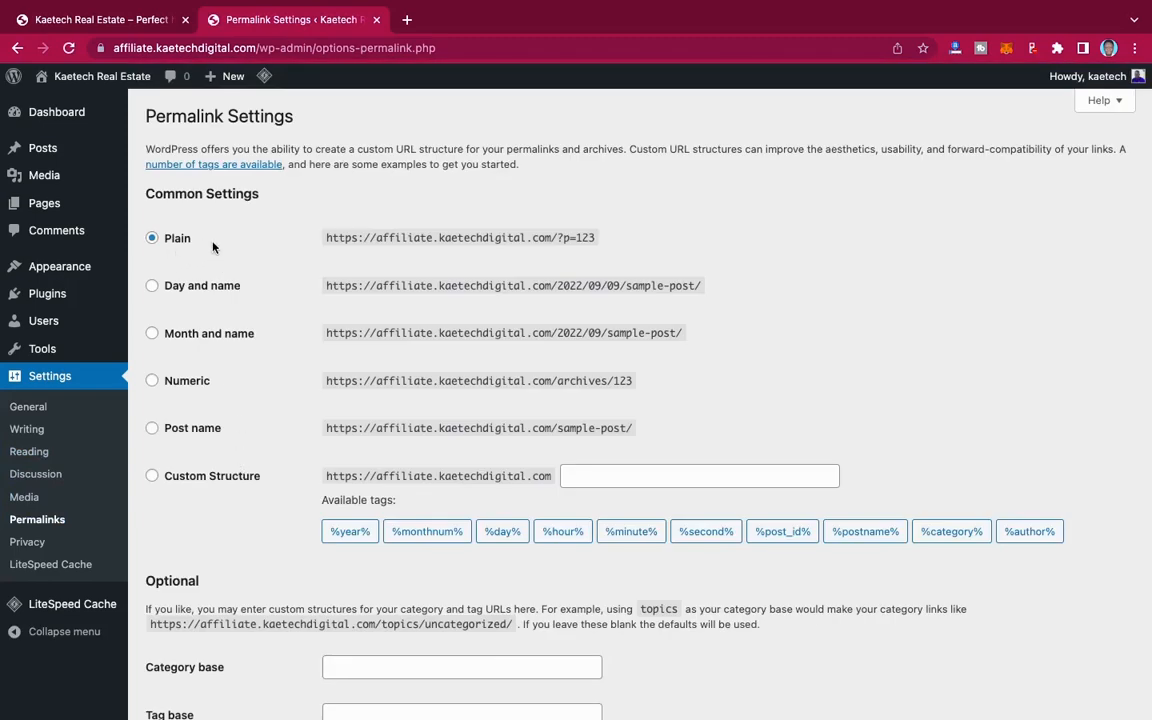
click(152, 429)
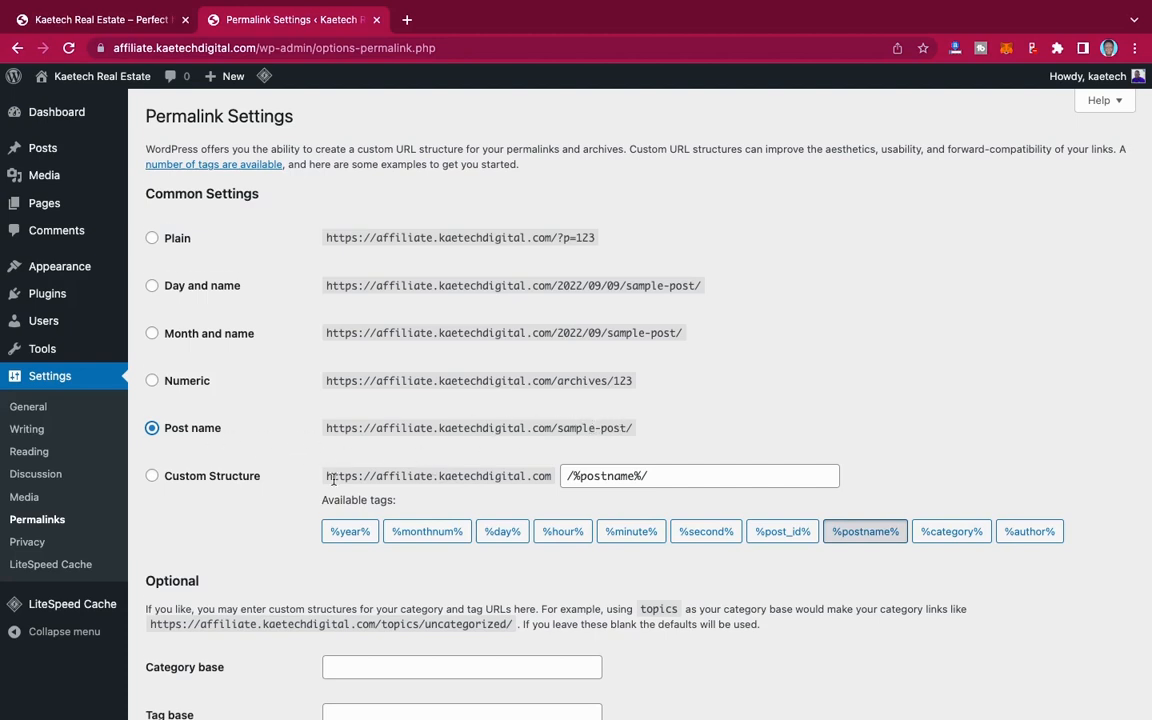
scroll(333, 479, down, 3)
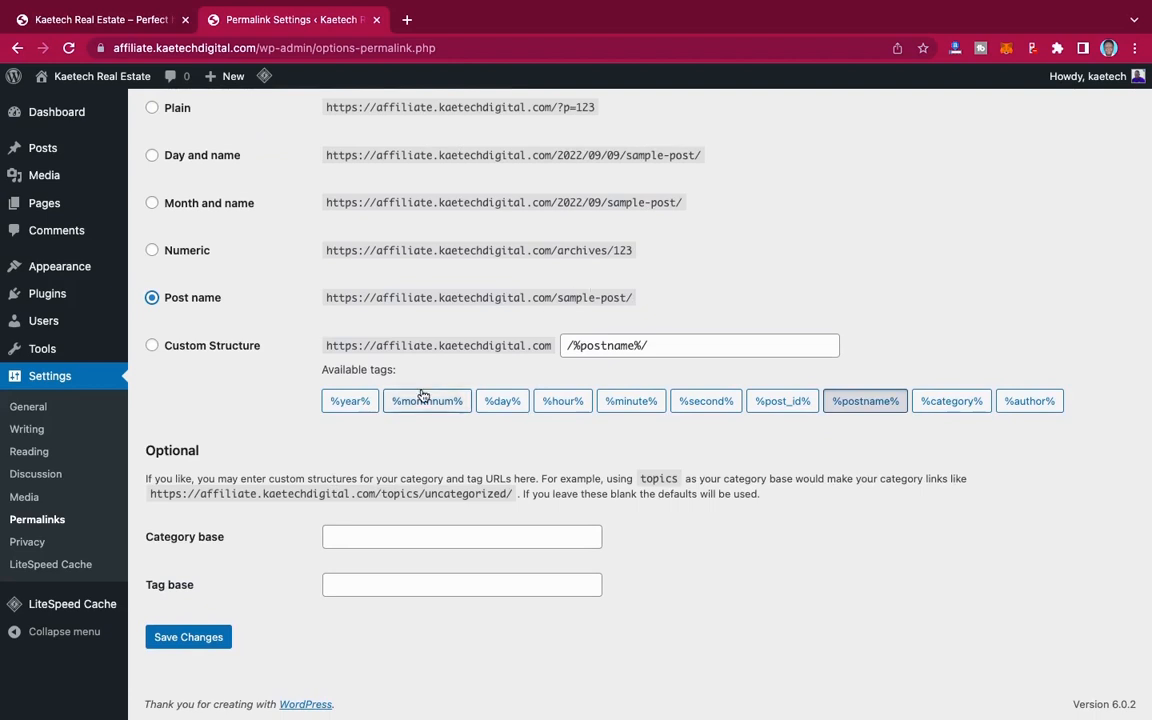
click(186, 641)
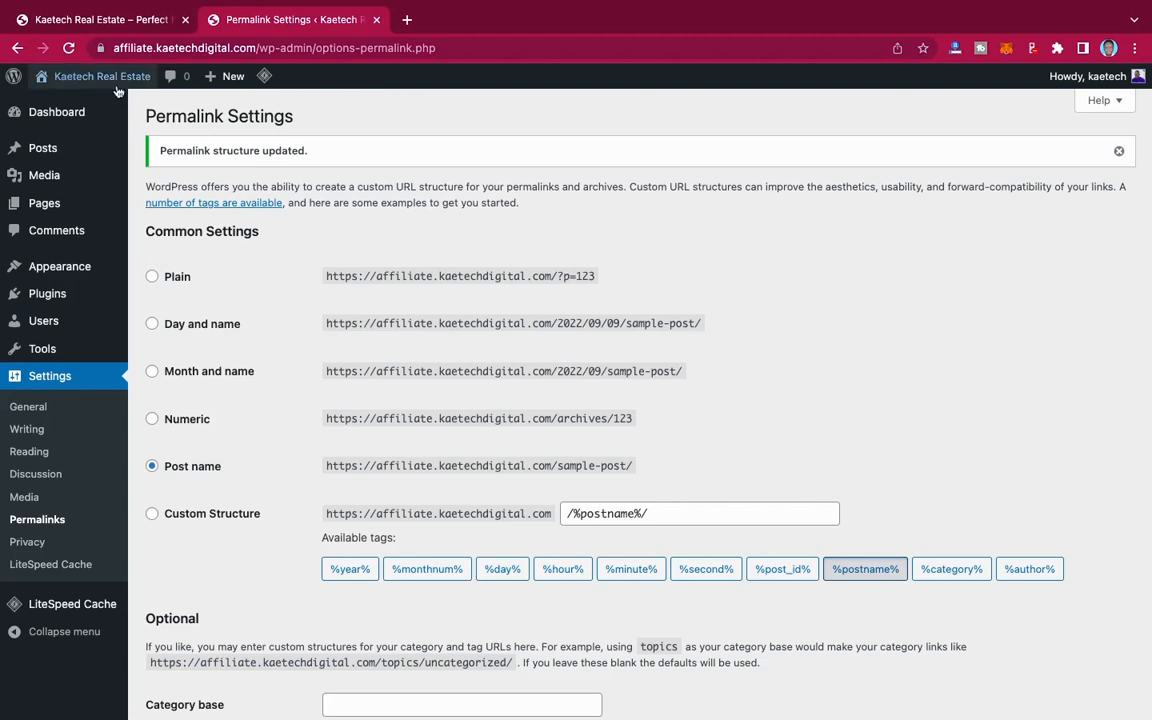
Step: Open the live site in a separate browser tab and look over its home page from header to footer
mouse_move(100, 76)
right_click(60, 110)
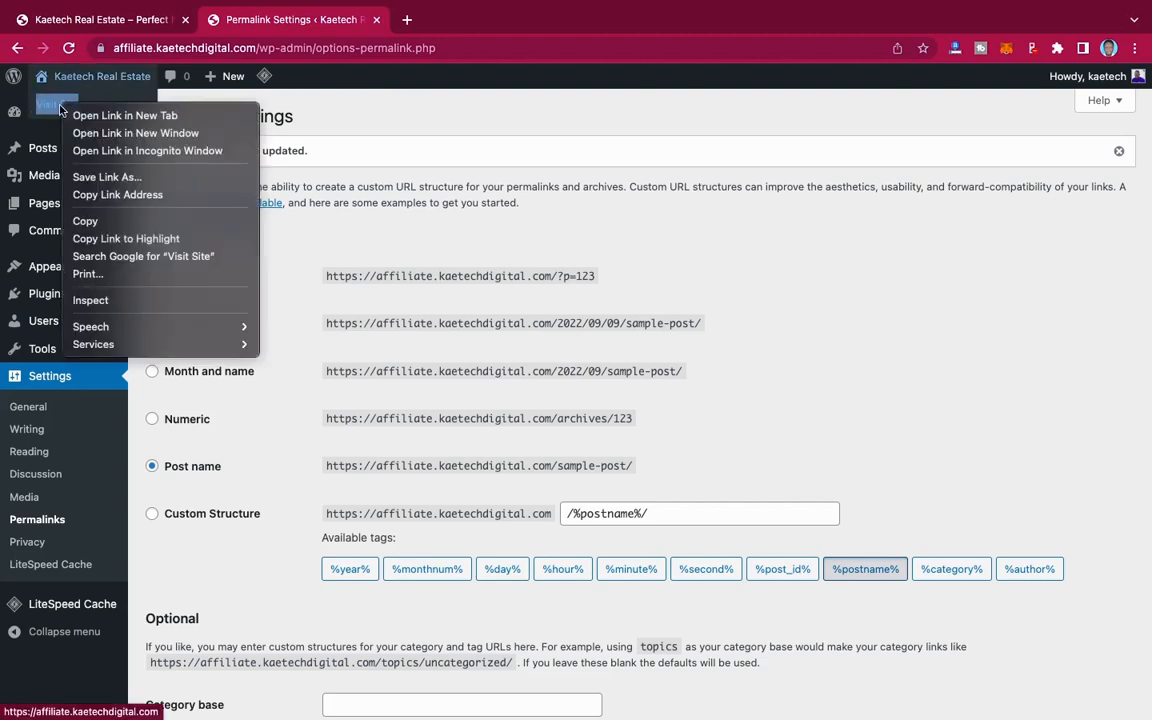
click(75, 103)
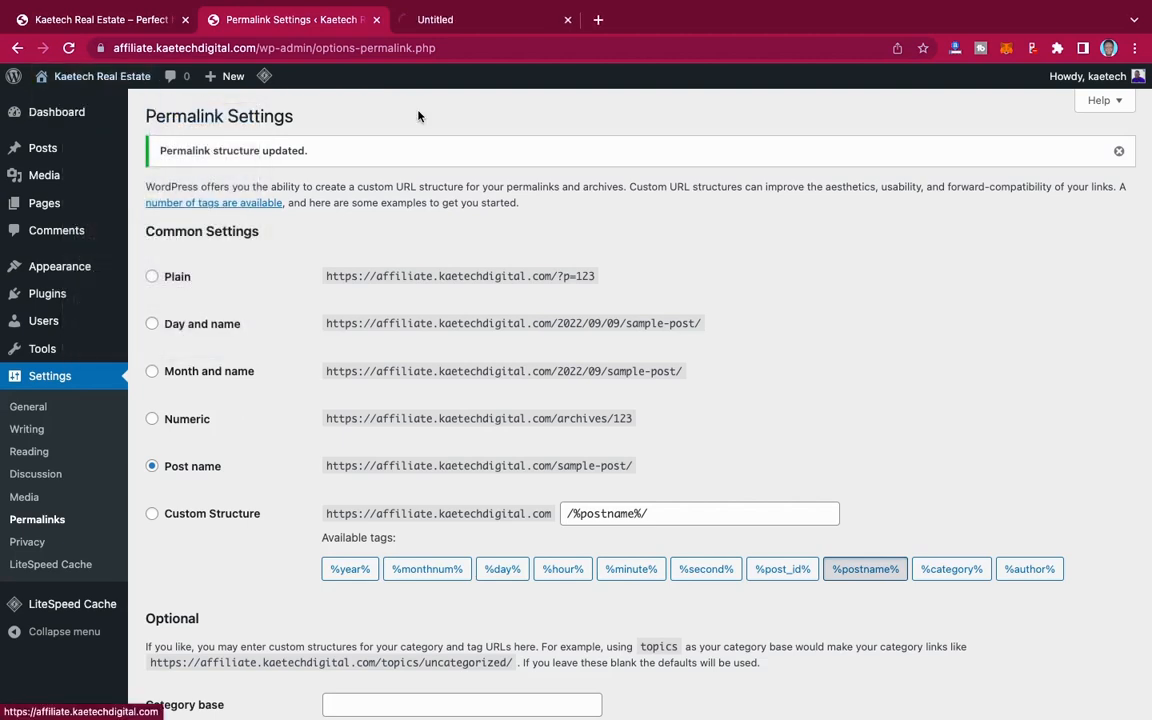
click(463, 20)
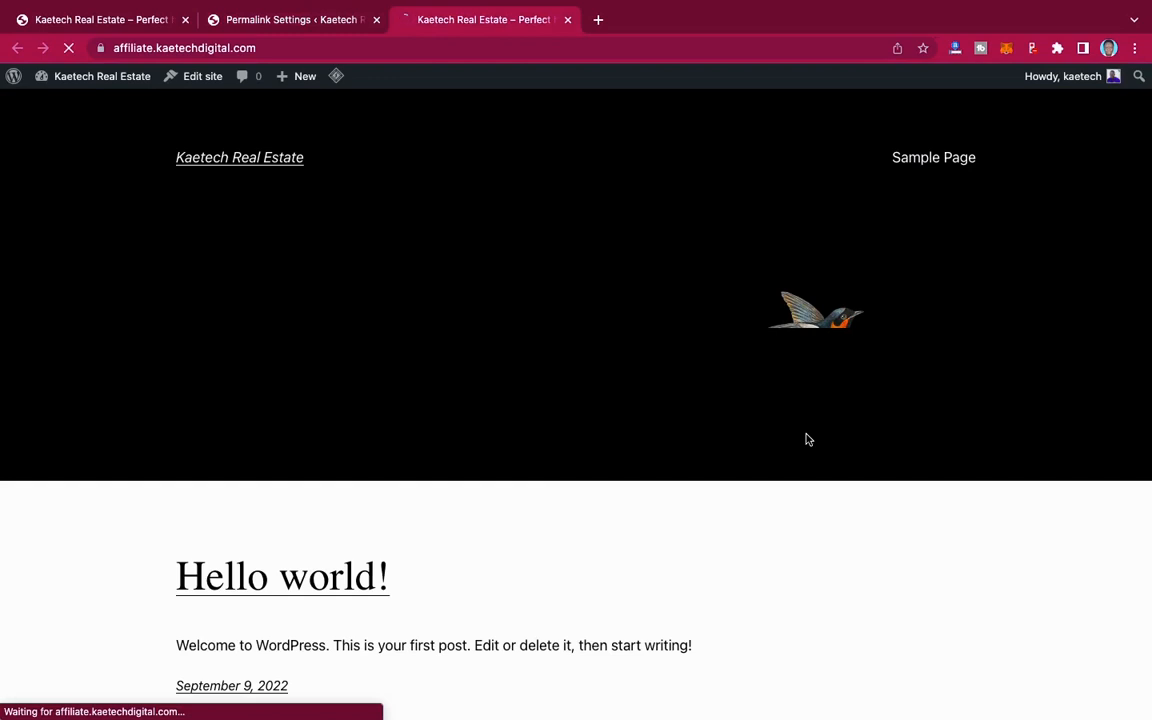
scroll(808, 440, down, 5)
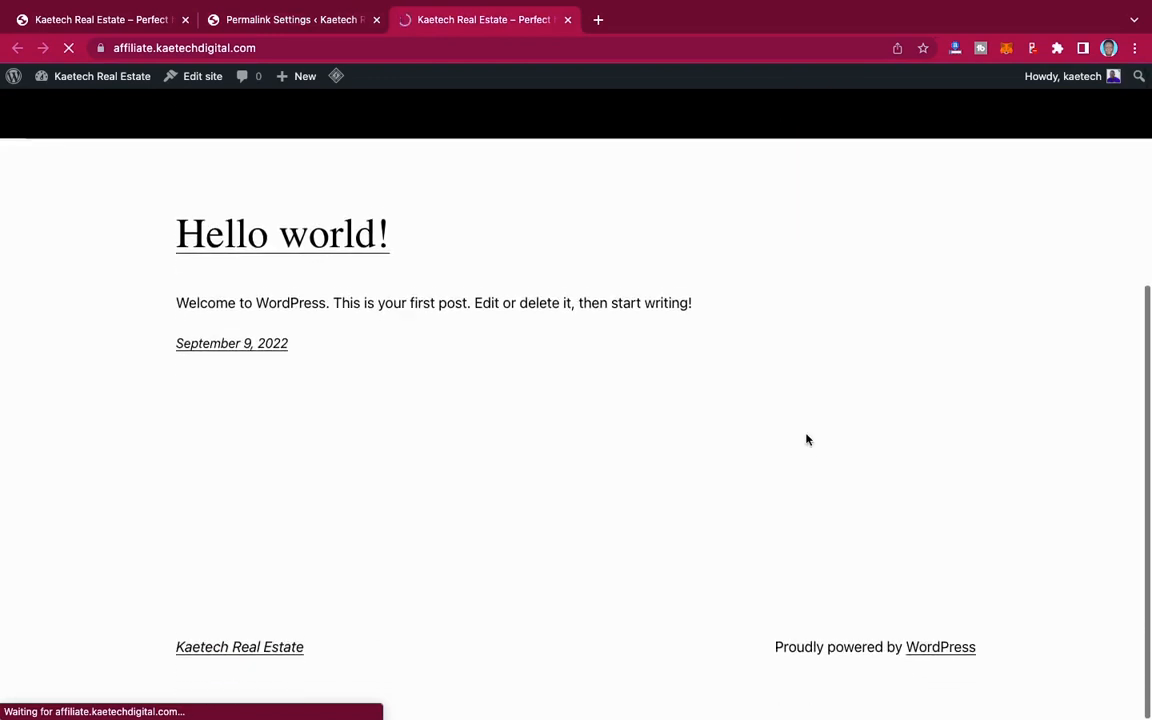
scroll(808, 440, up, 5)
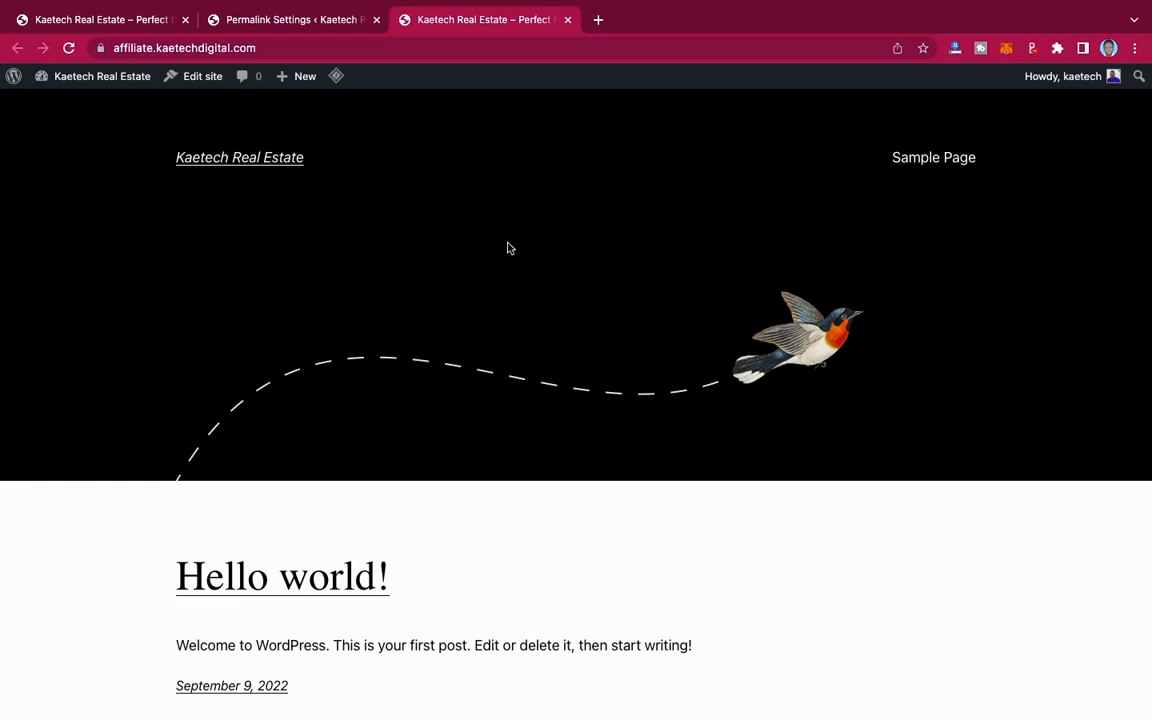
Step: Return to the site's administration and delete the installed Astra and Hello Elementor themes
click(314, 20)
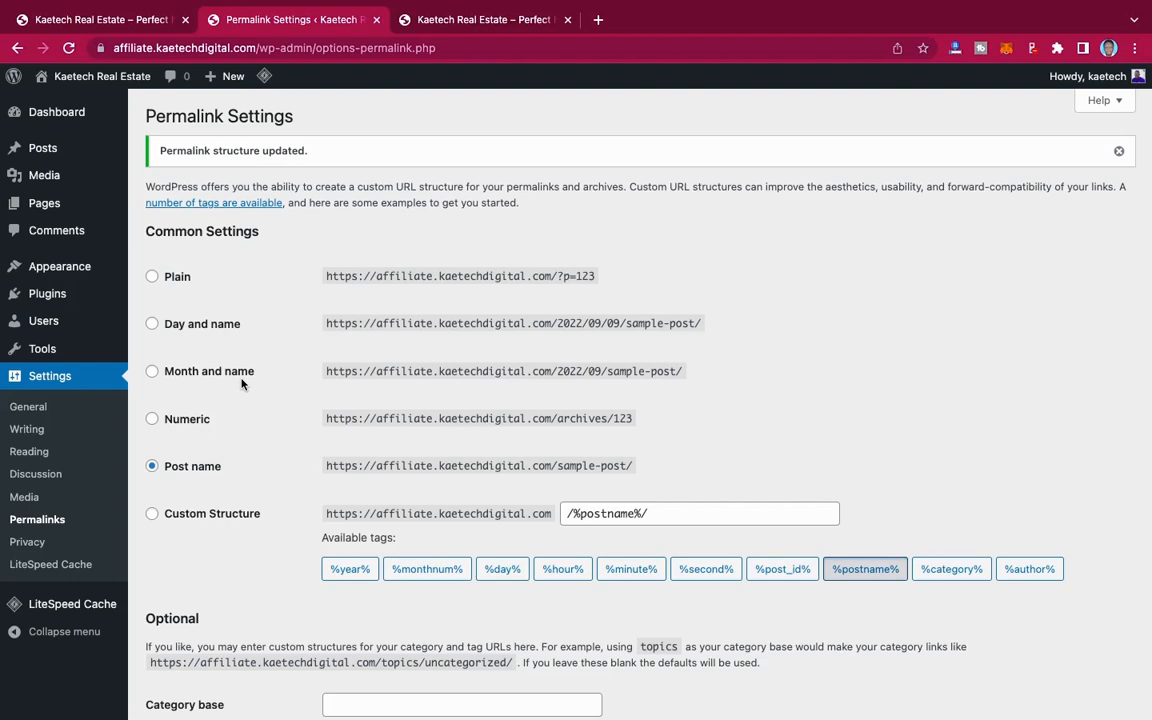
mouse_move(25, 266)
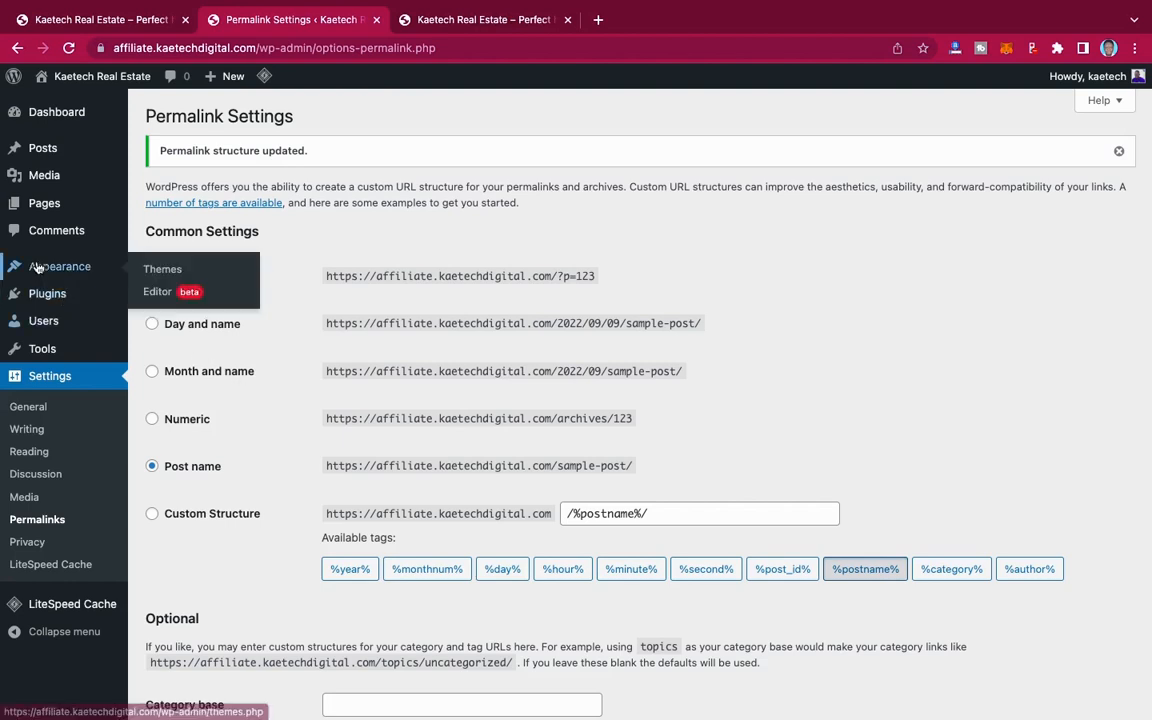
click(162, 269)
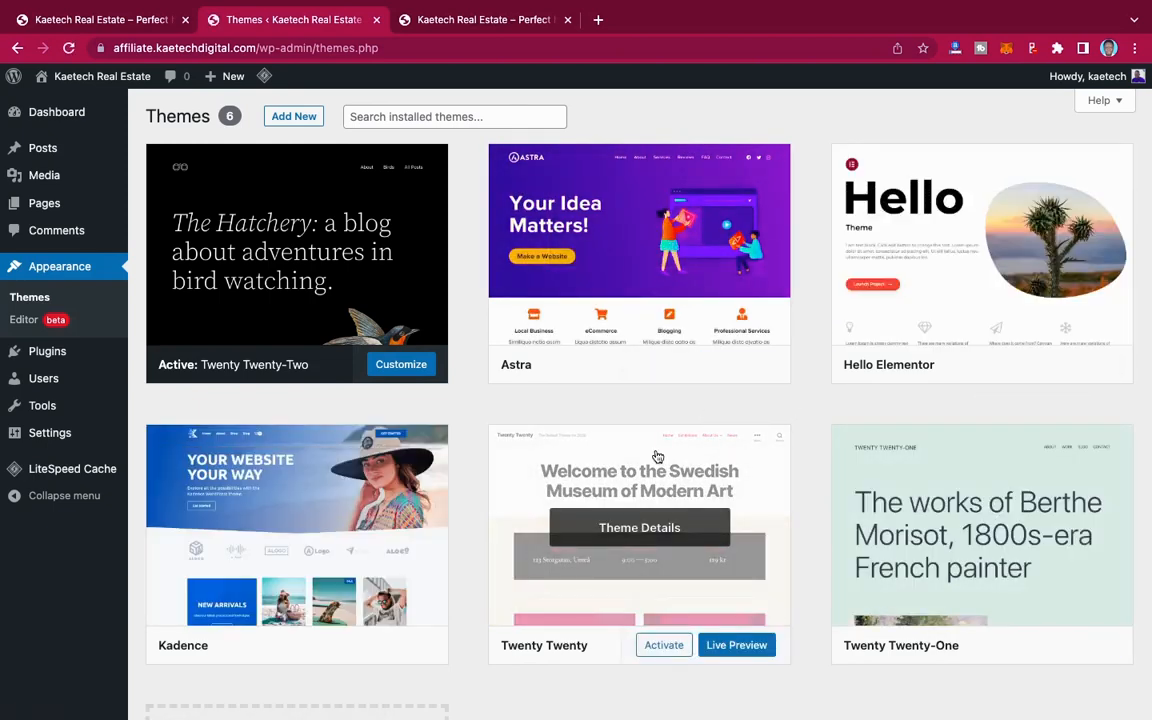
click(611, 254)
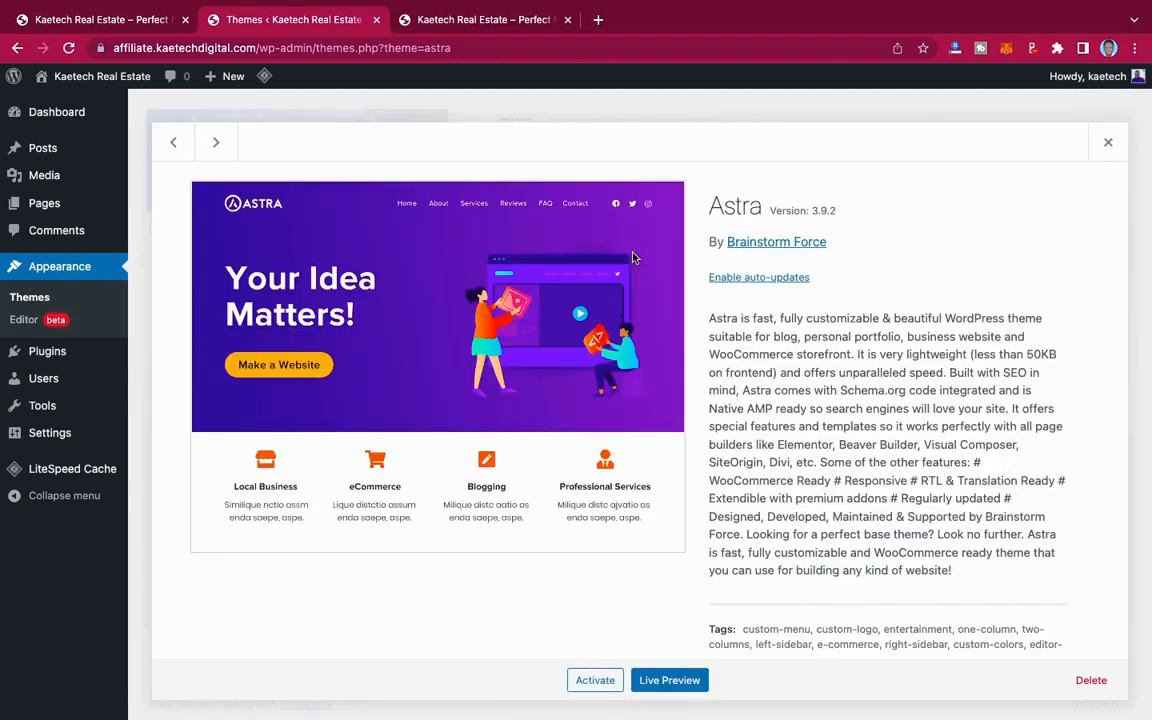
click(1091, 681)
click(716, 170)
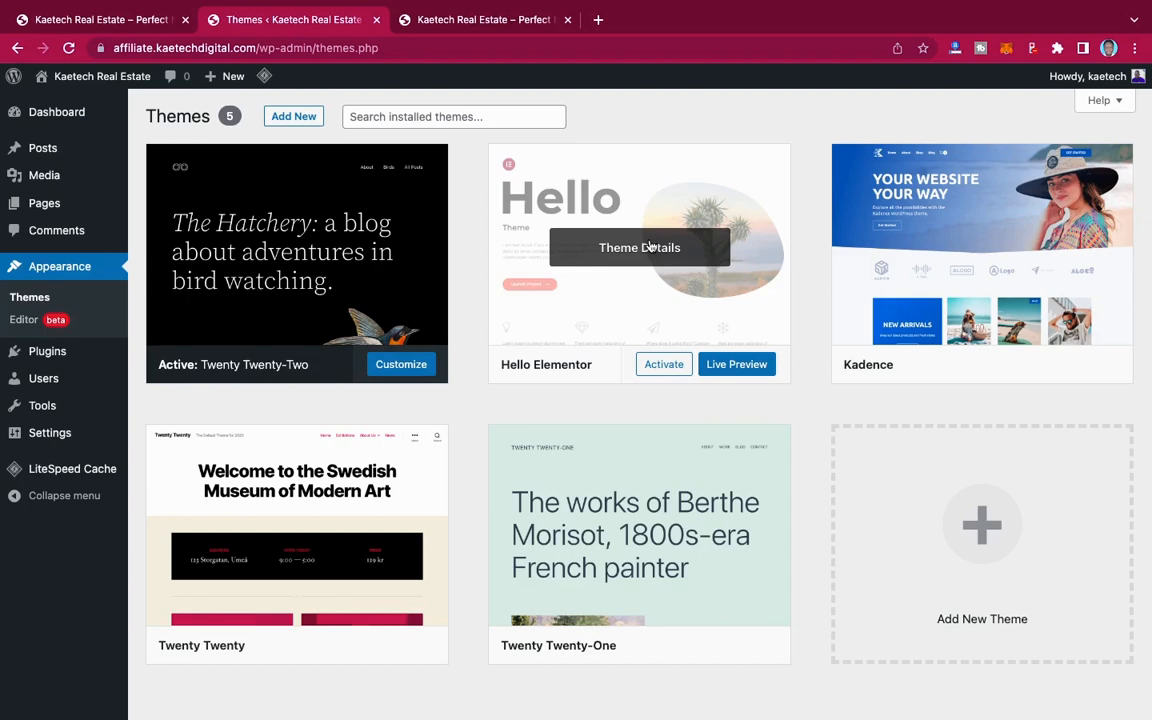
click(650, 246)
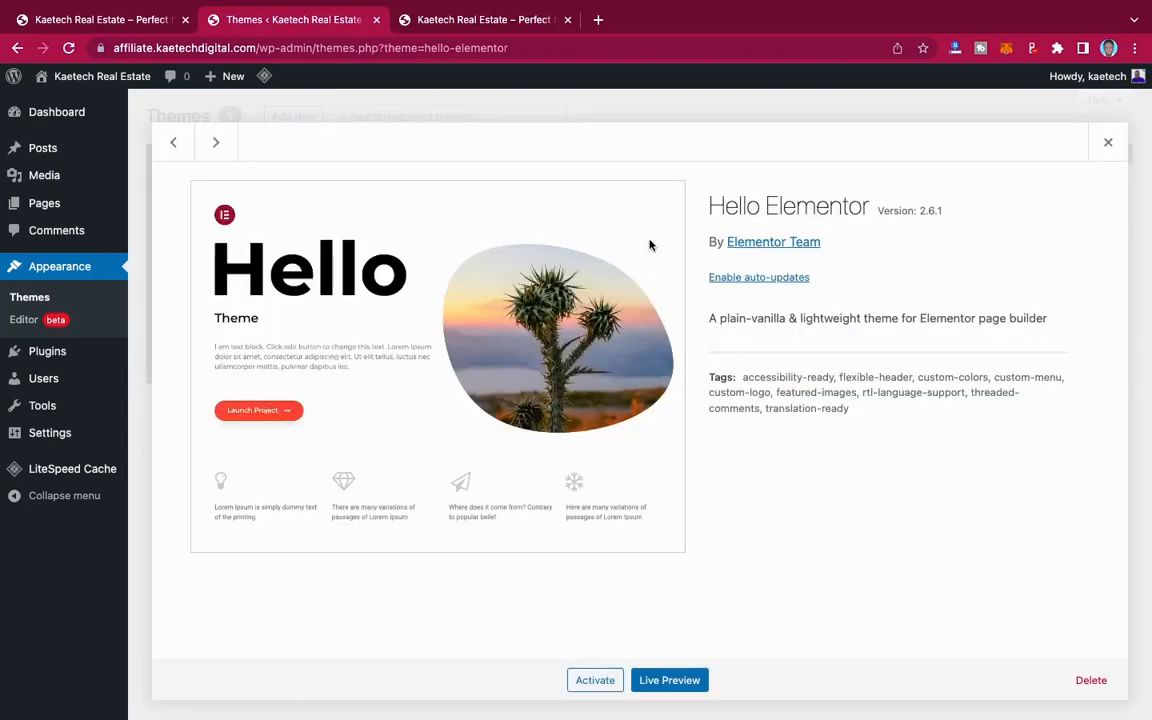
click(1088, 680)
click(712, 170)
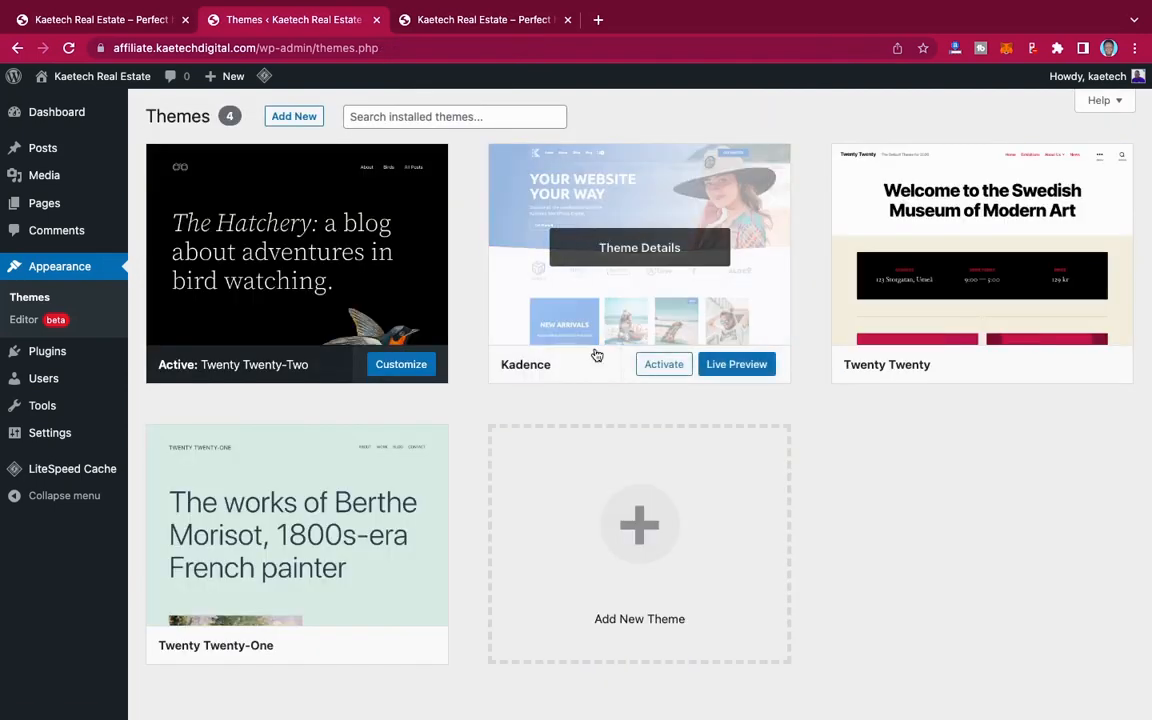
Step: Delete the installed Twenty Twenty and Twenty Twenty-One themes
click(1007, 253)
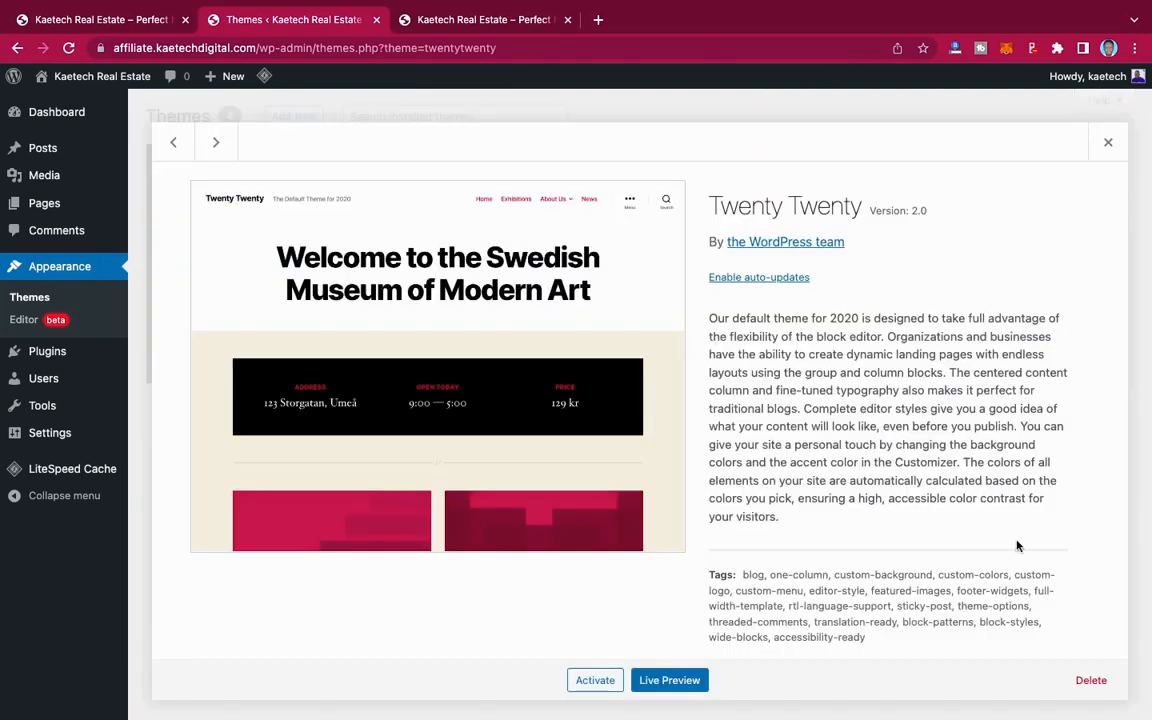
click(1091, 681)
click(712, 168)
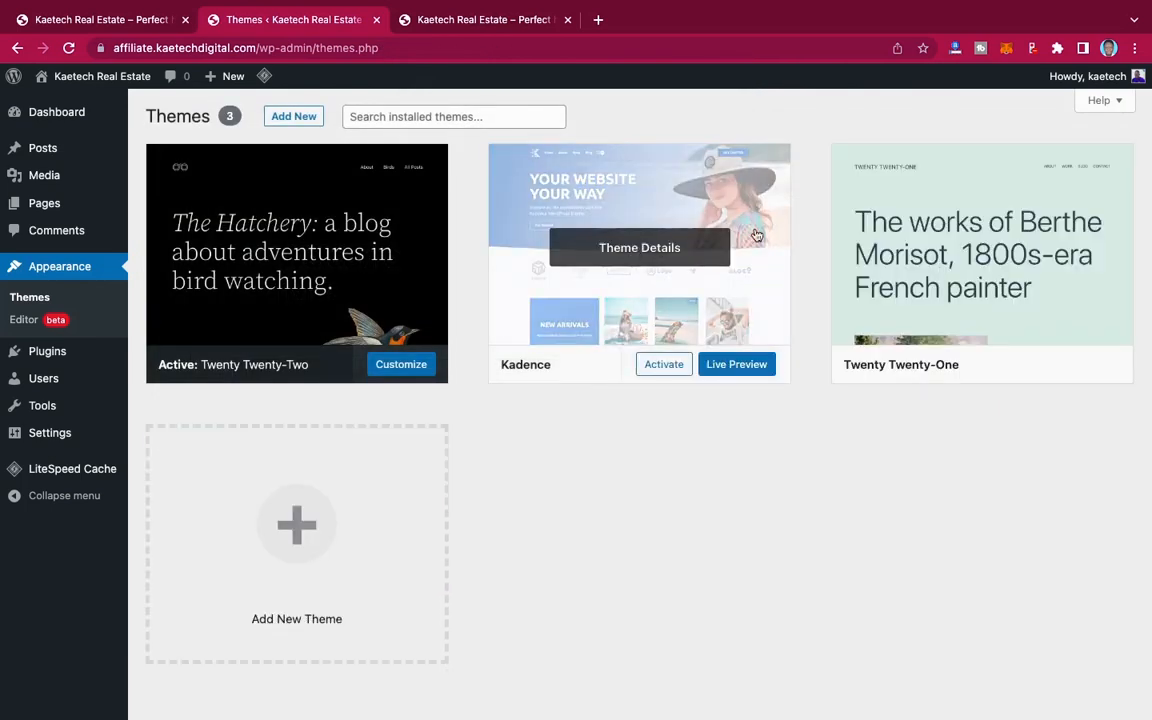
click(1050, 243)
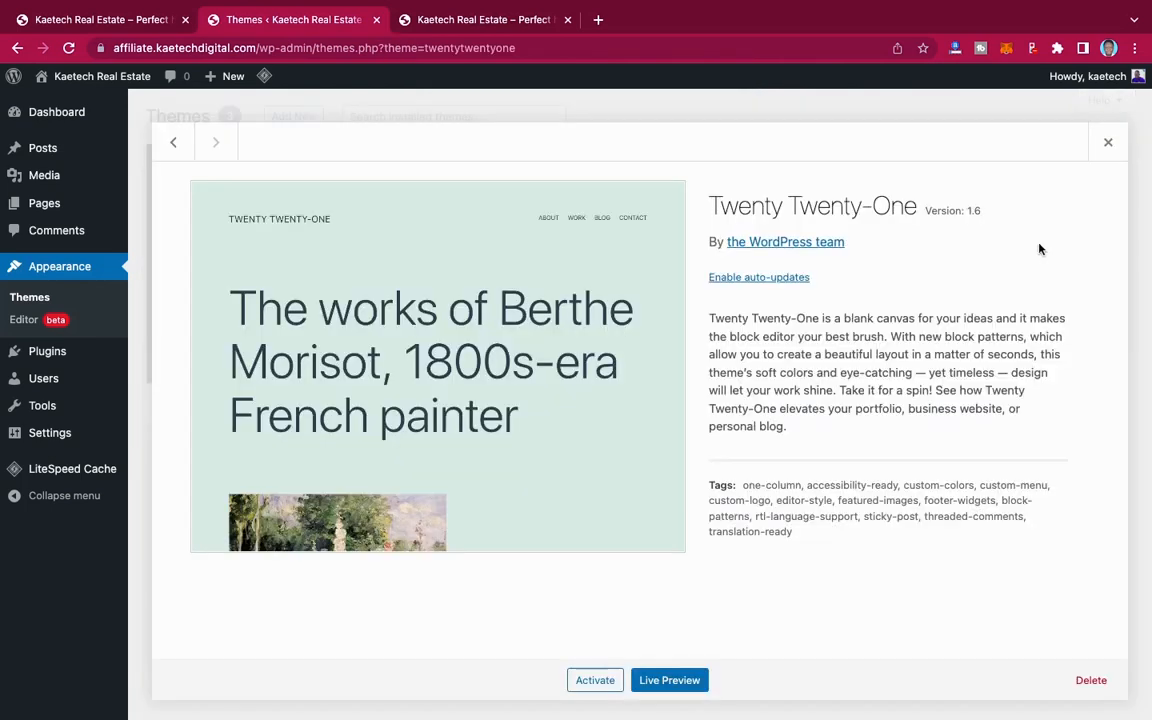
click(1091, 680)
click(711, 170)
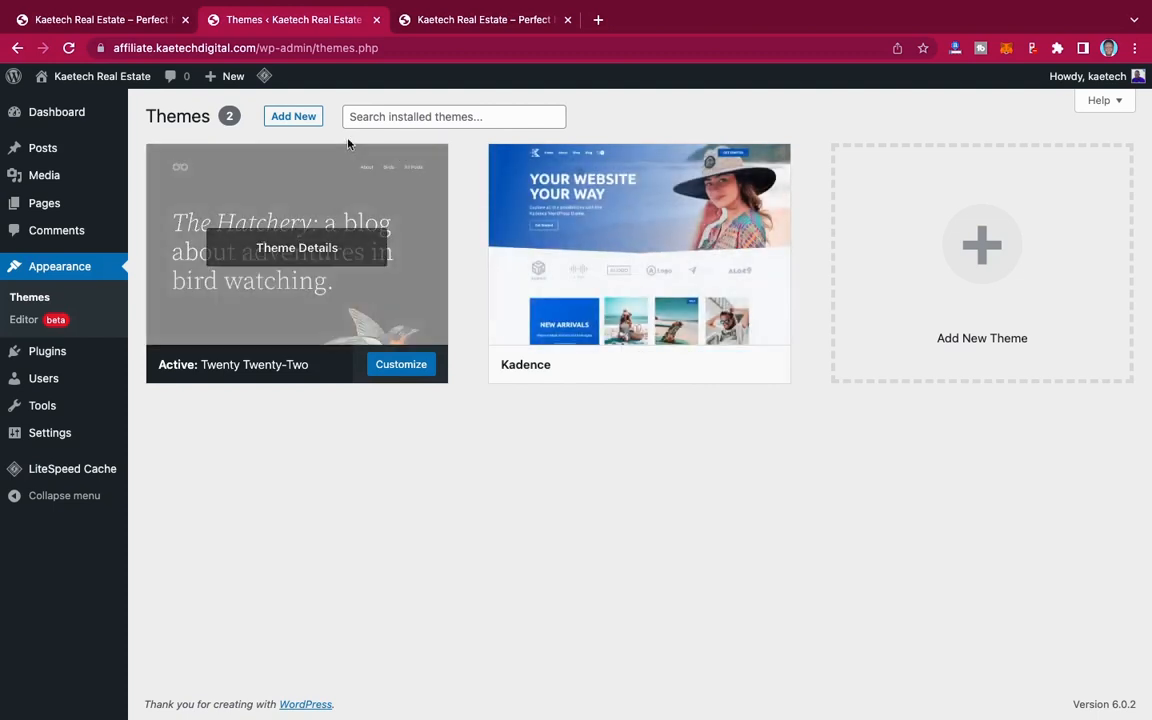
Step: Search the theme directory for "kadence" and activate the Kadence theme
click(294, 120)
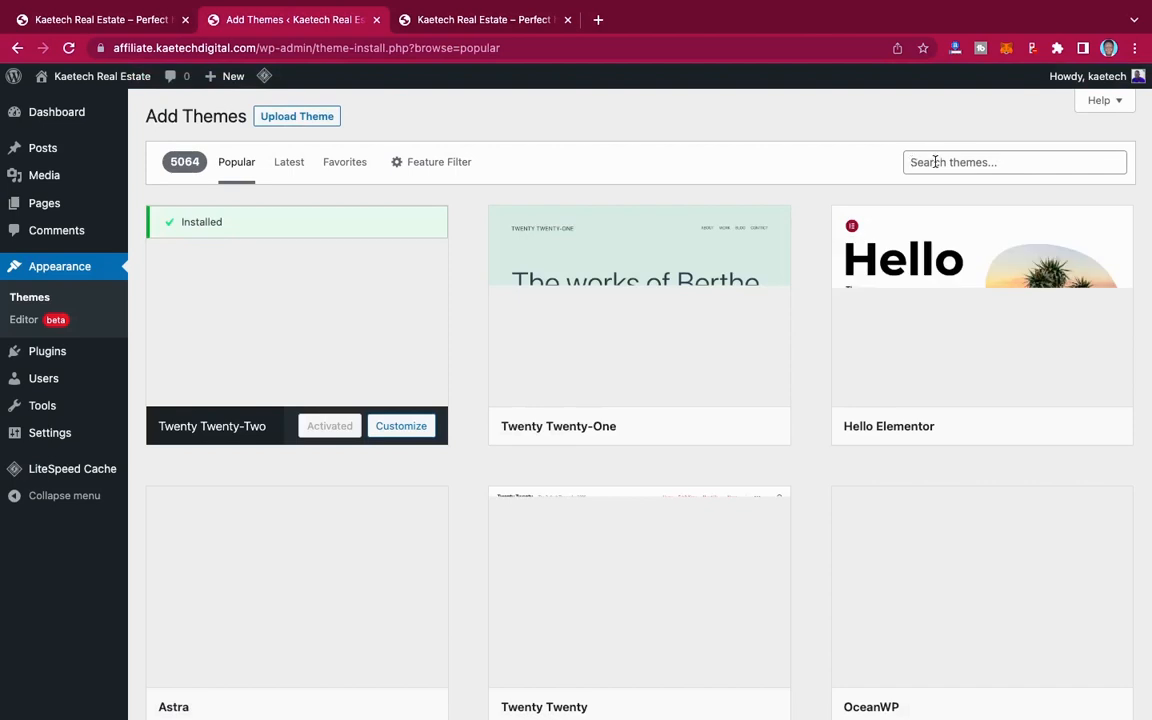
click(936, 162)
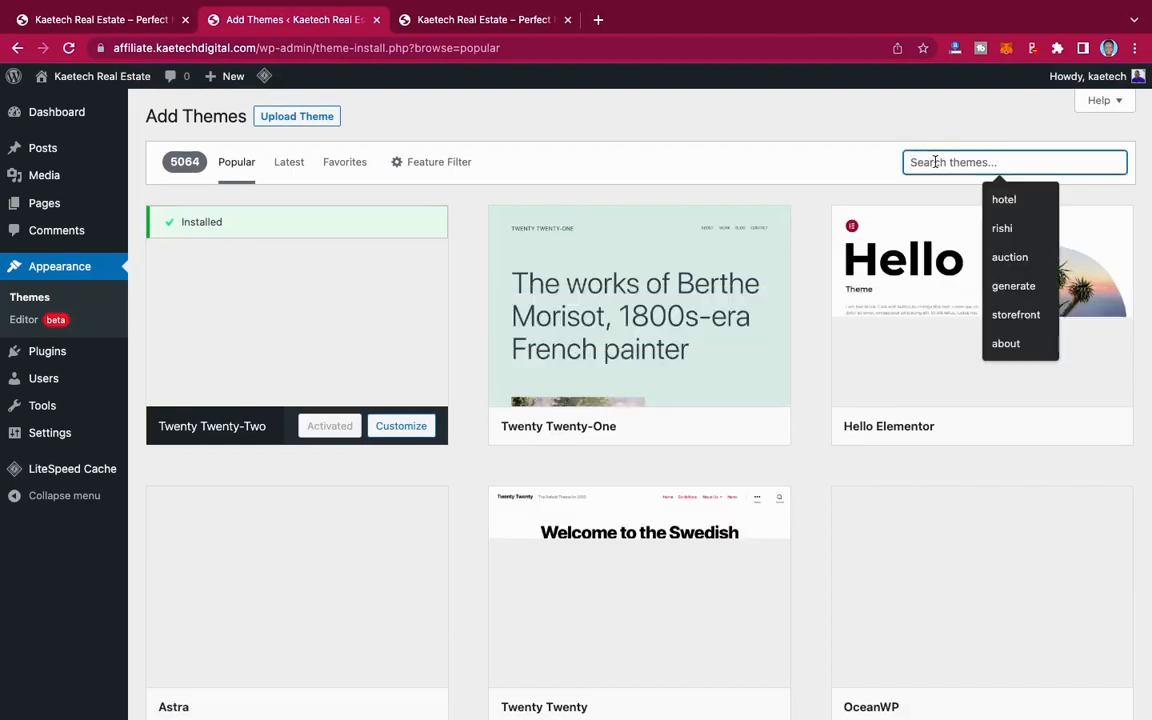
text(kadence)
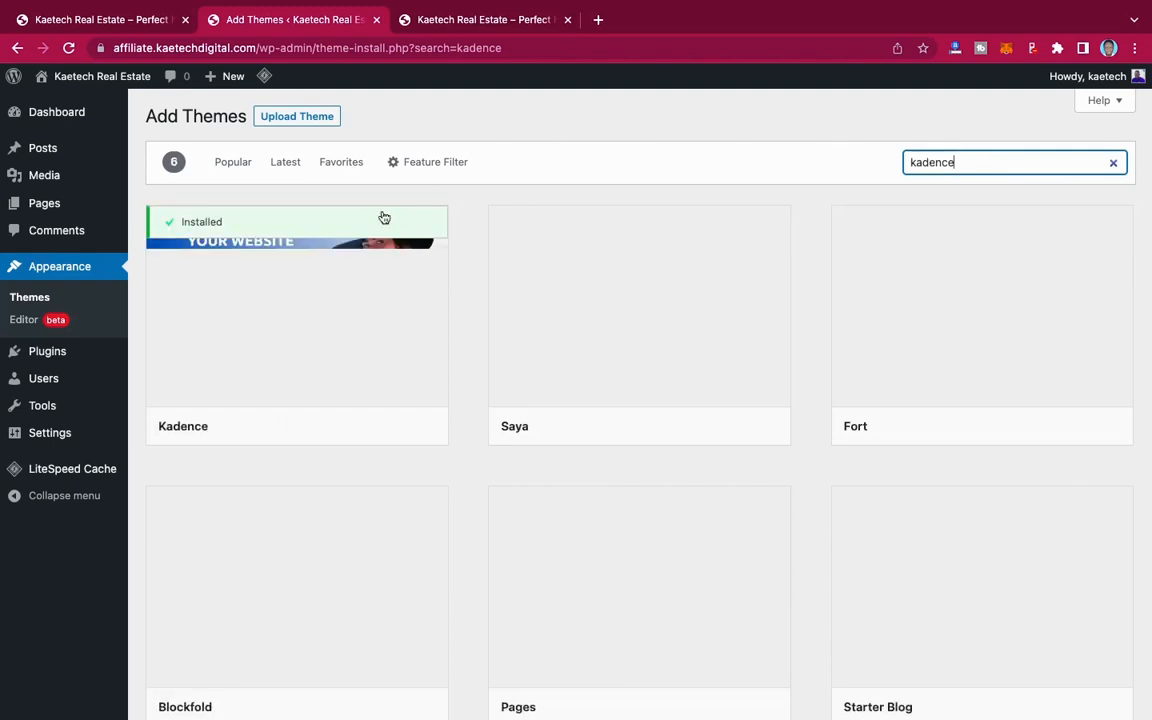
mouse_move(330, 231)
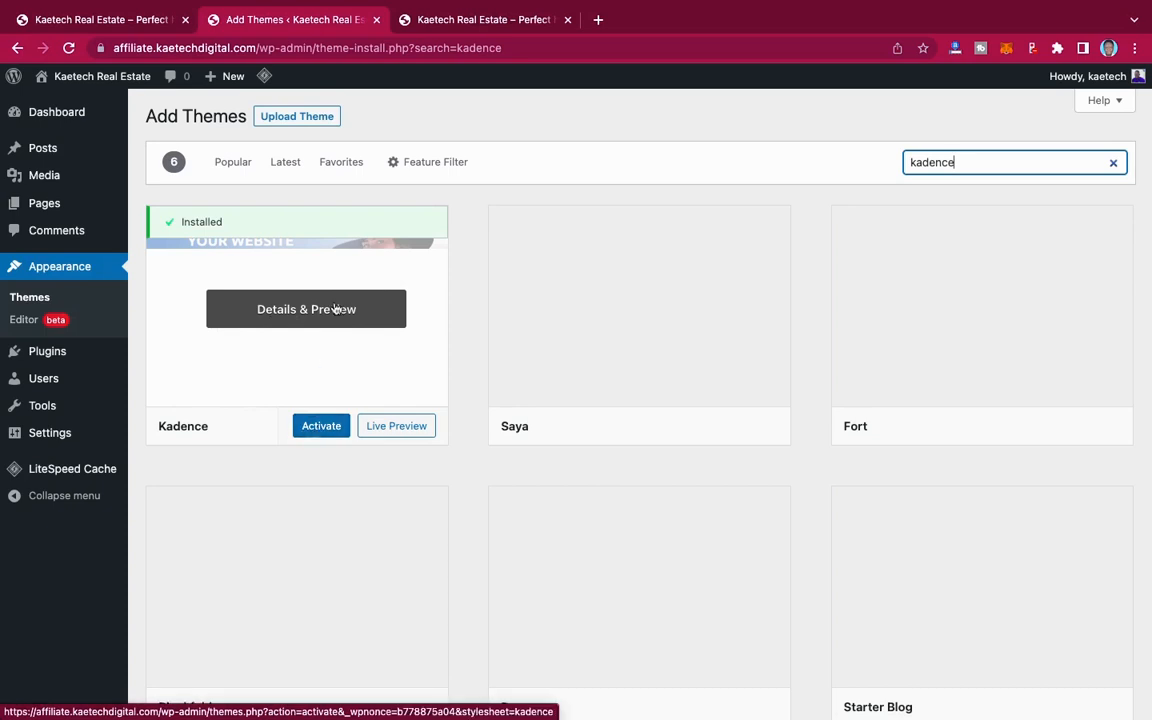
mouse_move(699, 375)
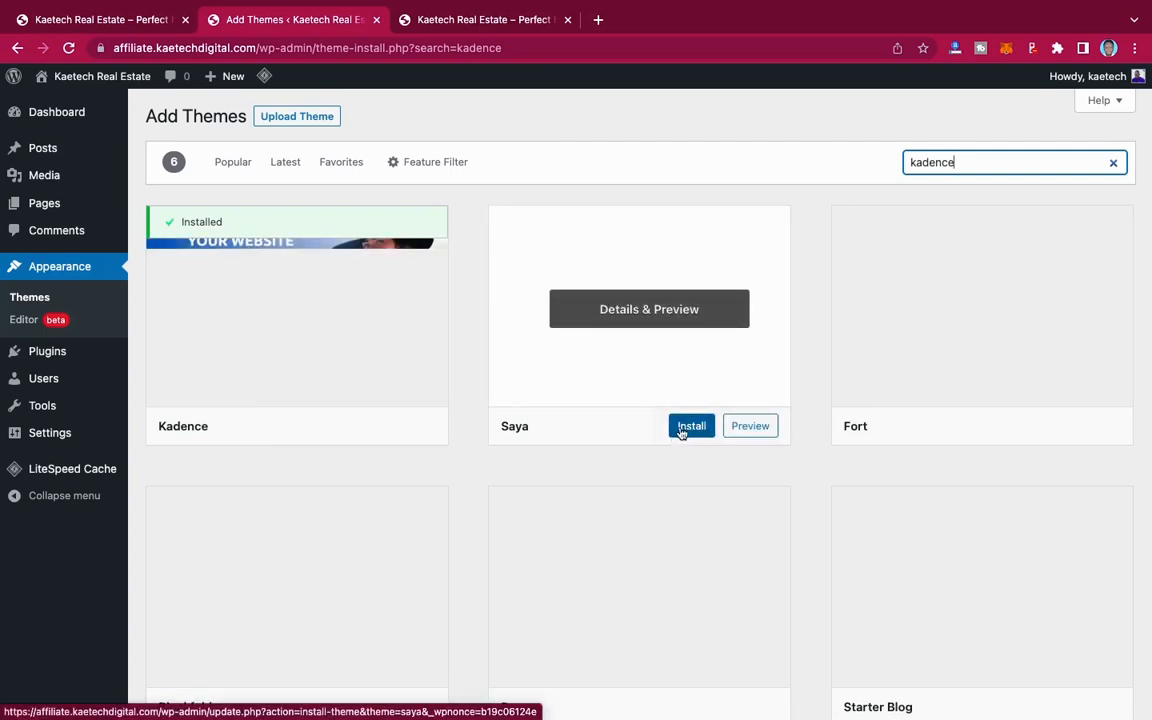
mouse_move(341, 323)
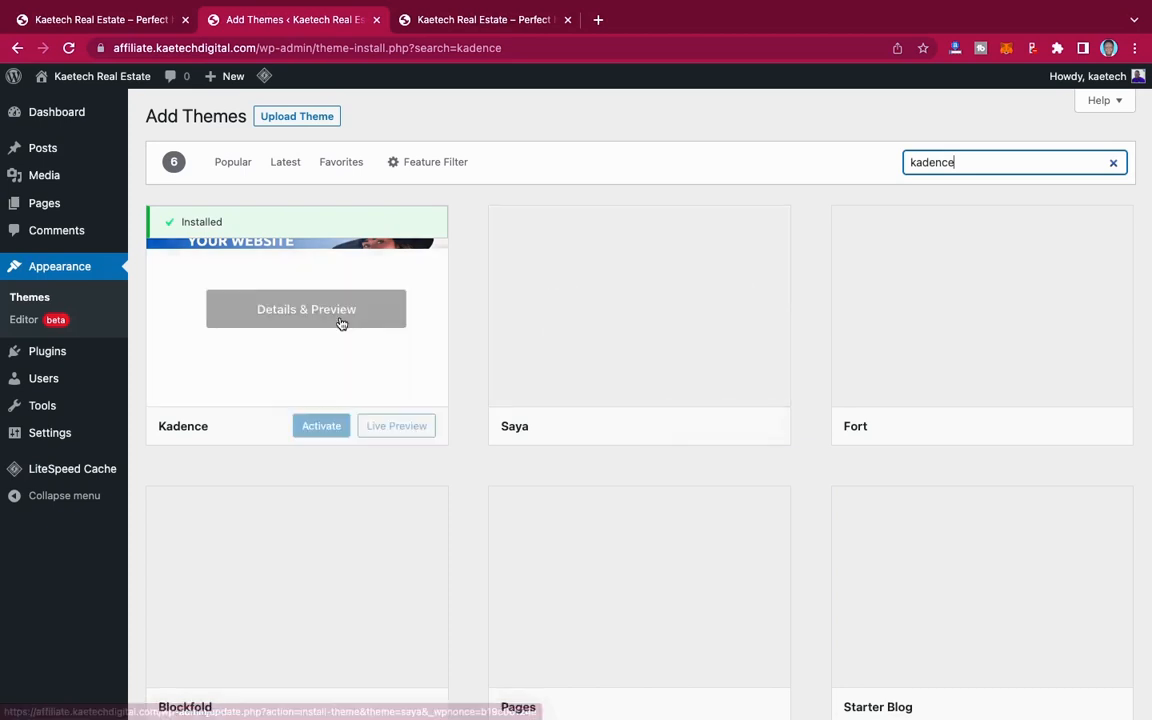
click(317, 427)
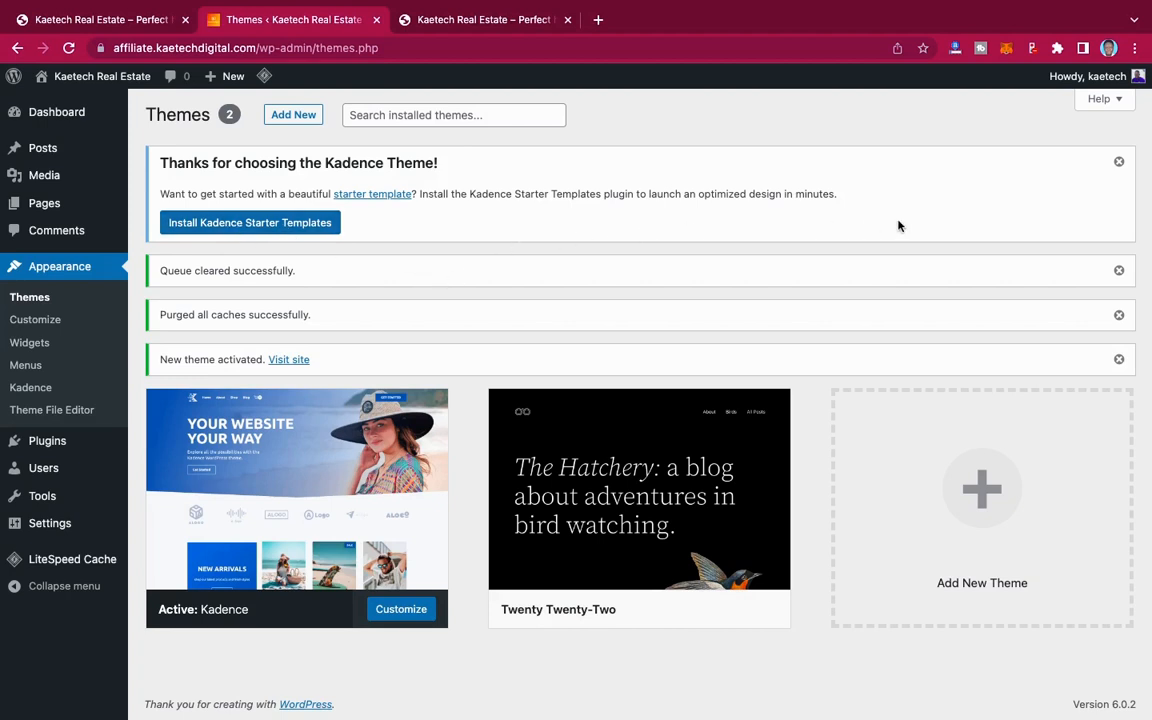
Step: Dismiss the Kadence starter template notice, the two cache notices and the theme activation notice
click(1120, 162)
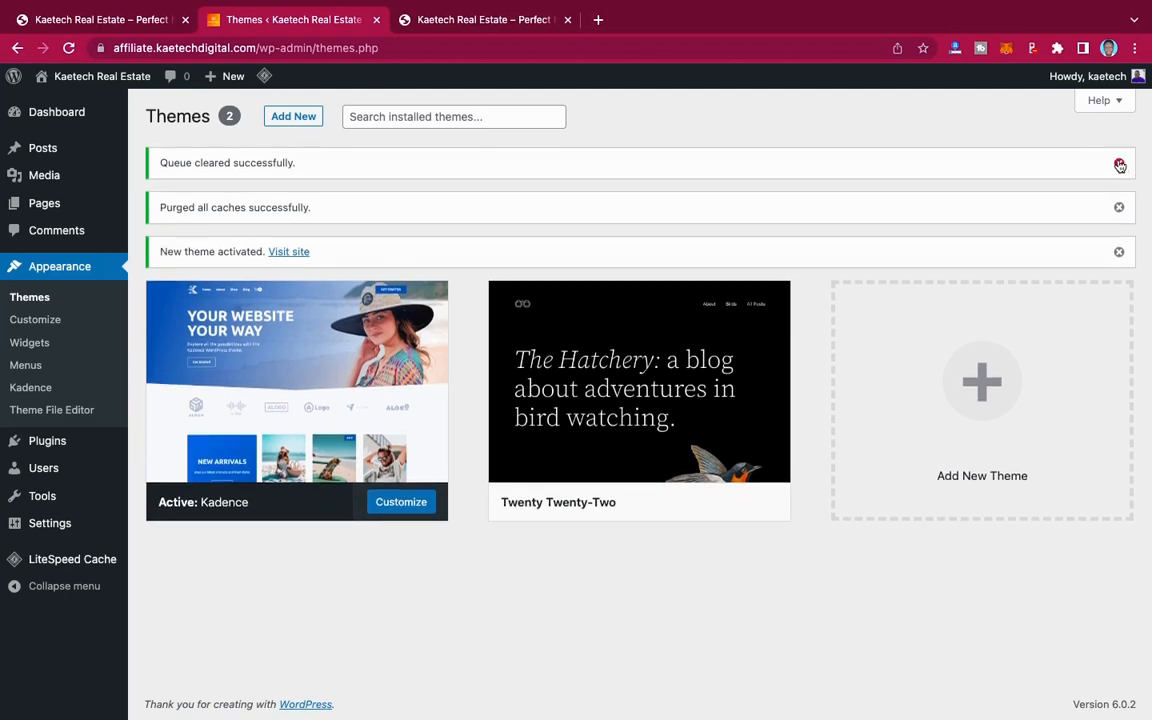
click(1120, 163)
click(1120, 167)
click(1119, 162)
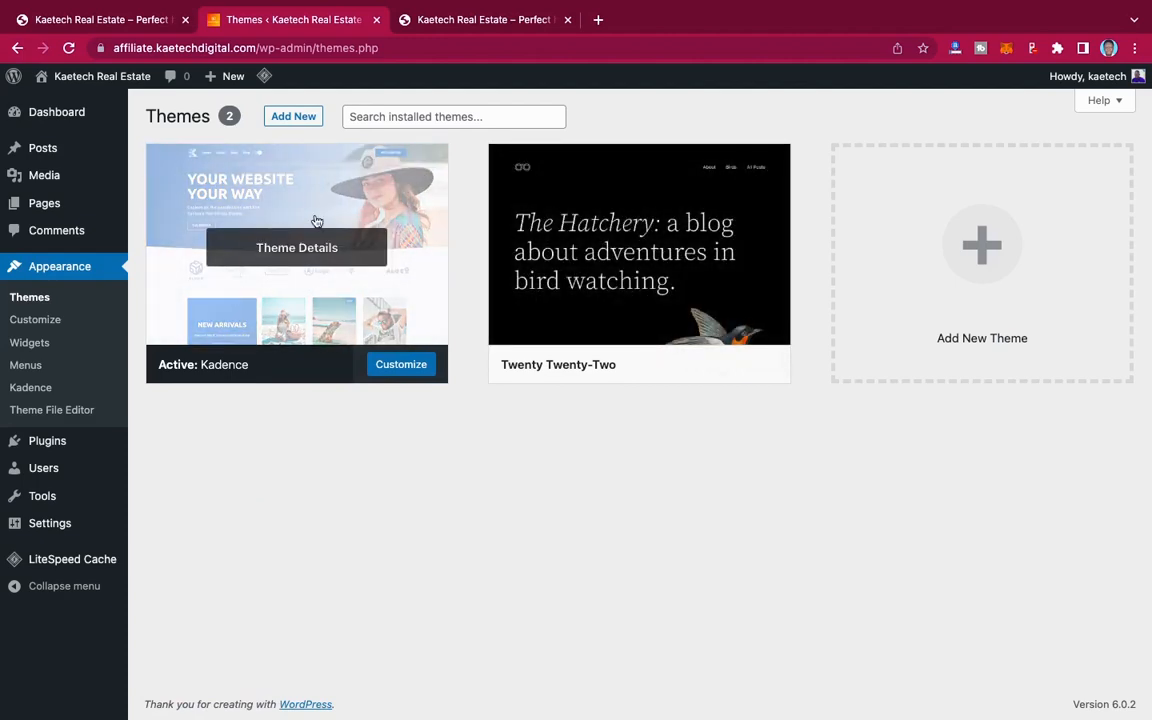
Step: Delete the installed Twenty Twenty-Two theme and confirm the deletion
click(640, 245)
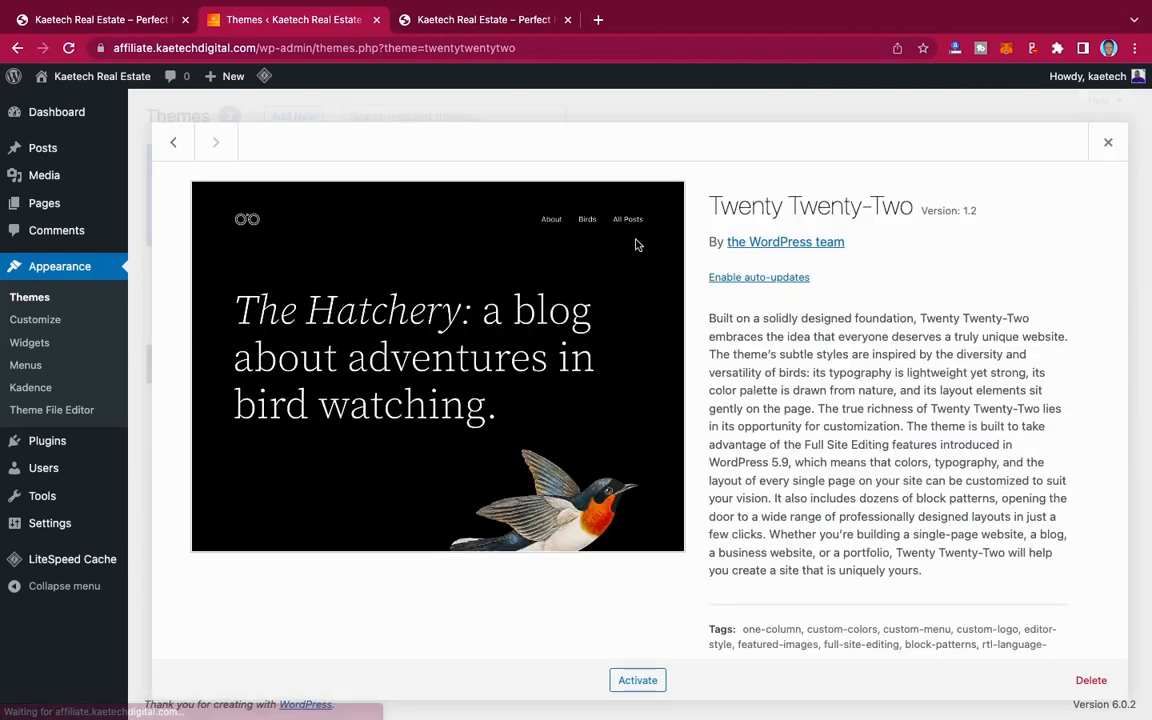
click(1090, 680)
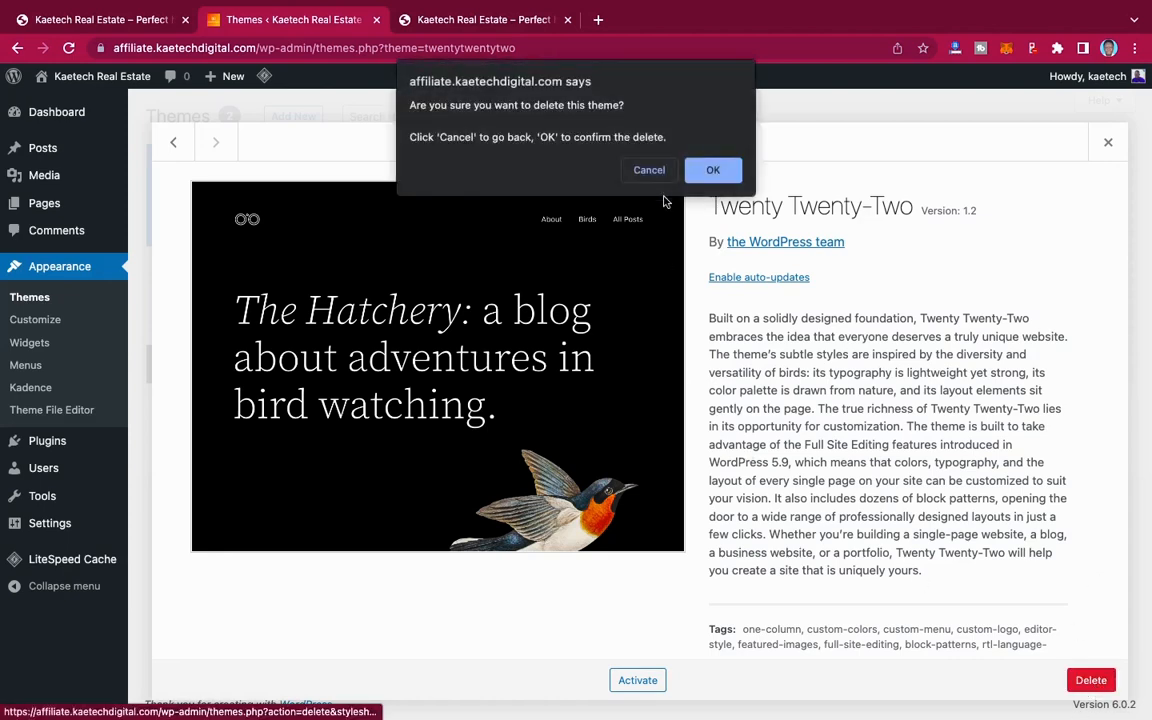
click(710, 171)
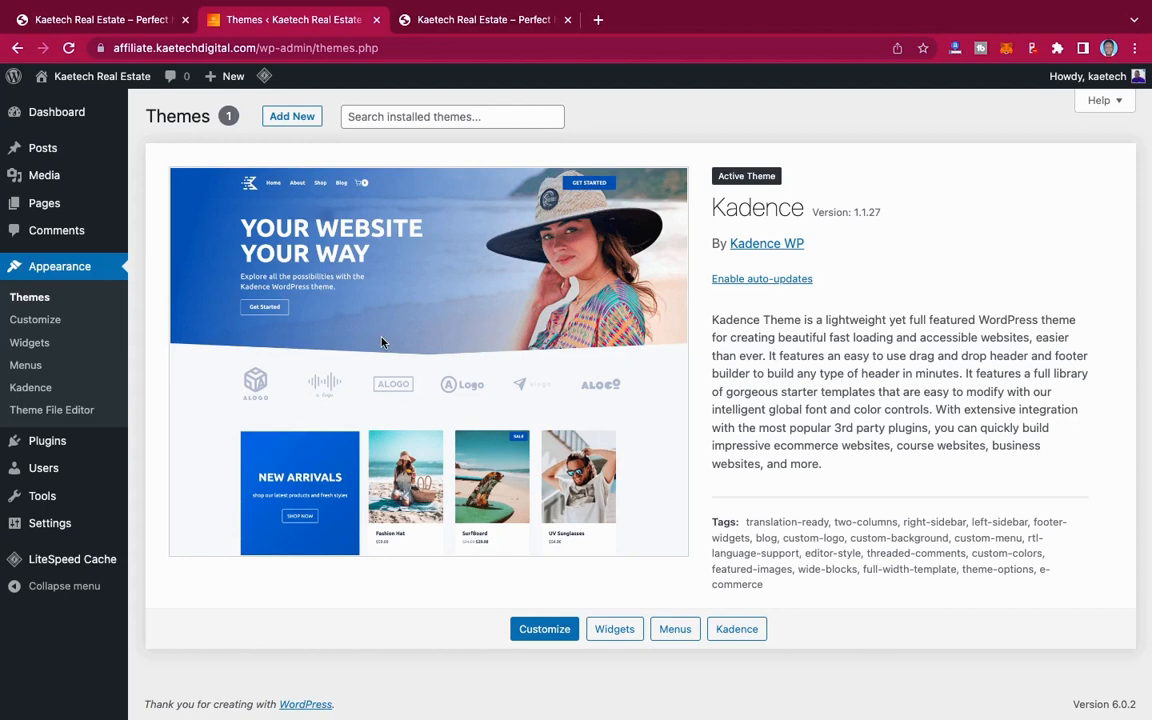
Step: Switch to the finished demo site and review its home page's header, hero, category, location and latest properties sections
click(139, 30)
scroll(663, 295, down, 10)
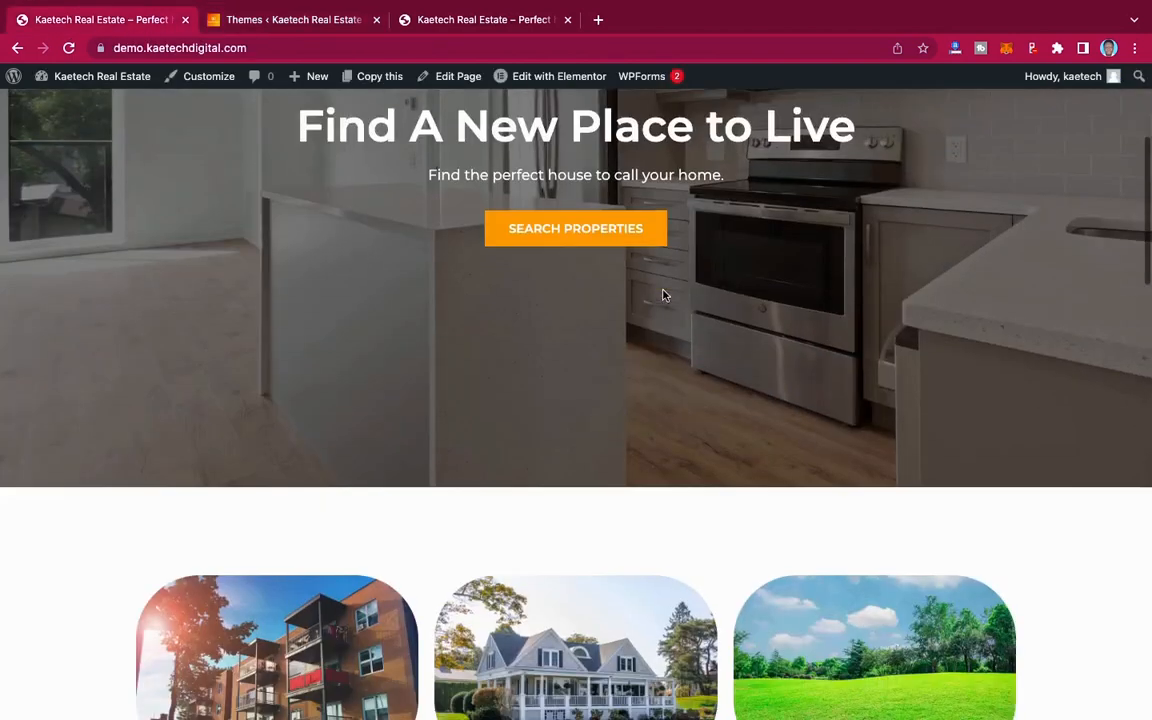
scroll(663, 295, down, 15)
scroll(663, 295, up, 17)
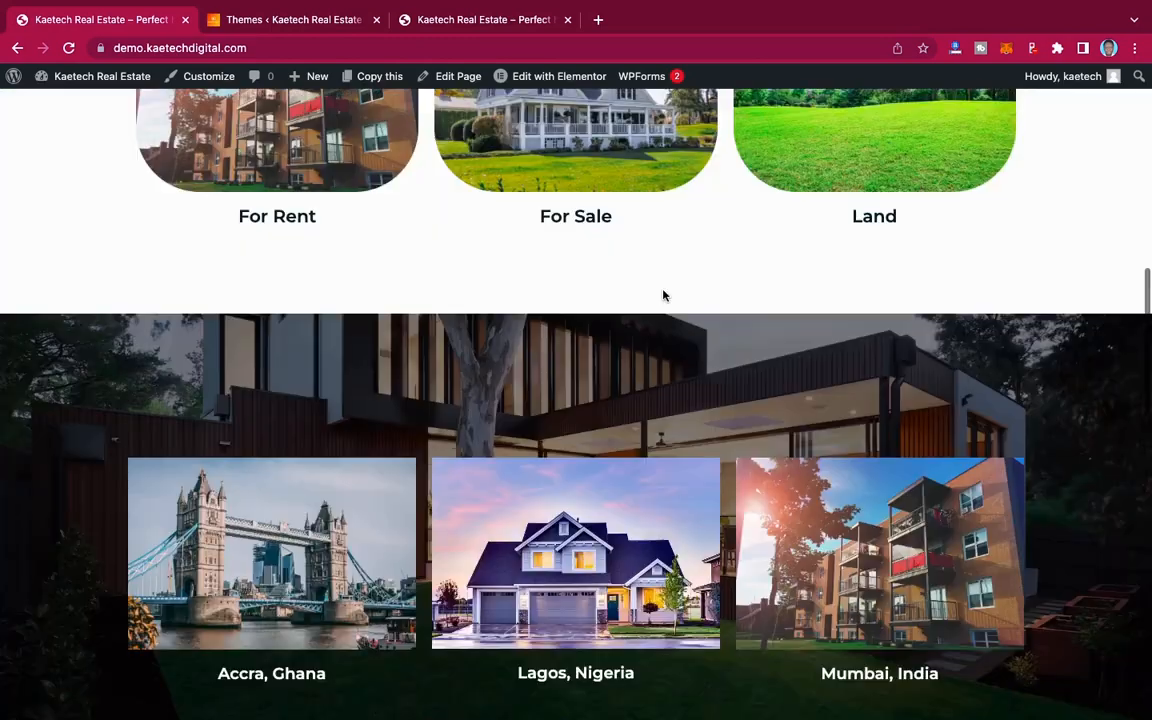
scroll(663, 295, up, 6)
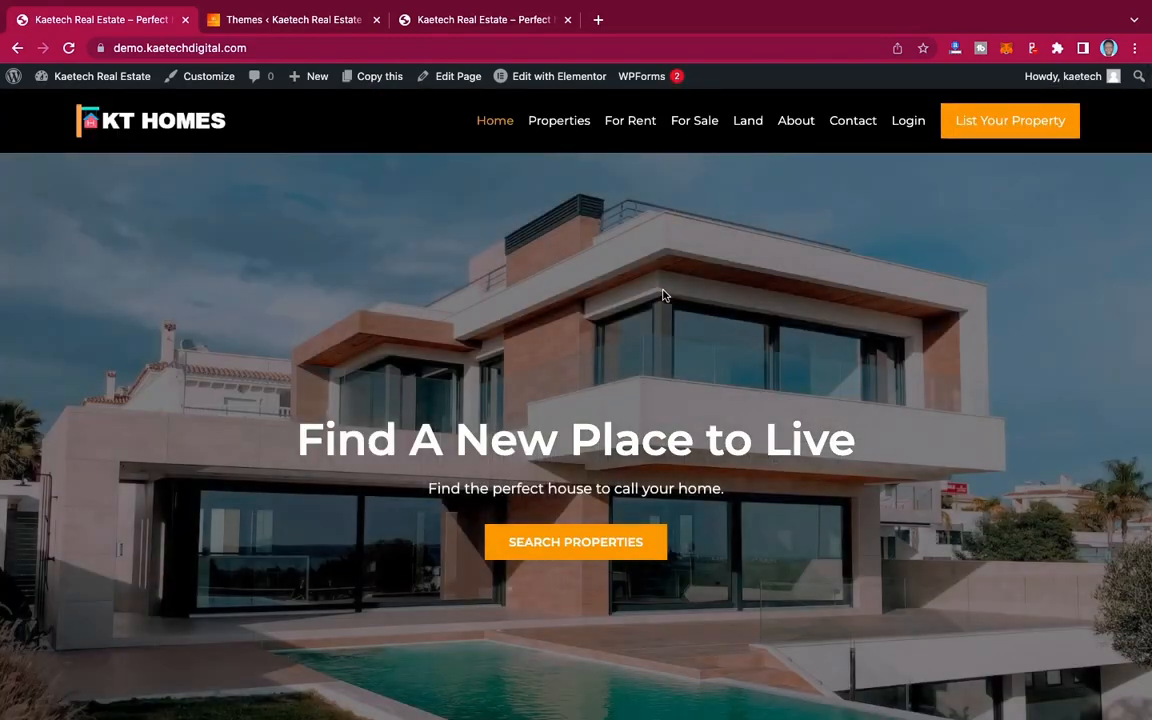
scroll(663, 295, down, 15)
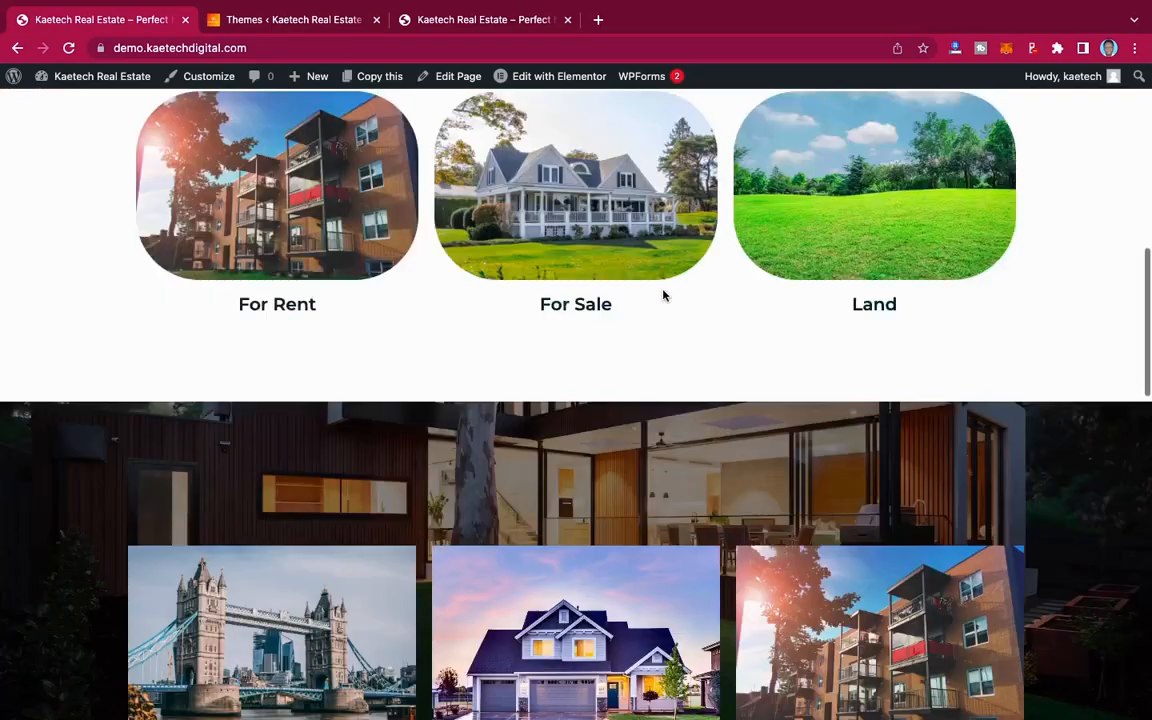
scroll(663, 295, up, 15)
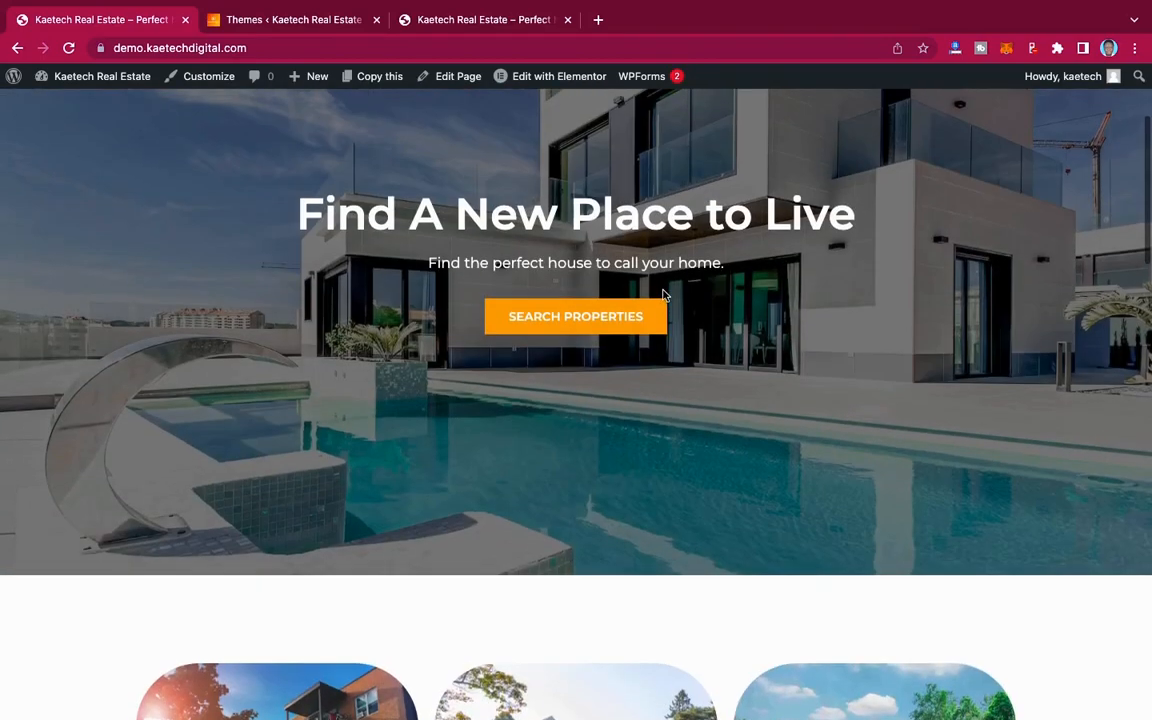
scroll(663, 295, up, 3)
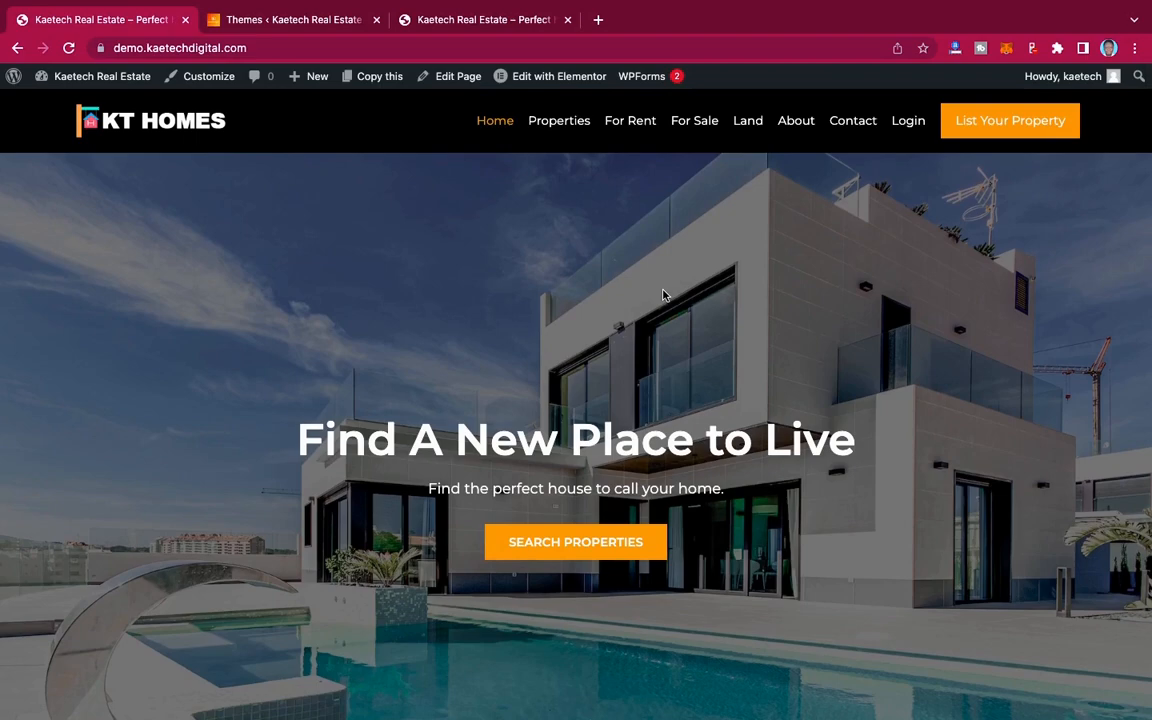
scroll(663, 295, down, 10)
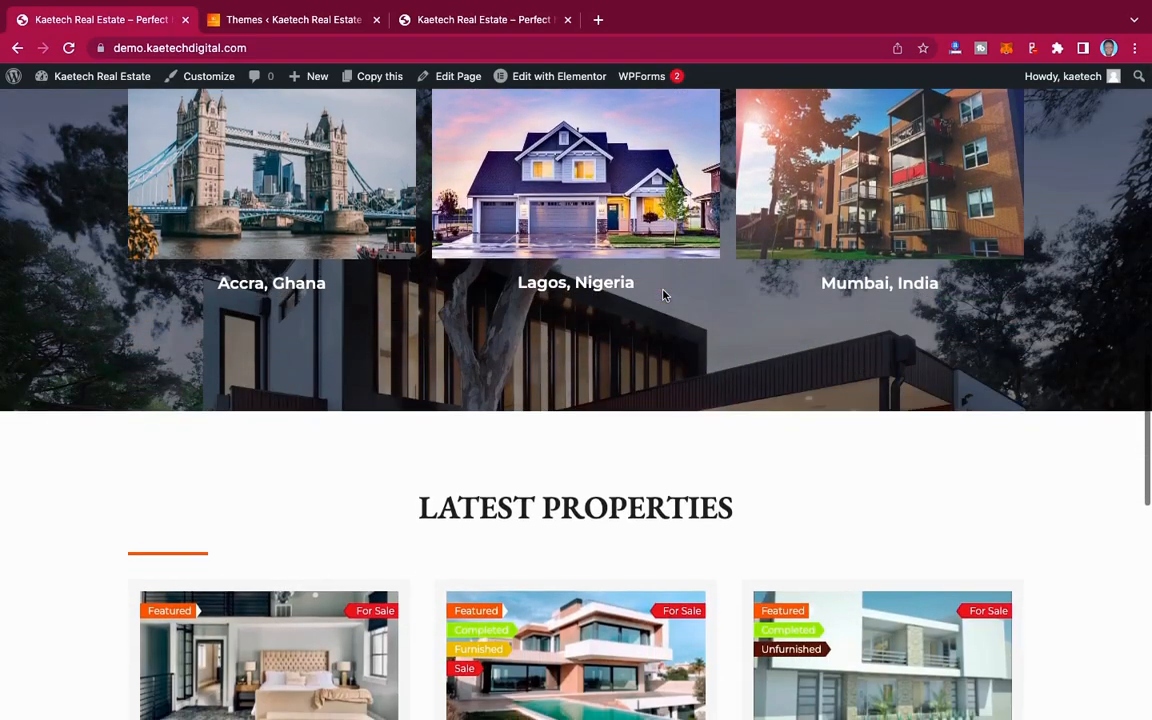
scroll(663, 295, up, 10)
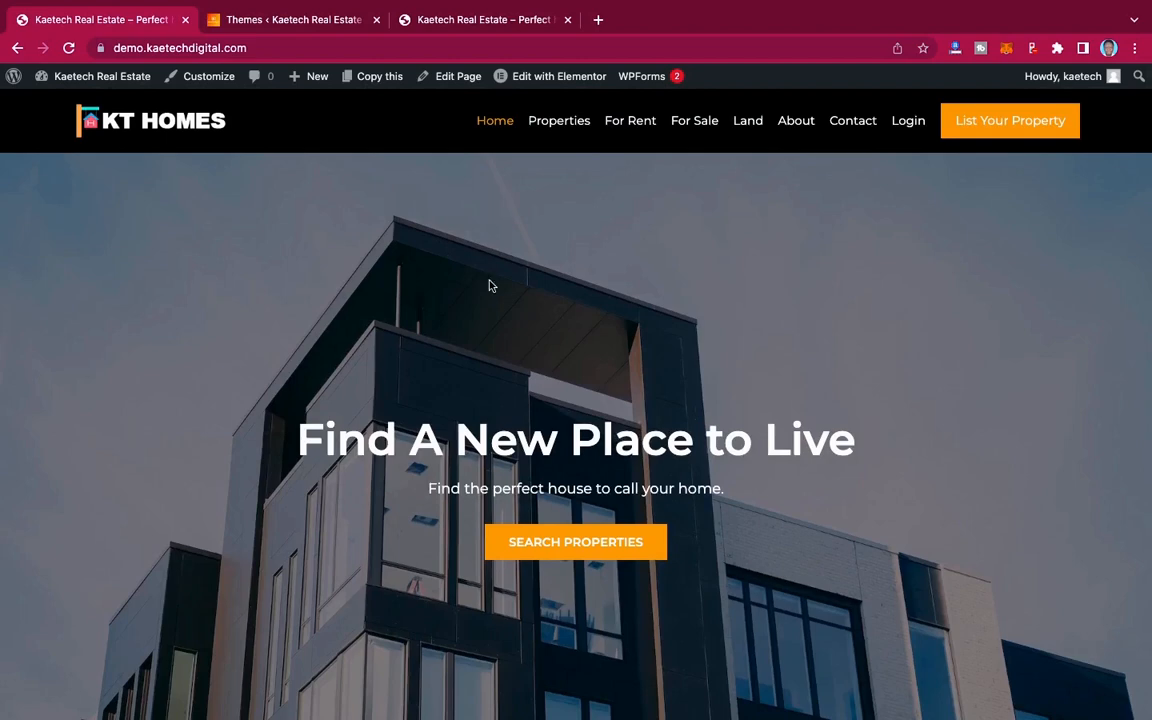
Step: Return to the new site's administration, search for the "Essential Real estate" plugin, and install and activate Essential Real Estate
click(293, 20)
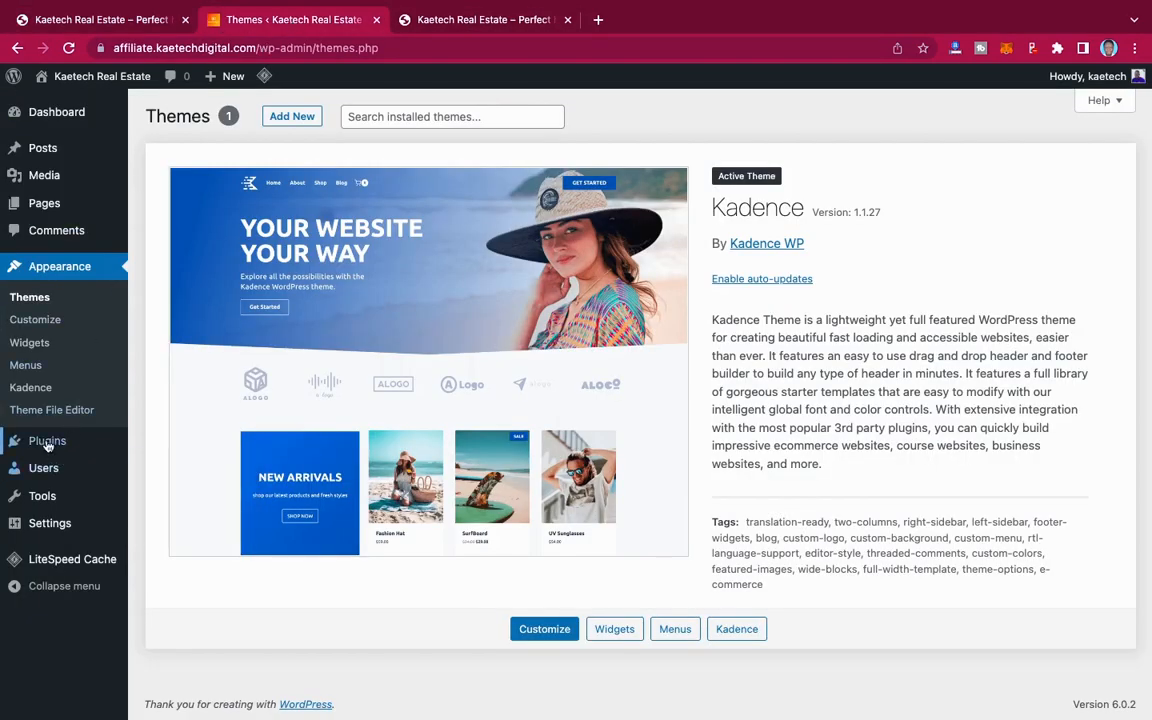
mouse_move(84, 444)
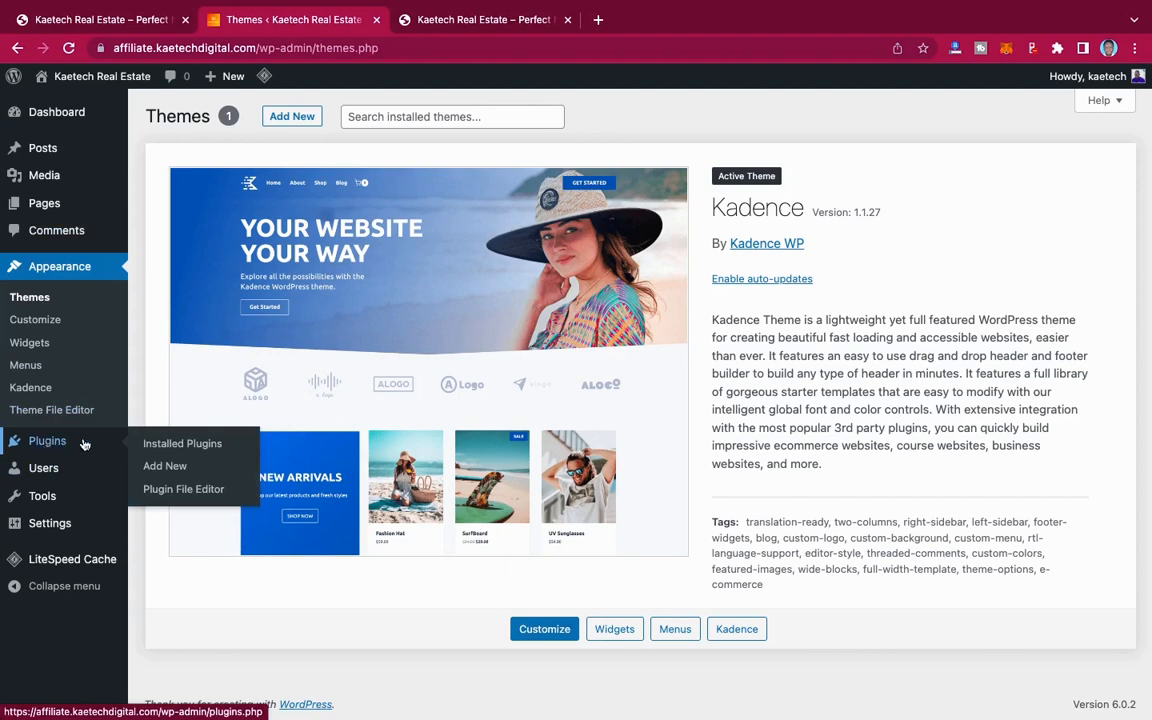
click(165, 467)
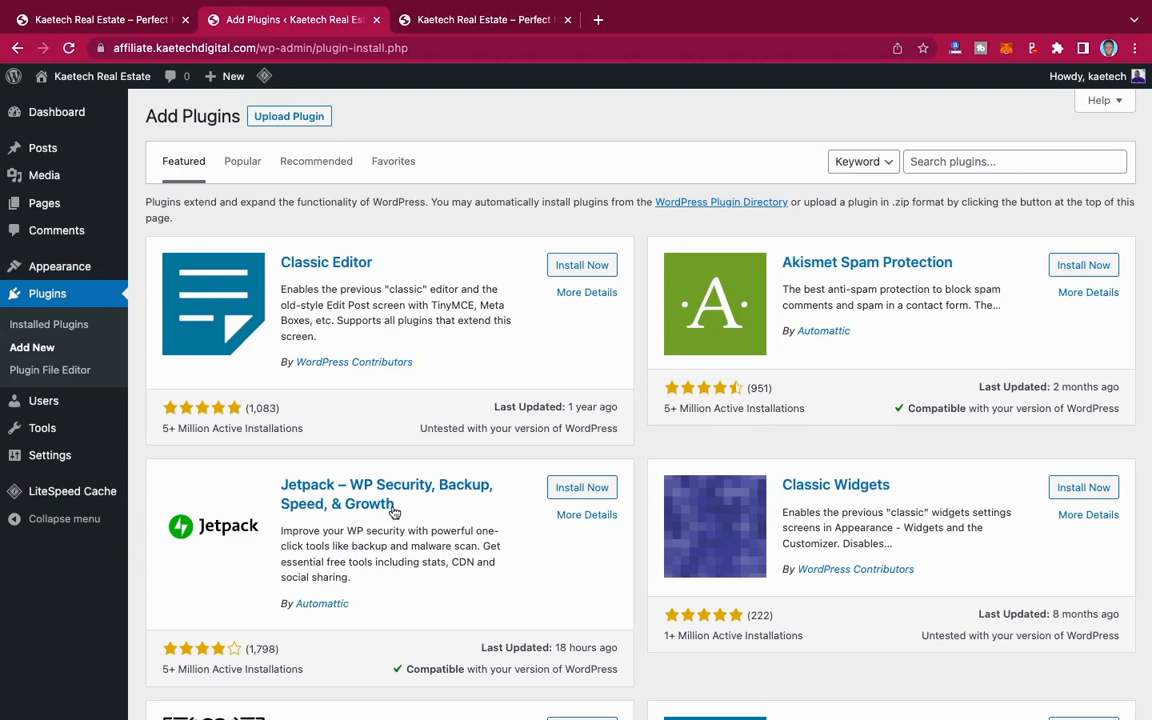
click(929, 166)
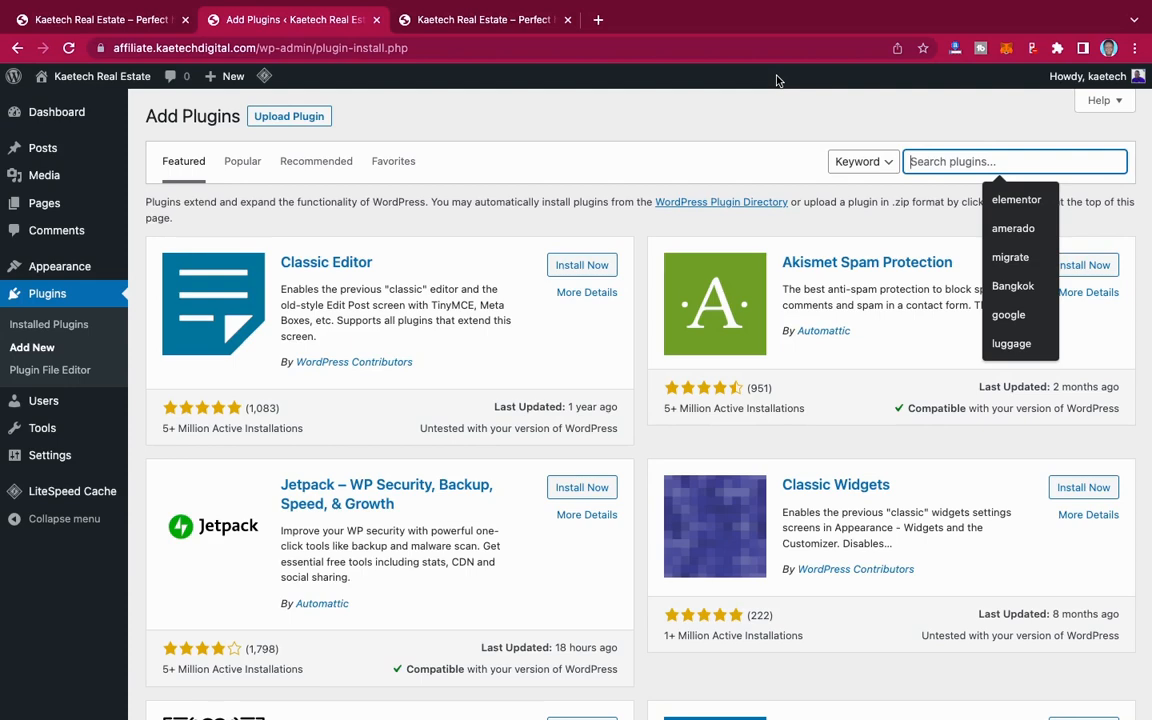
text(Esee)
key(BackSpace)
key(BackSpace)
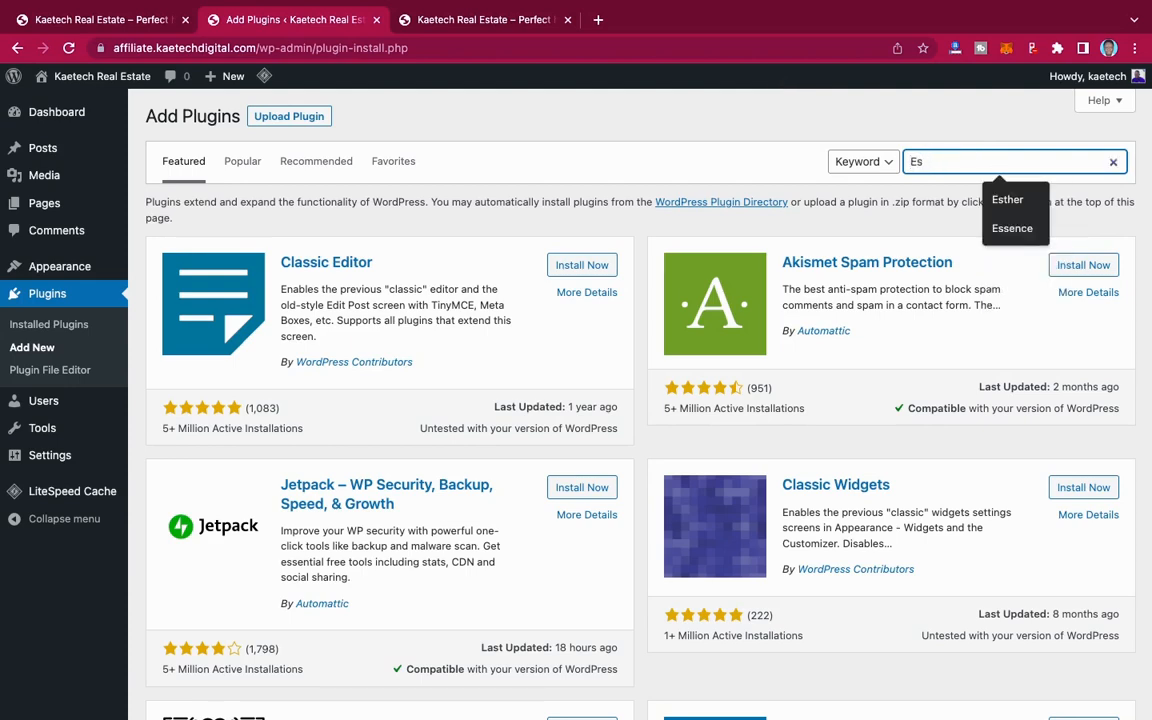
text(sential Real estate)
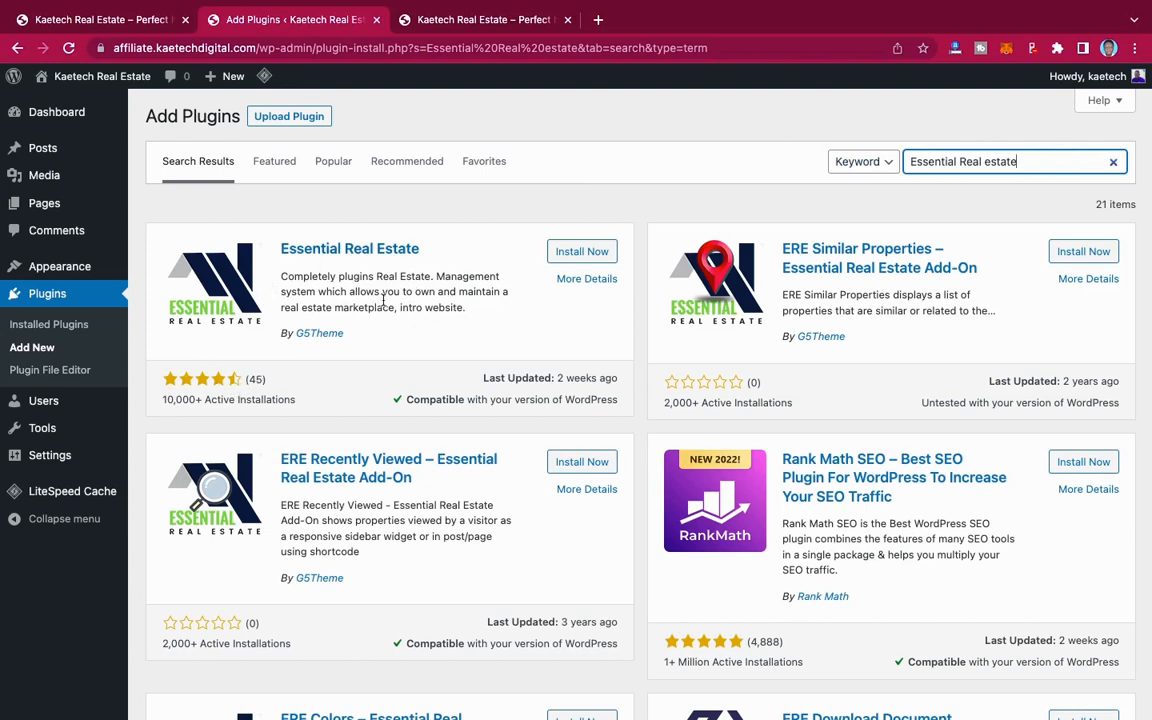
click(603, 253)
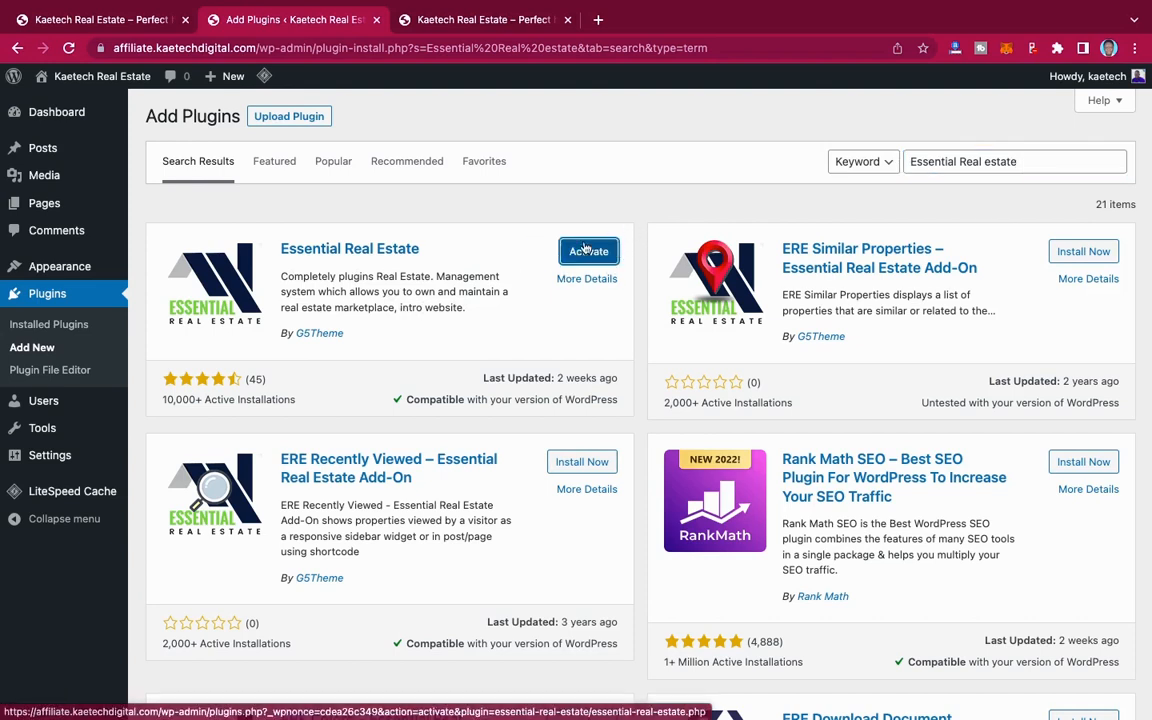
click(586, 252)
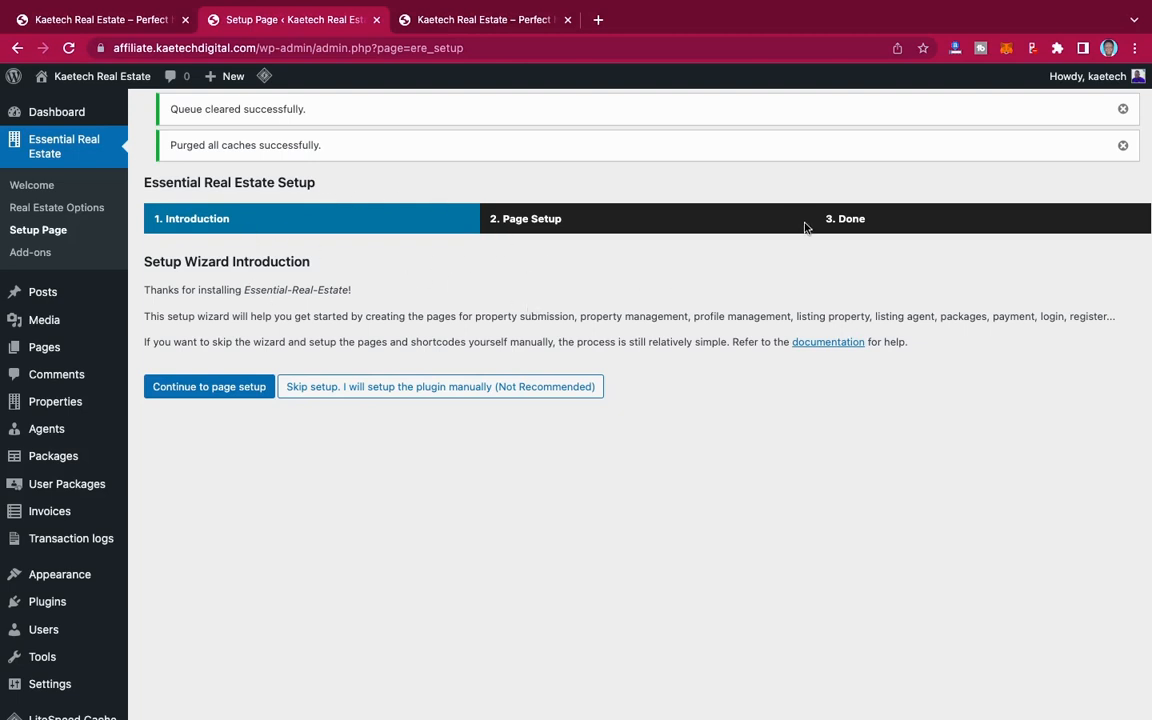
Step: Review the page setup of the Essential Real Estate wizard and create all the selected pages, from New Property to Advanced Search
click(207, 391)
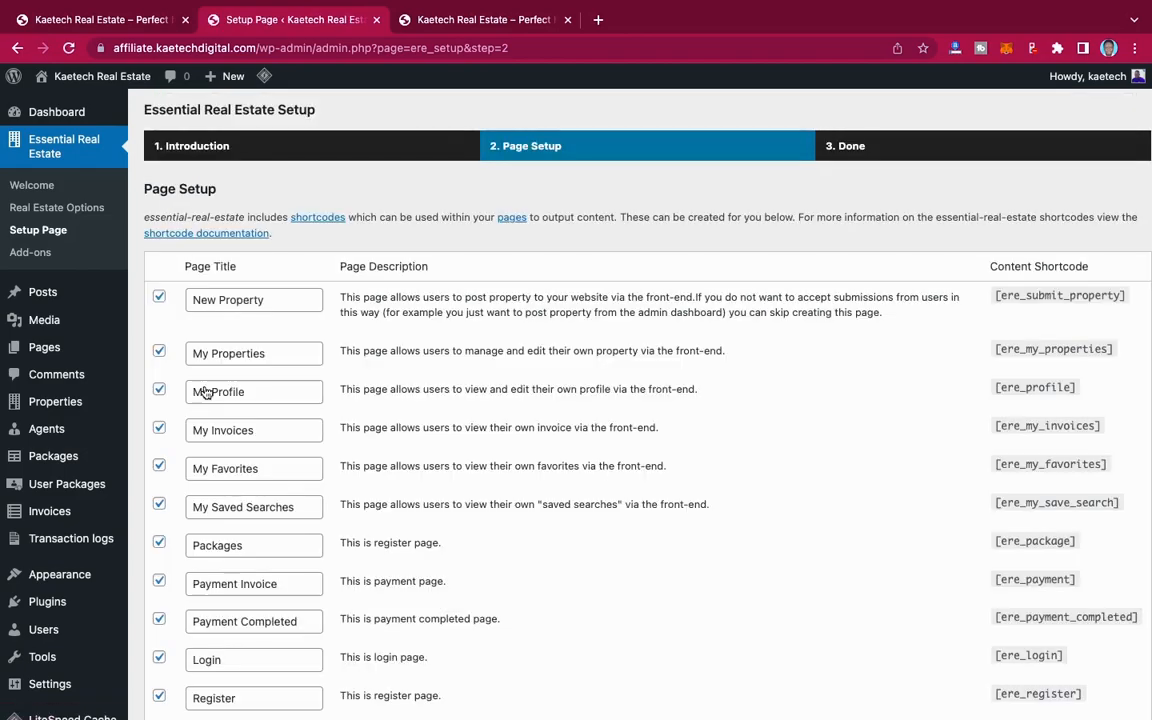
scroll(528, 371, down, 3)
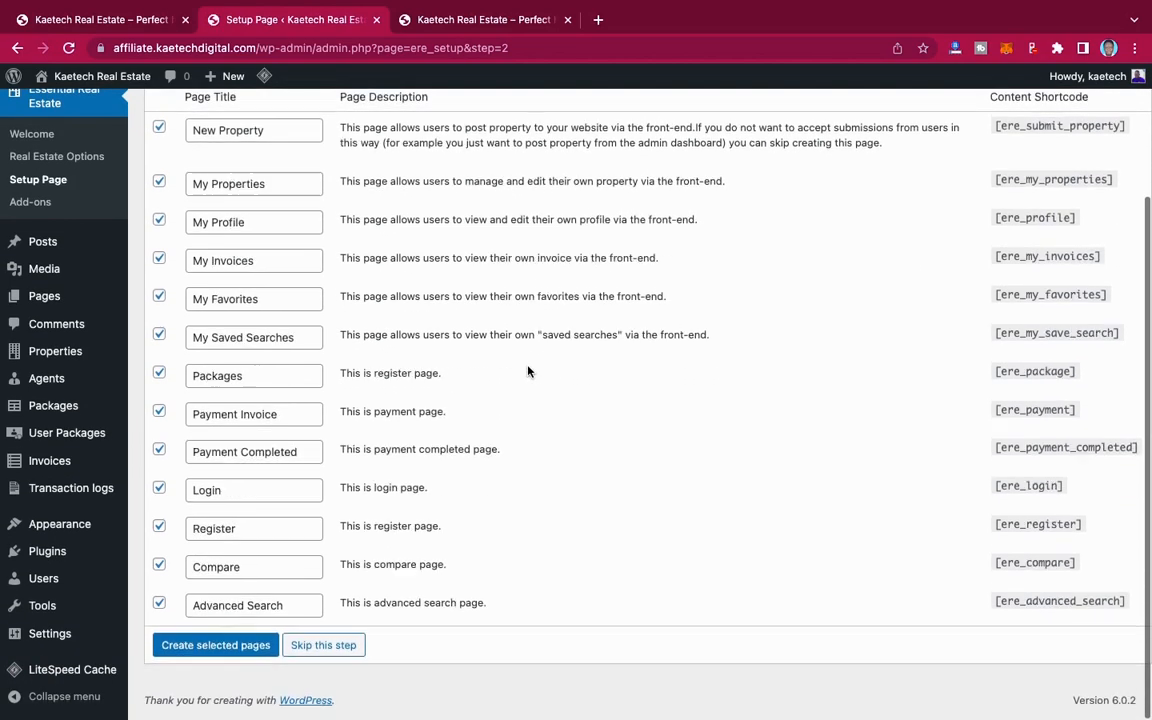
scroll(528, 371, up, 3)
scroll(528, 371, down, 2)
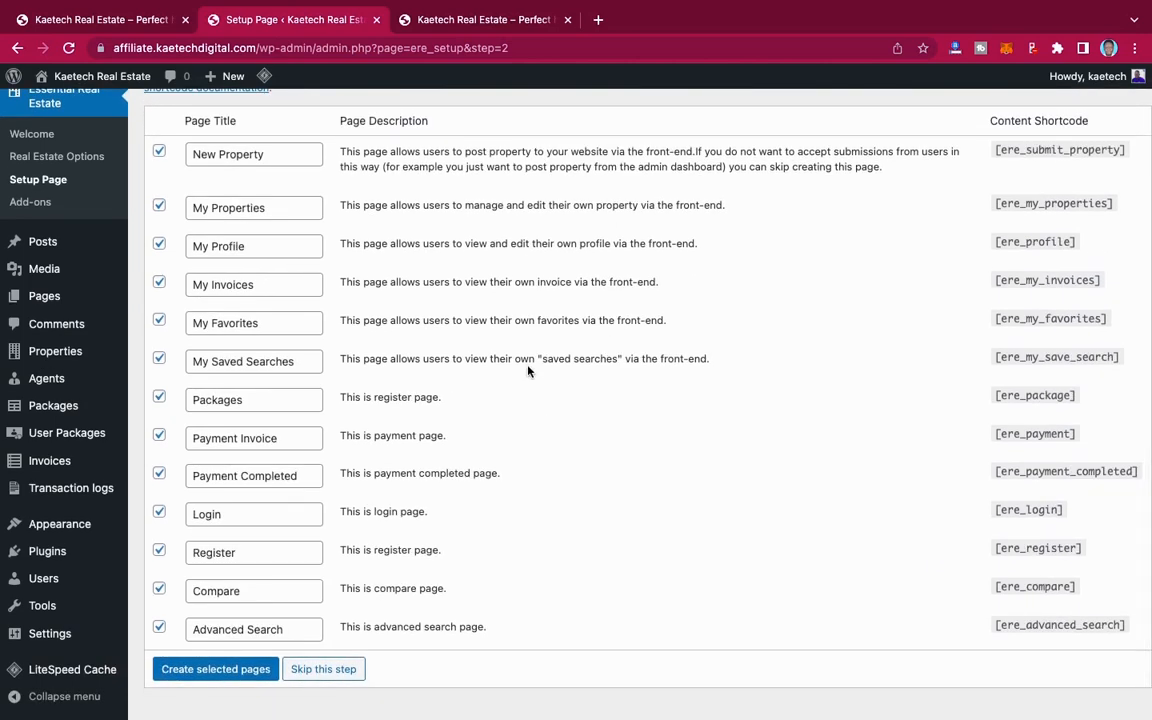
scroll(381, 244, up, 2)
scroll(390, 245, down, 1)
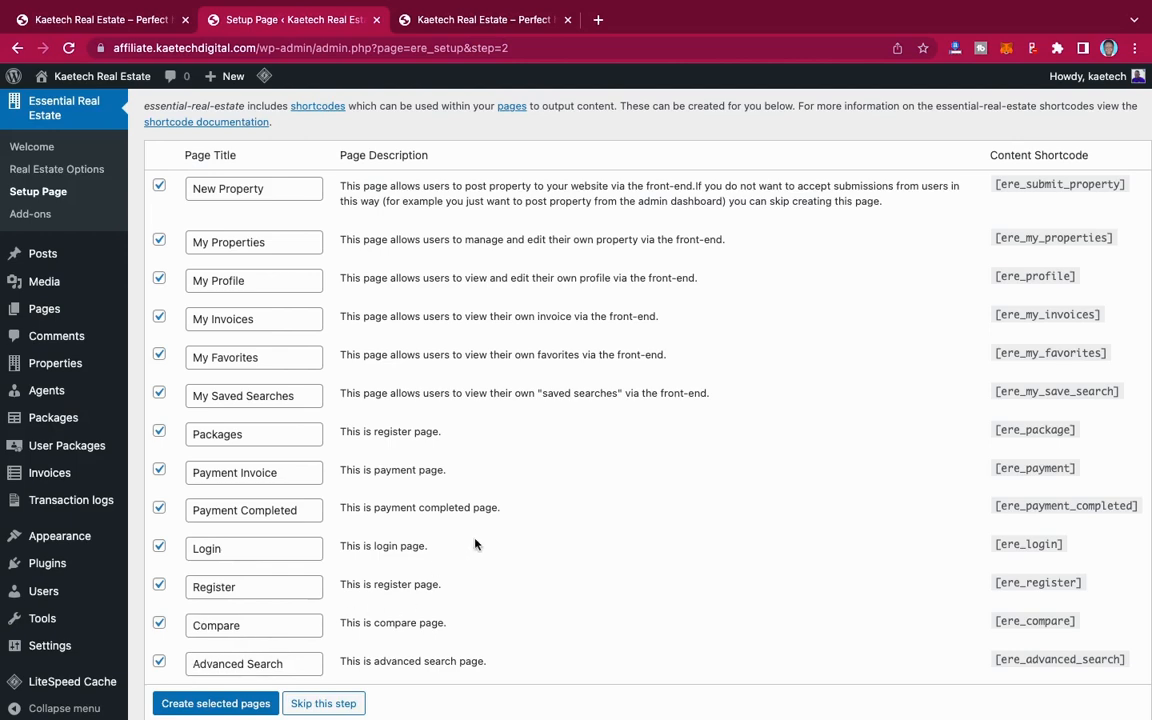
scroll(528, 510, down, 1)
scroll(528, 510, up, 1)
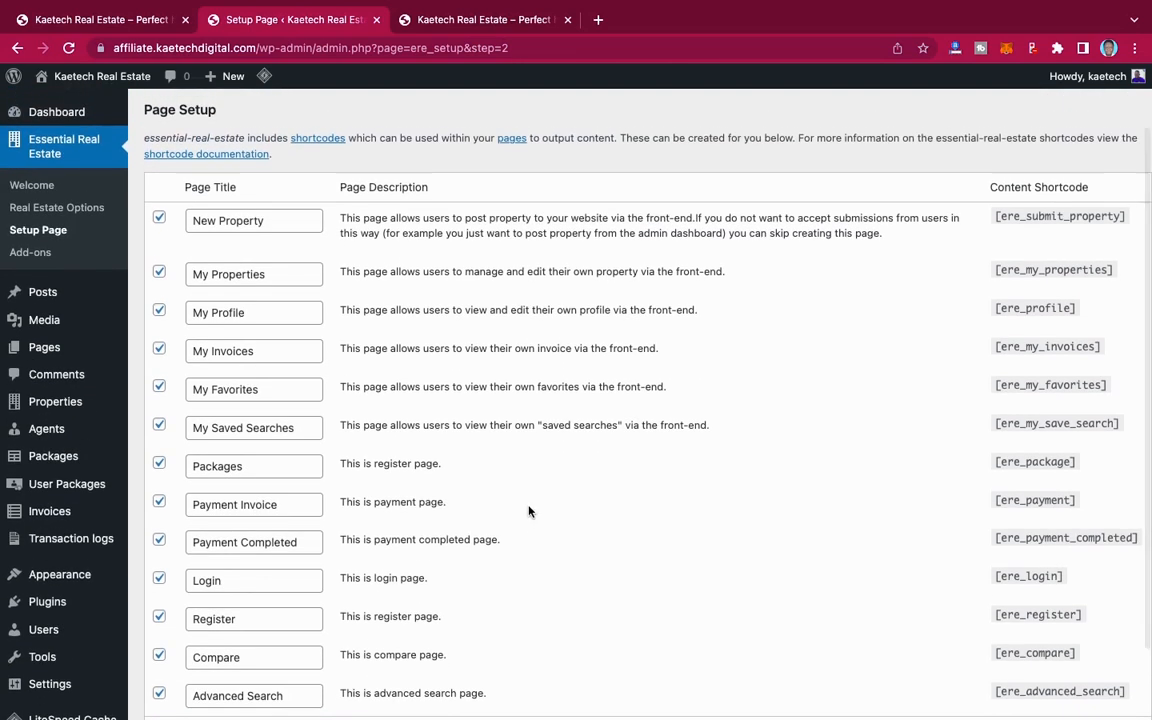
scroll(528, 510, down, 2)
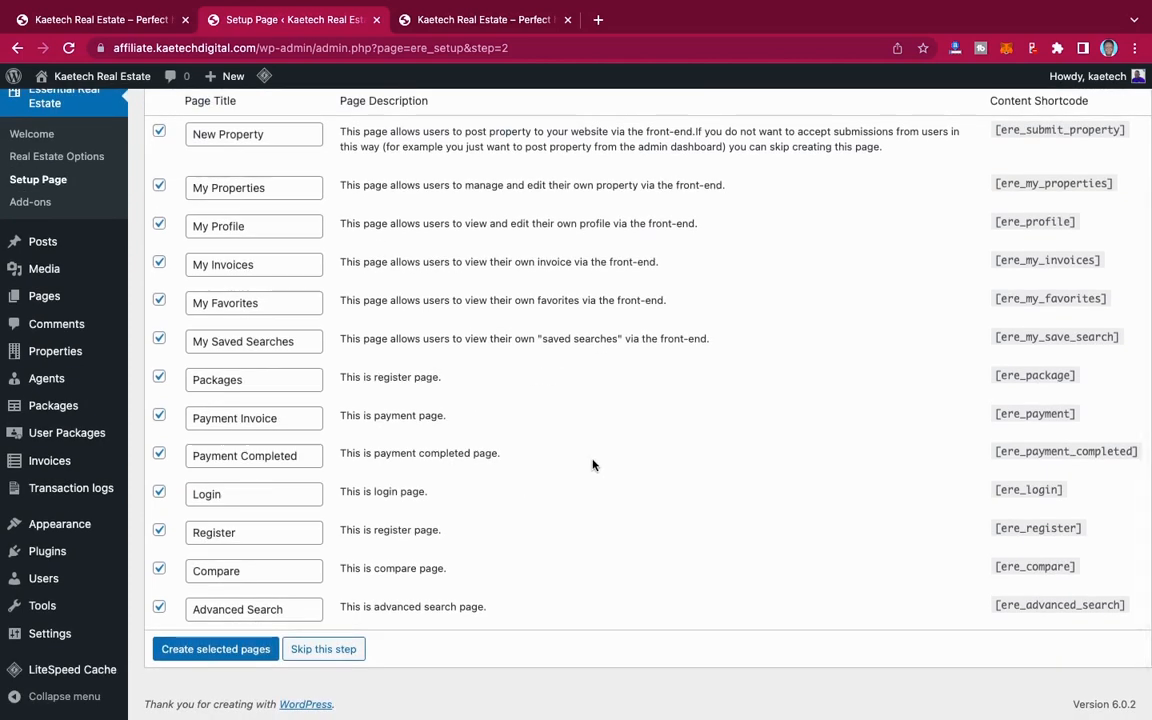
scroll(593, 465, up, 2)
scroll(588, 461, down, 1)
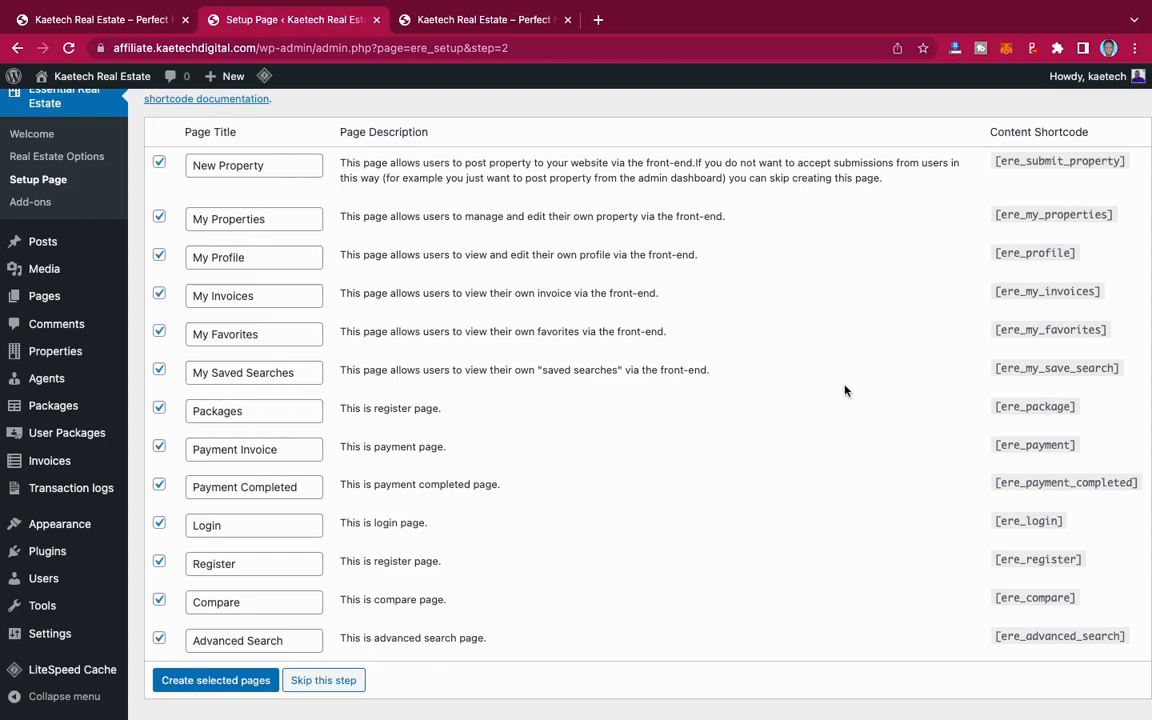
scroll(568, 458, down, 1)
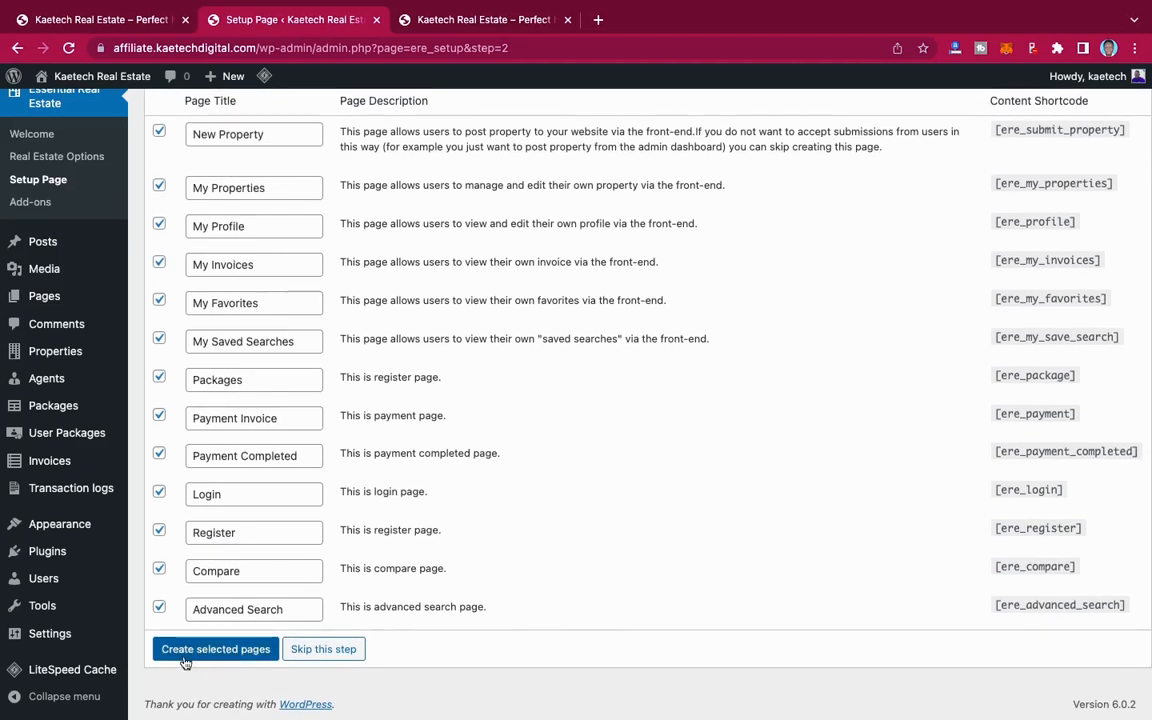
click(238, 654)
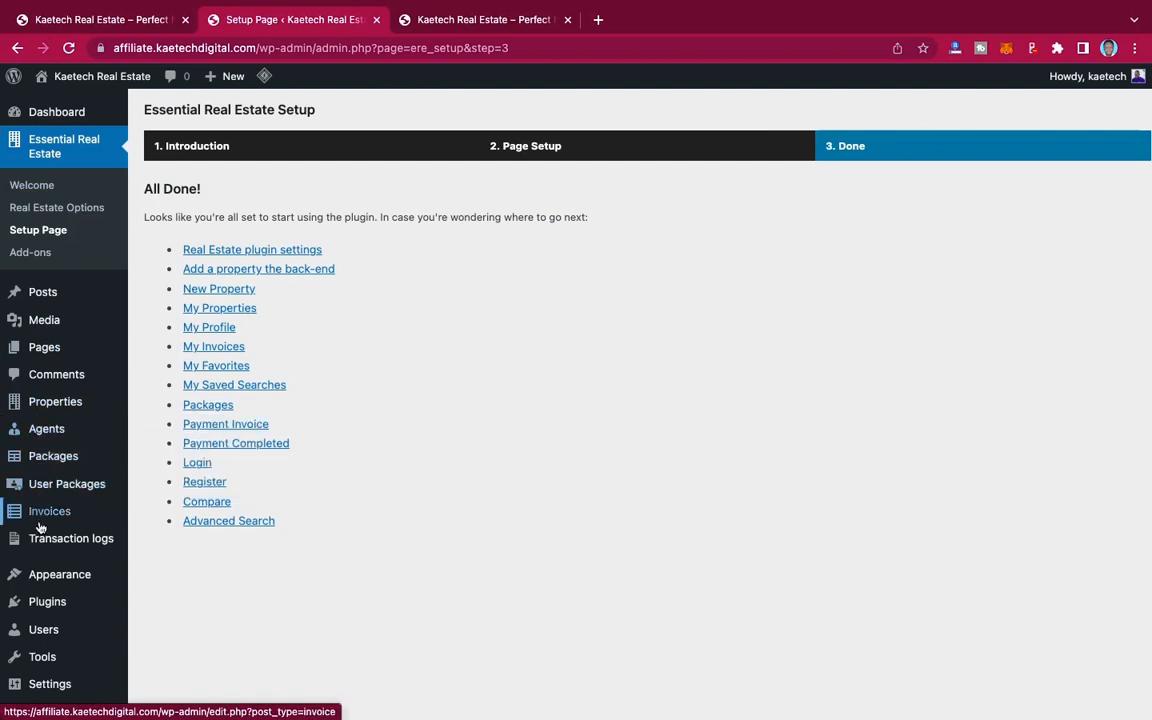
mouse_move(34, 418)
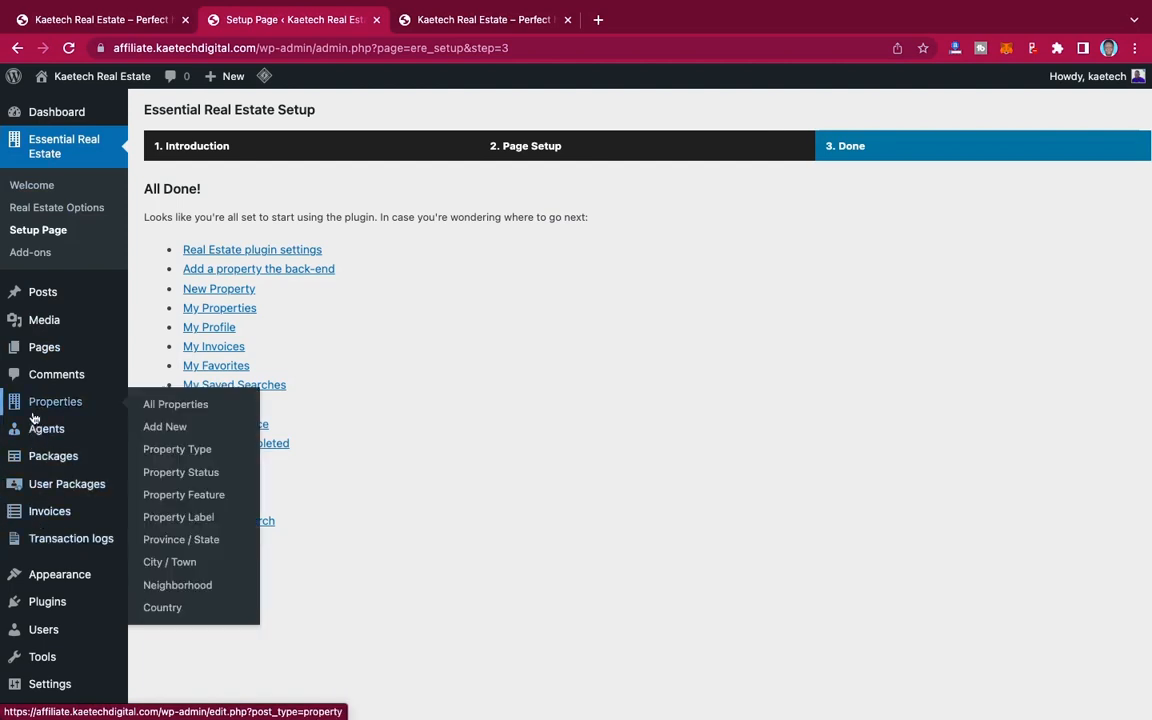
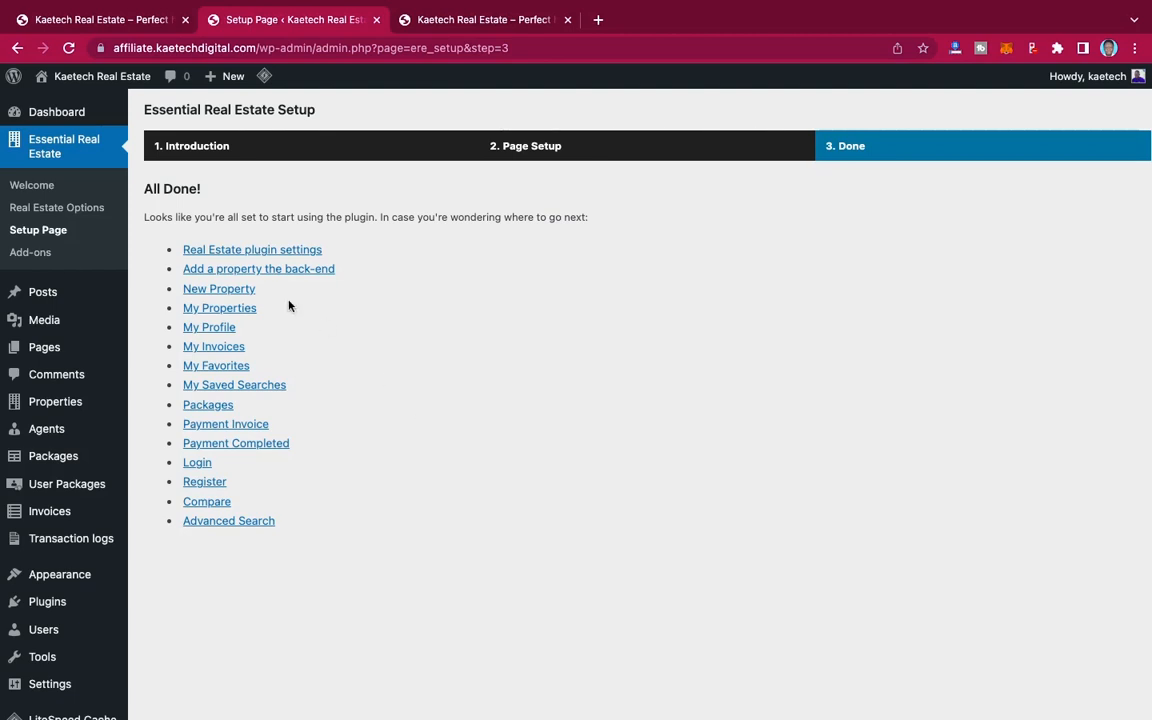
Step: Open the page for adding new plugins and search the directory for "Elementor"
scroll(60, 553, down, 1)
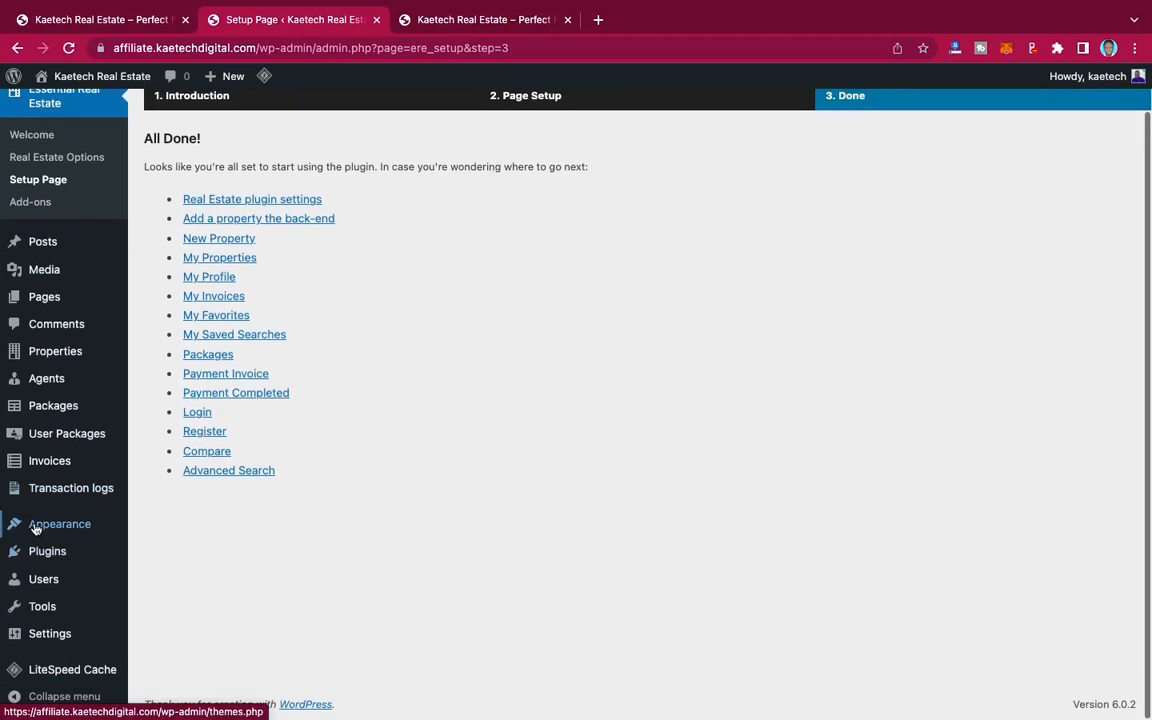
mouse_move(38, 567)
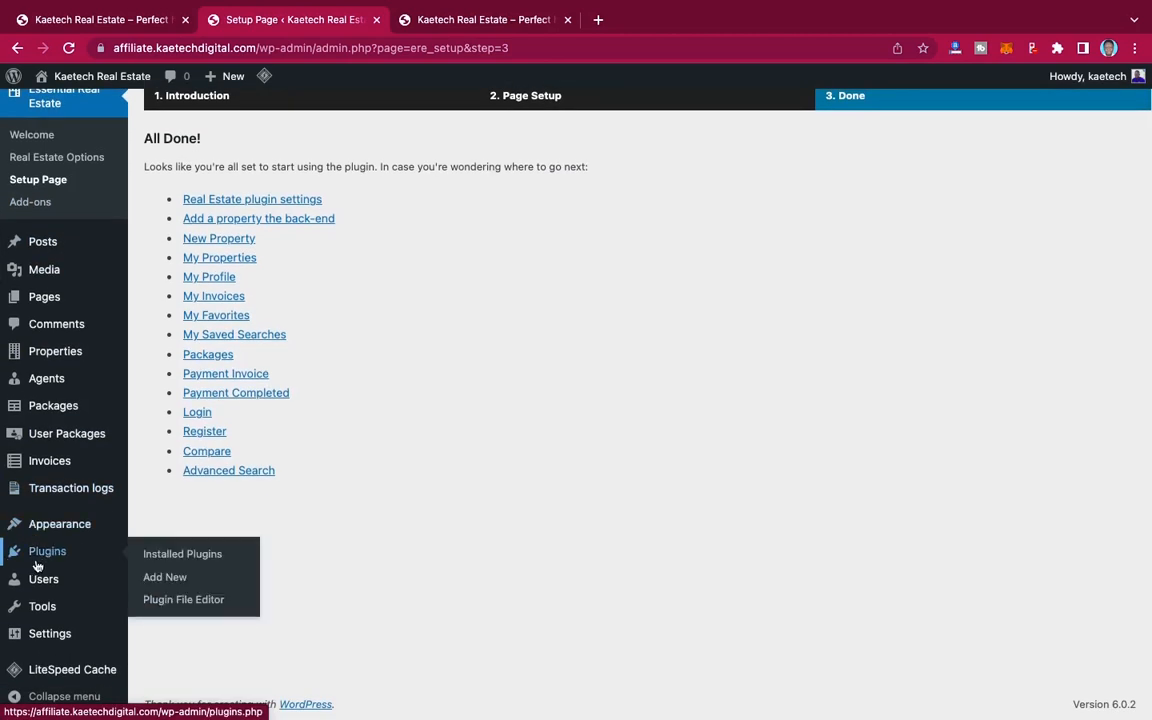
click(163, 580)
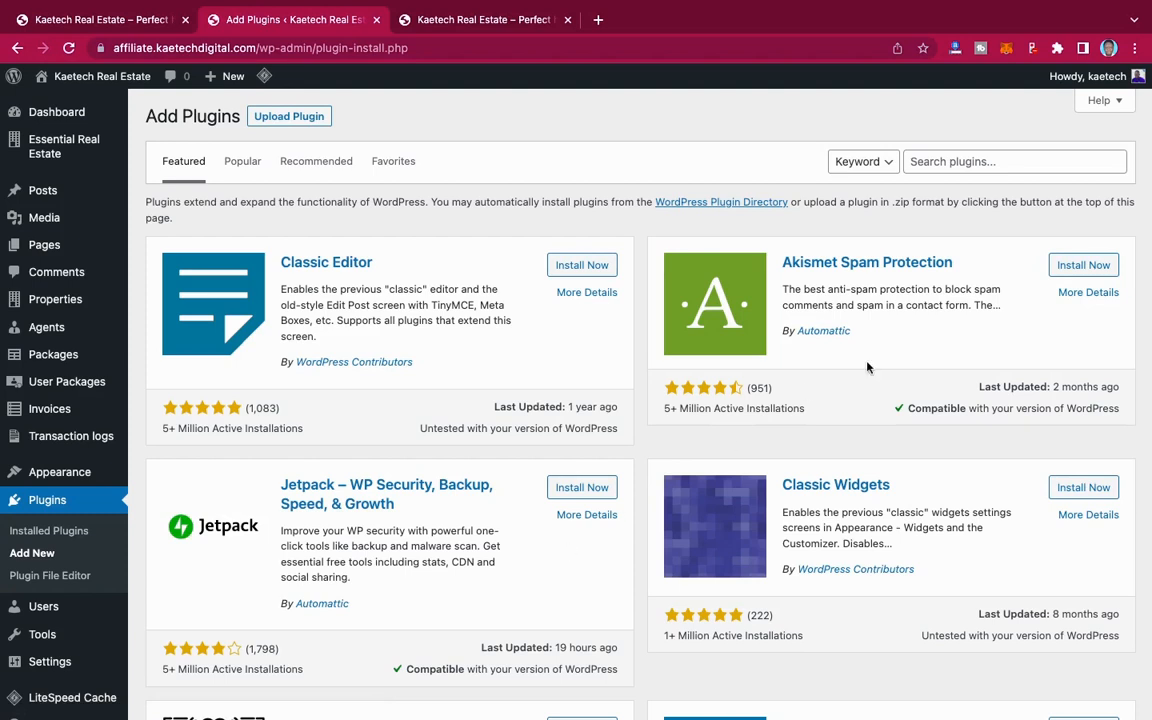
click(971, 164)
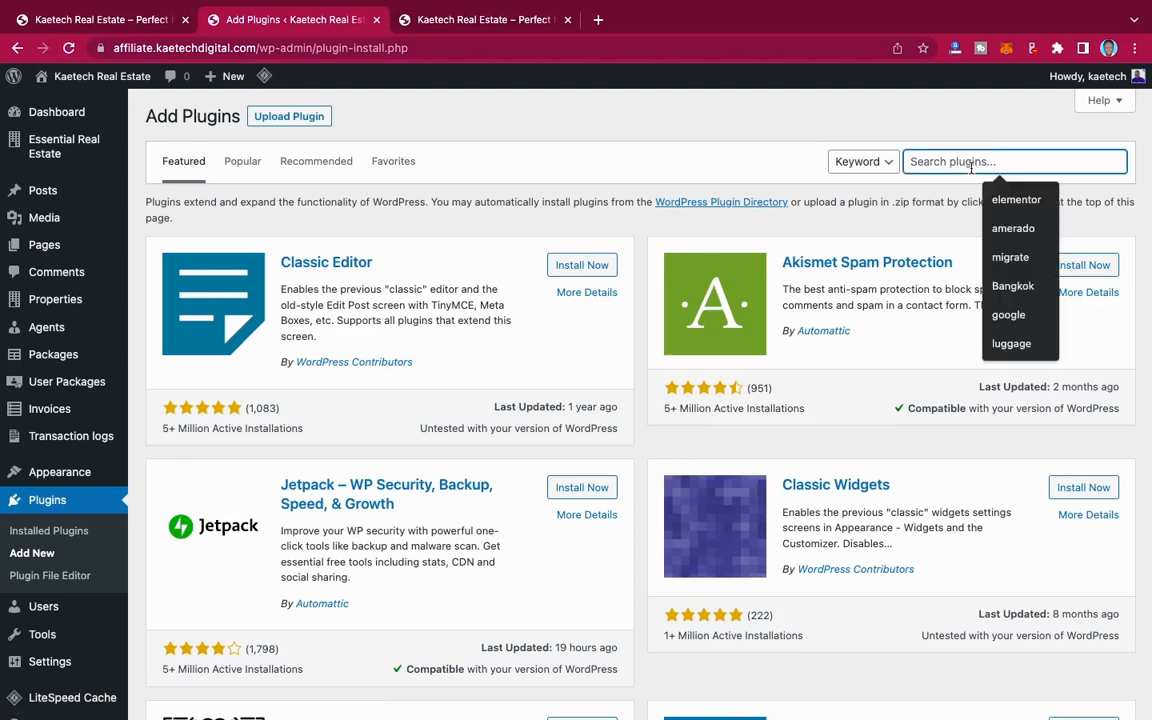
text(Ele)
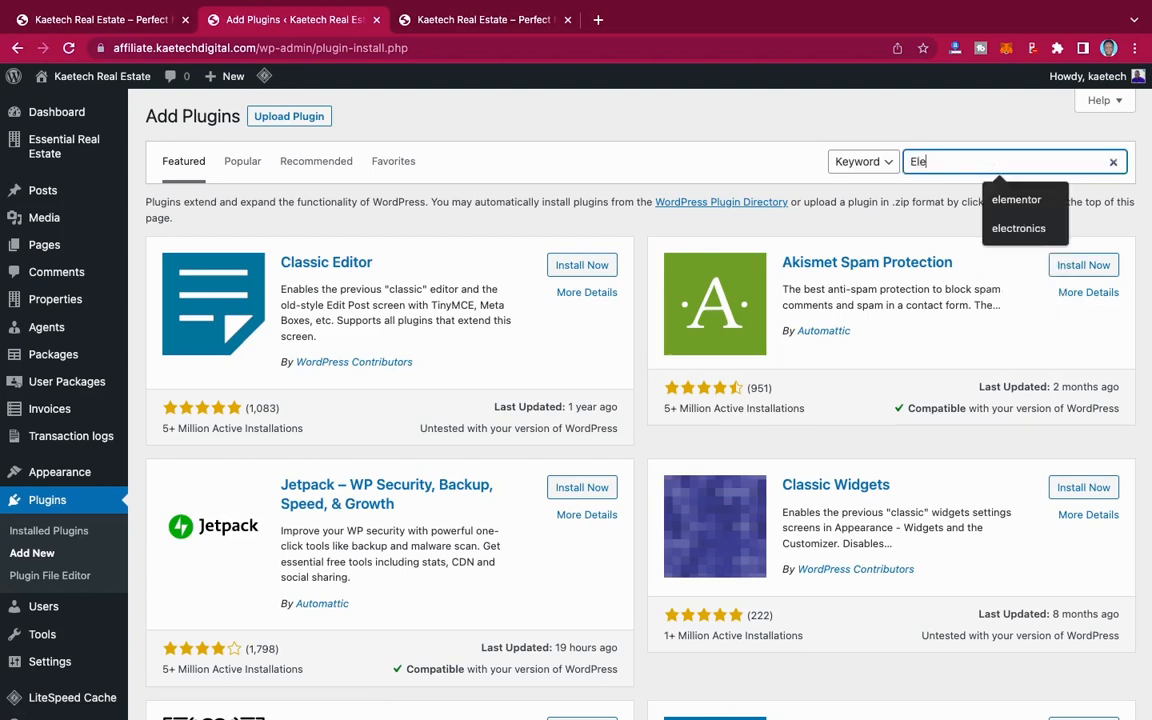
key(Return)
text(men)
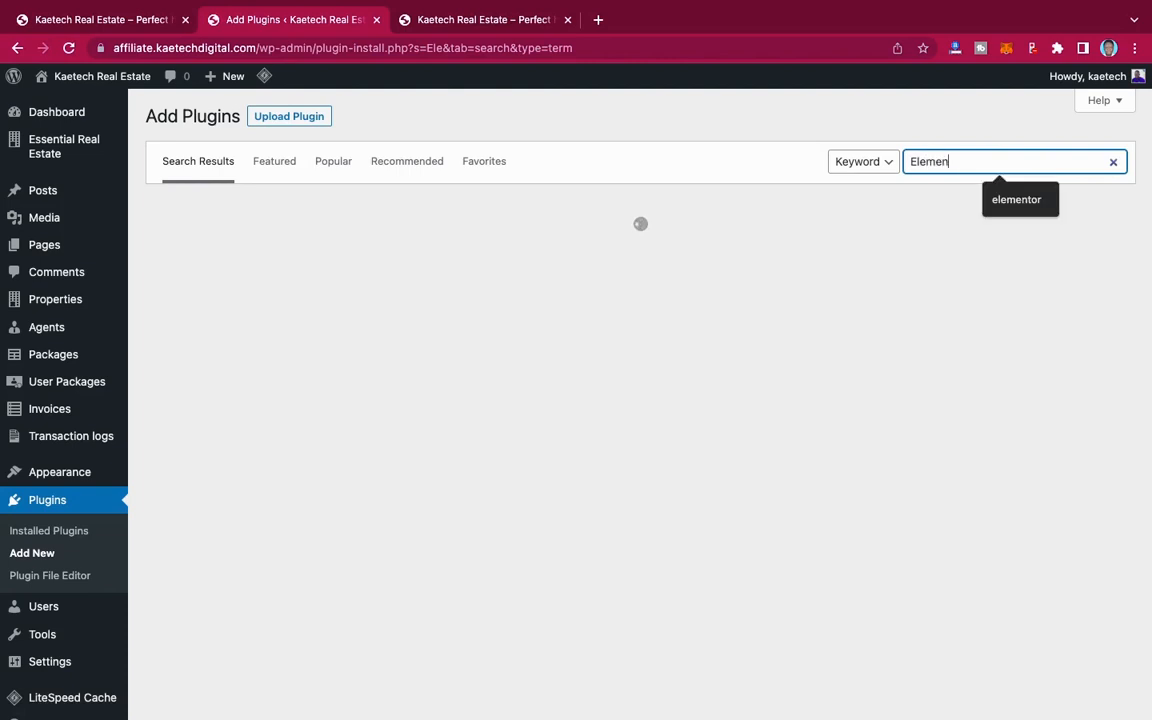
text(tor)
key(Return)
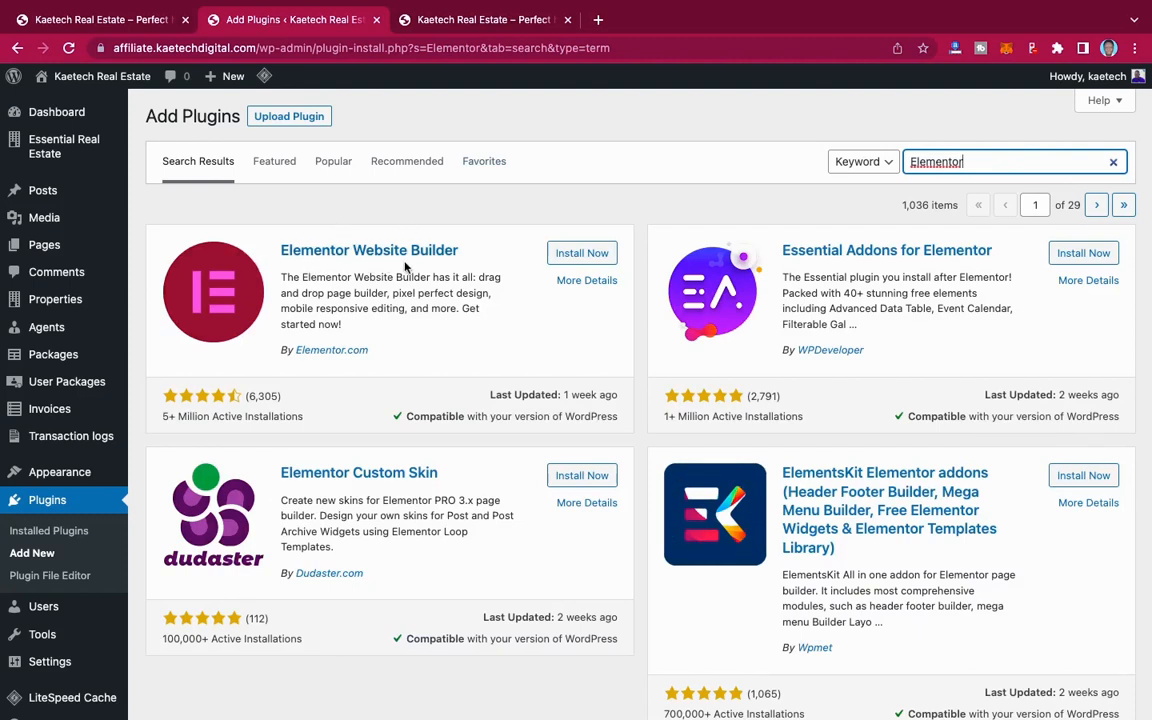
Step: Install and activate Elementor Website Builder, closing its getting-started wizard without creating an account
click(605, 254)
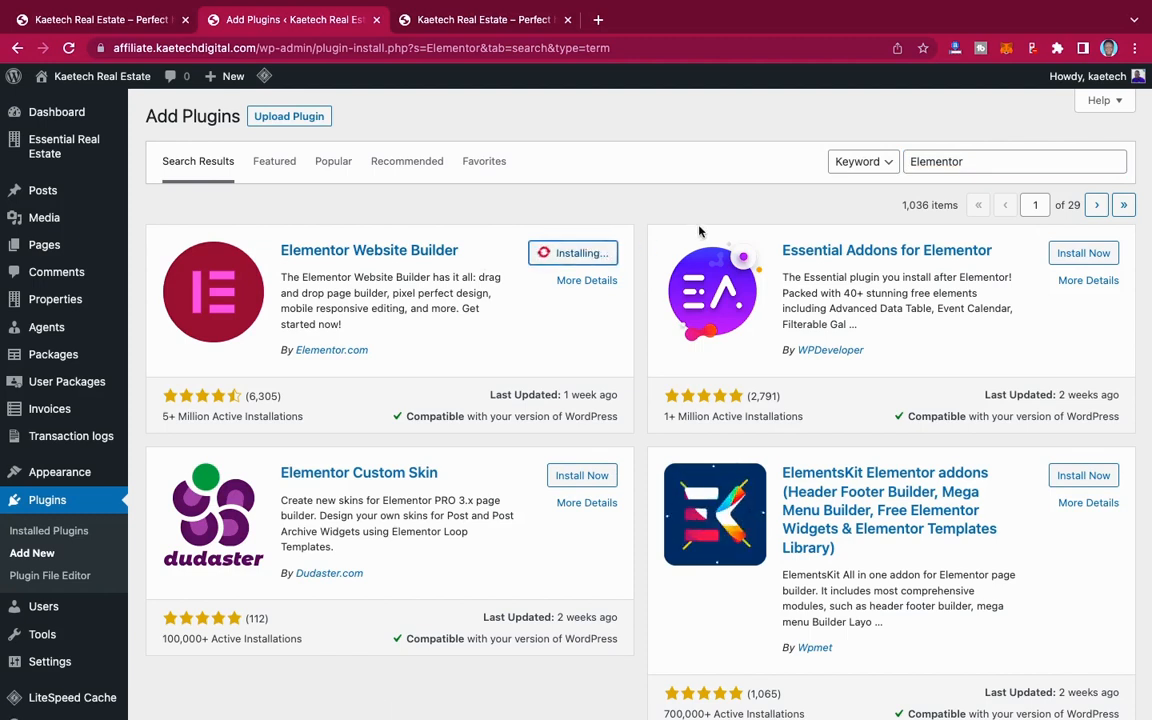
click(594, 253)
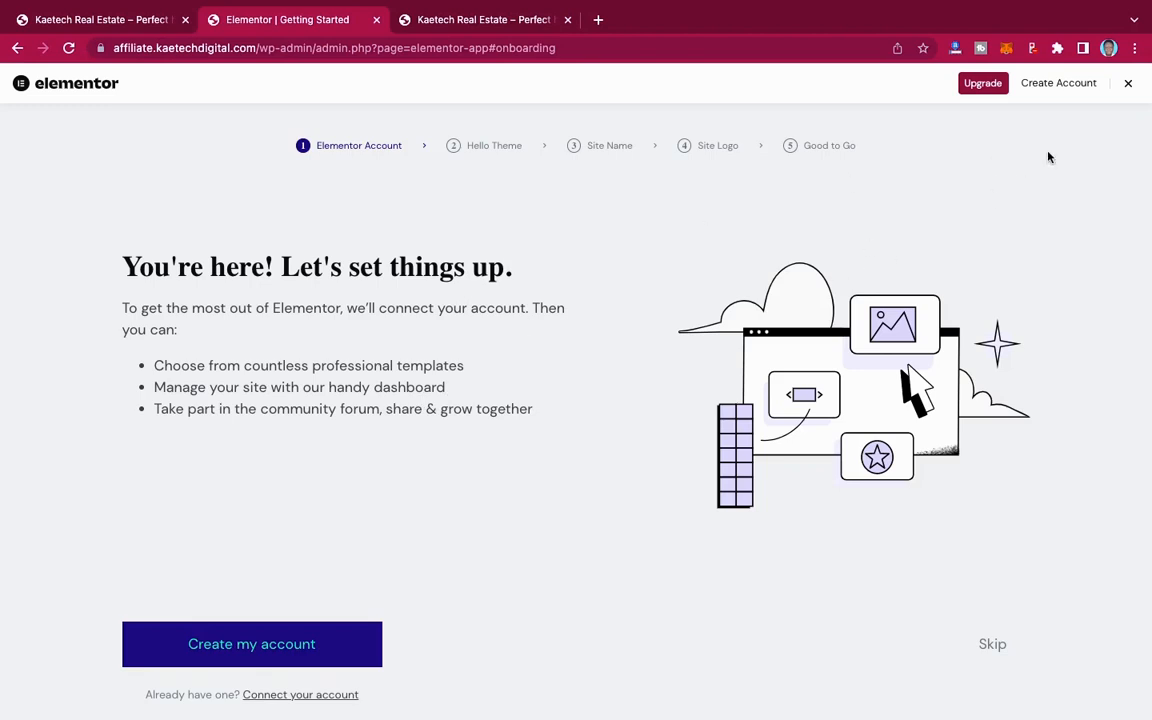
click(1129, 88)
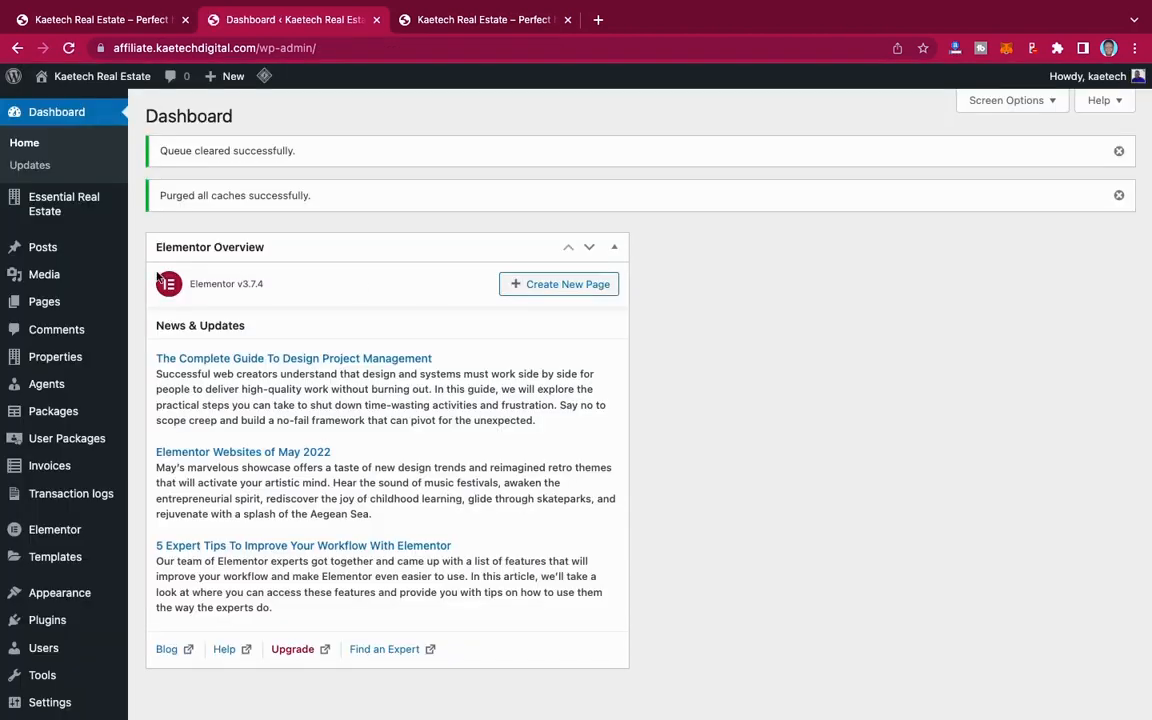
Step: Search the plugin directory for "classic" and install the Classic Widgets plugin
mouse_move(40, 632)
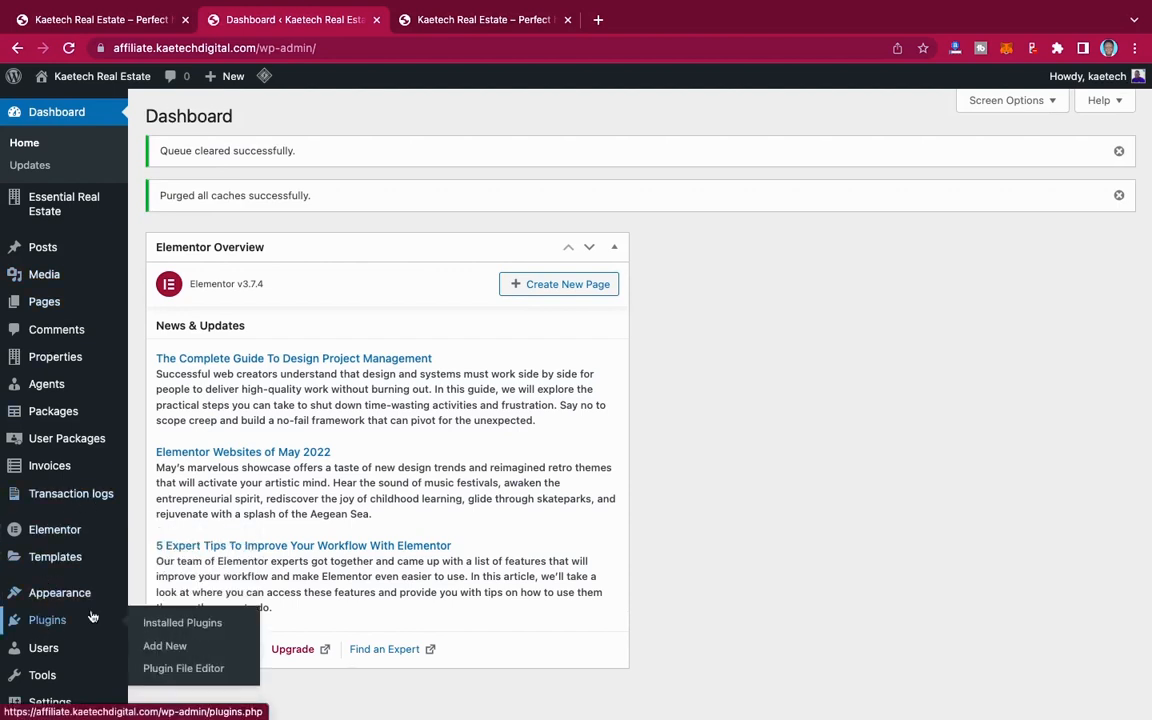
click(162, 646)
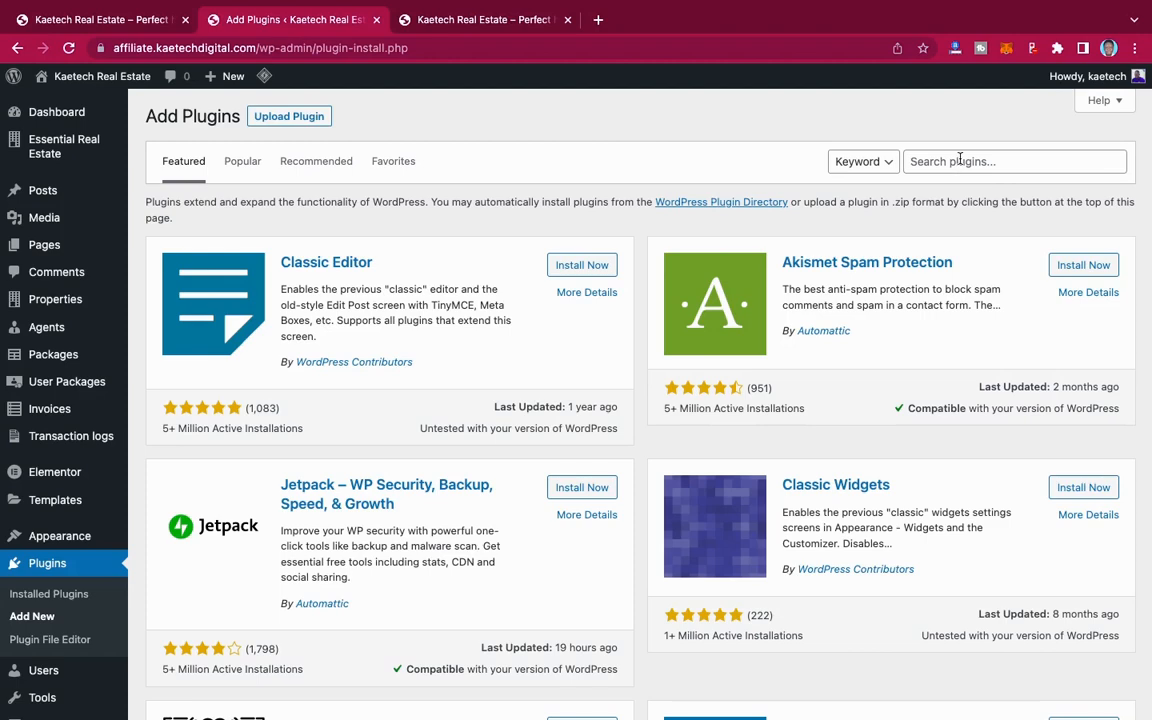
click(959, 160)
text(c)
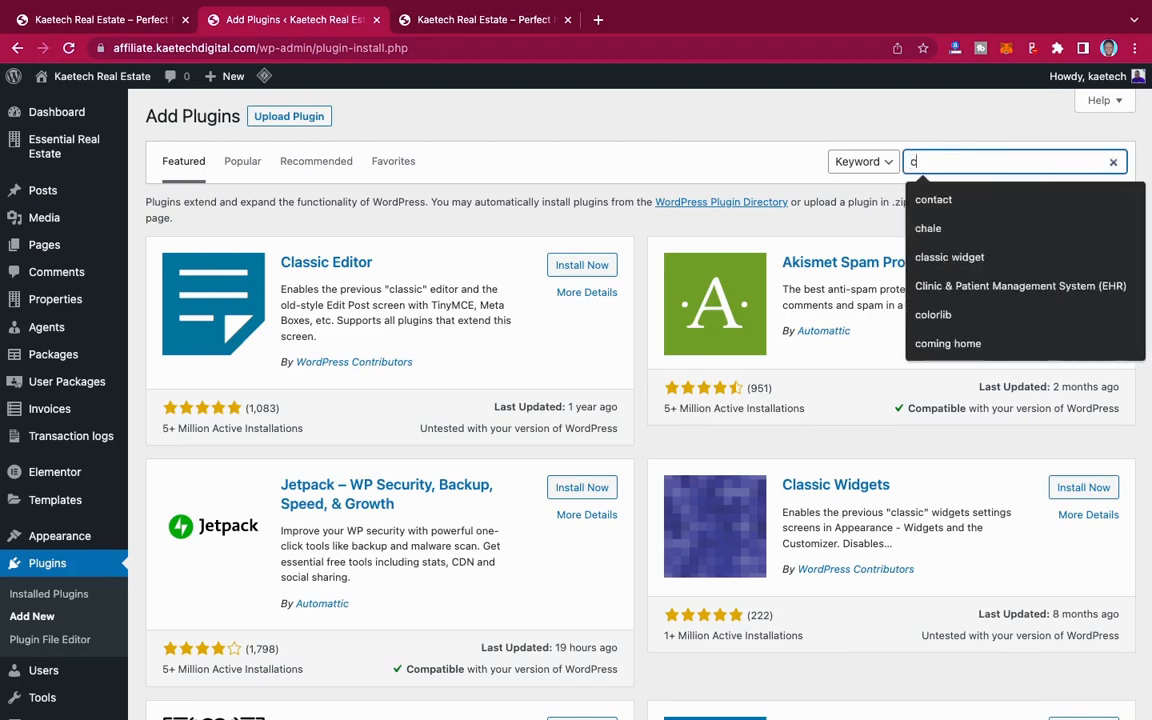
text(lassic)
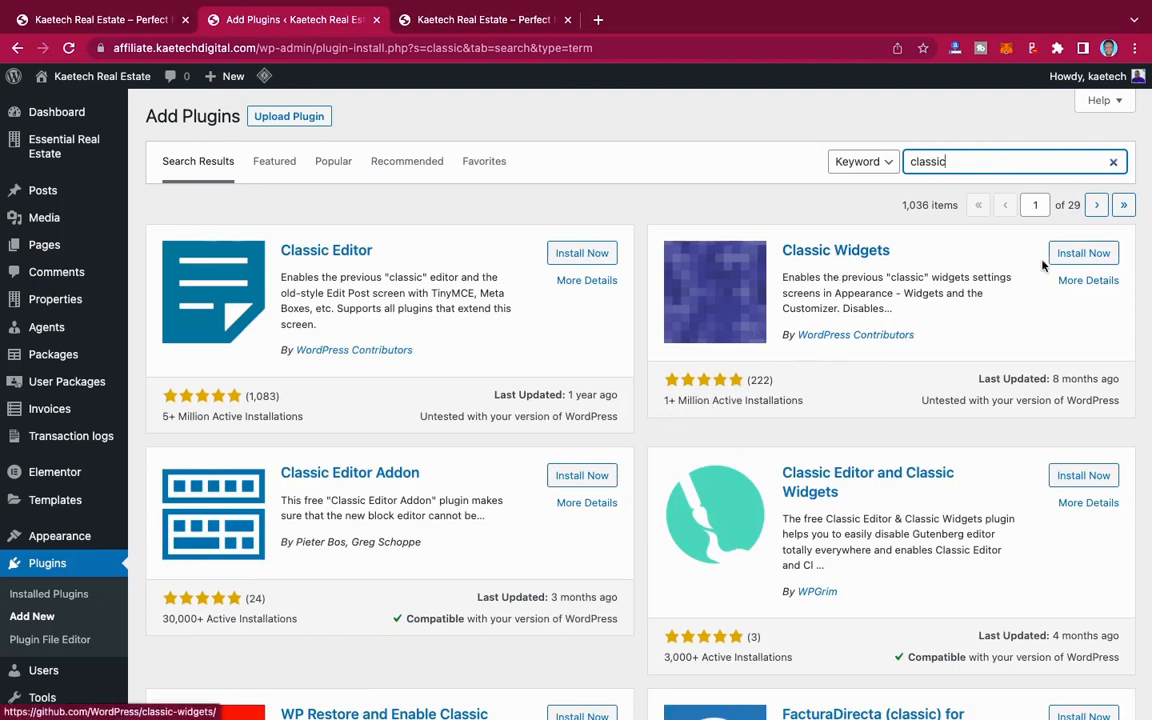
click(1090, 253)
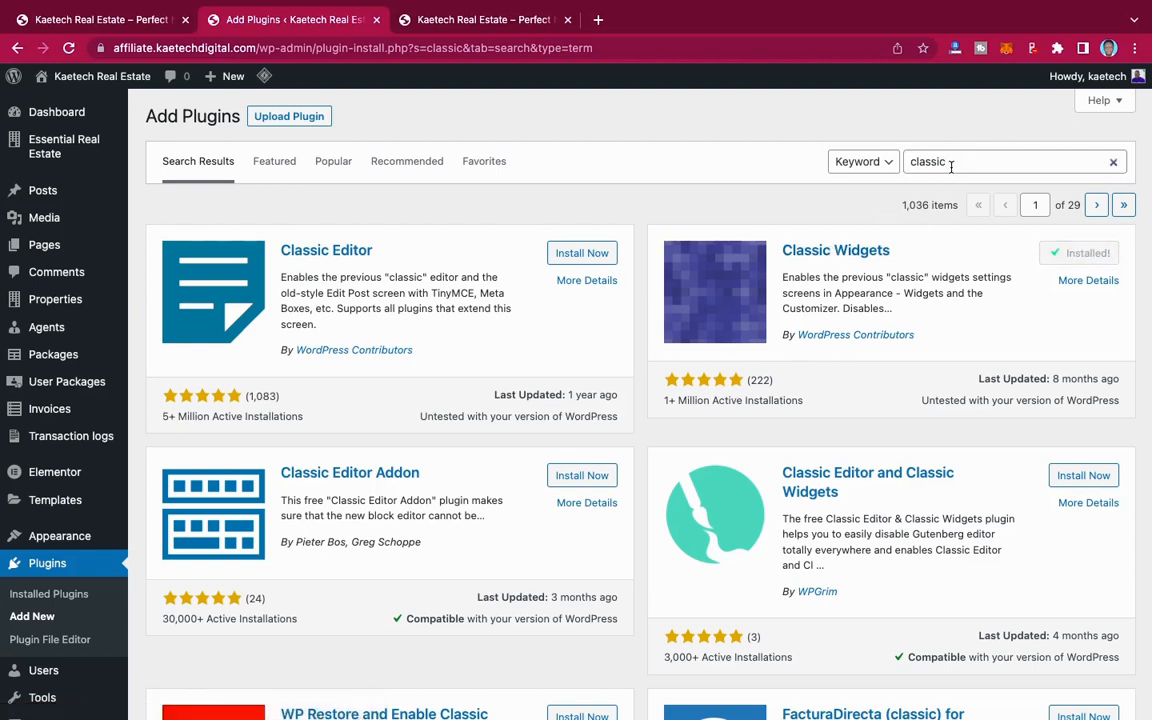
Step: Search the plugin directory for "wpforms" and install Contact Form by WPForms
drag(951, 163, 905, 165)
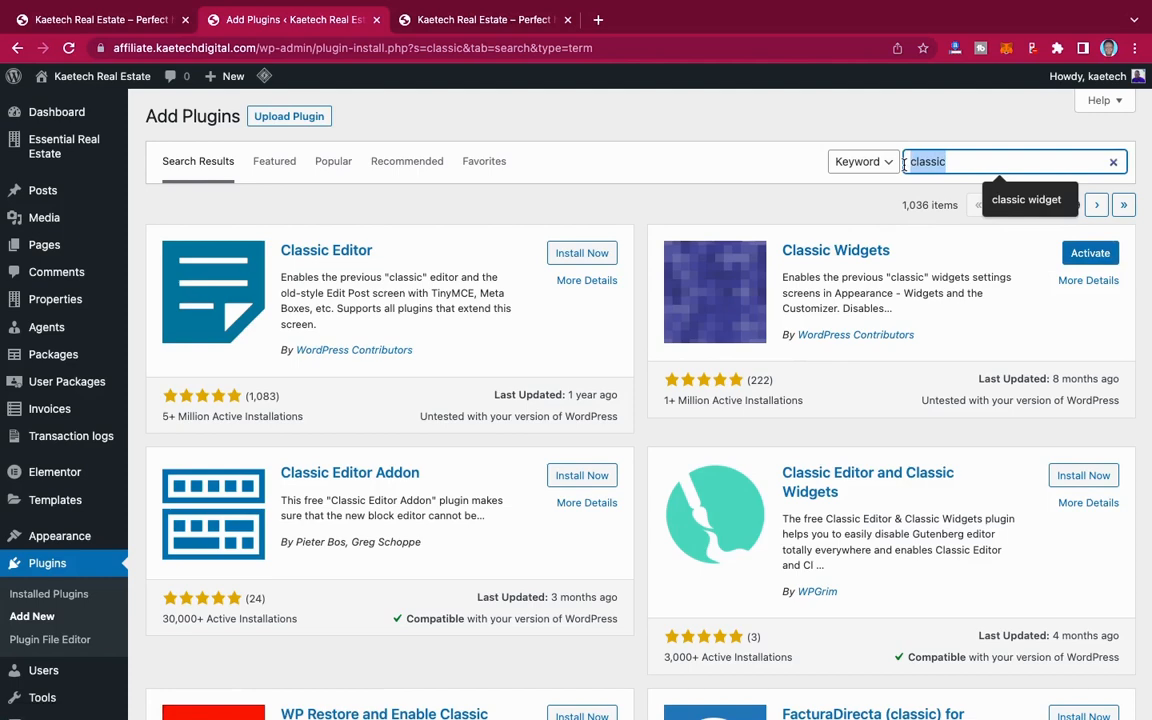
text(wpforms)
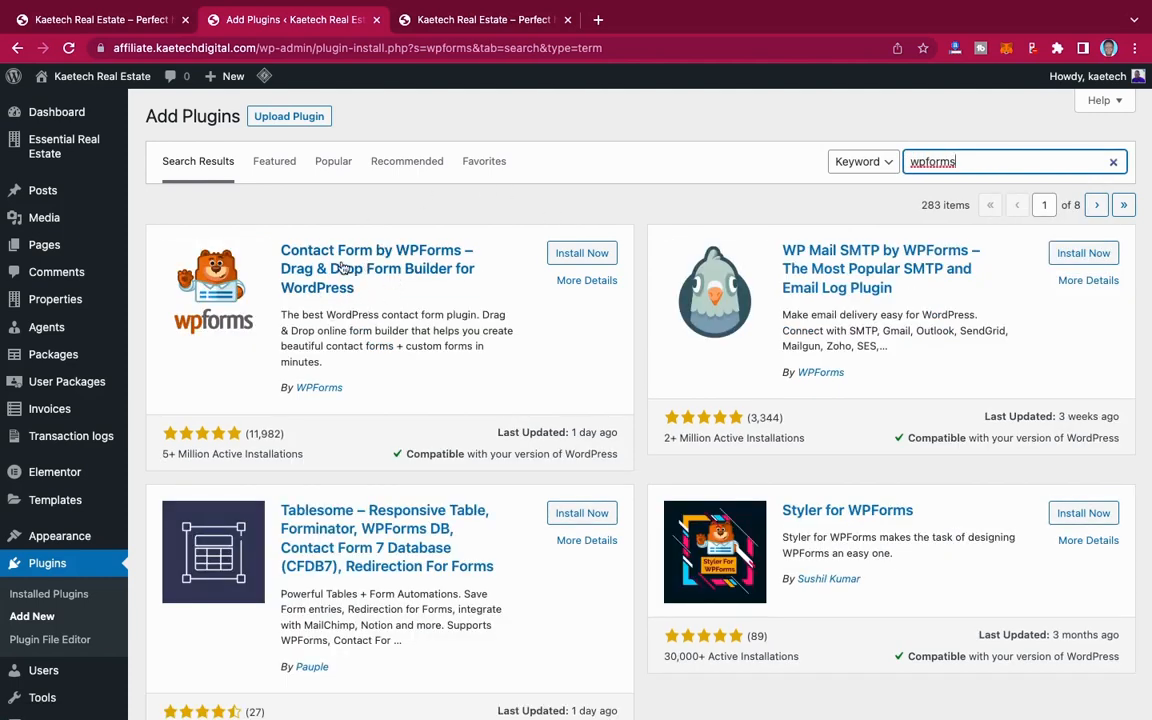
click(593, 255)
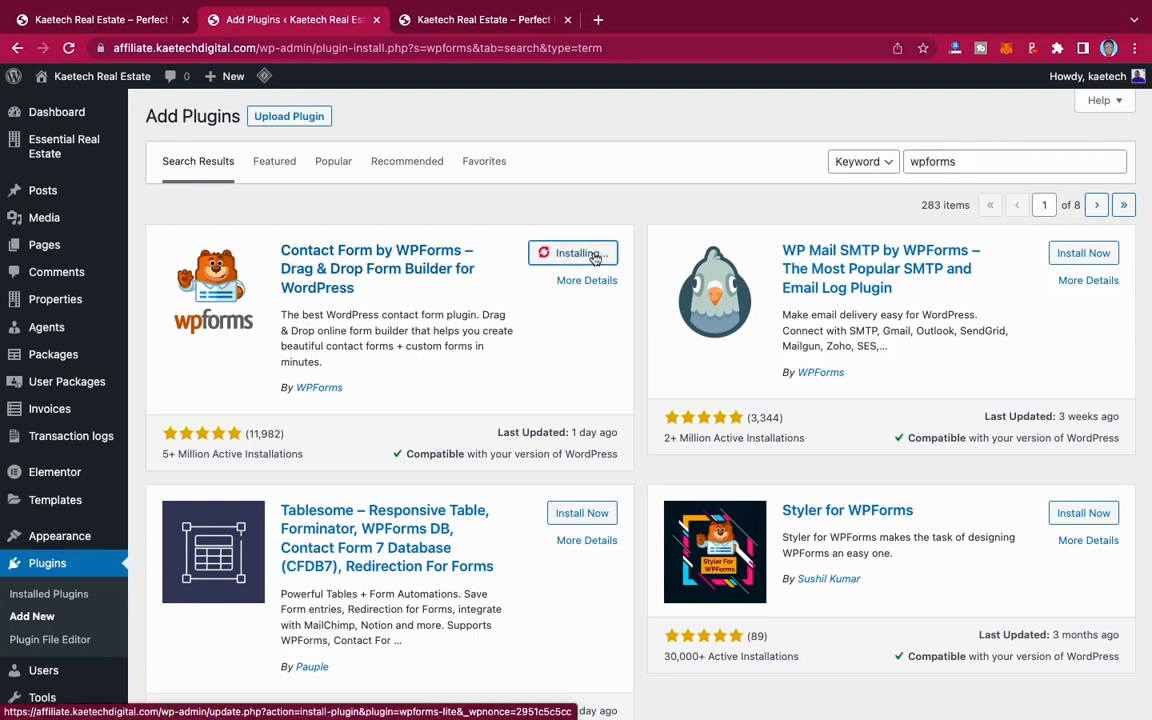
Step: Search the plugin directory for "user menus" and install User Menus – Nav Menu Visibility
drag(964, 160, 889, 165)
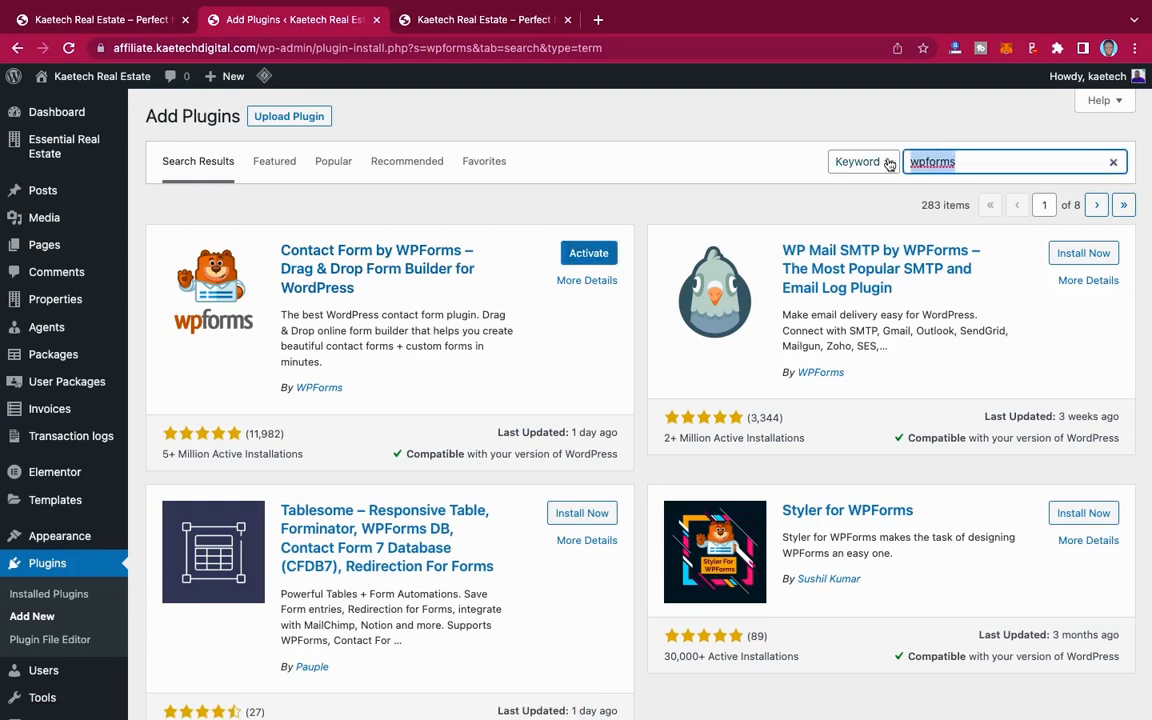
text(user )
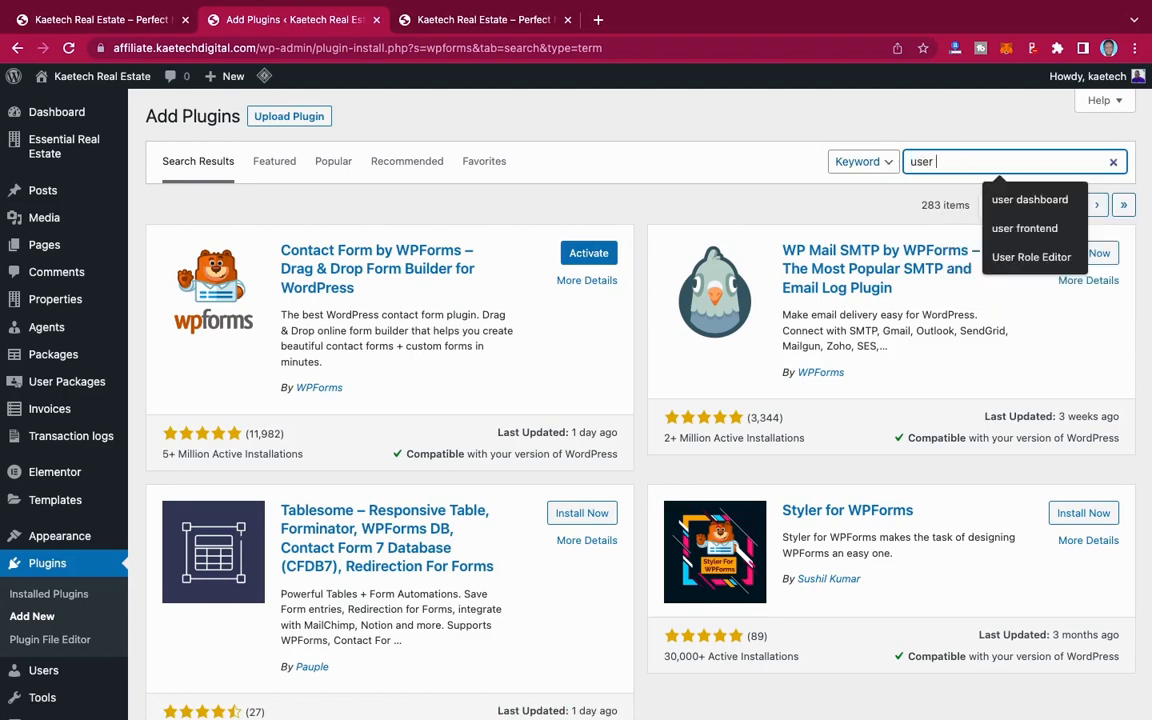
text(menus)
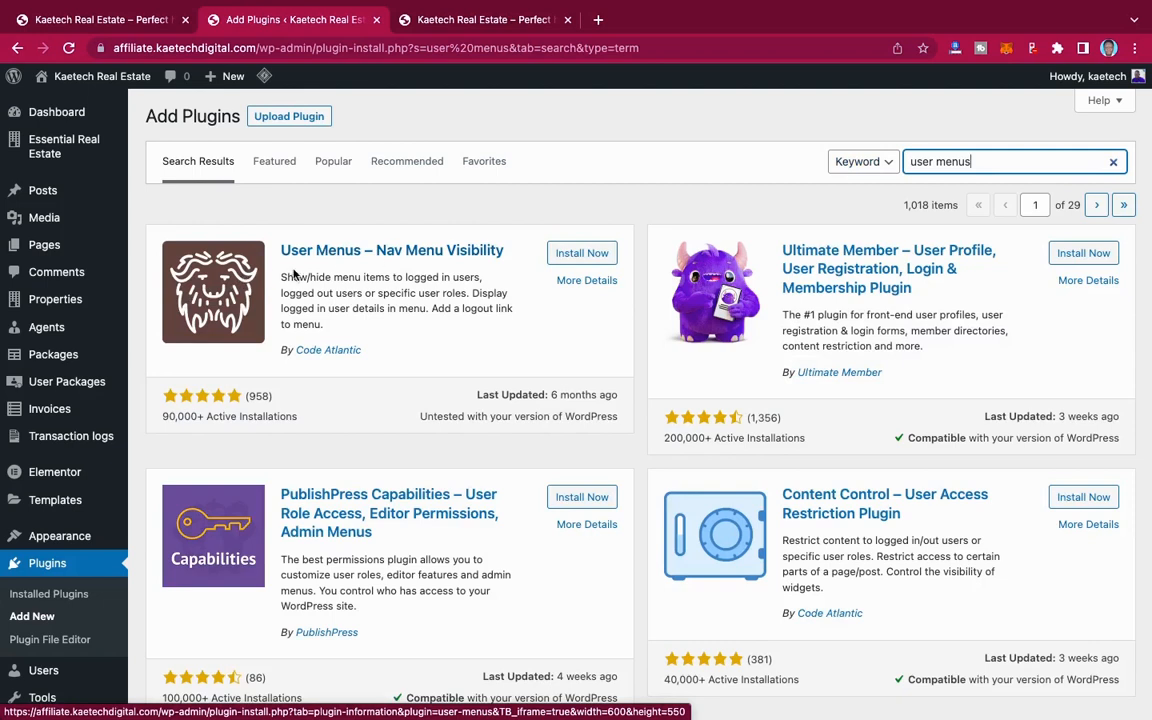
click(588, 254)
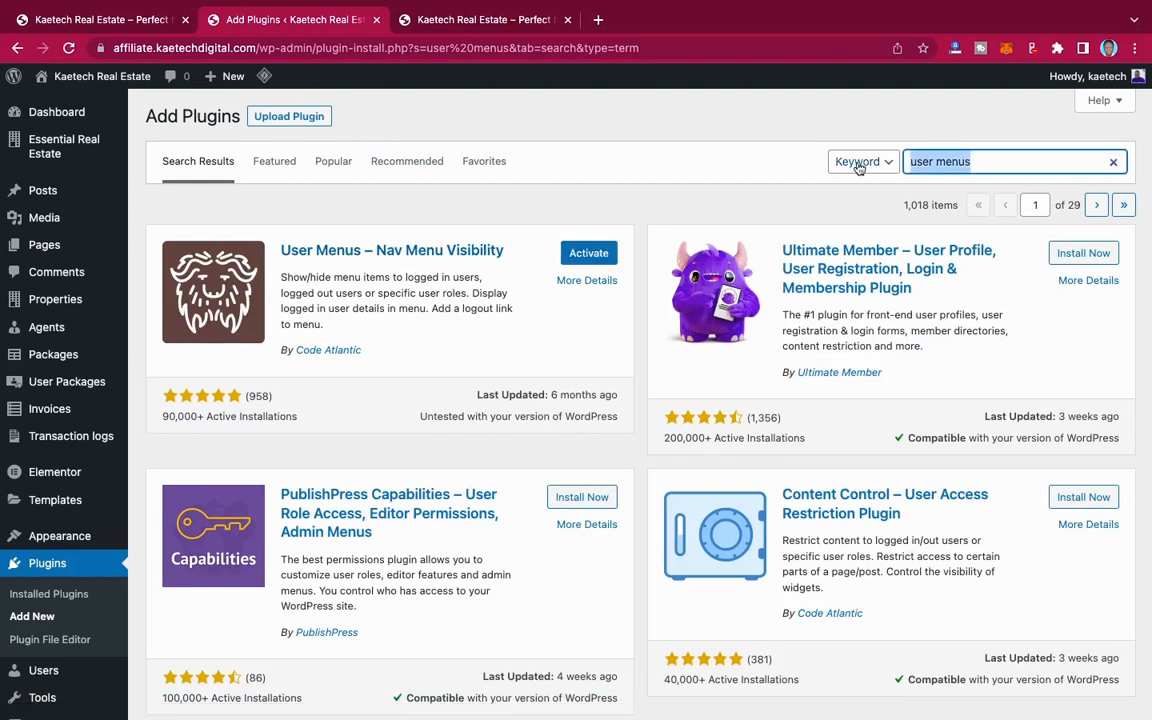
Step: Search the plugin directory for "copy & Delete" and install Duplicate Post by Copy Delete Posts
text(cop)
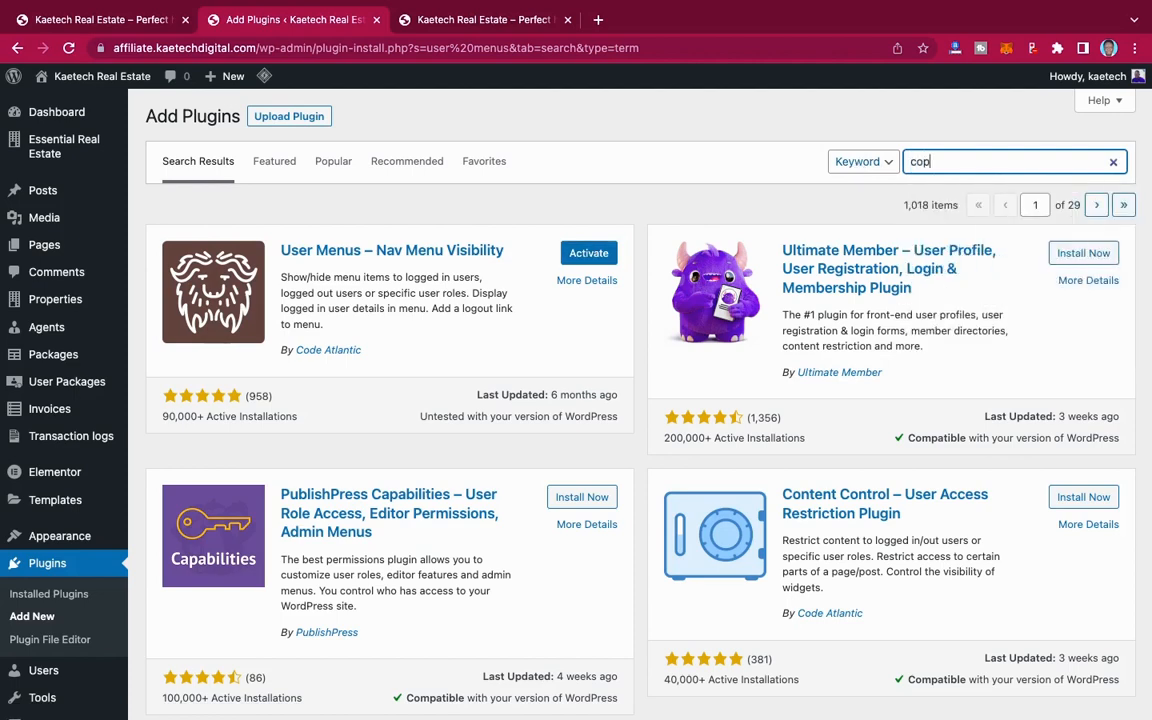
text(y & Delete)
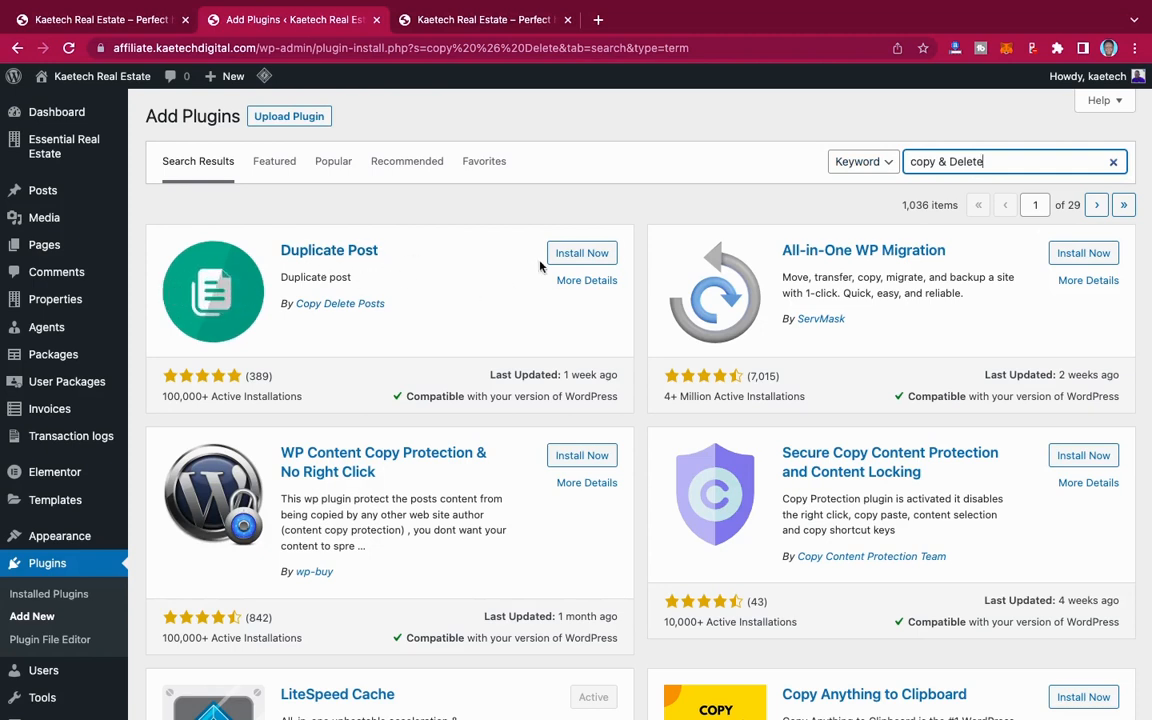
click(575, 254)
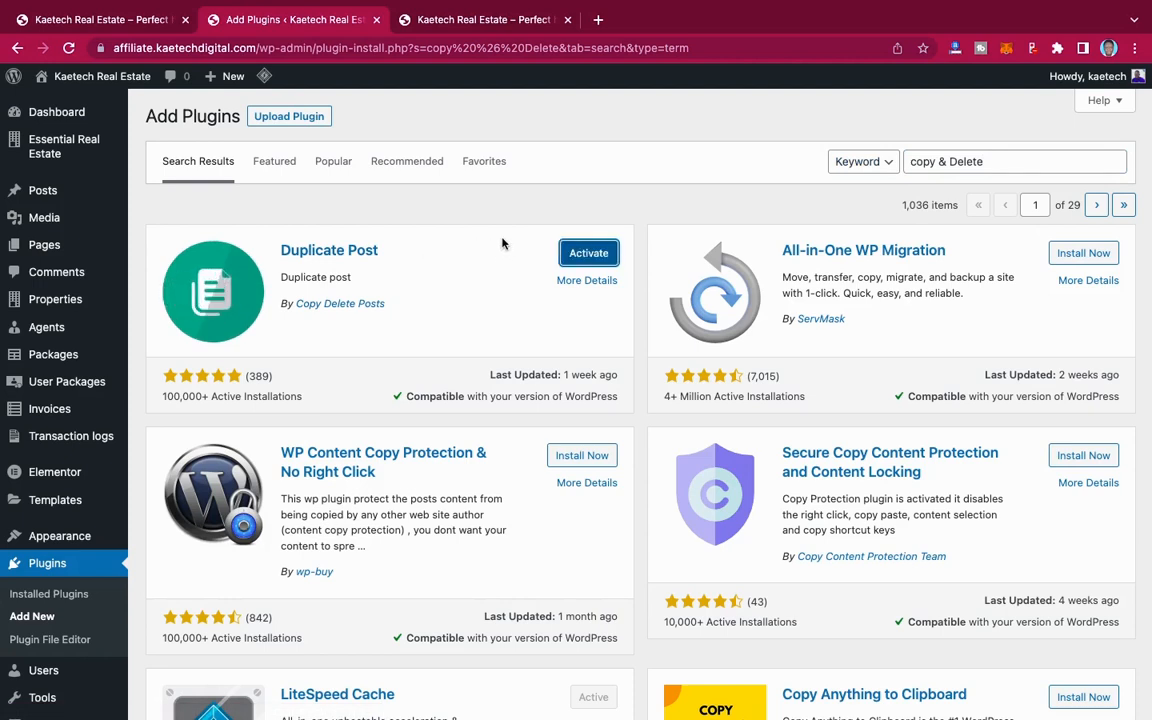
Step: Filter the installed plugins to the inactive ones and bulk-activate Classic Widgets, Copy & Delete Posts, User Menus and WPForms Lite
click(44, 593)
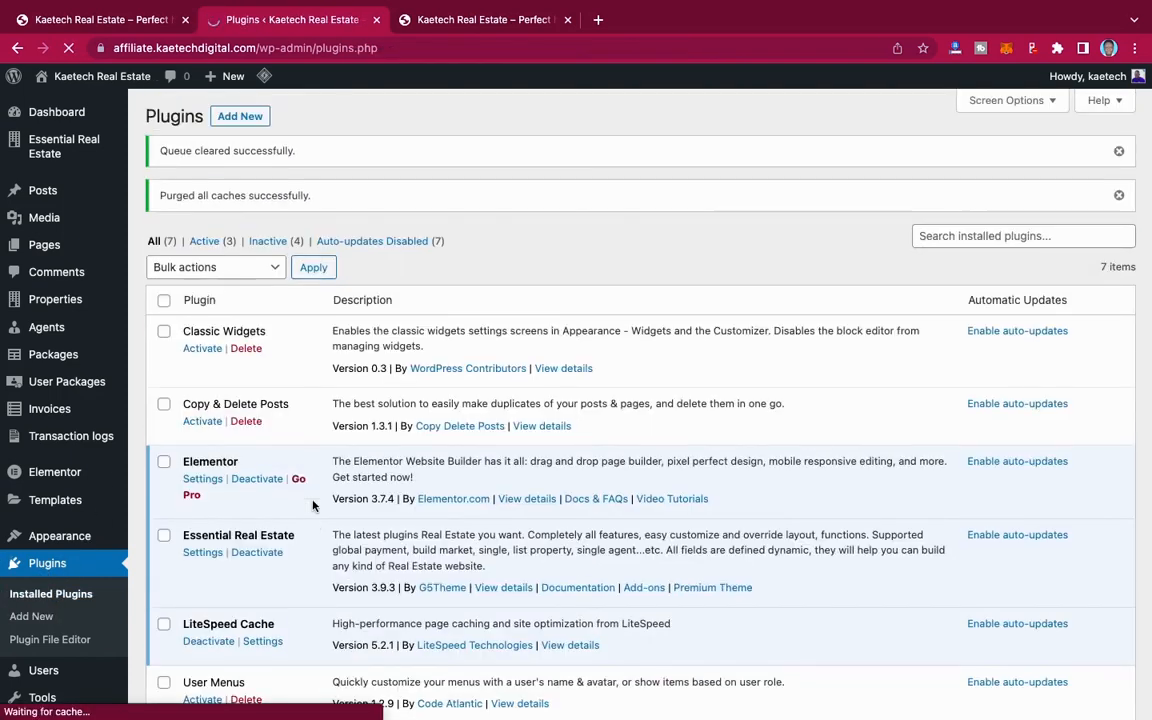
scroll(312, 505, down, 1)
scroll(312, 505, down, 1)
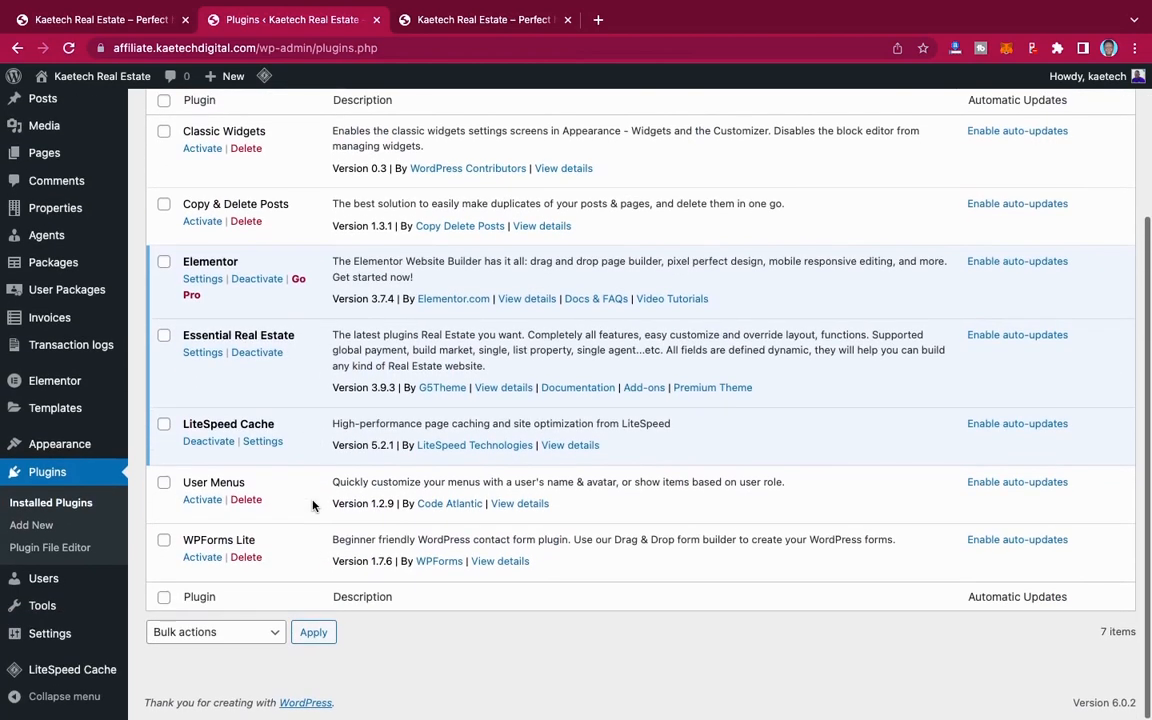
scroll(312, 505, up, 2)
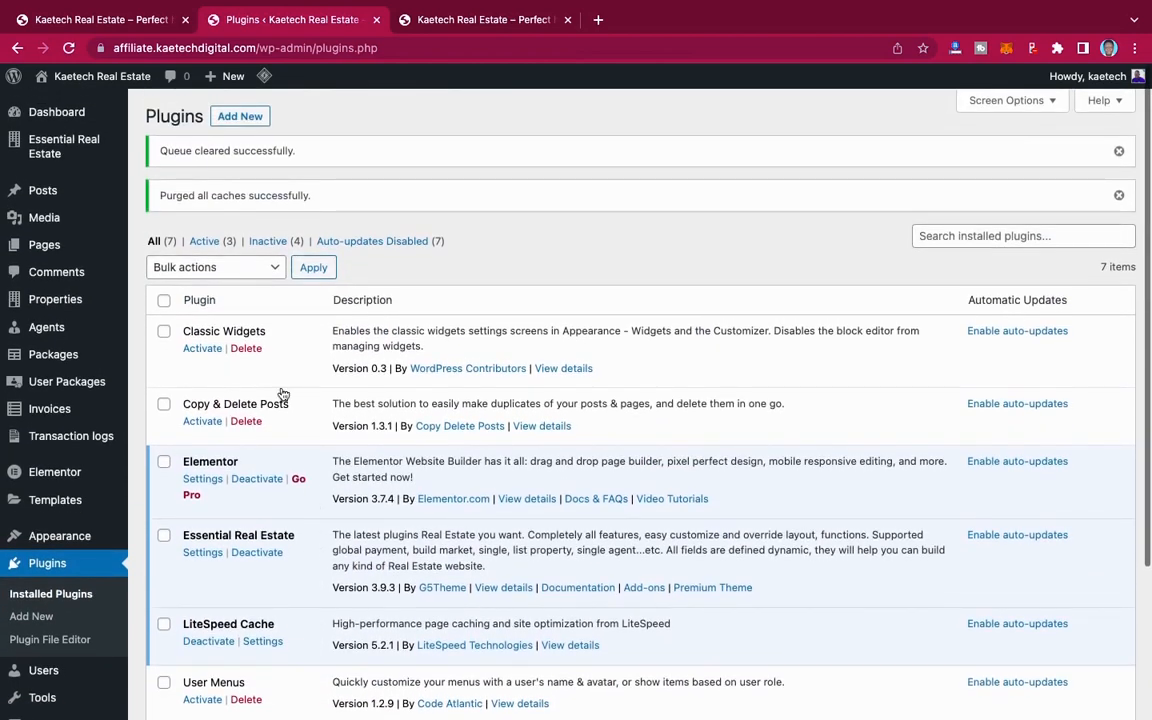
click(270, 246)
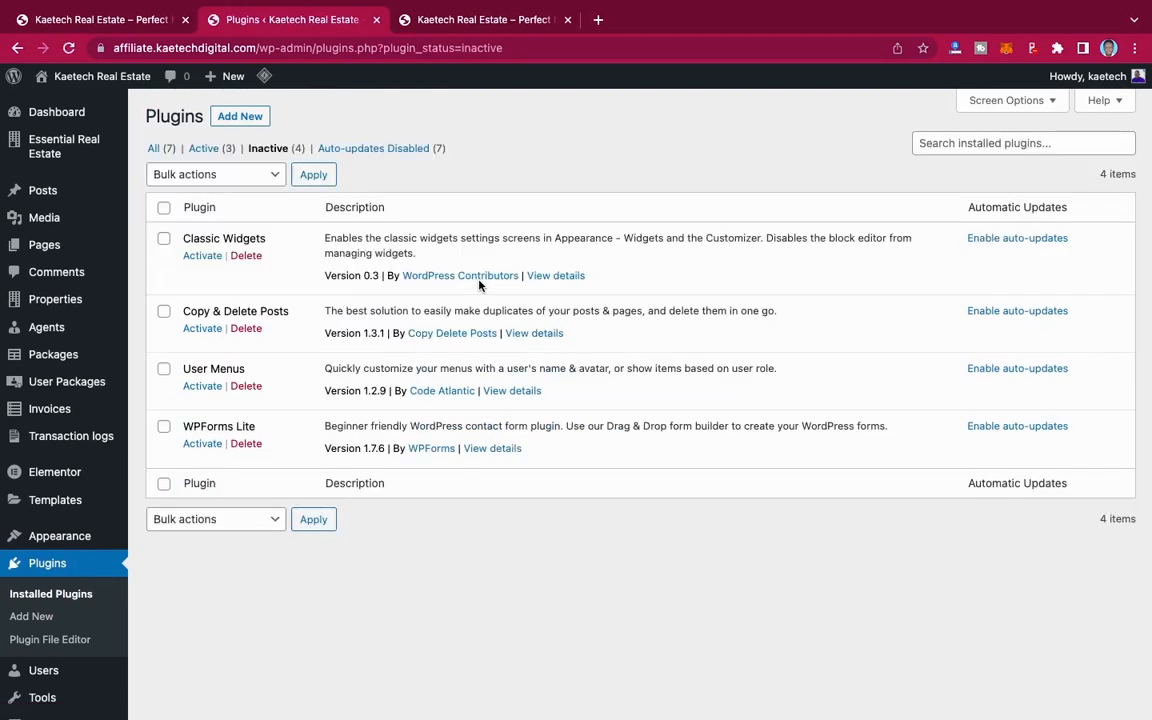
click(164, 208)
click(238, 175)
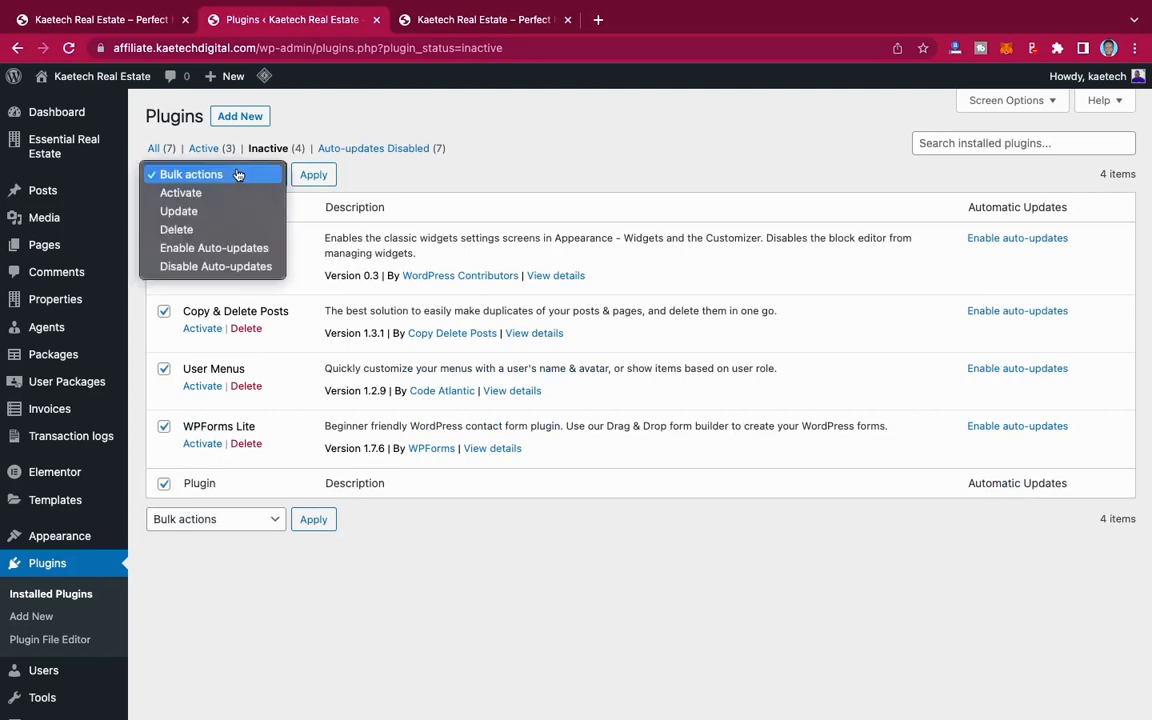
click(198, 193)
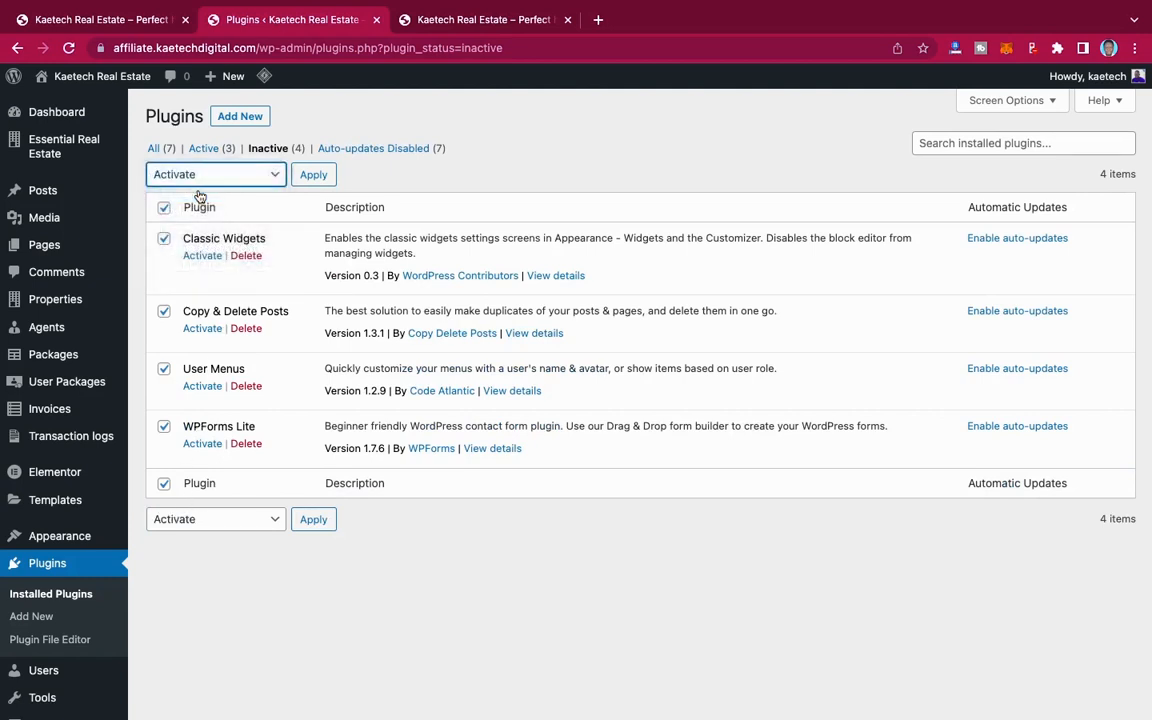
click(306, 178)
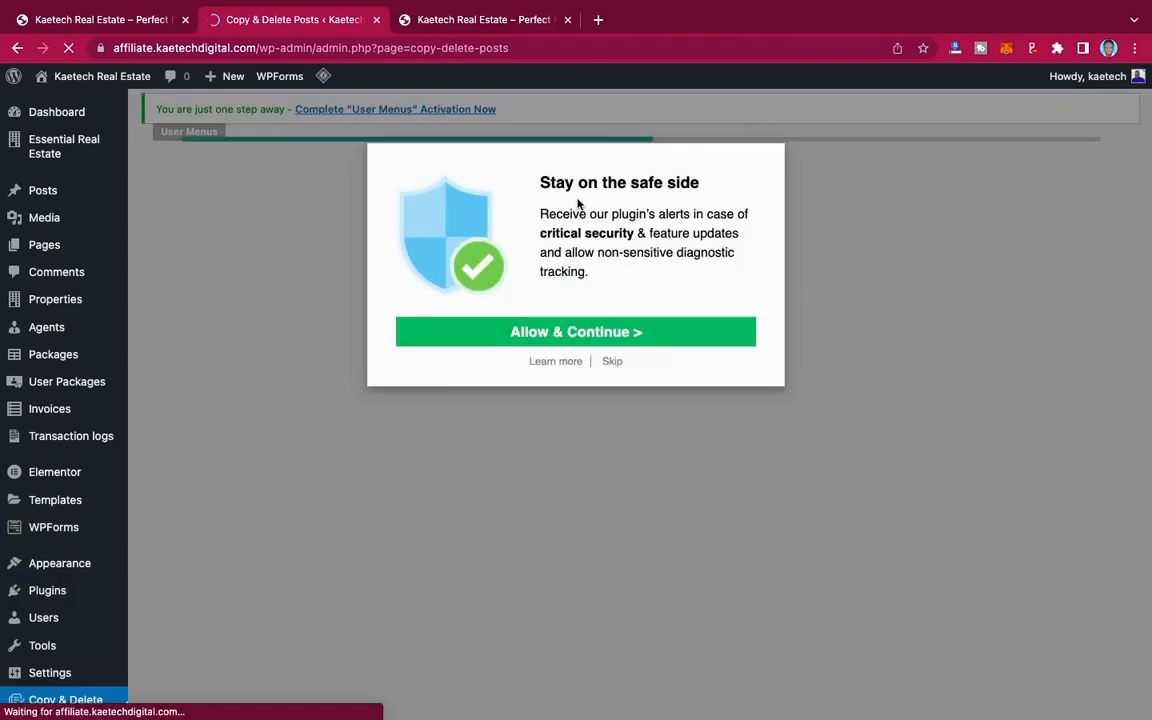
Step: Skip the security alerts and diagnostic tracking opt-in and look over the Copy & Delete Posts welcome page
click(613, 362)
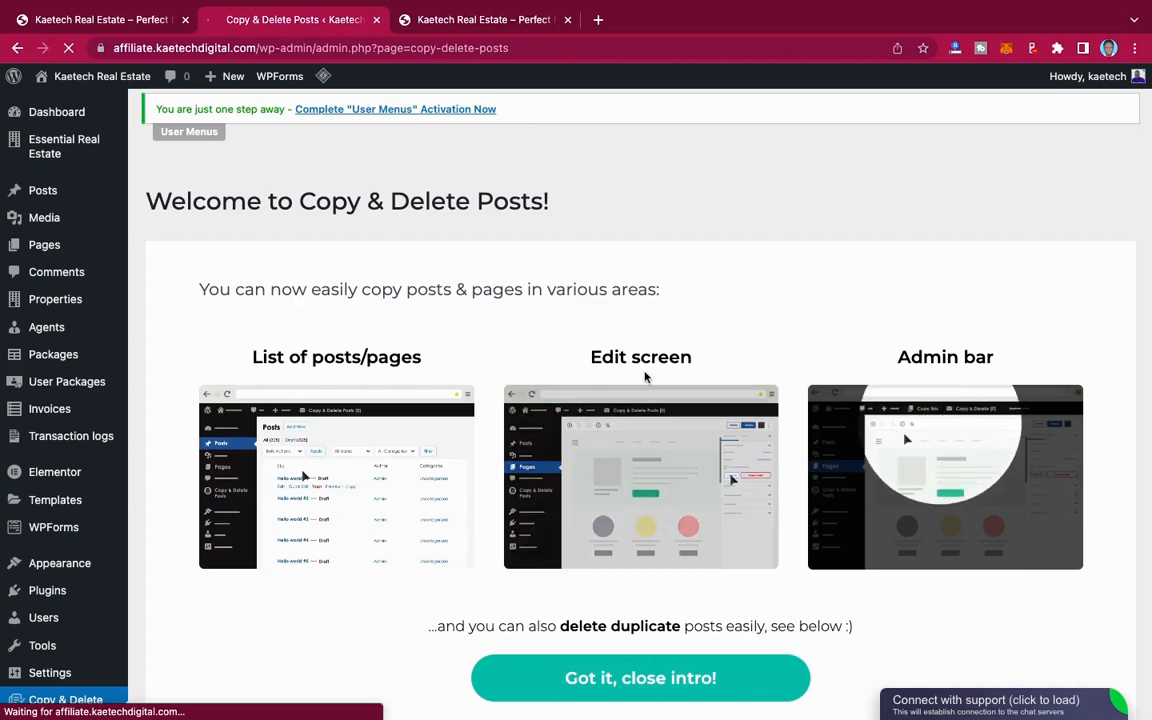
mouse_move(700, 390)
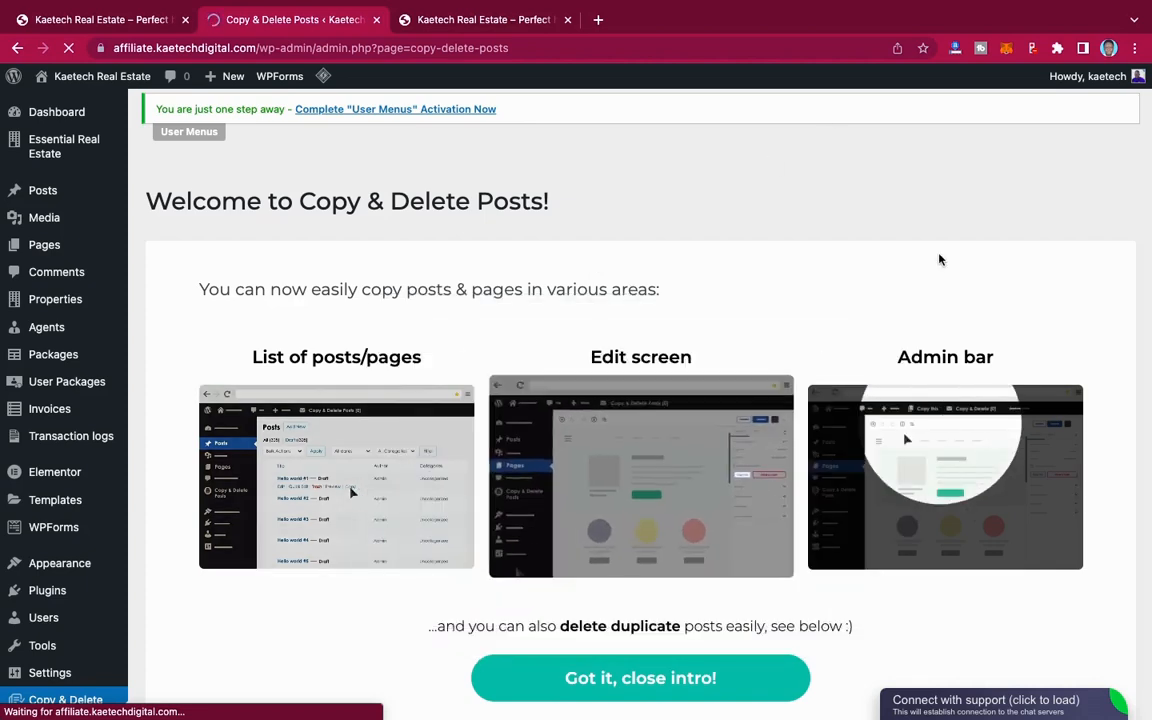
scroll(940, 258, down, 2)
scroll(940, 258, down, 1)
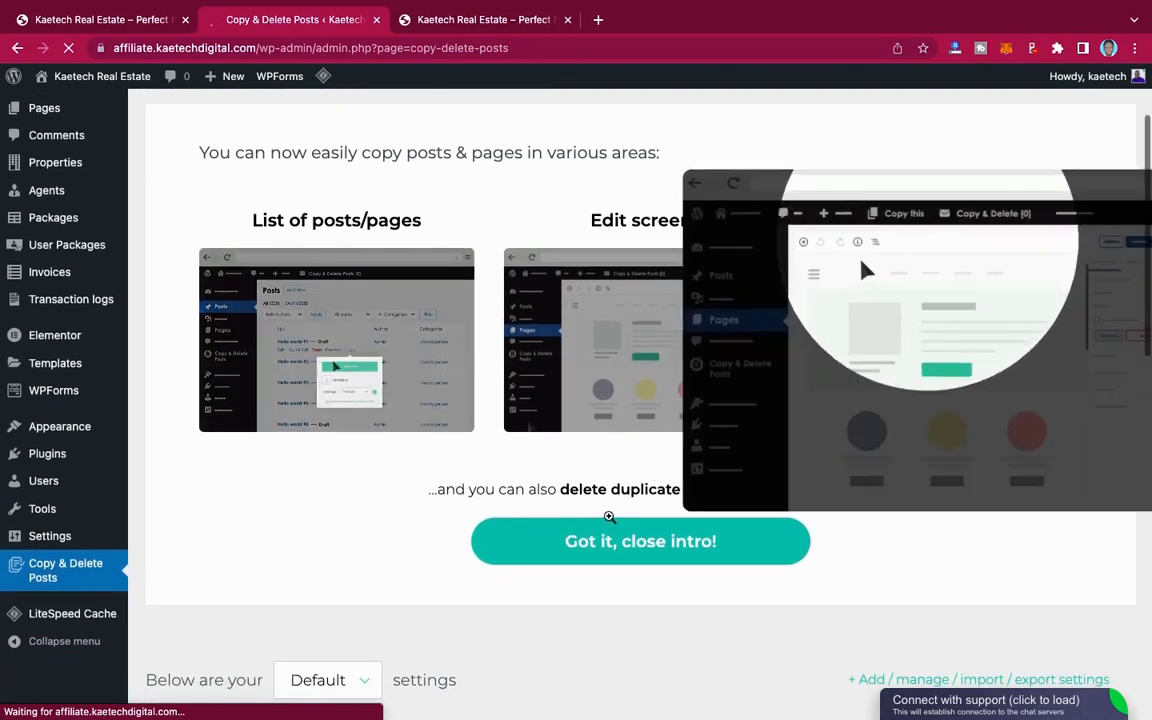
Step: Close the Copy & Delete Posts introduction and look over the plugin's default settings page
click(613, 545)
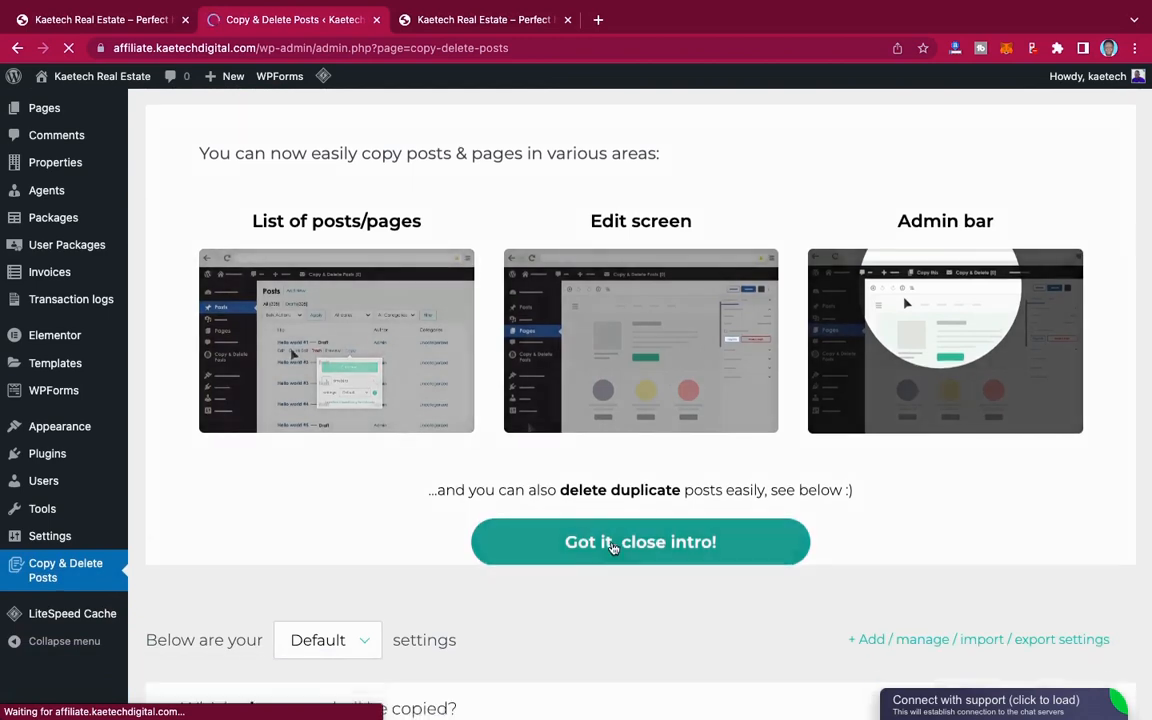
scroll(571, 378, up, 3)
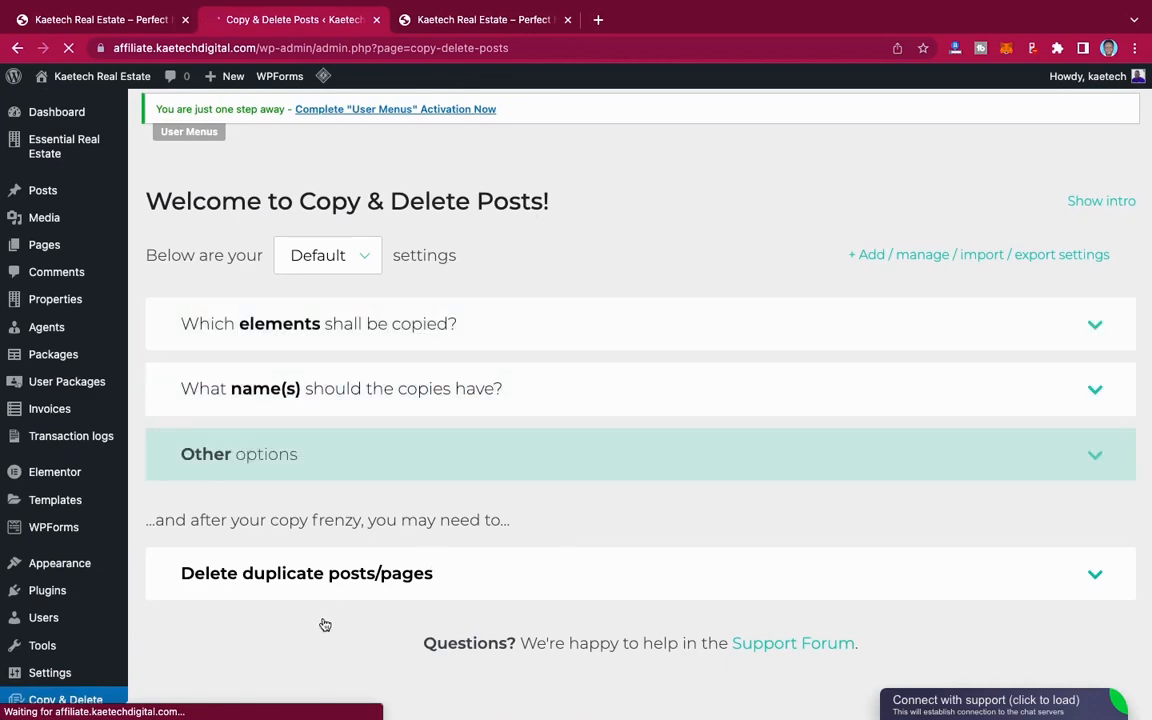
scroll(321, 622, down, 2)
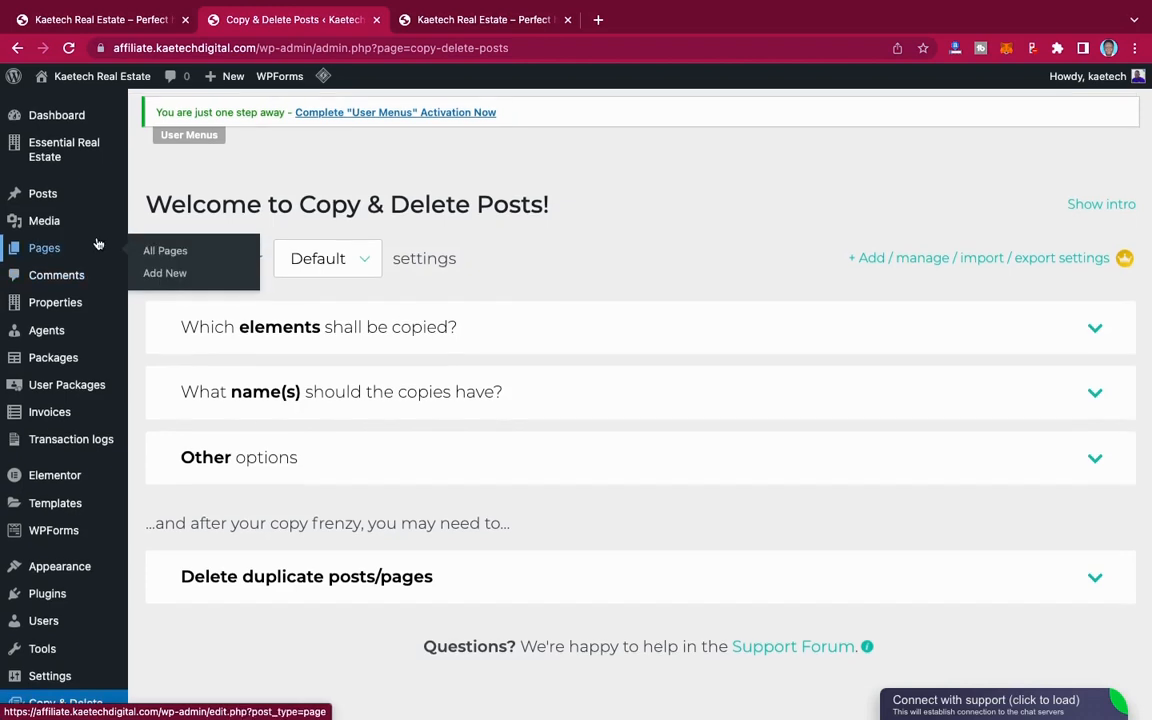
Step: Open the Real Estate Options of Essential Real Estate and look over the list of settings sections
mouse_move(40, 143)
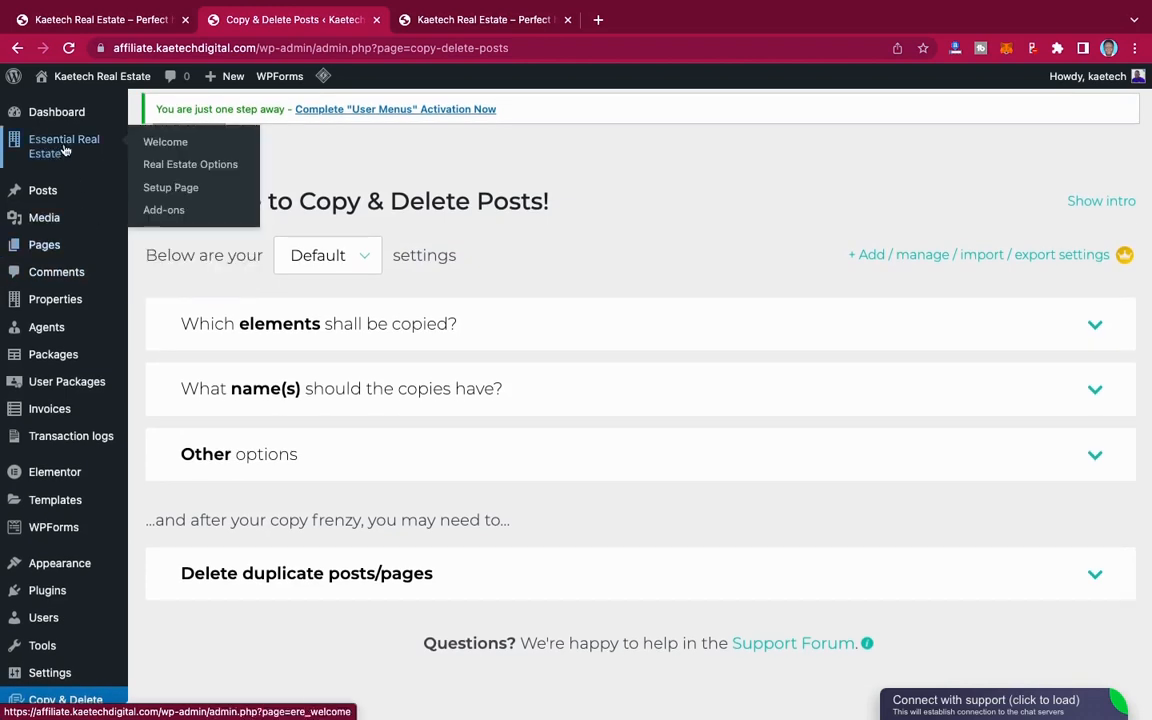
click(201, 166)
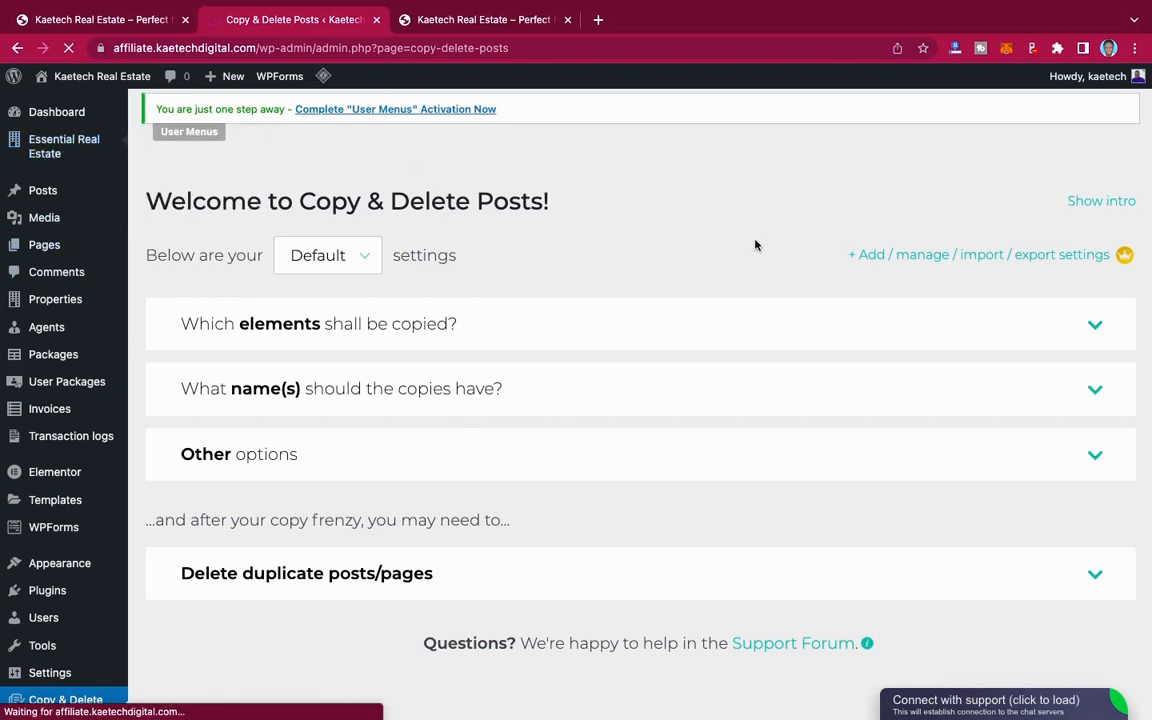
scroll(755, 245, down, 5)
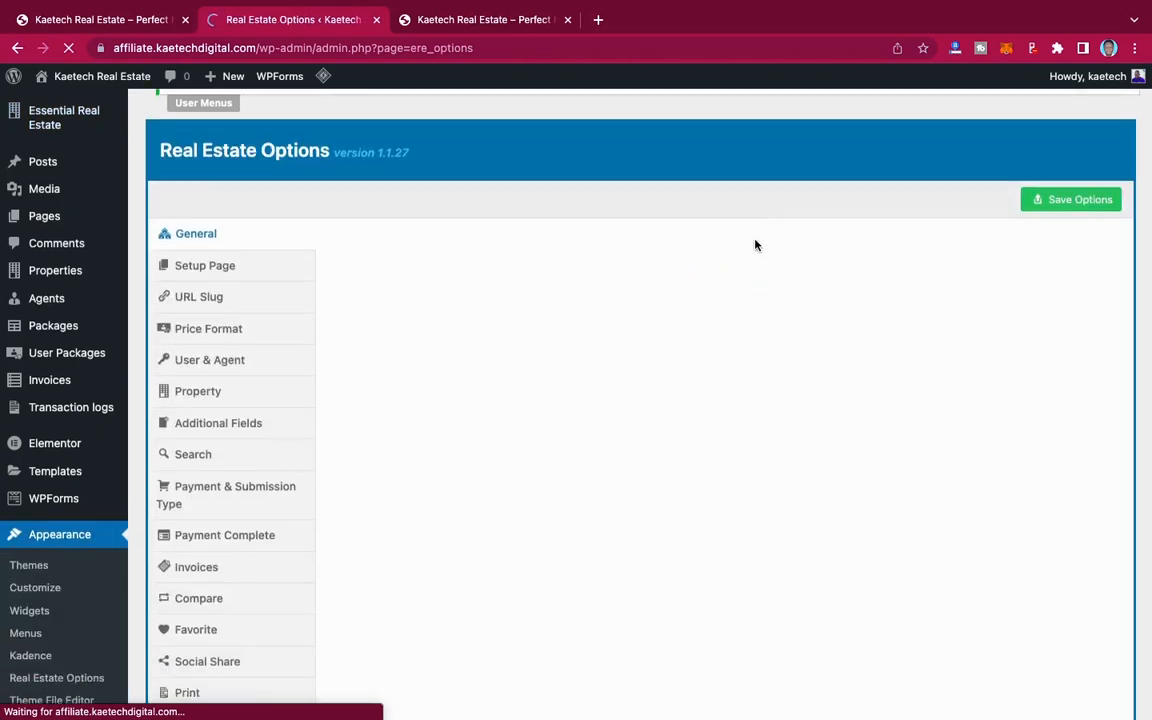
scroll(755, 245, down, 3)
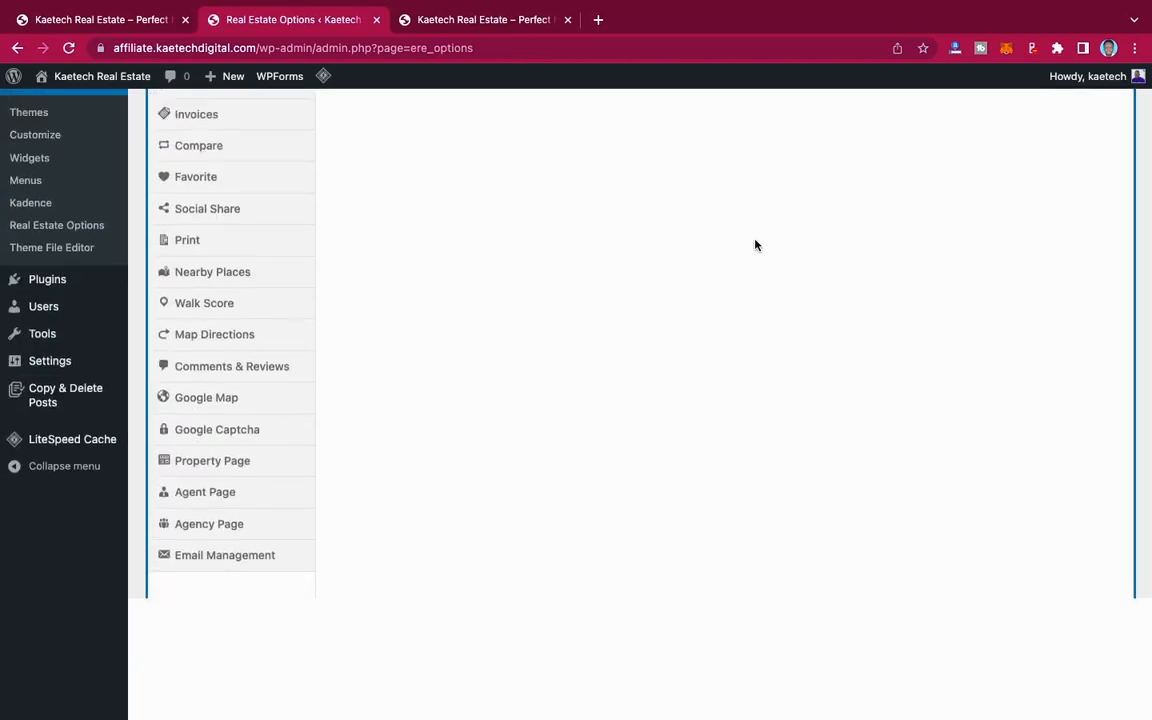
scroll(755, 245, up, 5)
scroll(755, 245, up, 3)
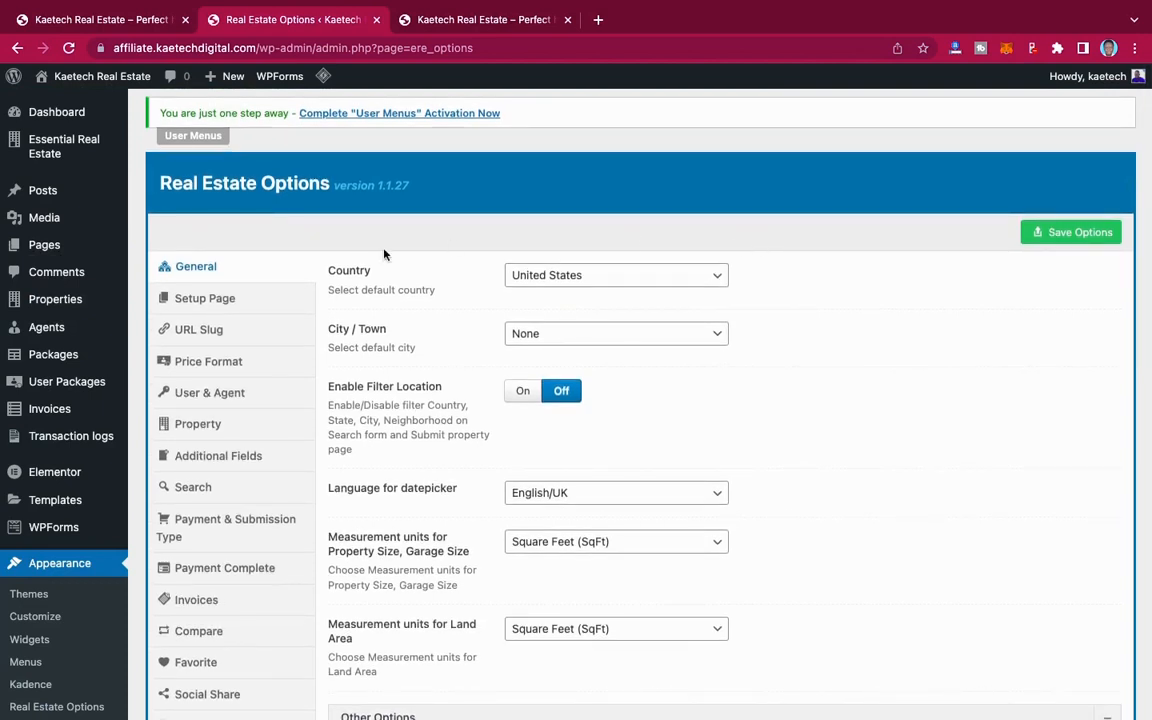
Step: Set the default country to Ghana in the general real estate options and leave the default city at None
click(628, 285)
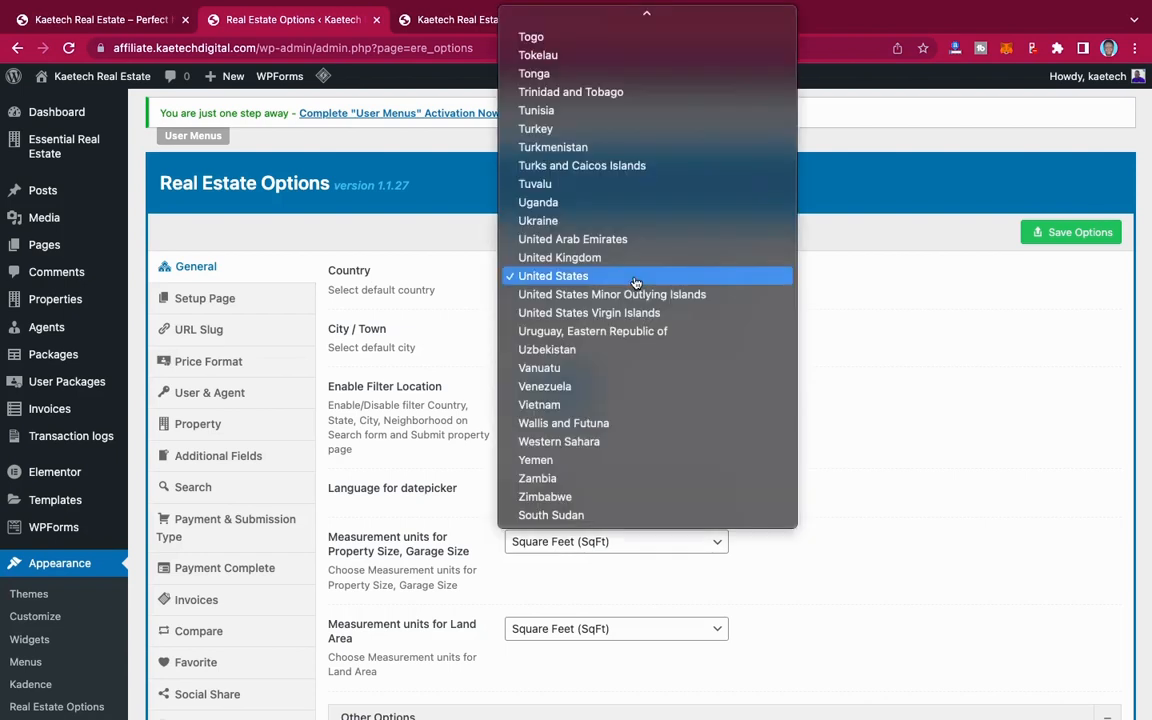
key(g)
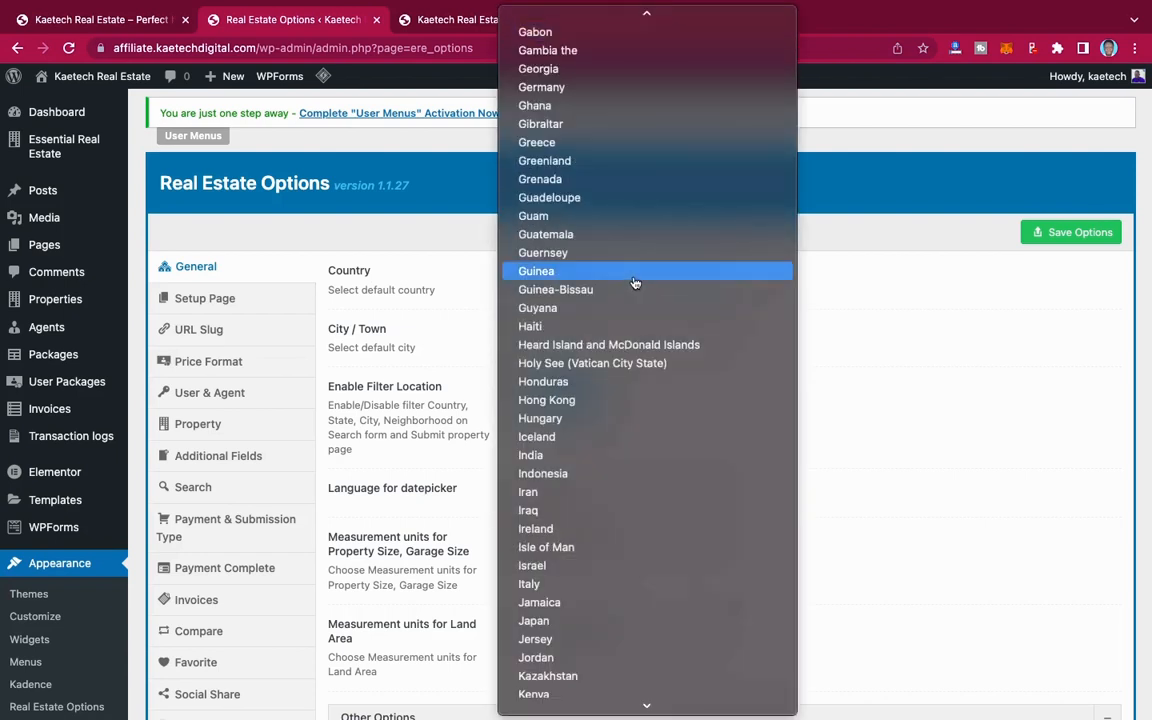
click(592, 106)
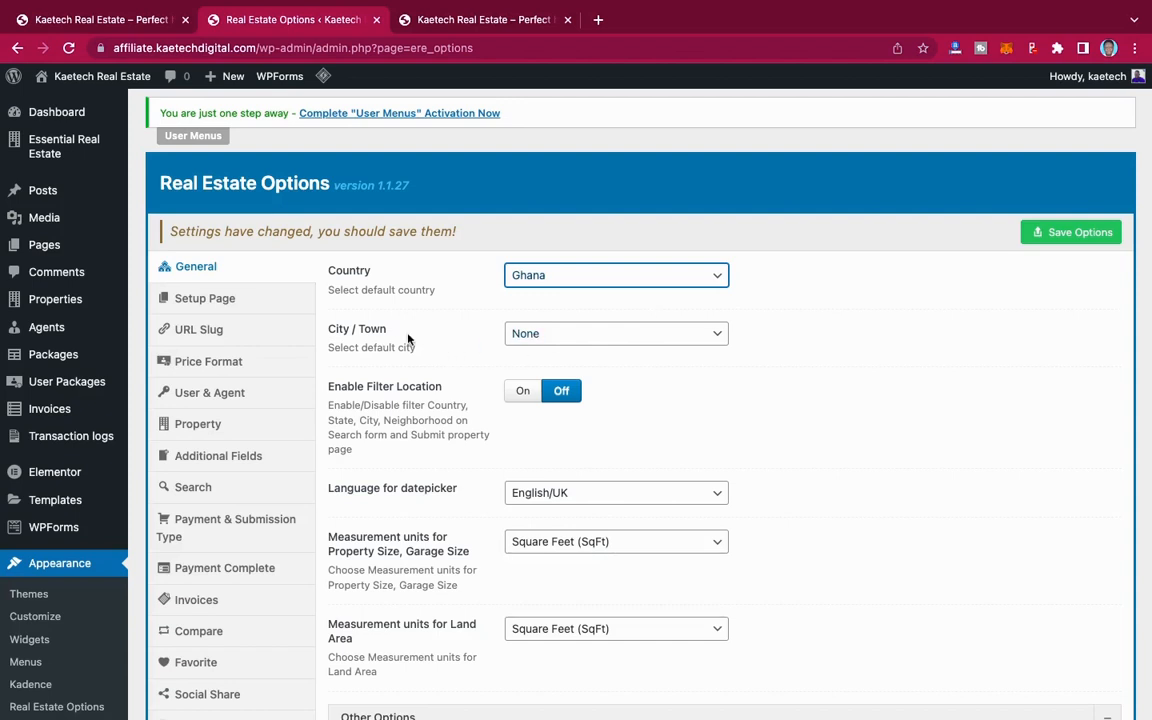
click(573, 338)
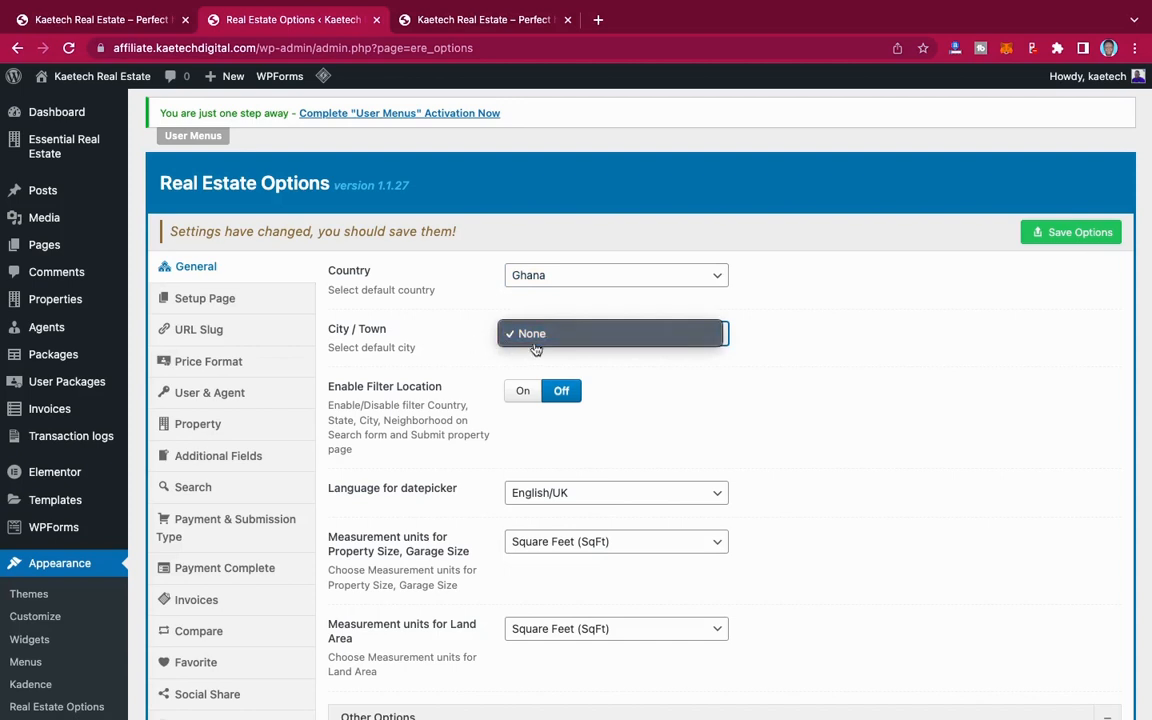
click(461, 347)
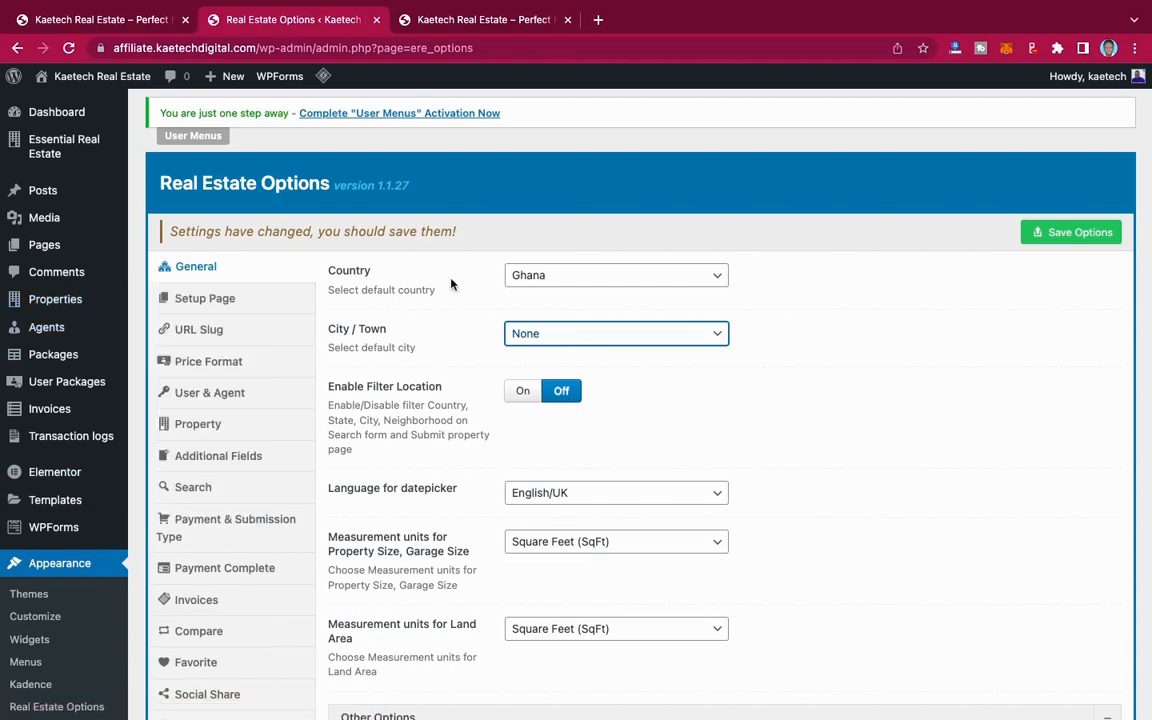
Step: Choose Square Feet (SqFt) as the measurement unit for property and garage size and for land area
scroll(428, 447, down, 3)
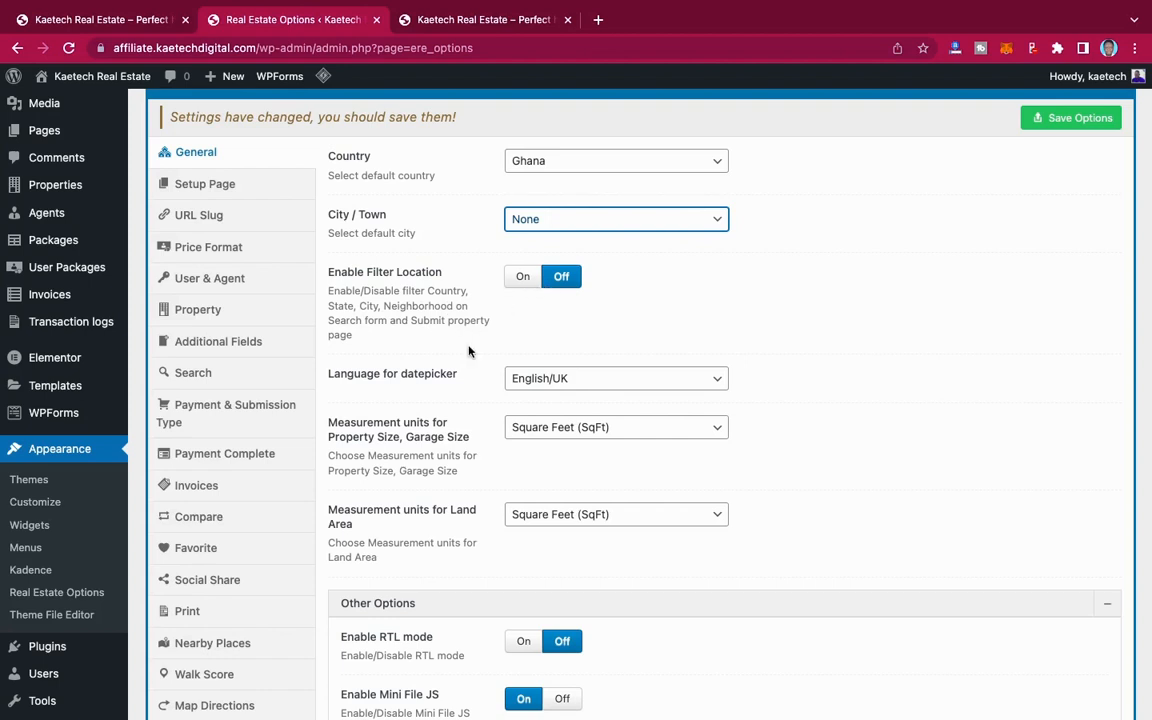
scroll(469, 350, down, 3)
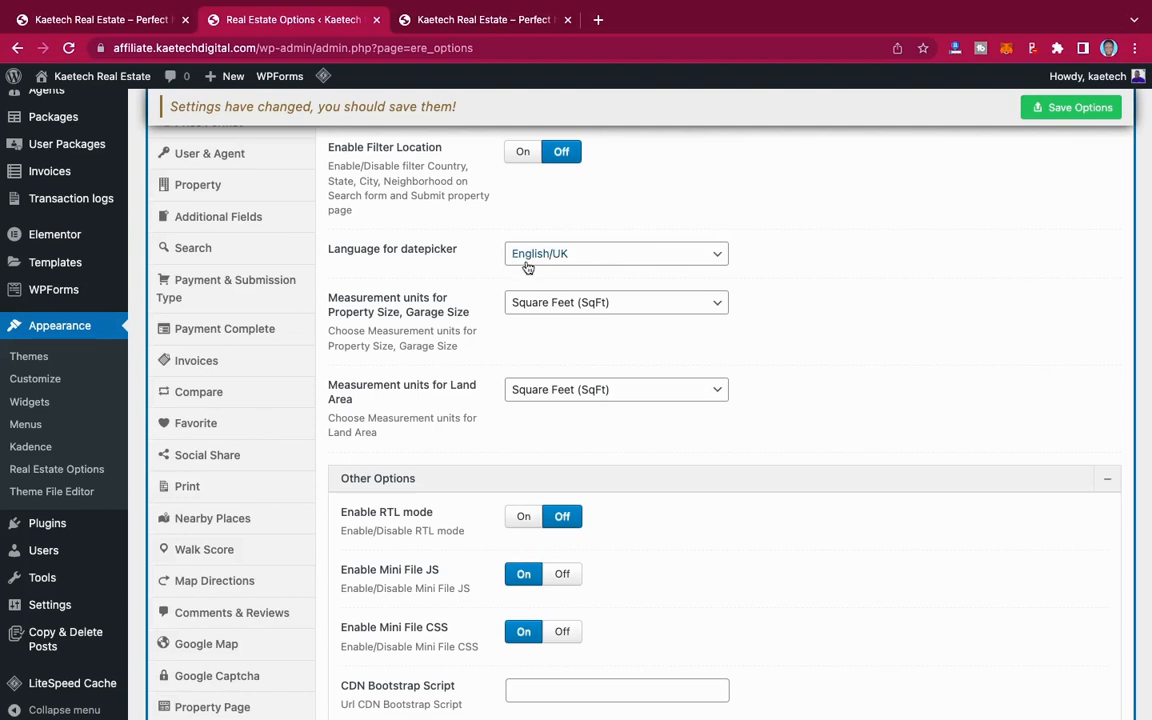
scroll(440, 310, down, 2)
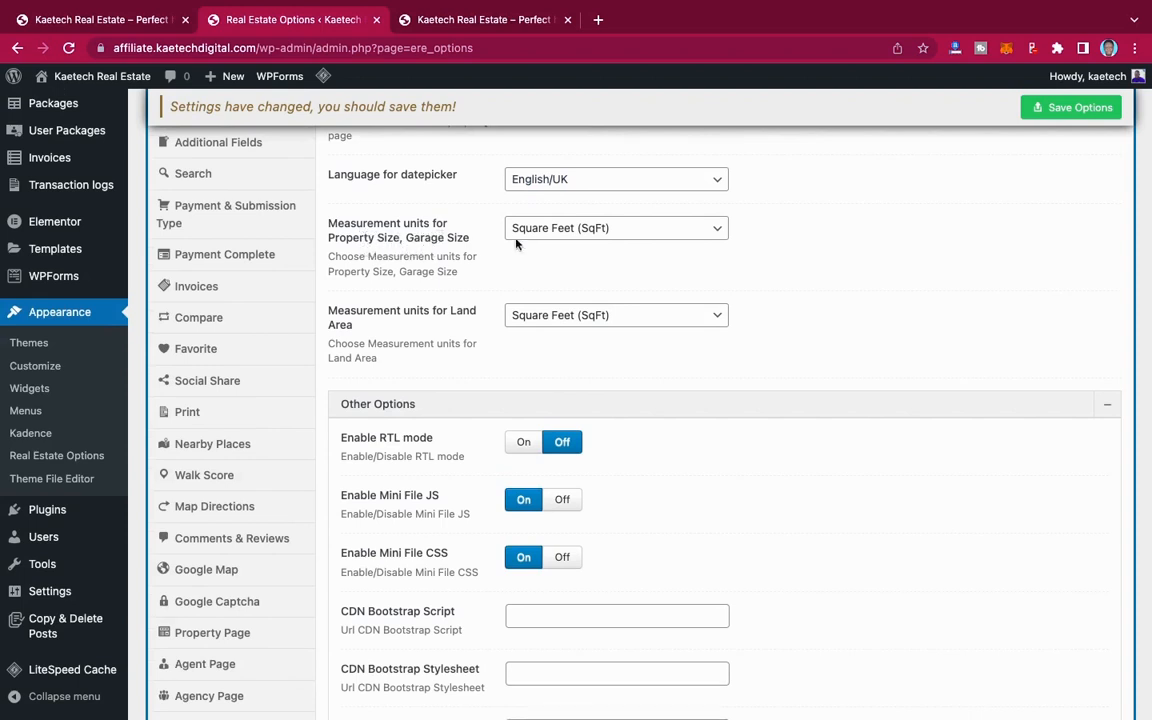
click(604, 230)
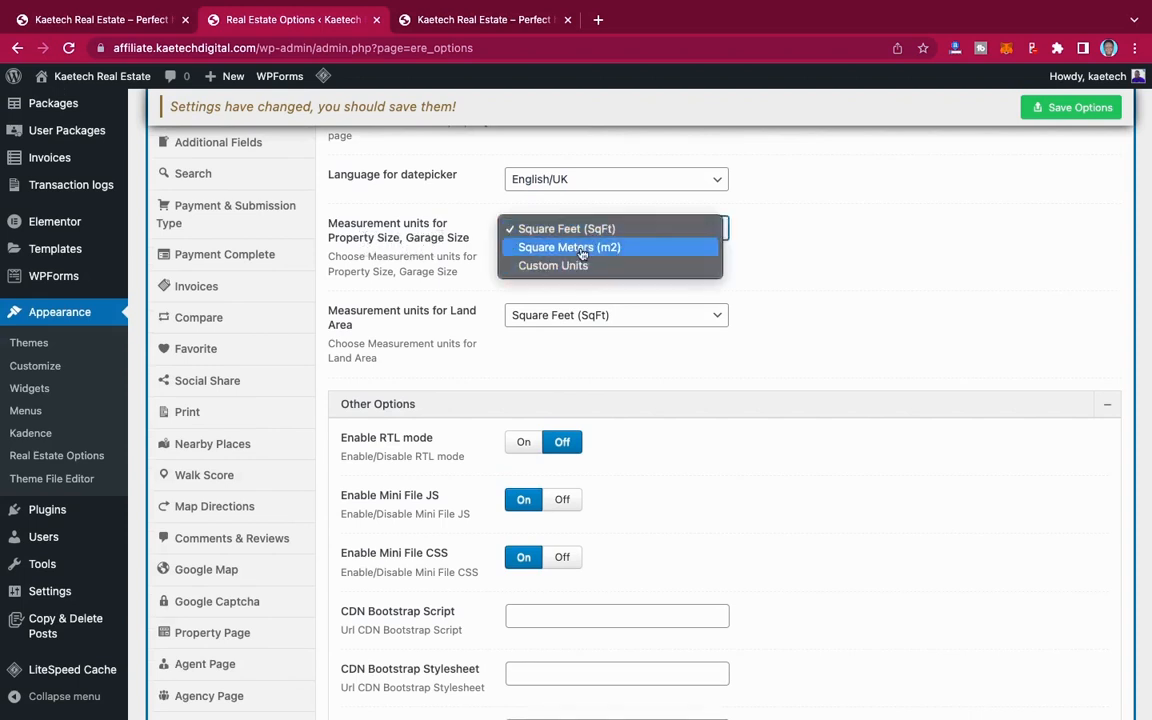
click(590, 230)
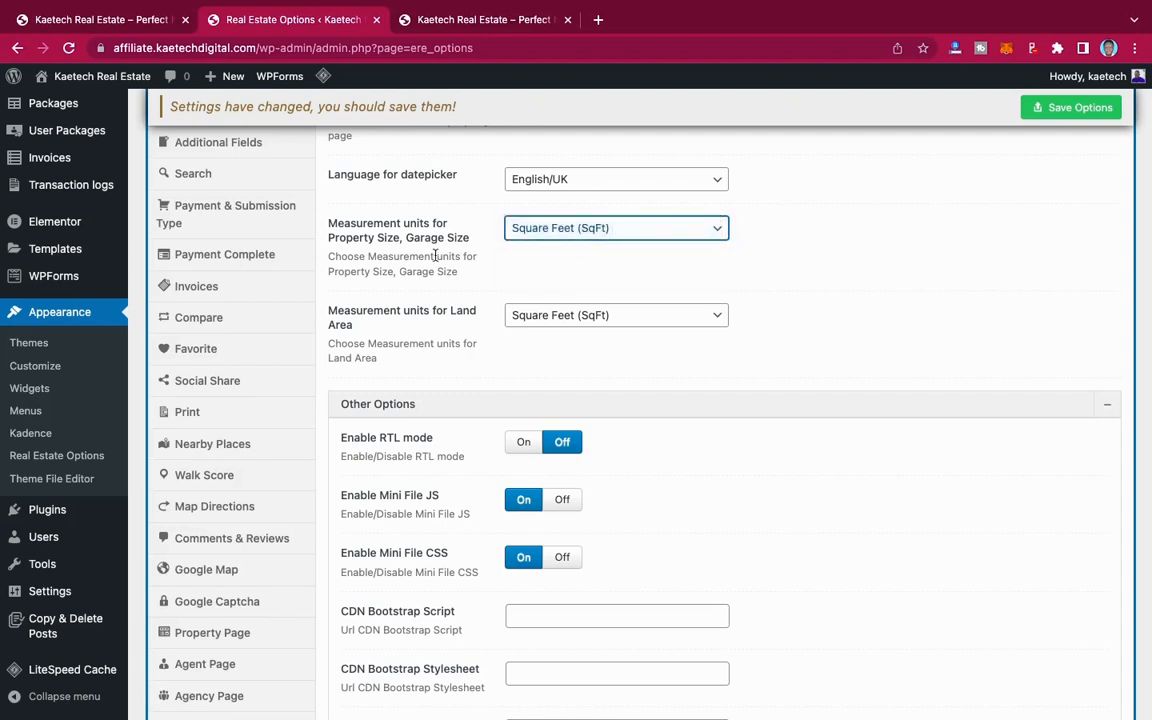
scroll(380, 329, down, 2)
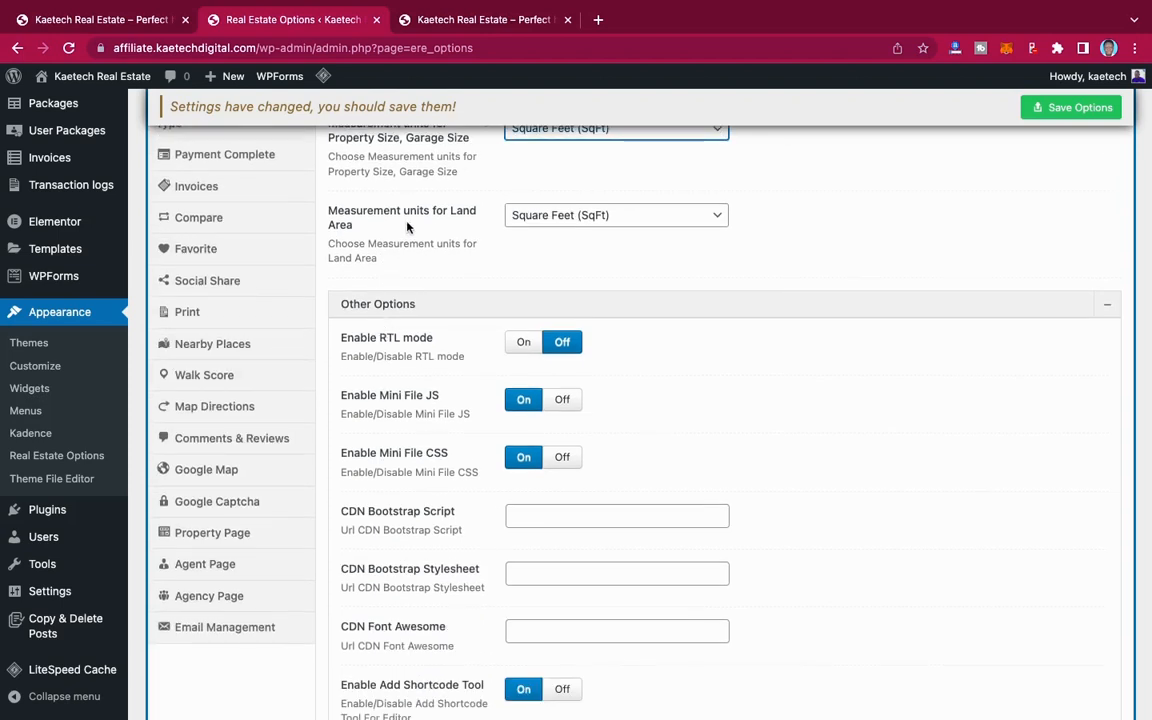
click(577, 228)
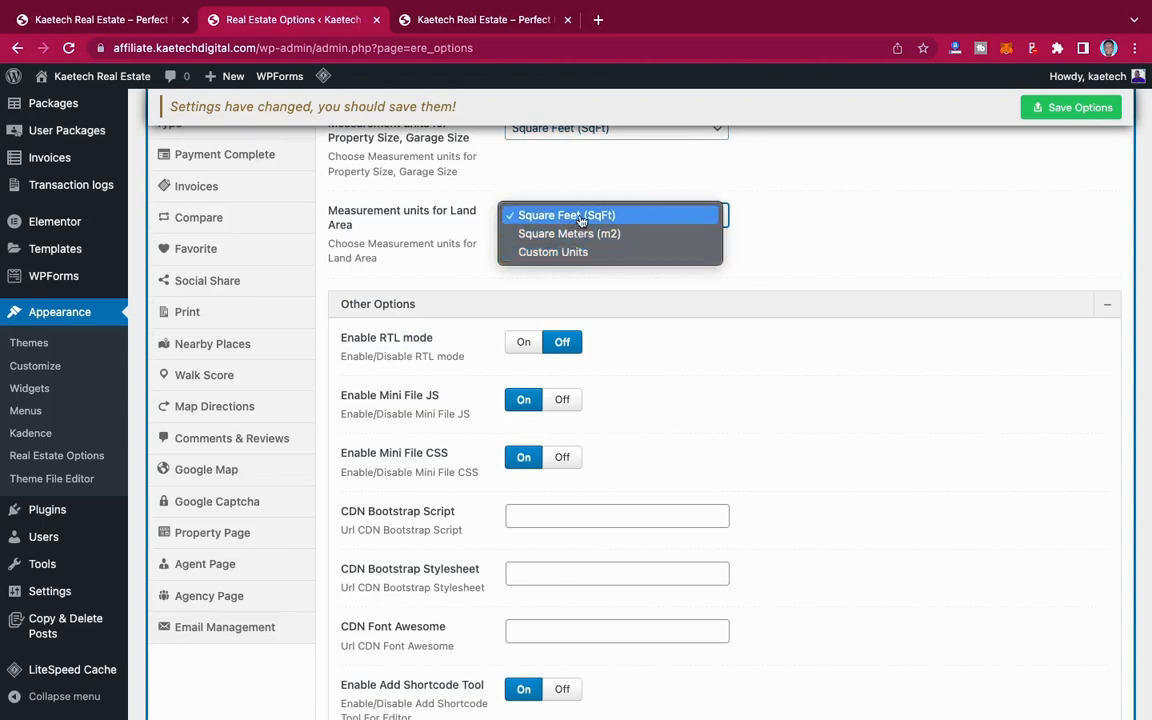
click(580, 221)
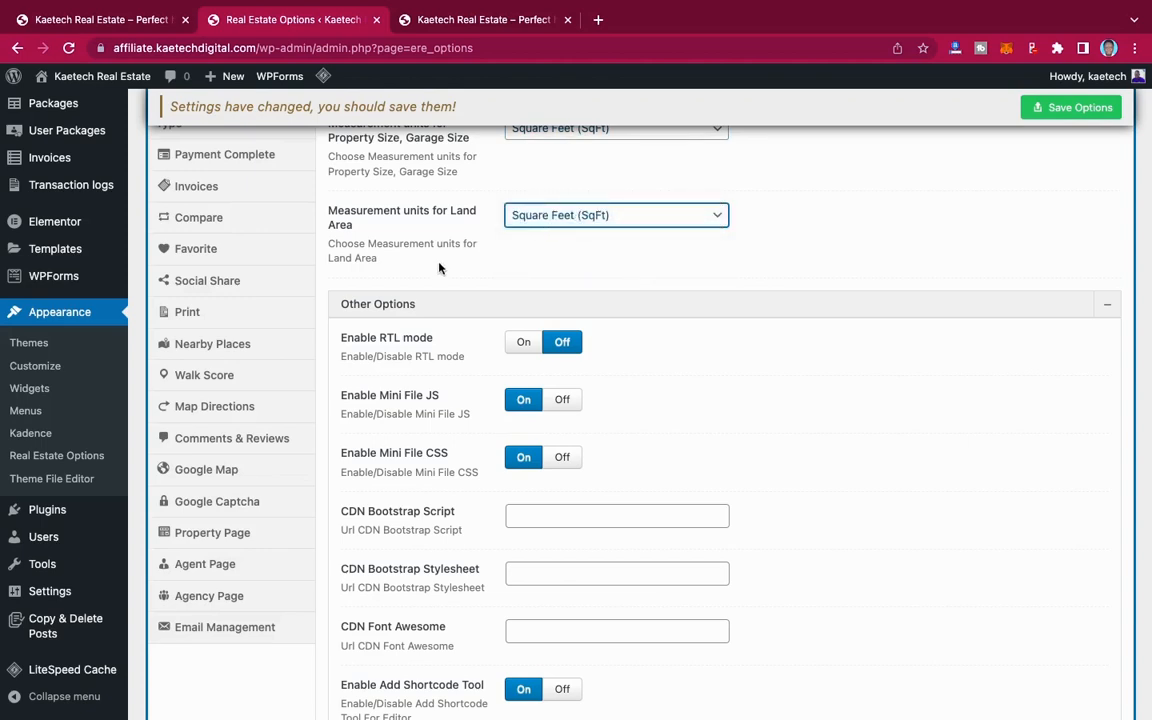
Step: Review the Other Options of the general section and save the general real estate options
scroll(389, 309, down, 2)
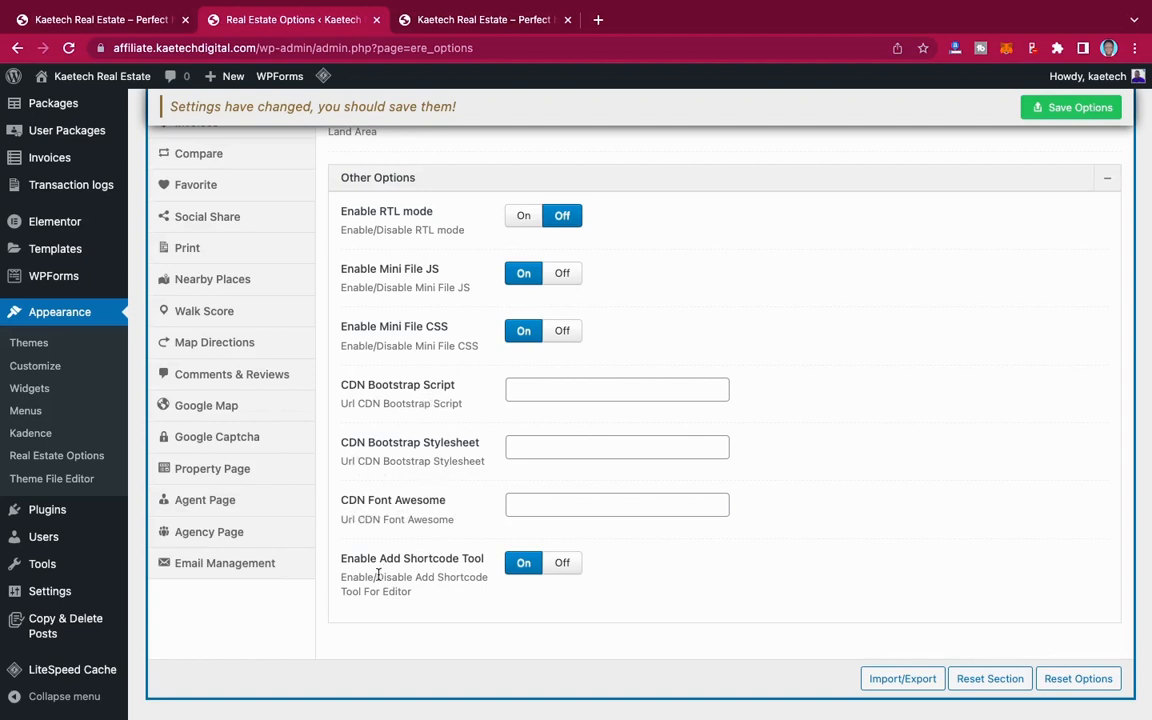
scroll(399, 466, up, 5)
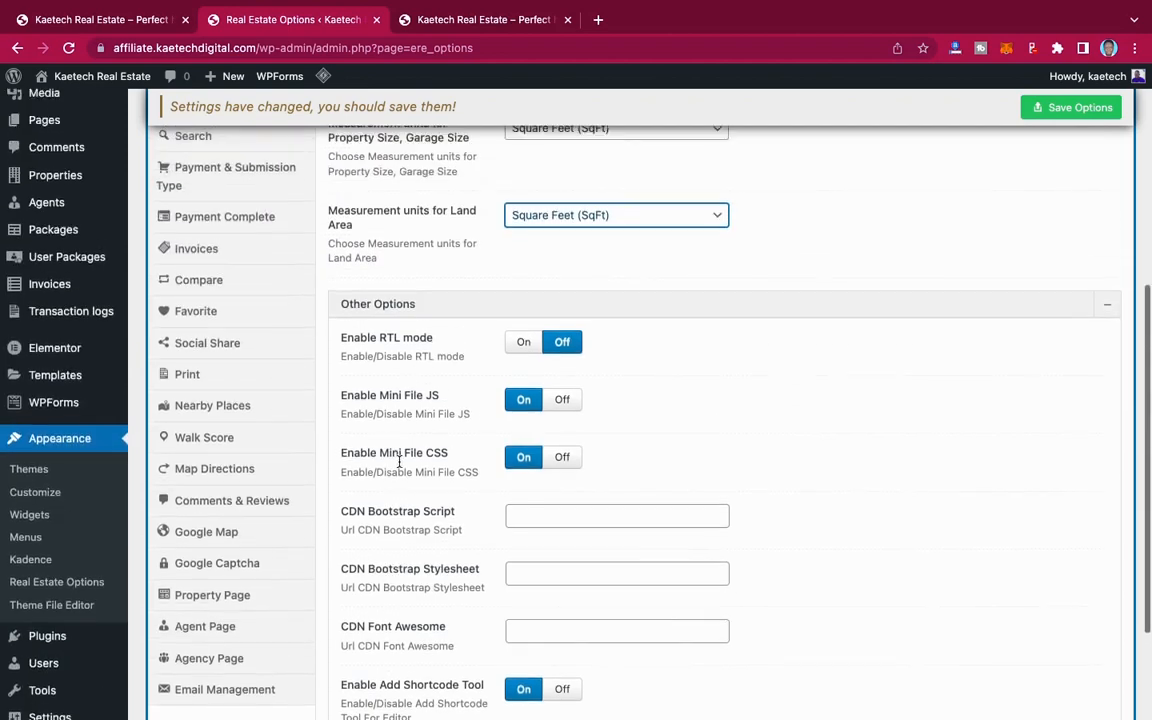
scroll(399, 466, up, 4)
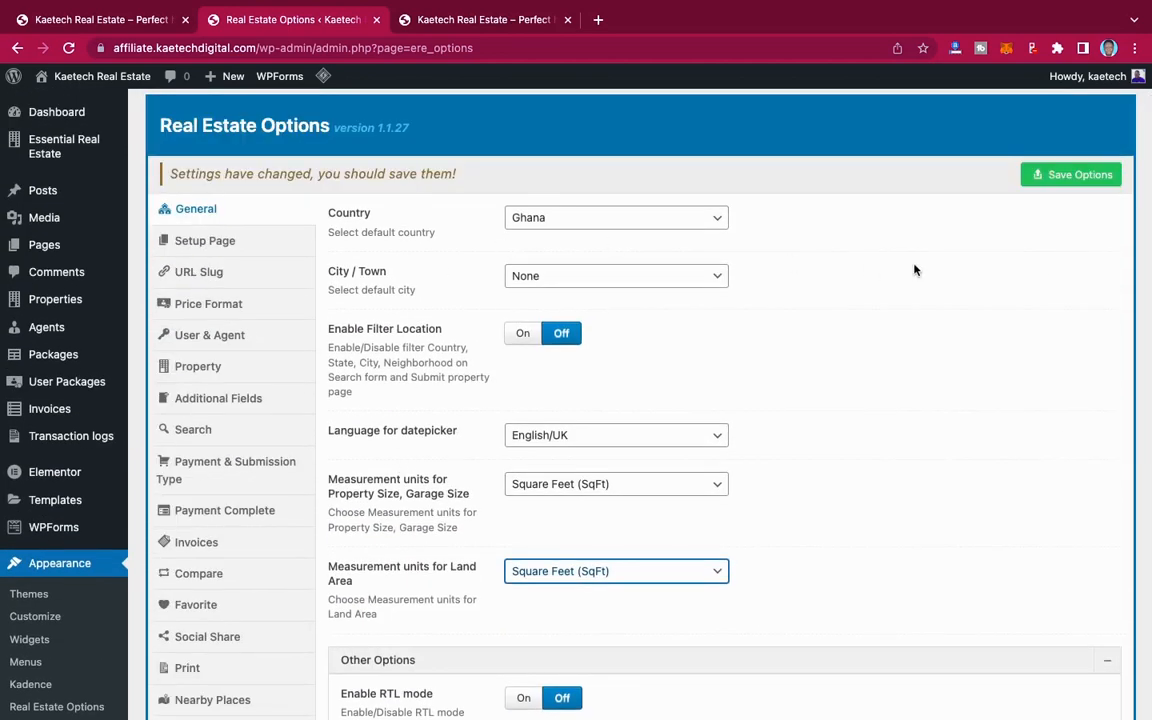
click(1062, 175)
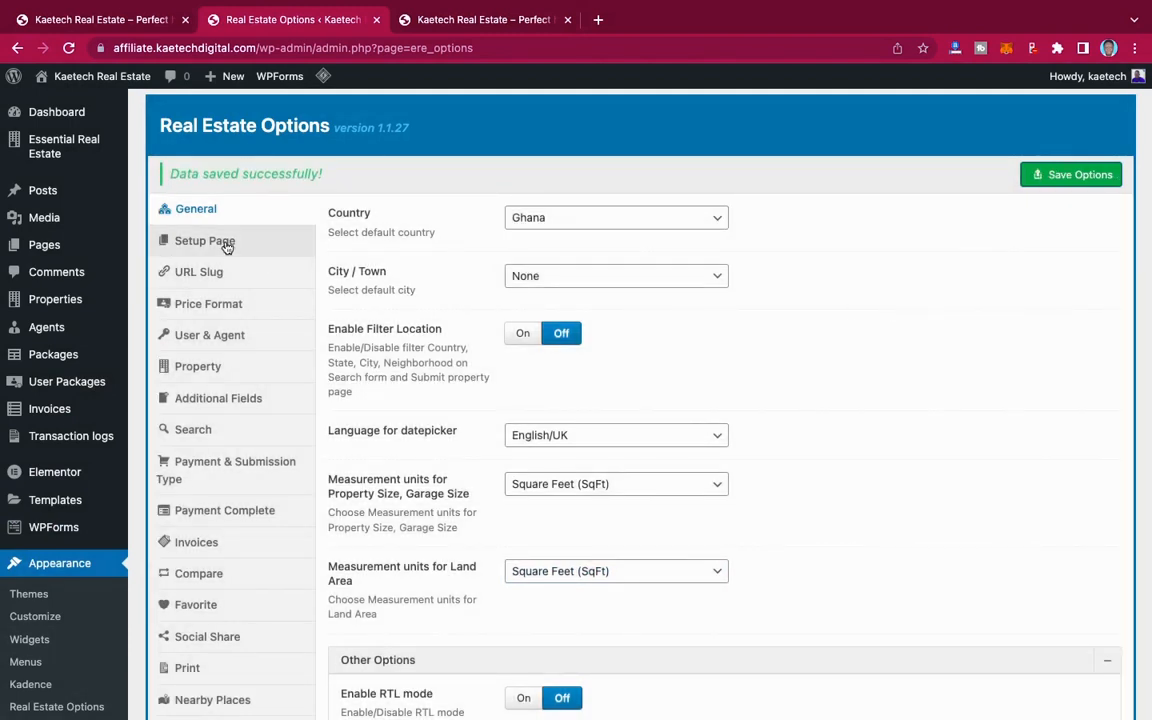
Step: Open the Setup Page section of the real estate options and keep the New Property page assigned to New Property
click(222, 242)
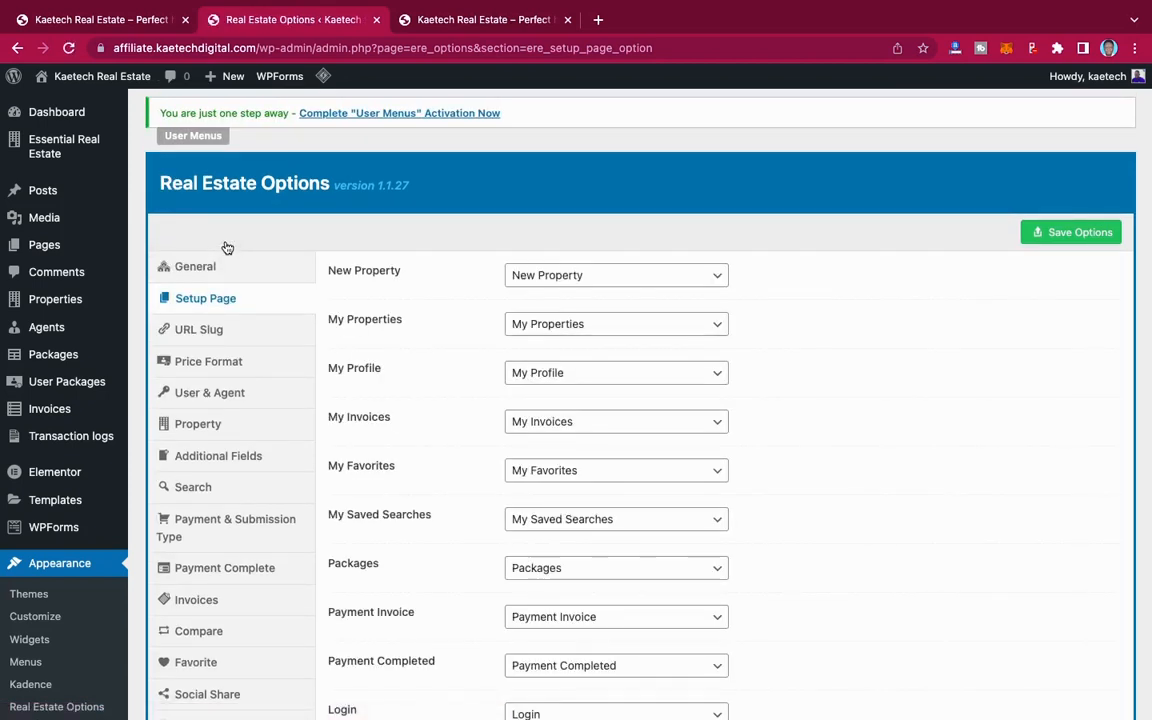
scroll(884, 507, down, 3)
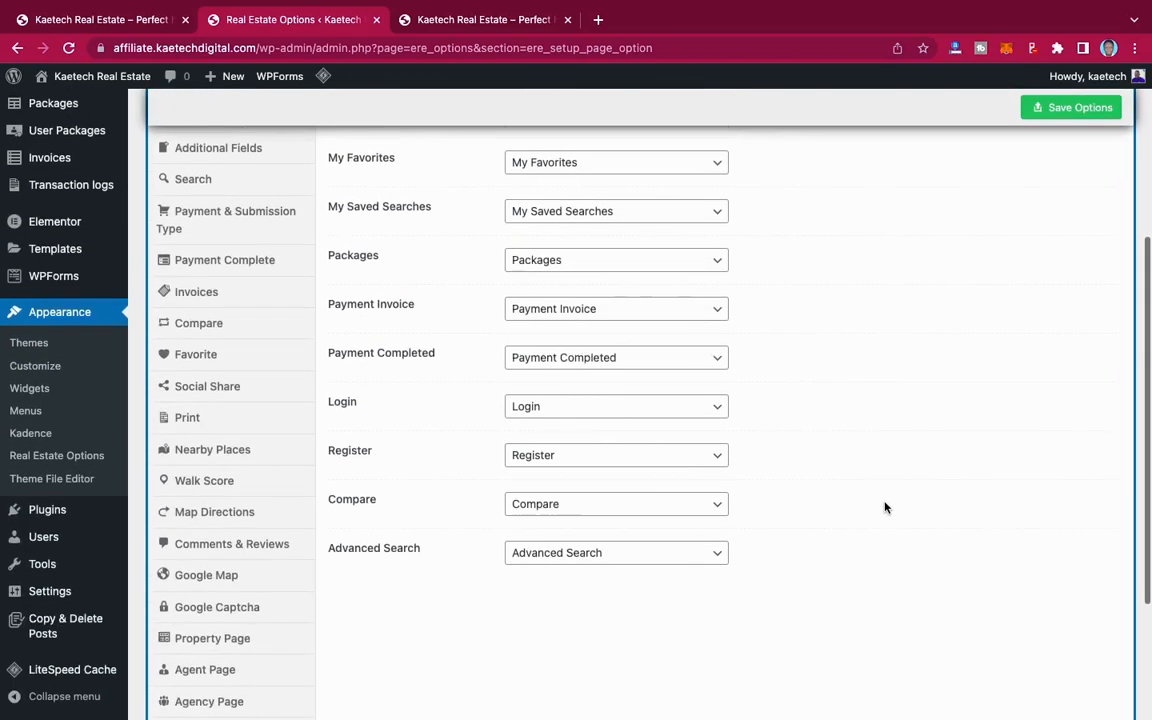
scroll(884, 507, up, 3)
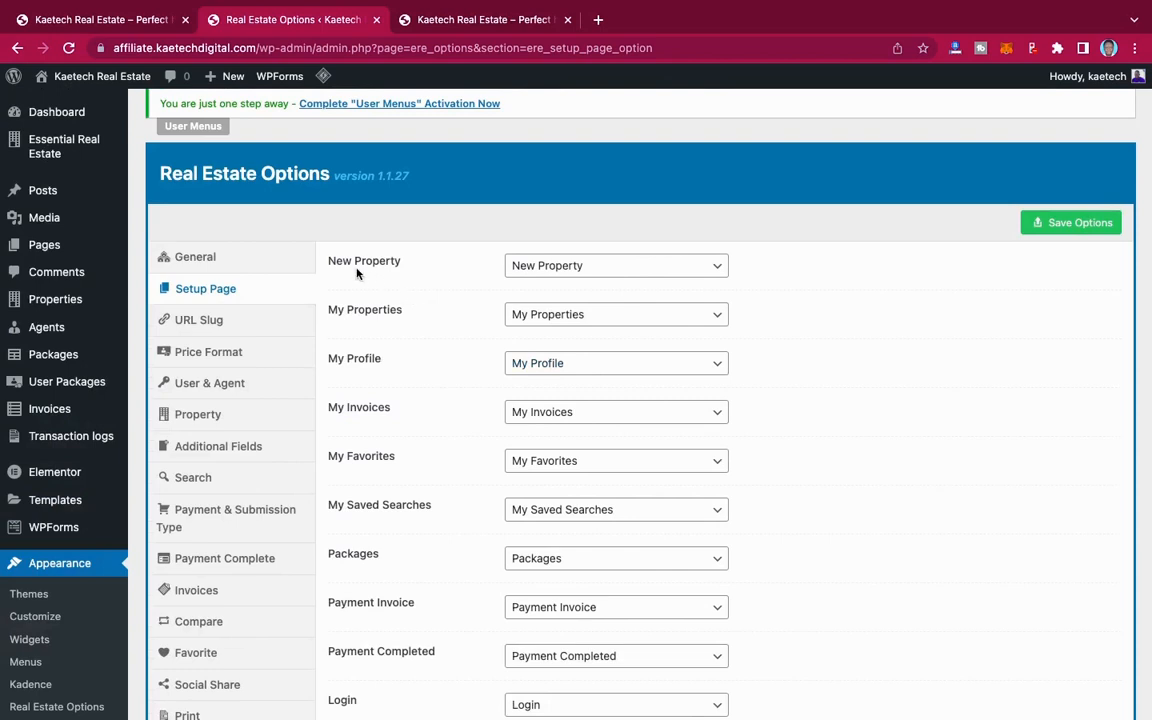
click(590, 267)
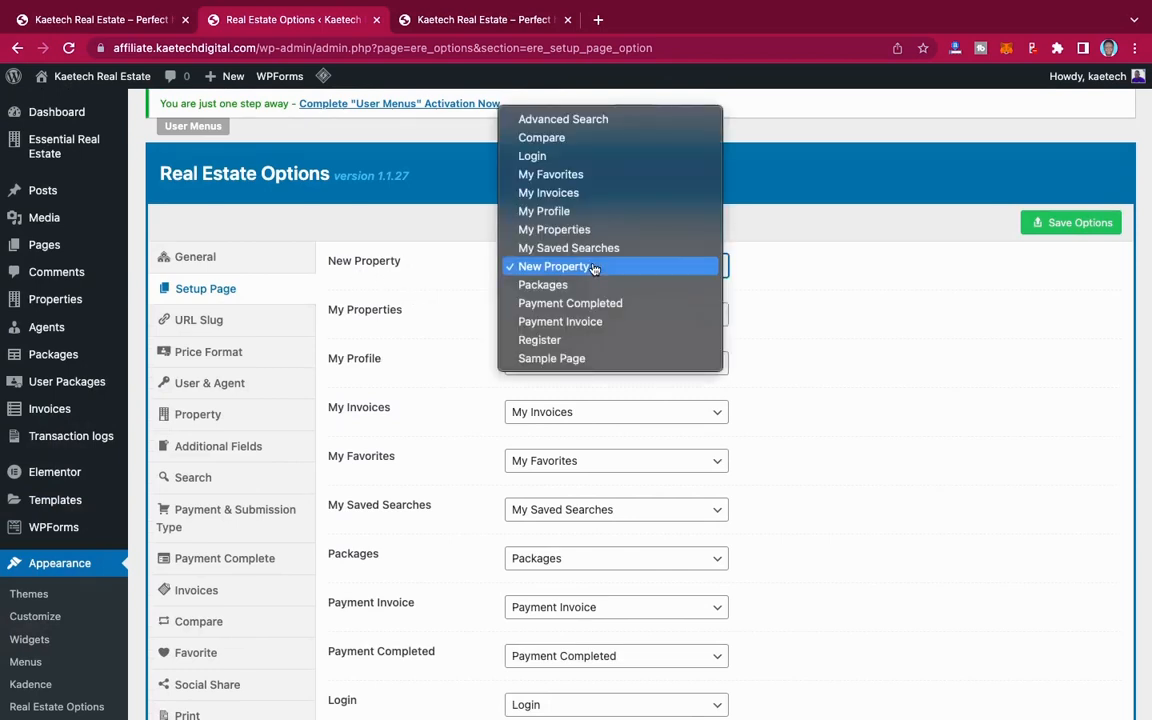
click(652, 267)
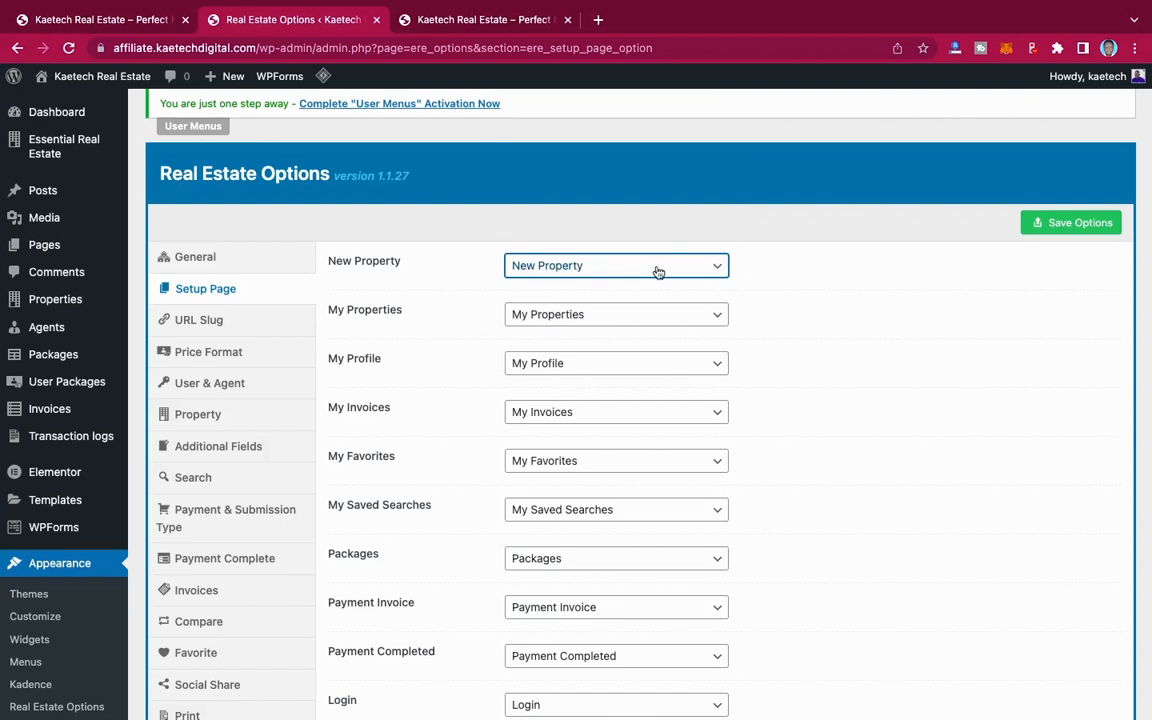
Step: Check the remaining page assignments from My Properties to Advanced Search and save the Setup Page options
scroll(609, 437, down, 3)
scroll(609, 435, down, 1)
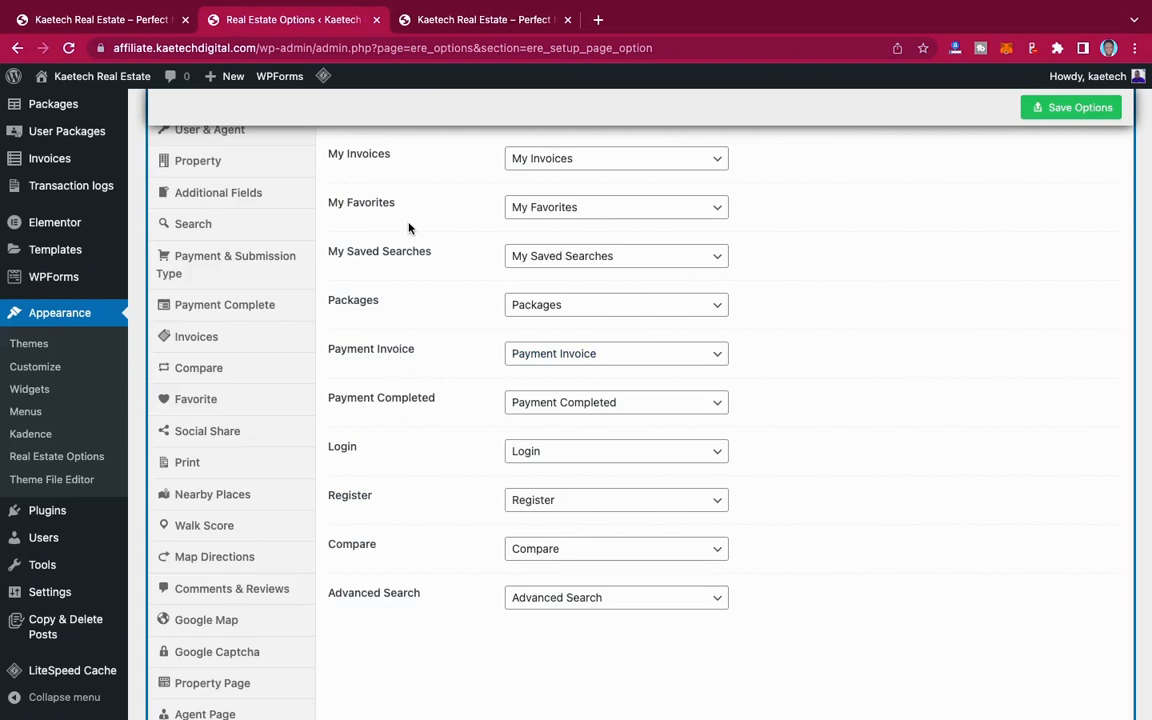
scroll(409, 226, up, 4)
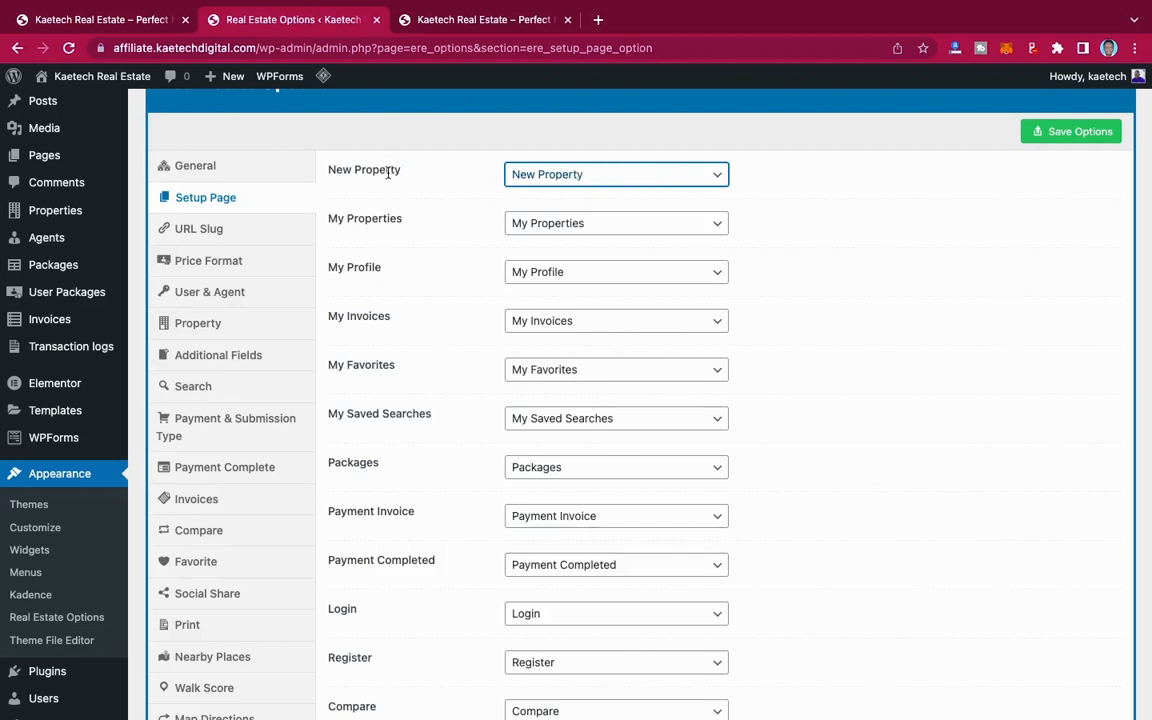
scroll(386, 255, down, 5)
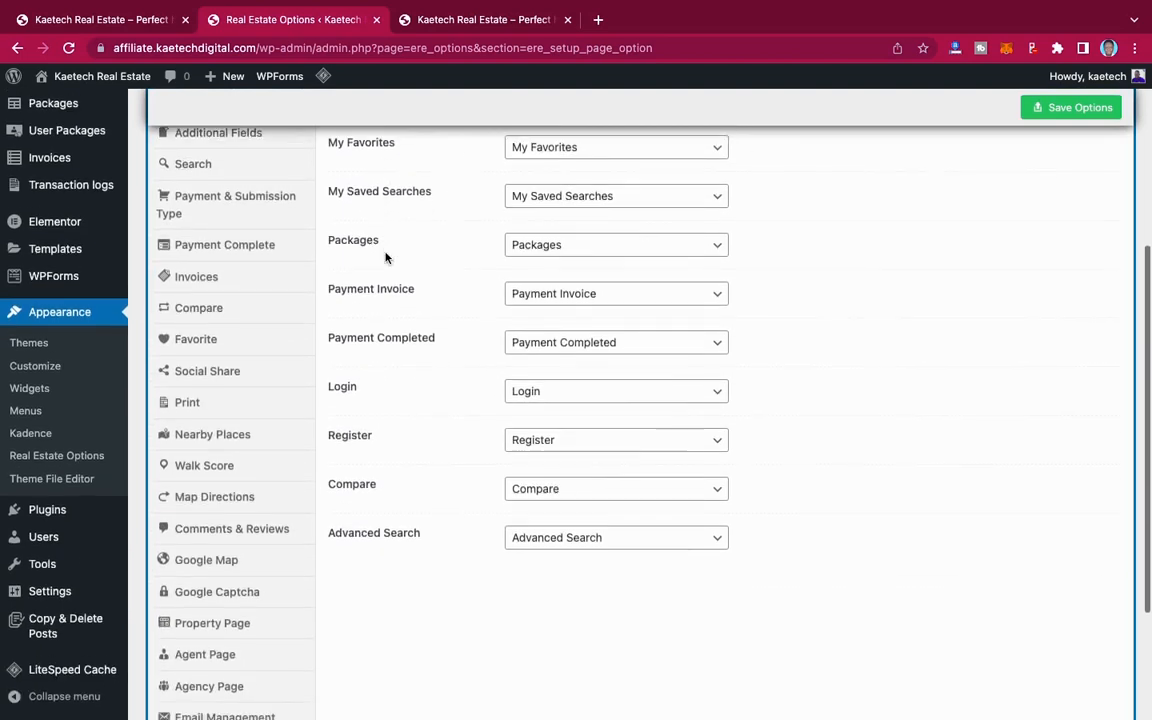
scroll(386, 257, up, 5)
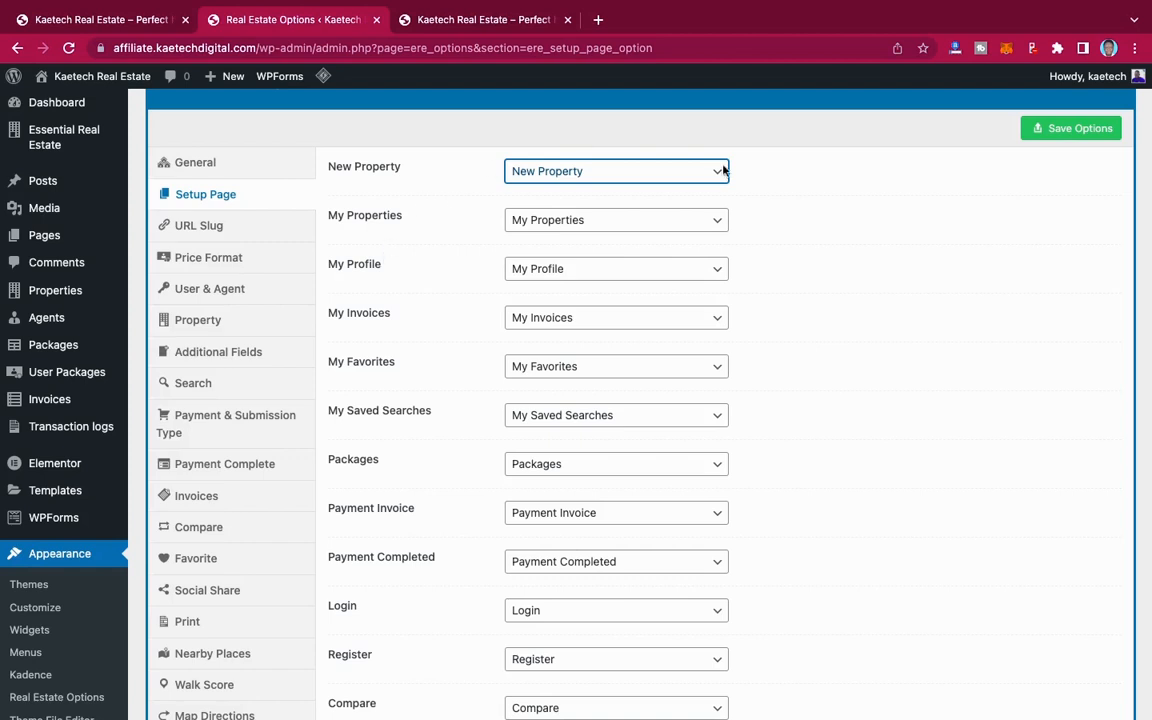
click(958, 127)
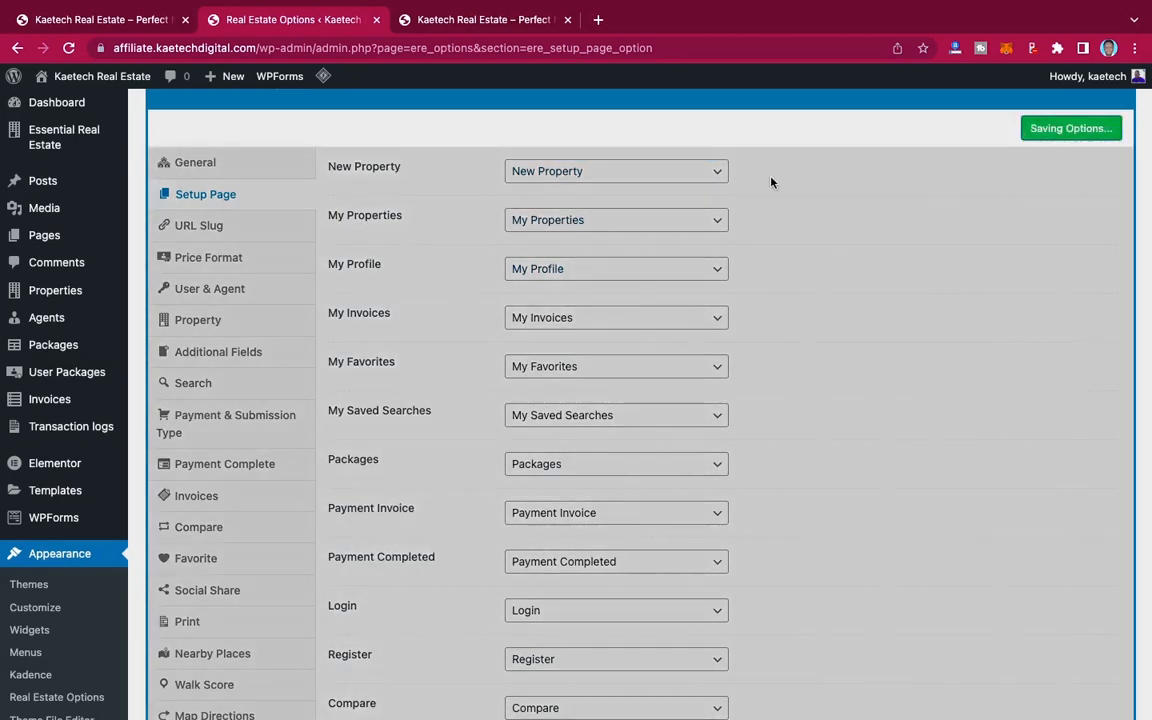
Step: Open the URL Slug section of the real estate options and review the slugs from Property Slug to Invoice Slug
click(249, 229)
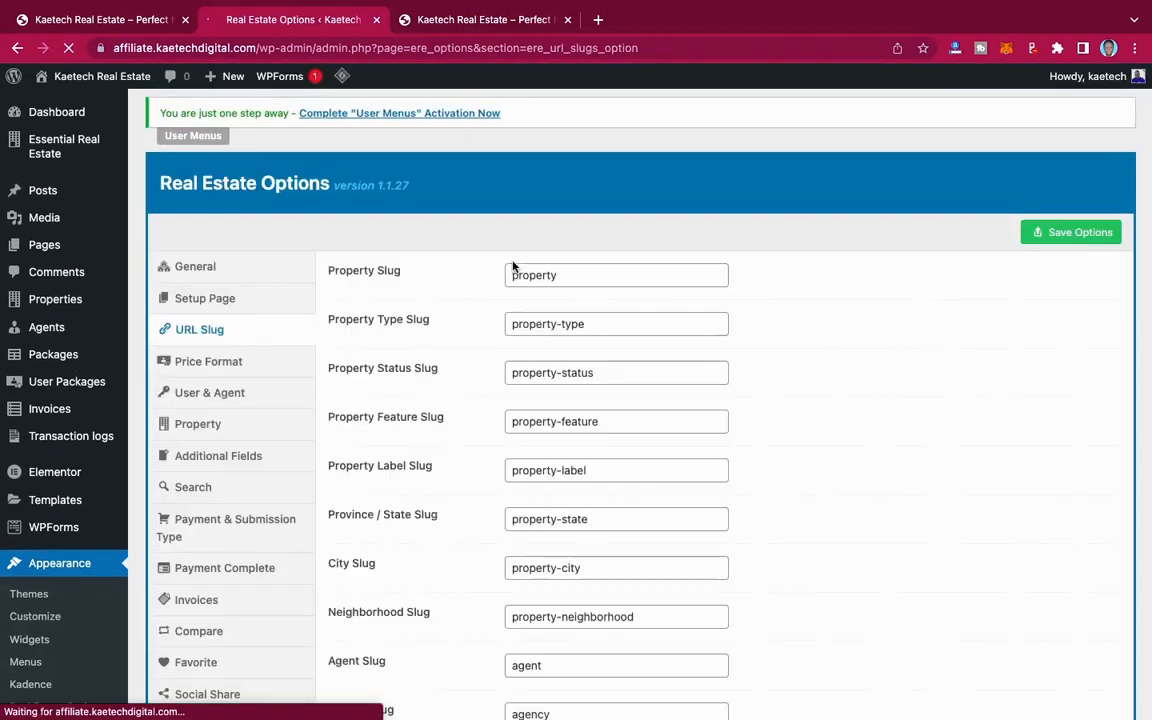
scroll(440, 508, down, 2)
scroll(440, 508, down, 5)
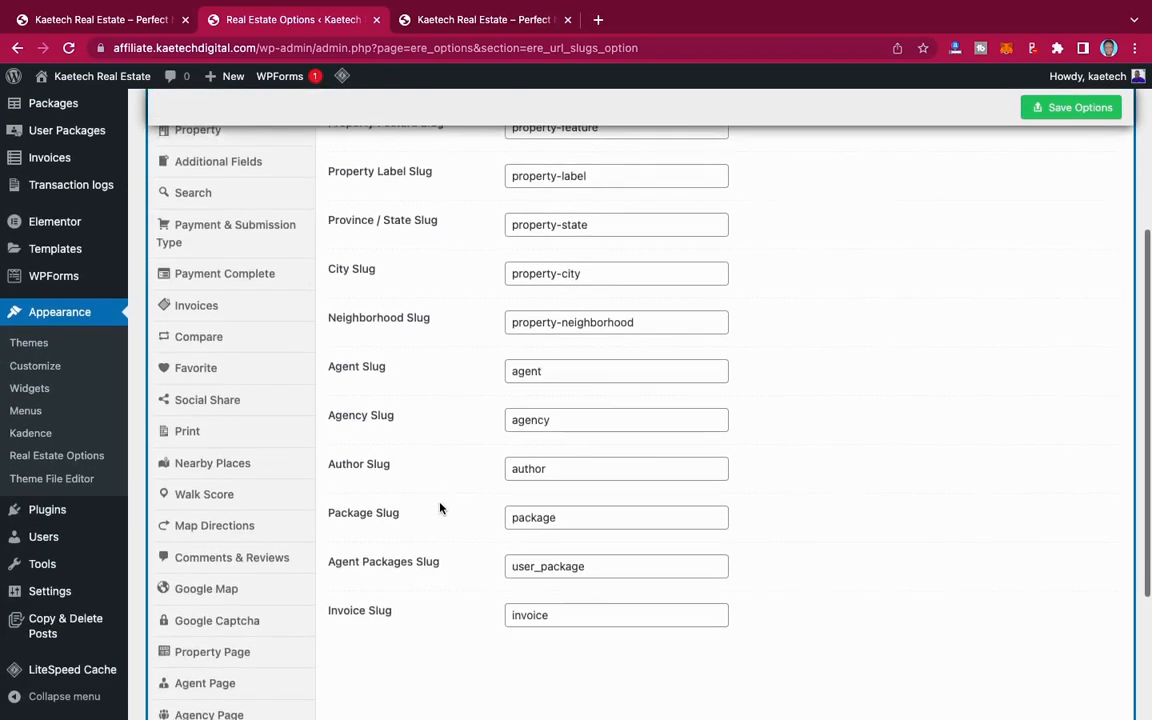
scroll(440, 508, up, 2)
scroll(440, 508, up, 2)
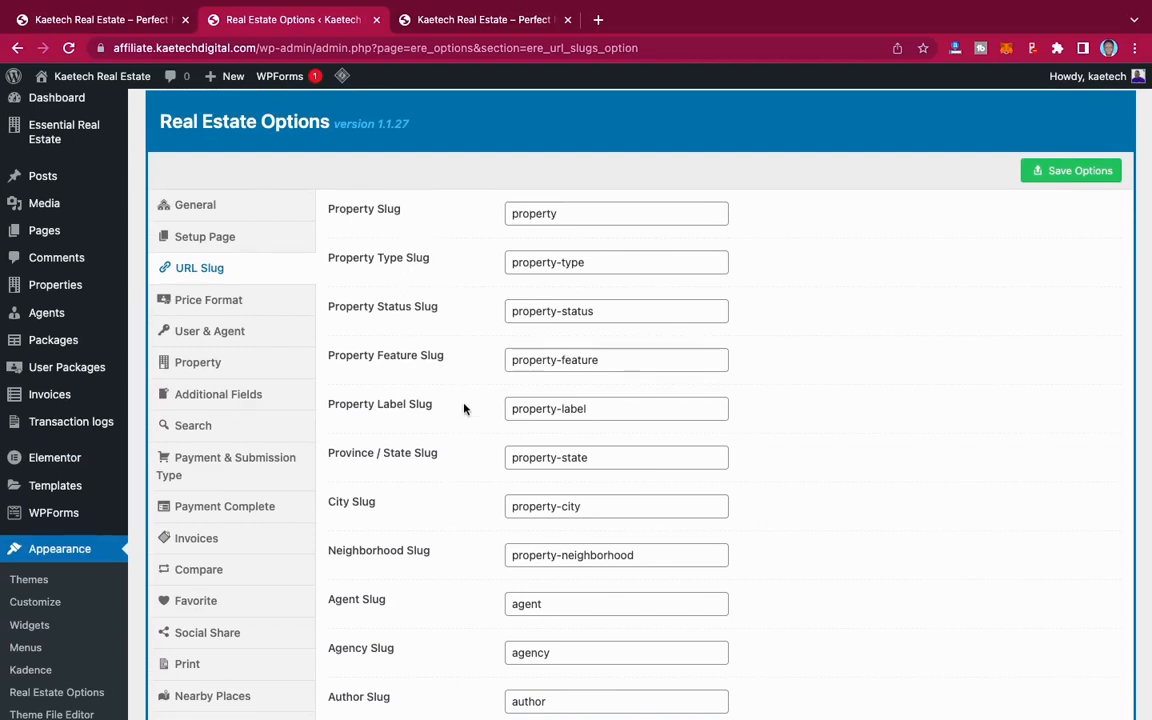
scroll(504, 501, down, 1)
scroll(504, 501, down, 5)
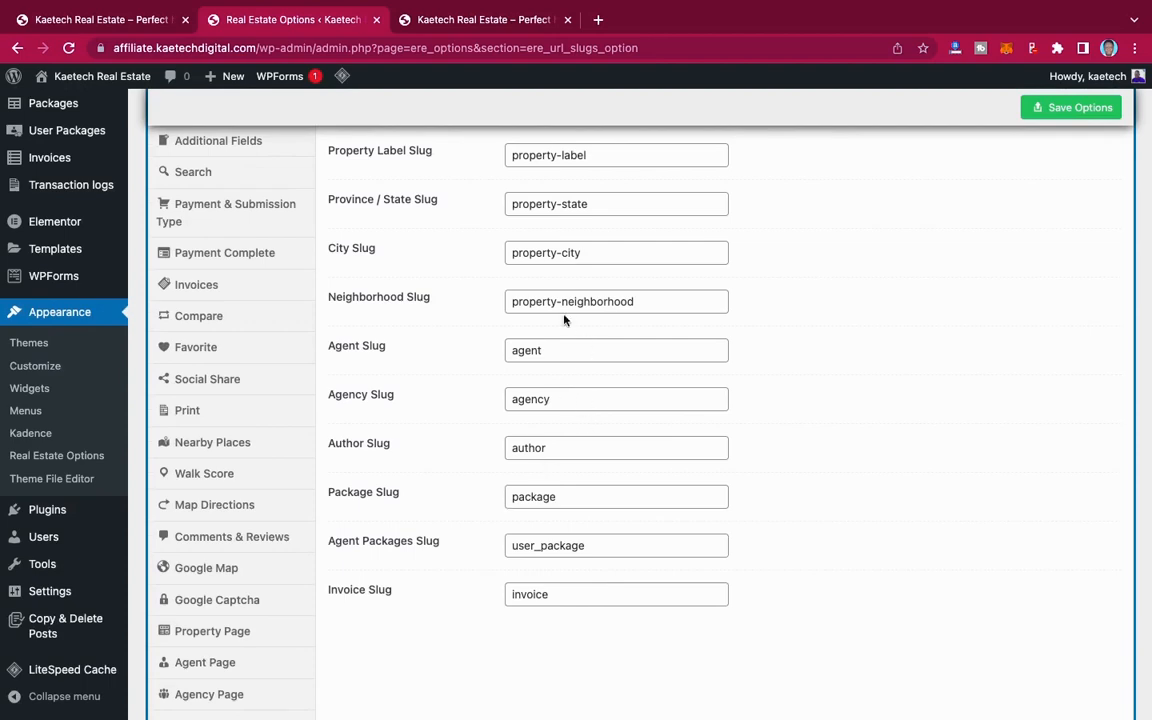
scroll(549, 287, up, 6)
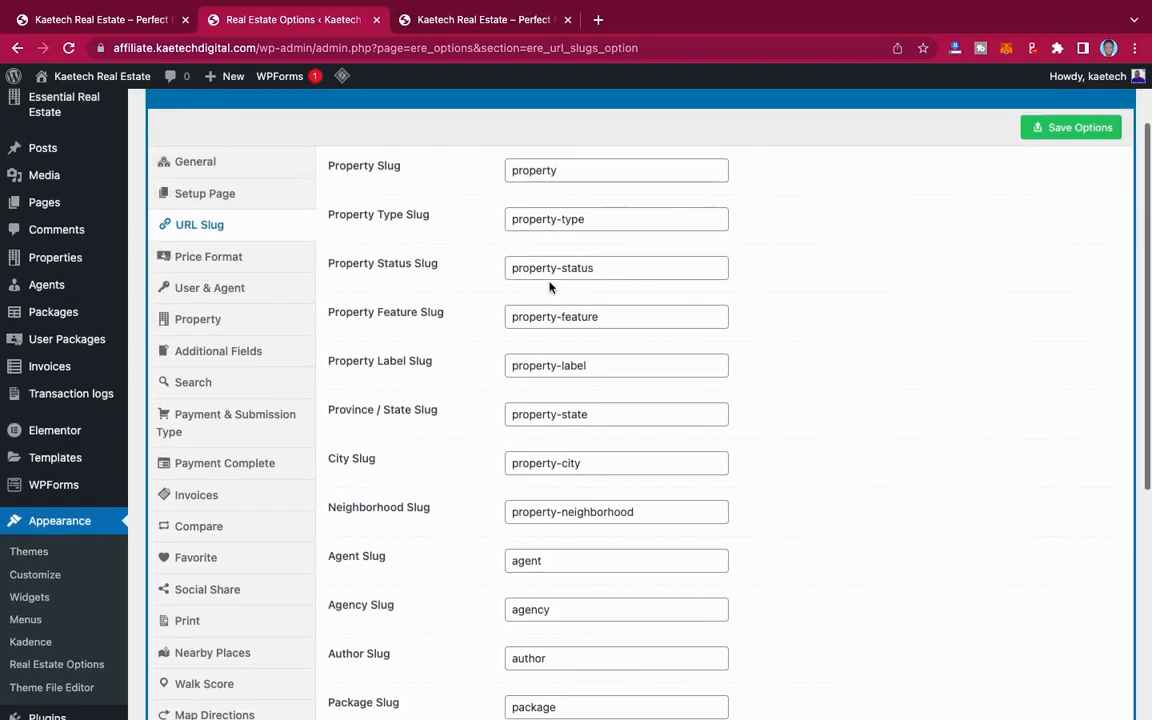
scroll(549, 287, down, 1)
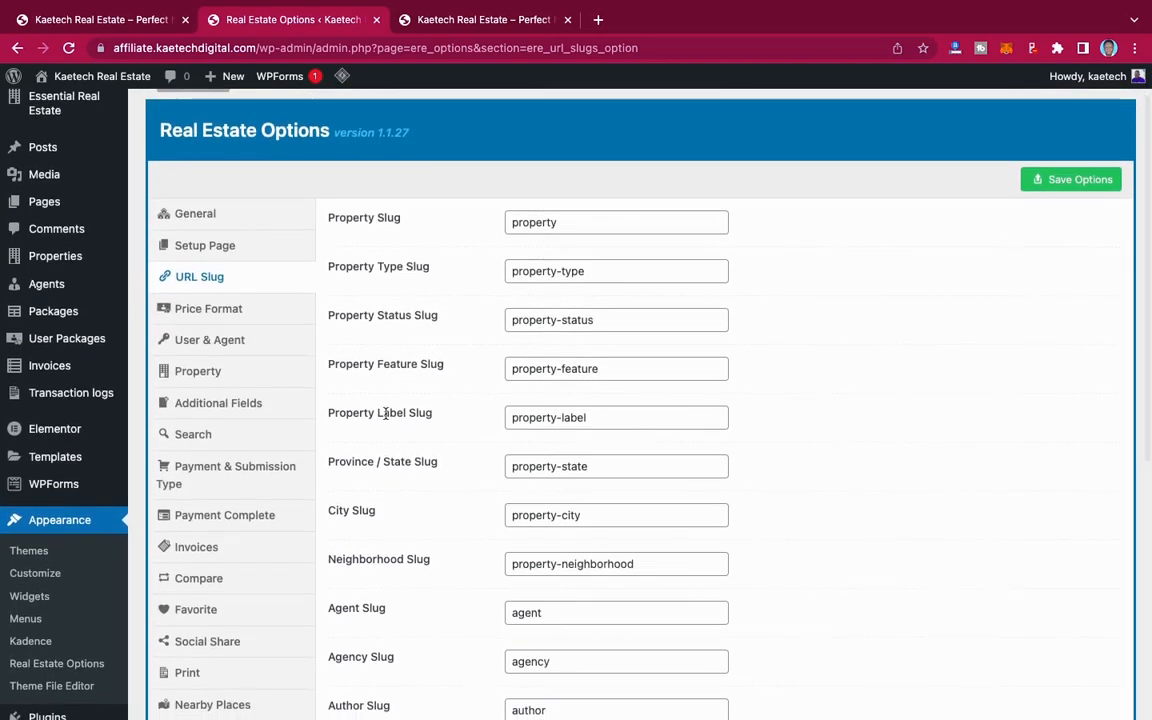
scroll(385, 418, down, 3)
scroll(385, 418, down, 2)
scroll(385, 418, up, 5)
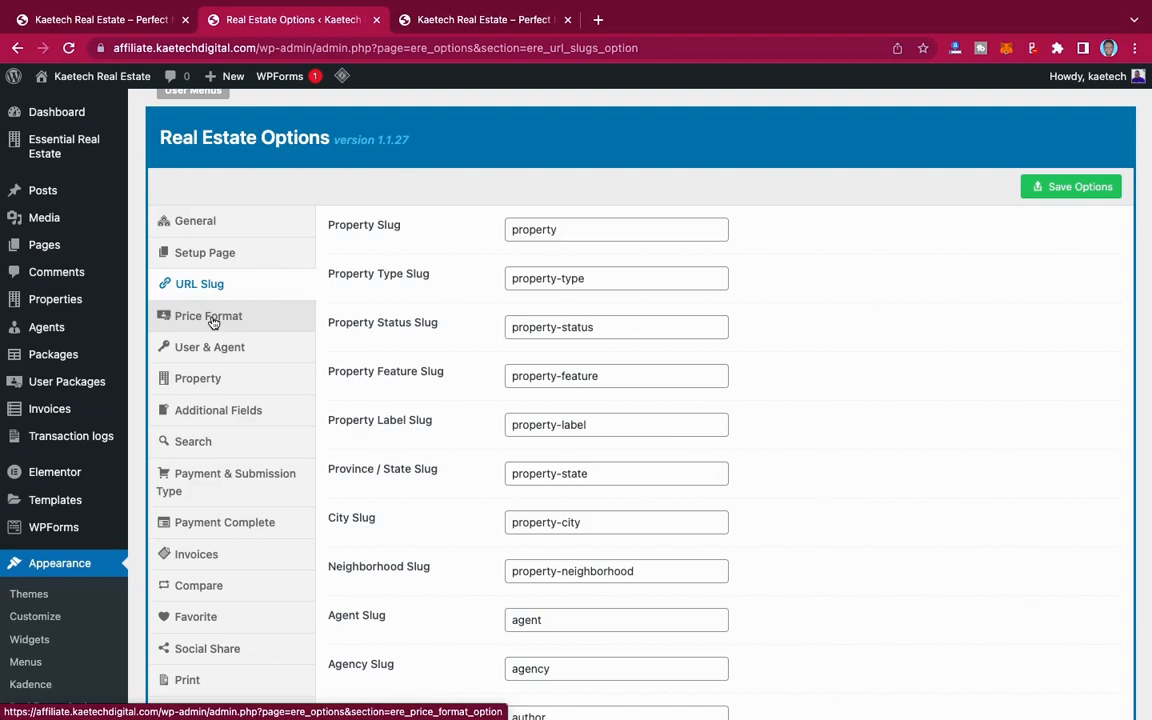
Step: Open the Price Format section and review the price unit, currency sign, separator and decimal options
click(222, 322)
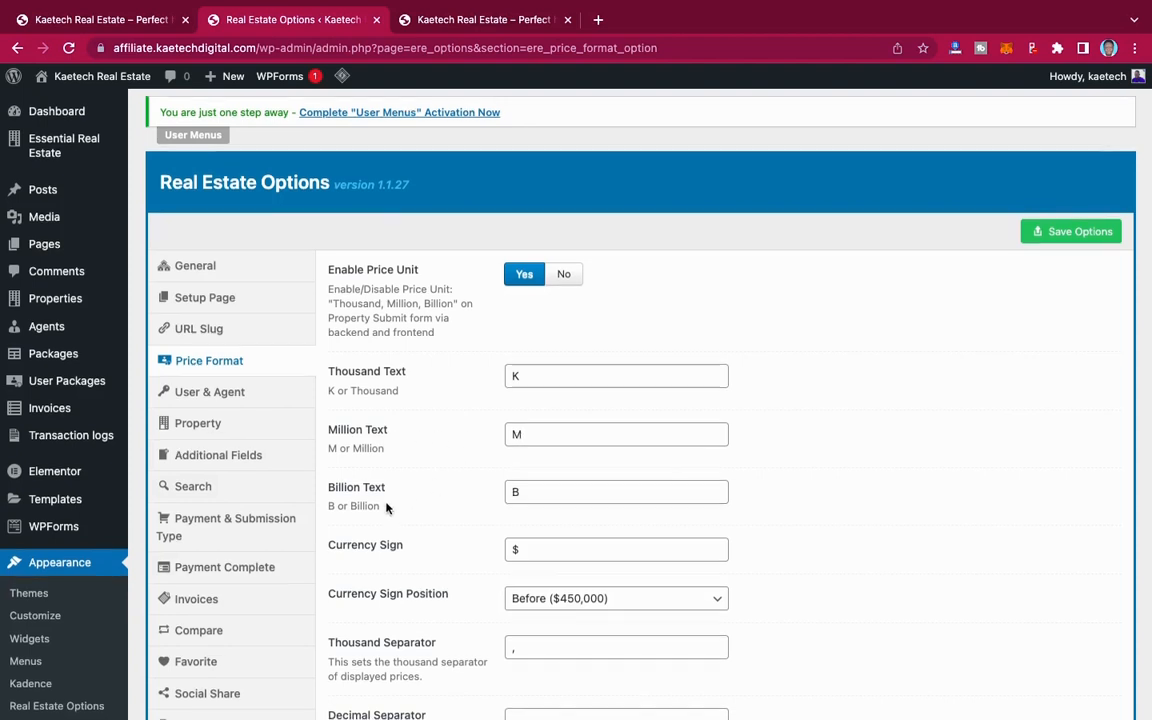
scroll(350, 460, down, 2)
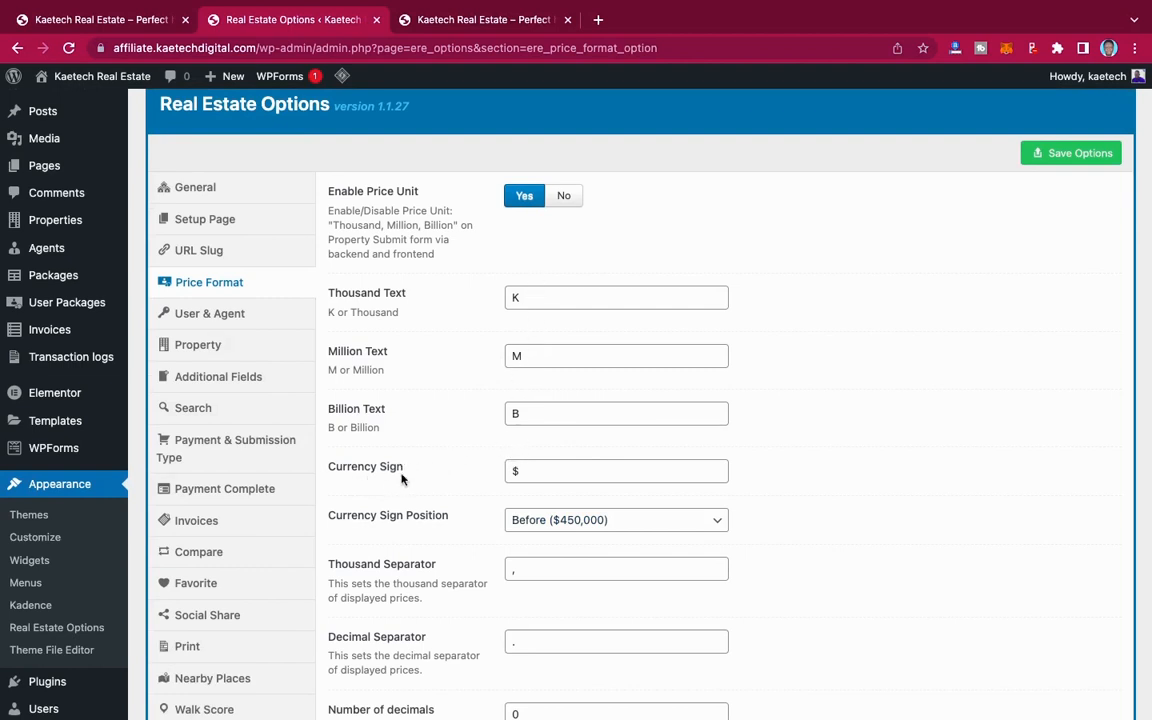
scroll(442, 478, down, 3)
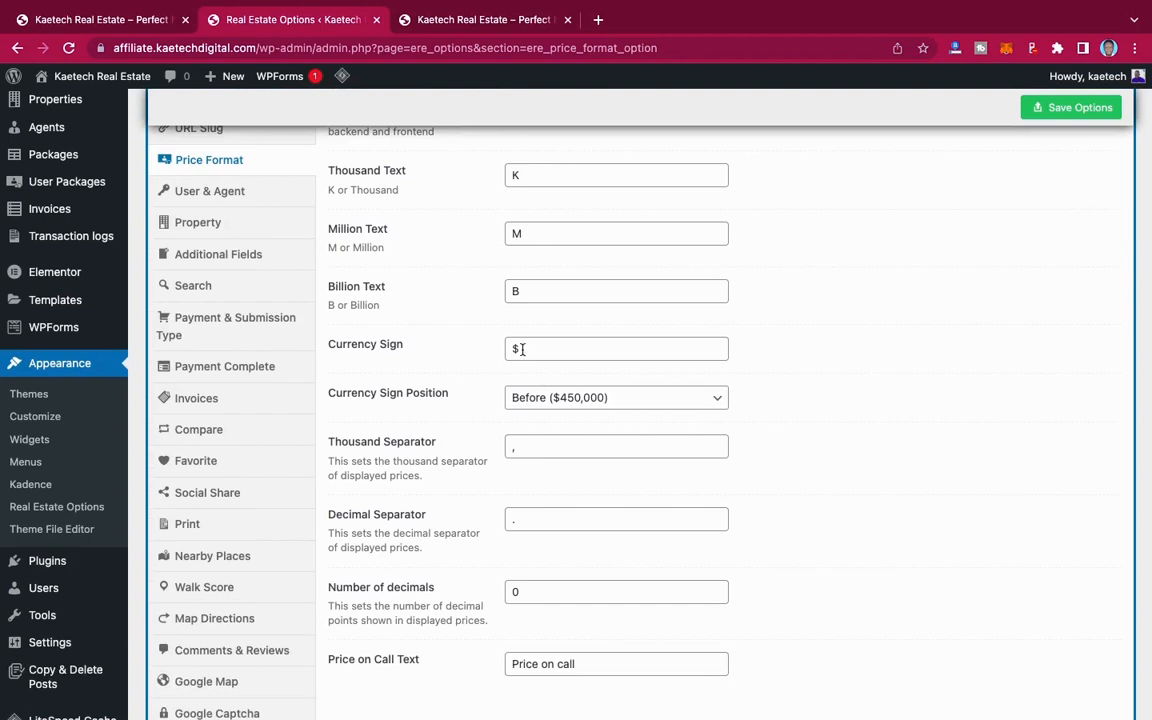
Step: Search Google for ghana cedis in a new browser tab and copy the currency symbol GH¢ from the results
click(598, 20)
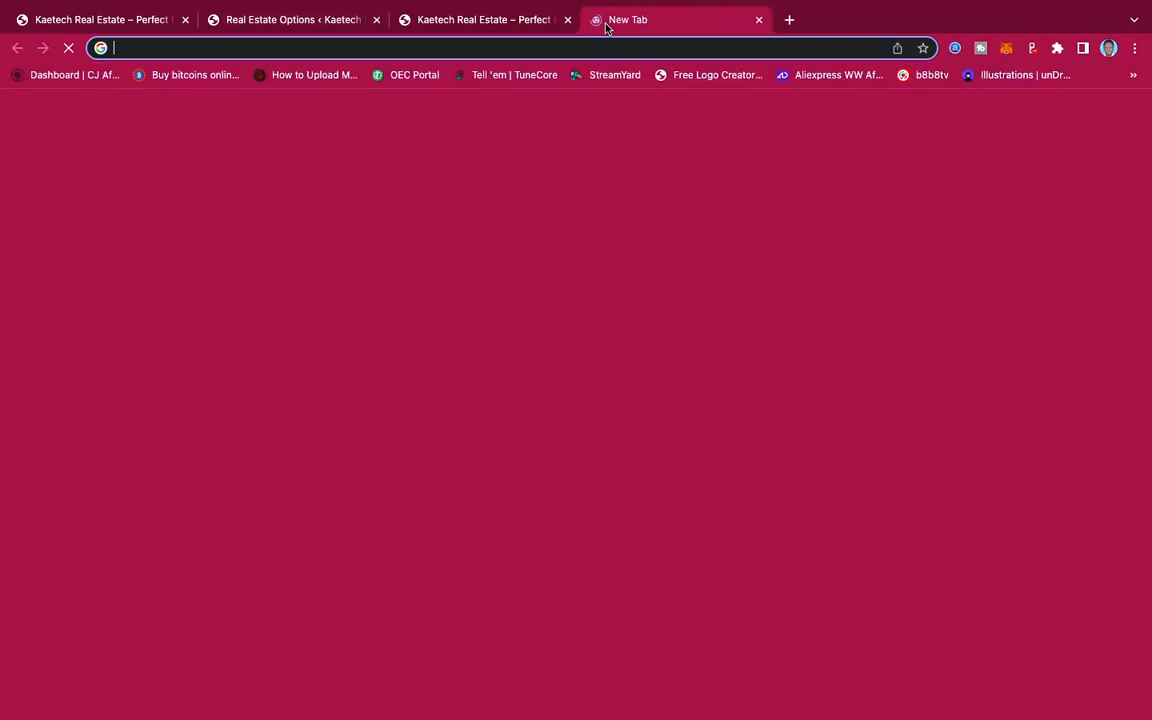
text(ghfa)
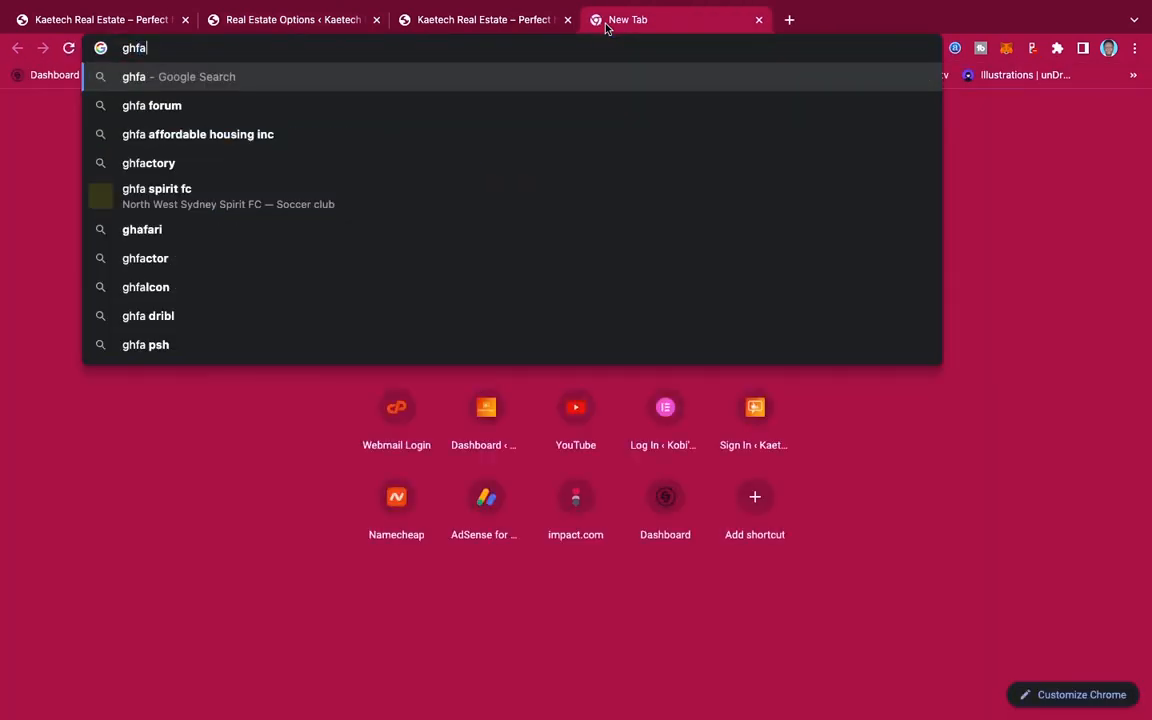
key(BackSpace)
key(BackSpace)
text(ana cedis)
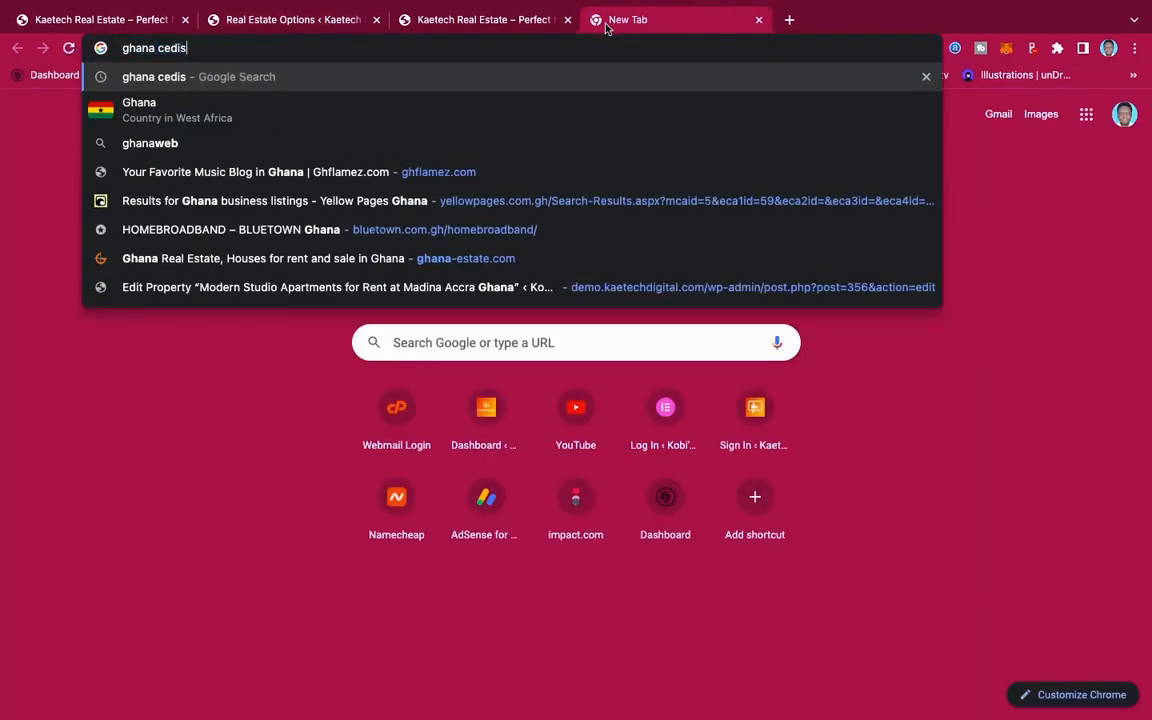
key(Return)
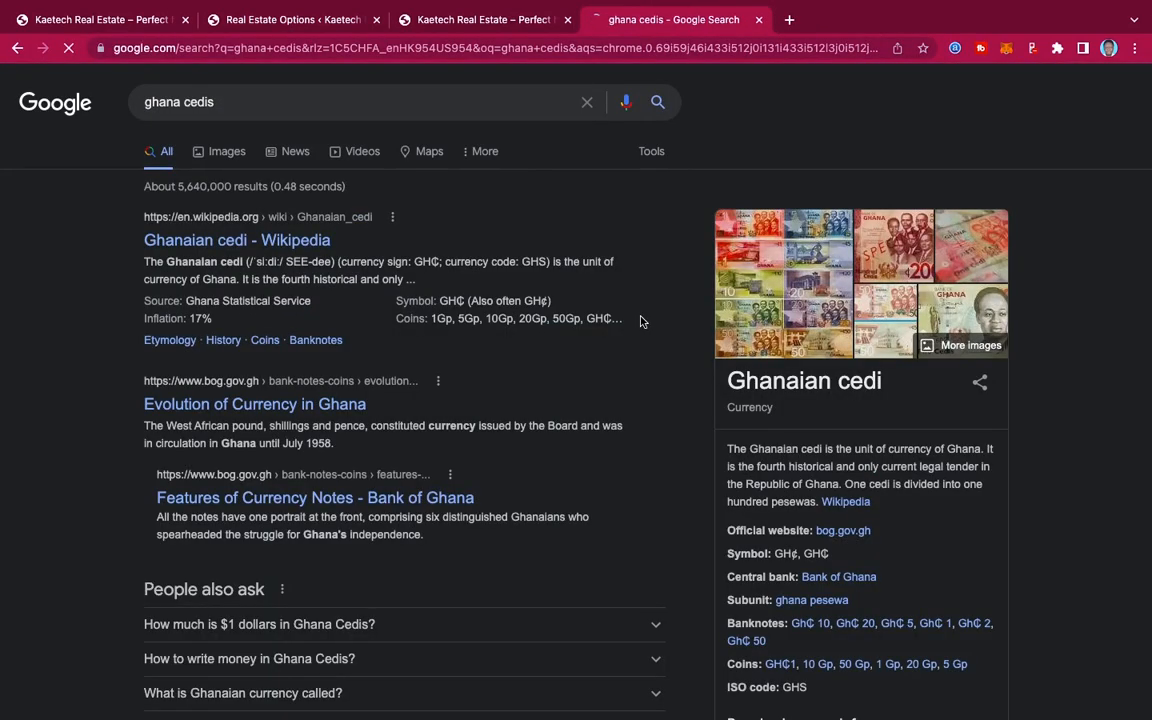
double_click(778, 553)
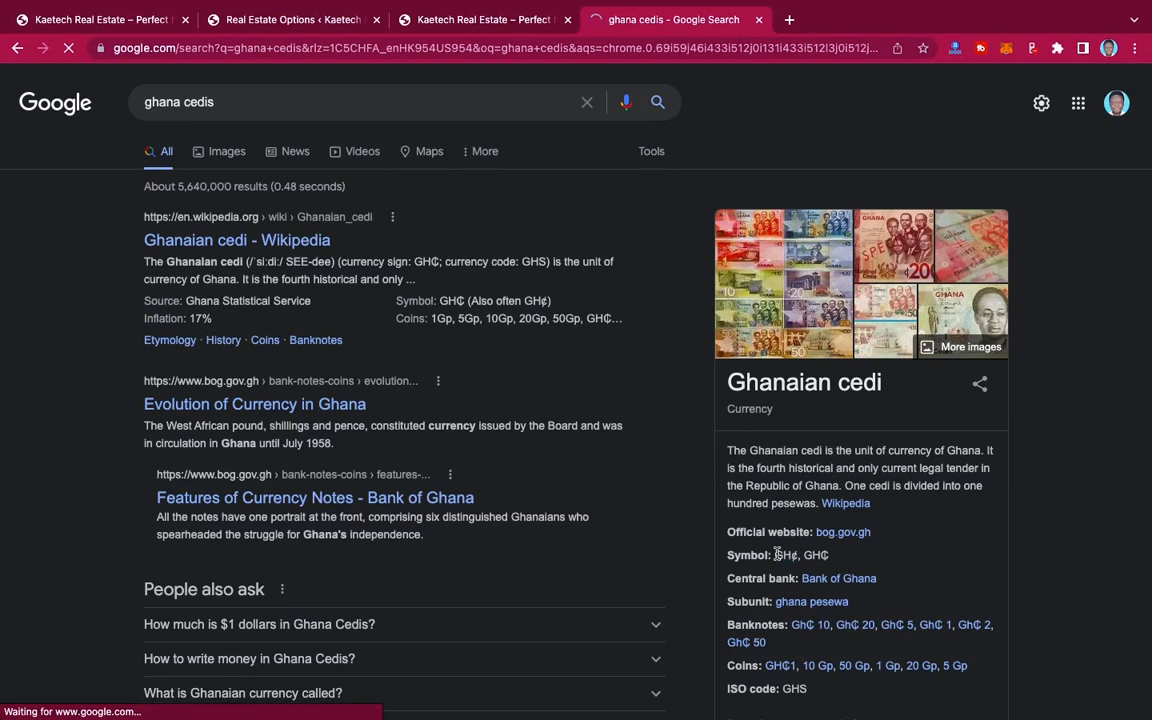
drag(777, 554, 797, 554)
key(ctrl+c)
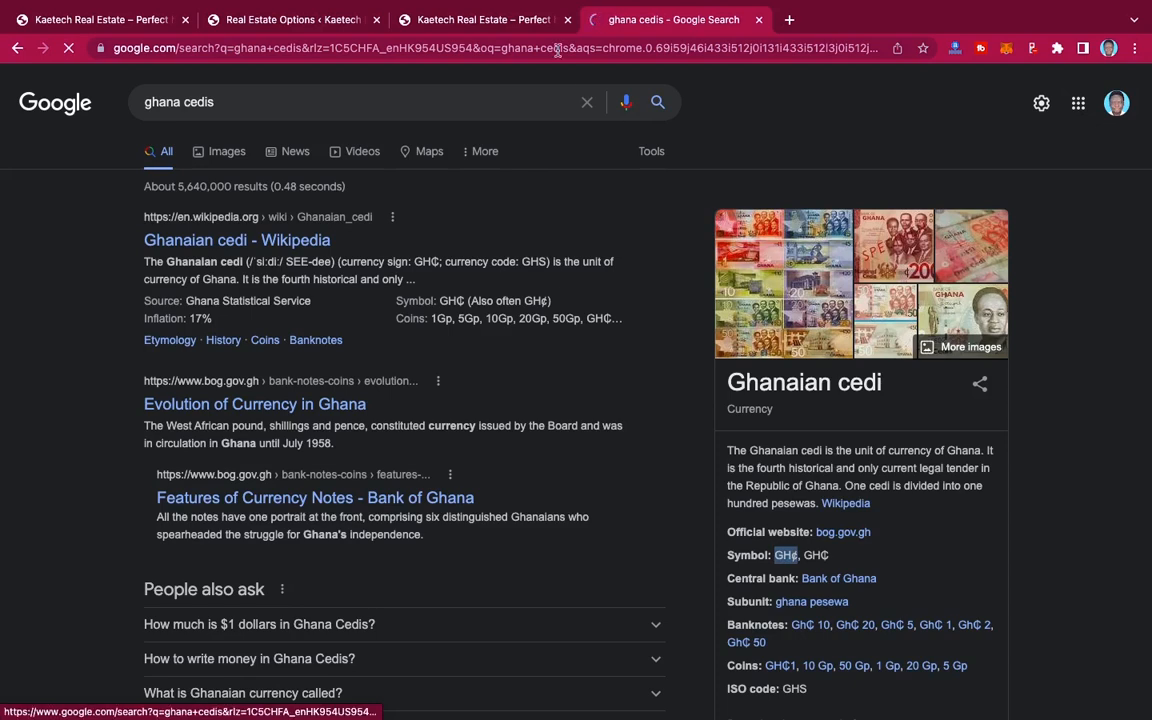
Step: Return to the real estate options and replace the currency sign with the copied GH¢
click(329, 22)
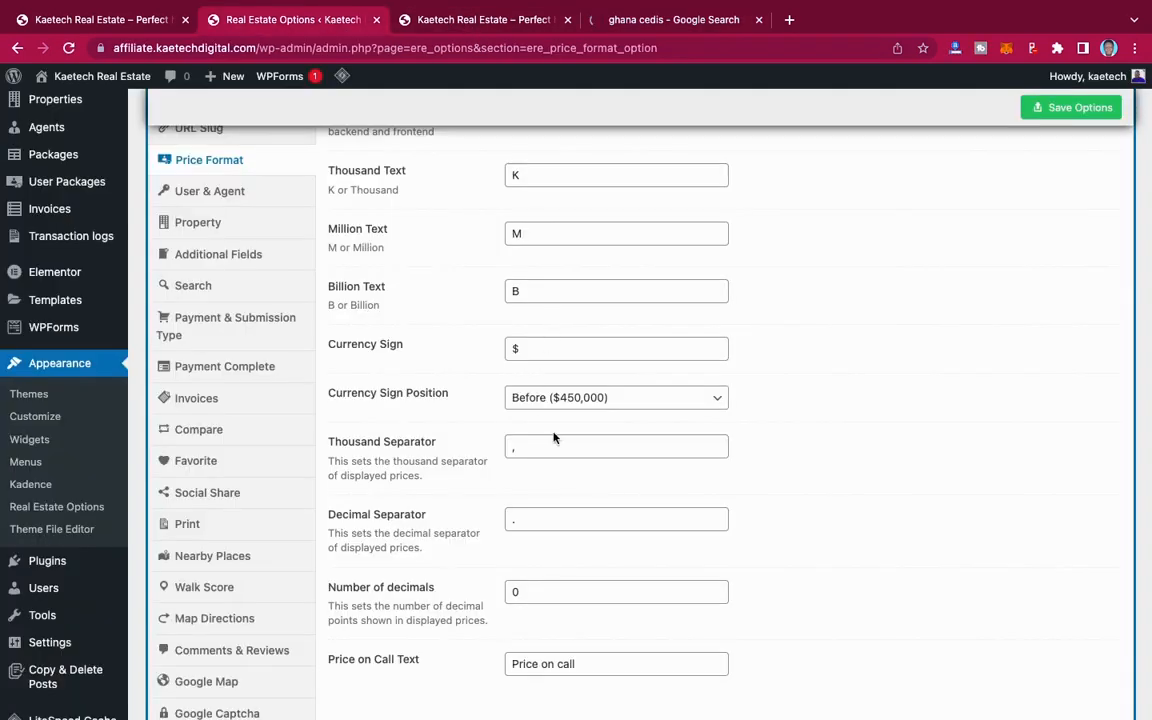
drag(523, 345, 500, 350)
key(ctrl+v)
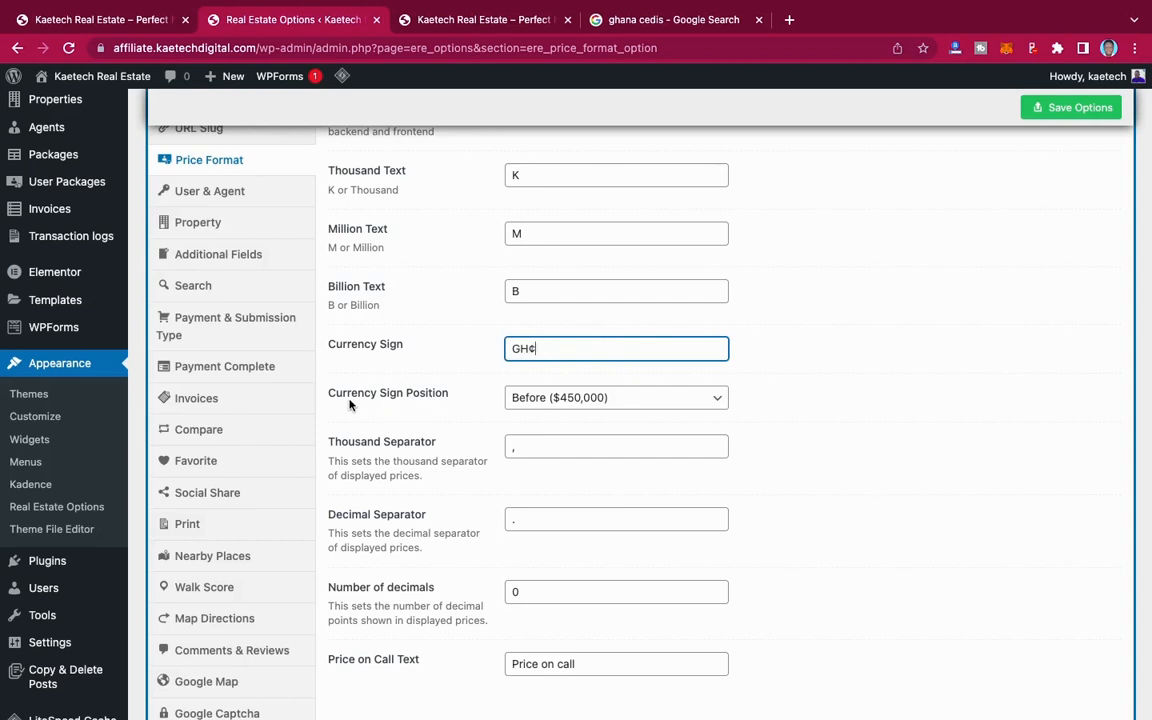
Step: Keep the currency sign position at Before ($450,000) and save the Price Format options
click(641, 402)
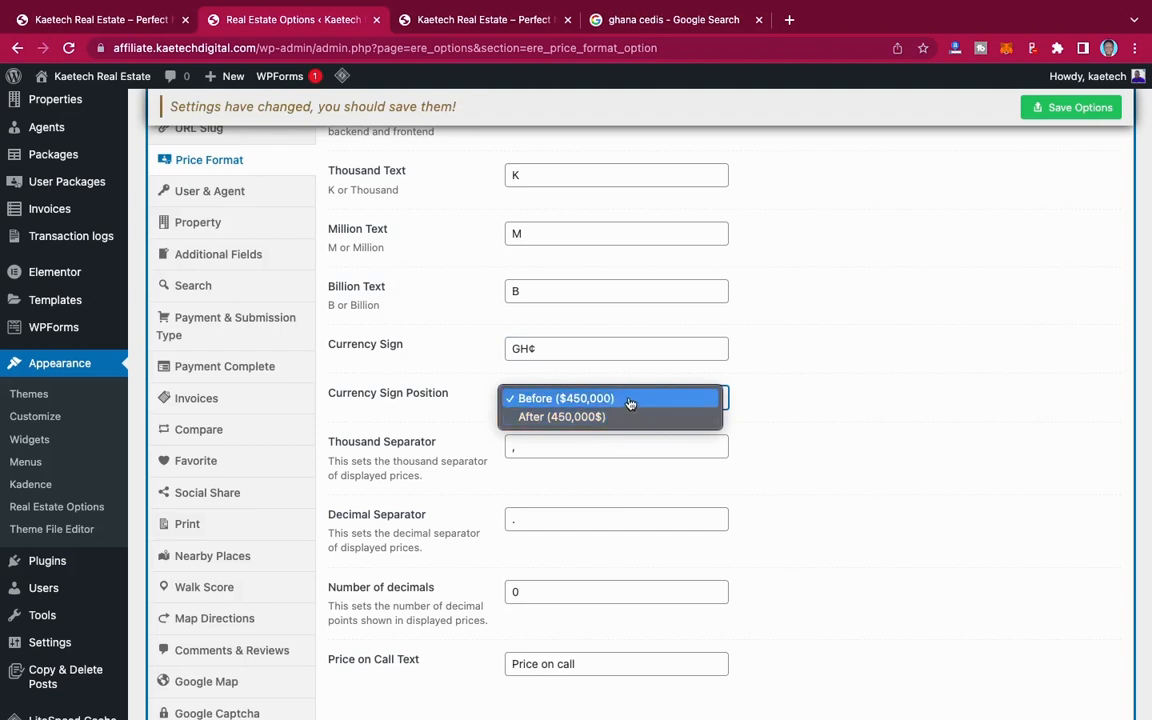
click(630, 400)
scroll(552, 435, down, 3)
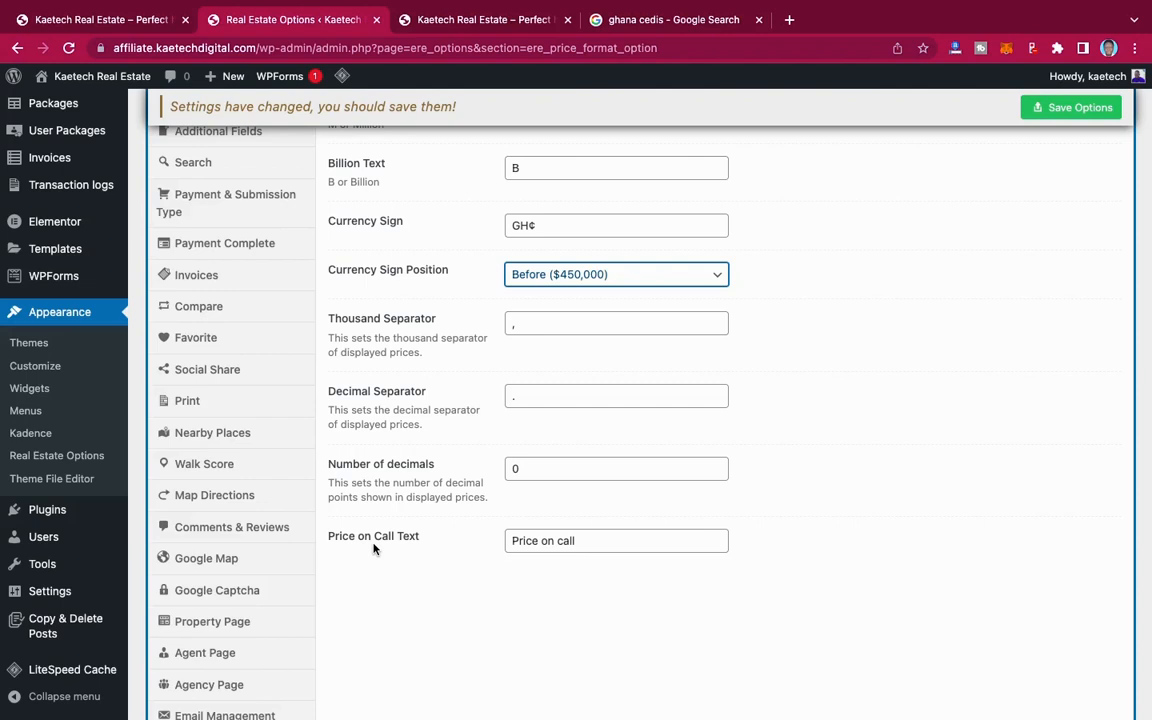
click(1041, 111)
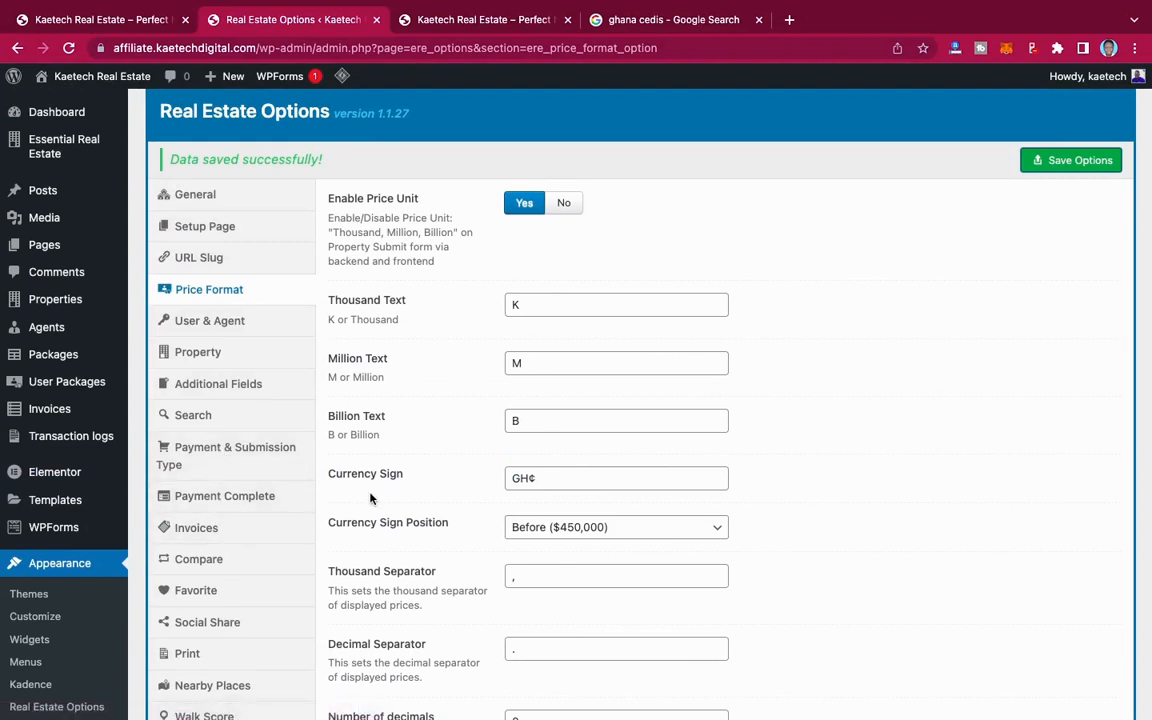
Step: Open the User & Agent section and keep property submission via the frontend set to Yes
click(228, 329)
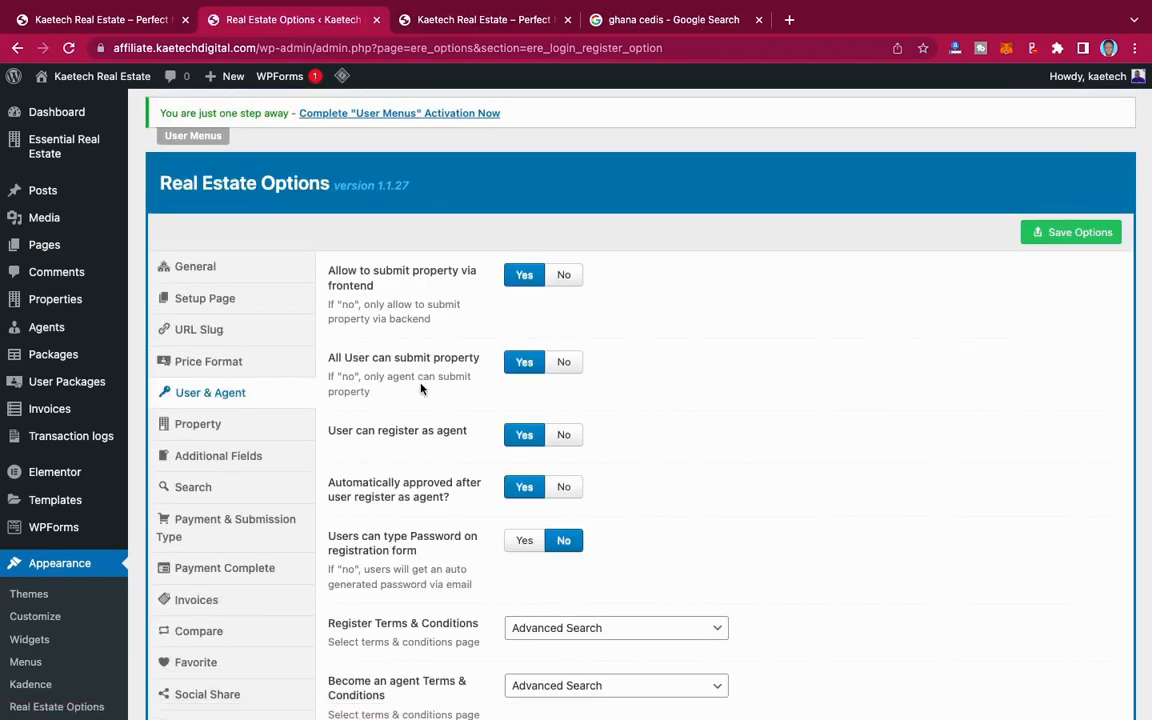
scroll(421, 389, down, 1)
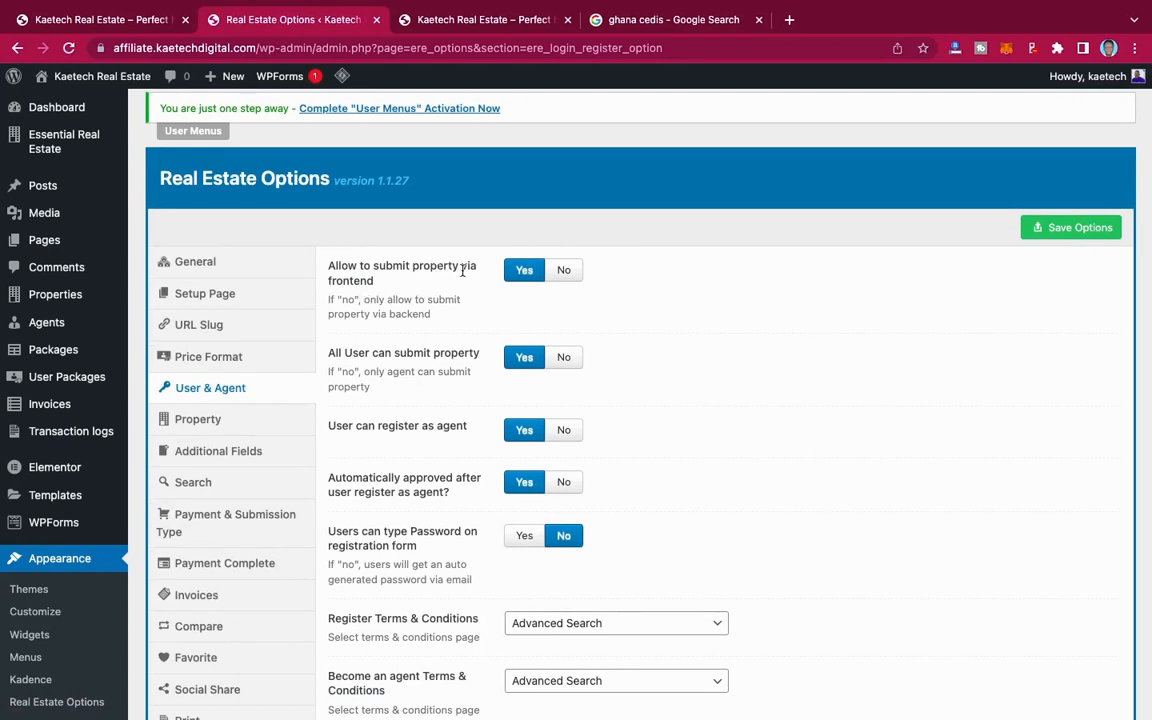
click(567, 271)
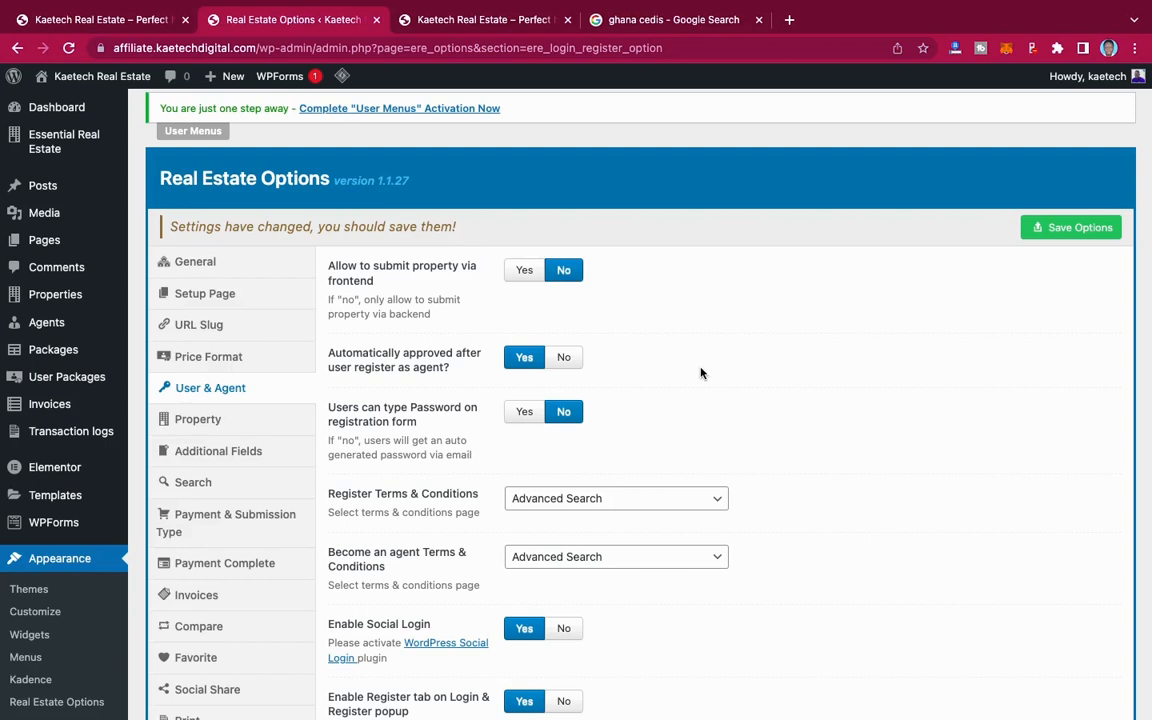
click(524, 271)
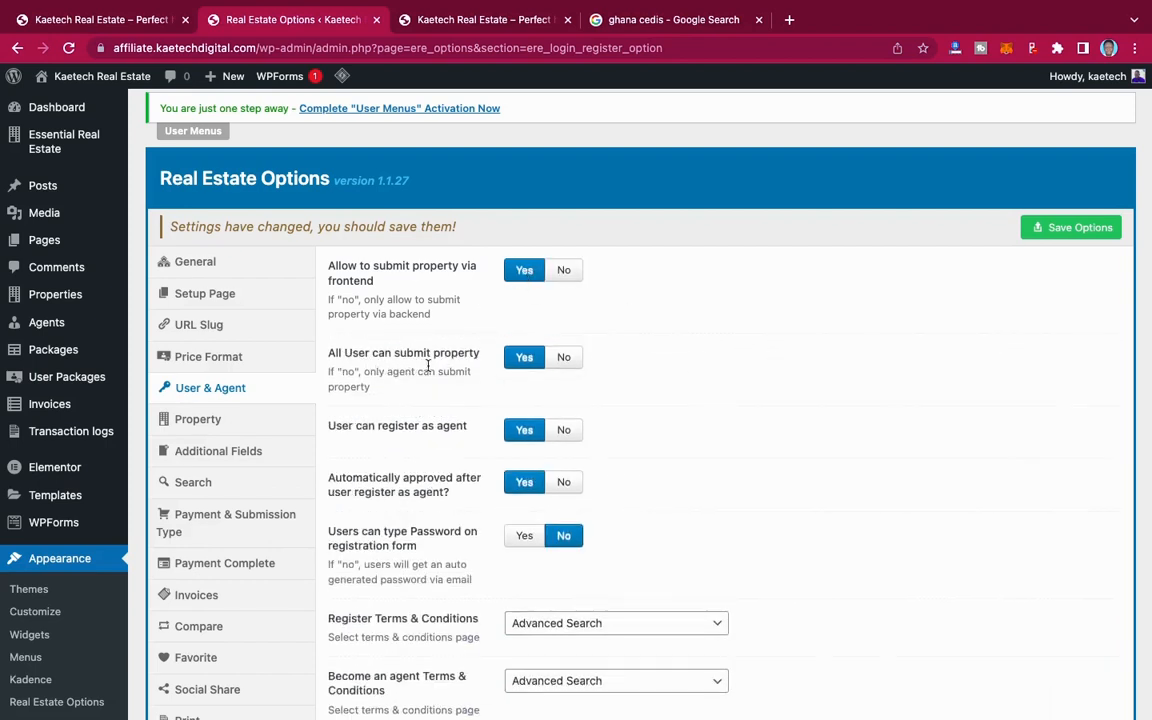
Step: Try No for all-user property submission and for automatic agent approval, and set both back to Yes
click(564, 360)
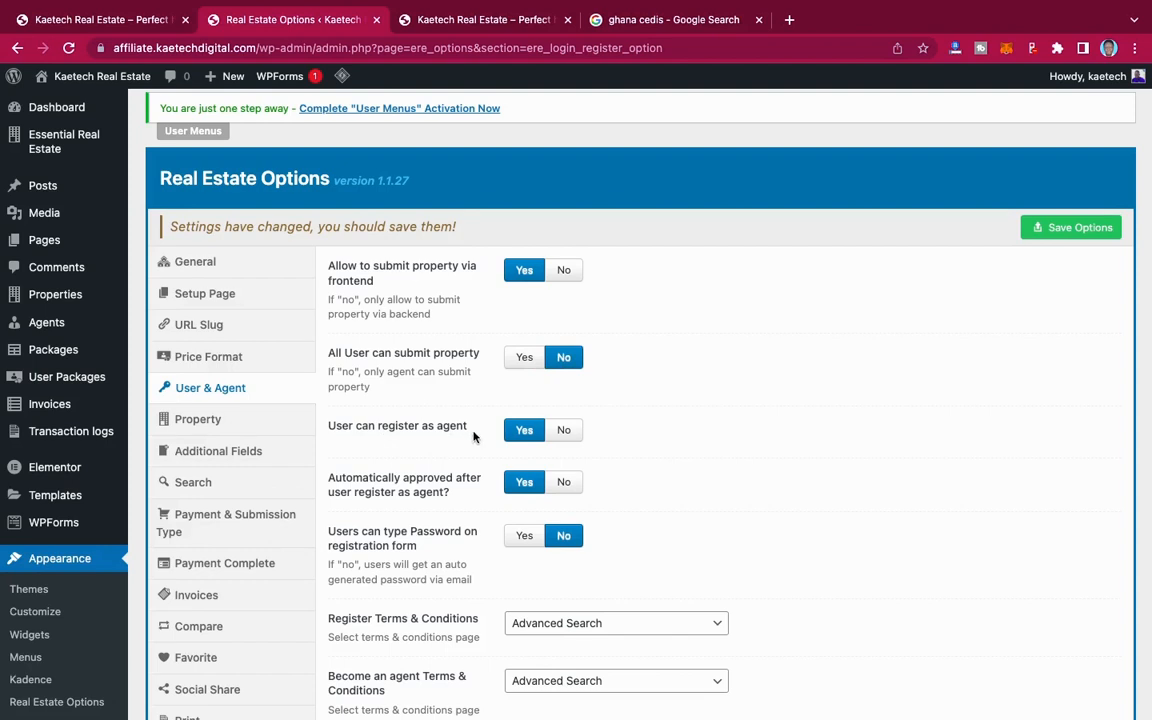
scroll(523, 437, down, 2)
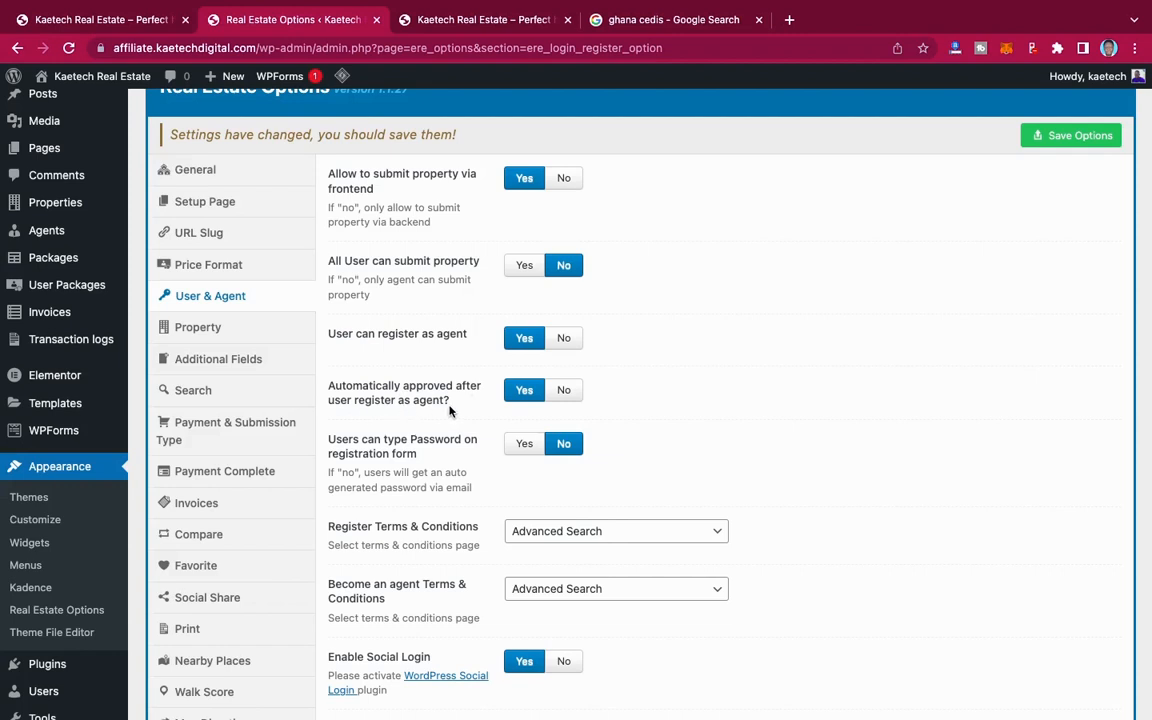
click(563, 392)
click(518, 391)
click(525, 267)
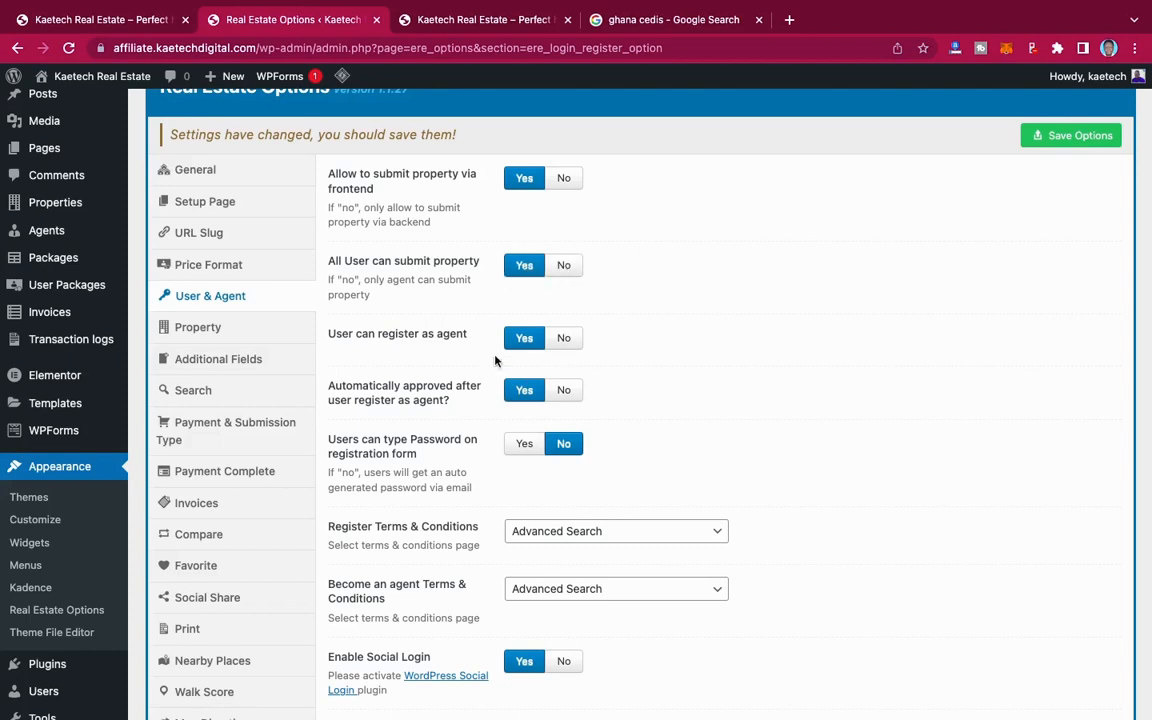
Step: Allow users to type a password on the registration form and choose Sample Page for the register and become-an-agent terms and conditions
scroll(476, 434, down, 3)
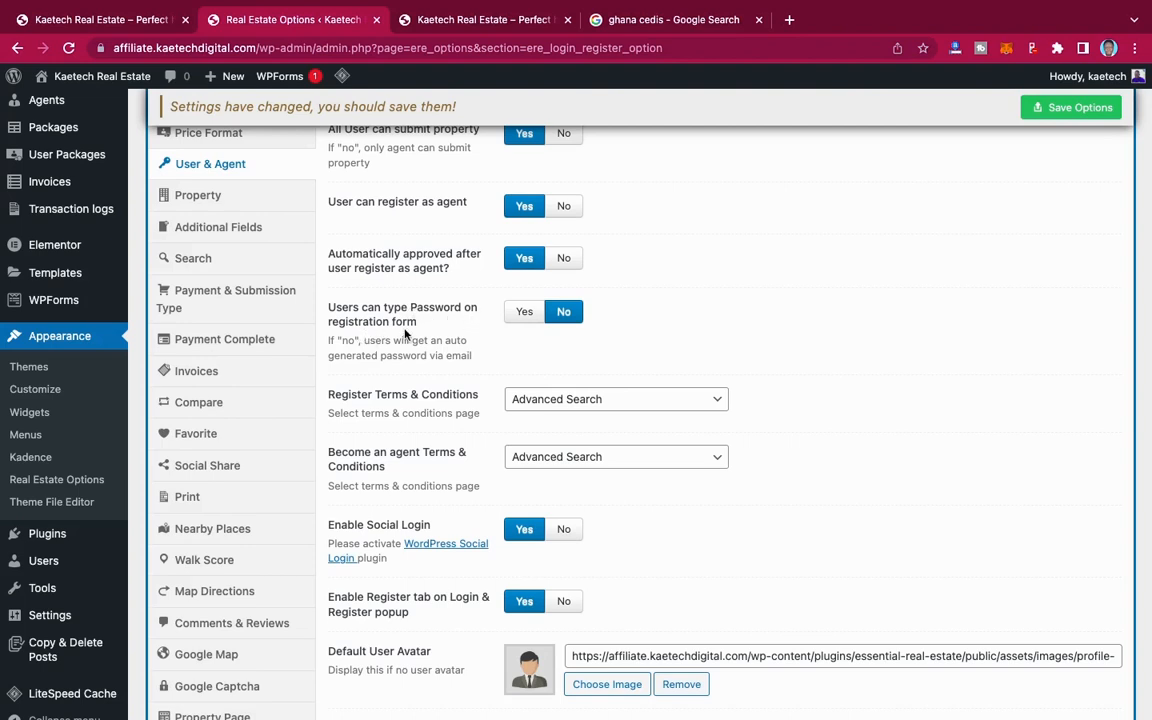
click(524, 314)
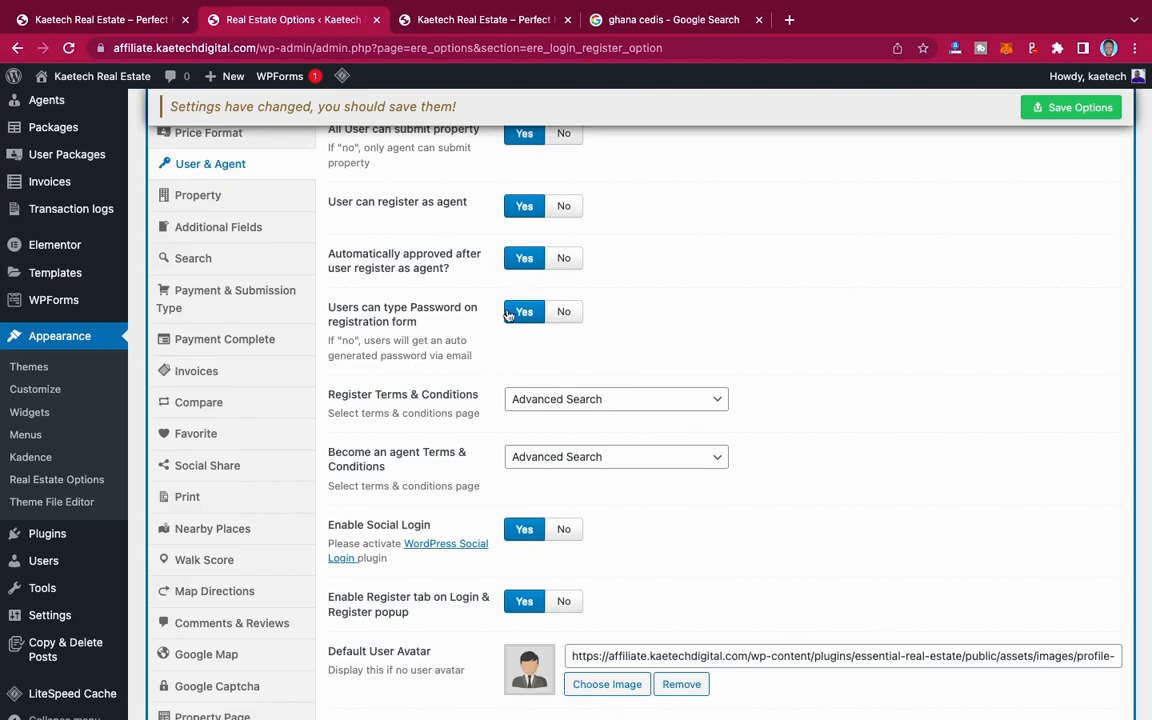
scroll(471, 391, down, 3)
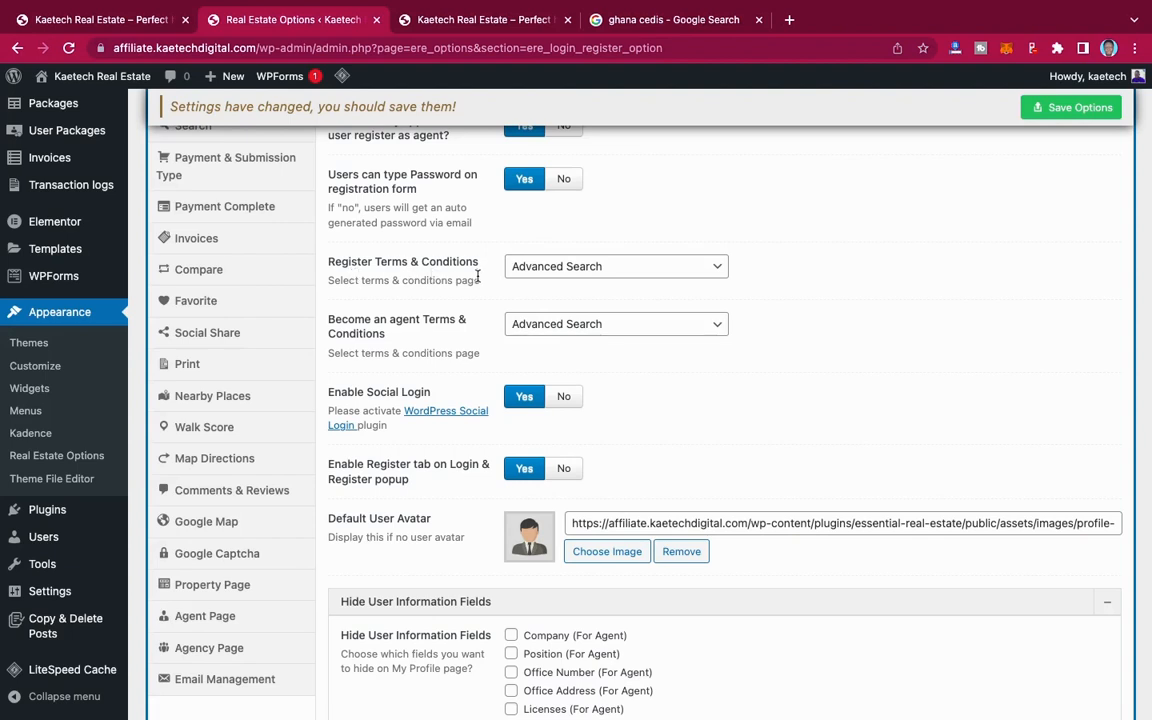
click(585, 266)
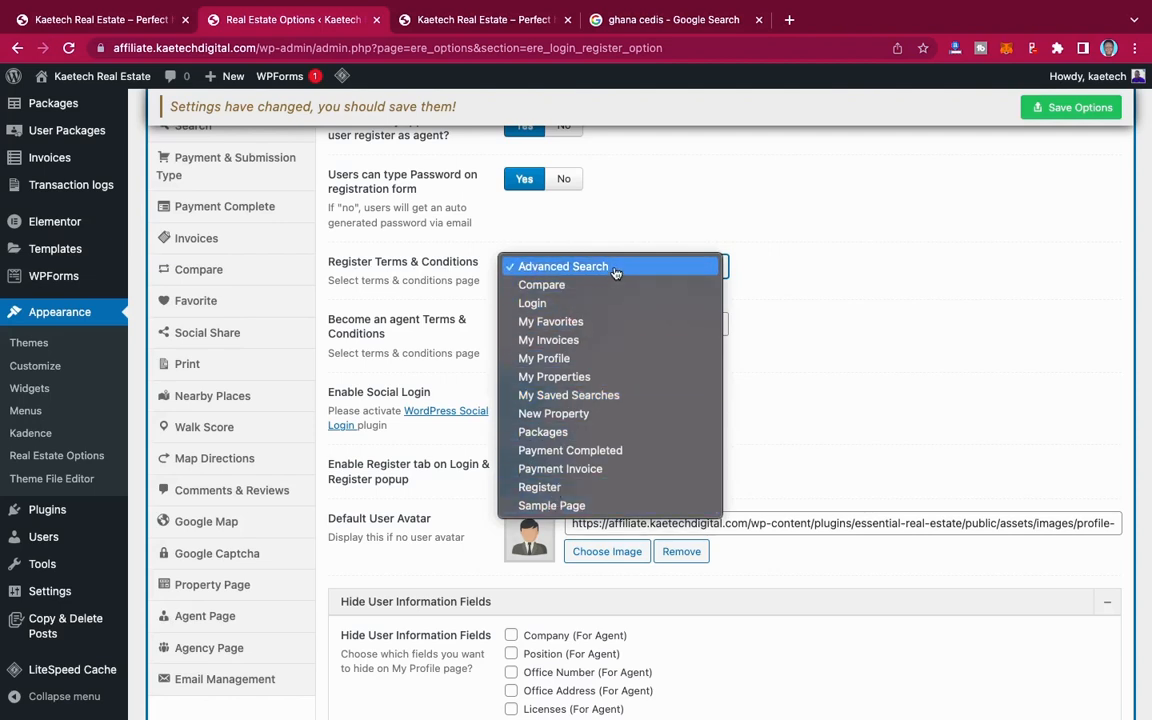
click(538, 507)
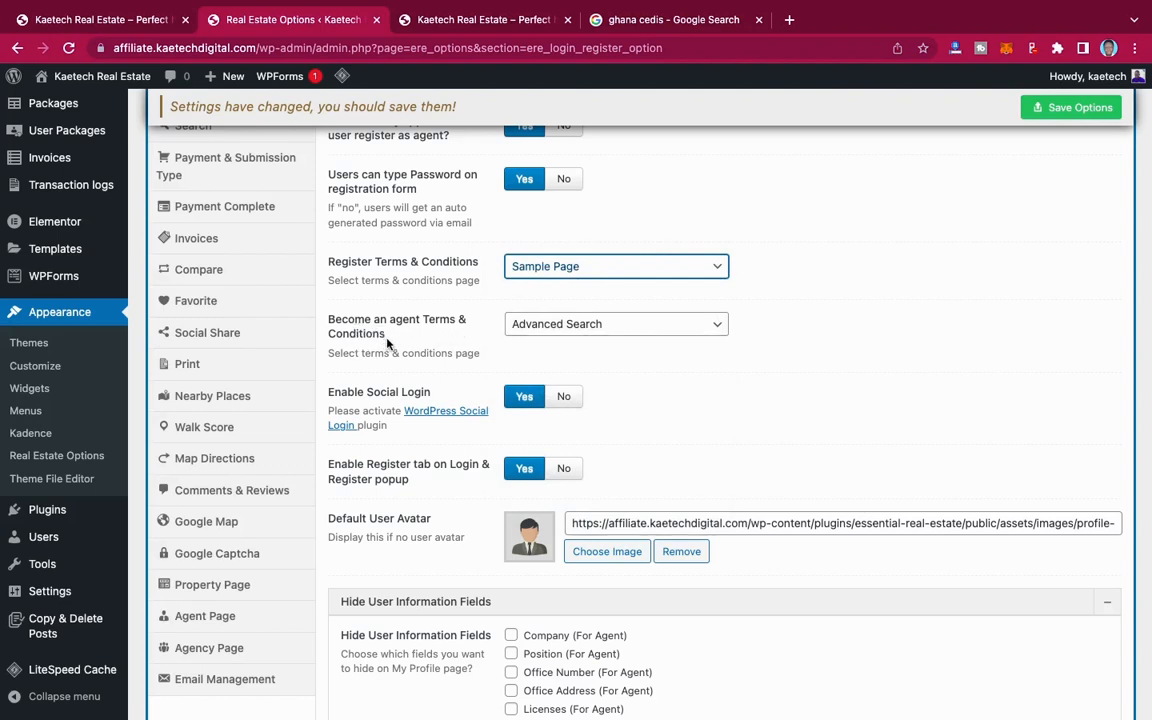
click(585, 326)
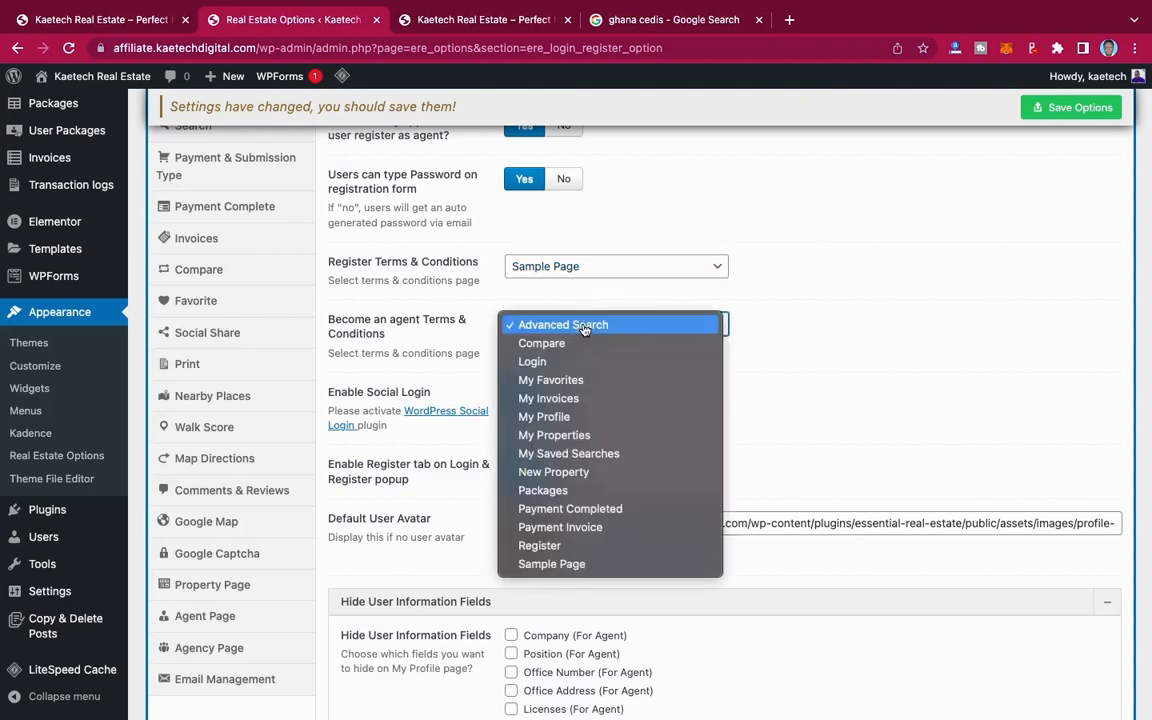
click(540, 566)
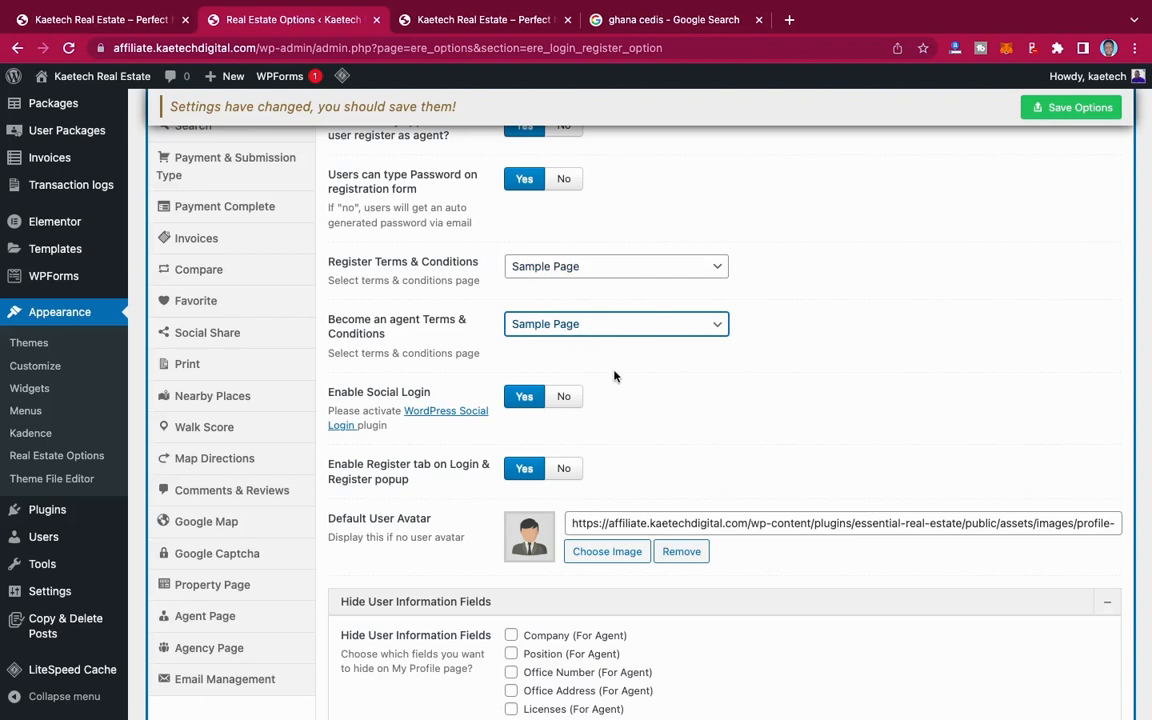
Step: Set Enable Social Login to No, keep the register tab on the login popup enabled, and save the User & Agent options
scroll(613, 376, down, 3)
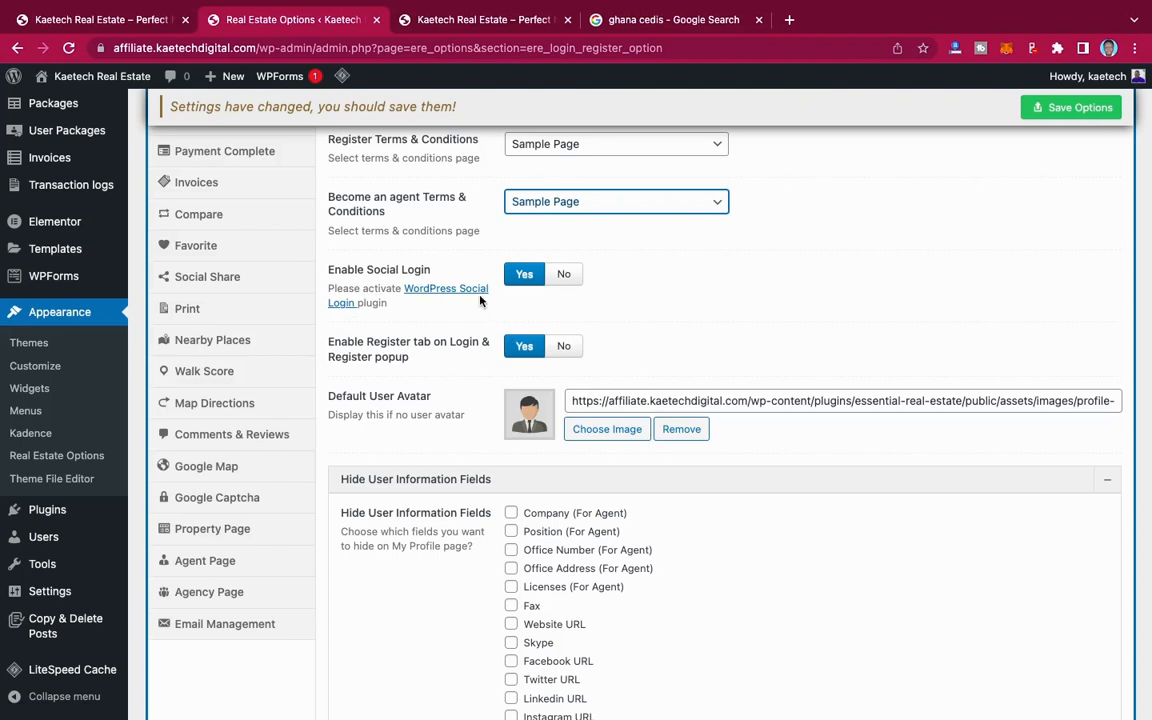
click(566, 276)
scroll(645, 326, down, 1)
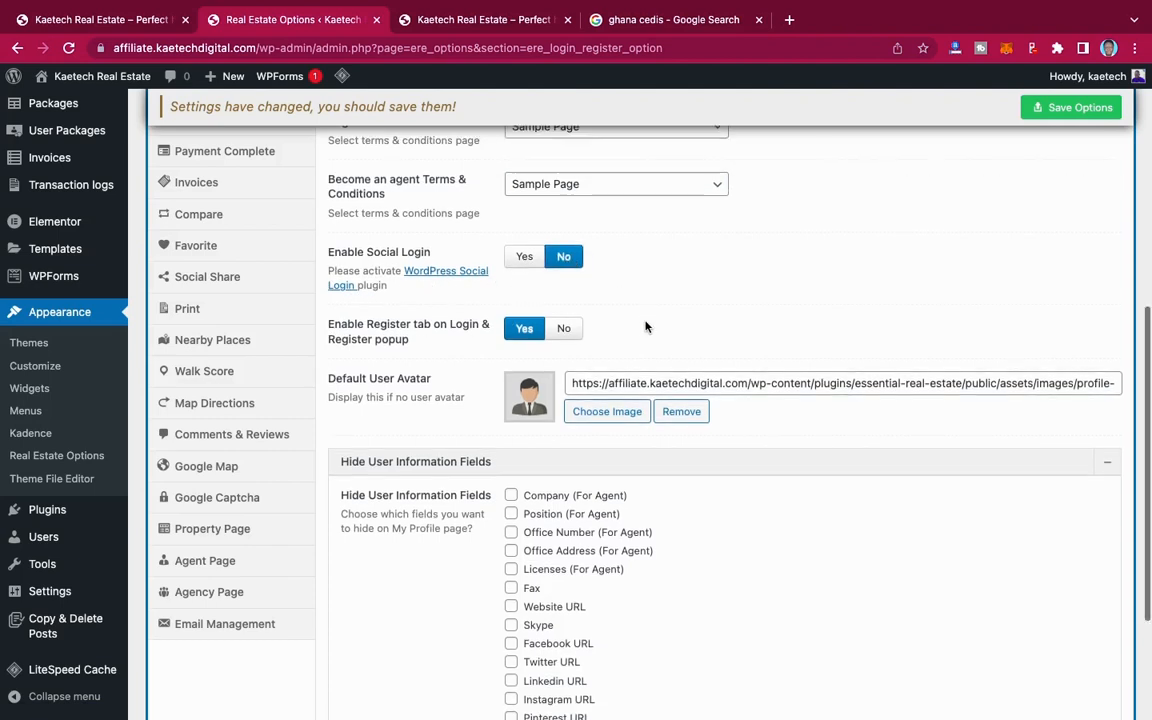
scroll(633, 321, down, 2)
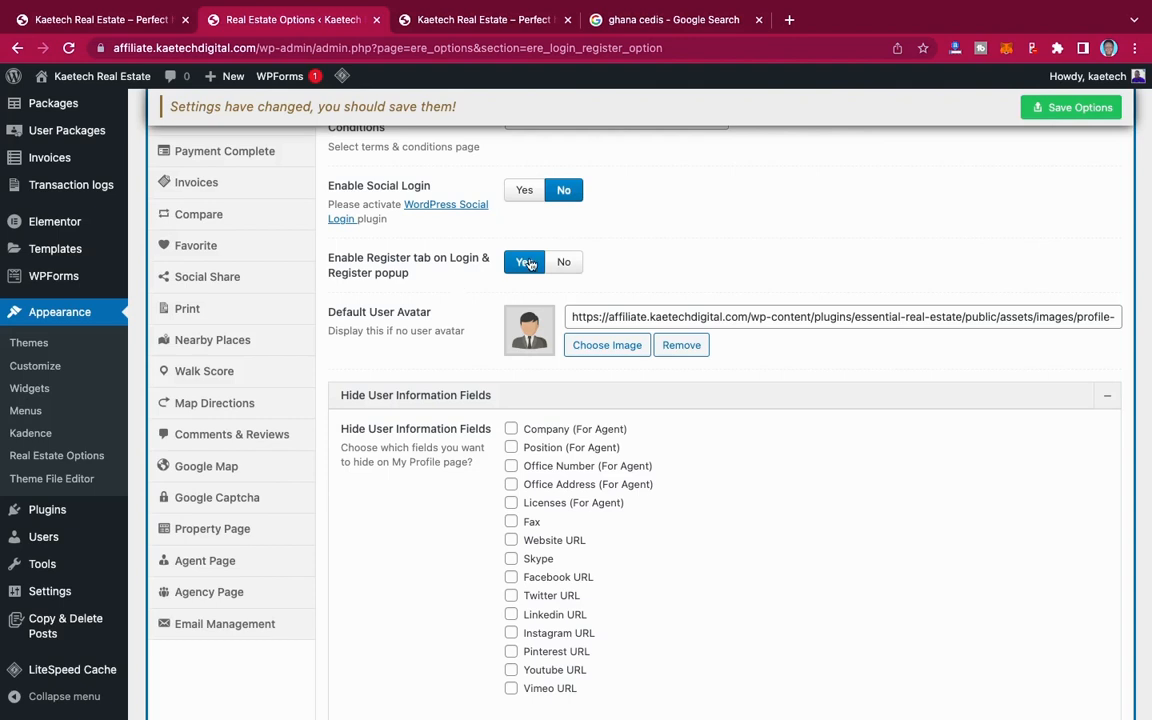
scroll(400, 255, down, 2)
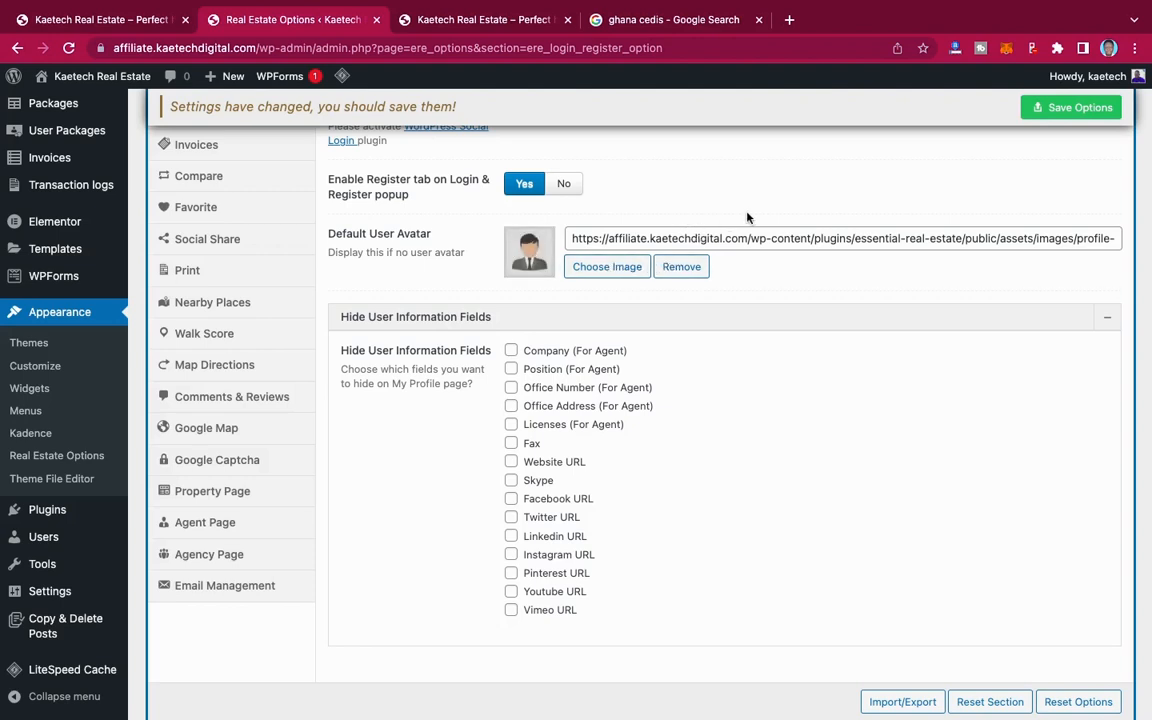
scroll(535, 309, down, 1)
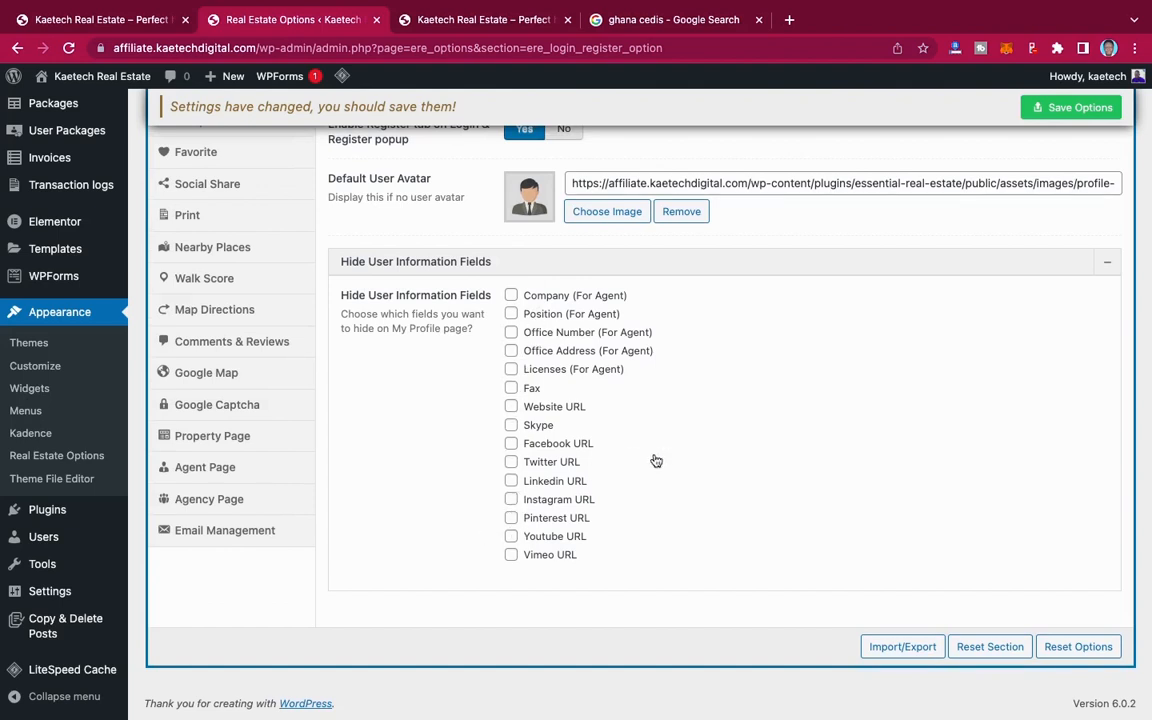
click(1067, 110)
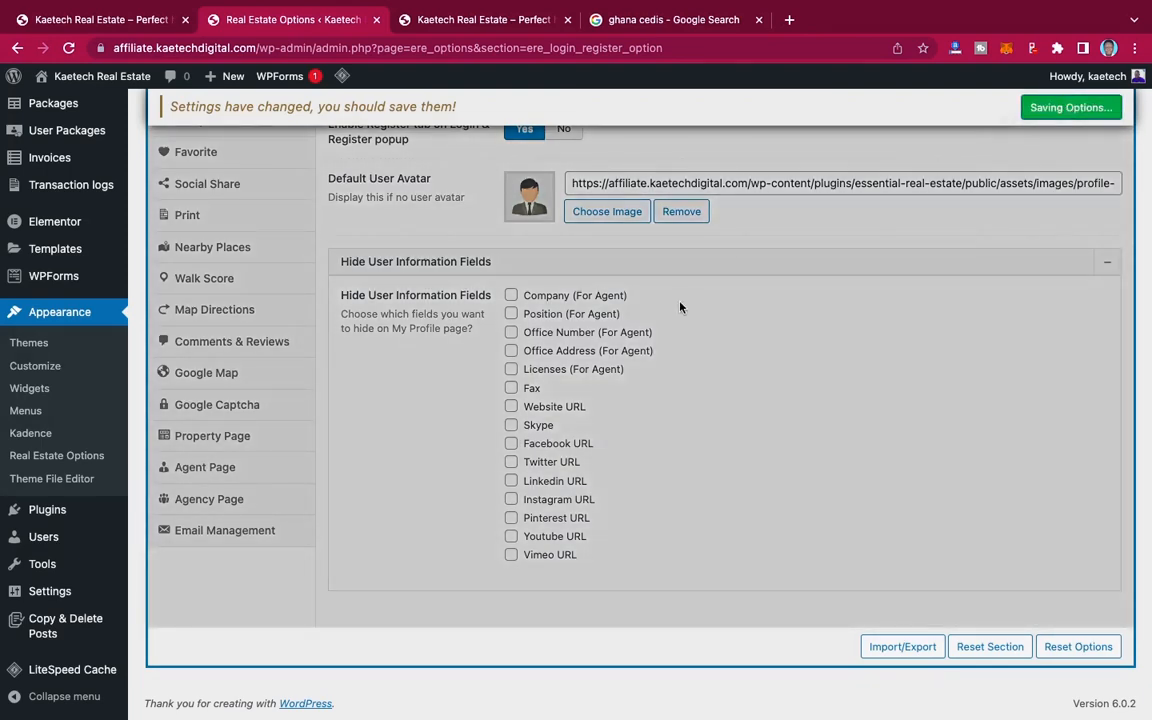
Step: Open the Property section and look through its main options, hidden submit form fields and required fields
scroll(441, 268, up, 5)
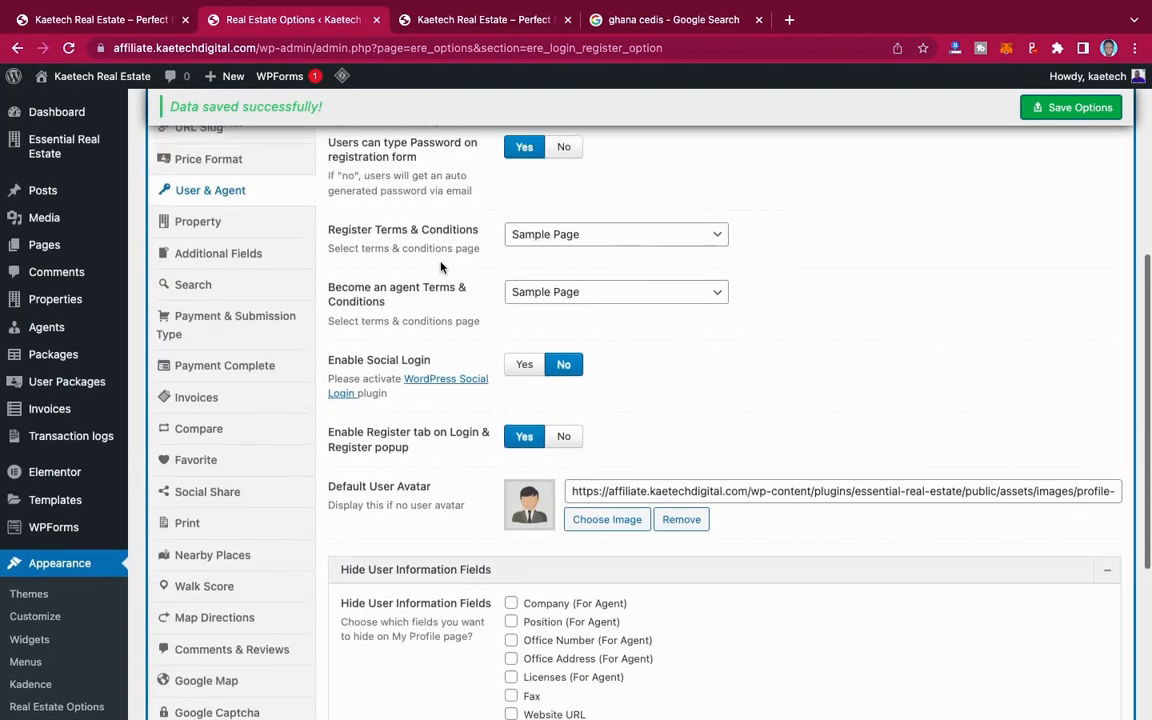
click(190, 302)
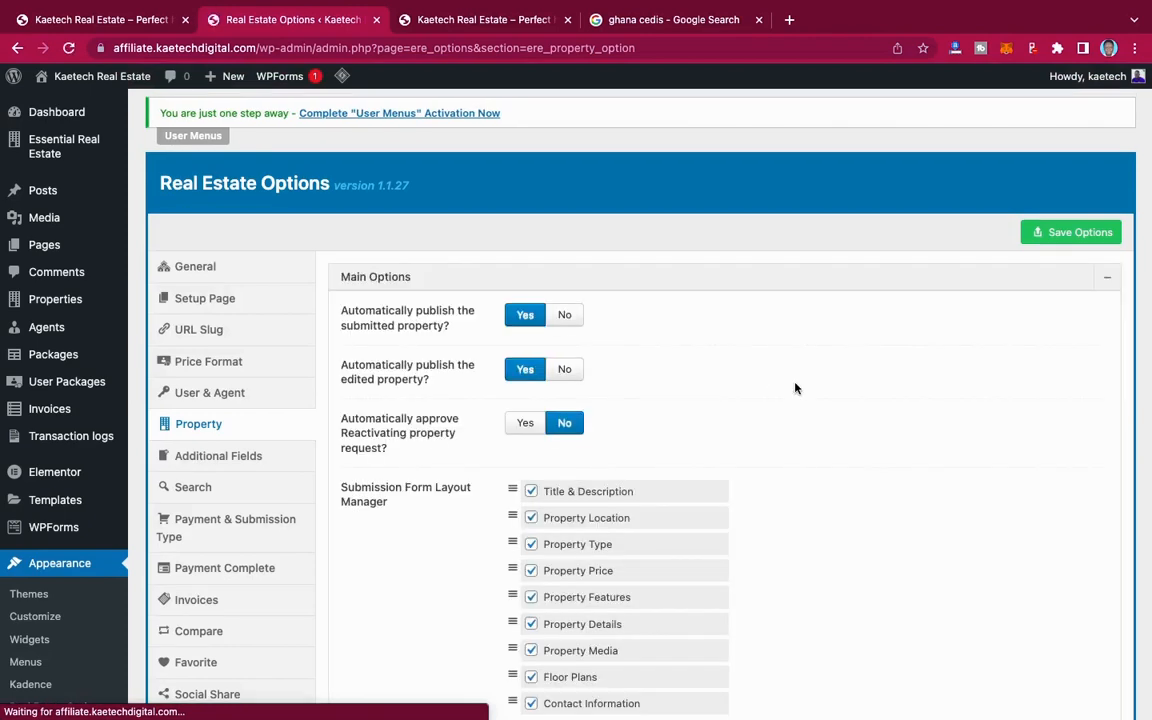
scroll(796, 388, down, 10)
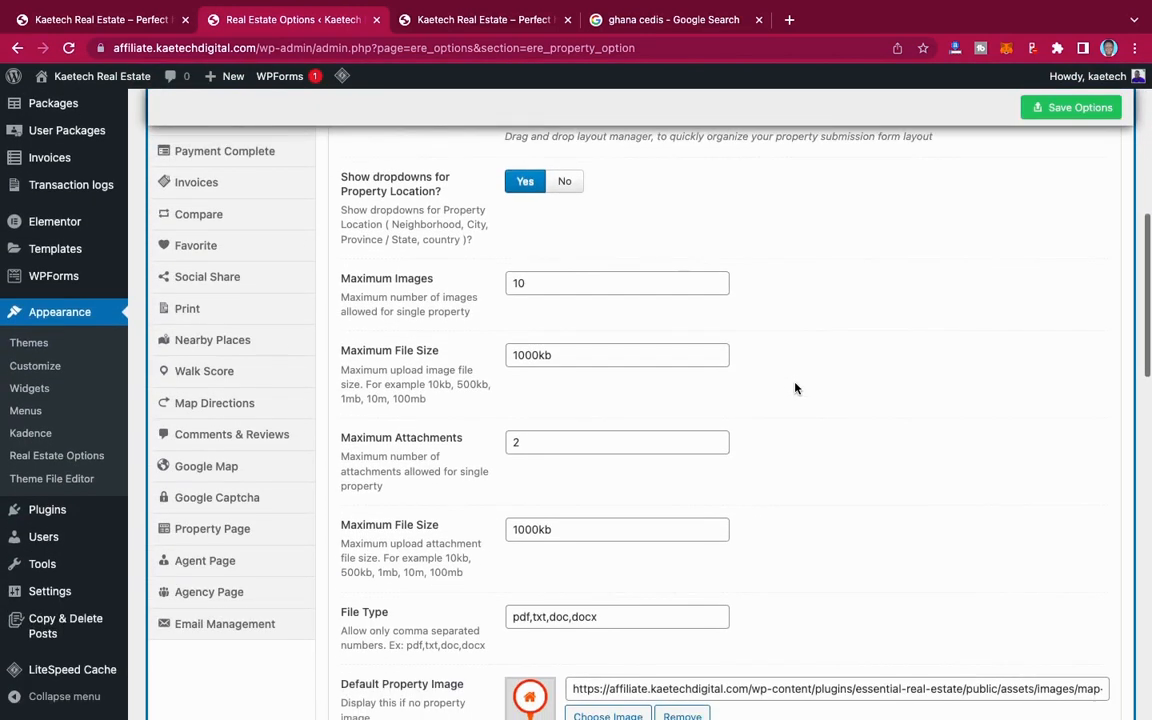
scroll(796, 388, down, 5)
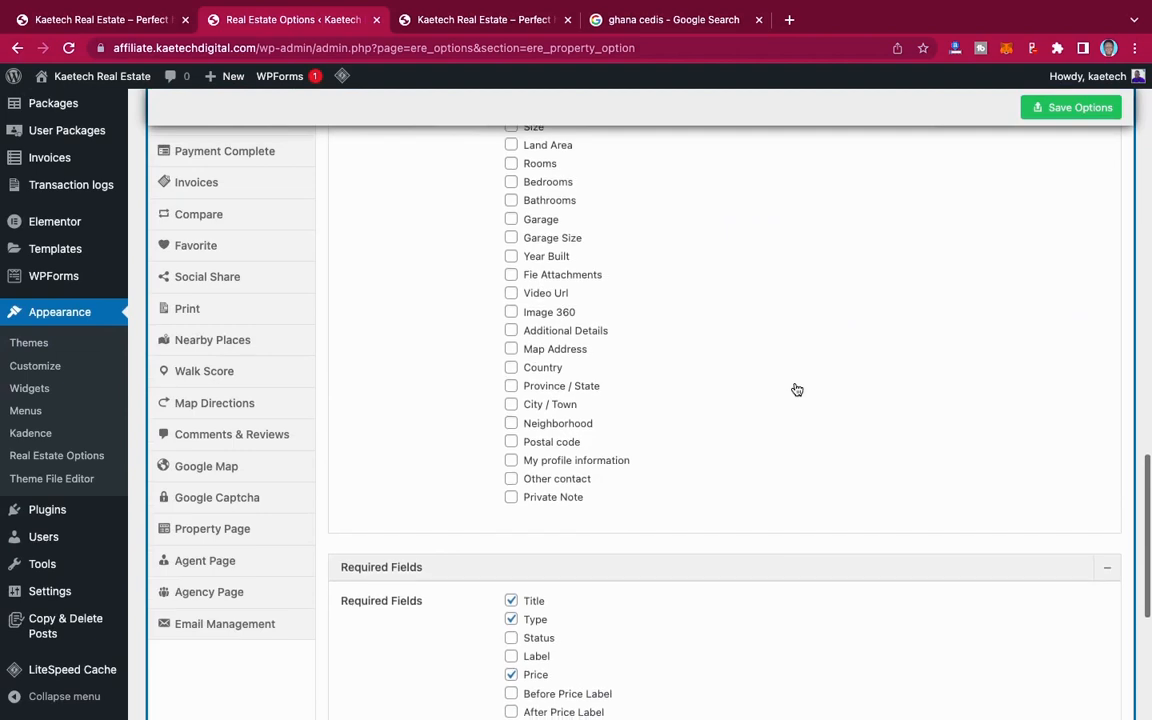
scroll(796, 388, up, 5)
scroll(797, 389, up, 10)
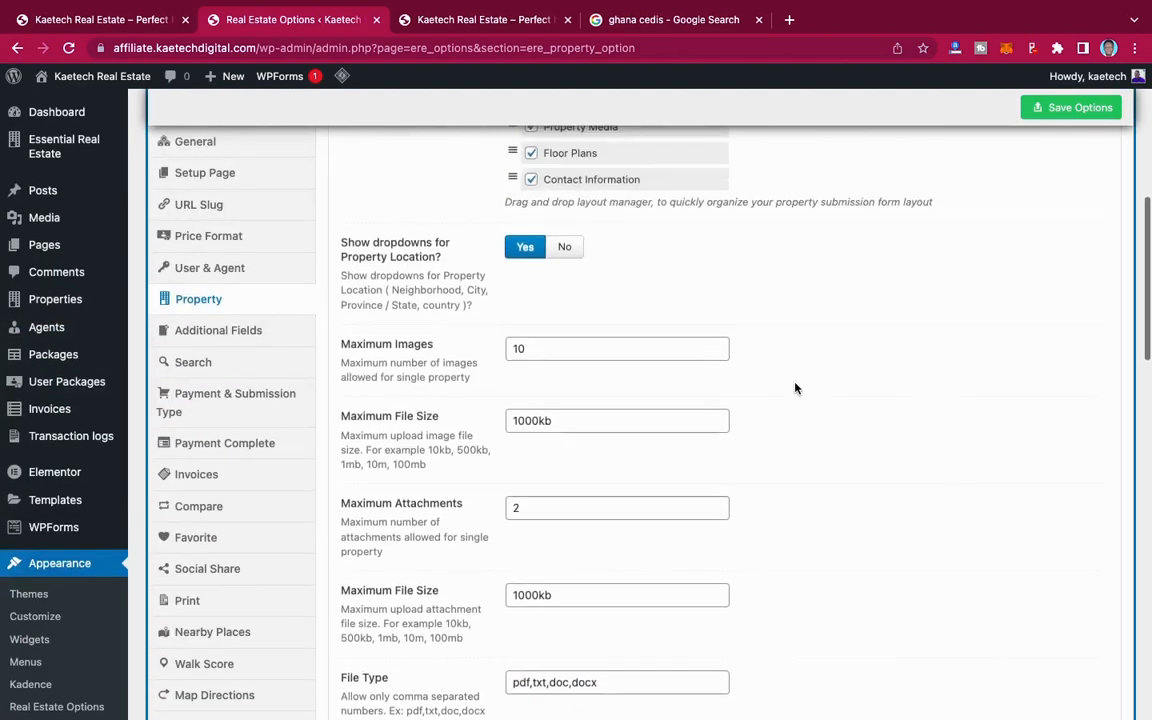
scroll(796, 388, up, 5)
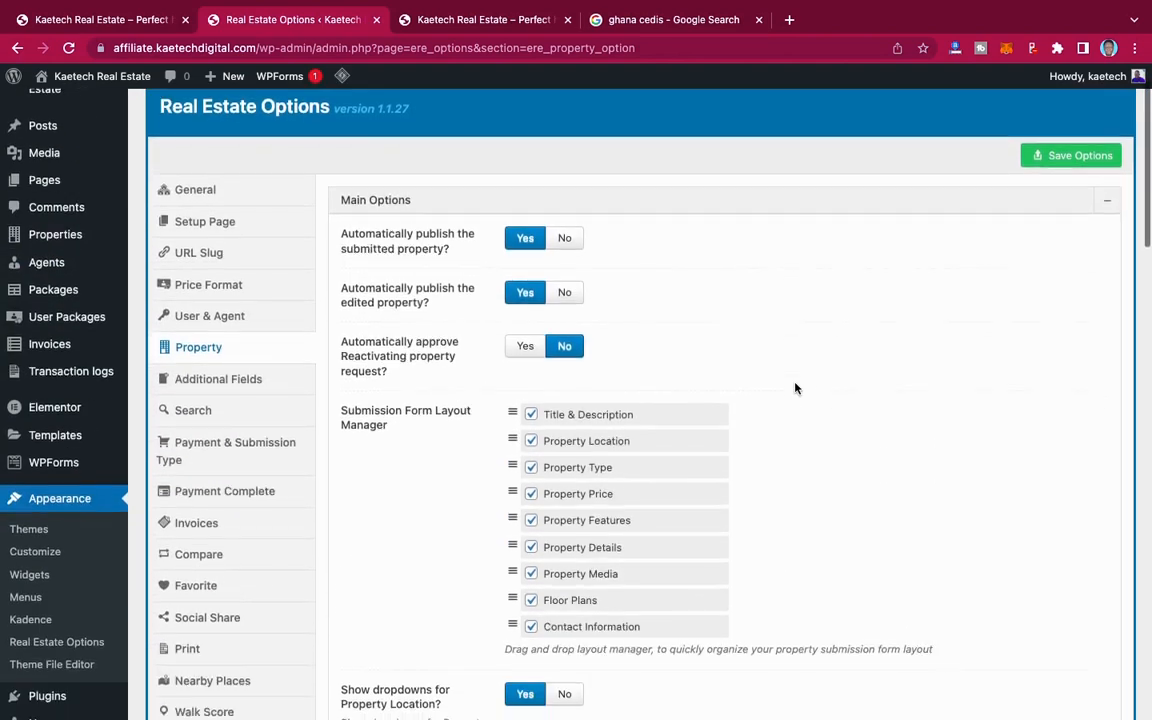
Step: Try No for automatically publishing submitted properties and set it back to Yes
scroll(560, 385, down, 1)
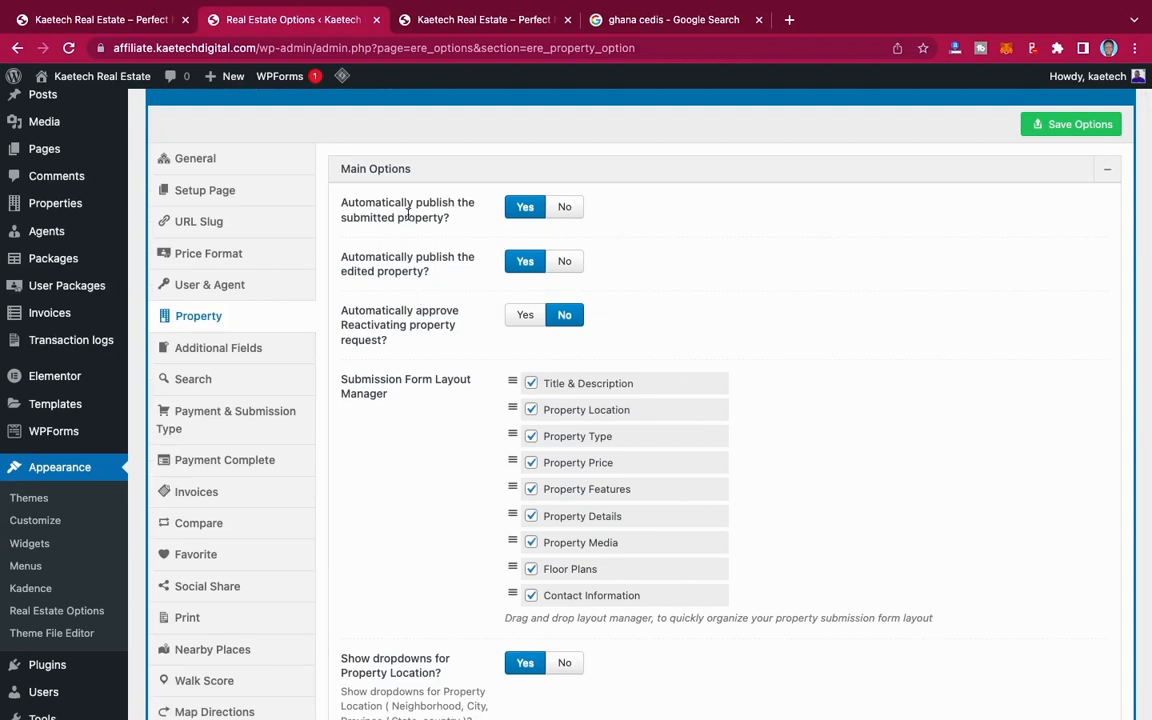
click(566, 210)
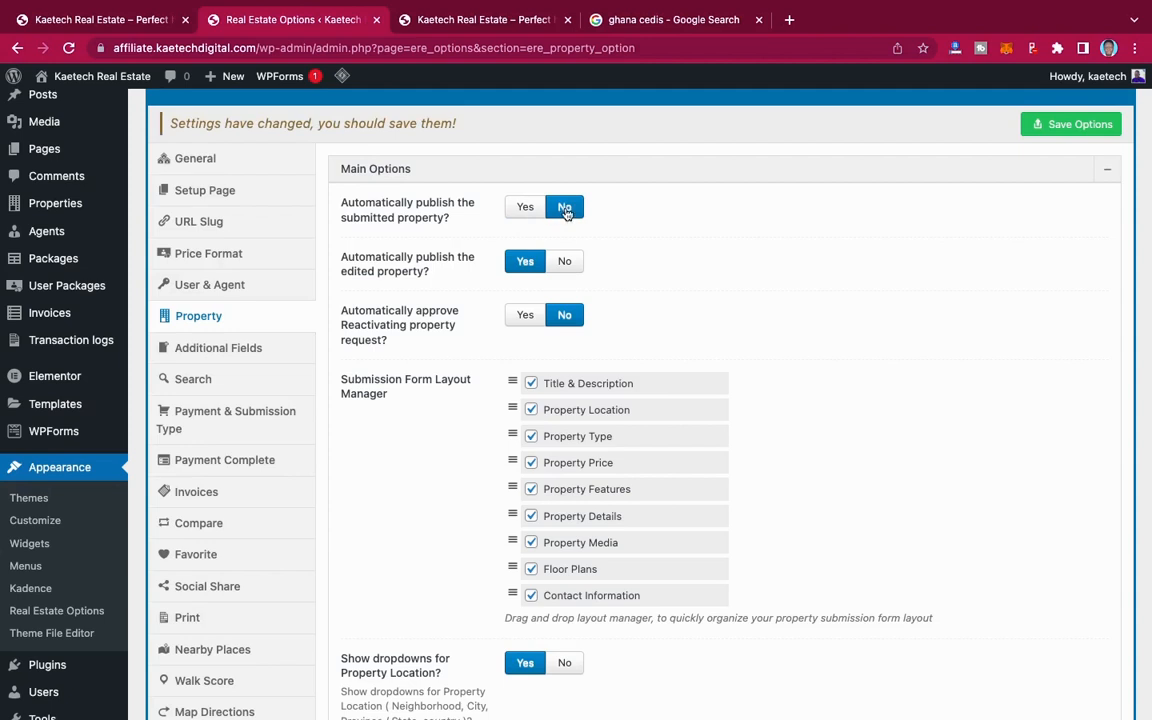
click(531, 209)
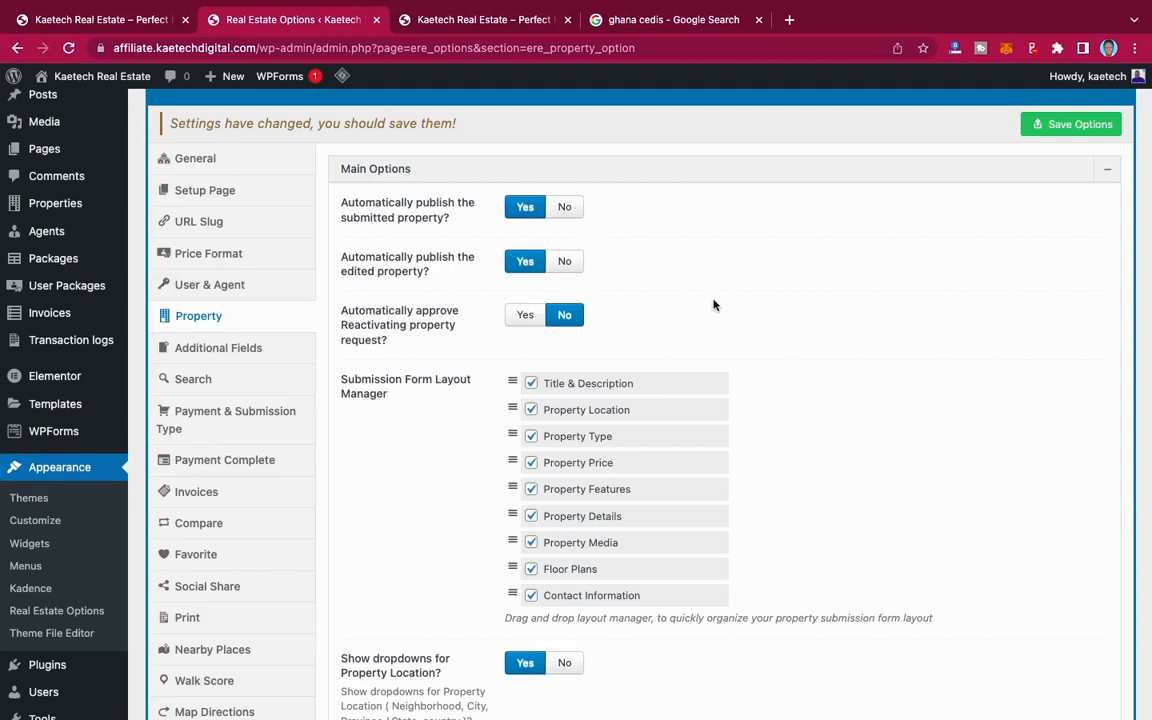
Step: Try moving Property Location below Property Type in the Submission Form Layout Manager, and return it to its original place
scroll(713, 305, down, 2)
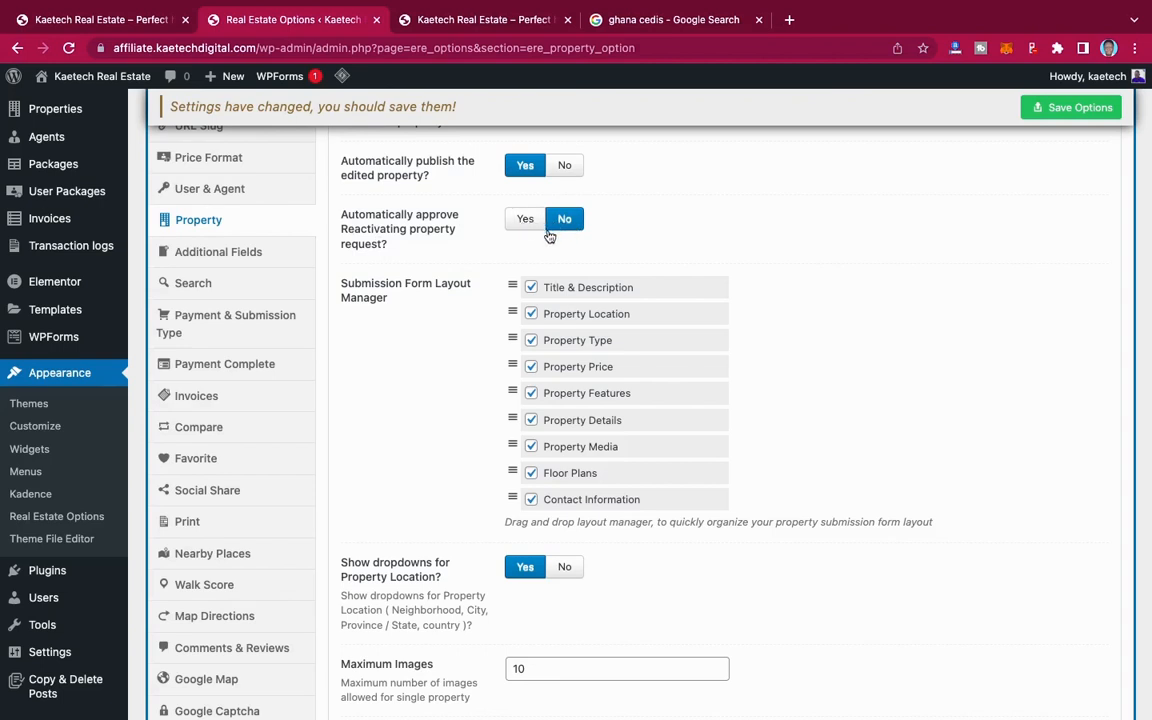
scroll(511, 250, down, 3)
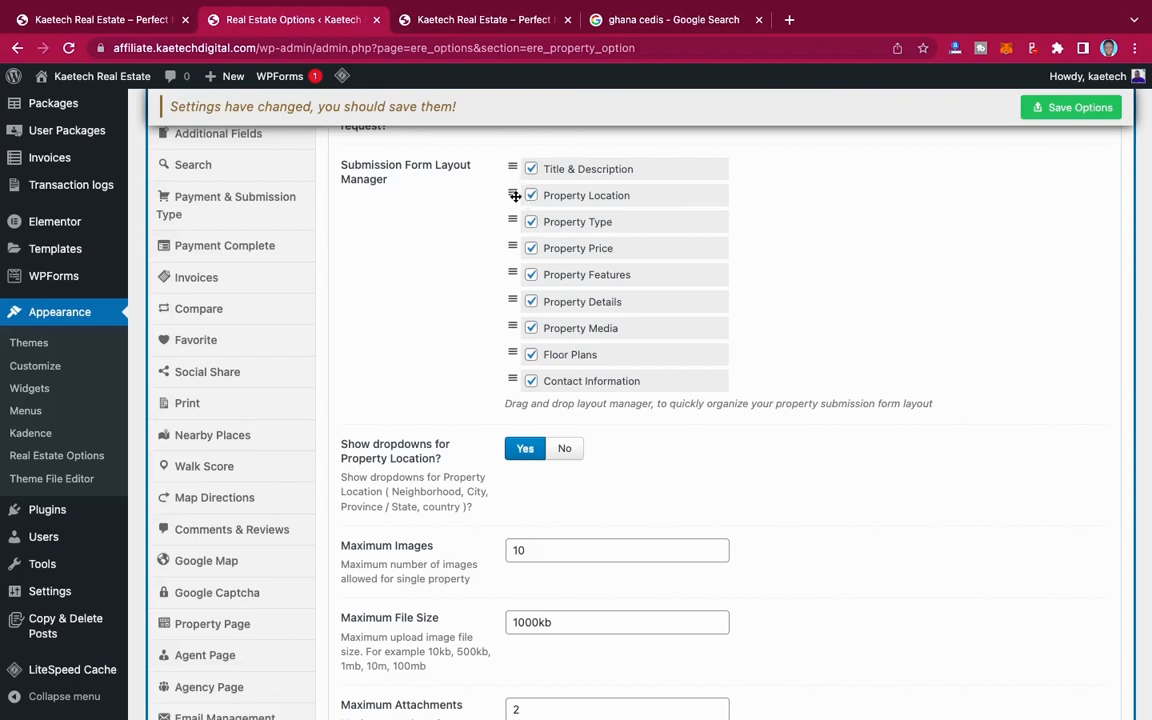
drag(513, 192, 510, 226)
drag(513, 219, 509, 189)
scroll(612, 476, down, 3)
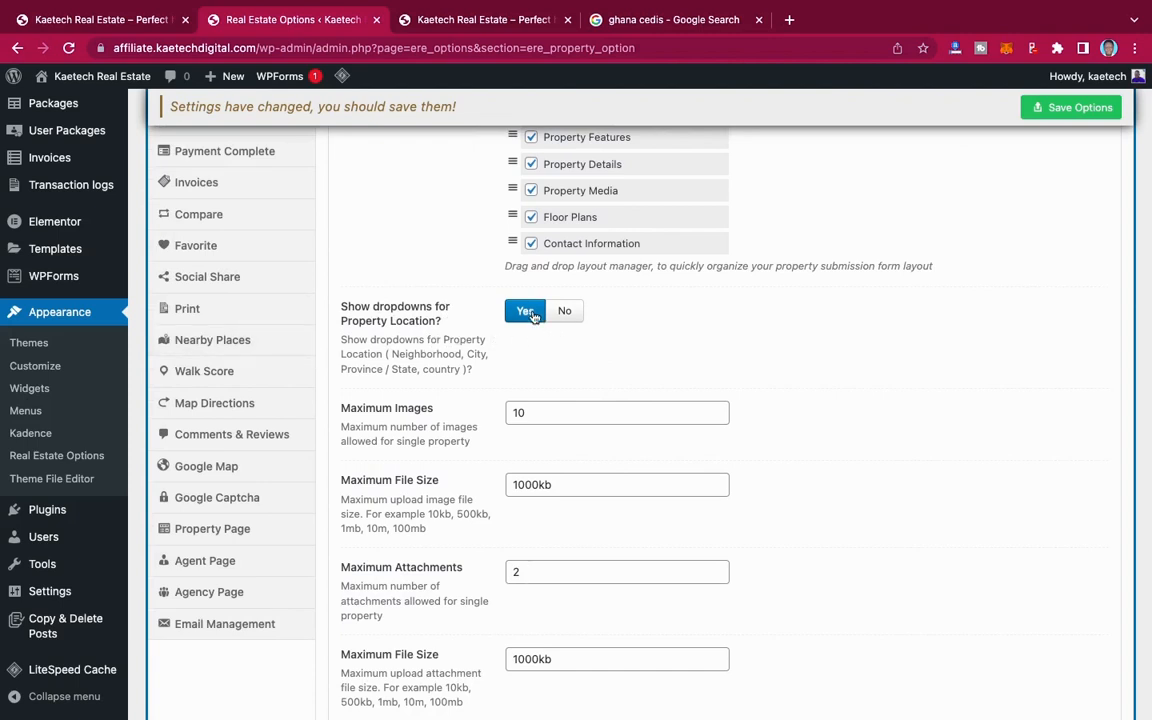
Step: Review the property upload limits and hidden form fields, and untick and re-tick Type under Required Fields
scroll(567, 369, down, 5)
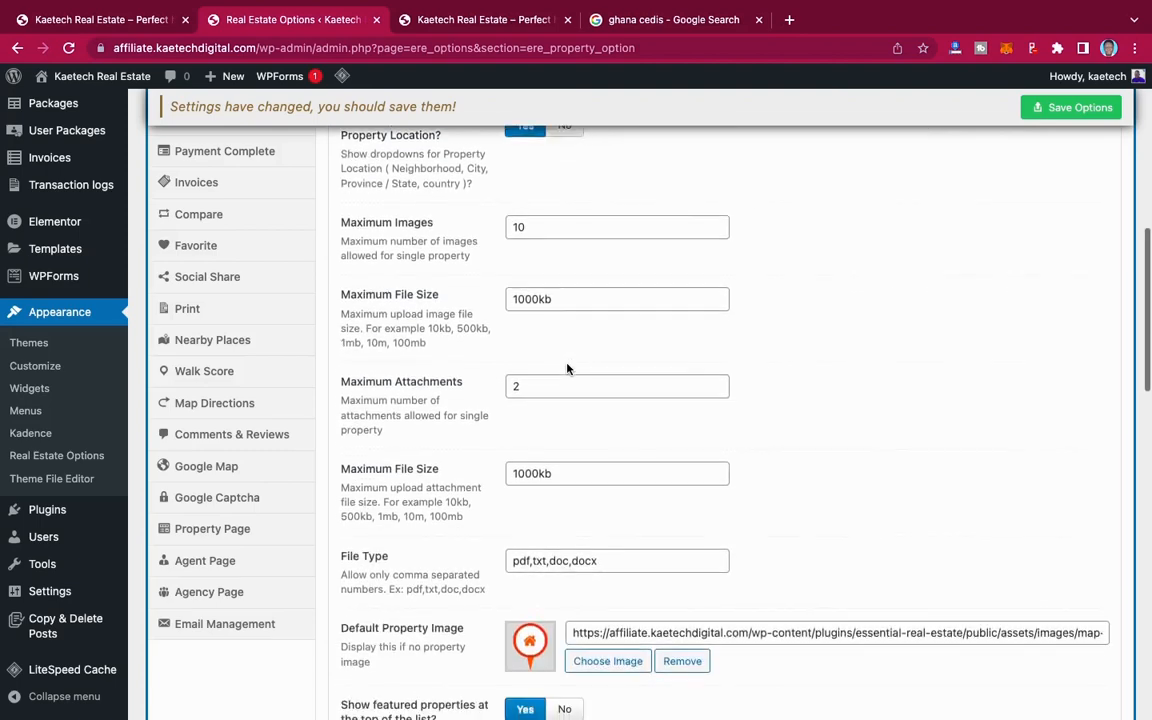
scroll(567, 369, down, 5)
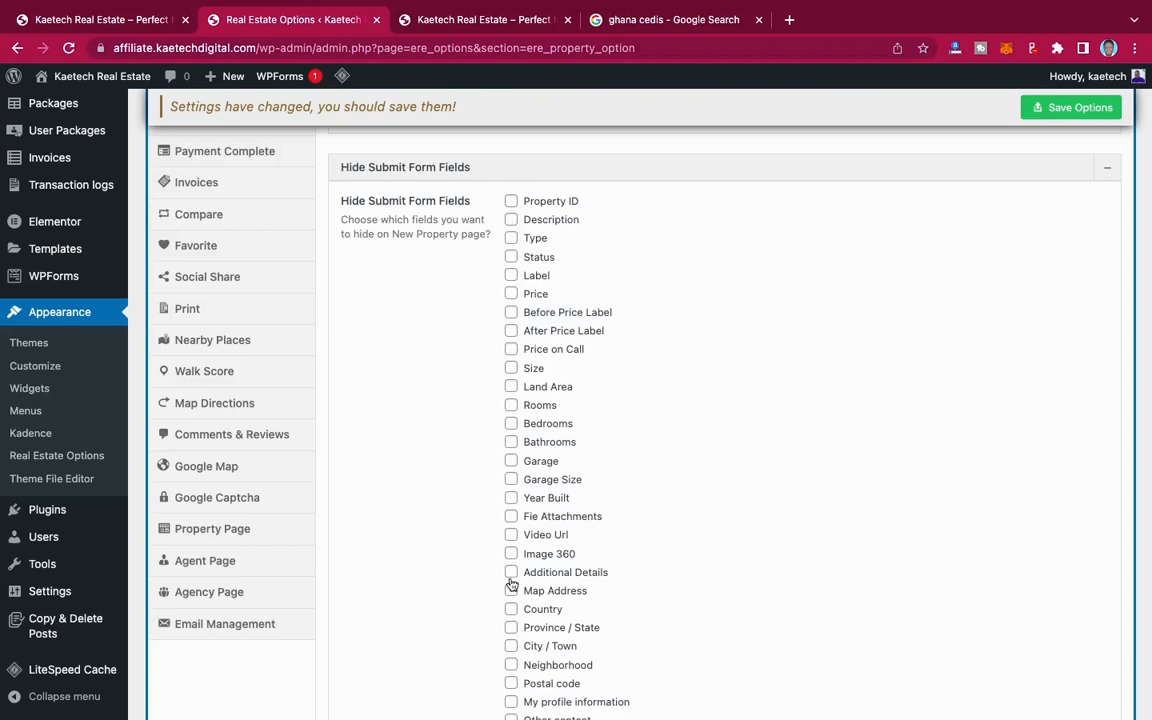
scroll(509, 627, down, 2)
scroll(509, 627, up, 2)
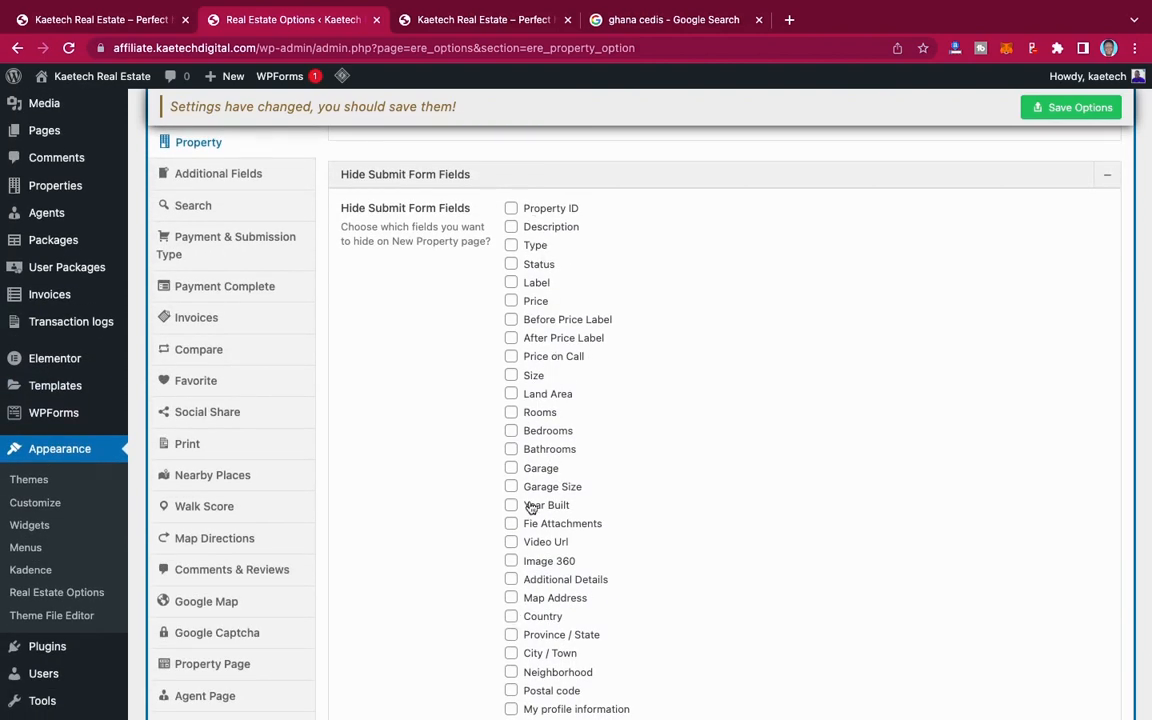
scroll(514, 576, down, 4)
scroll(530, 506, down, 4)
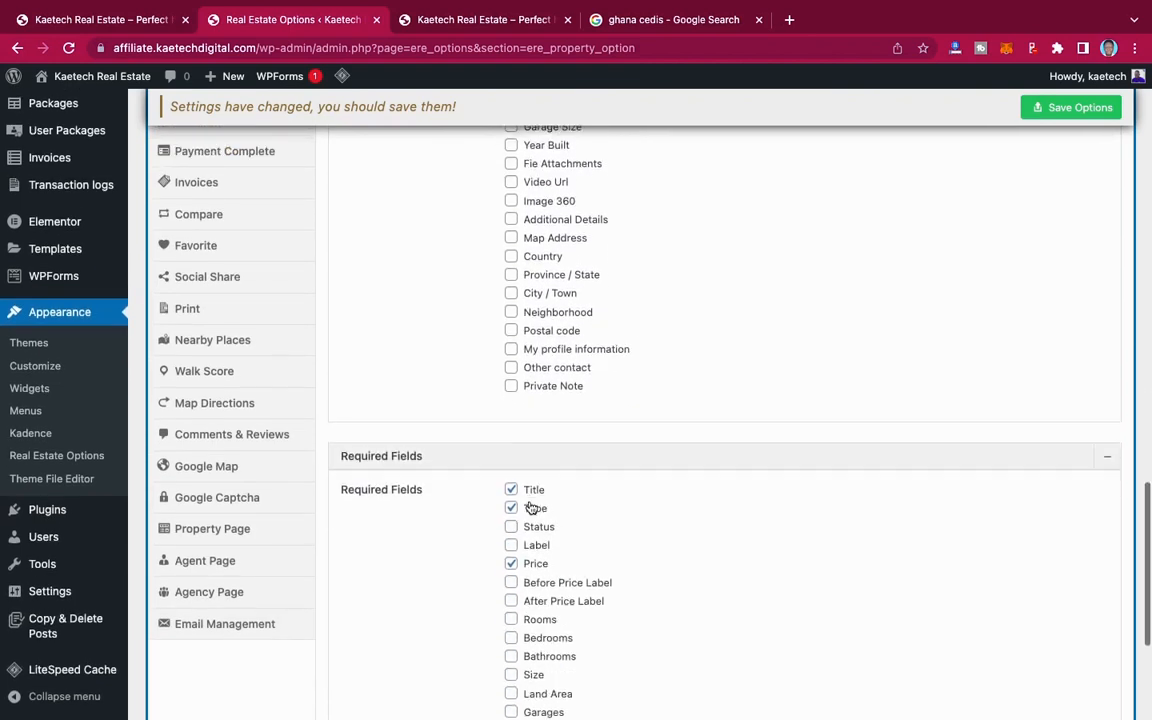
scroll(530, 506, down, 1)
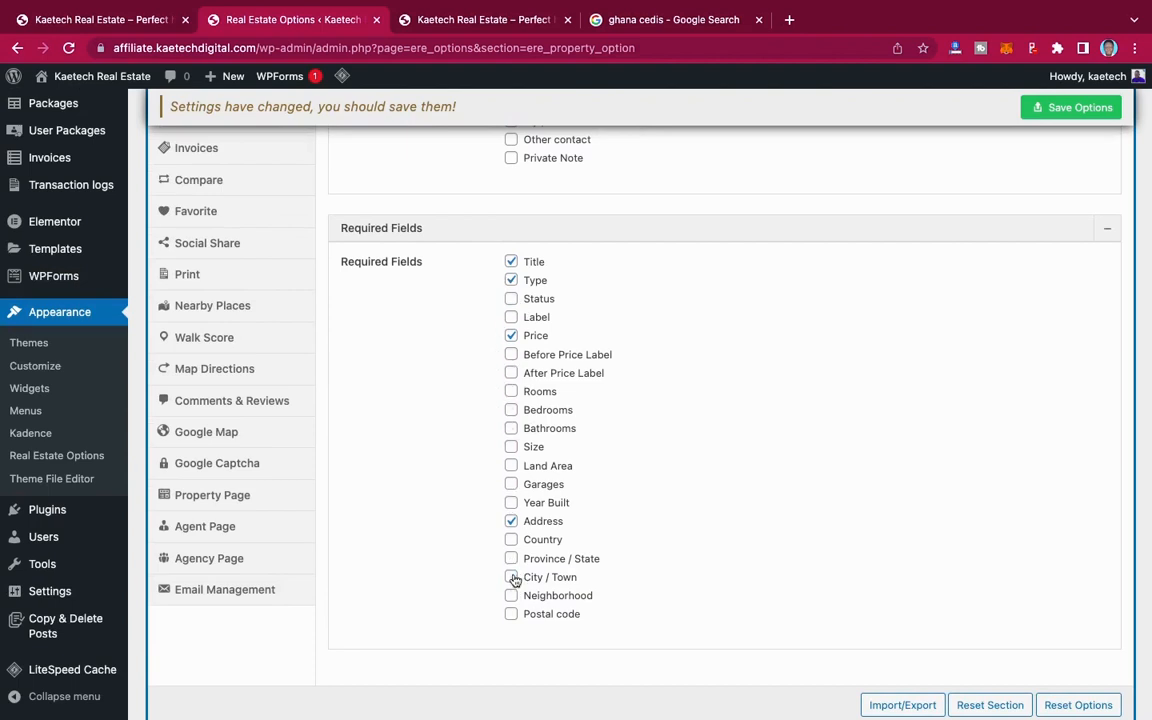
click(514, 280)
click(512, 280)
Step: Save the Property section's options
scroll(630, 350, up, 5)
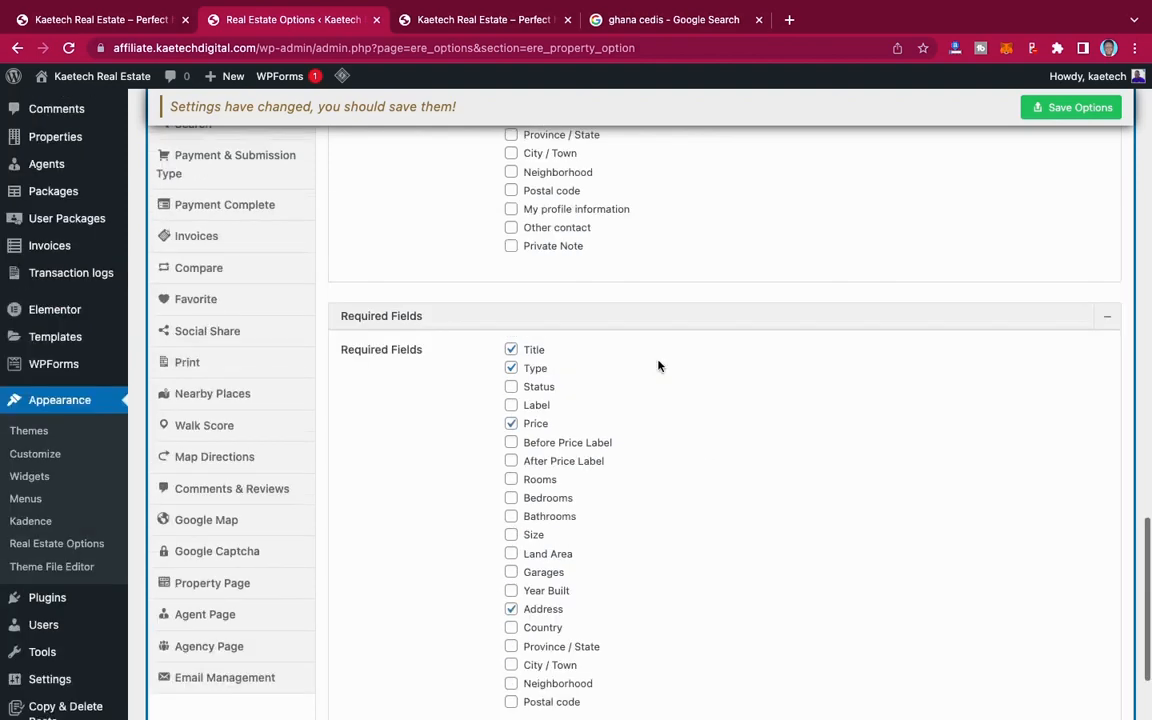
scroll(658, 365, up, 20)
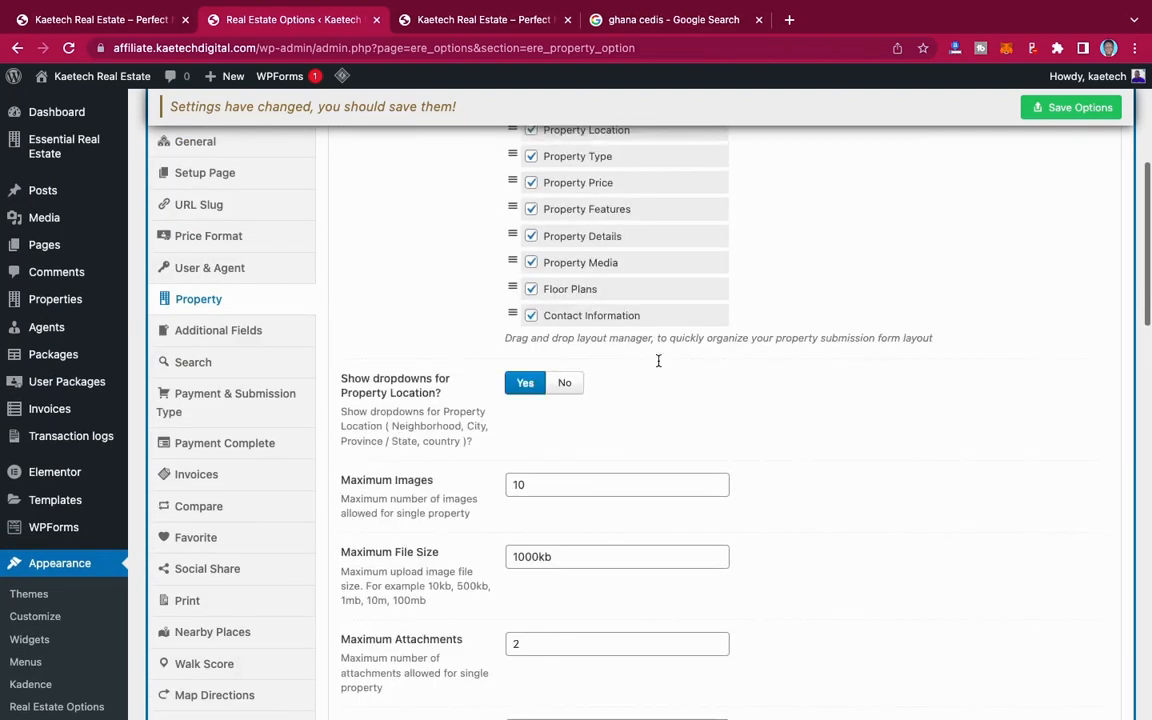
scroll(658, 365, up, 1)
scroll(658, 363, down, 1)
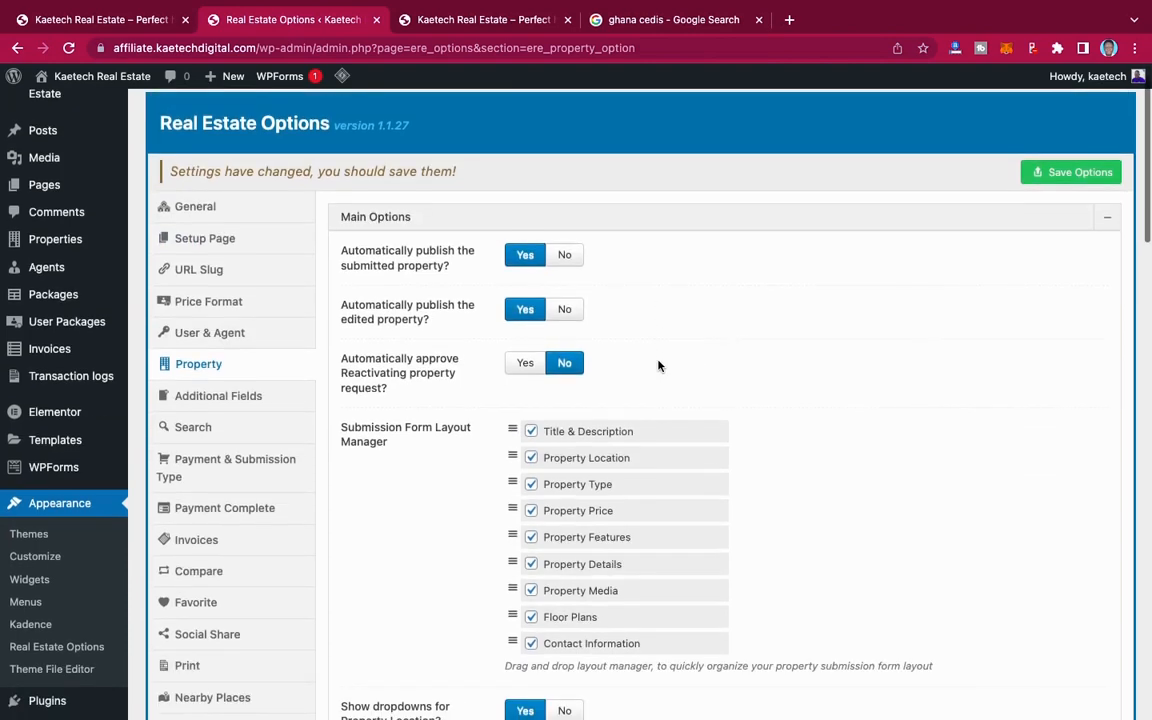
click(1068, 172)
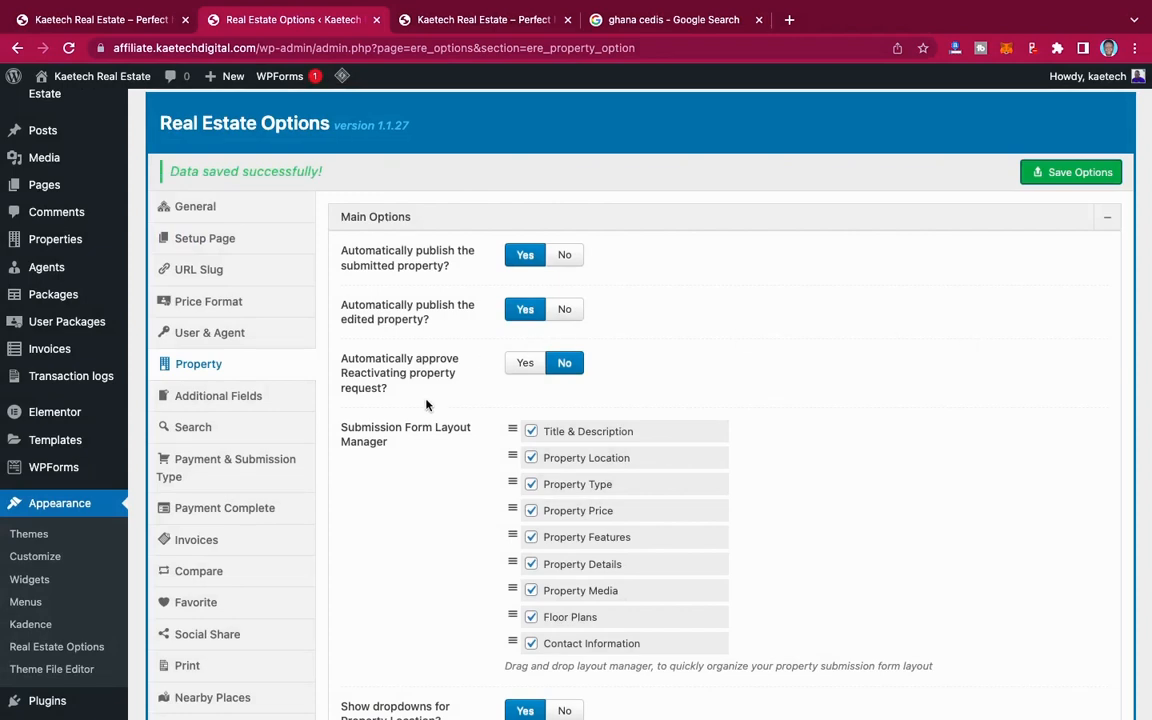
Step: Open the Additional Fields section and examine the label, ID, field type and search availability settings of the property field
scroll(426, 404, down, 3)
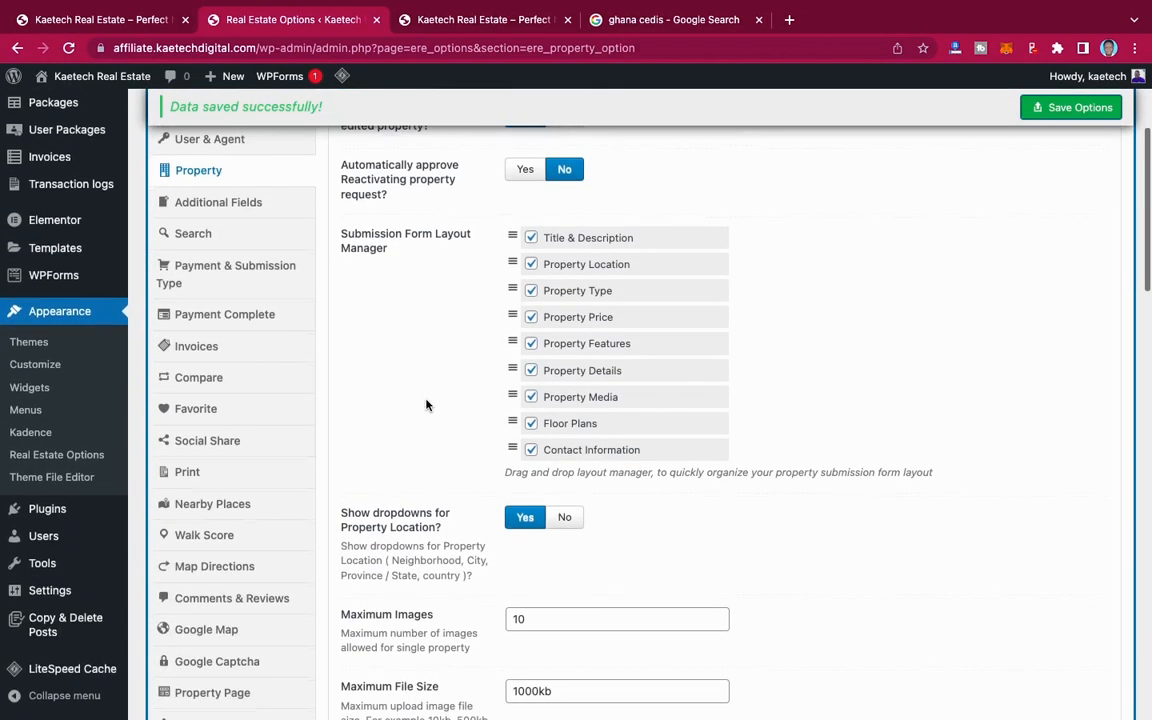
scroll(426, 404, down, 2)
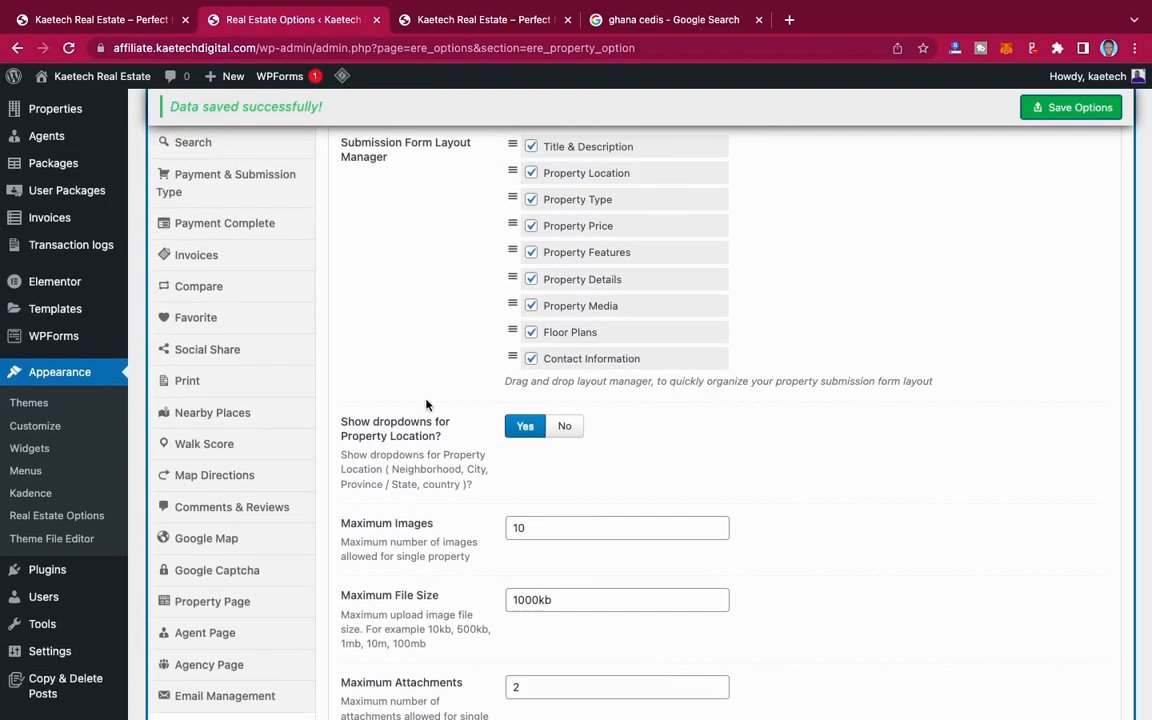
scroll(426, 400, up, 2)
scroll(426, 404, up, 1)
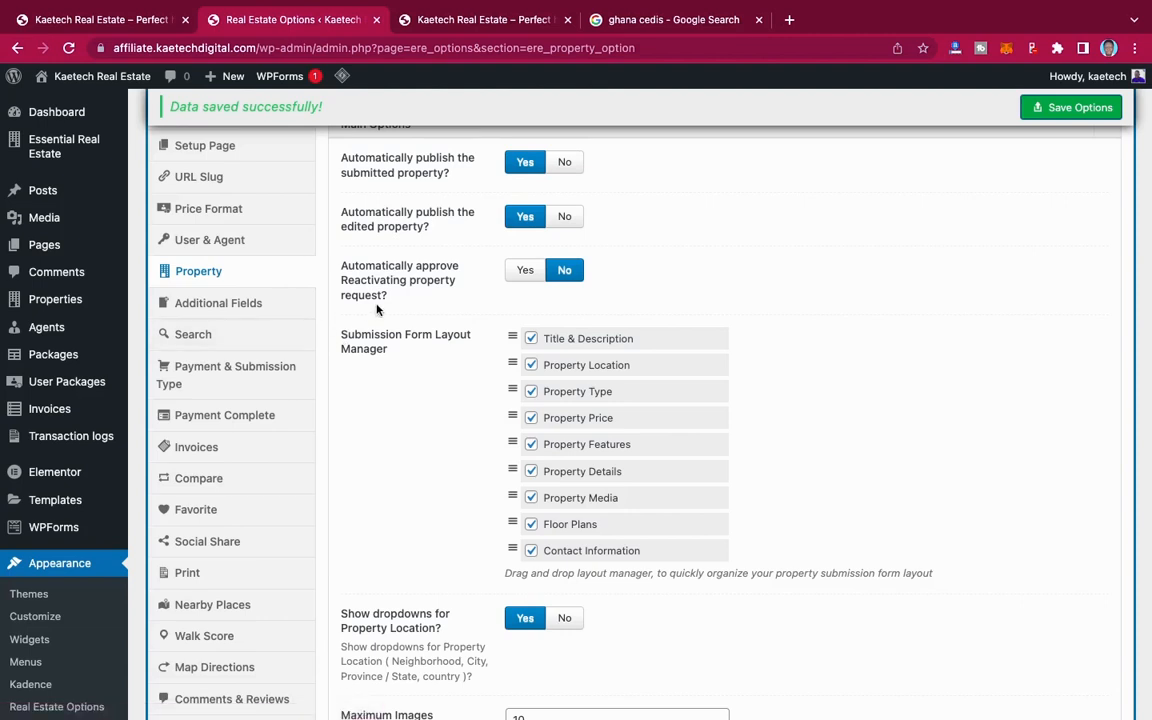
click(240, 312)
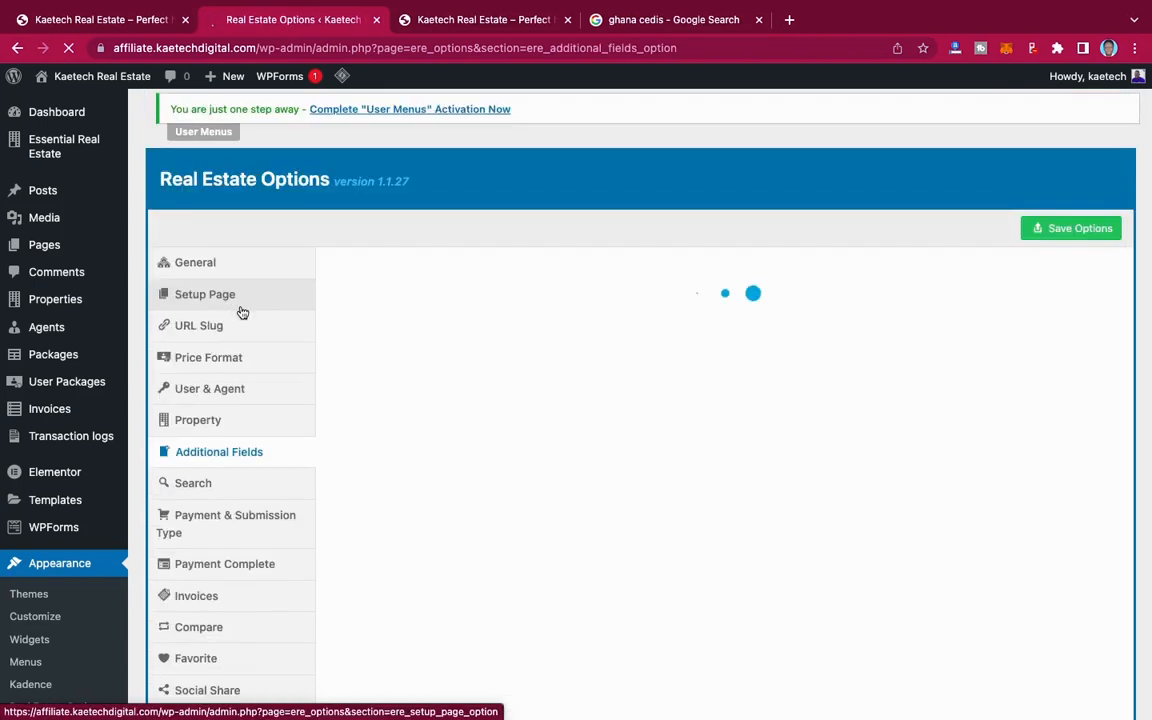
scroll(879, 391, down, 1)
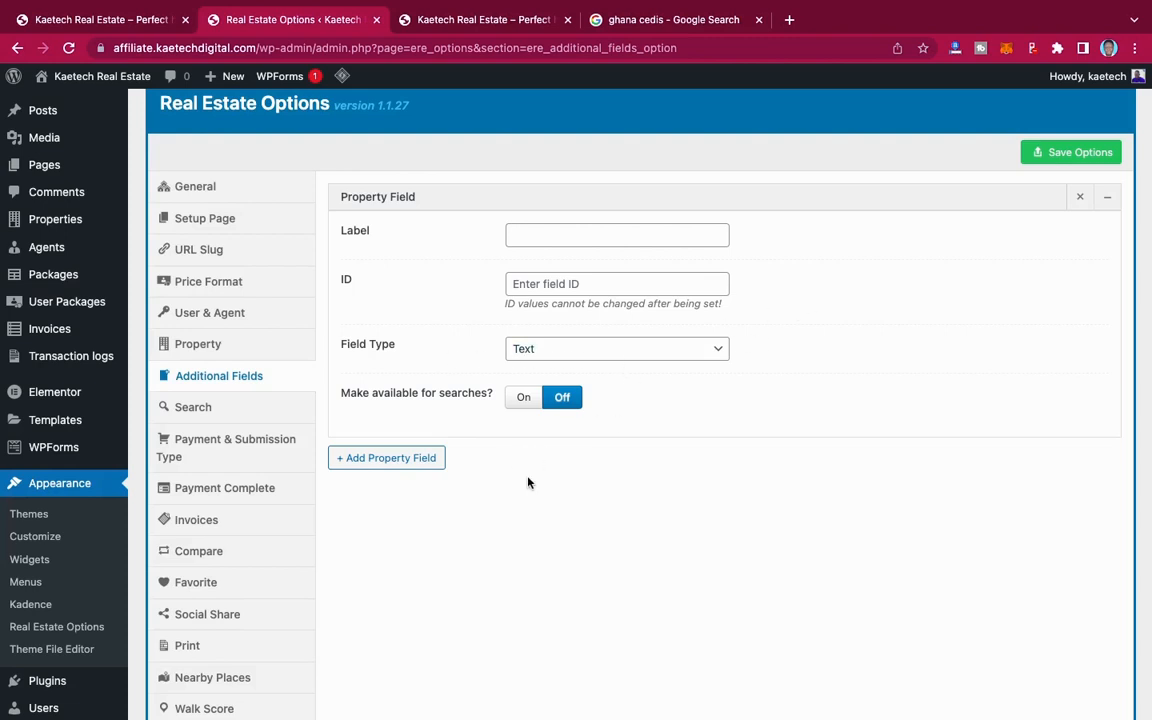
scroll(527, 481, down, 2)
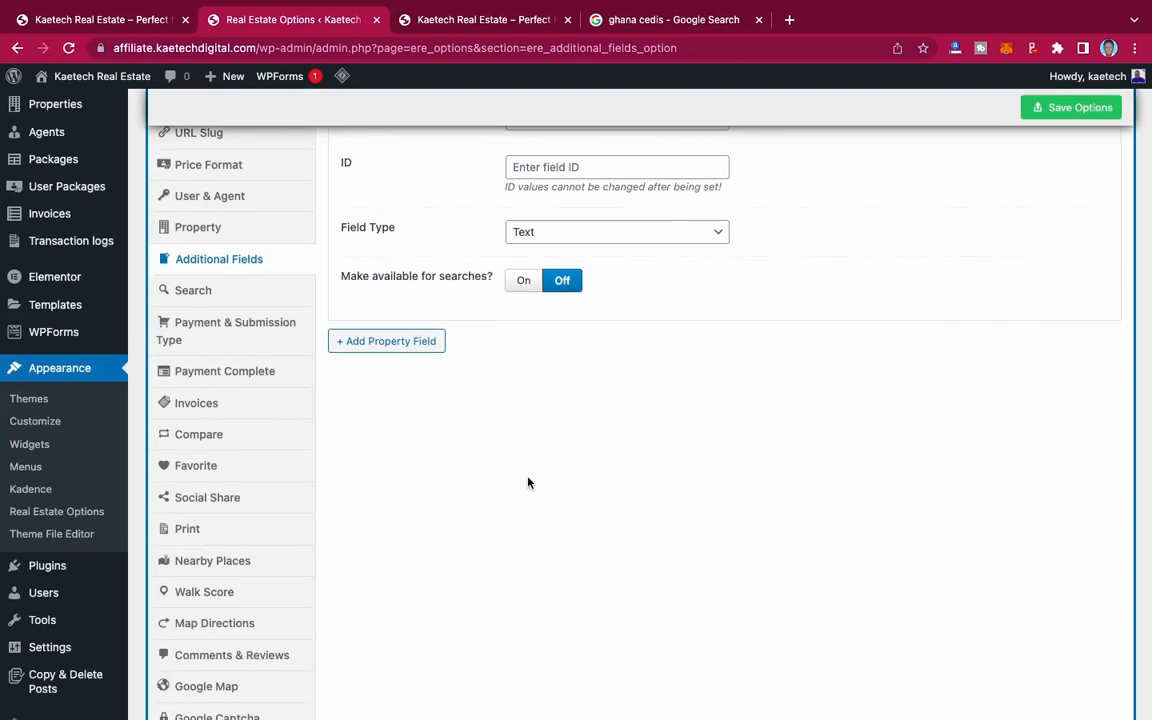
scroll(528, 483, up, 2)
scroll(528, 483, down, 1)
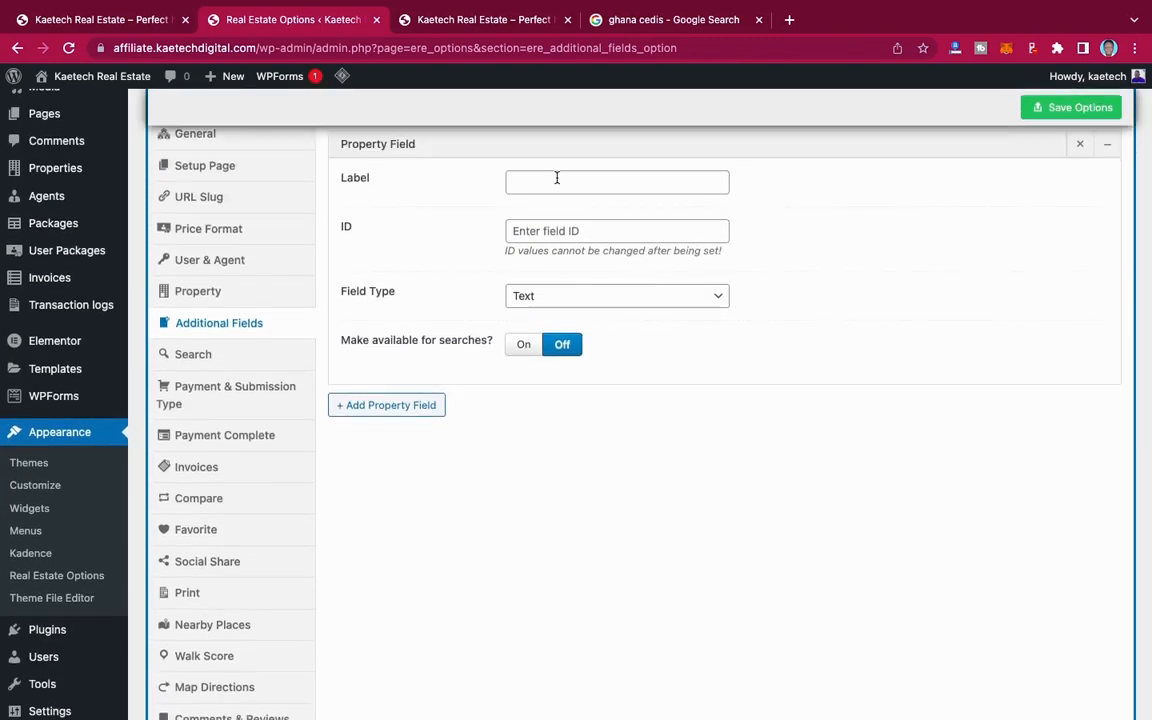
Step: In the Search options, enable the Keyword search field and disable Status, Title, Address, Province / State and Neighborhood
click(200, 358)
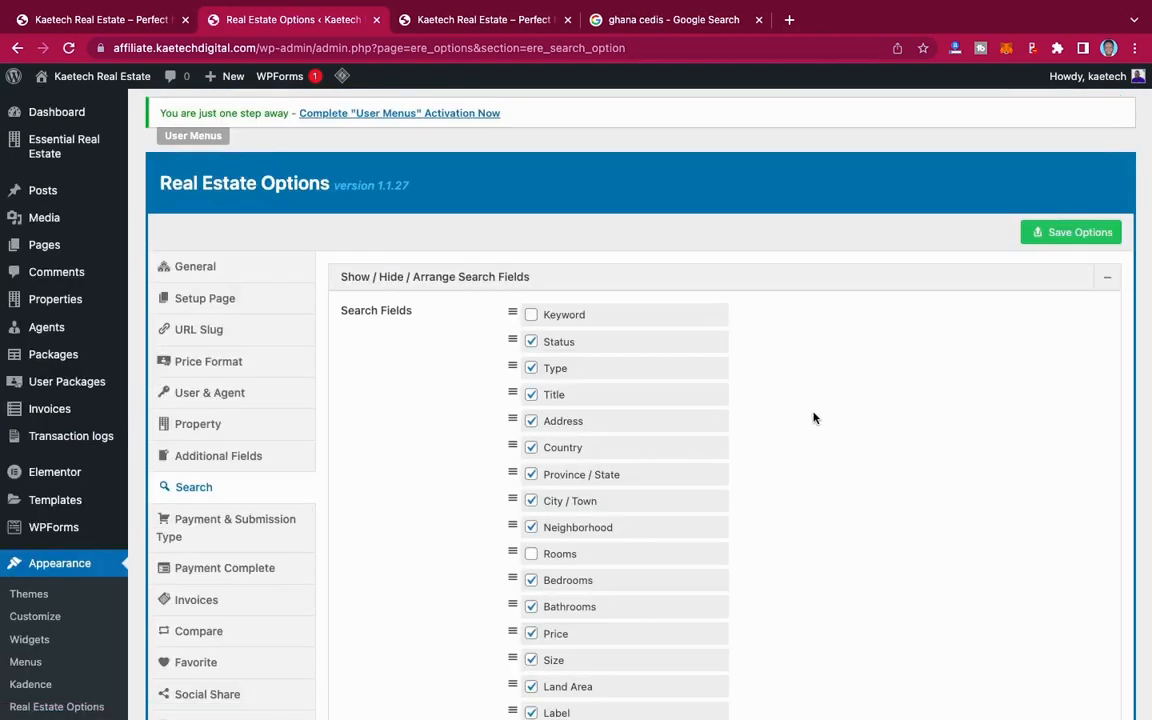
scroll(814, 418, down, 3)
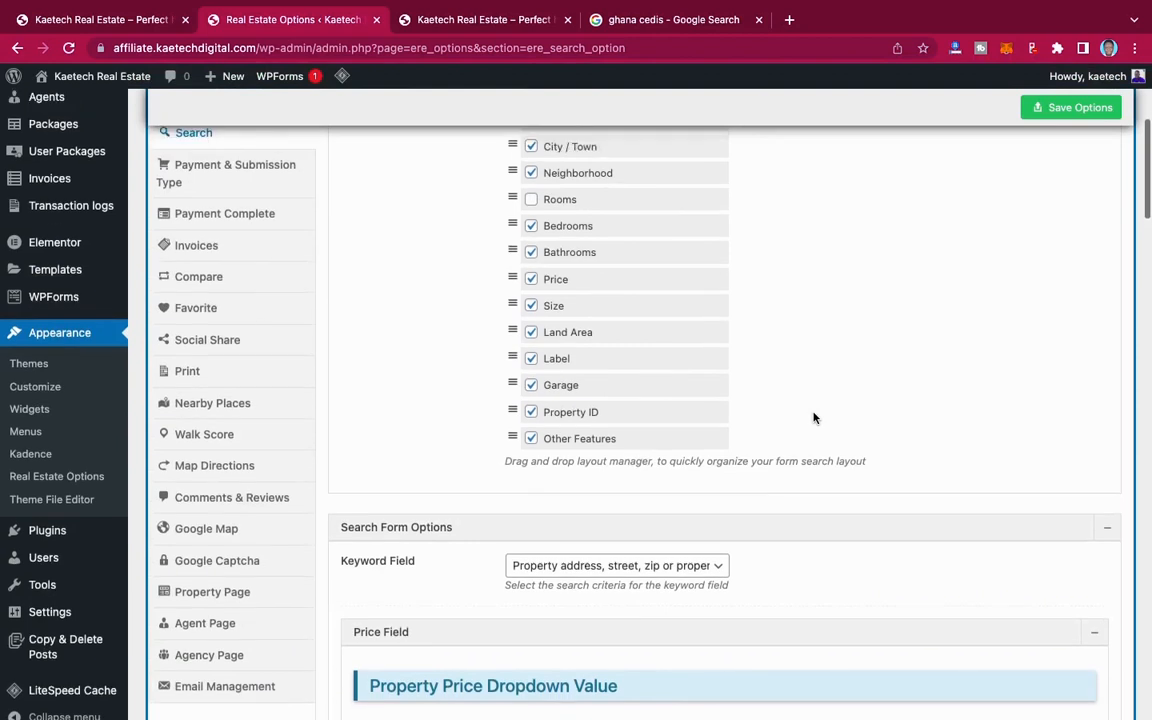
scroll(814, 418, up, 1)
scroll(814, 418, up, 1)
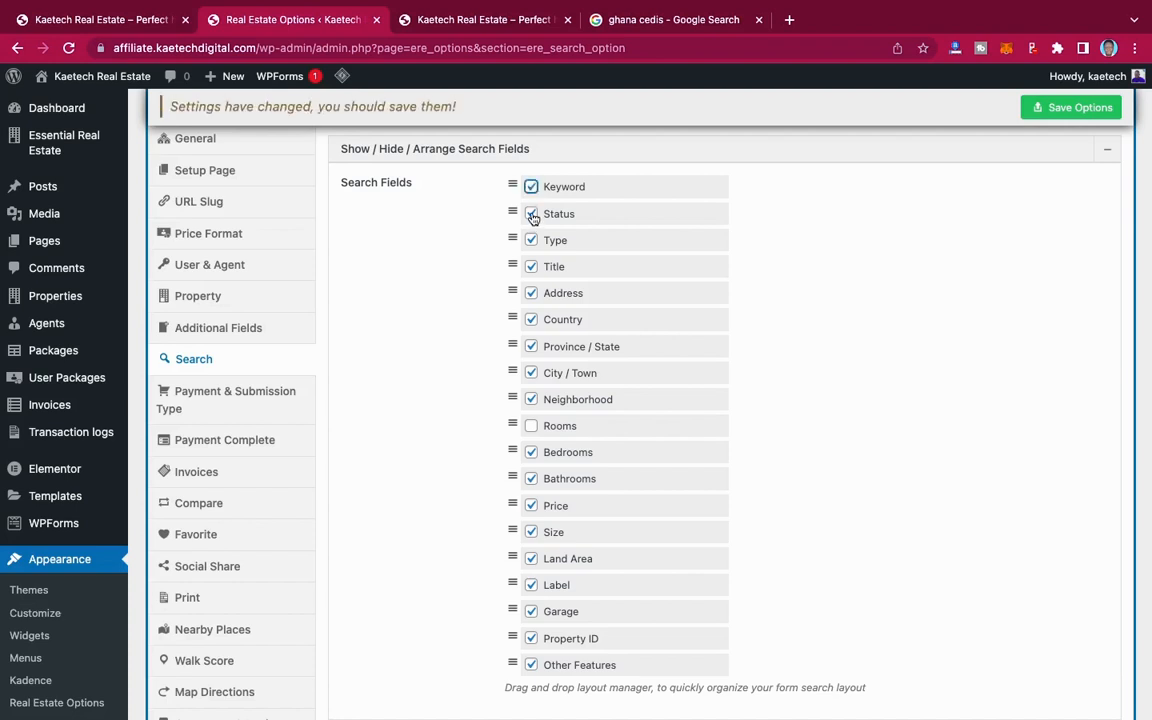
click(532, 214)
click(532, 268)
click(532, 294)
click(531, 373)
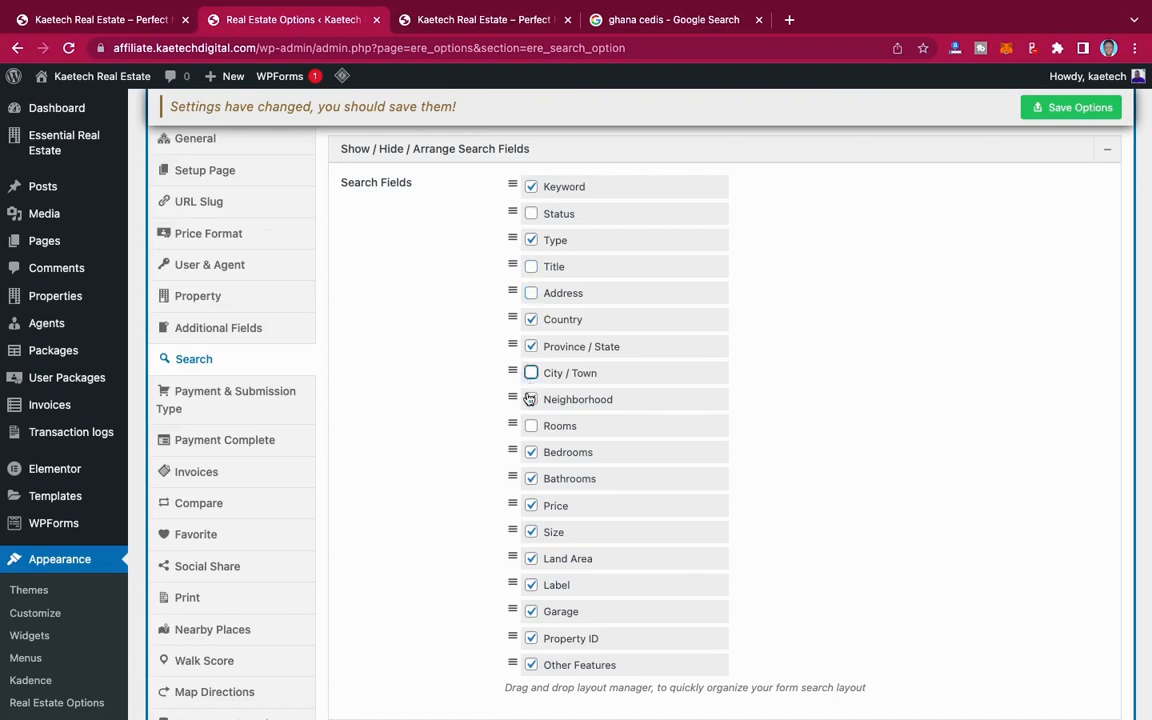
click(530, 399)
click(532, 349)
Step: Disable the Size, Land Area, Label, Garage, Property ID and Other Features search fields
scroll(596, 419, down, 2)
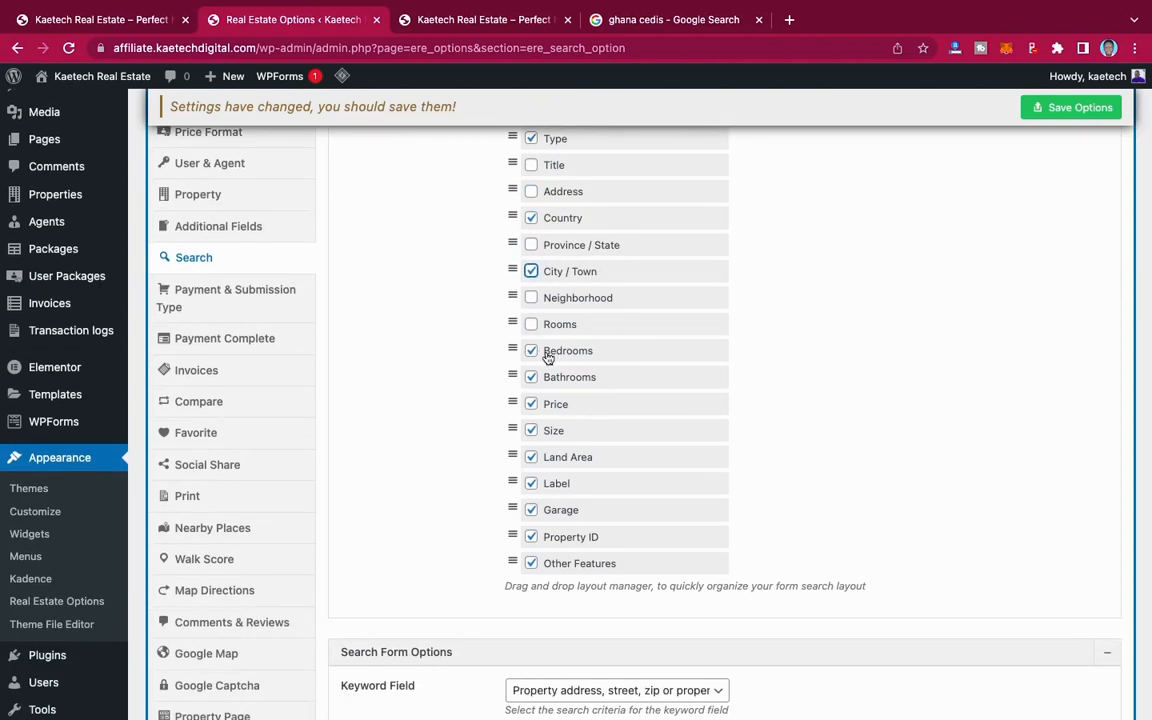
click(531, 431)
click(531, 457)
click(532, 484)
click(531, 511)
click(531, 537)
click(532, 564)
Step: Set the search criteria of the Keyword Field to Property Title or Content
scroll(637, 311, up, 2)
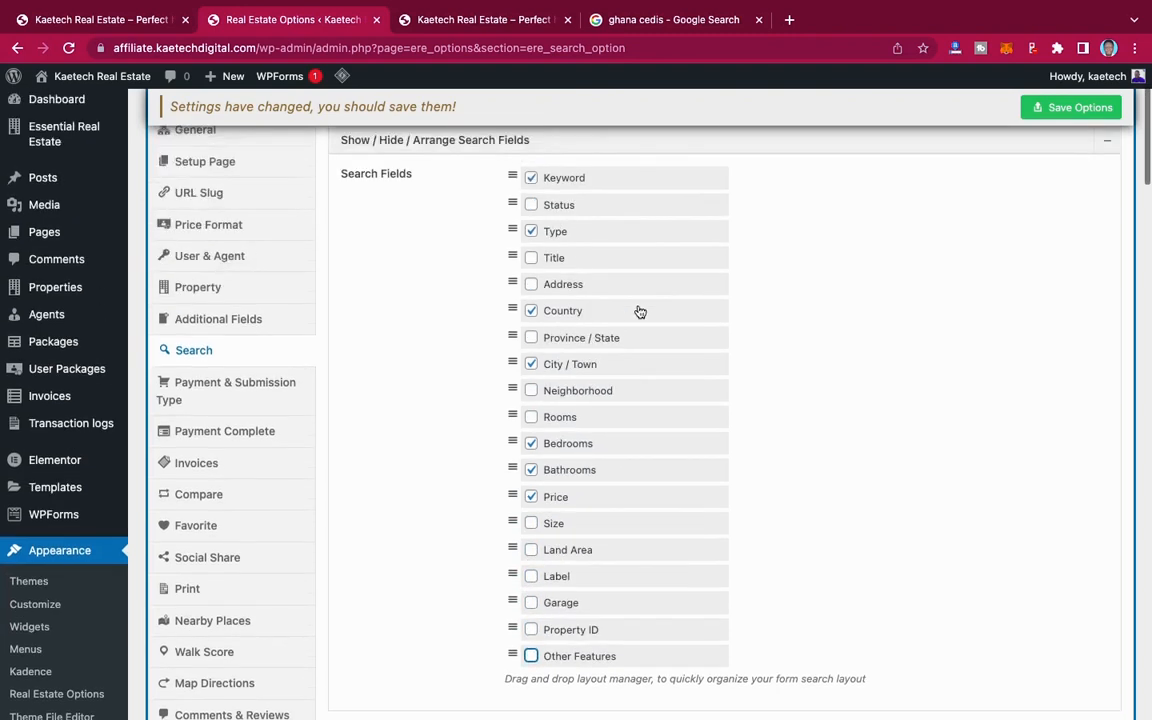
scroll(638, 311, up, 1)
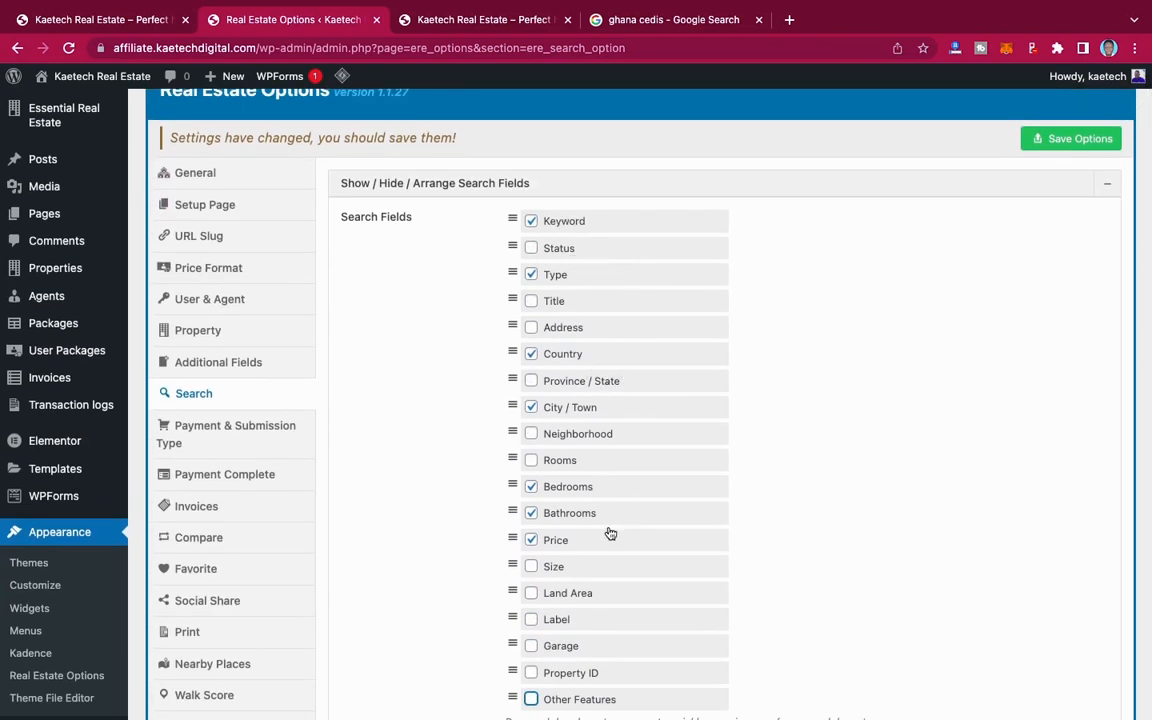
scroll(615, 530, down, 3)
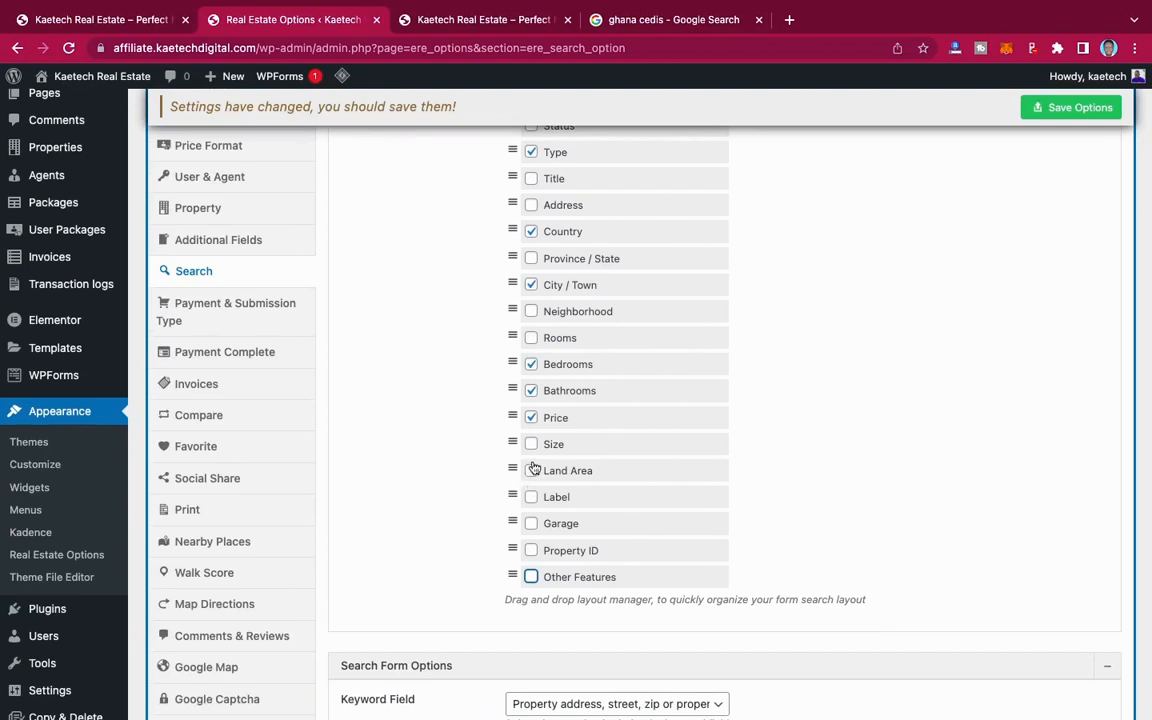
scroll(717, 390, up, 3)
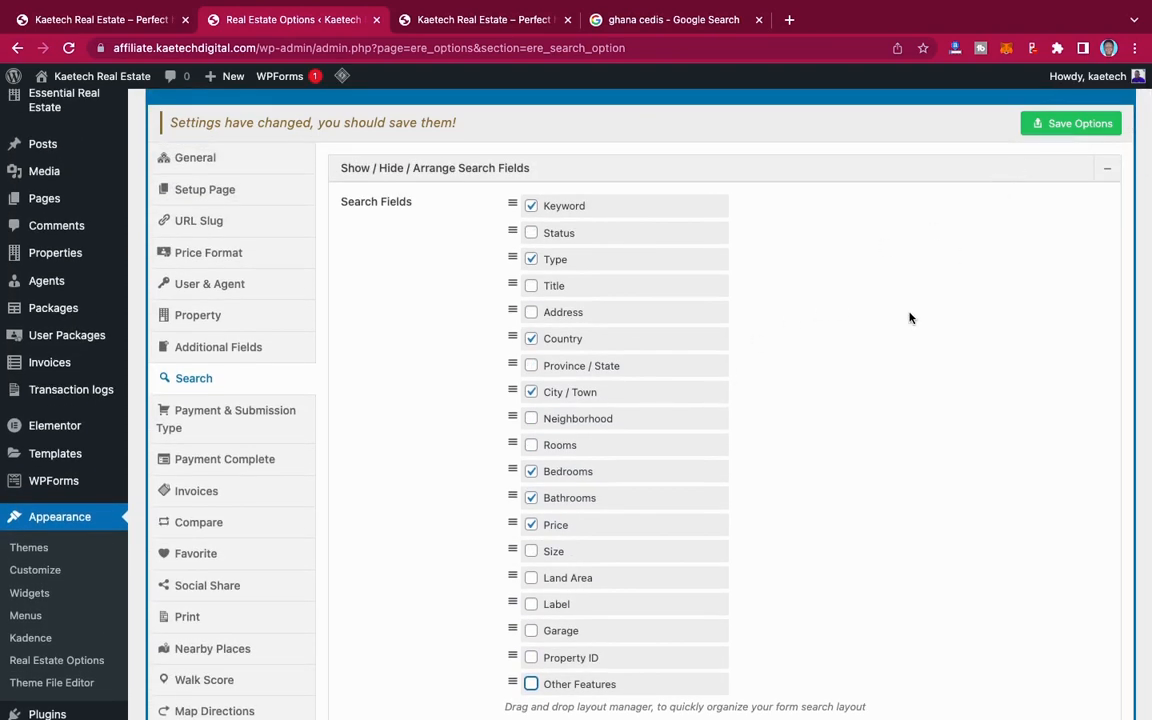
scroll(910, 318, down, 10)
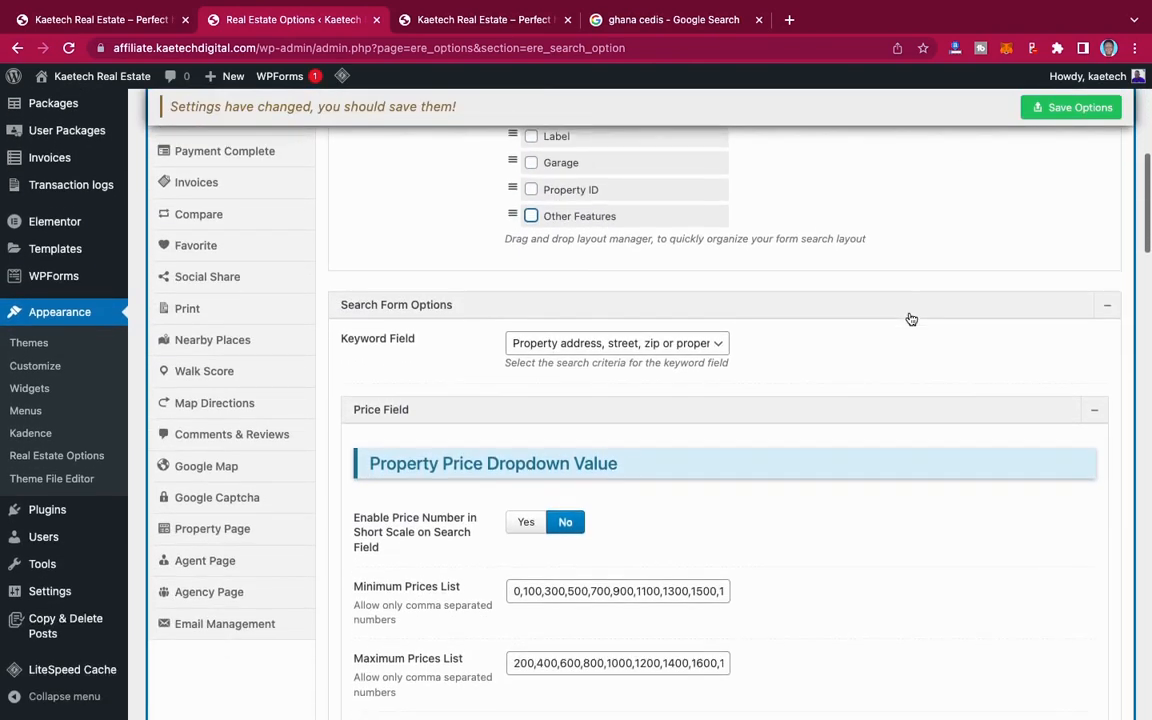
scroll(910, 318, down, 2)
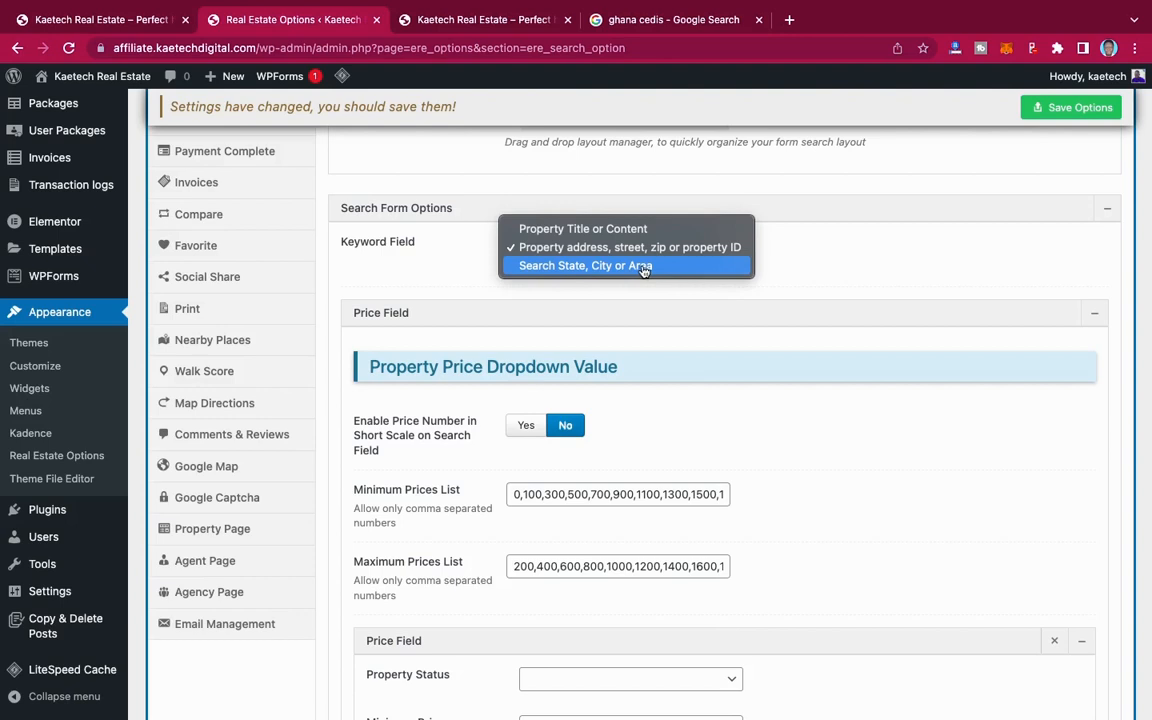
click(636, 230)
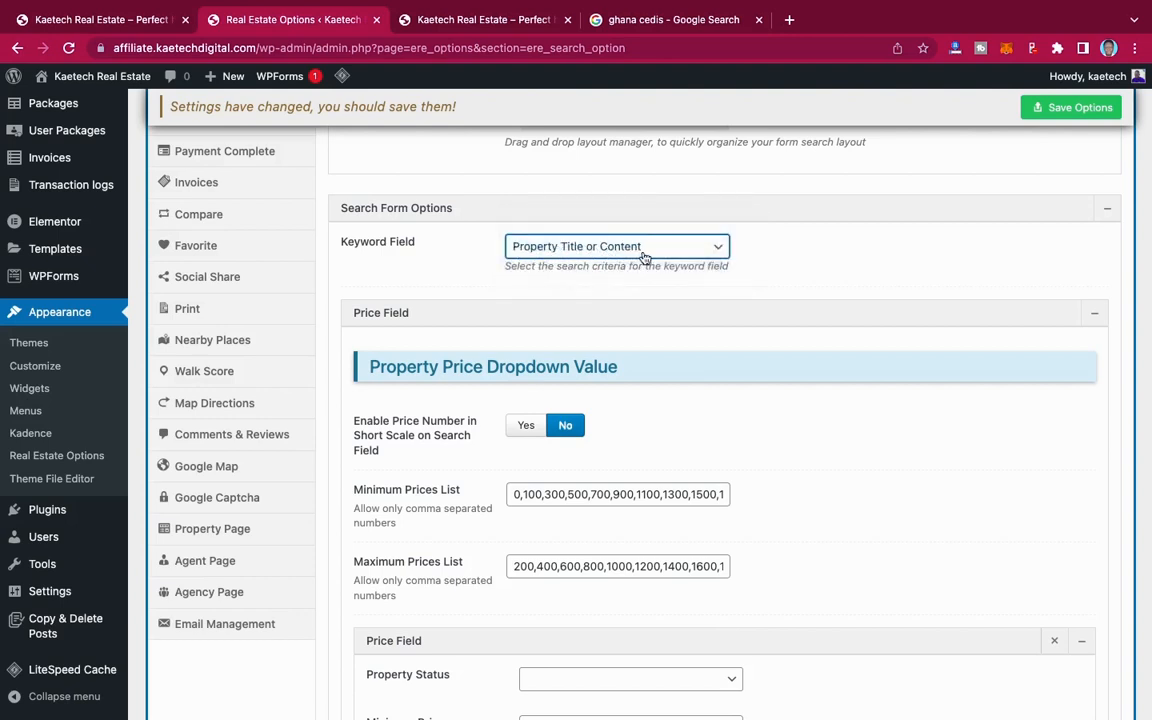
Step: Review the price dropdown lists, the per-status price field and the price slider limits in Search Form Options
scroll(759, 321, down, 2)
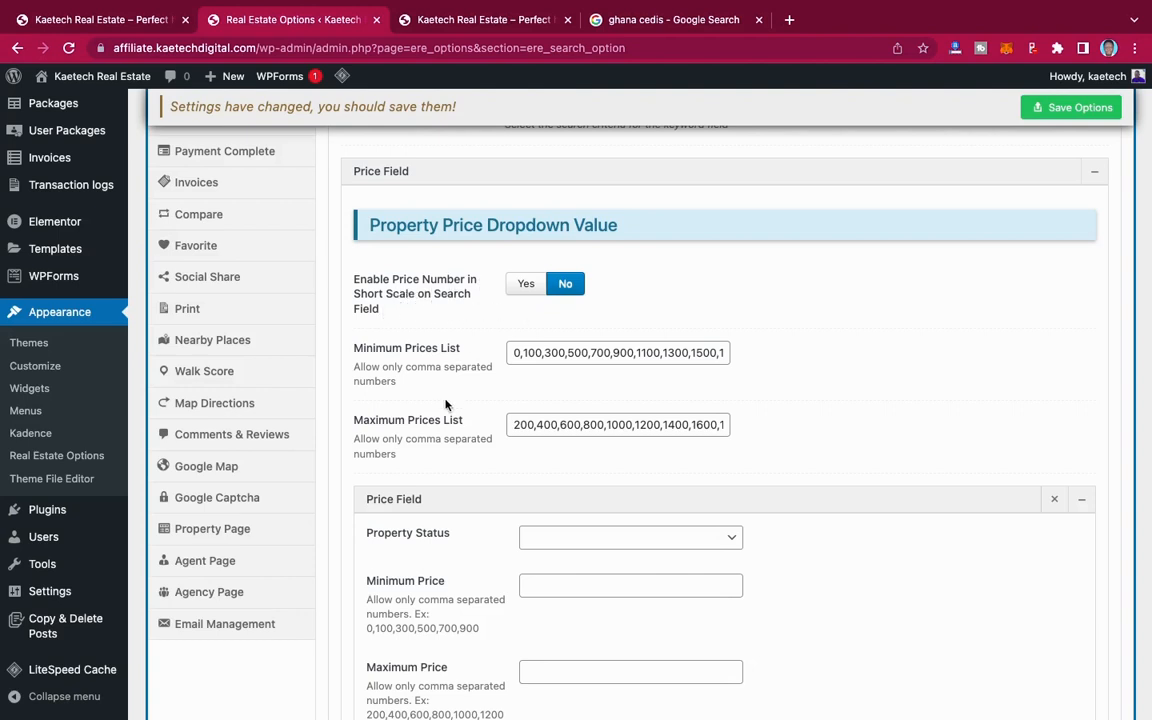
scroll(400, 276, down, 2)
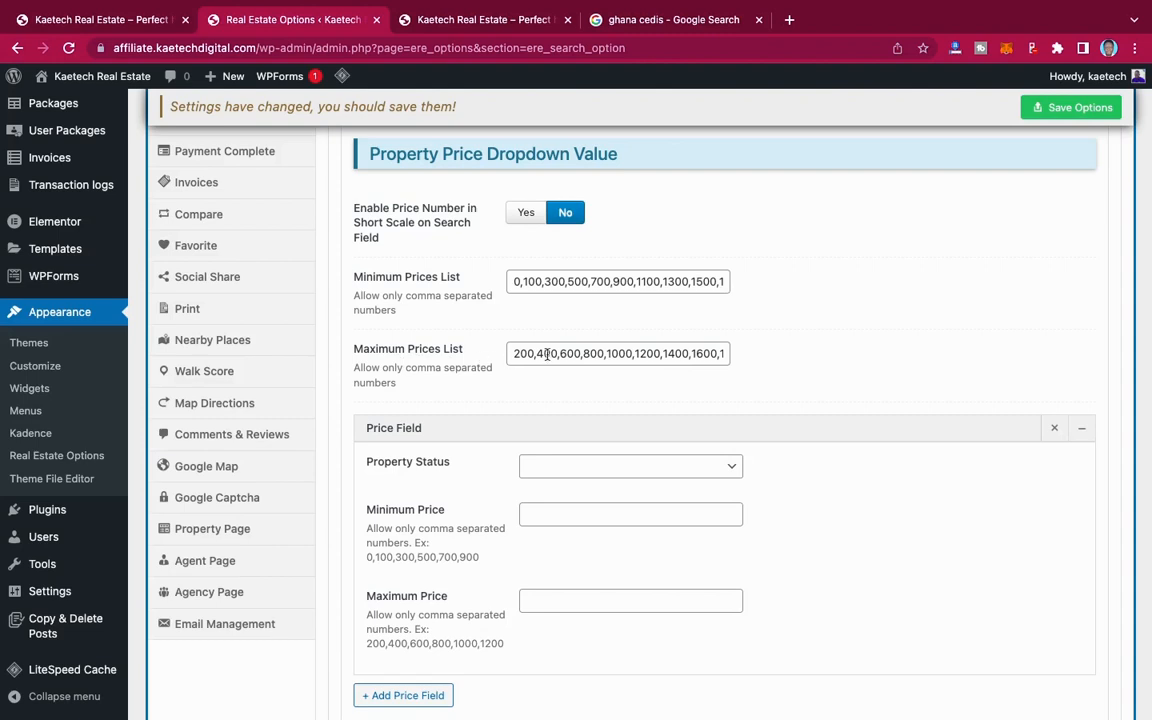
scroll(491, 405, down, 3)
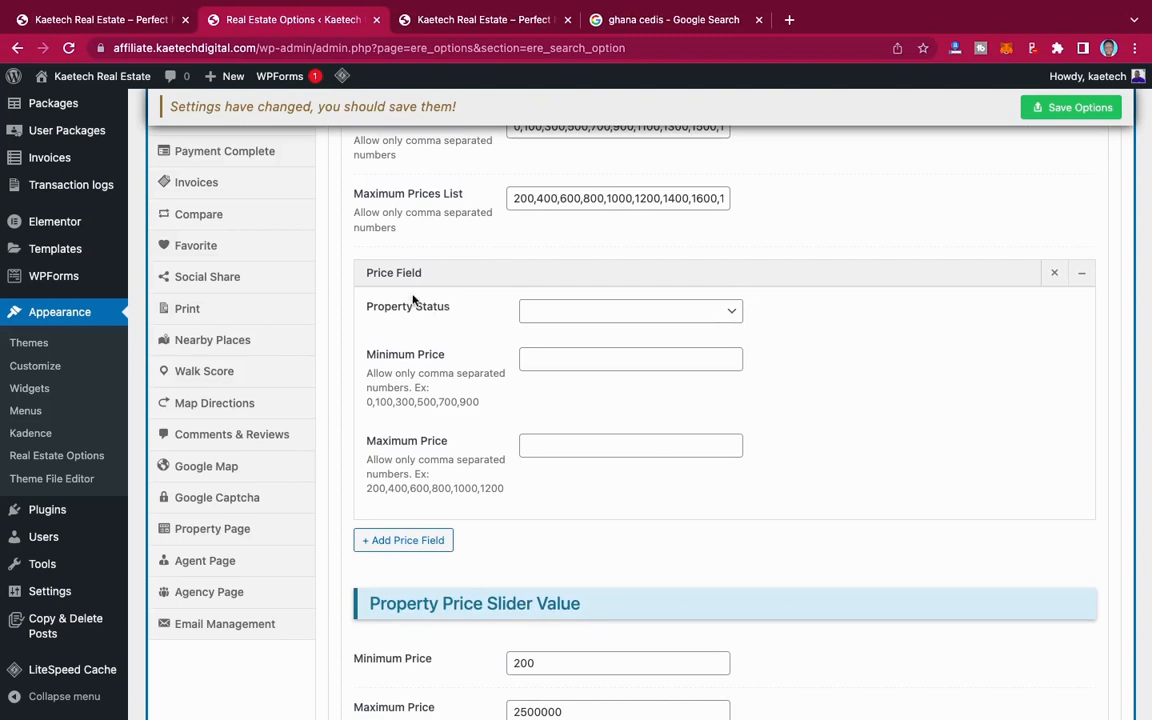
click(602, 309)
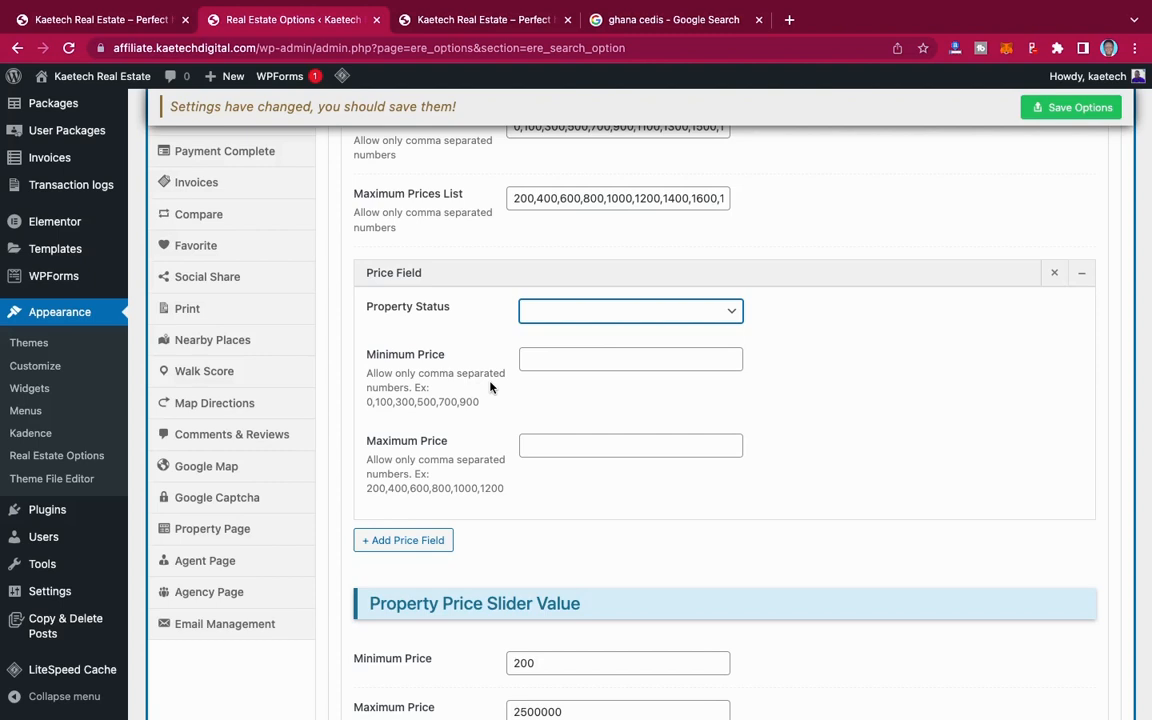
scroll(490, 386, down, 2)
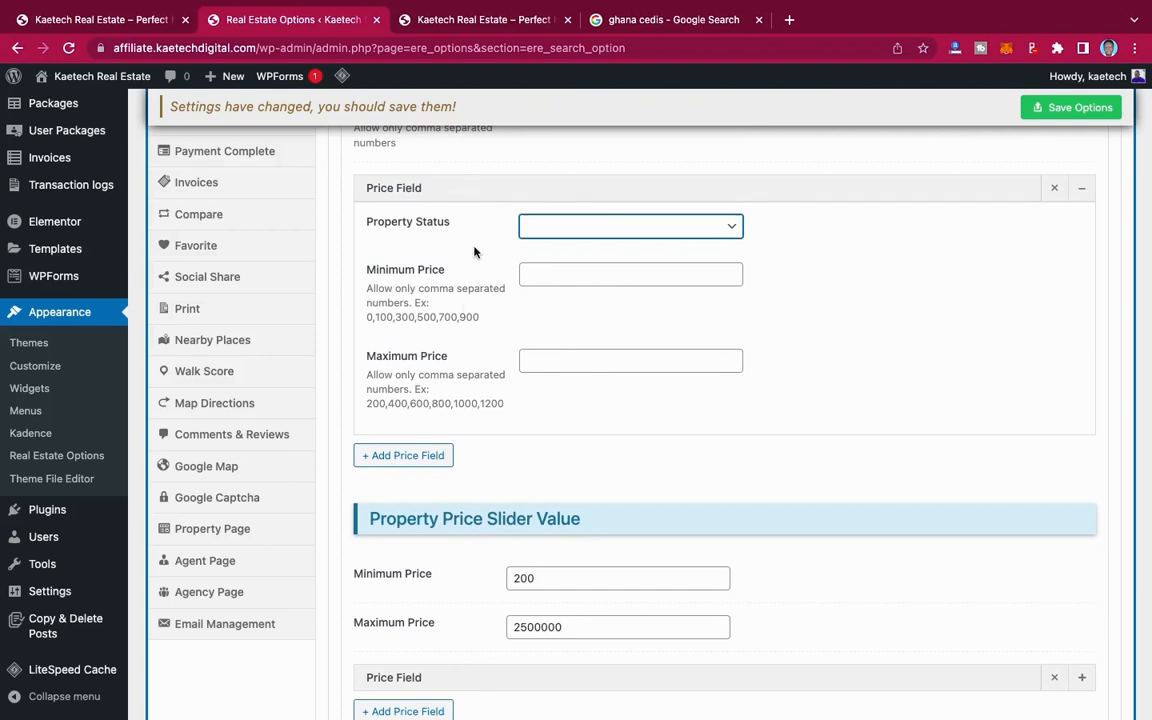
scroll(520, 435, down, 5)
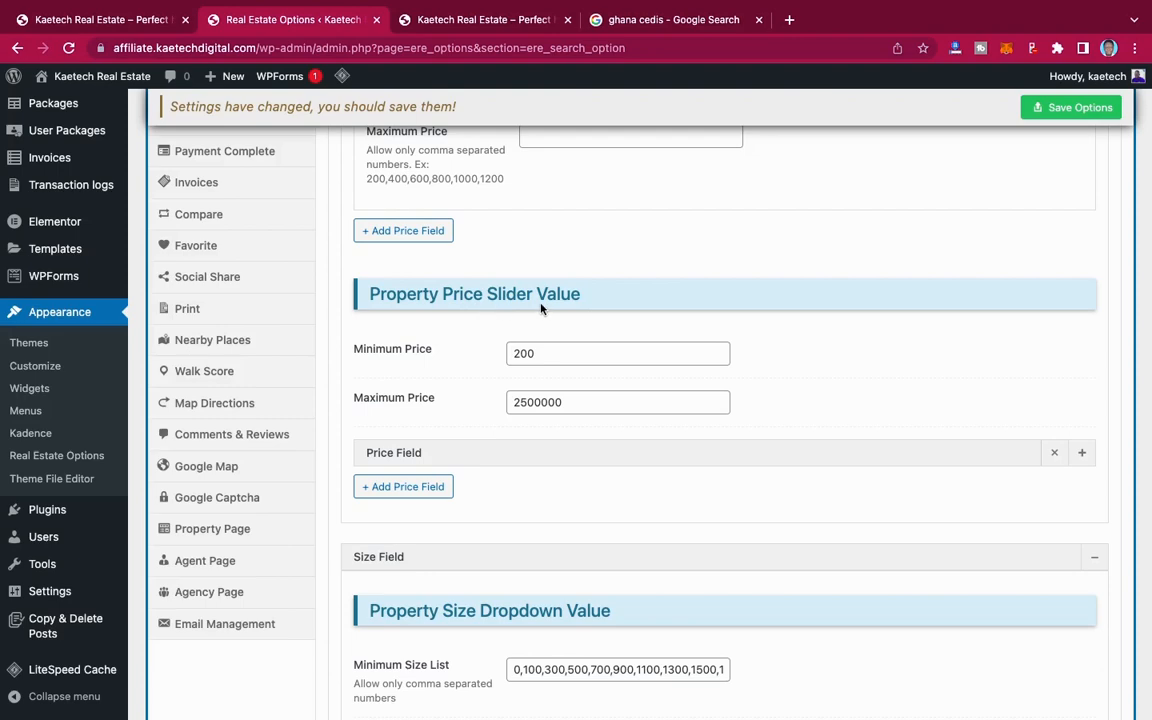
scroll(520, 309, up, 5)
scroll(570, 308, up, 5)
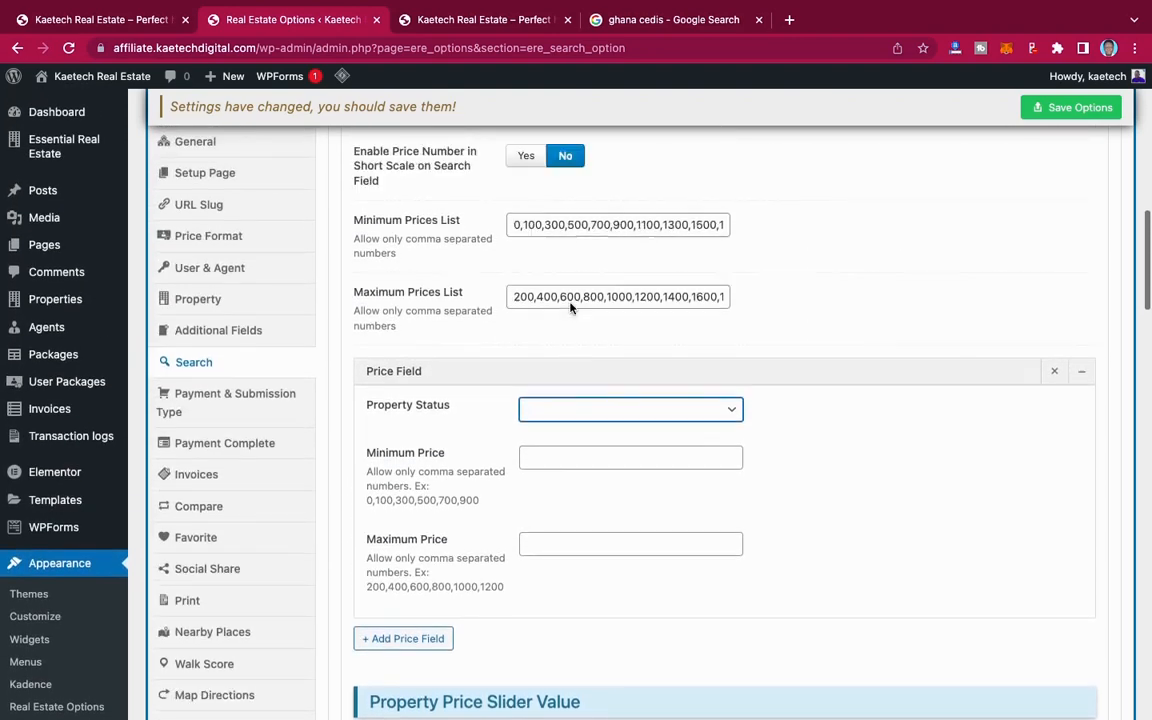
scroll(570, 306, down, 8)
scroll(570, 303, down, 4)
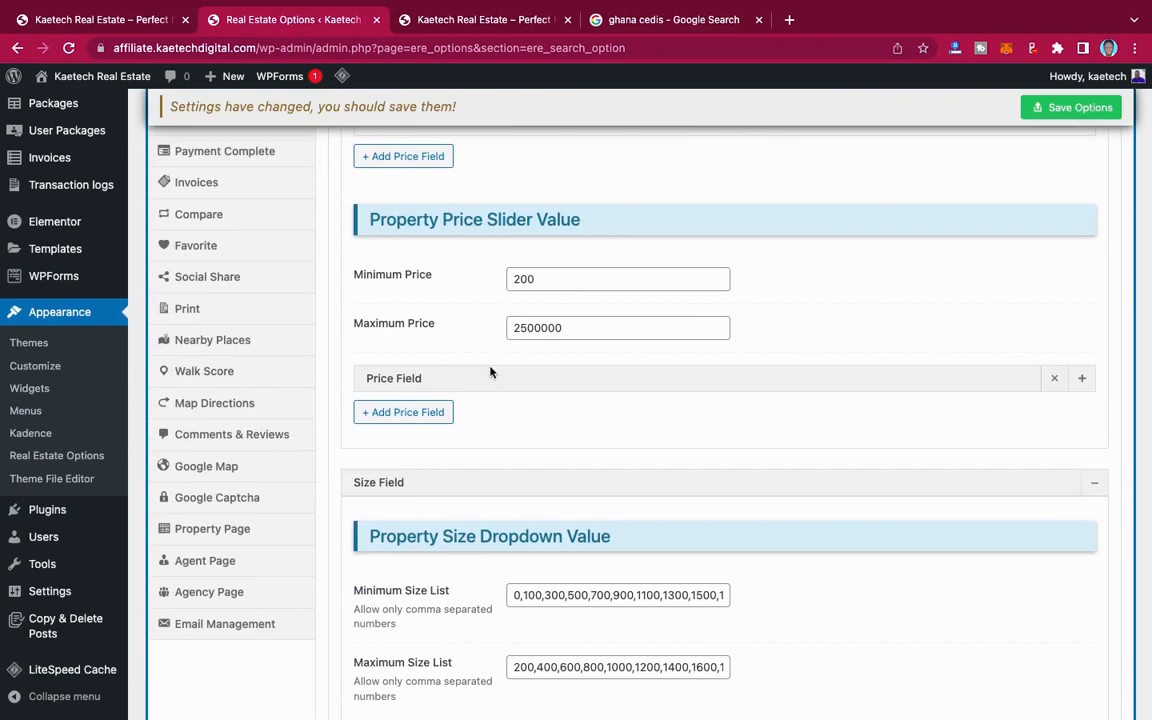
Step: Review the size, land area and room list values, and examine the Advanced Search Page Options and search result layout
scroll(493, 386, down, 6)
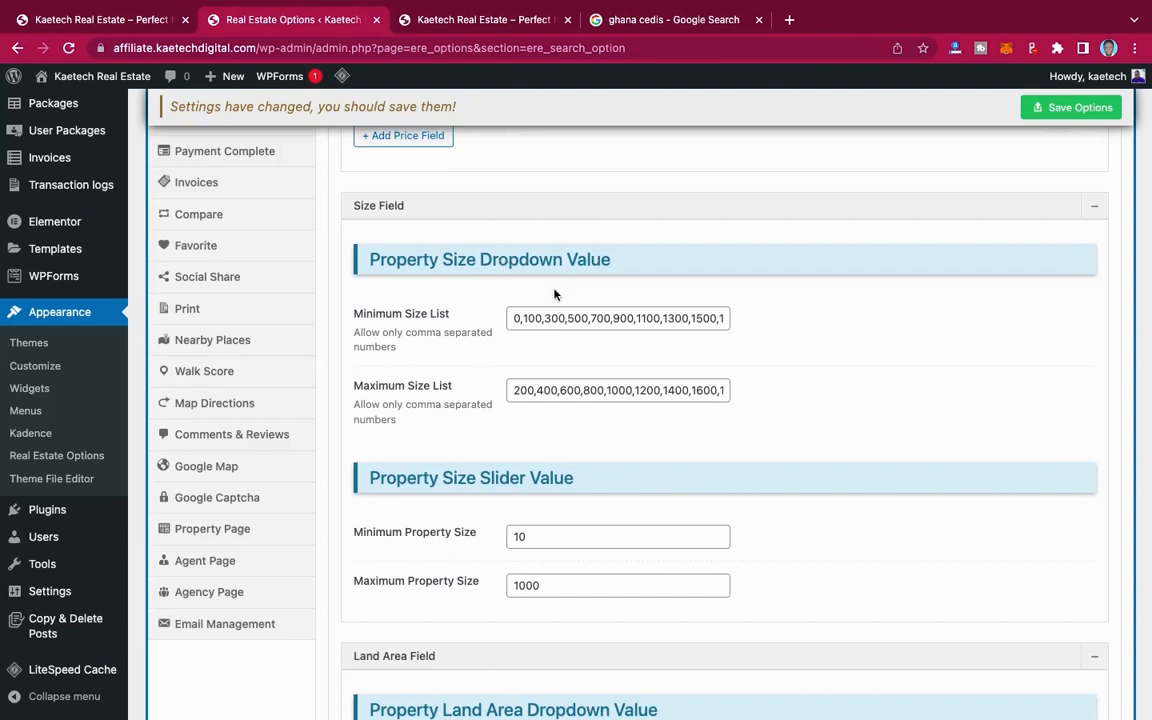
scroll(502, 445, down, 2)
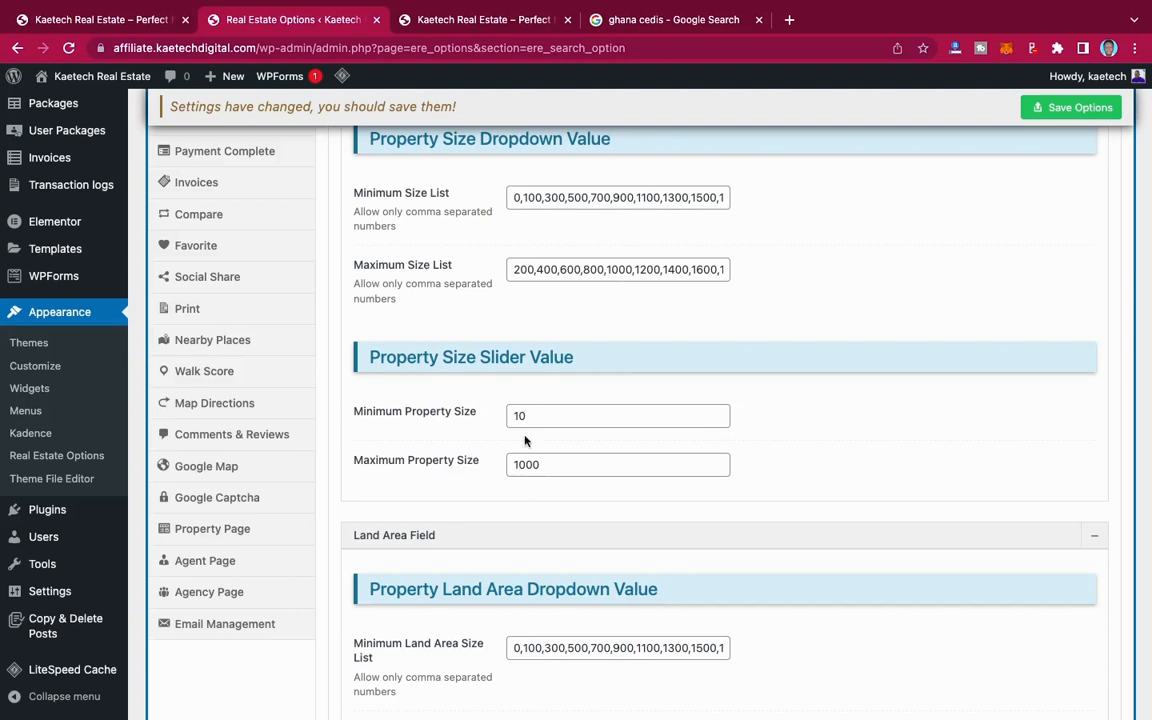
scroll(527, 452, down, 5)
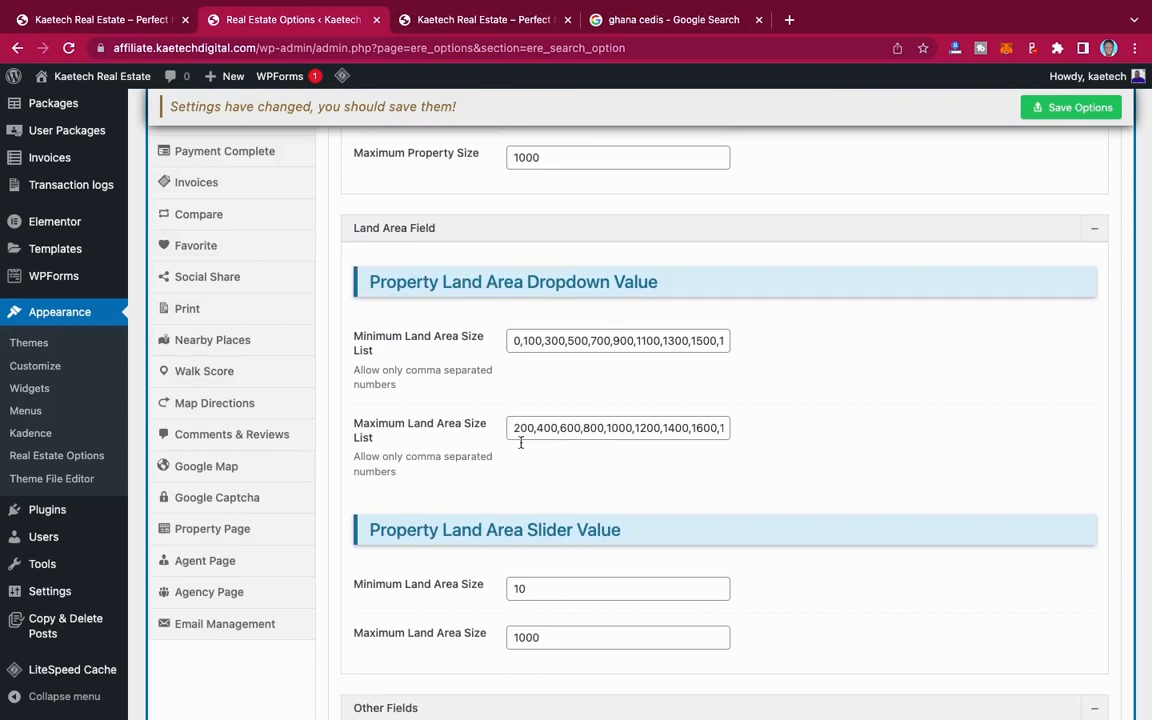
scroll(460, 395, down, 5)
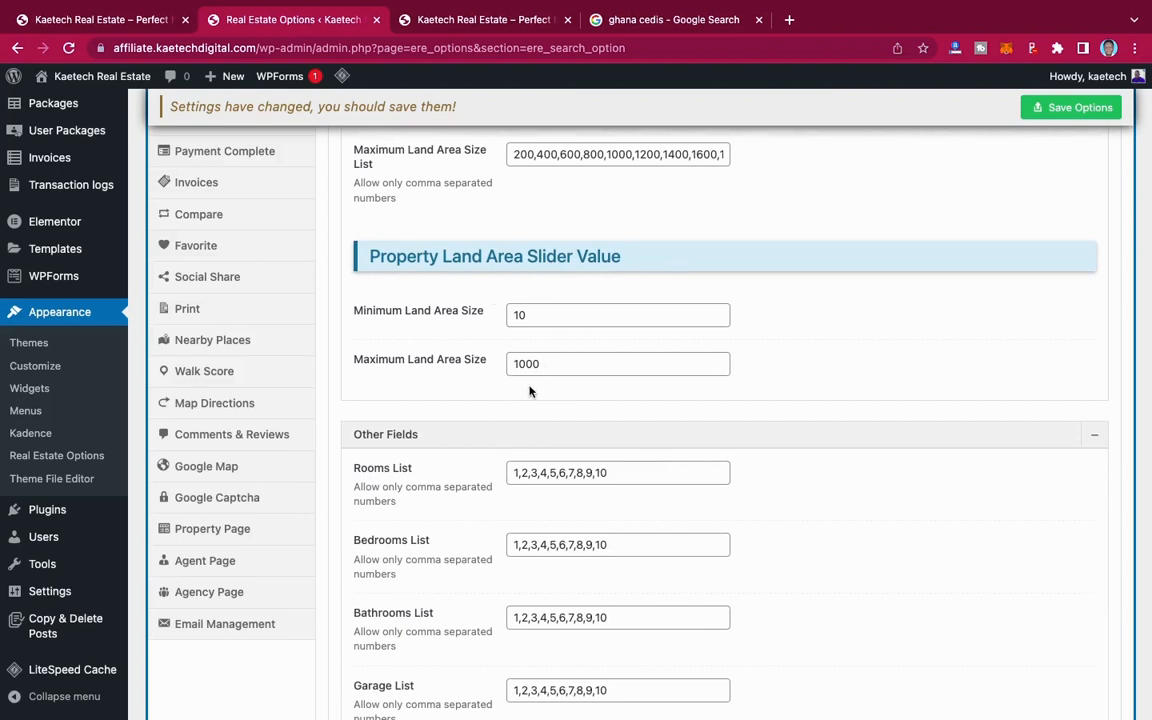
scroll(530, 391, down, 4)
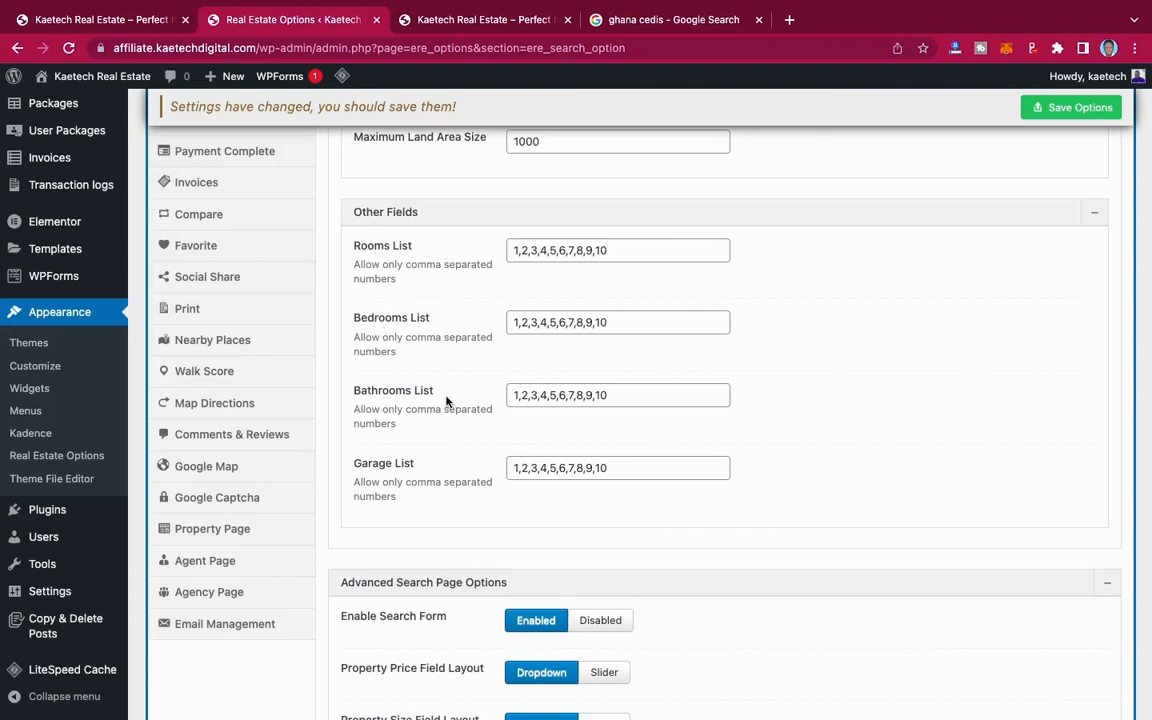
scroll(447, 470, down, 5)
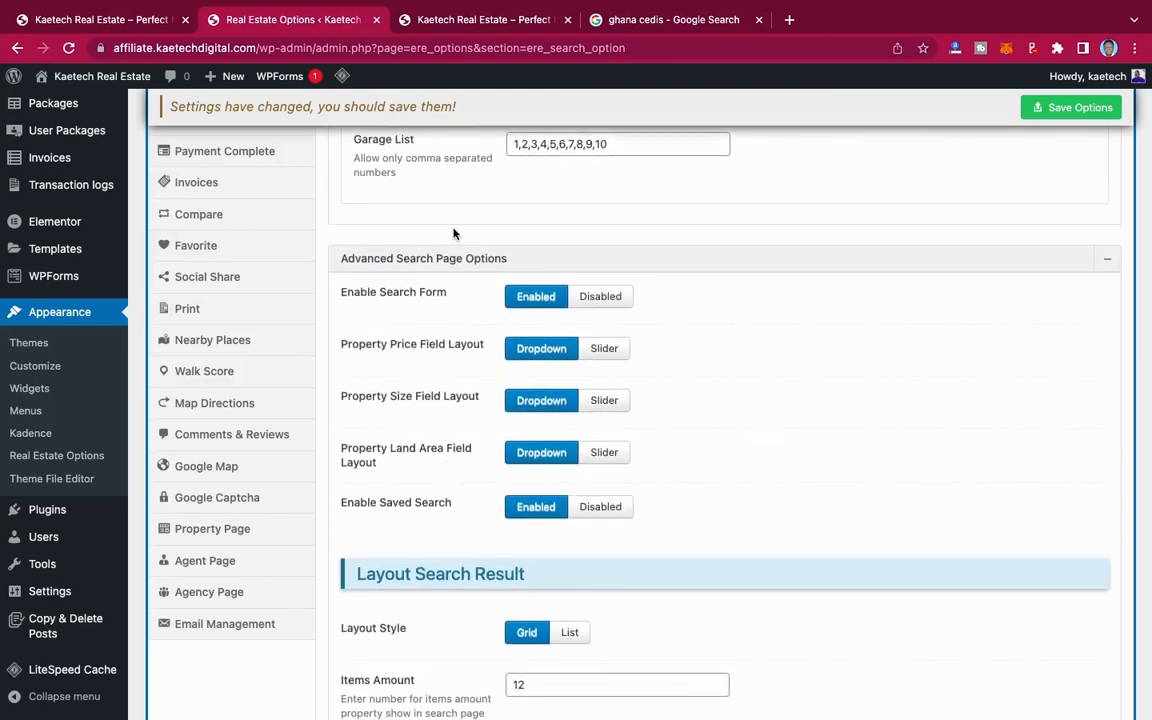
scroll(455, 165, up, 3)
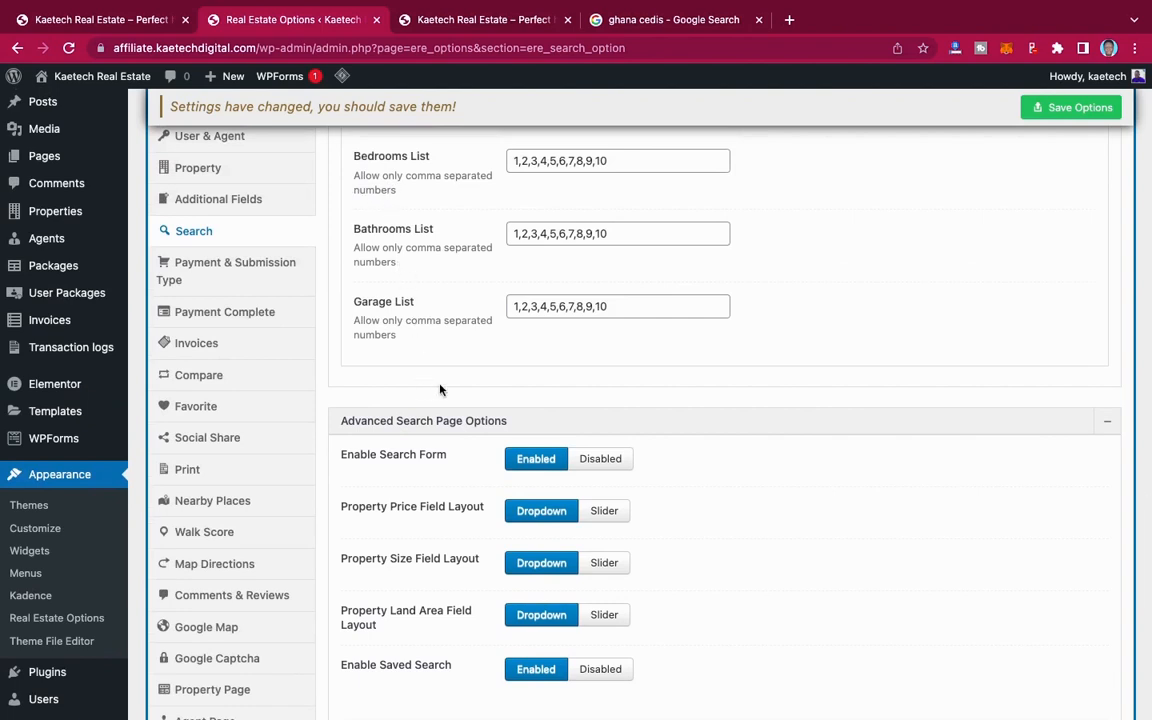
scroll(395, 344, down, 3)
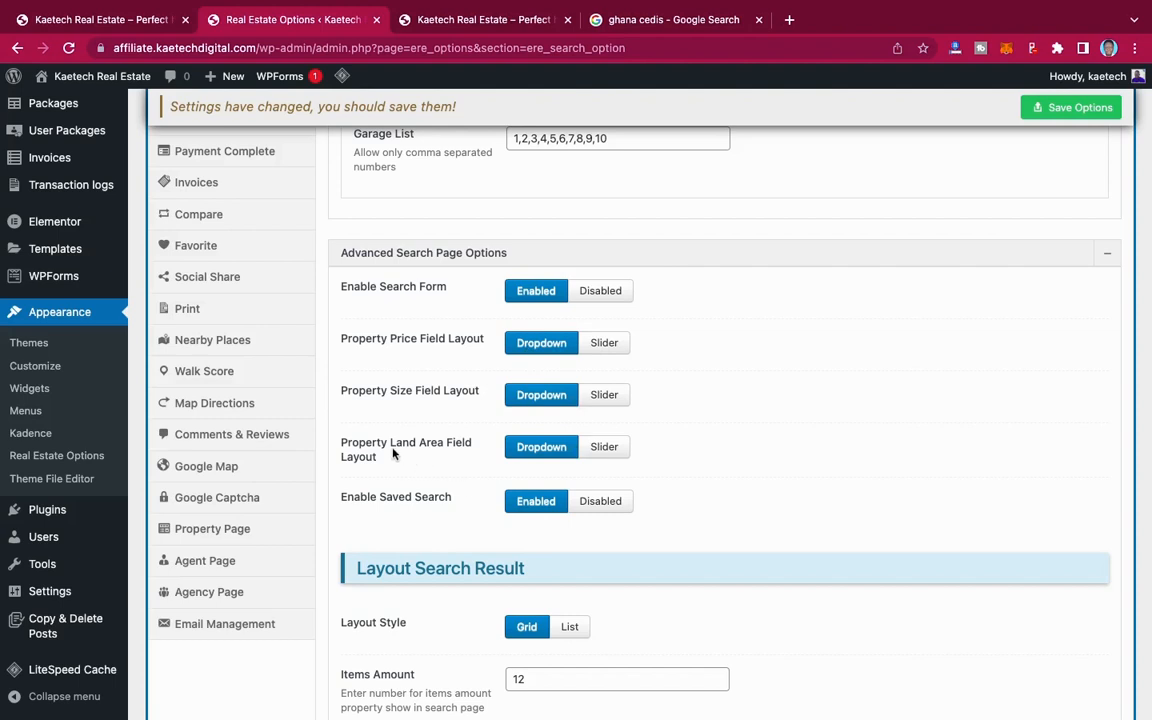
scroll(449, 464, down, 2)
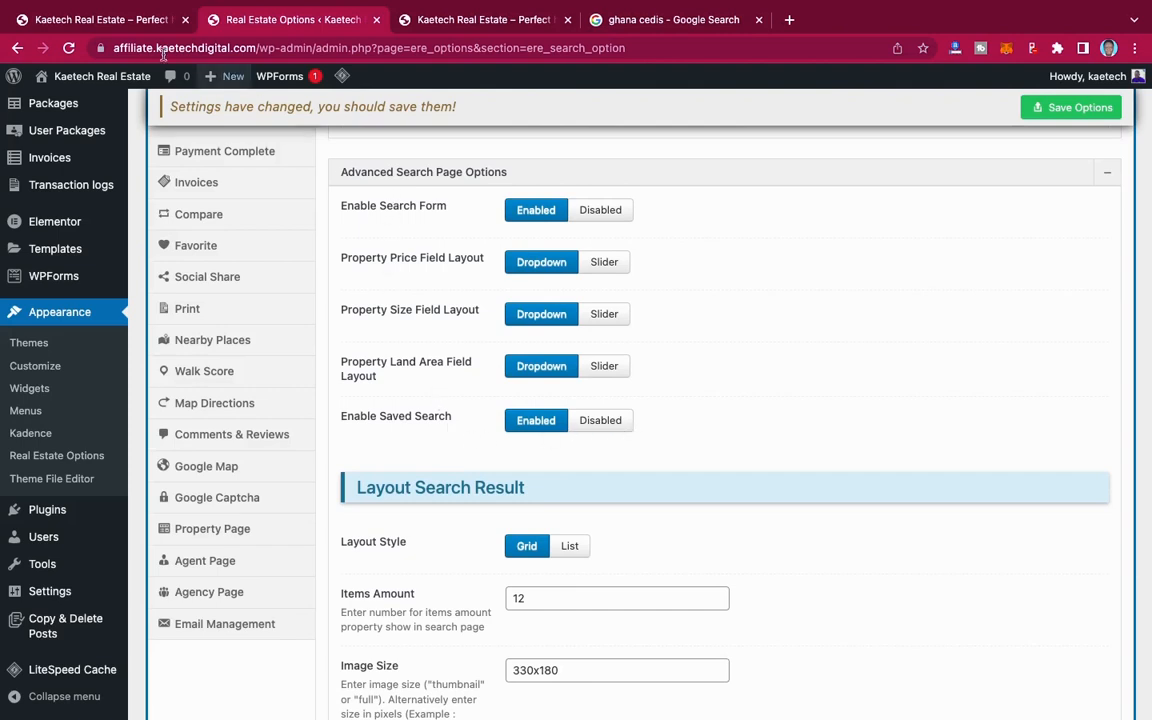
Step: Open the demo site's Properties page and examine its advanced search form, including the available cities
click(122, 19)
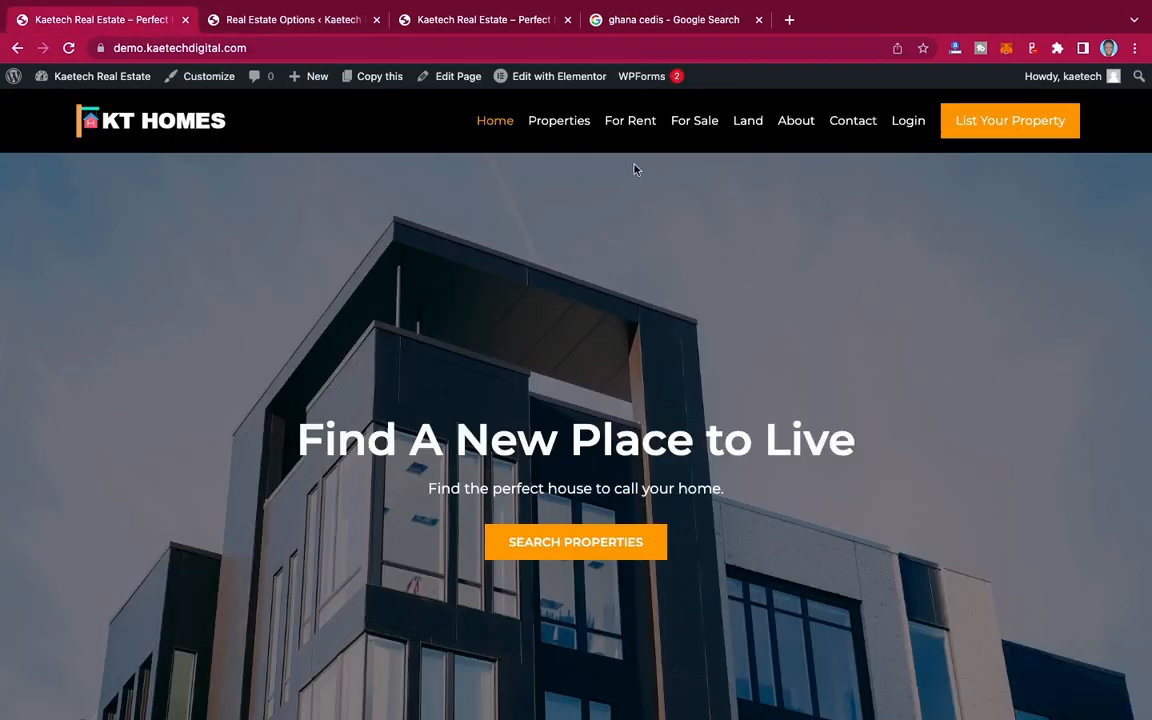
click(559, 120)
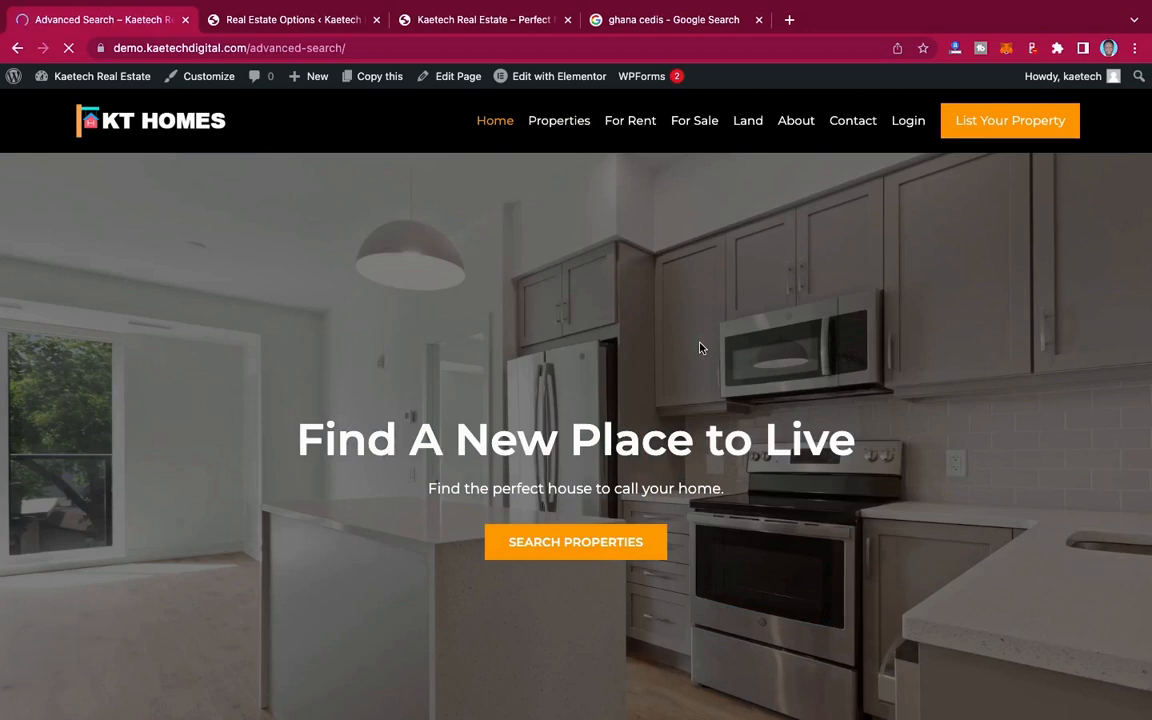
scroll(700, 347, down, 2)
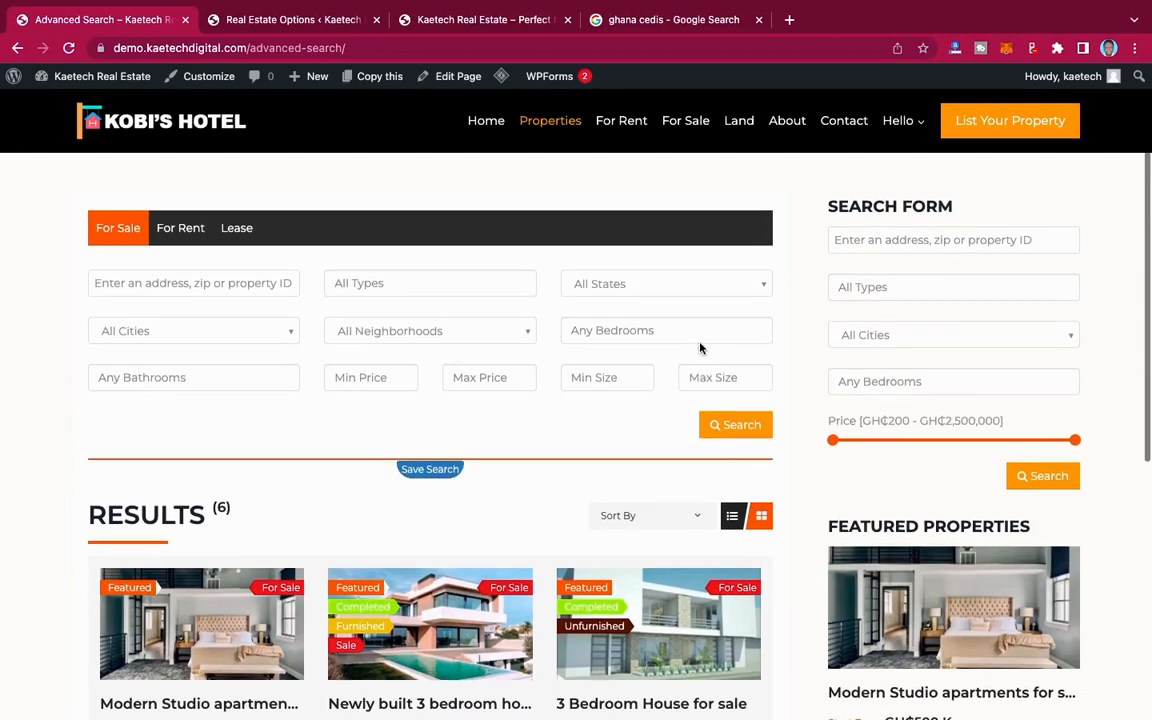
click(233, 328)
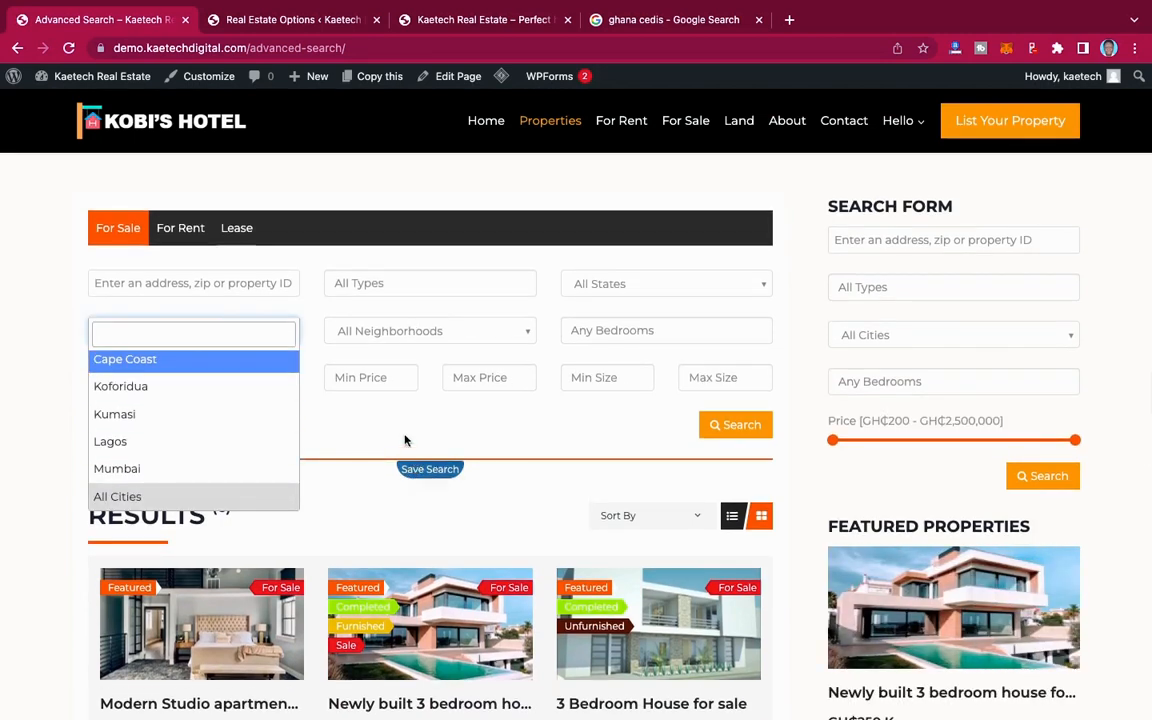
click(345, 418)
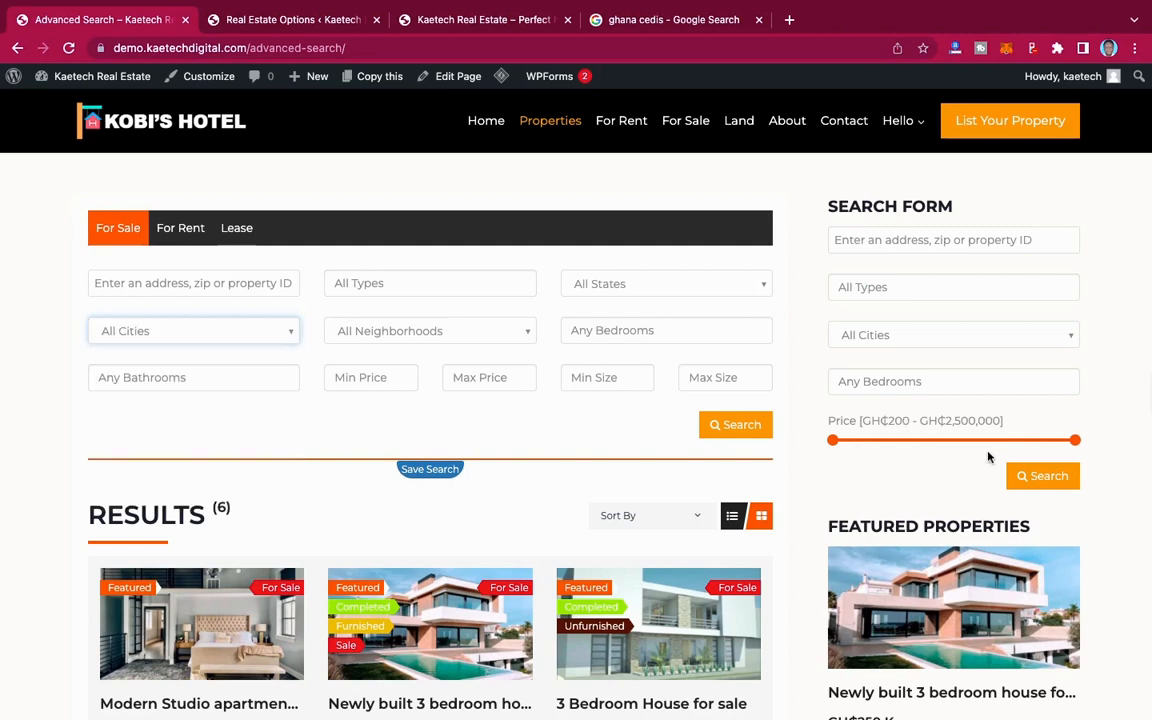
Step: Examine the sidebar search form on the demo's Properties page, checking the city choices and the upper end of the price slider
mouse_move(1076, 440)
mouse_down()
mouse_move(946, 438)
mouse_move(1086, 444)
mouse_up()
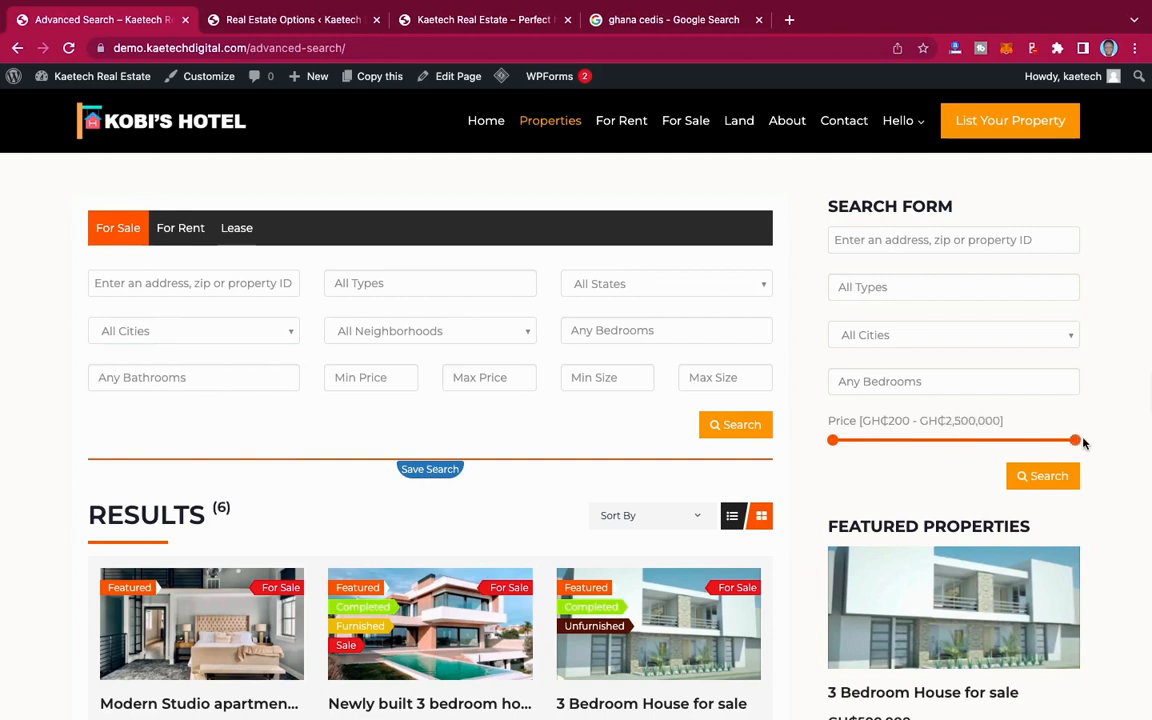
click(935, 337)
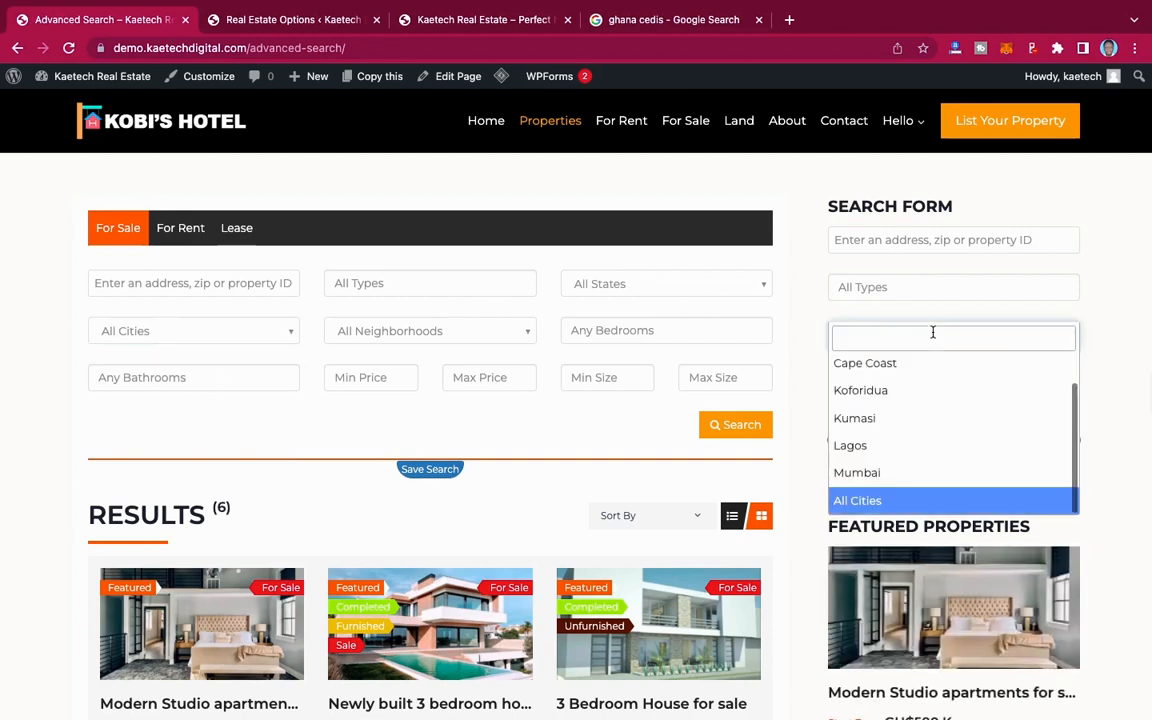
click(1107, 335)
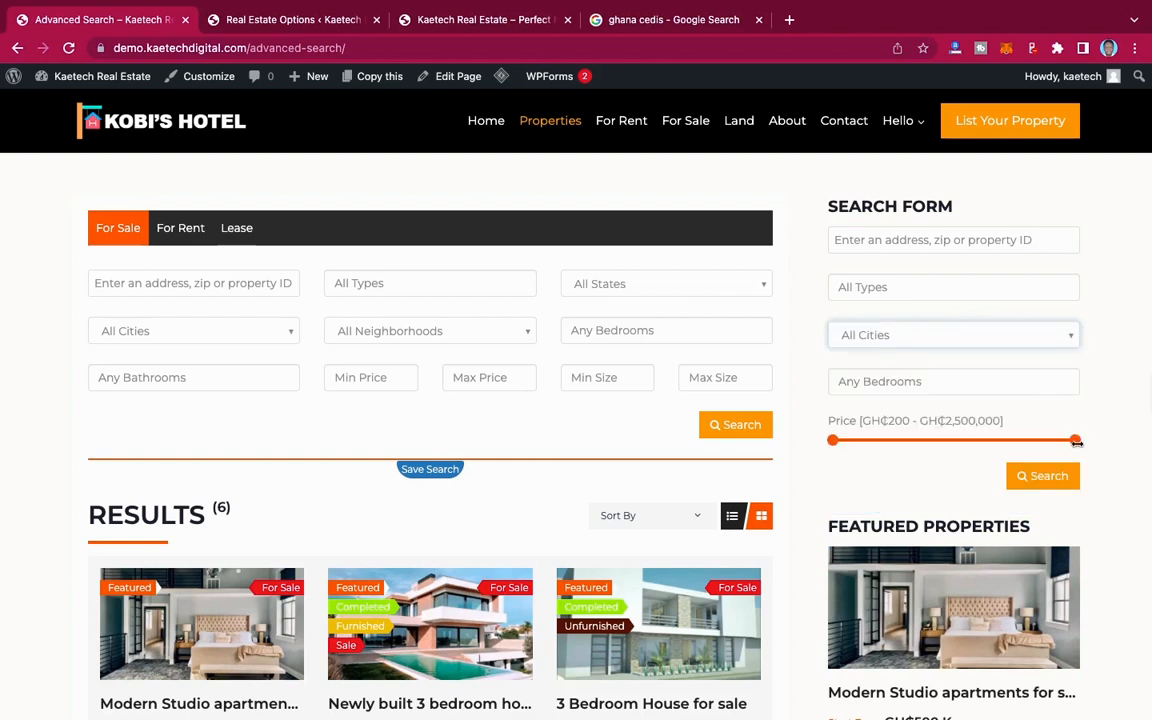
mouse_move(1076, 441)
mouse_down()
mouse_move(979, 440)
mouse_move(1086, 440)
mouse_up()
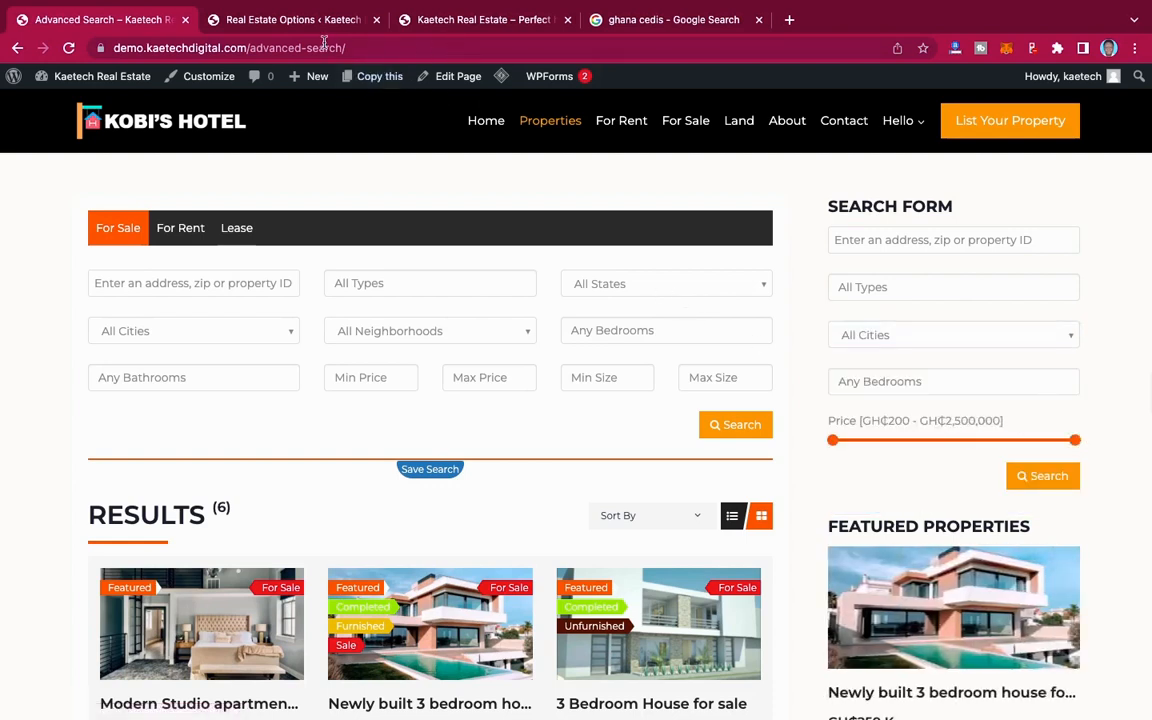
Step: Compare the Advanced Search Page Options with the demo's search results page, including the Save Search feature
click(298, 20)
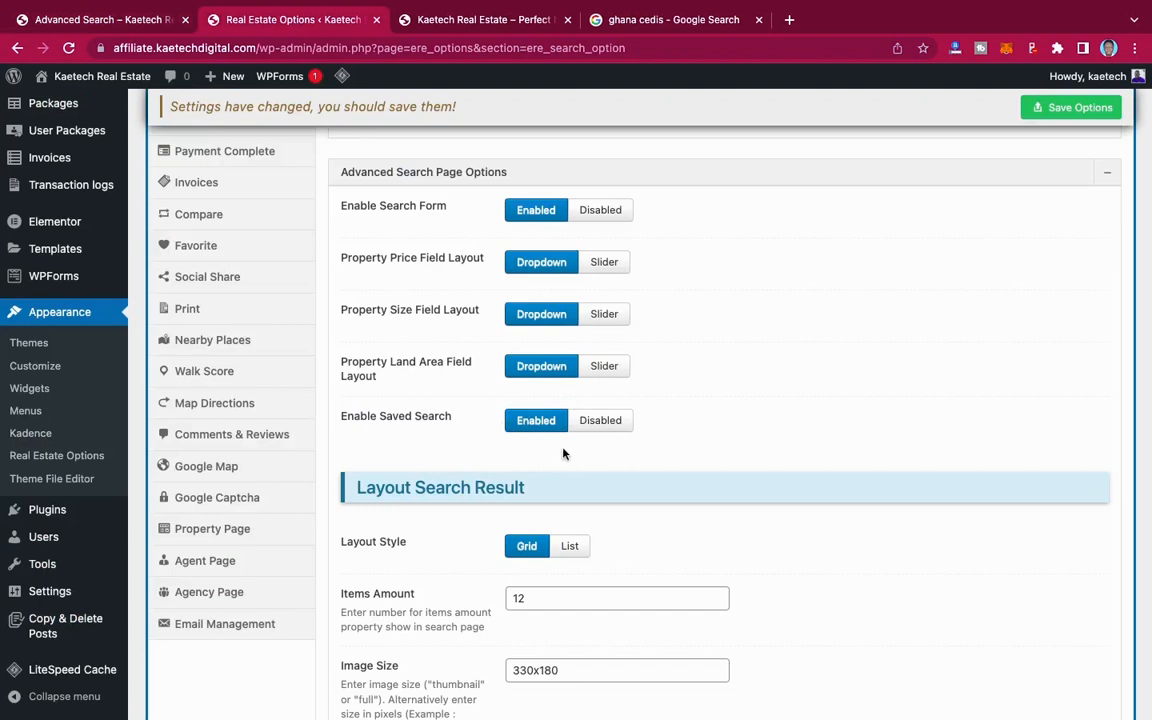
scroll(600, 400, down, 1)
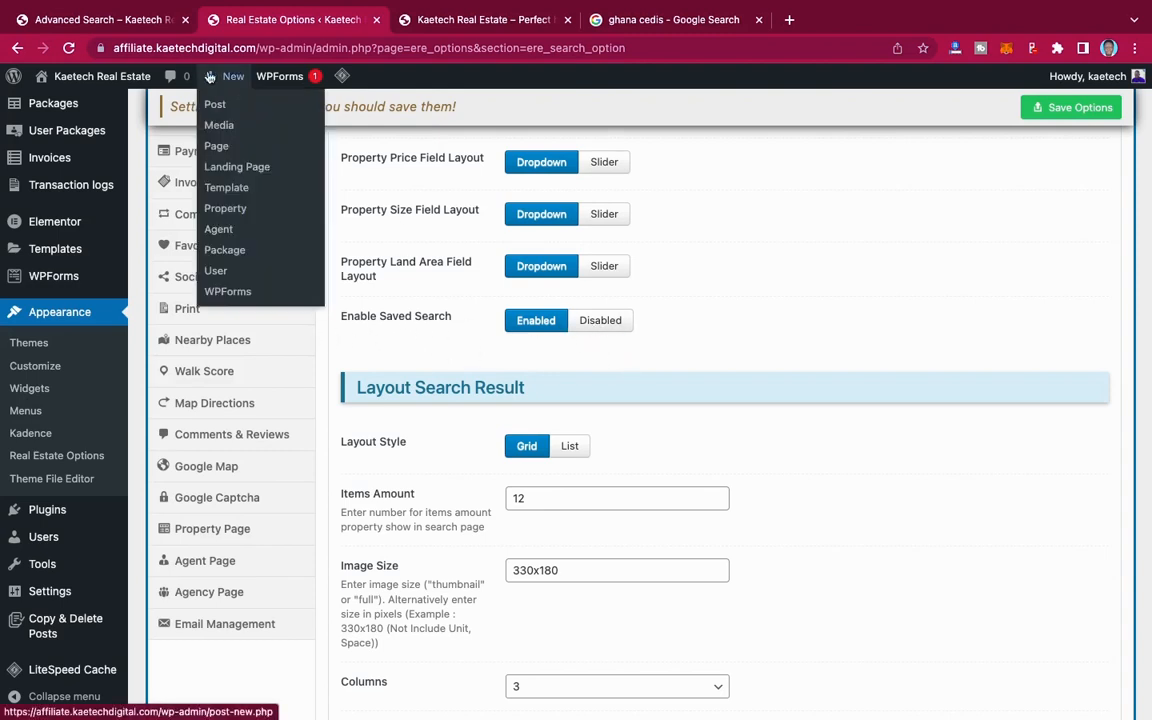
click(100, 22)
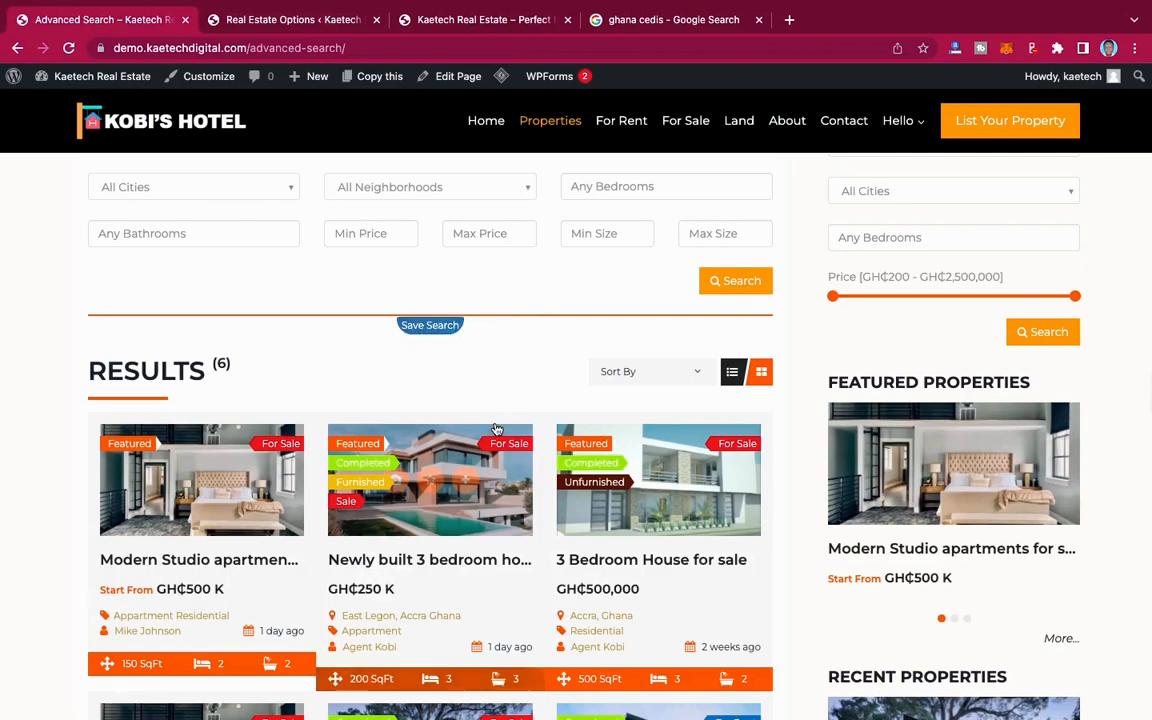
scroll(495, 428, down, 3)
scroll(495, 430, up, 3)
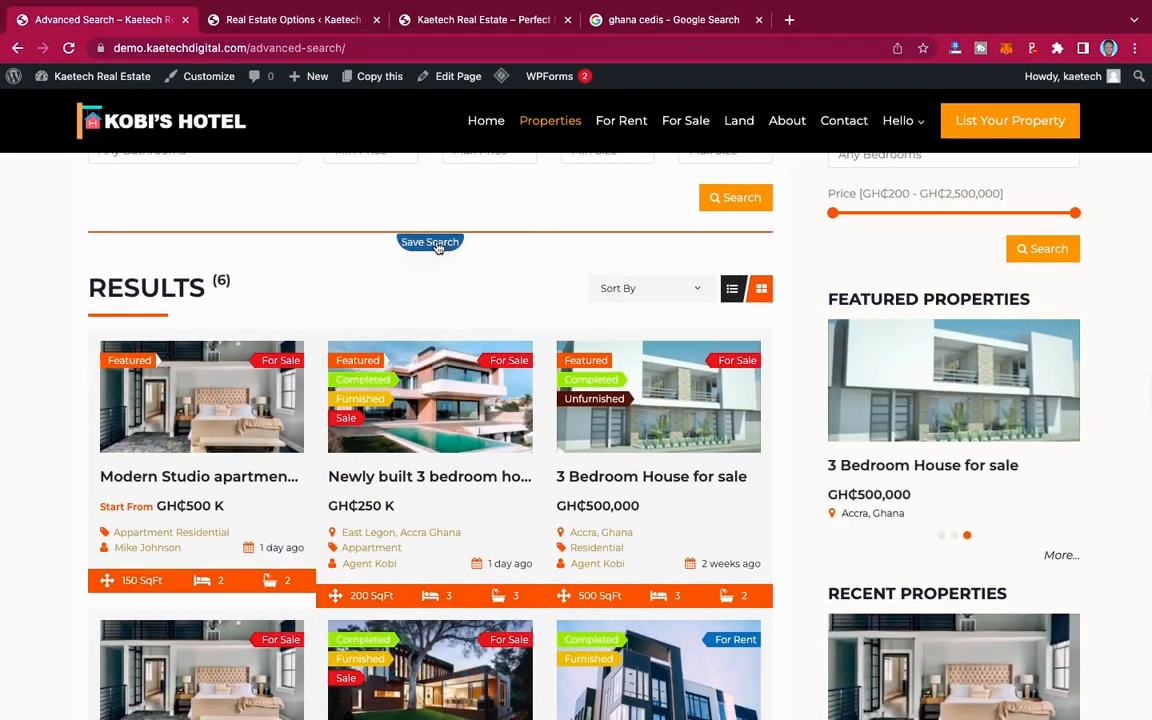
click(326, 20)
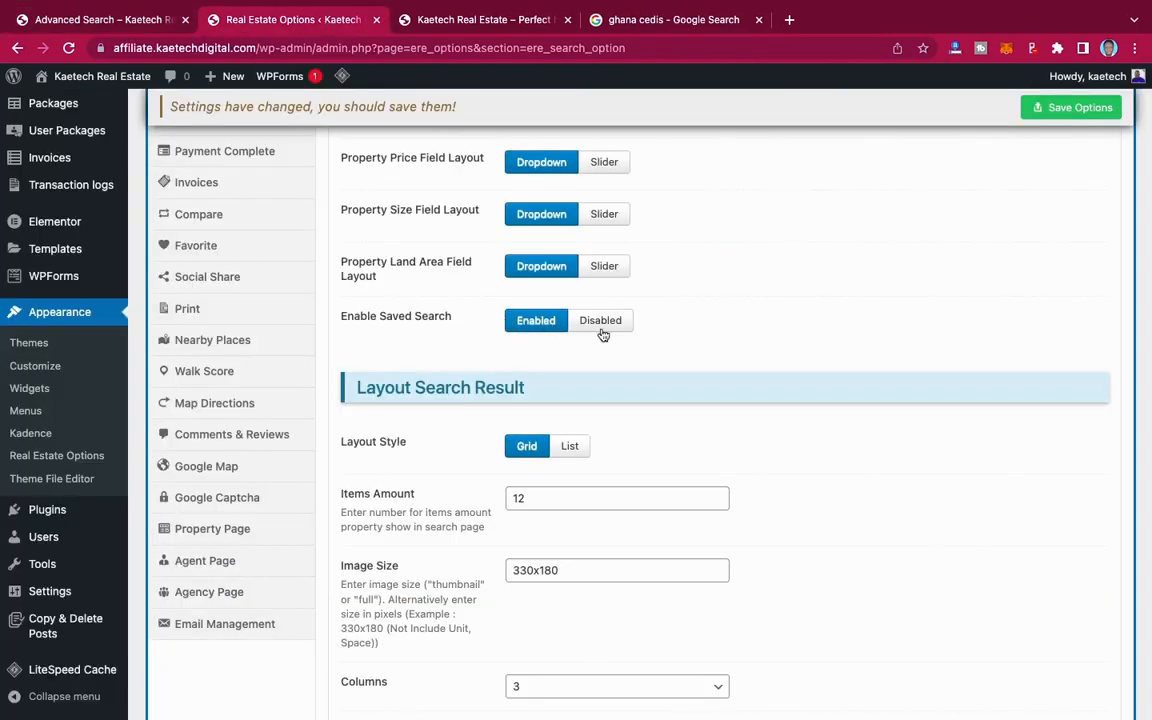
Step: Compare the Grid and List settings for the search results, set Layout Style to List, and save the options
scroll(612, 365, down, 3)
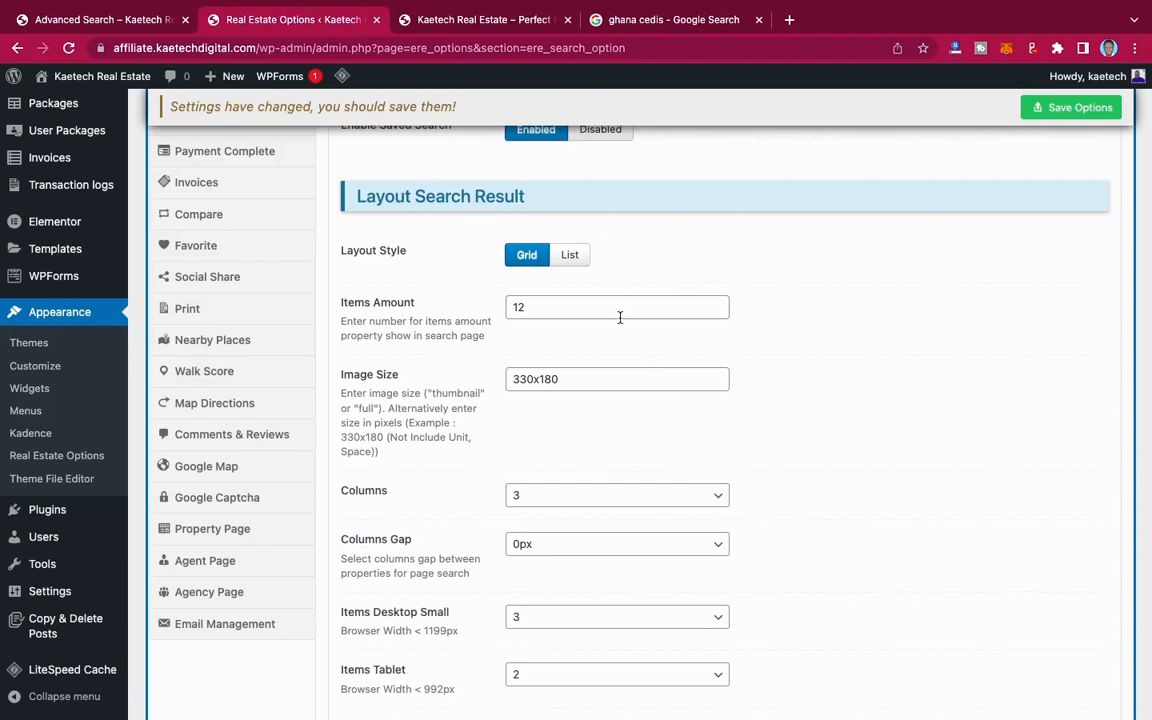
scroll(620, 317, down, 1)
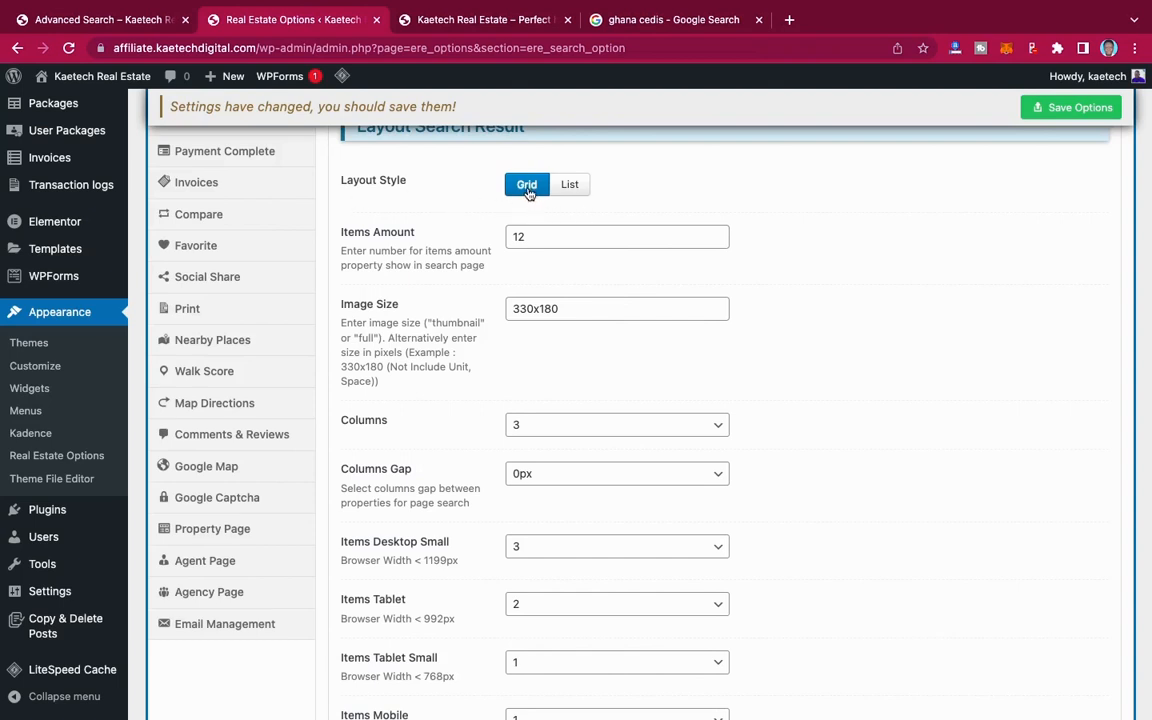
click(569, 188)
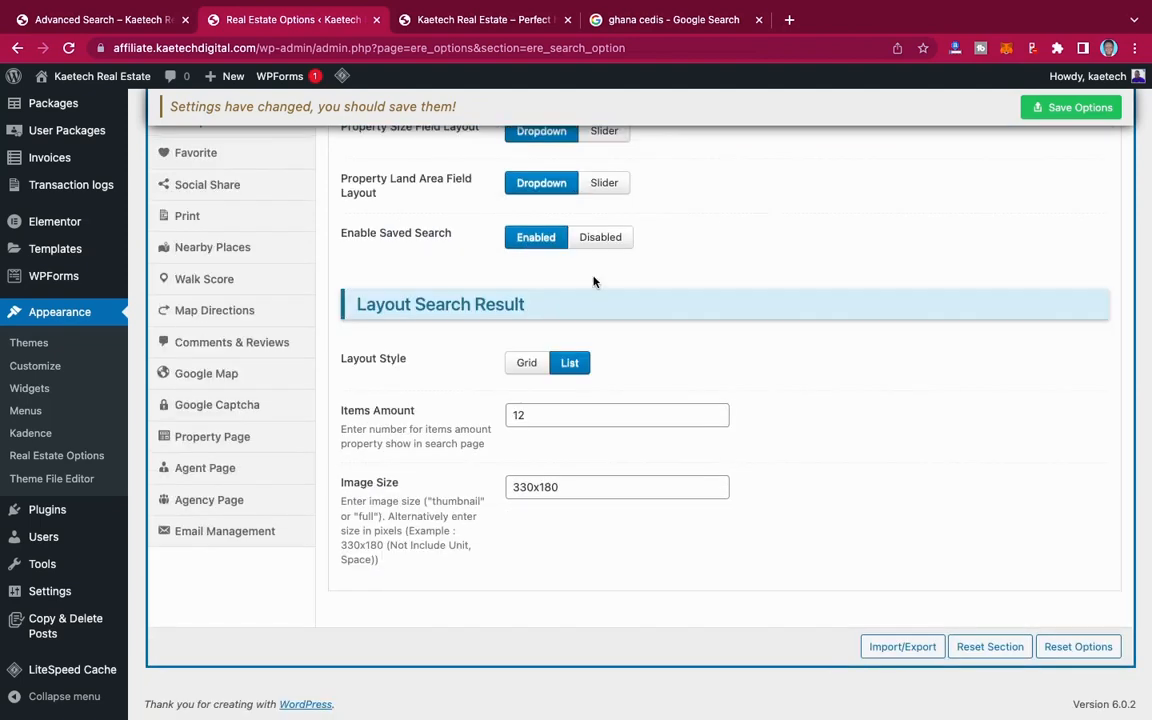
click(526, 363)
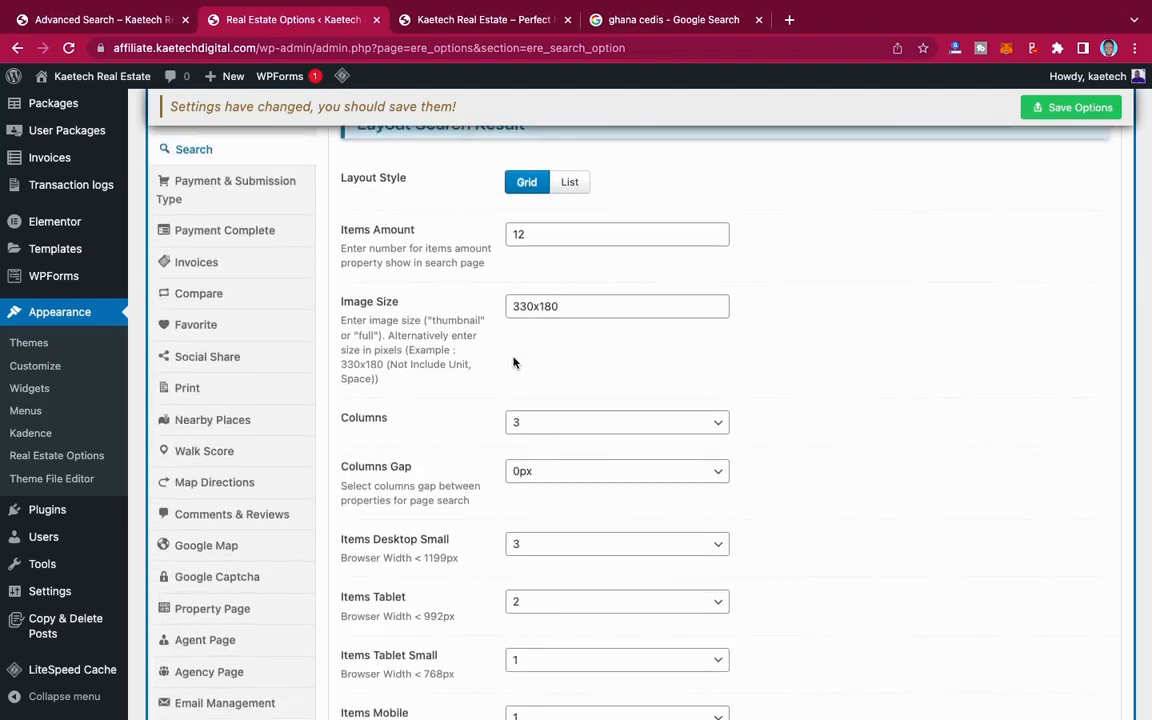
scroll(515, 362, down, 2)
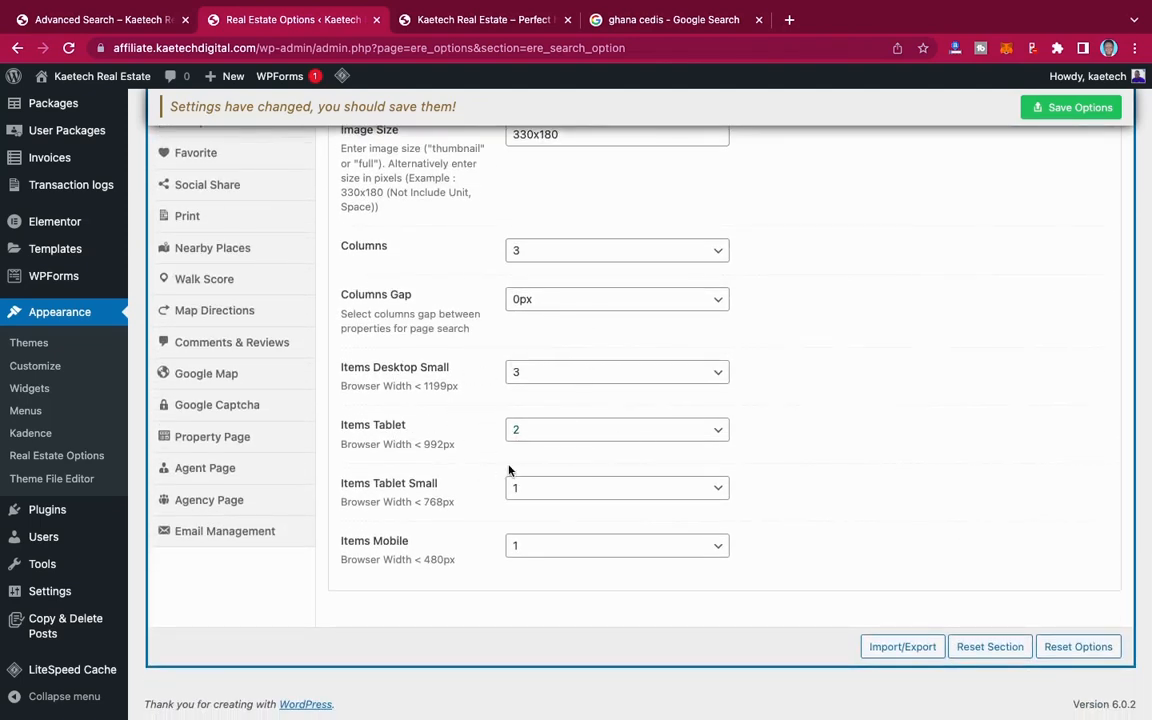
scroll(509, 470, down, 1)
scroll(509, 470, up, 5)
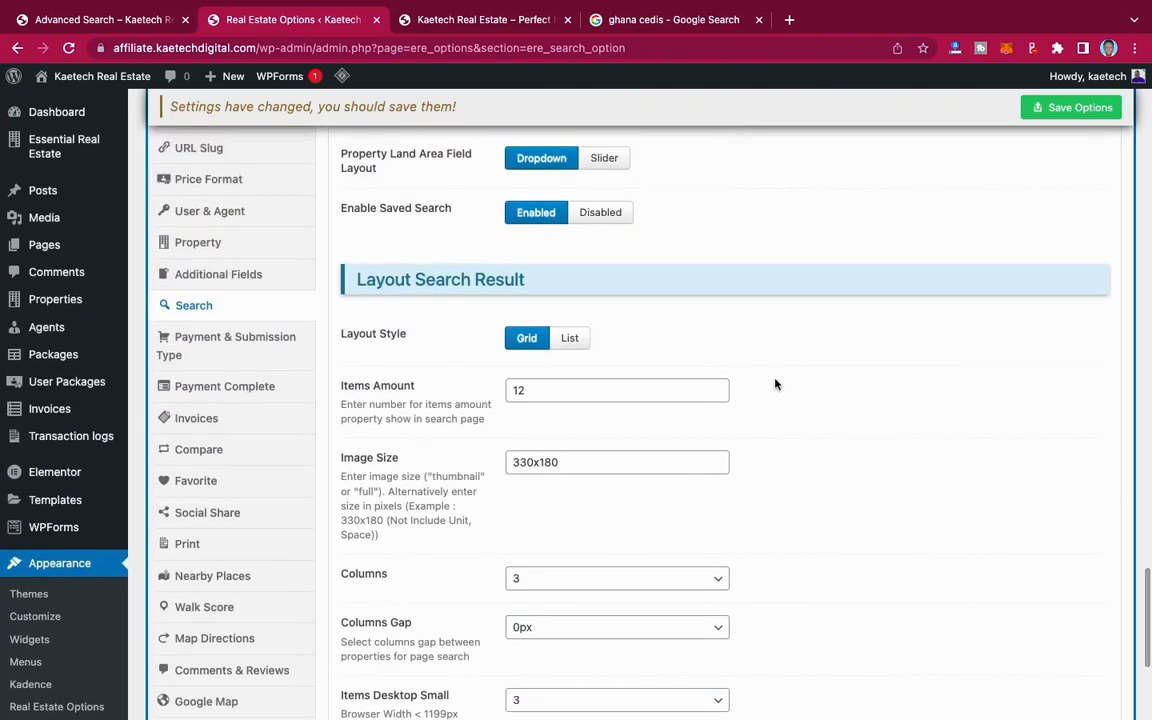
click(572, 339)
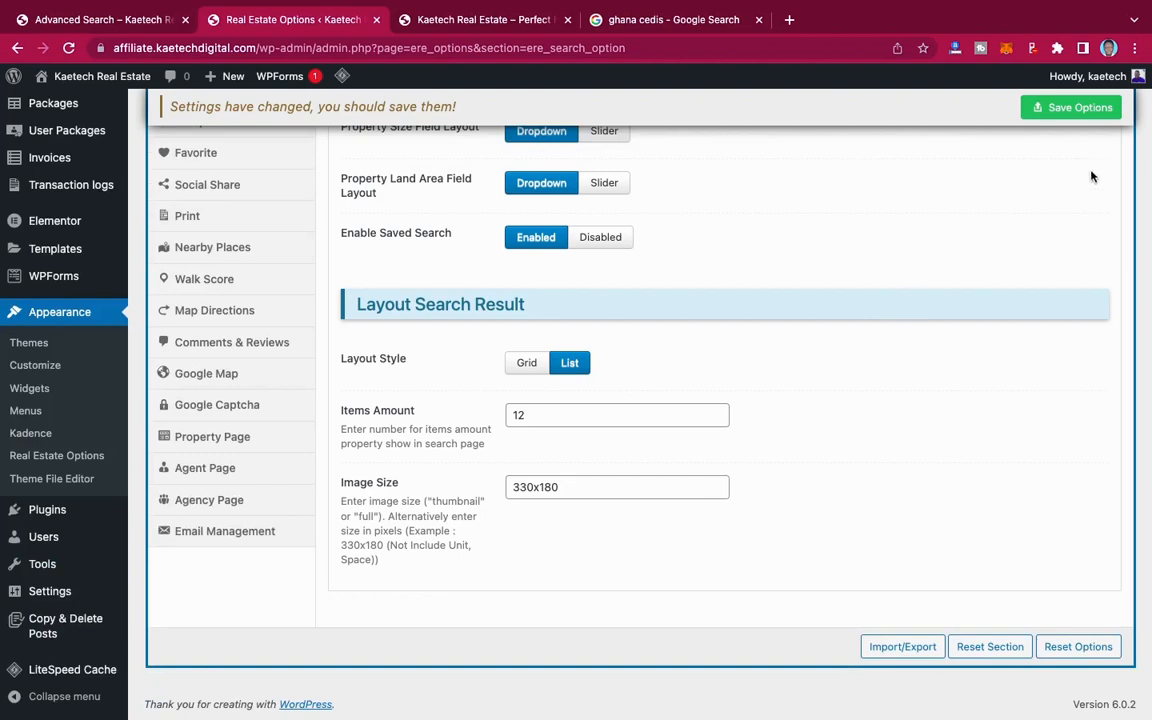
click(1086, 110)
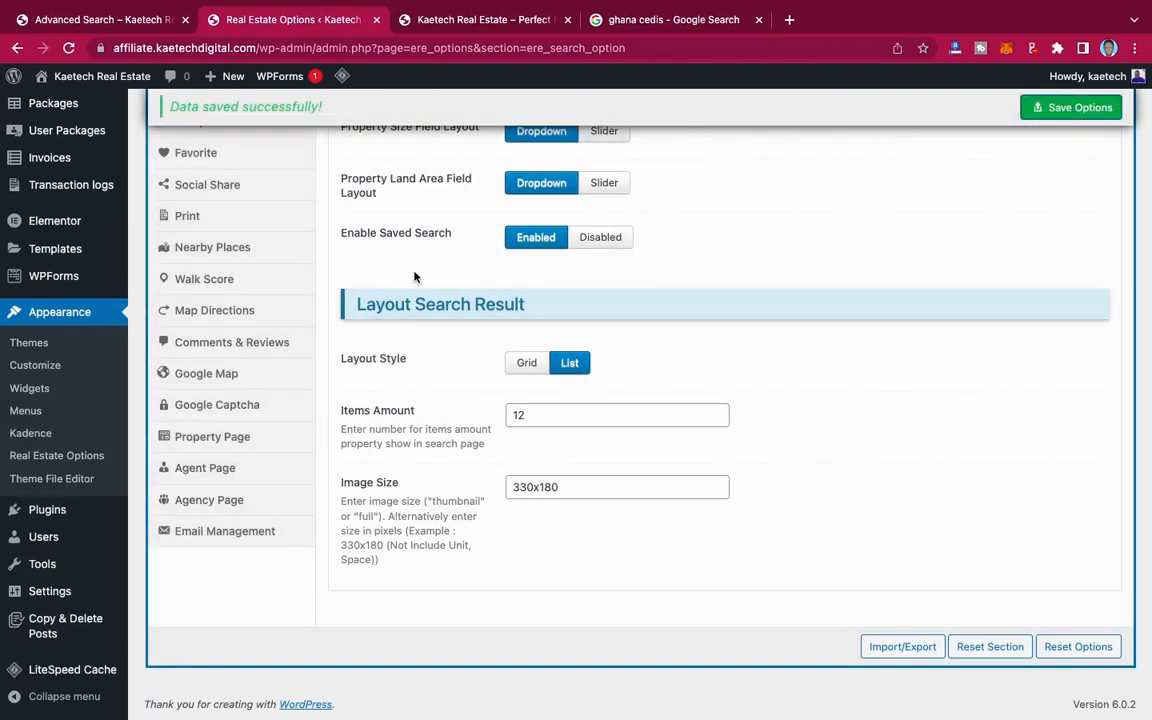
Step: Open the Payment & Submission Type section of the Real Estate Options
scroll(415, 277, up, 3)
scroll(411, 268, up, 2)
scroll(226, 329, down, 1)
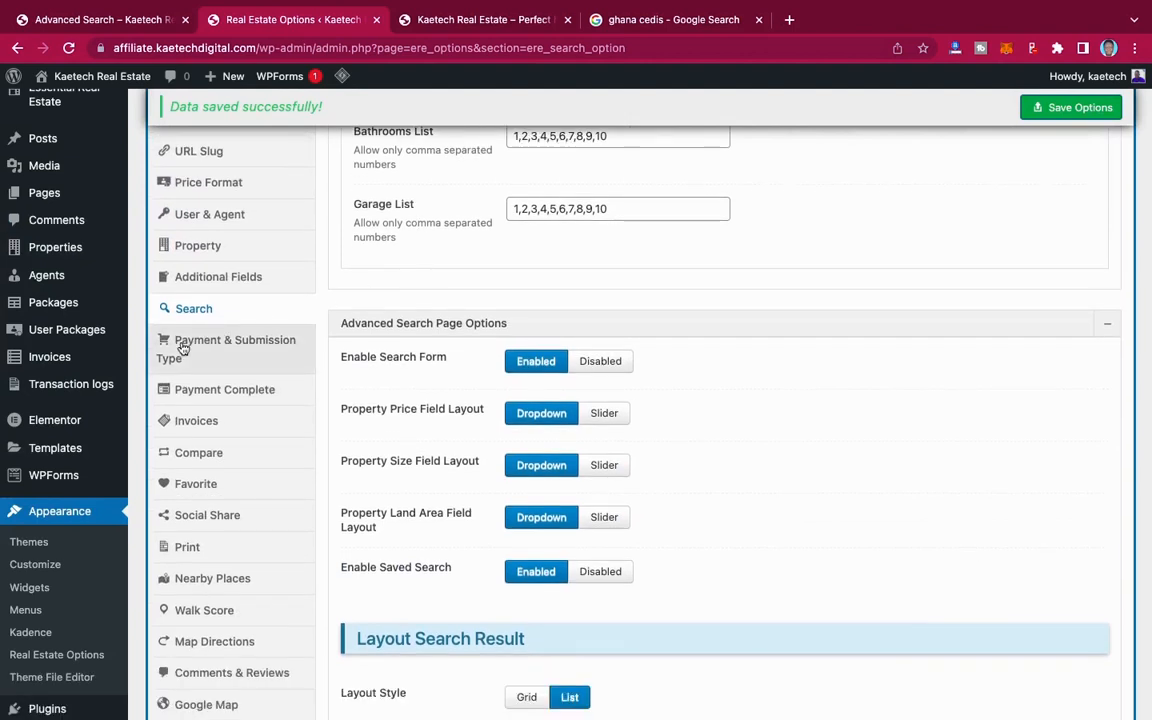
click(241, 347)
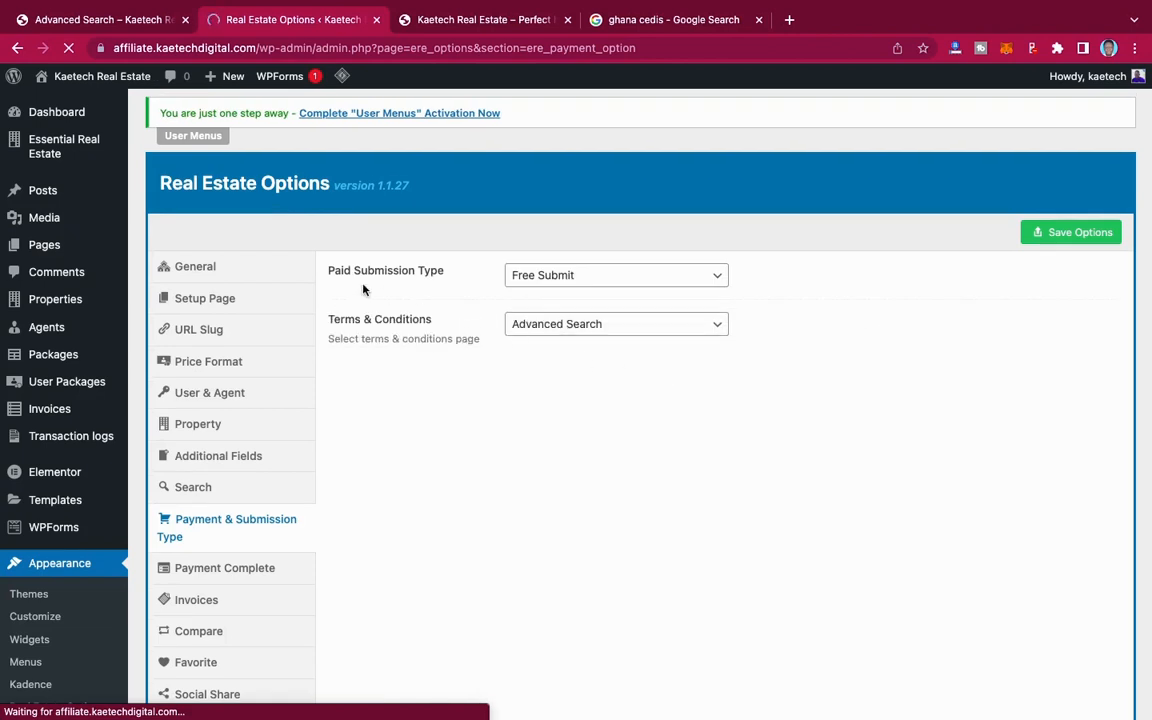
Step: Try Pay Per Package as the Paid Submission Type to view its payment gateway settings, and return it to Free Submit
click(587, 276)
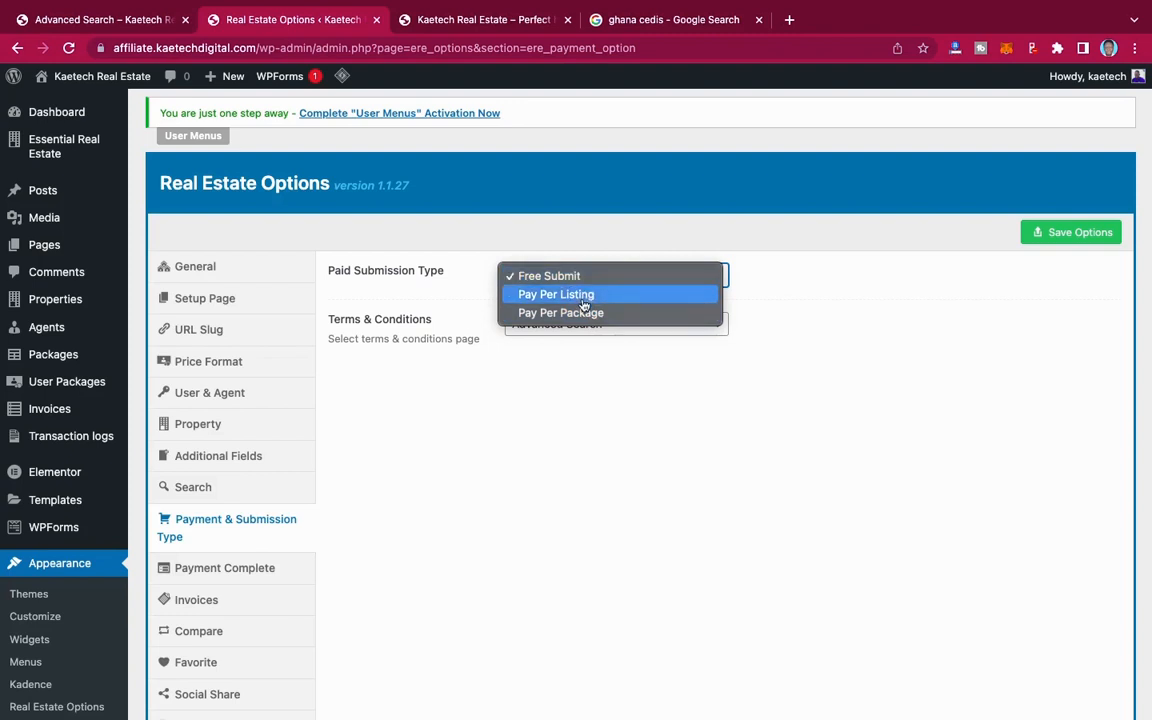
click(582, 313)
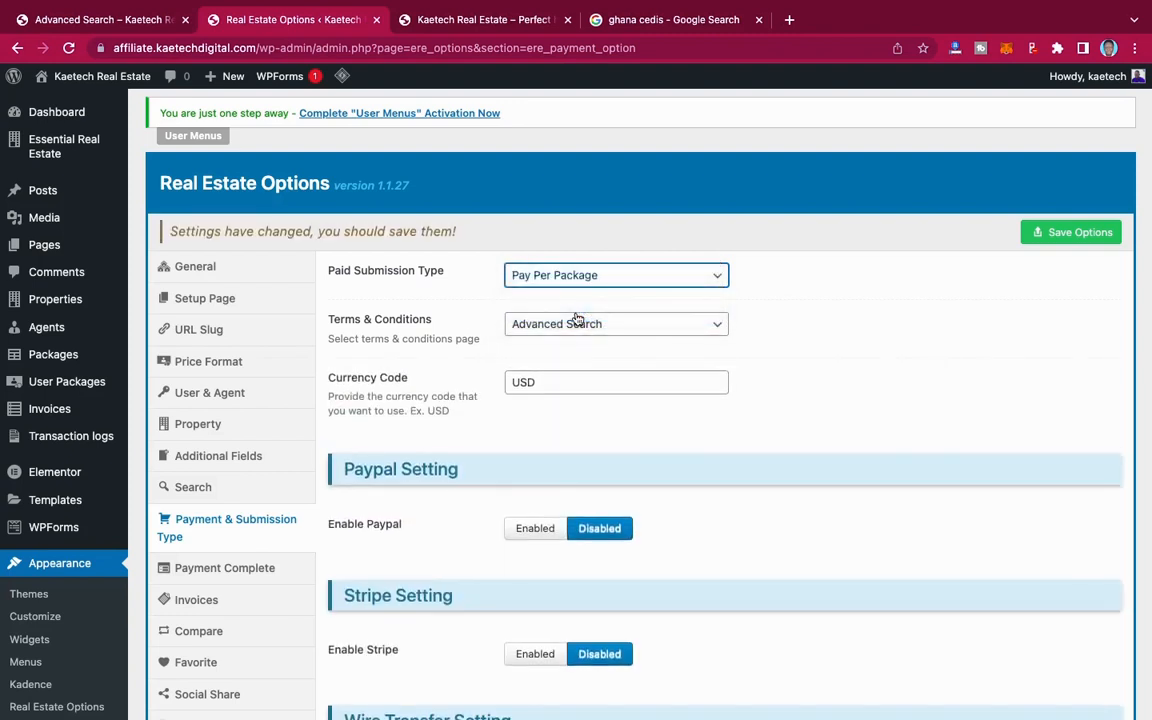
scroll(589, 459, down, 1)
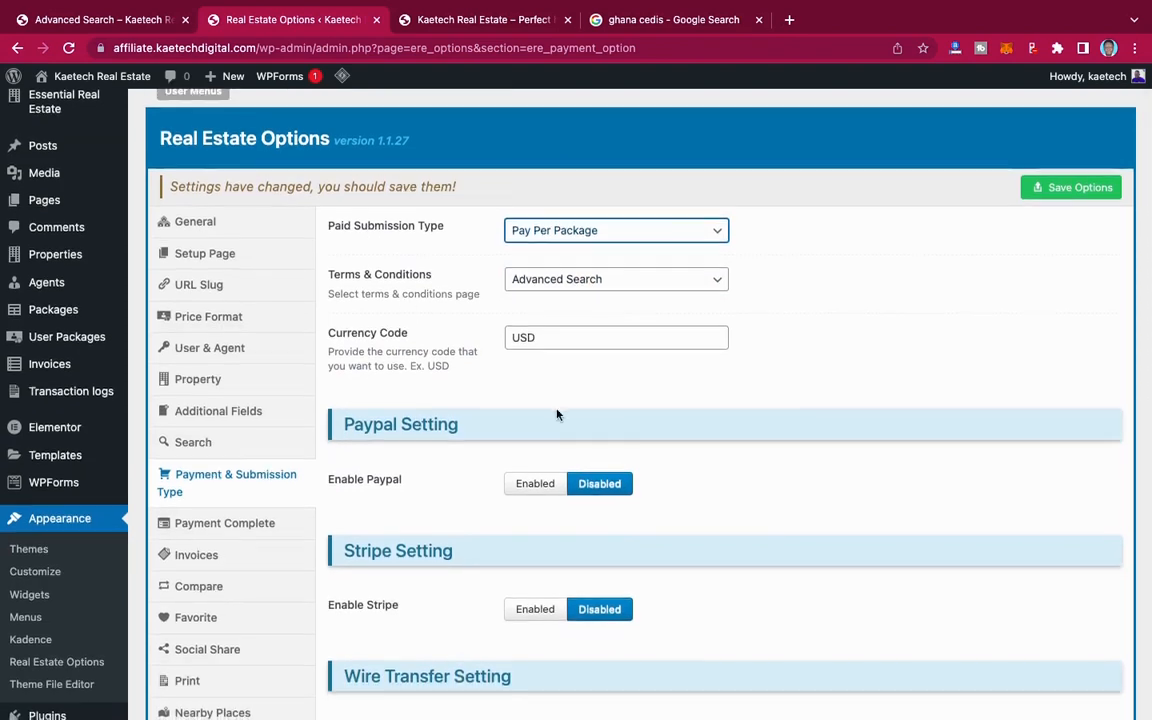
scroll(555, 411, down, 5)
scroll(556, 414, up, 5)
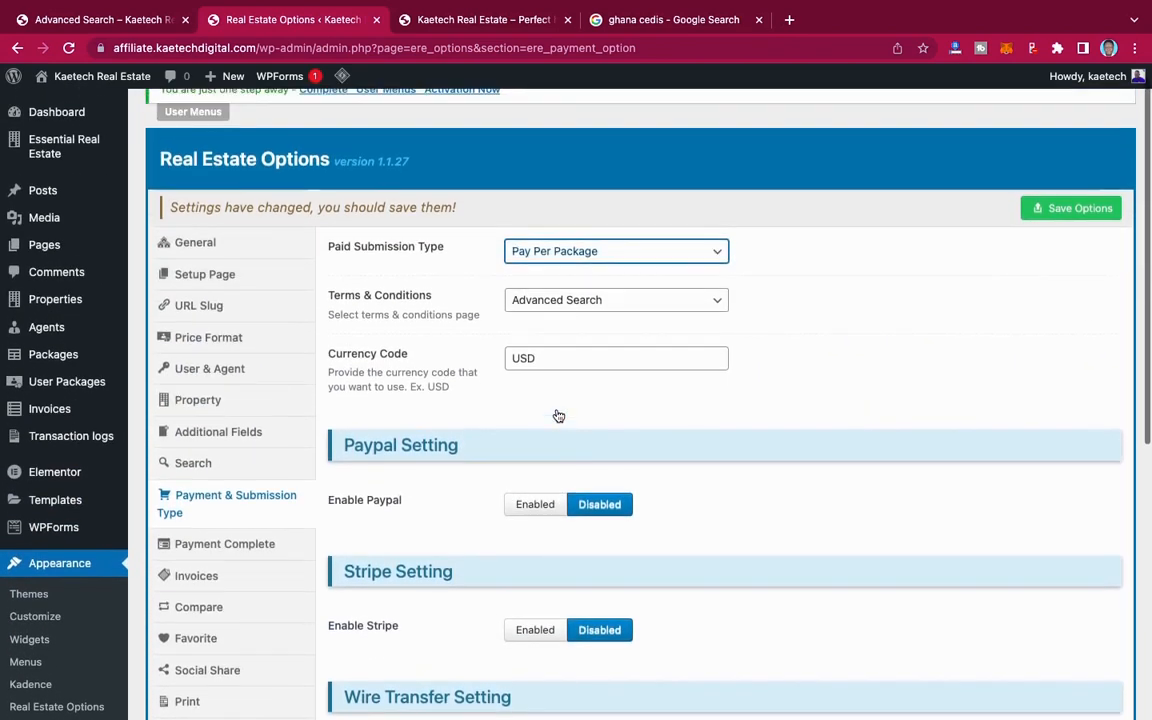
click(608, 267)
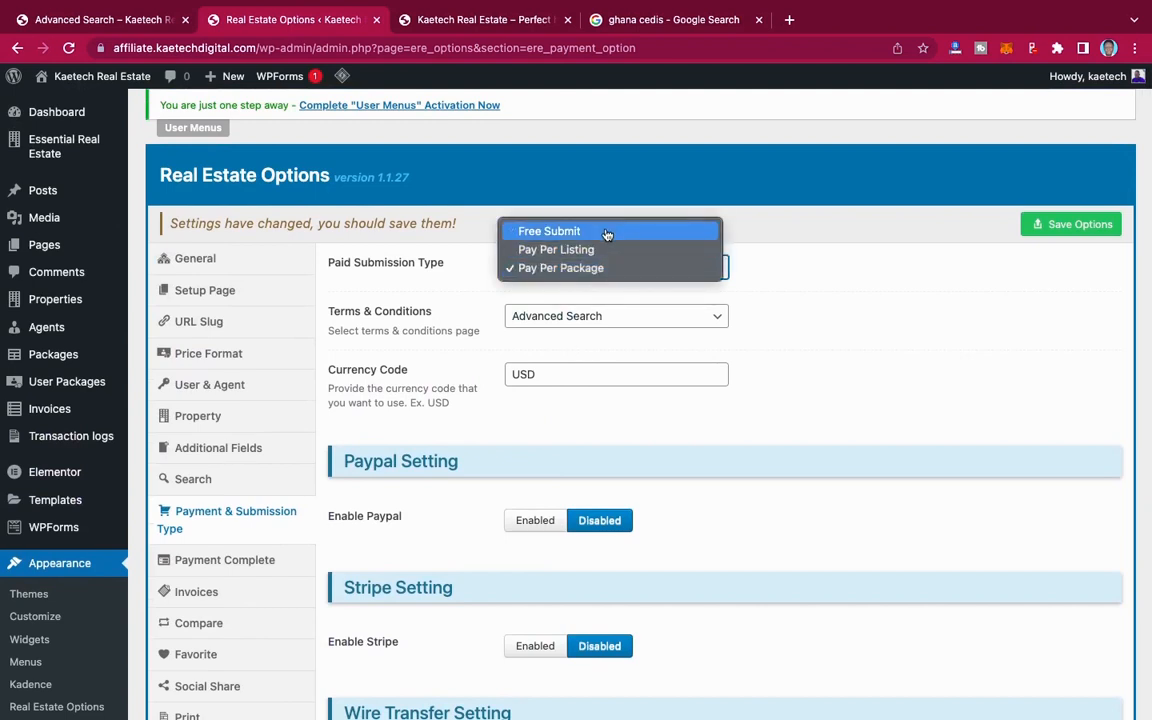
click(606, 232)
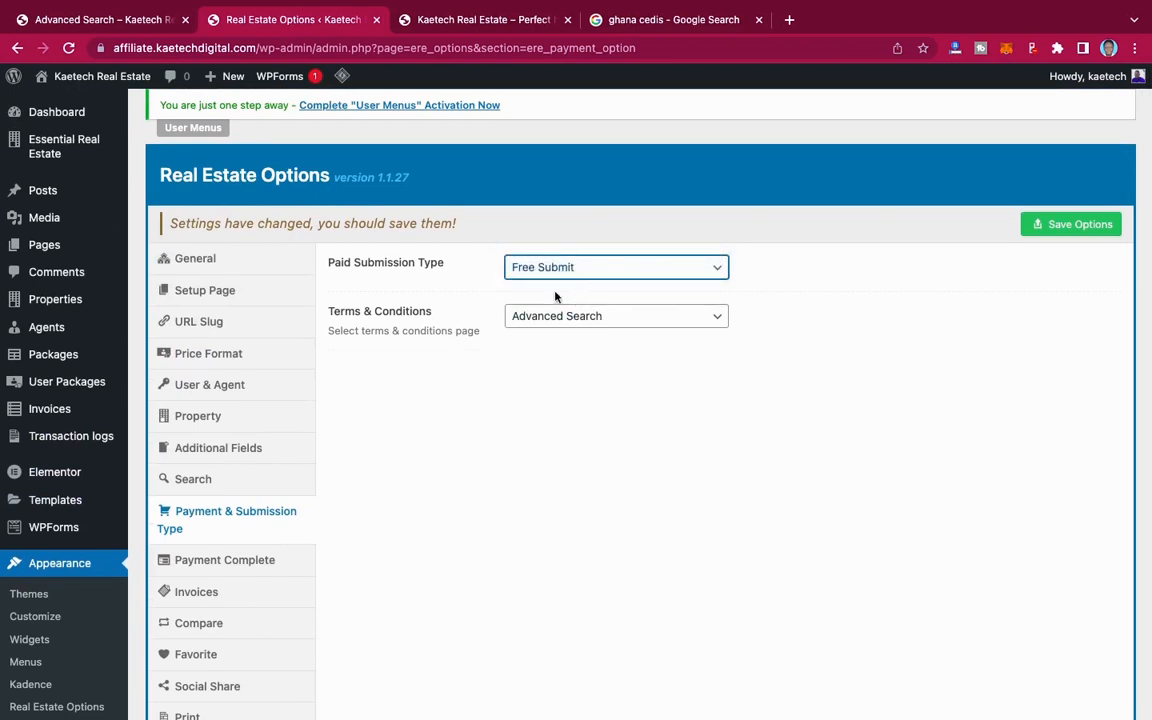
Step: Set the Terms & Conditions page to Sample Page and save the options
click(598, 318)
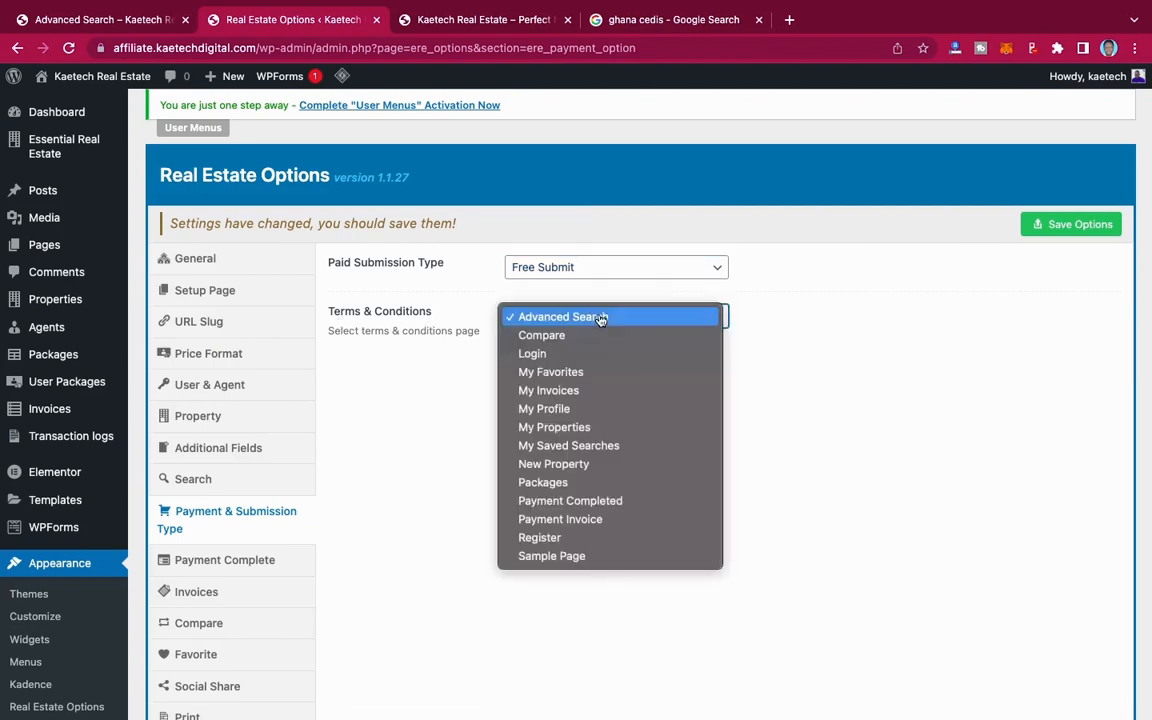
click(555, 559)
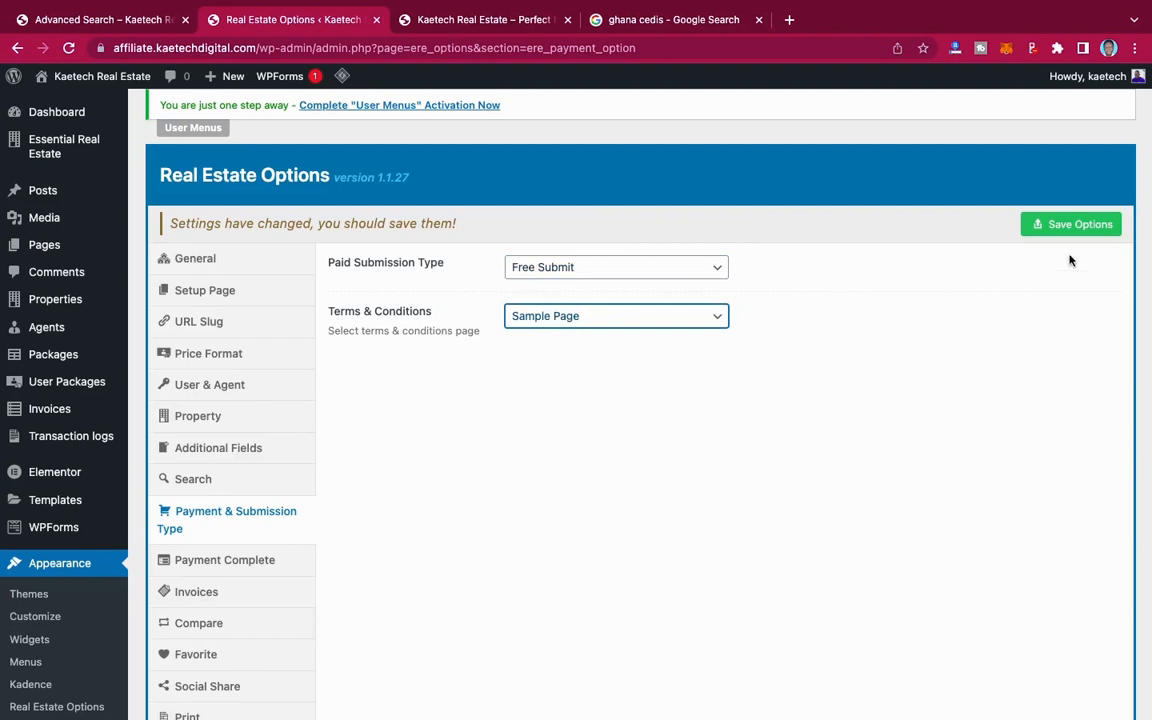
click(1078, 225)
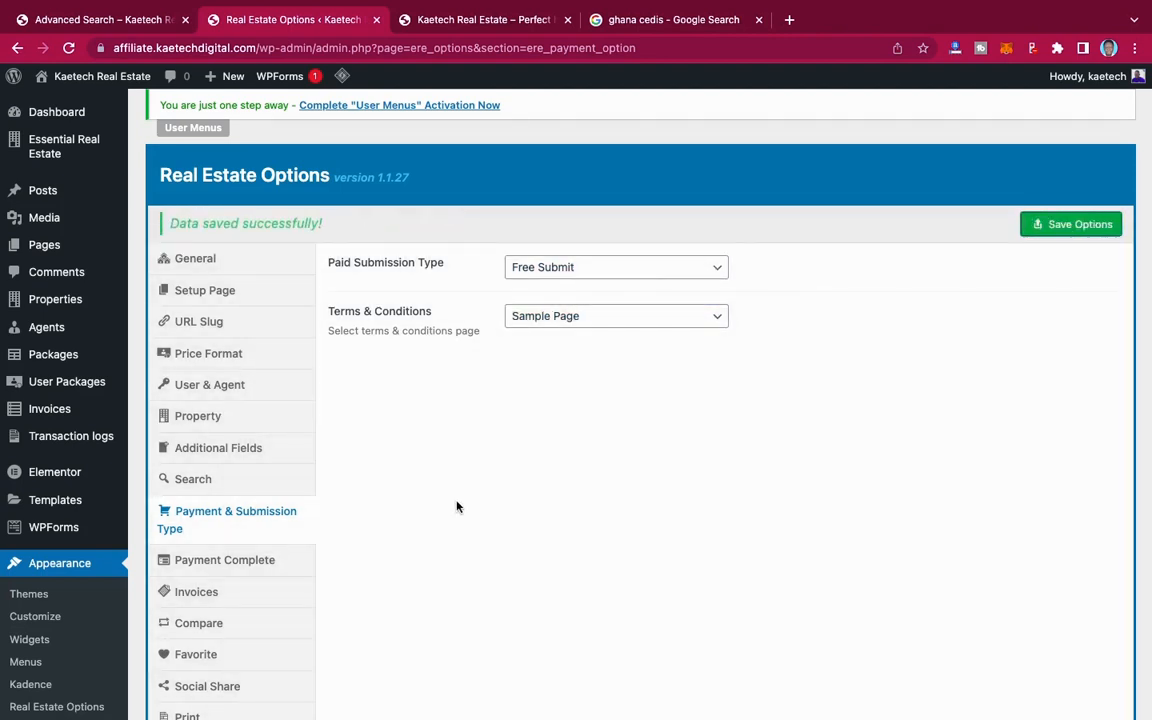
Step: Review the PayPal, Stripe and wire transfer thank-you notes in the Payment Complete section and save the options
scroll(458, 506, down, 4)
scroll(458, 506, up, 3)
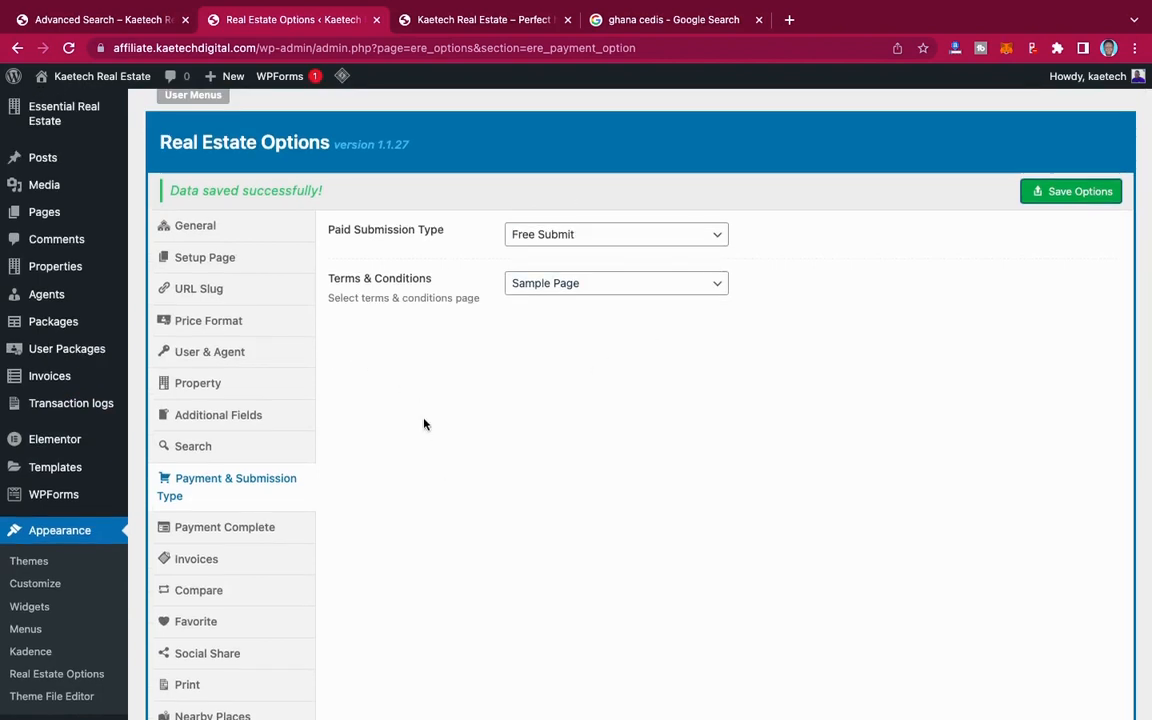
scroll(424, 424, down, 3)
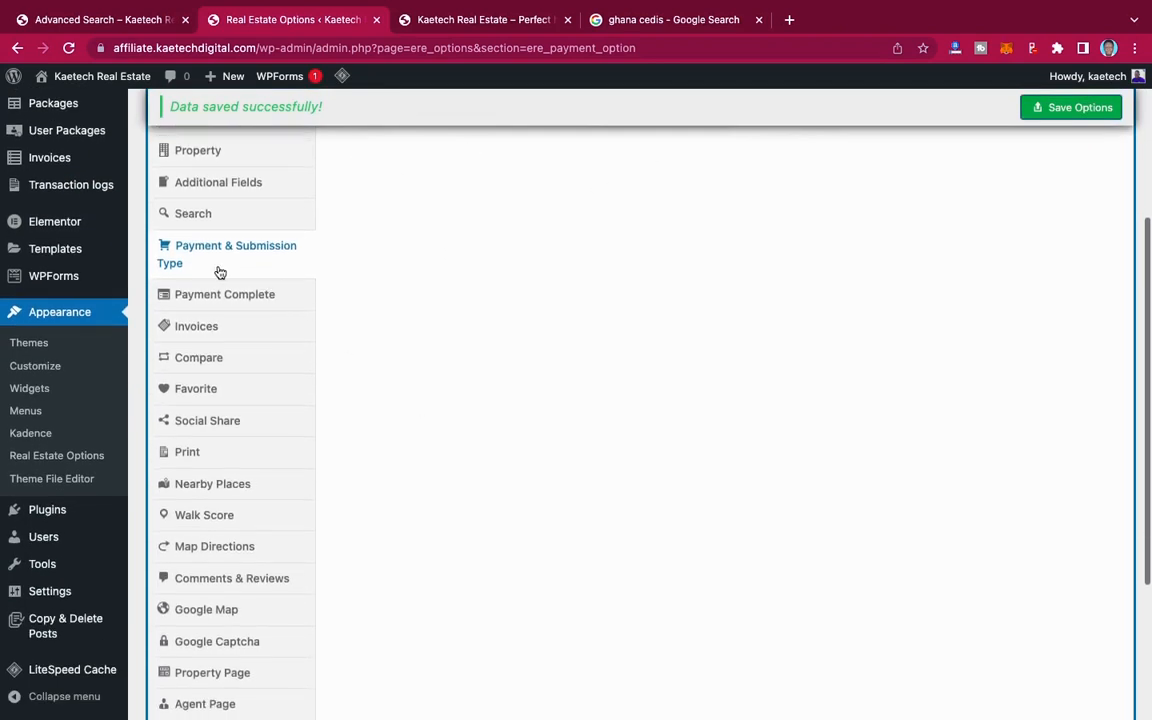
click(214, 296)
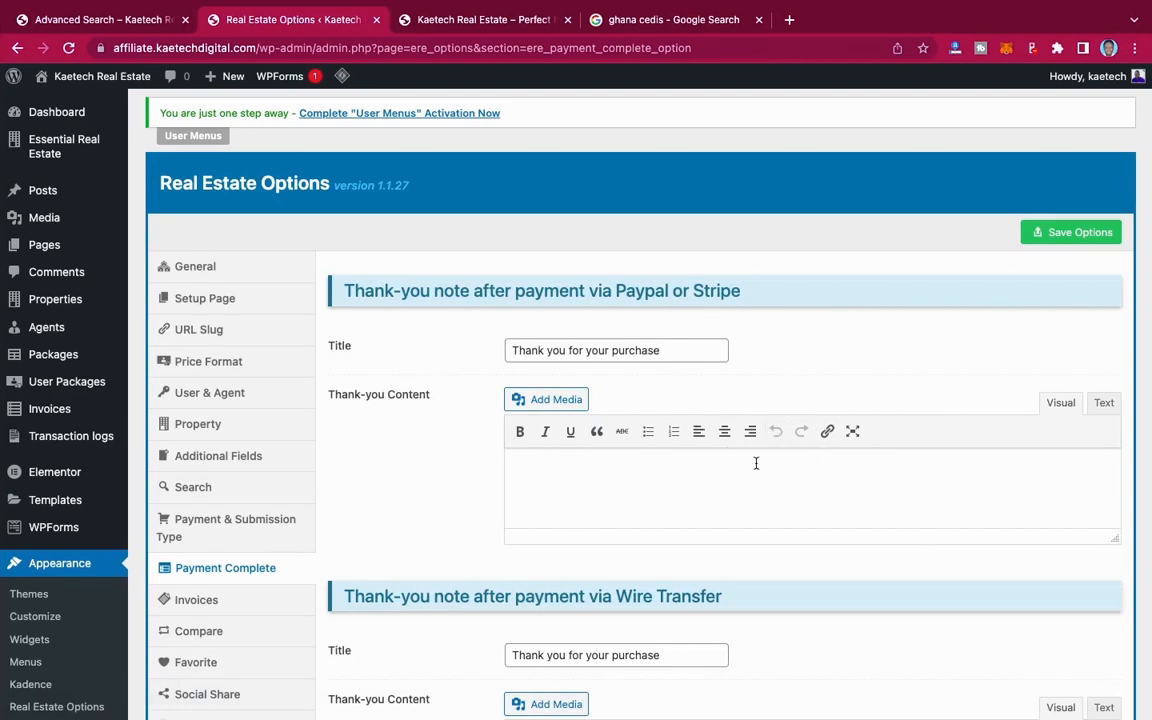
scroll(713, 472, down, 5)
scroll(713, 475, up, 4)
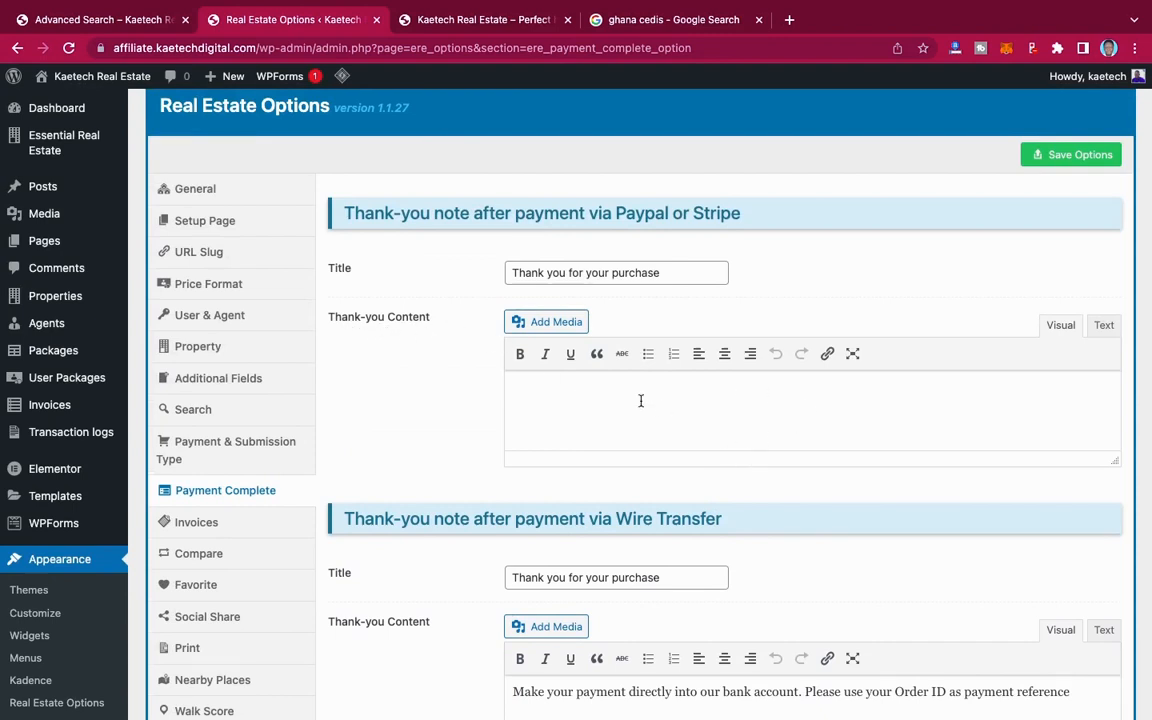
scroll(761, 411, down, 3)
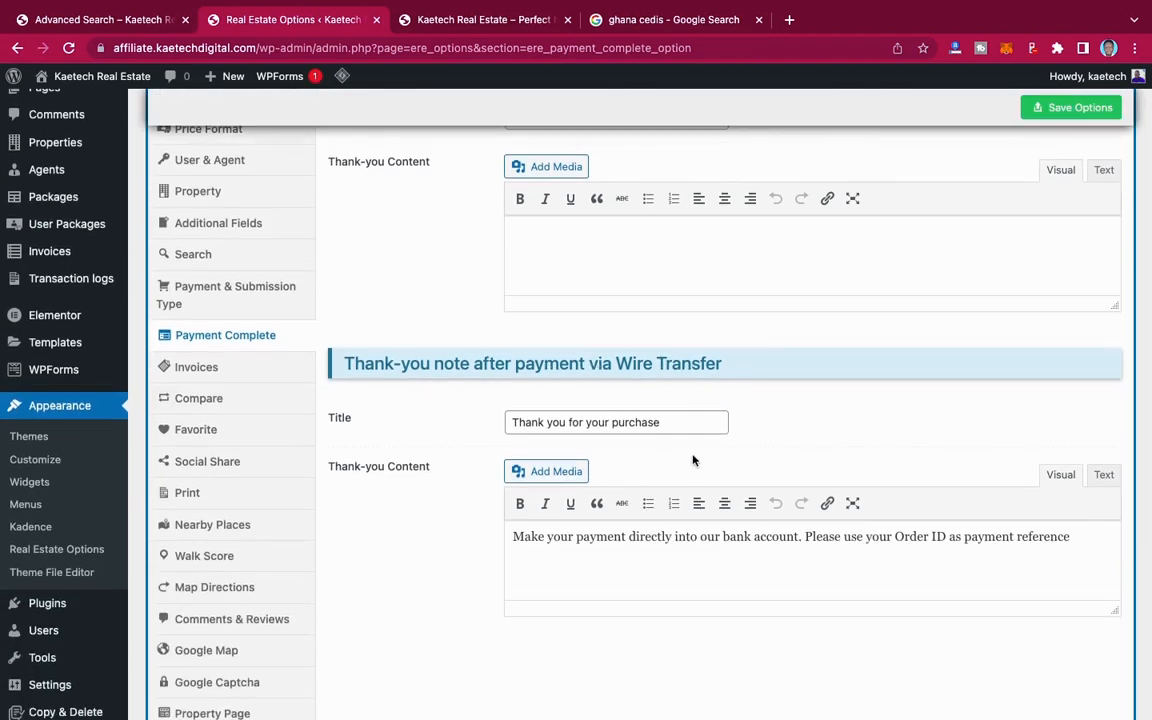
scroll(689, 472, down, 3)
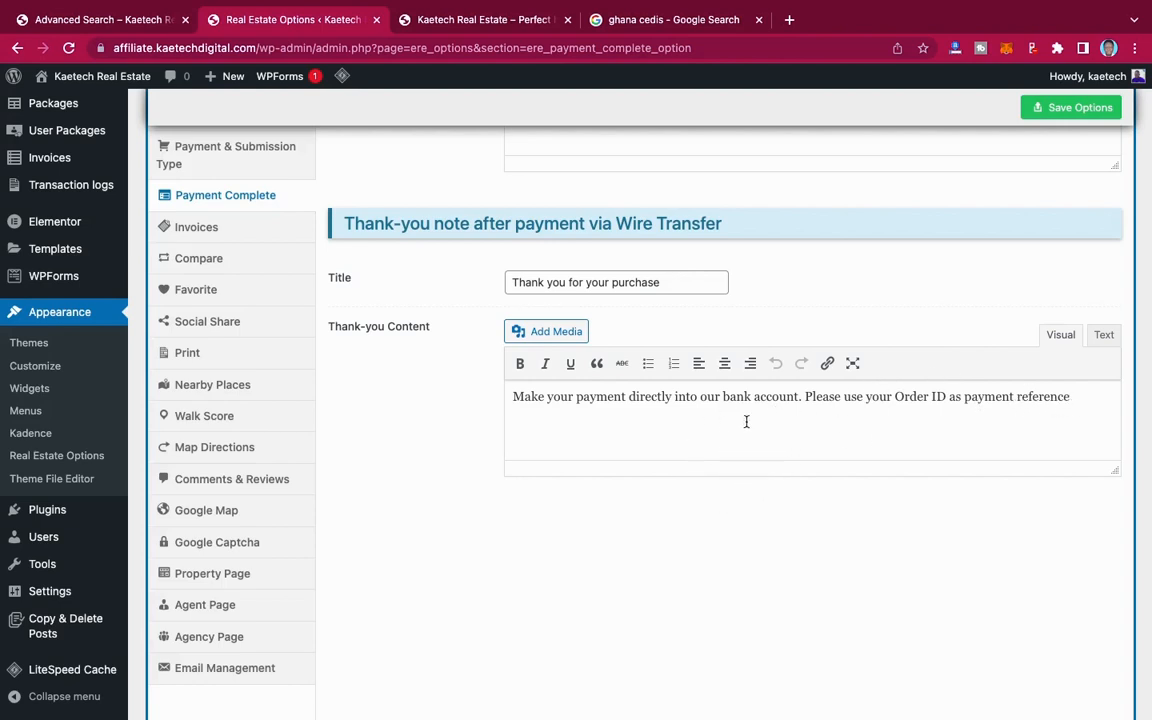
scroll(760, 386, up, 5)
click(1005, 232)
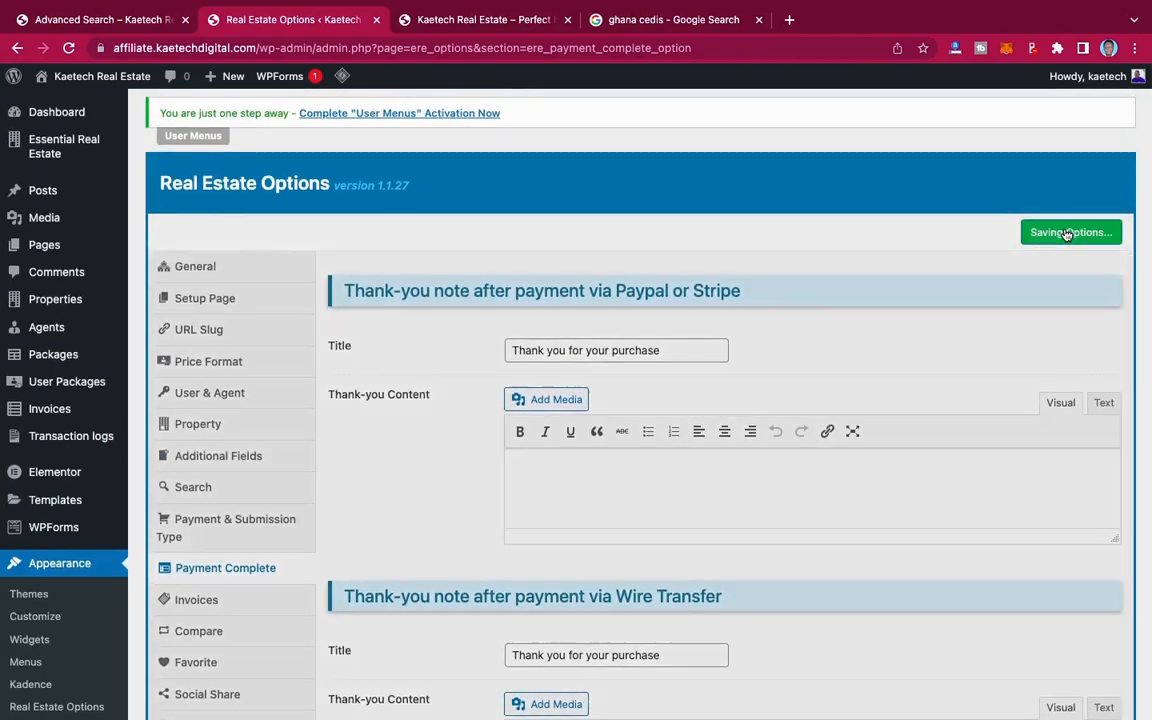
Step: In the Invoices section, set the company name to Kaetech Real Estate and the company address to Accra, Ghana
scroll(320, 550, down, 4)
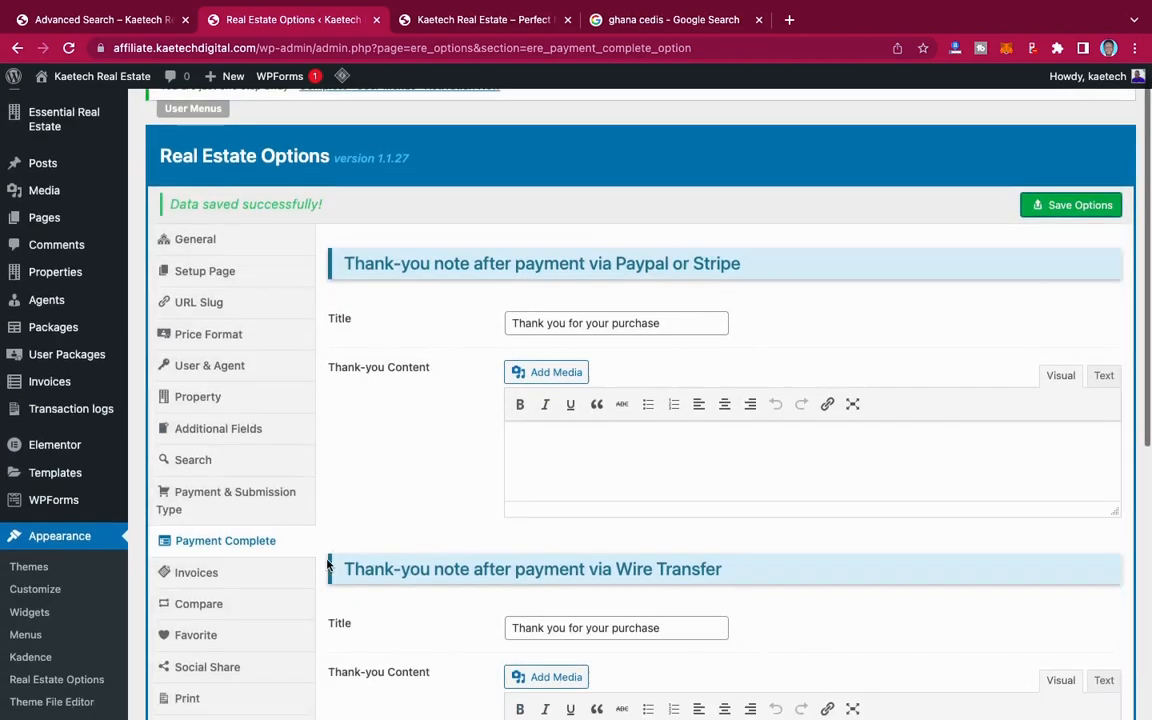
click(203, 401)
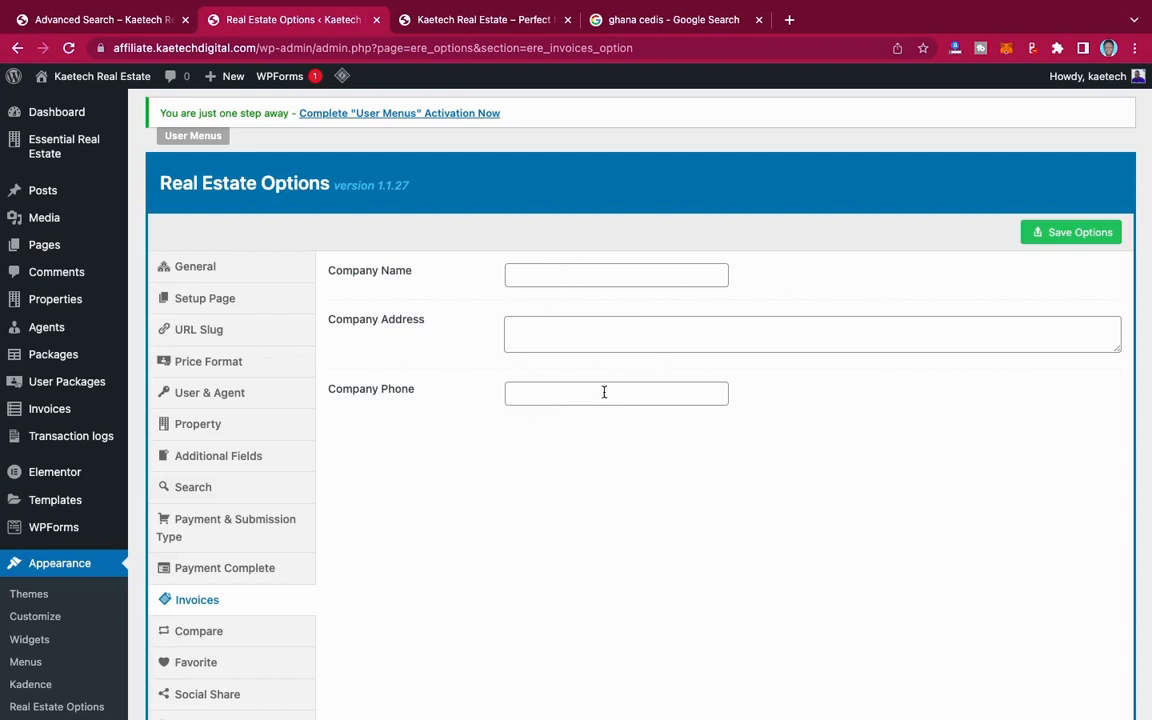
click(557, 277)
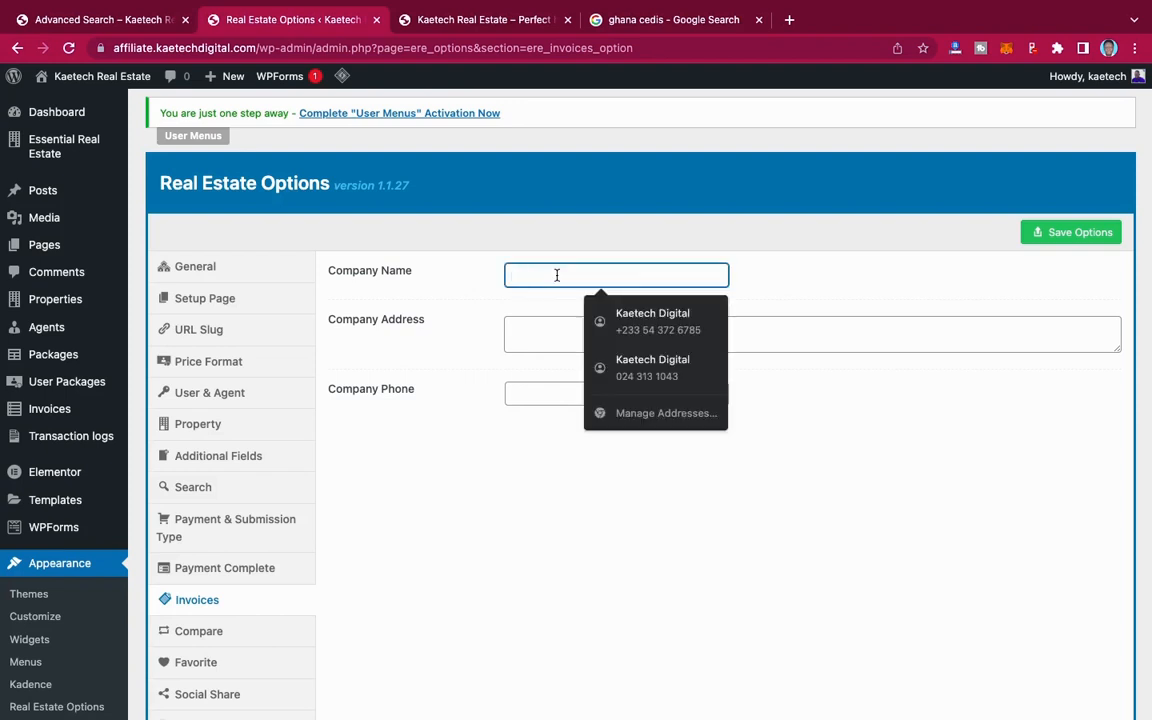
text(Kaetech Real Estate)
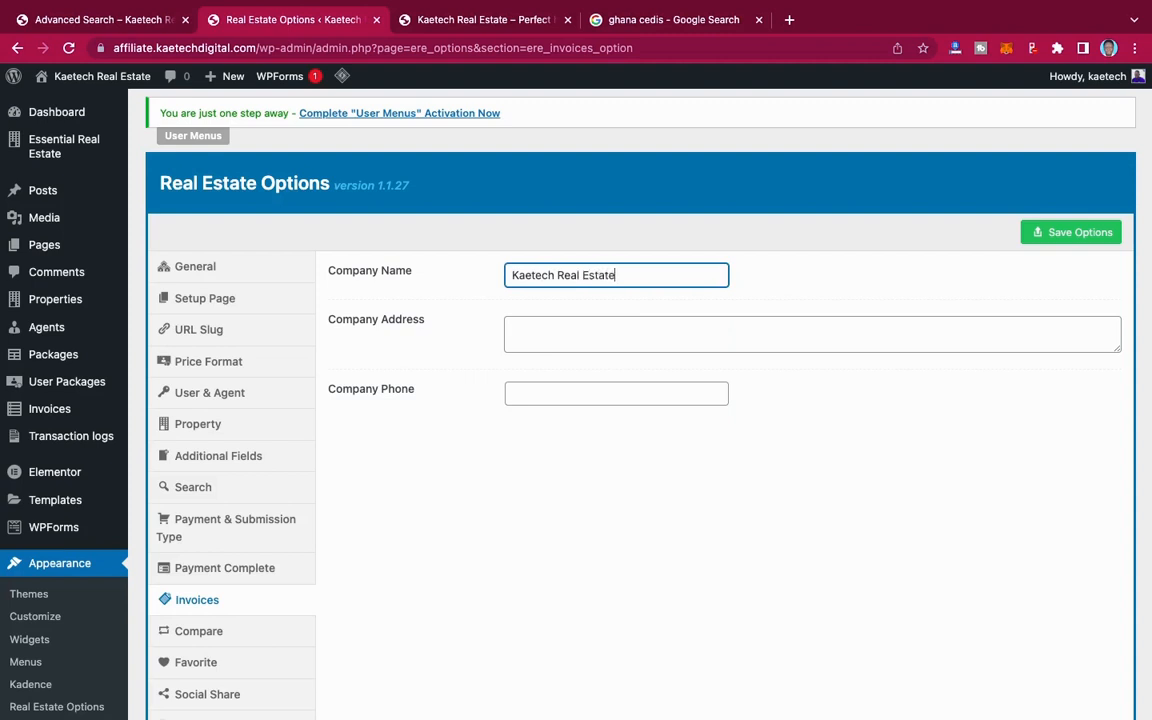
click(531, 328)
text(A)
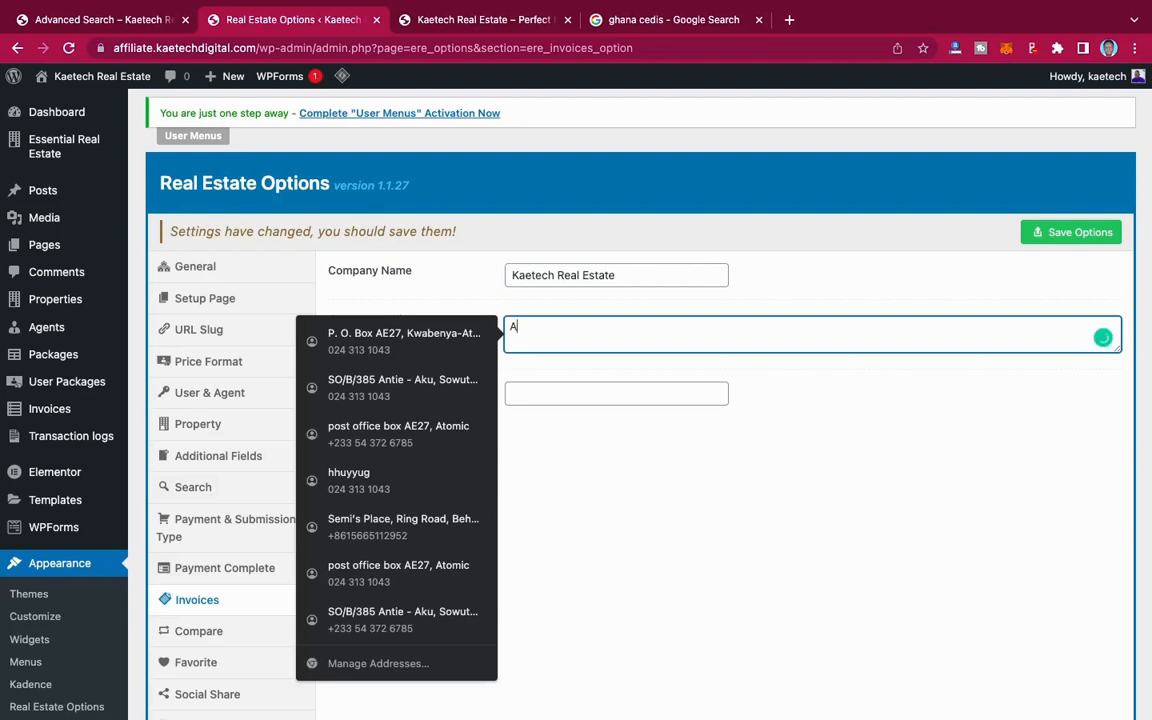
text(ccra, Ghana)
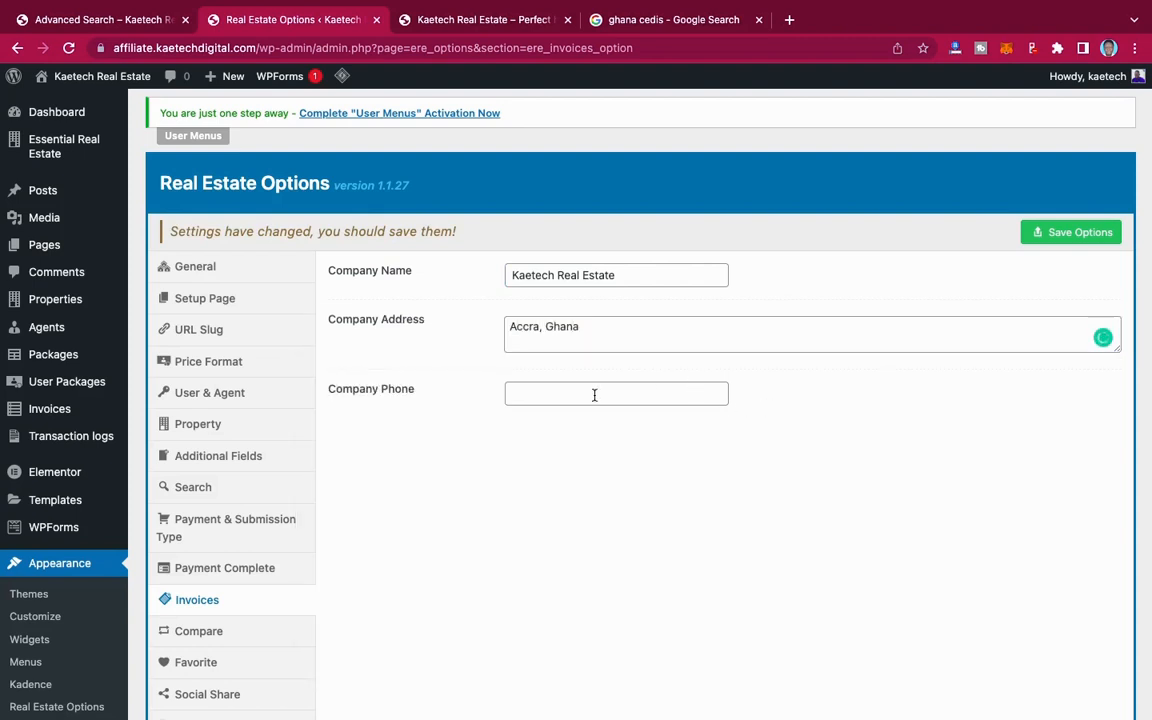
Step: Enter the company's phone number for the invoices and save the options
click(594, 393)
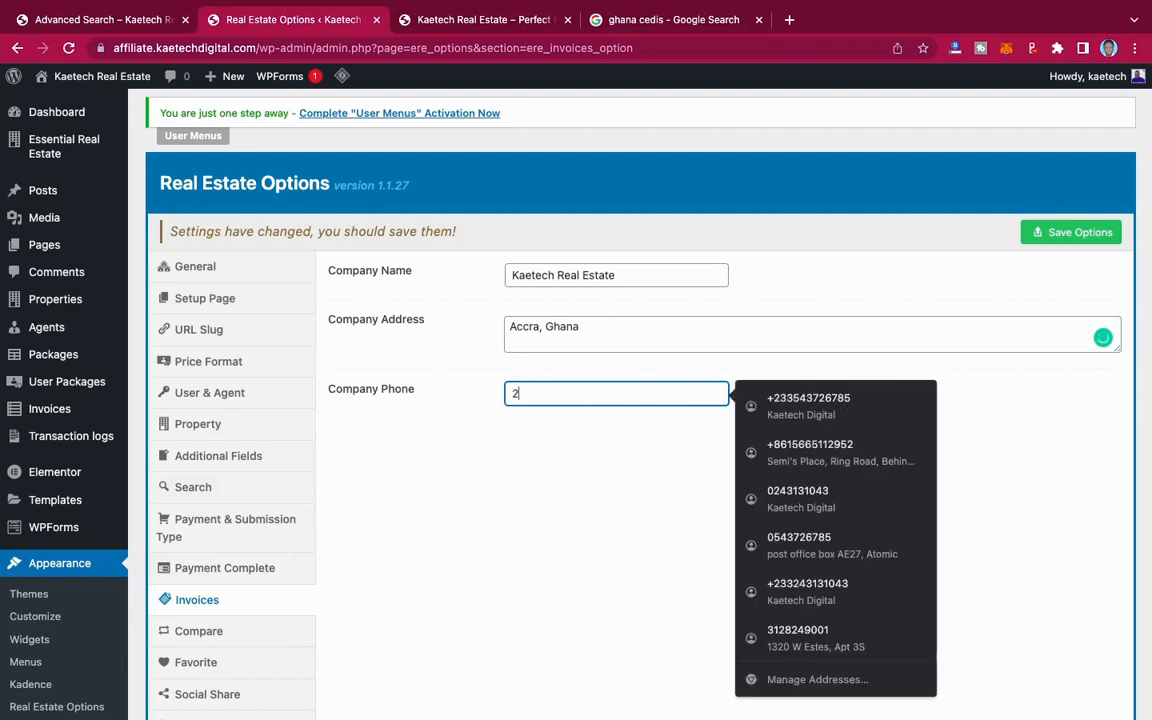
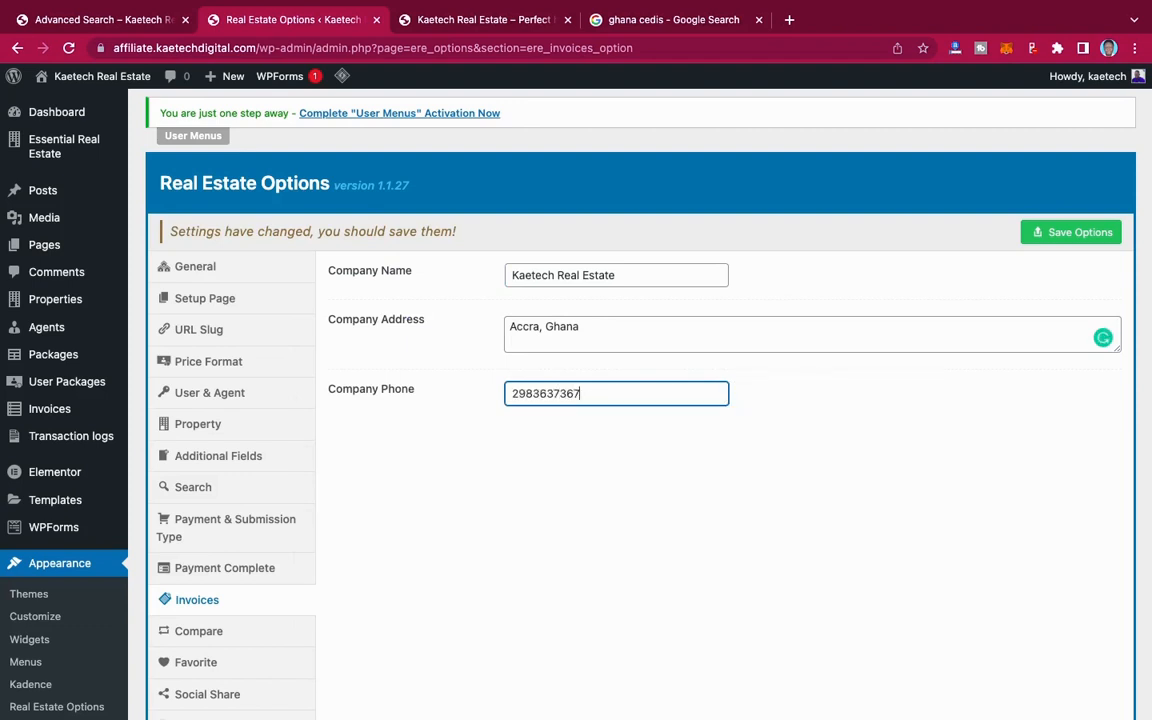
scroll(624, 480, down, 3)
scroll(751, 373, up, 3)
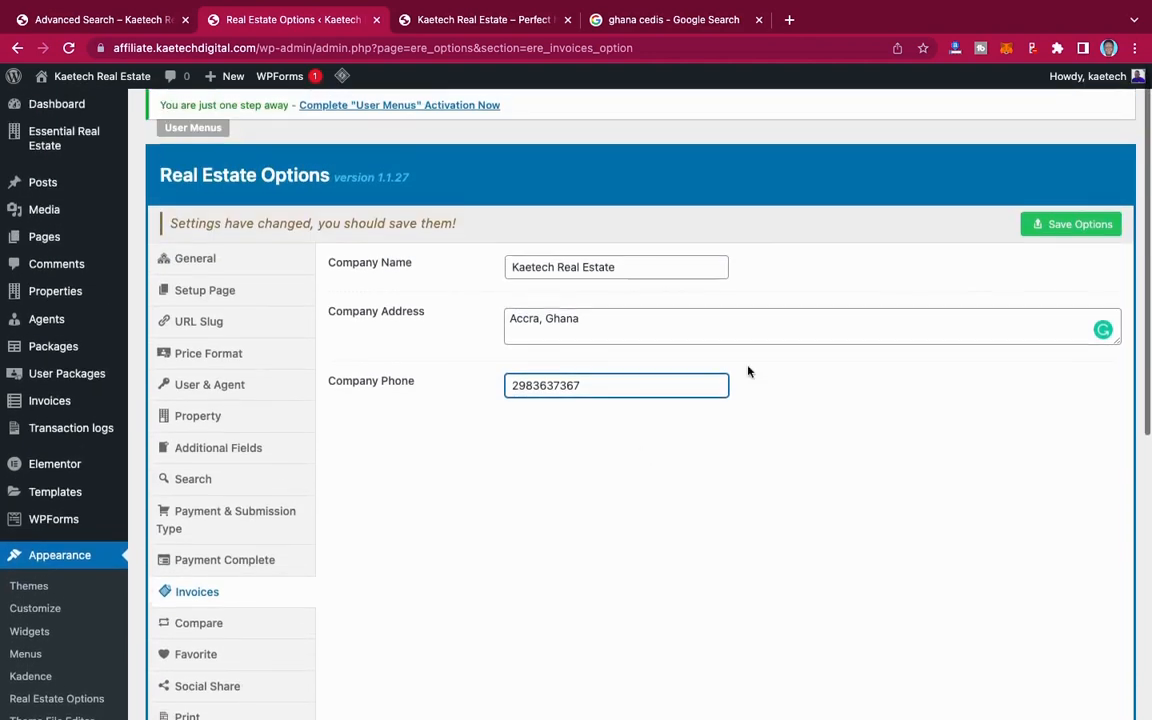
click(1089, 228)
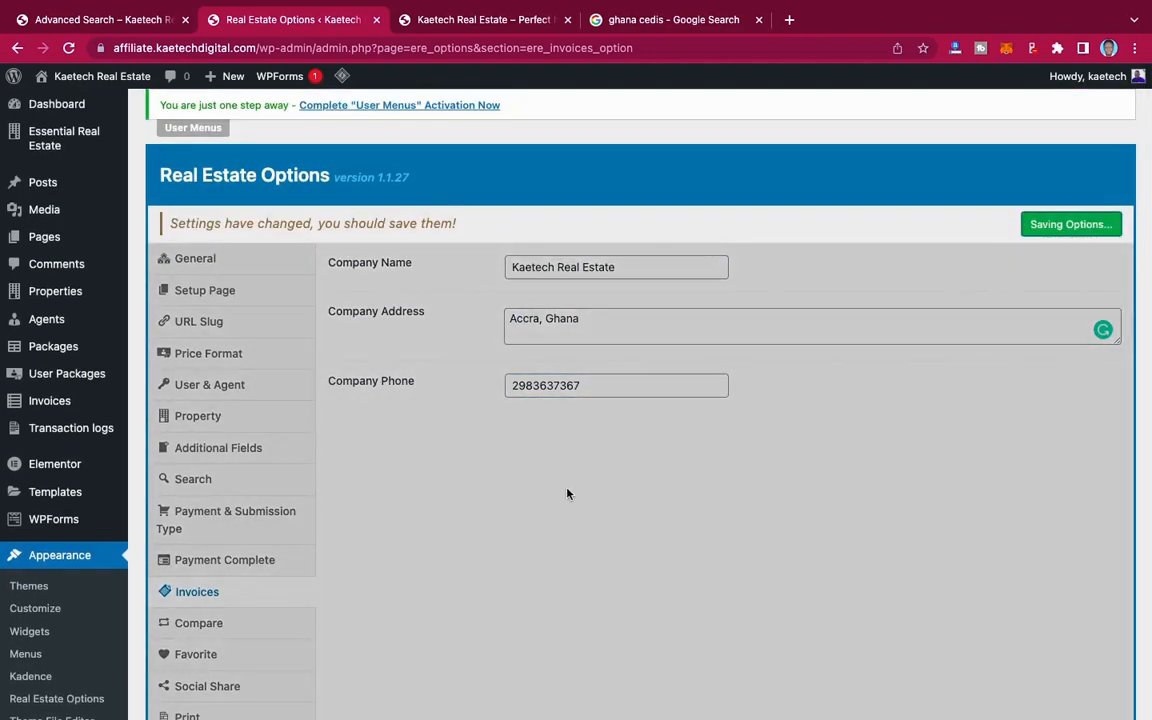
Step: Review the property comparison settings in the Compare section and the favorite properties setting in the Favorite section
scroll(567, 493, down, 2)
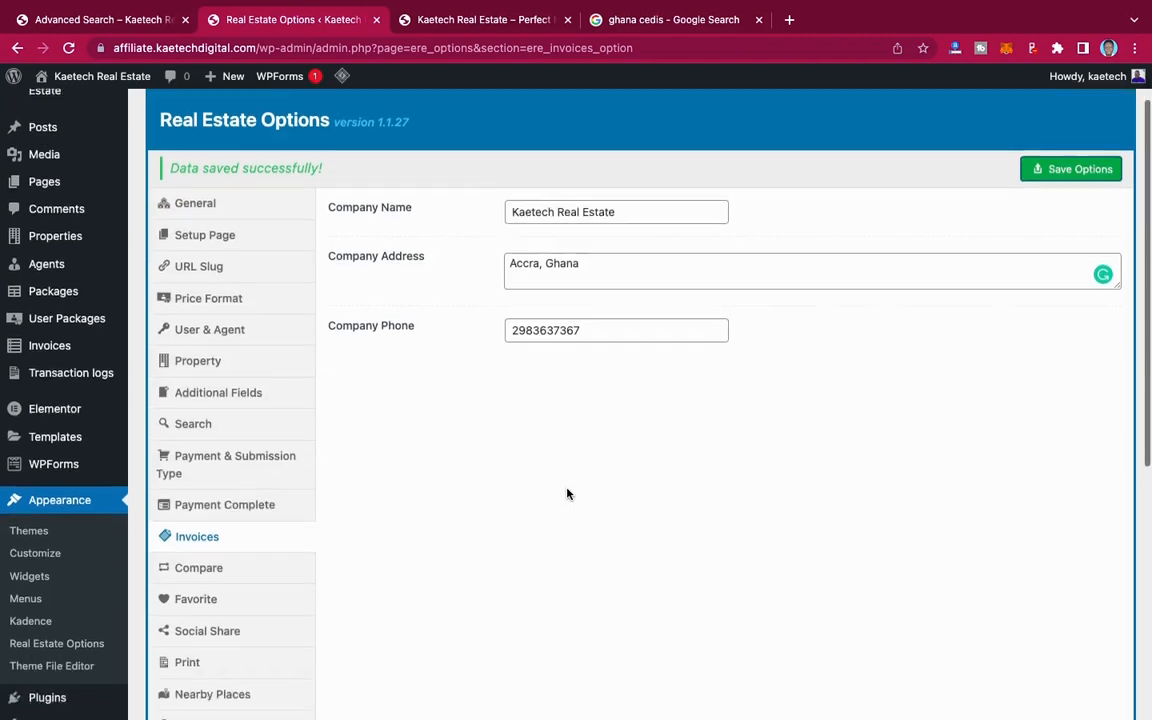
scroll(567, 493, down, 1)
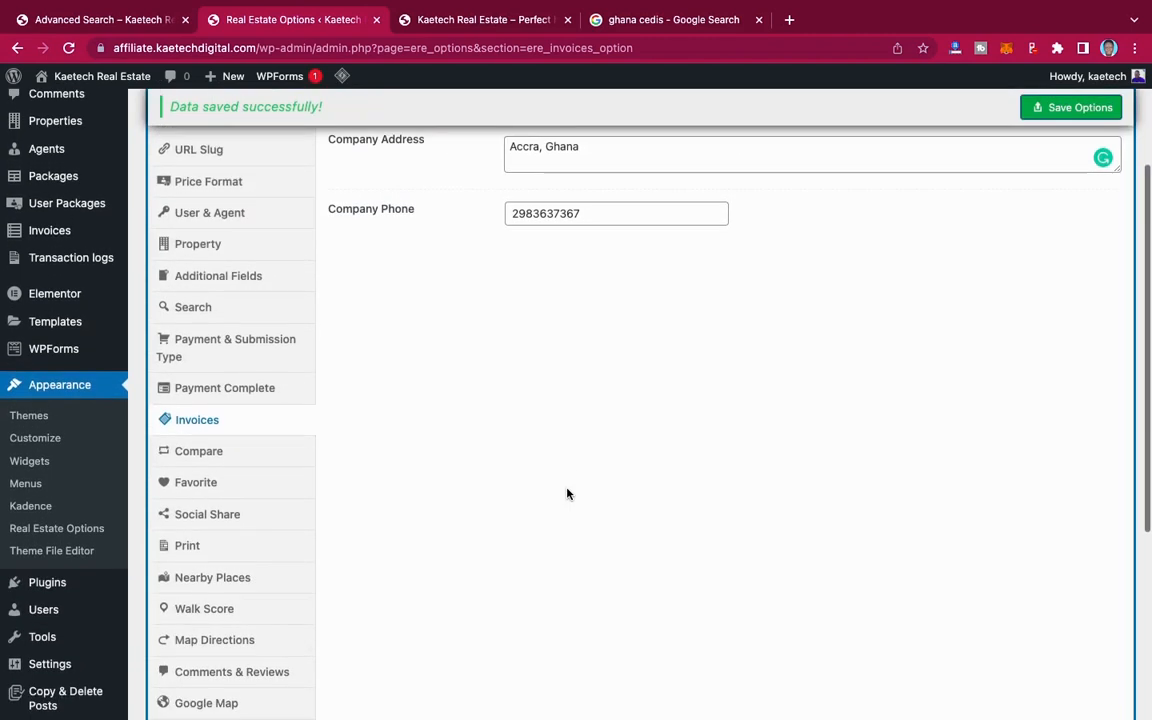
click(211, 461)
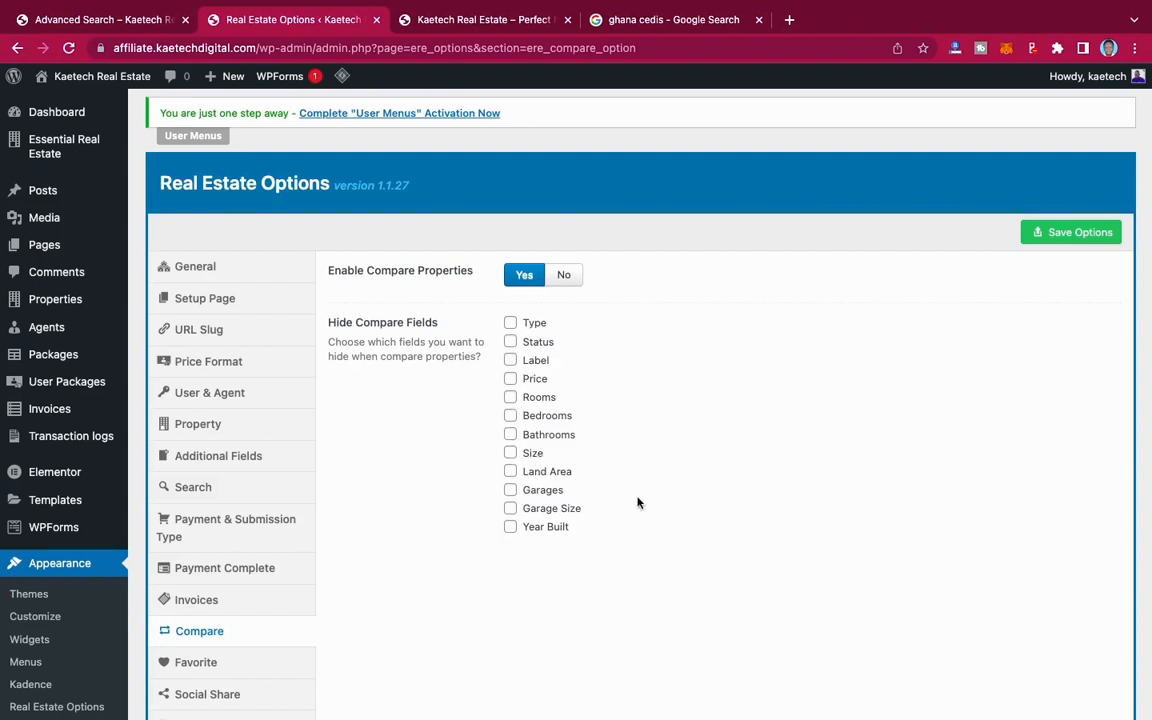
scroll(721, 540, down, 3)
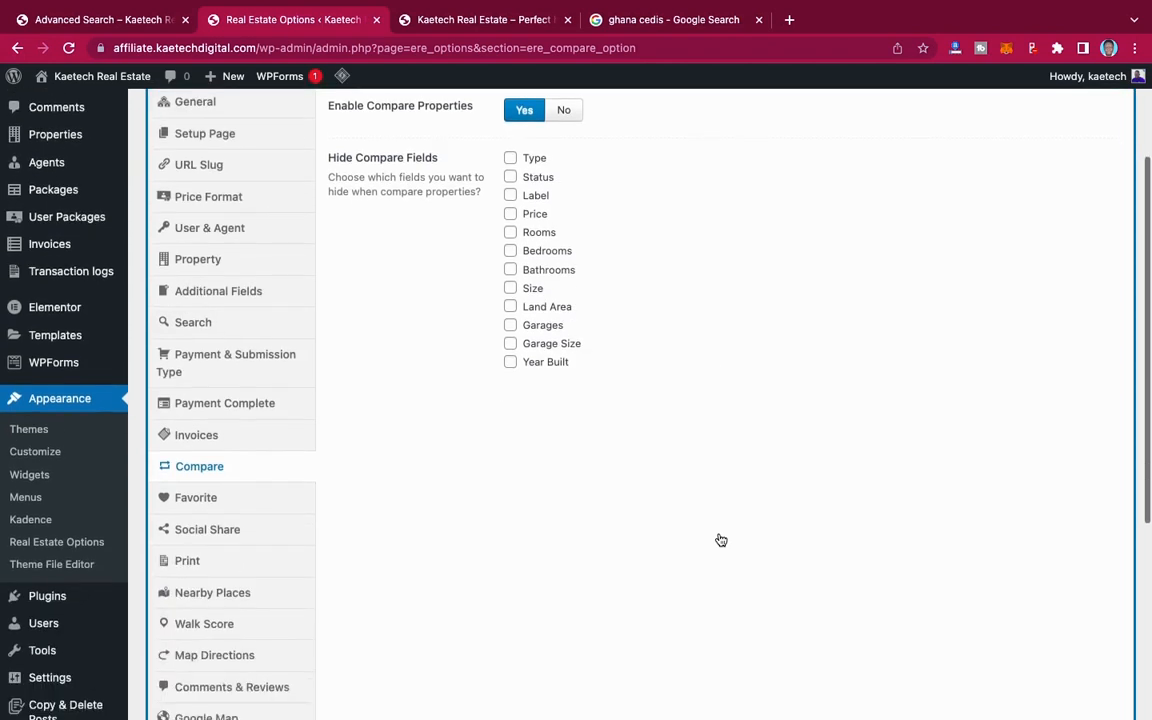
click(219, 457)
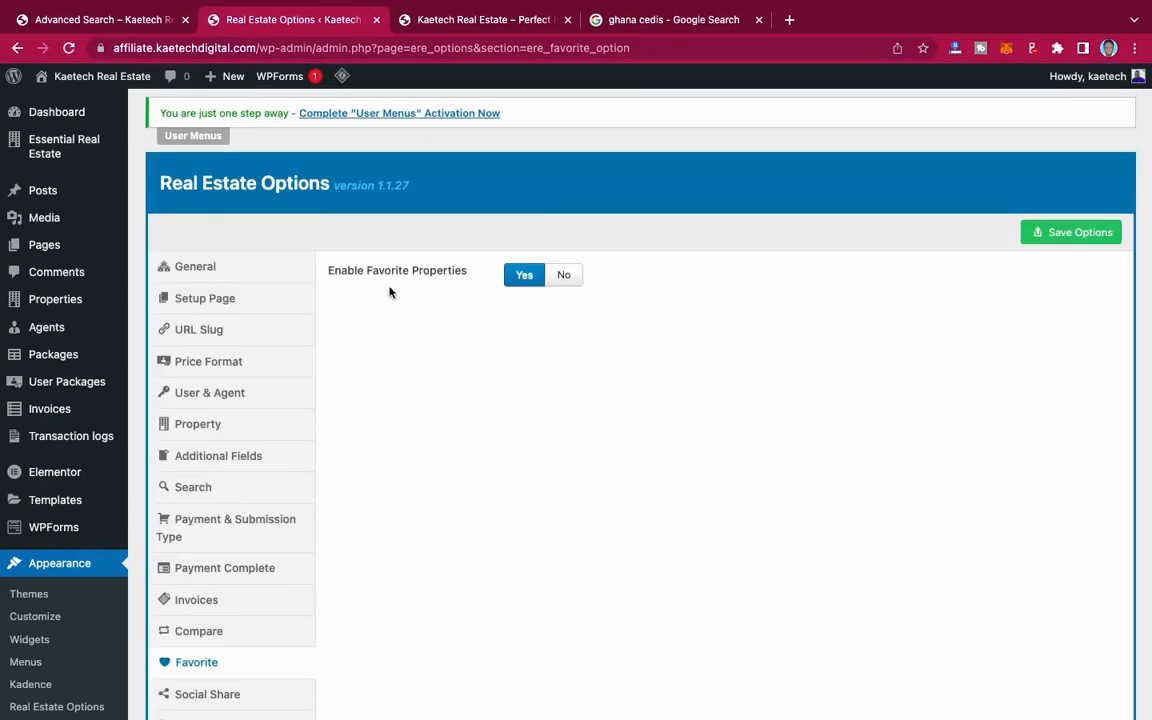
scroll(527, 445, down, 3)
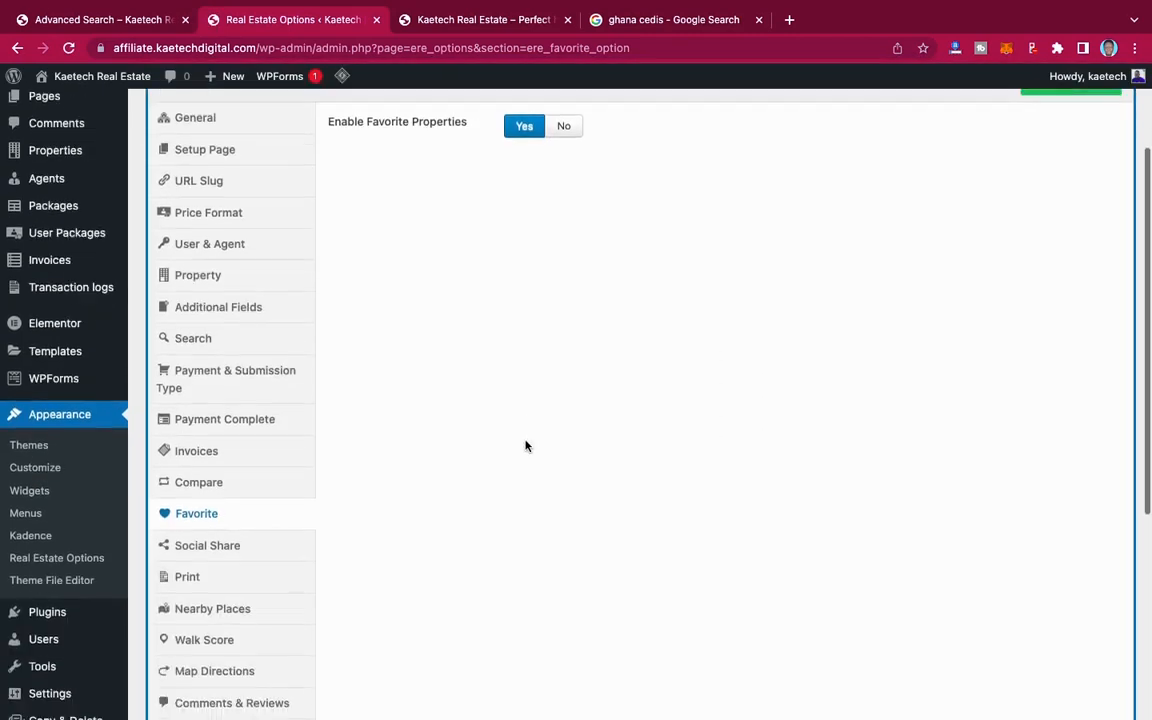
Step: In the Social Share section, enable Facebook, Twitter, Linkedin and WhatsUp sharing for single properties and save the options
click(226, 496)
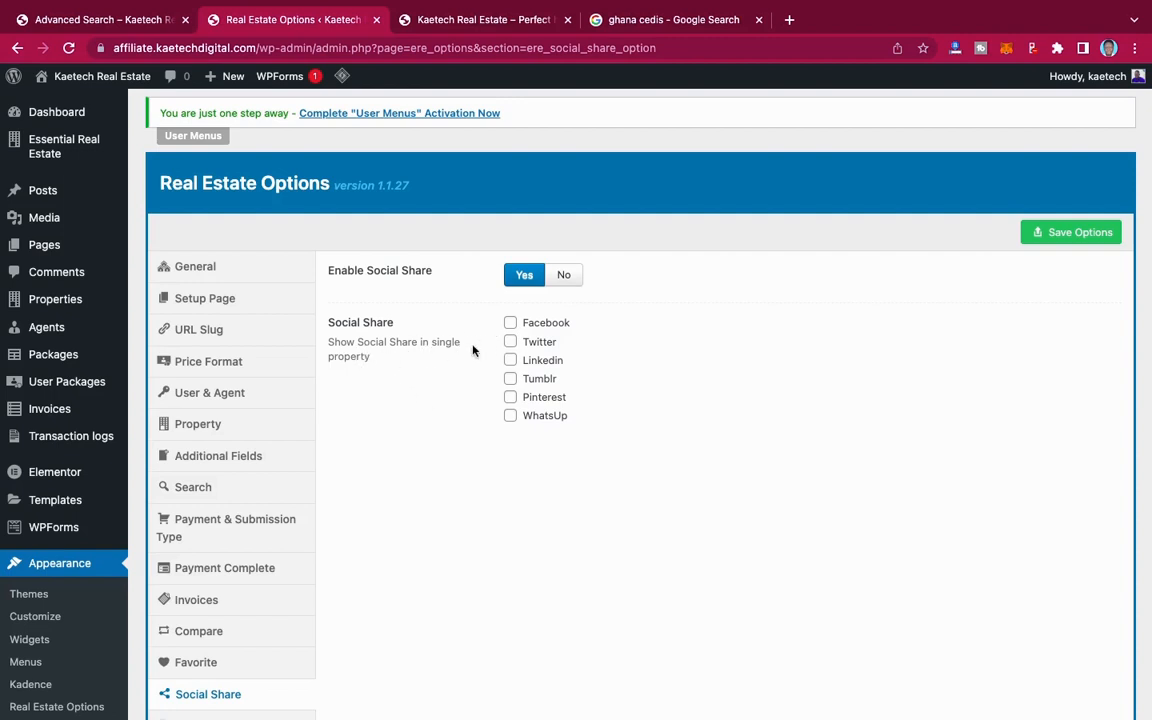
click(511, 325)
click(511, 342)
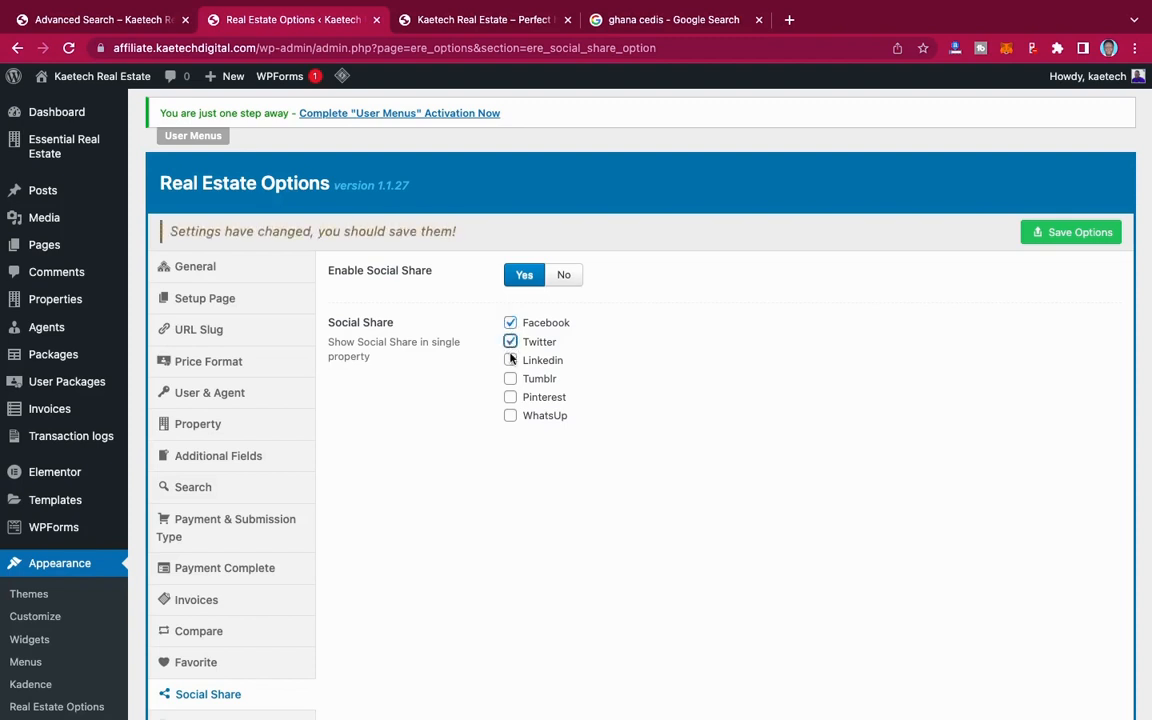
click(511, 361)
click(511, 416)
click(1075, 238)
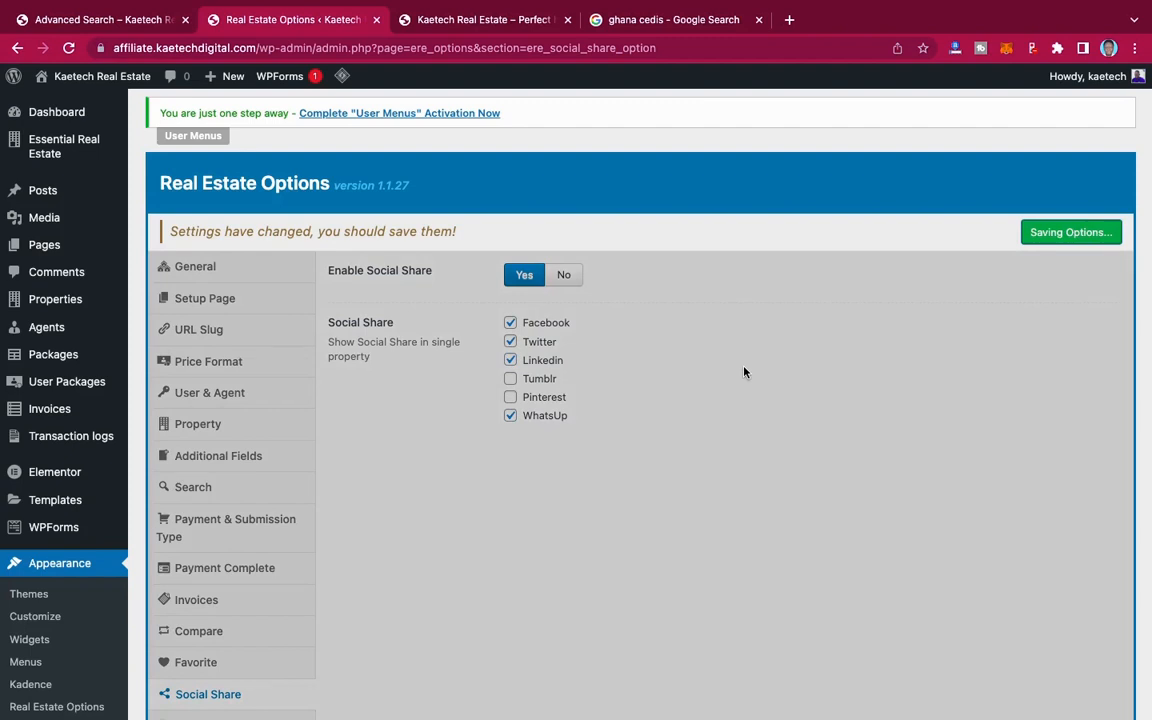
Step: In the Print section, start uploading a print logo and browse to the REAL ESTATE folder on the Desktop
scroll(365, 527, down, 4)
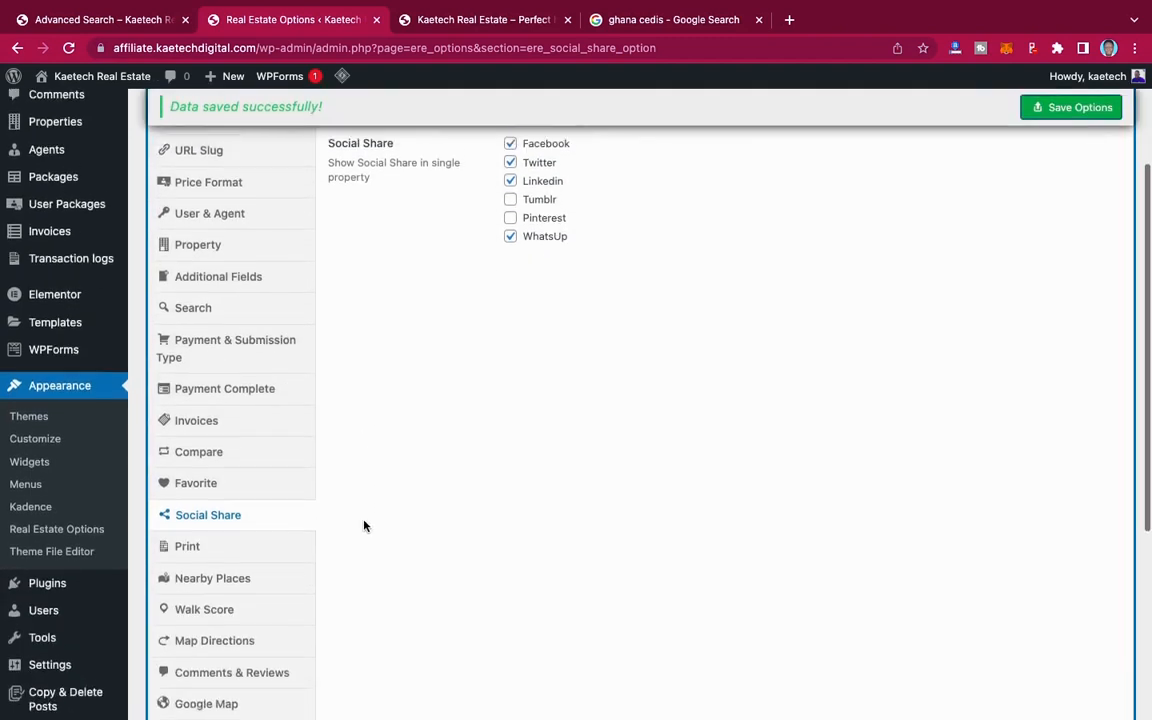
click(190, 508)
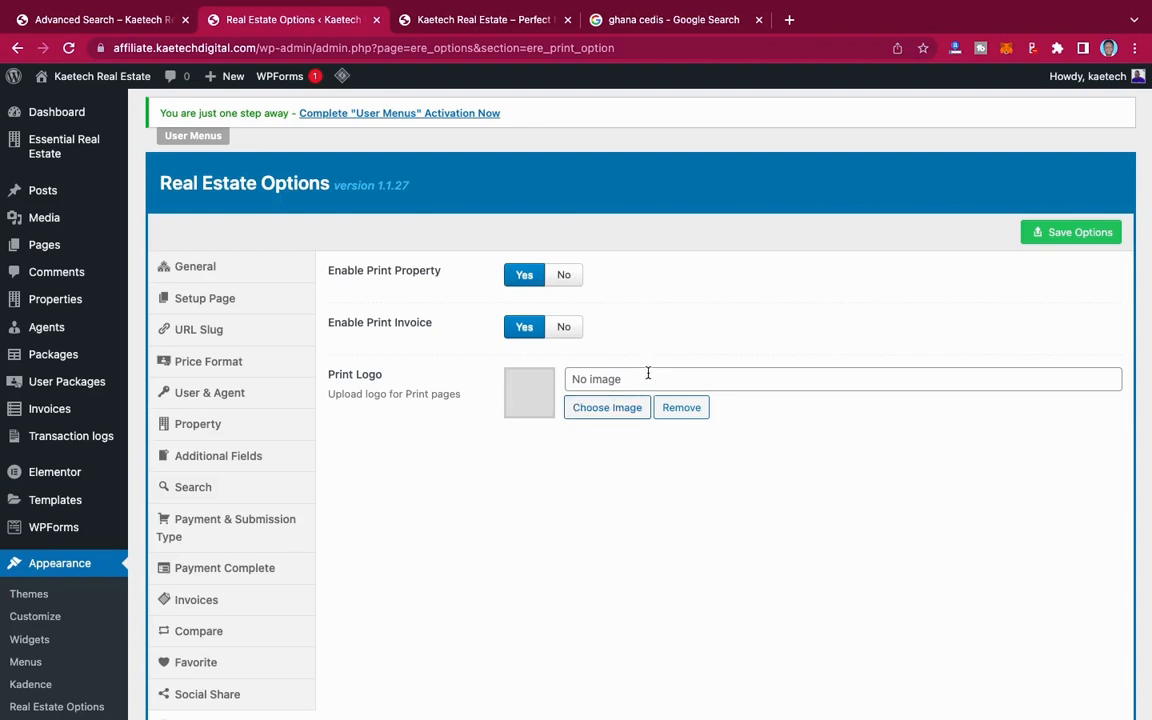
click(609, 409)
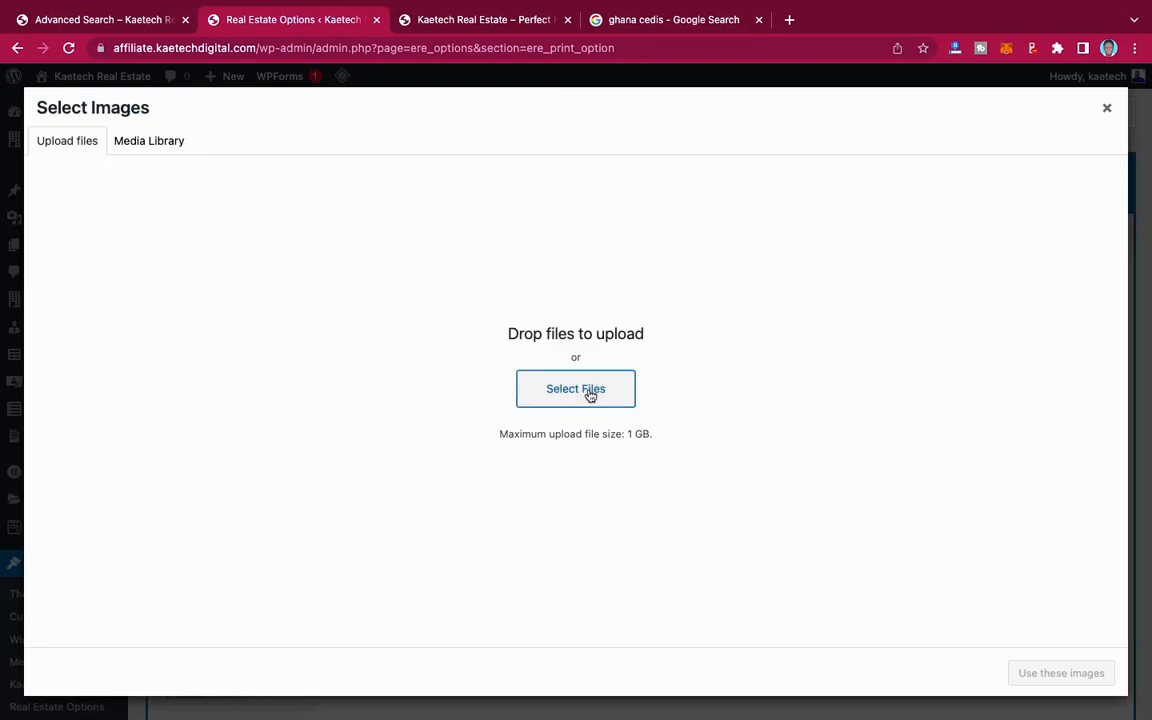
click(589, 394)
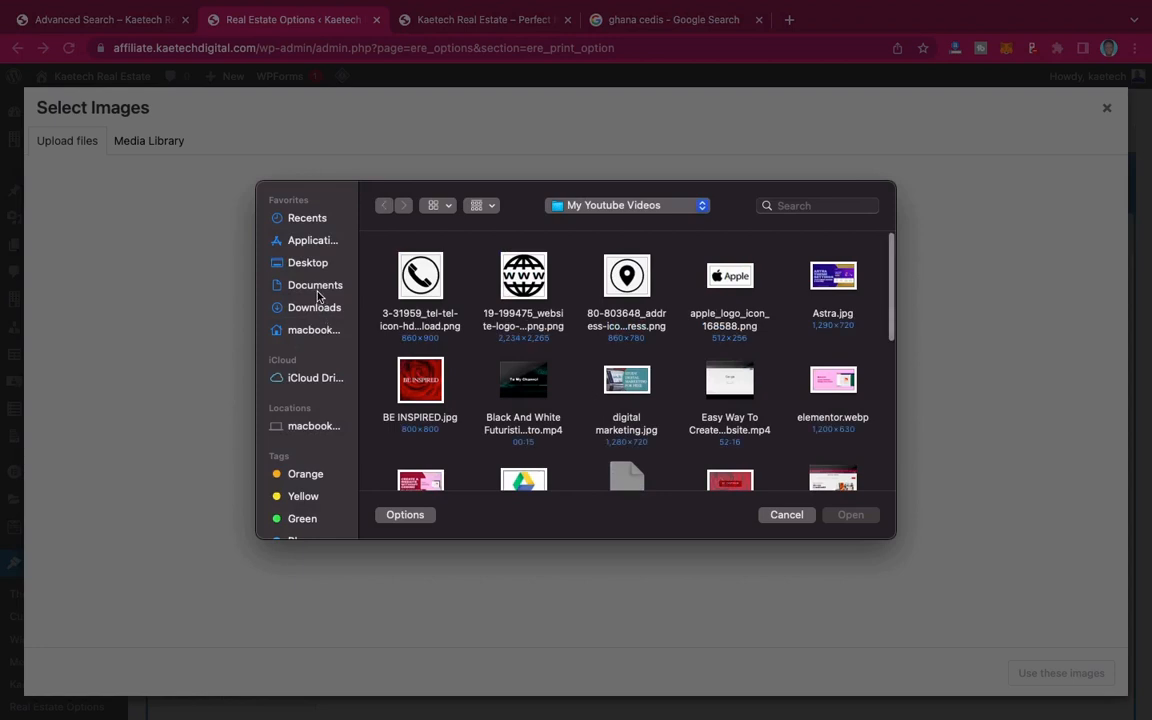
click(310, 265)
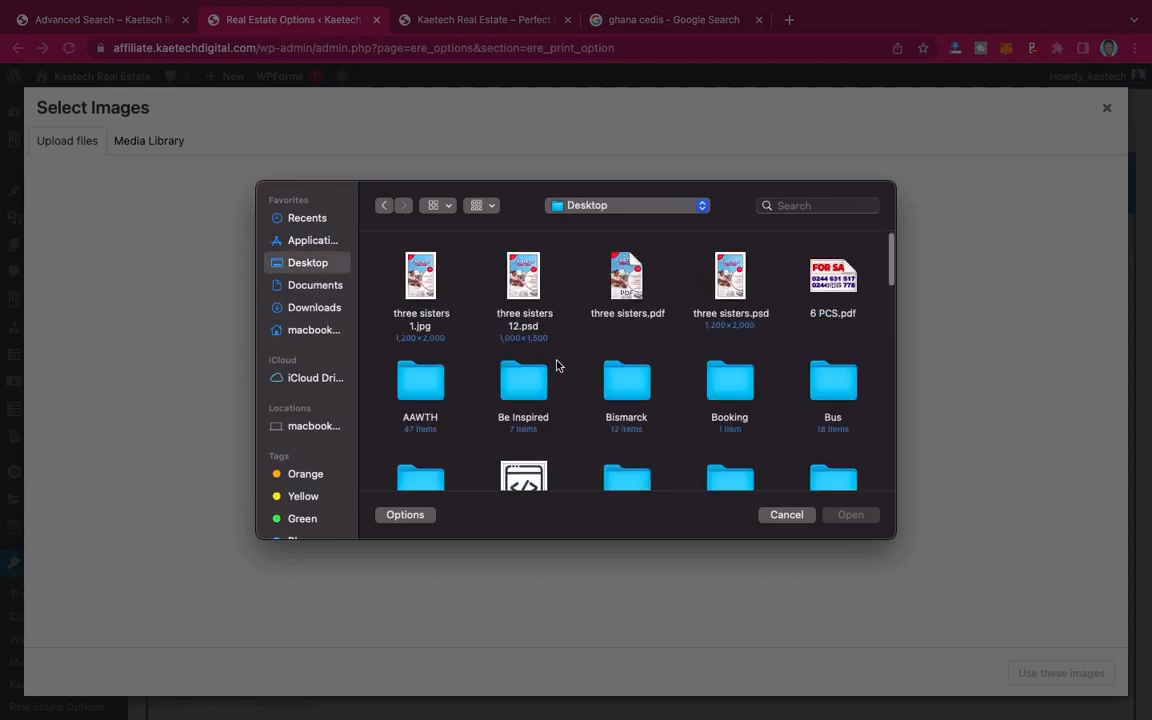
scroll(555, 363, down, 3)
scroll(557, 366, down, 10)
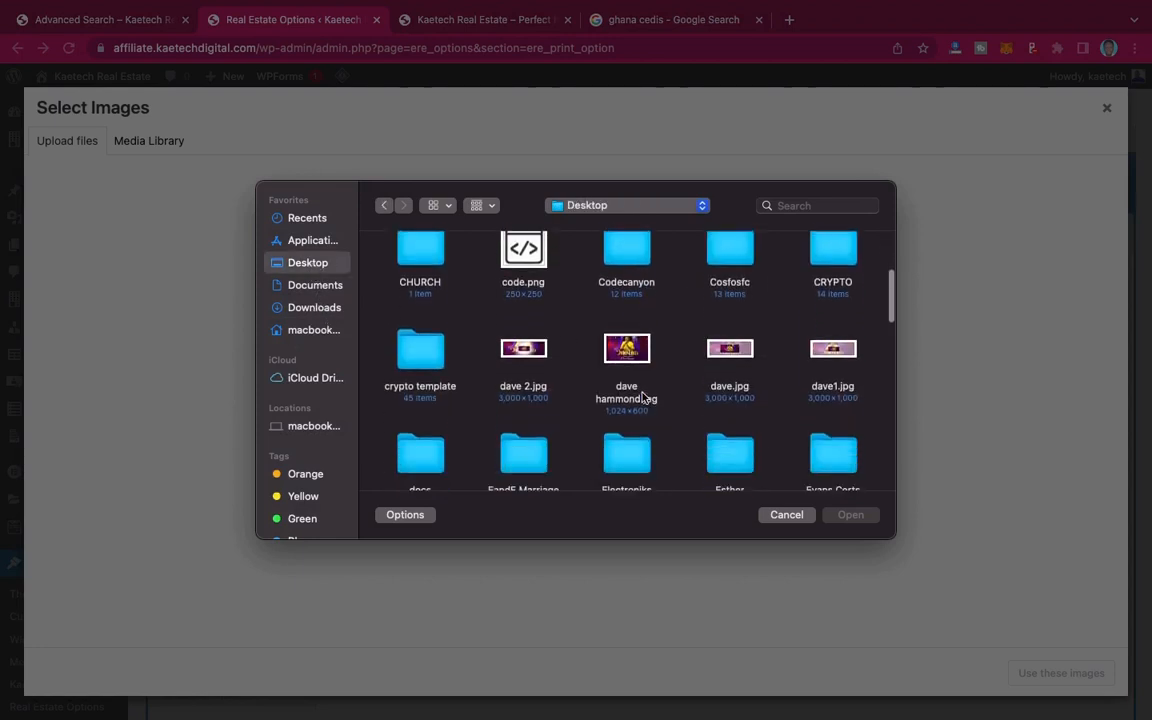
click(838, 272)
double_click(848, 276)
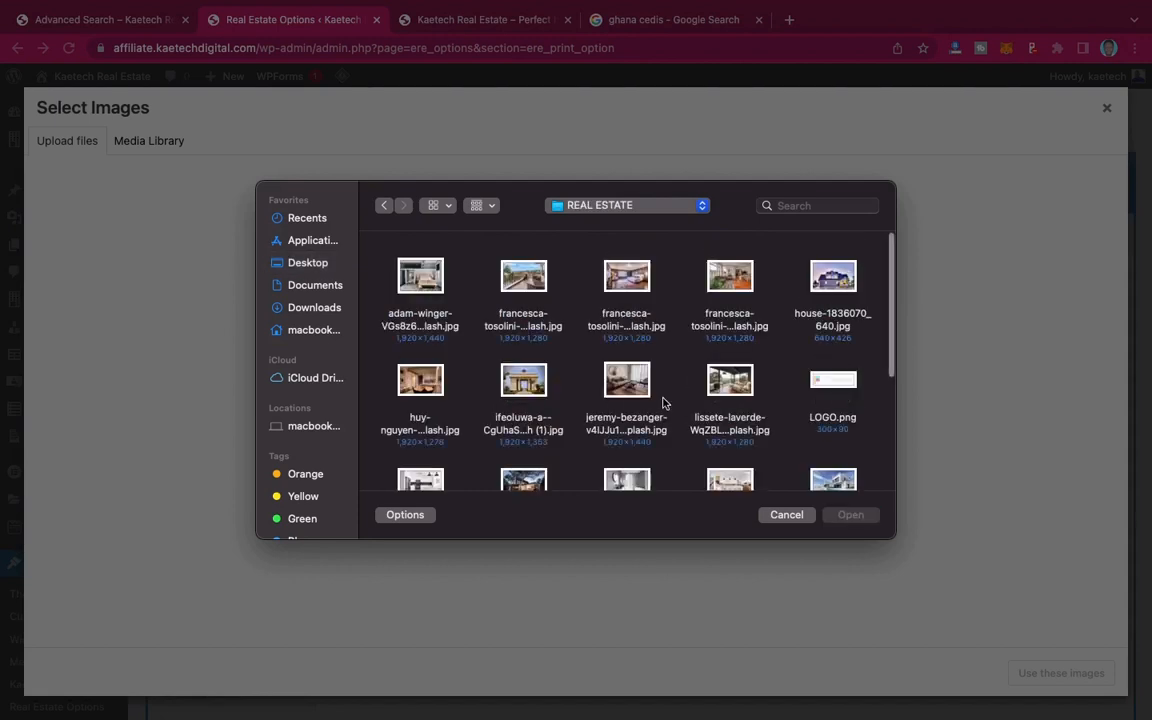
Step: Upload LOGO.png, use it as the print logo and save the options
scroll(661, 404, down, 3)
scroll(661, 404, up, 1)
click(820, 355)
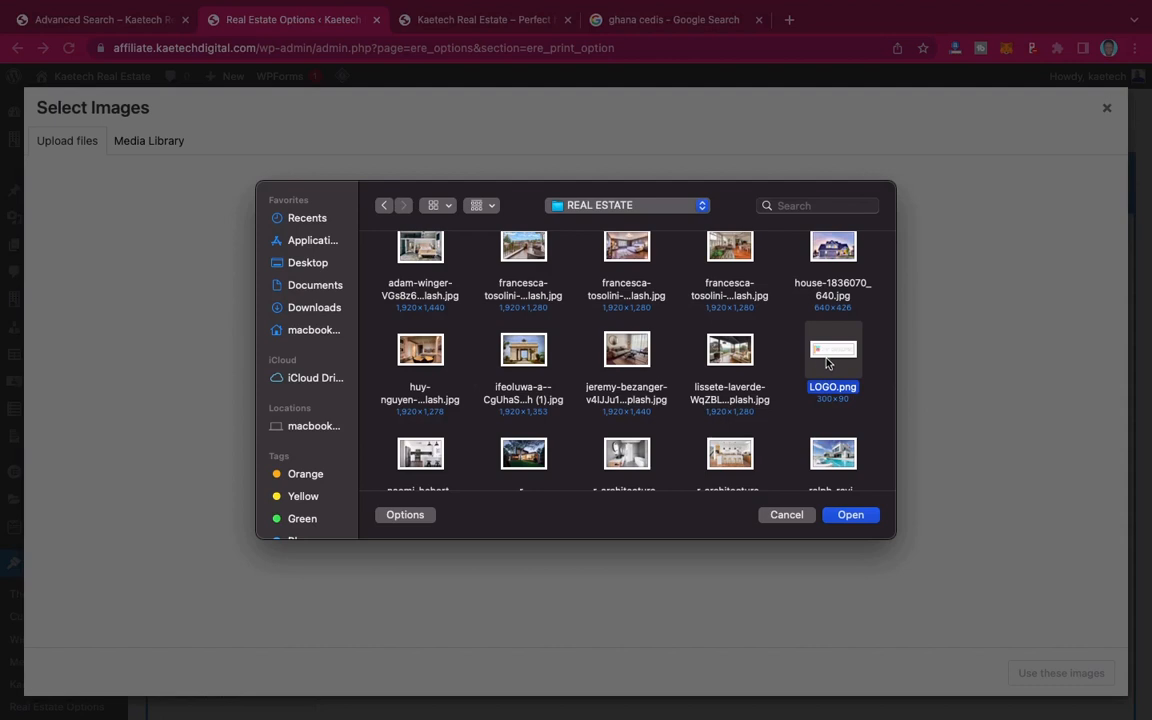
click(848, 517)
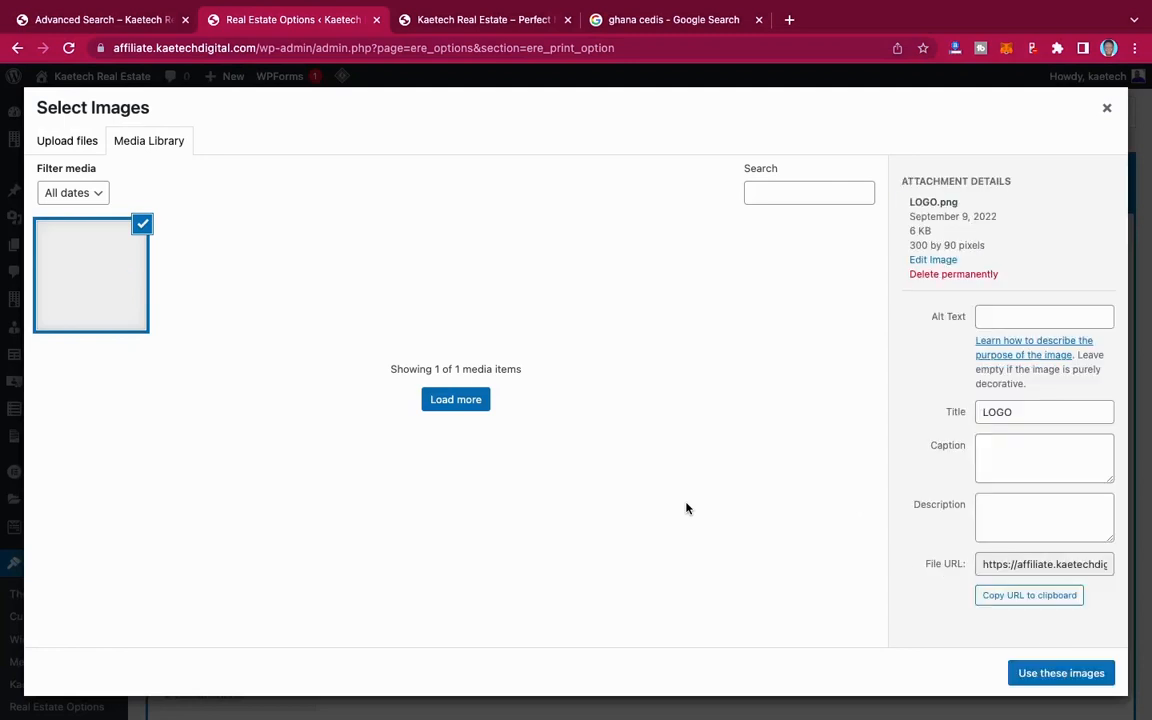
click(1064, 673)
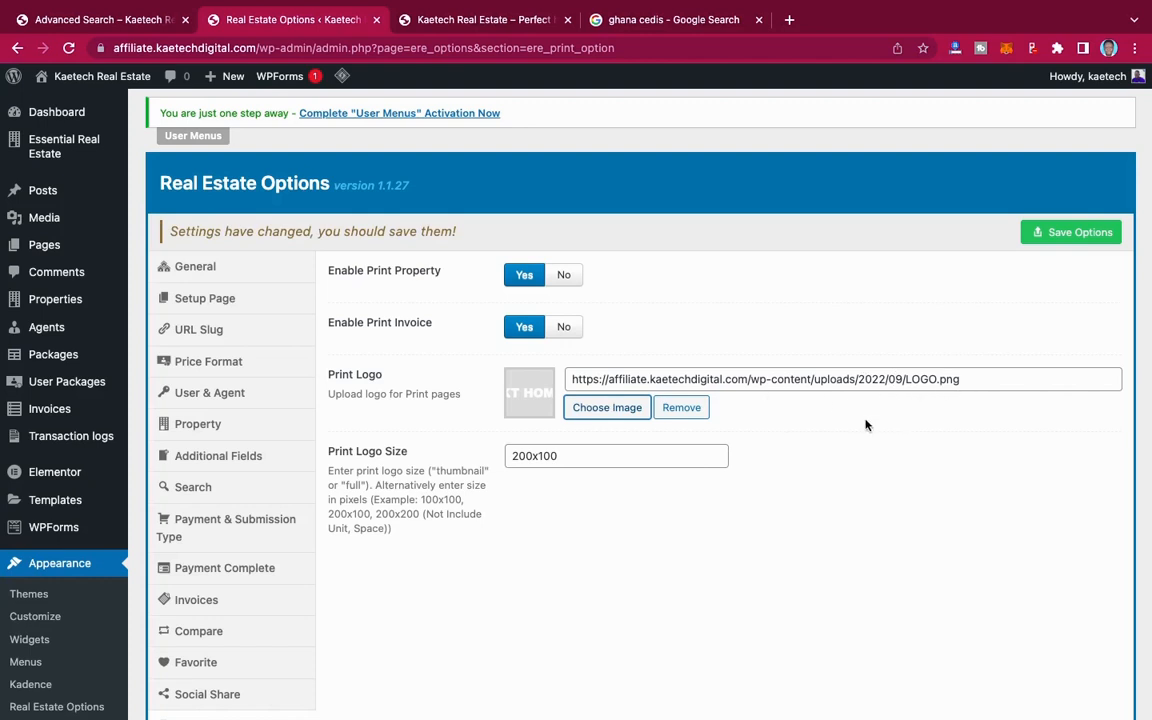
click(1068, 232)
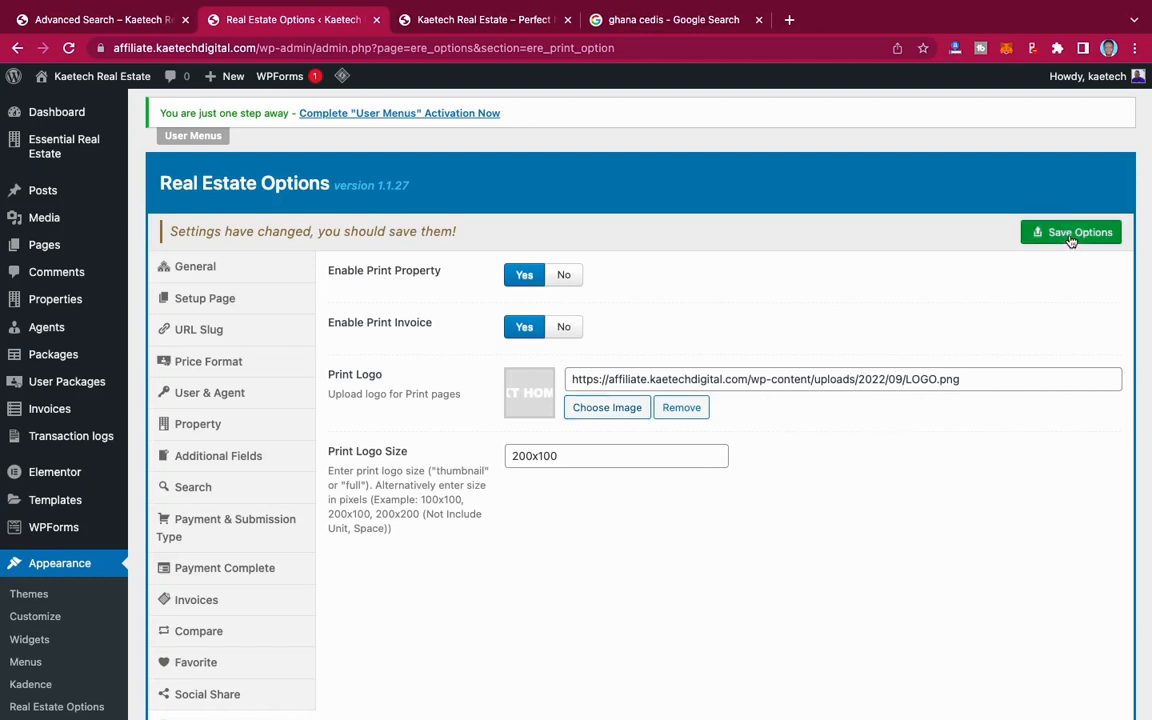
Step: Review the Nearby Places settings and the place types available for the nearby places field, keeping School selected
scroll(418, 587, down, 5)
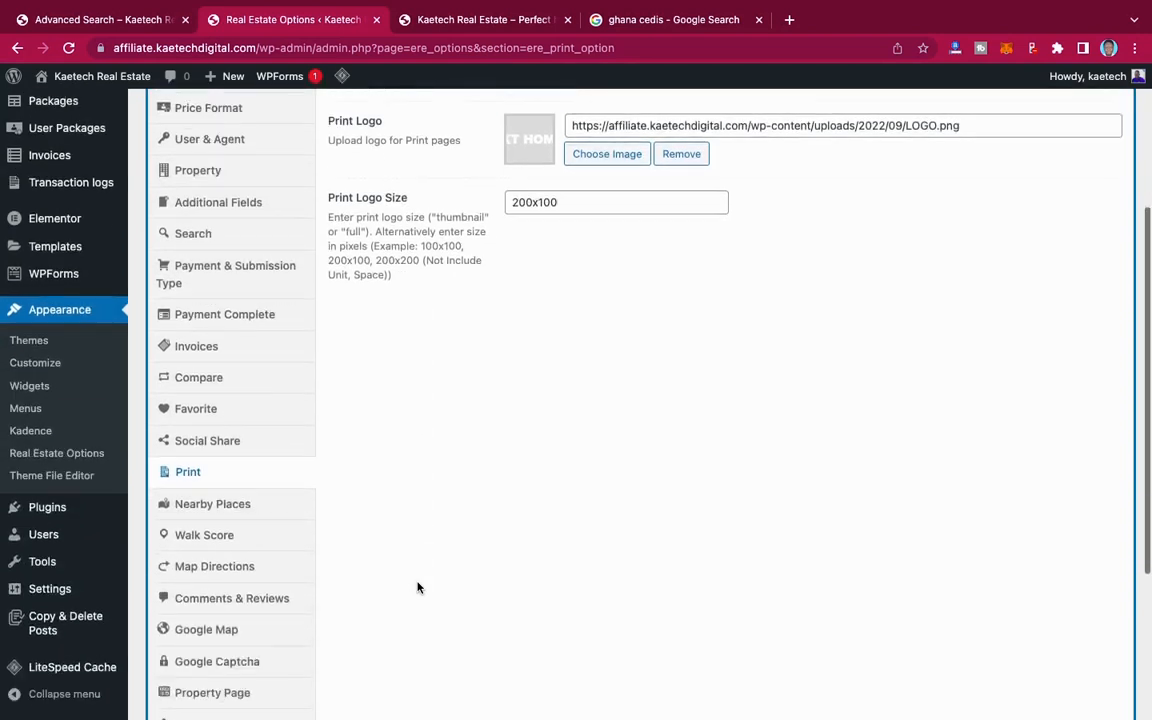
click(222, 390)
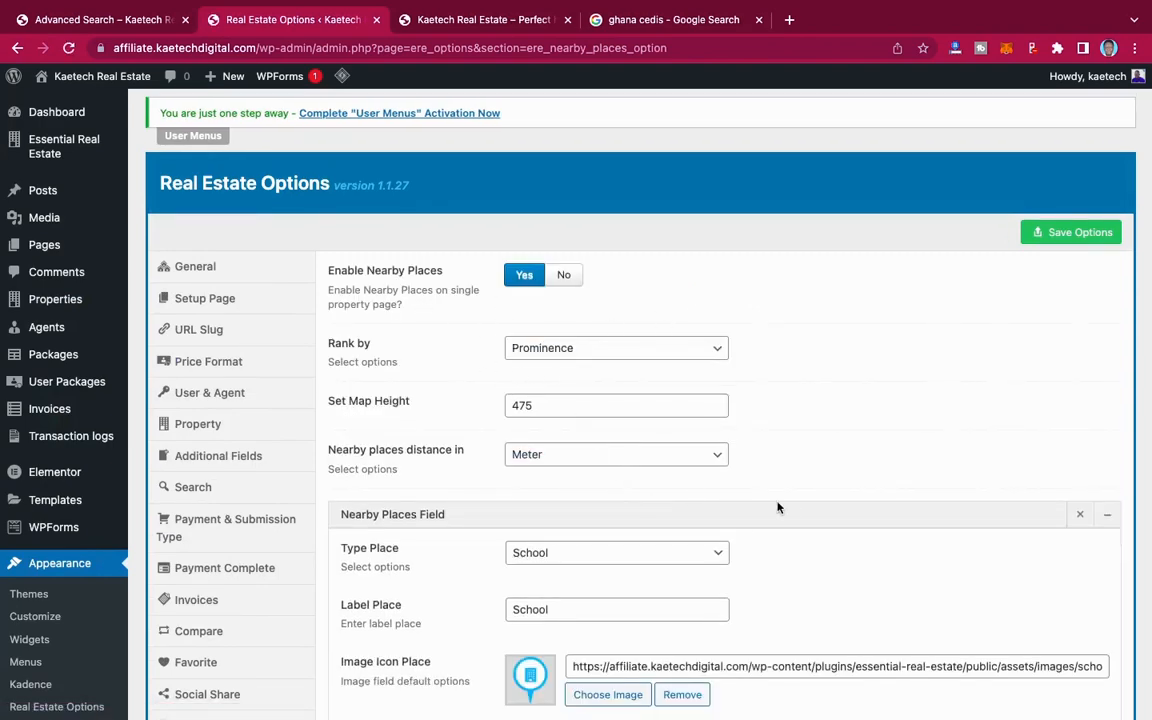
scroll(780, 508, down, 3)
scroll(784, 509, up, 2)
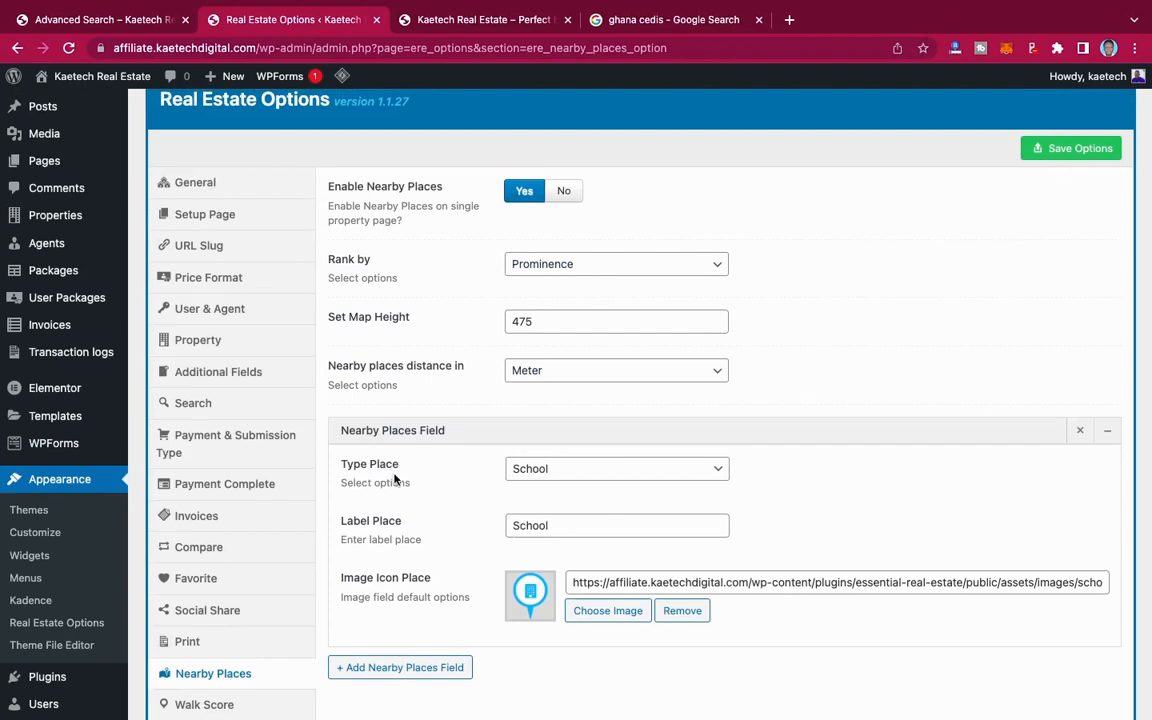
click(586, 472)
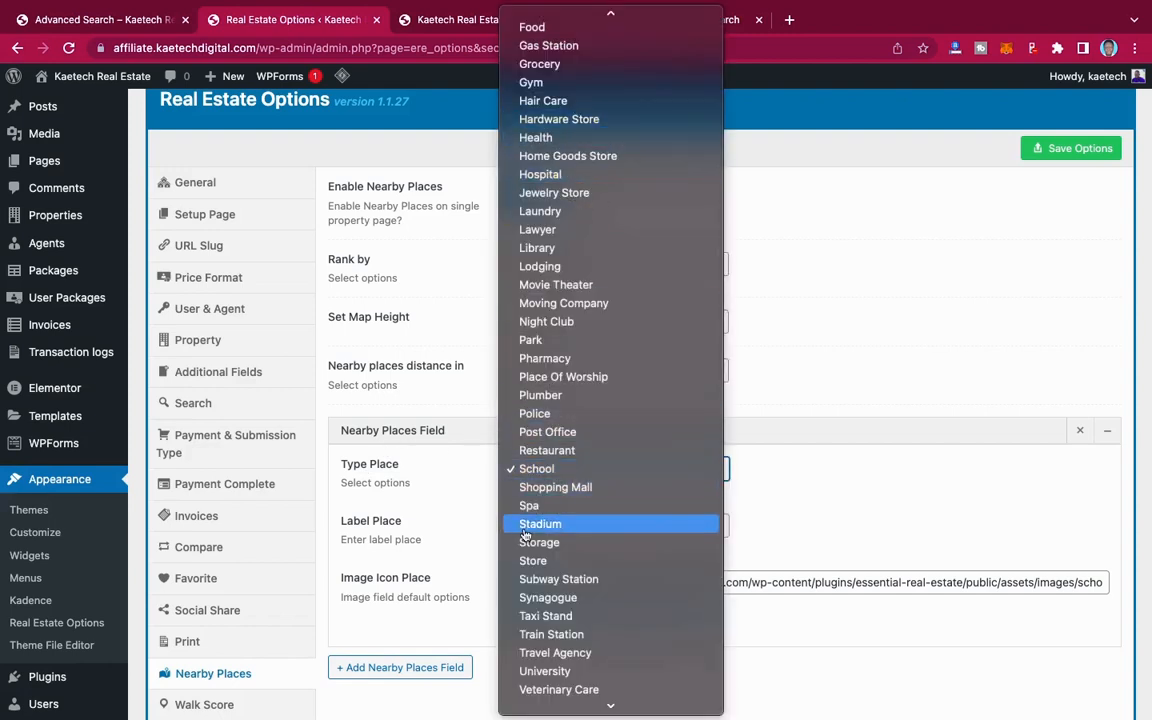
click(846, 453)
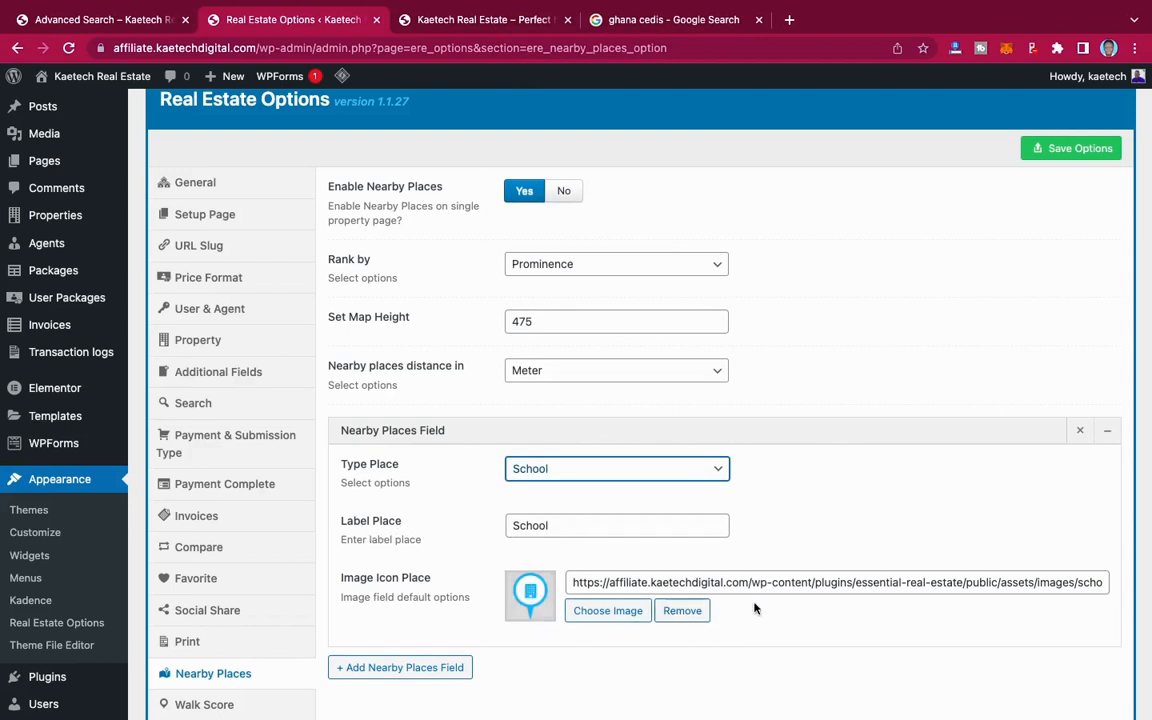
Step: Add a nearby places field with the place type Hospital and the label "Hospital"
scroll(770, 592, down, 5)
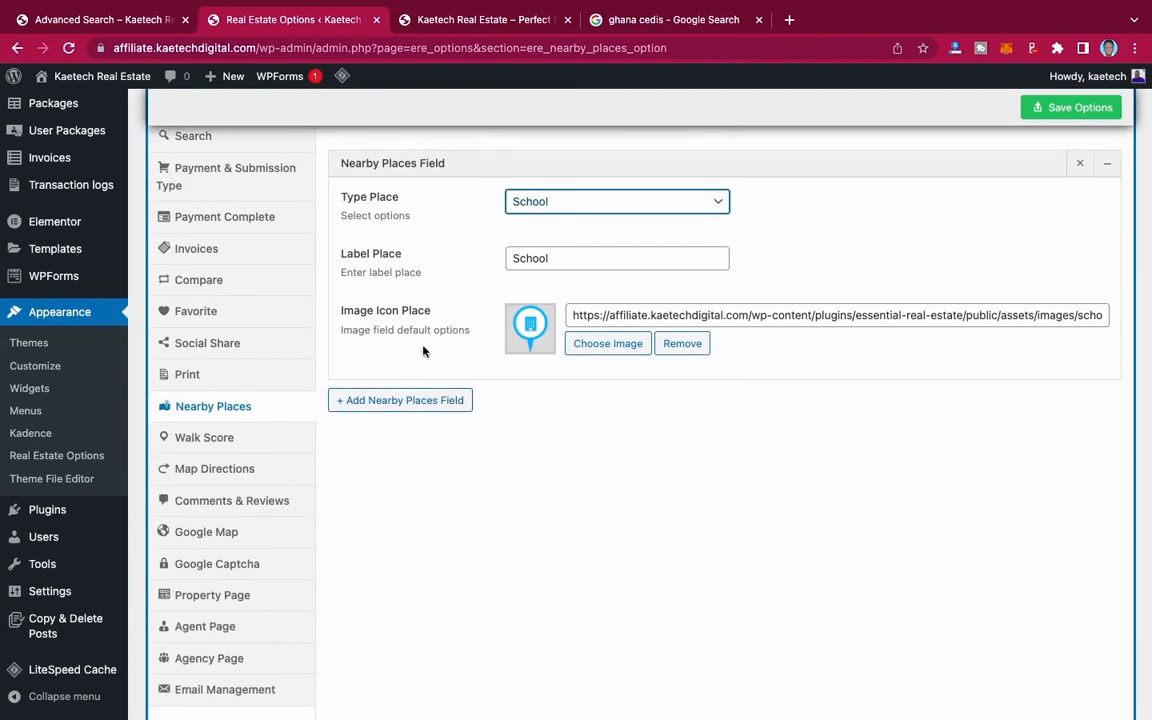
scroll(537, 507, down, 2)
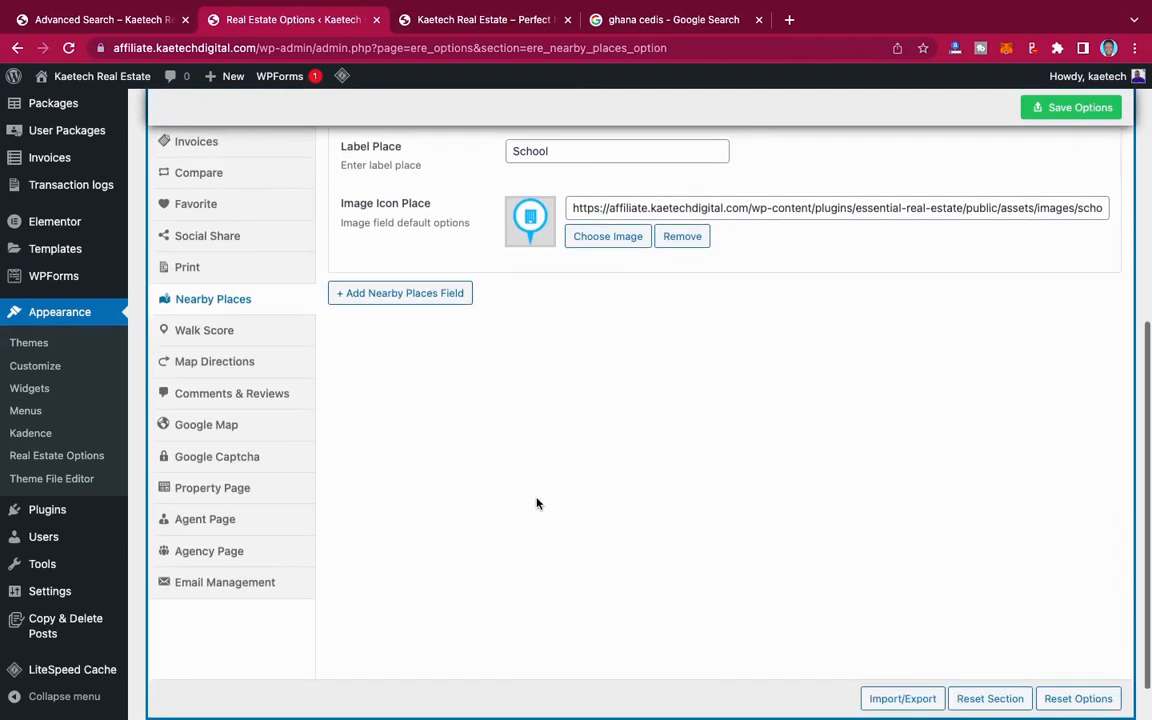
click(440, 289)
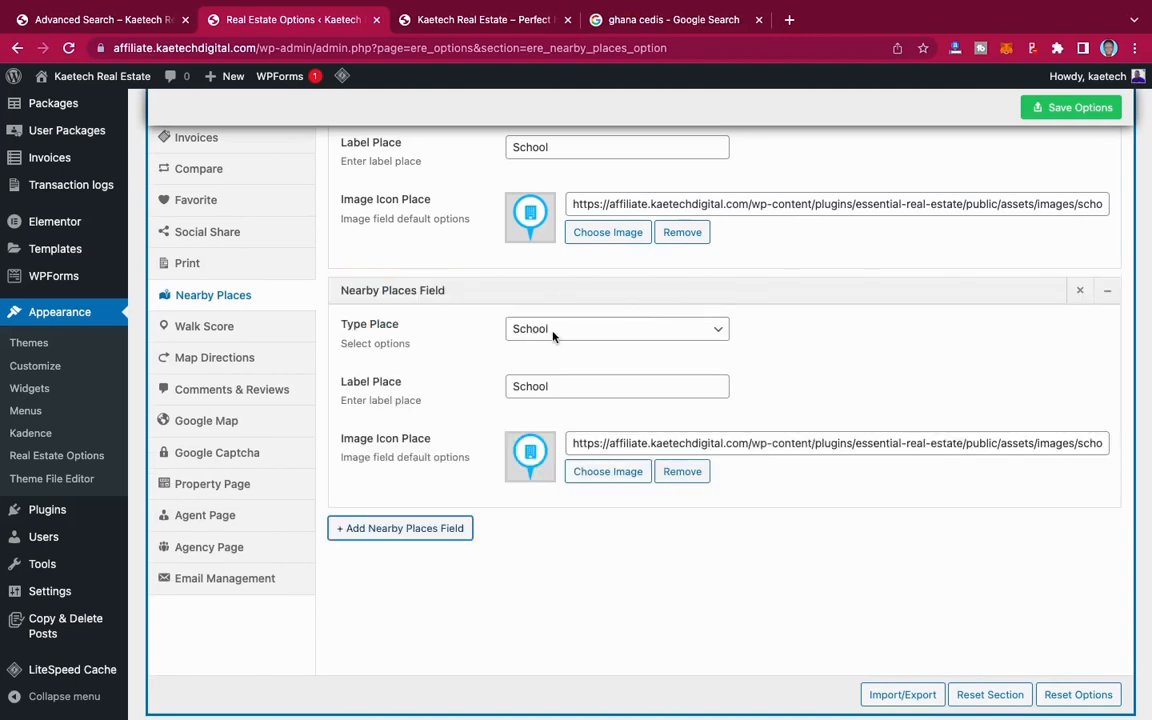
click(624, 333)
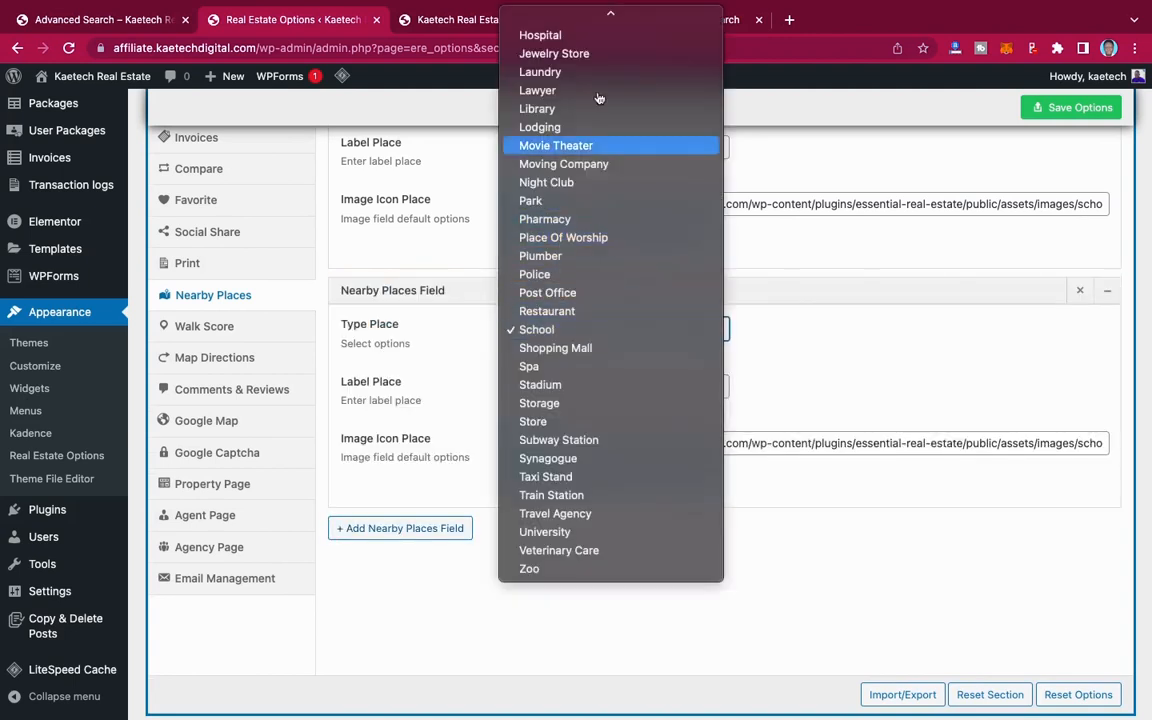
click(597, 33)
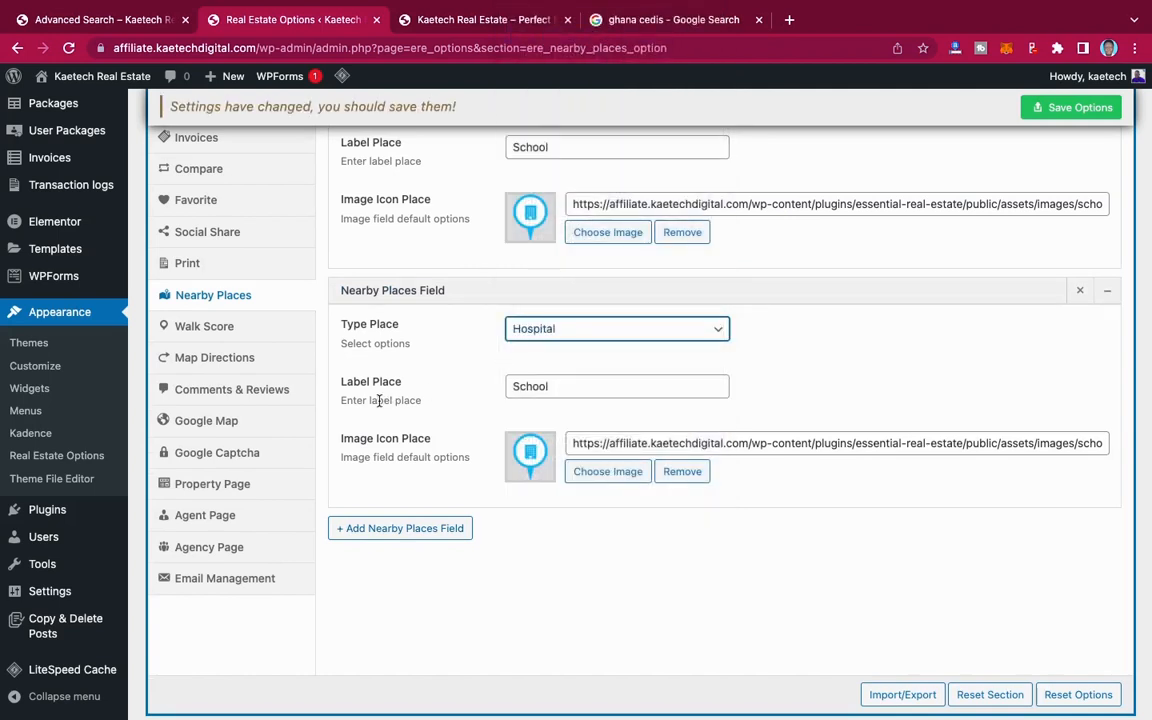
drag(565, 389, 461, 384)
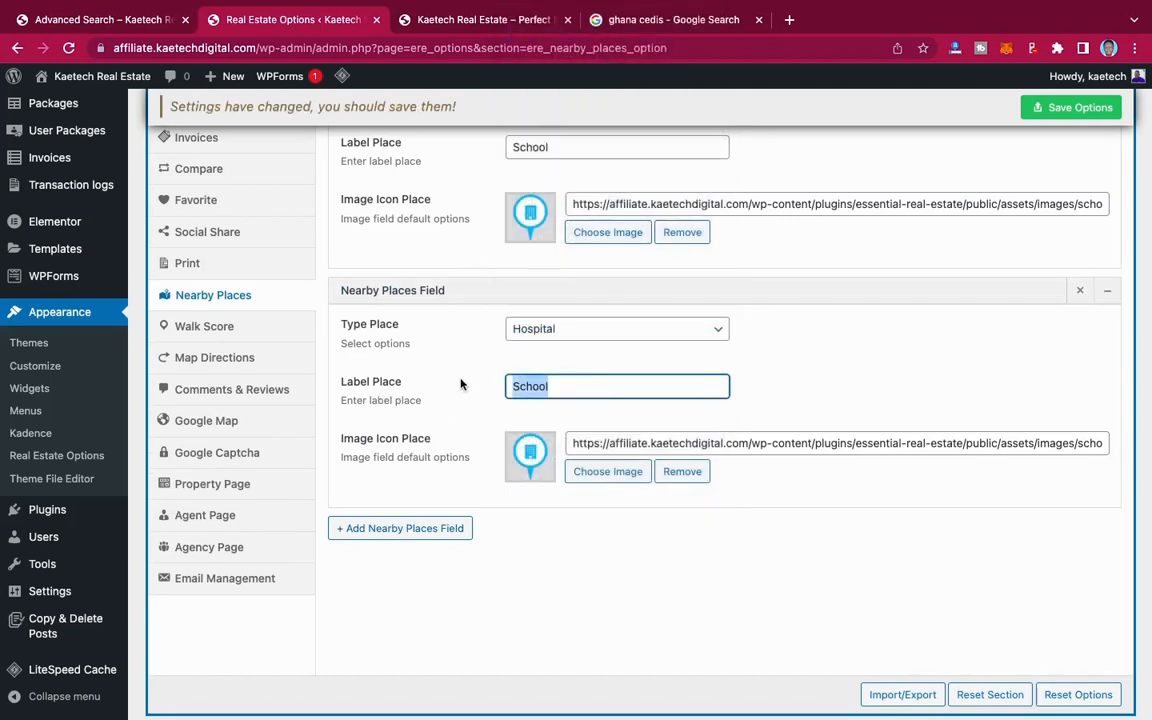
text(Hospital)
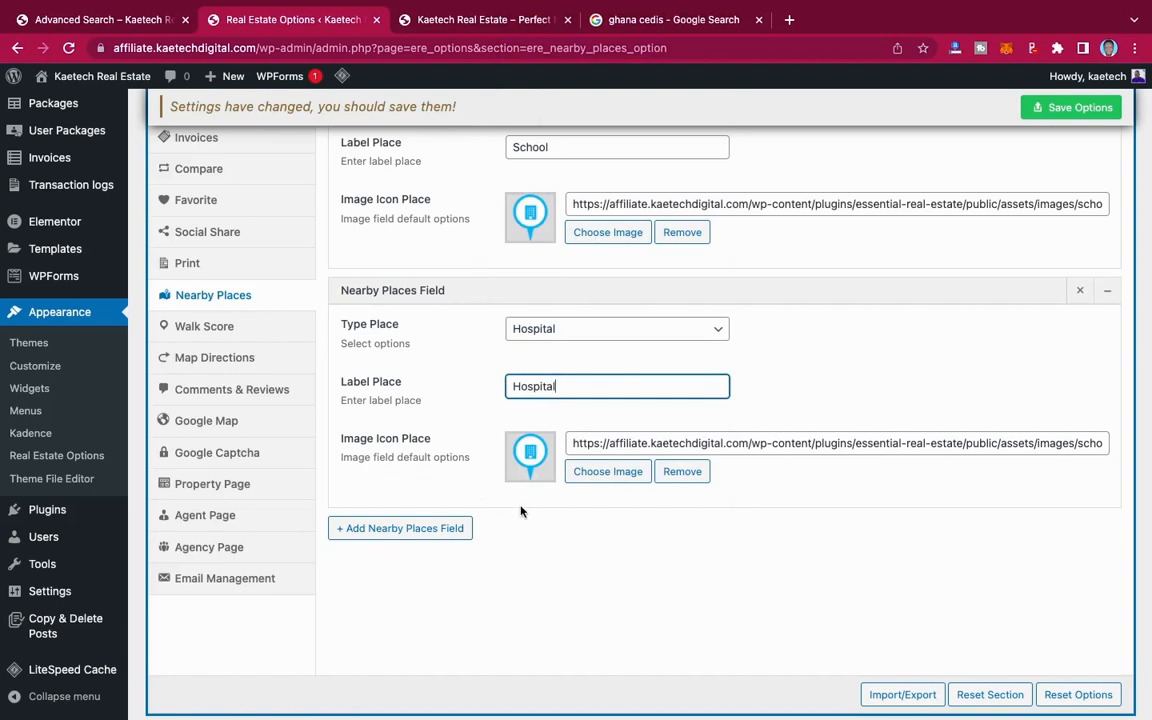
Step: Add another nearby places field with the place type Train Station and the label "Train Station"
scroll(535, 530, down, 1)
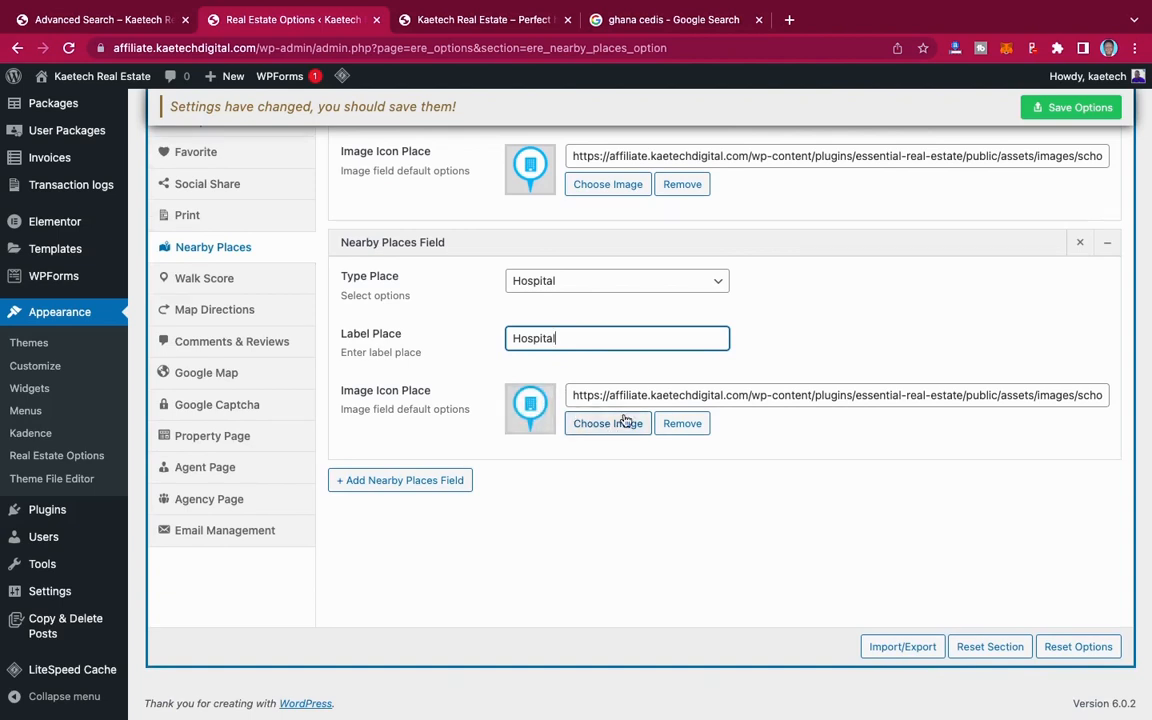
click(424, 479)
scroll(527, 462, down, 2)
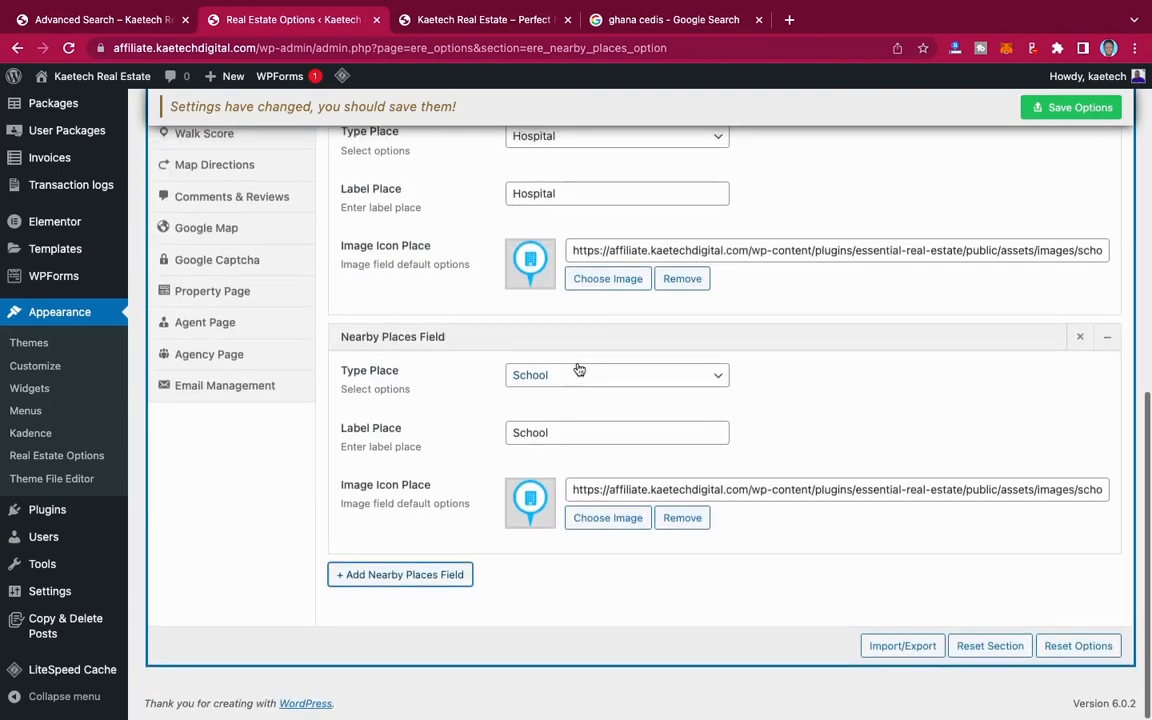
click(582, 379)
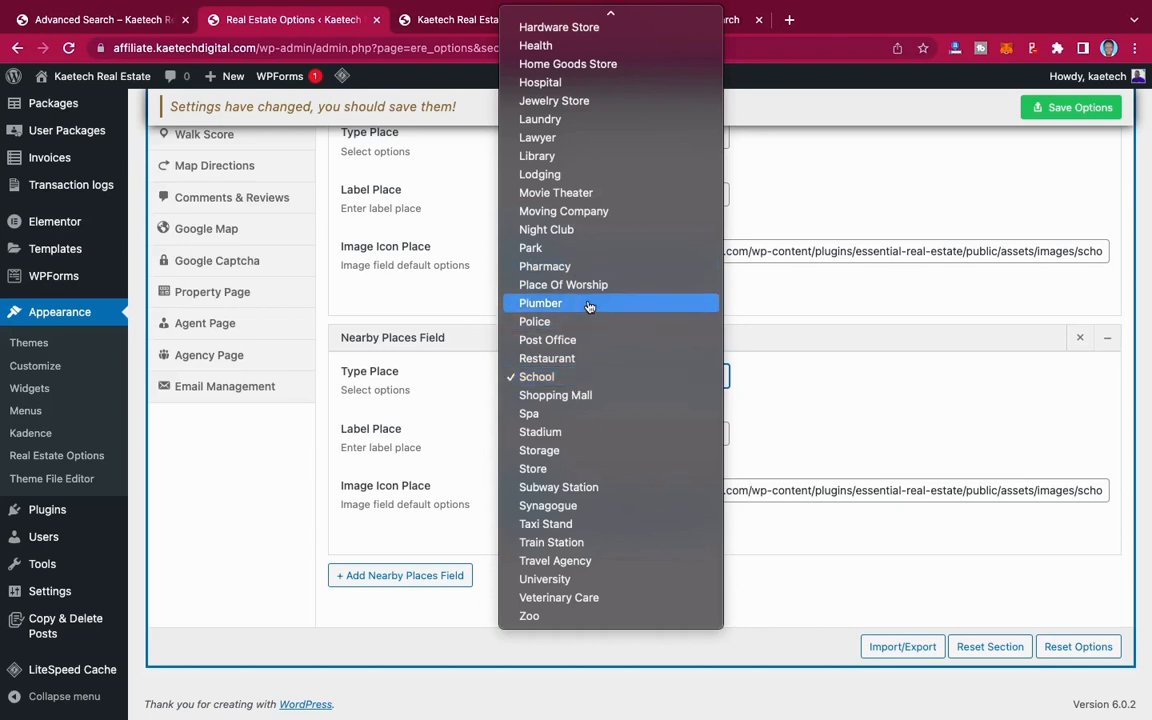
click(568, 490)
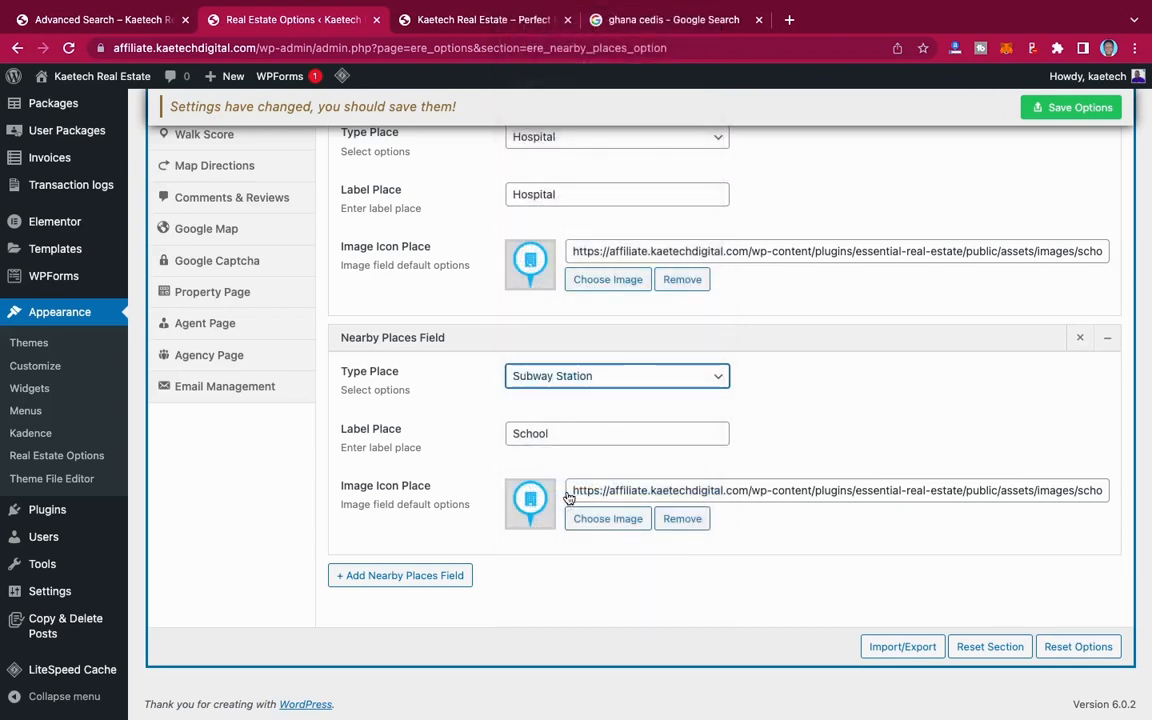
click(591, 377)
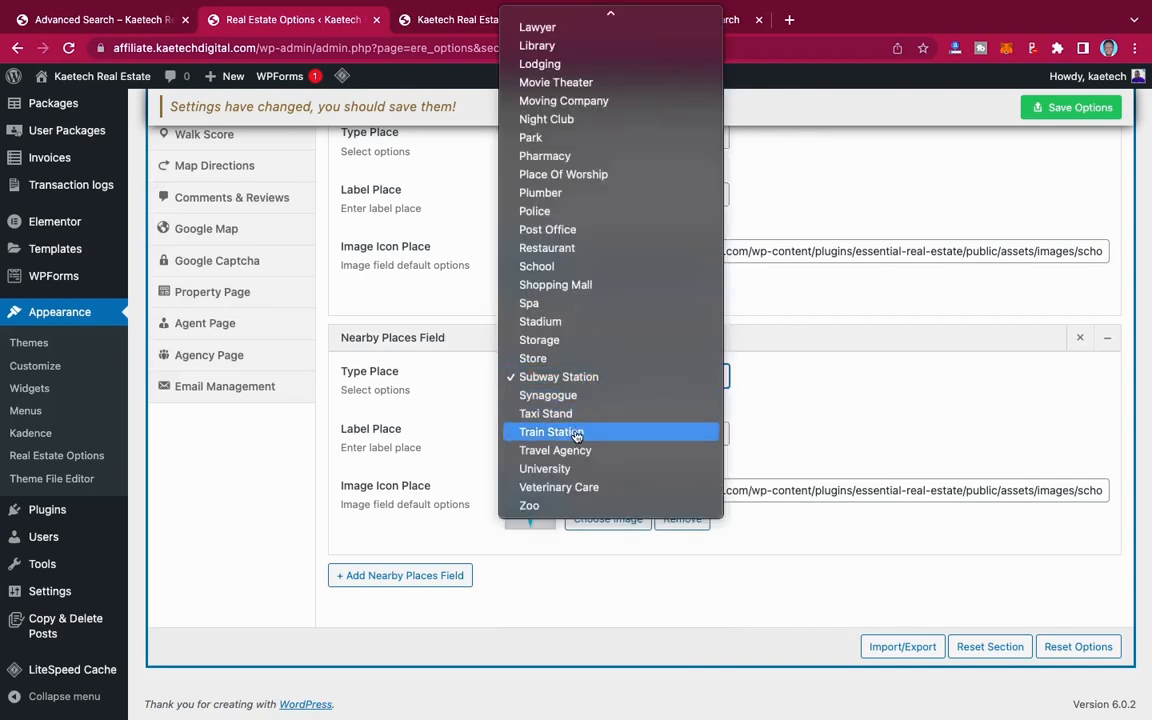
click(577, 433)
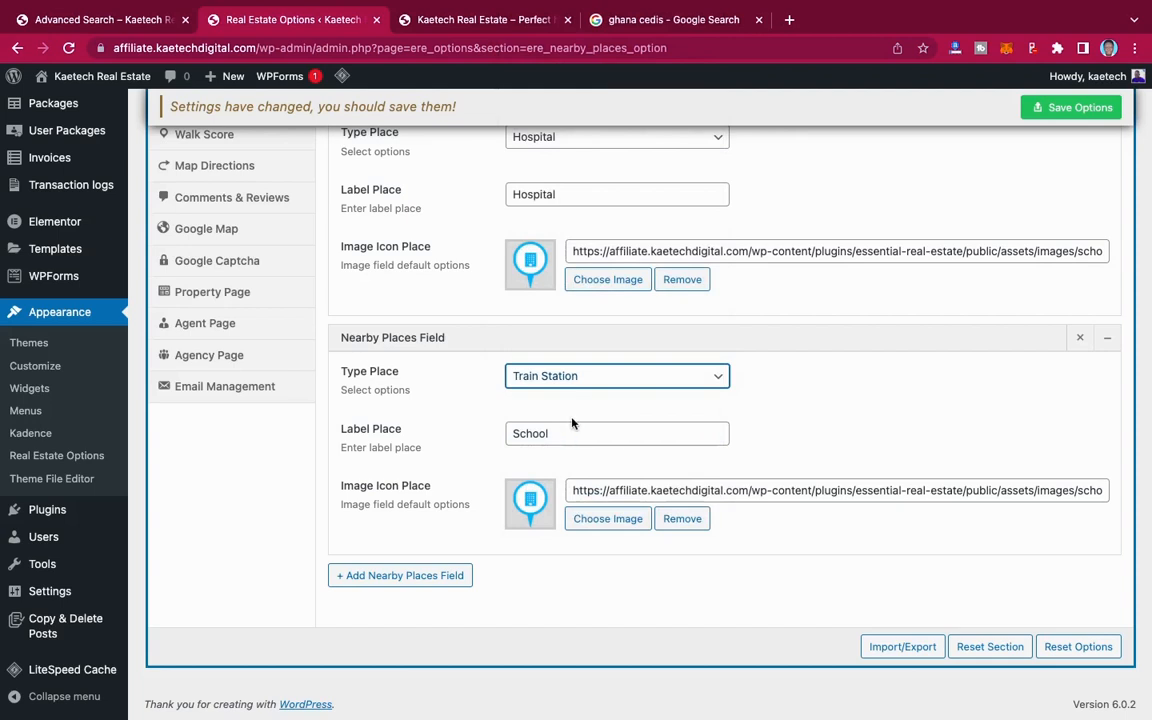
drag(555, 437, 491, 440)
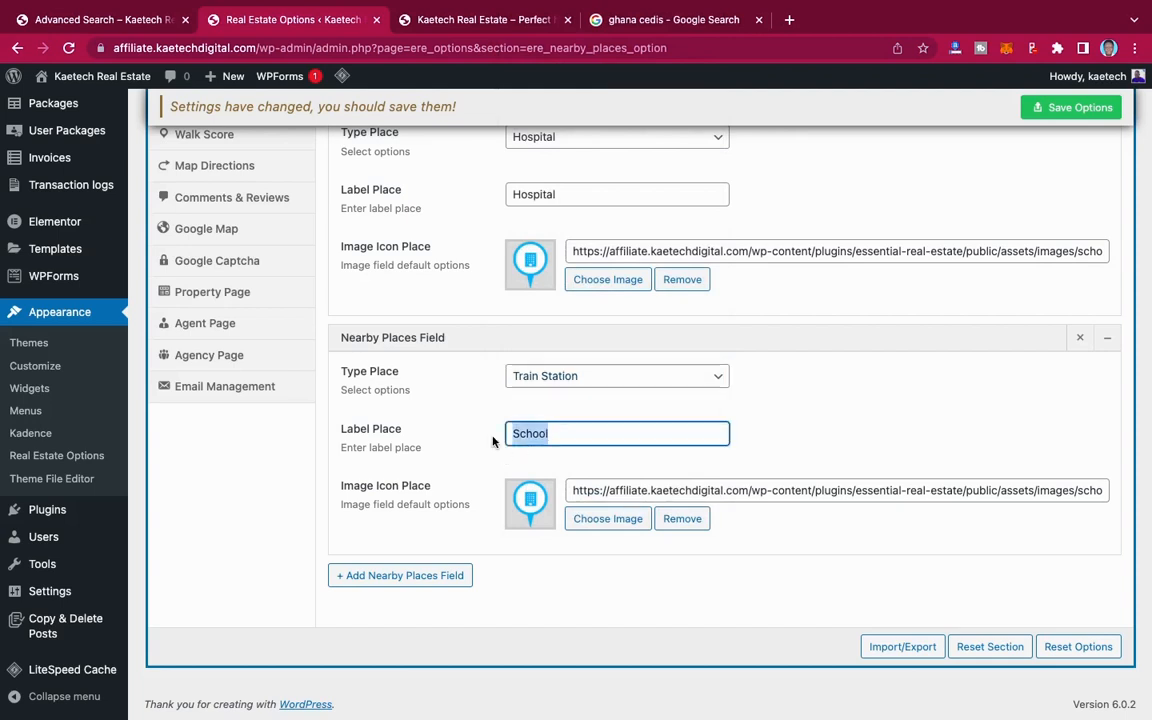
text(Train Station)
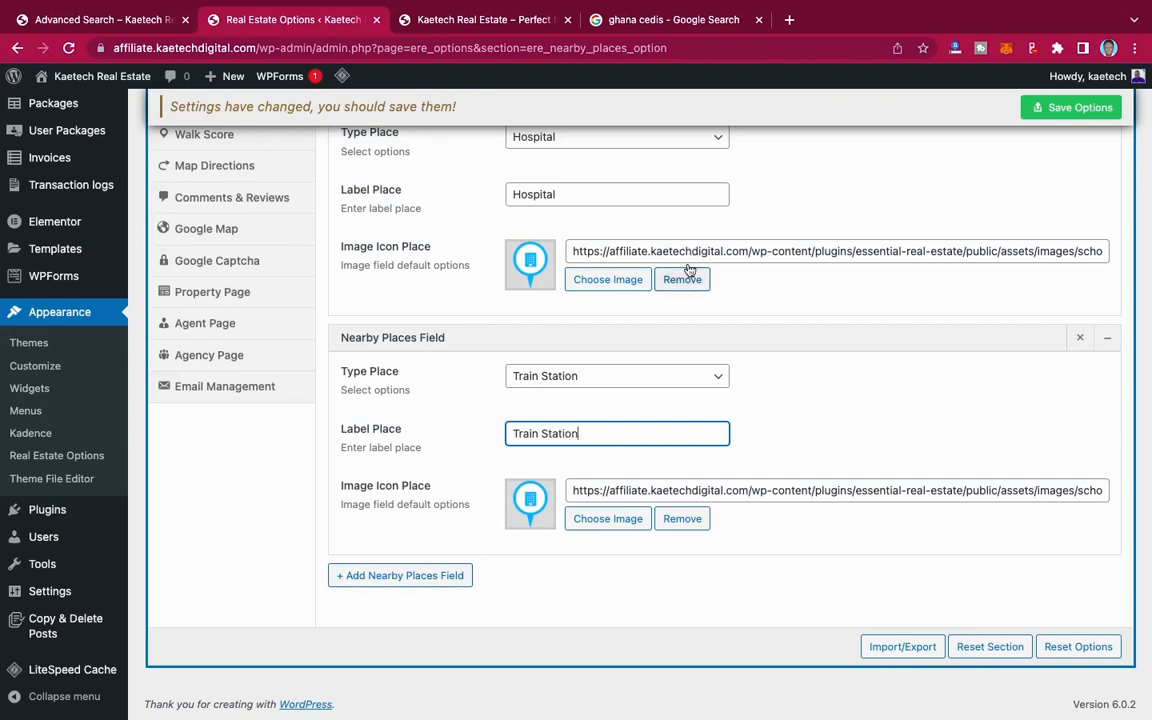
Step: Save the Nearby Places options
scroll(681, 368, up, 5)
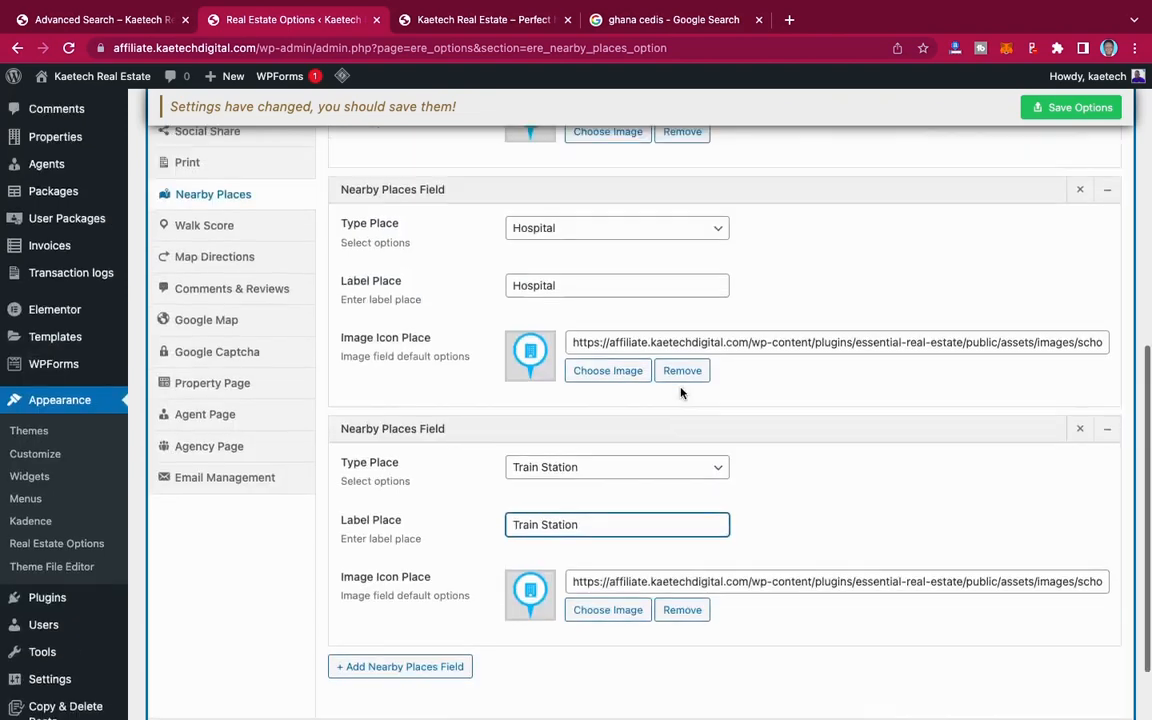
scroll(681, 393, up, 3)
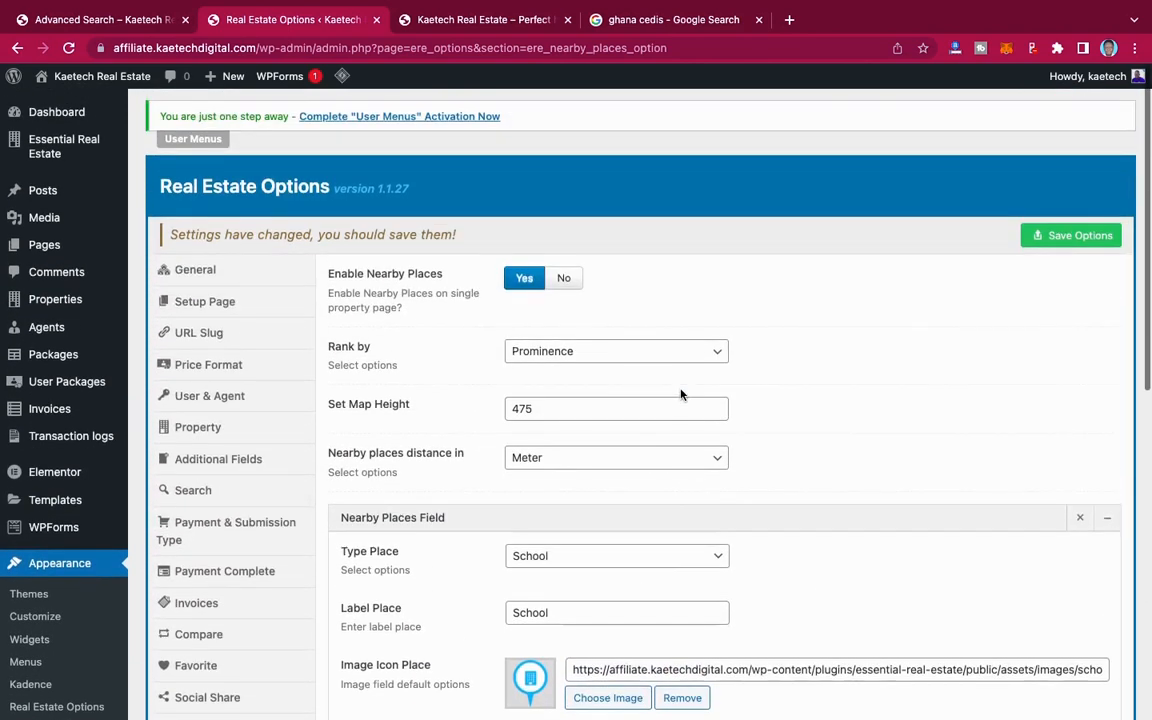
click(1073, 233)
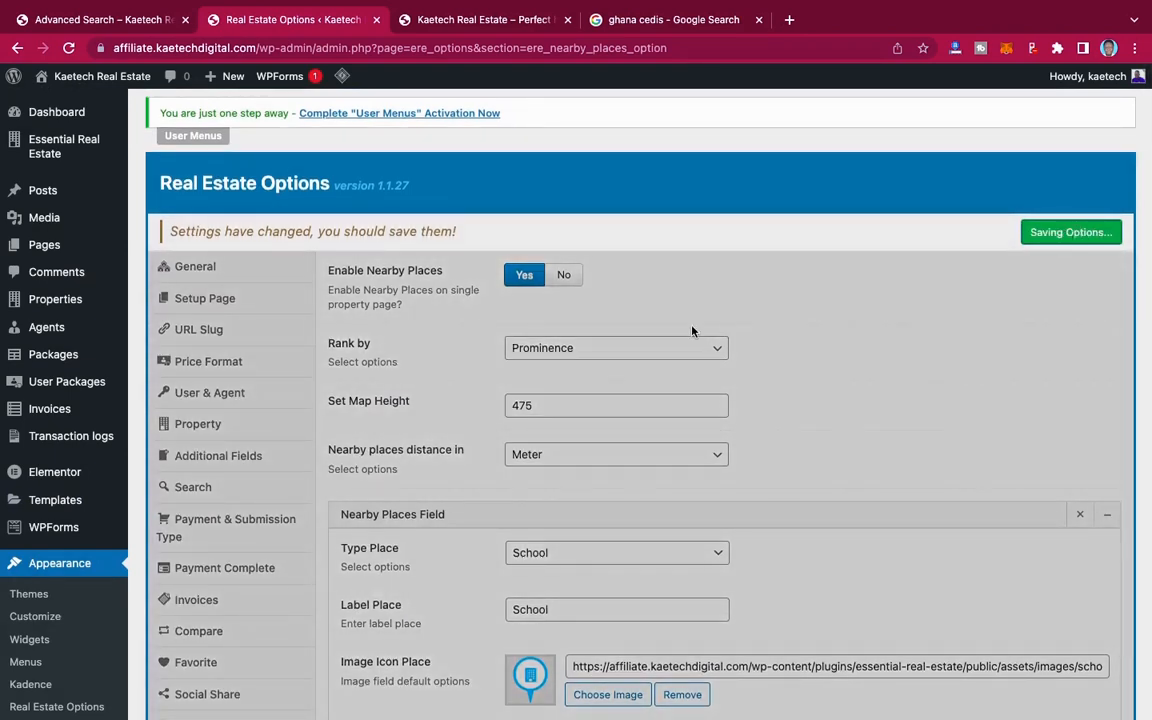
Step: In the Walk Score section, try enabling Walk Score for single properties, set it back to No and save the options
scroll(692, 331, down, 5)
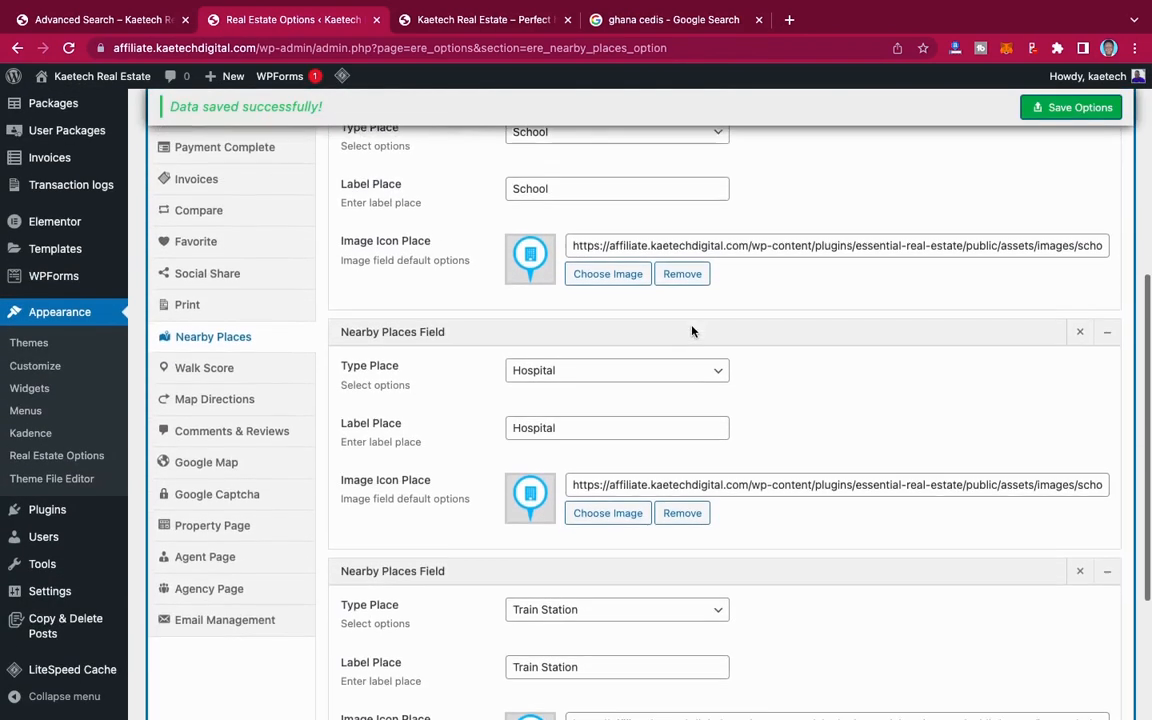
click(205, 354)
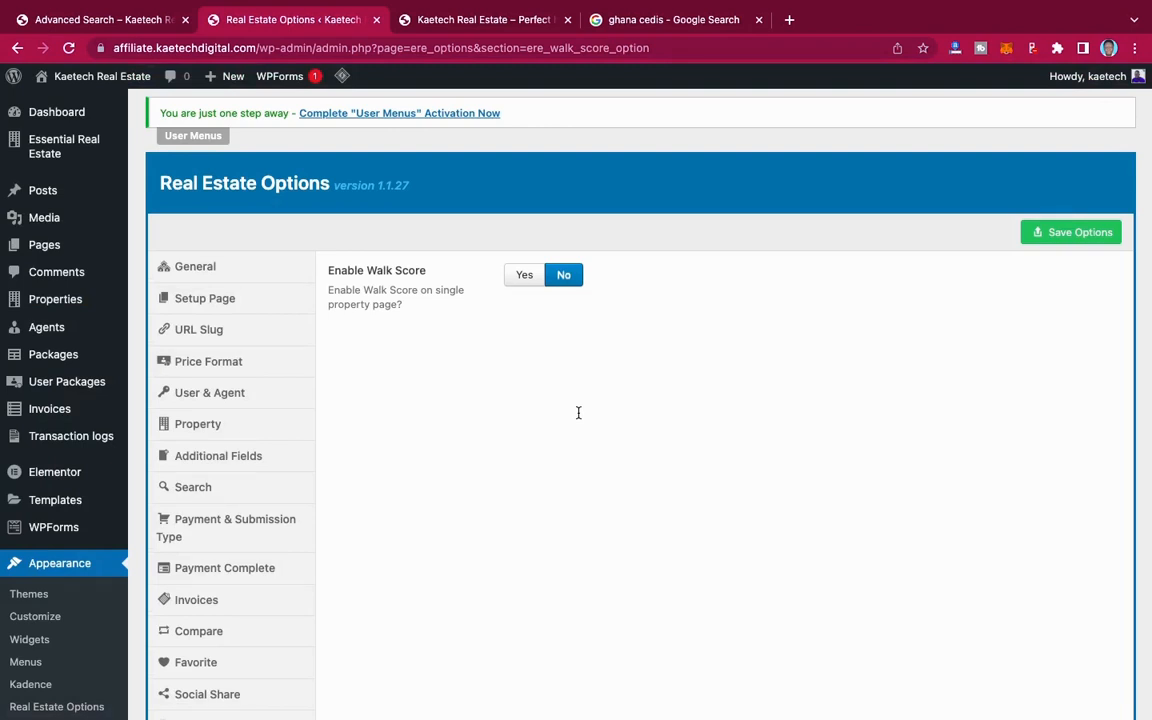
click(528, 277)
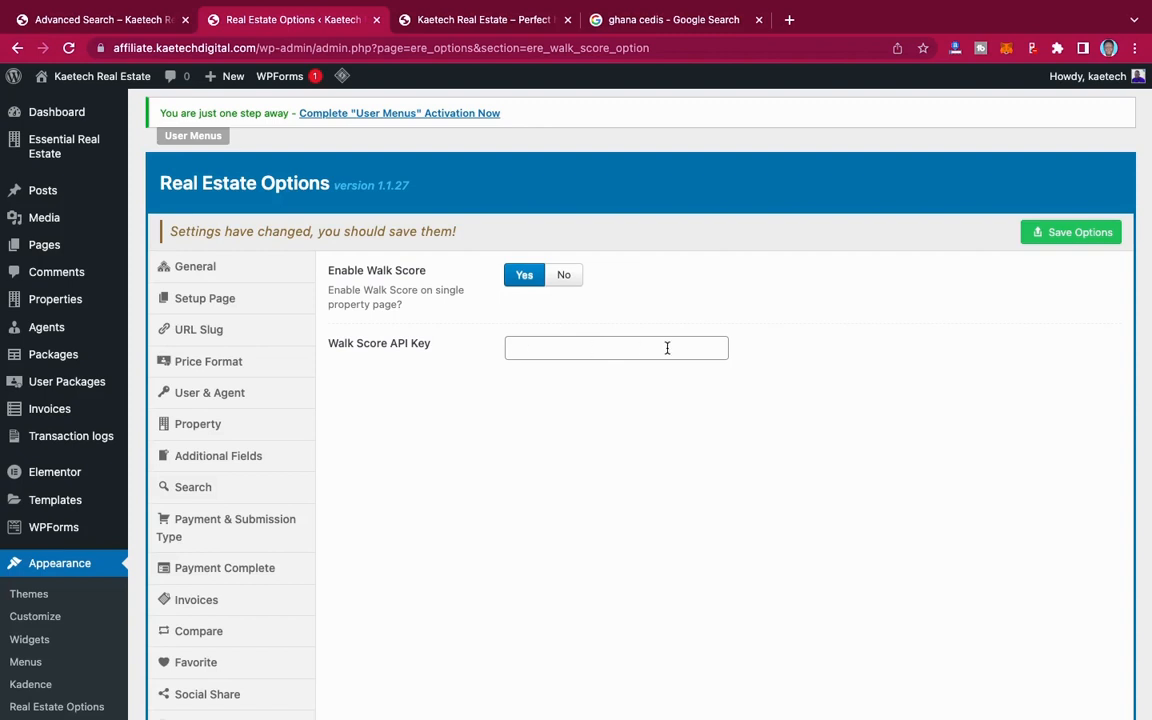
click(565, 279)
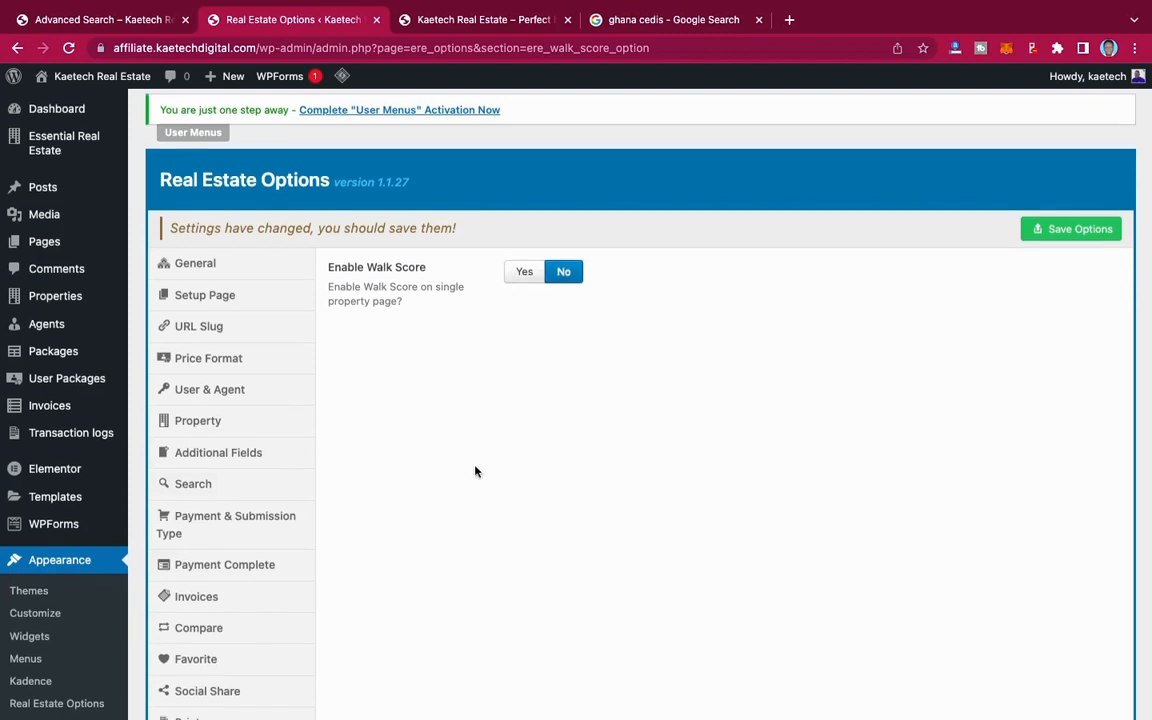
scroll(475, 471, down, 3)
click(239, 507)
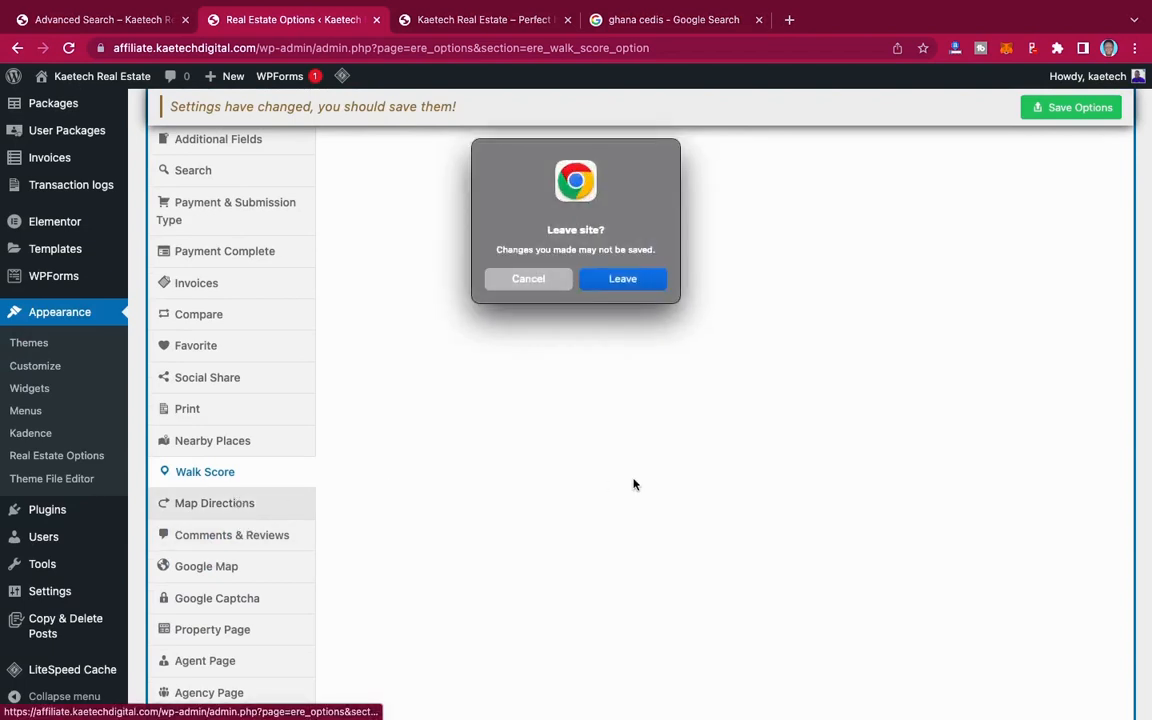
click(530, 280)
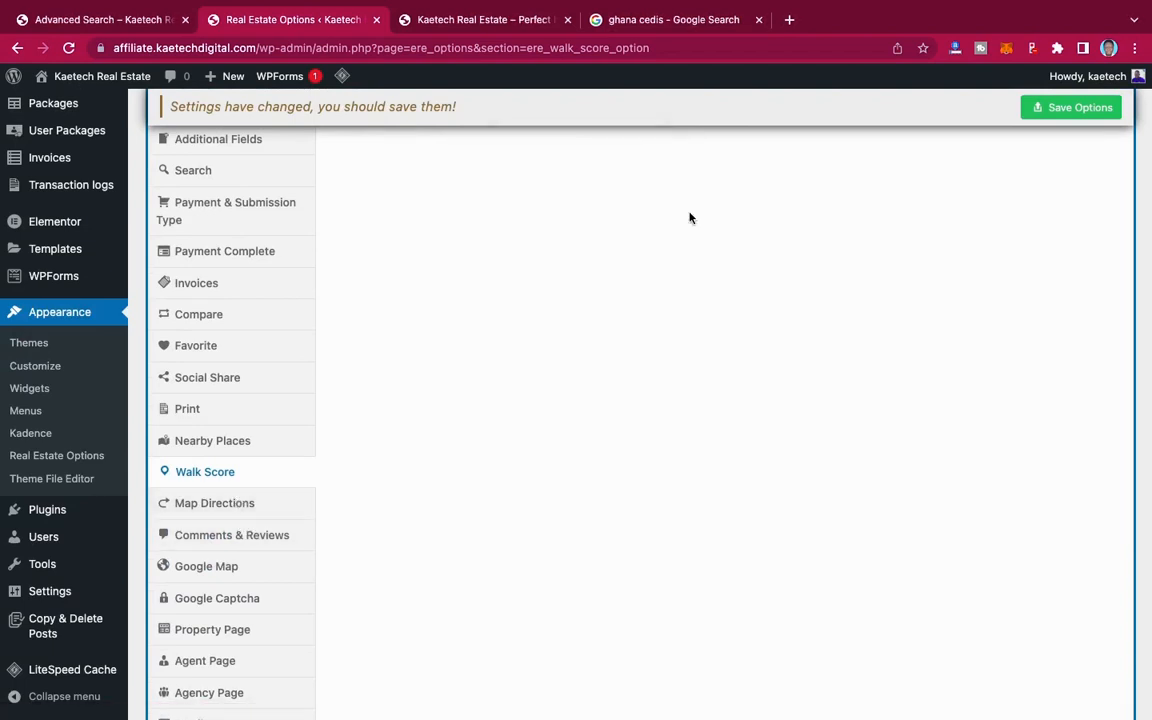
click(1094, 108)
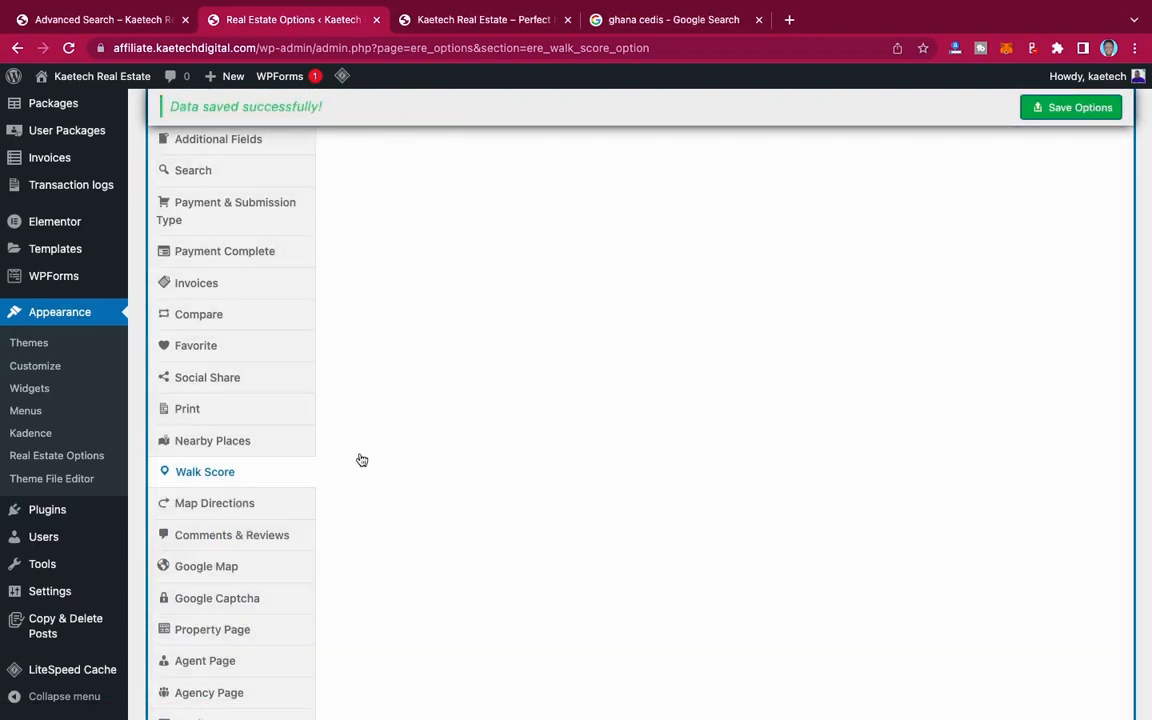
Step: Review the Map Directions settings and the available distance units, keeping Metre selected
scroll(687, 391, up, 5)
scroll(687, 391, down, 5)
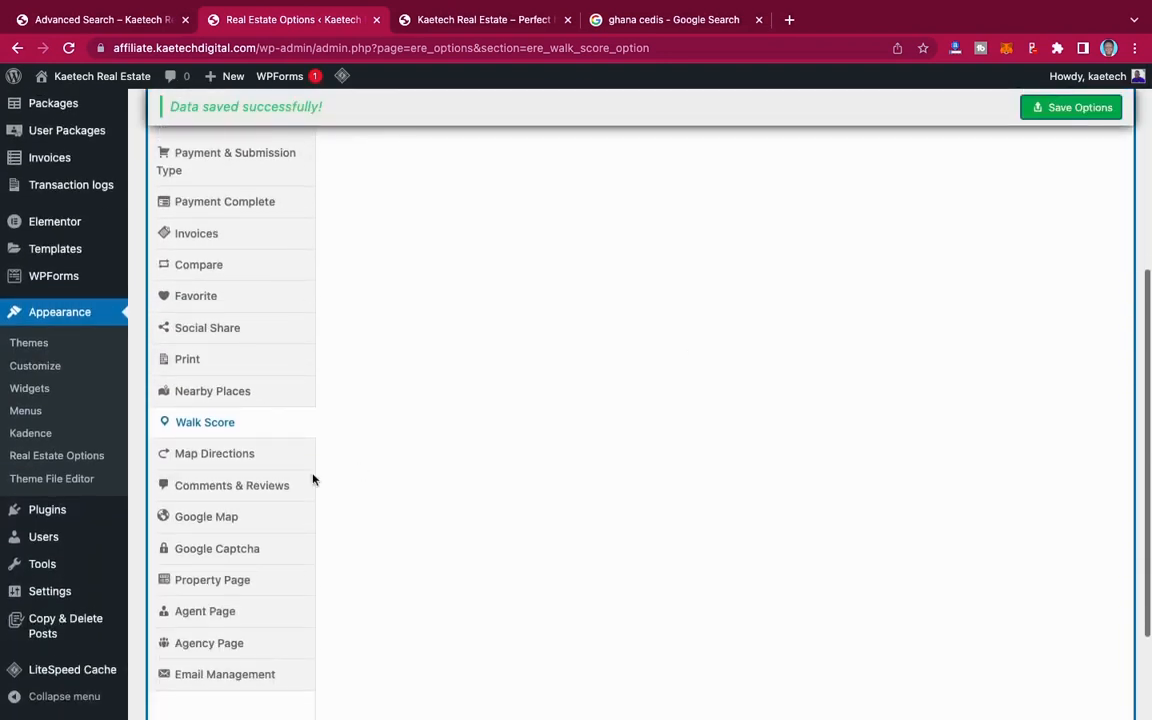
click(218, 457)
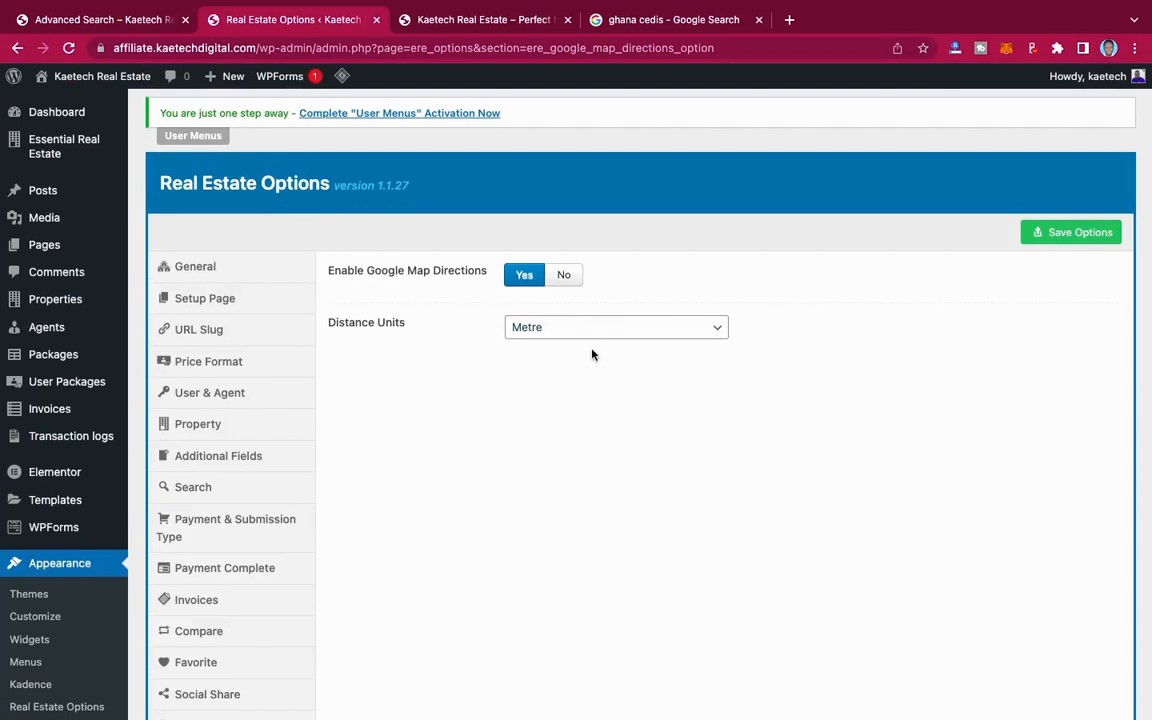
click(661, 329)
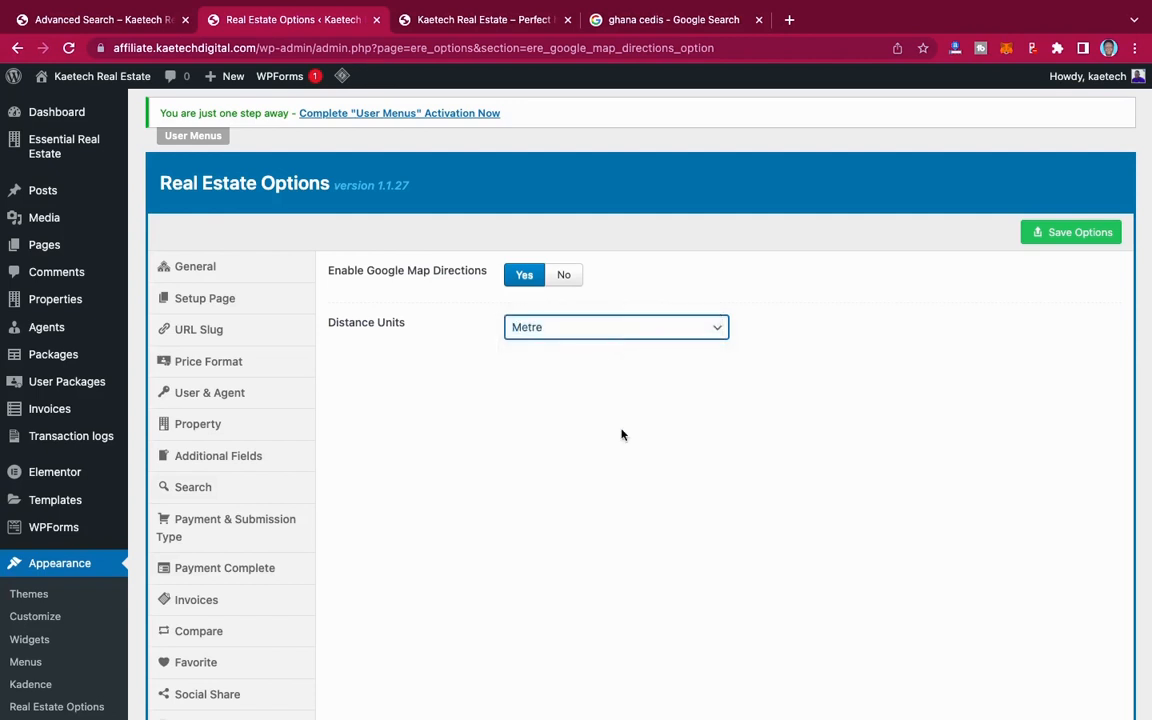
Step: In the Comments & Reviews section, enable Ratings & Reviews for properties, keep agent reviews on Hide and save the options
scroll(620, 435, down, 5)
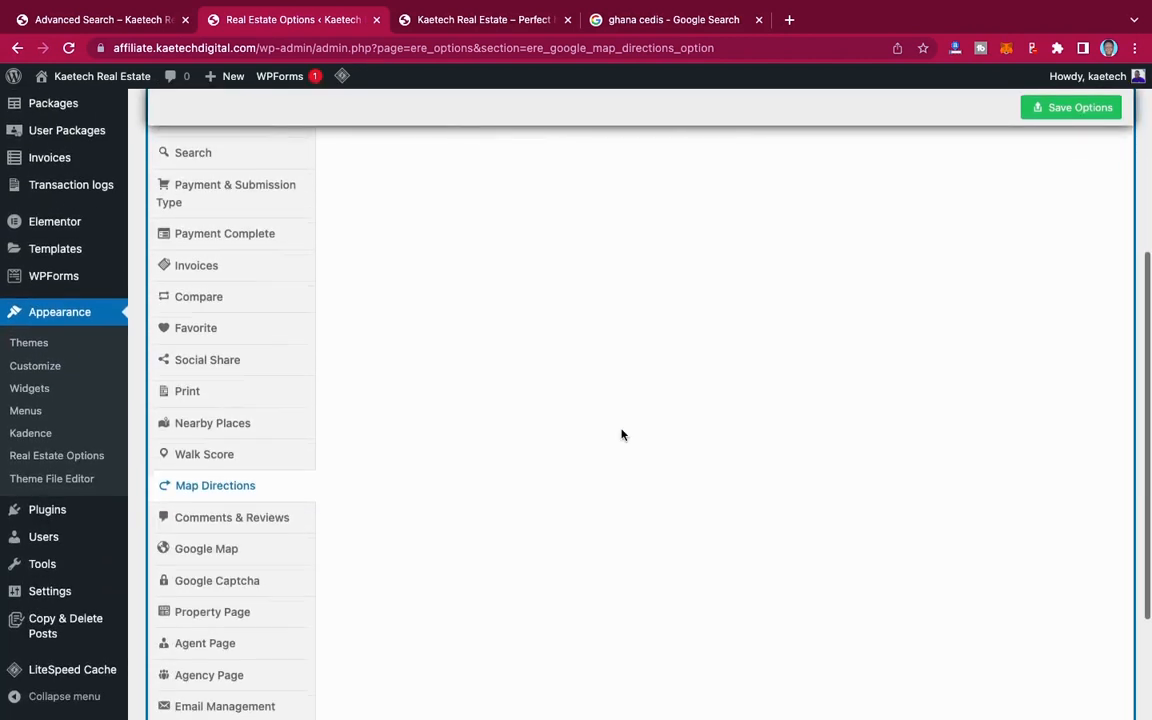
click(251, 524)
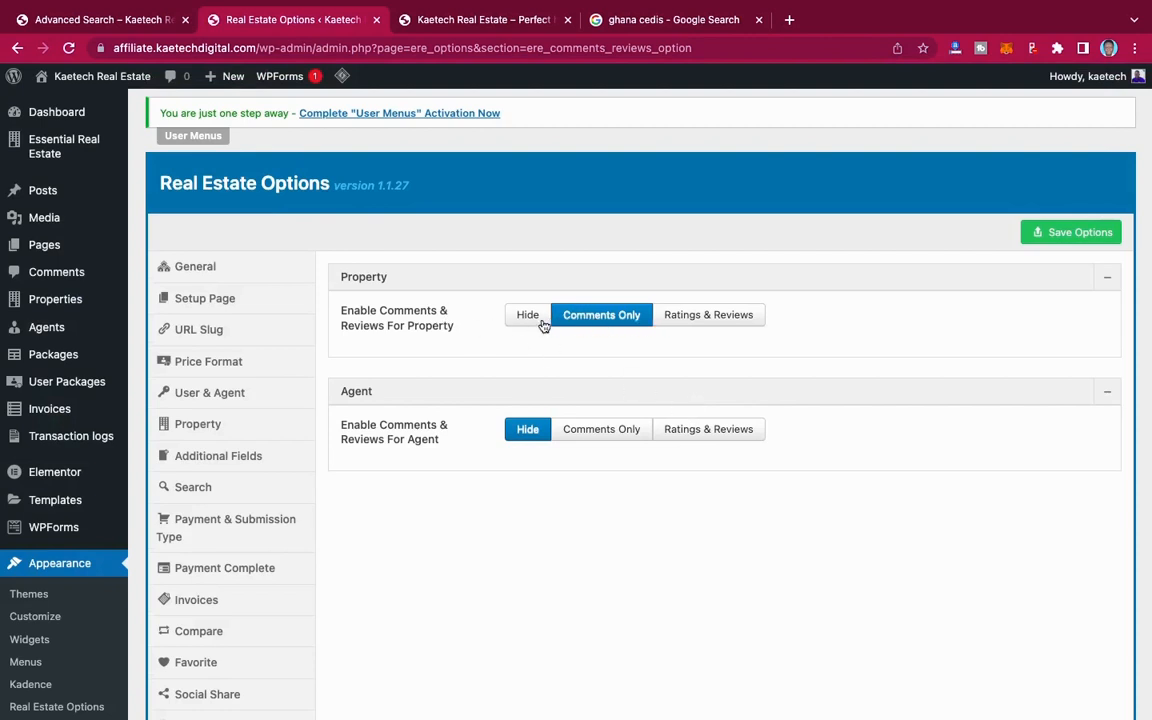
click(724, 319)
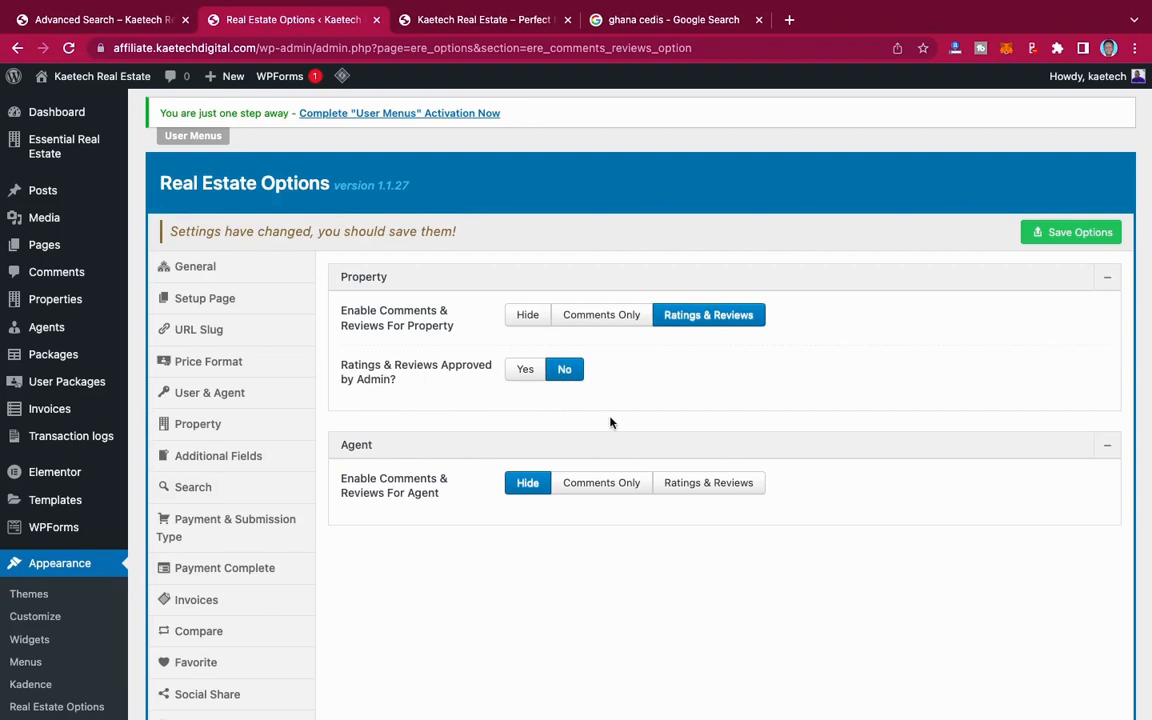
scroll(610, 422, down, 2)
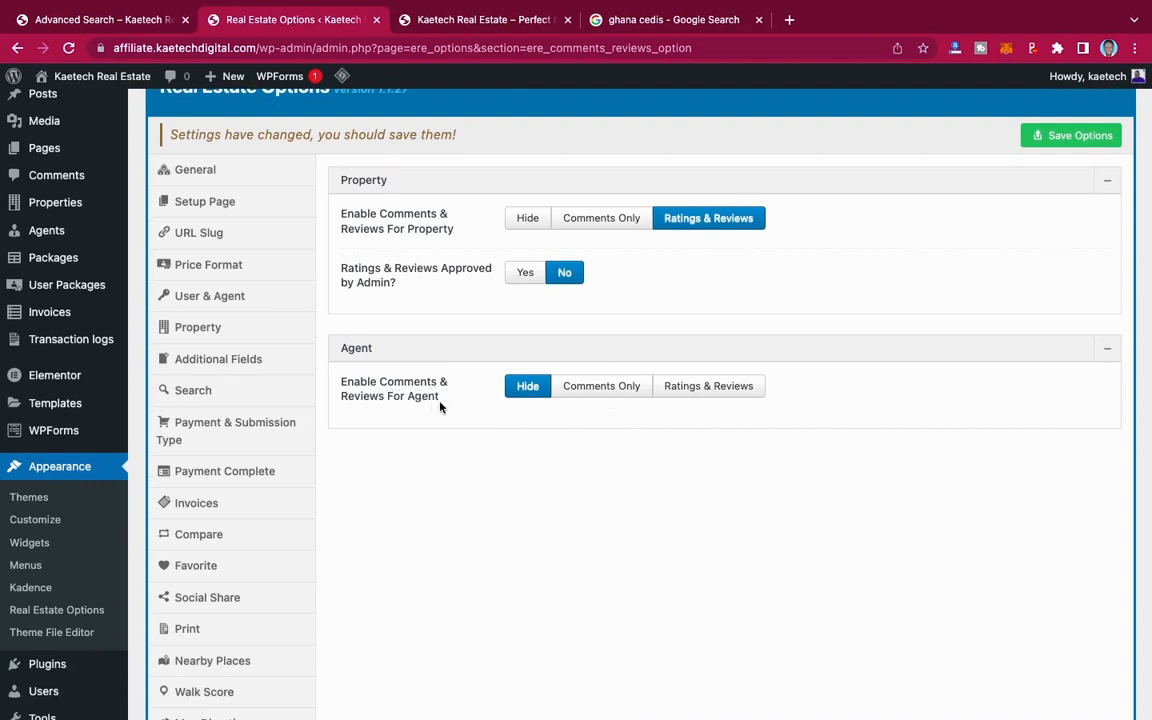
click(716, 394)
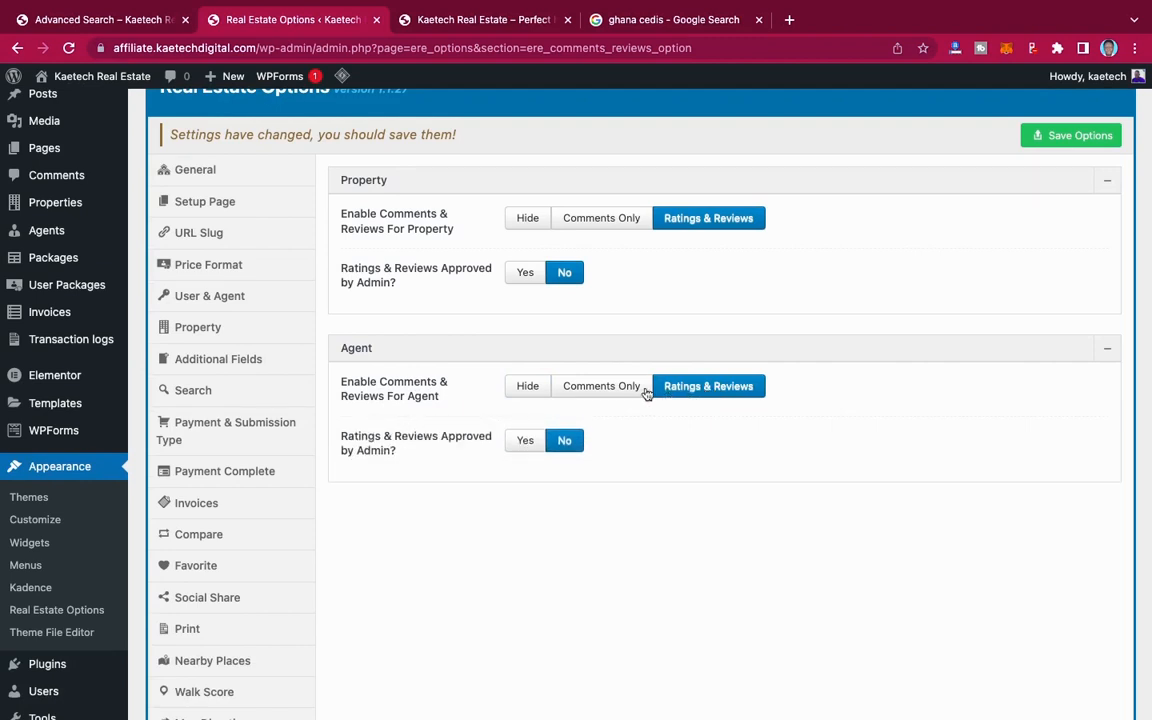
click(523, 390)
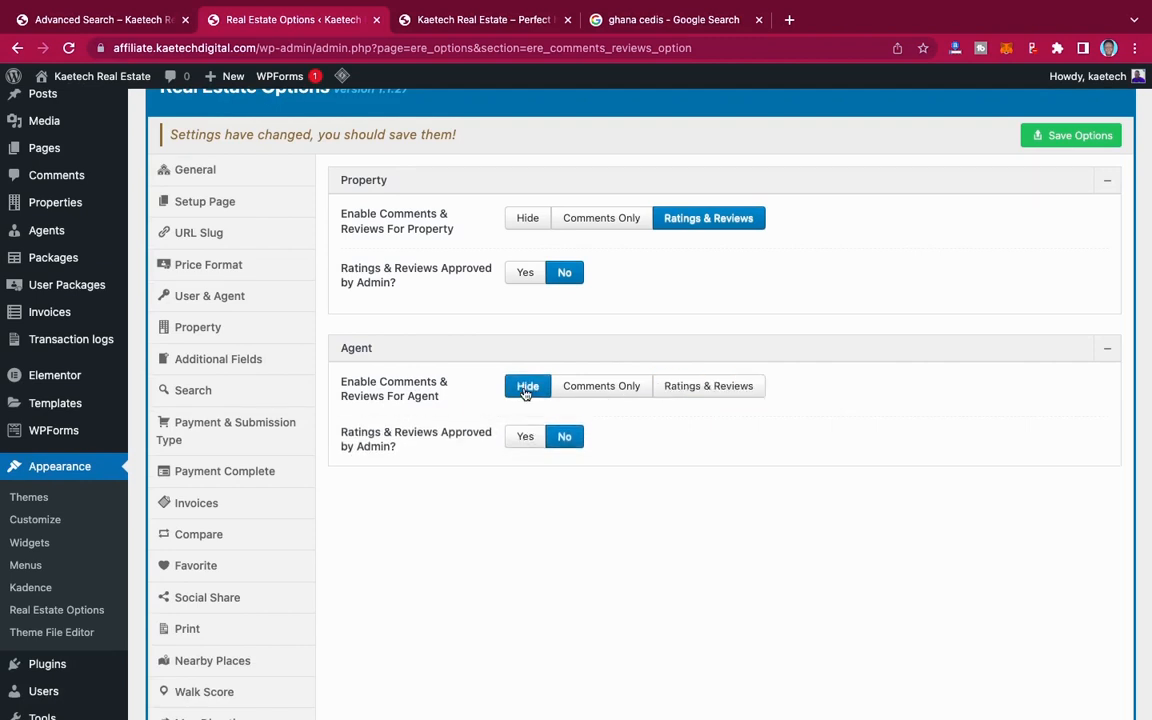
click(1075, 138)
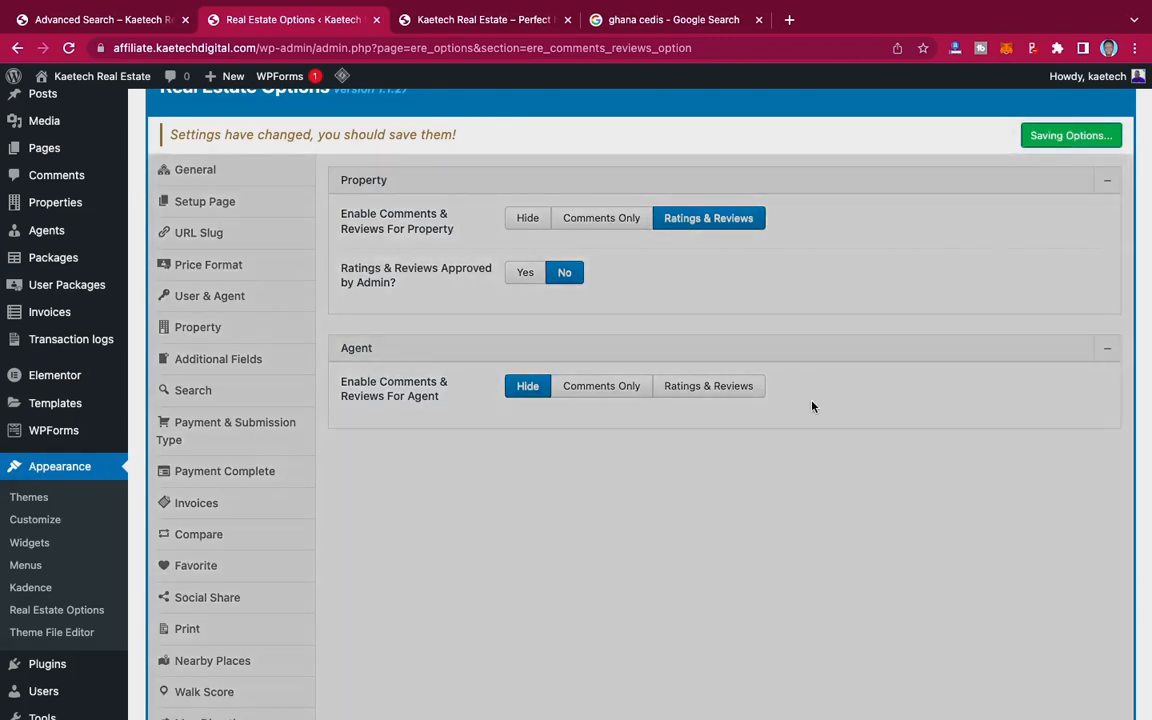
Step: Open the Google Map section of the real estate options
scroll(397, 515, down, 8)
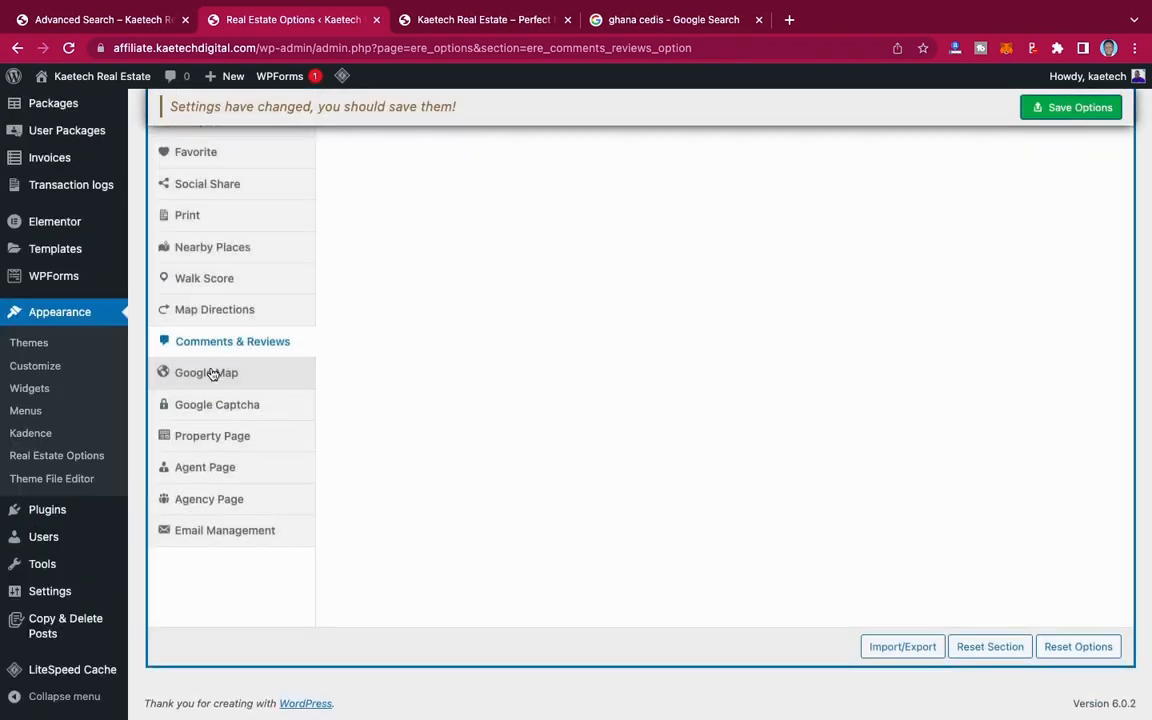
click(212, 374)
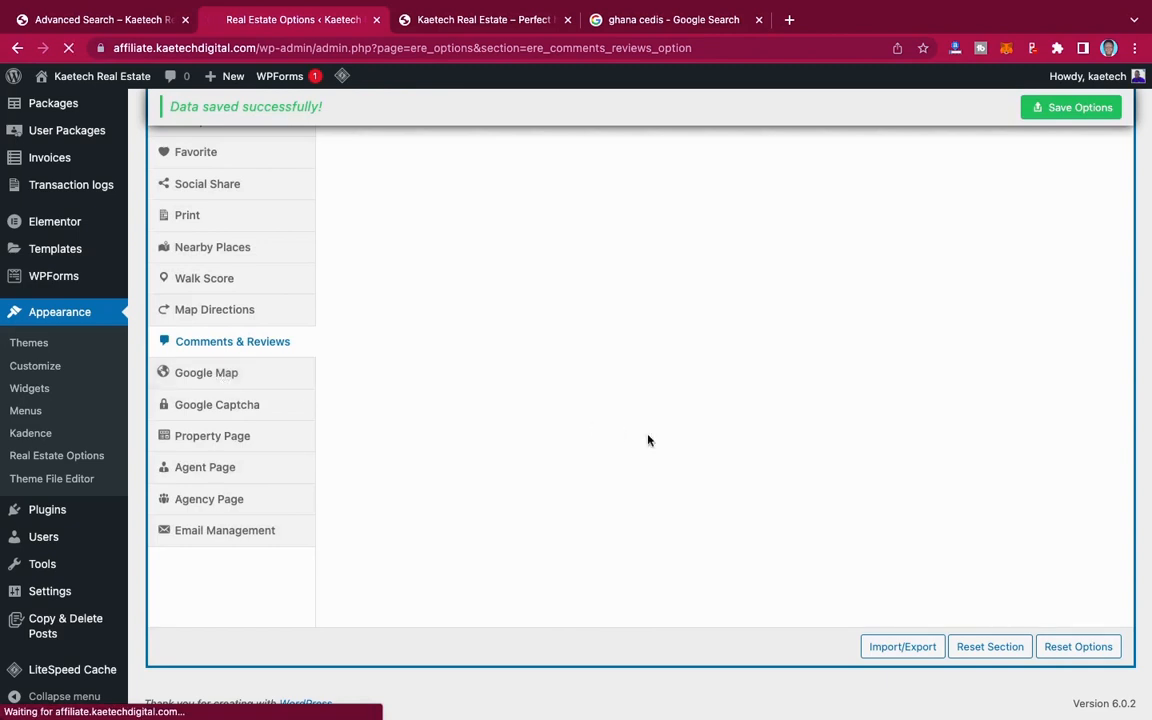
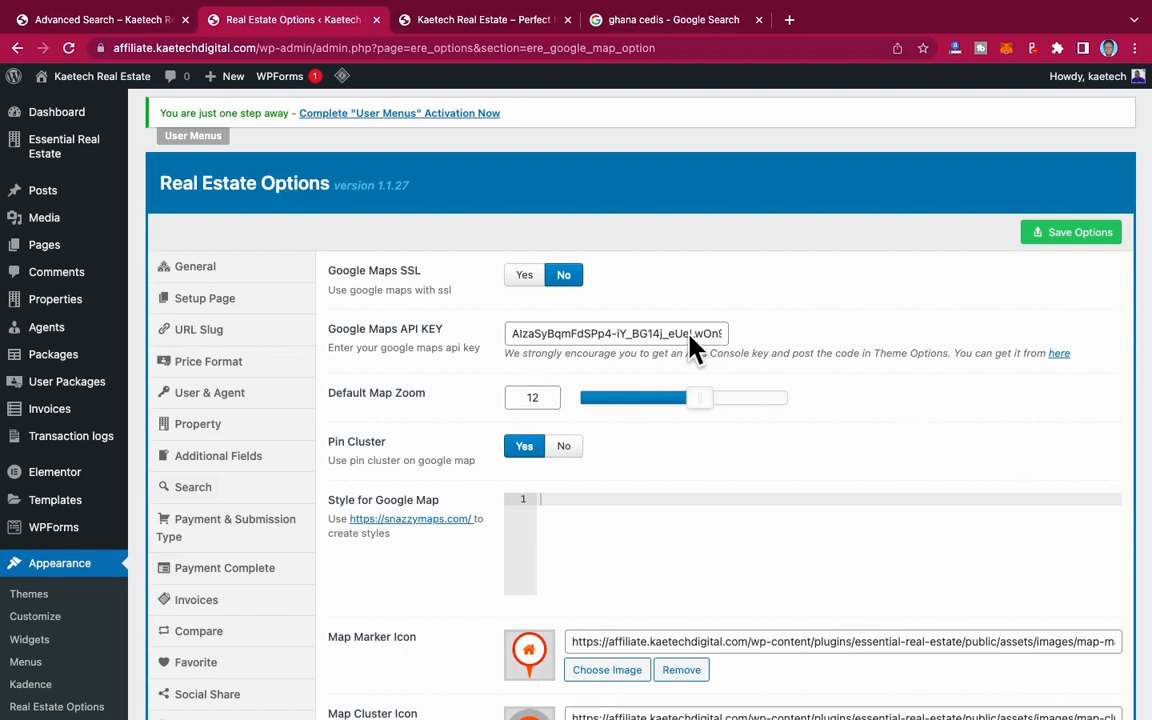
Step: Close the Ghana cedis search tab, review the Google Map settings and save the options
click(758, 19)
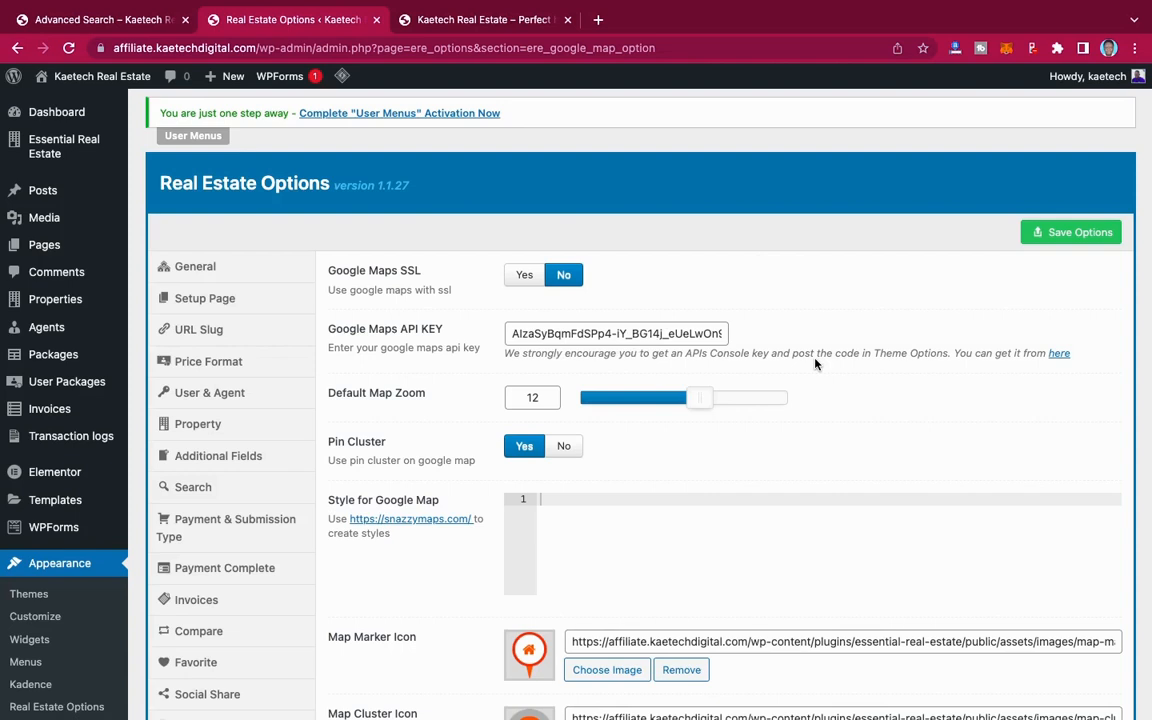
scroll(816, 363, down, 1)
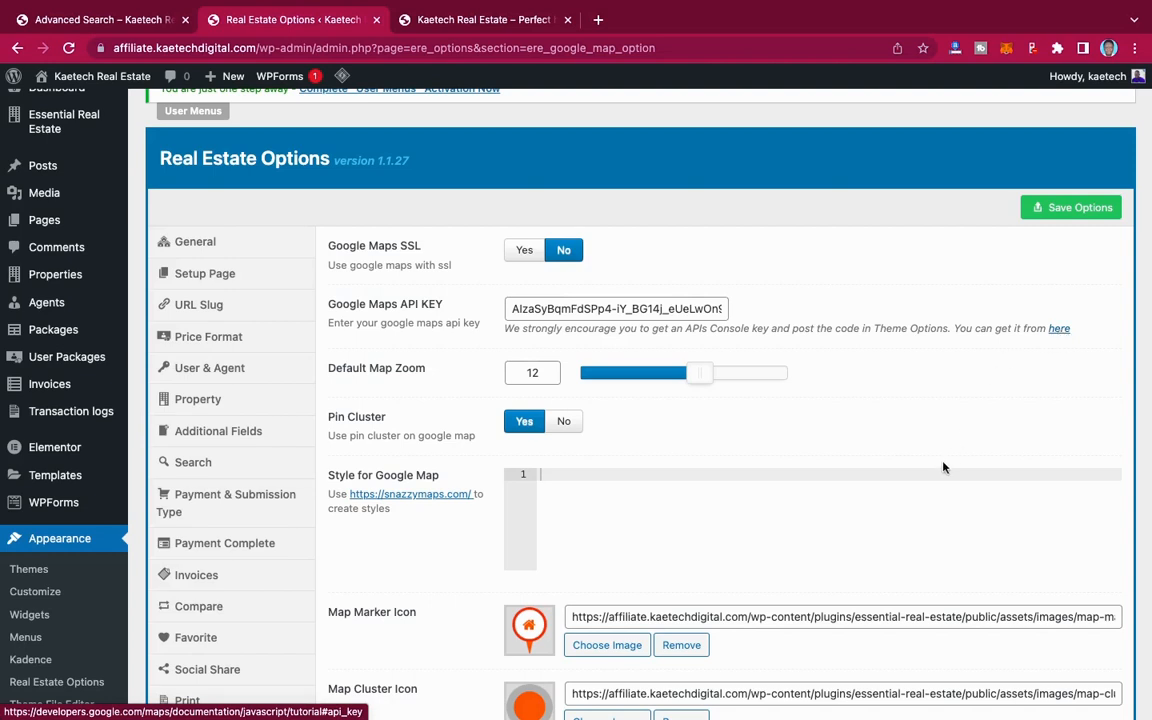
scroll(944, 465, down, 5)
scroll(944, 465, up, 2)
scroll(944, 467, up, 4)
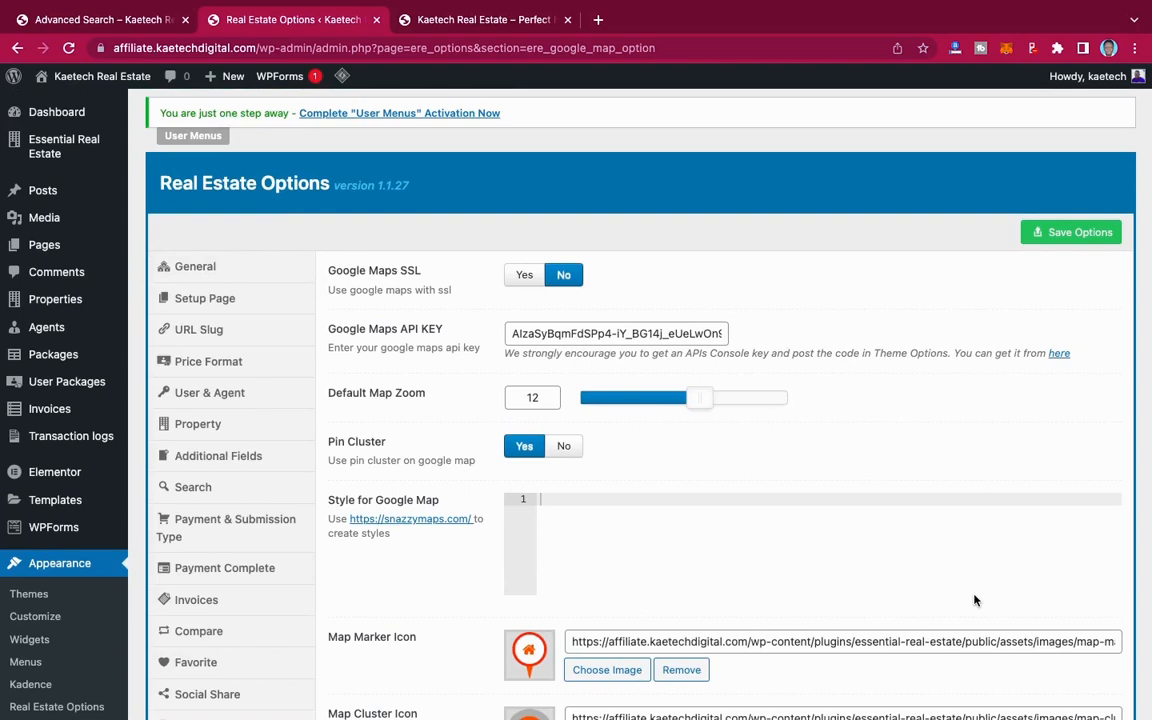
scroll(975, 600, down, 5)
scroll(975, 600, up, 1)
scroll(975, 600, down, 1)
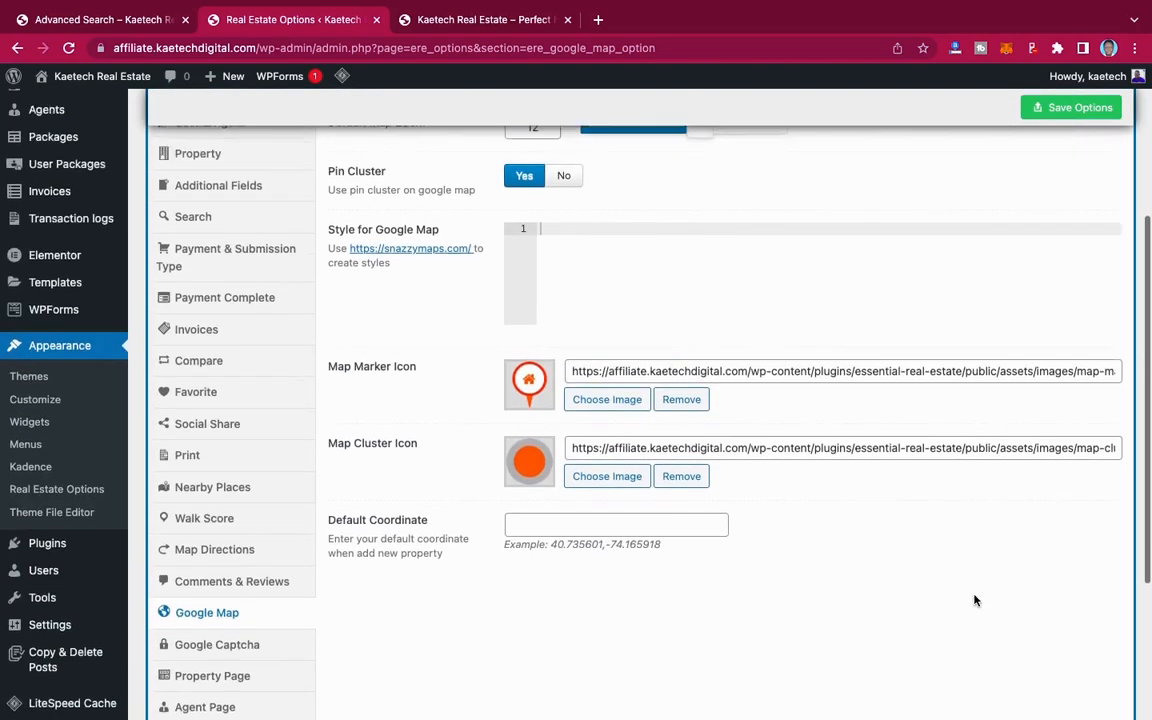
scroll(975, 600, up, 5)
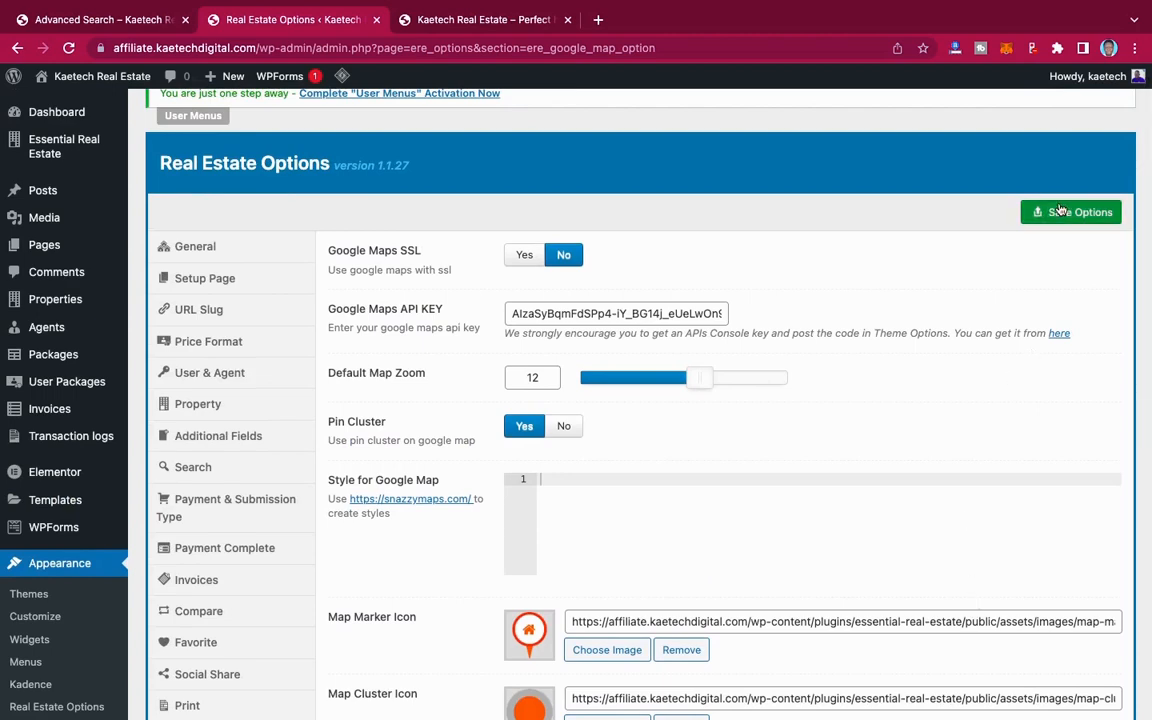
click(1060, 210)
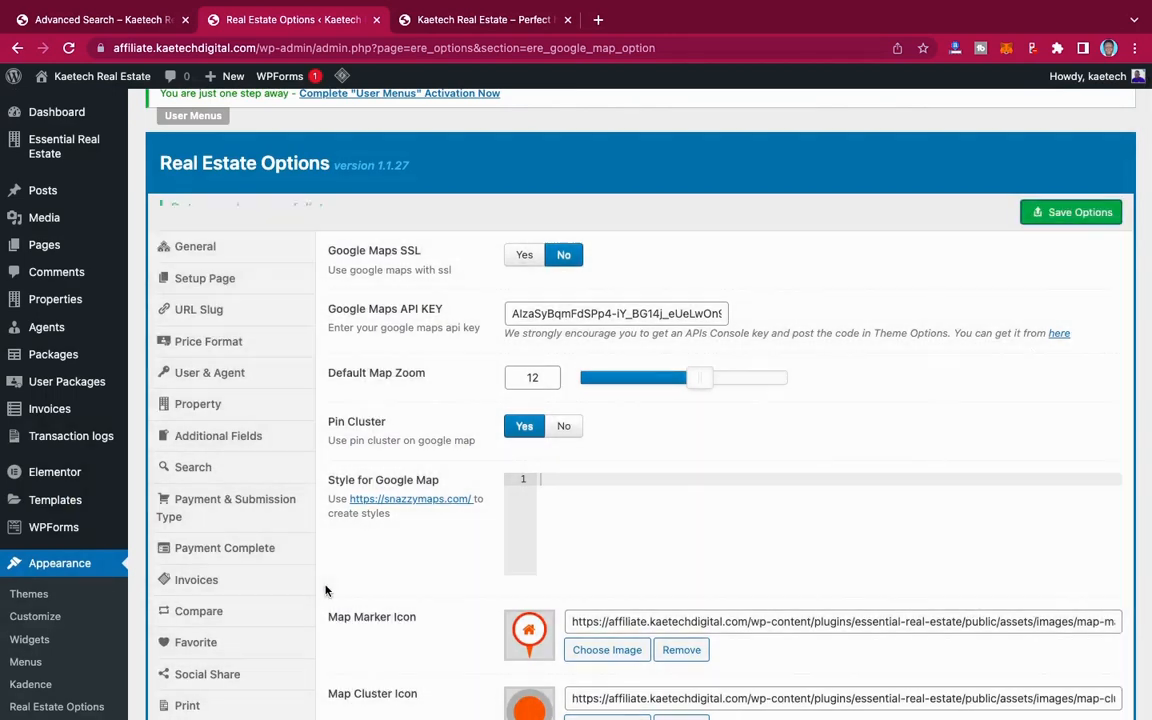
Step: Open the Google Captcha section and review the forms it can protect and its key fields
scroll(325, 590, down, 5)
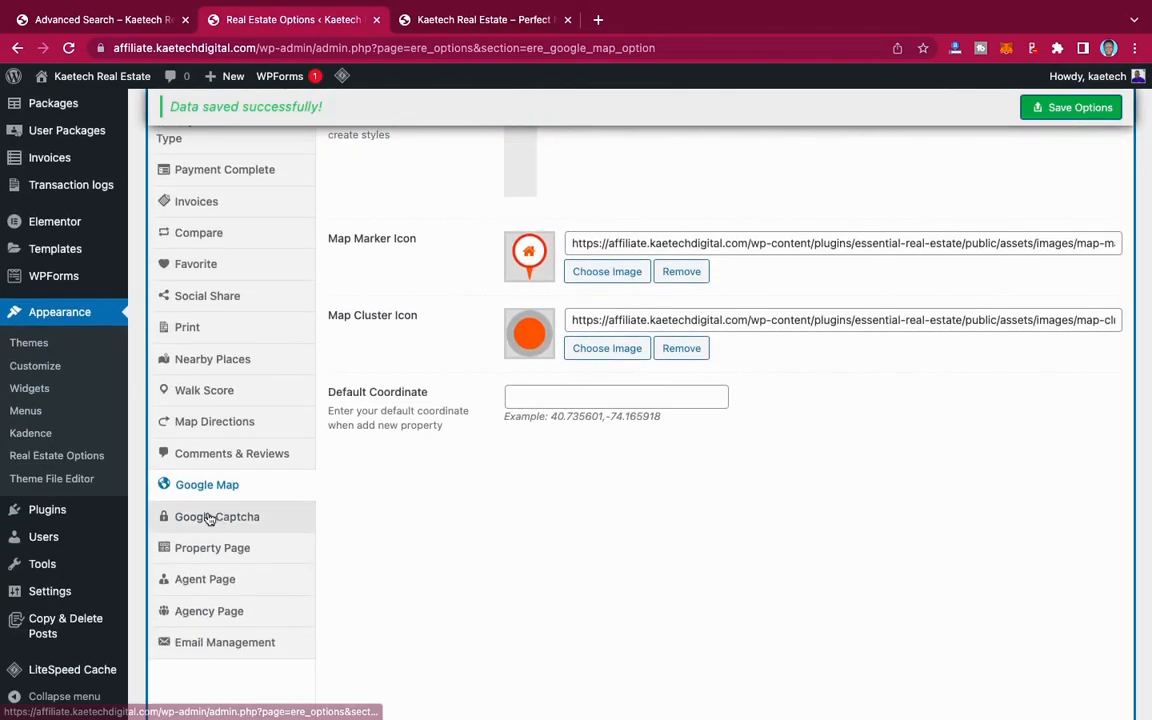
click(212, 520)
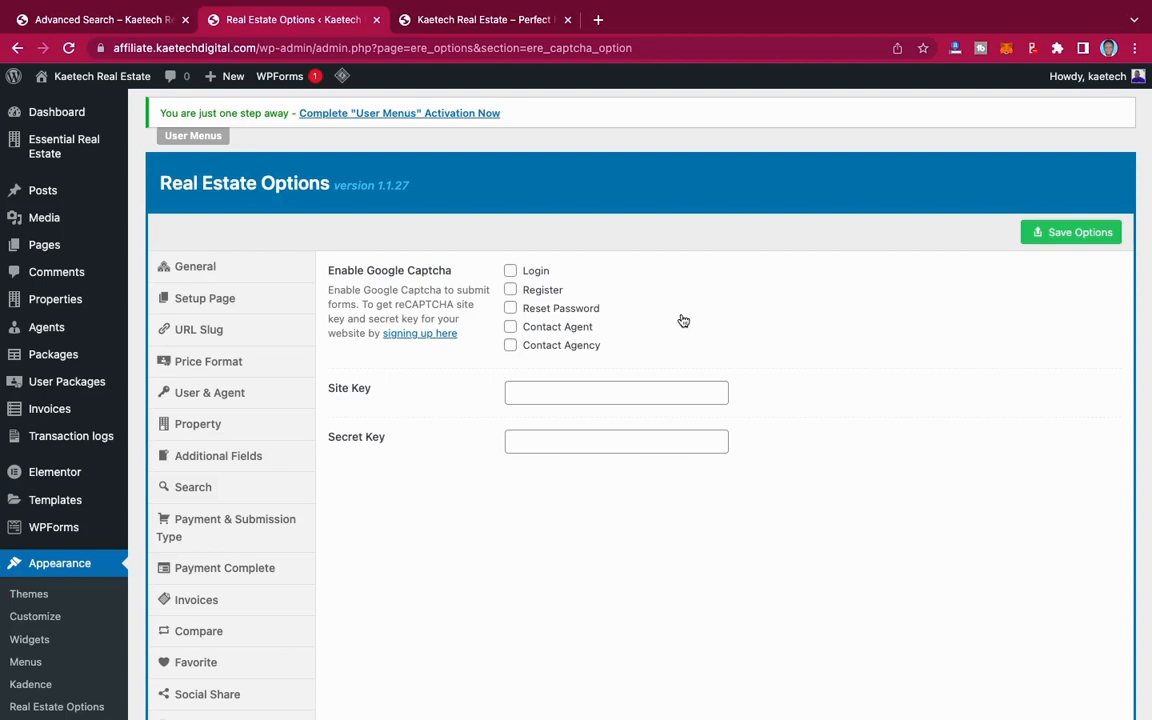
scroll(683, 320, down, 3)
scroll(683, 320, up, 2)
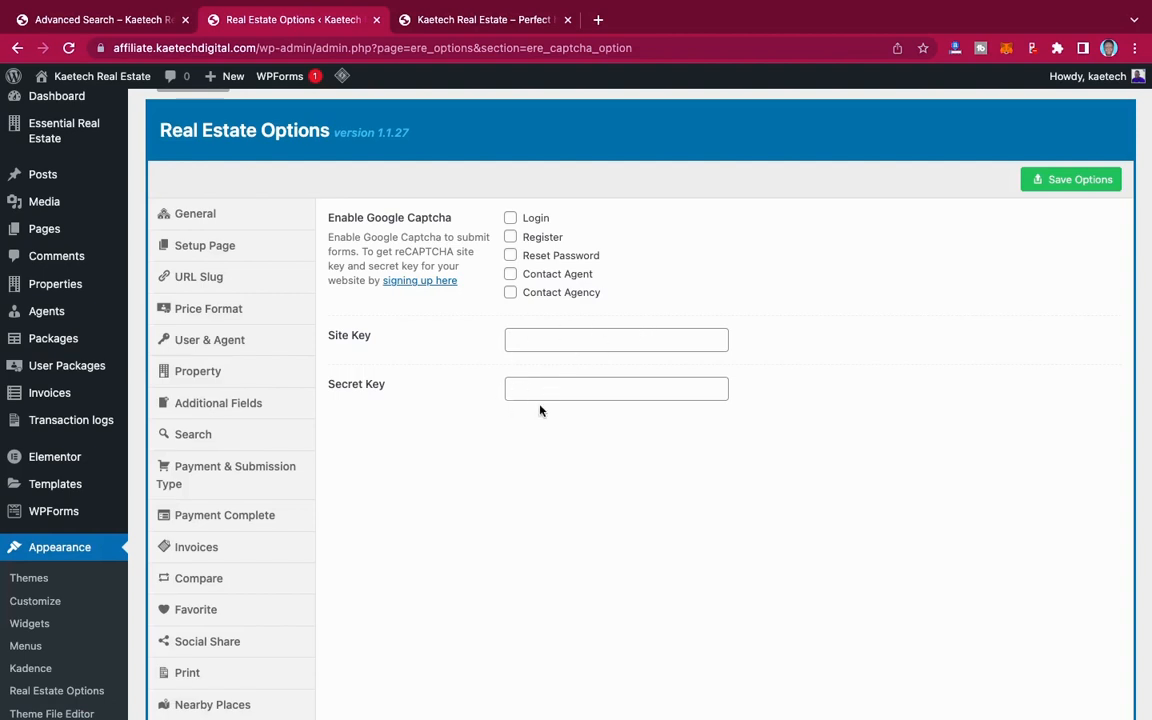
Step: Open the Property Page section, review its settings and enable the search form for the property archive
scroll(516, 443, down, 5)
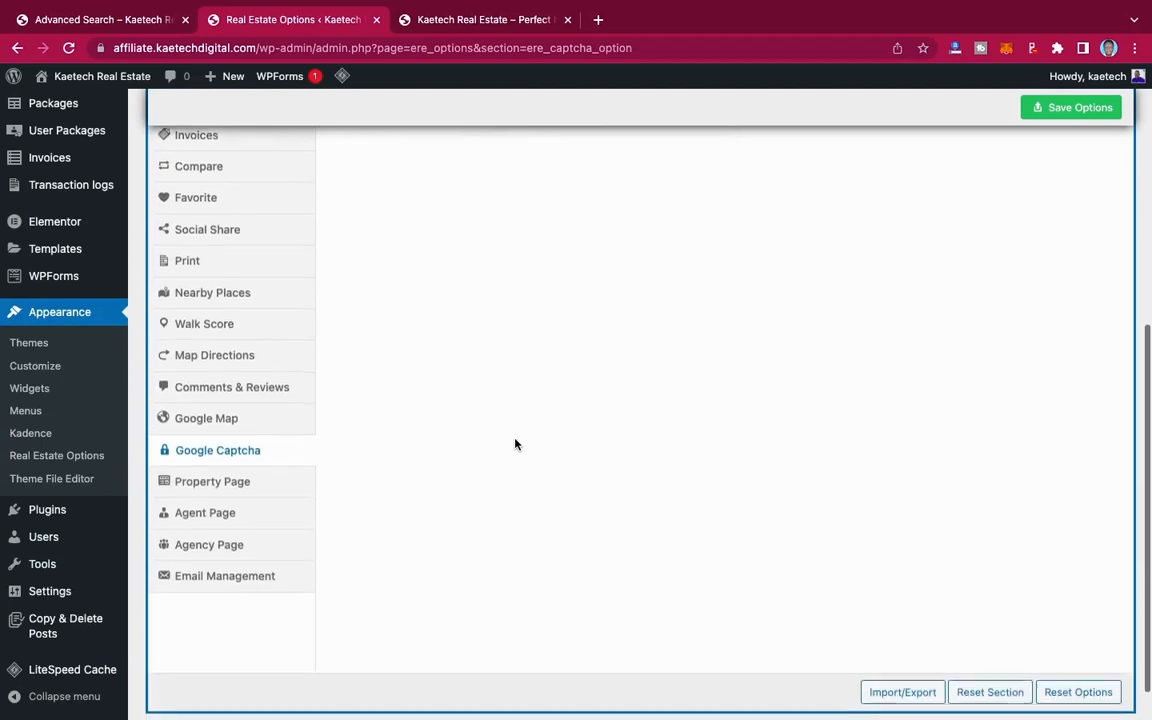
click(222, 480)
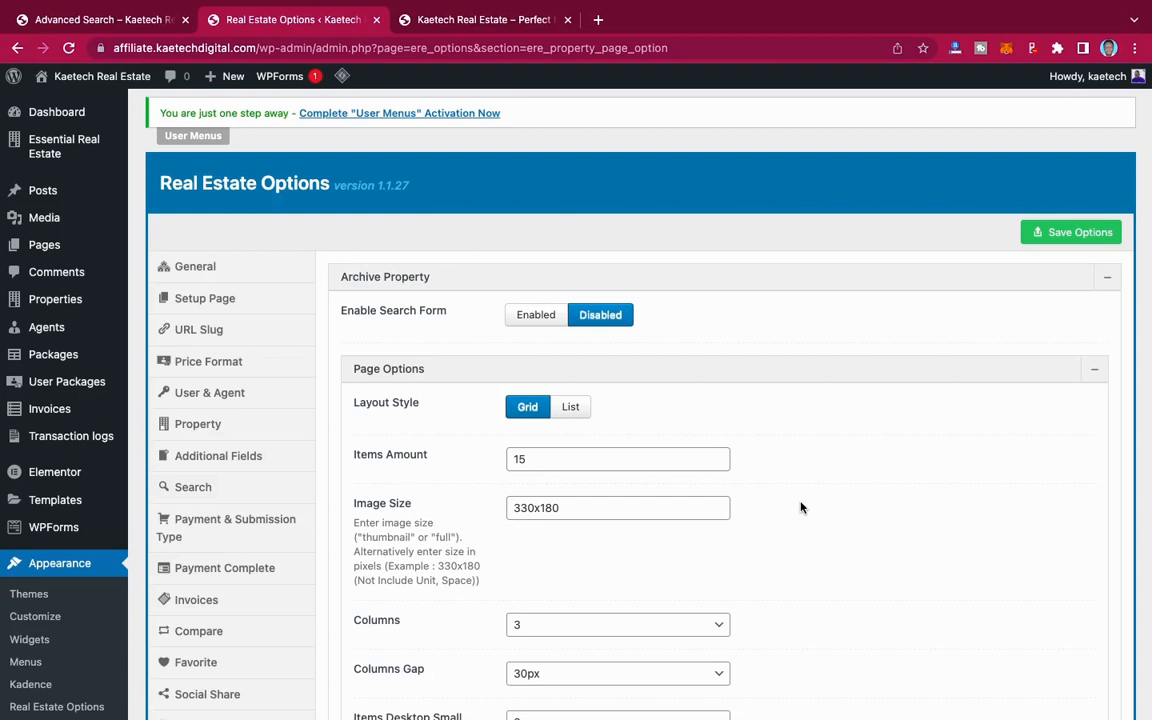
scroll(800, 507, down, 2)
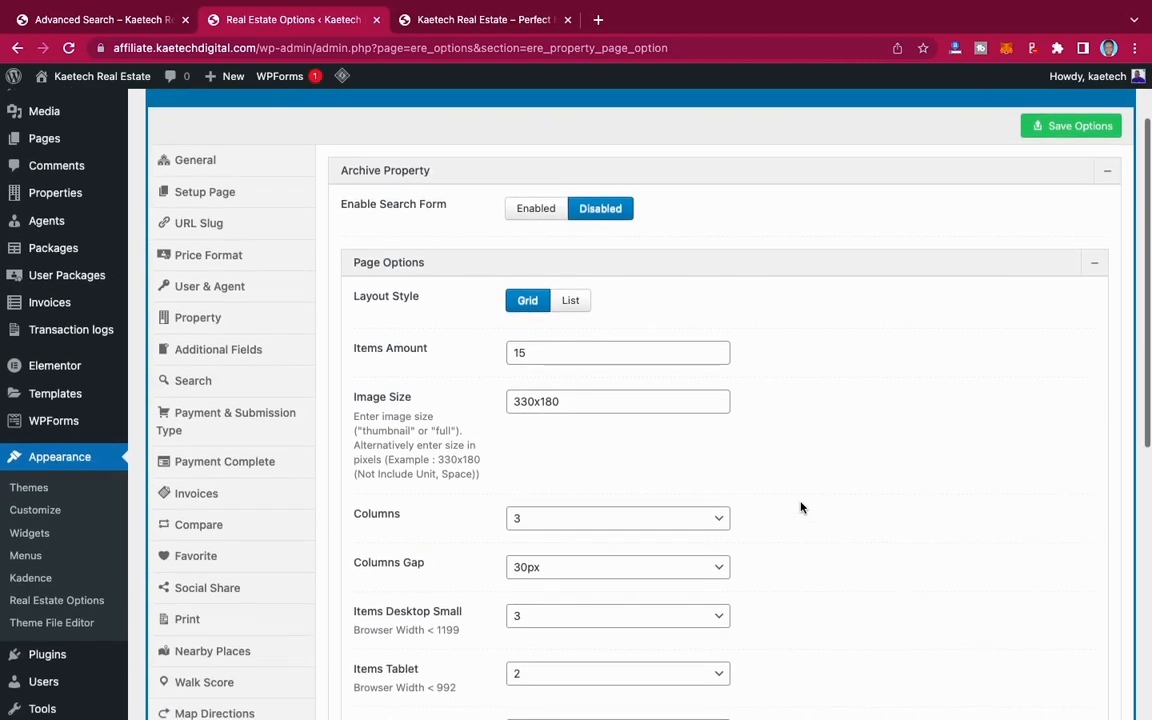
scroll(800, 507, down, 7)
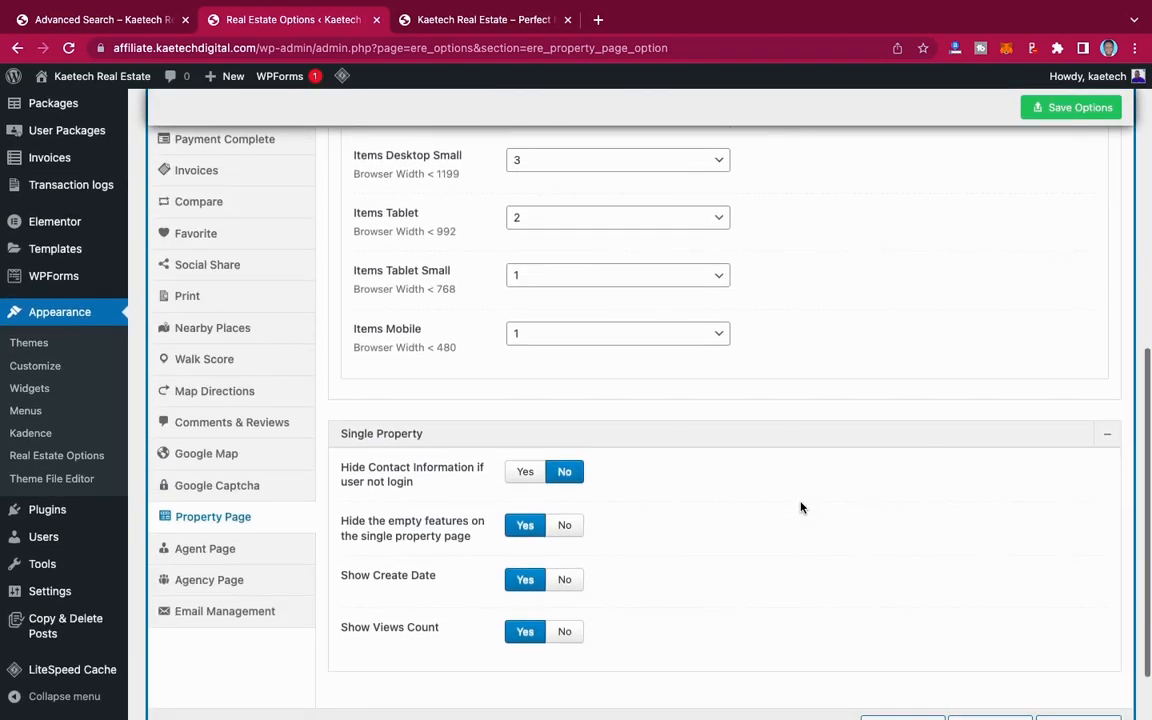
scroll(800, 507, up, 8)
scroll(800, 507, up, 3)
scroll(800, 507, down, 1)
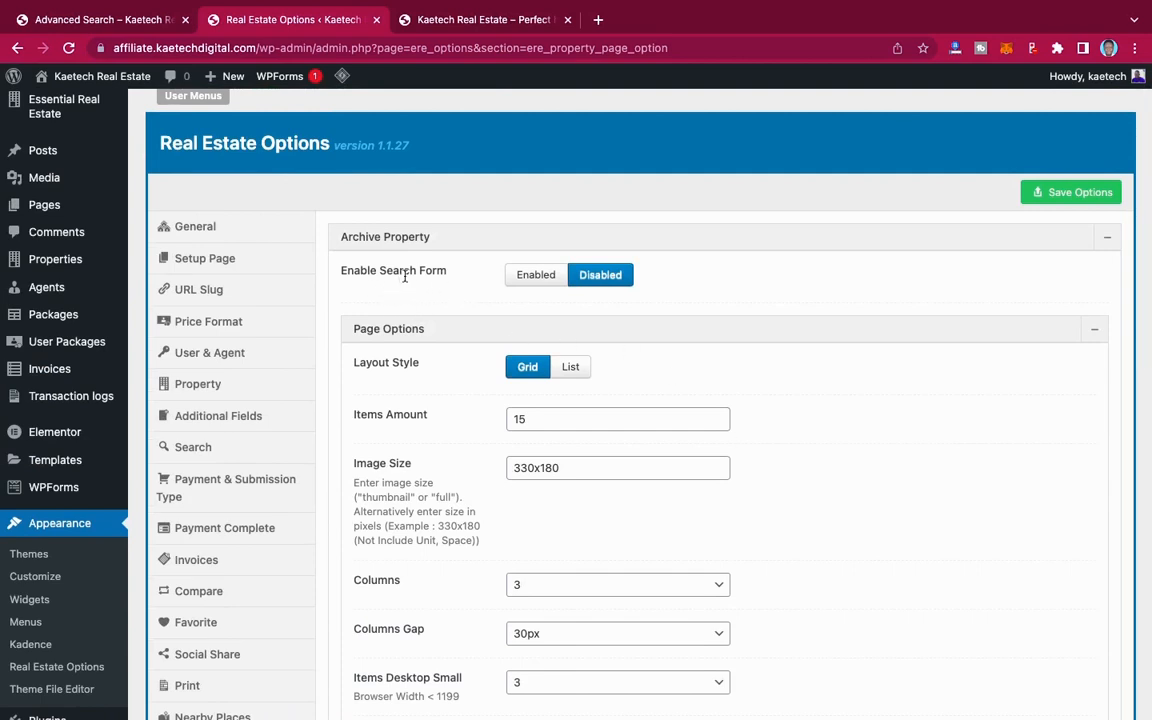
click(534, 275)
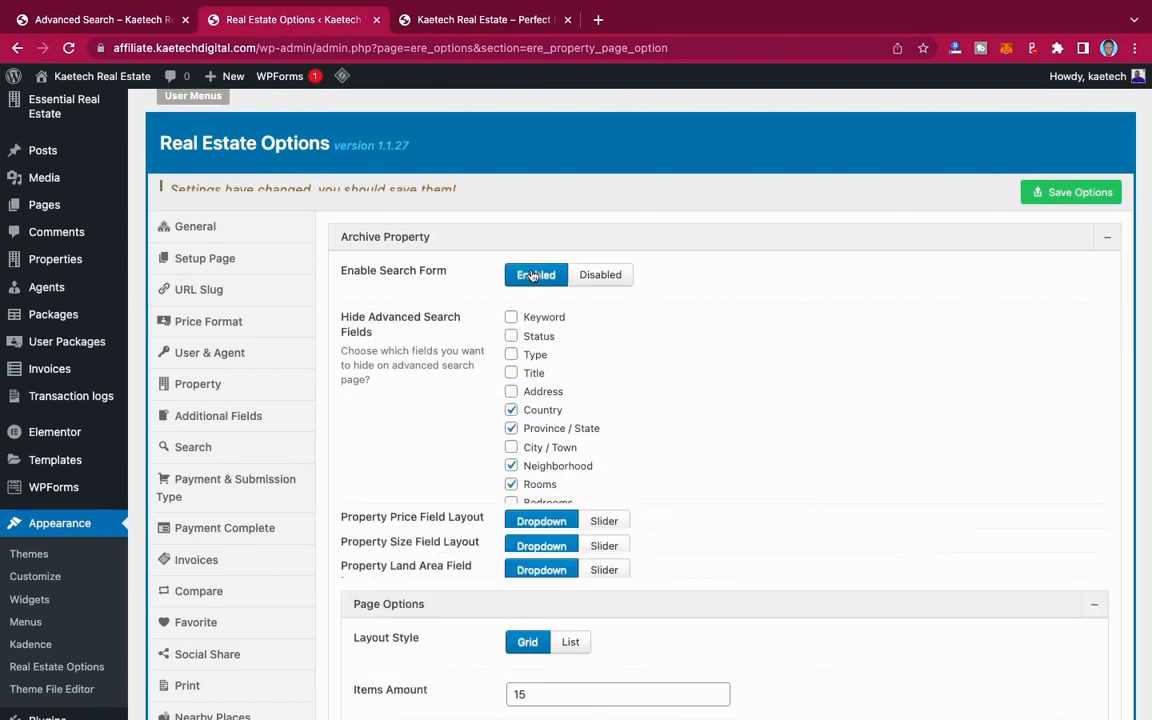
click(601, 276)
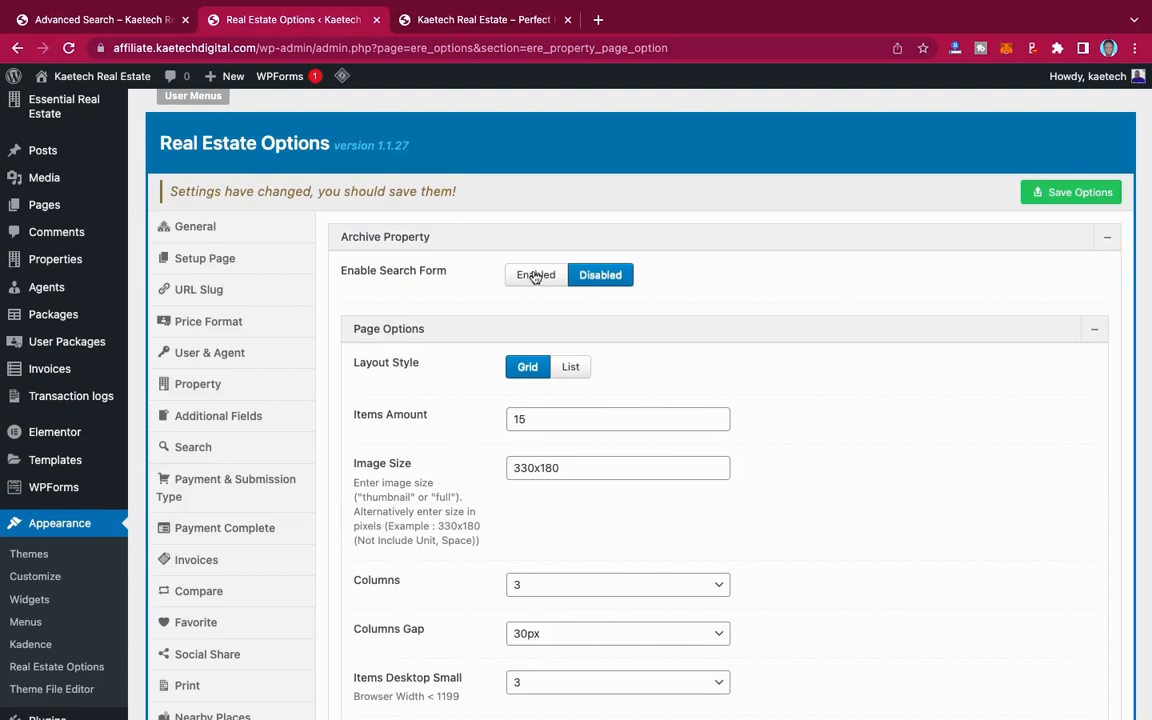
click(535, 276)
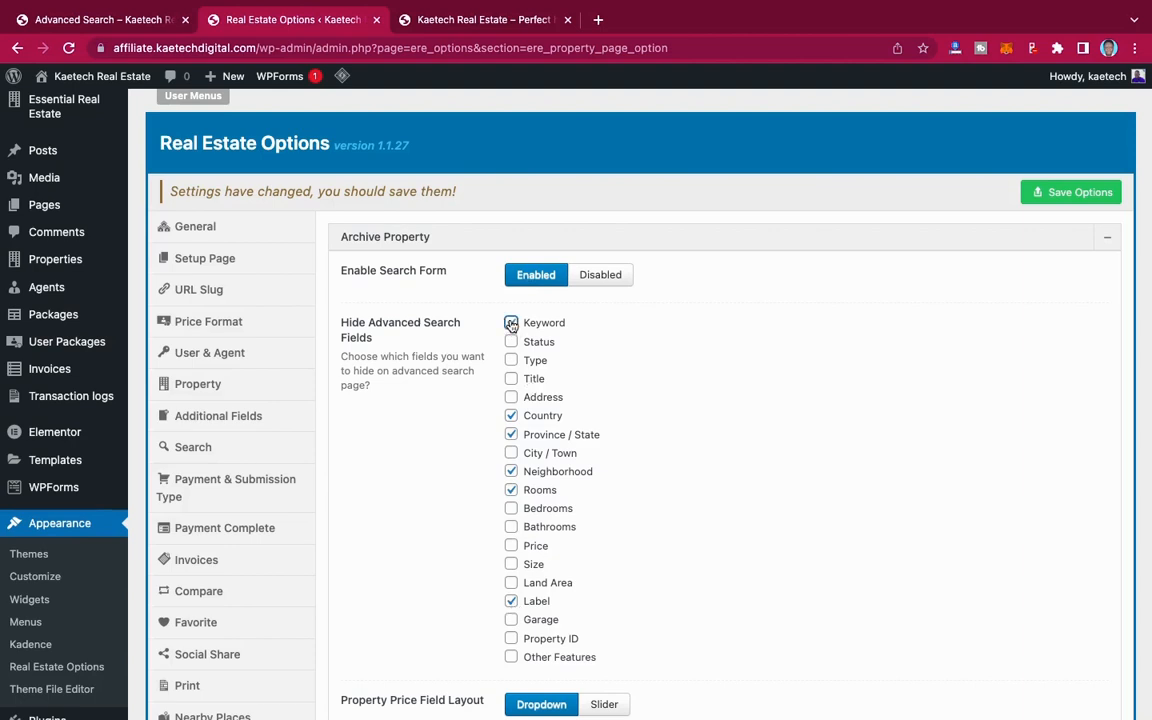
Step: In the archive's hidden advanced search fields, select Keyword, Type, Bedrooms, Bathrooms and Price, and deselect Rooms
click(511, 360)
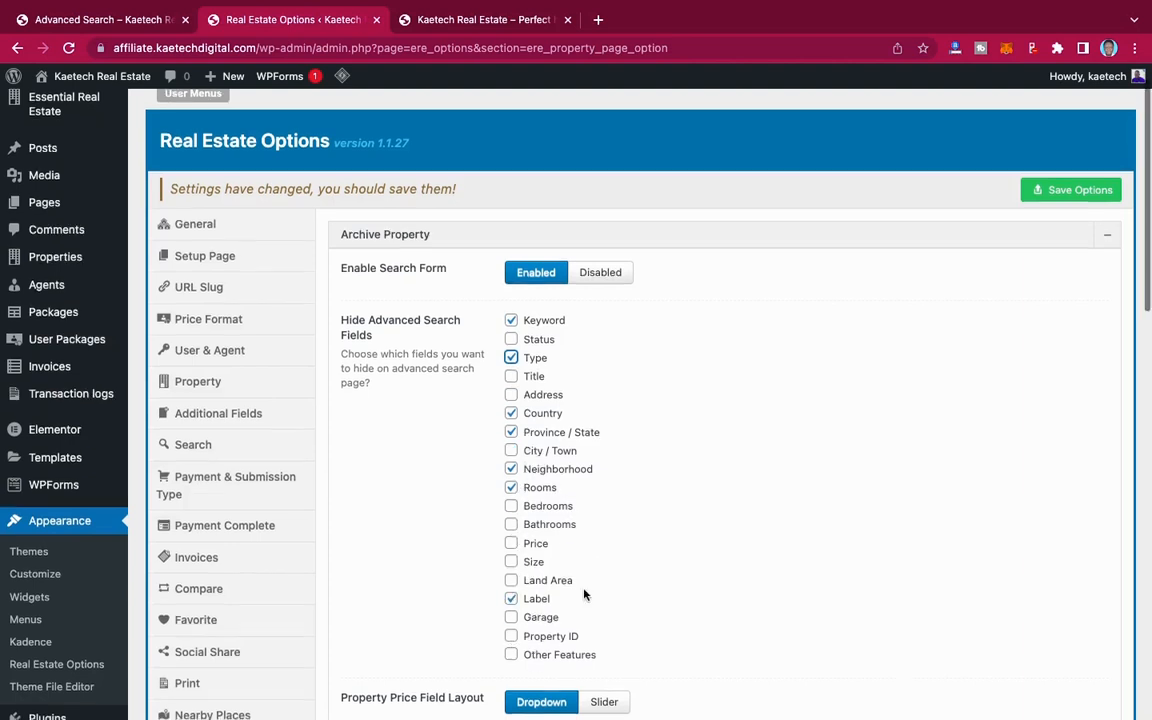
scroll(520, 470, down, 1)
click(512, 481)
click(512, 498)
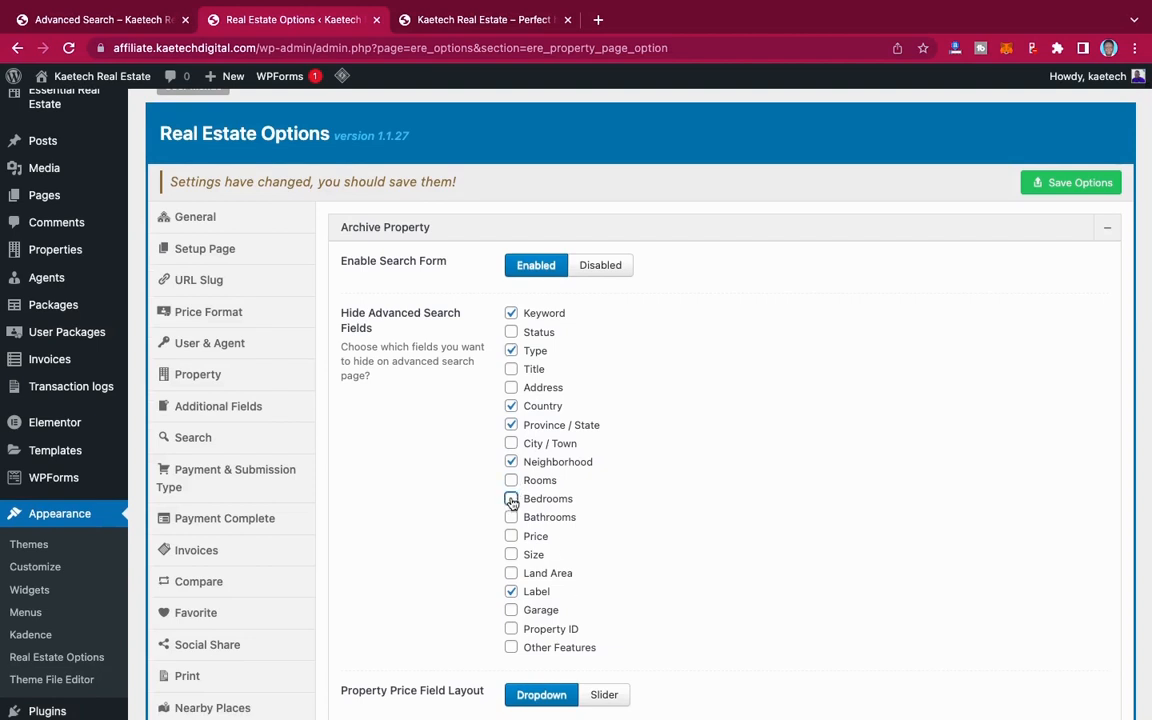
click(512, 517)
click(511, 536)
scroll(646, 588, down, 3)
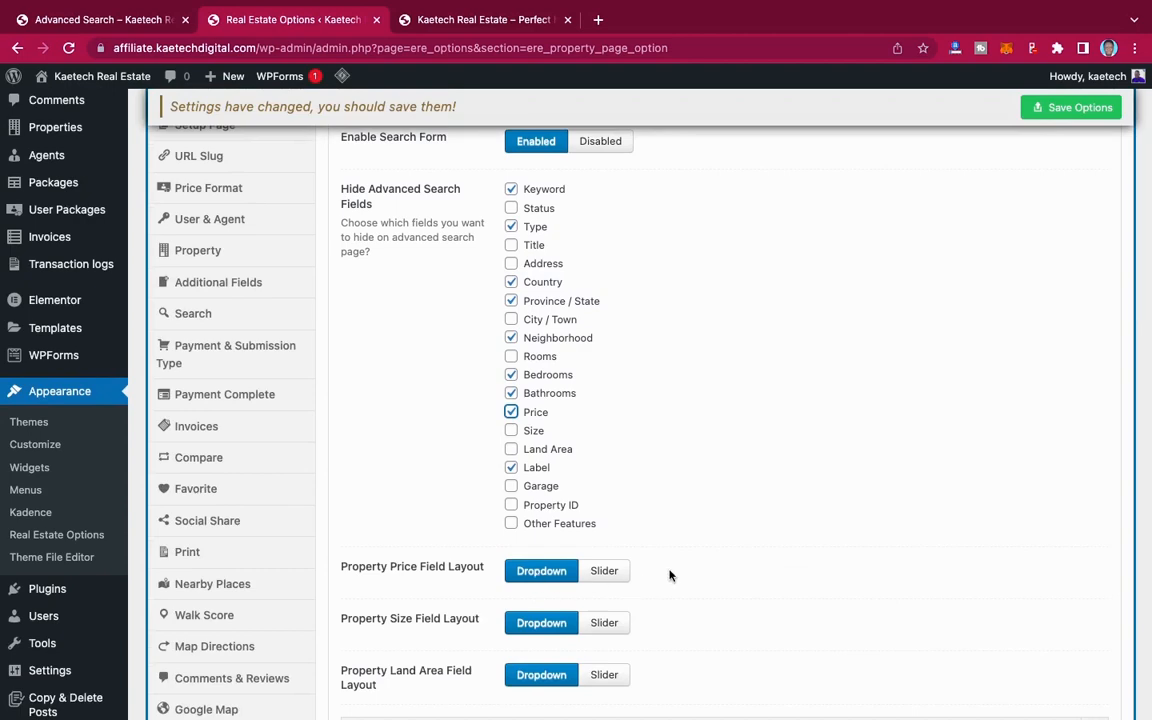
Step: Set the property archive's layout style to List in the page options
scroll(670, 575, down, 1)
scroll(670, 575, up, 2)
scroll(670, 575, down, 4)
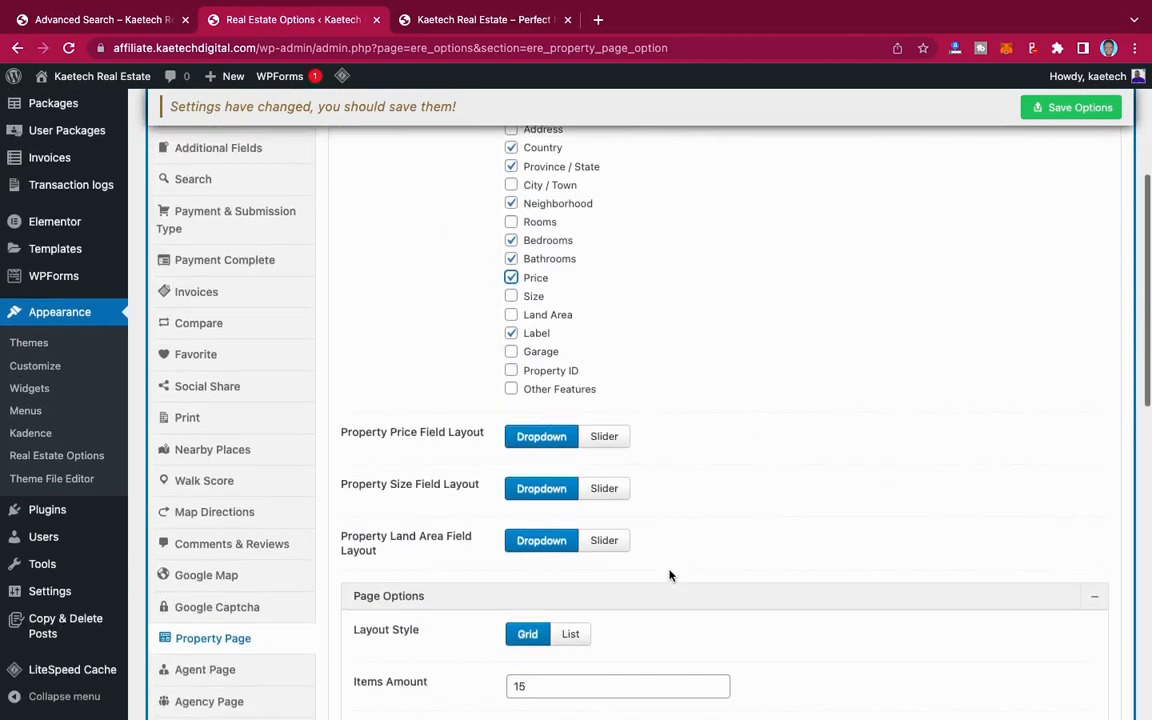
scroll(670, 575, down, 2)
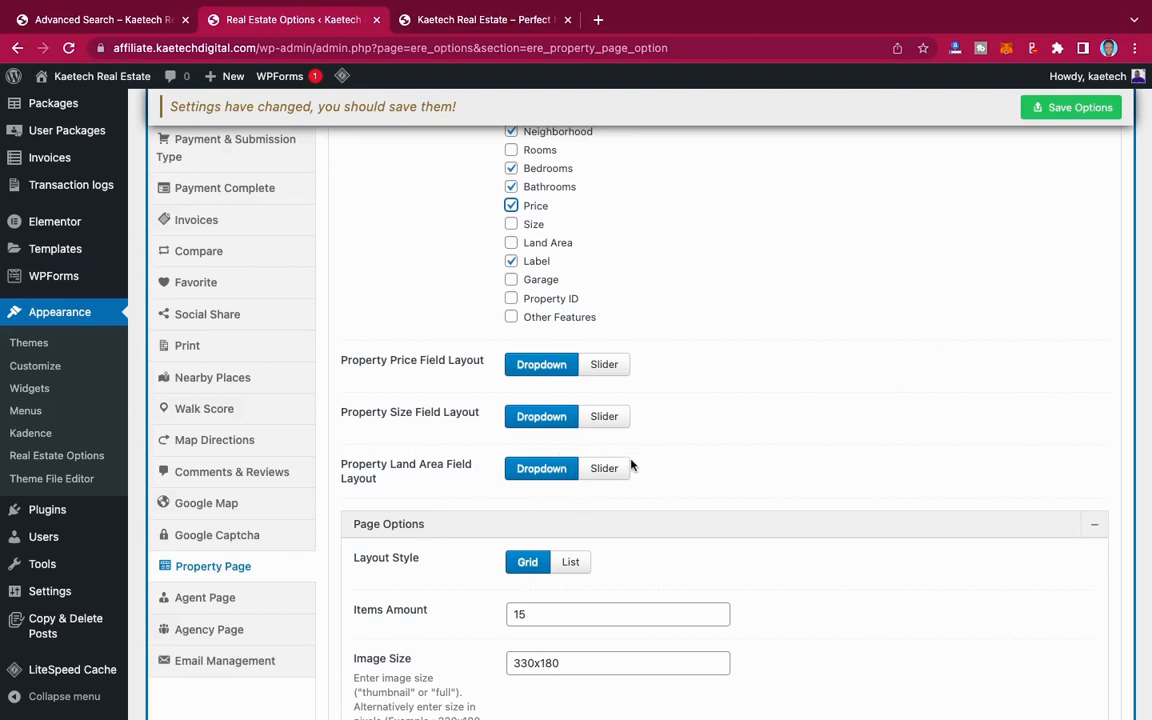
scroll(638, 501, down, 8)
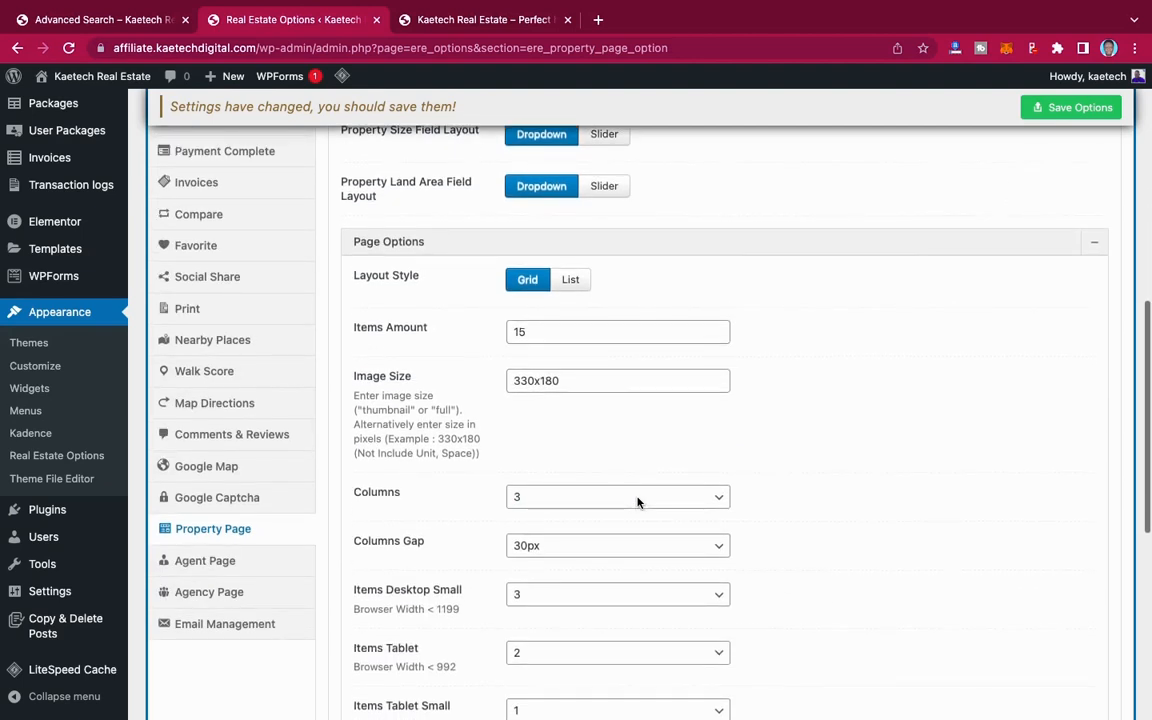
click(572, 284)
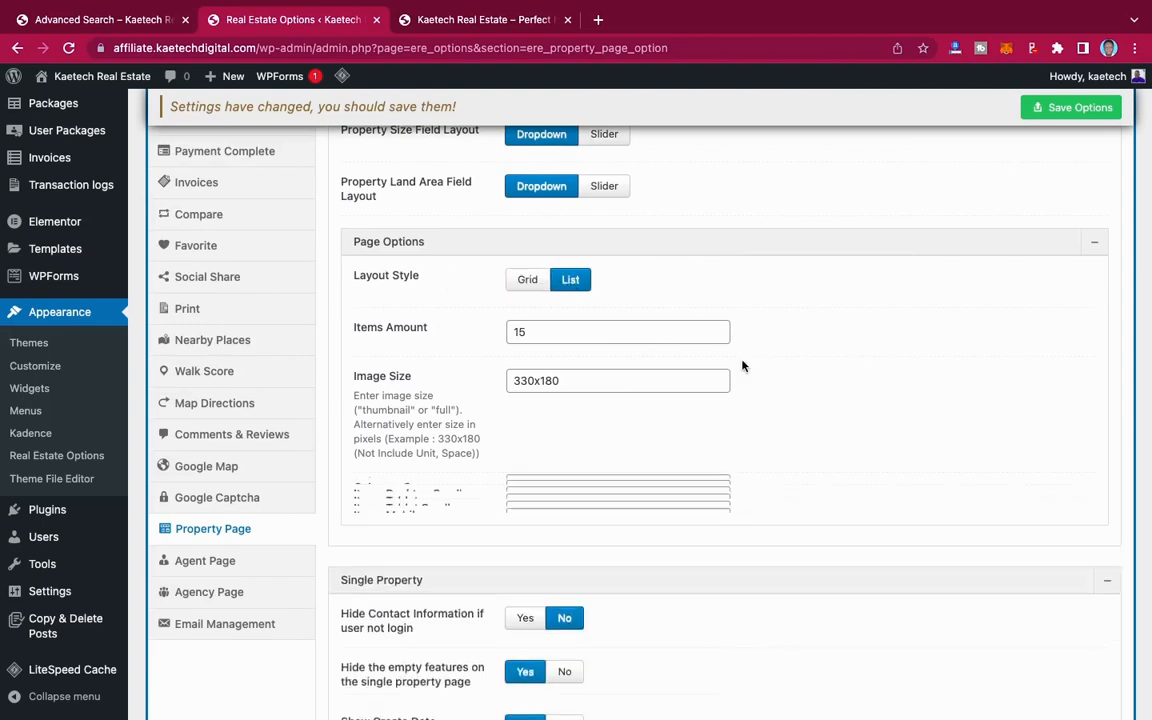
Step: Set single properties to hide contact information from users who are not logged in, and save the options
scroll(690, 456, down, 4)
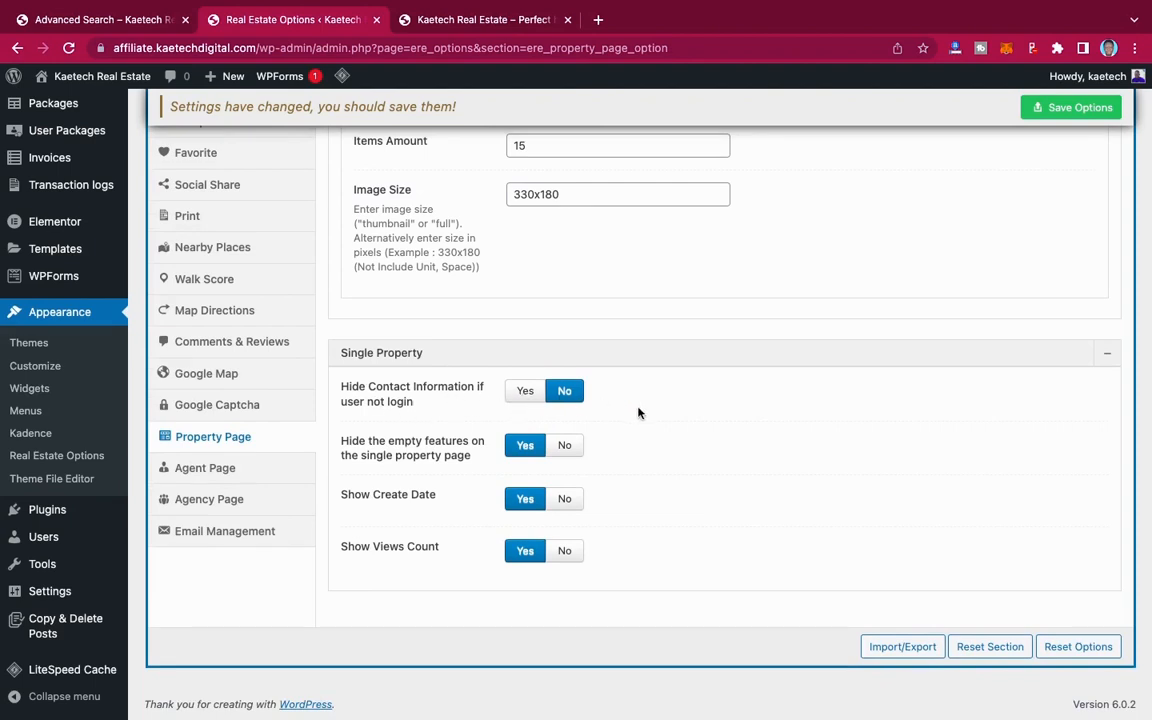
click(527, 392)
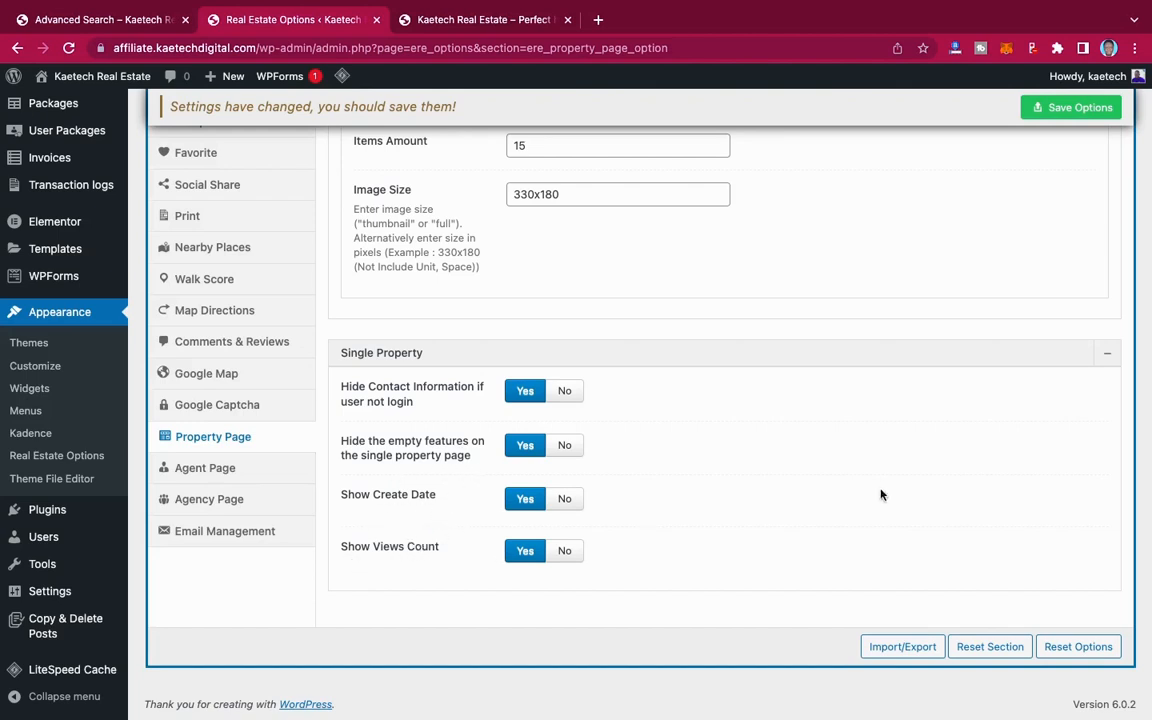
scroll(902, 483, up, 5)
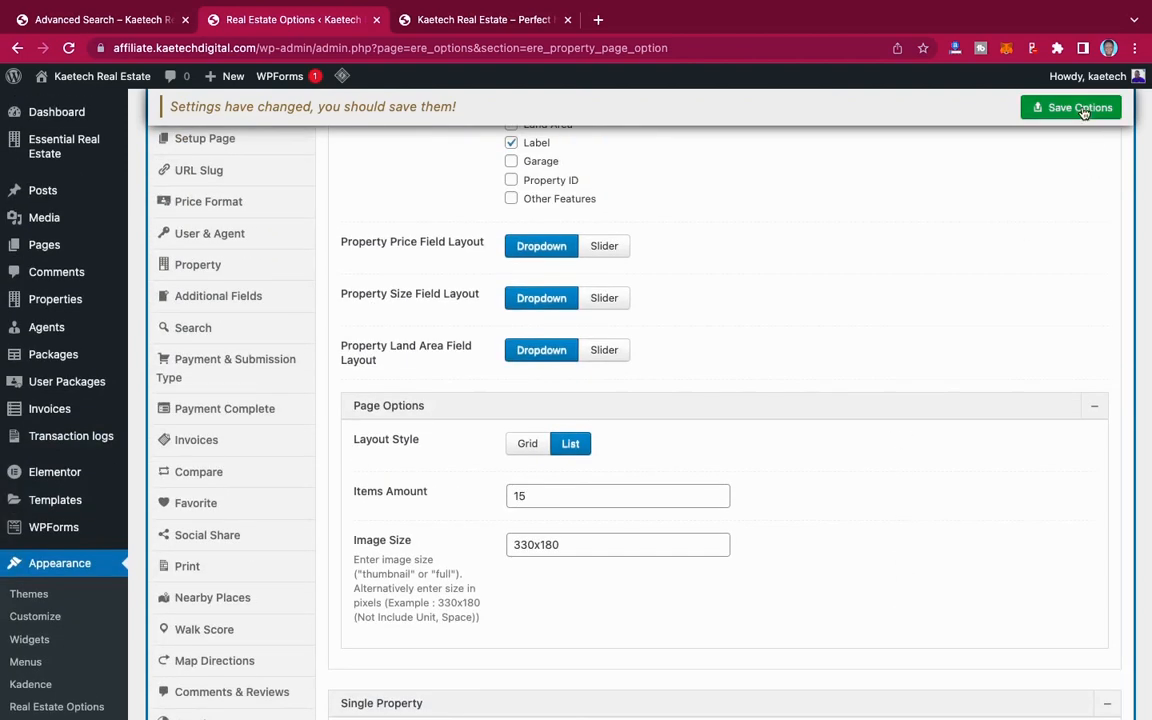
click(1070, 107)
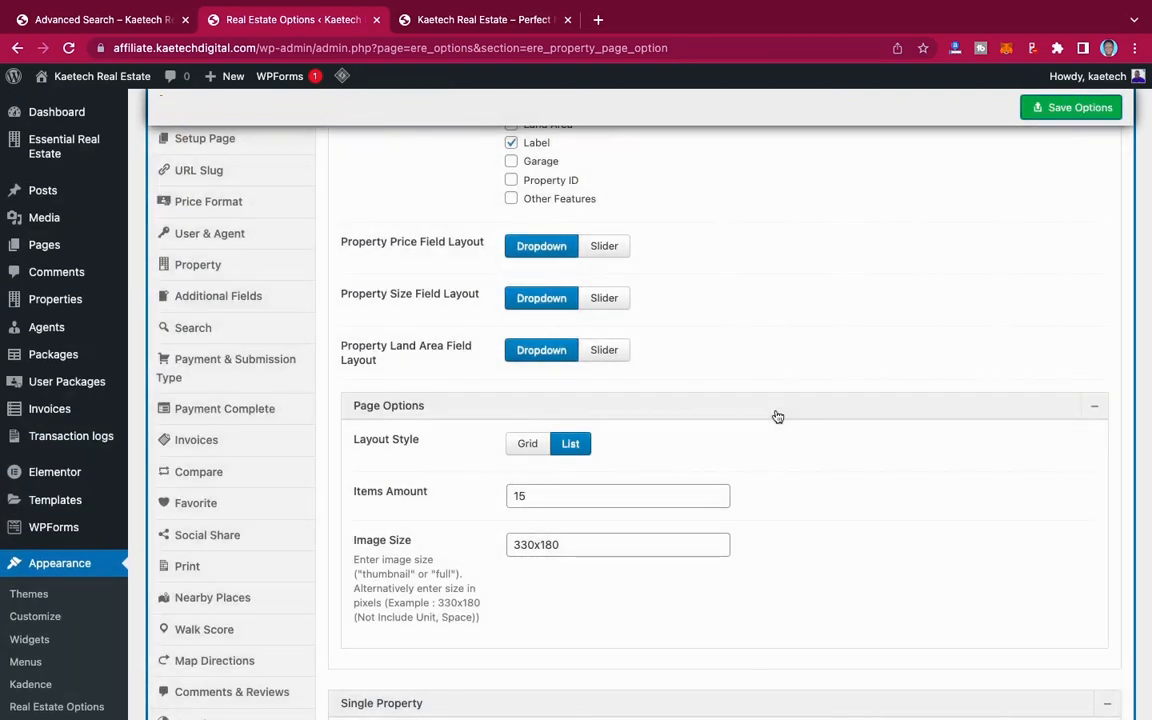
Step: Open the Agent Page section and review the Archive Agent settings, including the column options per screen size
scroll(777, 415, down, 4)
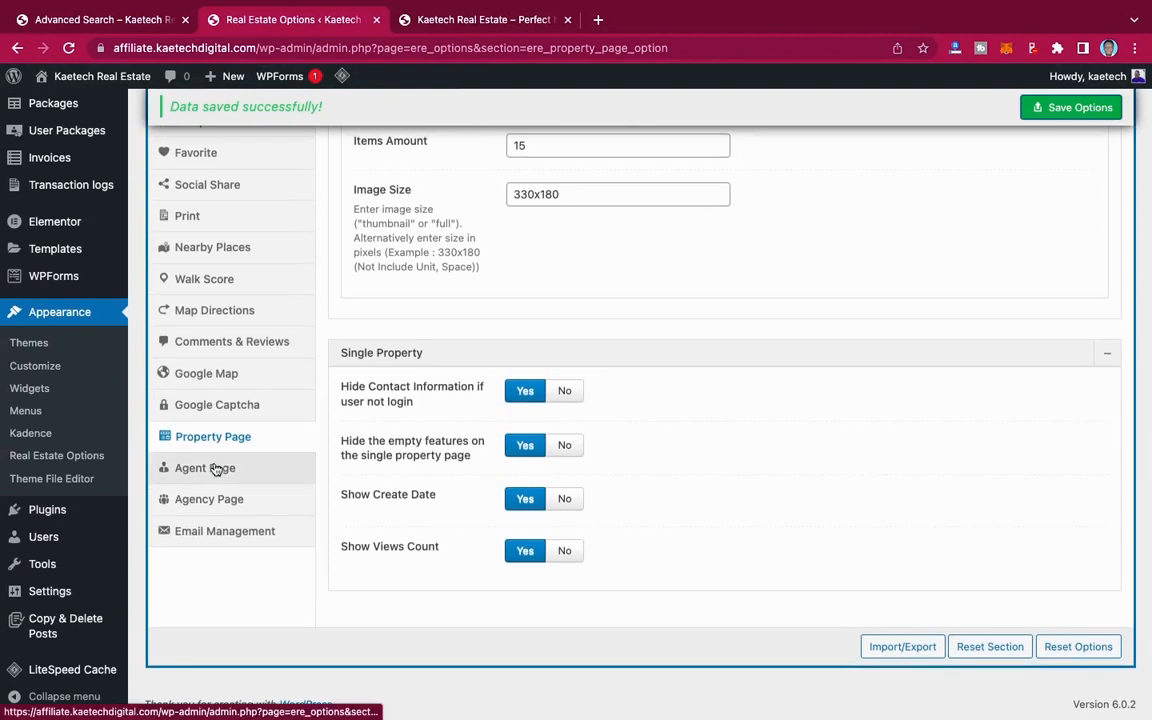
click(213, 467)
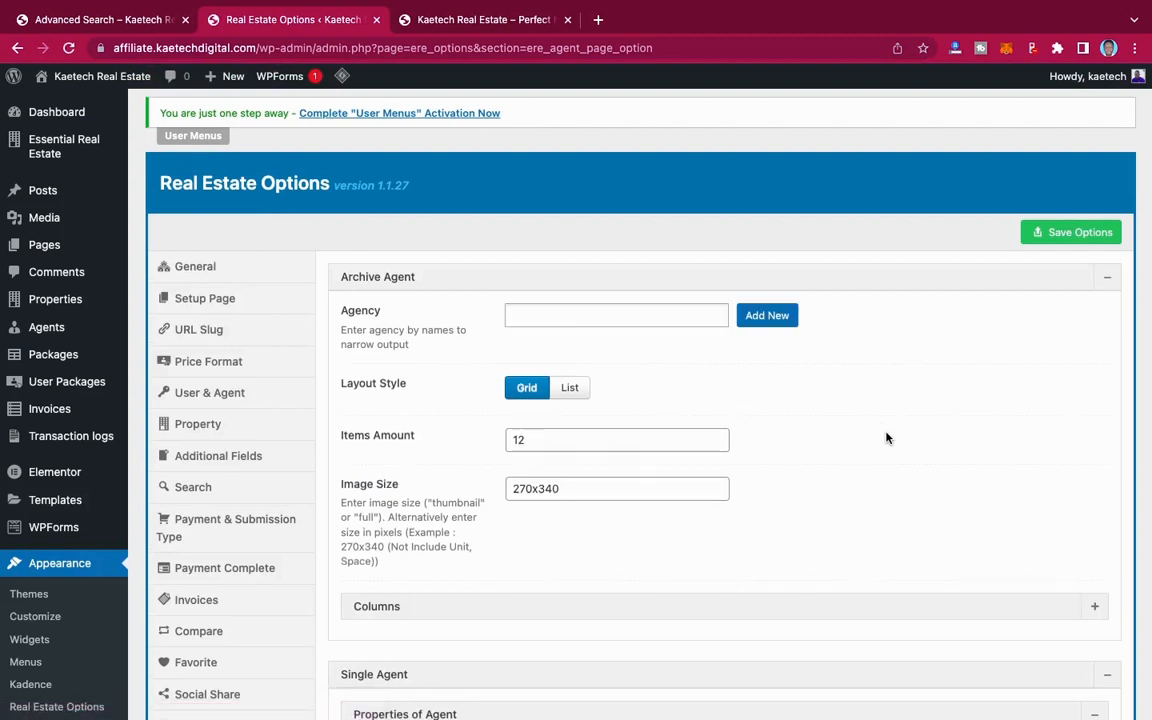
scroll(887, 437, down, 3)
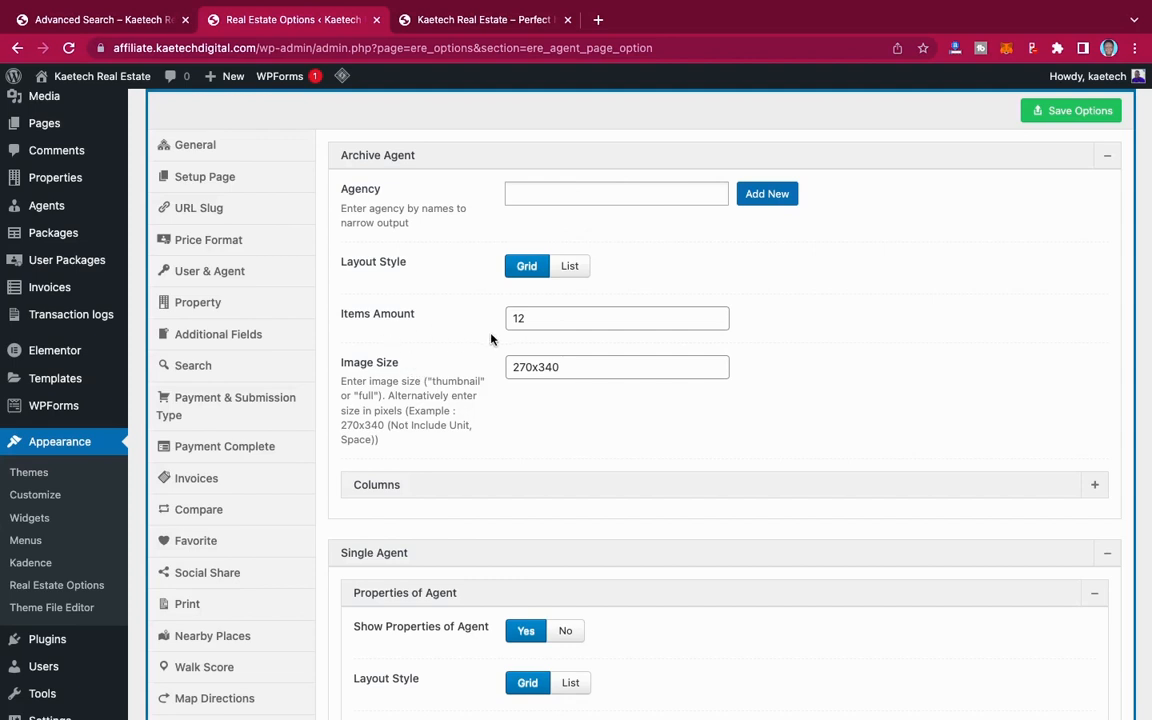
scroll(455, 430, down, 3)
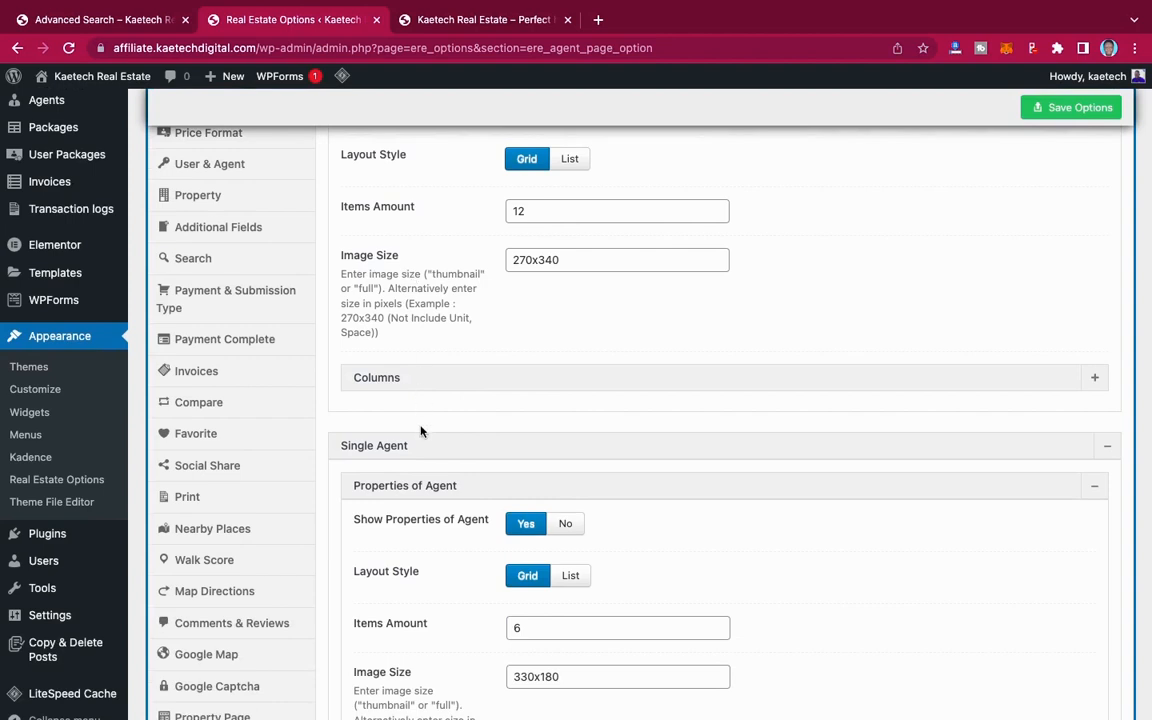
scroll(420, 431, down, 3)
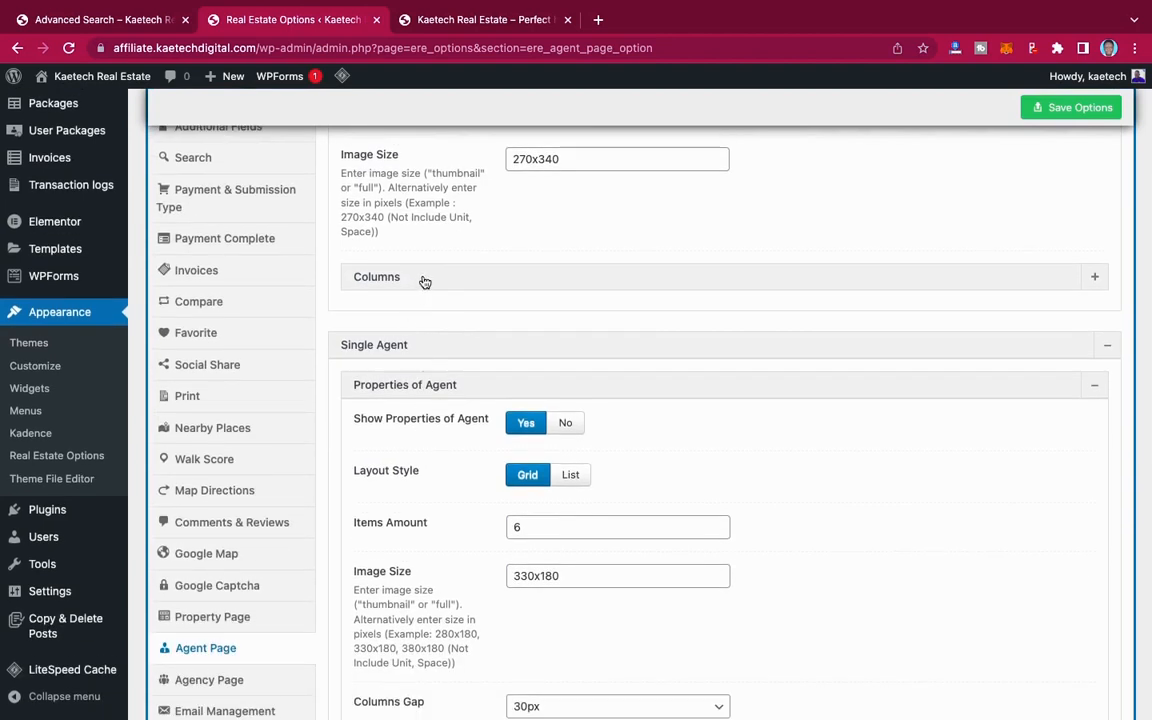
click(424, 282)
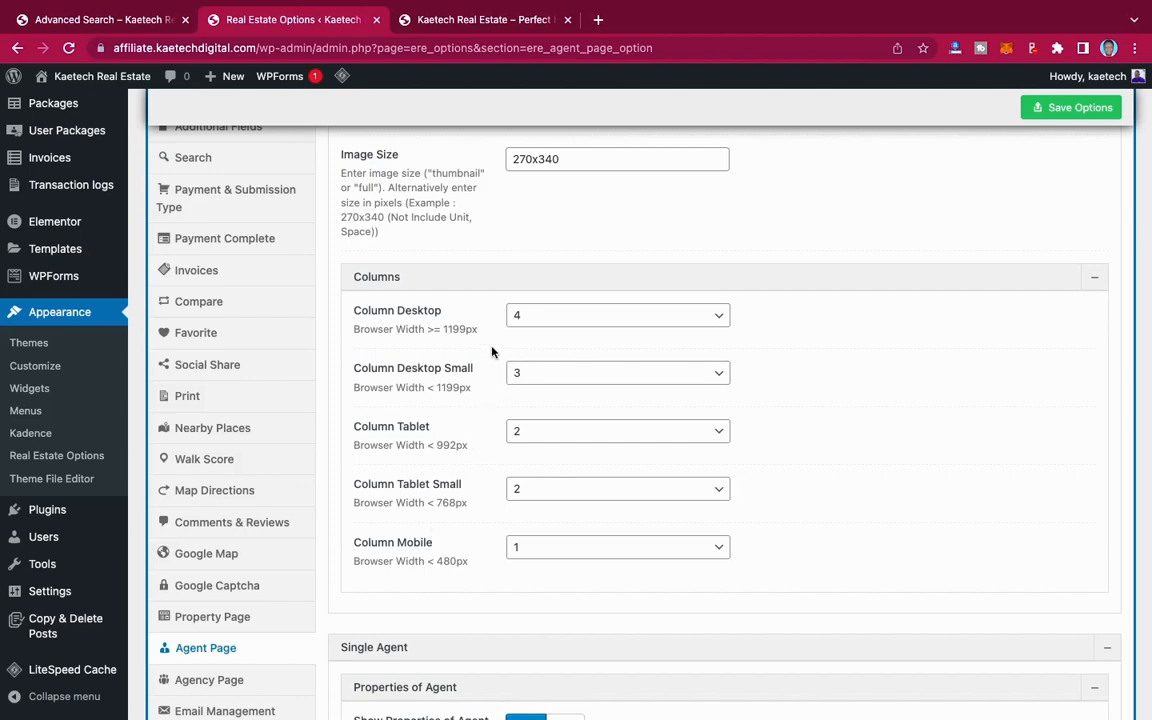
click(470, 278)
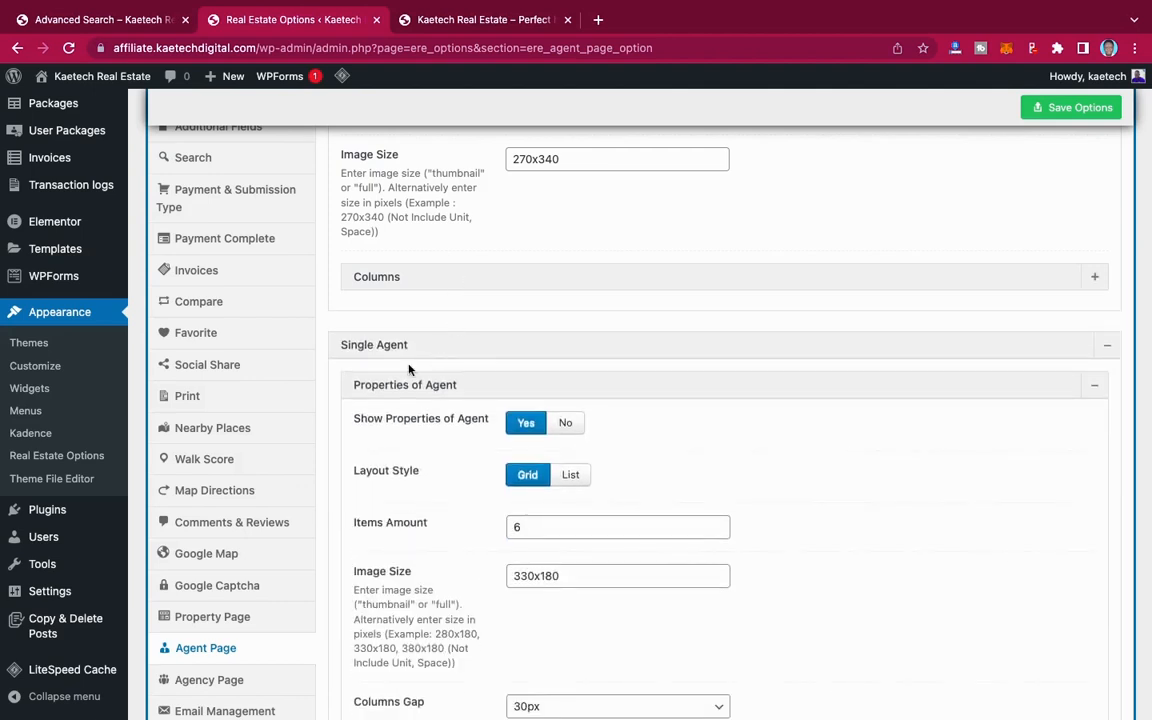
Step: Review the Single Agent settings for Properties of Agent and Other Agents, and save the options
scroll(463, 388, down, 2)
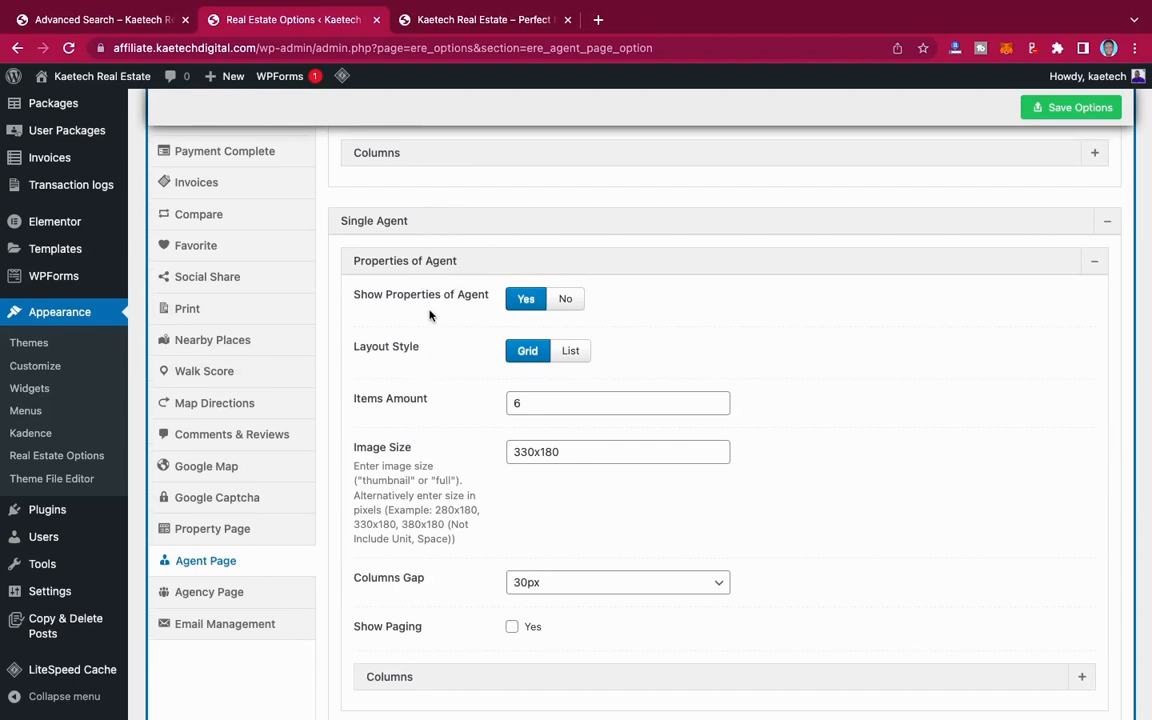
scroll(424, 470, down, 5)
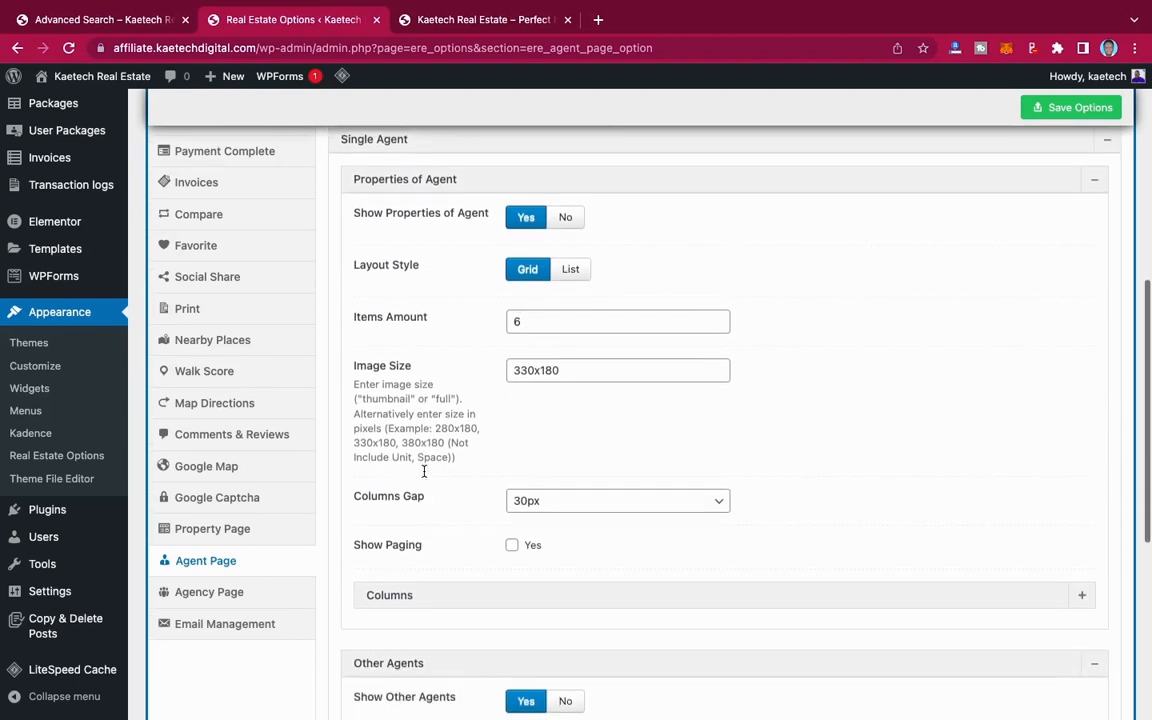
scroll(424, 477, down, 2)
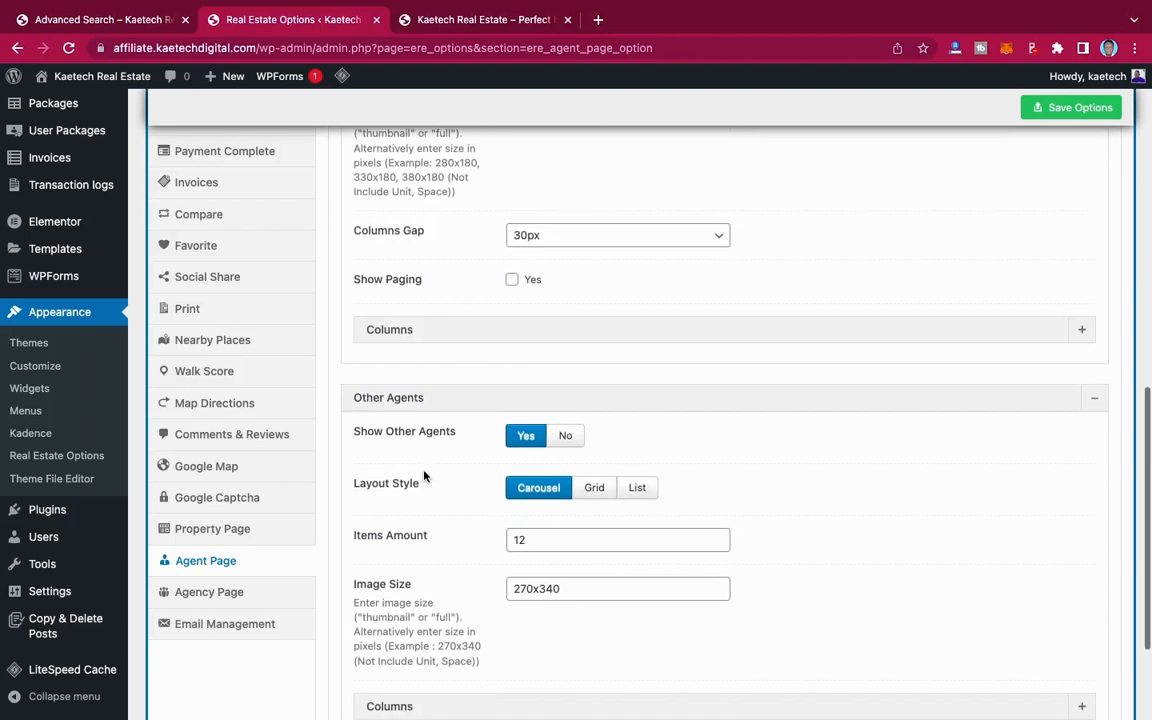
scroll(424, 477, down, 2)
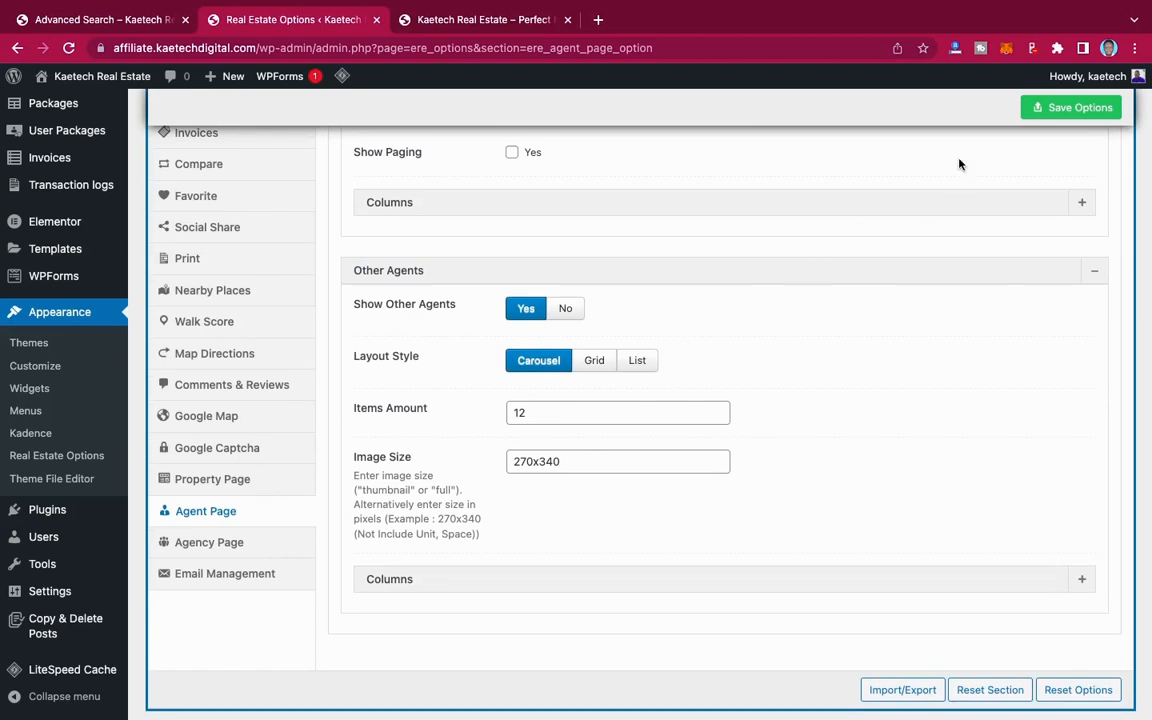
click(1058, 118)
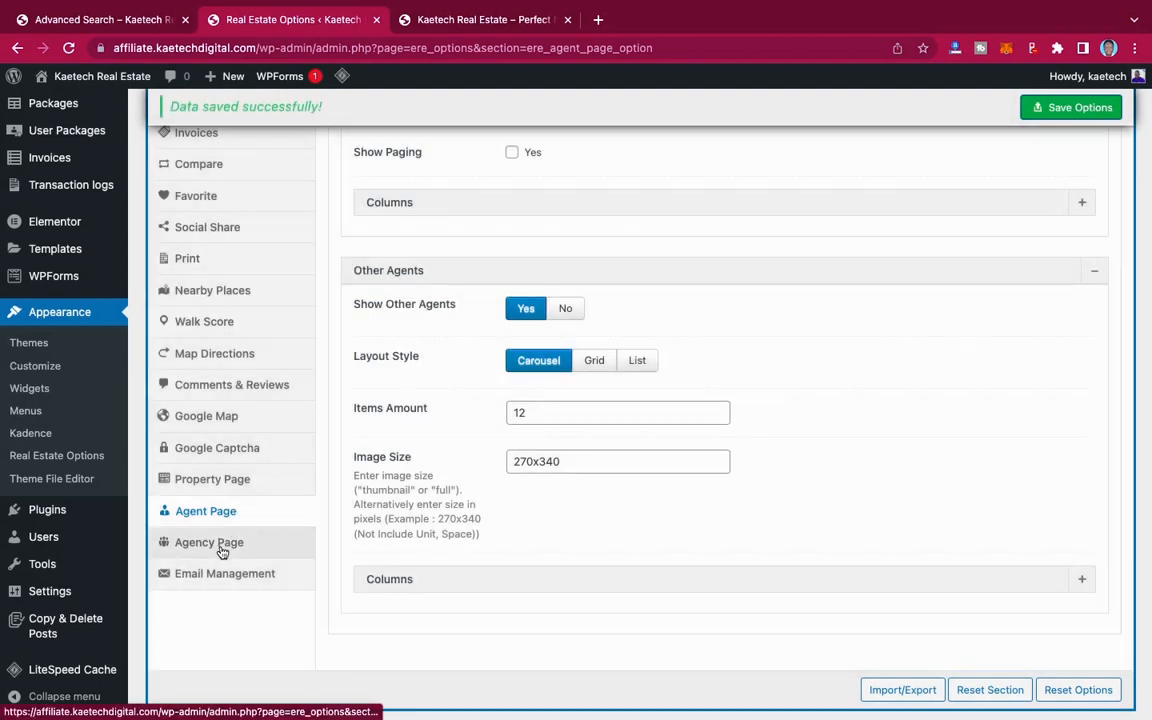
Step: Open the Agency Page section and review the Properties of Agency and Agents of Agency settings
click(222, 550)
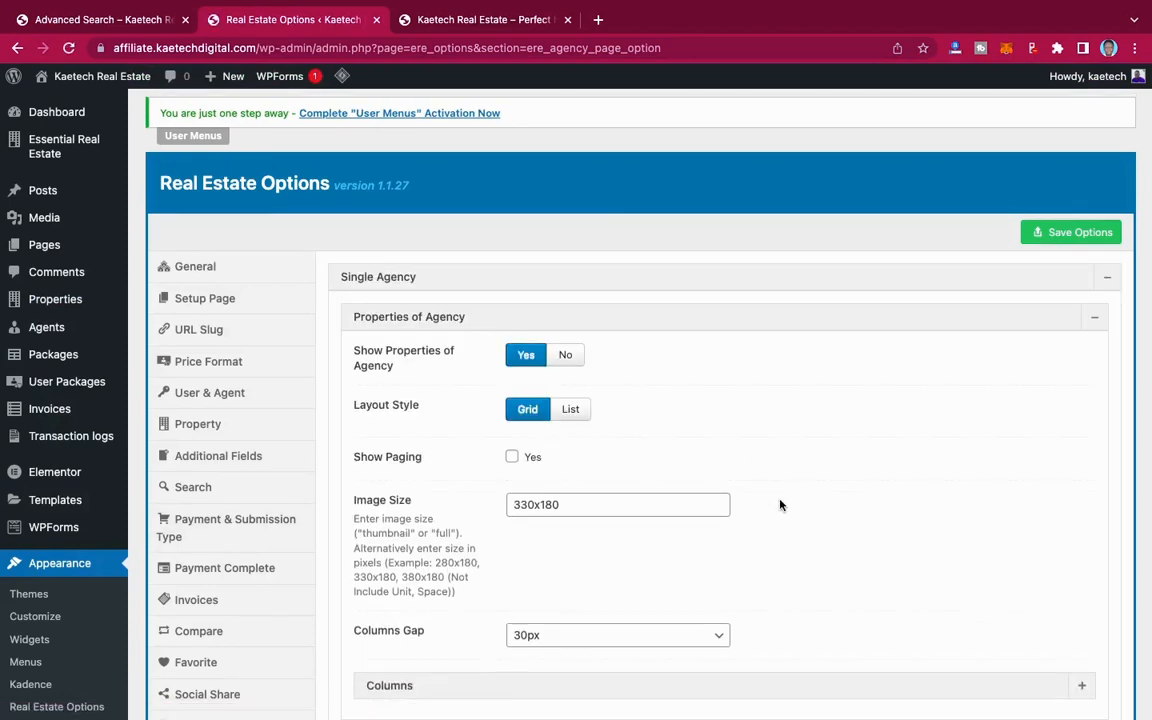
scroll(780, 505, down, 5)
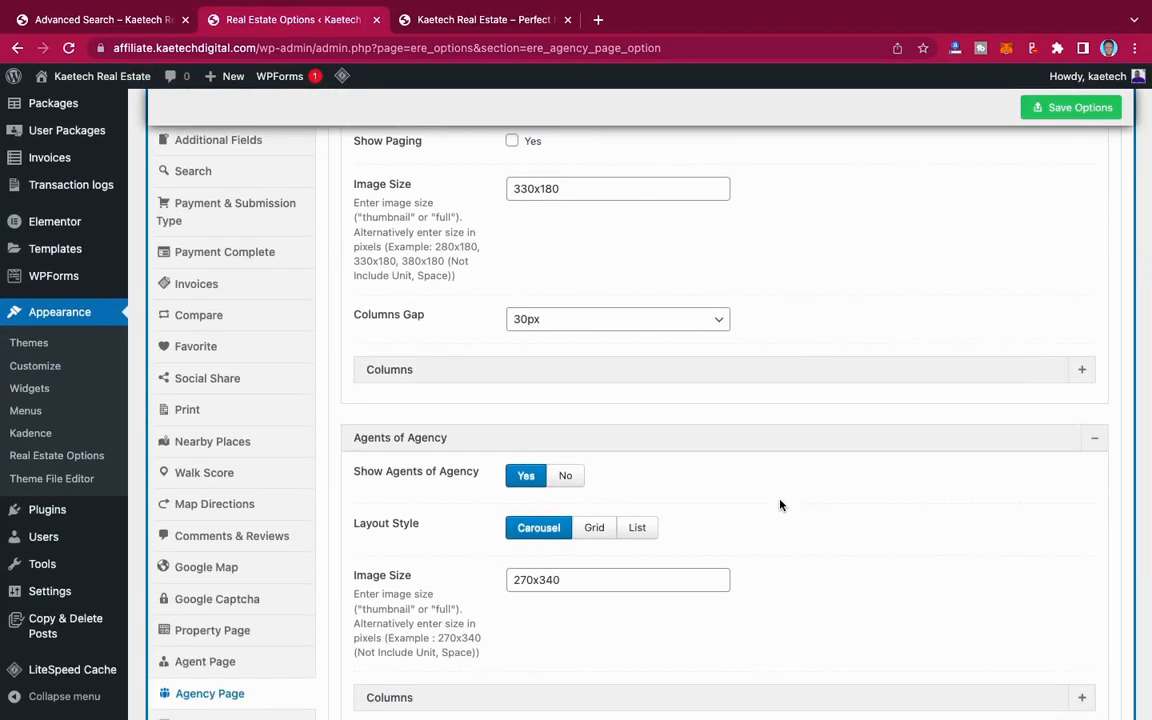
scroll(780, 505, down, 4)
scroll(780, 505, up, 4)
scroll(780, 505, up, 5)
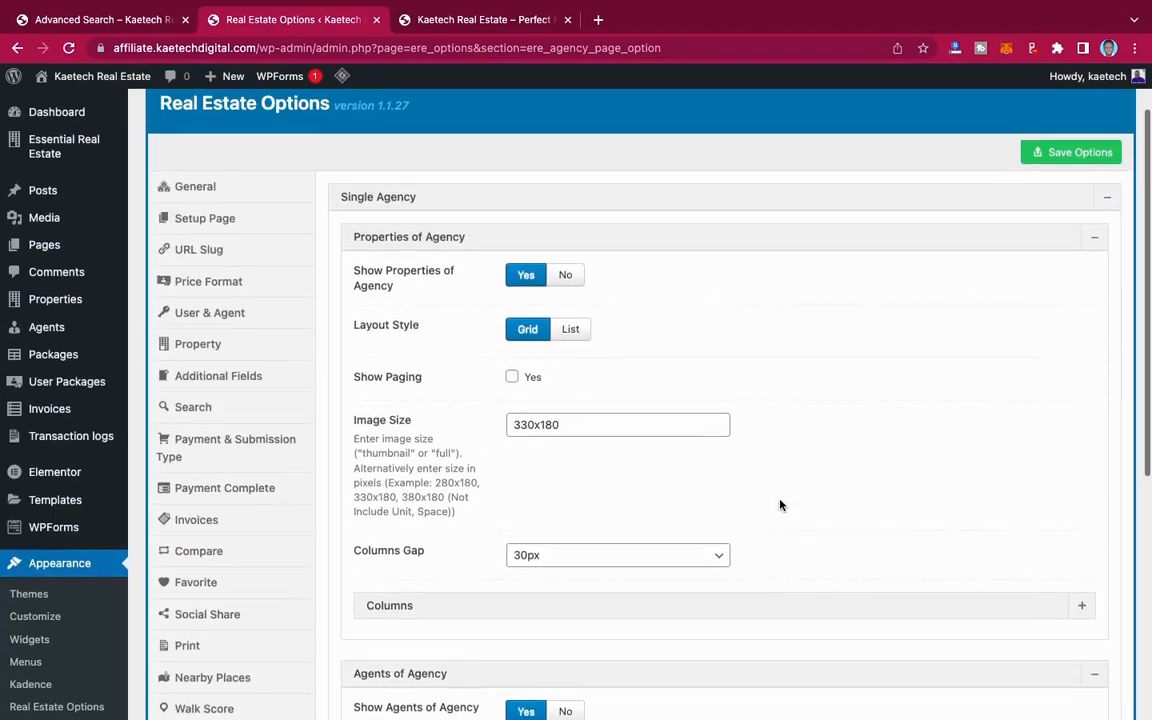
scroll(780, 505, down, 1)
scroll(780, 505, down, 7)
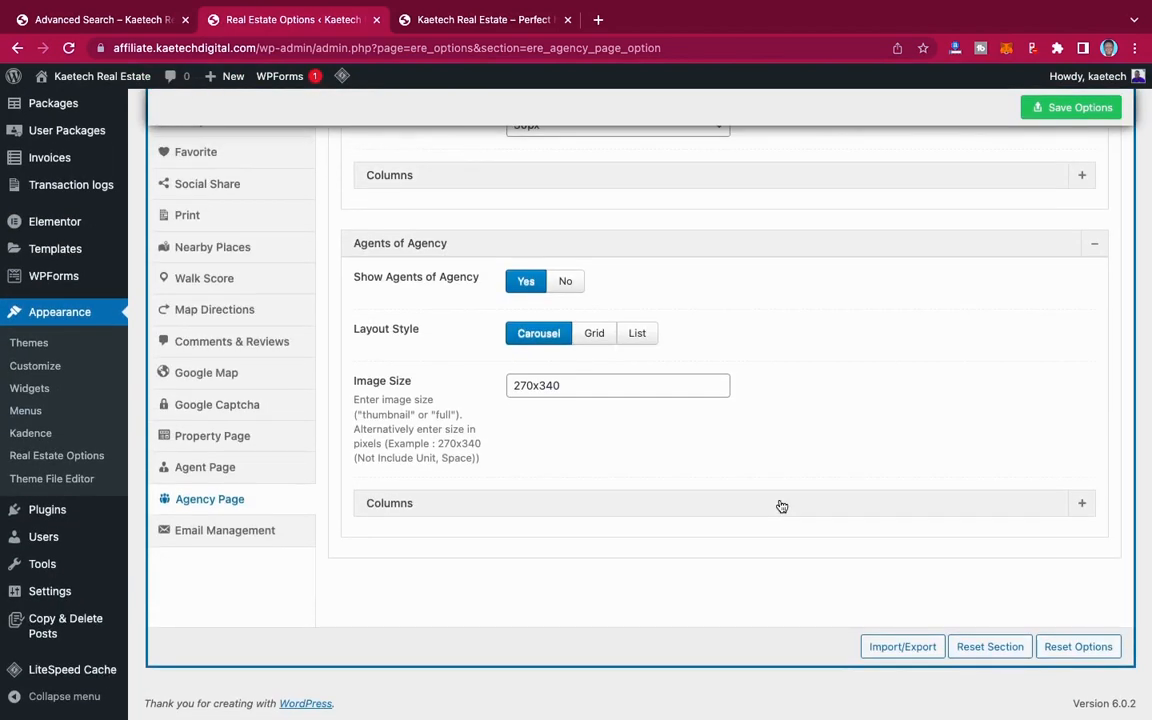
Step: In the Email Management section, review the New Registered User email templates and the other notification groups, and save the options
click(228, 531)
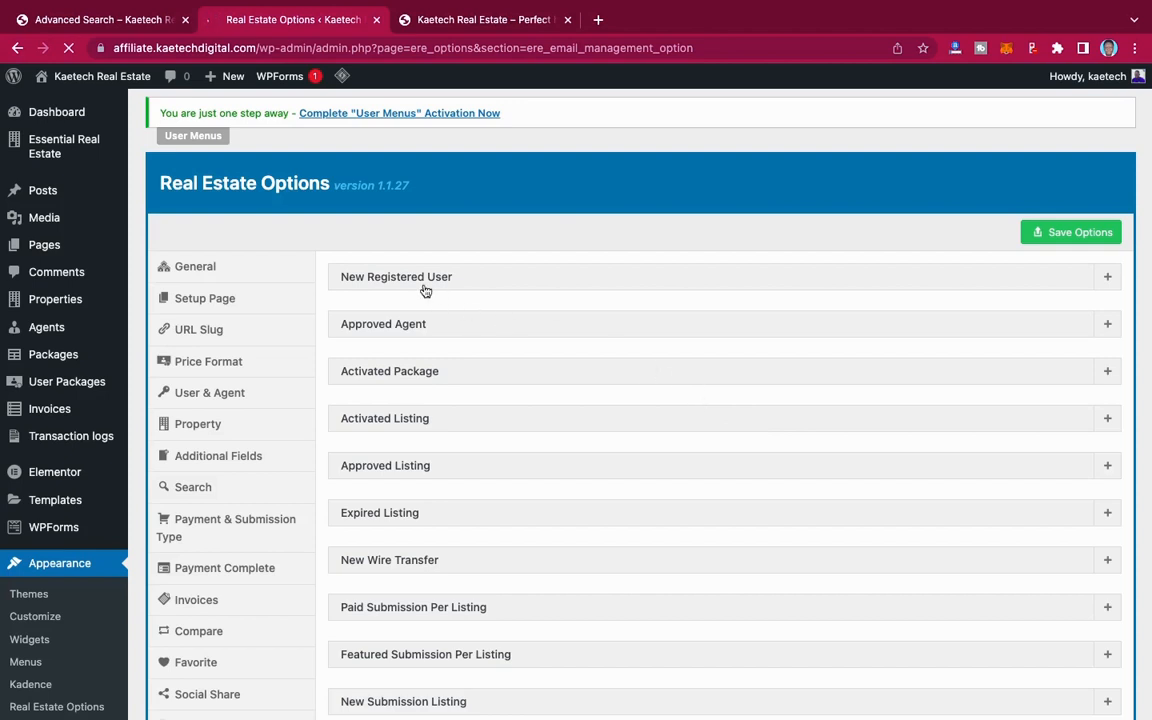
click(564, 286)
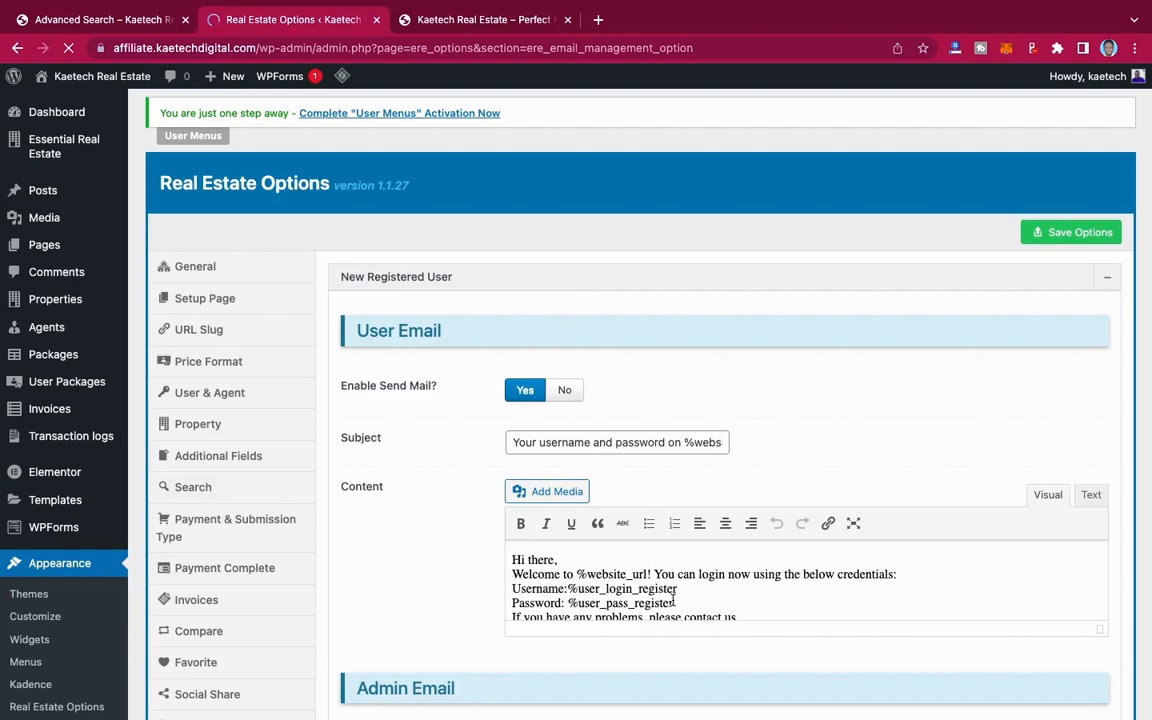
scroll(756, 500, down, 3)
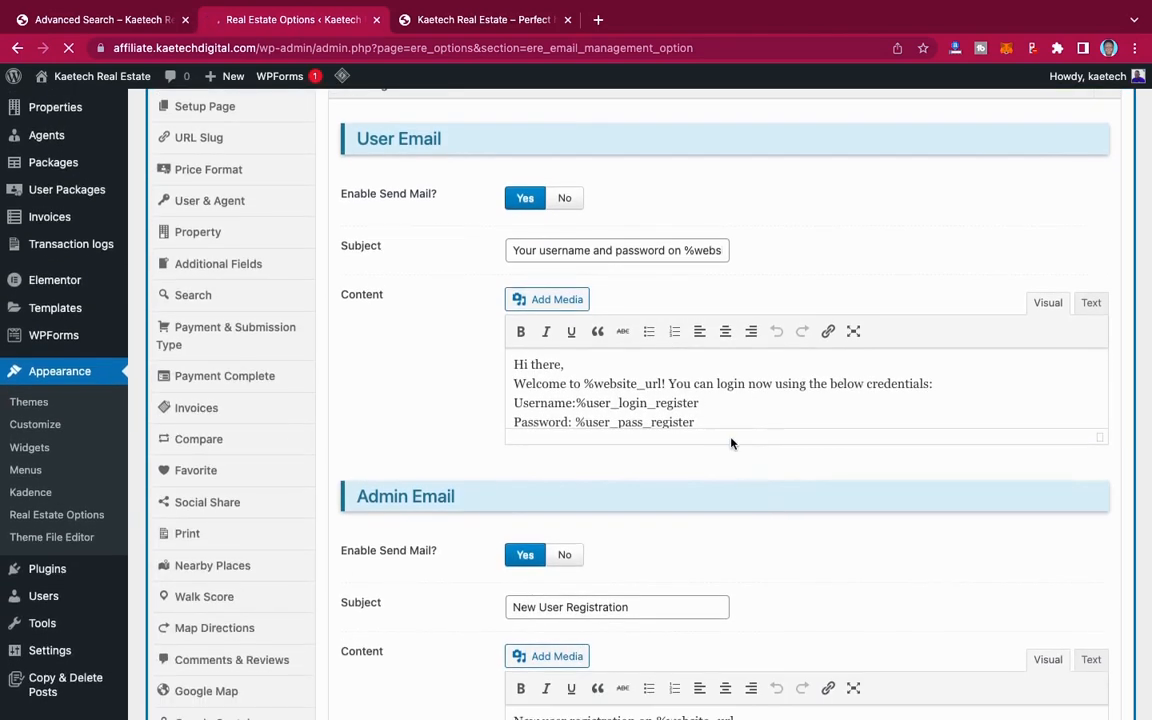
scroll(731, 443, down, 6)
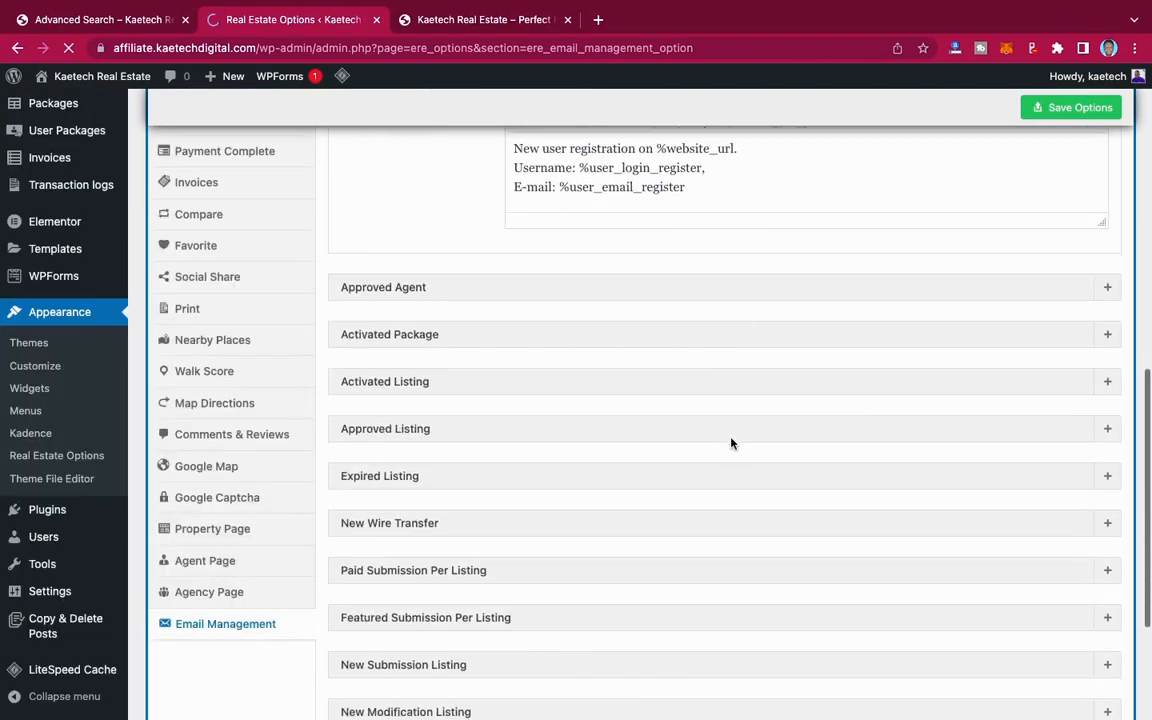
scroll(731, 443, down, 3)
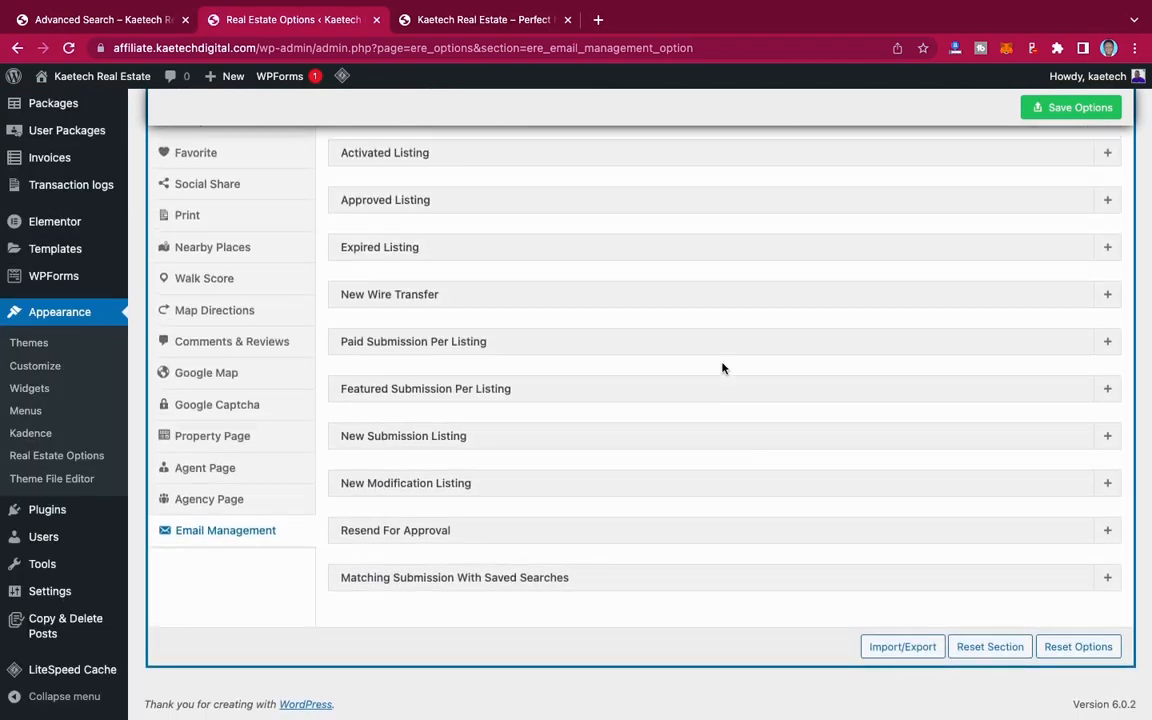
scroll(723, 368, up, 5)
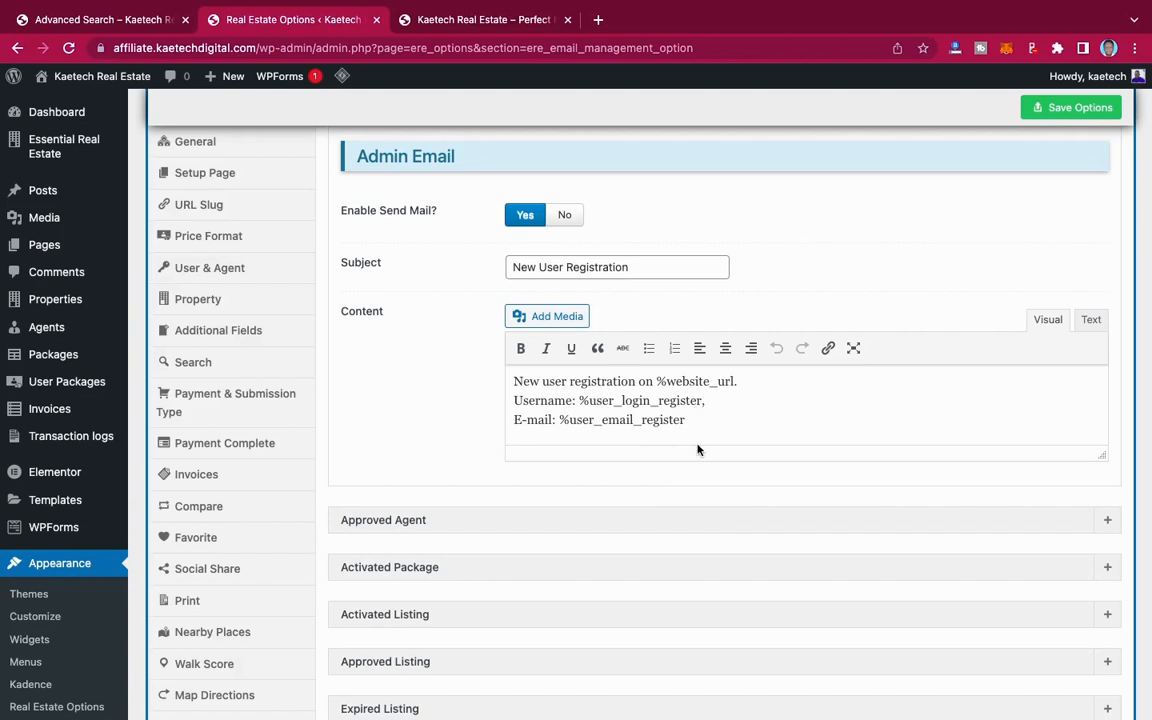
scroll(698, 450, down, 4)
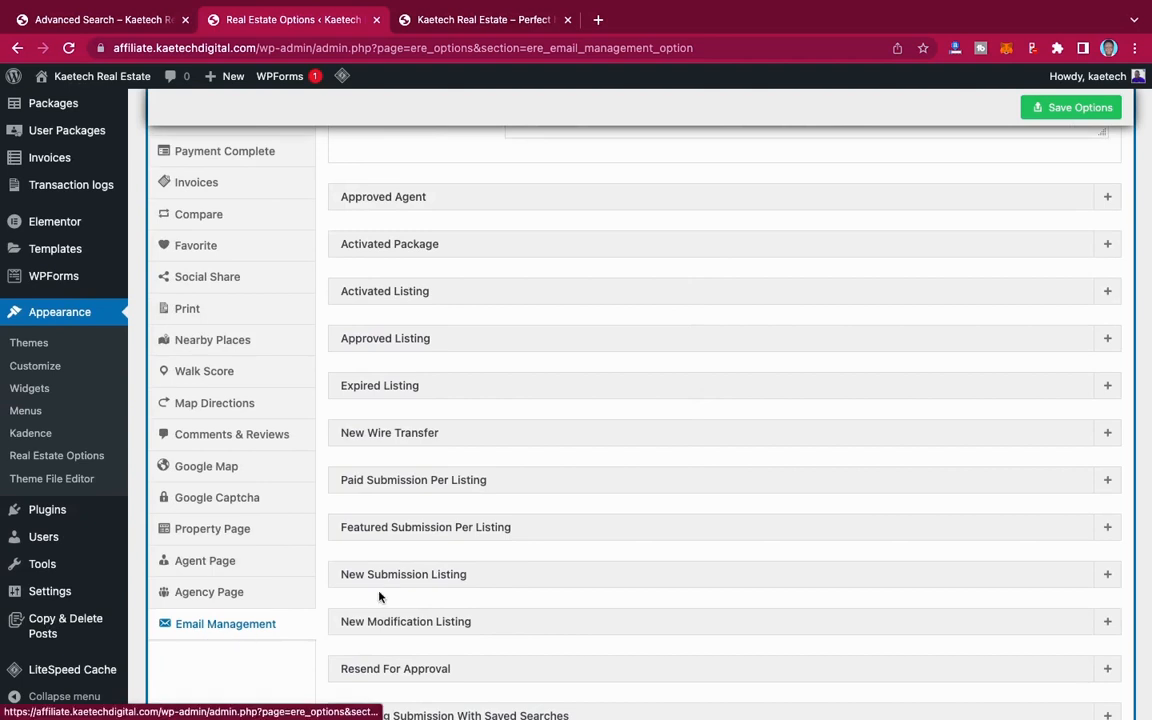
scroll(738, 486, up, 3)
scroll(738, 486, up, 2)
scroll(738, 486, down, 1)
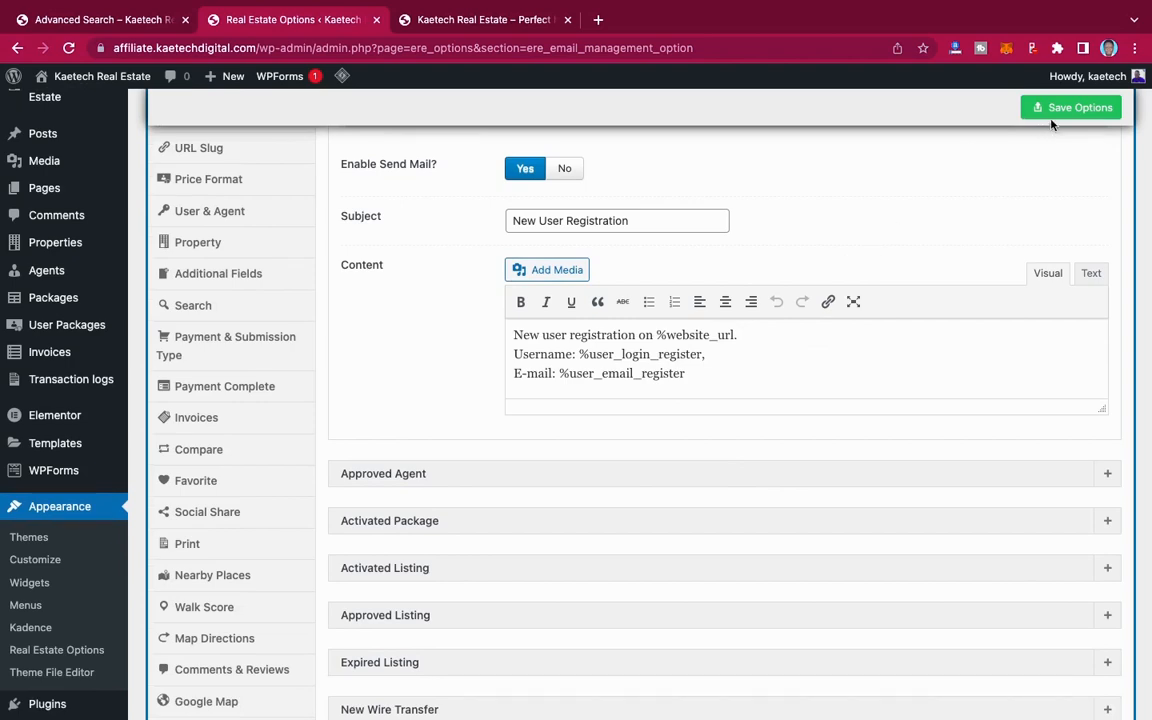
click(1093, 108)
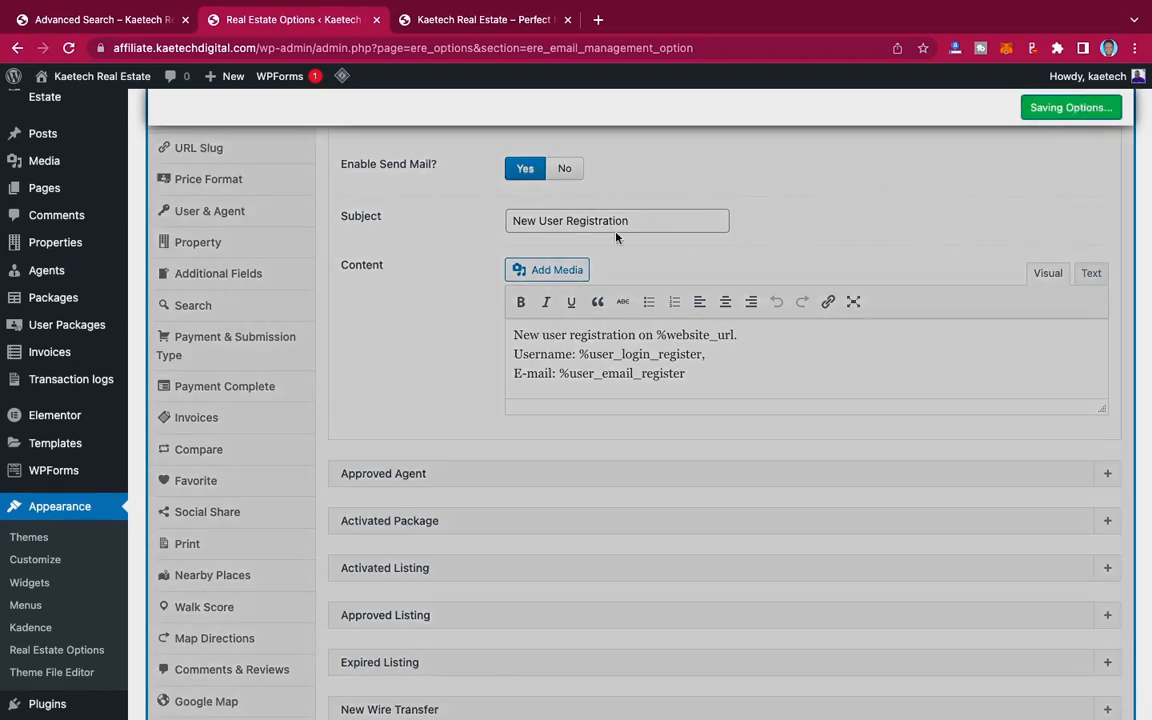
Step: Open the Country settings page for properties
scroll(403, 470, up, 10)
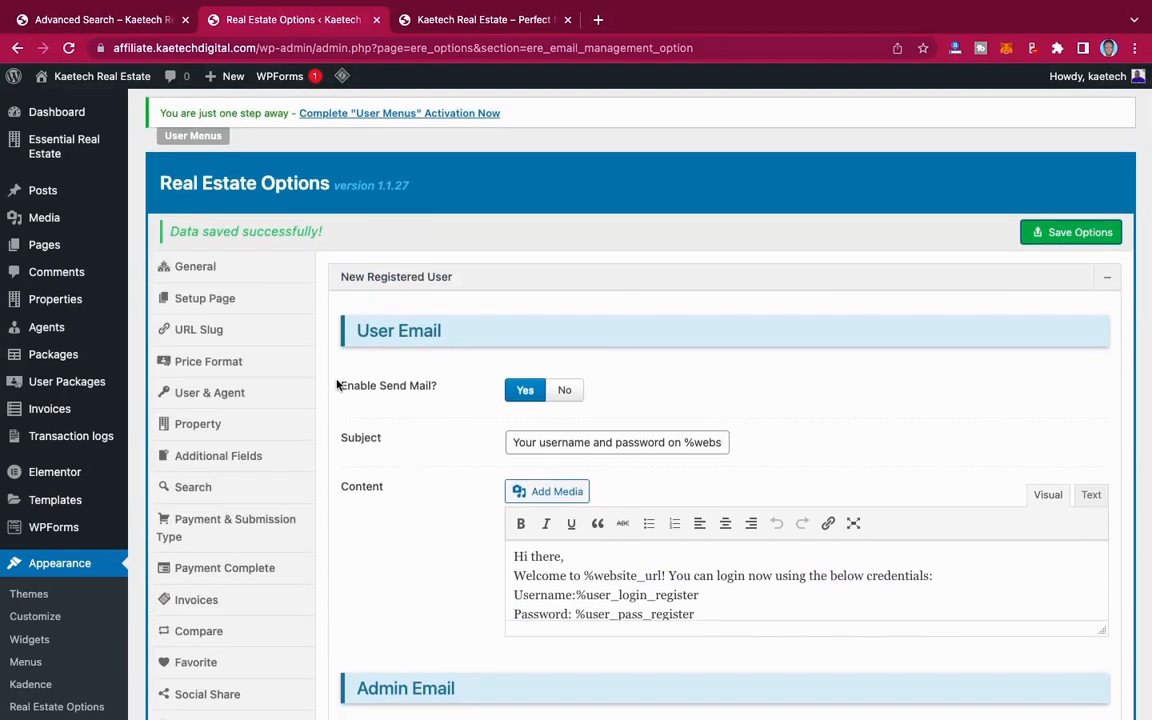
scroll(340, 270, down, 2)
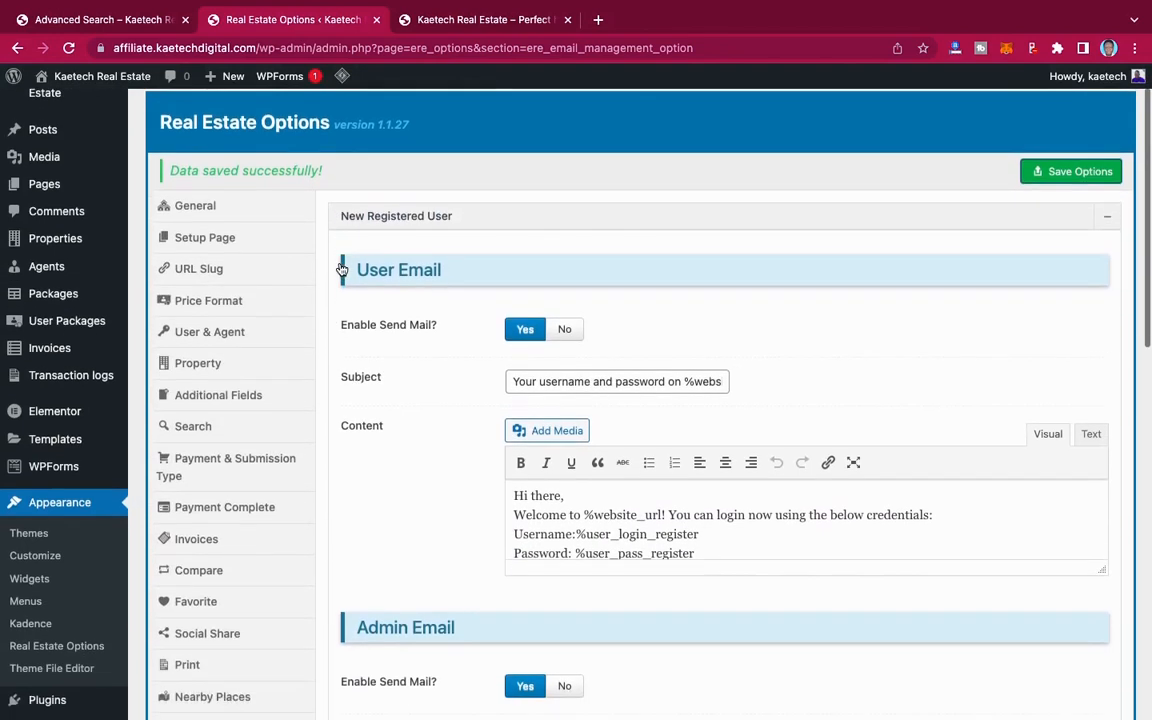
scroll(340, 270, up, 2)
mouse_move(37, 143)
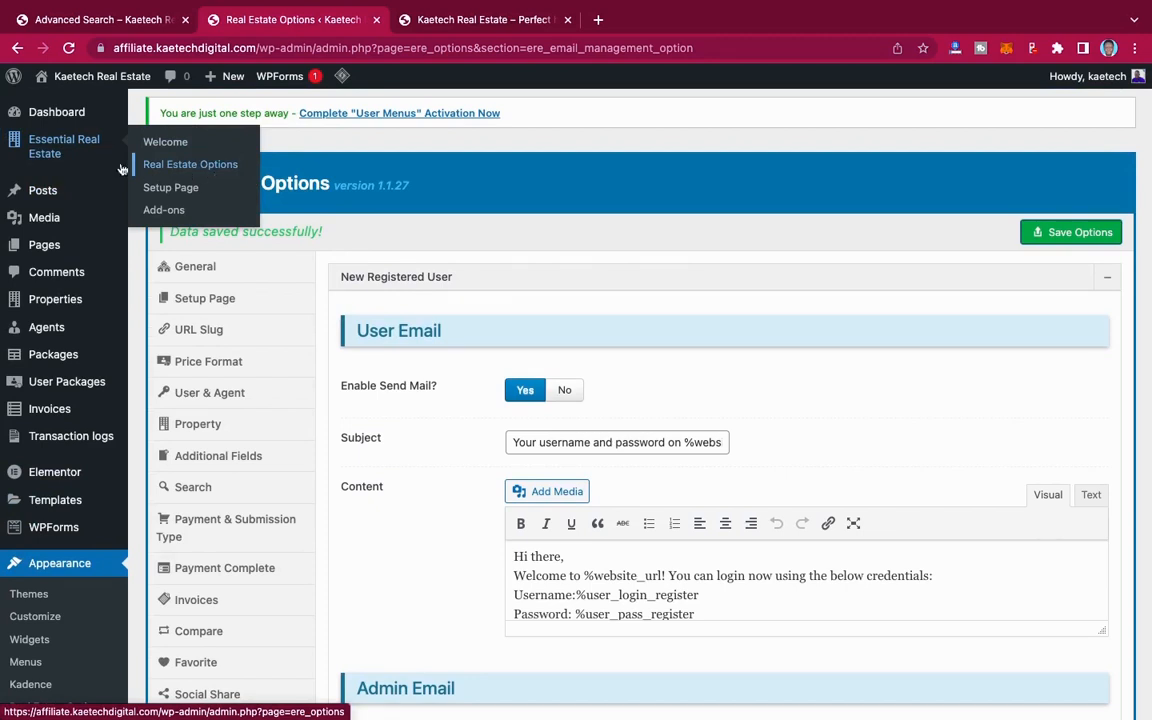
mouse_move(110, 326)
mouse_move(46, 302)
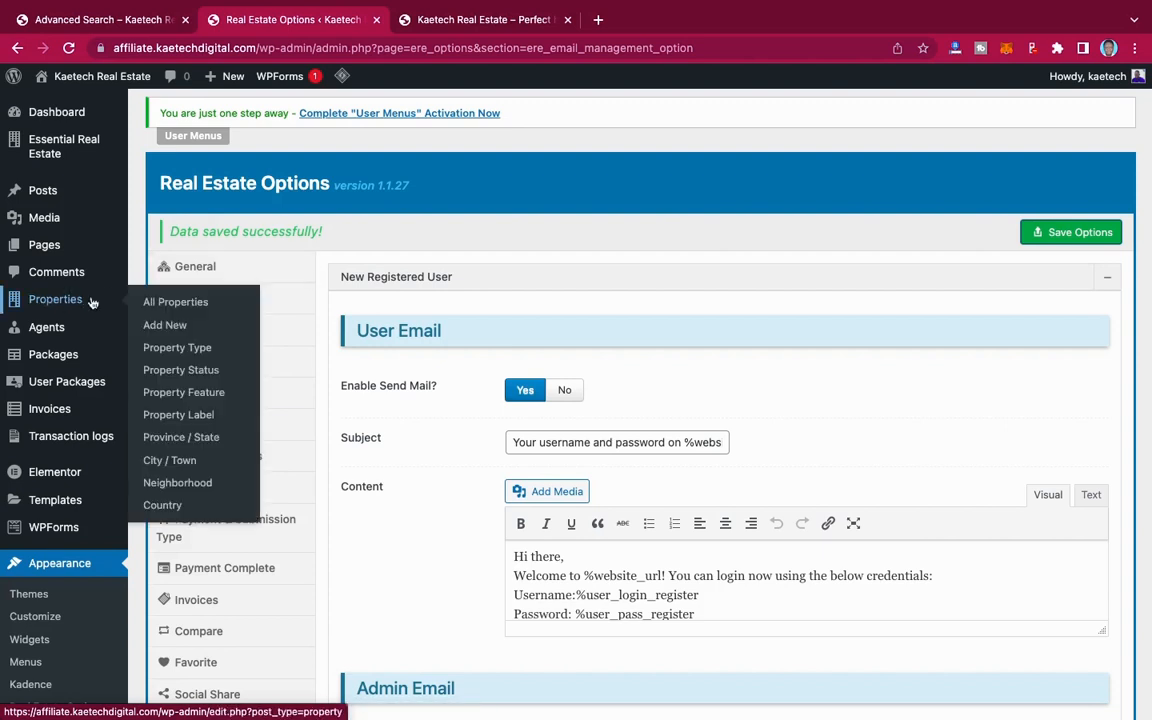
click(165, 506)
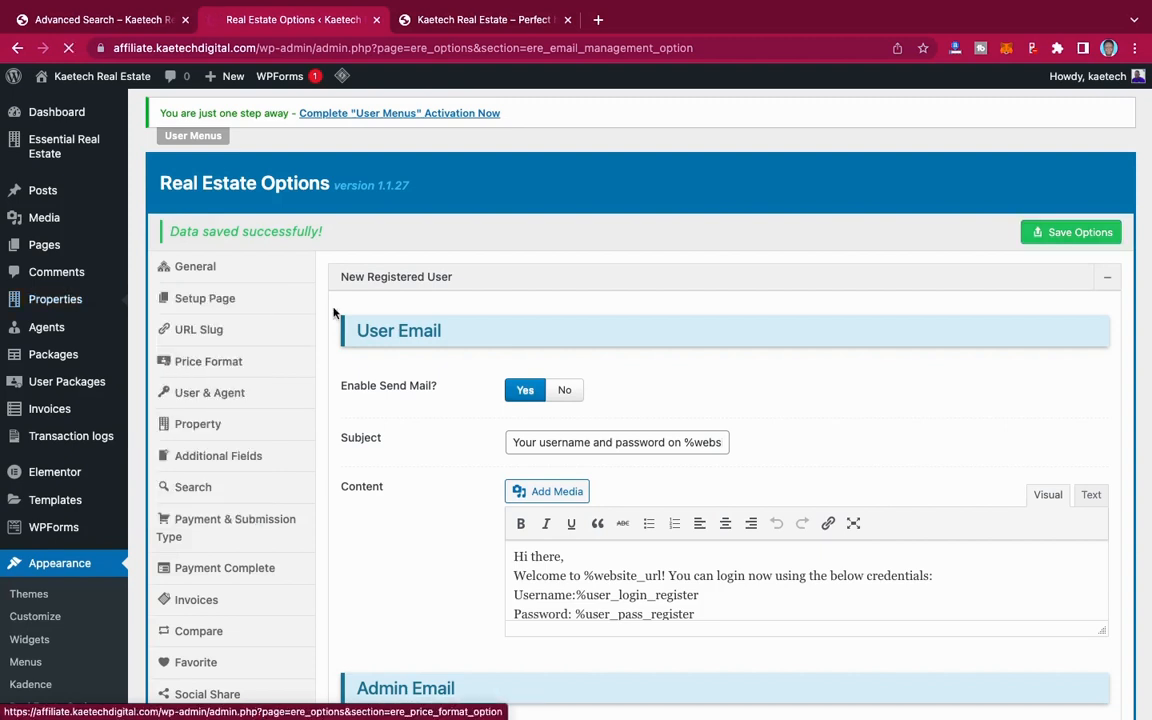
Step: Select Ghana in the list of property countries
scroll(360, 379, down, 7)
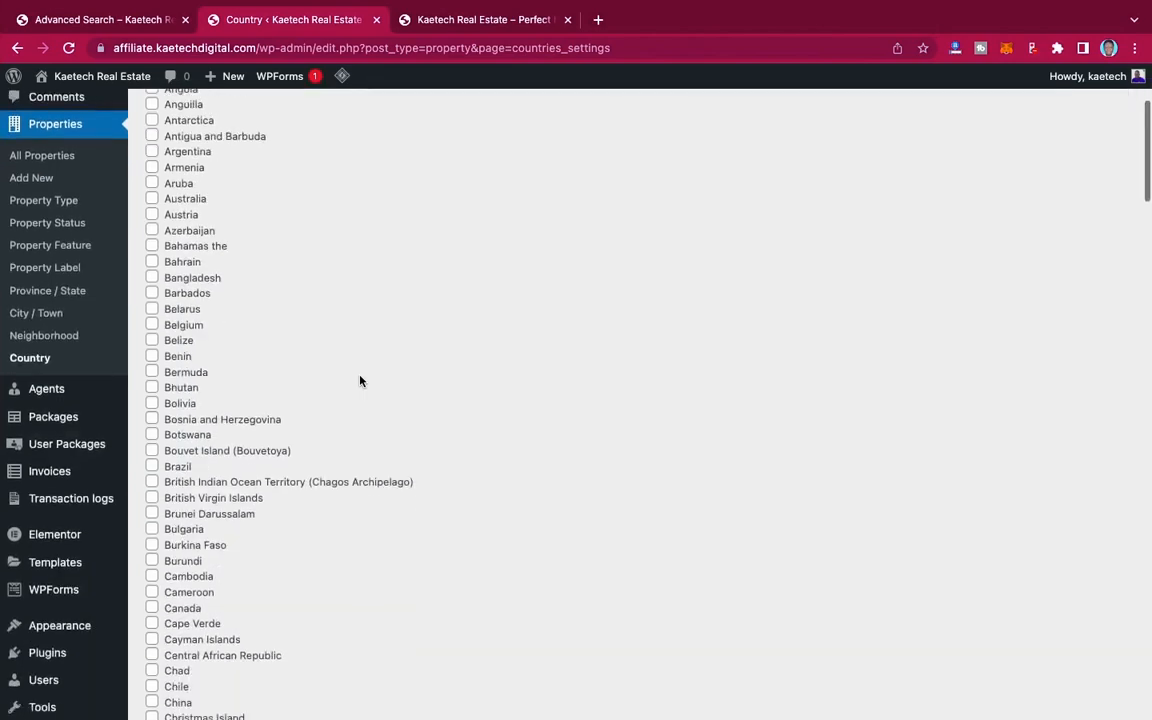
scroll(360, 380, down, 12)
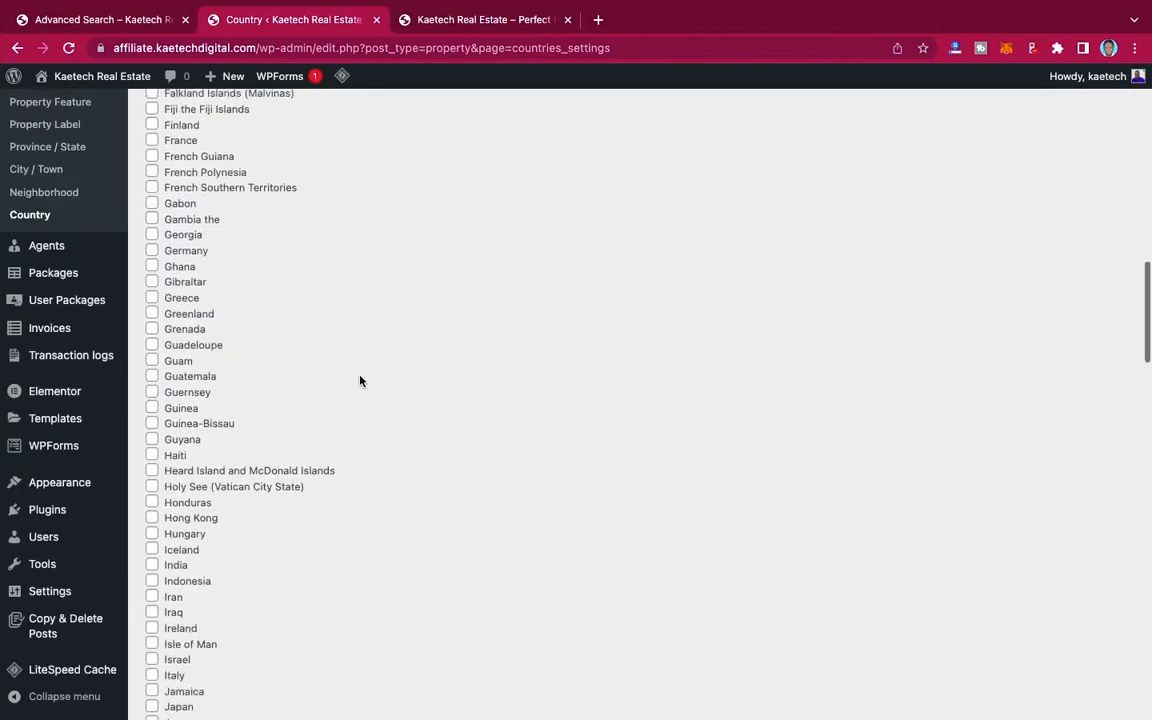
scroll(360, 380, up, 4)
scroll(360, 380, down, 7)
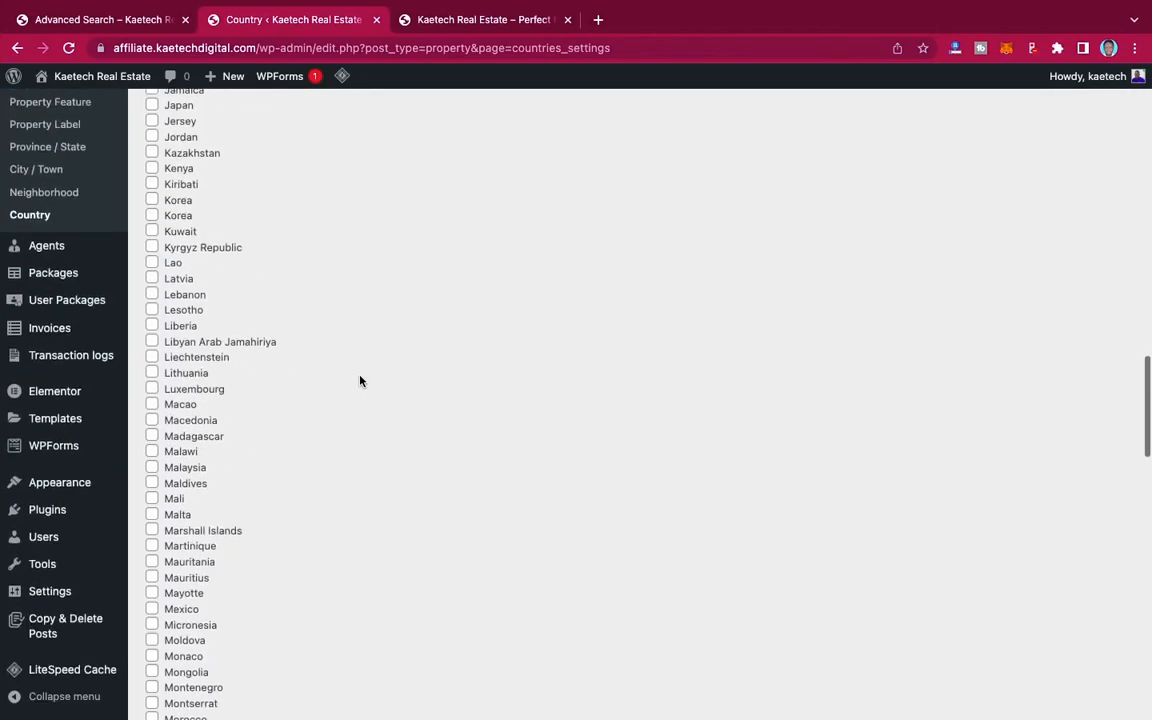
scroll(360, 380, up, 8)
scroll(360, 380, up, 5)
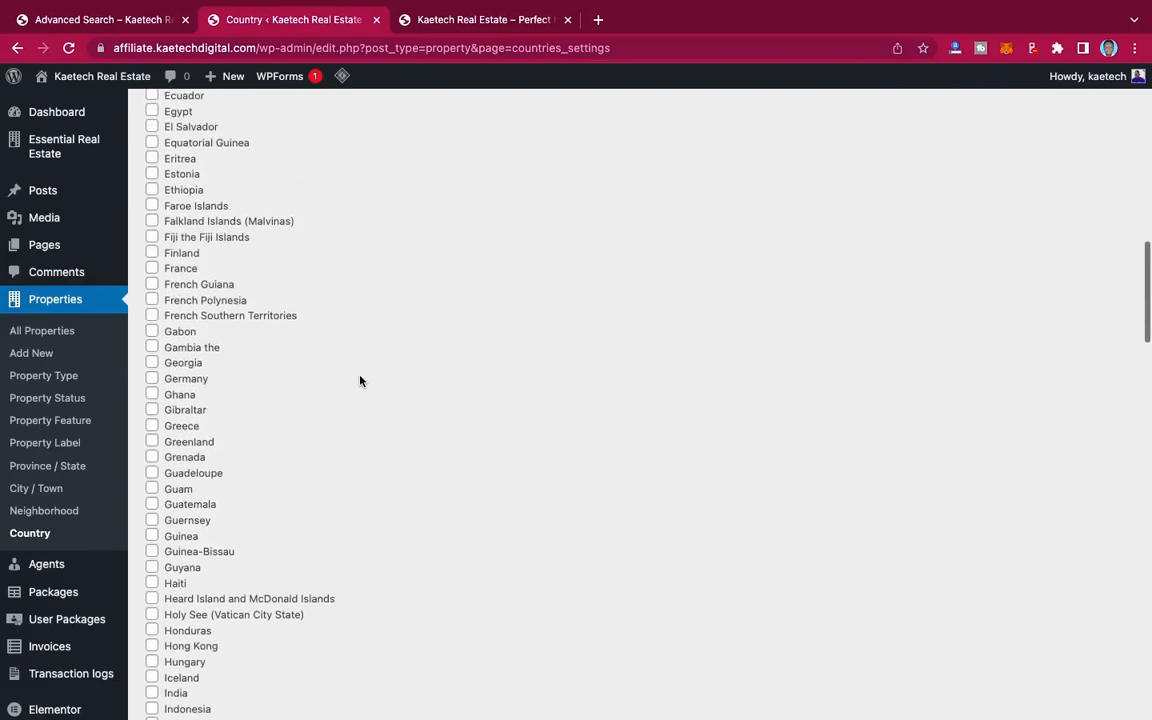
scroll(195, 332, down, 1)
click(153, 347)
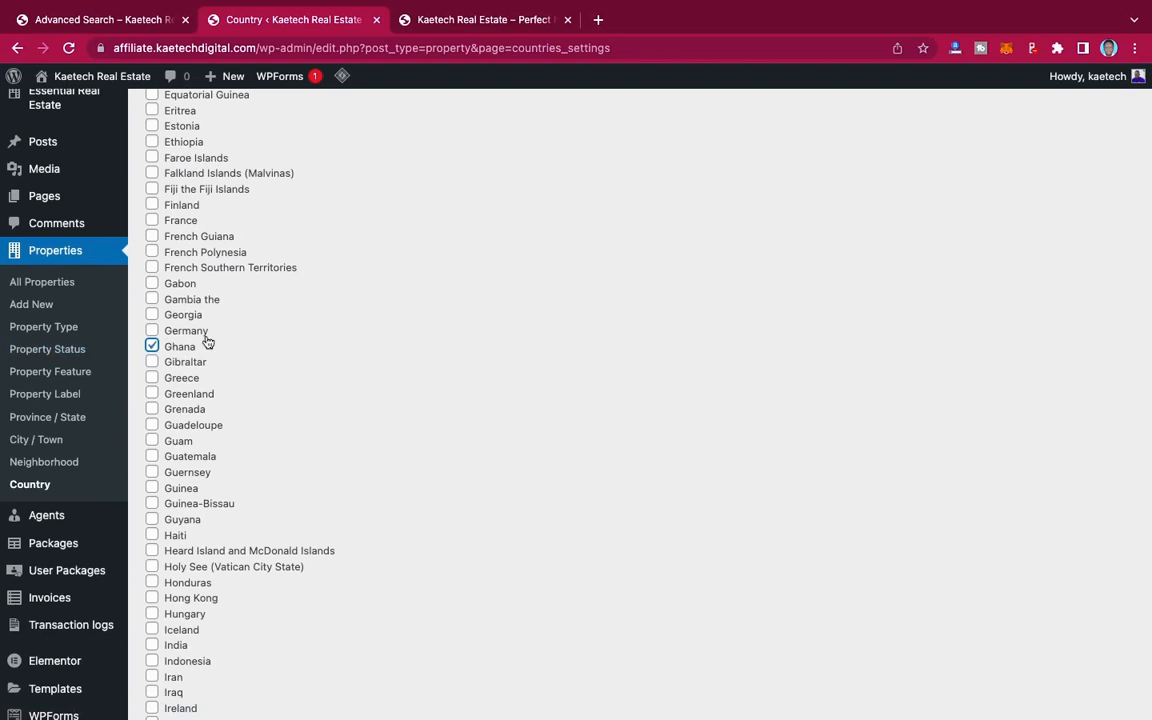
Step: Select Nigeria and United States as additional property countries
scroll(224, 369, down, 7)
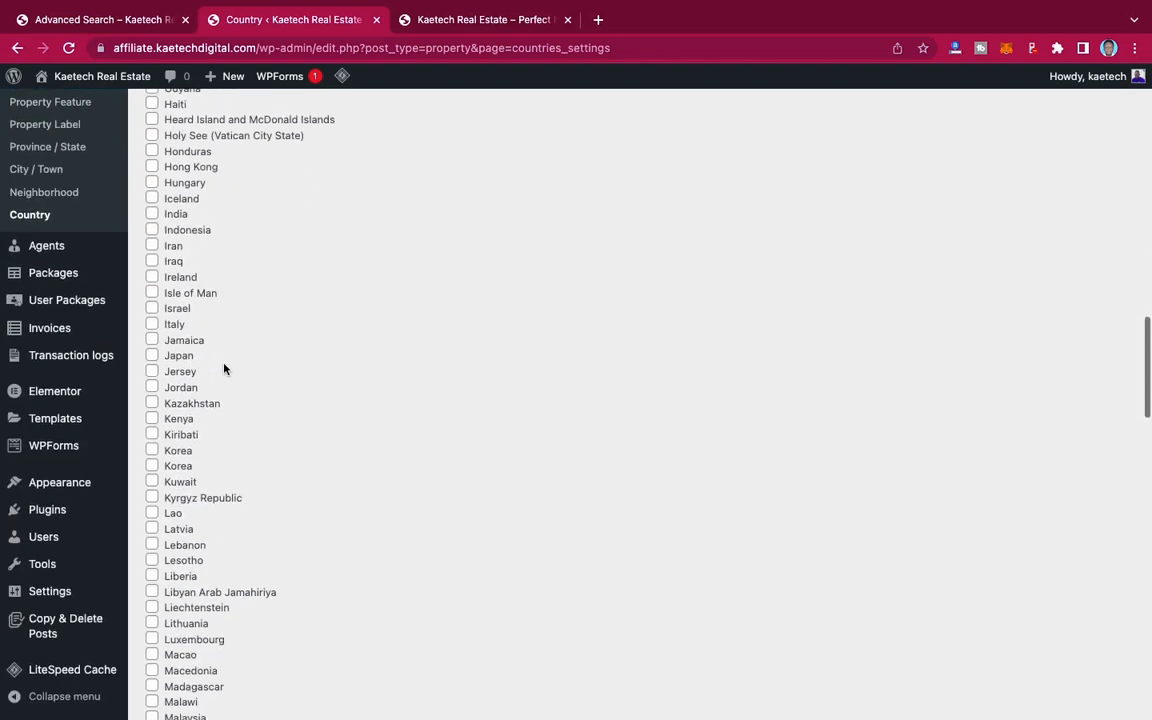
scroll(224, 369, down, 3)
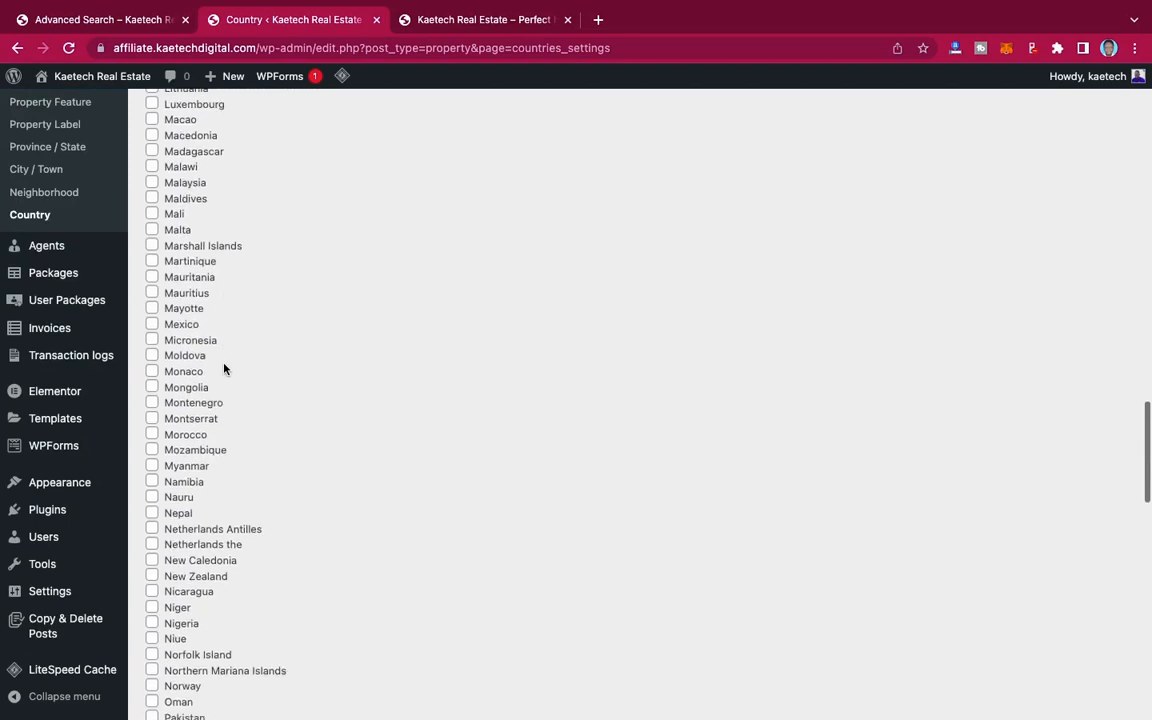
scroll(224, 369, down, 2)
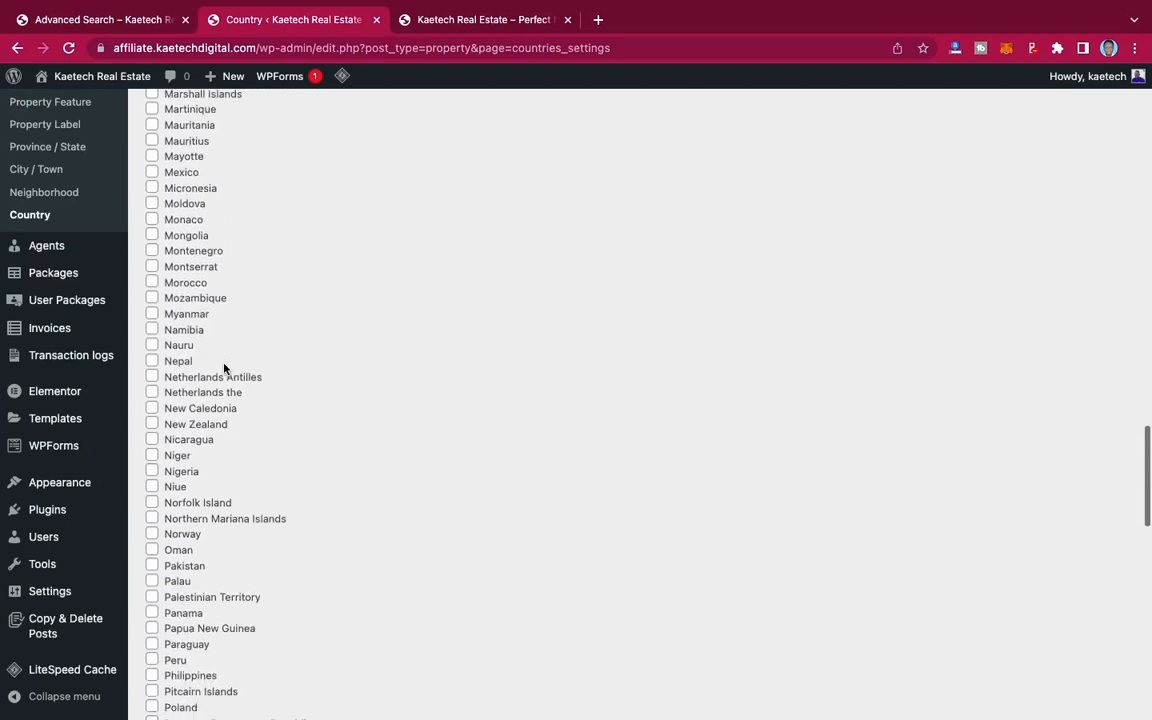
click(152, 471)
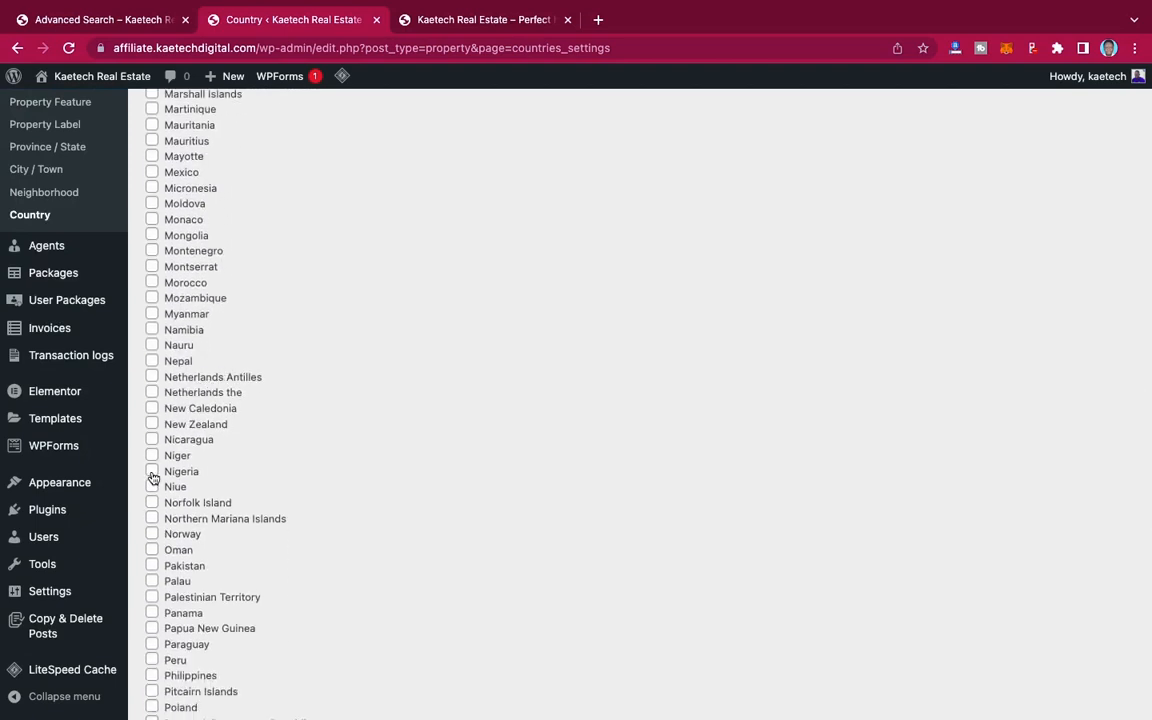
scroll(260, 503, down, 9)
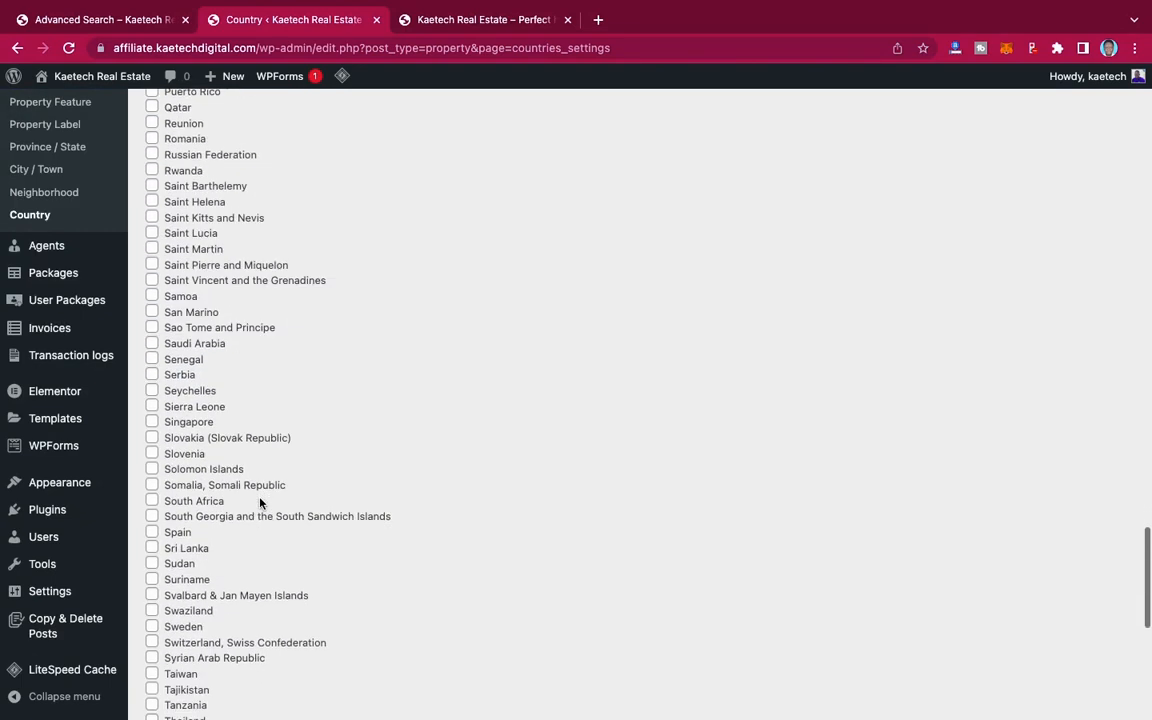
scroll(260, 503, down, 3)
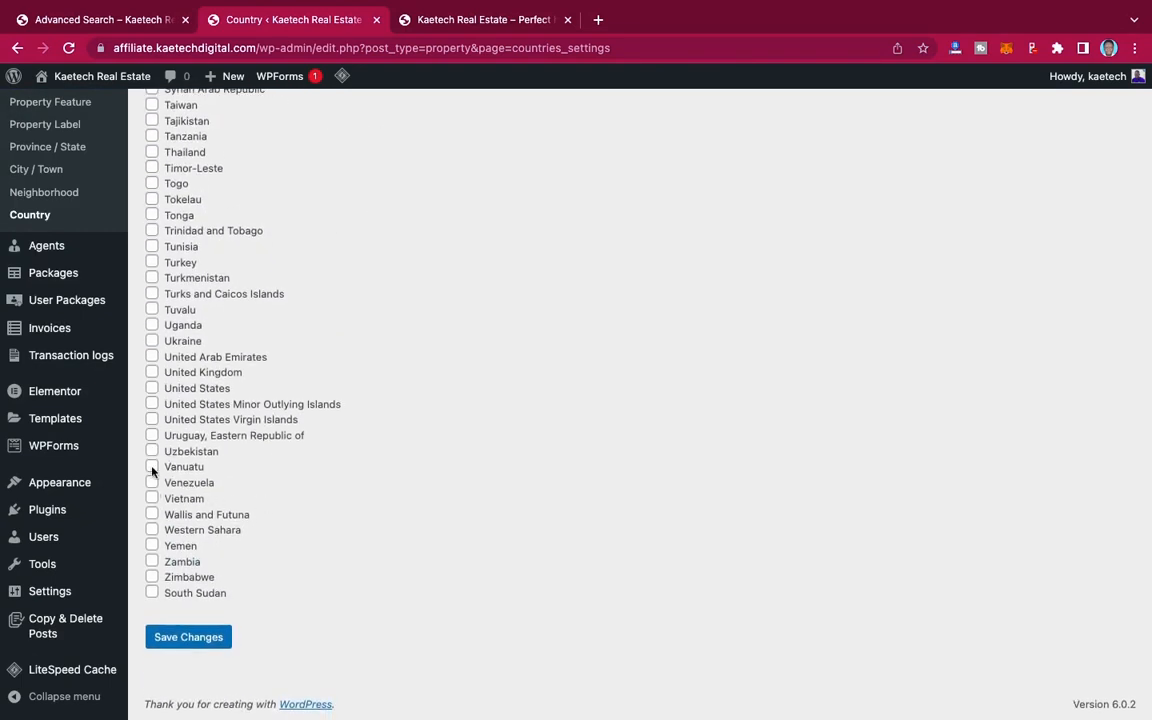
click(153, 390)
scroll(418, 362, up, 15)
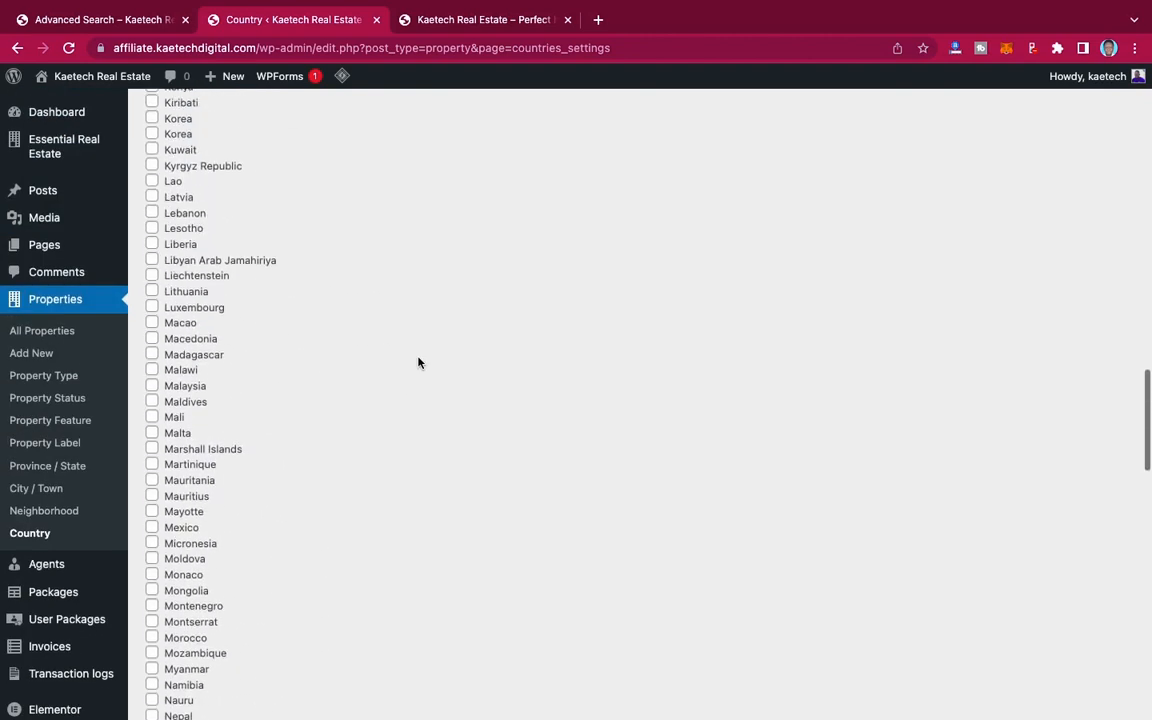
Step: Select India as an additional property country and save the country settings
scroll(418, 362, up, 5)
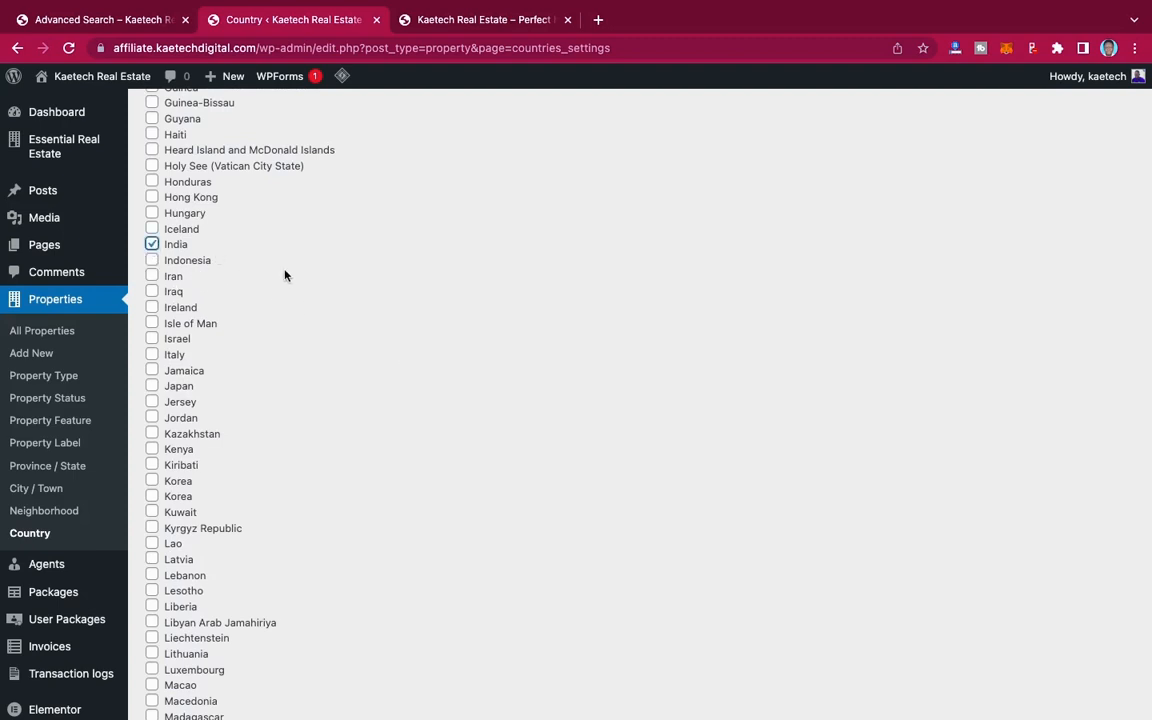
scroll(284, 275, down, 20)
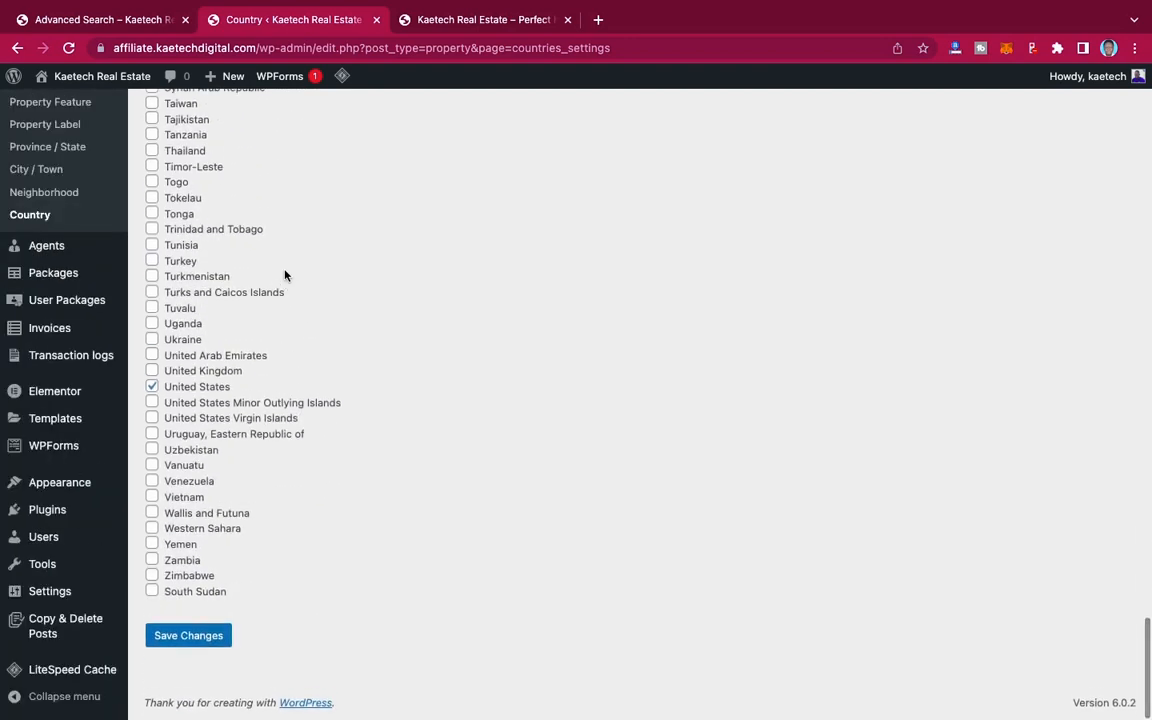
click(192, 637)
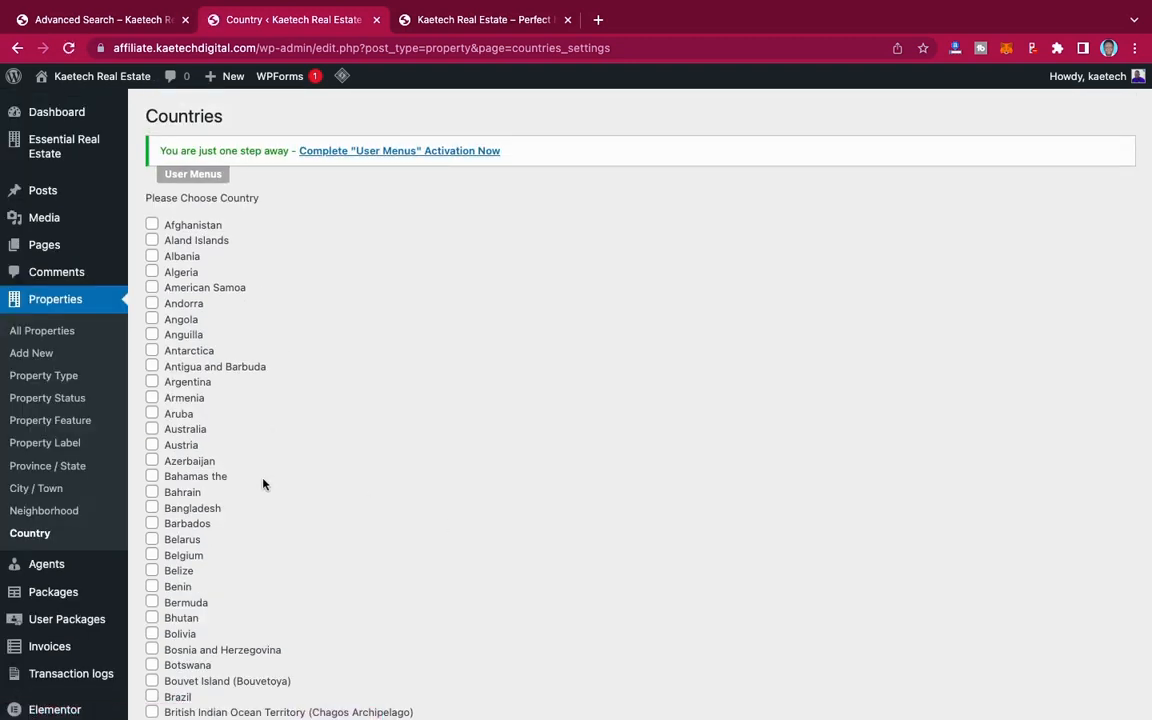
Step: Add Greater Accra as a new property province/state under the country Ghana
click(50, 473)
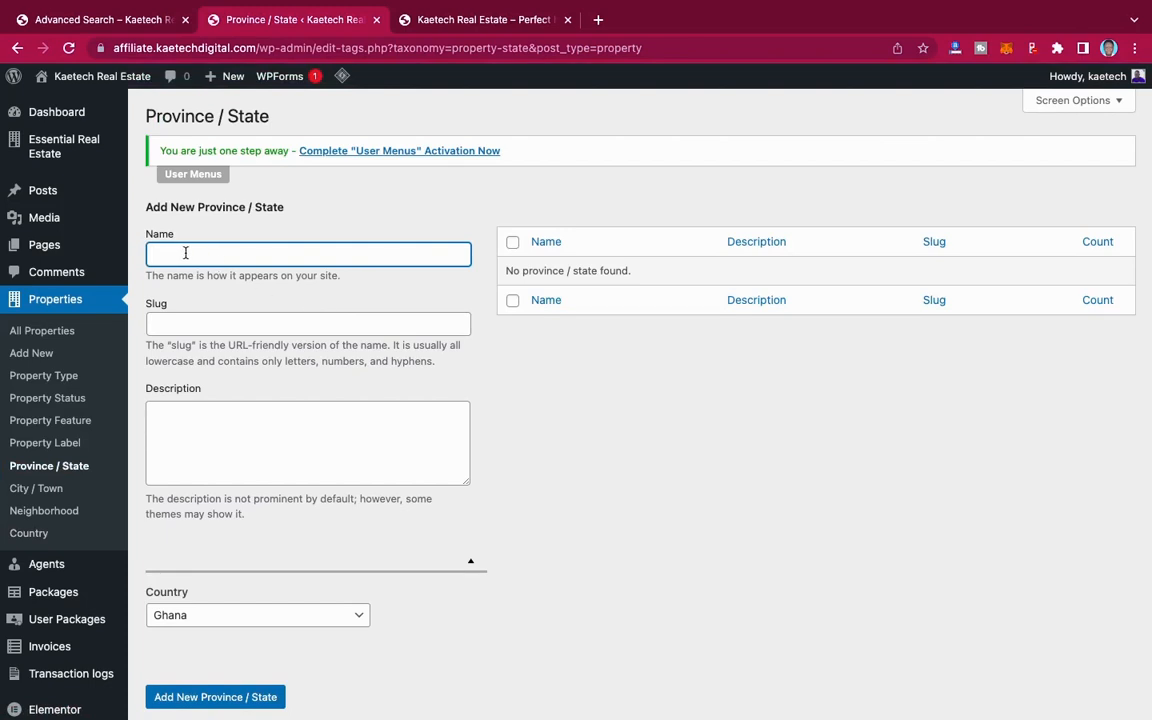
text(Greater Accra)
scroll(239, 609, down, 2)
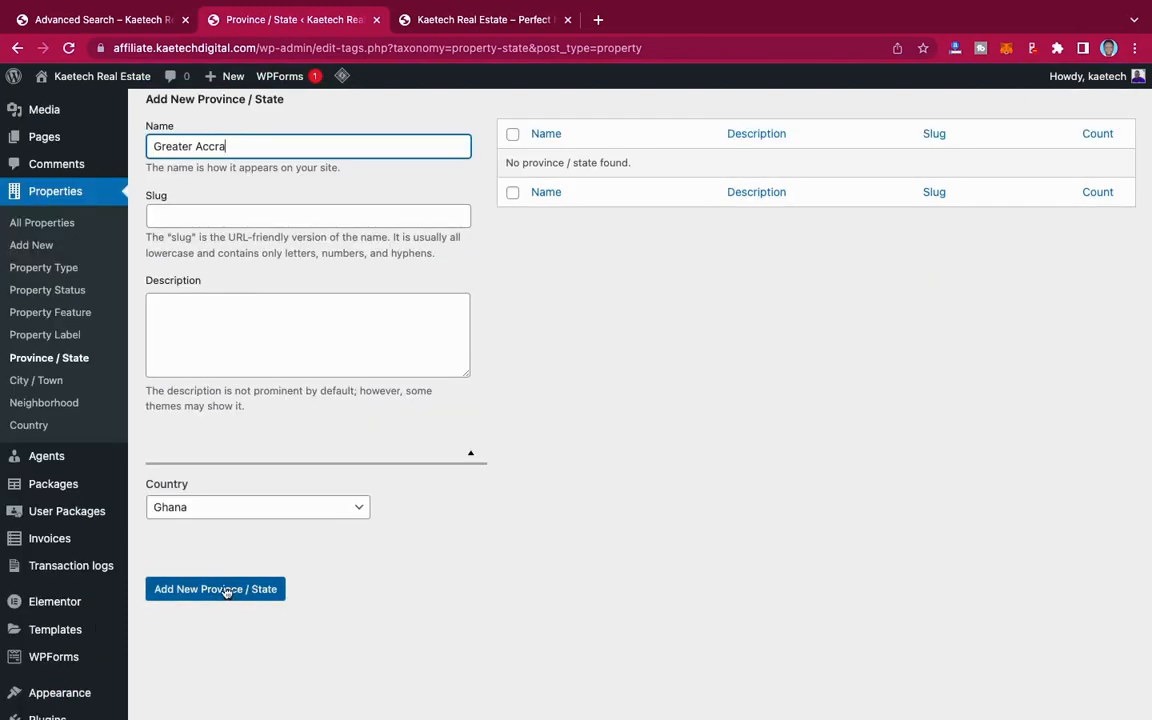
click(224, 596)
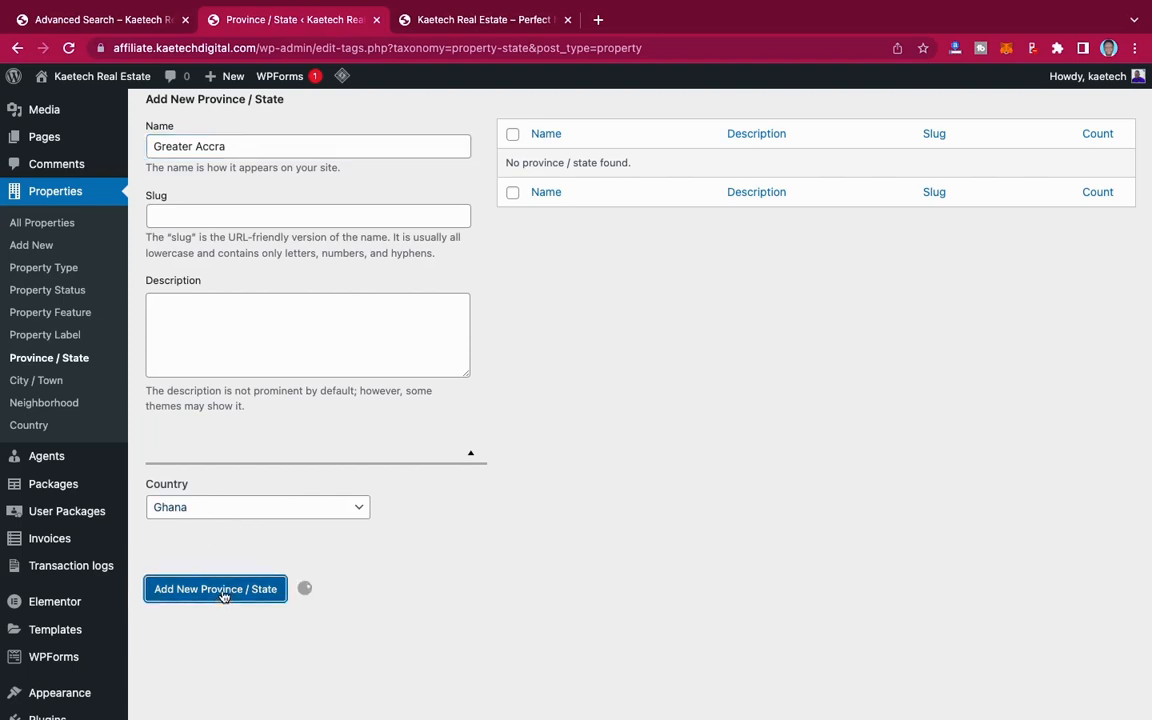
Step: Search Google in a new browser tab for "Lagos is in what state"
click(598, 19)
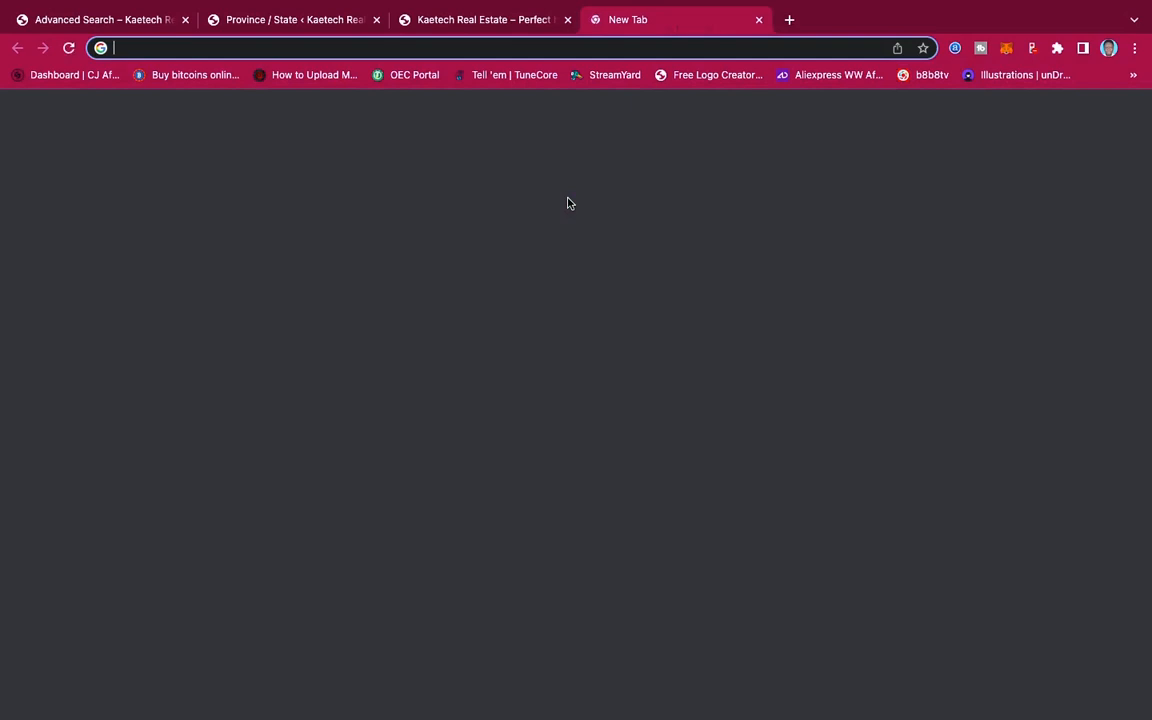
text(Lag)
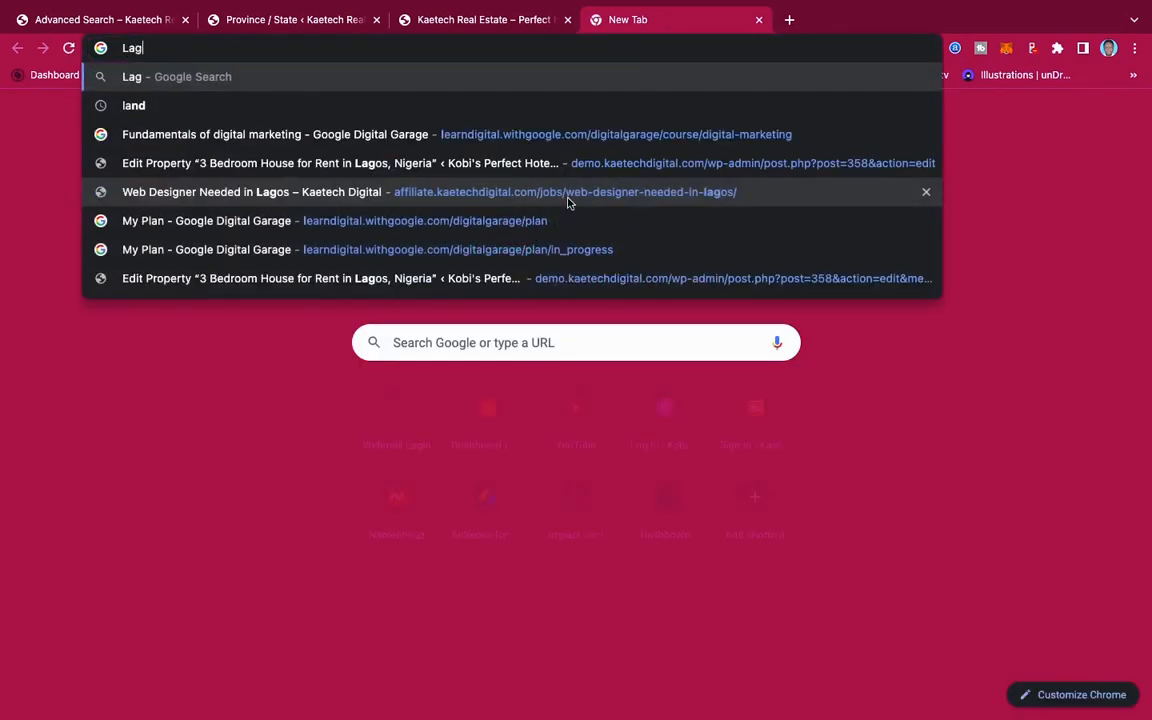
text(os is )
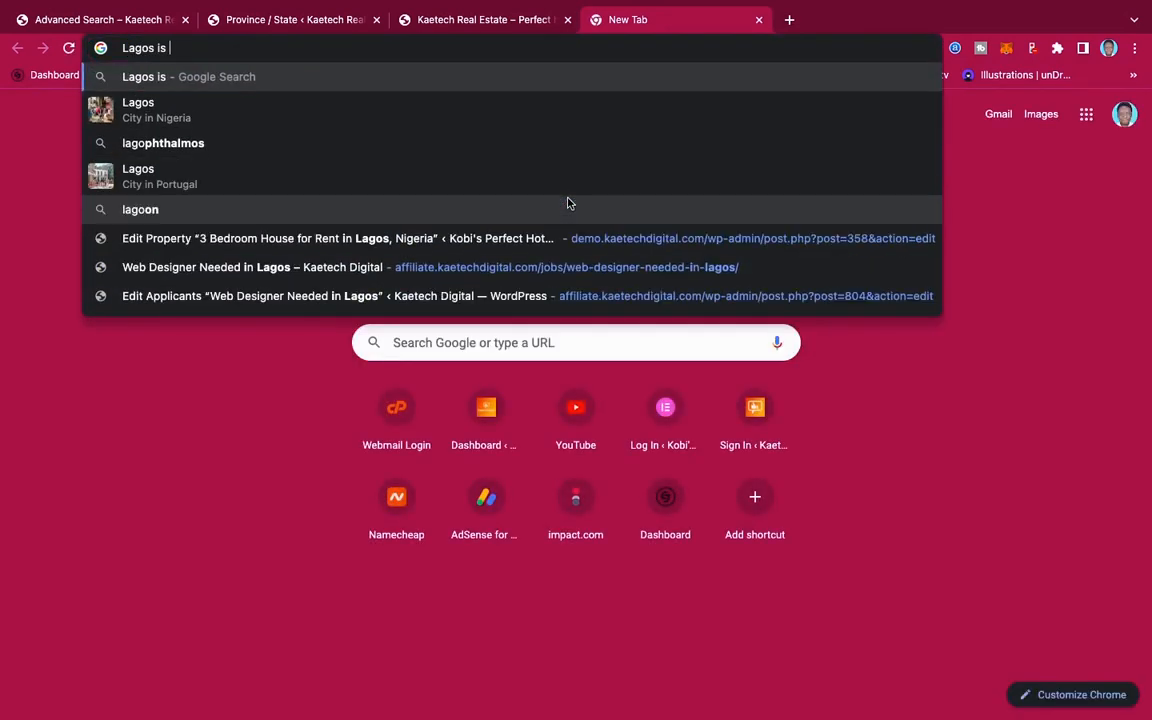
text(in what state)
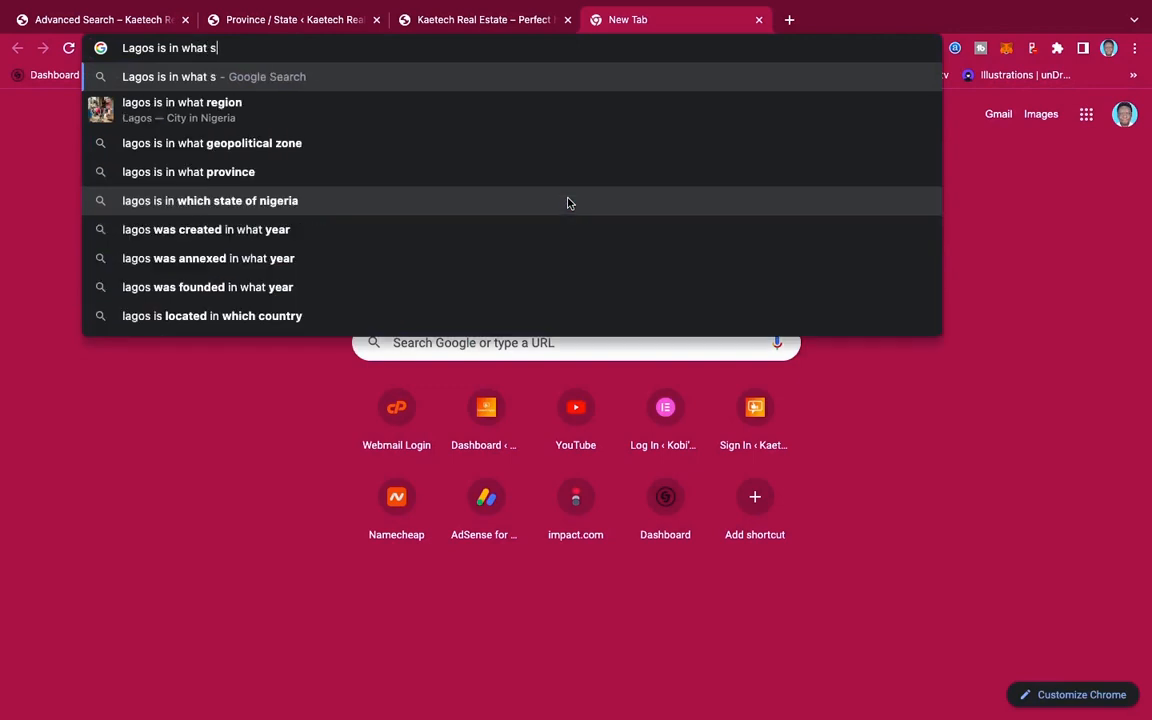
key(Return)
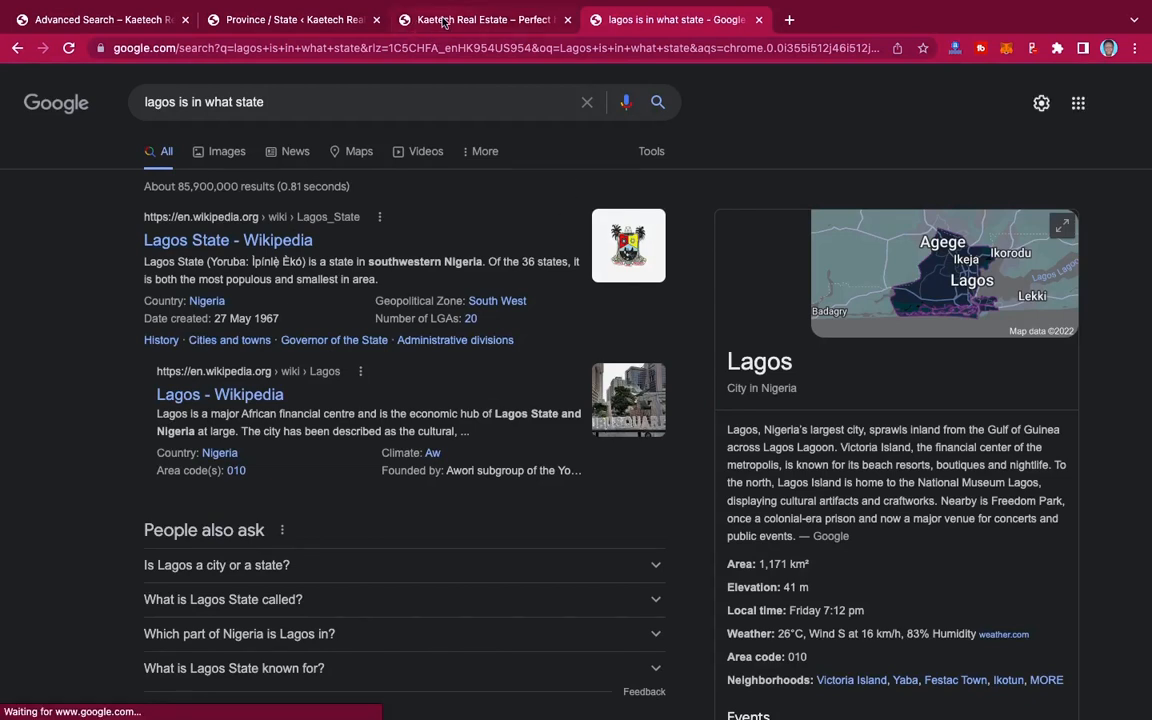
Step: Back on the WordPress Province / State page, add "Lagos state" with Nigeria as its country
click(280, 20)
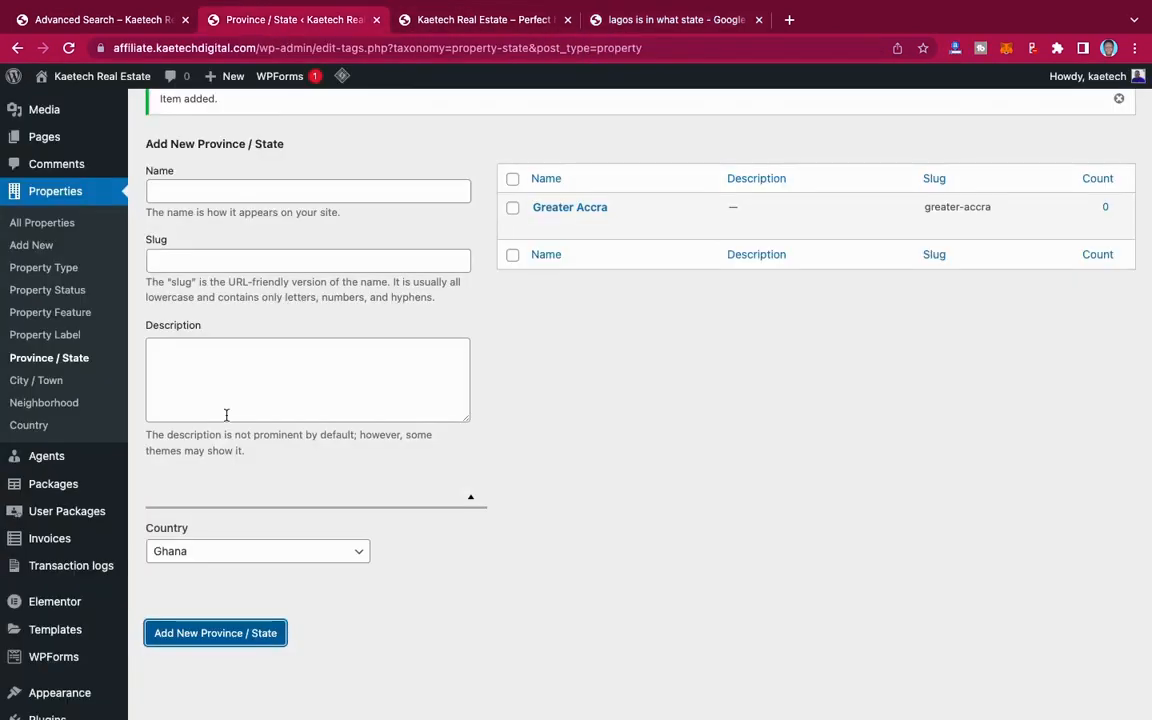
text(Lagos state)
click(234, 553)
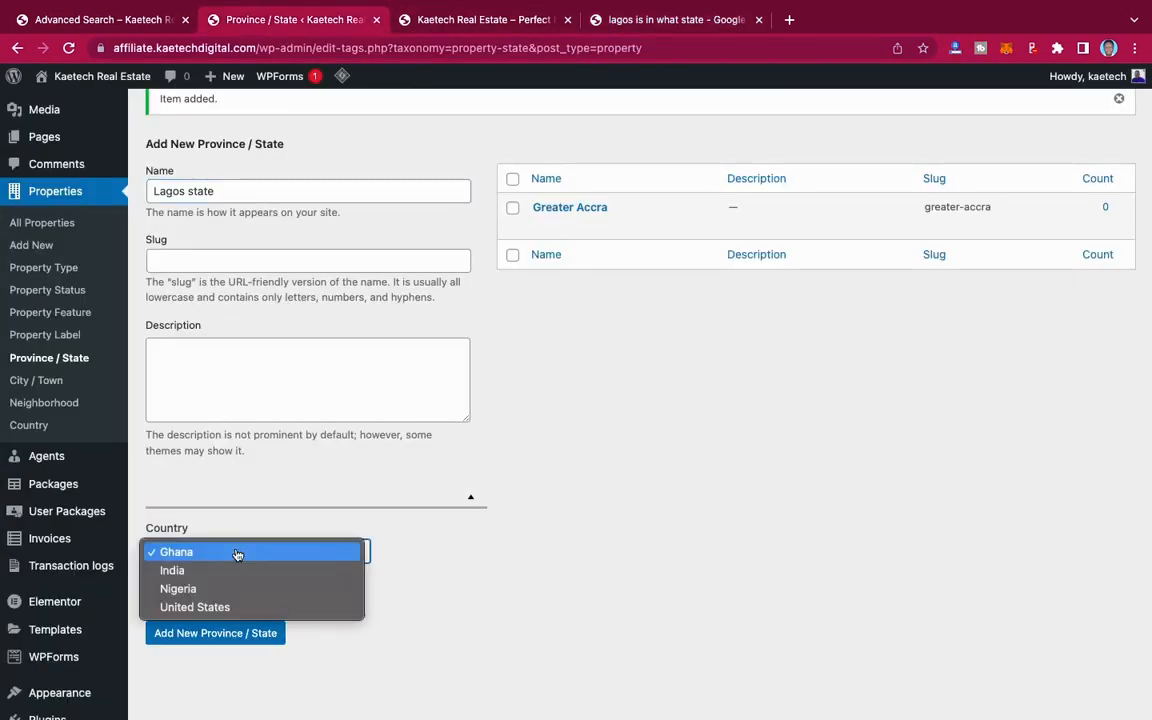
click(218, 598)
click(218, 635)
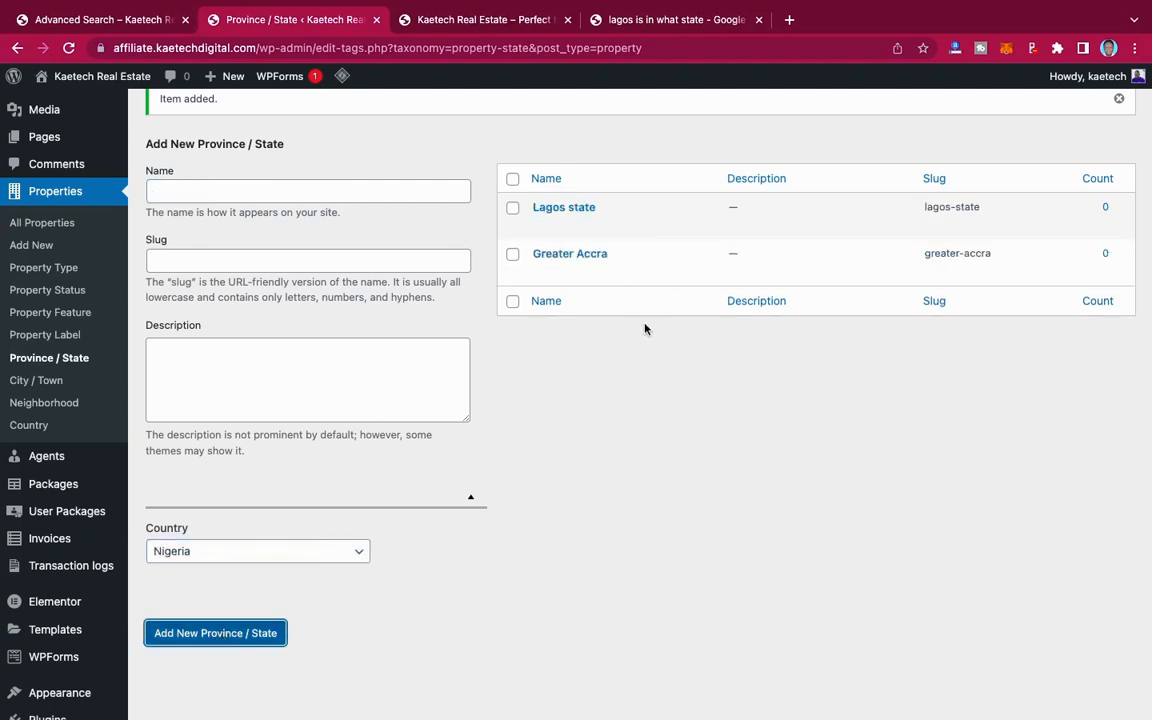
click(693, 20)
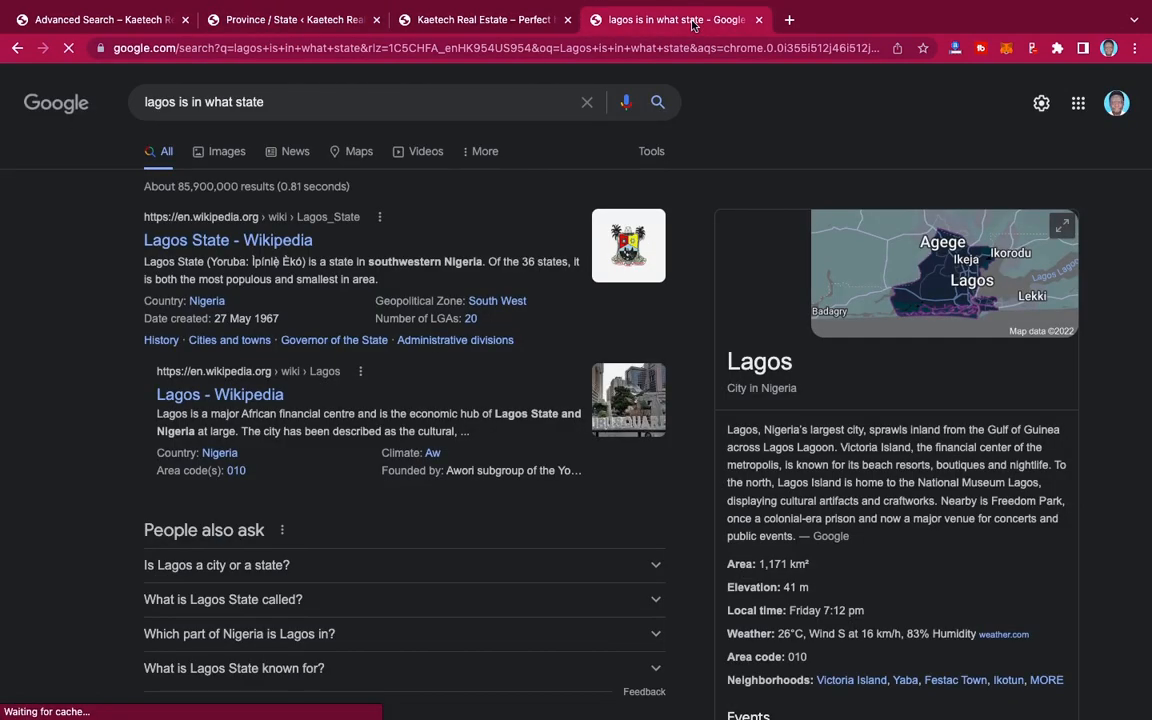
drag(296, 104, 85, 88)
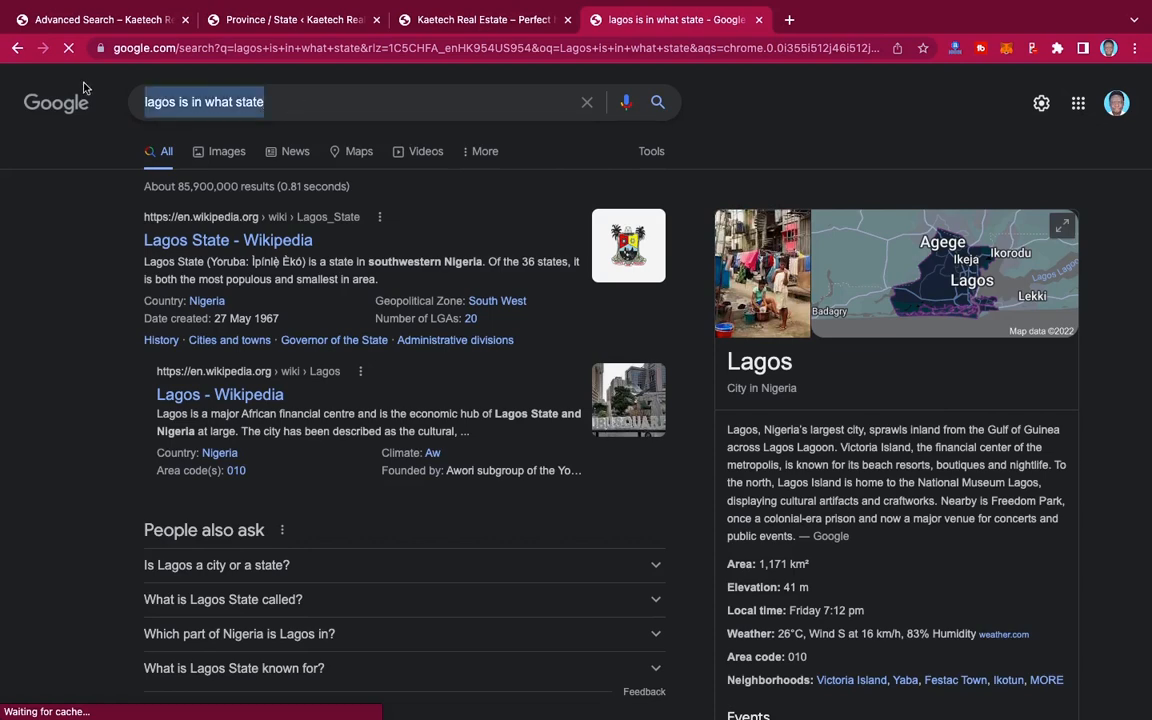
text(Ne)
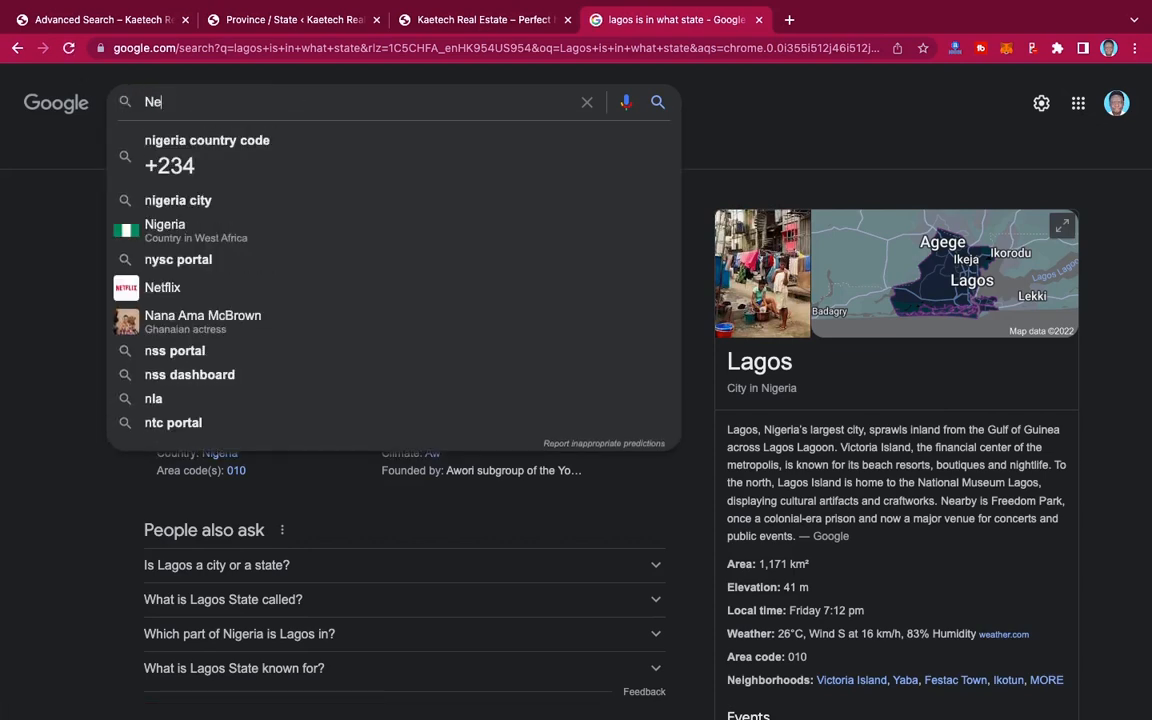
key(ctrl+w)
Step: Add "New York State" as a new province/state with United States as its country
click(210, 198)
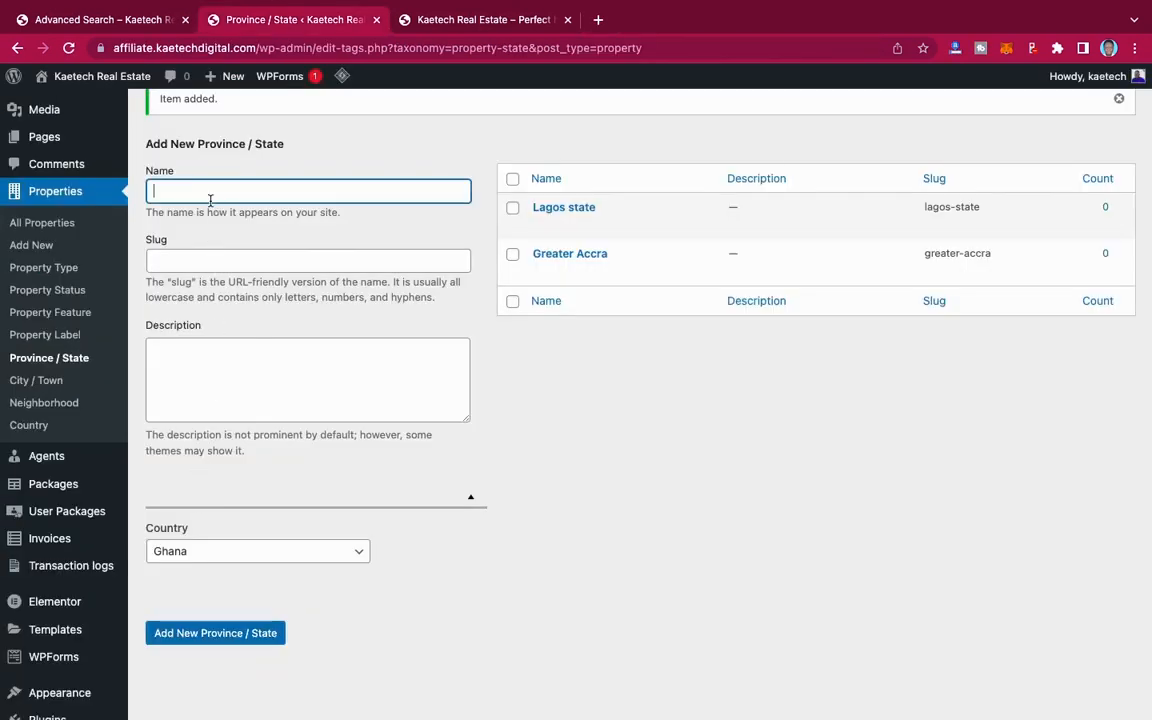
text(new york State)
click(186, 191)
key(BackSpace)
text(Y)
click(200, 552)
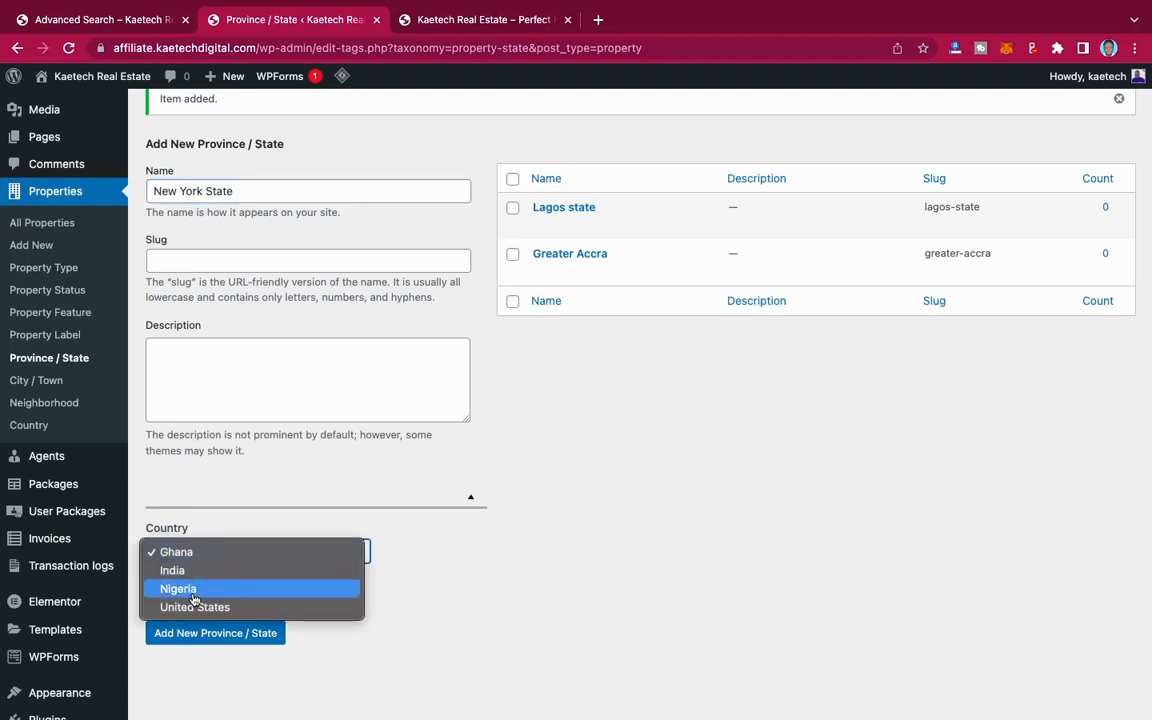
click(193, 607)
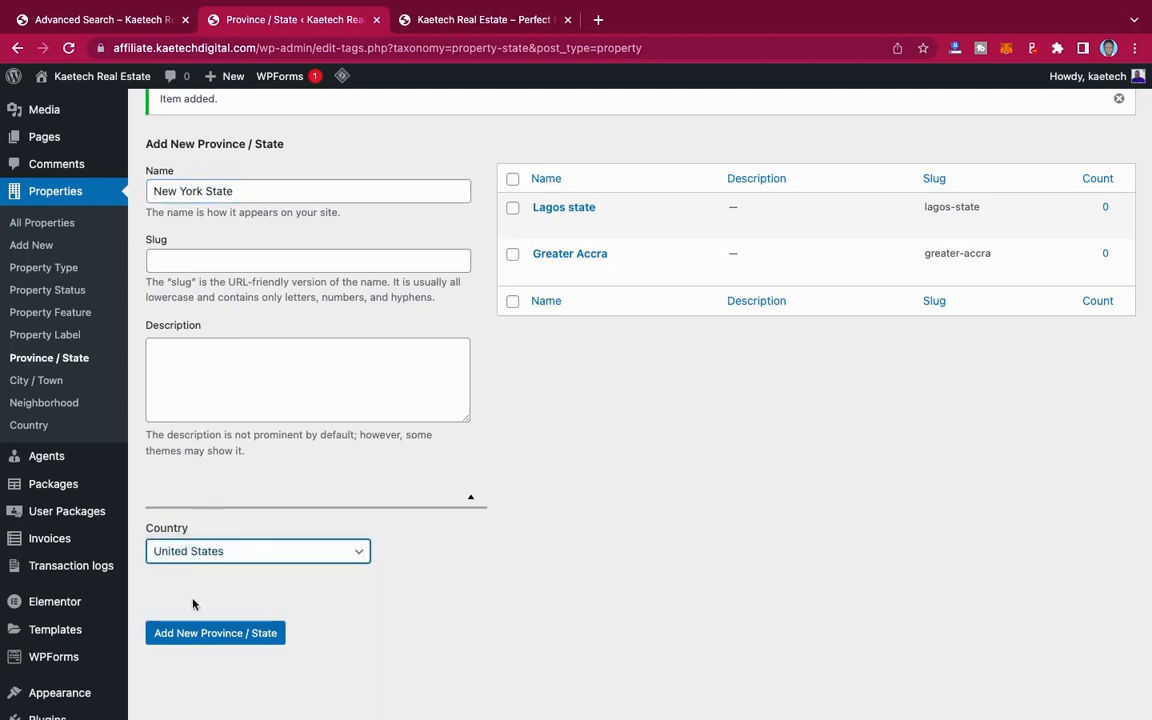
click(170, 632)
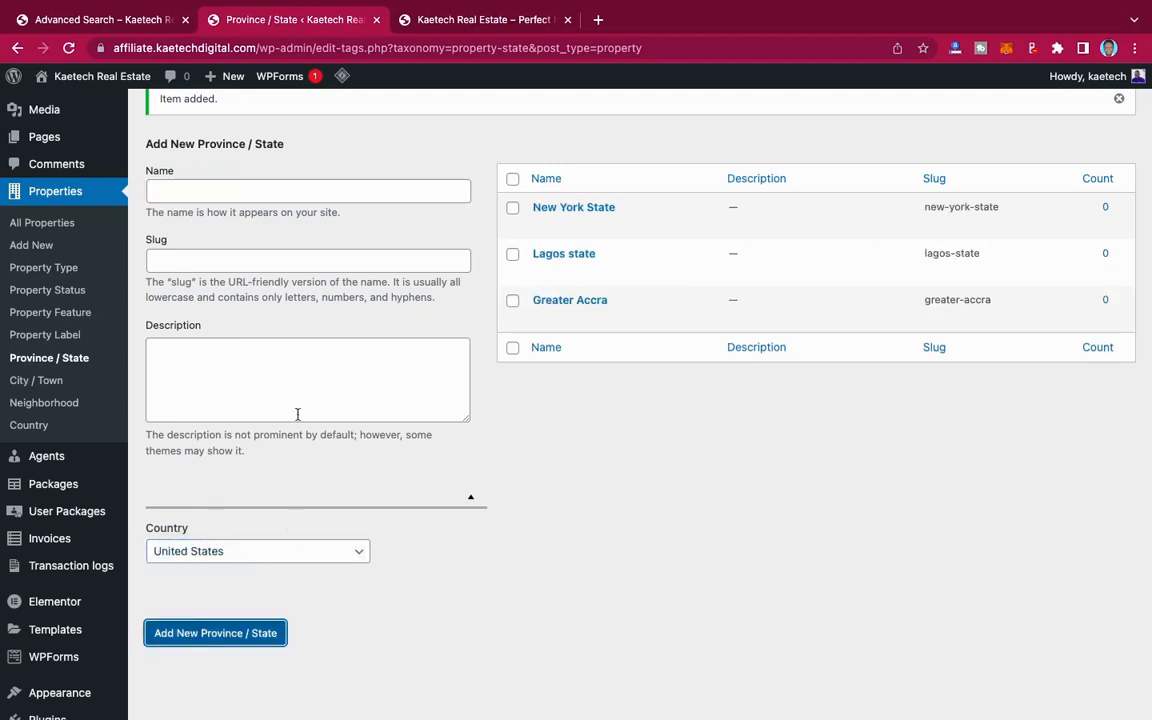
Step: Add Maharashtra as a new province/state with India as its country
click(187, 190)
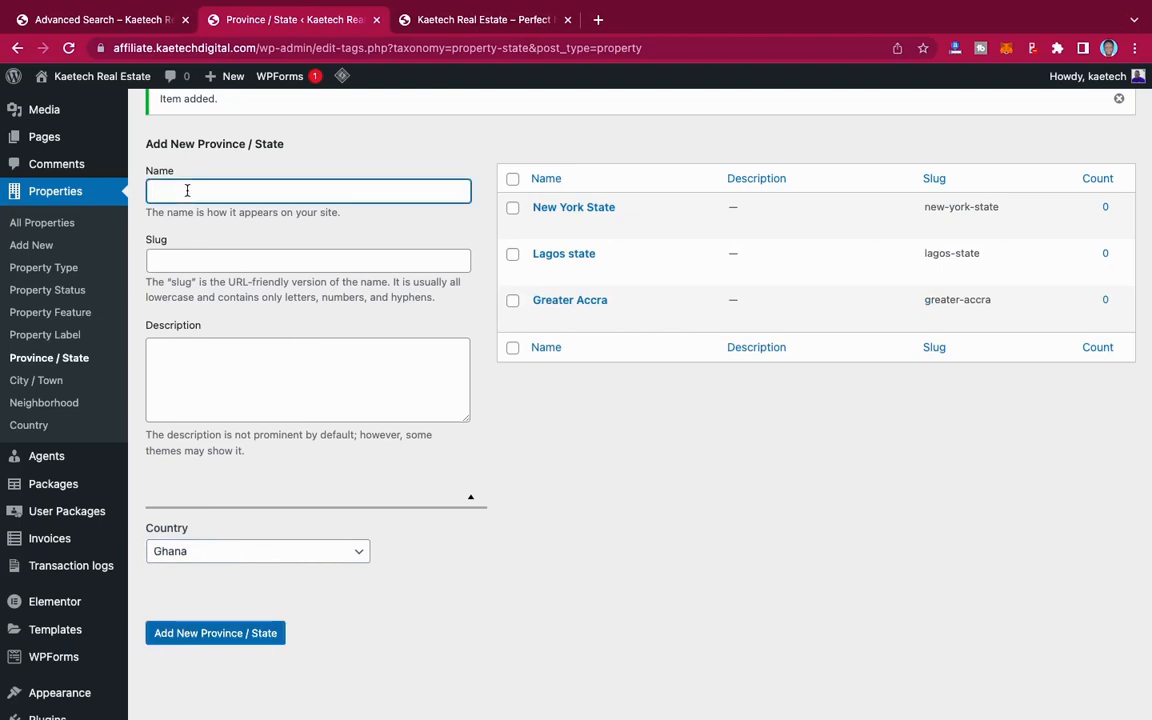
text(Maharashtrasttra)
click(228, 549)
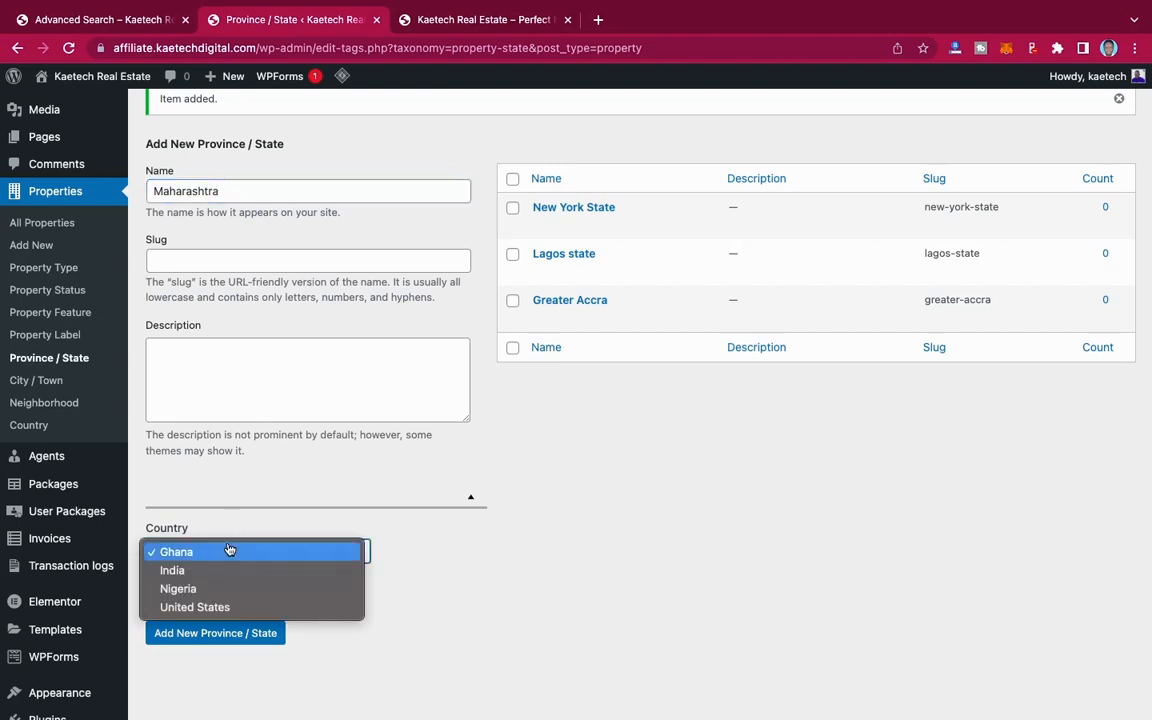
click(224, 572)
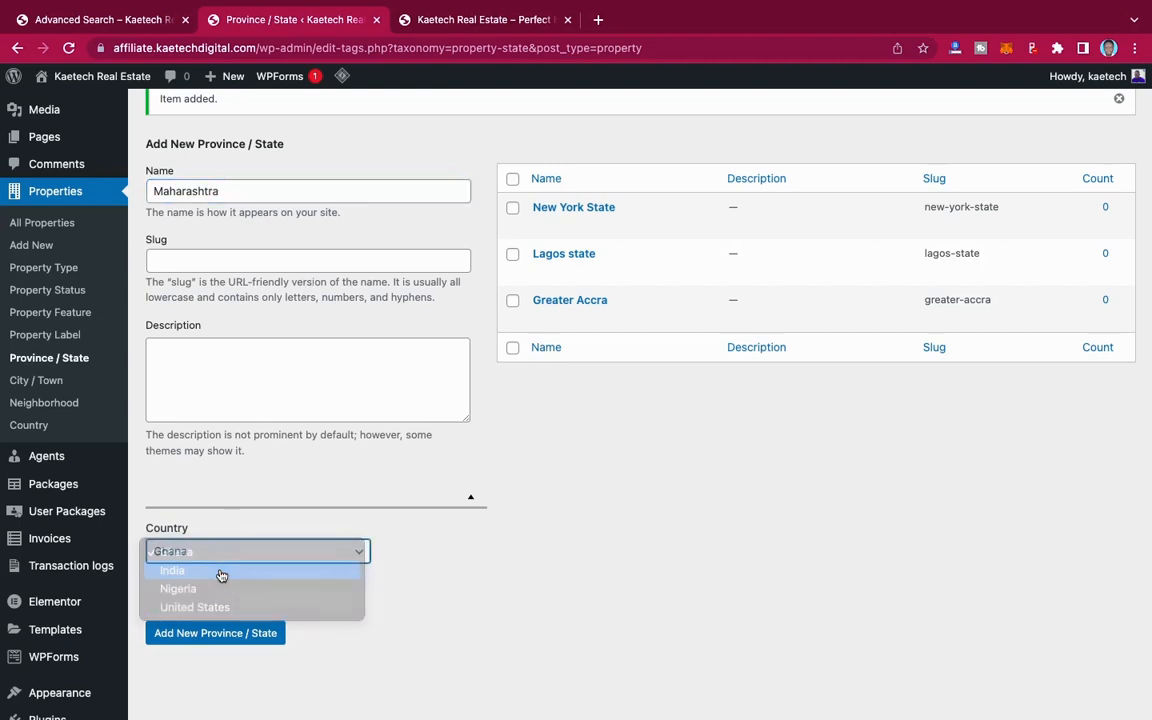
click(205, 633)
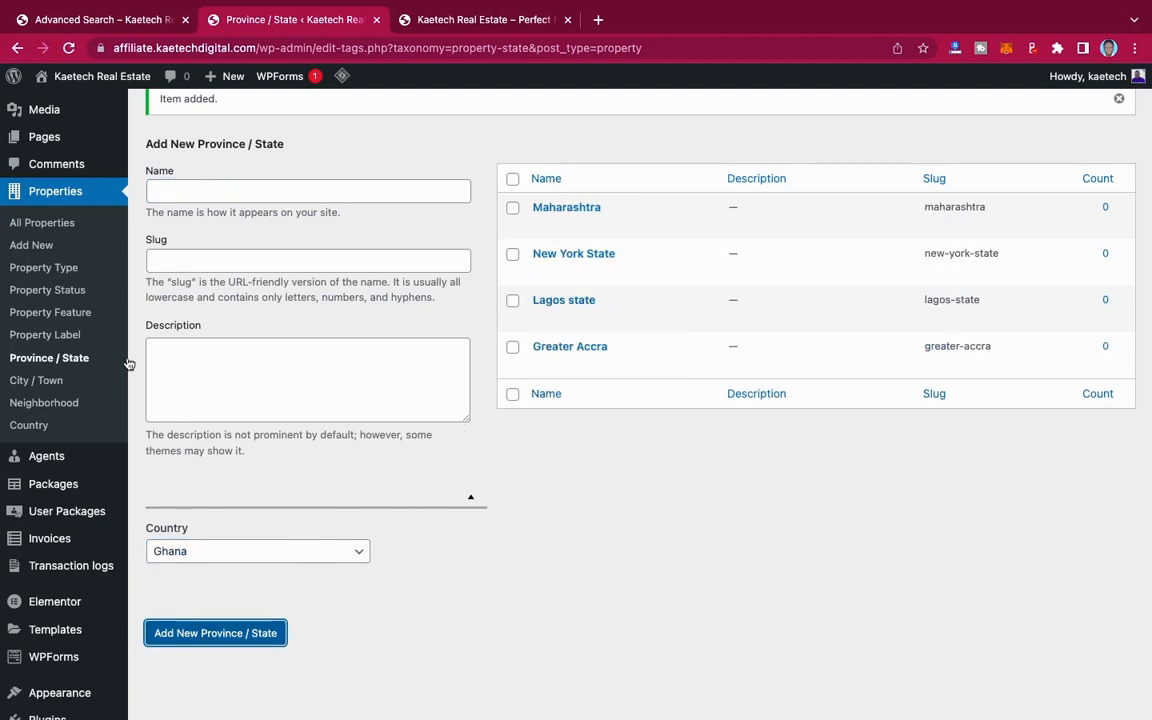
Step: Add Accra as a new property city/town in Ghana, assigned to the Greater Accra province/state
click(30, 380)
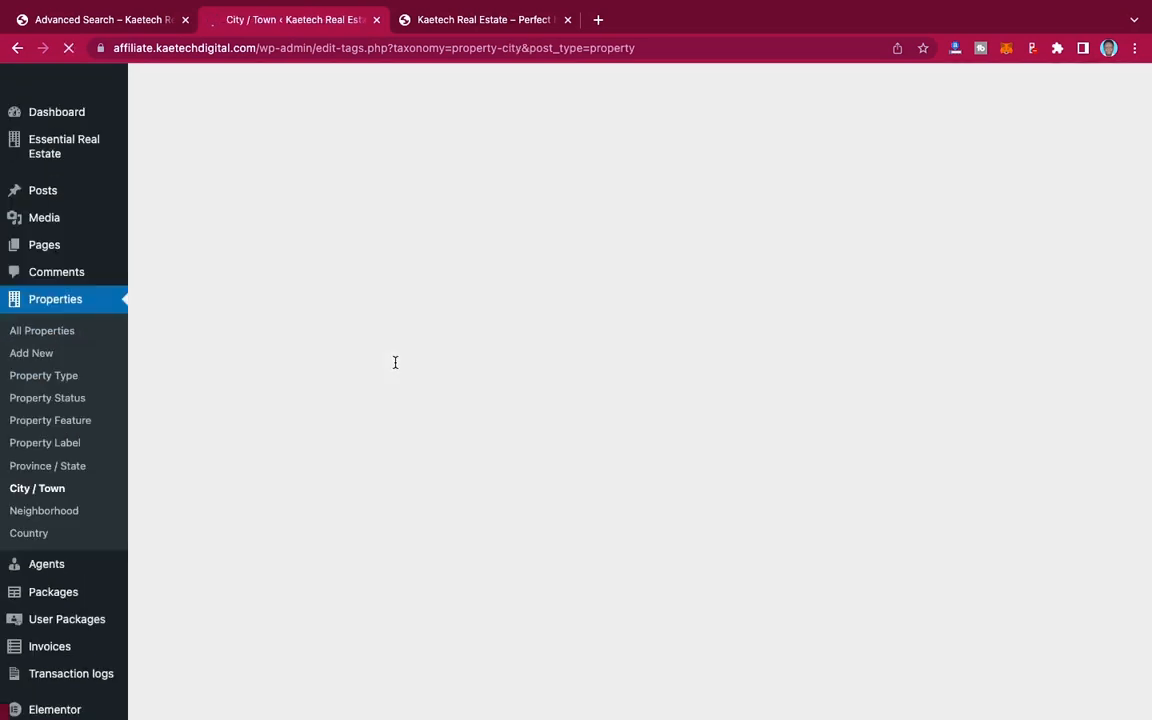
text(Ac)
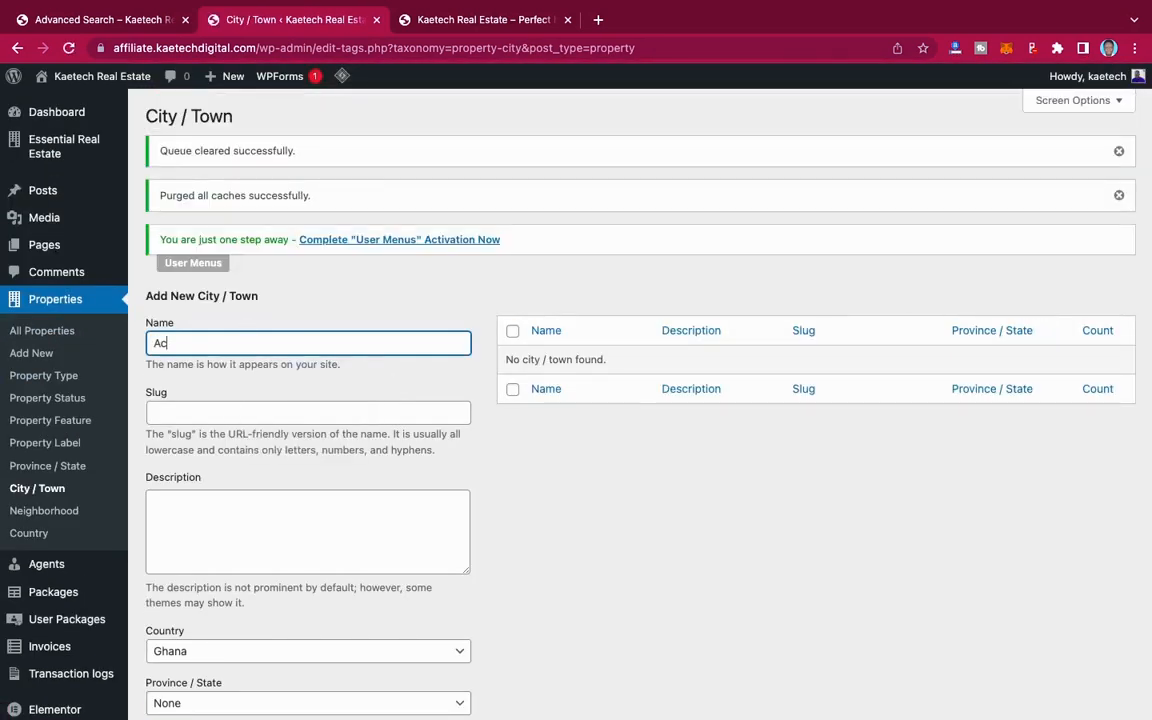
text(cra)
scroll(320, 376, down, 5)
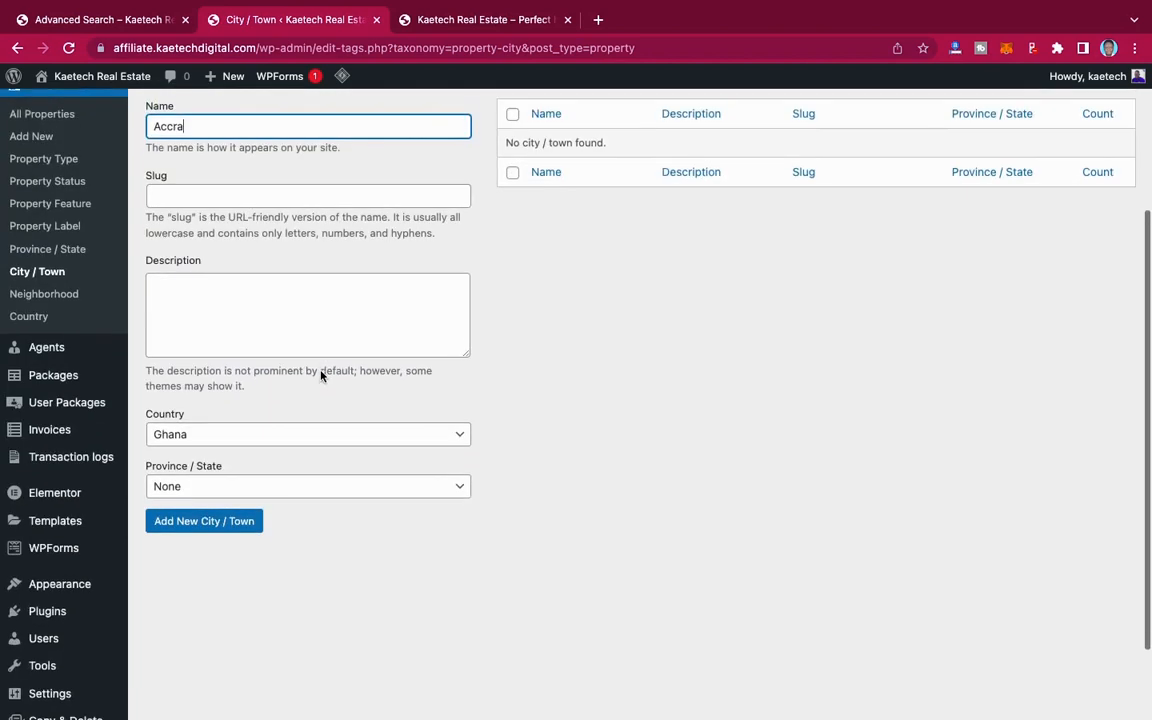
click(255, 451)
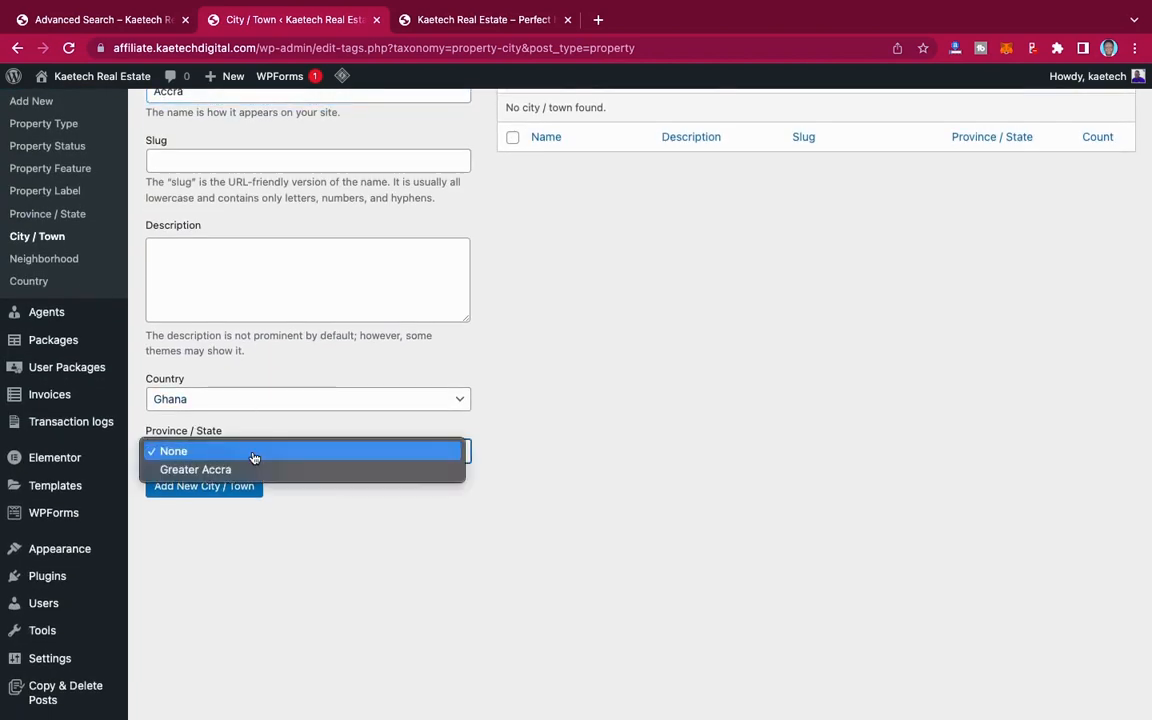
click(264, 470)
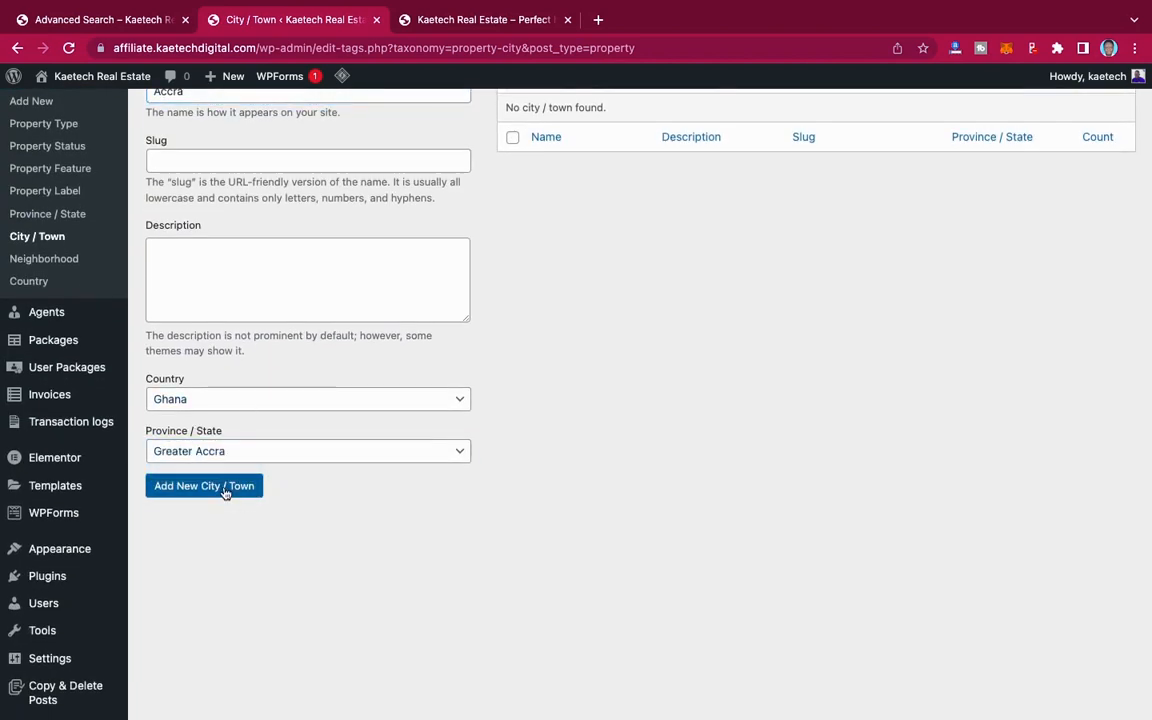
click(226, 488)
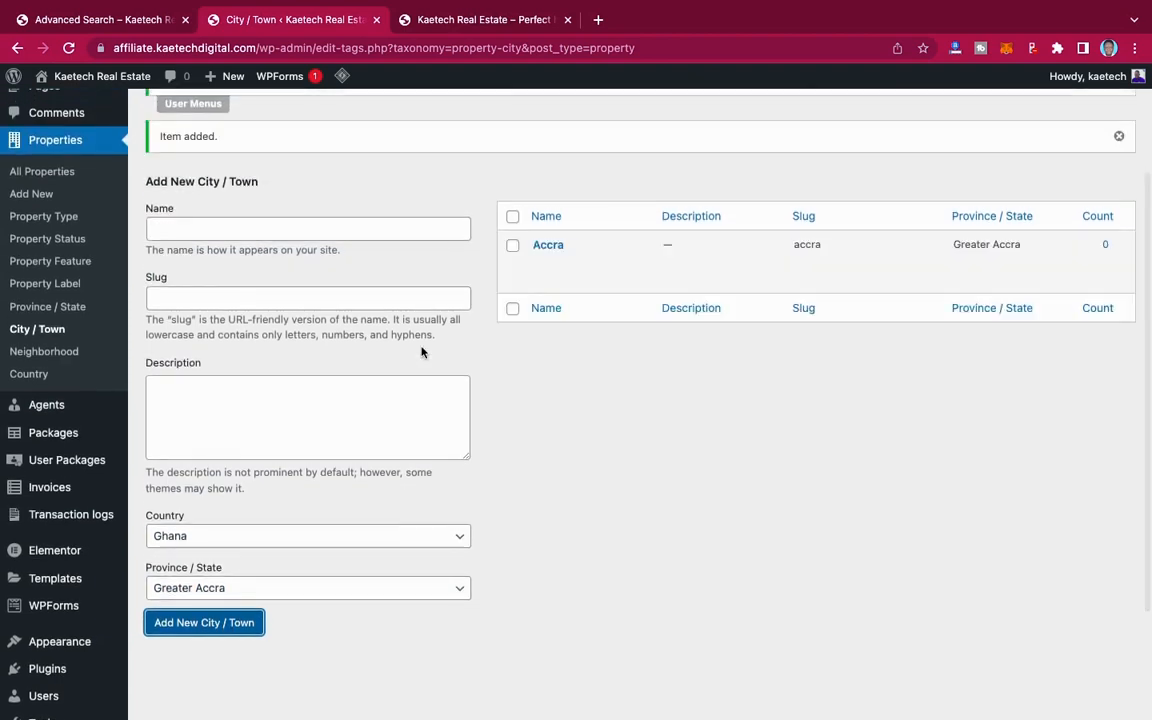
Step: Add New York City as a new property city/town in United States, assigned to the New York State province/state
click(244, 229)
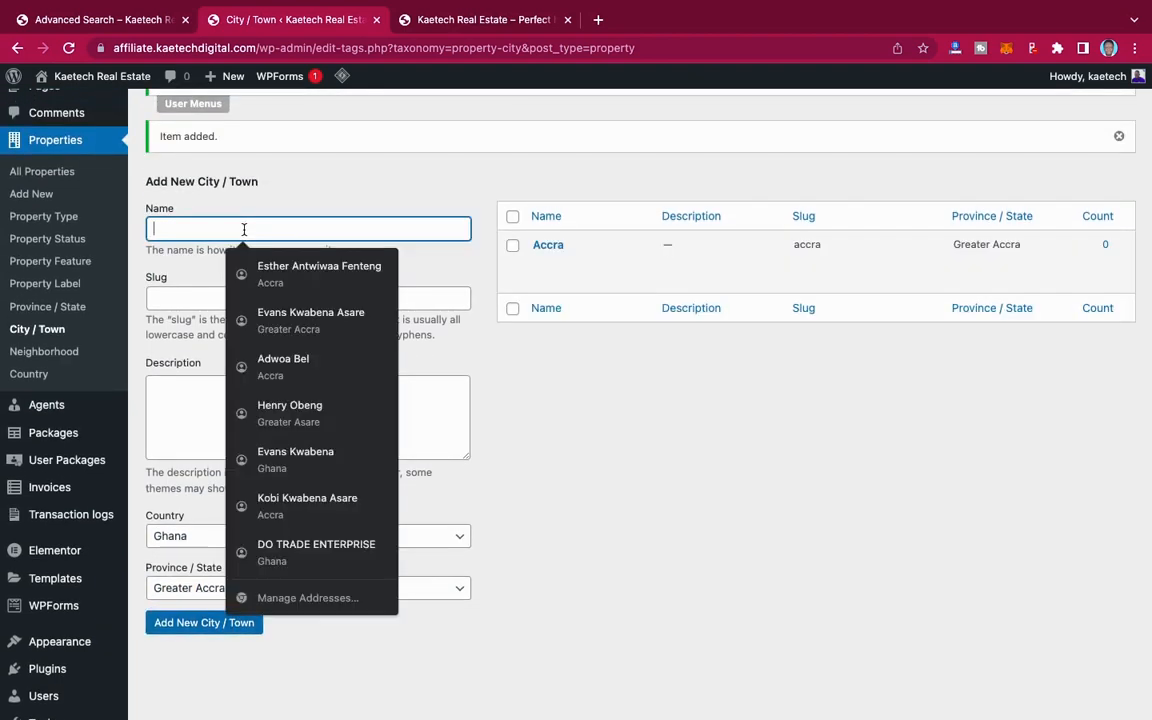
click(264, 196)
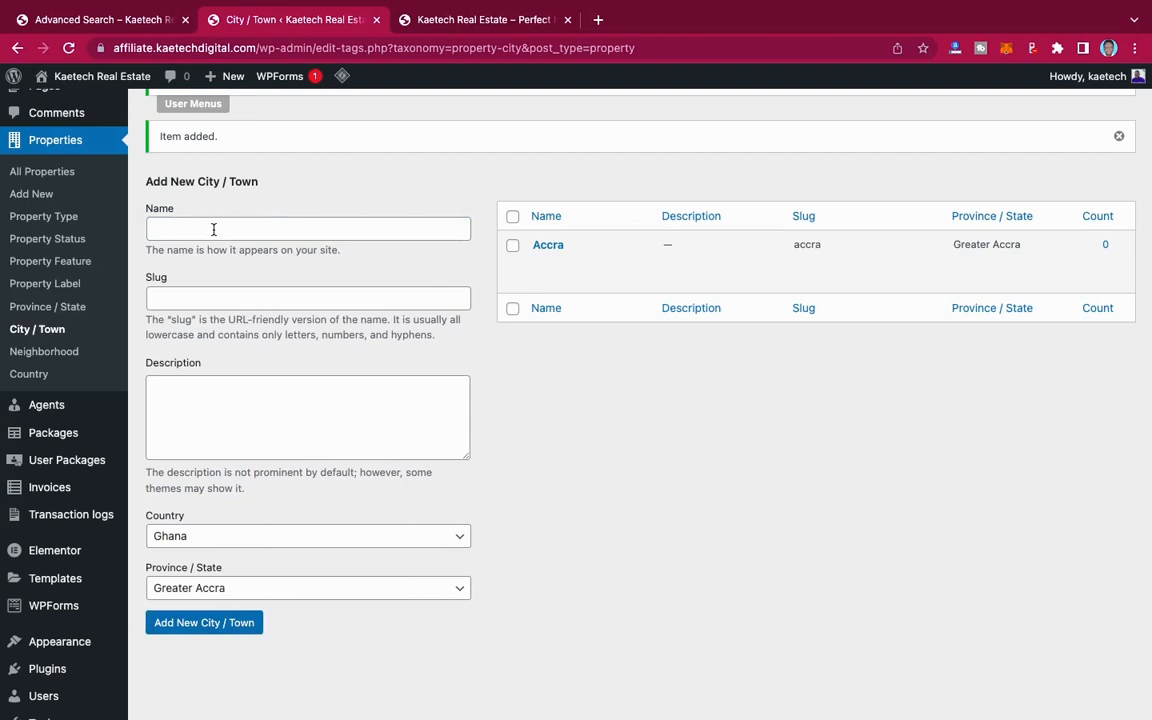
click(213, 230)
text(New York City)
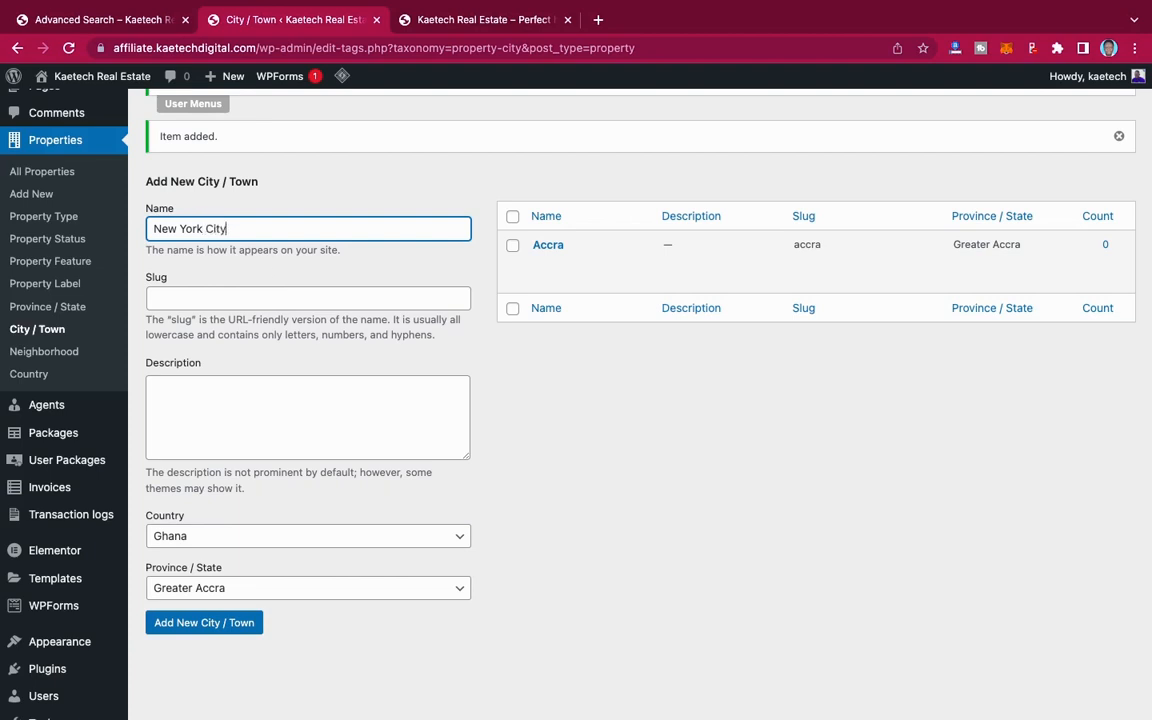
scroll(278, 457, down, 2)
click(262, 420)
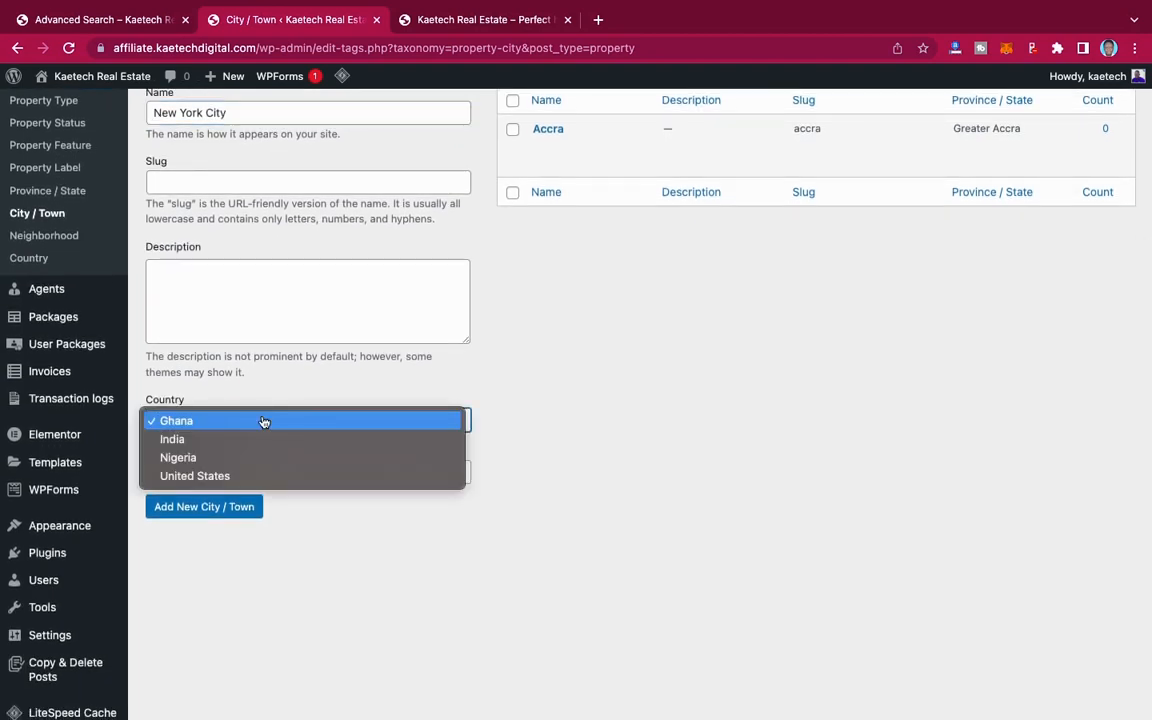
click(231, 476)
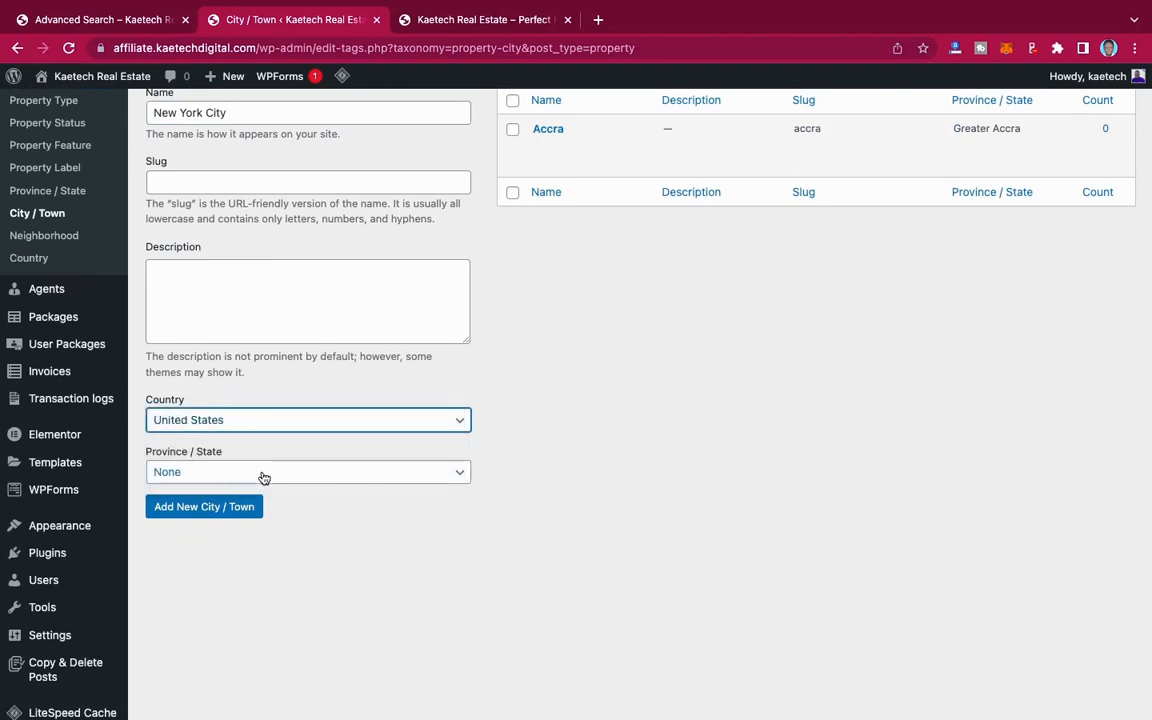
click(264, 474)
click(245, 492)
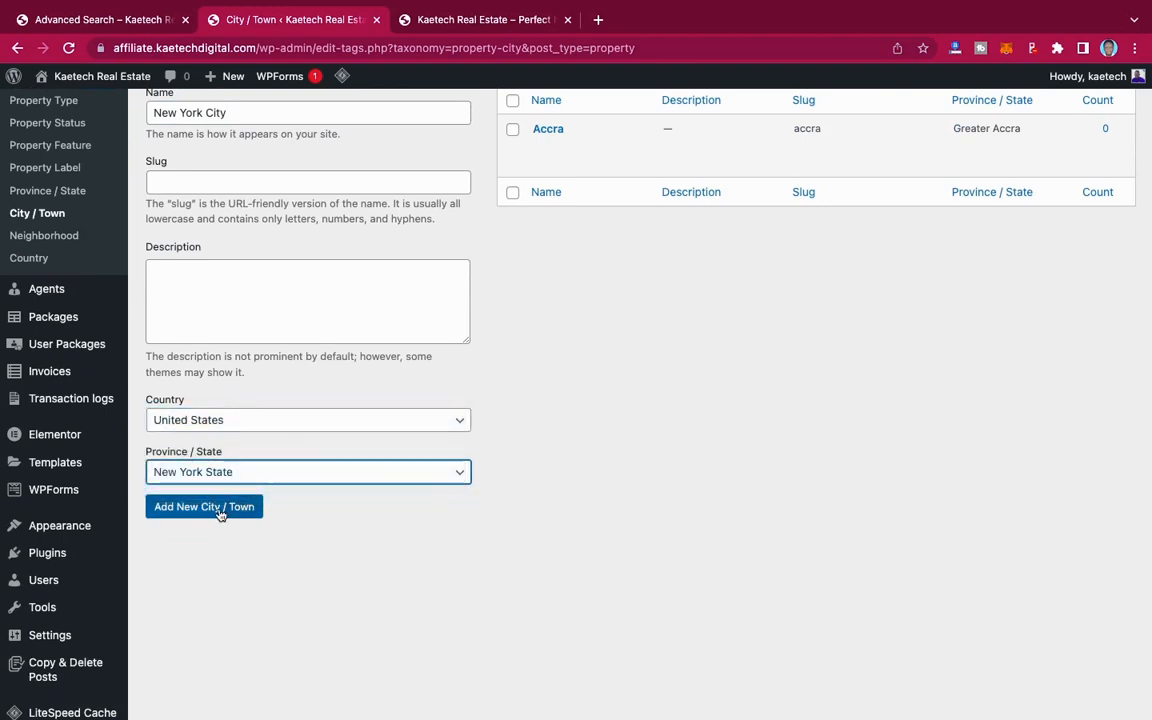
click(220, 510)
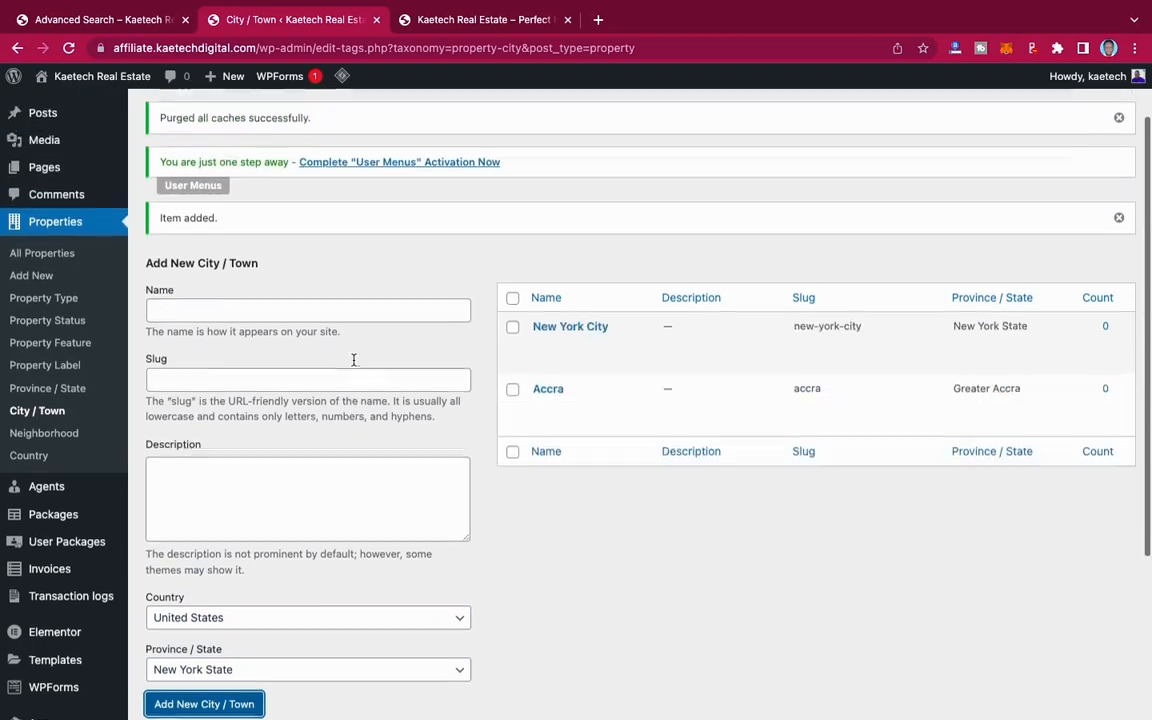
Step: Add Lagos as a new property city/town with Nigeria as its country and Lagos state as its province/state
scroll(354, 360, up, 1)
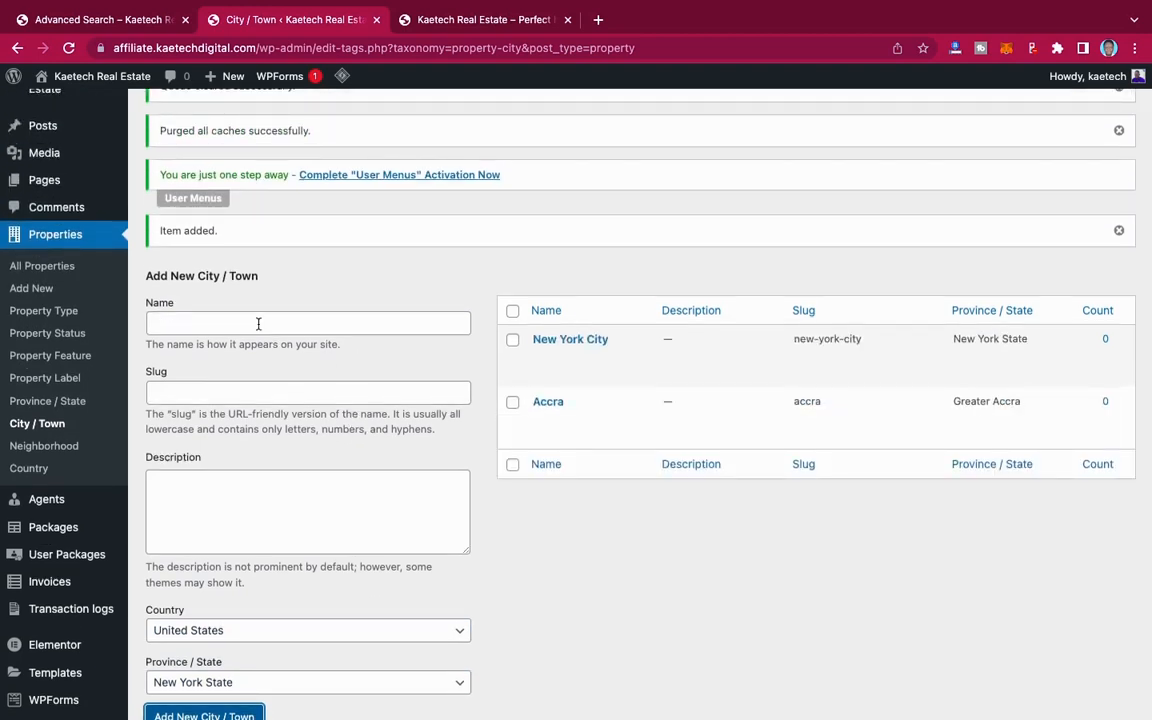
click(258, 324)
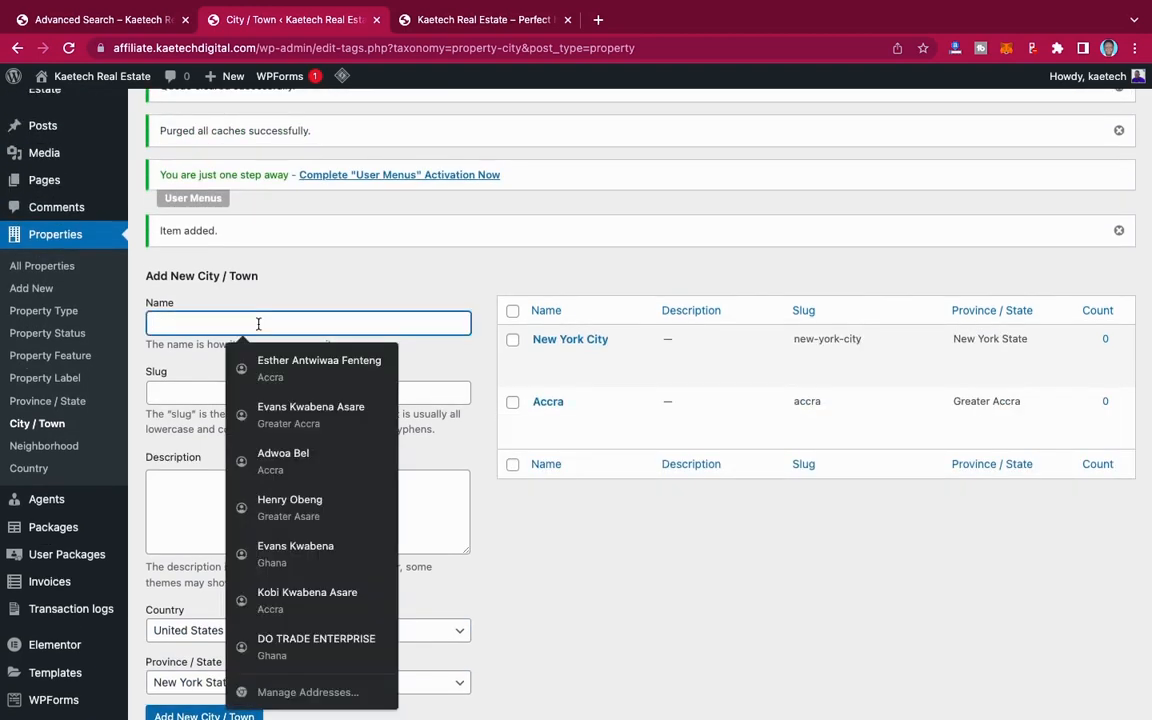
text(Lagos)
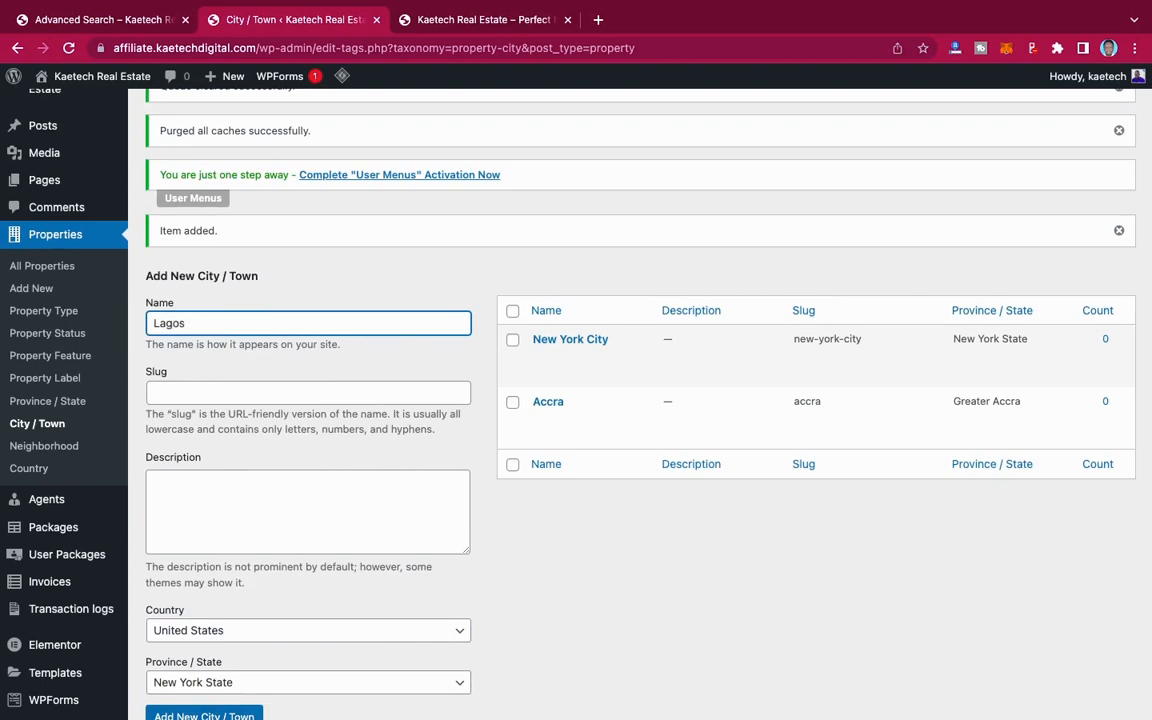
scroll(216, 419, down, 2)
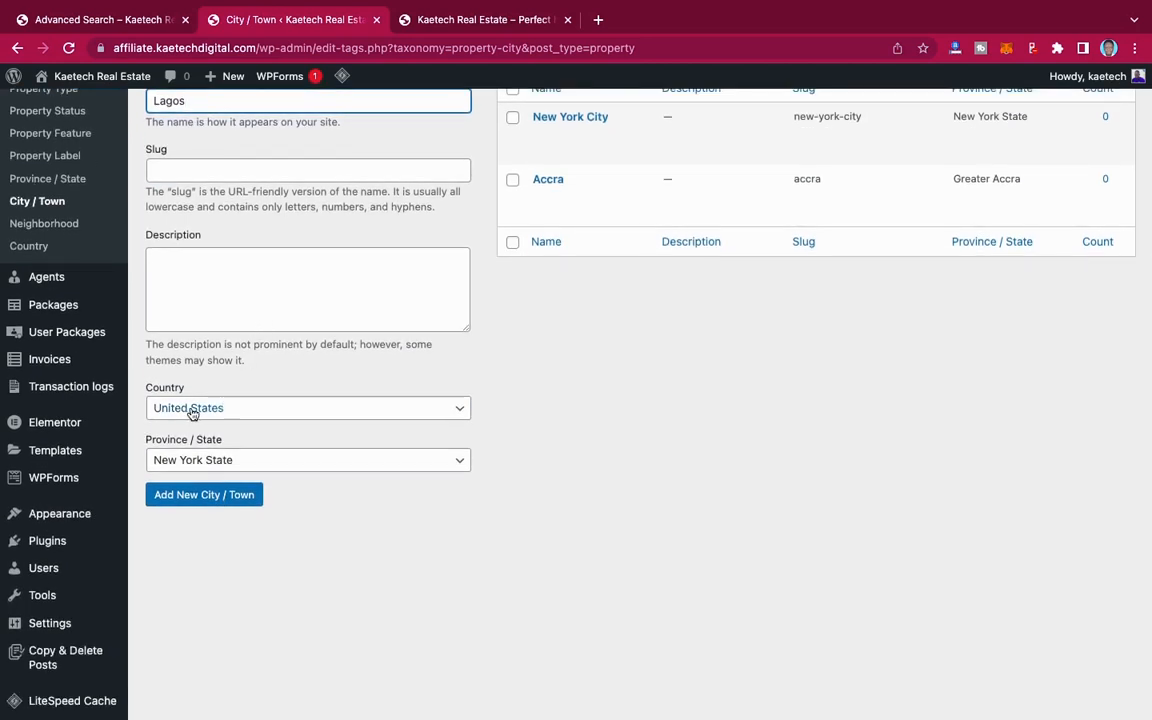
click(248, 410)
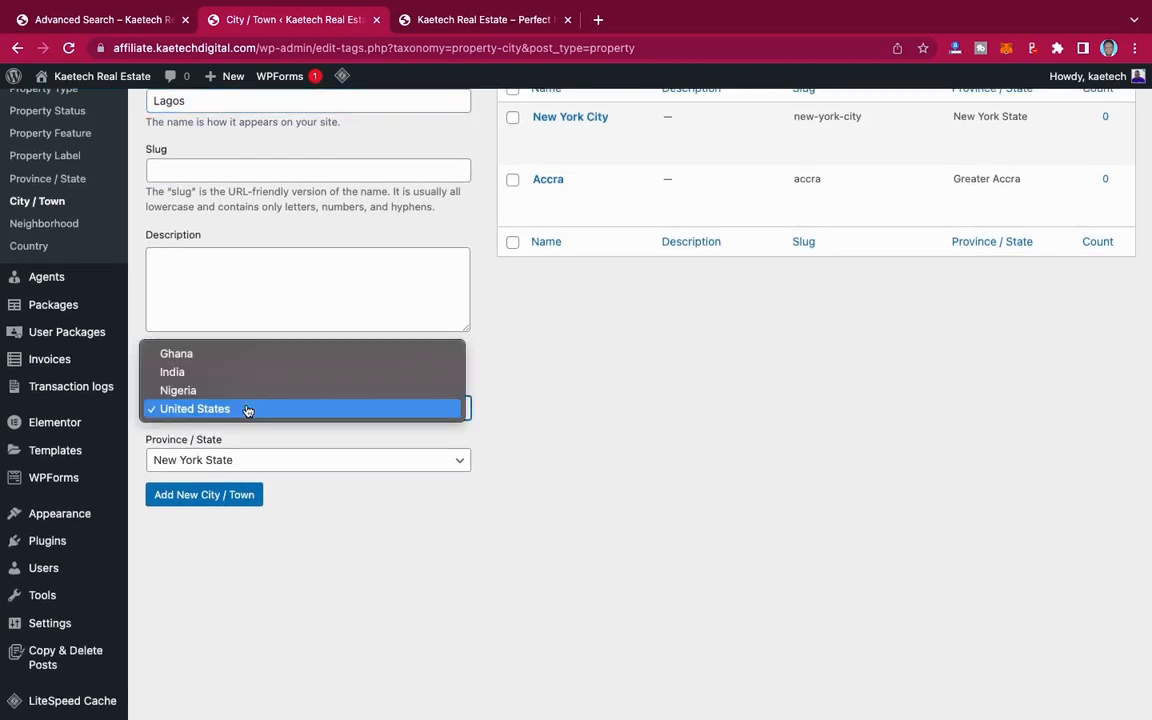
click(249, 355)
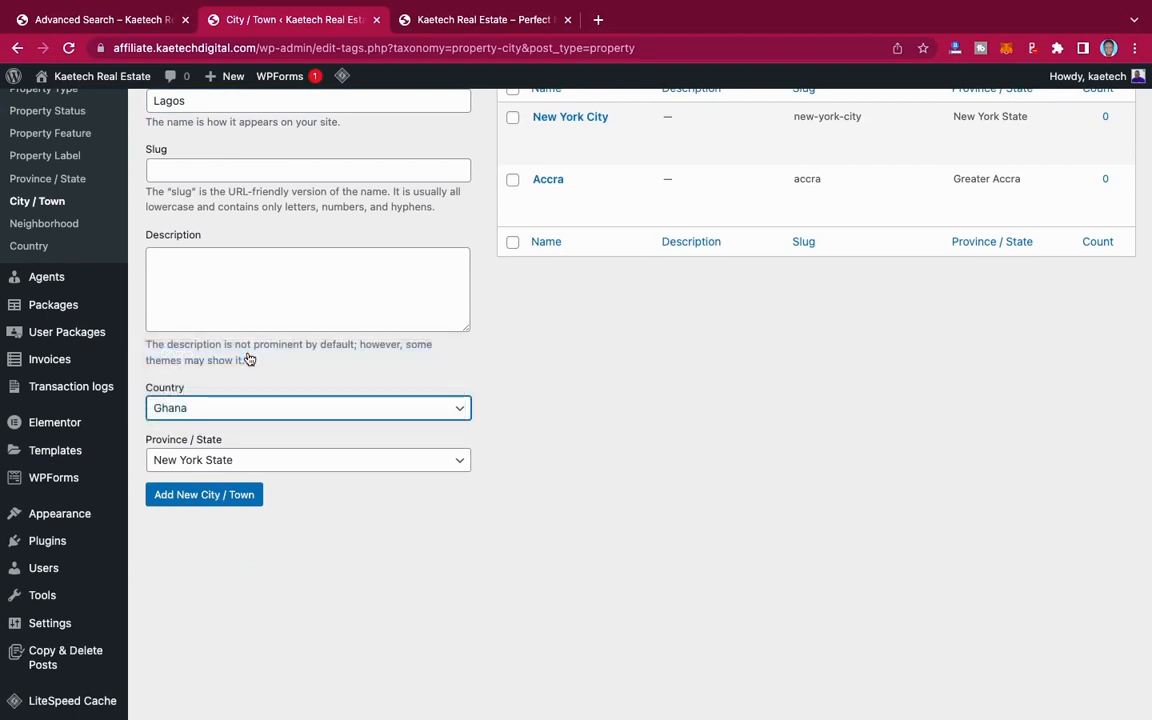
click(224, 466)
click(262, 407)
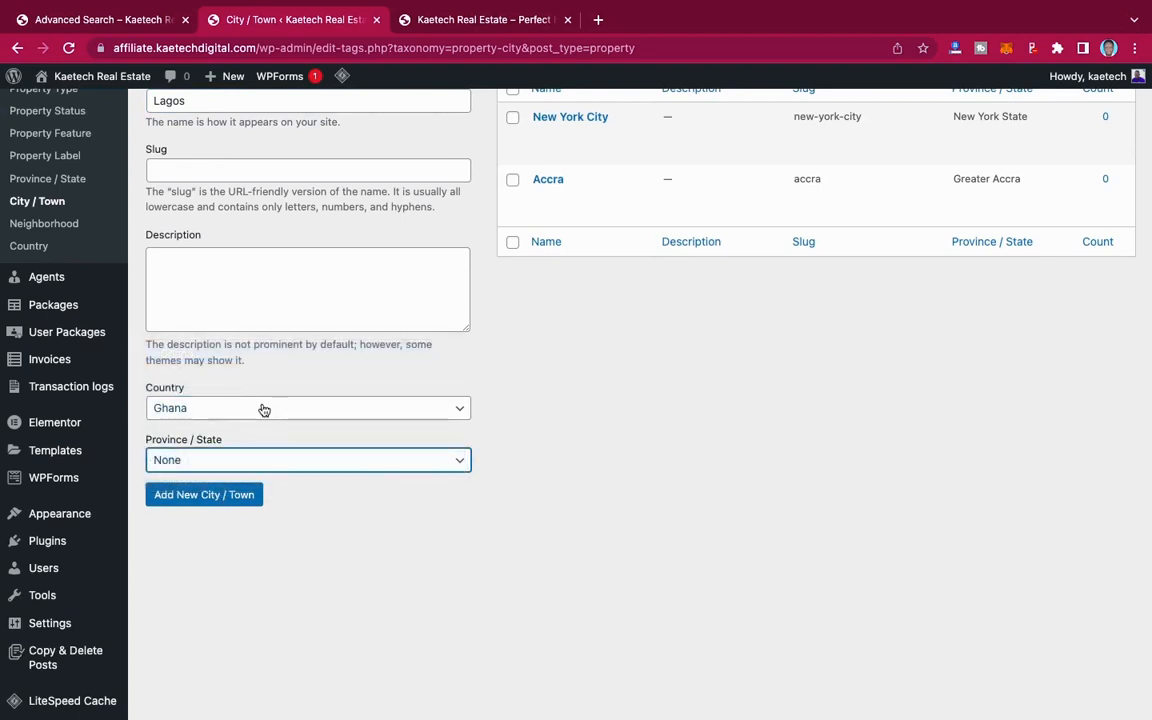
click(260, 410)
click(249, 450)
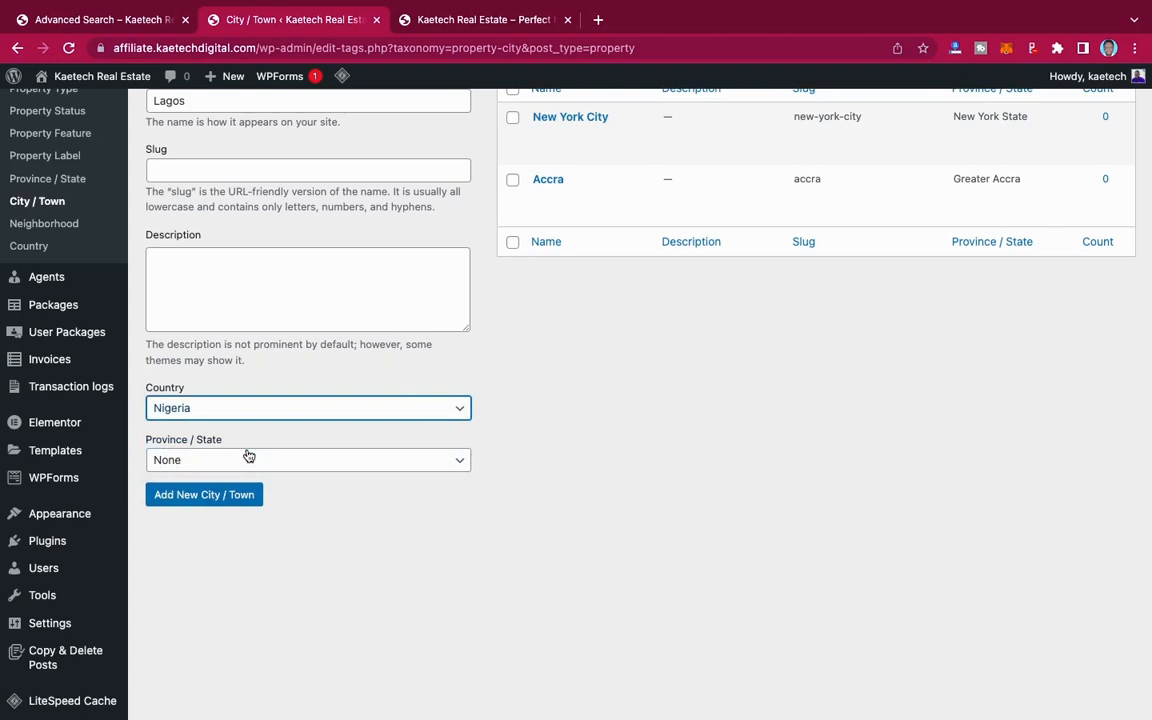
click(245, 462)
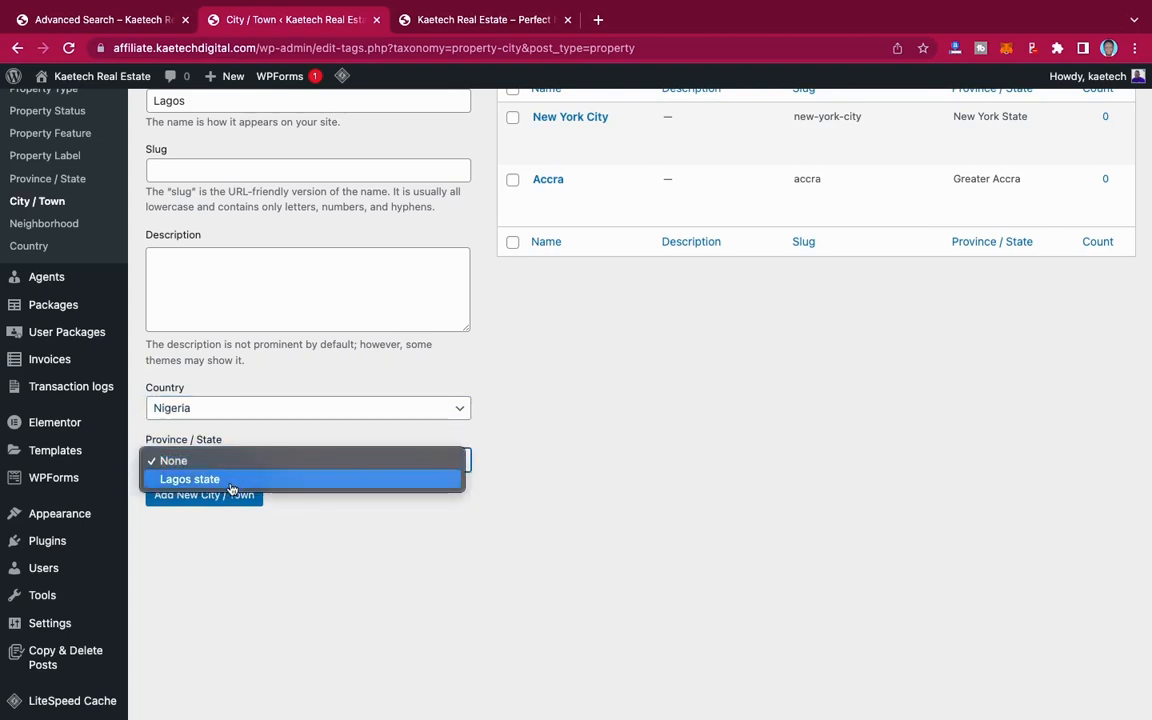
click(229, 481)
click(226, 494)
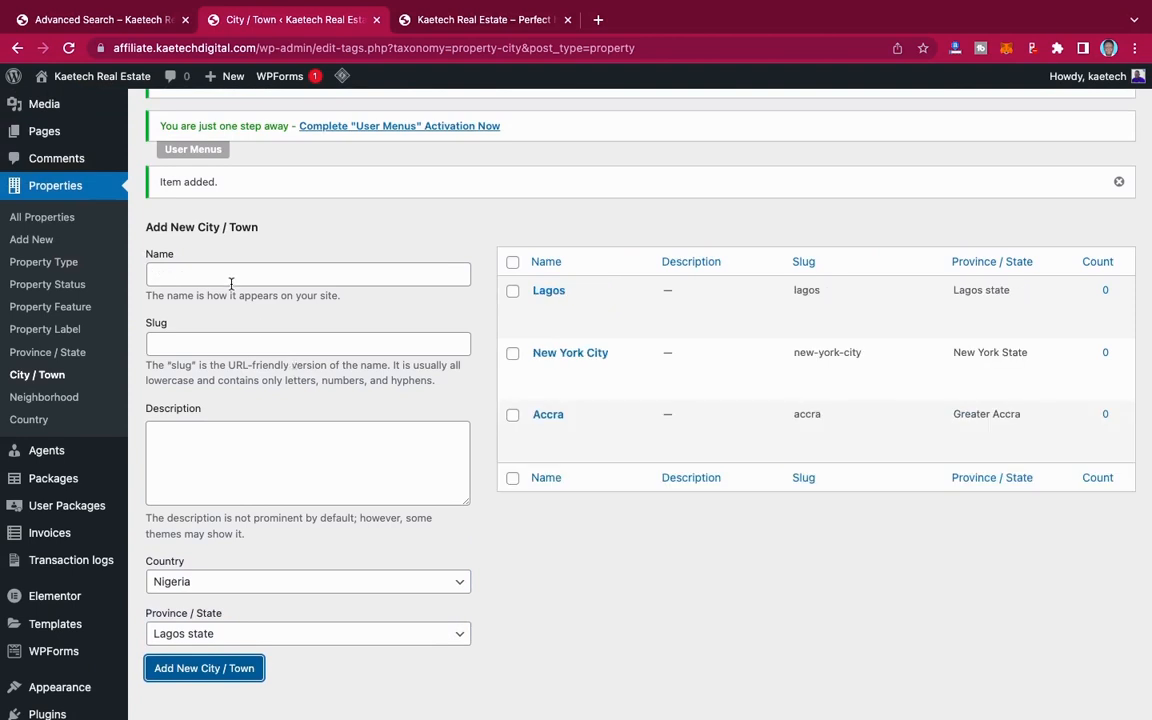
Step: Add Mumbai as a new property city/town in India, assigned to the Maharashtra province/state
click(230, 278)
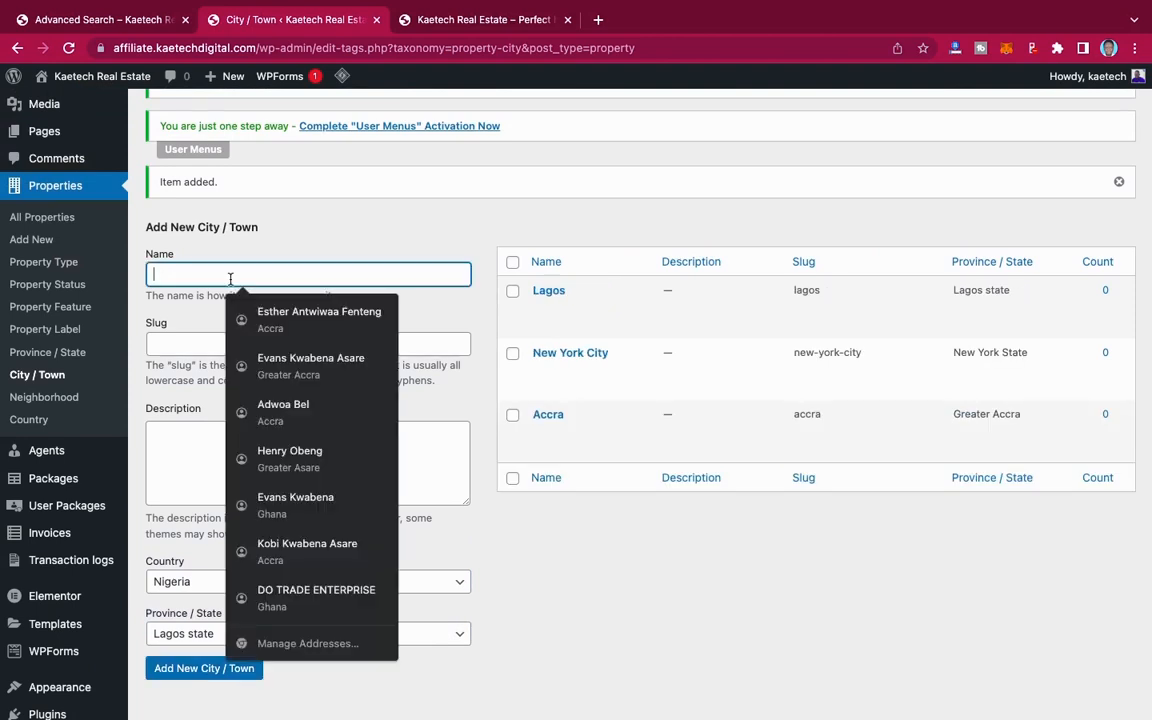
text(Mu)
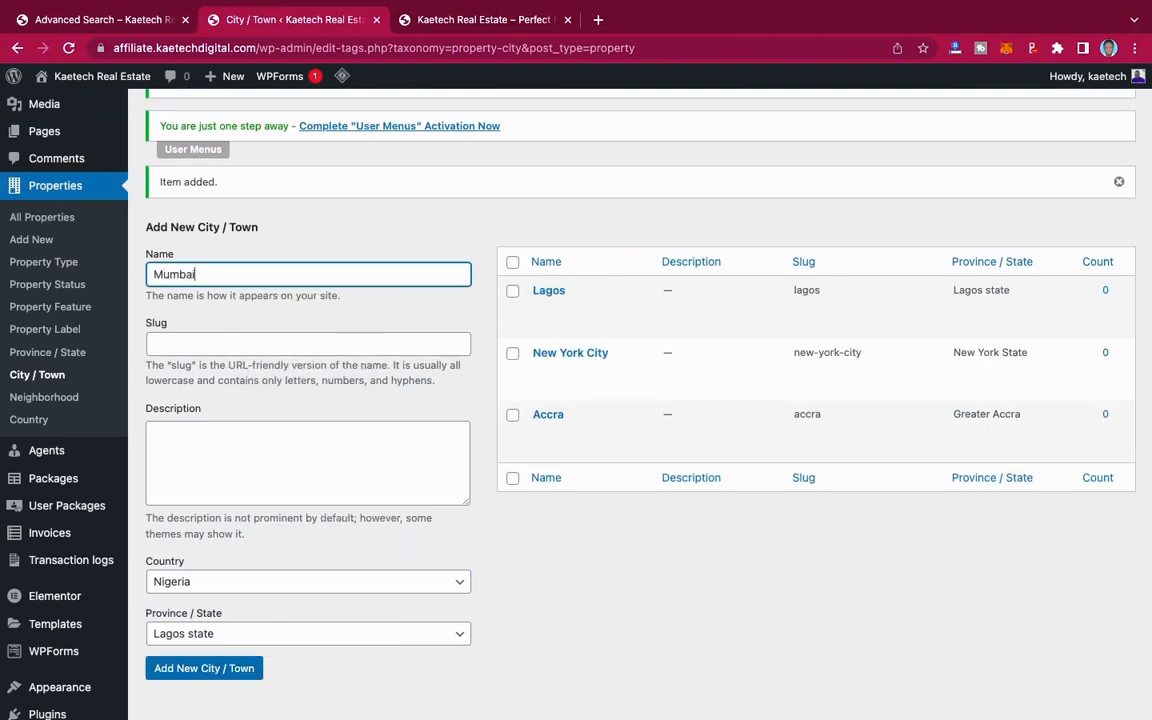
text(mbai)
scroll(274, 305, down, 3)
click(231, 440)
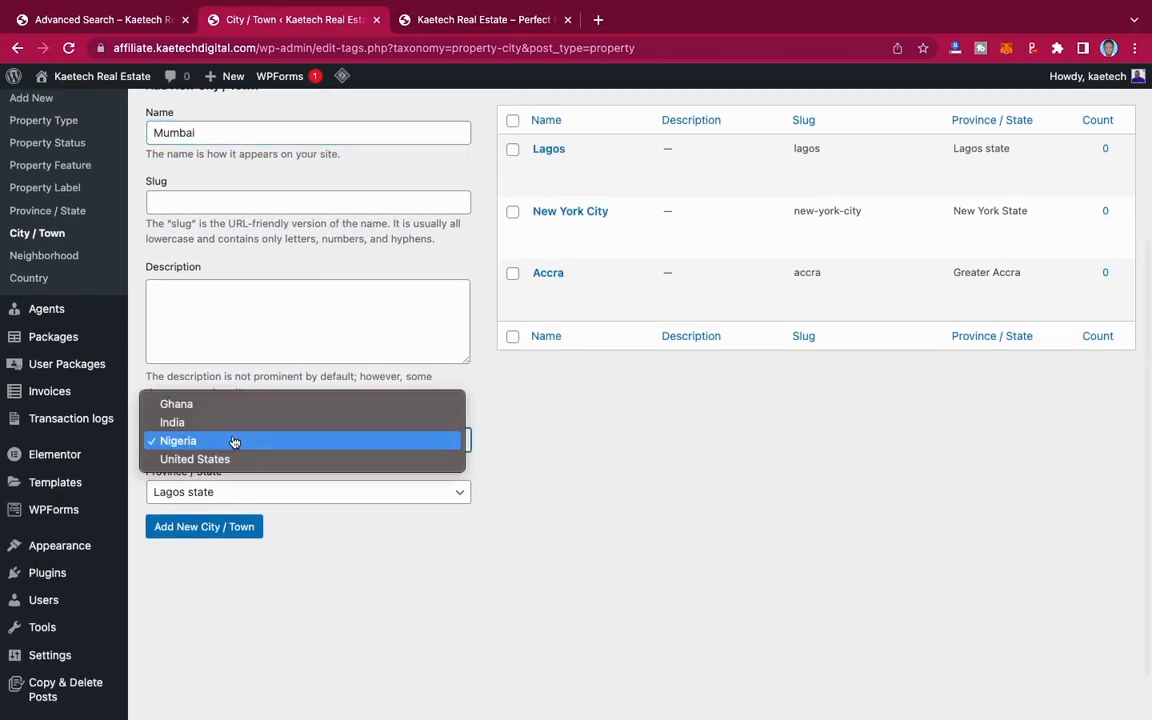
click(235, 424)
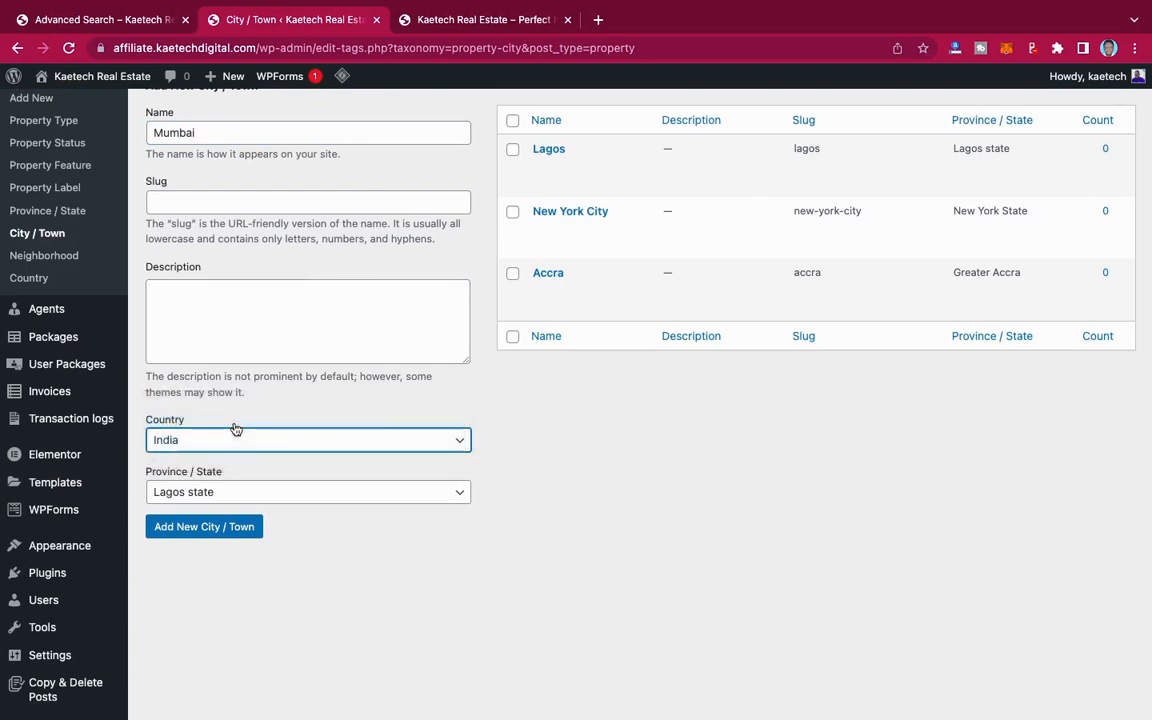
click(185, 495)
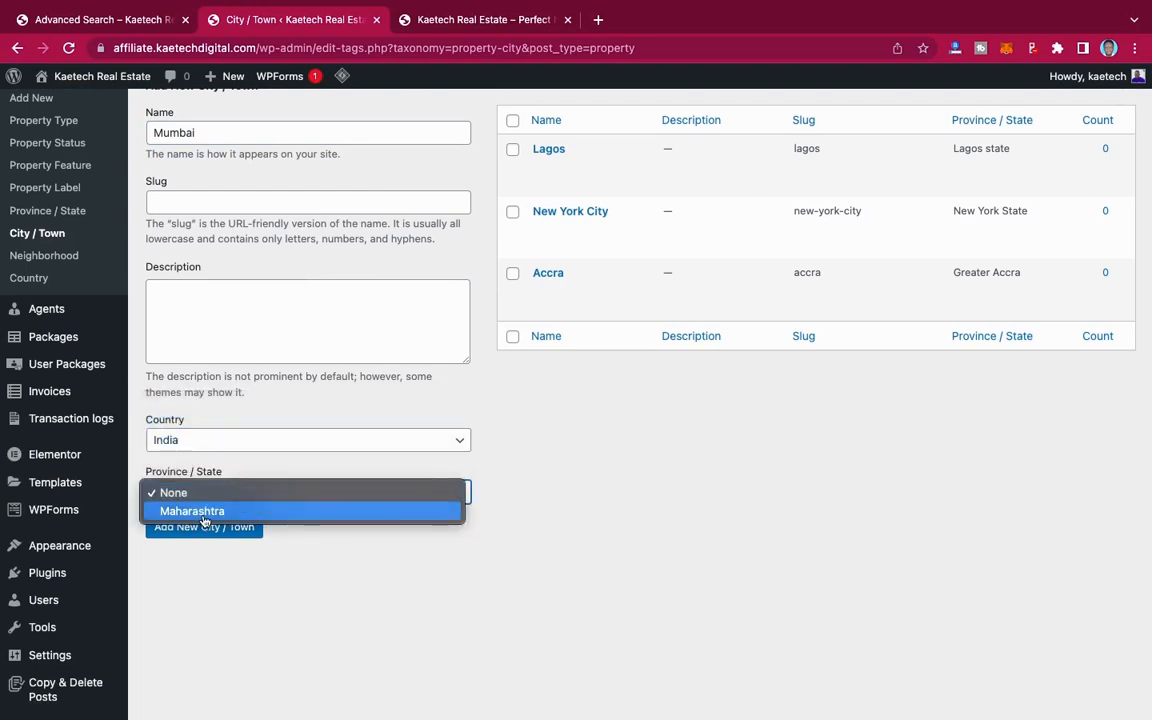
click(203, 511)
click(202, 526)
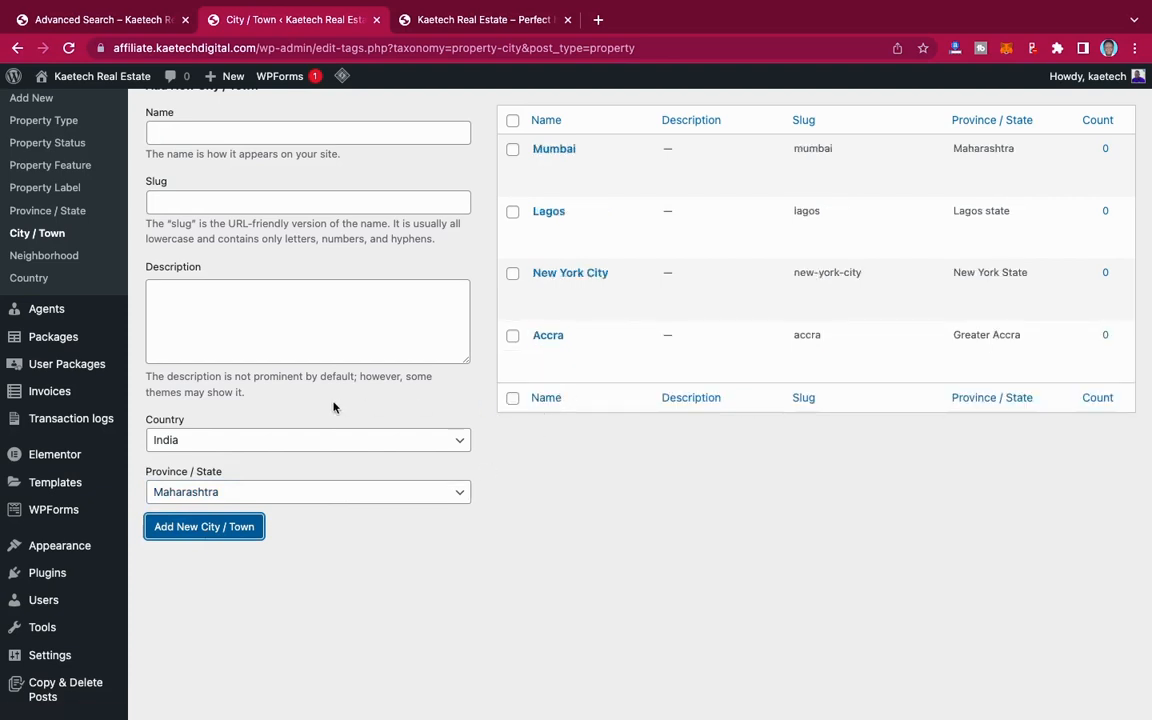
mouse_move(622, 157)
scroll(200, 290, up, 3)
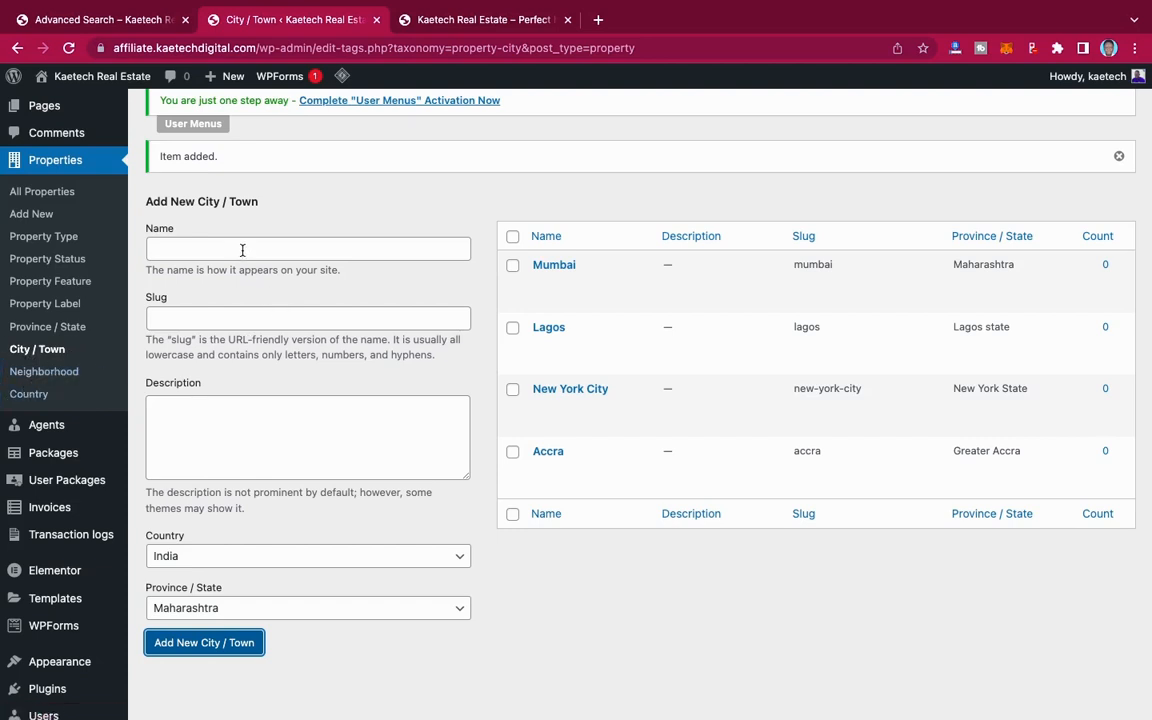
Step: On the property Neighborhood page, add East Legon with country Ghana, province/state Greater Accra and city Accra
click(55, 371)
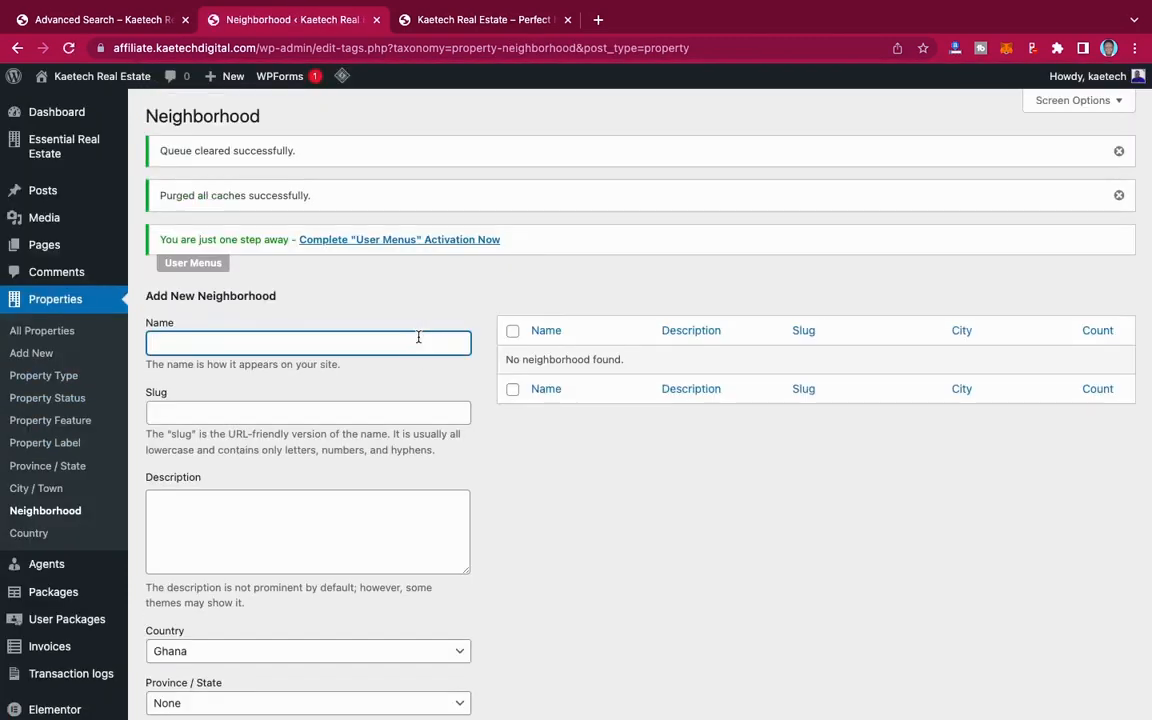
scroll(418, 337, down, 3)
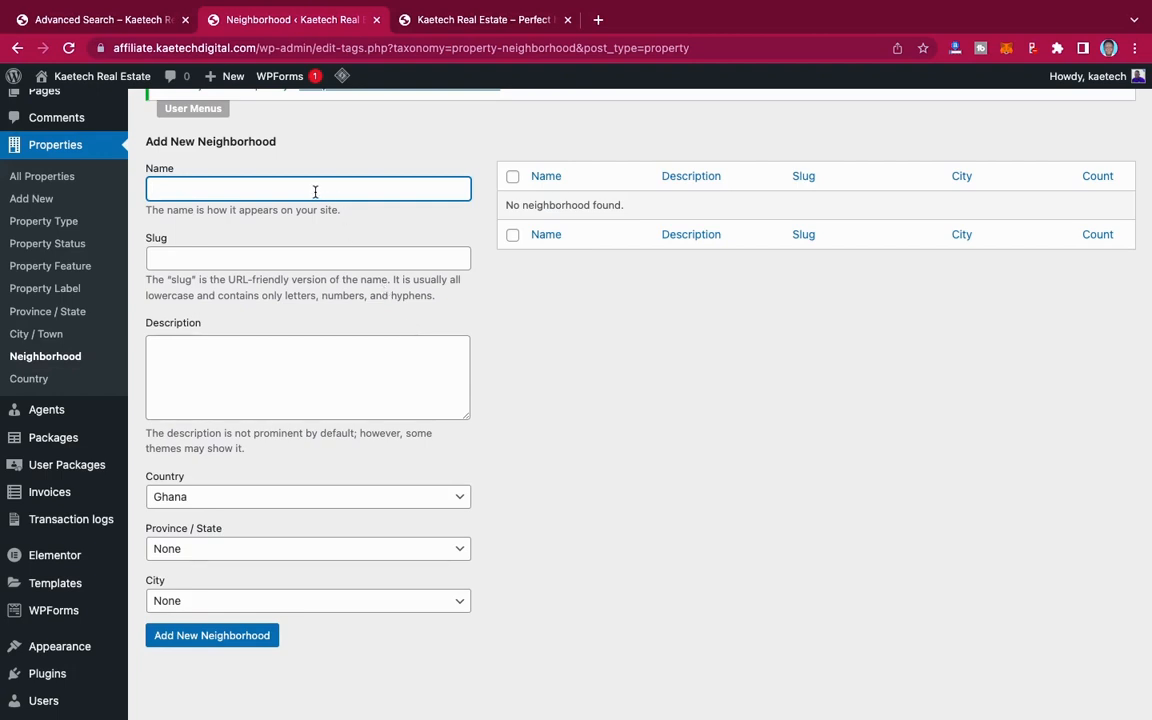
text(East Legon)
scroll(342, 298, down, 2)
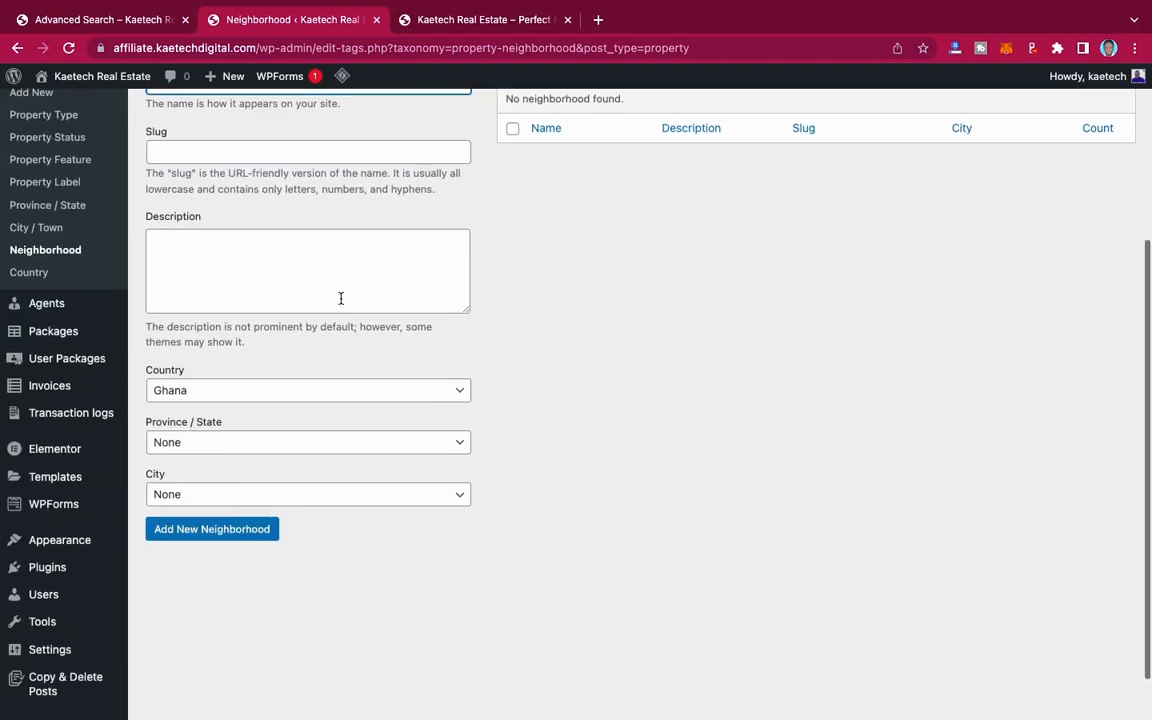
click(185, 446)
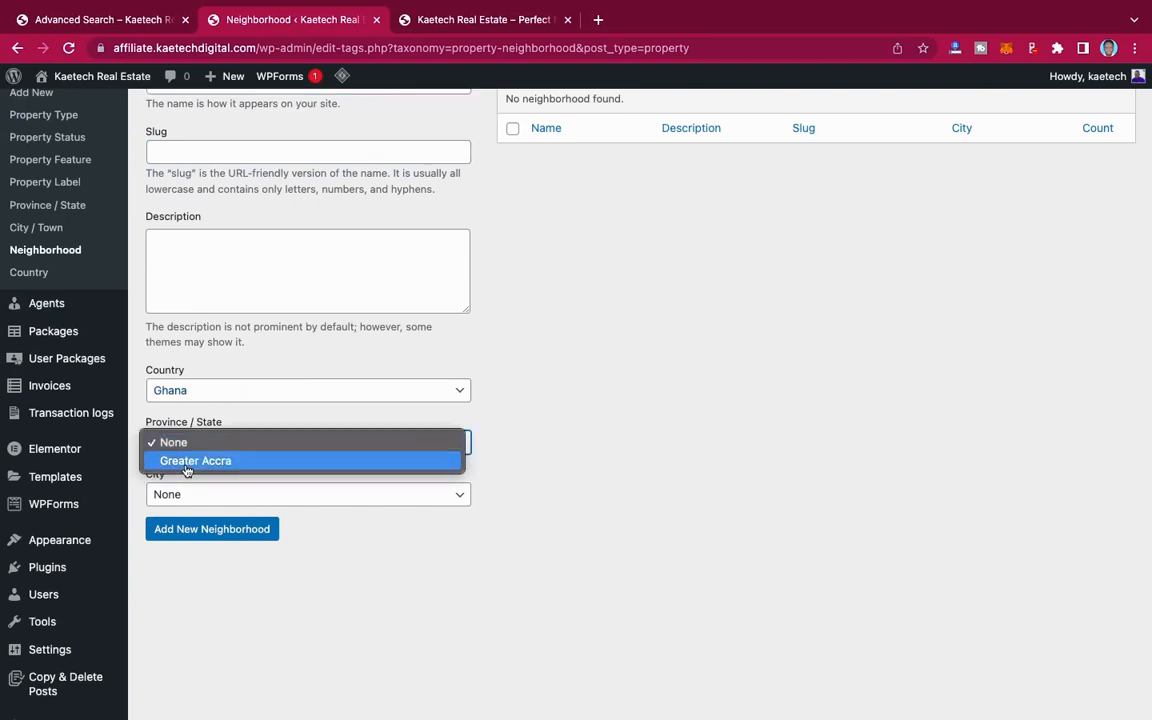
click(185, 466)
click(186, 492)
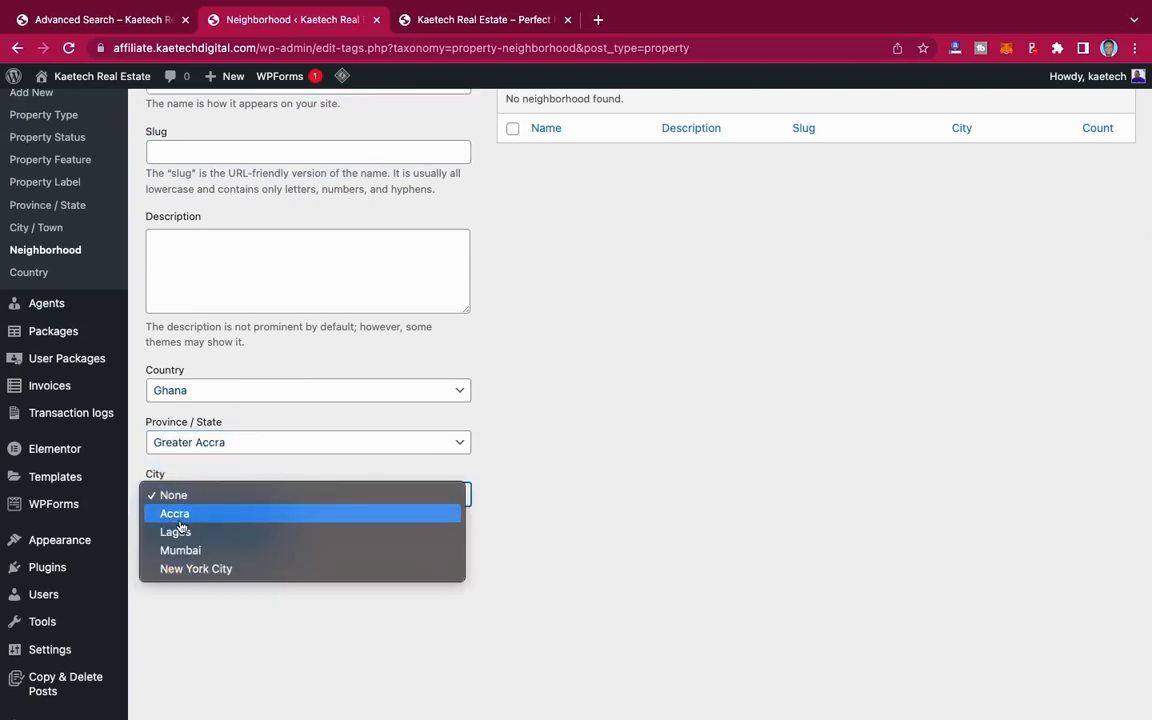
click(212, 495)
click(219, 514)
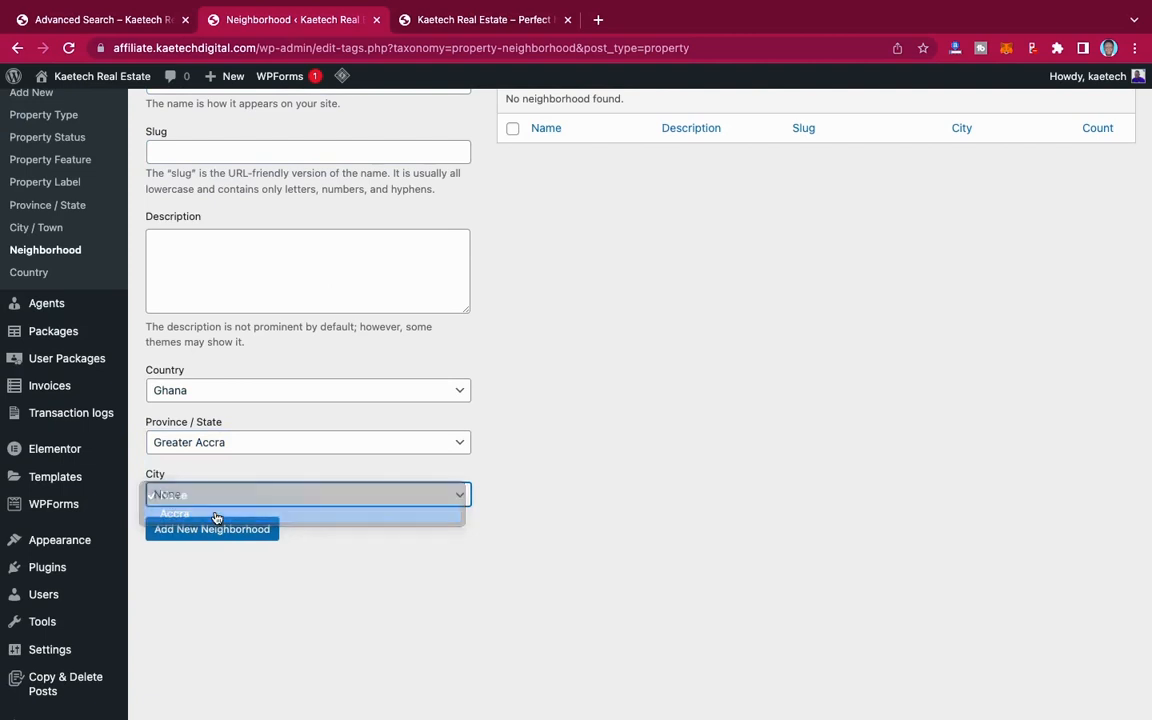
scroll(244, 472, up, 2)
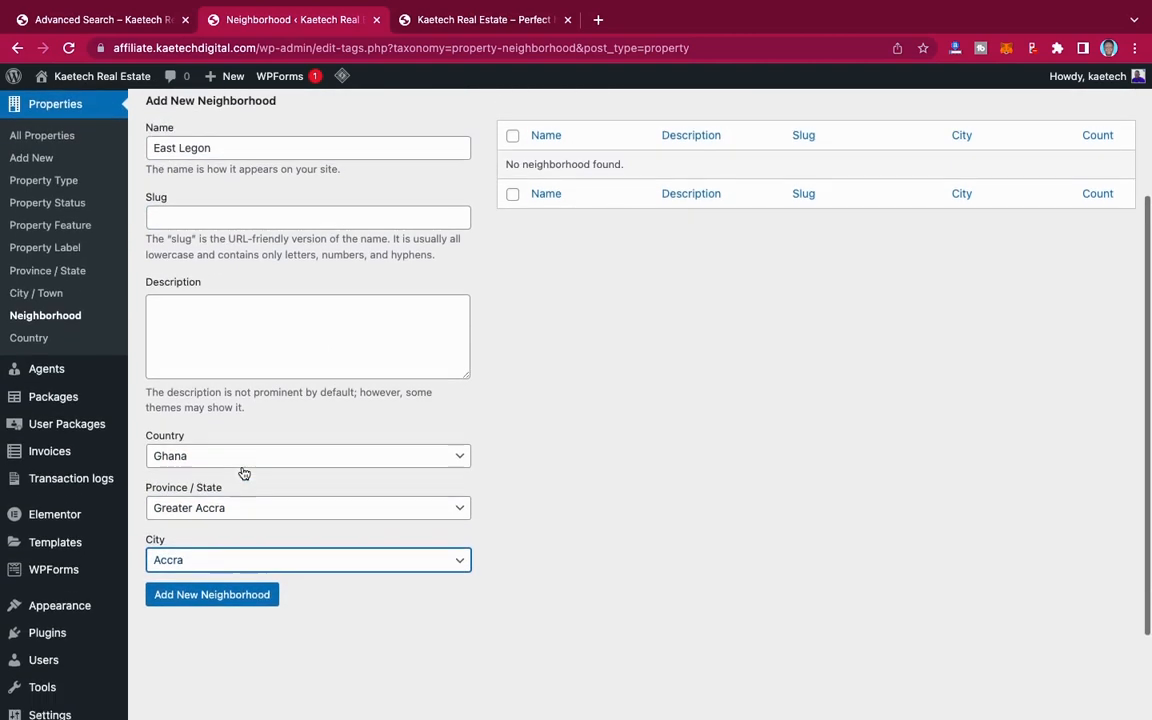
scroll(244, 473, down, 3)
click(229, 475)
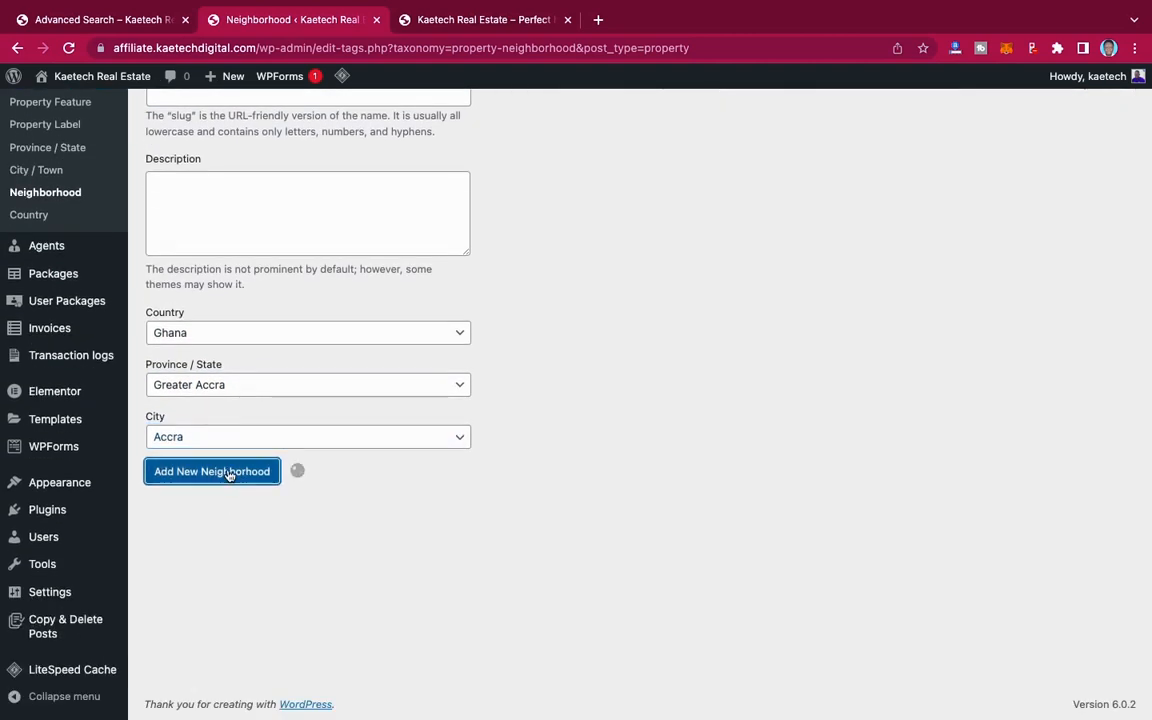
Step: Add Mumbai as a new property neighborhood with country India, province/state Maharashtra and city Mumbai
scroll(228, 470, up, 3)
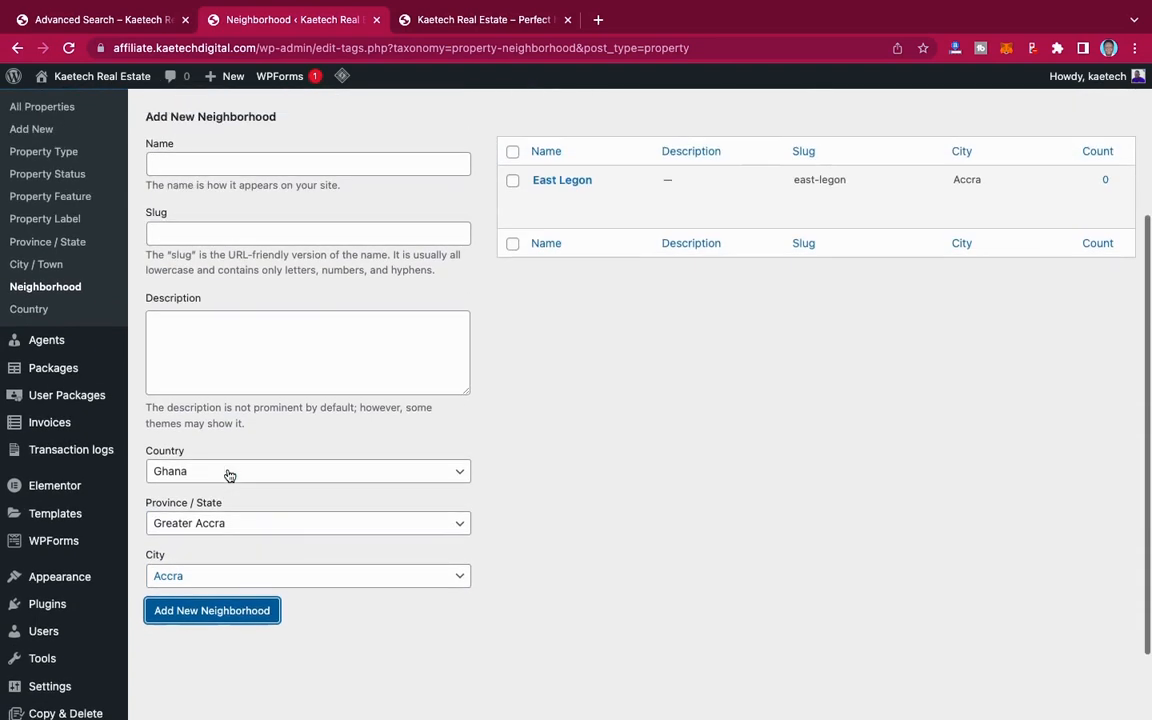
click(214, 315)
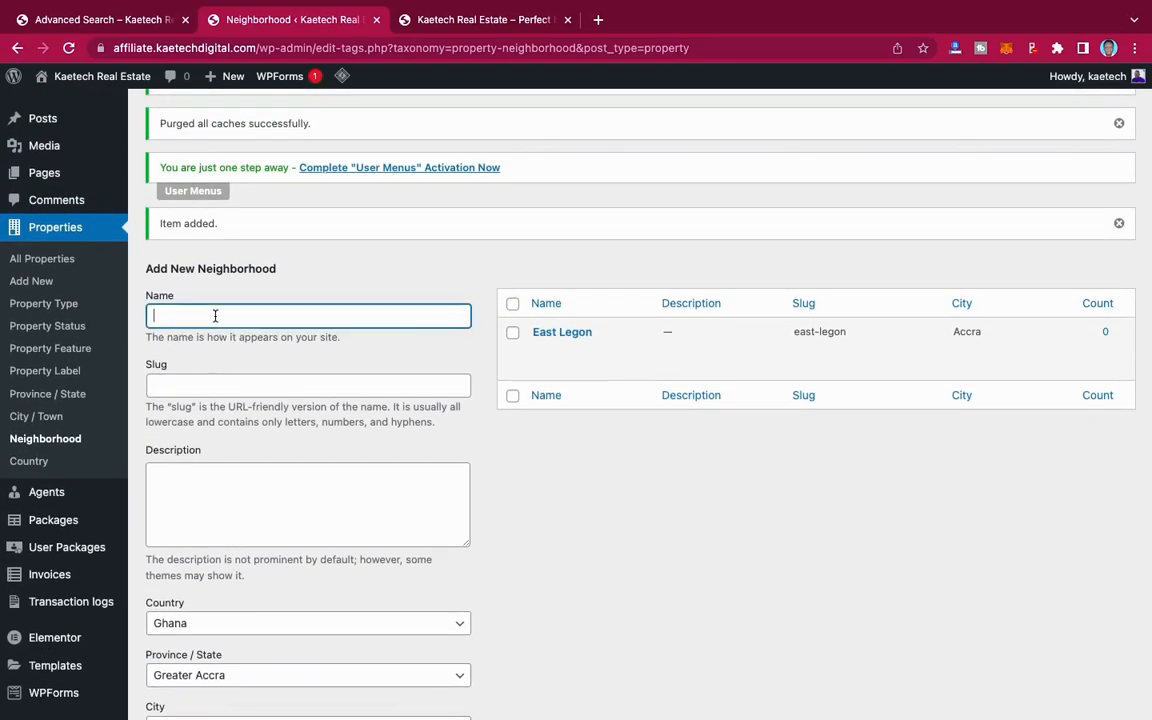
text(Mumbai)
scroll(241, 374, down, 5)
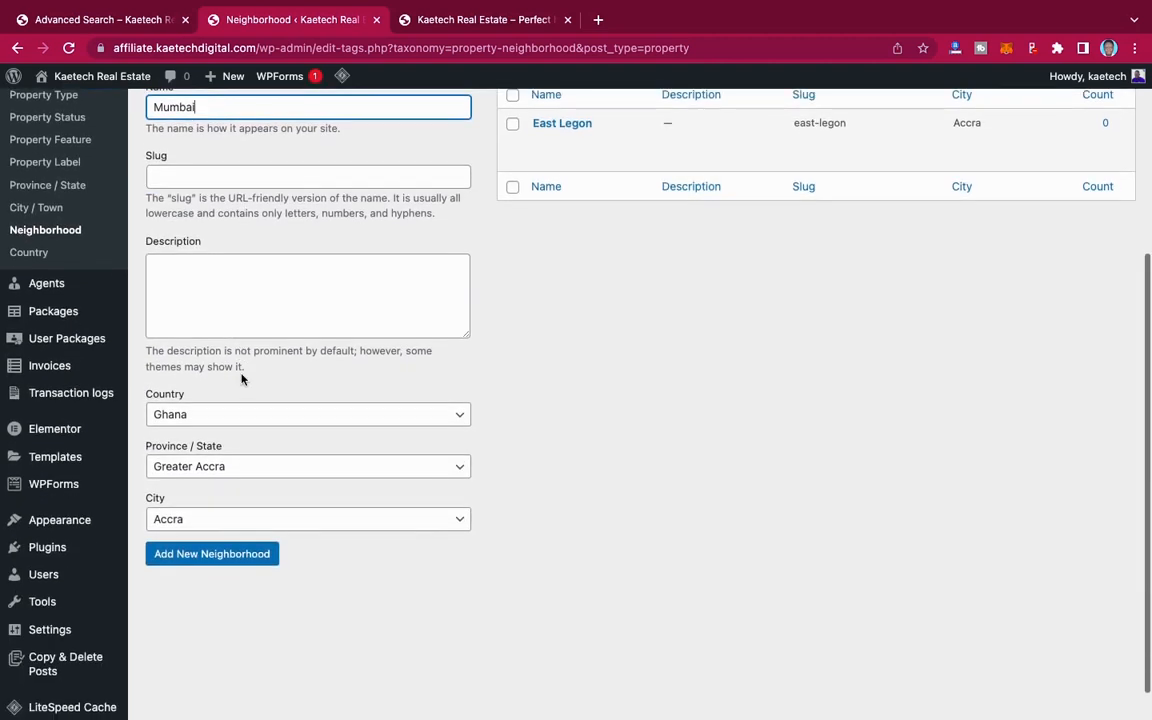
scroll(242, 377, down, 2)
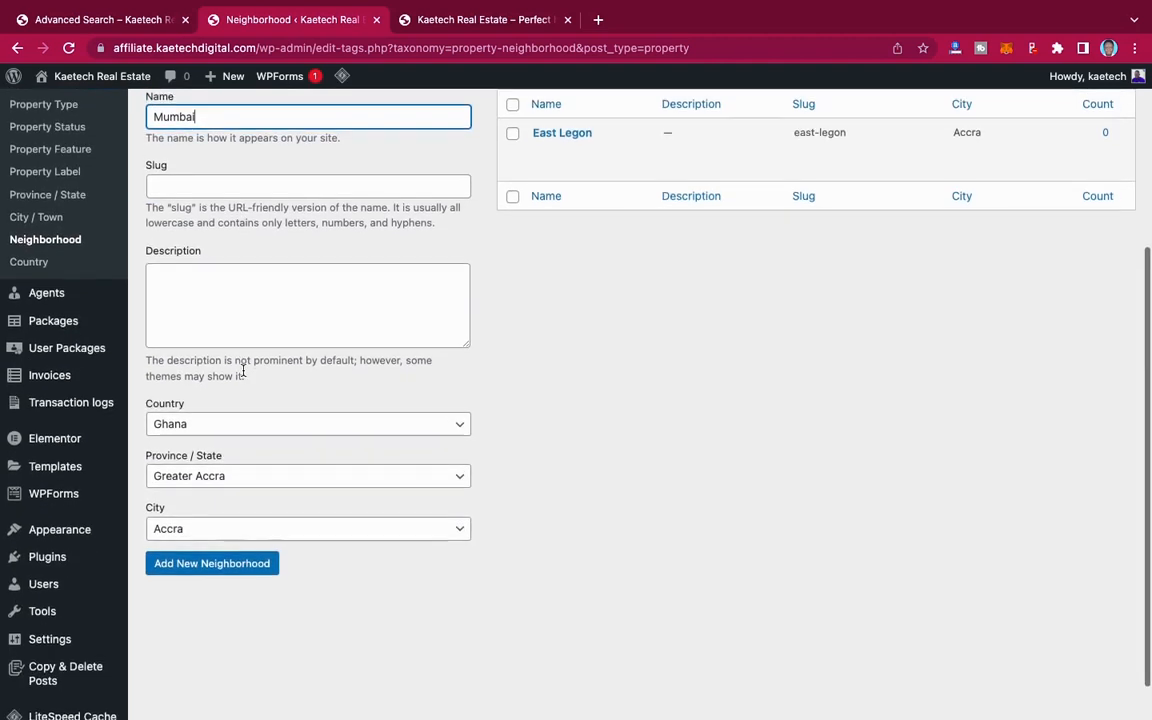
click(225, 380)
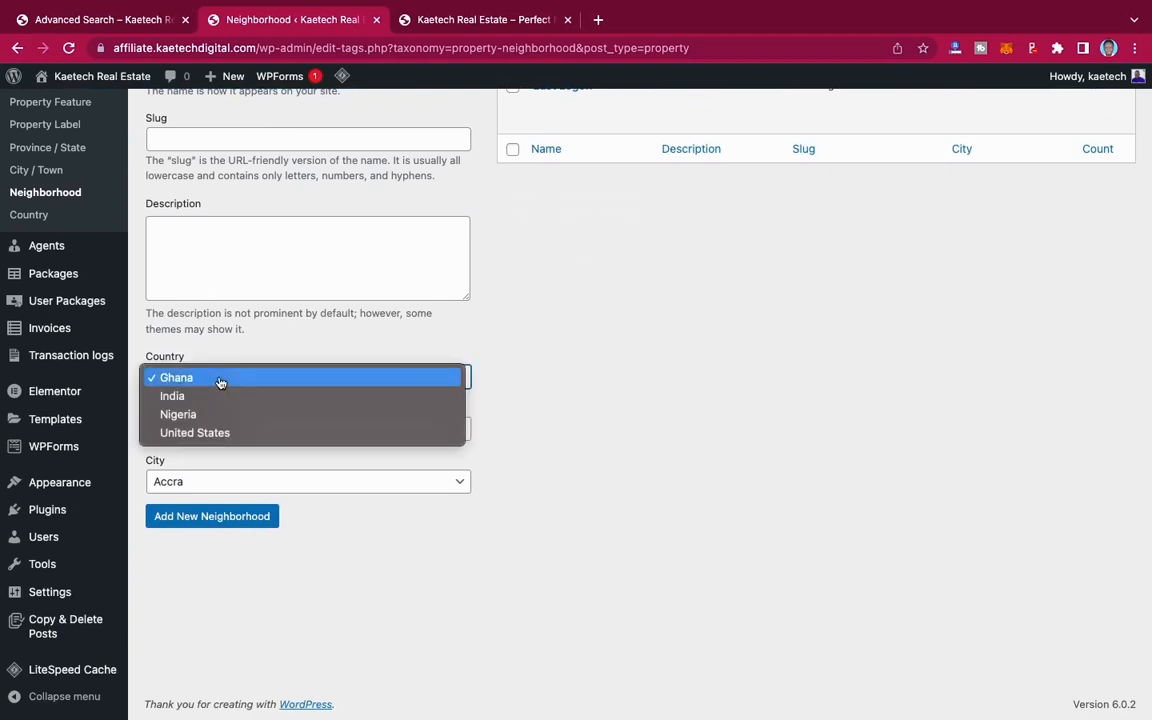
click(207, 397)
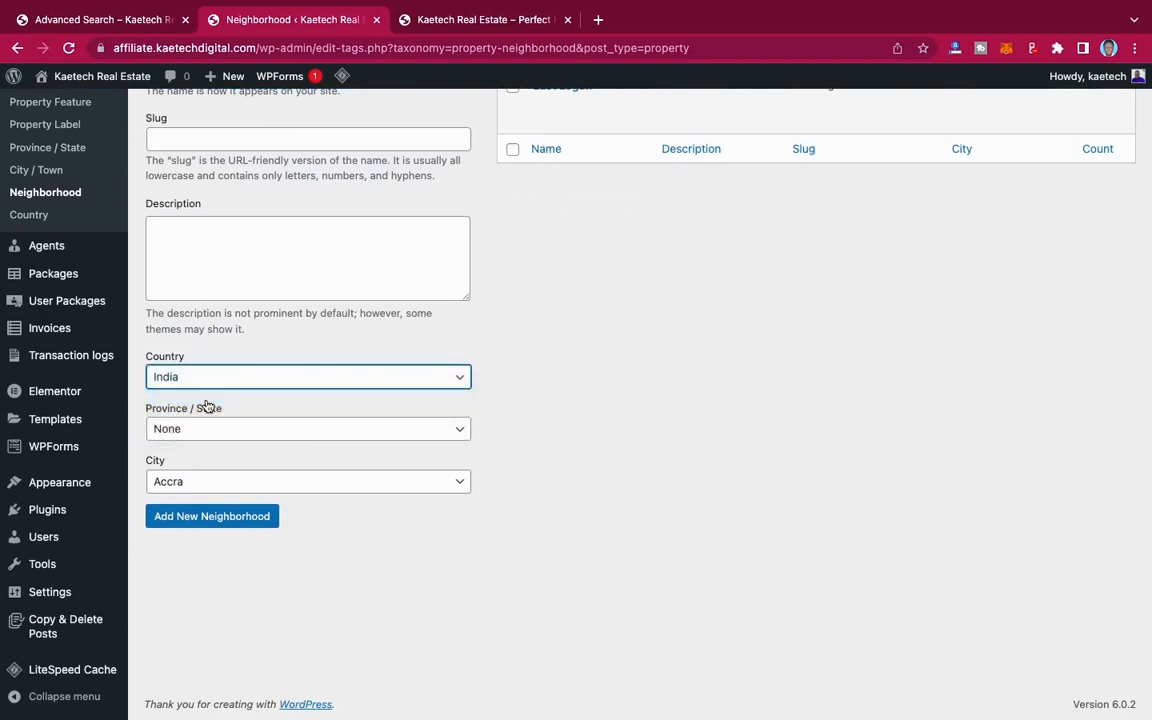
click(199, 431)
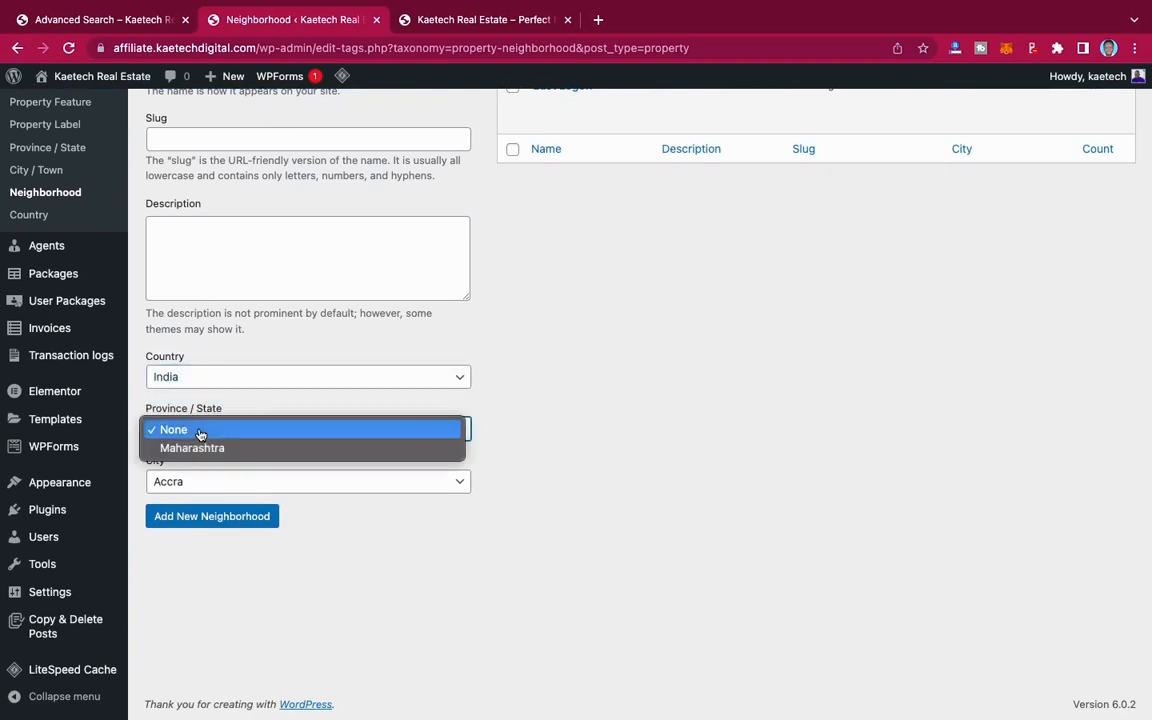
click(197, 449)
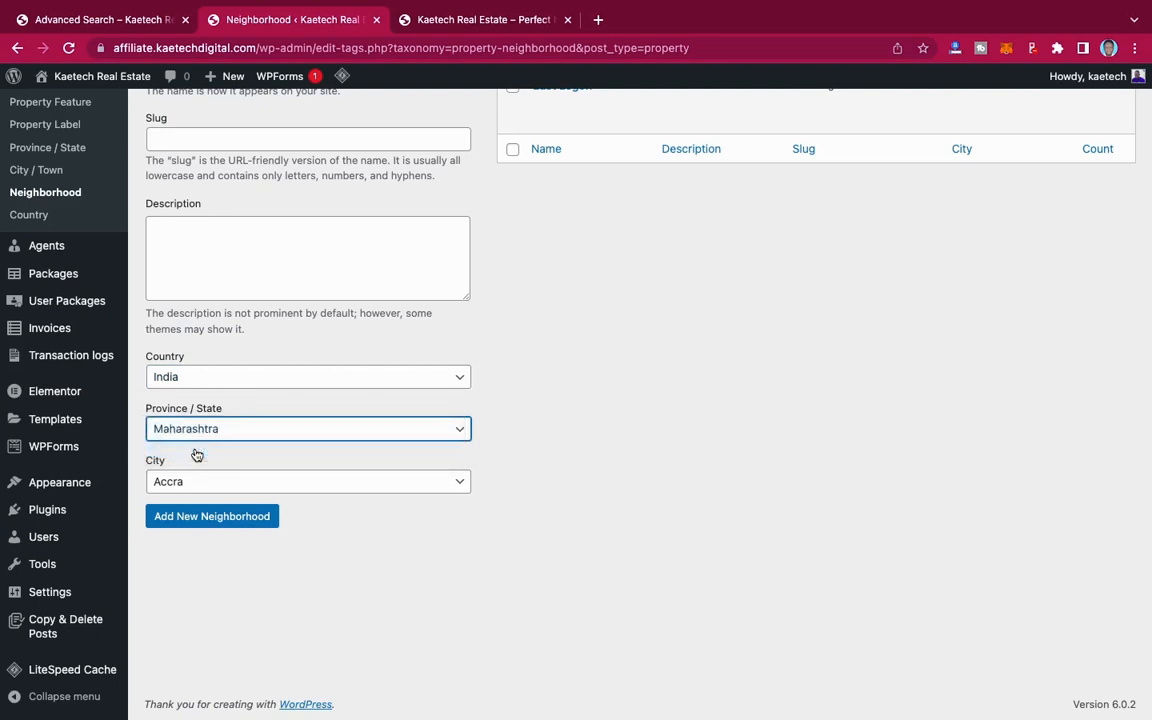
click(186, 482)
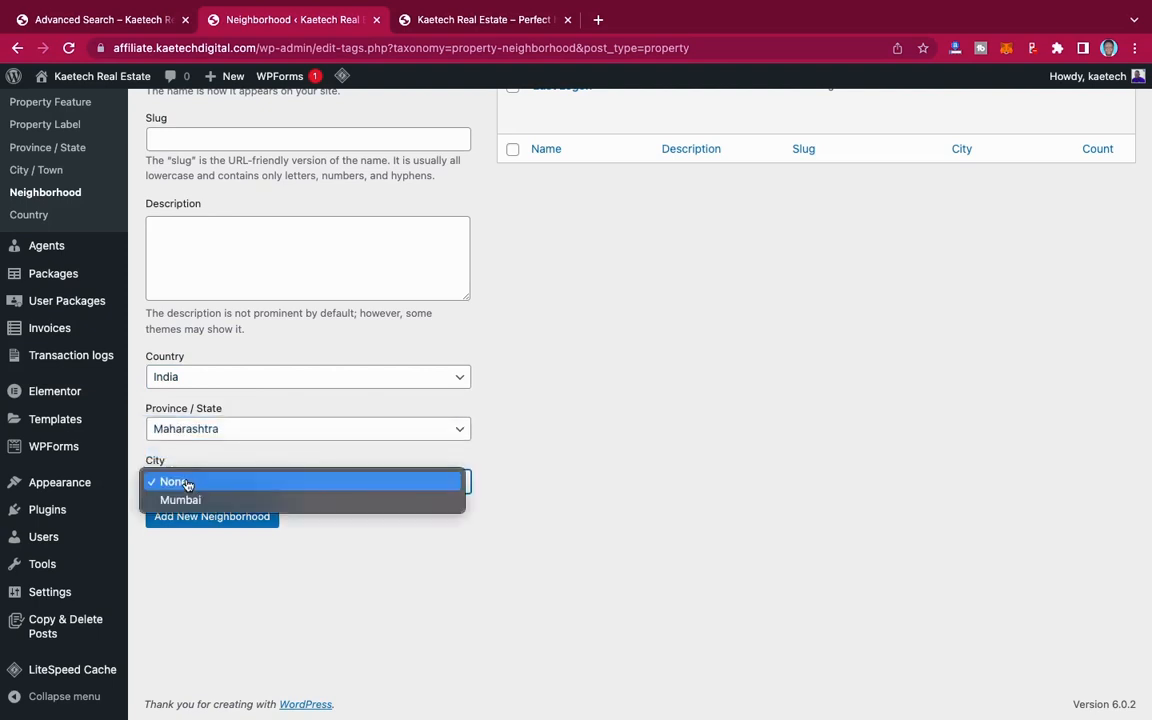
click(188, 500)
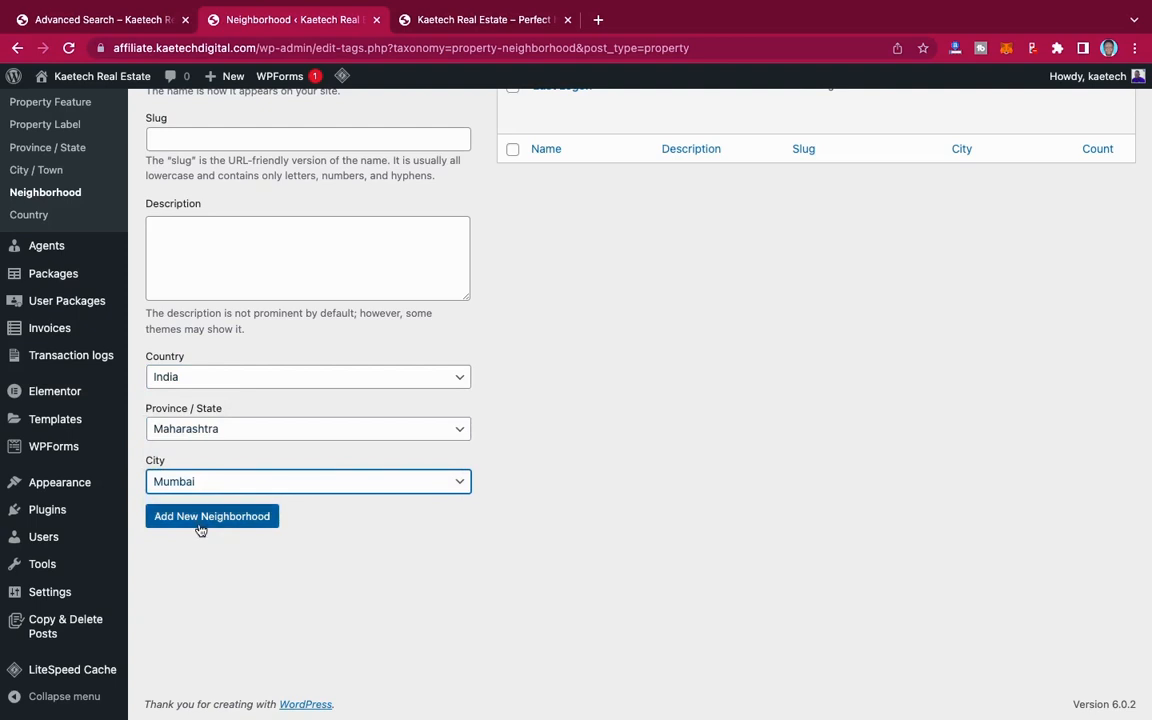
click(208, 516)
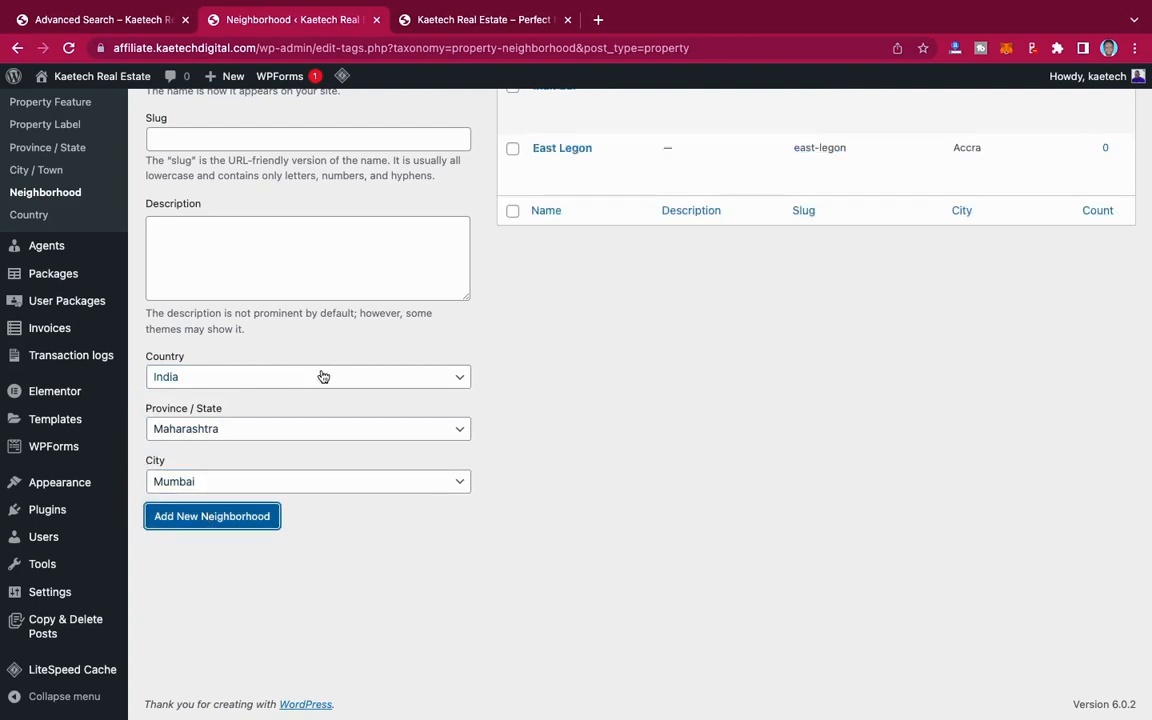
Step: Add Lagos as a new property neighborhood in Nigeria, assigned to Lagos state and the city of Lagos
scroll(323, 376, up, 1)
scroll(322, 373, down, 1)
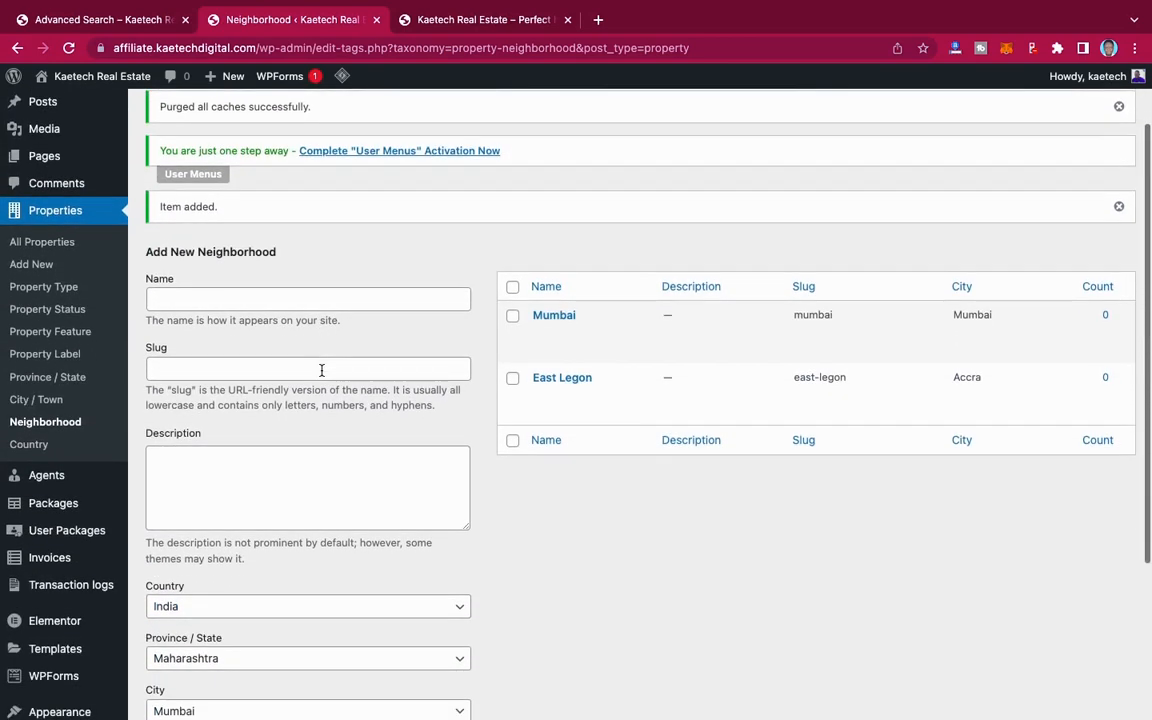
click(273, 298)
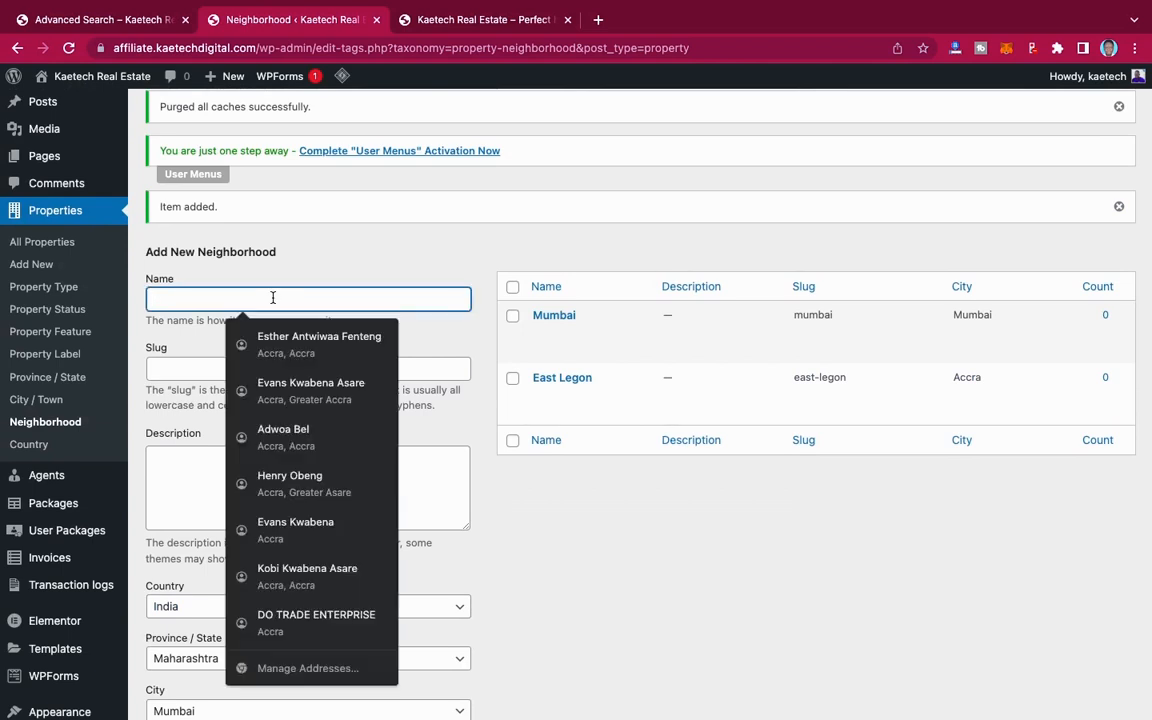
text(Lagos)
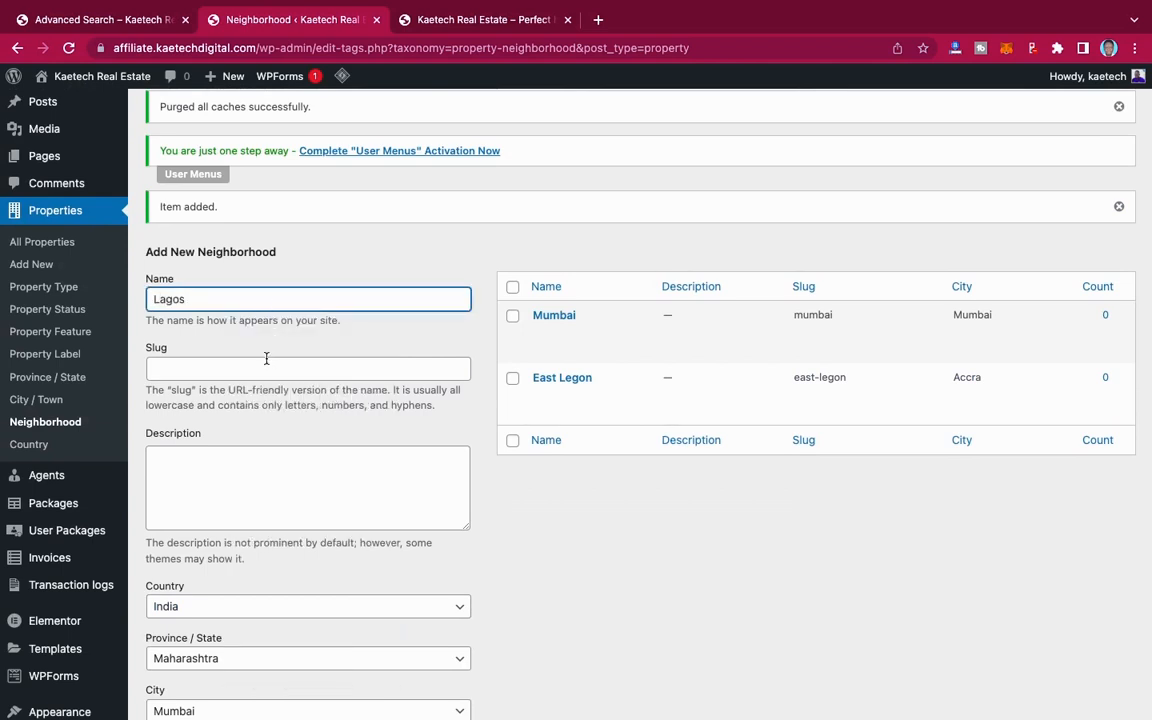
scroll(265, 357, down, 3)
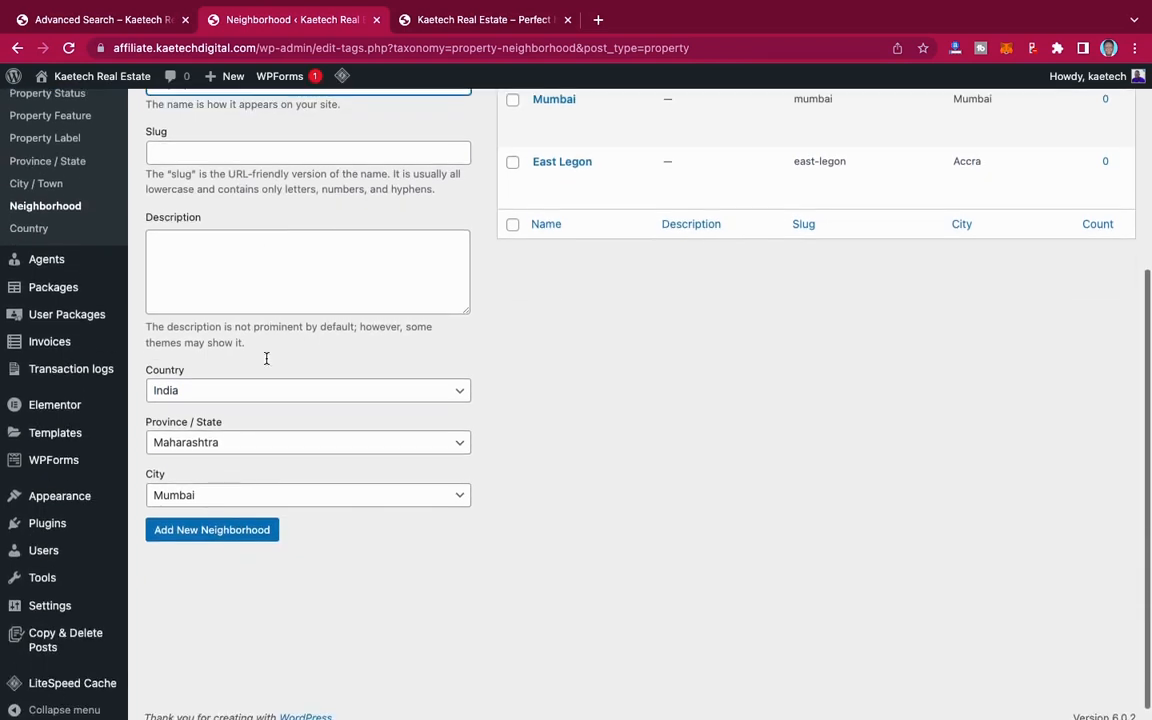
click(249, 376)
click(234, 396)
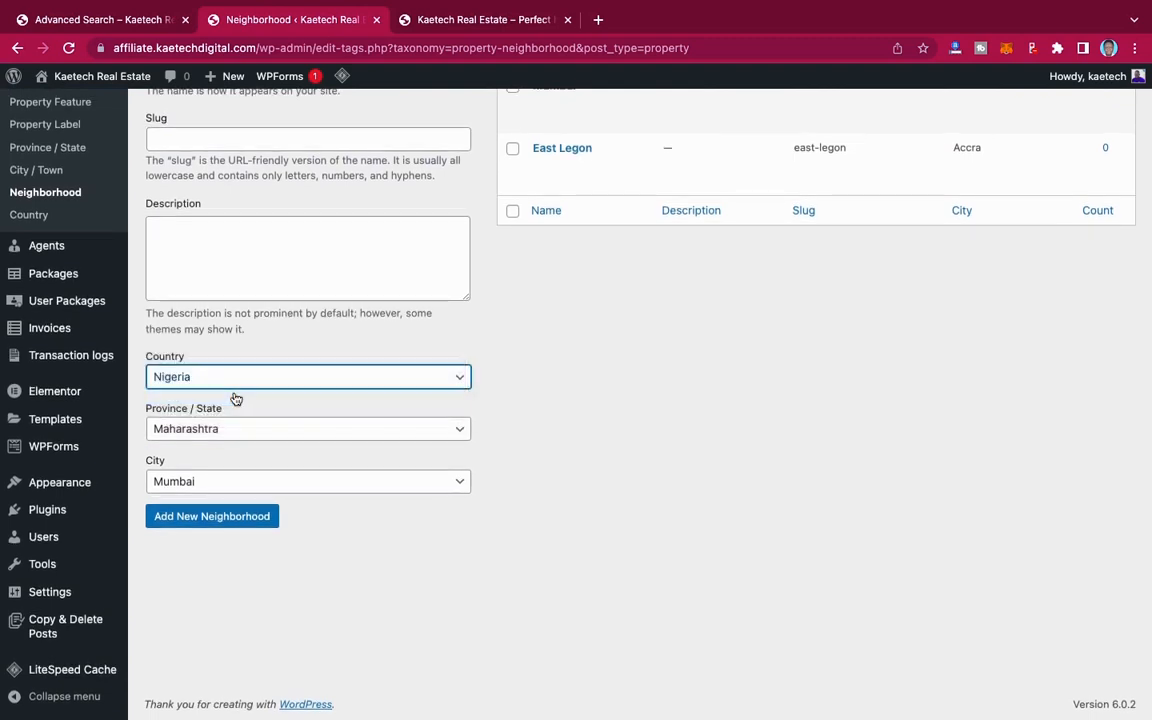
click(216, 432)
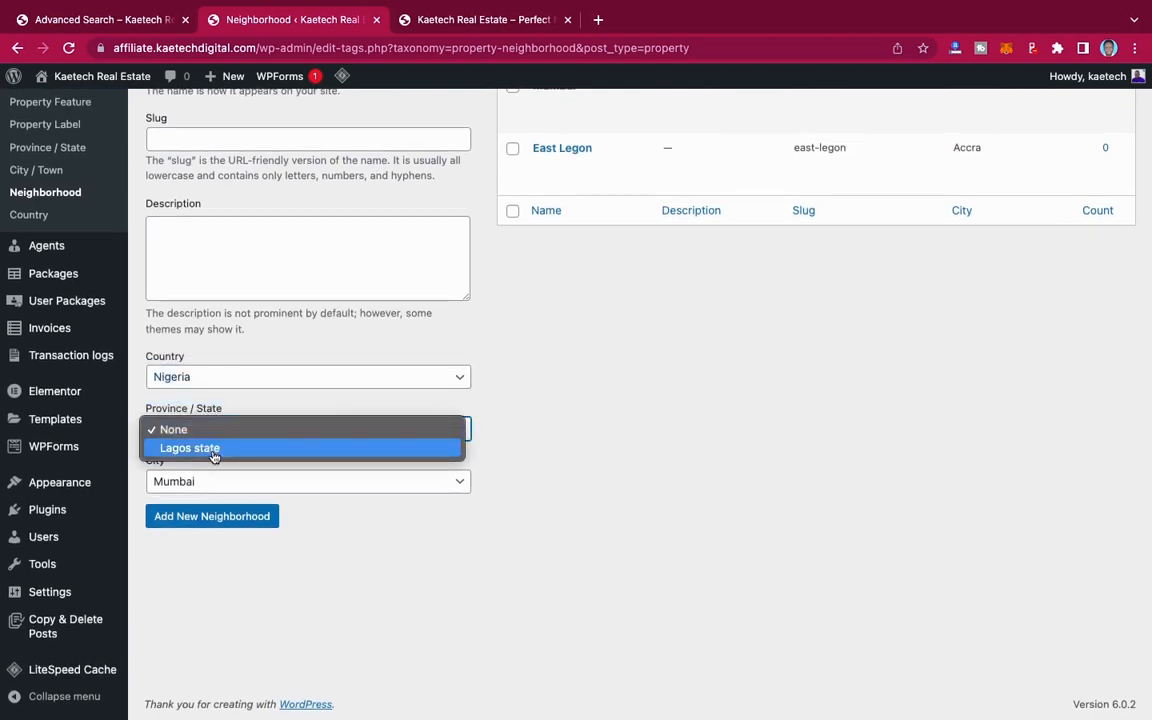
click(216, 450)
click(202, 481)
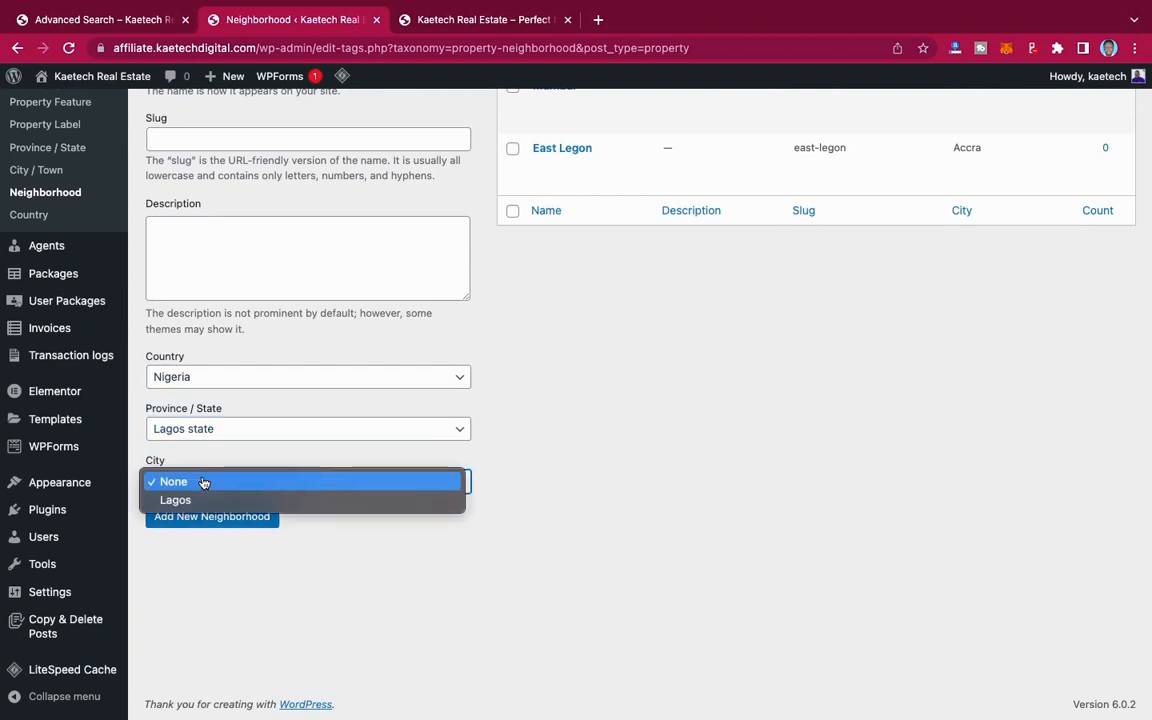
click(211, 499)
click(211, 514)
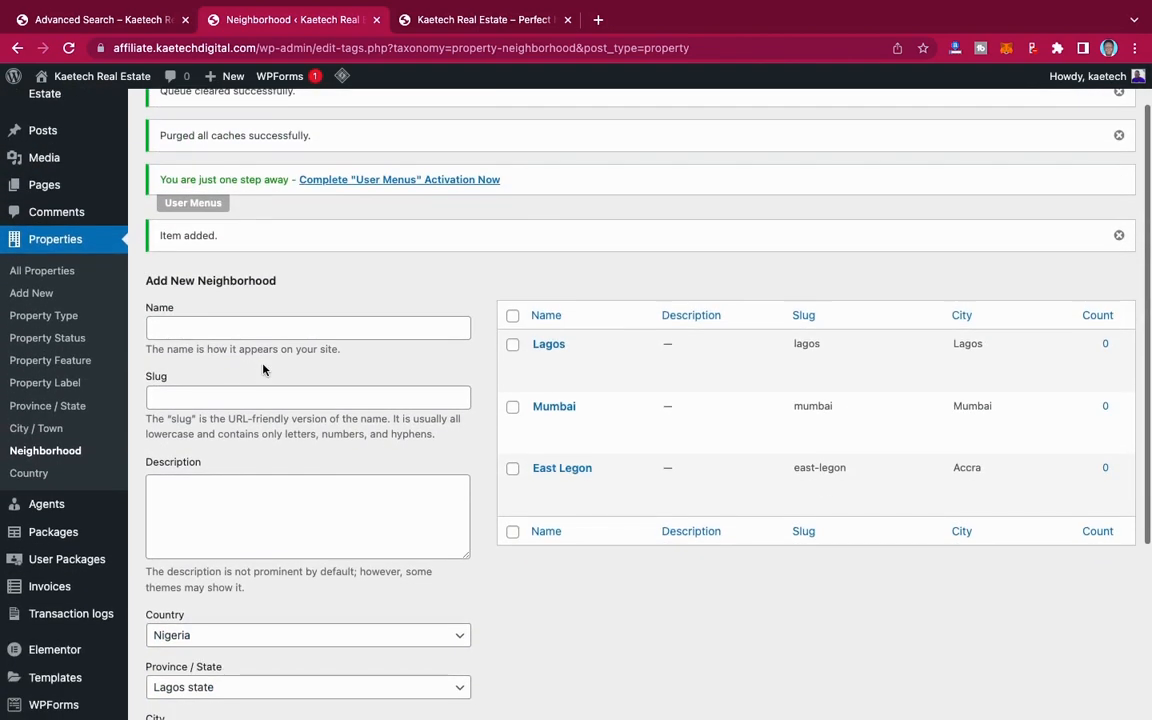
Step: Add New York as a new property neighborhood with country United States, province/state New York State and city New York City
click(233, 327)
text(New York)
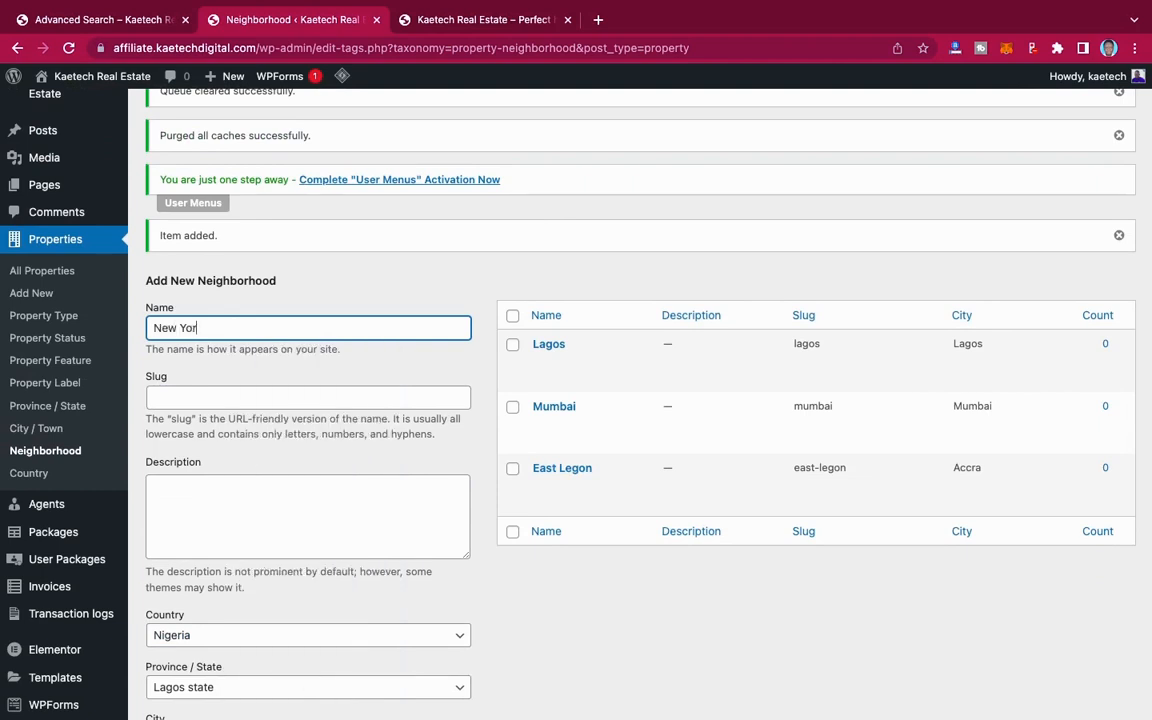
scroll(278, 382, down, 5)
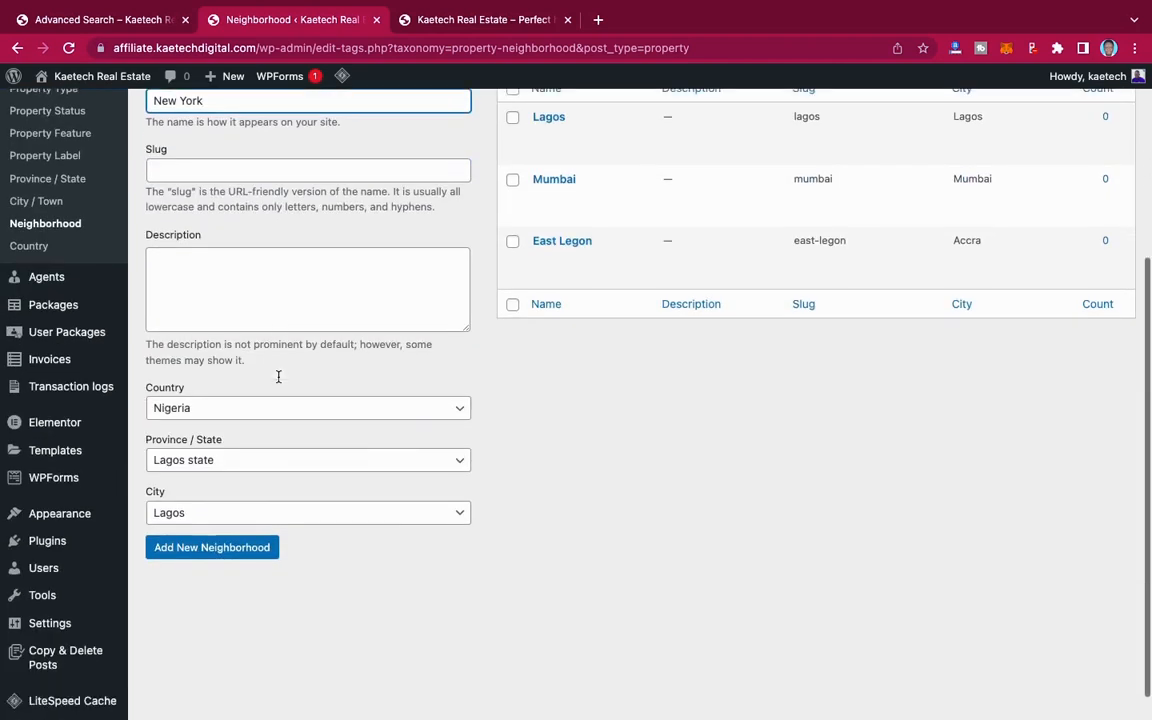
scroll(310, 250, up, 3)
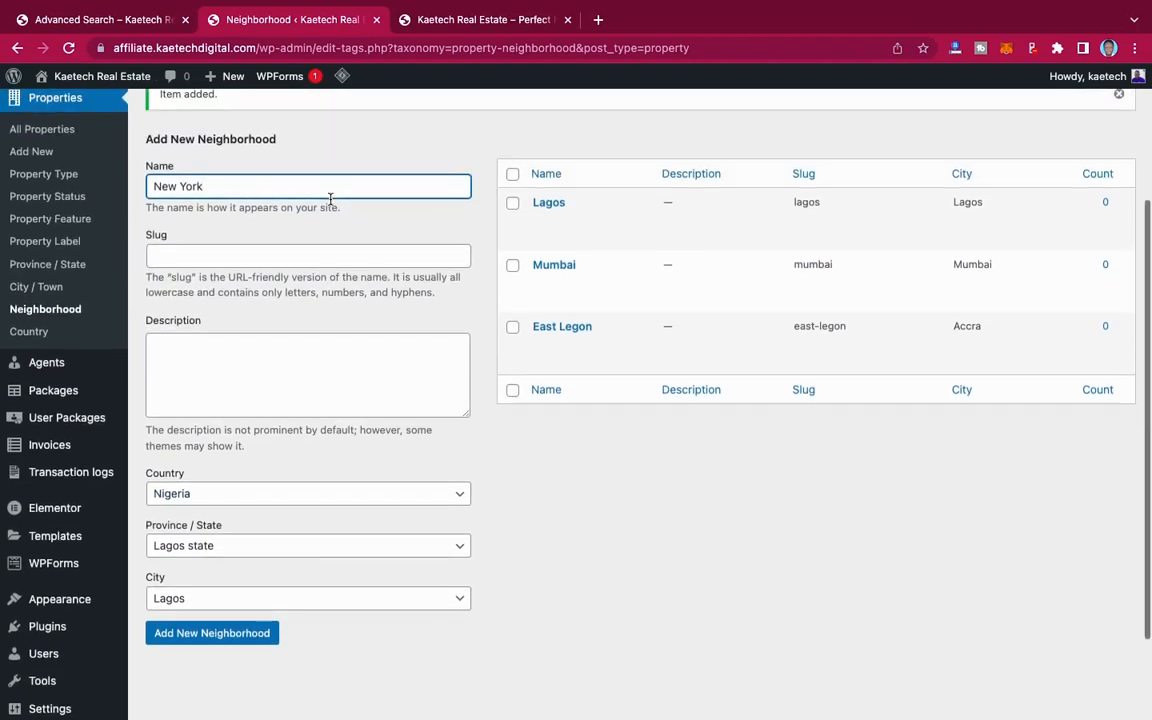
scroll(330, 199, down, 3)
click(252, 376)
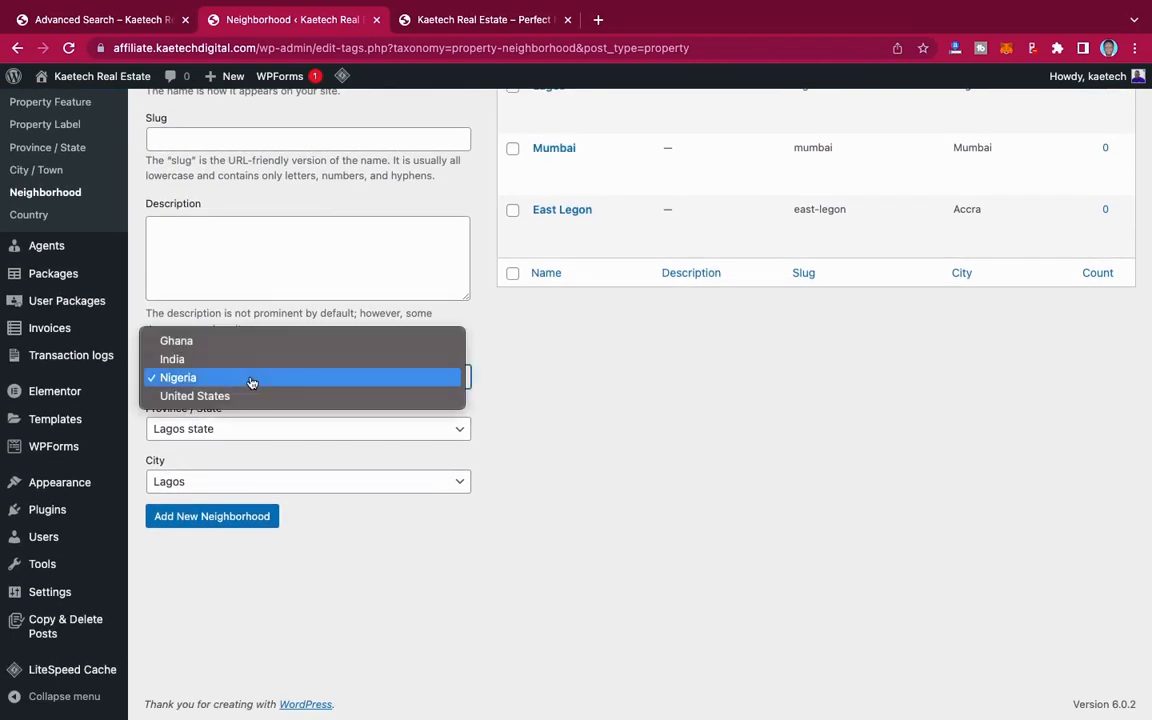
click(231, 396)
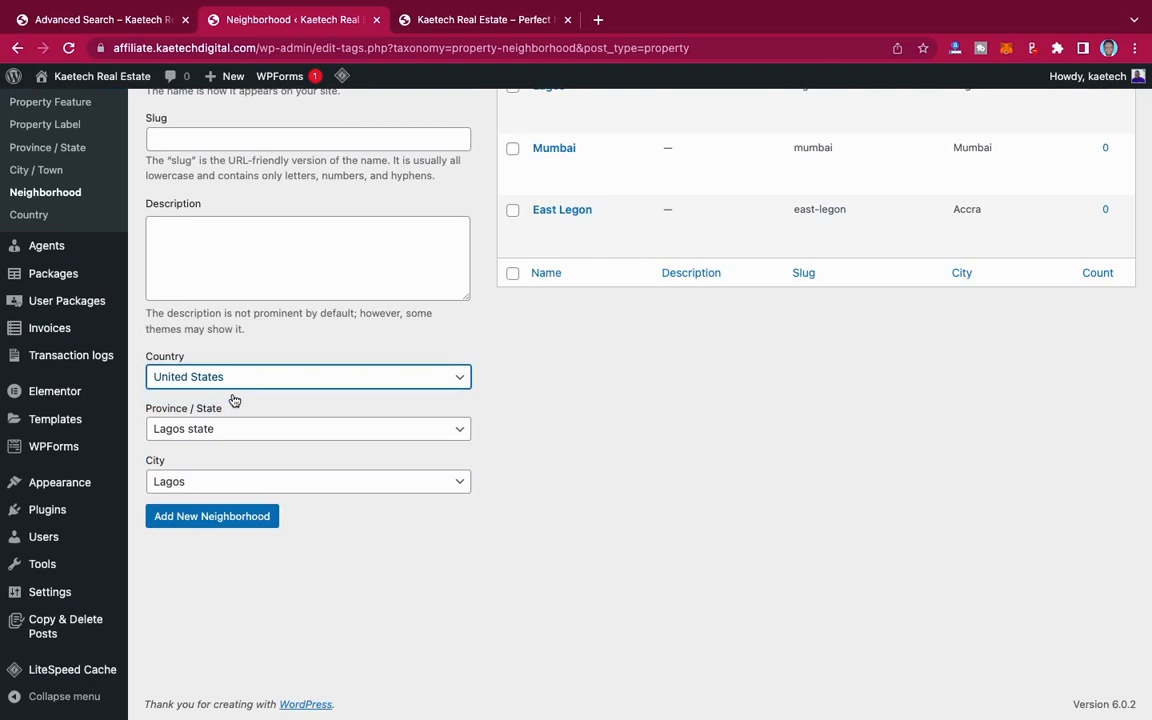
click(229, 429)
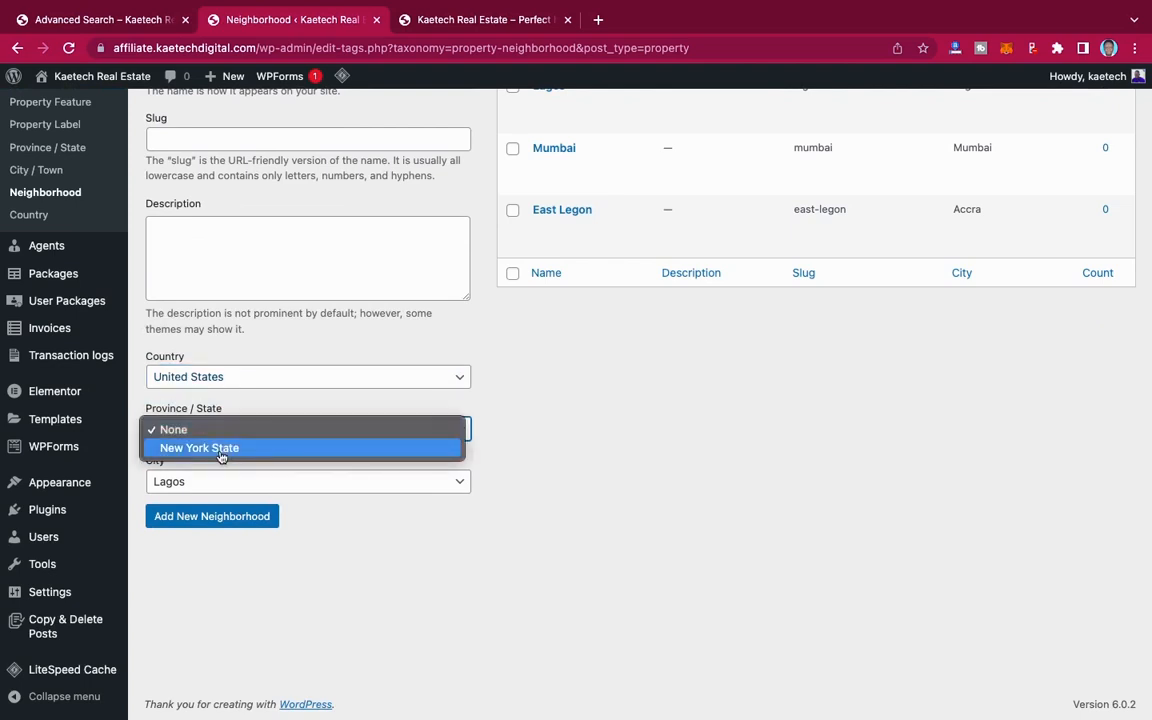
click(221, 450)
click(211, 482)
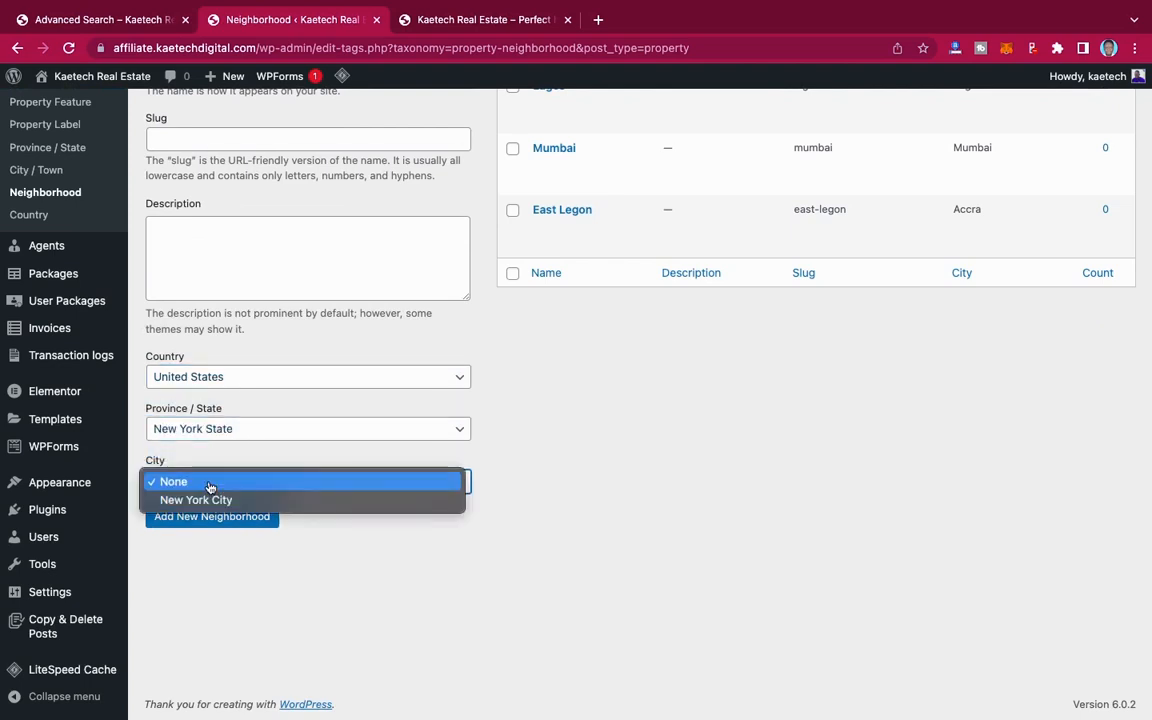
click(206, 500)
click(212, 517)
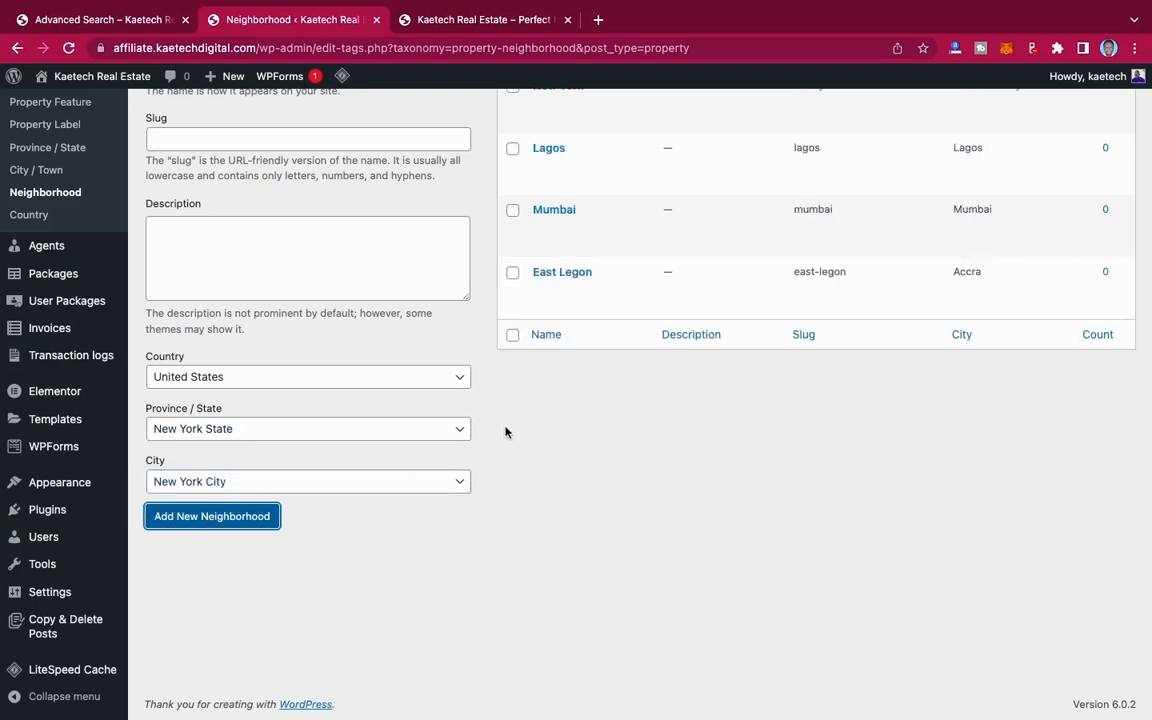
scroll(505, 432, up, 3)
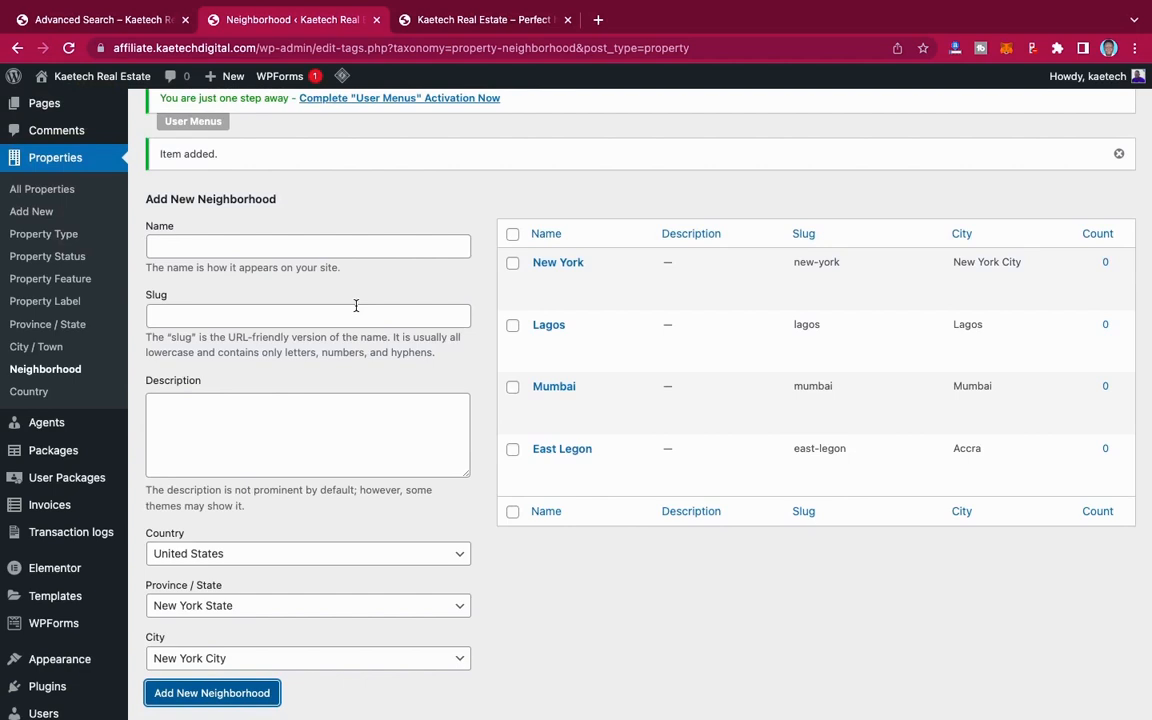
Step: Open the Property Type page for properties and switch to the demo site's Advanced Search page to compare its listings
mouse_move(638, 442)
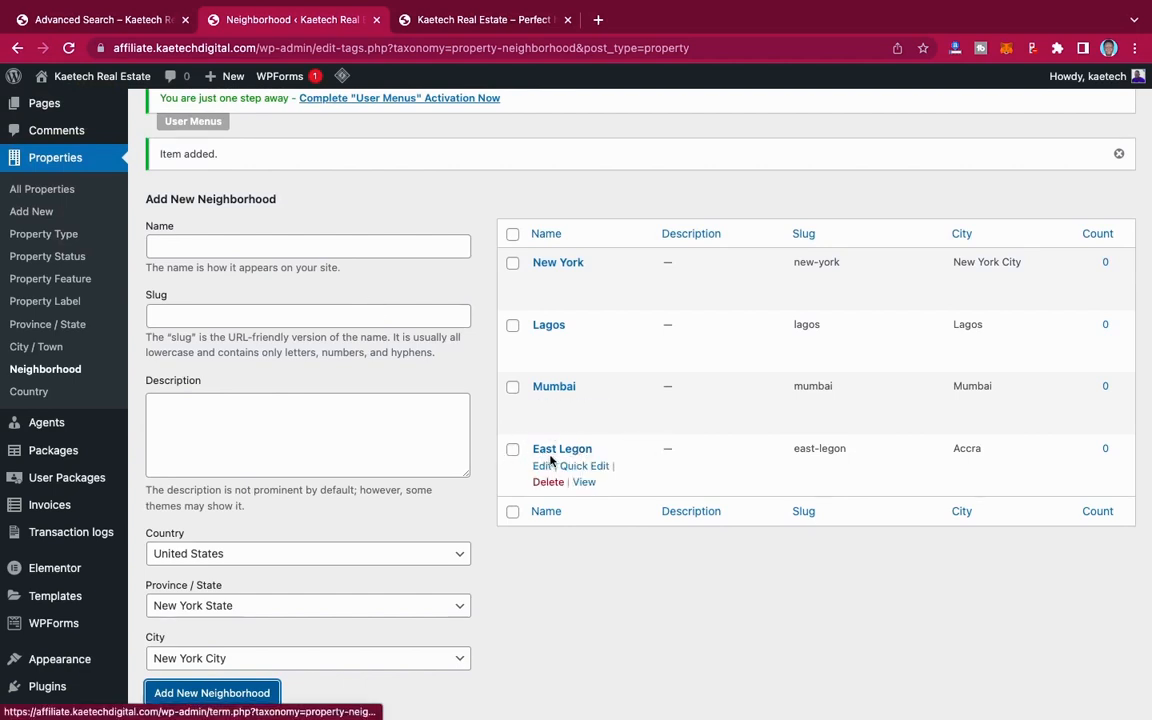
mouse_move(769, 421)
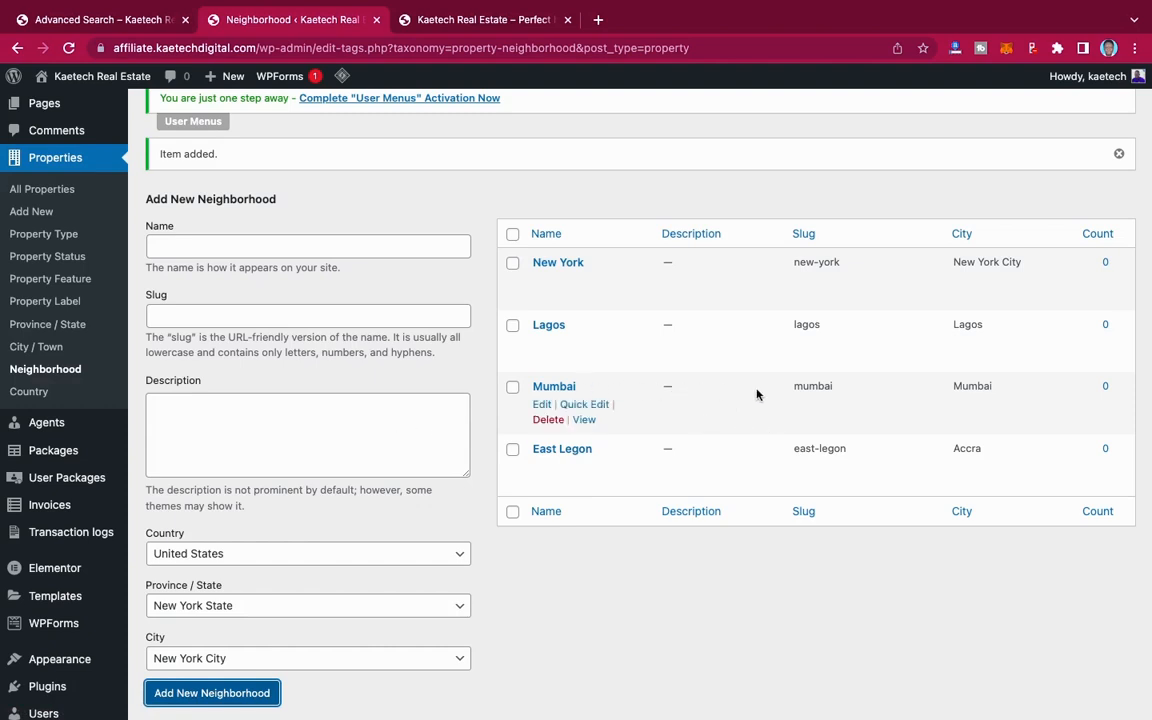
mouse_move(715, 339)
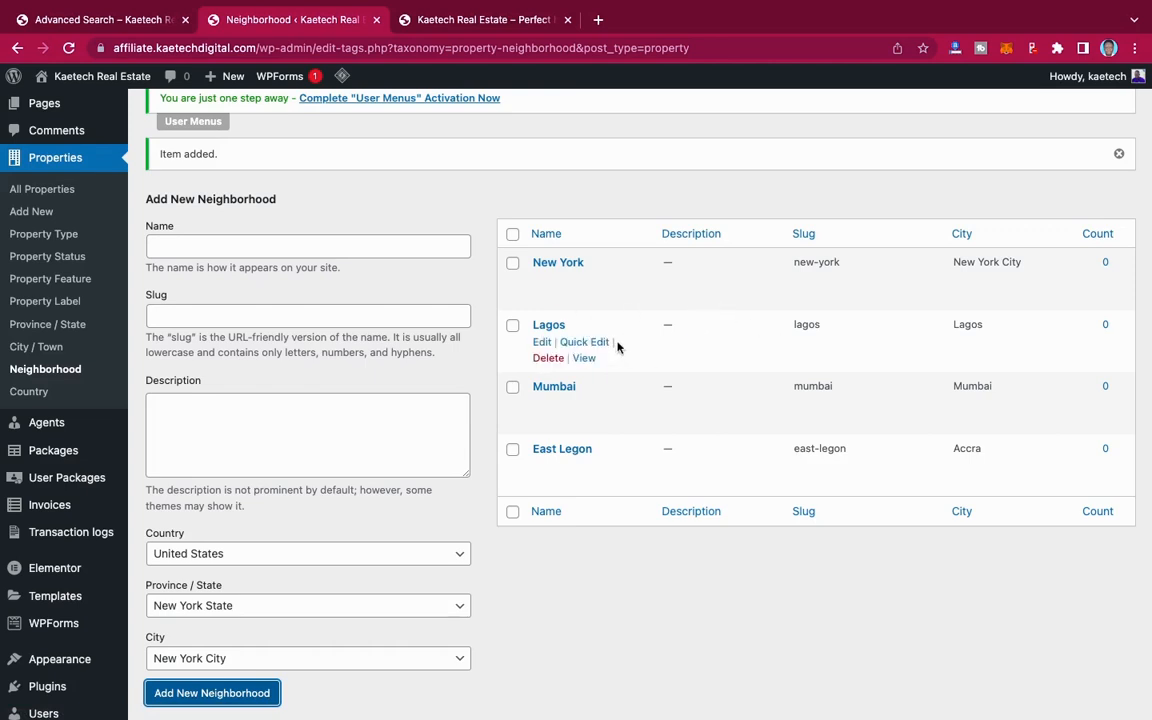
mouse_move(609, 376)
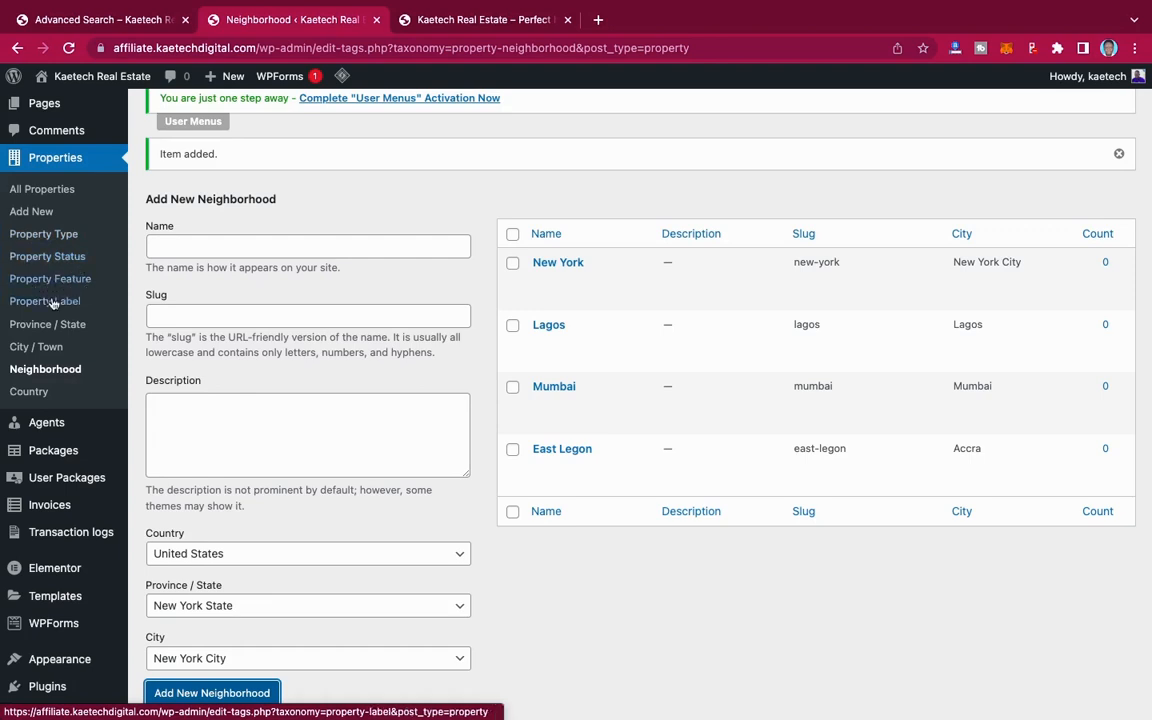
click(53, 237)
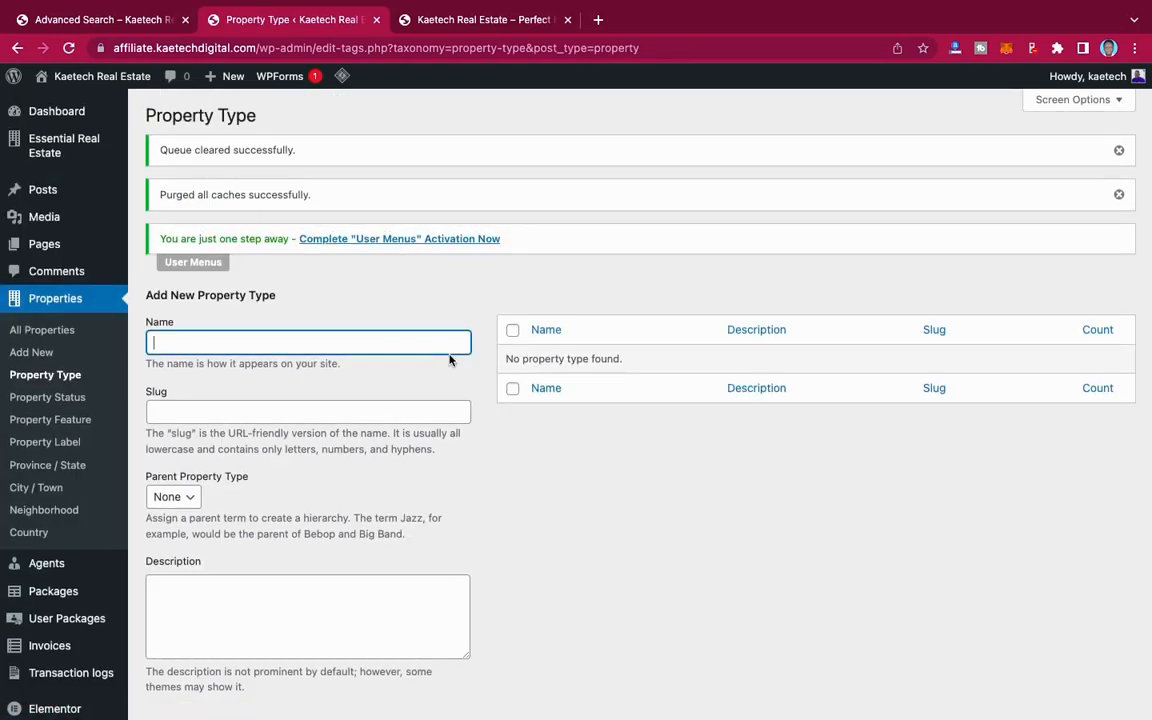
scroll(450, 357, down, 3)
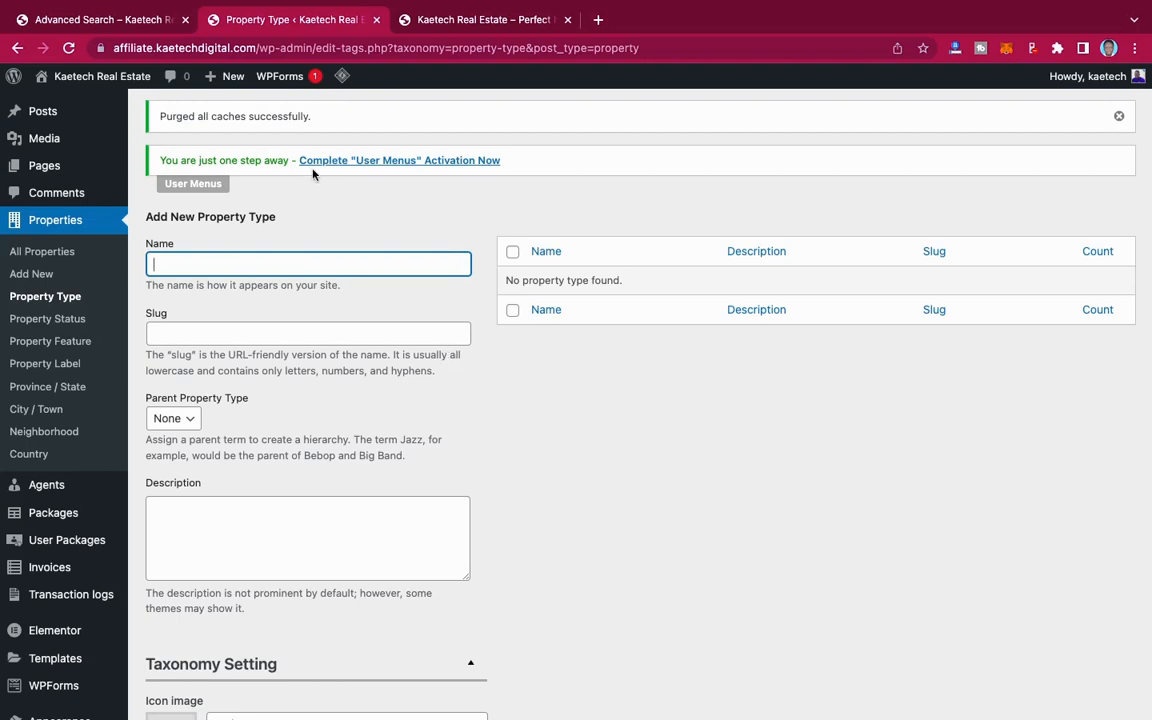
click(107, 17)
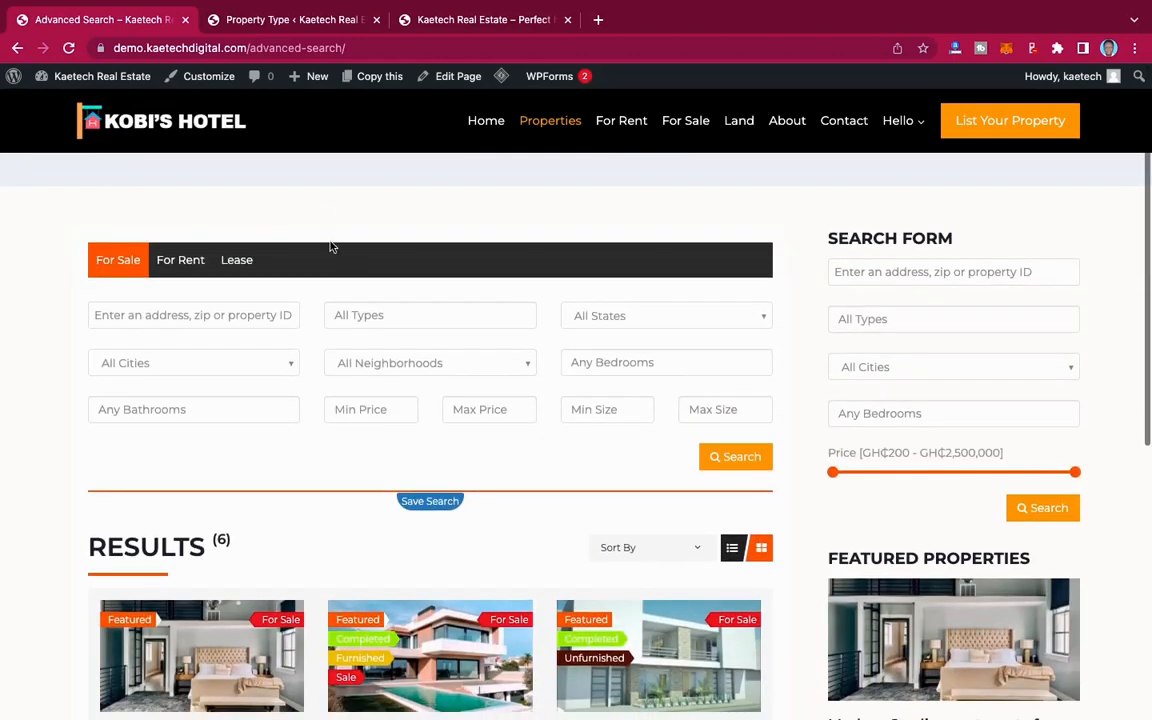
Step: Check the property type options in the demo site's advanced search form and return to the WordPress Property Type page
click(367, 315)
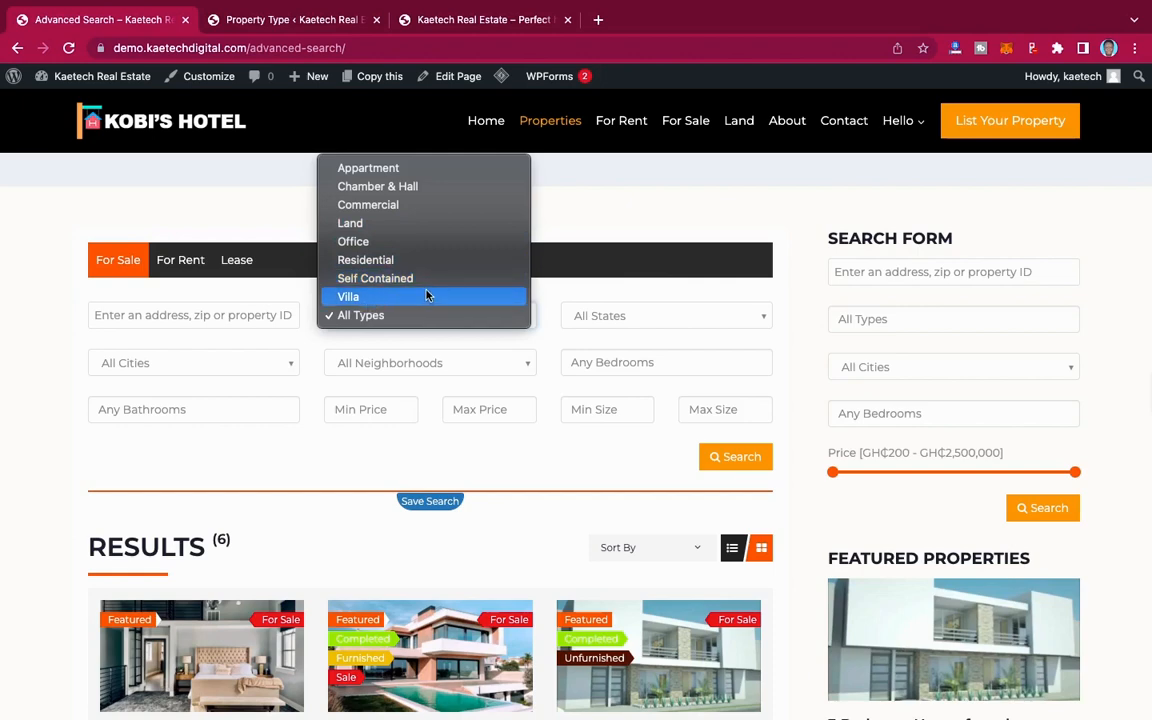
click(315, 20)
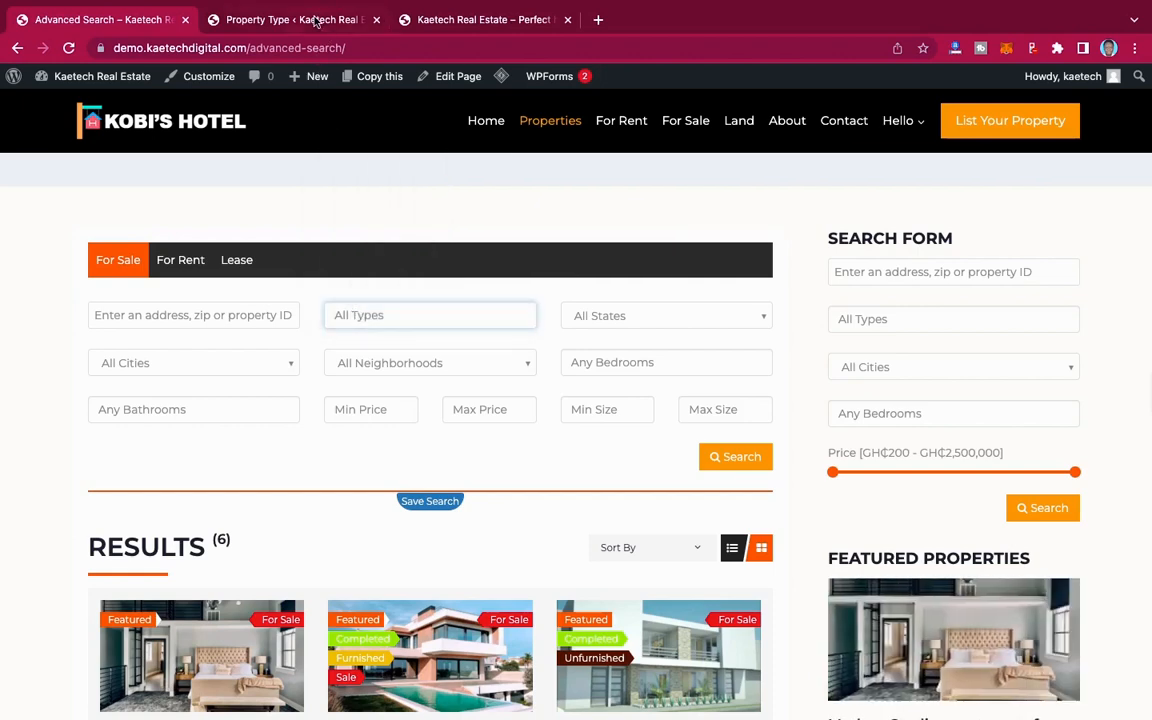
click(315, 20)
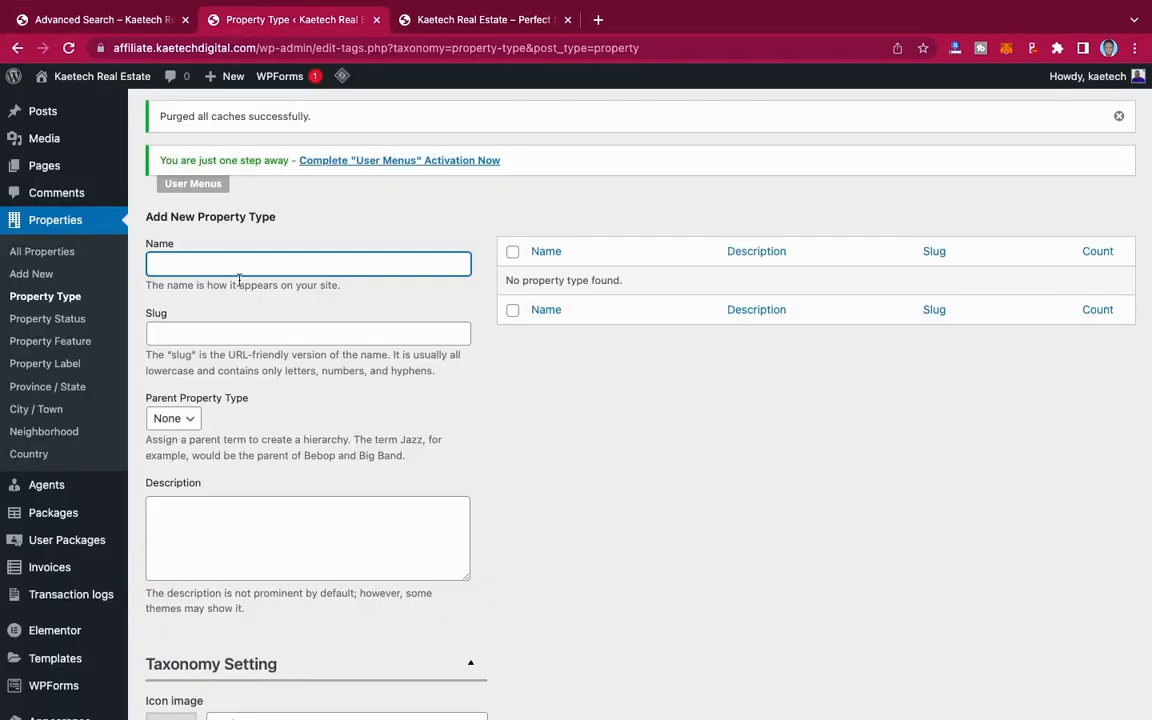
Step: Add a new property type named Appartment with no parent type
text(Appartment)
scroll(170, 505, down, 5)
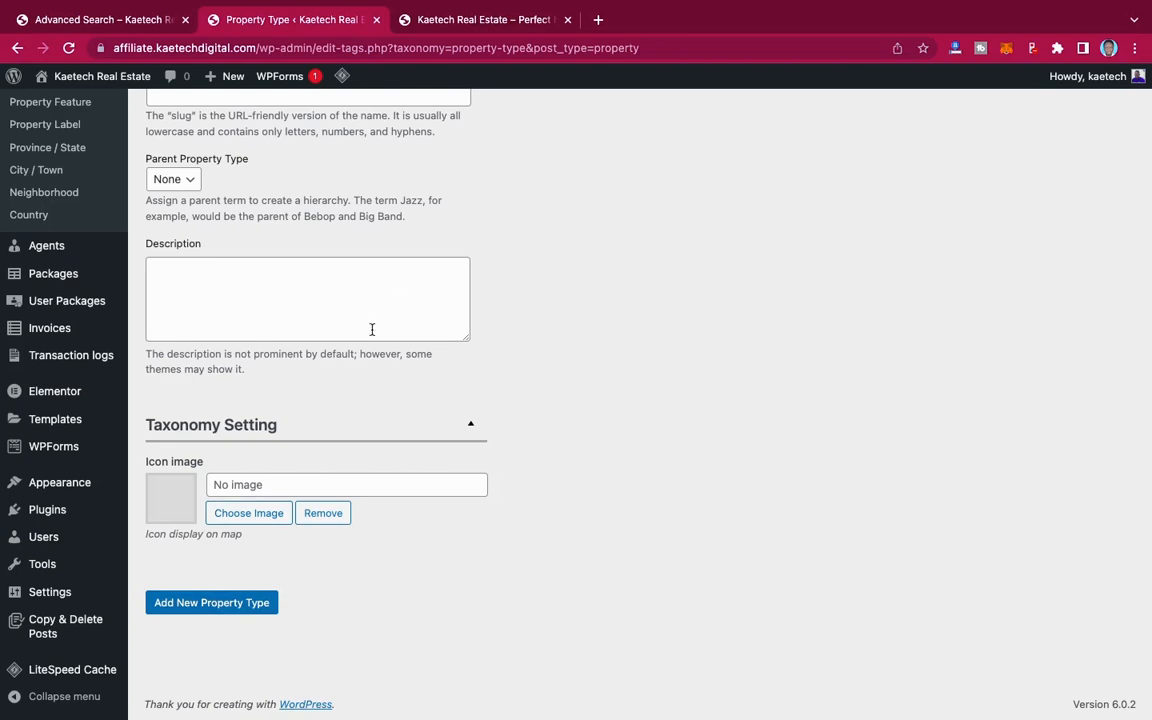
scroll(351, 376, up, 3)
scroll(351, 376, down, 3)
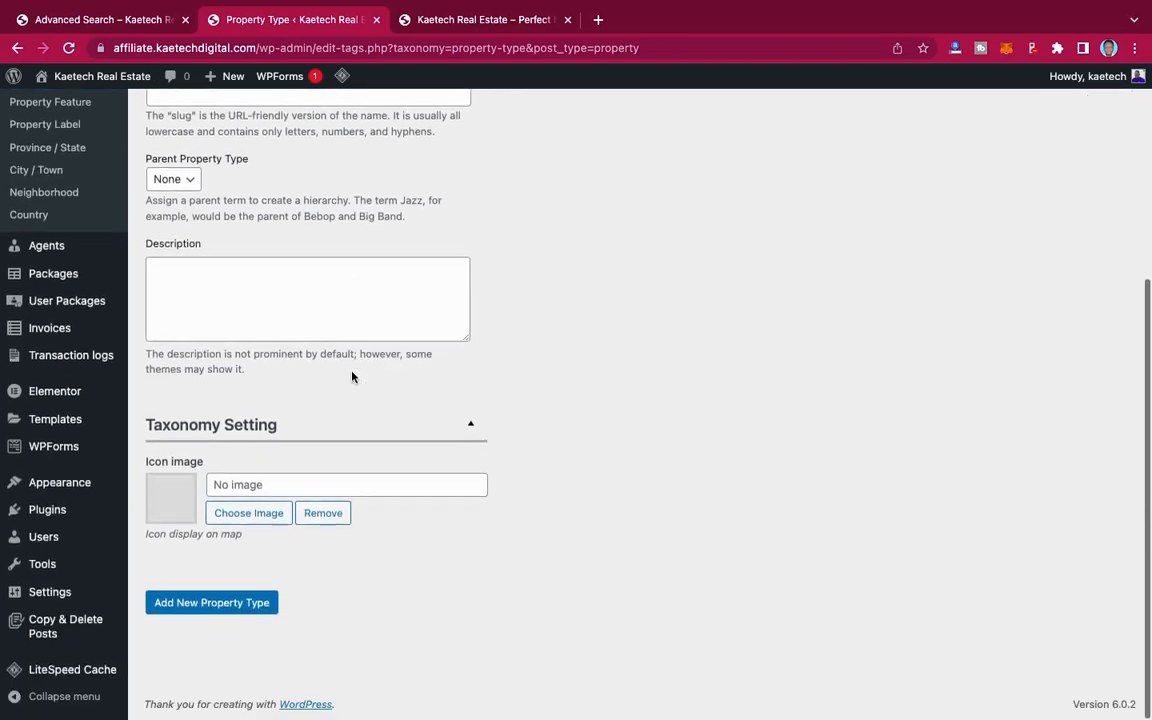
click(238, 601)
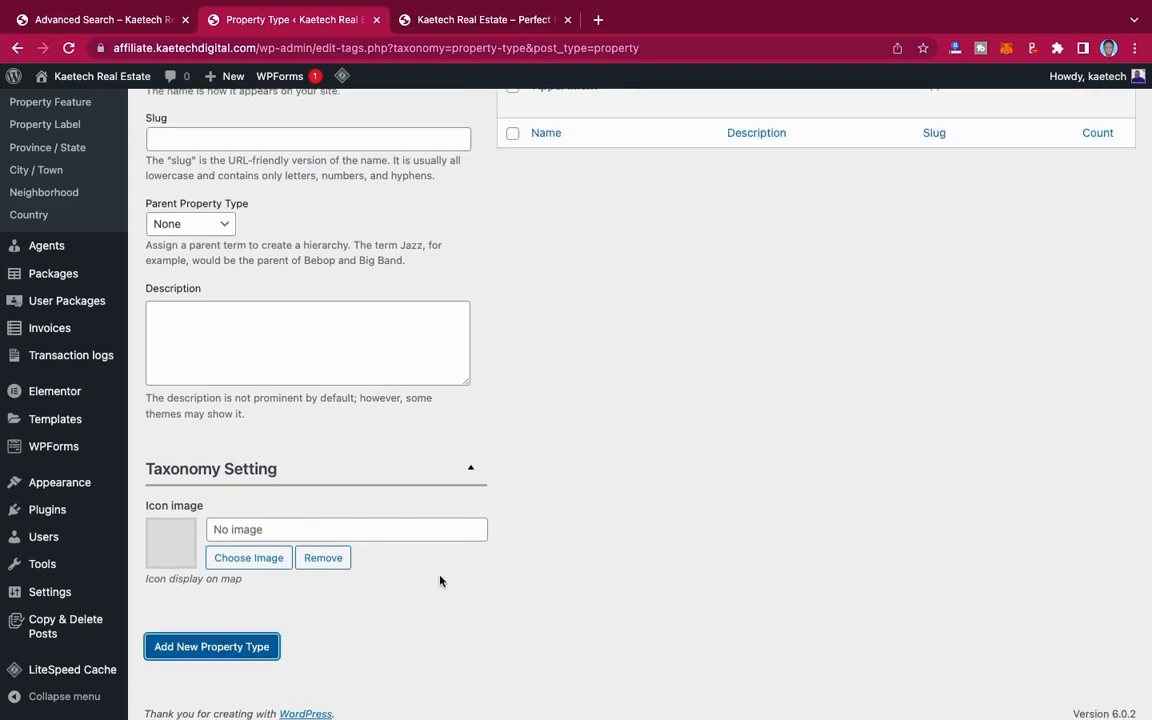
scroll(440, 580, up, 5)
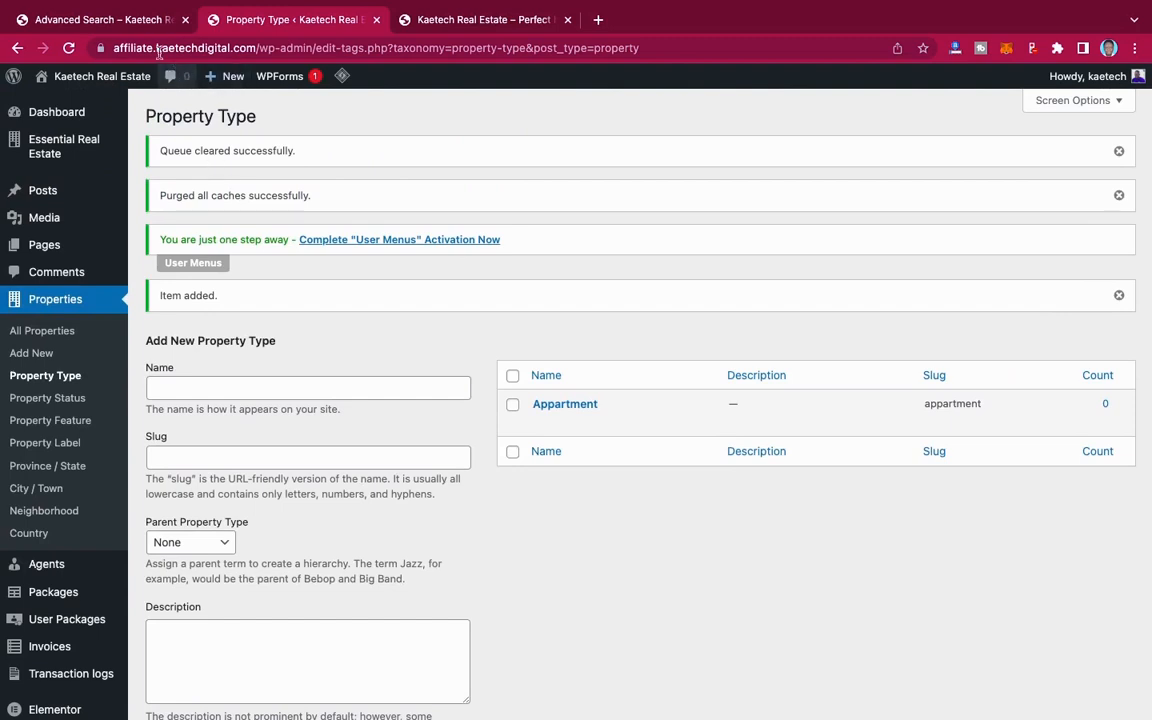
Step: Recheck the demo site's list of property types and add Office as a new property type
click(135, 29)
click(410, 325)
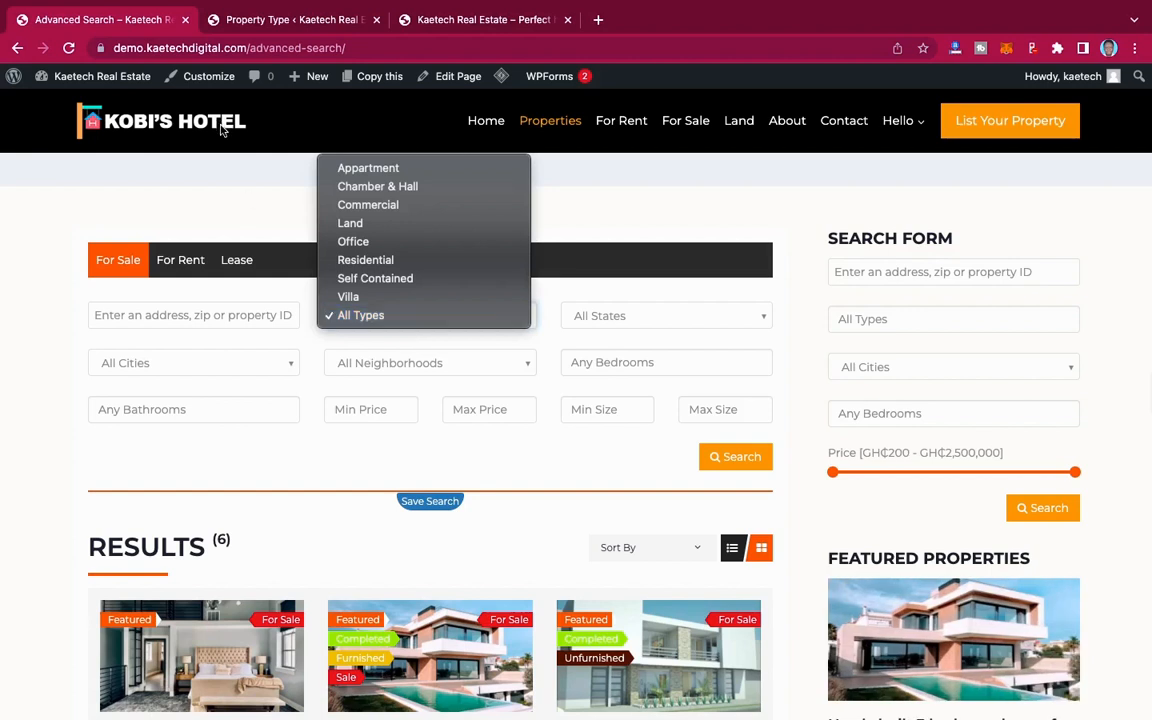
click(258, 27)
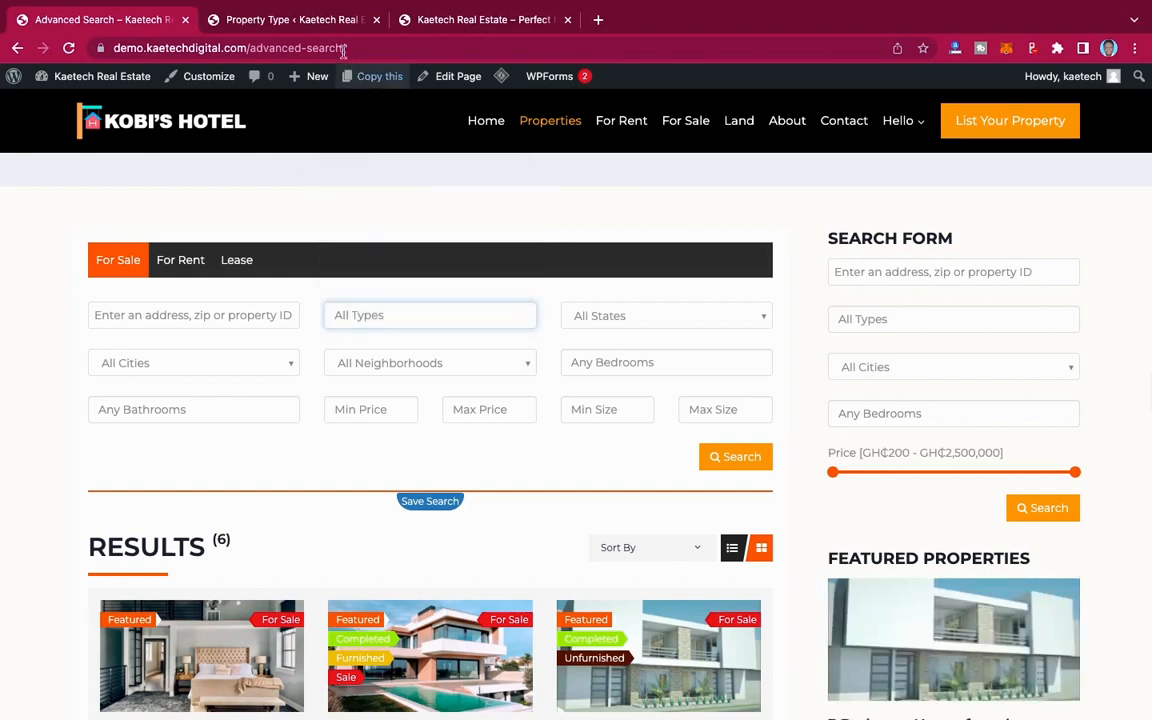
click(295, 20)
click(266, 387)
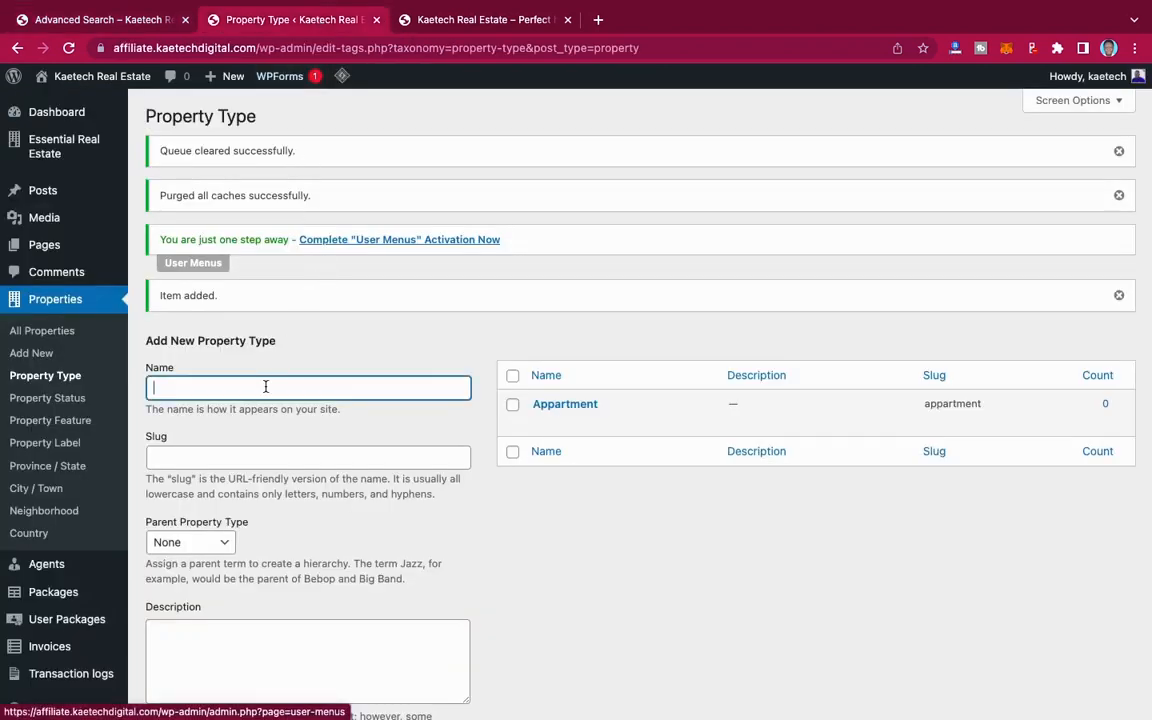
text(Office)
scroll(275, 504, down, 5)
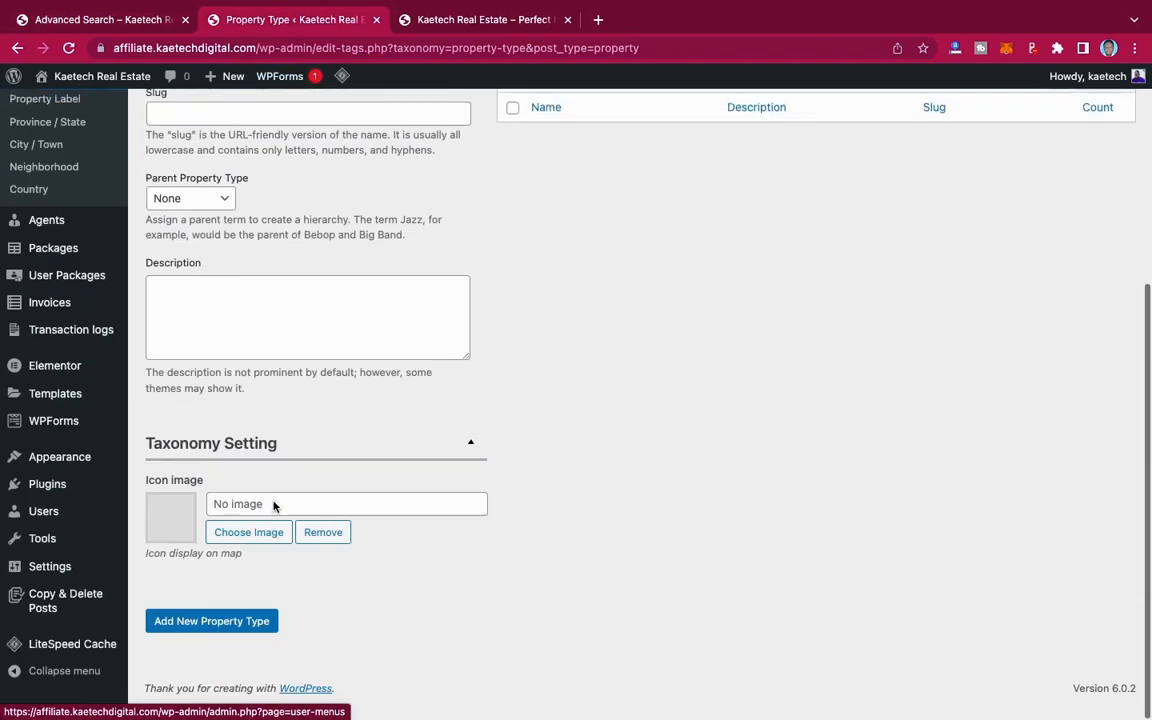
click(209, 634)
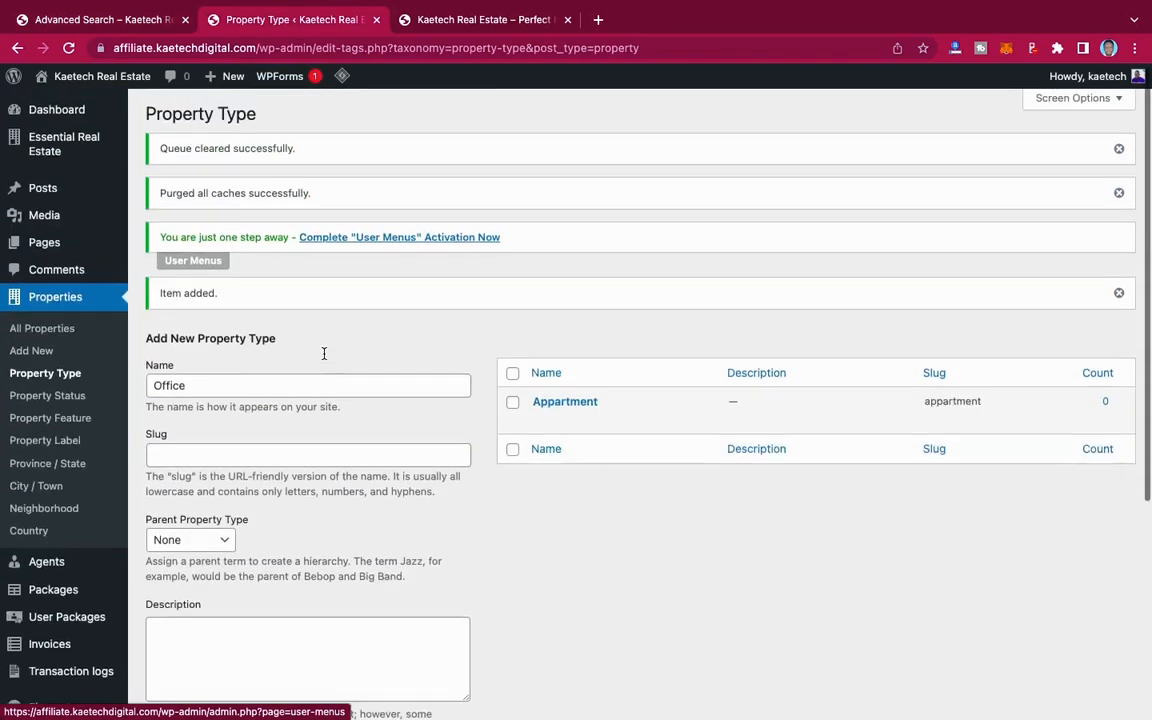
Step: Add Land as a new property type with no parent
click(248, 390)
text(La)
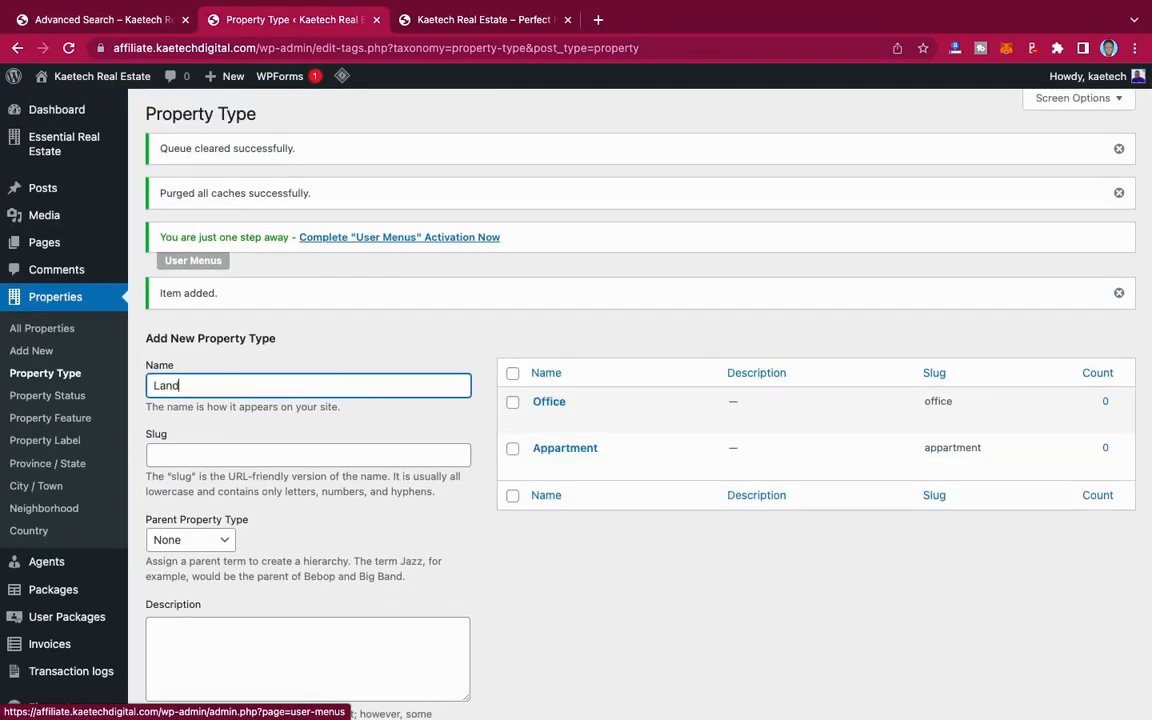
text(nd)
scroll(267, 456, down, 3)
click(211, 636)
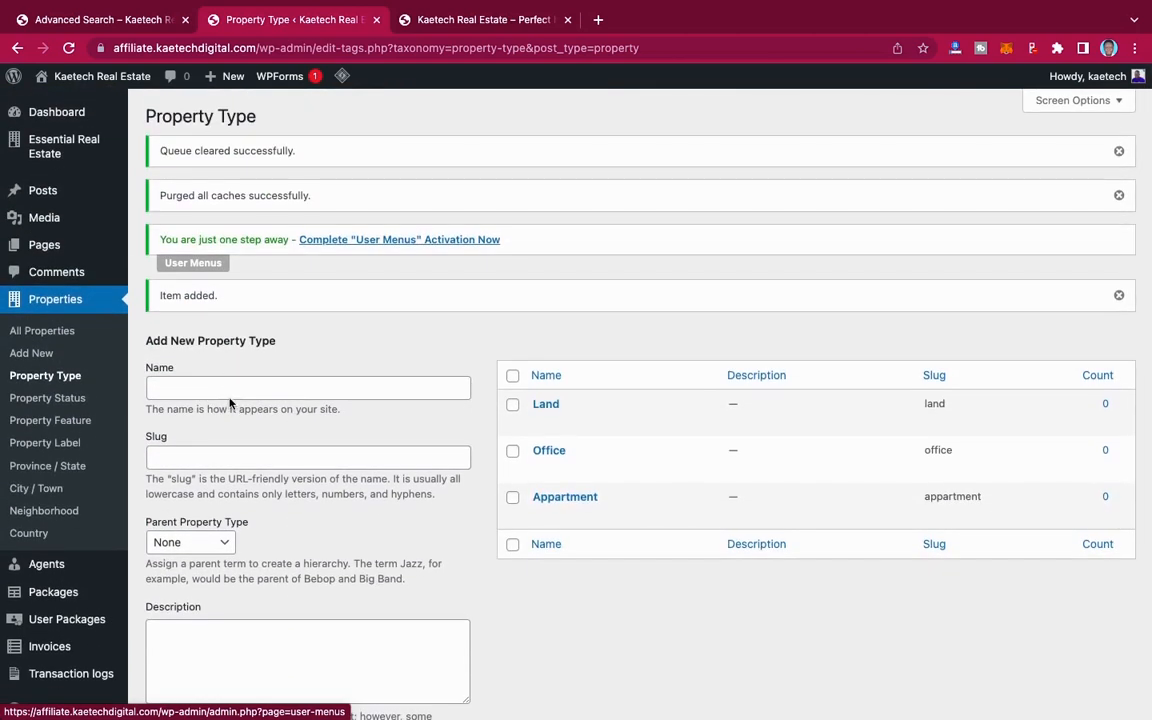
Step: Add Villa as a new property type with no parent
click(229, 386)
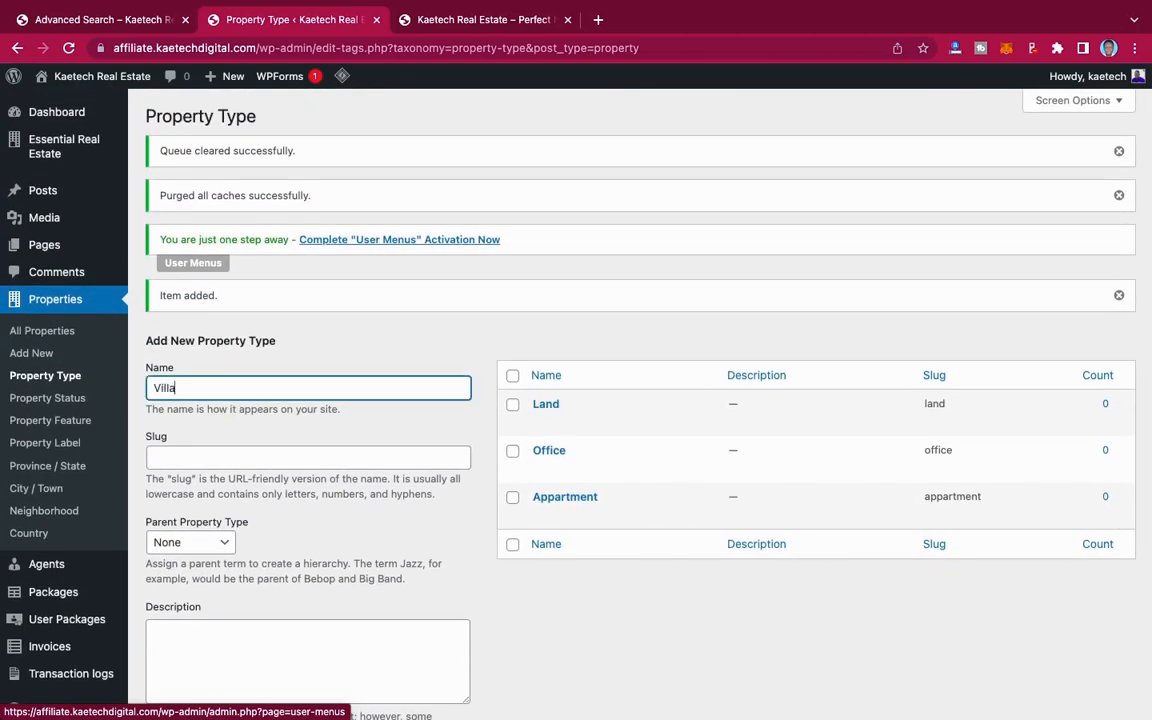
text(Villa)
scroll(580, 400, down, 3)
click(211, 636)
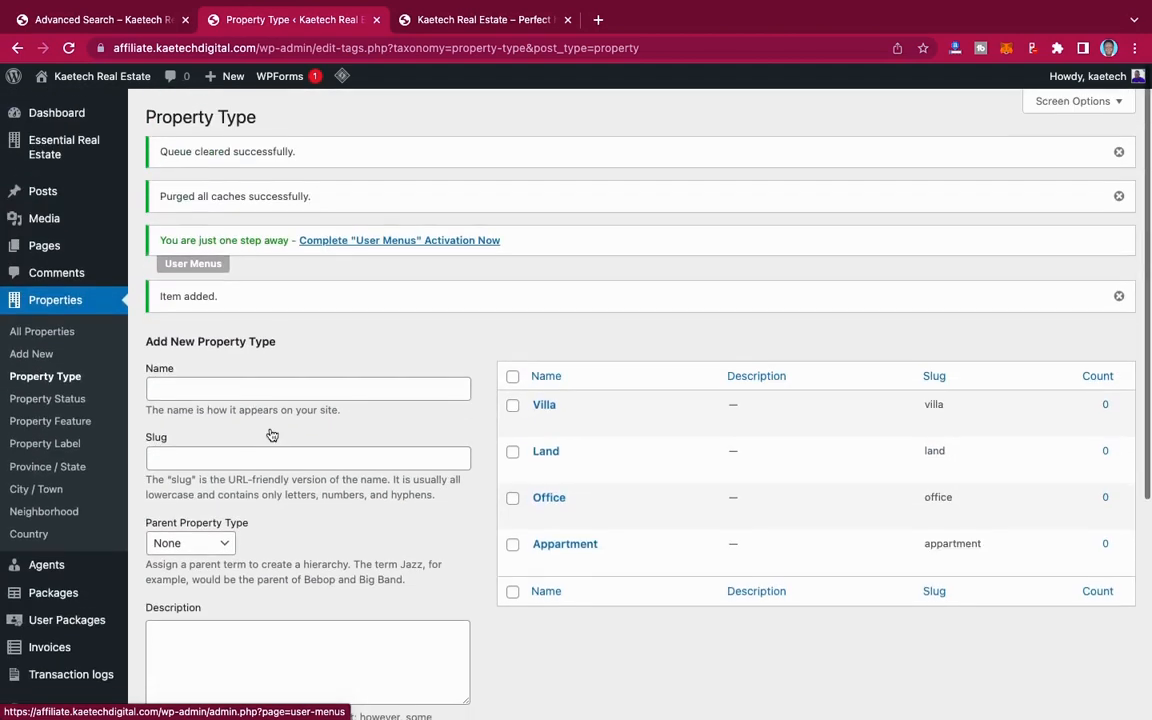
Step: Add Residential as a new property type with no parent
click(220, 387)
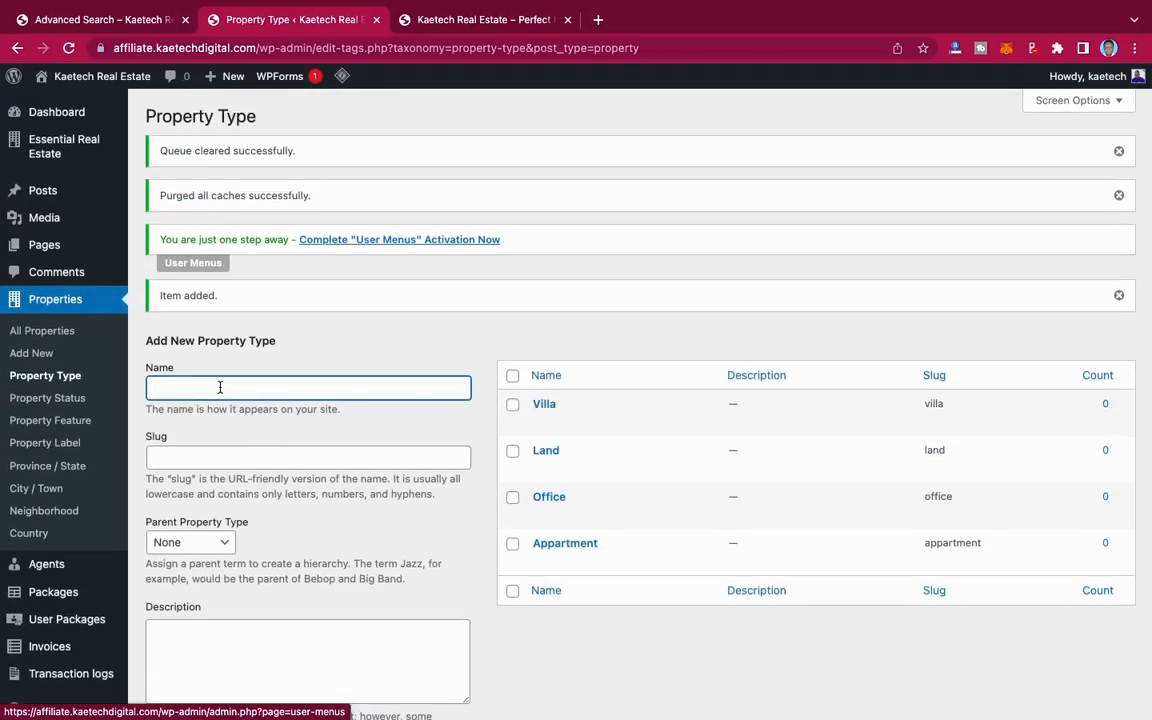
text(Residential)
scroll(580, 400, down, 3)
click(190, 636)
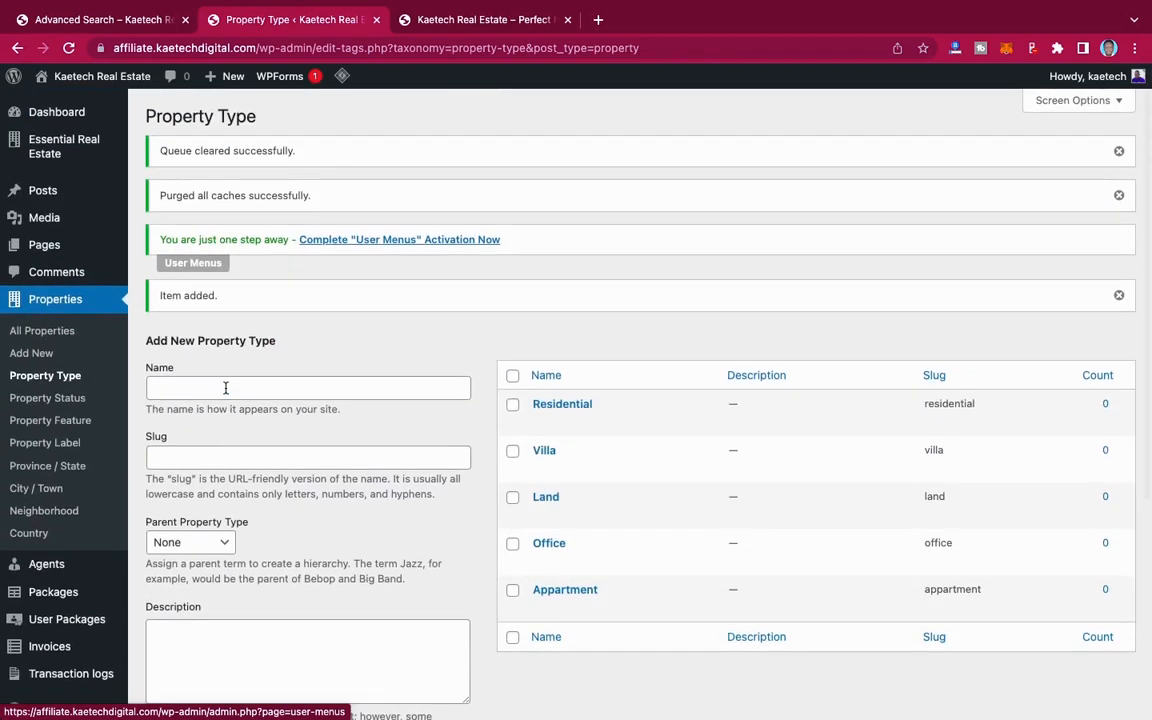
Step: Add Commercial as a new property type with no parent
click(225, 388)
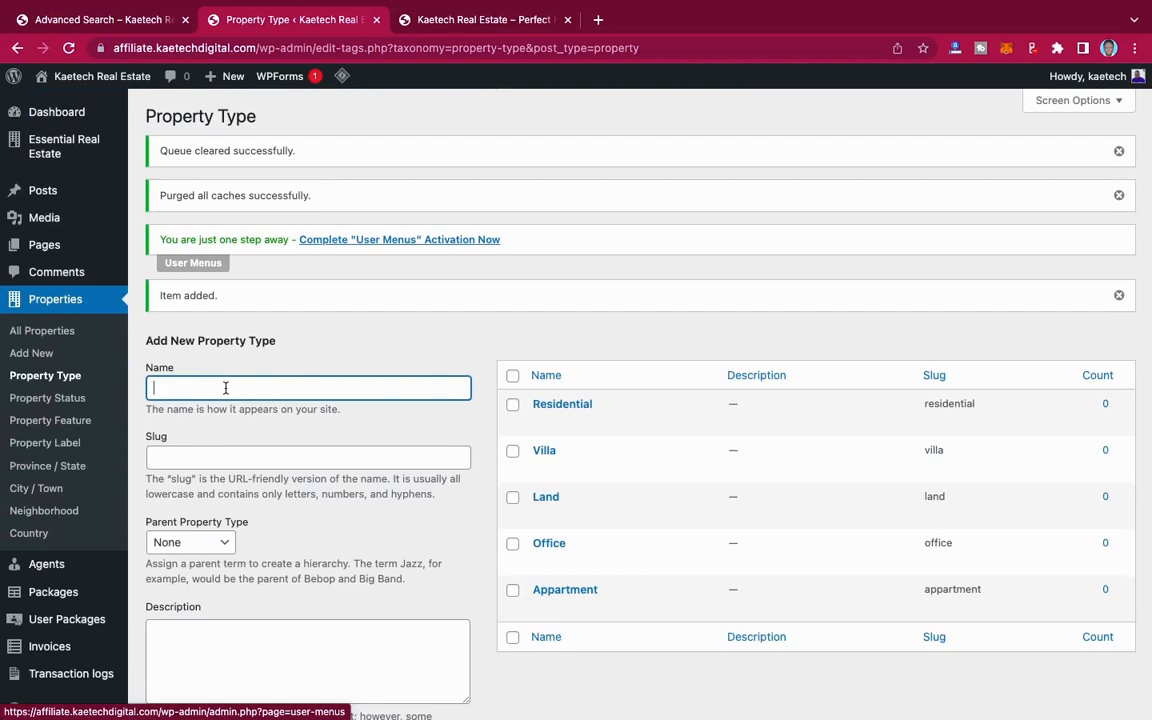
text(Commercial)
scroll(580, 400, down, 4)
click(211, 636)
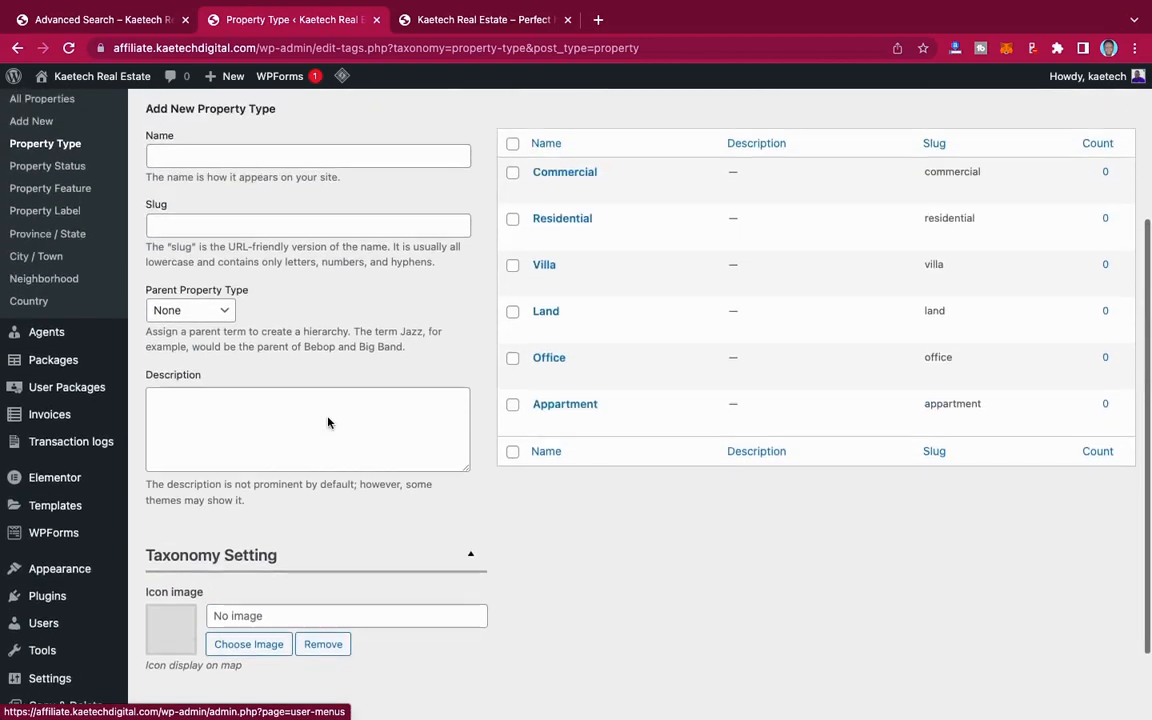
Step: Add Self-Contained as a new property type with no parent
scroll(328, 418, up, 1)
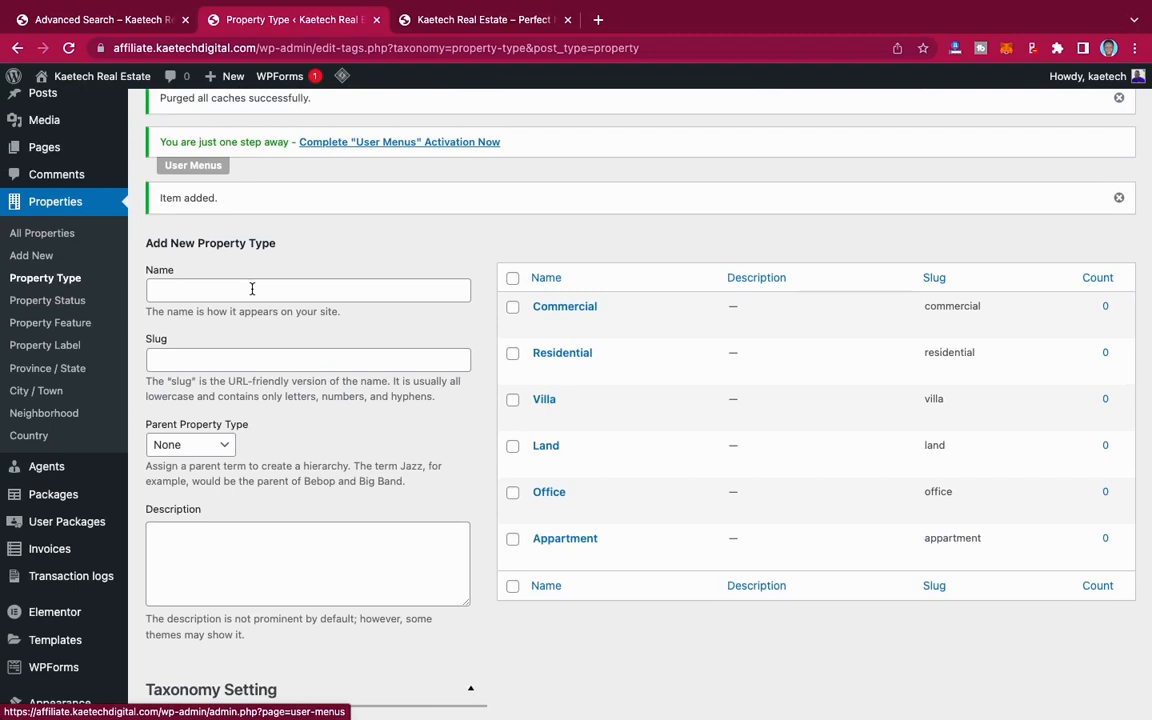
click(252, 289)
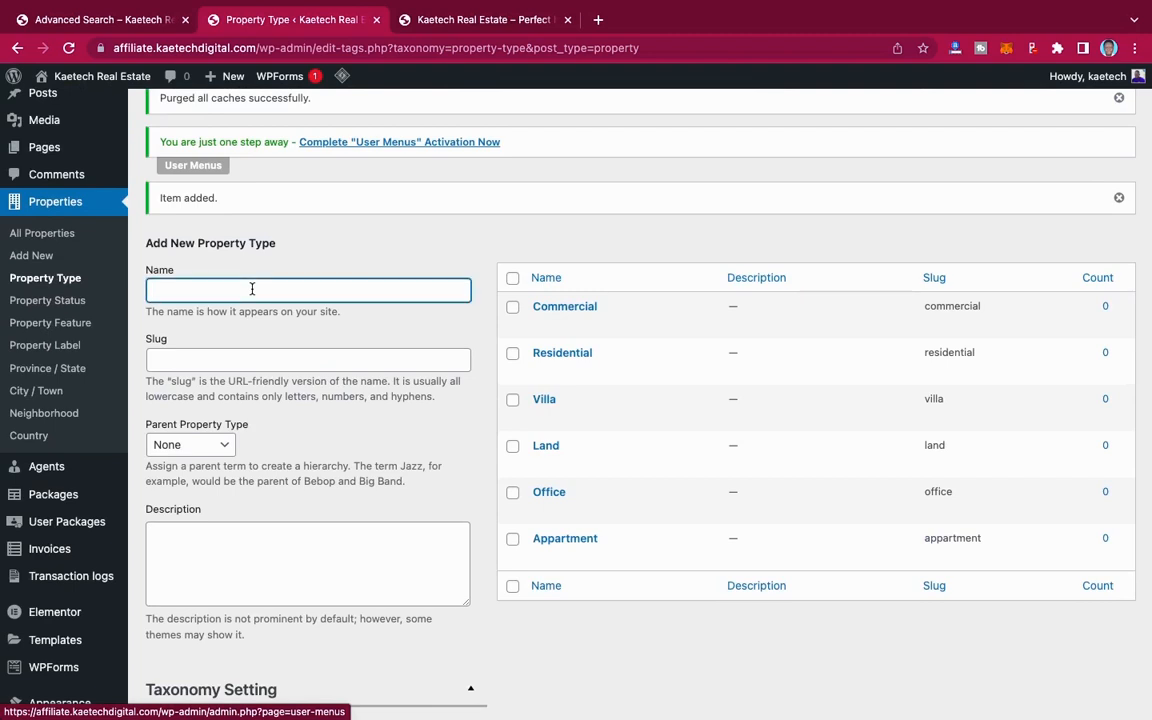
text(Se)
text(lf)
text( Contained)
scroll(300, 450, down, 5)
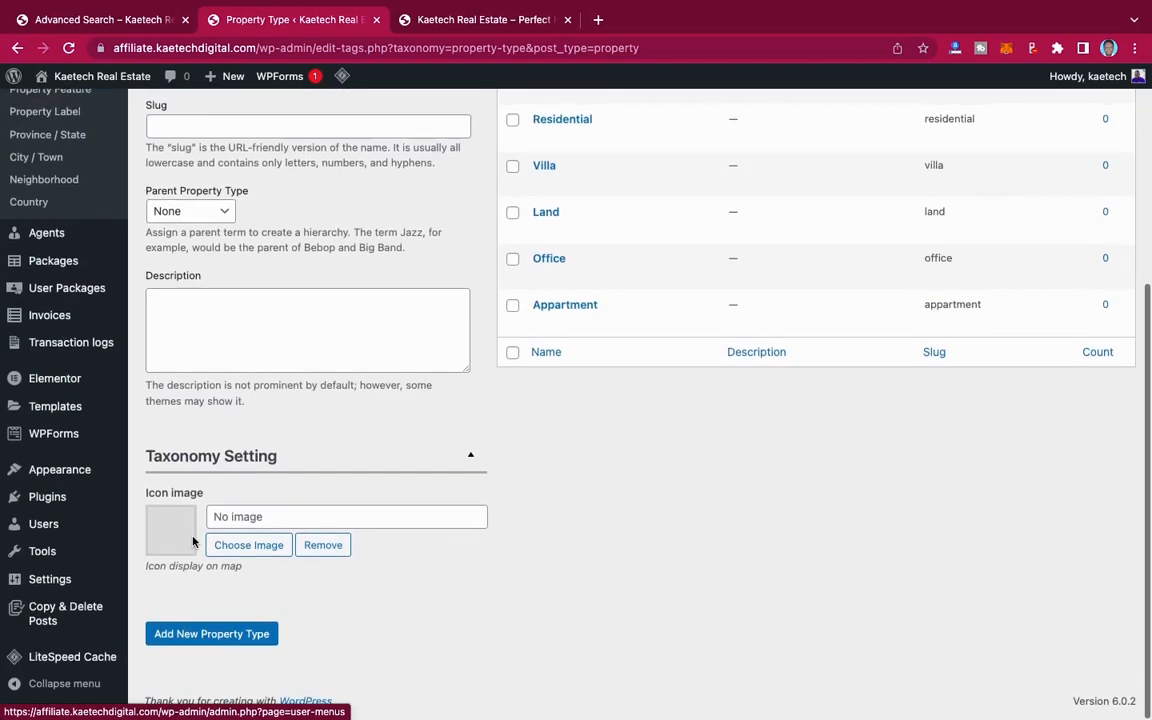
click(176, 645)
Step: Add Chamber & Hall as a new property type with no parent
scroll(288, 442, up, 5)
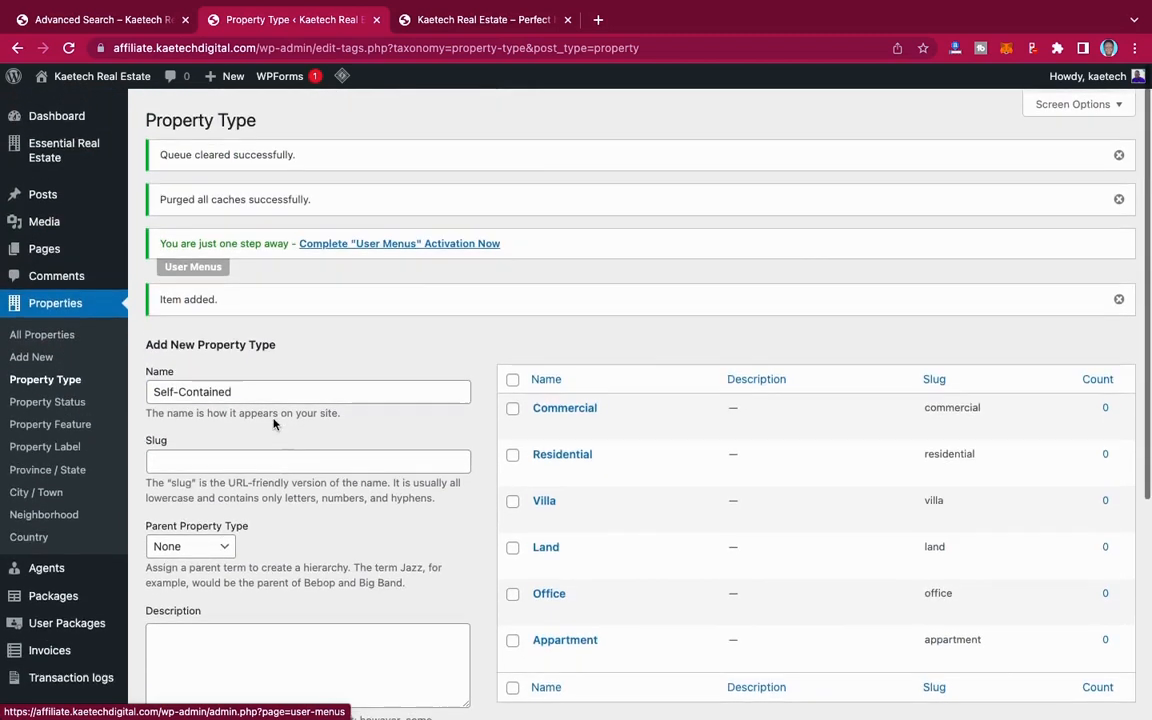
click(251, 391)
text(Chamber & H)
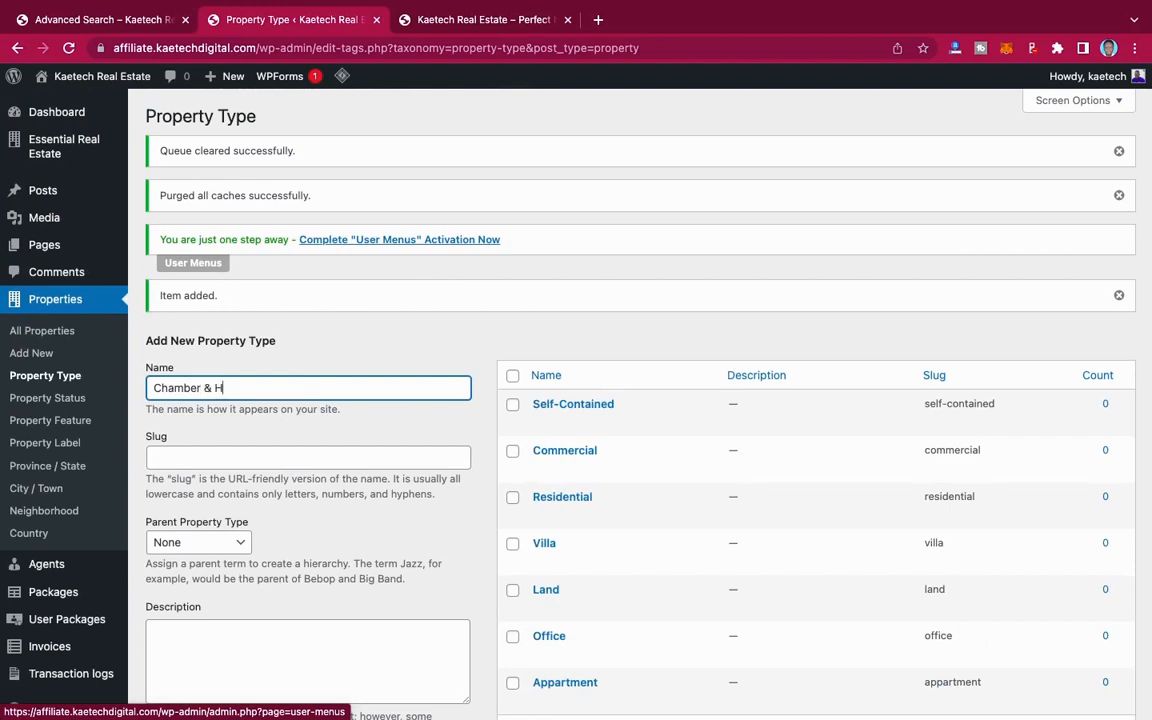
text(all)
scroll(300, 450, down, 5)
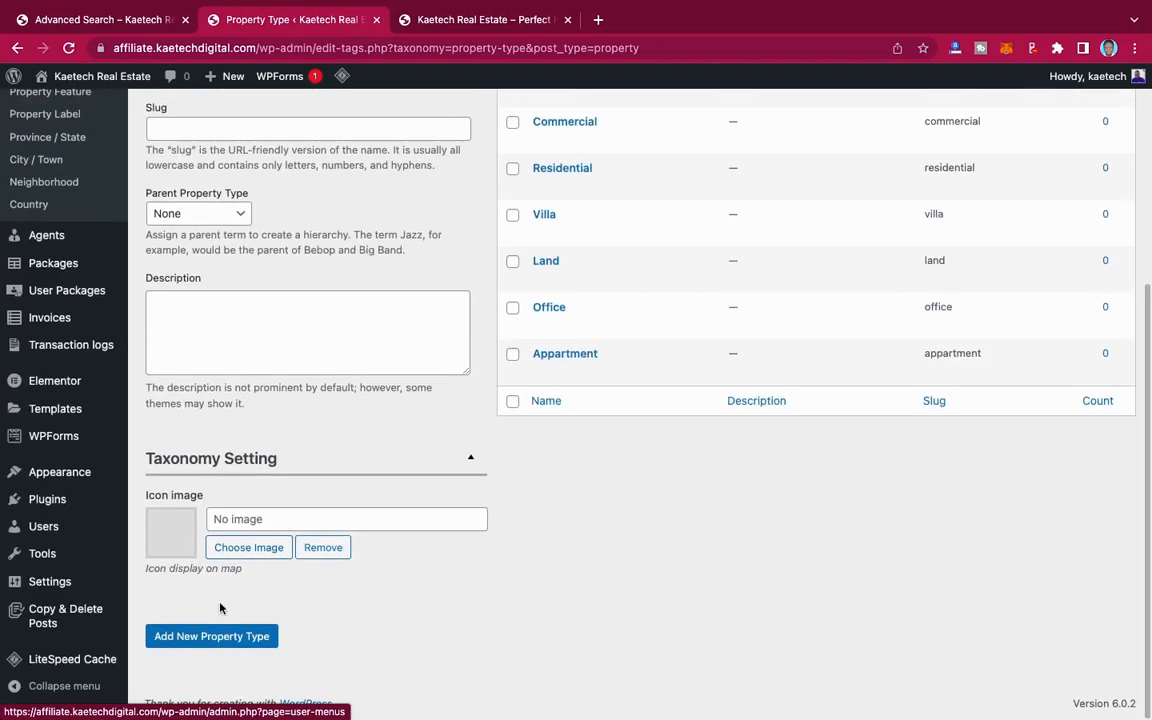
click(216, 640)
Step: Add Studio Apartment as a new property type with no parent
scroll(296, 405, up, 5)
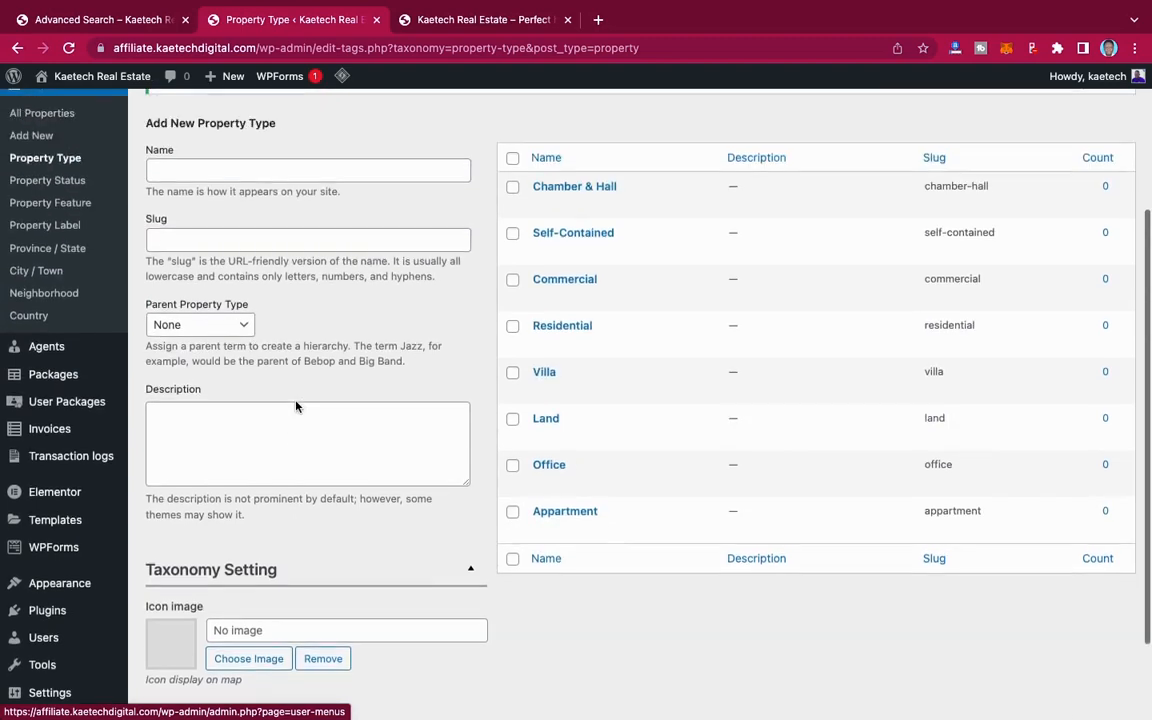
click(281, 392)
text(St)
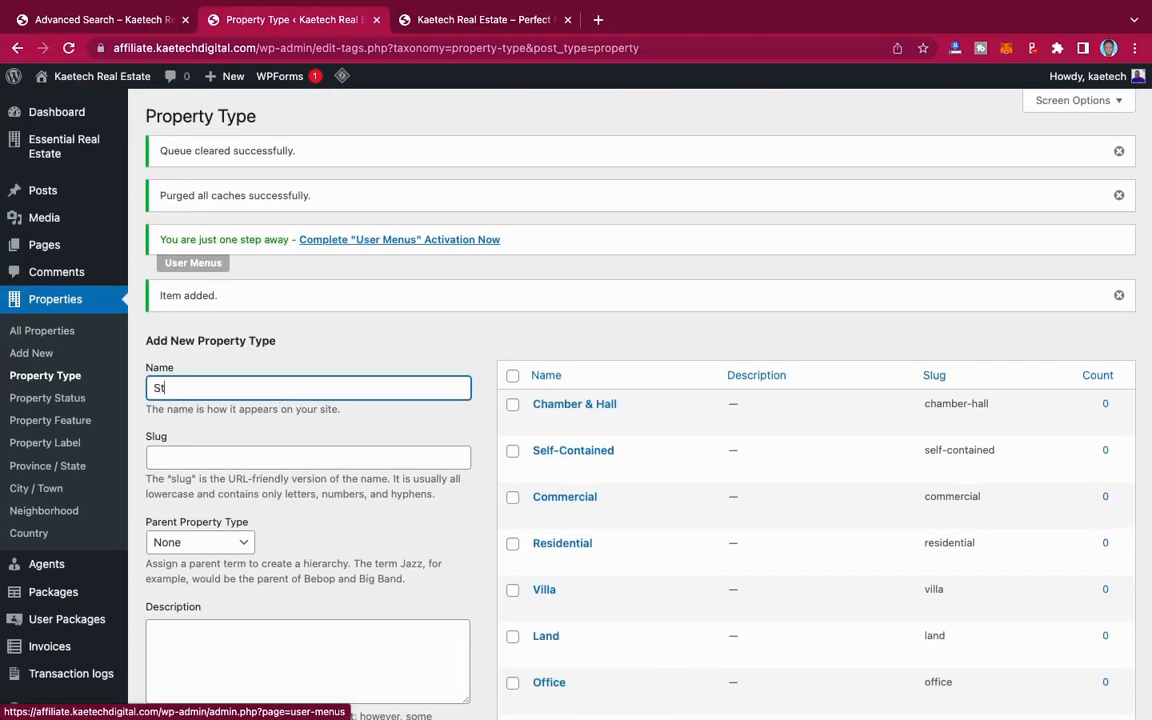
text(udio Appartment)
scroll(270, 406, down, 5)
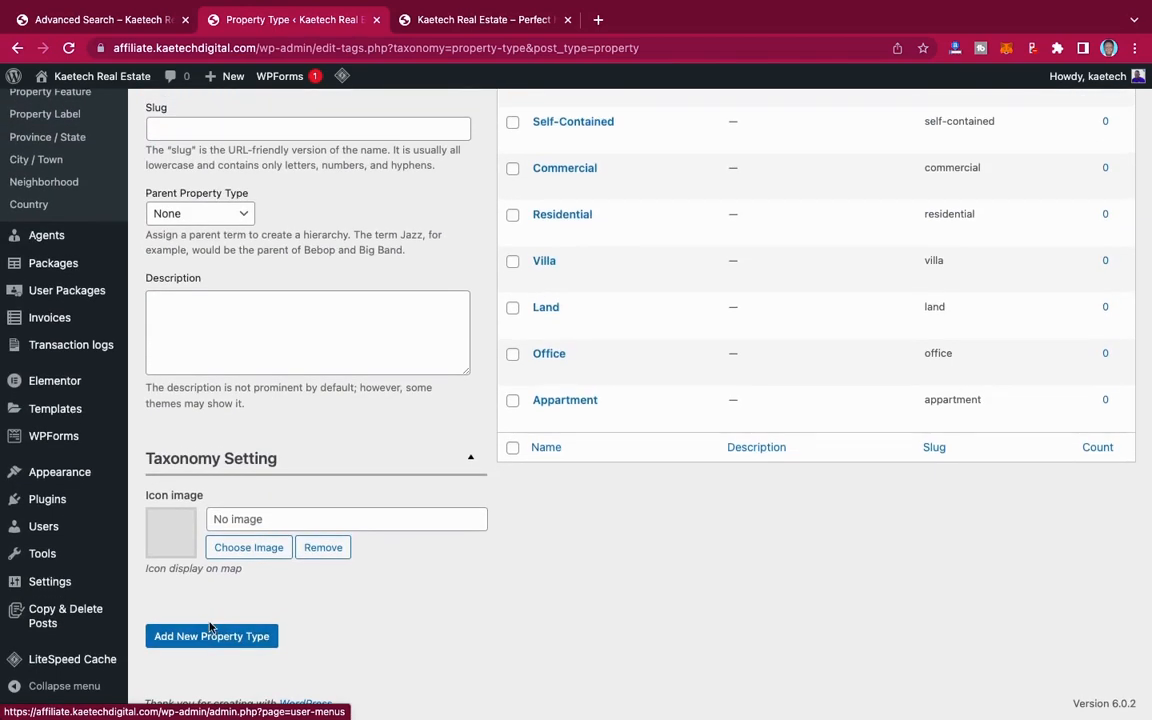
click(212, 632)
Step: Correct the Appartment property type to the name Apartment and slug apartment, and return to the property type list
click(584, 465)
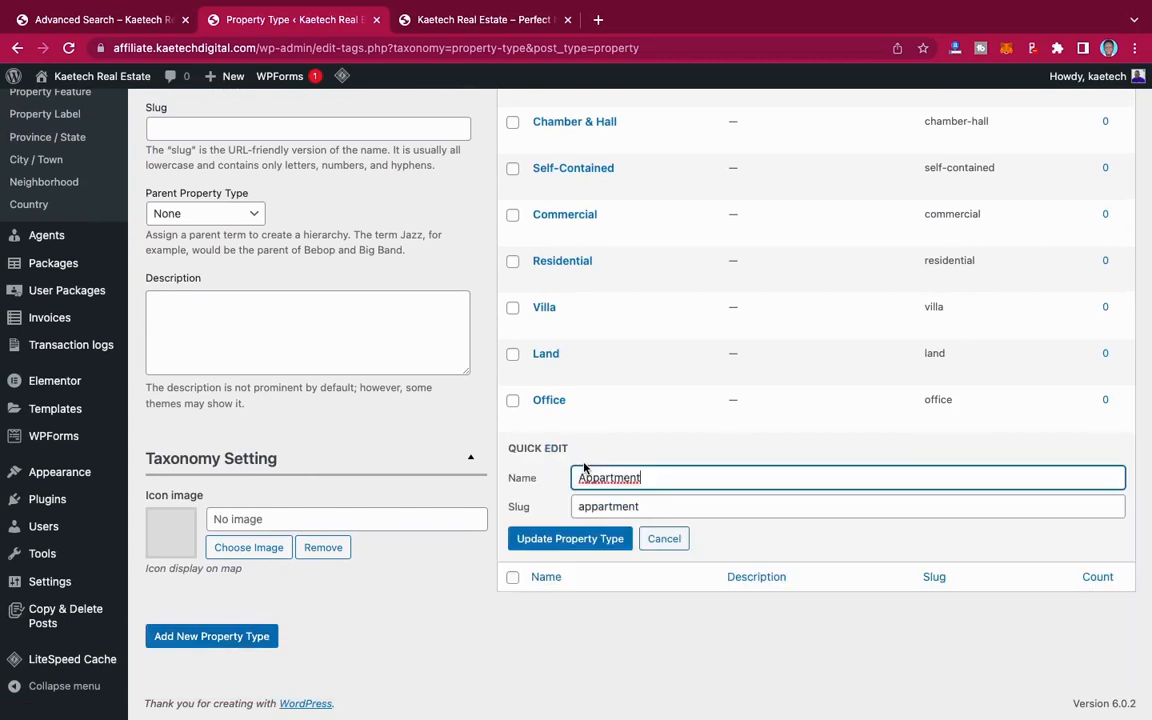
click(591, 477)
key(BackSpace)
click(580, 545)
click(542, 466)
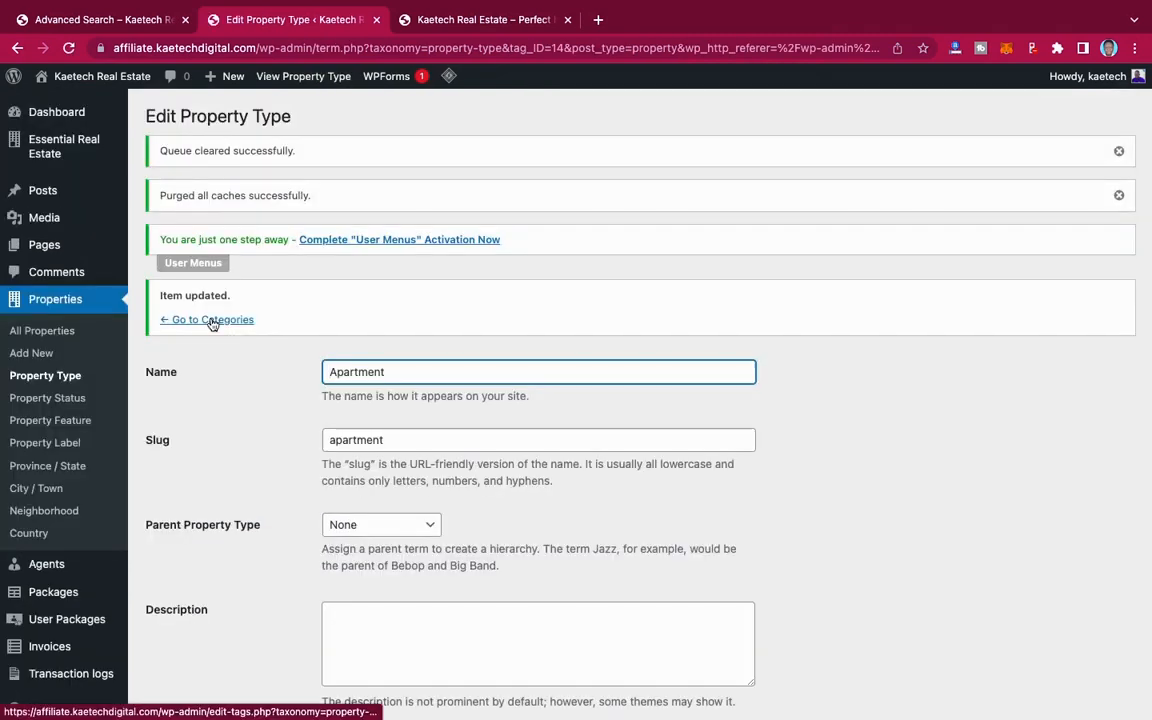
click(211, 321)
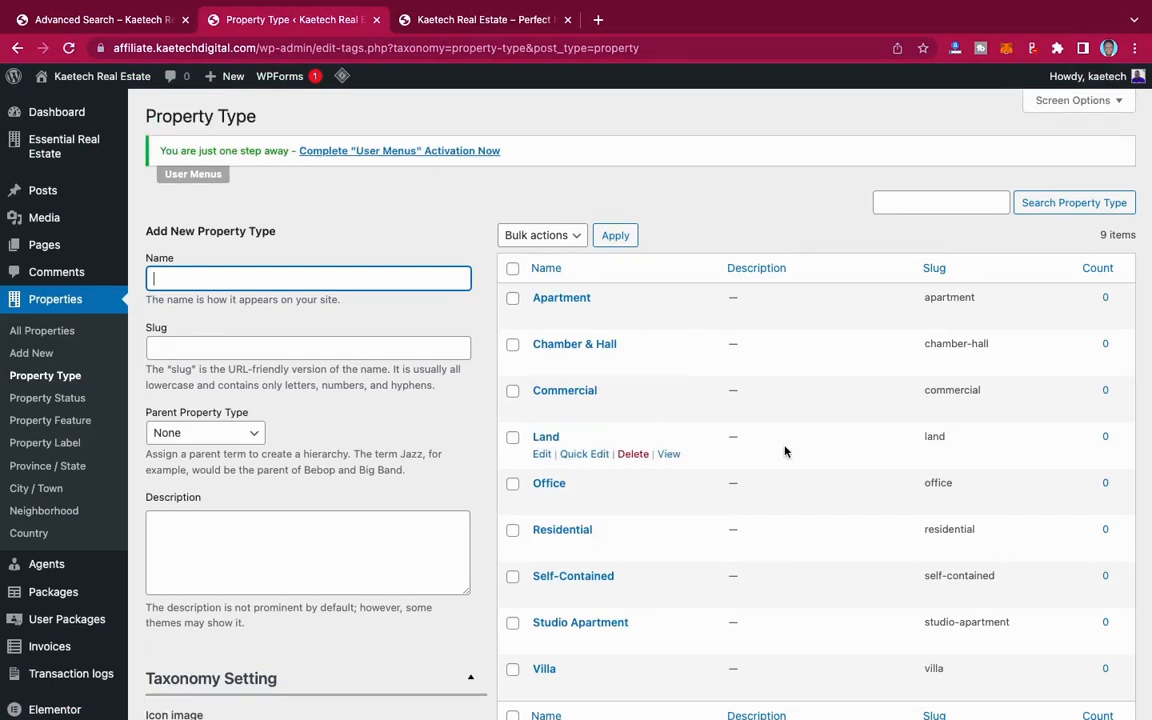
Step: Open the Property Status page for properties and check it against the status options in the demo site's advanced search form
click(61, 400)
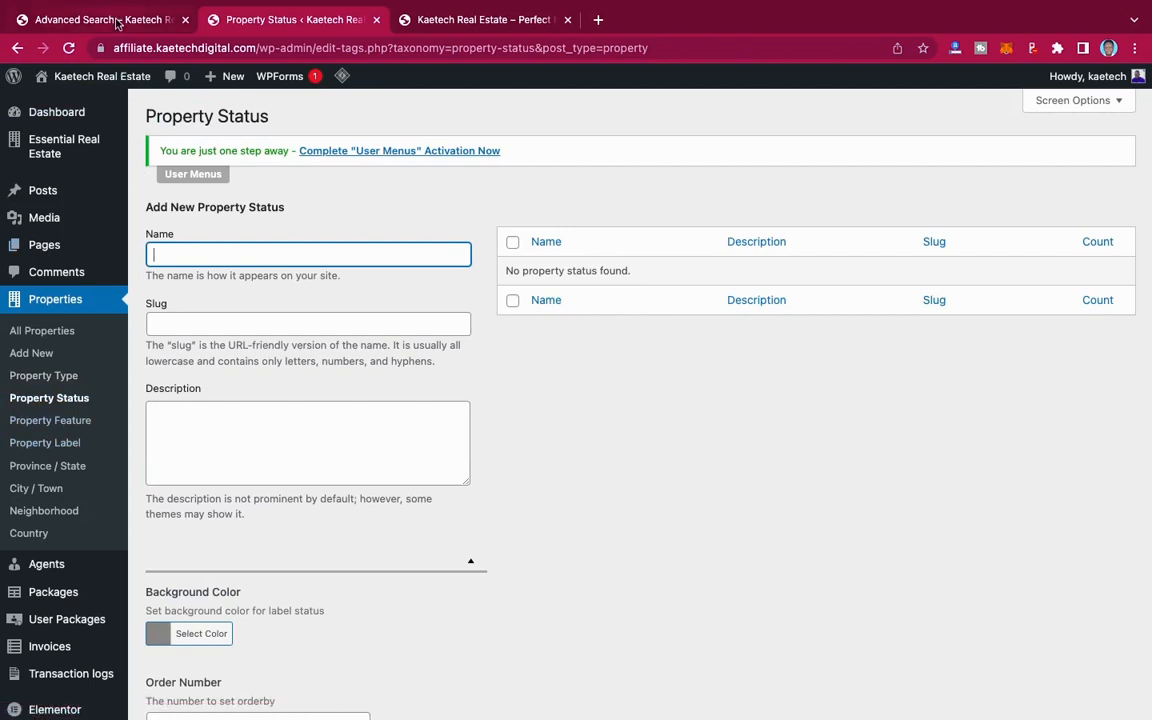
click(104, 19)
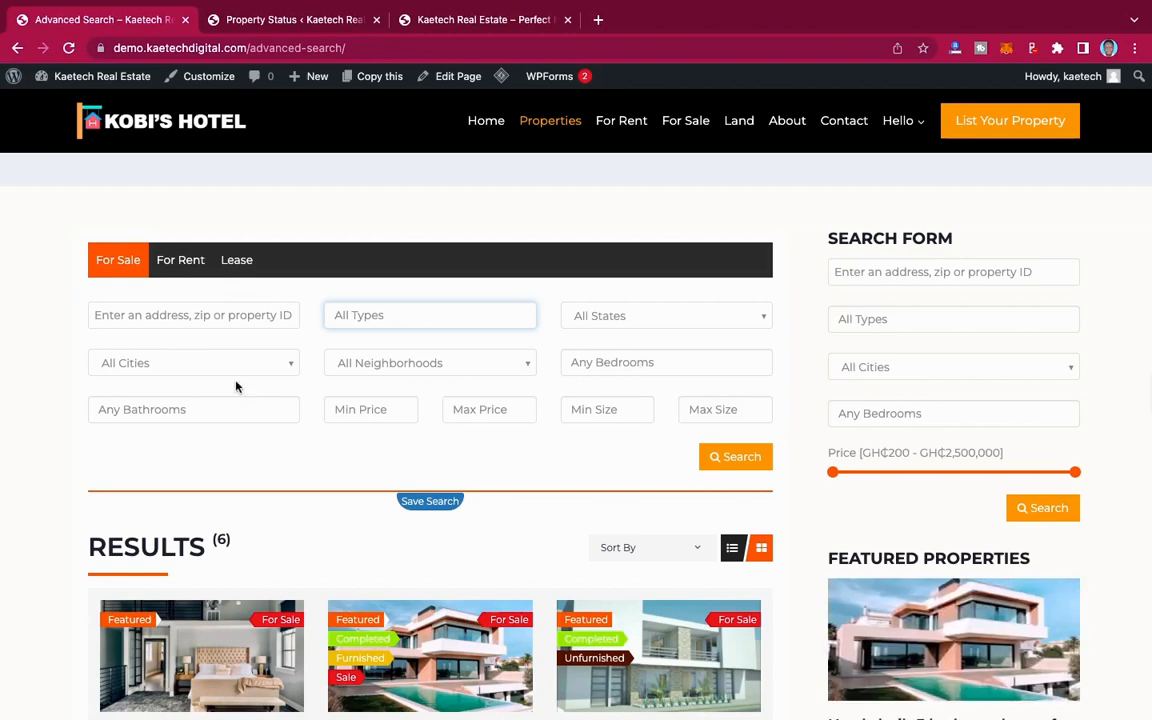
click(290, 19)
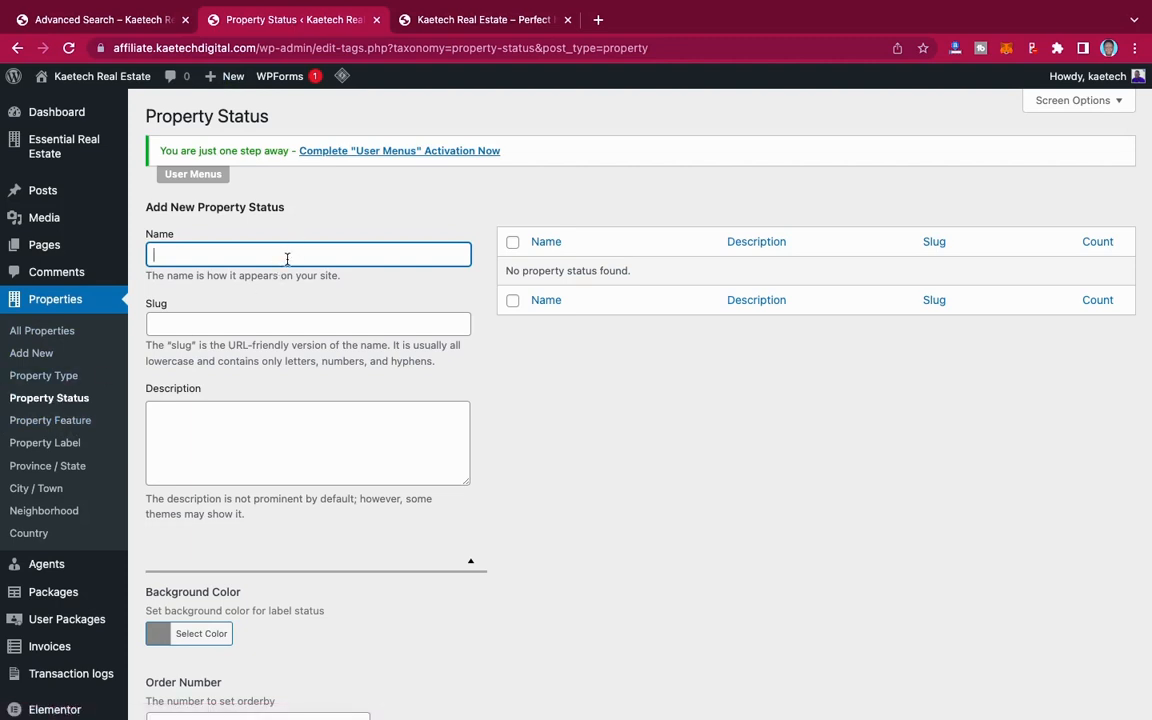
Step: Name the new property status For Sale and check the status label colours on the demo site's listings
text(For Sale)
scroll(252, 391, down, 5)
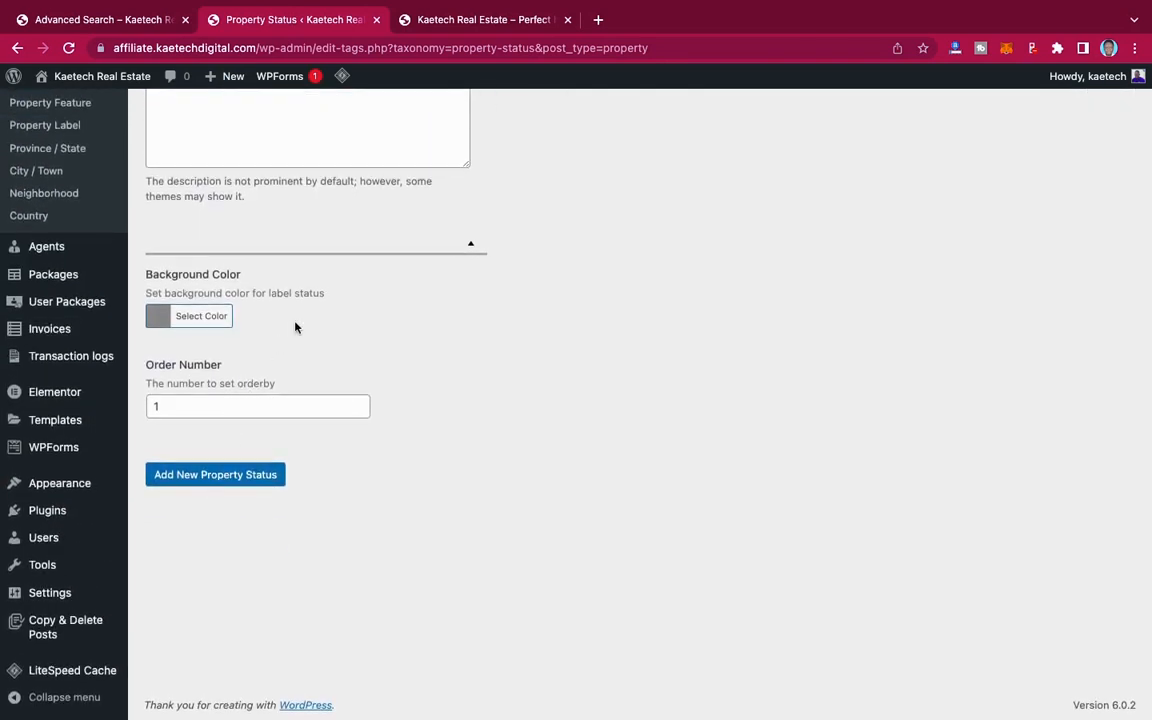
scroll(265, 288, up, 5)
scroll(295, 322, down, 5)
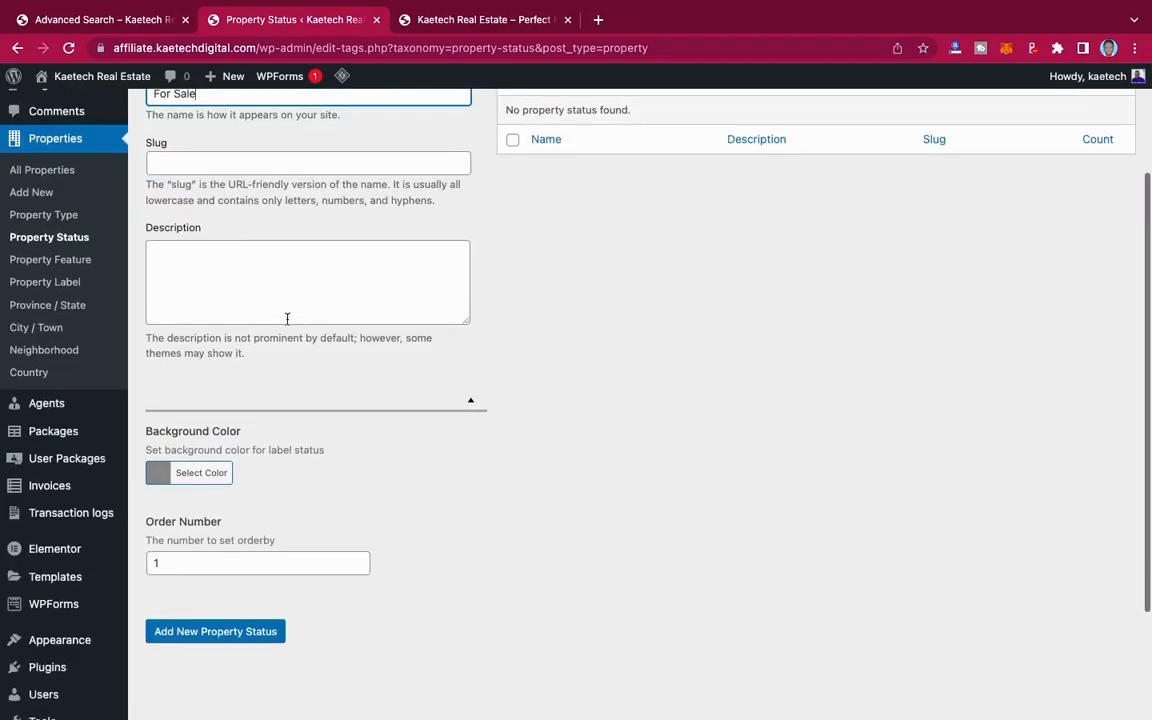
click(137, 22)
scroll(455, 407, down, 5)
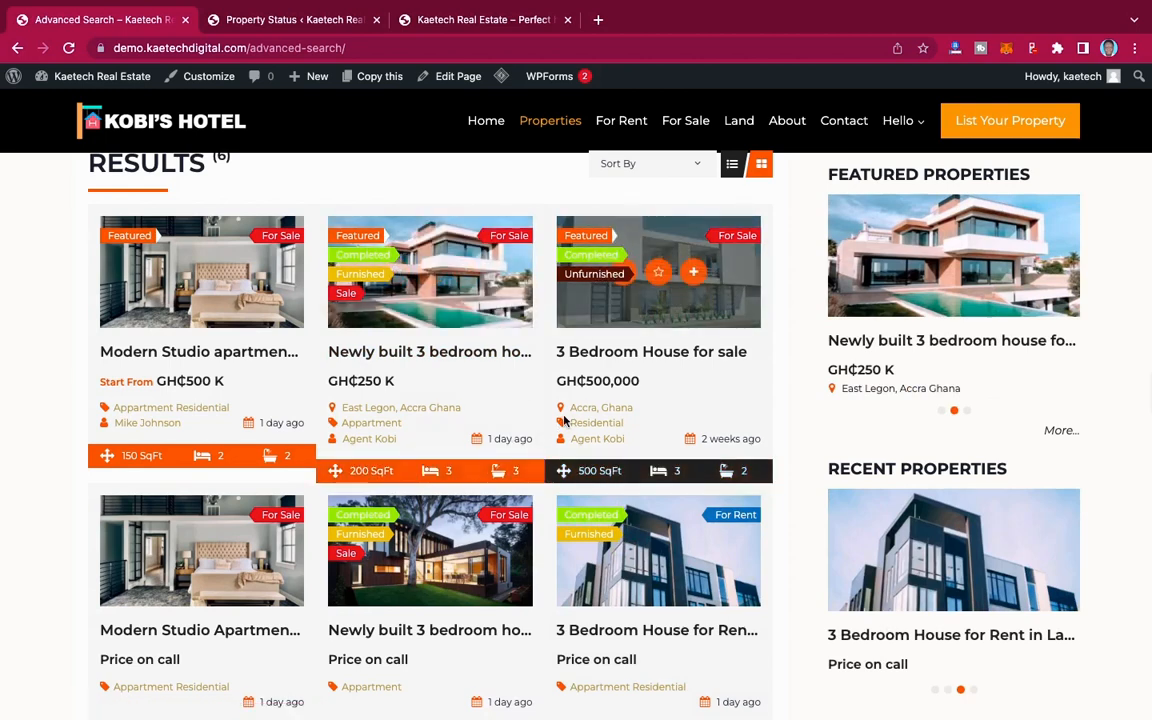
Step: Set the For Sale status's background colour to red and add the status
click(285, 20)
scroll(250, 225, up, 3)
scroll(244, 226, down, 4)
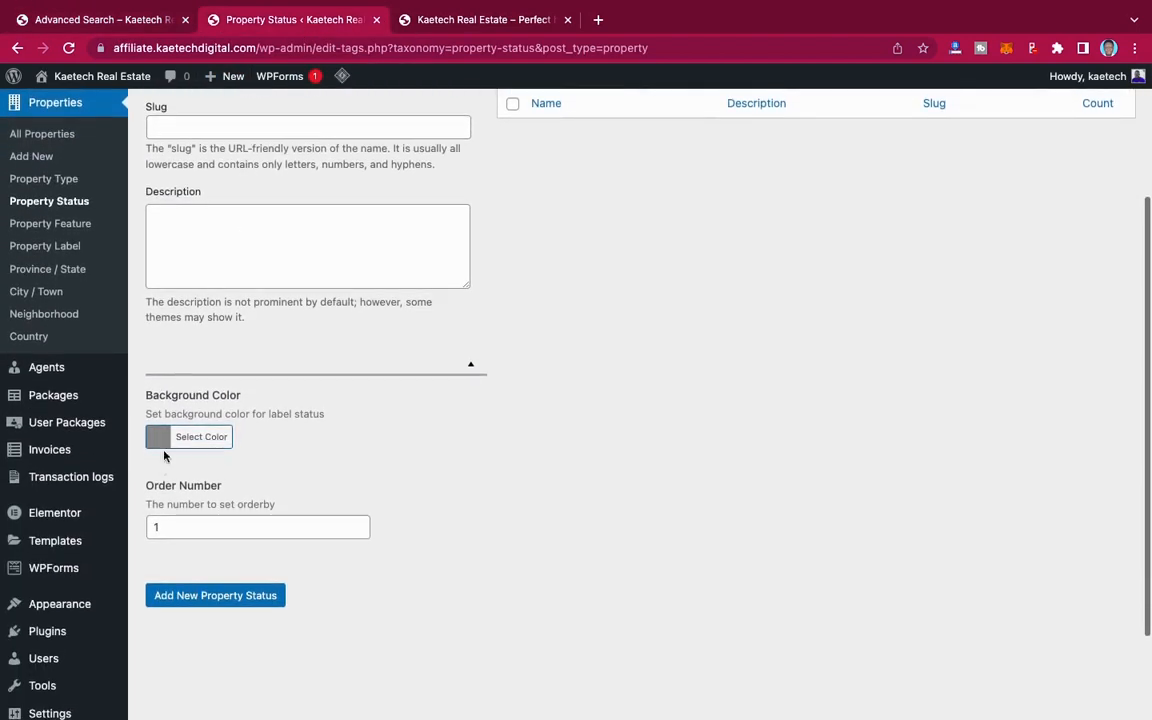
click(160, 438)
scroll(170, 480, down, 3)
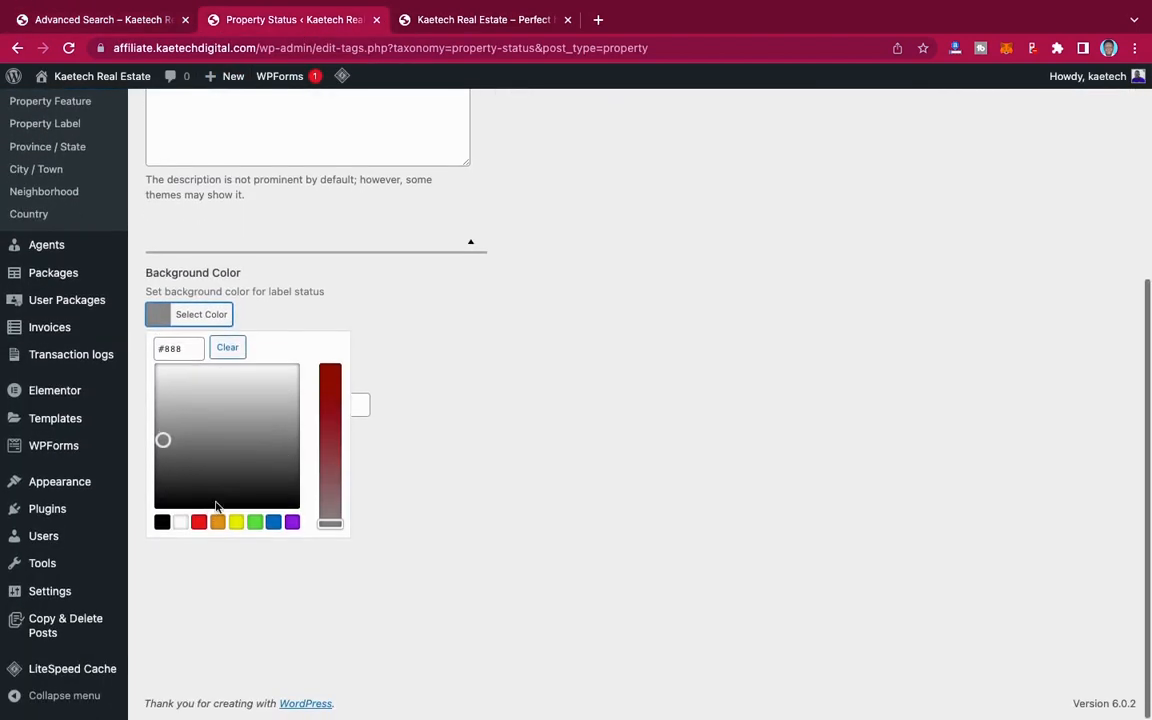
click(199, 523)
click(158, 315)
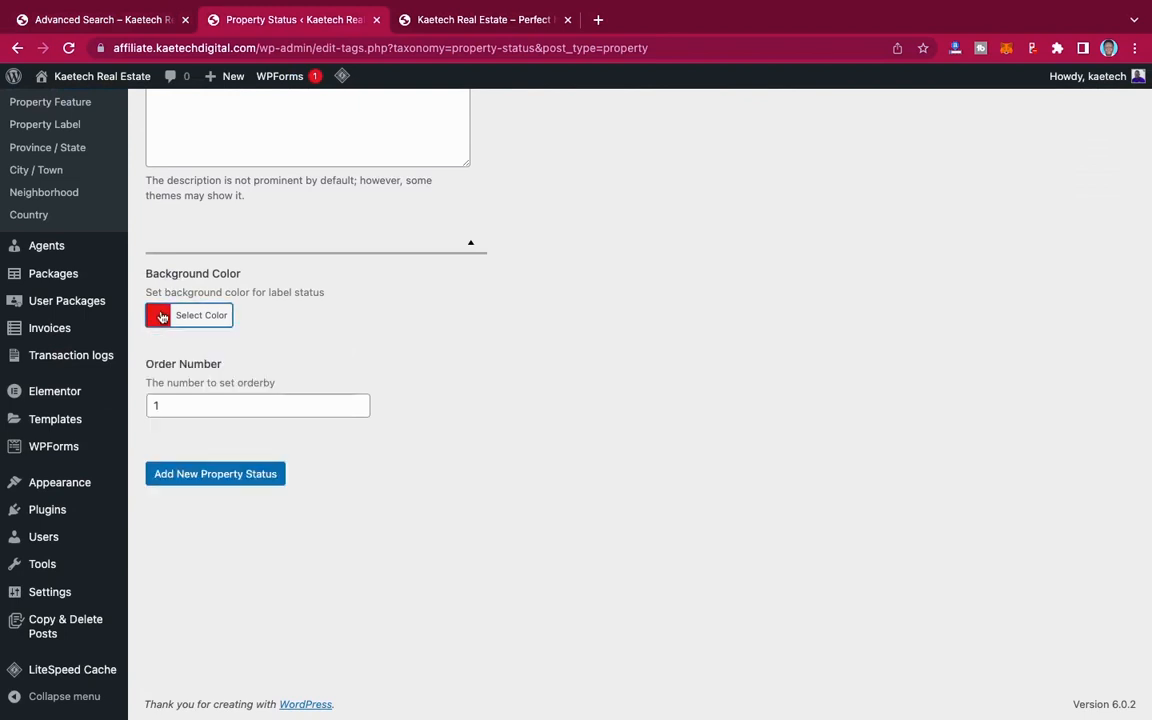
click(185, 476)
Step: Add For Rent as a new property status with the blue background colour #1e73be
scroll(357, 339, up, 5)
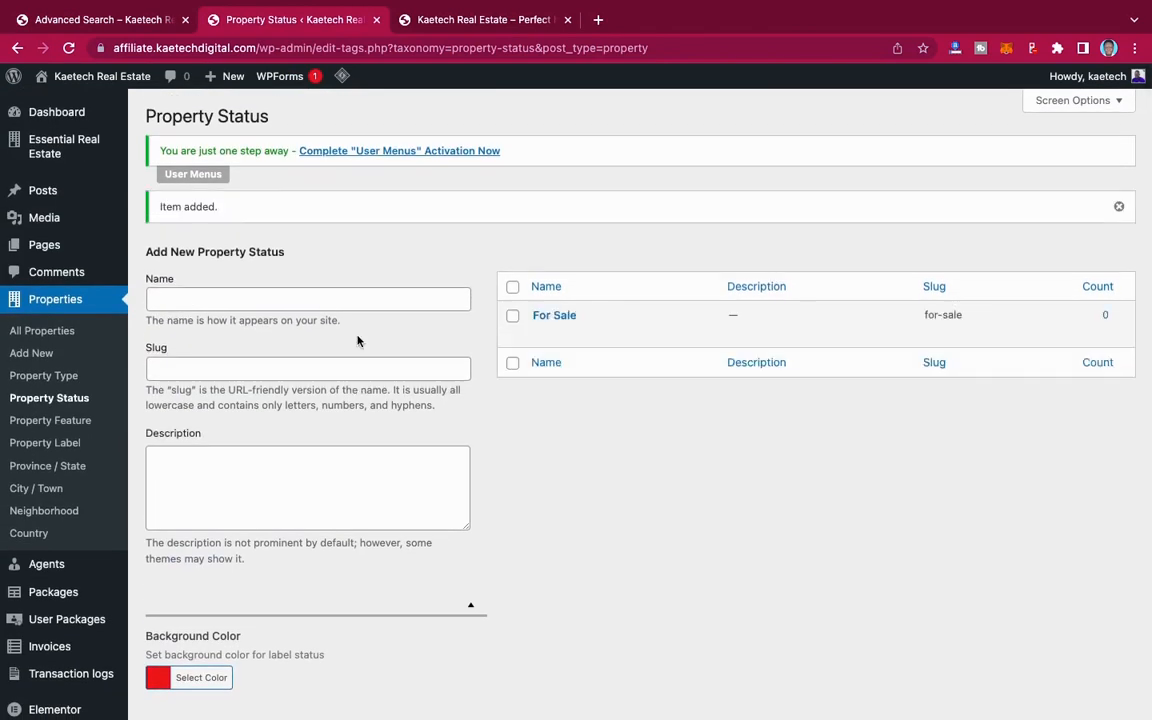
click(256, 298)
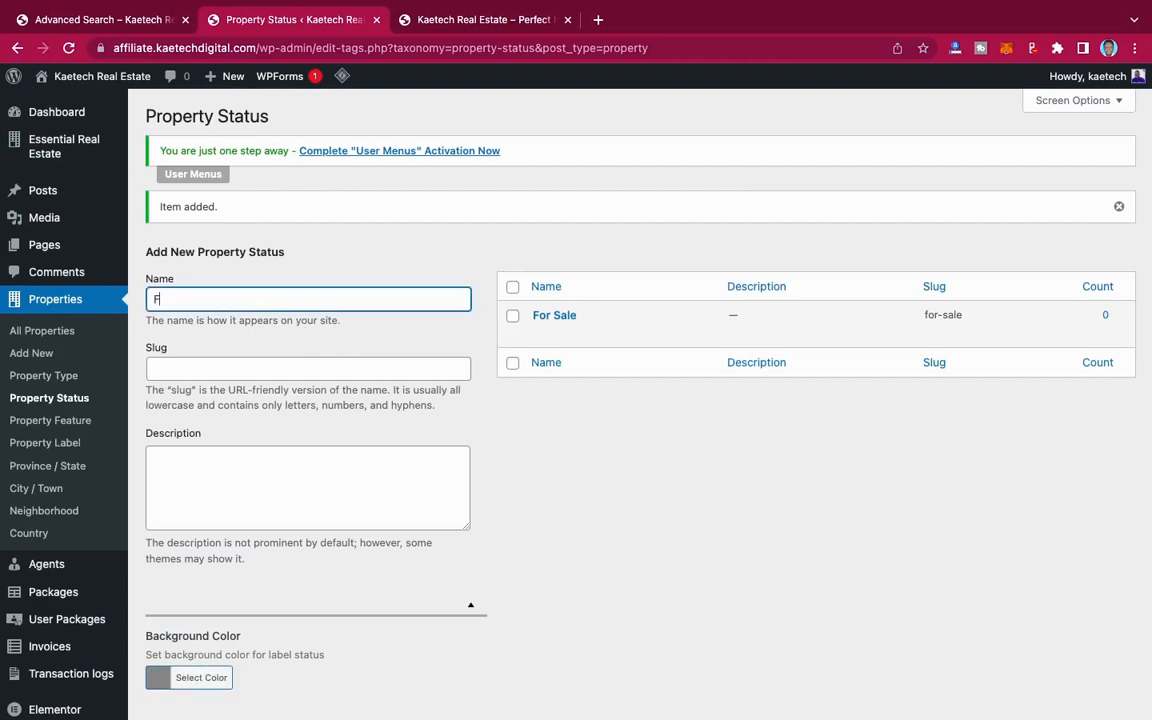
text(For Rent)
scroll(293, 336, down, 5)
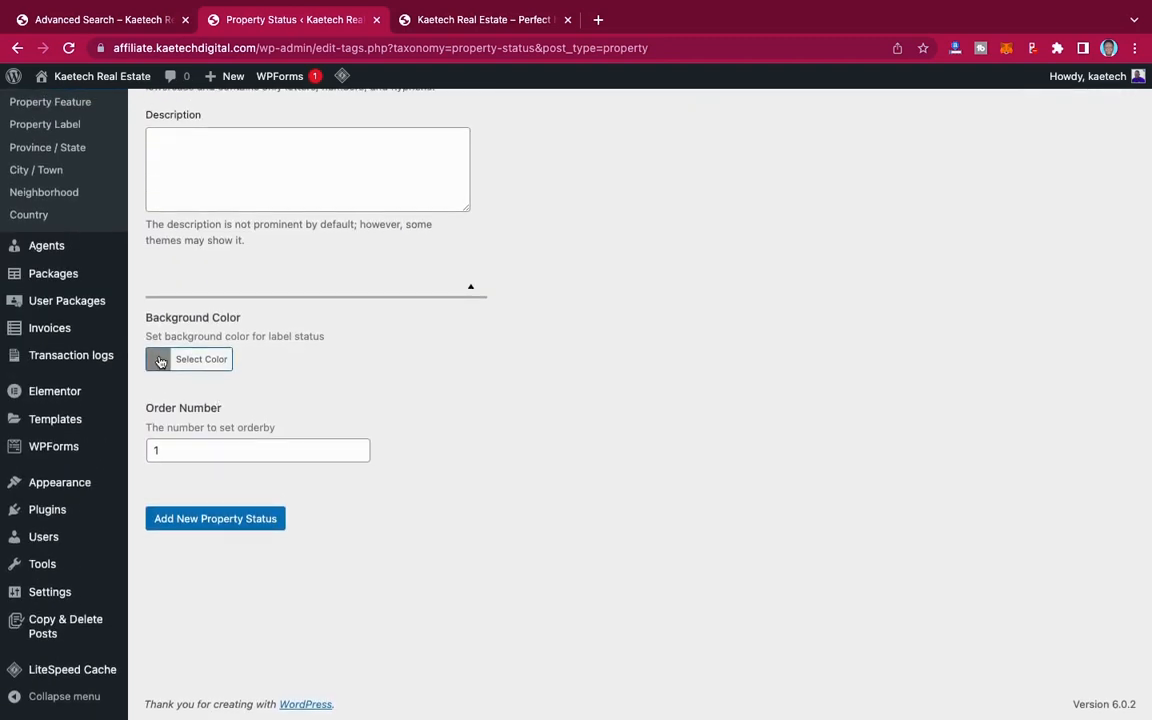
click(205, 359)
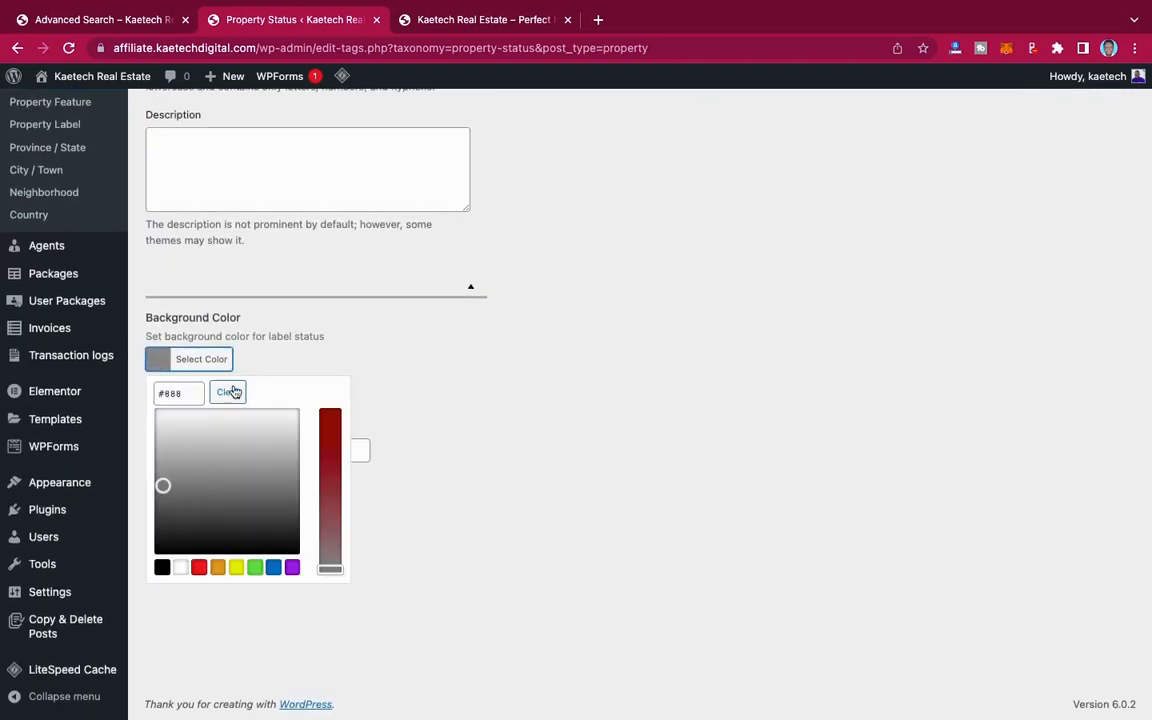
click(273, 568)
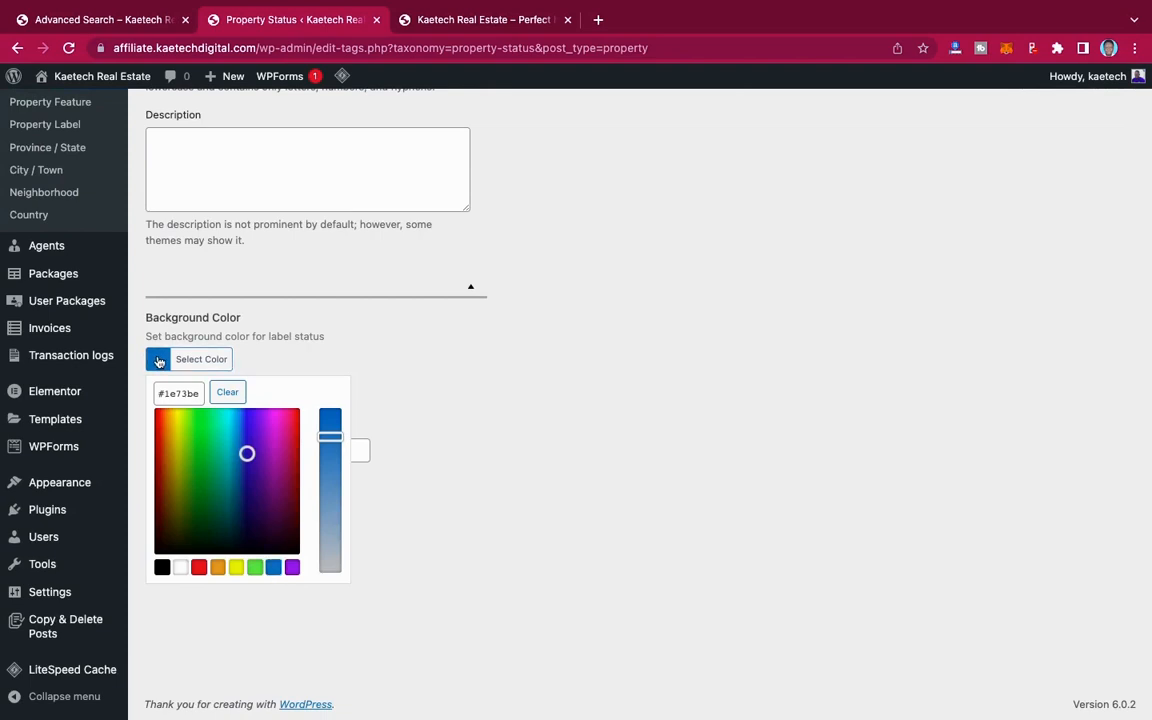
click(158, 362)
click(213, 519)
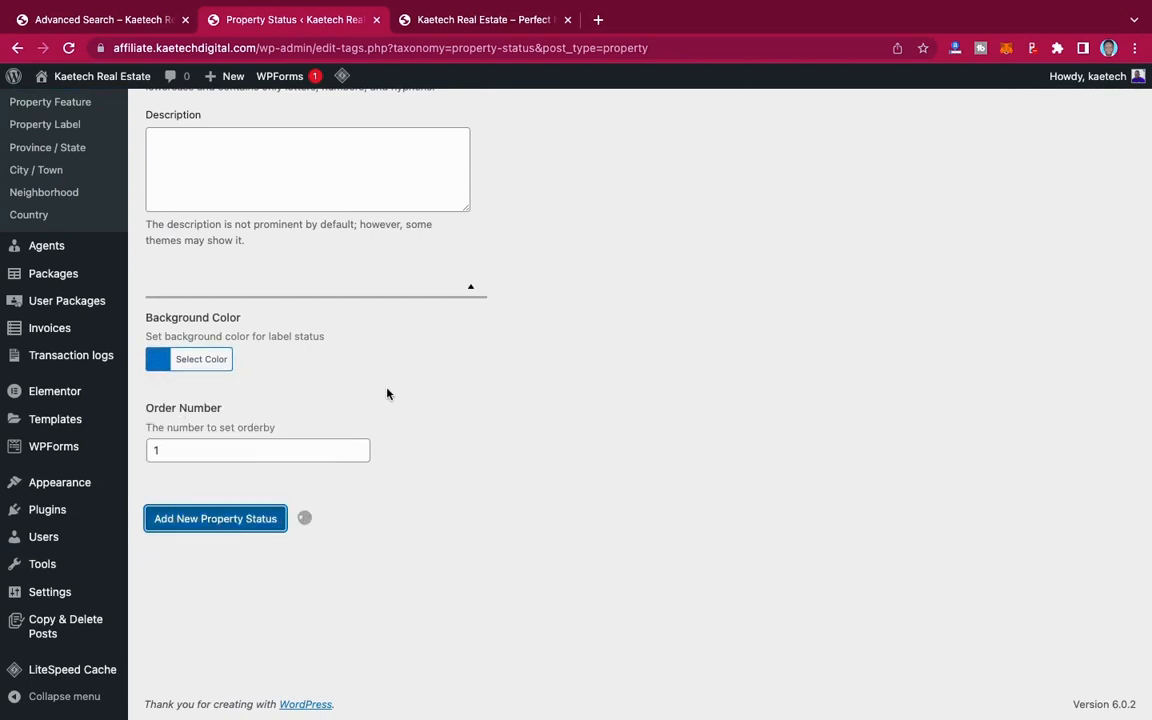
Step: Add Lease as a new property status with the green background colour #81d742
scroll(388, 393, up, 5)
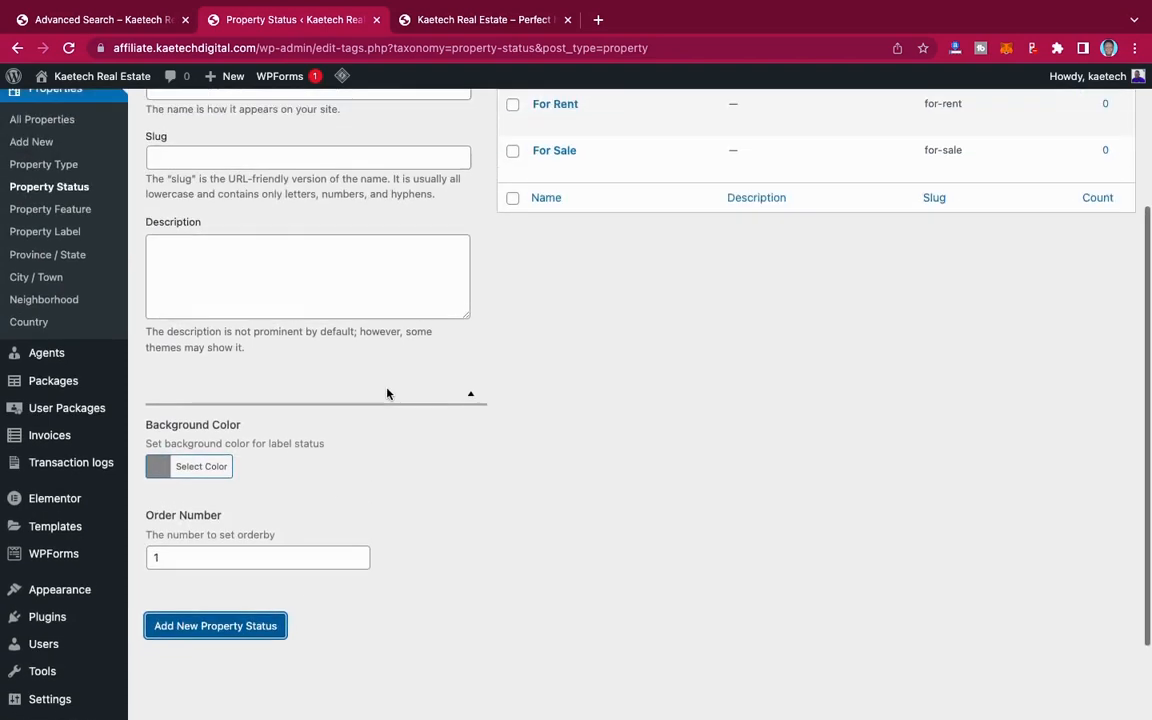
click(221, 300)
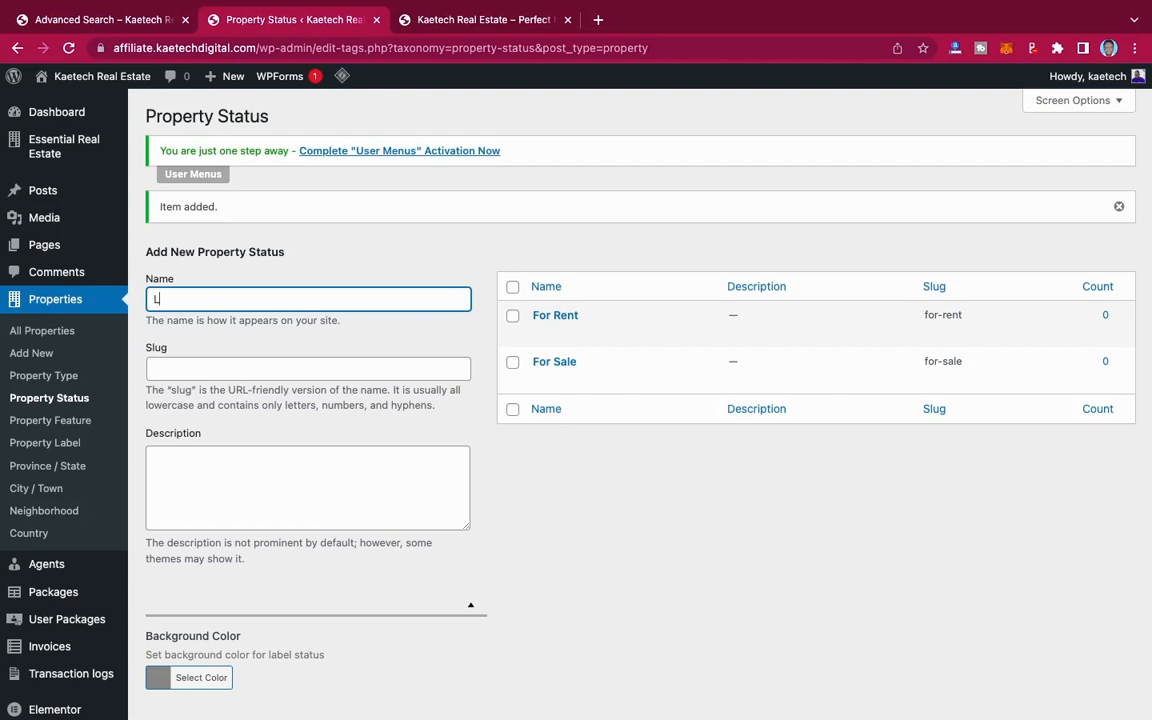
scroll(206, 381, down, 5)
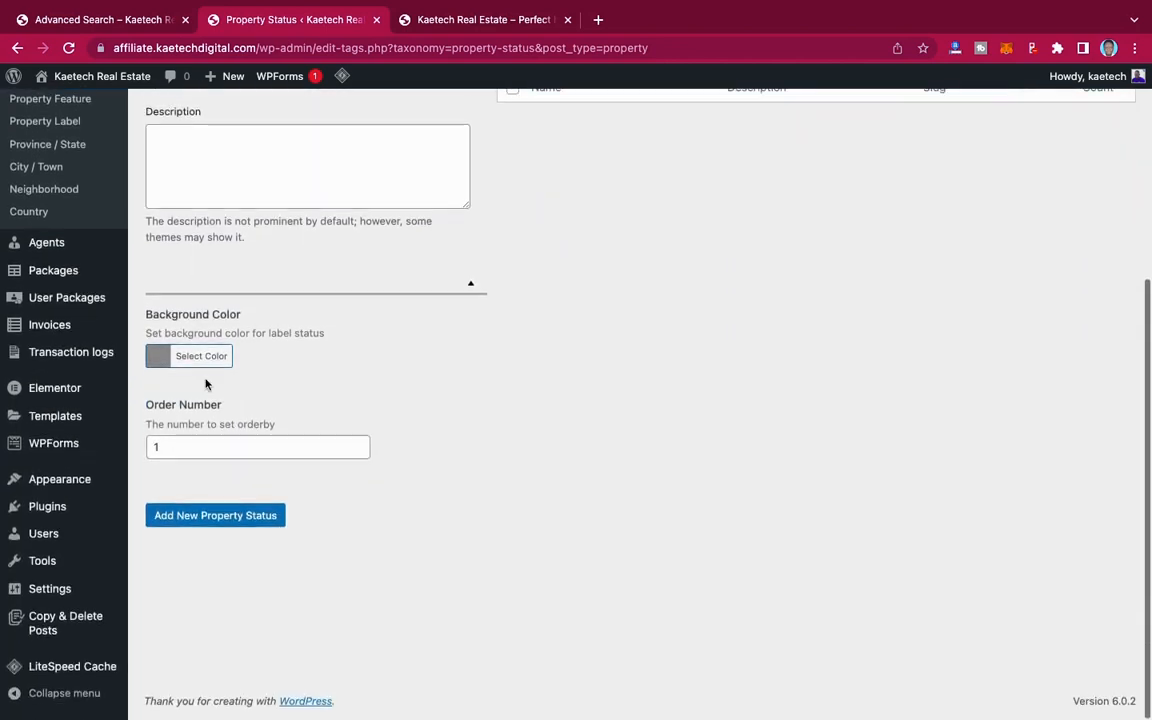
click(198, 359)
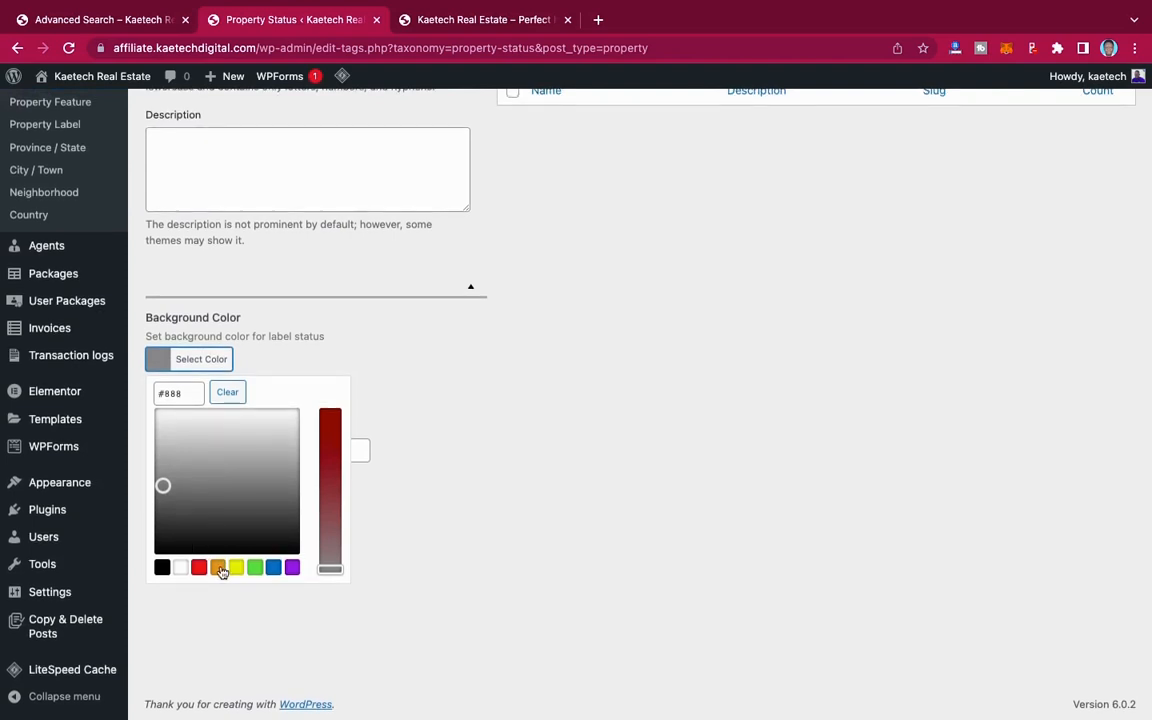
click(256, 568)
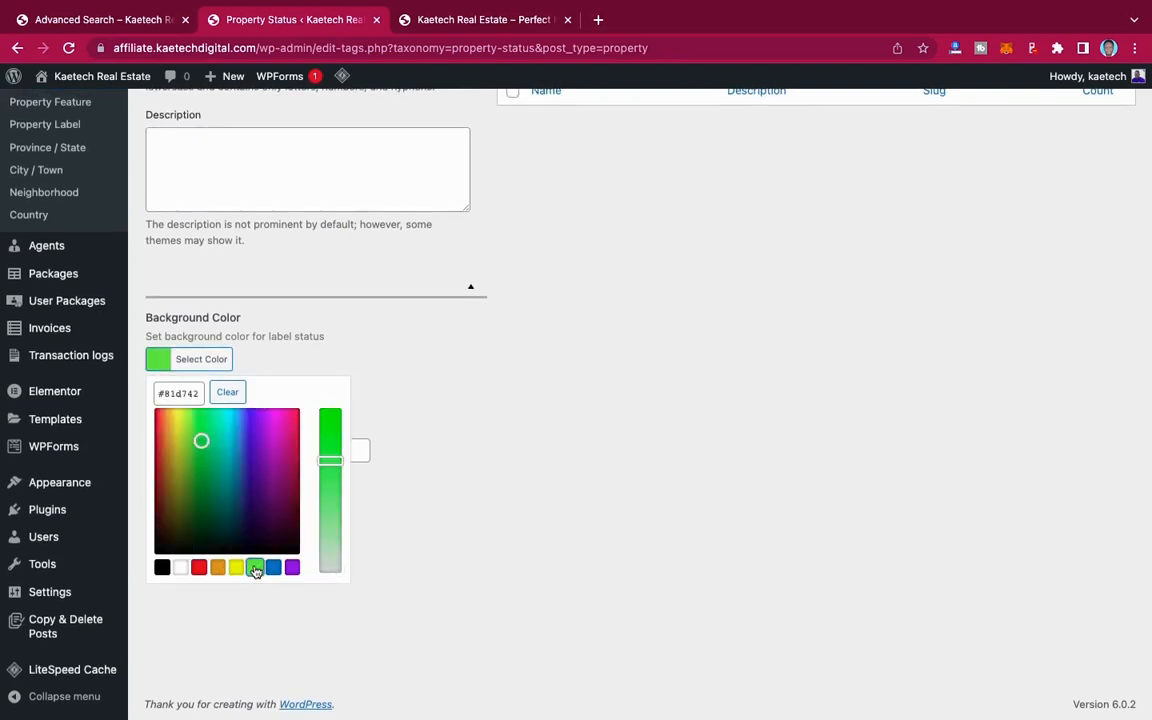
click(156, 362)
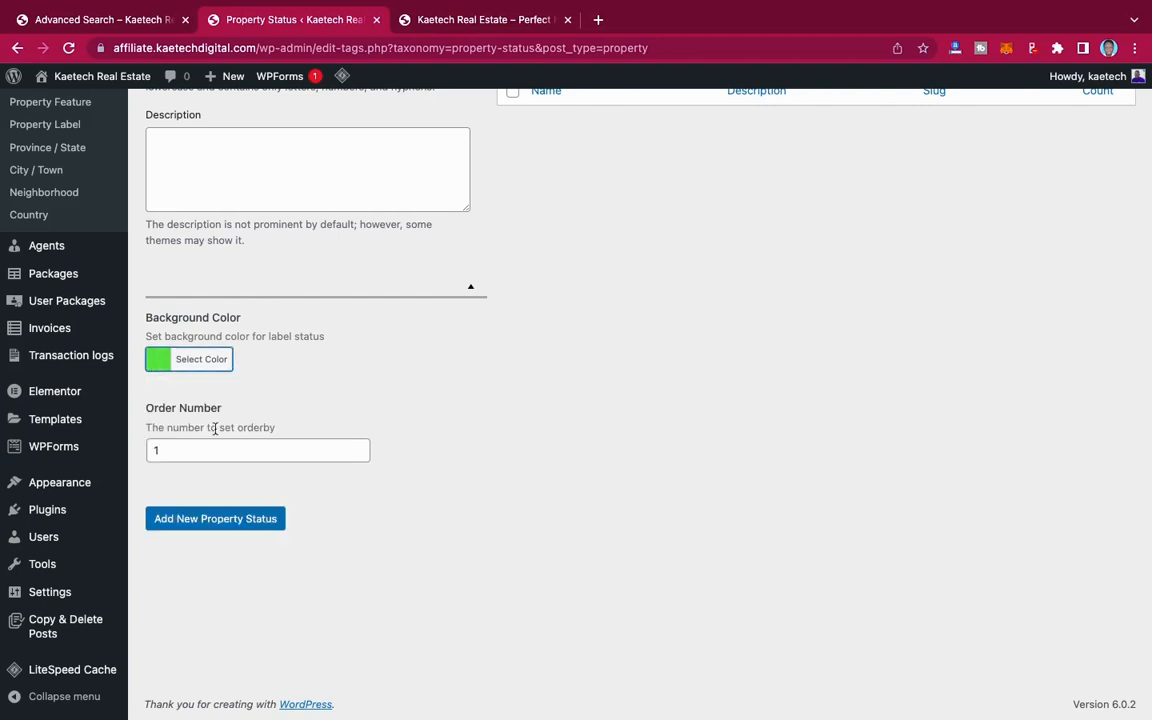
click(206, 520)
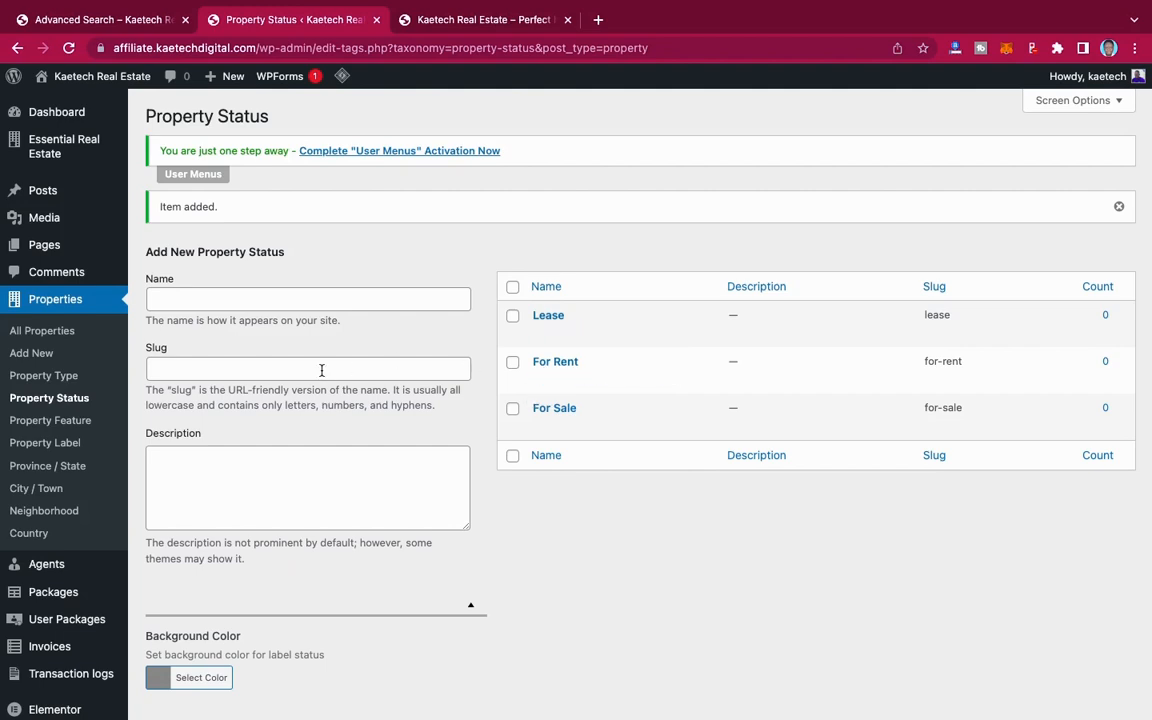
Step: Open the Property Feature page for properties and look through the demo site's advanced search form and property listings
click(57, 427)
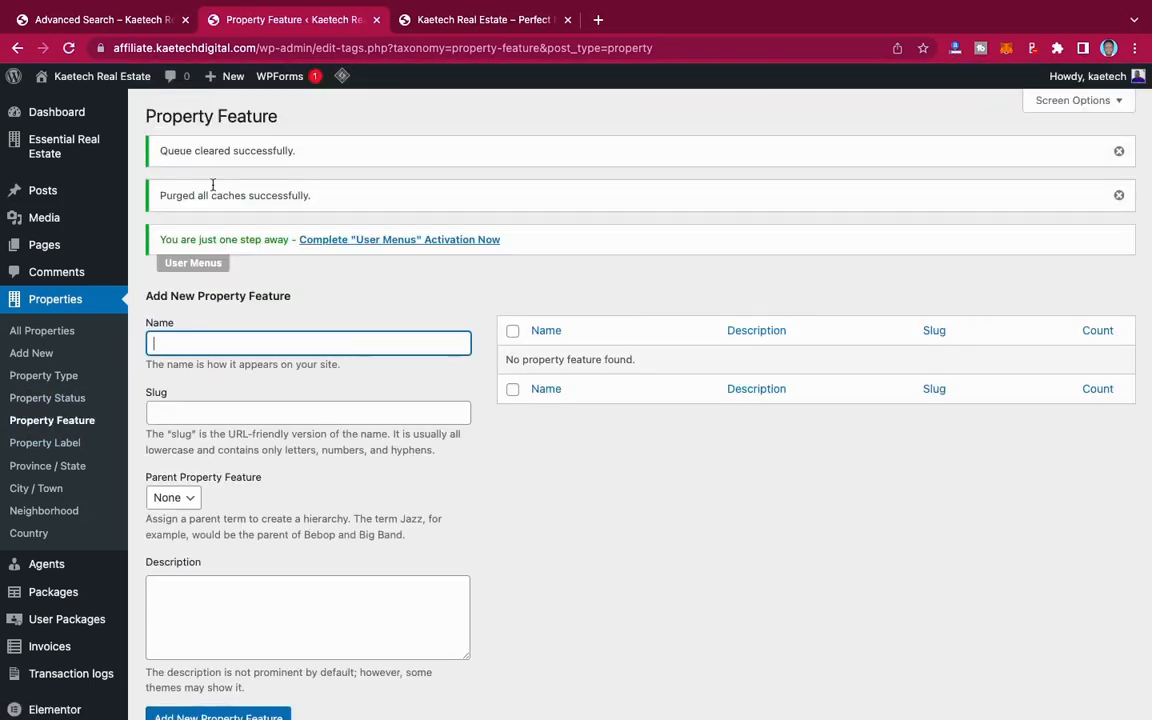
click(125, 22)
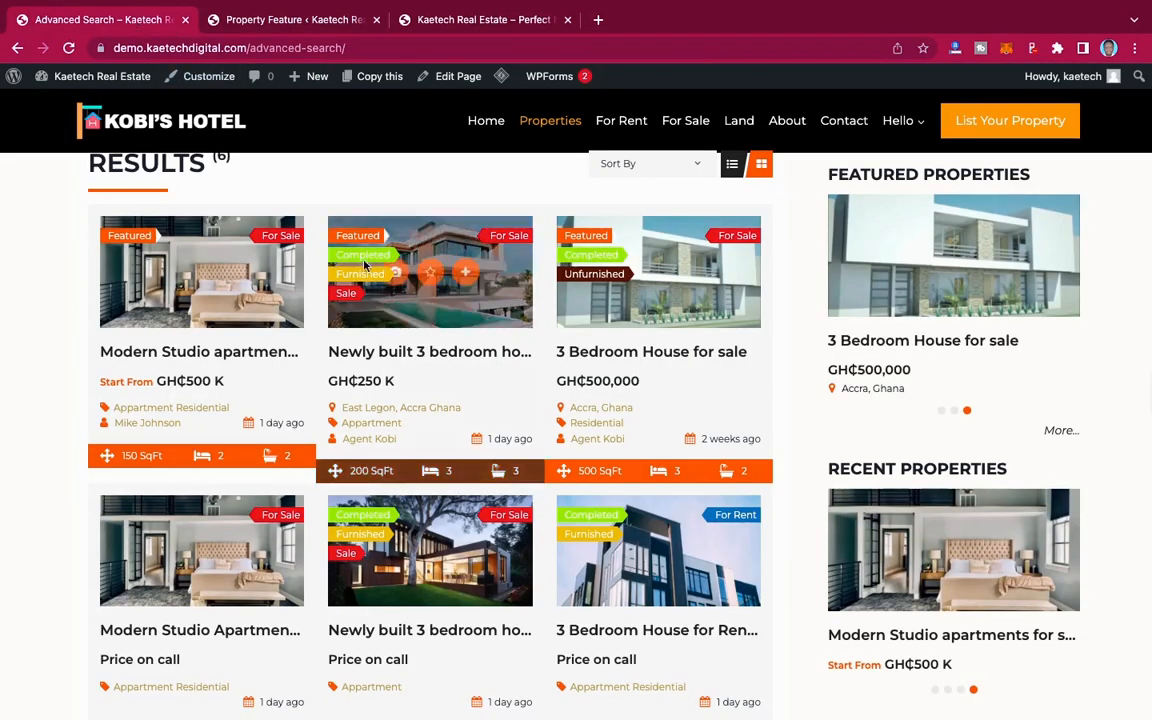
scroll(364, 265, up, 4)
scroll(364, 265, down, 1)
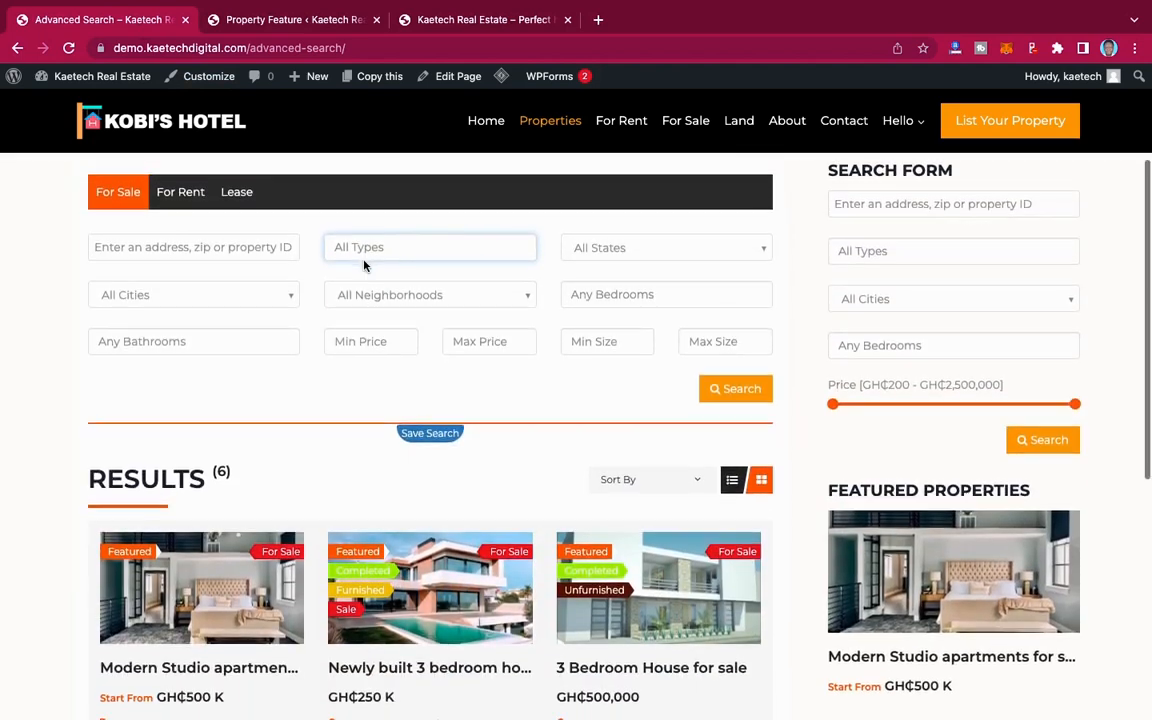
scroll(364, 265, down, 3)
scroll(364, 265, down, 5)
scroll(365, 267, up, 1)
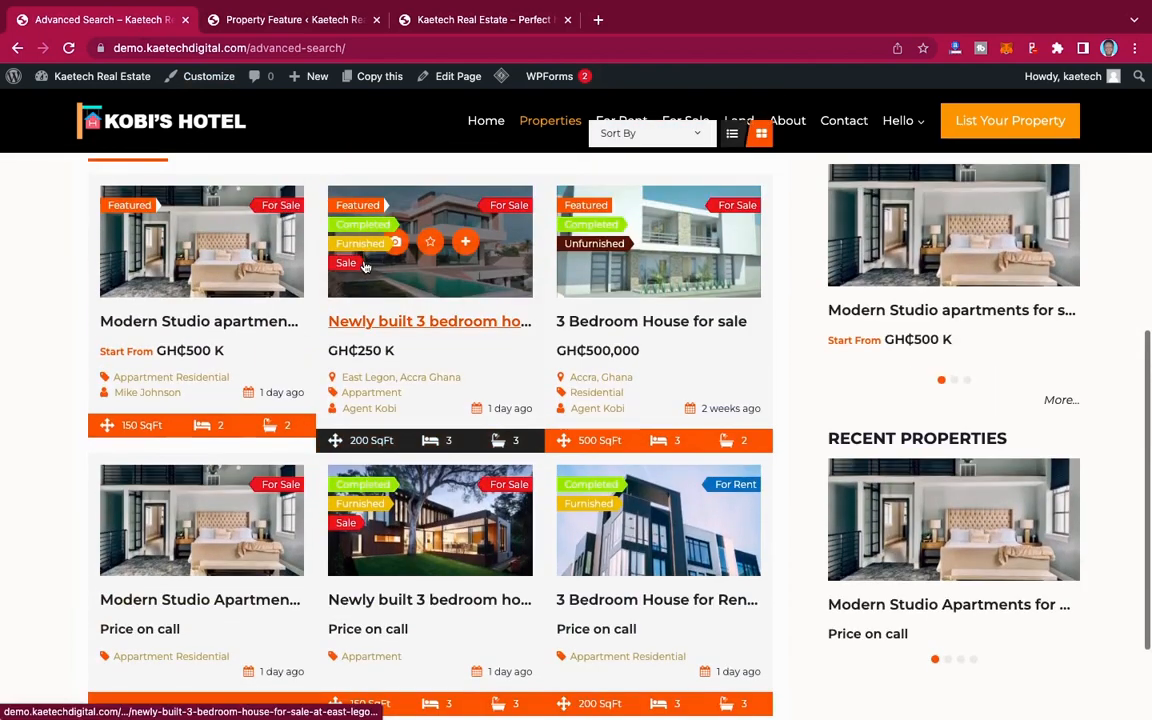
scroll(367, 262, down, 1)
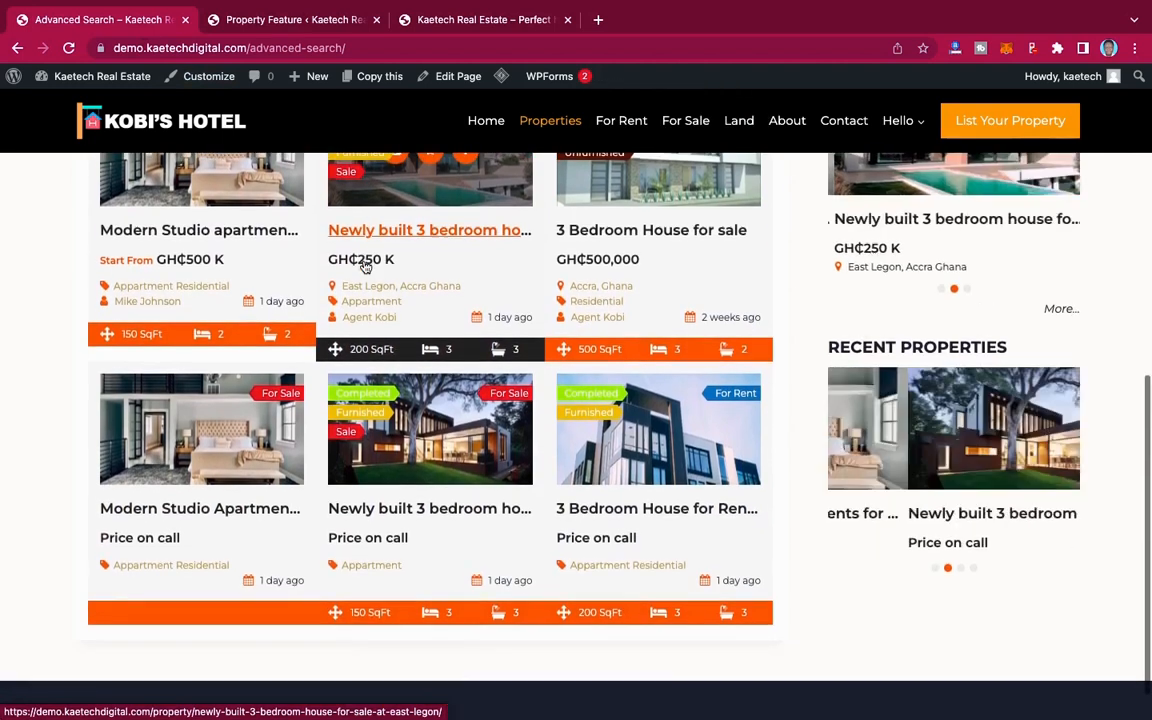
scroll(449, 251, down, 1)
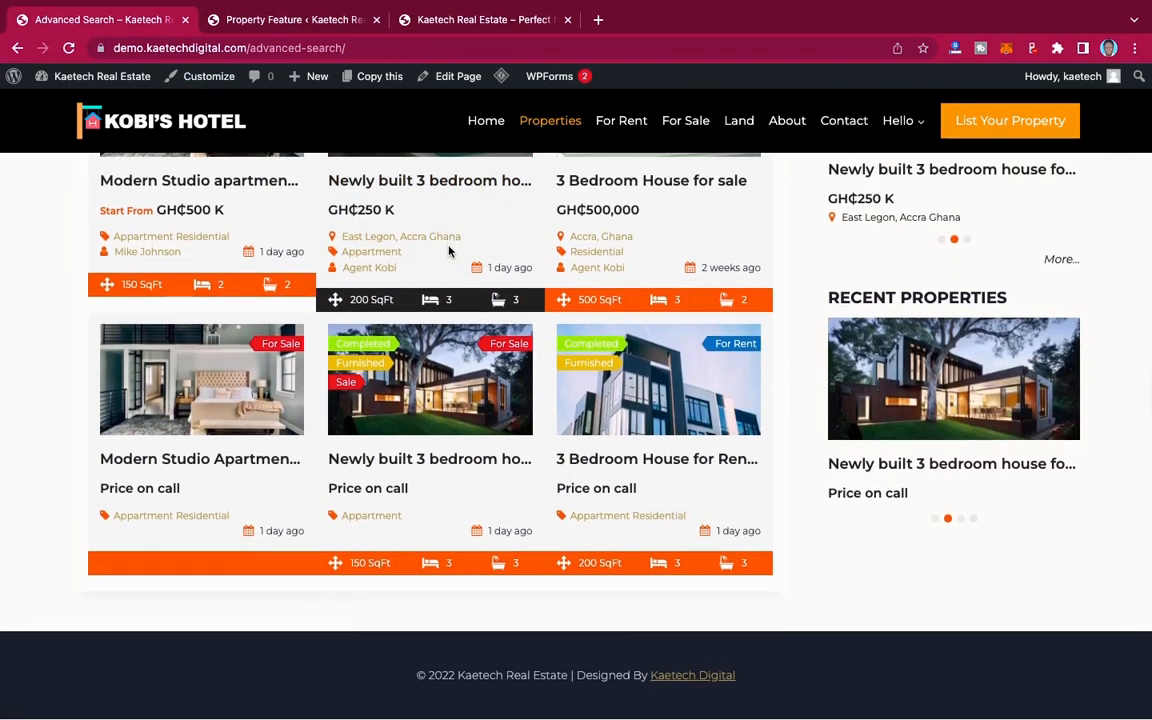
scroll(449, 251, up, 1)
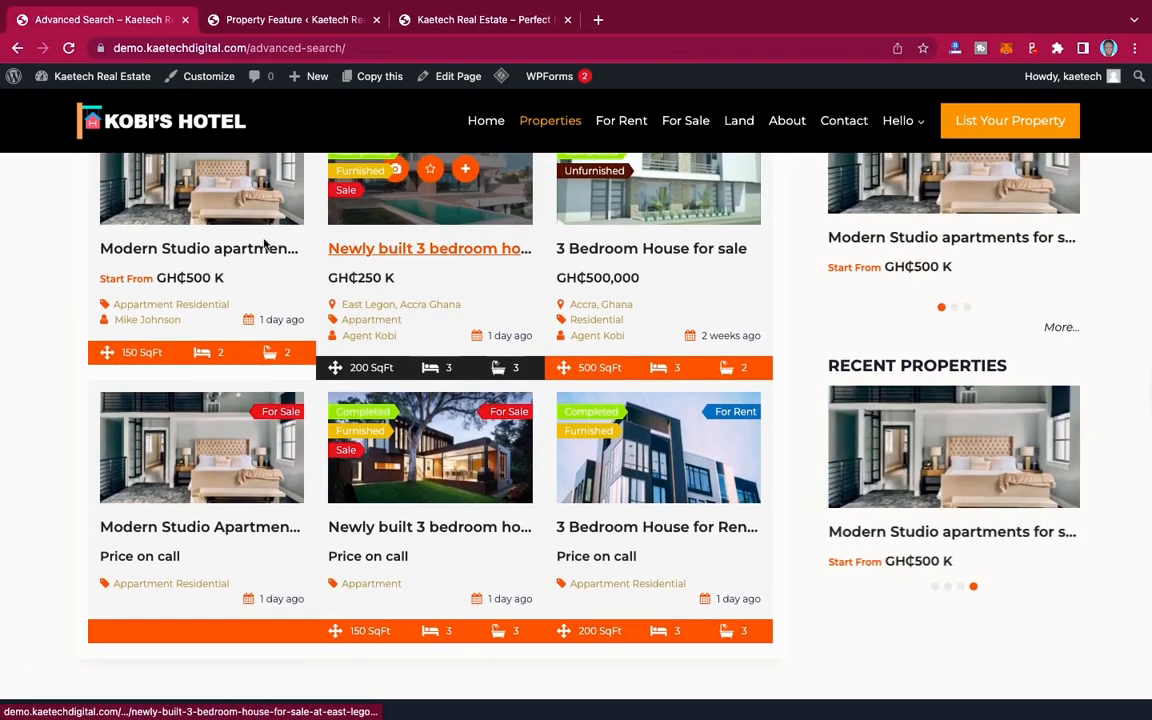
Step: Open the demo site's first Modern Studio apartments listing and examine its list of features
click(222, 247)
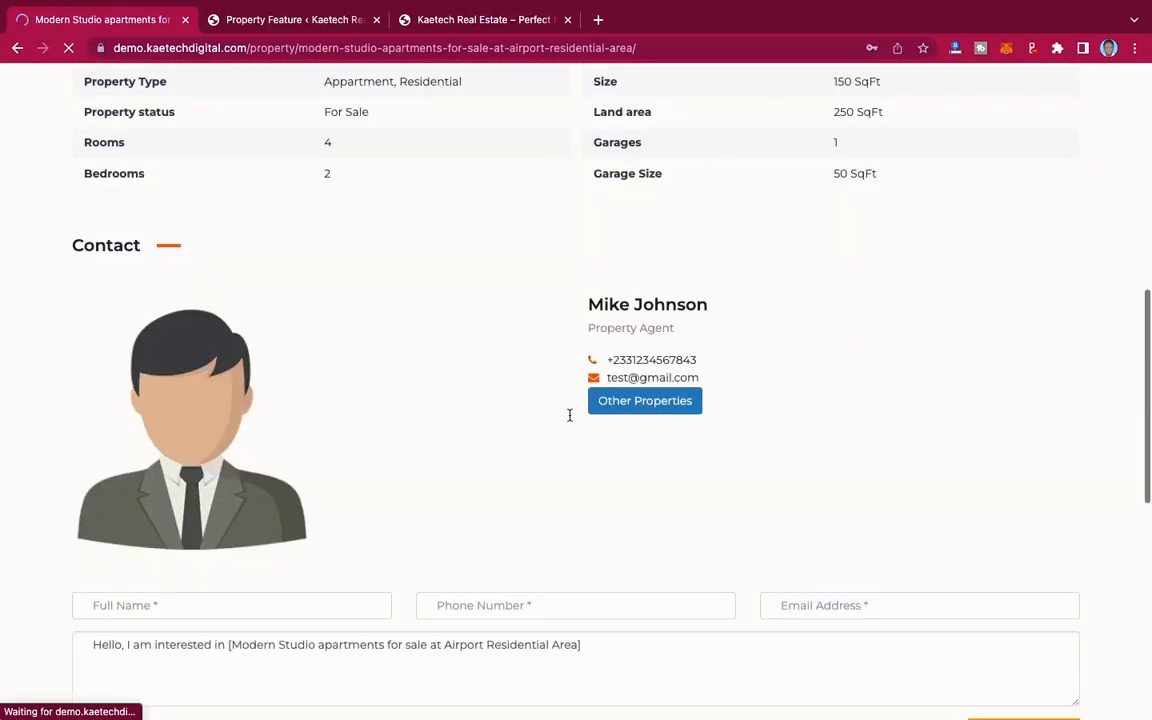
scroll(571, 419, down, 5)
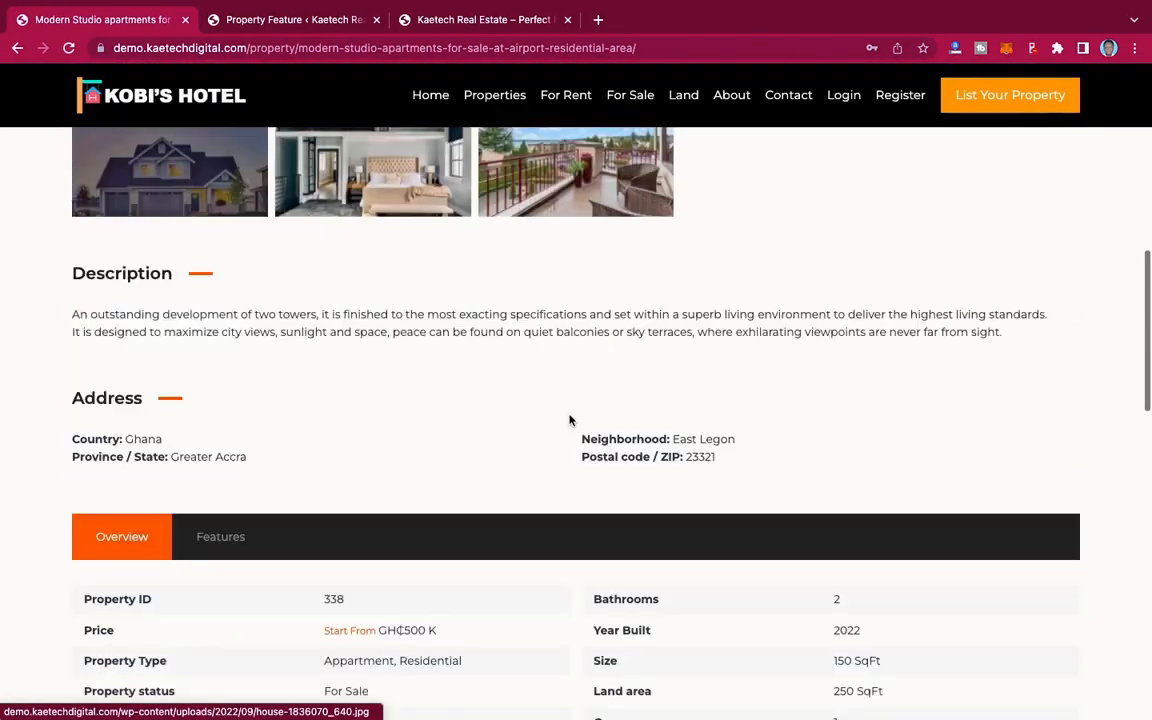
click(212, 540)
scroll(501, 538, down, 3)
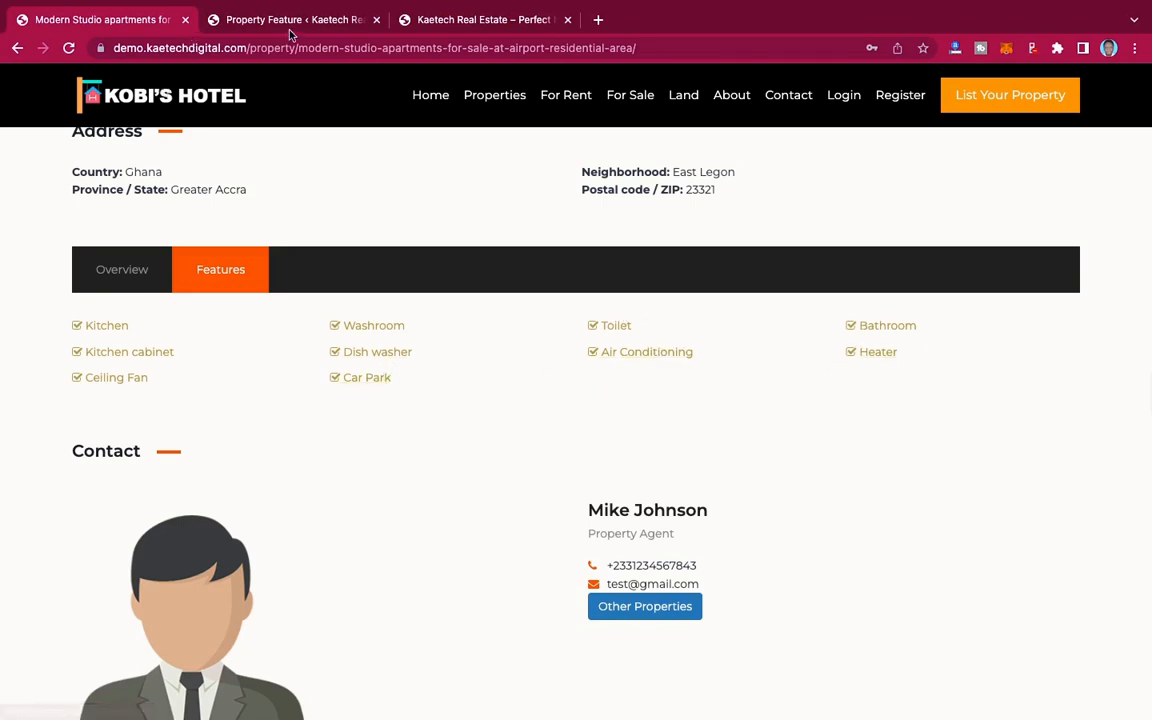
Step: Return to the Property Feature page and add Kitchen as a new feature with no parent
click(262, 22)
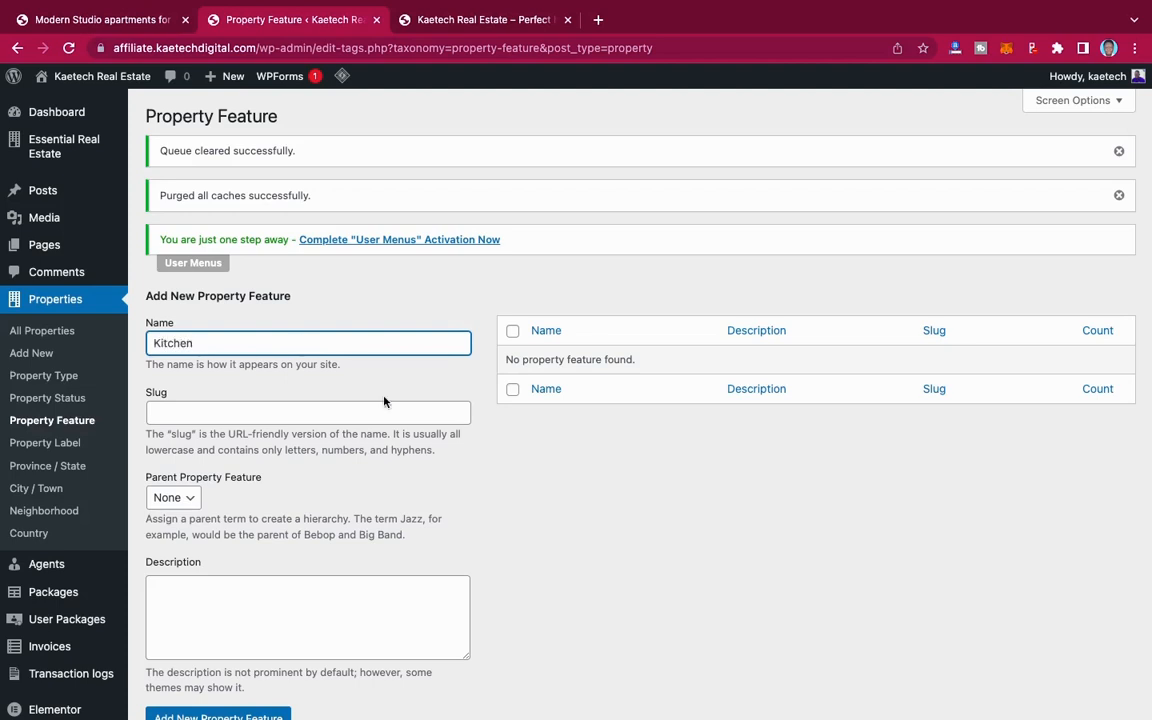
scroll(383, 401, down, 5)
click(242, 463)
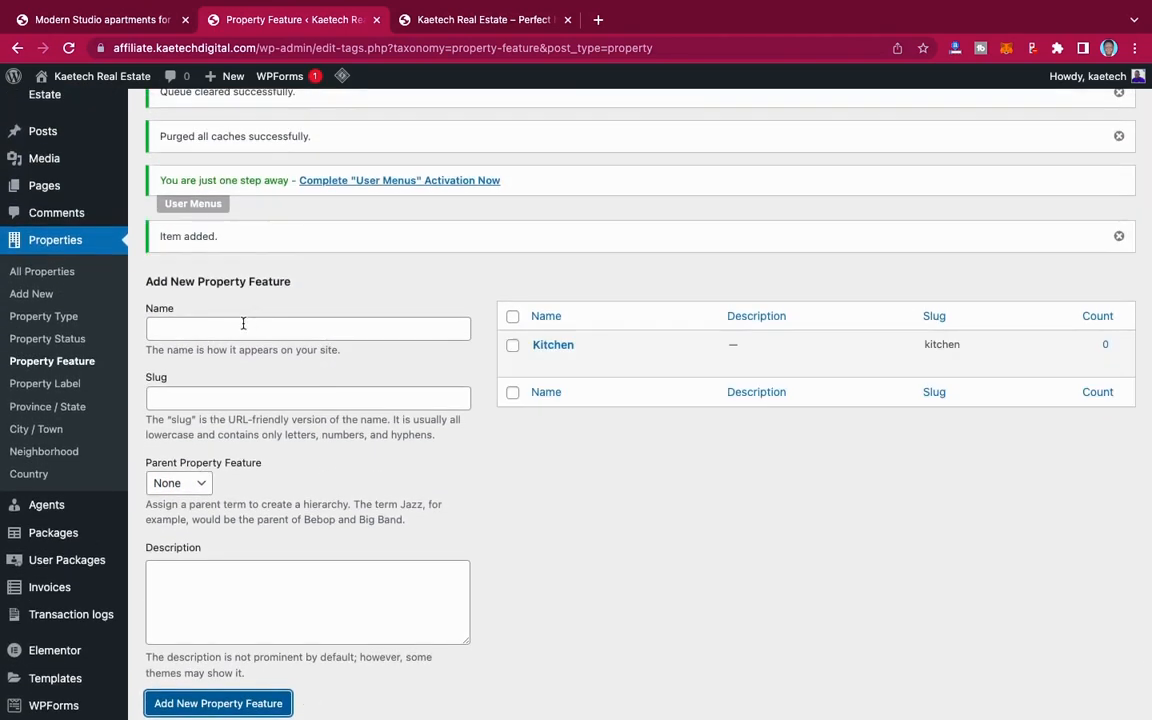
Step: Check the demo listing's features and add Bathroom as a new property feature with no parent
click(243, 323)
click(125, 21)
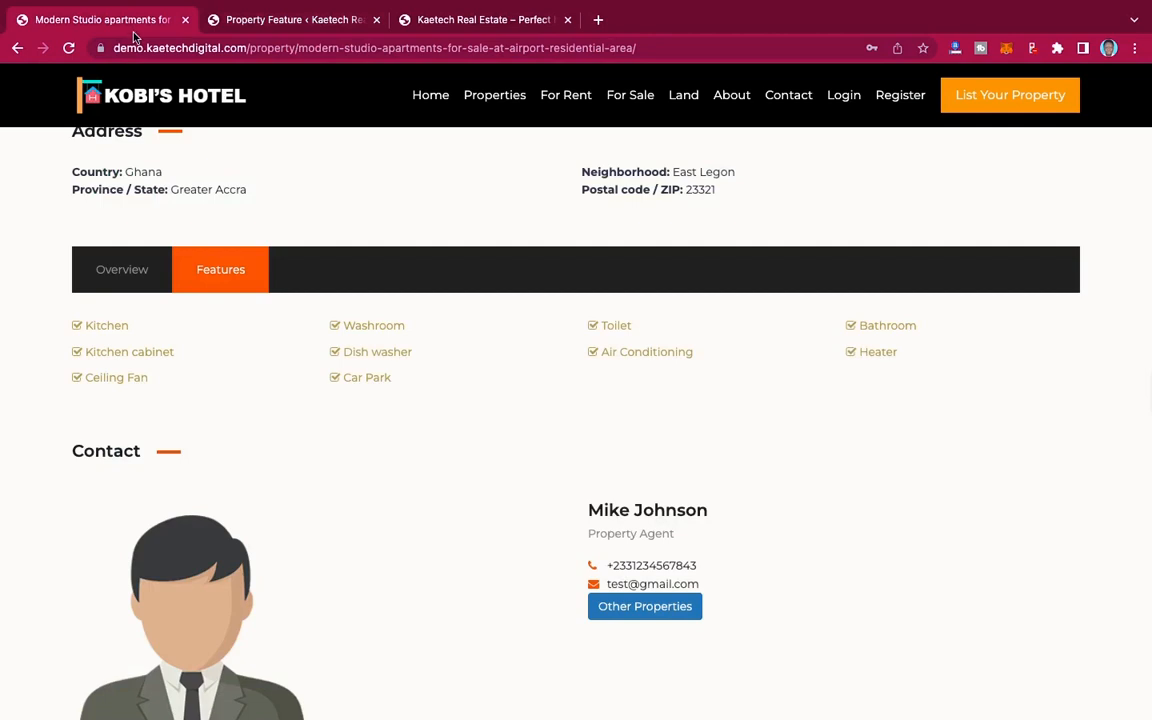
click(300, 21)
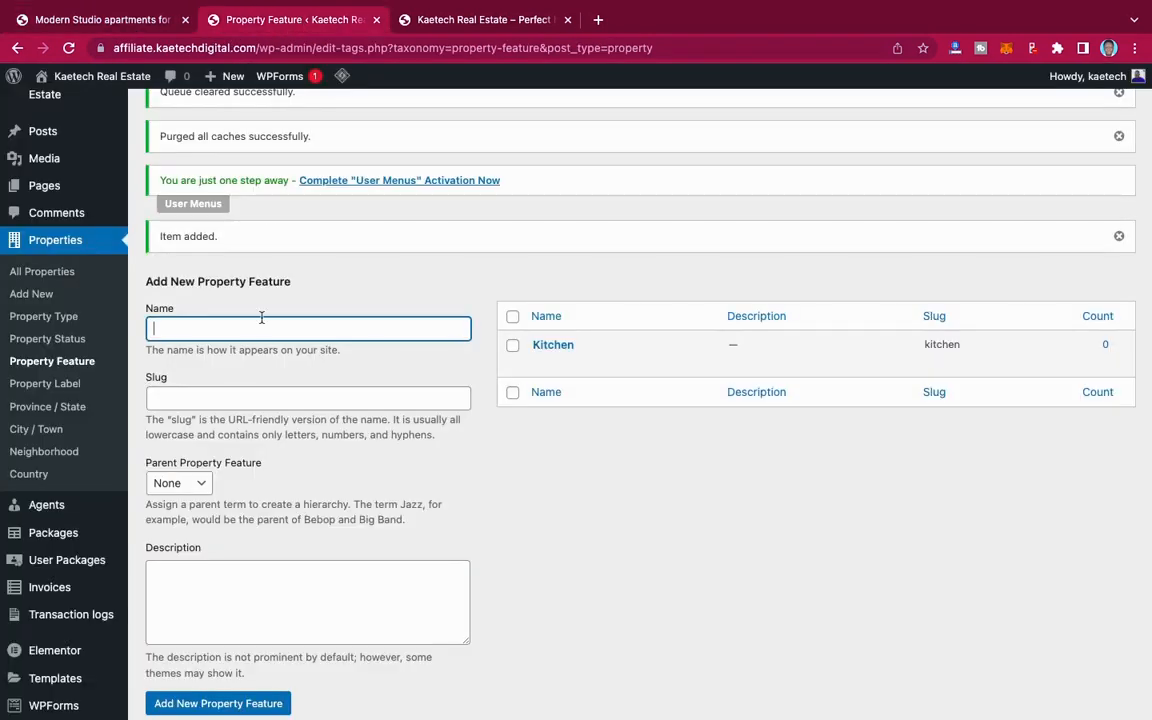
text(Bathroom)
key(Return)
Step: Add Heater as a new property feature with no parent
text(H)
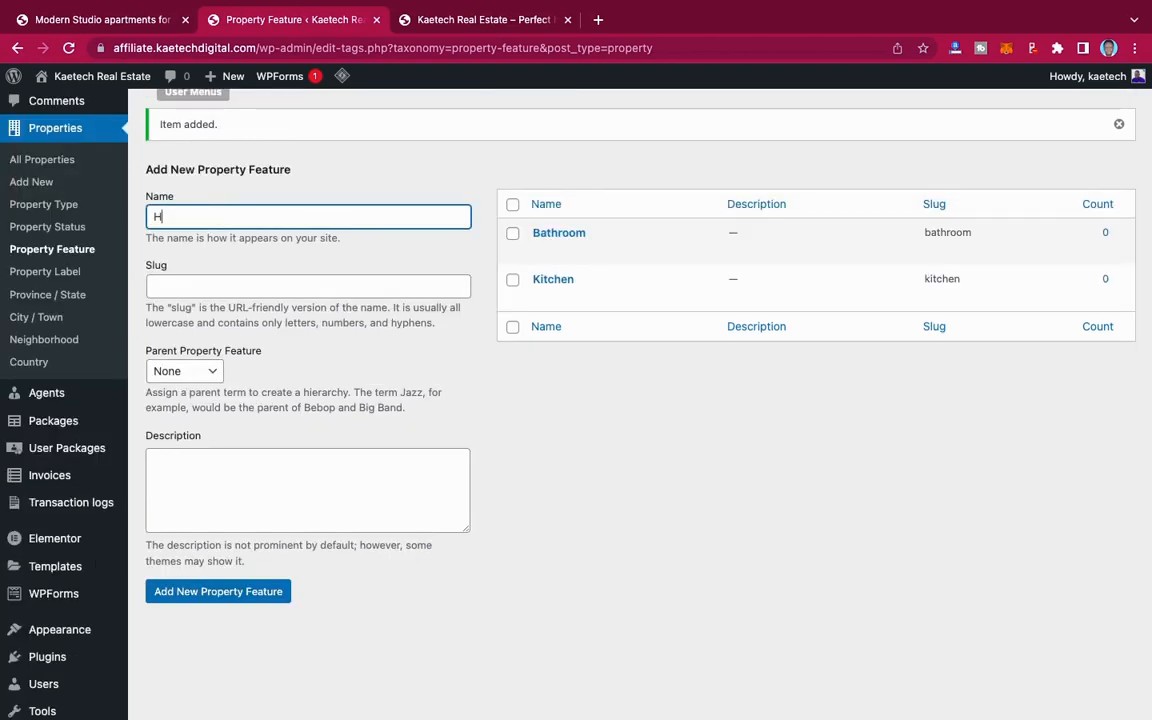
text(eater)
key(Return)
Step: Add Toilet and Kitchen Cabinet as two new property features with no parent
text(T)
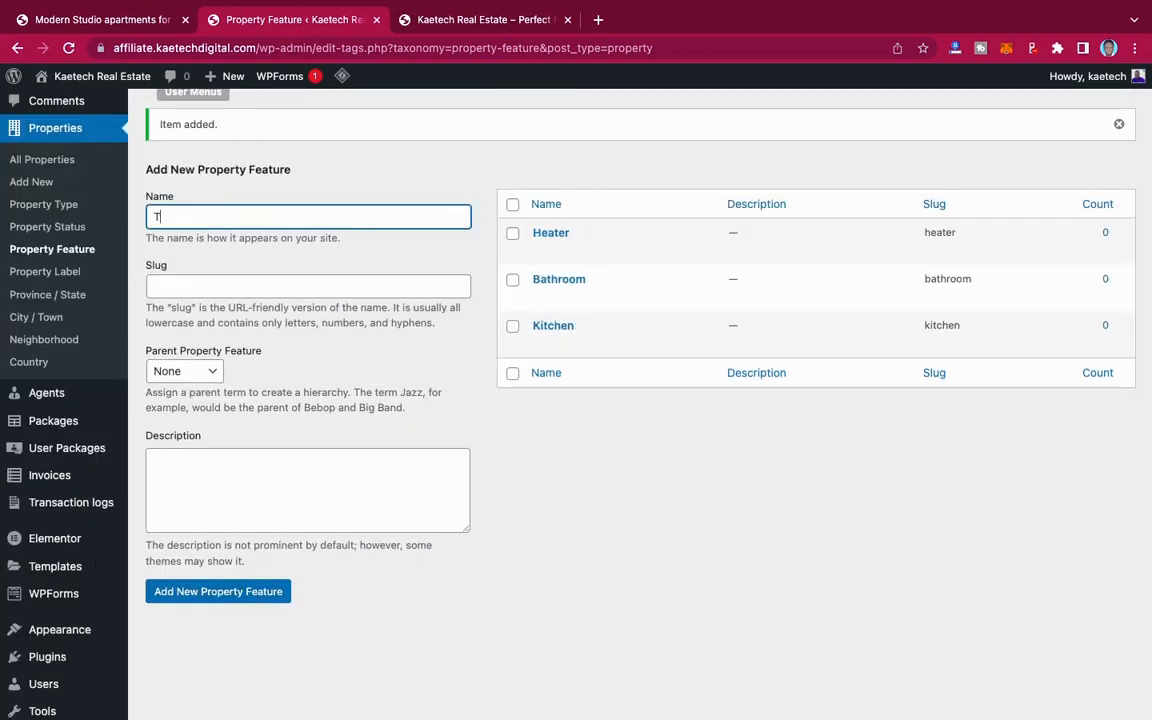
text(oilet)
key(Return)
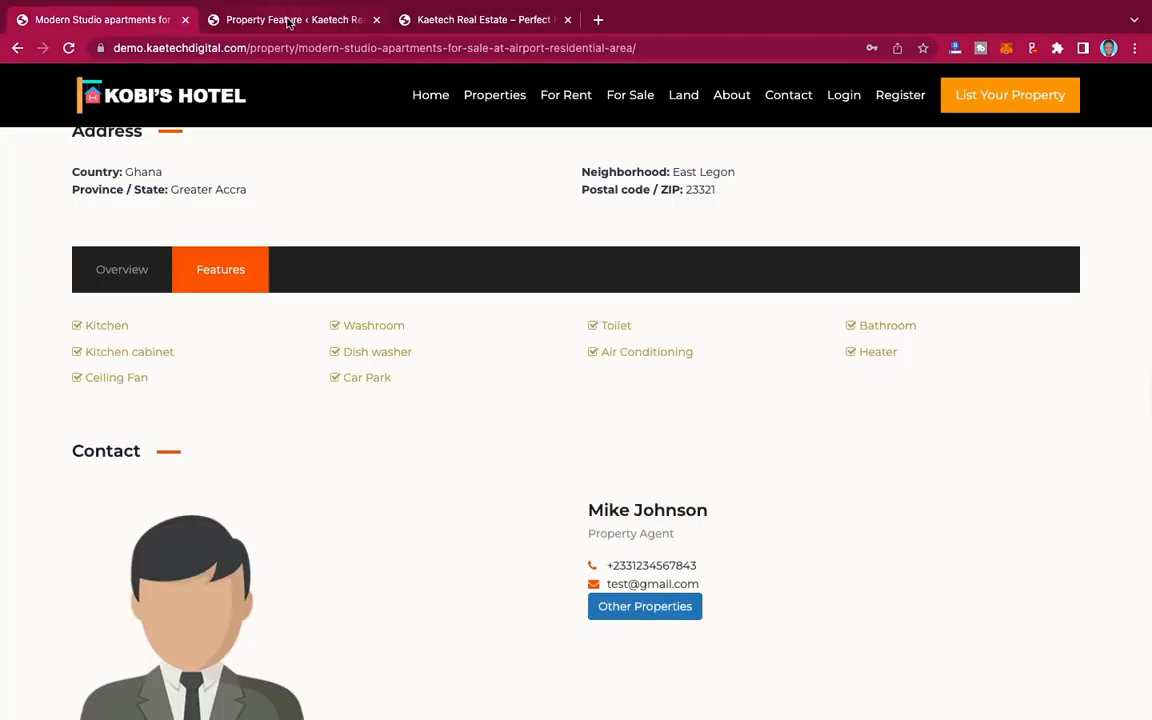
click(288, 20)
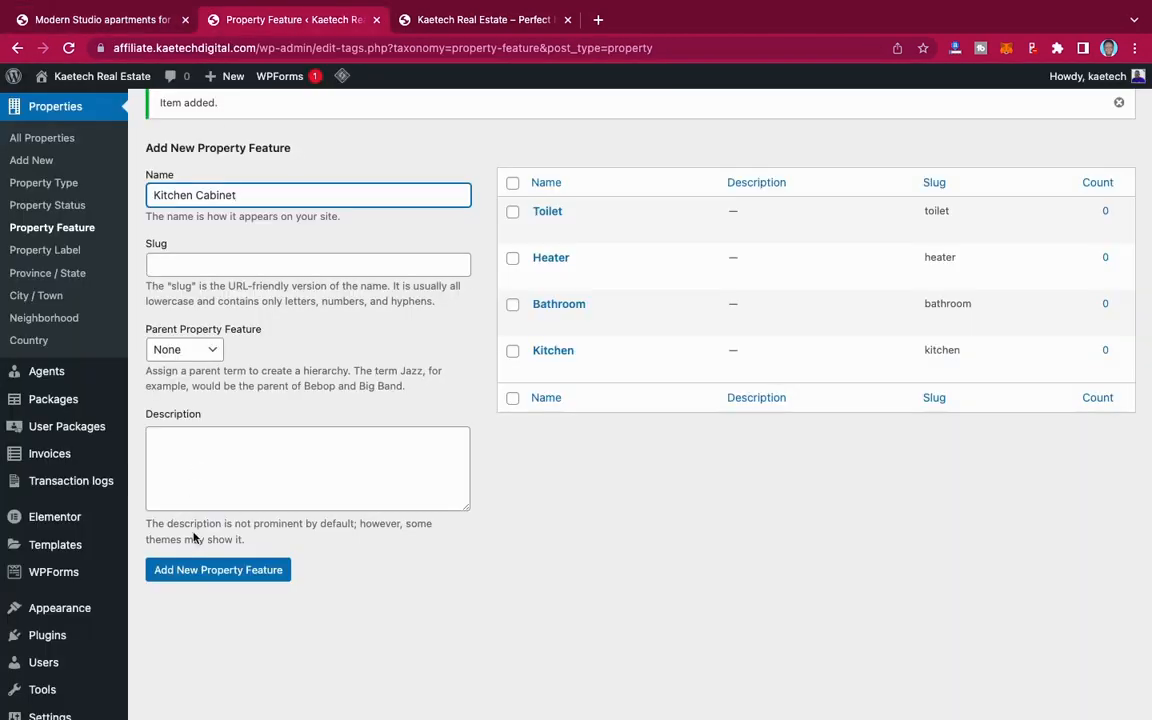
click(203, 573)
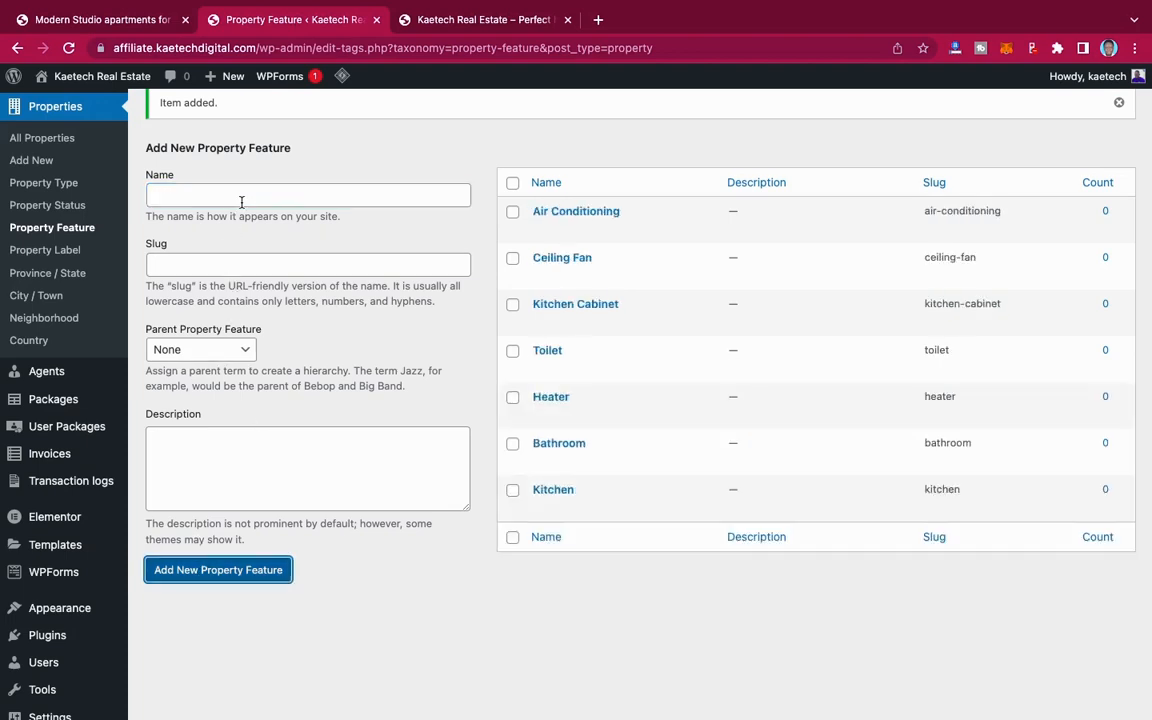
Step: Add Ceiling Fan, Air Conditioning and Self Prepaid Meter as new property features with no parent
click(241, 197)
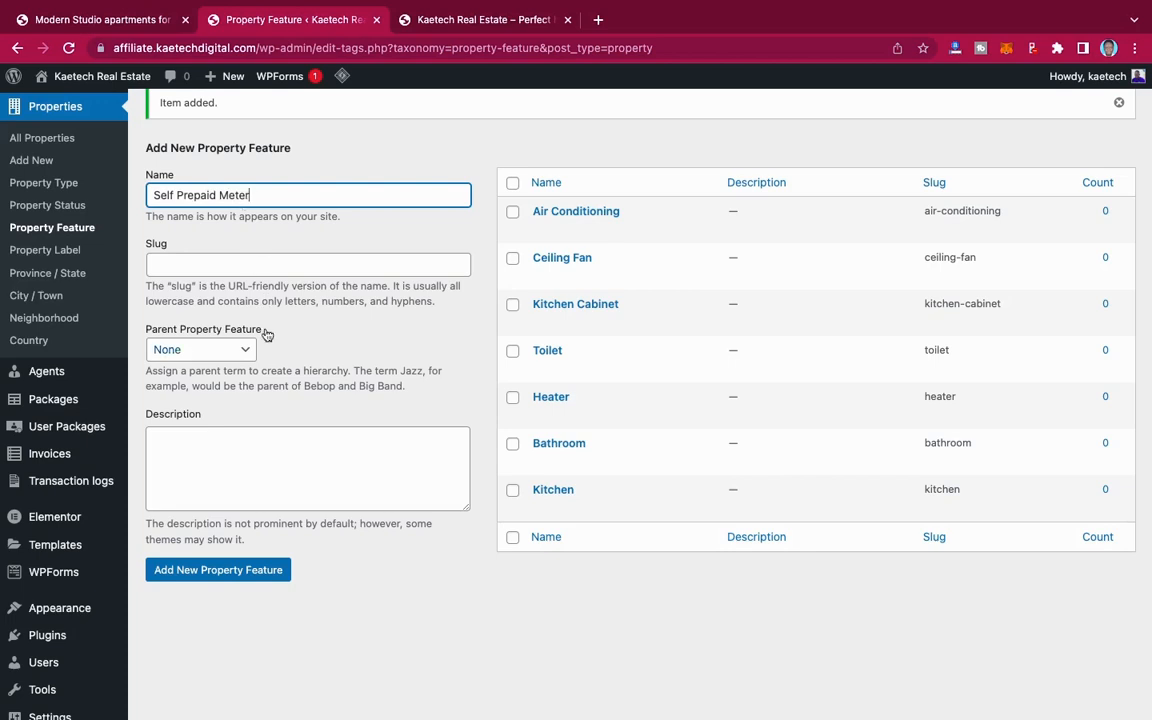
click(235, 571)
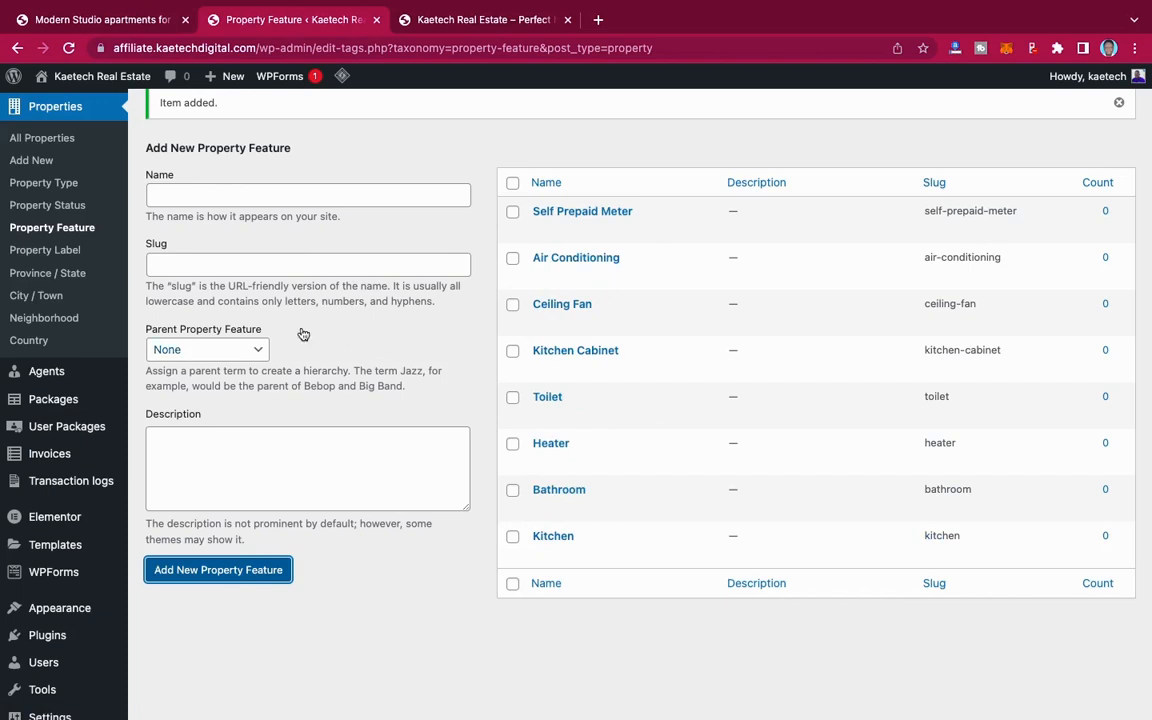
Step: Open the Property Label page and add a Rent label with the red background color #dd3333
click(62, 250)
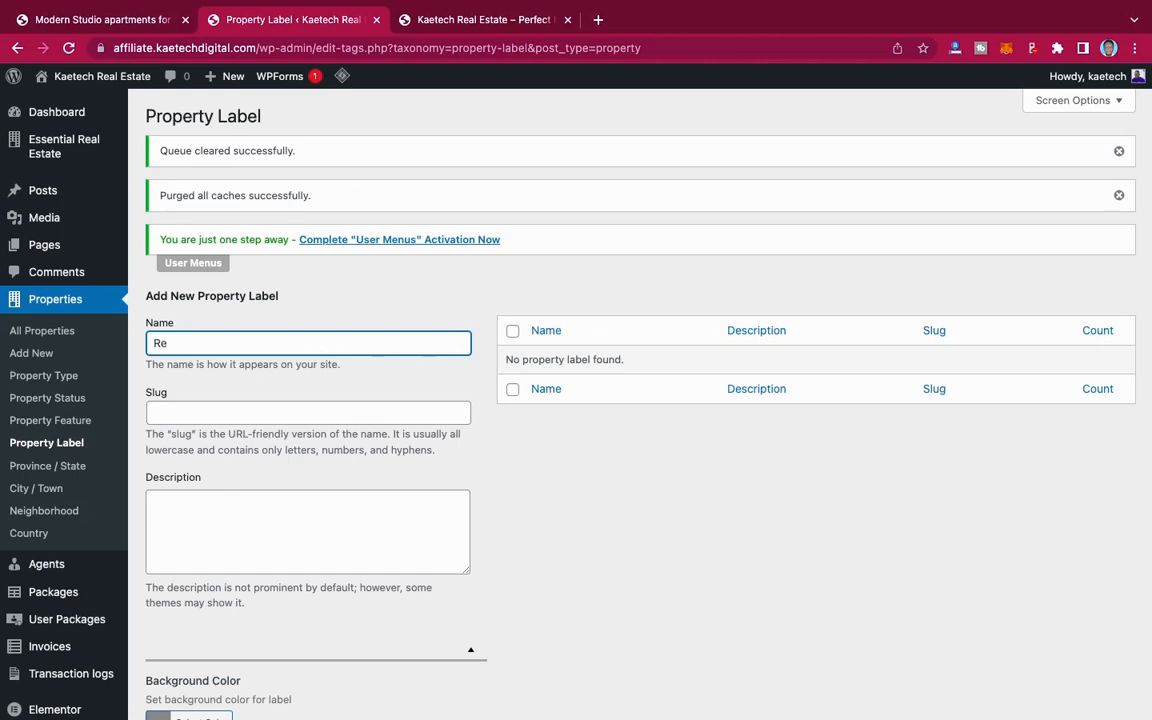
text(nt)
scroll(185, 525, down, 3)
click(175, 508)
scroll(311, 532, down, 2)
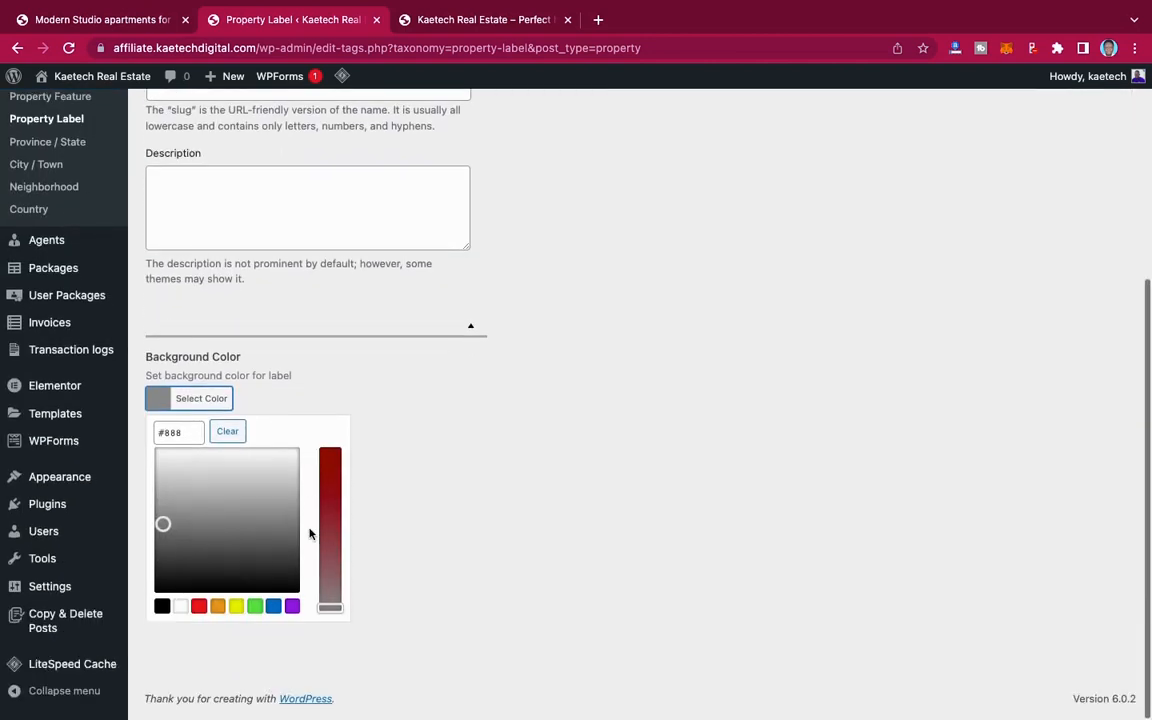
click(199, 606)
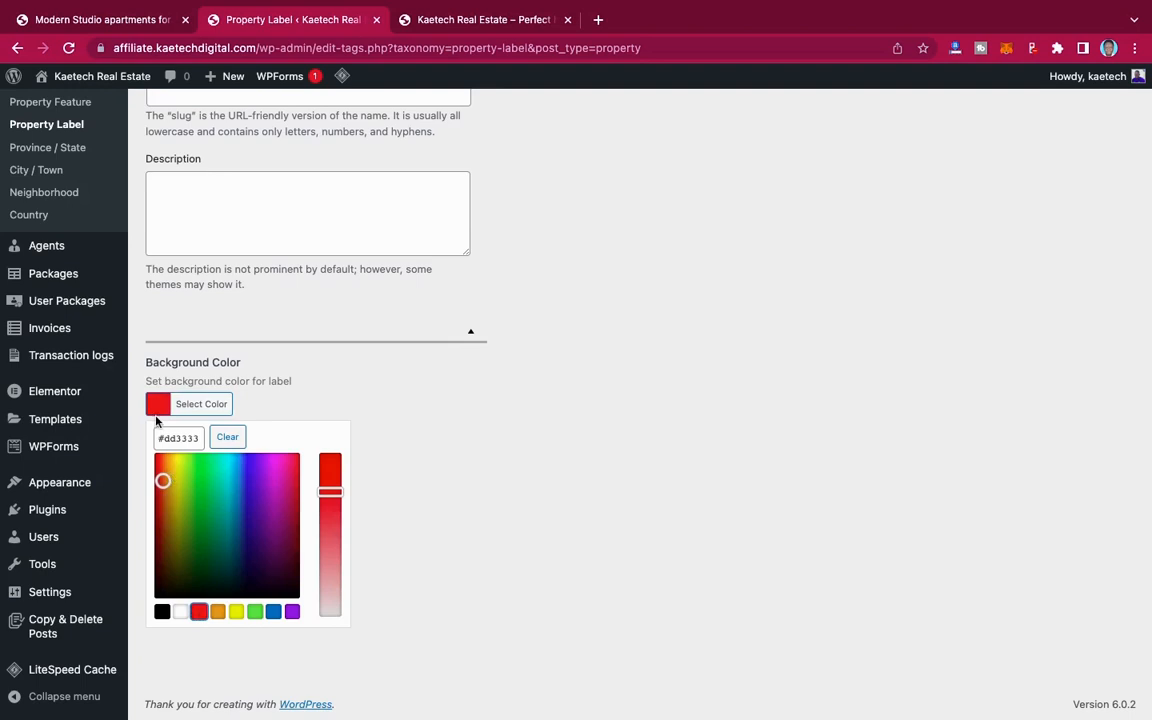
click(440, 421)
click(268, 480)
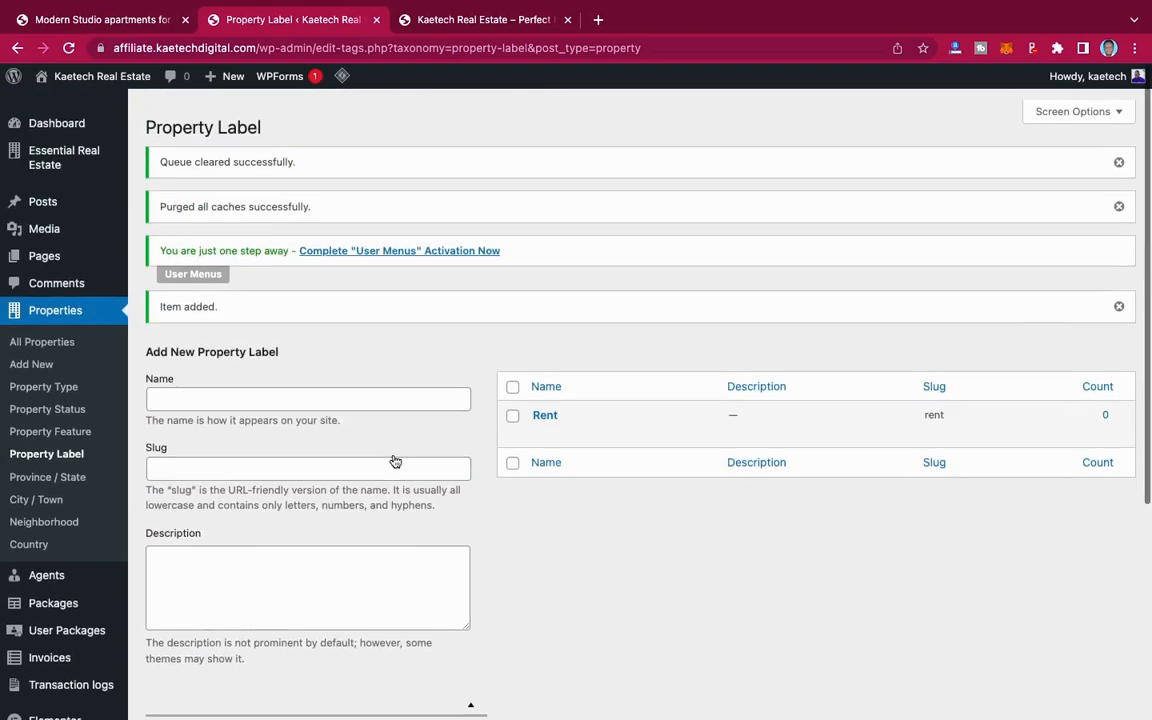
Step: Add a Lease property label with the green background color #81d742
click(209, 391)
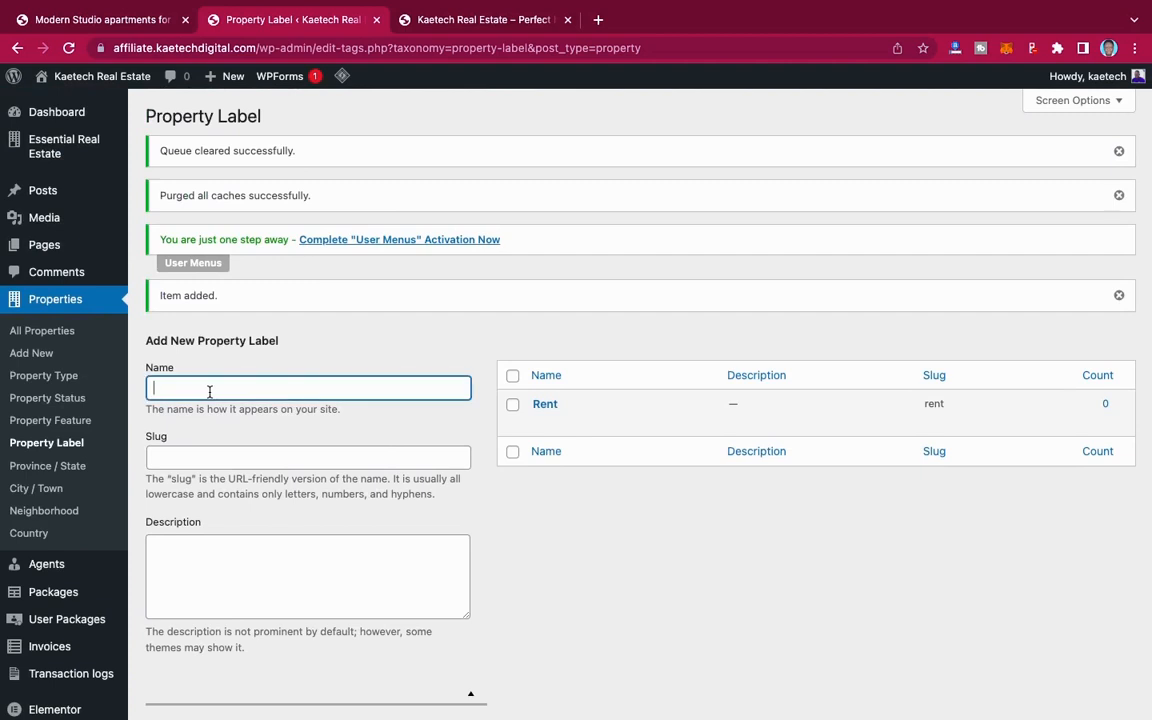
scroll(300, 450, down, 5)
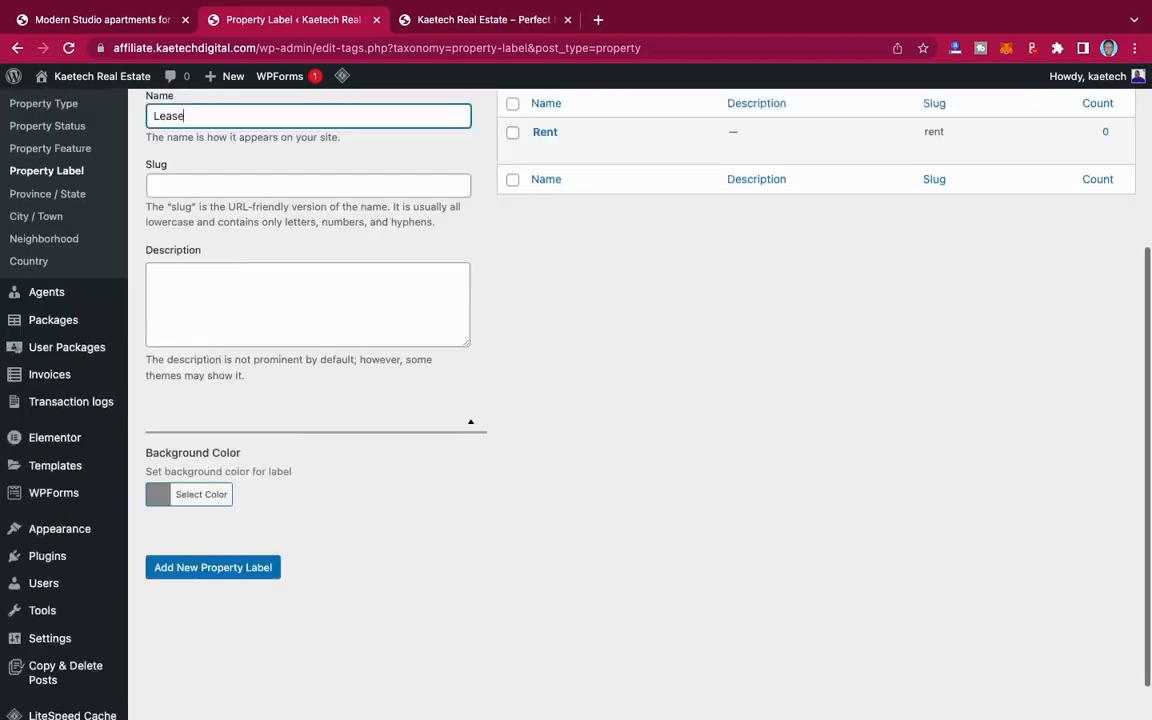
click(162, 448)
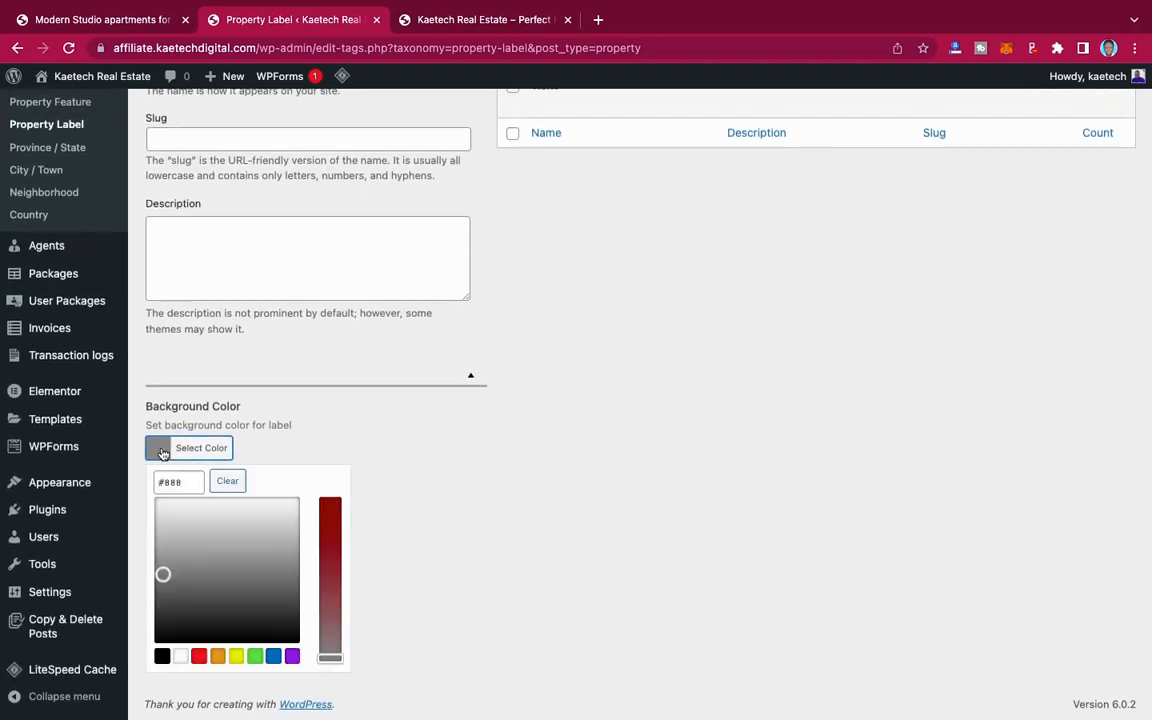
click(255, 656)
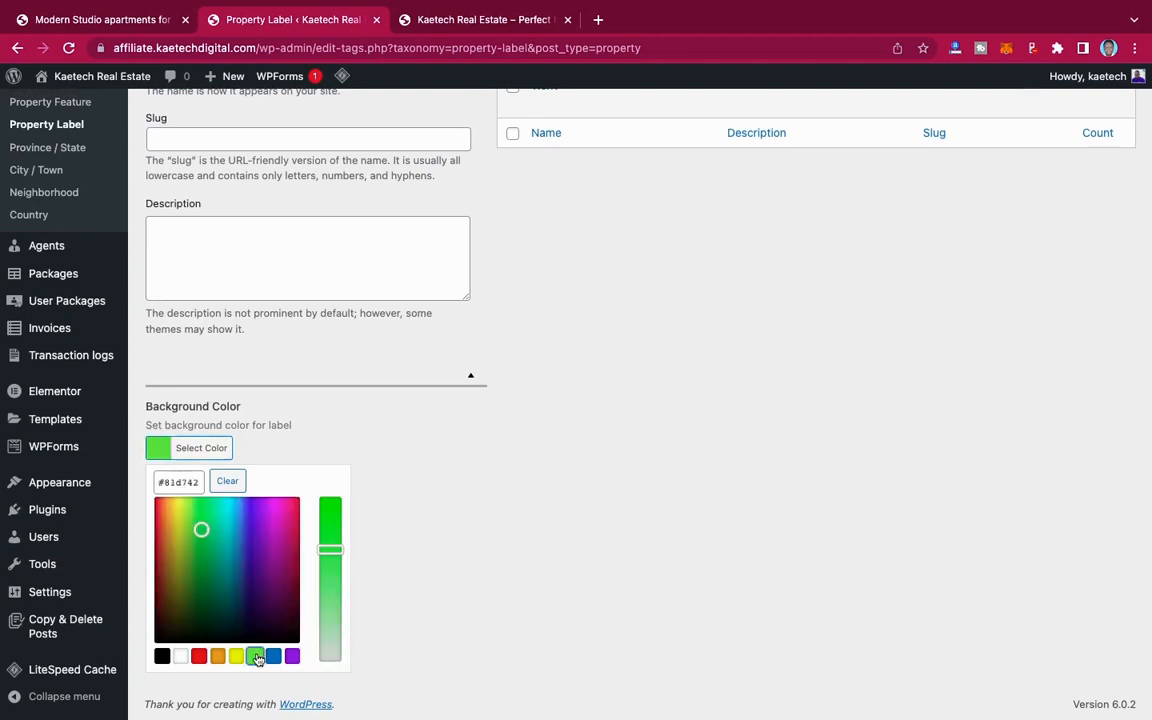
click(355, 460)
click(252, 521)
scroll(347, 396, up, 5)
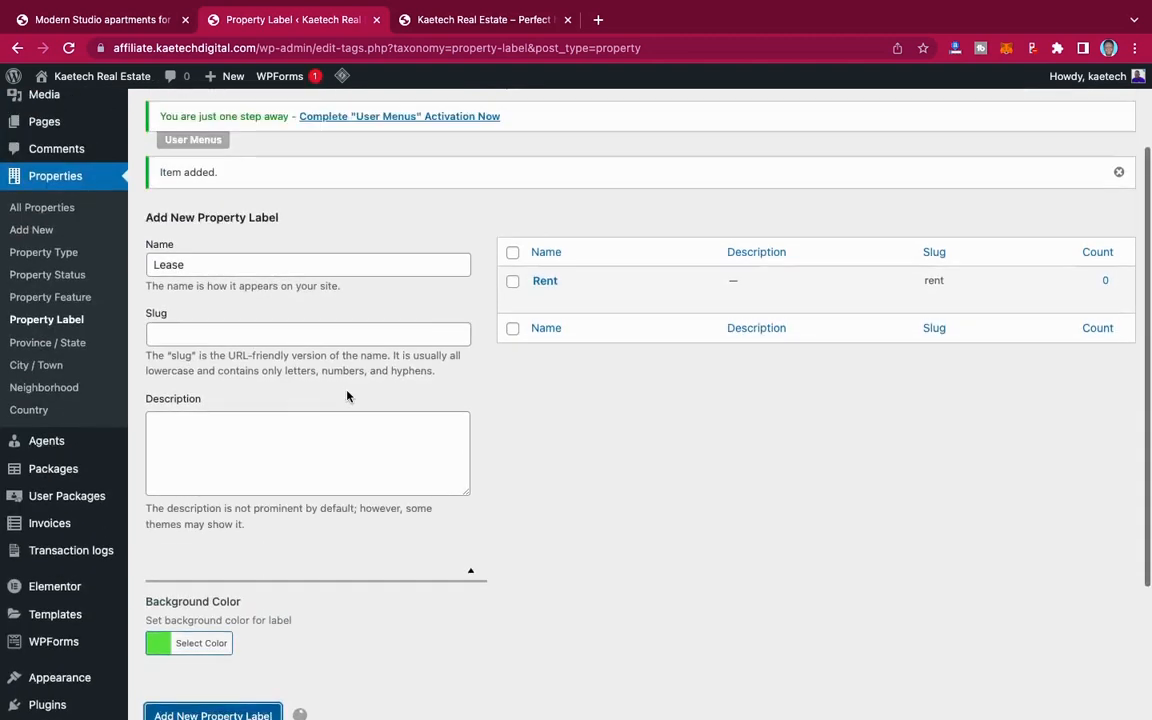
Step: Add a Sale property label with the blue background color #1e73be
click(253, 391)
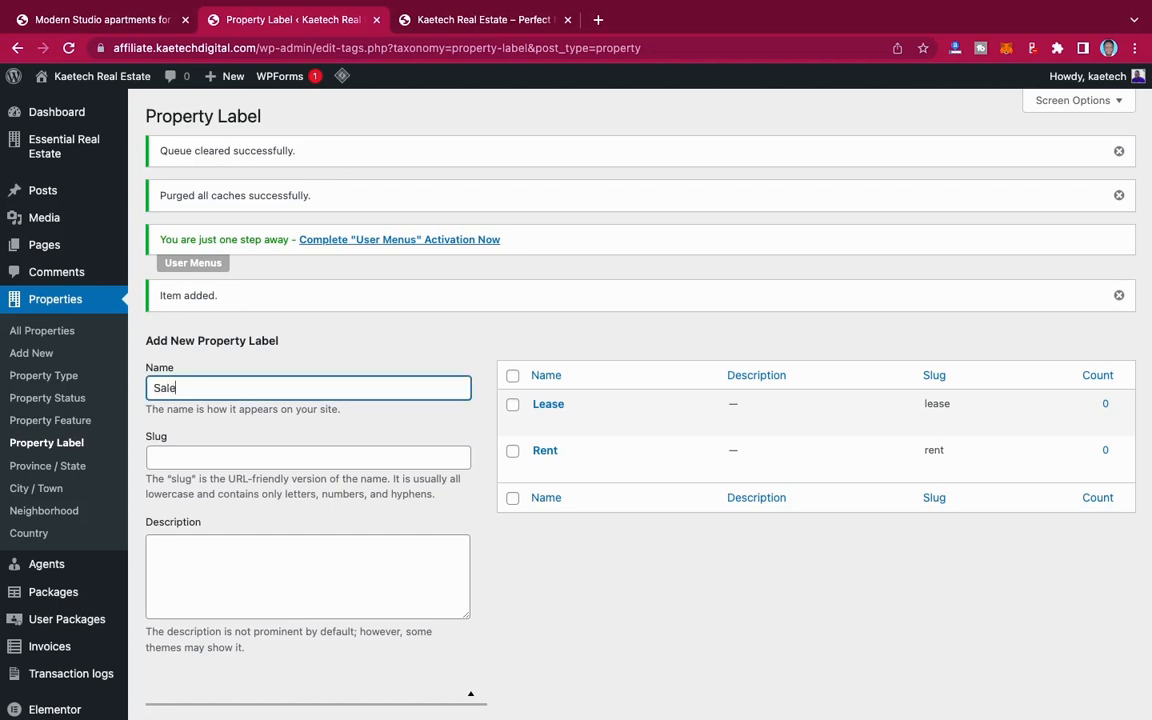
text(Sale)
scroll(303, 450, down, 5)
click(162, 452)
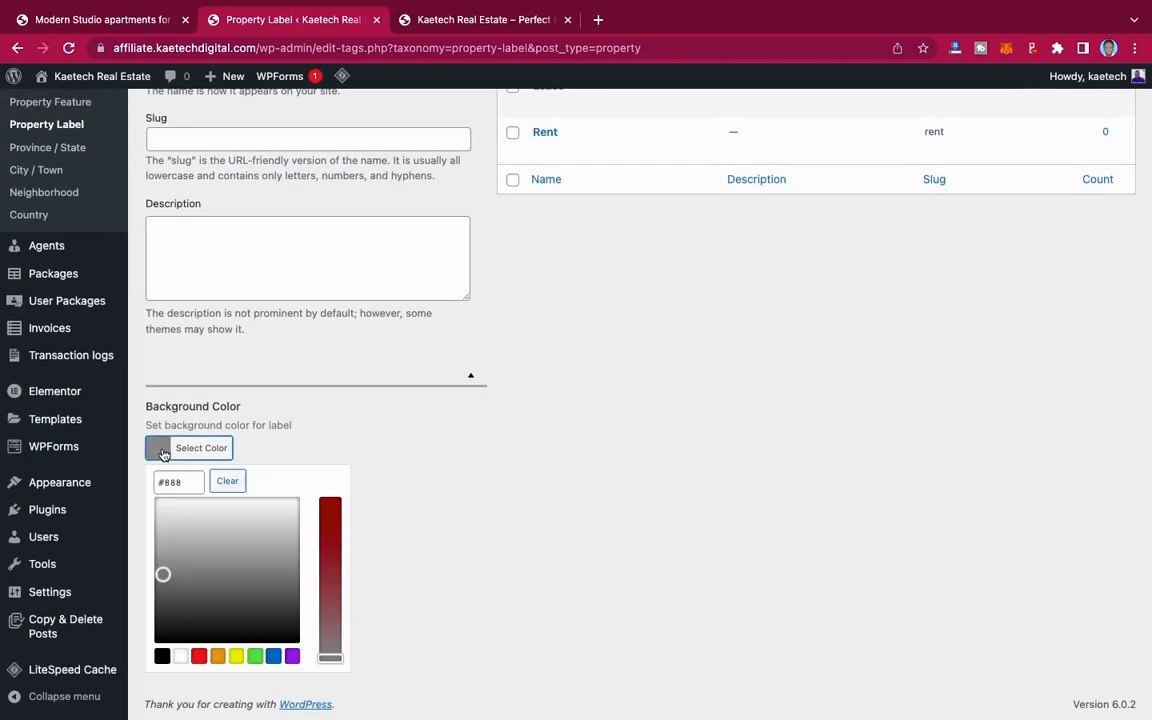
click(273, 657)
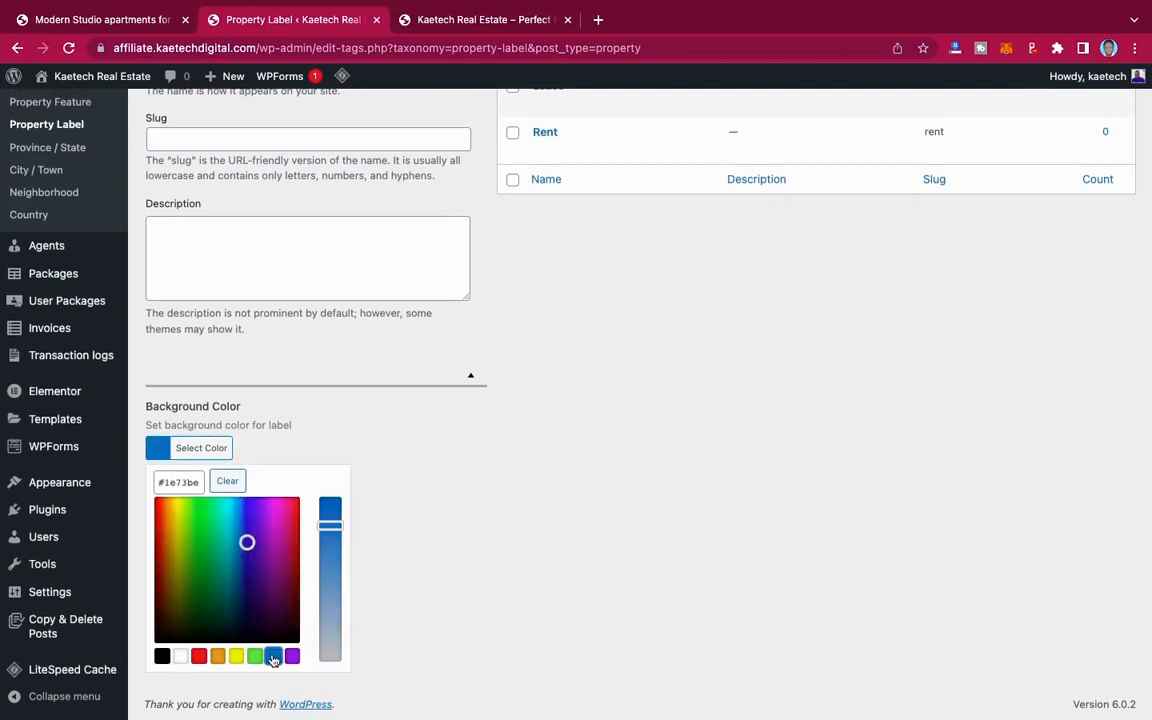
click(199, 656)
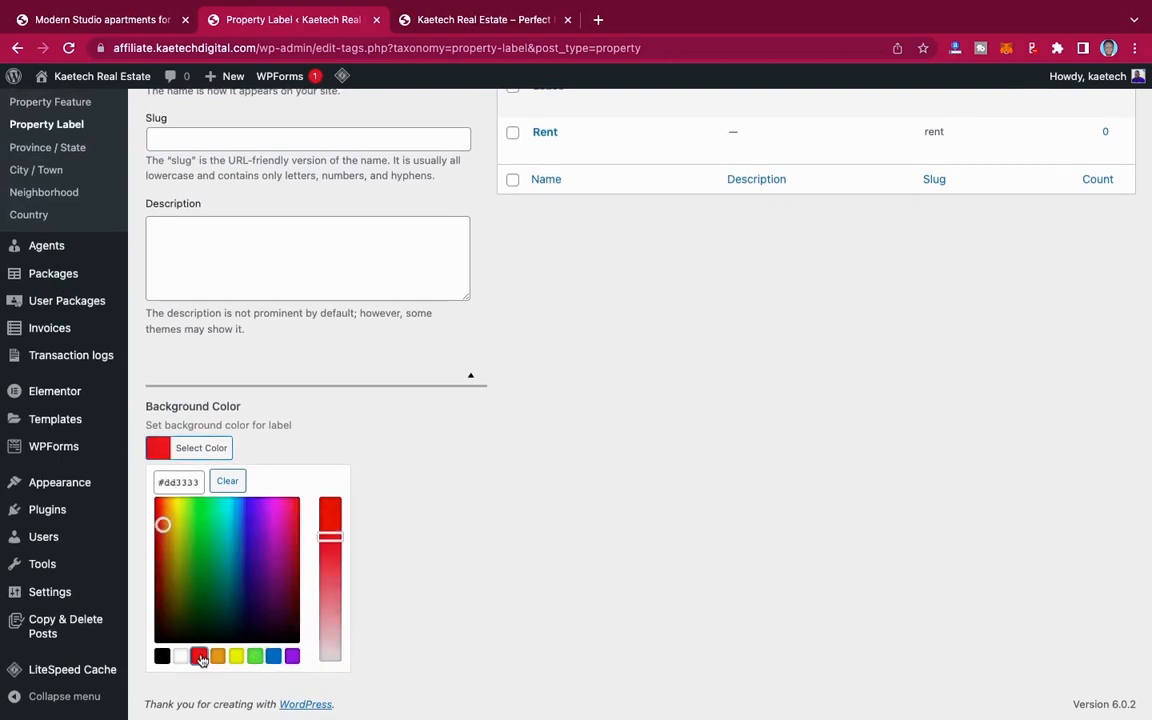
scroll(524, 409, up, 3)
scroll(524, 409, down, 3)
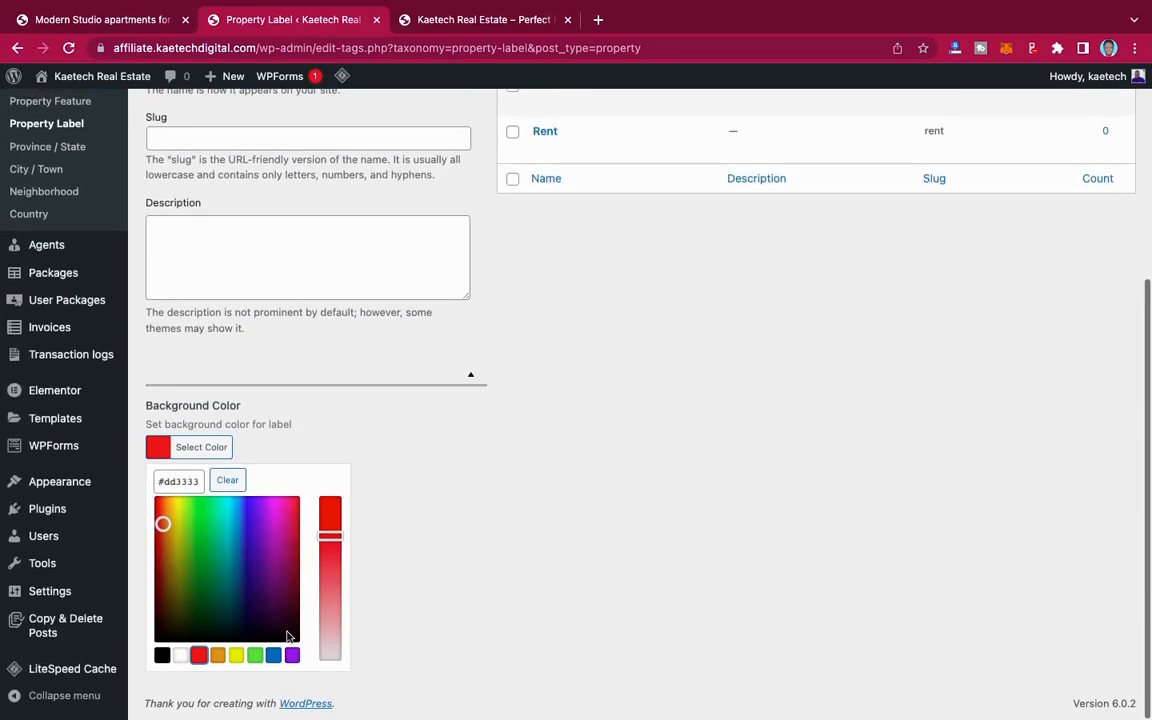
click(273, 656)
click(160, 453)
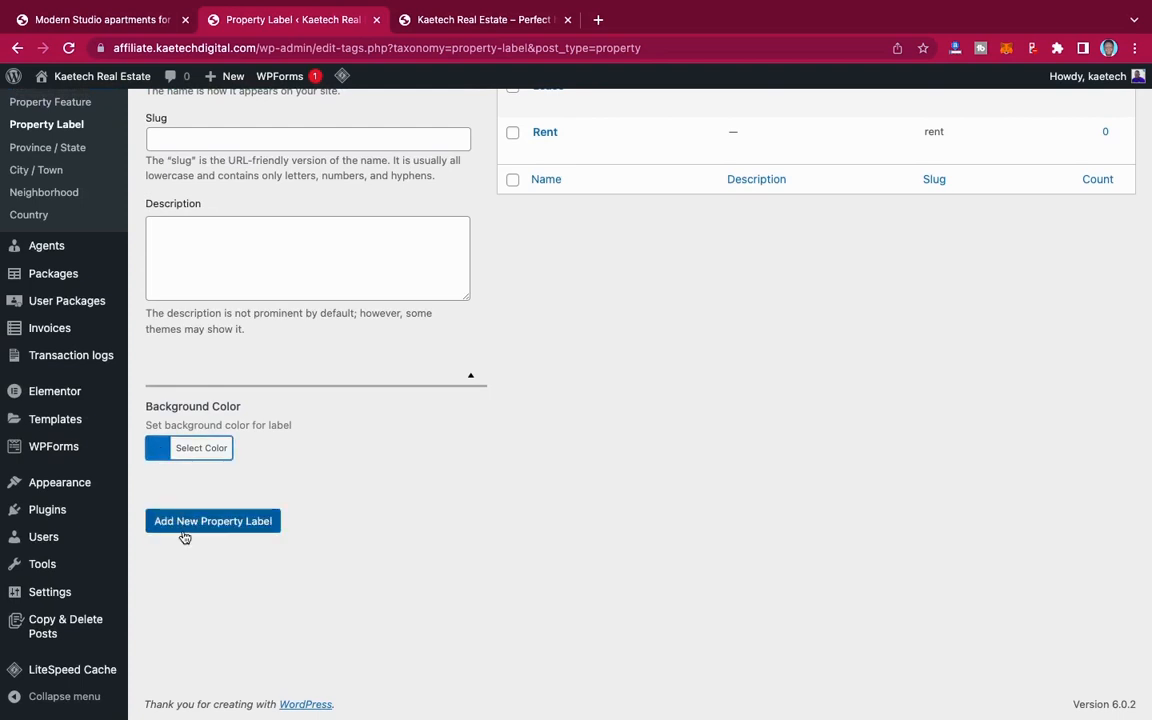
click(186, 524)
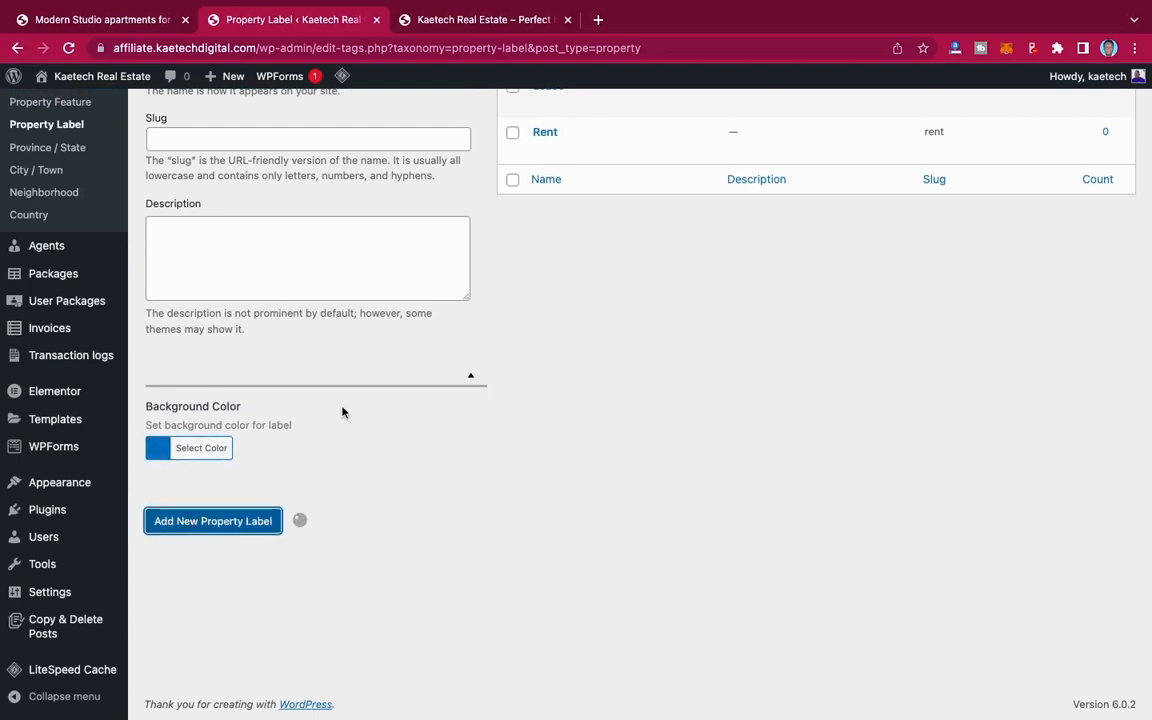
scroll(342, 412, up, 5)
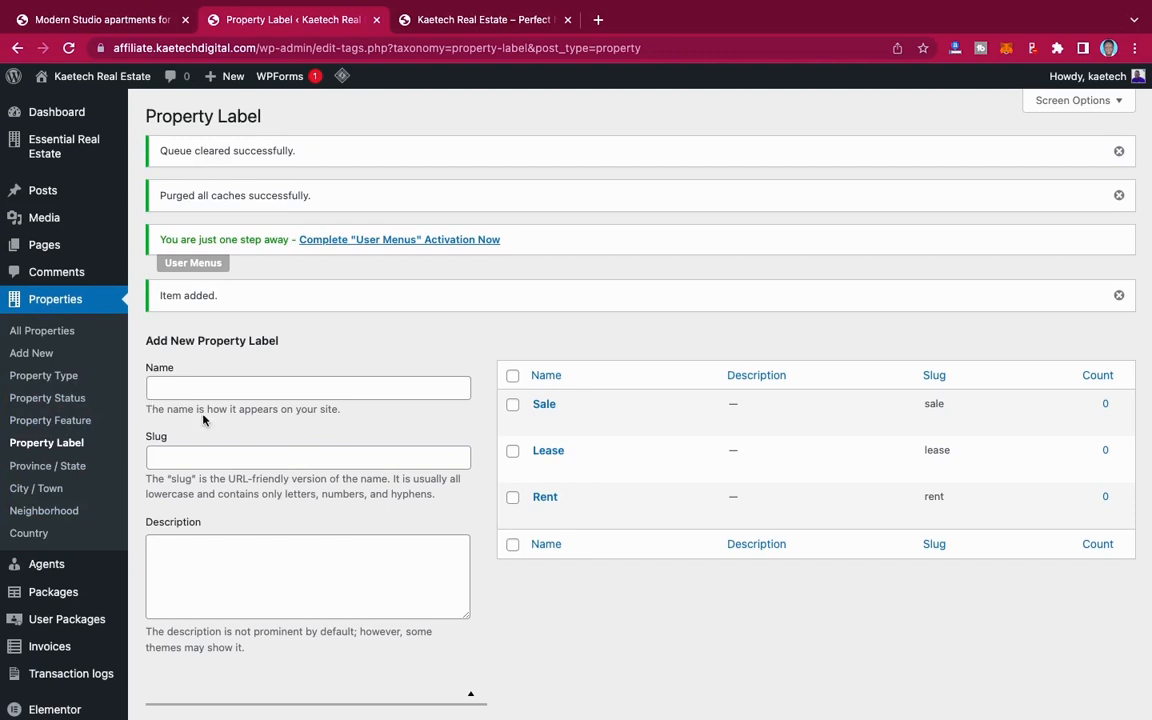
Step: Start a new package under Packages, title it Free and mark it as a free package
scroll(278, 427, down, 4)
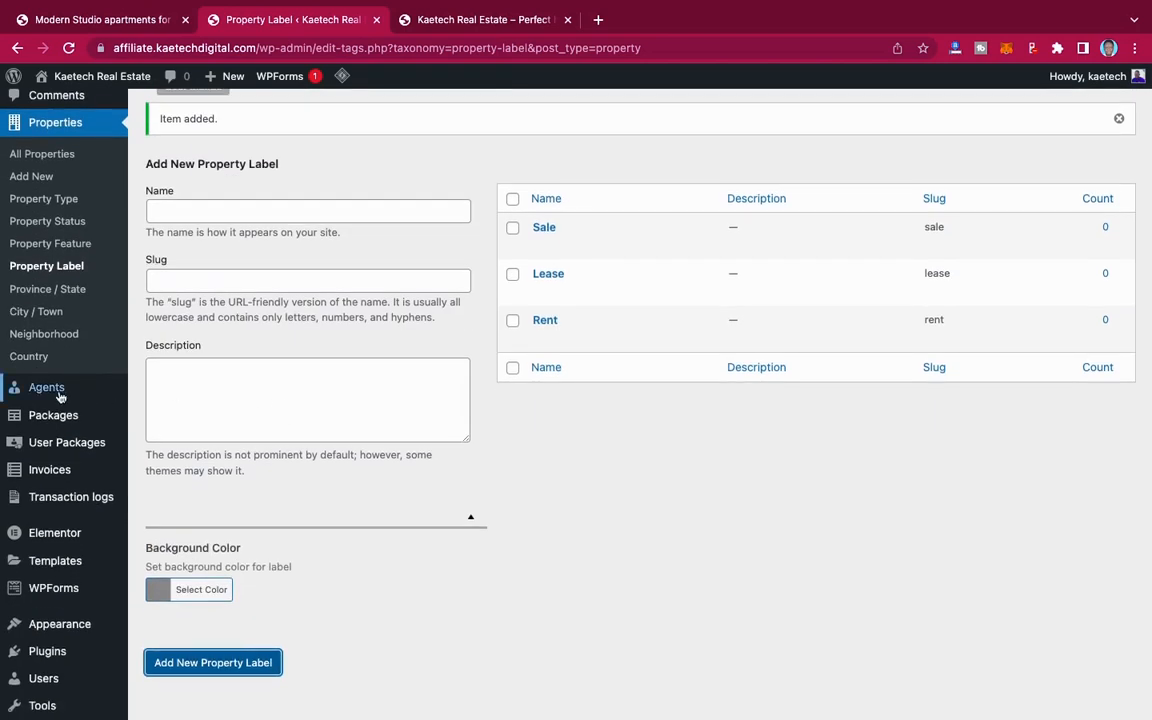
mouse_move(92, 386)
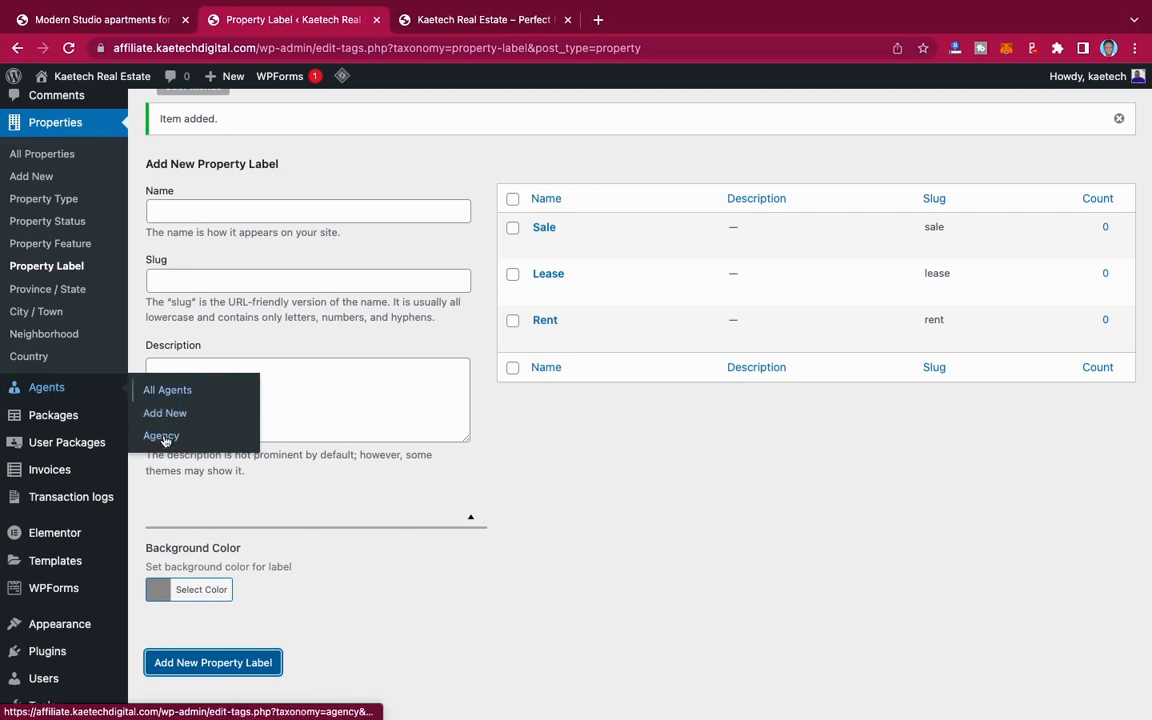
mouse_move(70, 419)
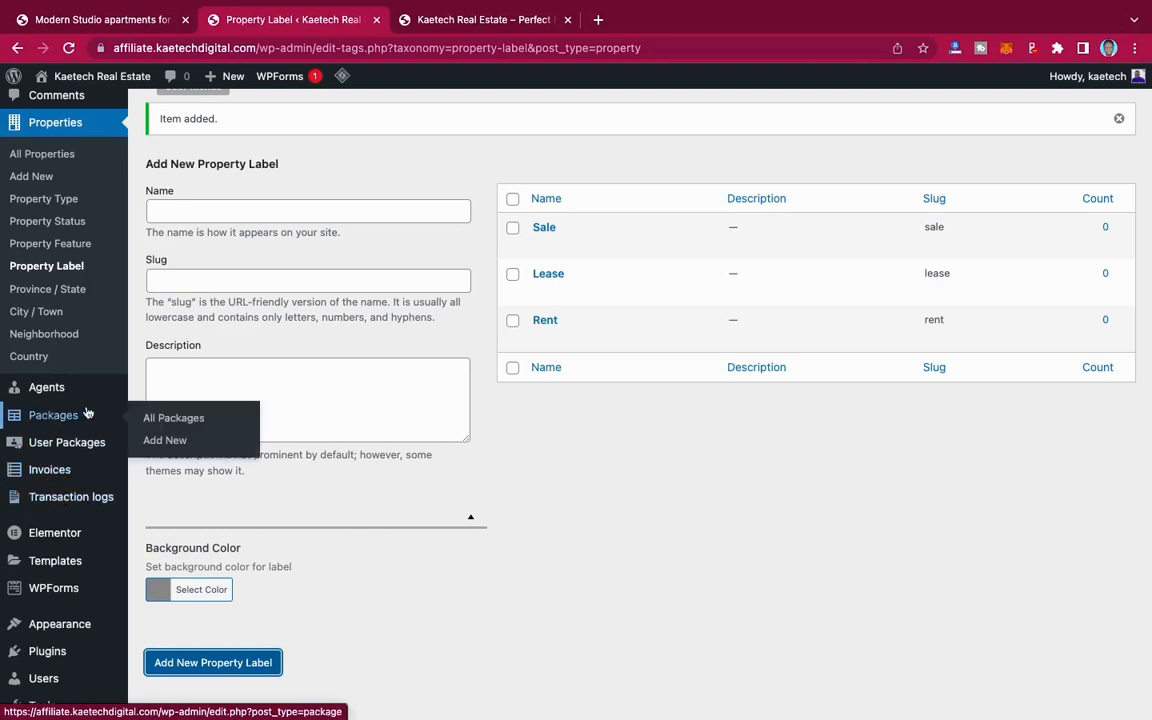
click(165, 420)
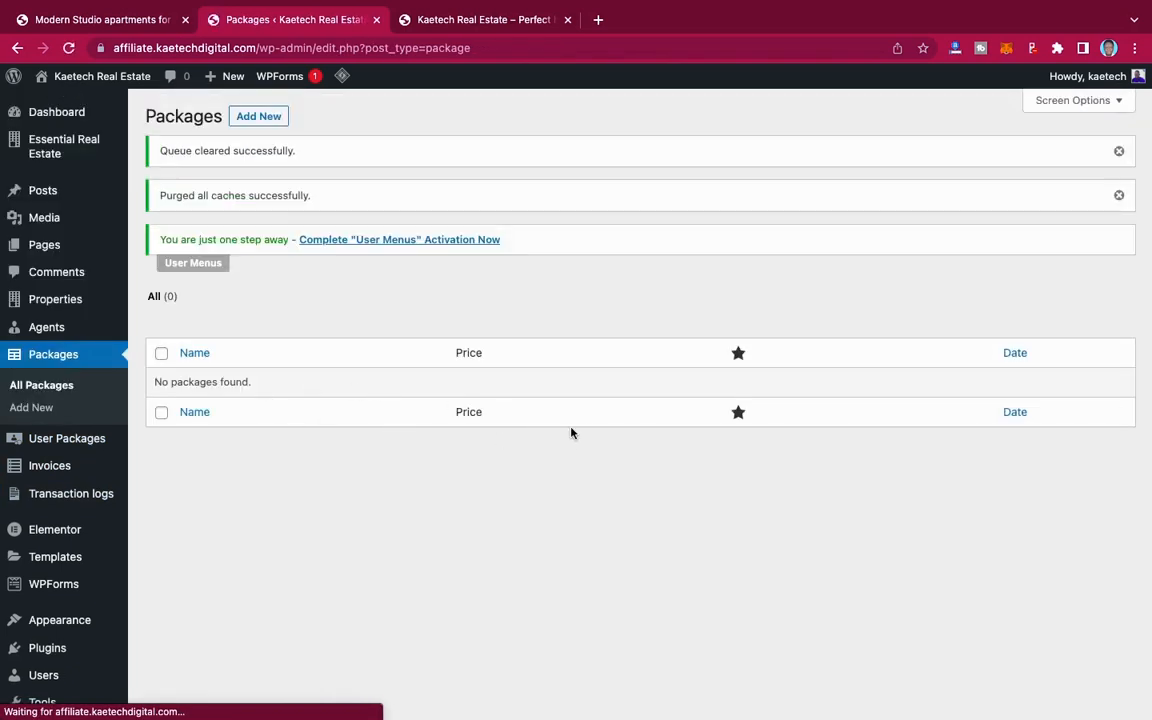
click(258, 116)
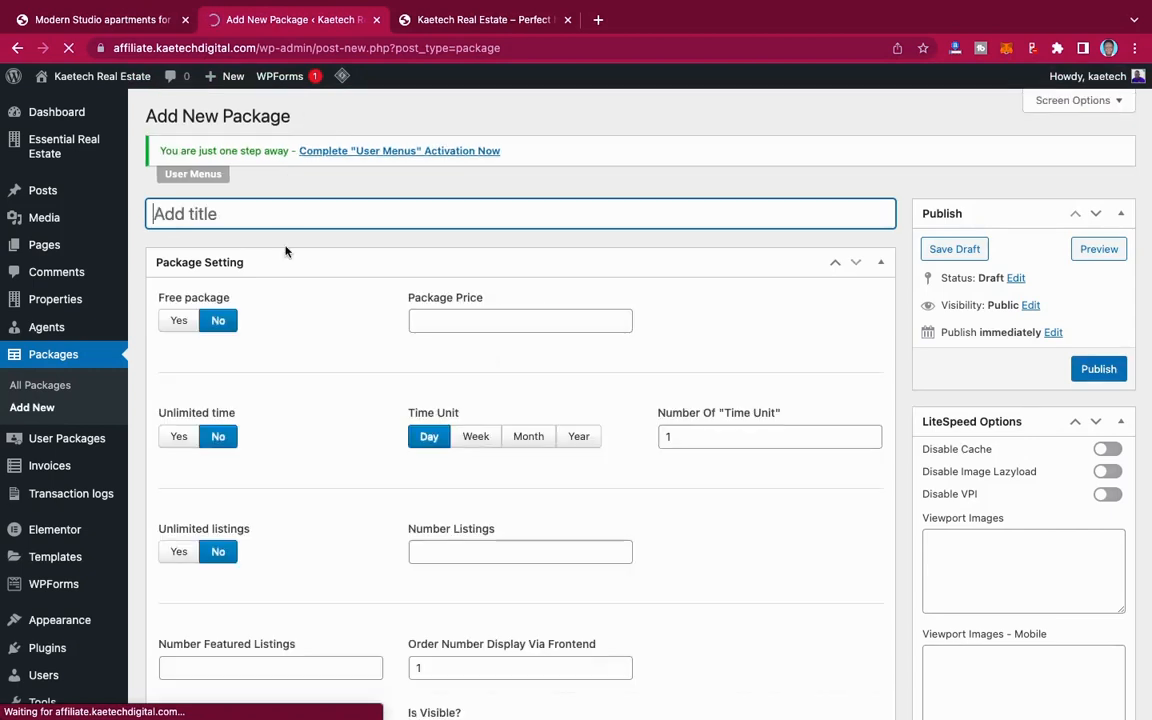
text(Free)
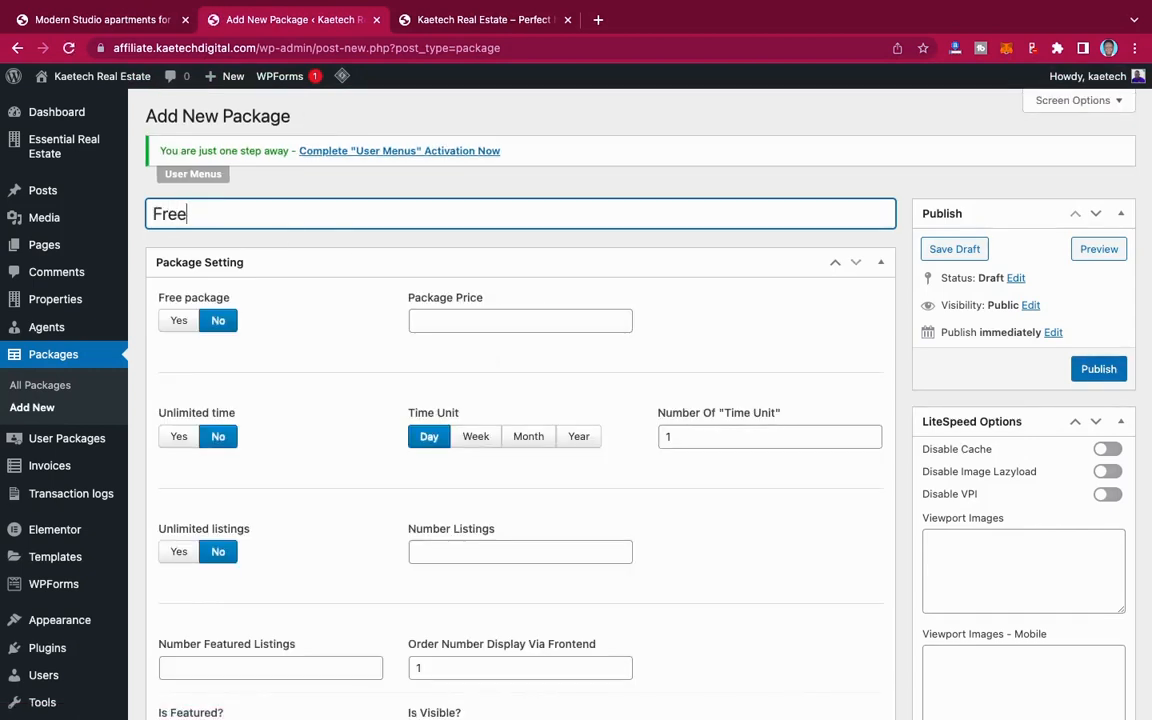
scroll(336, 345, down, 3)
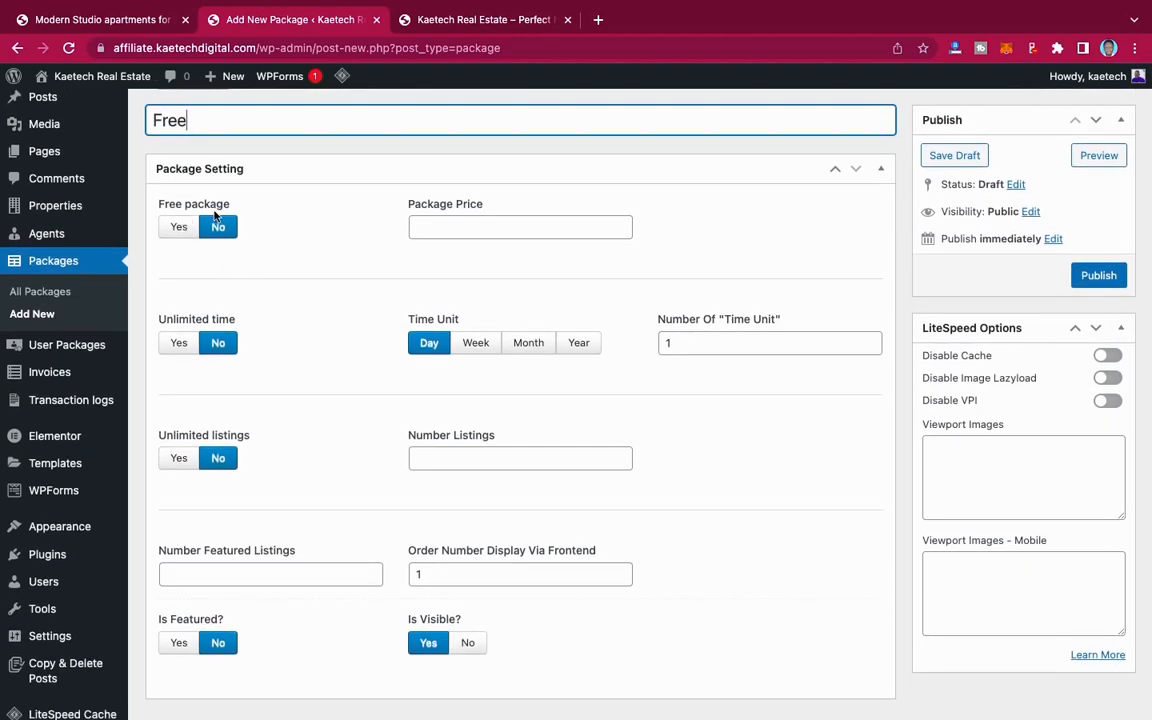
click(179, 224)
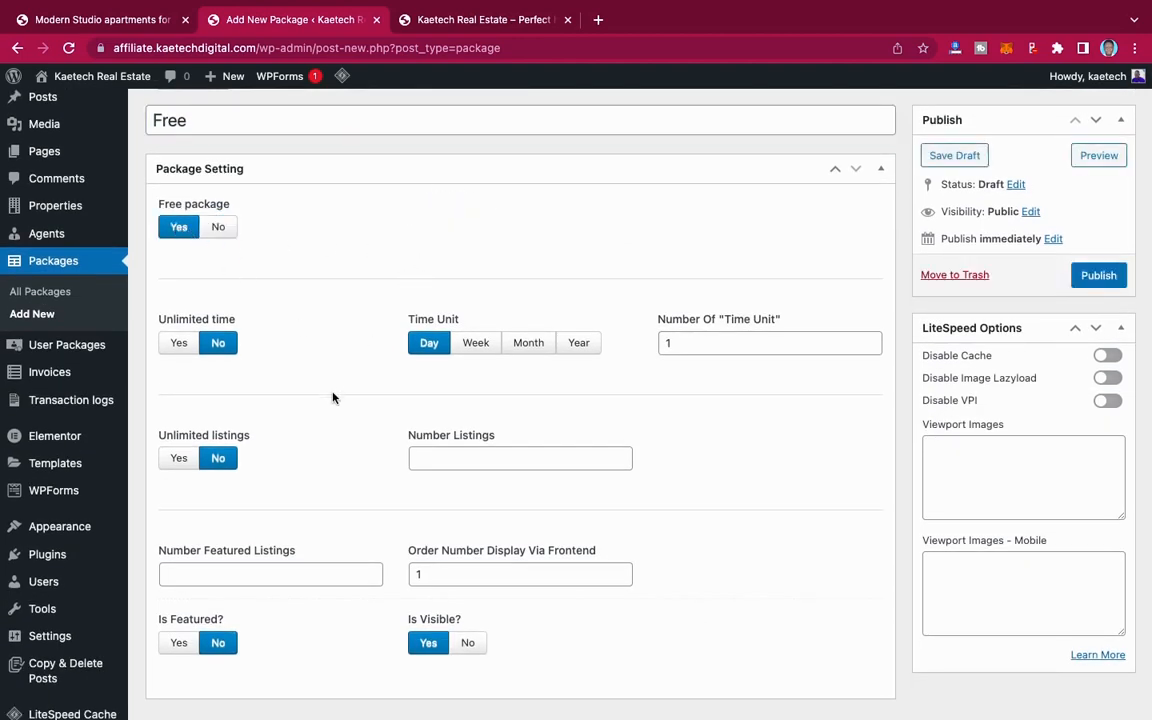
Step: Give the Free package a duration of 30 days and 2 listings, and publish it
scroll(332, 396, down, 2)
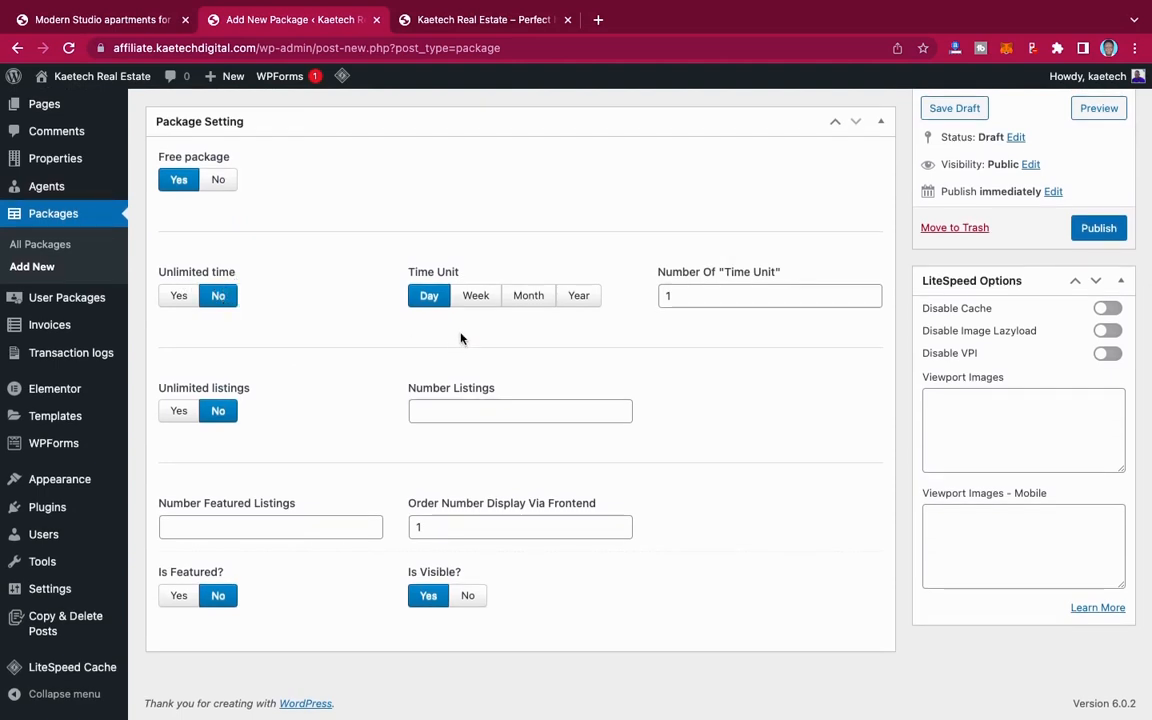
drag(702, 298, 636, 303)
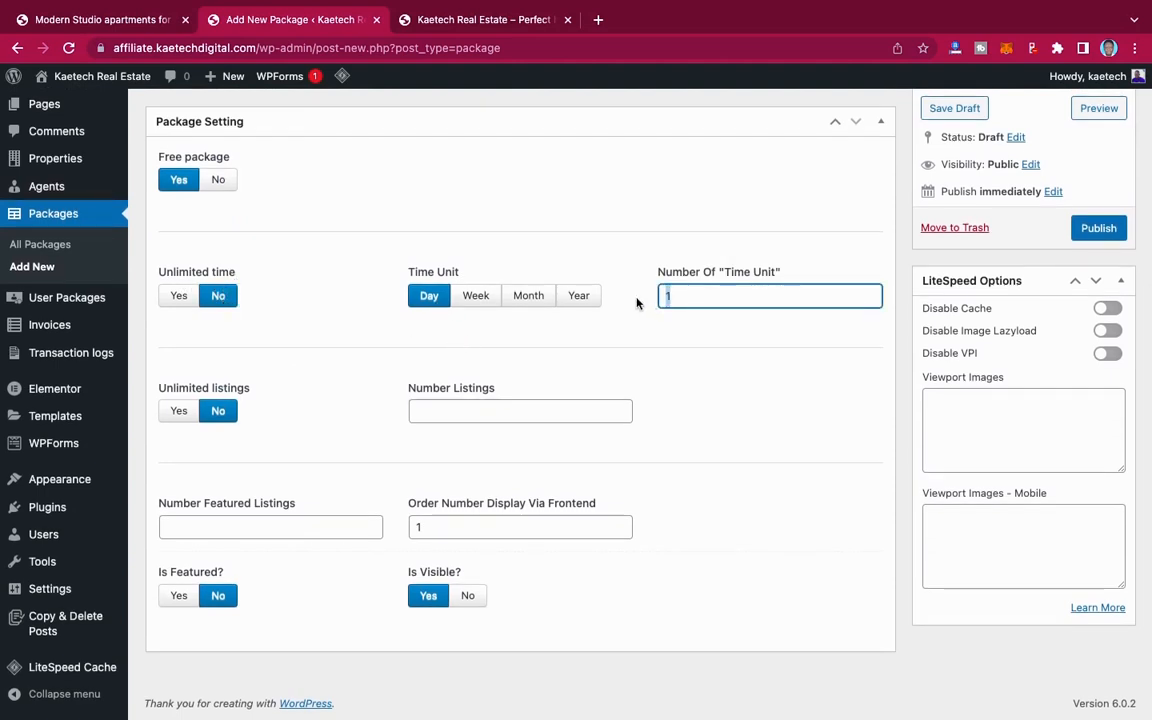
text(30)
click(434, 412)
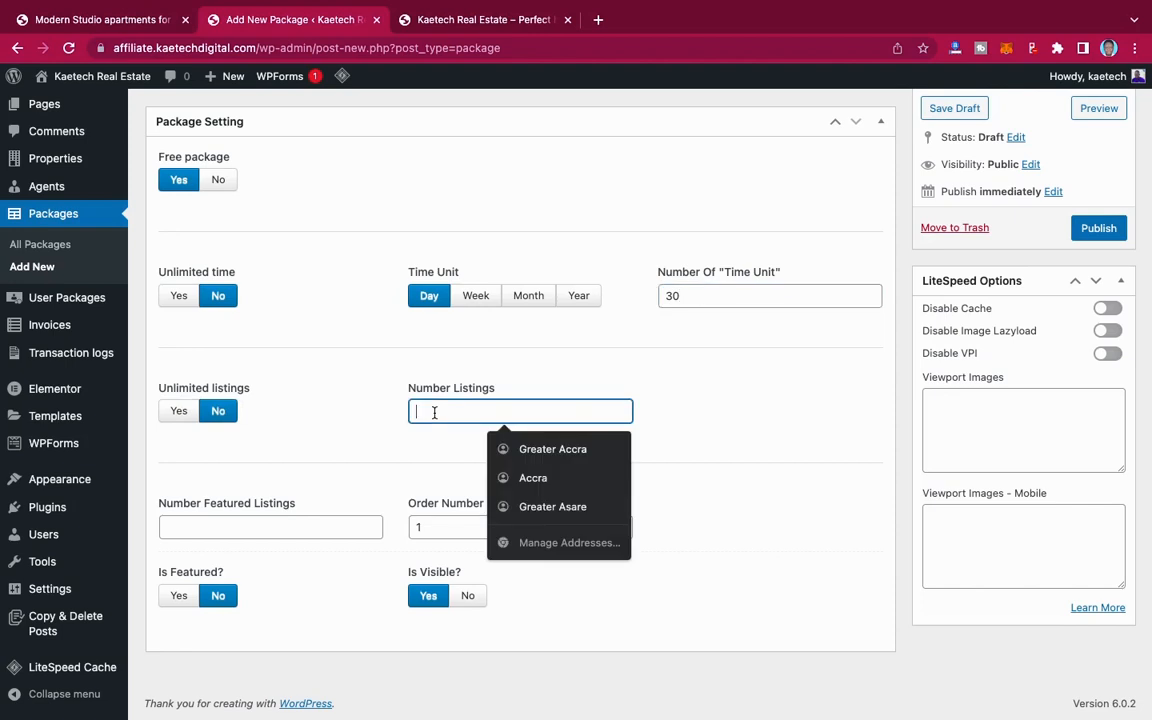
text(2)
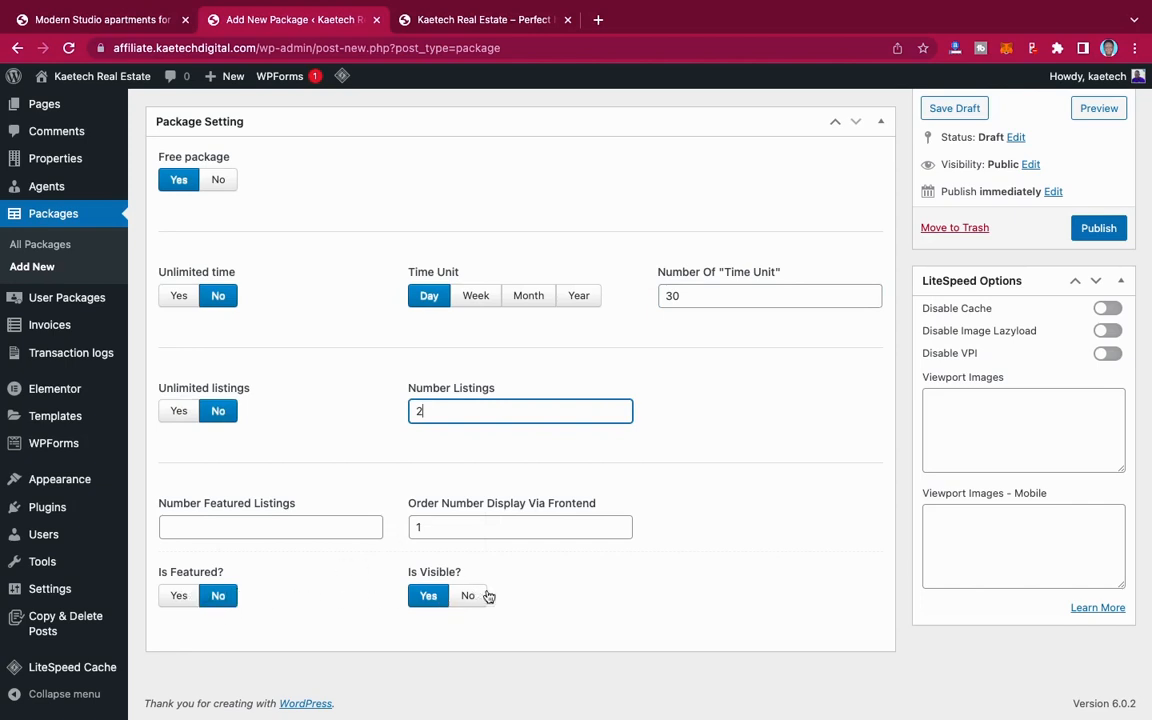
scroll(609, 594, up, 1)
scroll(831, 466, up, 2)
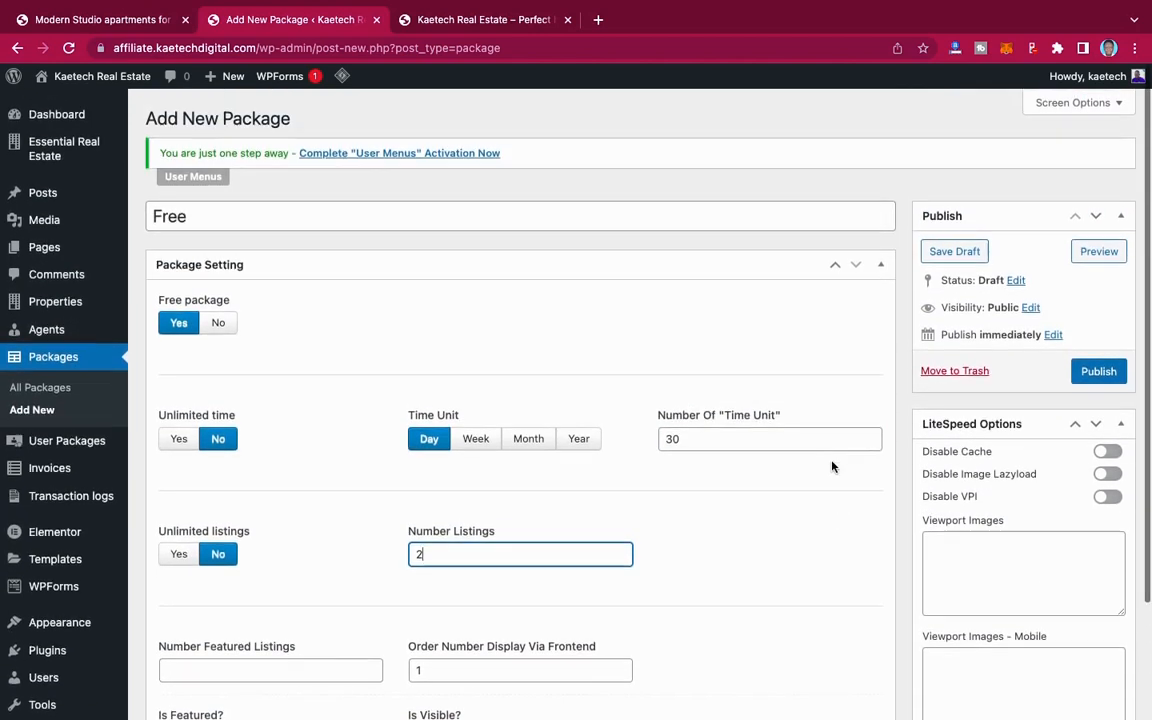
click(1097, 369)
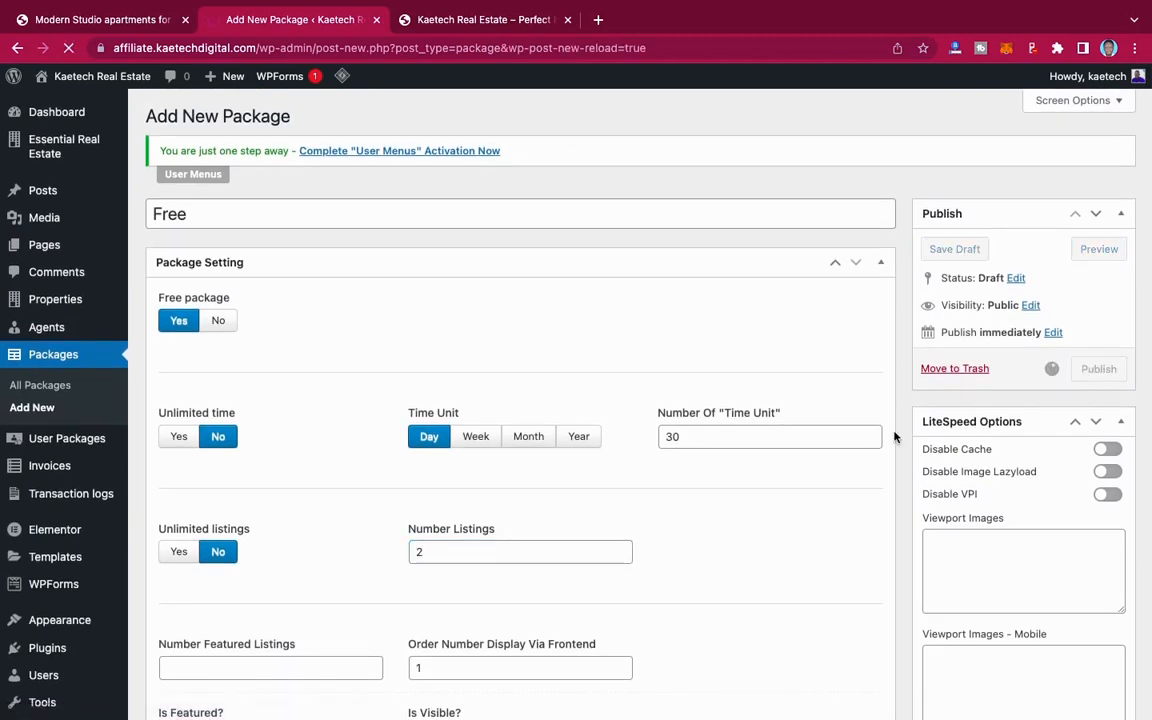
scroll(812, 568, down, 3)
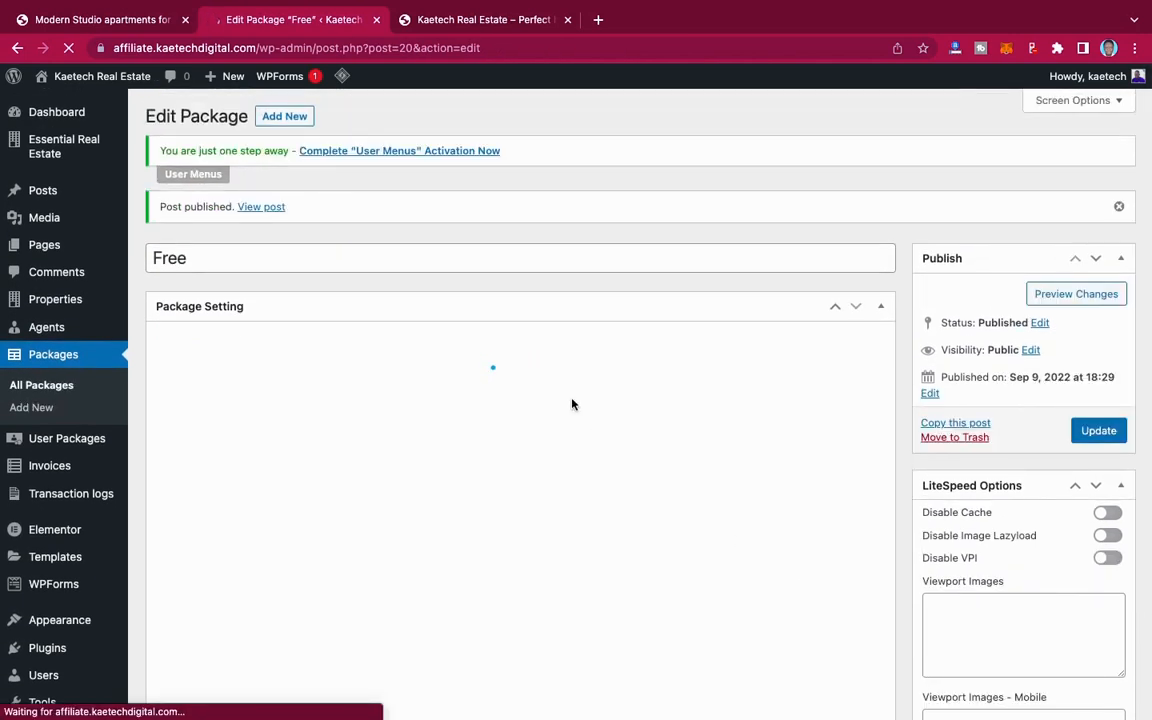
Step: Start another new package titled Standard with a package price of 100
click(286, 116)
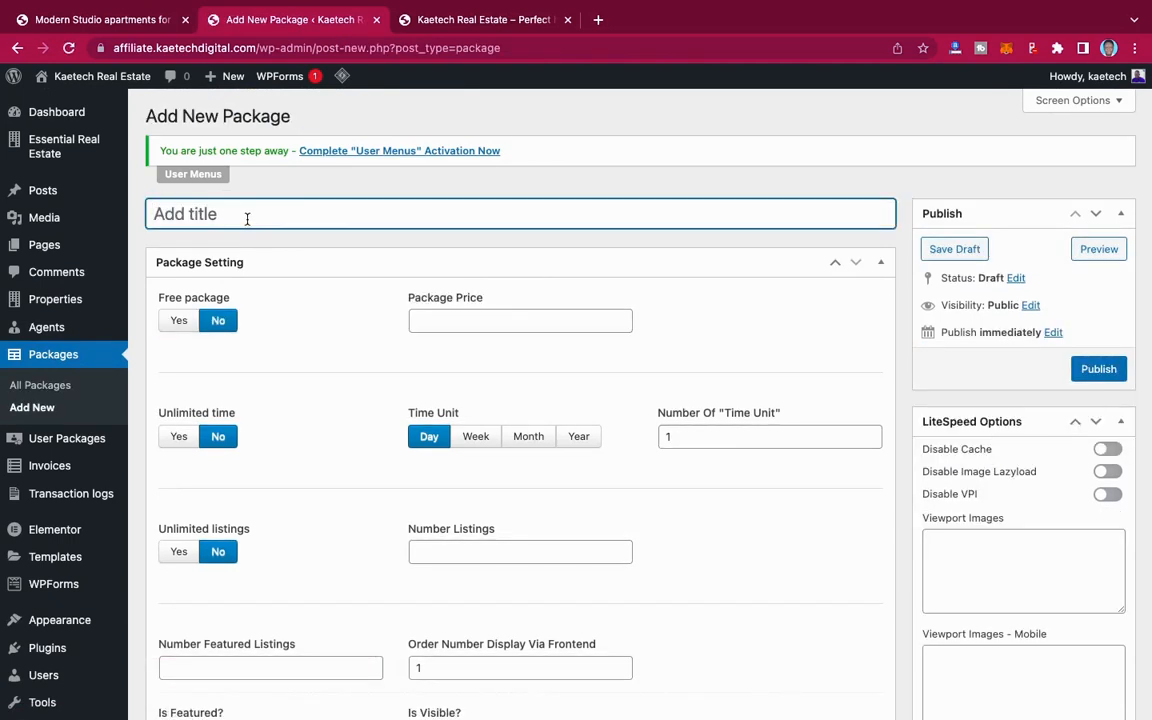
text(G)
key(BackSpace)
text(Standard)
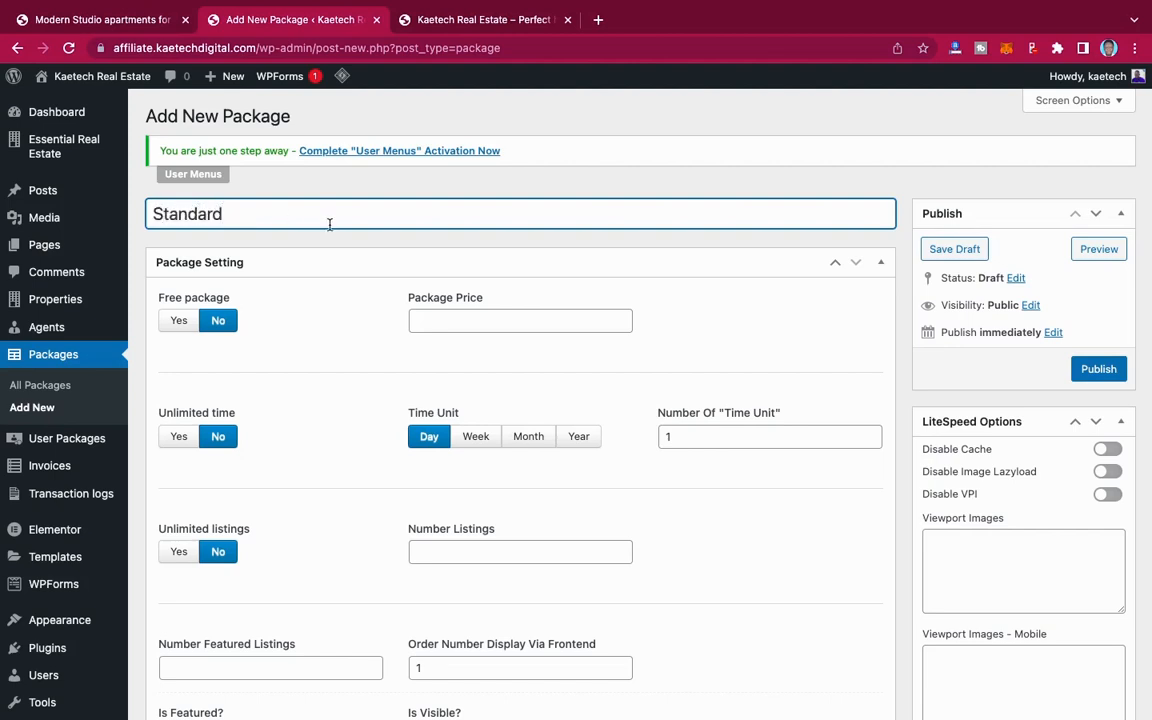
scroll(318, 301, down, 2)
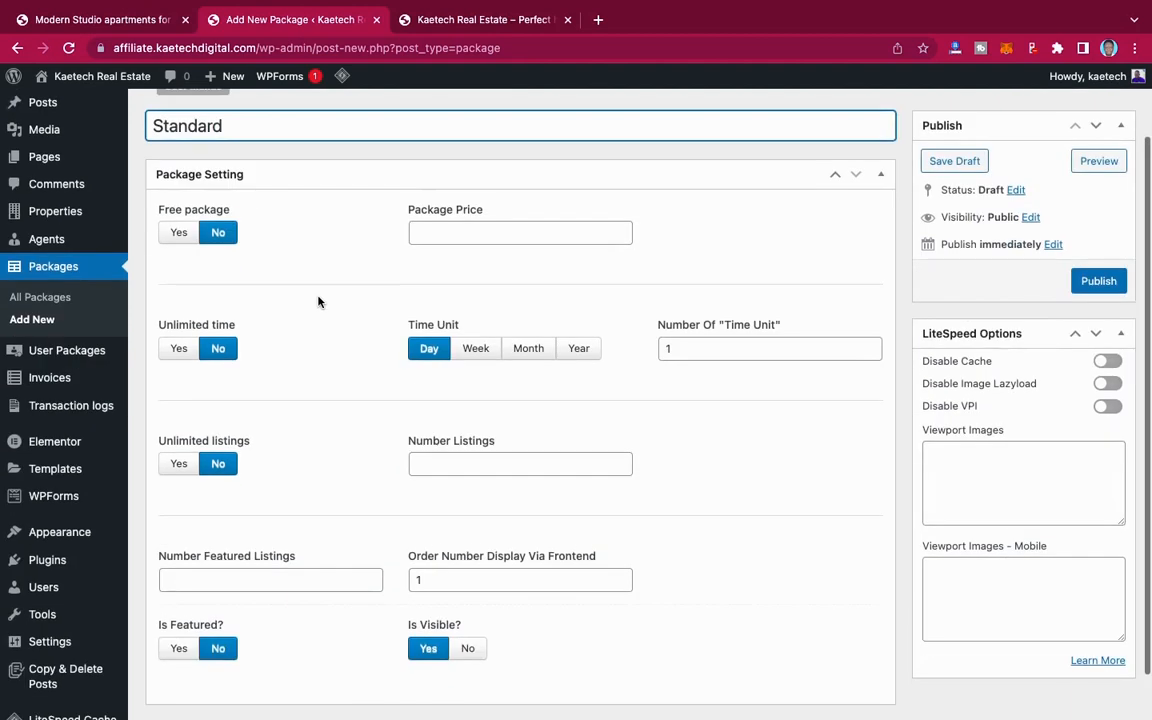
click(438, 228)
text(100)
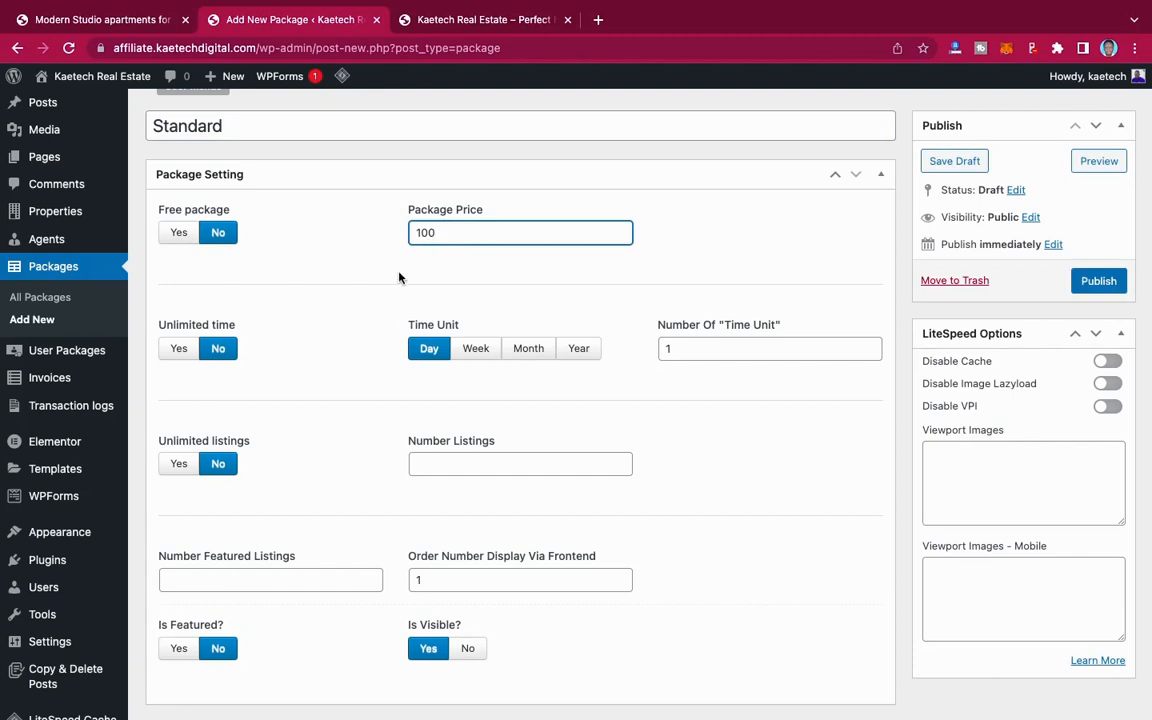
Step: Give the Standard package a duration of 6 months, 10 listings and 1 featured listing, and publish it
scroll(360, 329, down, 1)
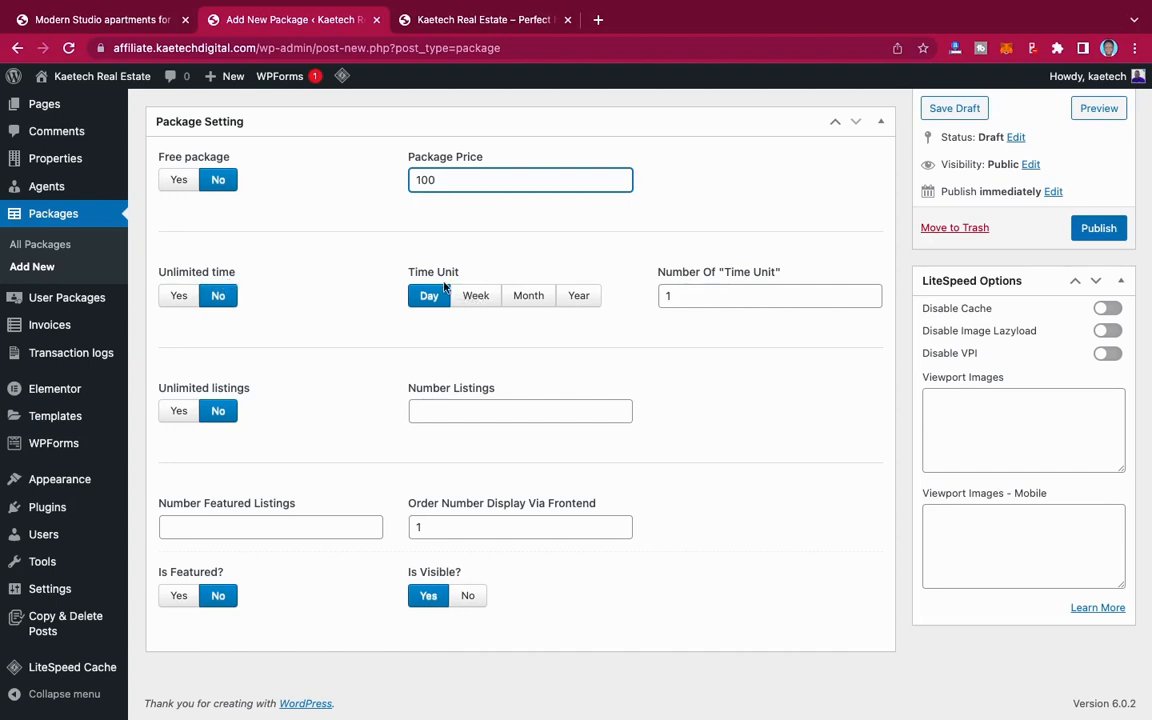
click(527, 294)
drag(680, 297, 651, 303)
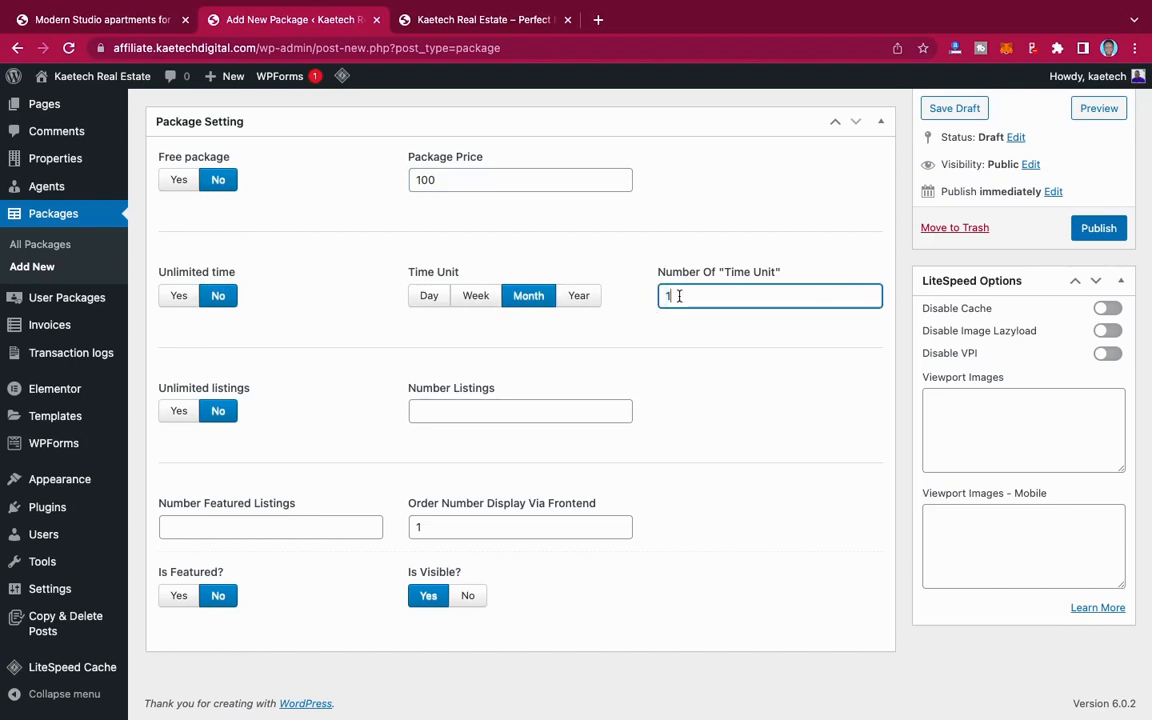
drag(679, 296, 653, 297)
click(436, 415)
text(10)
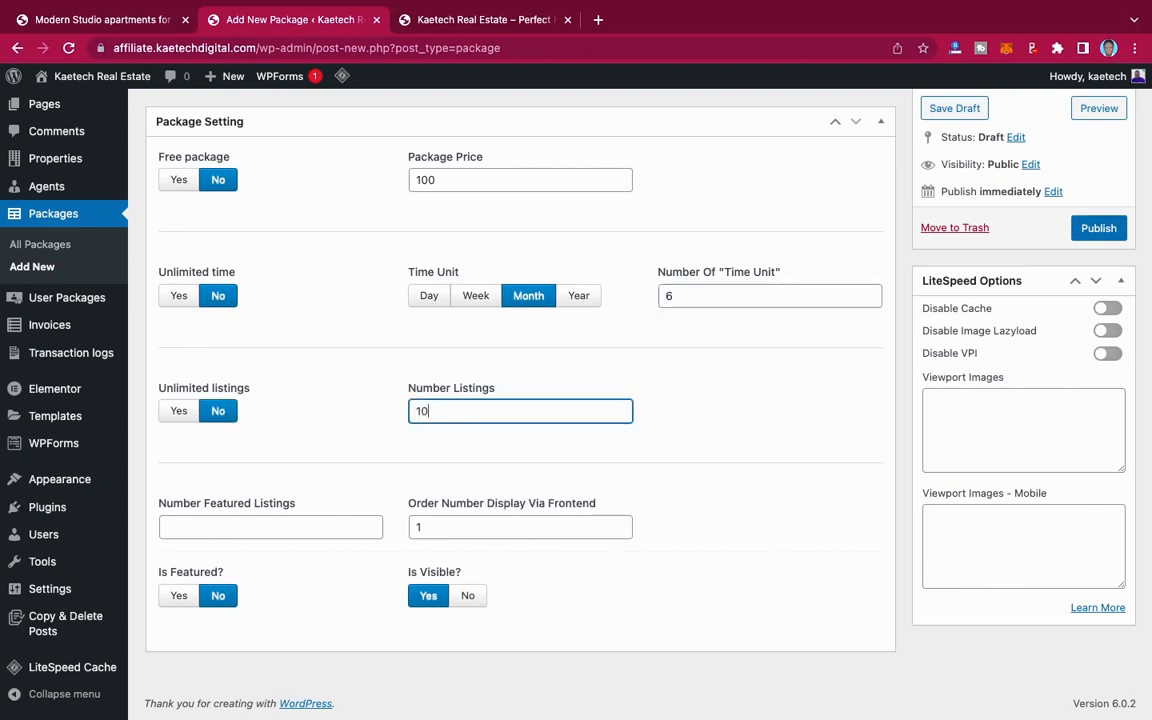
click(255, 524)
text(1)
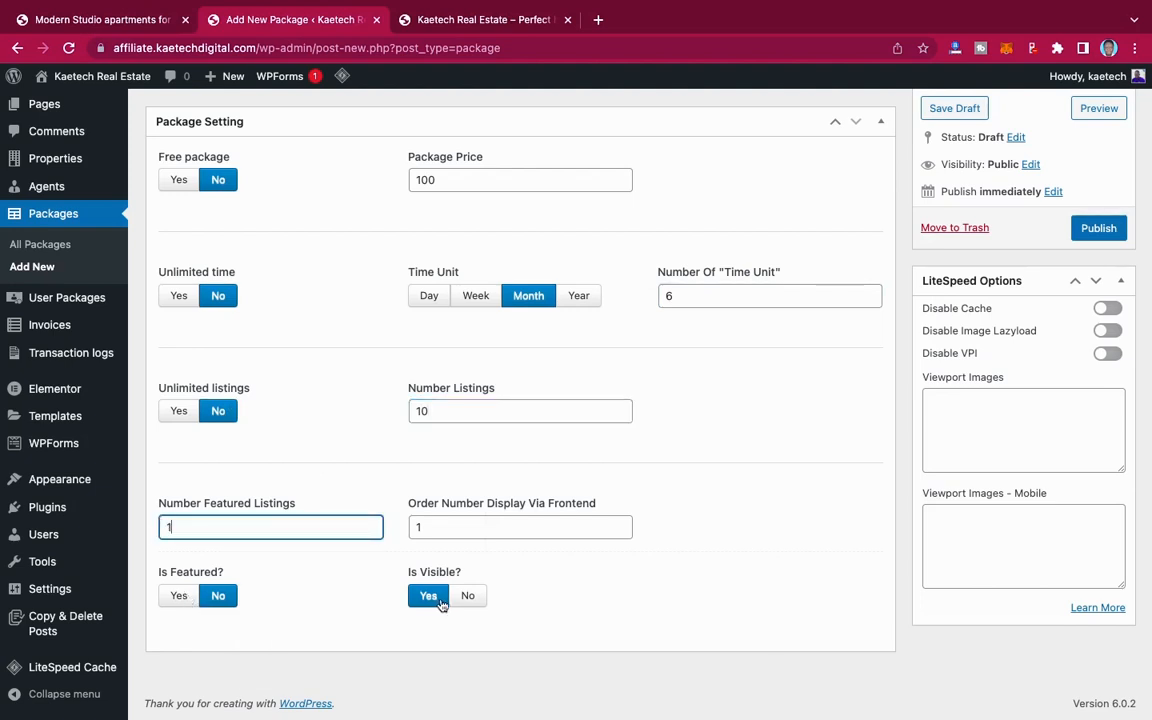
click(1097, 228)
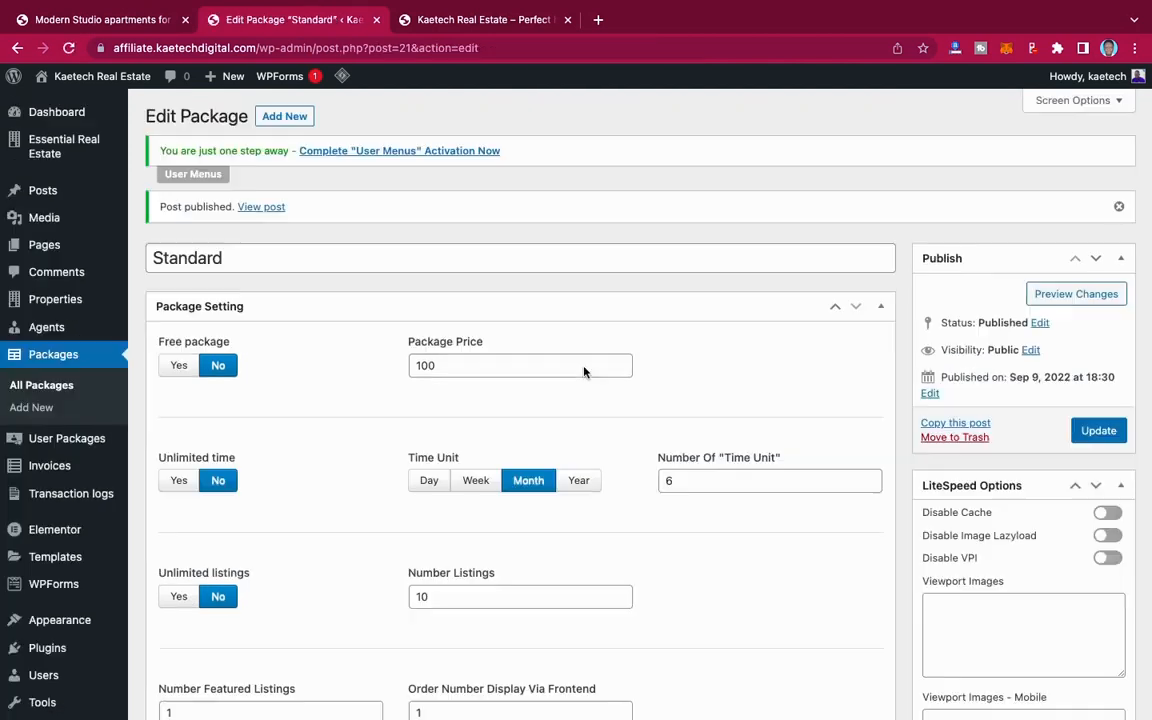
Step: Start another new package titled Premium with a package price of 200
click(287, 117)
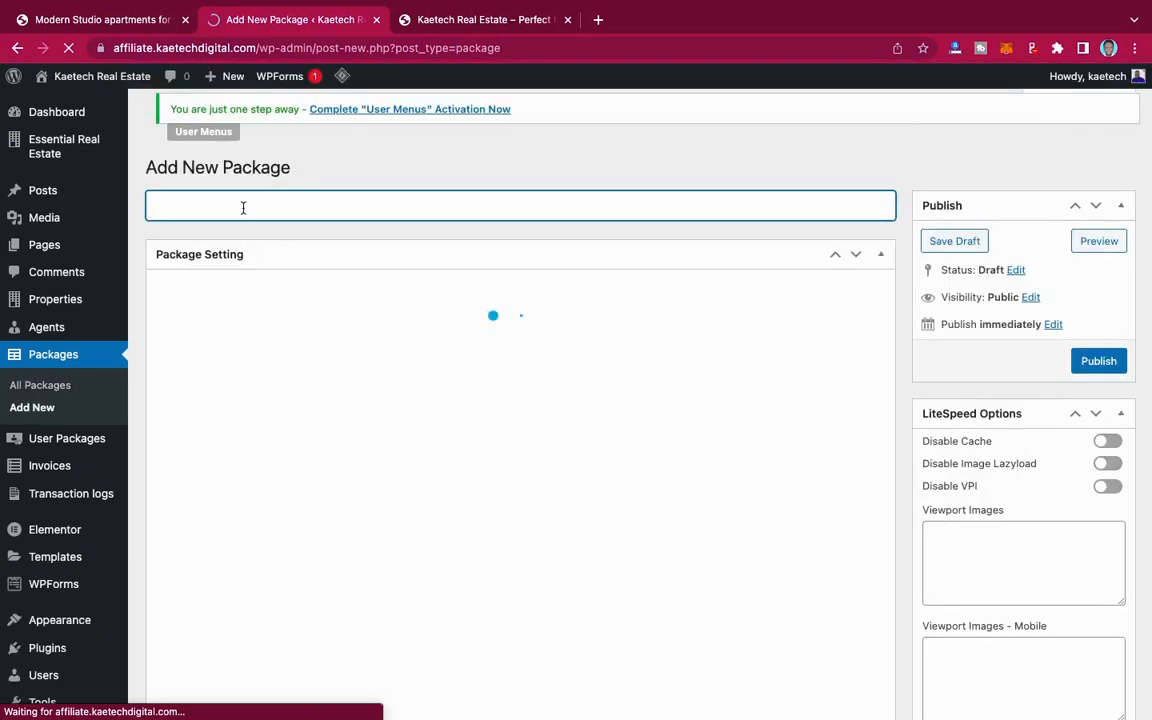
text(Pr)
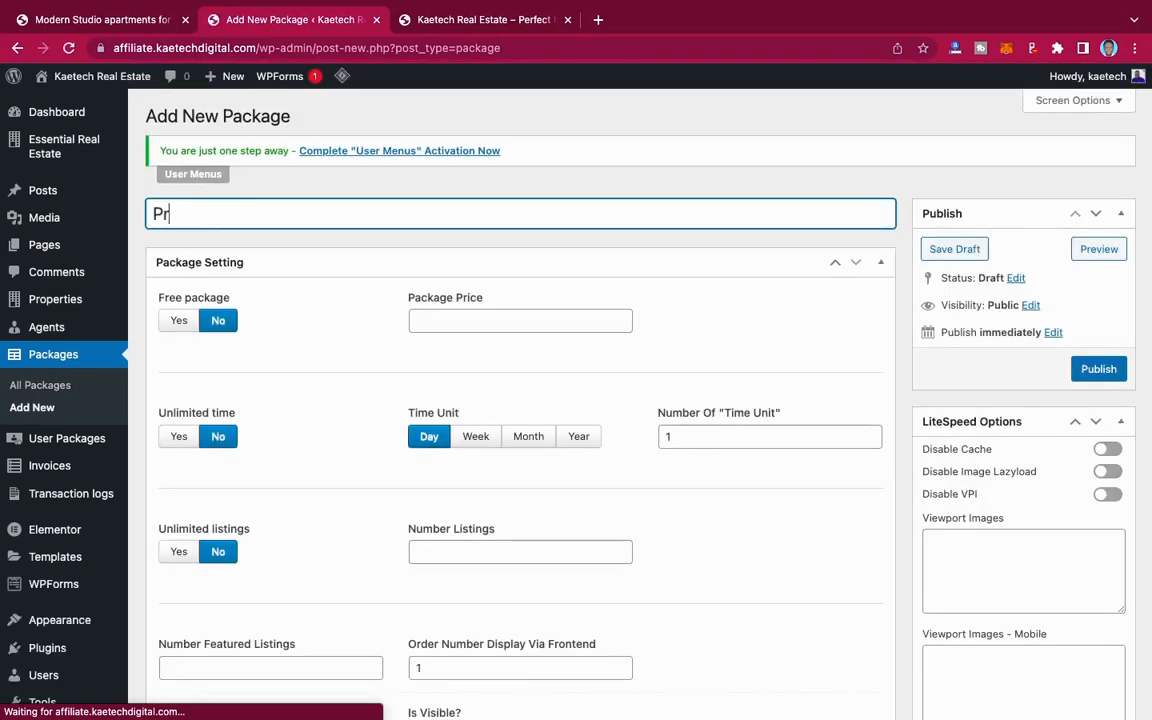
text(emuim)
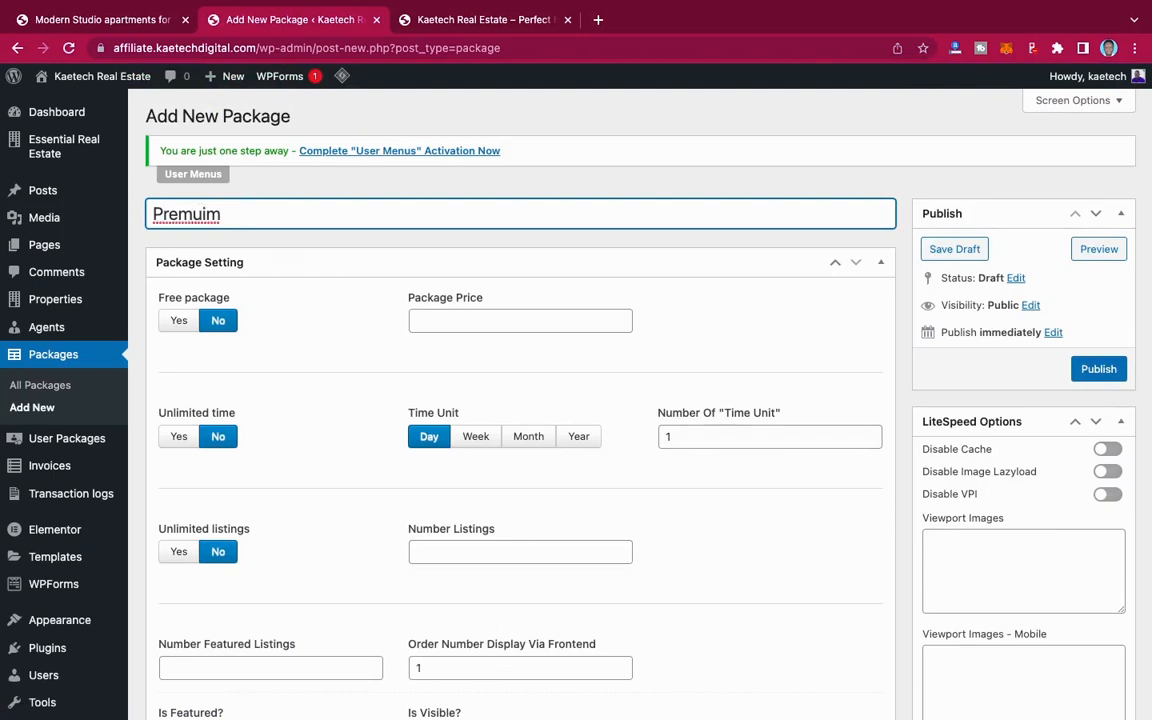
text(i)
key(BackSpace)
click(425, 320)
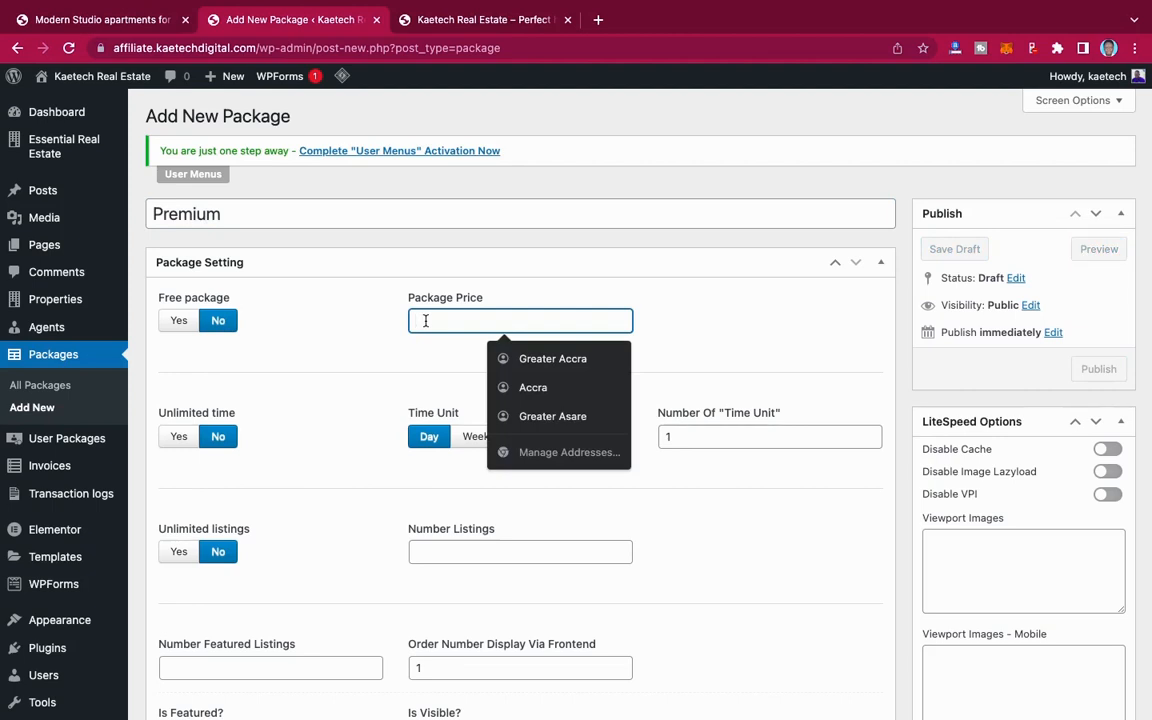
text(200)
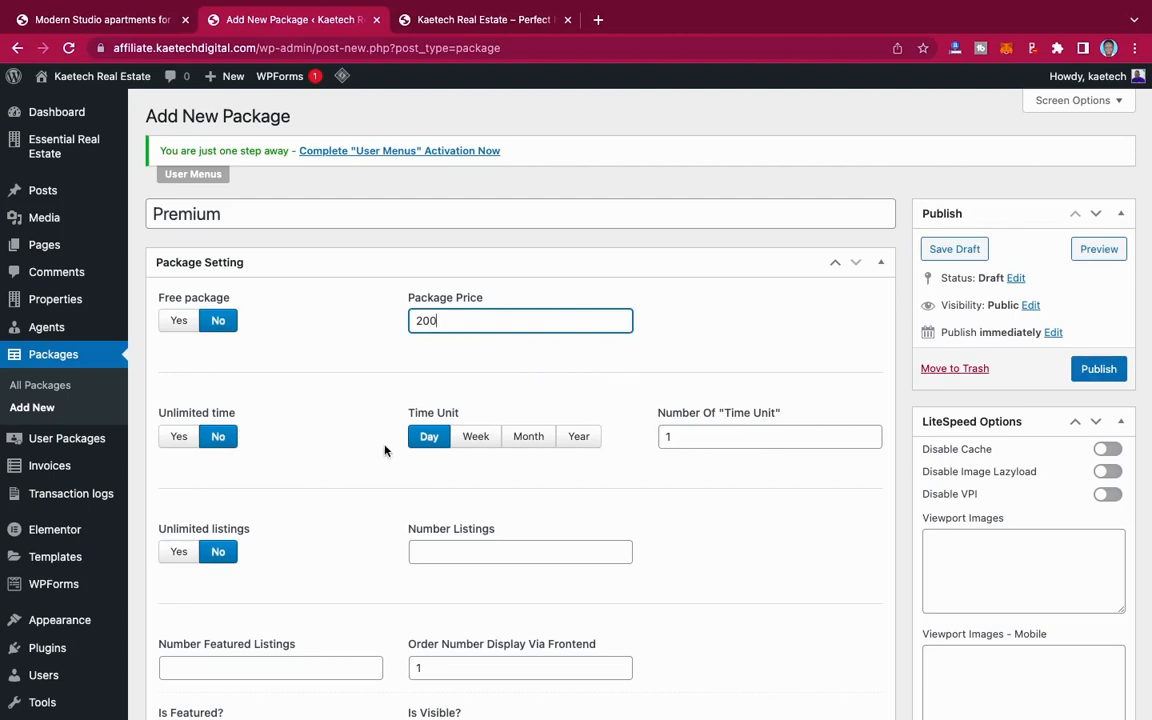
Step: Set the Premium package's time unit to Year with 20 listings and 2 featured listings, and mark the package as featured
click(578, 436)
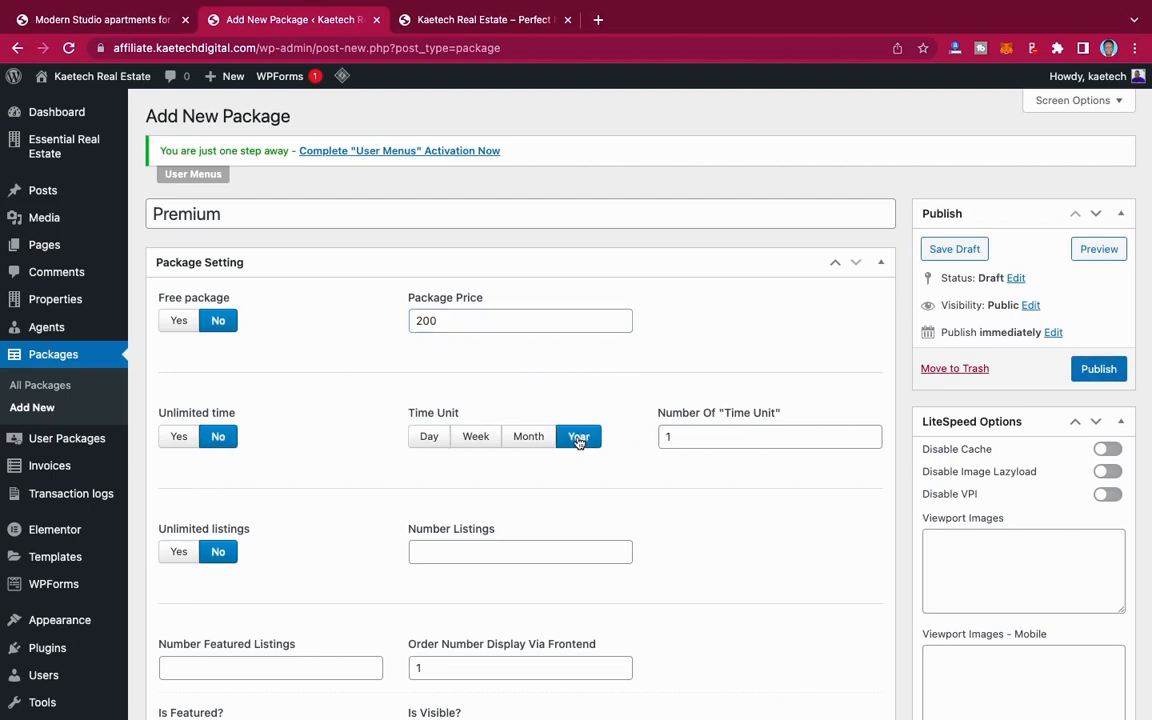
scroll(373, 480, down, 3)
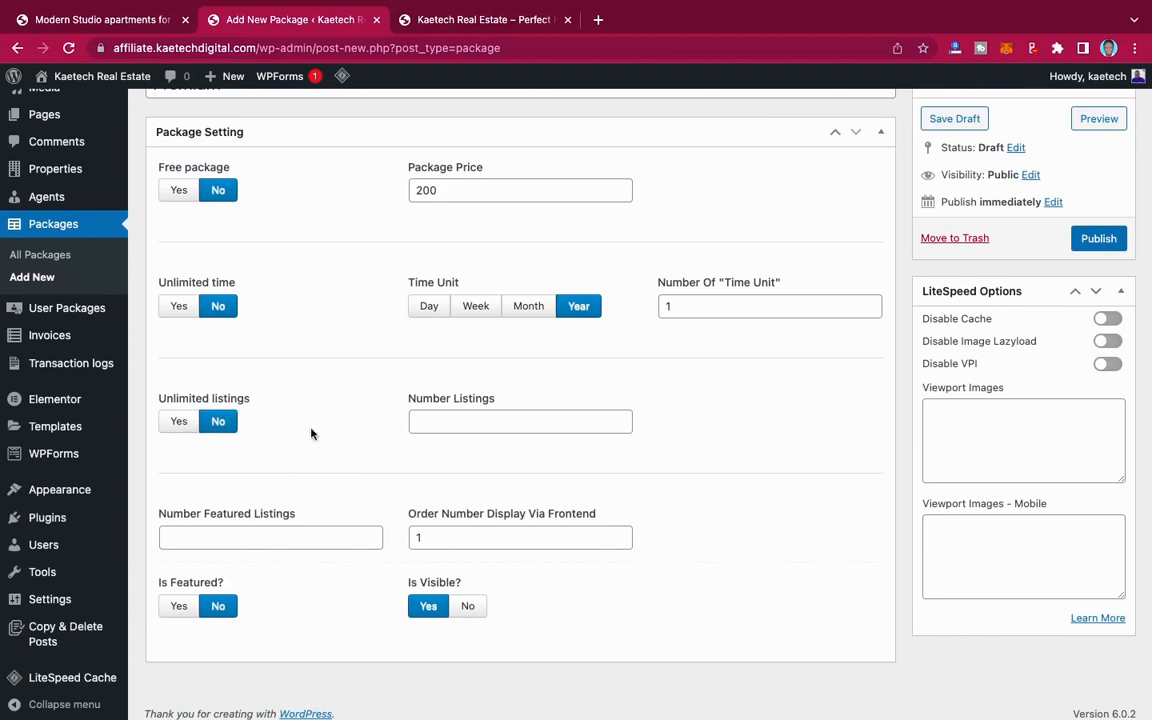
click(428, 420)
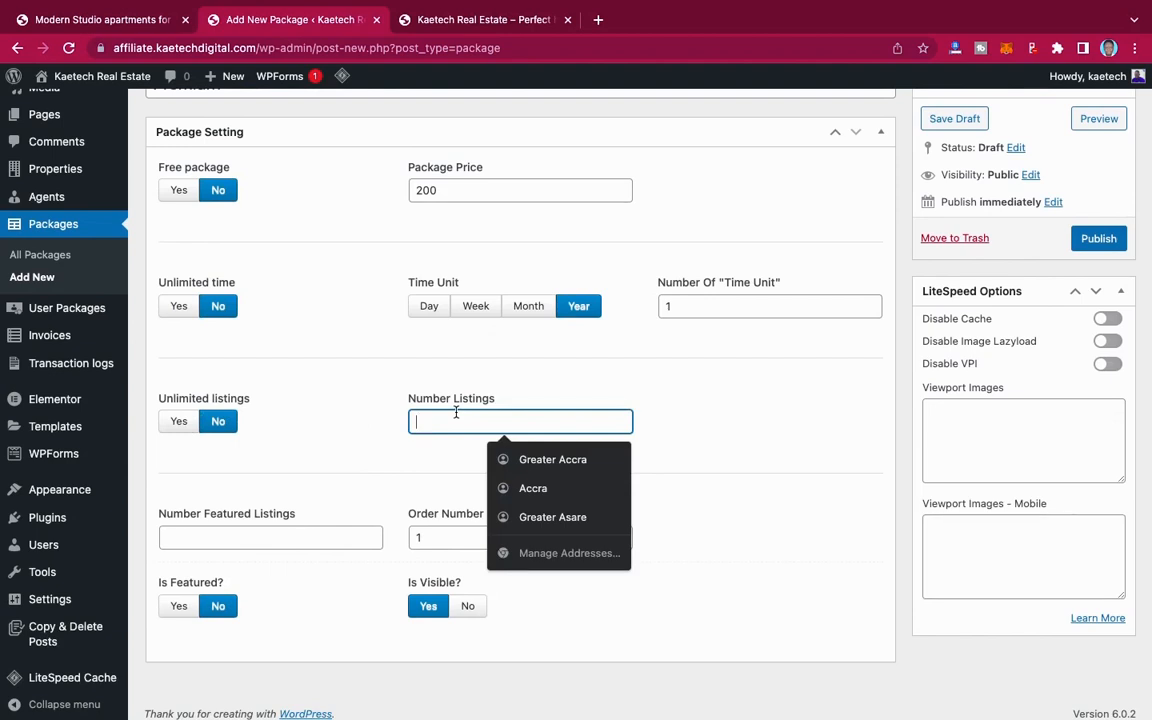
text(20)
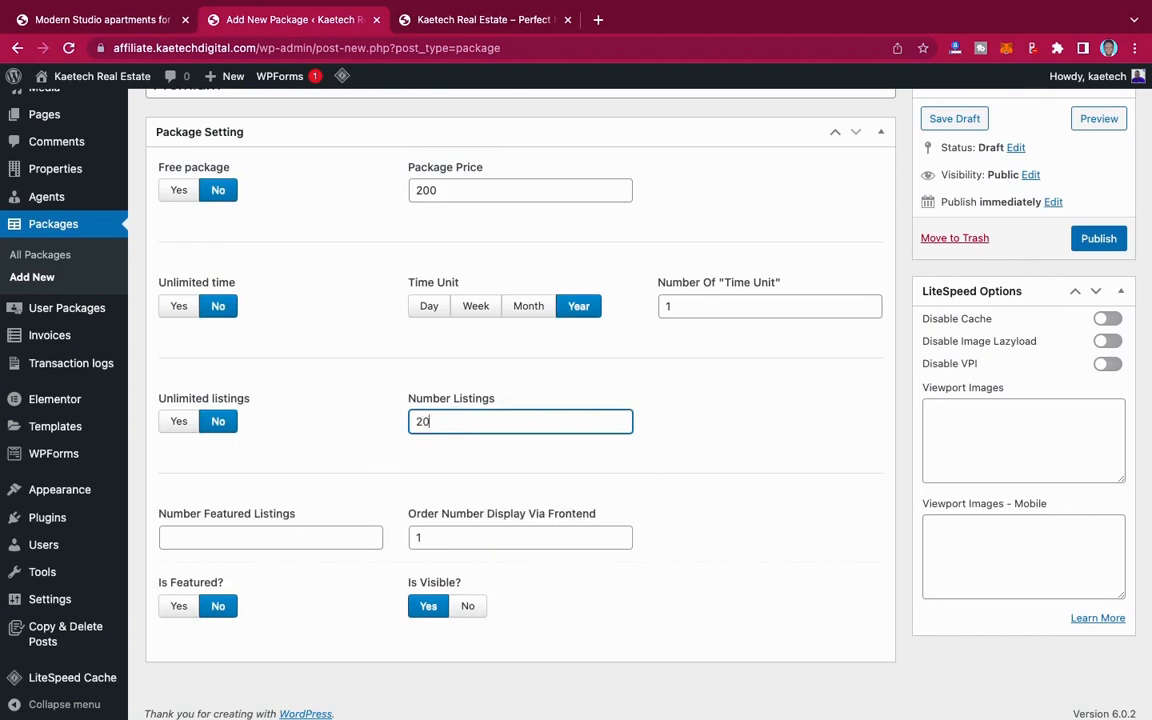
click(198, 536)
text(2)
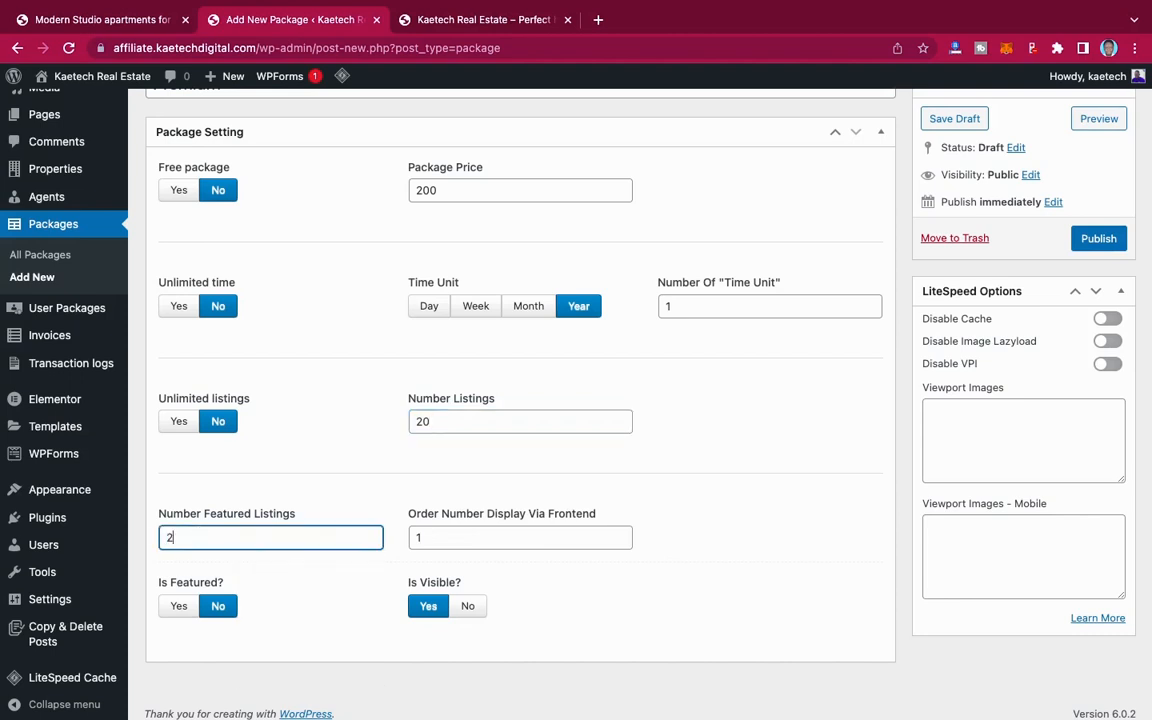
click(178, 608)
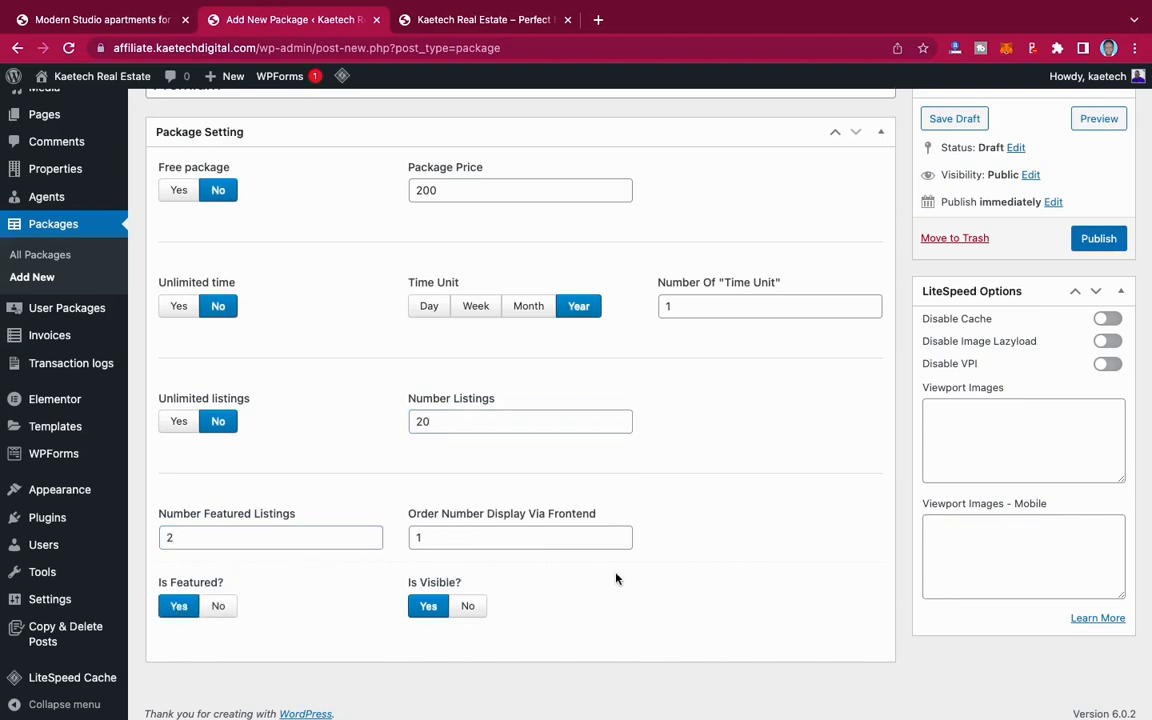
Step: Publish the Premium package and start another new package titled Gold with a package price of 500
click(1097, 240)
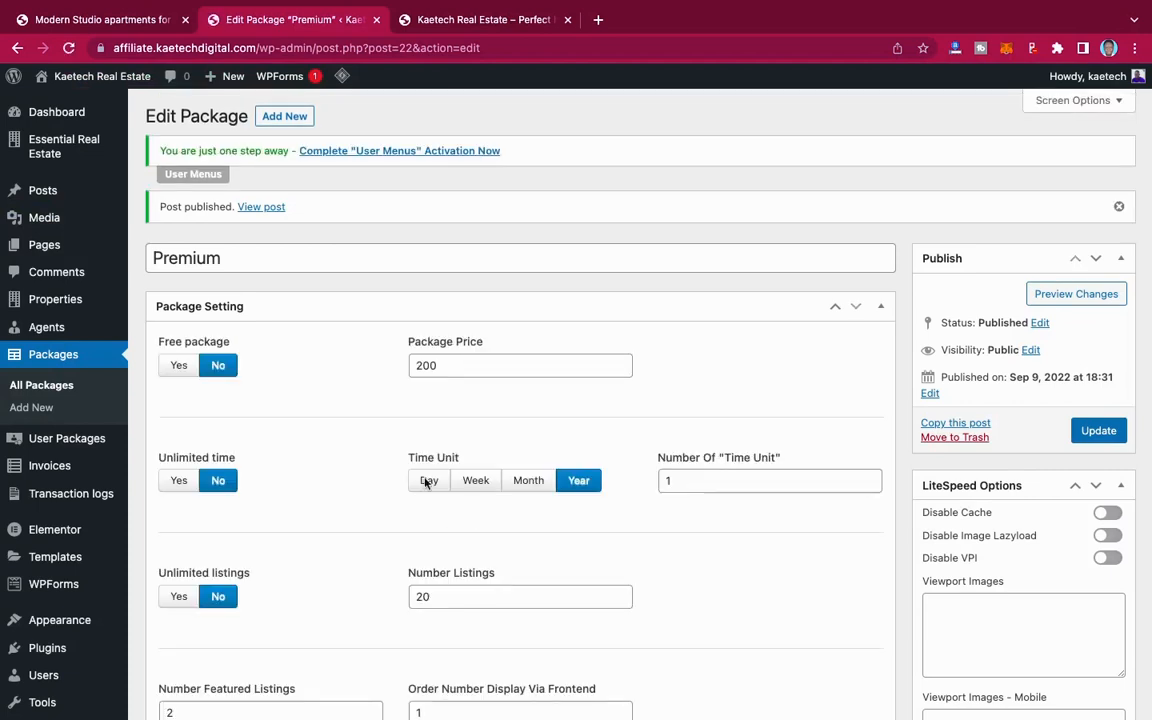
click(283, 117)
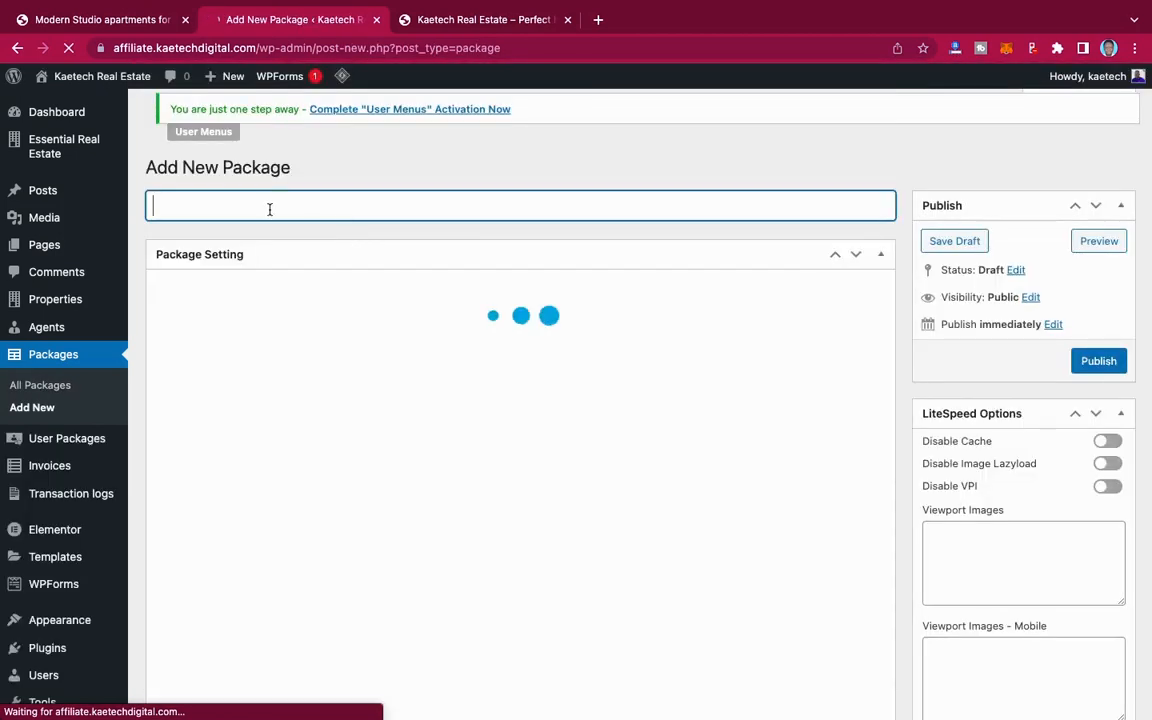
text(Gold)
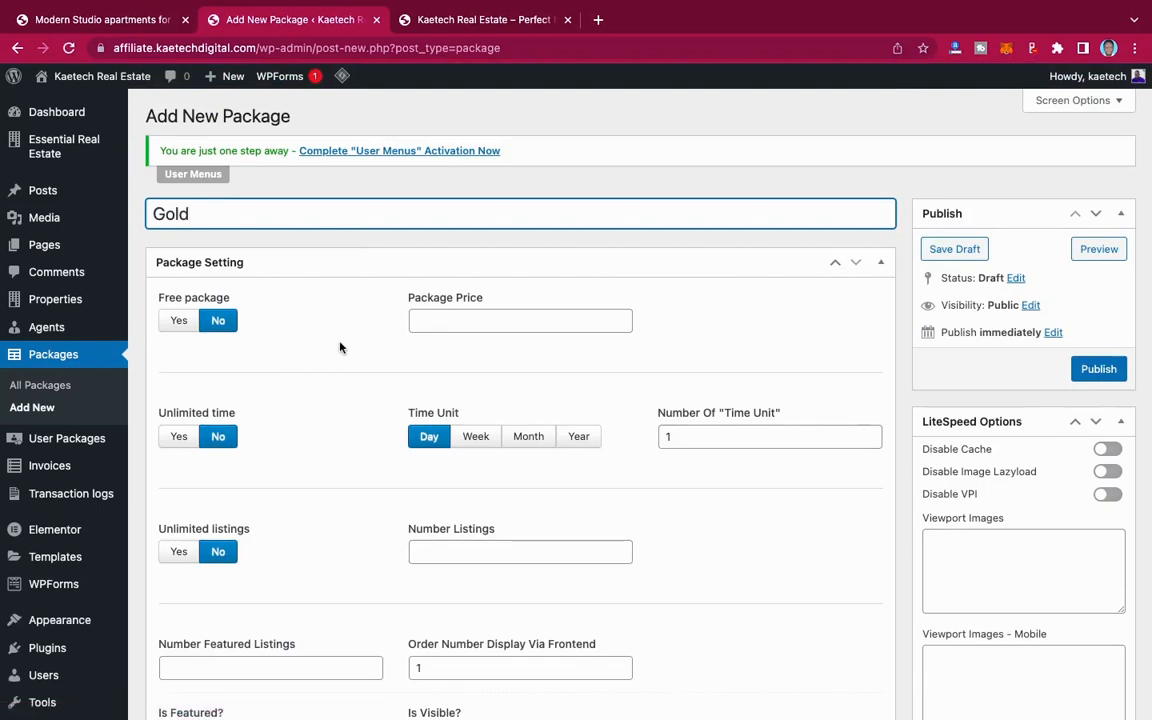
click(441, 321)
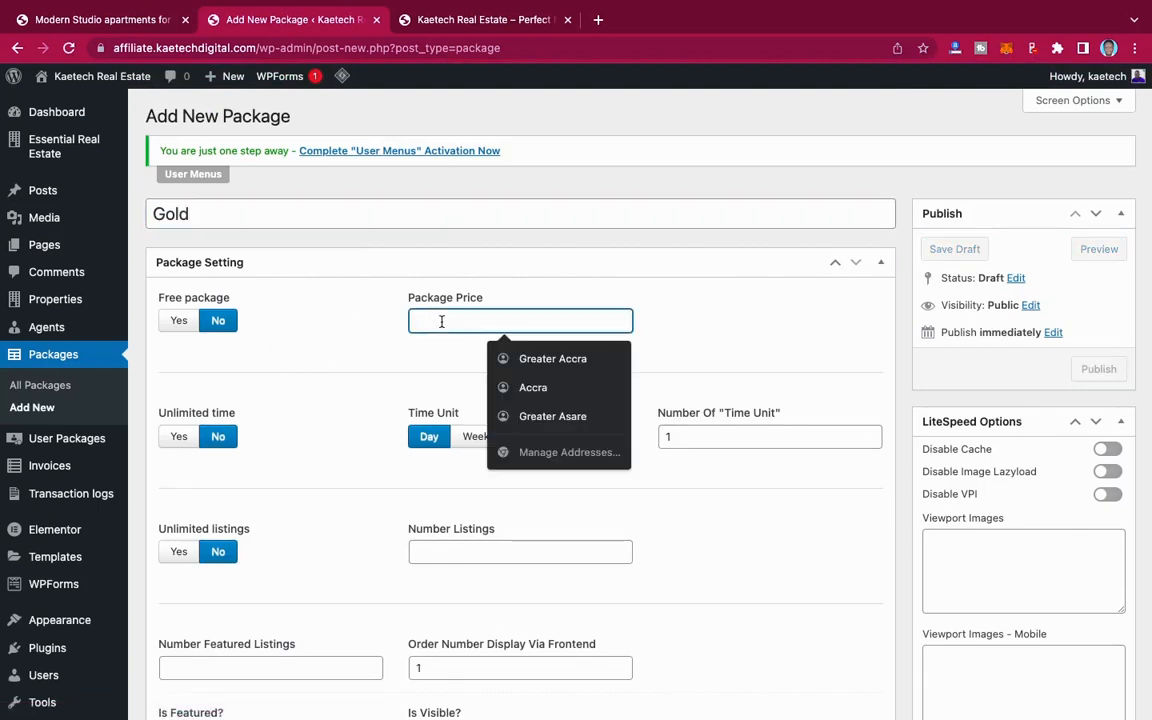
text(500)
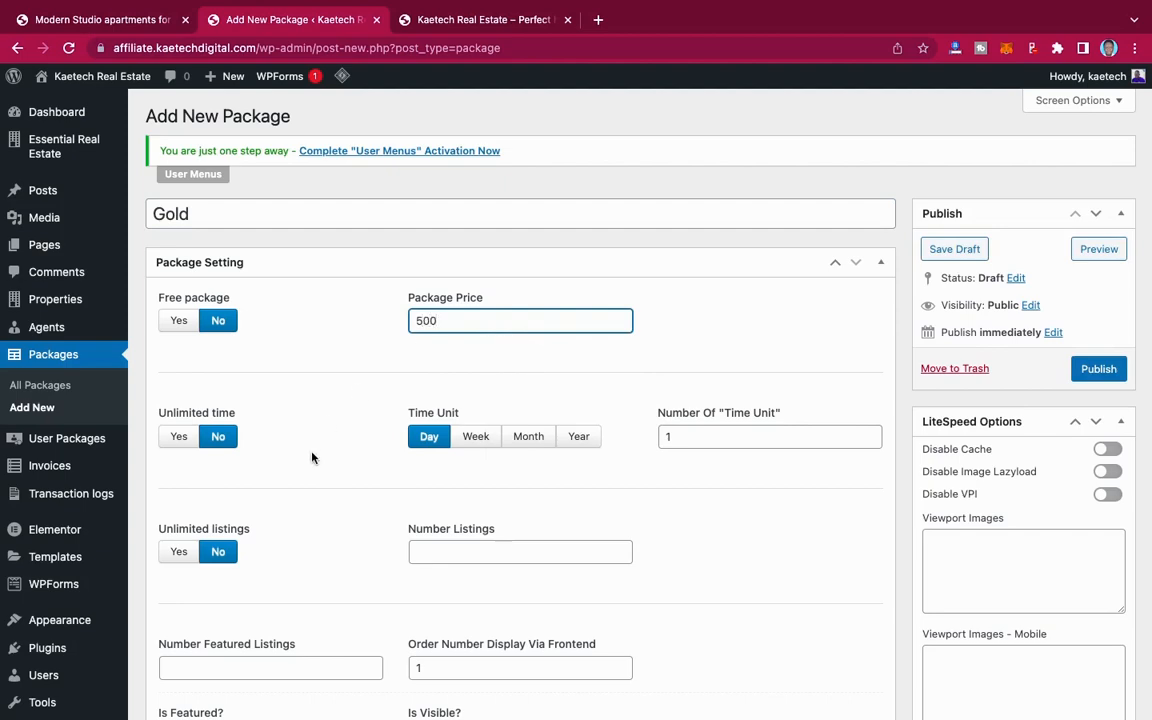
Step: Give the Gold package unlimited time, unlimited listings and 3 featured listings, and publish it
scroll(312, 458, down, 3)
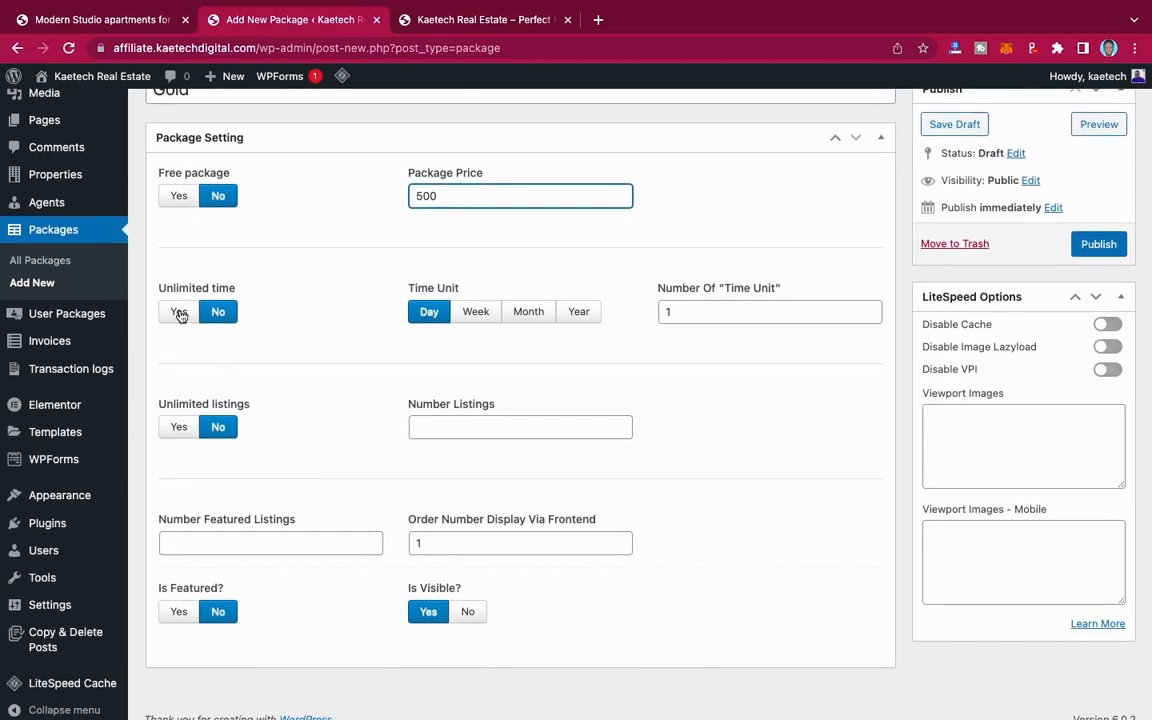
click(179, 313)
scroll(303, 393, down, 1)
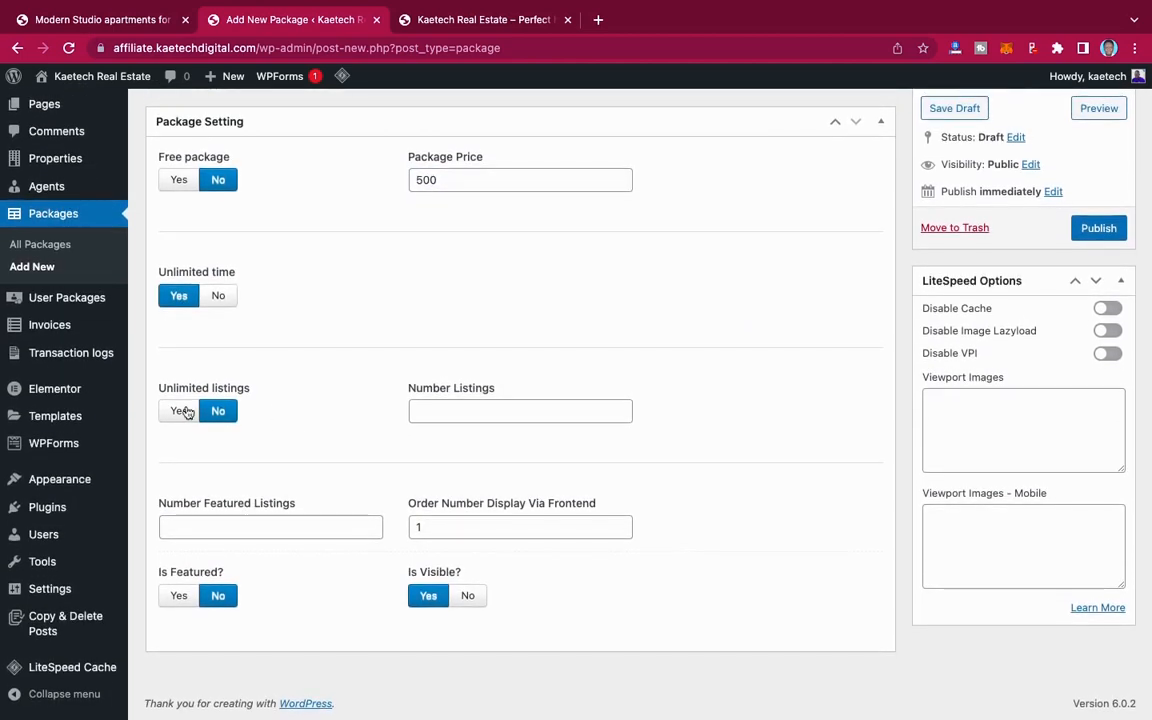
click(183, 411)
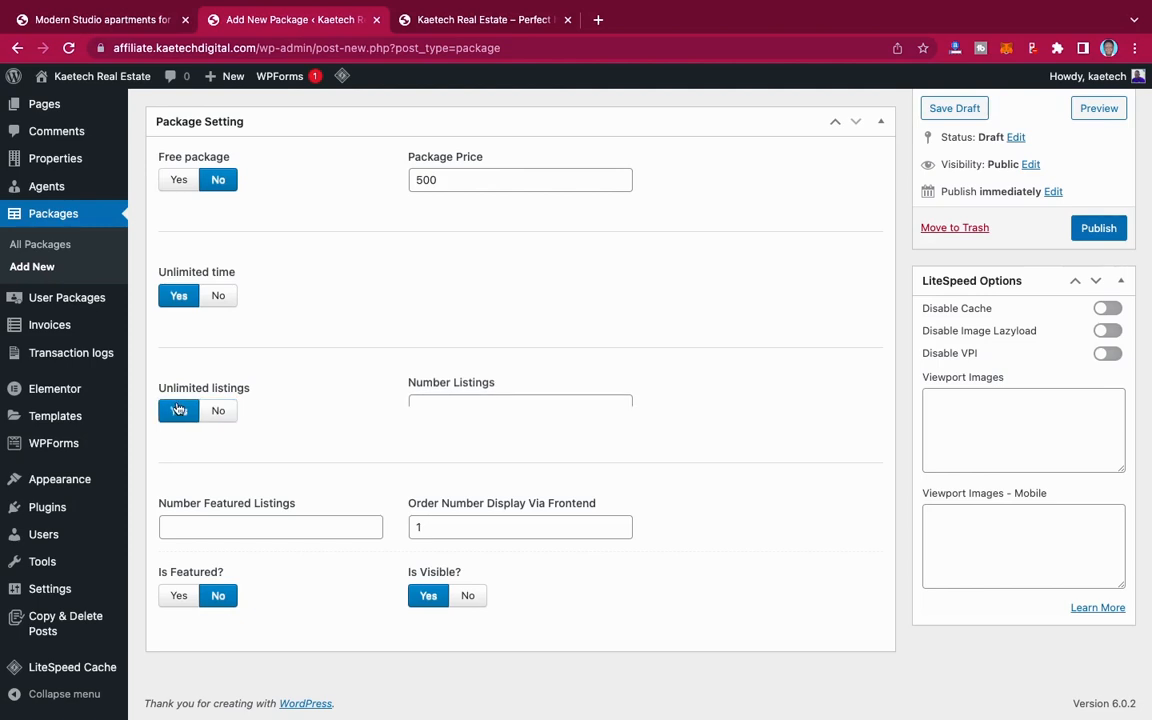
click(214, 531)
text(3)
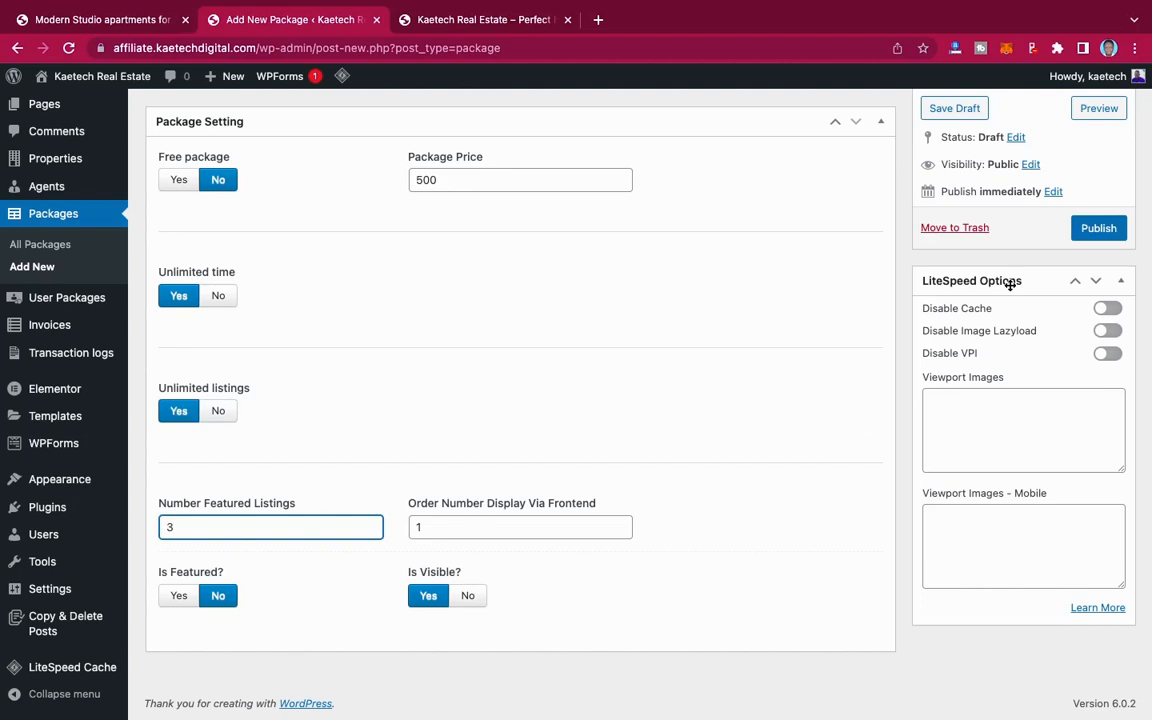
click(1098, 228)
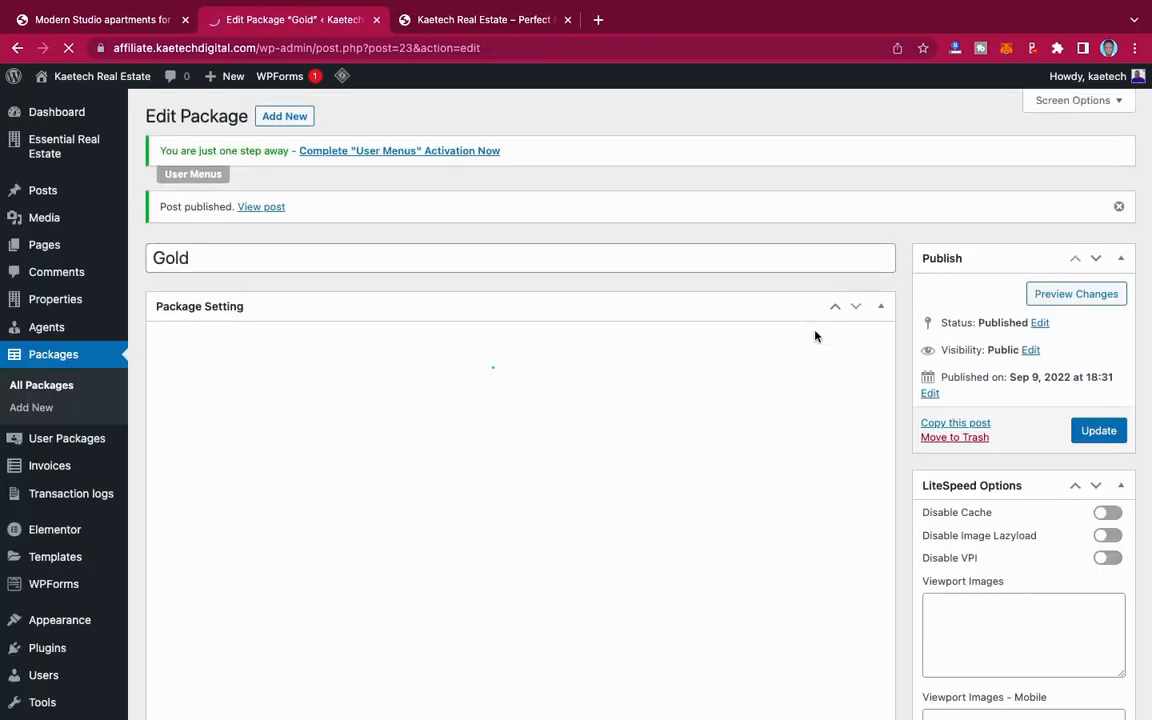
Step: Review the list of all packages, and view the site's Packages page from the pages list in a new browser tab
click(66, 387)
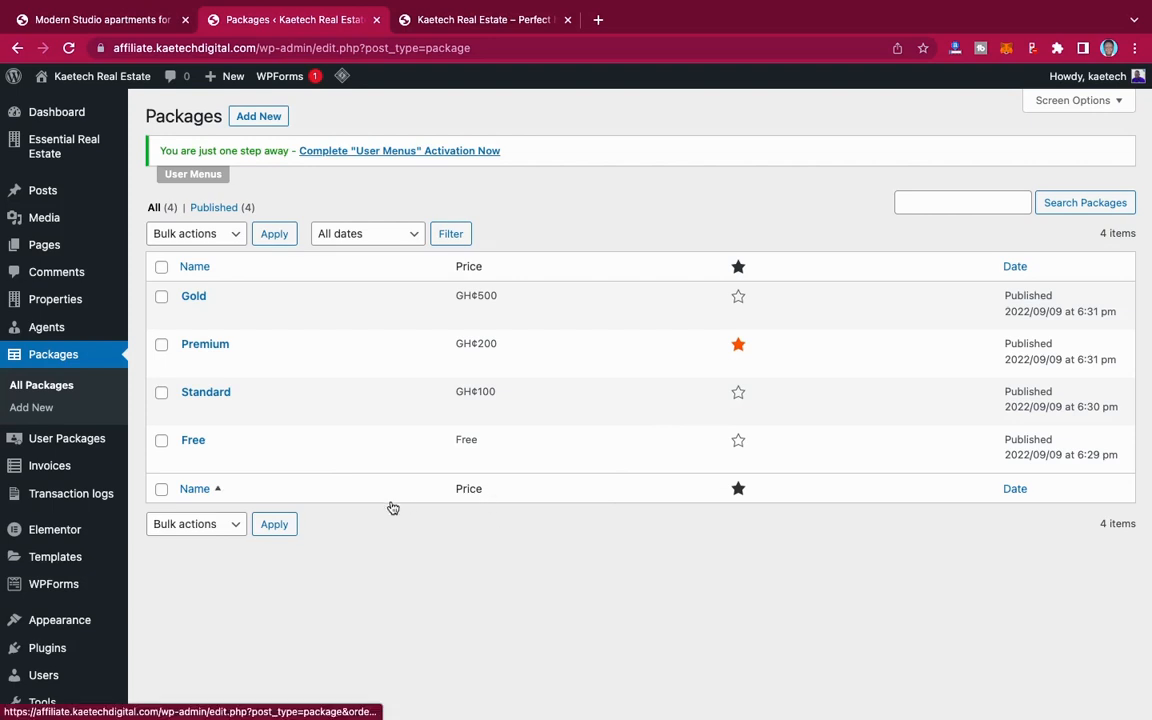
click(163, 250)
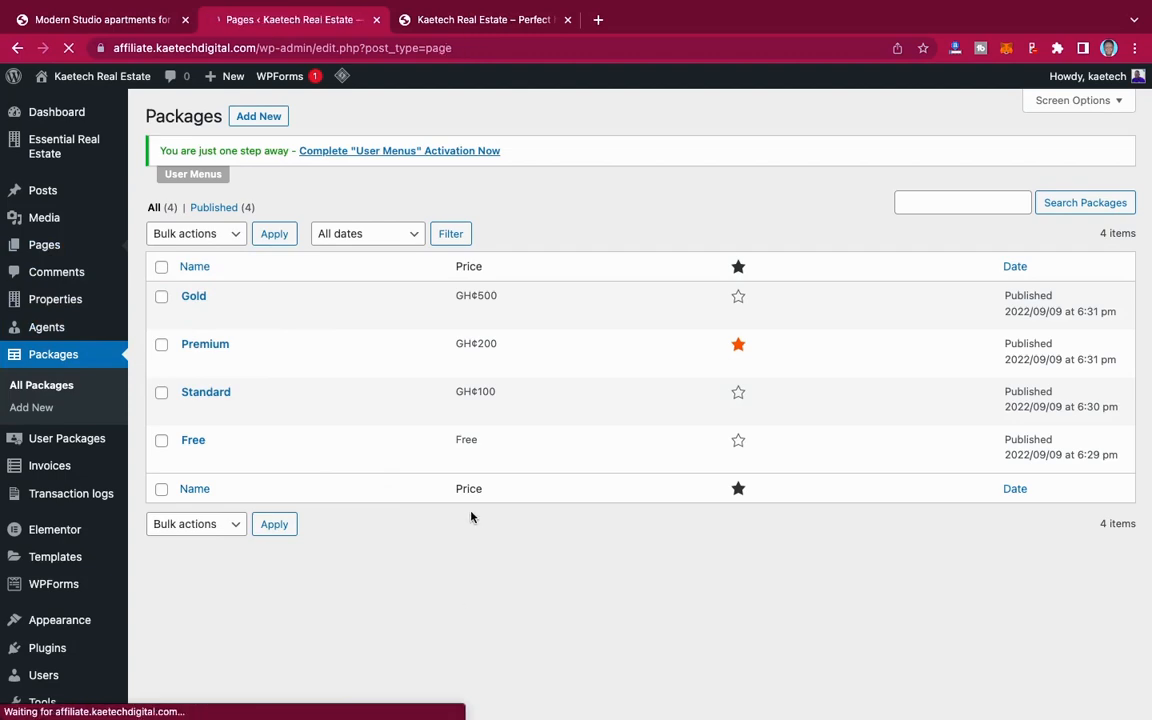
scroll(471, 516, down, 2)
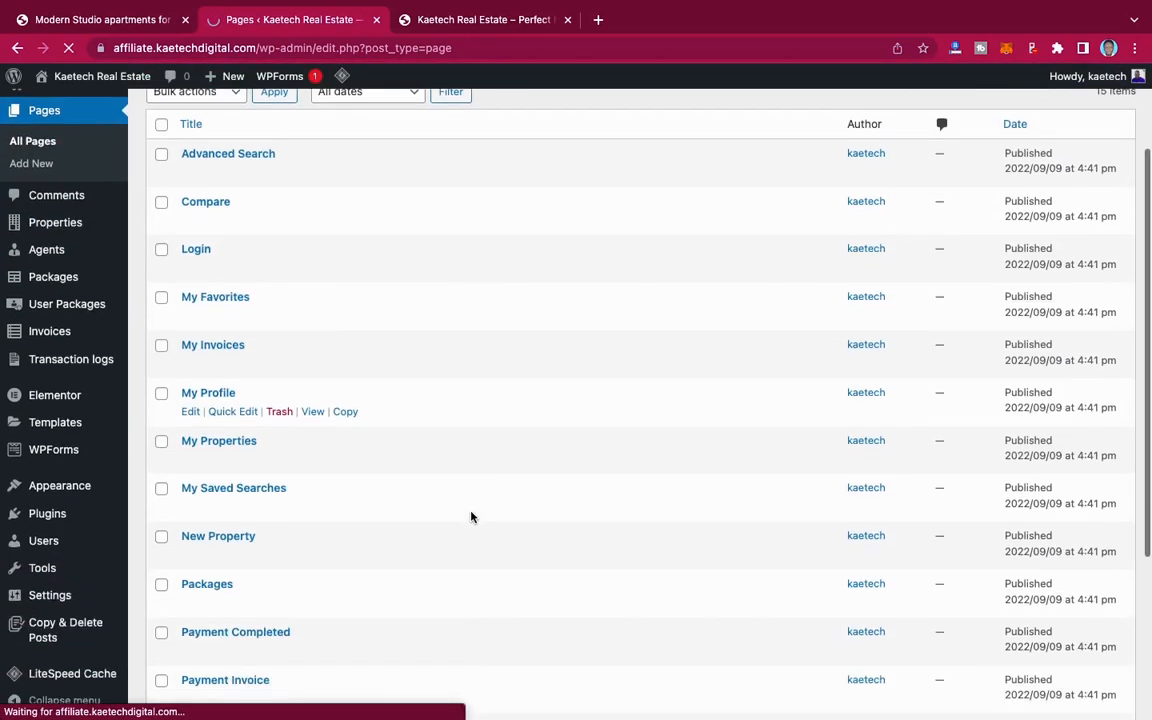
scroll(471, 516, down, 5)
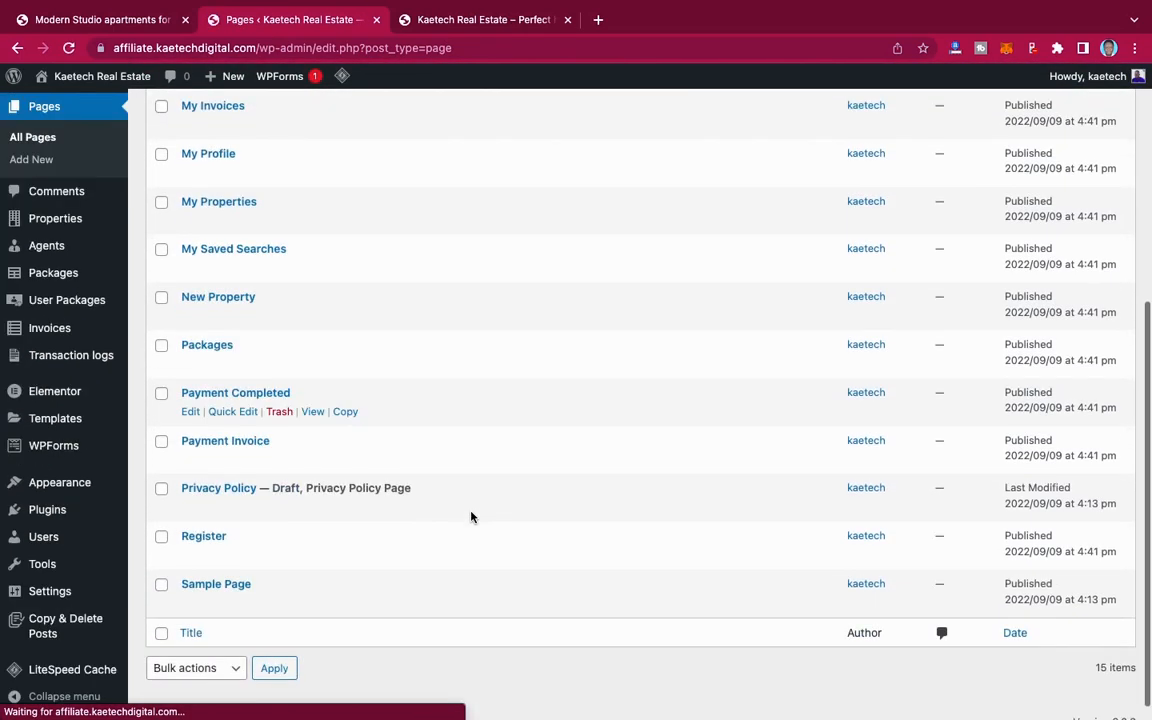
scroll(471, 516, up, 2)
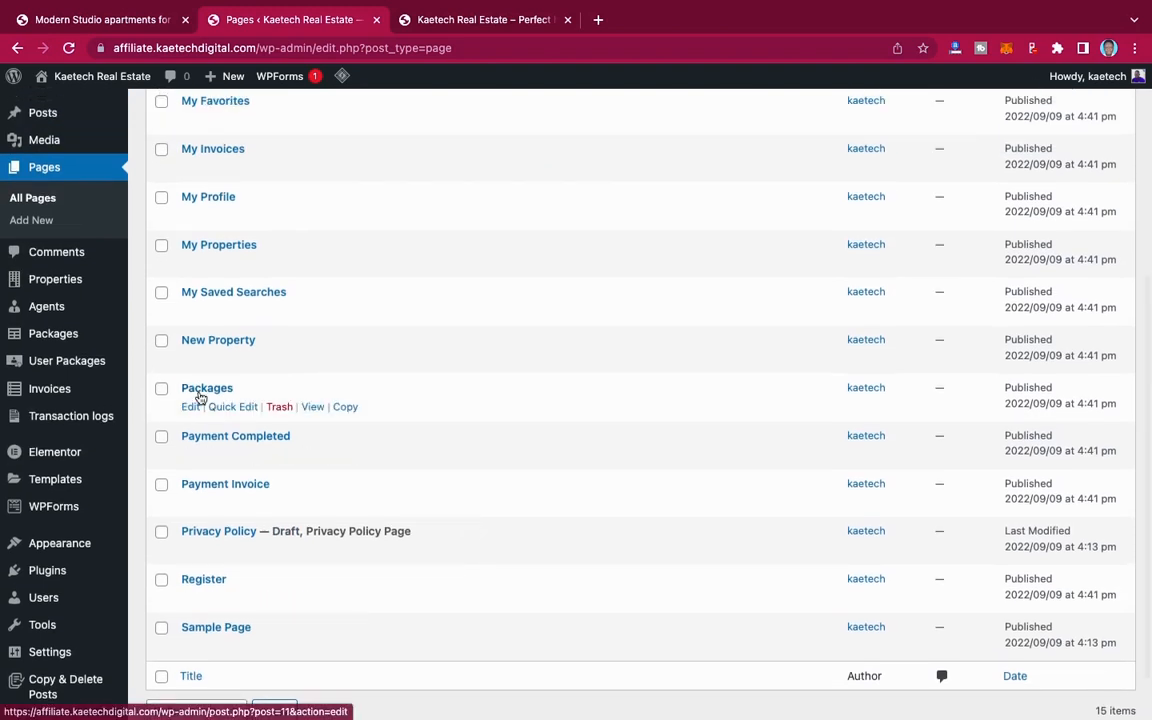
right_click(314, 407)
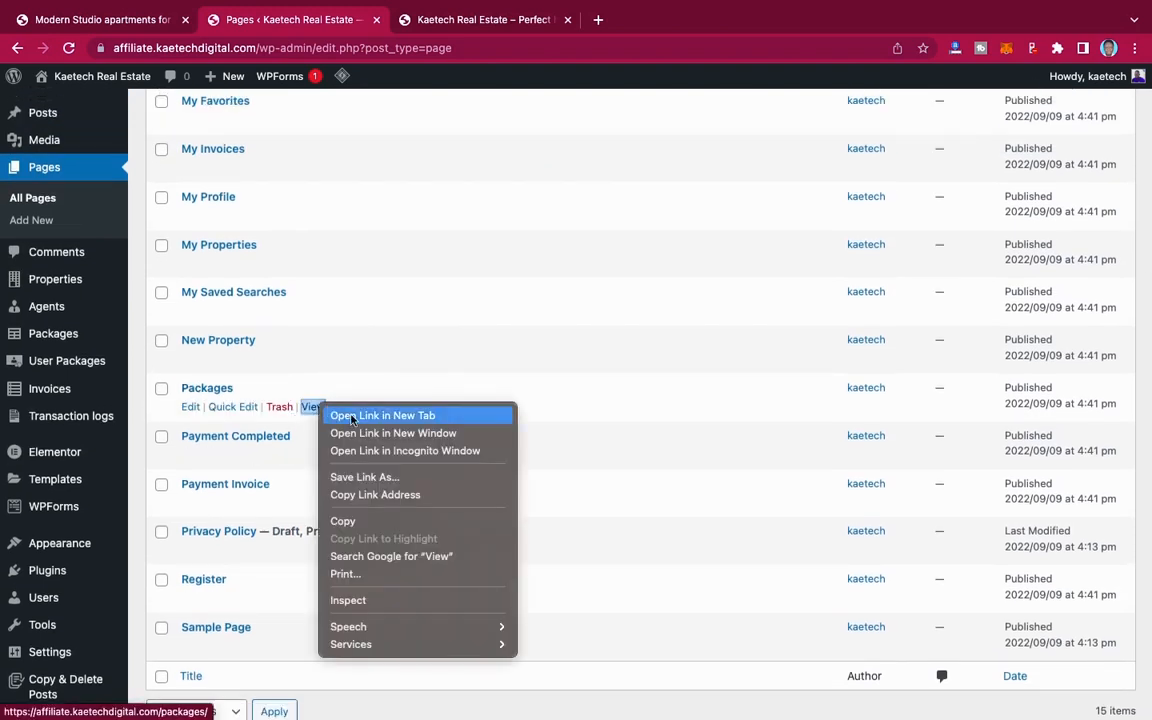
click(352, 416)
click(486, 22)
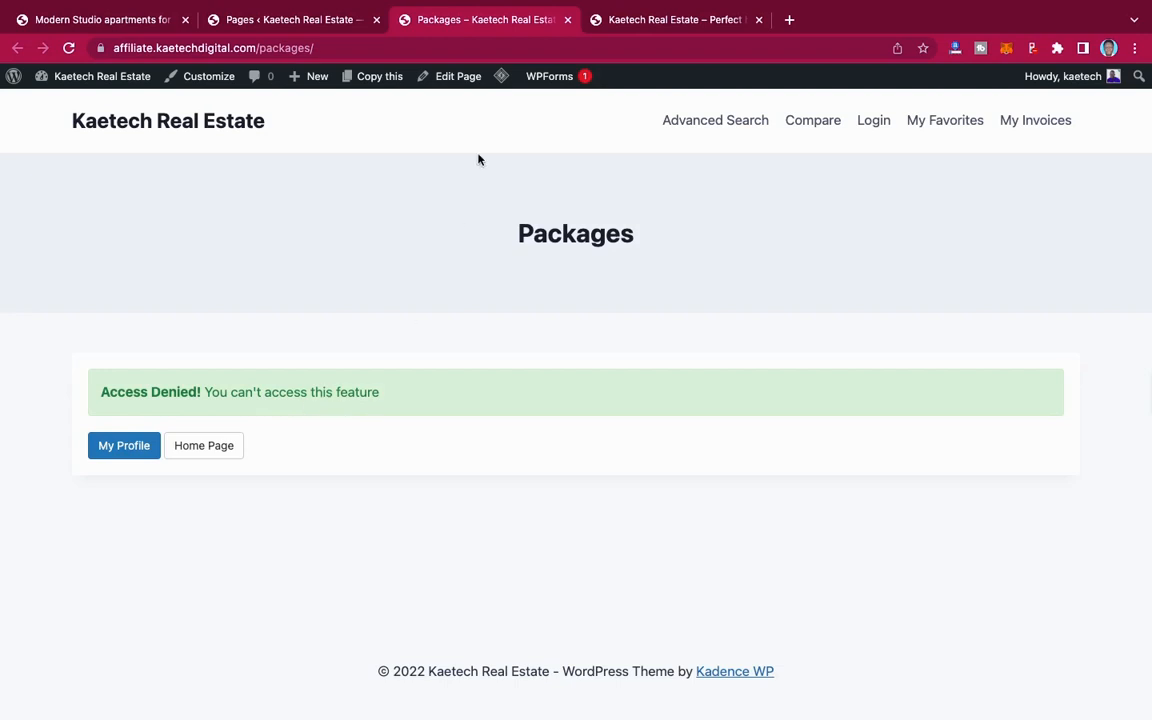
Step: Check the Packages page address in an incognito window, and return to the logged-in browser window
click(331, 48)
key(ctrl+c)
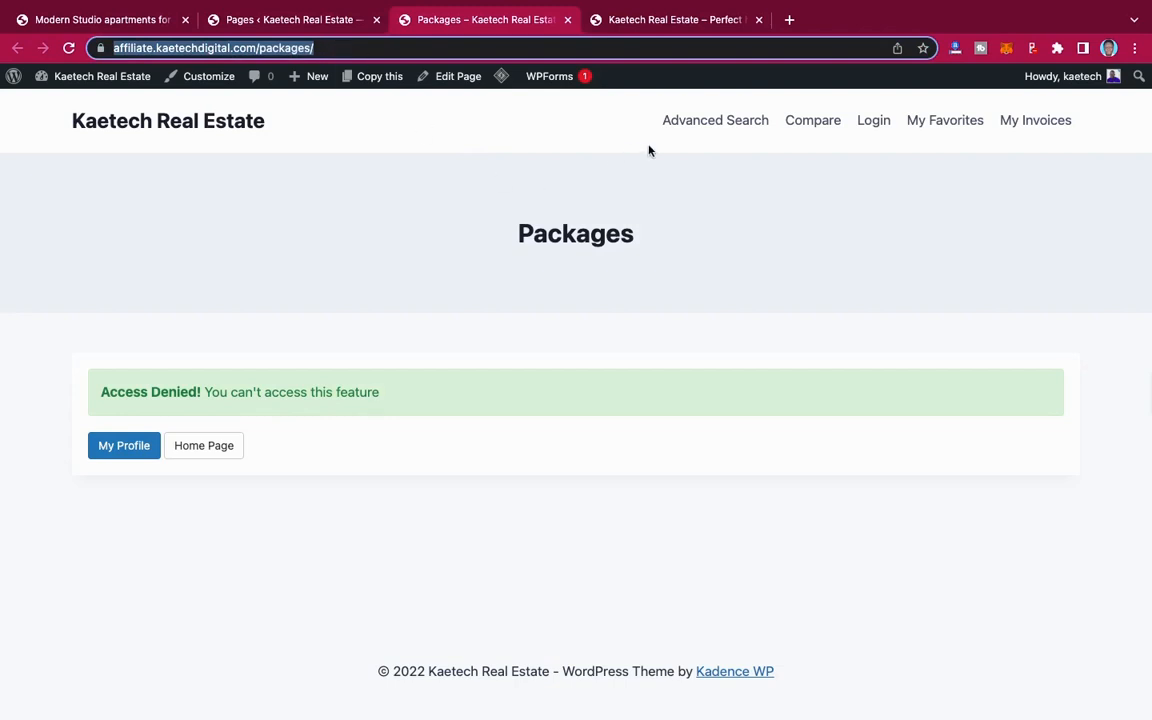
click(1135, 48)
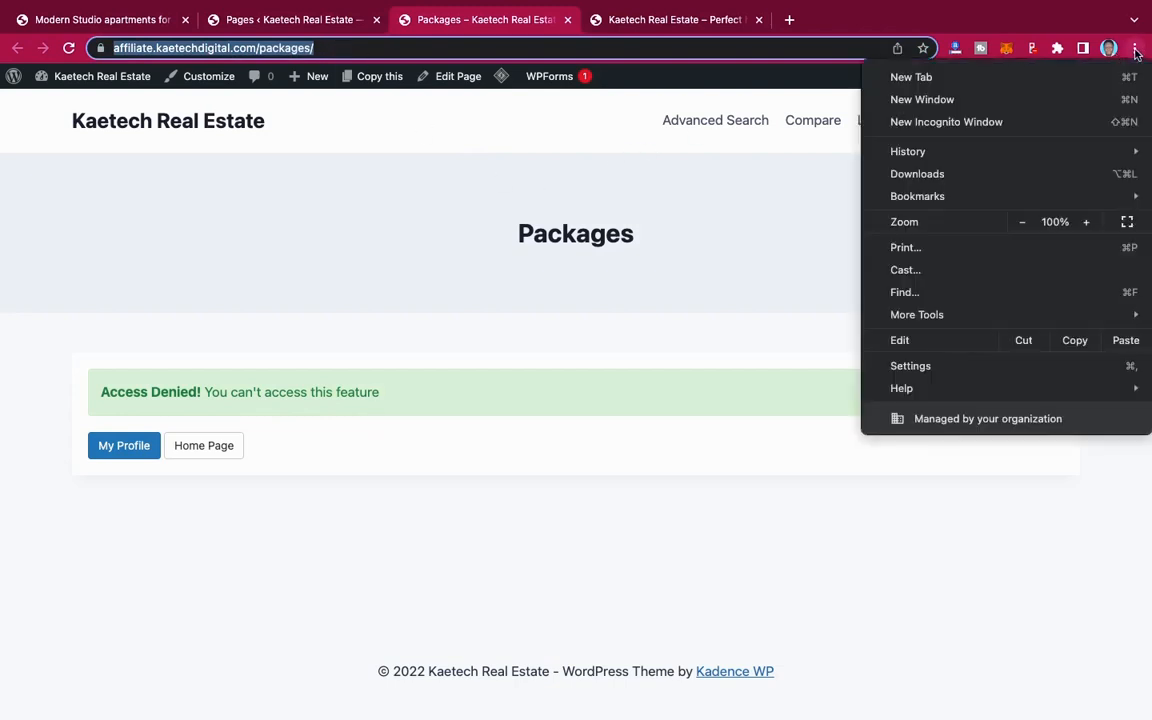
click(988, 123)
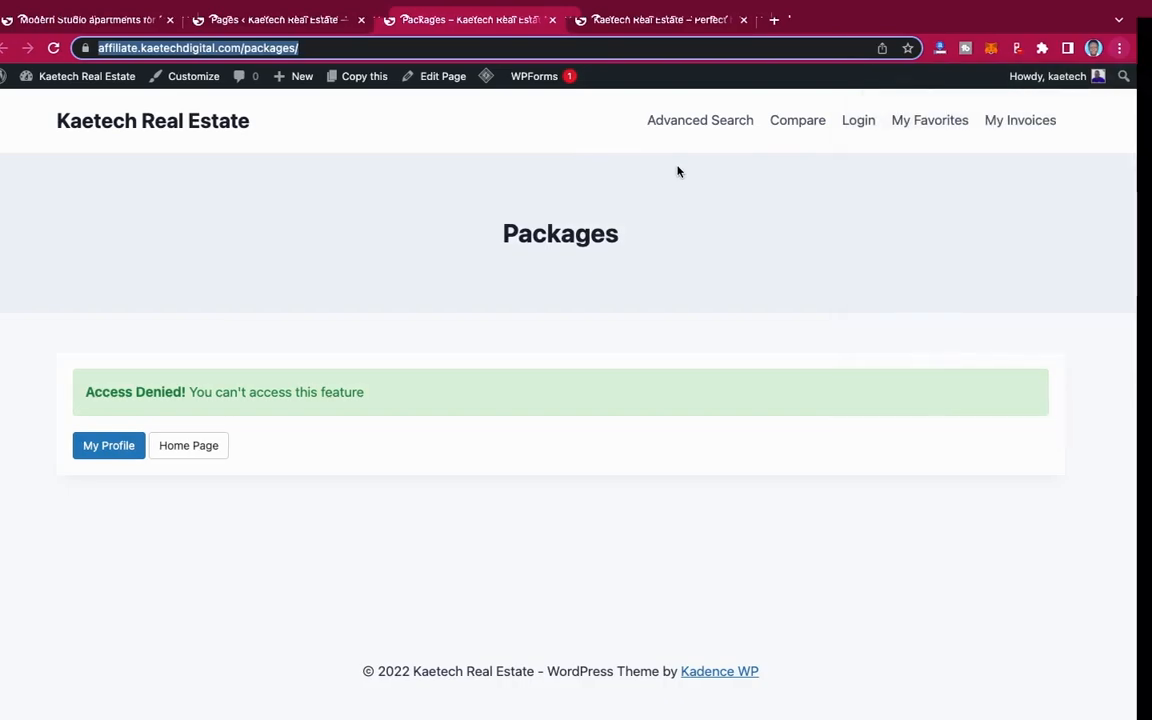
key(ctrl+v)
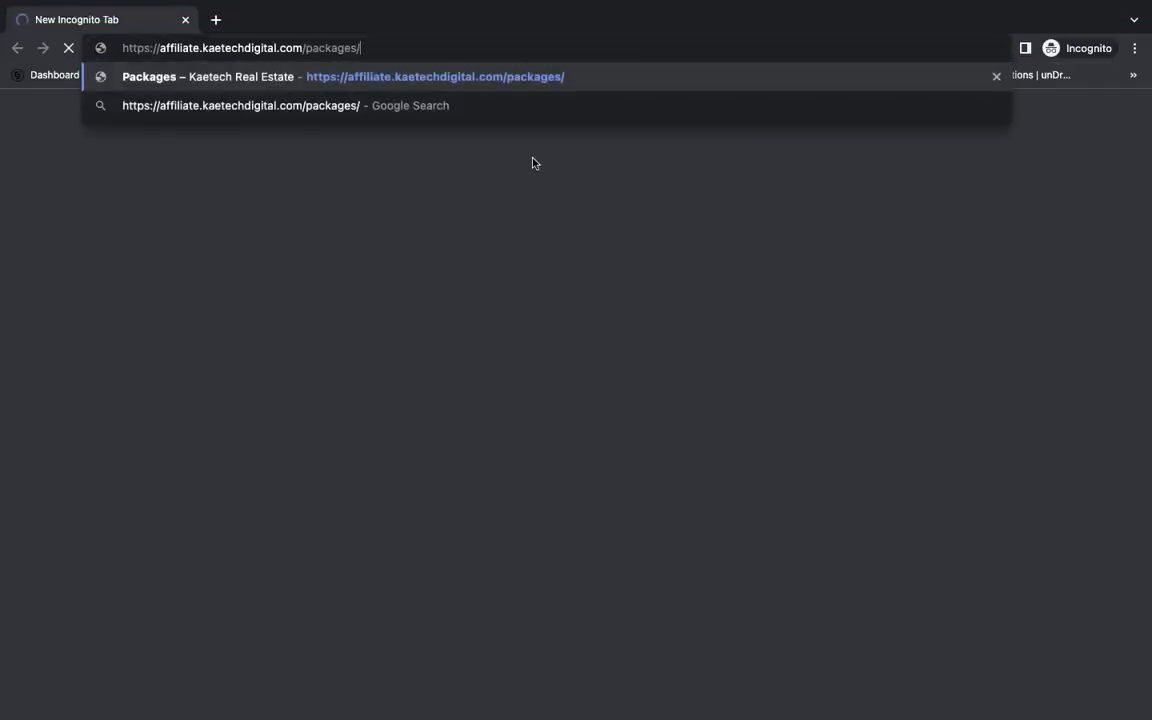
key(Return)
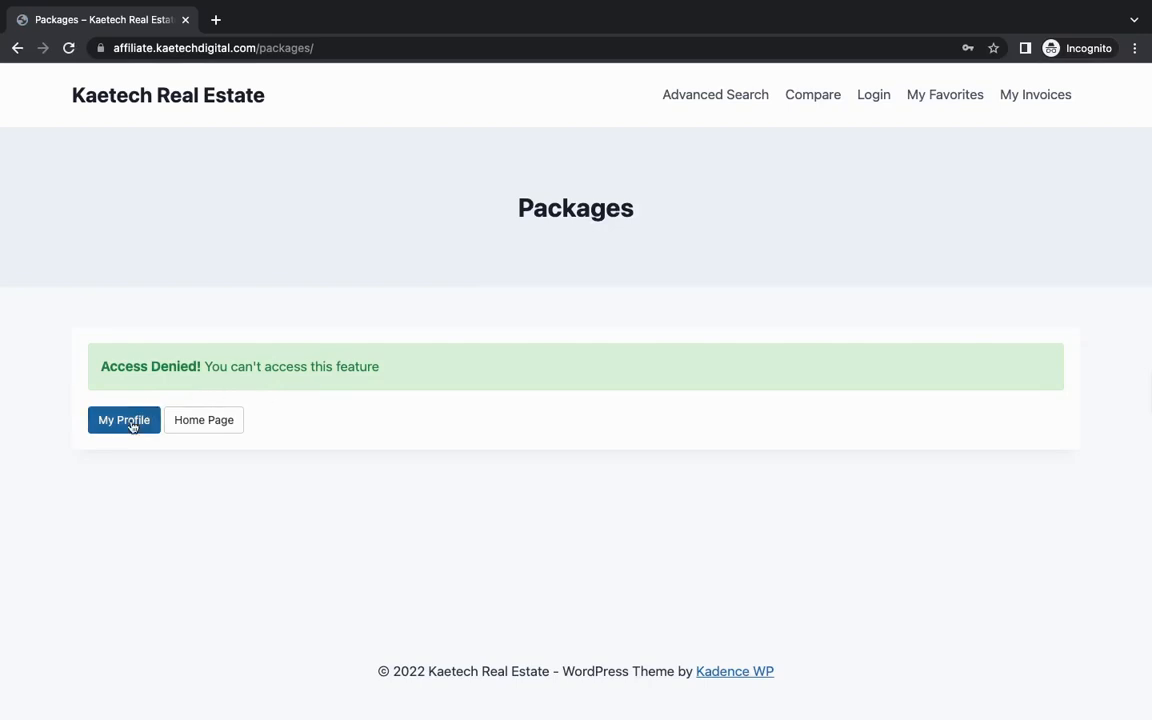
key(ctrl+Left)
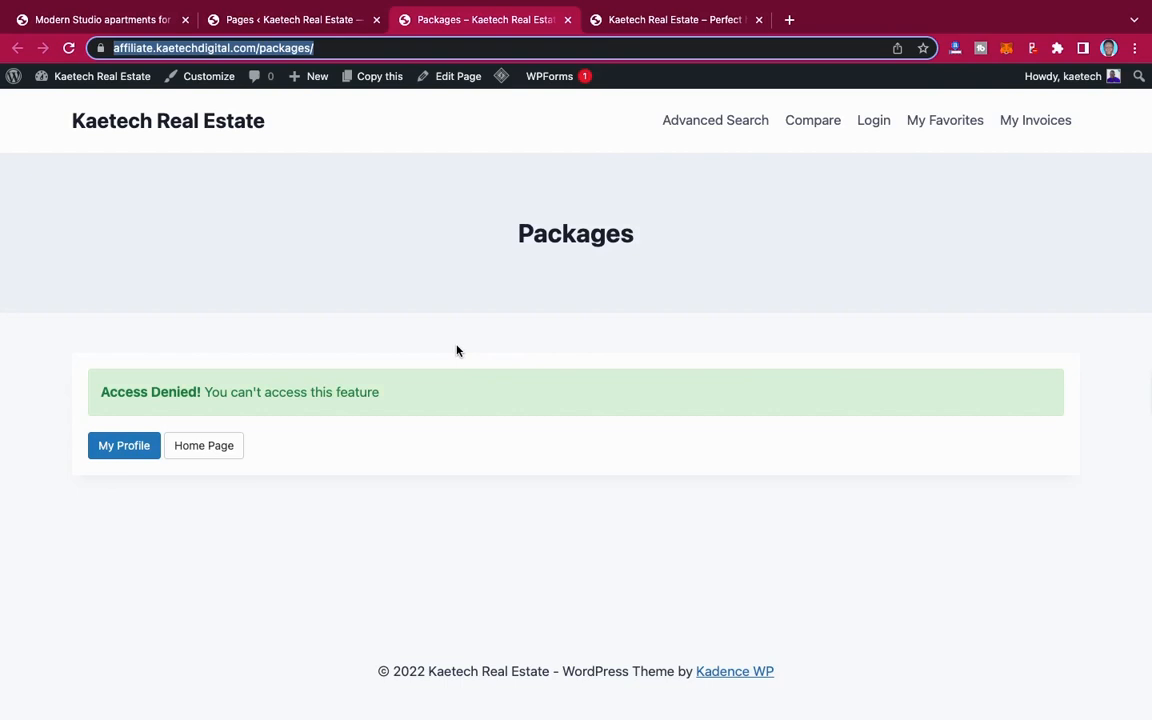
Step: Open the My Profile page from the Packages page and look over the account settings and profile menu
click(105, 447)
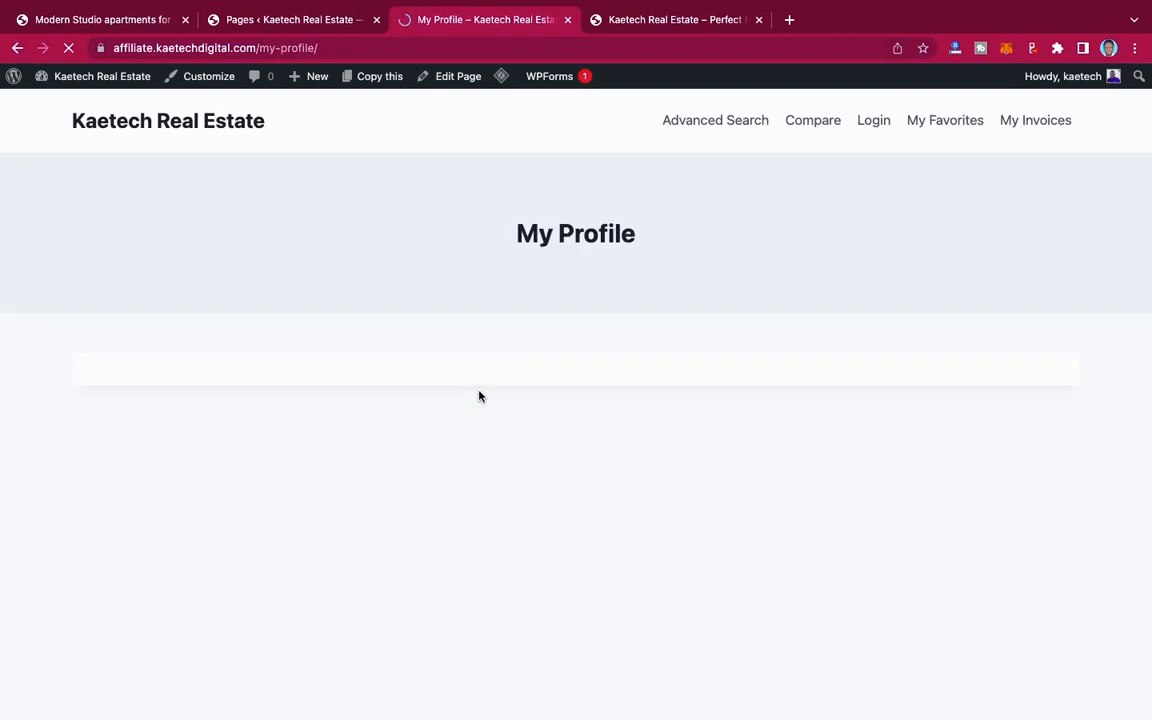
scroll(581, 470, down, 3)
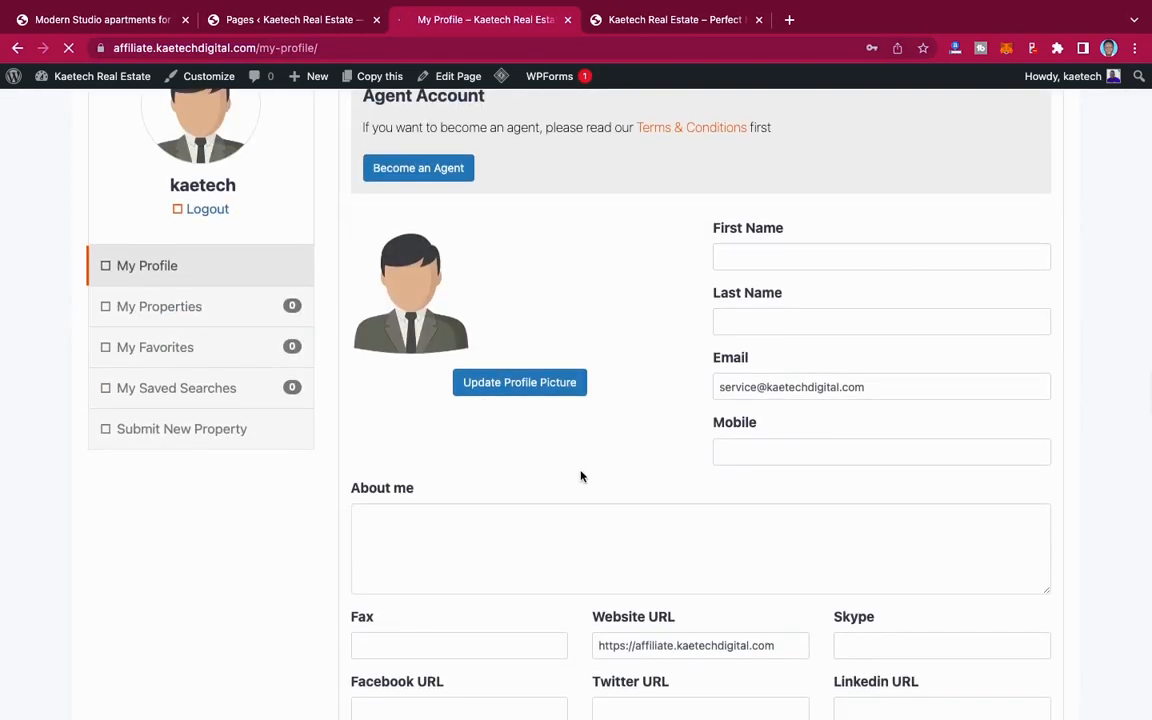
scroll(581, 476, up, 1)
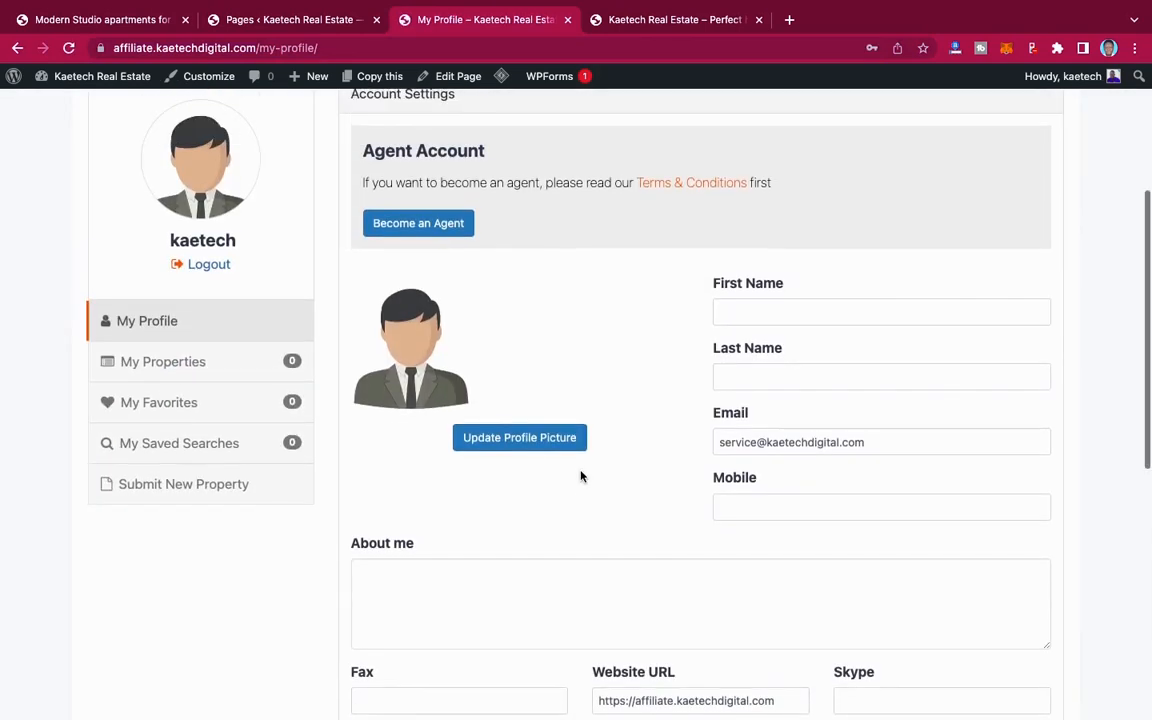
Step: Open the Submit New Property form from the profile and examine its submission stages and fields
click(184, 489)
scroll(679, 444, down, 3)
scroll(679, 446, down, 2)
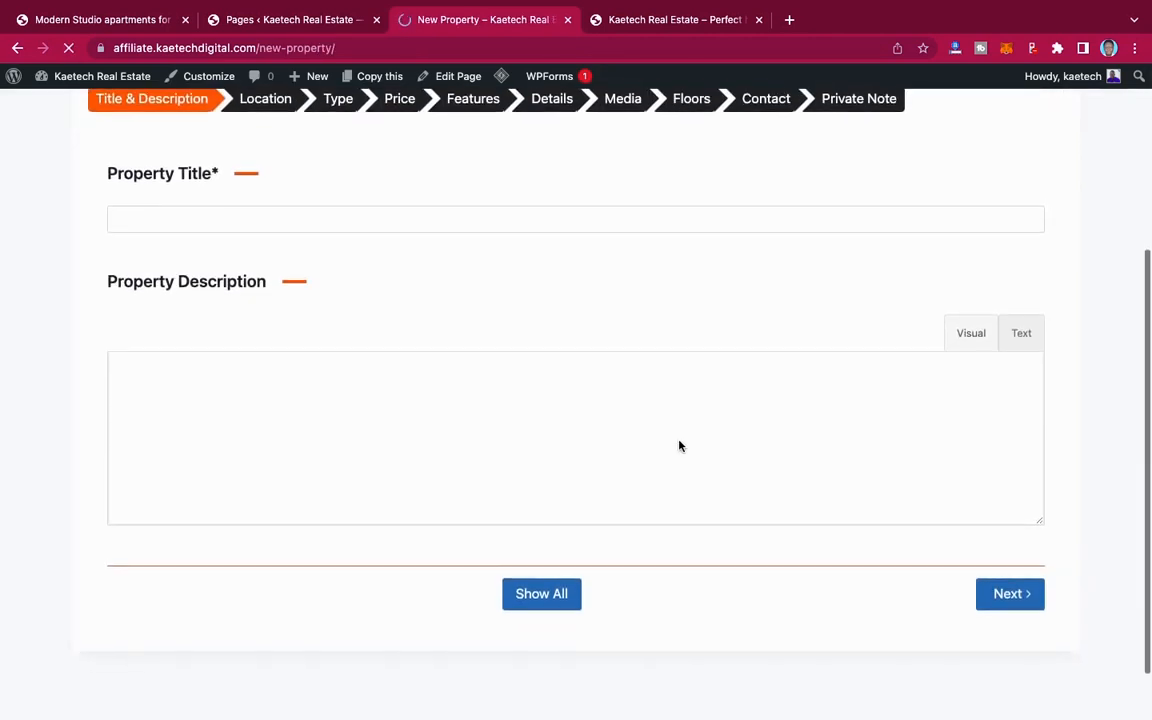
scroll(679, 446, up, 1)
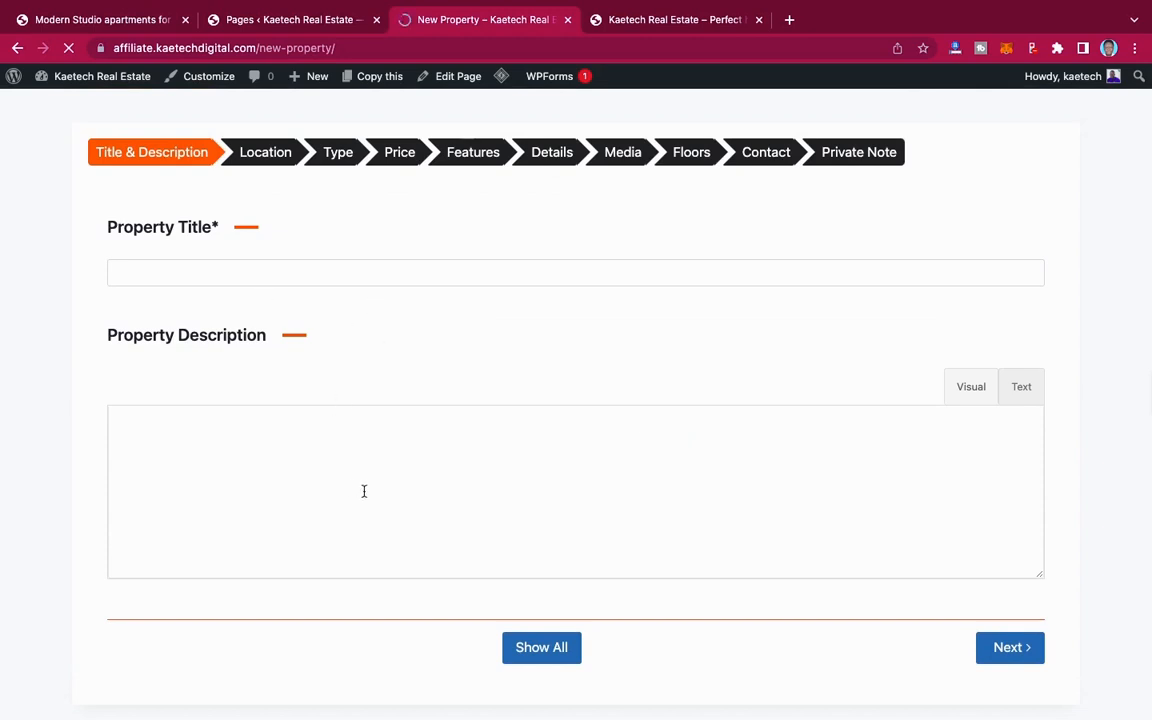
scroll(668, 397, up, 1)
scroll(668, 397, up, 3)
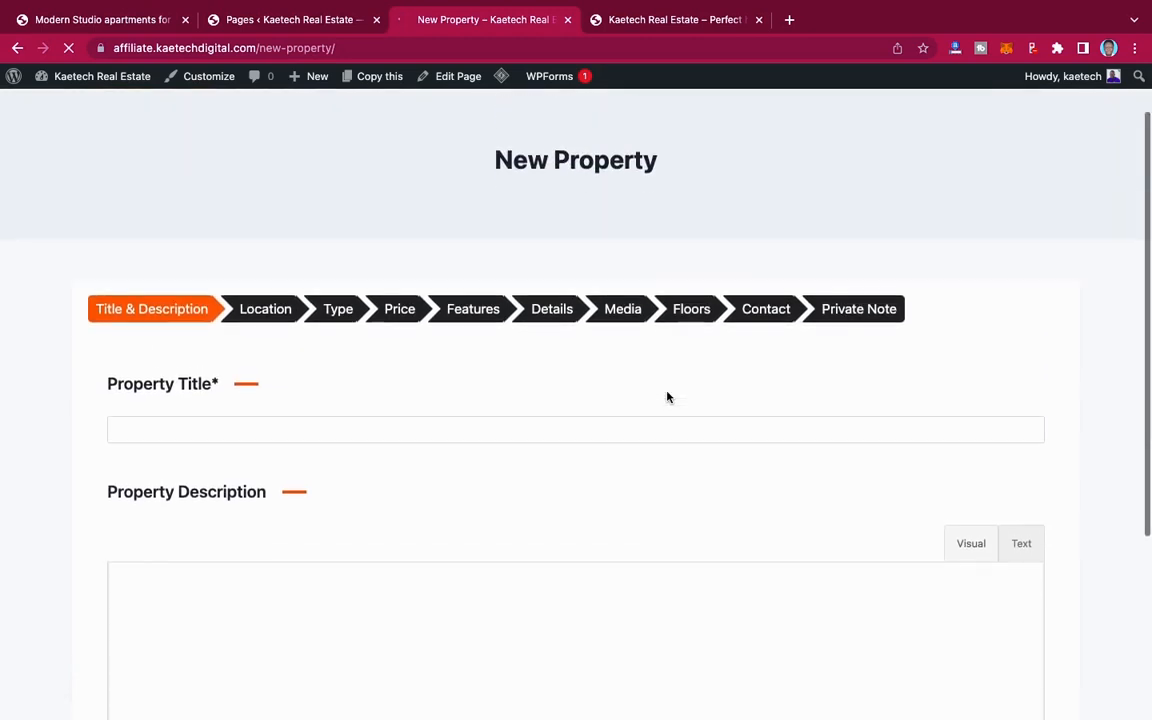
scroll(668, 397, down, 5)
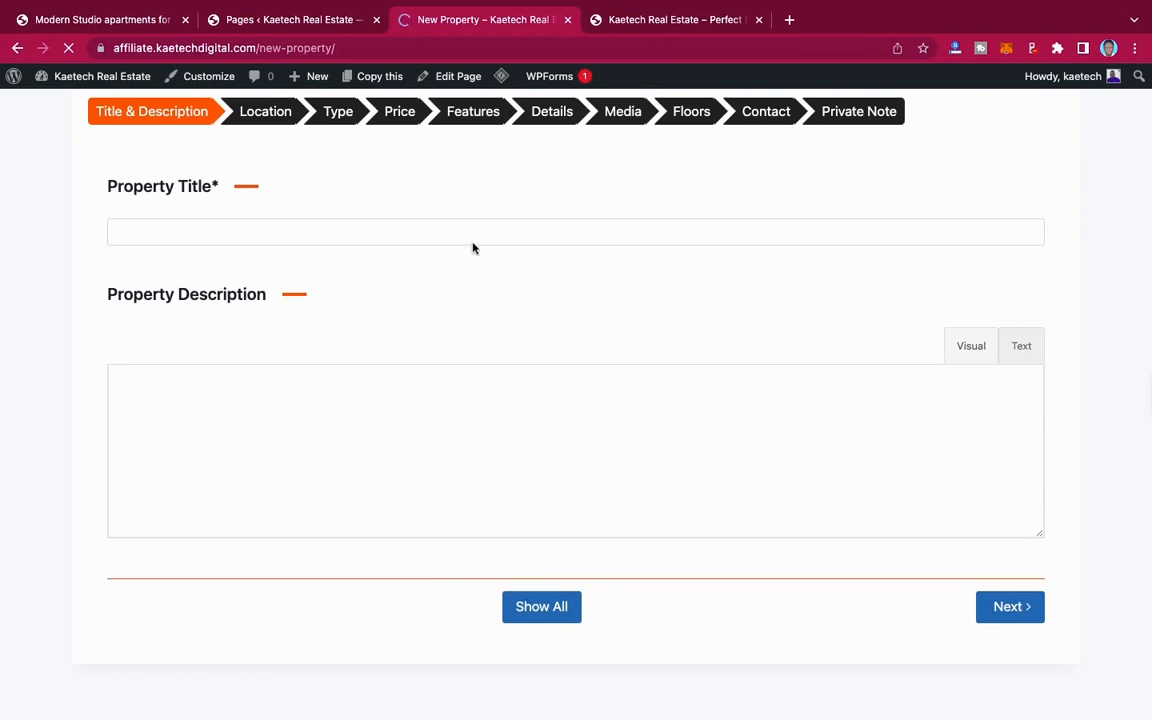
Step: Return to the WordPress admin pages list and open the Real Estate Options of Essential Real Estate
click(270, 14)
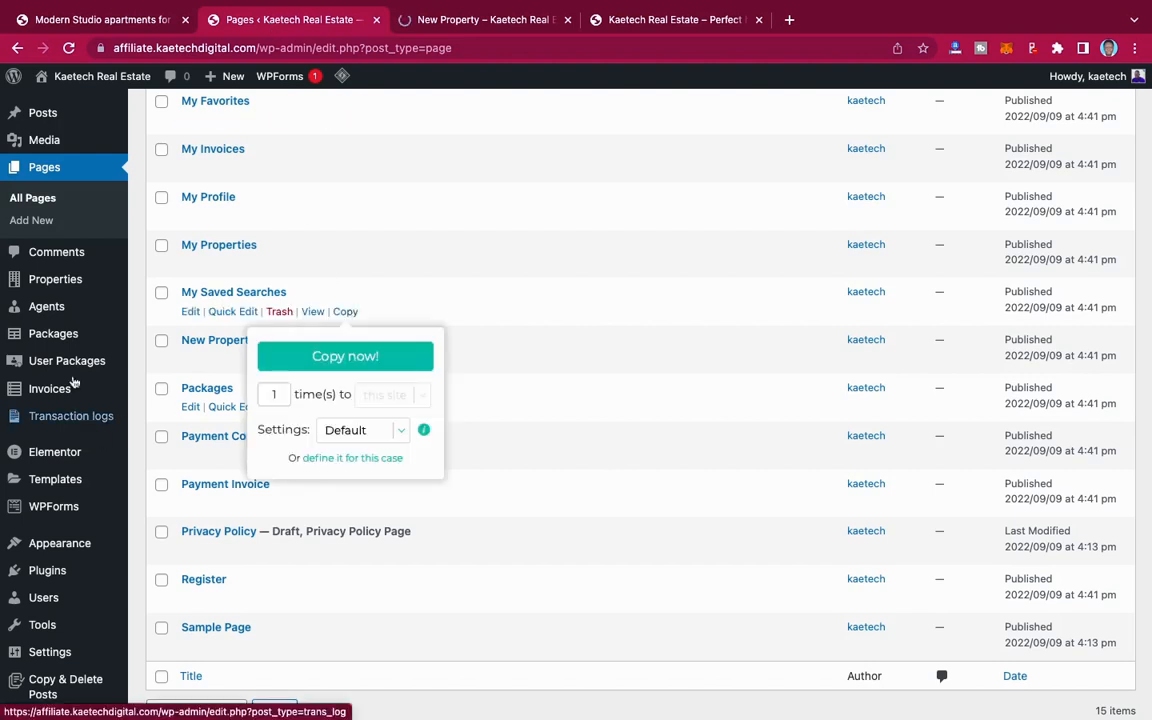
scroll(80, 303, up, 5)
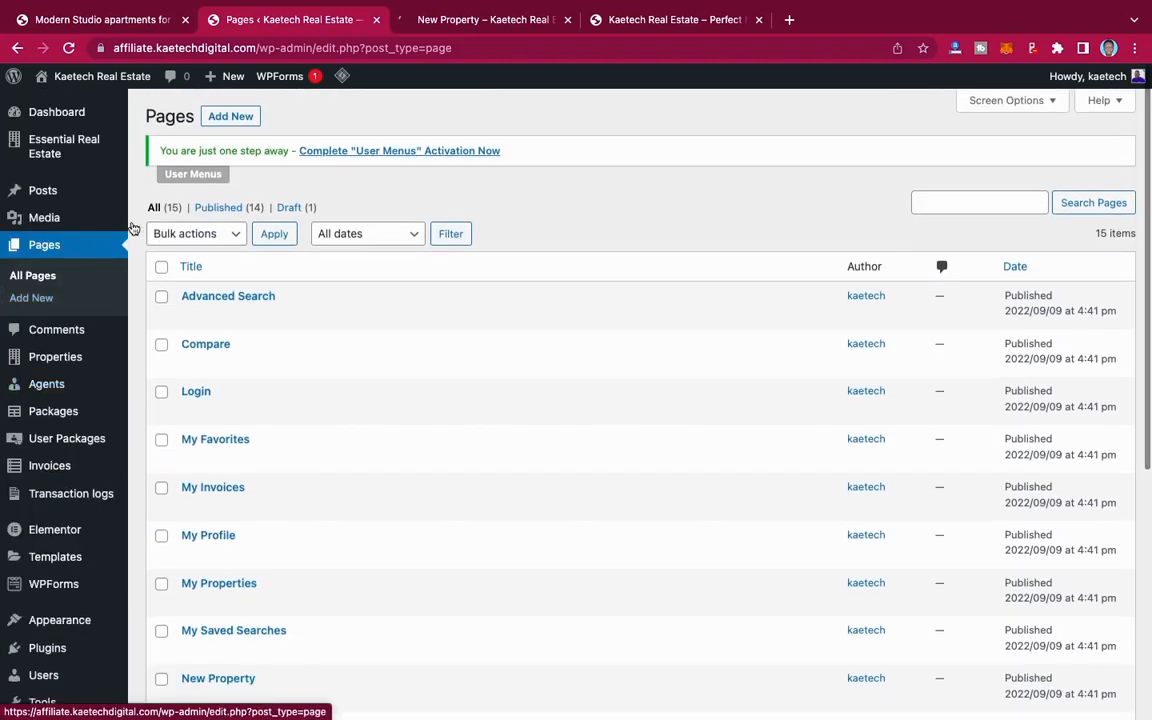
mouse_move(60, 140)
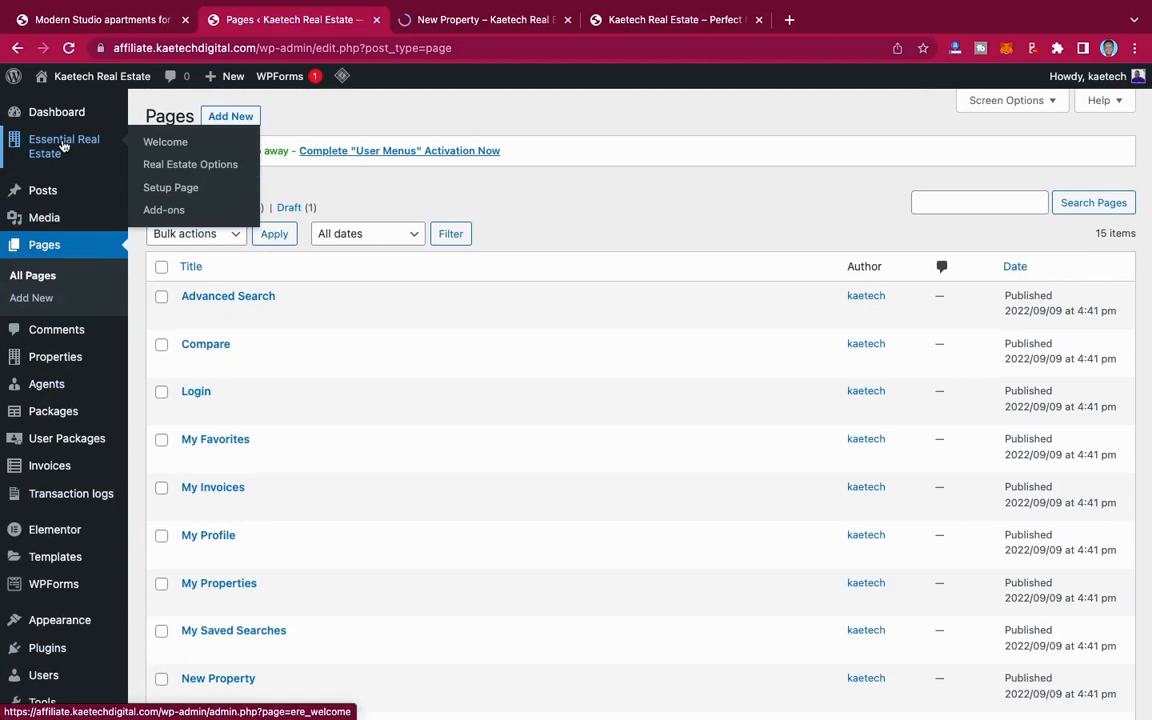
click(175, 166)
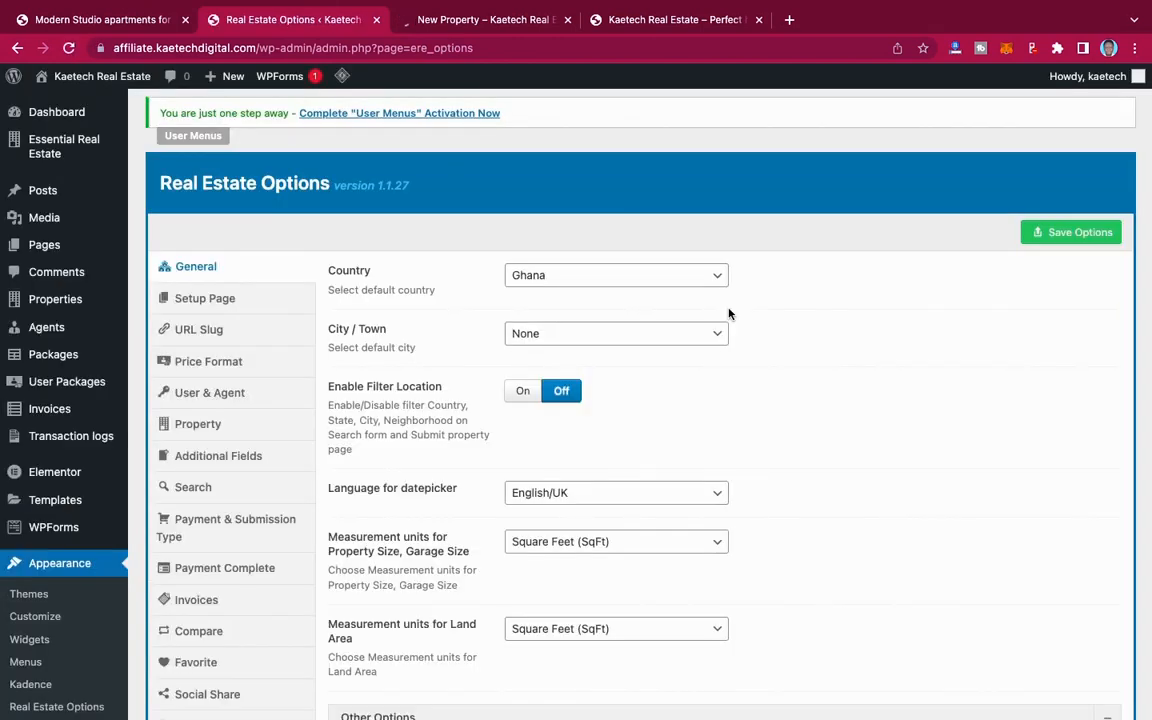
Step: Look through the general real estate options and open the Payment & Submission Type settings
scroll(742, 360, down, 2)
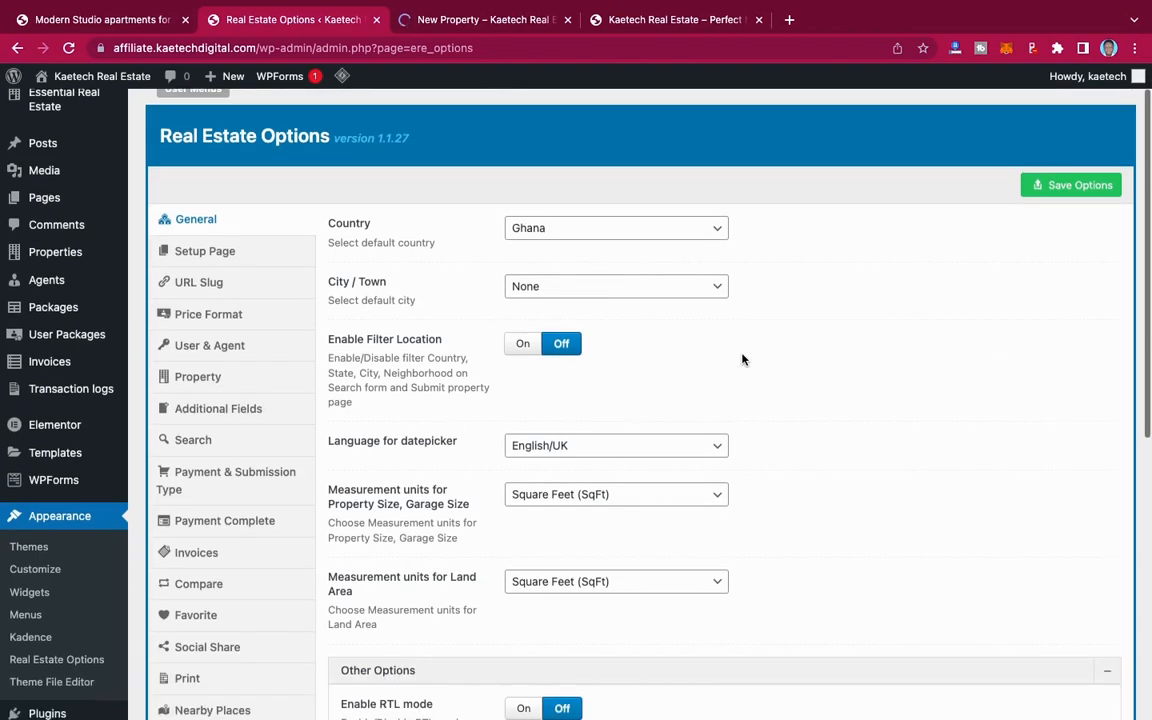
scroll(742, 360, up, 2)
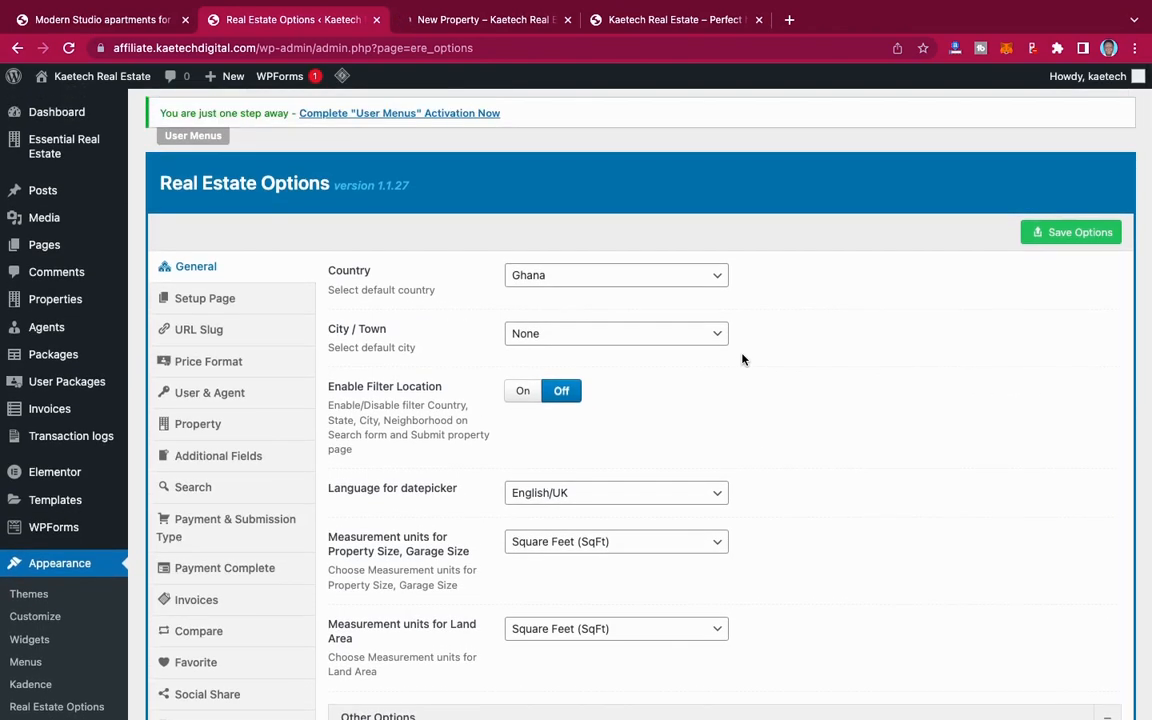
scroll(742, 358, down, 3)
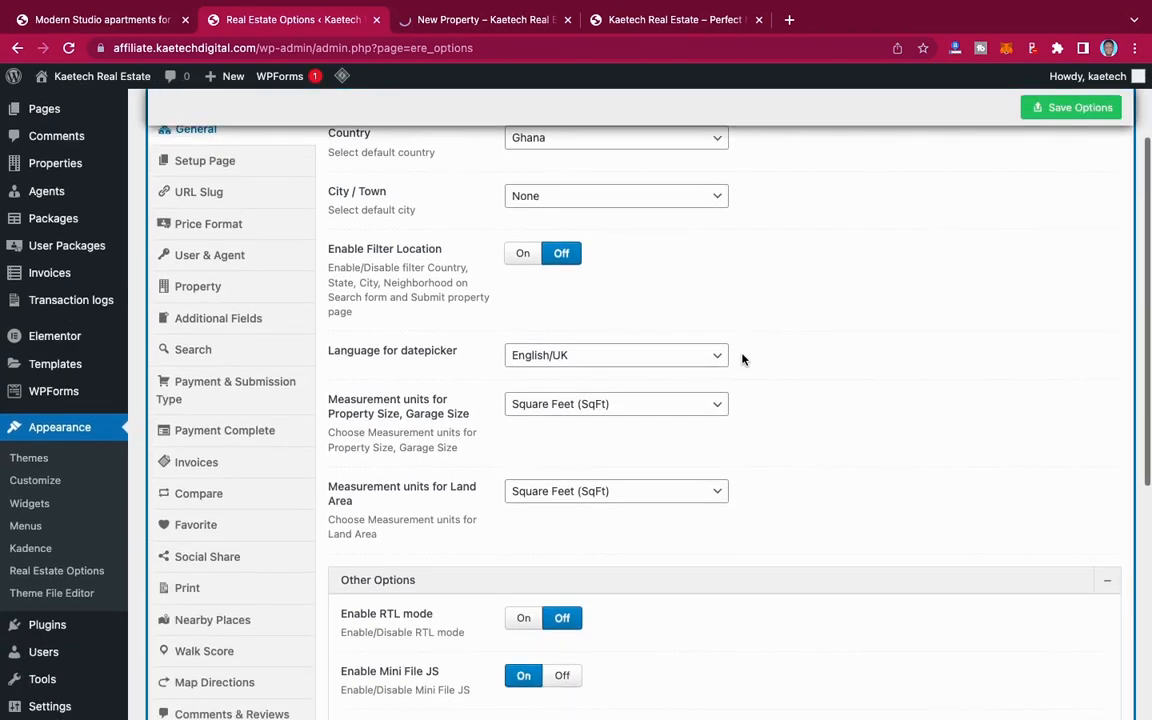
scroll(742, 358, down, 4)
scroll(742, 358, down, 2)
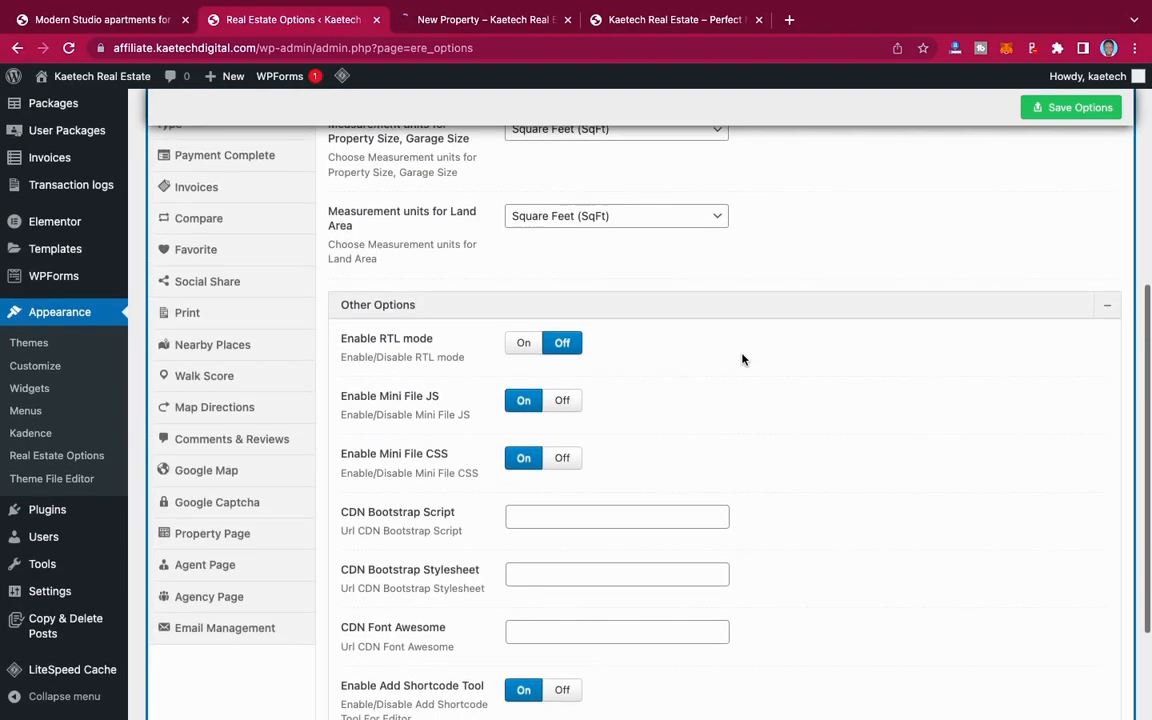
scroll(742, 358, up, 2)
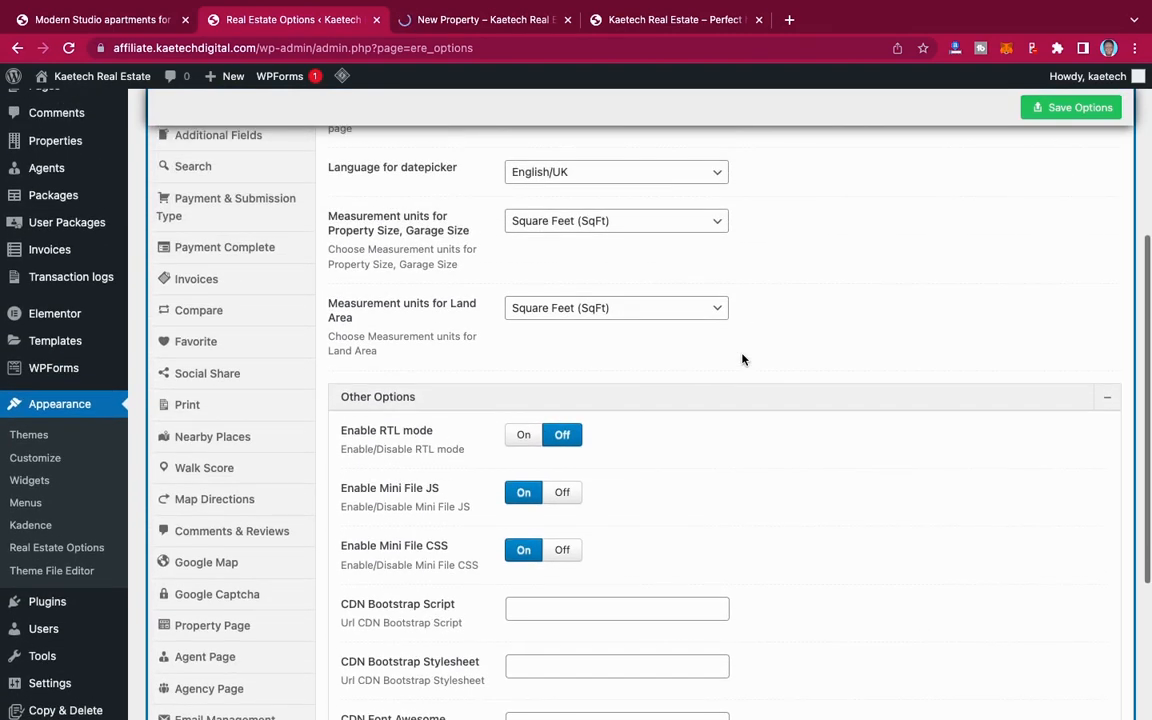
scroll(742, 358, down, 1)
scroll(743, 360, up, 3)
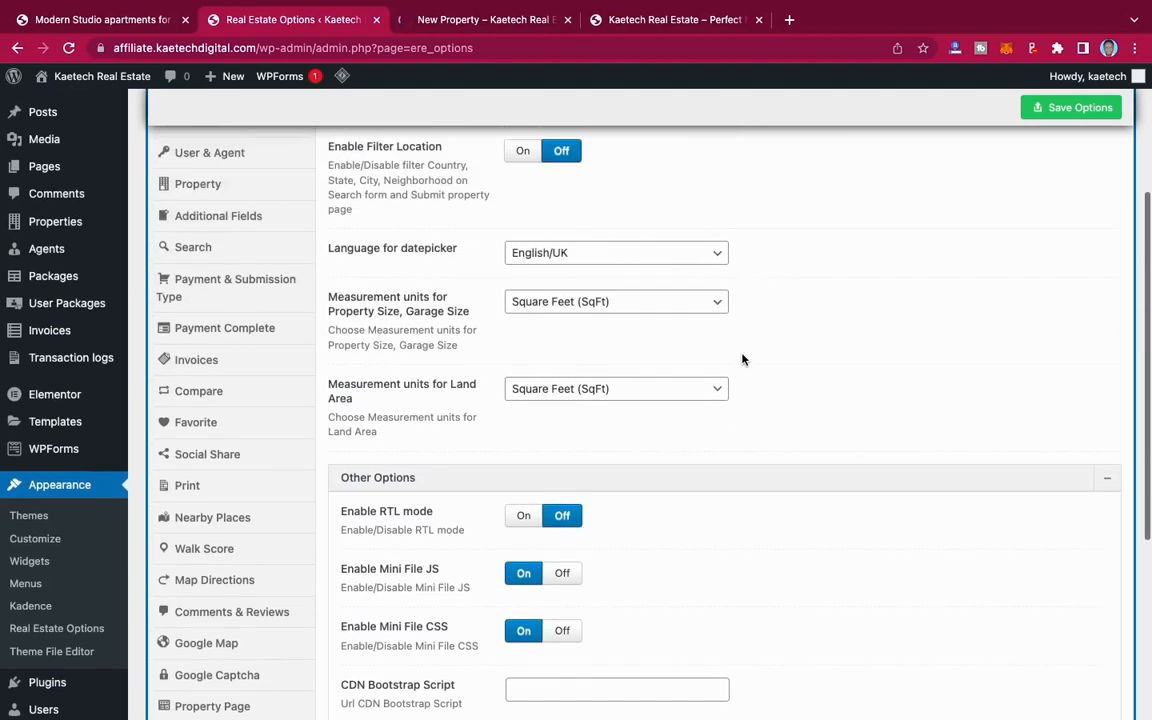
click(251, 344)
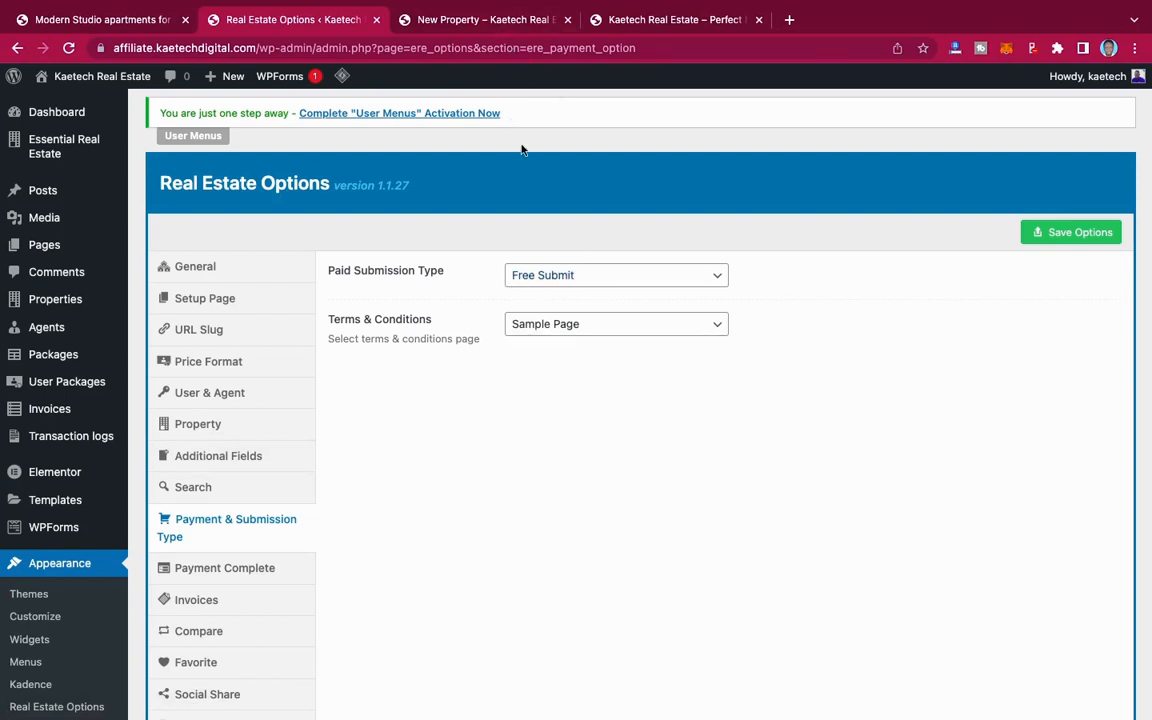
Step: Recheck the Packages page in the incognito window, and set the Paid Submission Type to Pay Per Package
key(ctrl+Right)
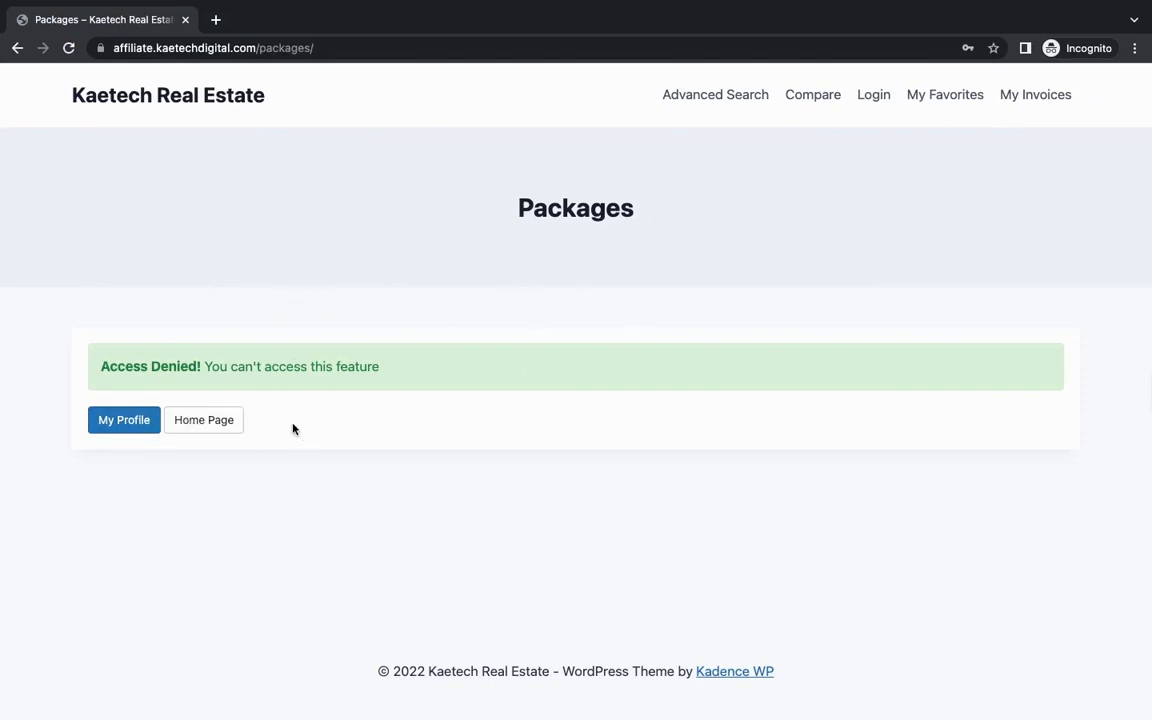
key(ctrl+Left)
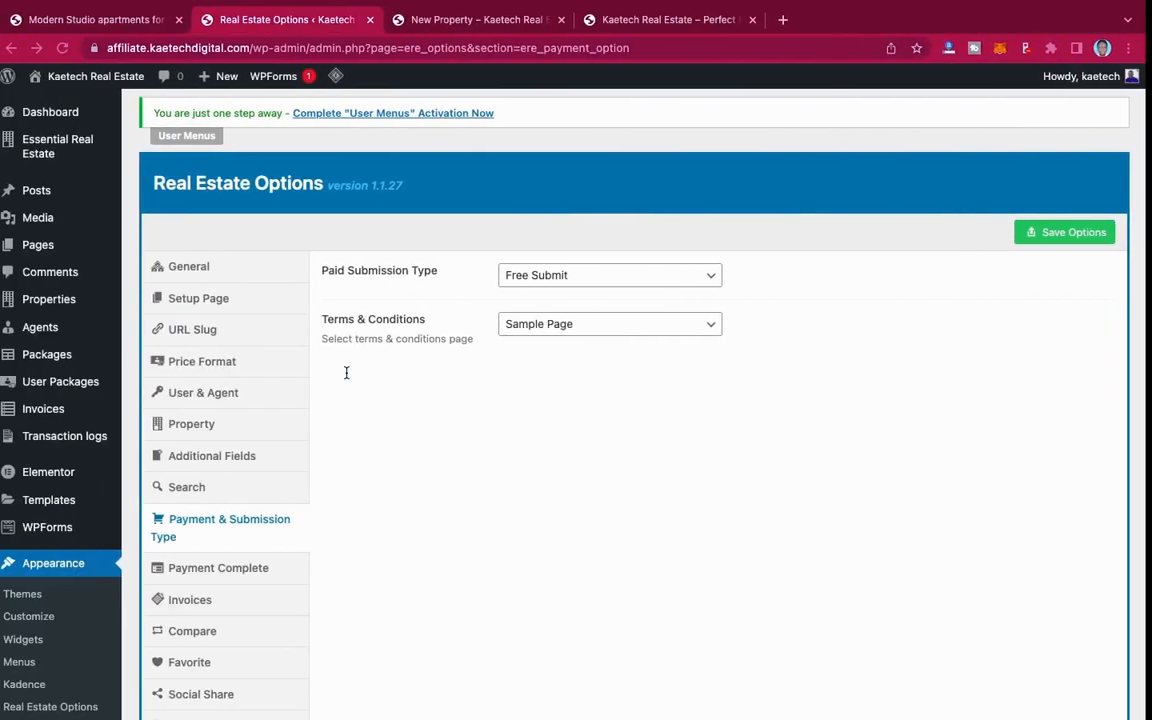
click(540, 275)
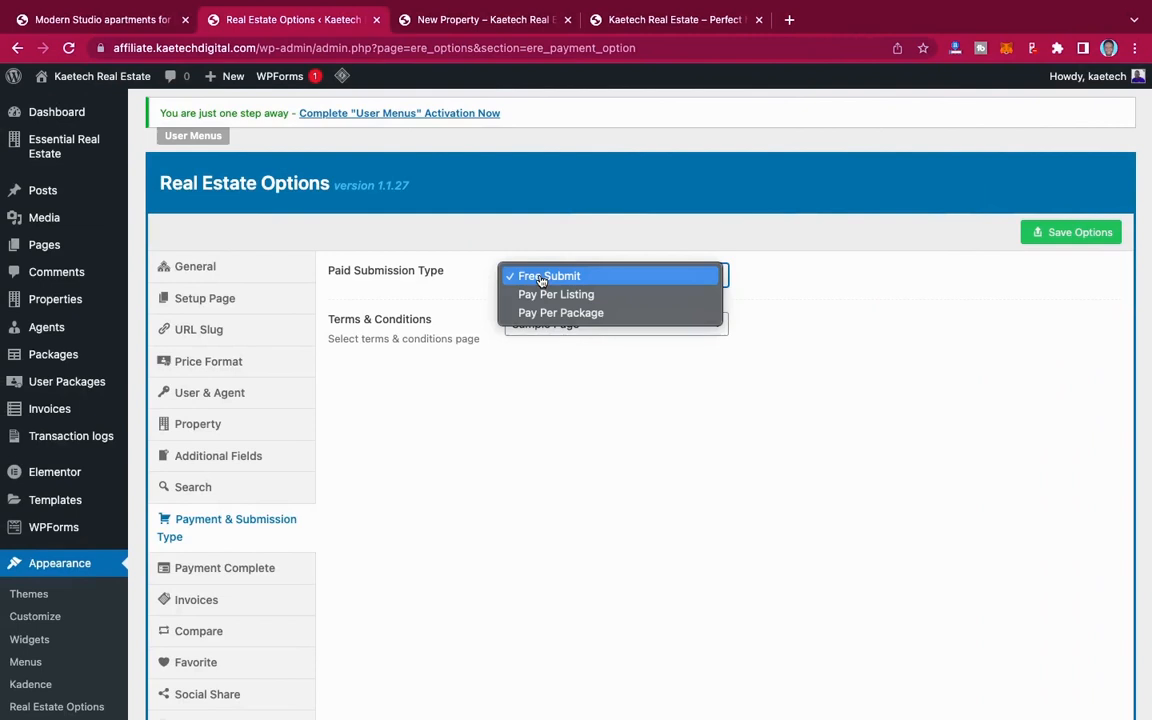
click(580, 313)
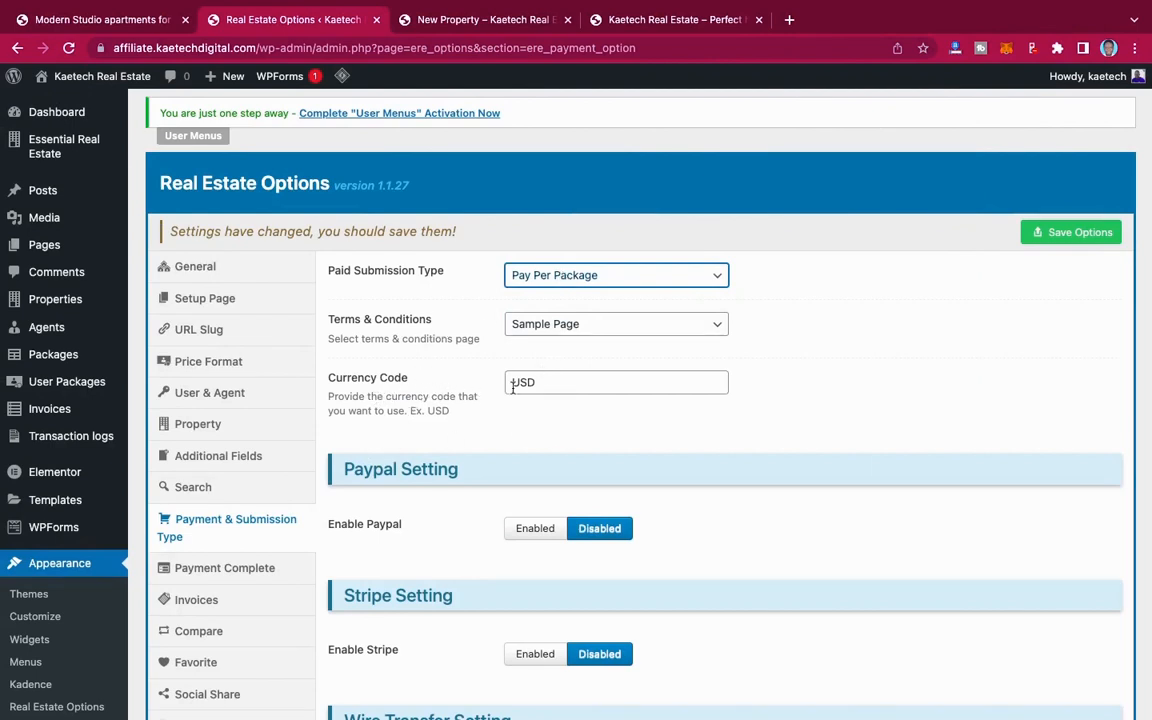
Step: Set the payment Currency Code to GH¢
drag(537, 382, 489, 384)
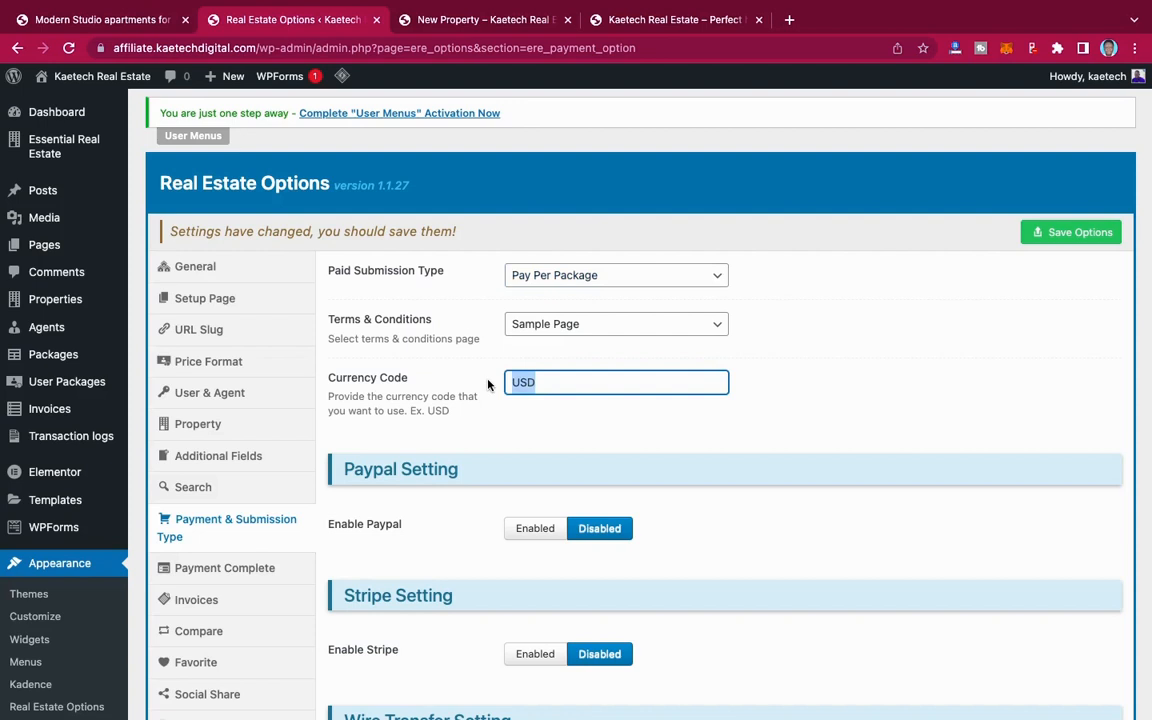
click(789, 20)
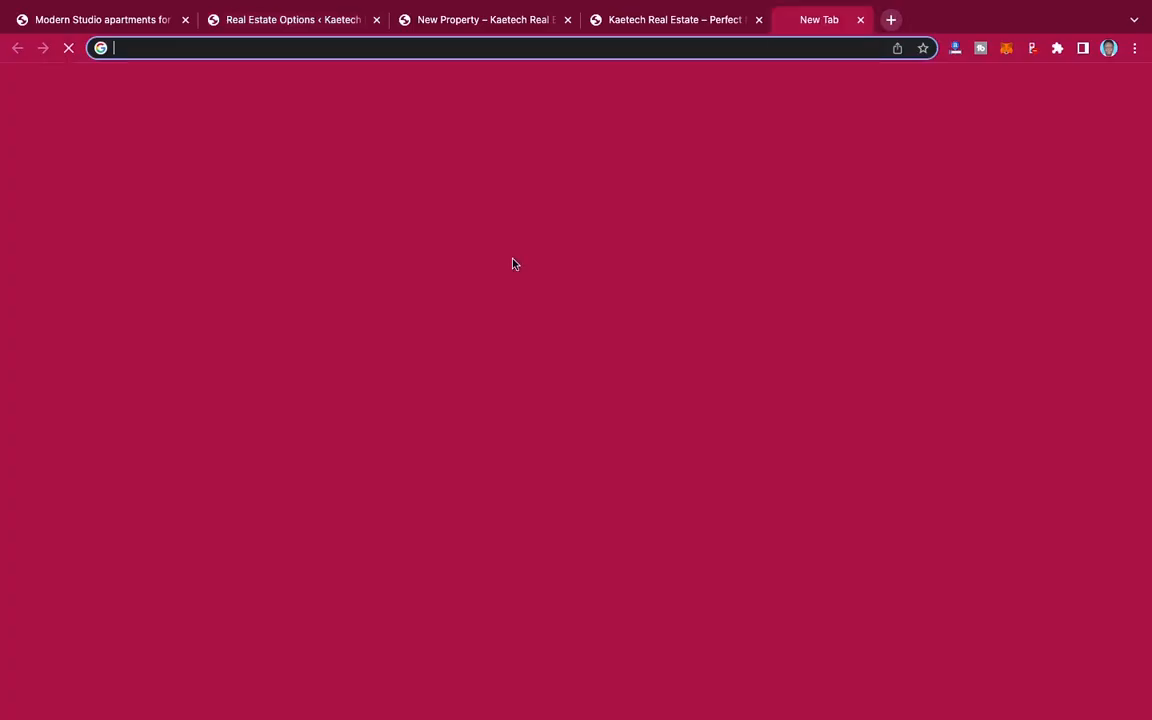
text(g)
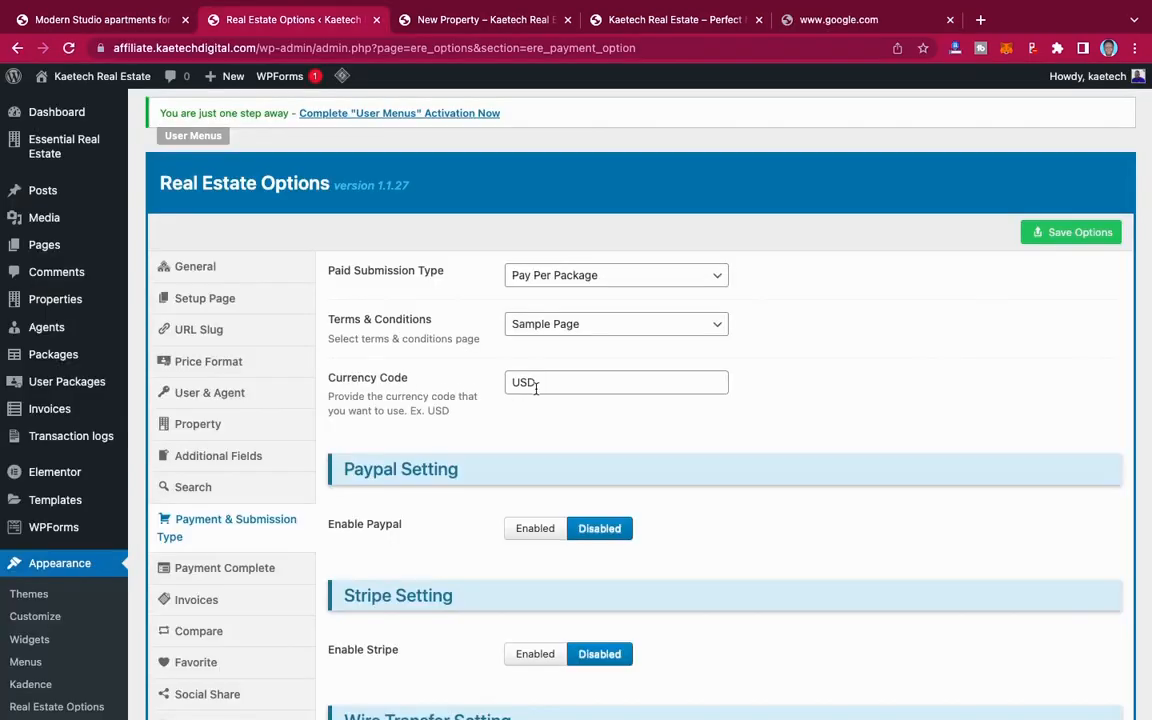
drag(540, 388, 491, 378)
text(GH¢)
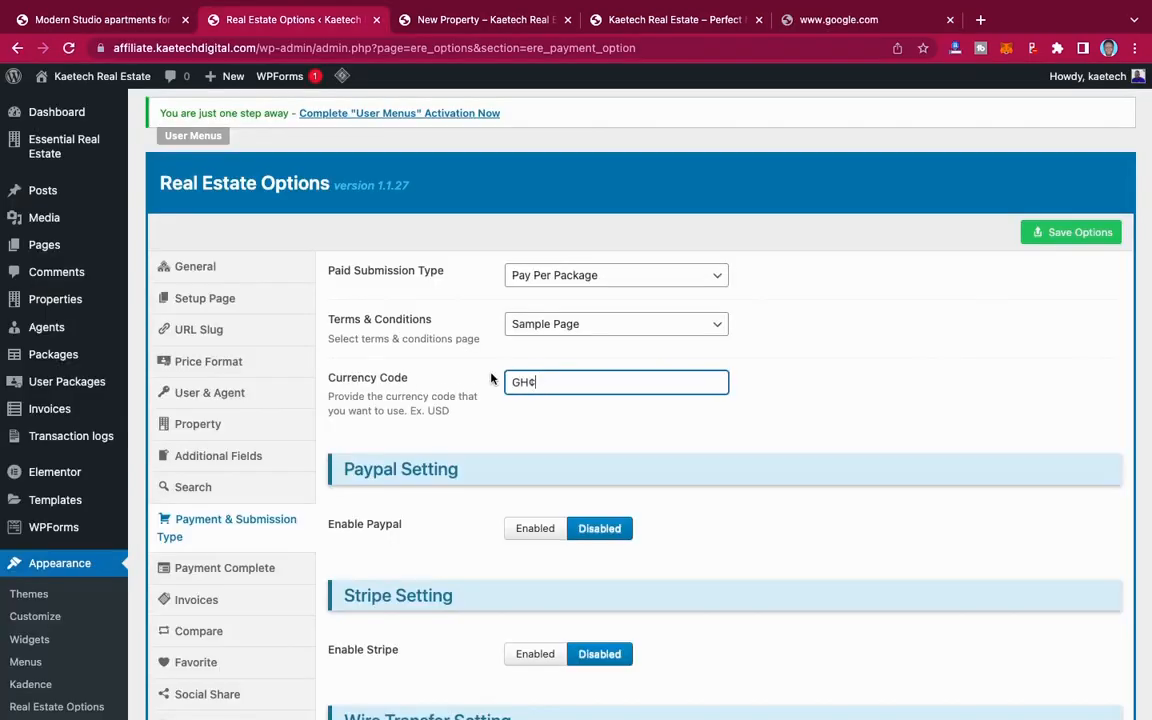
Step: Enable PayPal and Stripe payments, and look over their credential fields and the PayPal API modes
scroll(581, 470, down, 3)
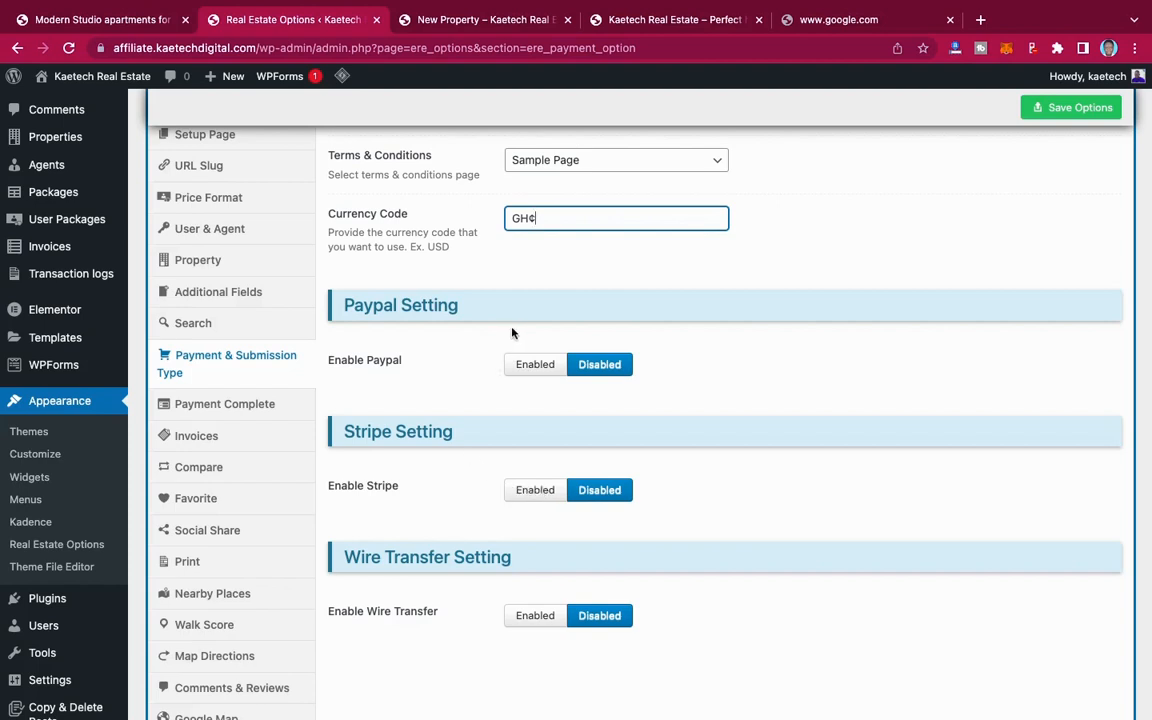
click(535, 364)
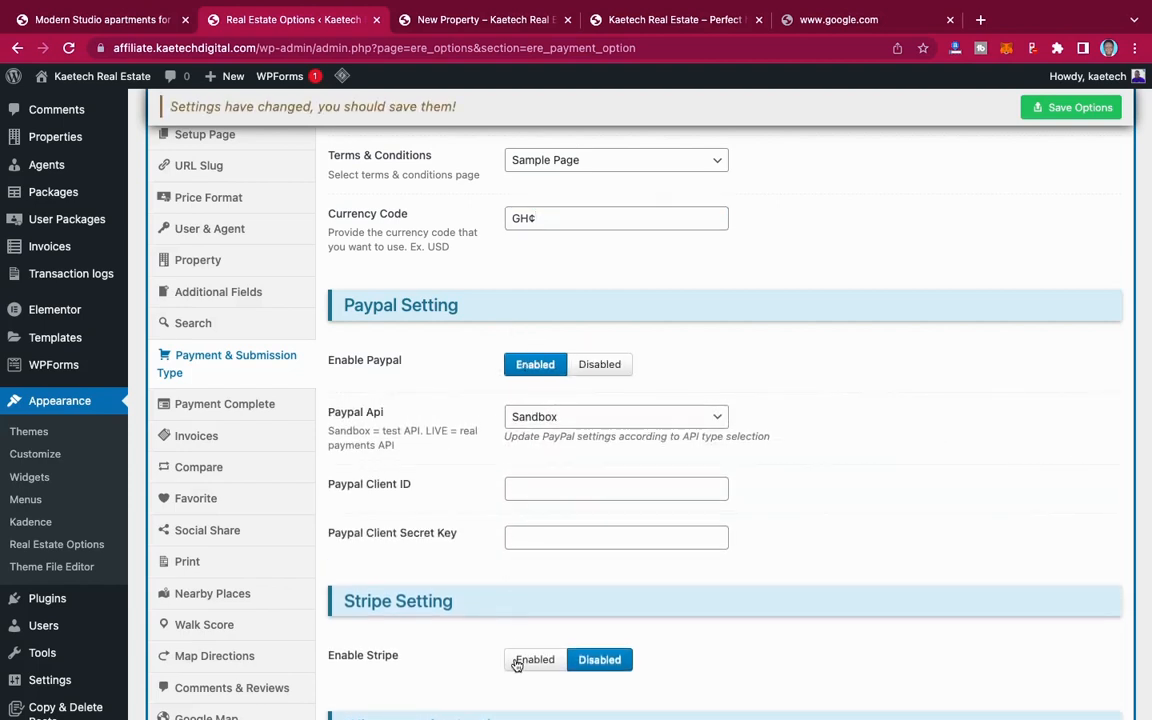
click(520, 657)
scroll(452, 591, down, 1)
scroll(452, 591, down, 5)
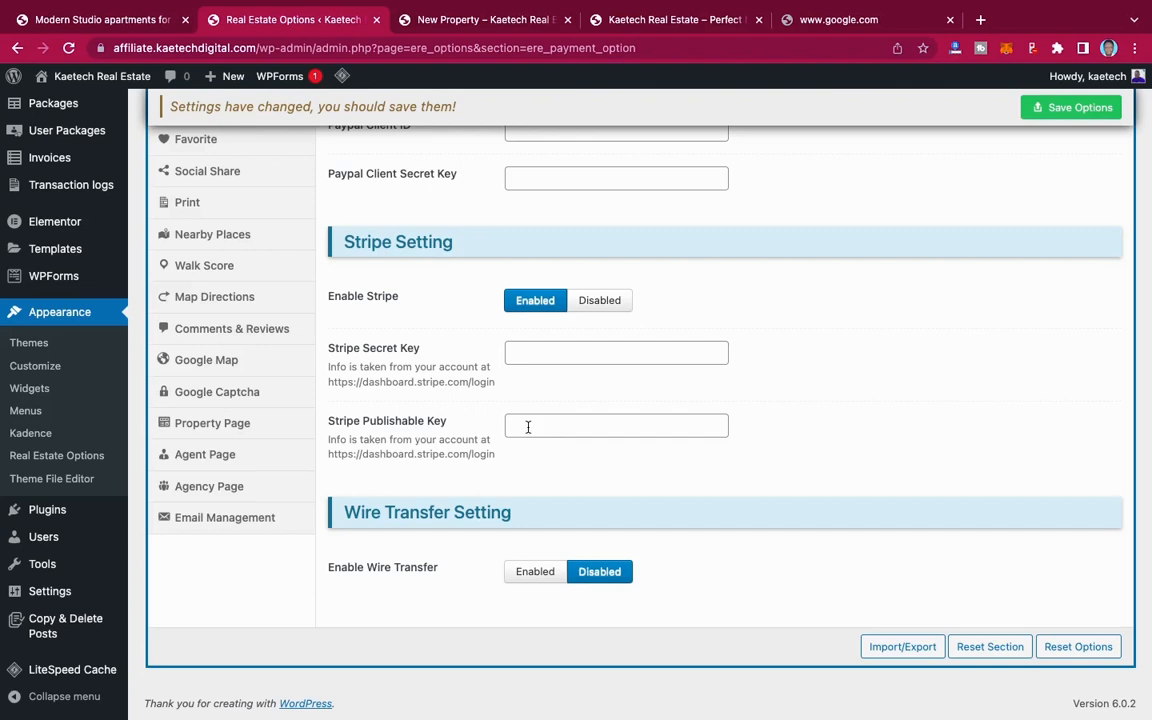
scroll(521, 360, up, 3)
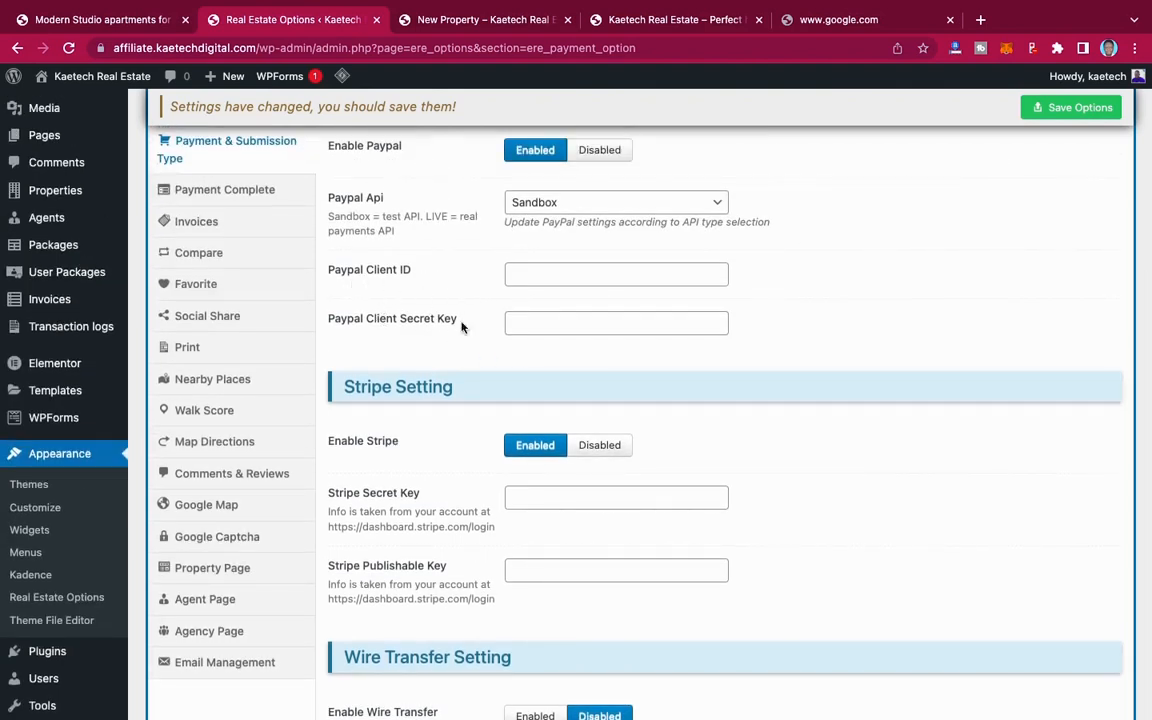
click(568, 205)
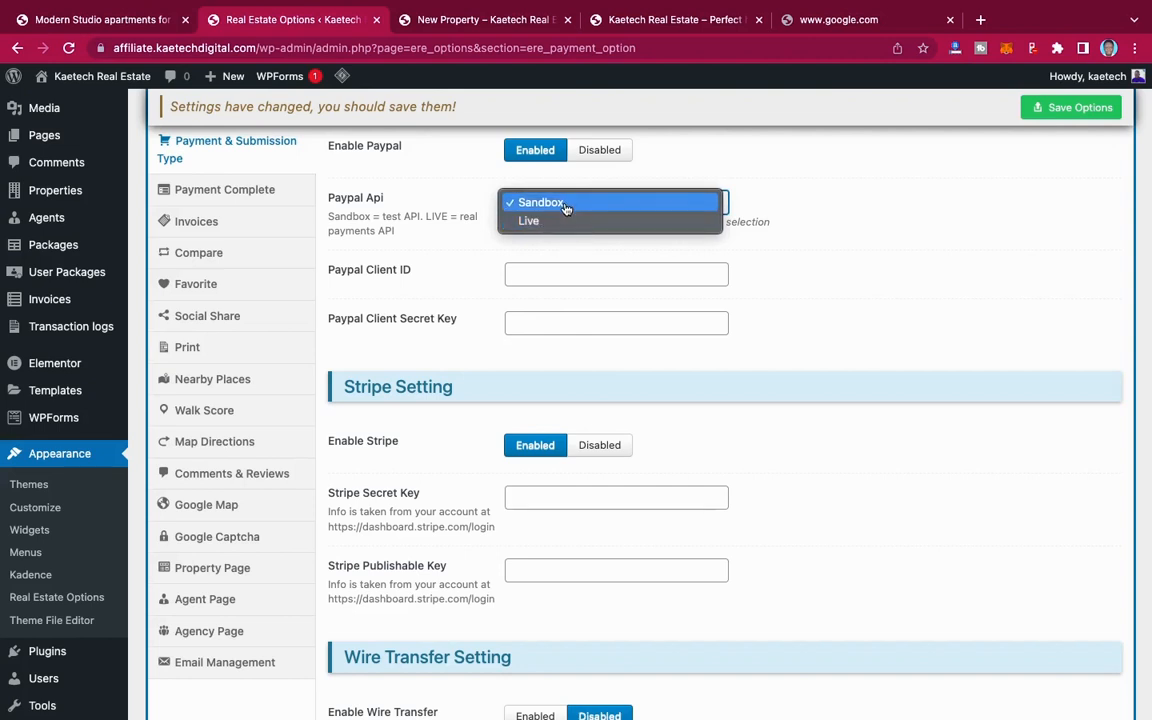
click(708, 203)
Step: Enable wire transfer as a payment method to bring up its information editor
scroll(500, 340, down, 3)
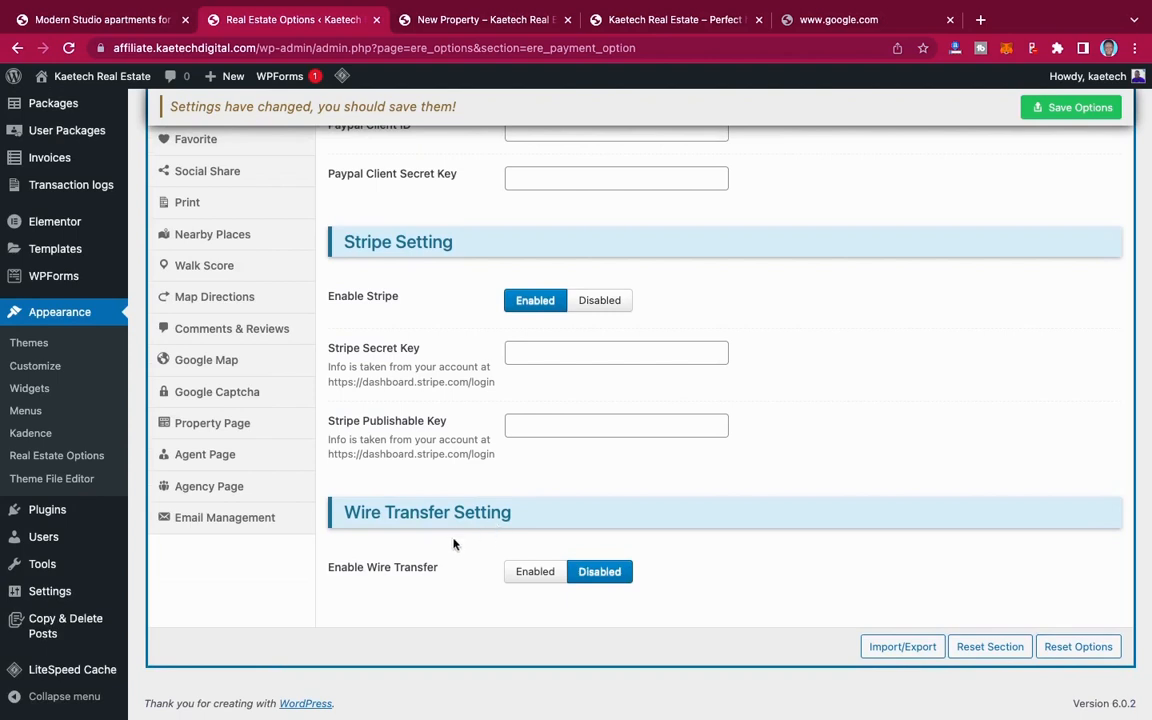
click(532, 573)
scroll(630, 557, down, 3)
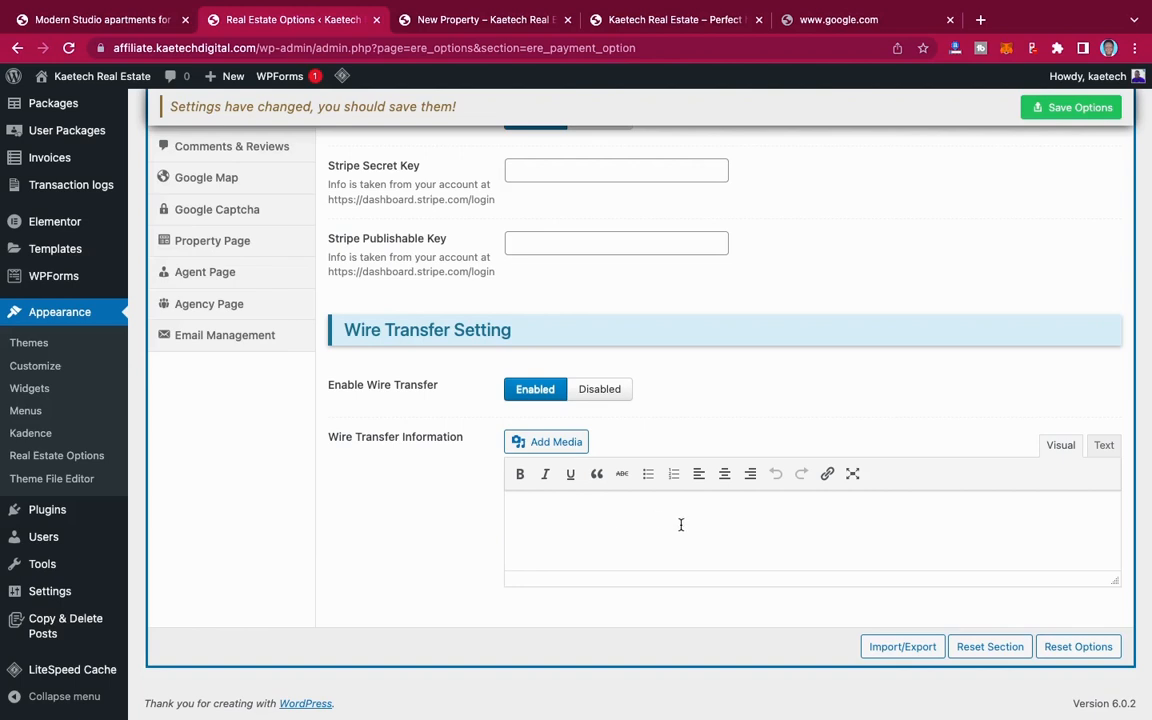
Step: Disable the Stripe and PayPal payment methods
scroll(717, 385, up, 4)
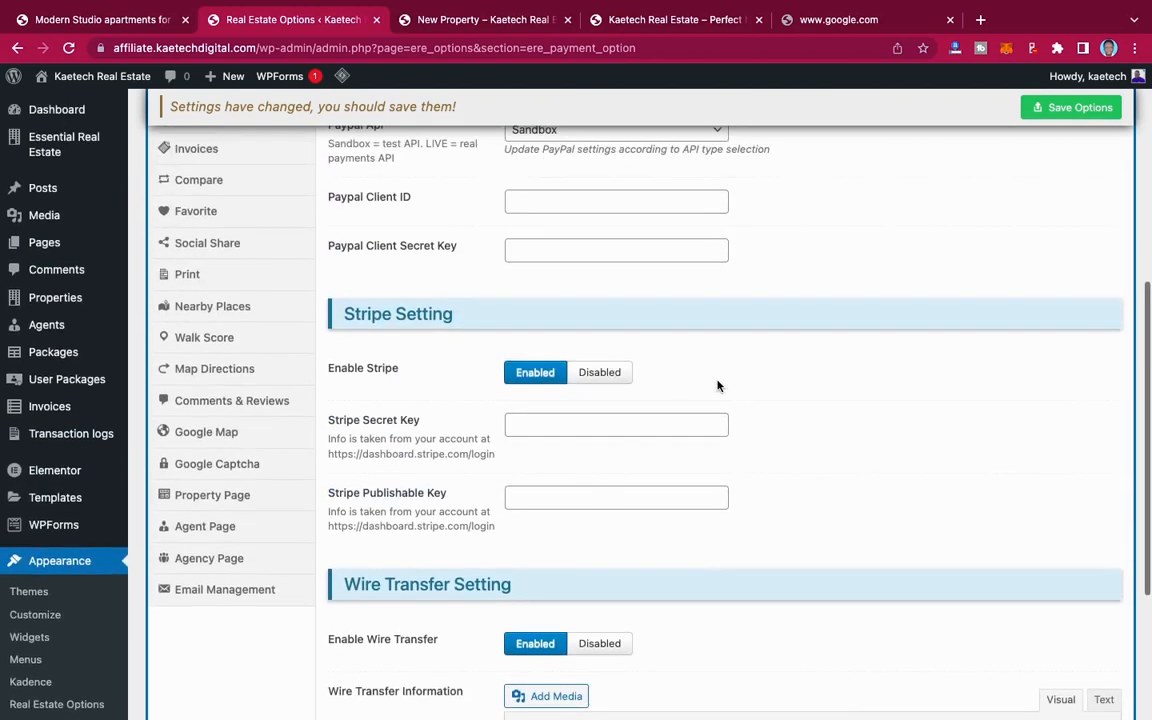
click(600, 372)
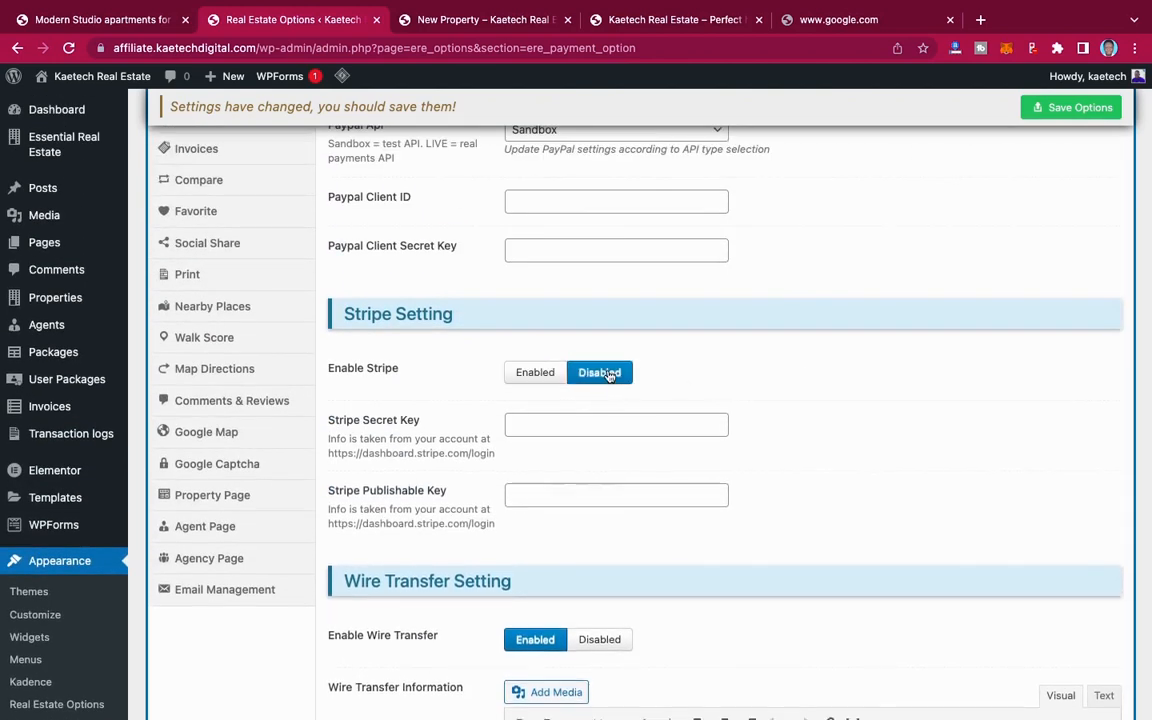
scroll(605, 372, up, 3)
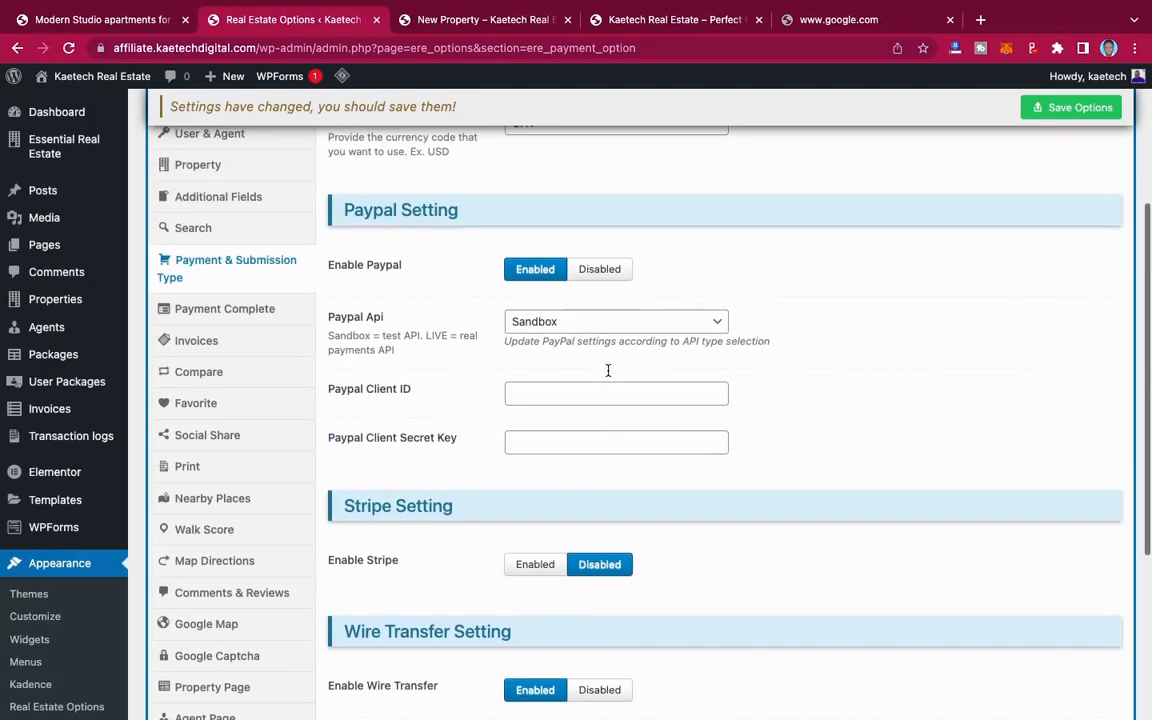
click(603, 270)
Step: Start the Wire Transfer Information with the line "Please use this account details for payment"
scroll(620, 380, down, 3)
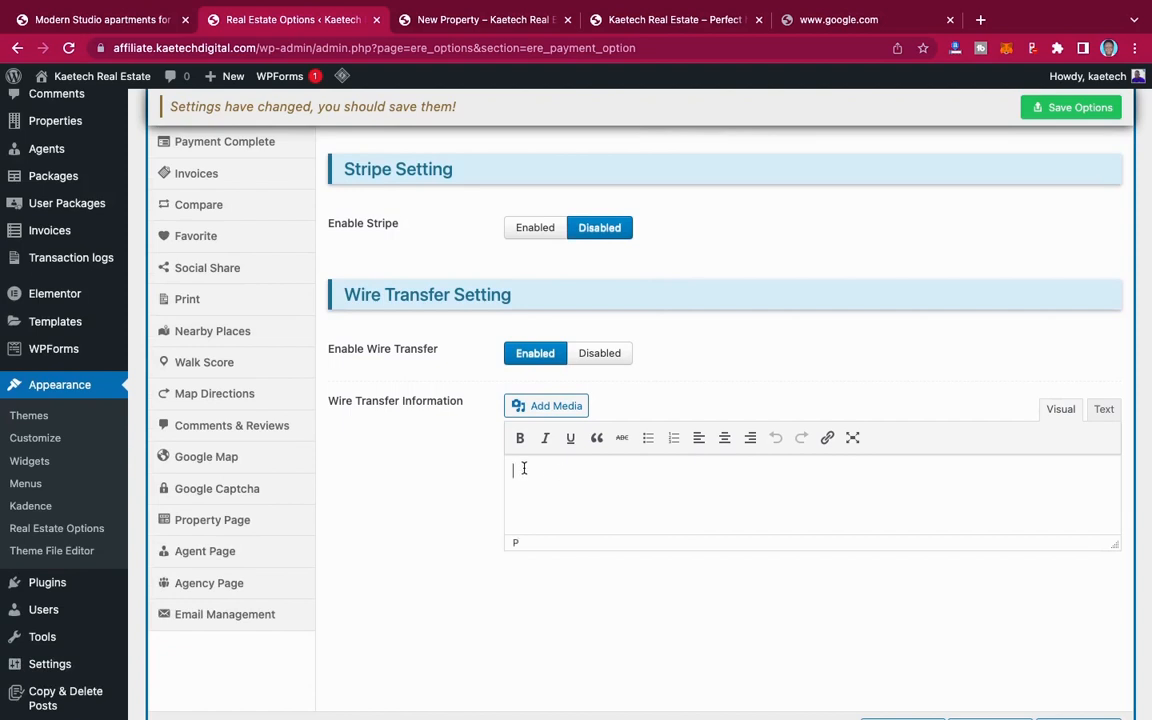
text(Please use this accoun)
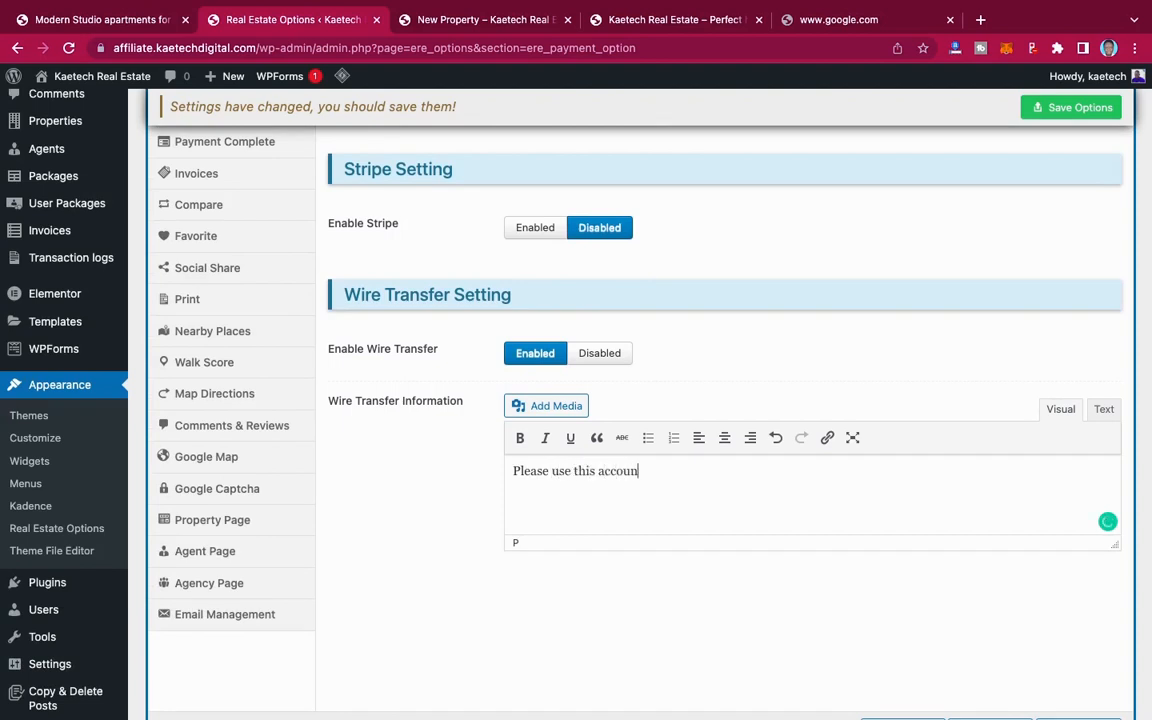
text(t details for payment  )
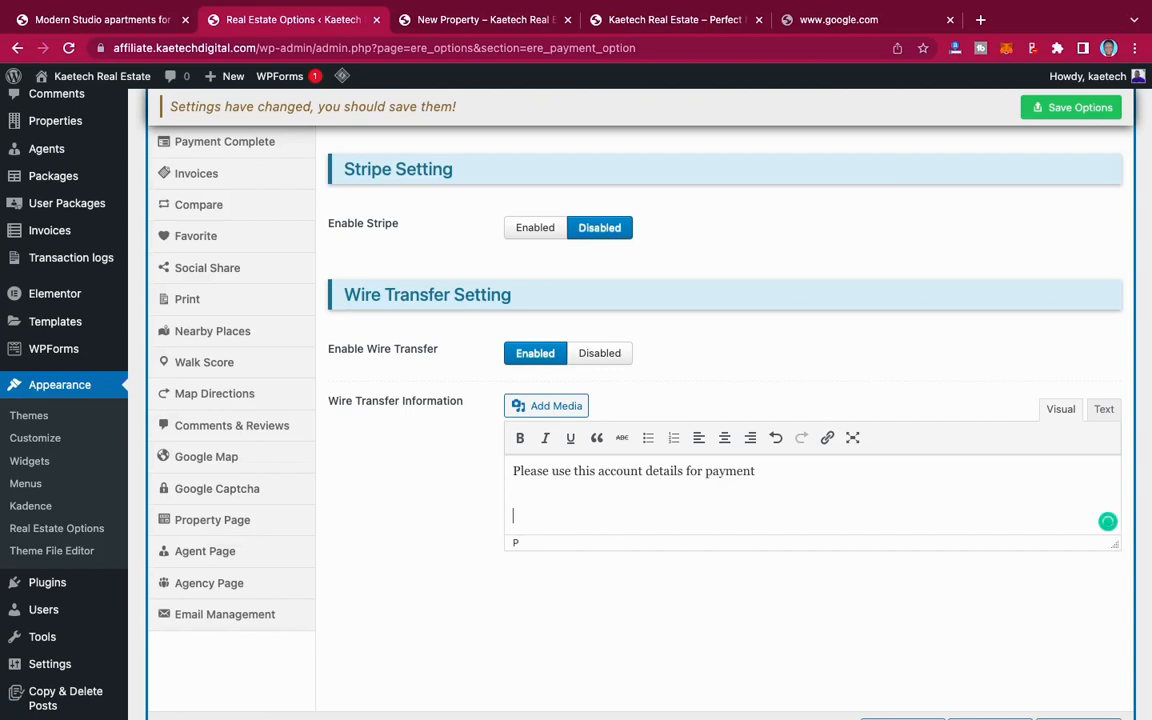
text(Acc. Name)
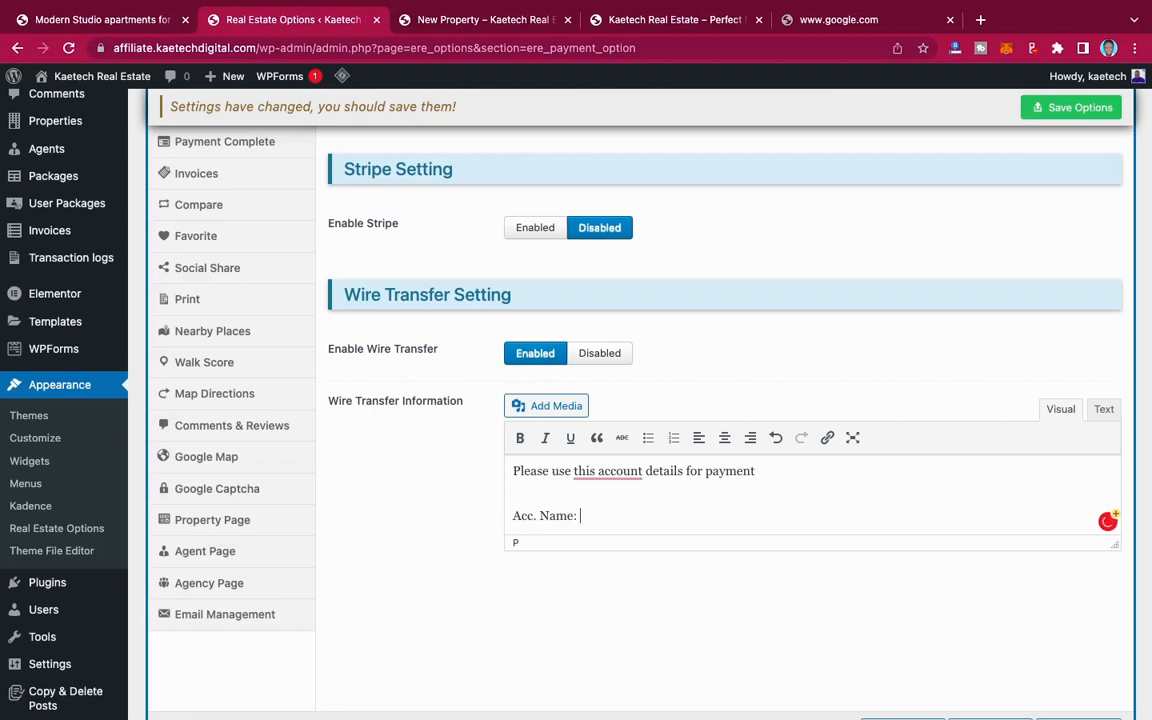
text(: Kobi Kobi)
Step: Add an "Acc. Name:" line with the account holder's name below the payment instruction, and start a new line
key(Return)
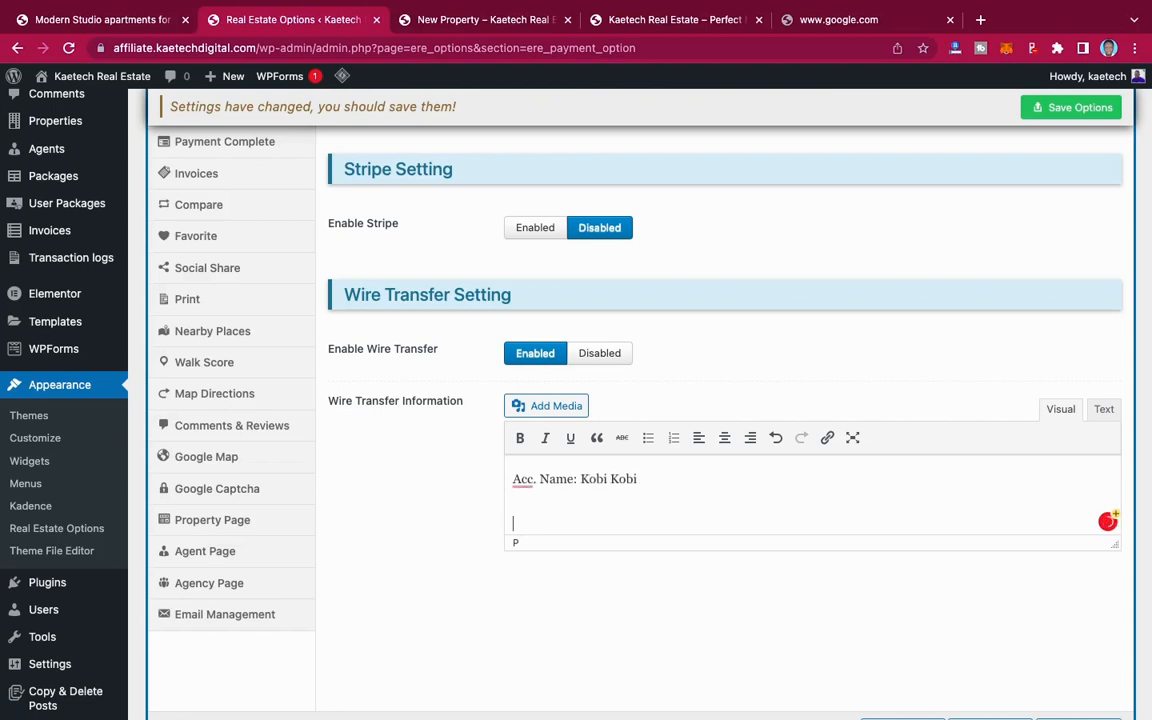
key(BackSpace)
key(Return)
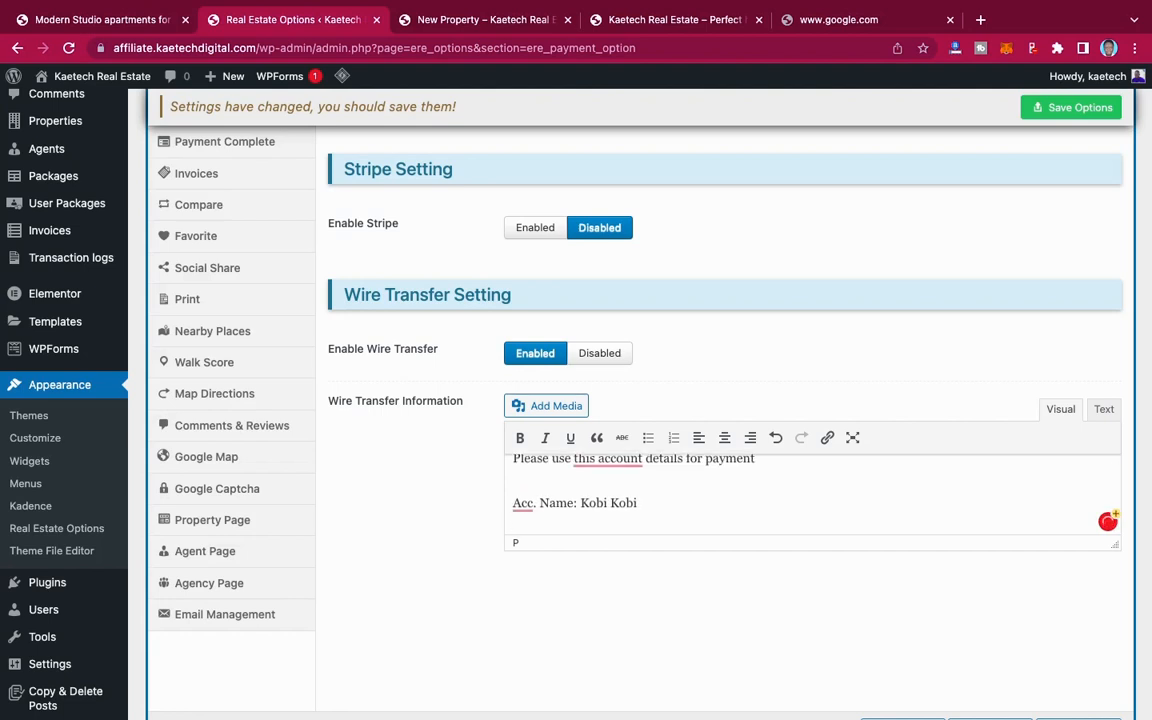
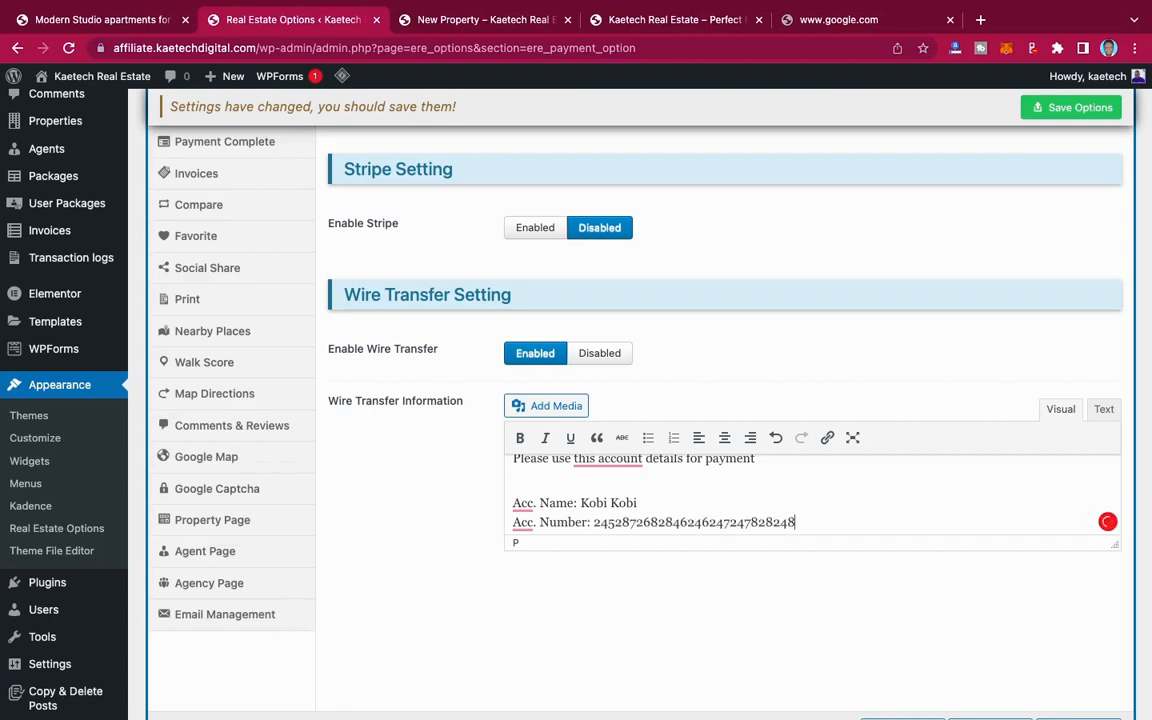
Step: Add an "Acc. Number:" line with the bank account number below the account name, and save the payment options
key(Return)
key(Return)
key(BackSpace)
key(BackSpace)
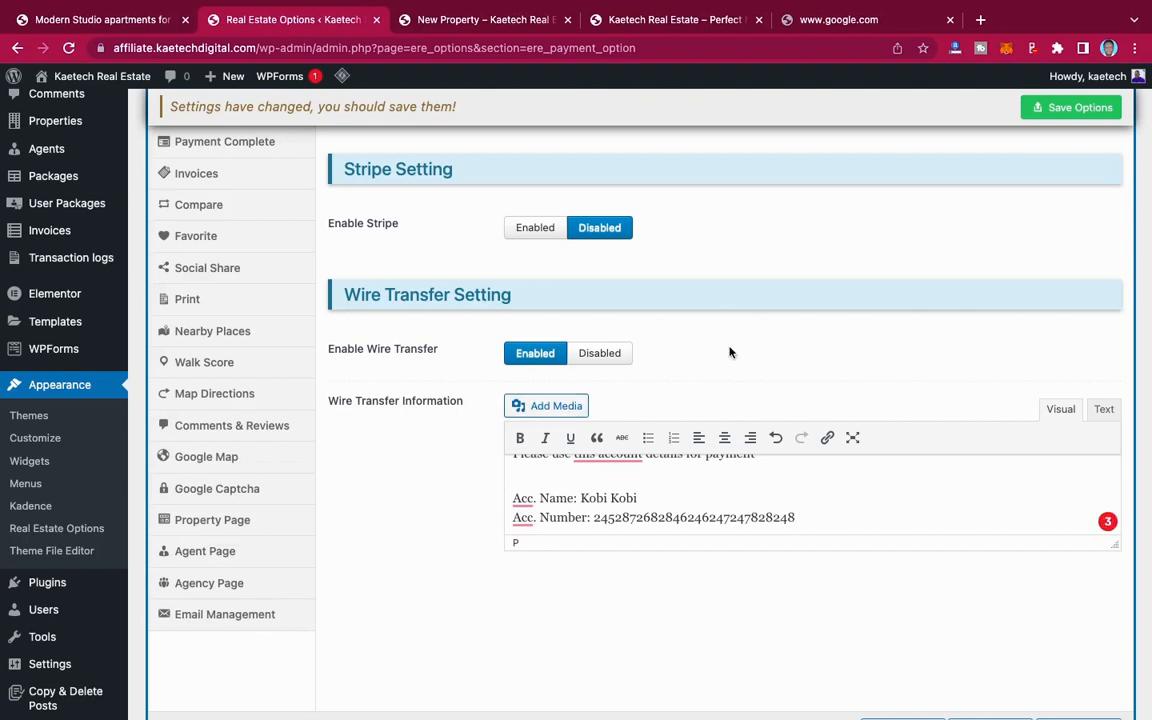
scroll(820, 352, up, 5)
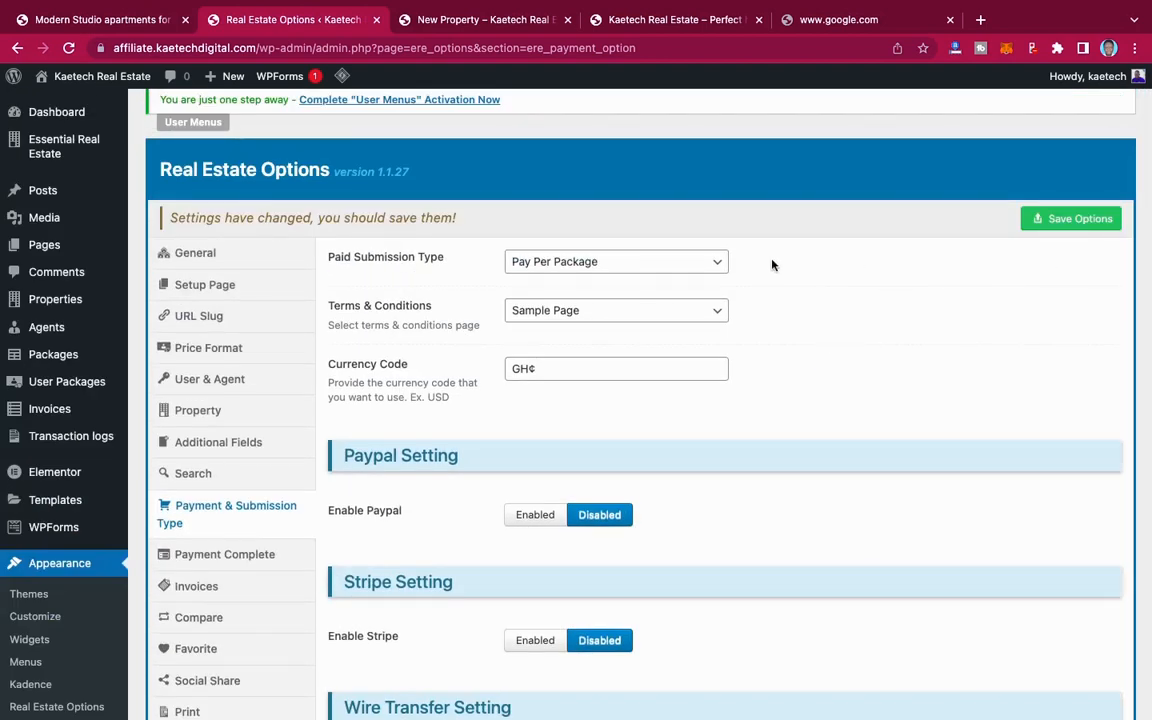
click(1066, 218)
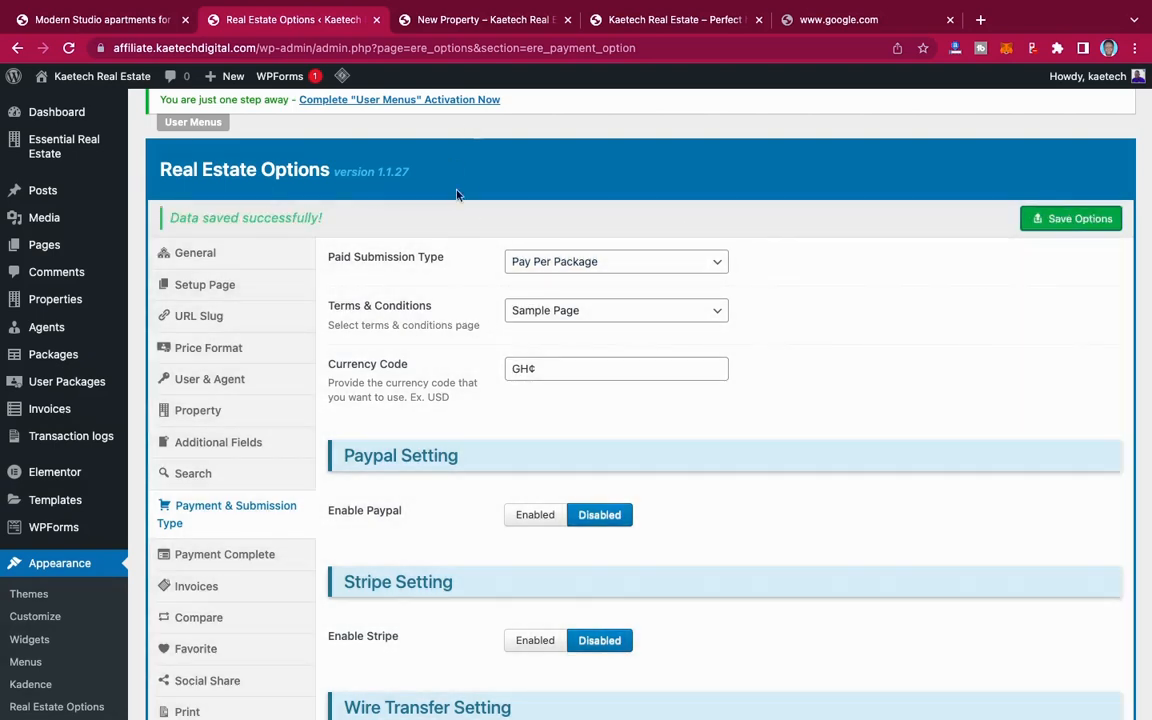
Step: From the front-end New Property page, open the listing packages and examine the Free, Standard, Premium and Gold plans
click(487, 20)
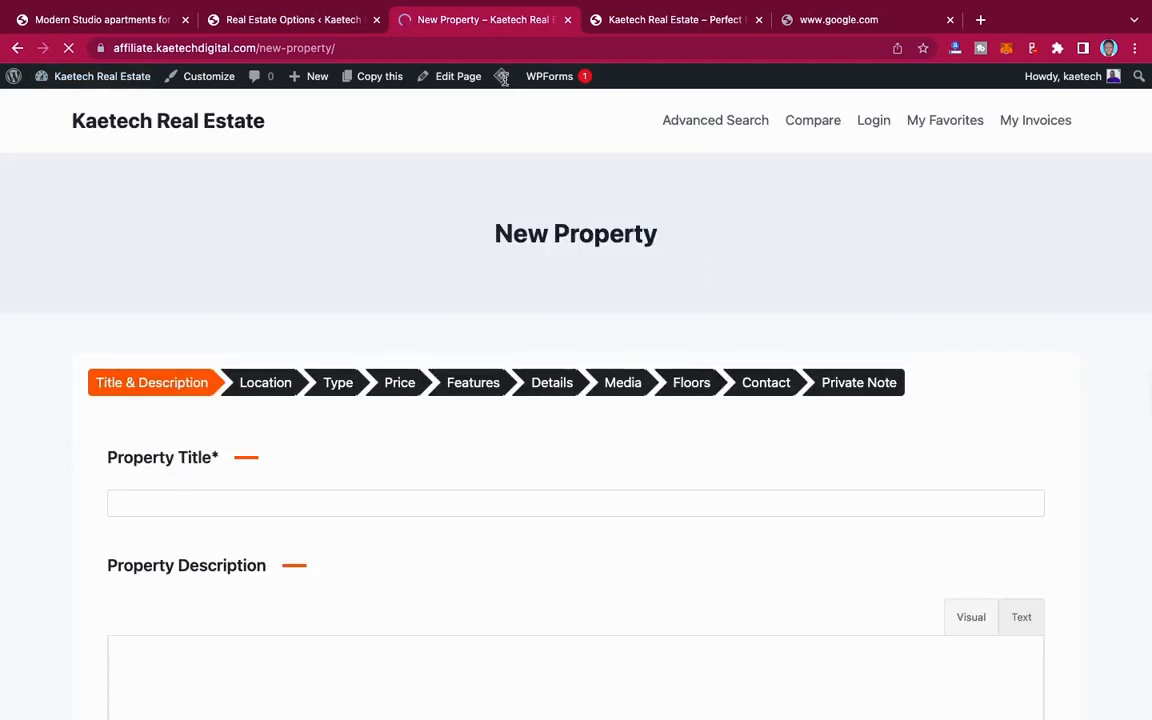
mouse_move(505, 84)
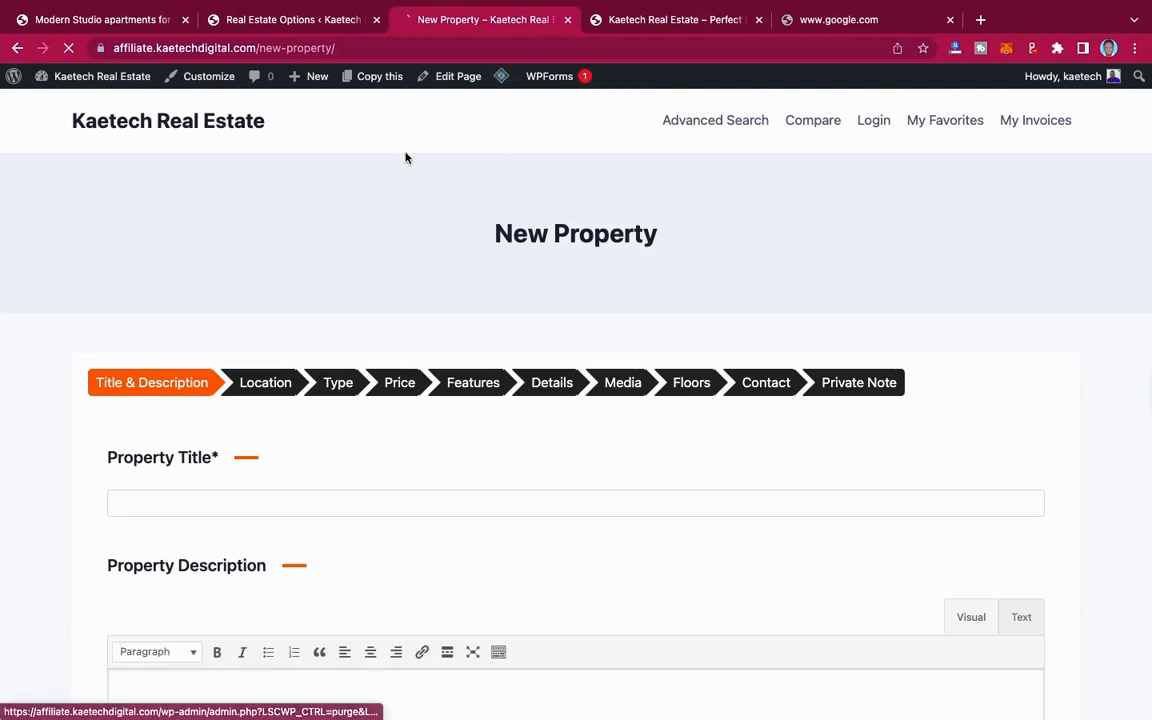
click(950, 19)
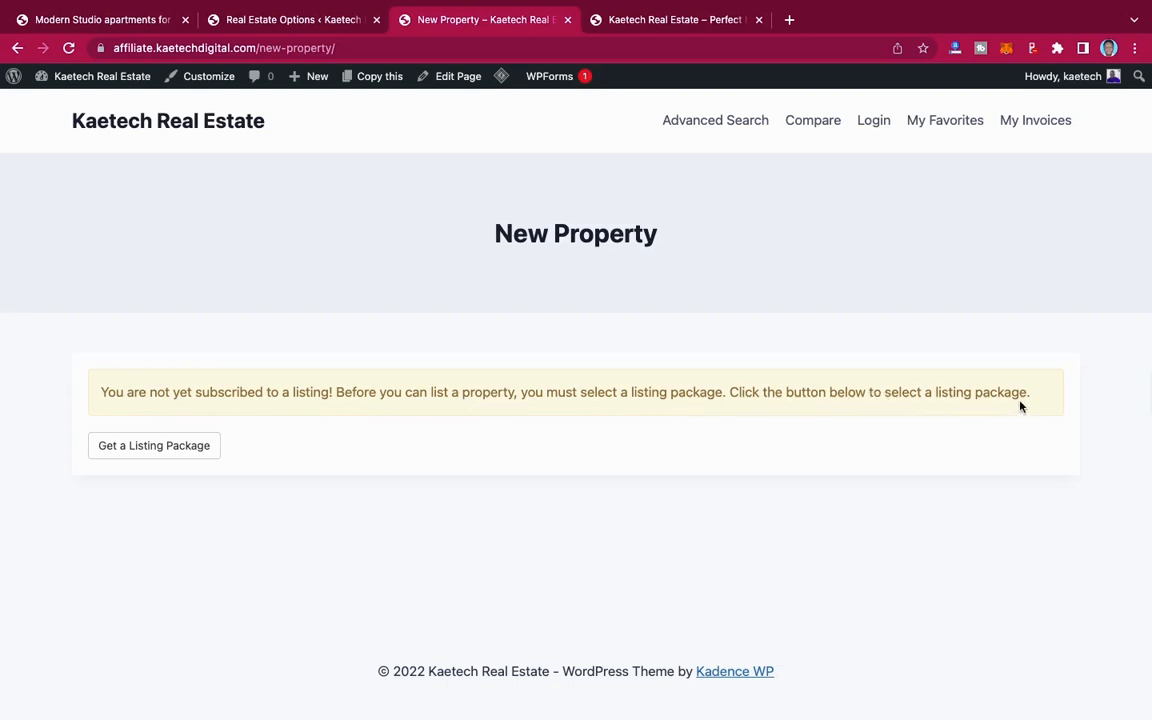
click(166, 447)
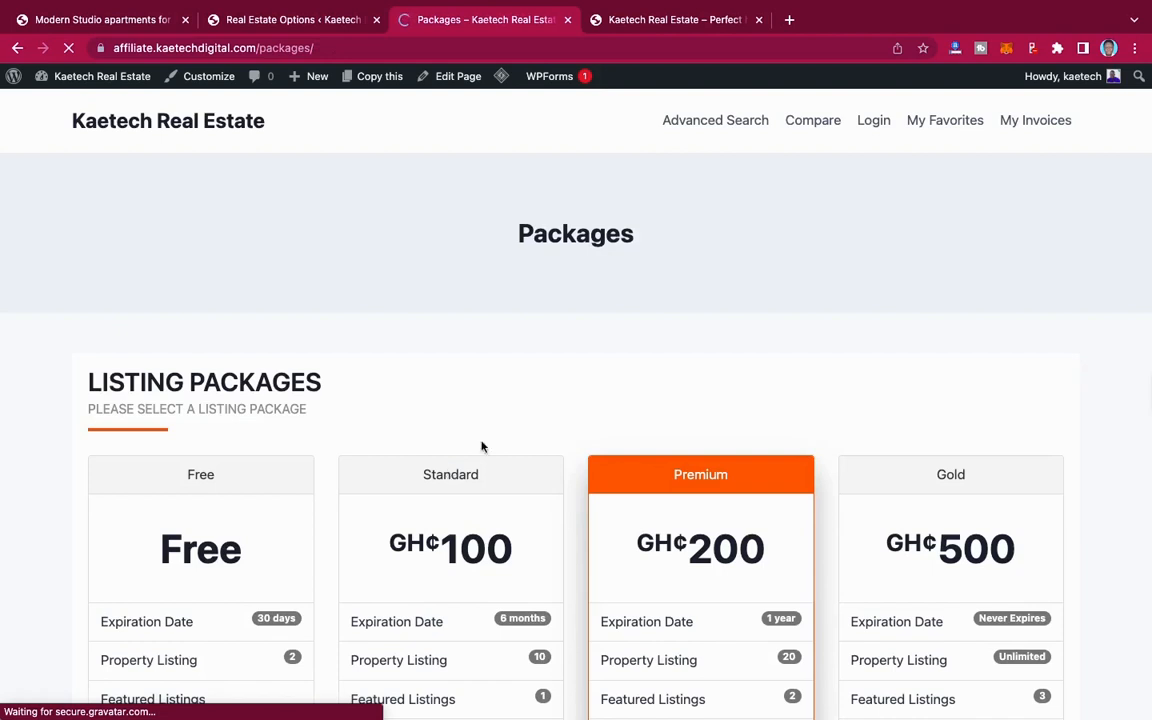
scroll(951, 383, down, 3)
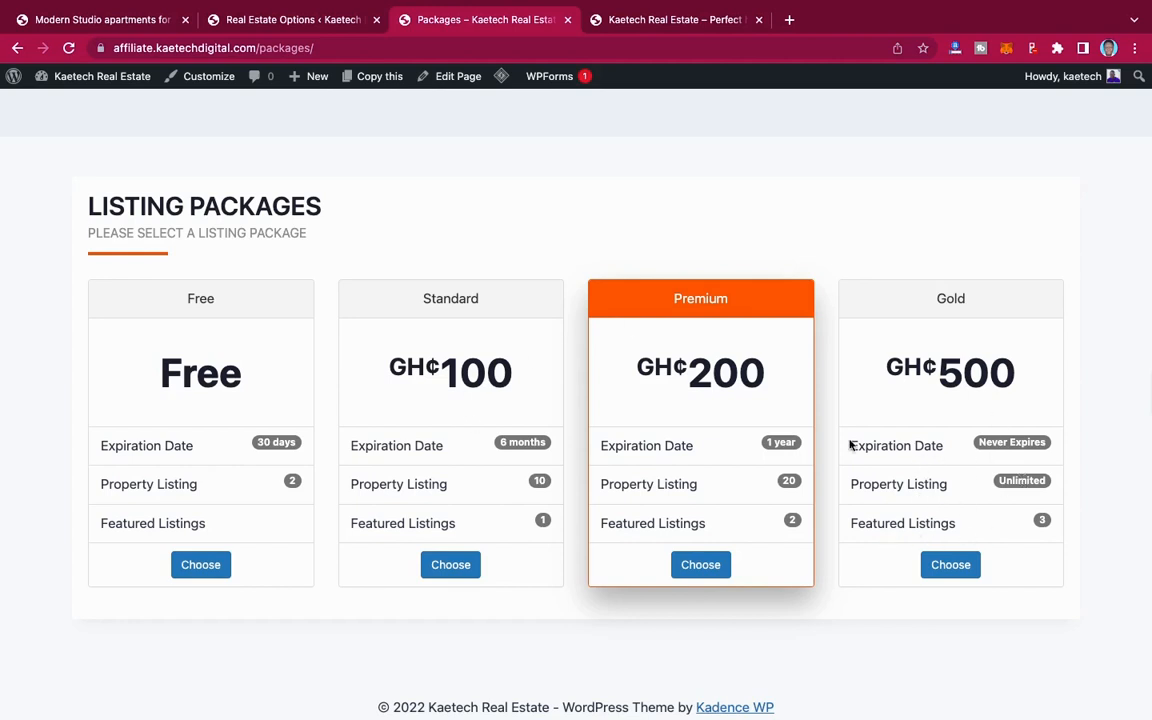
scroll(861, 406, down, 1)
scroll(861, 406, up, 4)
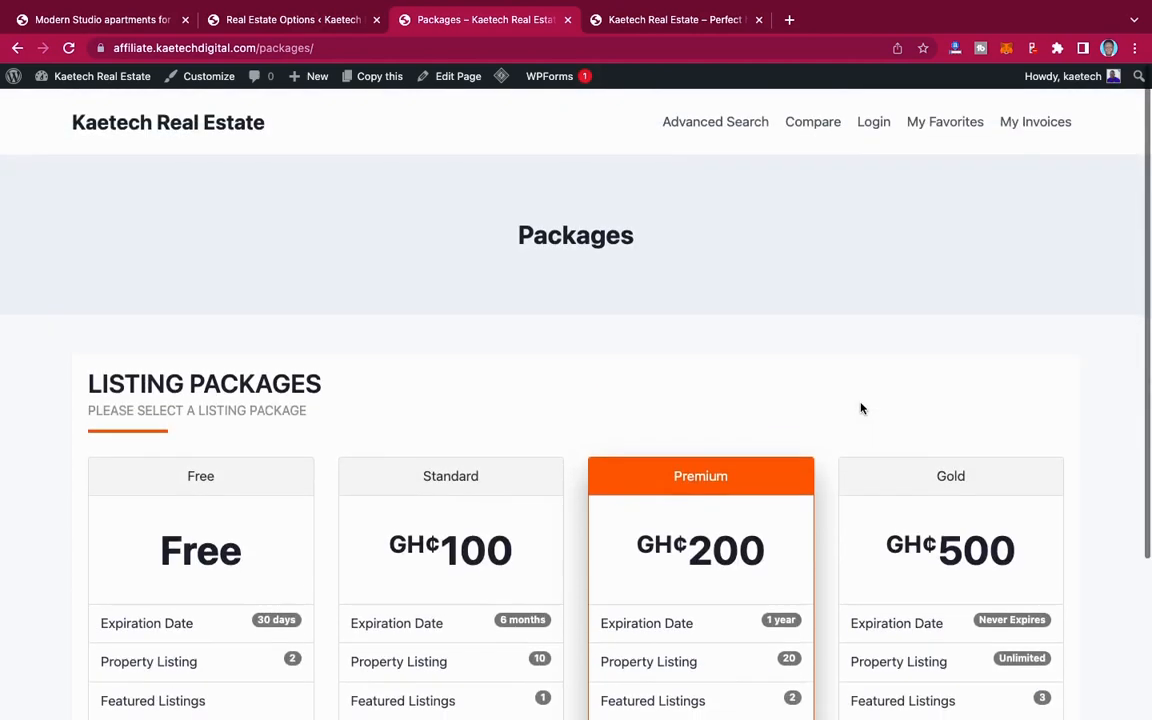
scroll(861, 406, down, 5)
scroll(861, 403, up, 4)
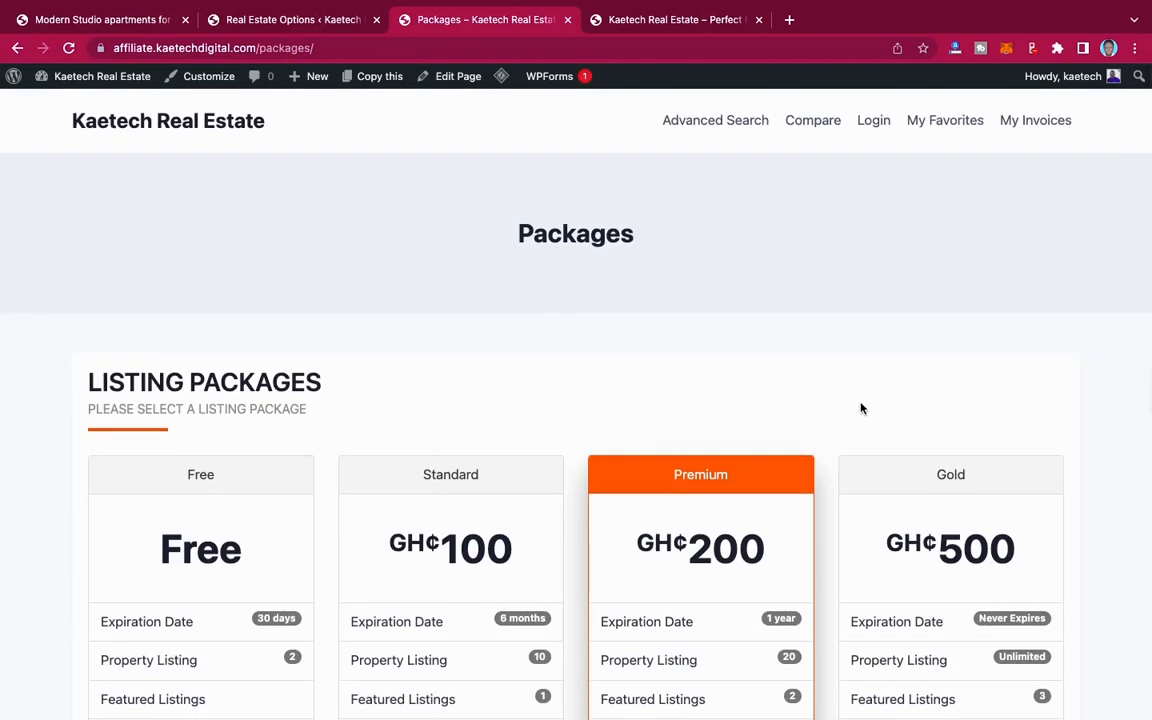
scroll(861, 406, down, 5)
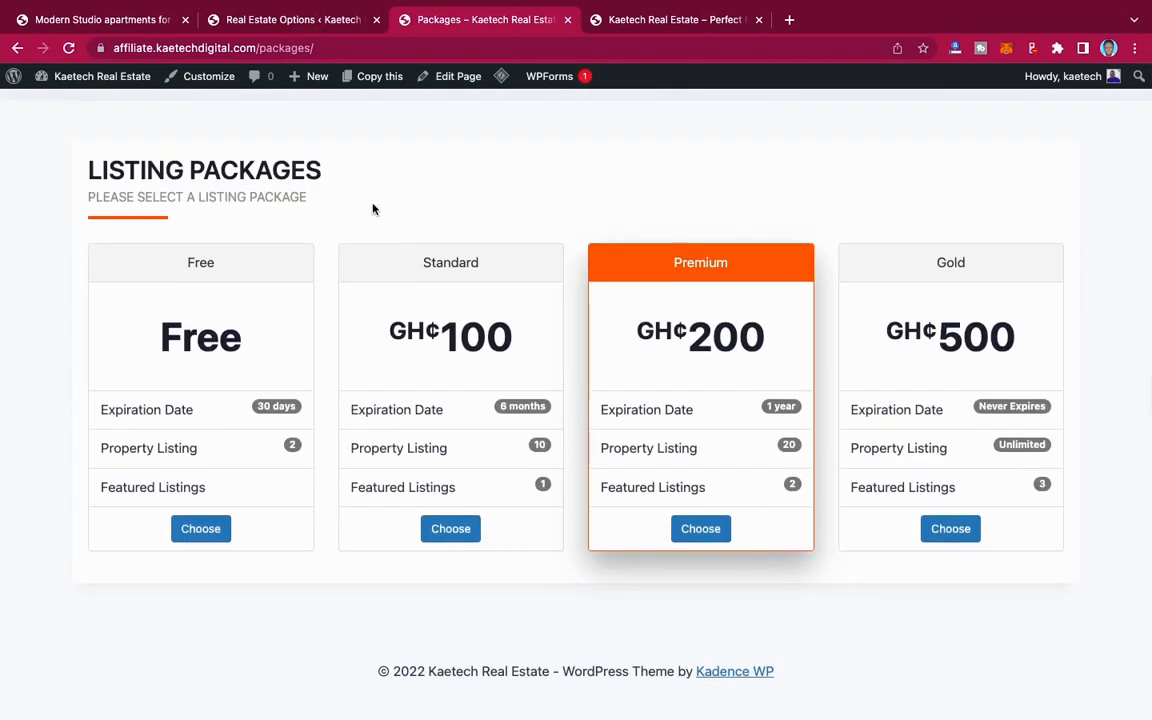
Step: Return to the site's admin area and open the form for adding a new property
click(250, 22)
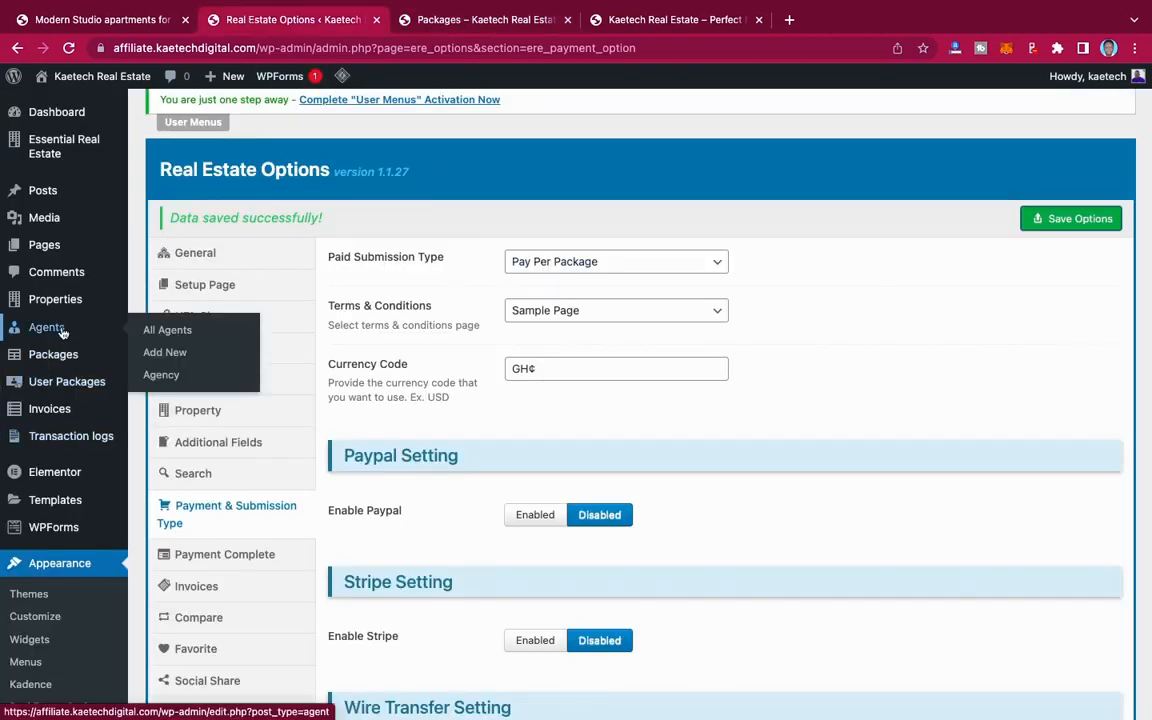
mouse_move(50, 362)
mouse_move(55, 335)
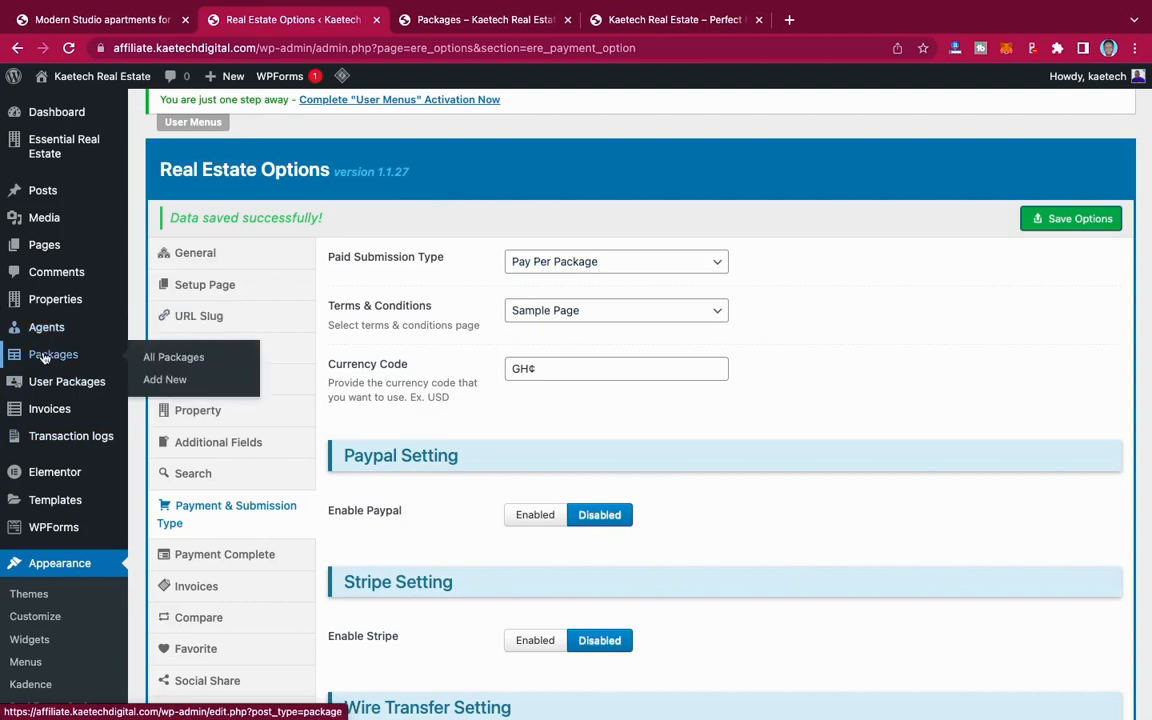
mouse_move(52, 300)
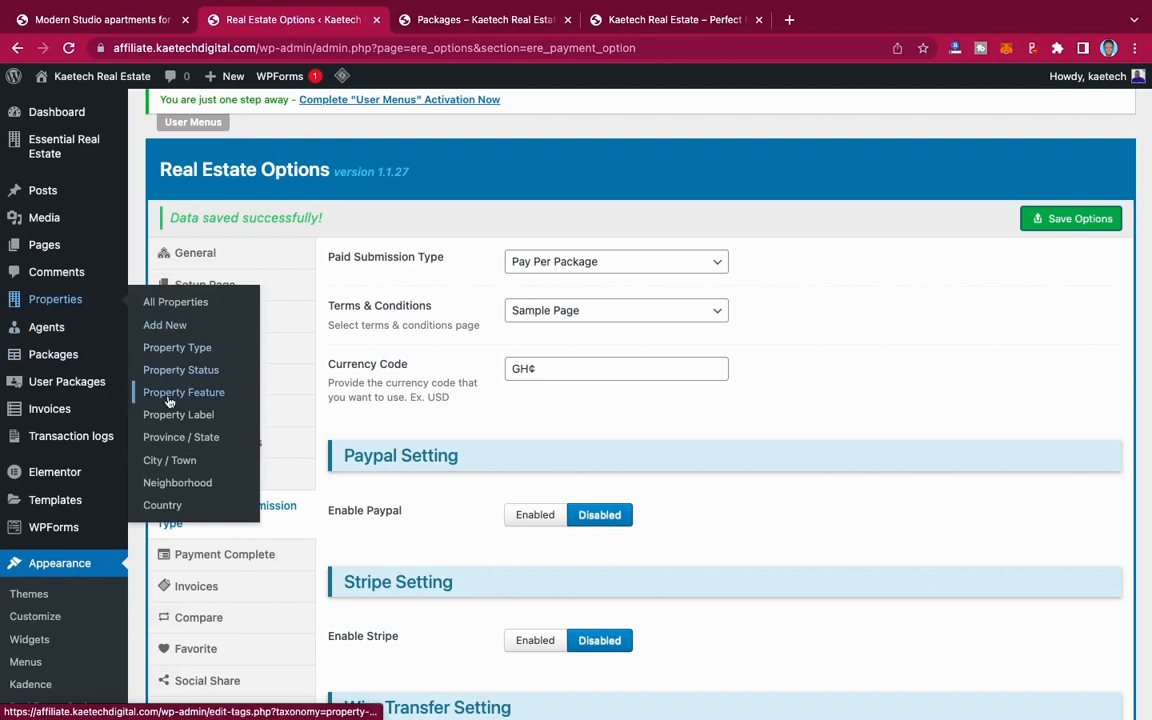
scroll(74, 285, up, 1)
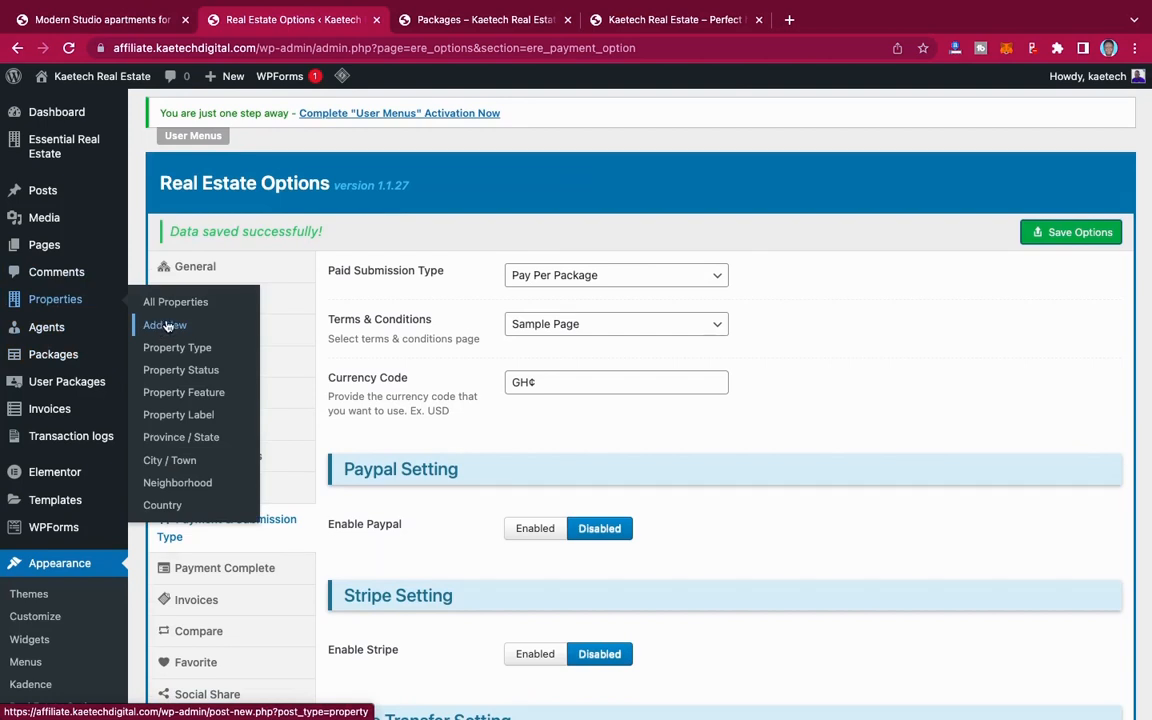
click(165, 325)
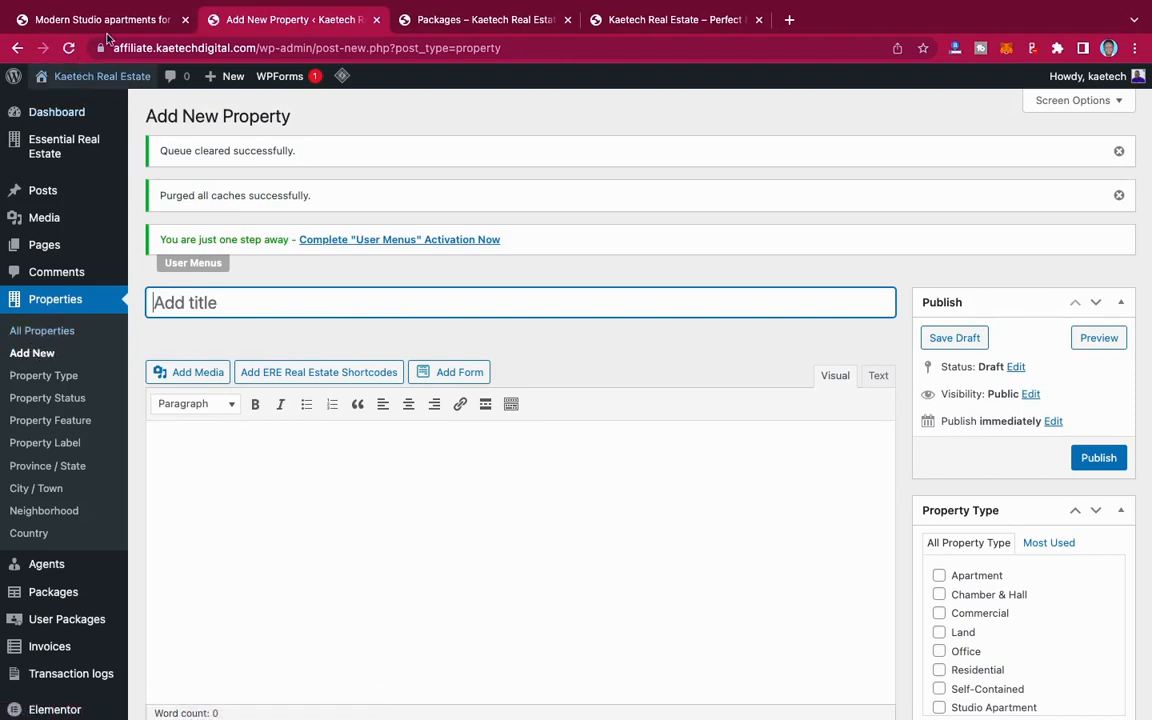
Step: Copy the demo listing's title "Modern Studio apartments for sale at Airport Residential Area" into the new property's title
click(103, 20)
scroll(548, 499, up, 10)
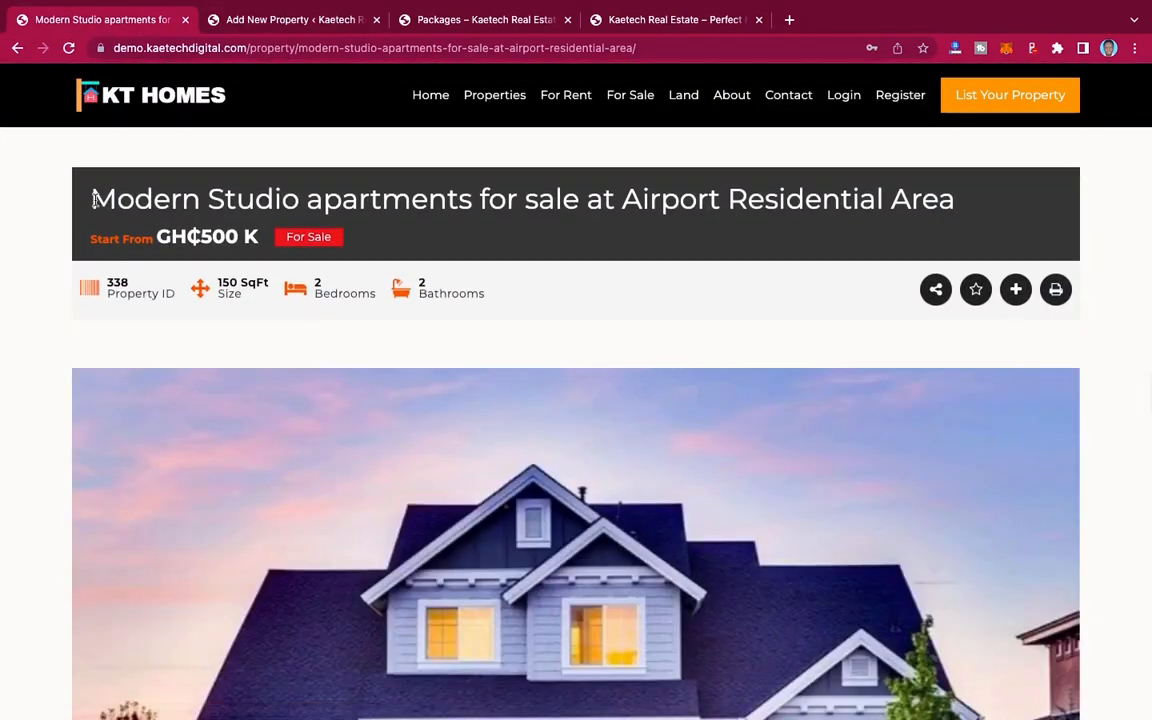
drag(92, 200, 957, 201)
key(super+c)
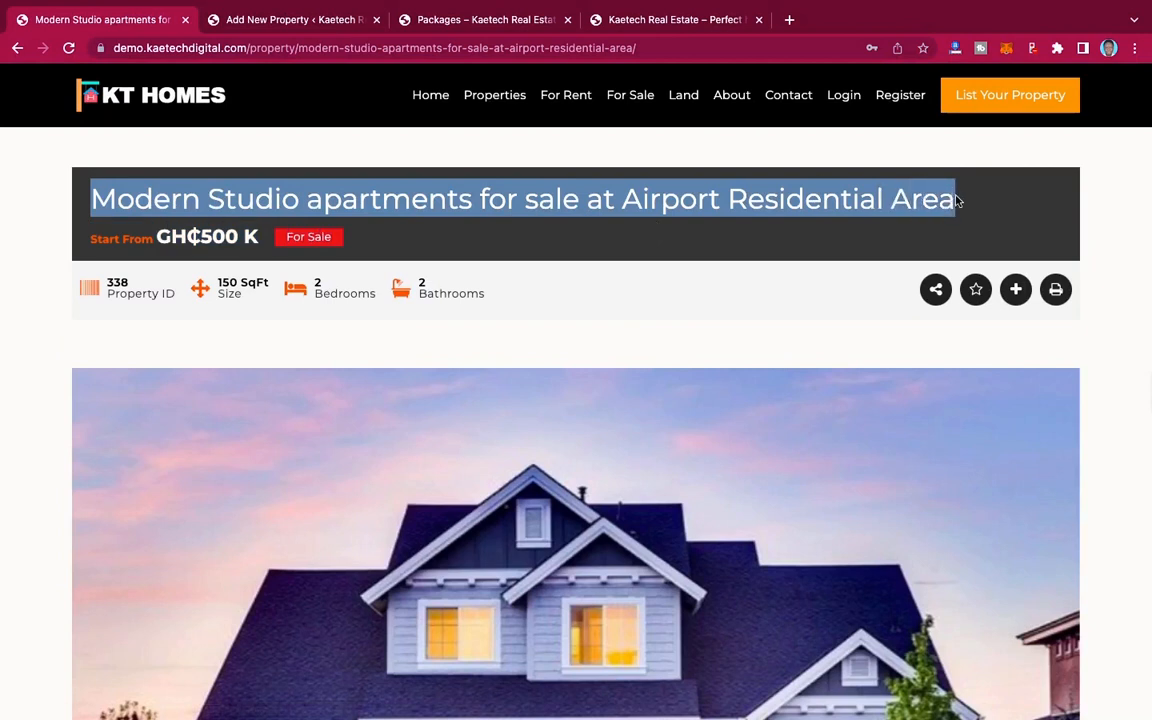
click(320, 20)
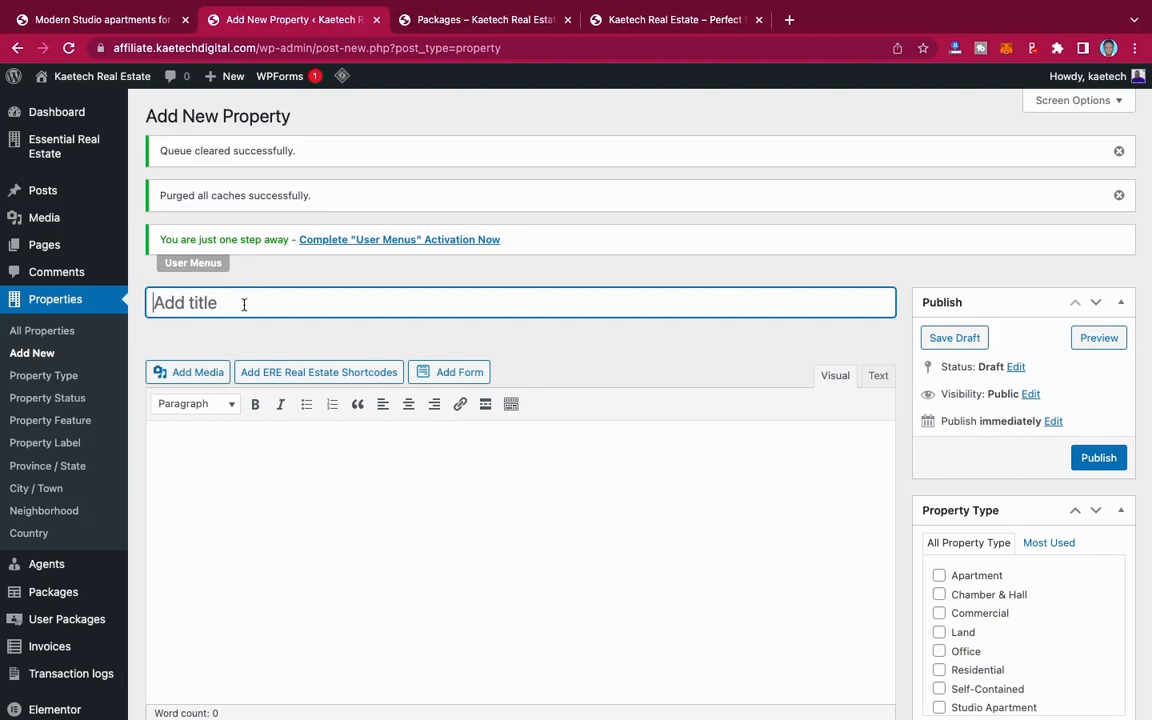
key(super+v)
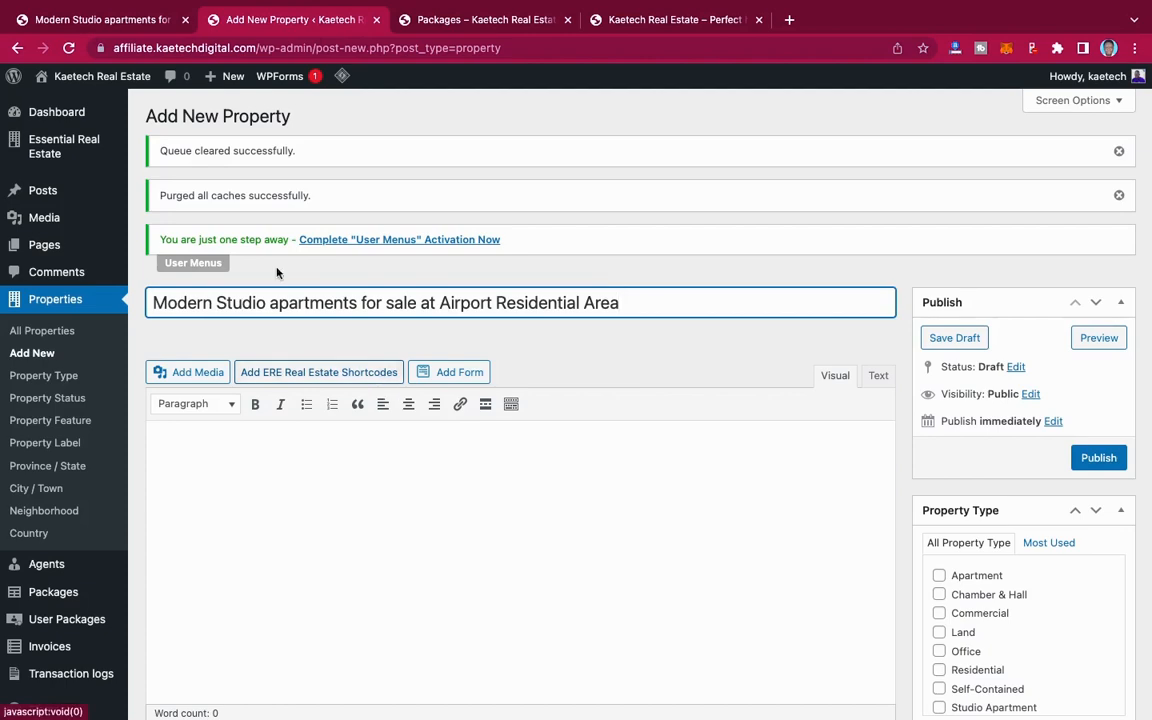
Step: Copy the demo listing's two-sentence description, from "An outstanding development of two towers" onward, into the new property's content editor
click(133, 22)
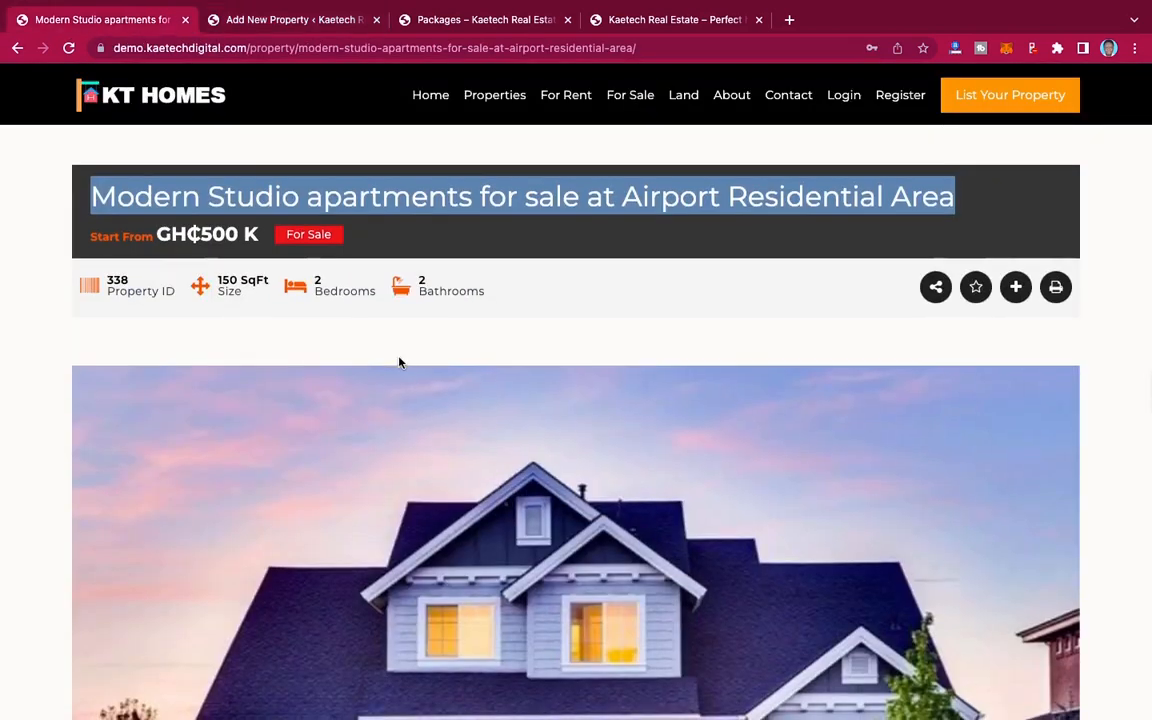
scroll(399, 360, down, 5)
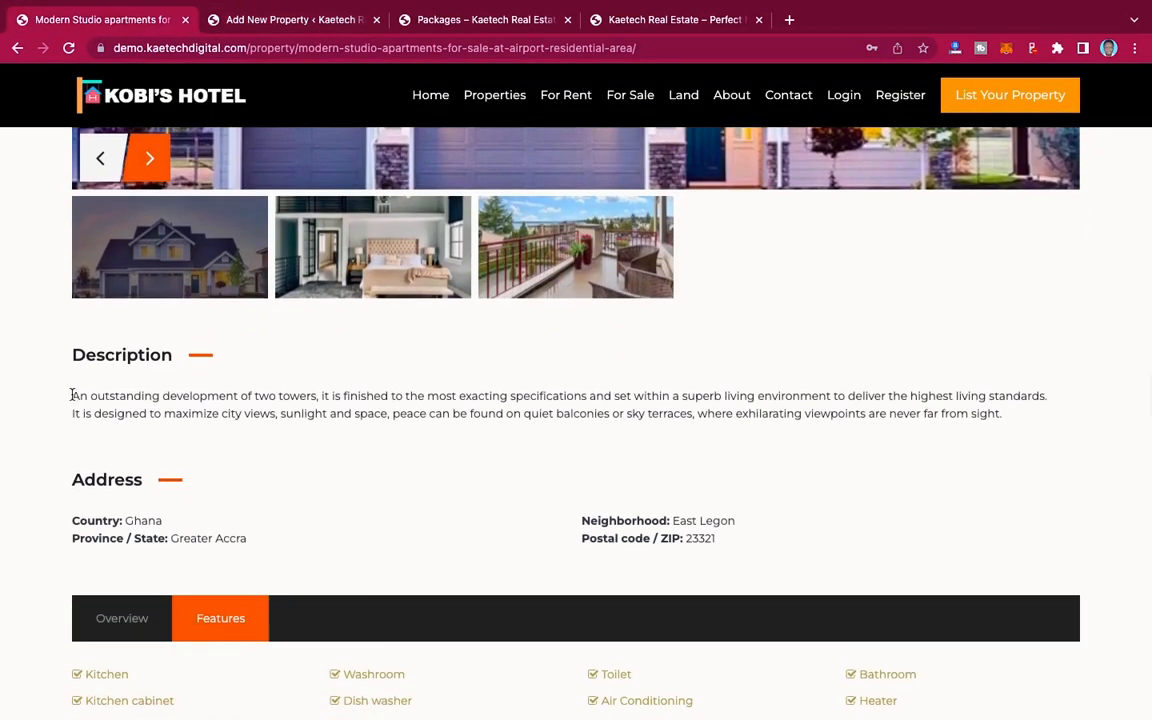
drag(73, 396, 1036, 423)
key(super+c)
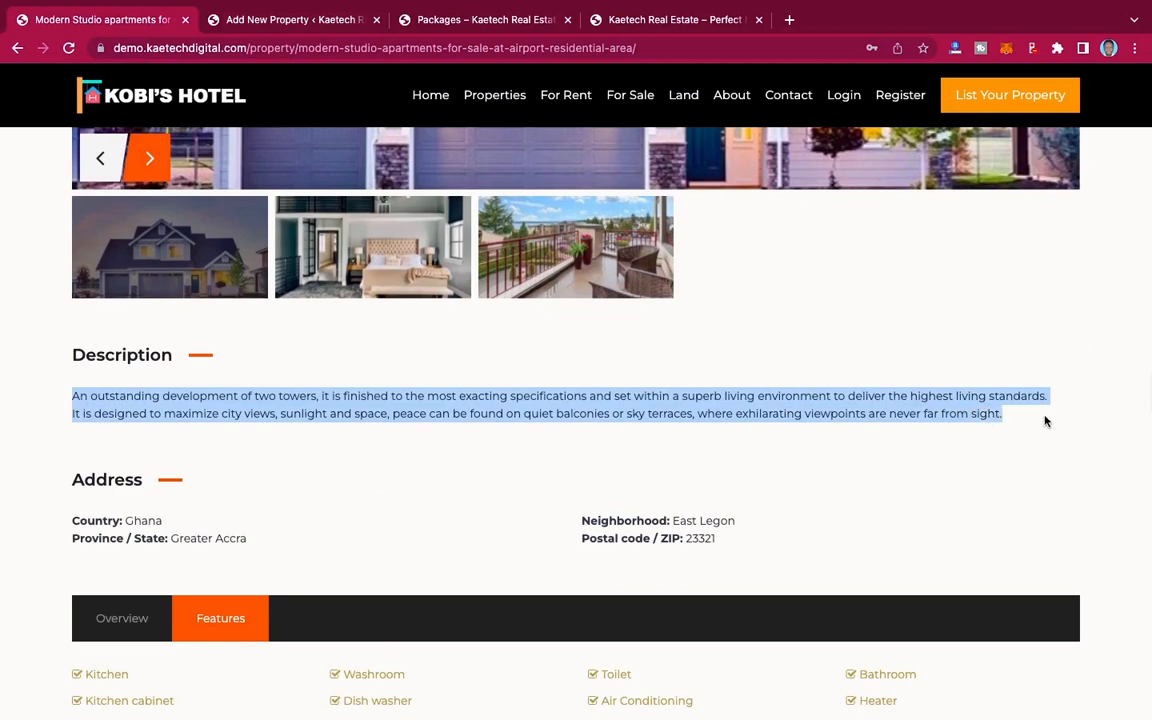
click(300, 20)
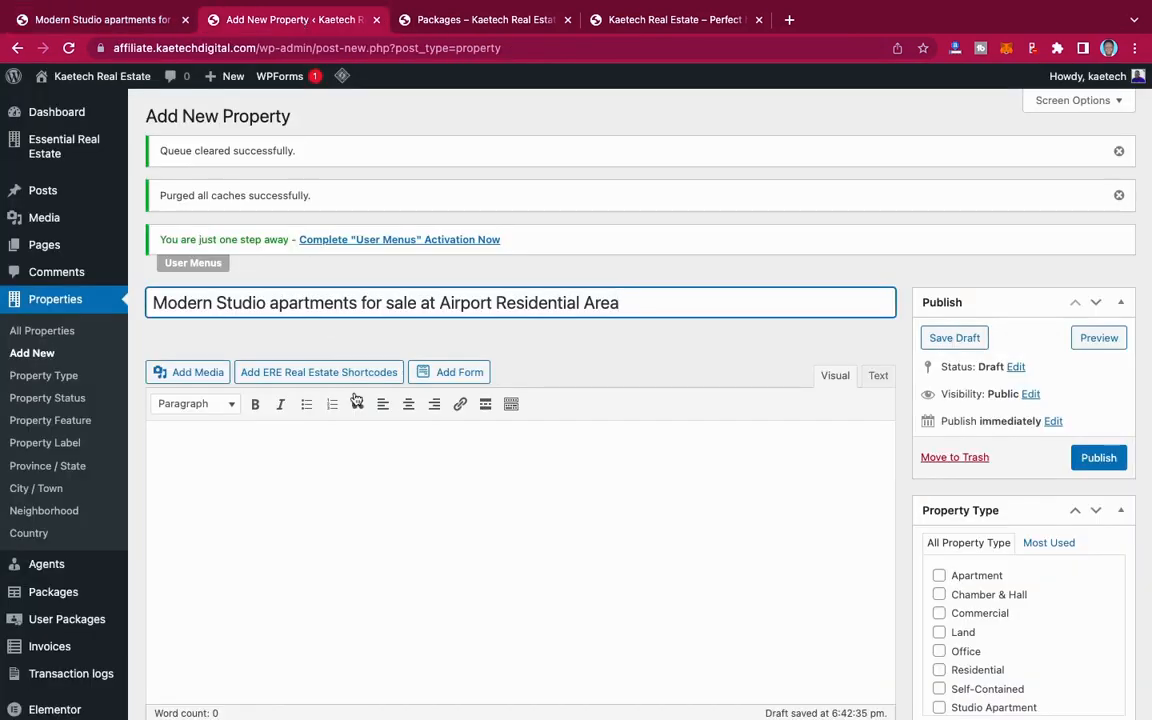
click(294, 443)
key(super+v)
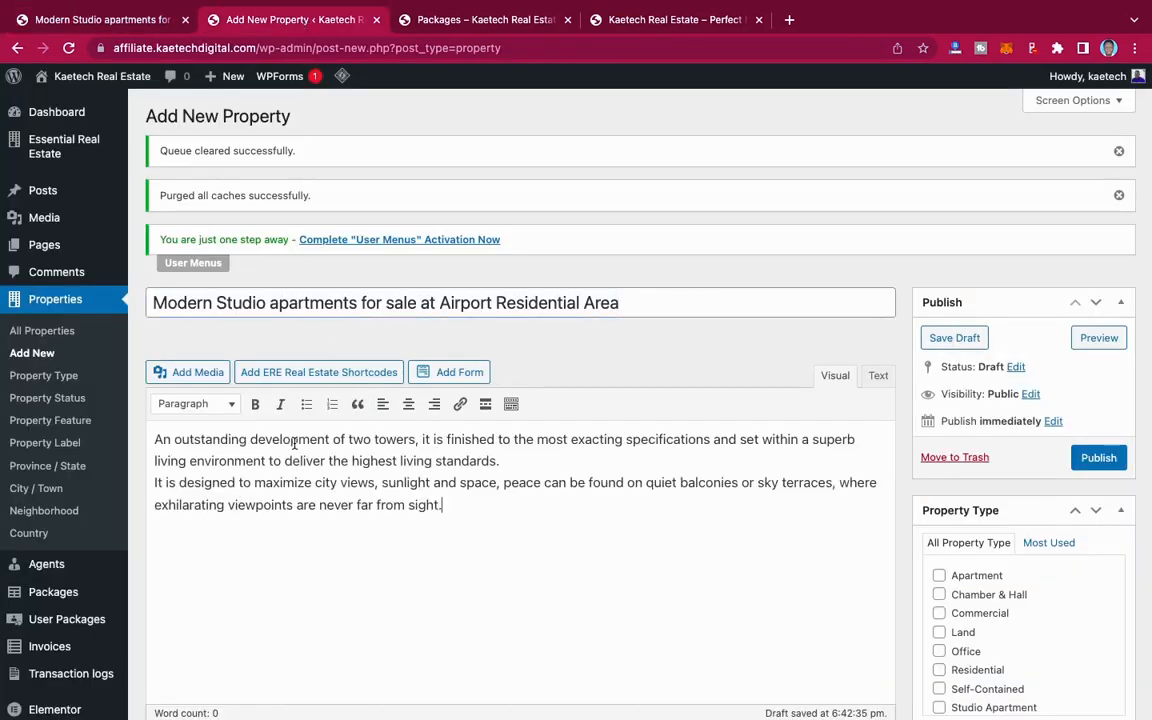
Step: Turn off comments for the new property in its discussion settings
scroll(465, 492, down, 5)
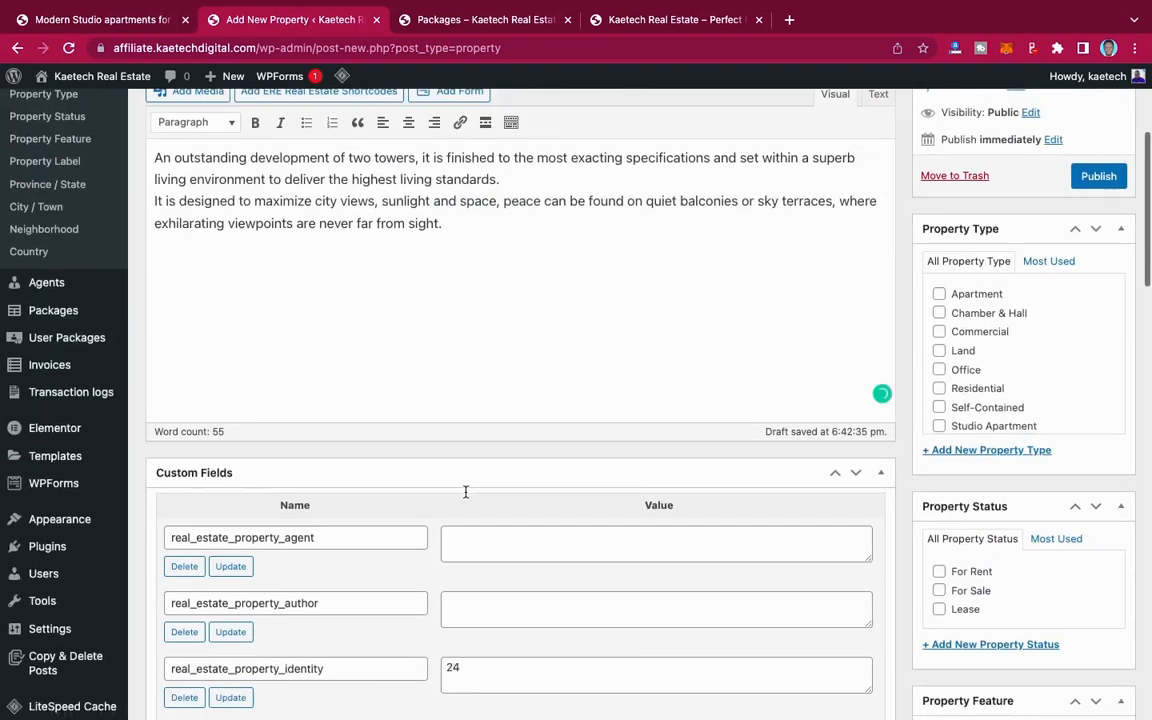
scroll(465, 492, down, 3)
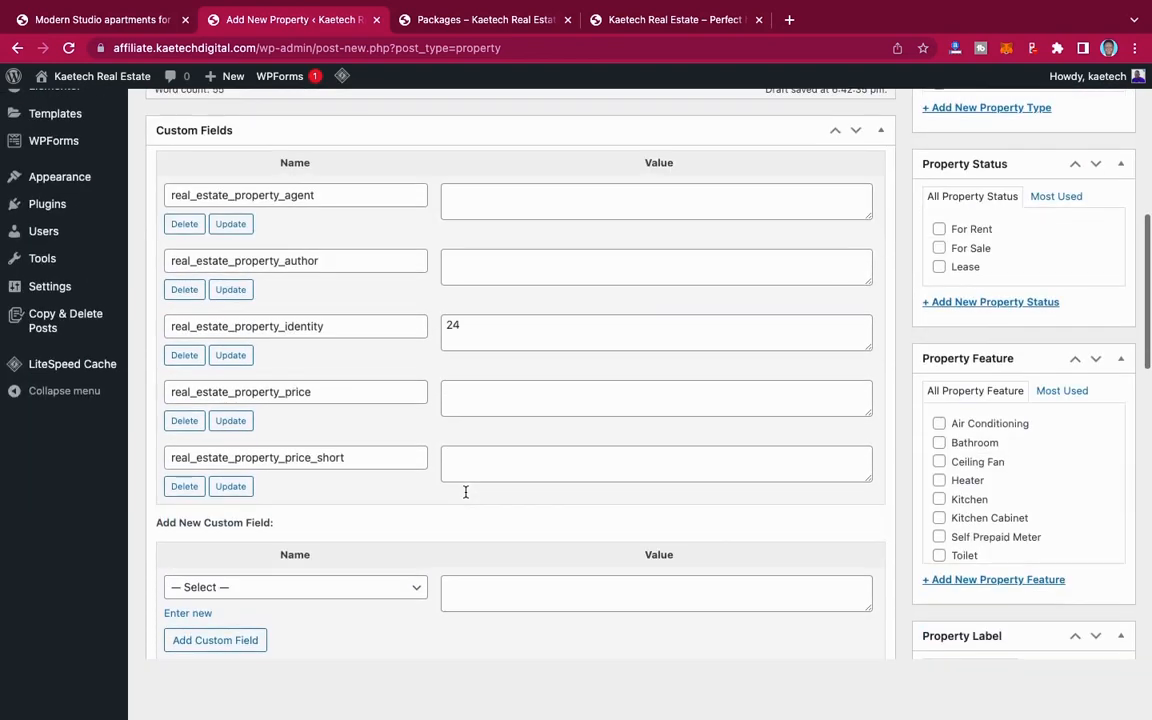
scroll(465, 492, down, 4)
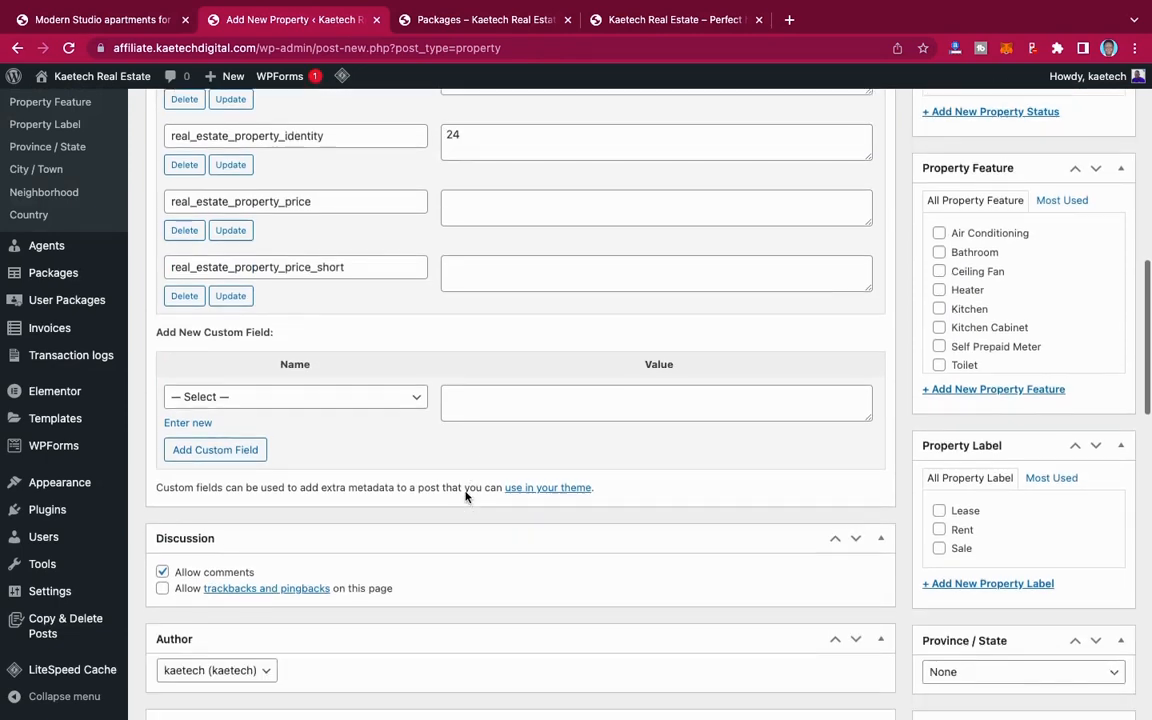
scroll(465, 495, down, 3)
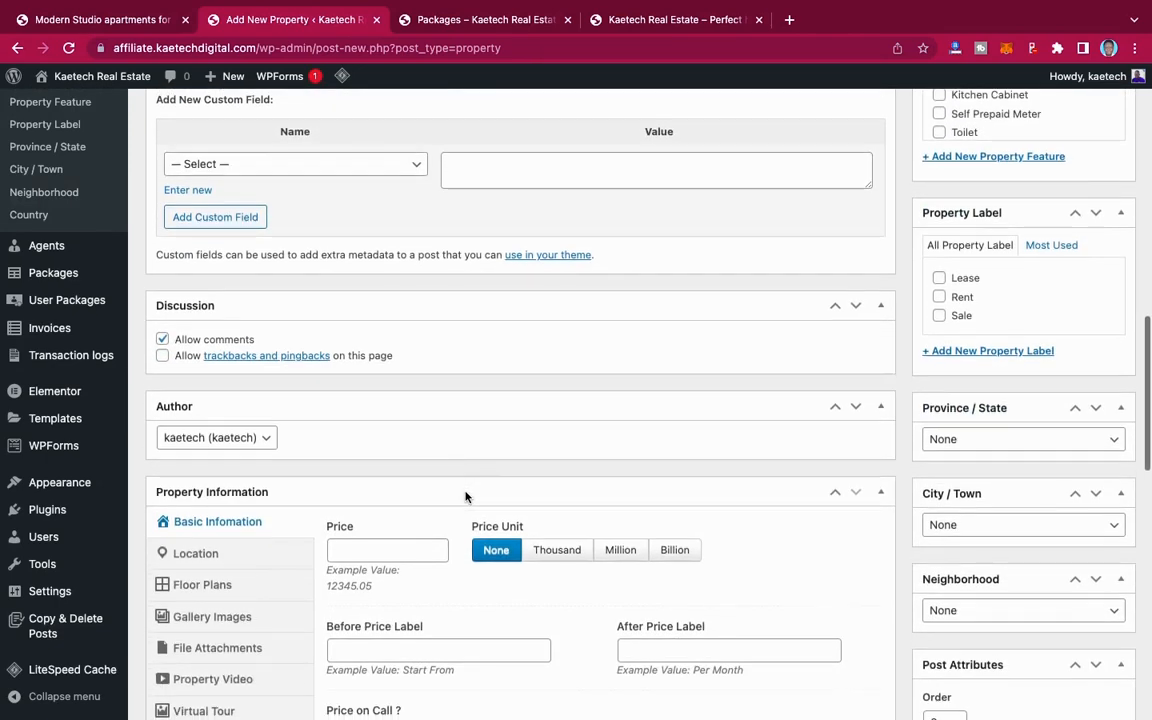
scroll(465, 495, down, 1)
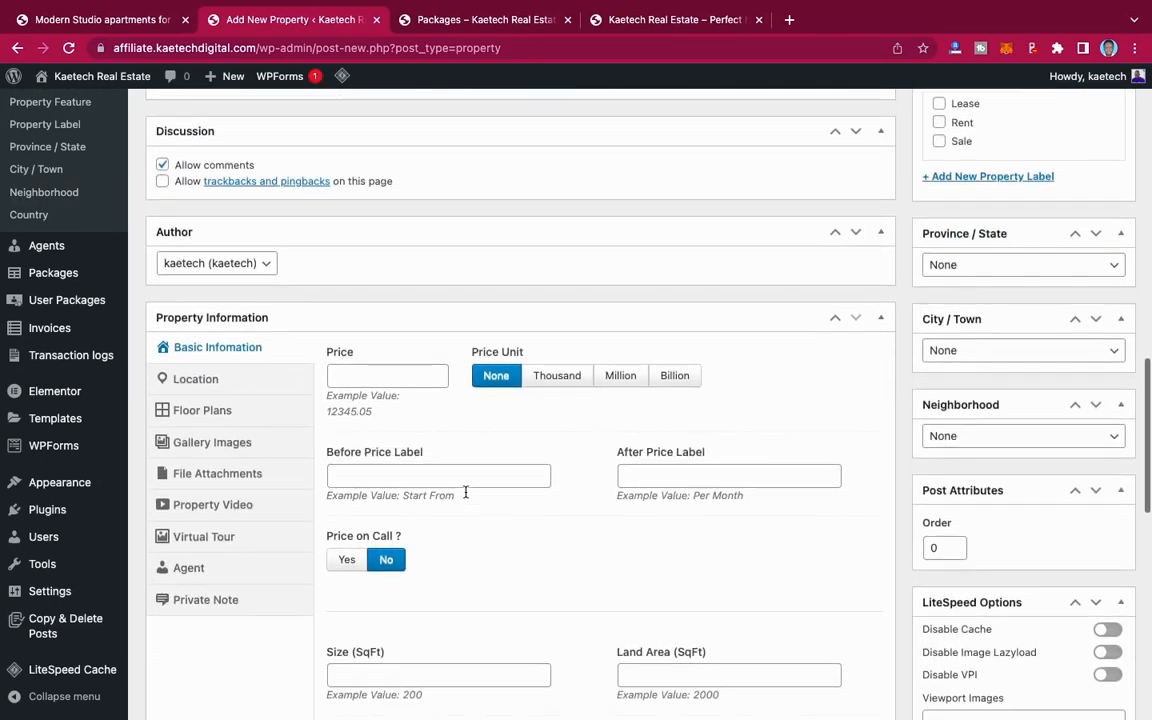
scroll(465, 496, up, 1)
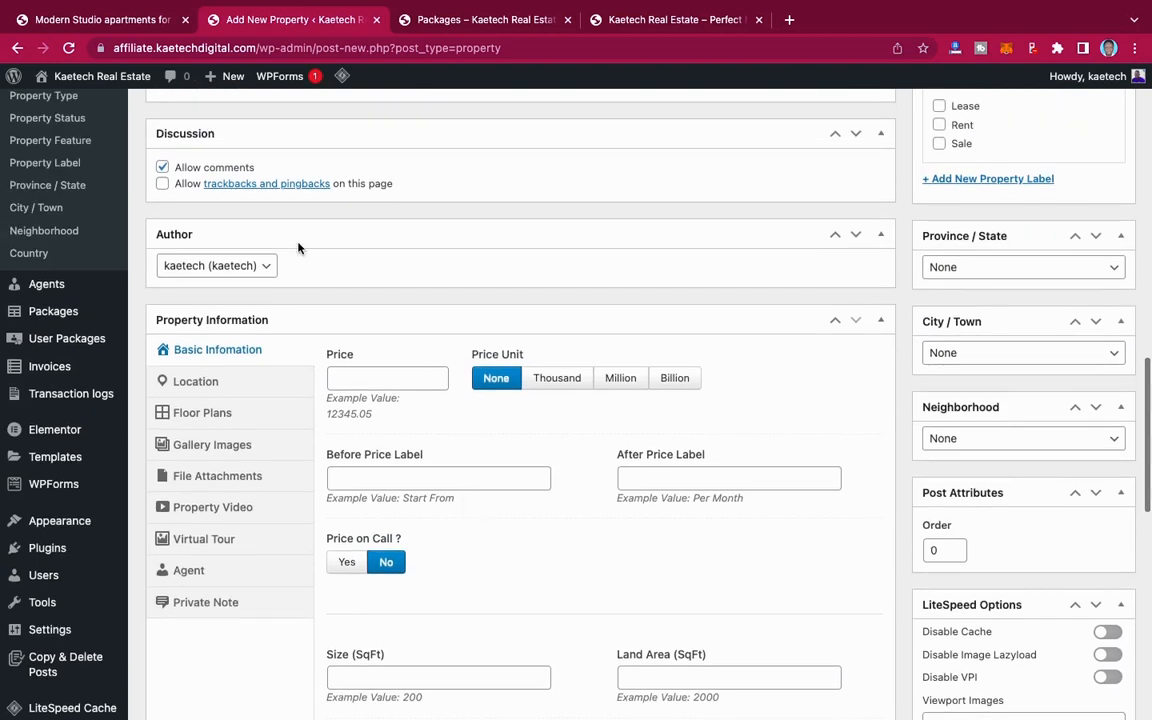
click(163, 168)
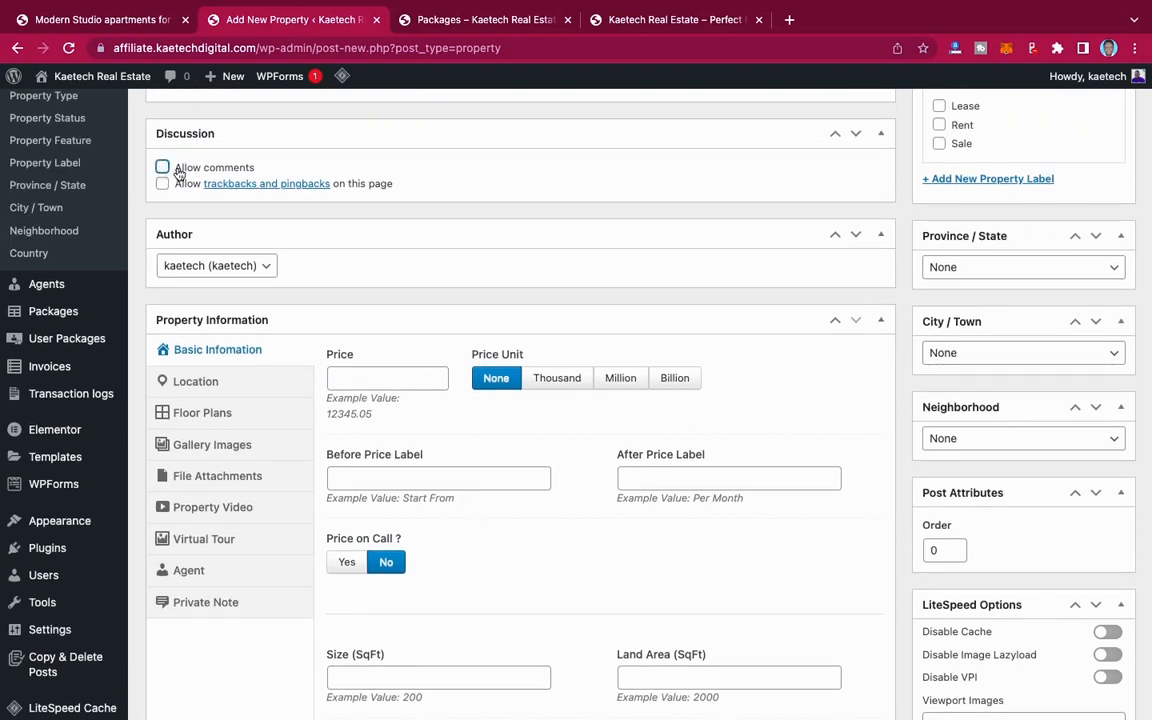
Step: Enter a price of 900,000 in the new property's basic information
scroll(380, 258, down, 1)
scroll(389, 268, down, 2)
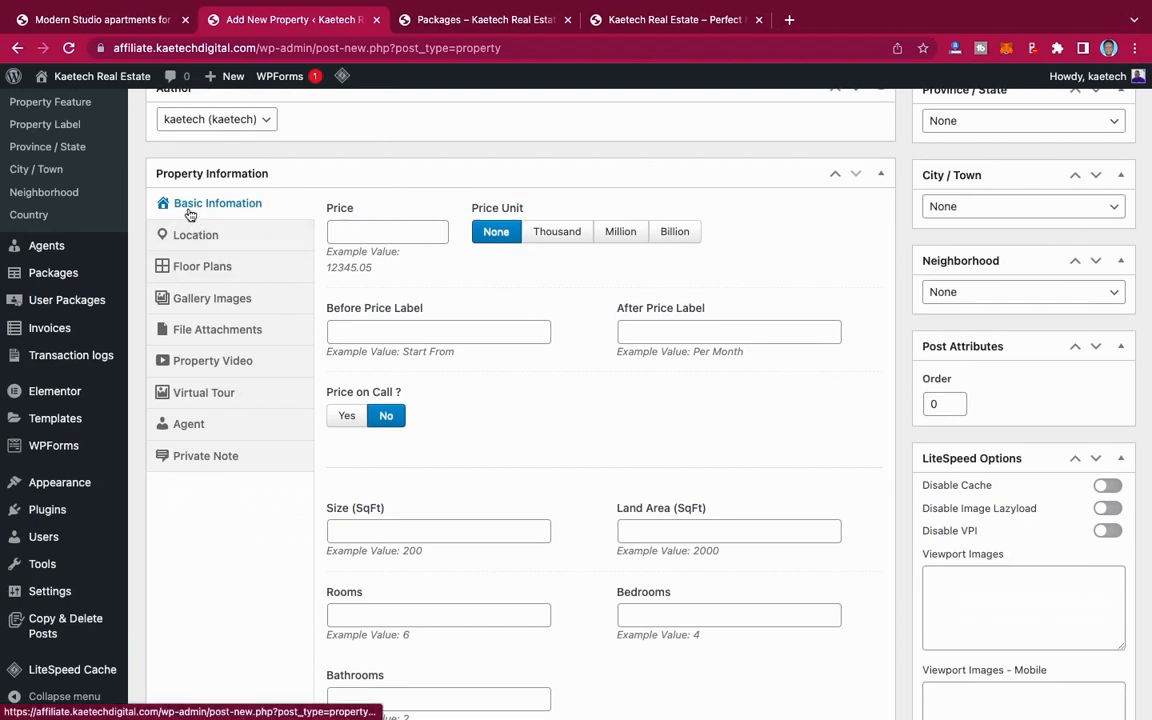
click(372, 232)
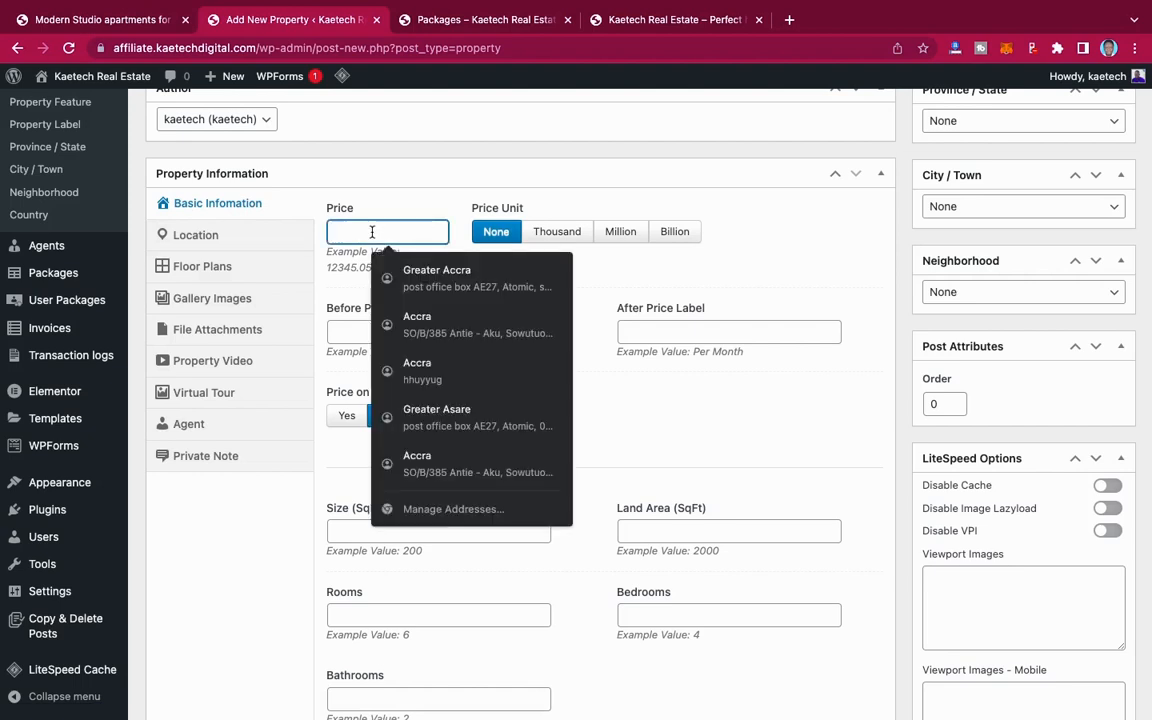
text(900,000)
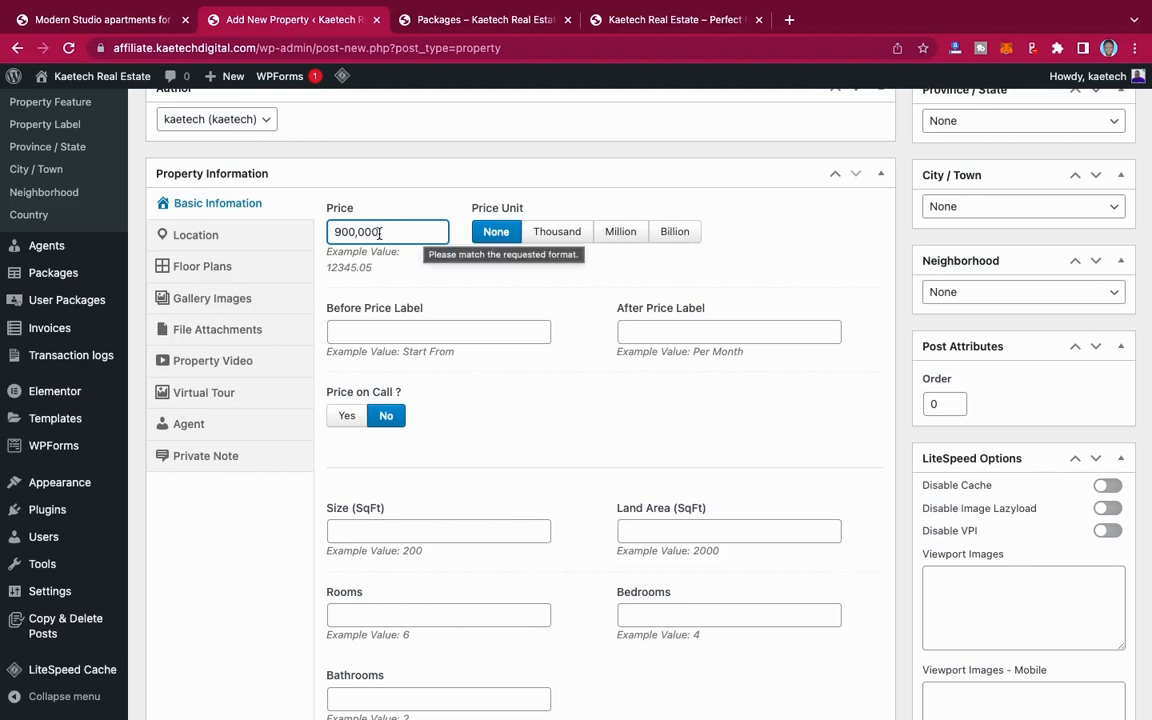
Step: Try expressing the price as 900 with the Thousand unit, and restore 900,000 with the price unit None
drag(380, 232, 357, 232)
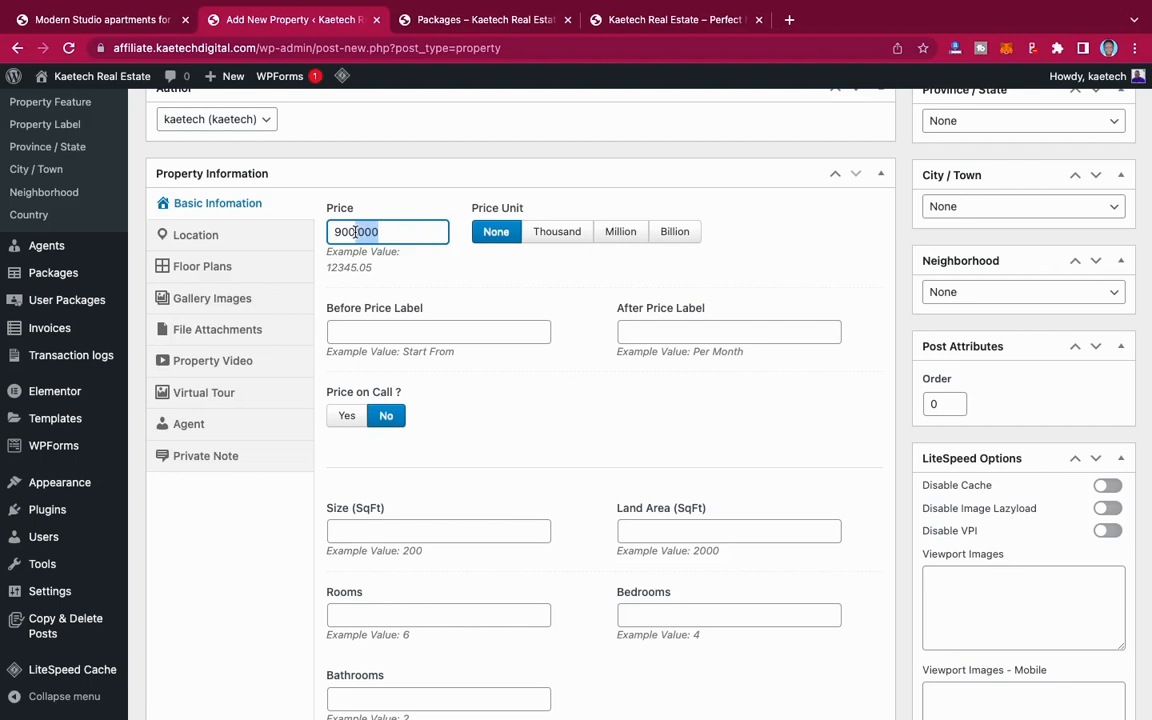
key(BackSpace)
click(550, 240)
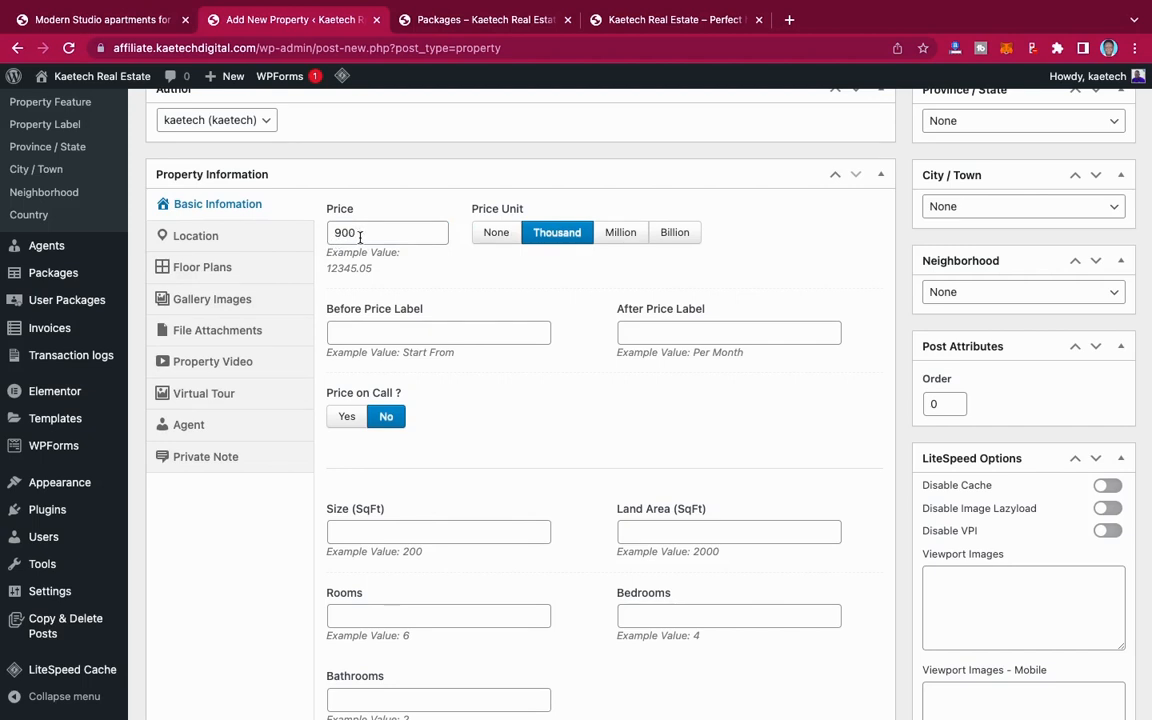
click(495, 233)
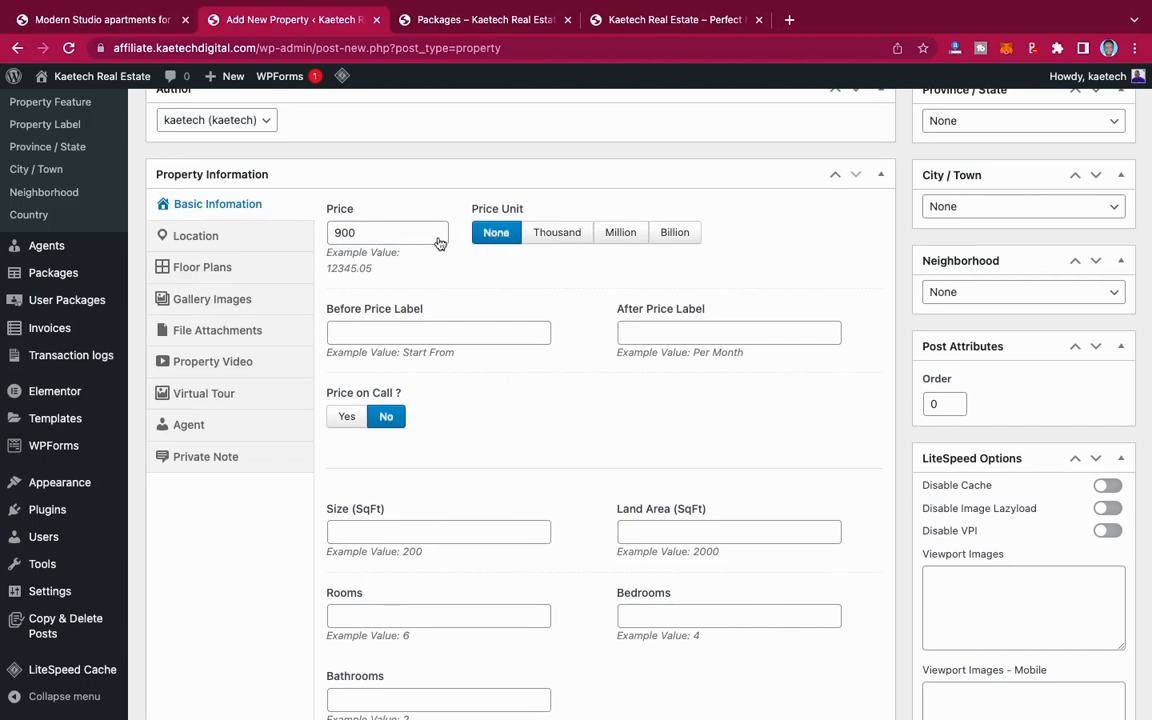
click(363, 238)
text(,000)
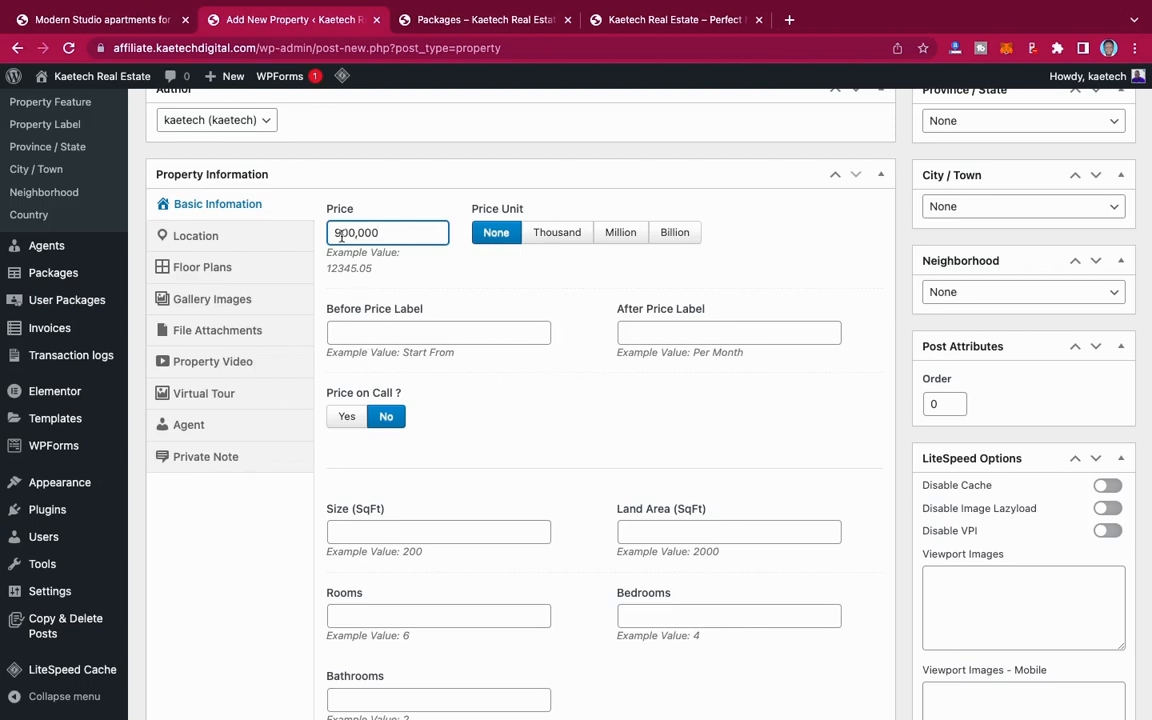
Step: Set the label shown before the property's price to "Start From"
click(380, 323)
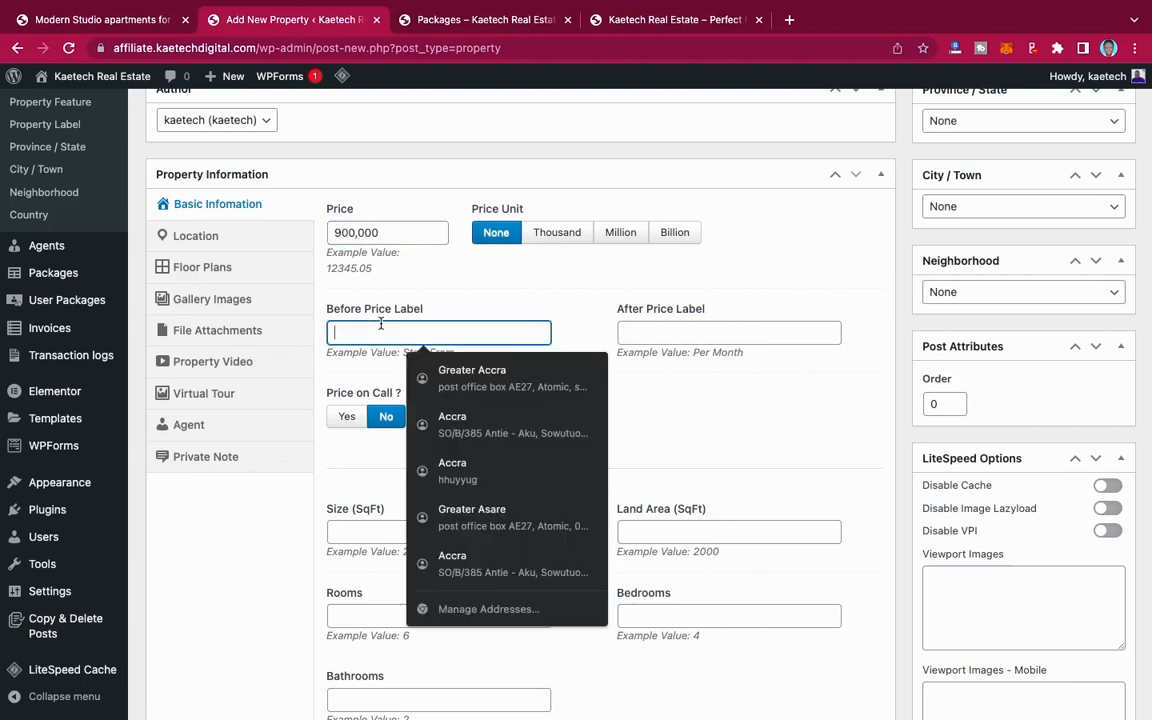
text(Start From)
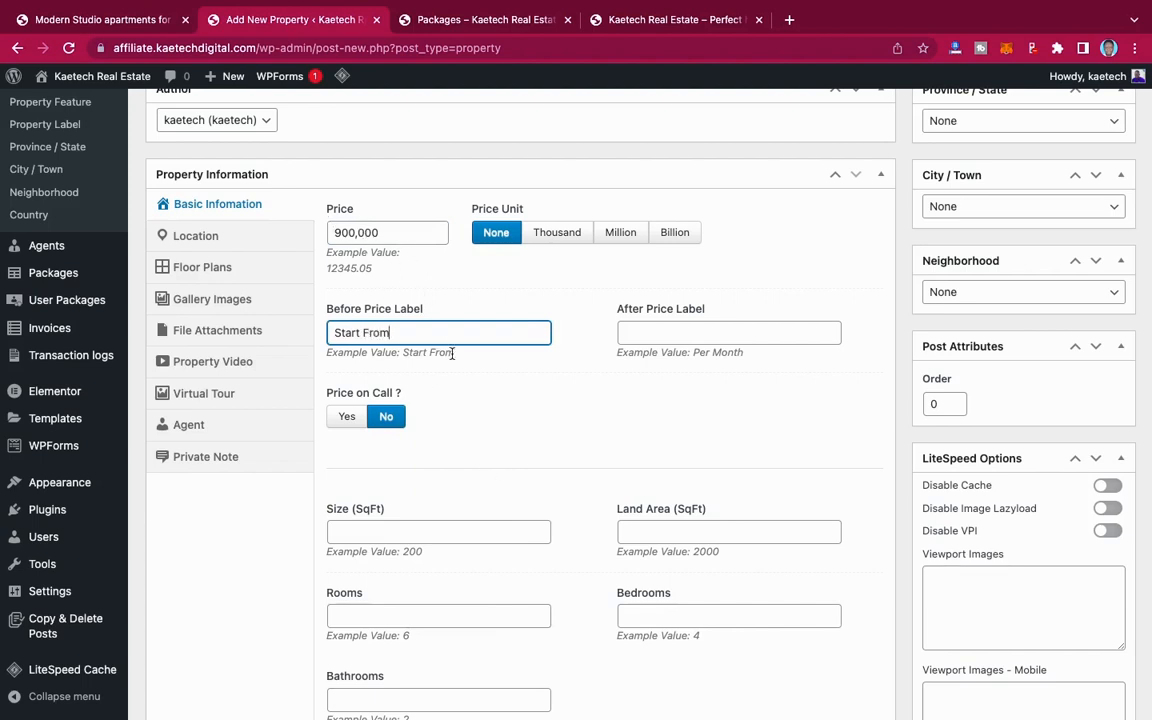
Step: Try the Price on Call option for the property and switch it back to No
scroll(469, 458, down, 1)
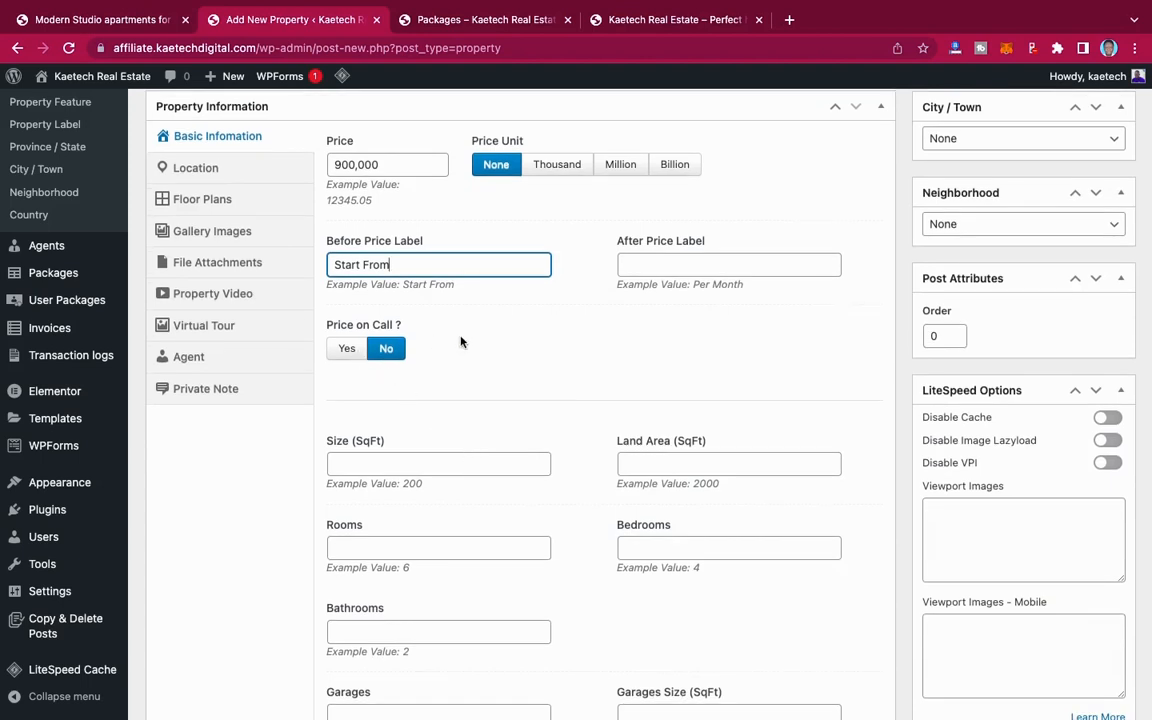
click(346, 348)
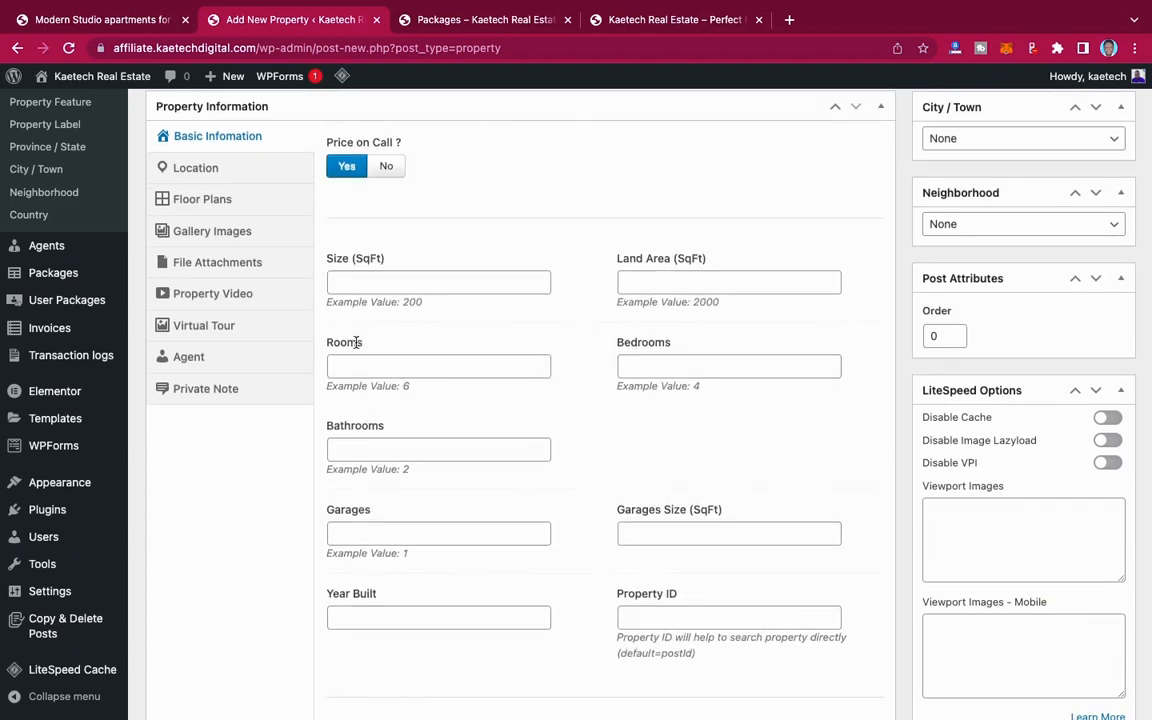
scroll(407, 263, up, 2)
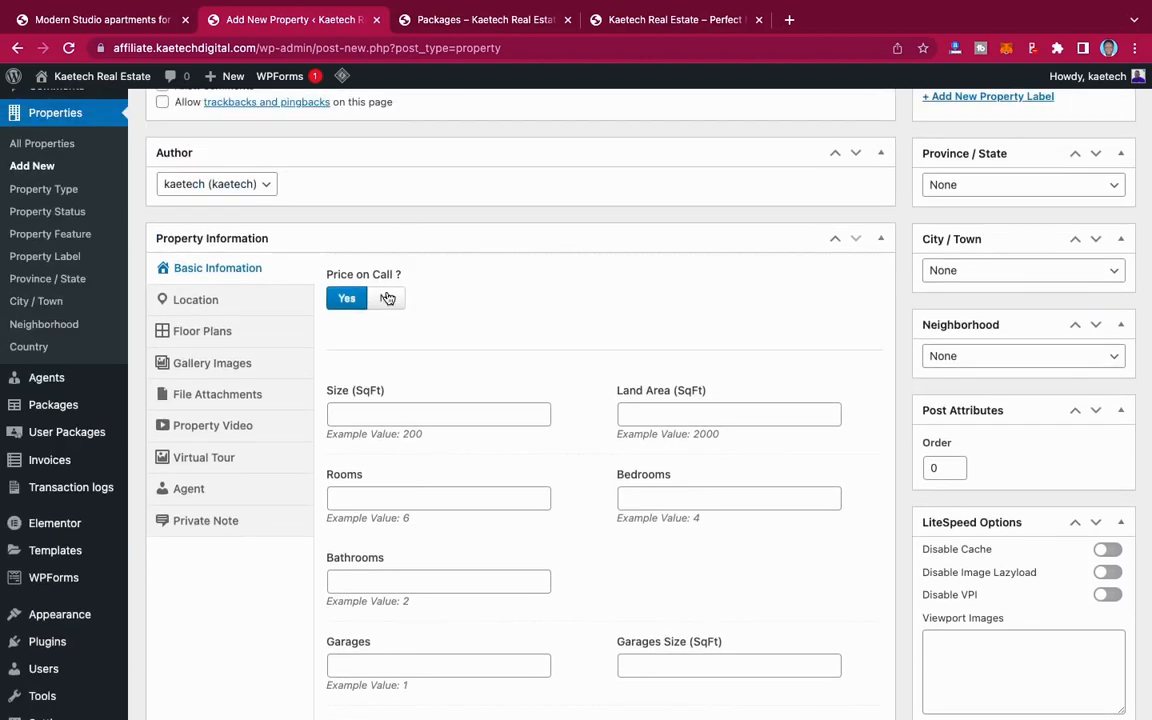
click(387, 298)
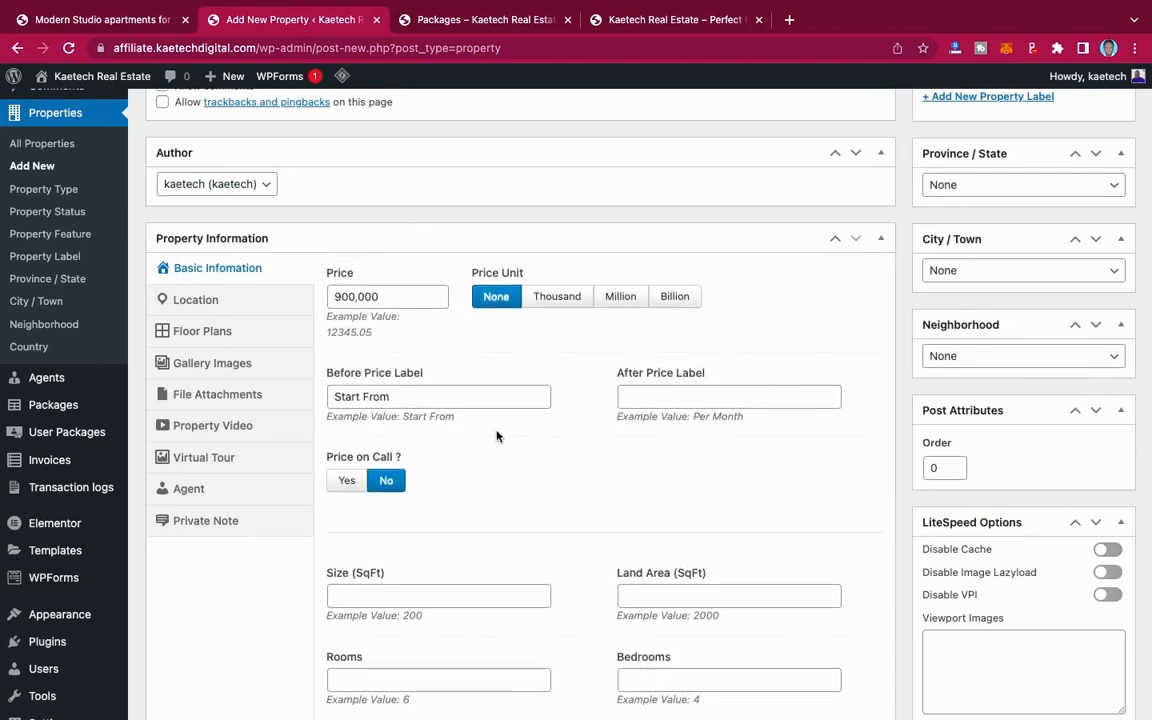
Step: Set the property's size to 200 SqFt and its land area to 250 SqFt
scroll(500, 443, down, 3)
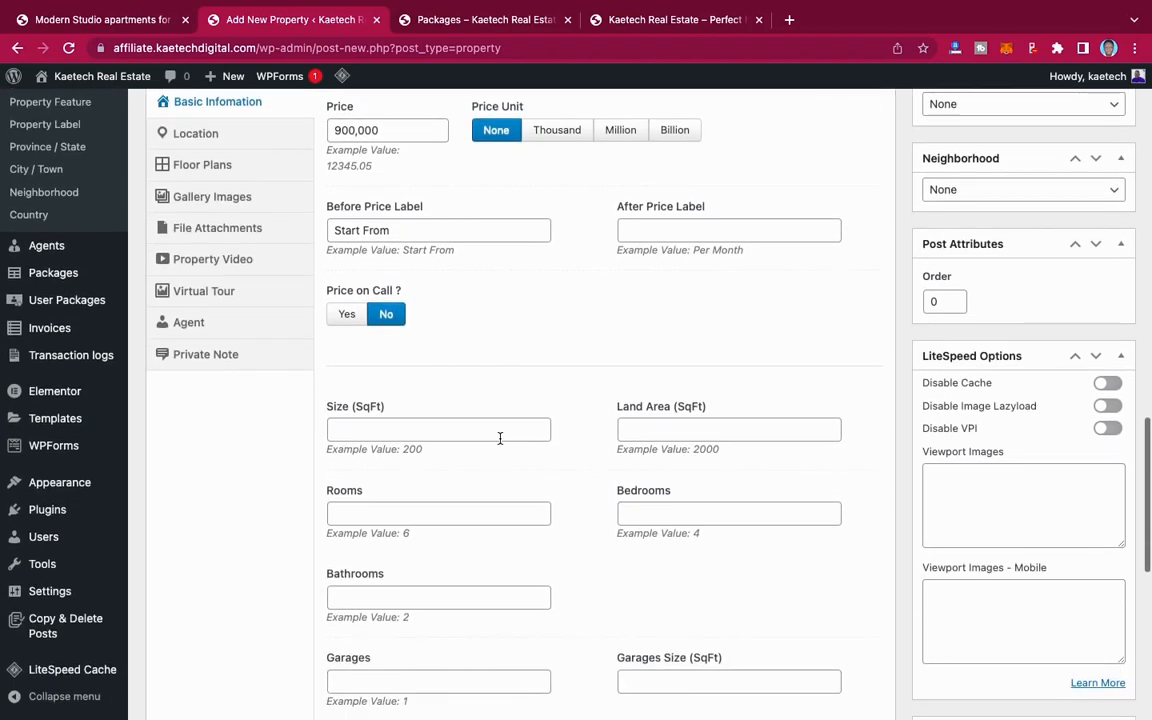
scroll(500, 443, down, 2)
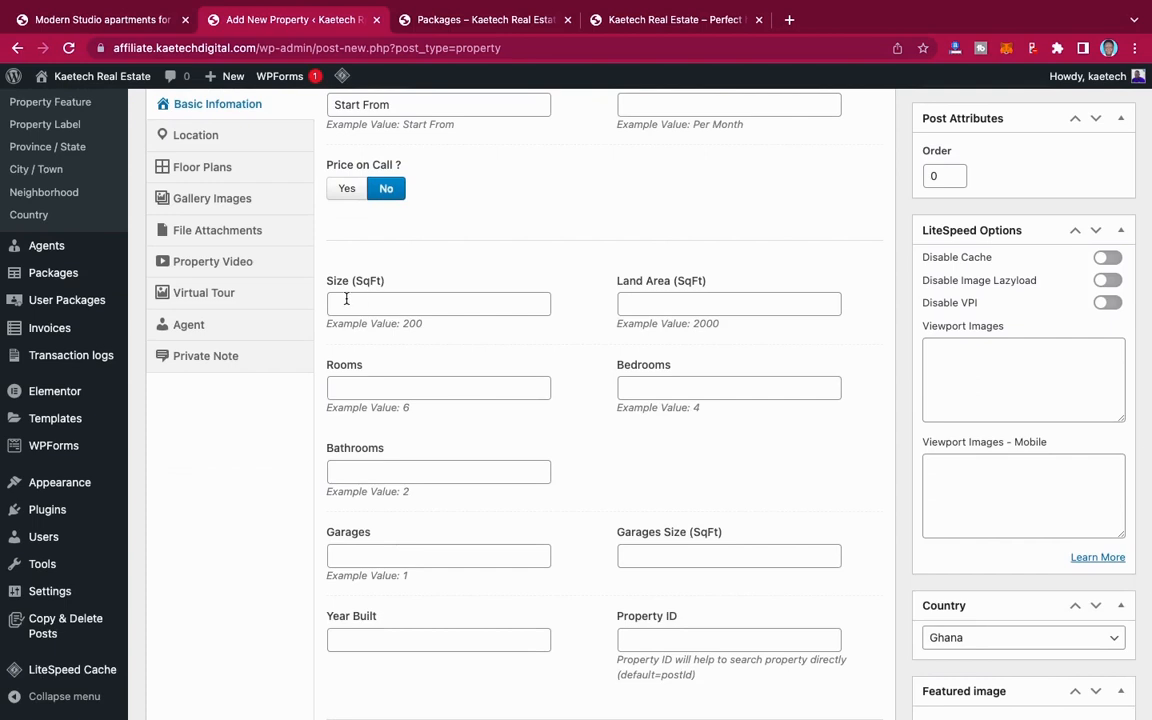
click(402, 304)
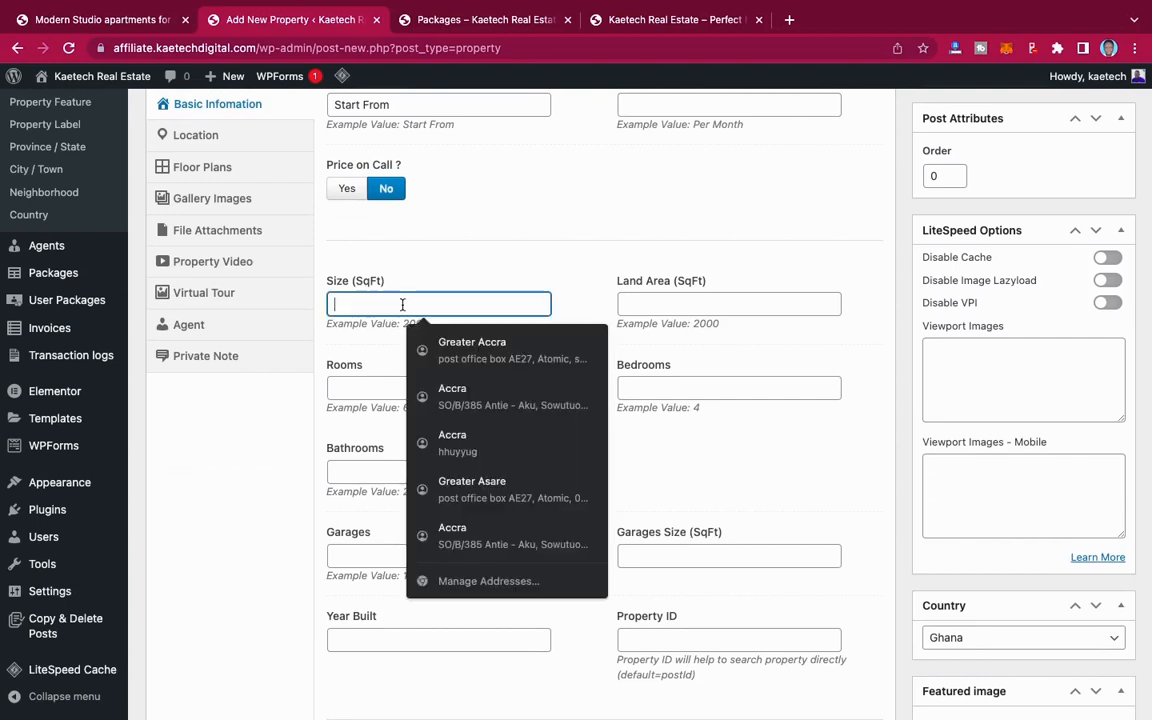
text(200)
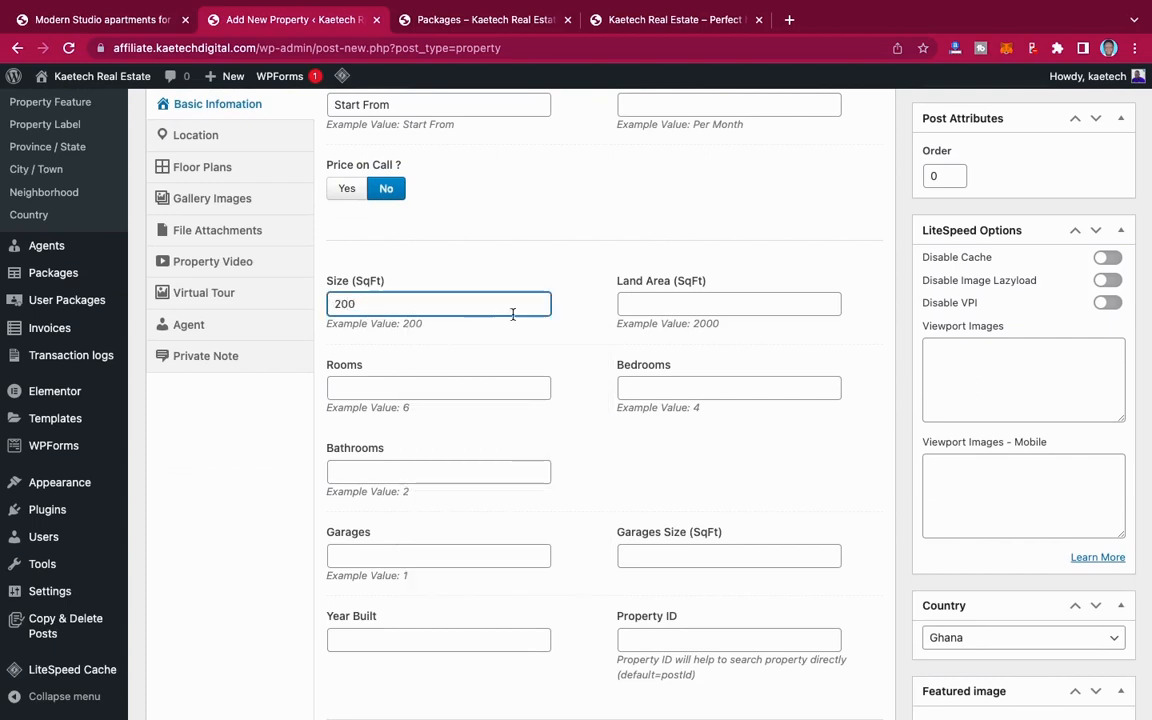
click(630, 302)
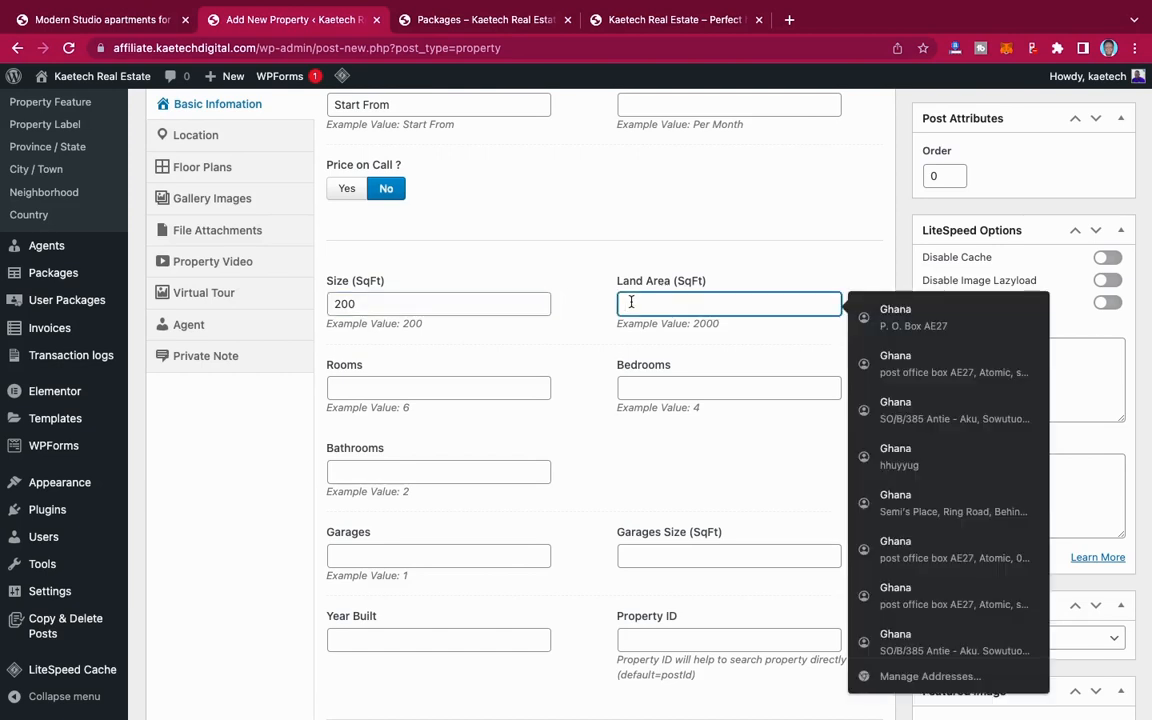
text(250)
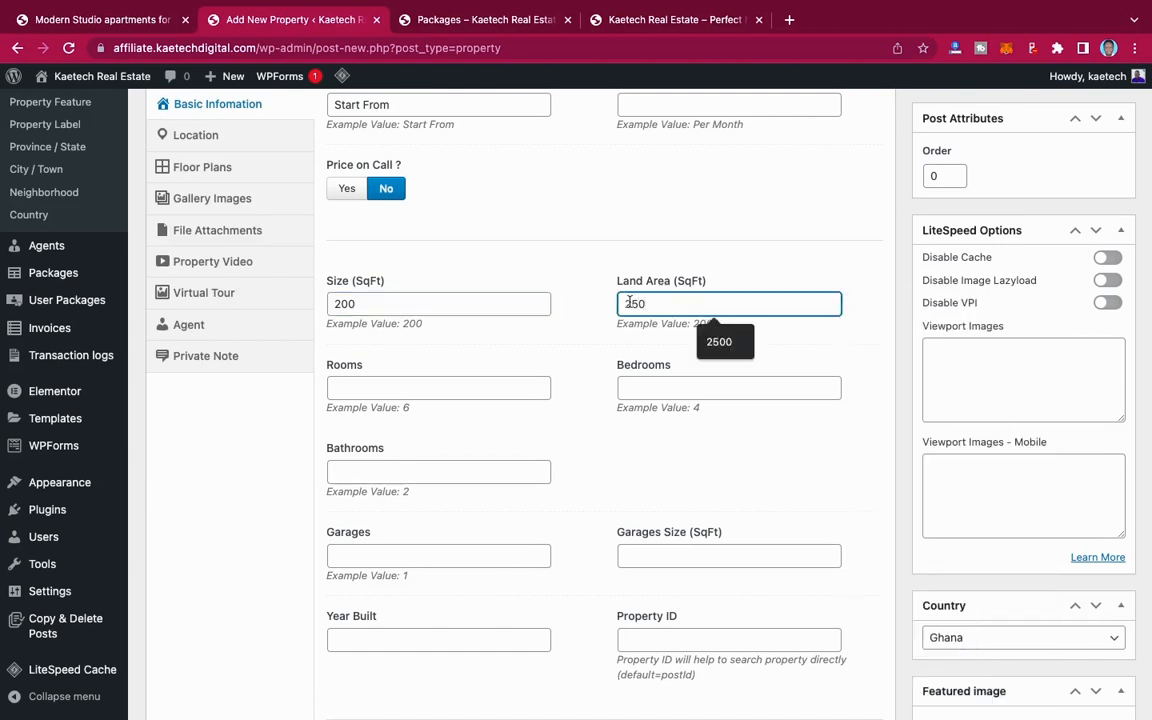
Step: Set the number of rooms to 6 and recheck the property's title and description
click(397, 389)
text(6)
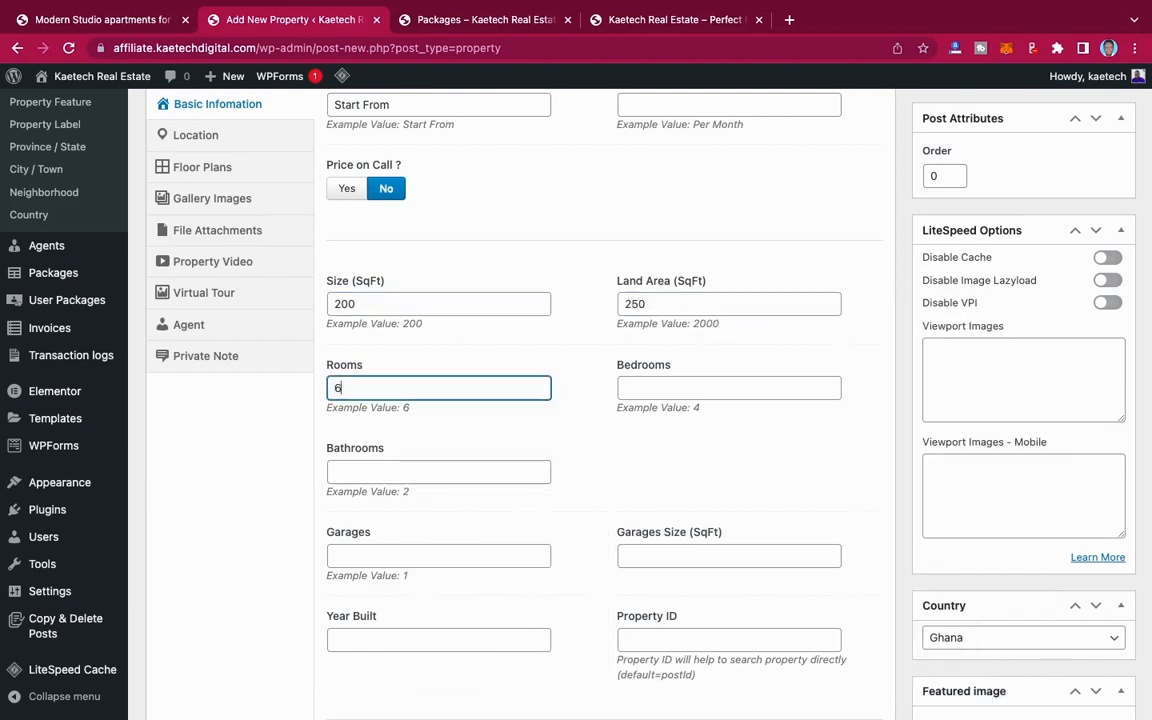
click(681, 386)
scroll(681, 386, up, 20)
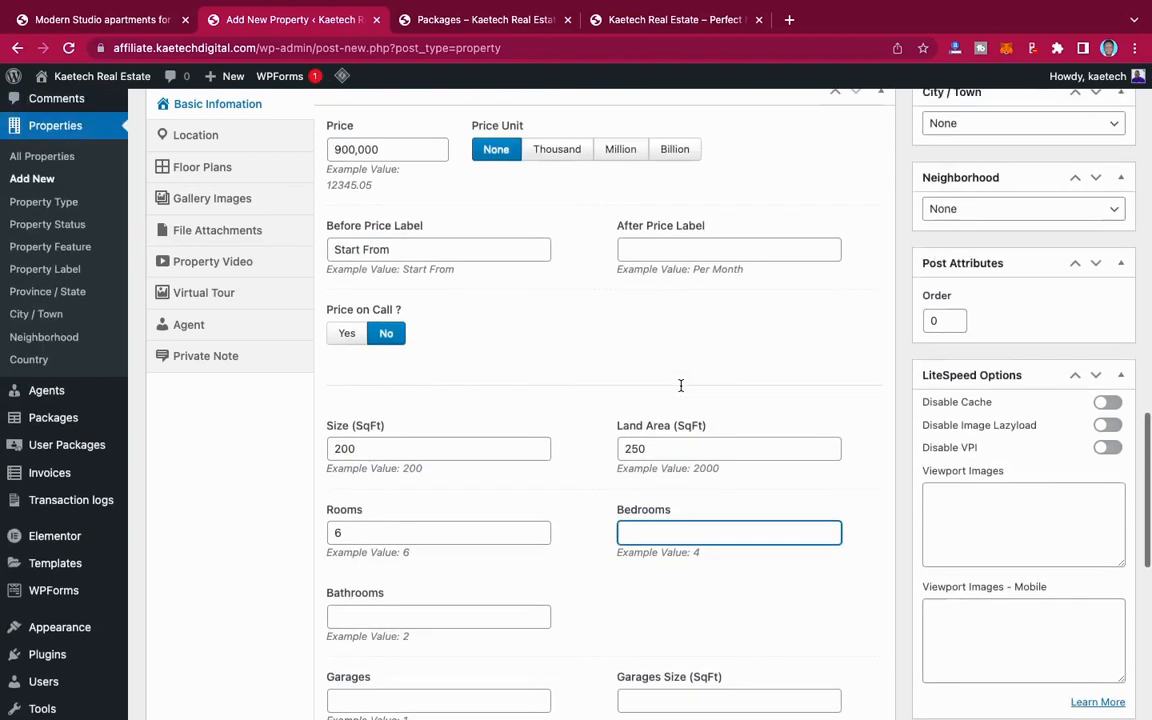
scroll(681, 386, up, 5)
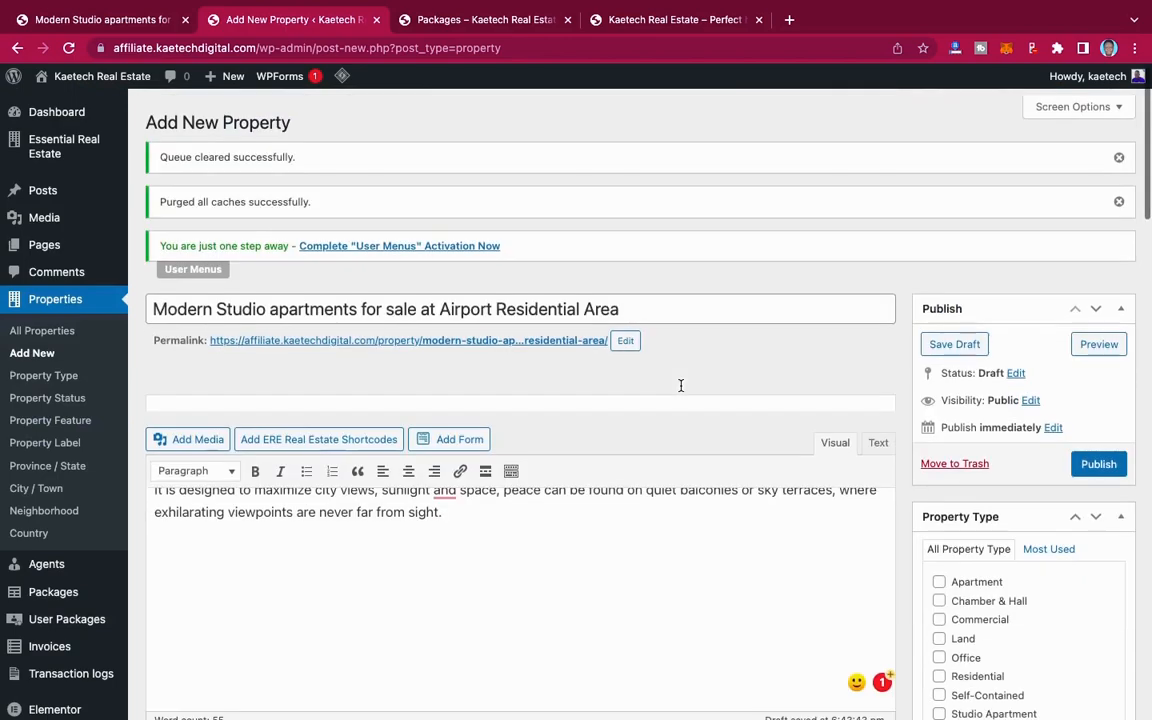
scroll(681, 390, down, 20)
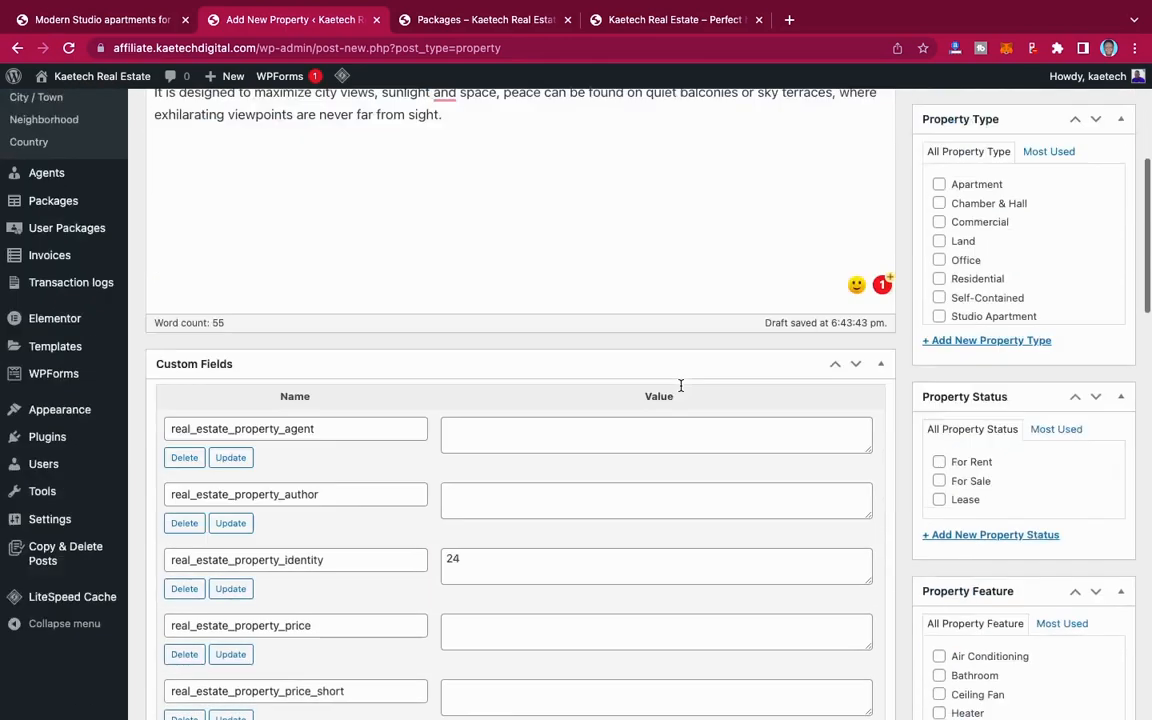
scroll(681, 390, down, 2)
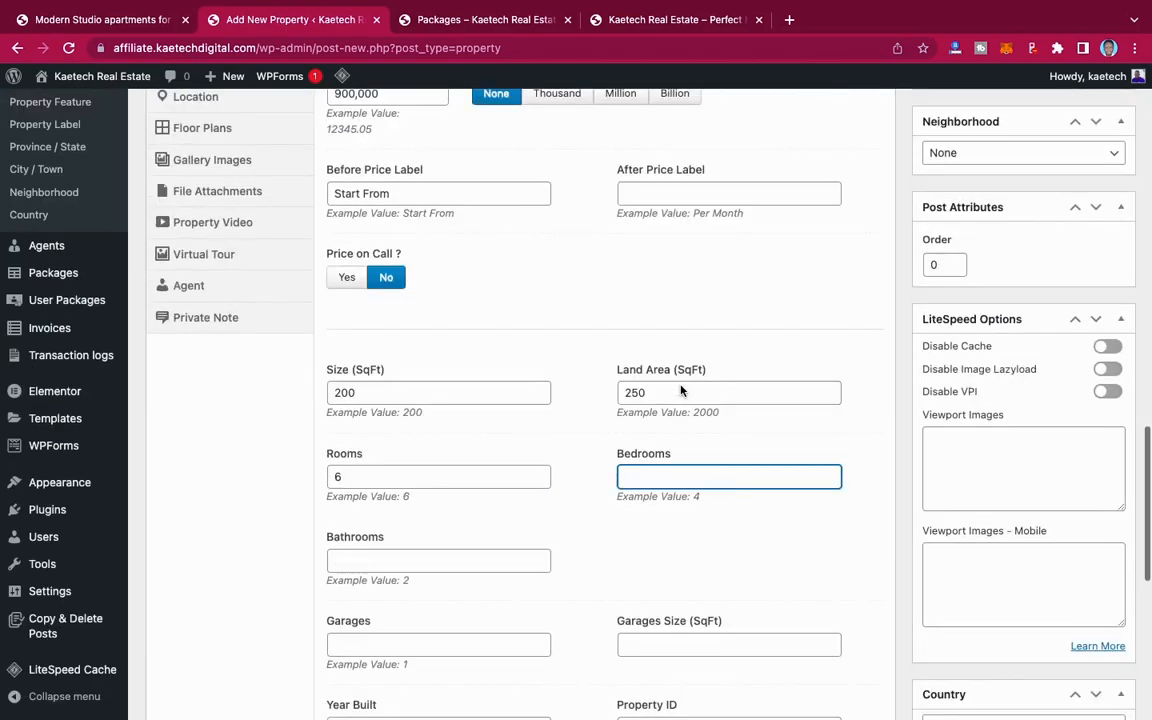
Step: Set the property's rooms, bedrooms and bathrooms to 1 each
key(shift+Tab)
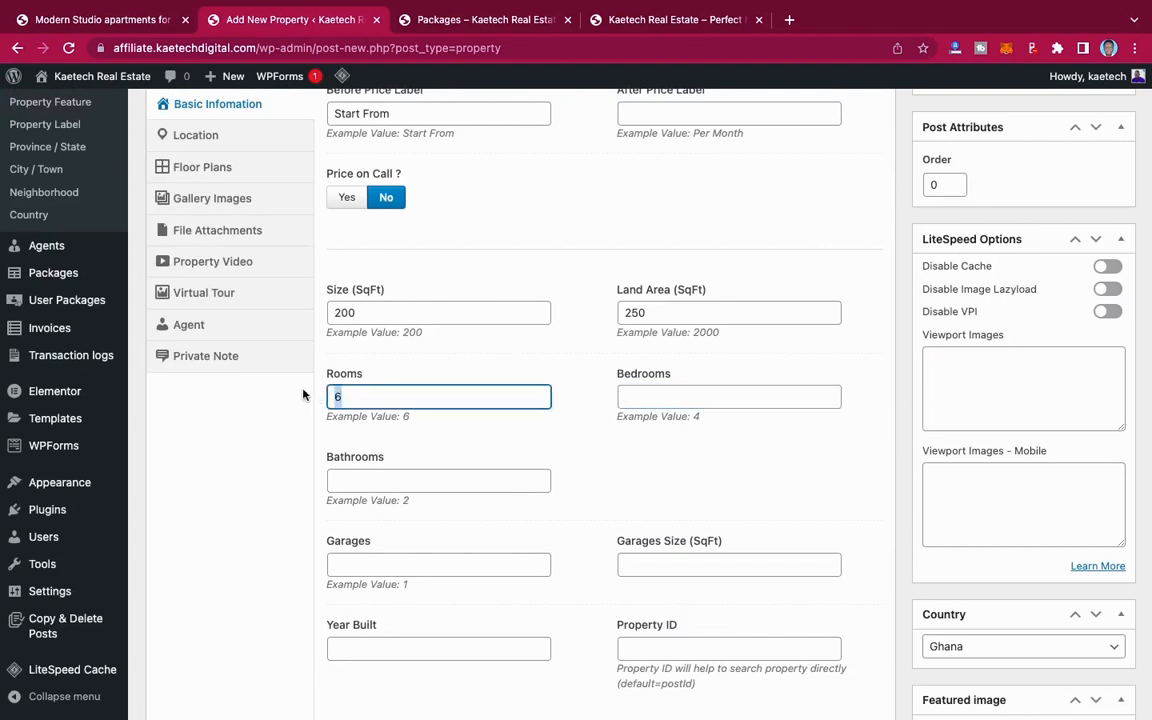
text(1)
click(640, 397)
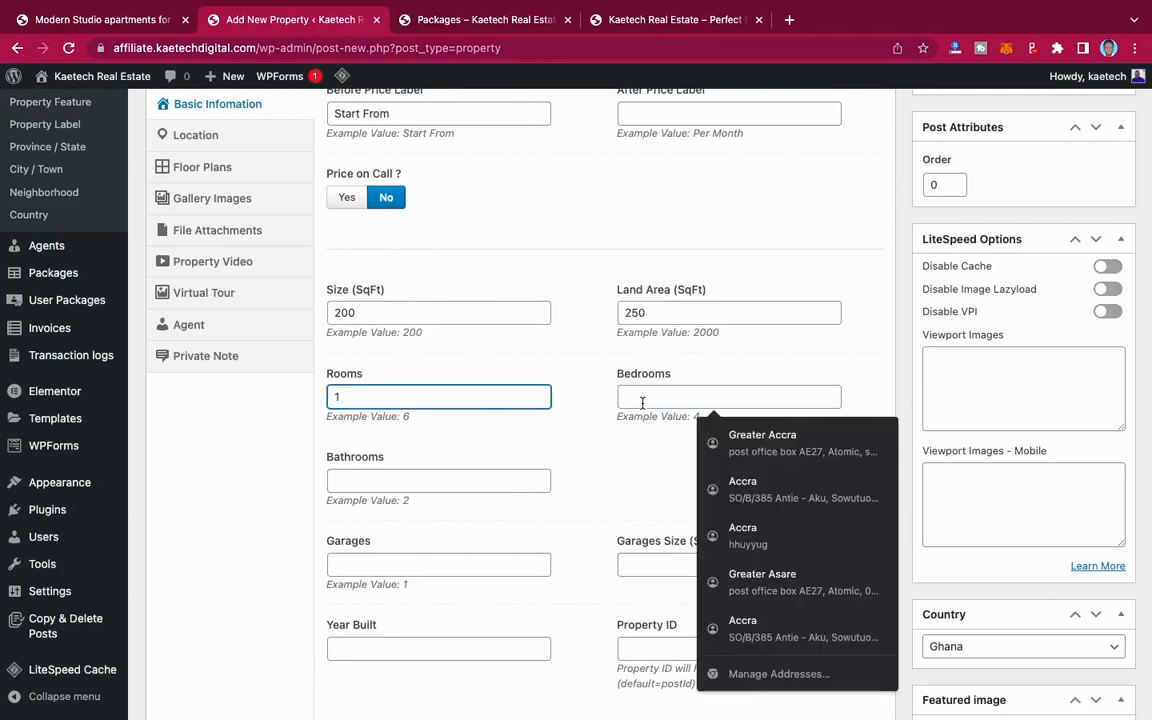
text(1)
click(463, 481)
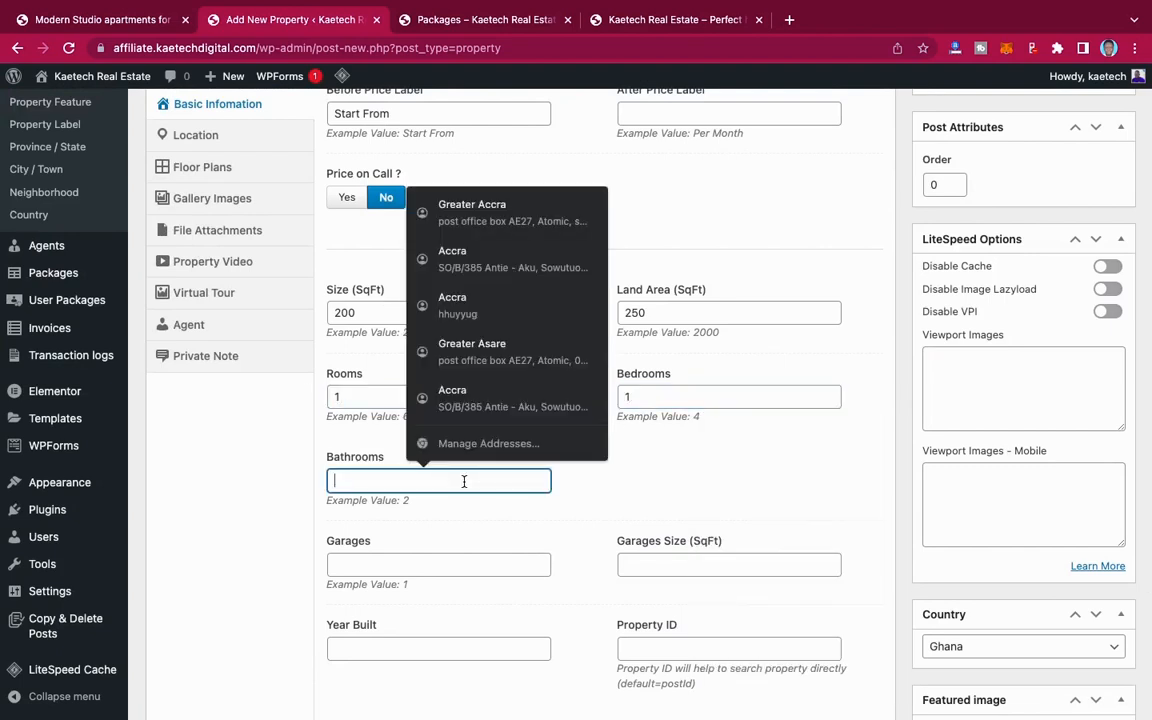
text(1)
Step: Leave the garage details blank and set the property's year built to 2020
scroll(500, 520, down, 1)
scroll(530, 540, down, 1)
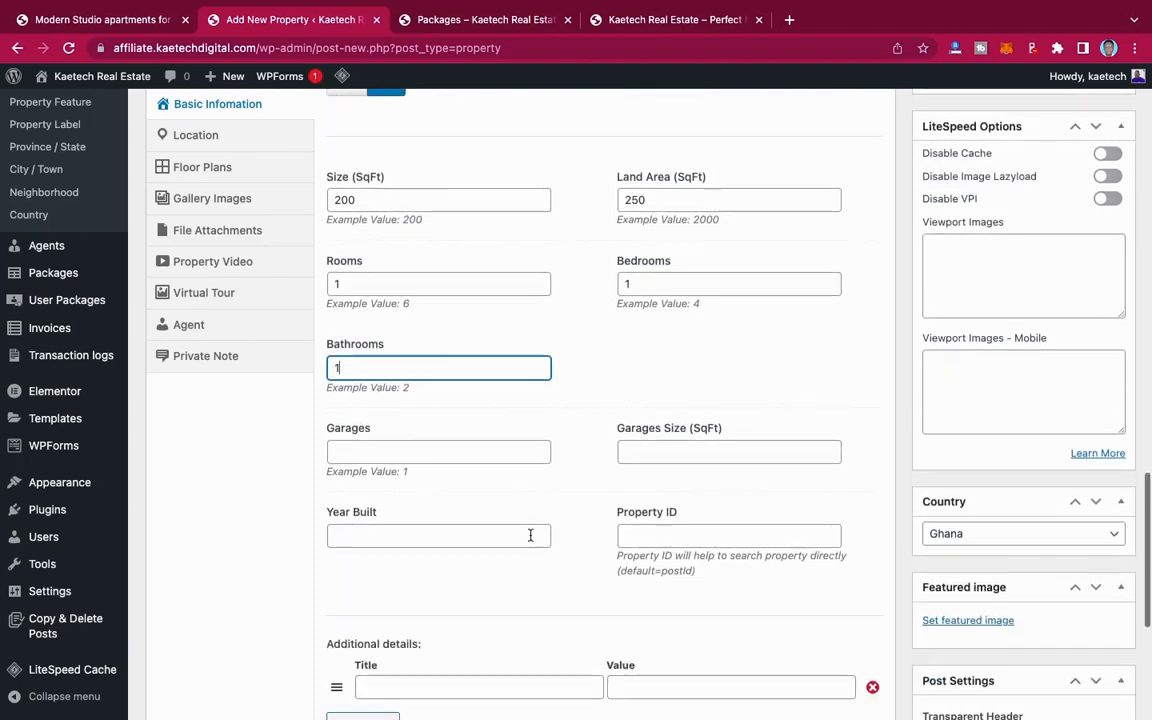
click(397, 451)
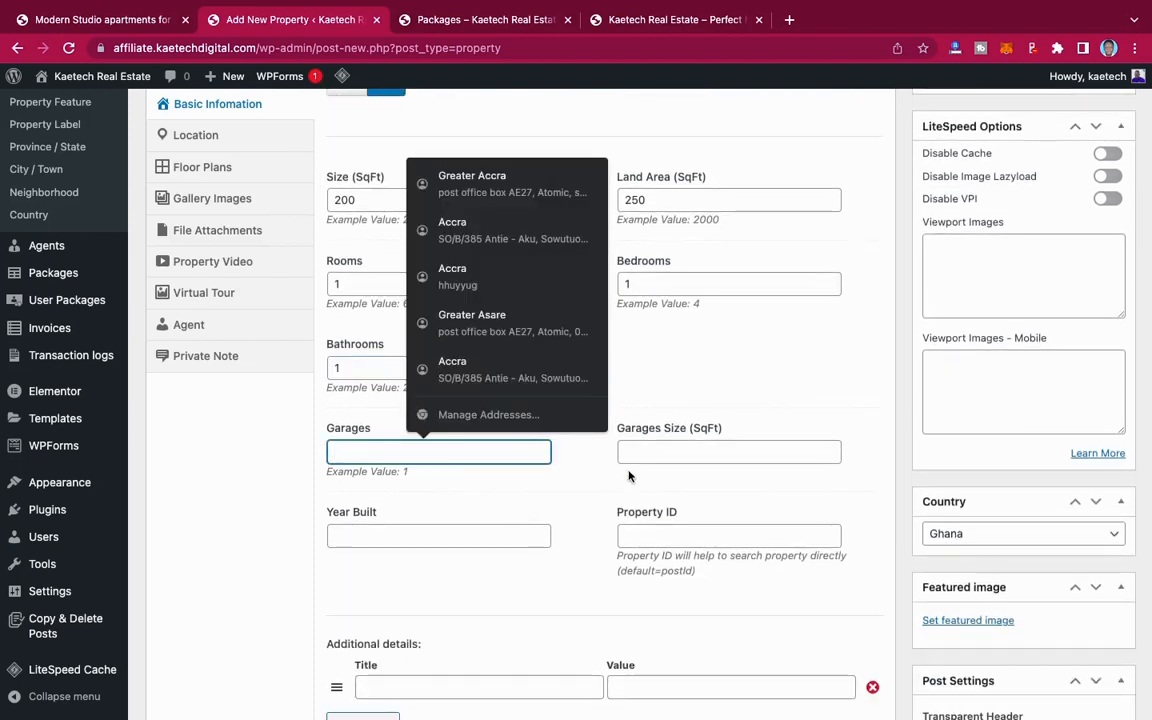
scroll(567, 511, down, 2)
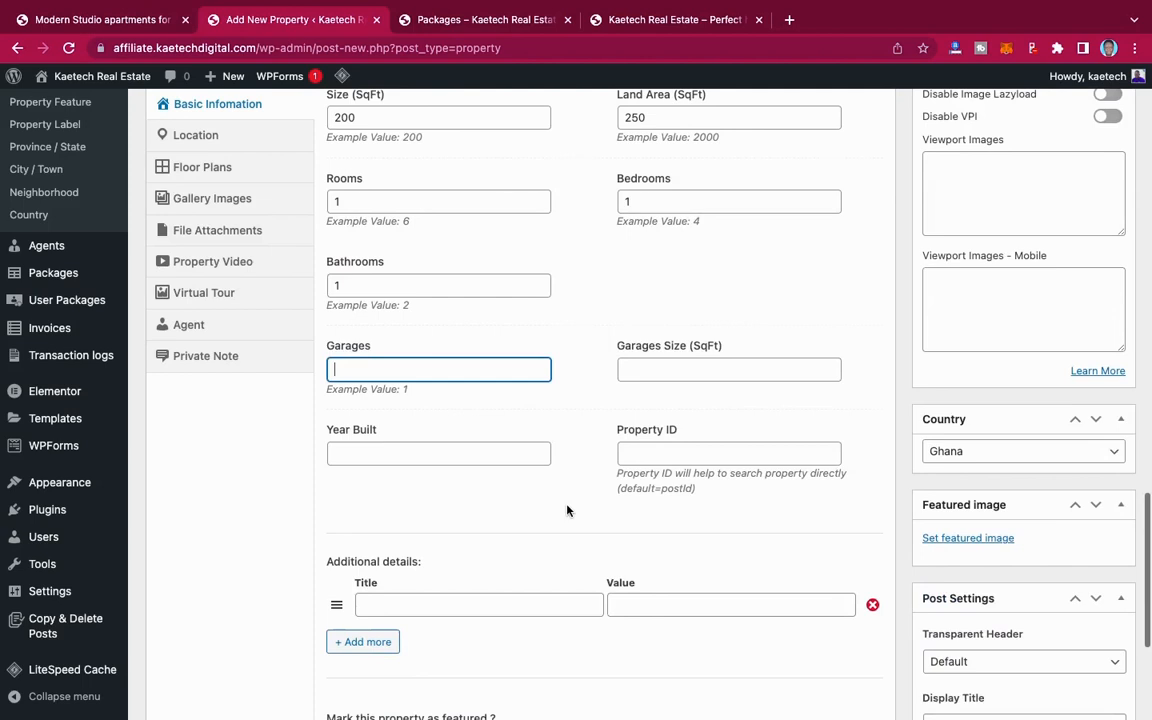
click(484, 451)
text(2020)
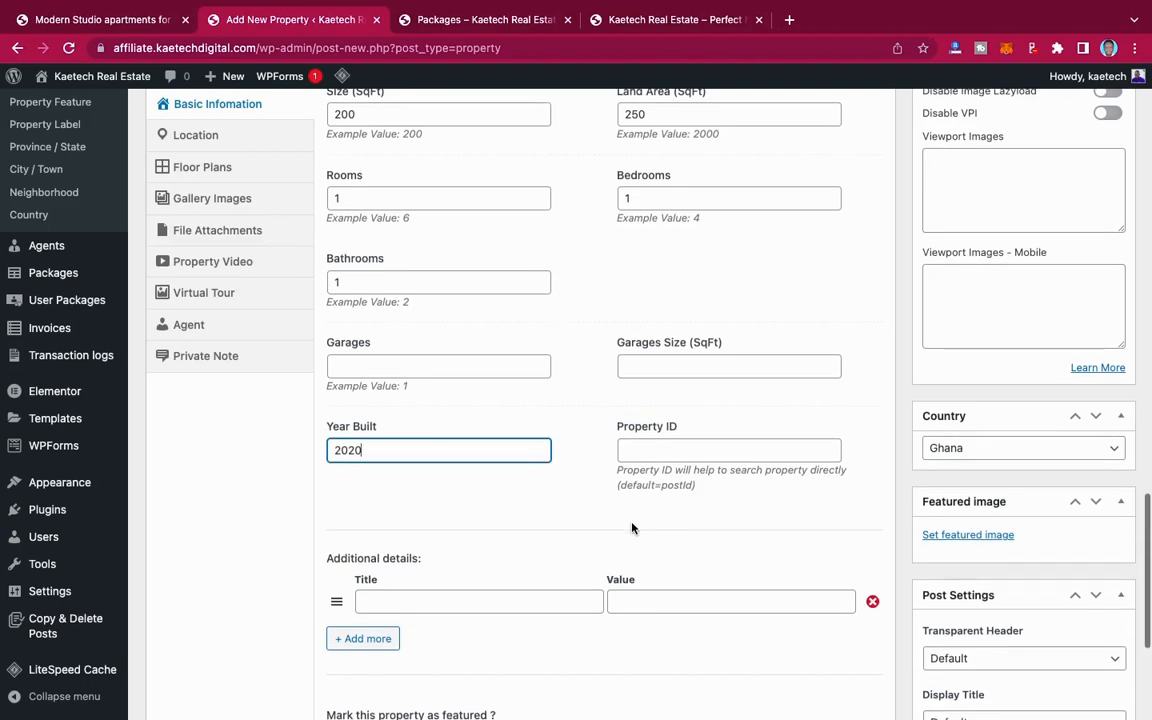
Step: Review the remaining basic information fields and open the property's location settings
scroll(632, 528, down, 4)
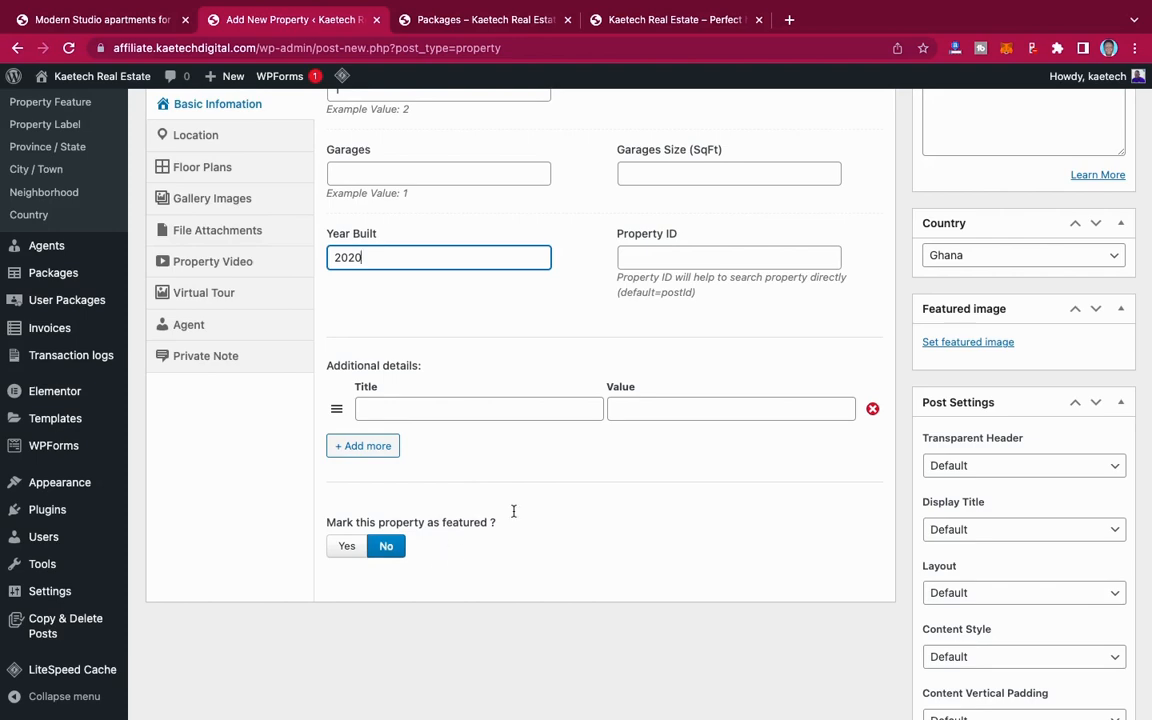
scroll(789, 463, up, 10)
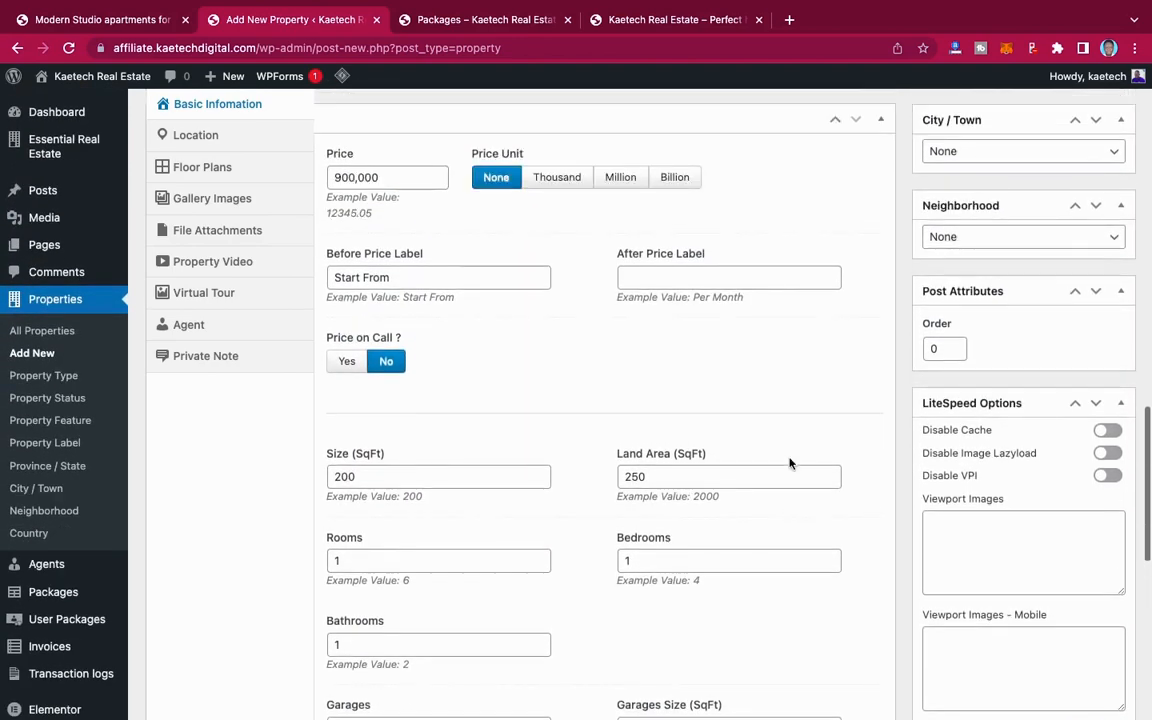
scroll(789, 463, up, 5)
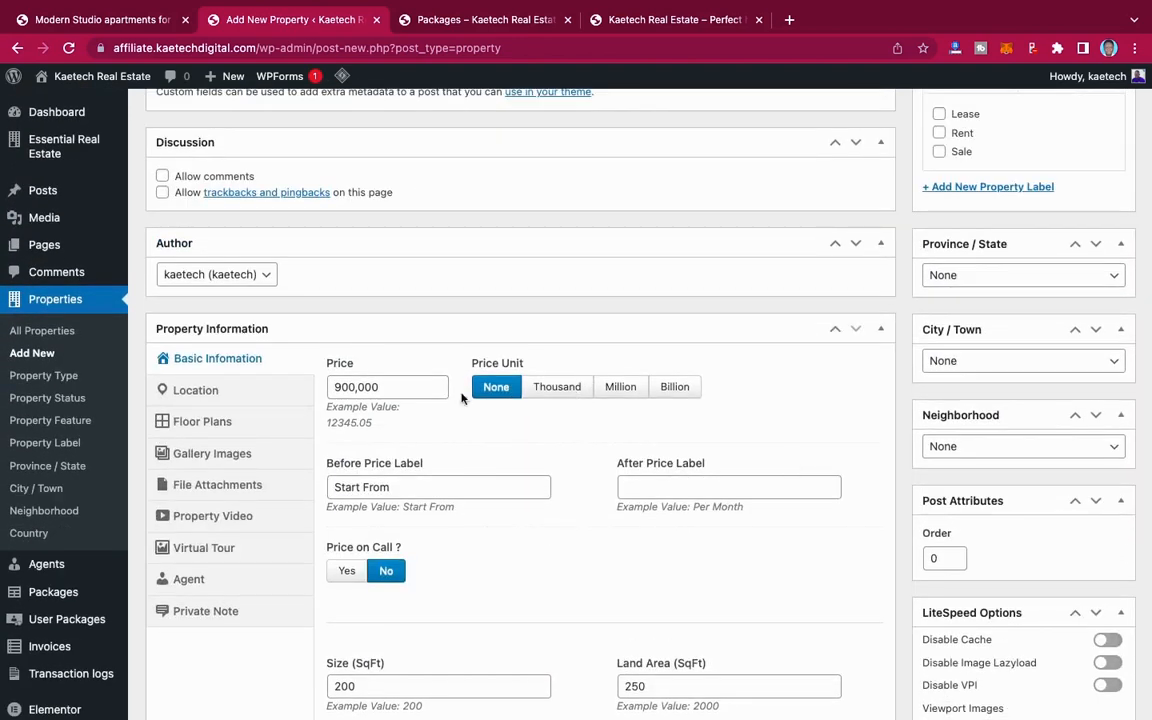
click(198, 390)
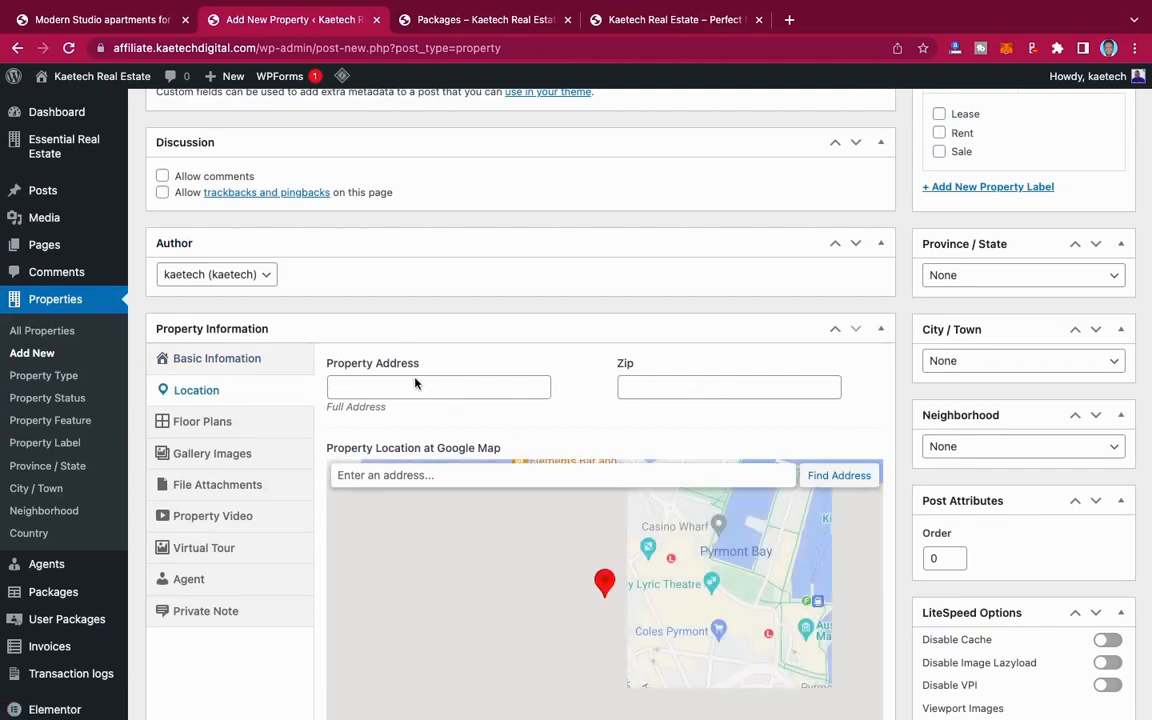
Step: Review the property's location fields, enable floors to inspect the floor plan fields, and set Enable Floors back to No
scroll(567, 391, down, 3)
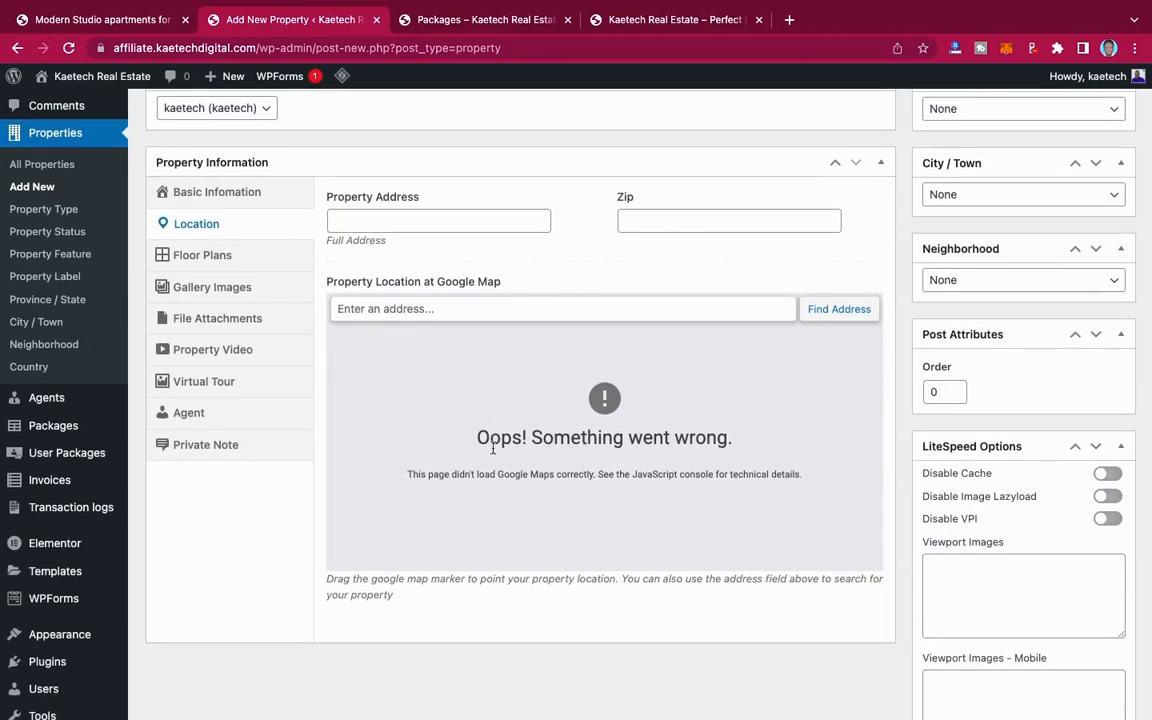
scroll(578, 254, up, 2)
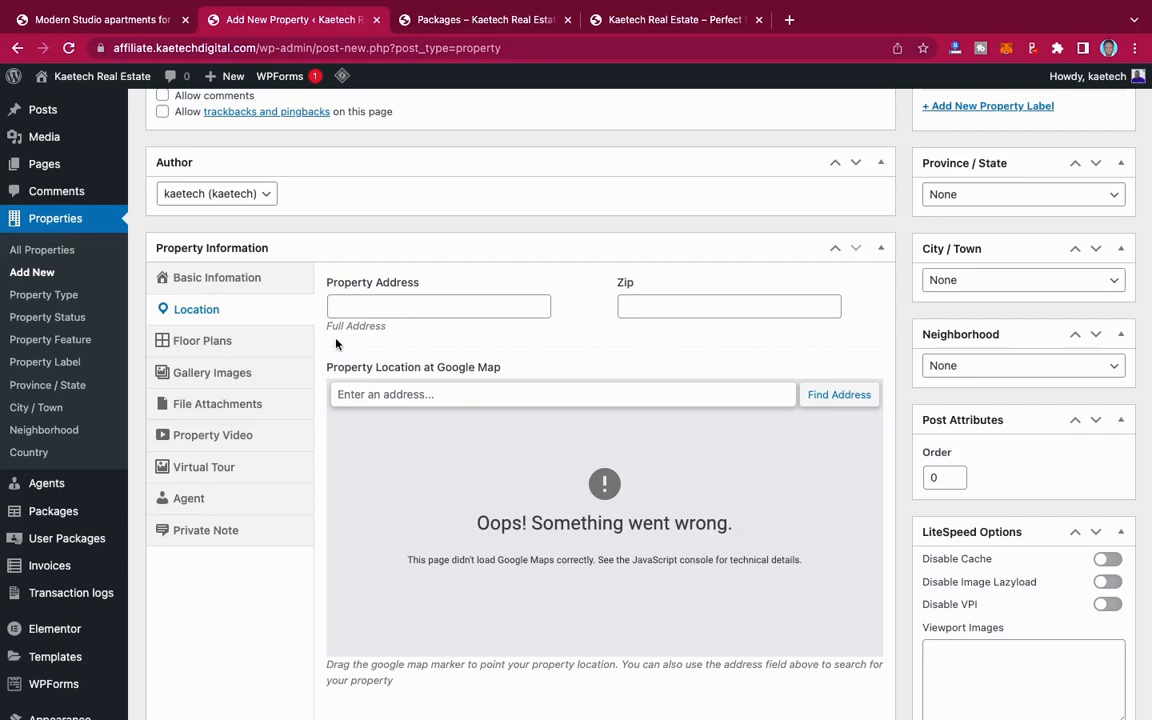
click(244, 345)
click(343, 306)
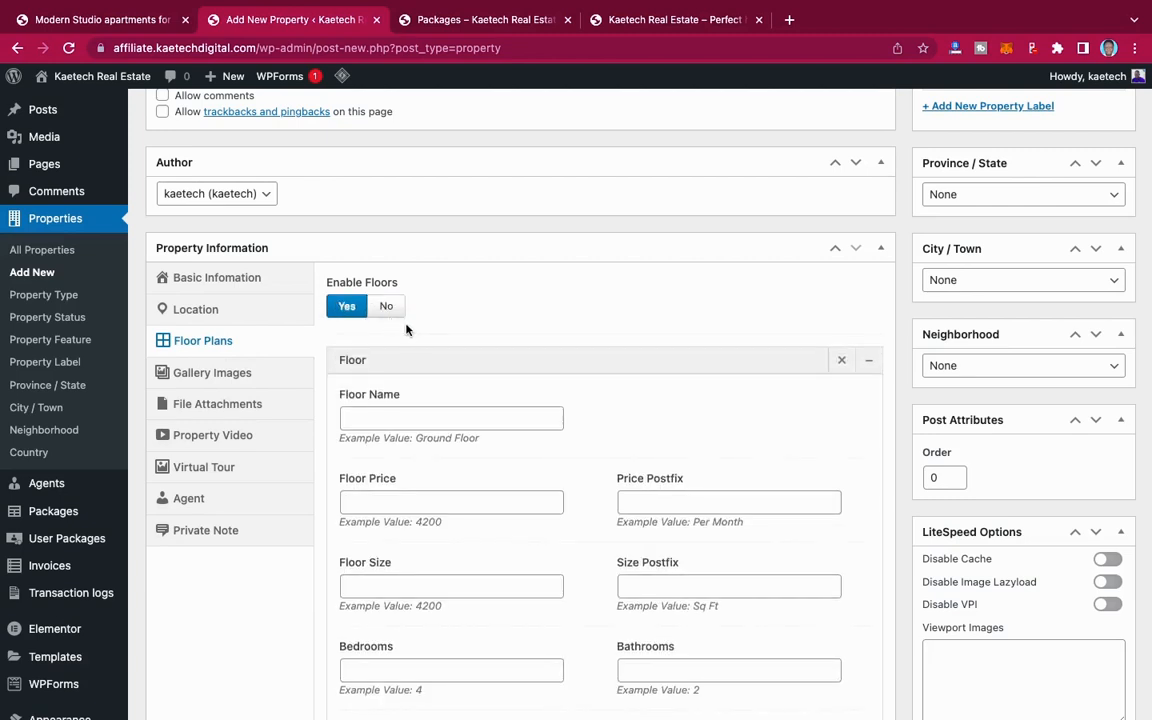
scroll(617, 501, down, 5)
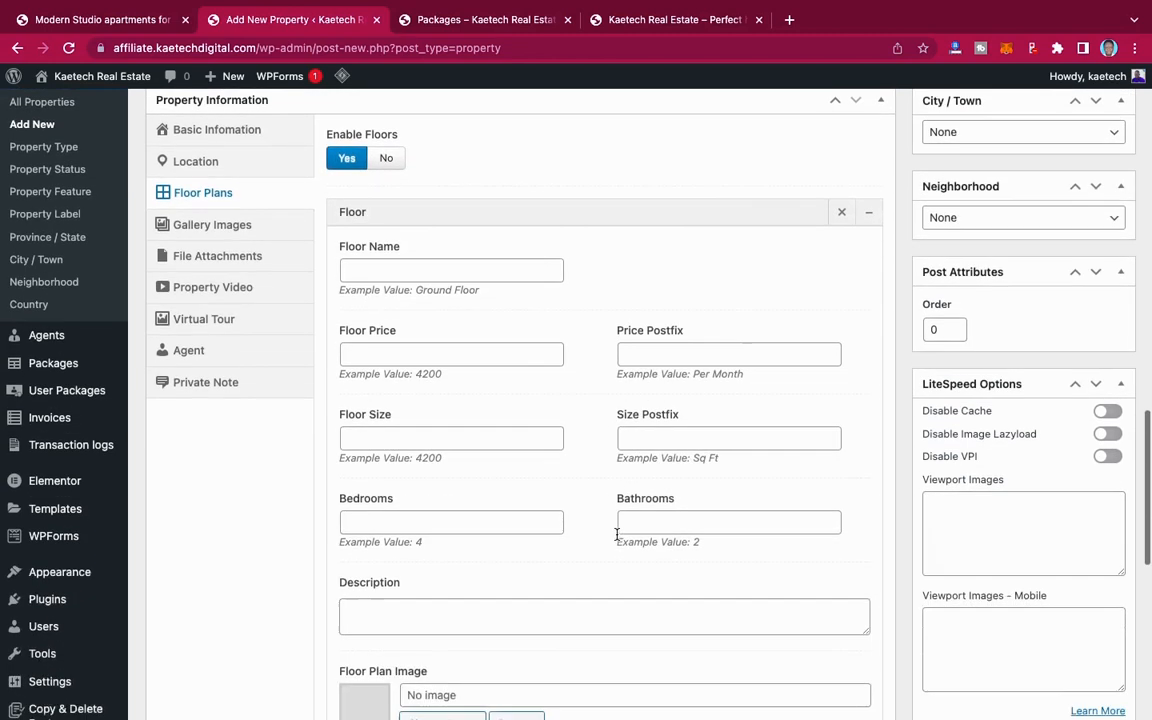
scroll(632, 390, up, 5)
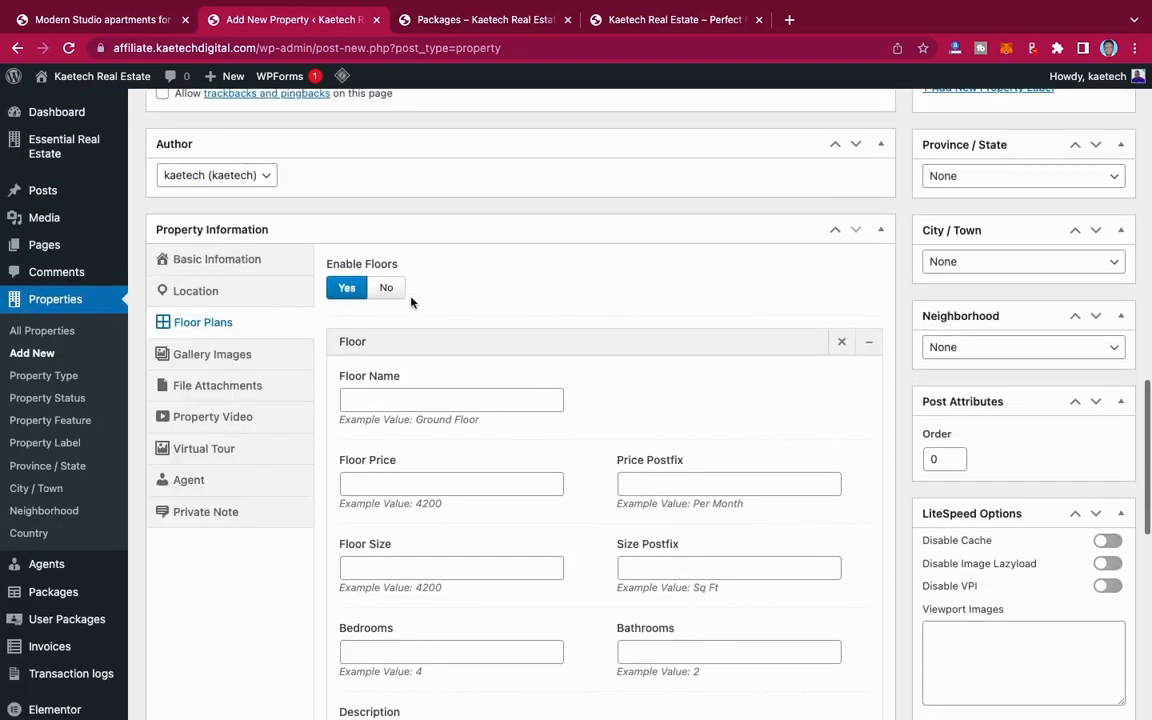
click(388, 289)
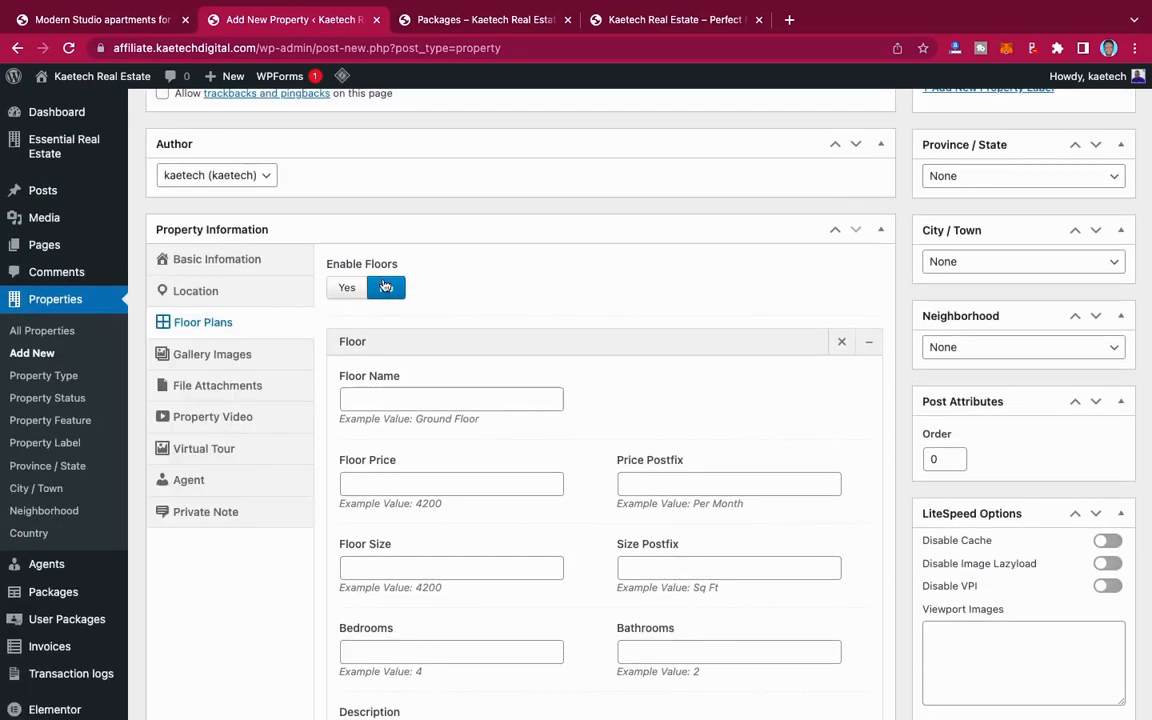
Step: Upload all images from the REAL ESTATE folder except LOGO.png for the property's gallery
click(212, 360)
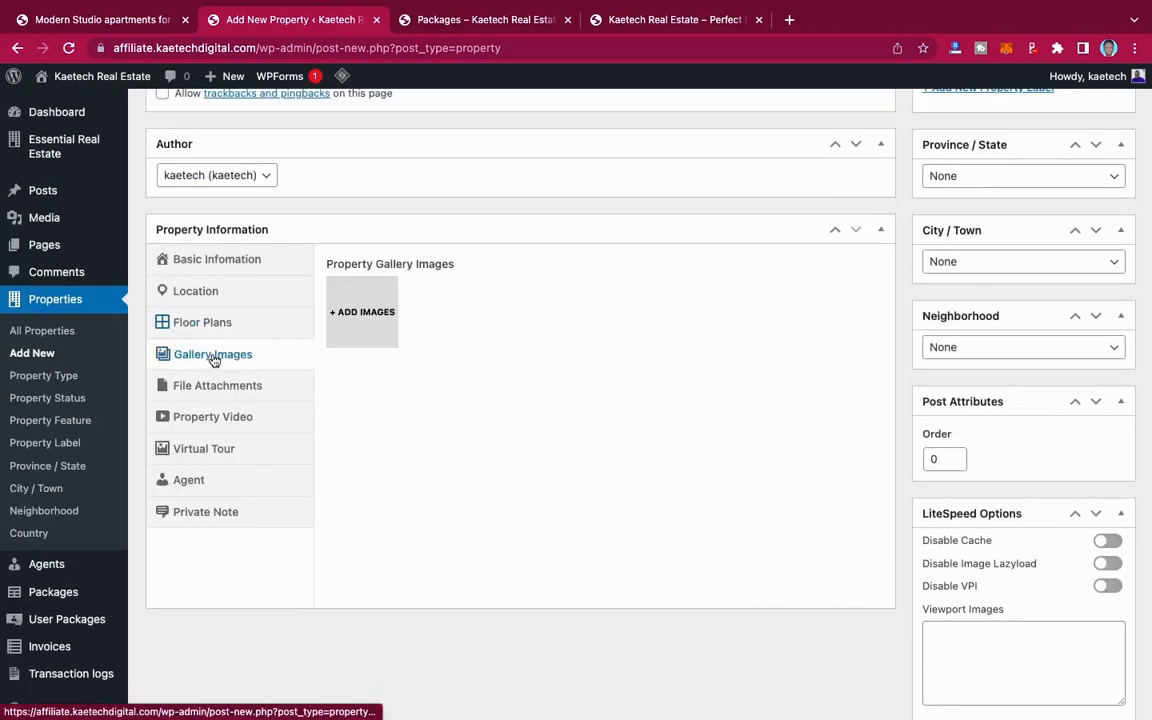
click(369, 316)
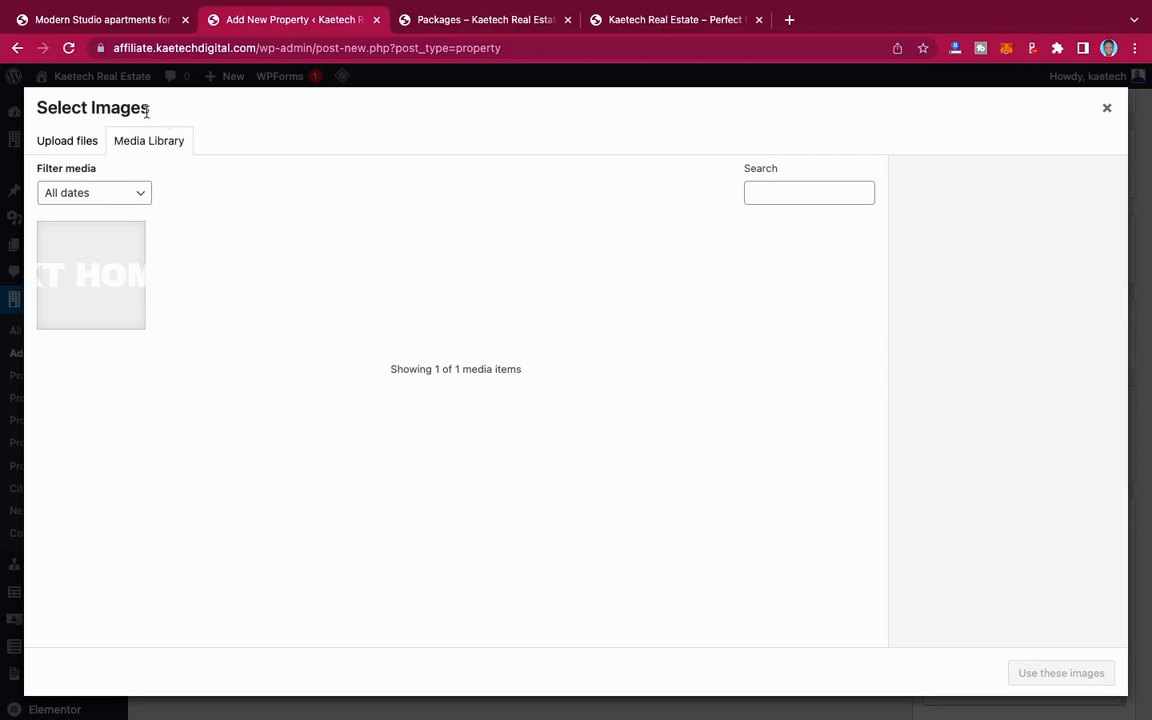
click(90, 141)
click(572, 392)
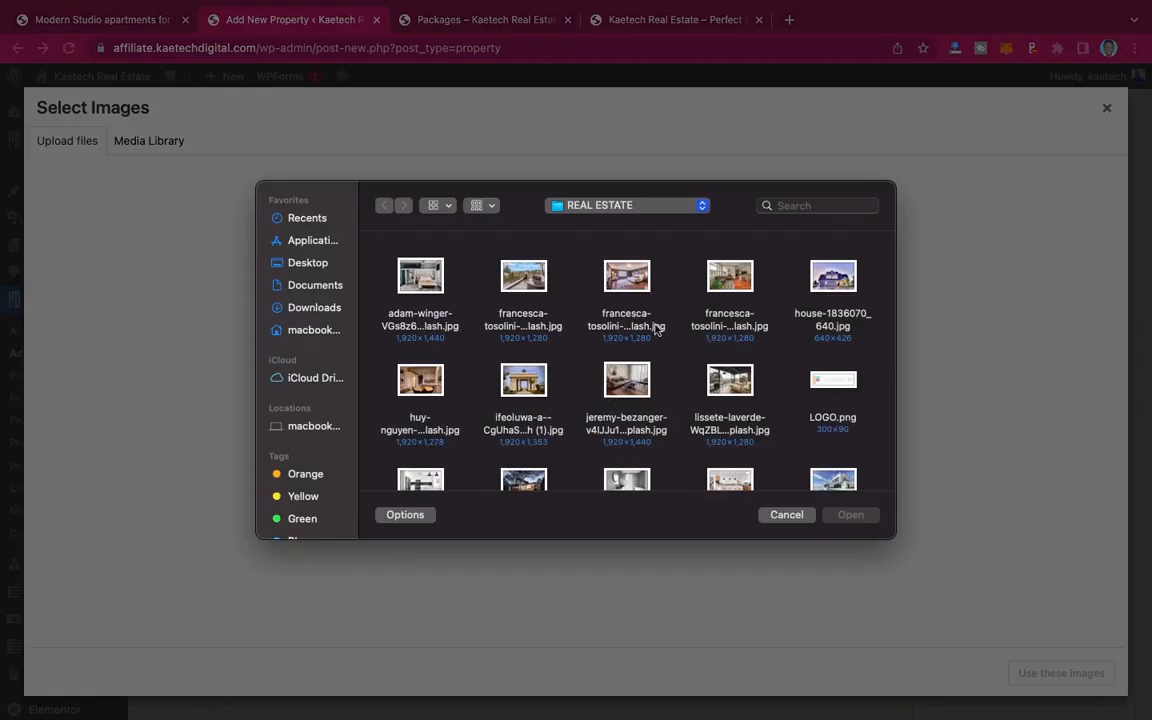
scroll(700, 370, down, 5)
scroll(708, 378, up, 8)
click(420, 277)
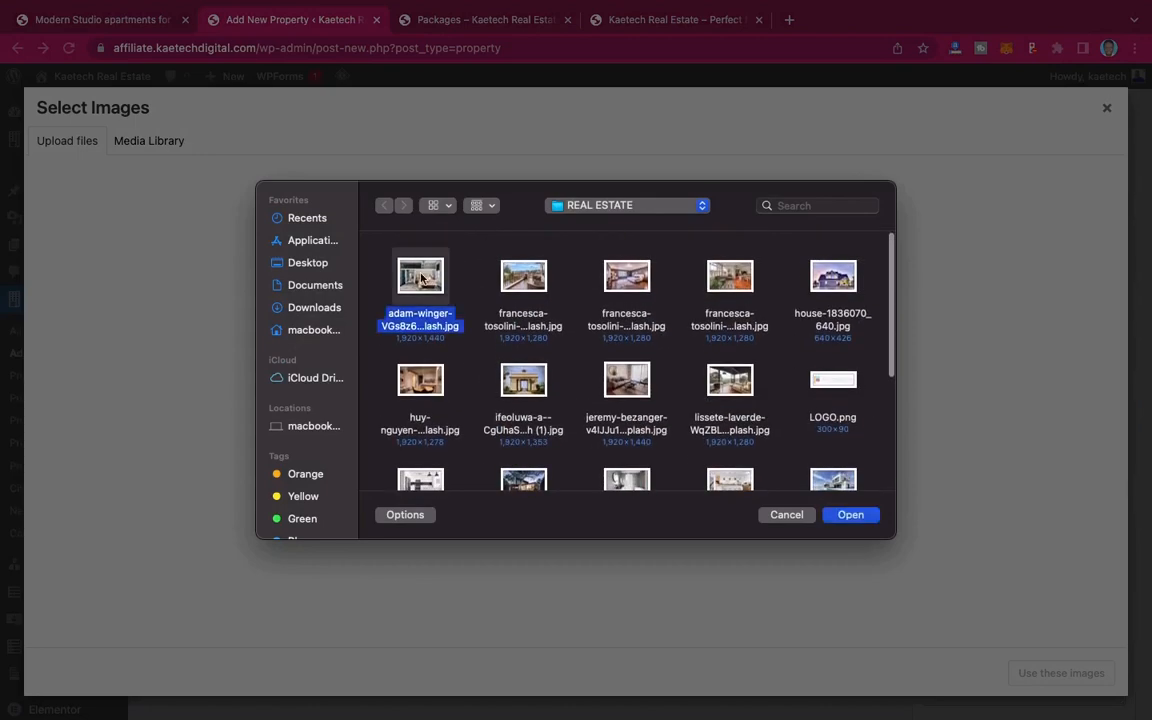
key(super+a)
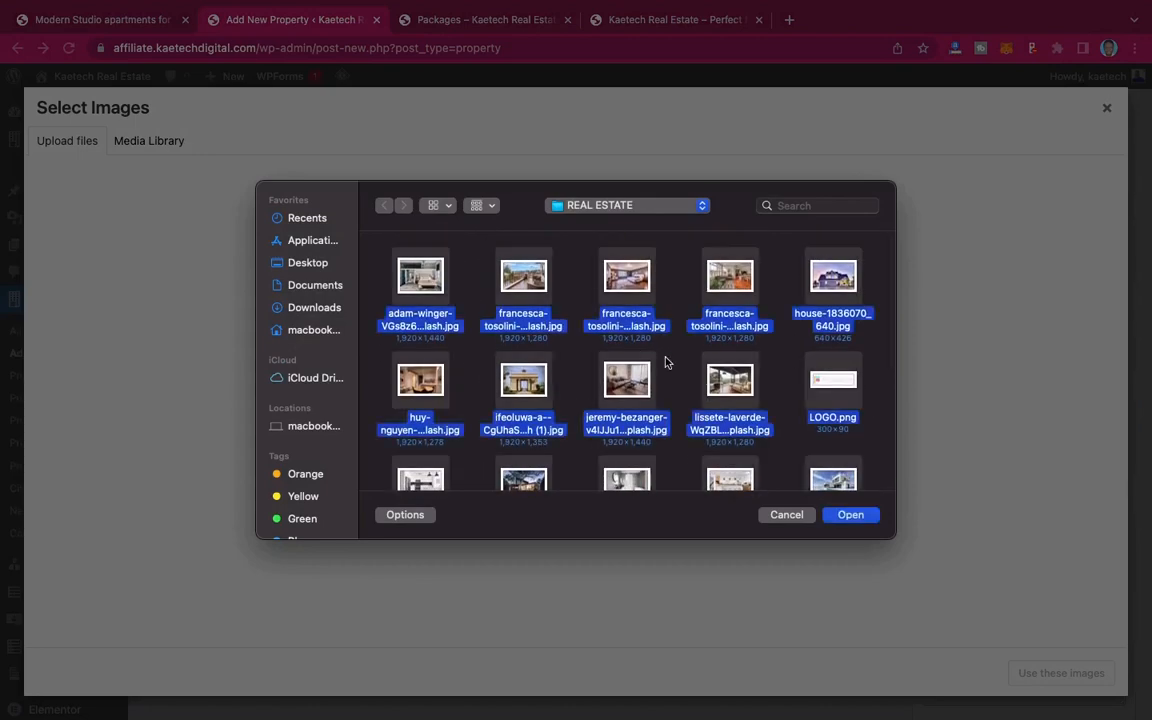
super+click(843, 385)
click(850, 514)
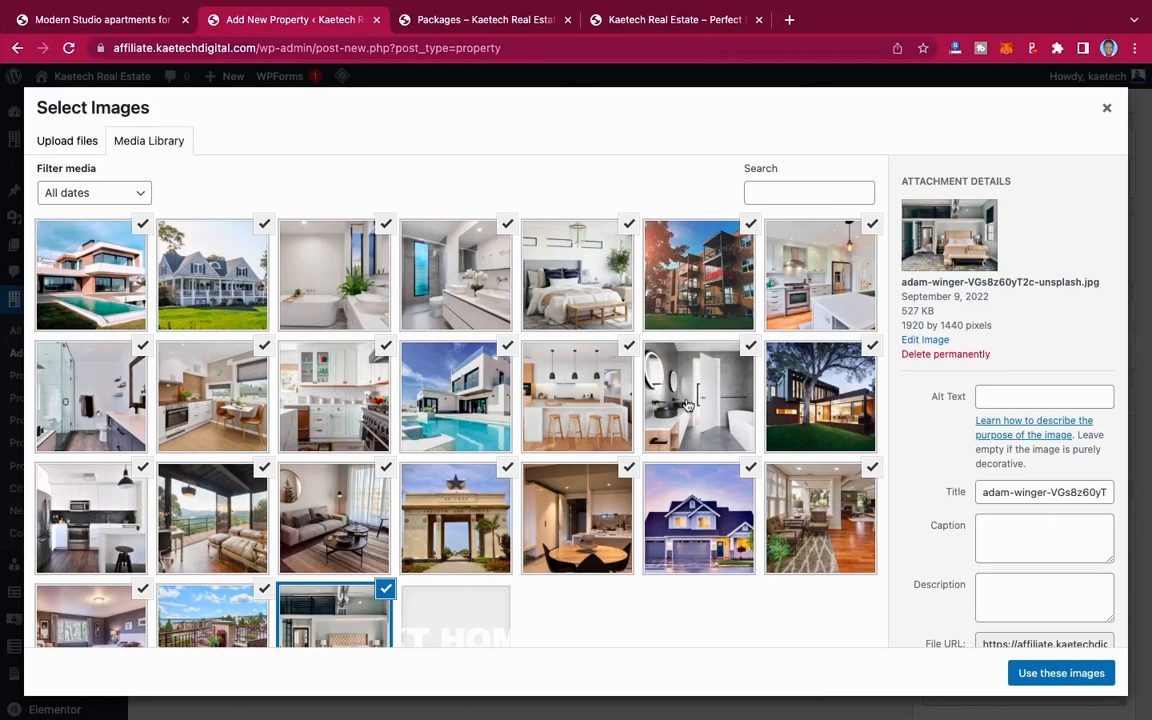
Step: Deselect the unneeded uploads and use only the white kitchen, apartment building, bedroom and bathtub images as the property's gallery
click(143, 228)
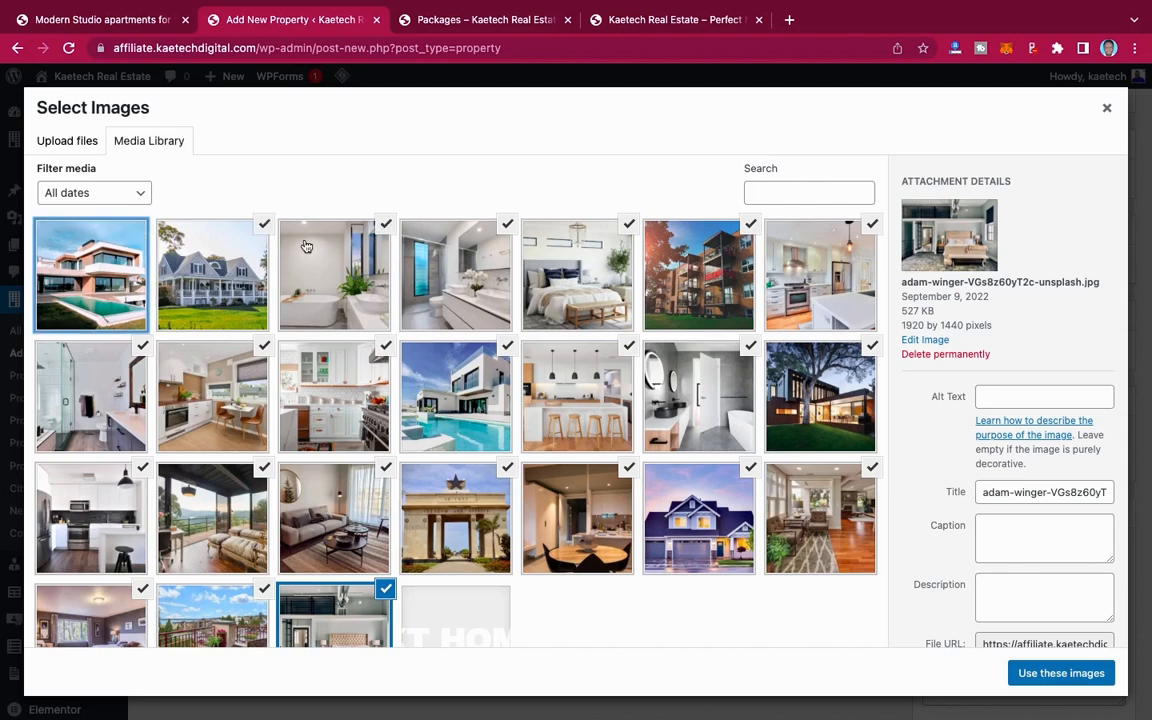
click(260, 222)
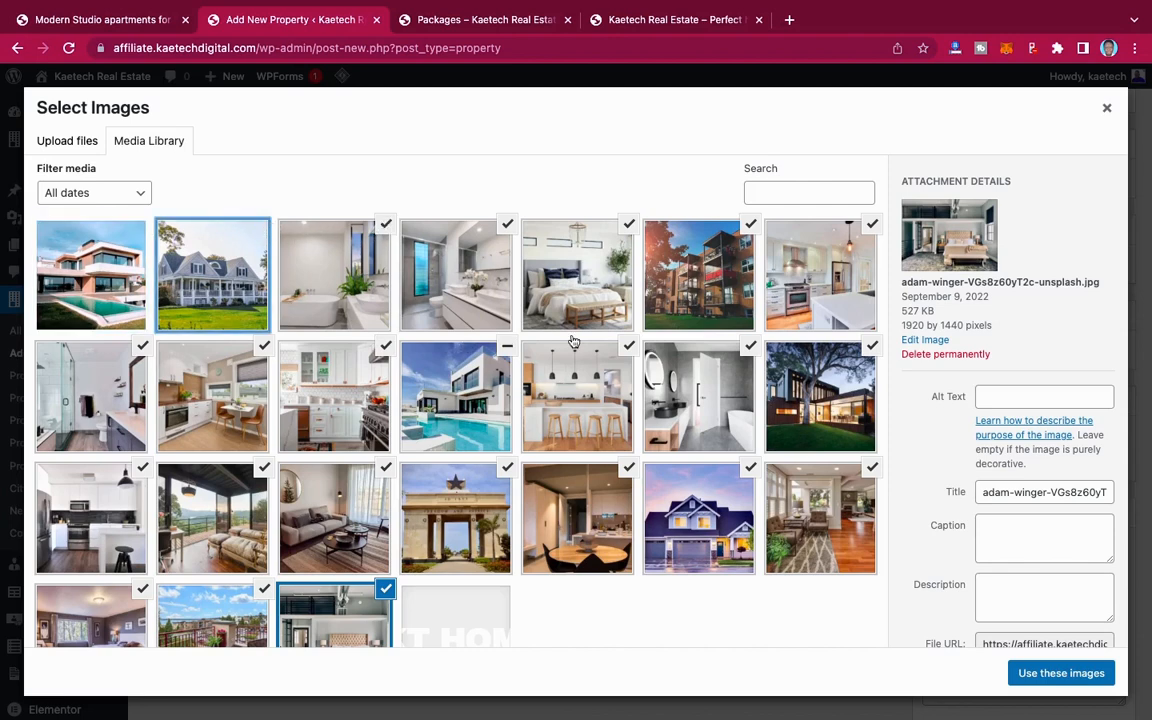
click(508, 225)
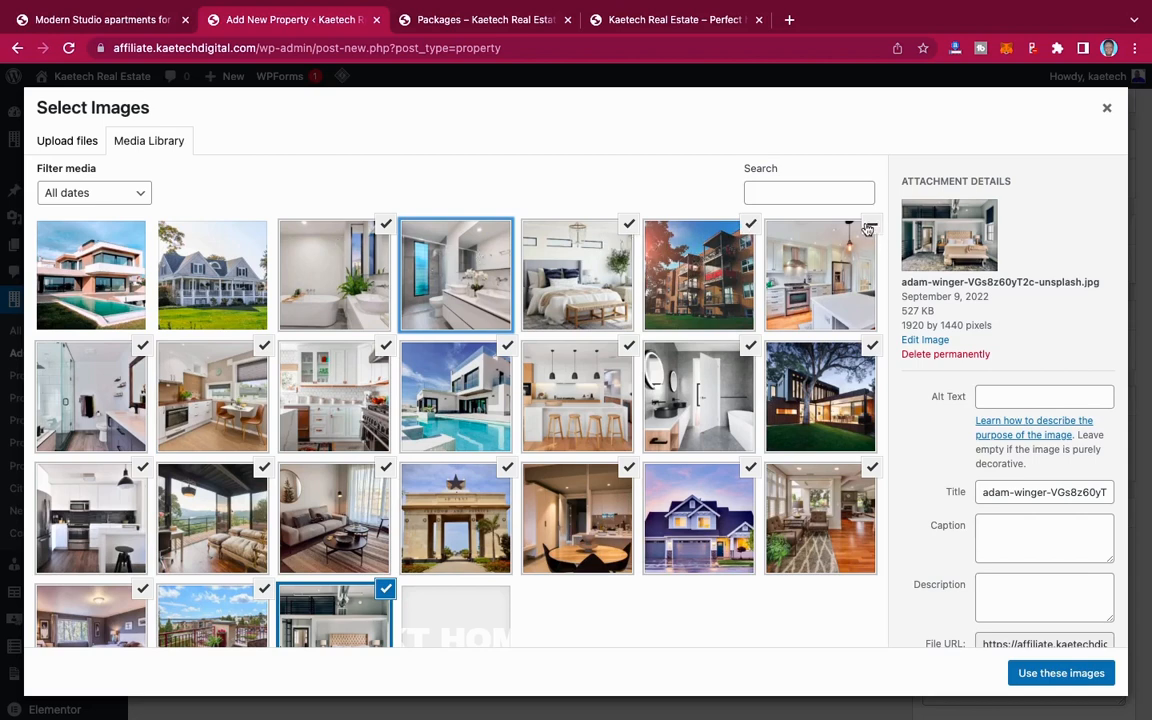
click(869, 349)
click(748, 347)
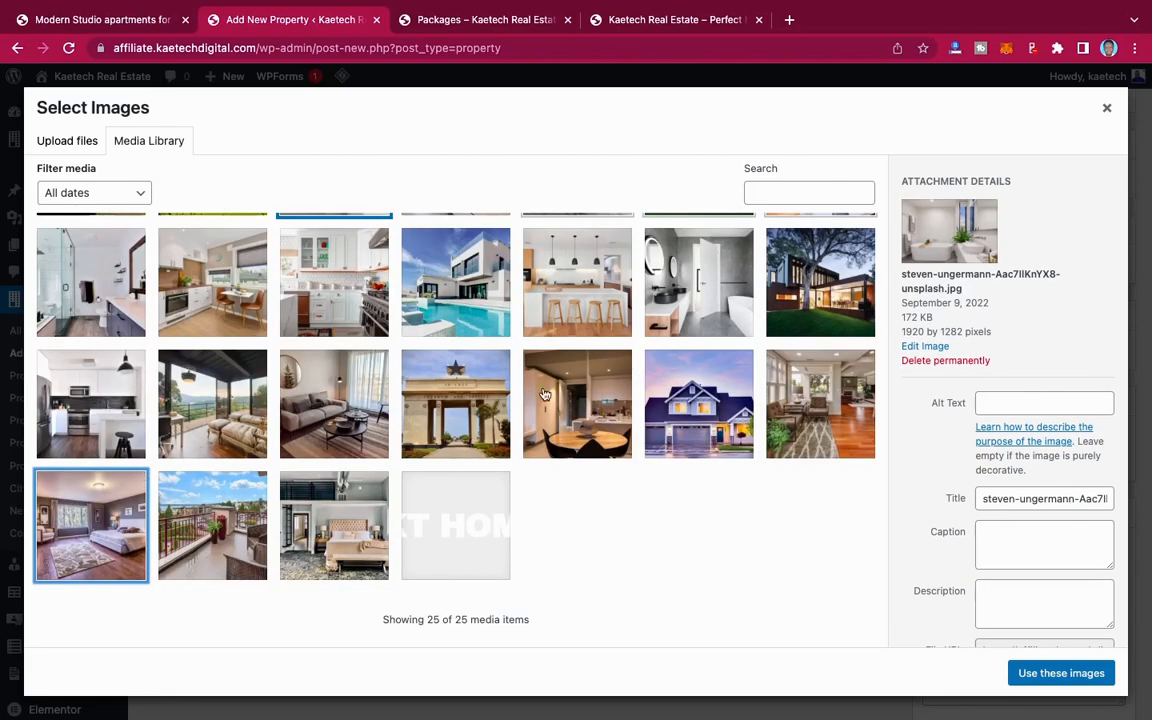
scroll(845, 553, up, 3)
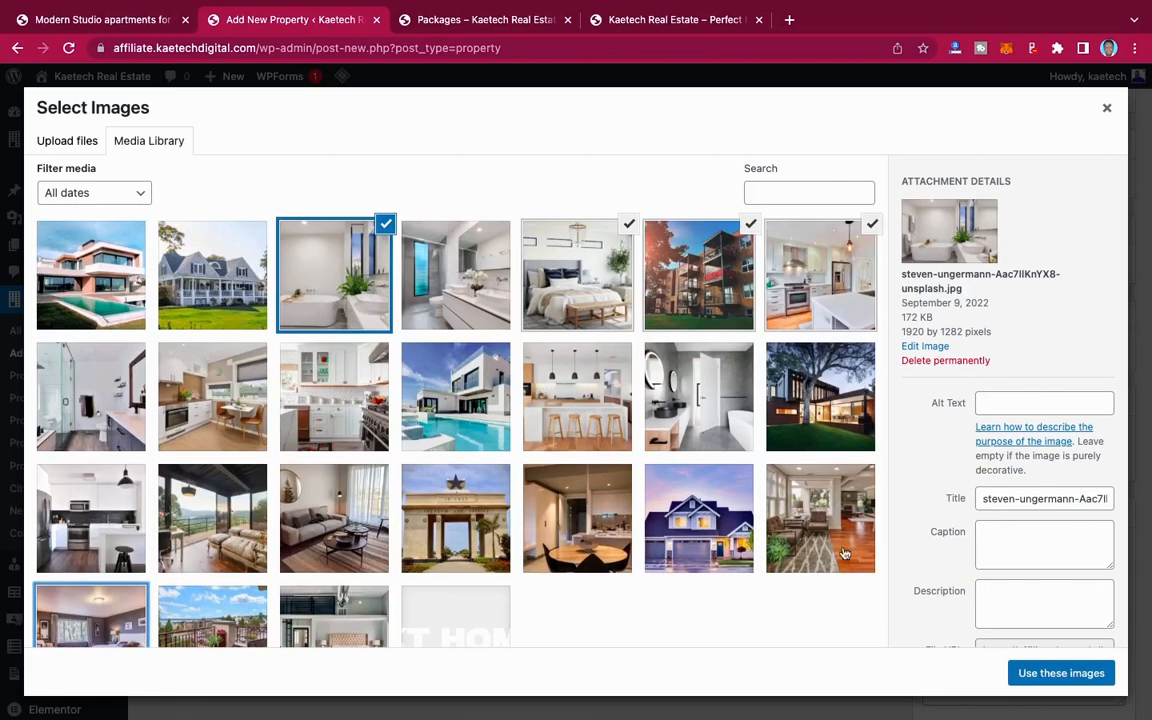
click(1066, 674)
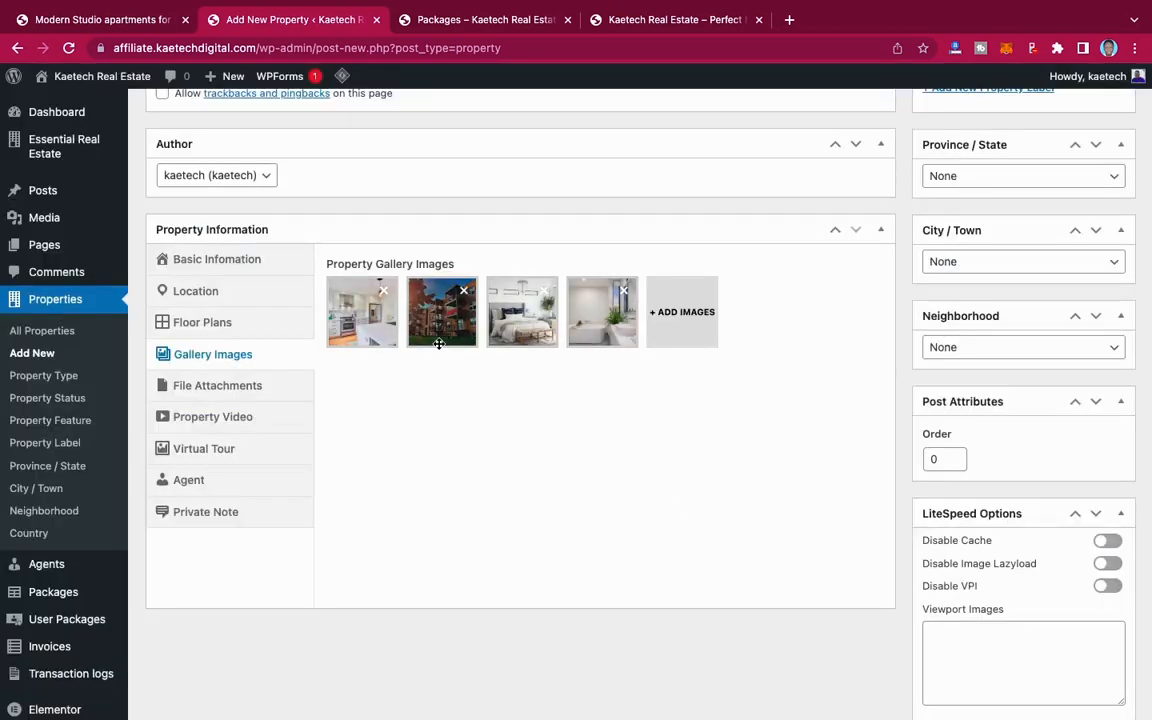
Step: Review the property's file attachment, video, virtual tour, agent and private note options without filling them in
click(219, 390)
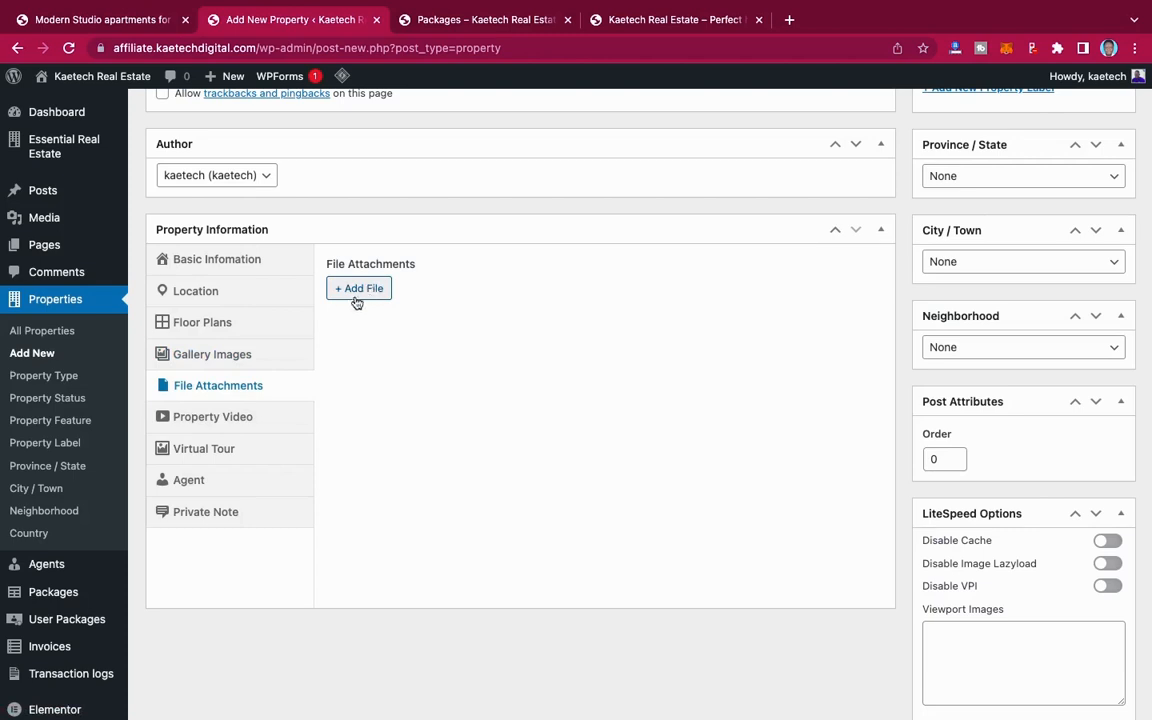
click(222, 424)
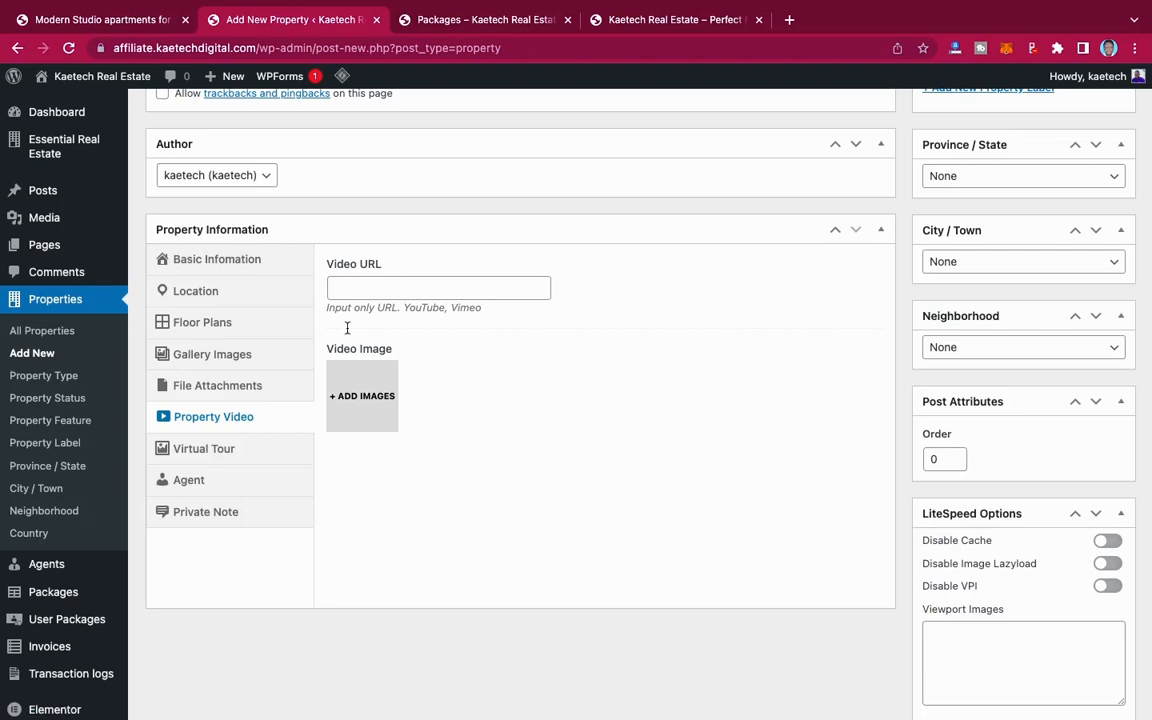
click(203, 452)
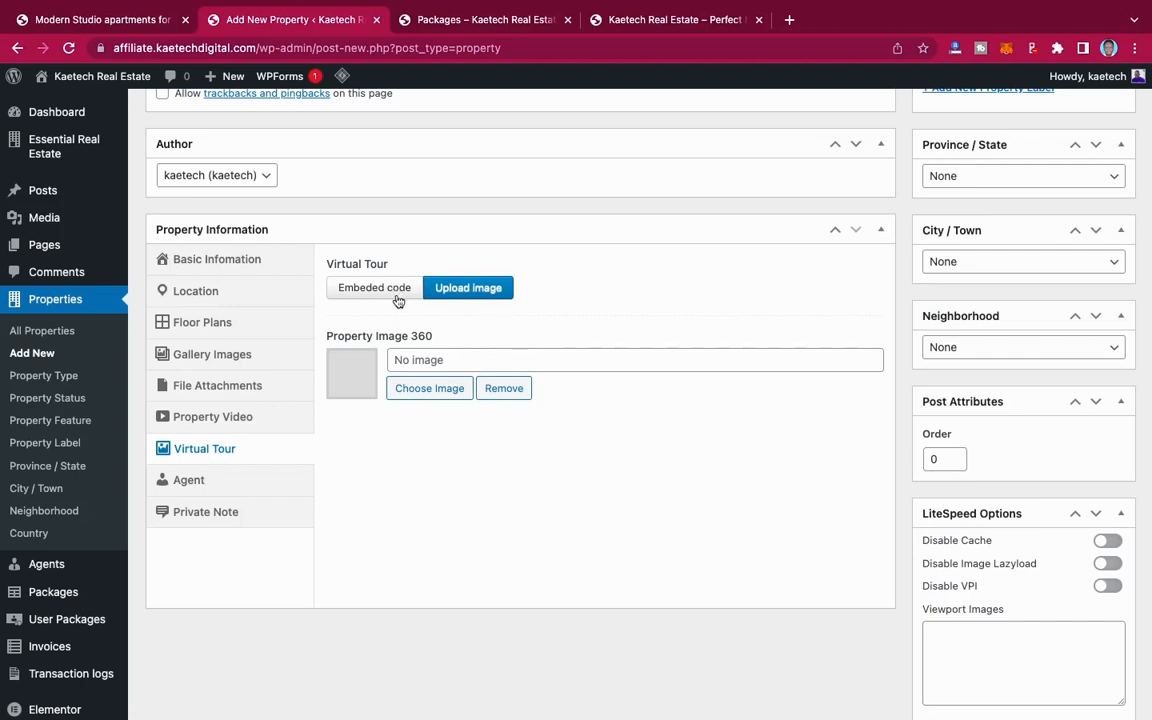
click(223, 483)
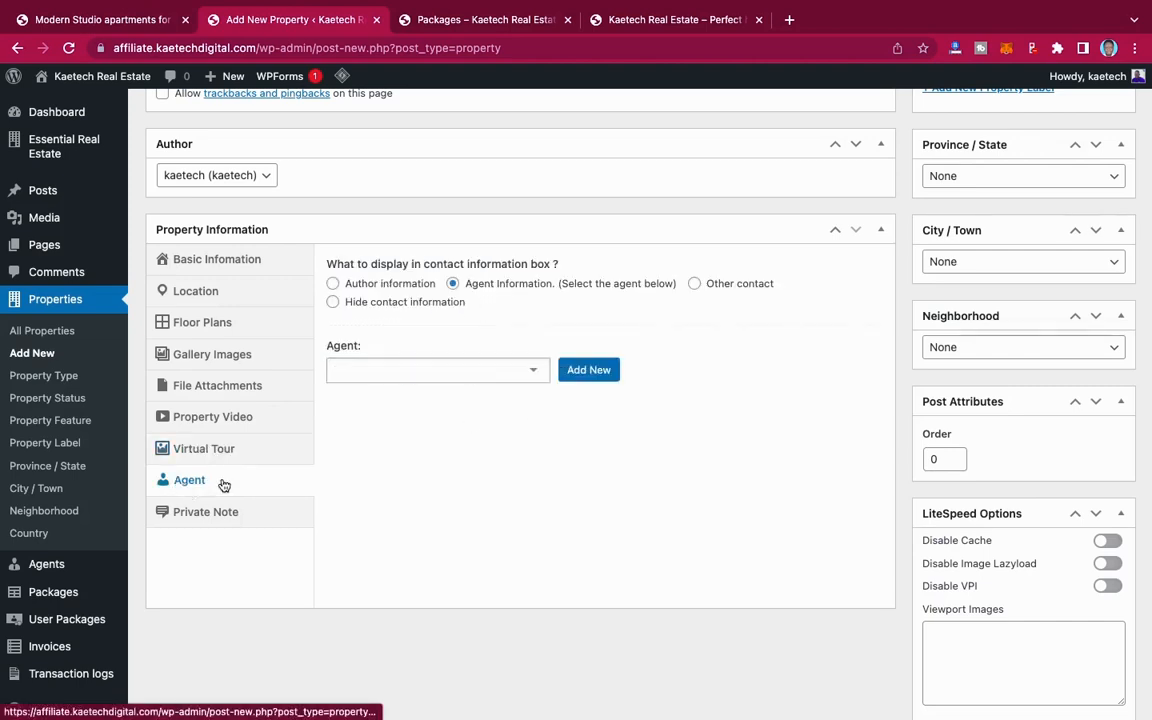
click(457, 370)
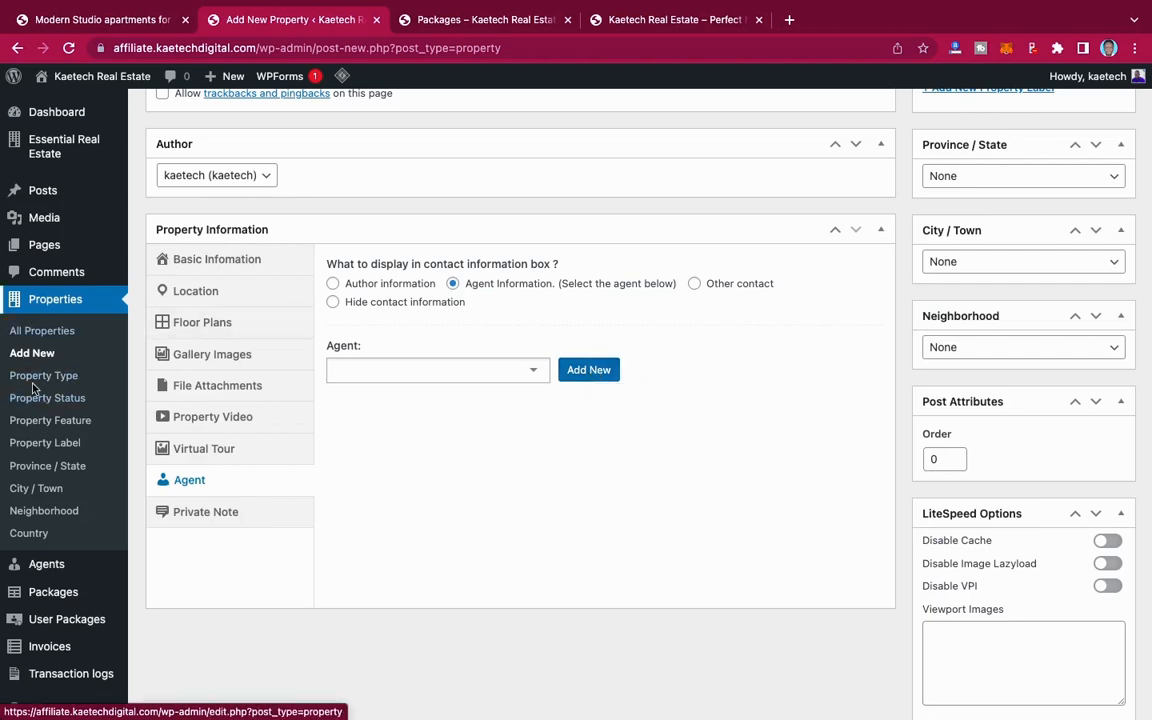
click(224, 513)
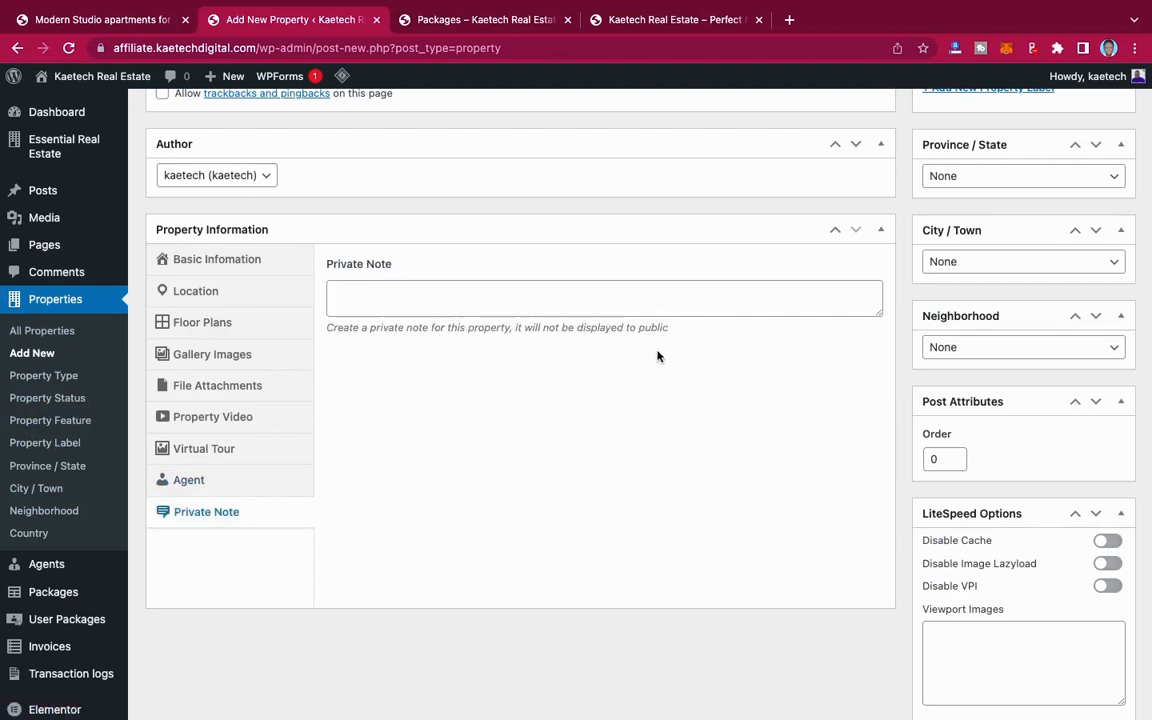
Step: Examine the property's type, status, feature, label, province, city, neighborhood and country options
scroll(655, 353, up, 1)
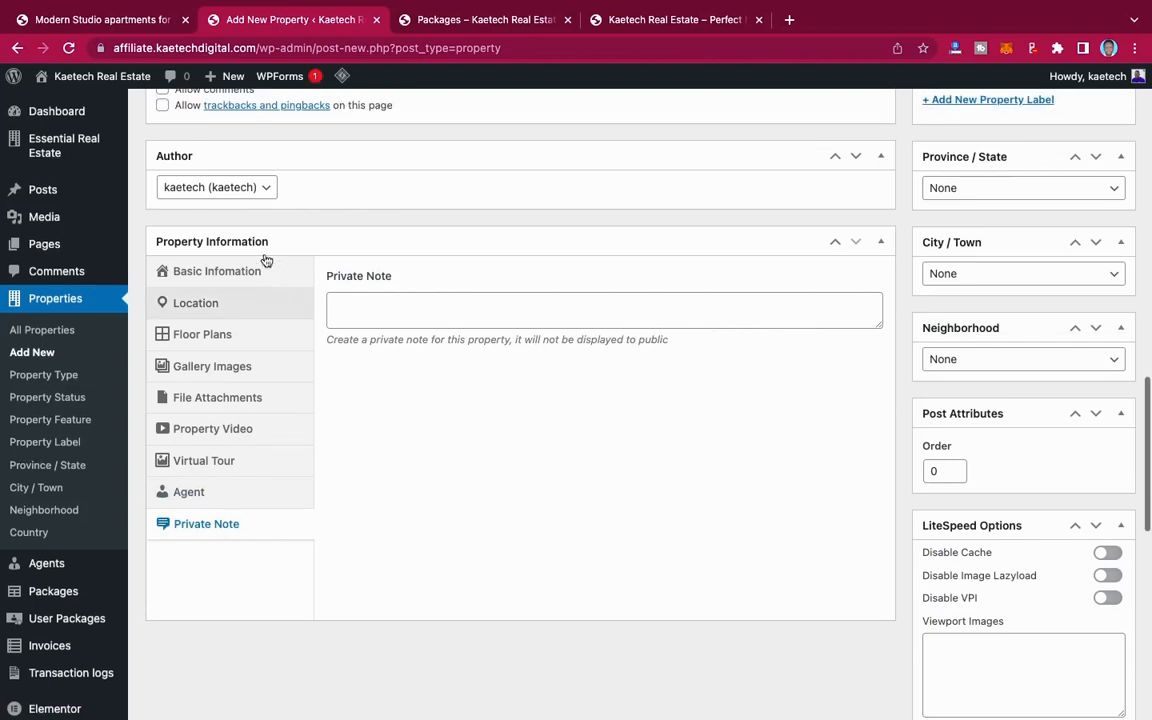
scroll(711, 268, up, 10)
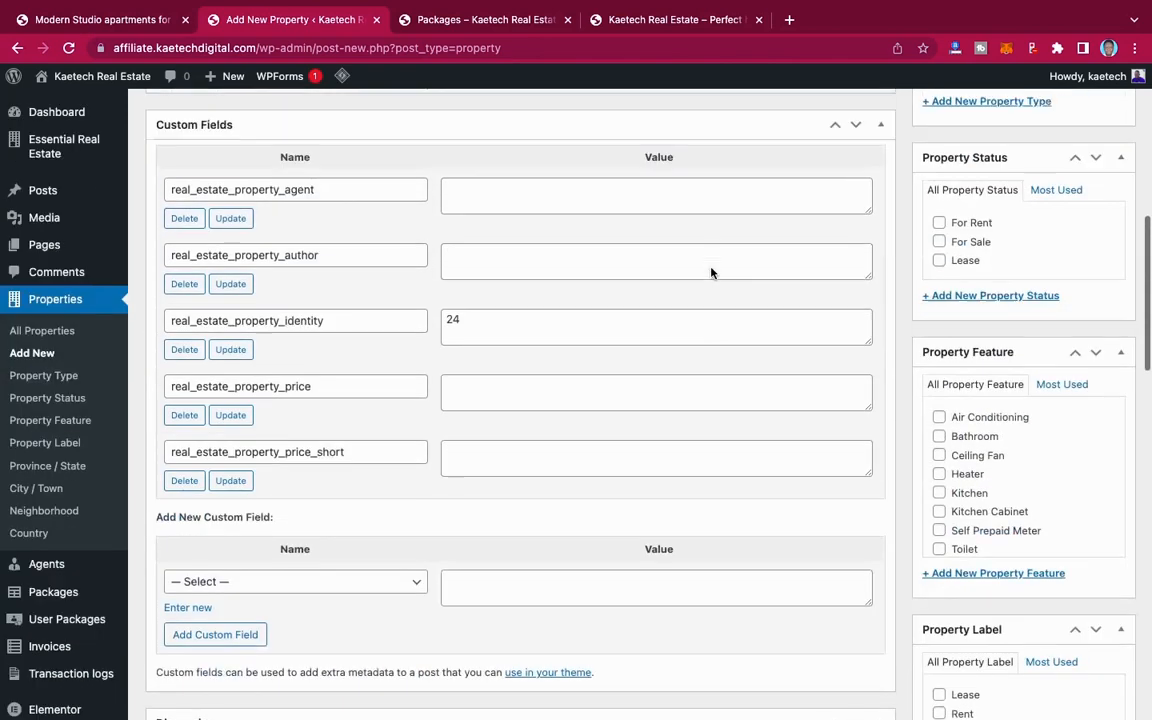
scroll(711, 268, up, 5)
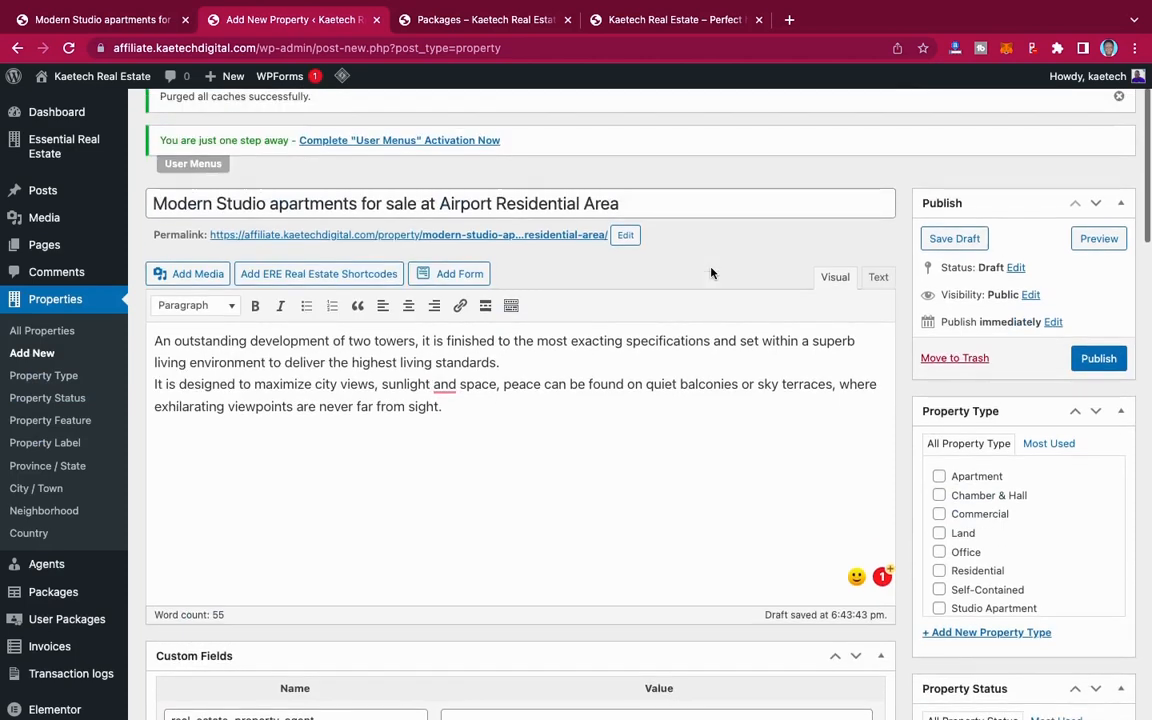
scroll(962, 463, down, 1)
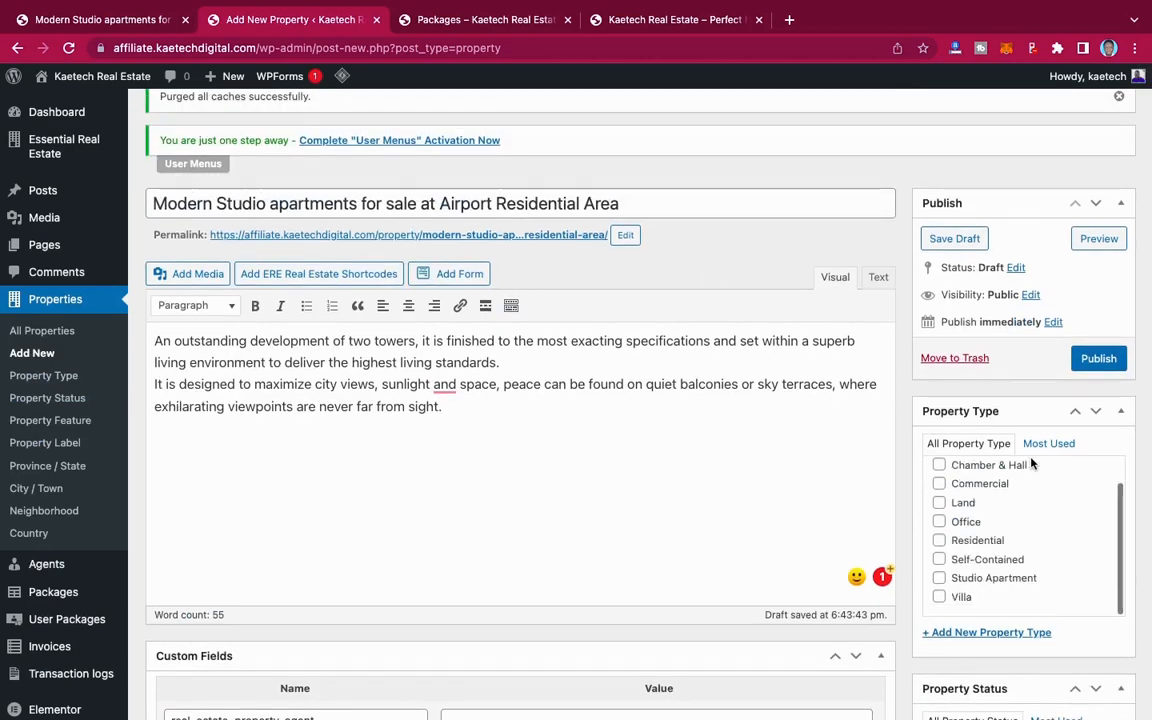
scroll(1007, 400, down, 5)
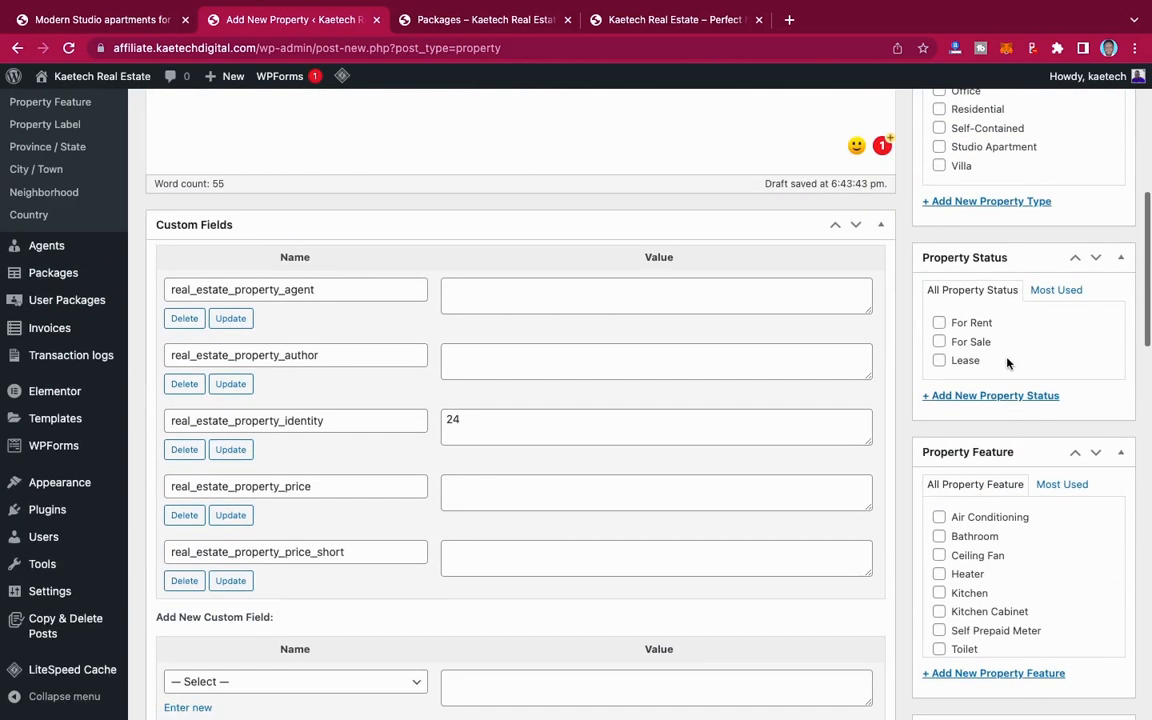
scroll(1007, 363, down, 3)
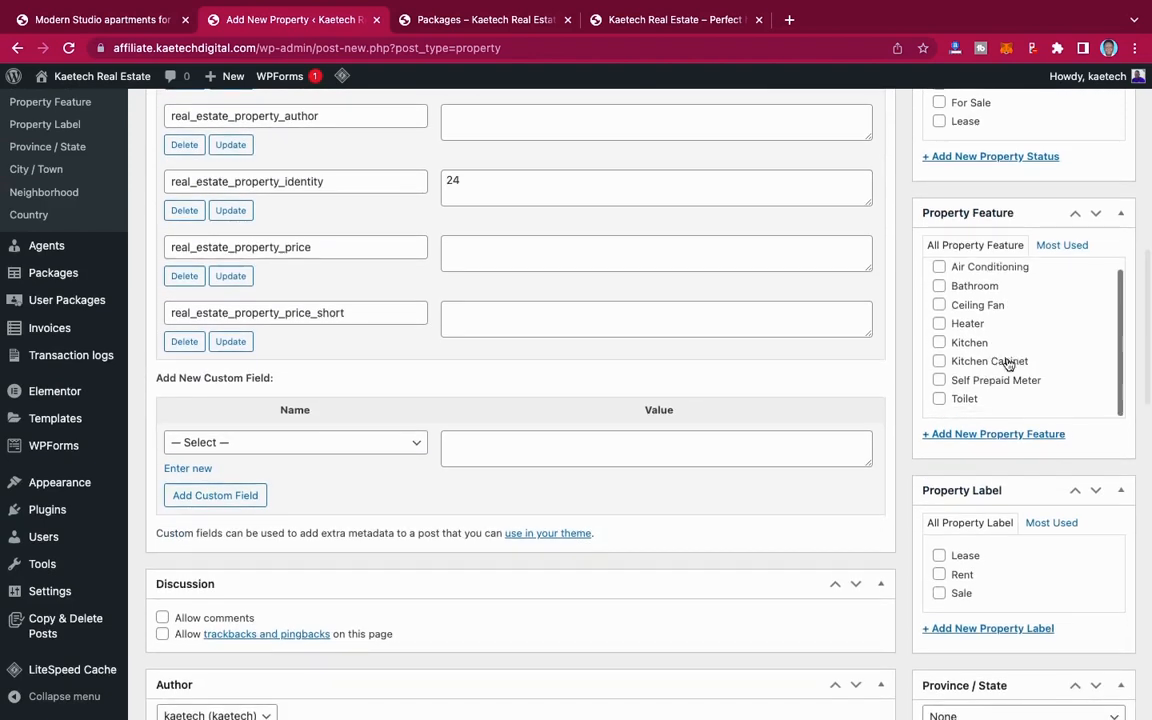
scroll(1007, 363, down, 5)
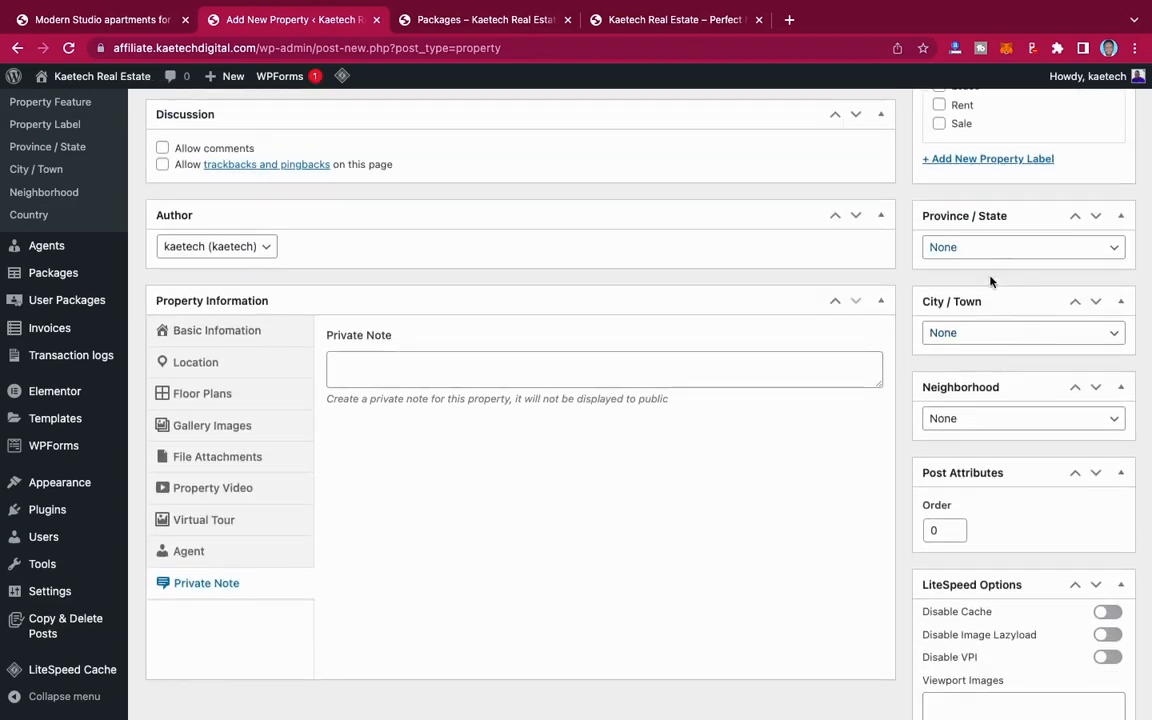
scroll(969, 418, down, 6)
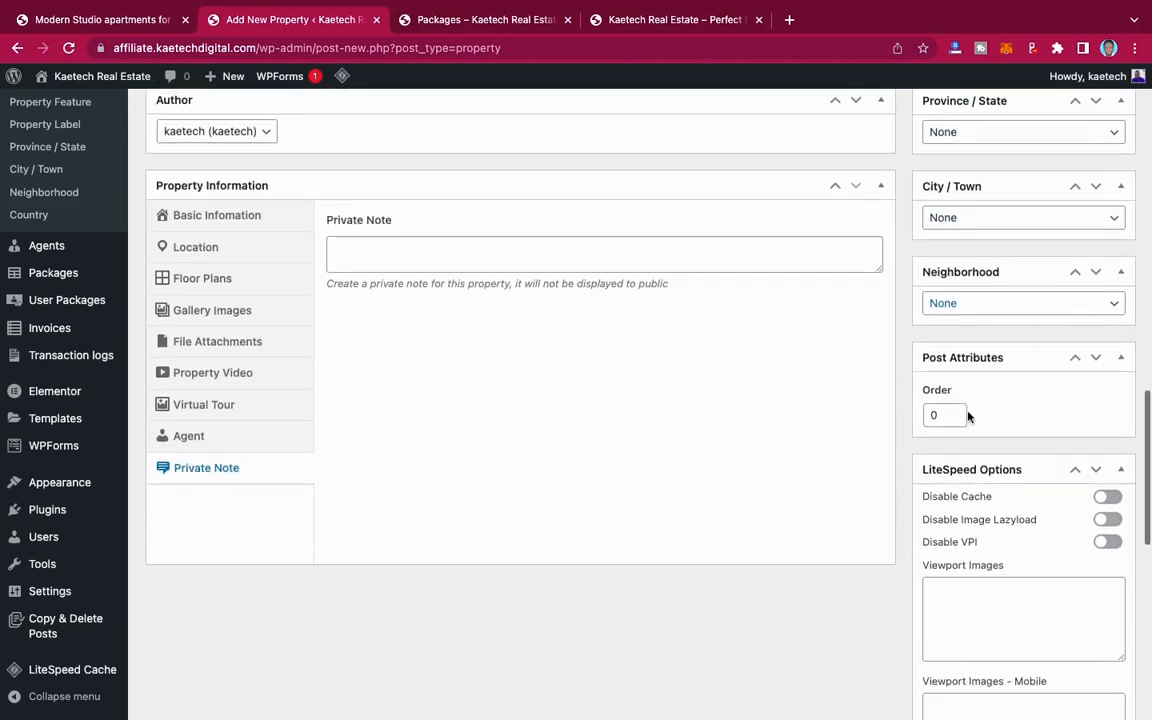
scroll(968, 412, down, 3)
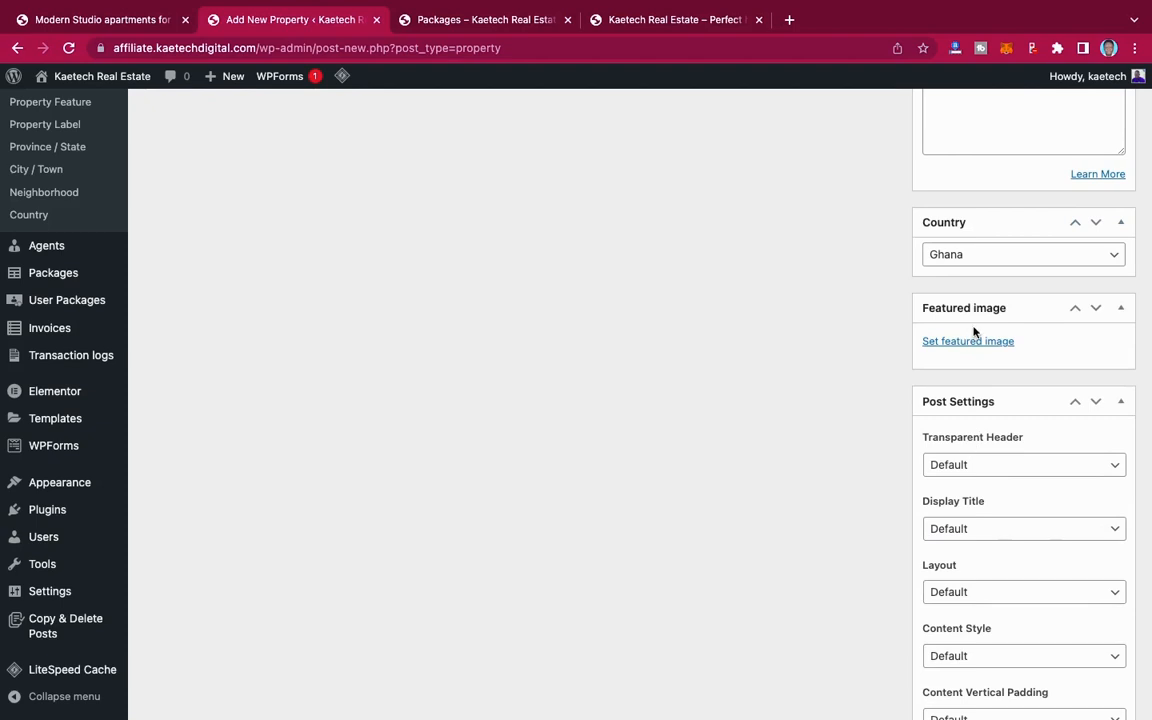
Step: Set the brick apartment building photo from the media library as the property's featured image
scroll(977, 368, down, 2)
scroll(977, 368, up, 3)
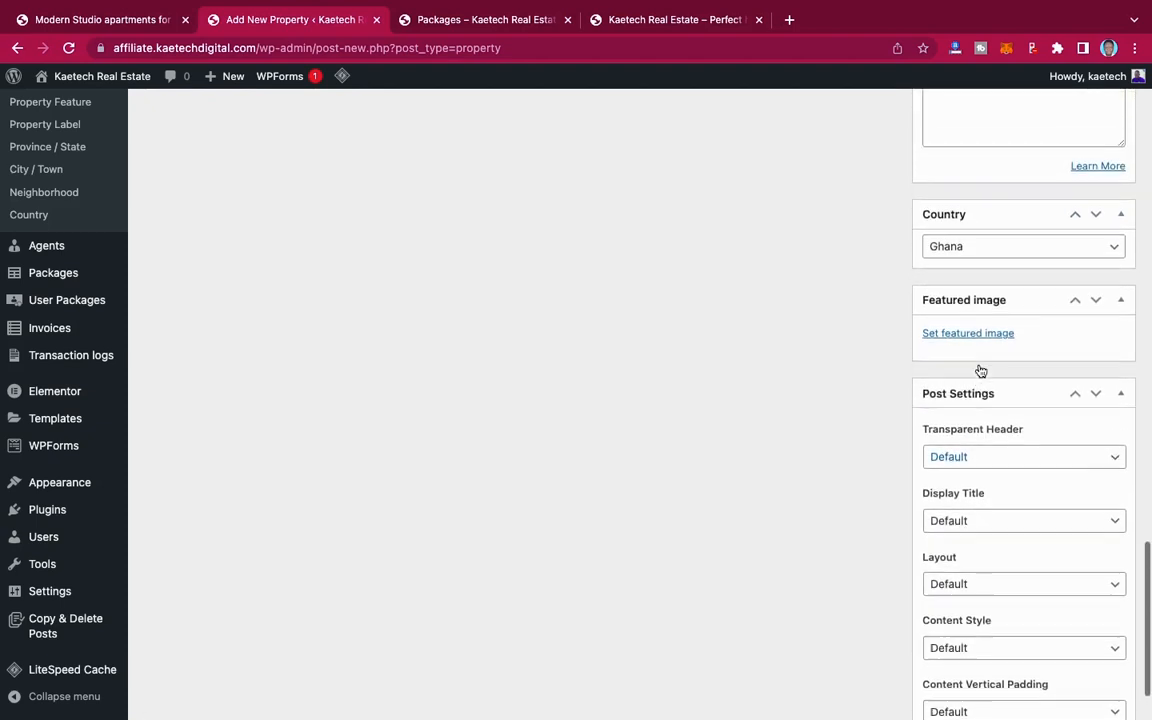
click(979, 366)
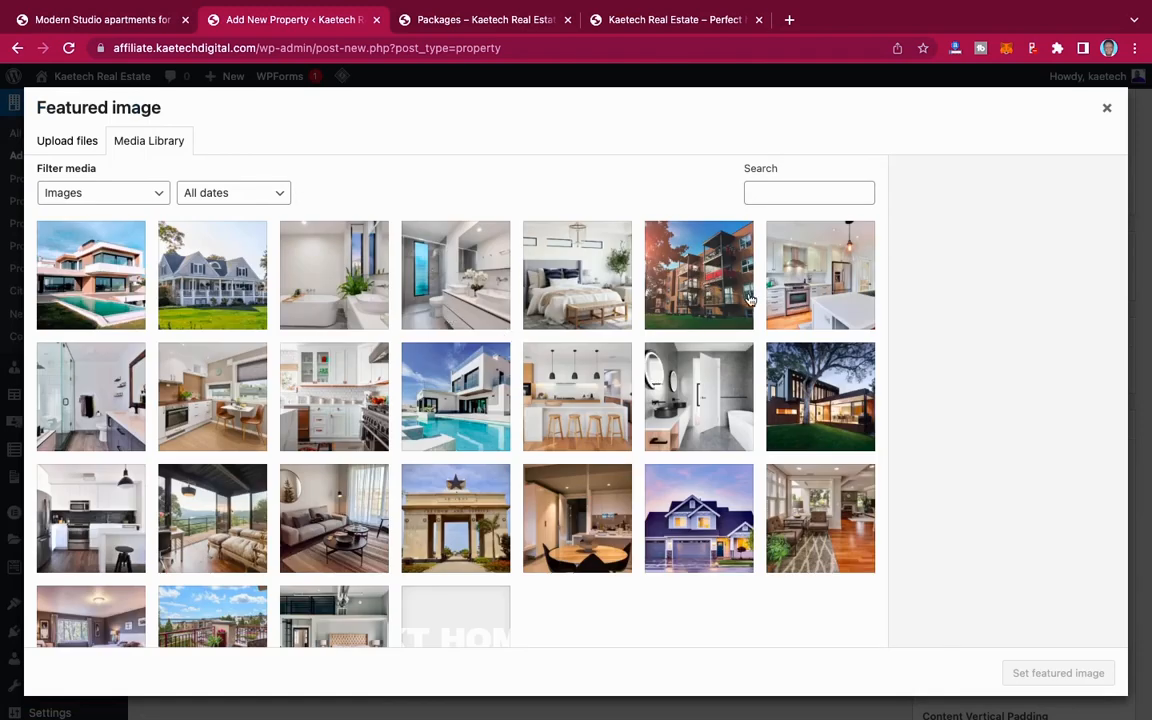
click(781, 277)
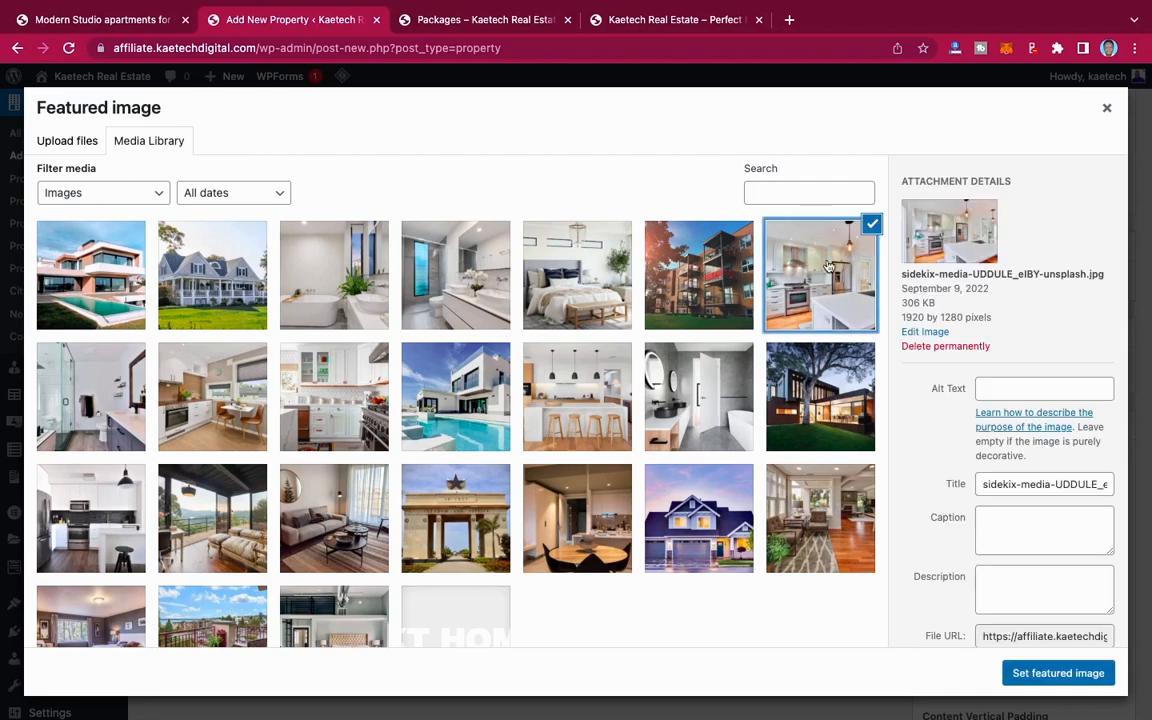
click(713, 299)
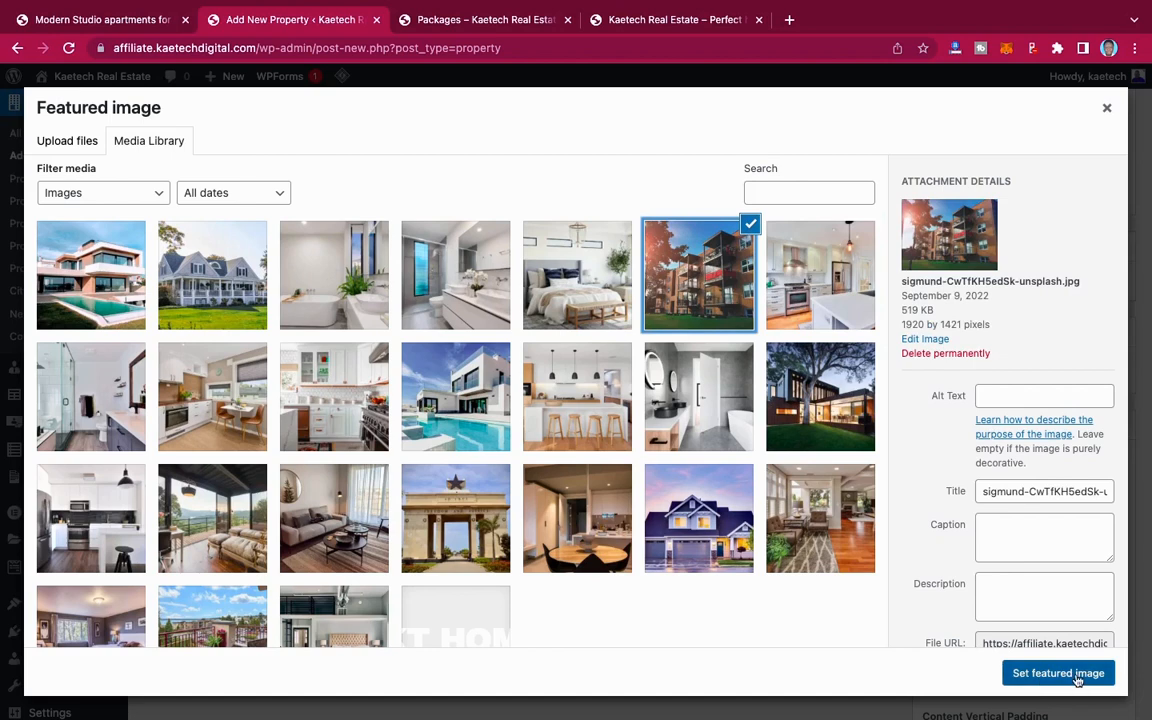
click(1045, 676)
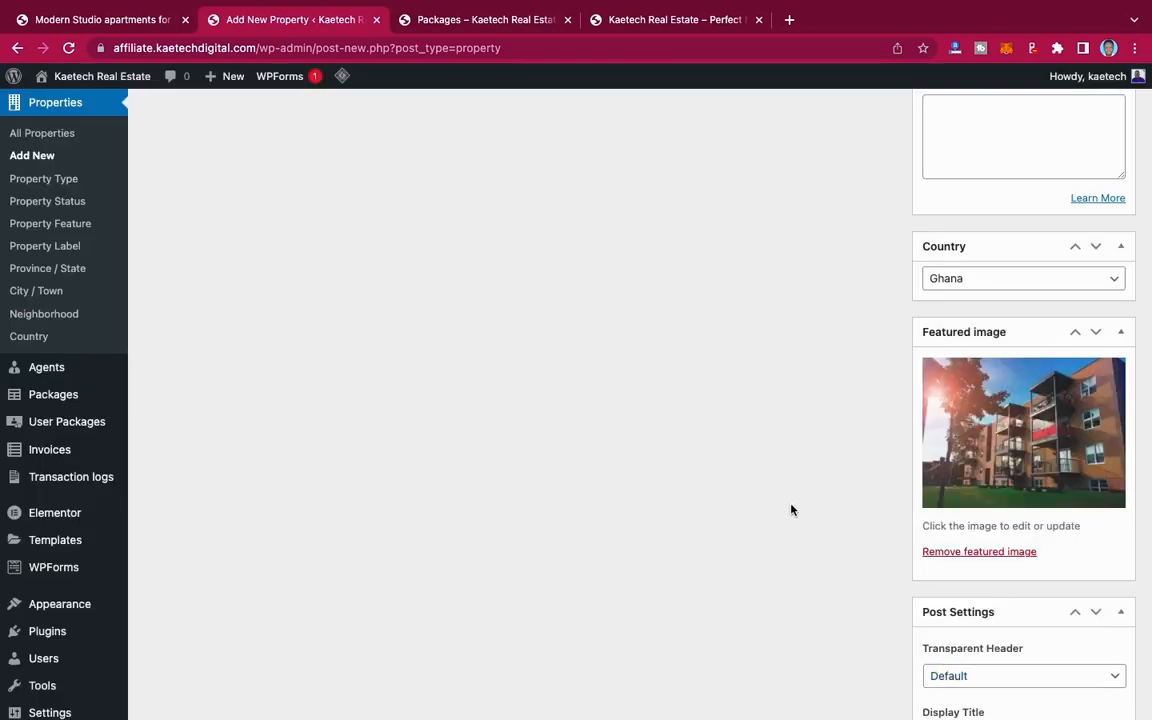
Step: Set the property's country to Ghana, province to Greater Accra, city to Accra and neighborhood to East Legon
scroll(1021, 429, up, 3)
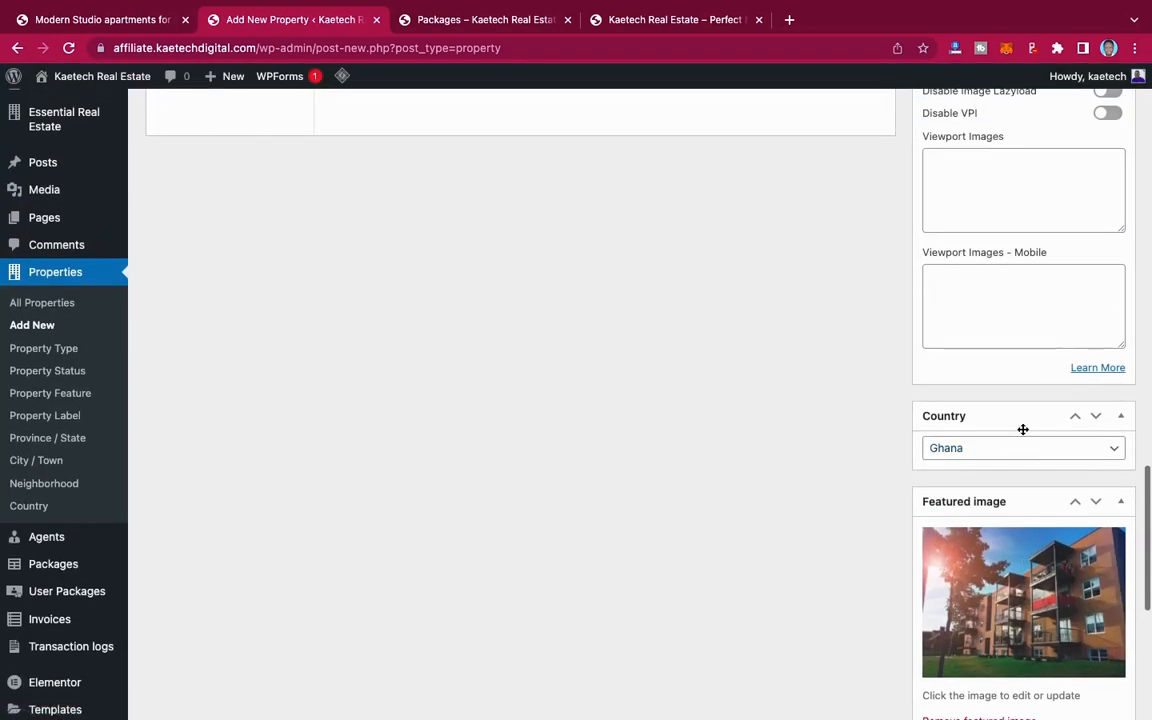
click(1009, 455)
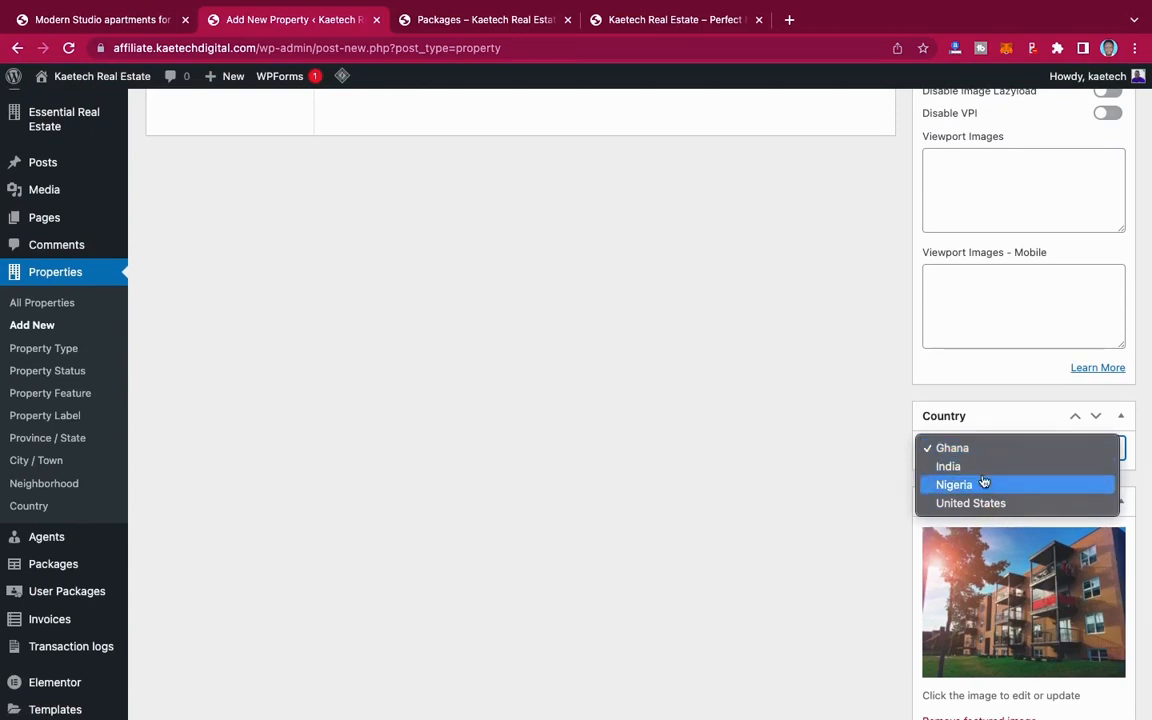
click(989, 448)
scroll(1008, 411, up, 6)
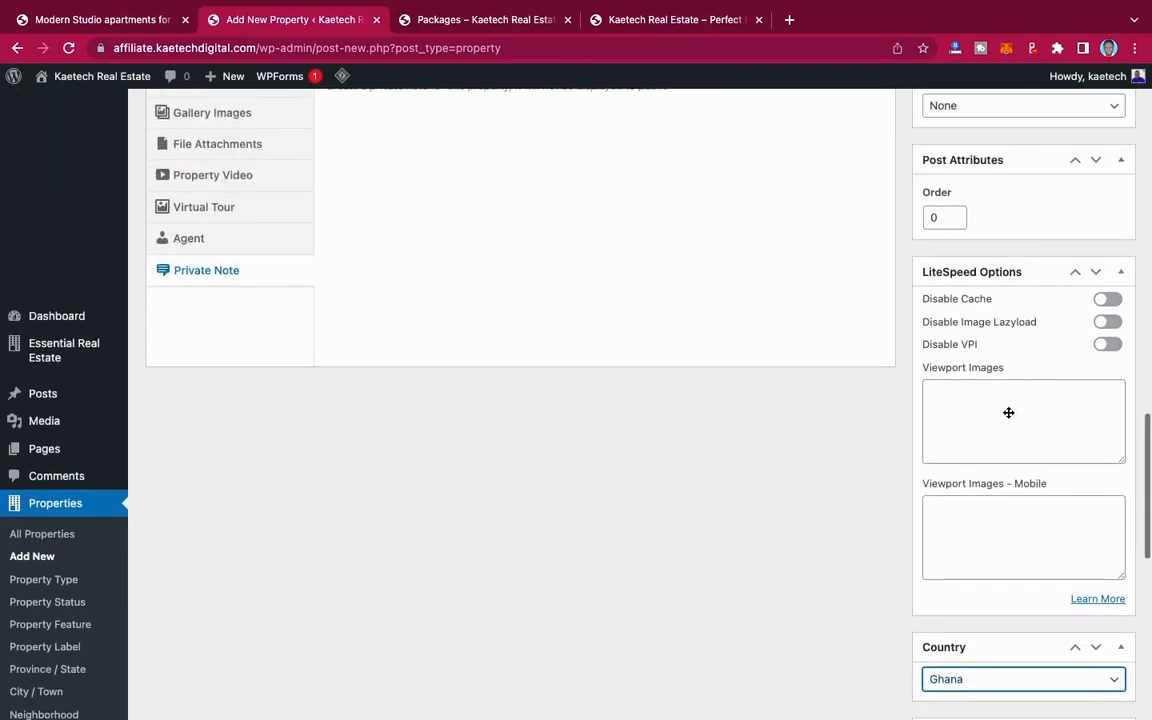
scroll(1008, 411, up, 2)
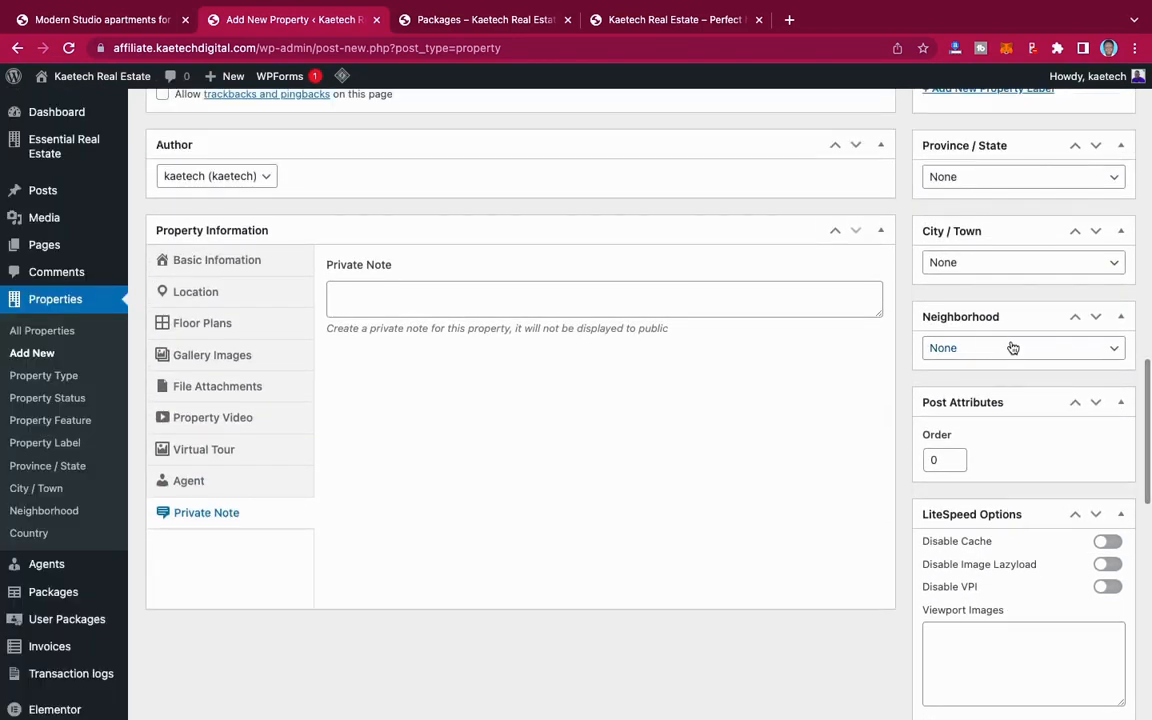
scroll(1008, 340, up, 1)
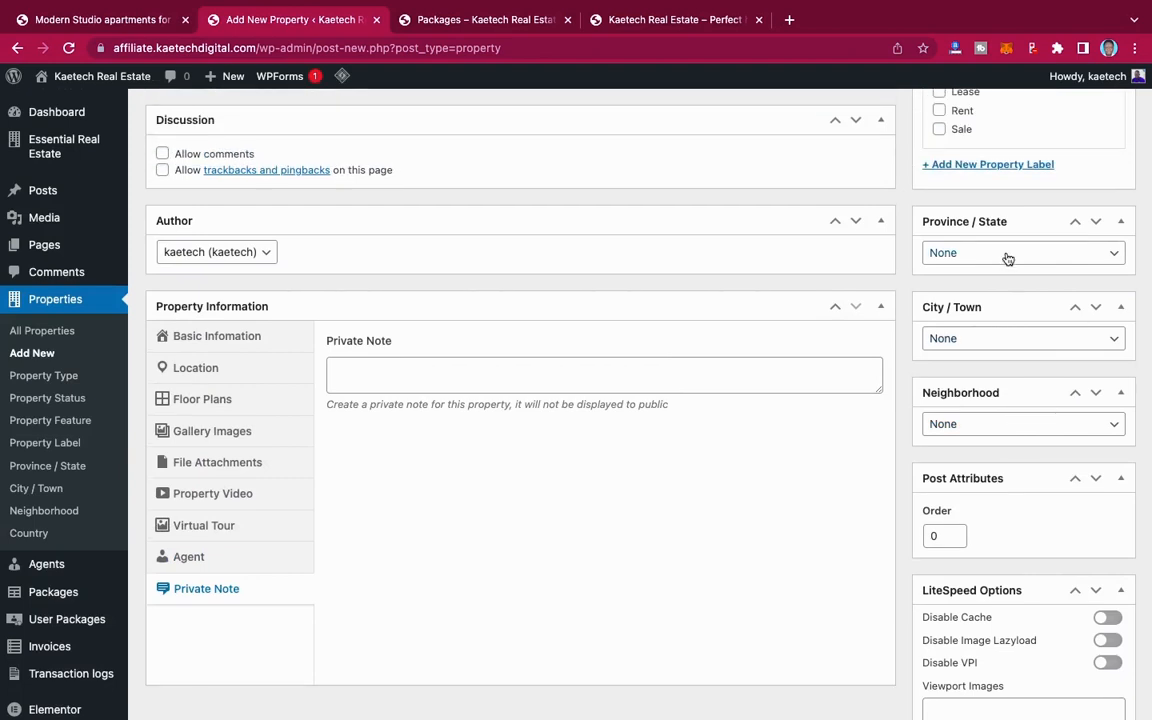
click(1006, 253)
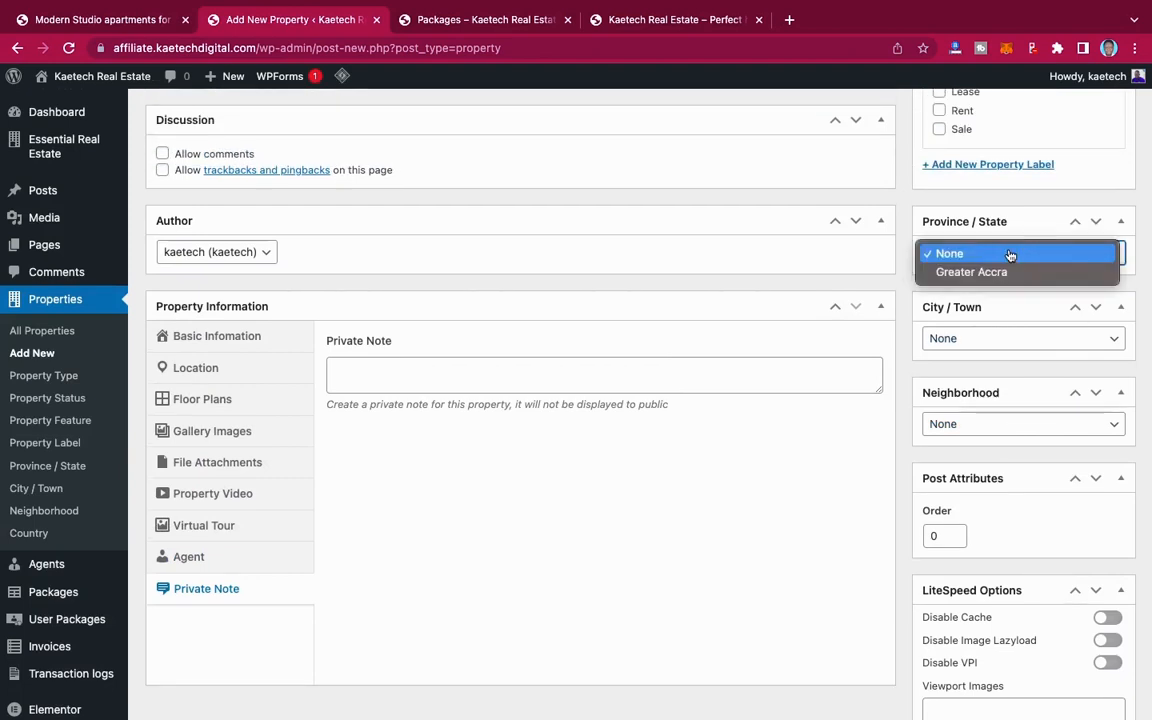
click(972, 274)
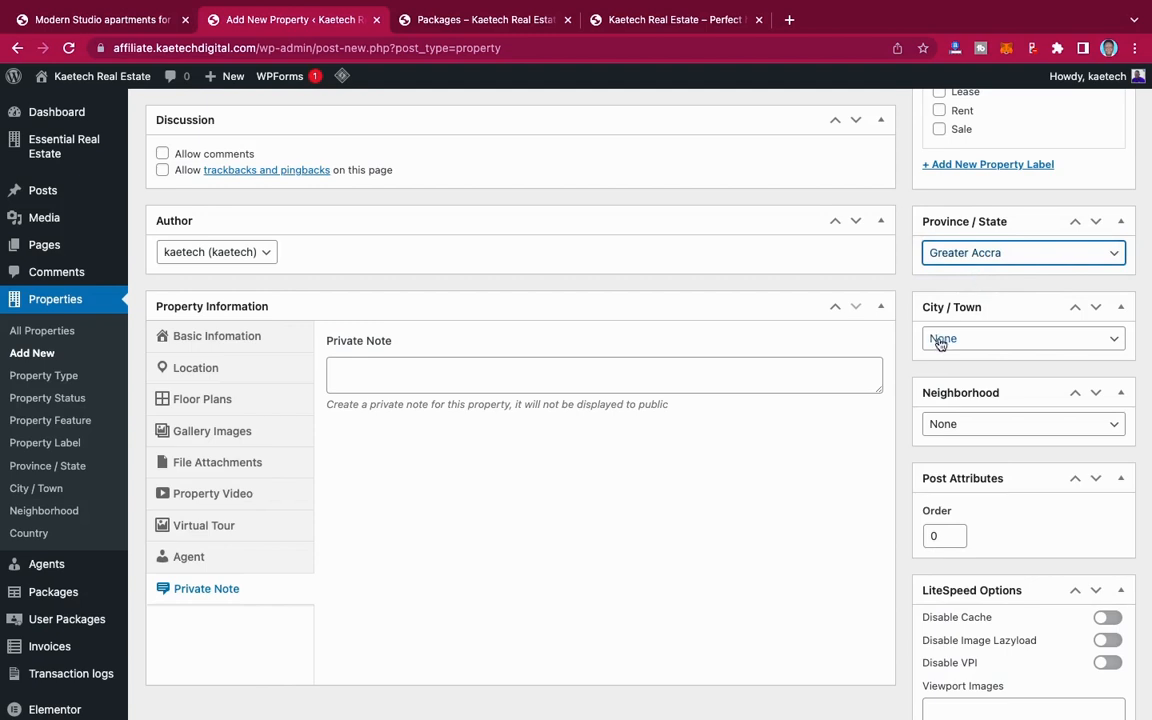
click(985, 339)
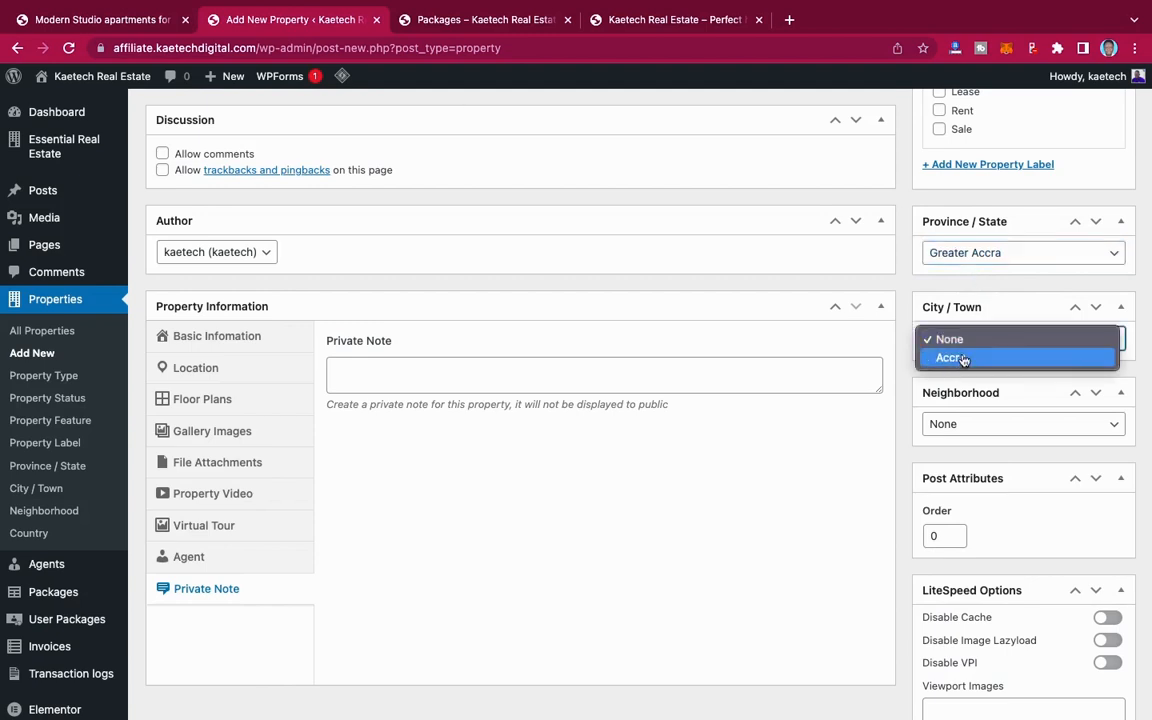
click(963, 359)
click(966, 426)
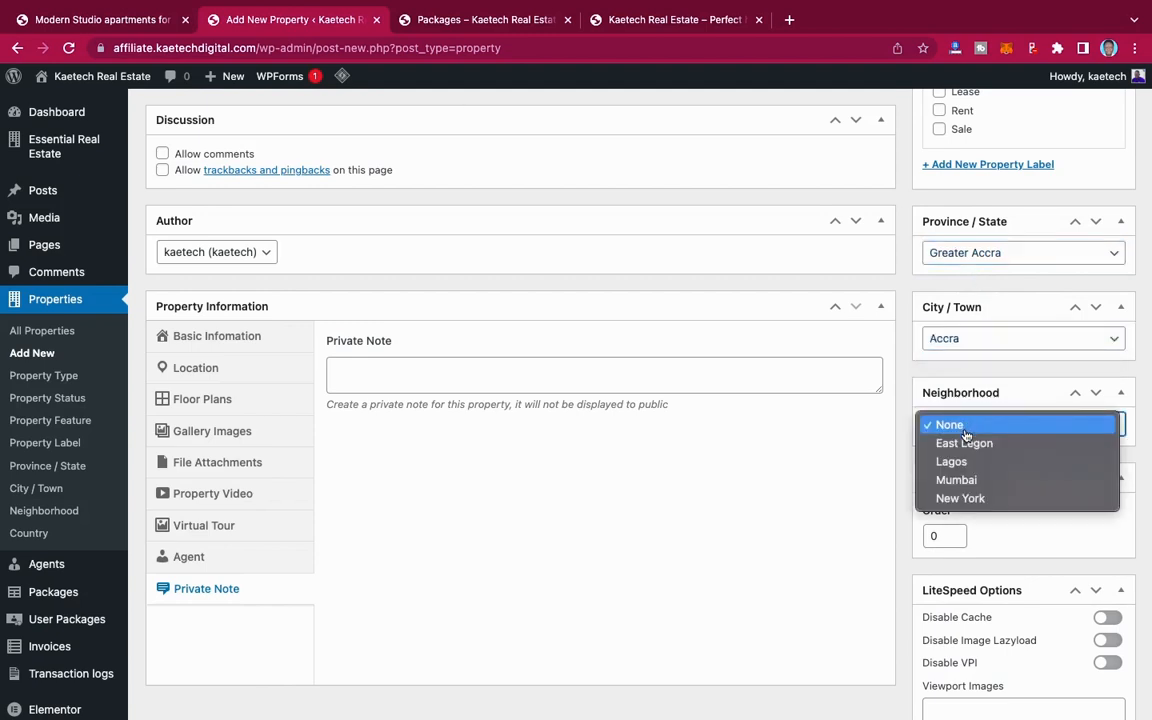
click(963, 443)
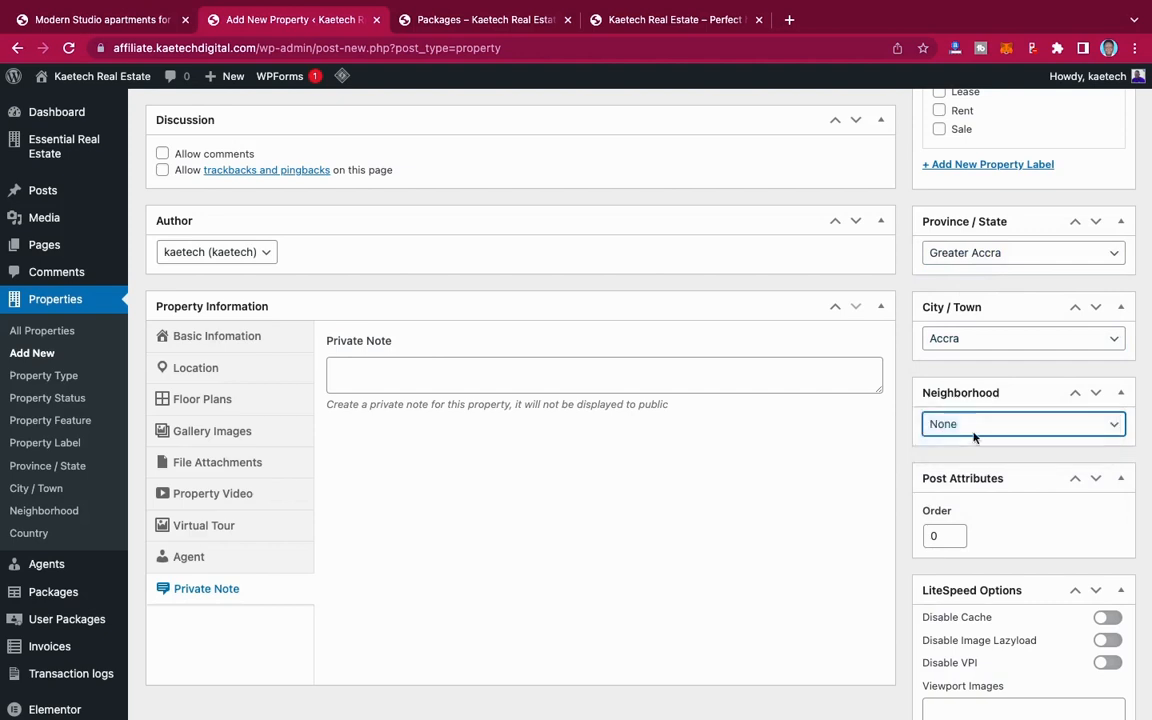
Step: Label the property Sale and assign the features Air Conditioning, Bathroom, Heater, Kitchen, Kitchen Cabinet and Toilet
scroll(999, 404, up, 5)
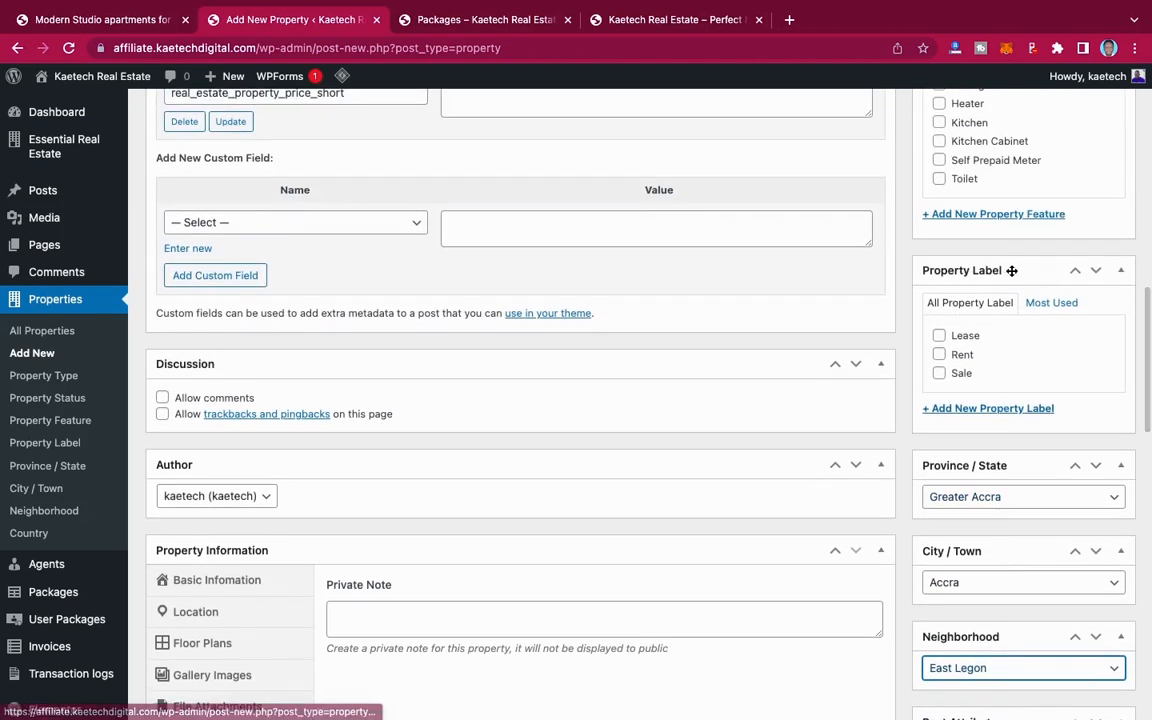
click(940, 373)
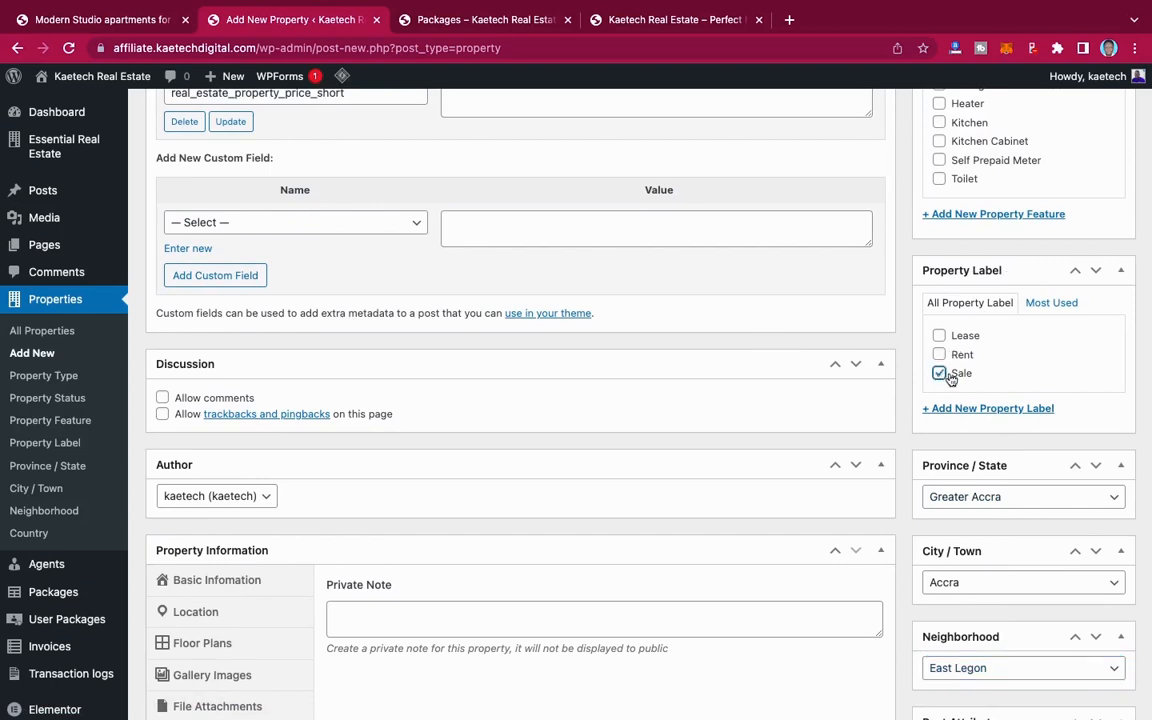
scroll(977, 378, up, 4)
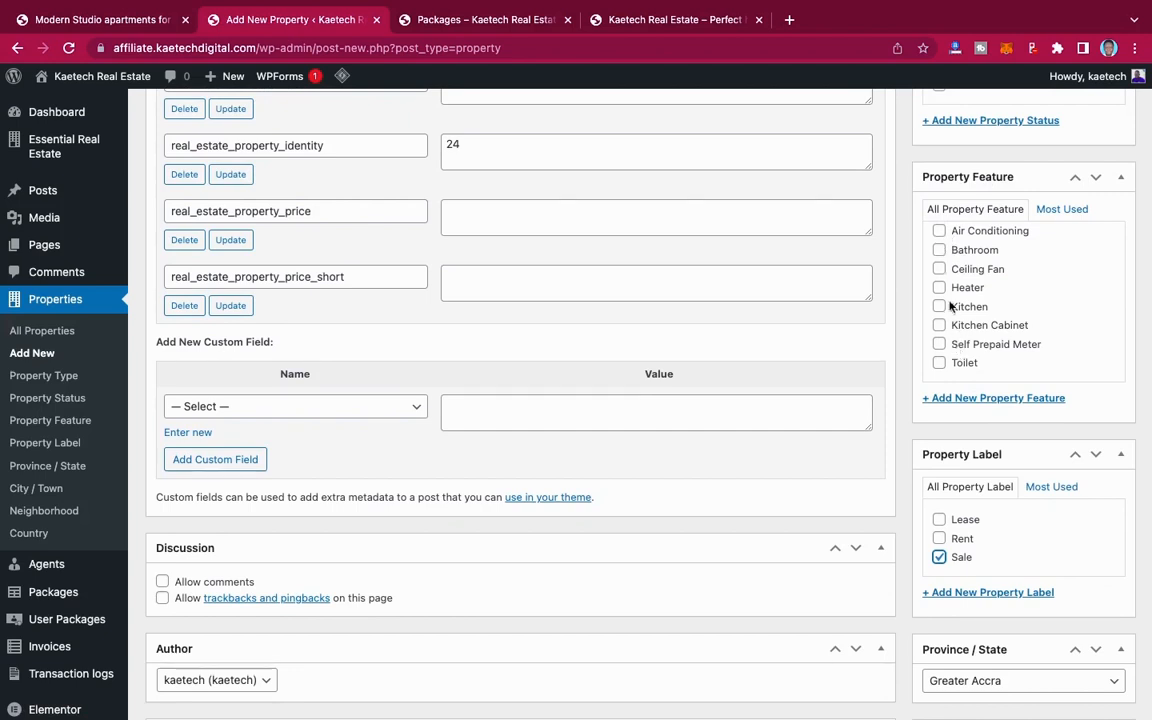
click(939, 250)
click(939, 288)
click(939, 307)
click(939, 325)
click(940, 364)
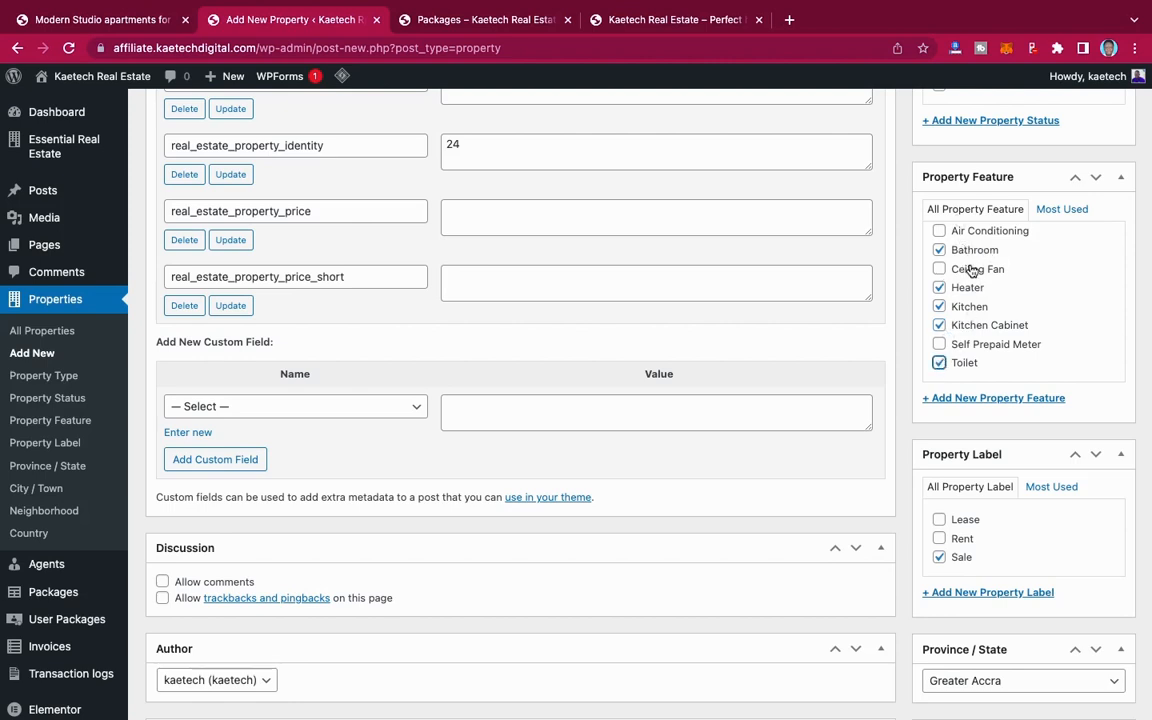
click(941, 231)
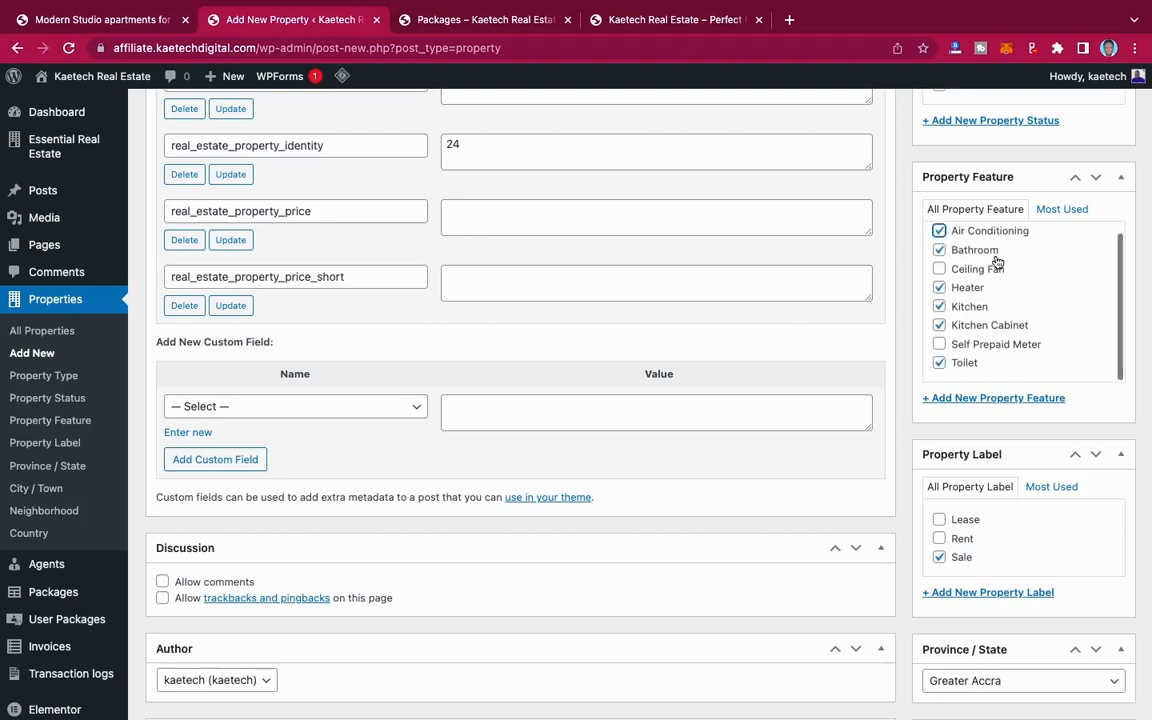
Step: Mark the property's status as For Sale and assign it the Apartment and Residential property types
scroll(995, 230, up, 5)
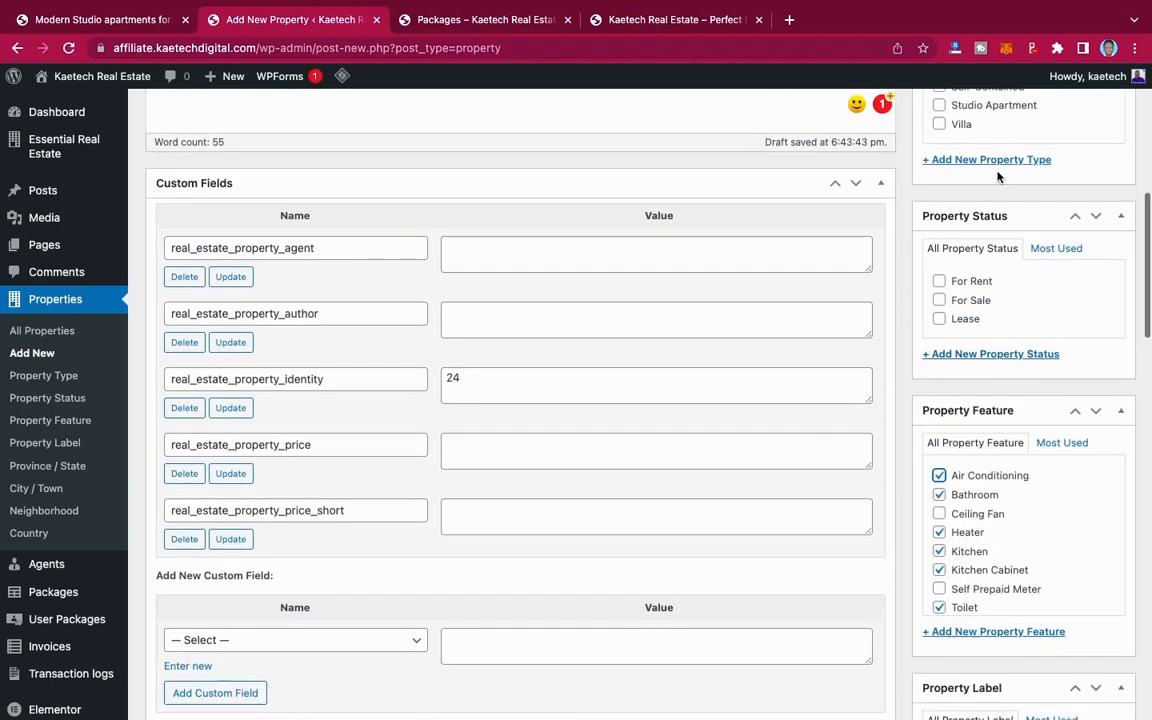
click(940, 308)
scroll(985, 242, up, 2)
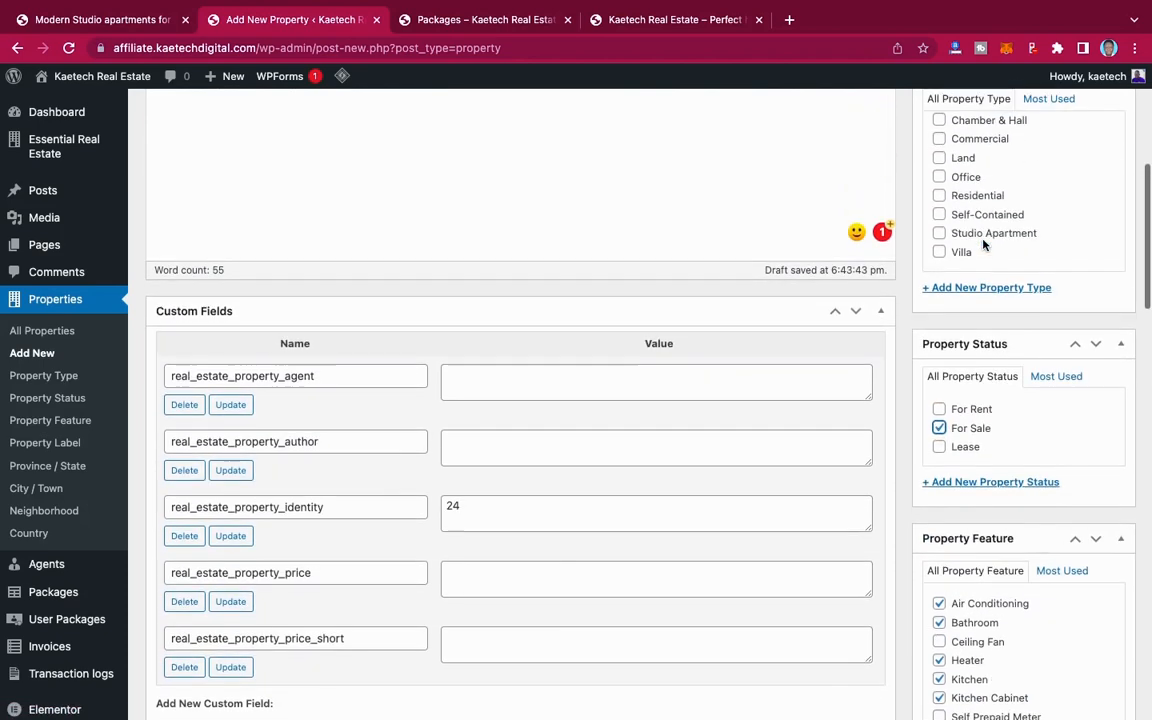
scroll(985, 242, up, 3)
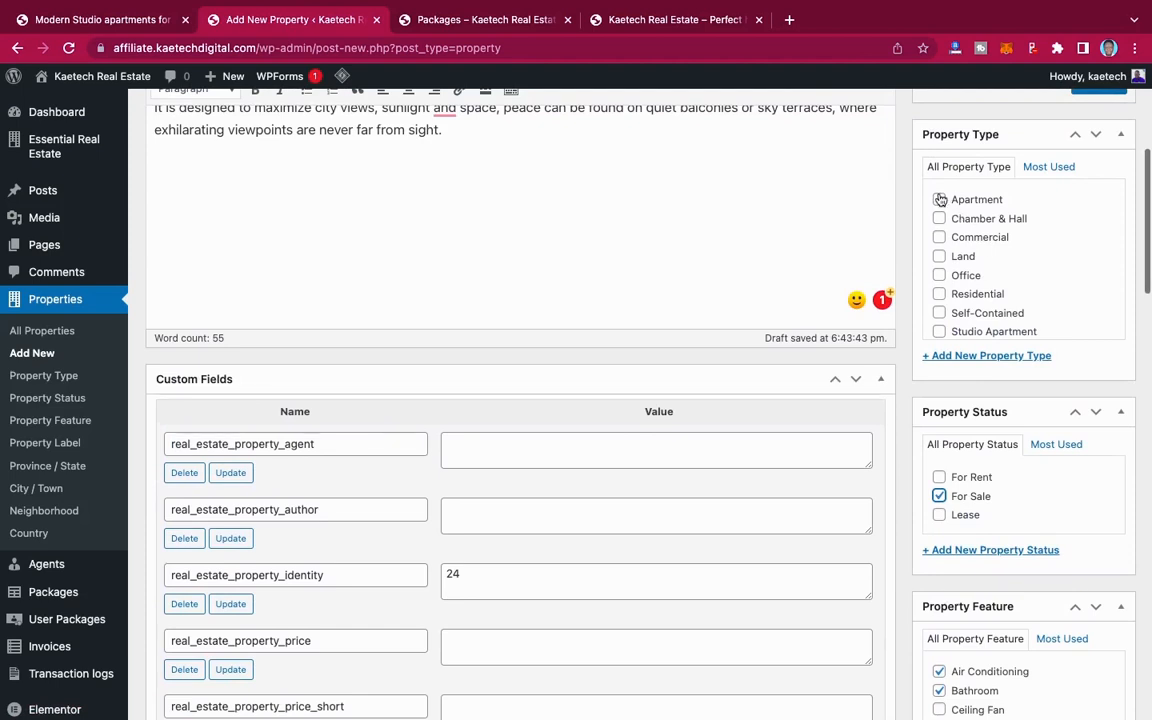
click(939, 200)
scroll(975, 283, down, 1)
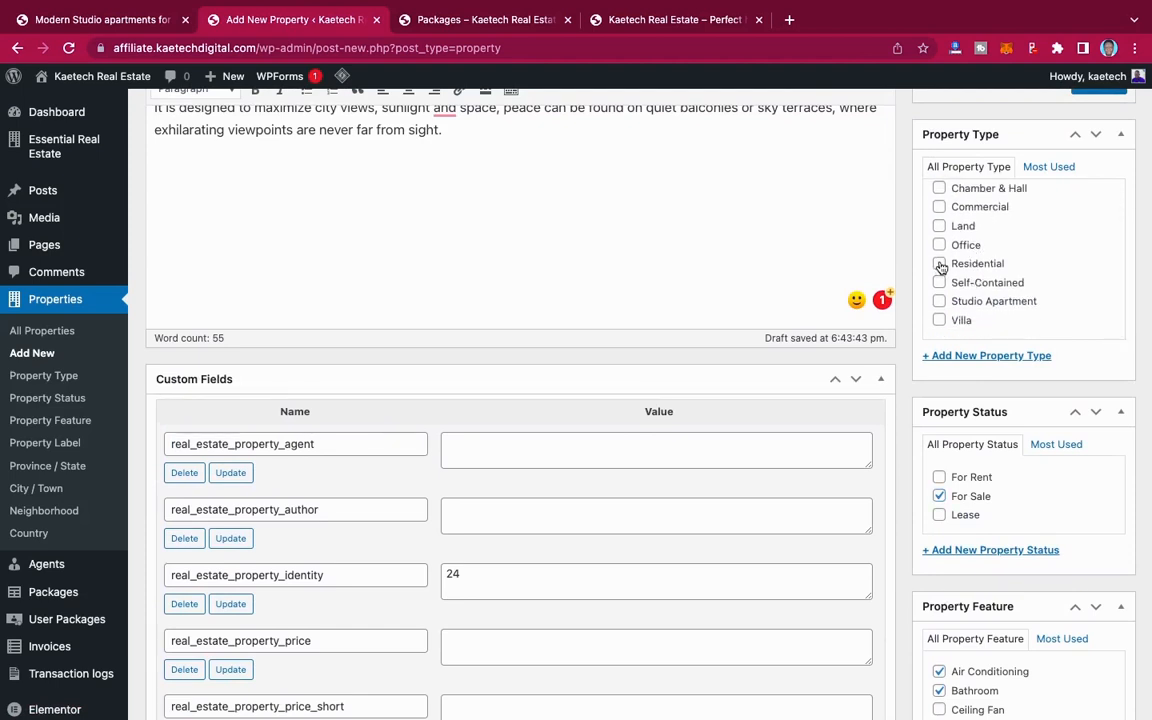
click(940, 265)
Step: Publish the Modern Studio apartments property listing
scroll(985, 368, down, 1)
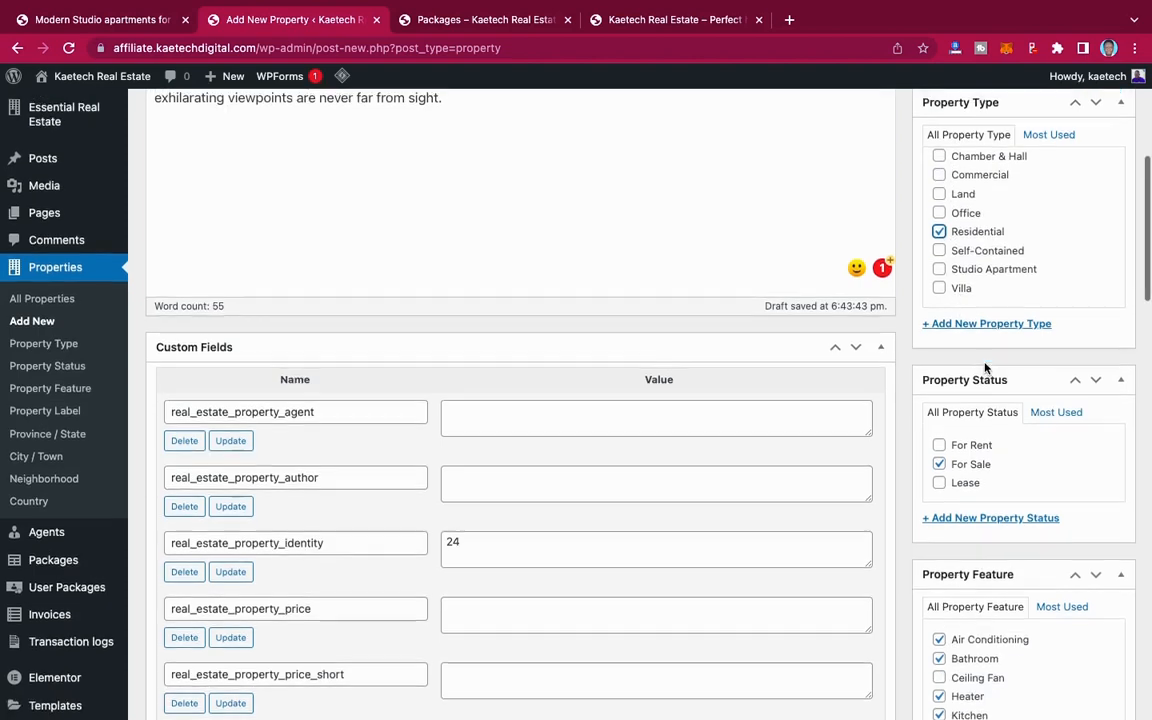
scroll(985, 368, up, 5)
scroll(990, 284, up, 2)
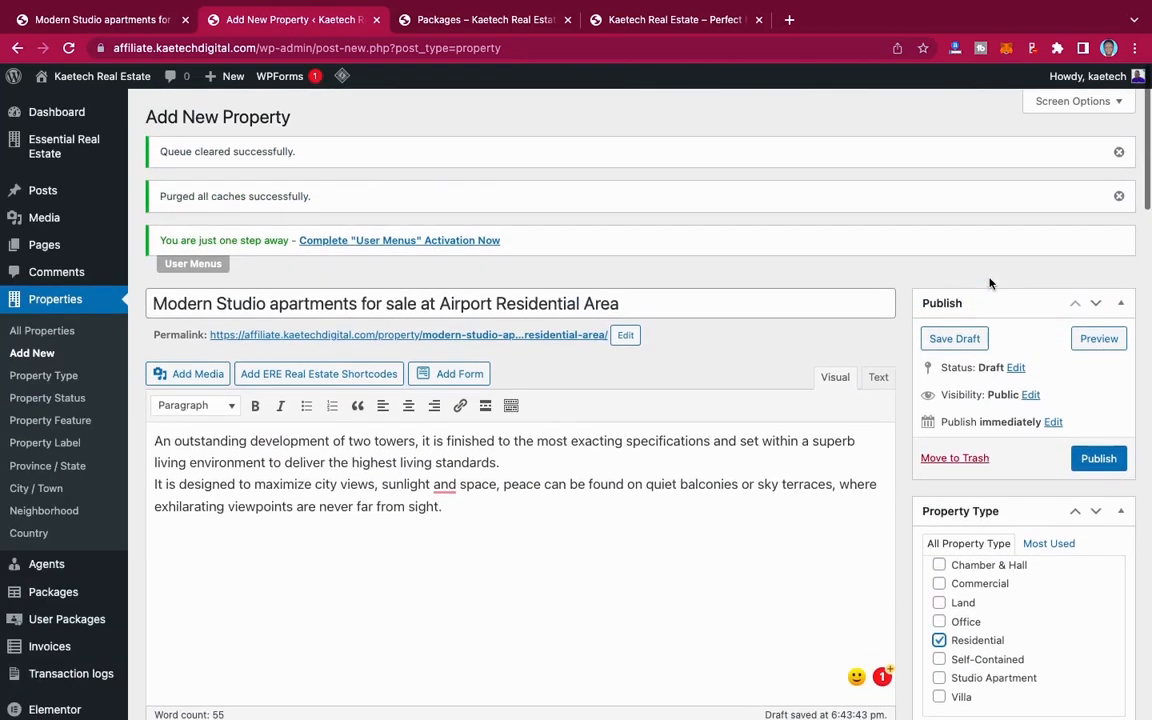
scroll(990, 284, down, 5)
scroll(990, 284, up, 1)
scroll(990, 284, up, 3)
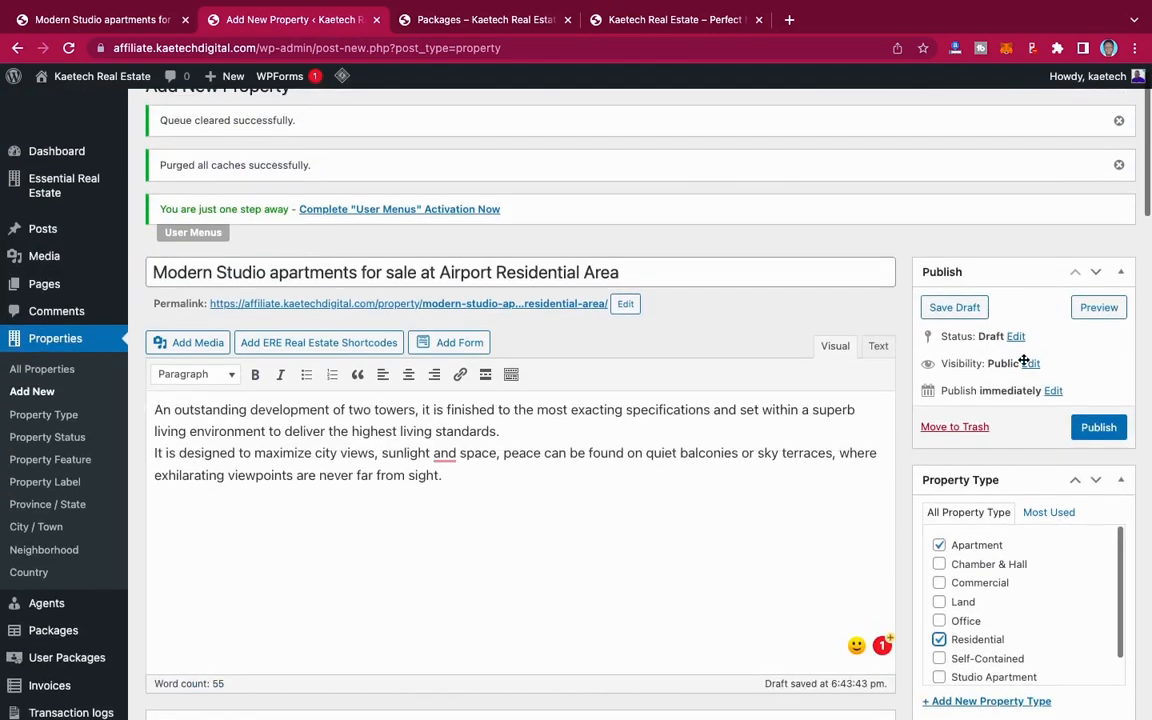
click(1096, 427)
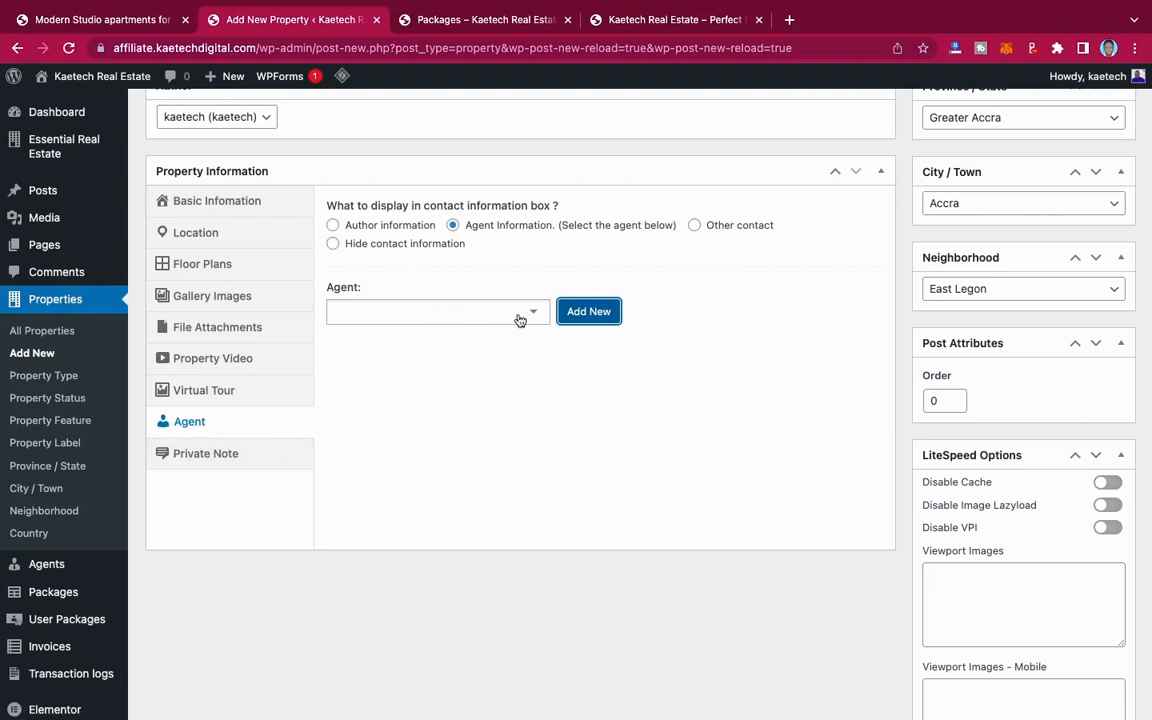
Step: Open the form for adding a new agent from the property's agent information
click(594, 312)
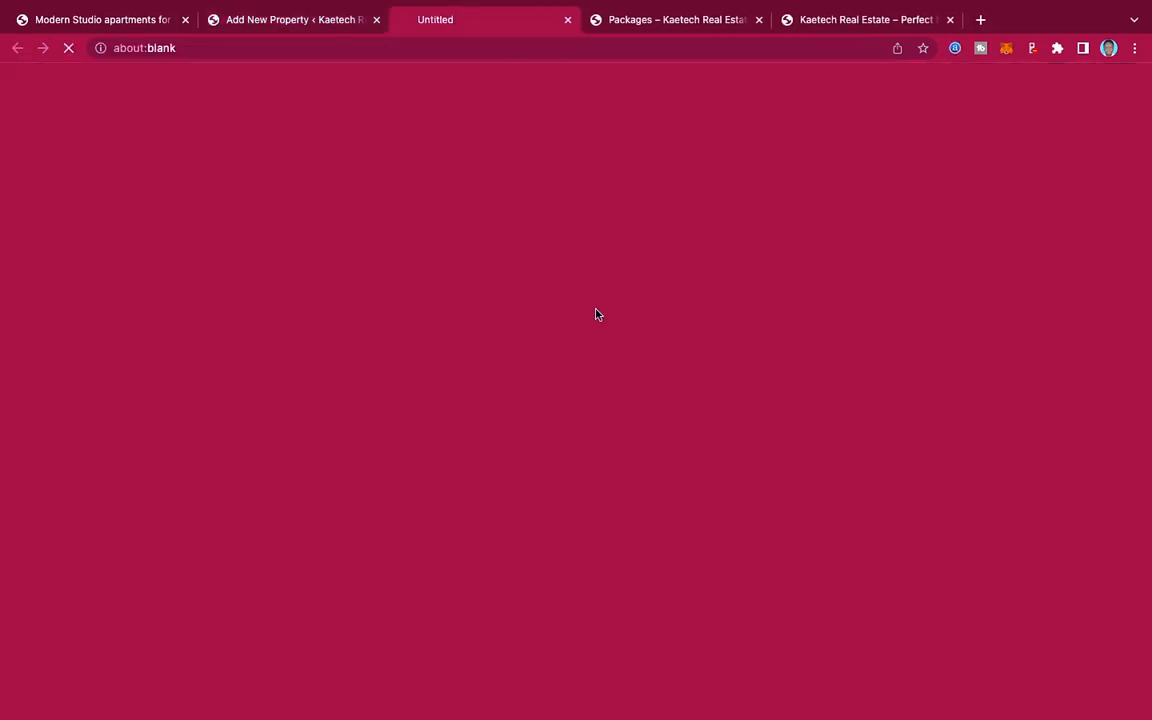
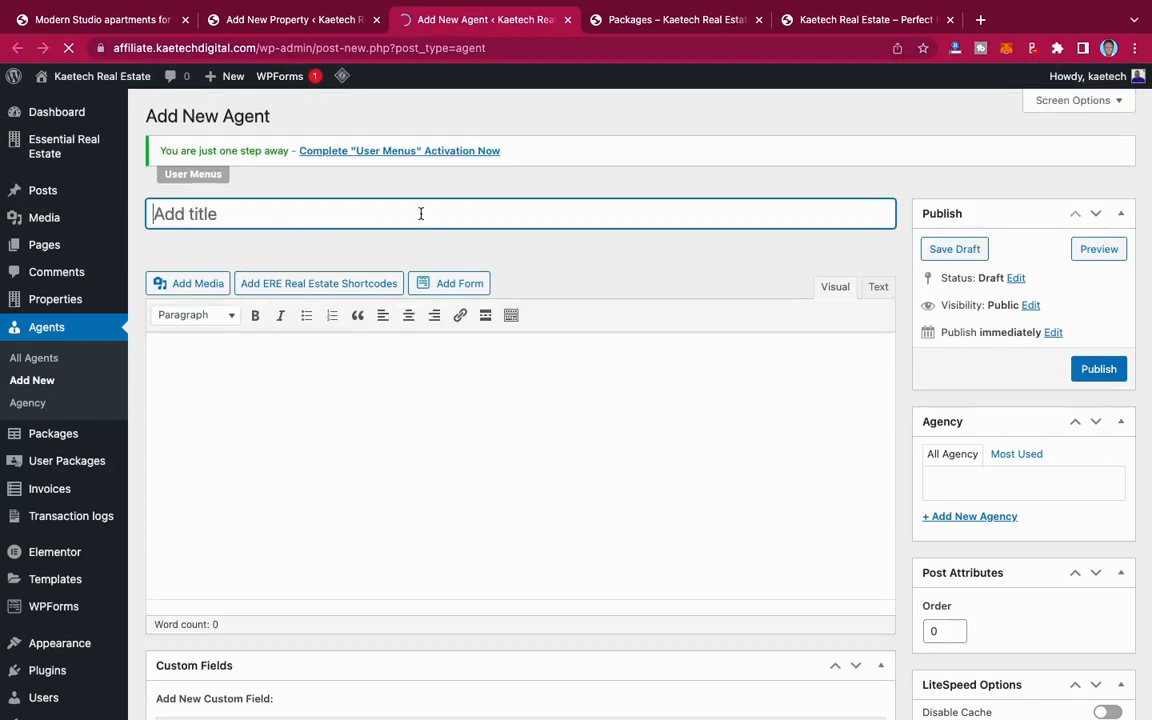
Step: Title the new agent entry with the word Agent followed by the agent's first name
text(Agent )
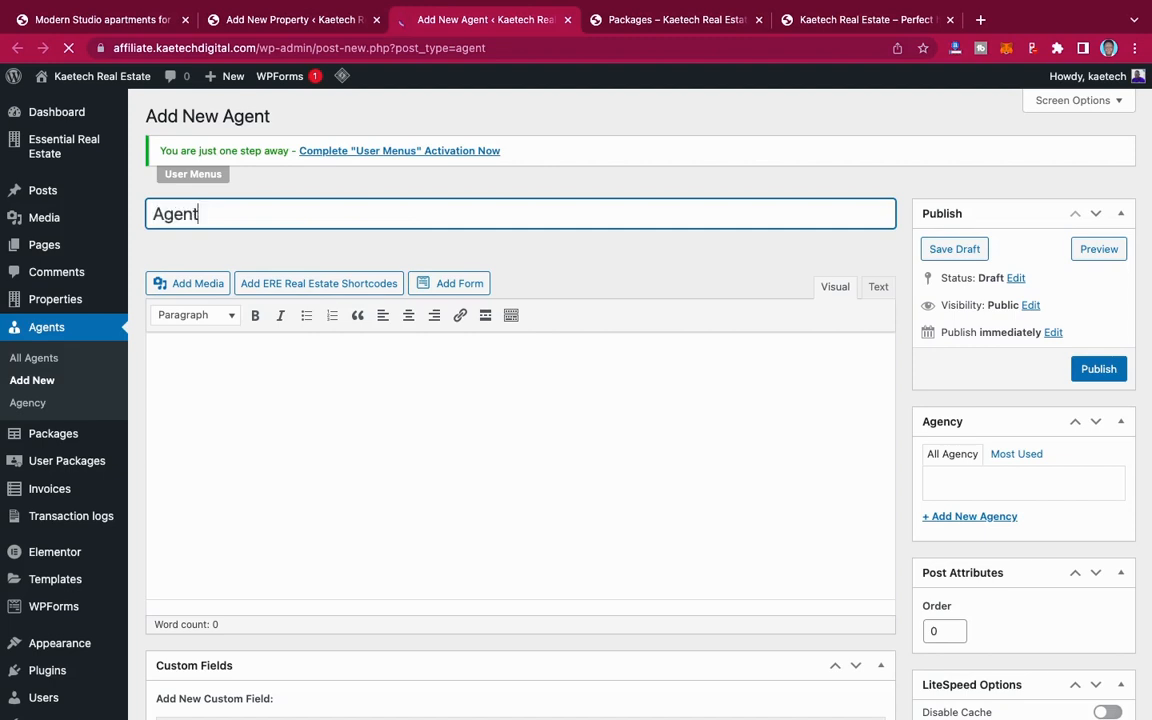
text(Kobi)
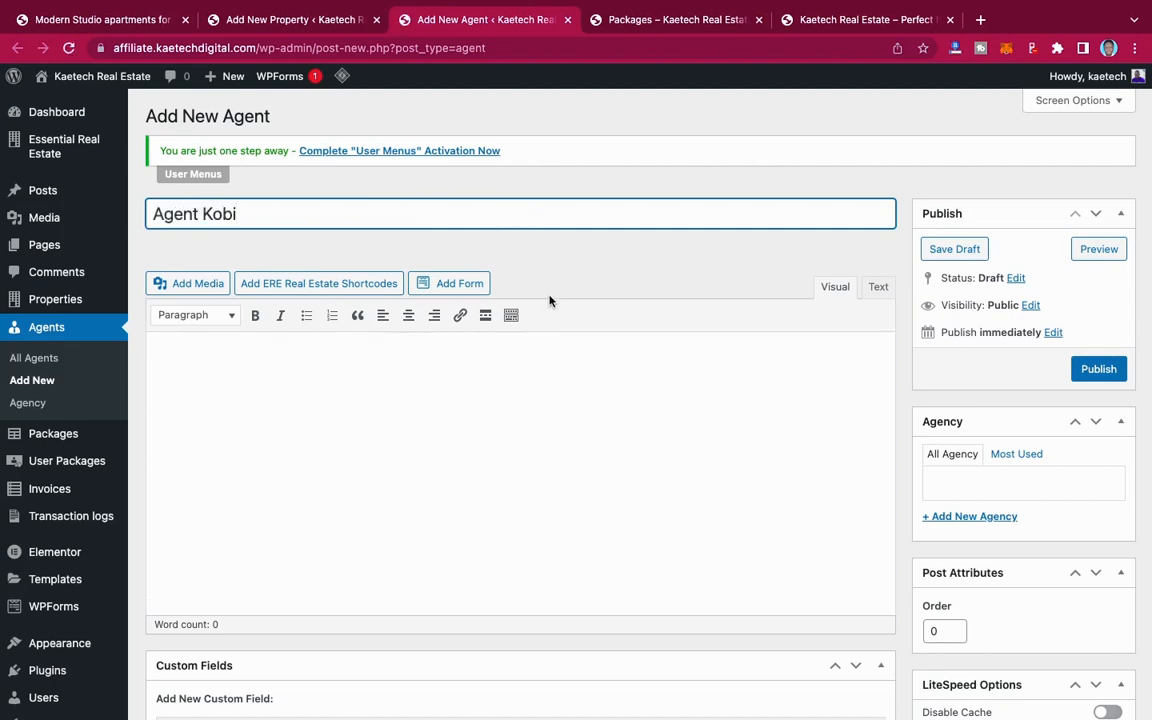
scroll(549, 300, down, 3)
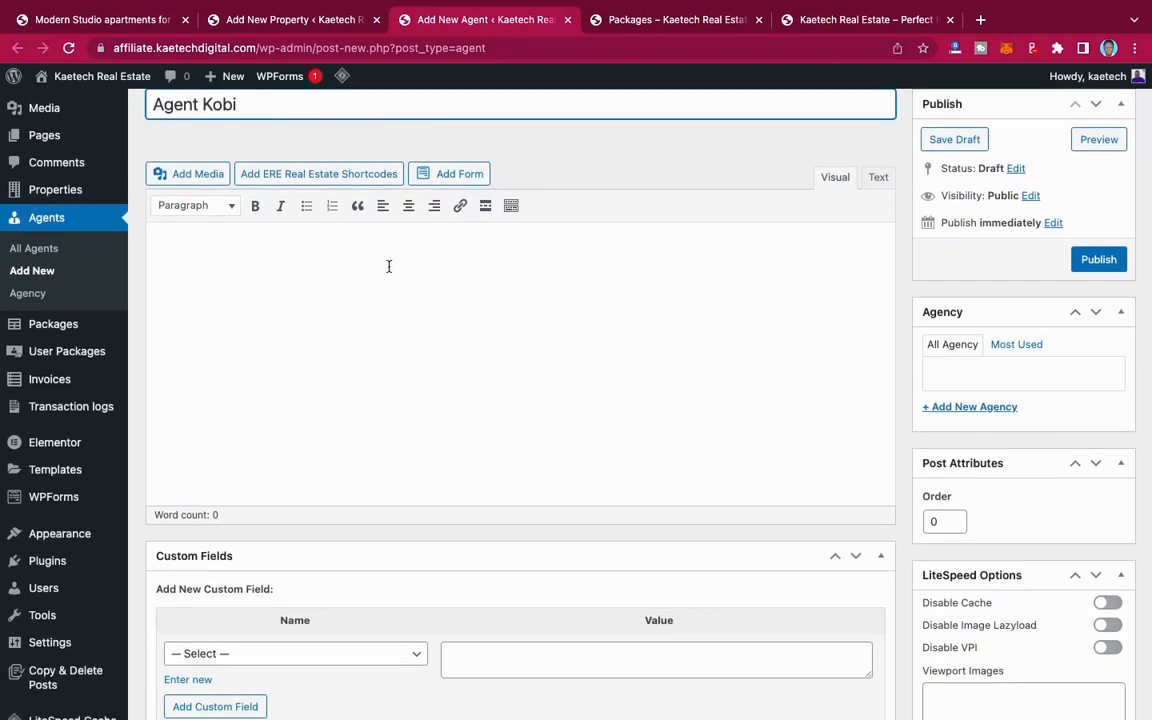
click(381, 258)
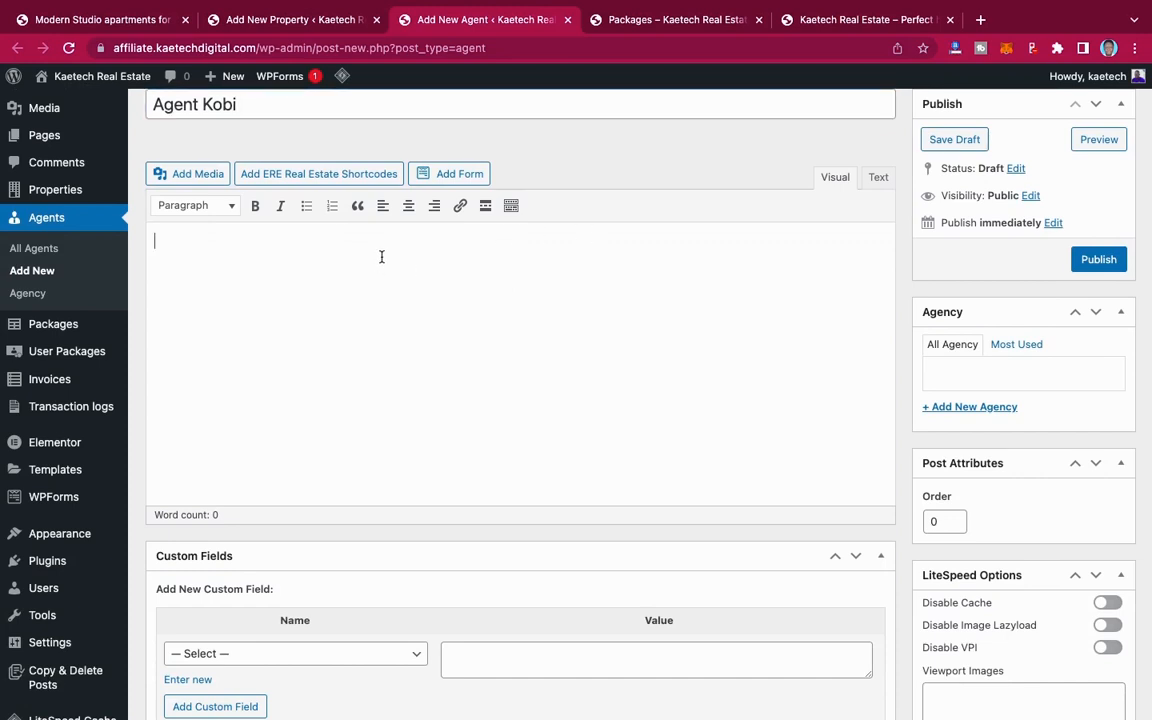
text(,000)
key(super+a)
key(BackSpace)
Step: Write the description "Best Realtor in Ghana for all your home deals" in the agent's basic information
scroll(412, 437, down, 5)
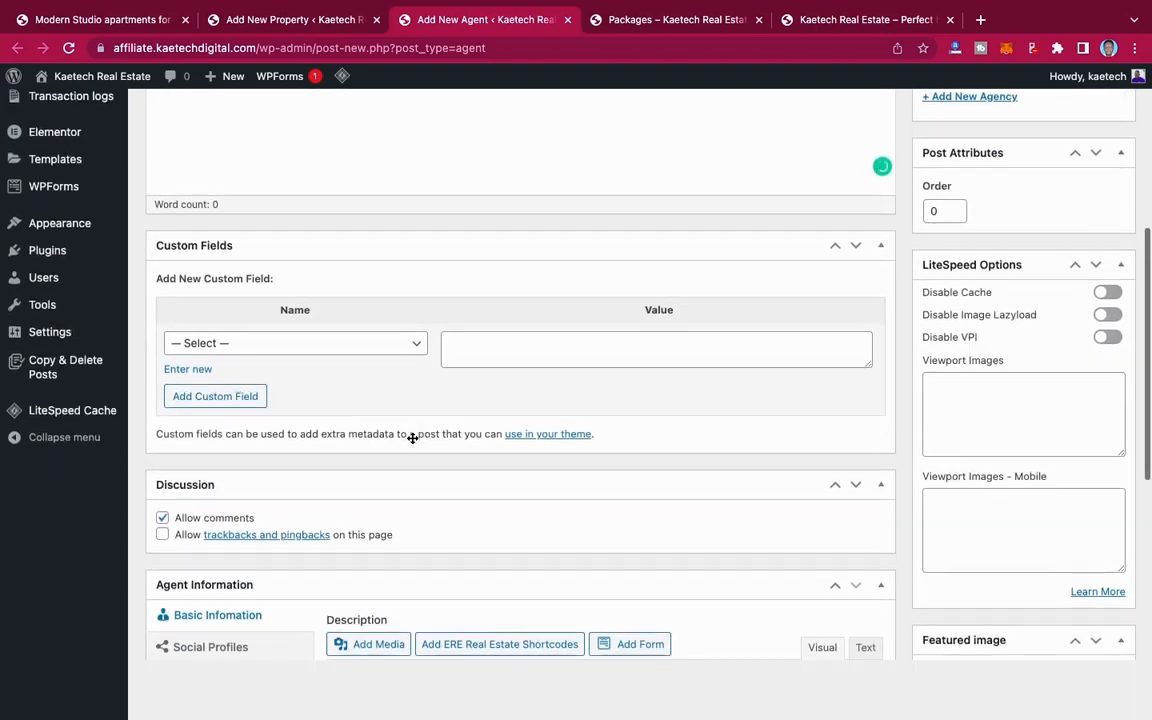
scroll(412, 440, down, 5)
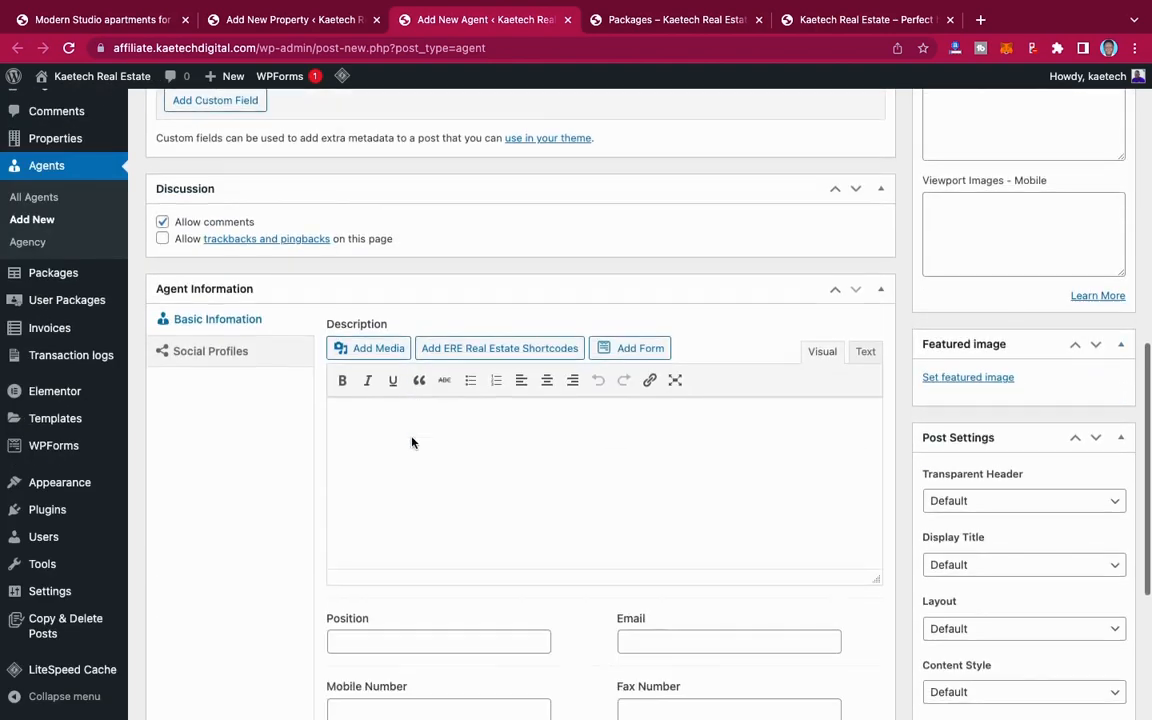
scroll(463, 404, down, 2)
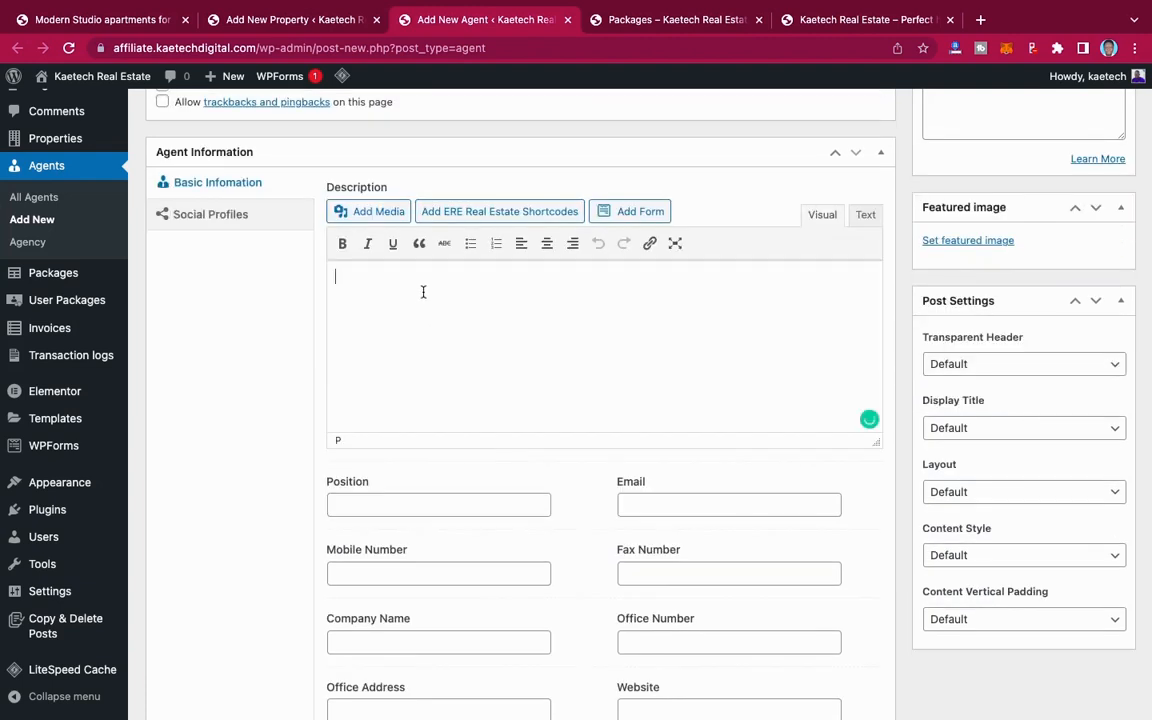
text(Be)
text(st Reator in Ghana f)
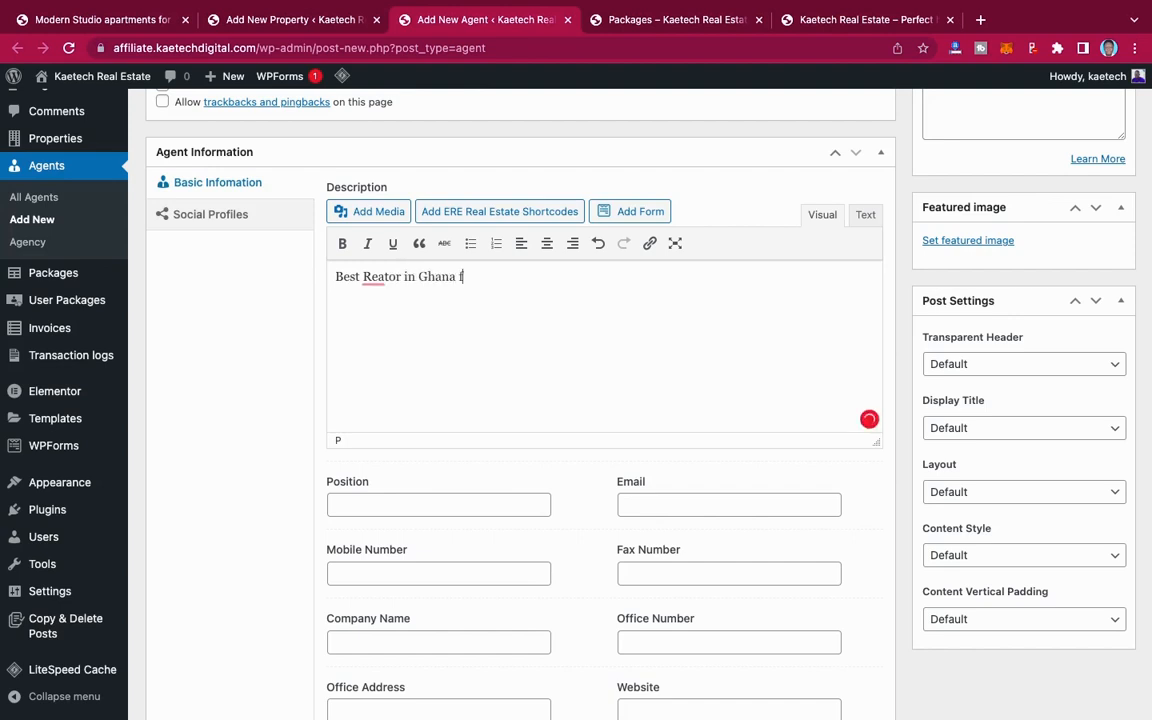
text(or all your hom)
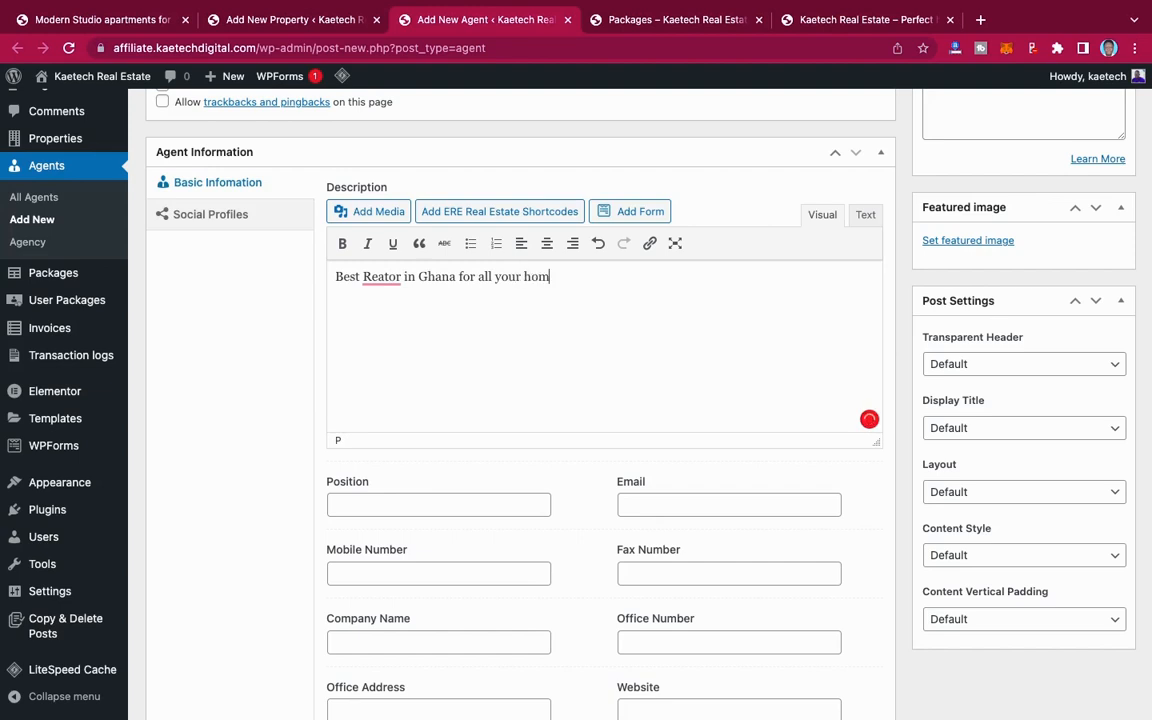
text(e deals)
click(384, 277)
text(ls)
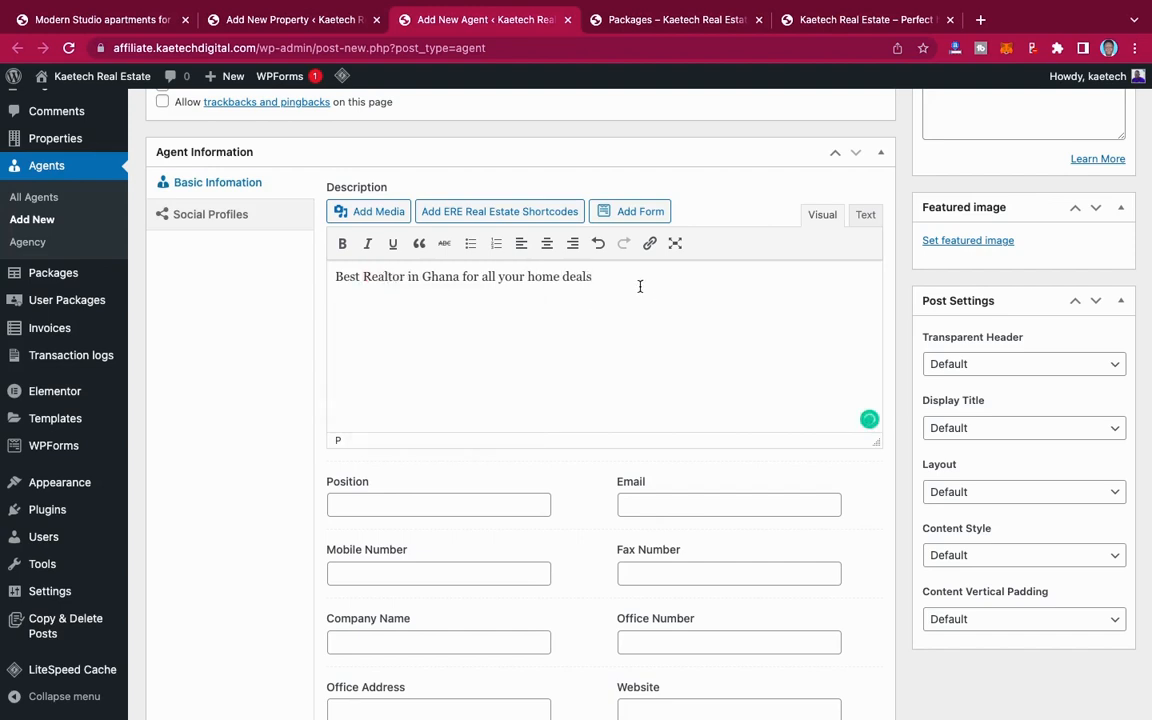
Step: Fill in the agent's e-mail address and mobile number in the basic information
scroll(640, 286, down, 5)
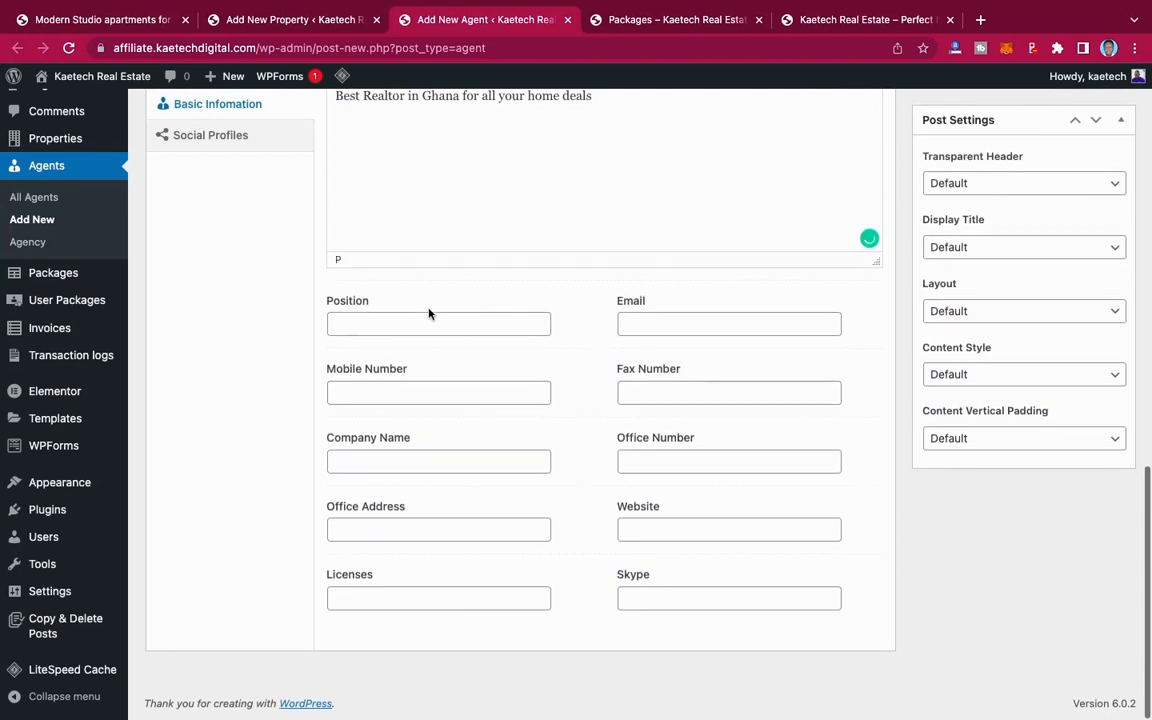
click(641, 327)
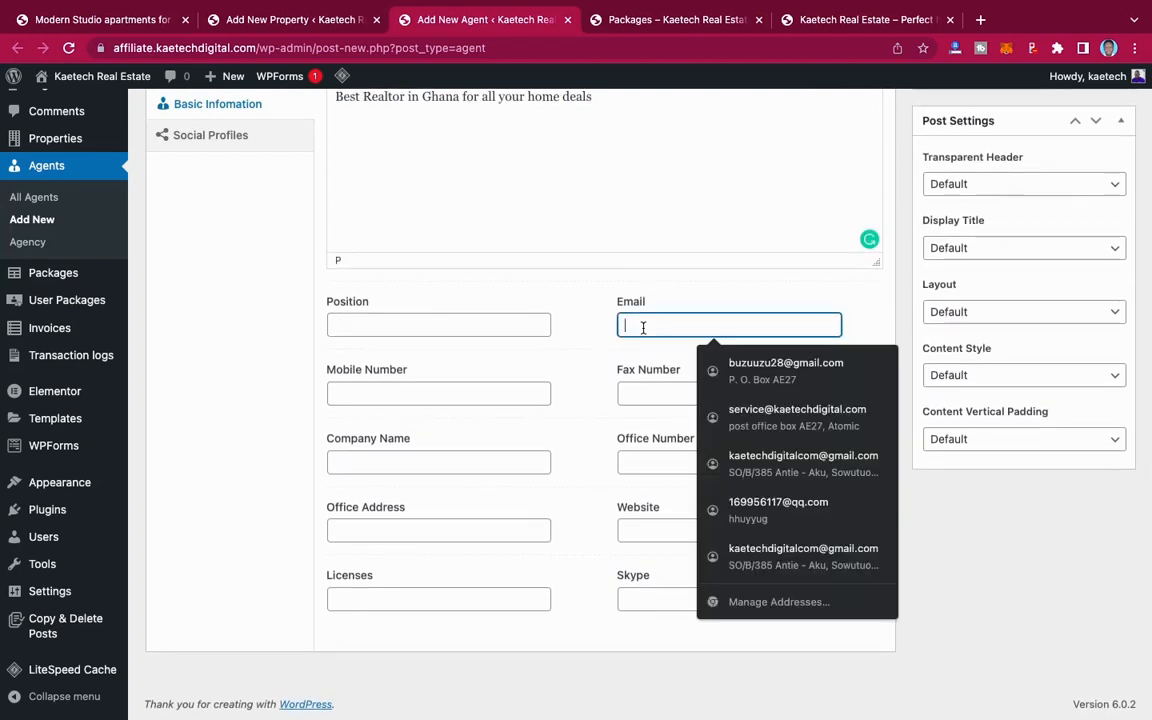
text(tes)
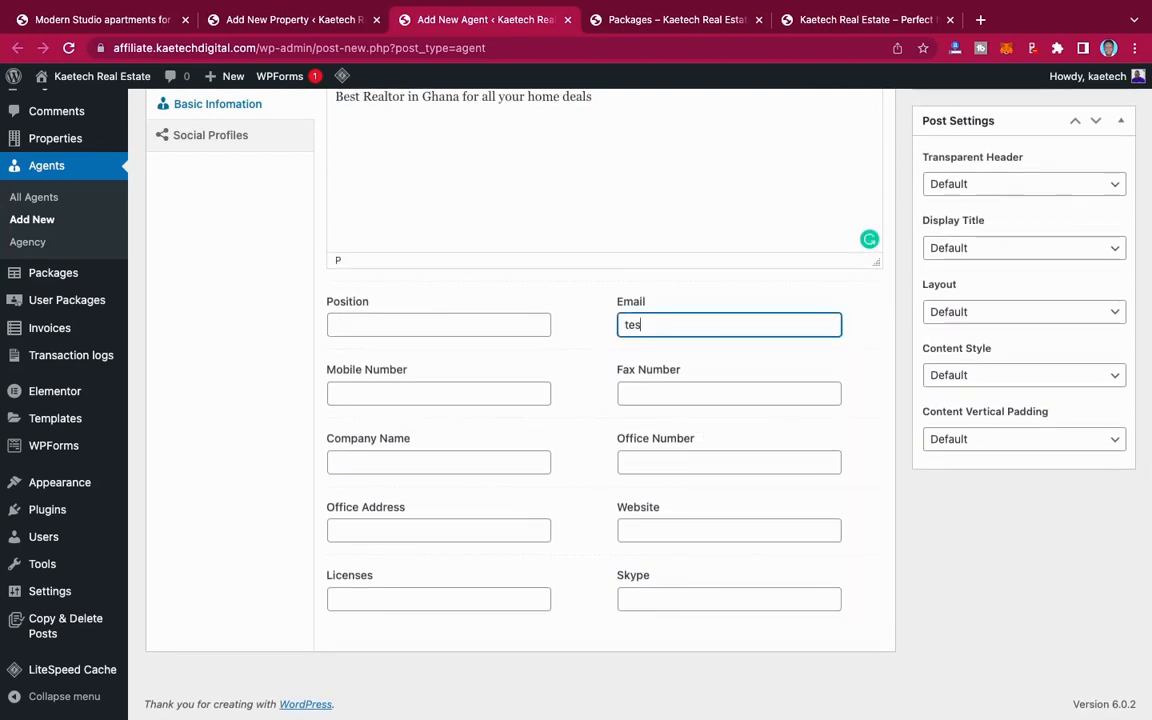
text(t@gmail.com)
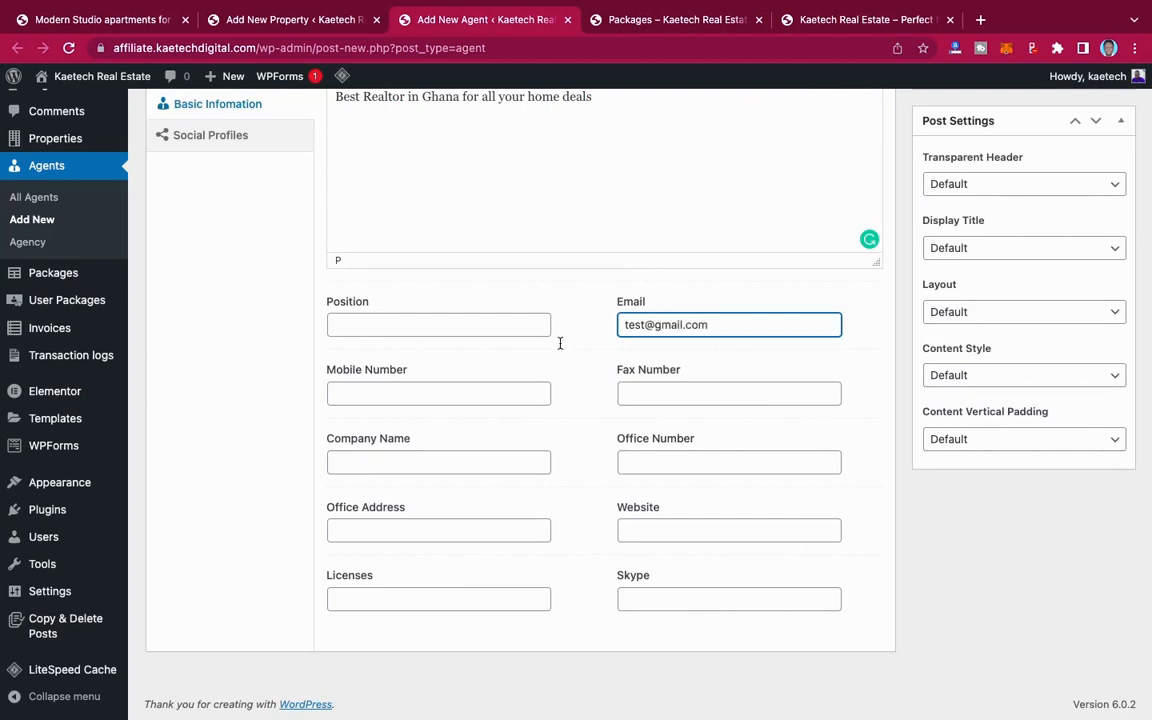
click(381, 394)
text(2345462)
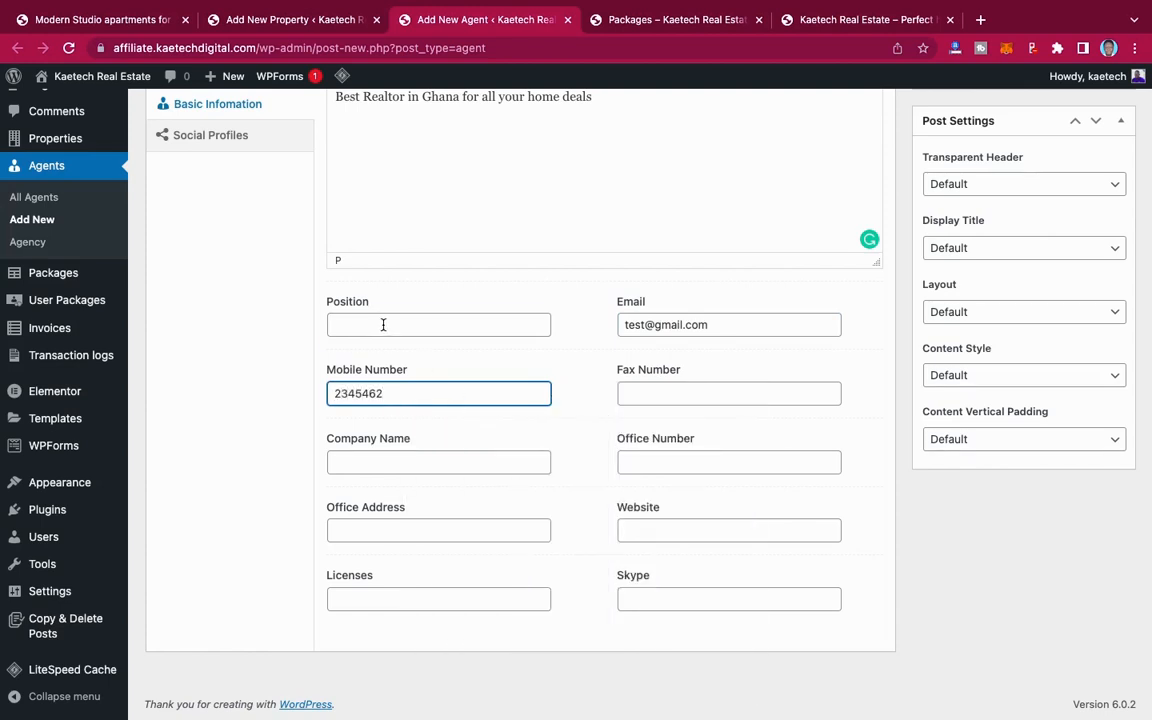
Step: Set the agent's position to Agent and the company name to Kaetech Real Estate
click(383, 325)
text(Agent)
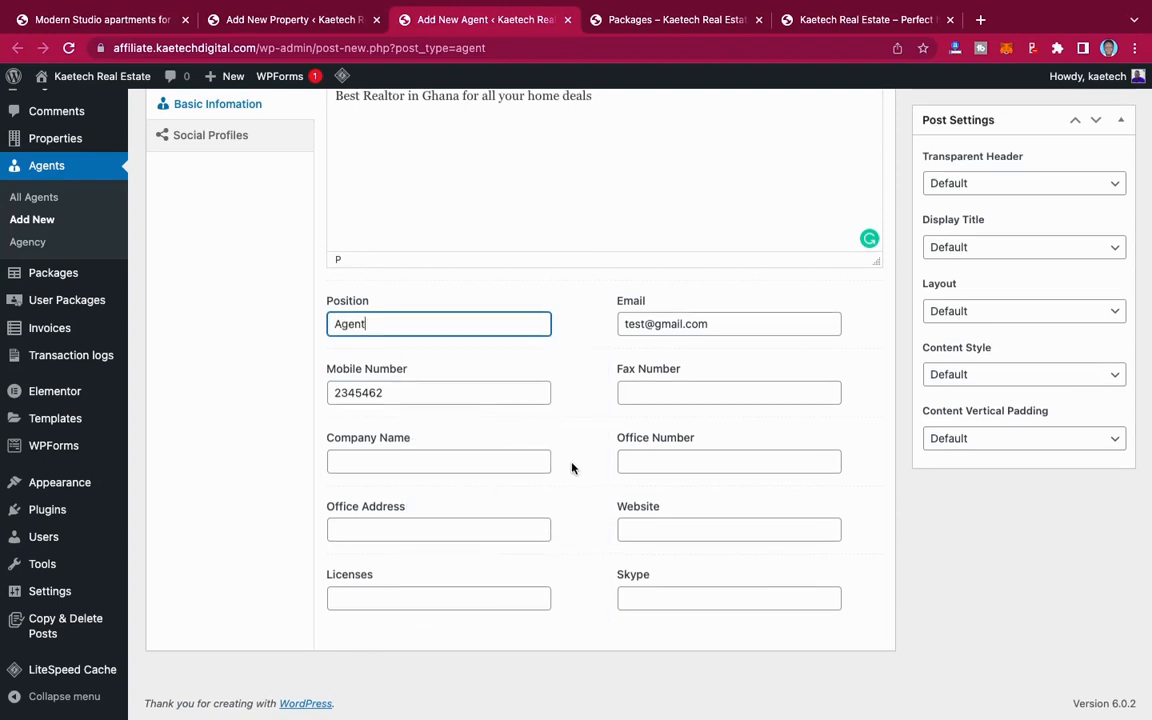
click(457, 465)
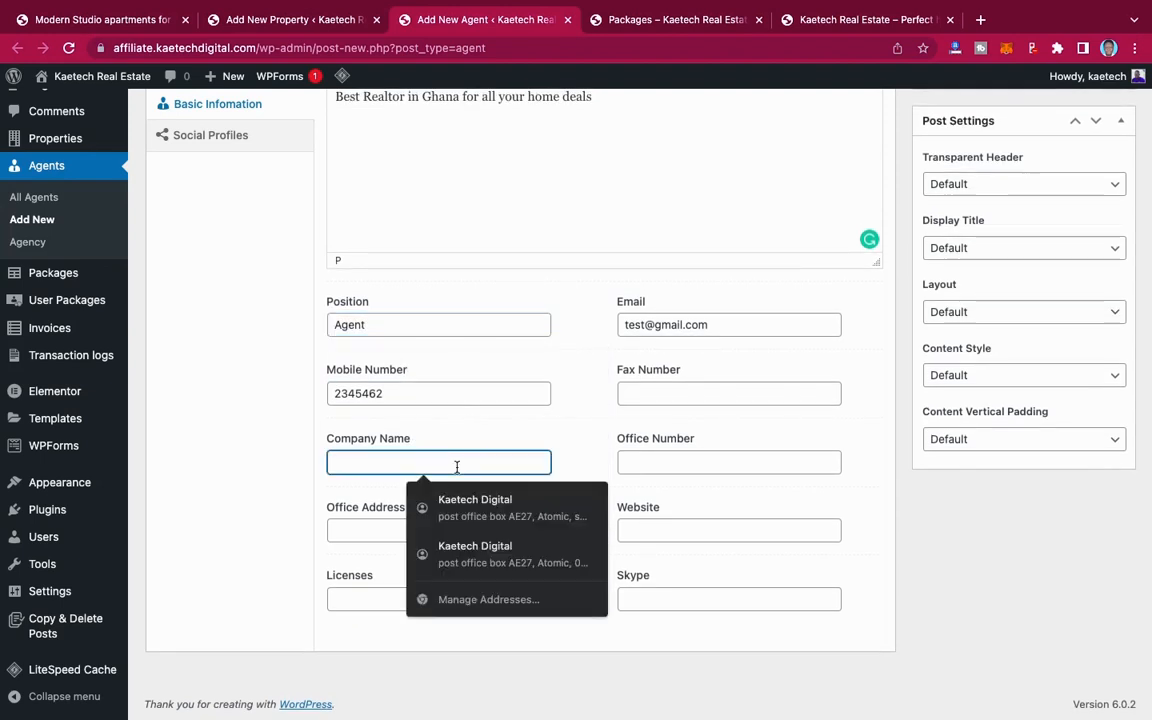
text(Kaetech)
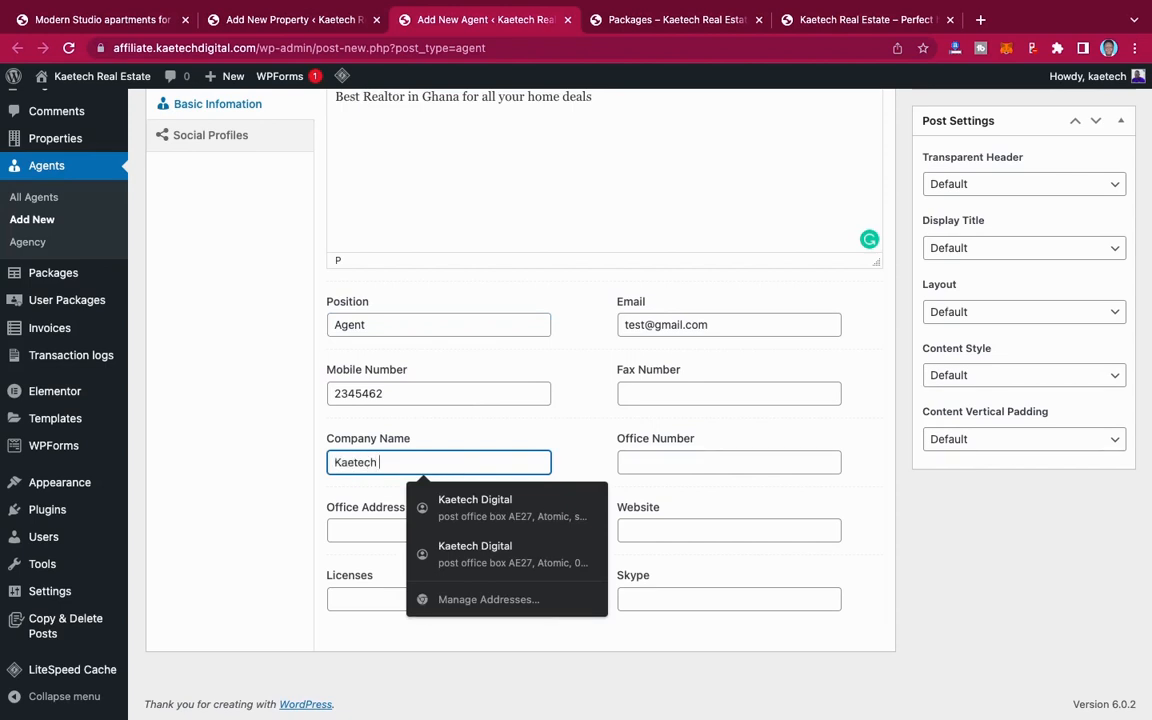
text( Real Estate)
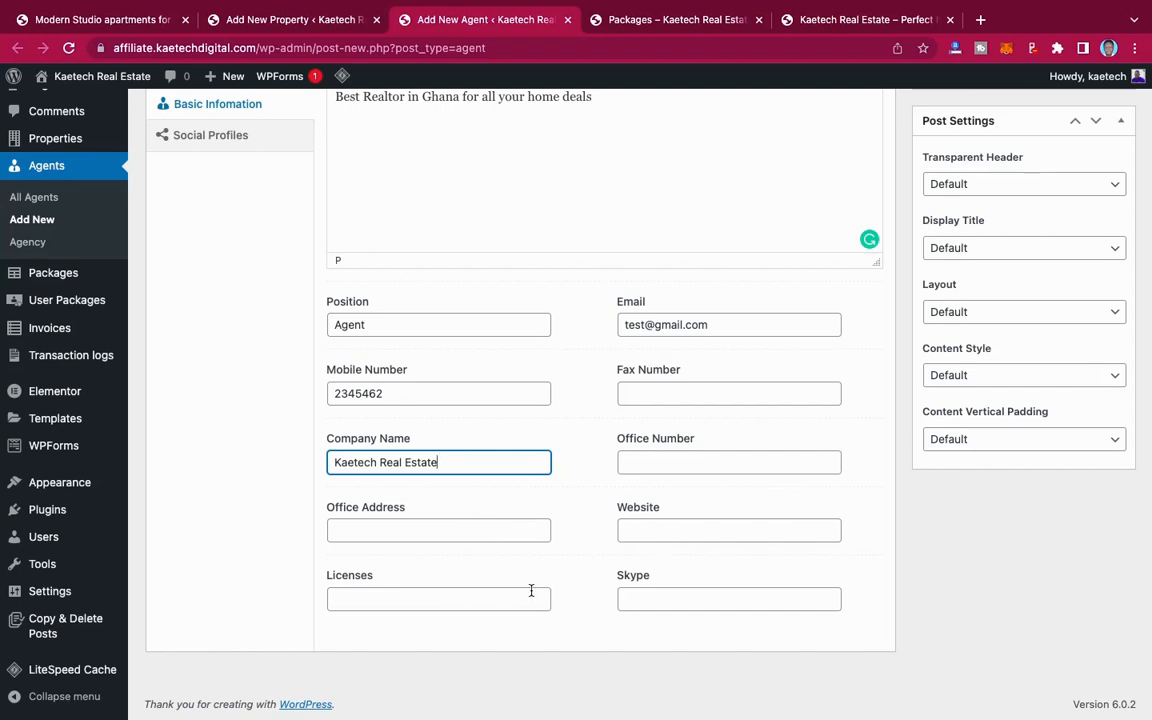
Step: Upload the agent's portrait photo from the Desktop folder and set it as the featured image
scroll(753, 506, up, 3)
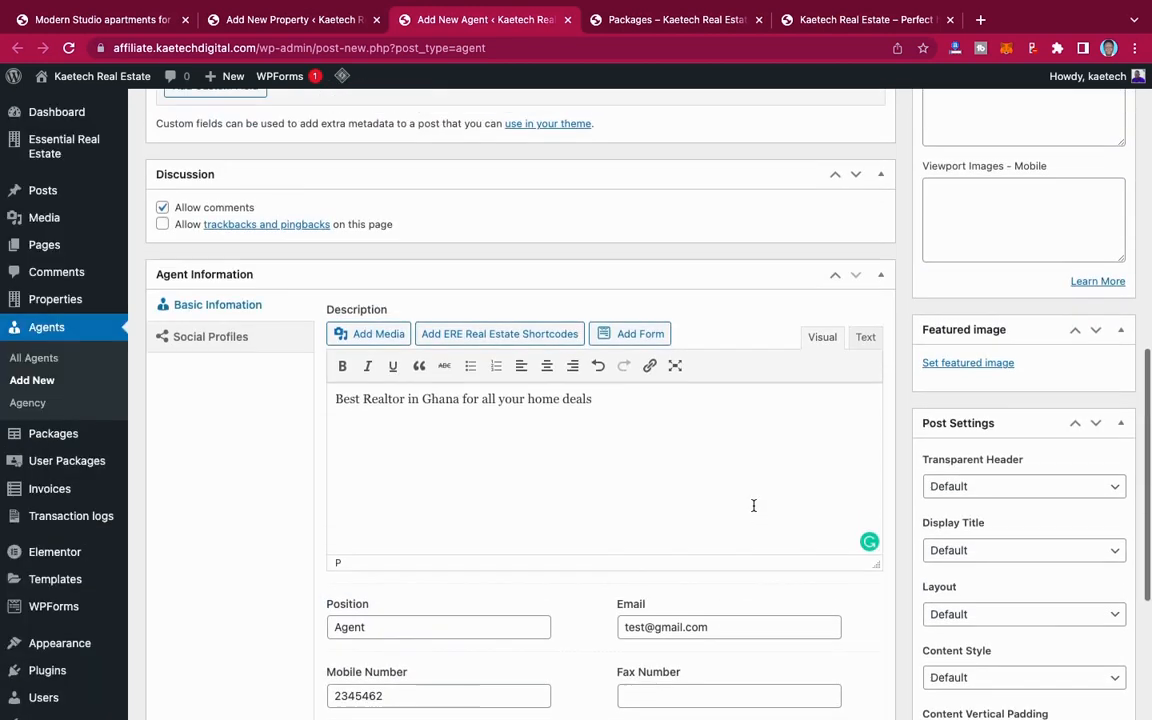
click(968, 363)
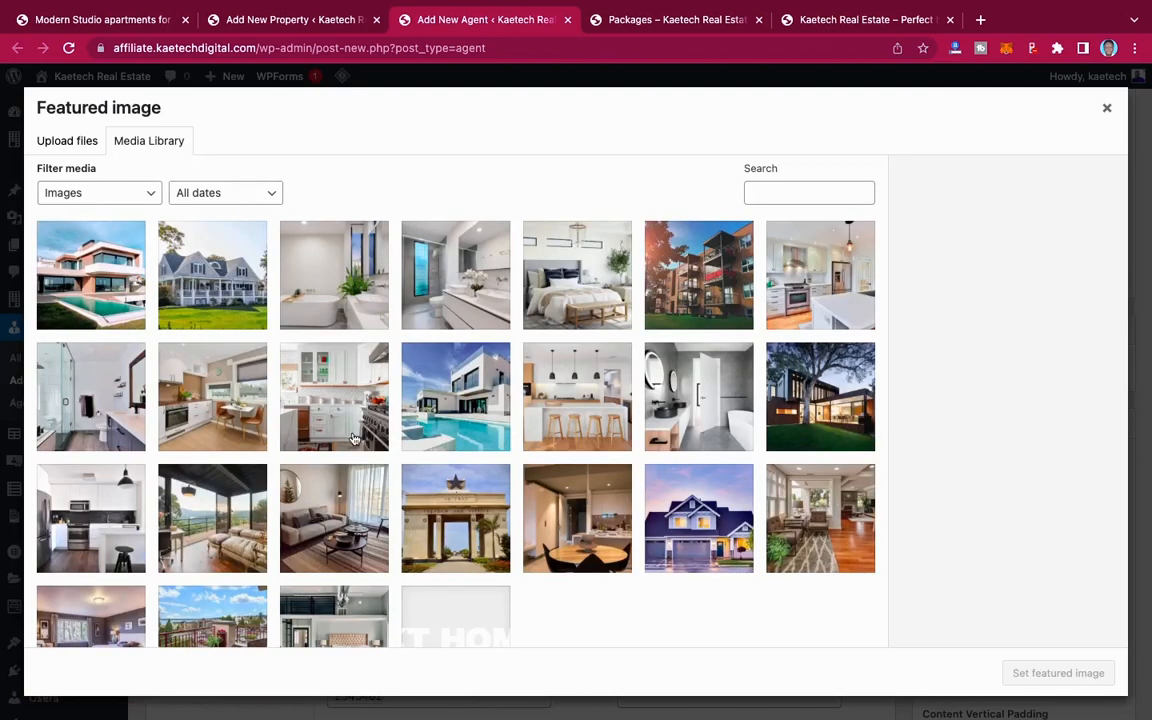
scroll(360, 420, down, 3)
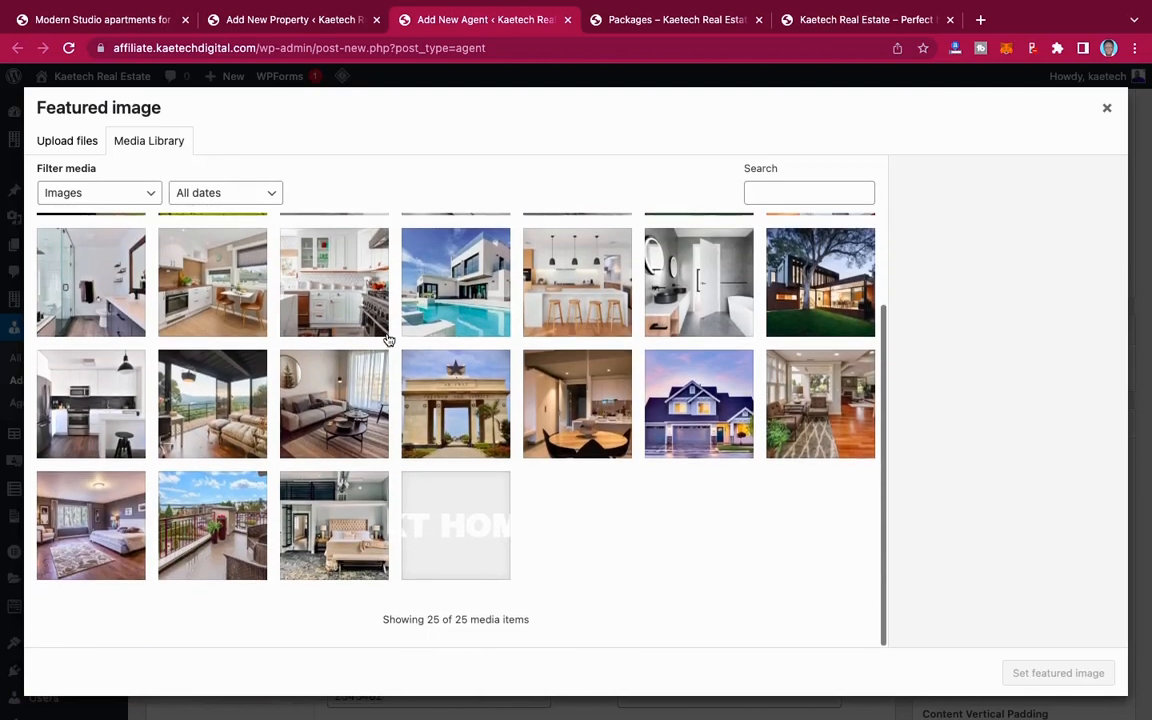
scroll(388, 340, up, 3)
click(76, 136)
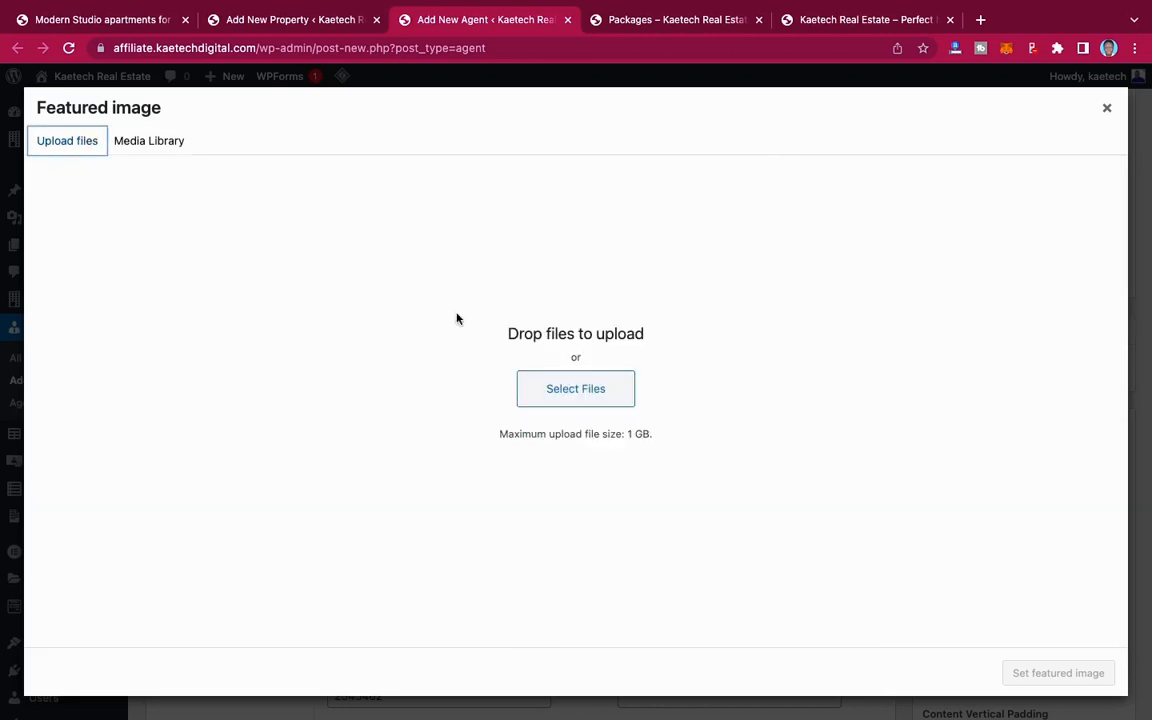
click(558, 392)
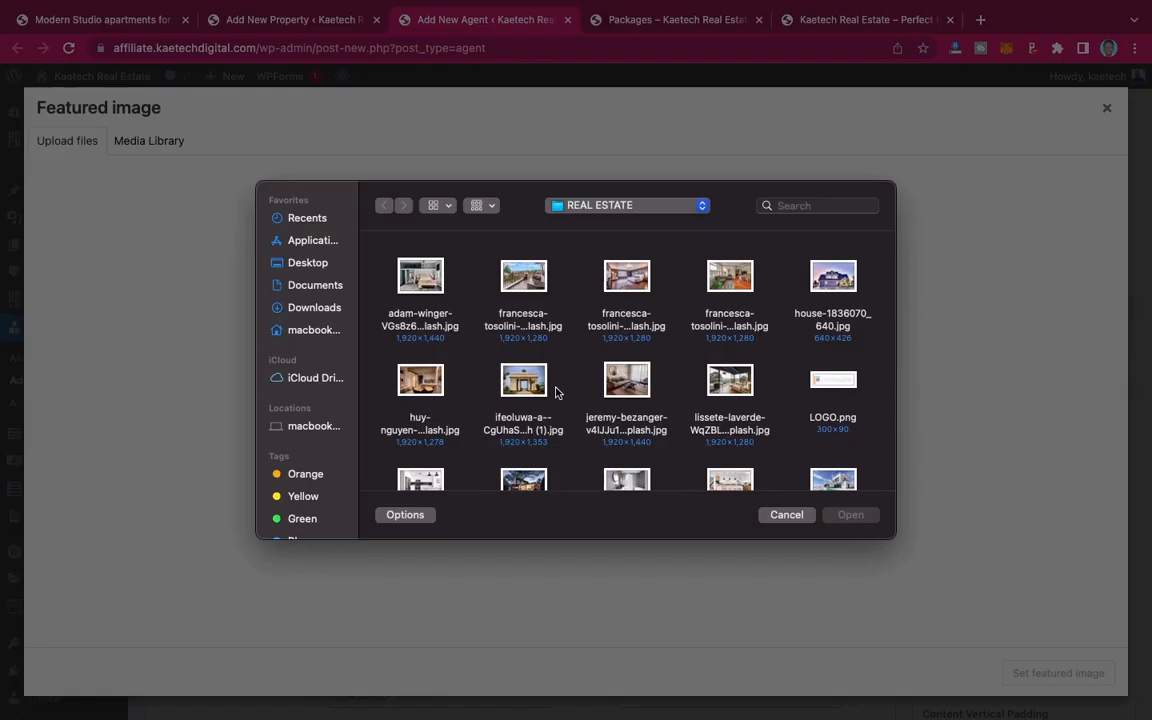
click(307, 262)
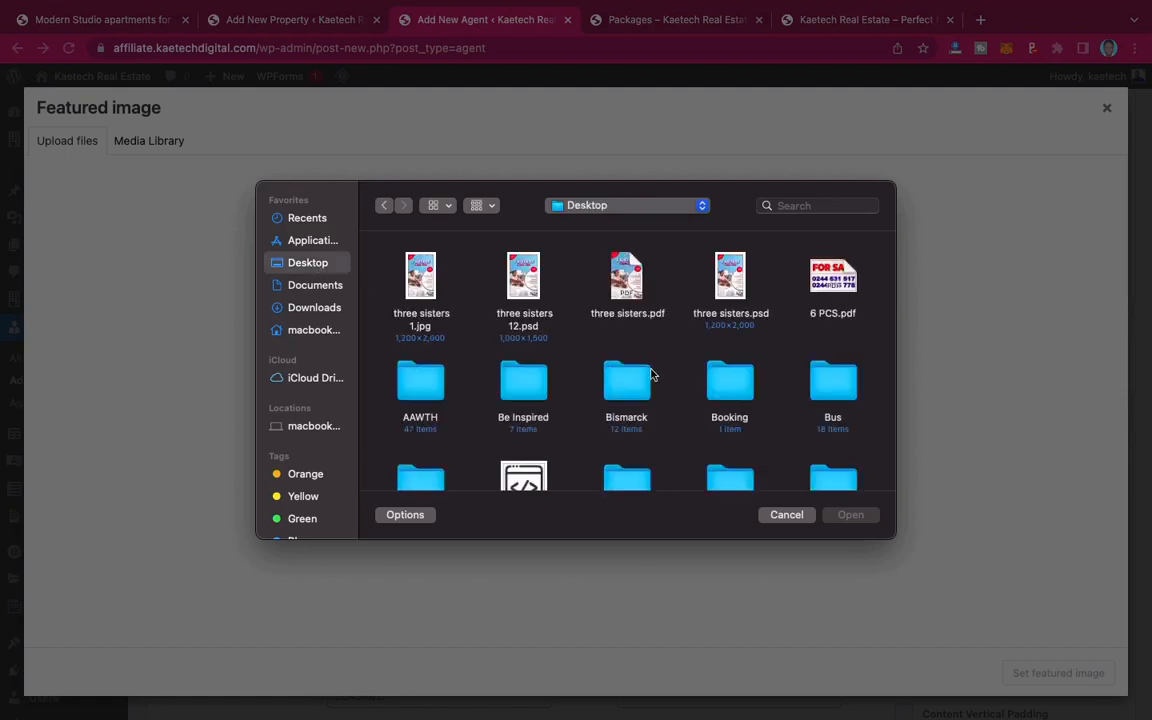
scroll(651, 374, down, 10)
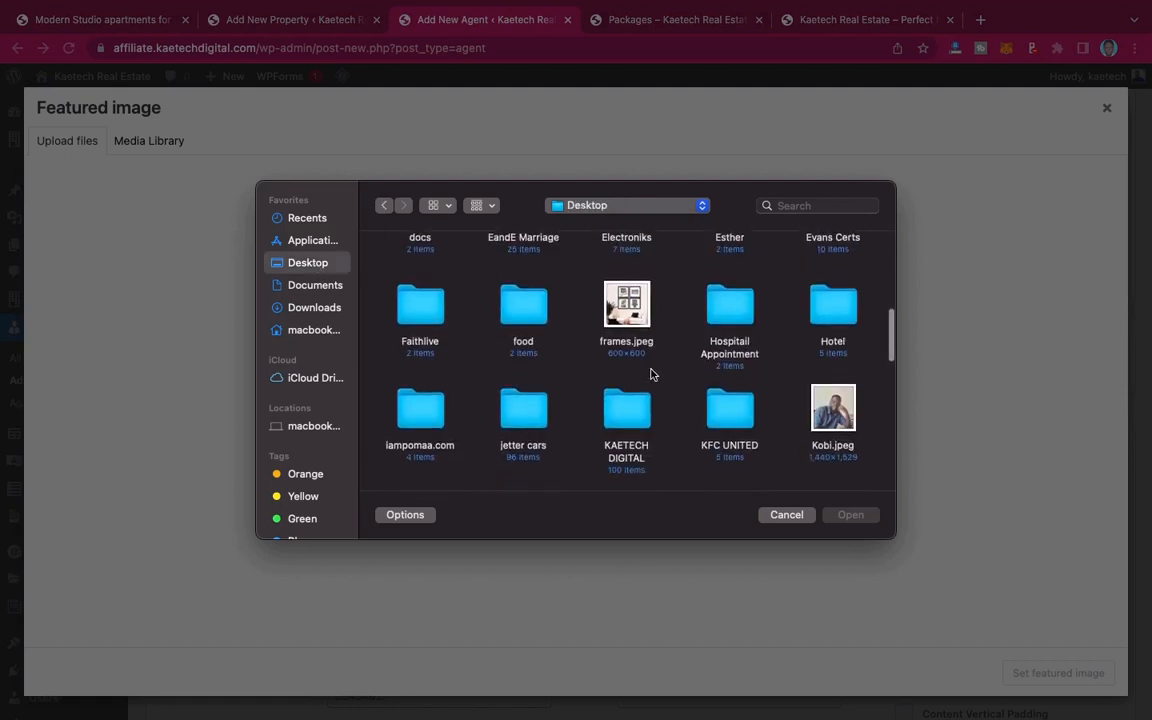
click(833, 348)
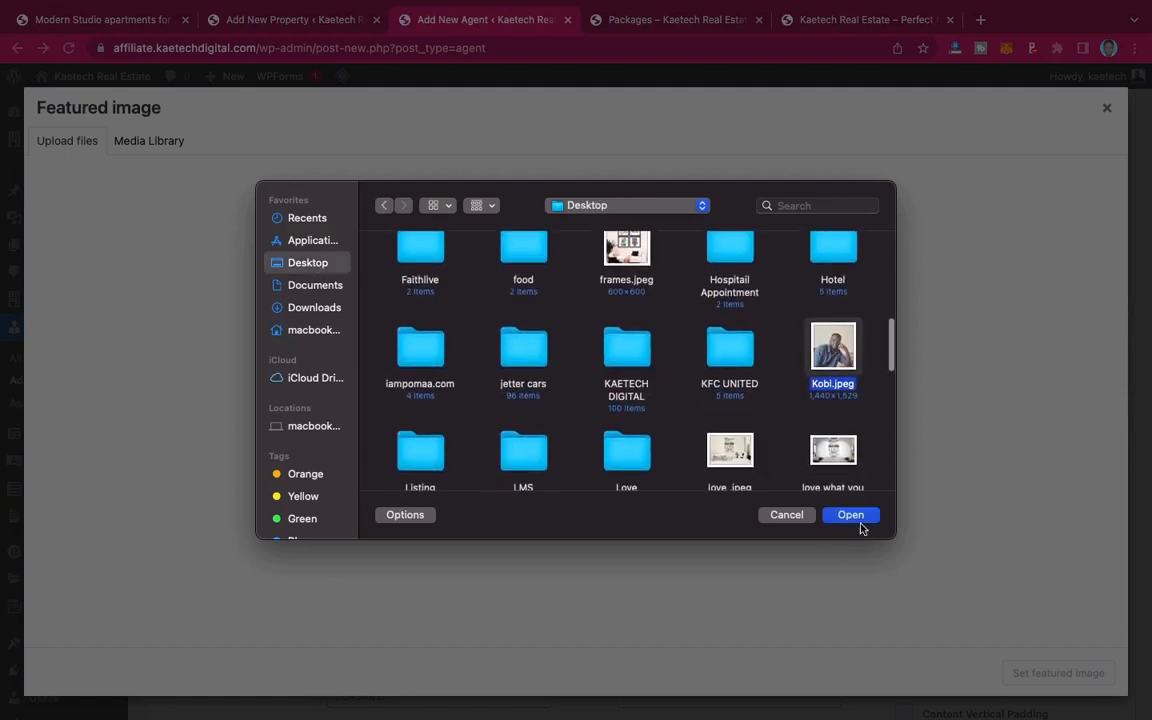
click(853, 515)
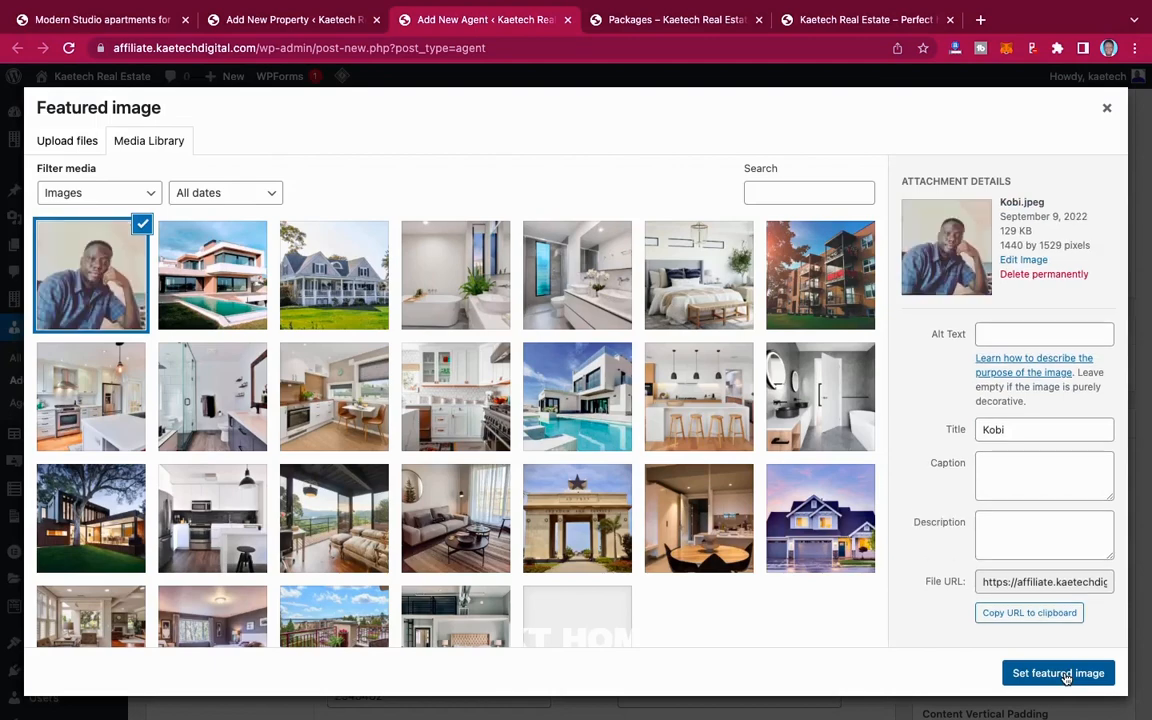
click(1058, 673)
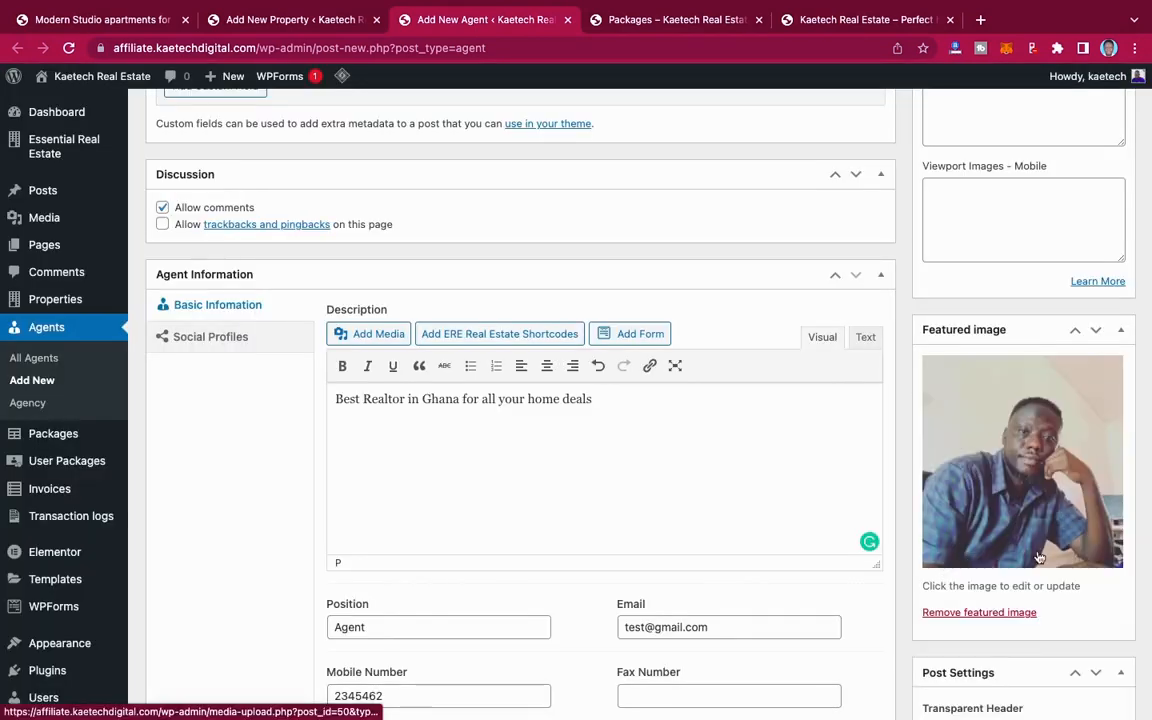
Step: Add Kaetech Real Estate as a new agency for this agent and publish the agent entry
scroll(1036, 555, up, 5)
scroll(1037, 551, up, 3)
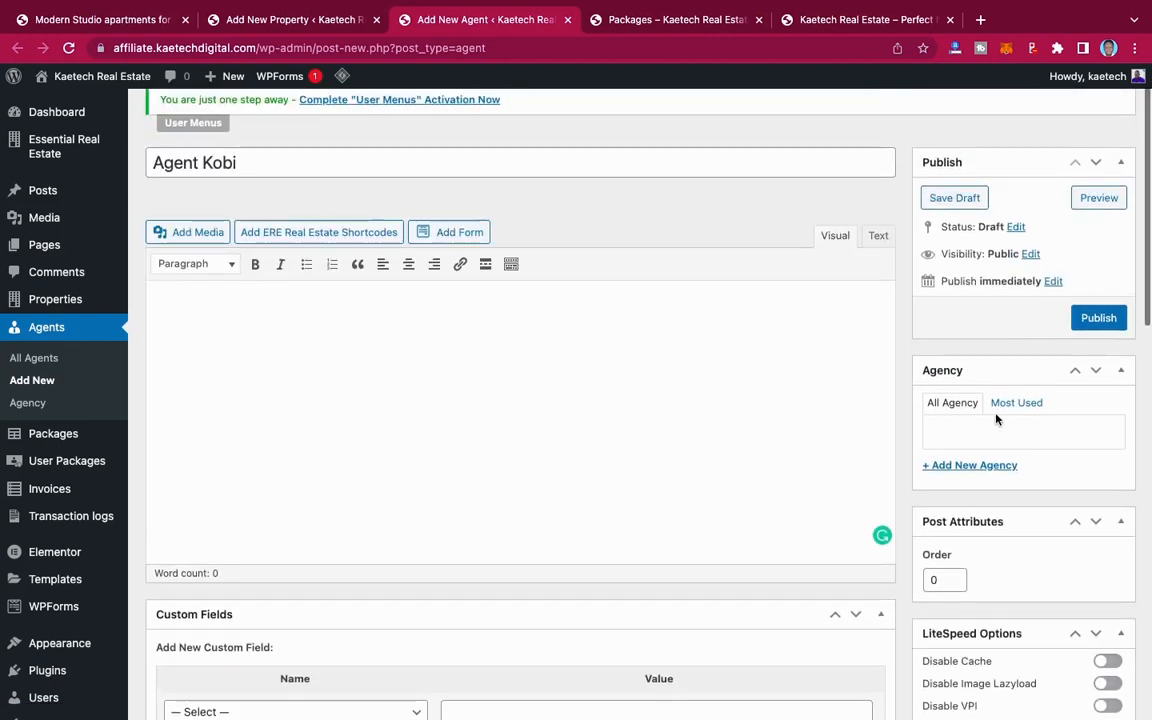
click(970, 465)
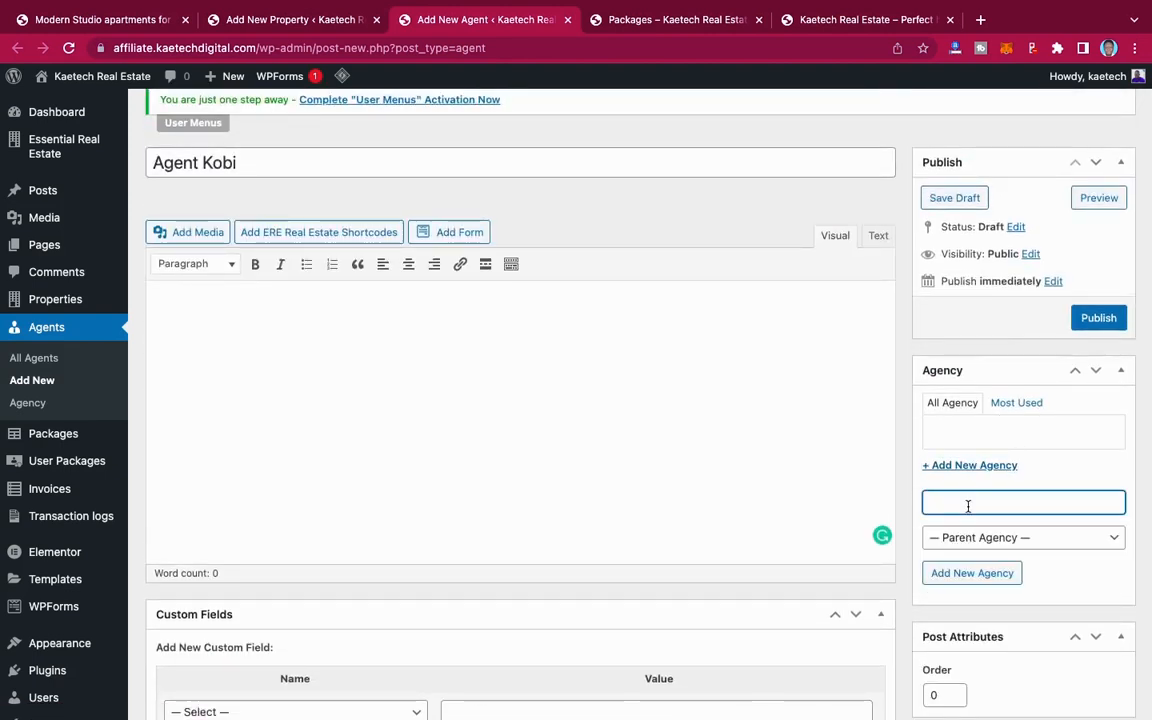
text(Ka)
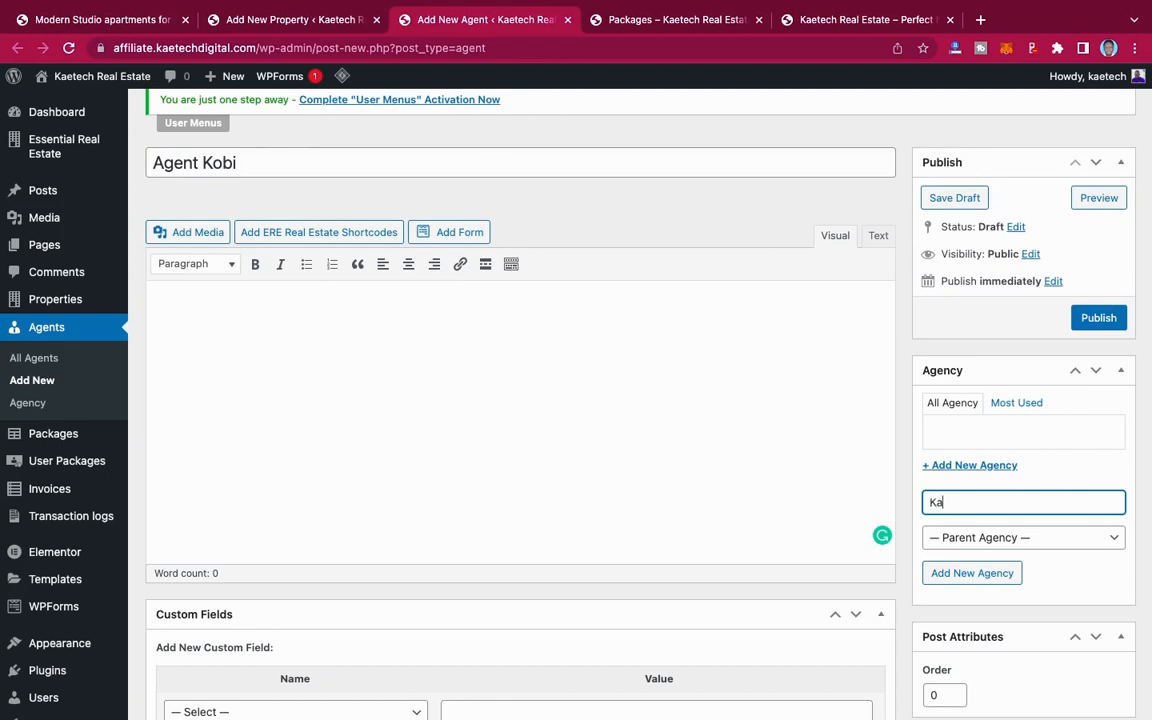
text(etech Real Estate)
click(995, 572)
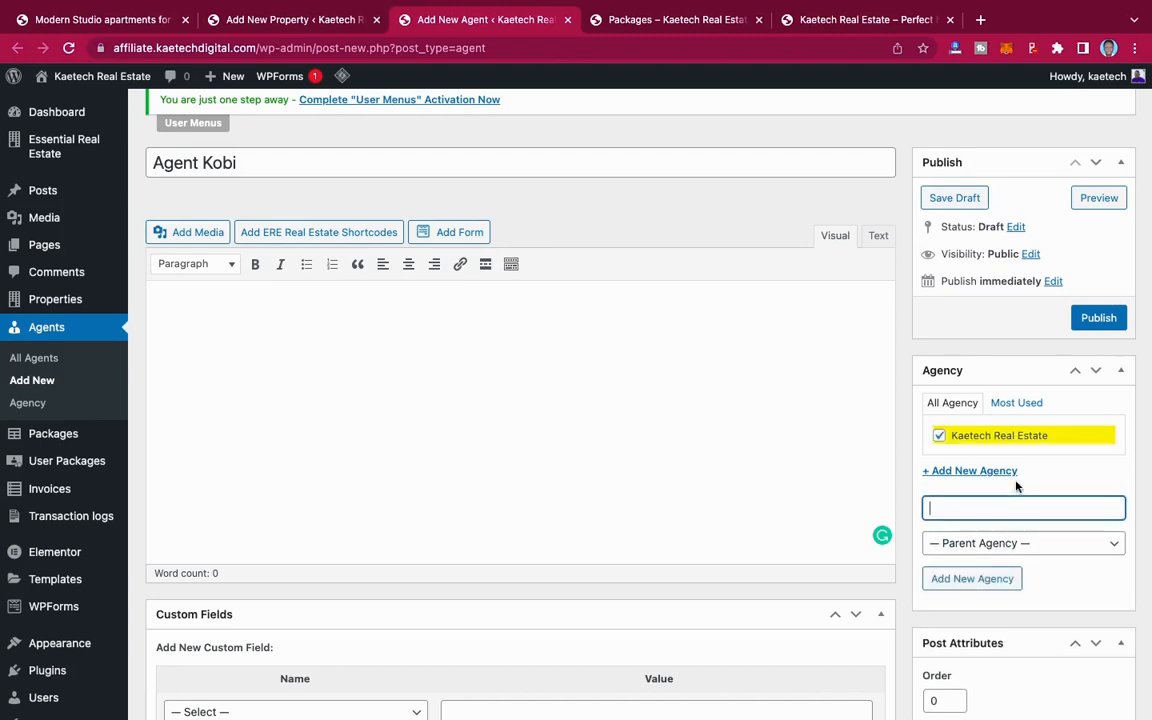
scroll(996, 422, up, 1)
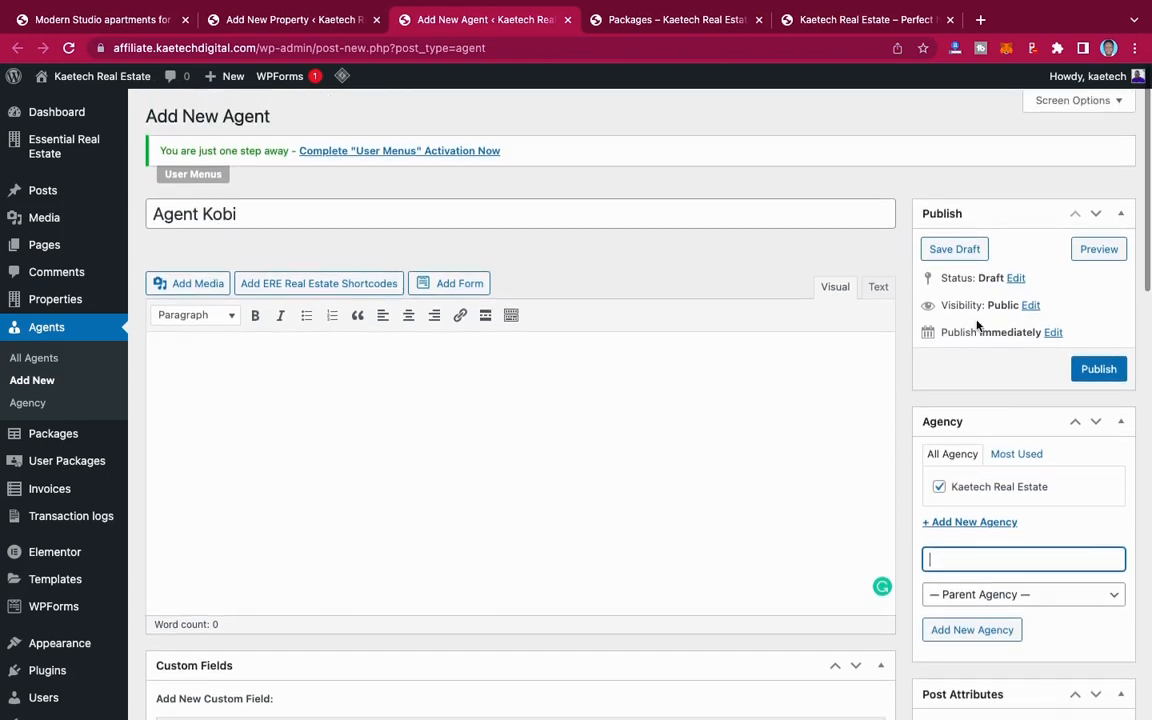
click(1108, 370)
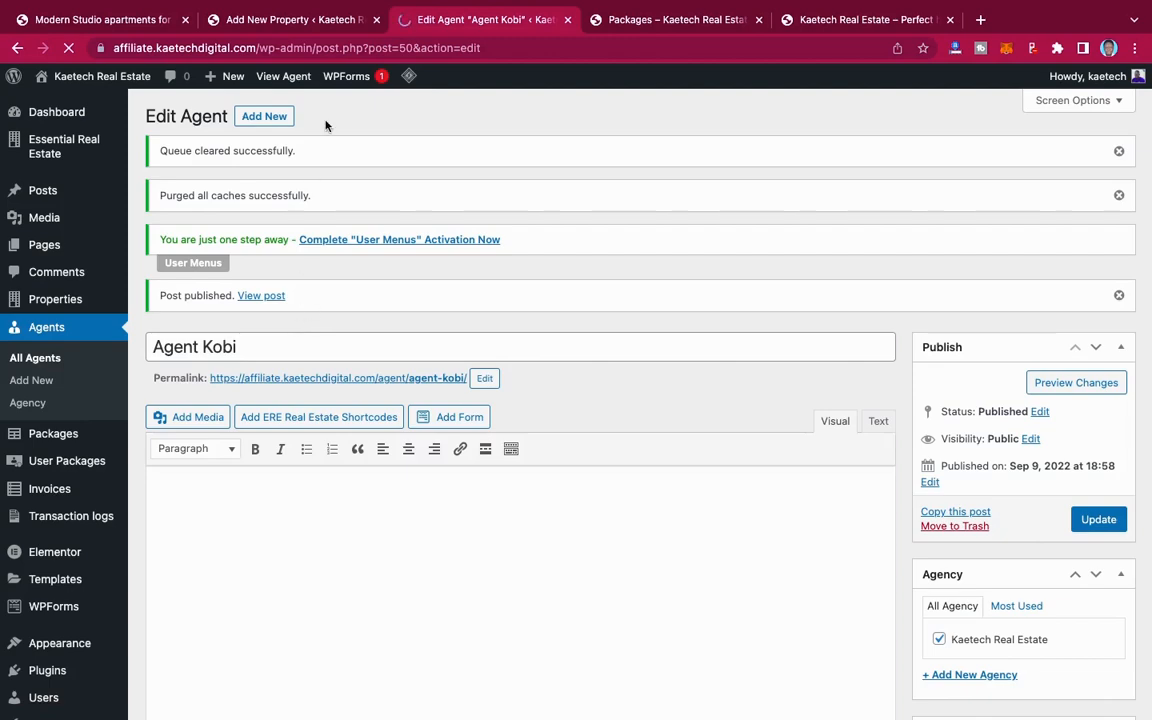
Step: Return to the new property form and reload it, discarding the unsaved changes
click(299, 20)
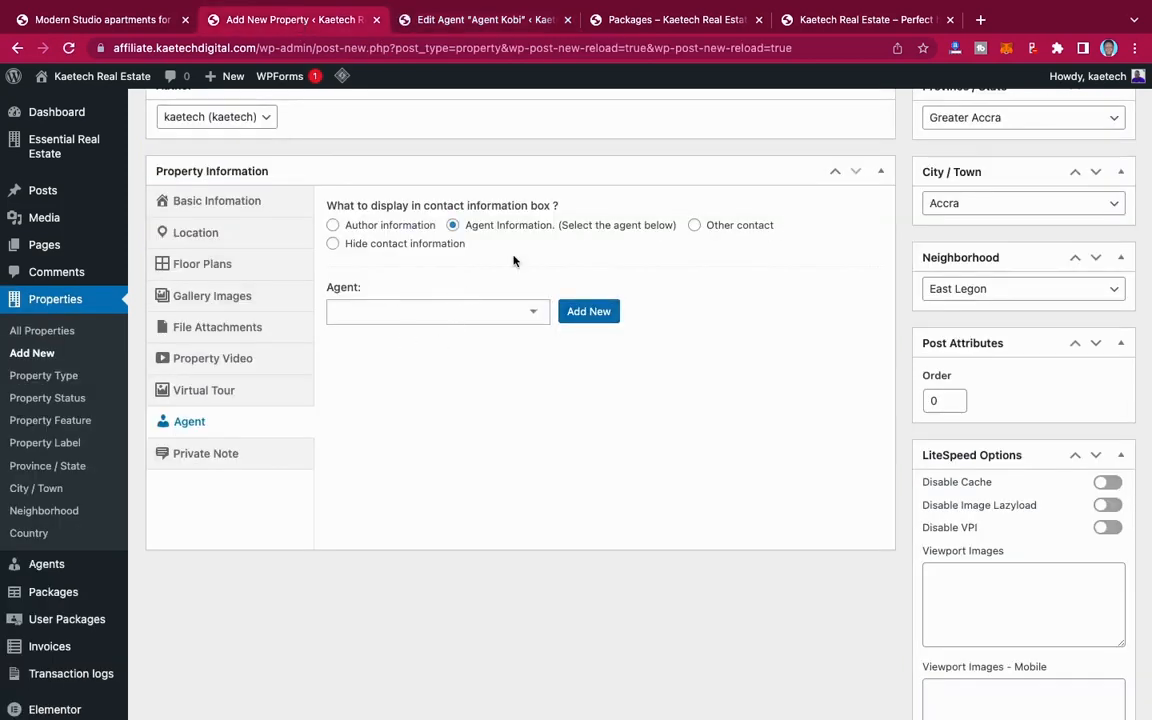
scroll(514, 258, up, 20)
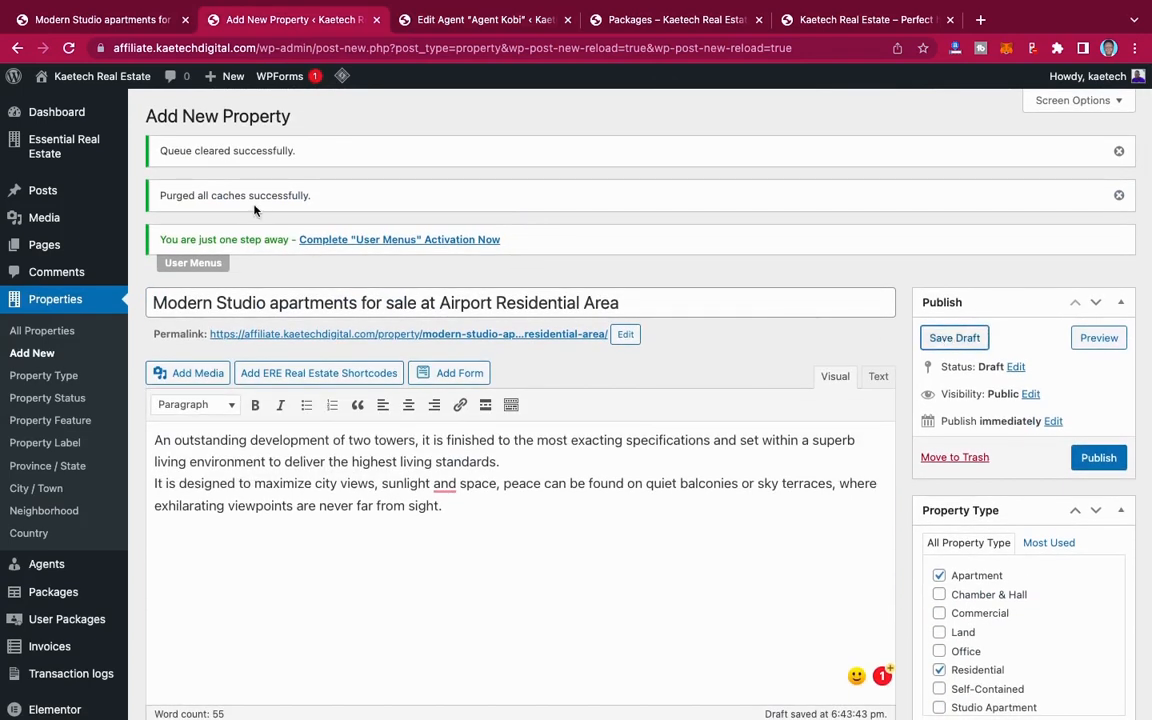
click(68, 48)
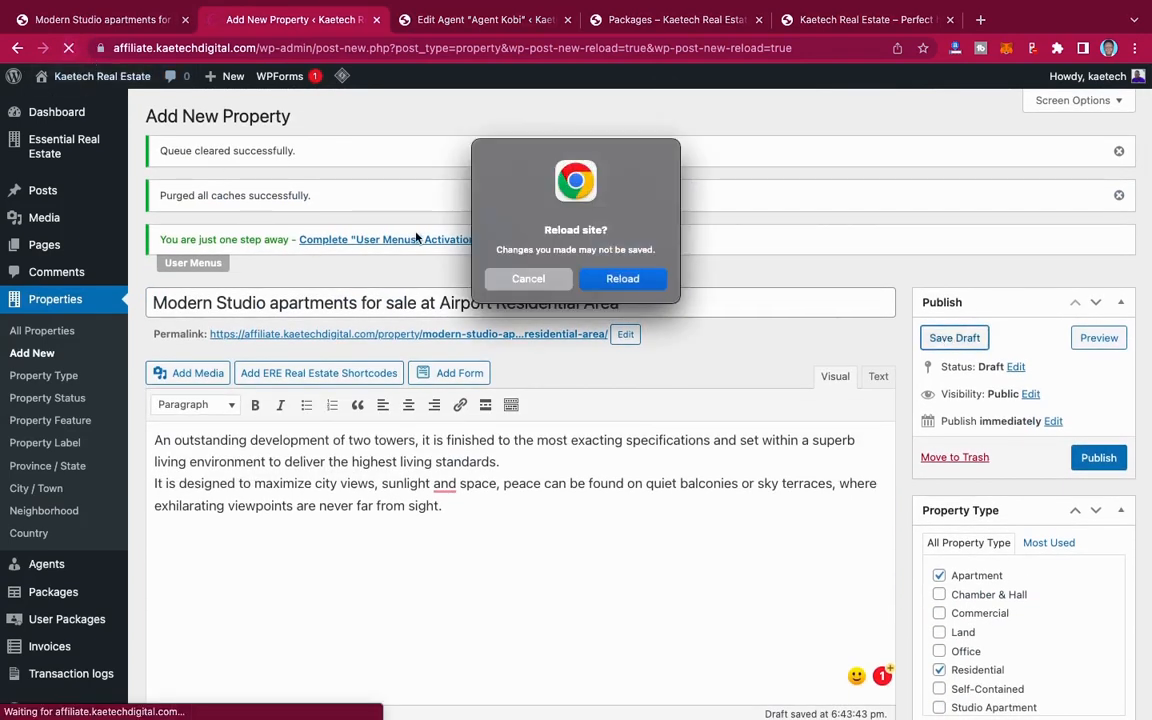
click(623, 282)
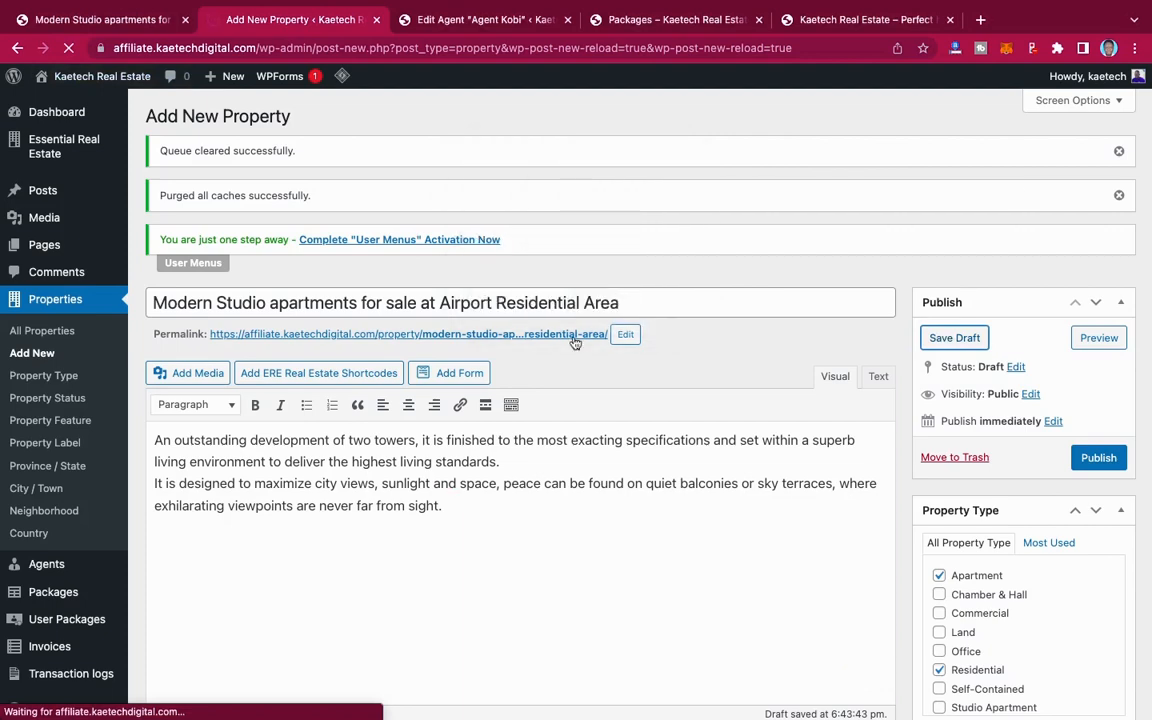
scroll(406, 472, down, 20)
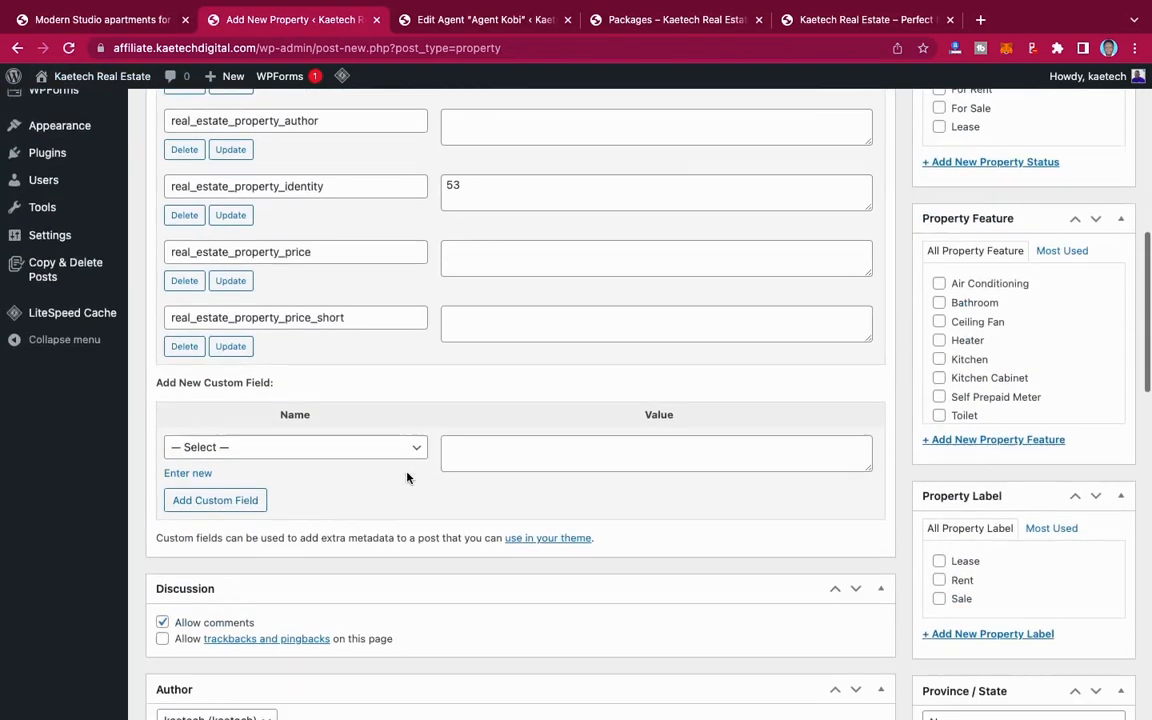
scroll(406, 478, down, 5)
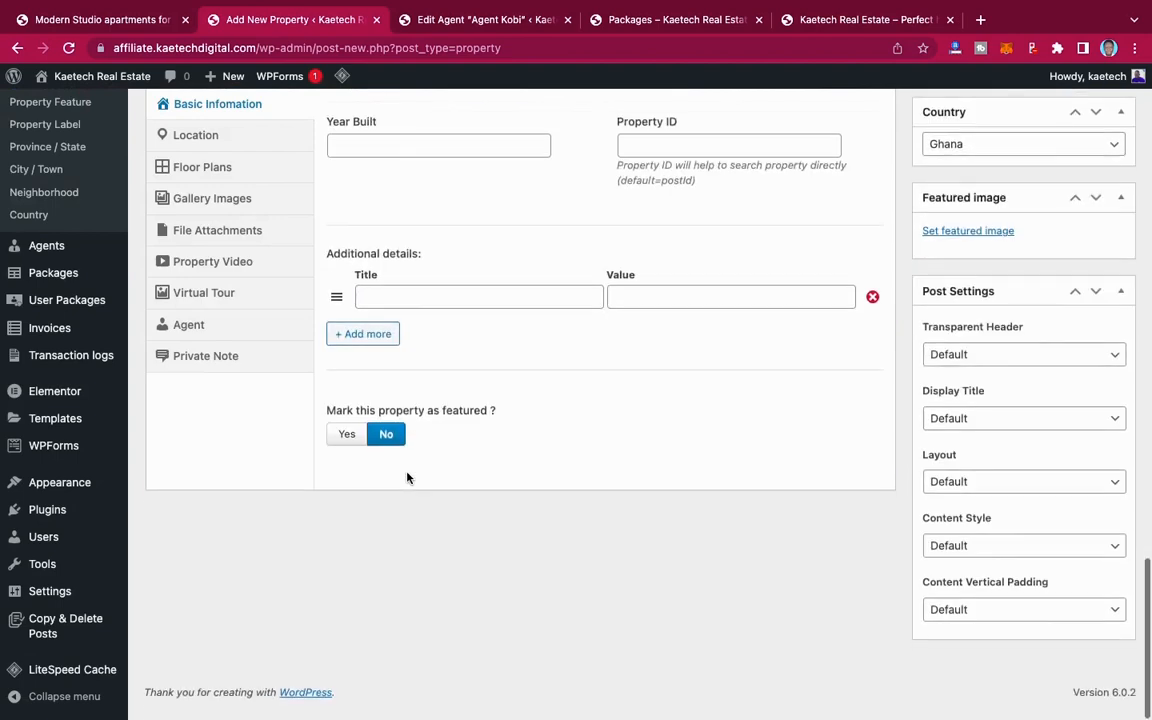
scroll(406, 478, up, 15)
scroll(406, 475, up, 5)
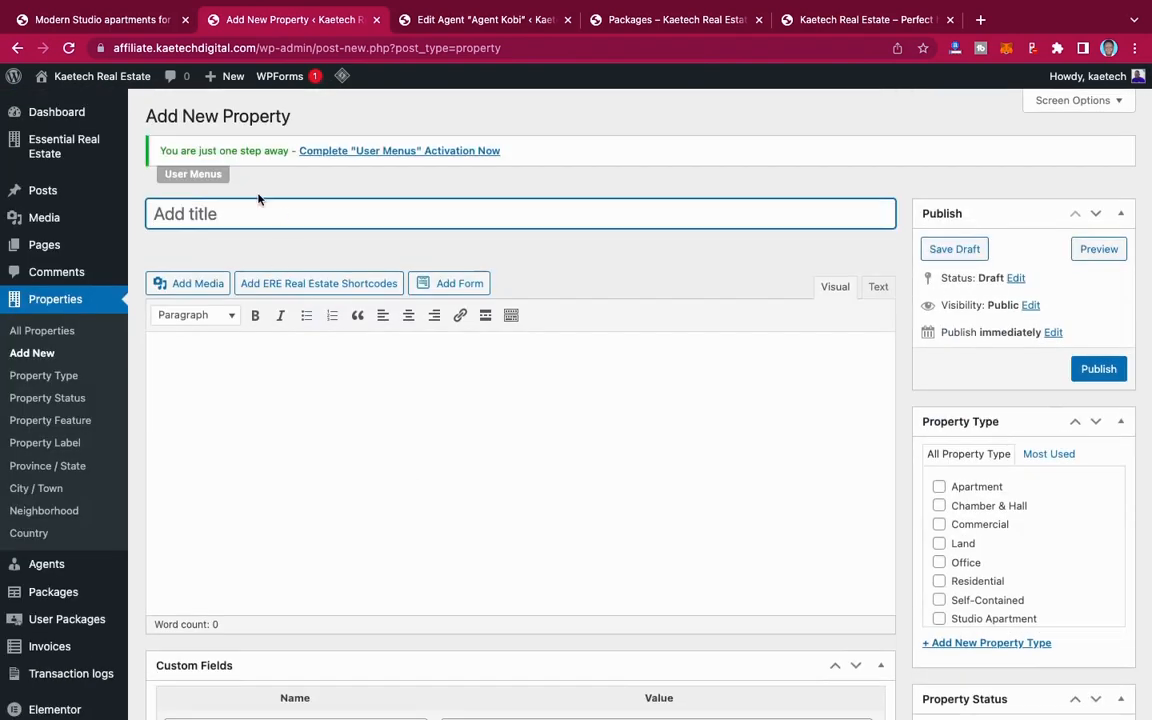
Step: Copy the description from the demo property listing into the new property's content area
click(112, 19)
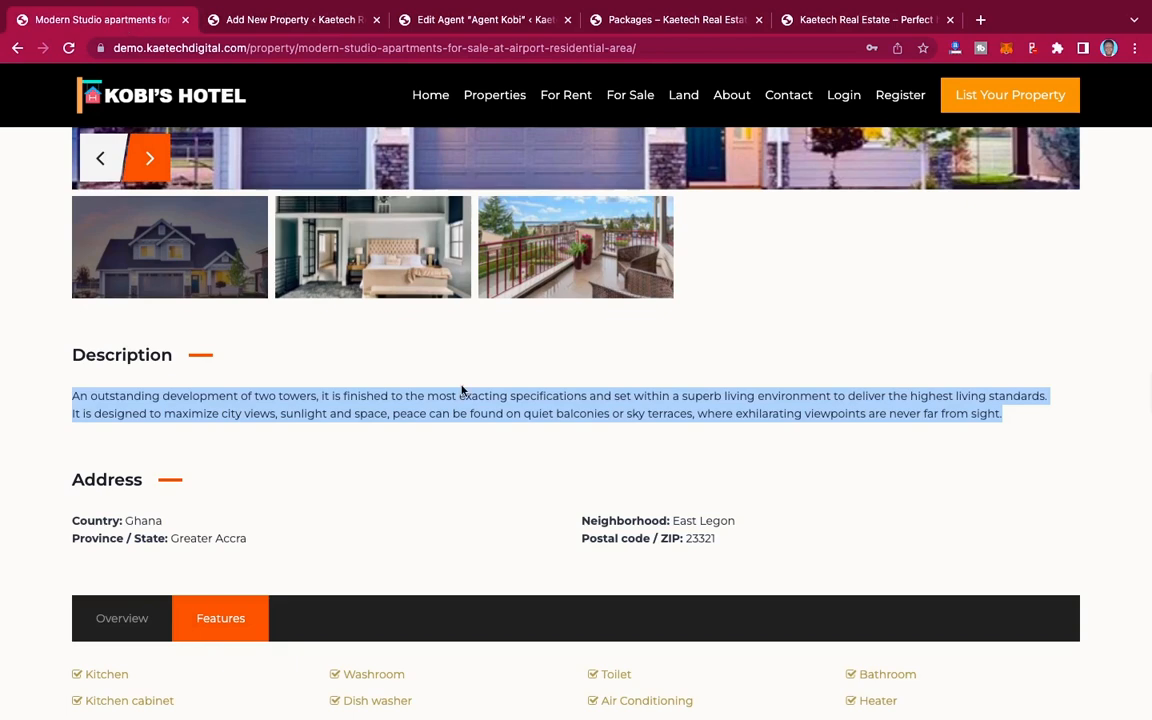
click(310, 20)
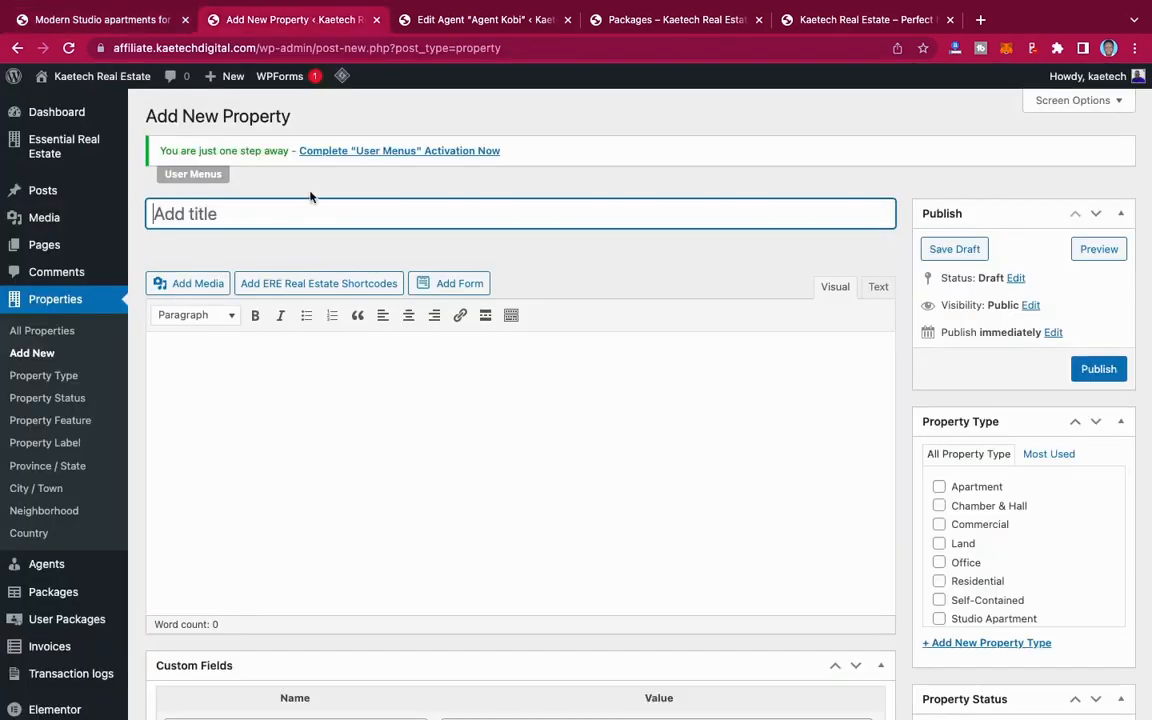
text(An outstanding development of two towers, it is finished to the most exacting specifications and set within a superb living environment to deliver the highest living standards. It is designed to maximize city views, sunlight and space, peace can be found on quiet balconies or sky terraces, where exhilarating viewpoints are never far from sight.)
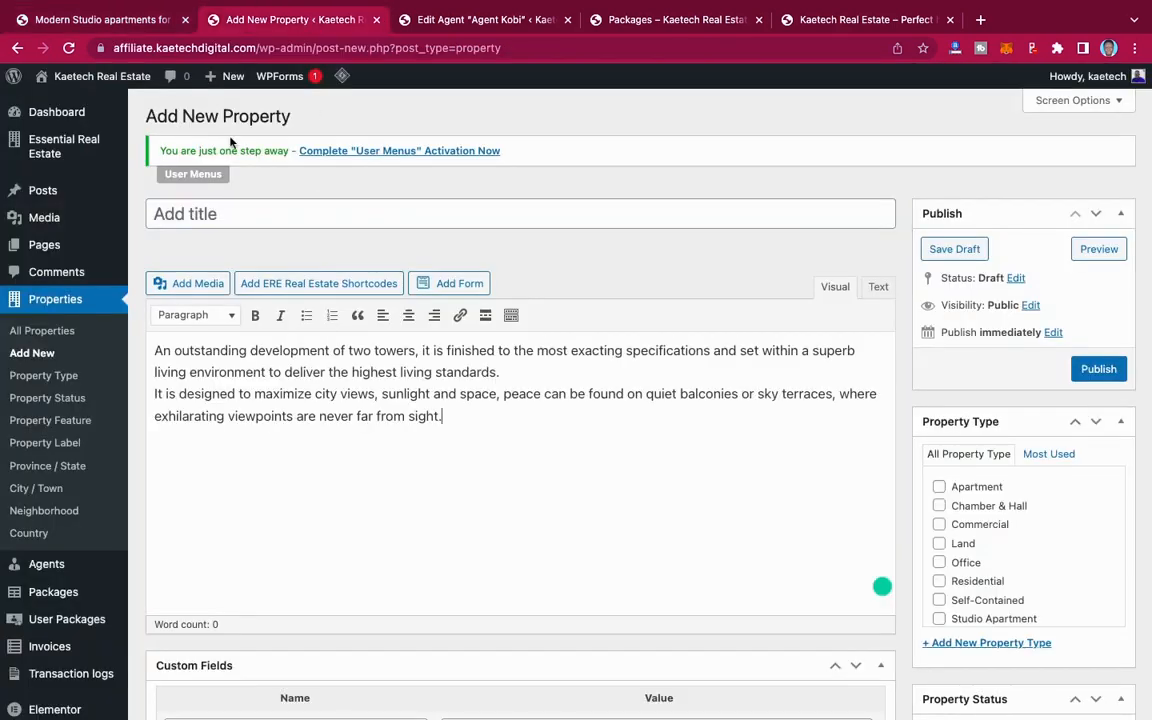
Step: Copy the demo listing's title, "Modern Studio apartments for sale at Airport Residential Area", into the new property's title
click(121, 20)
scroll(290, 241, up, 9)
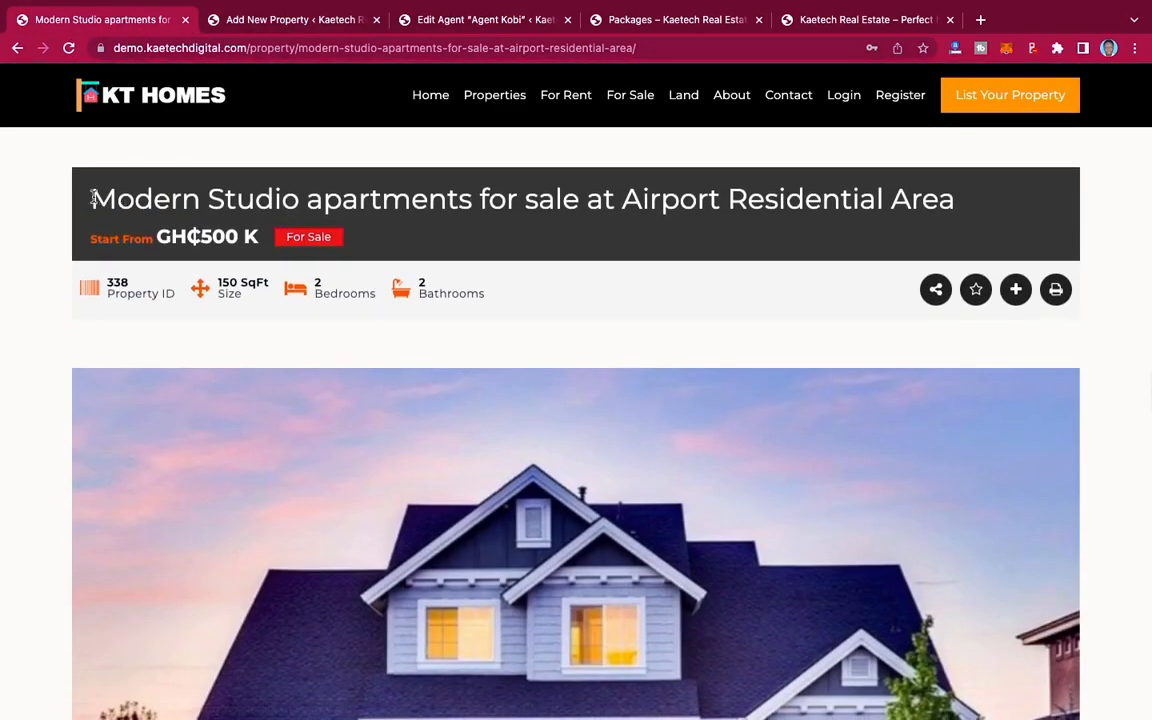
drag(92, 198, 963, 206)
key(ctrl+c)
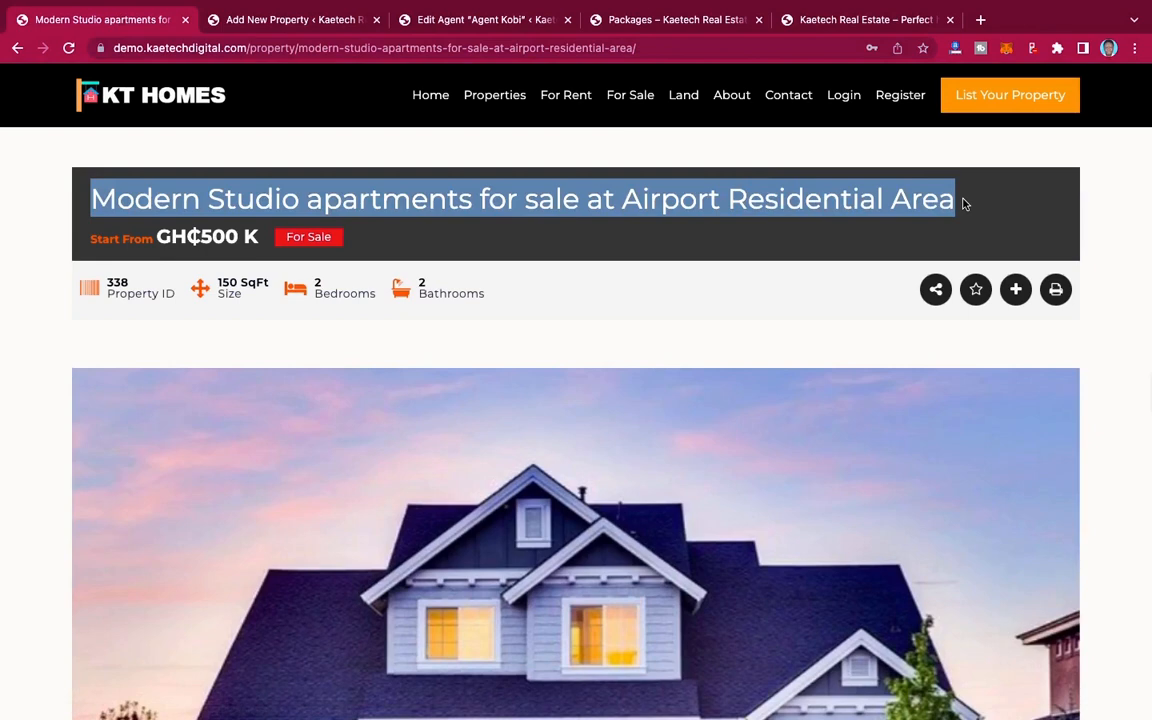
click(270, 22)
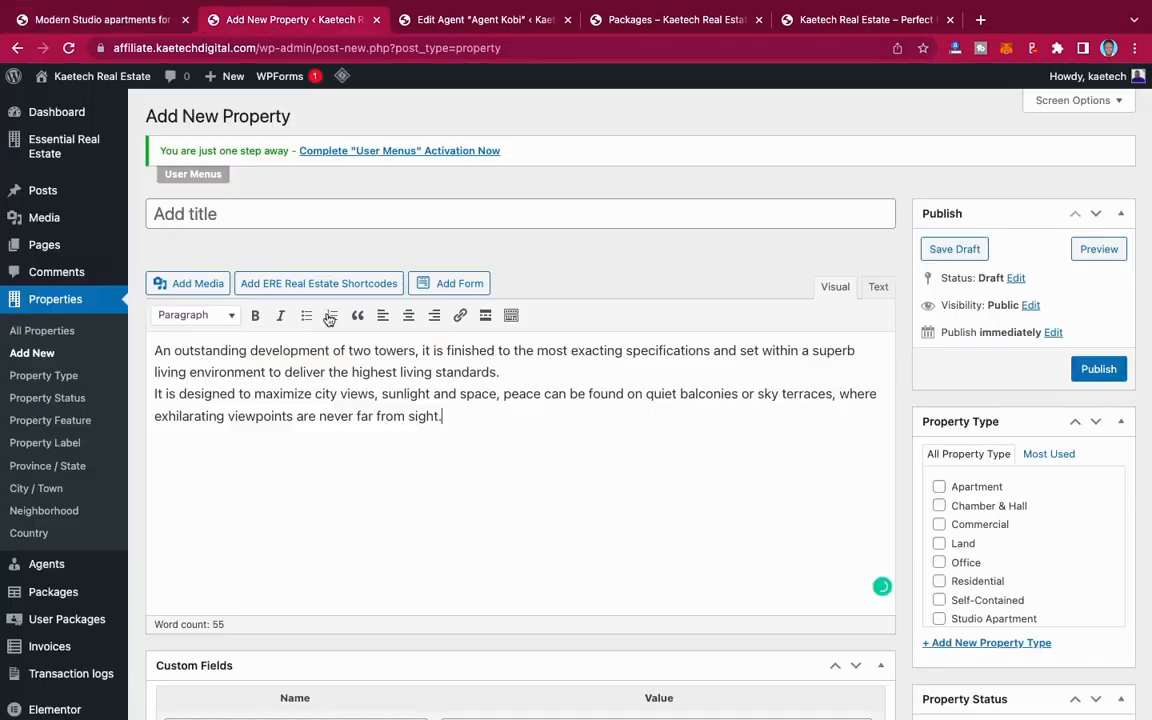
click(305, 214)
key(ctrl+v)
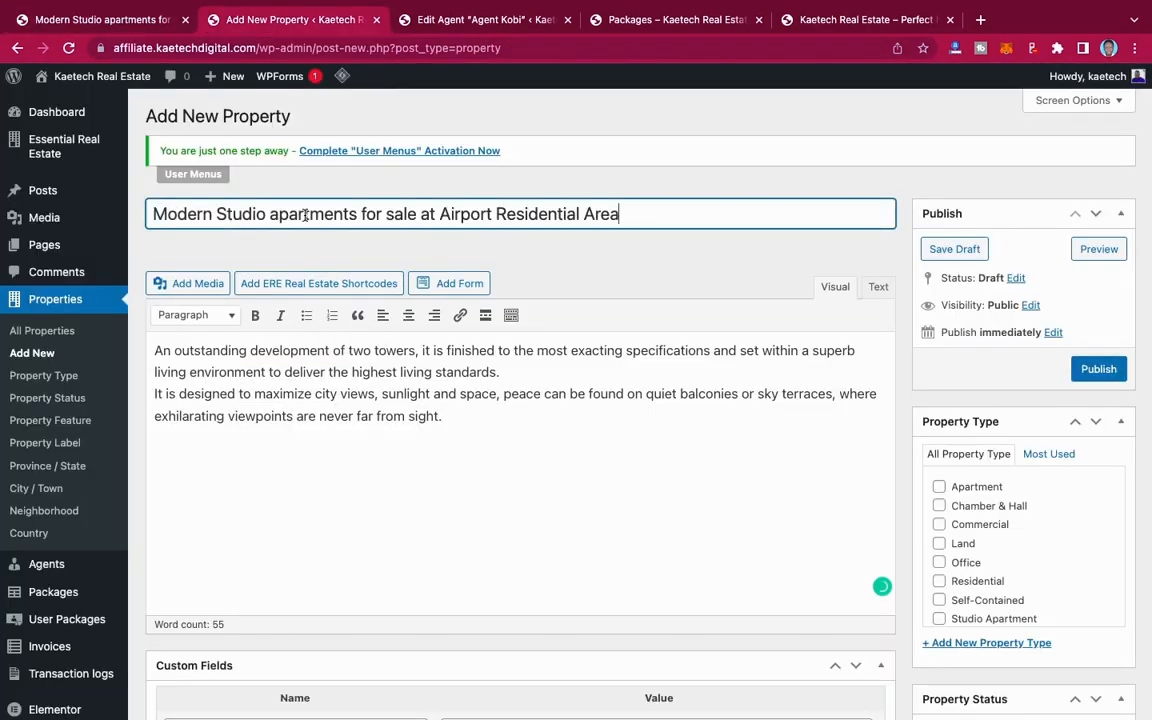
Step: Fill in the property's basic information: price 900000, price prefix Start From, size 200 SqFt, land area 250 SqFt, one room, one bedroom and one bathroom
scroll(432, 365, down, 5)
scroll(431, 361, down, 6)
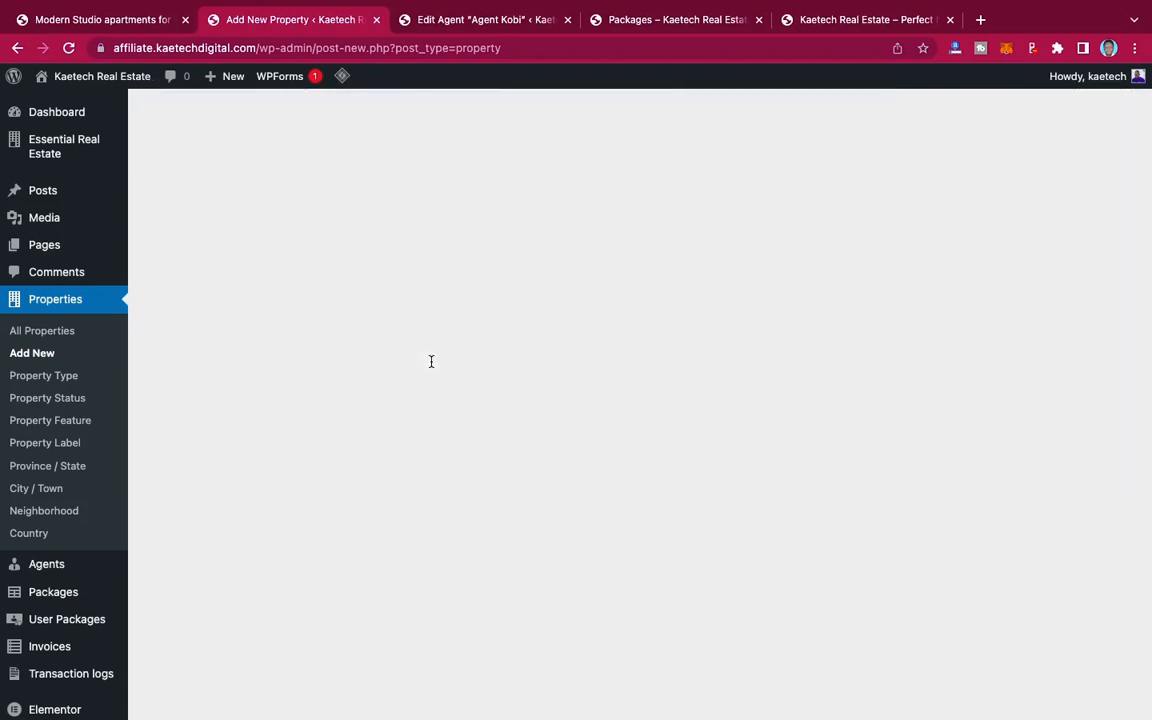
scroll(431, 366, down, 4)
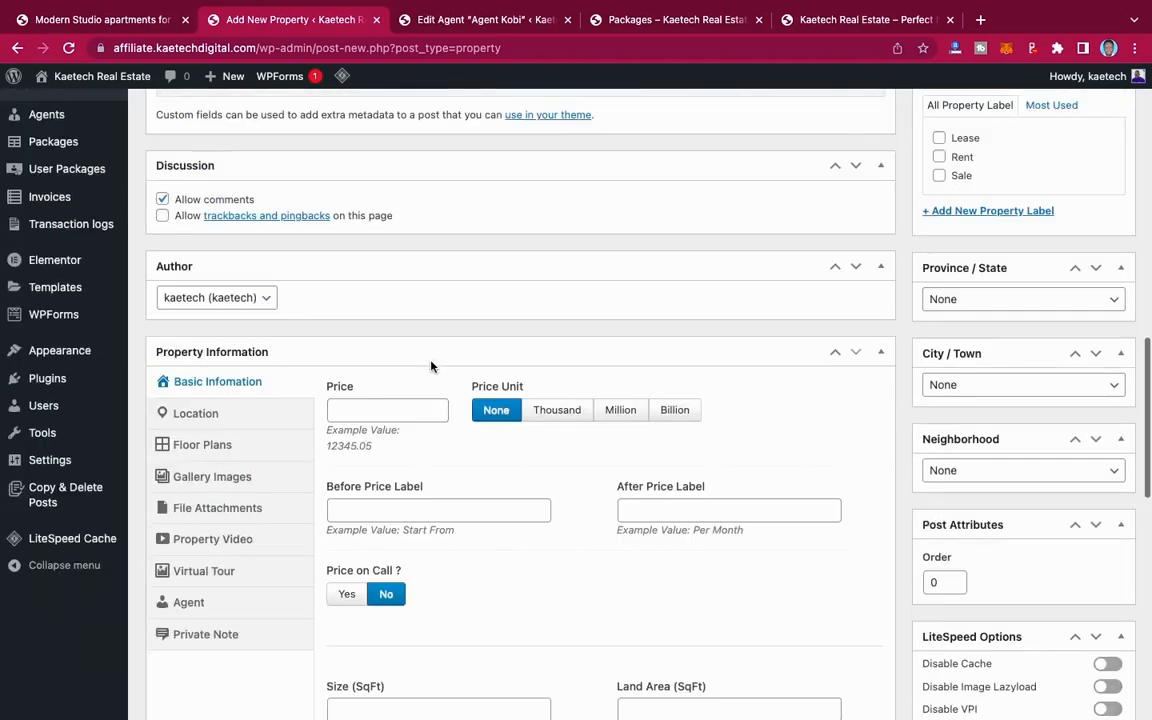
click(391, 269)
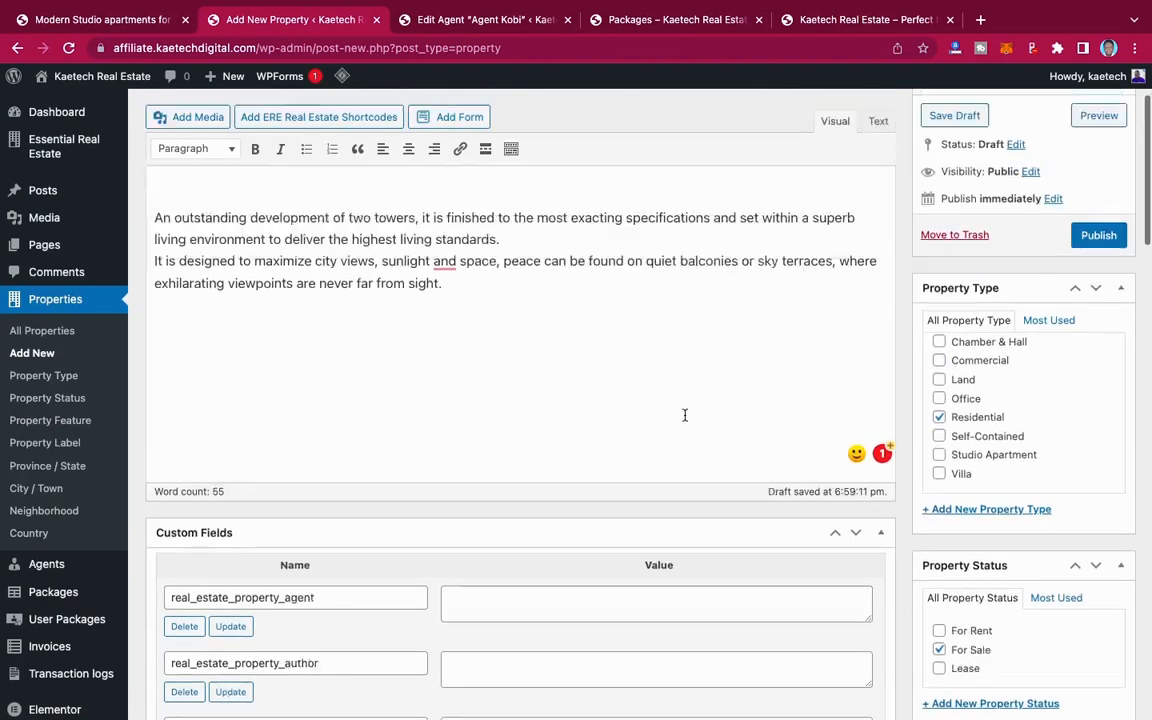
scroll(685, 417, down, 8)
scroll(685, 420, down, 3)
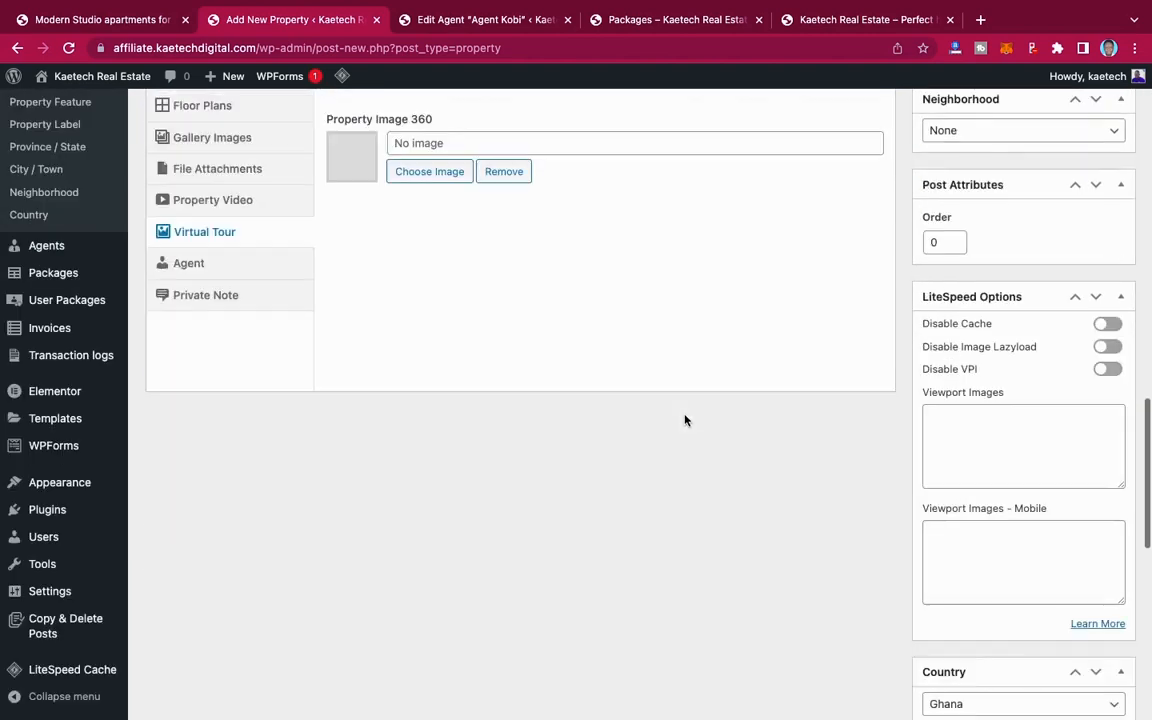
scroll(663, 411, up, 3)
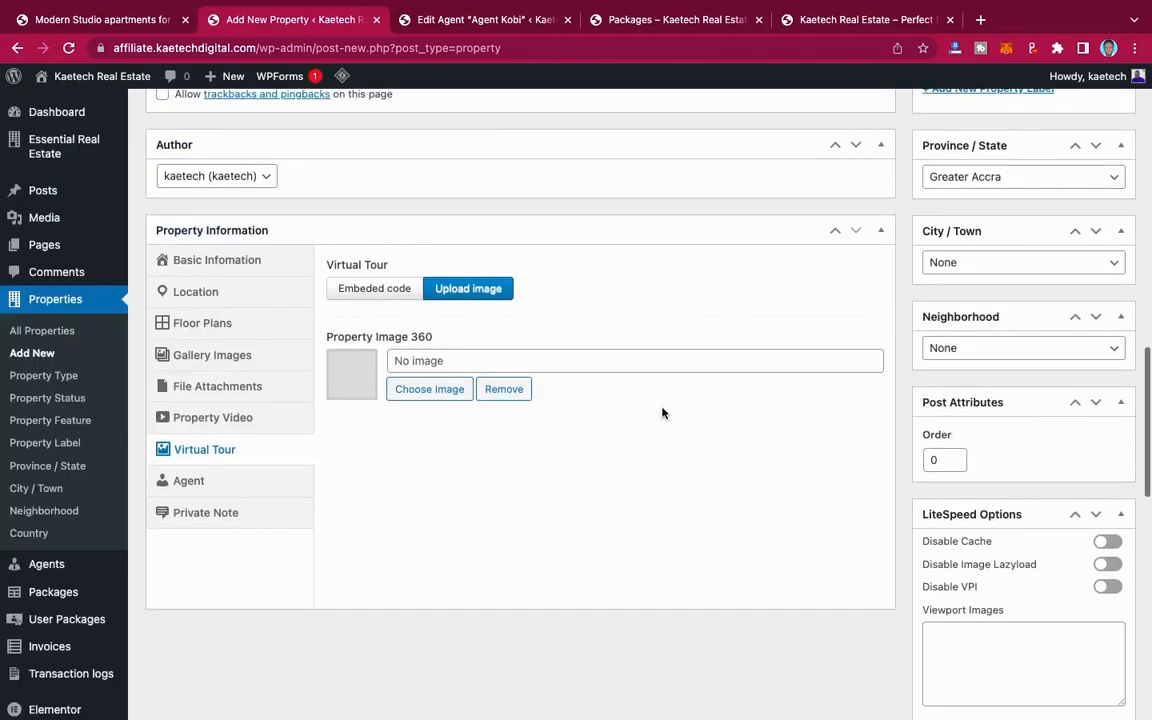
Step: Assign the newly created agent as the property's contact and publish the property
click(211, 479)
scroll(735, 329, up, 15)
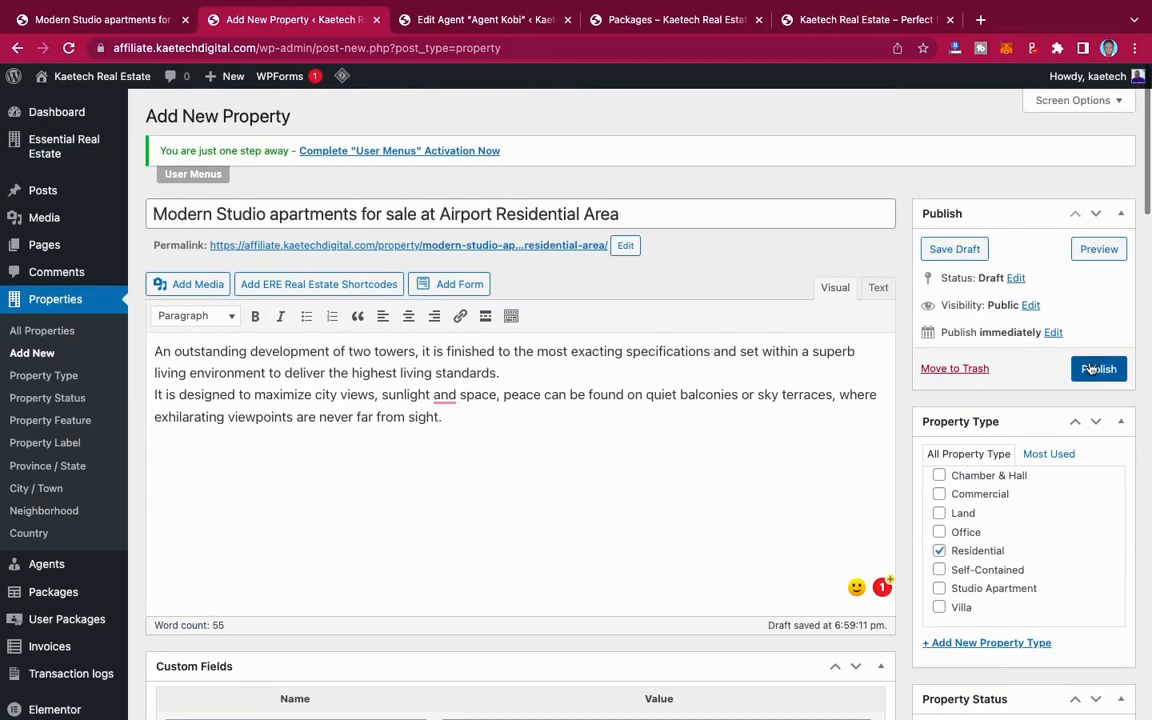
click(1085, 369)
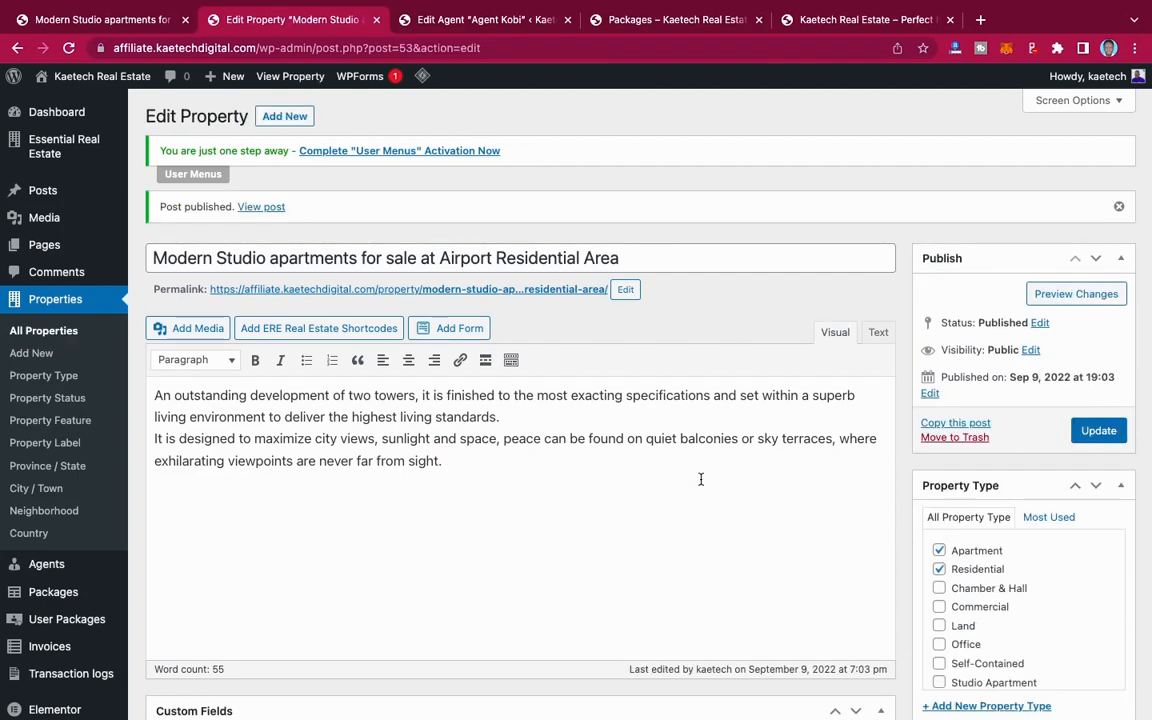
Step: Review the published property's custom fields, price format example, features, label, location settings and featured image
scroll(700, 479, down, 20)
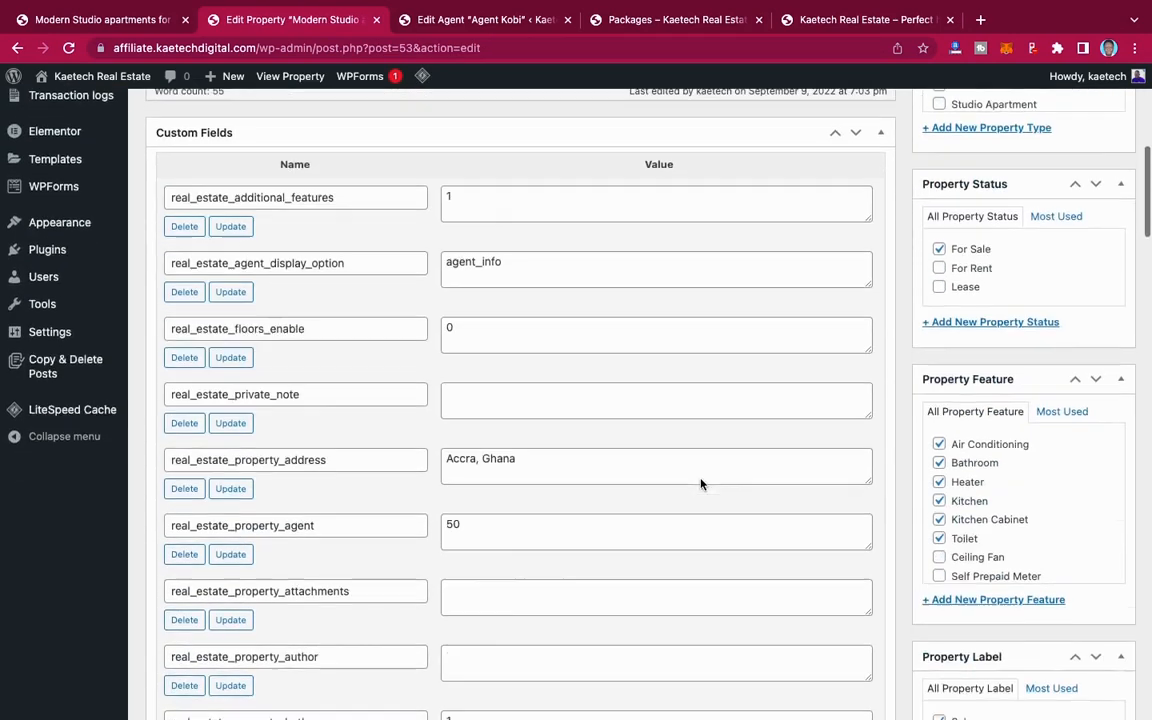
scroll(700, 482, down, 15)
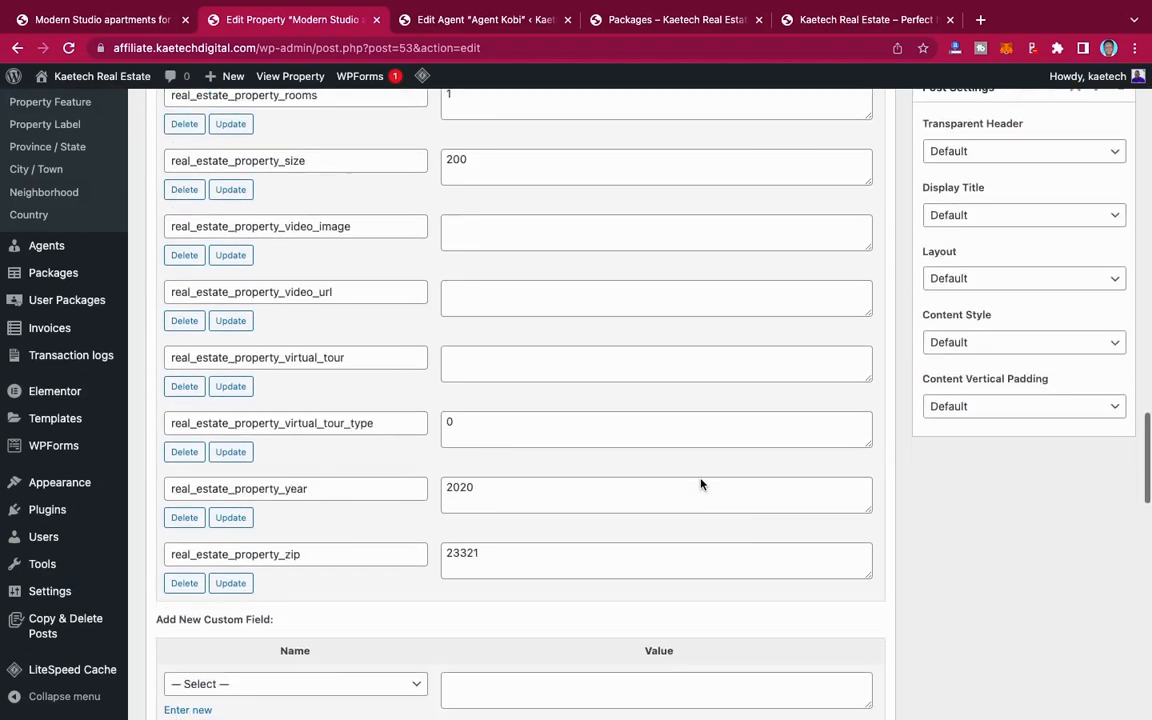
scroll(701, 480, down, 3)
scroll(700, 484, up, 1)
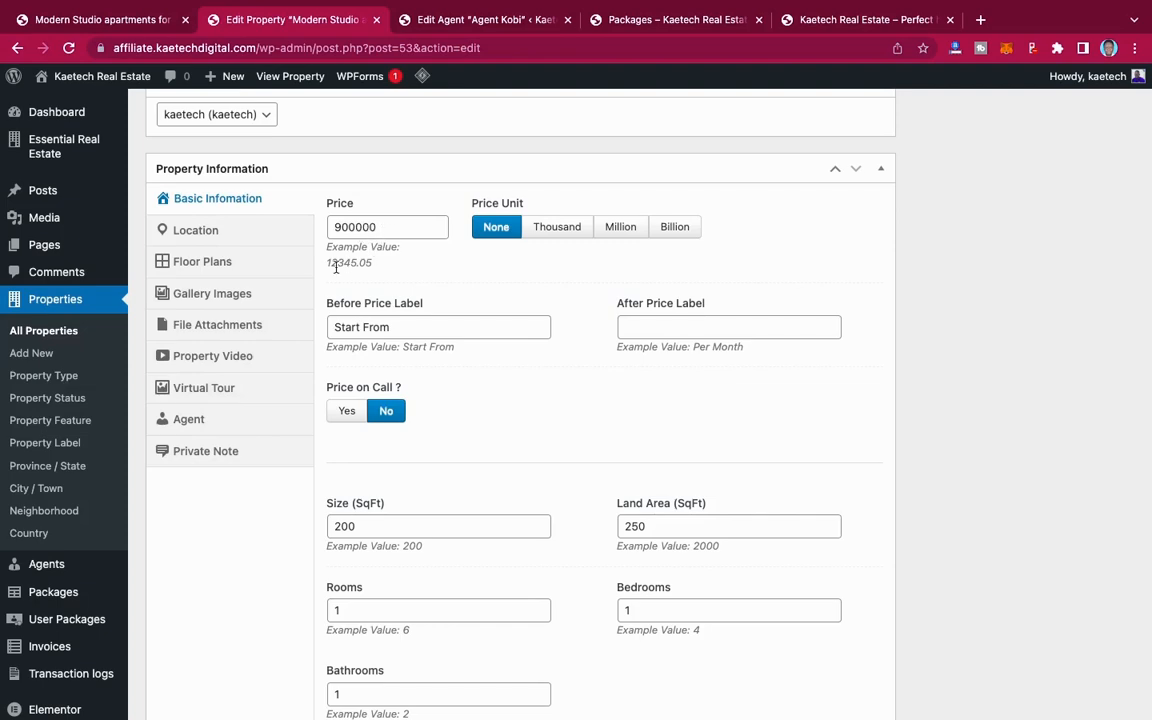
drag(325, 264, 373, 264)
click(424, 272)
scroll(790, 280, up, 15)
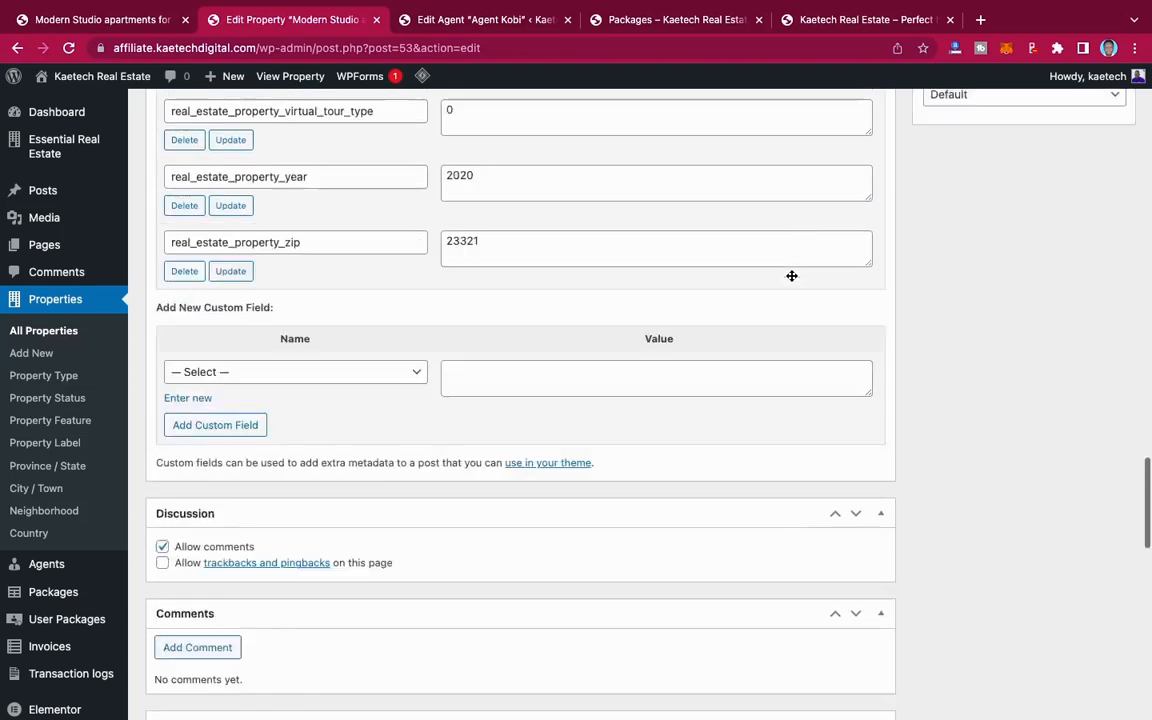
scroll(790, 280, up, 8)
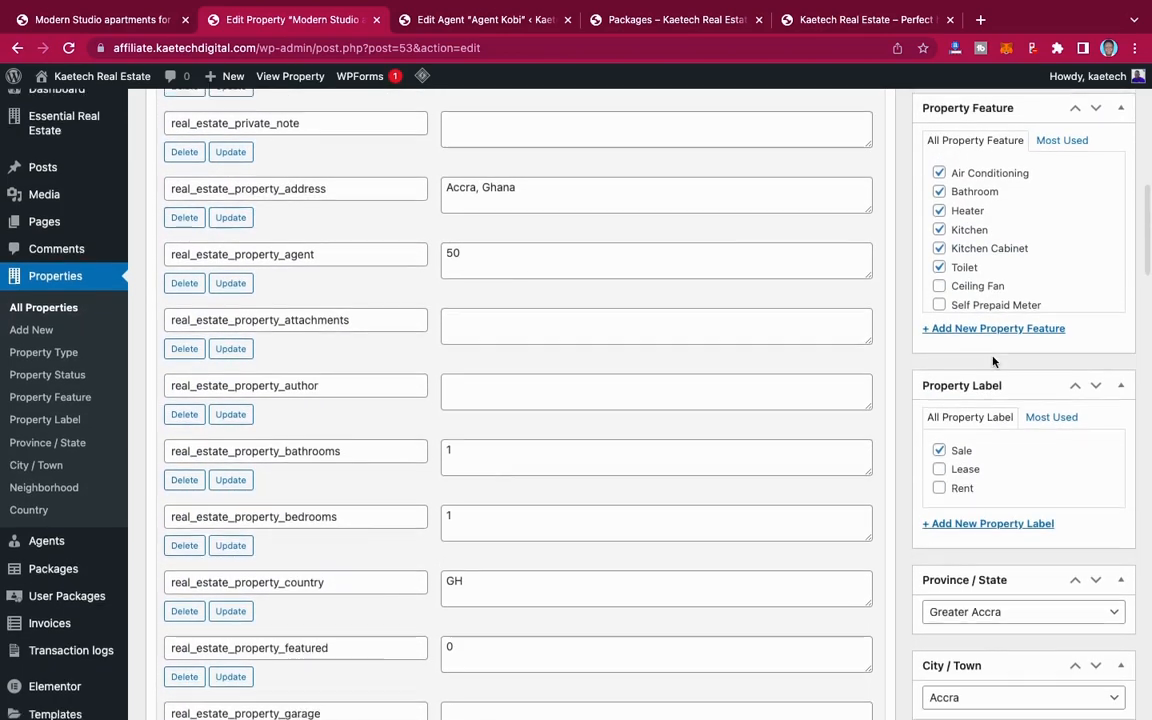
scroll(993, 360, down, 5)
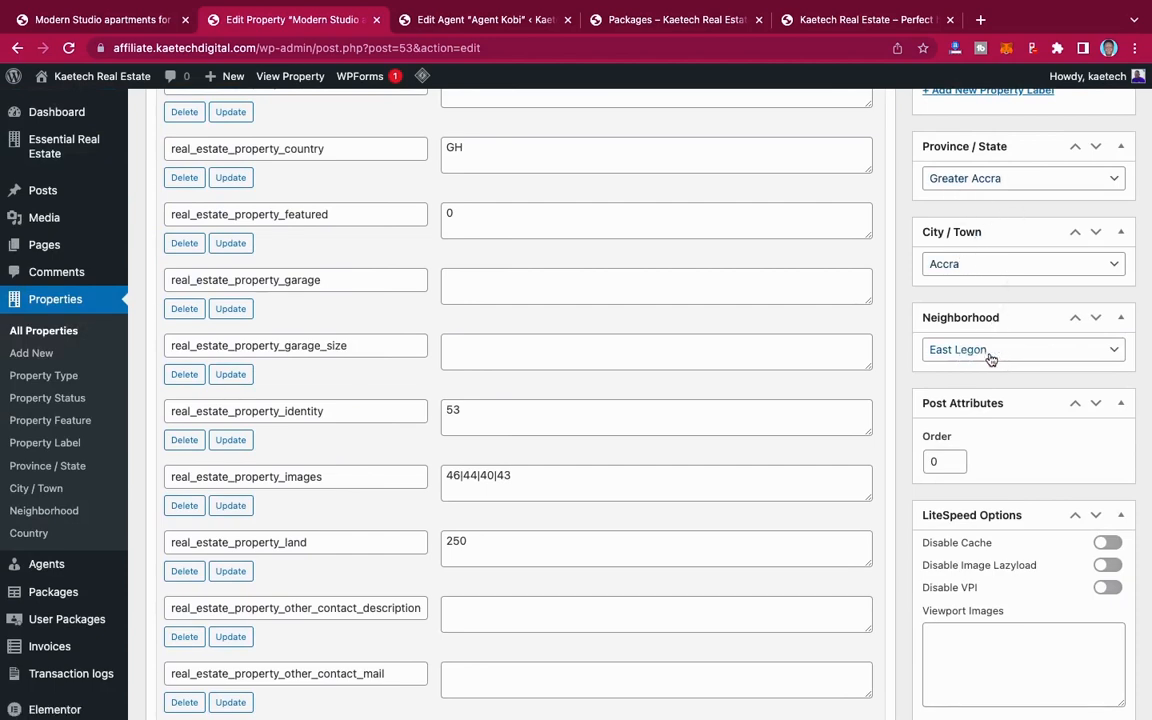
scroll(998, 402, down, 10)
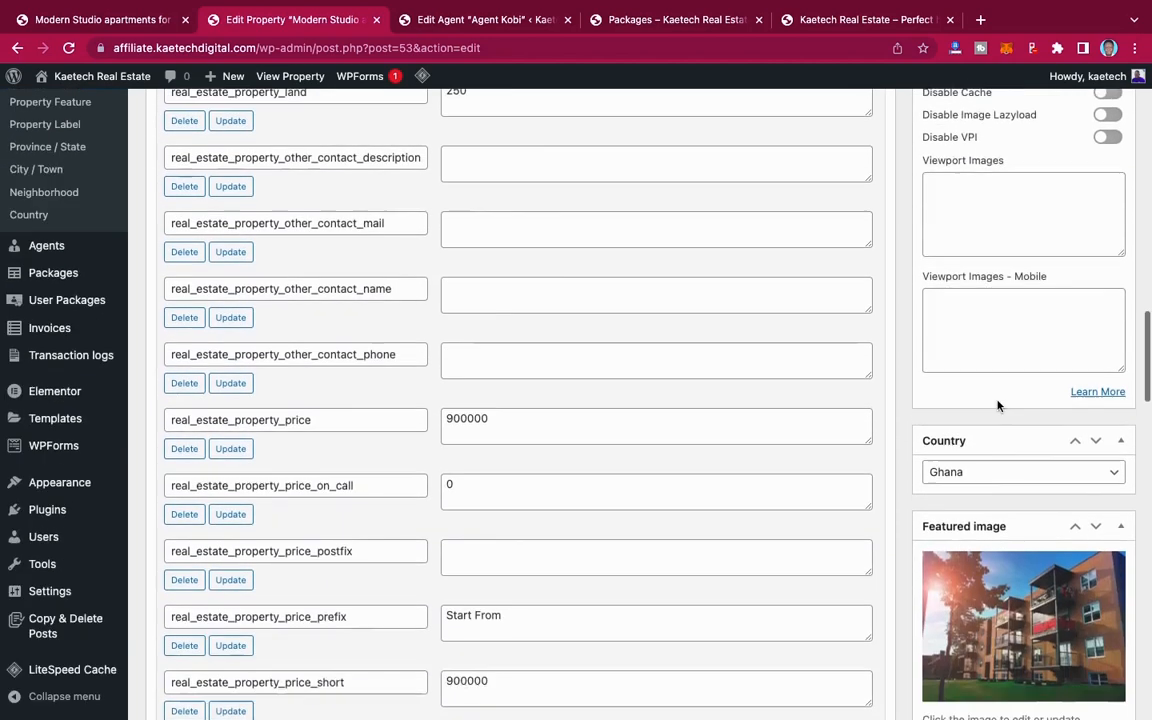
scroll(998, 405, up, 15)
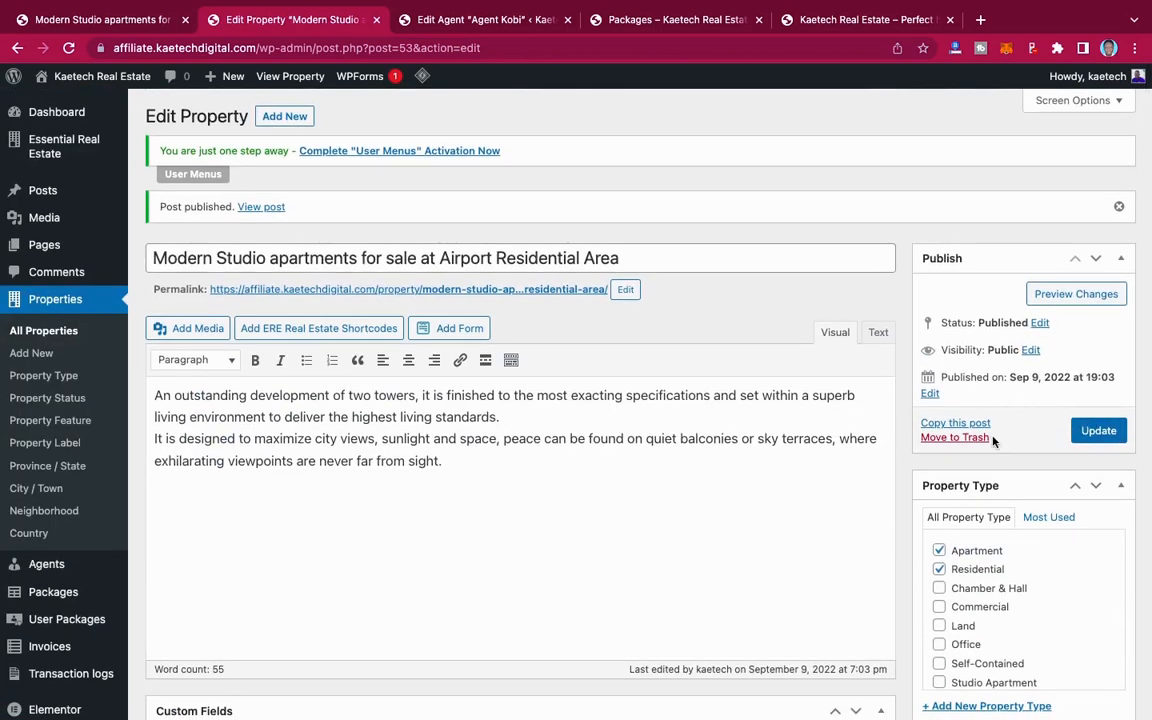
Step: Update the property entry and open its live listing page in a new tab
click(1095, 431)
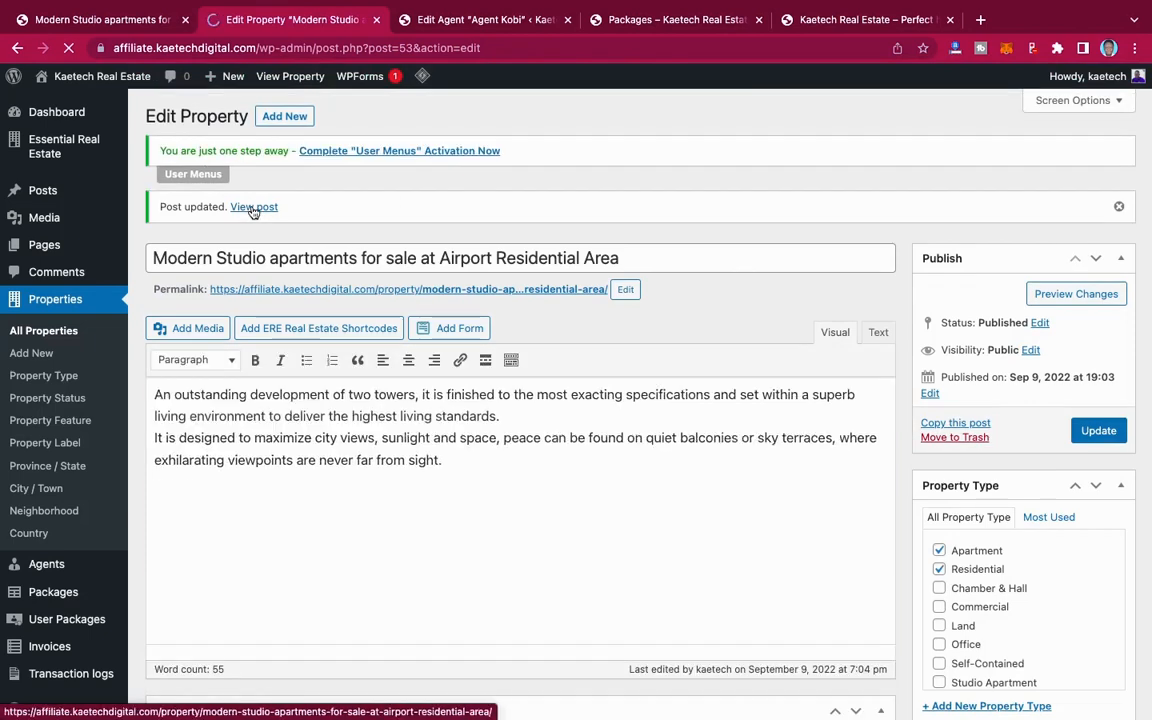
right_click(254, 210)
click(281, 217)
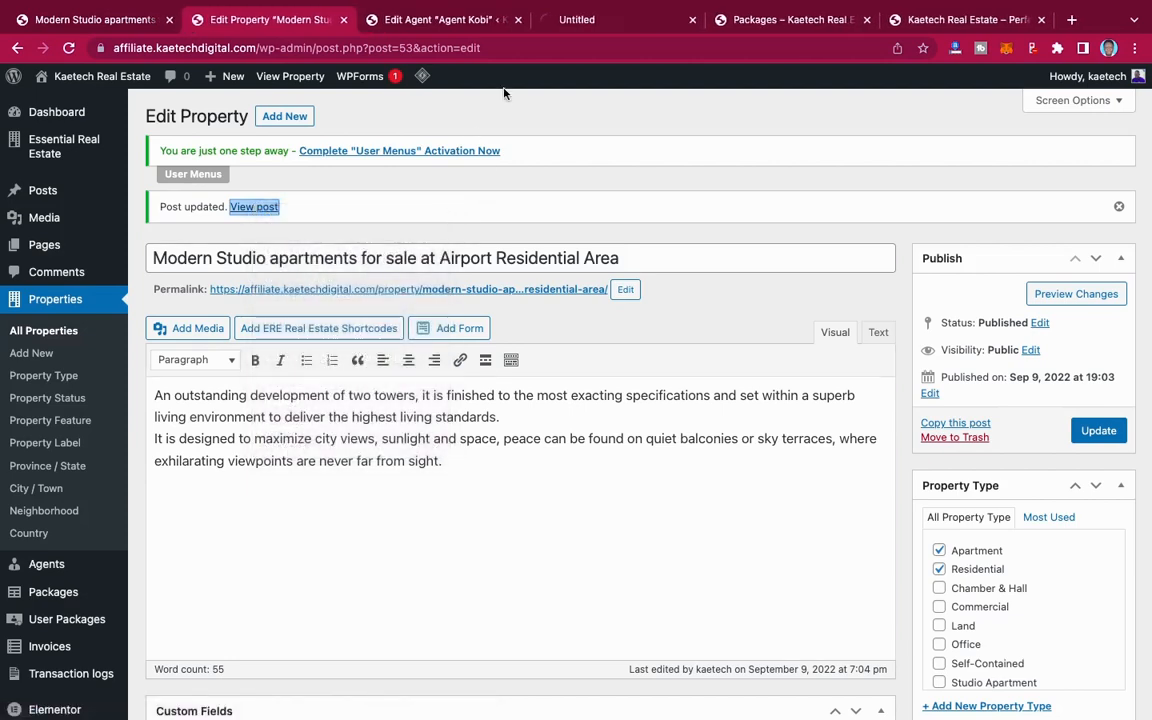
click(632, 30)
Step: Review the live studio apartment listing's price, photo gallery, description, address and overview details
scroll(783, 438, down, 4)
scroll(783, 438, up, 8)
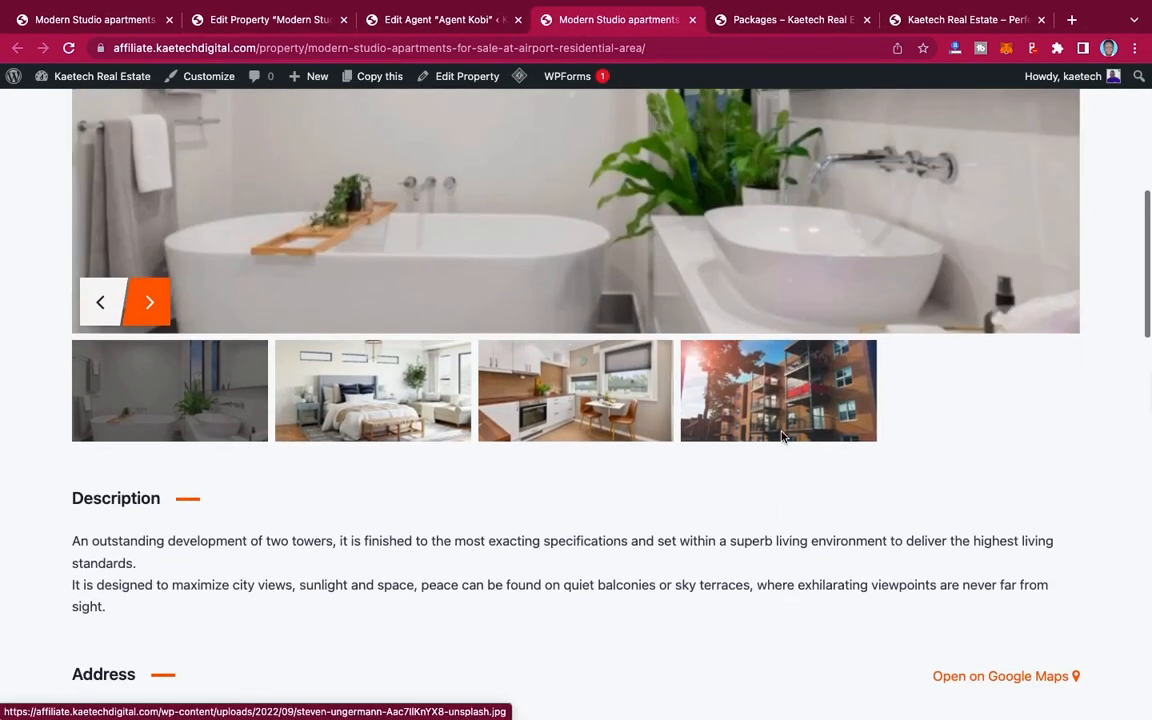
scroll(783, 438, down, 5)
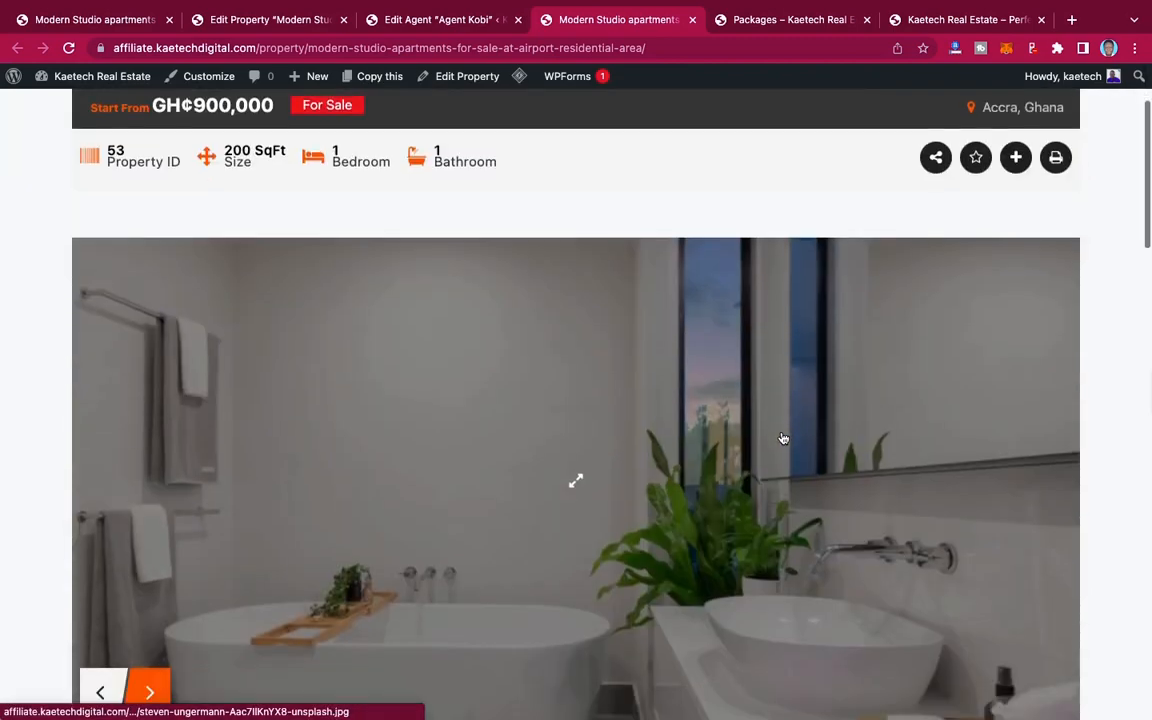
scroll(782, 437, up, 5)
scroll(782, 437, down, 10)
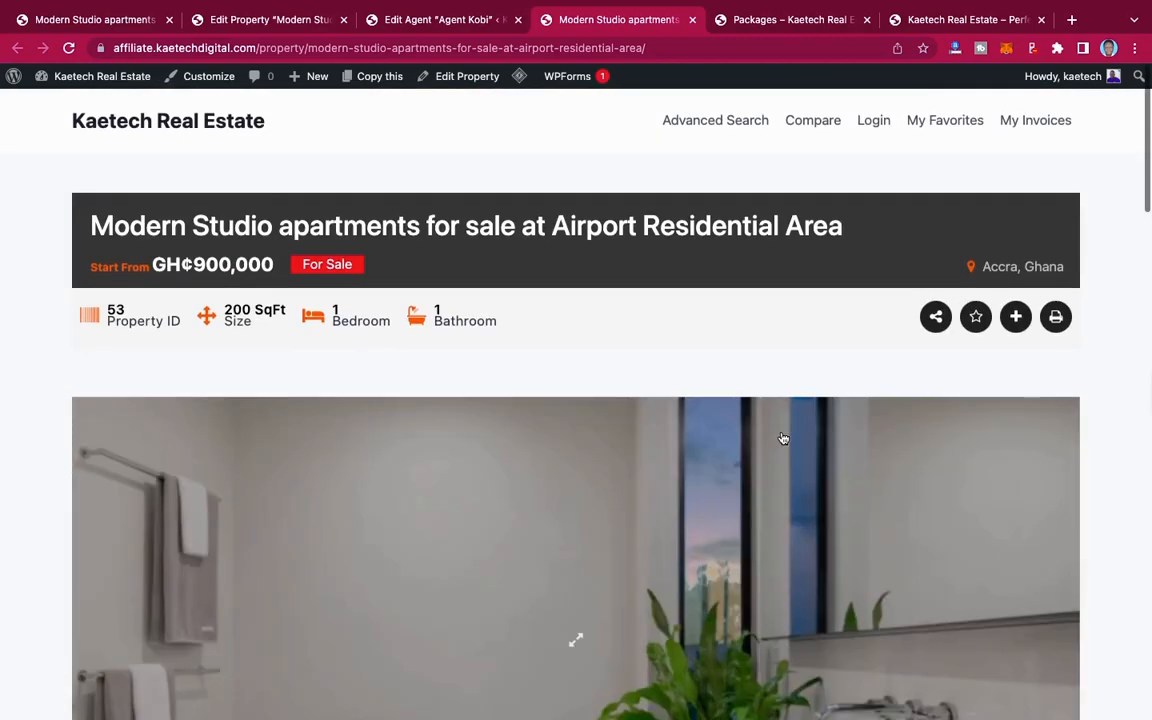
scroll(782, 437, down, 4)
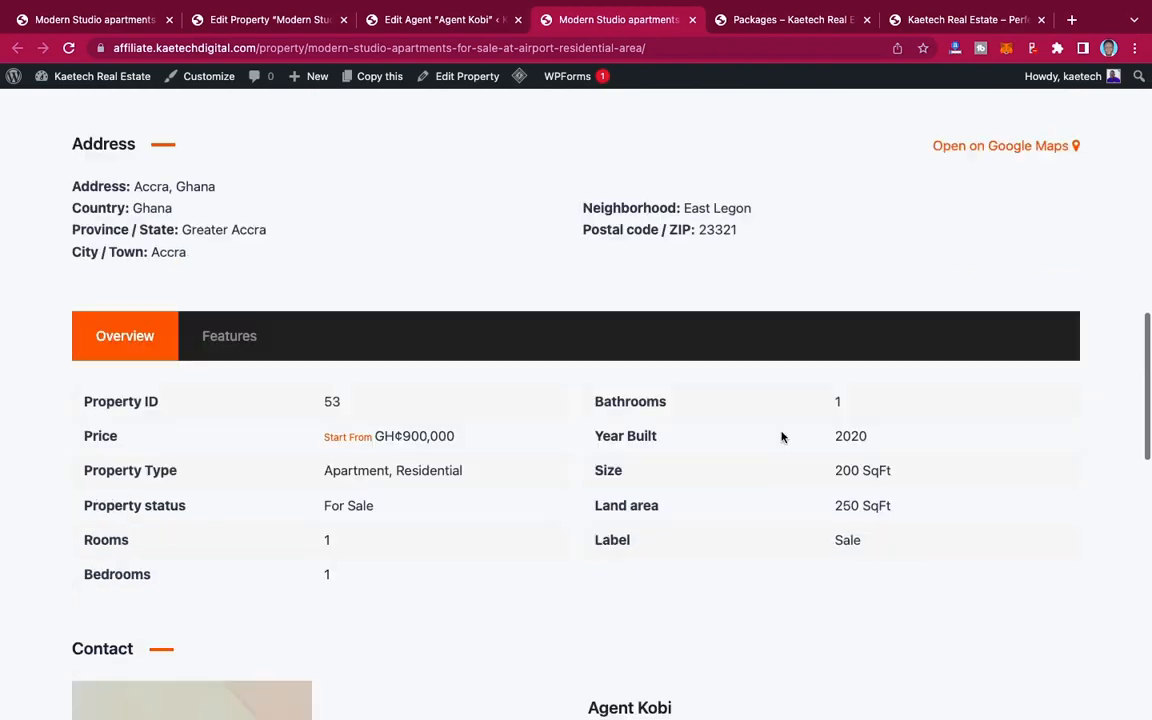
Step: Compare the demo site's version of the studio listing with the live one, including its address, features and agent contact section
click(116, 26)
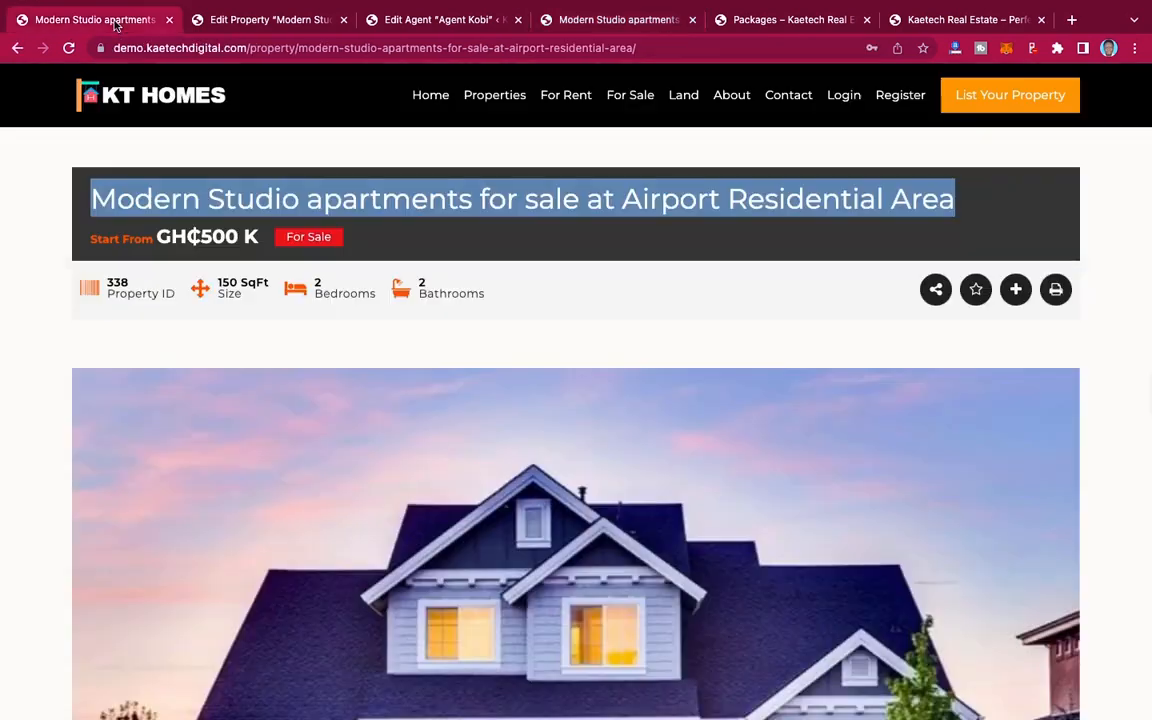
scroll(688, 398, down, 10)
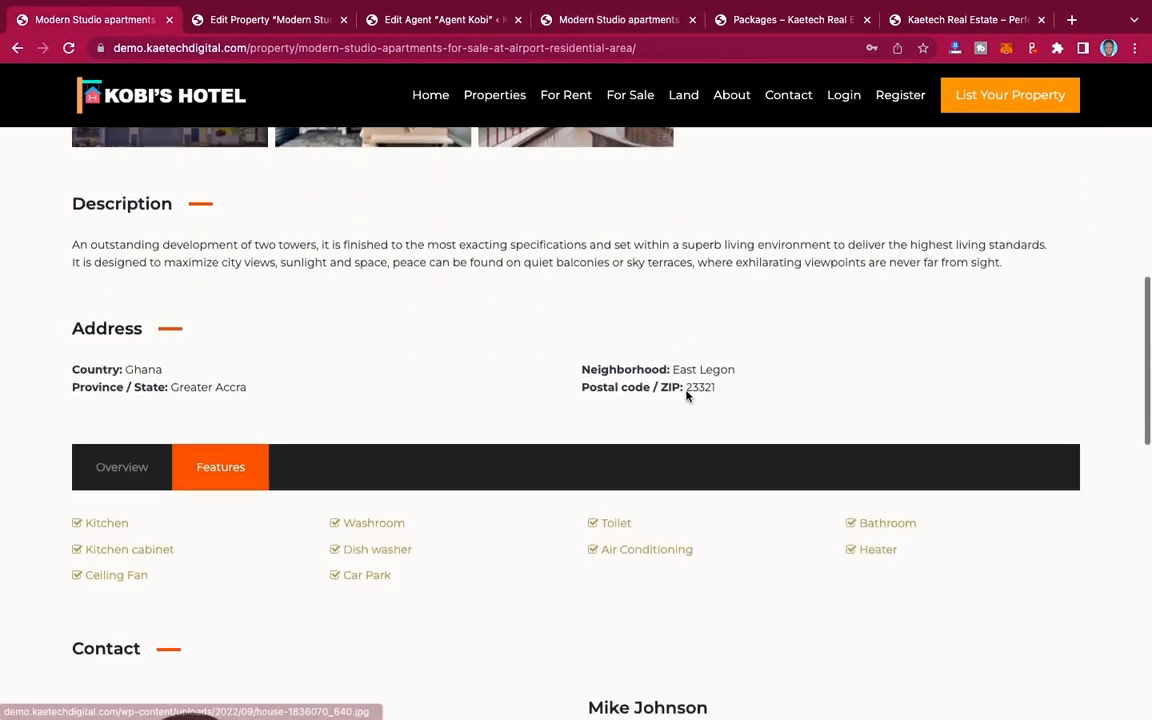
scroll(686, 397, up, 15)
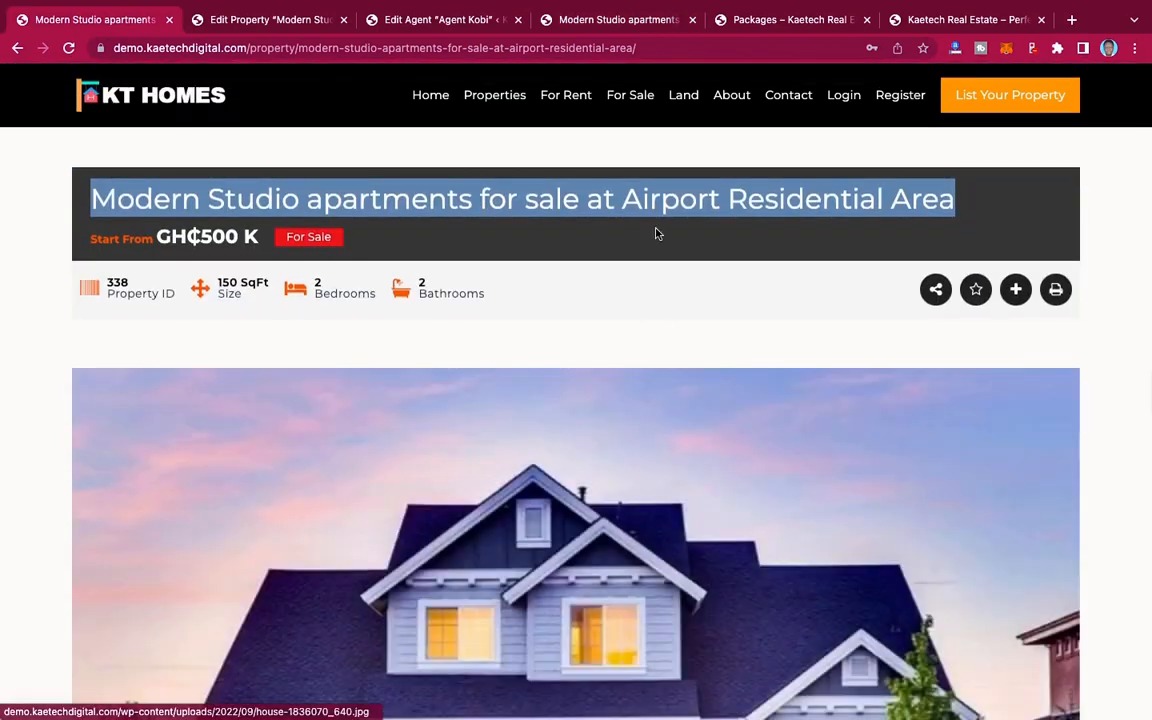
click(598, 22)
scroll(702, 320, down, 5)
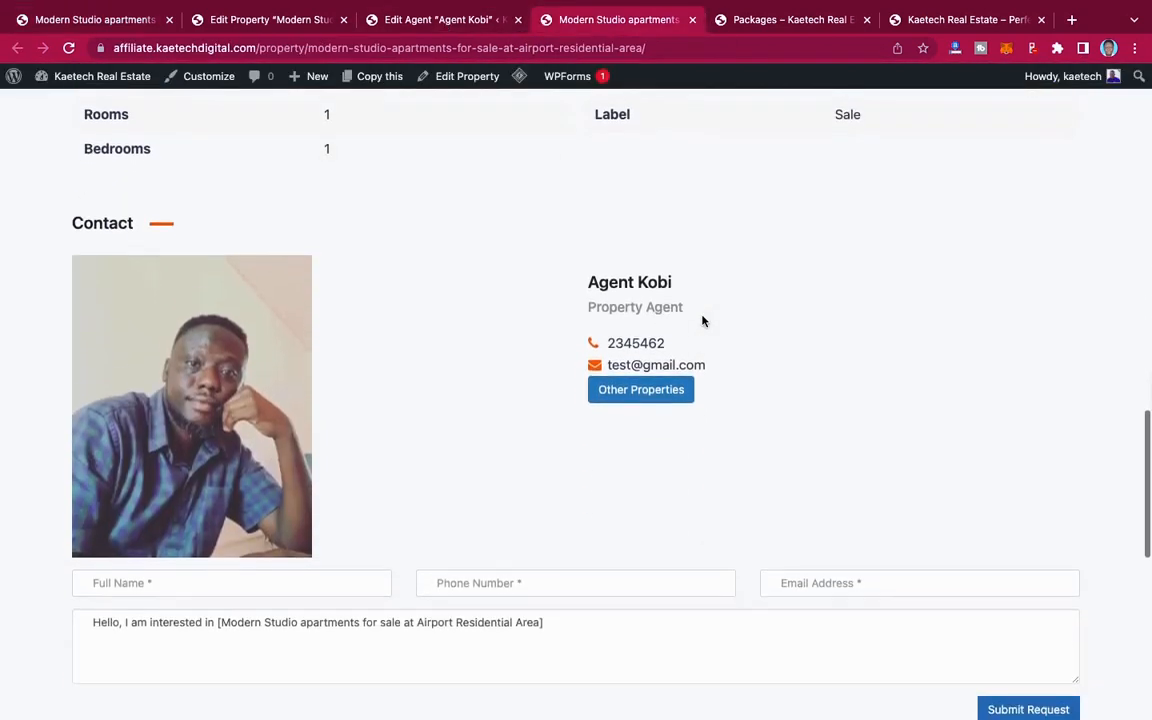
scroll(702, 300, up, 10)
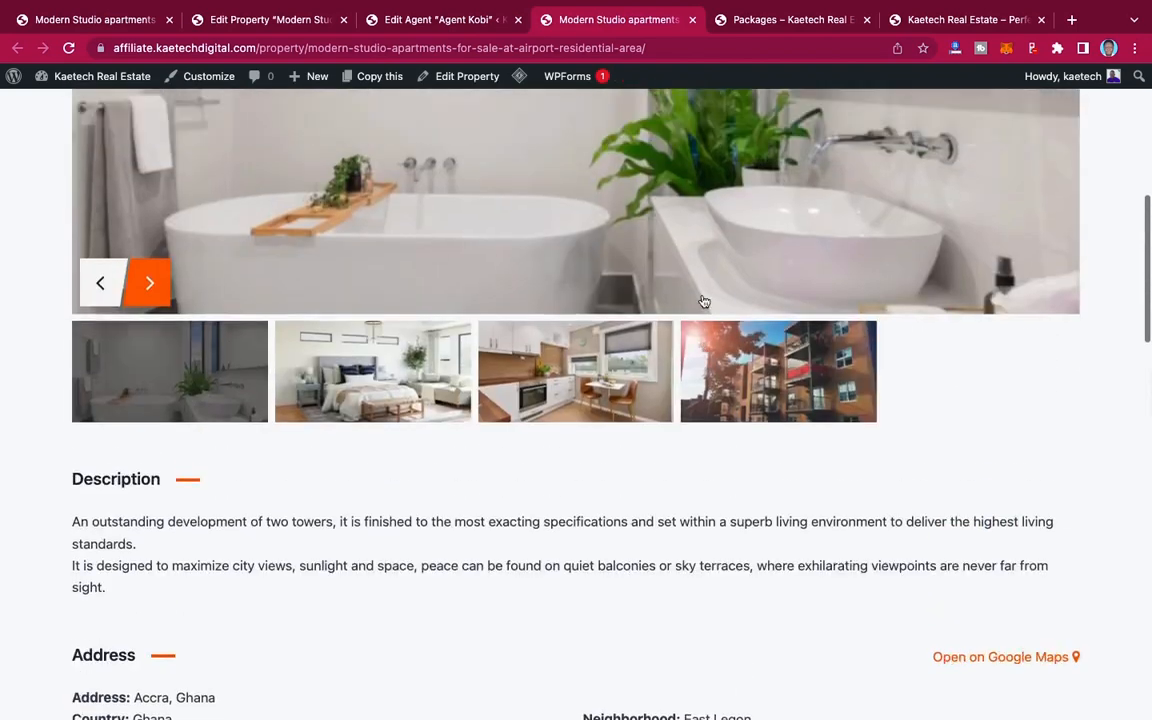
scroll(702, 300, up, 3)
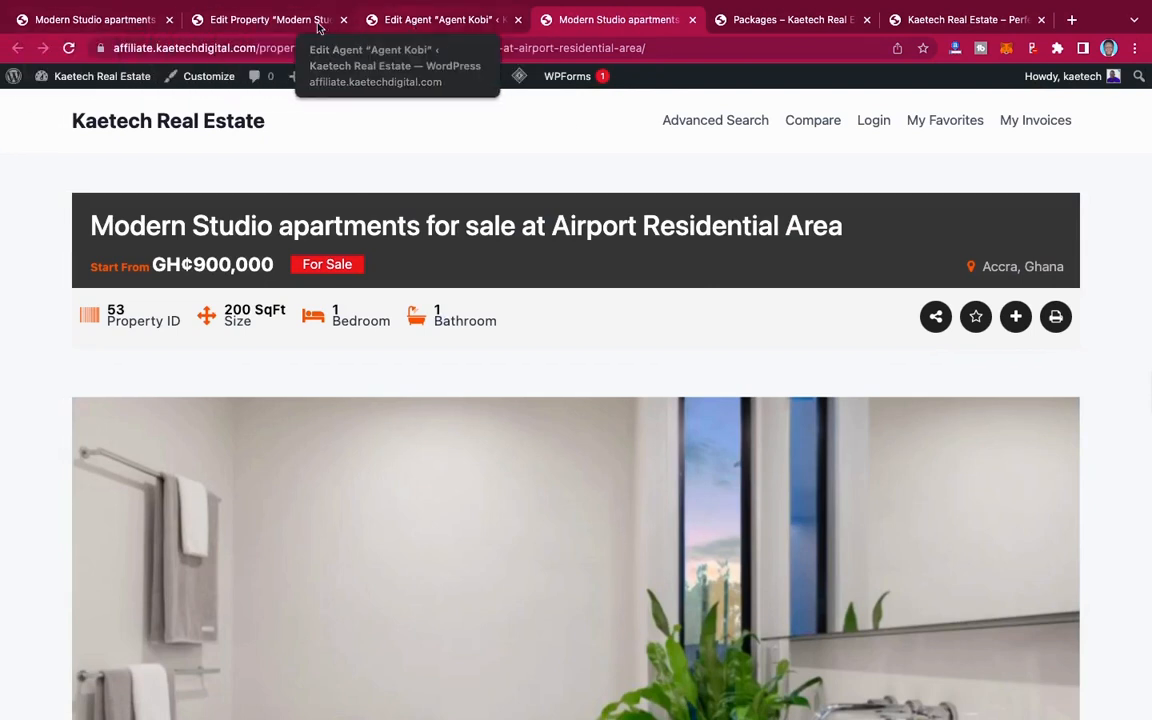
Step: Open the list of all properties and bring up the copy options for the published Airport Residential Area listing
click(287, 20)
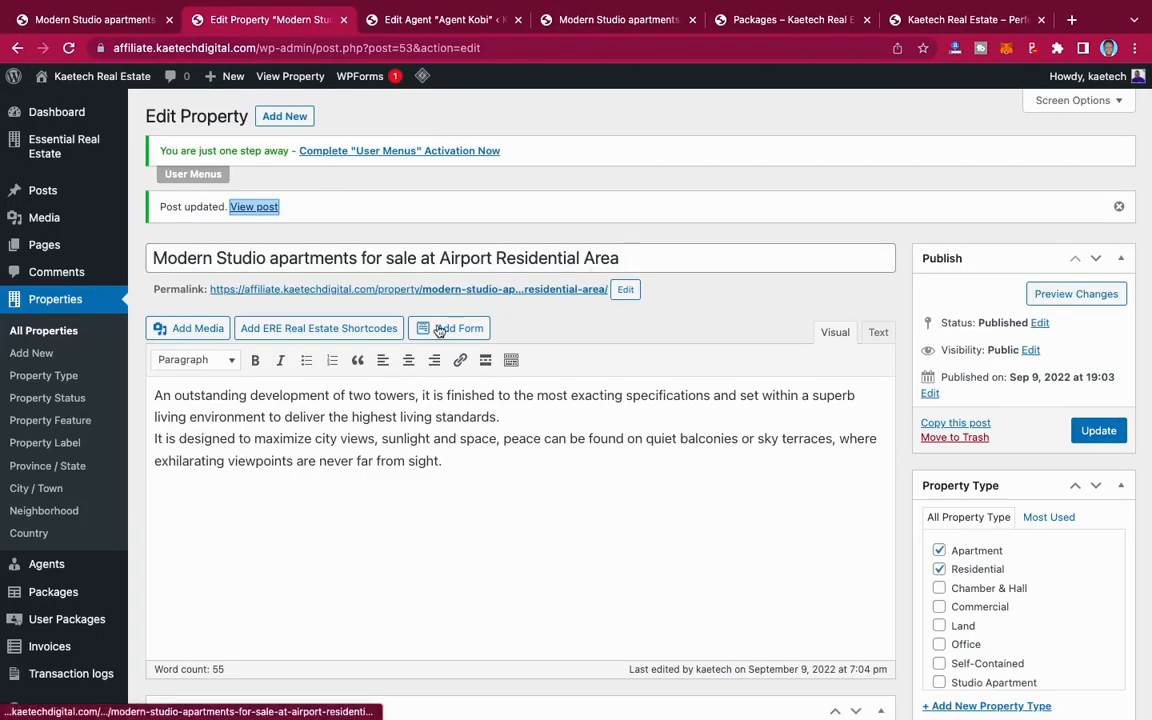
click(45, 331)
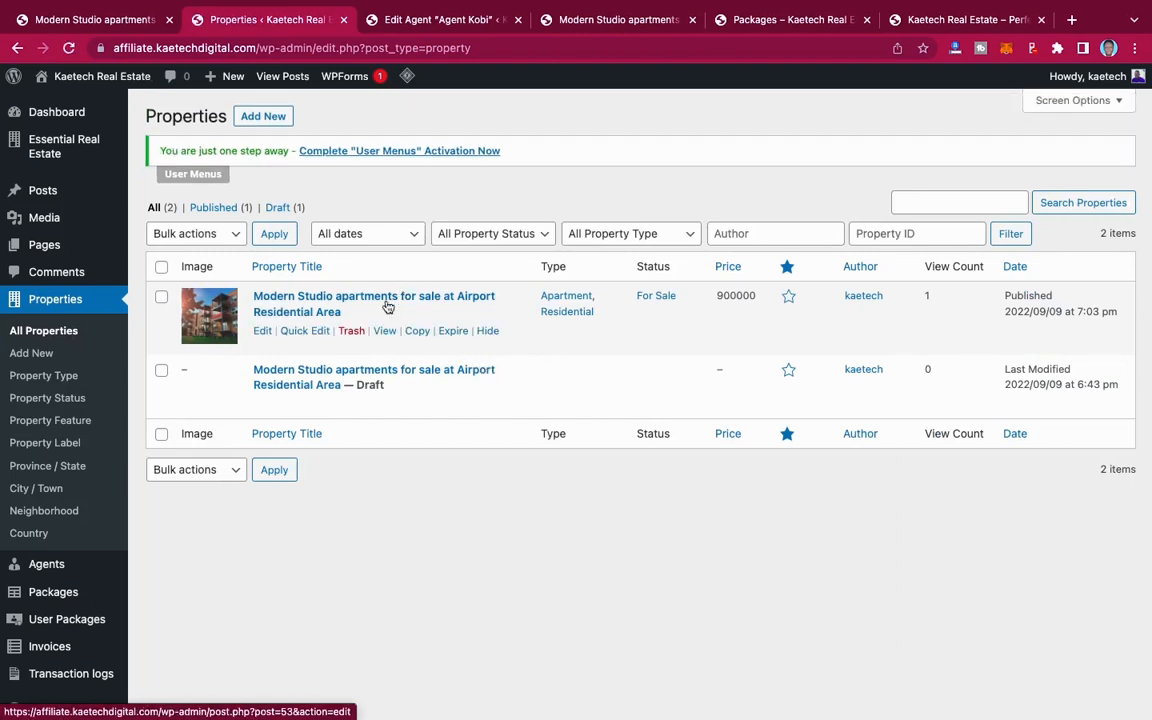
mouse_move(419, 336)
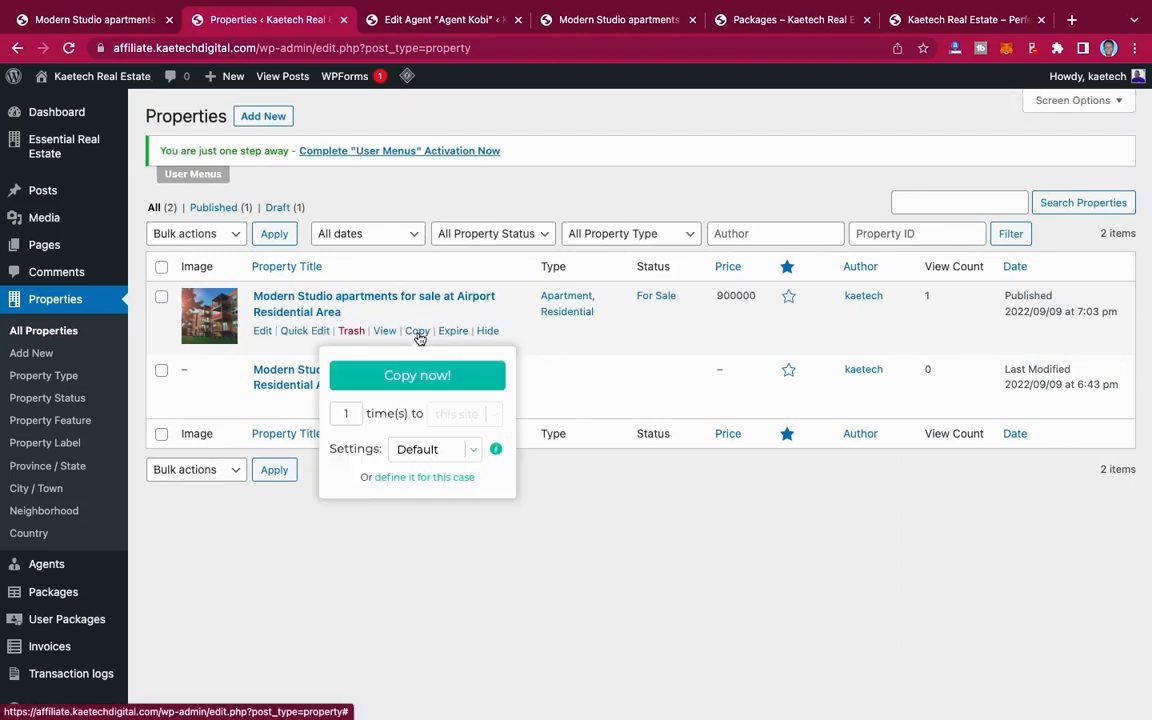
click(478, 368)
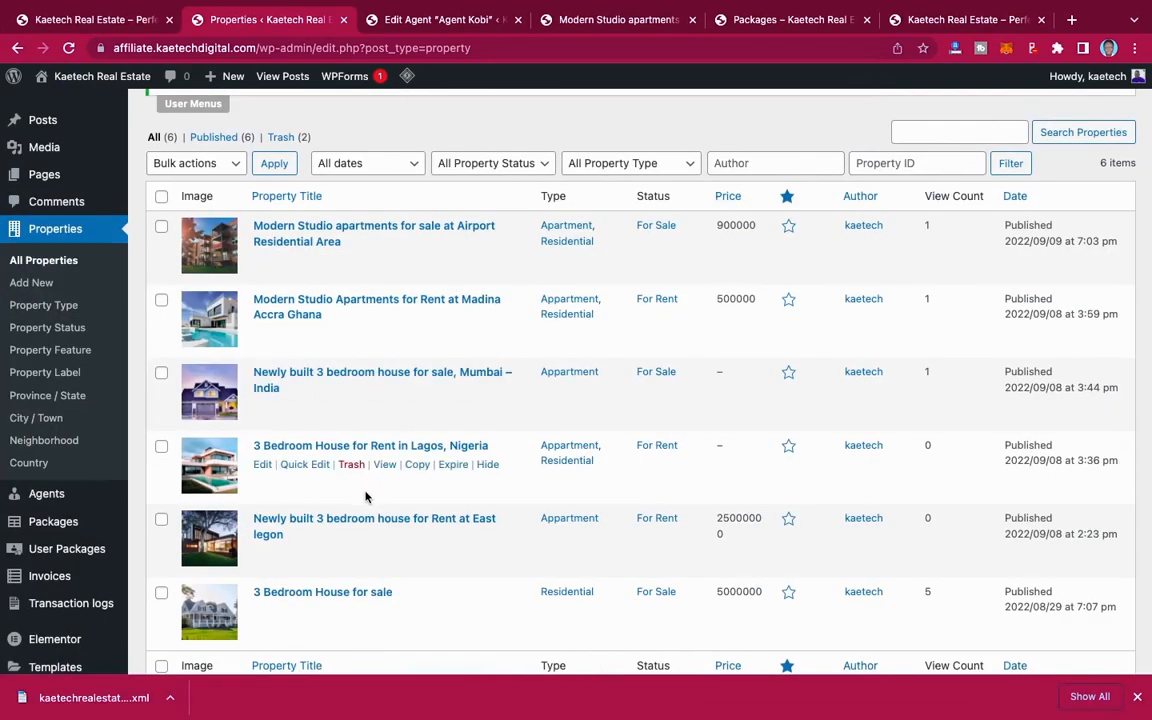
Step: Mark the Madina Accra studio apartments, the 3 Bedroom House for sale and the newly built Mumbai house as featured properties
scroll(366, 497, down, 1)
scroll(366, 497, up, 2)
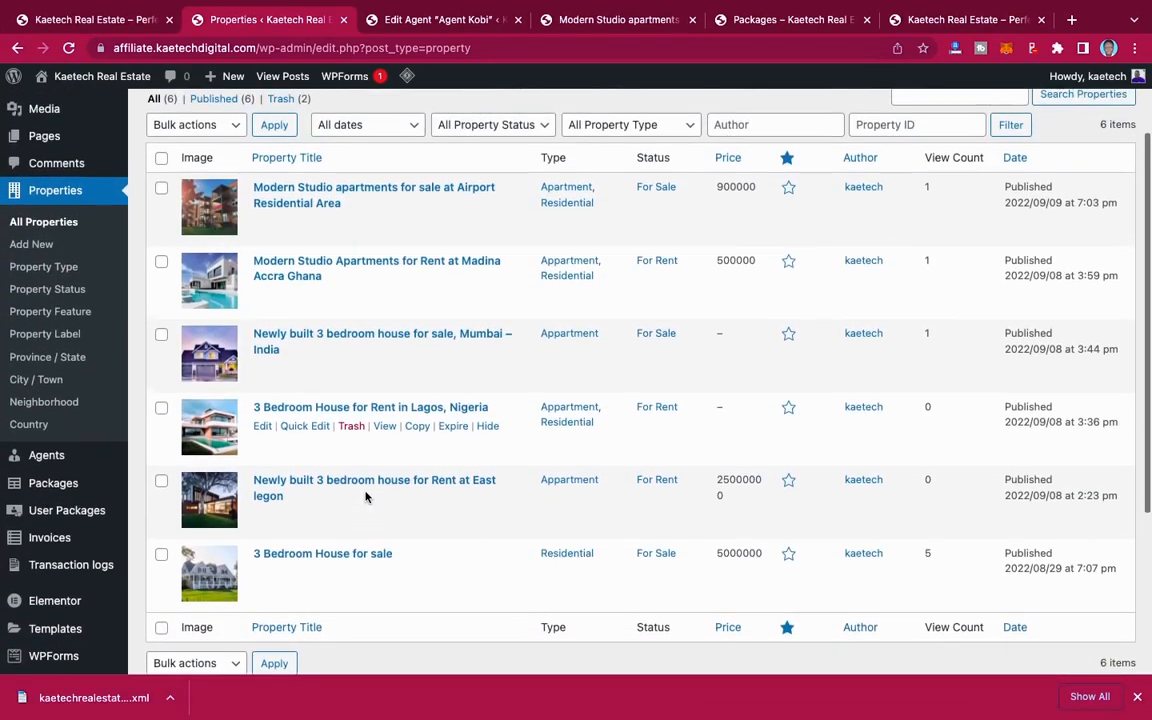
scroll(366, 497, down, 2)
scroll(366, 497, up, 1)
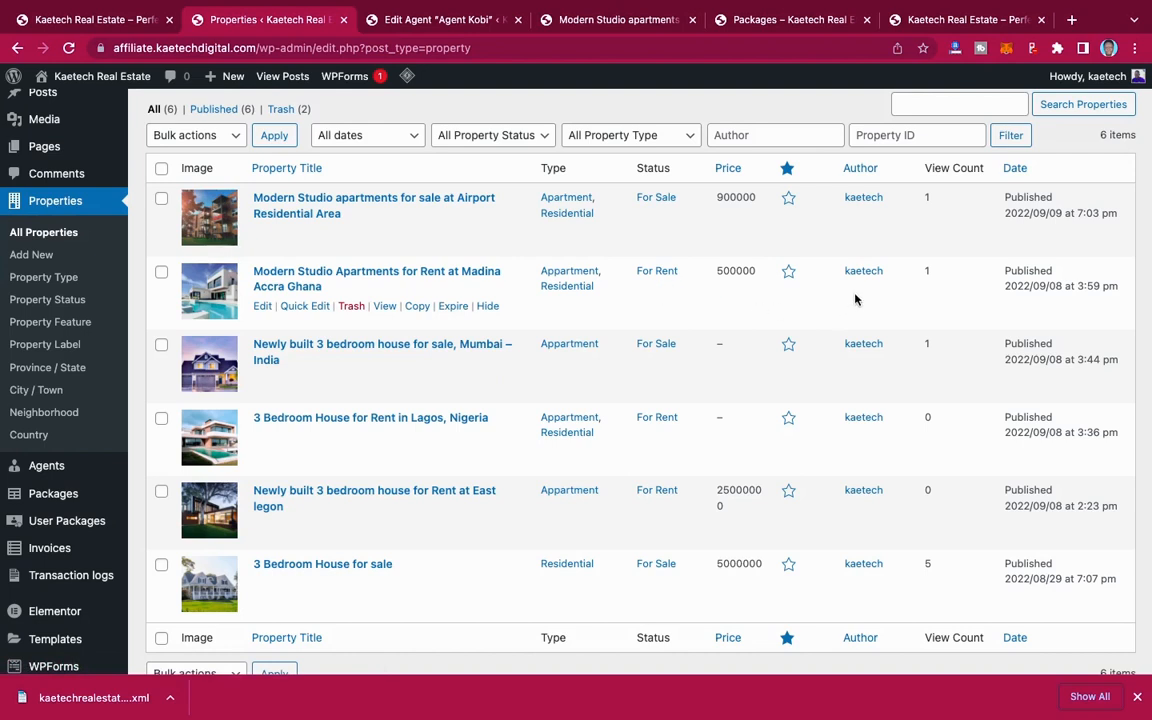
click(789, 272)
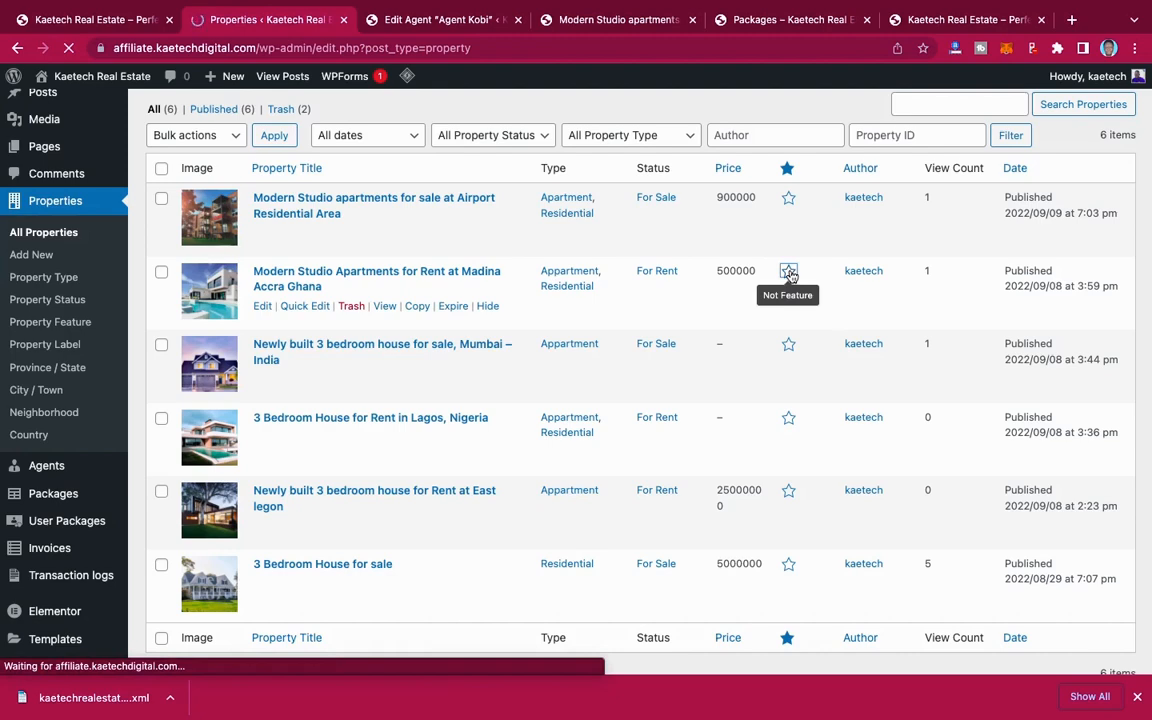
scroll(790, 275, down, 3)
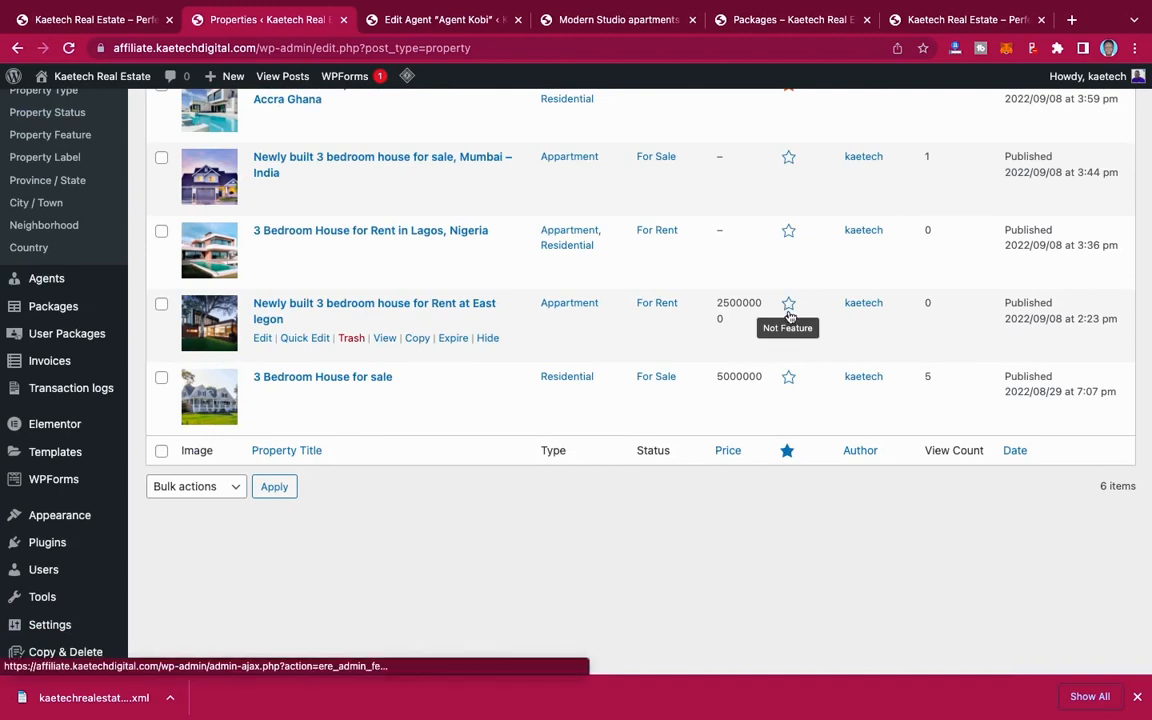
click(789, 378)
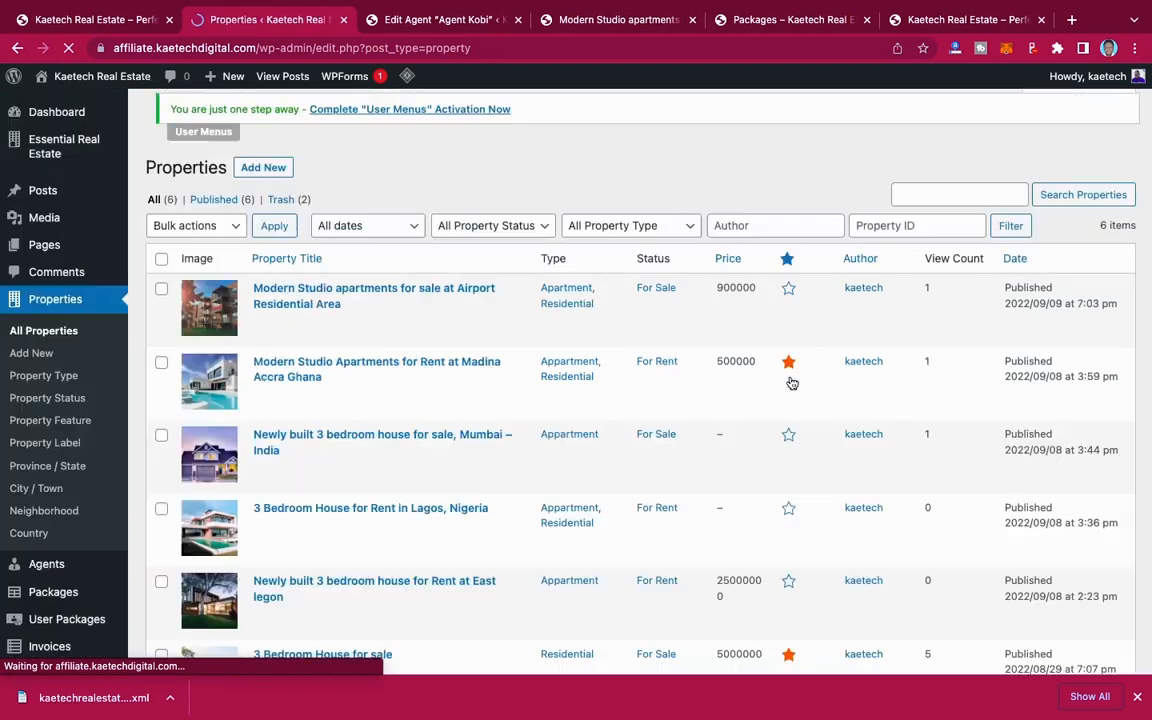
scroll(790, 382, down, 1)
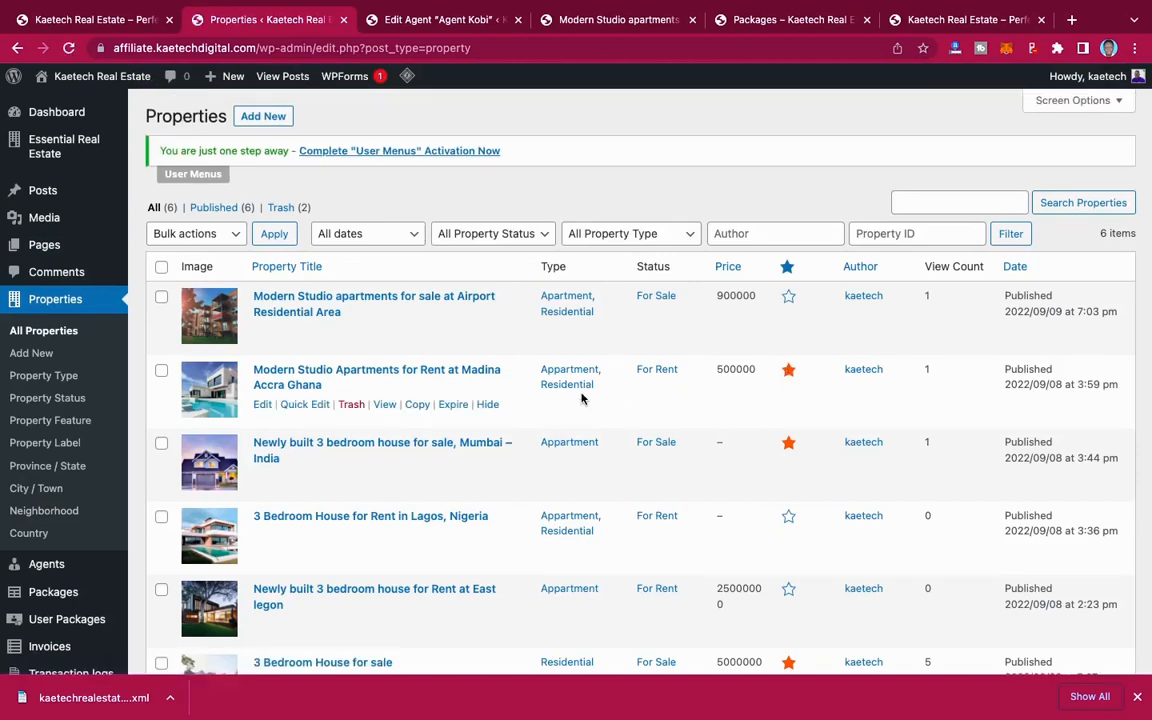
scroll(581, 398, down, 4)
scroll(581, 398, up, 4)
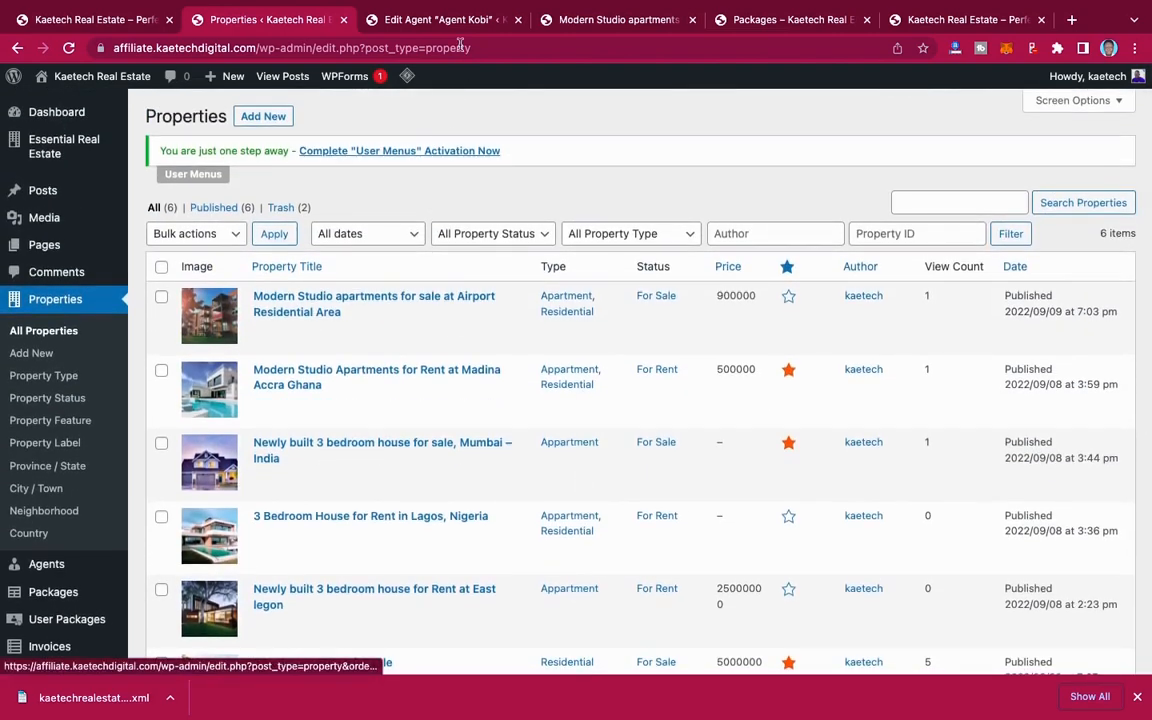
Step: Open the live site's Advanced Search page and look through the property results in list layout
click(590, 24)
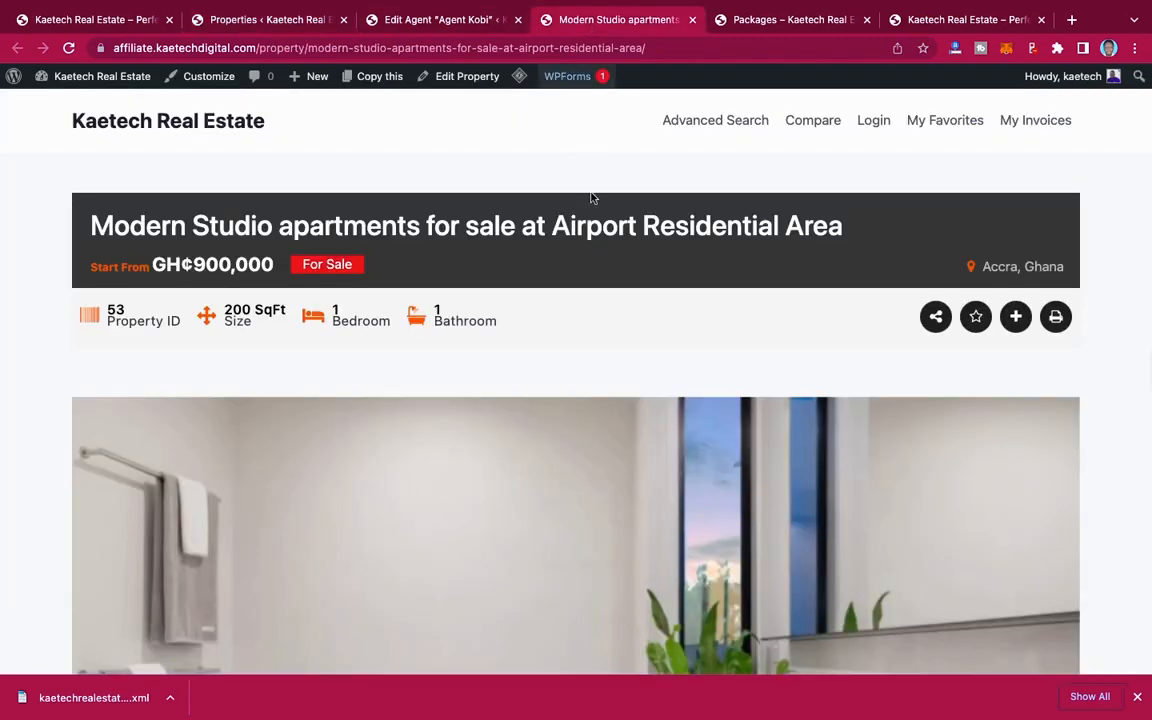
click(713, 122)
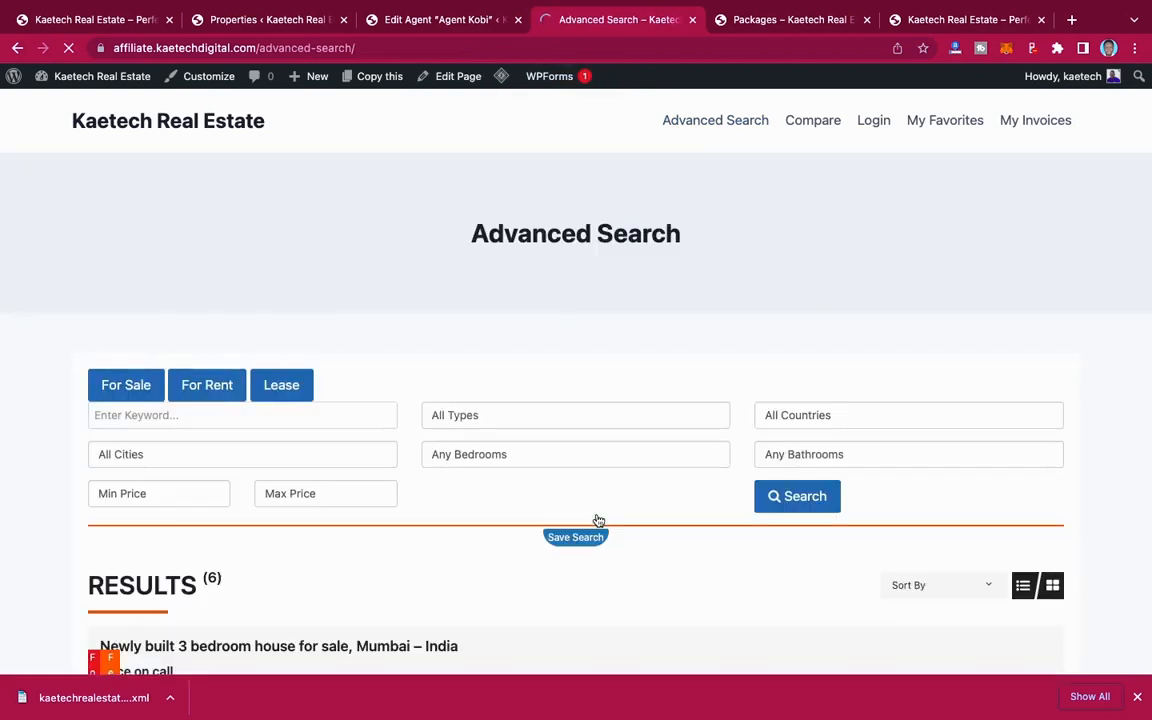
scroll(598, 521, down, 5)
scroll(598, 521, down, 1)
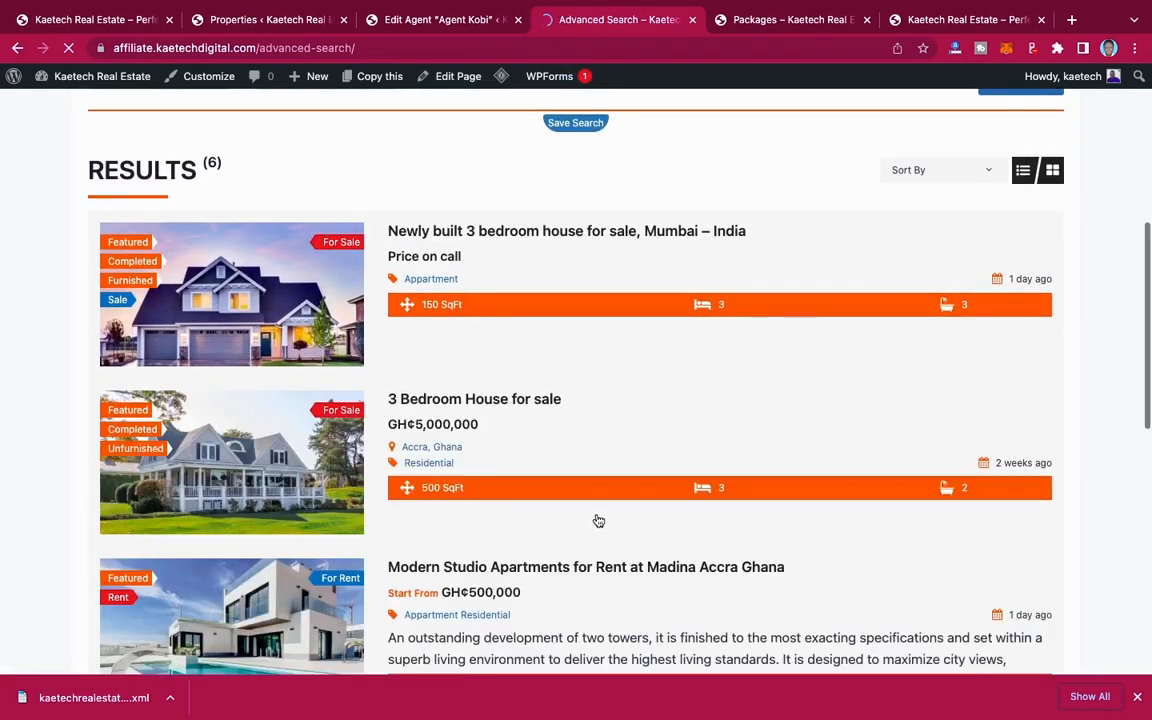
scroll(598, 521, down, 8)
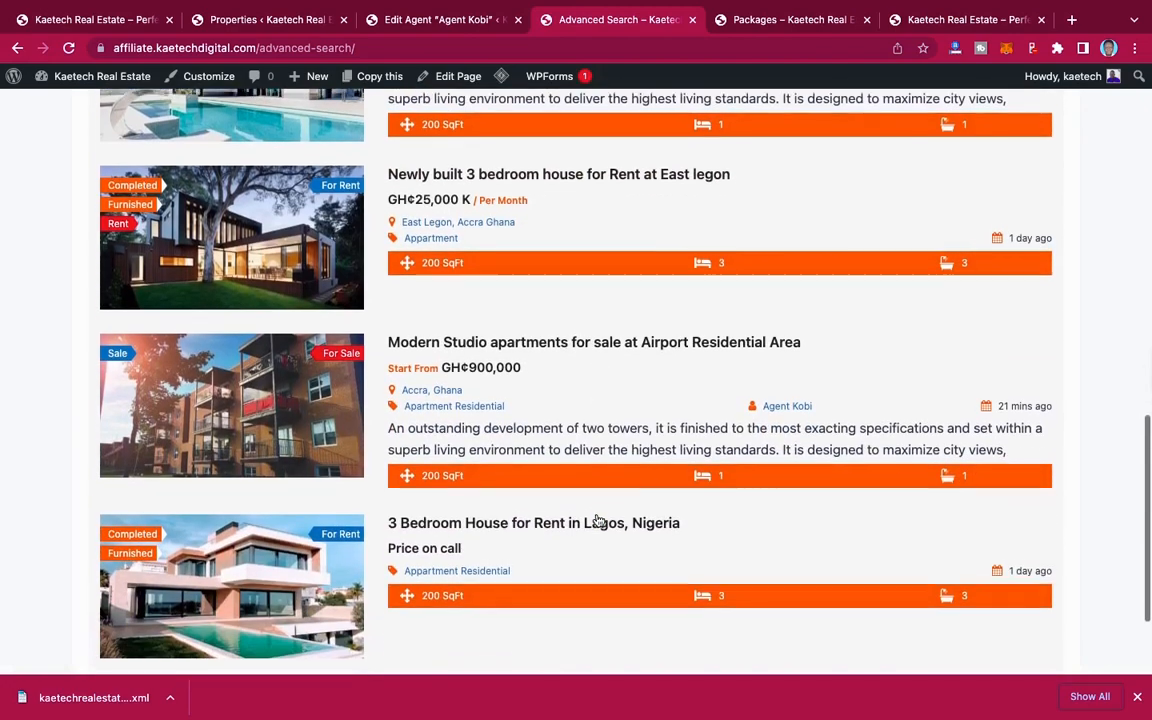
scroll(598, 521, up, 10)
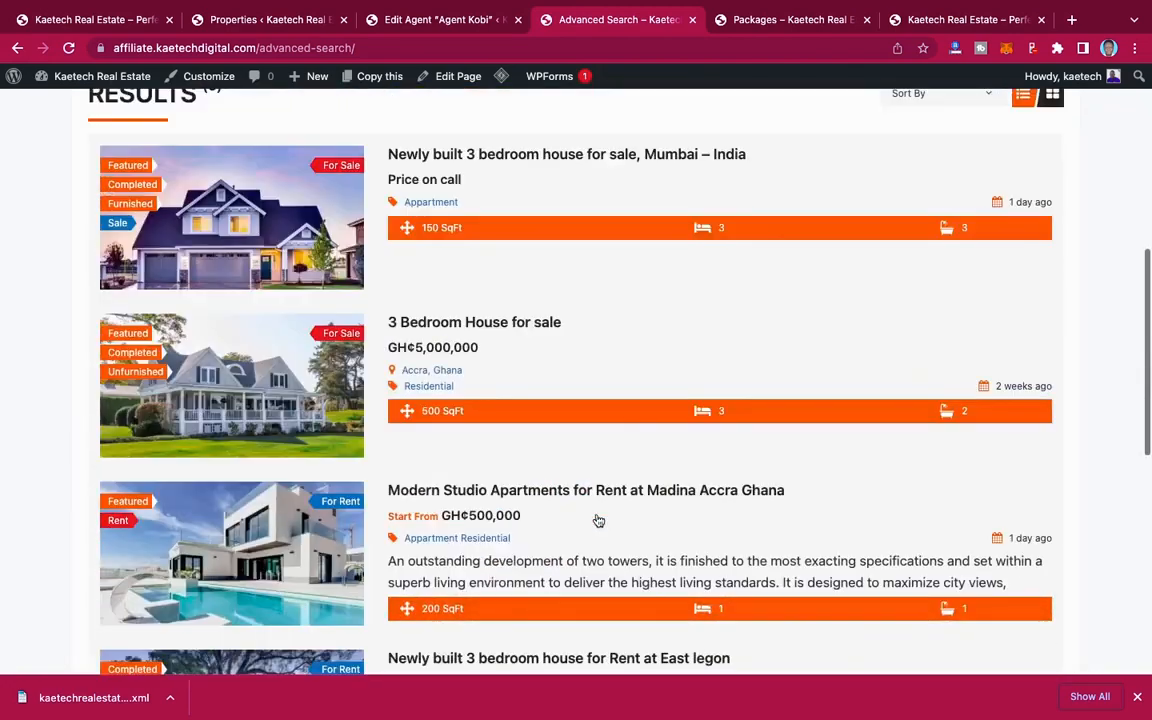
scroll(598, 521, up, 1)
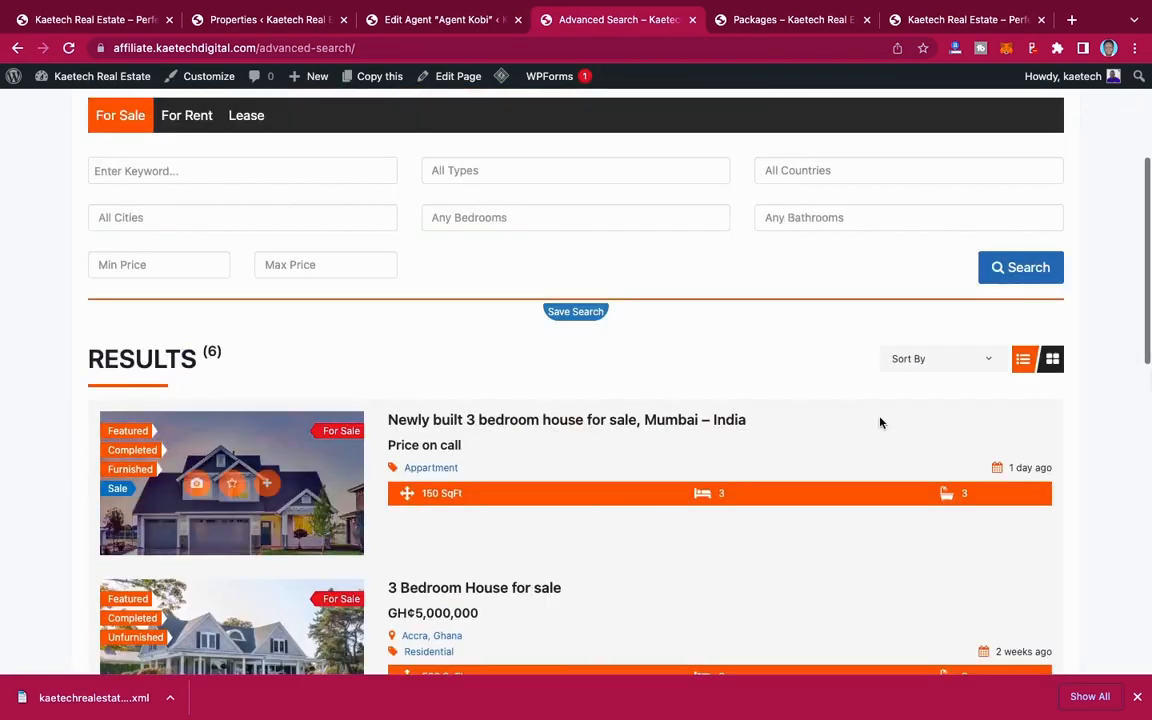
Step: Display the search results as a grid and look through the property cards
click(1055, 362)
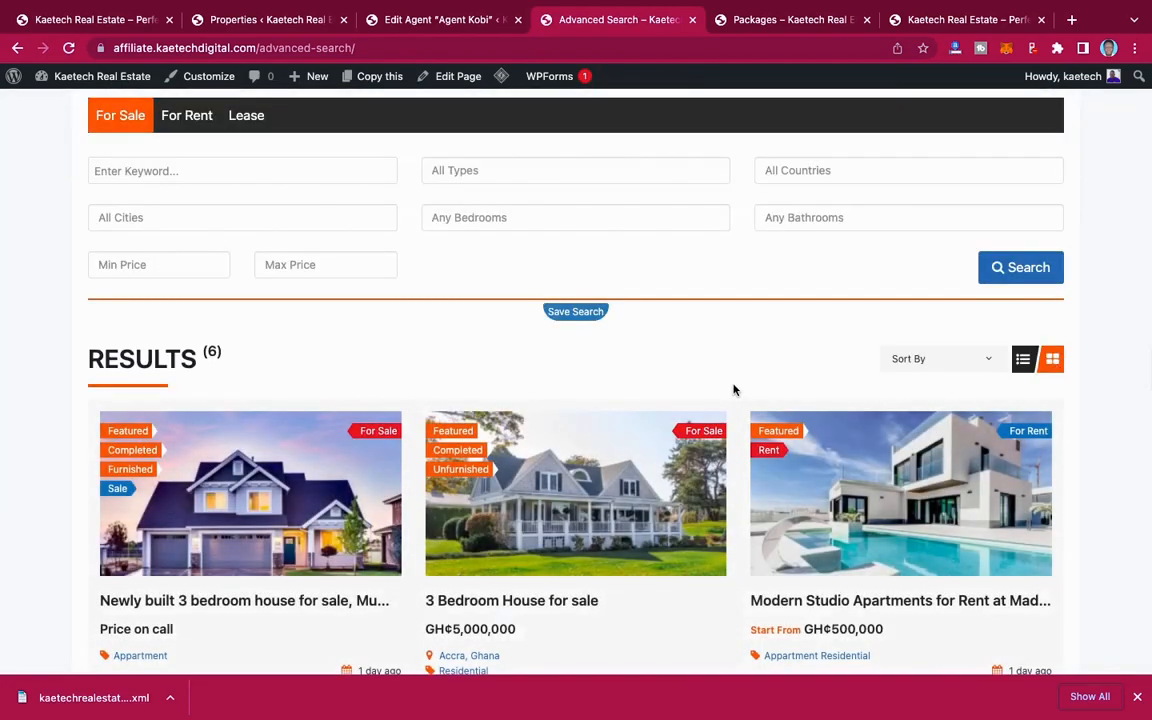
scroll(735, 478, down, 5)
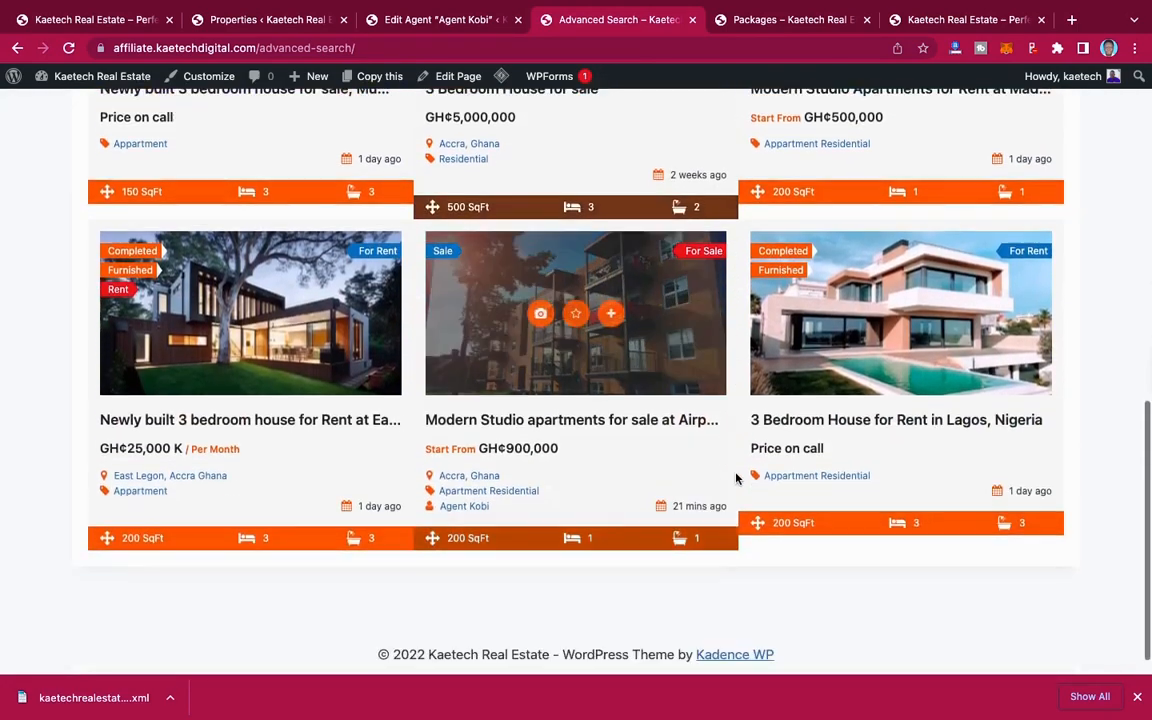
scroll(735, 478, up, 5)
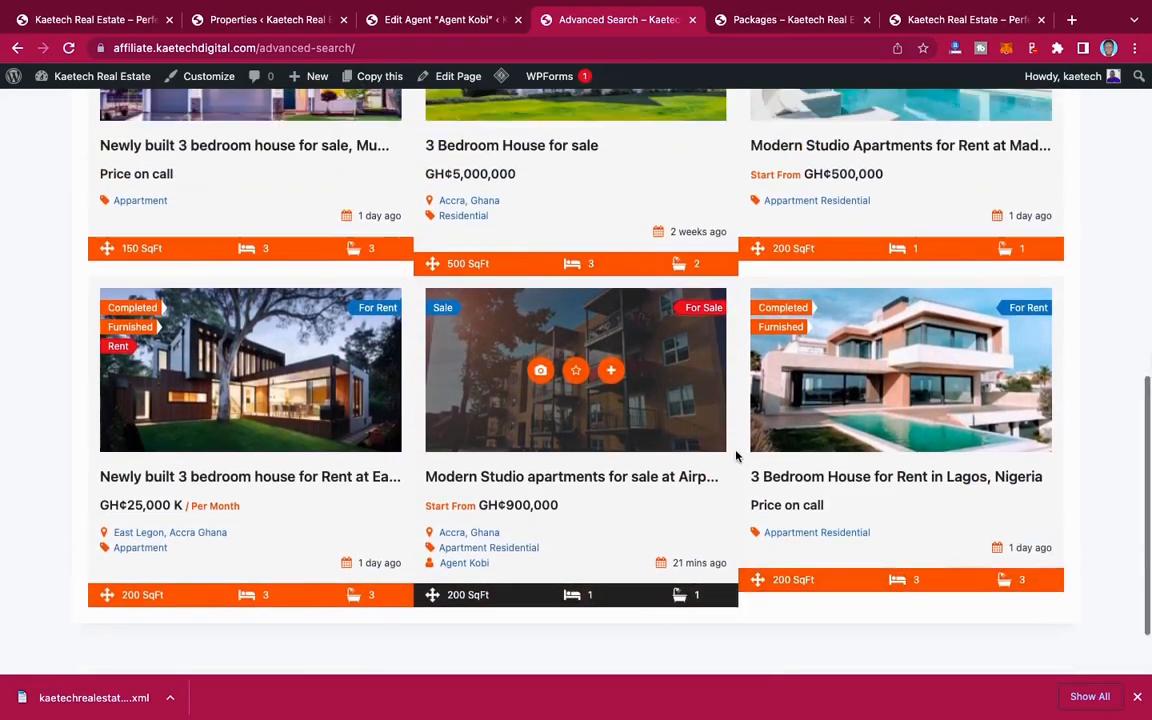
scroll(800, 420, up, 1)
Step: Return the search results to list layout and examine the listings' labels, prices and details
click(1024, 336)
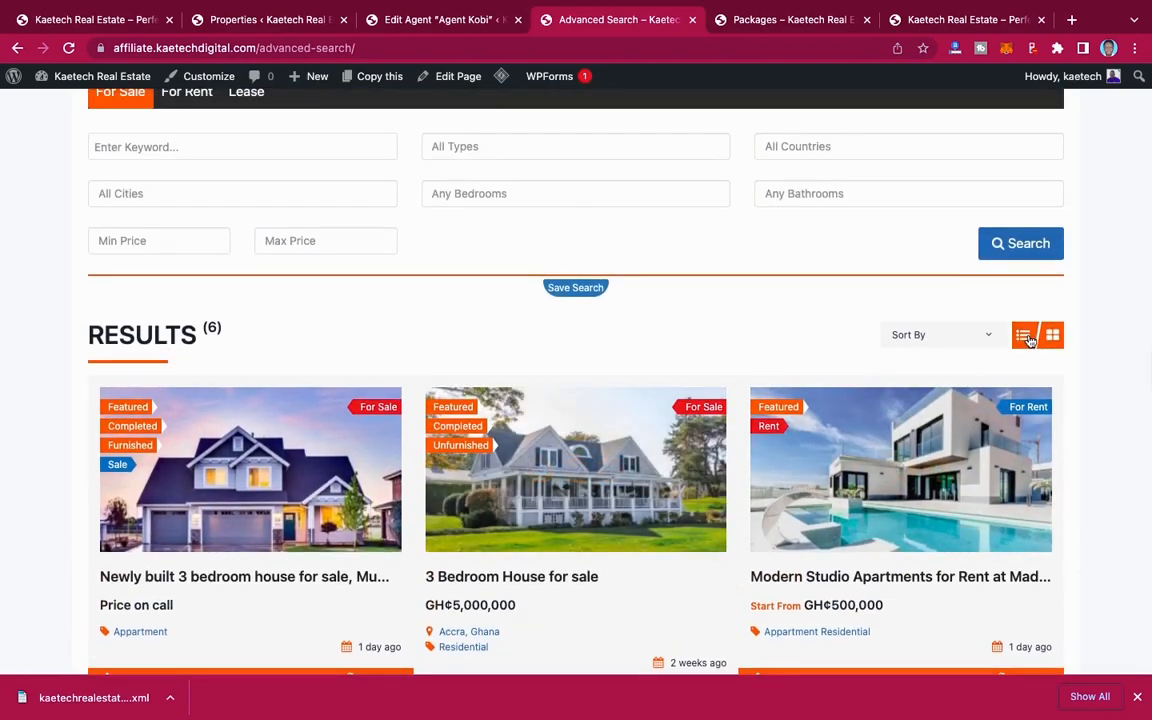
scroll(1000, 404, down, 2)
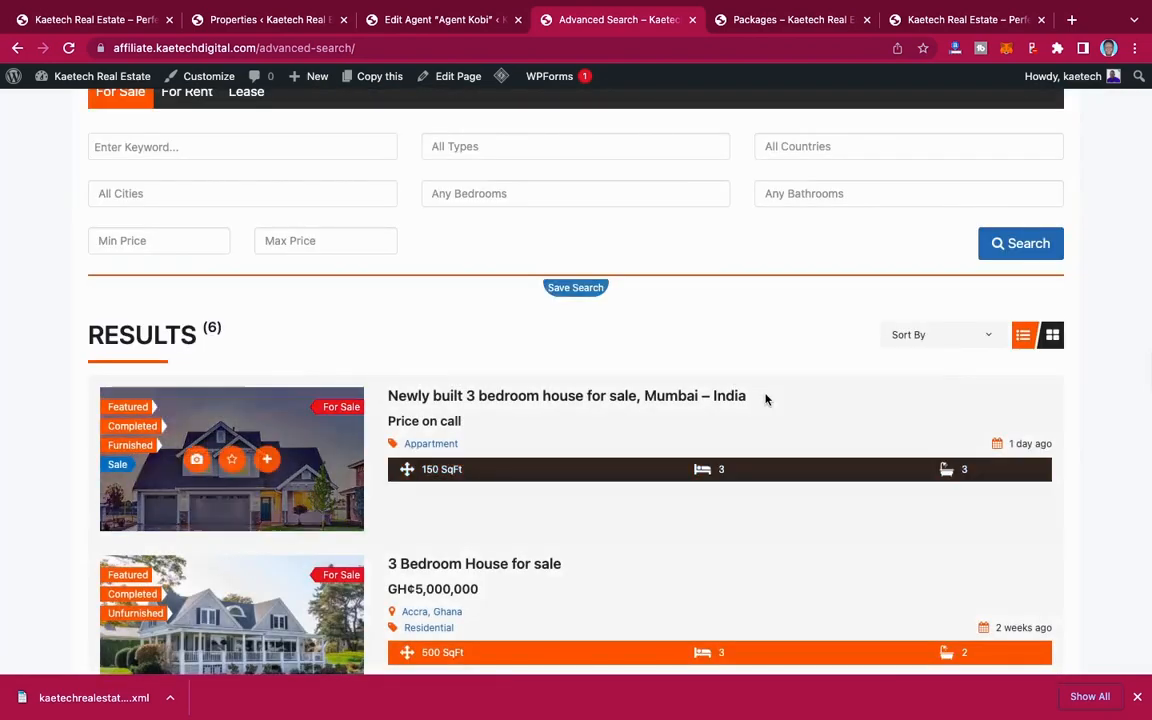
scroll(766, 400, down, 2)
scroll(766, 400, down, 9)
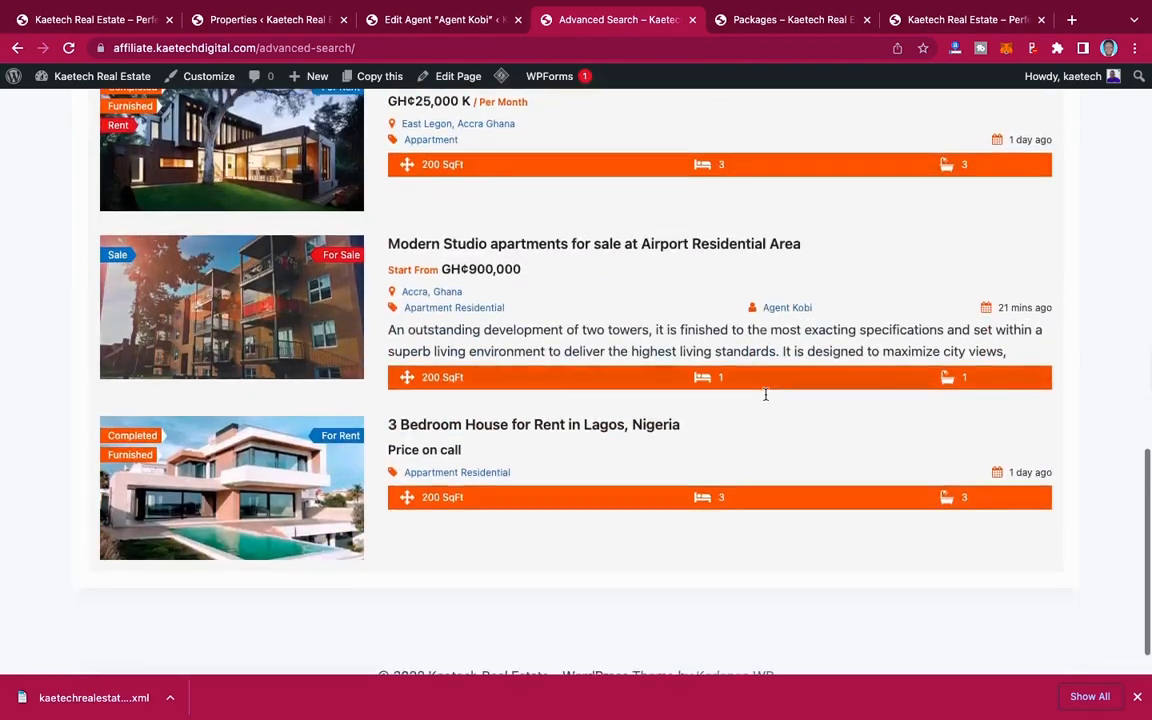
scroll(766, 400, up, 10)
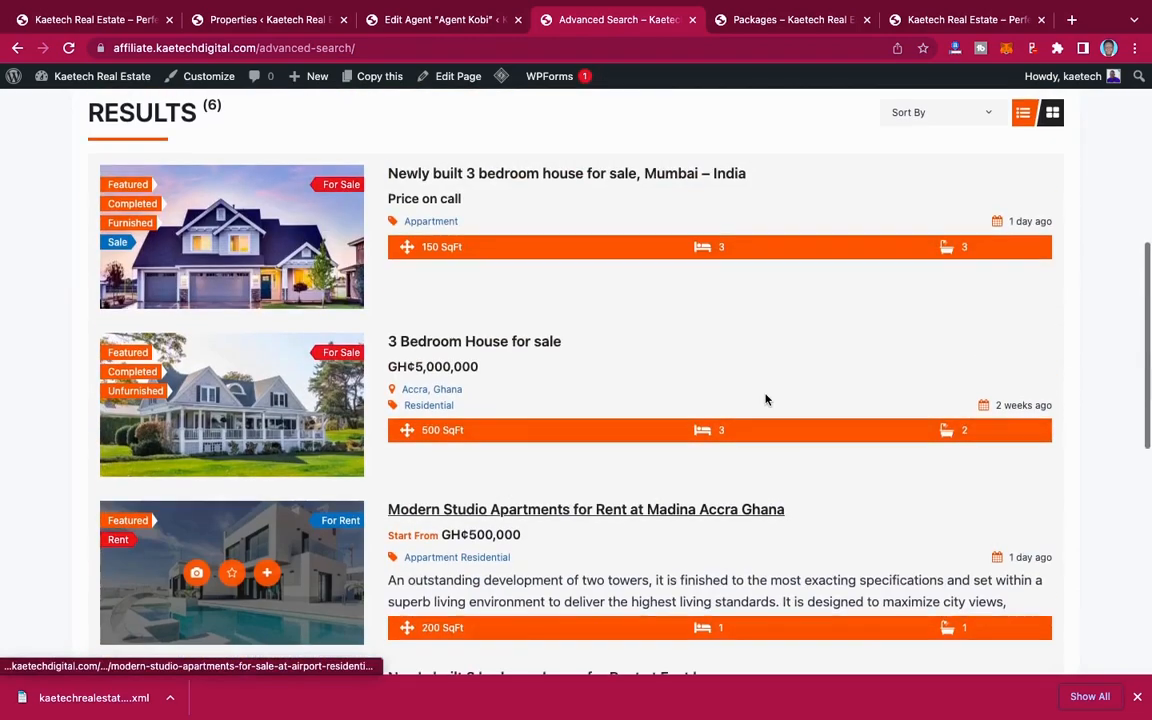
scroll(766, 400, down, 3)
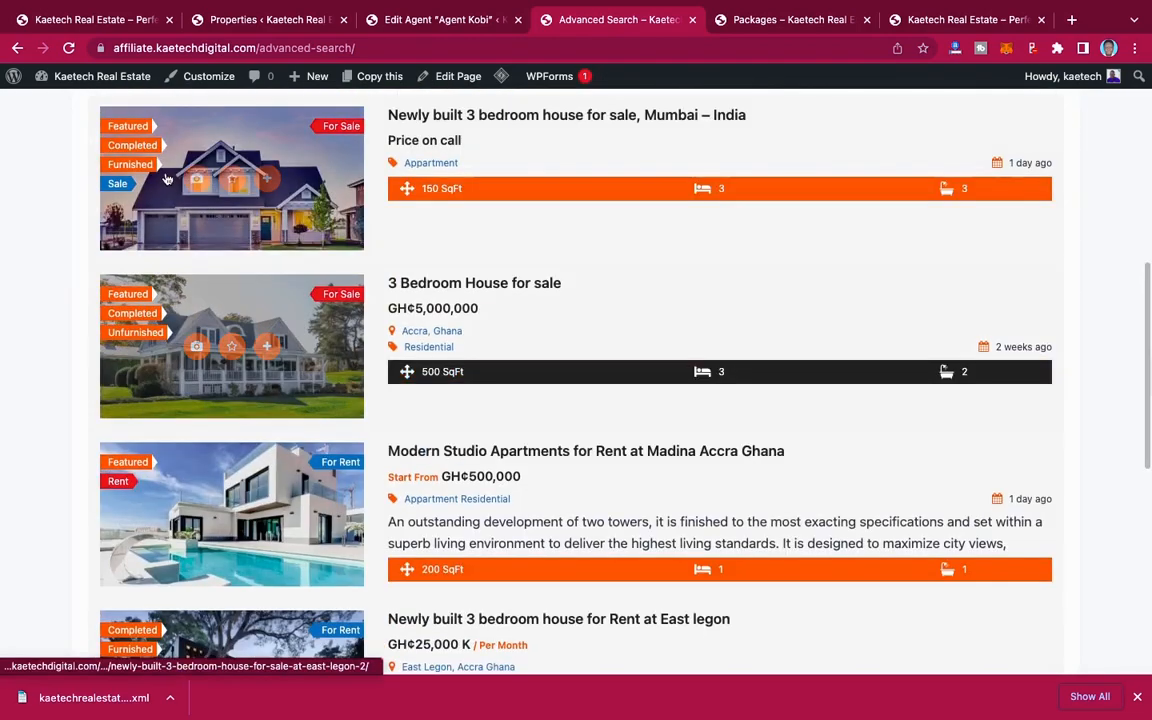
Step: Look through the remaining listings on the Advanced Search page and review the search form above the results
scroll(165, 560, down, 3)
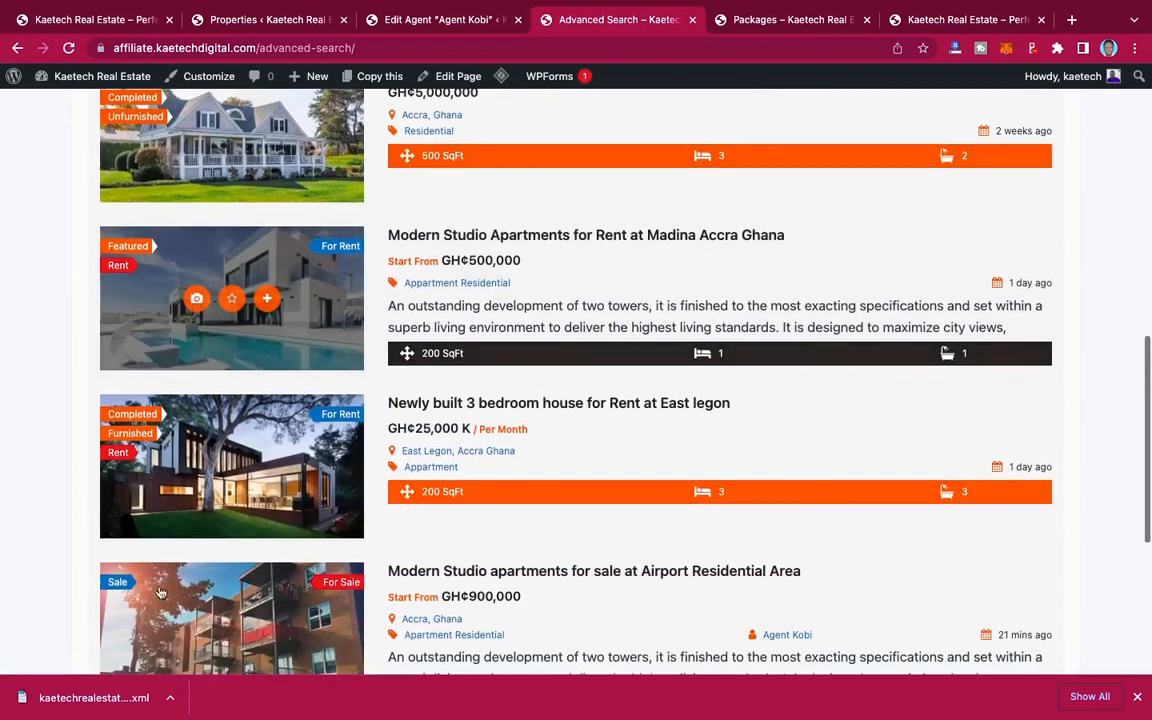
scroll(178, 502, down, 4)
scroll(165, 450, up, 1)
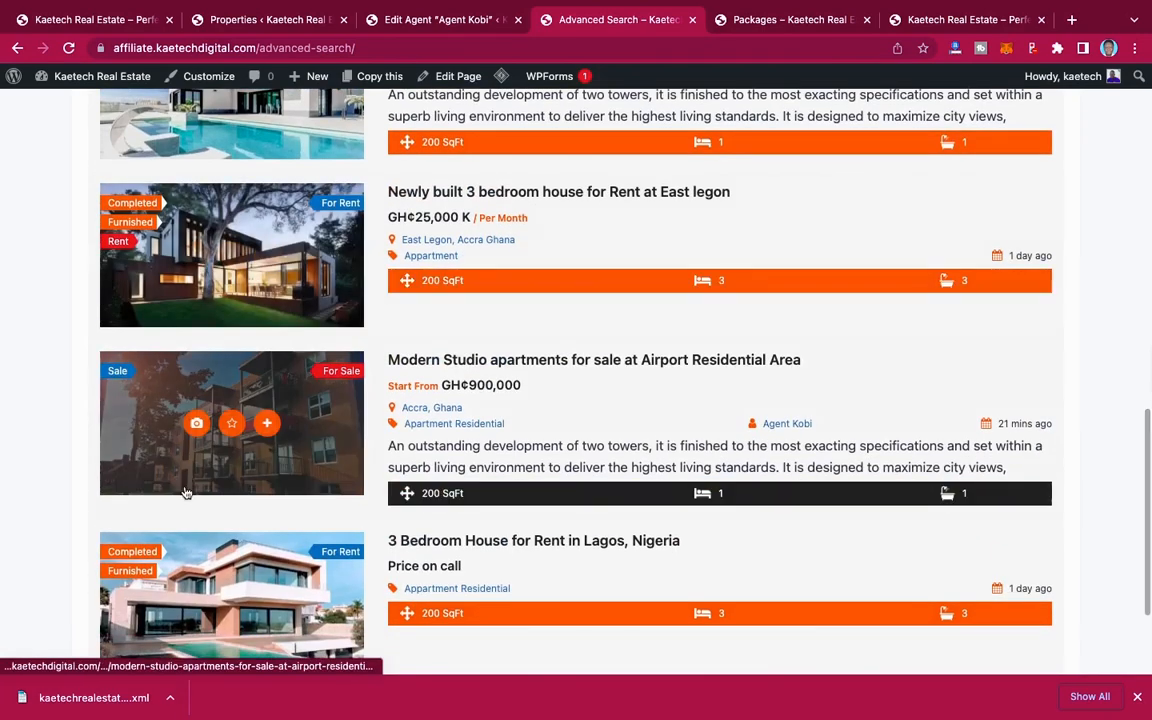
scroll(175, 583, down, 2)
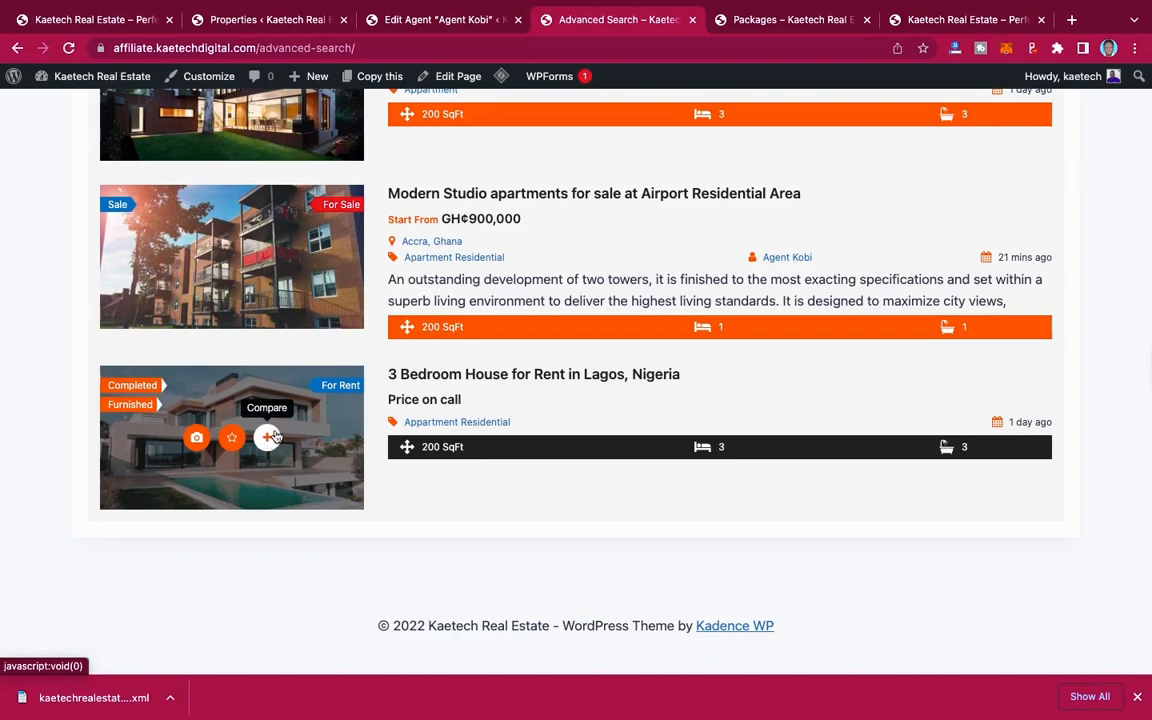
scroll(327, 350, up, 9)
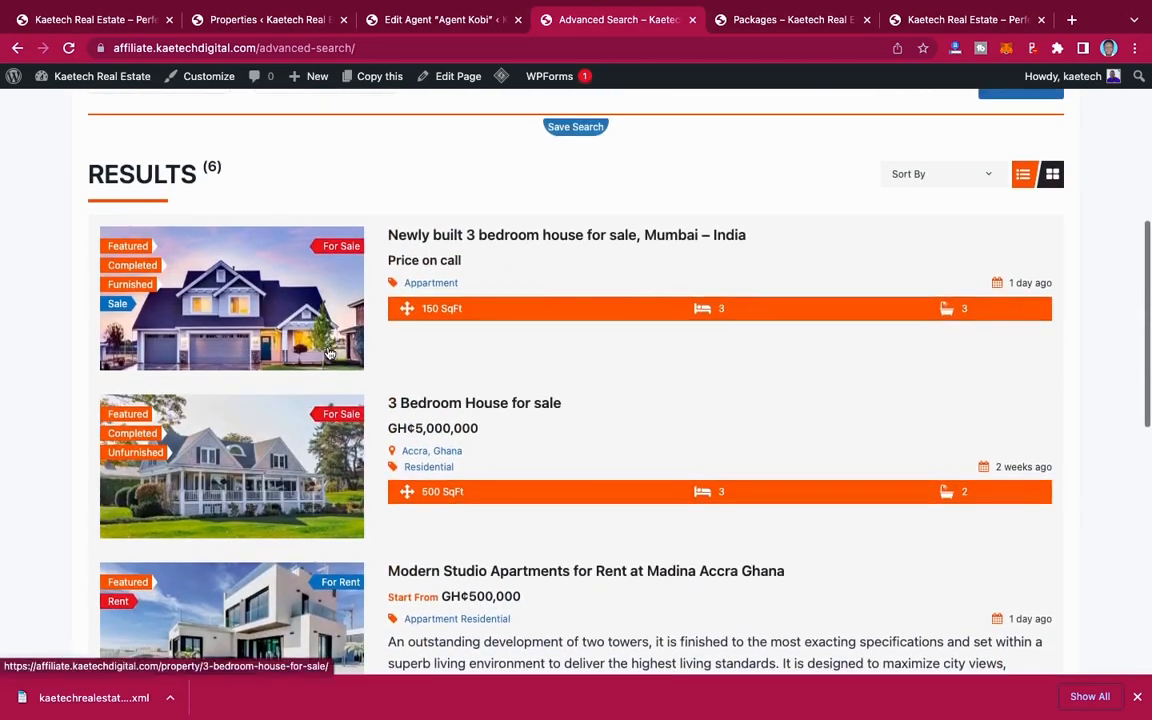
scroll(328, 352, up, 3)
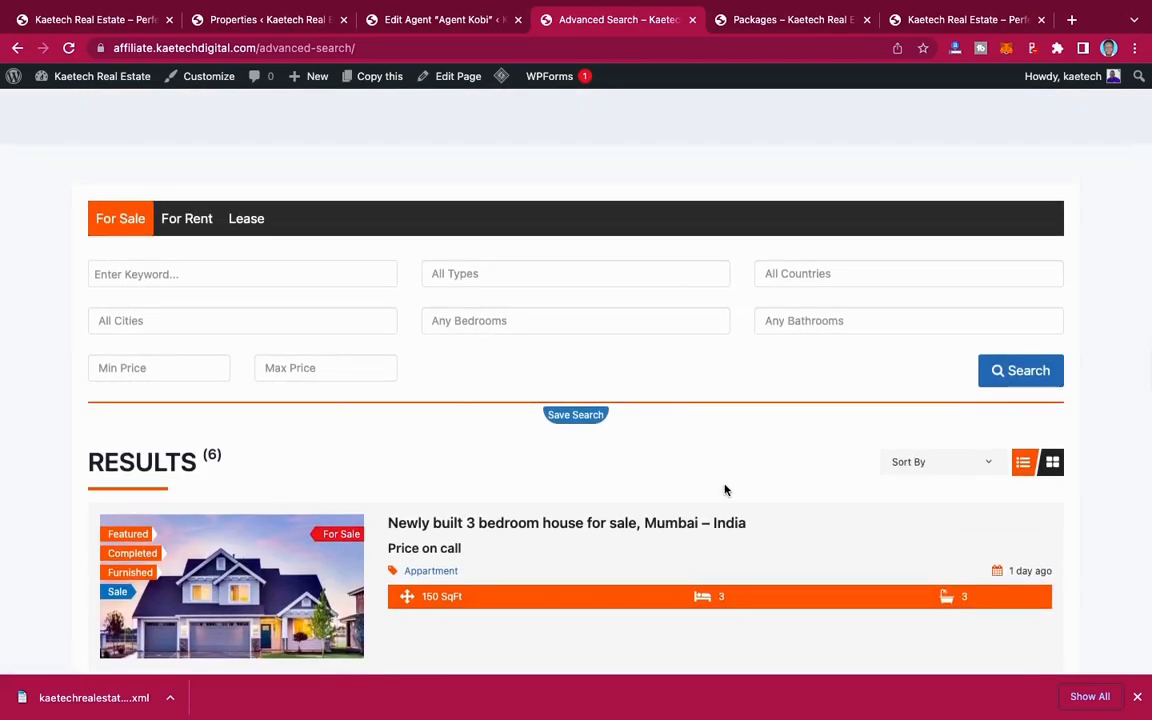
scroll(725, 490, up, 3)
scroll(725, 490, down, 5)
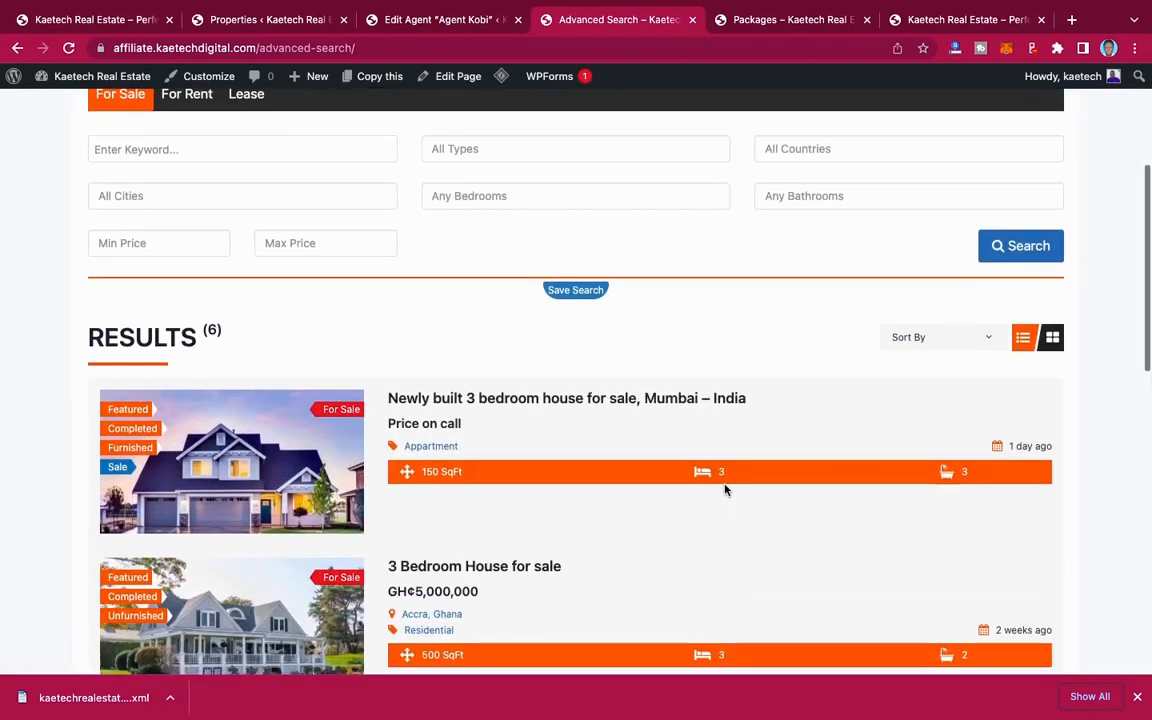
scroll(725, 490, up, 3)
scroll(725, 490, up, 2)
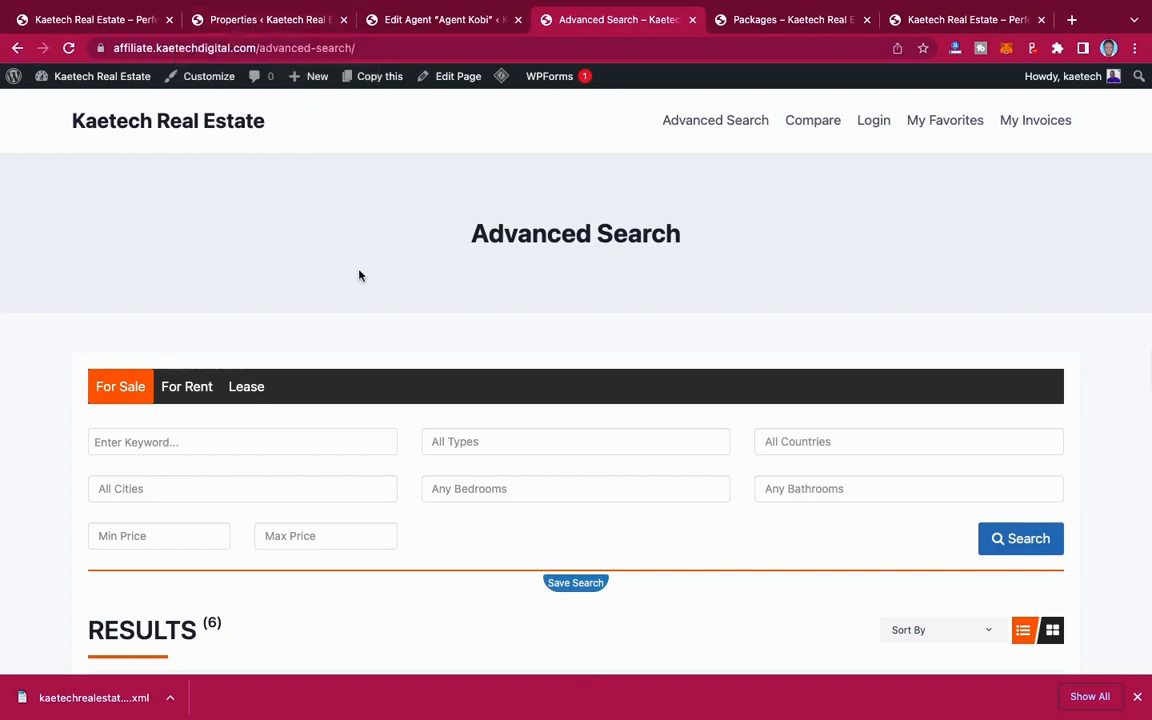
Step: Switch to the demo site's homepage and examine its hero section, city locations and Latest Properties grid
click(100, 19)
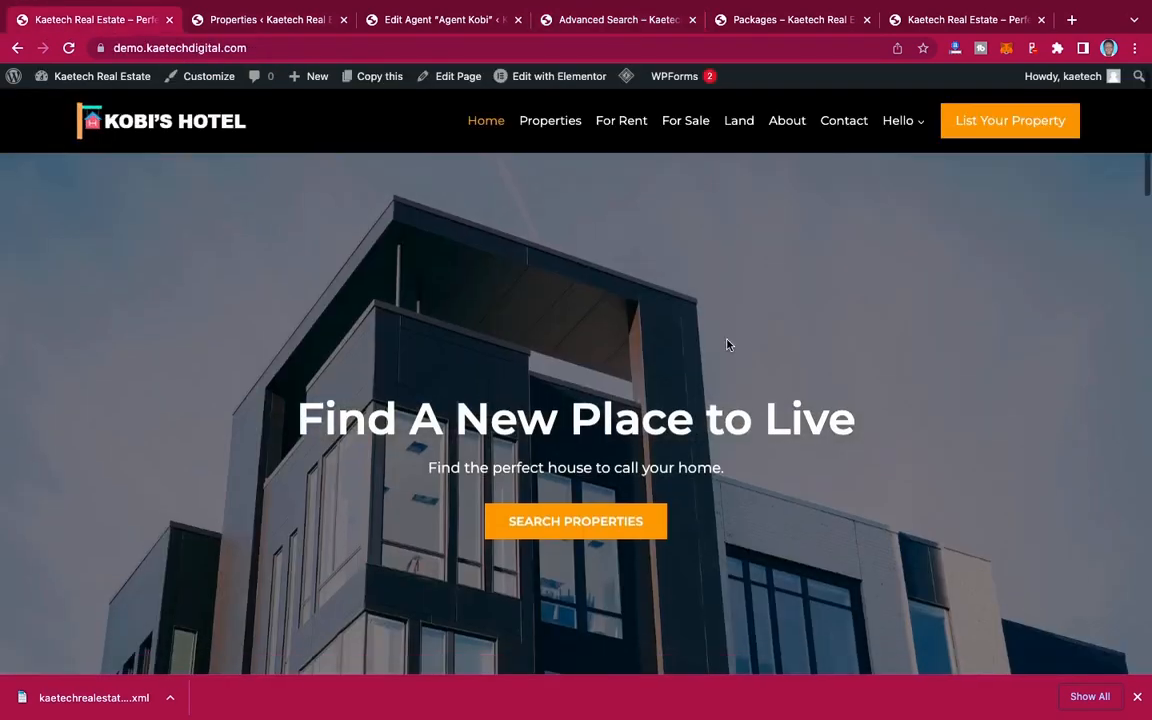
scroll(727, 345, down, 5)
scroll(727, 345, down, 15)
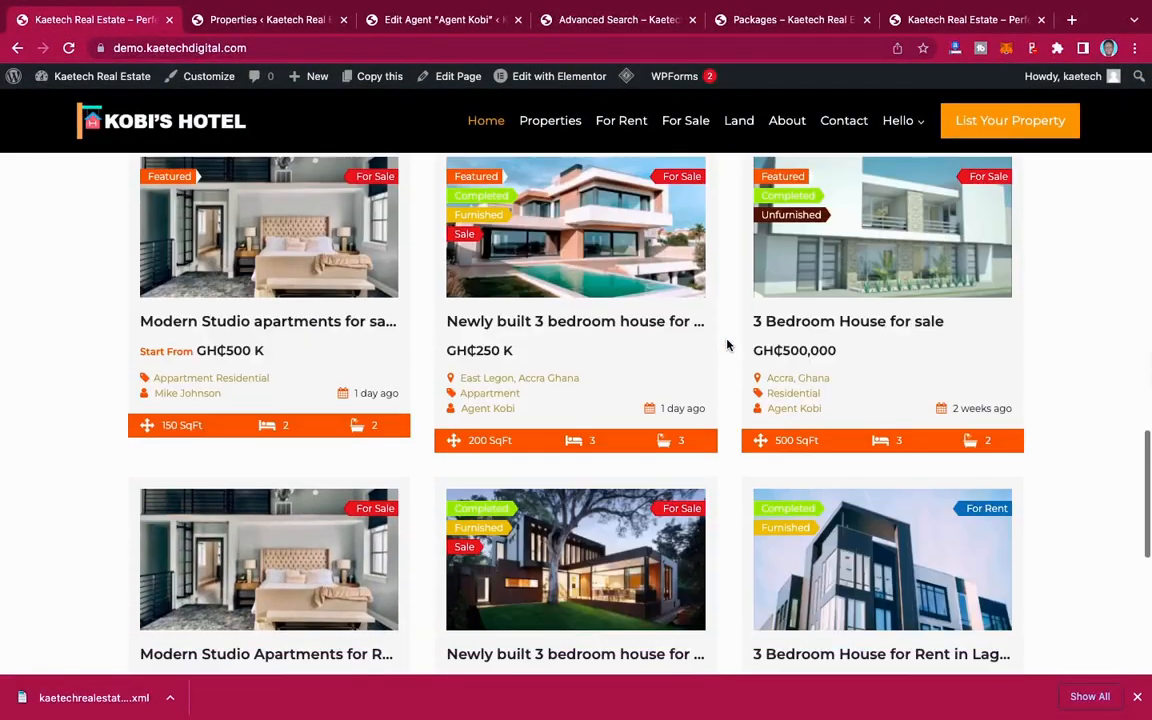
scroll(727, 345, up, 15)
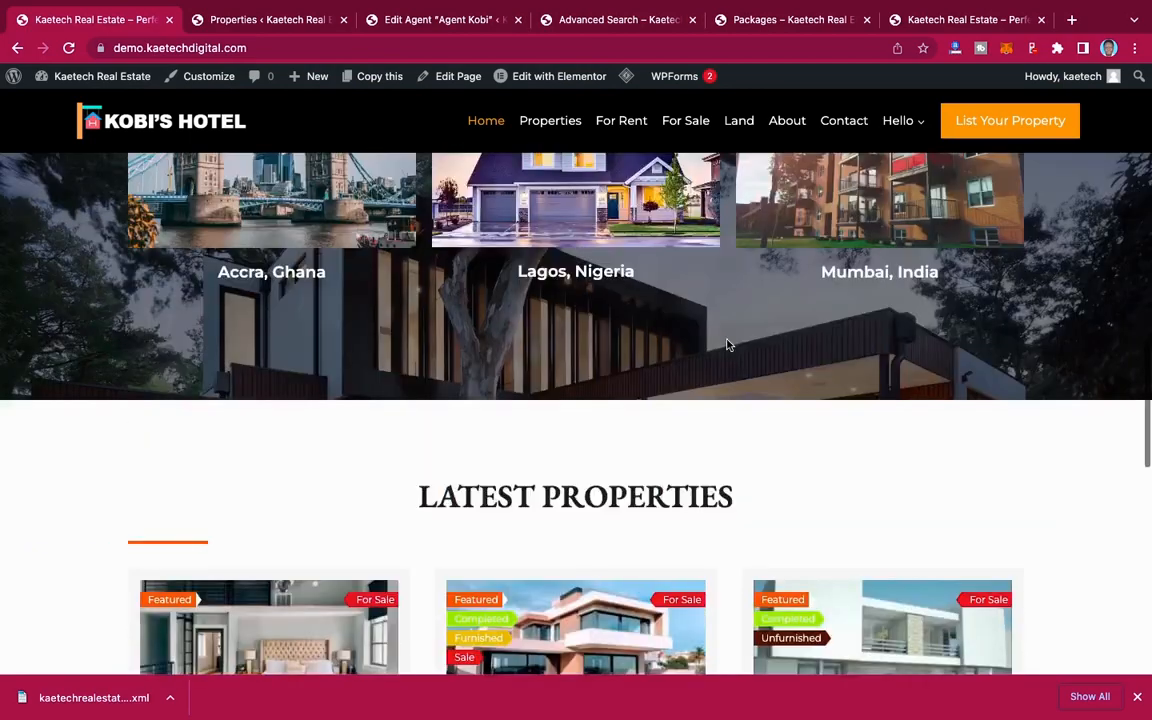
scroll(727, 345, up, 5)
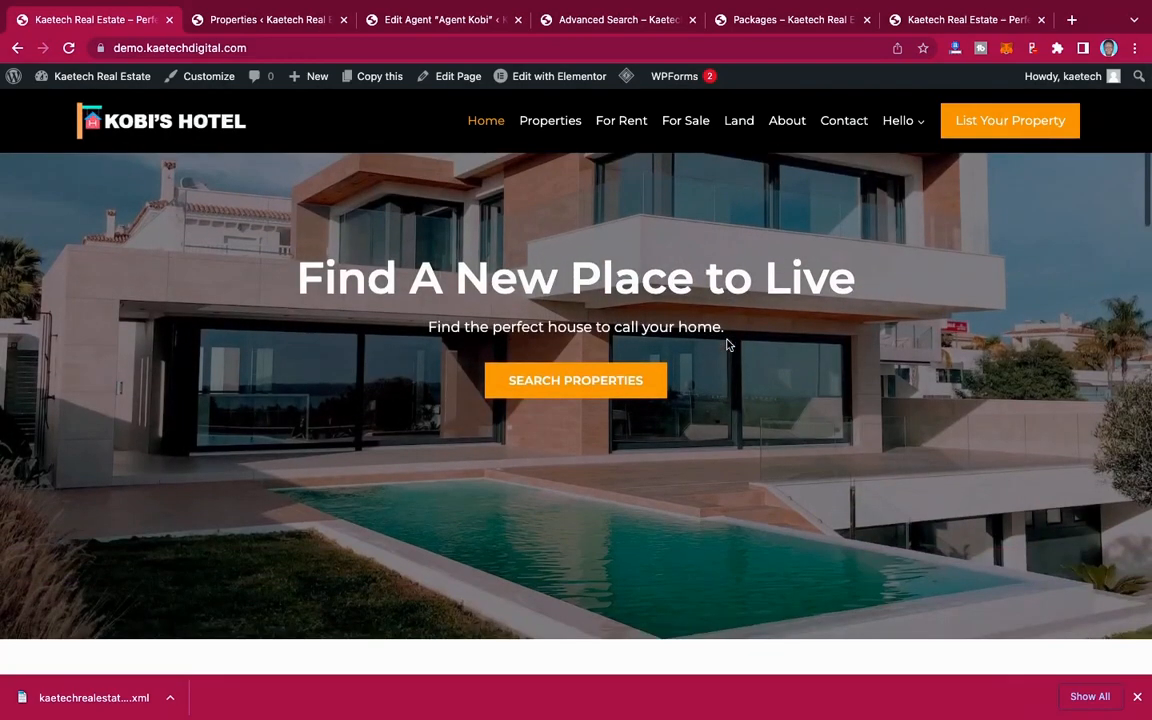
scroll(727, 345, down, 3)
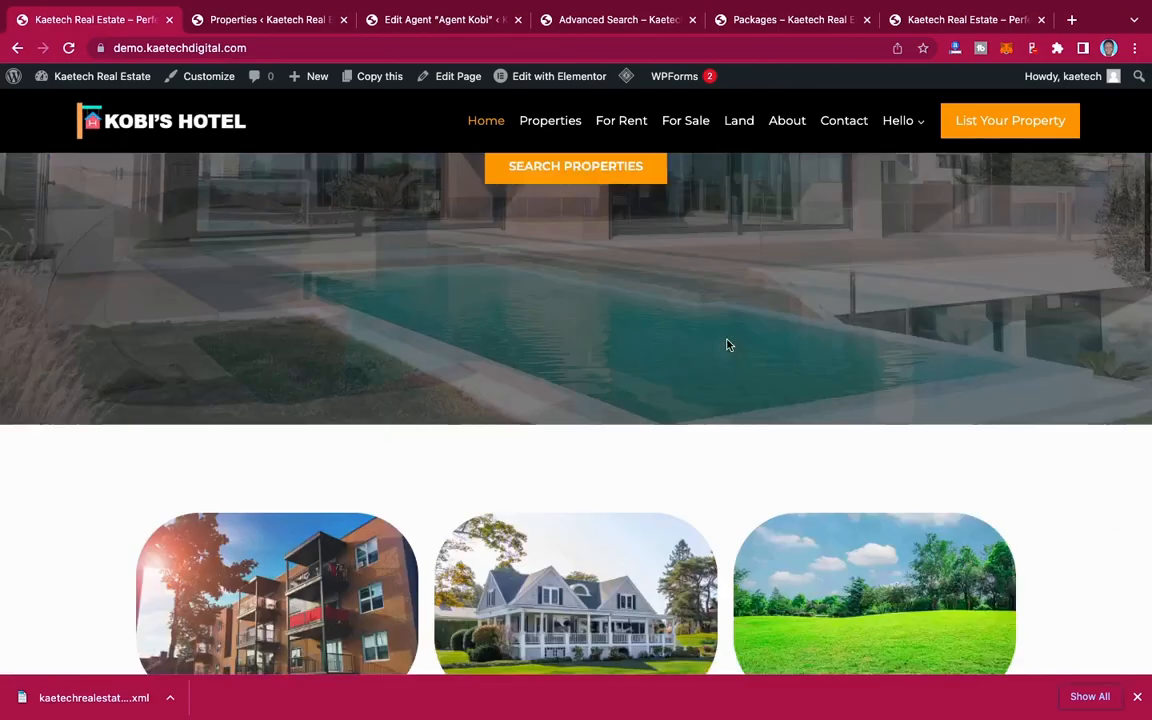
scroll(727, 345, down, 10)
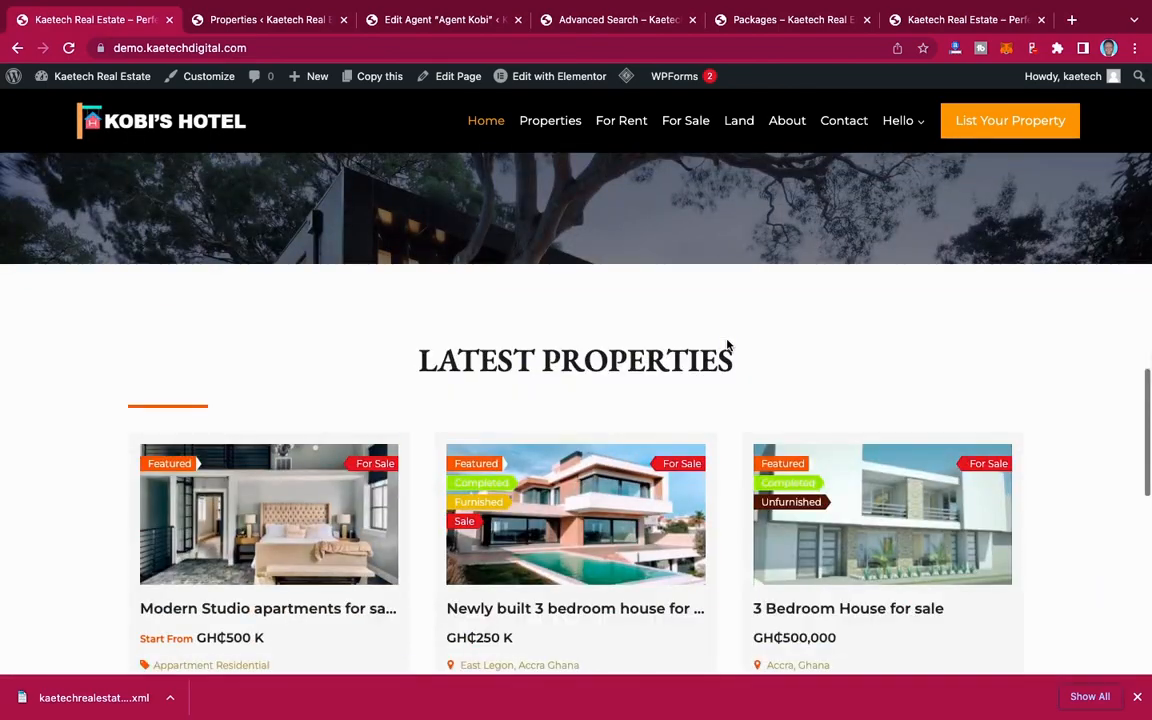
scroll(727, 345, down, 10)
scroll(727, 345, up, 10)
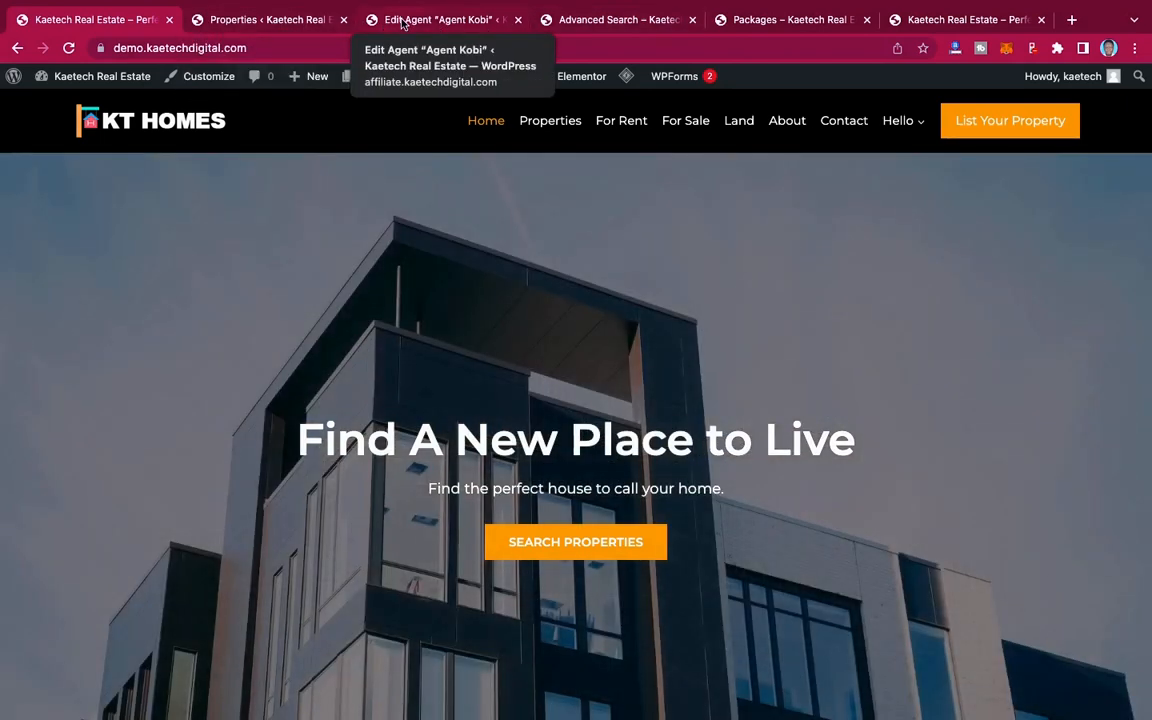
Step: Return to the site's WordPress admin, list all pages and look through the existing ones
click(265, 20)
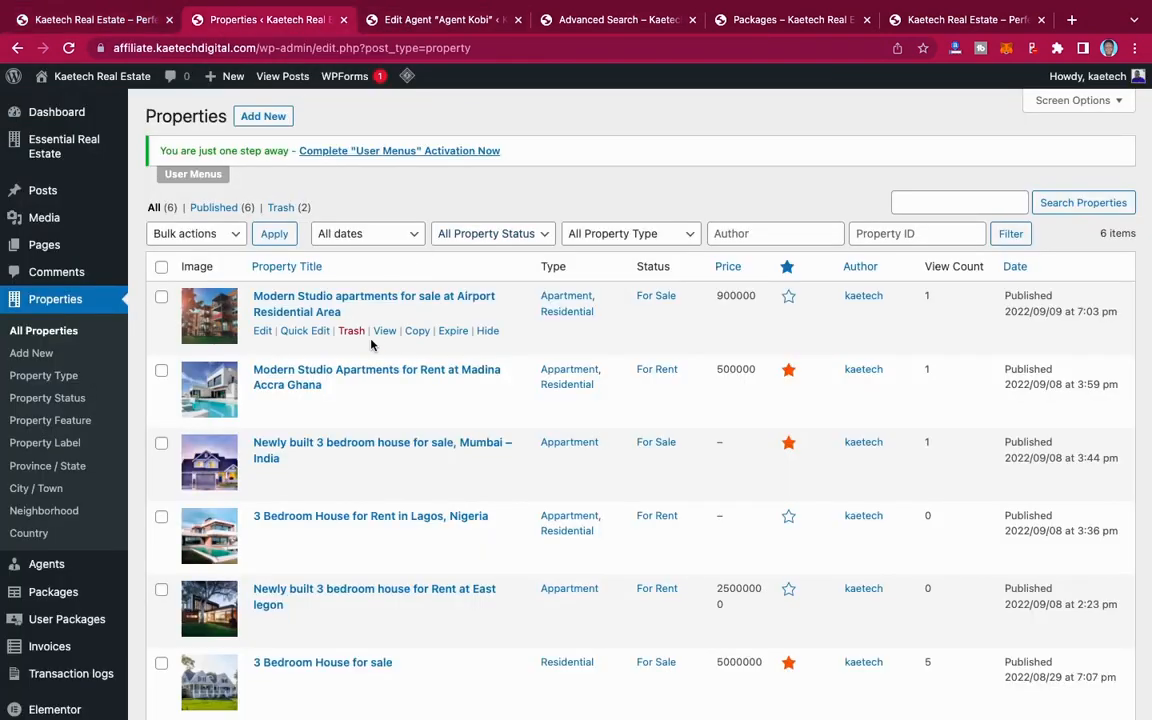
mouse_move(52, 250)
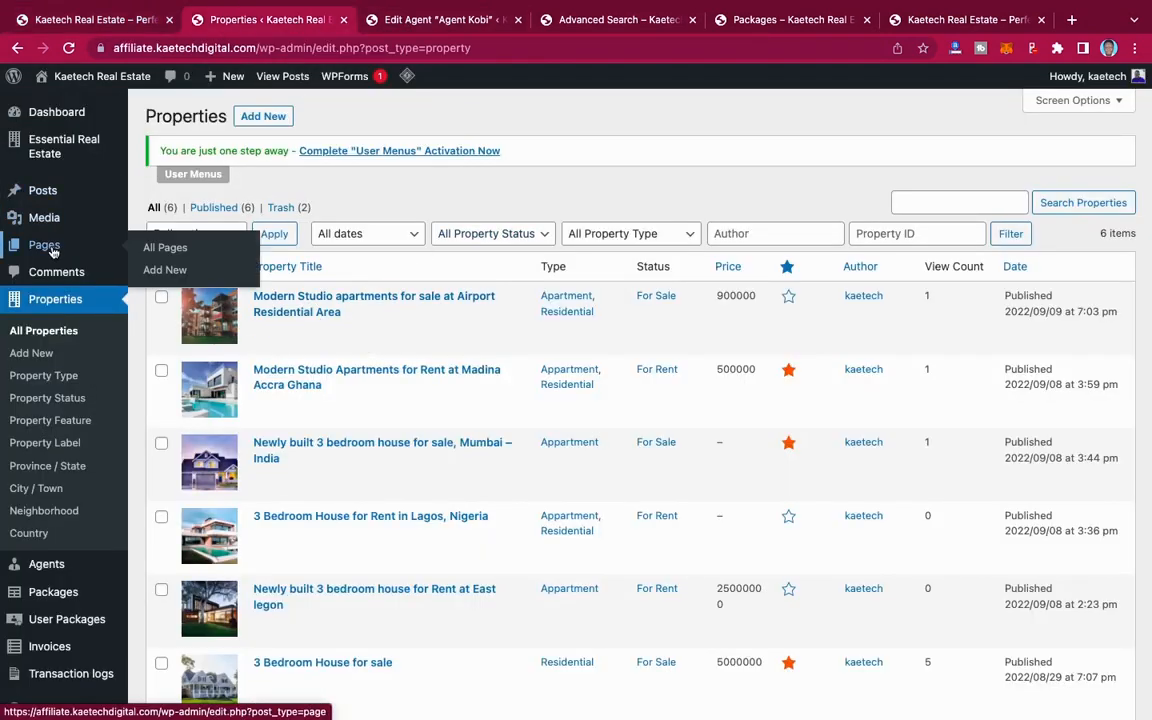
click(172, 249)
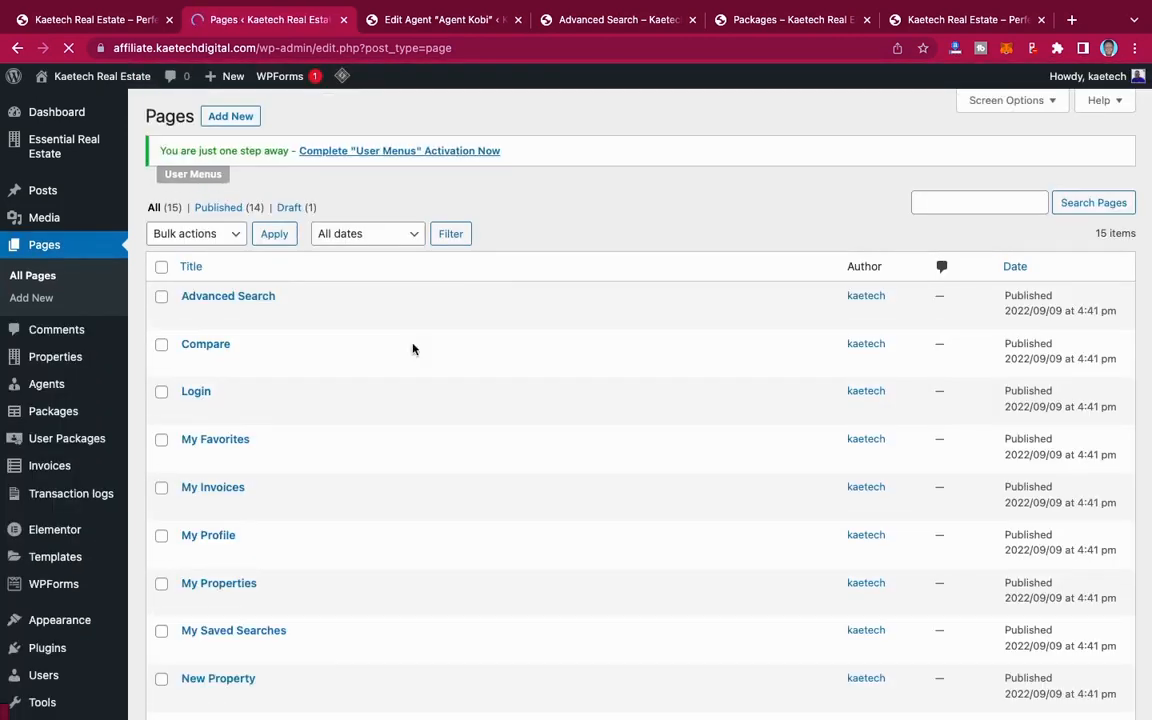
scroll(329, 470, down, 5)
scroll(329, 467, up, 5)
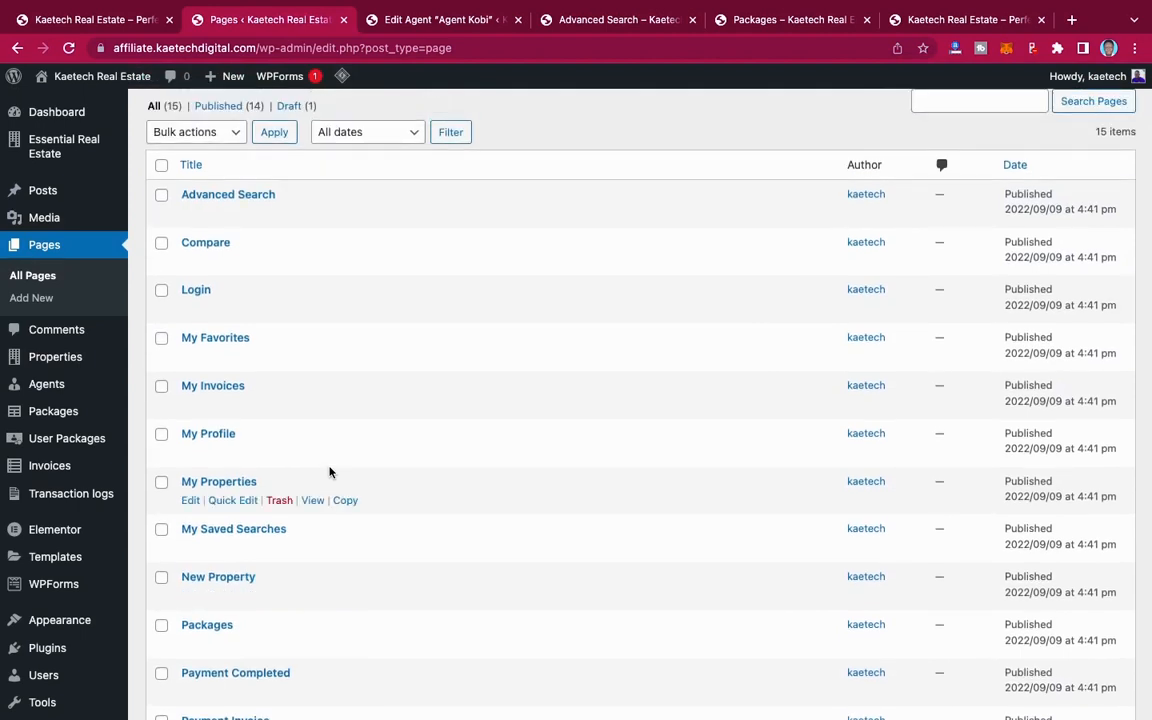
scroll(329, 470, down, 5)
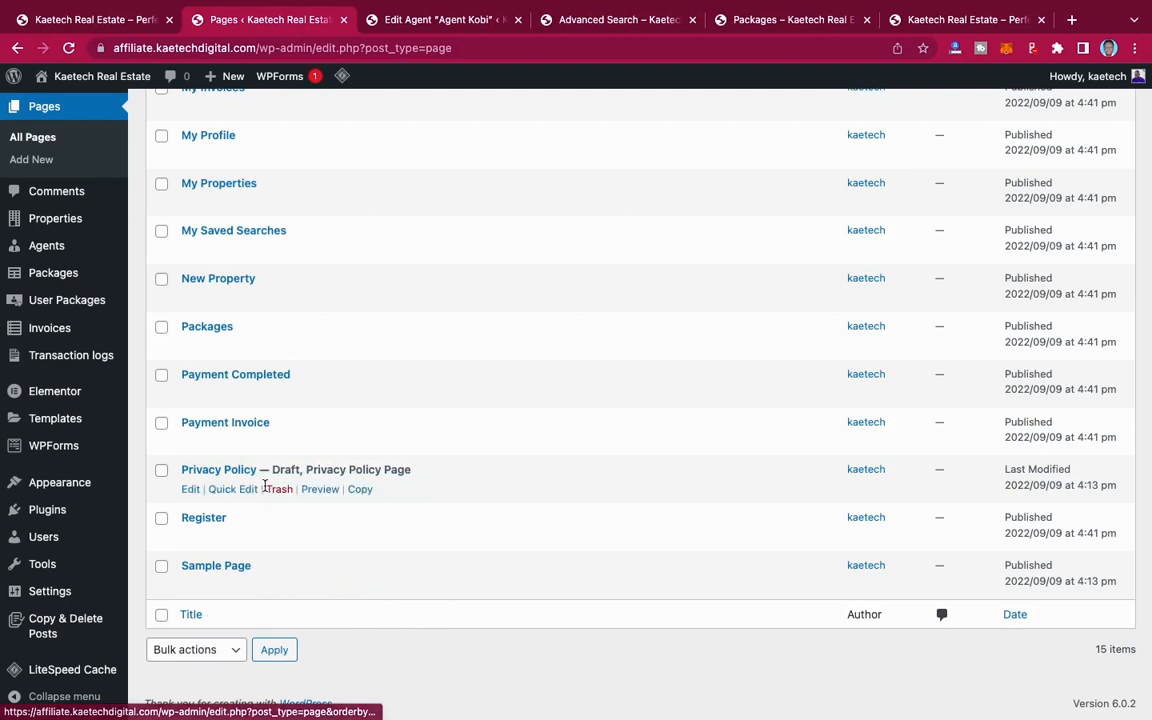
Step: Create a new page titled "Home"
click(32, 159)
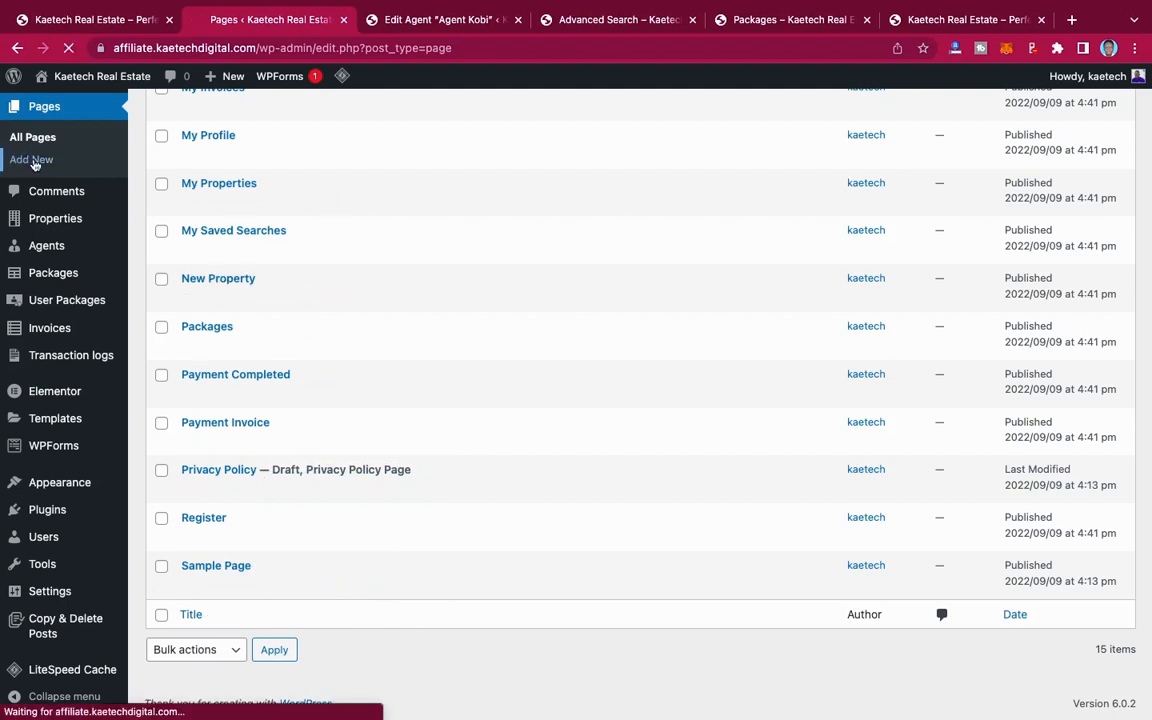
click(51, 159)
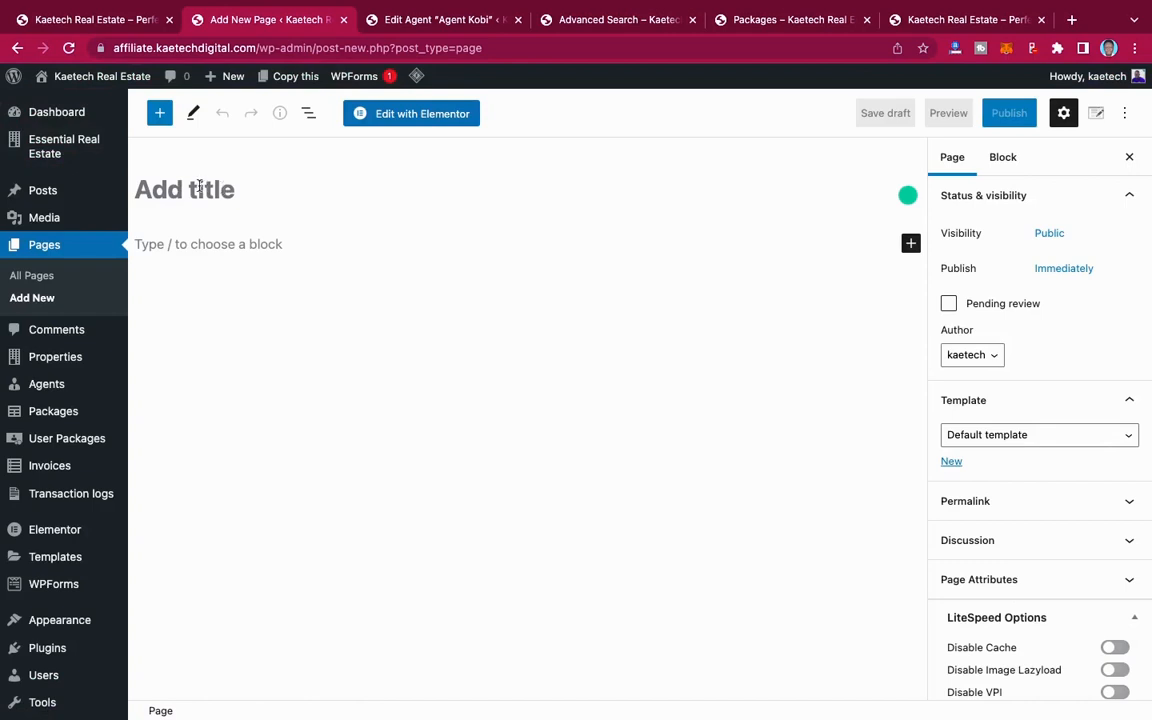
click(199, 187)
text(Home)
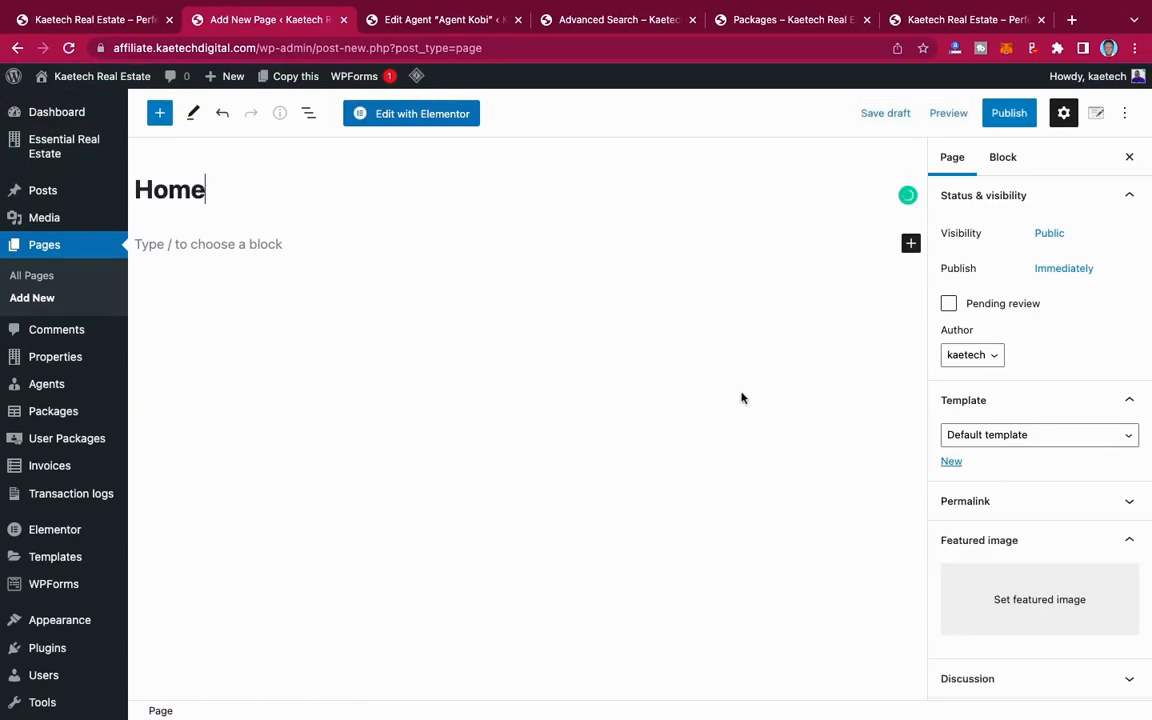
scroll(741, 398, down, 3)
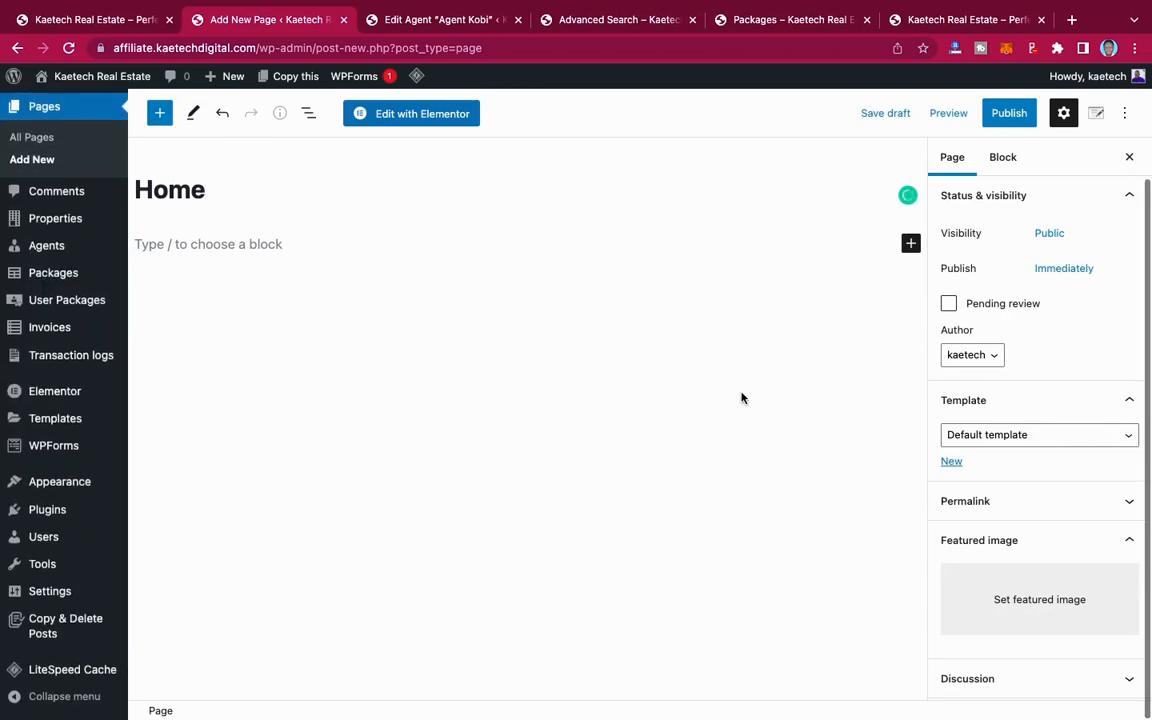
scroll(741, 398, up, 3)
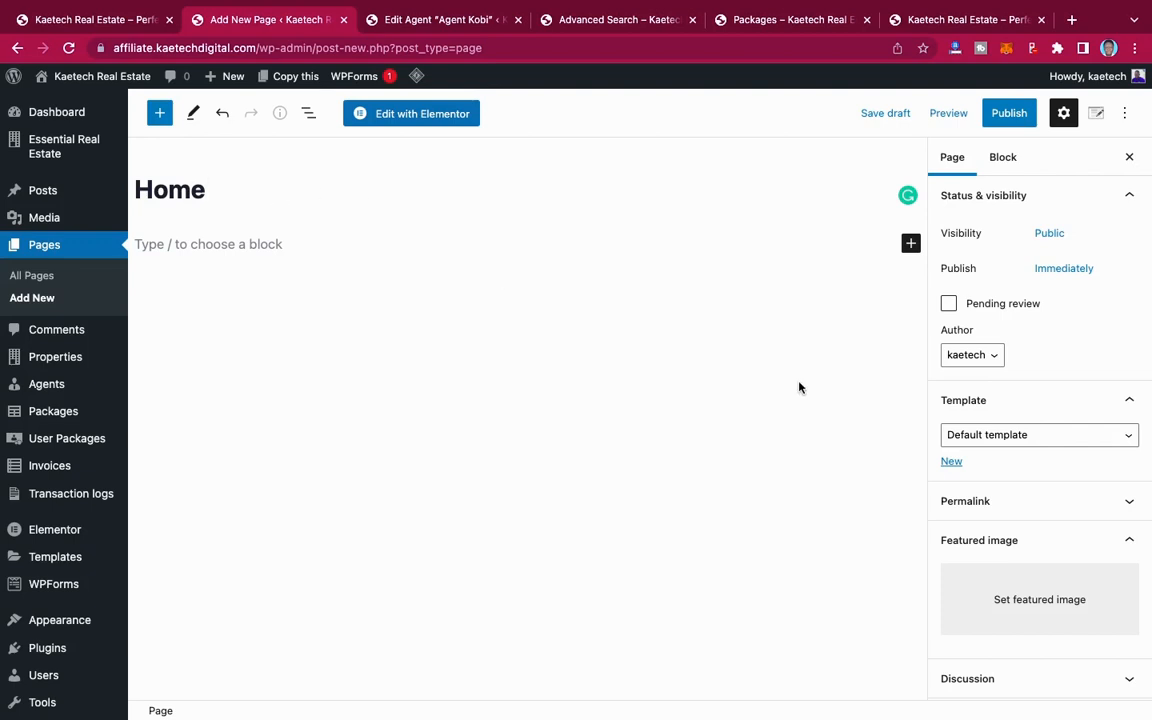
Step: Publish the Home page with the Elementor Full Width template and open it for editing in Elementor
click(1009, 437)
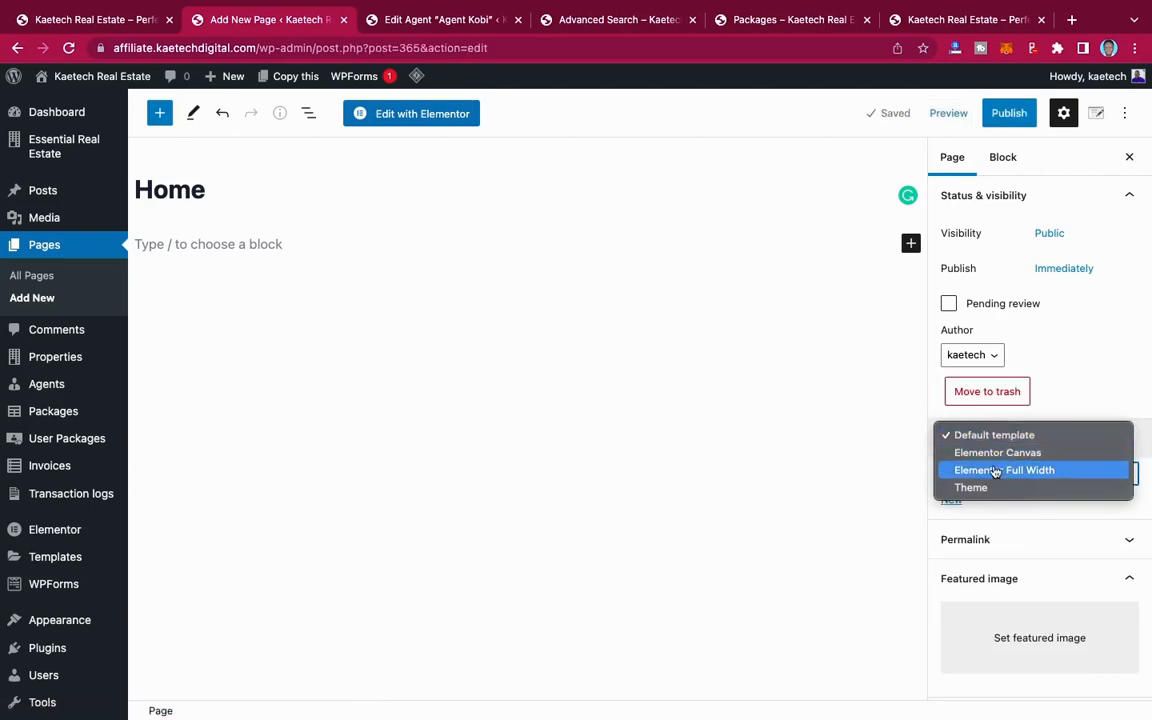
click(996, 471)
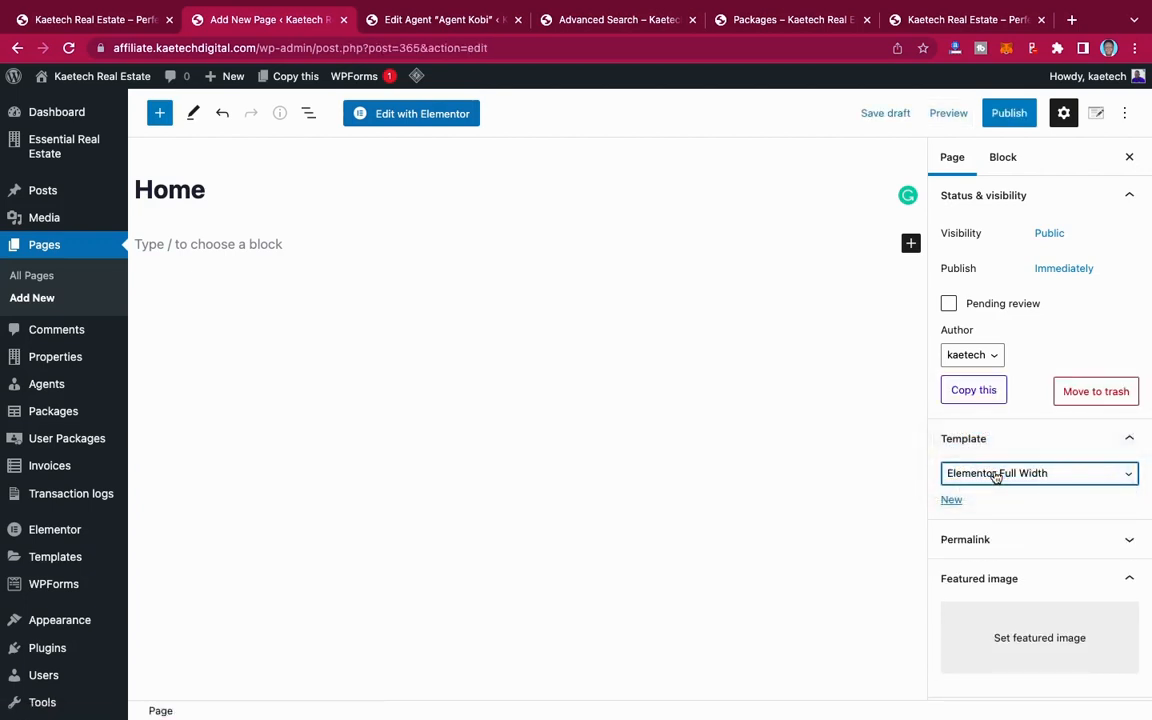
click(1016, 117)
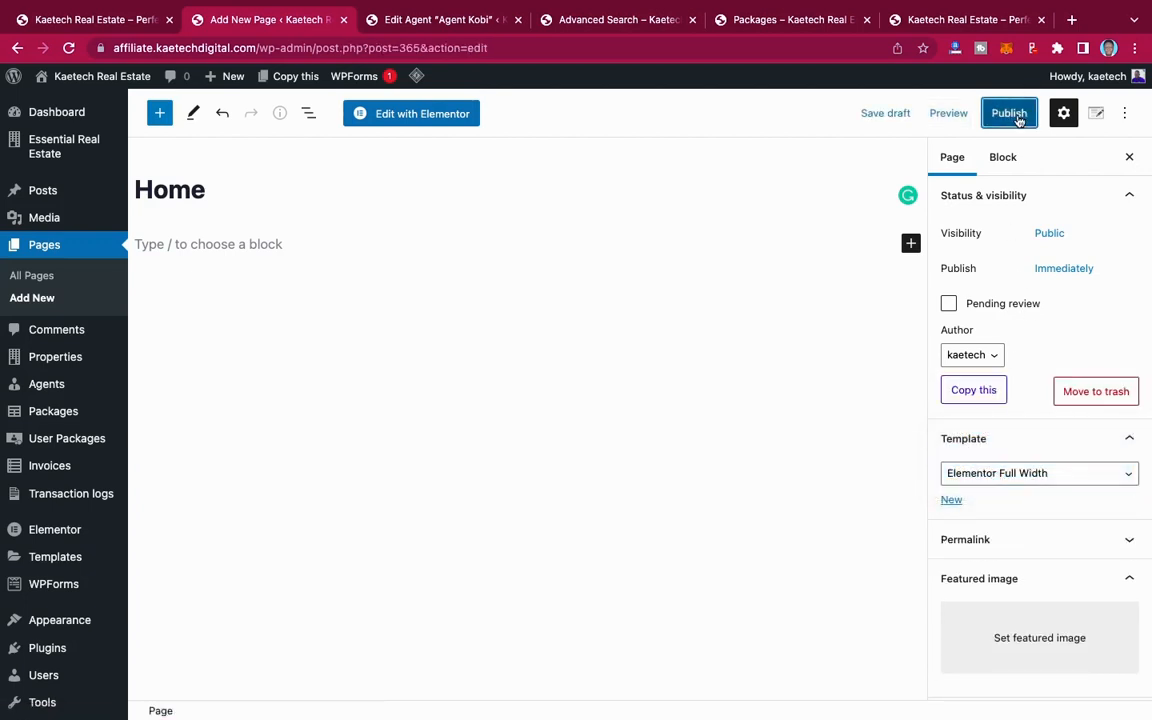
click(1018, 118)
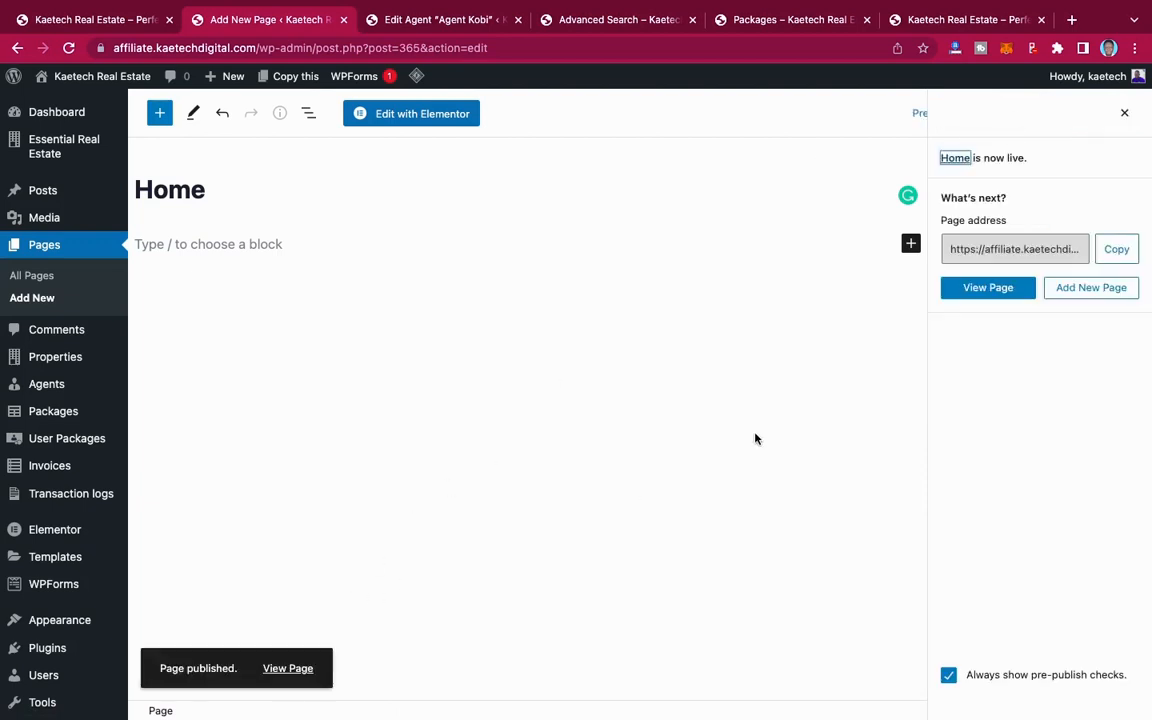
click(401, 113)
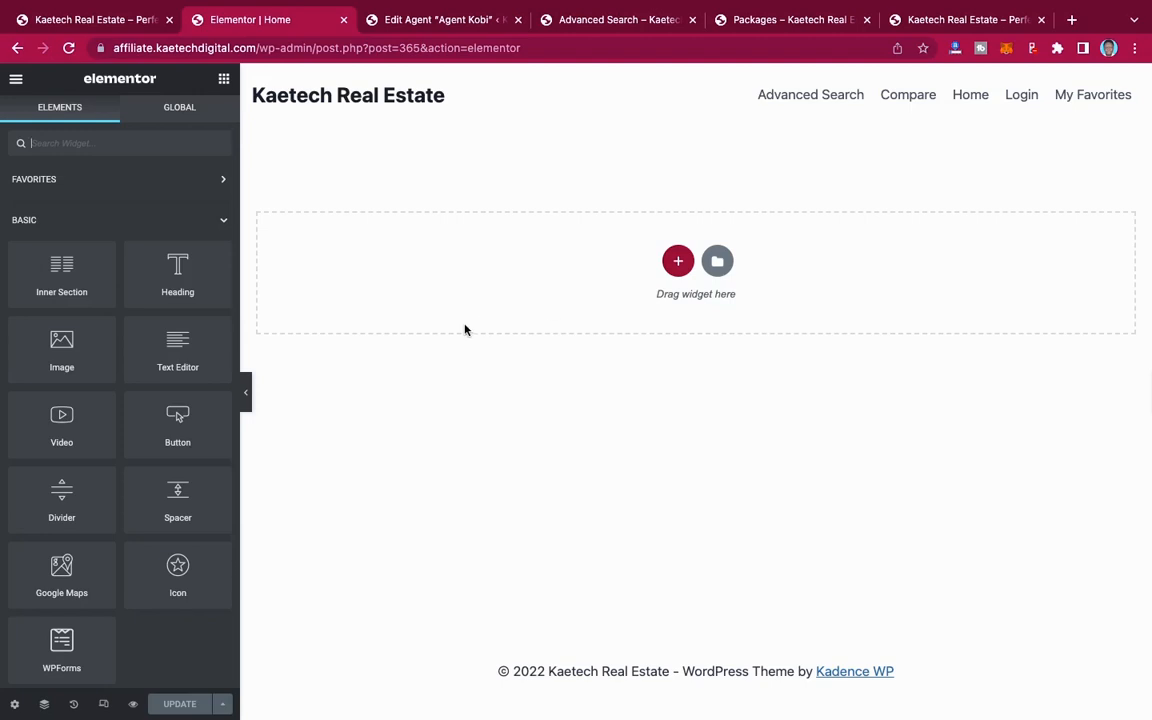
Step: Review the demo homepage's layout from the hero section to the footer as a reference, and return to the Home page's Elementor editor
click(122, 24)
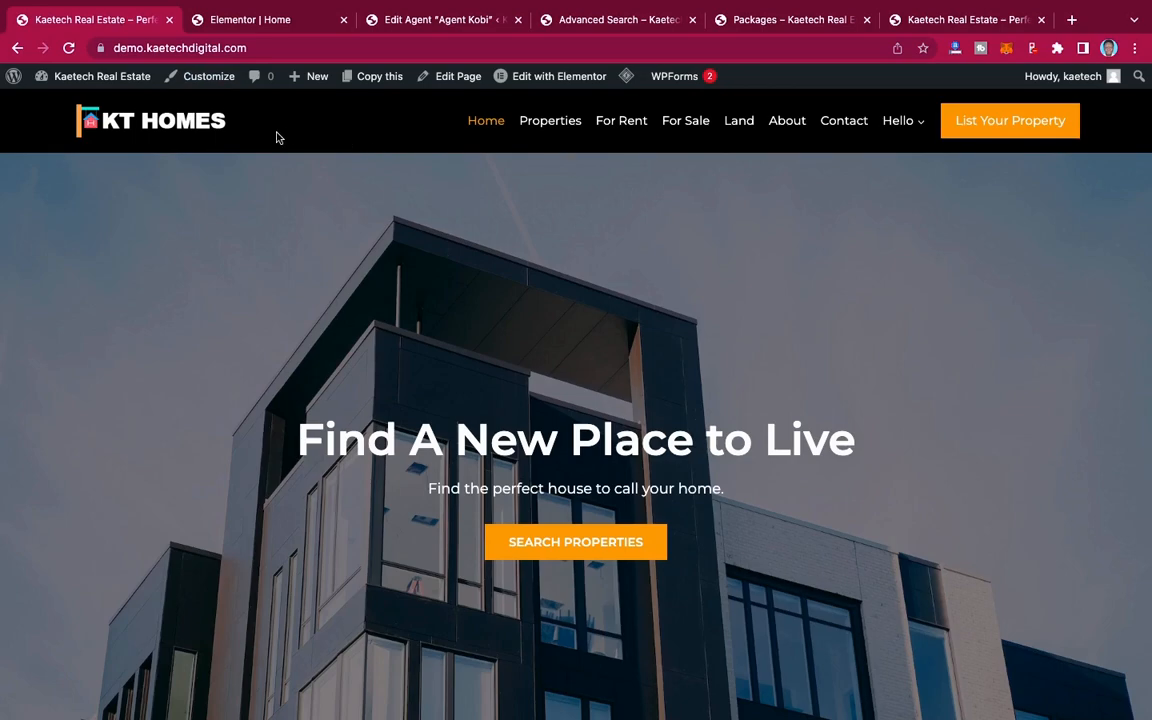
scroll(742, 408, down, 15)
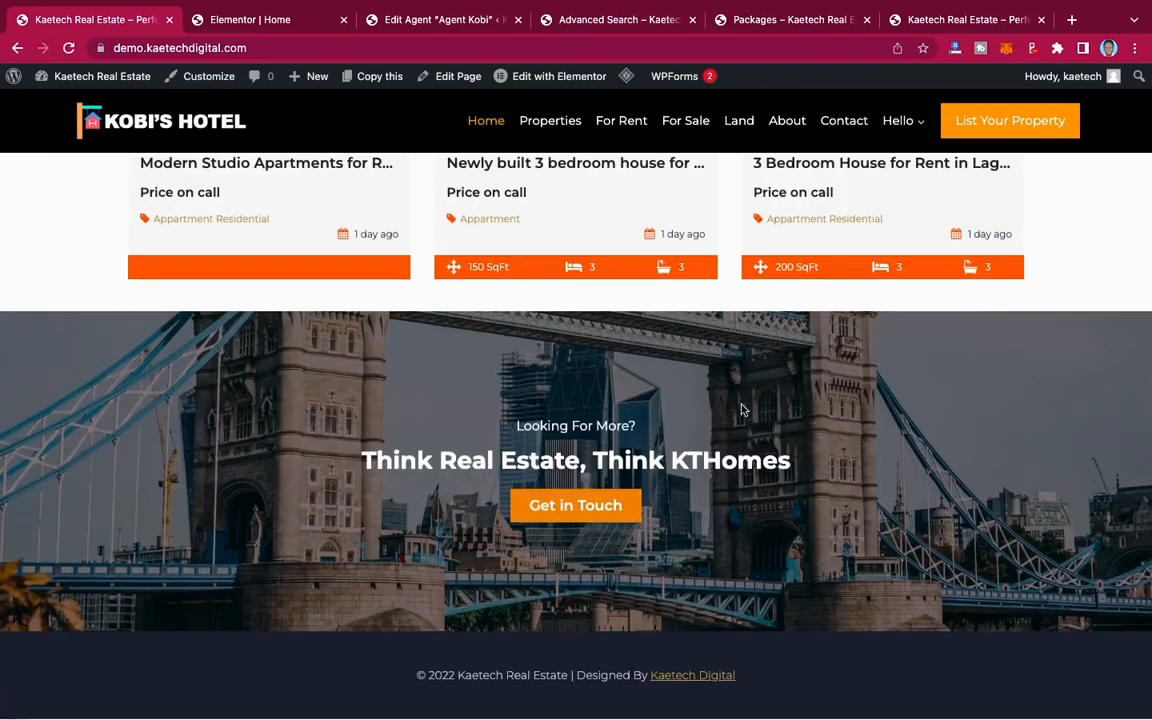
scroll(718, 430, up, 15)
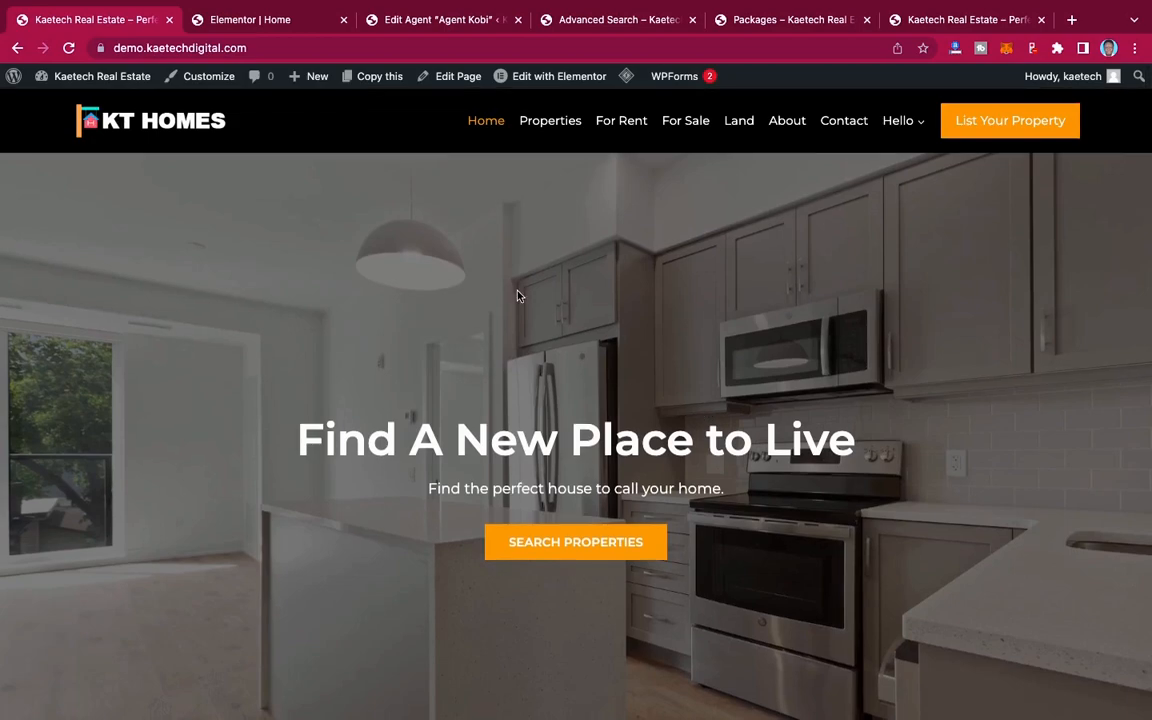
scroll(558, 334, down, 15)
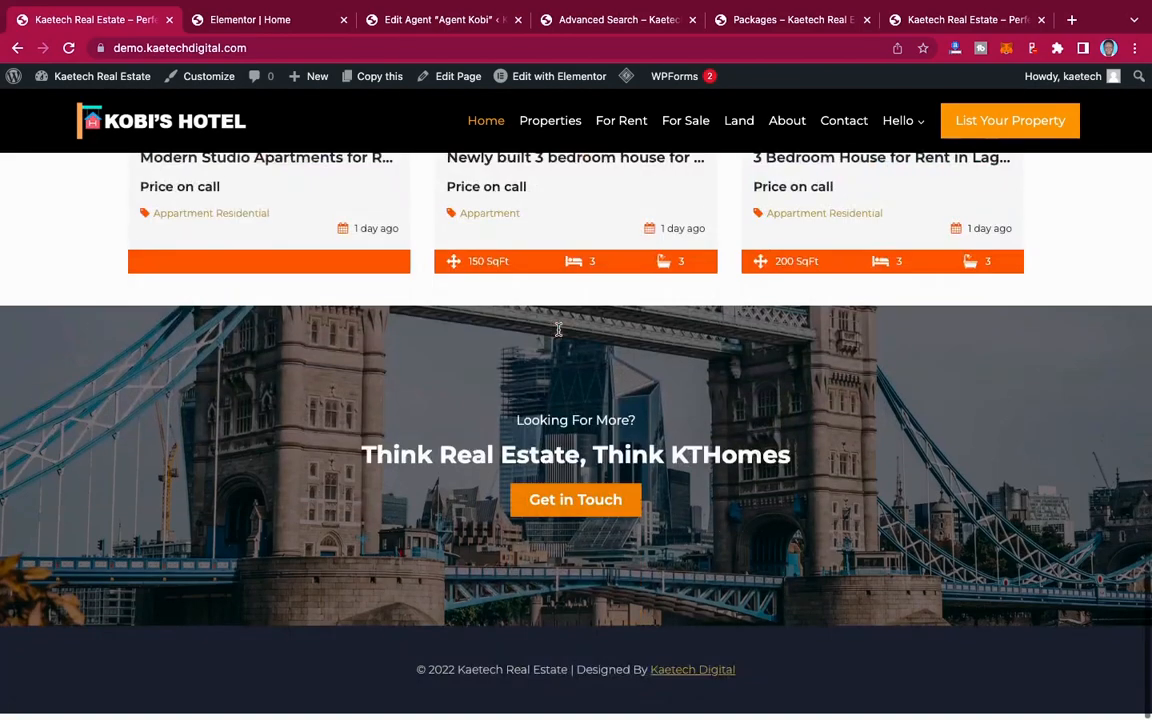
scroll(367, 180, up, 15)
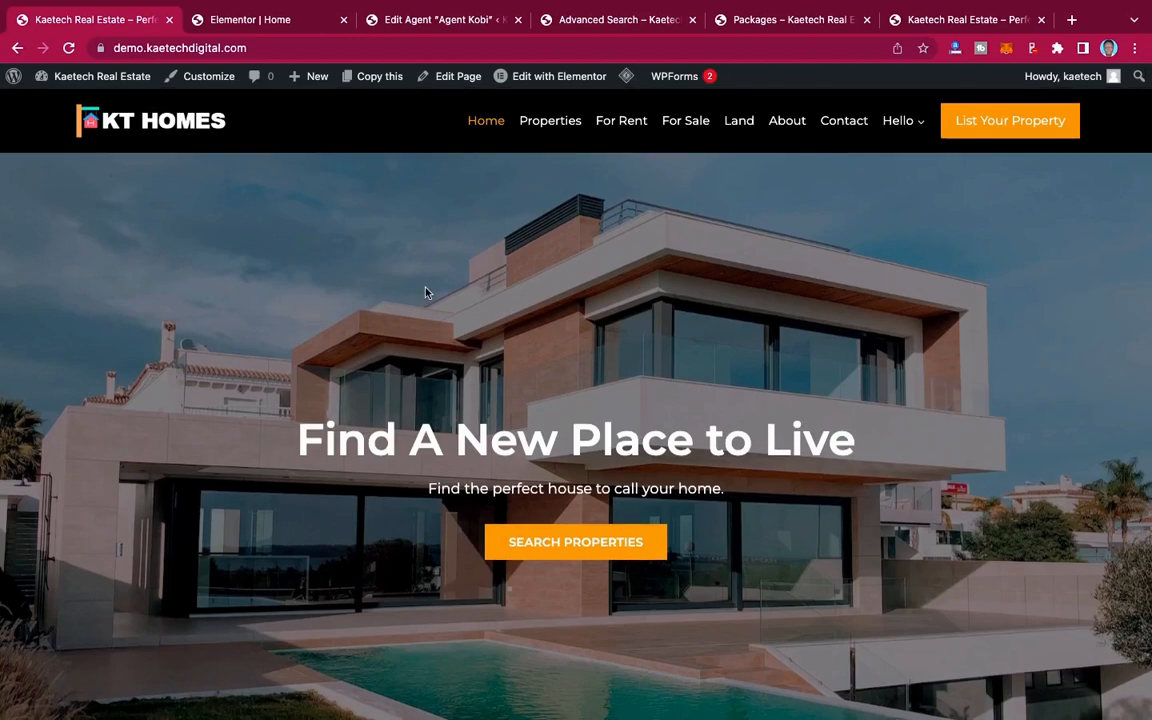
scroll(381, 260, down, 1)
scroll(381, 263, down, 1)
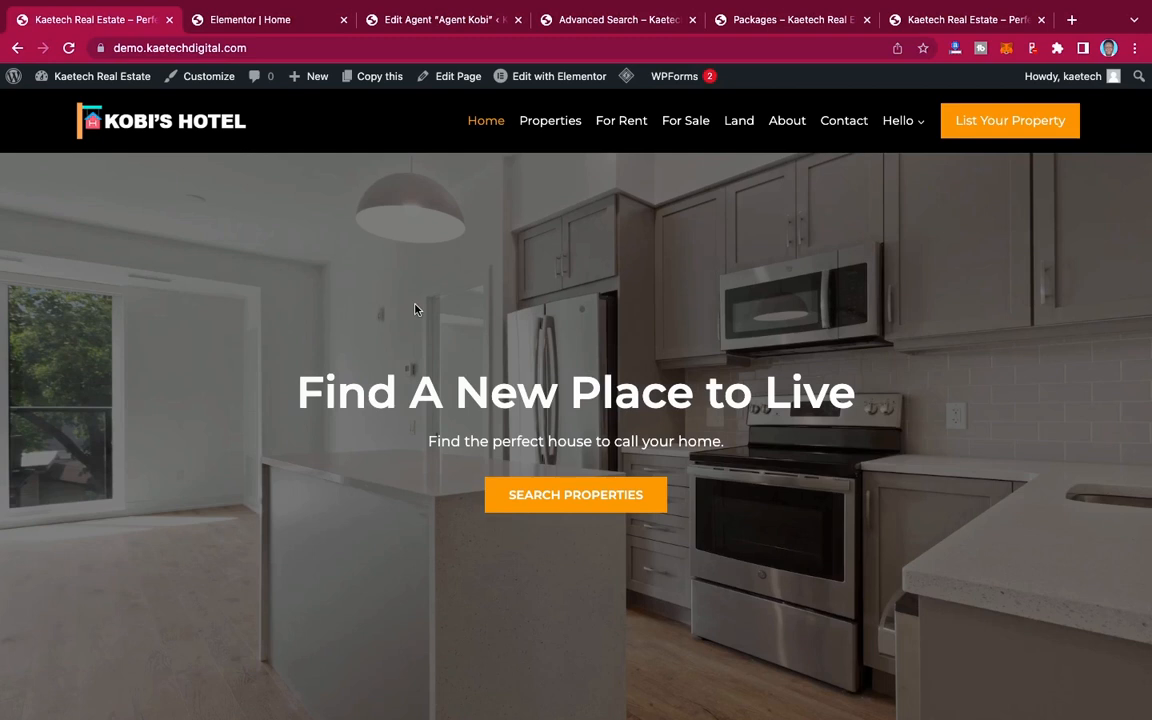
click(268, 22)
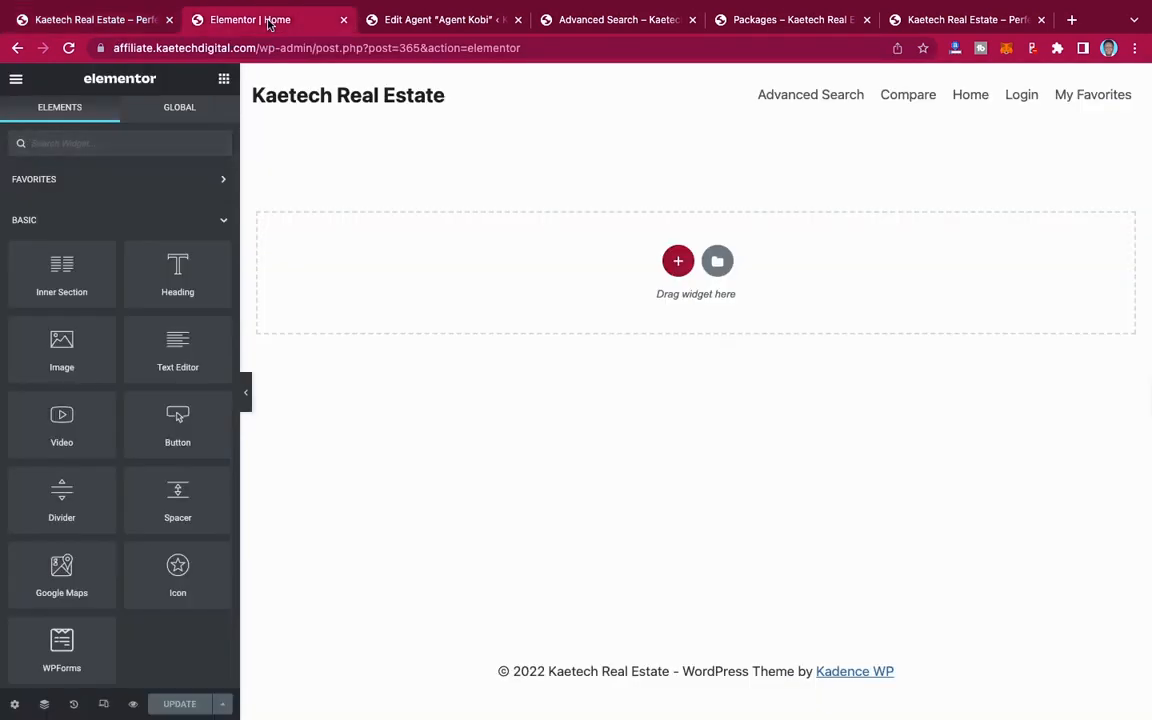
Step: Add a new single-column section to the empty Home page
click(676, 260)
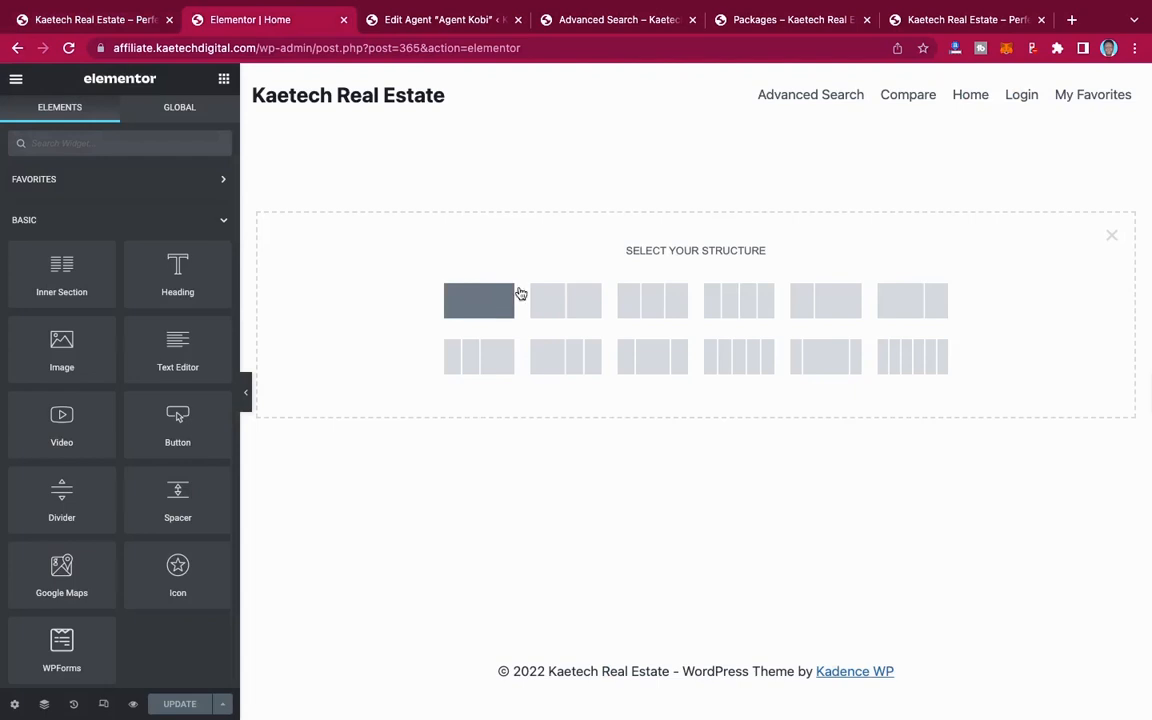
click(1107, 236)
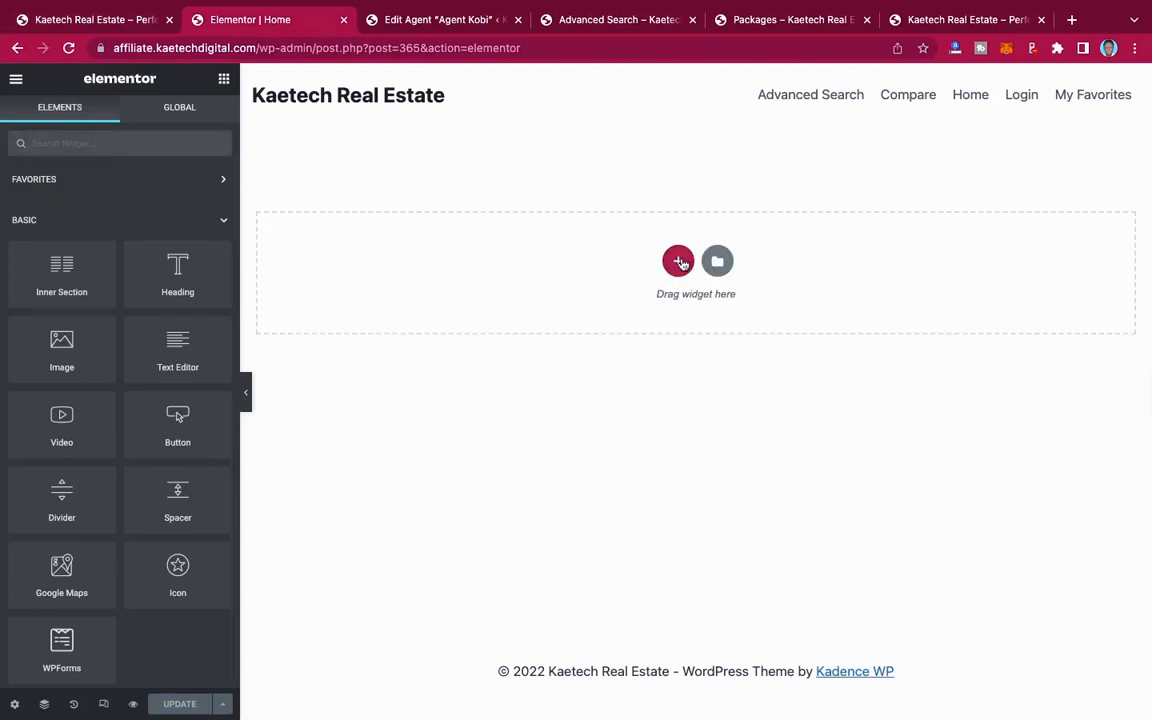
click(680, 262)
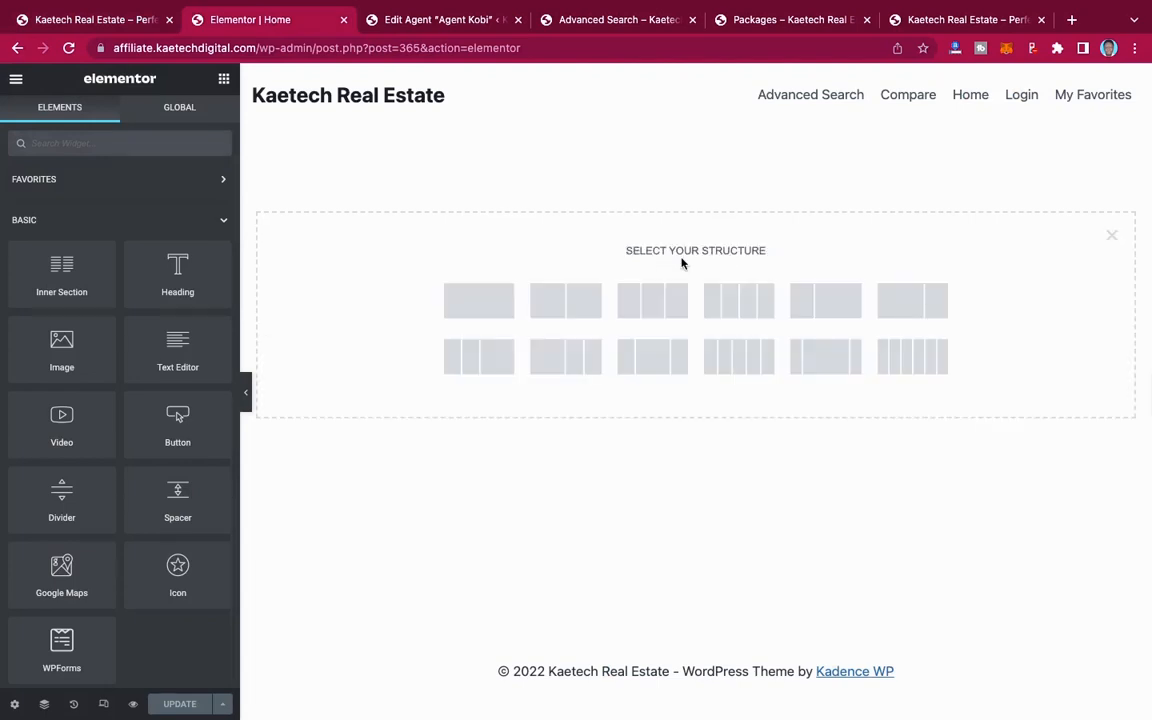
click(481, 305)
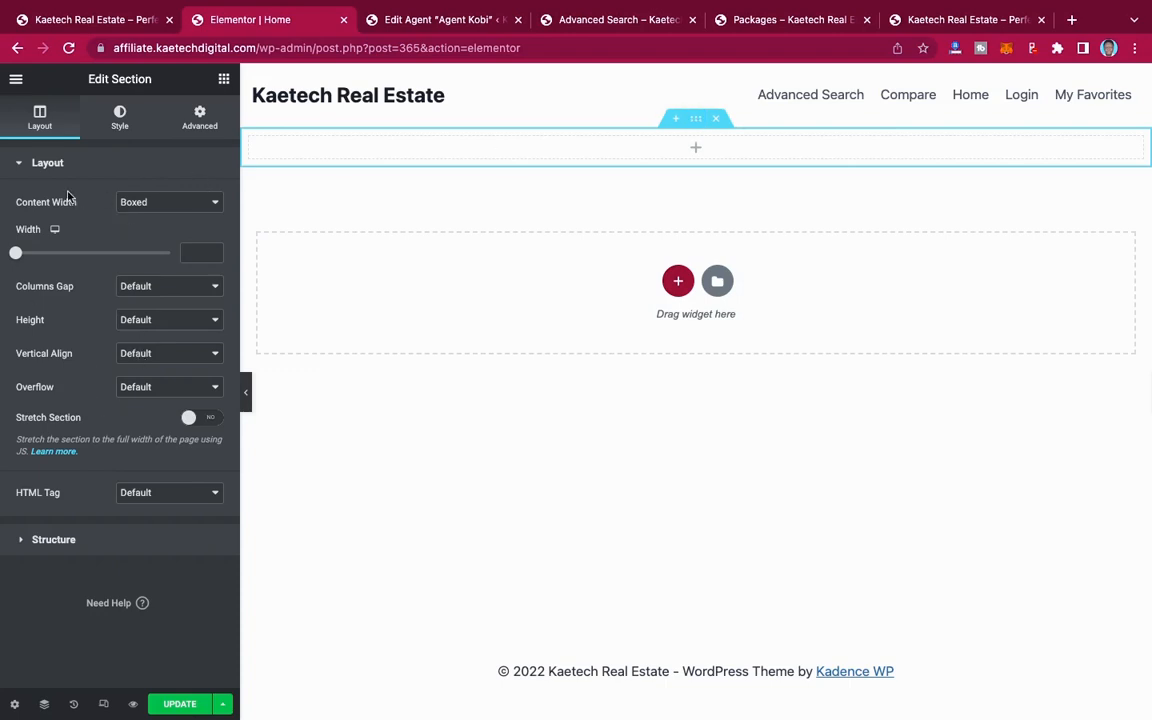
Step: Set the new section's content width to Full Width and its height to a minimum of 600 px
click(165, 202)
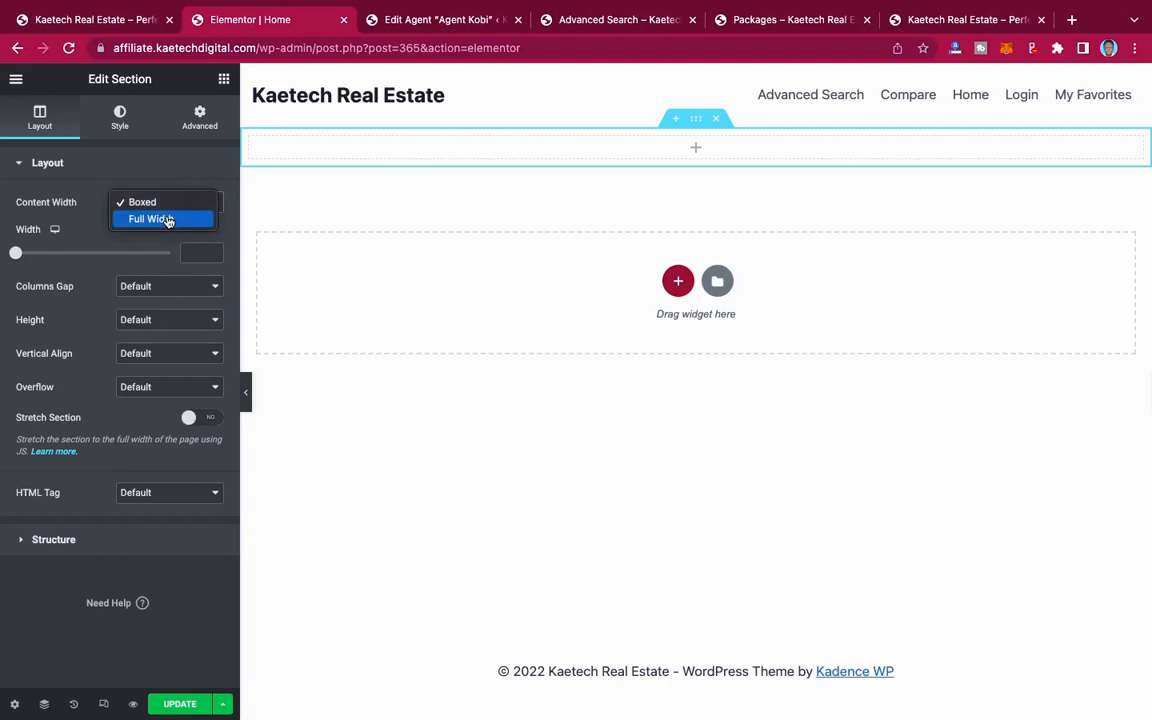
click(168, 220)
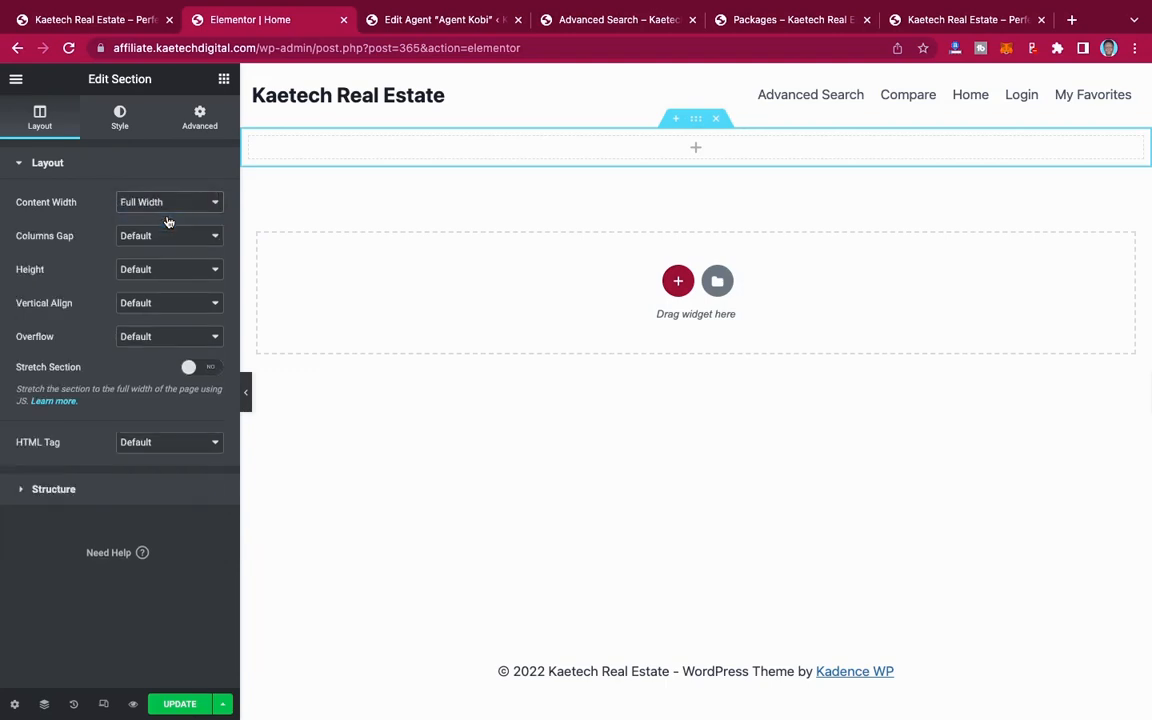
click(152, 269)
click(153, 303)
drag(190, 320, 184, 320)
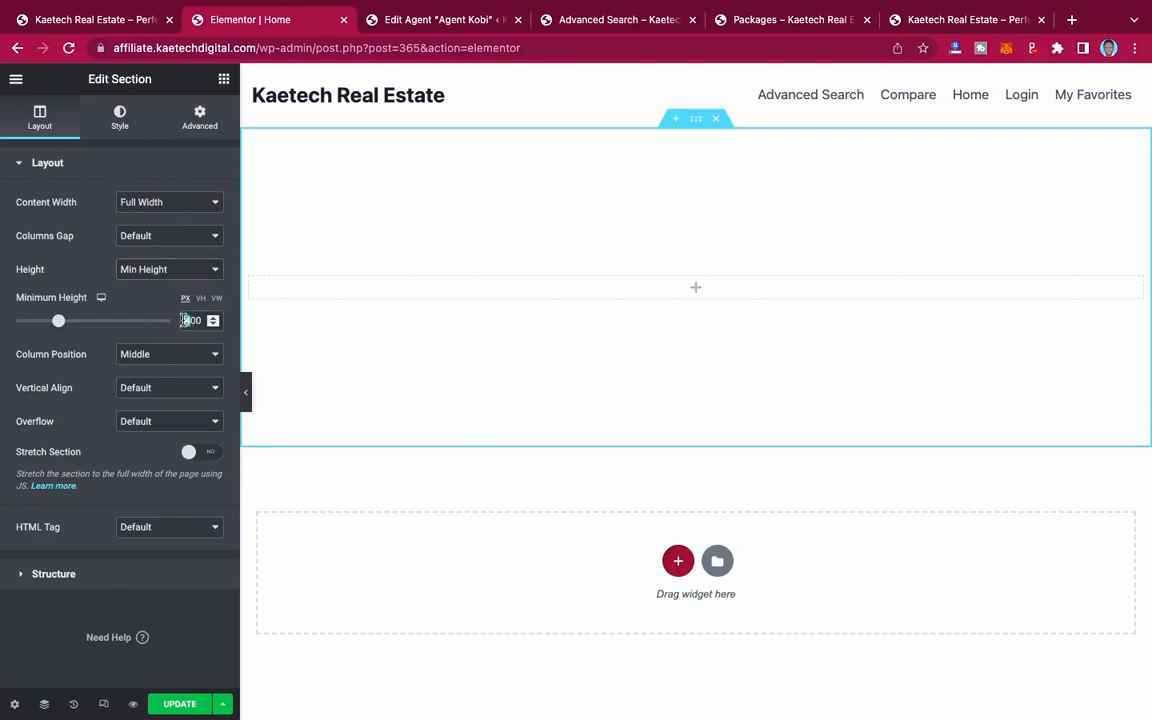
text(6)
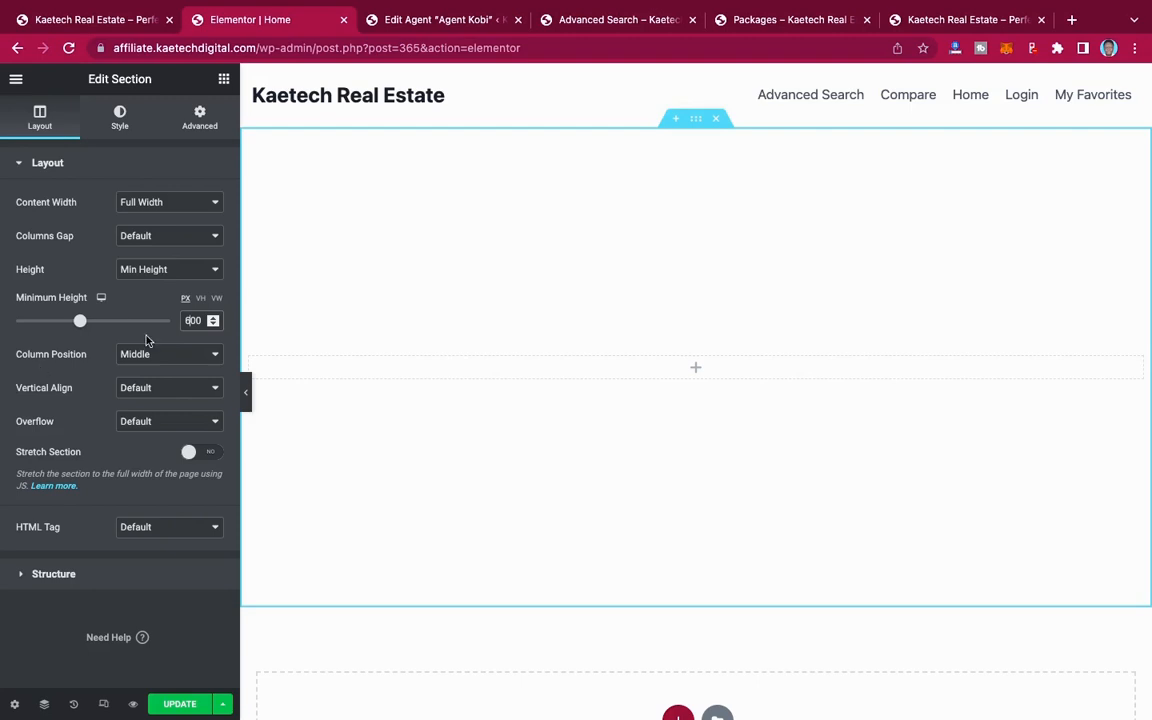
Step: Give the section a slideshow background using four house exterior photos and the wood-panelled kitchen photo with the dining table from the media library
click(120, 117)
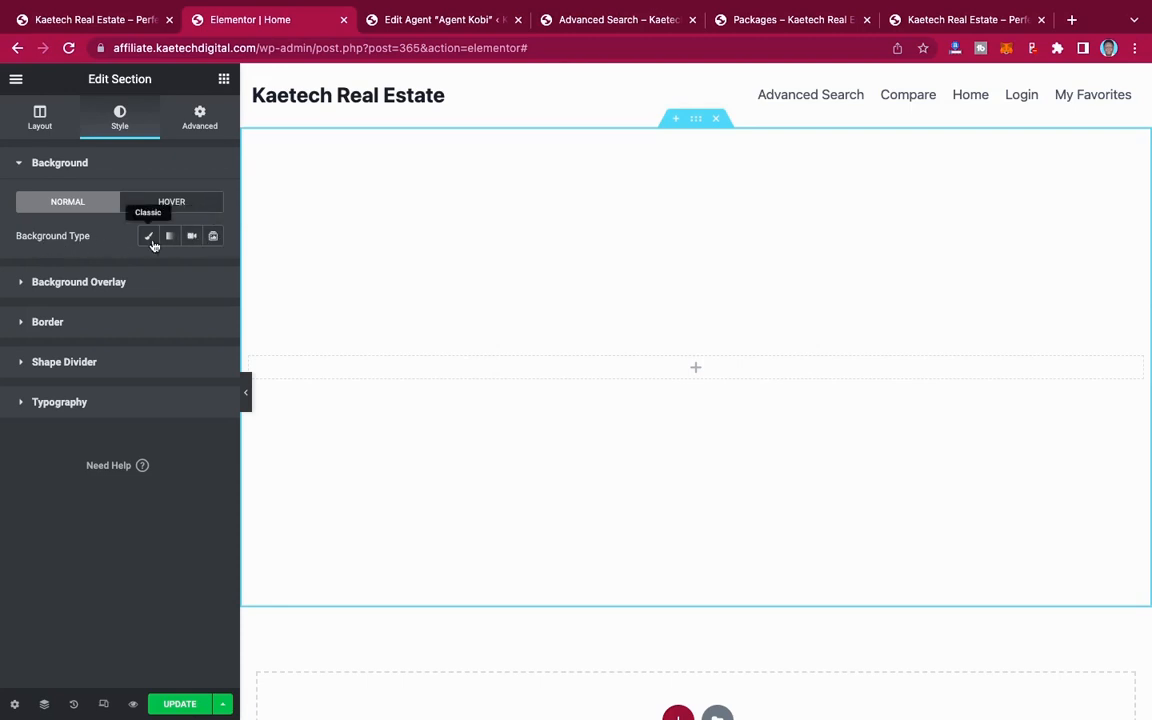
click(214, 238)
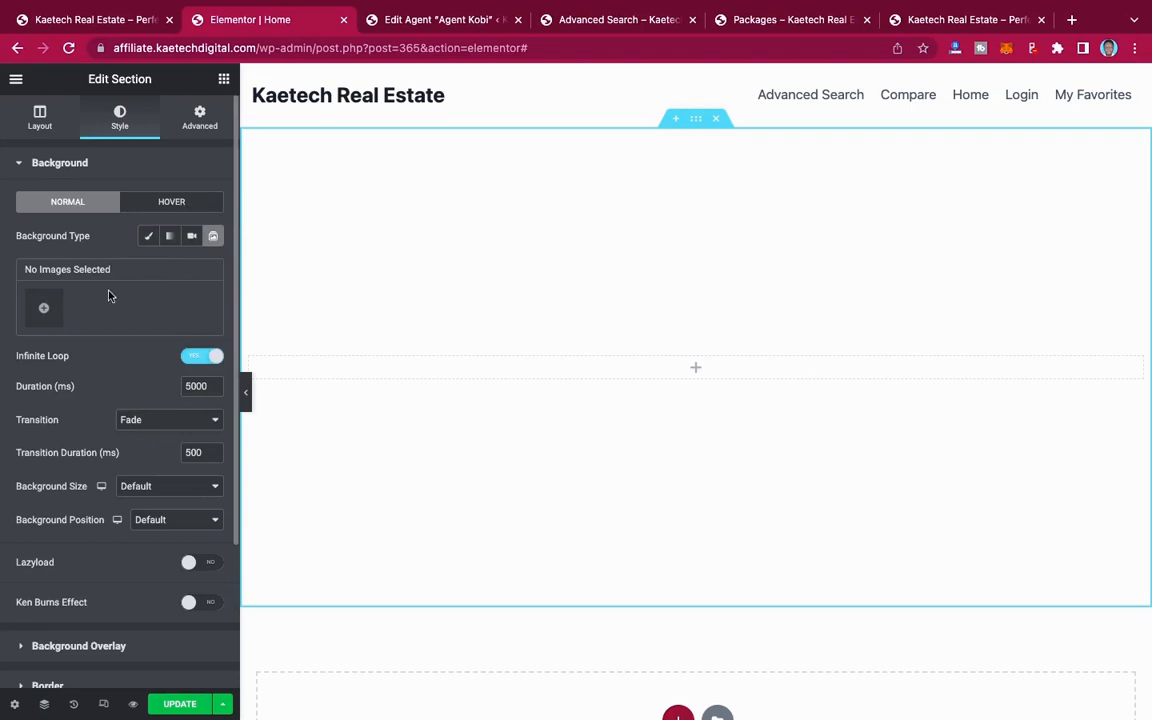
click(44, 309)
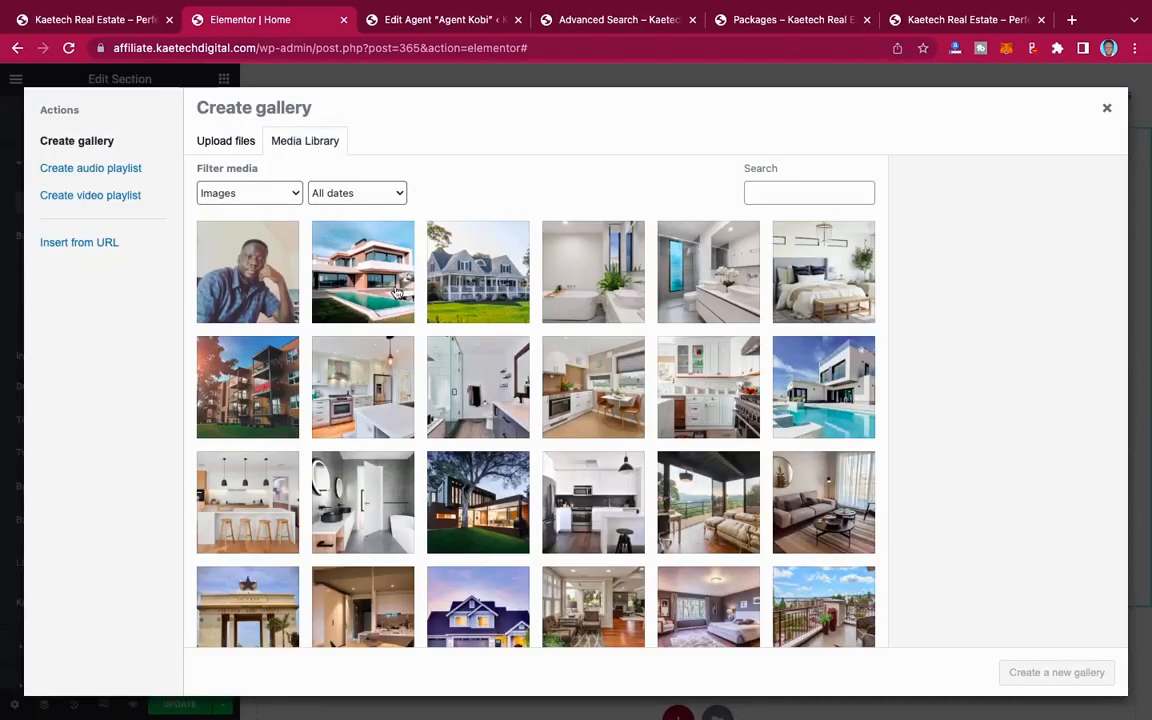
click(386, 284)
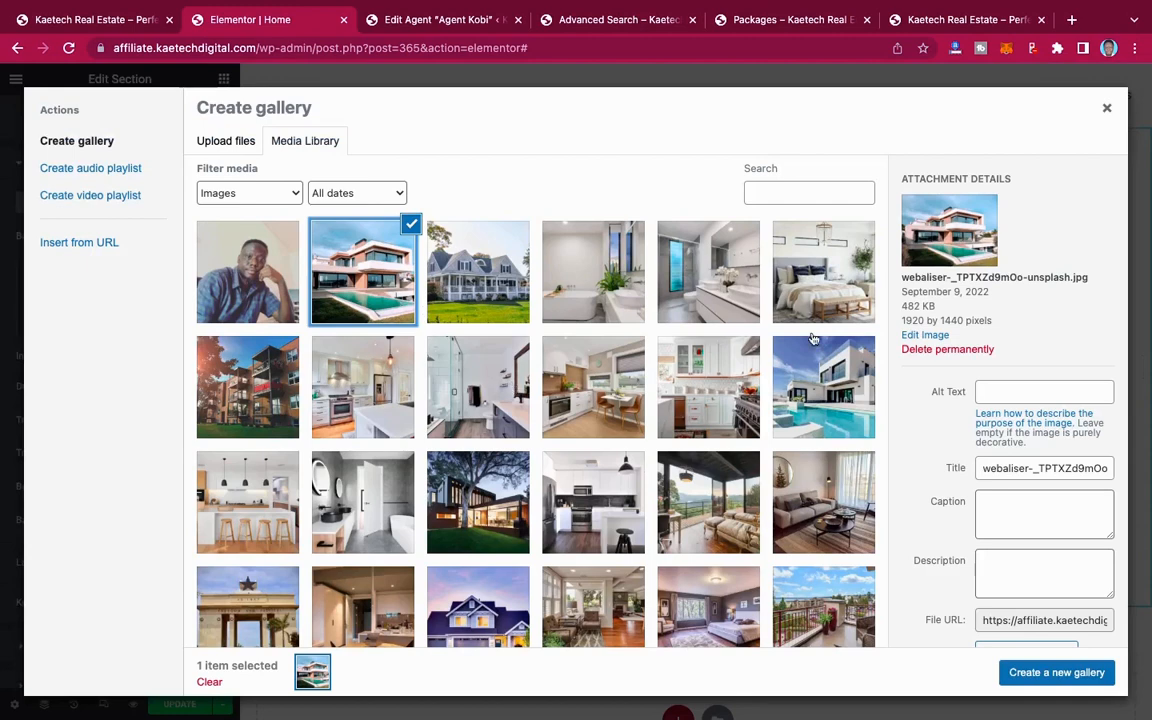
click(820, 410)
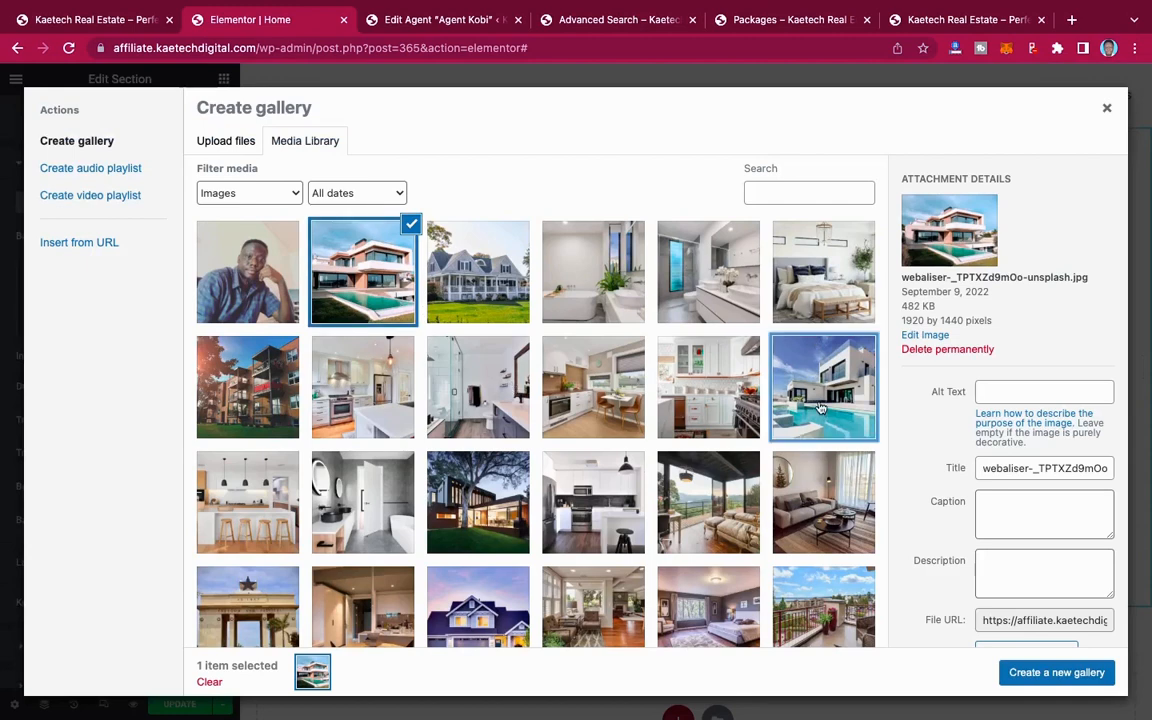
click(492, 512)
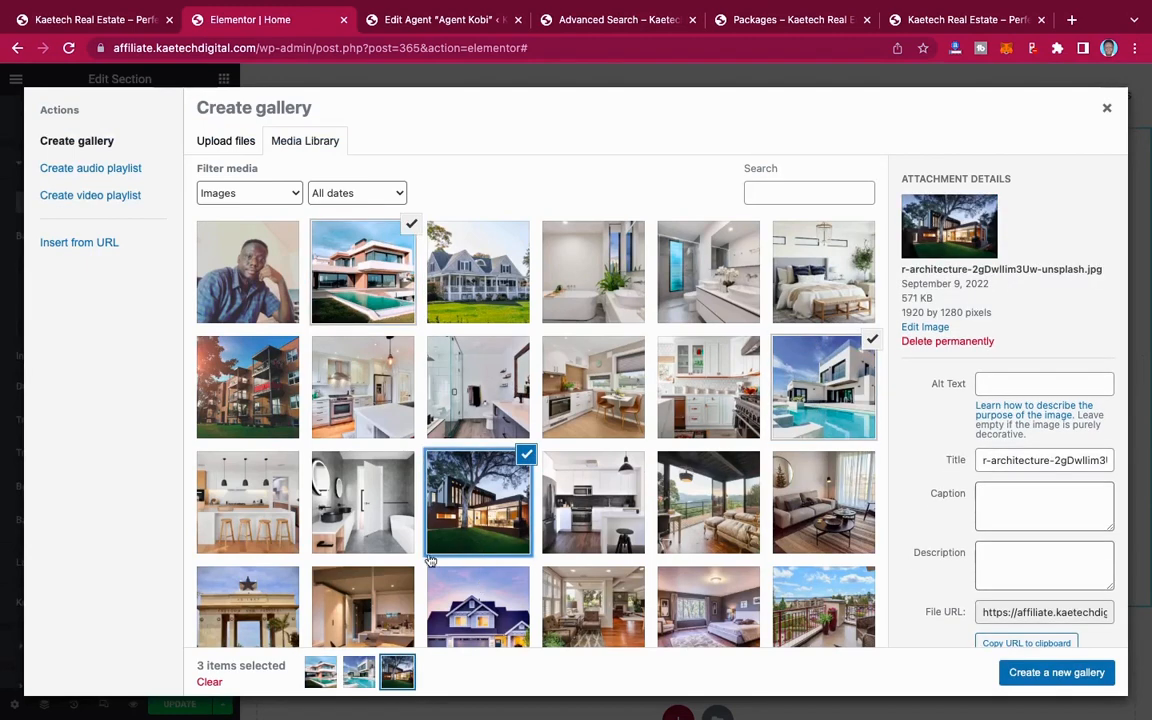
click(464, 622)
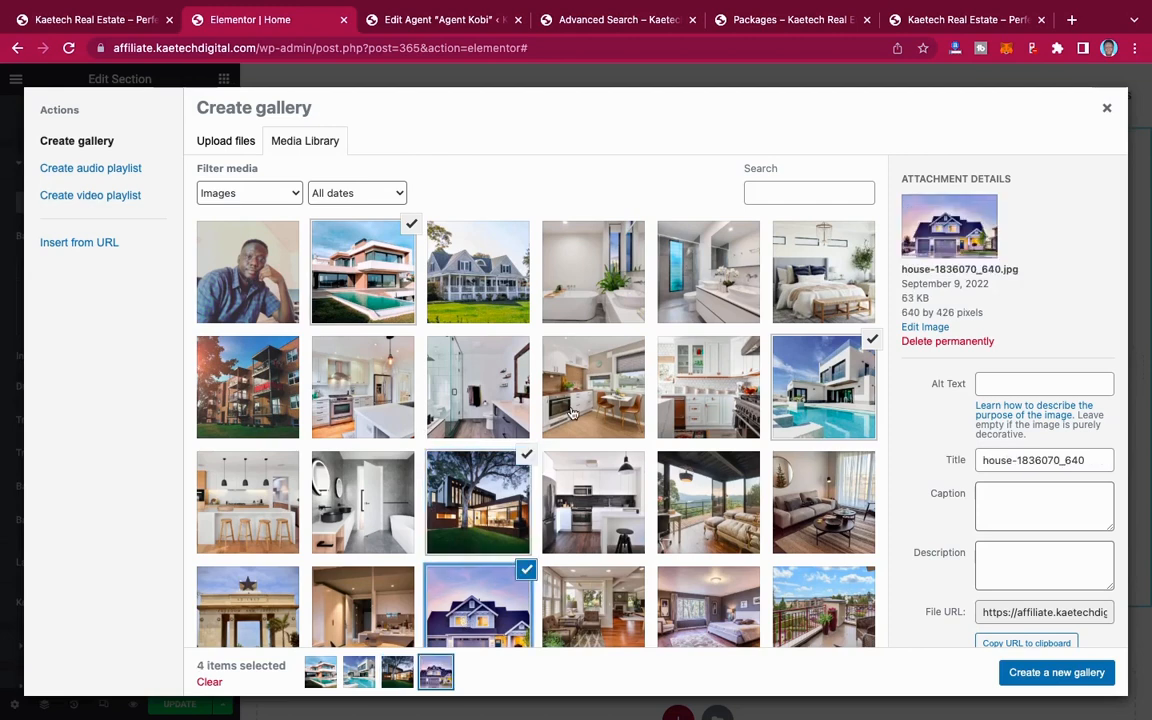
click(615, 376)
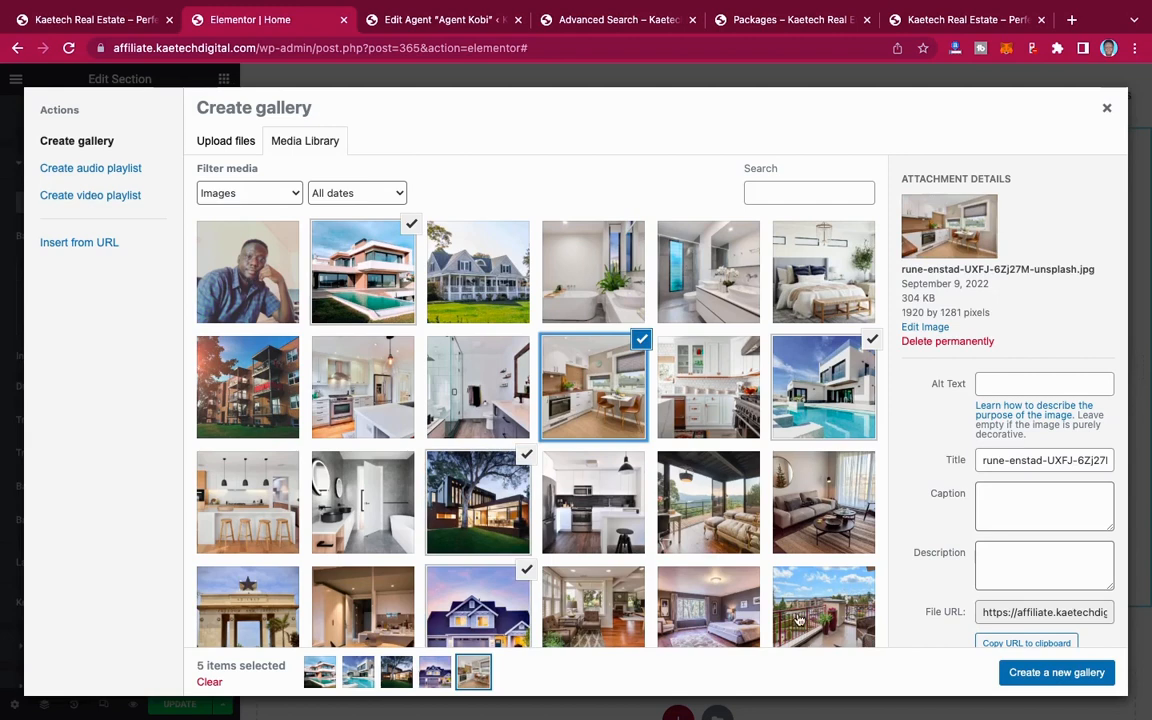
scroll(799, 620, down, 1)
scroll(799, 620, down, 1)
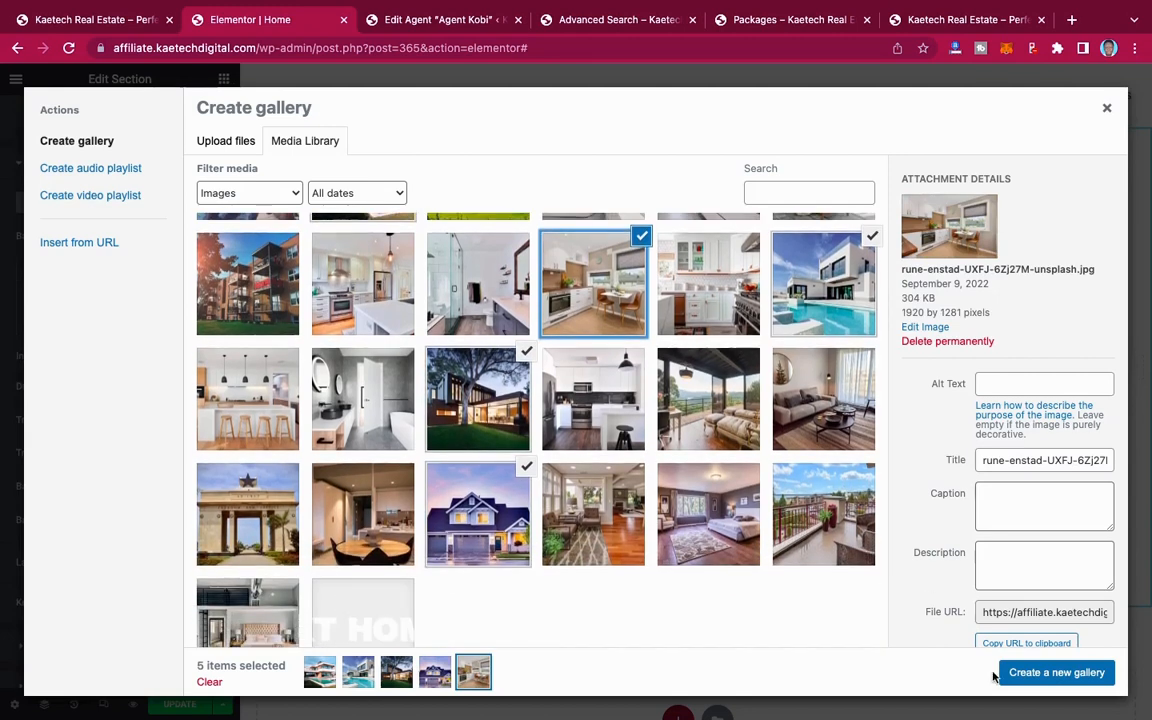
click(1057, 672)
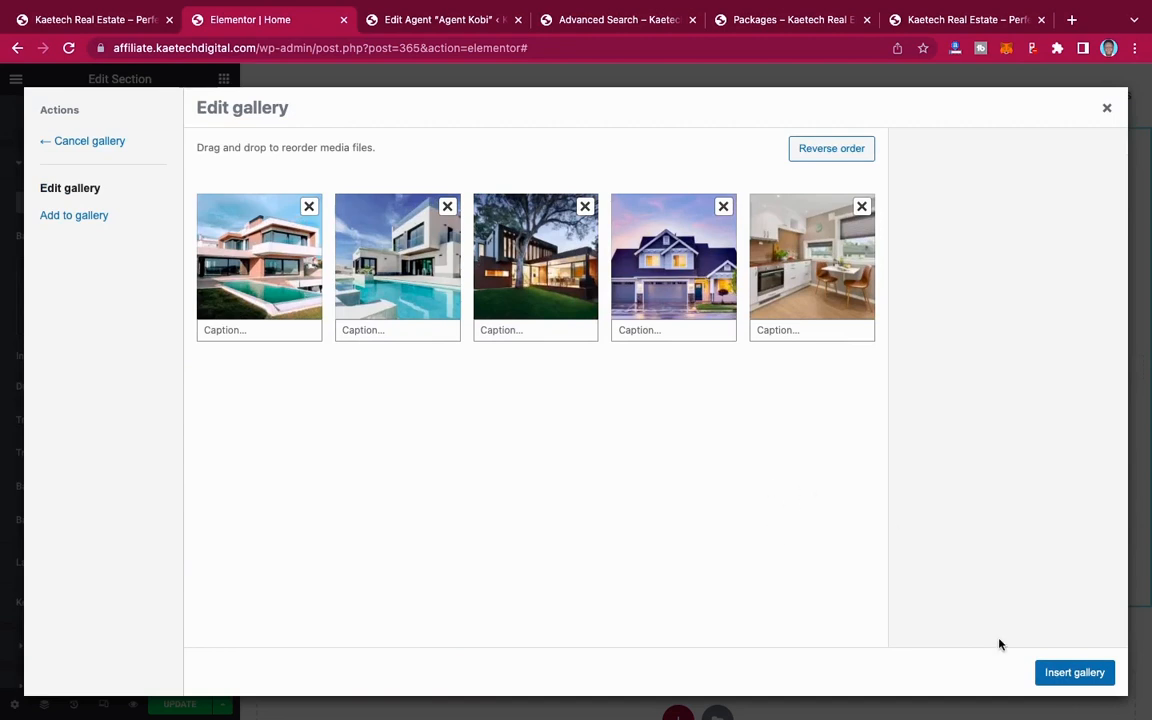
click(1066, 673)
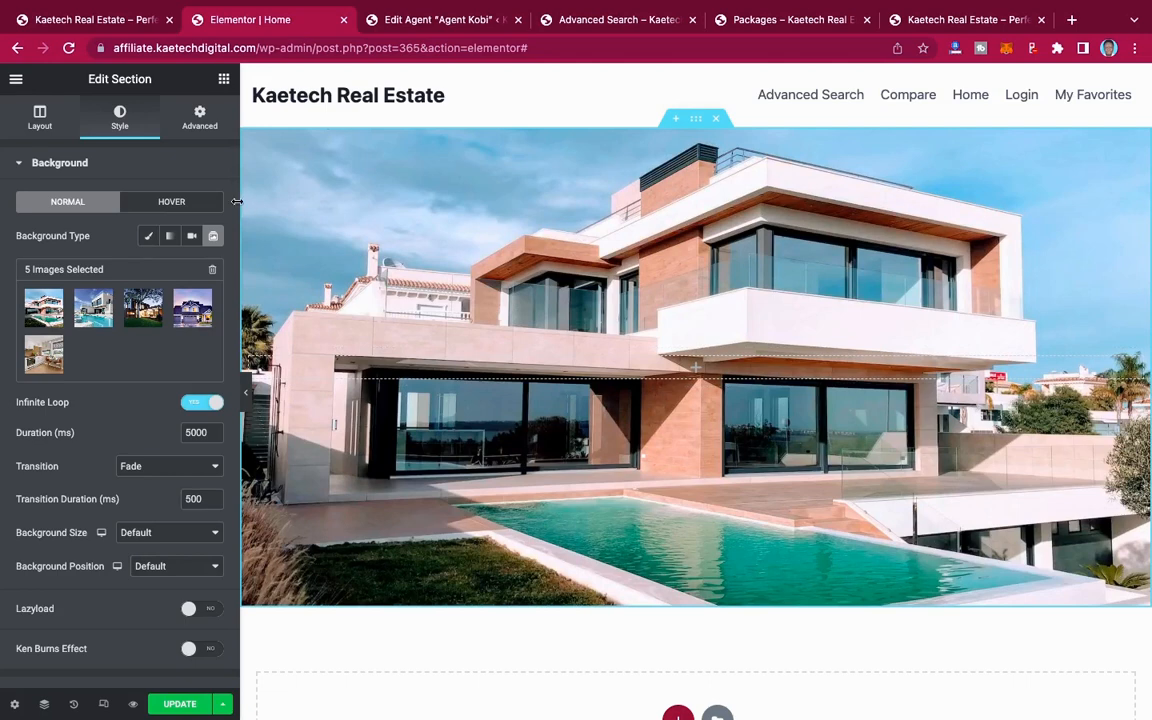
Step: Set the slideshow's background size to Cover and its background position to Center Center
scroll(100, 315, down, 5)
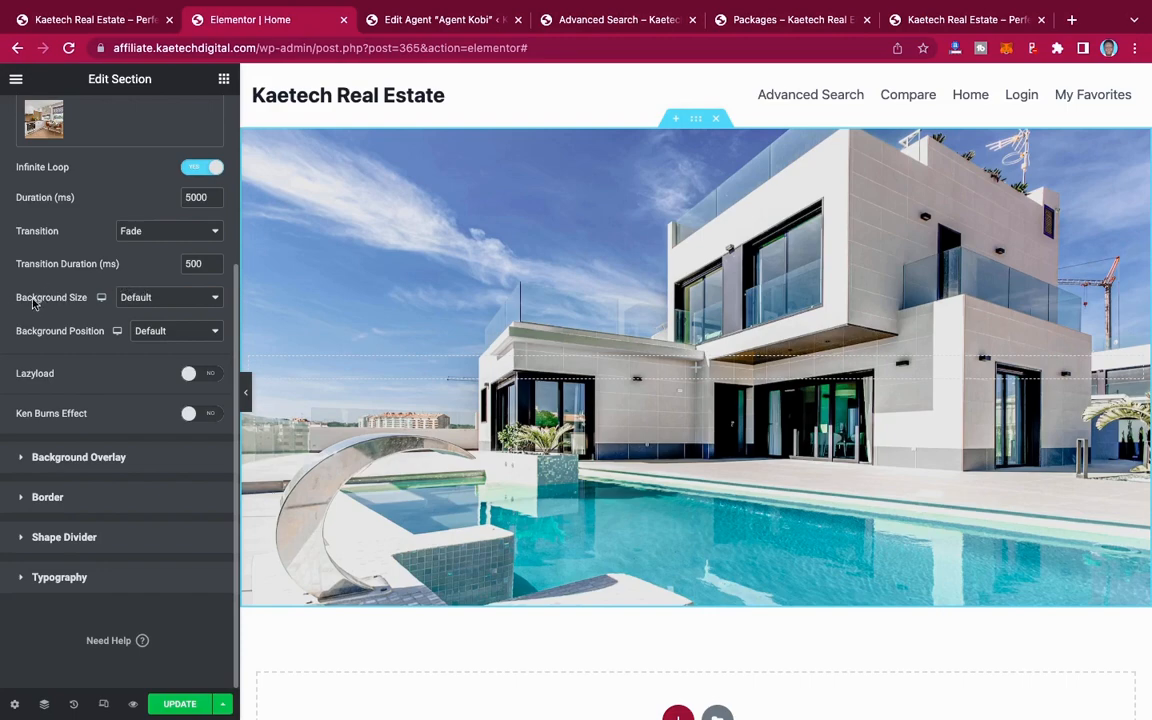
click(178, 300)
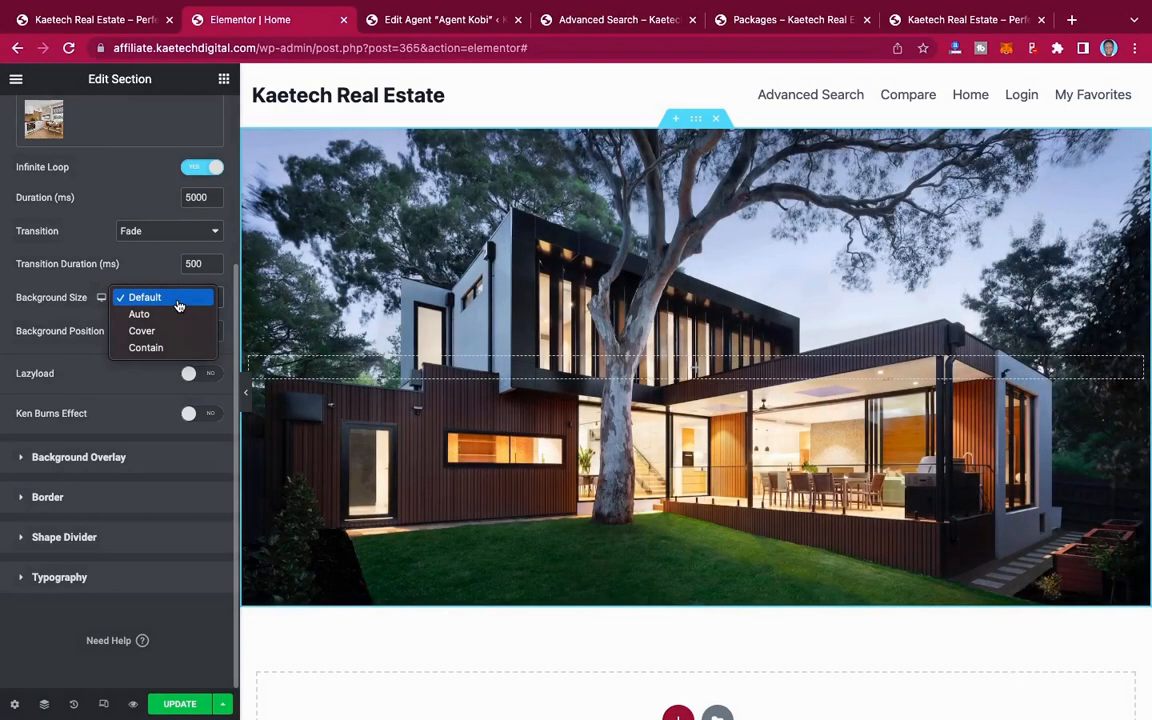
click(155, 330)
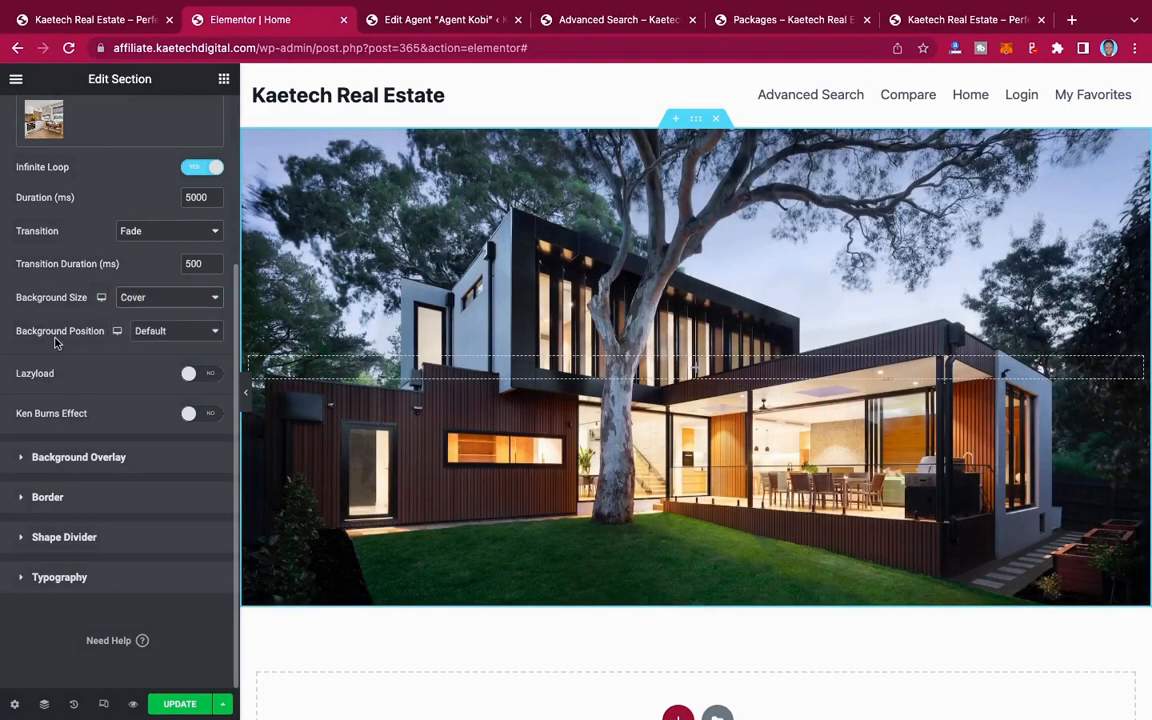
click(152, 331)
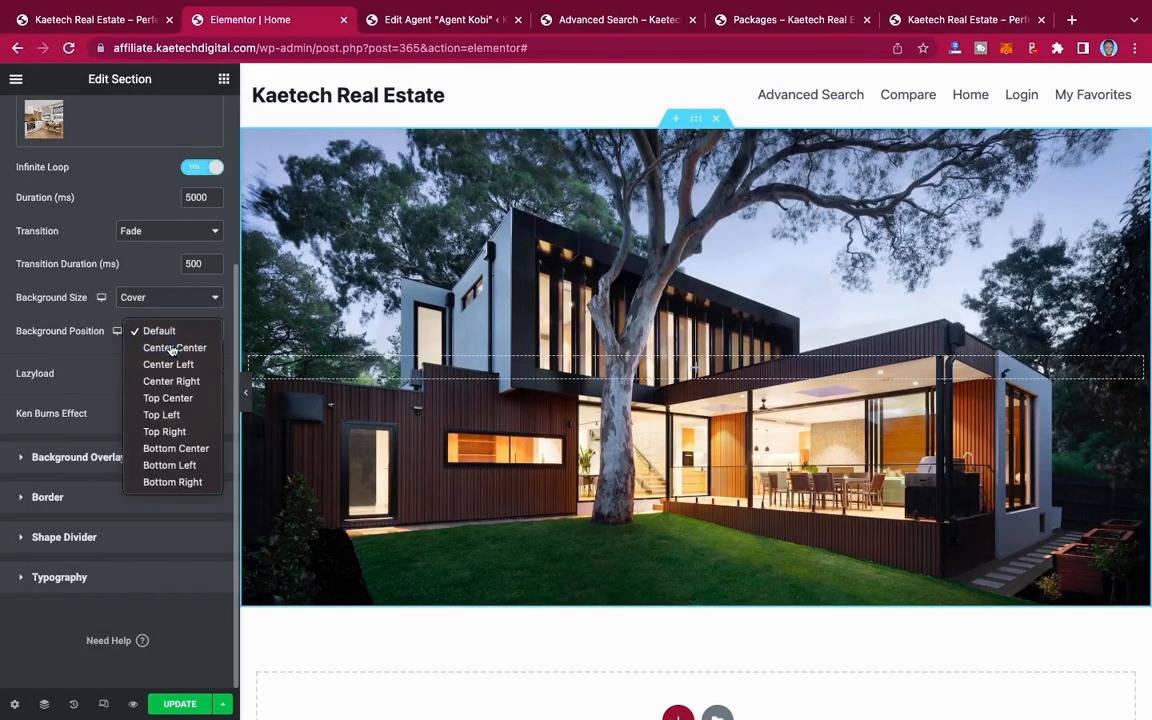
click(172, 347)
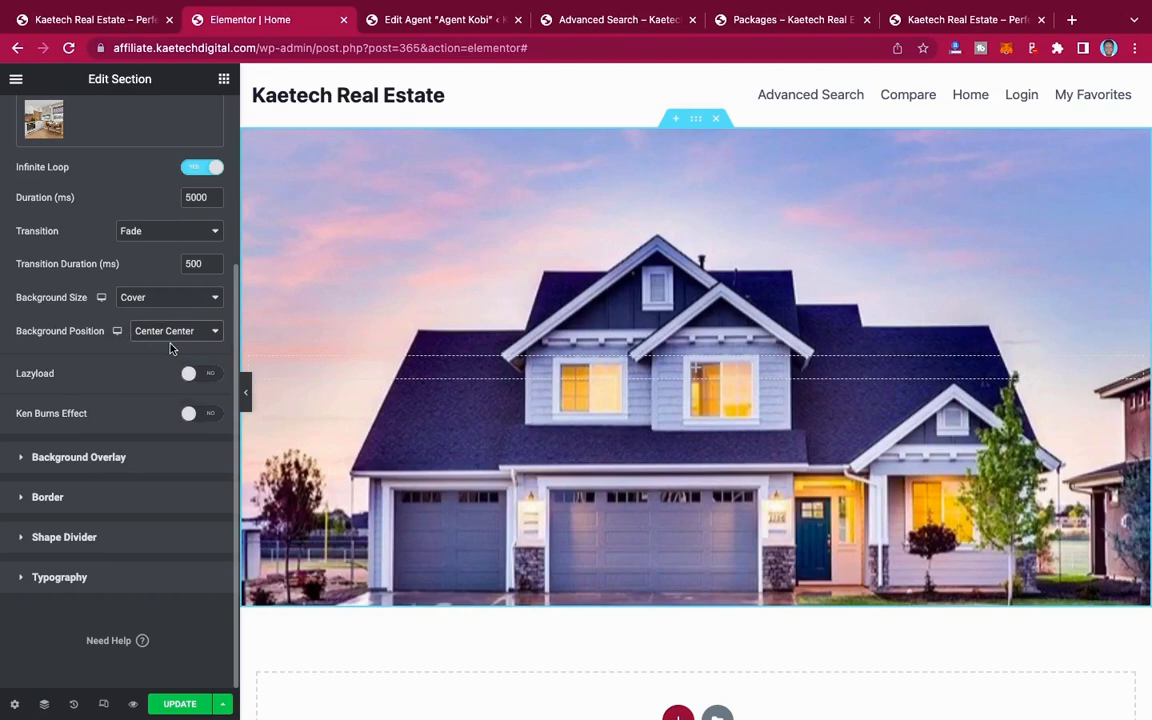
Step: Add a Classic background overlay in black (#000000) with 0.7 opacity to the section
click(83, 459)
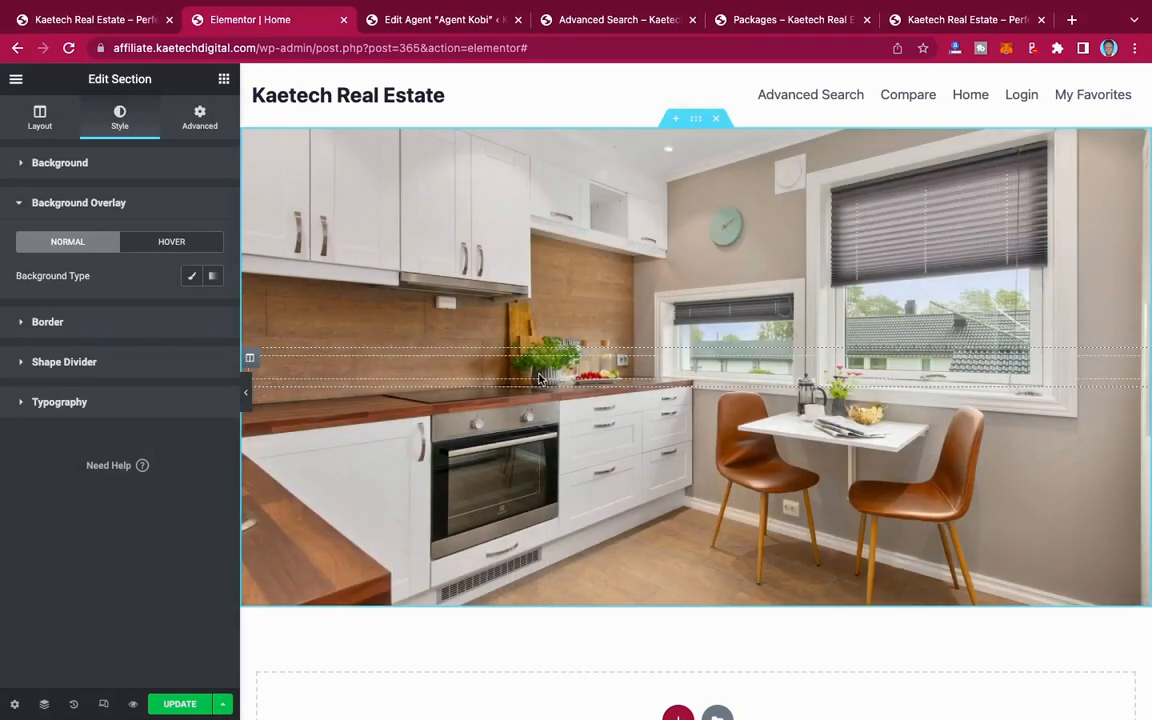
click(192, 279)
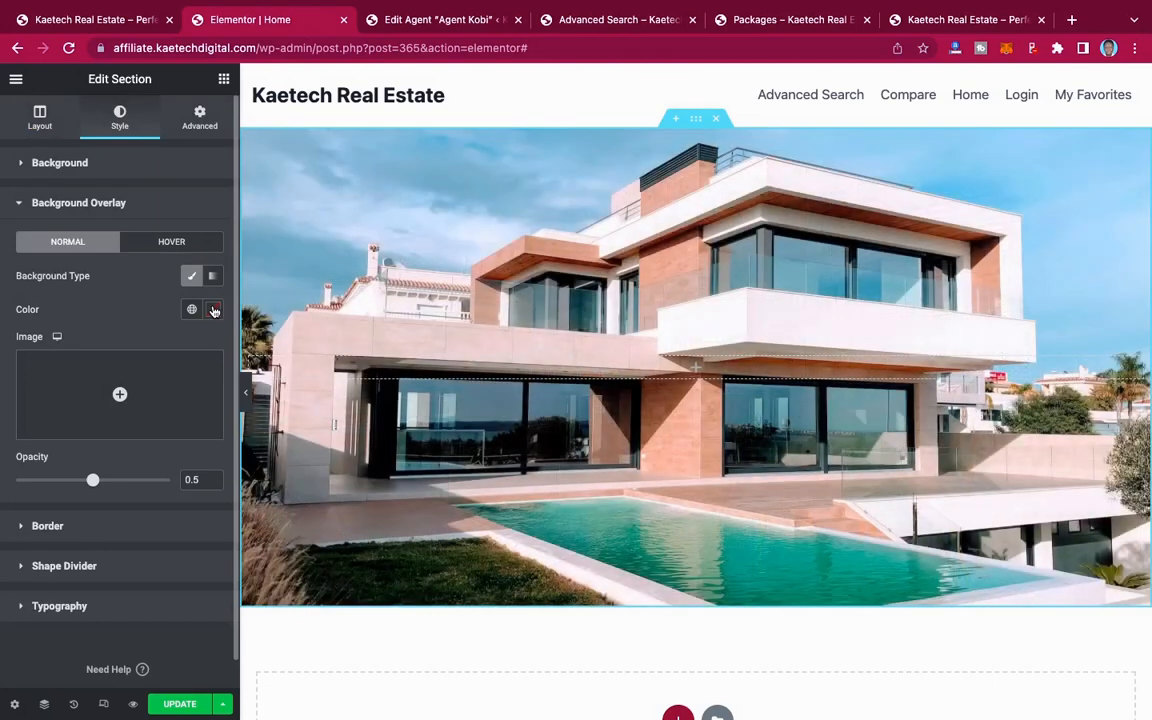
click(213, 310)
click(51, 489)
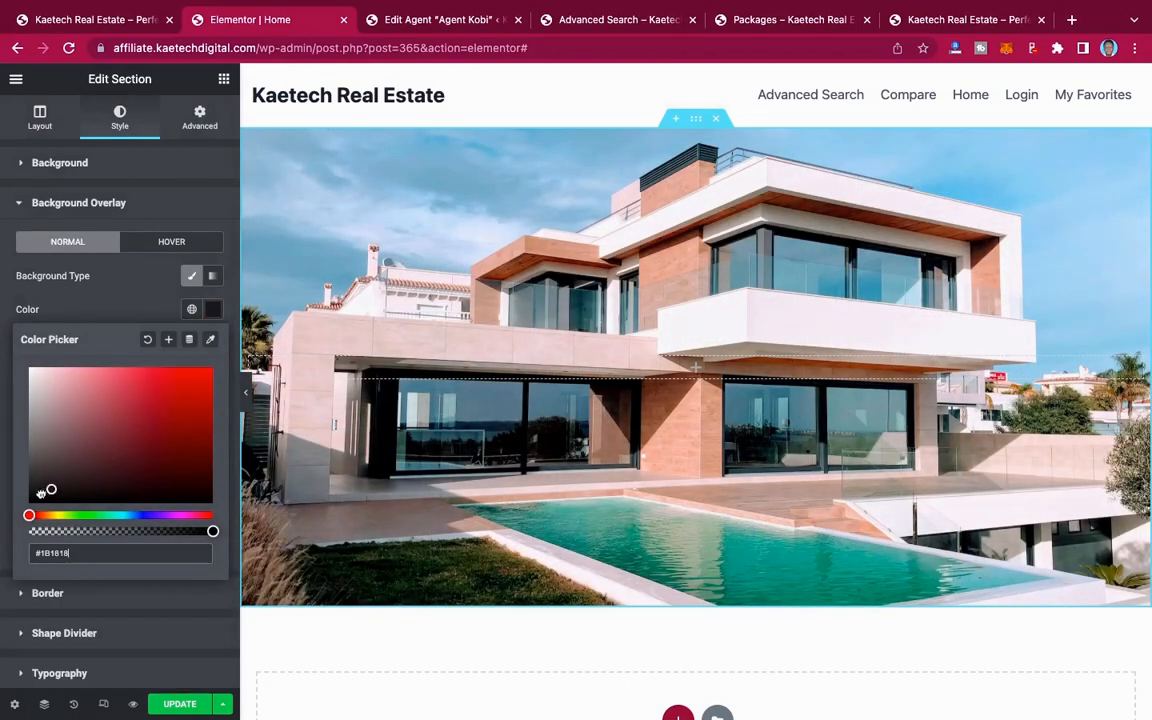
drag(41, 493, 20, 510)
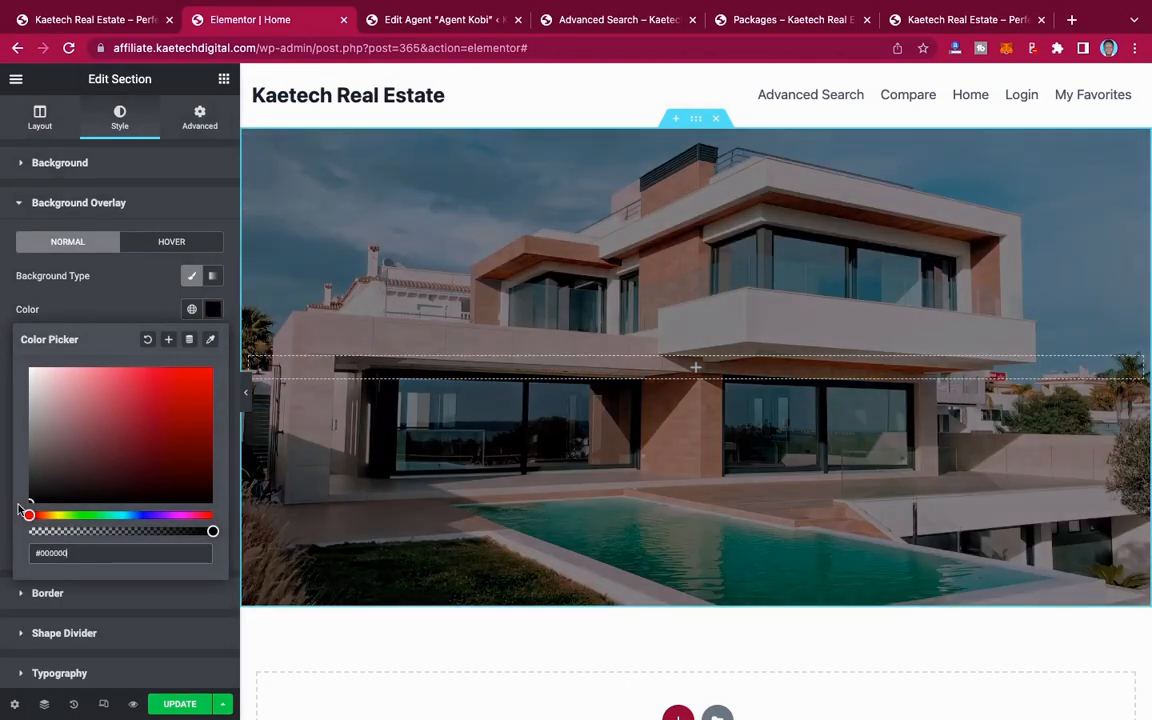
click(118, 306)
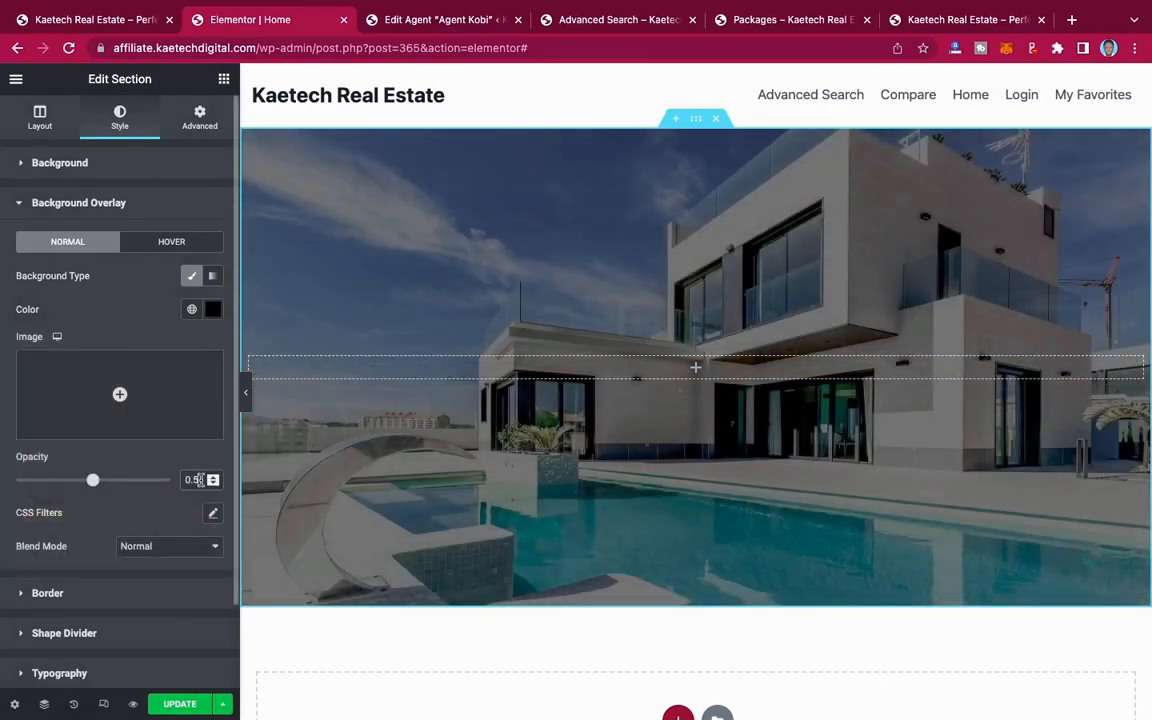
click(199, 480)
key(BackSpace)
text(7)
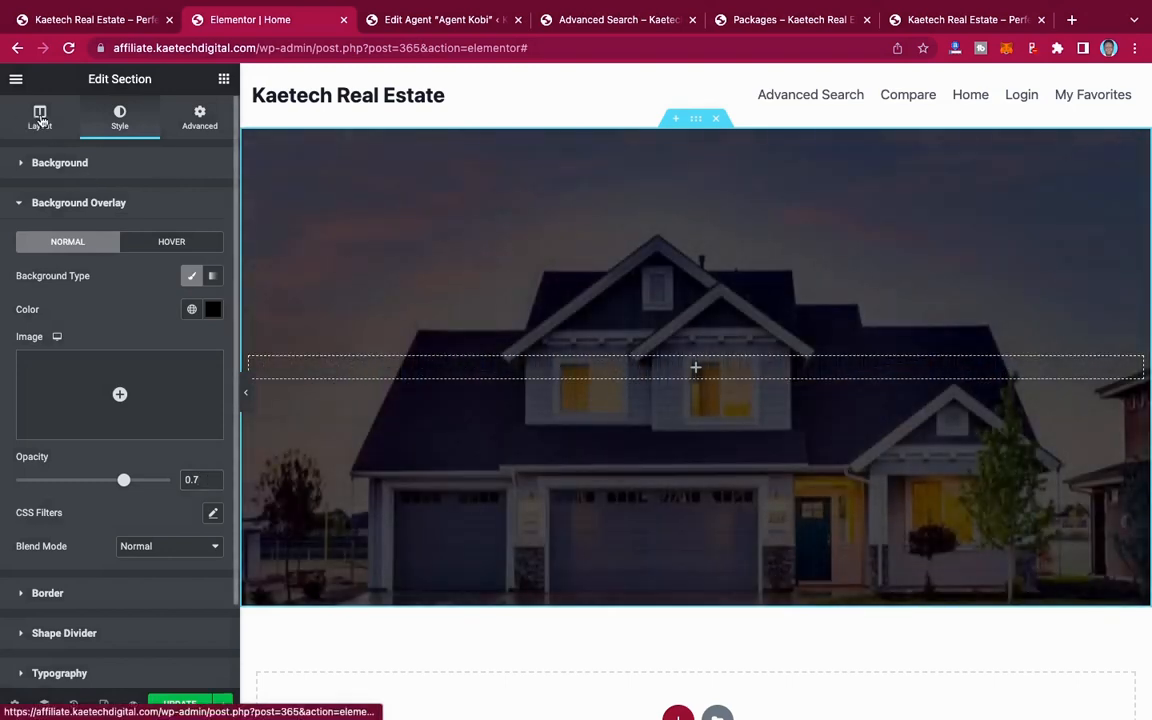
Step: Set the hero section's minimum height to 700 px
click(41, 119)
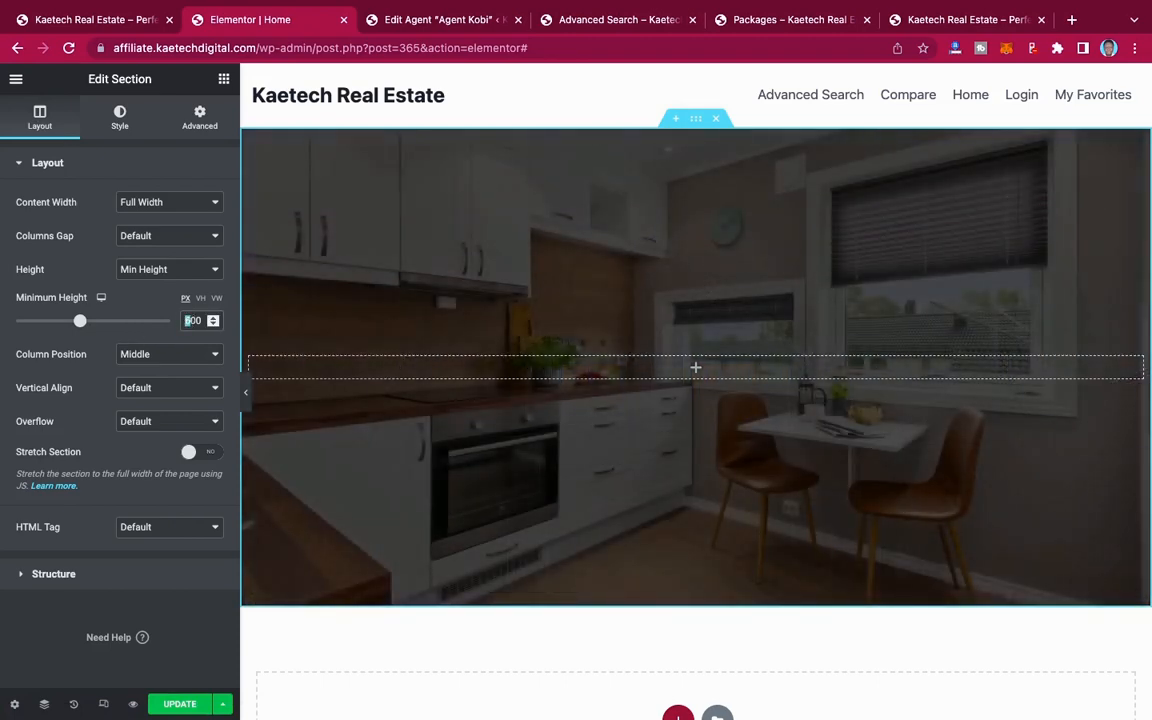
text(7)
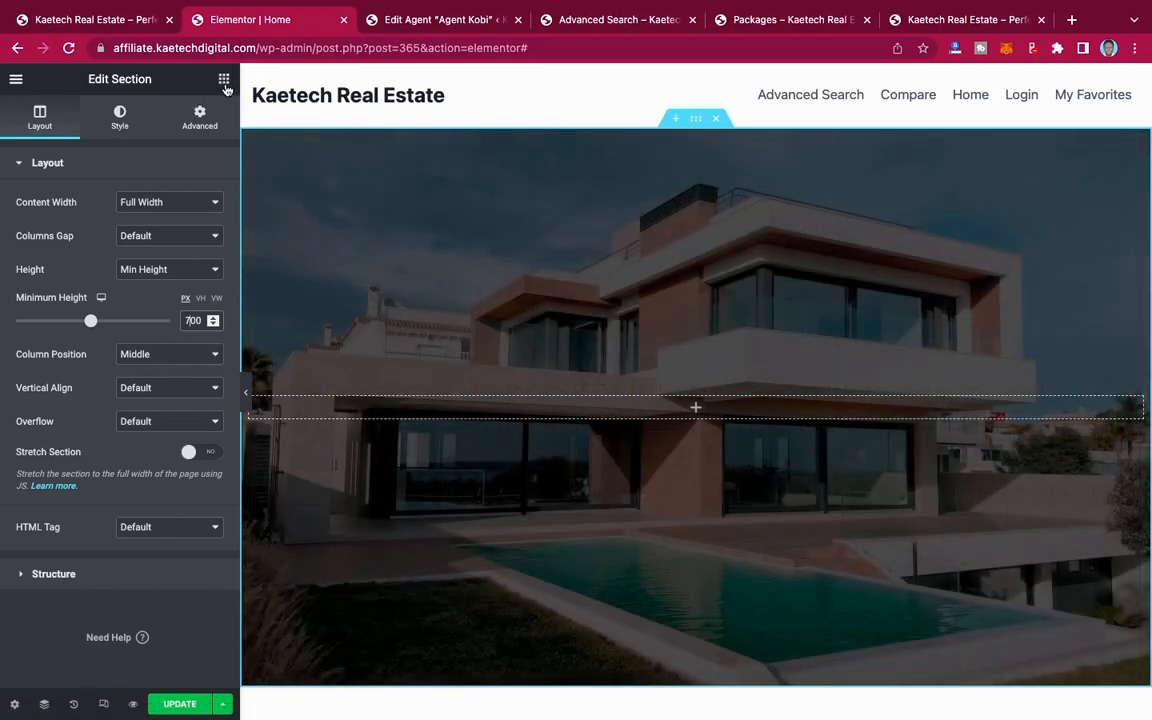
Step: Add a Heading widget to the hero section with the title "Find A New Place to Live", copied from the demo homepage
click(224, 80)
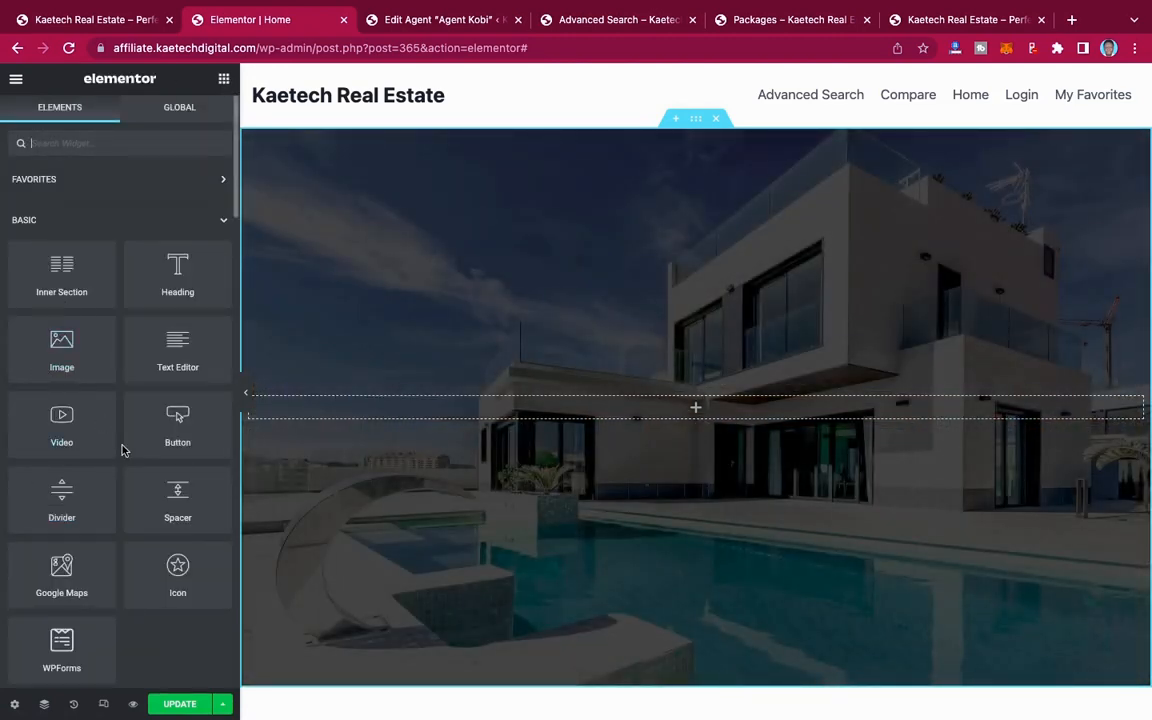
drag(150, 250, 642, 410)
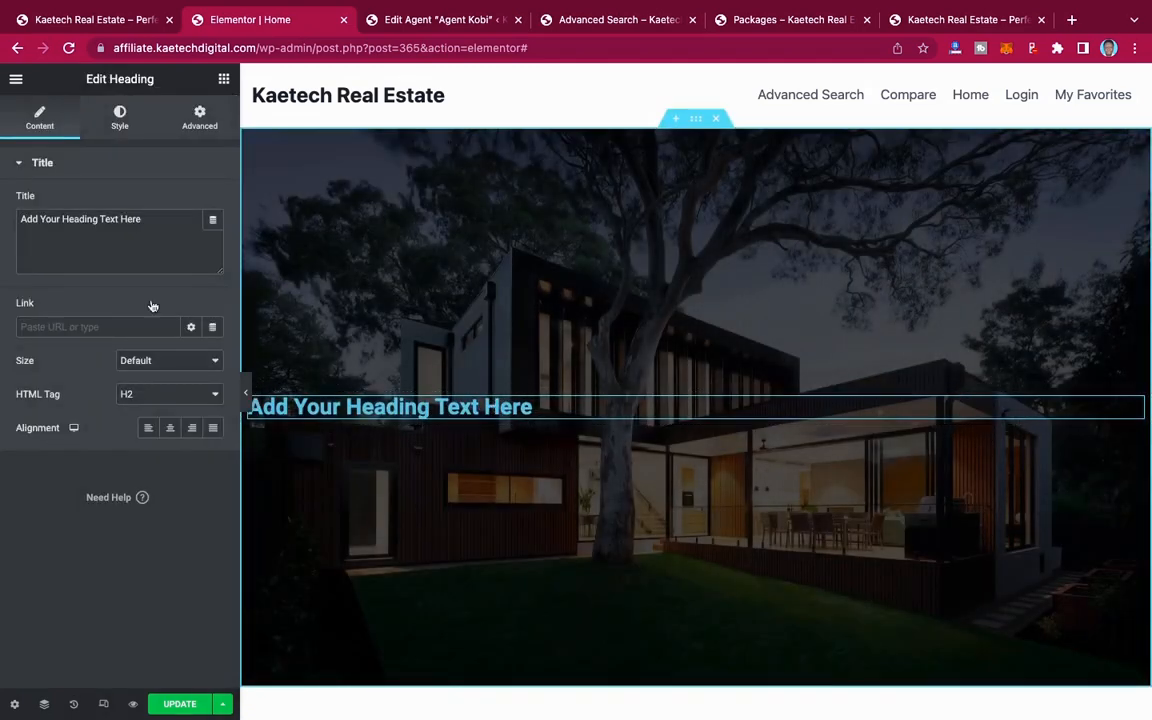
click(87, 19)
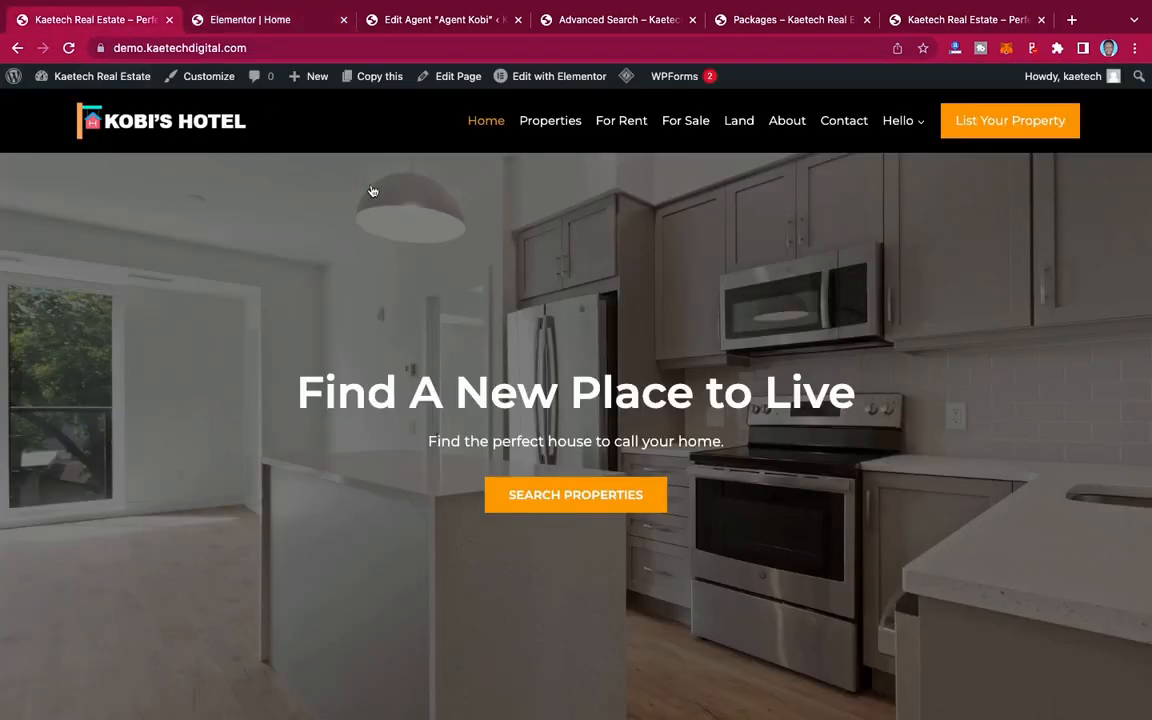
drag(864, 398, 294, 381)
key(ctrl+c)
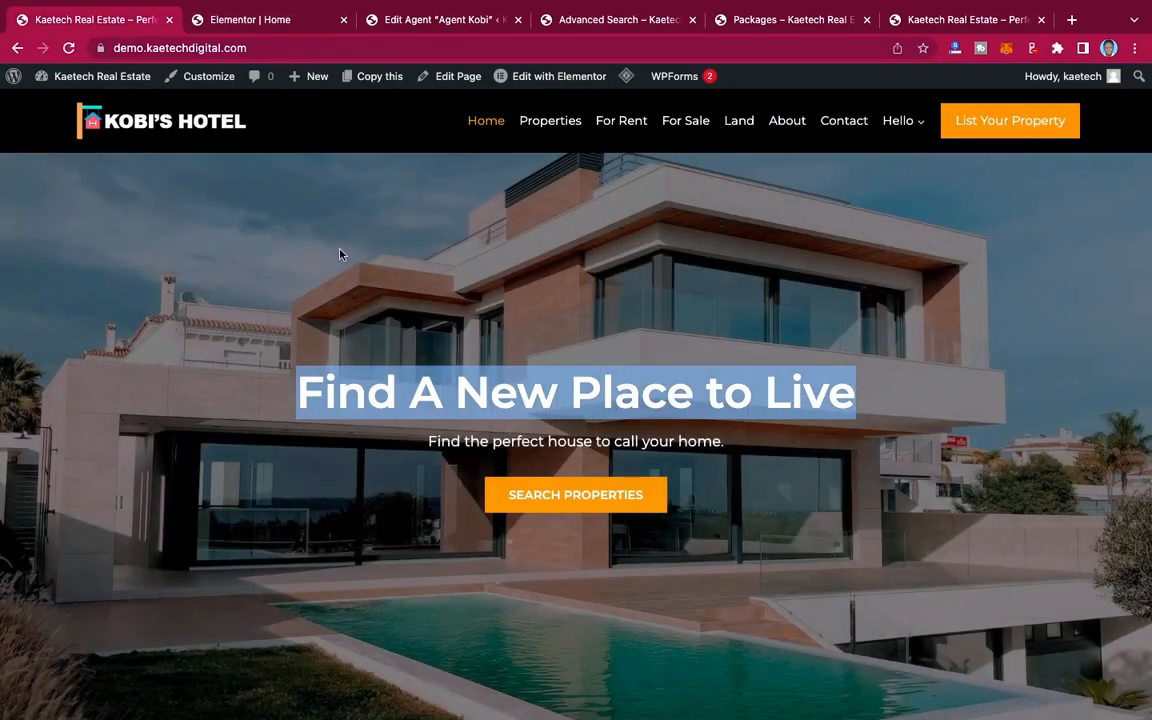
click(284, 19)
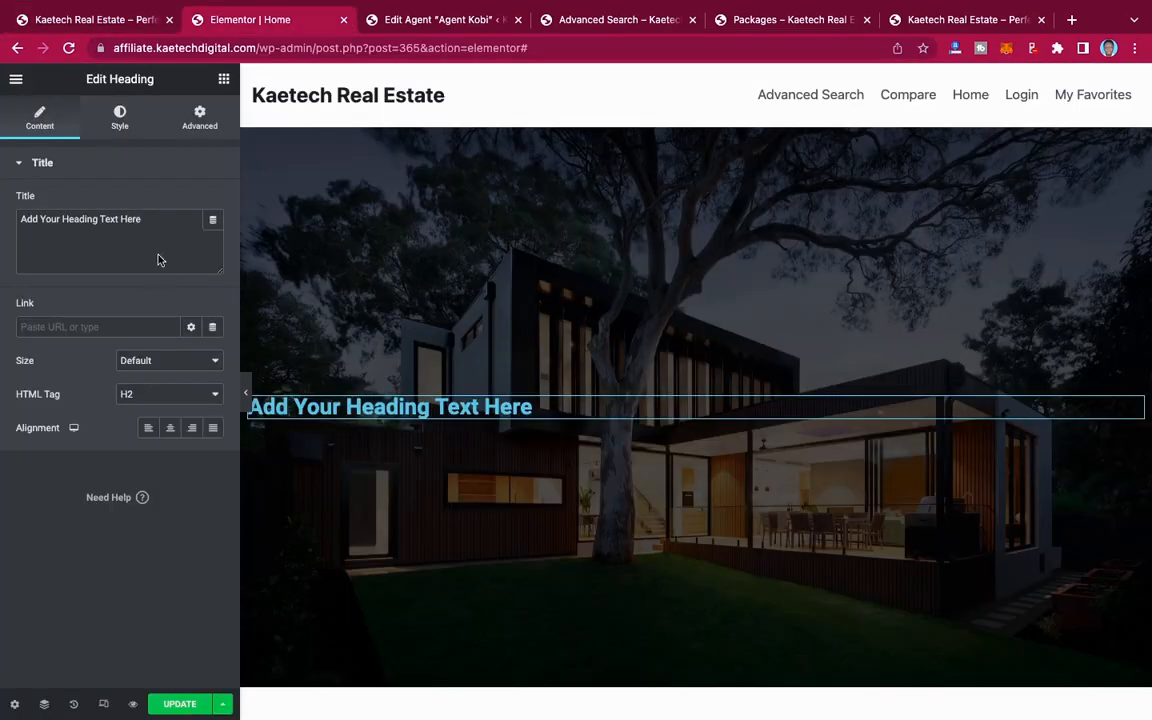
drag(159, 219, 3, 195)
key(ctrl+v)
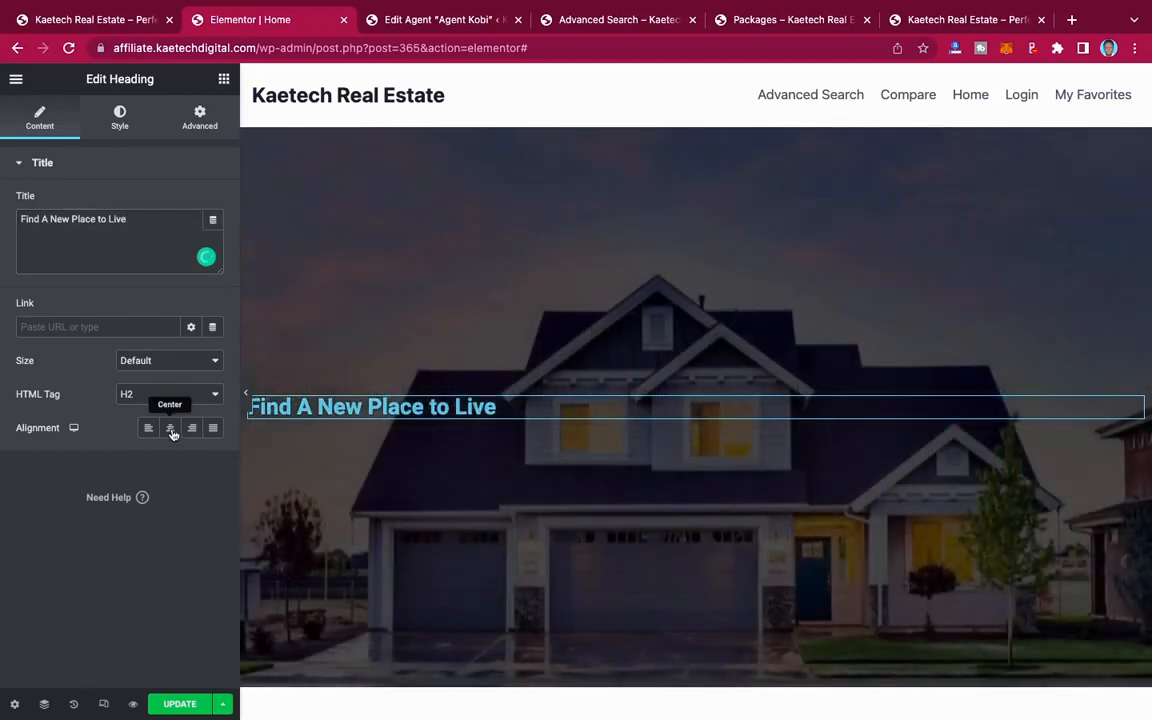
Step: Center the hero heading and set its text color to white
click(171, 430)
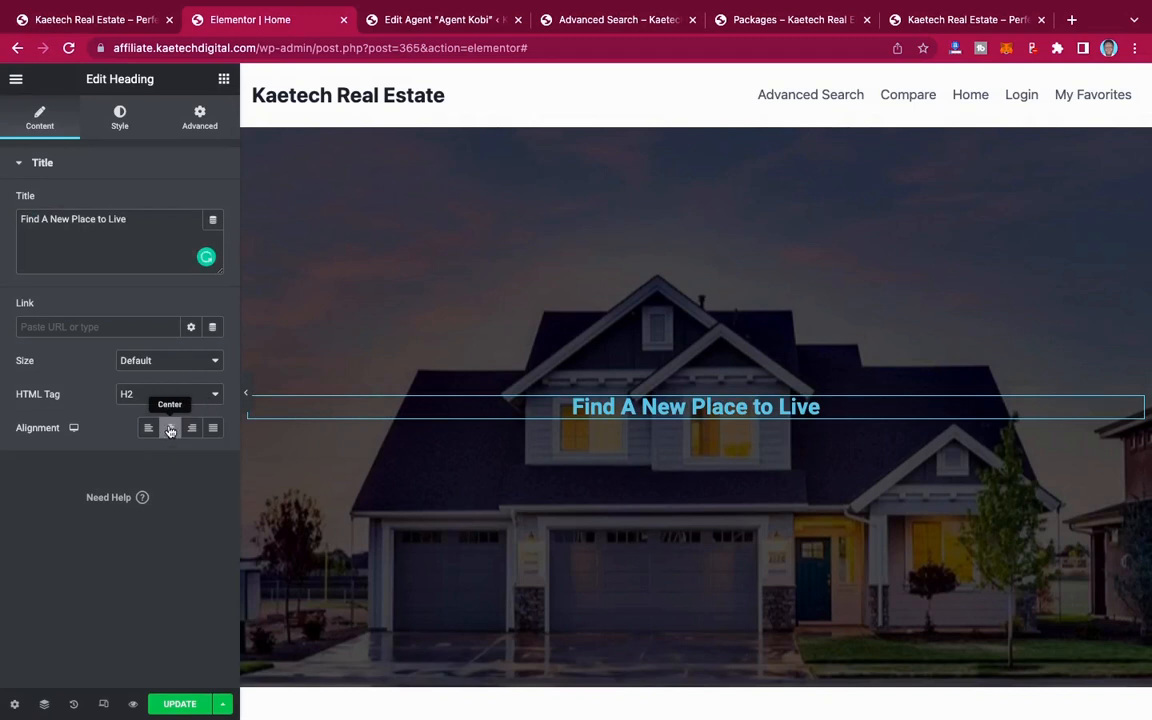
click(120, 114)
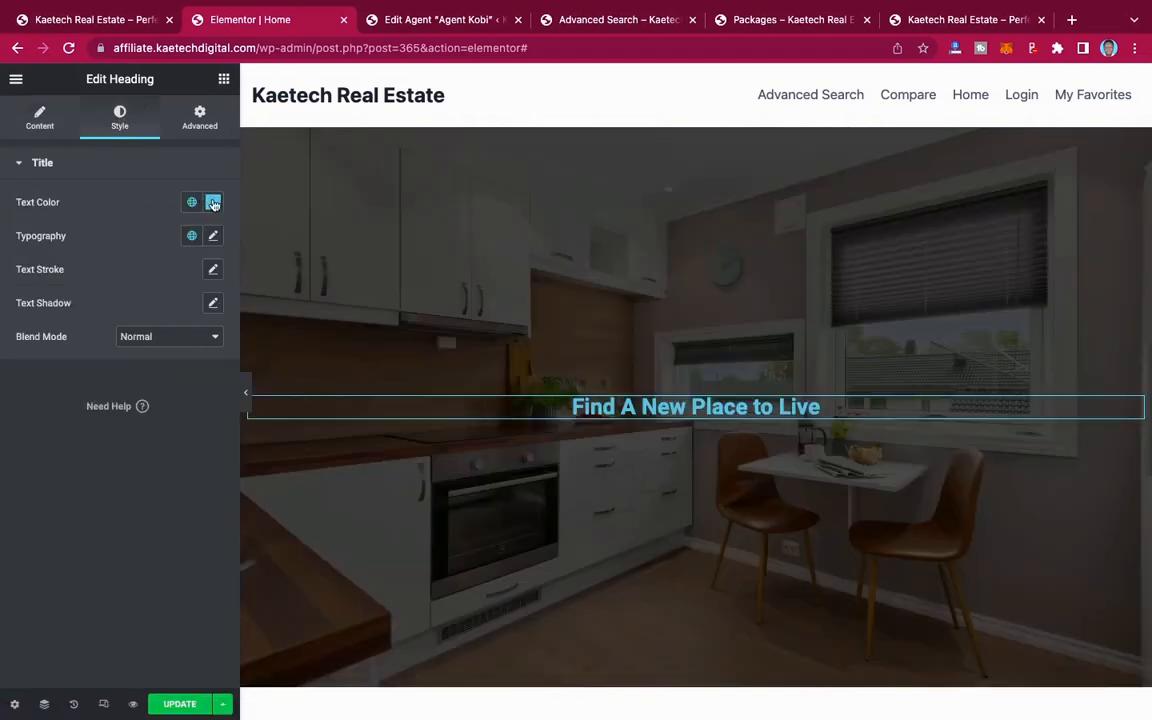
click(213, 203)
click(46, 268)
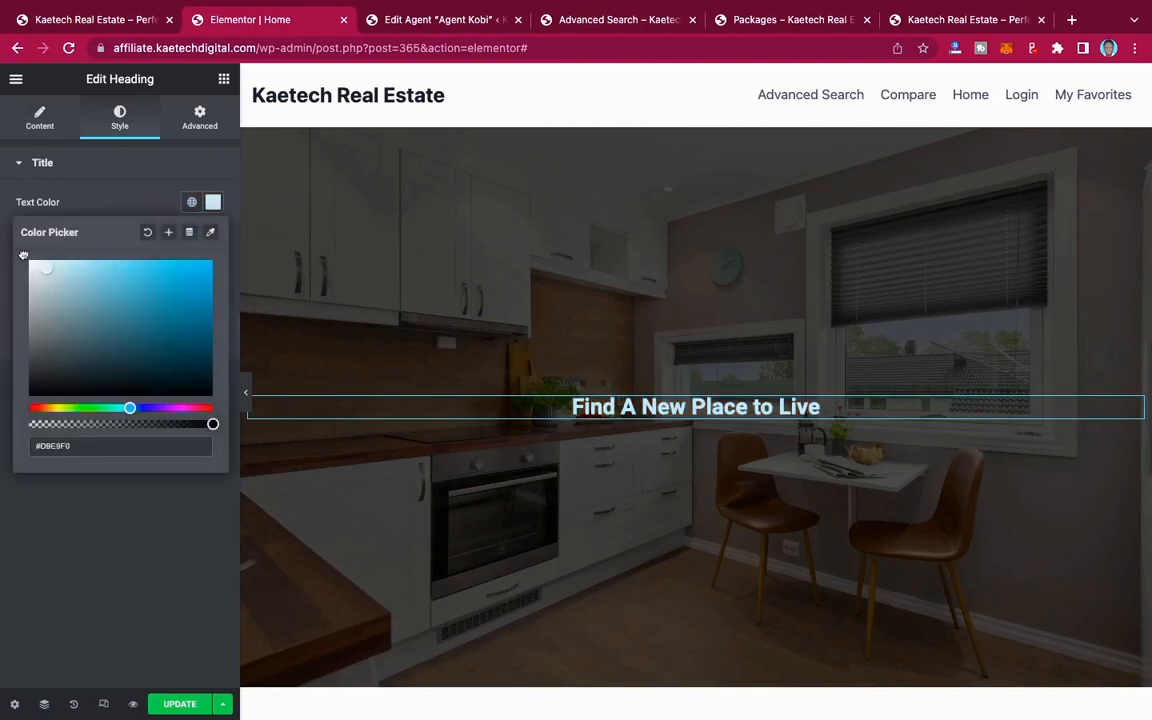
drag(23, 256, 3, 232)
click(128, 172)
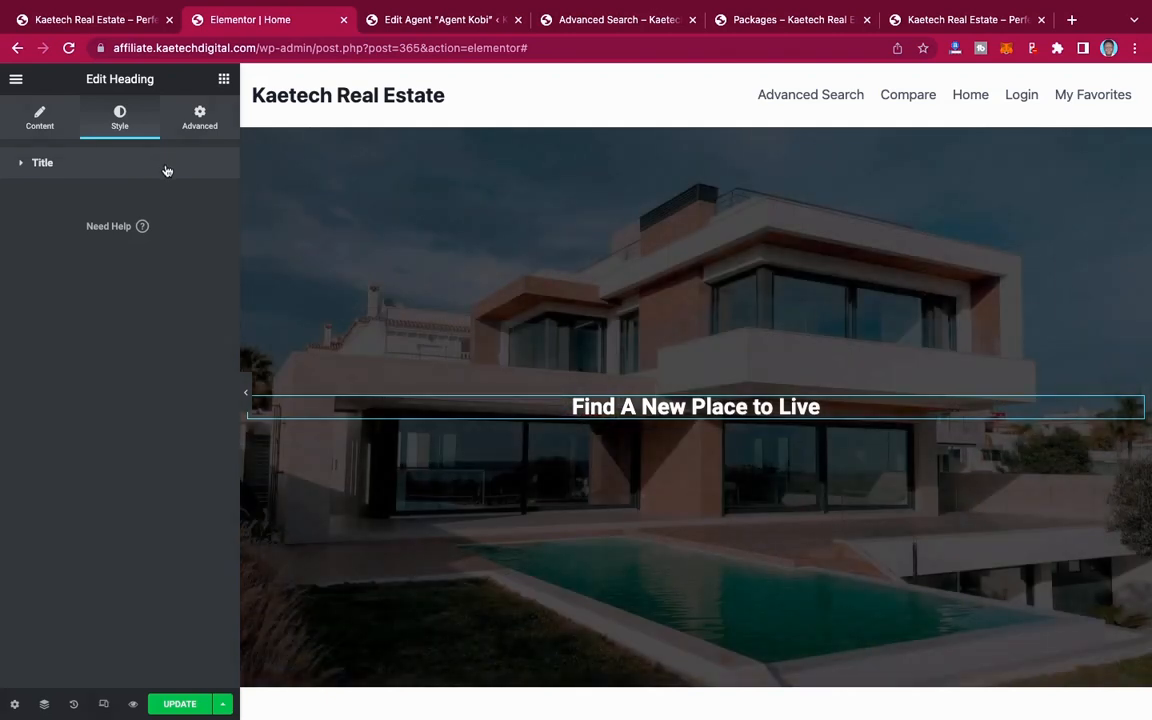
click(23, 165)
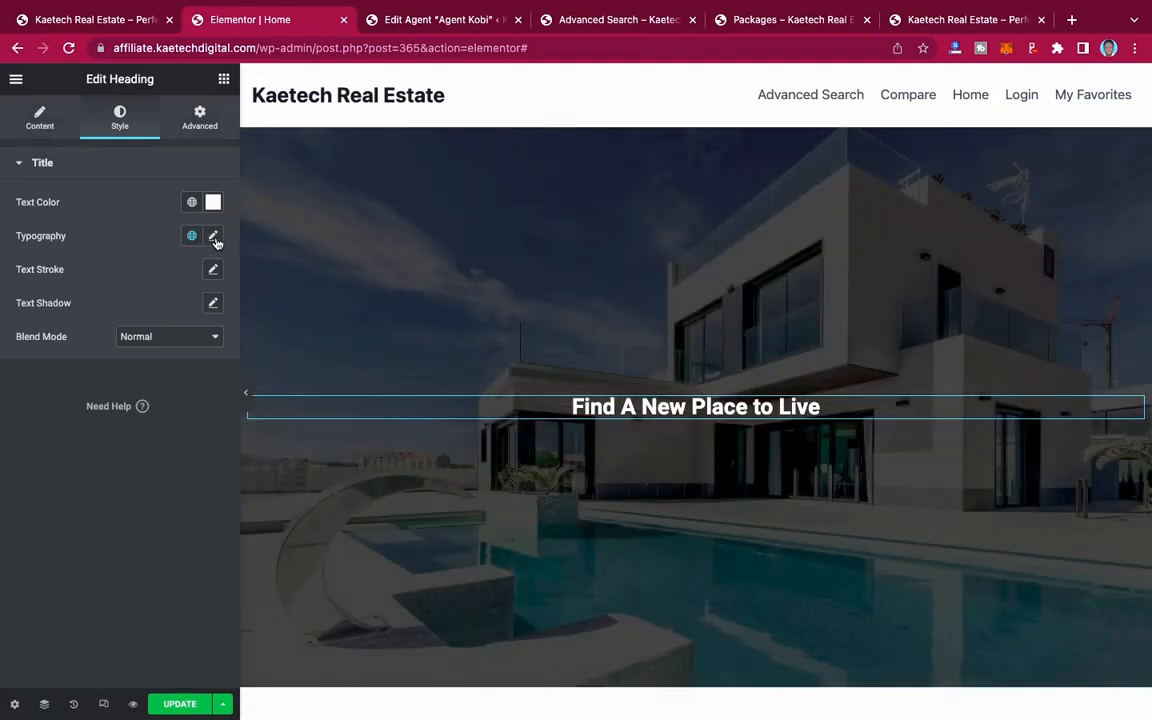
Step: Set the hero heading's typography to the Montserrat family, 60 px size and weight 700
click(213, 237)
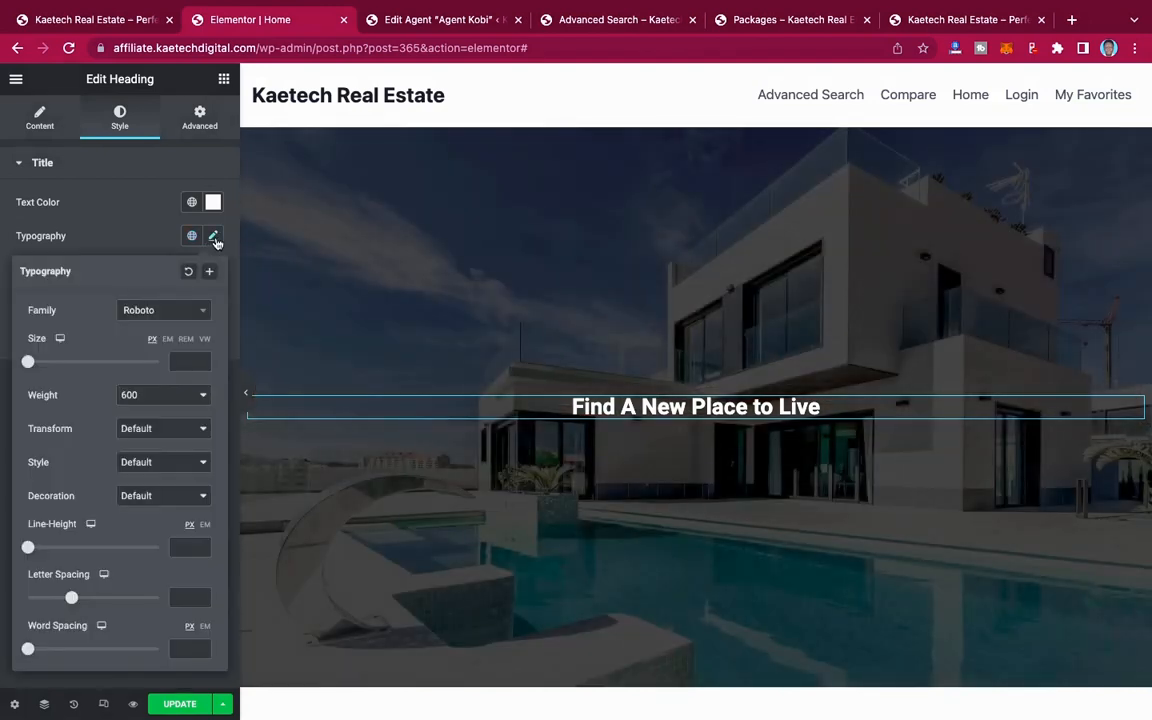
click(174, 314)
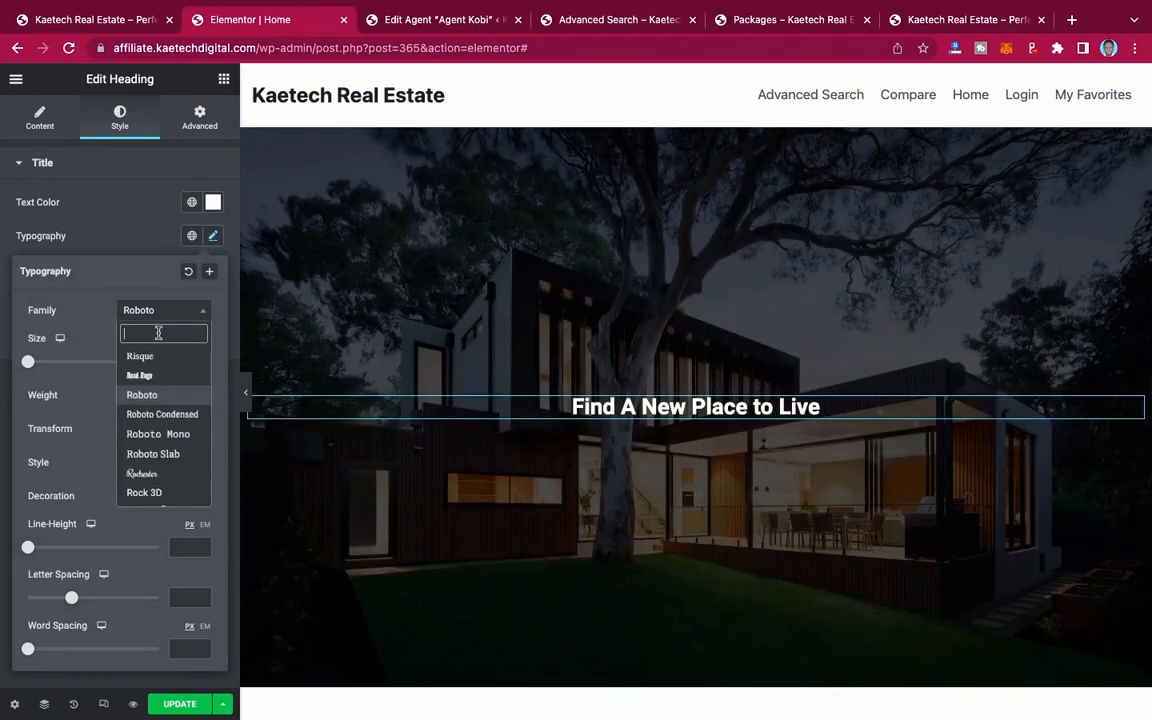
text(monts)
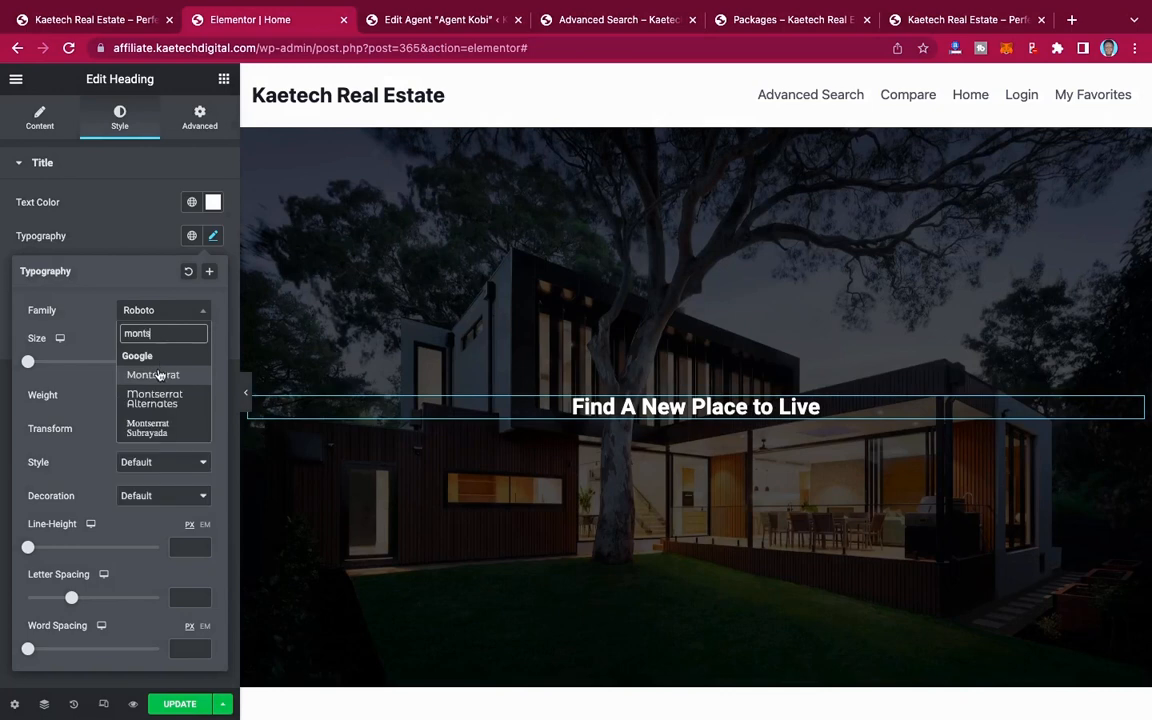
click(156, 375)
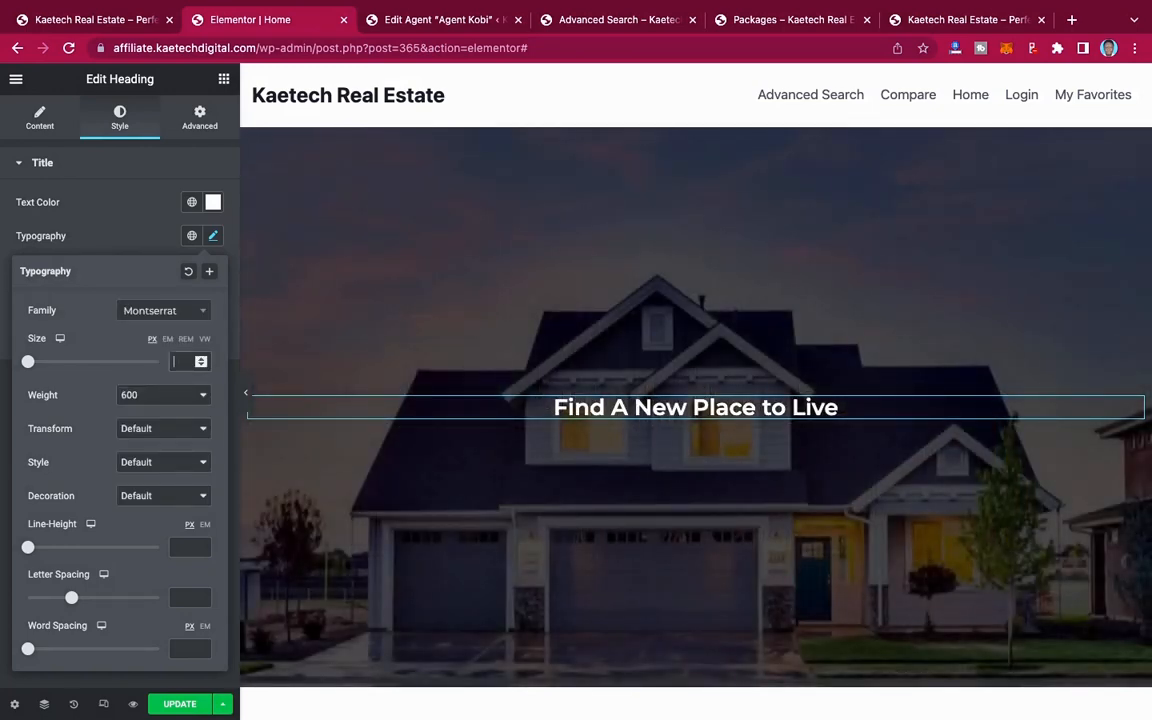
text(50)
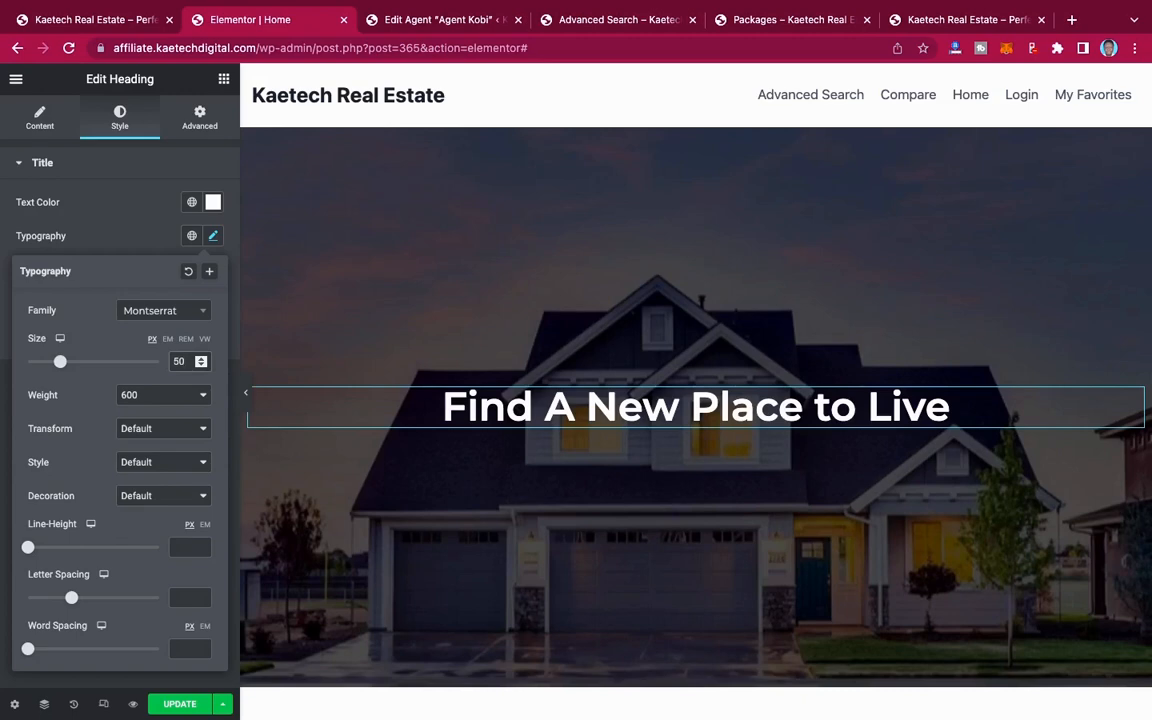
key(BackSpace)
key(BackSpace)
text(60)
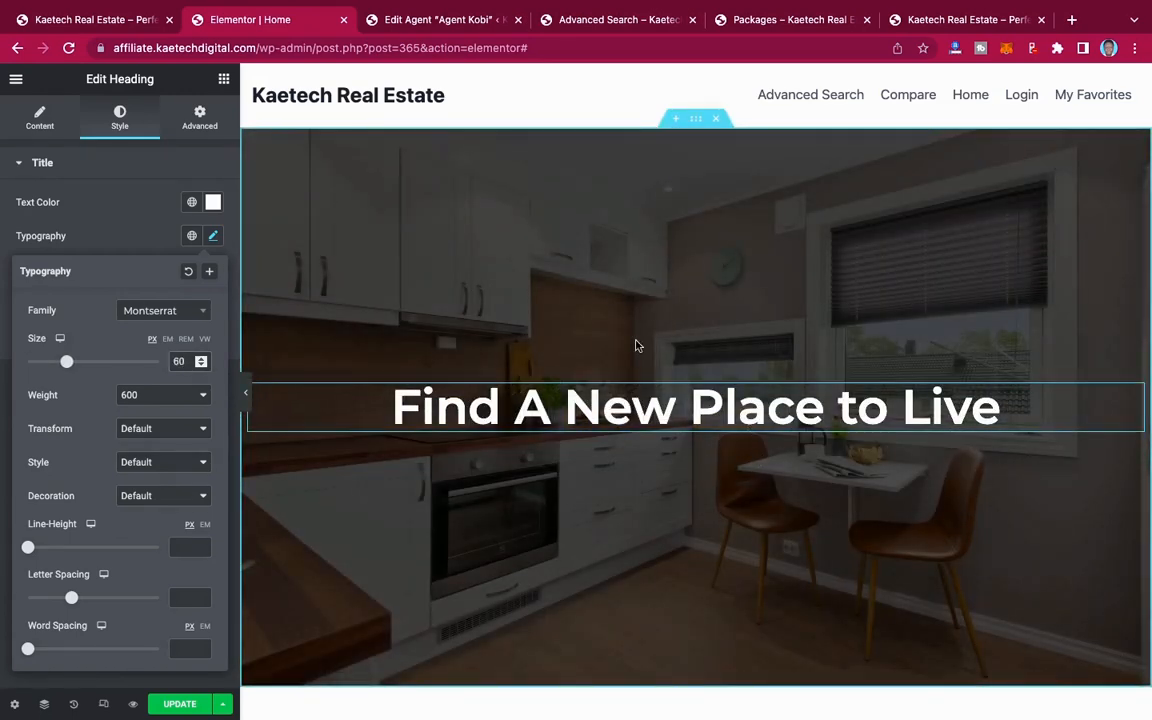
click(170, 396)
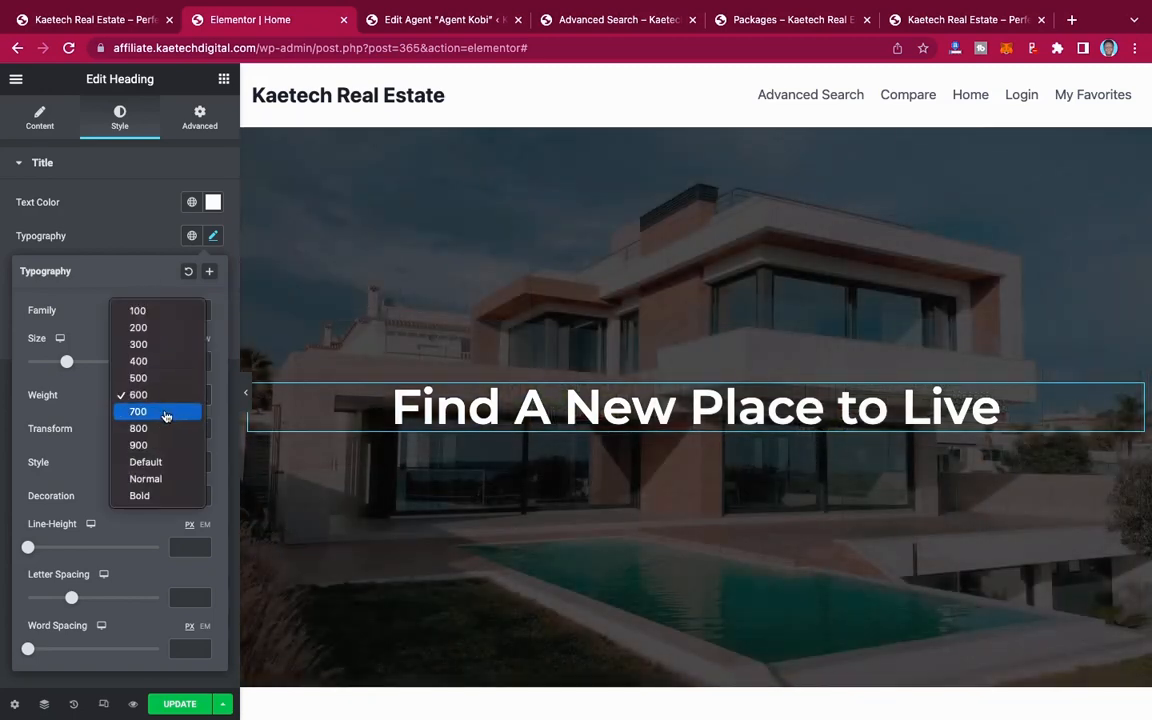
click(166, 412)
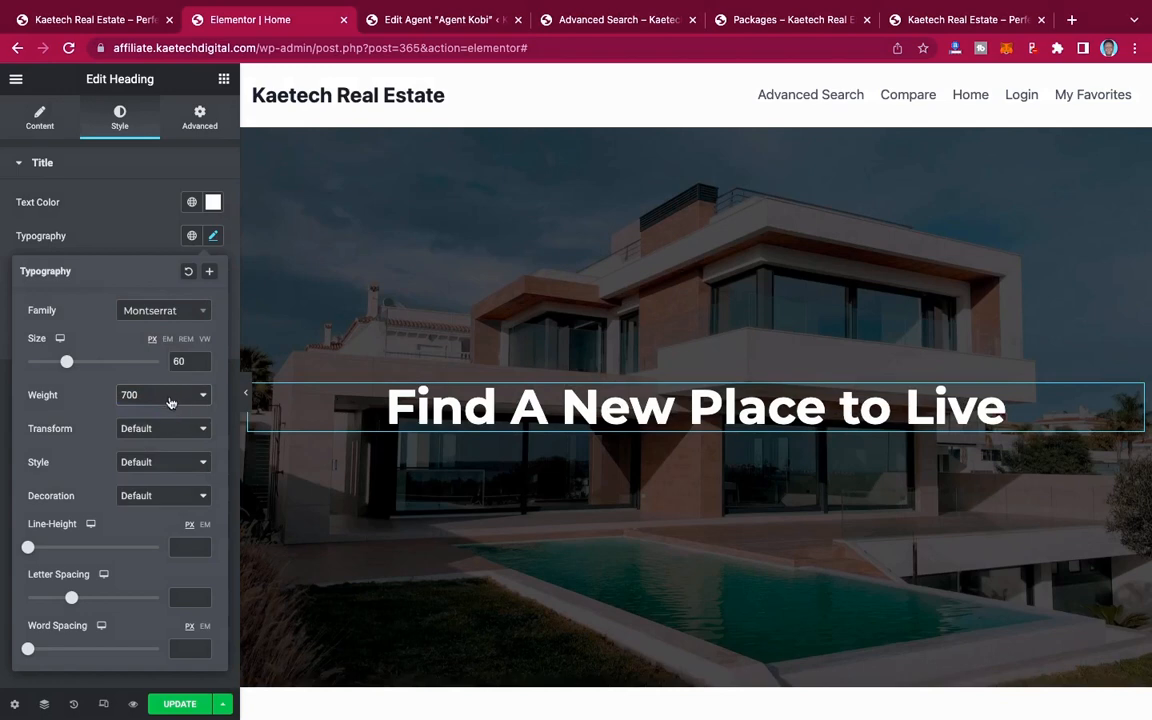
click(140, 244)
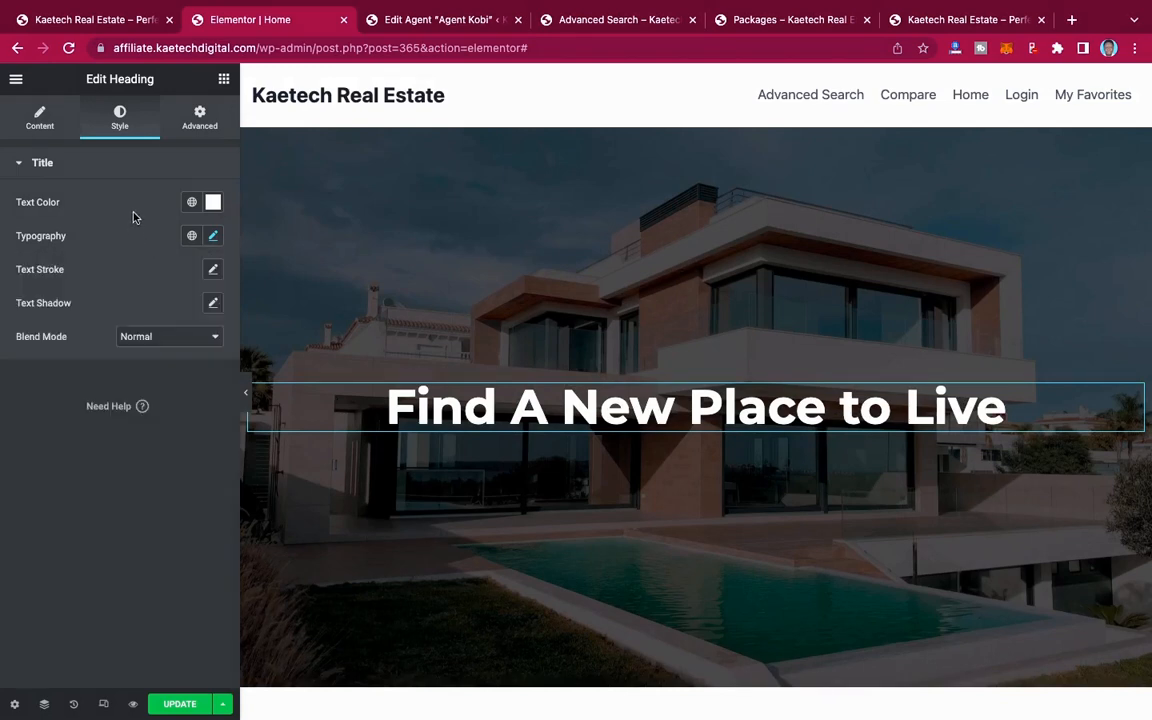
Step: Check the demo homepage's hero text and add a Text Editor widget directly below the heading
click(85, 17)
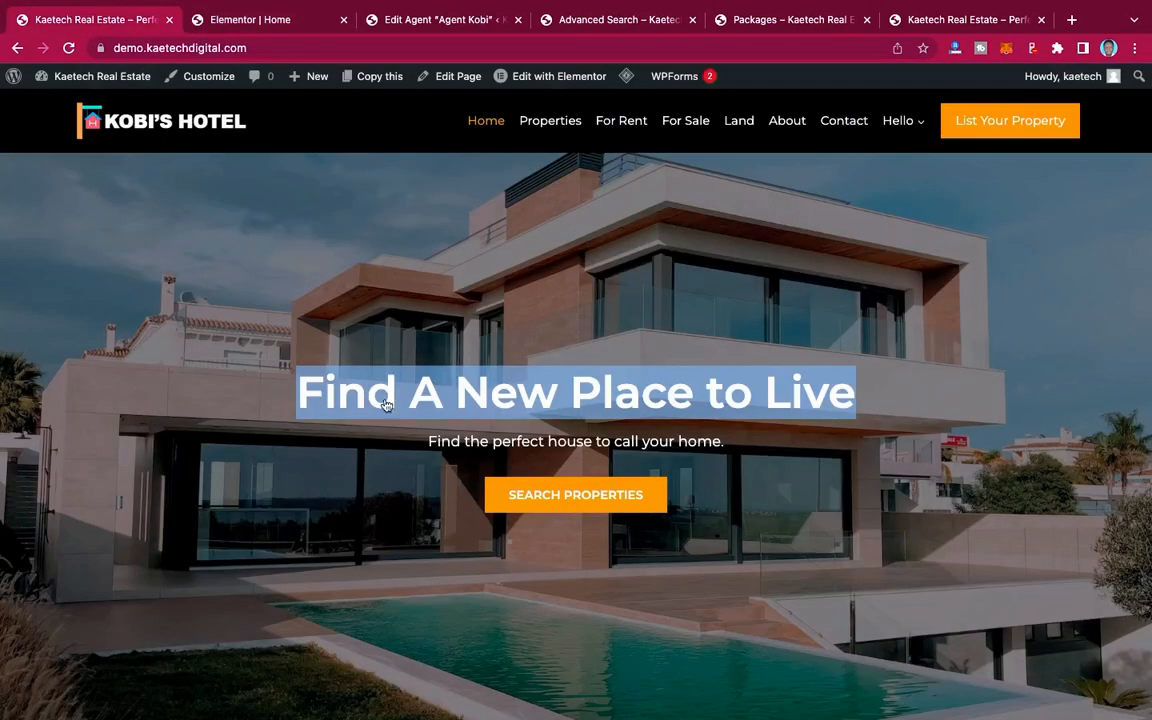
click(578, 446)
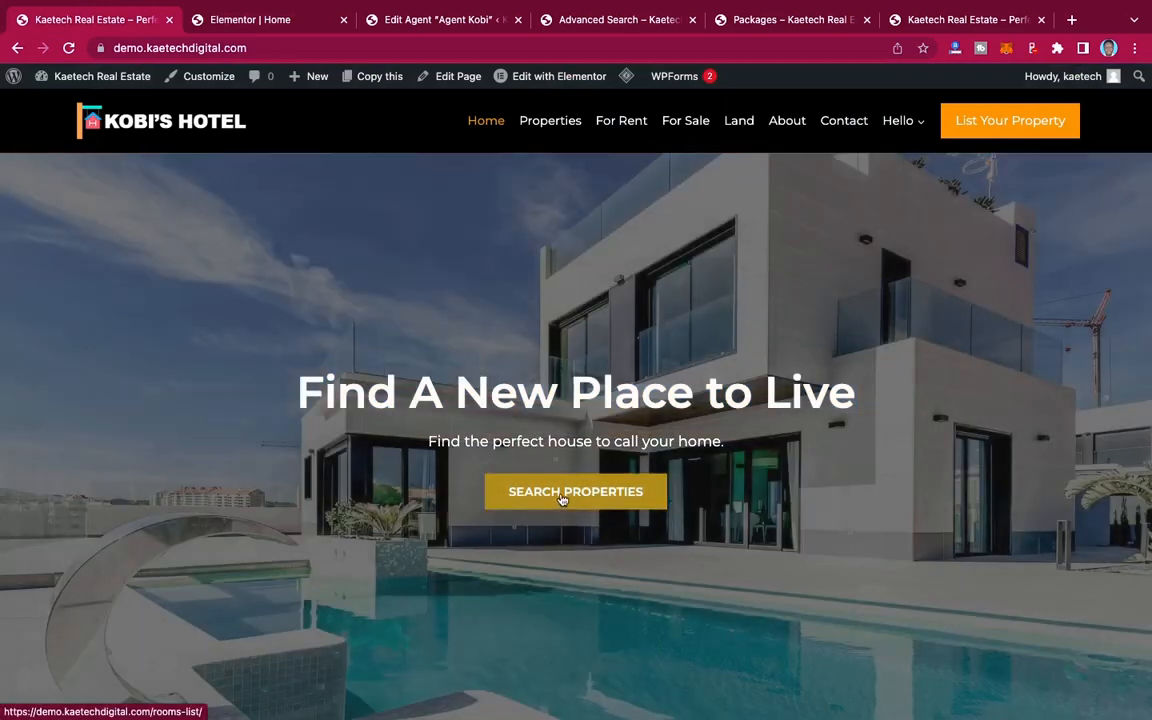
click(257, 19)
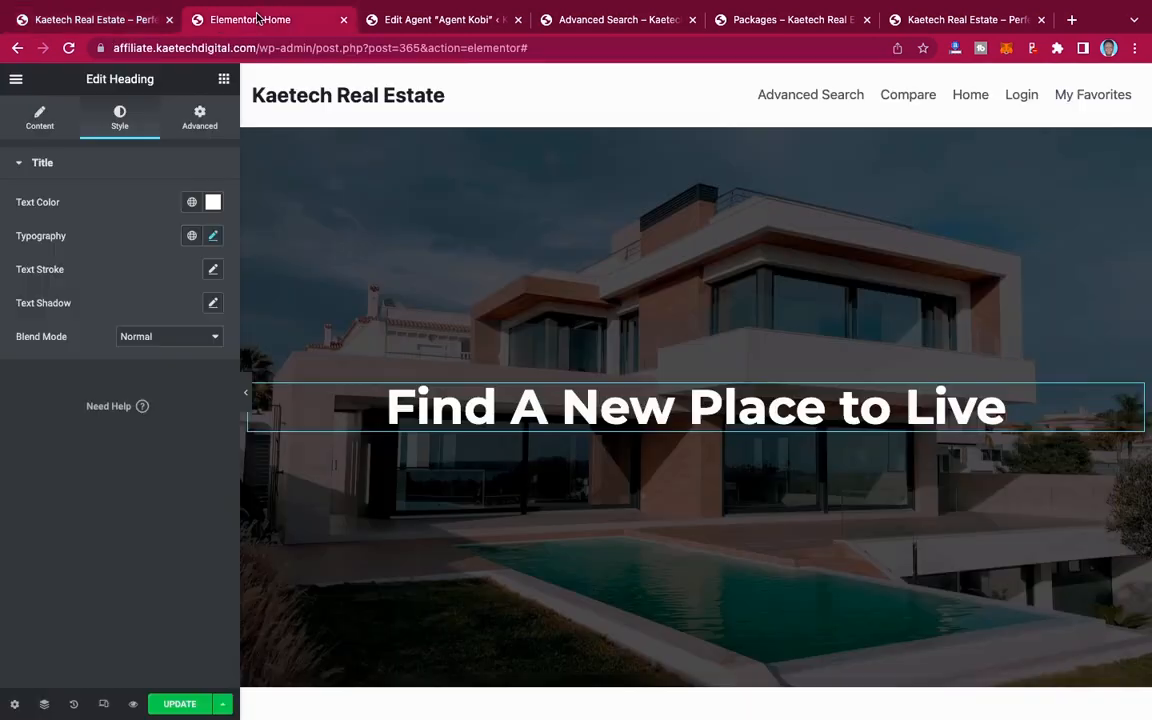
click(224, 80)
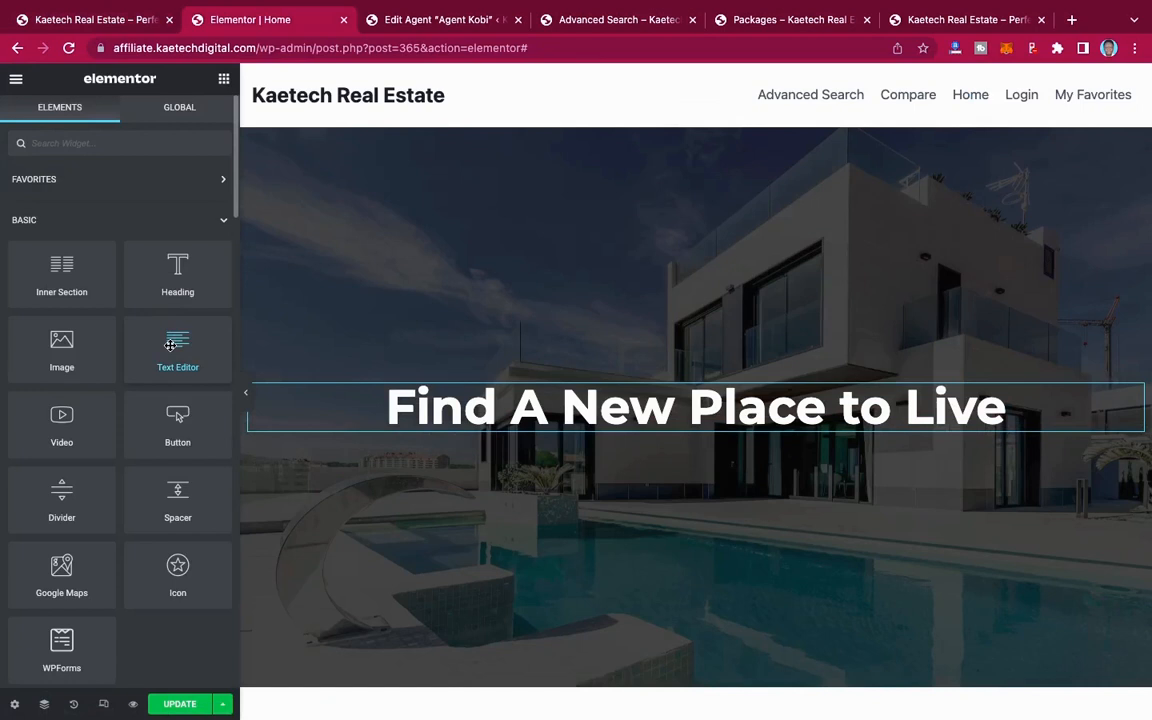
drag(170, 345, 689, 427)
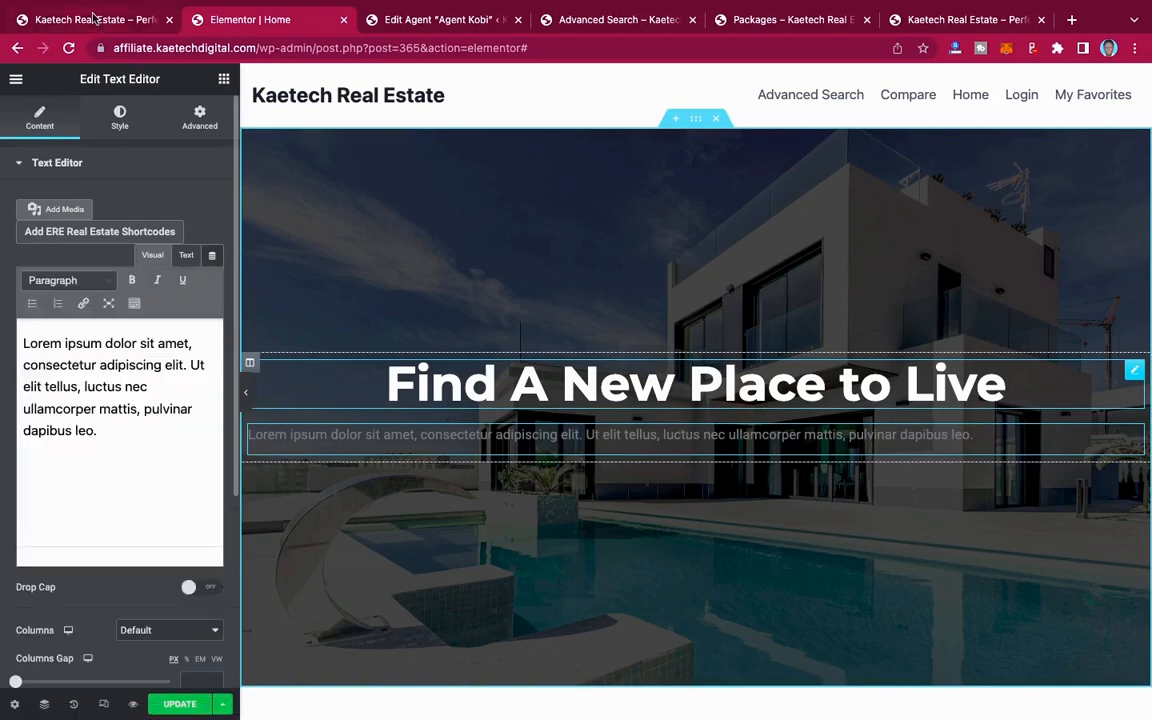
Step: Replace the placeholder paragraph with "Find the perfect house to call your home." copied from the demo homepage
click(93, 19)
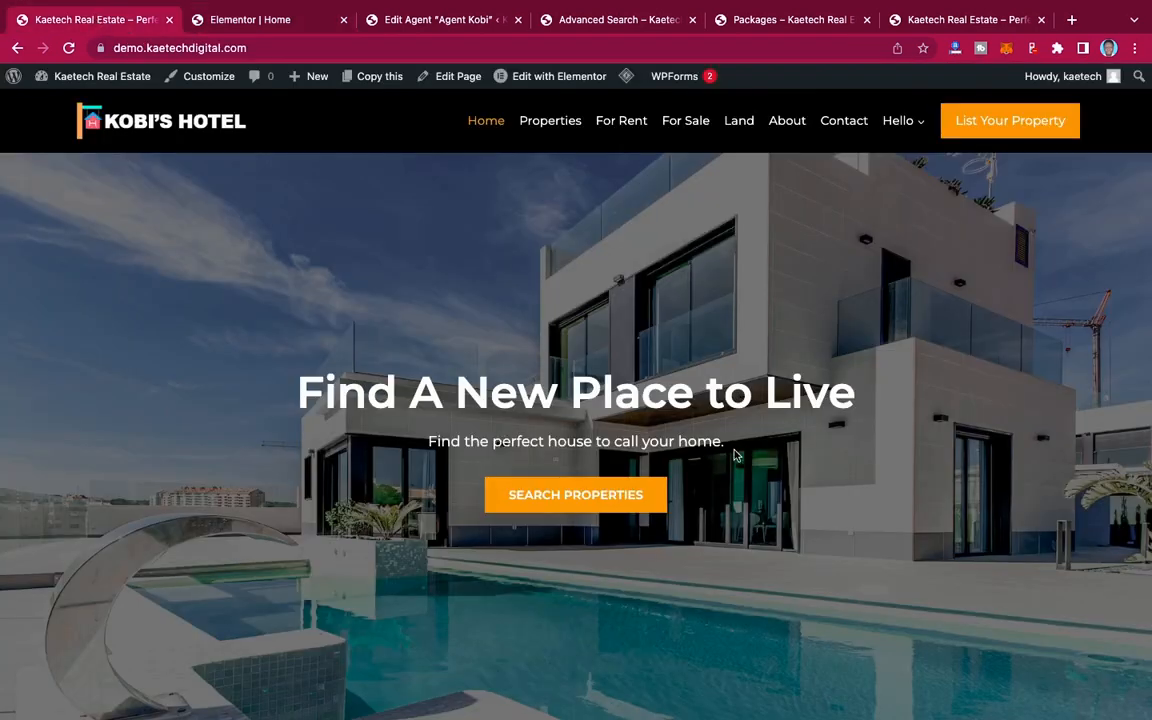
drag(734, 455, 410, 447)
key(super+c)
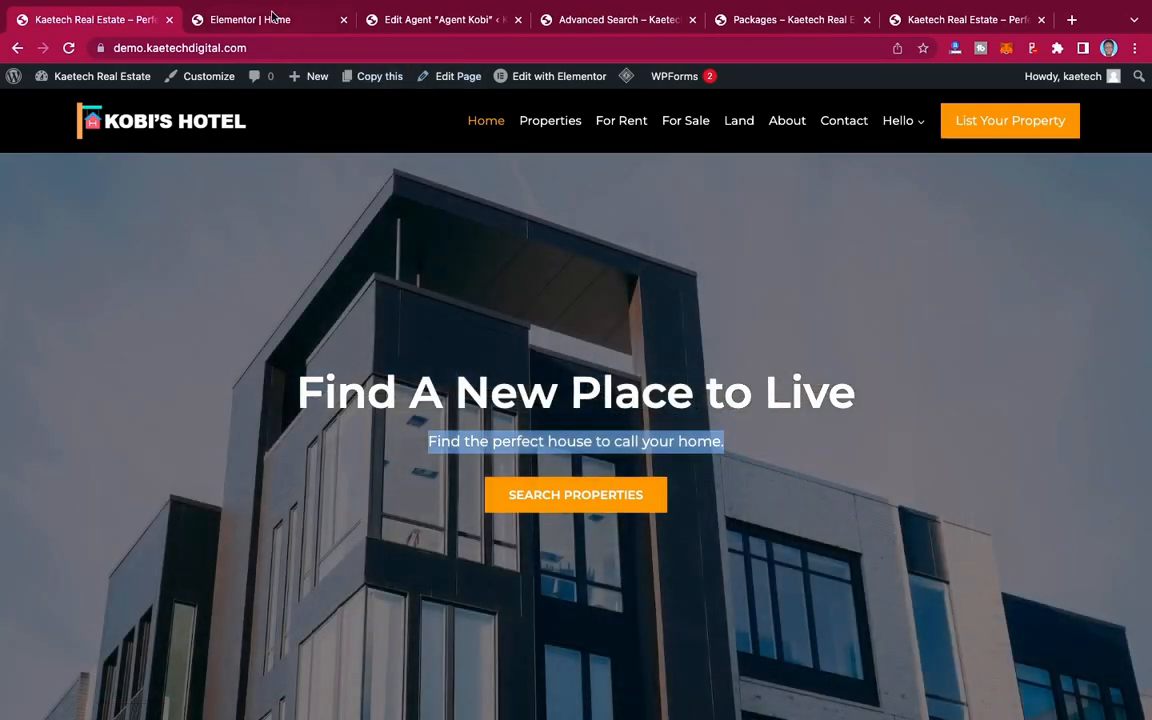
click(272, 17)
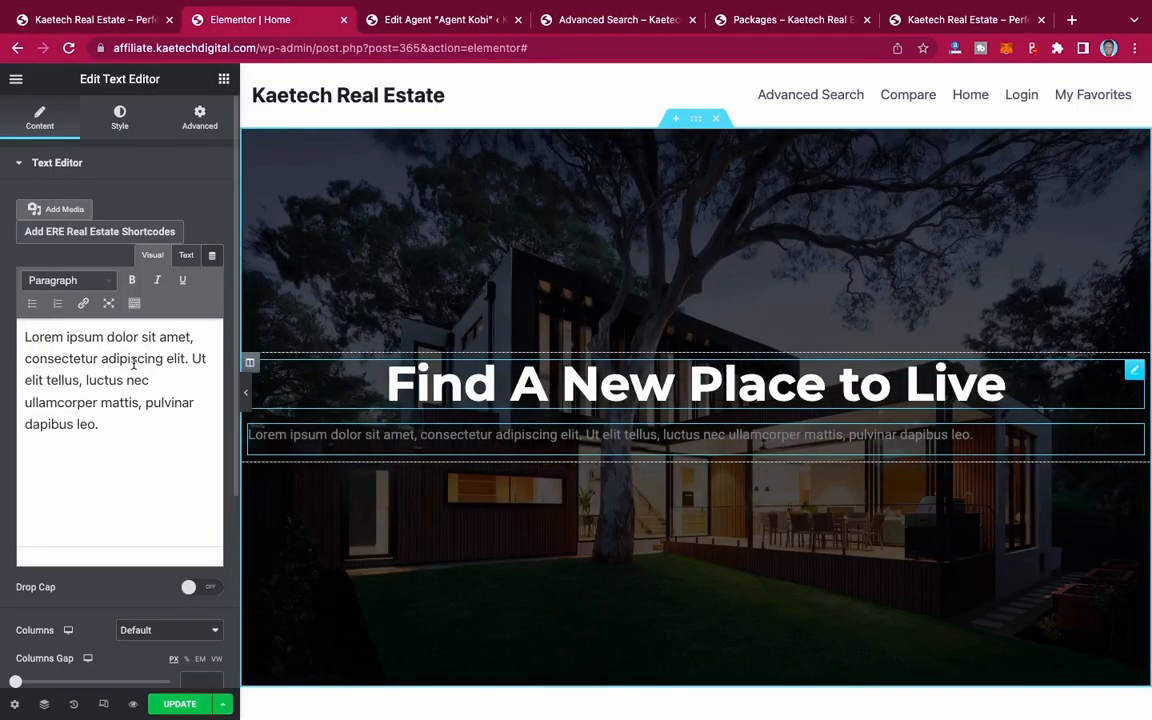
triple_click(134, 363)
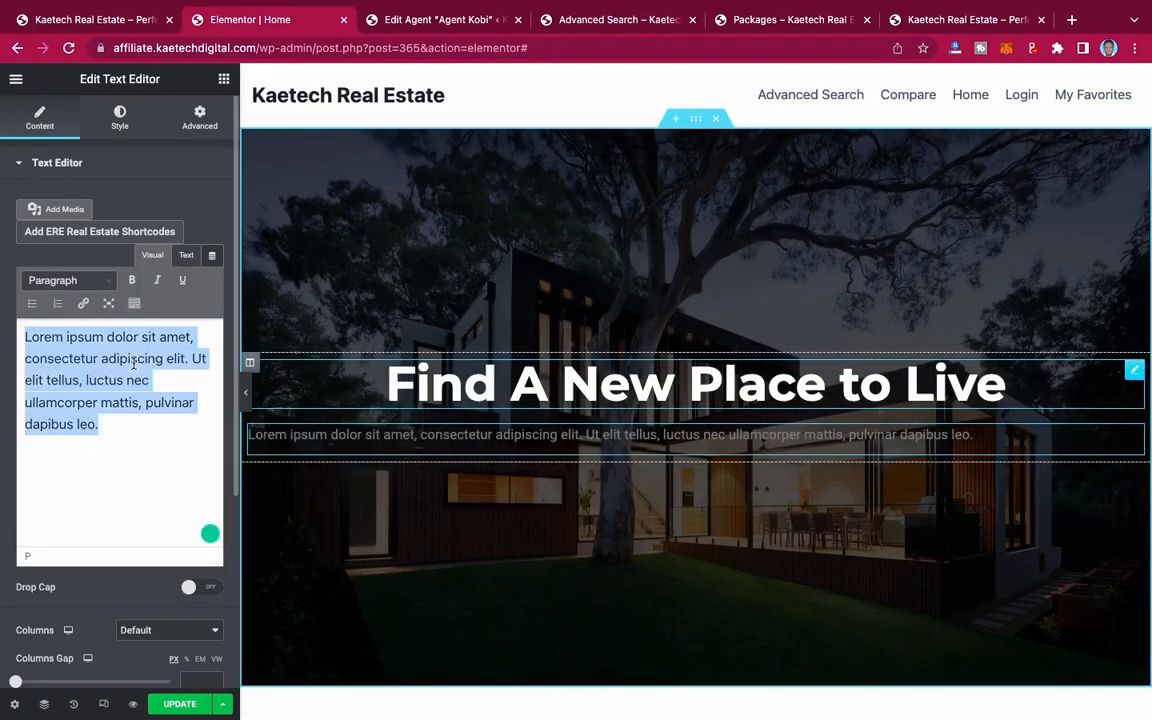
click(133, 363)
key(super+a)
key(super+v)
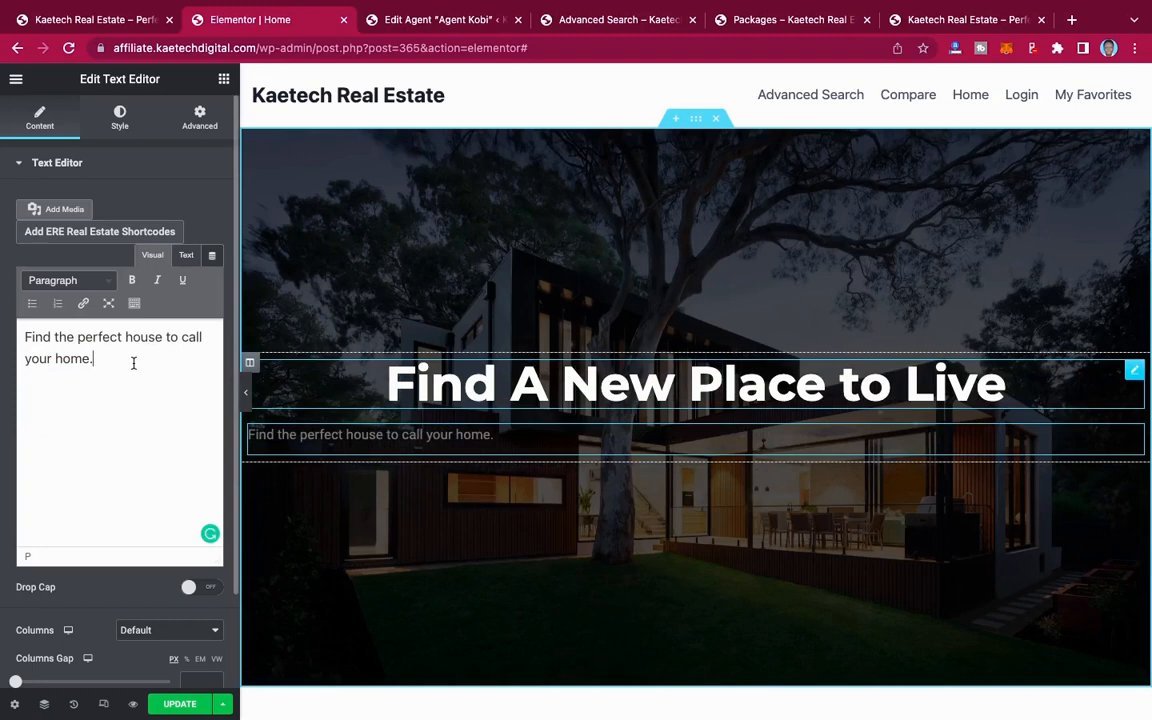
Step: Center the hero subtitle text and set its text color to white (#FFFFFF)
scroll(106, 190, down, 2)
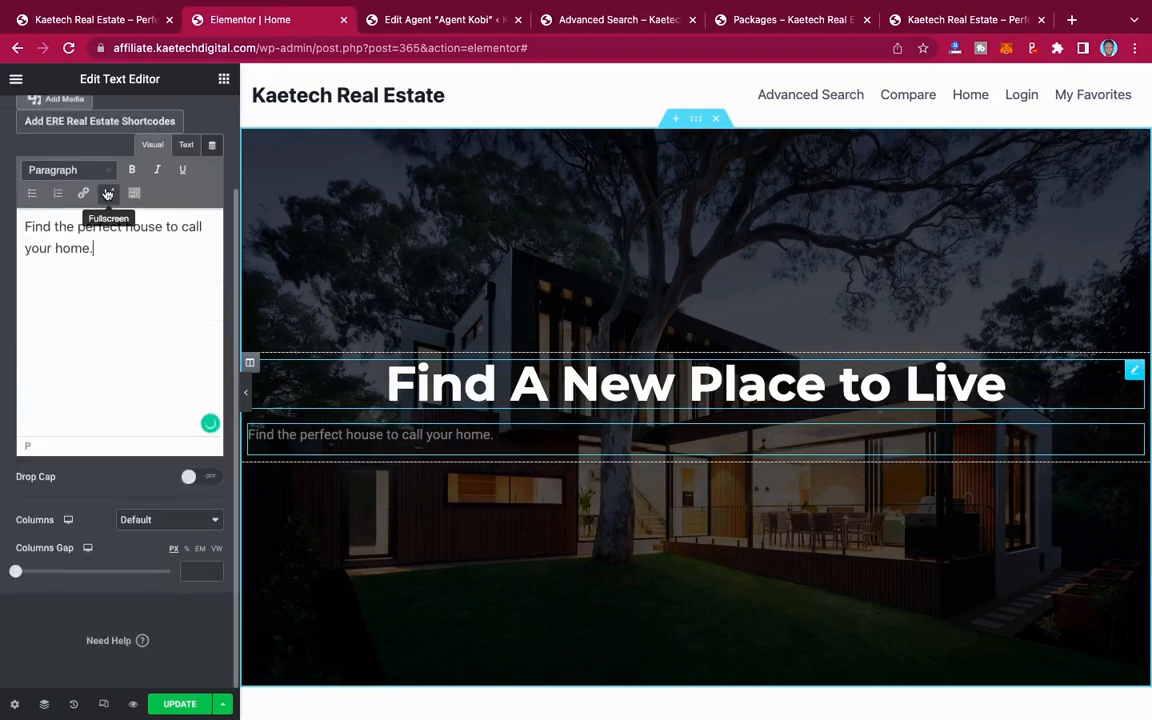
scroll(107, 162, up, 2)
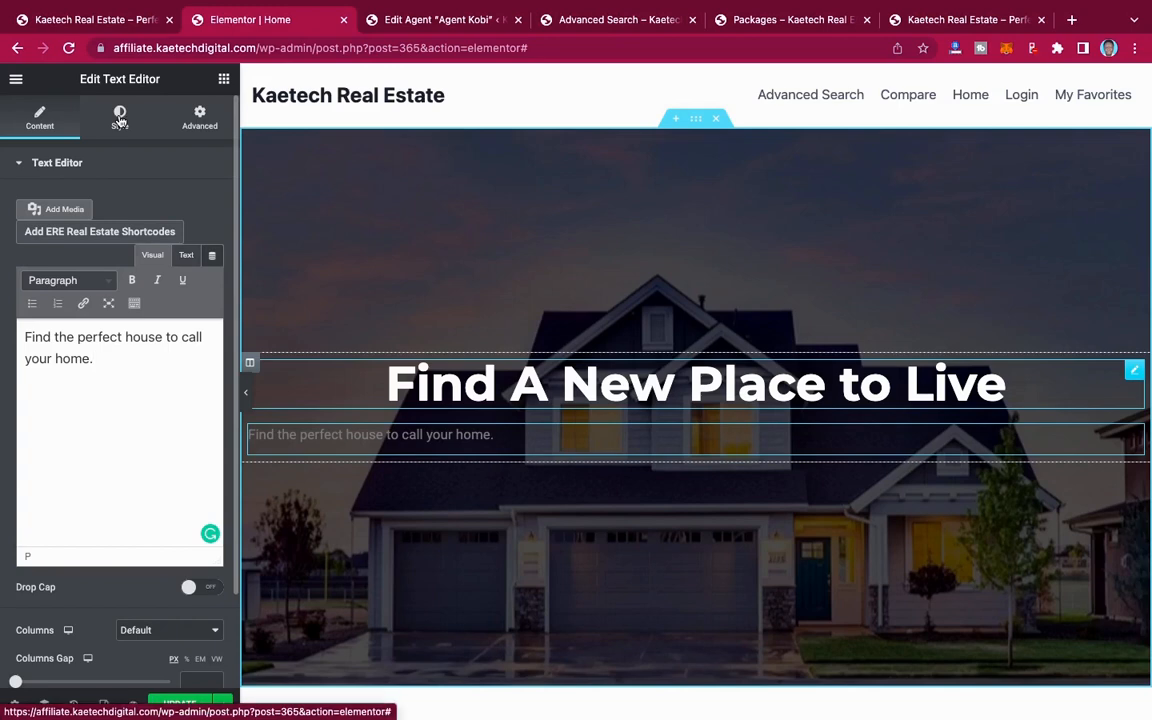
click(120, 116)
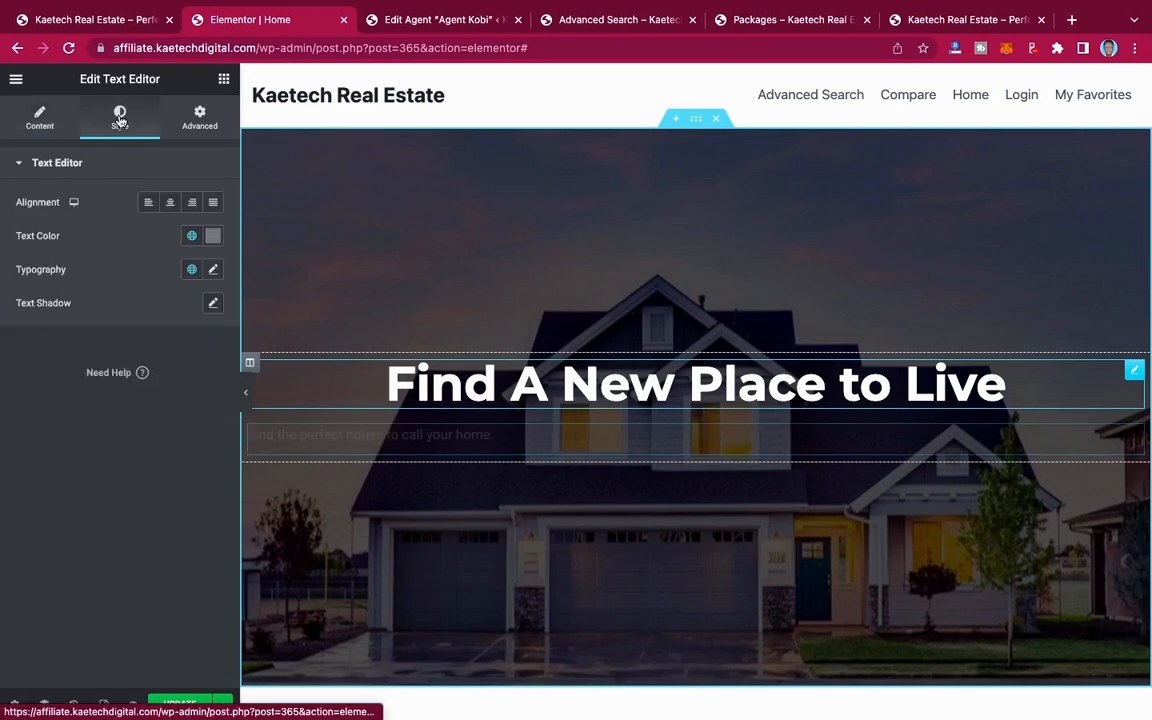
click(170, 202)
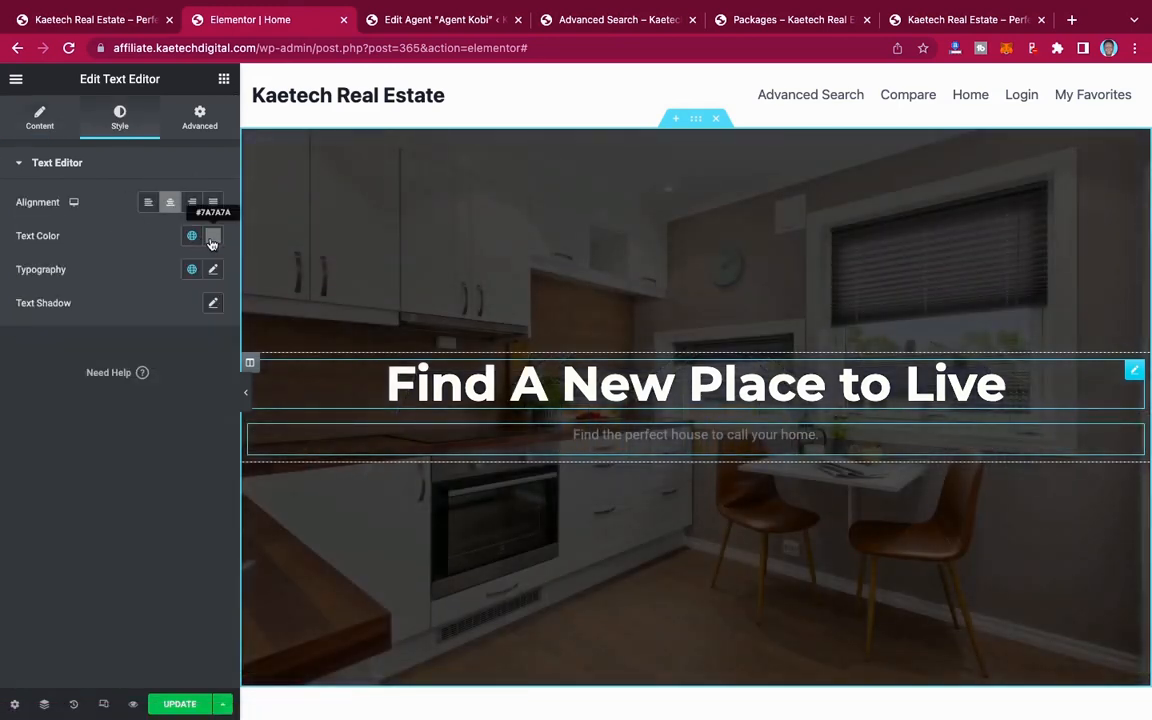
click(213, 235)
click(48, 311)
drag(36, 296, 9, 270)
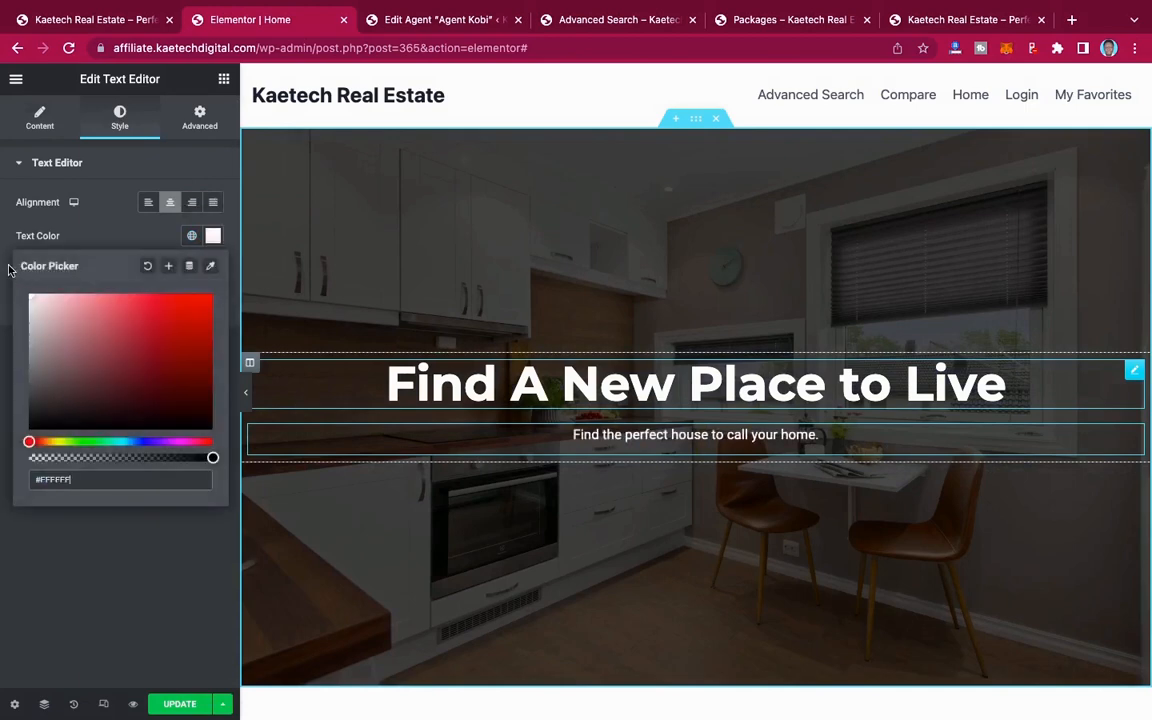
Step: Set the hero subtitle's typography to the Montserrat family at 18 px
click(122, 242)
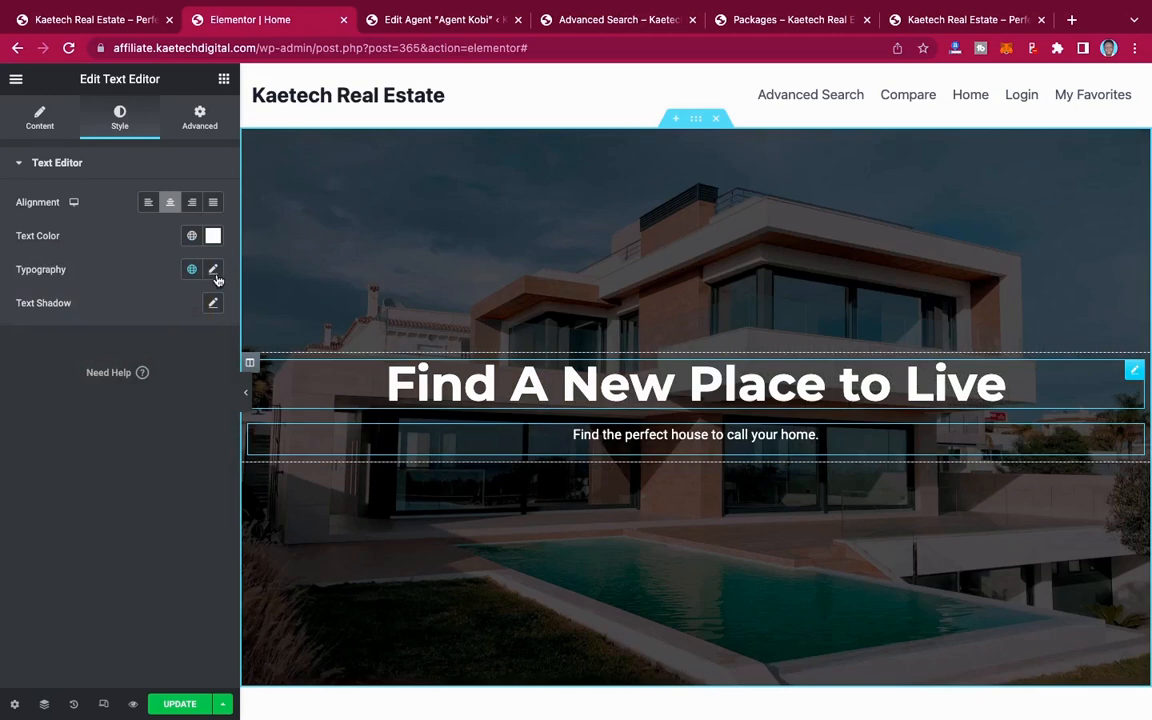
click(213, 270)
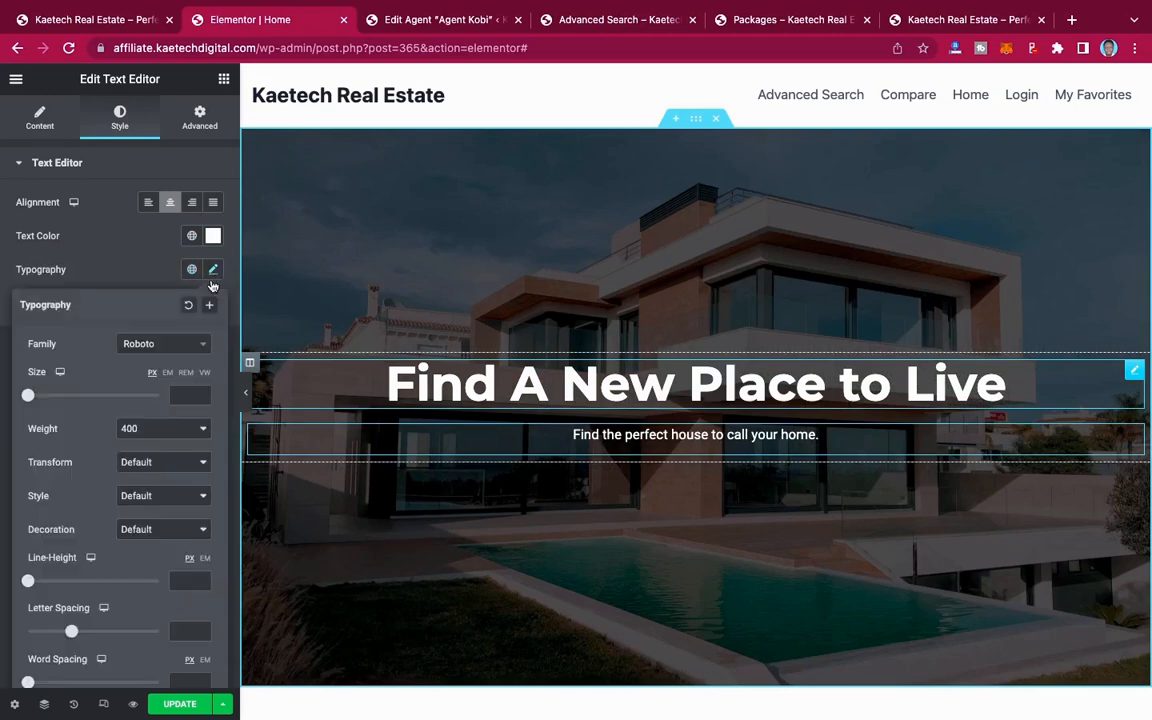
click(165, 346)
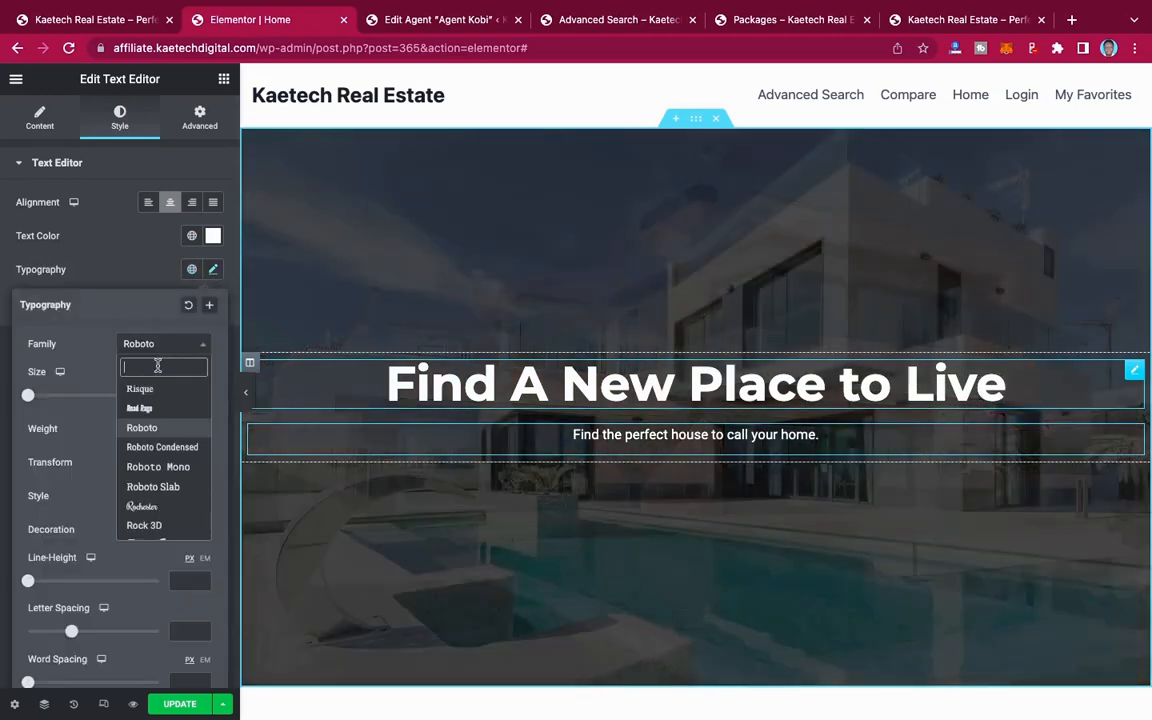
text(monts)
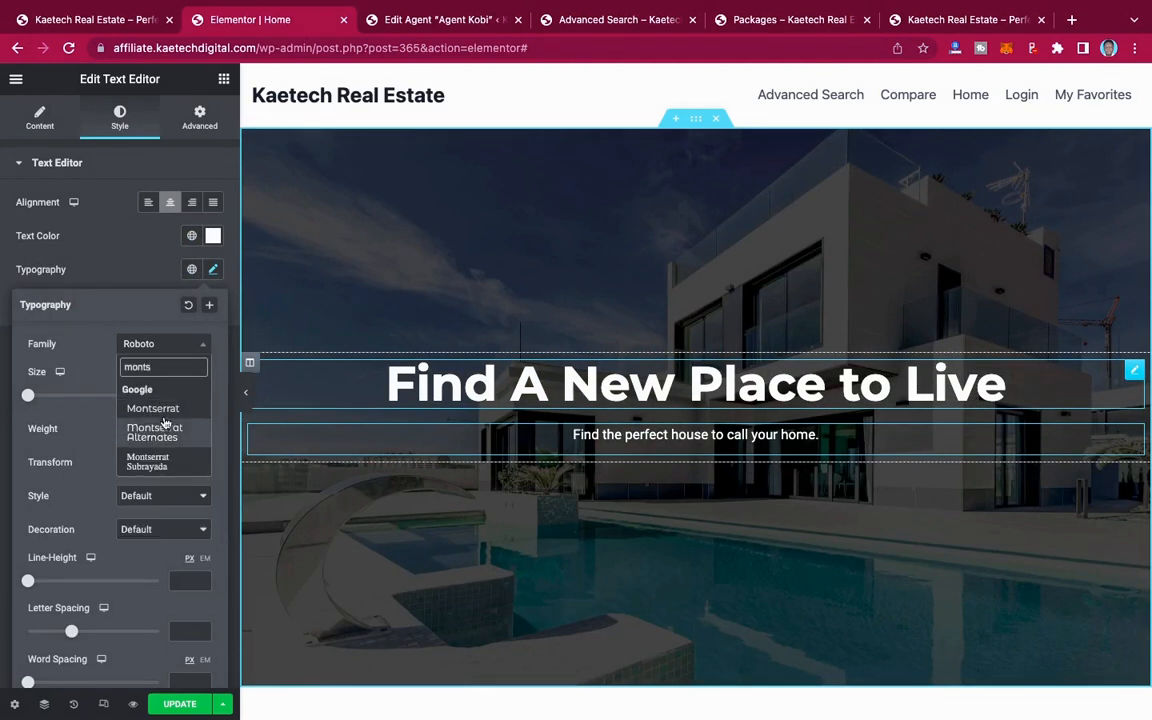
click(163, 407)
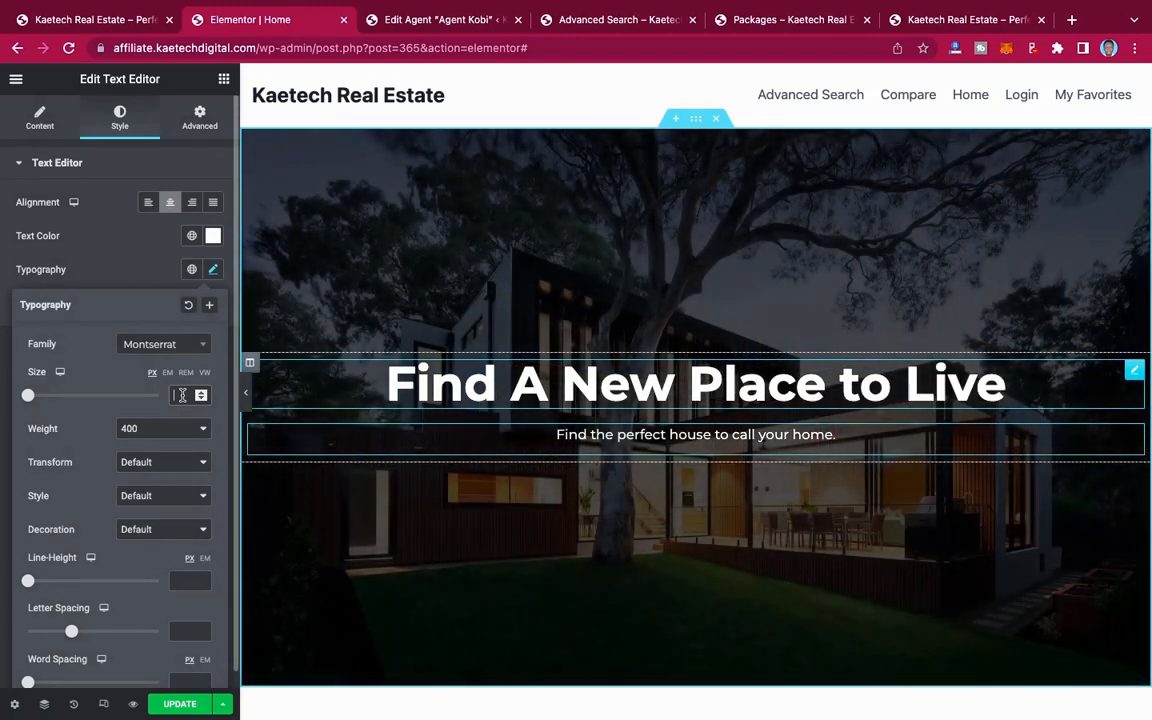
click(181, 395)
text(15)
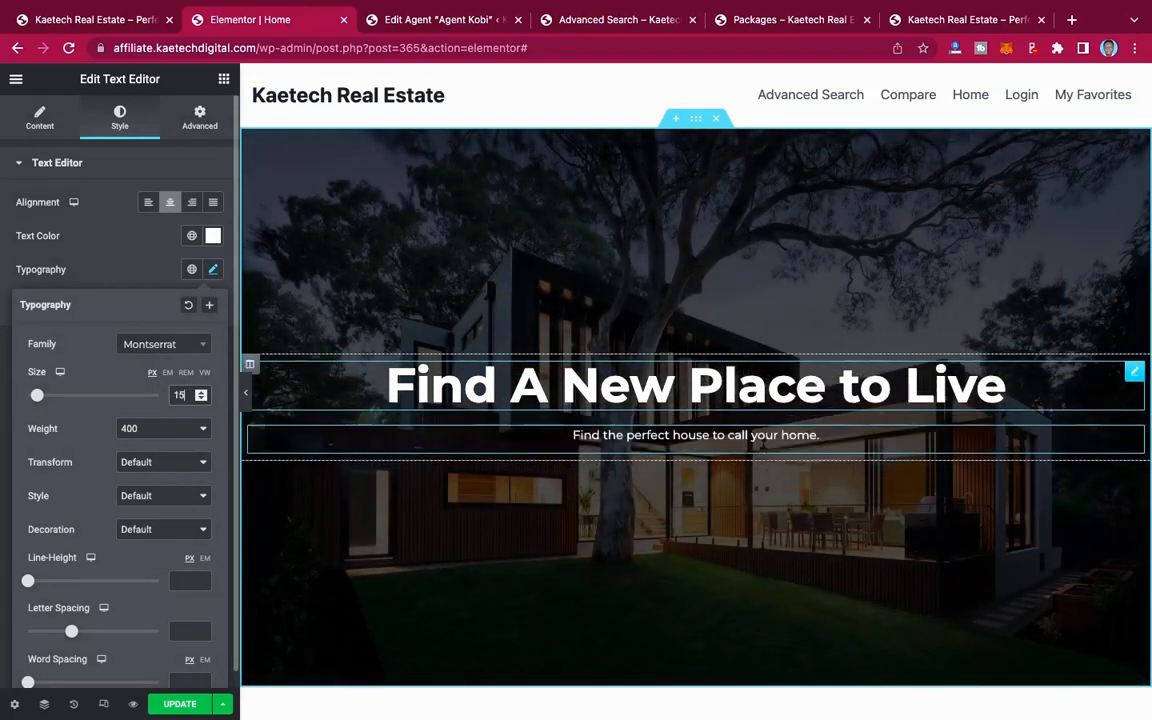
key(BackSpace)
text(8)
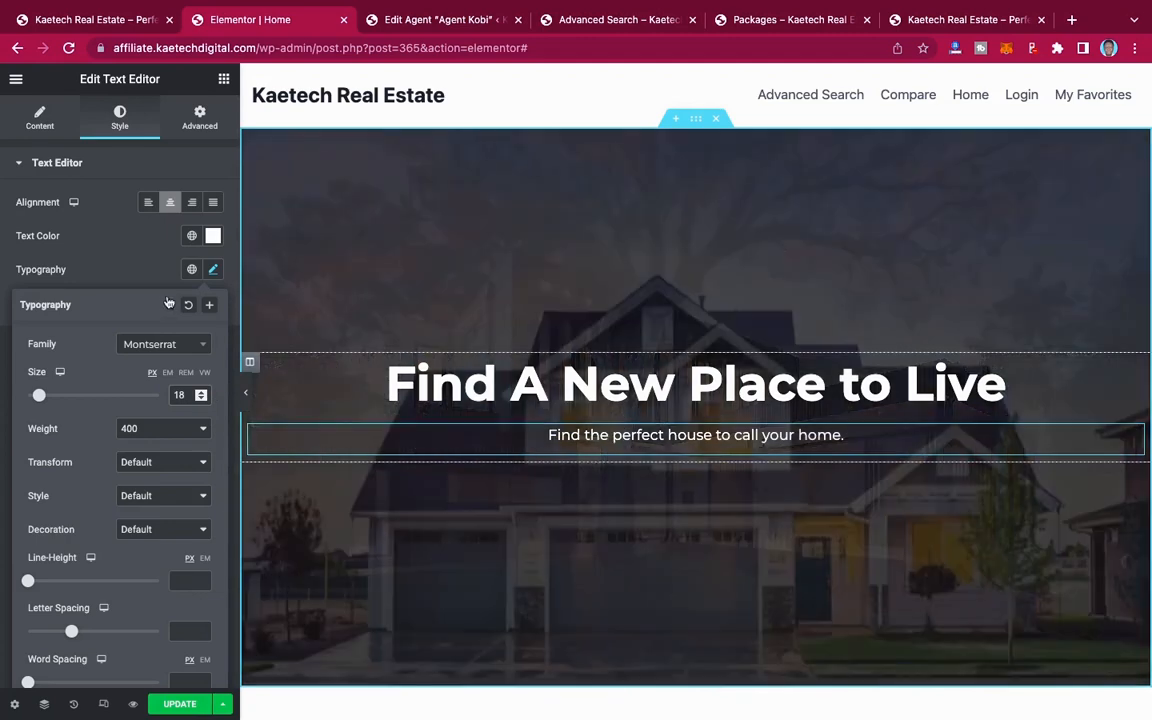
click(133, 268)
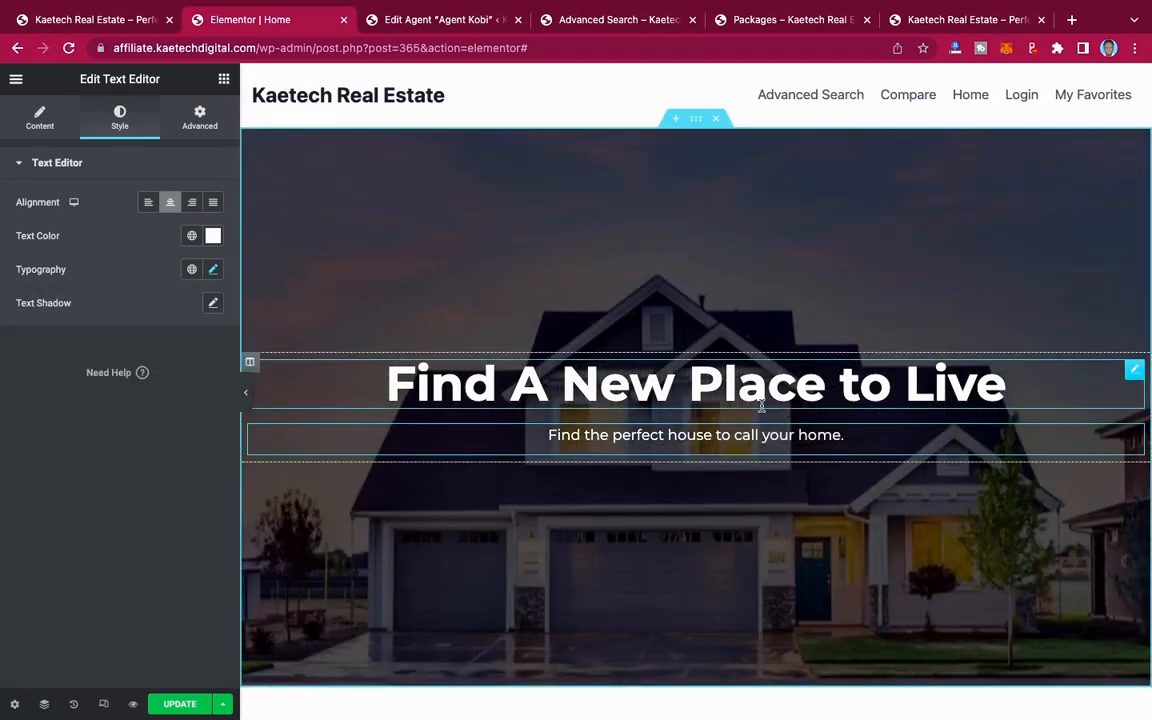
Step: Set the hero heading's font size to 55 px
click(1133, 372)
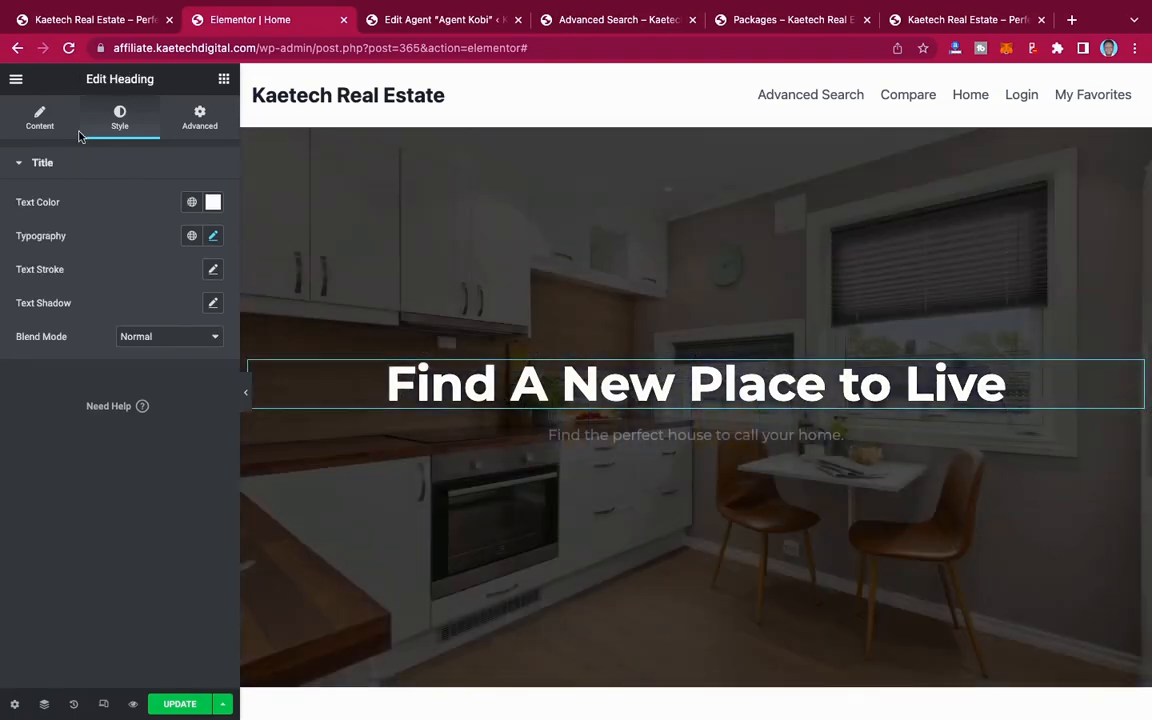
click(212, 236)
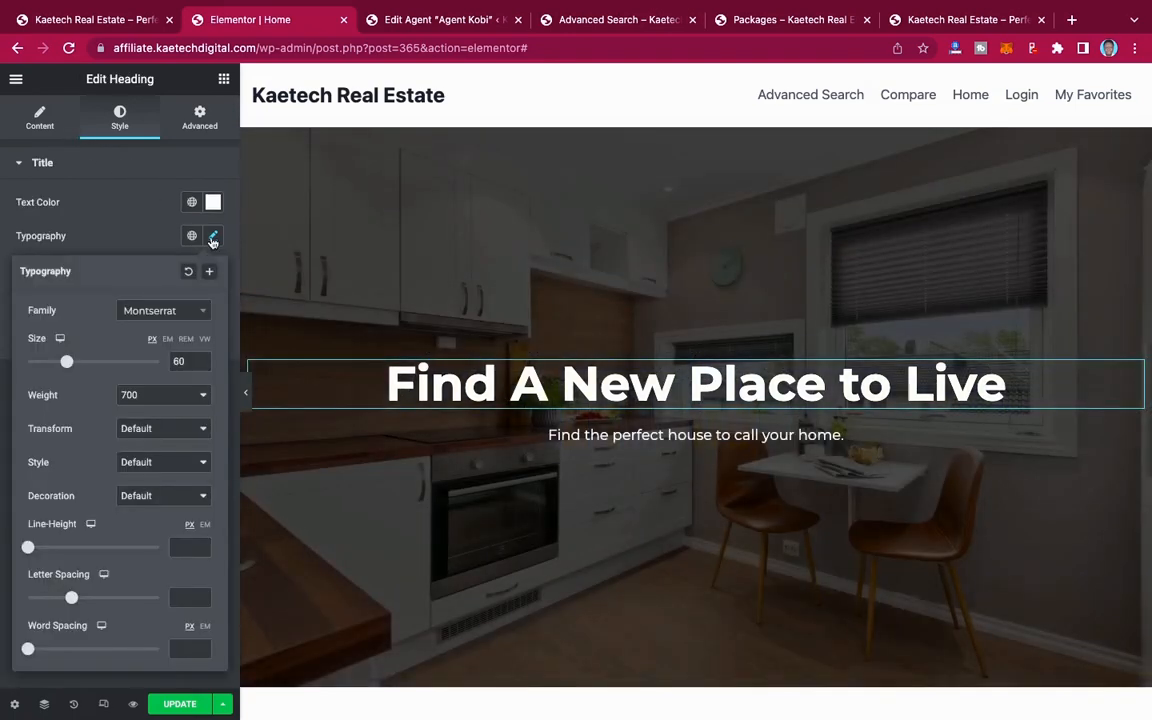
double_click(184, 361)
text(55)
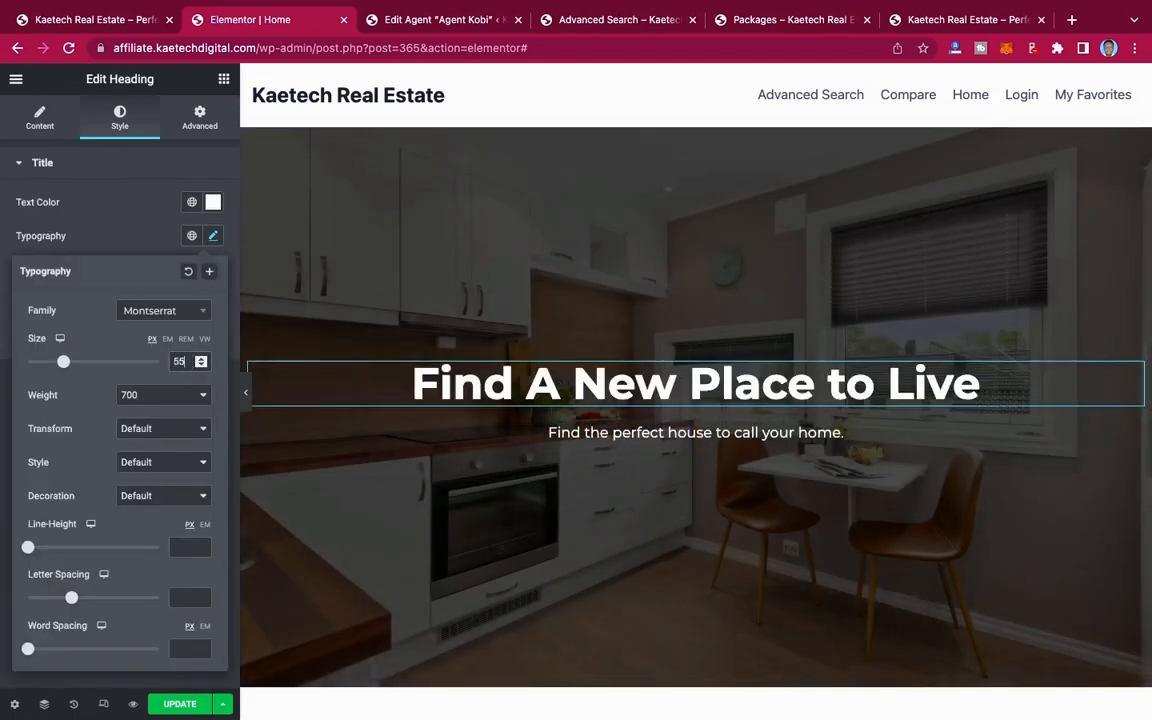
click(94, 206)
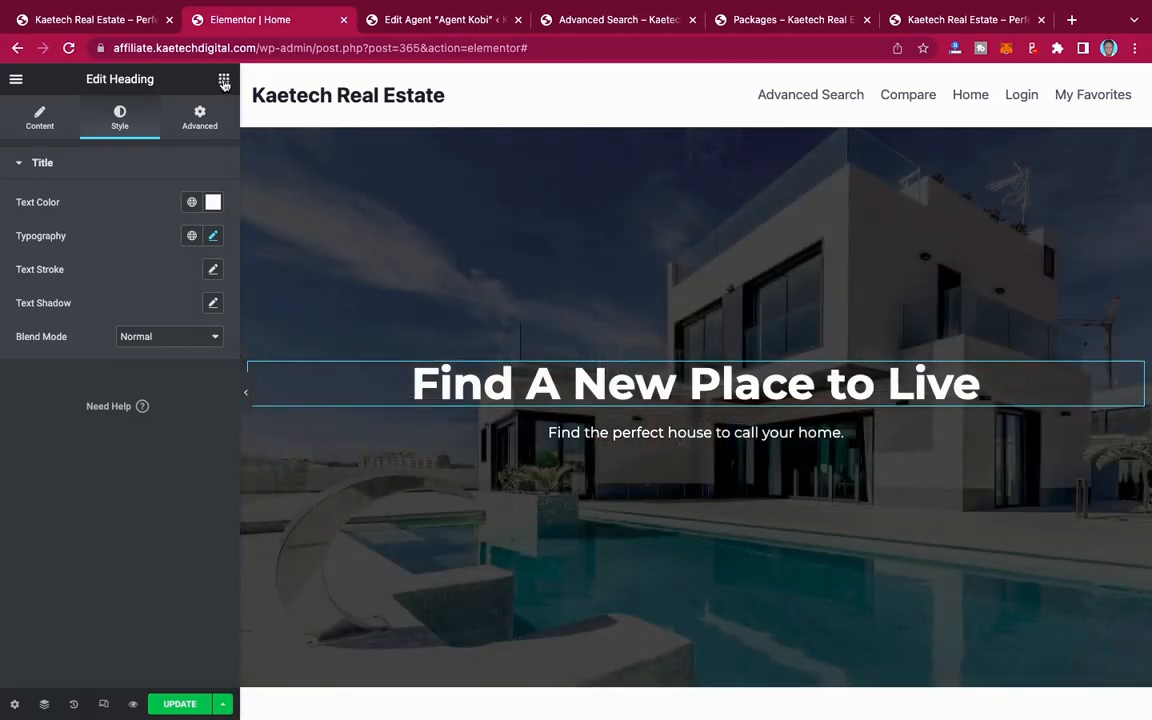
Step: Add a Button widget directly below the hero subtitle and center it
click(224, 81)
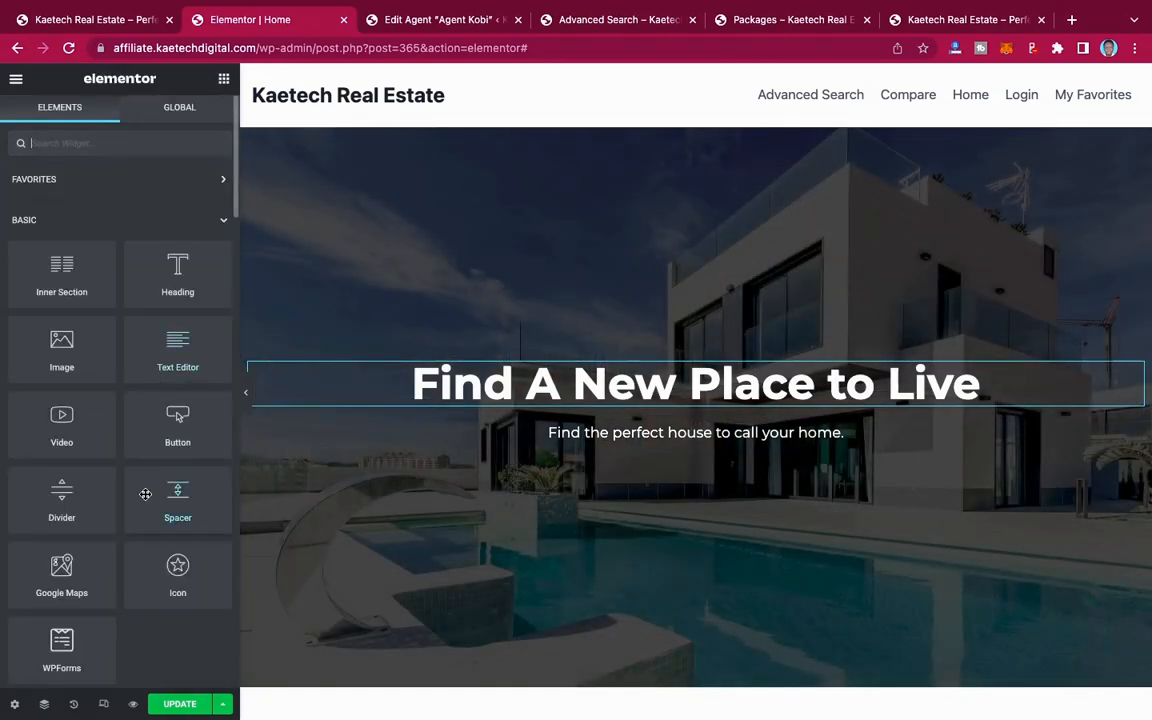
drag(174, 418, 710, 442)
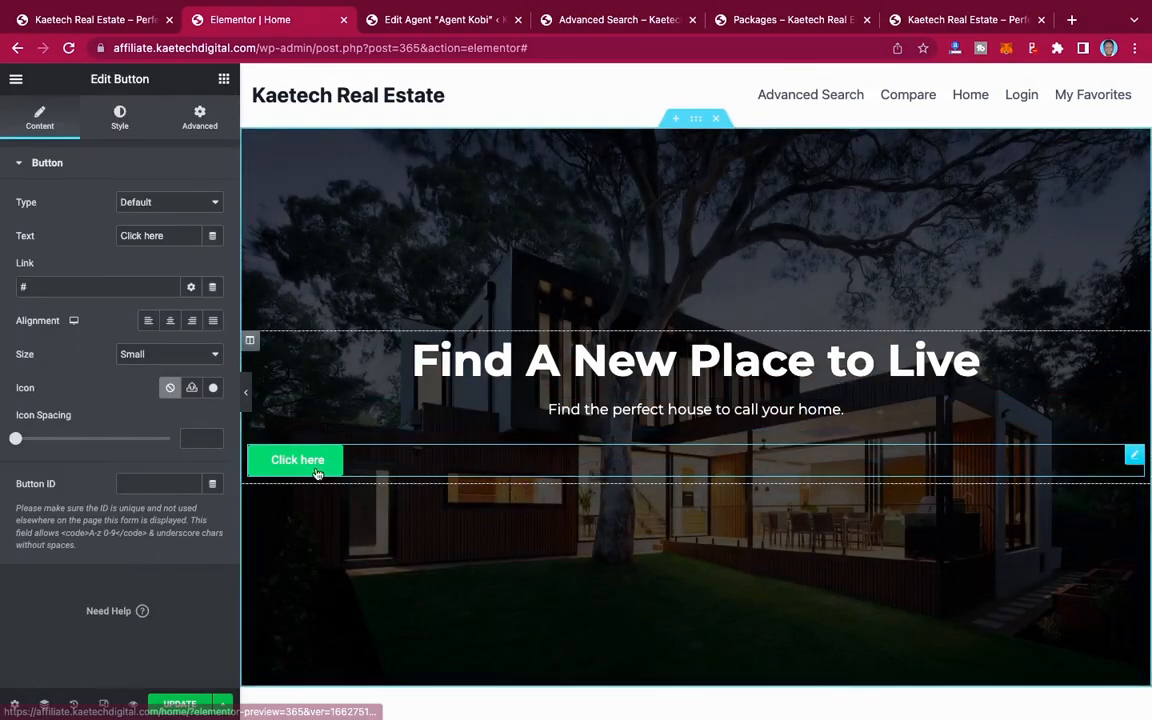
click(171, 323)
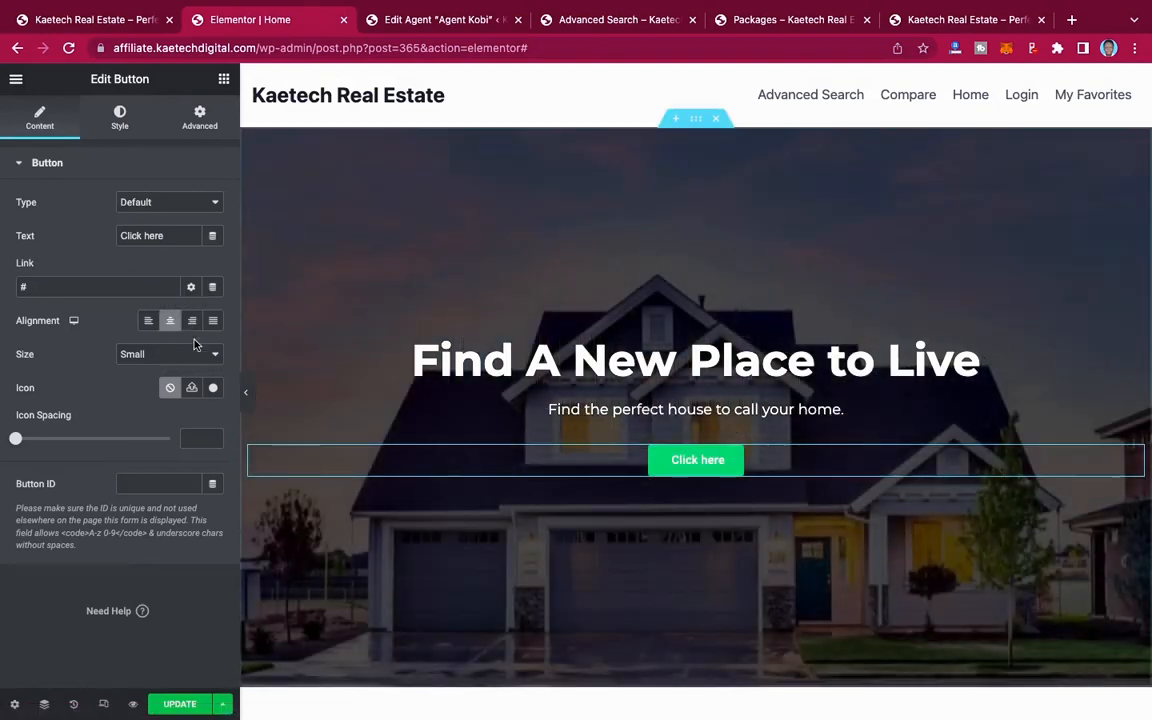
Step: Label the hero button "Search Properties" and link it to the Advanced Search page
drag(162, 235, 108, 237)
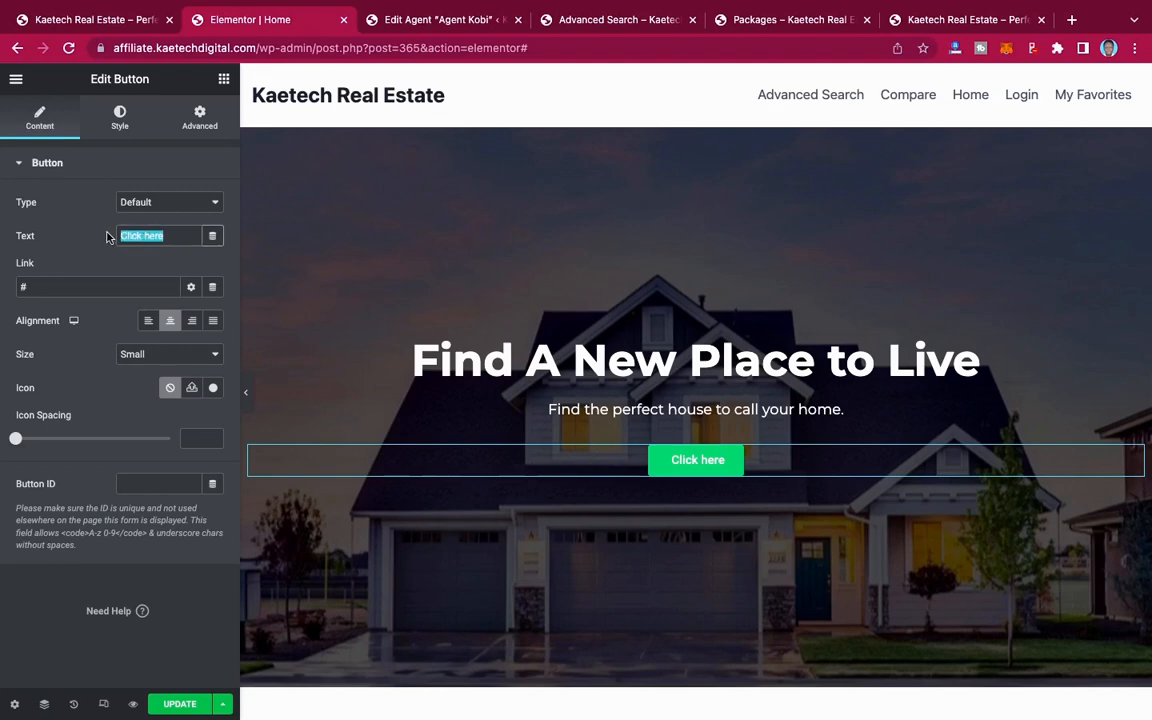
text(Search)
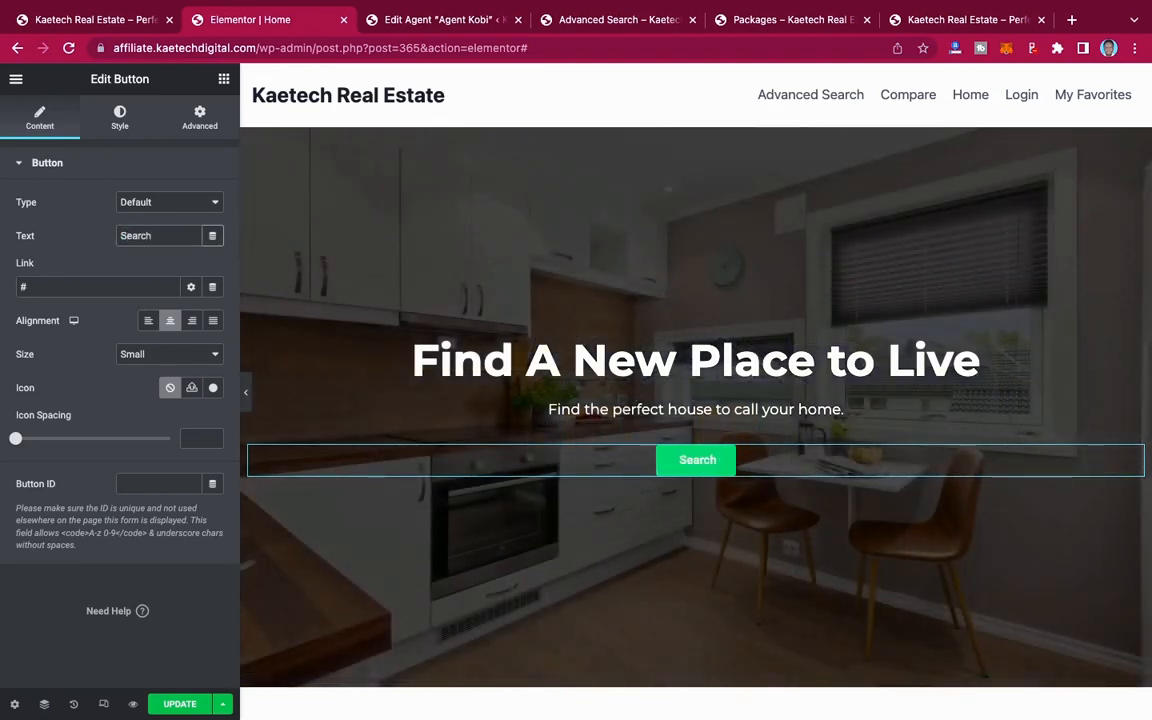
text( Prope)
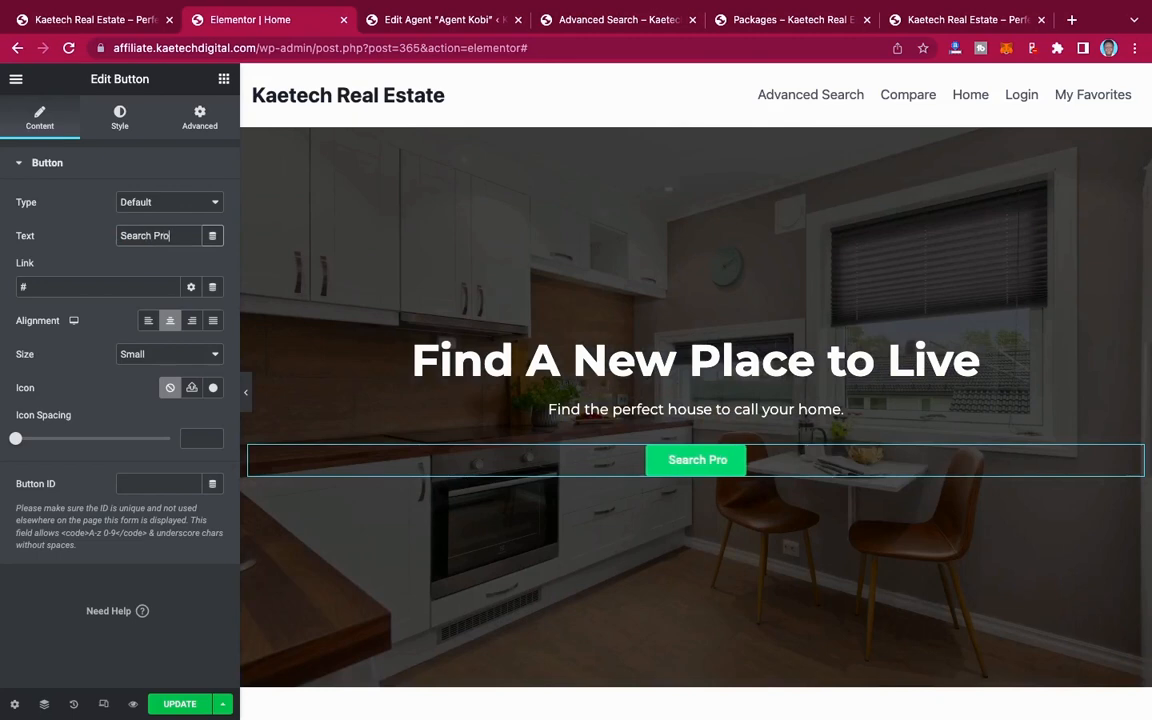
text(rties)
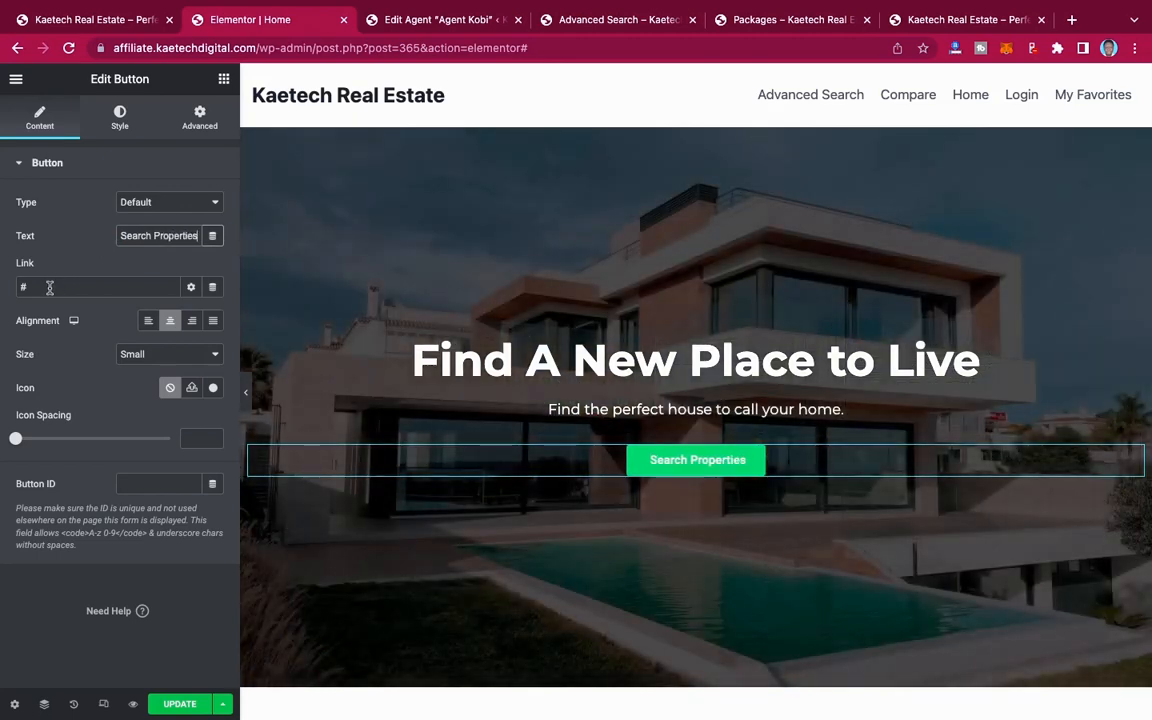
drag(49, 287, 8, 289)
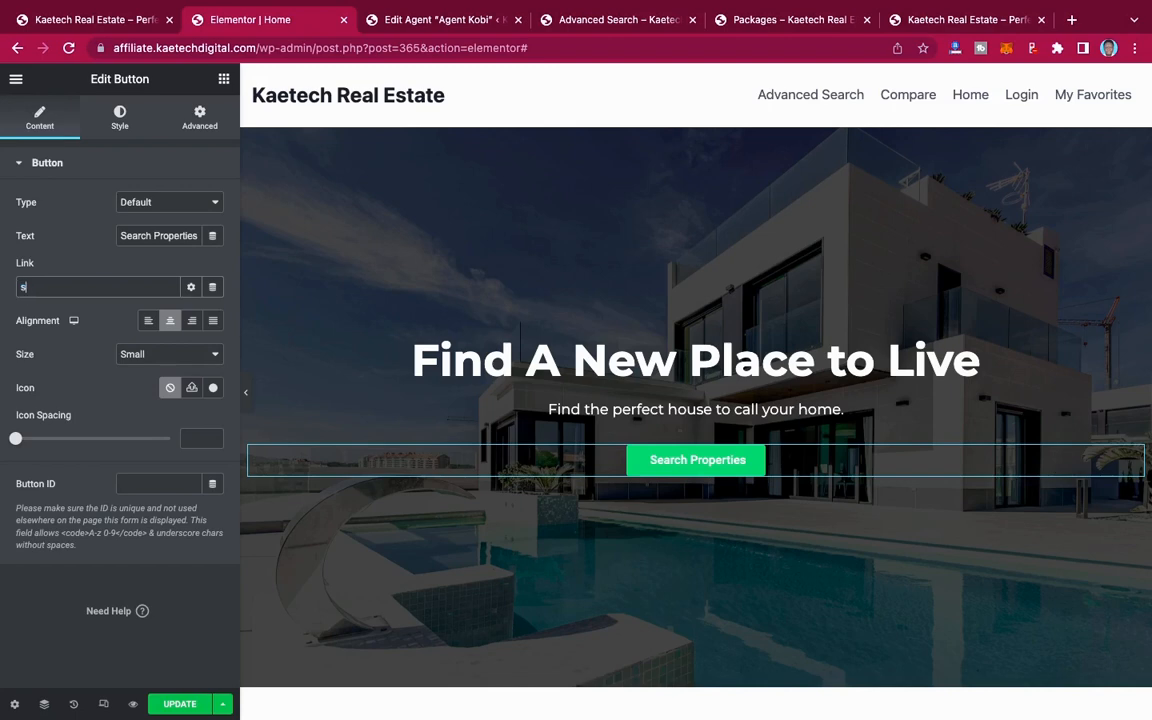
text(search)
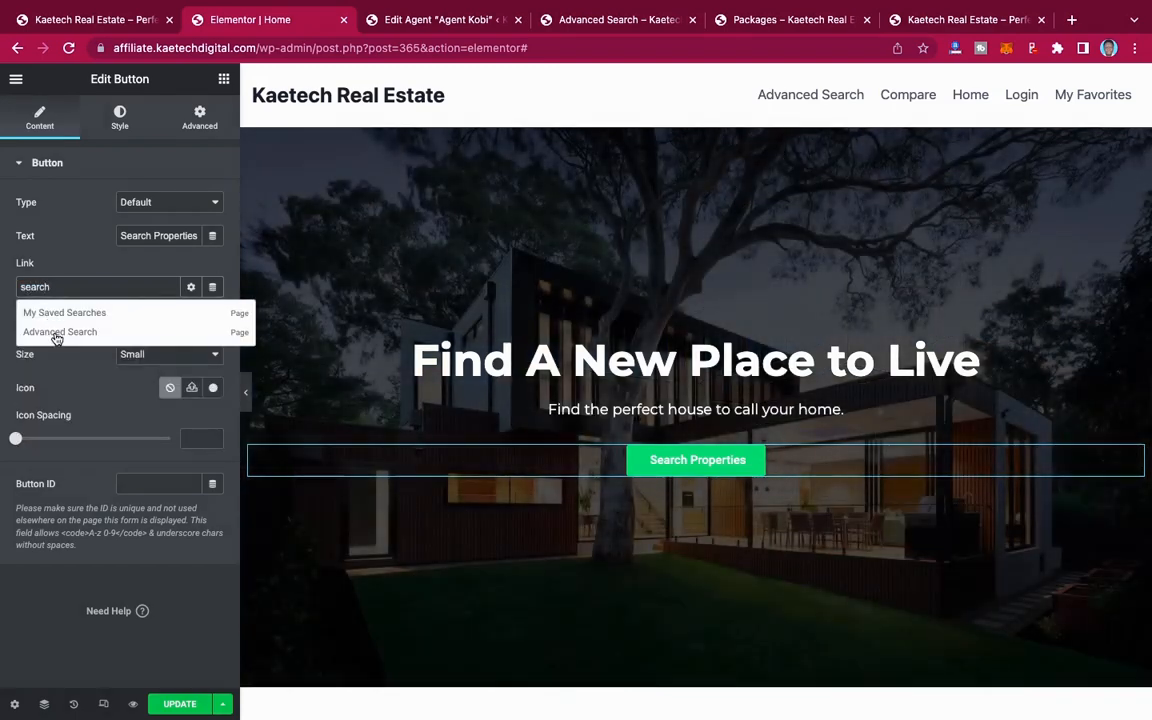
click(57, 335)
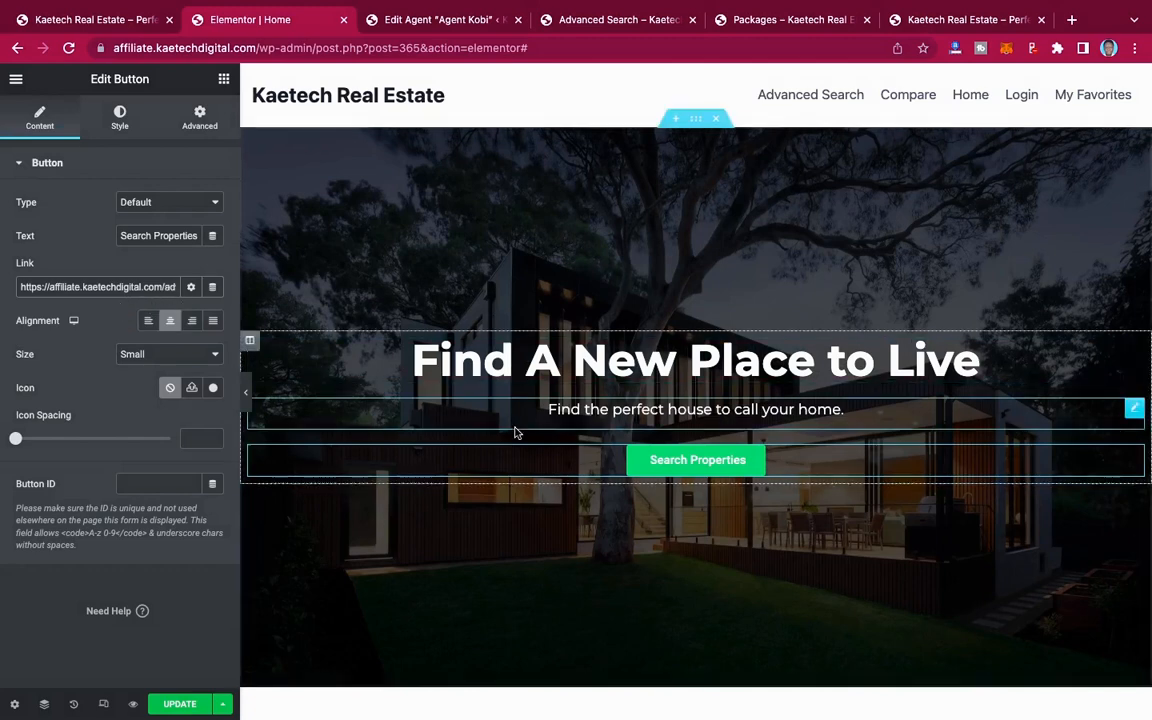
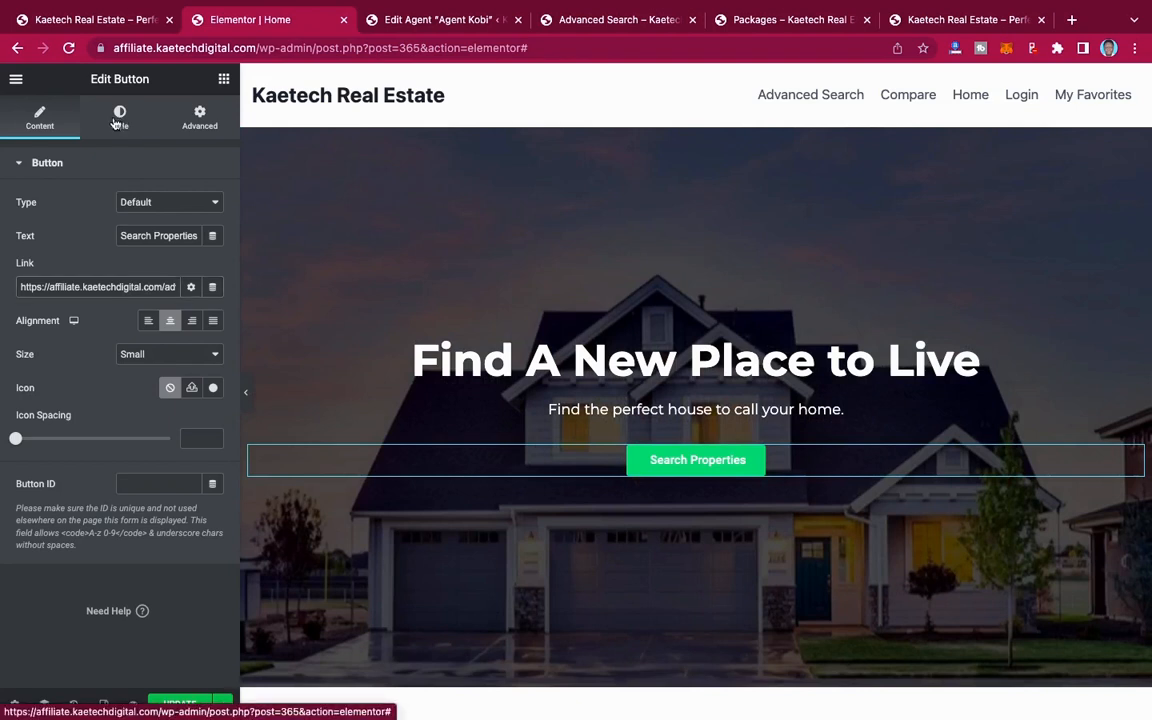
Step: Set the Search Properties button's normal background color to orange #E07C03
click(117, 123)
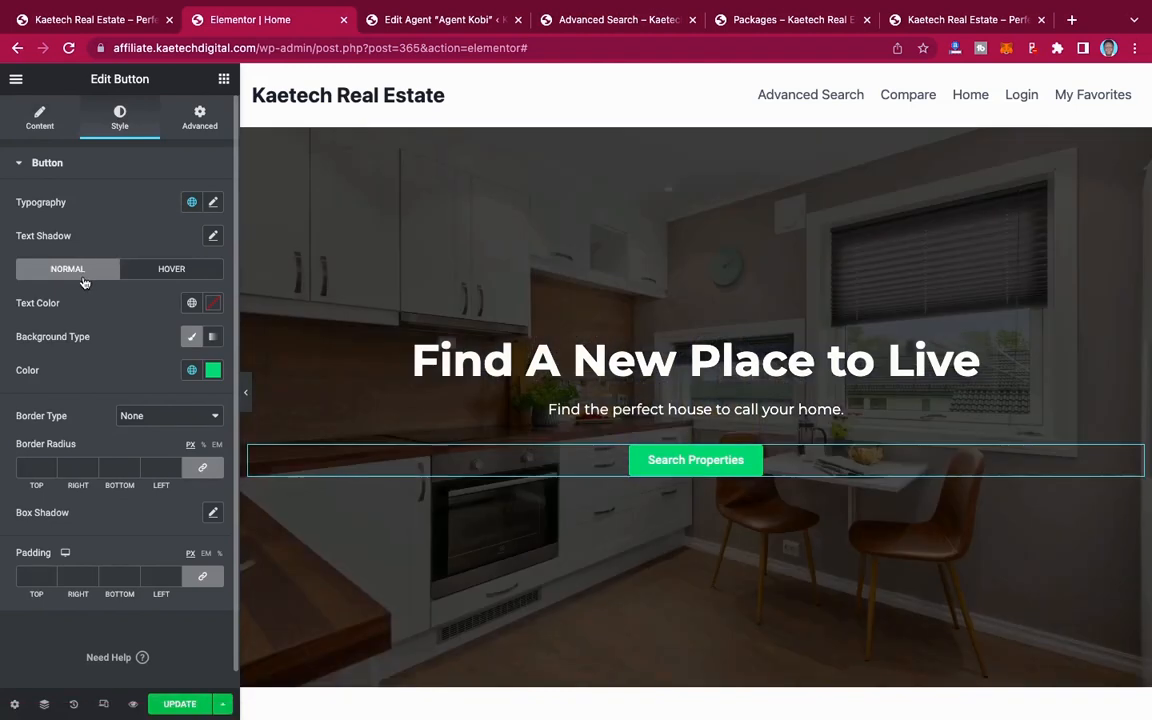
click(213, 371)
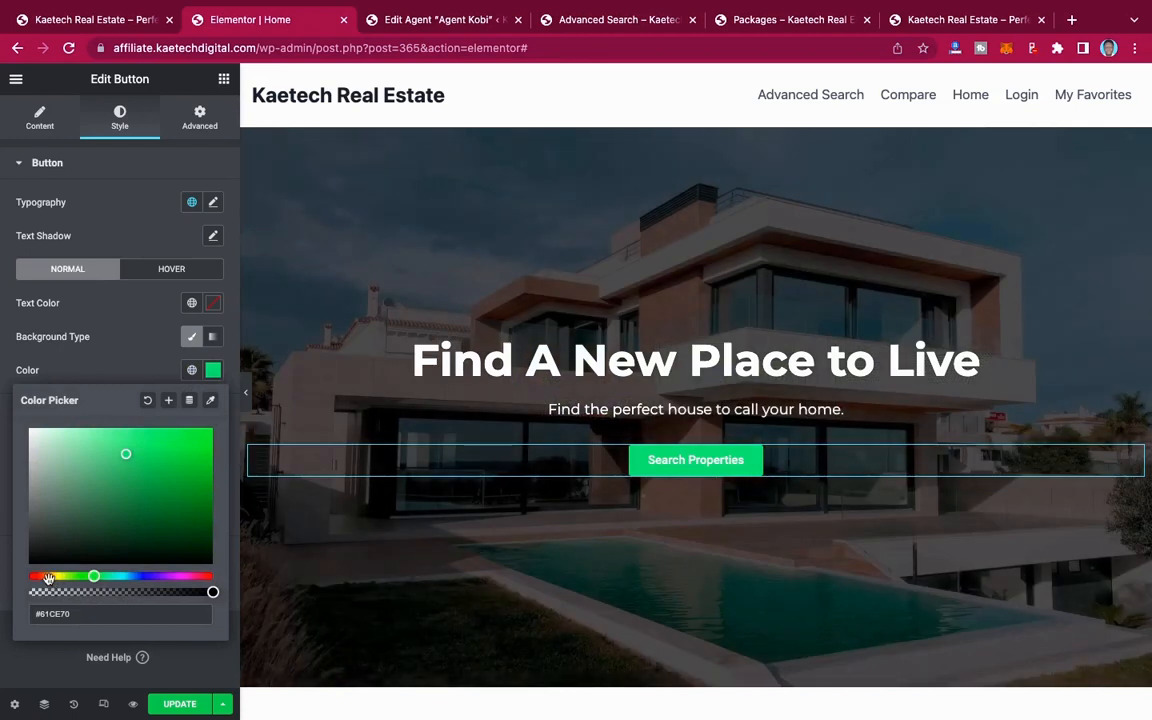
click(48, 578)
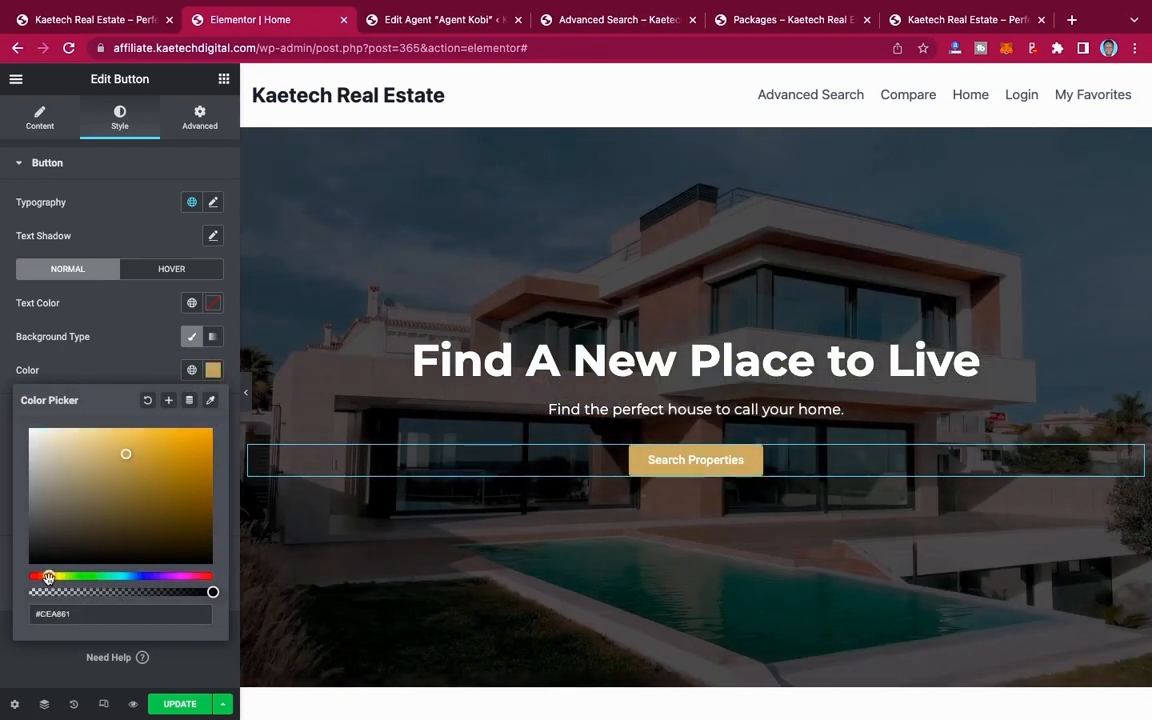
click(207, 449)
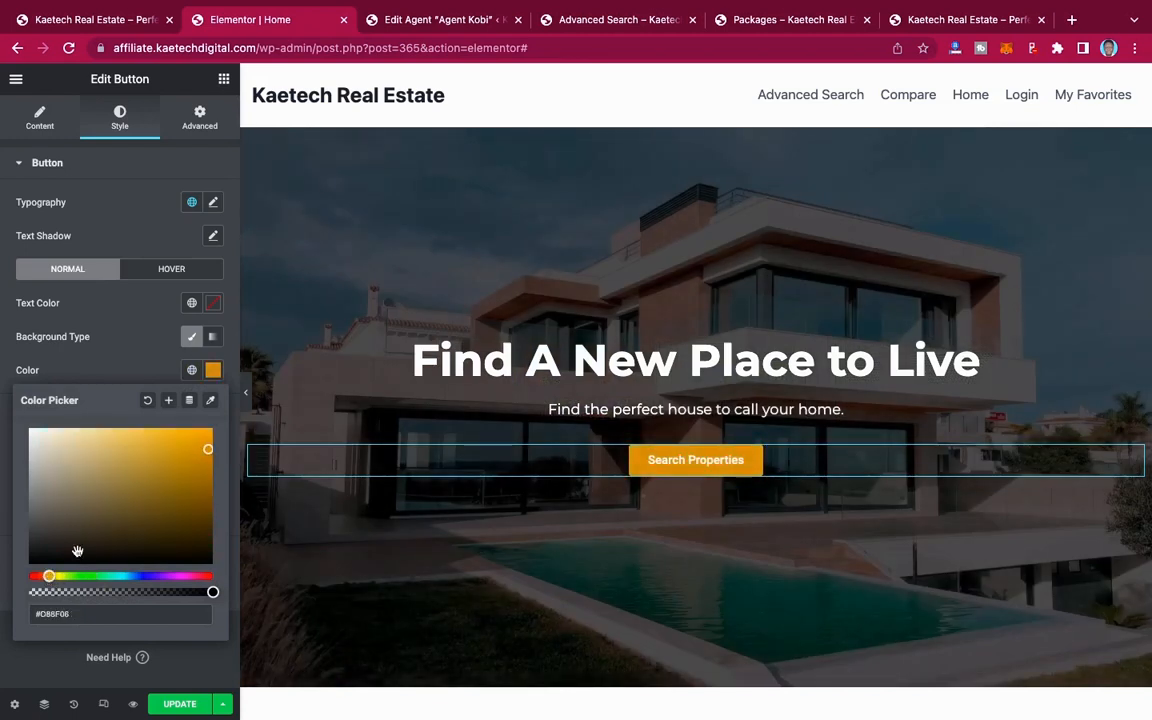
drag(49, 577, 47, 577)
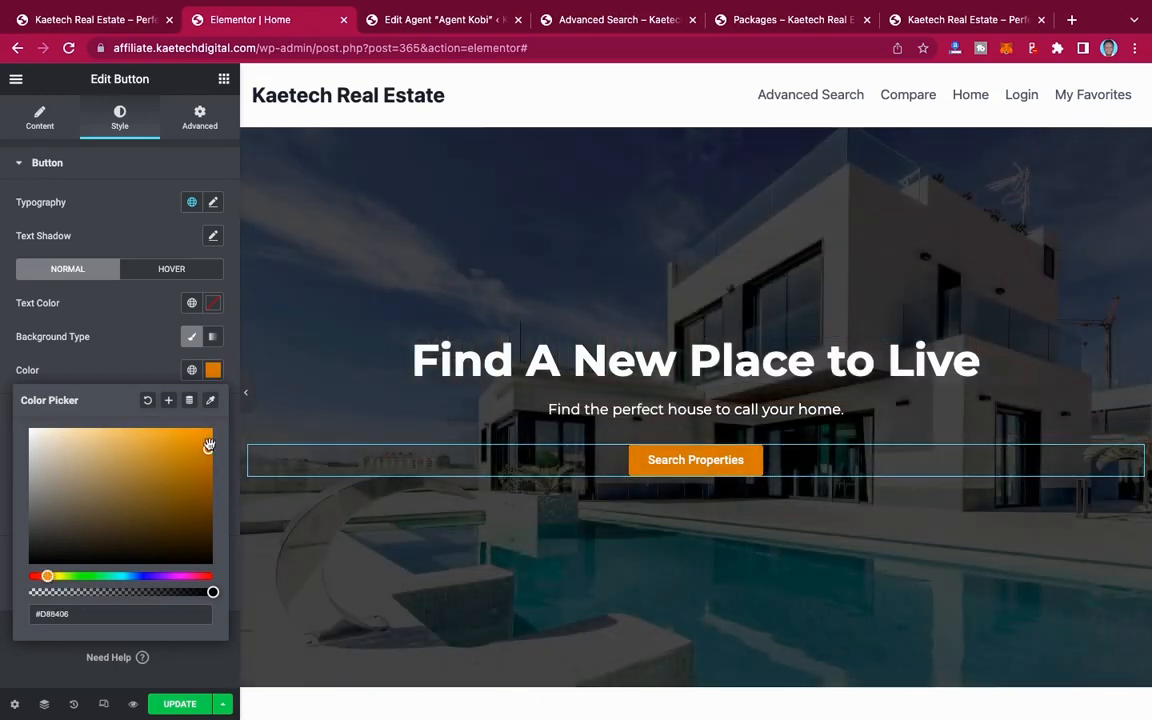
click(208, 446)
drag(208, 446, 210, 446)
drag(47, 577, 45, 577)
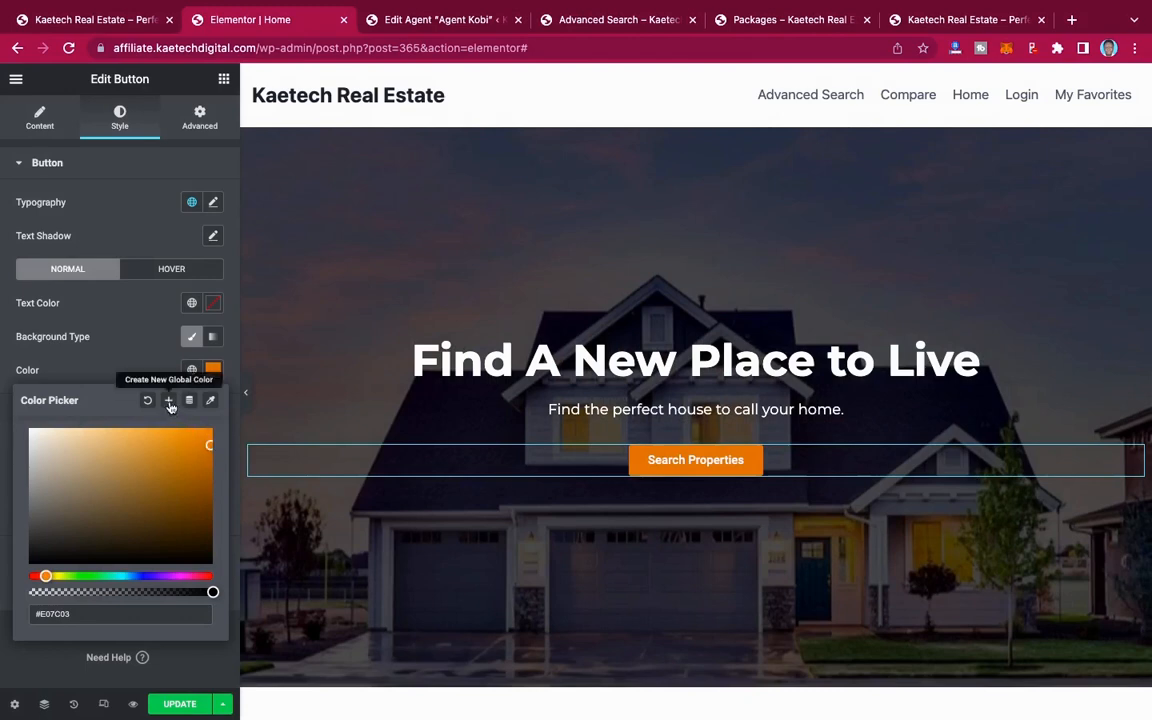
Step: Save the button's background color as a new global color named "orange"
click(168, 402)
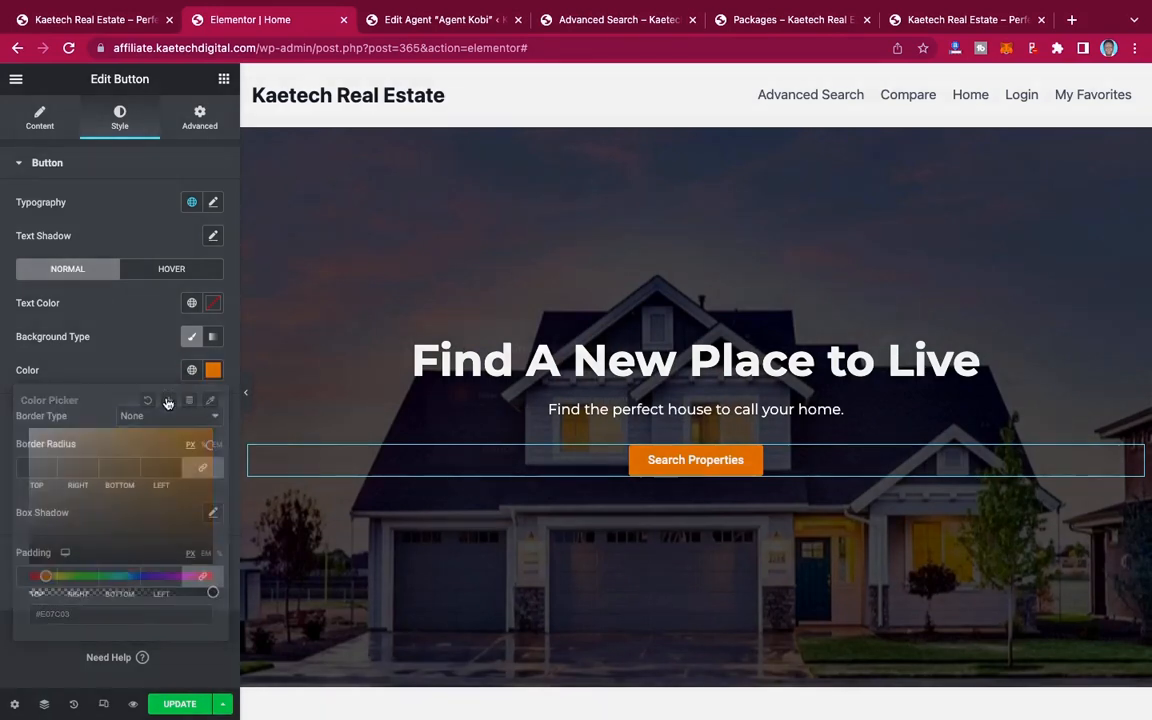
drag(567, 394, 480, 394)
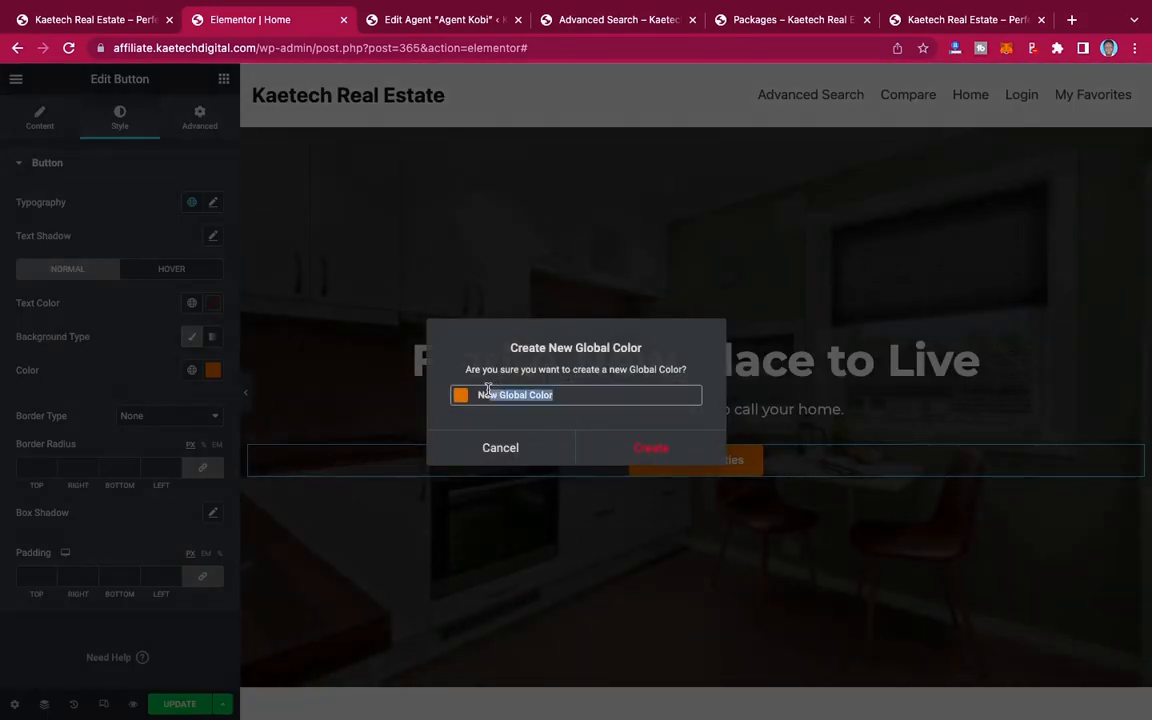
text(or)
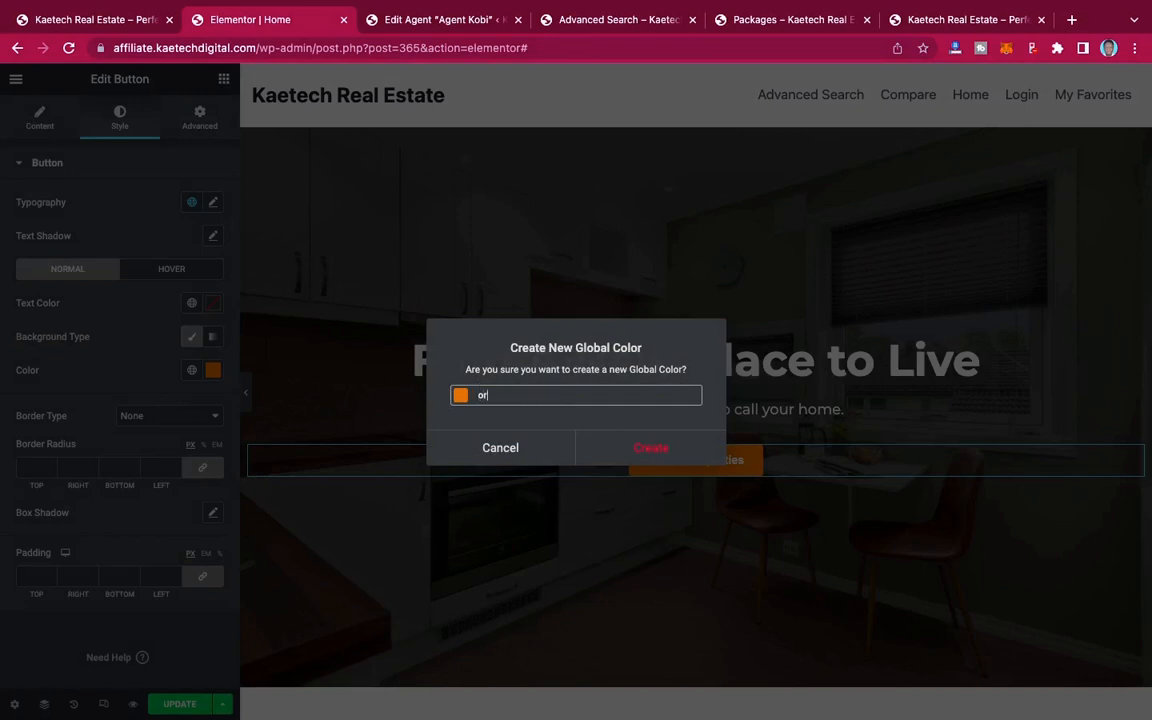
text(ange)
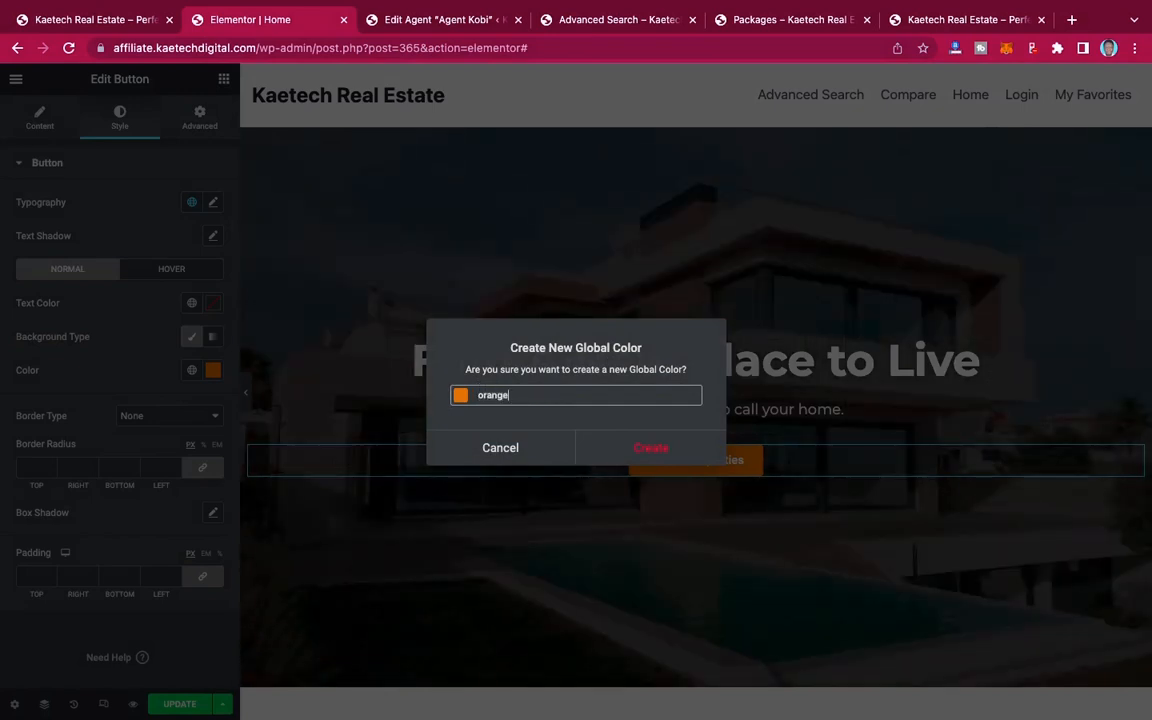
click(645, 451)
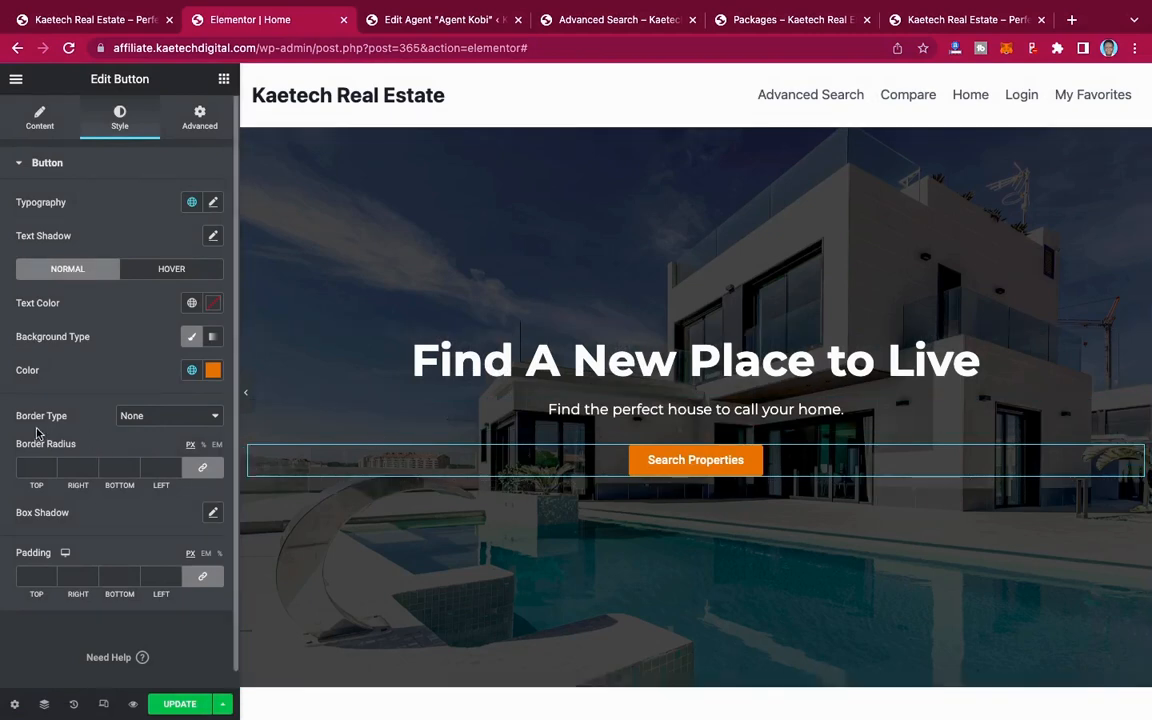
Step: Set the hero button's border radius to 0 px on all corners and its size to Large
scroll(40, 432, down, 1)
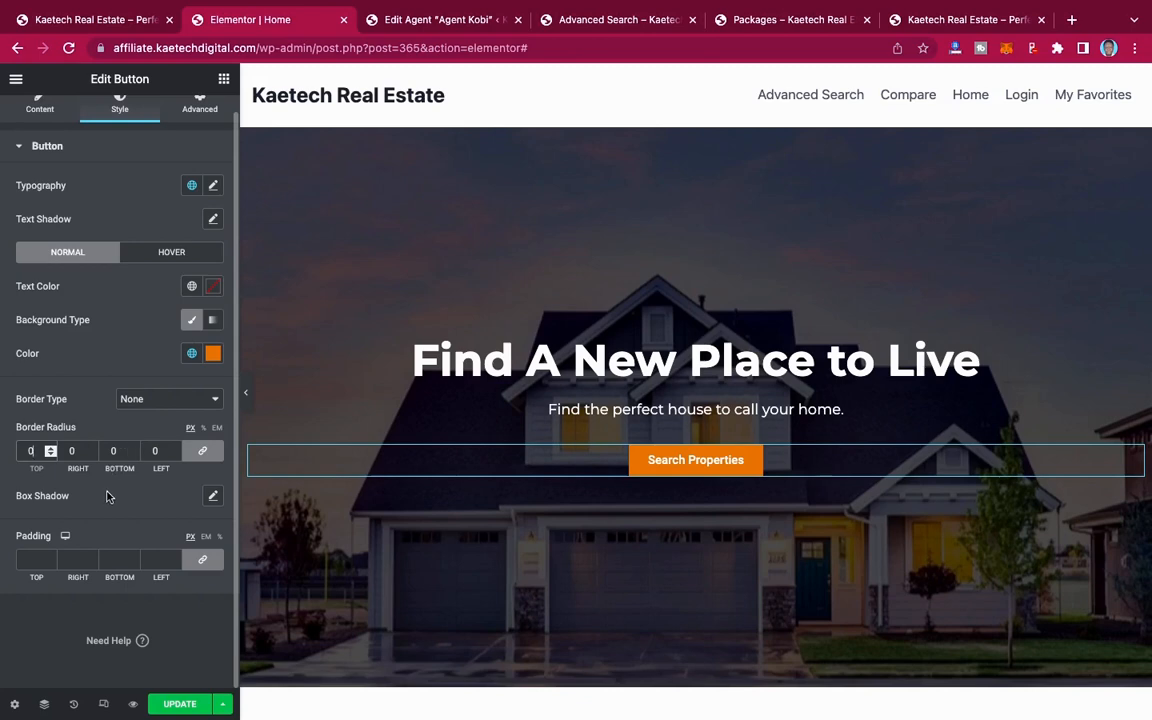
scroll(140, 315, up, 1)
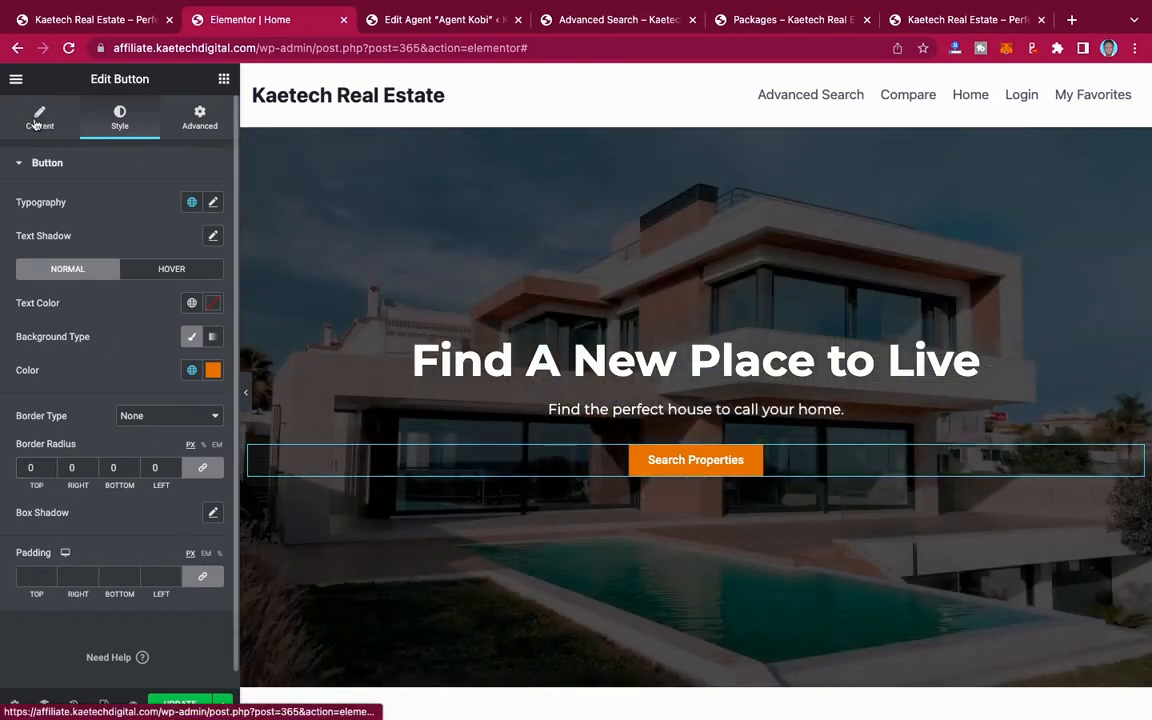
click(36, 122)
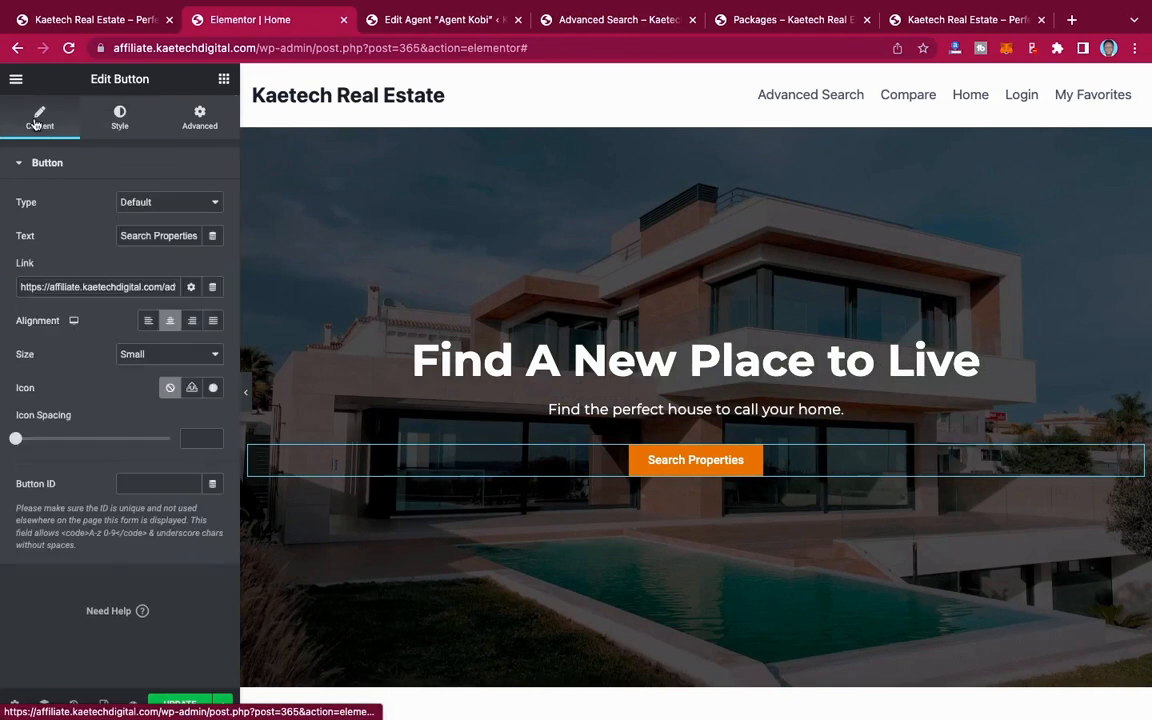
click(159, 211)
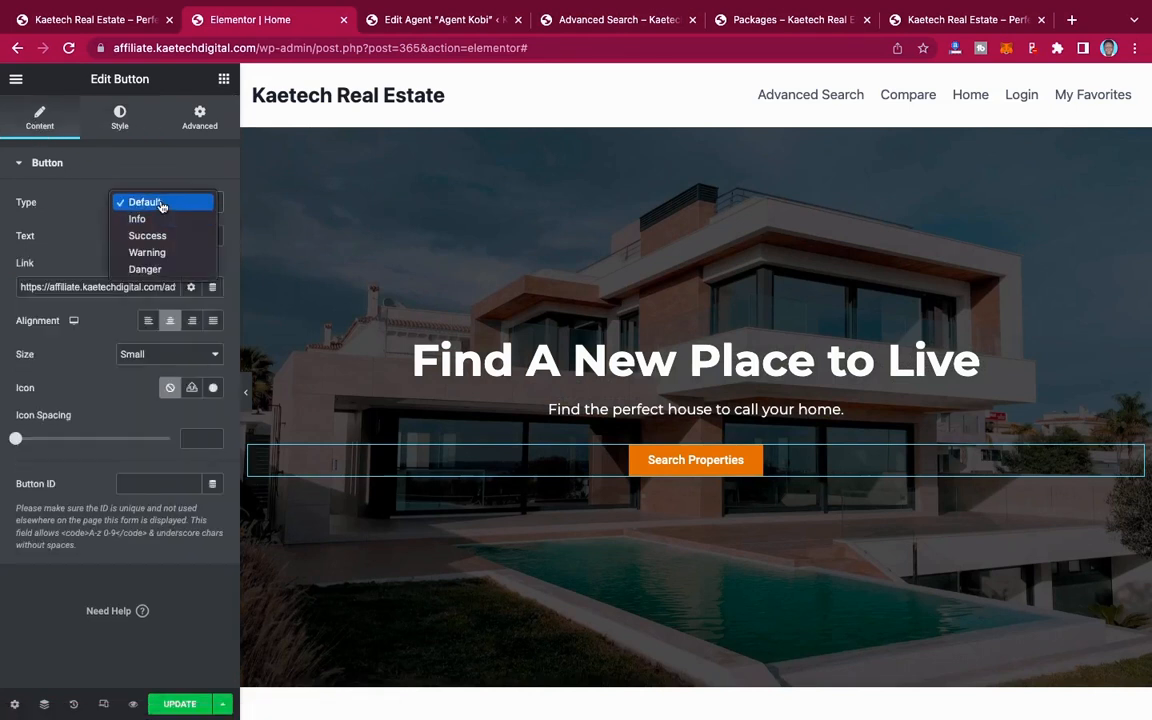
click(161, 201)
click(152, 357)
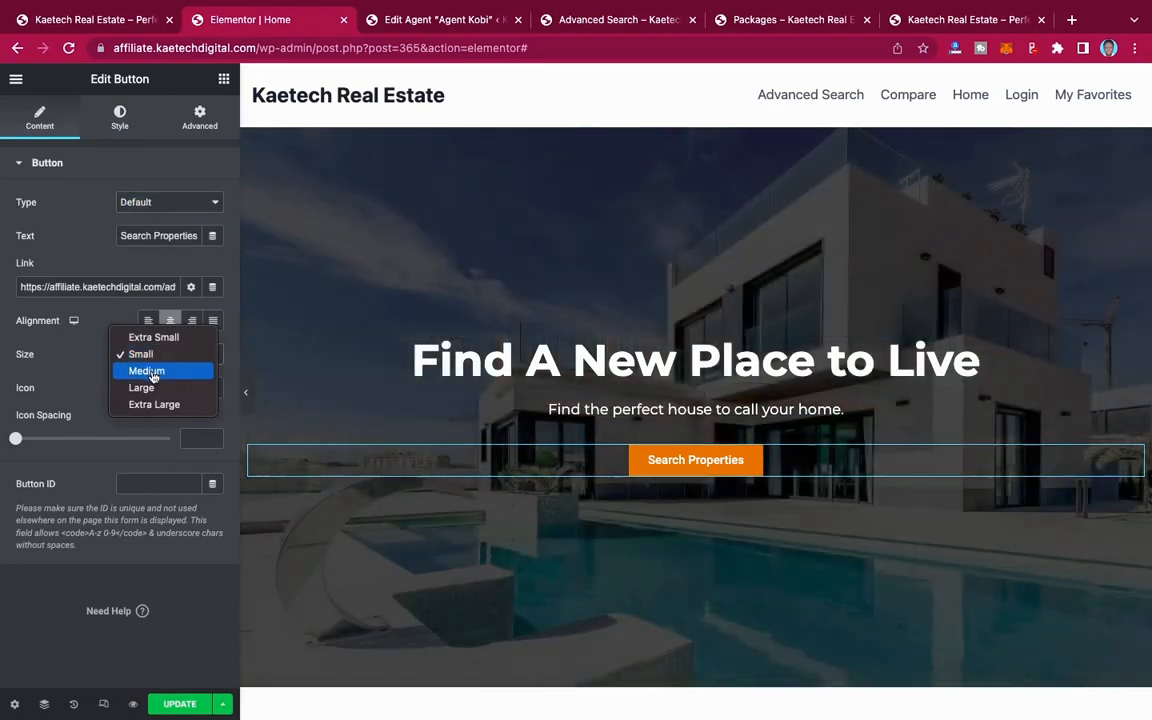
click(150, 370)
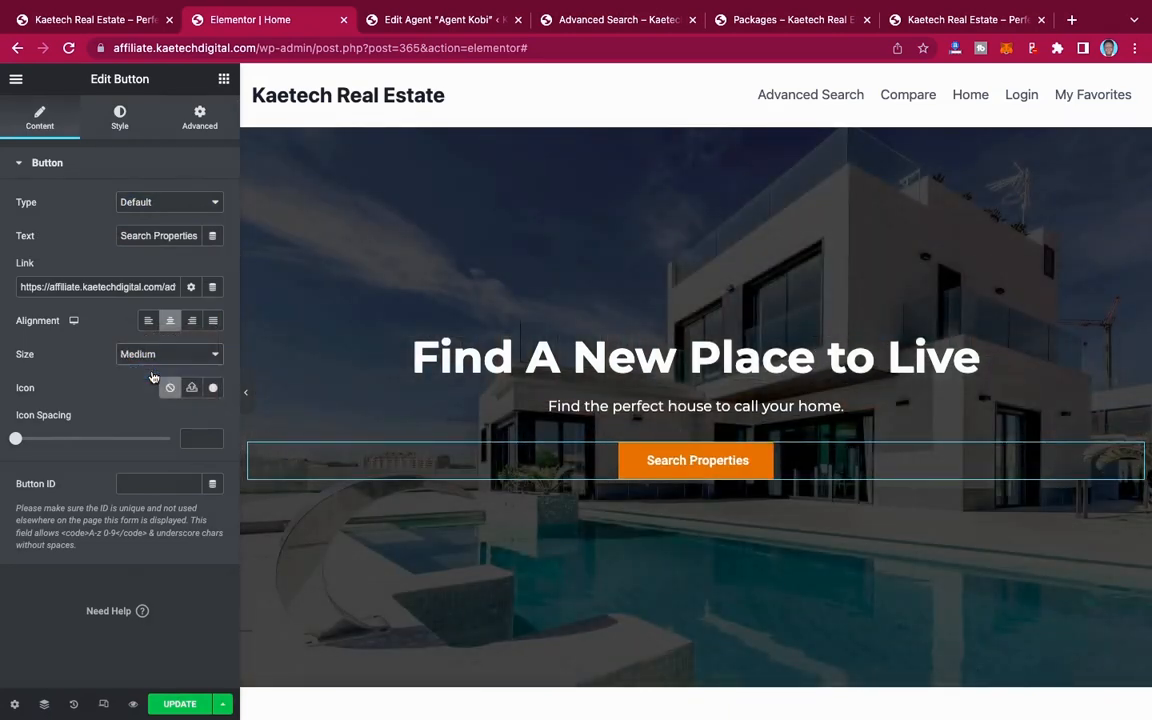
click(154, 357)
click(155, 370)
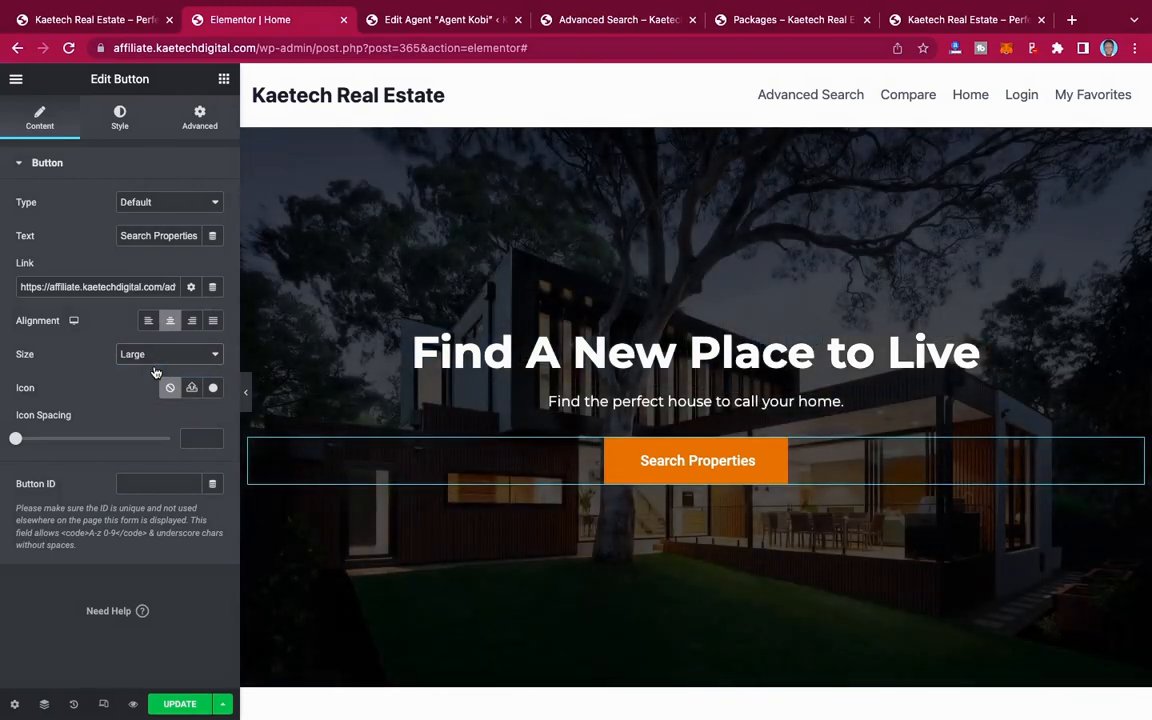
Step: Set the hero button's typography to the Montserrat family at 18 px
click(121, 120)
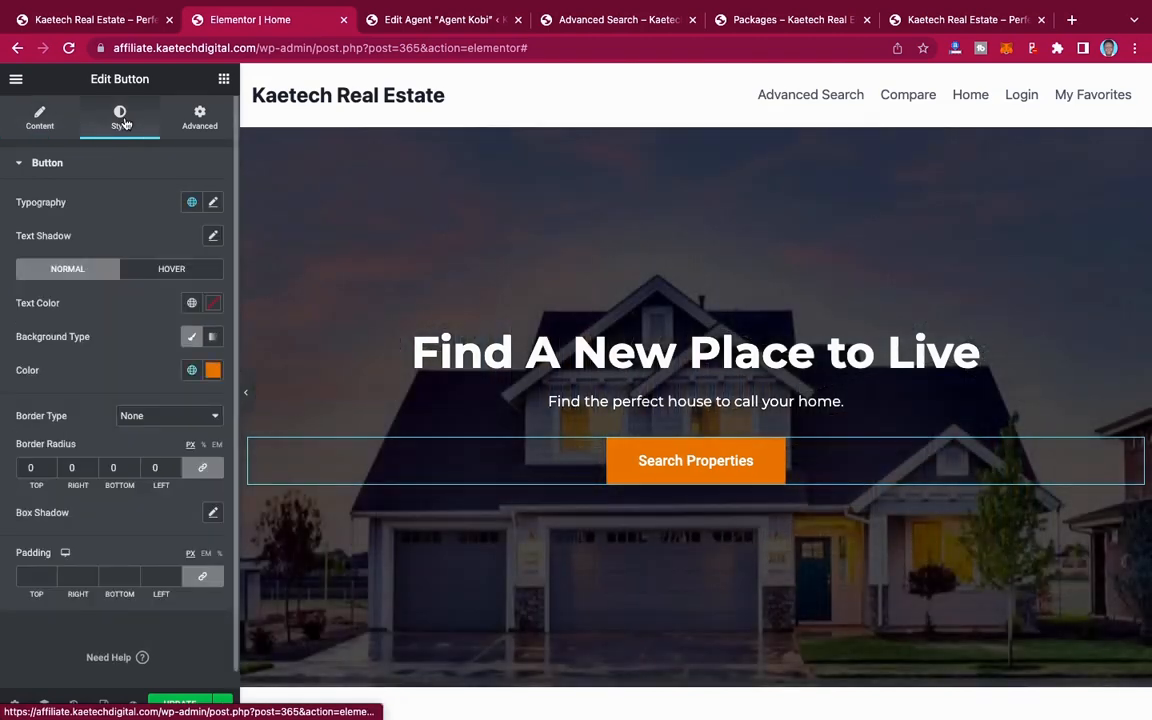
click(213, 202)
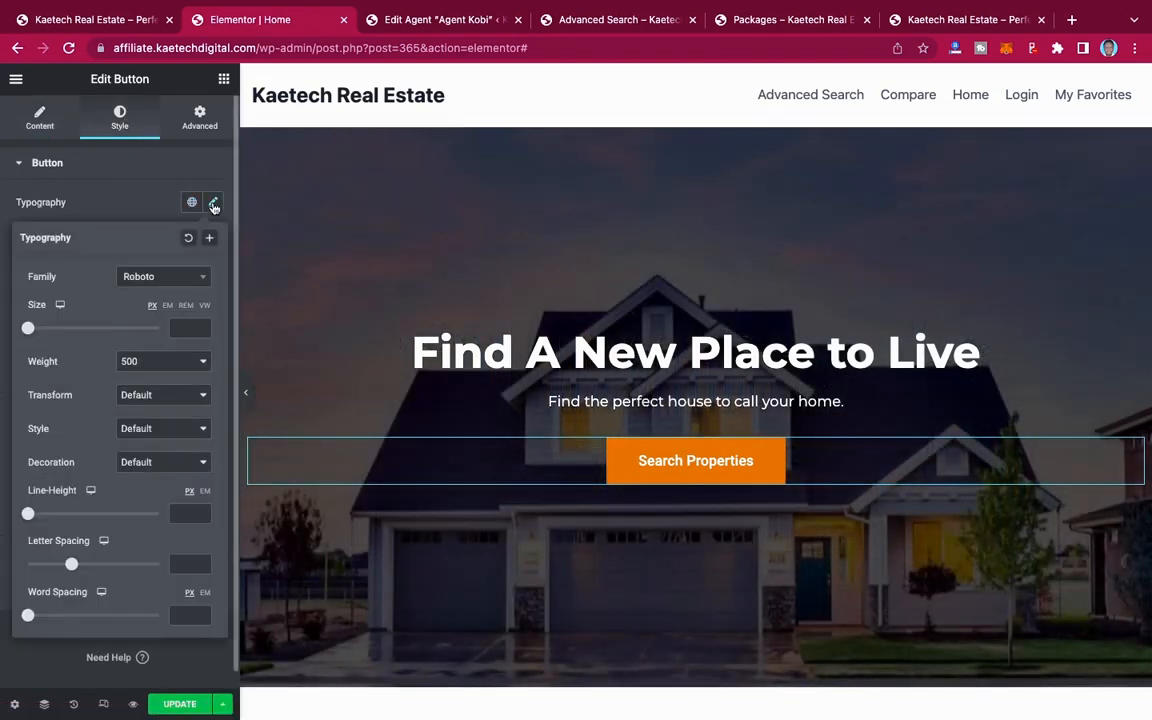
click(170, 285)
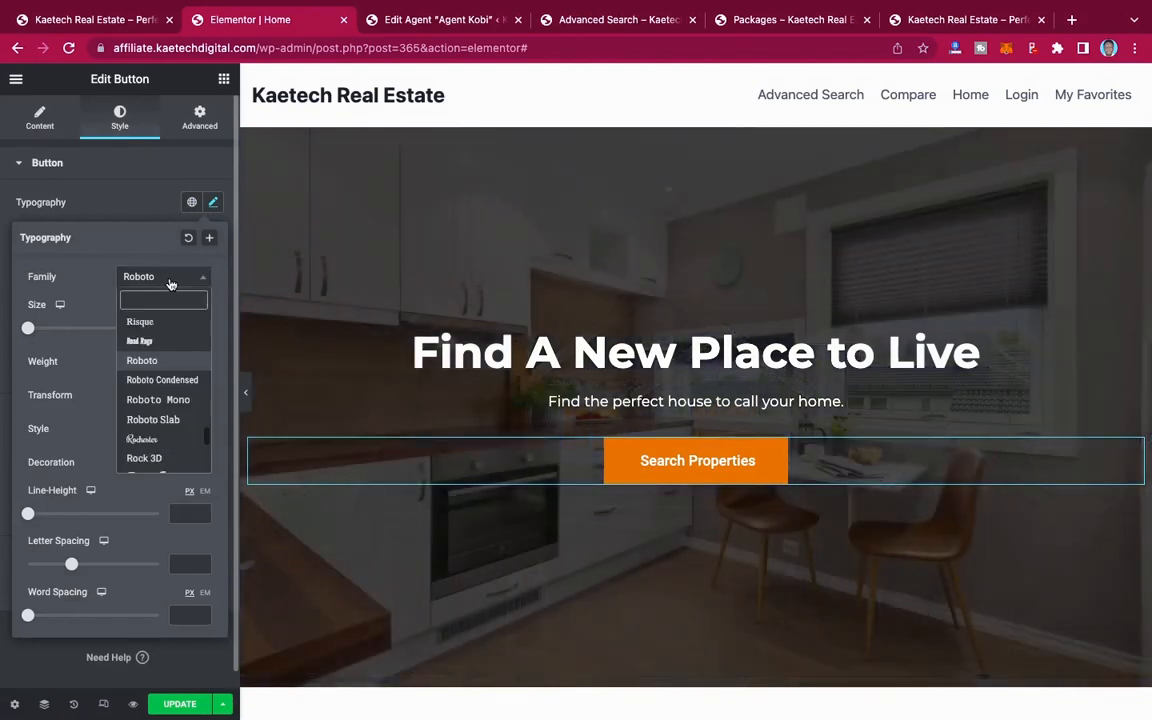
text(monts)
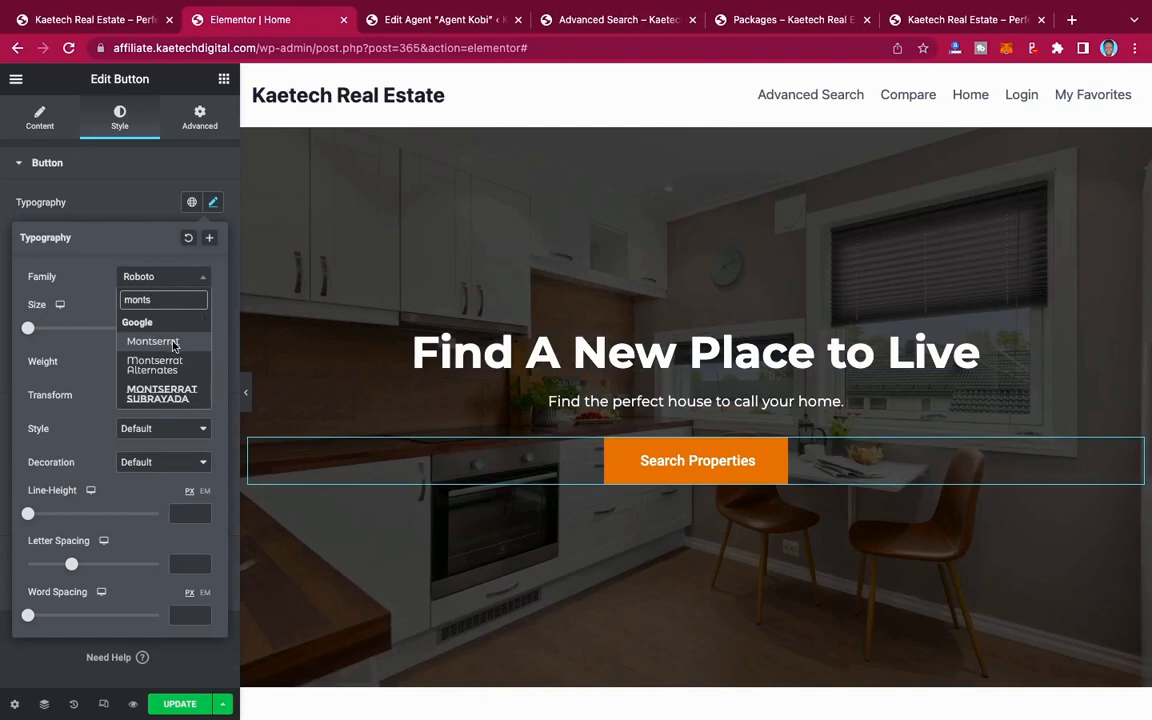
click(174, 345)
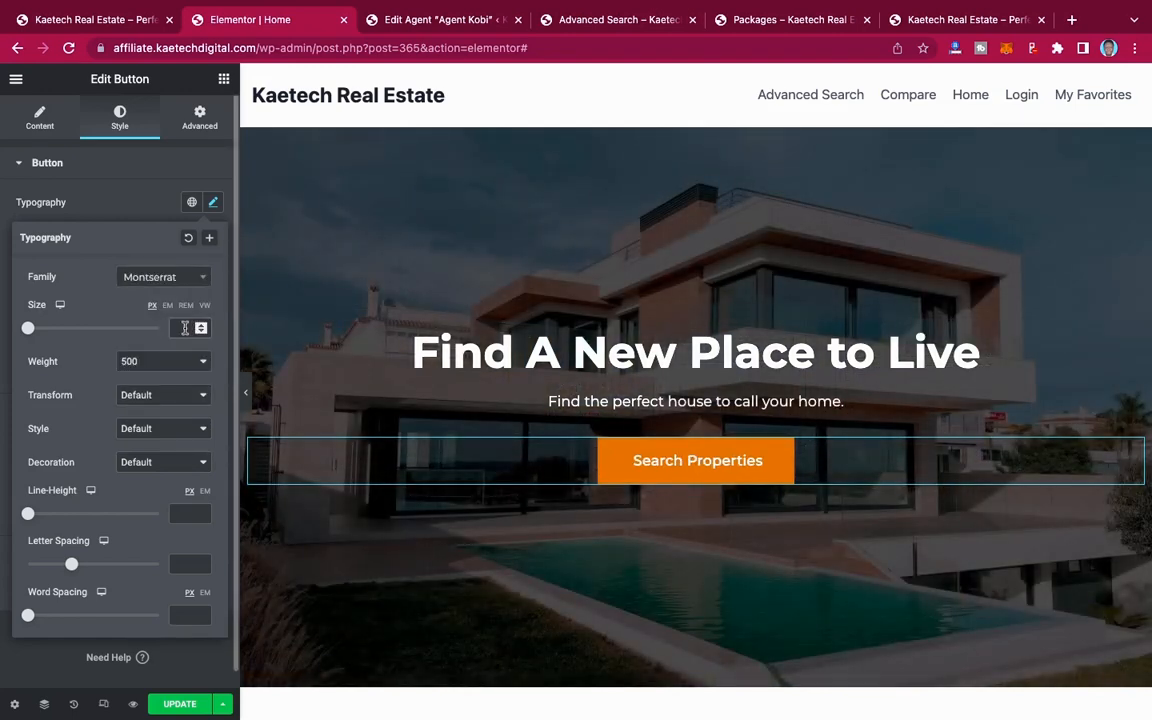
click(185, 328)
text(20)
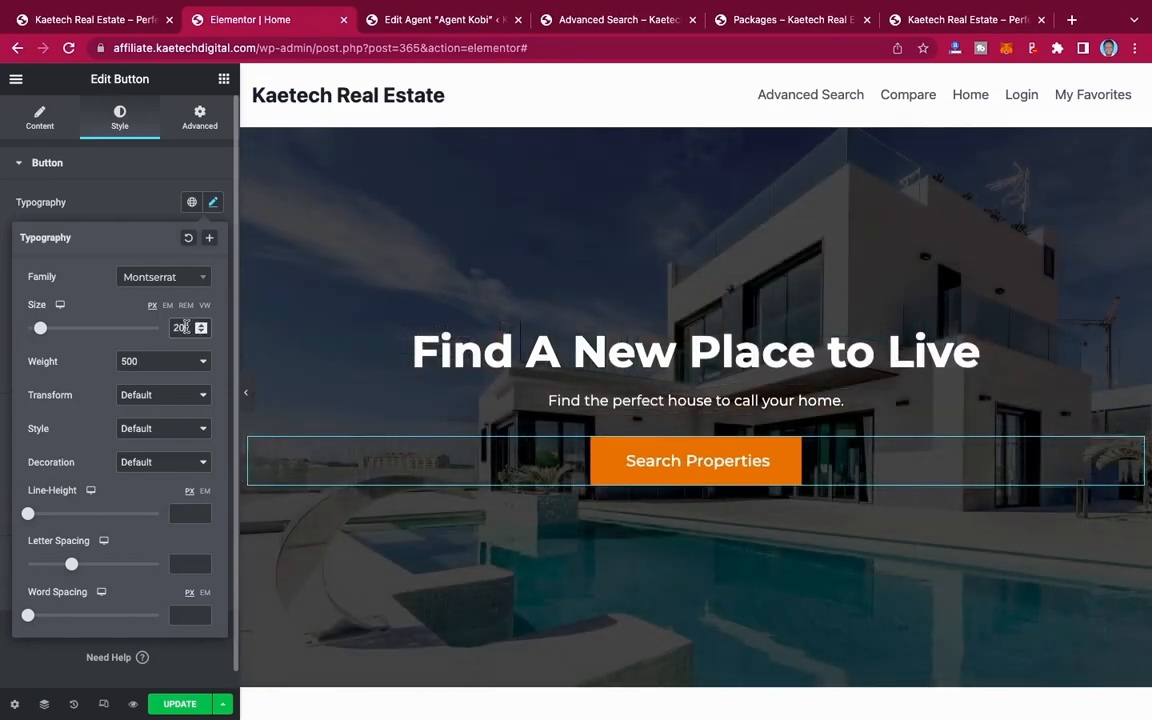
drag(185, 328, 172, 327)
text(18)
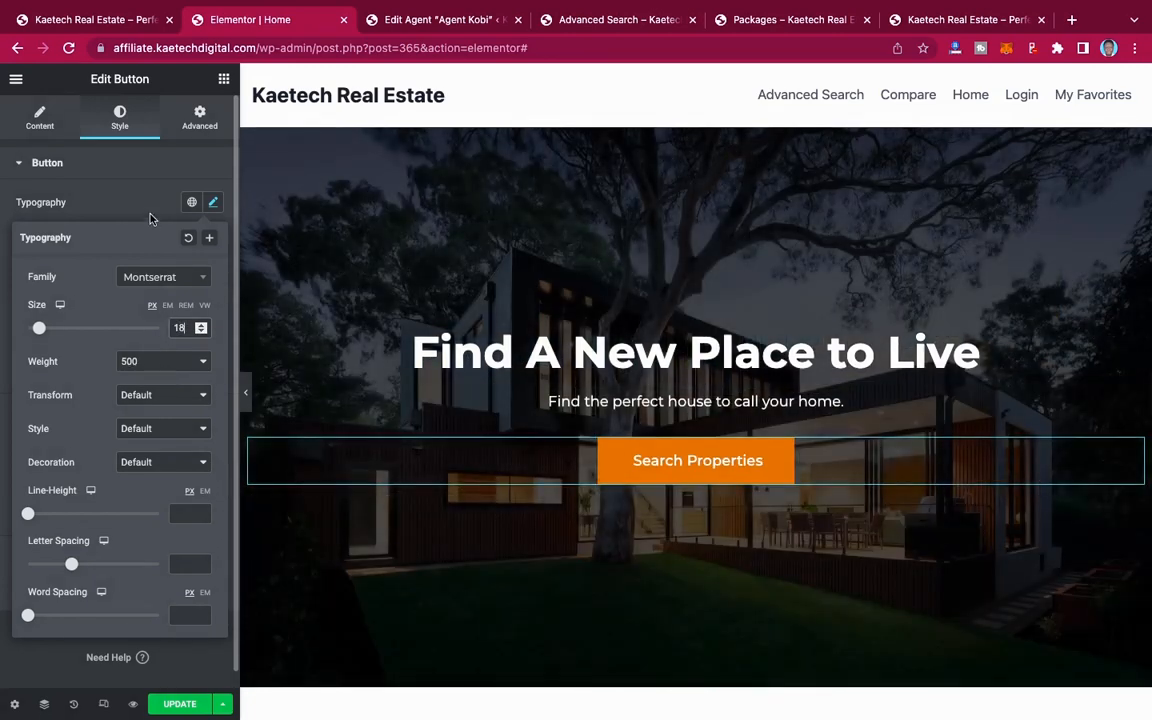
click(148, 210)
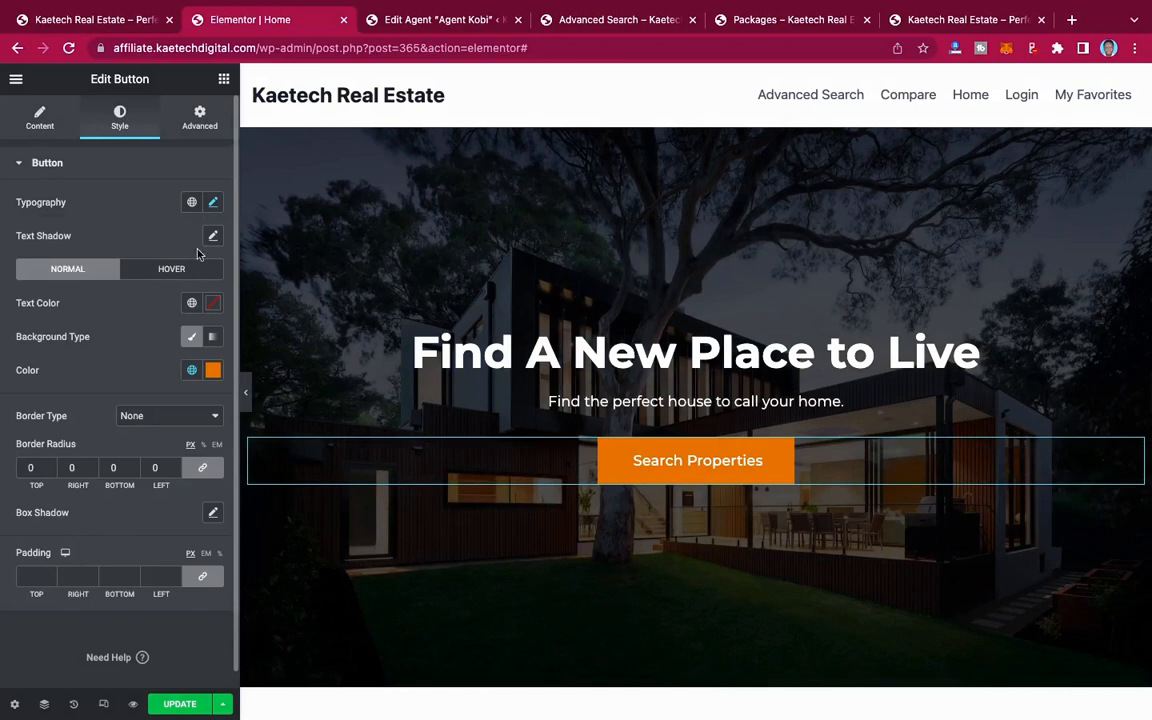
Step: Apply the Bob hover animation to the Search Properties button
scroll(80, 440, down, 1)
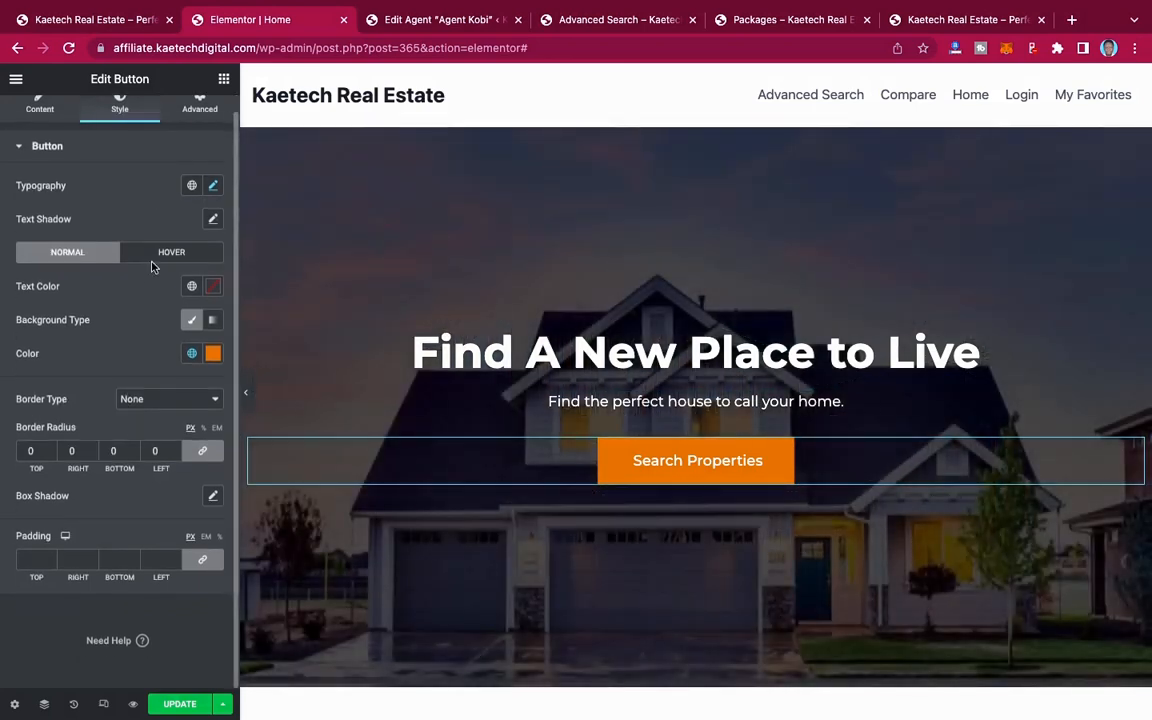
click(155, 258)
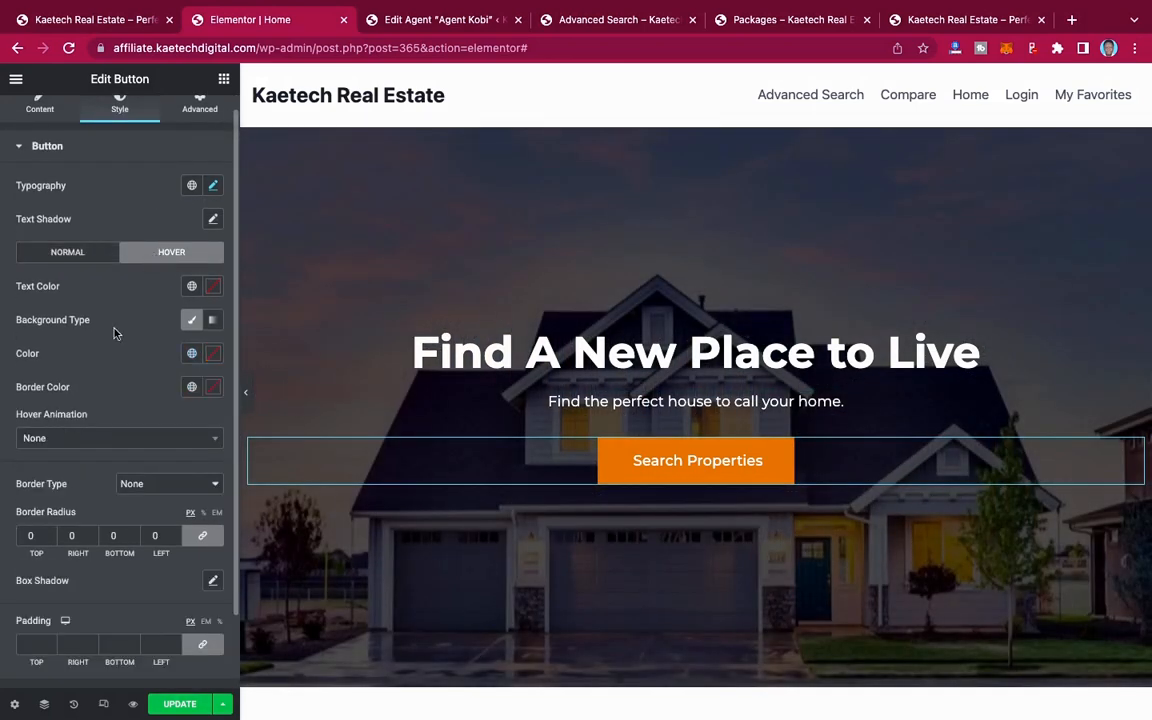
scroll(114, 333, down, 3)
click(85, 368)
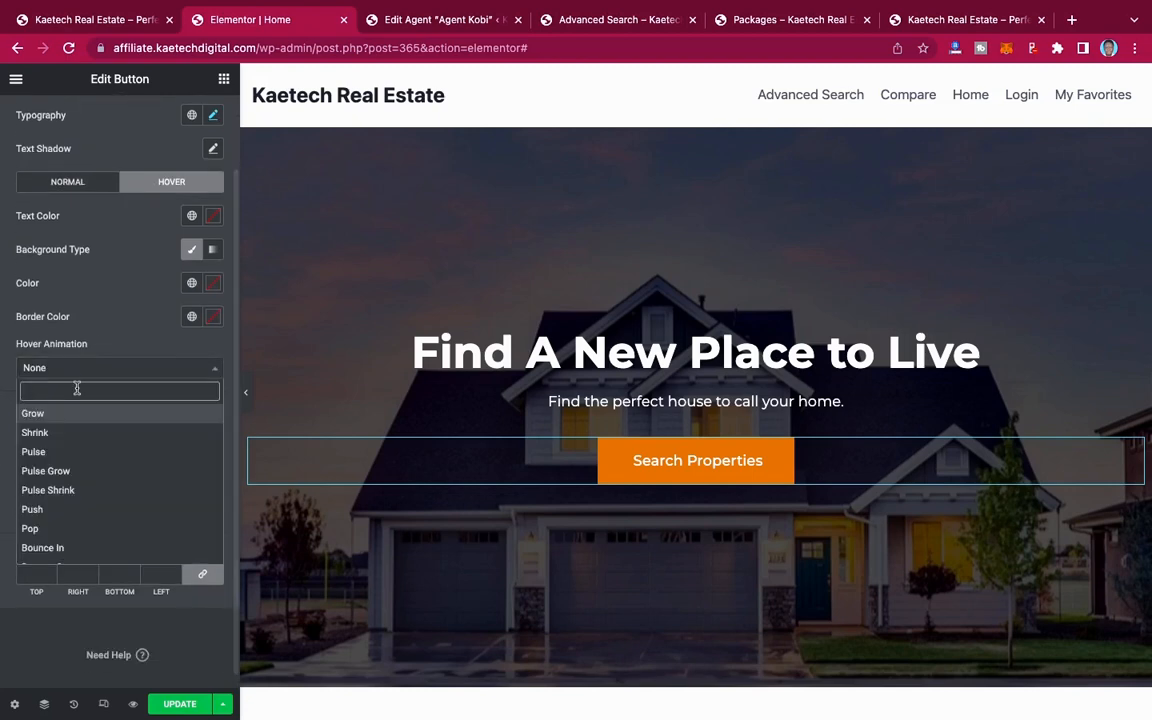
text(bob)
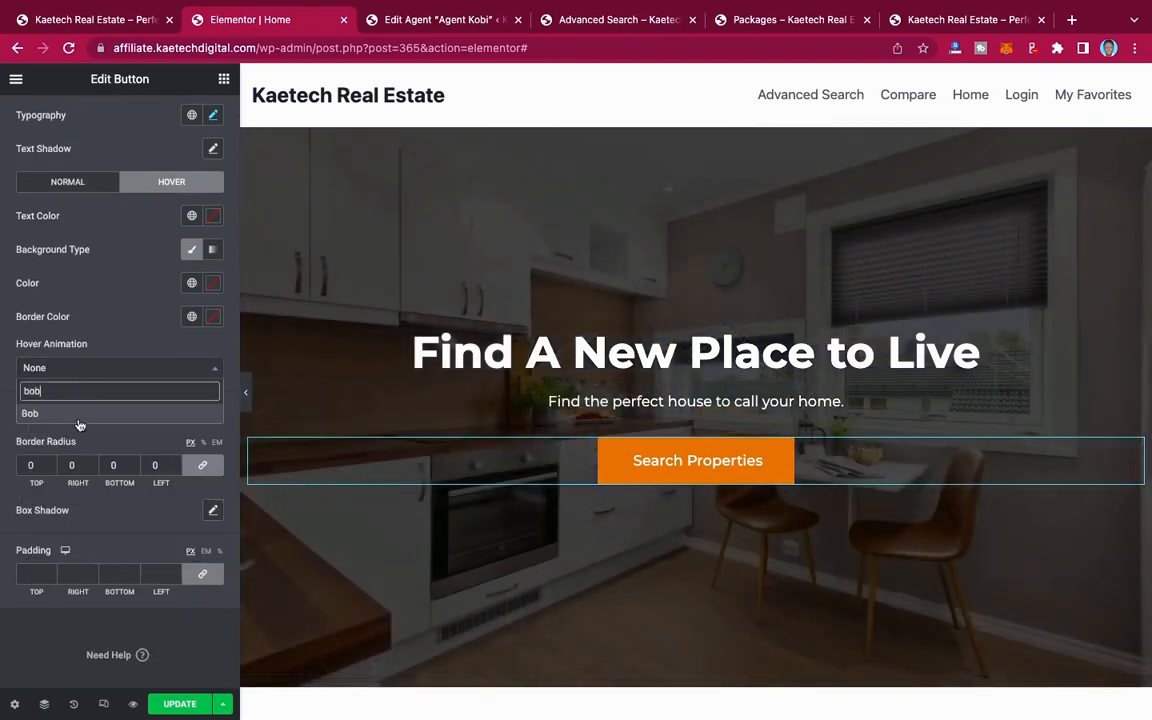
click(80, 419)
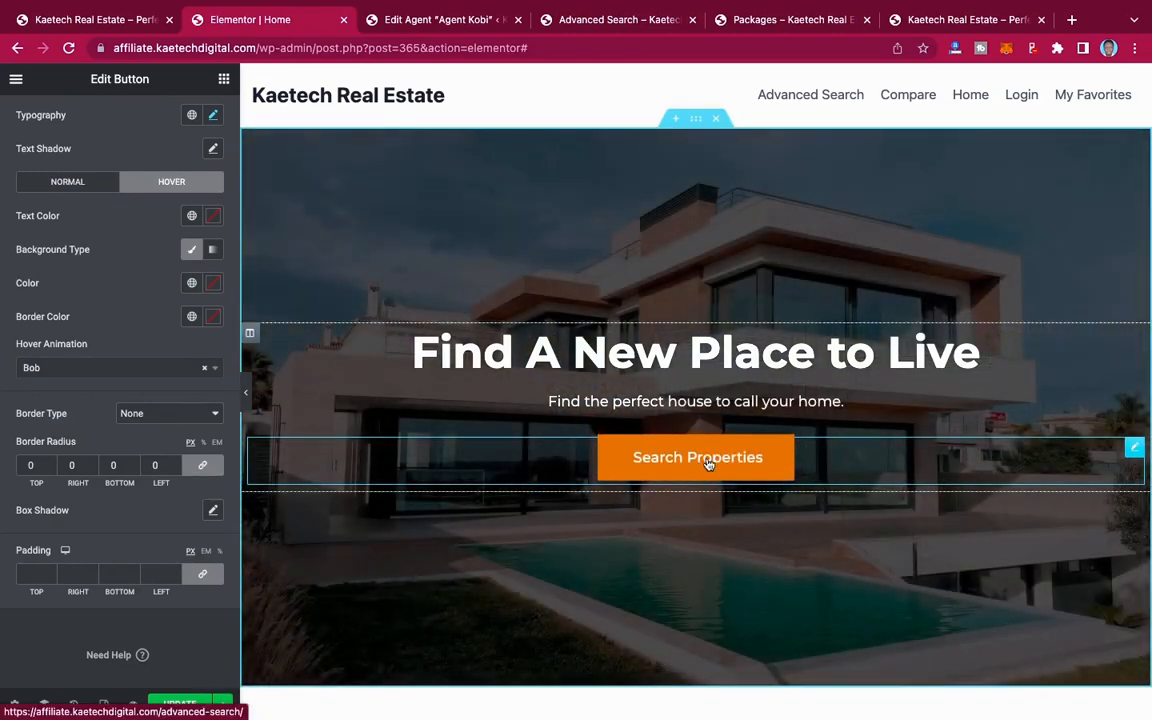
Step: Set the hero section's padding to 90 px at top and bottom, with 0 on the sides and the values unlinked
scroll(638, 532, down, 5)
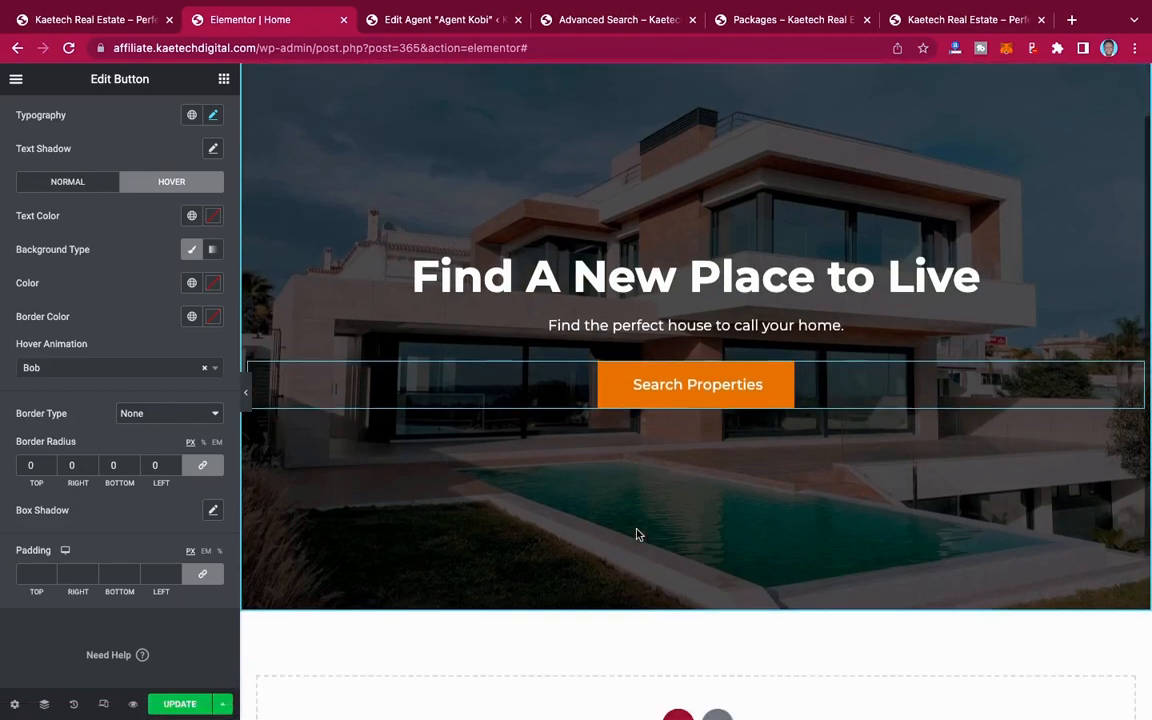
scroll(638, 532, up, 5)
scroll(638, 533, up, 1)
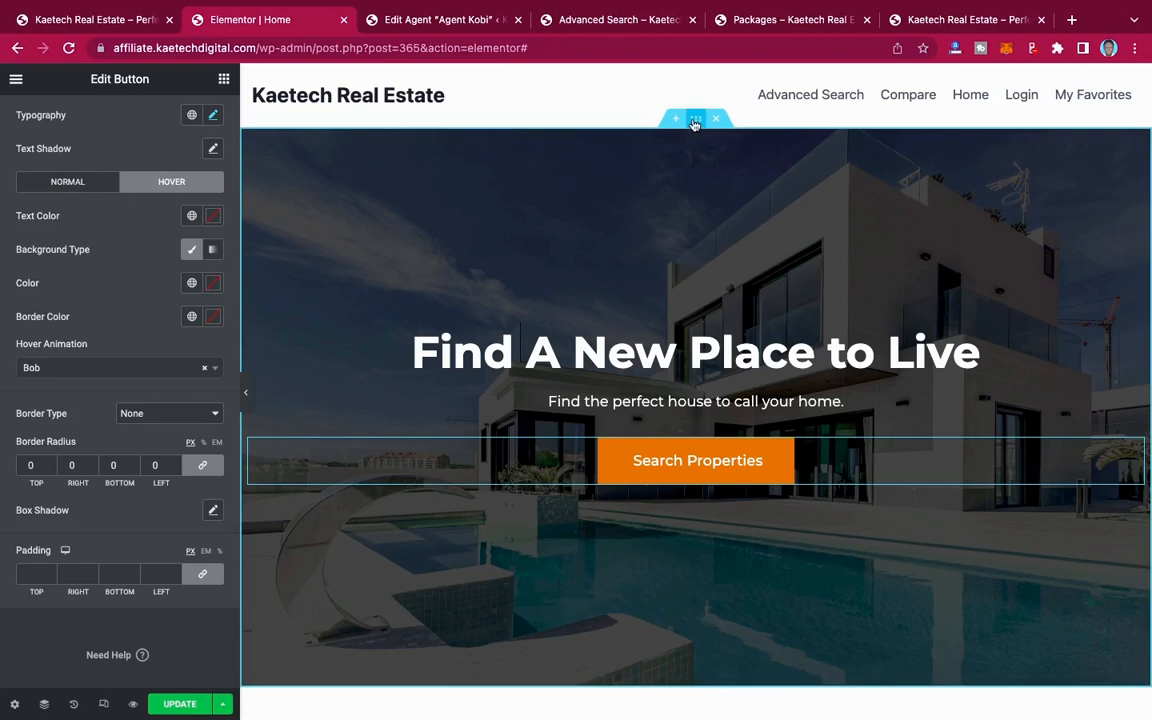
click(695, 120)
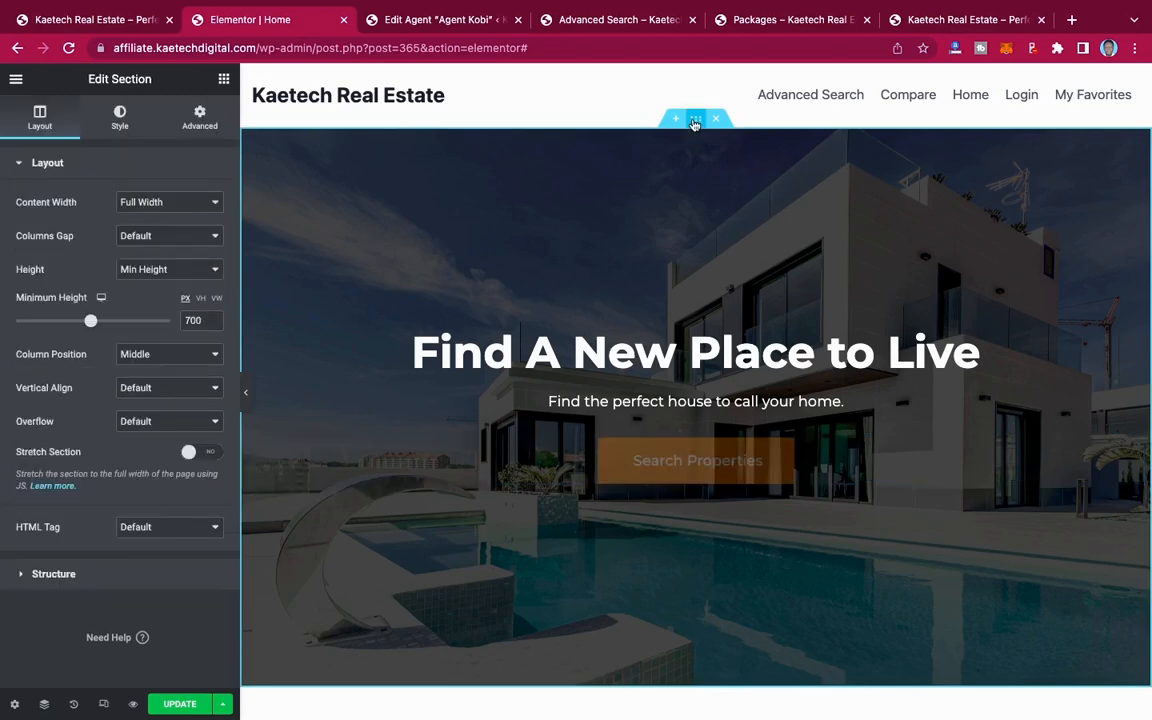
click(203, 122)
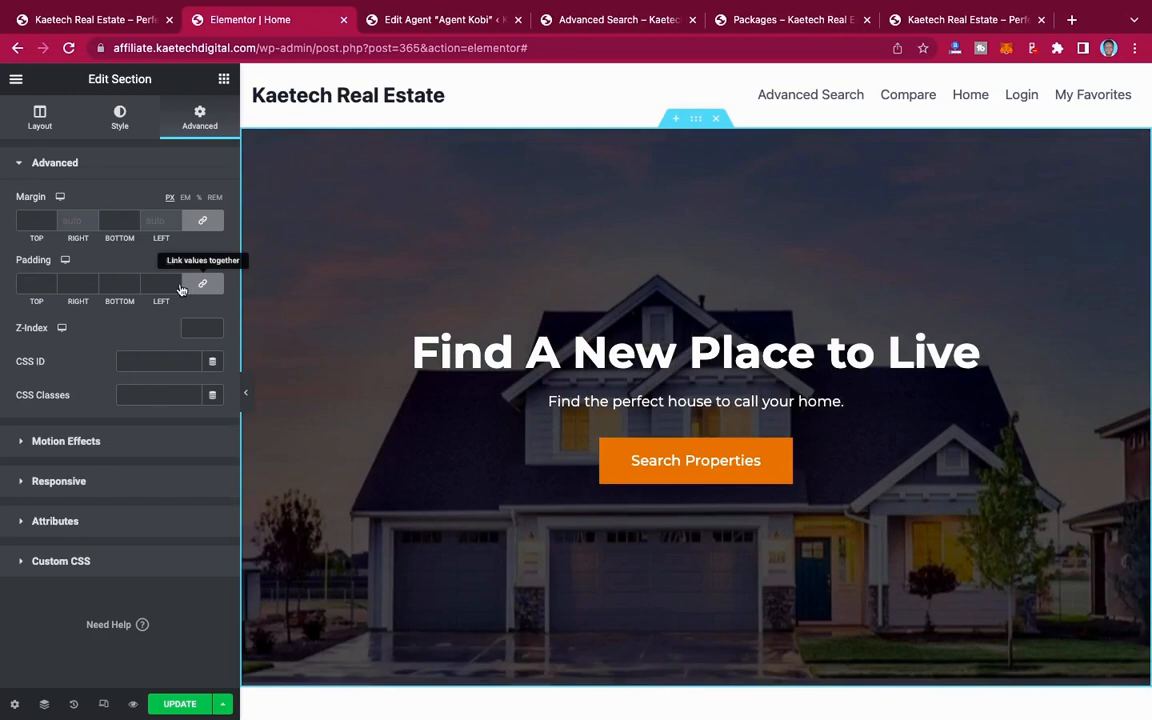
click(199, 286)
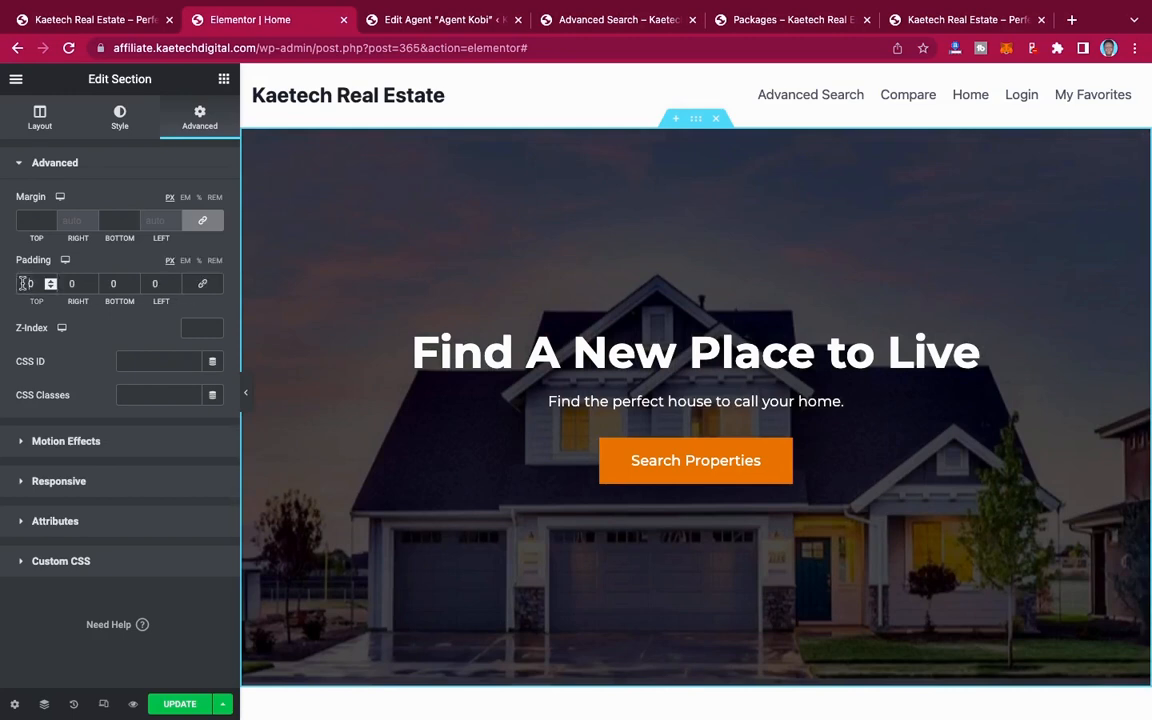
text(9)
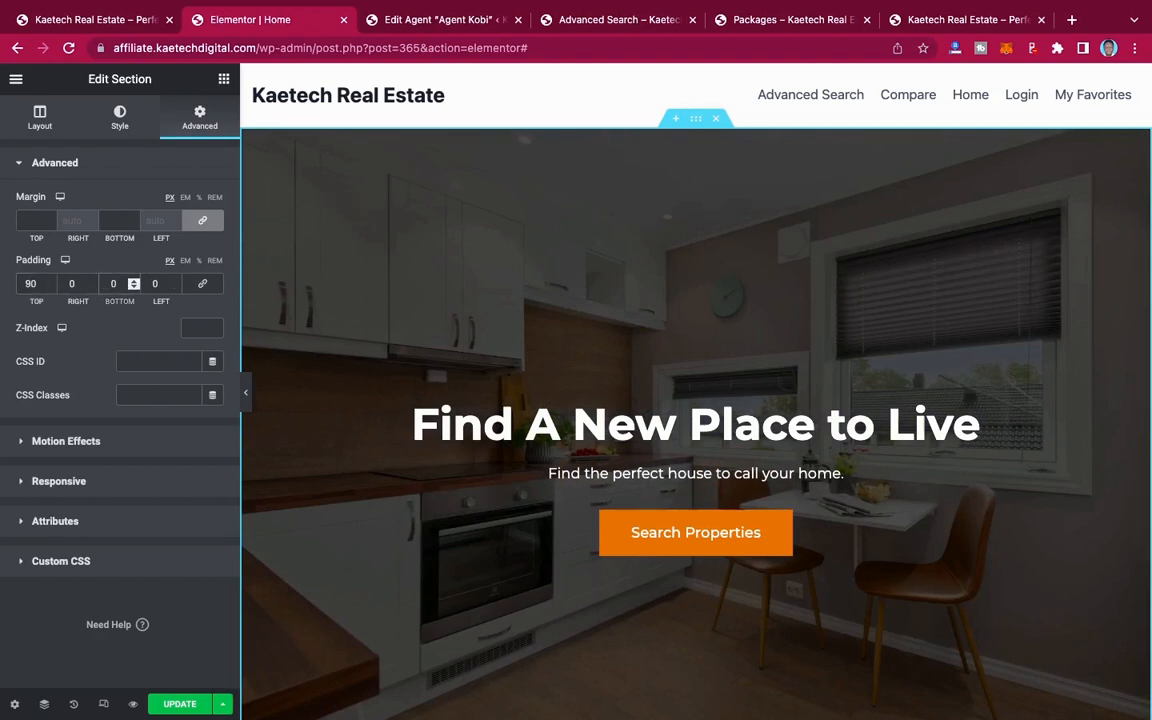
text(9)
Step: Preview the whole hero section at full width with the editing panel hidden, and bring the panel back
click(249, 391)
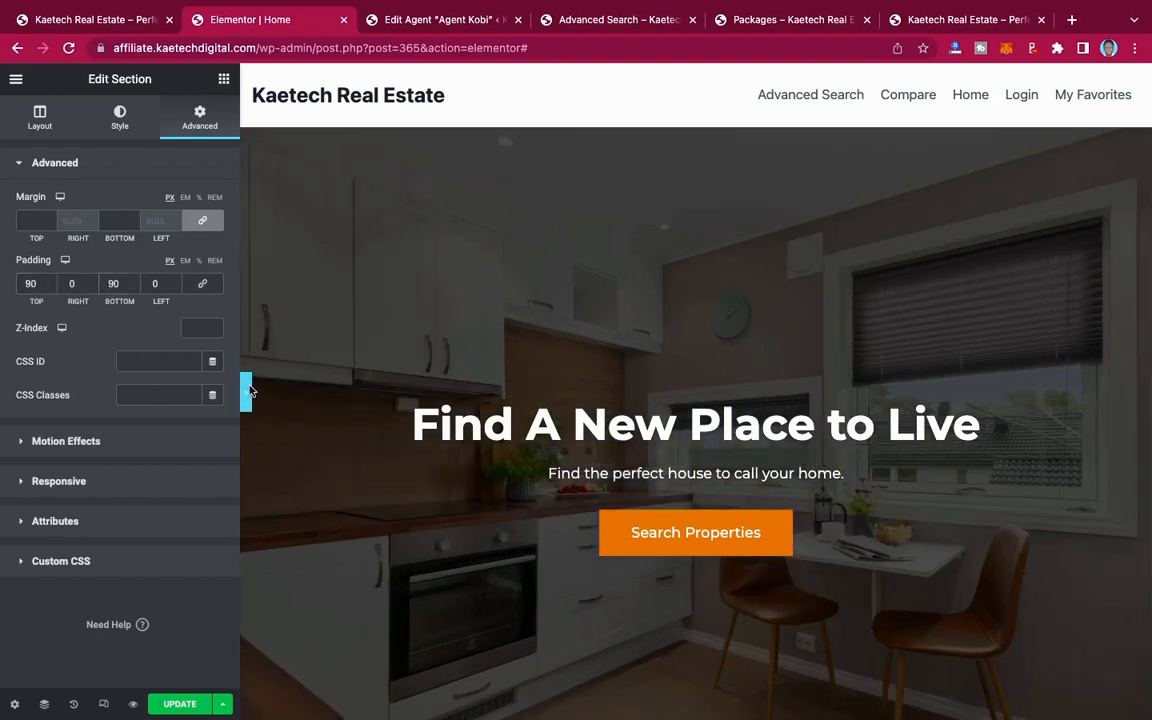
scroll(910, 392, down, 3)
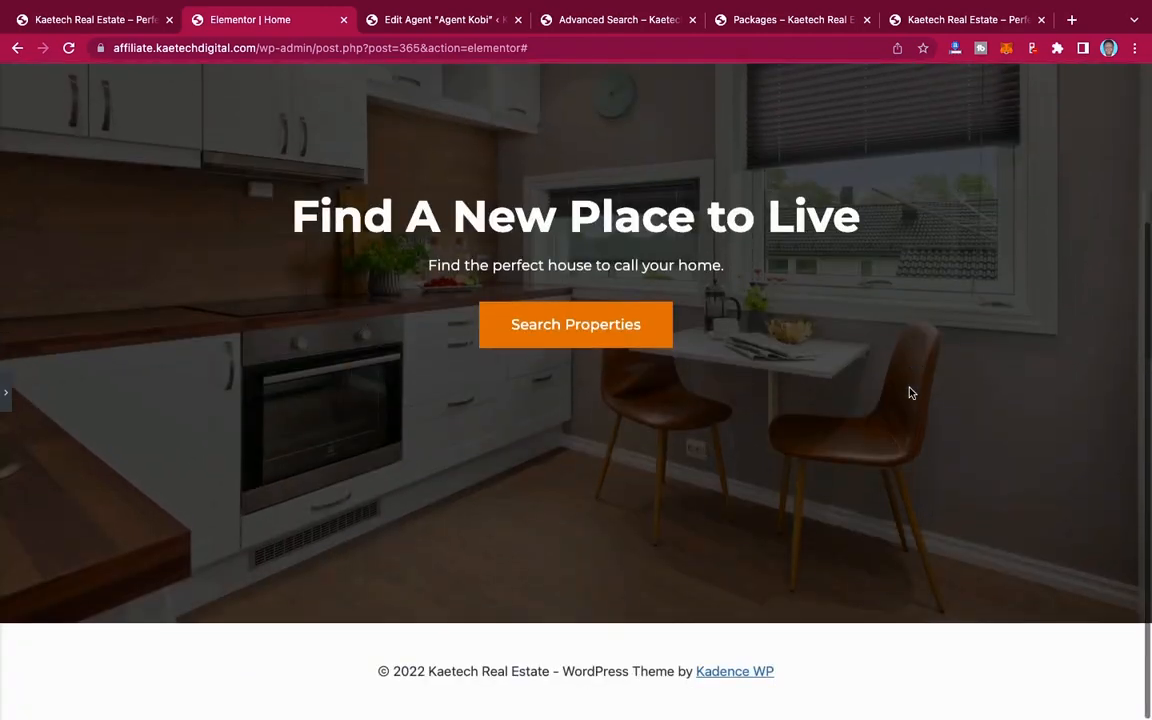
scroll(910, 392, up, 3)
scroll(910, 392, down, 3)
scroll(910, 392, up, 3)
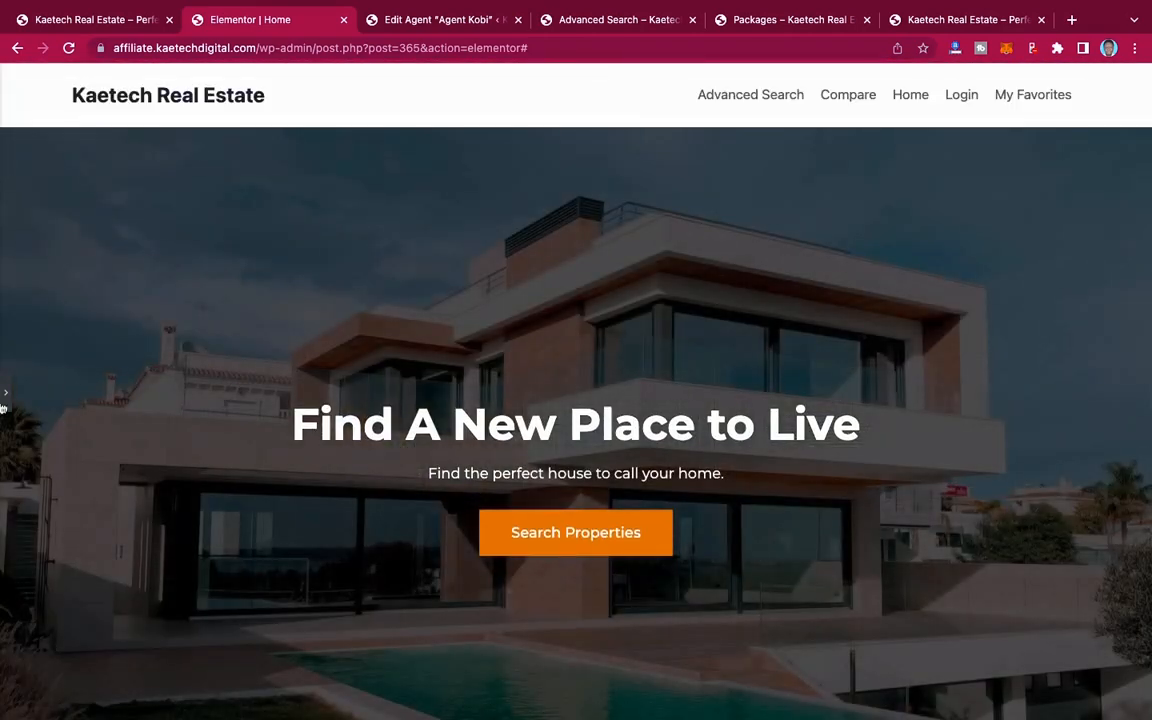
click(5, 392)
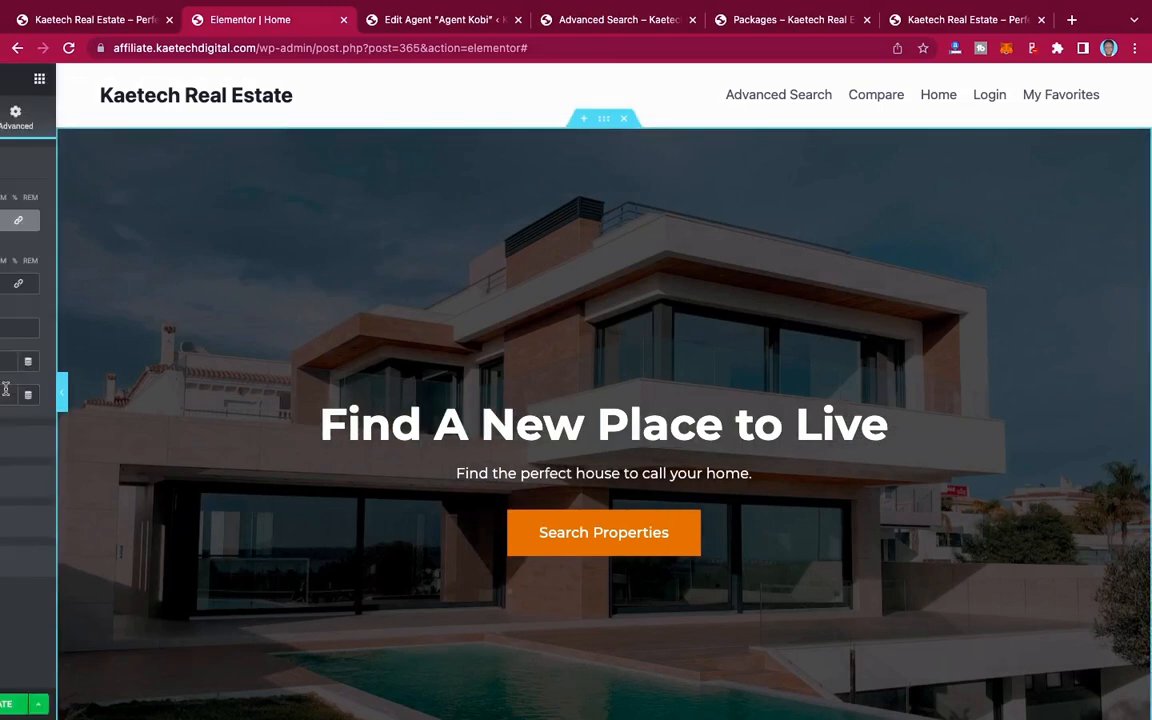
Step: Check the section below the hero on the demo site and add an equal three-column section beneath the Home page hero
scroll(686, 320, down, 3)
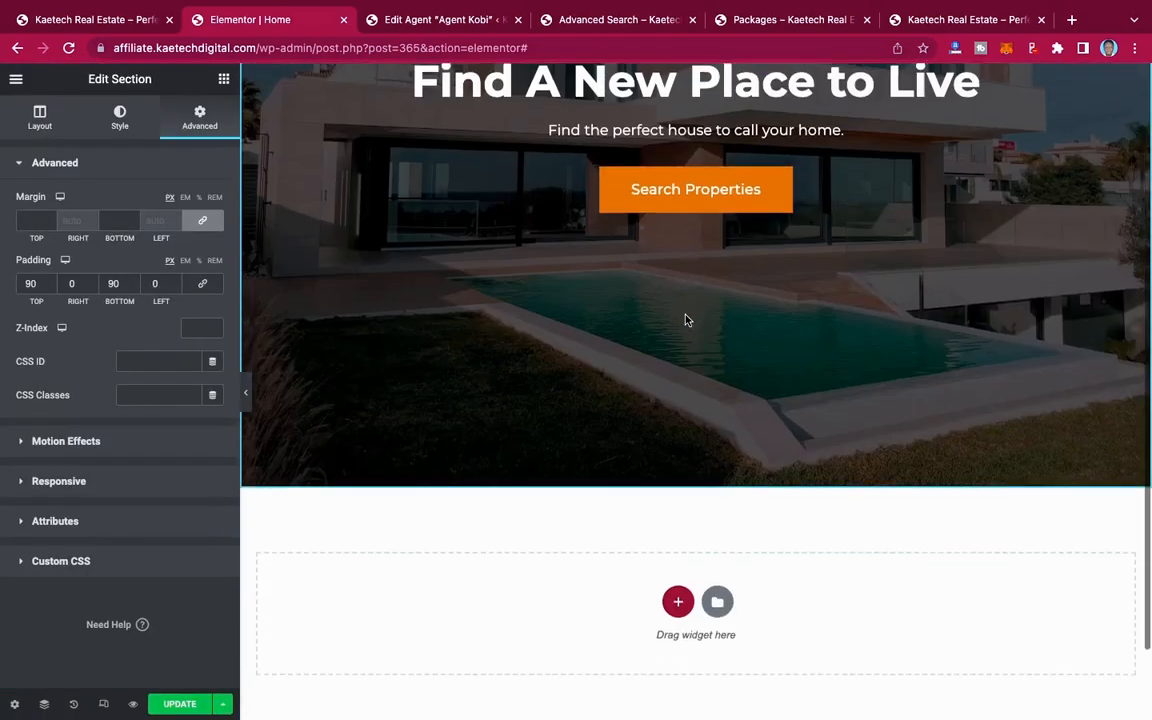
scroll(686, 320, down, 2)
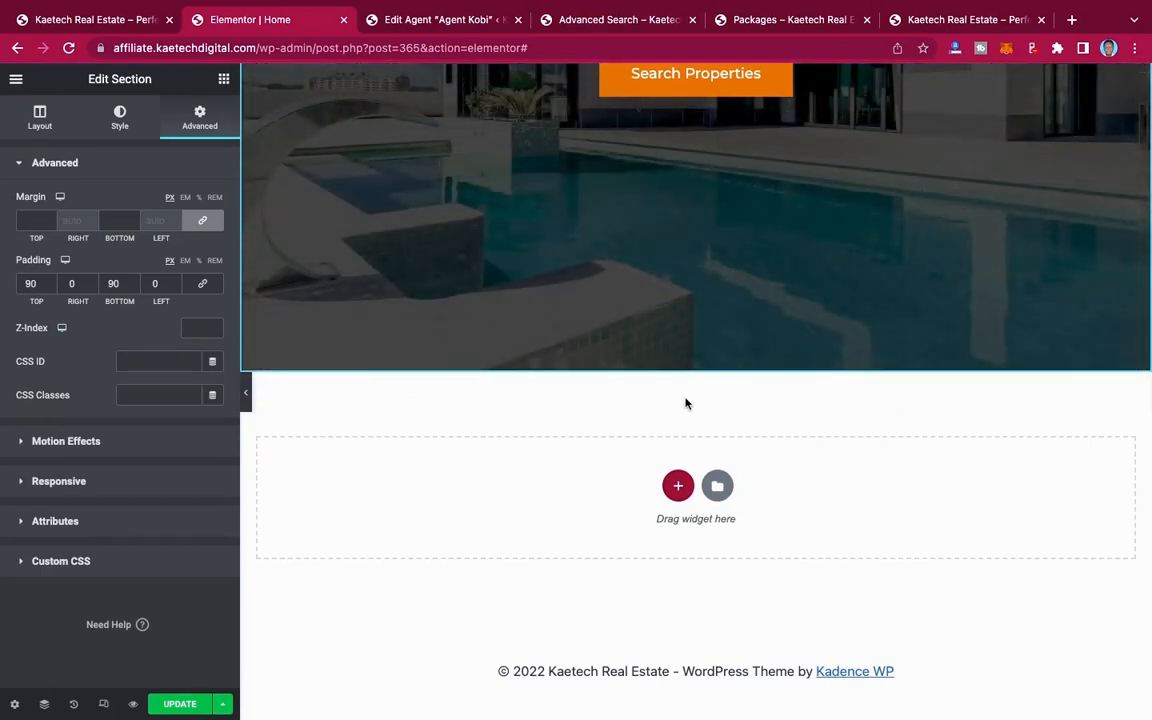
click(80, 19)
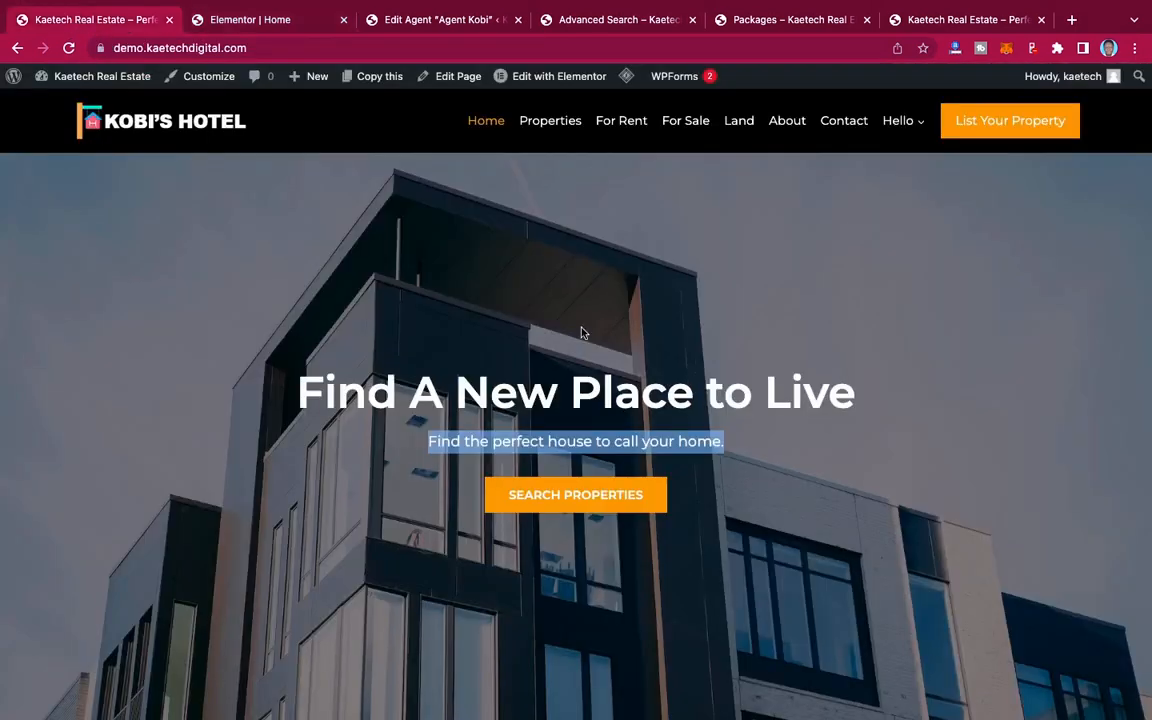
scroll(585, 335, down, 10)
scroll(587, 336, up, 3)
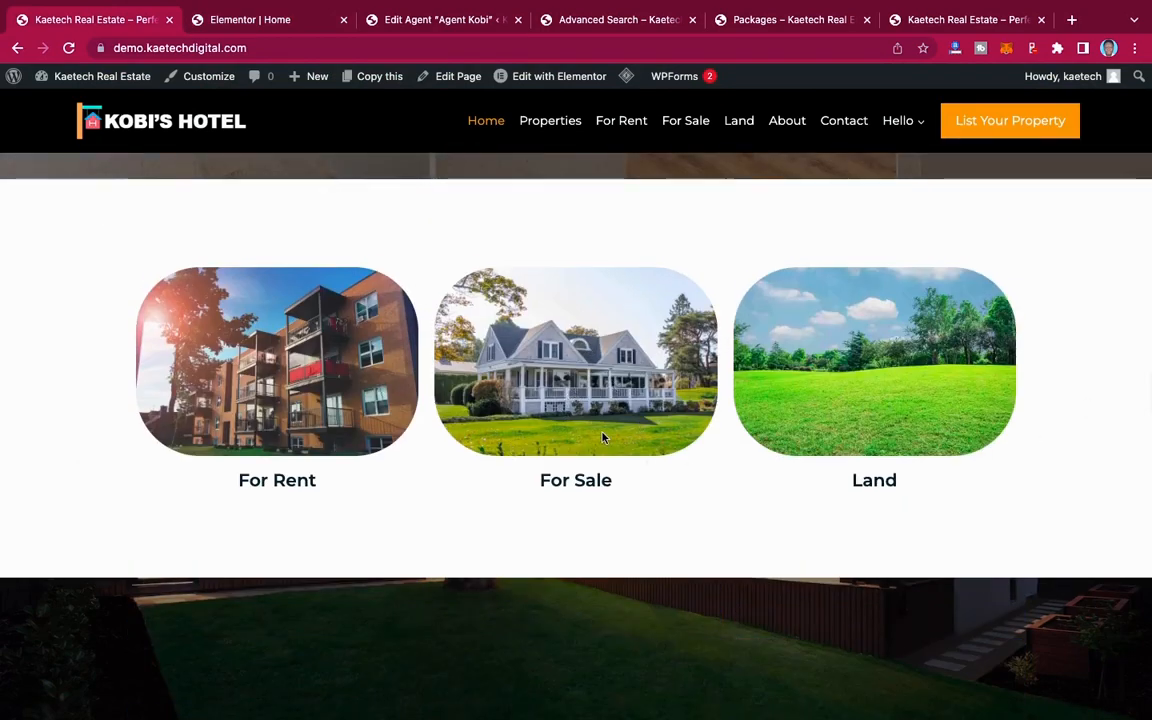
click(268, 22)
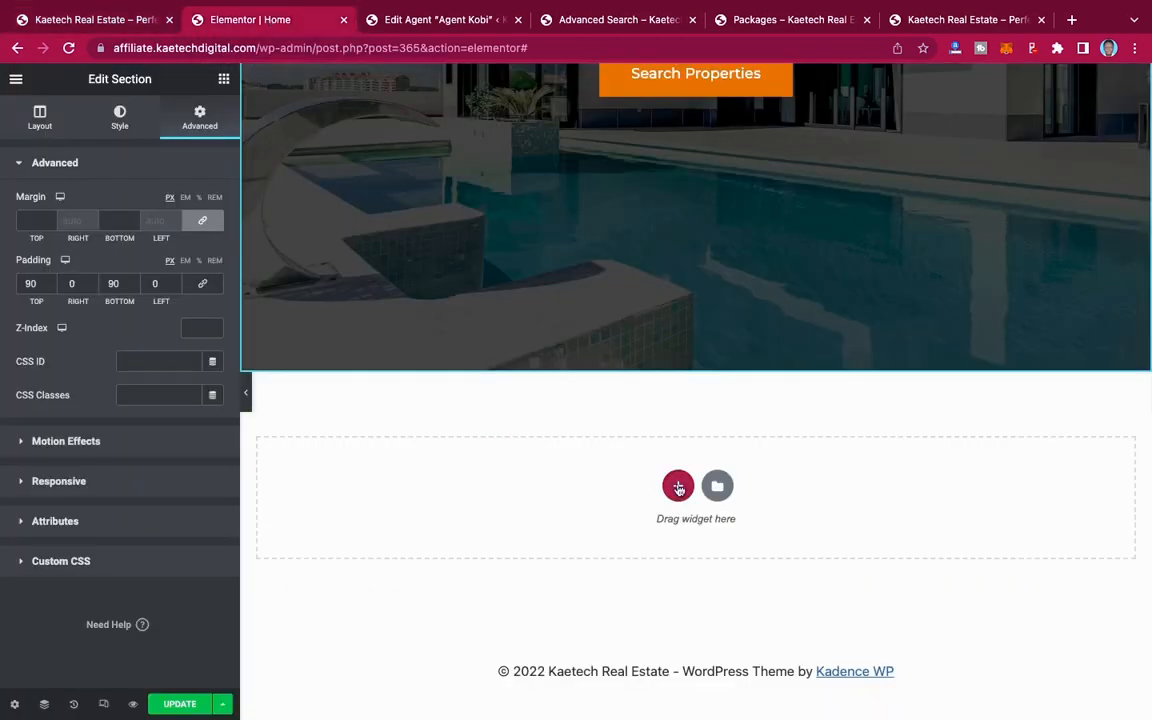
click(678, 487)
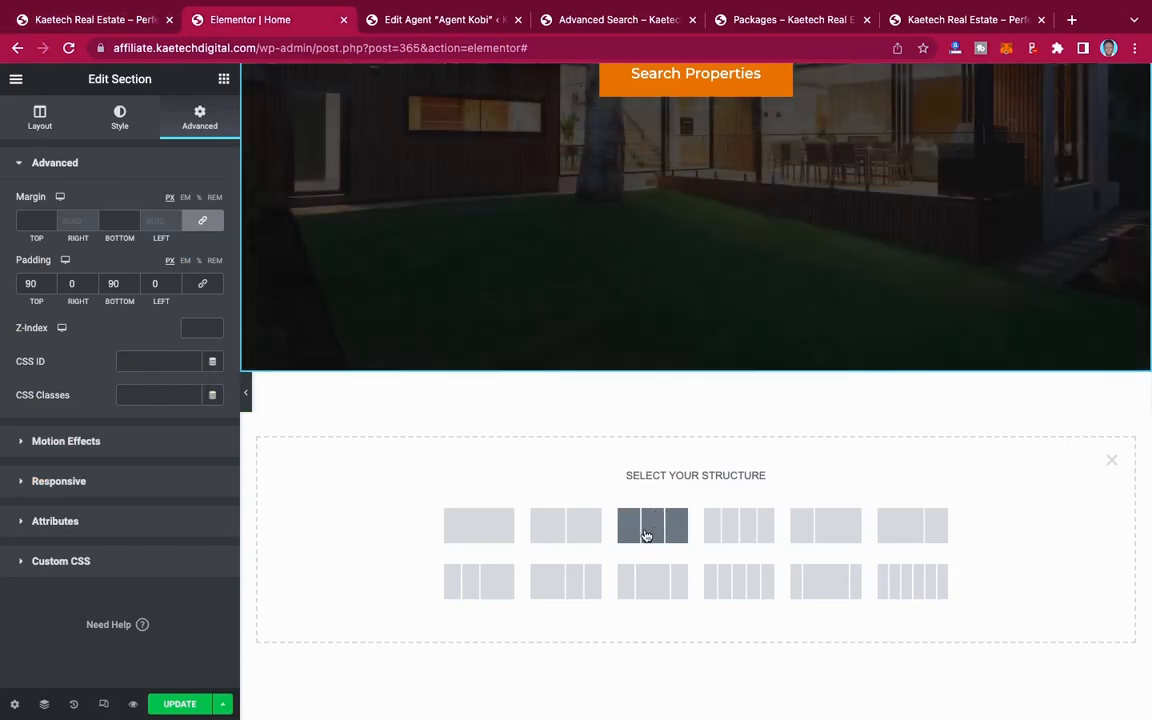
click(1111, 461)
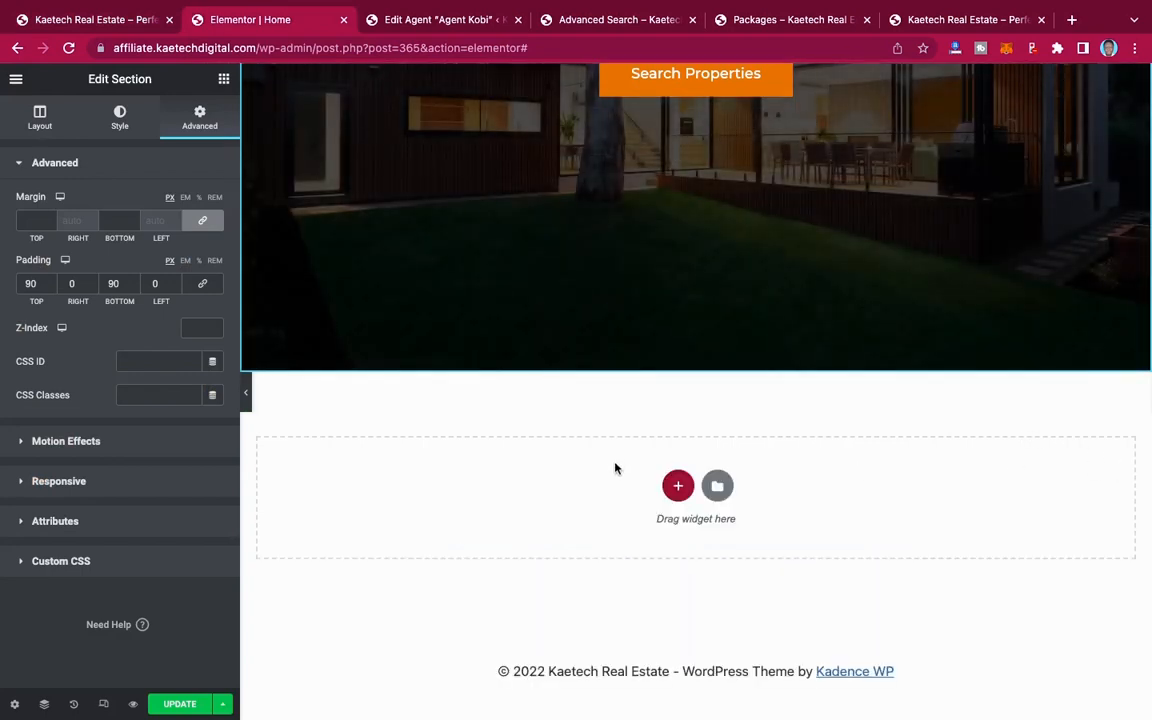
click(677, 487)
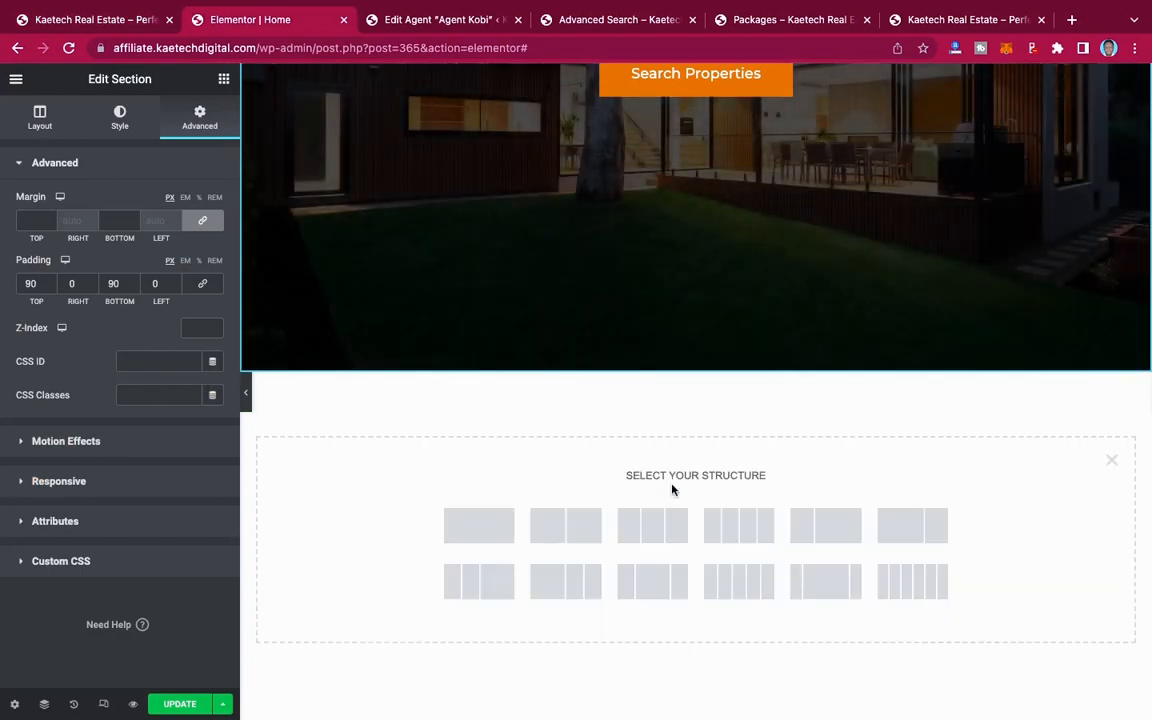
click(650, 528)
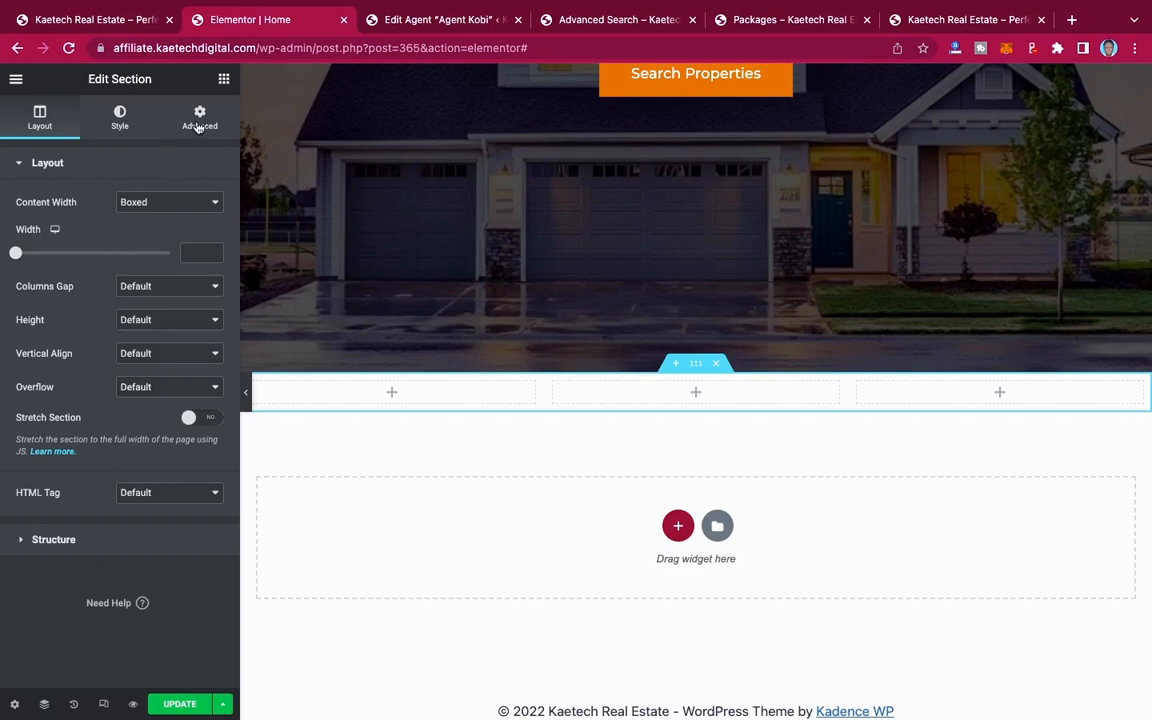
Step: Set the new three-column section's top and bottom margins to 90 px
click(199, 117)
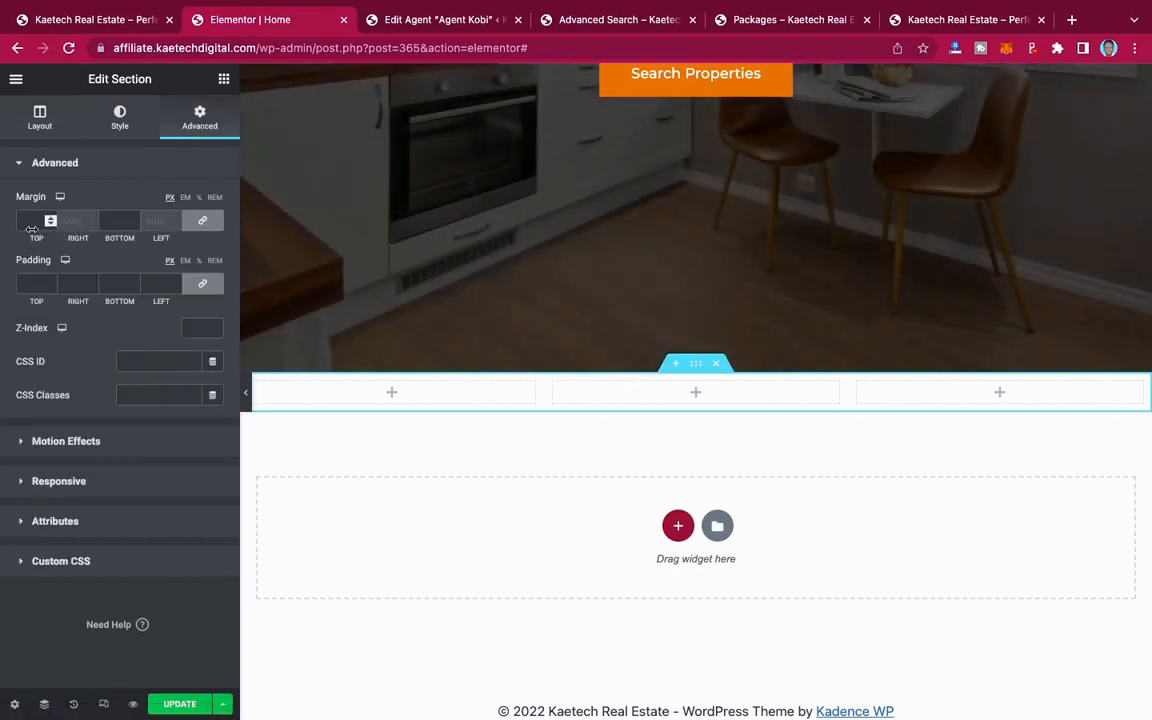
click(26, 222)
text(9)
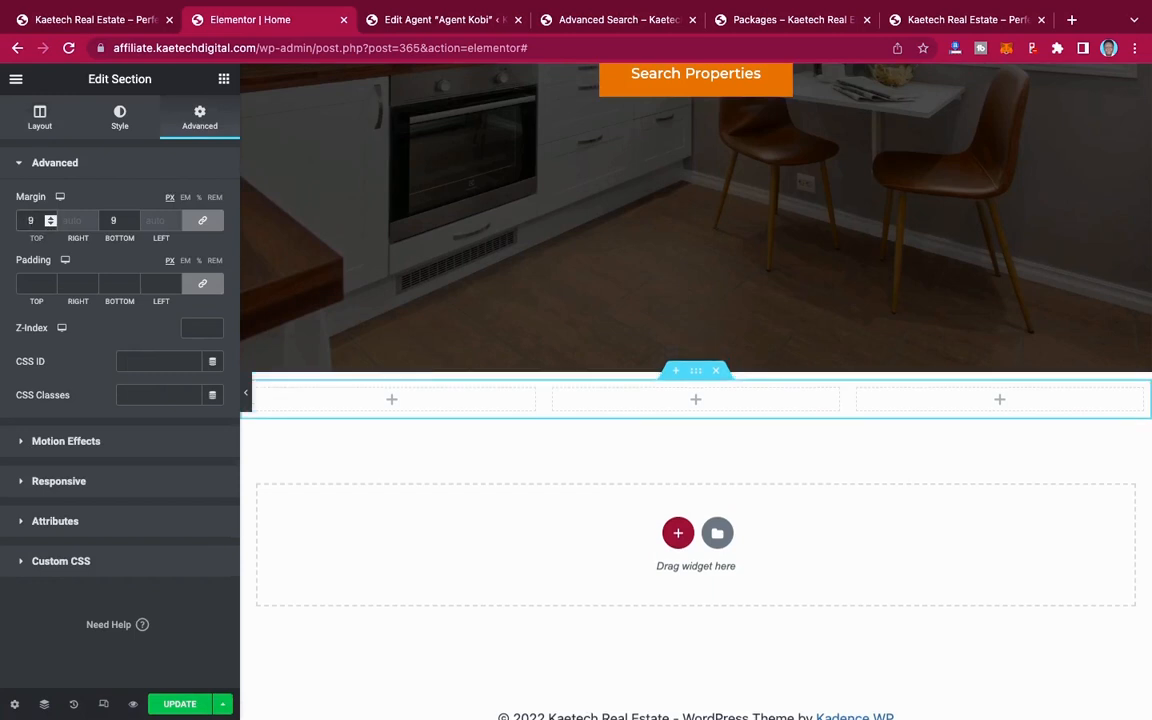
text(0)
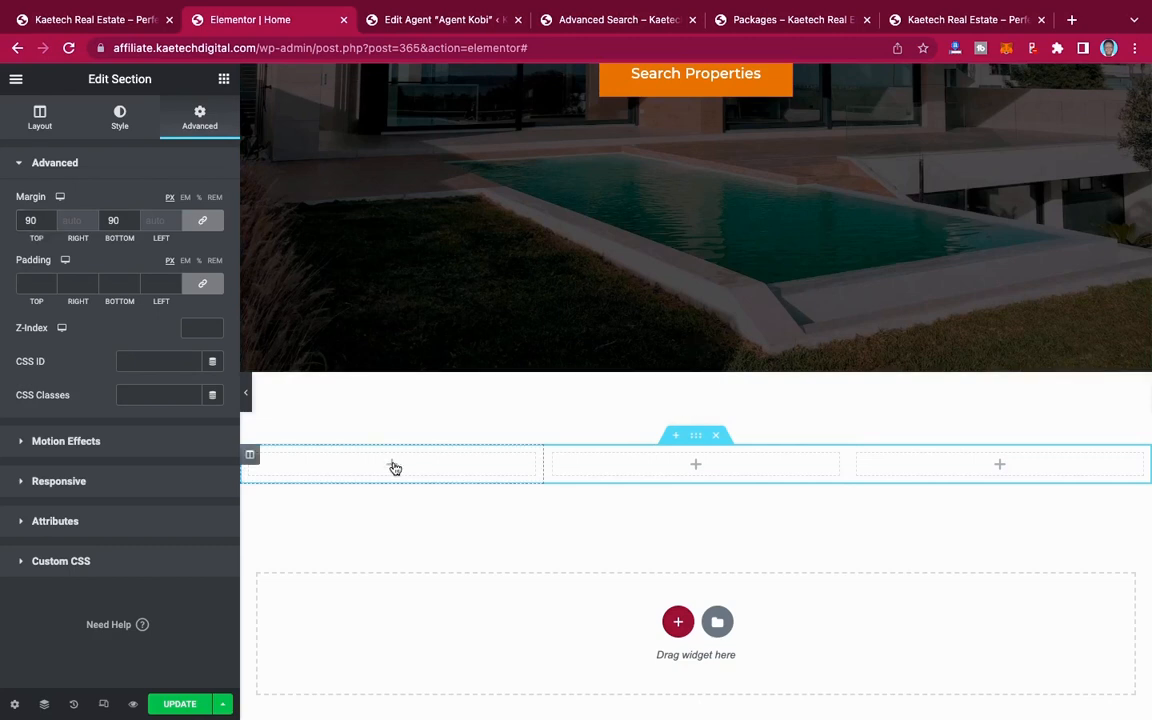
Step: Add an Image widget to the first column and insert the brick apartment building photo used for the demo site's "For Rent"
click(395, 467)
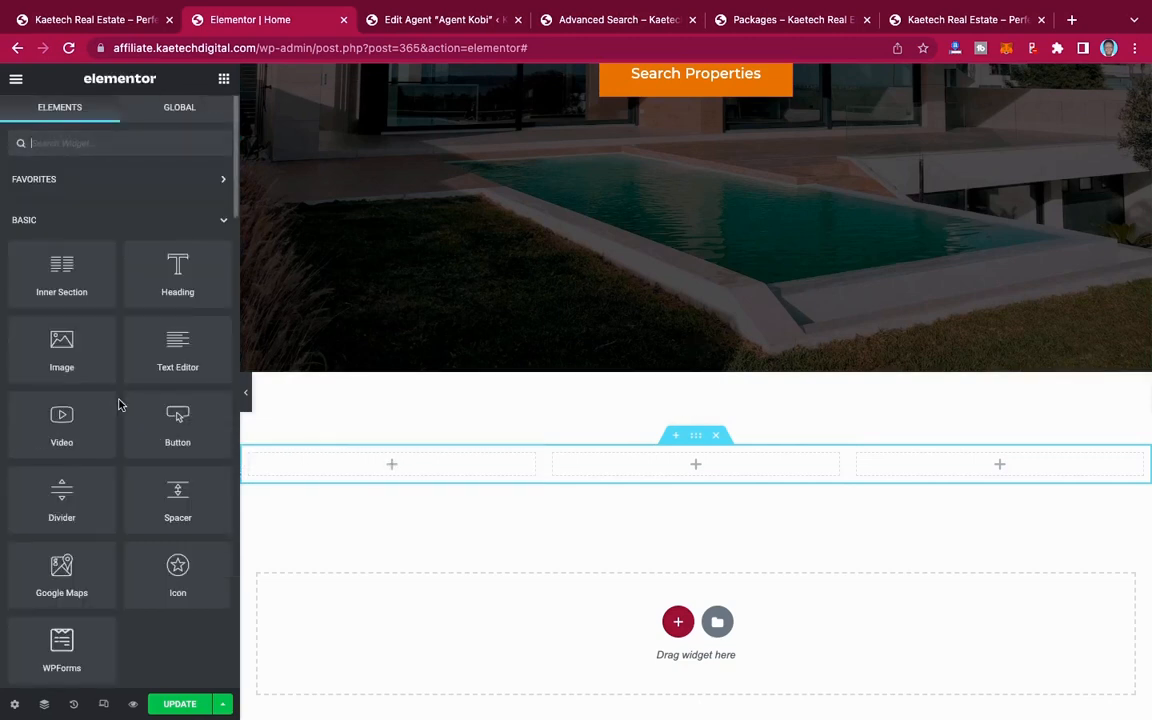
drag(61, 345, 383, 460)
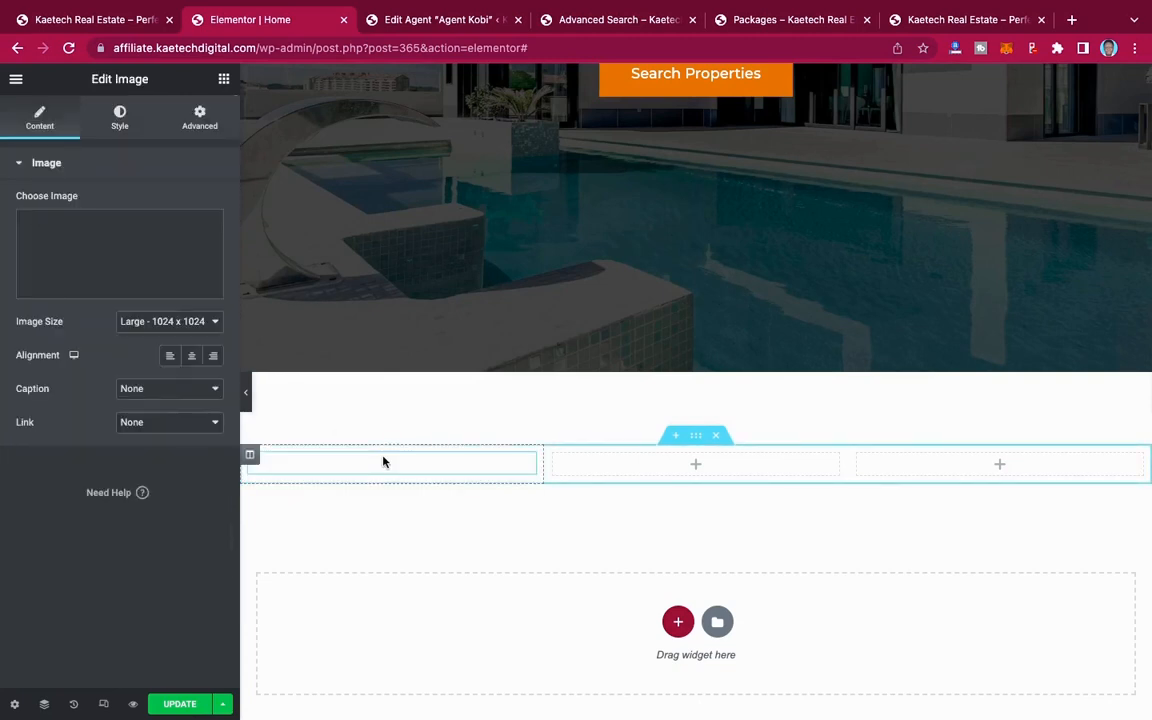
scroll(390, 475, down, 2)
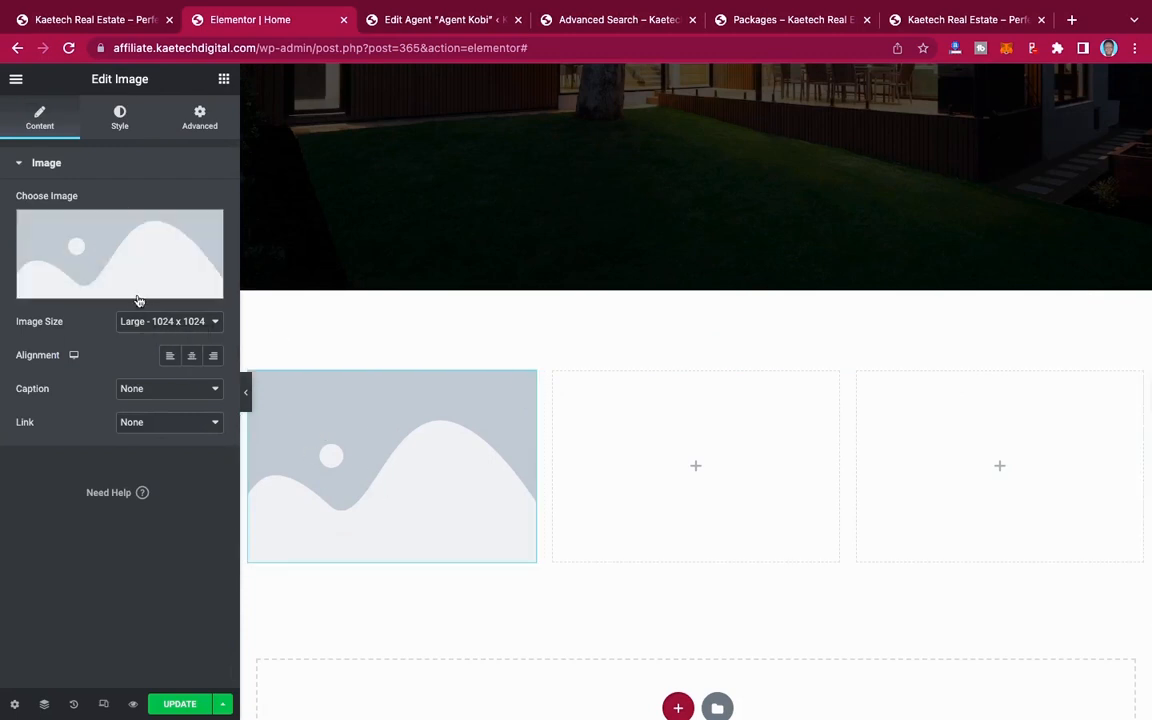
click(101, 248)
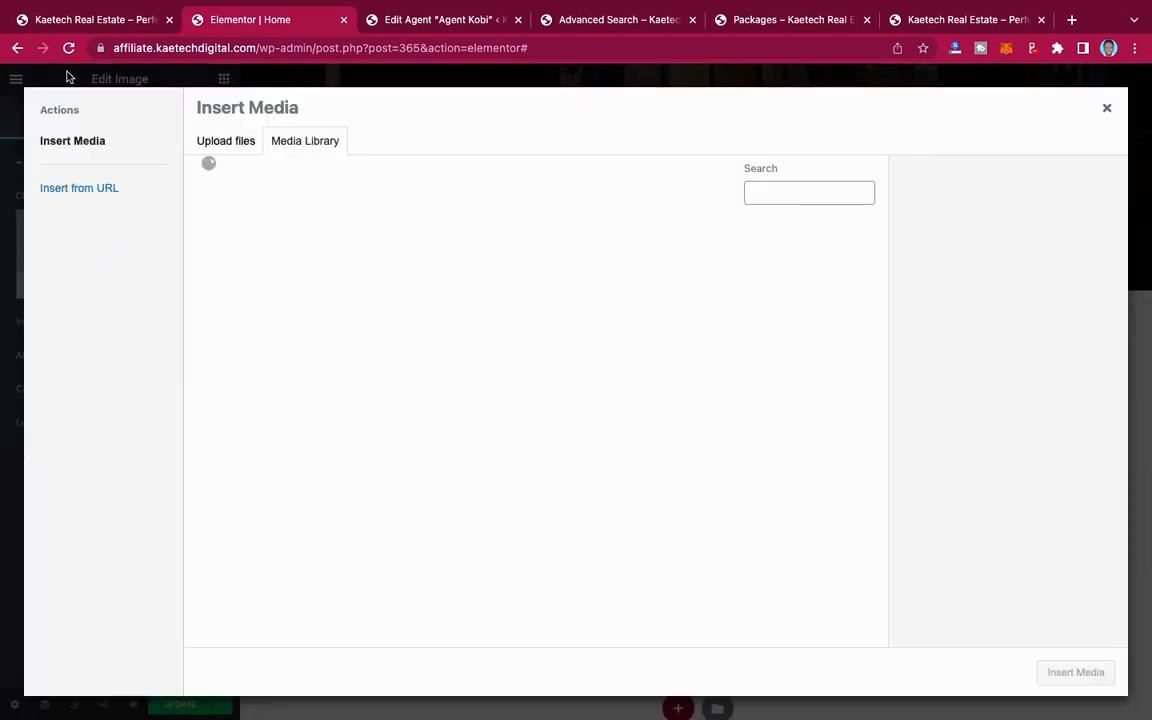
click(72, 18)
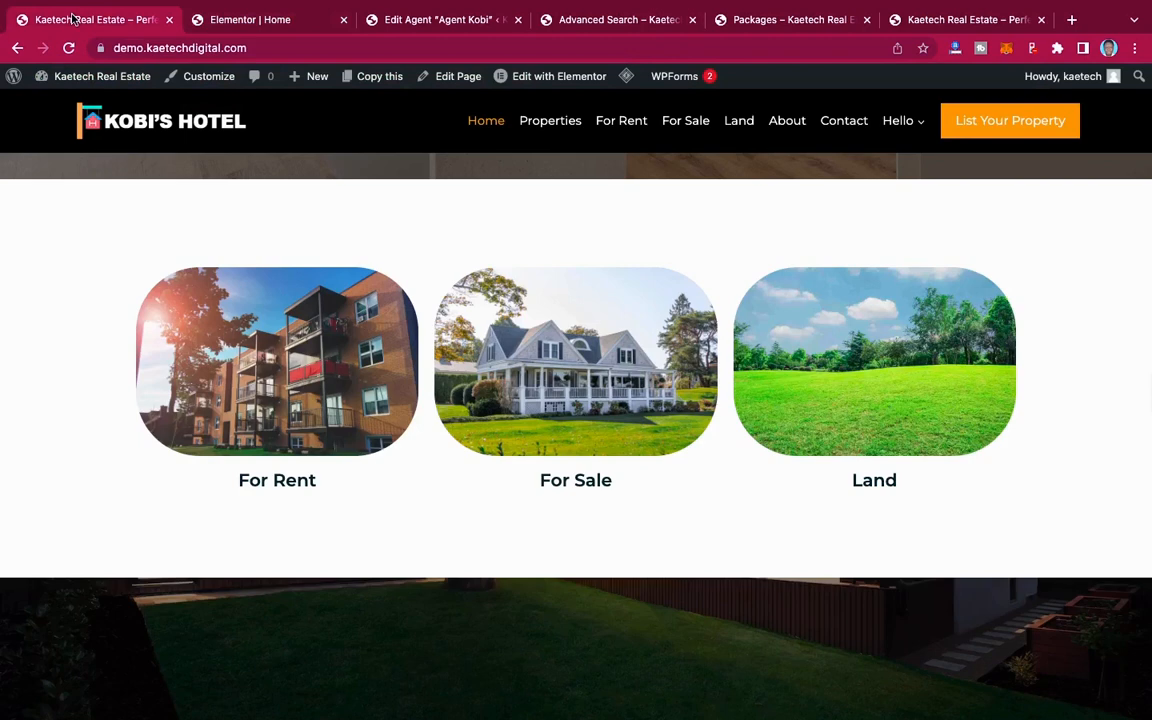
click(279, 22)
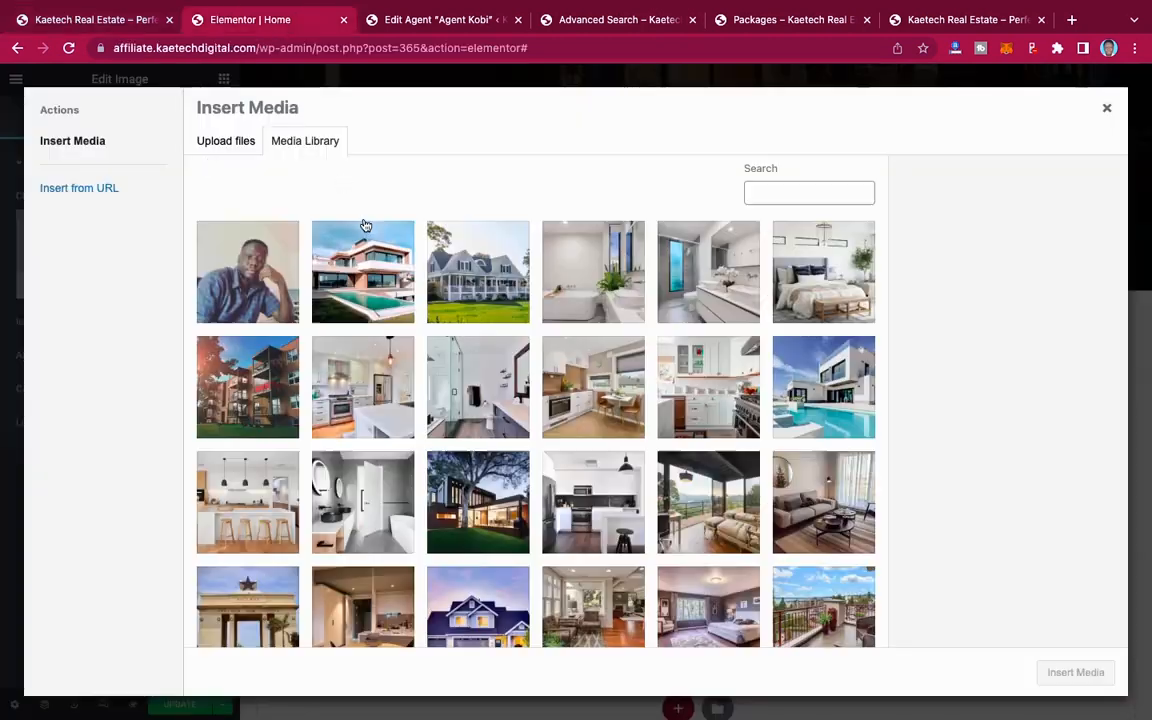
click(243, 345)
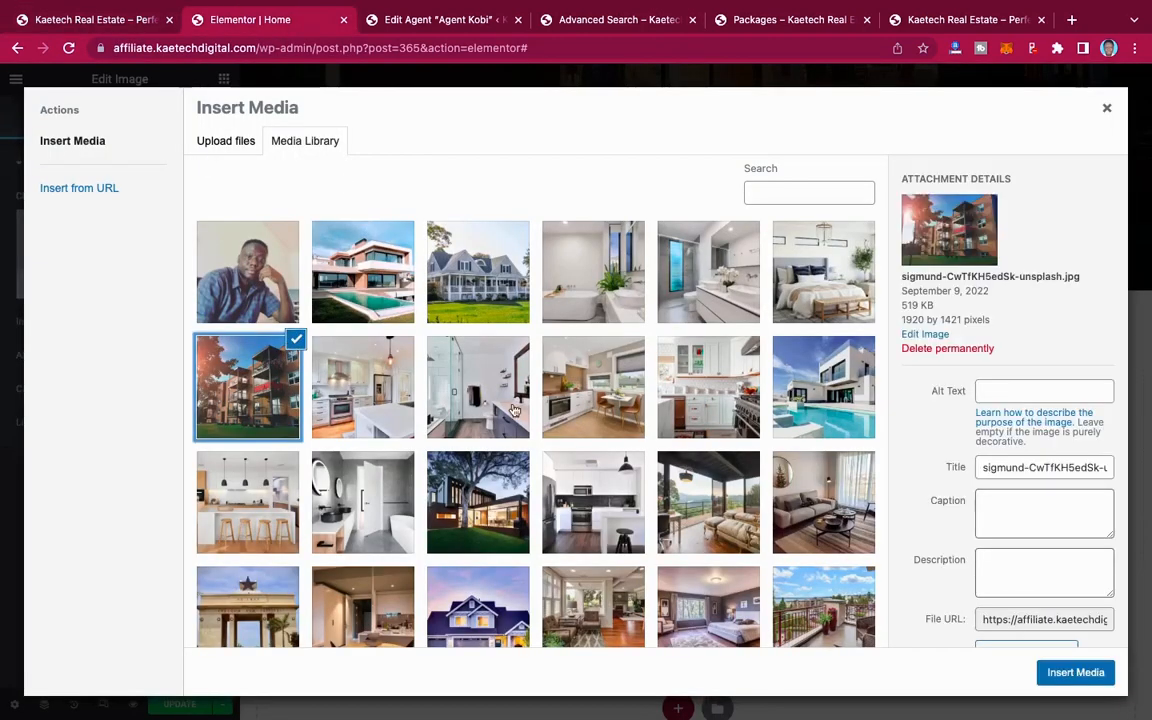
click(1071, 672)
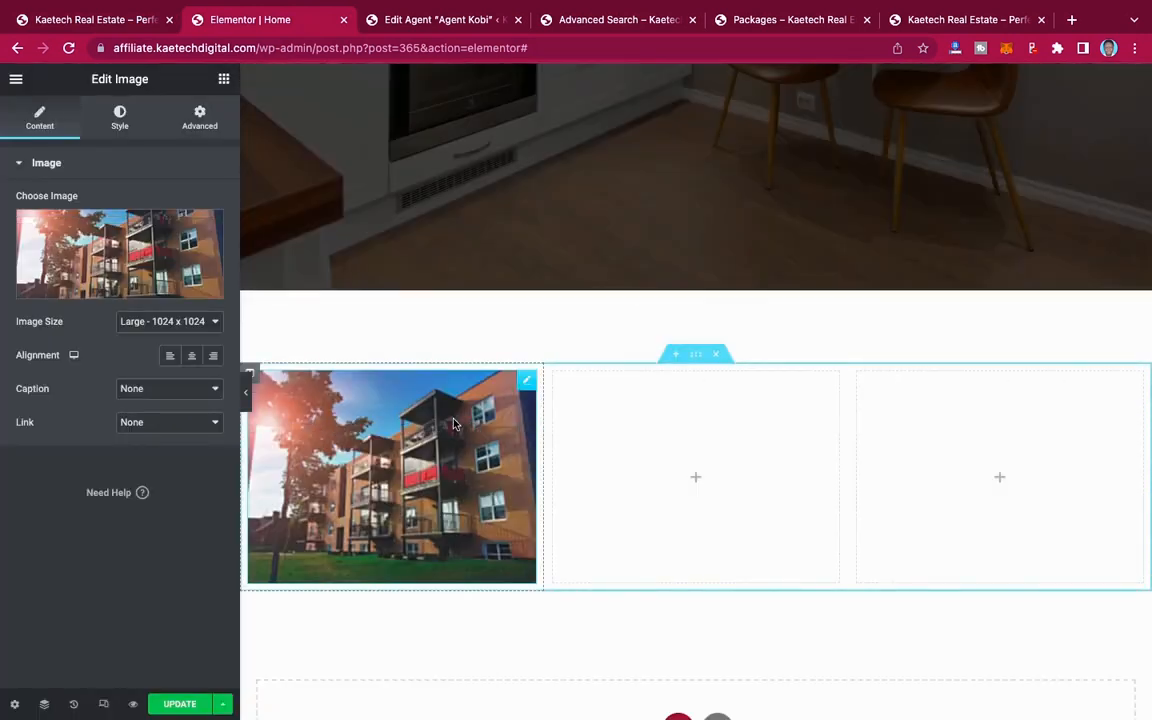
Step: Set the apartment image's border radius to 100 px on all corners and preview it at full page width
click(121, 117)
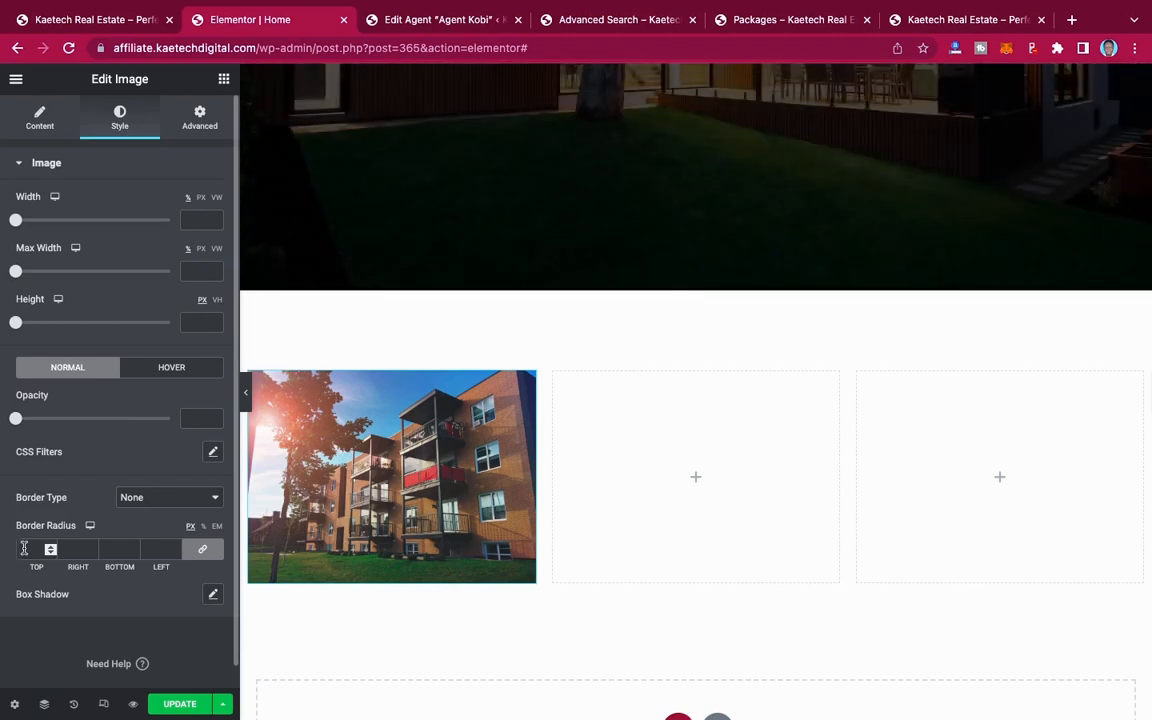
click(26, 549)
text(90)
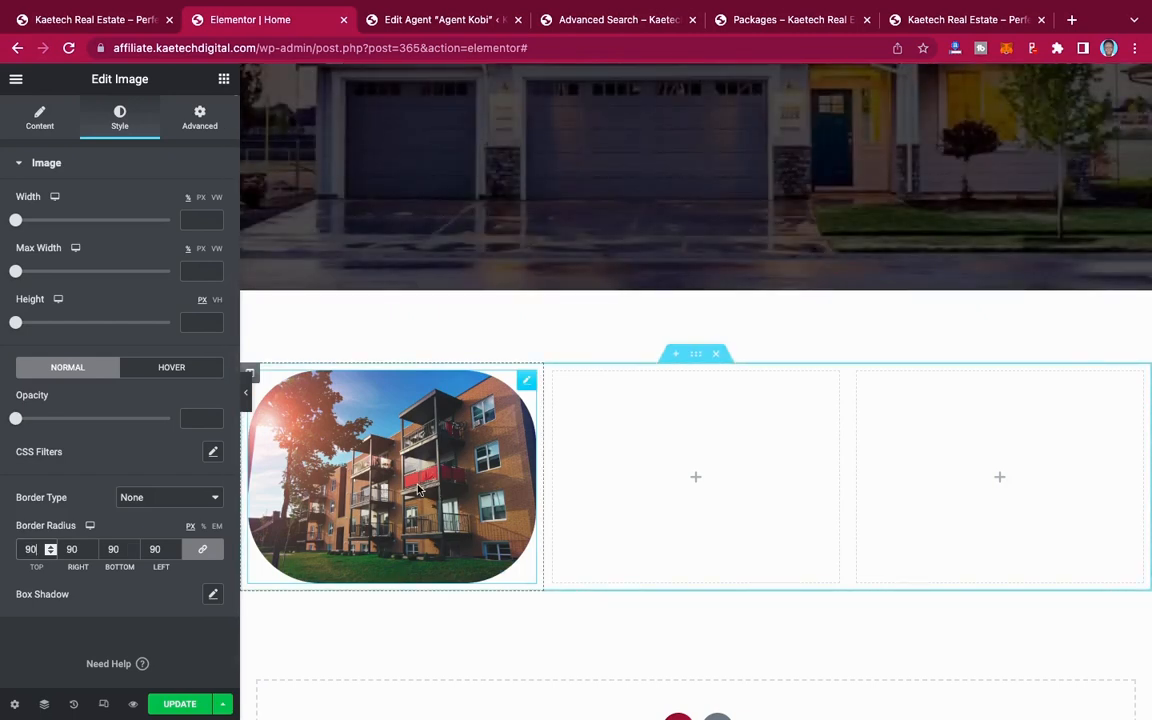
key(BackSpace)
key(BackSpace)
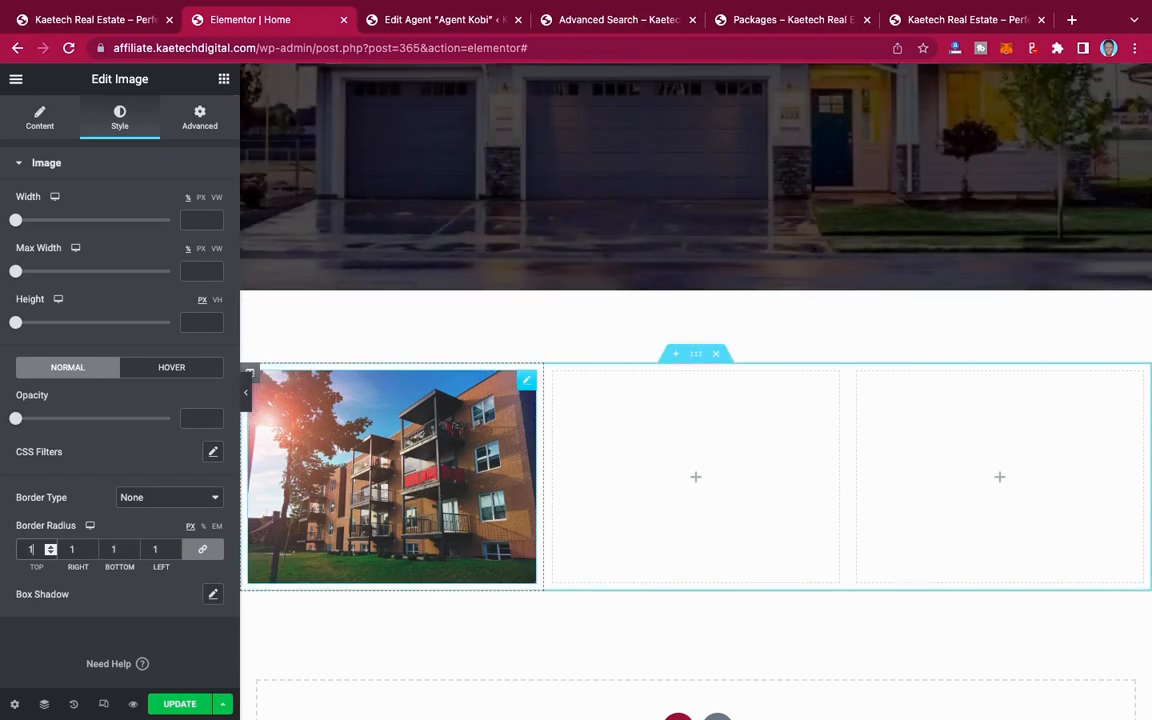
text(100)
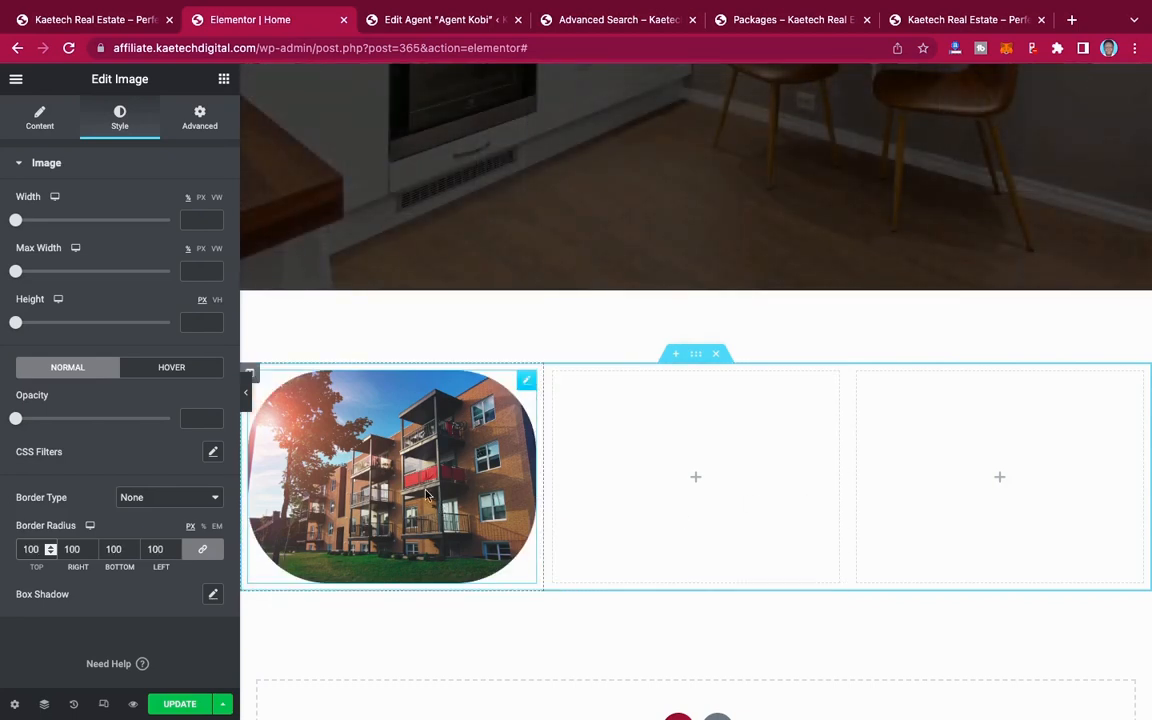
click(246, 396)
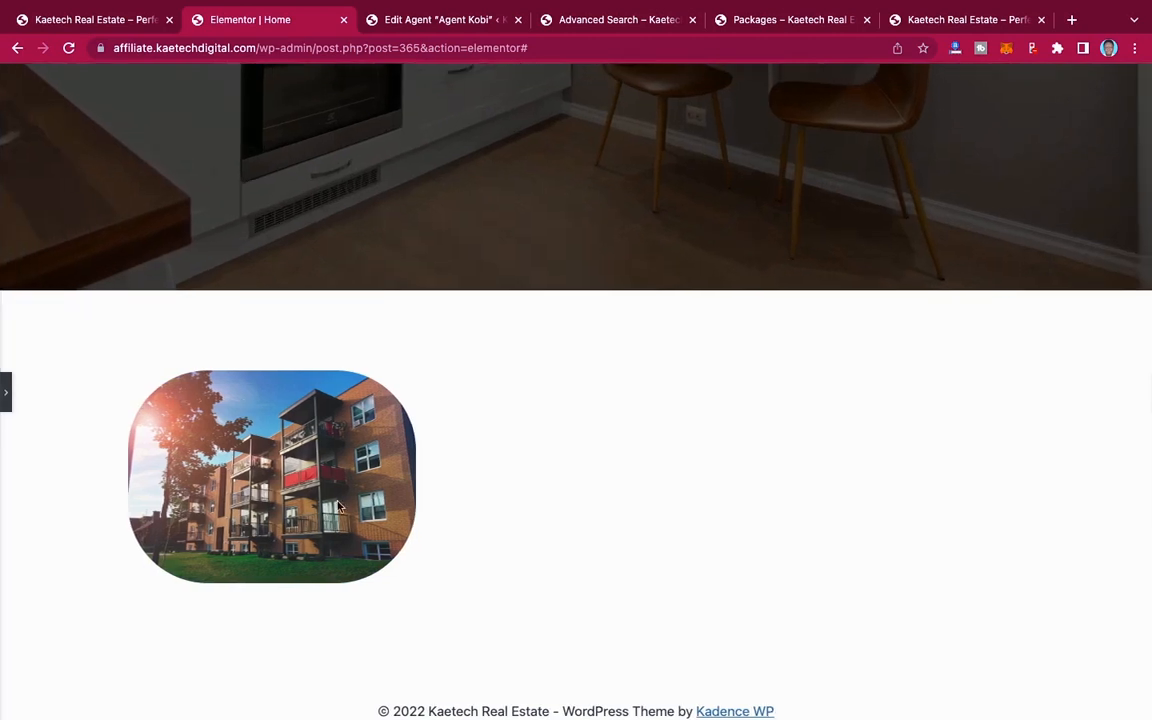
Step: Add a Button widget beneath the apartment image in the first column and center it, using the demo site's category labels as reference
click(6, 396)
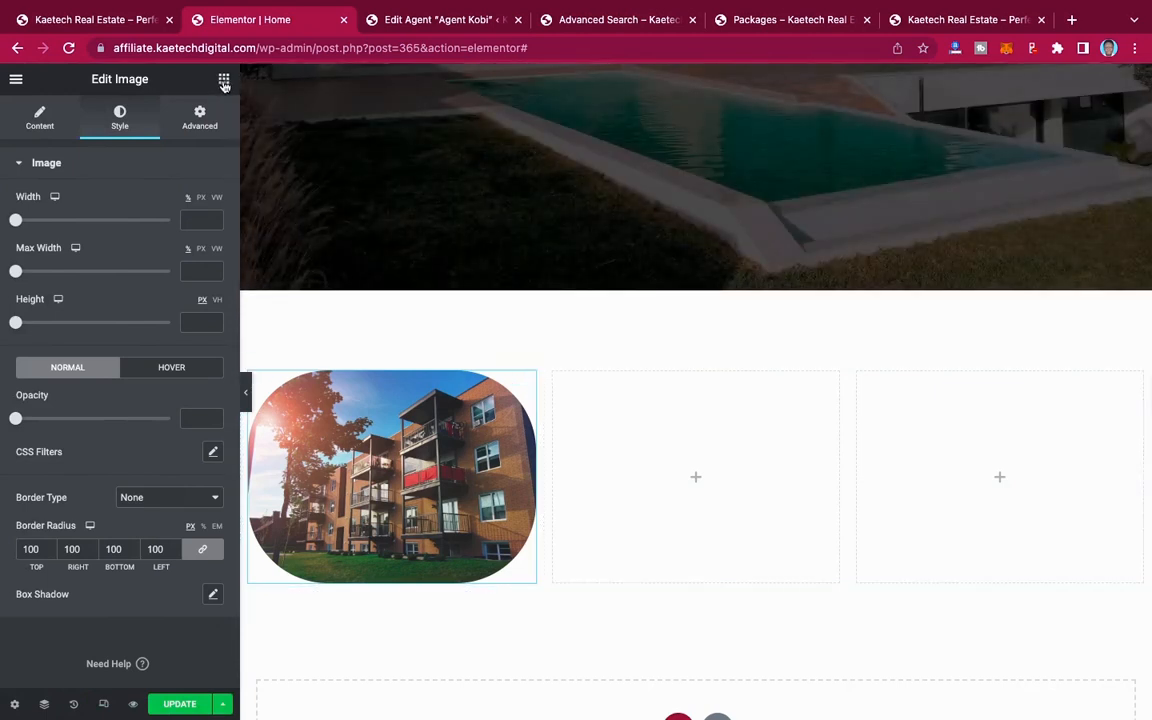
click(225, 83)
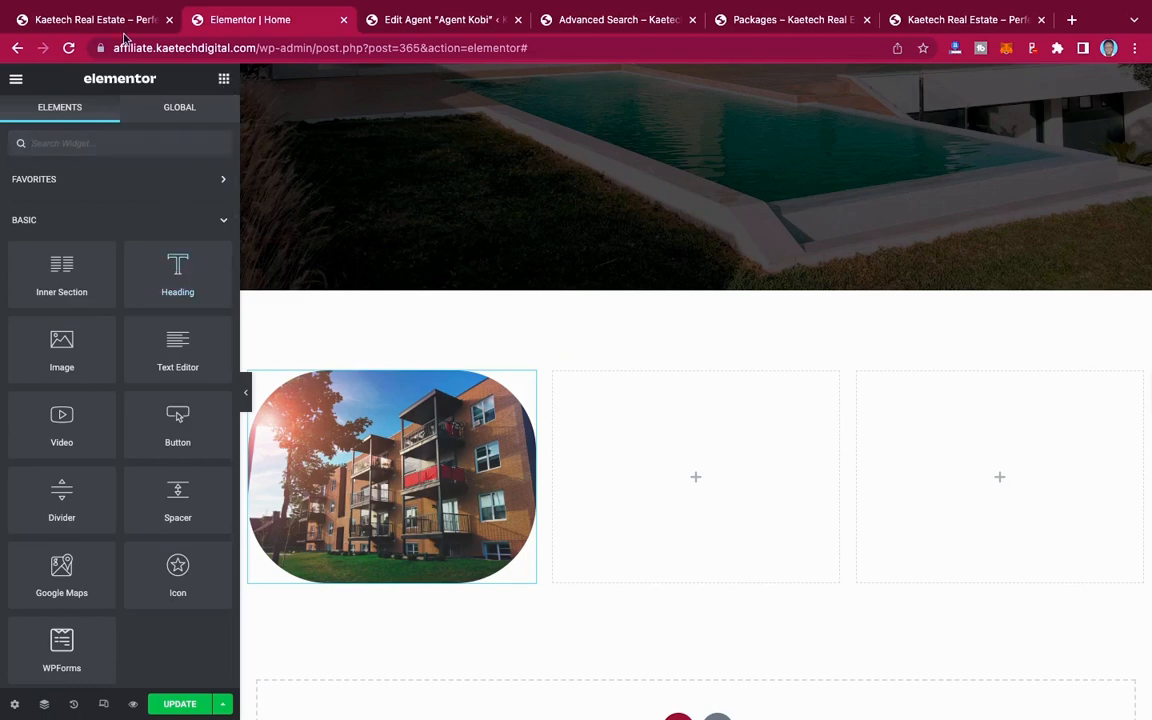
click(115, 20)
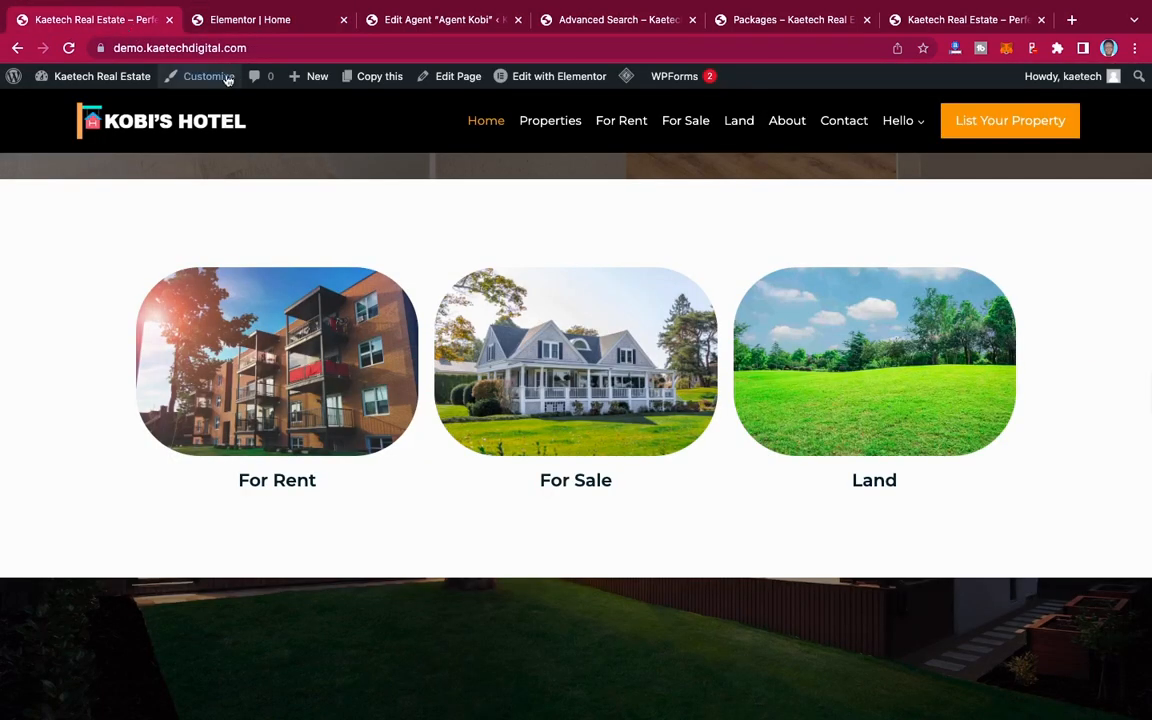
click(257, 20)
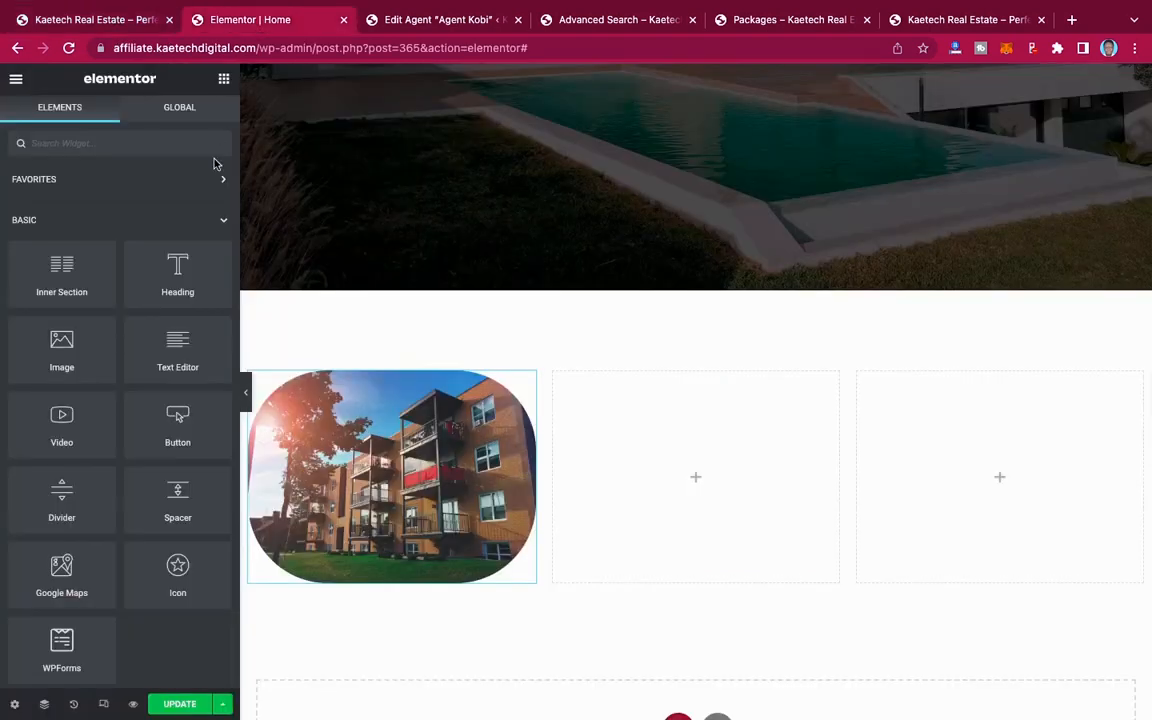
scroll(170, 272, down, 1)
scroll(170, 272, down, 1)
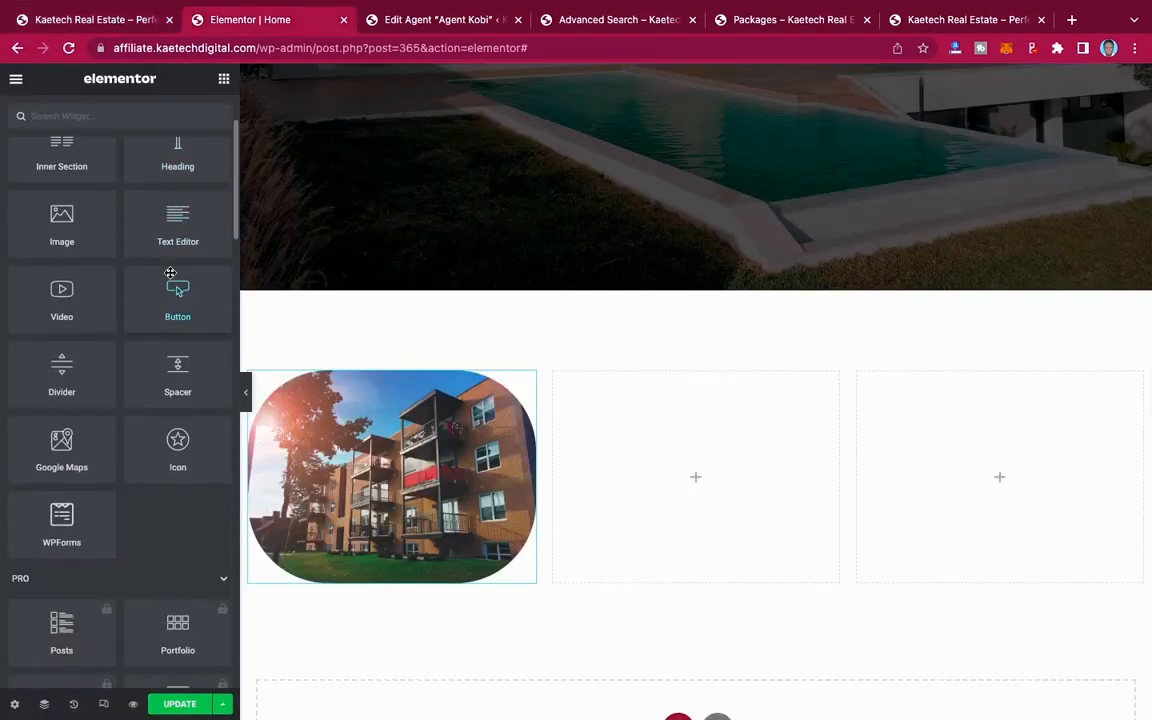
scroll(170, 272, up, 1)
scroll(170, 277, down, 1)
scroll(170, 277, down, 1)
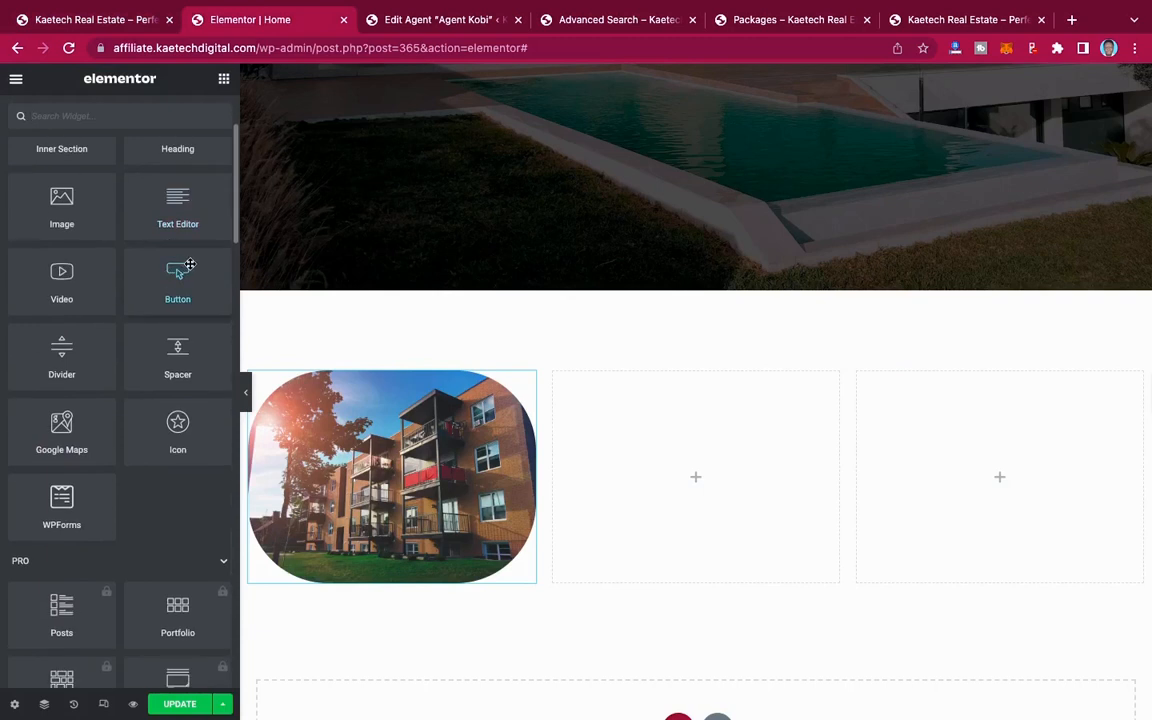
drag(170, 280, 386, 576)
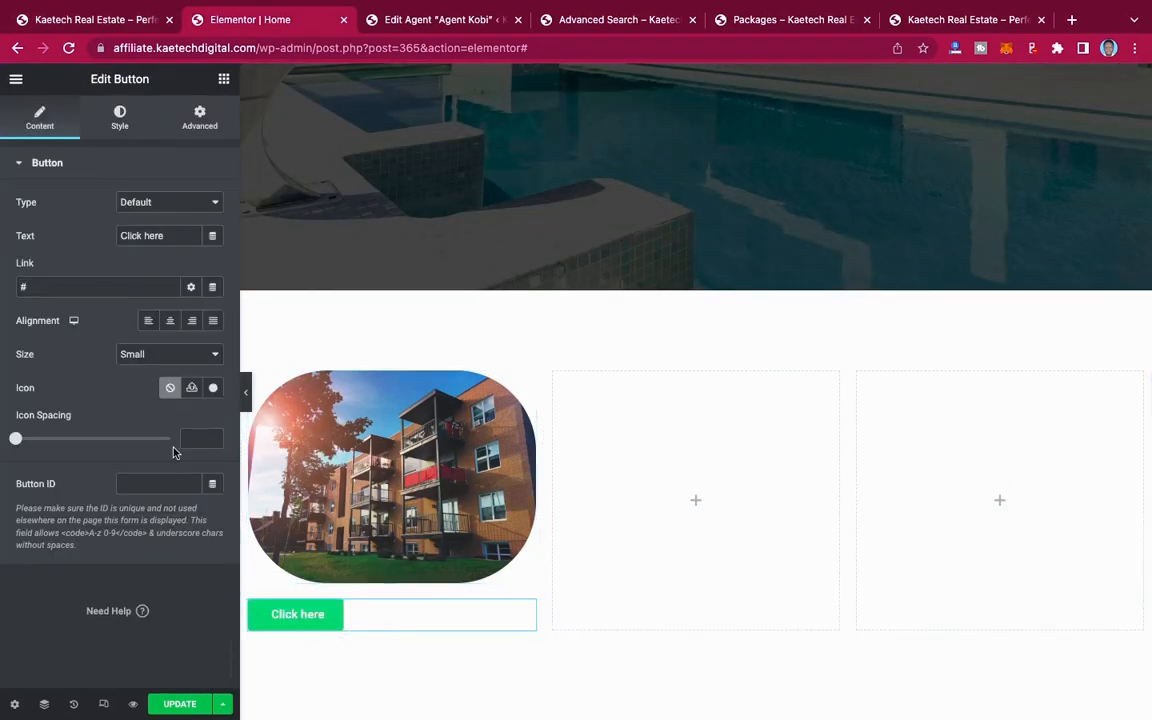
click(169, 321)
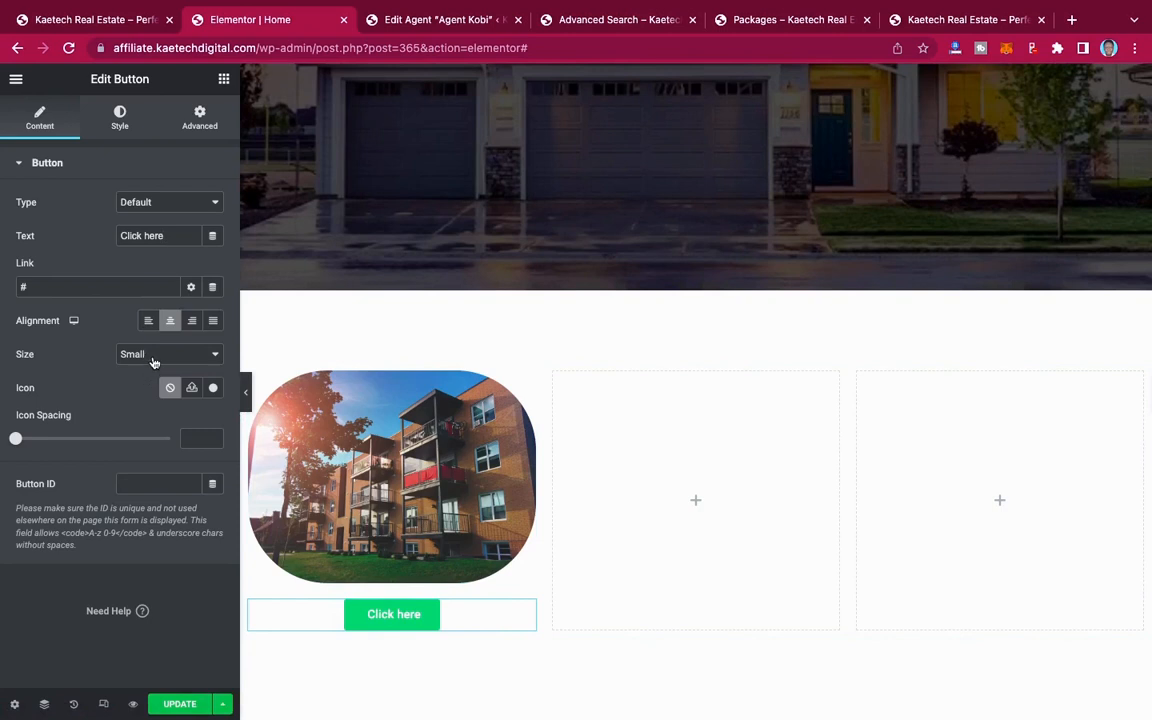
Step: Make the button's green background color fully transparent
click(121, 117)
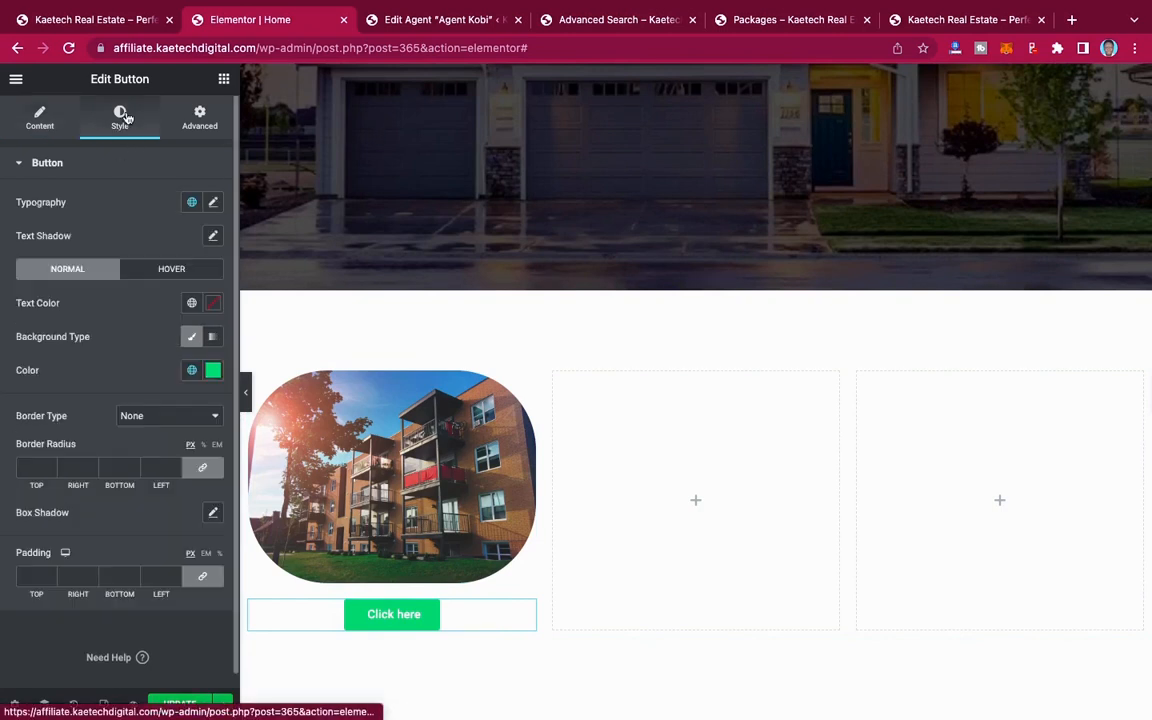
scroll(108, 435, down, 1)
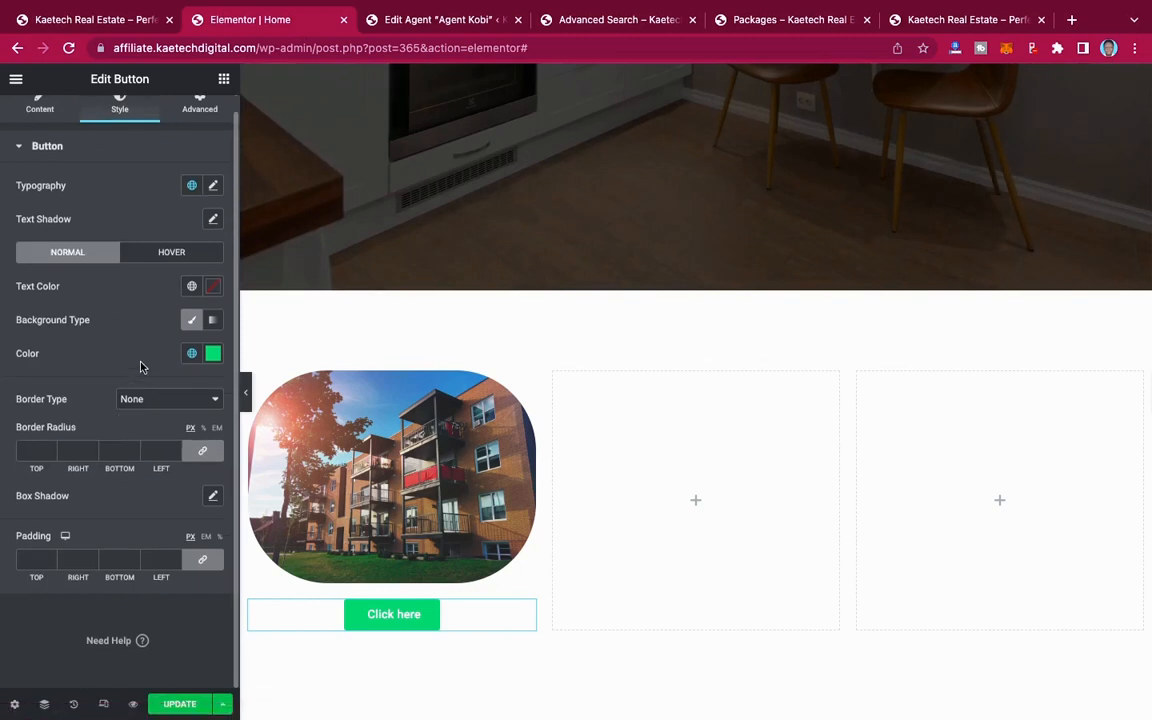
click(213, 356)
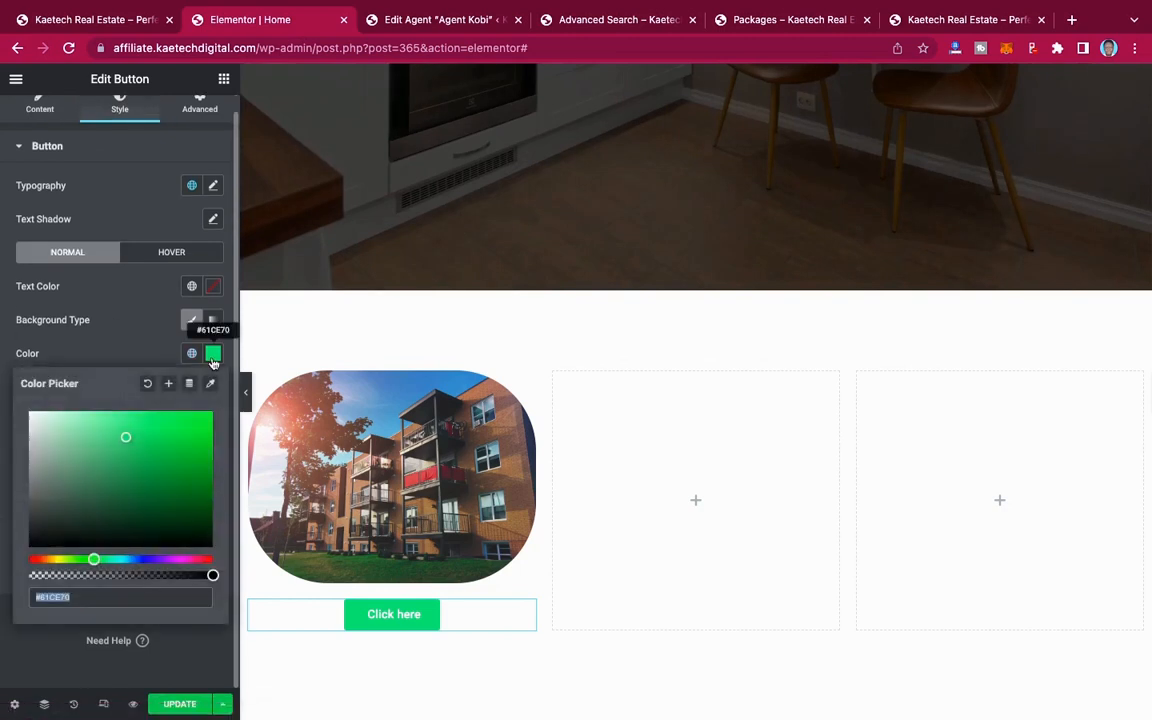
drag(212, 577, 2, 575)
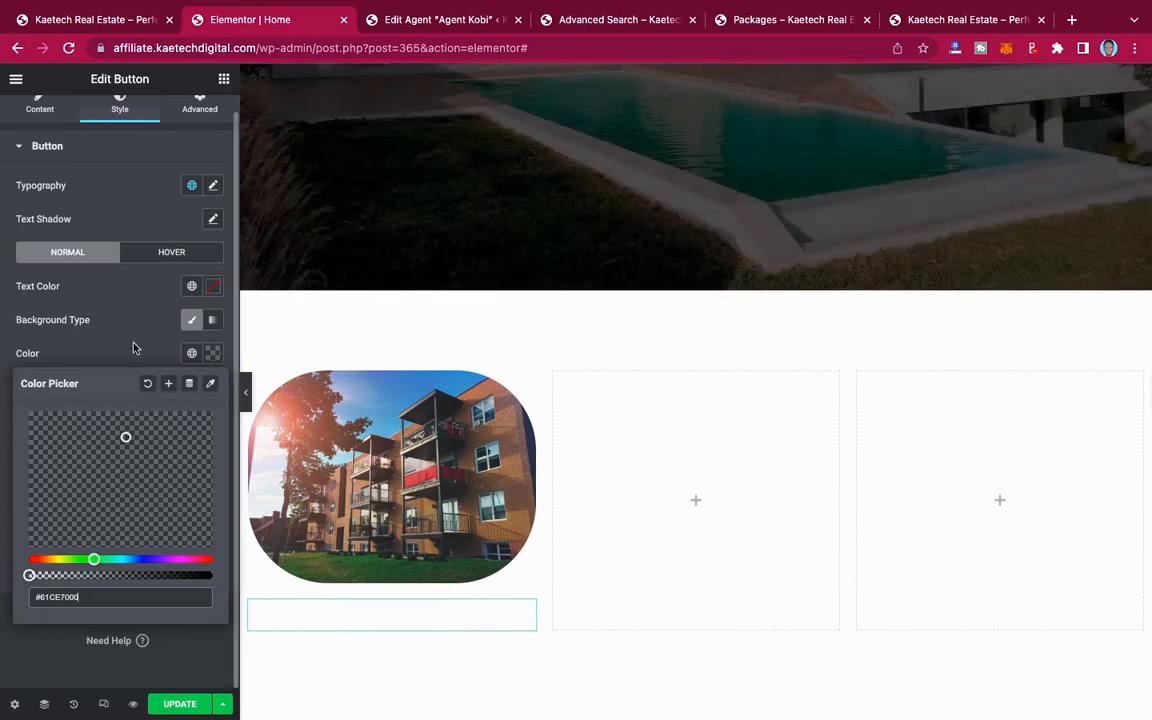
click(122, 312)
Step: Set the button's text color to black (#000000) and its padding to 0 px on all sides
click(213, 288)
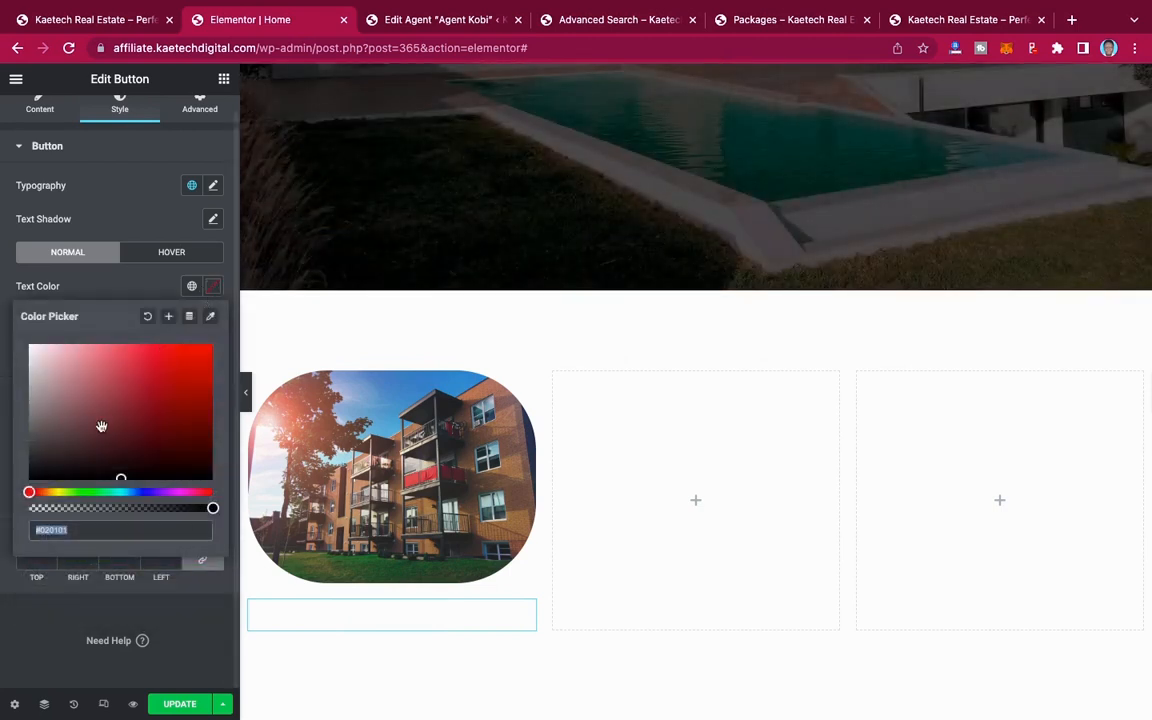
drag(117, 474, 2, 495)
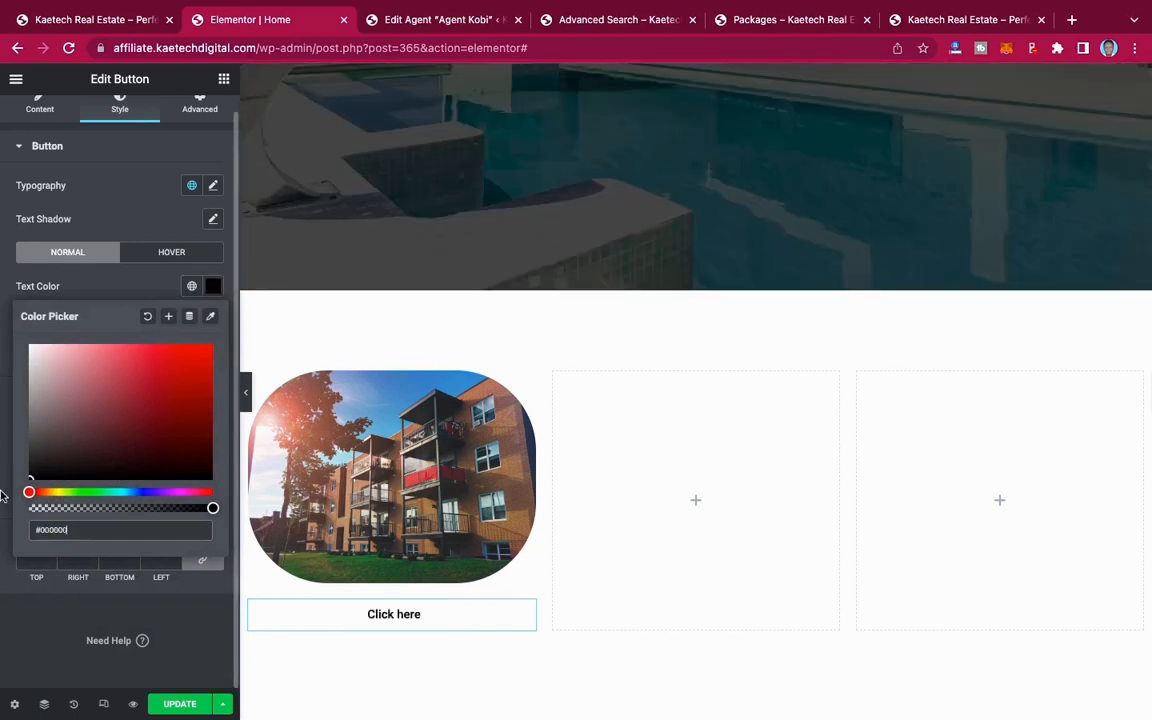
click(142, 289)
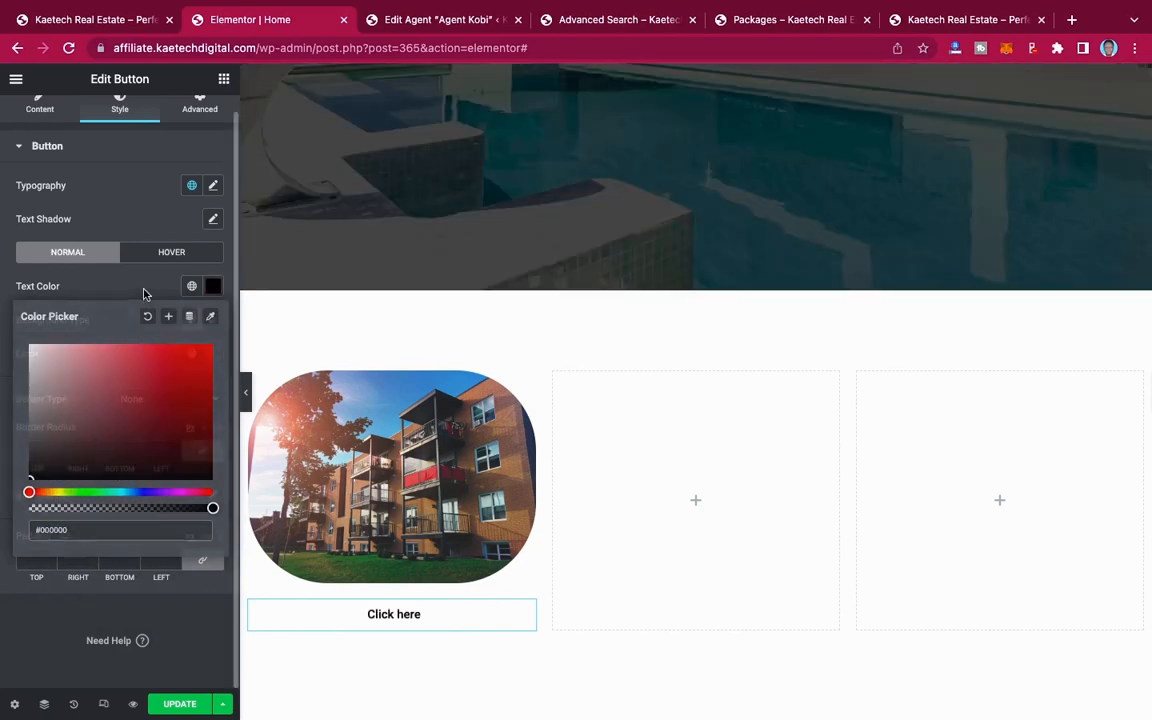
click(50, 562)
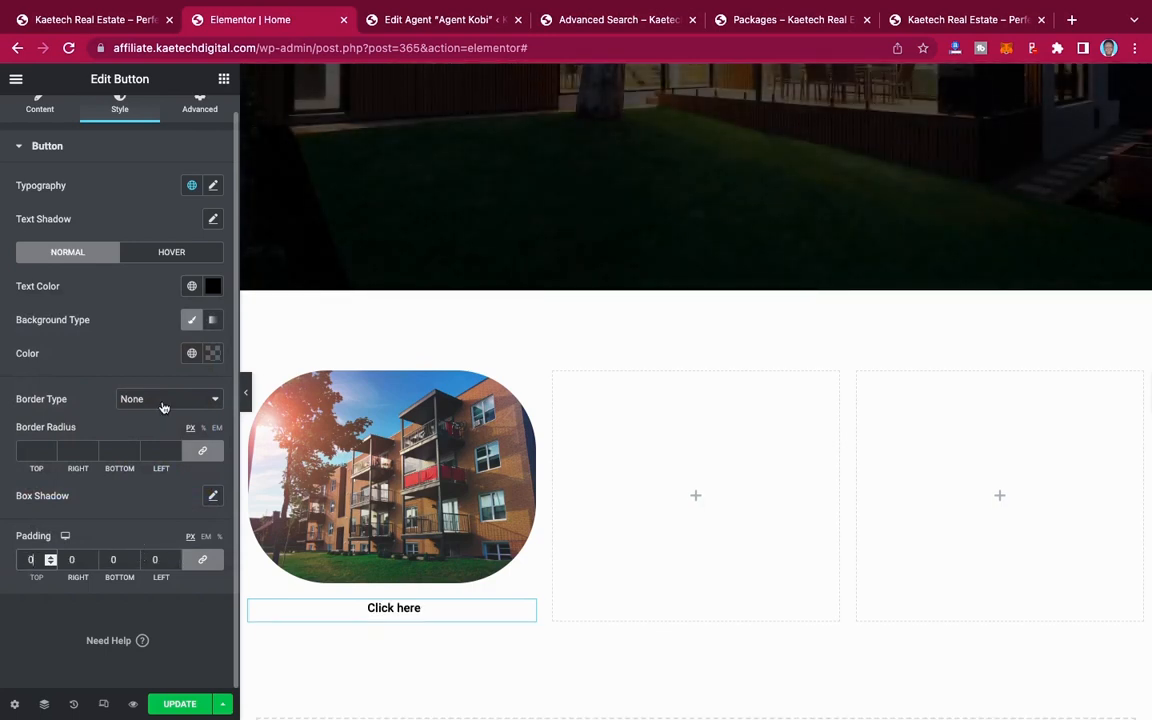
click(193, 320)
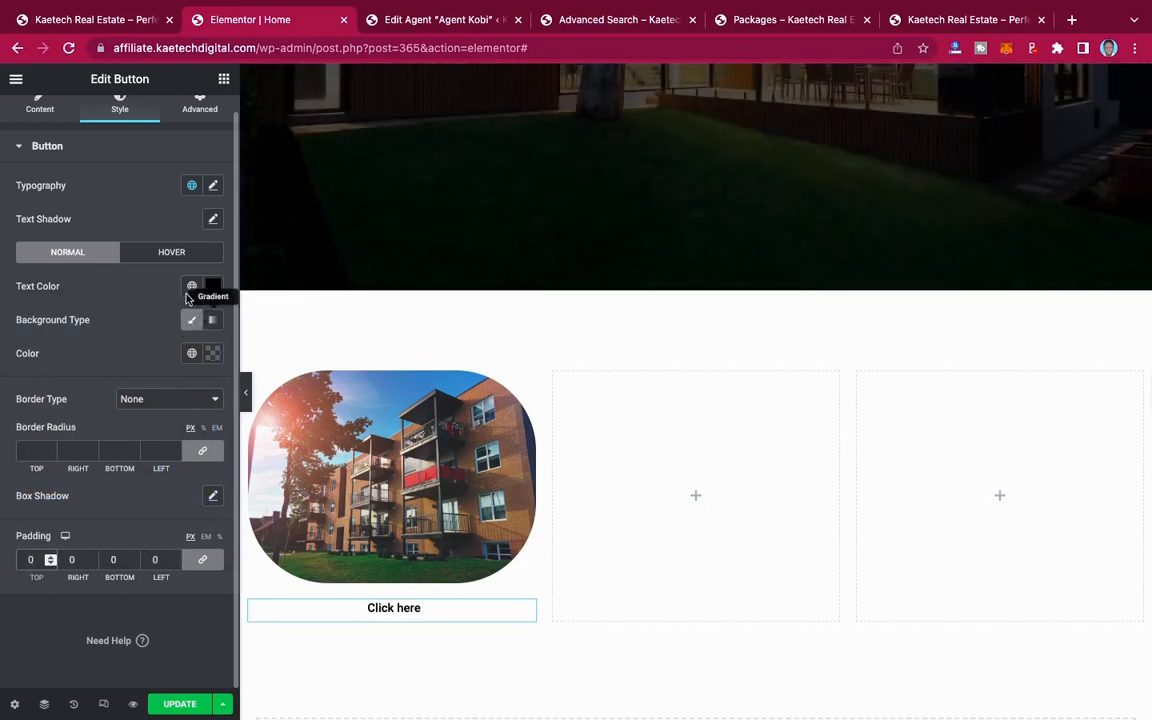
Step: Set the button's typography to Montserrat at 18 px with weight 600
click(214, 187)
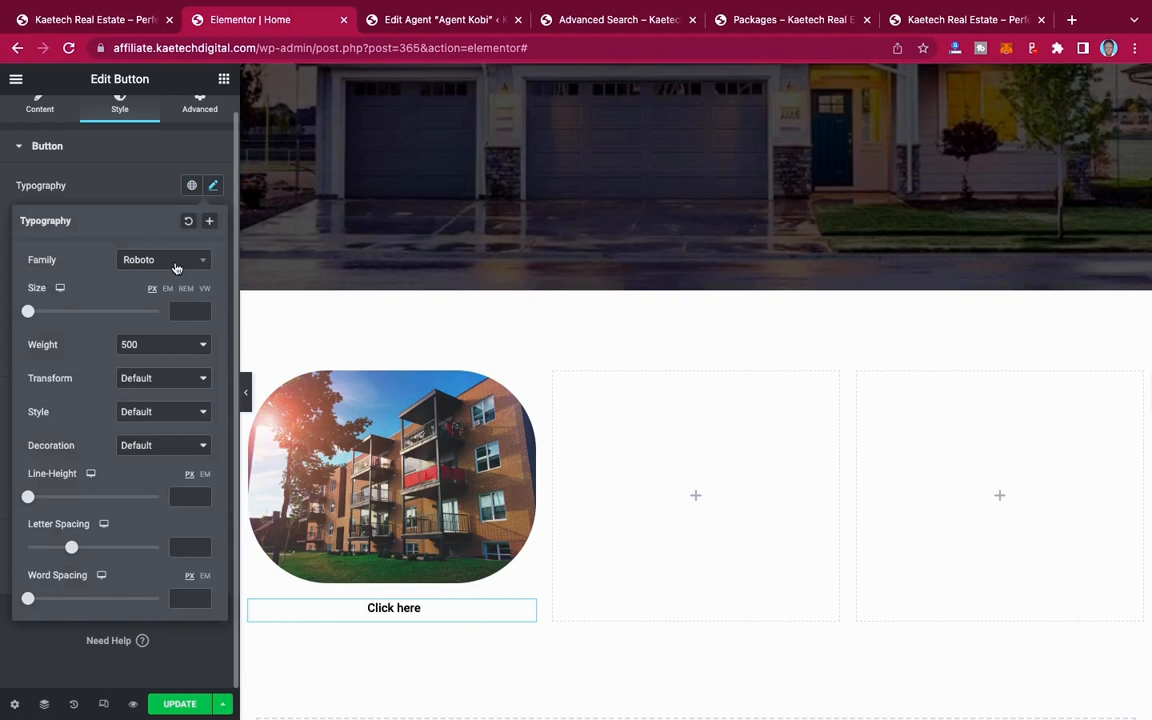
click(170, 262)
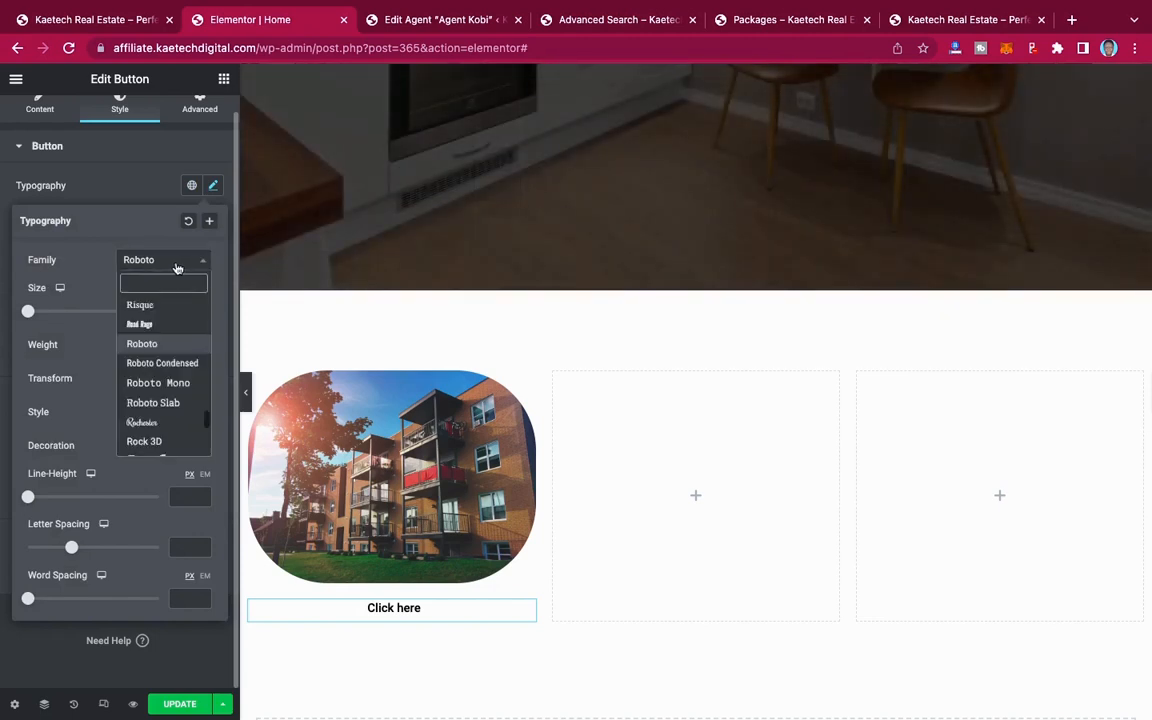
text(monts)
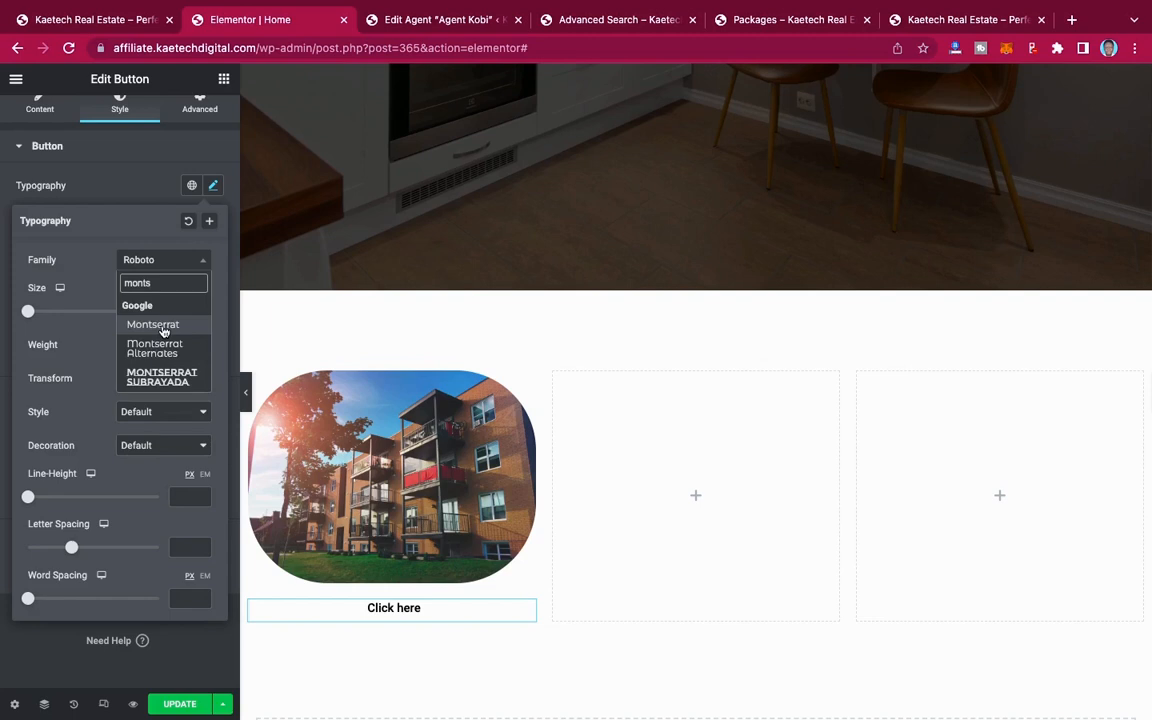
click(153, 325)
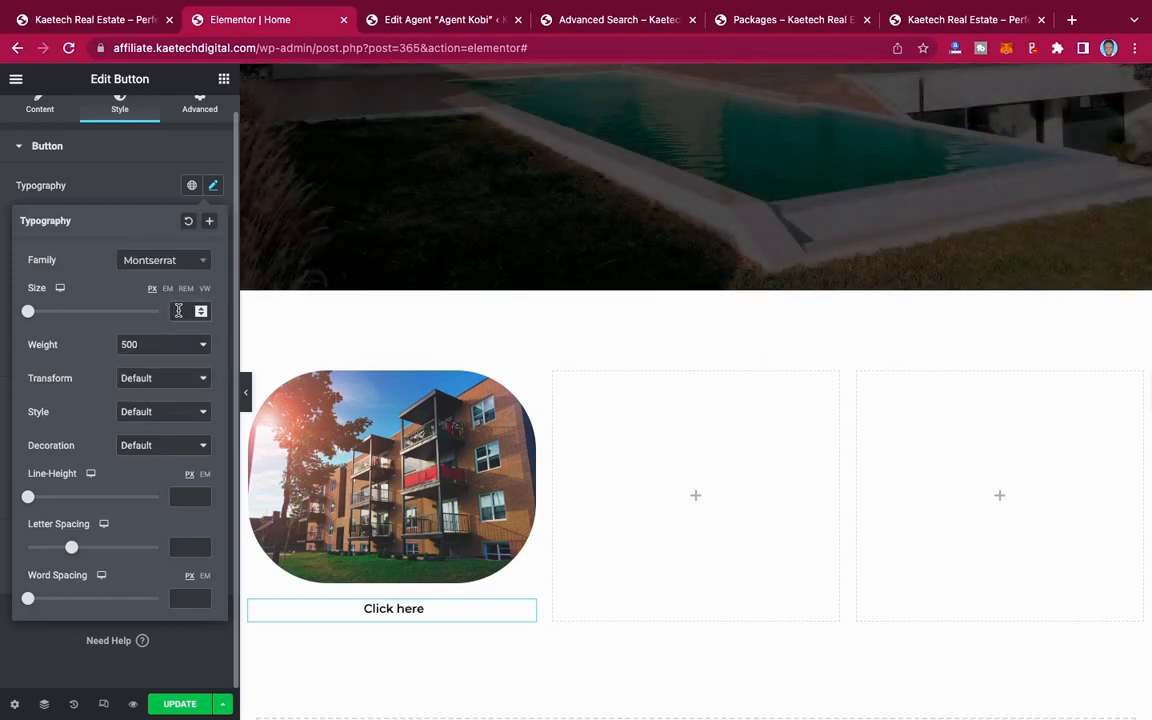
text(18)
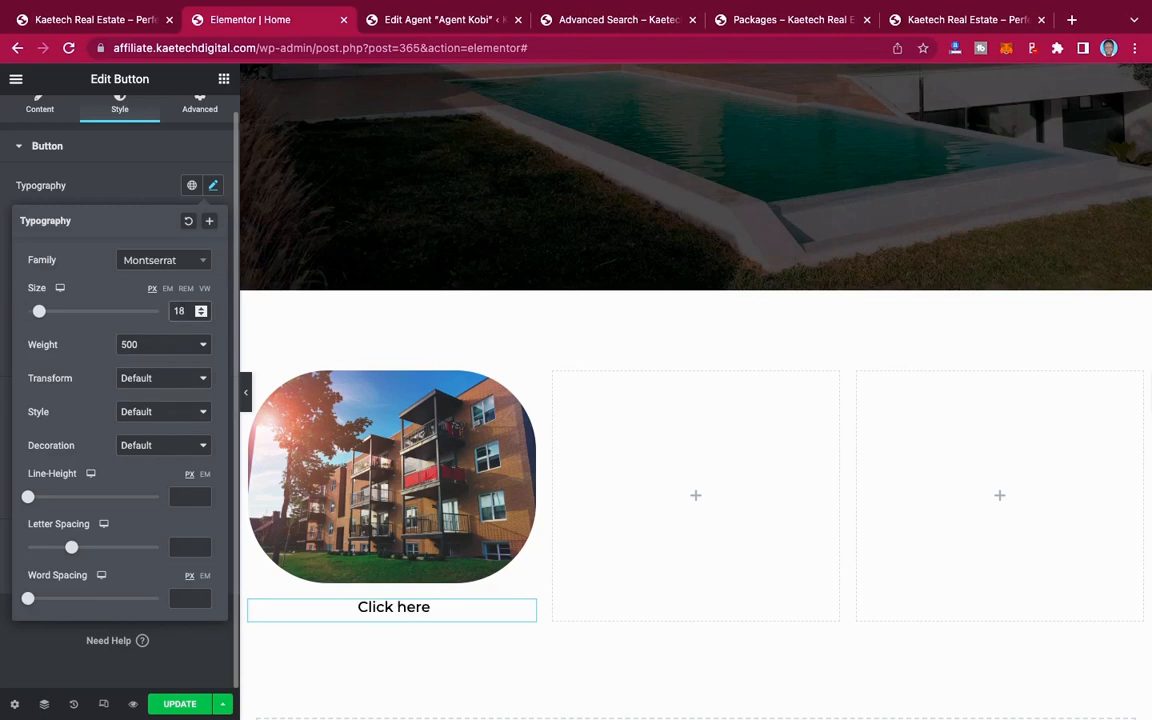
click(163, 344)
click(162, 361)
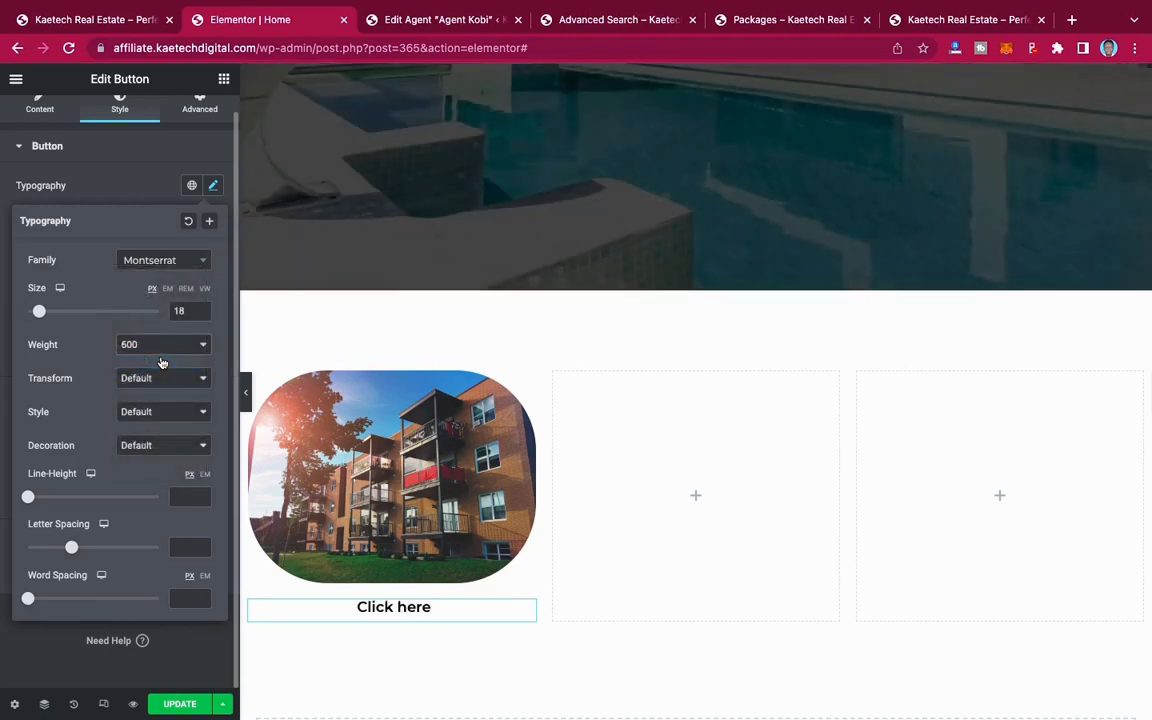
click(142, 204)
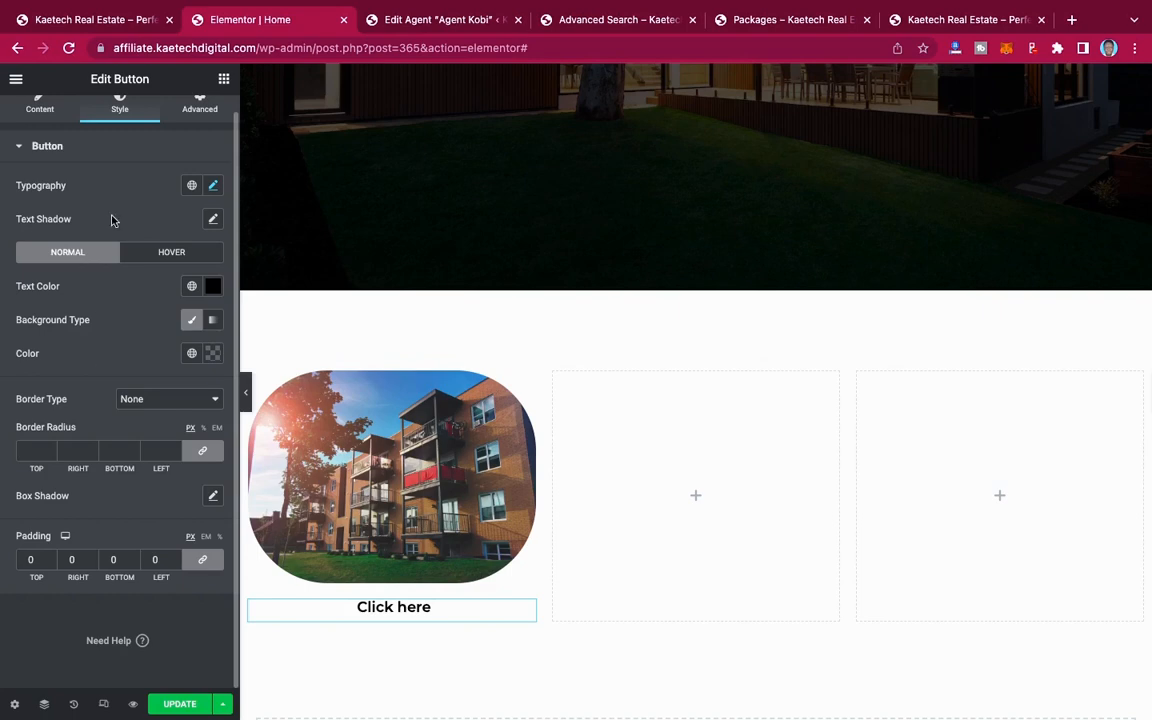
Step: Check the first category label on the demo site and change the button's text to "For Rent"
click(52, 113)
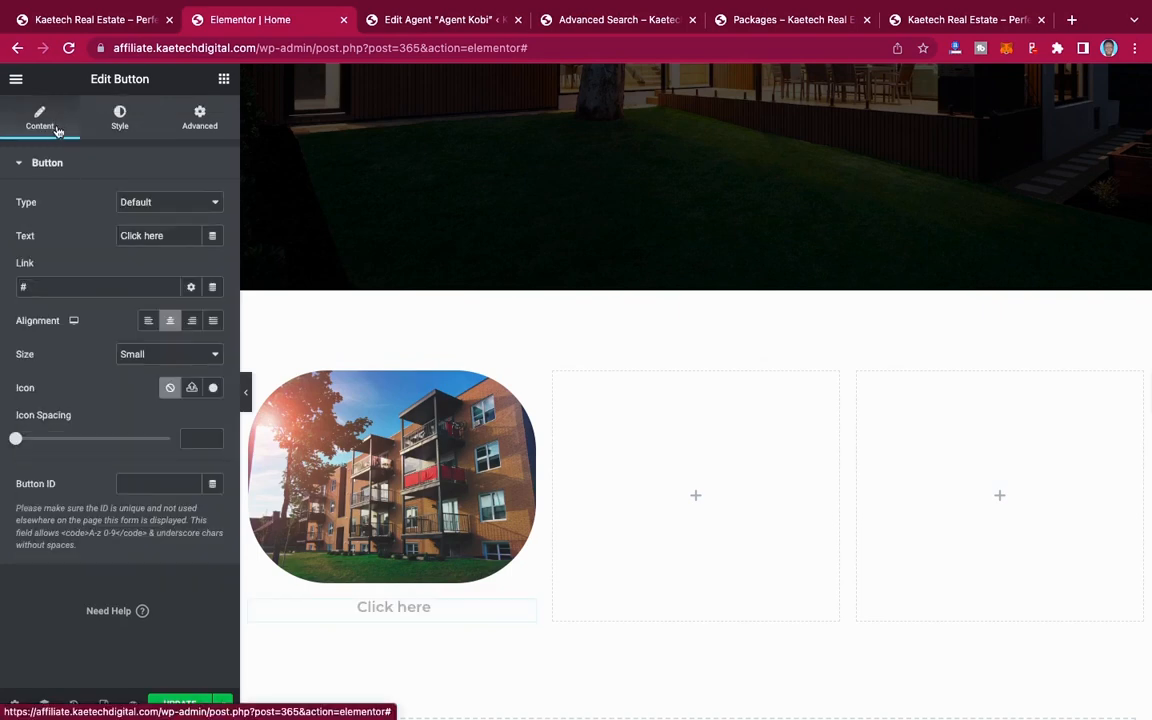
click(79, 18)
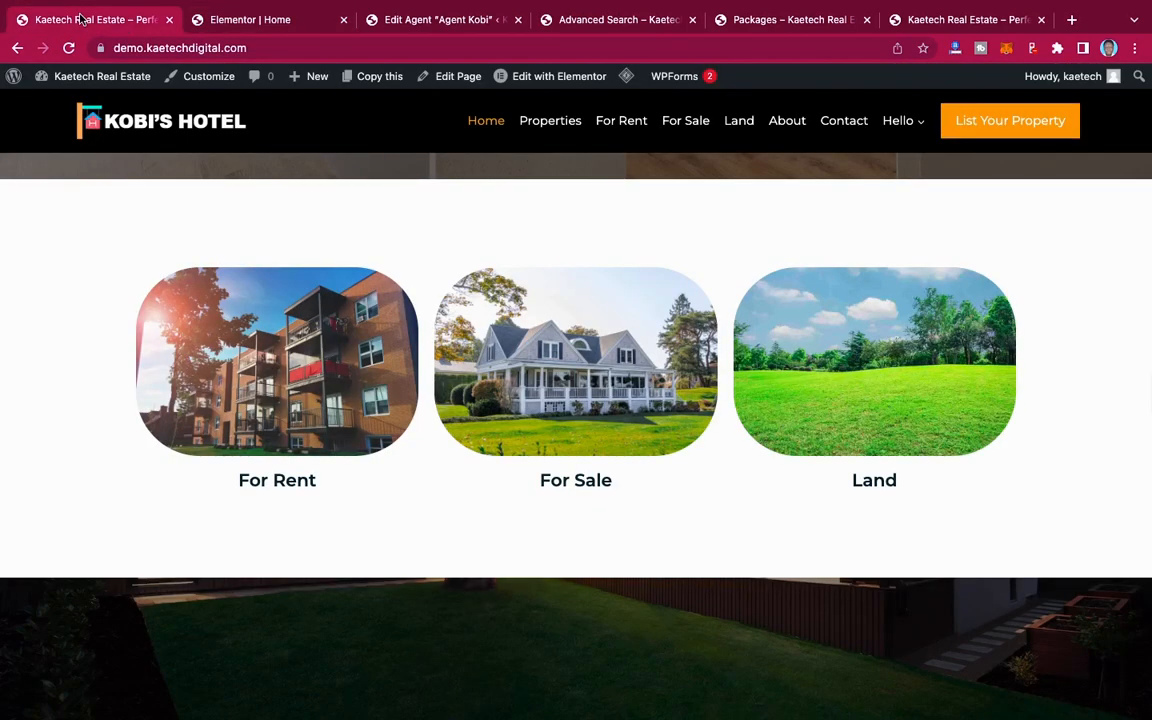
click(227, 20)
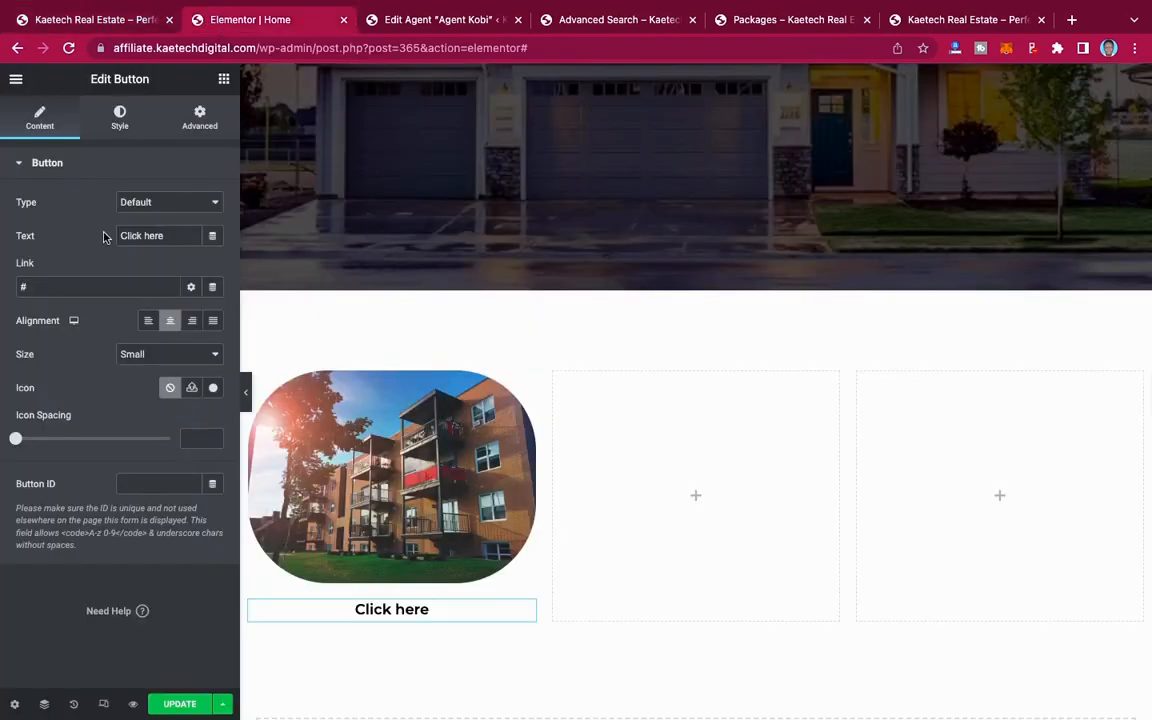
drag(164, 237, 126, 236)
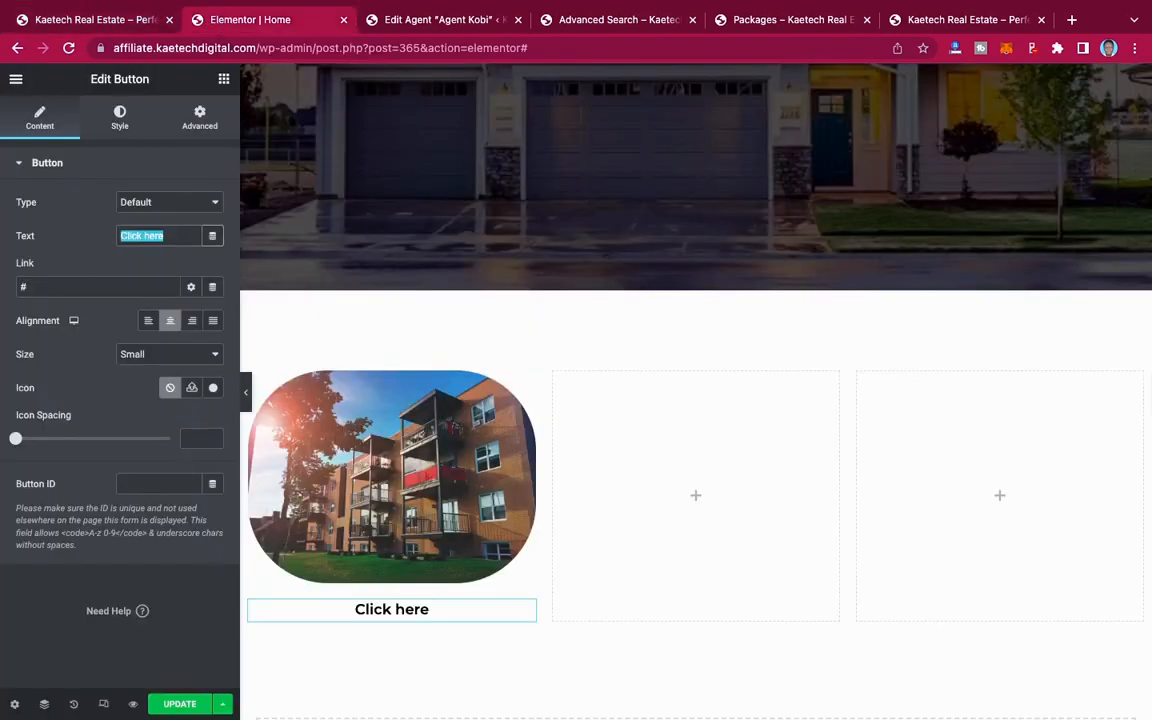
text(For Re)
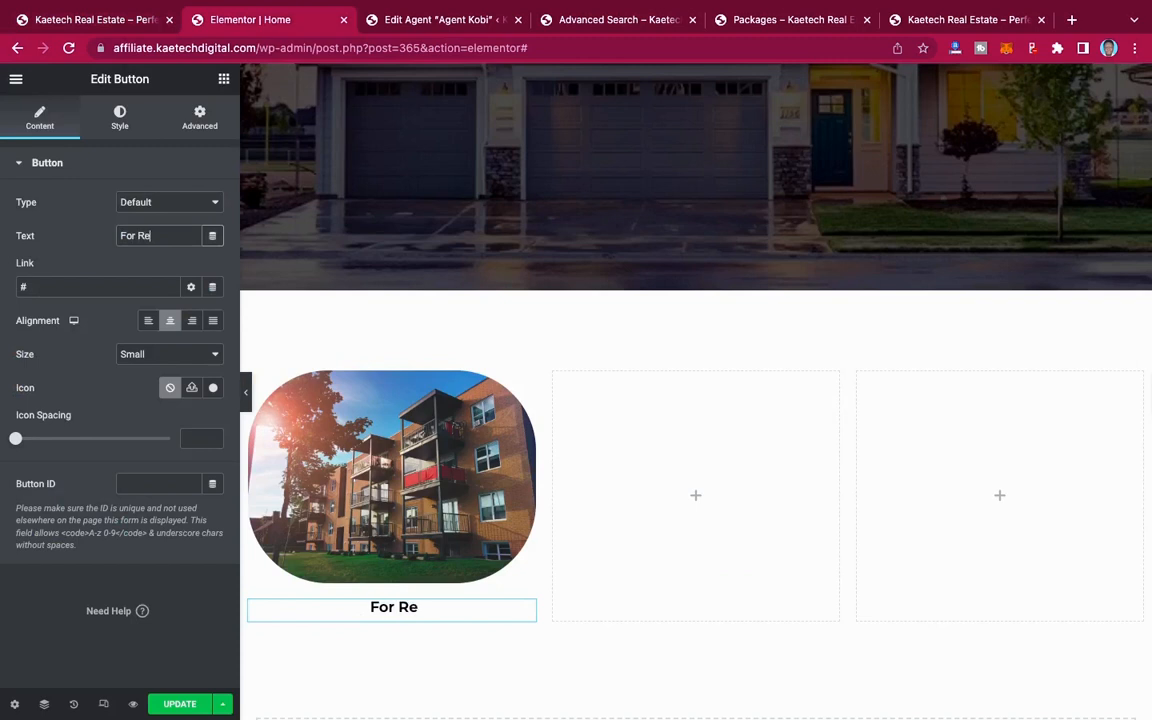
text(nt)
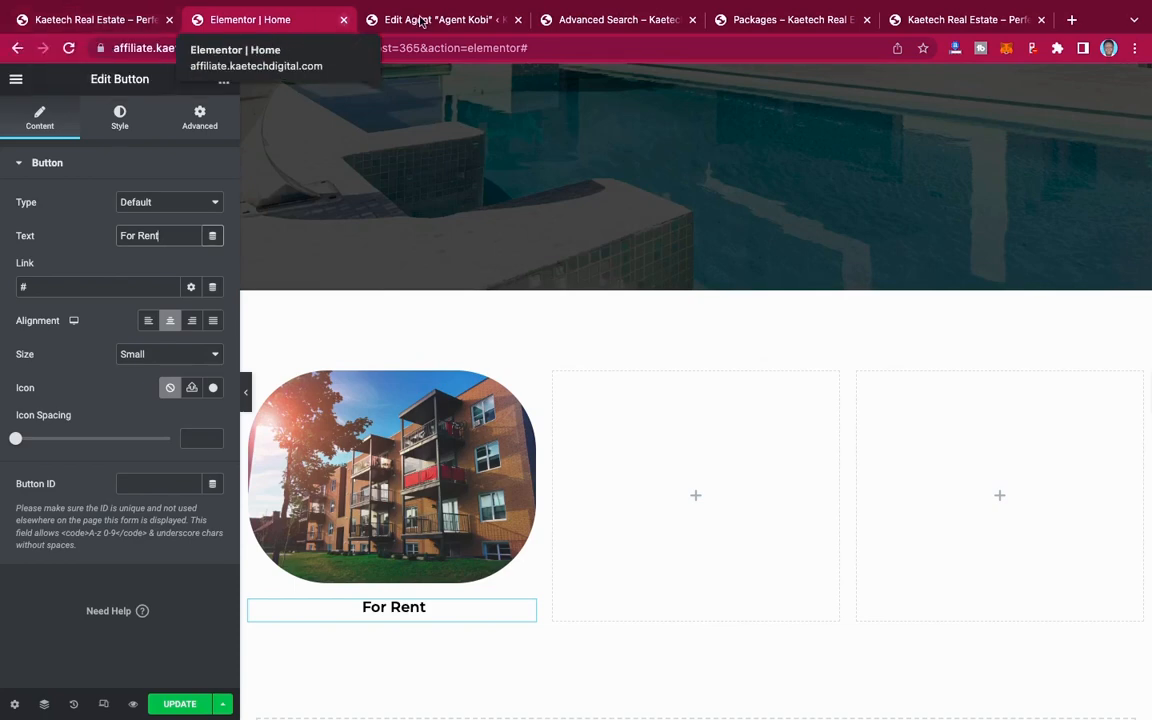
Step: Open the site's Property Status list in the WordPress admin and copy the link address of the For Rent archive
click(424, 21)
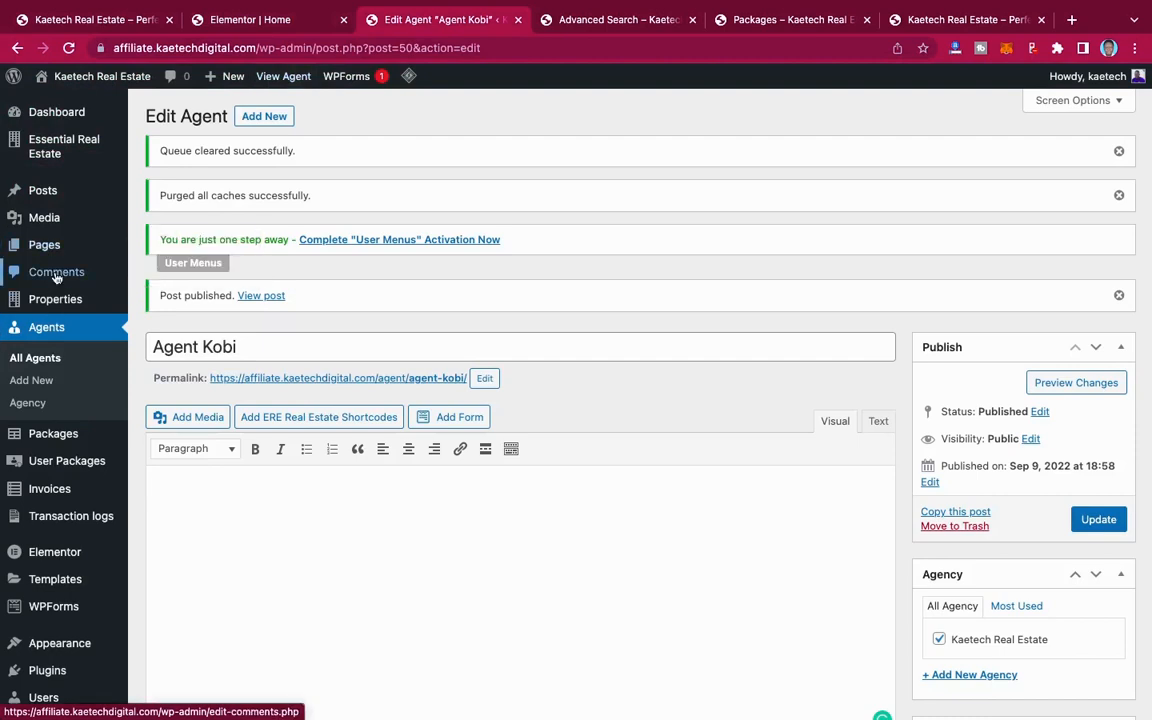
scroll(40, 404, down, 2)
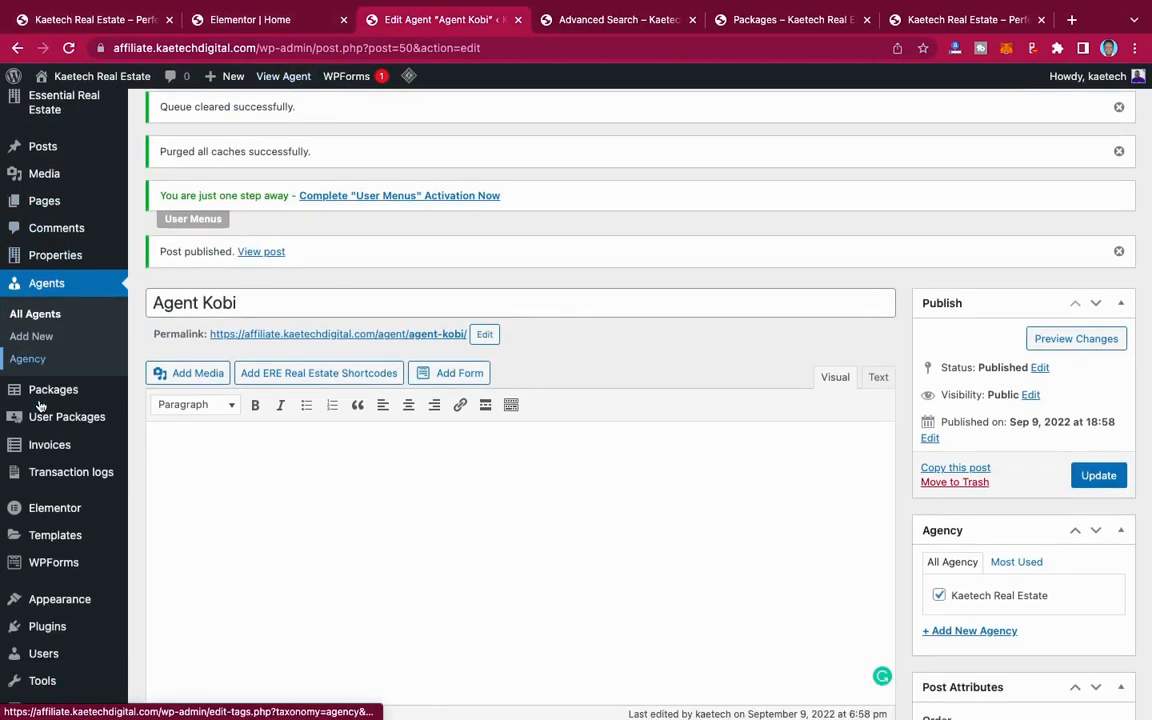
scroll(72, 347, up, 2)
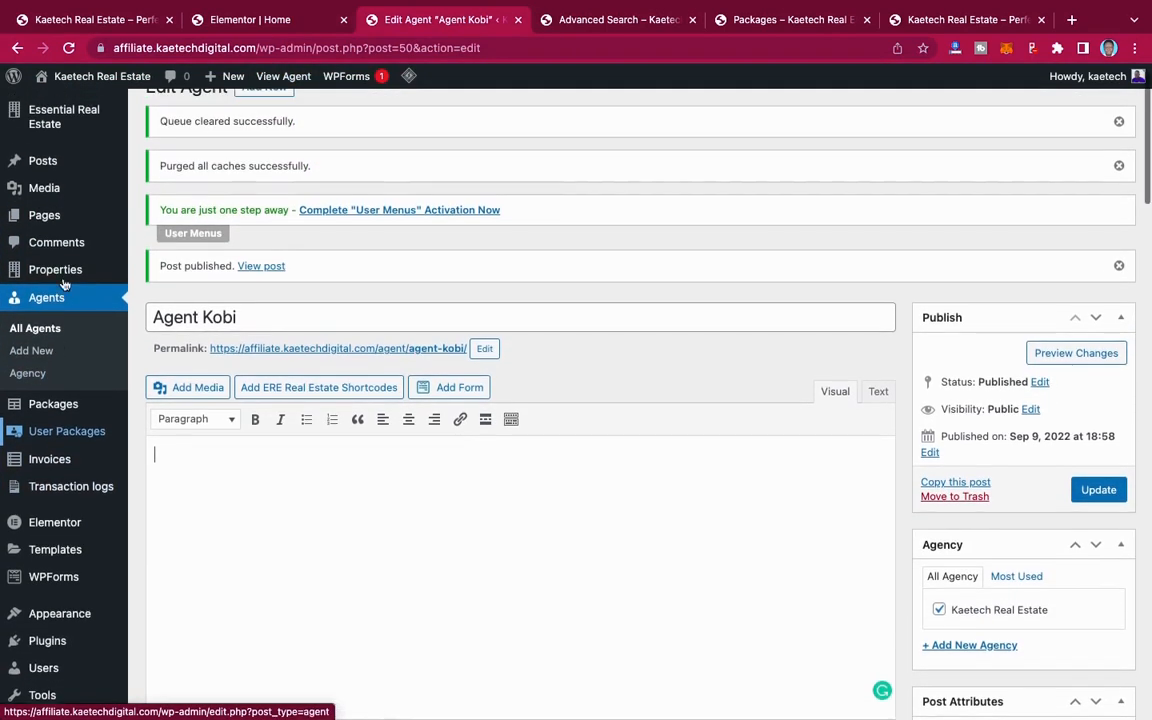
mouse_move(64, 276)
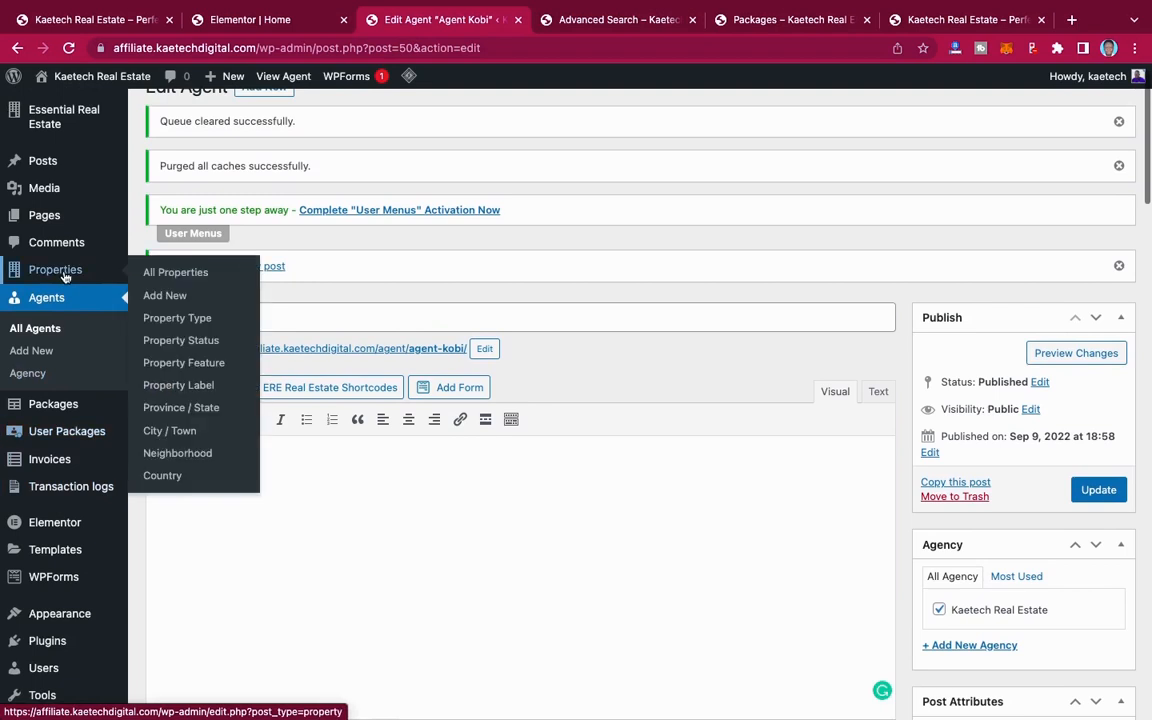
click(171, 344)
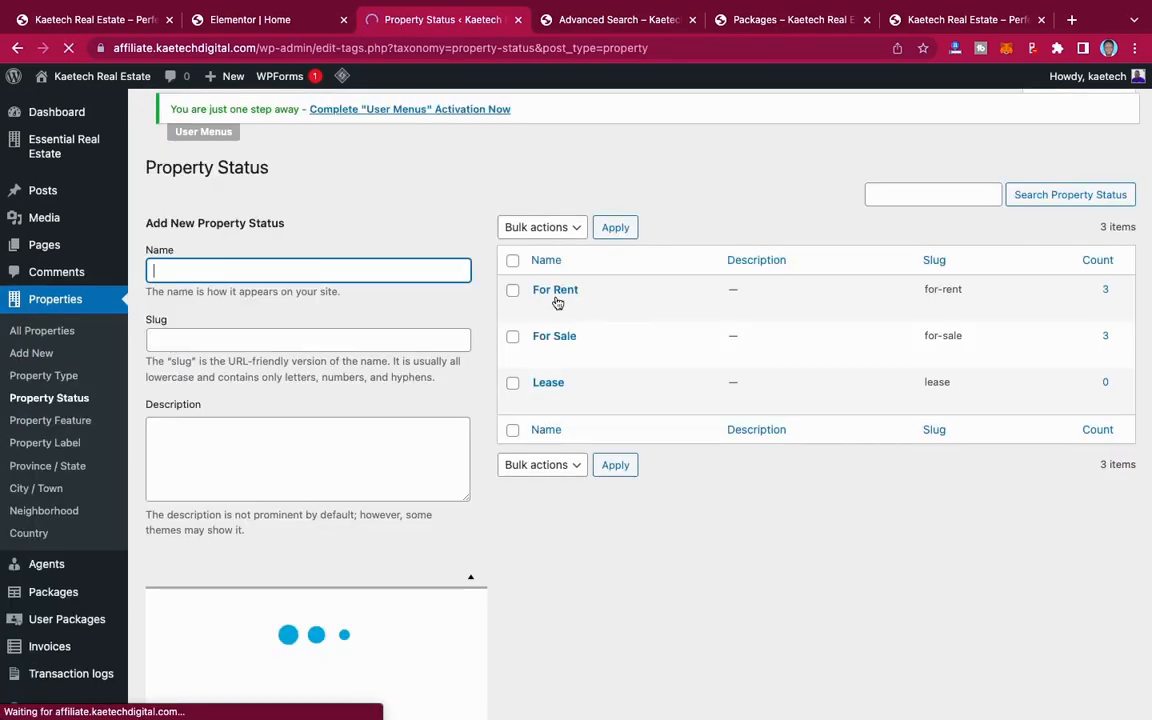
mouse_move(558, 306)
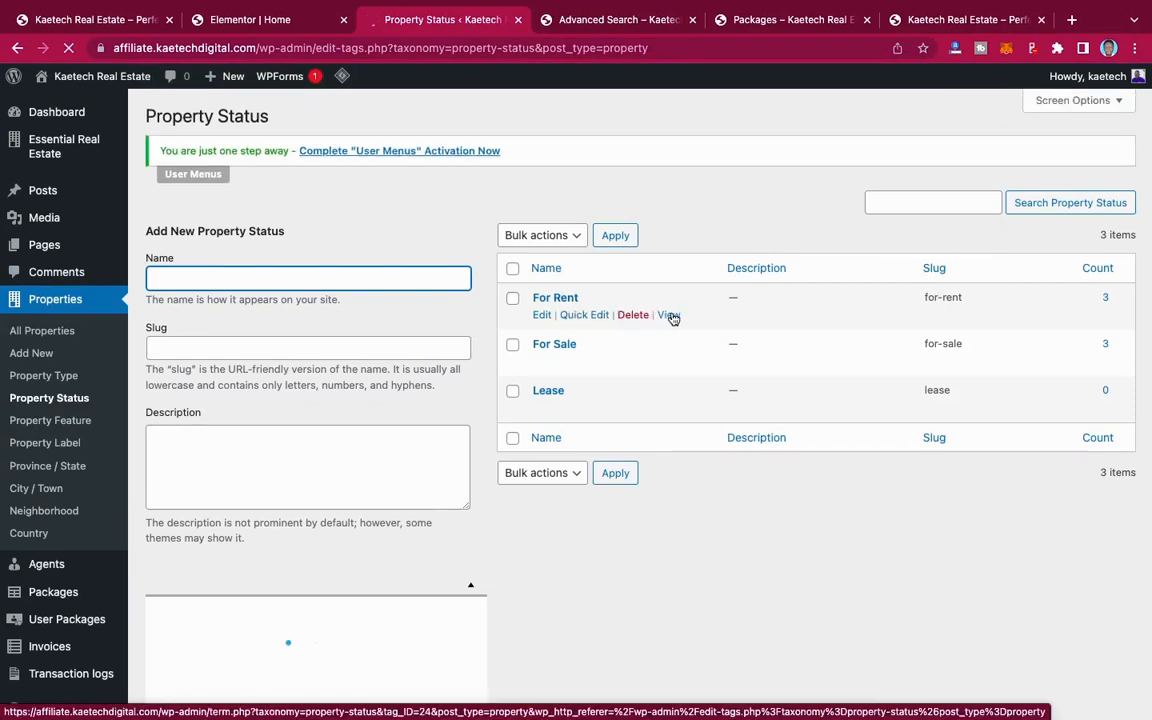
right_click(669, 315)
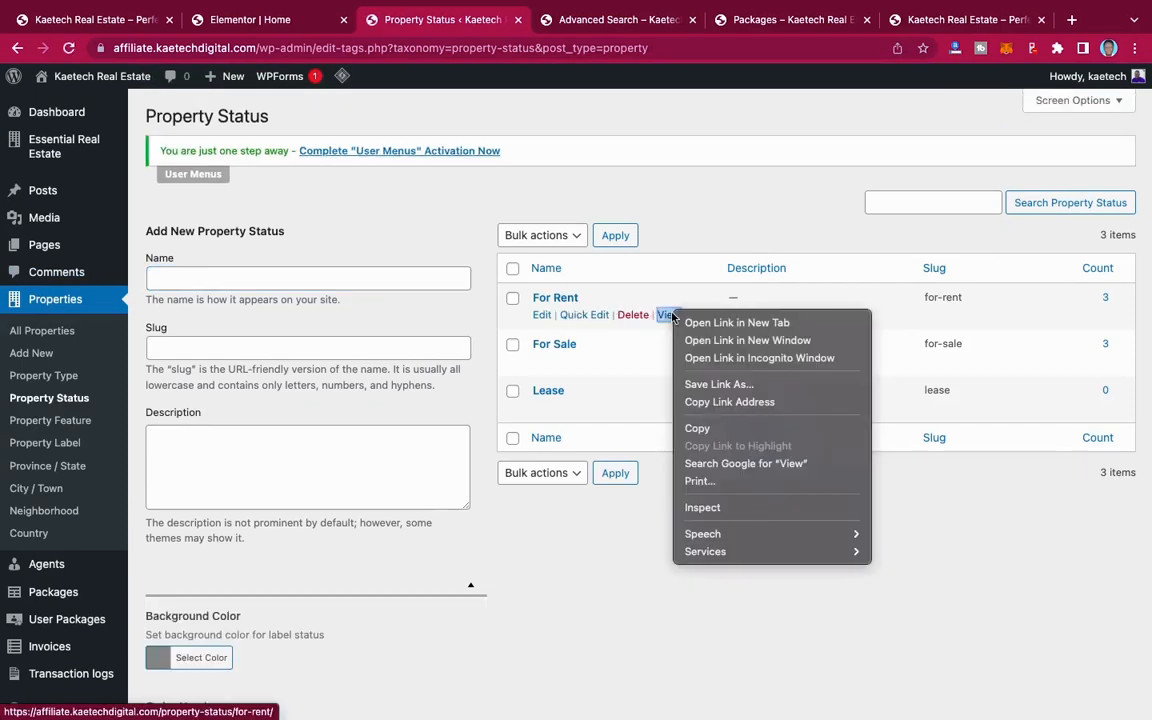
click(707, 402)
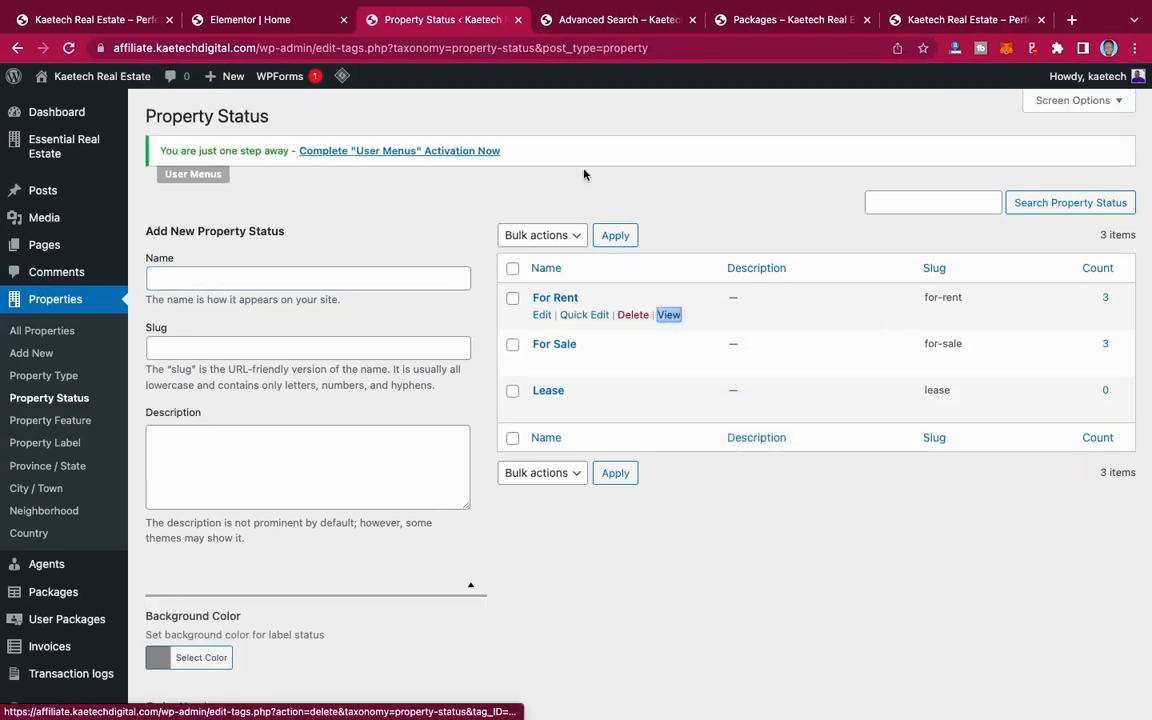
Step: Back in the Elementor Home page, replace the "#" link of the "For Rent" button with the copied archive address
click(279, 27)
click(36, 286)
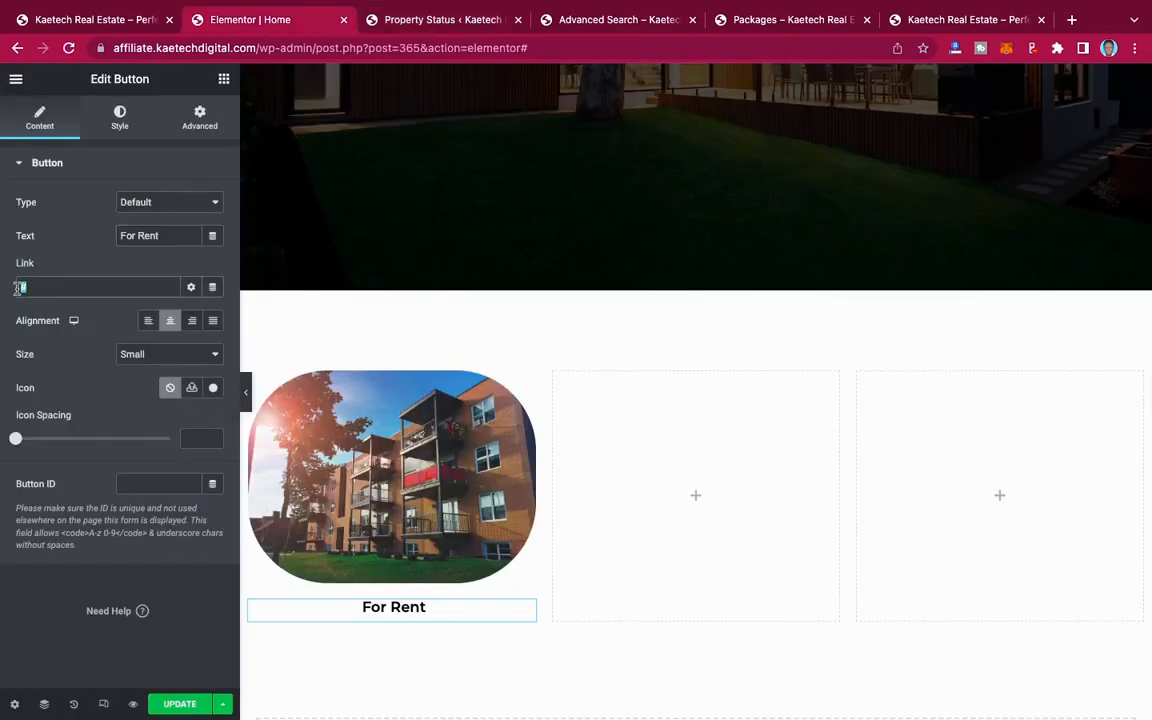
key(super+v)
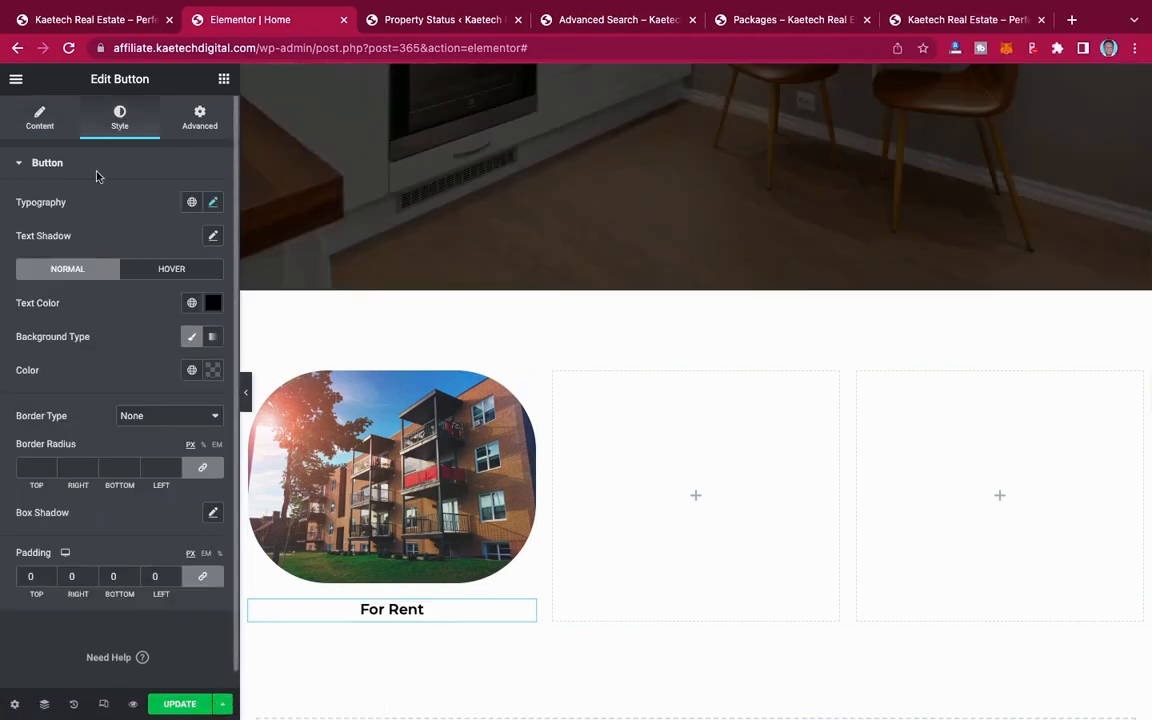
Step: Set the "For Rent" button's typography size to 20 px
click(212, 204)
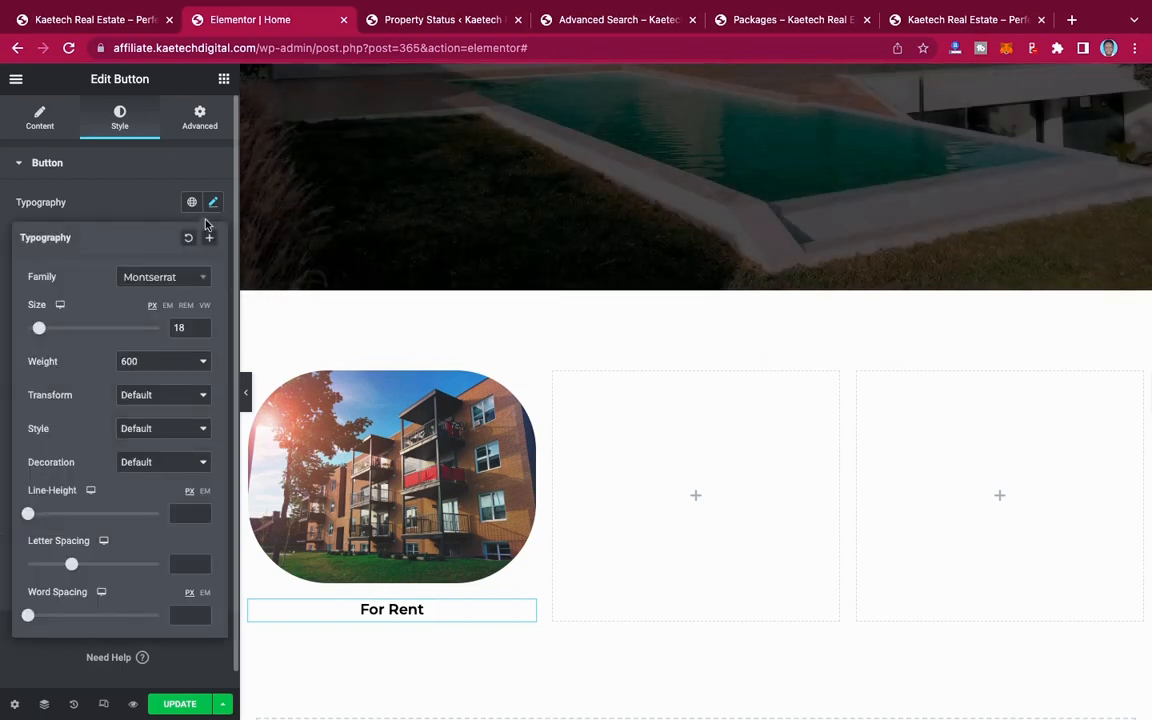
double_click(177, 328)
text(20)
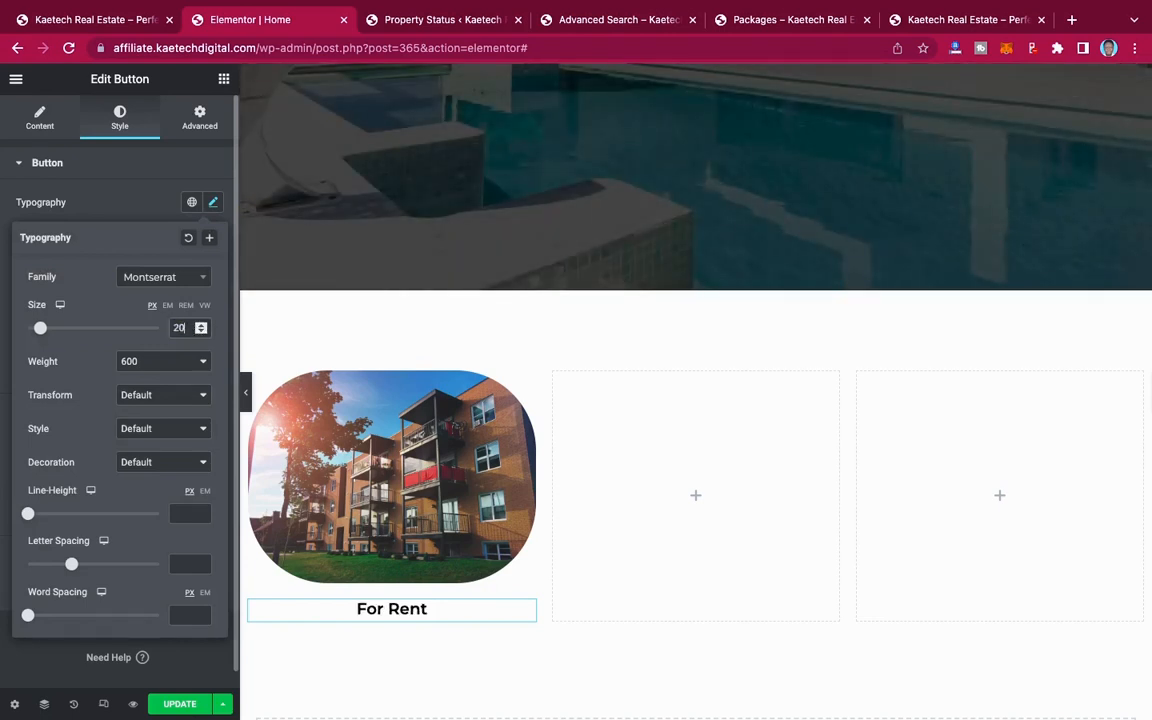
click(136, 208)
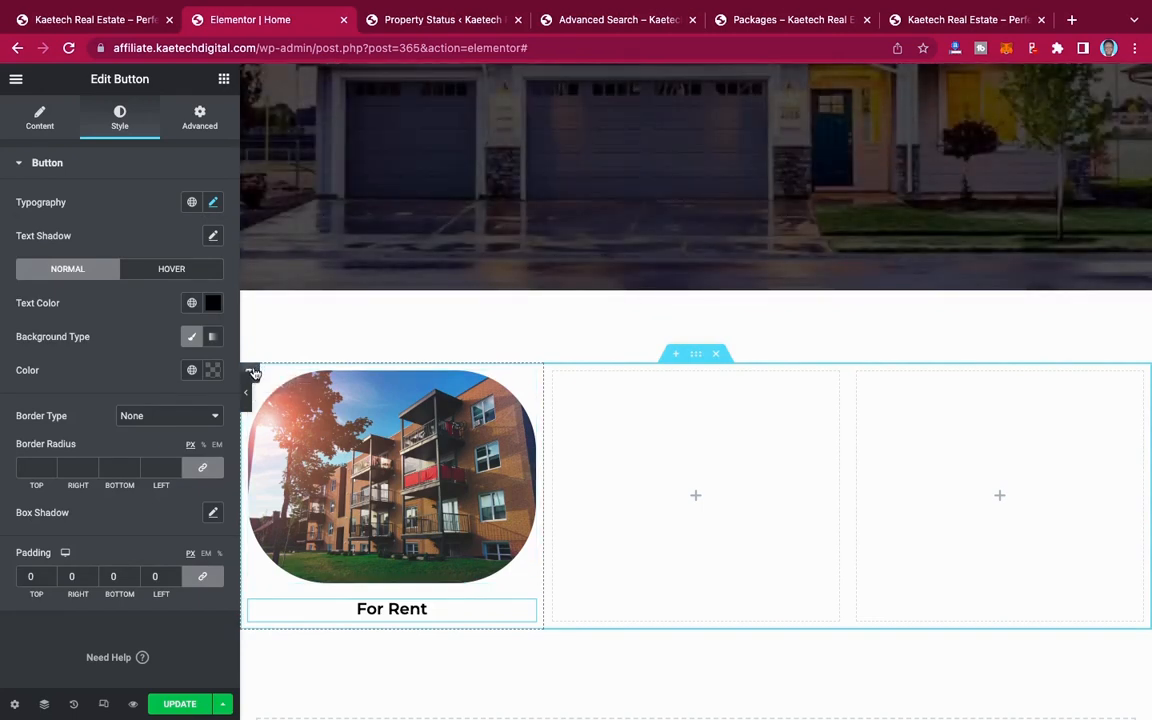
Step: Duplicate the "For Rent" category column twice
right_click(253, 372)
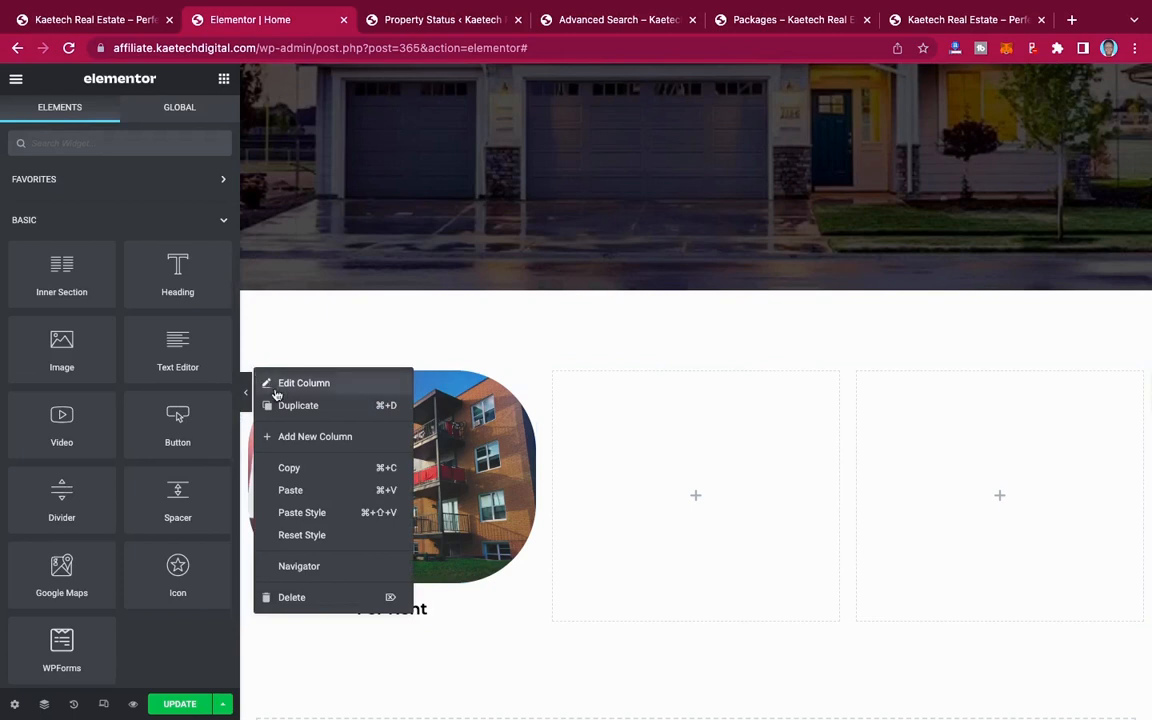
click(290, 405)
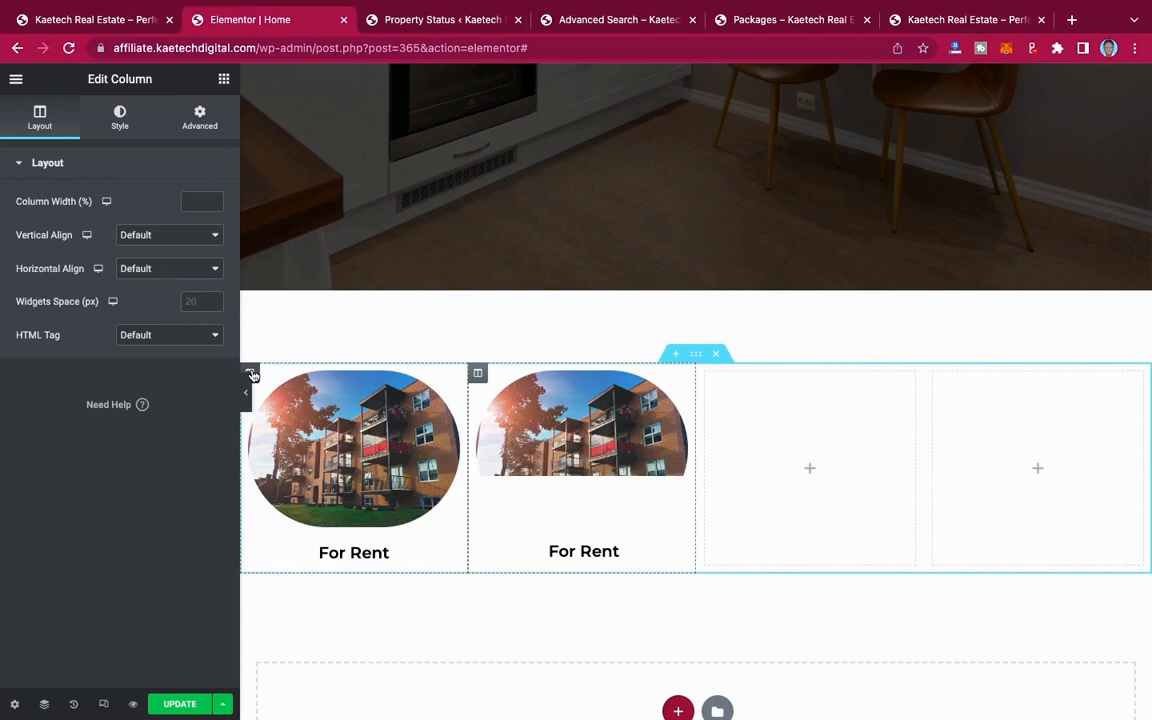
right_click(252, 374)
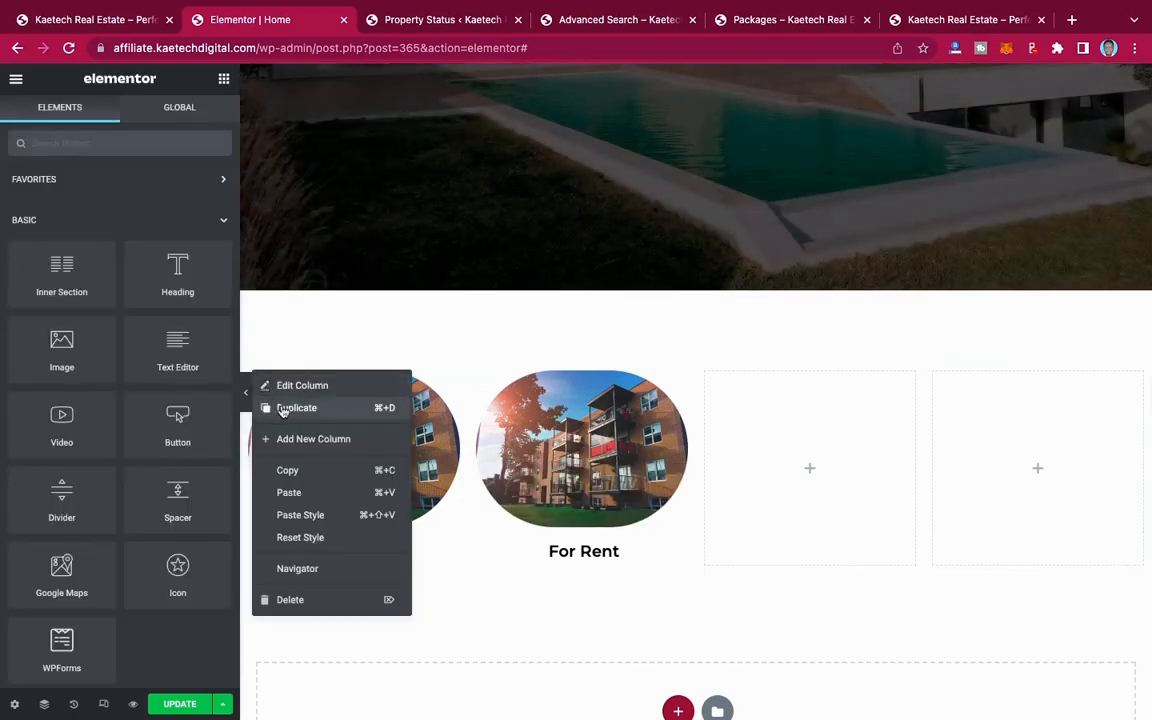
click(283, 410)
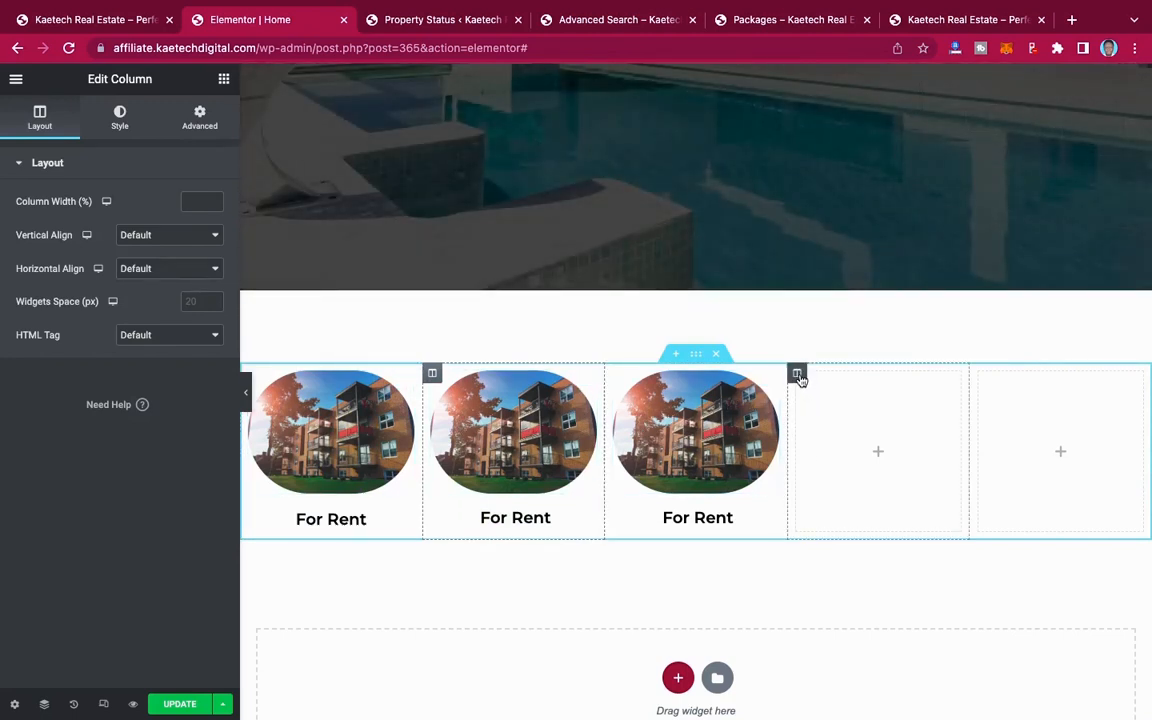
Step: Delete the two empty columns beside the "For Rent" columns
right_click(798, 376)
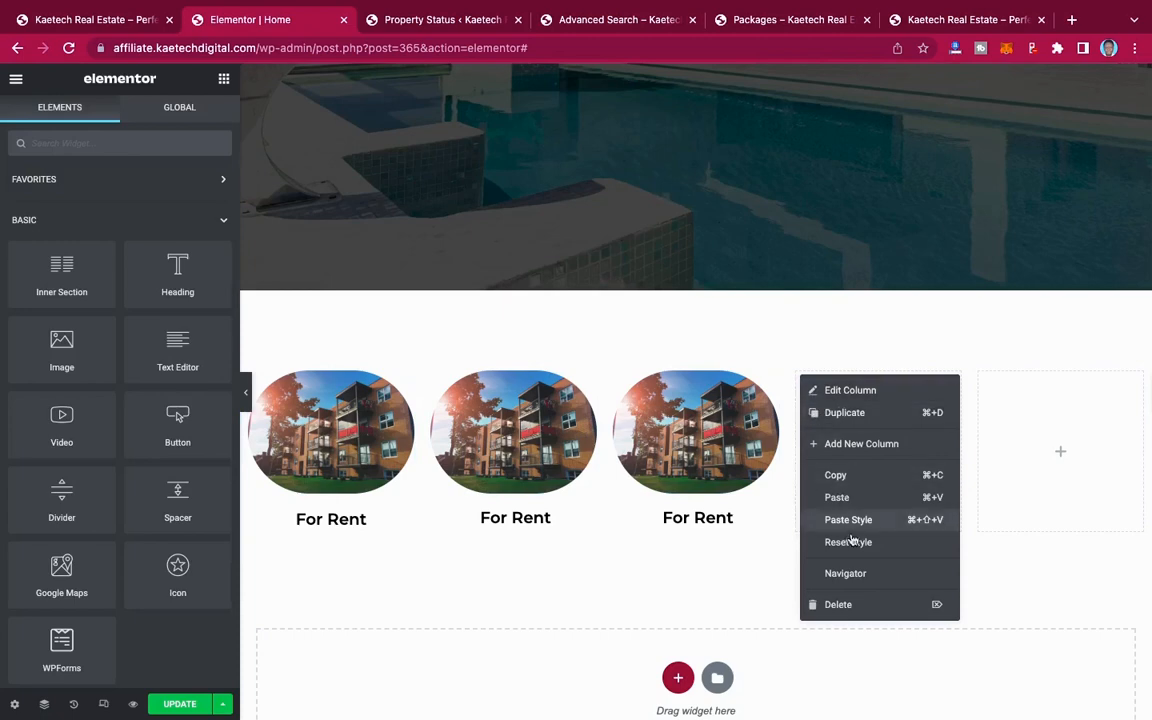
click(836, 609)
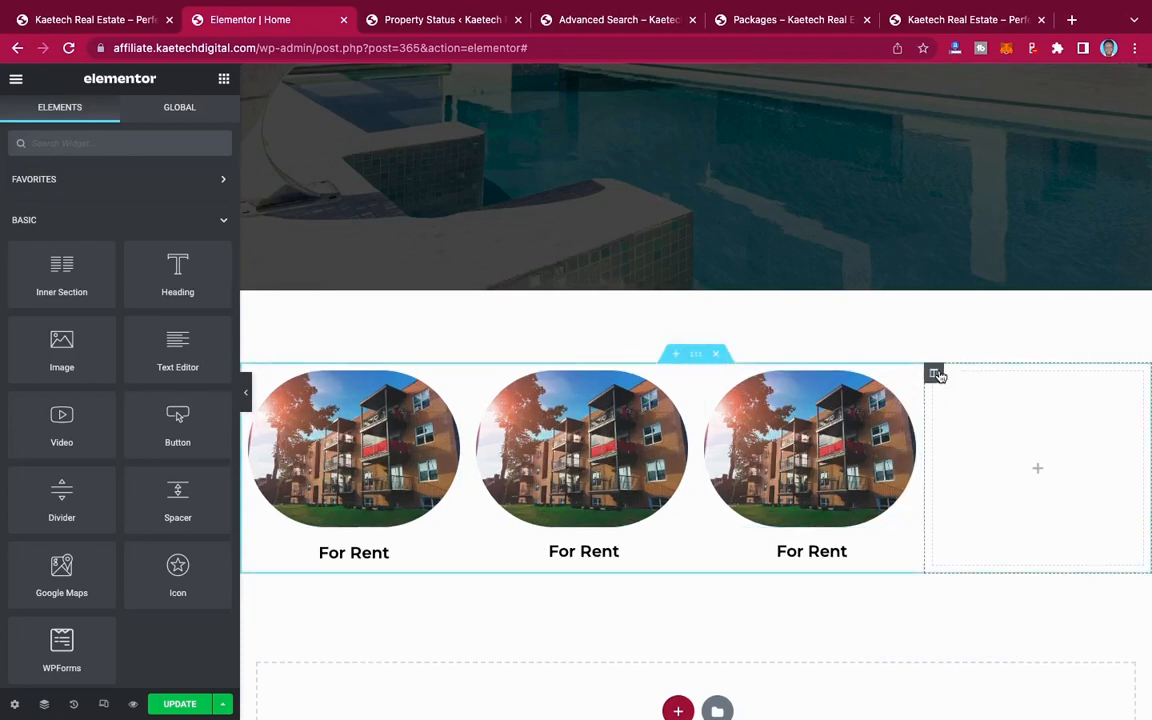
right_click(938, 376)
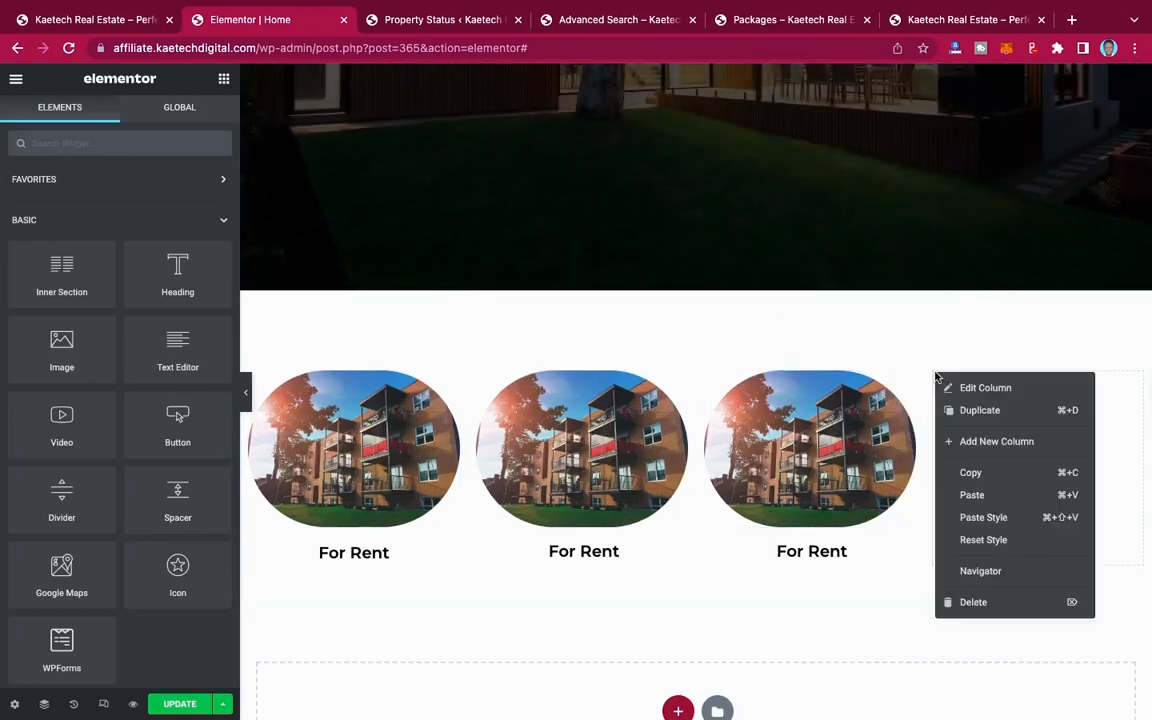
click(980, 602)
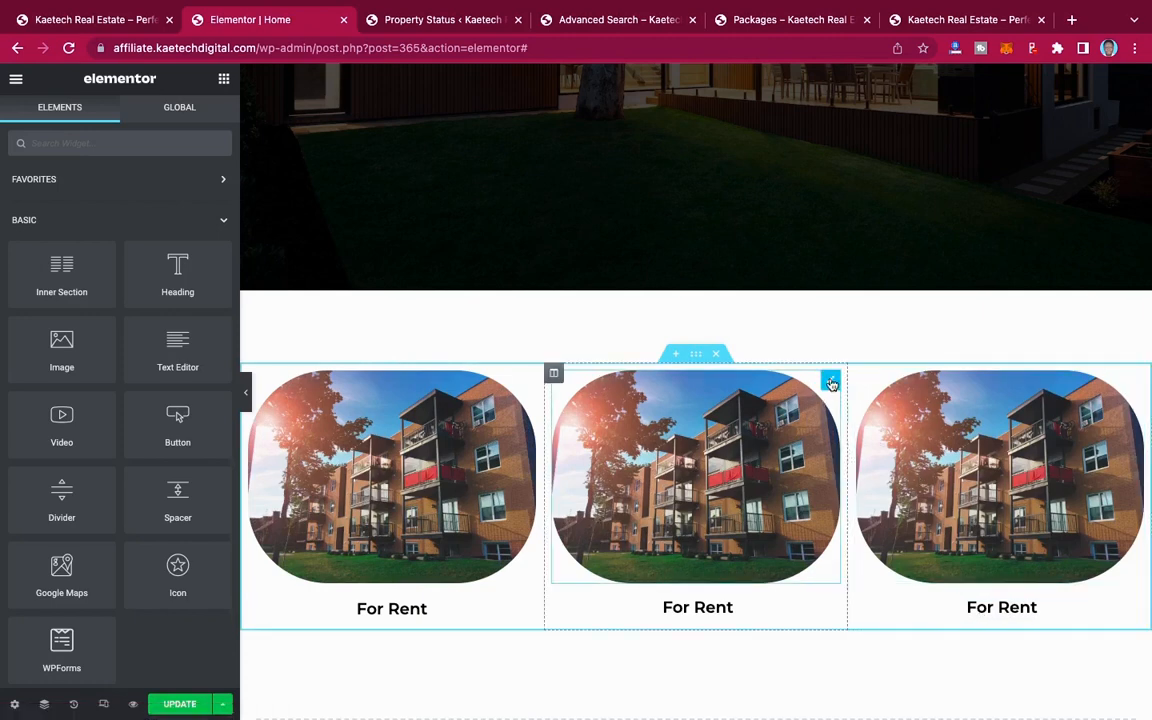
Step: Check the demo site's category images and replace the middle column's image with the white house photo from the media library
click(831, 382)
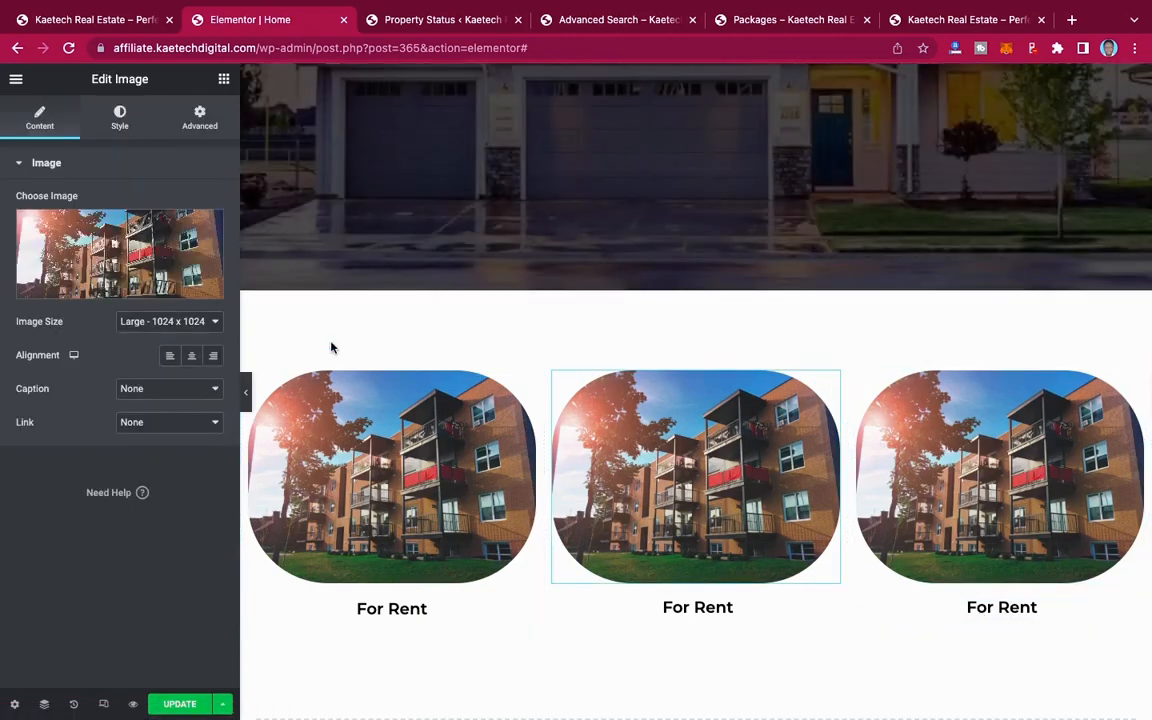
click(146, 255)
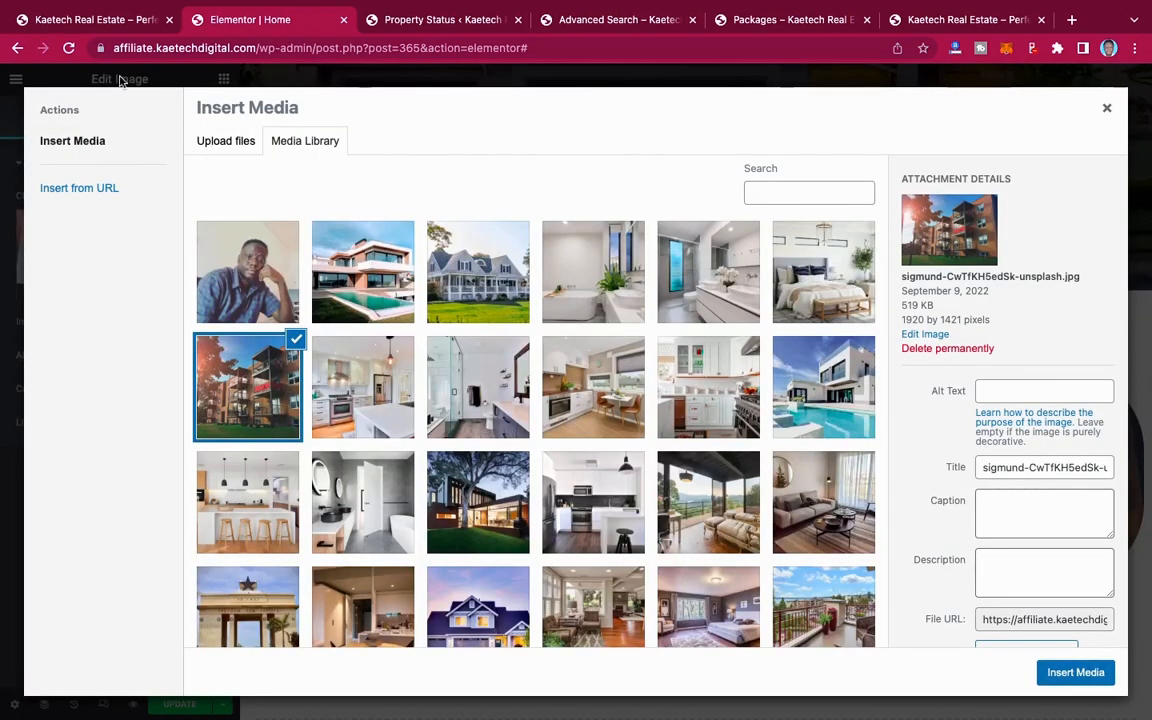
click(103, 20)
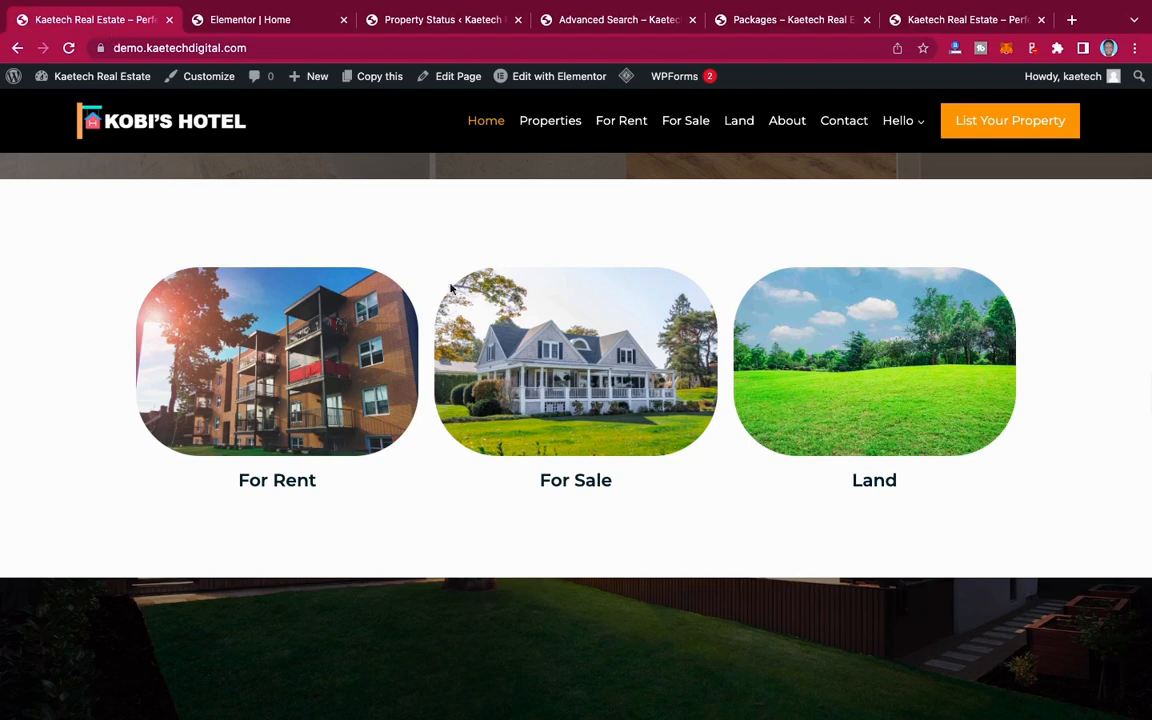
click(263, 21)
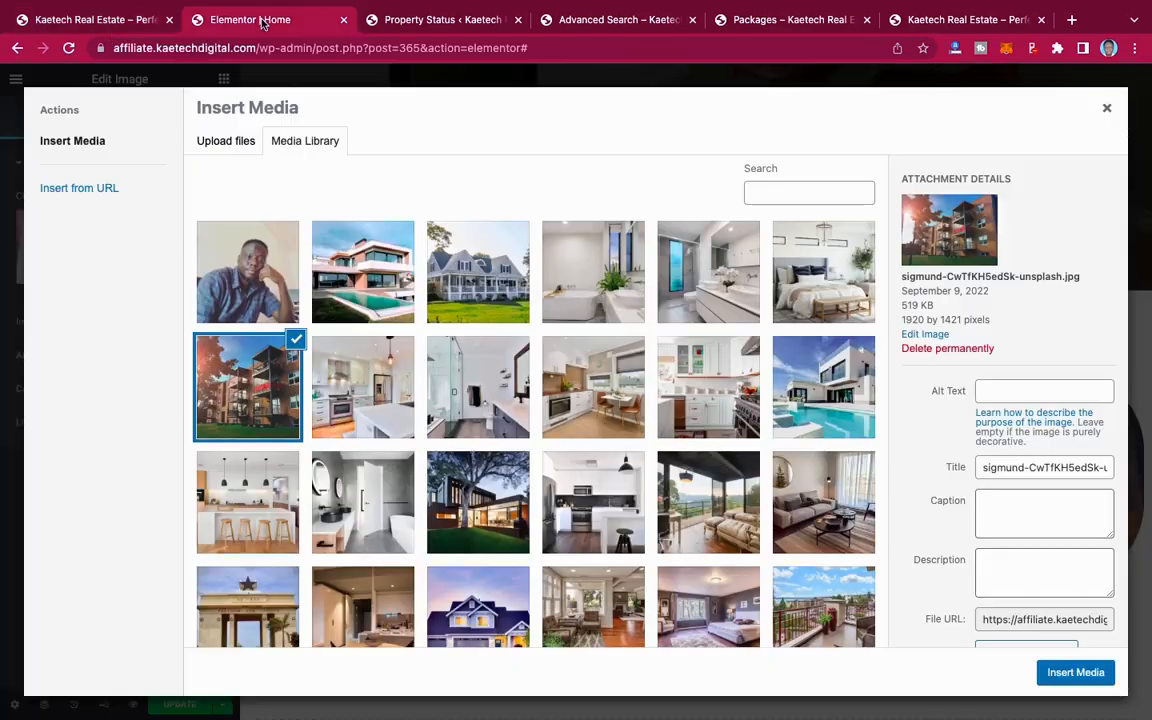
click(479, 285)
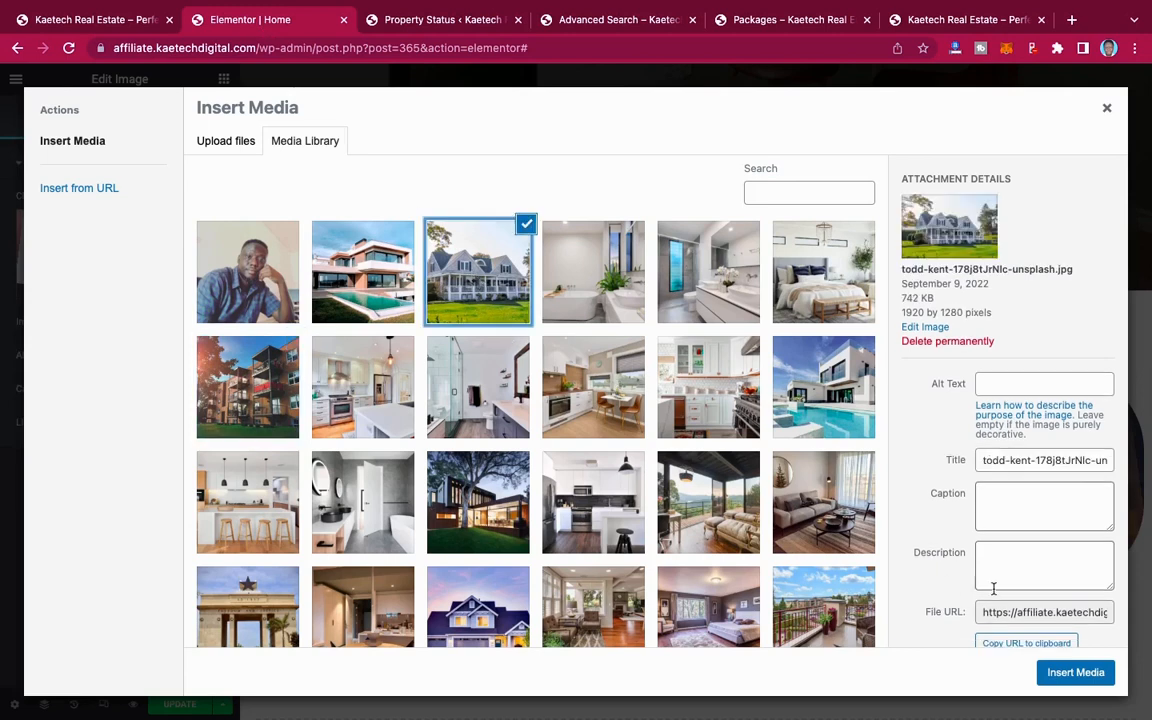
click(1050, 671)
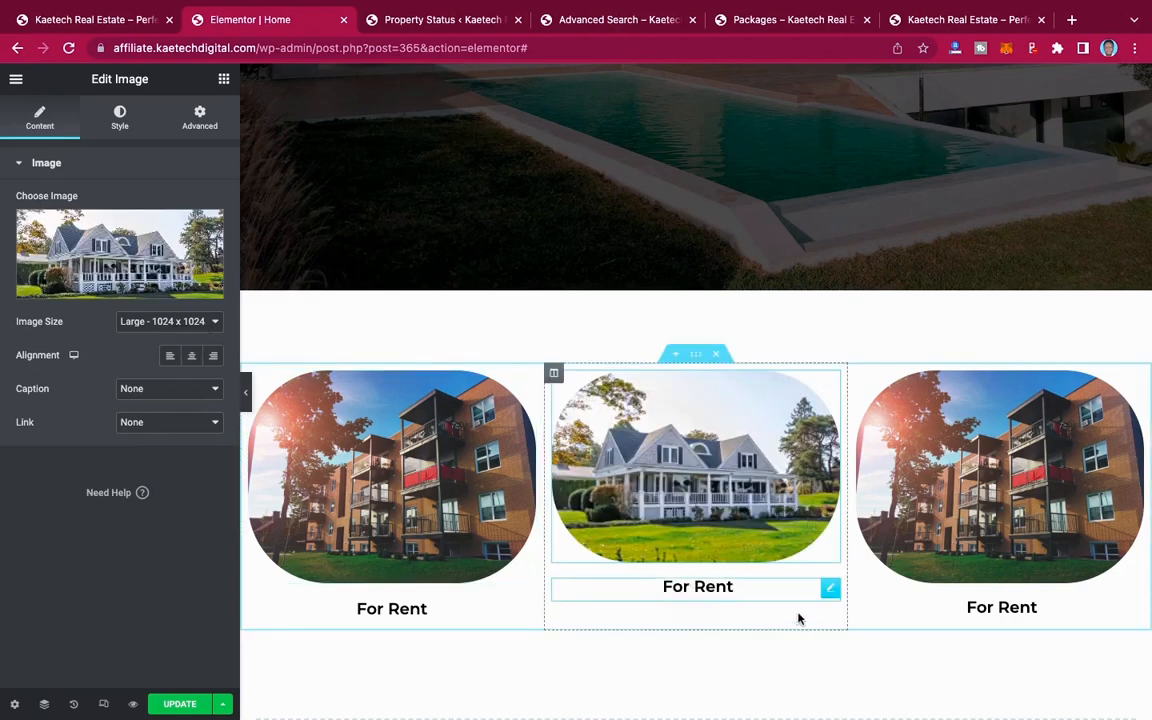
Step: Change the text of the button below the white house image to "For Sale"
click(831, 590)
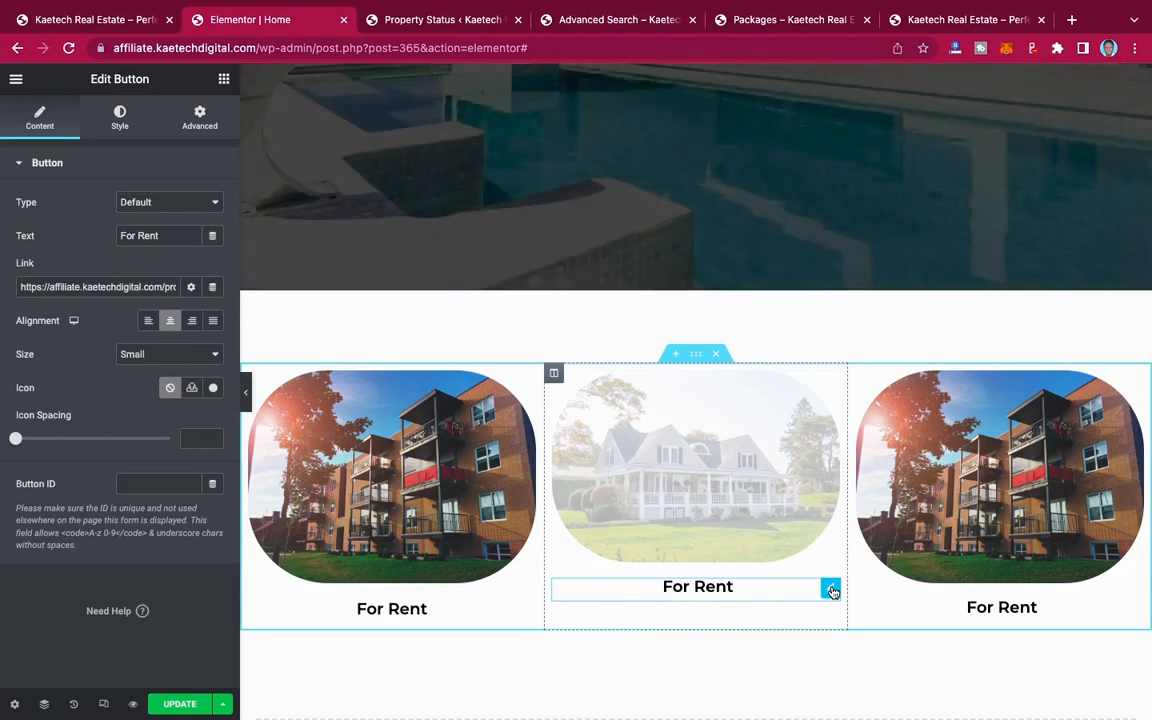
click(165, 235)
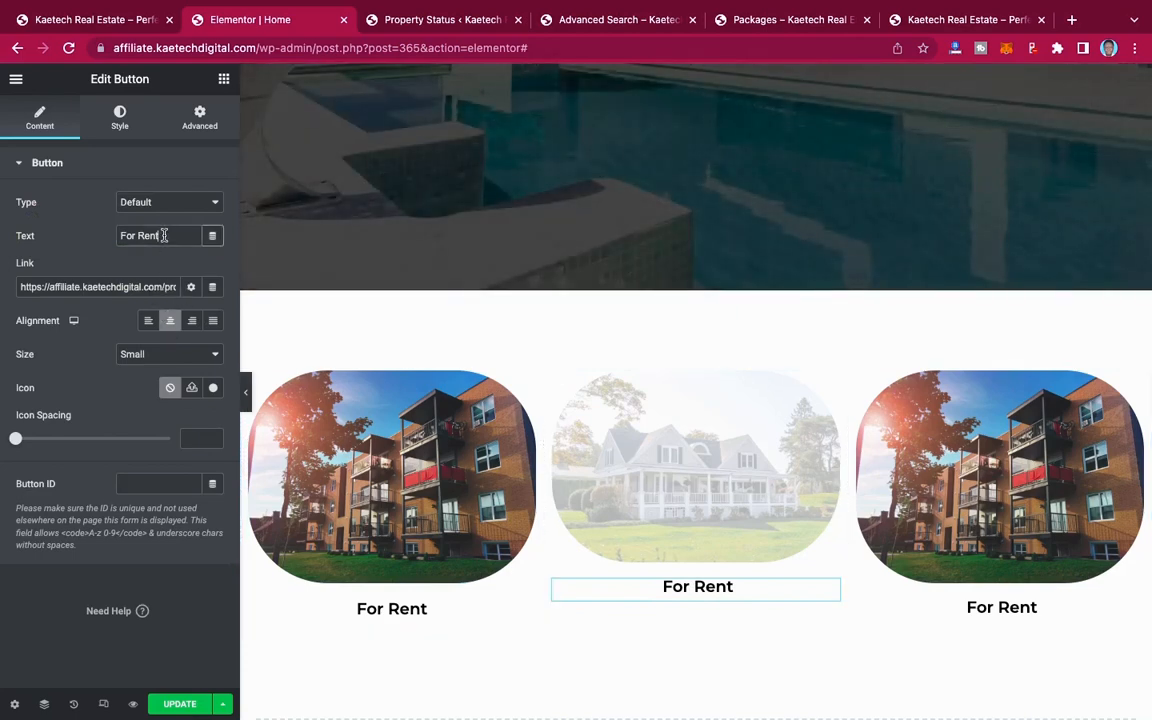
key(BackSpace)
key(BackSpace)
key(BackSpace)
key(BackSpace)
text(S)
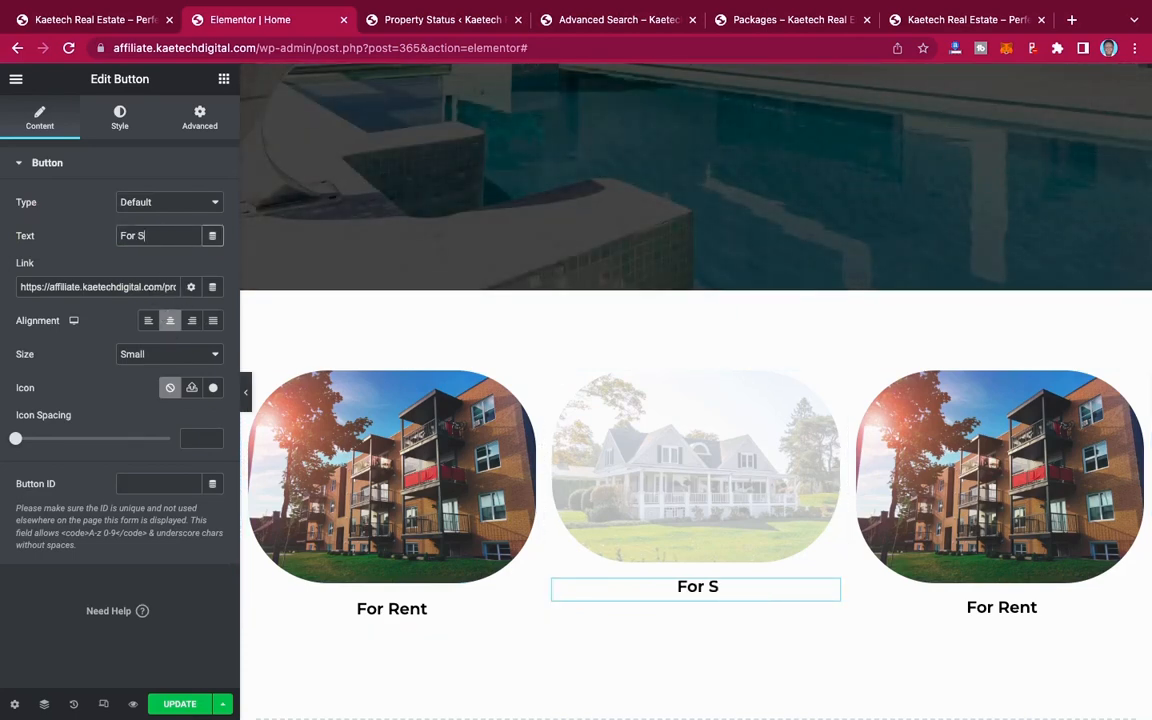
text(ale)
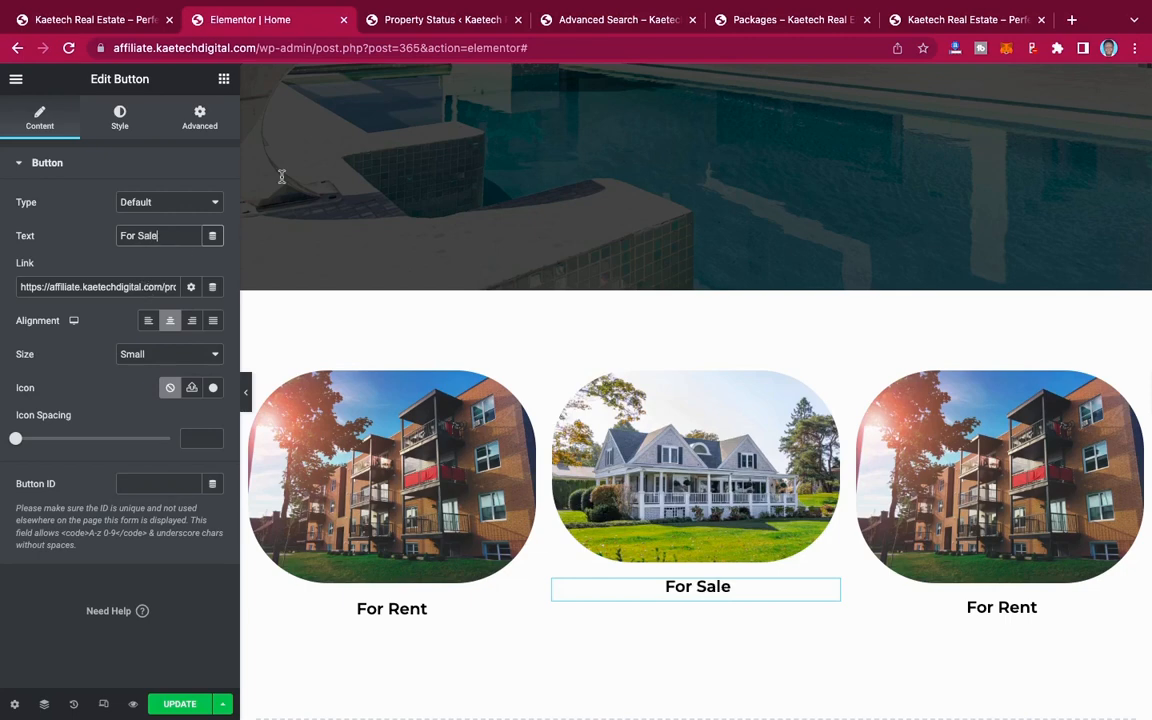
Step: Switch to the Property Status list and copy the link address of the For Sale archive
click(414, 20)
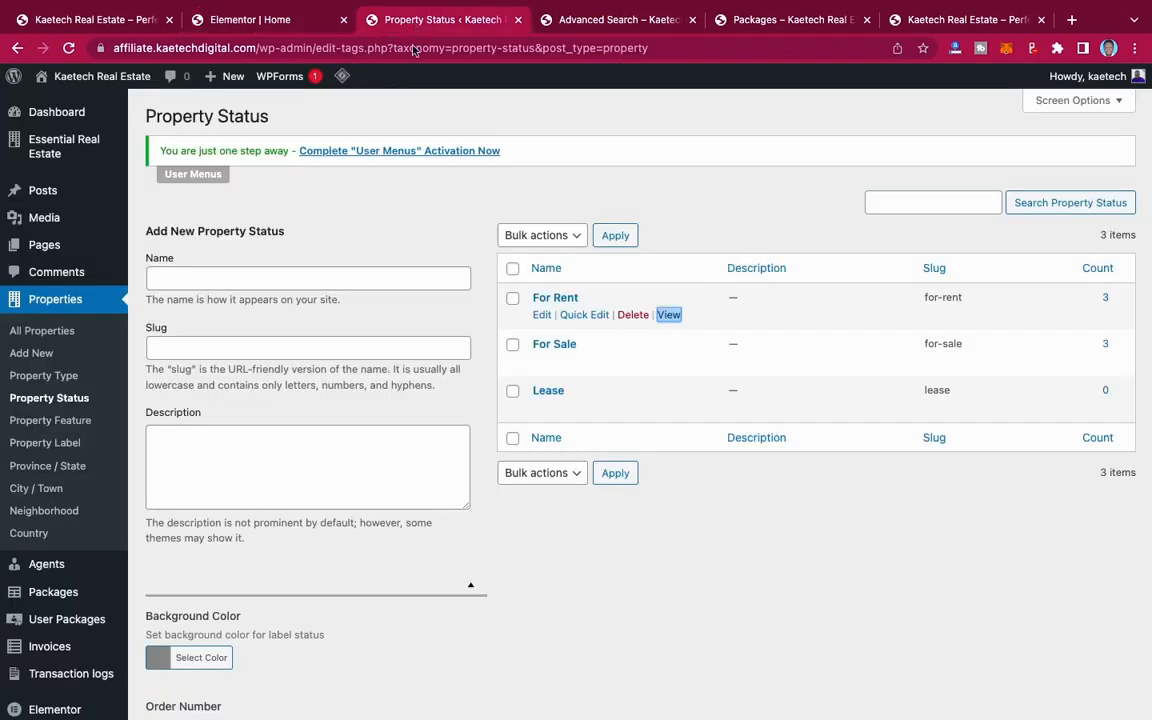
mouse_move(575, 352)
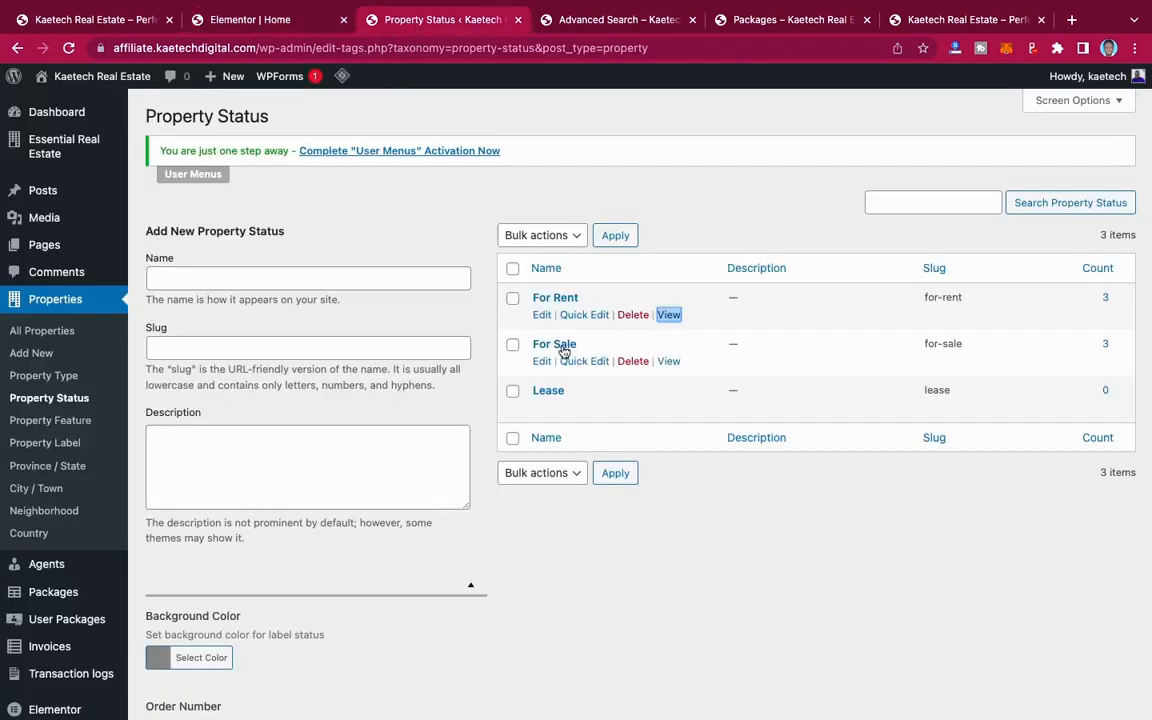
right_click(669, 363)
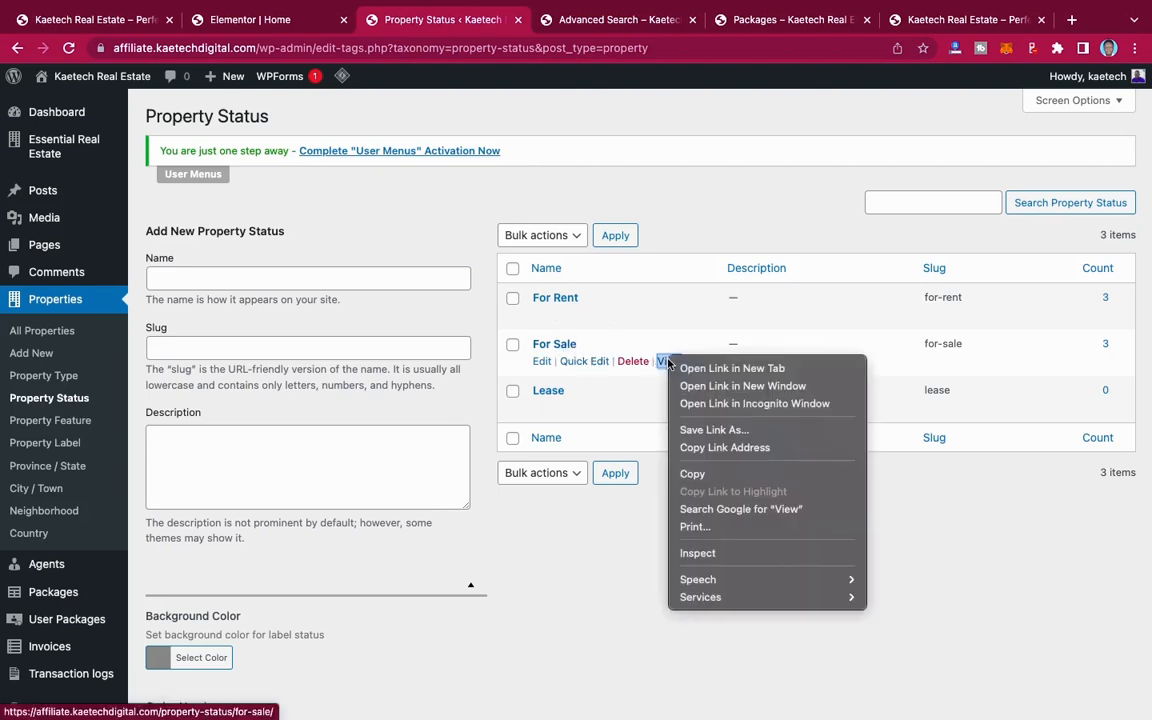
click(712, 449)
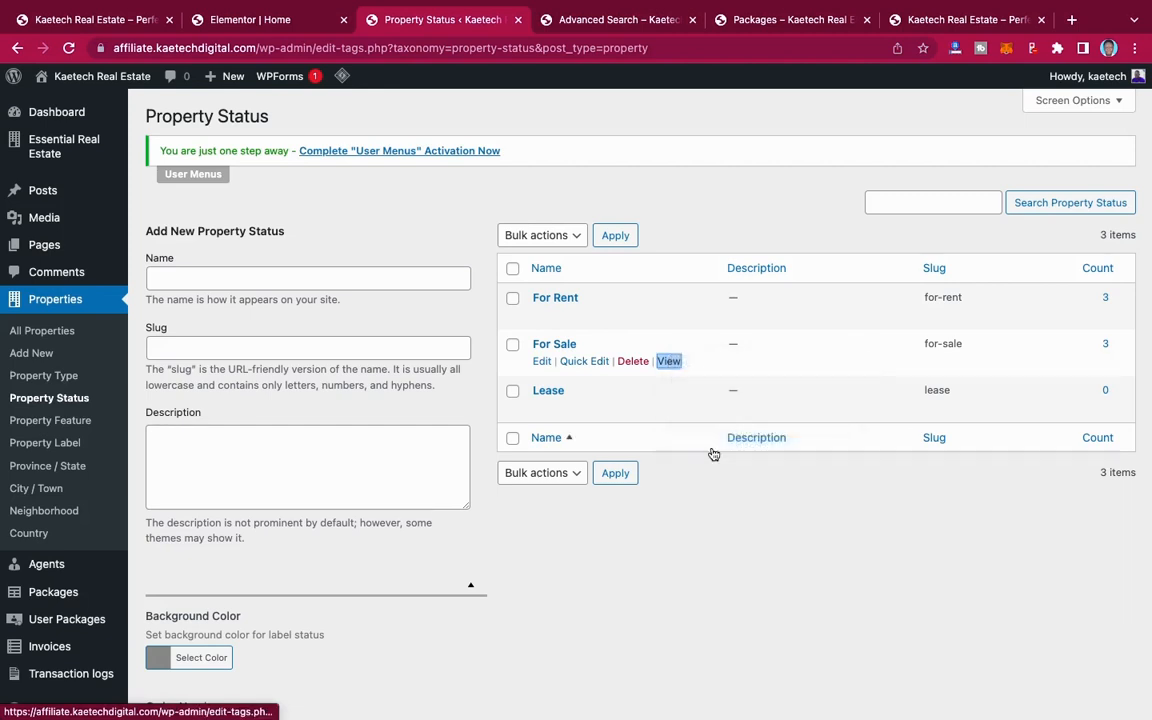
Step: Return to the Elementor page and replace the "For Sale" button's link with the copied For Sale archive address
click(288, 24)
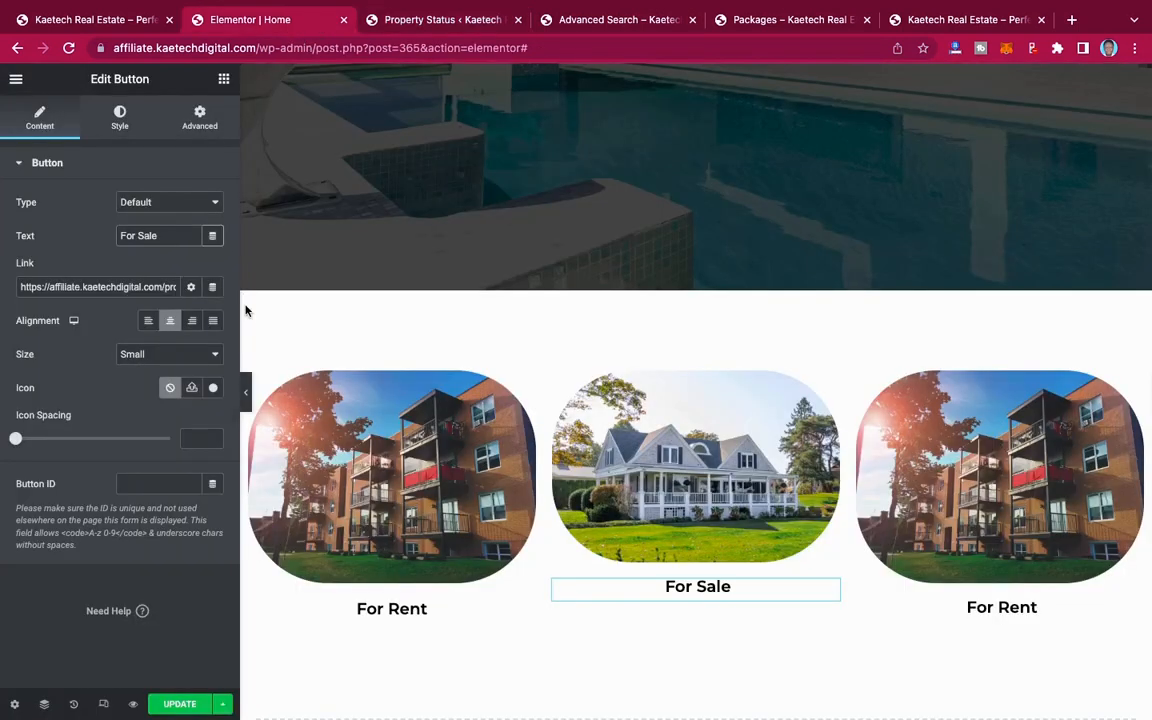
triple_click(152, 286)
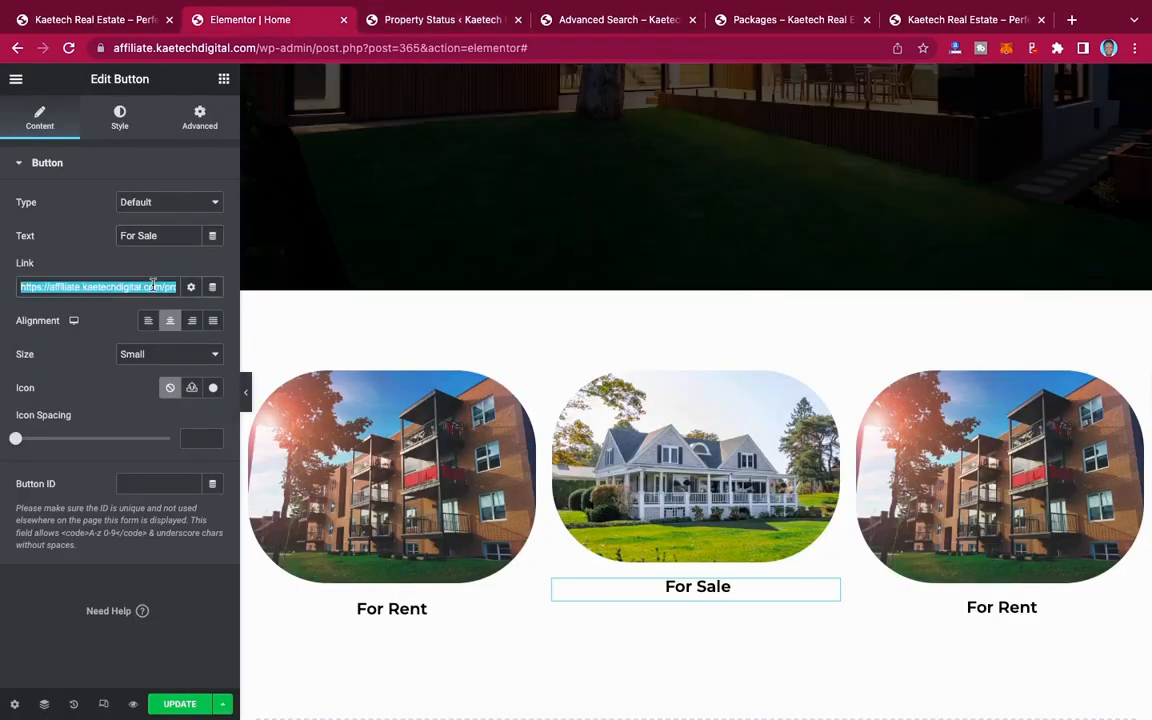
key(super+v)
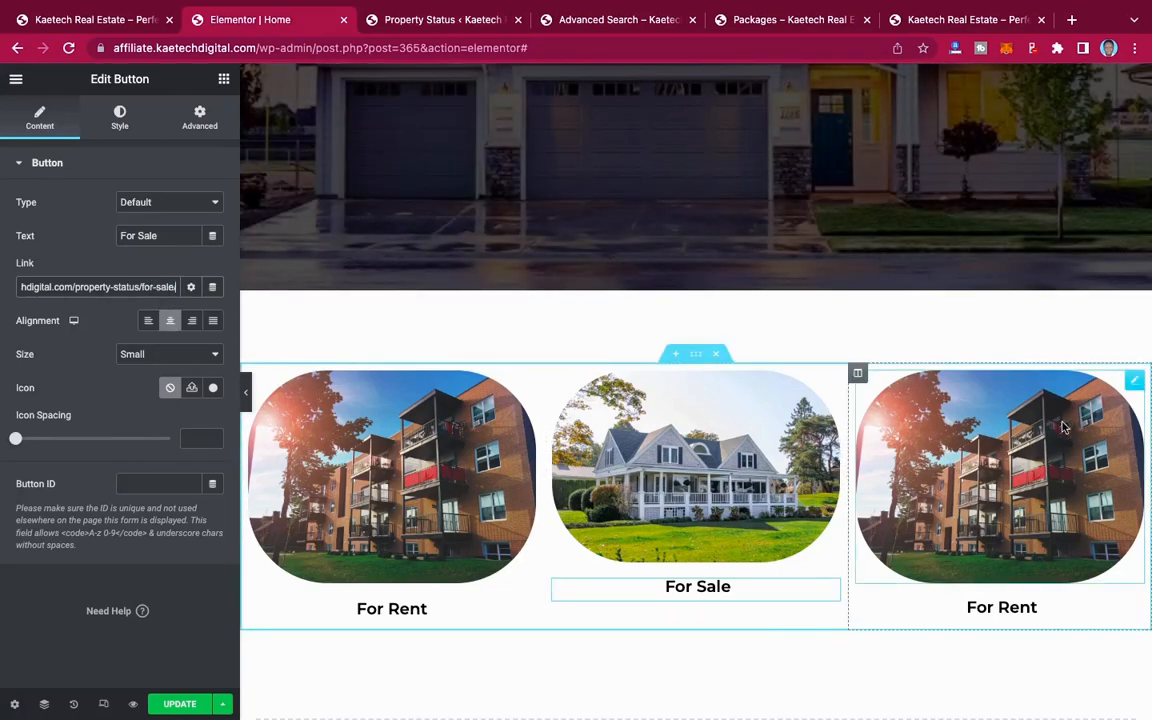
Step: Start replacing the apartment image in the third column and switch the media chooser to file upload
click(1136, 383)
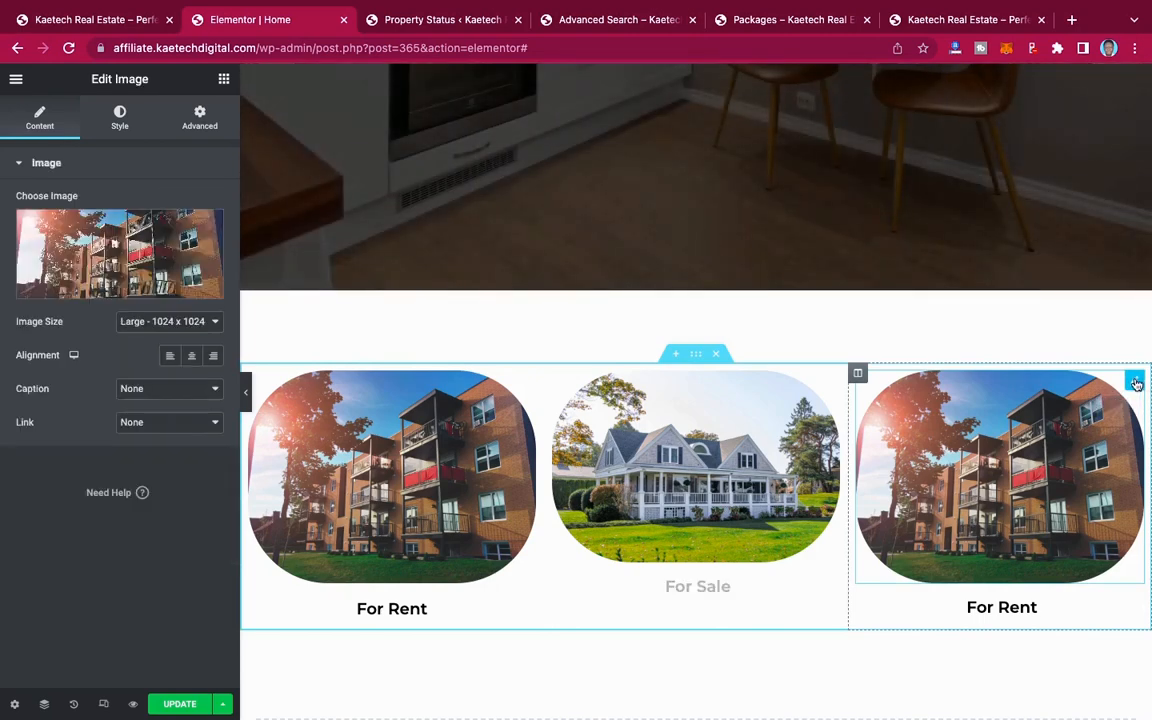
click(142, 253)
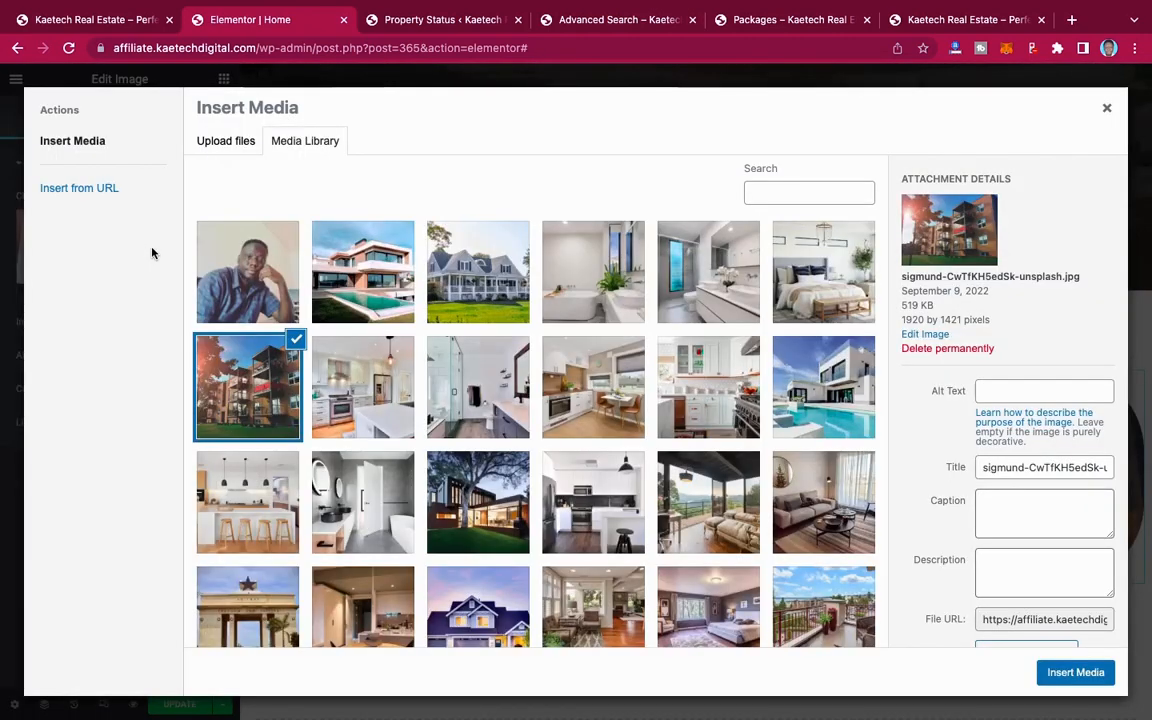
scroll(480, 400, down, 5)
scroll(508, 414, up, 5)
click(233, 143)
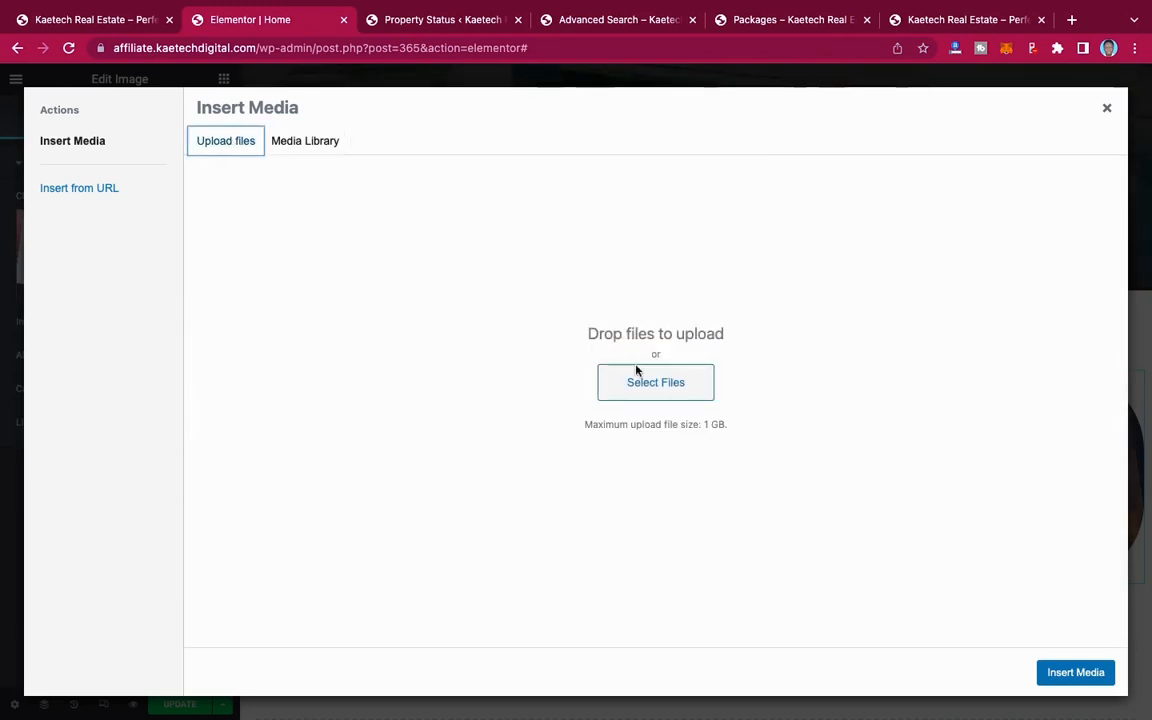
click(655, 382)
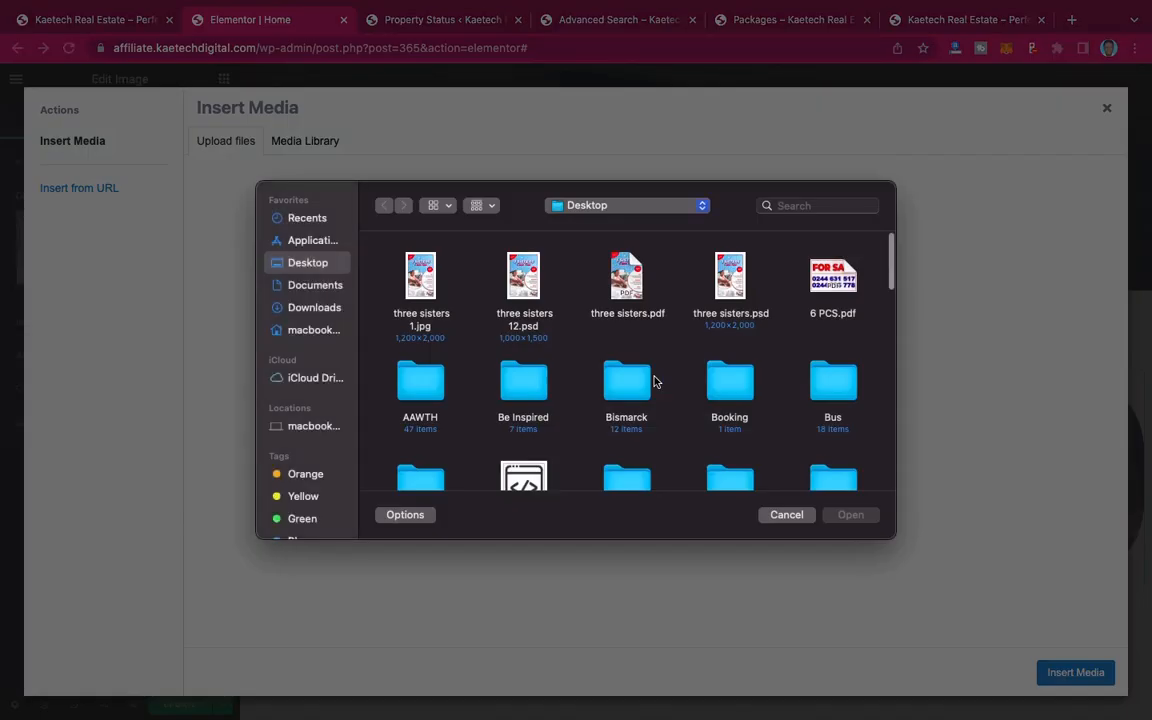
scroll(566, 403, down, 5)
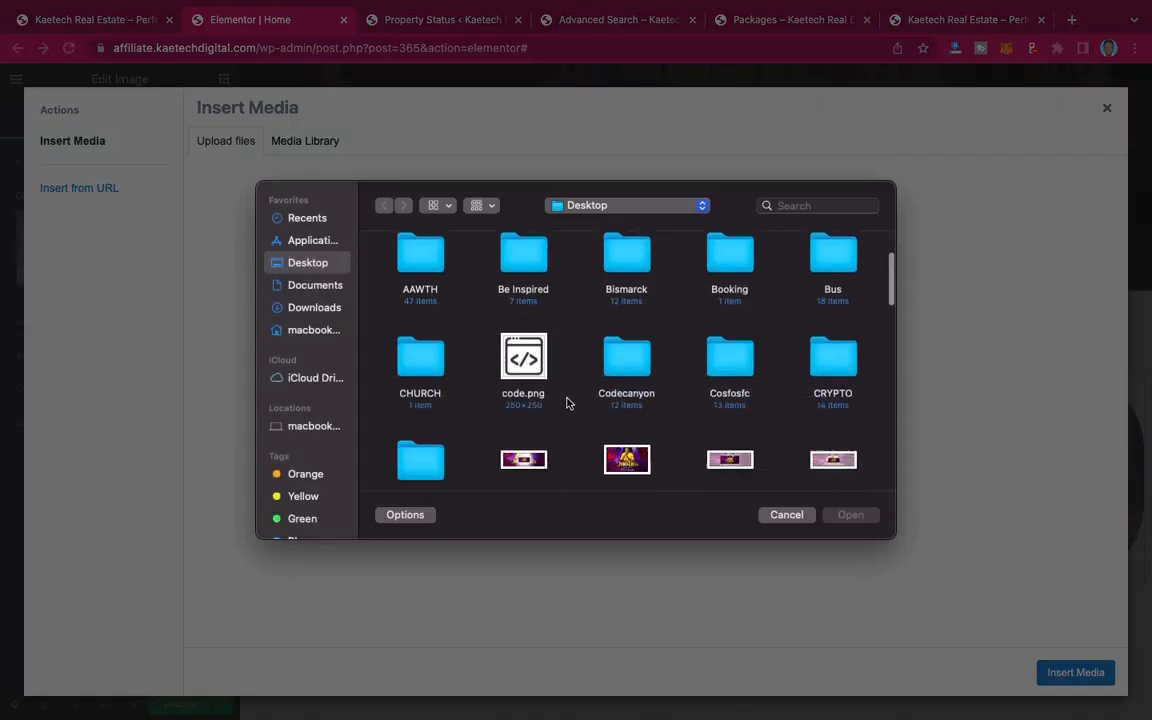
scroll(566, 403, down, 10)
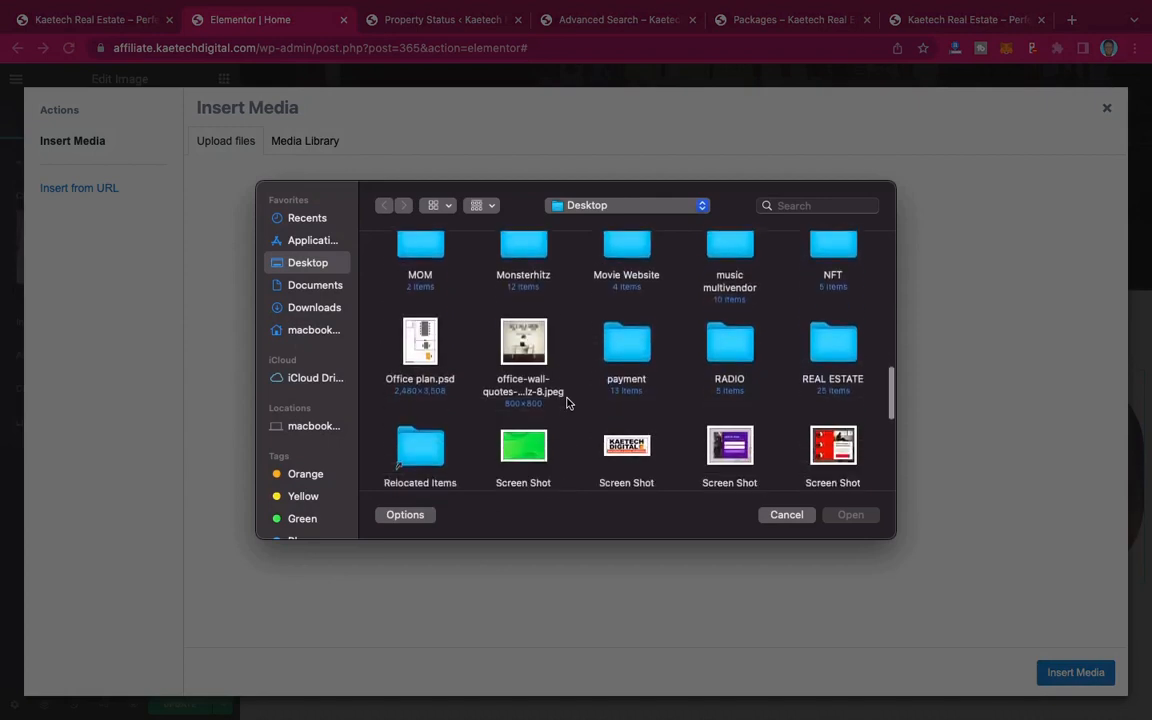
click(327, 307)
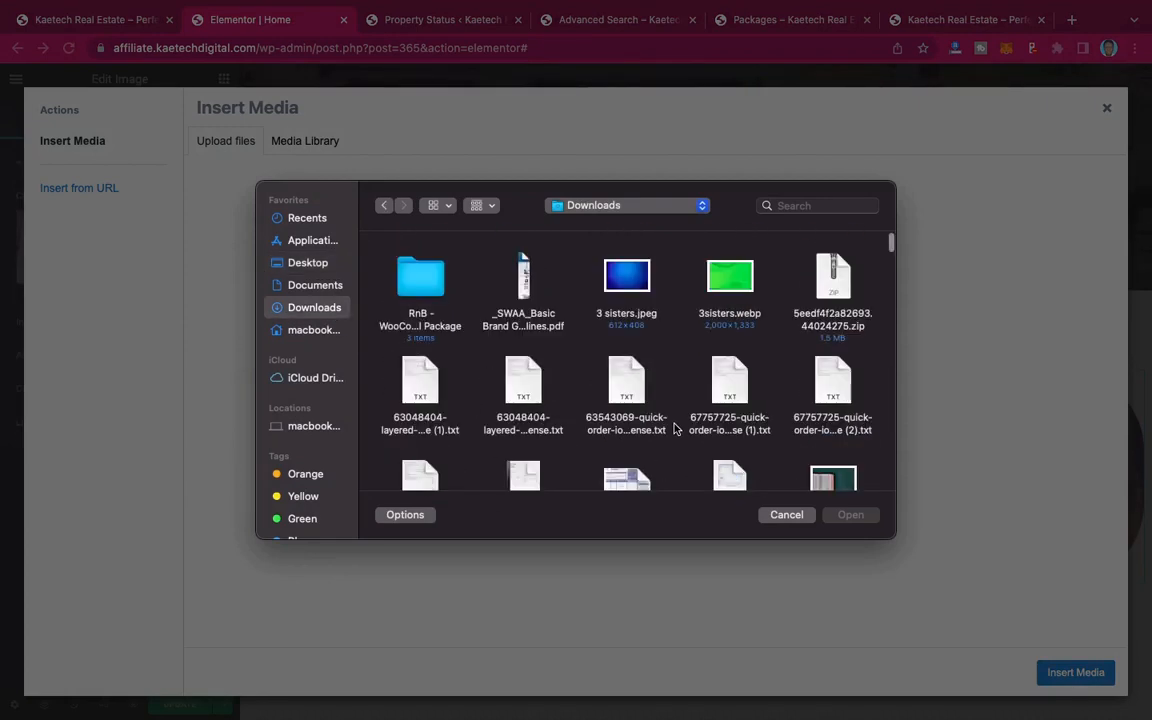
scroll(674, 428, down, 15)
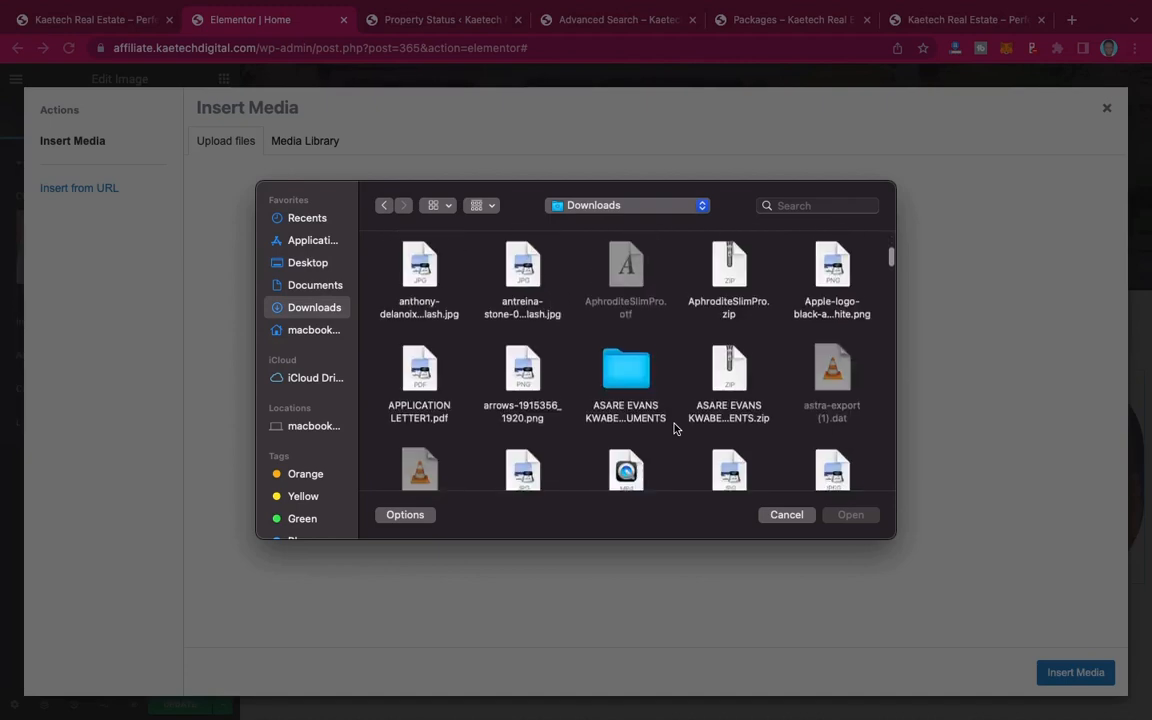
scroll(674, 428, down, 15)
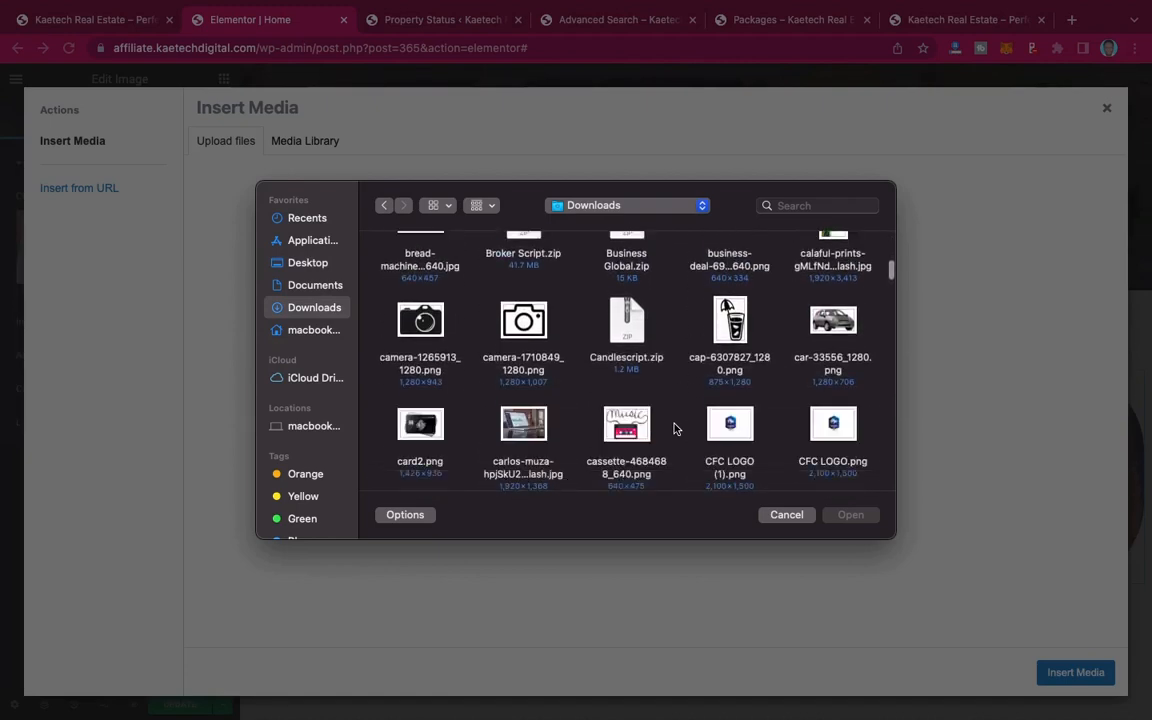
scroll(674, 428, down, 5)
key(Escape)
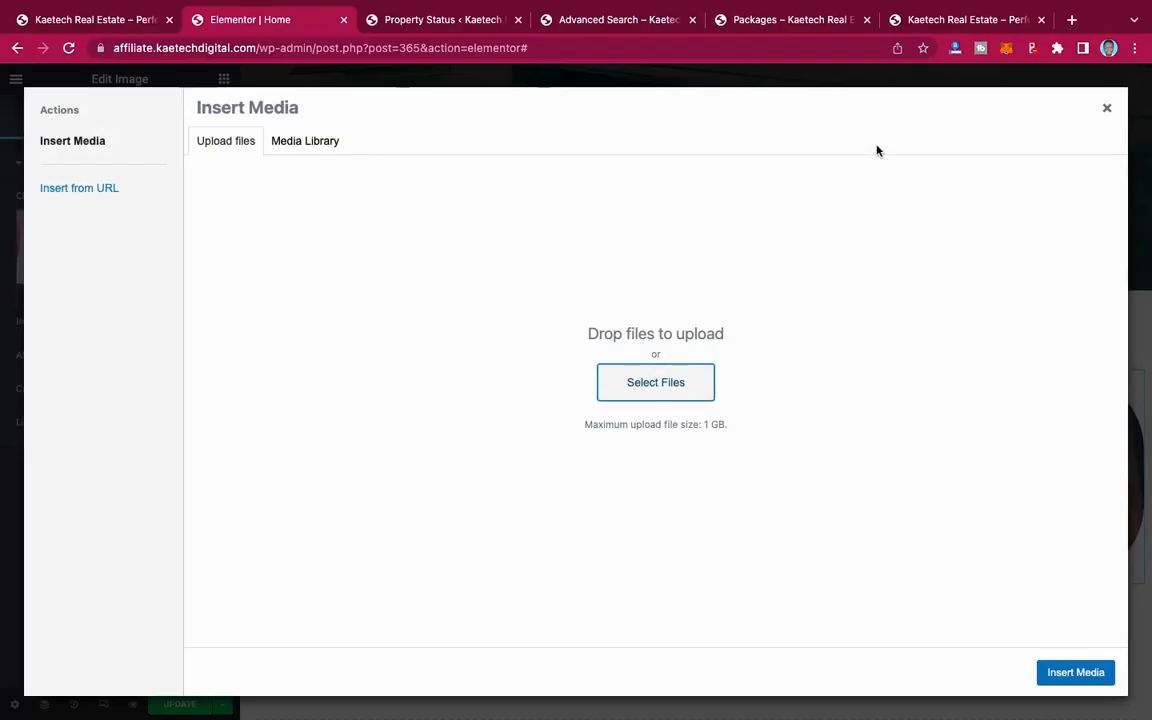
Step: Search Google Images for "land" in a new browser tab
click(1074, 20)
text(land)
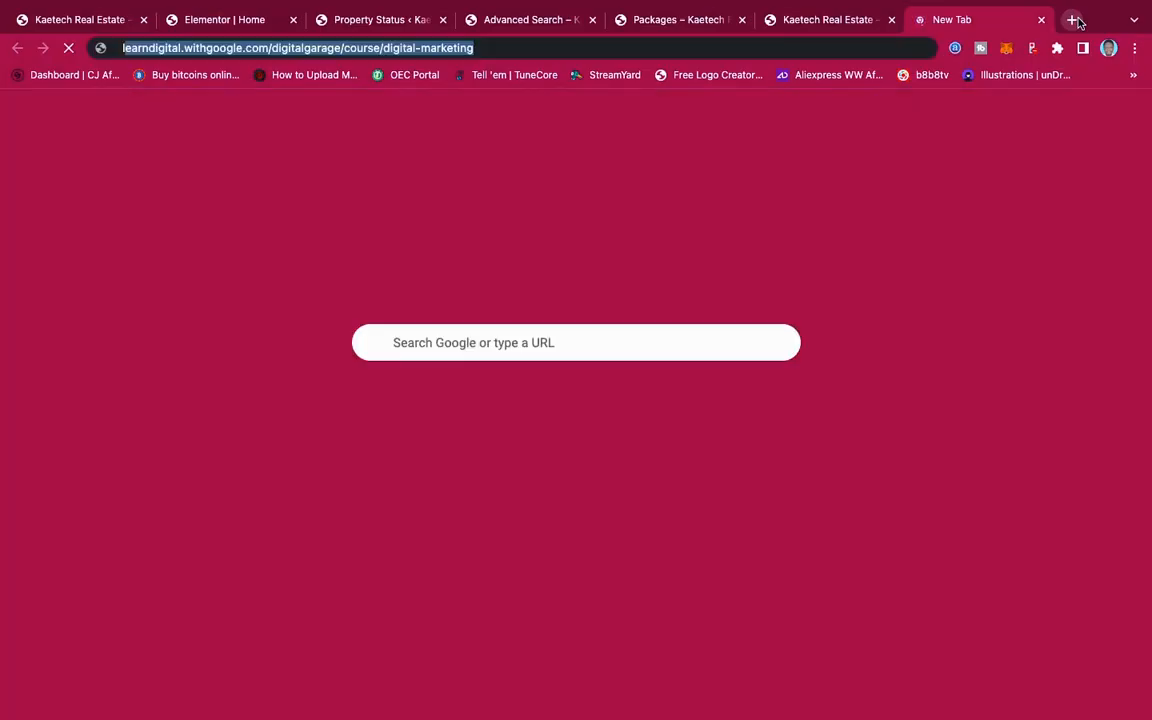
key(Return)
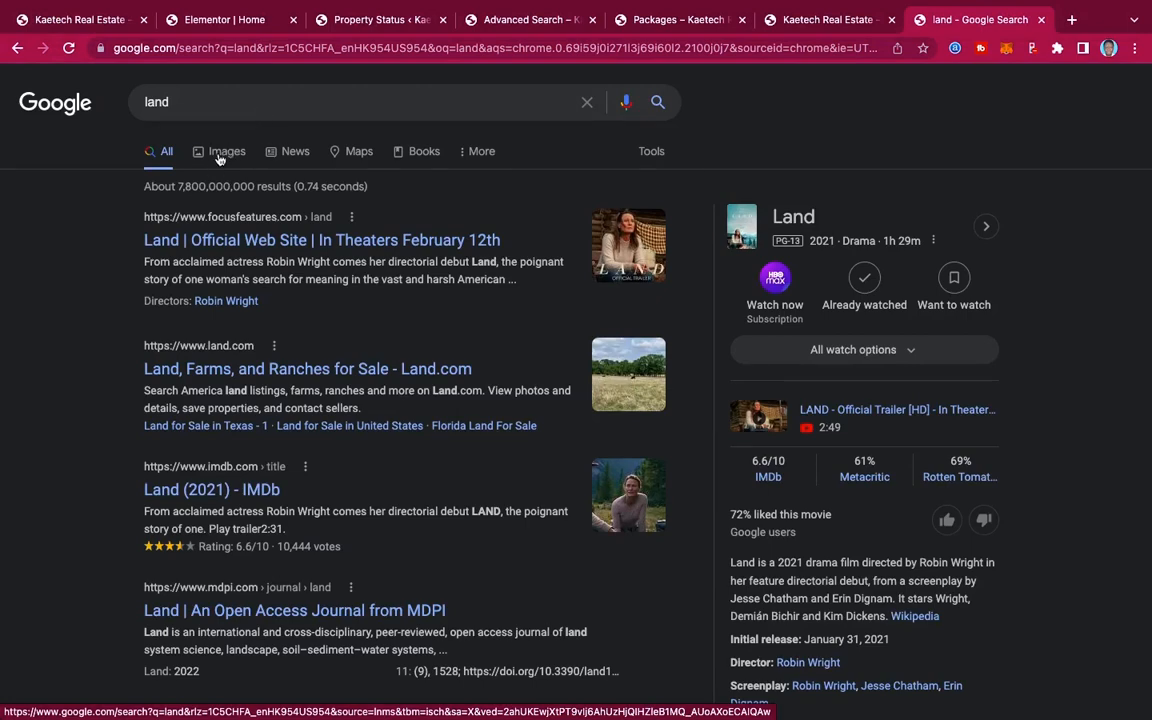
click(220, 157)
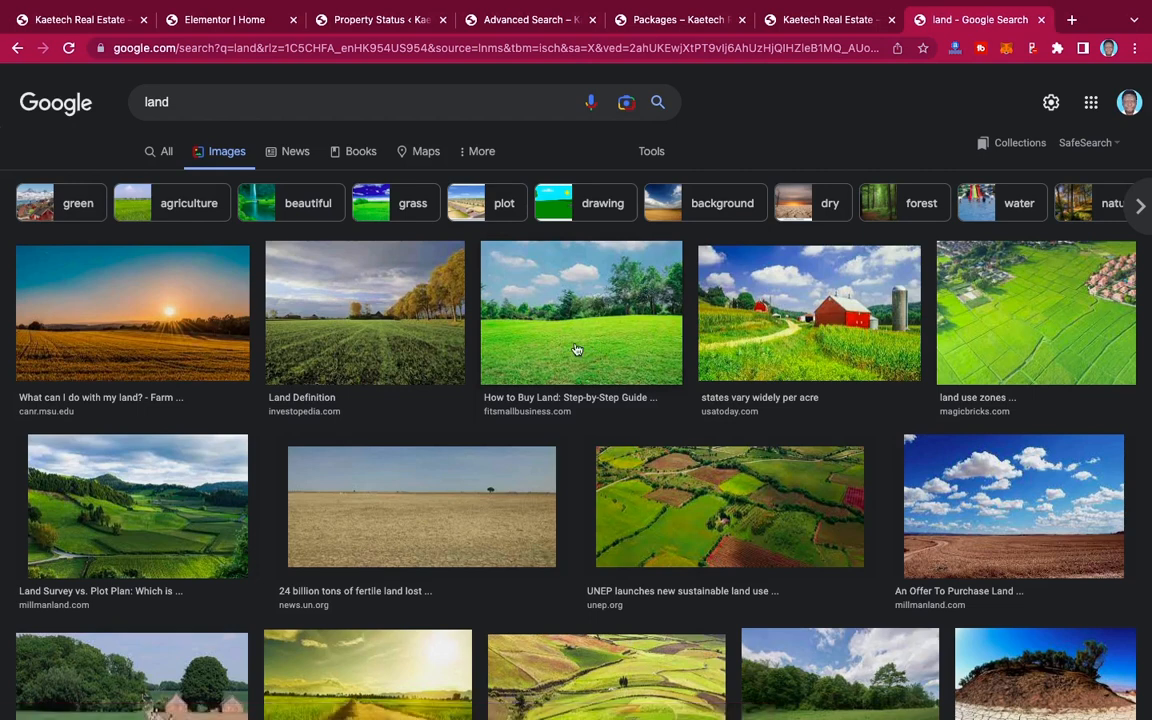
Step: Save the green field image from fitsmallbusiness.com to the Desktop as FeatureImage_buy-land and close the search tab
click(548, 388)
right_click(946, 291)
click(1005, 456)
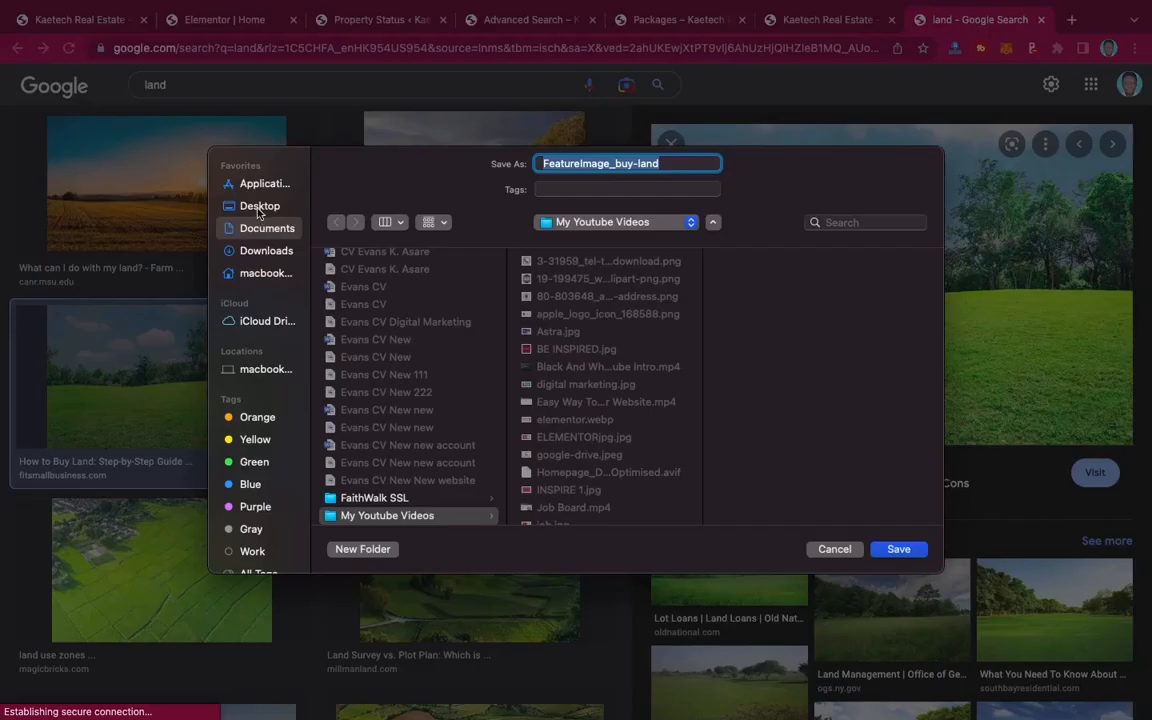
click(240, 204)
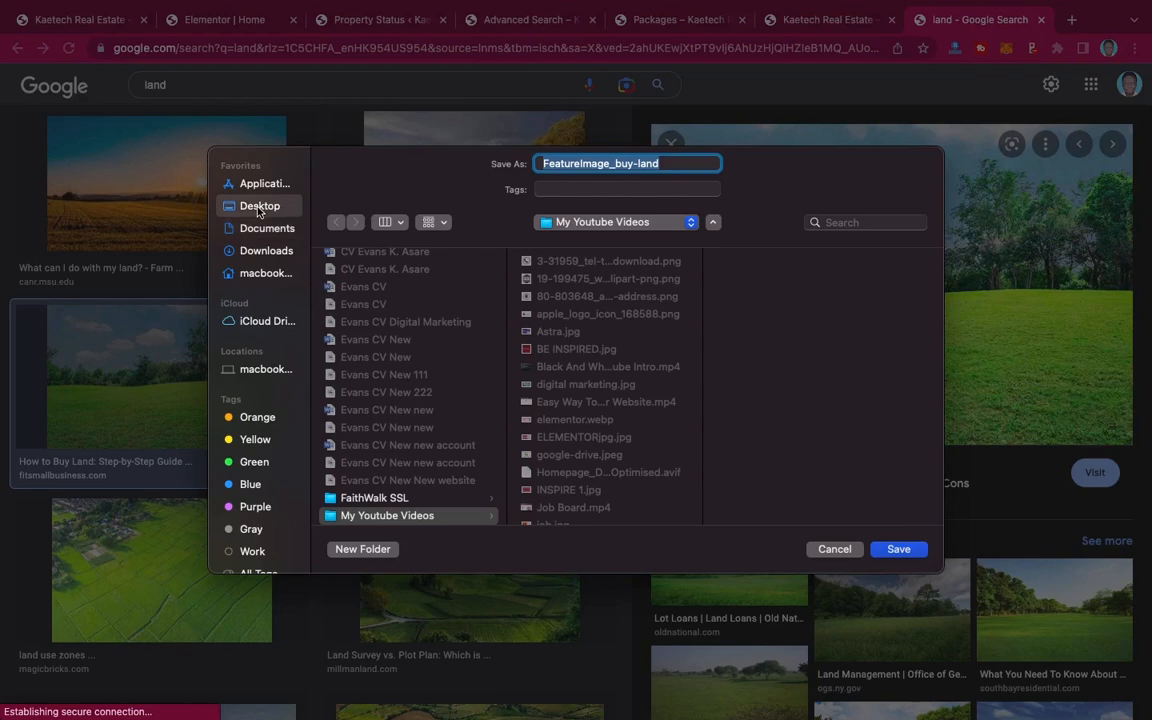
click(899, 550)
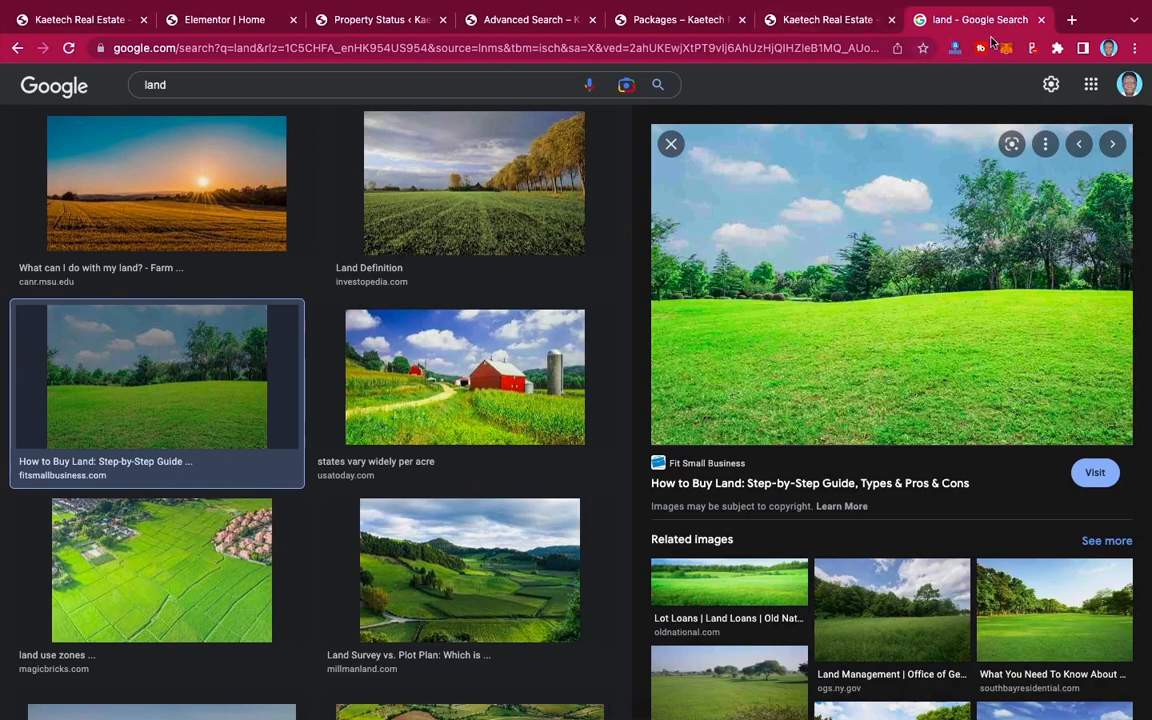
click(1043, 20)
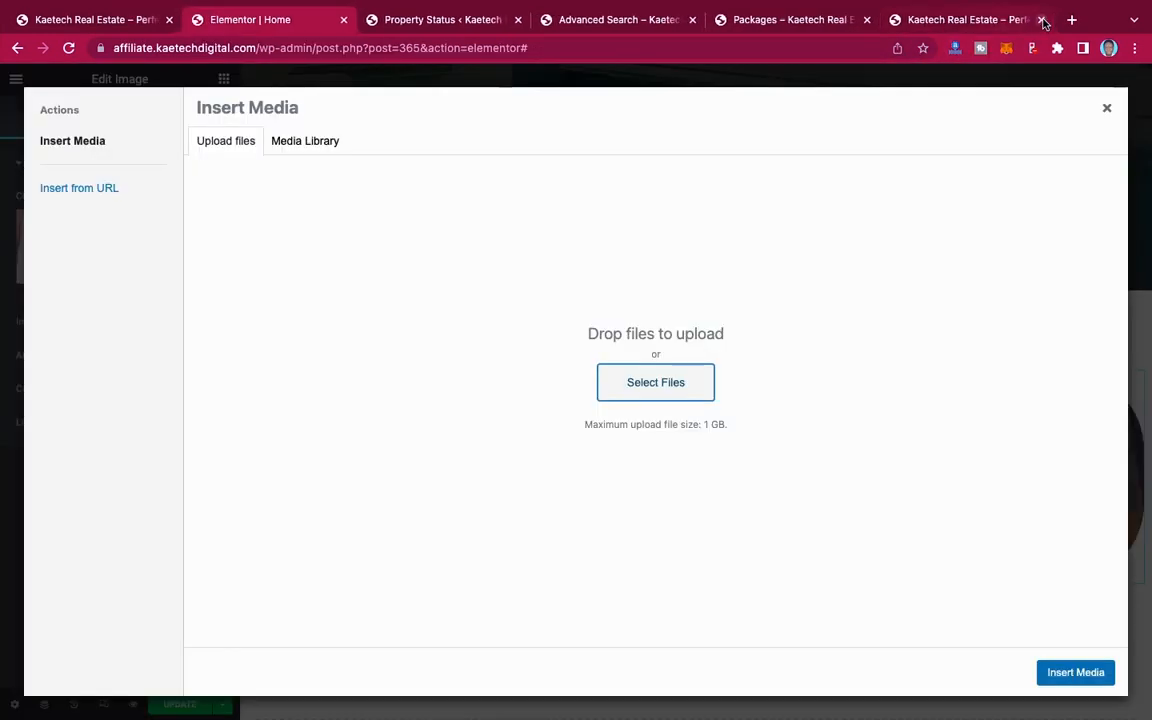
Step: Upload FeatureImage_buy-land.jpeg from the Desktop and insert it as the third column's image
click(684, 395)
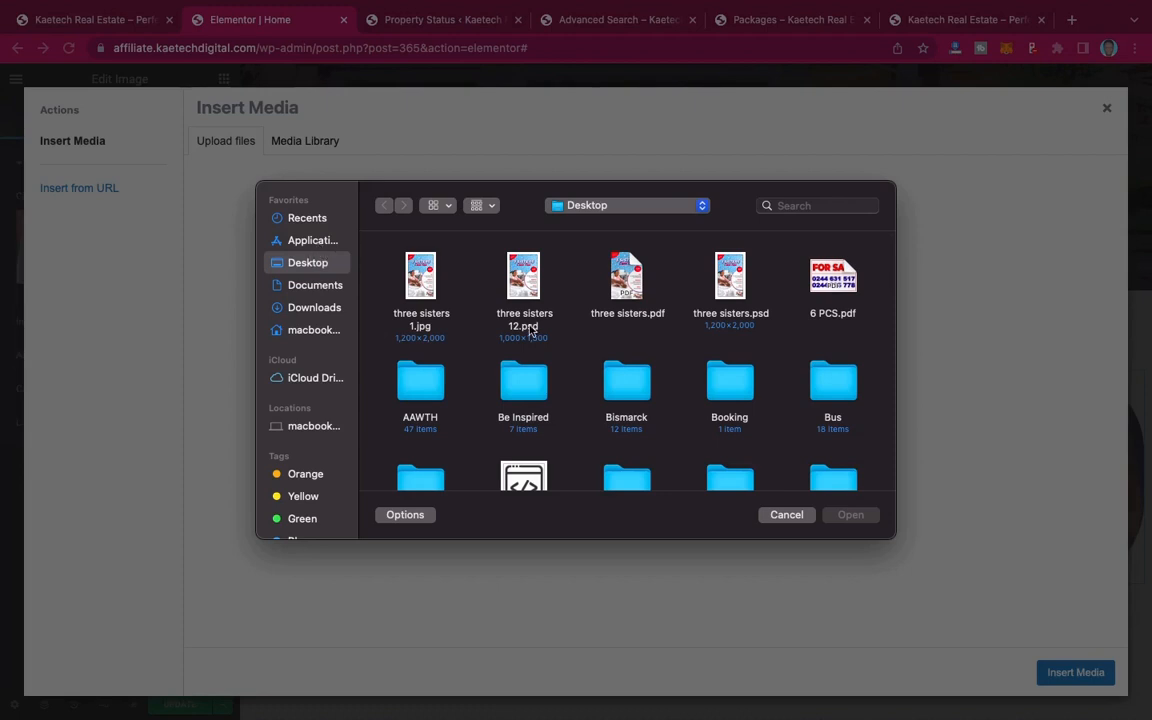
scroll(530, 332, down, 10)
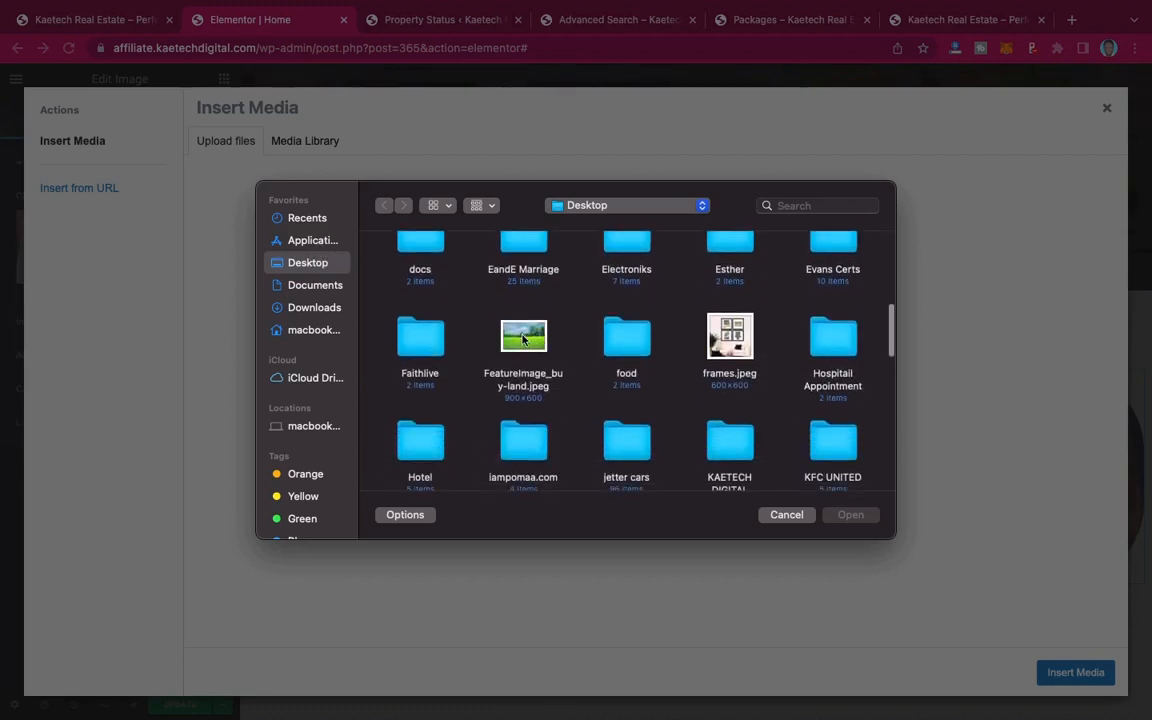
click(522, 338)
click(852, 515)
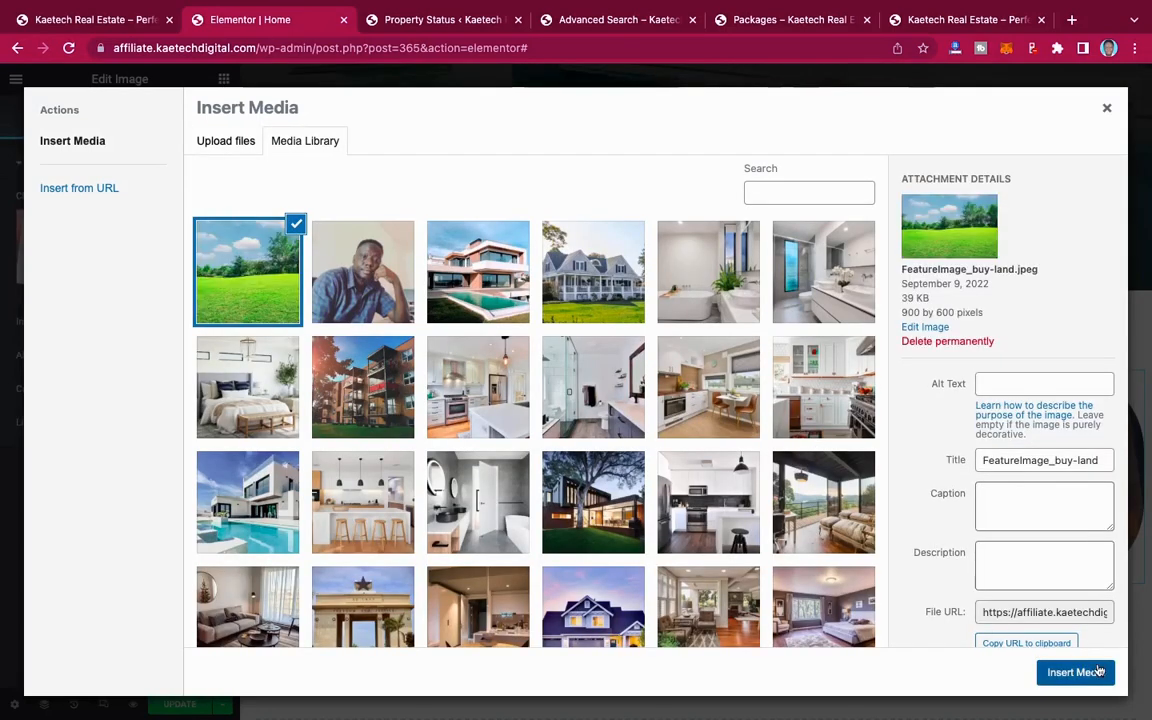
click(1075, 672)
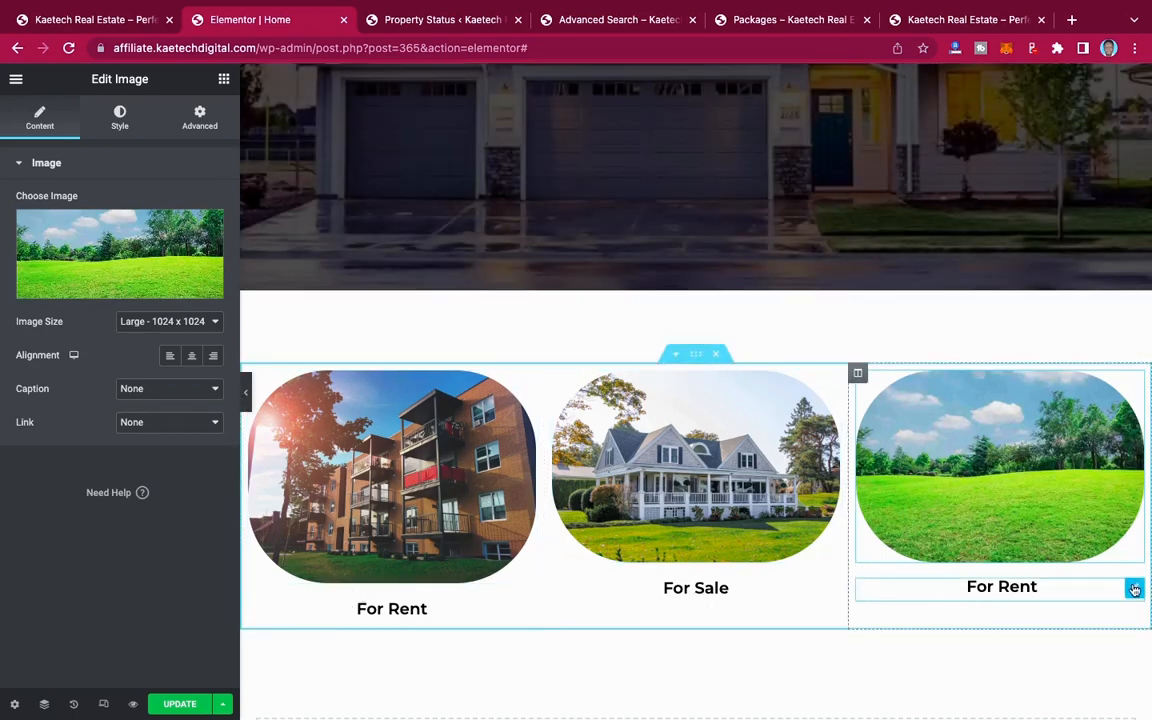
Step: Change the text of the button below the green field image to "Land"
click(1133, 590)
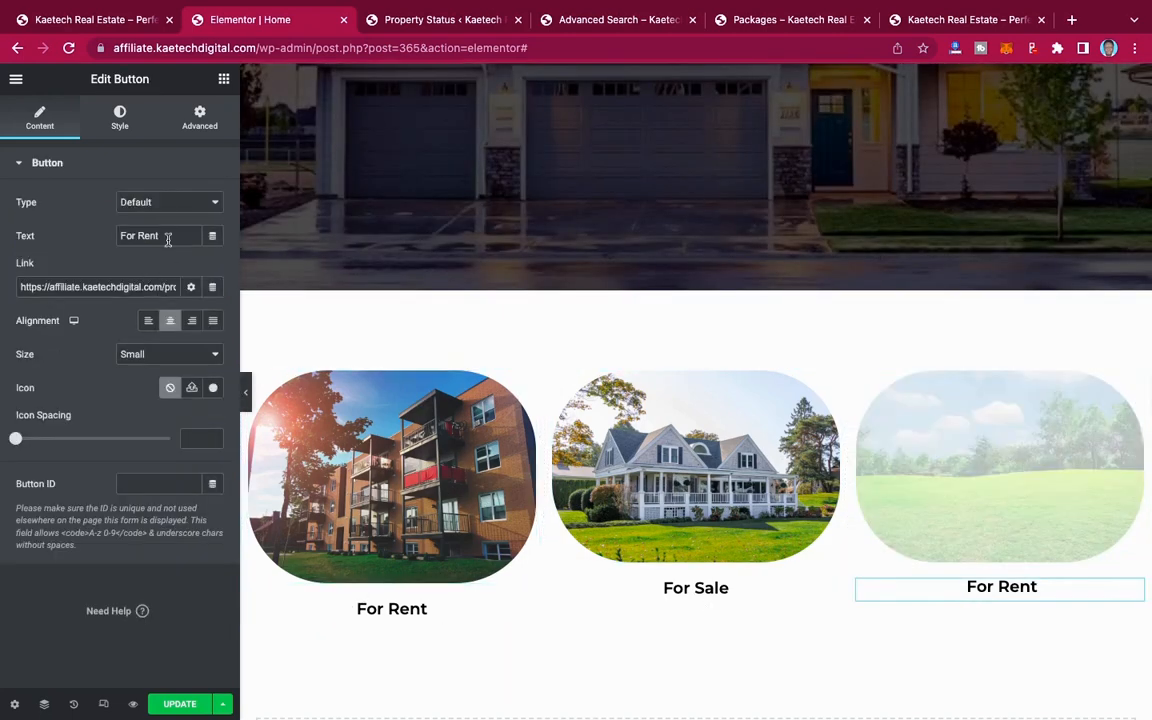
drag(168, 238, 85, 233)
text(Land)
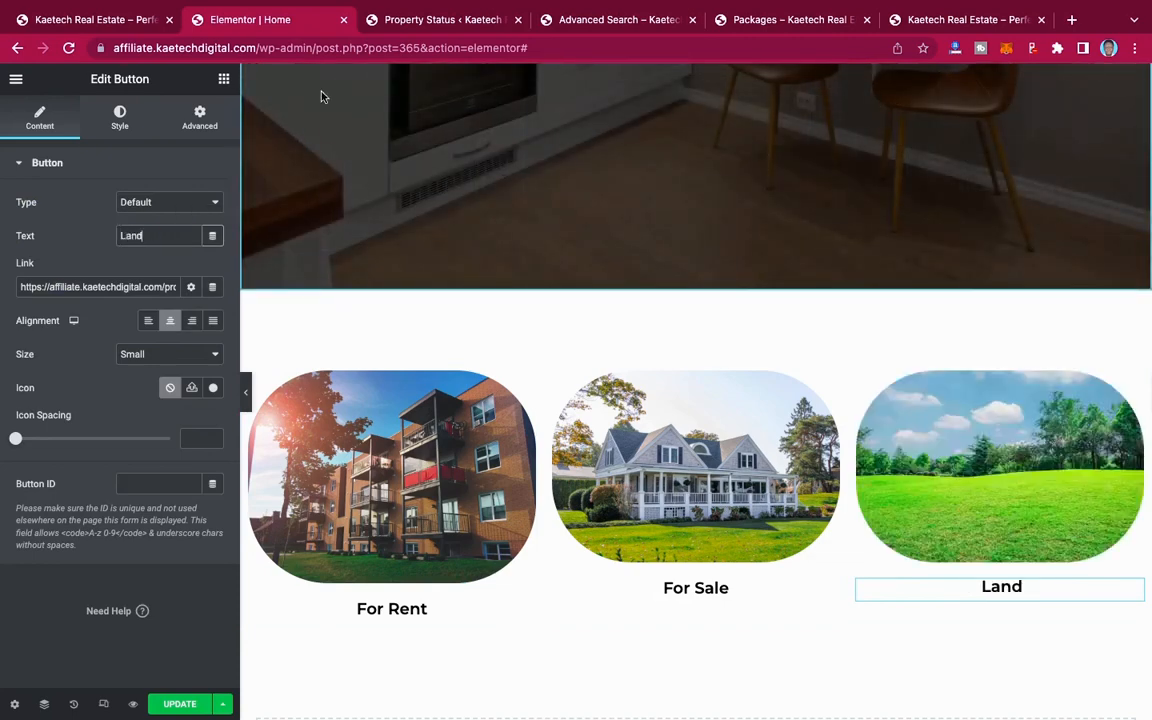
Step: Switch to the WordPress admin's Property Type list and copy the link address of the Land archive
click(418, 21)
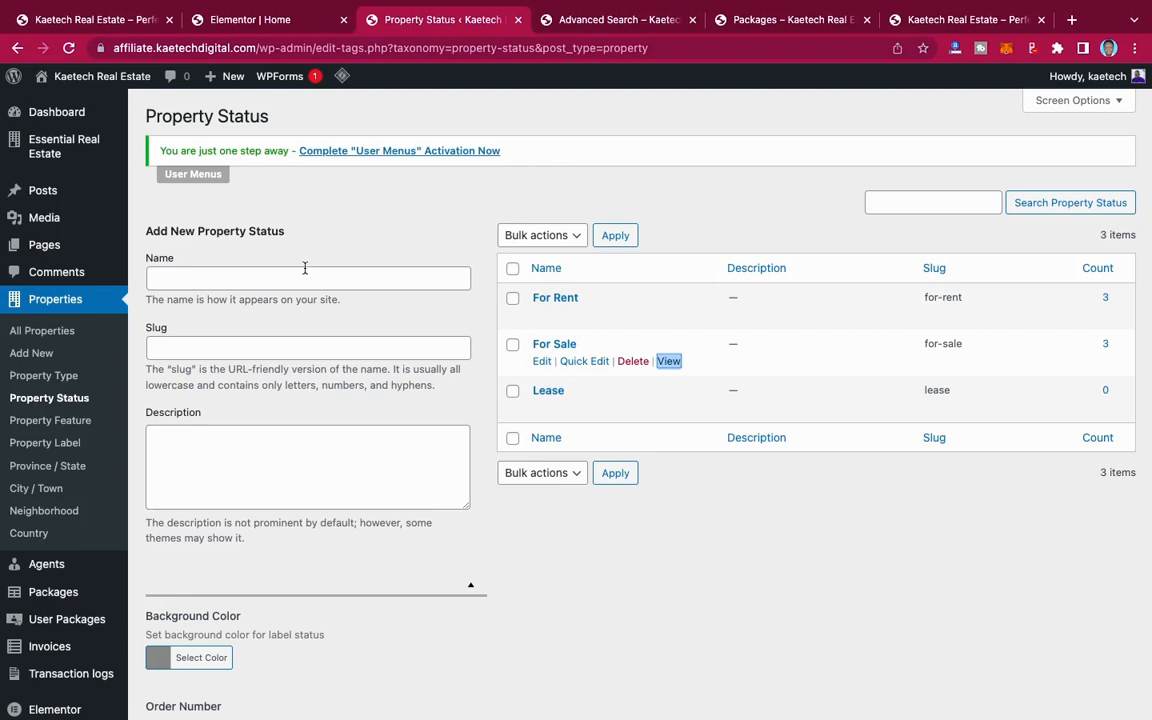
click(44, 375)
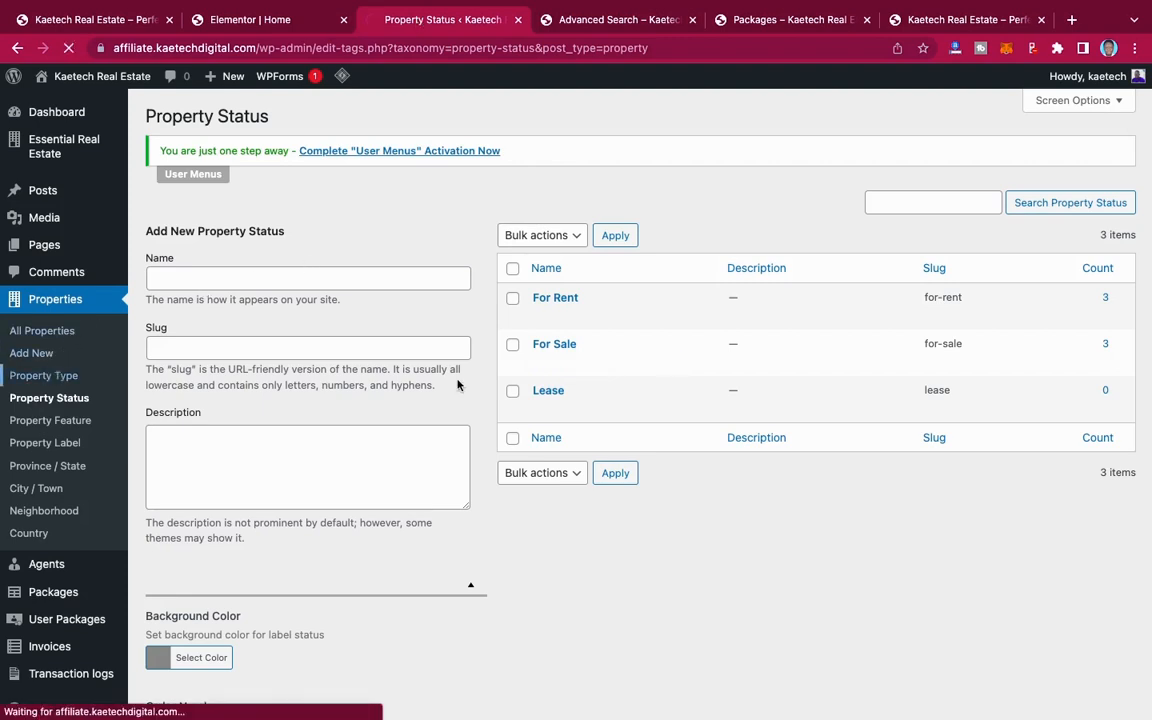
scroll(560, 416, down, 2)
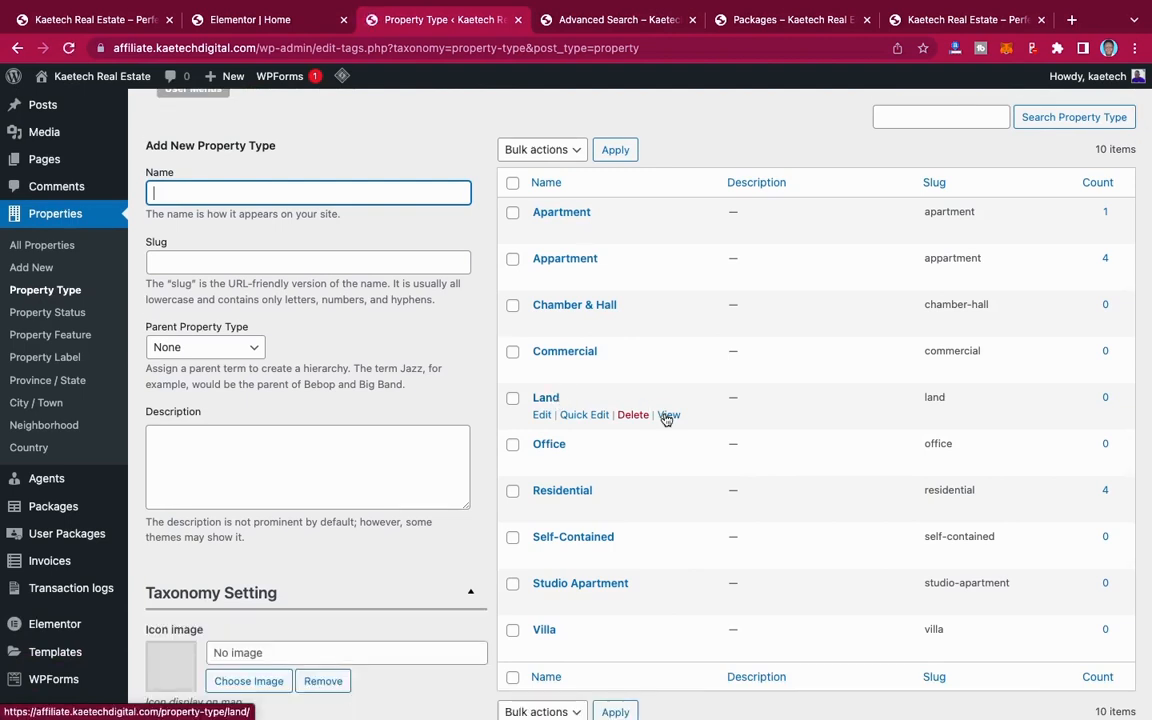
right_click(667, 416)
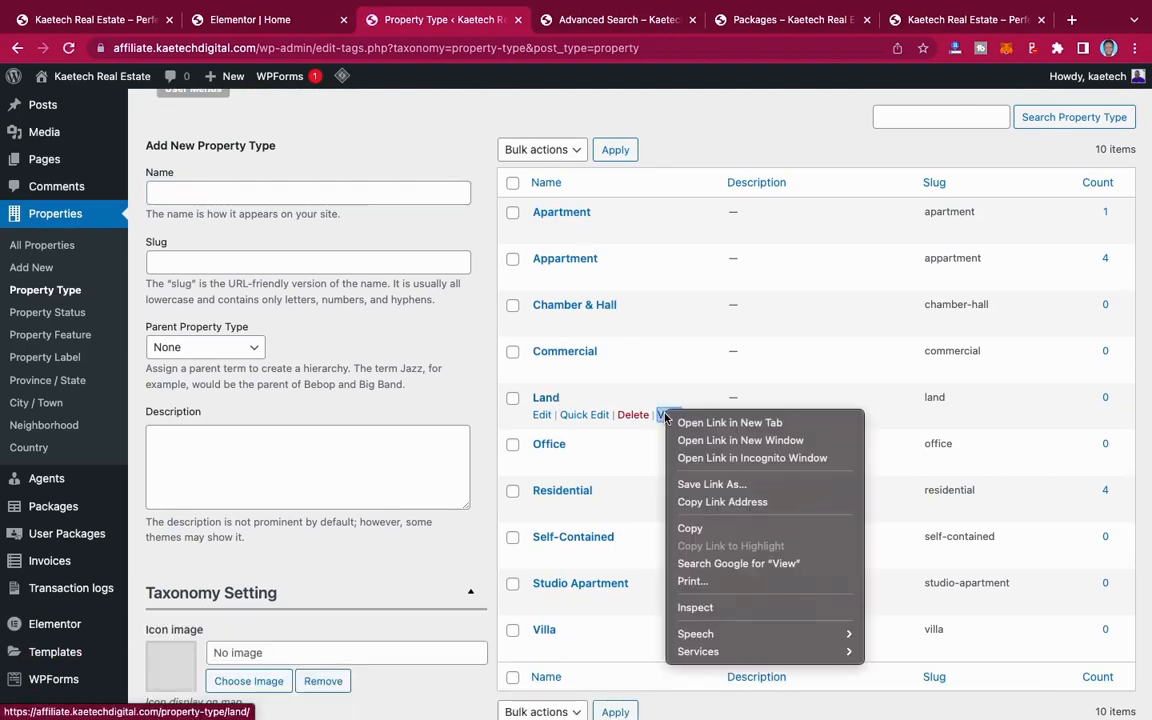
click(705, 502)
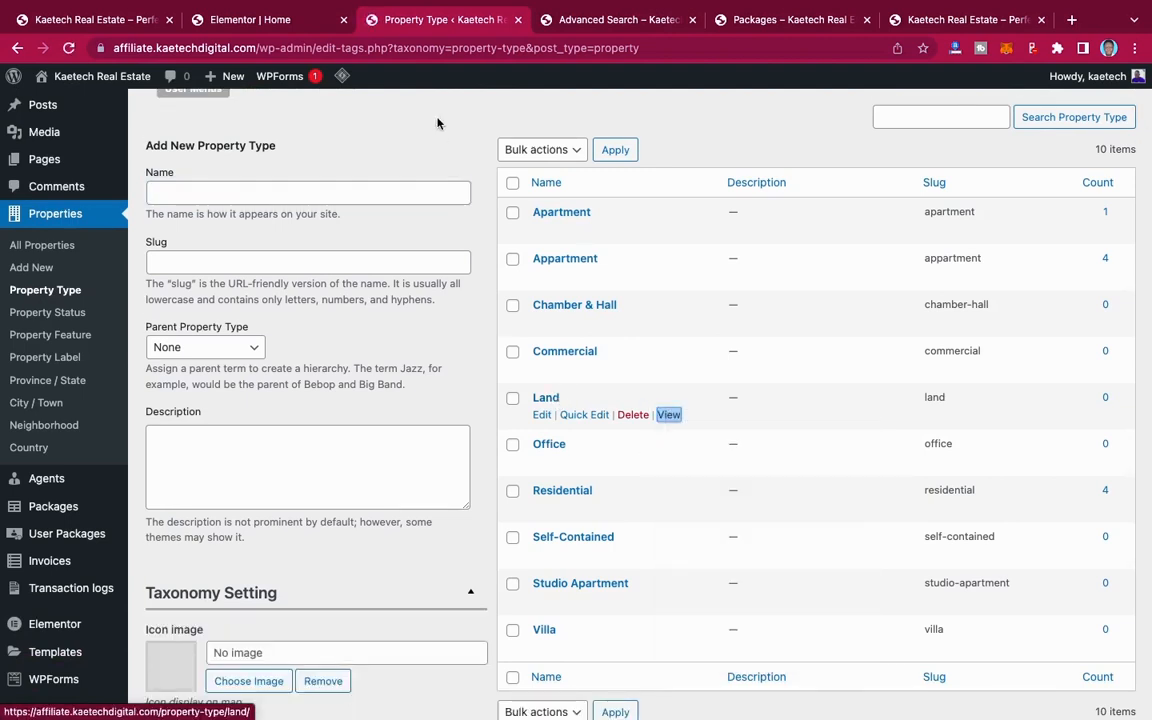
Step: Replace the "Land" button's link with the copied Land archive address and update the page
click(256, 24)
click(125, 284)
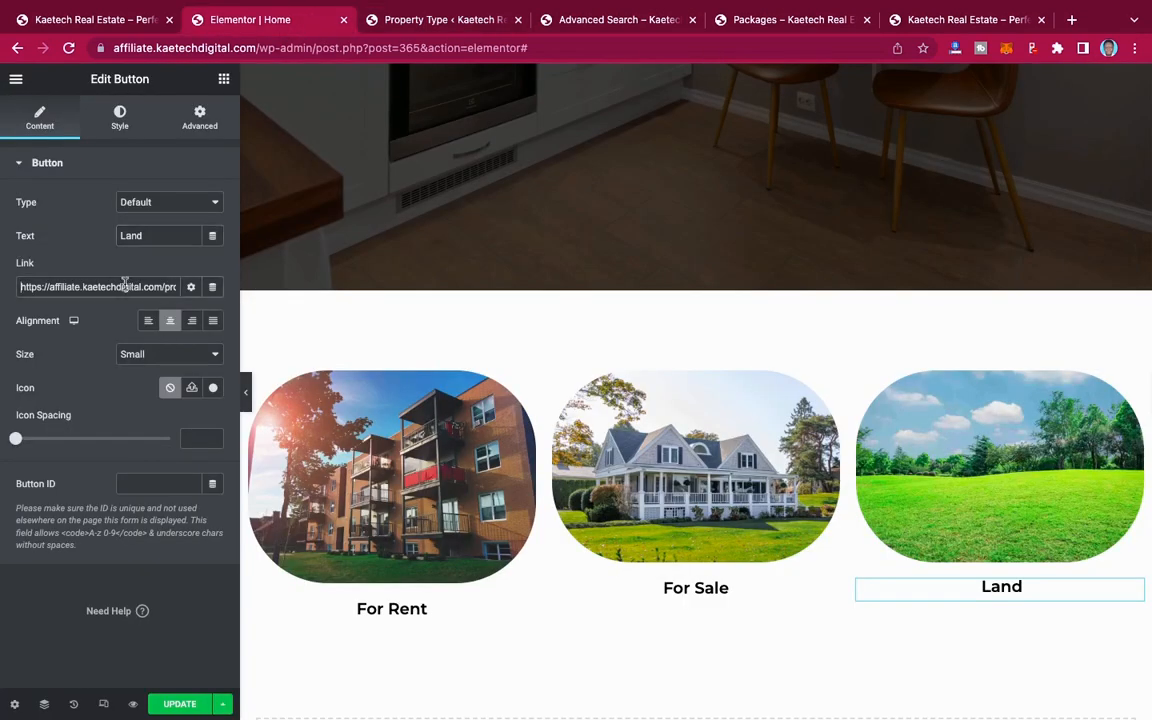
key(ctrl+a)
key(ctrl+v)
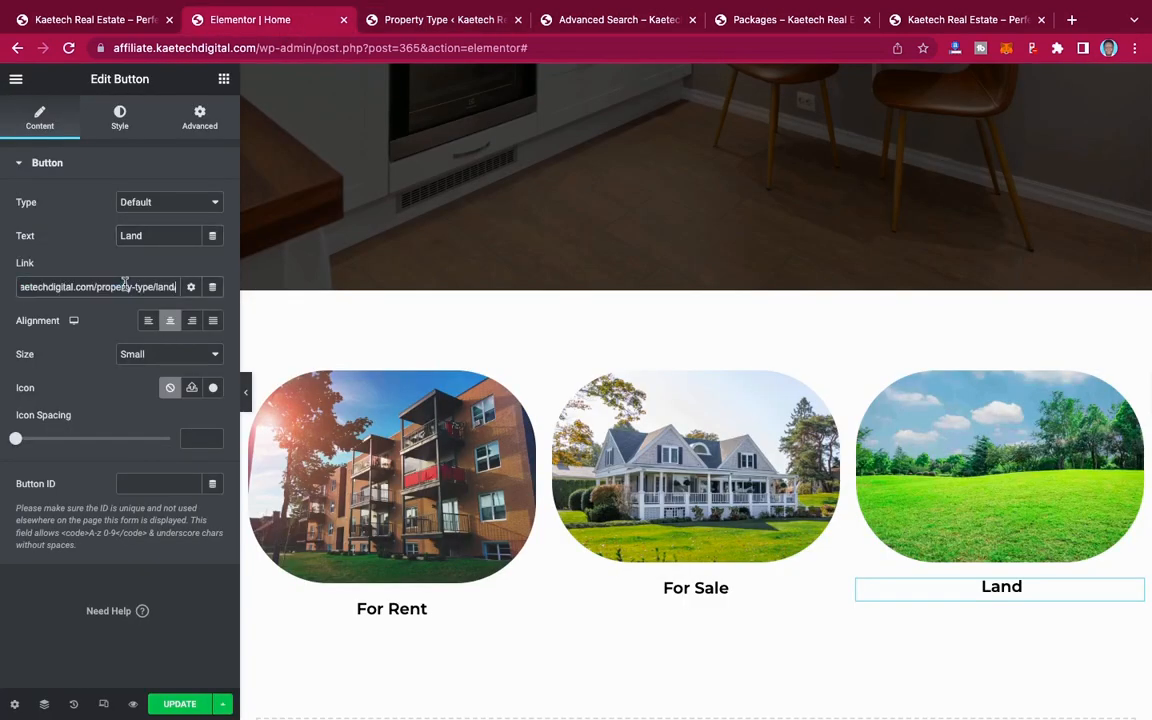
click(181, 704)
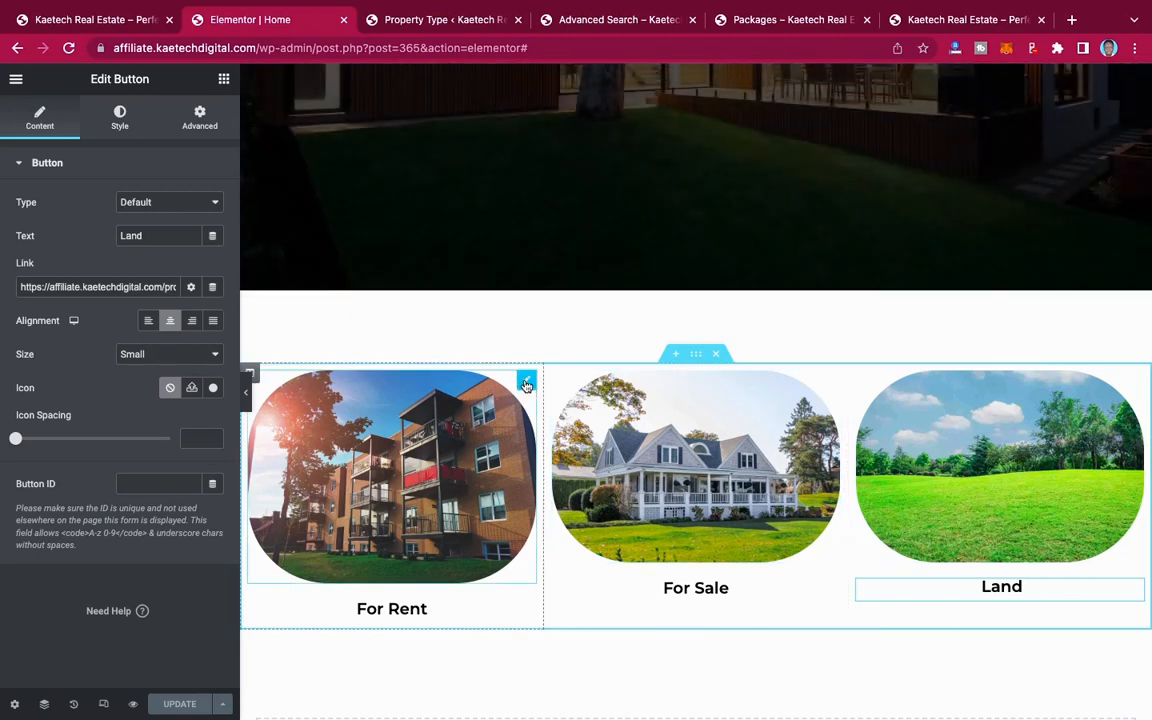
Step: Check the white house image's dimensions in the media library and open the For Rent column's apartment image for editing
click(527, 384)
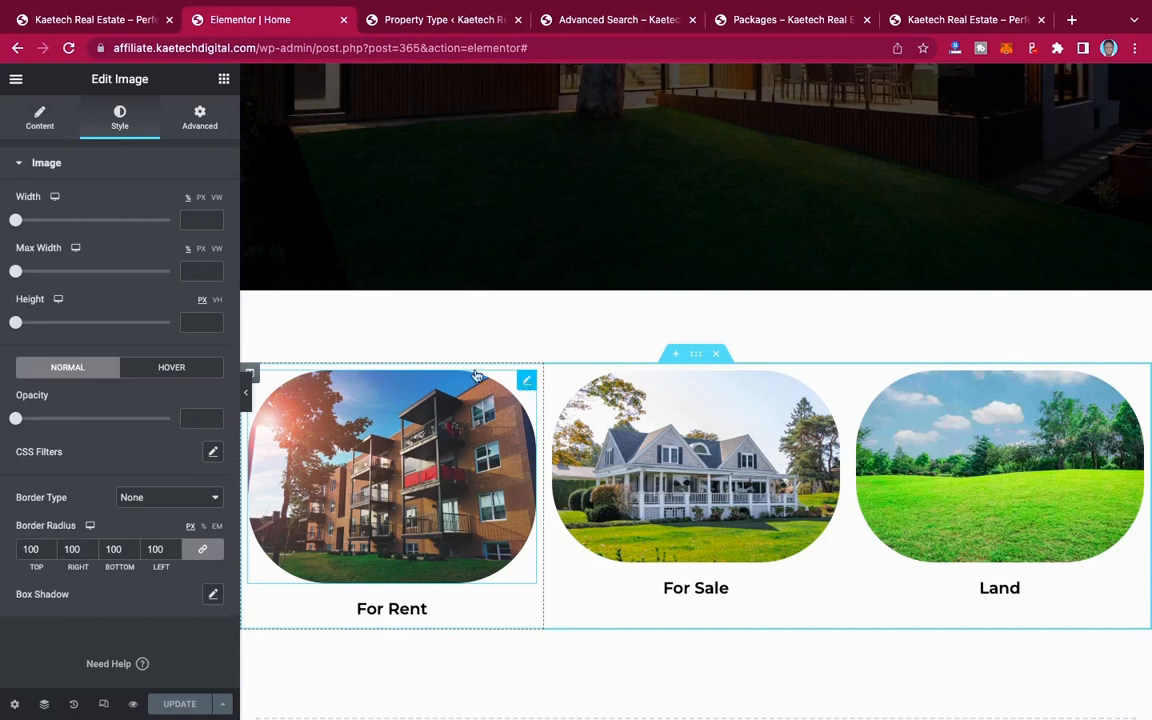
click(40, 117)
click(118, 259)
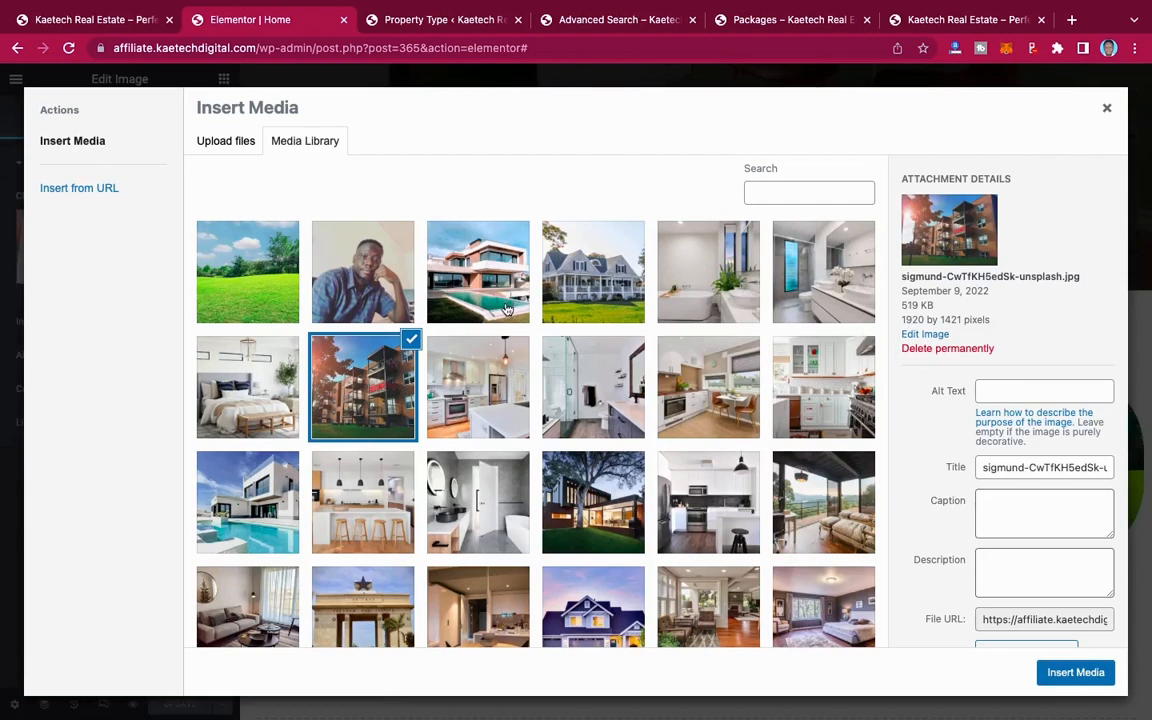
click(601, 285)
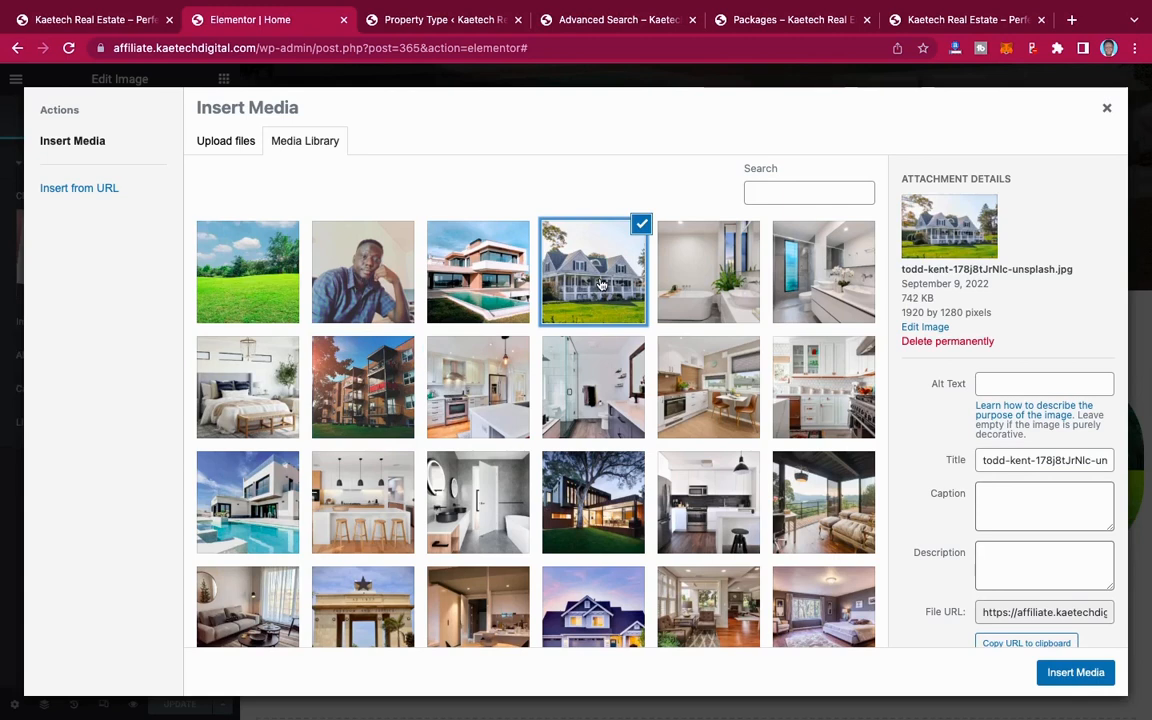
click(376, 323)
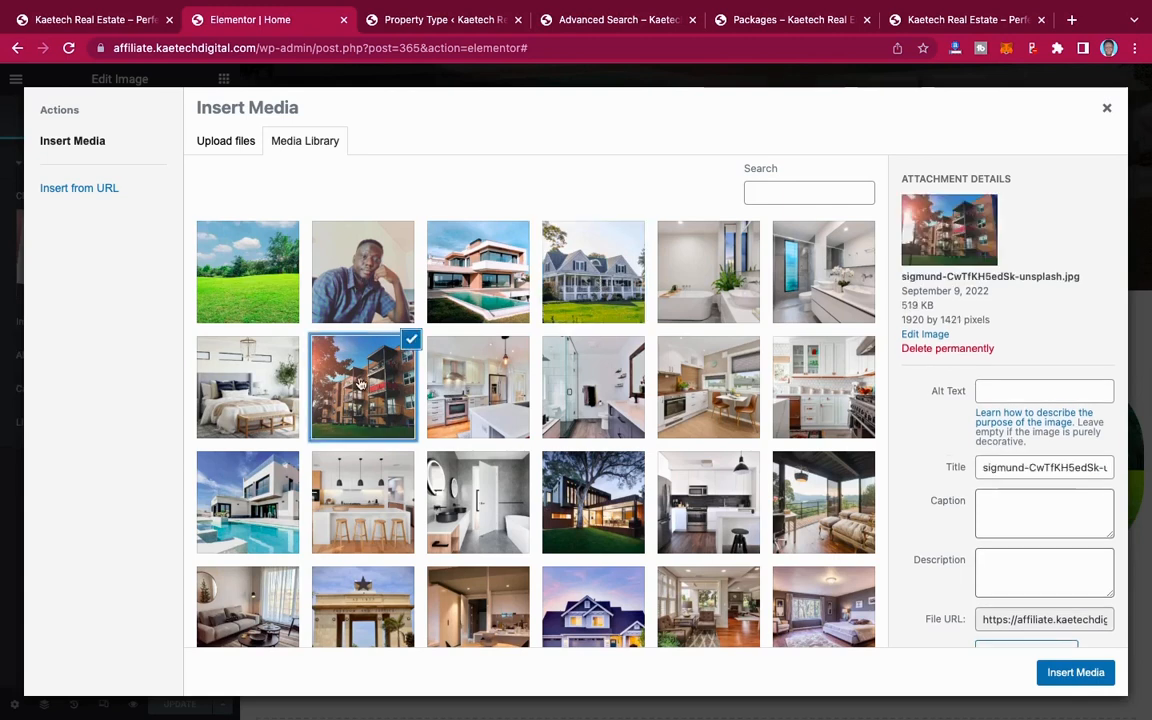
click(932, 335)
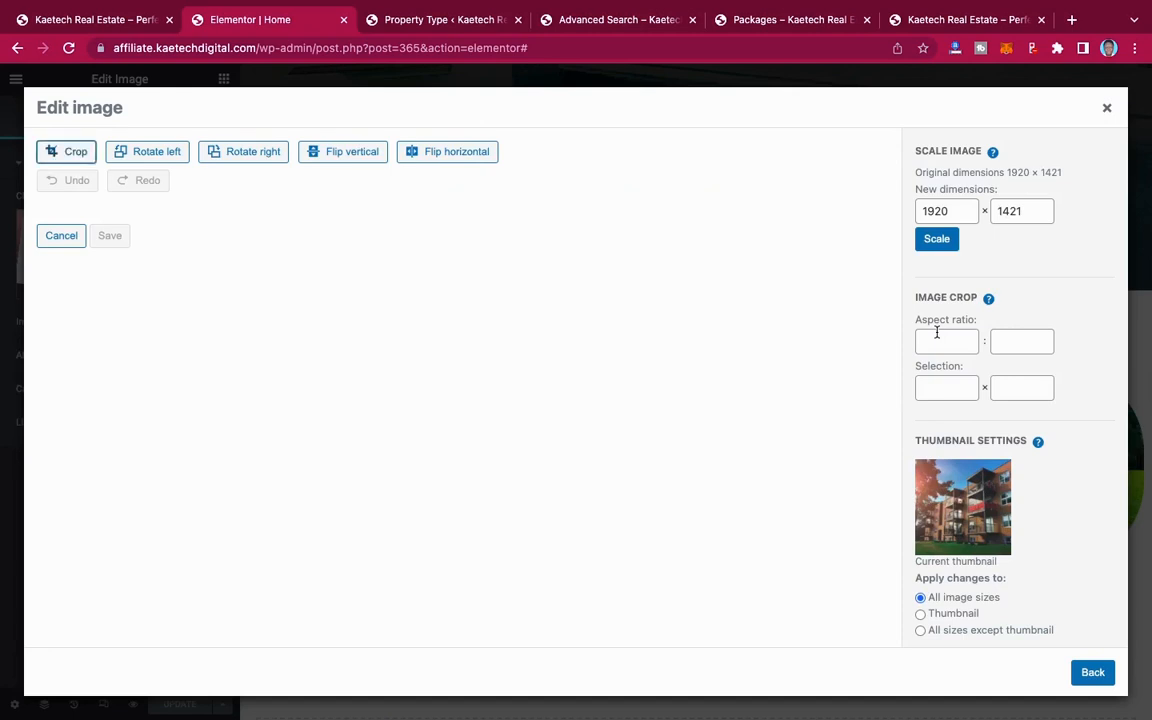
Step: Crop the apartment image with a selection of 1920 × 1280
click(929, 385)
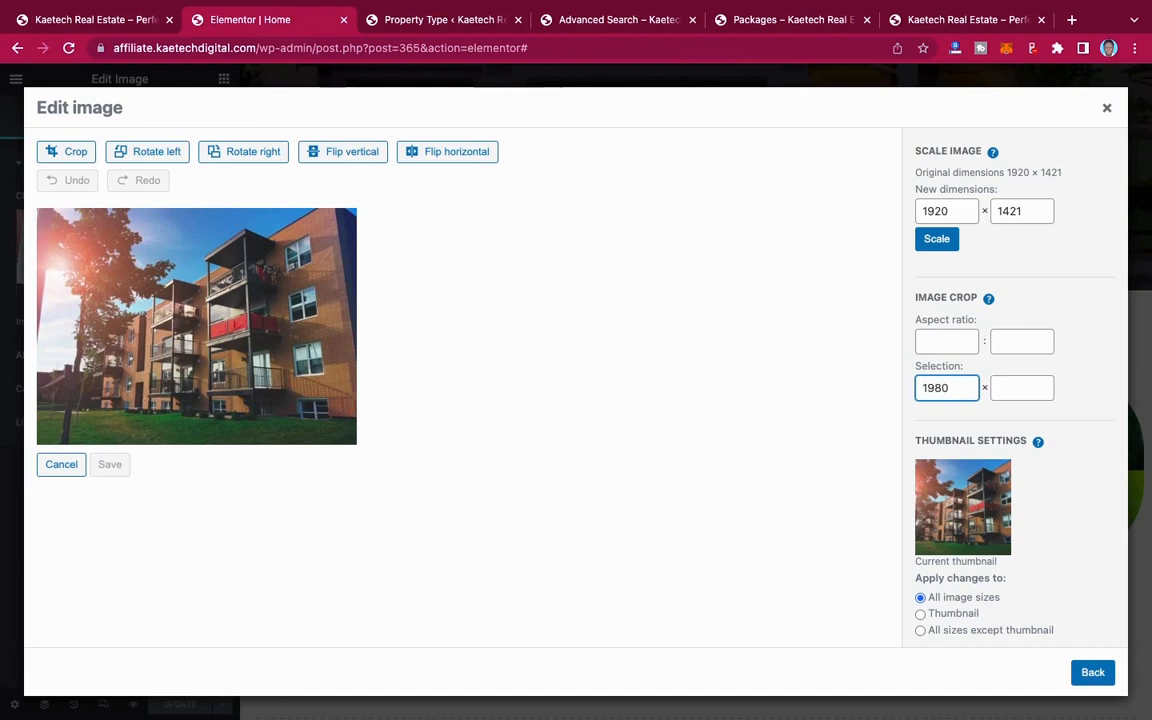
text(198)
key(BackSpace)
text(2)
click(1018, 391)
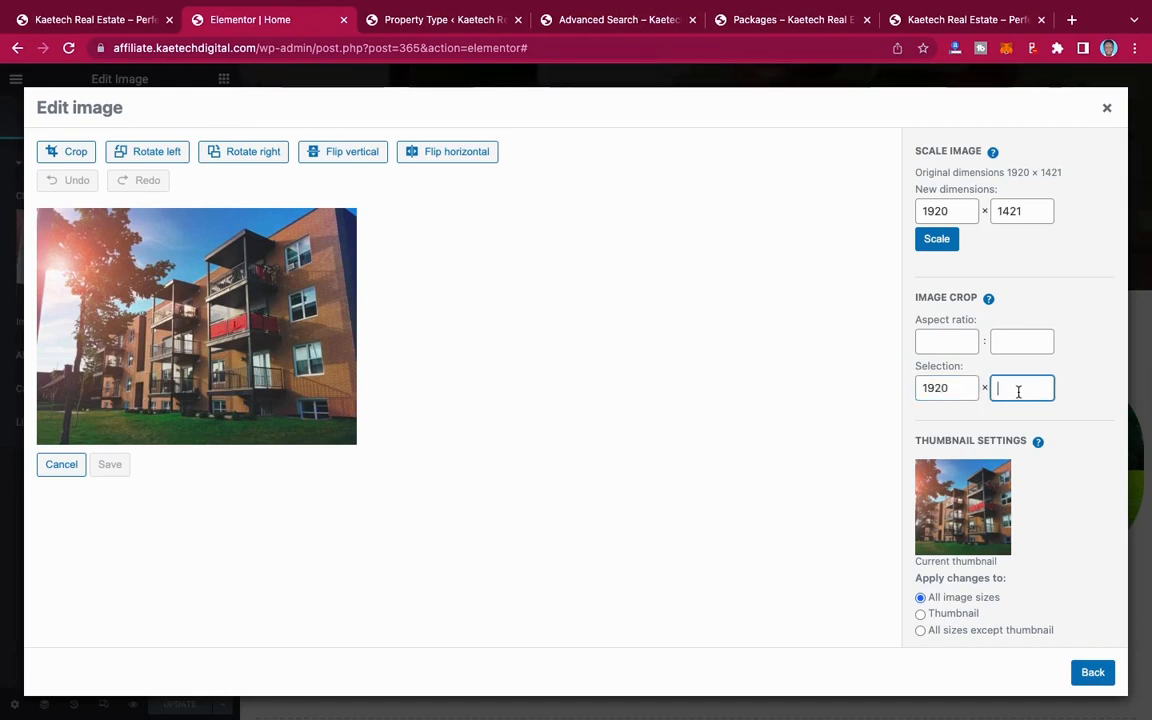
text(1280)
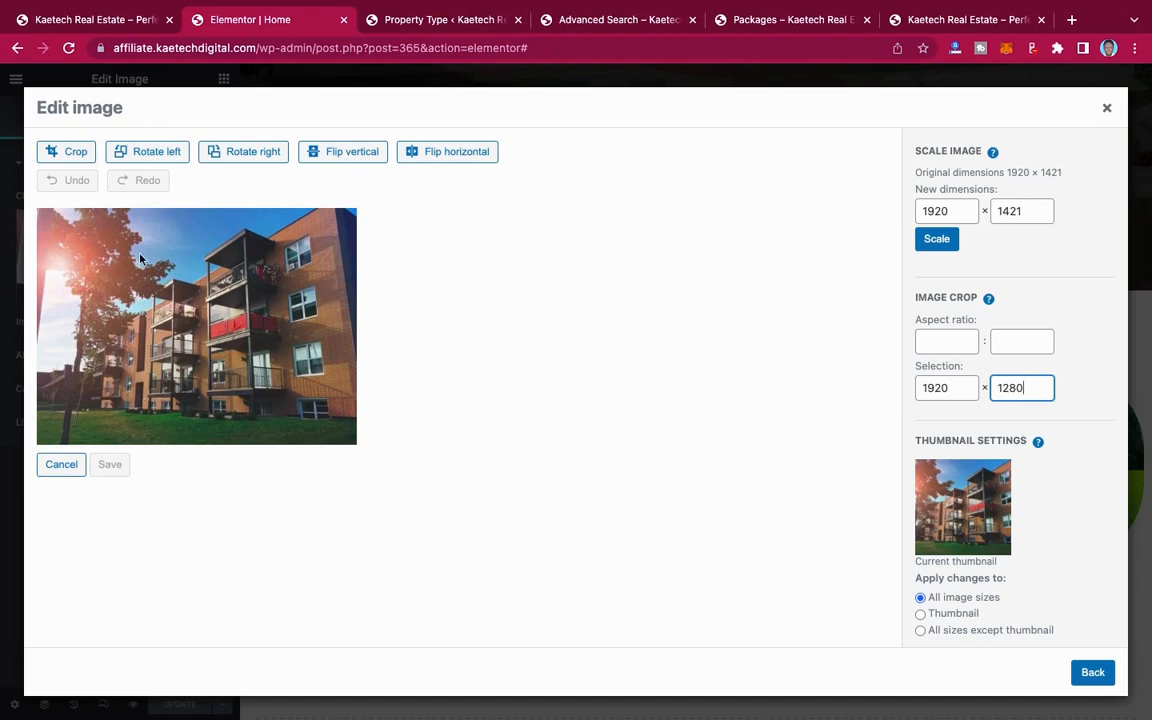
click(64, 151)
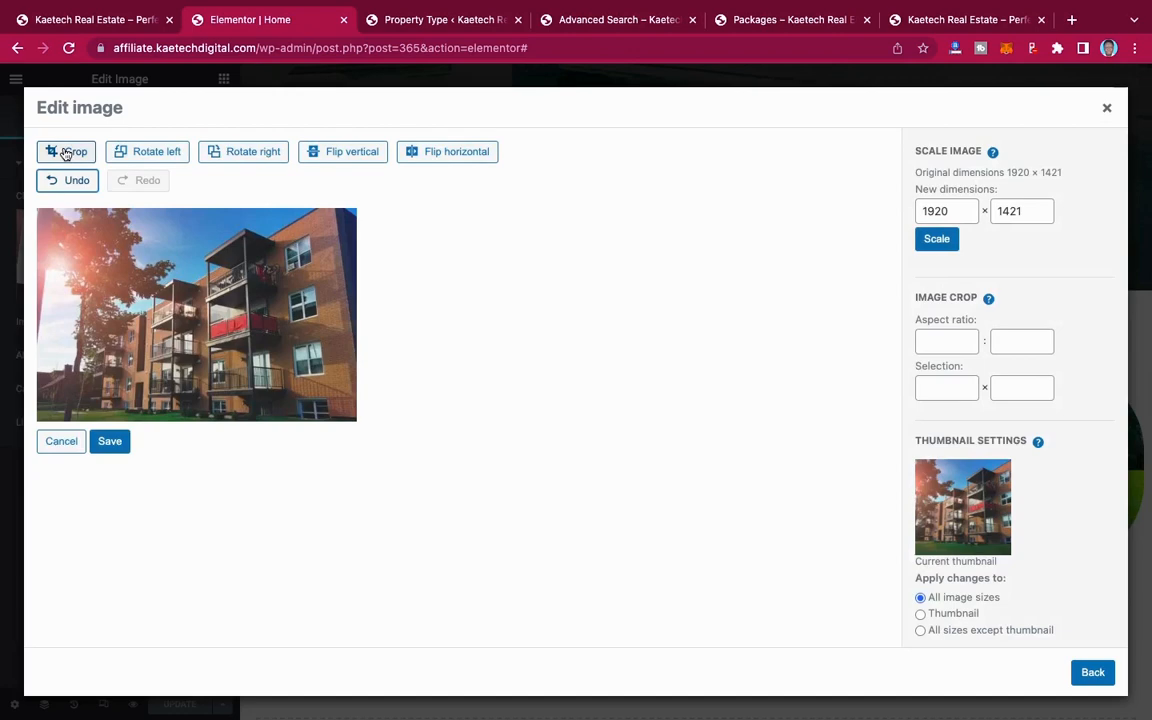
Step: Undo the apartment image's crop and reapply it
click(73, 180)
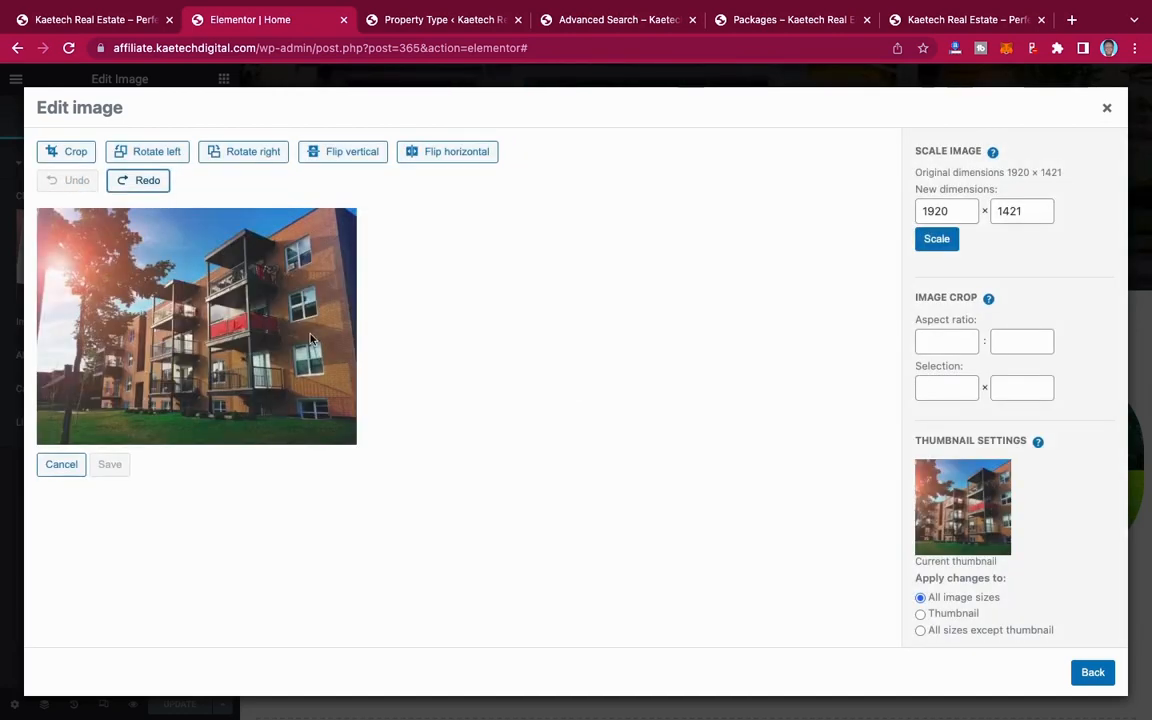
click(944, 390)
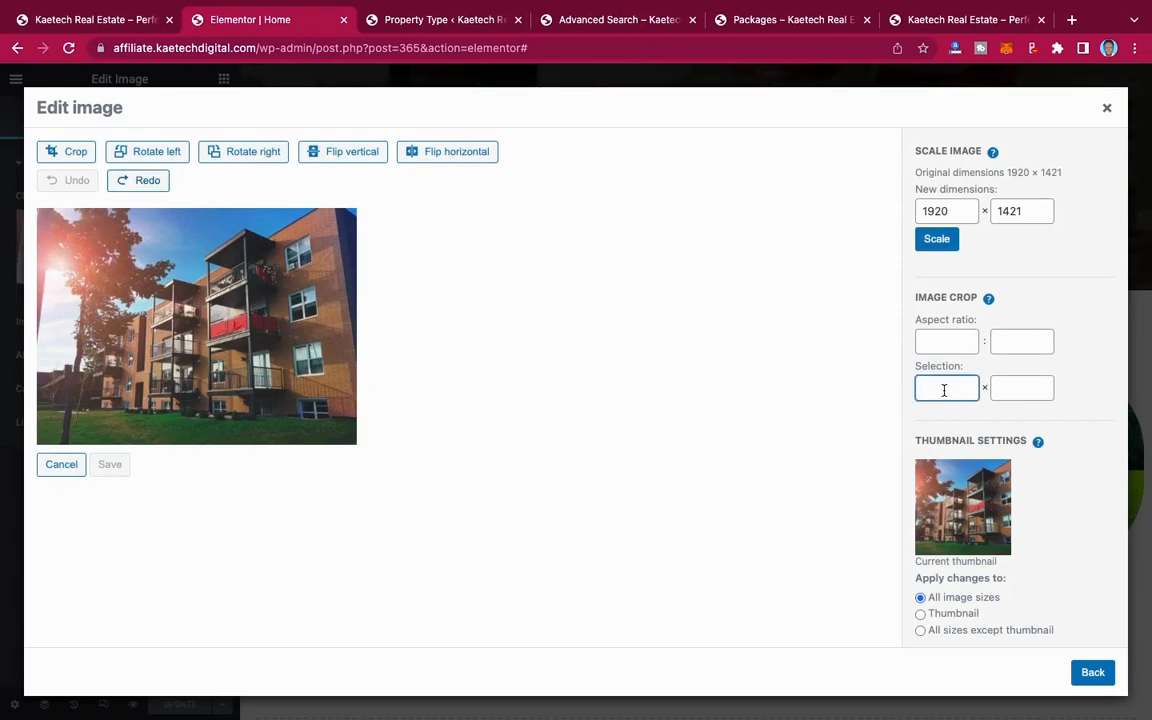
click(152, 189)
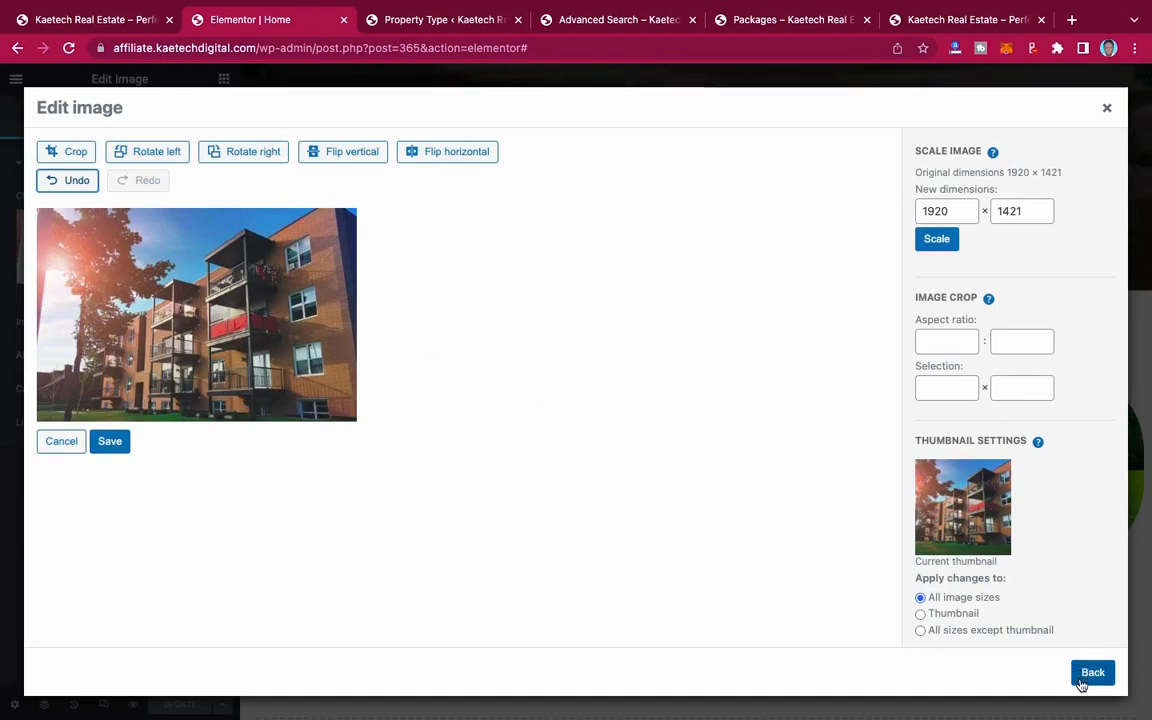
Step: Save the cropped apartment image, insert it in the For Rent column and update the page
click(110, 441)
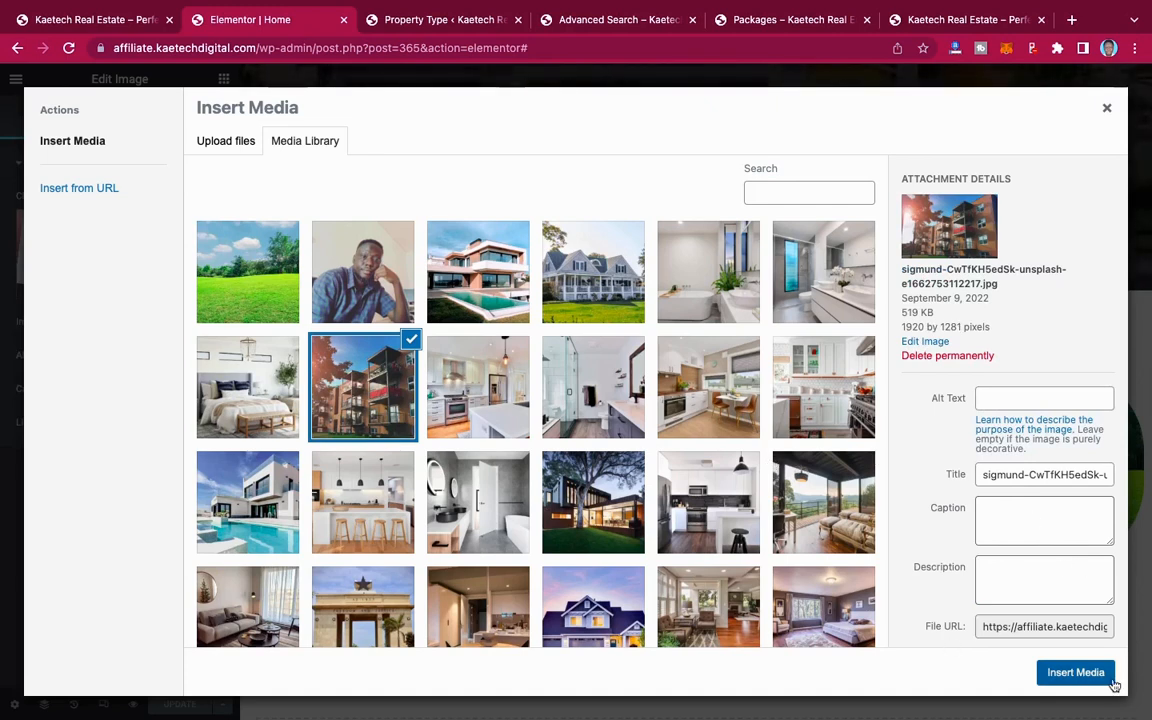
click(1075, 672)
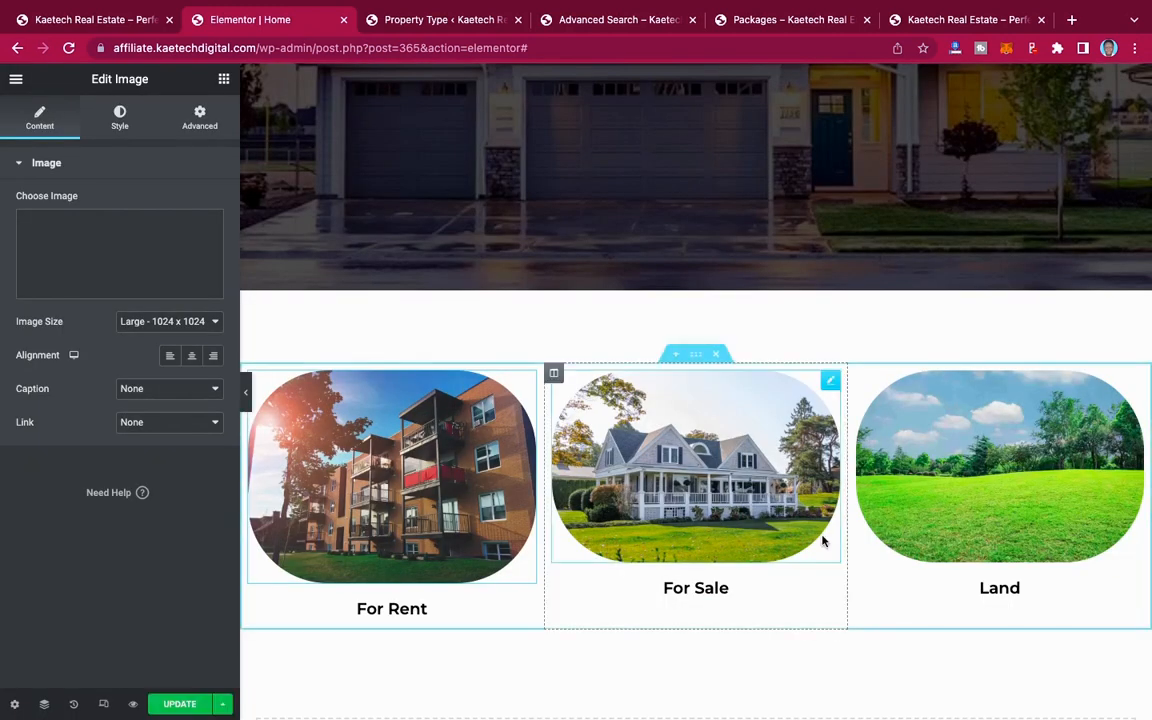
click(174, 706)
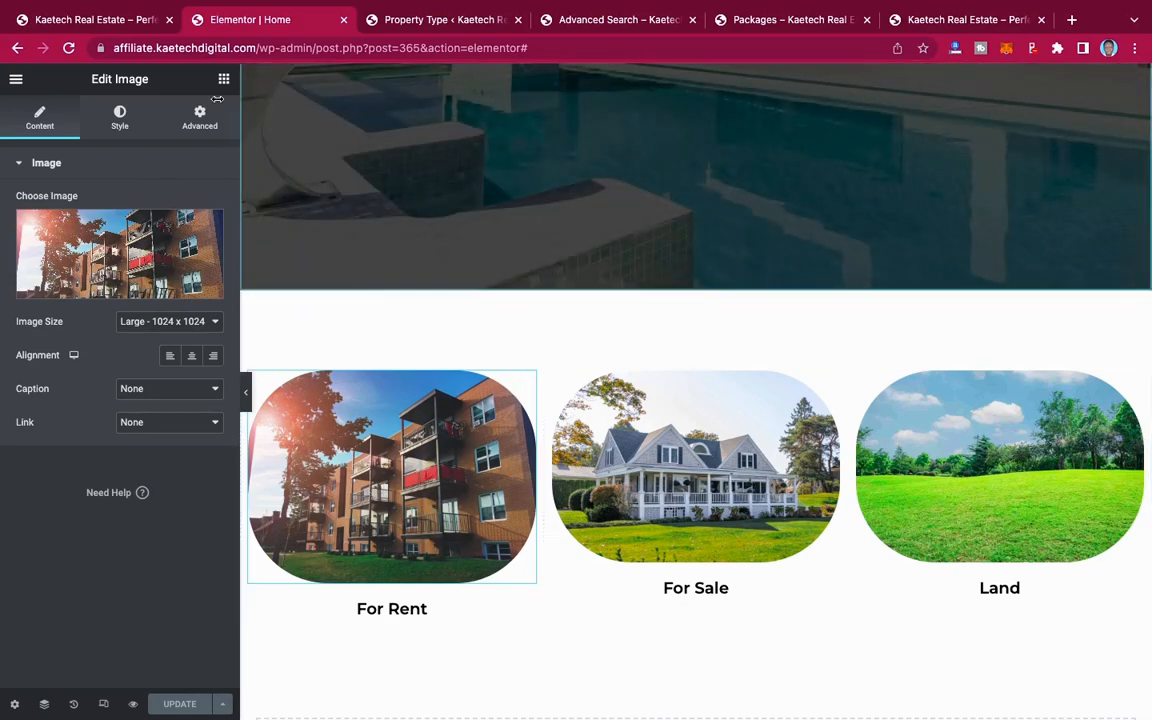
Step: View the published Home page in a new browser tab and examine the hero and the three category images
click(16, 79)
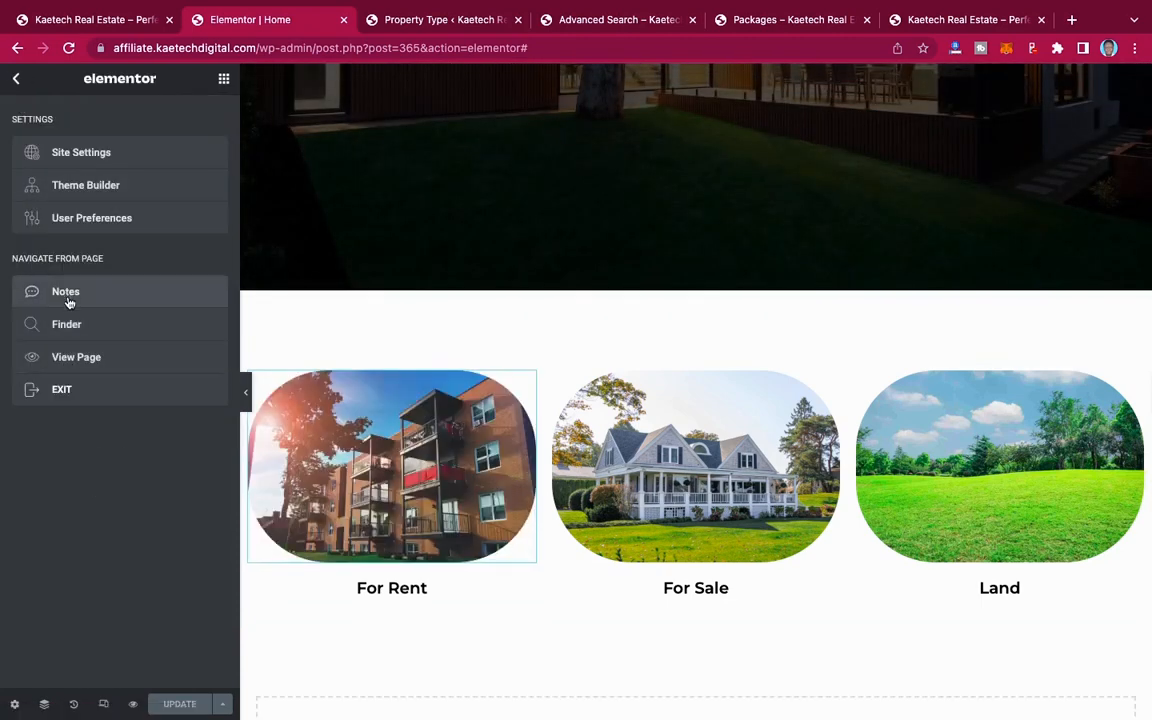
right_click(78, 362)
click(130, 369)
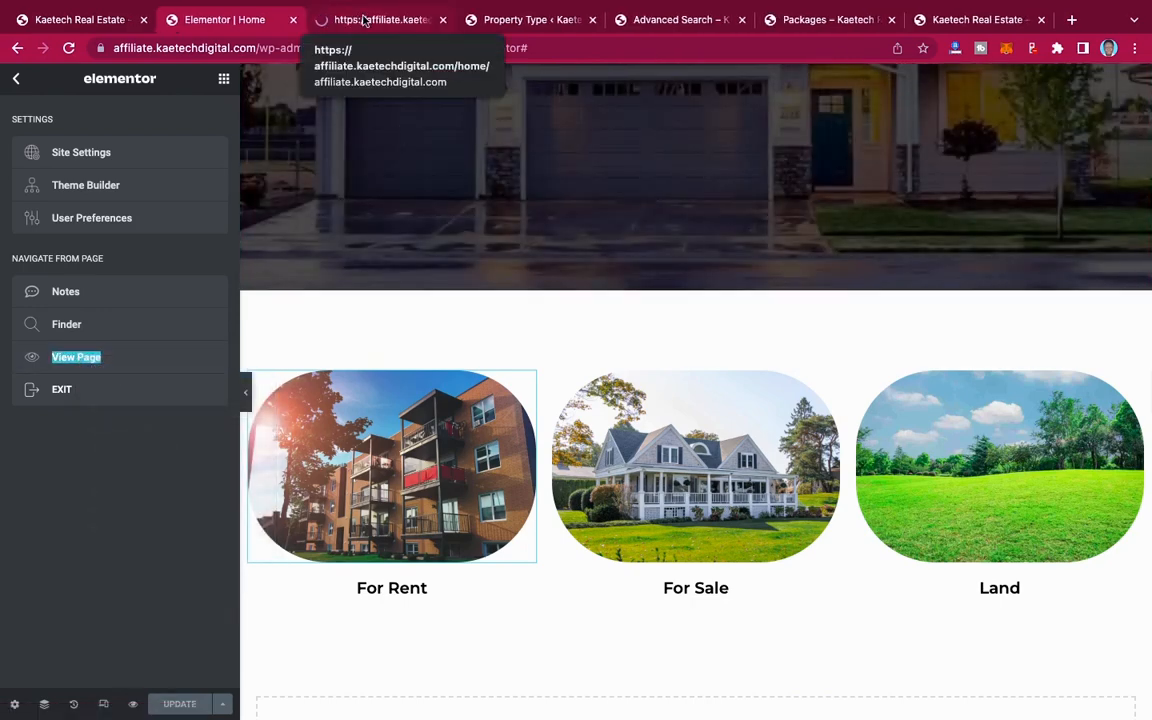
click(365, 19)
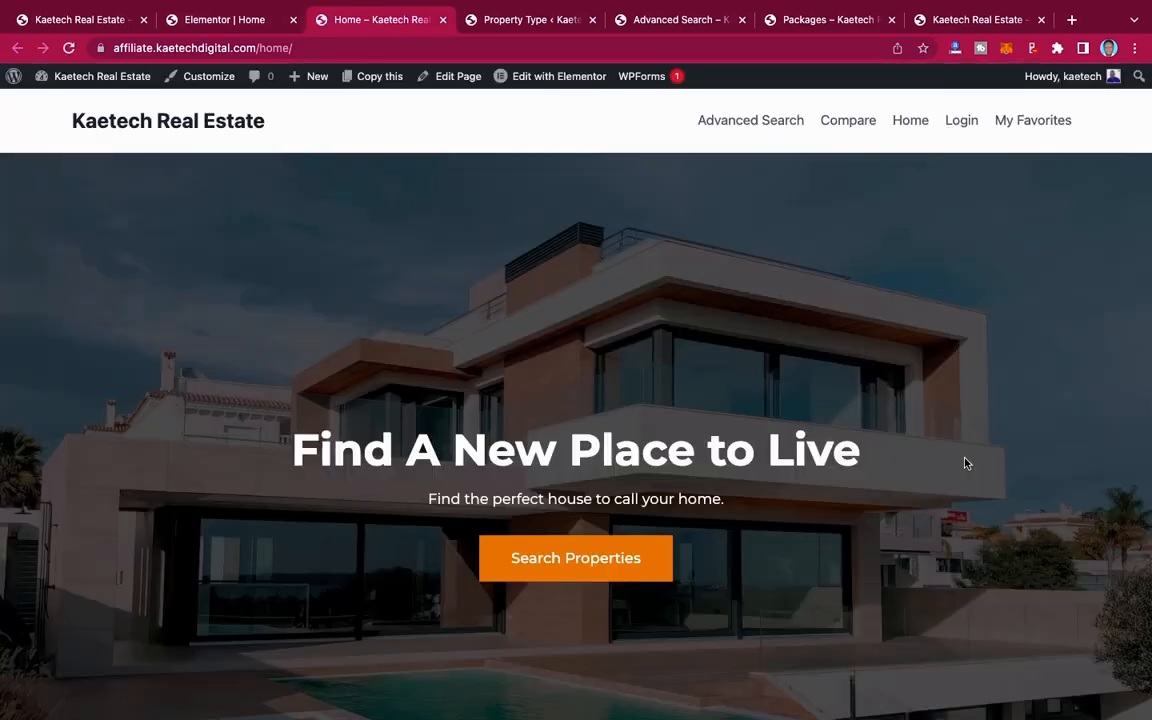
scroll(964, 463, down, 5)
scroll(964, 463, down, 2)
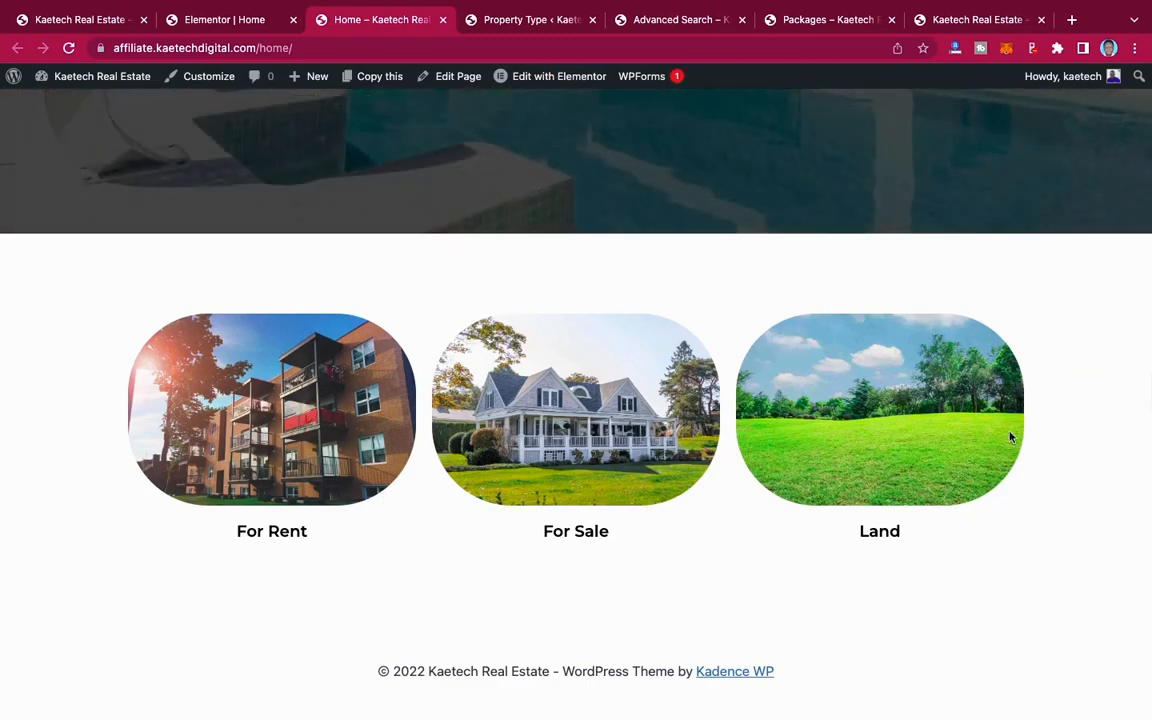
scroll(887, 370, up, 4)
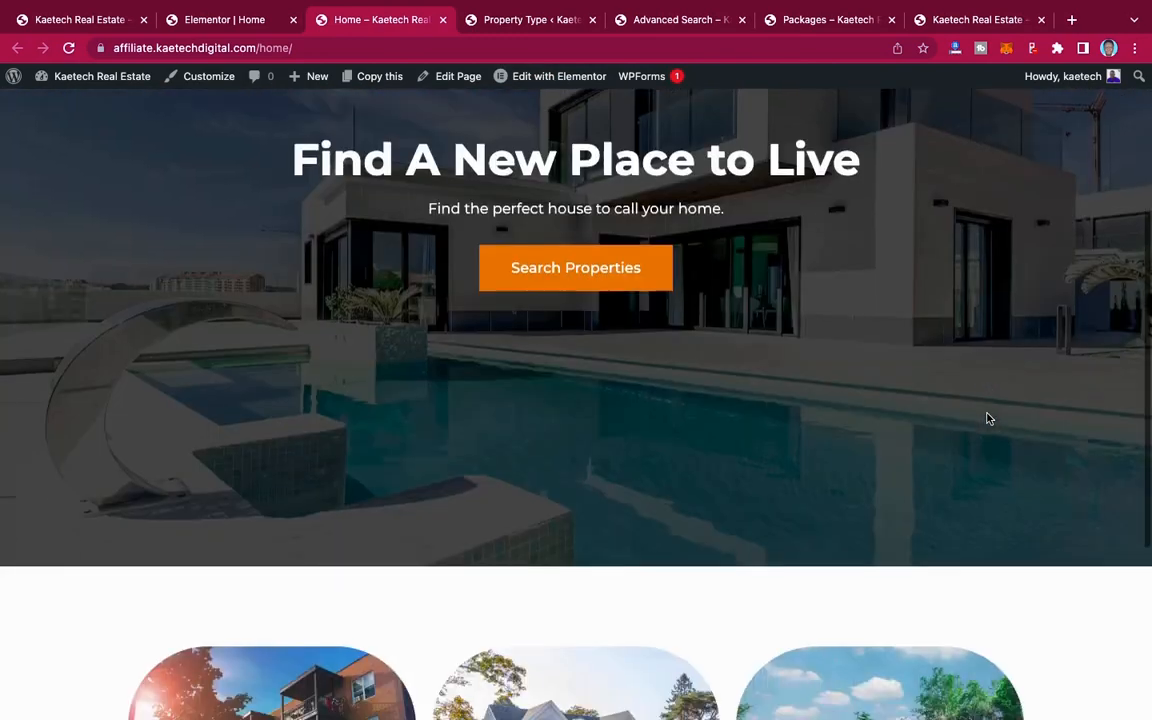
scroll(987, 418, down, 4)
scroll(987, 418, up, 5)
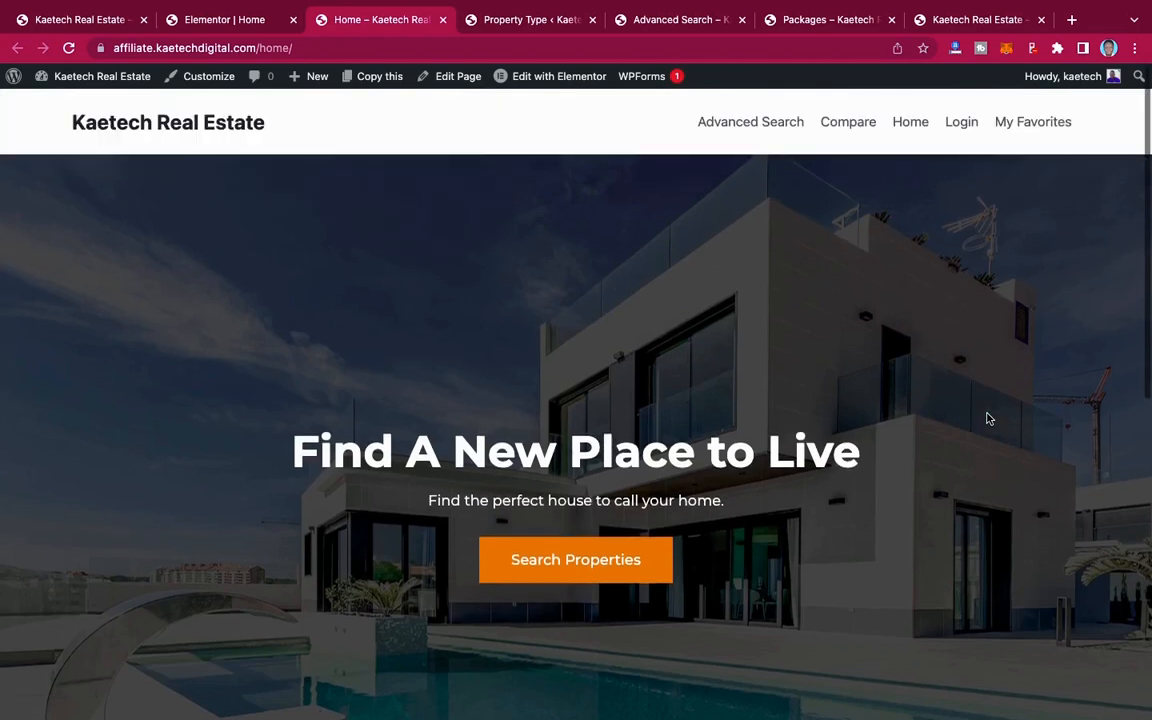
Step: Switch to the demo site's home page and examine the city images section with its dark house background
click(230, 24)
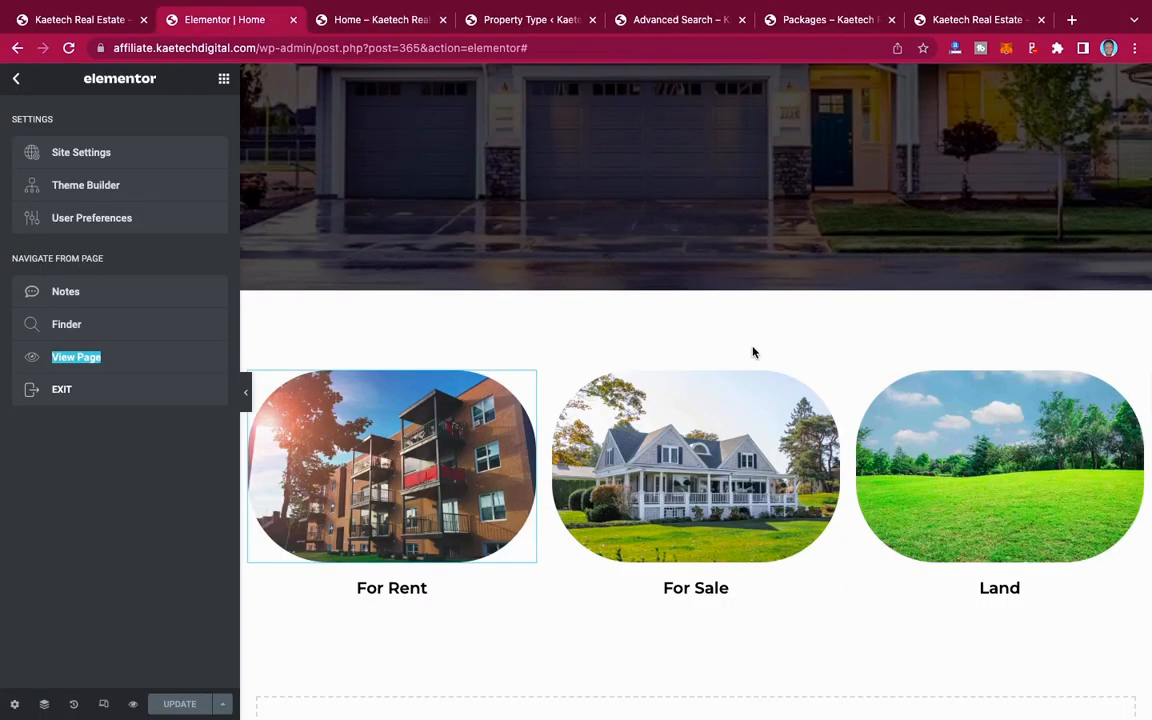
click(90, 20)
scroll(616, 303, down, 4)
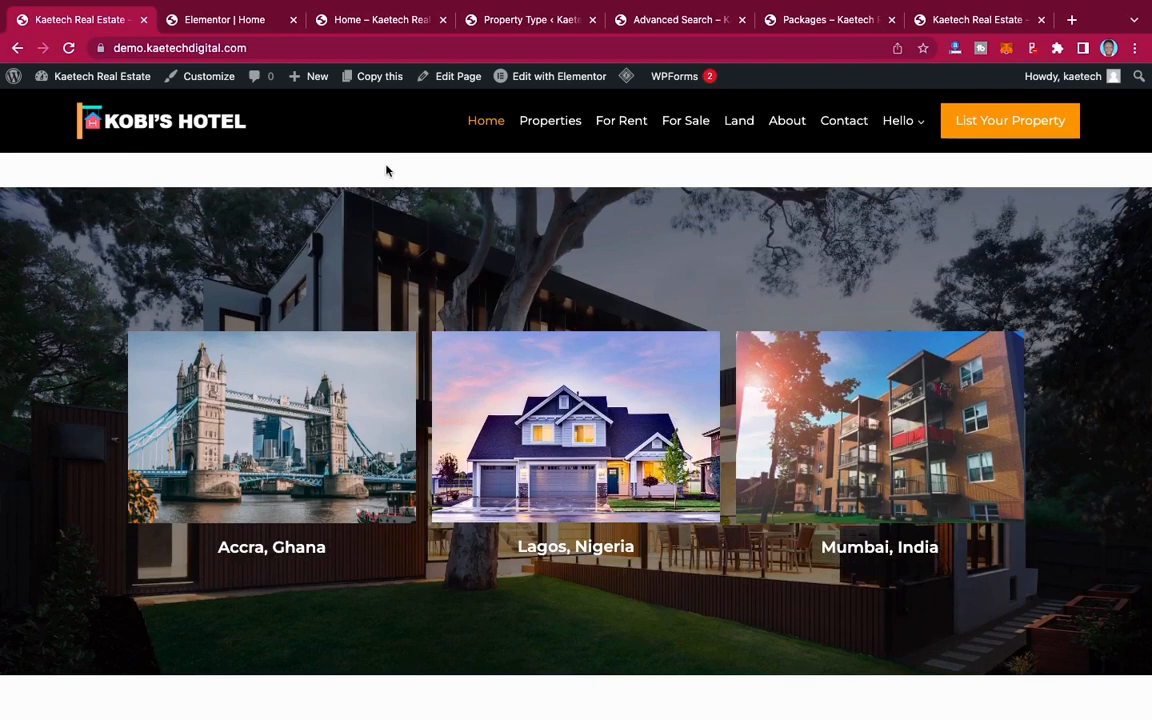
Step: Return to the Elementor editor and add a single-column section below the For Rent, For Sale and Land row
click(234, 18)
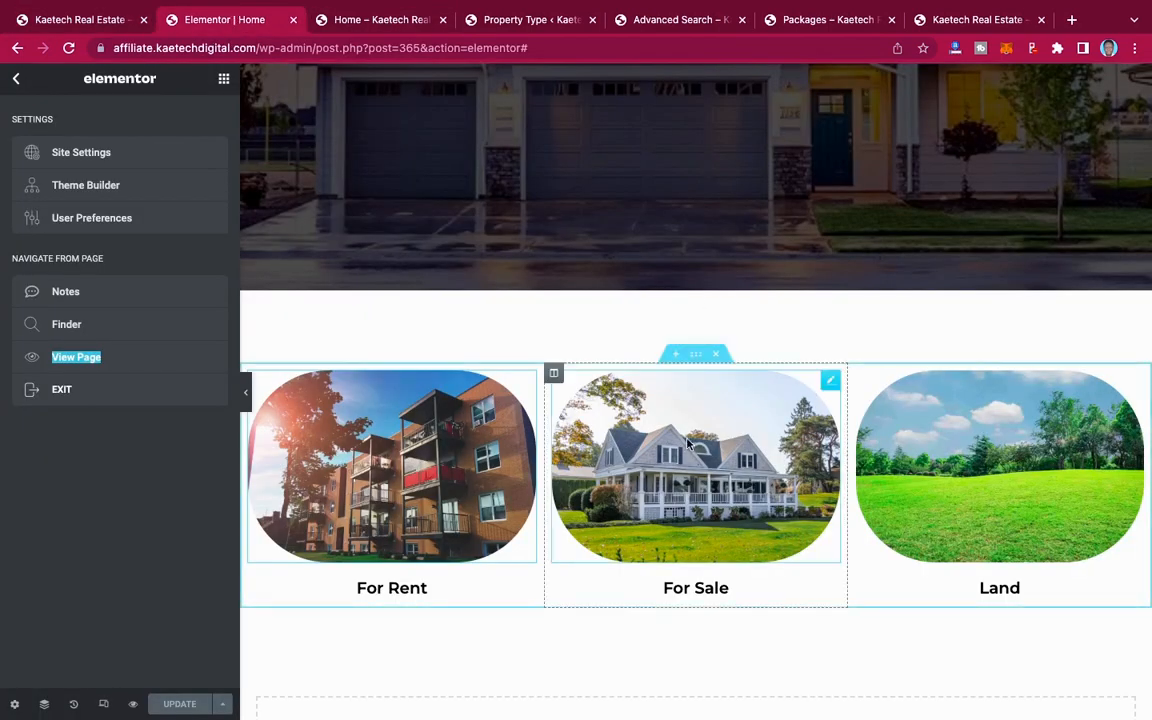
scroll(688, 443, down, 5)
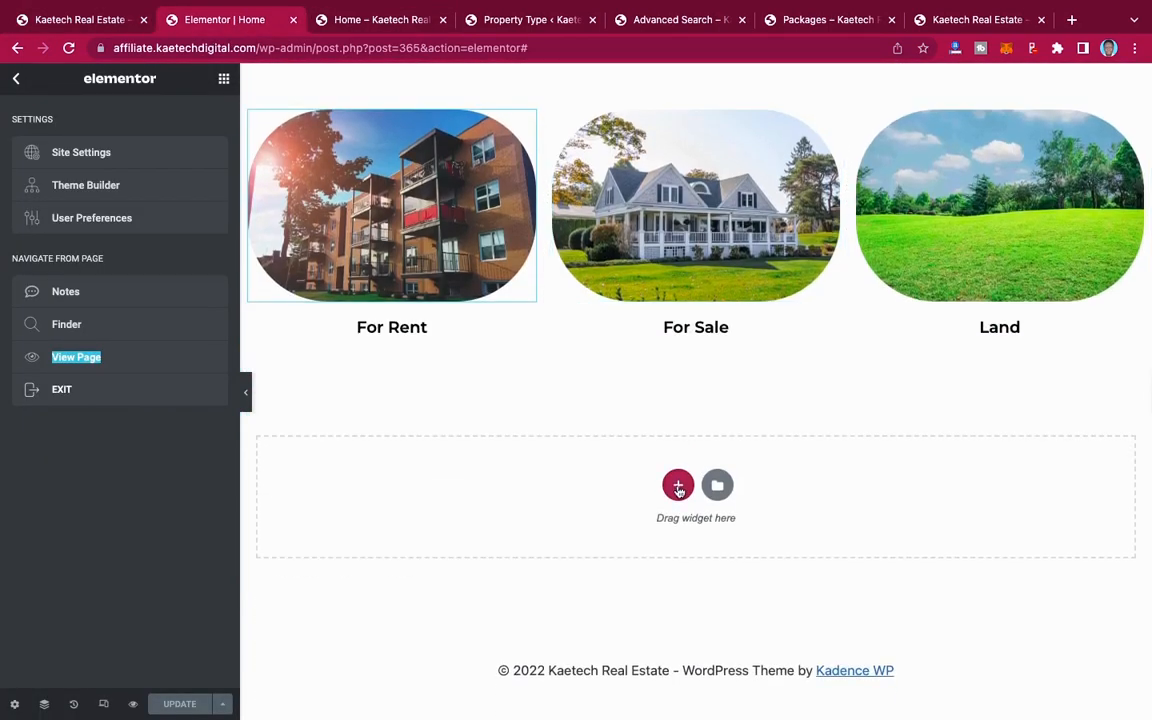
click(678, 486)
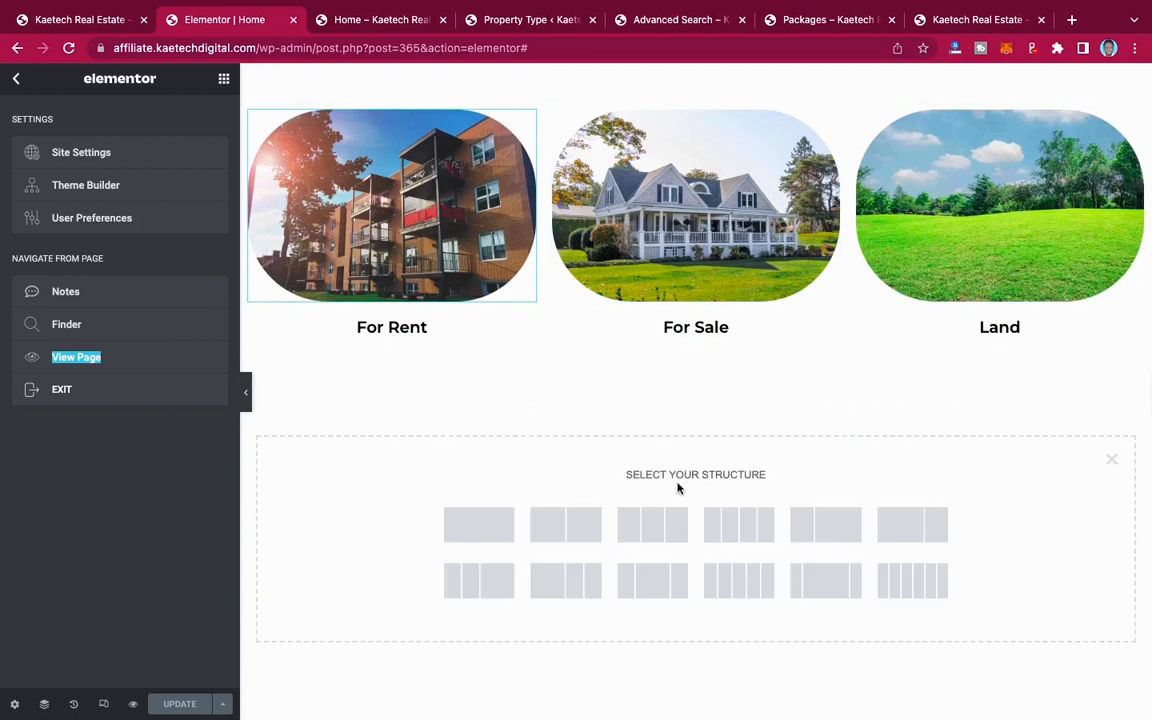
click(483, 531)
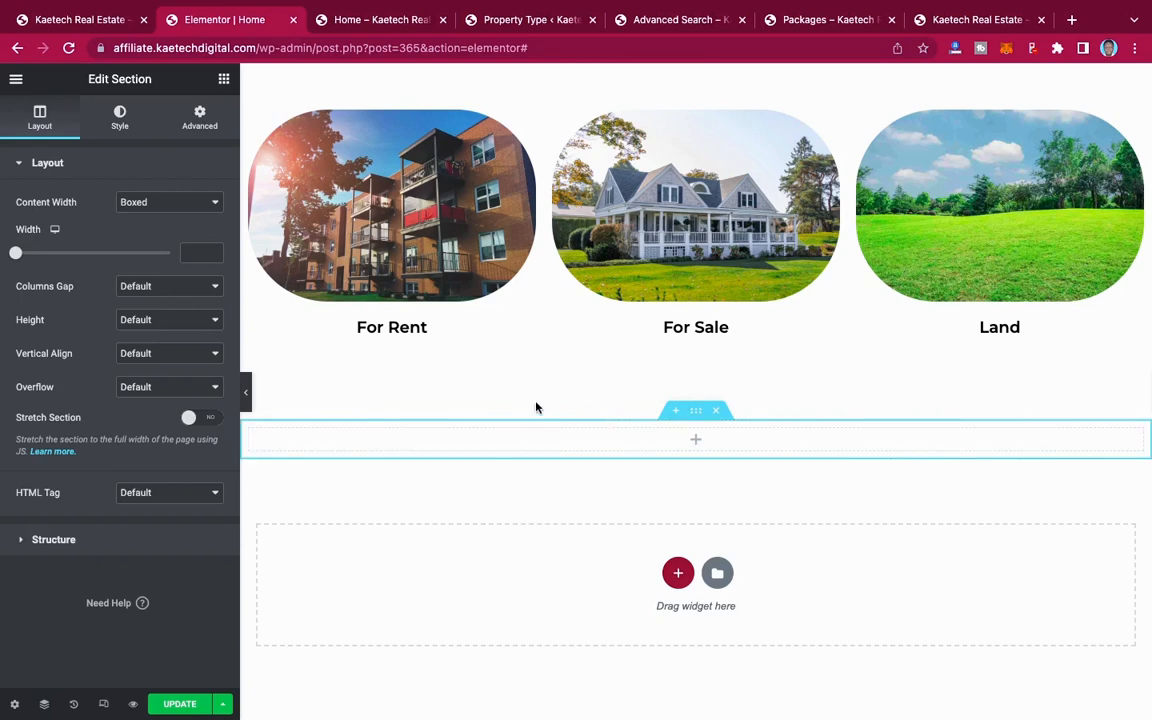
Step: Set the new section's content width to Full Width and its height to Min Height
click(196, 204)
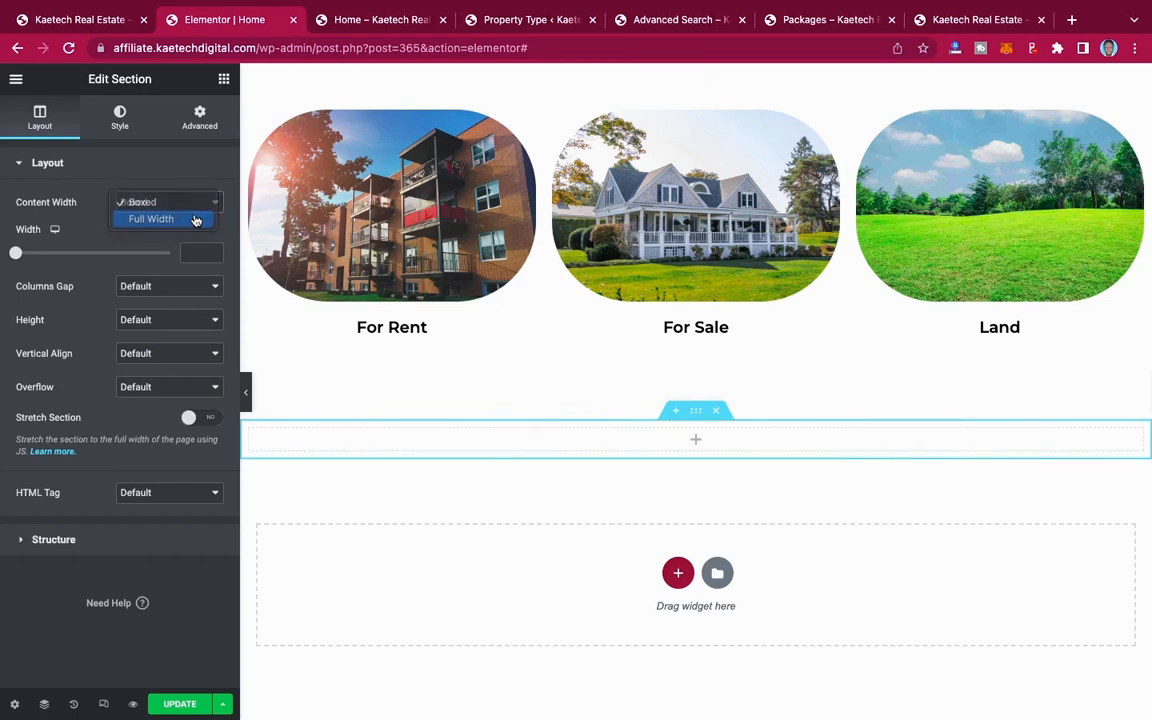
click(196, 219)
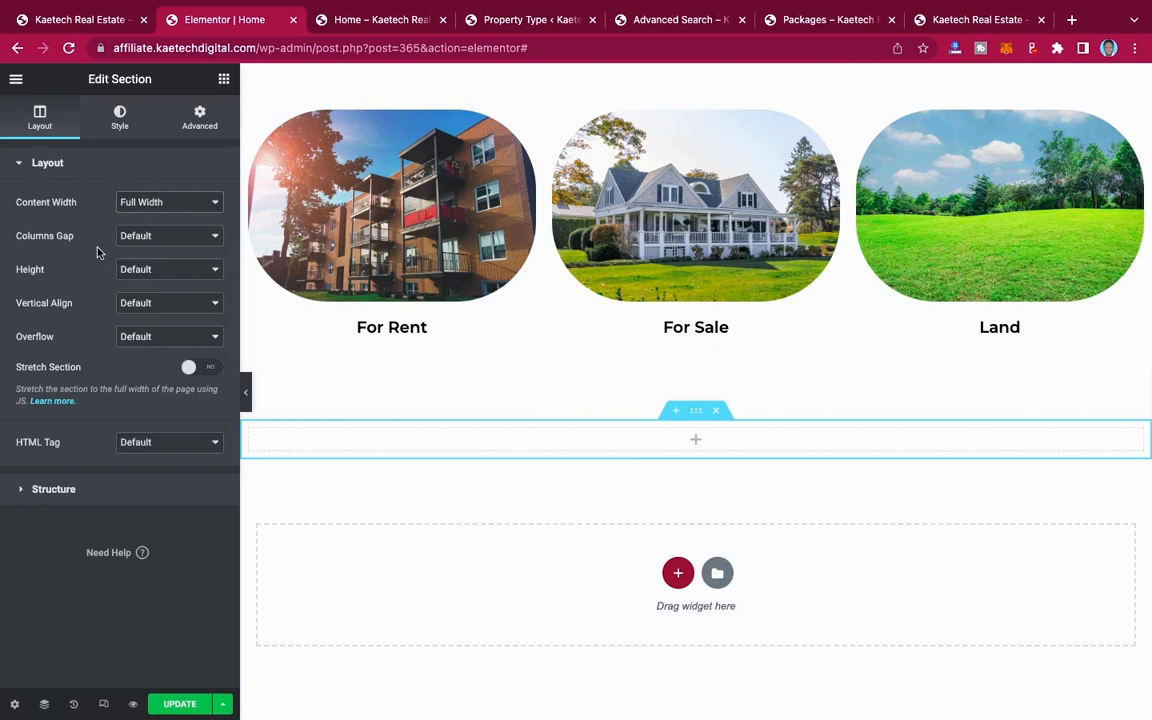
click(146, 269)
click(146, 303)
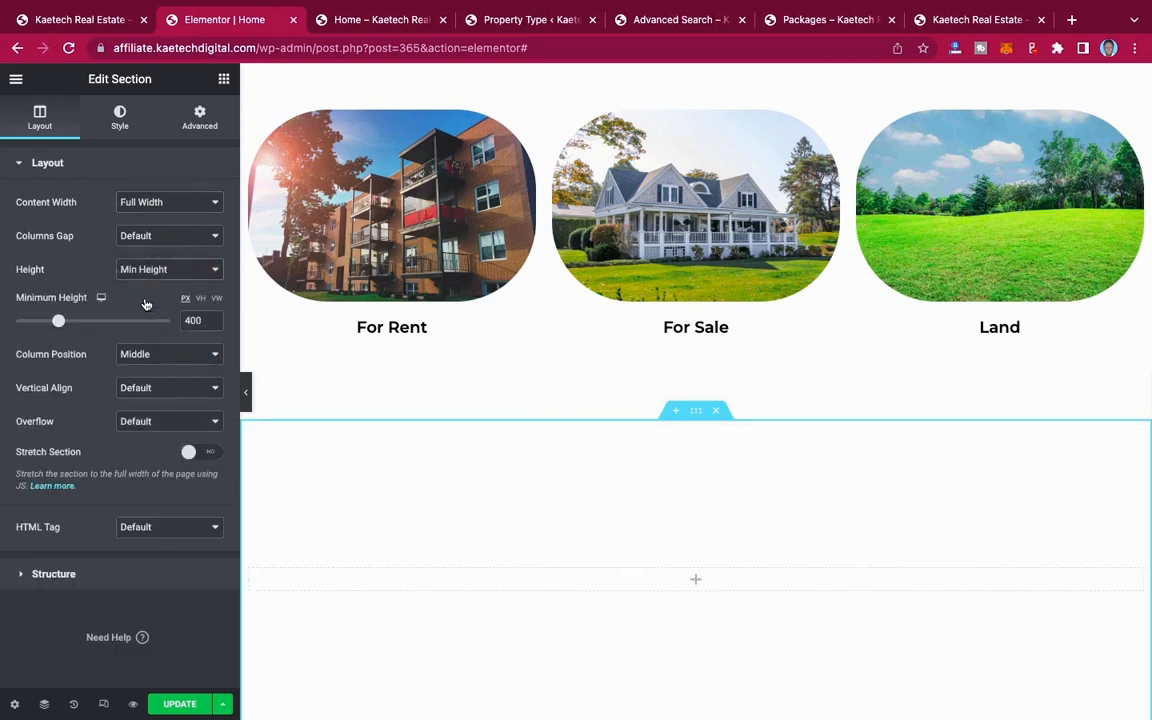
Step: Give the new section a classic background with the media library's image of the lit house behind a large tree
click(123, 120)
click(148, 236)
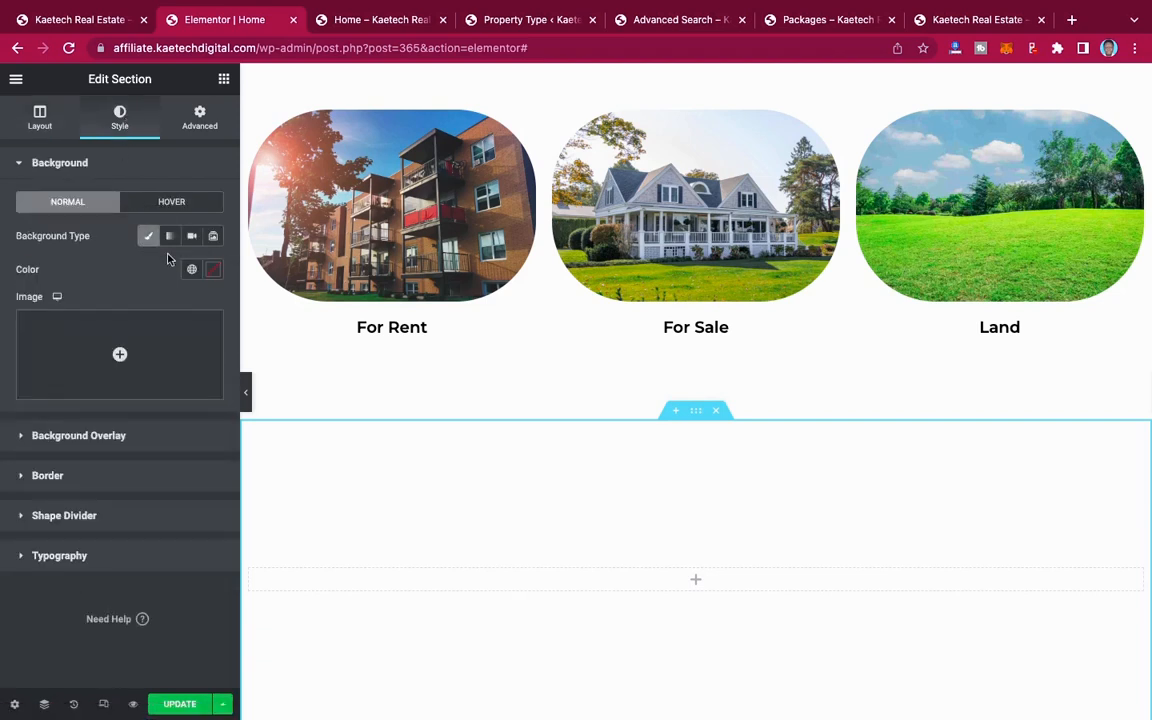
click(137, 363)
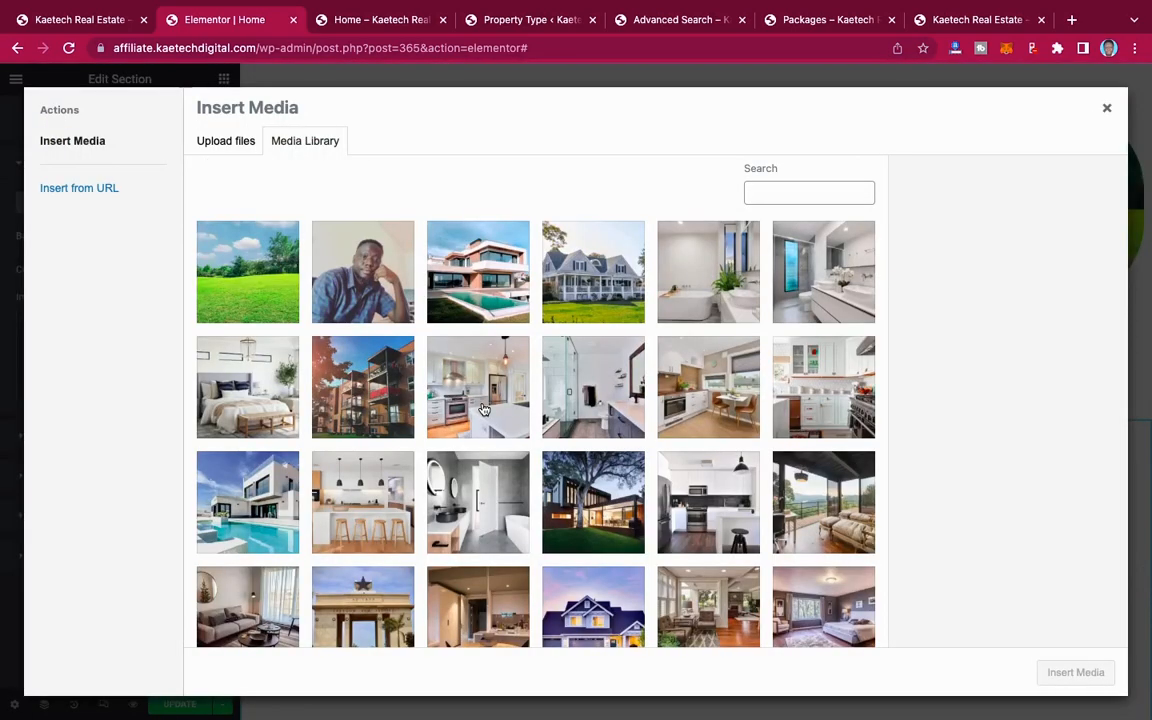
scroll(498, 438, down, 2)
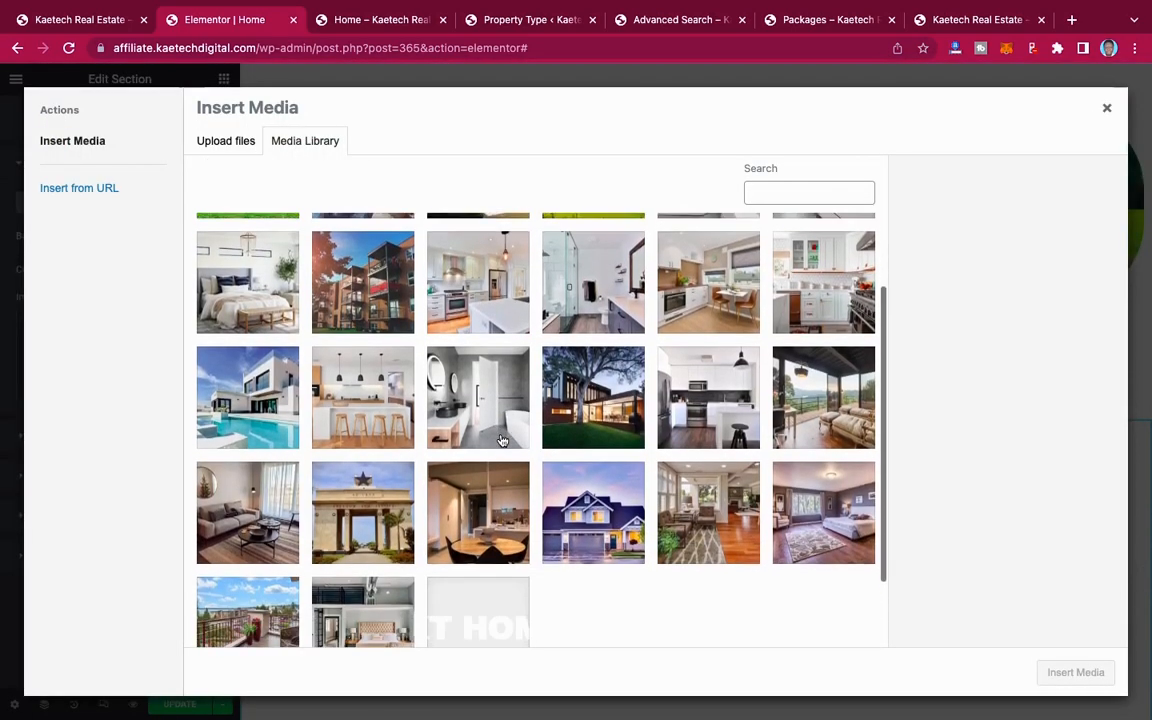
click(591, 377)
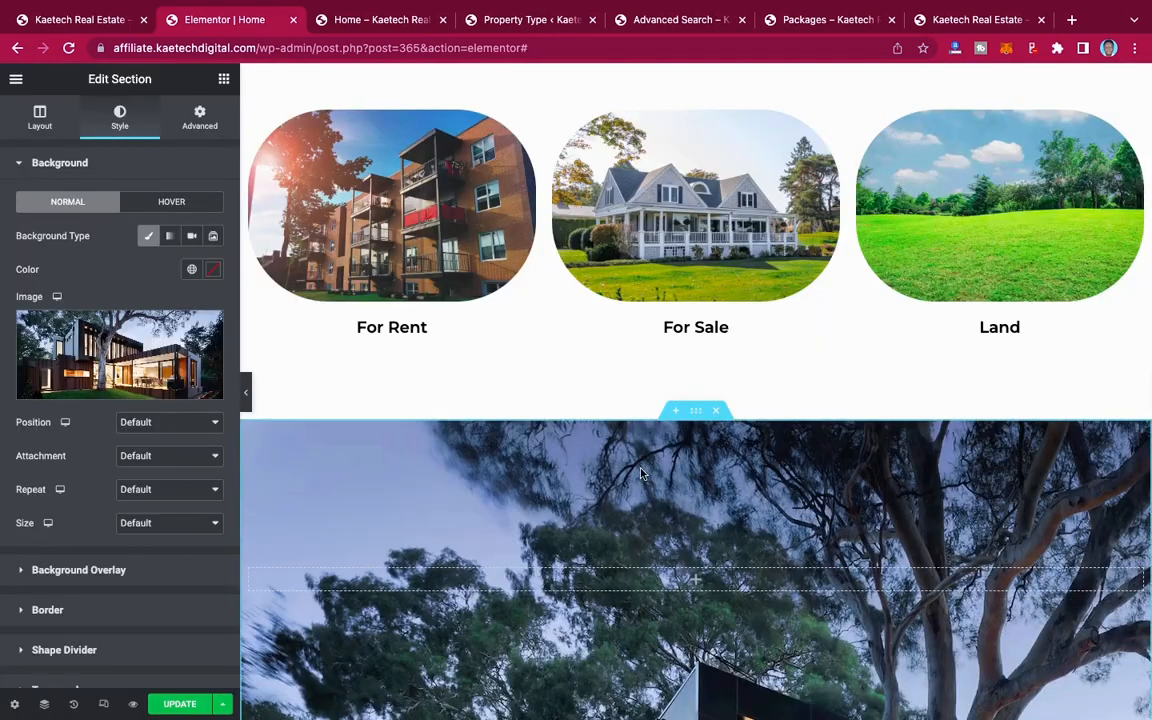
scroll(641, 473, down, 3)
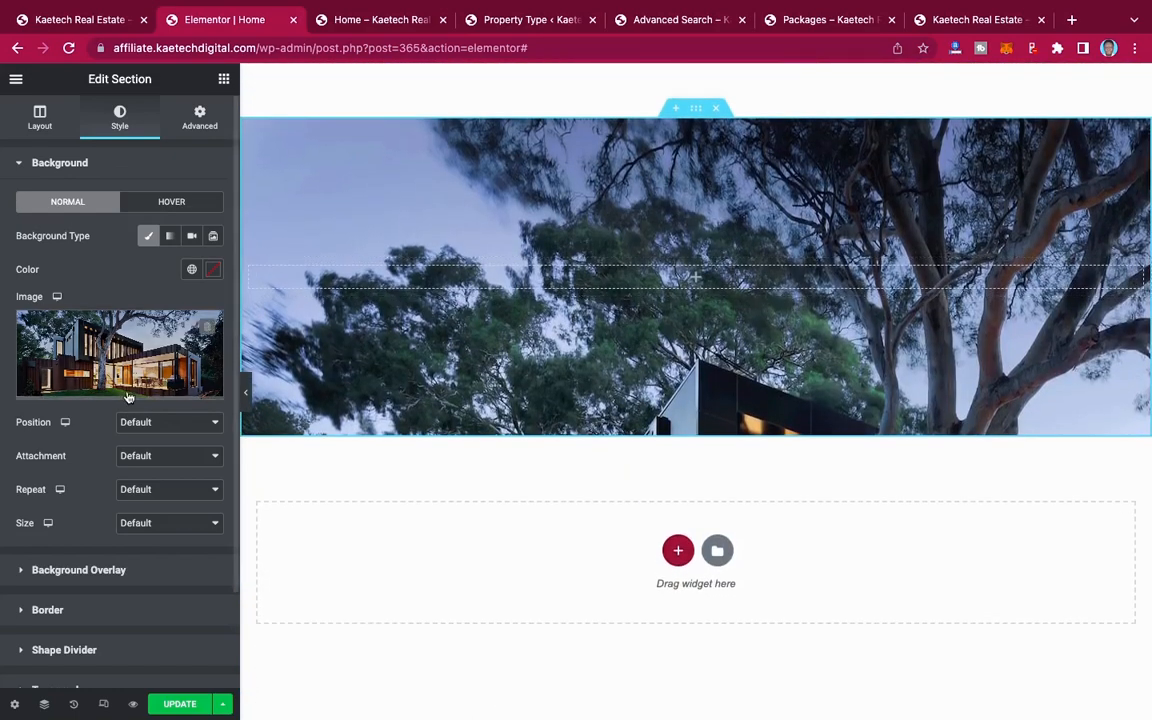
Step: Set the house background image to Center Center position, Fixed attachment, No-repeat and Cover size
click(187, 422)
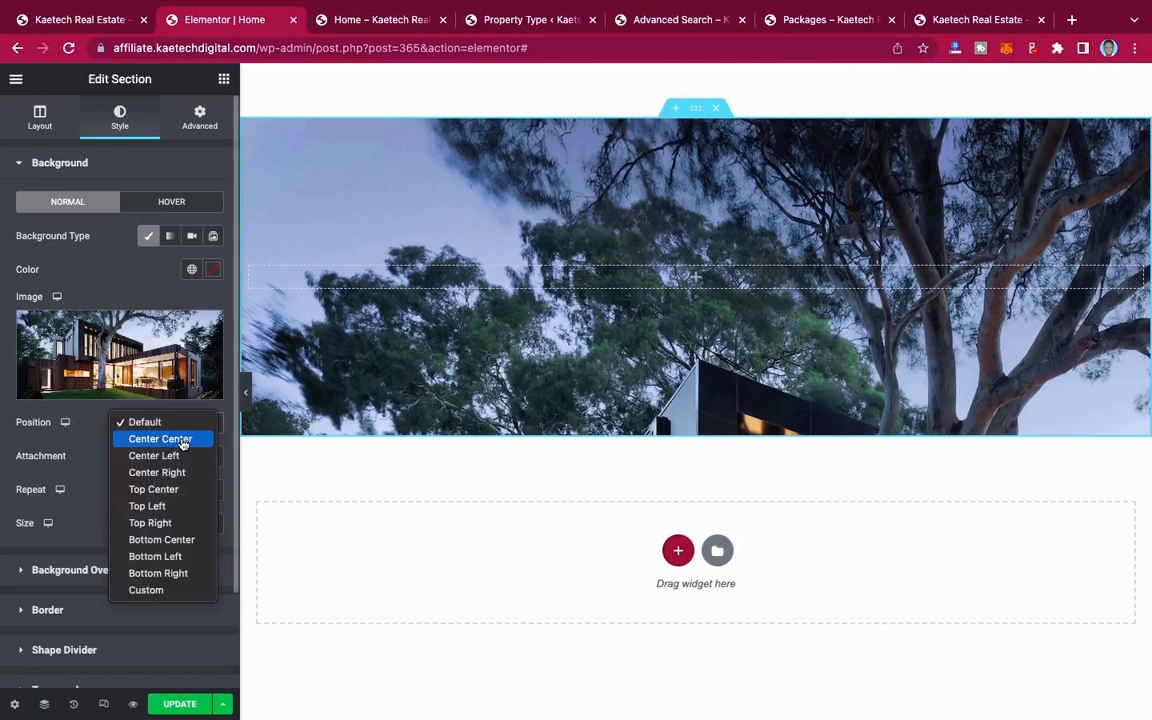
click(182, 440)
click(135, 456)
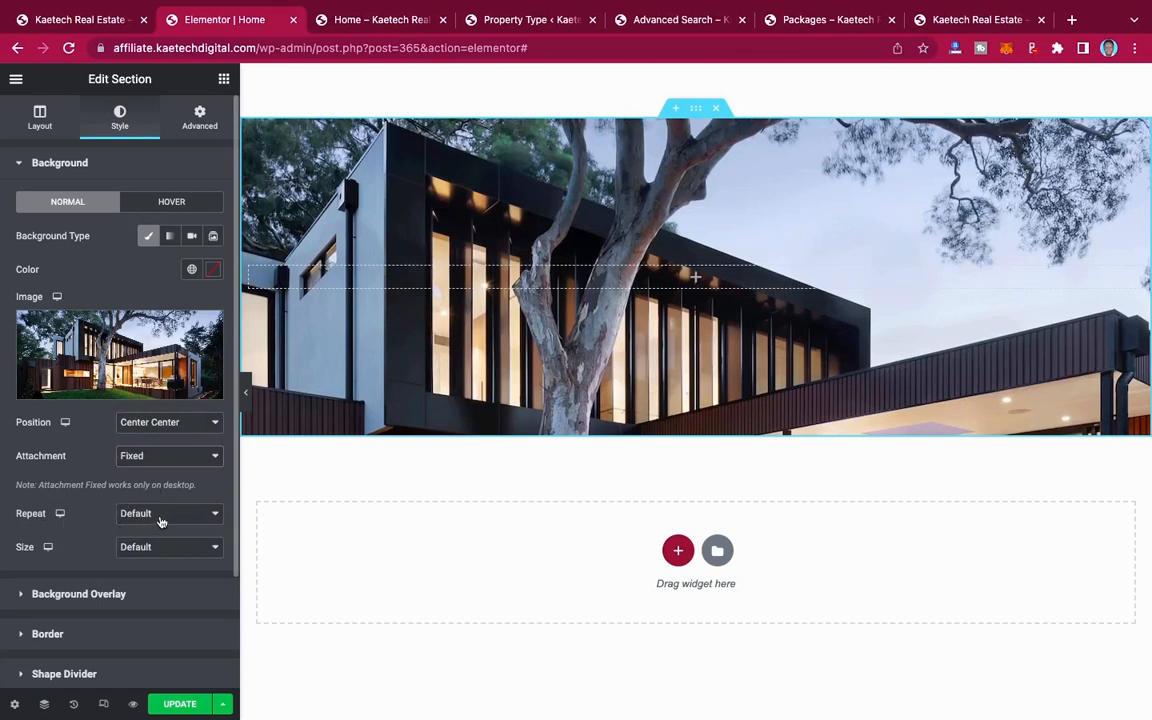
click(160, 521)
click(150, 530)
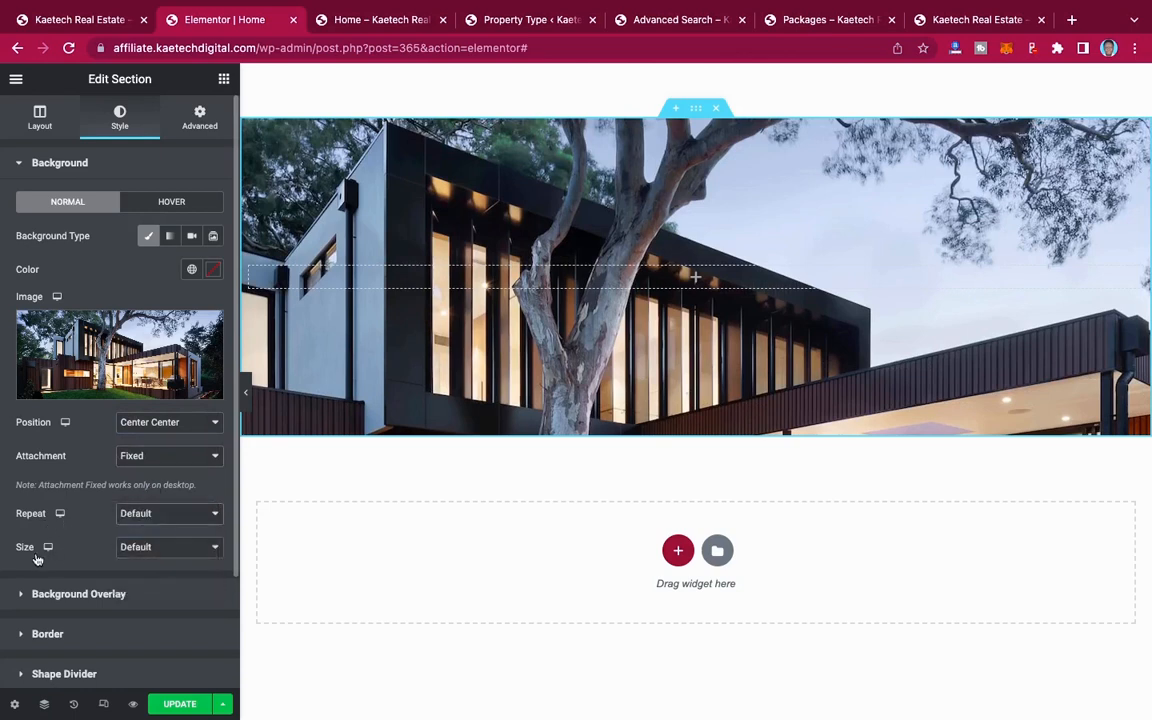
click(165, 548)
click(154, 581)
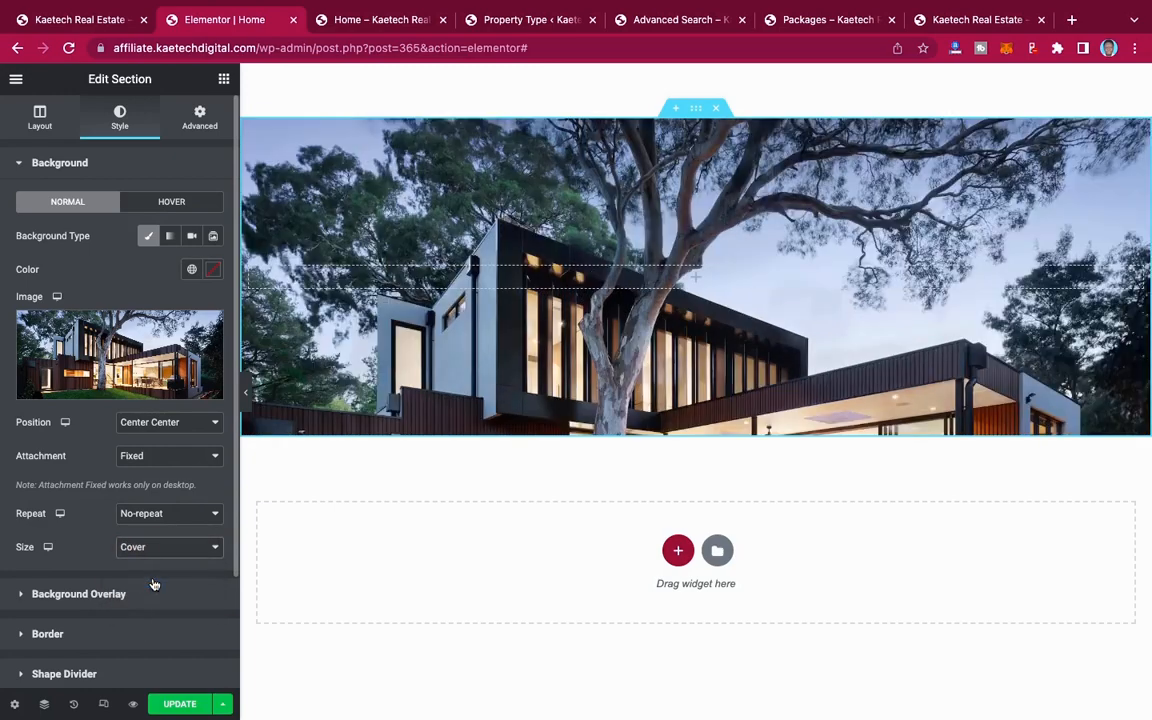
scroll(545, 328, up, 4)
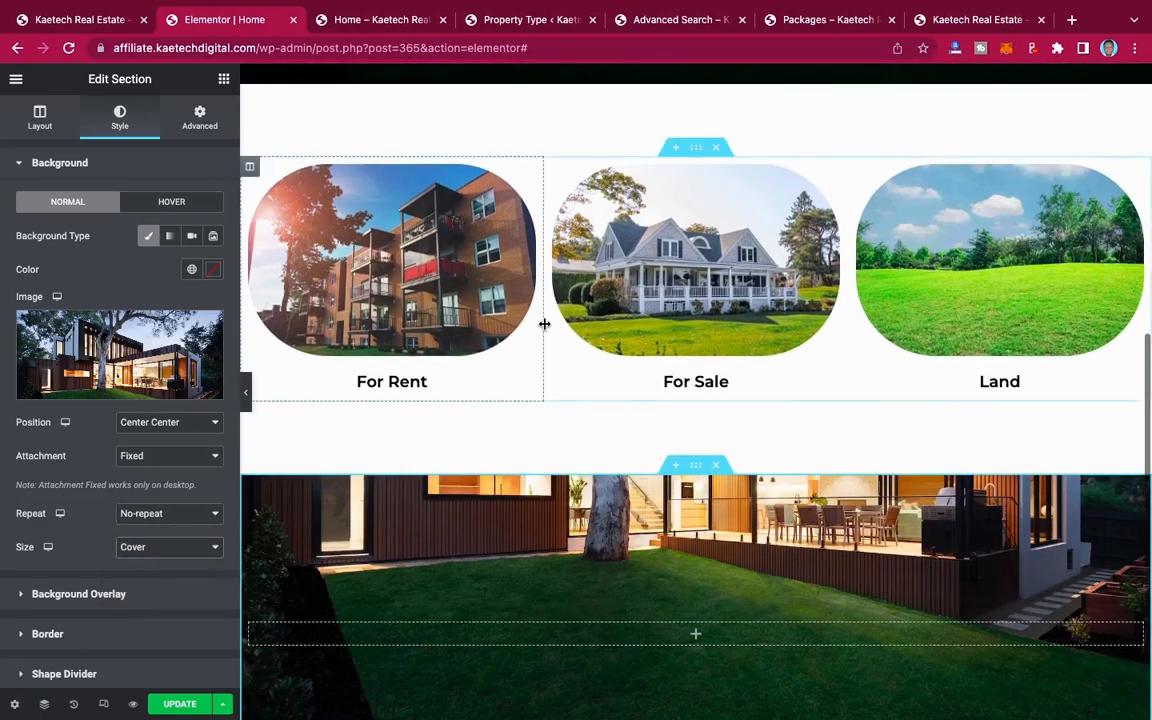
scroll(545, 328, down, 2)
scroll(545, 328, down, 2)
scroll(545, 328, up, 2)
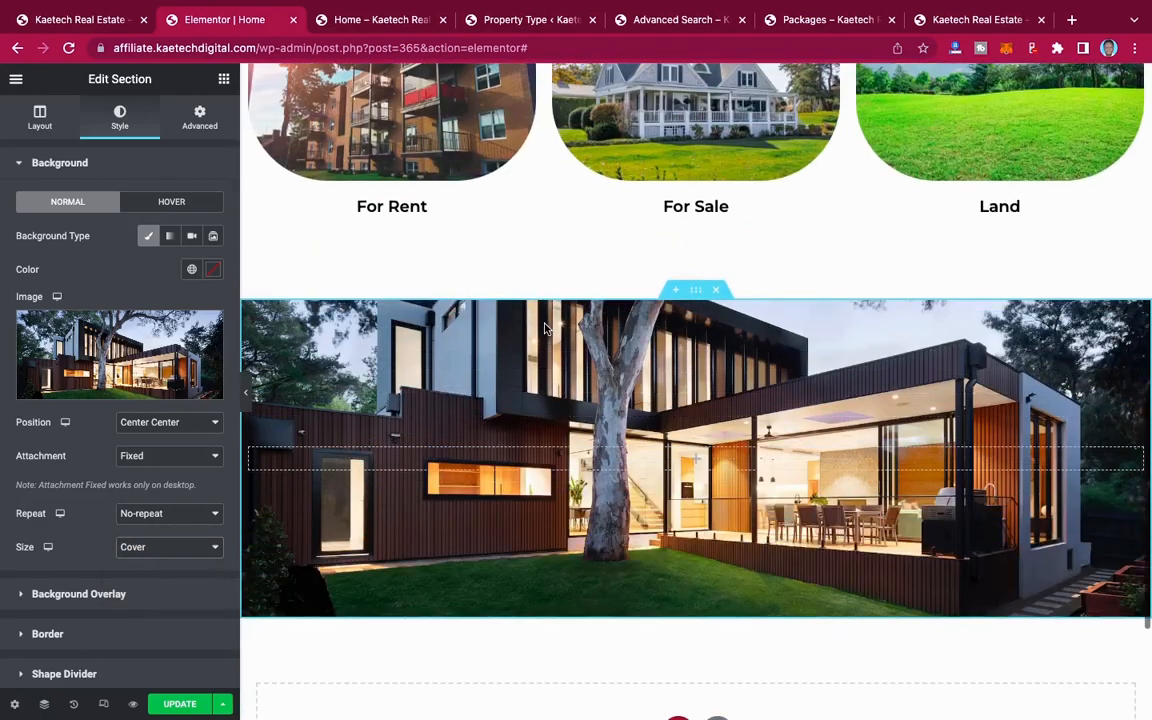
scroll(545, 328, down, 1)
Step: Give the house section a classic background overlay in black, #000000
scroll(62, 430, down, 3)
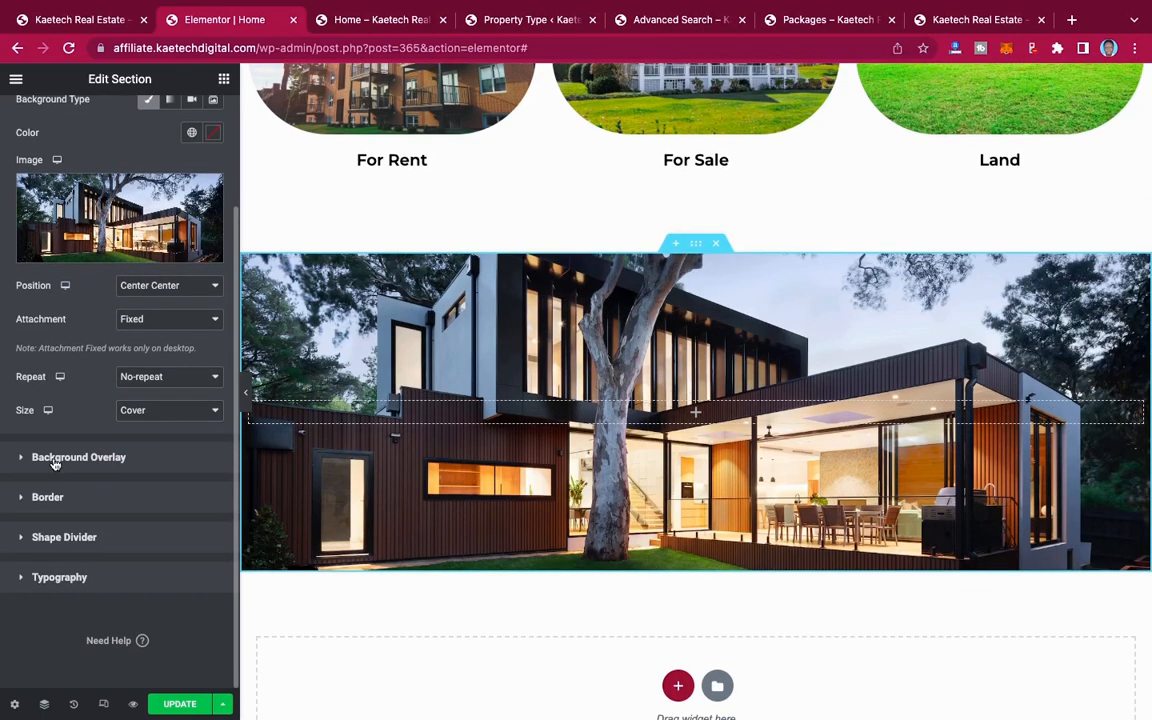
click(80, 458)
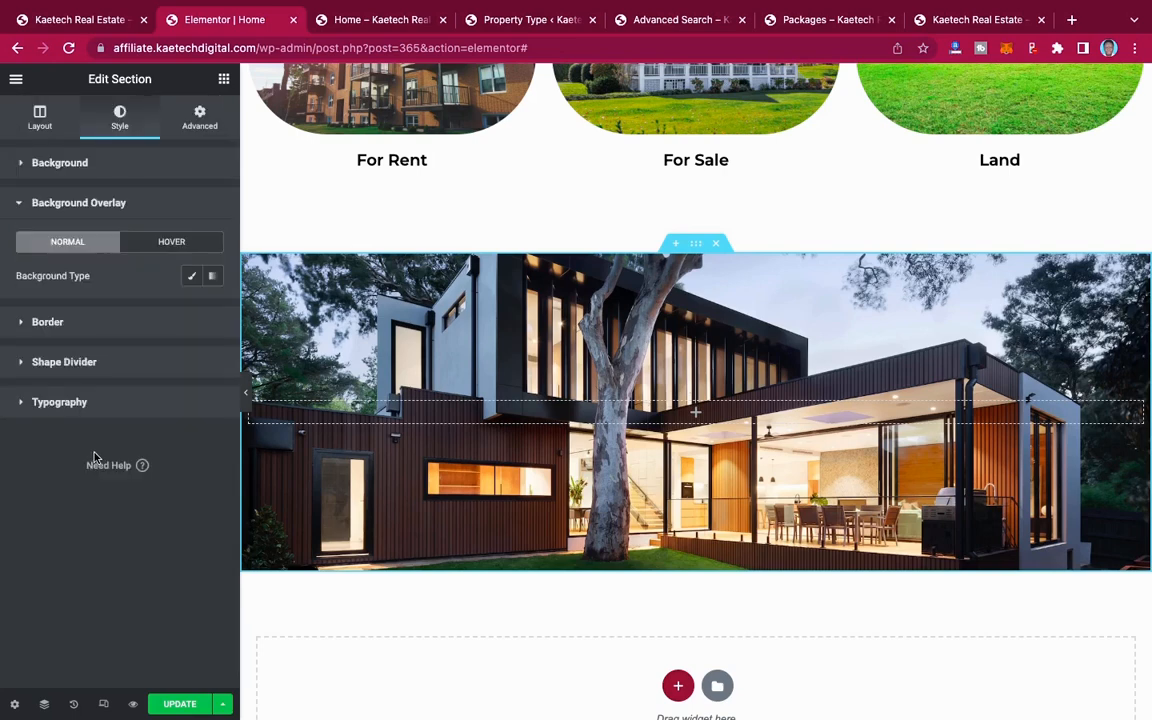
click(191, 275)
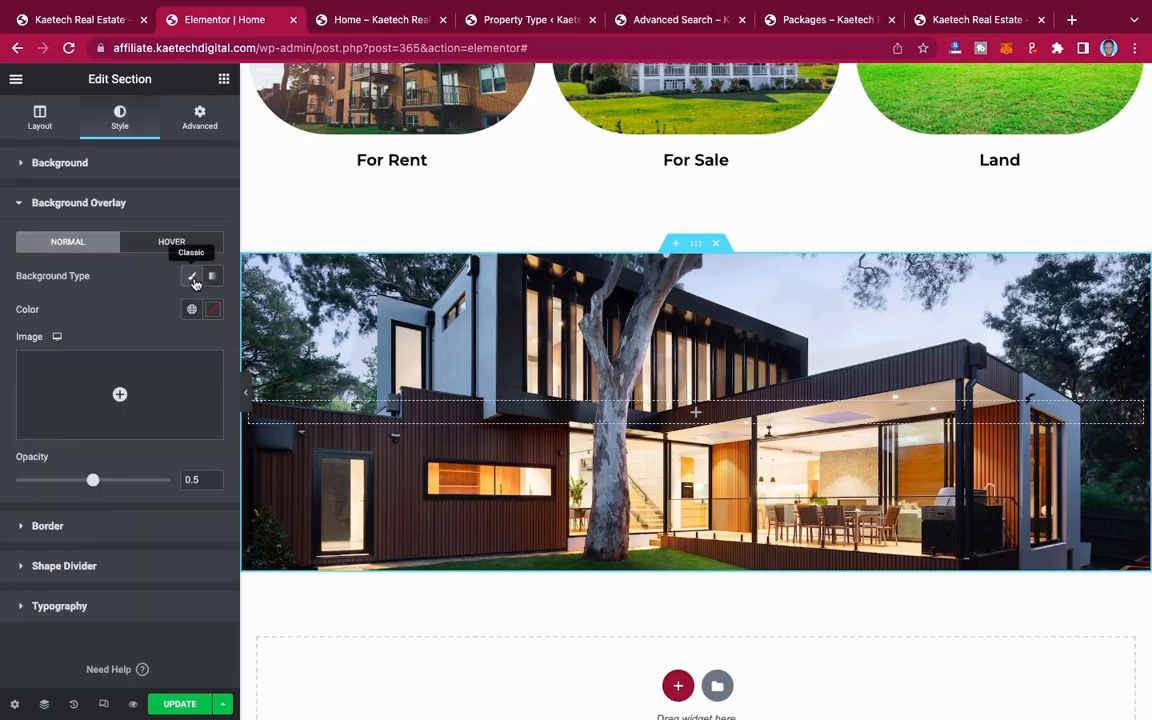
click(214, 311)
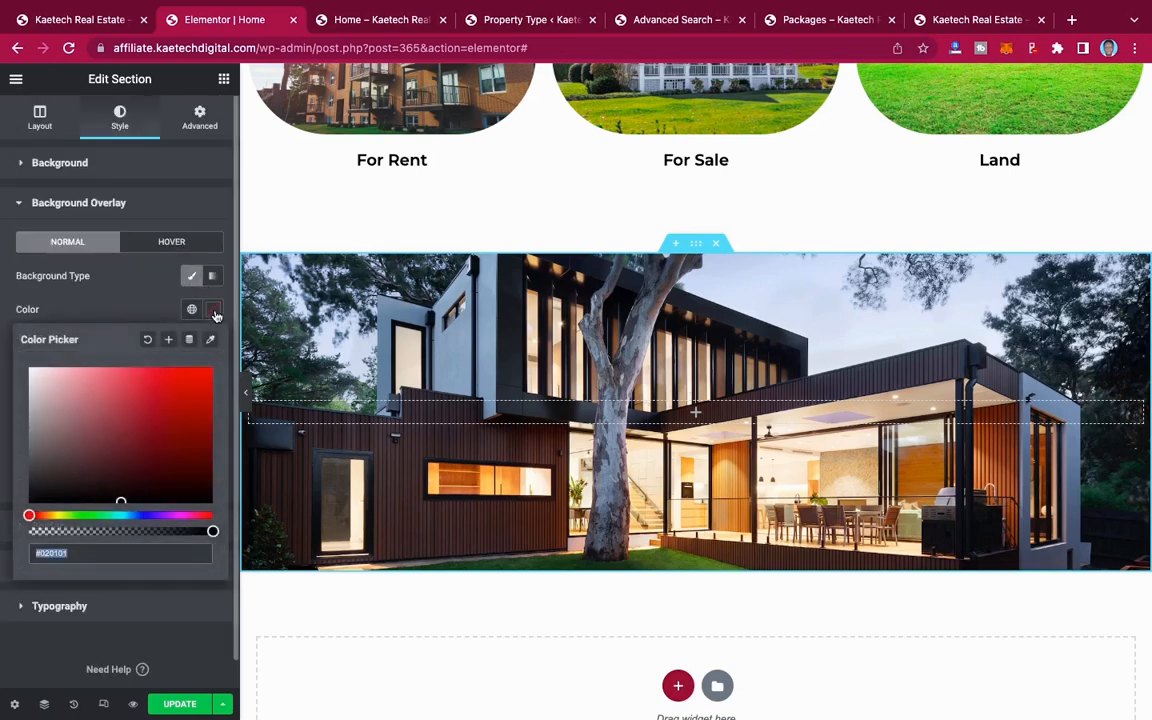
drag(45, 484, 1, 526)
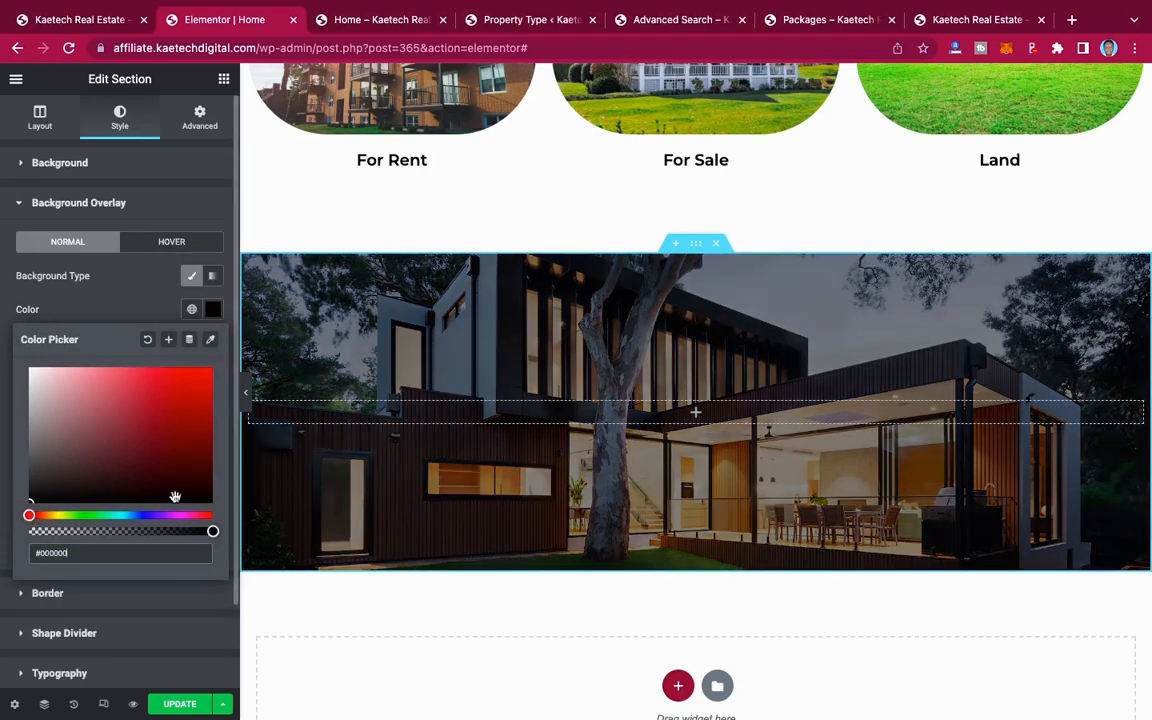
click(110, 292)
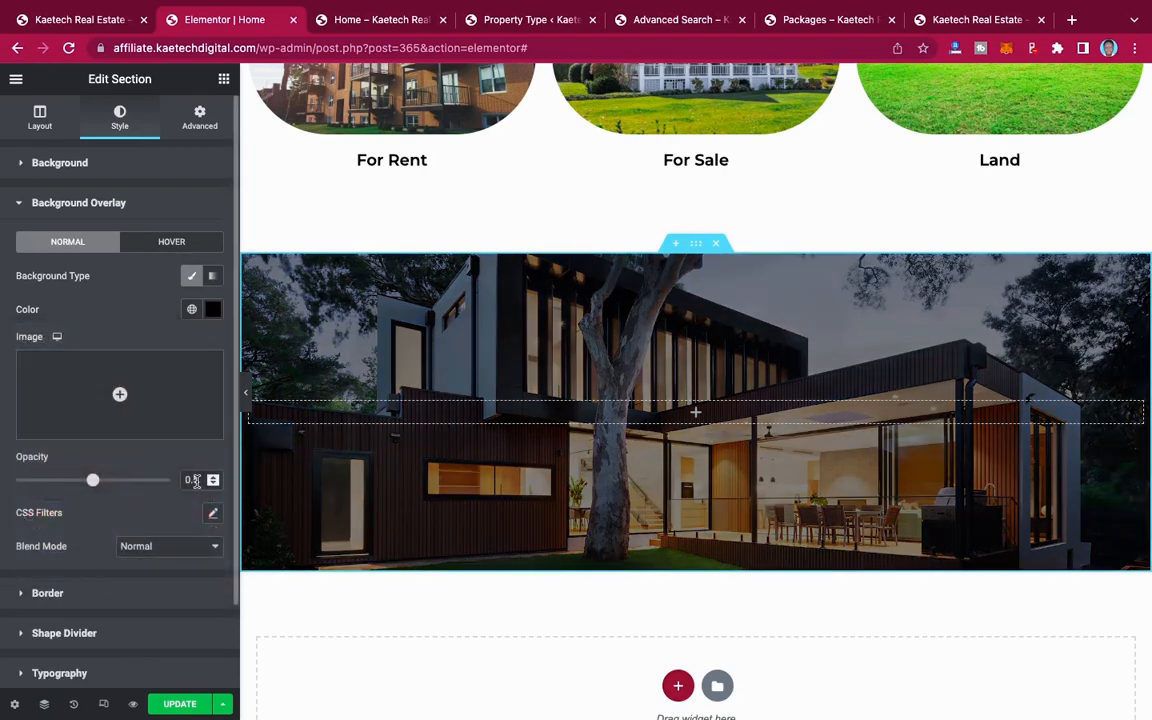
Step: Set the house section's background overlay opacity to 0.7 and check how it looks on the page
click(195, 480)
key(BackSpace)
key(BackSpace)
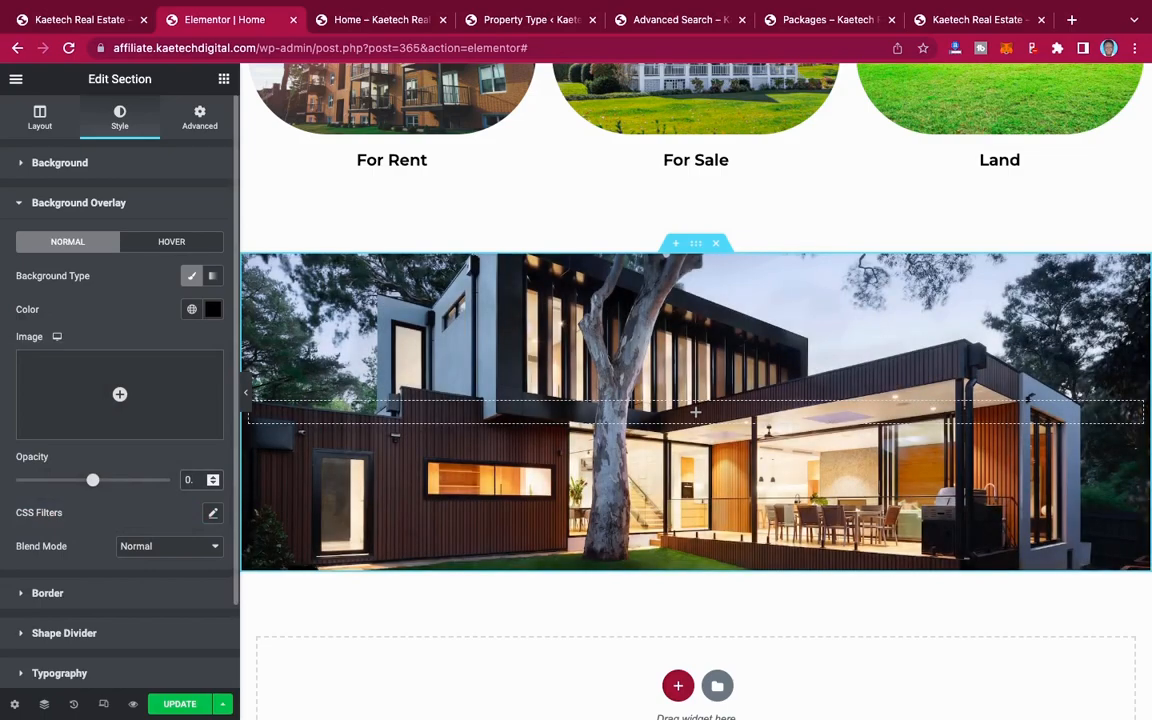
text(.7)
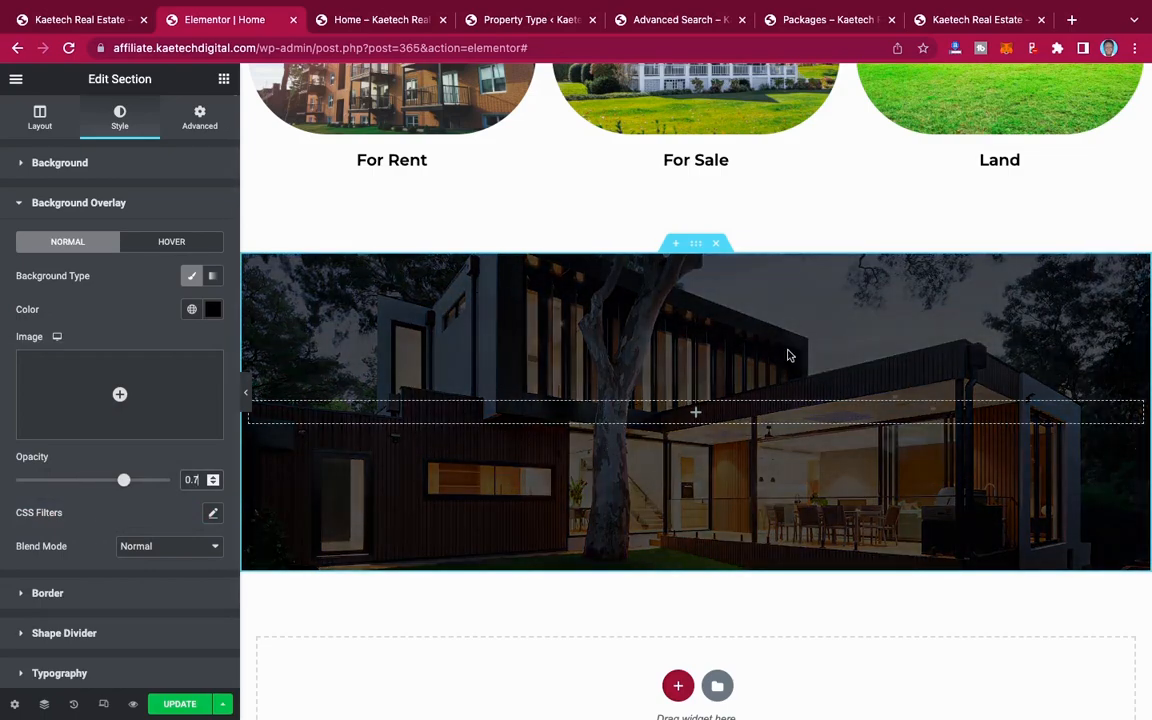
scroll(789, 355, up, 2)
scroll(789, 355, up, 2)
scroll(789, 355, down, 5)
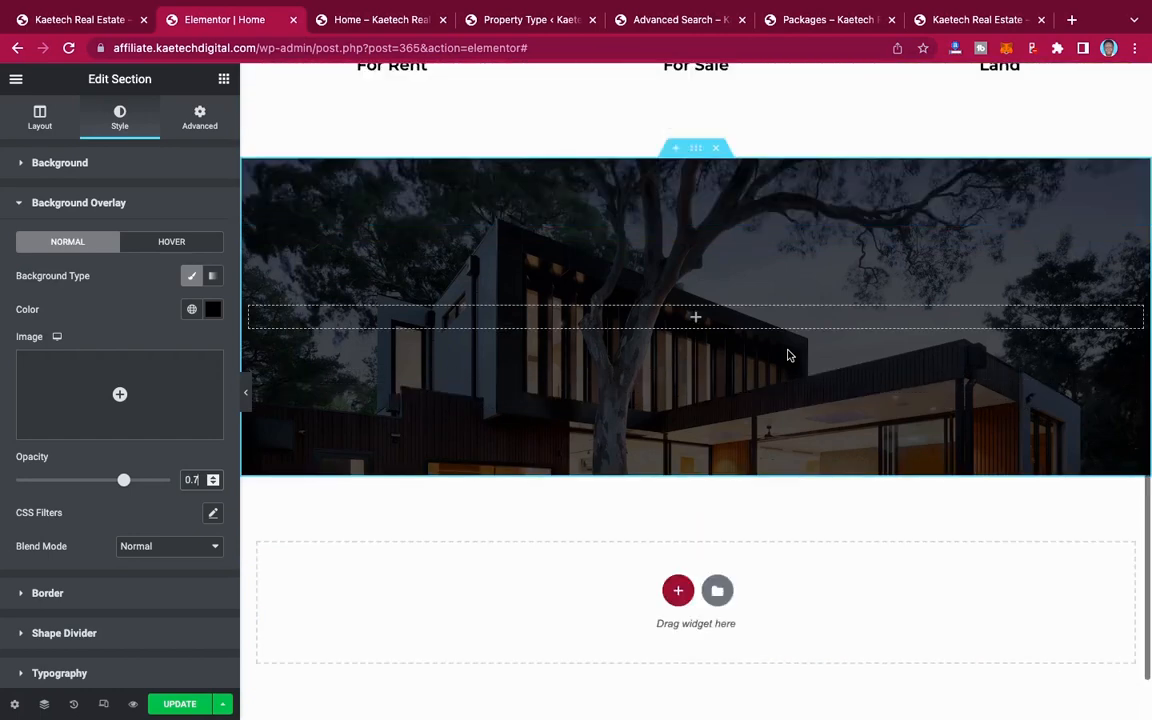
scroll(789, 355, up, 1)
scroll(789, 355, up, 1)
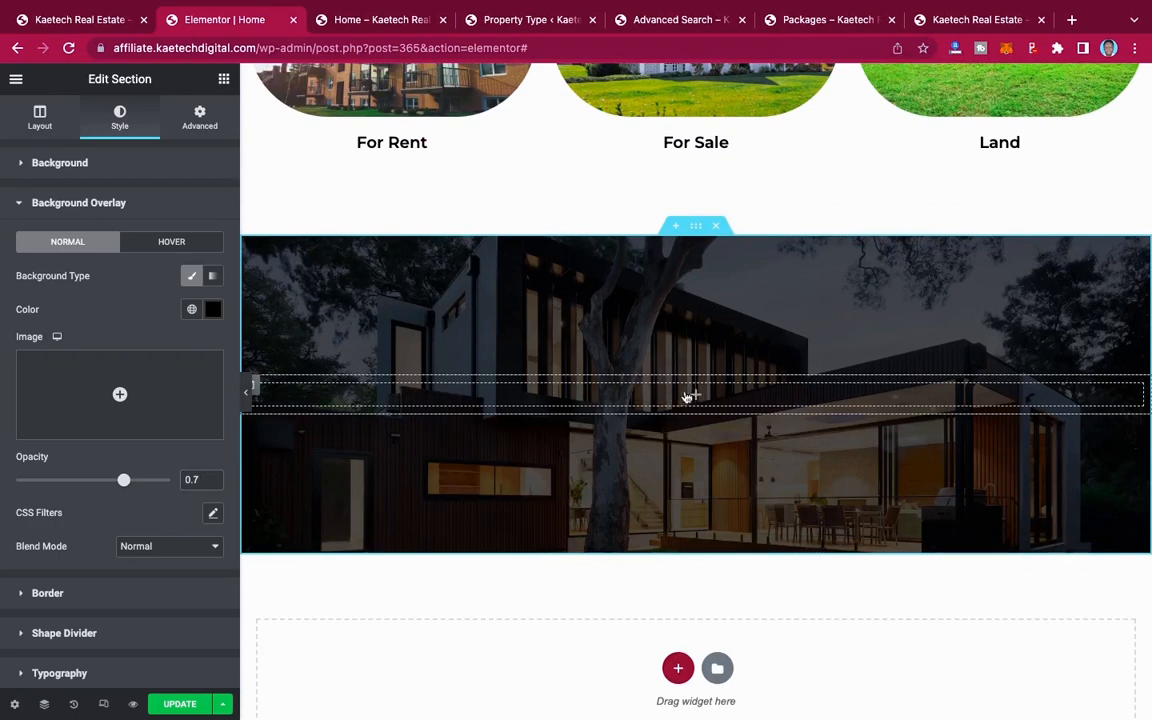
Step: Place a two-column inner section inside the house background section and compare it with the demo site's city section
click(690, 396)
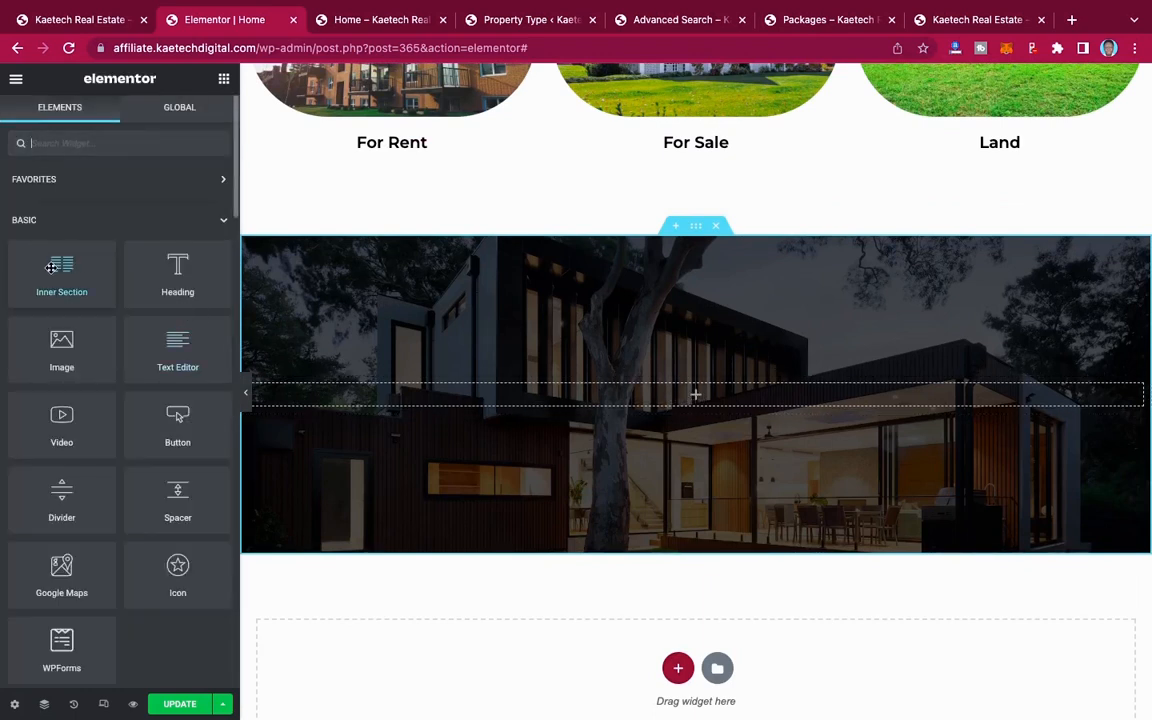
drag(51, 268, 703, 395)
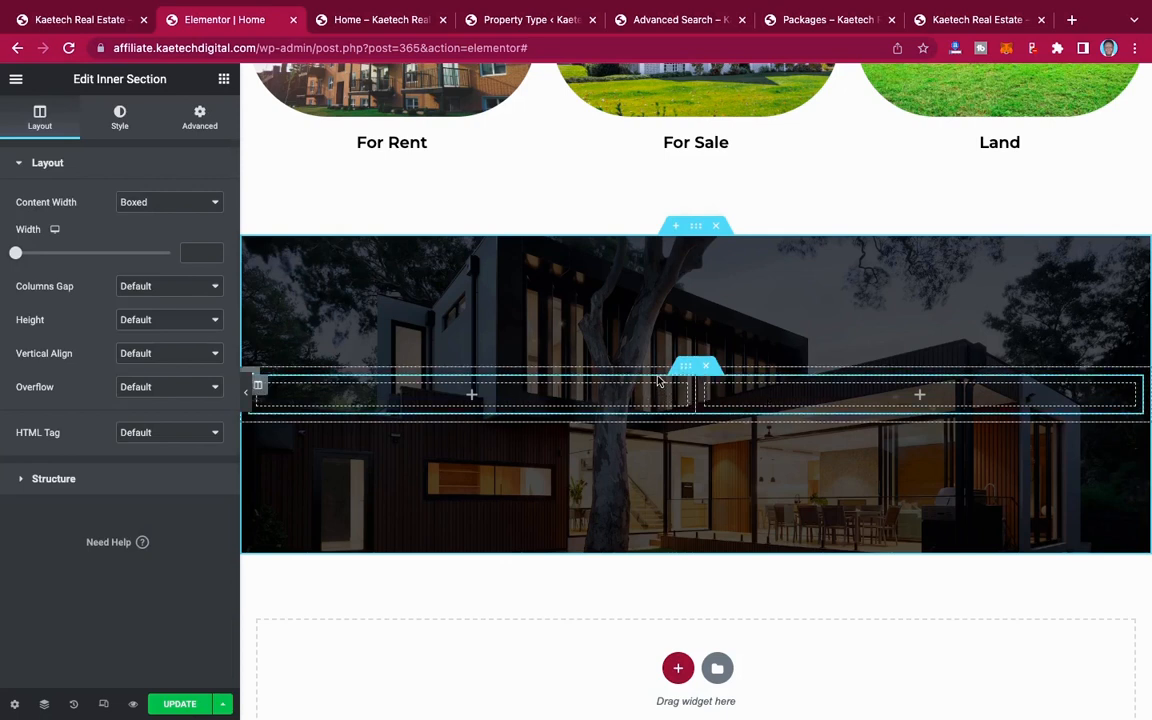
click(70, 22)
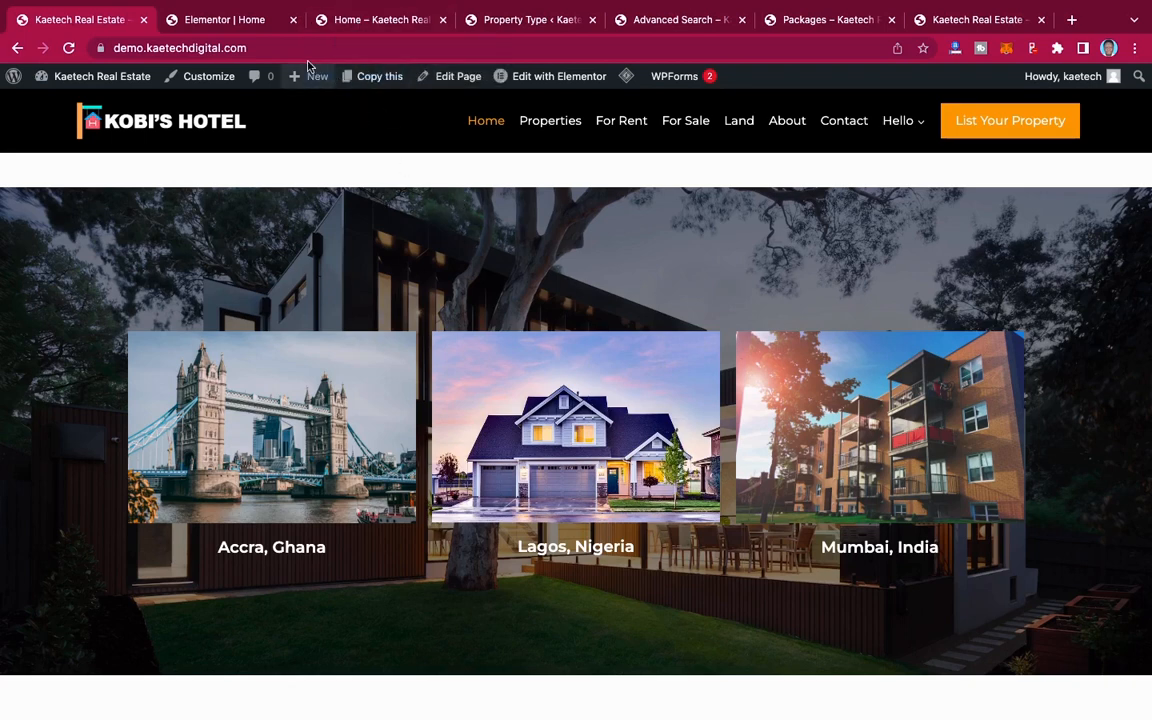
click(230, 20)
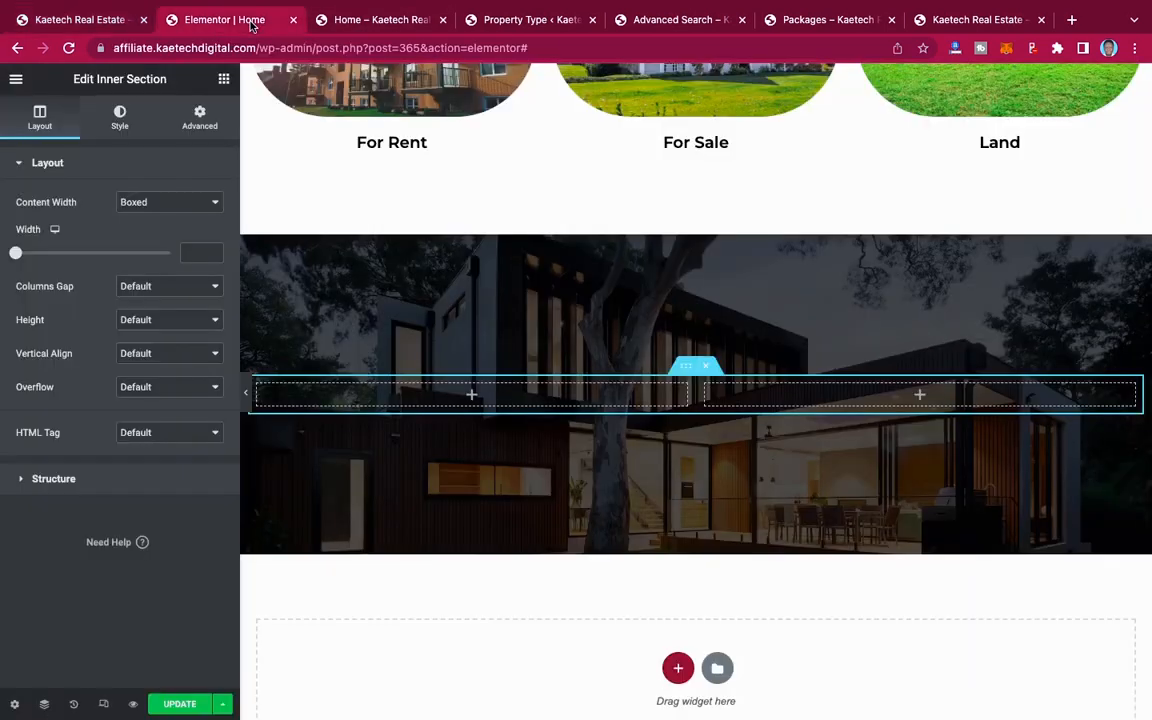
Step: Add a heading above the inner section, title it "Popular Locations" and center it
click(224, 79)
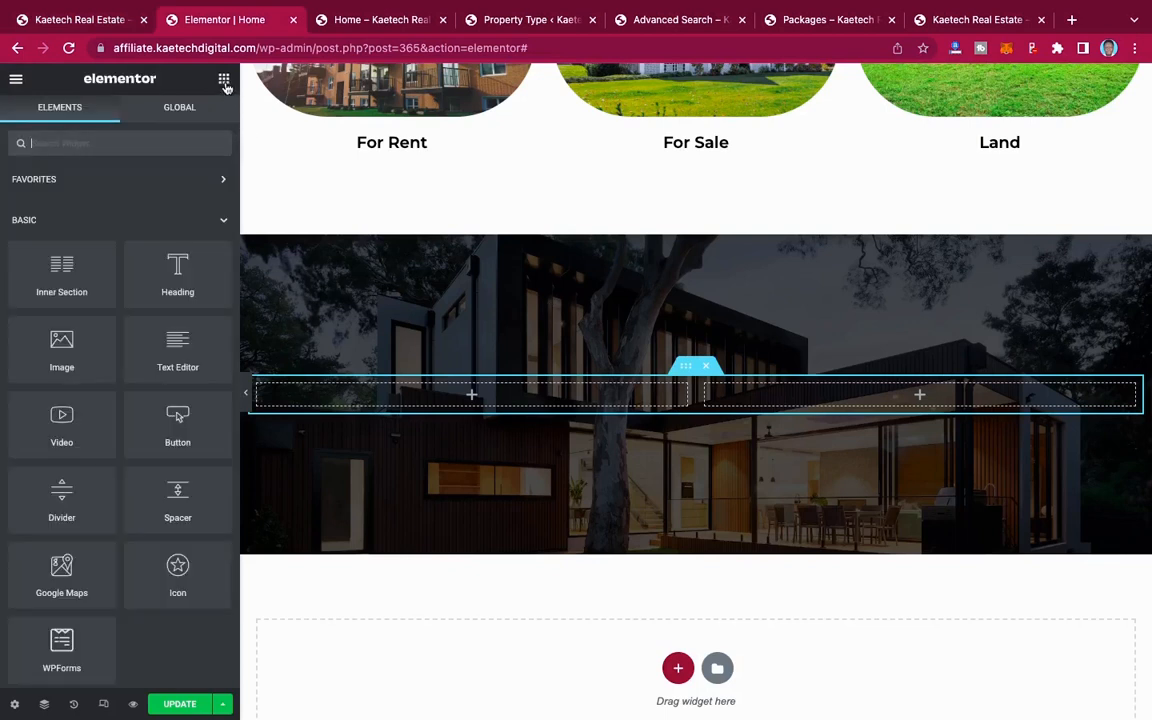
drag(155, 250, 697, 371)
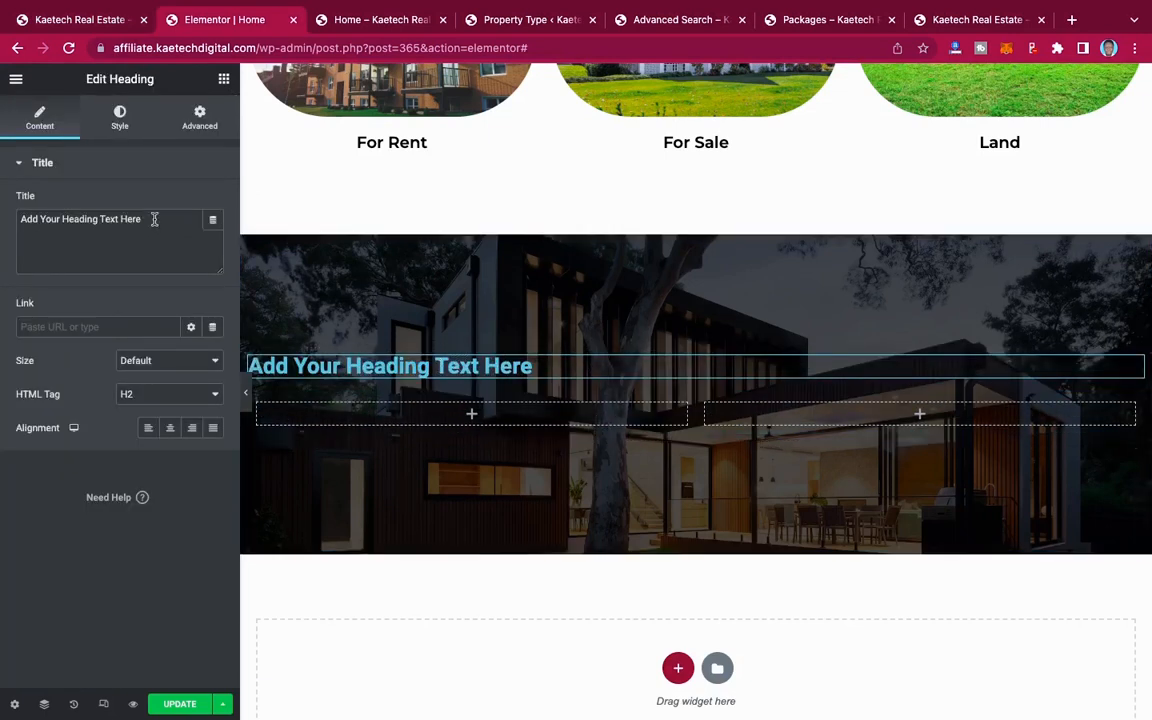
drag(142, 218, 3, 217)
text(Popular)
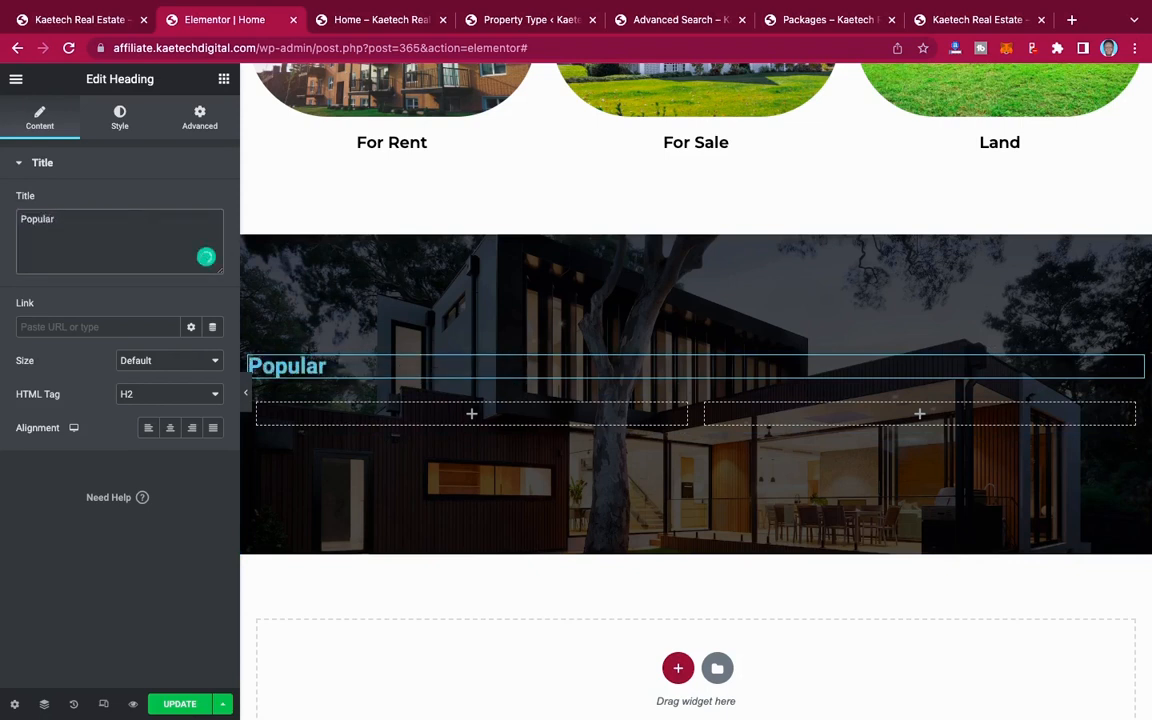
text( Ci)
text(Locat)
text(ions)
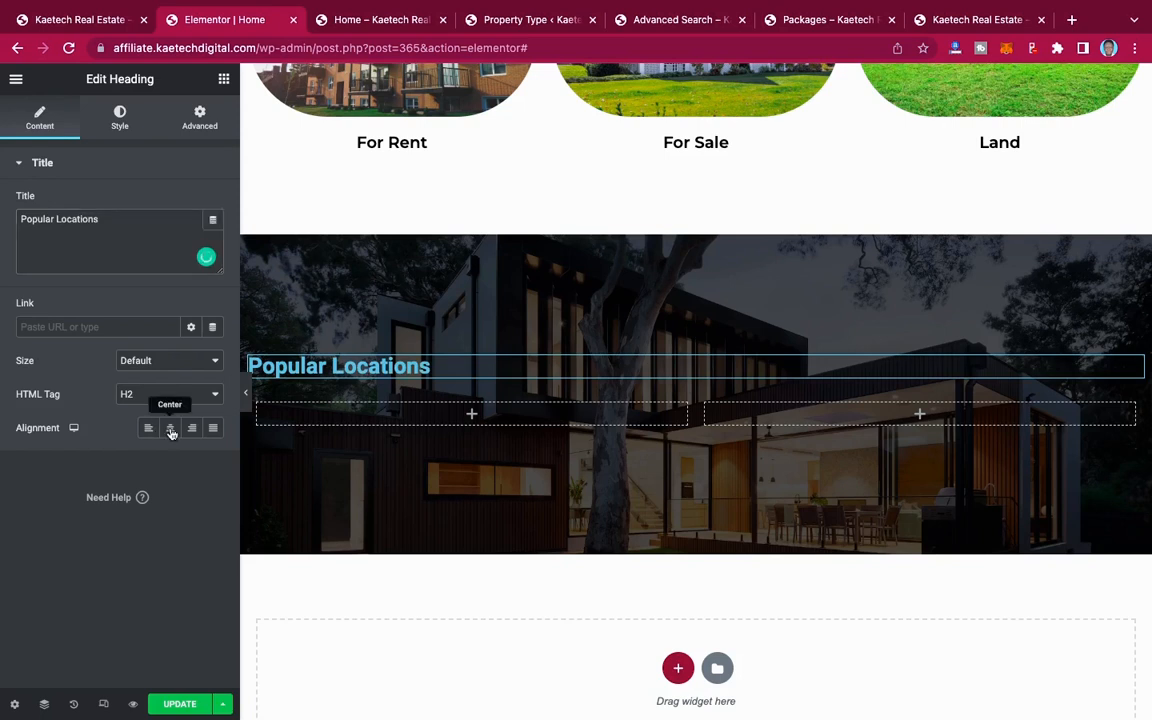
click(170, 429)
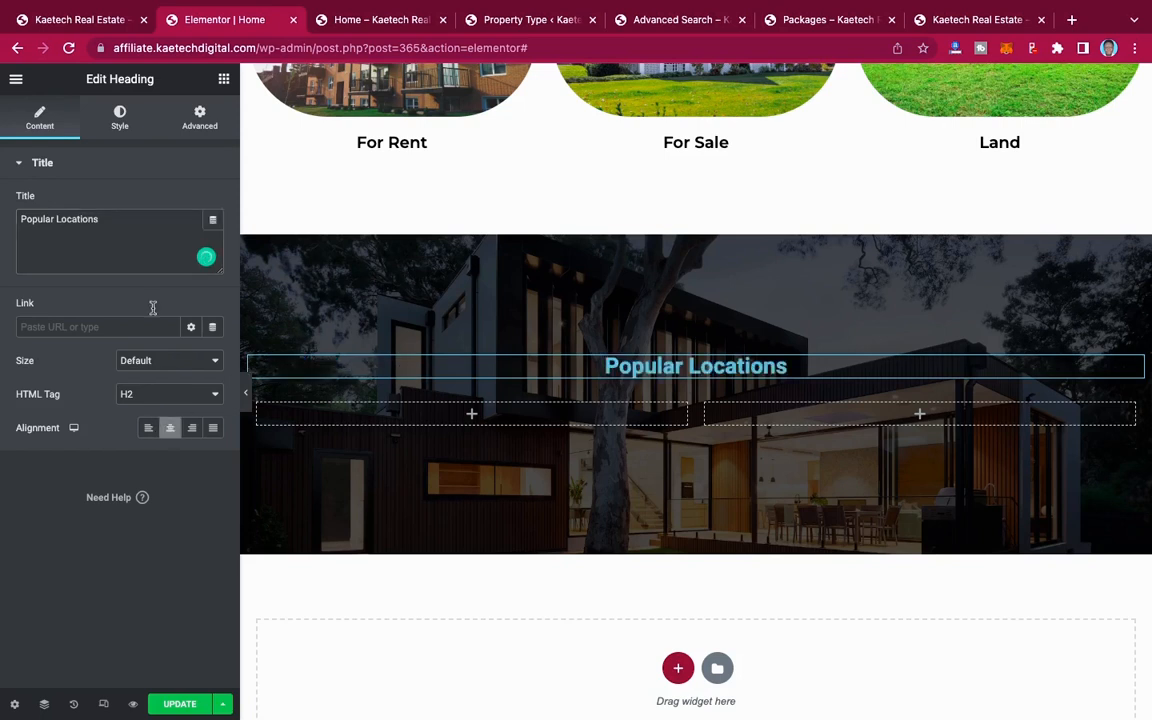
Step: Set the Popular Locations heading's text color to white, #FFFFFF
click(120, 125)
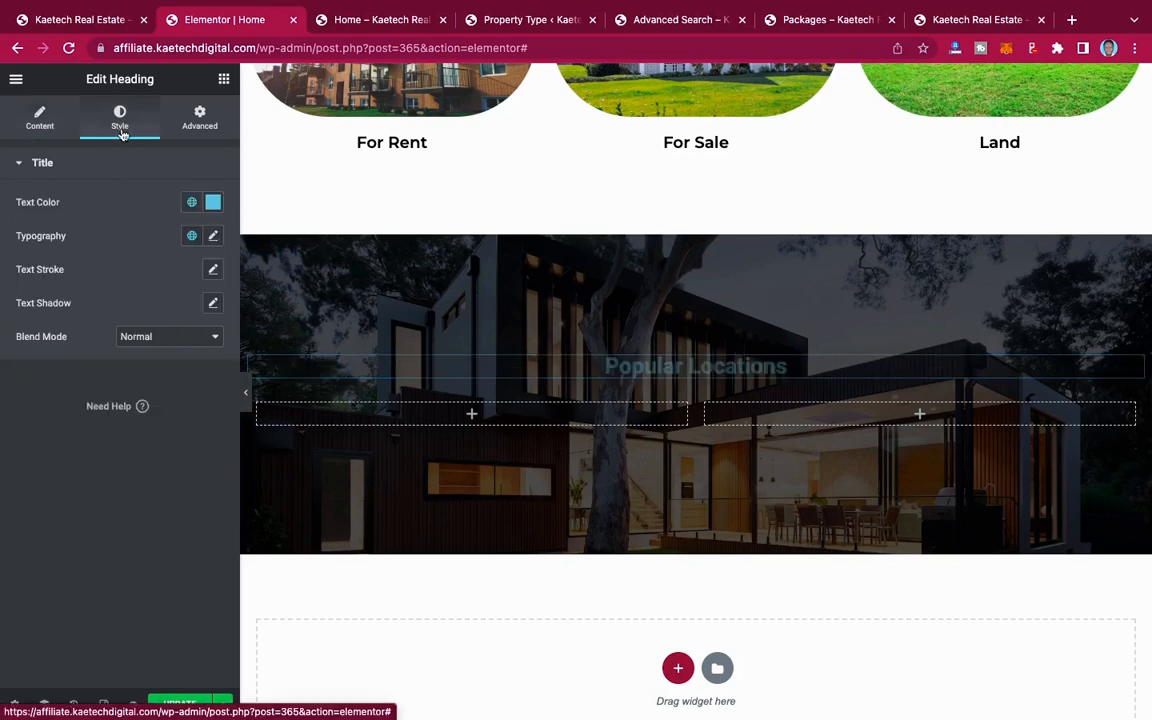
click(213, 202)
drag(69, 286, 13, 220)
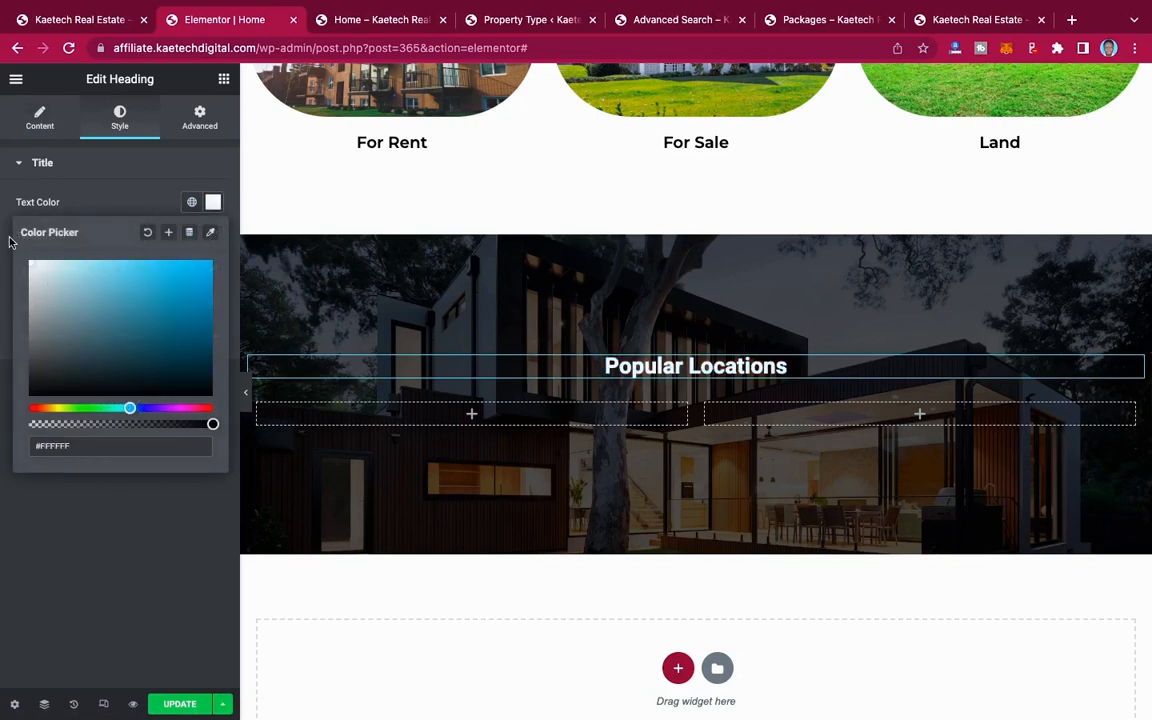
click(120, 186)
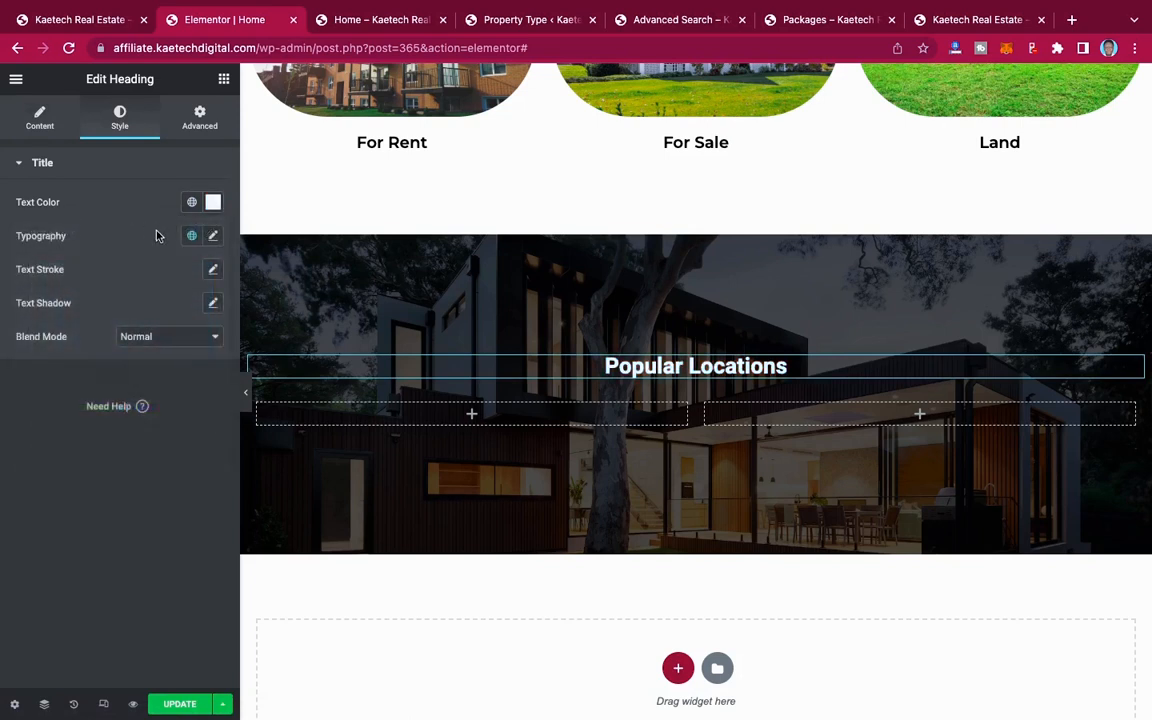
Step: Set the Popular Locations heading's typography to the Montserrat family at 38 px
click(214, 236)
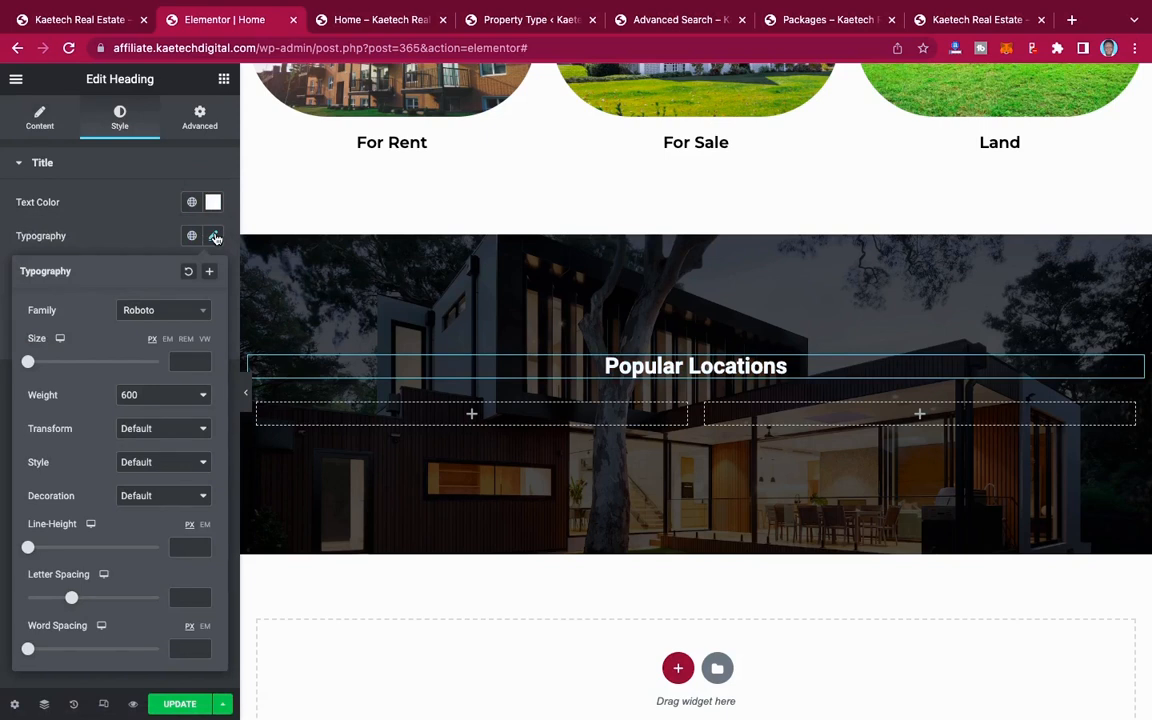
click(166, 318)
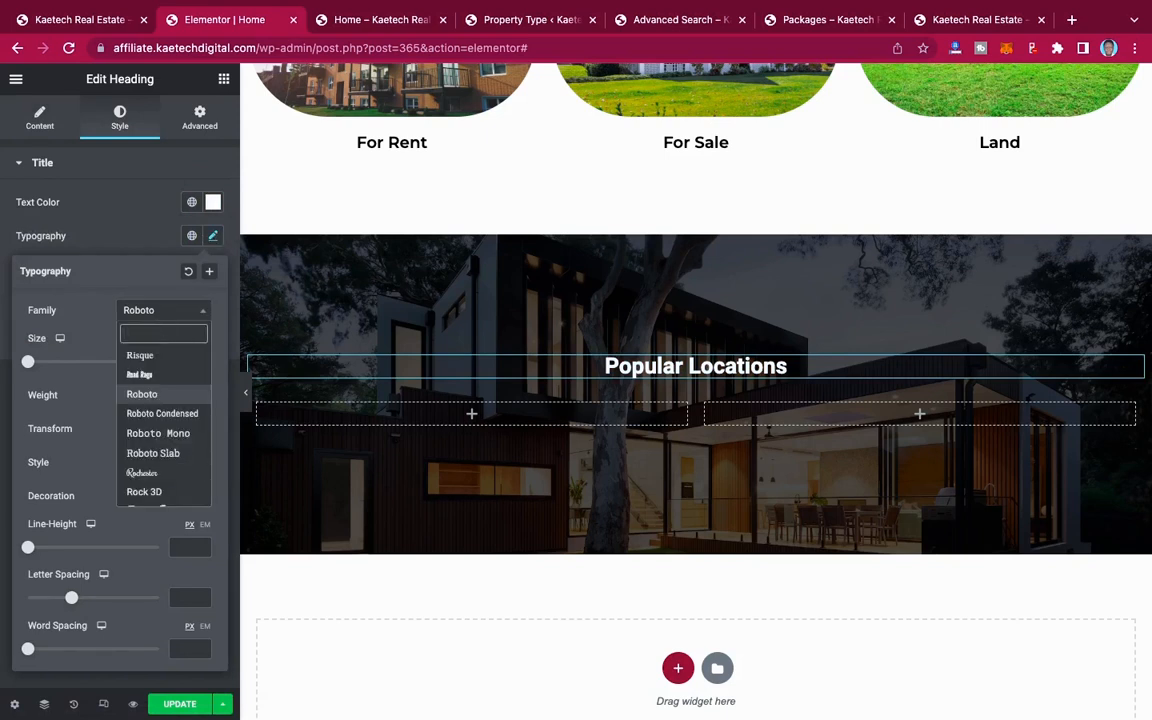
text(monts)
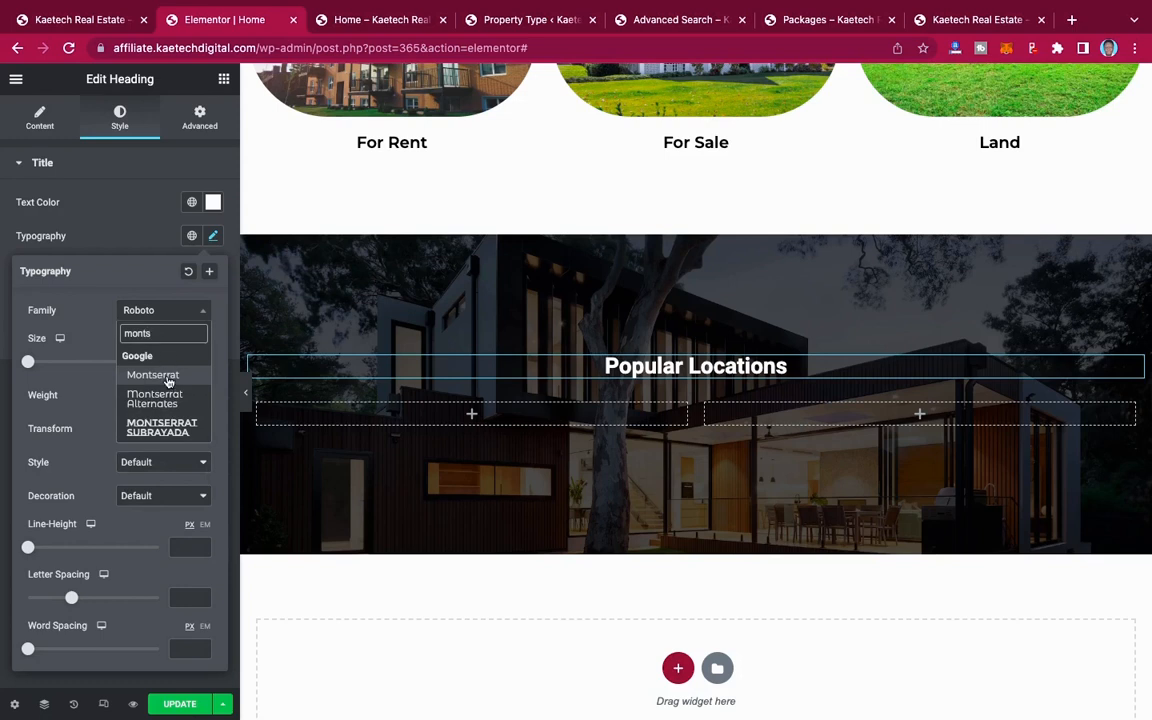
click(166, 374)
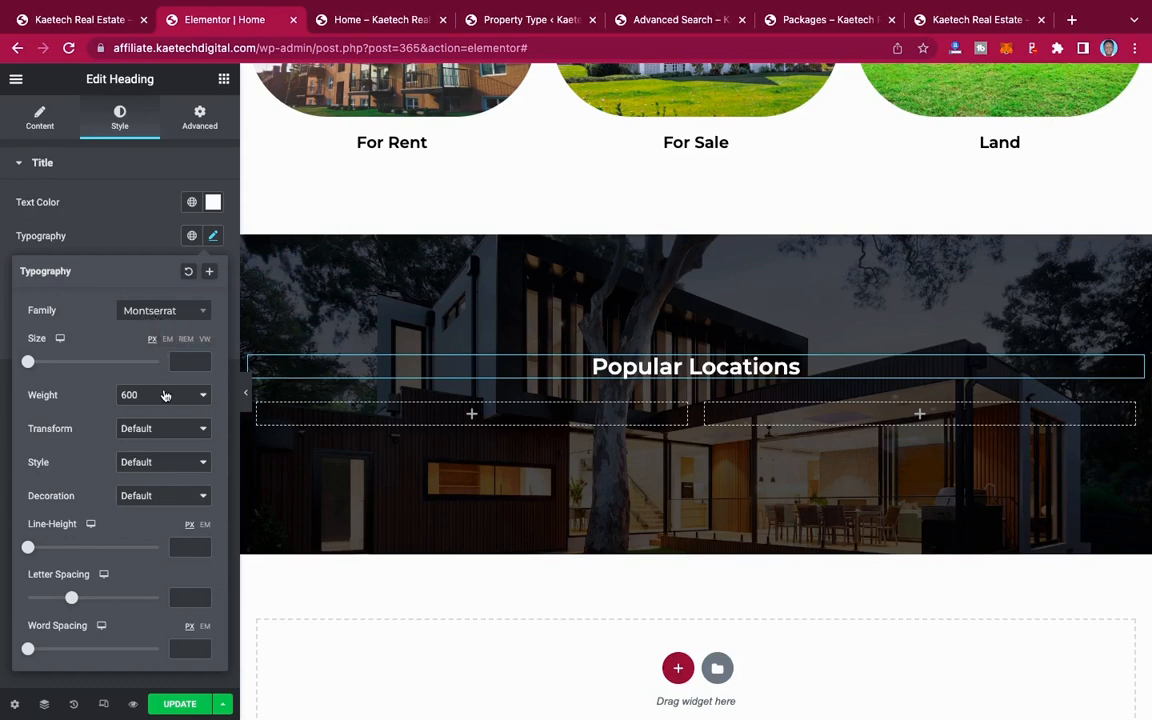
click(182, 361)
text(35)
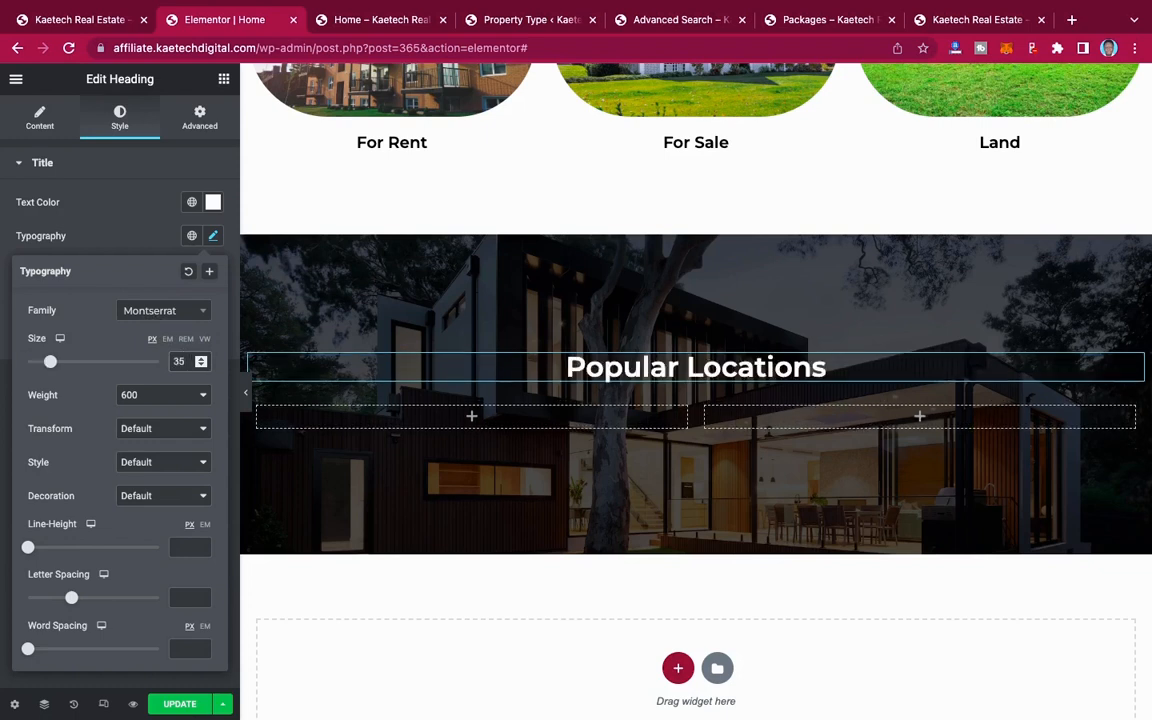
key(BackSpace)
text(8)
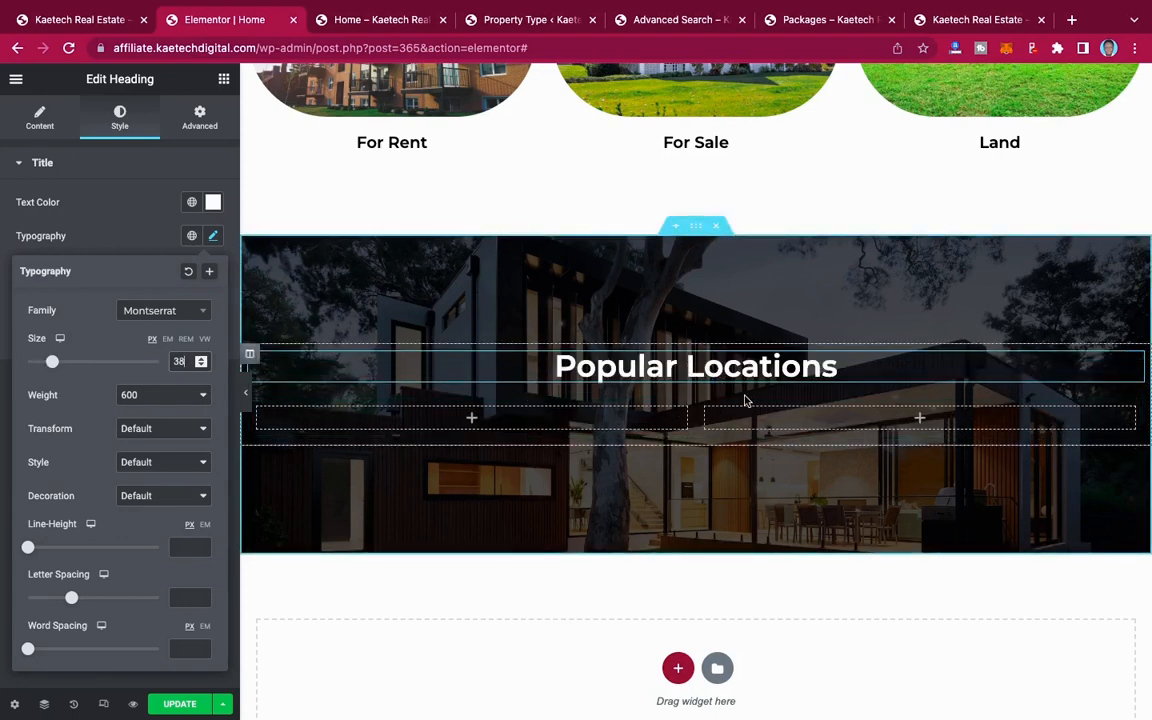
Step: Copy the For Rent column into the Popular Locations inner section and delete the empty column before it
scroll(622, 270, up, 2)
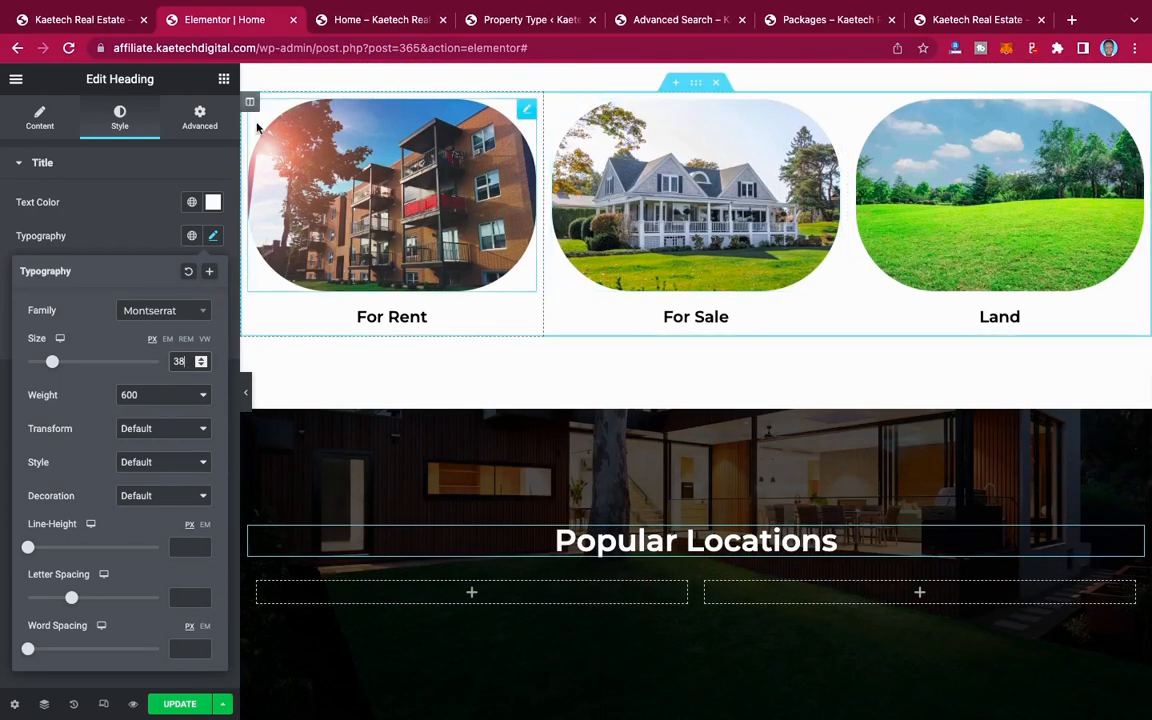
right_click(251, 104)
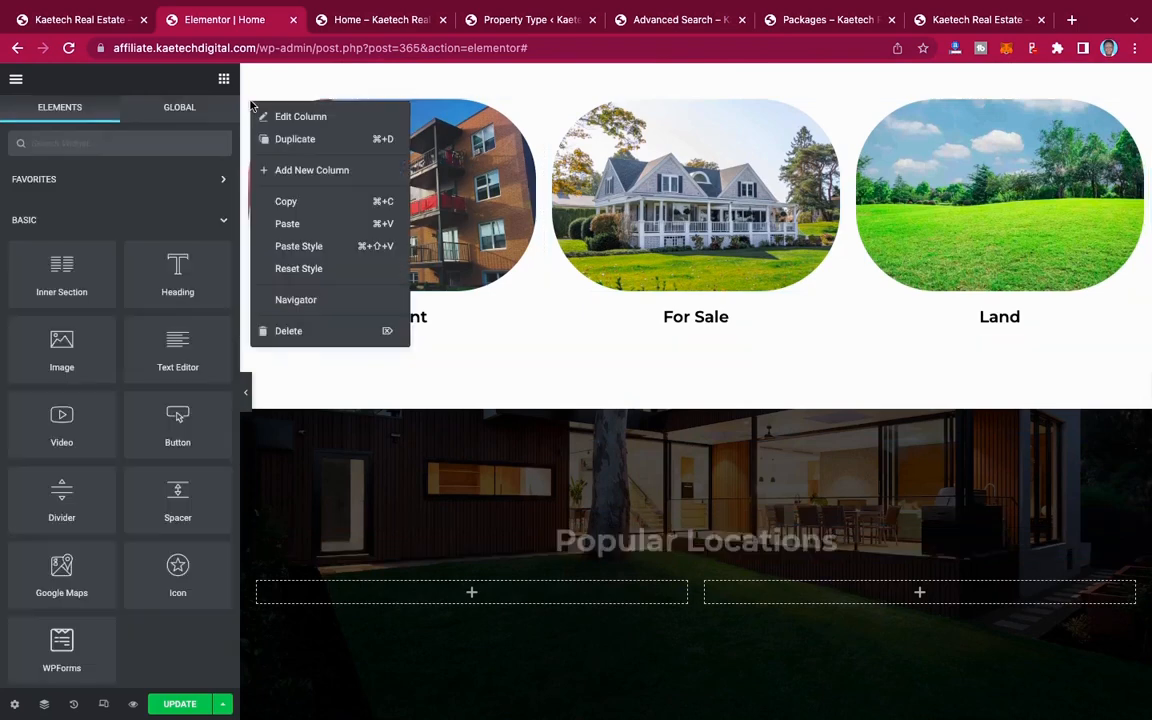
click(296, 201)
scroll(316, 260, down, 4)
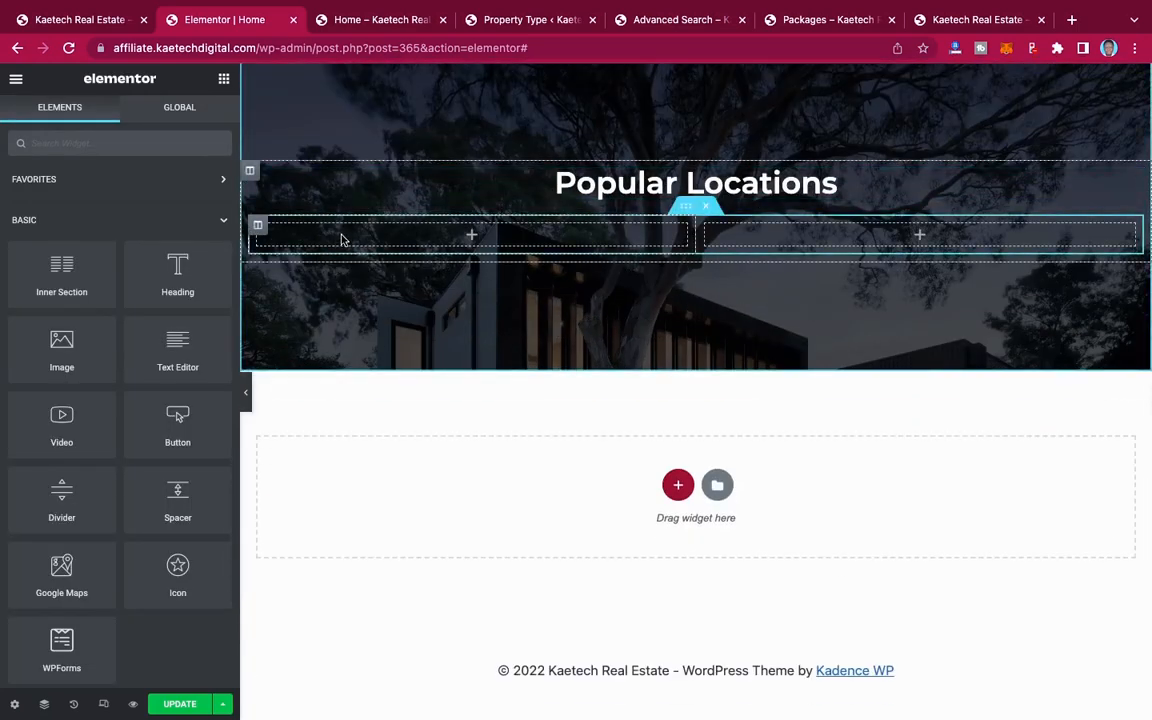
right_click(343, 240)
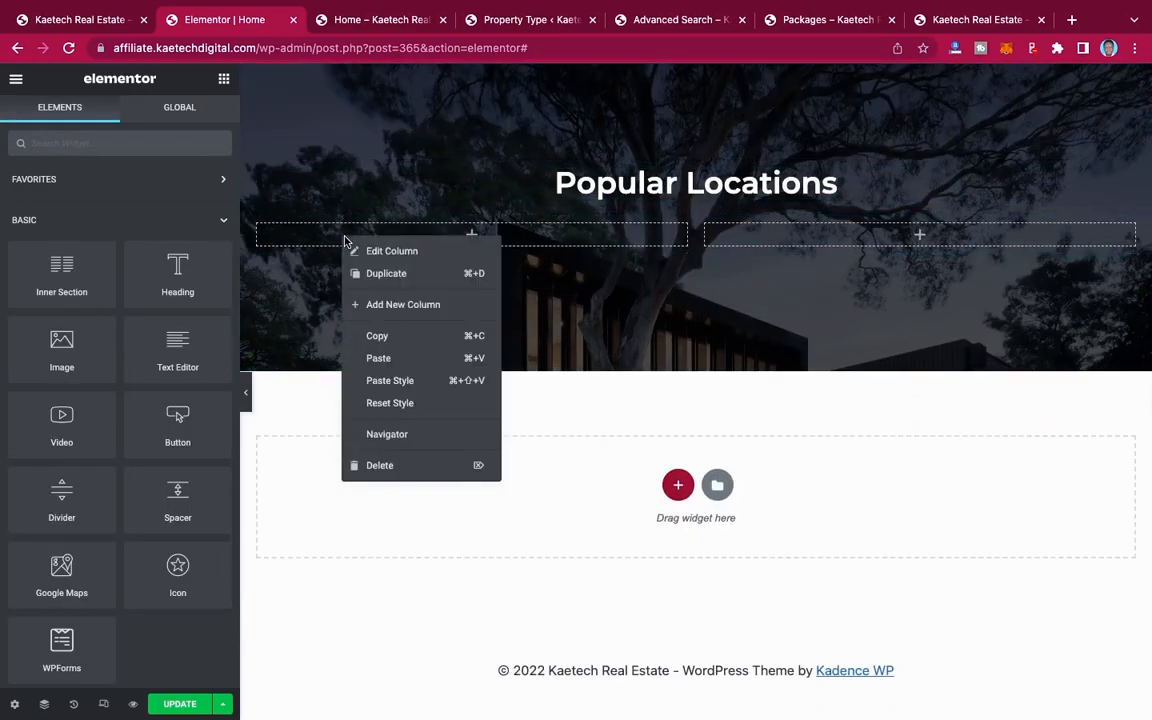
click(380, 358)
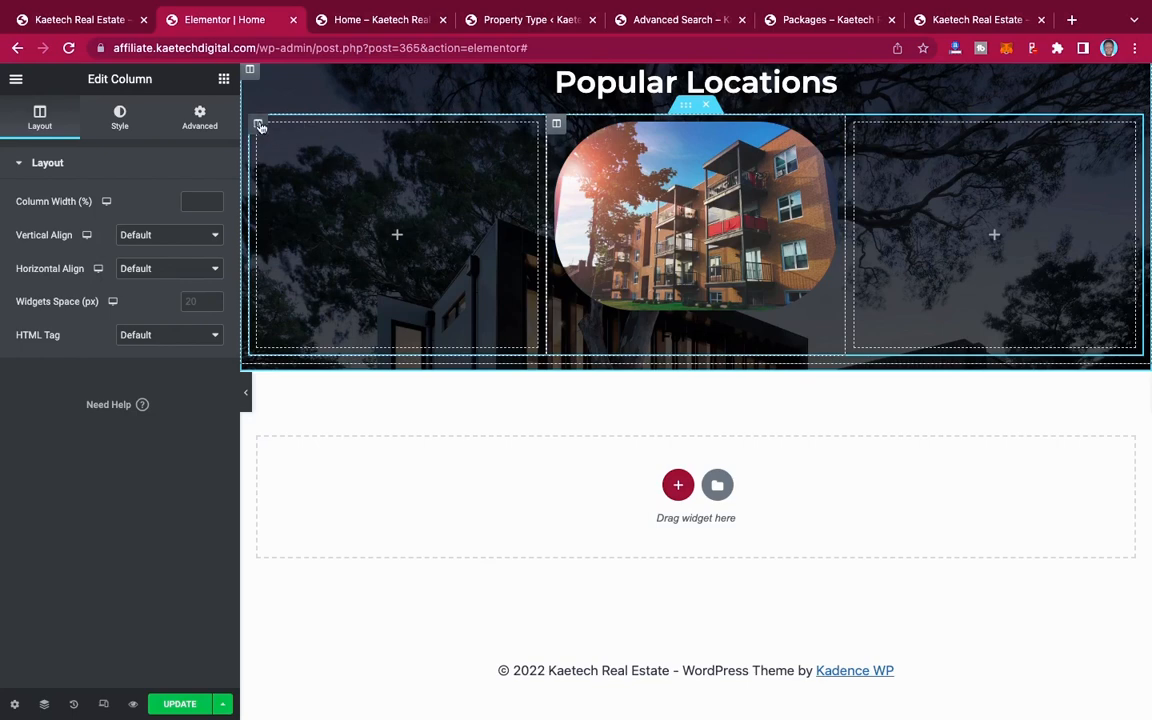
right_click(258, 126)
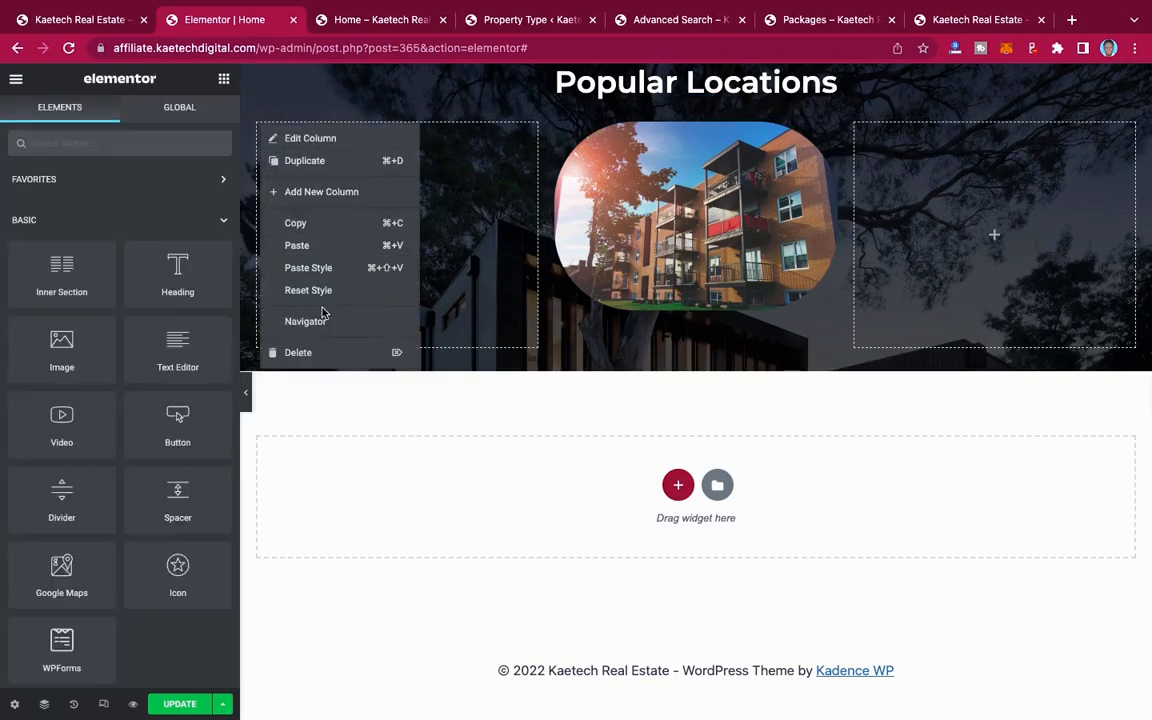
click(298, 353)
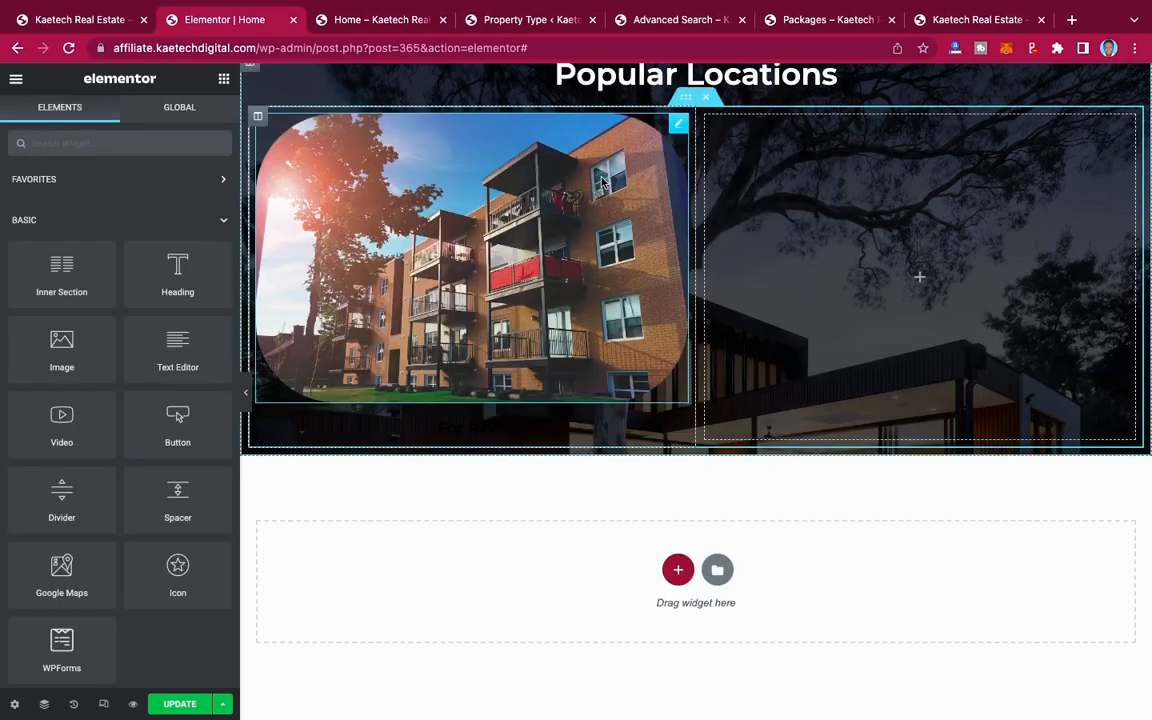
Step: Duplicate the For Rent column twice in the Popular Locations inner section and delete the remaining empty column
right_click(259, 118)
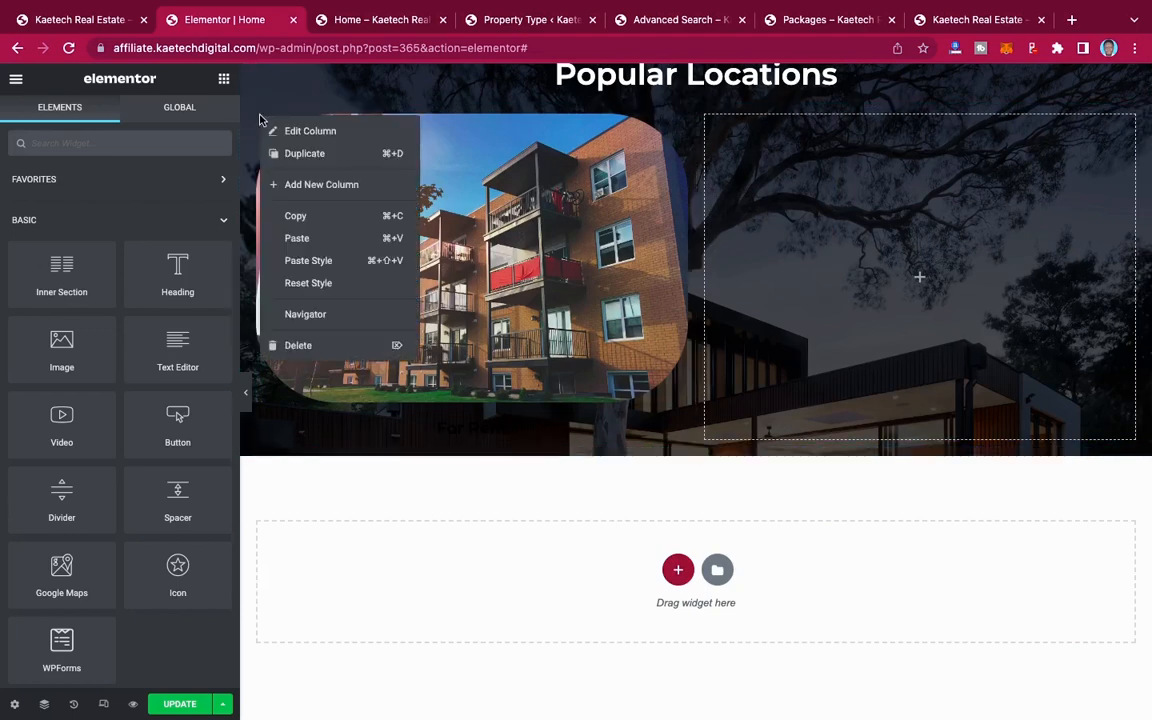
click(290, 155)
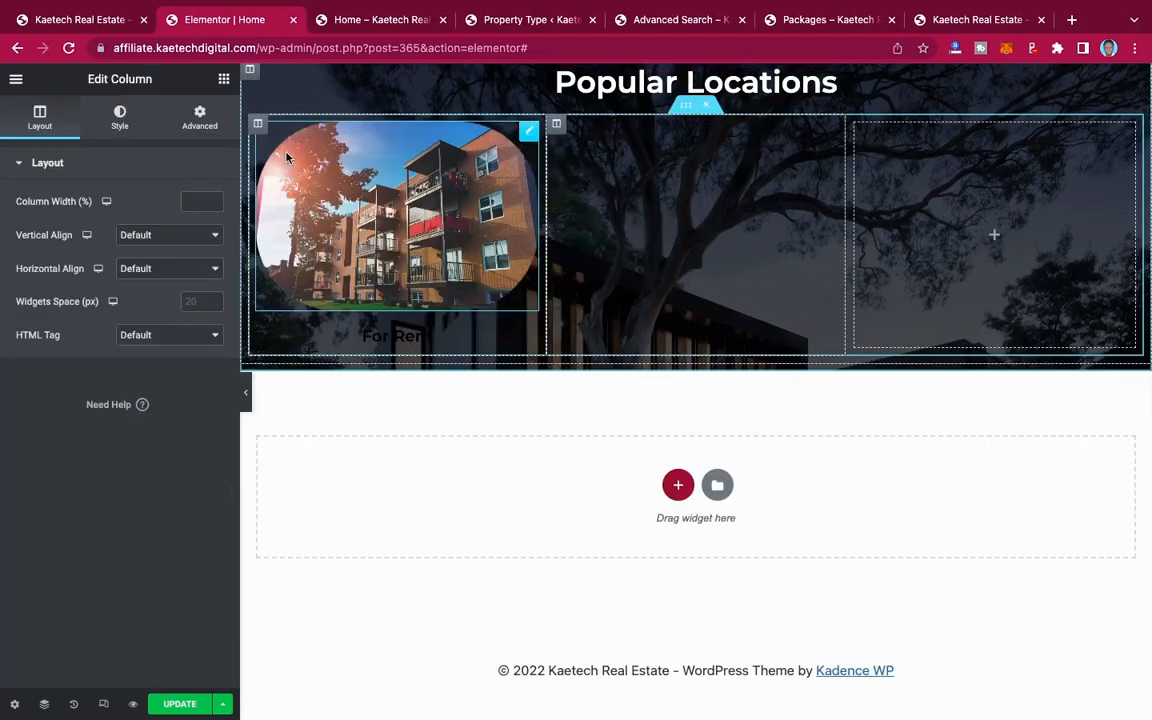
right_click(259, 118)
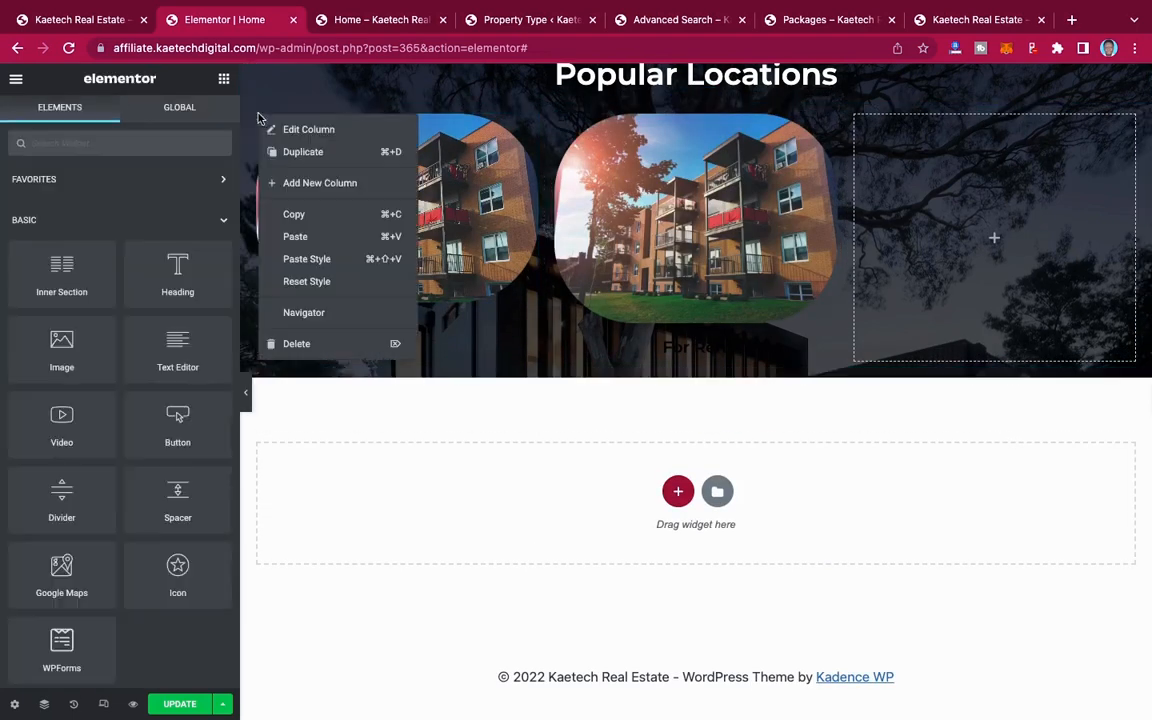
click(291, 155)
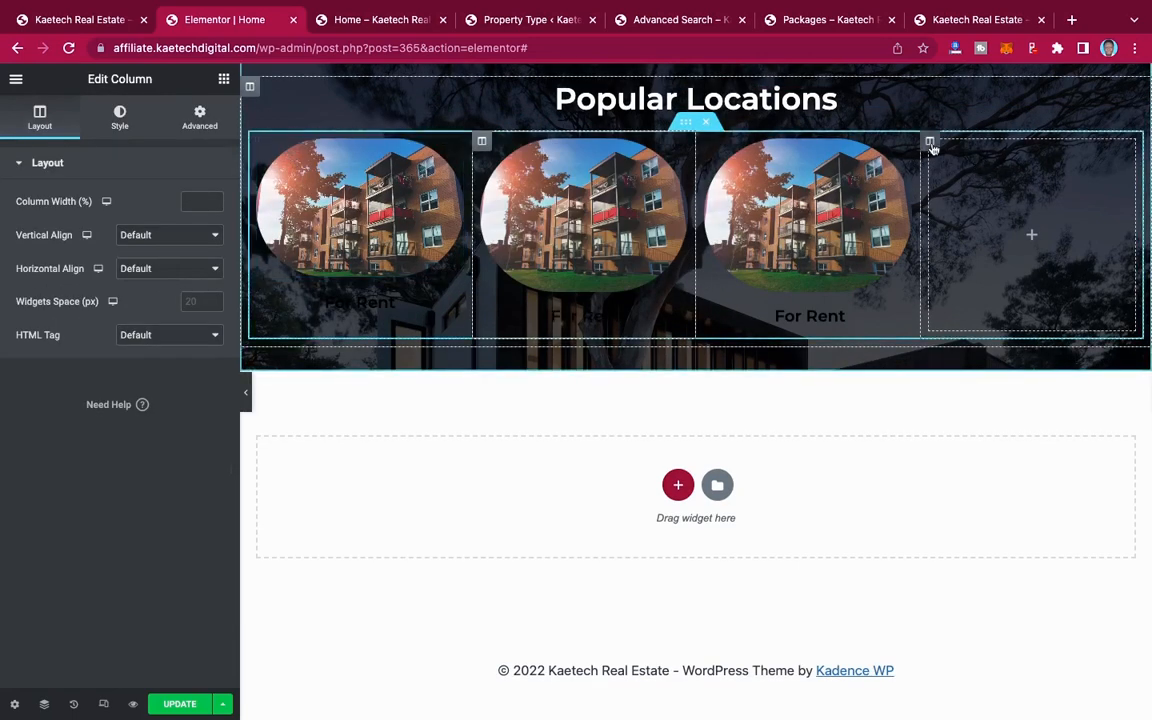
right_click(930, 143)
click(978, 374)
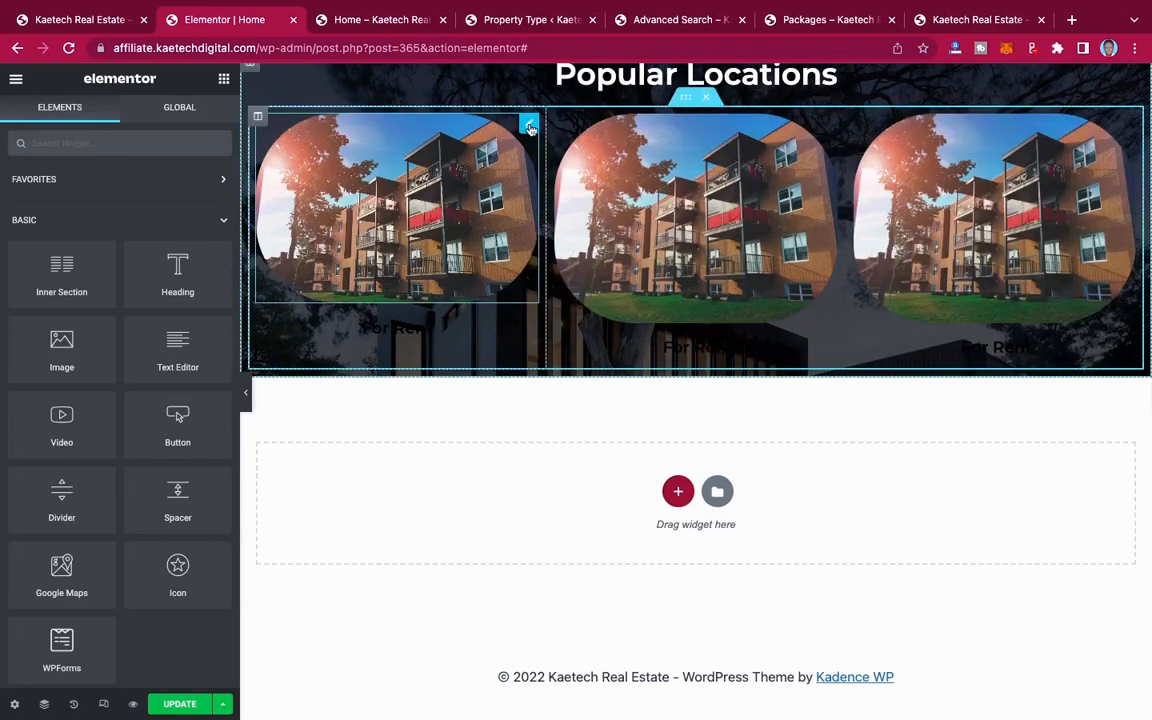
Step: Set the border radius of the first Popular Locations image to 0 px on all corners
click(529, 126)
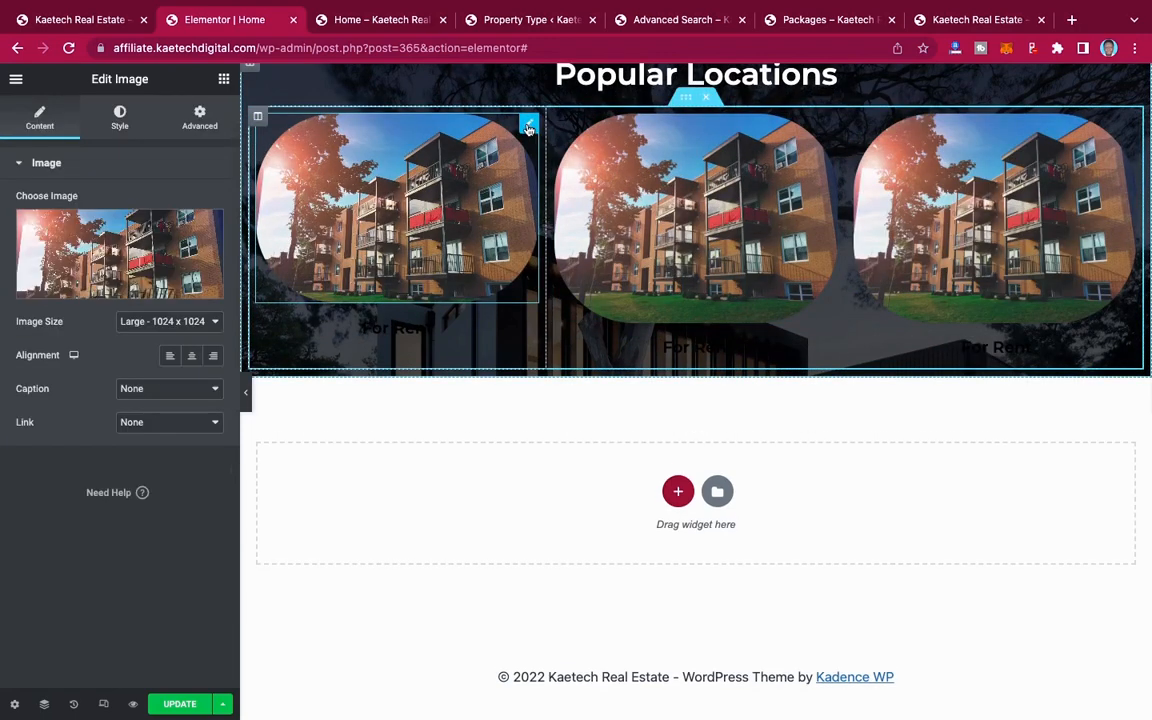
click(119, 118)
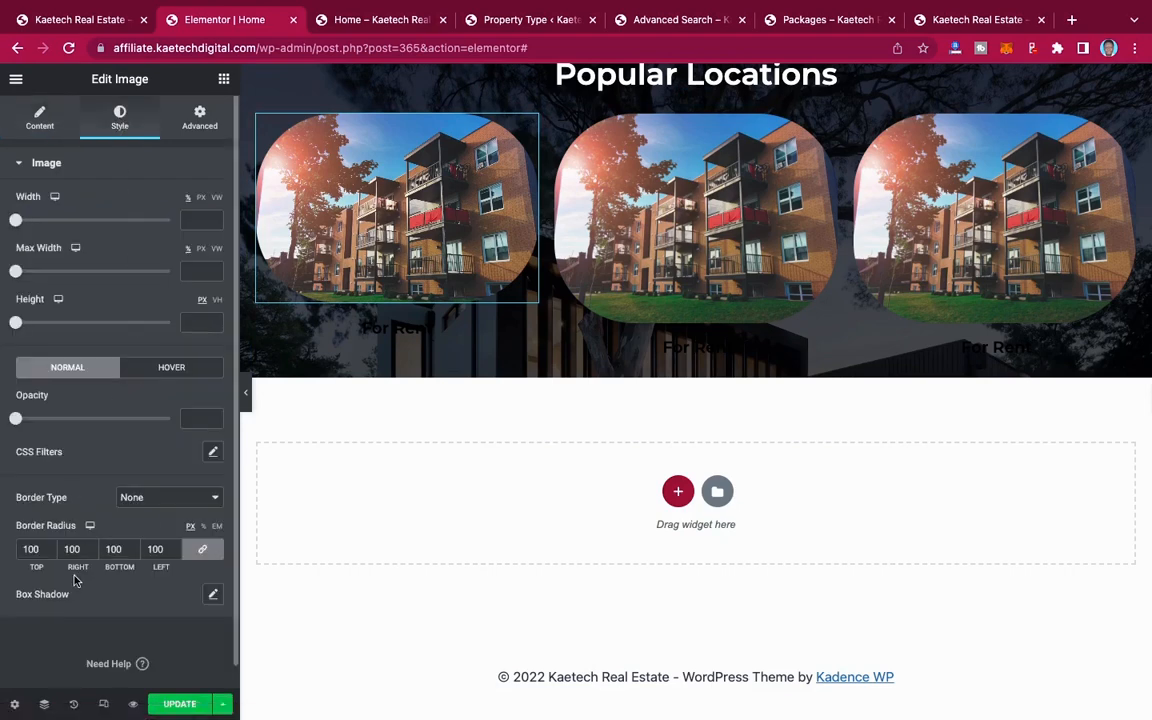
drag(40, 549, 3, 546)
text(0)
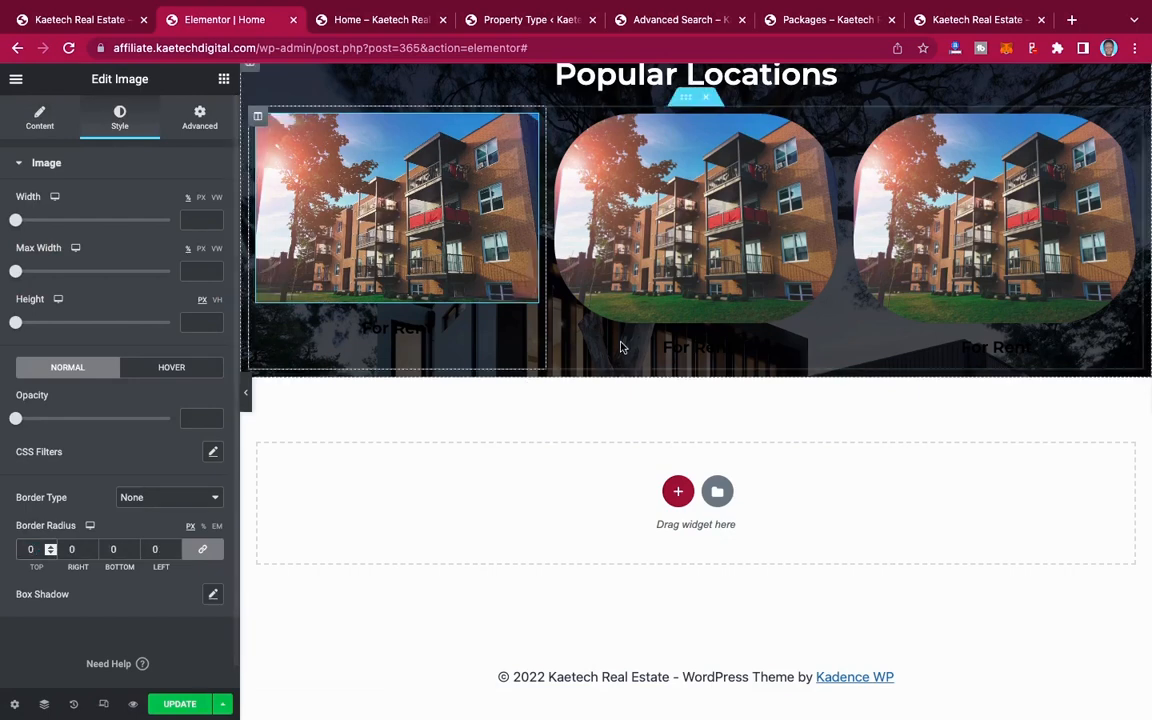
Step: Set the border radius of the middle Popular Locations image to 0 px on all corners
click(829, 125)
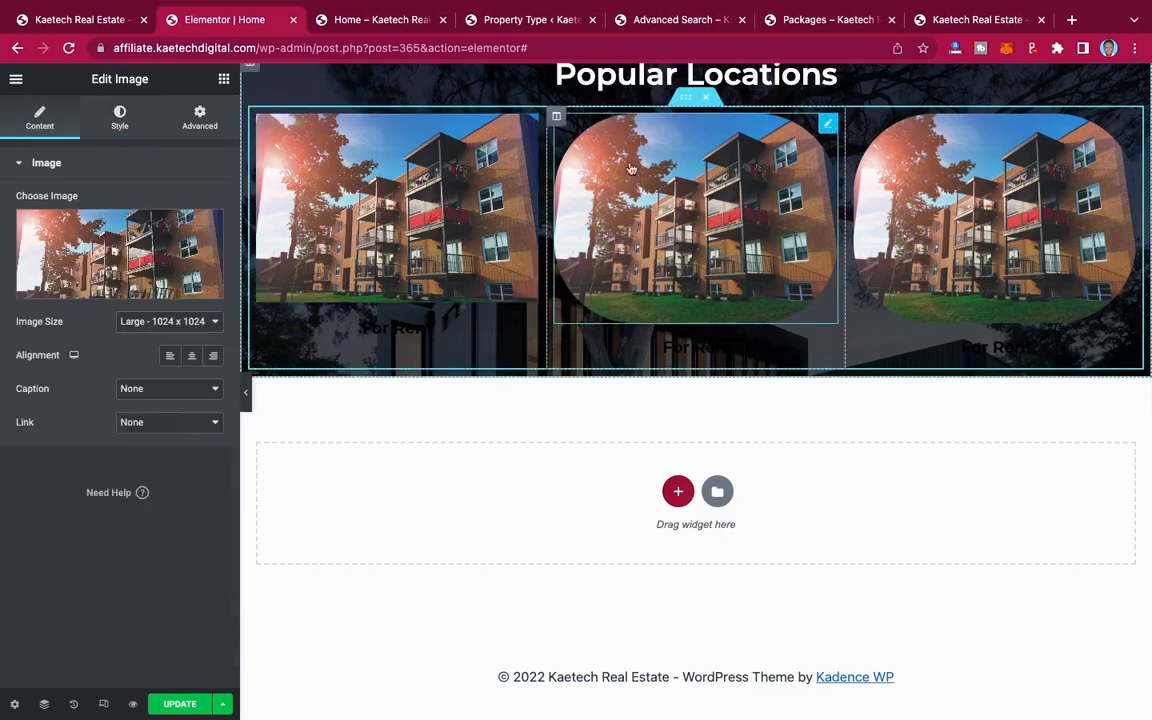
click(120, 118)
drag(40, 556, 2, 549)
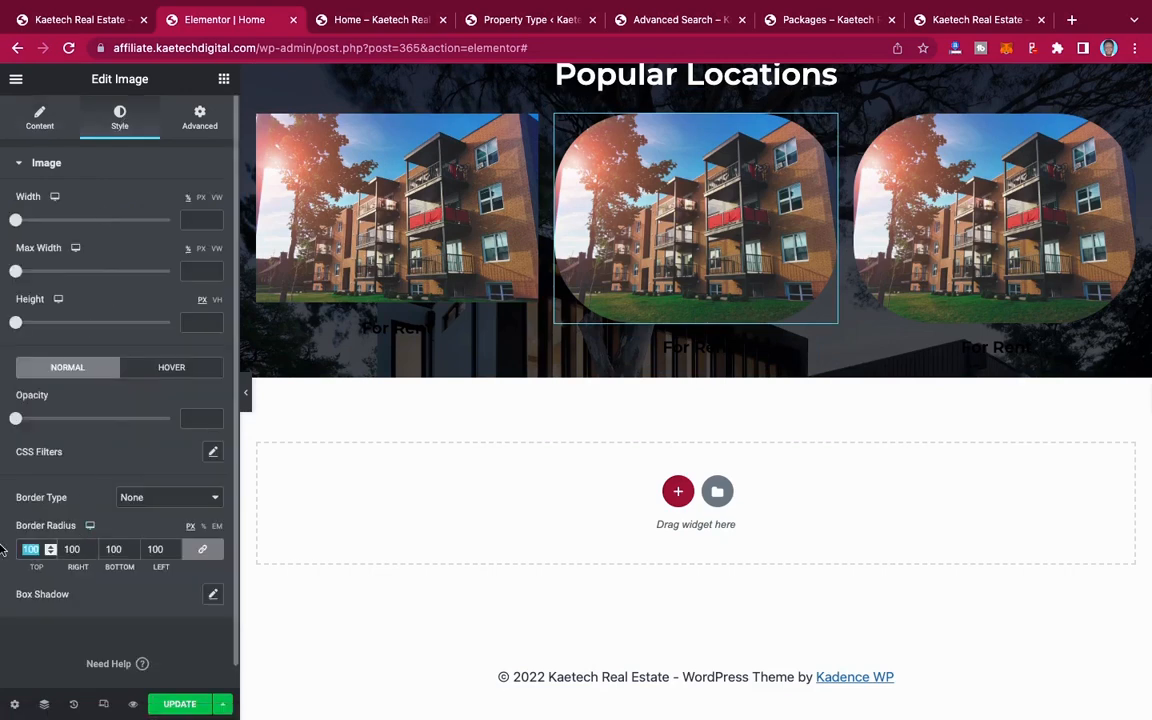
text(0)
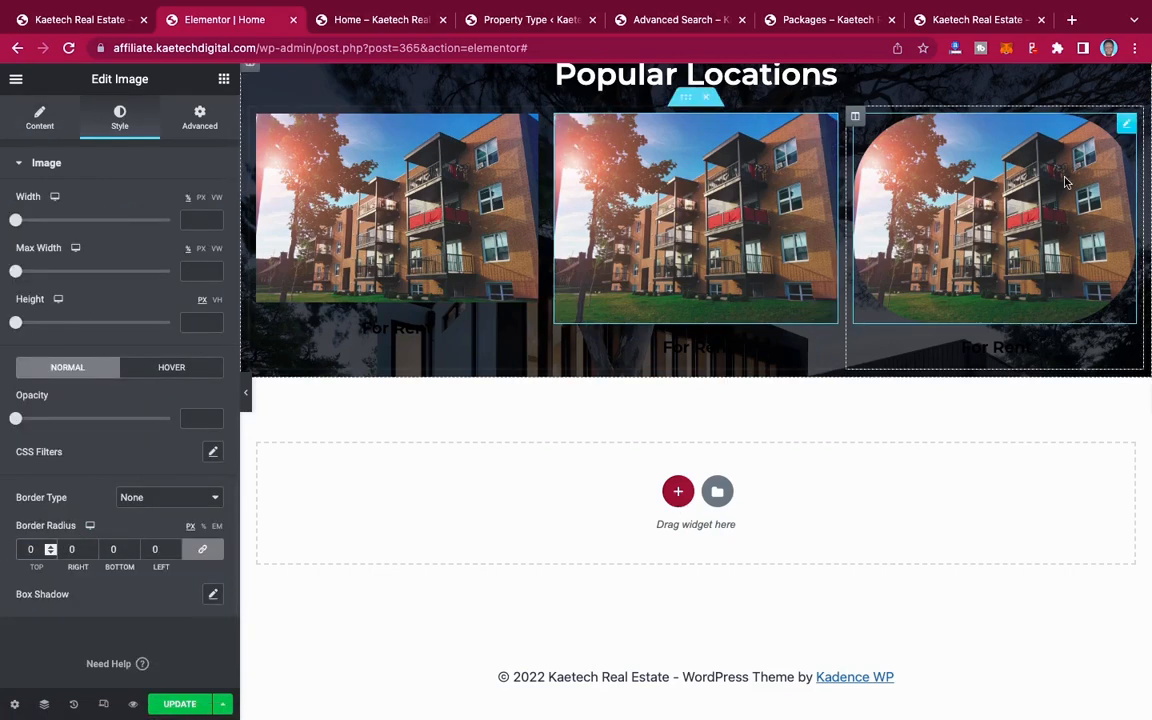
Step: Set the border radius of the third Popular Locations image to 0 px on all corners
click(1126, 128)
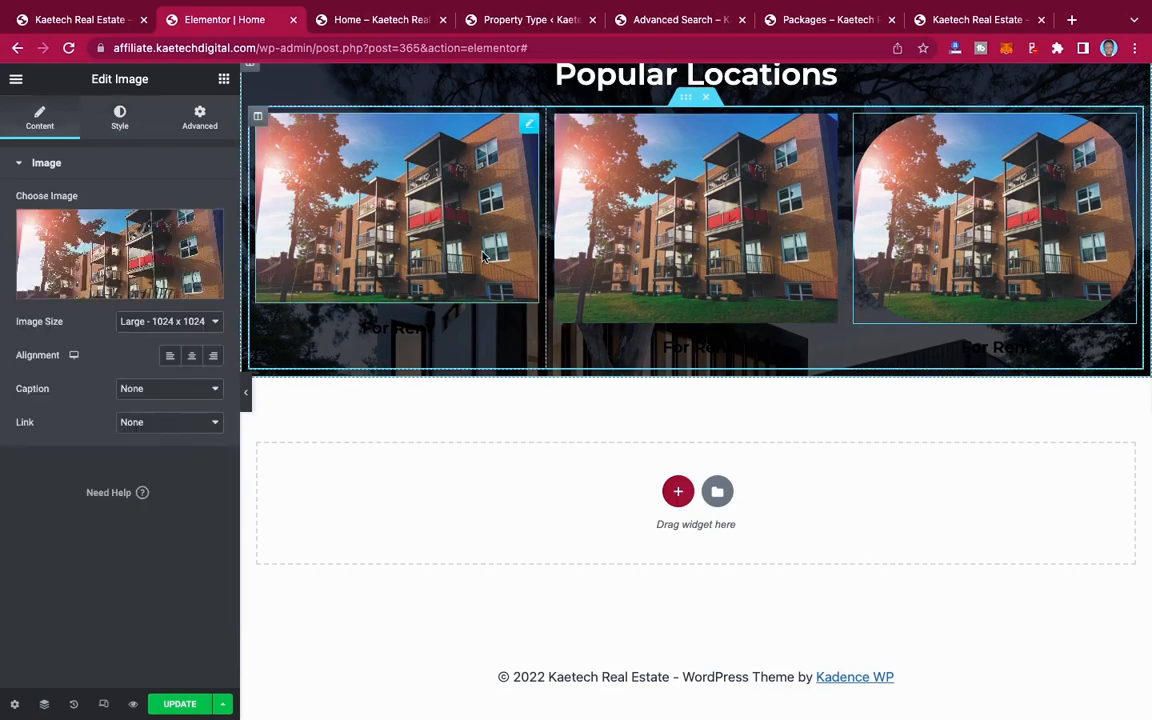
click(120, 120)
drag(36, 548, 5, 548)
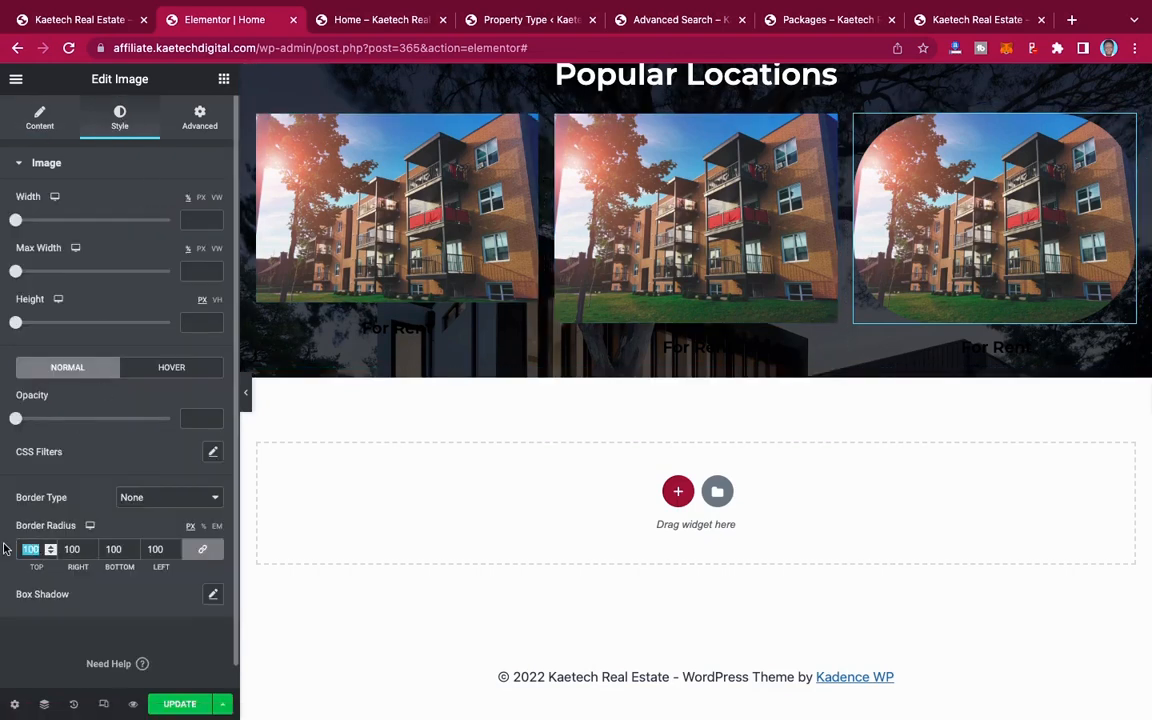
text(0)
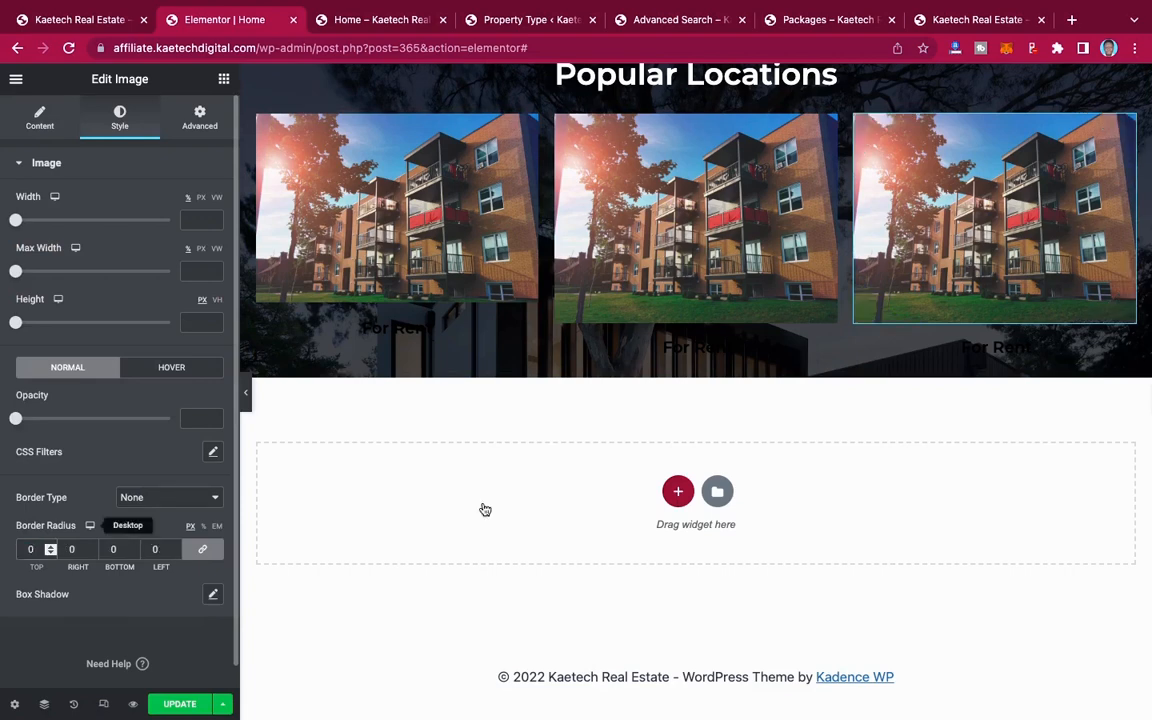
Step: Check the demo site's city section and replace the first Popular Locations image with the Freedom and Justice arch photo from the media library
scroll(550, 288, up, 1)
scroll(550, 288, up, 1)
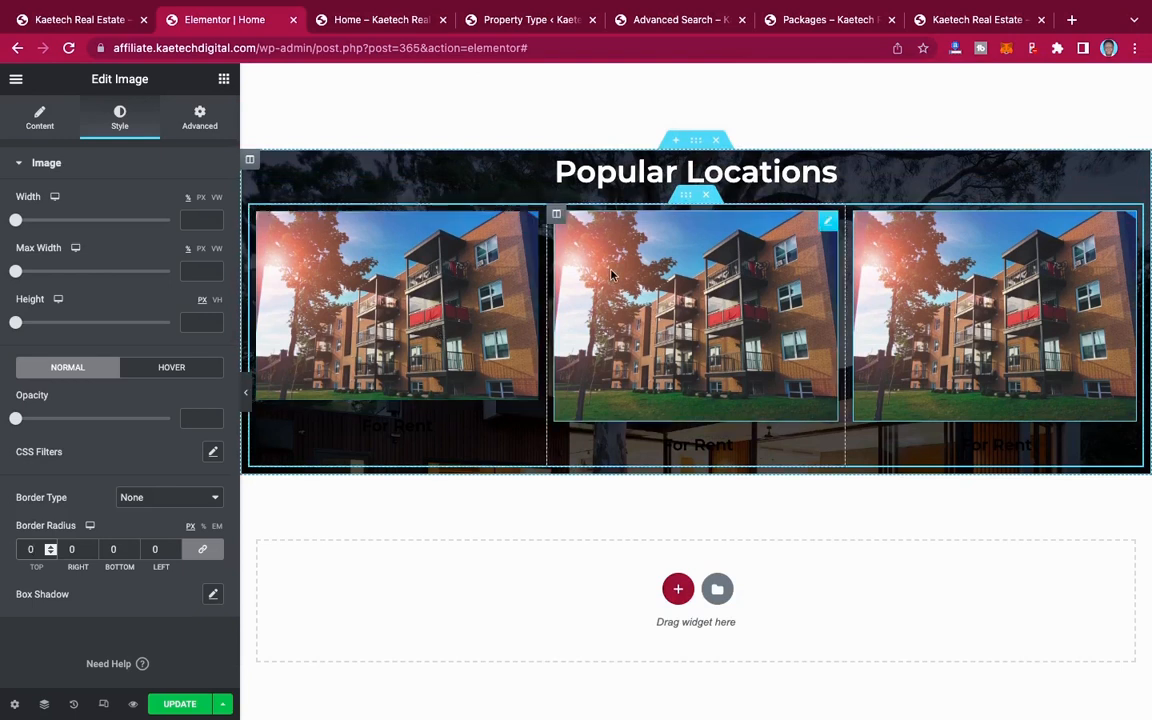
click(85, 22)
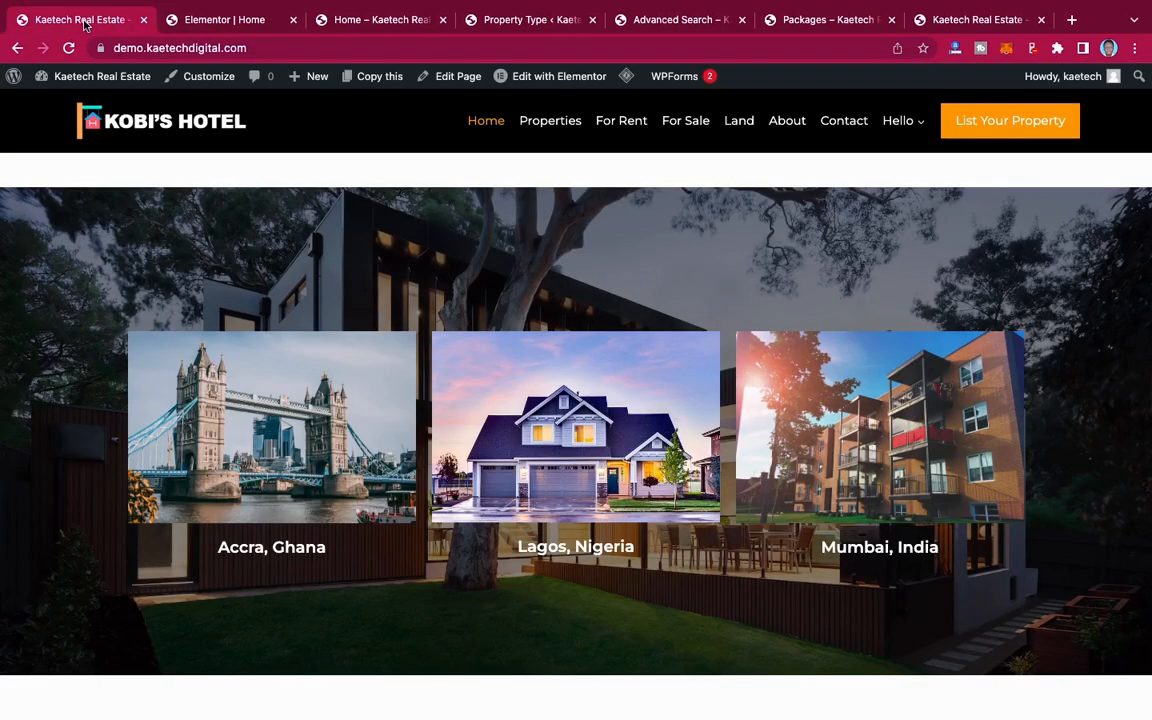
click(192, 20)
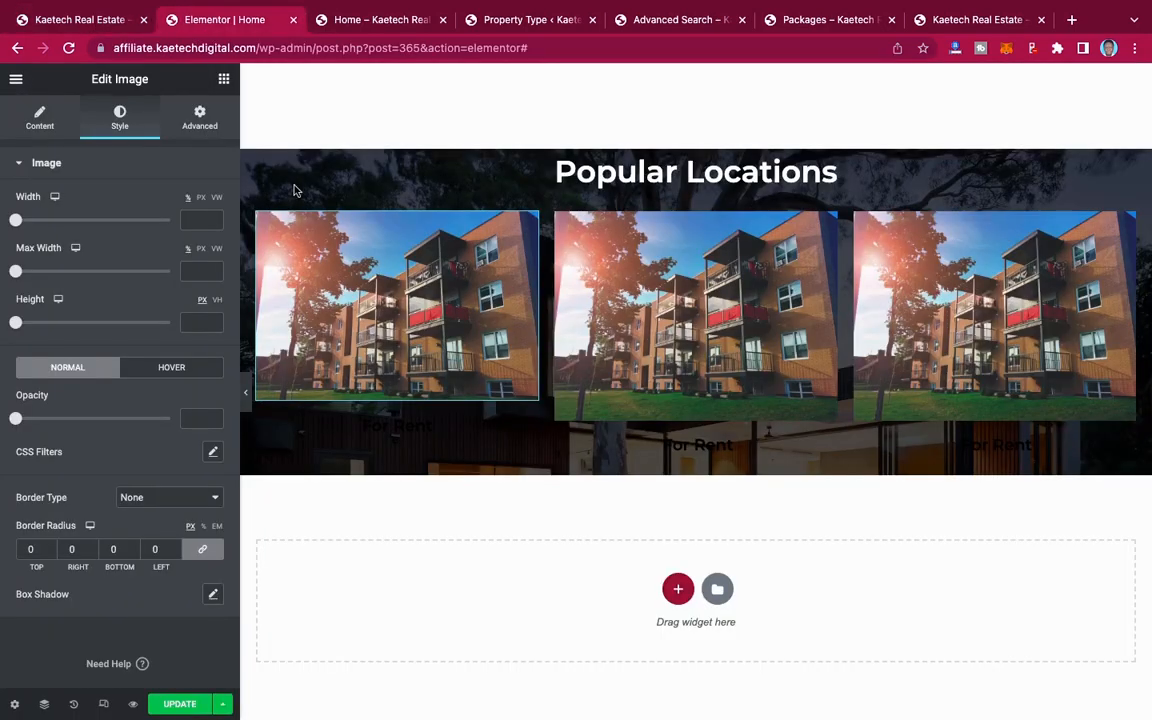
click(38, 122)
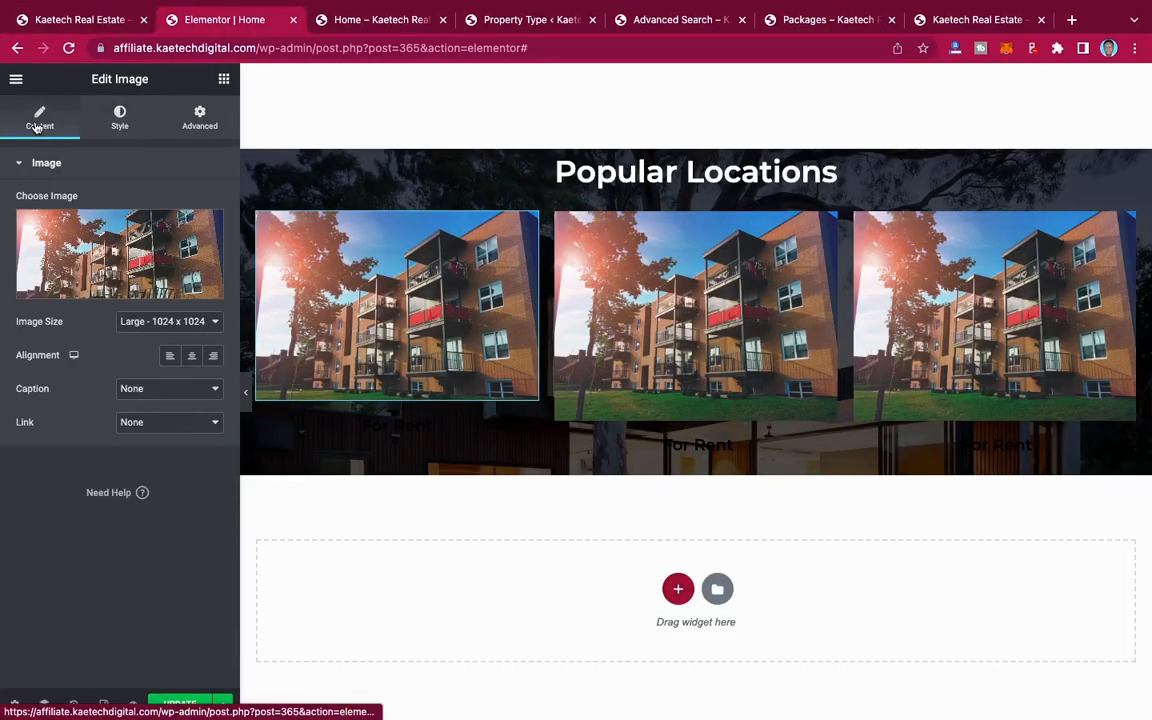
click(103, 258)
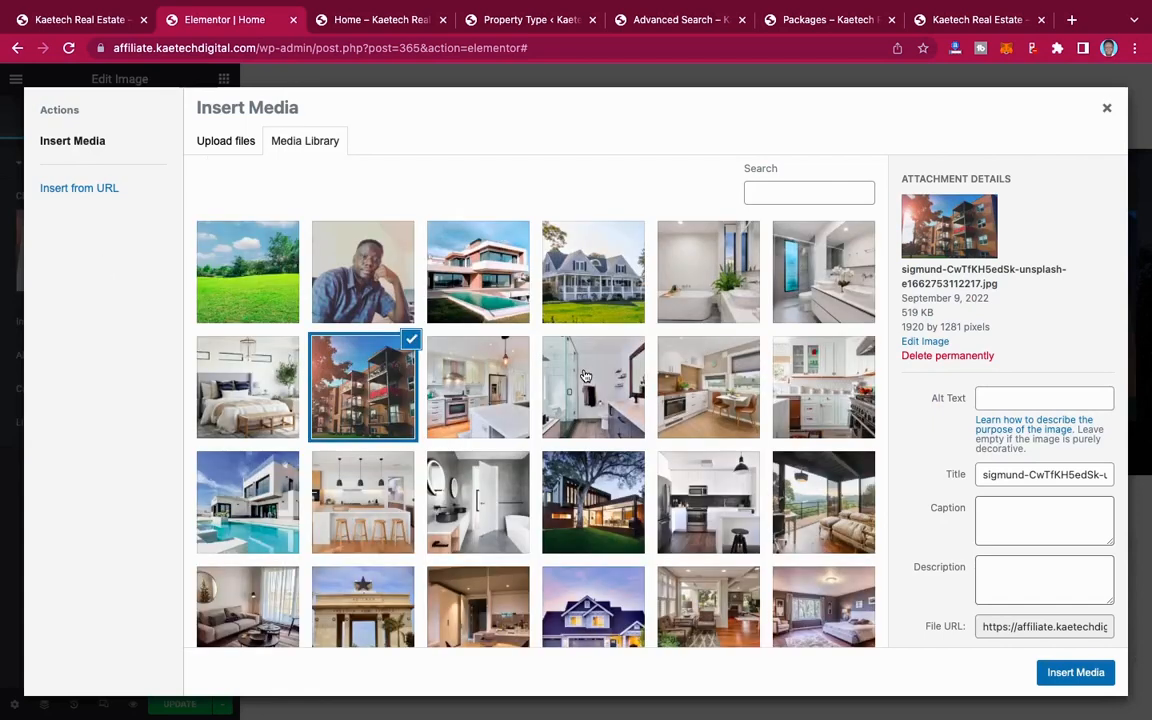
scroll(585, 376, down, 4)
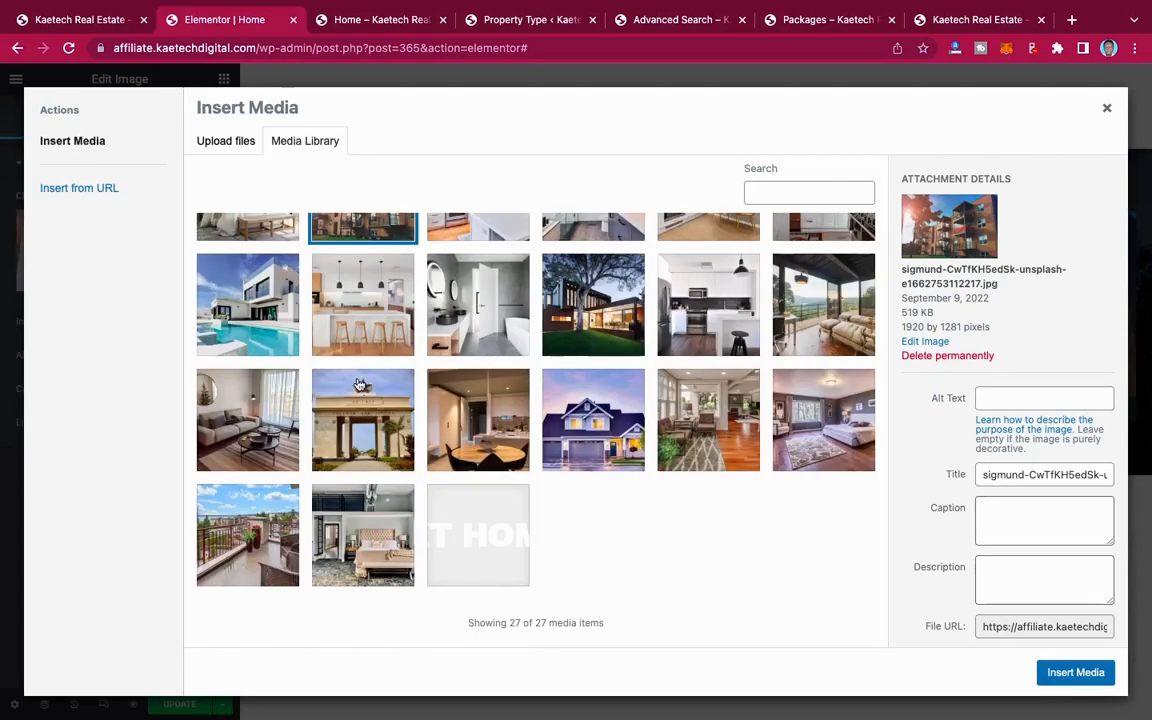
click(360, 386)
click(1075, 673)
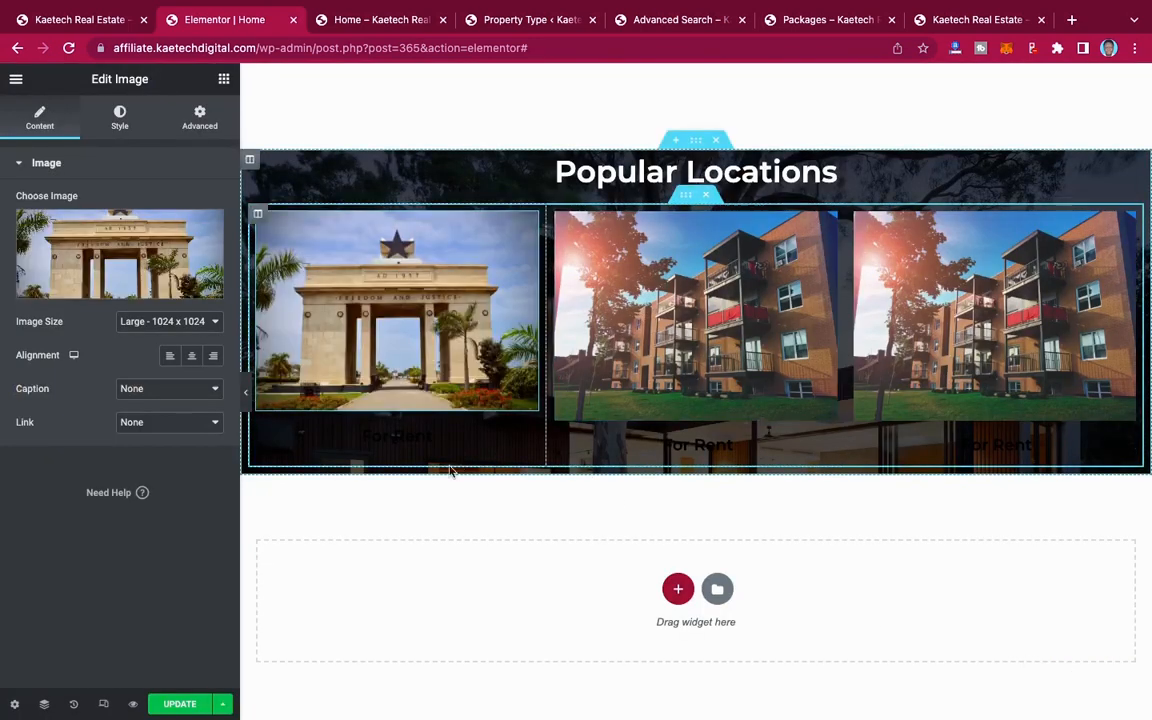
Step: Change the text of the button below the arch photo to "Accra"
click(527, 440)
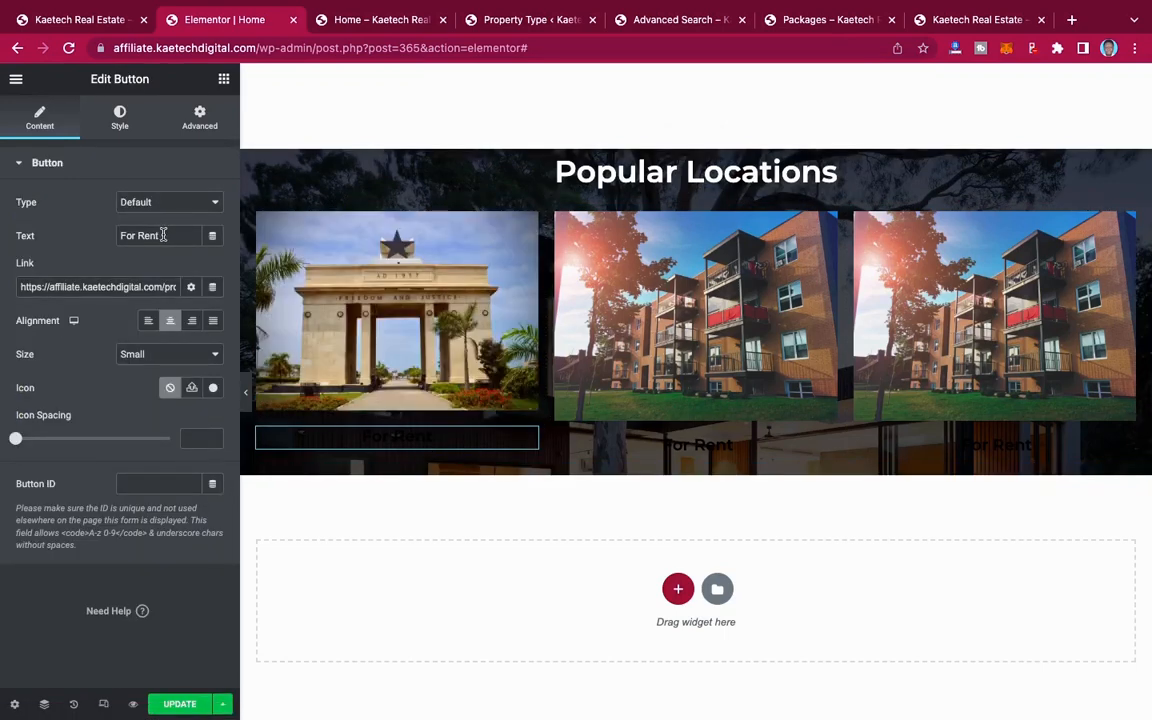
drag(163, 235, 113, 235)
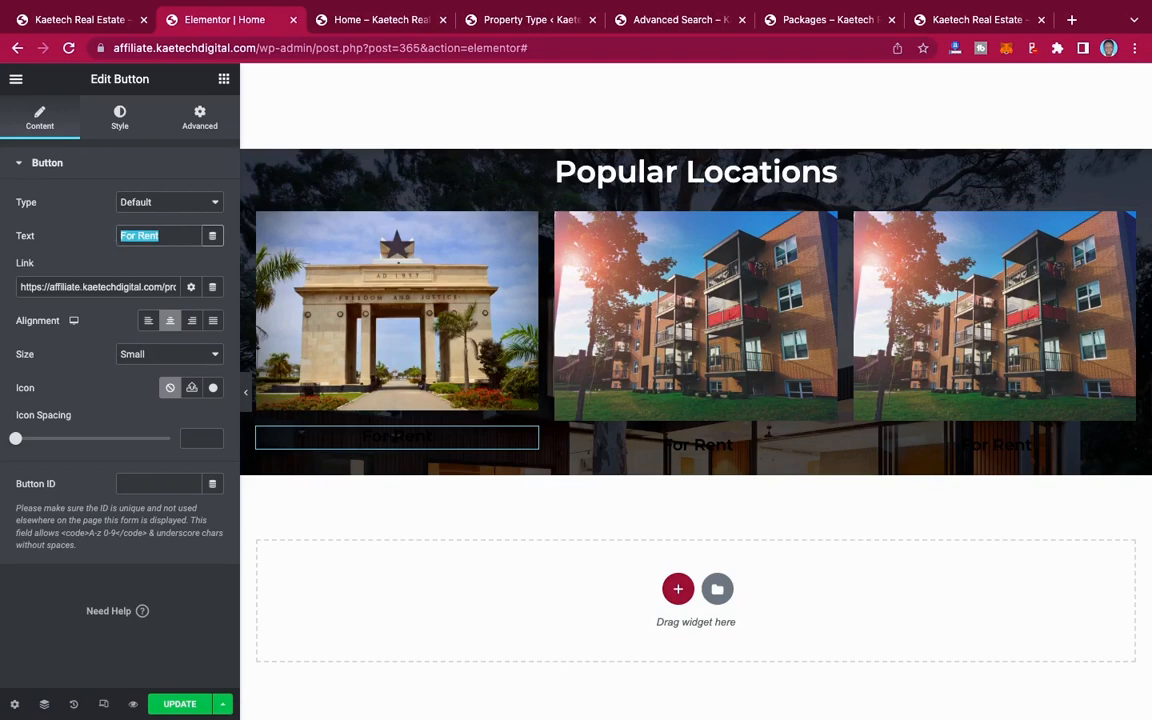
text(Accra, Ghana)
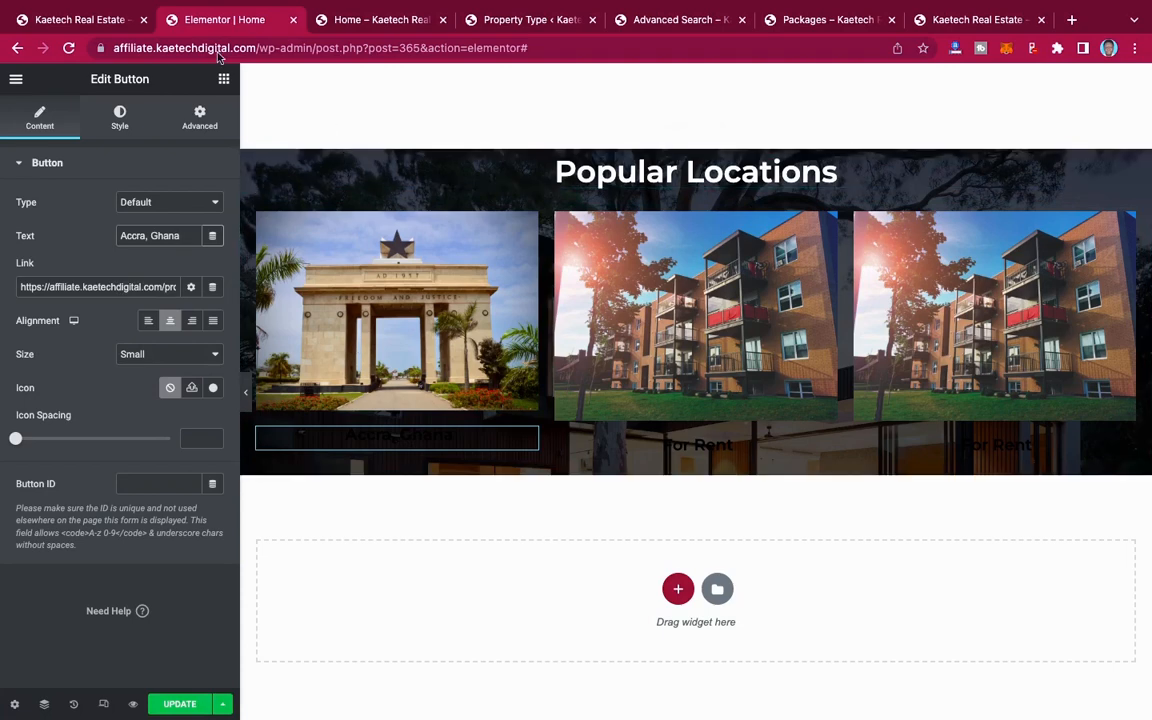
Step: Copy the Accra page link from the City / Town list and set it as the link of the "Accra, Ghana" button
click(367, 19)
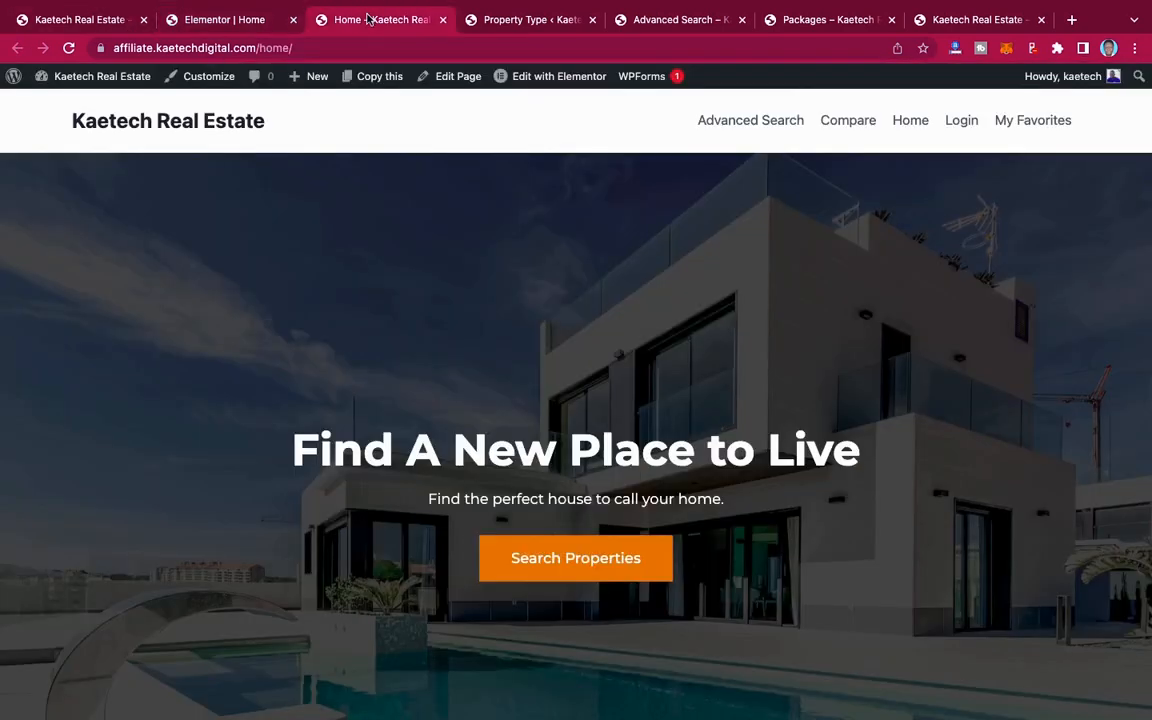
click(521, 19)
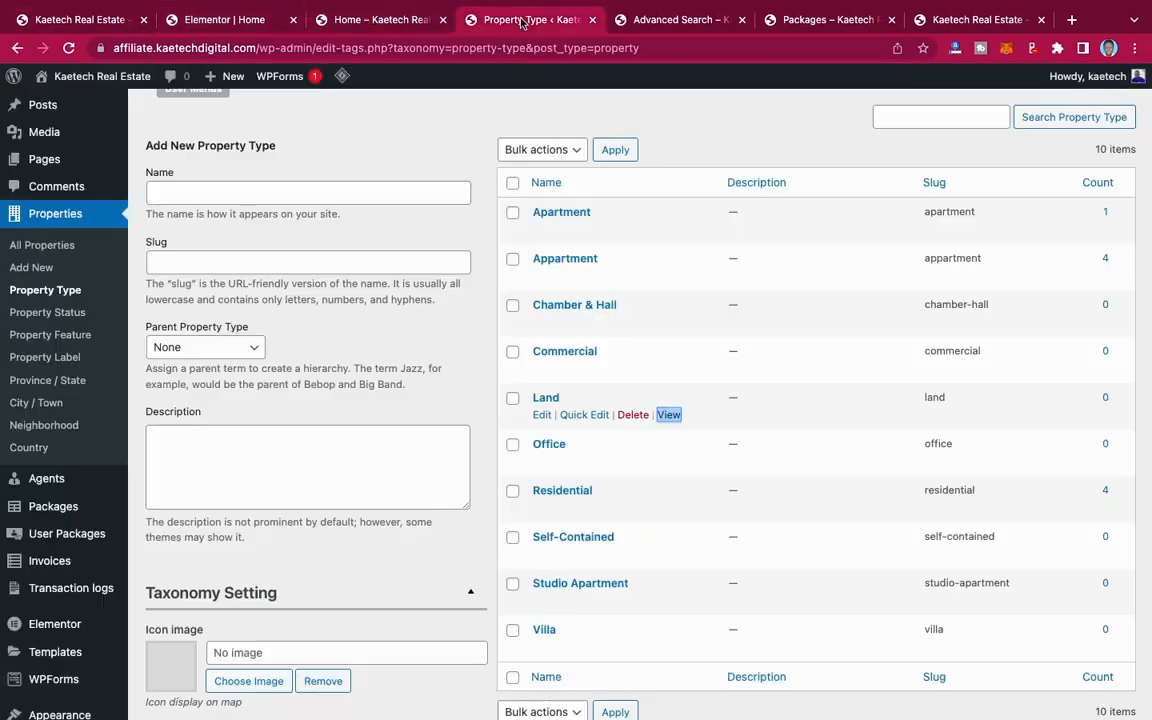
click(37, 403)
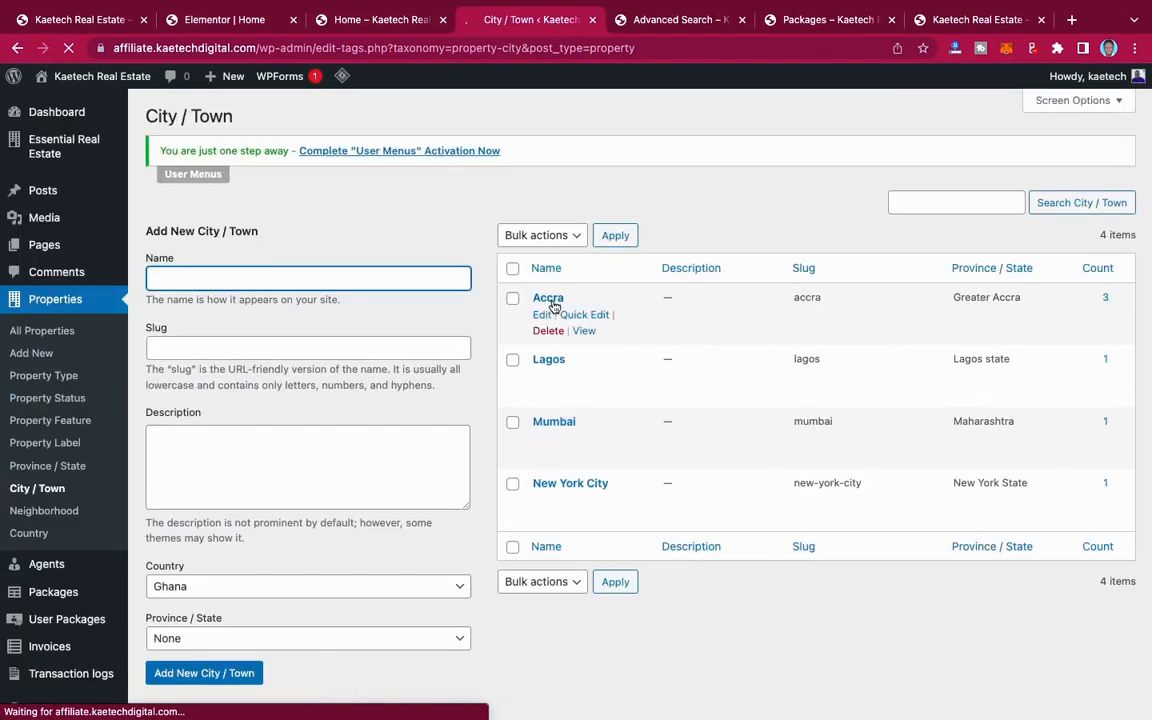
right_click(584, 330)
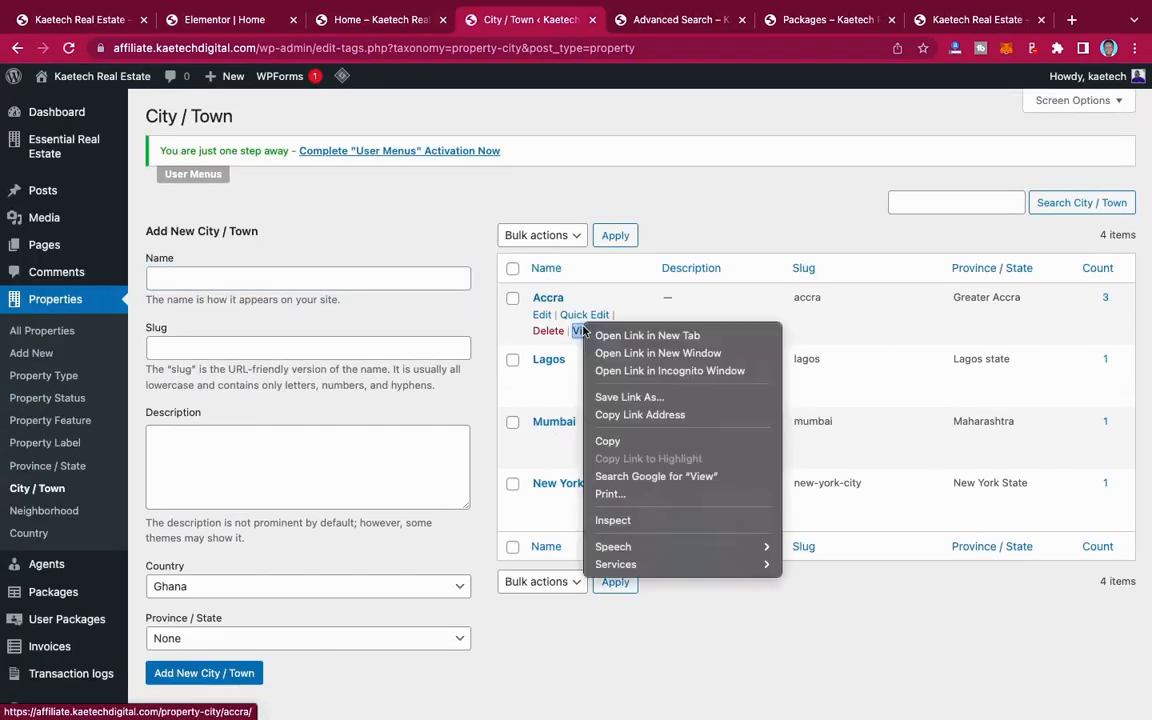
click(623, 415)
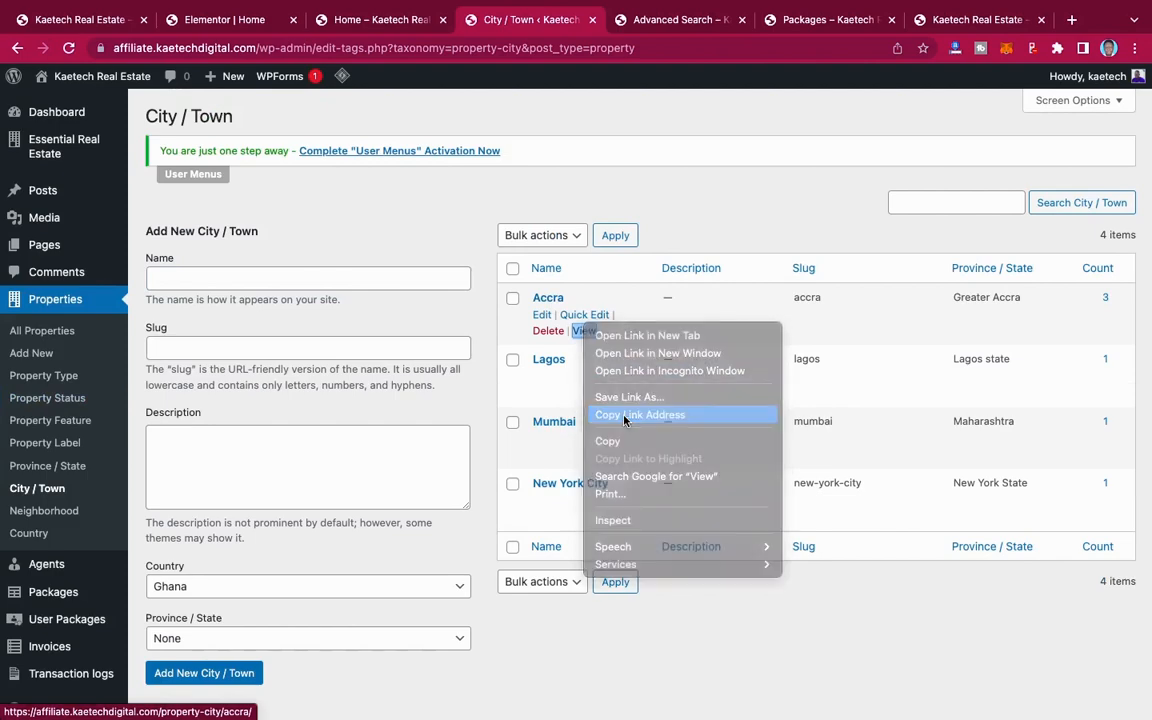
click(258, 20)
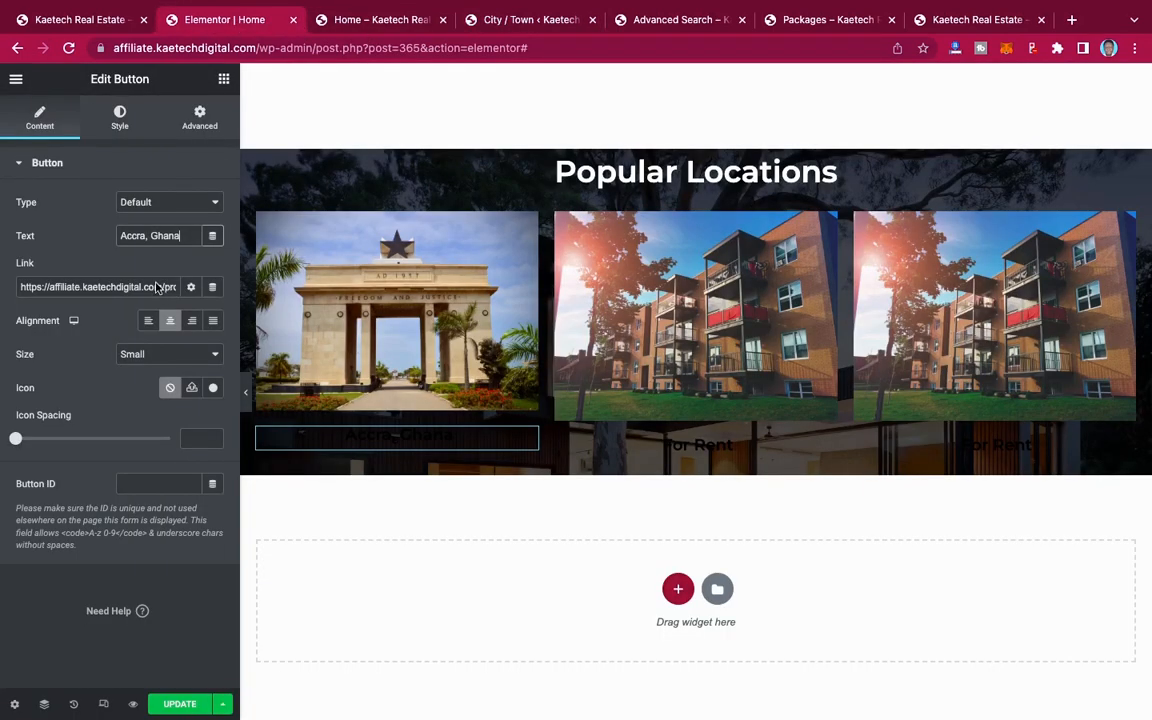
triple_click(156, 286)
key(ctrl+v)
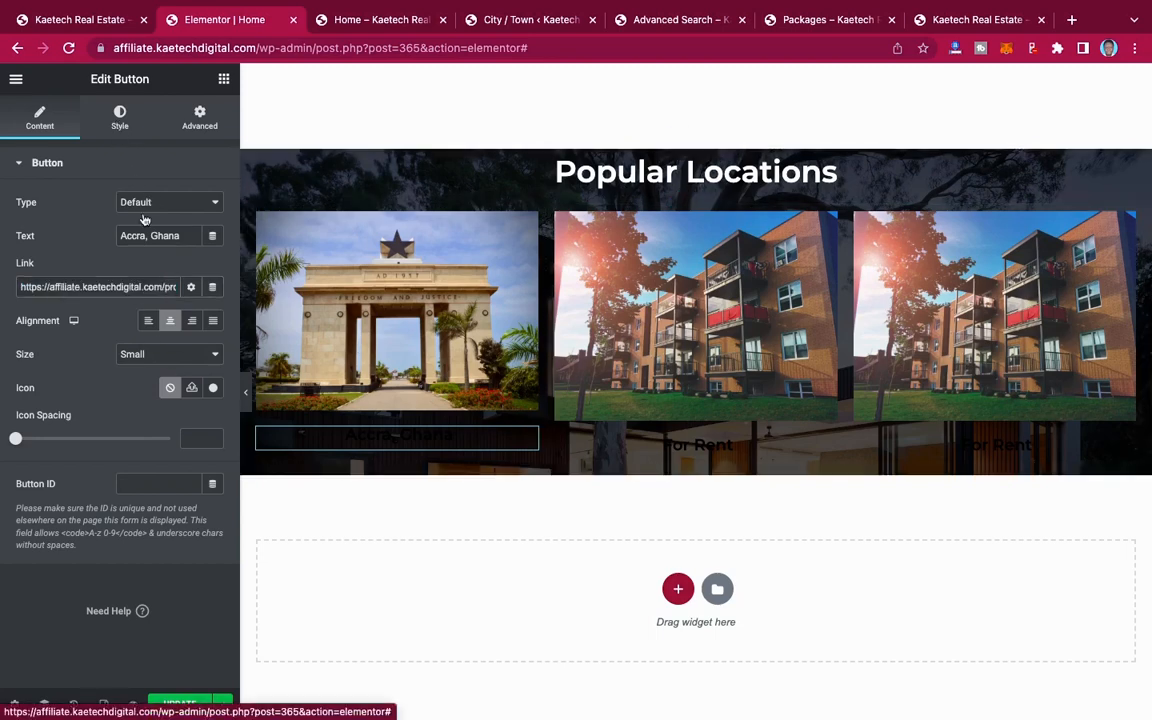
Step: Change the text color of the "Accra, Ghana" button to white
click(119, 117)
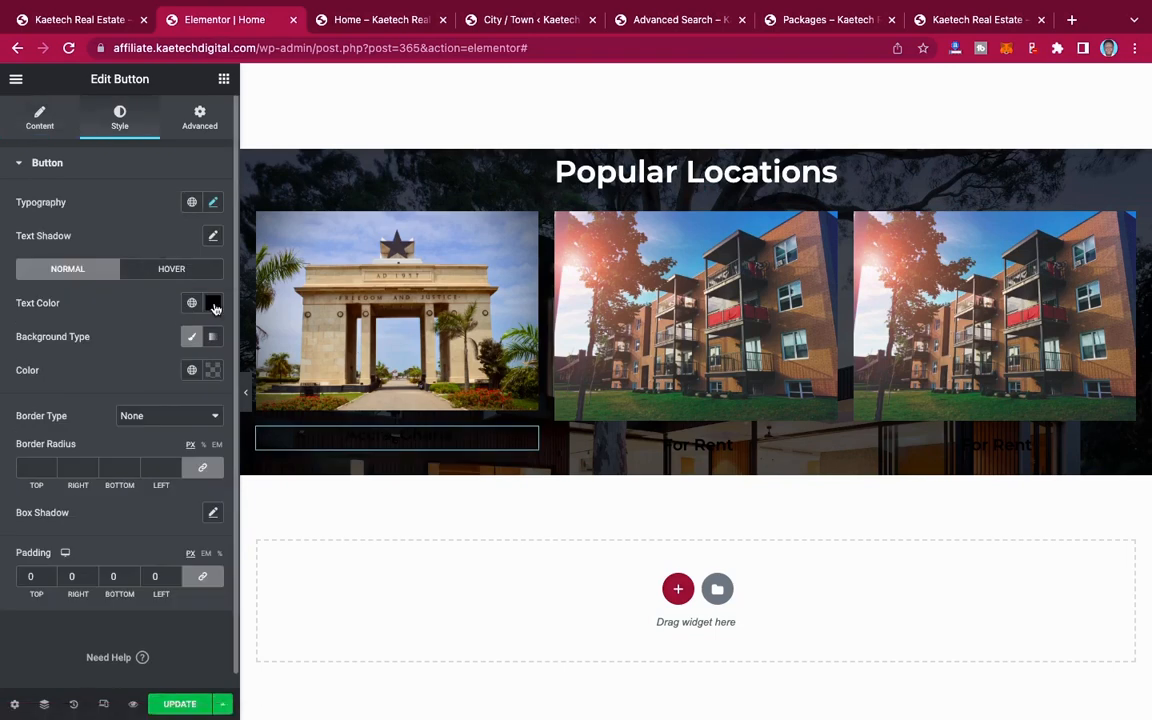
click(213, 304)
drag(39, 376, 7, 339)
click(115, 268)
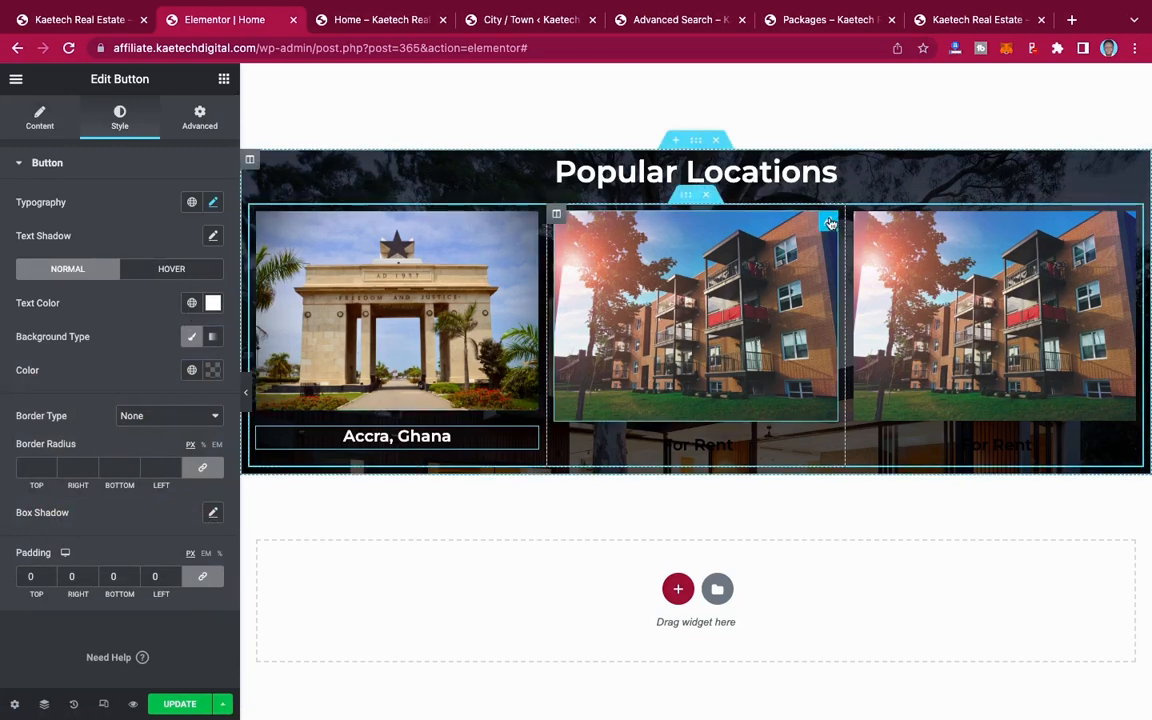
Step: Check the demo site's city section and replace the middle Popular Locations image with the blue house at dusk photo from the media library
click(62, 22)
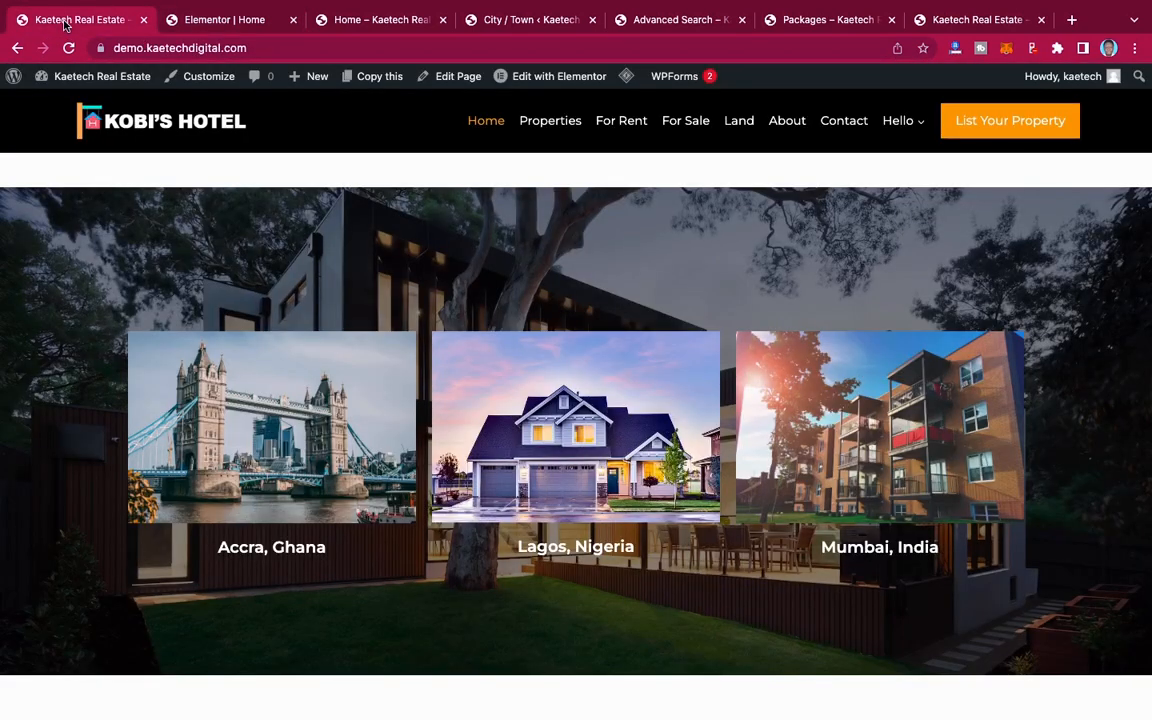
click(238, 22)
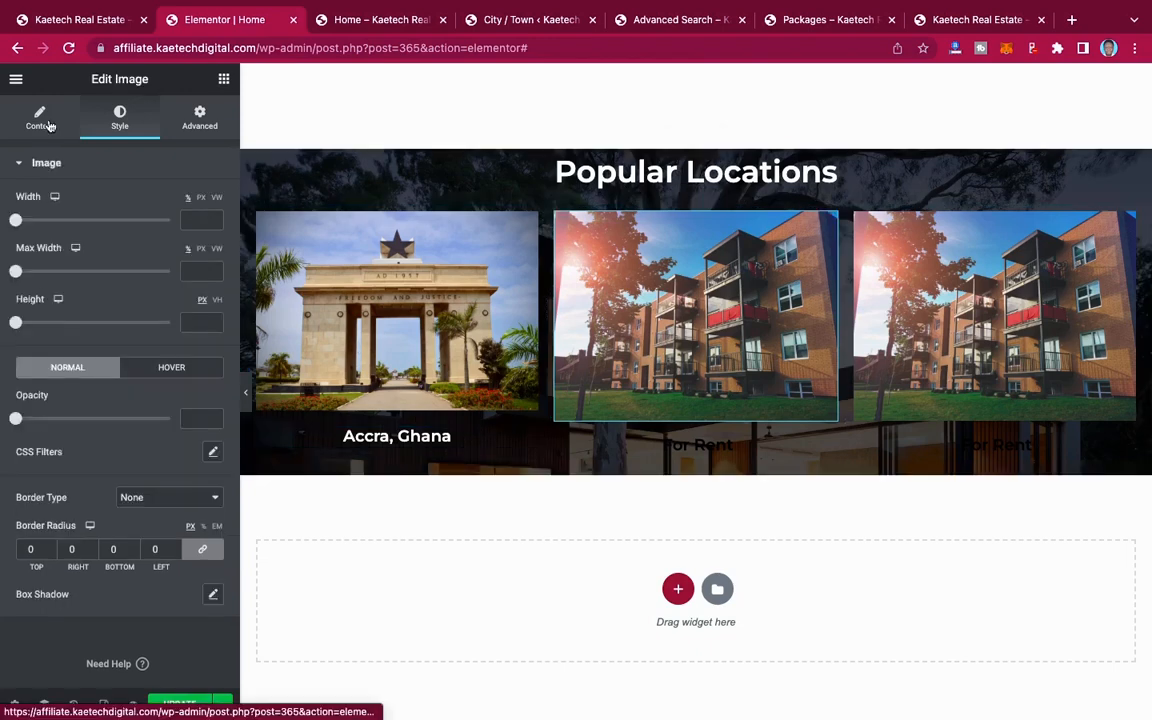
click(44, 119)
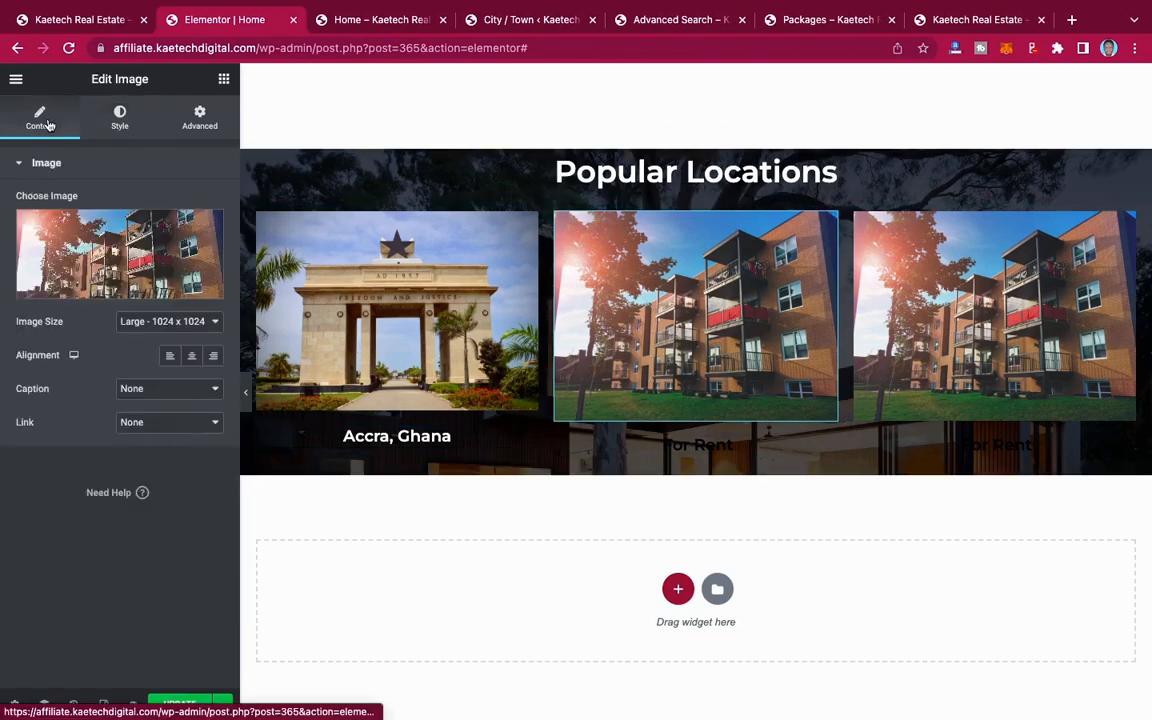
click(86, 246)
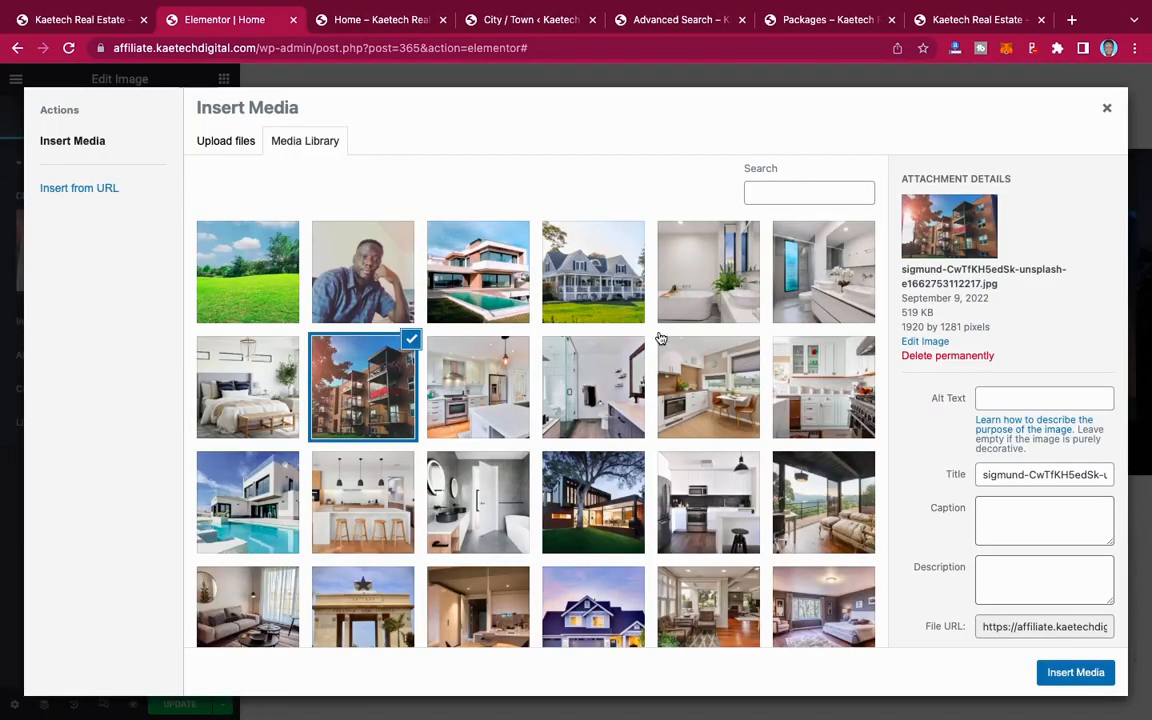
scroll(591, 428, down, 2)
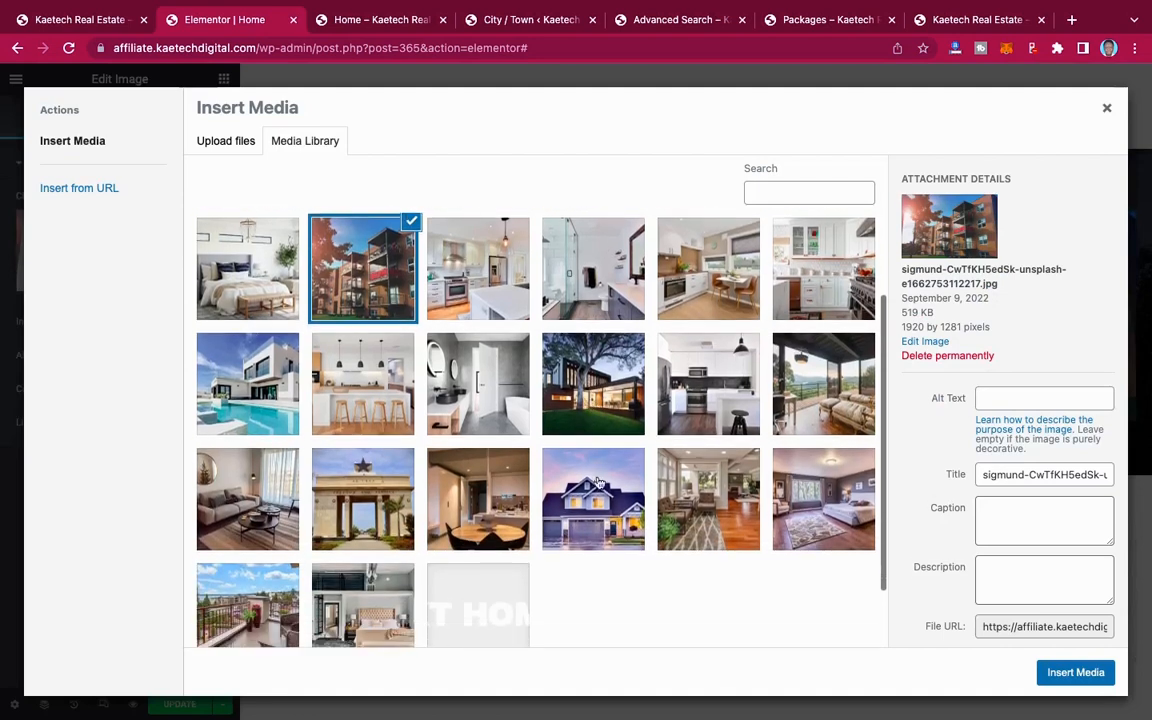
click(593, 492)
click(1068, 673)
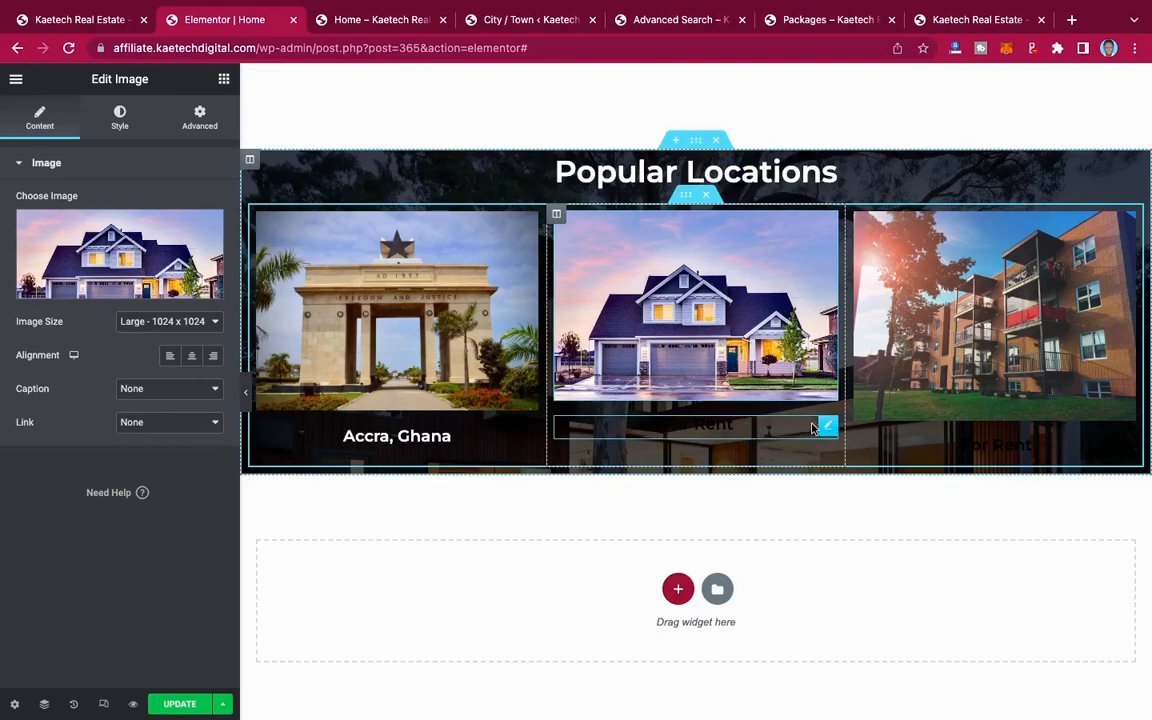
Step: Change the text of the button below the middle Popular Locations image to "Lagos, Nigeria"
click(829, 427)
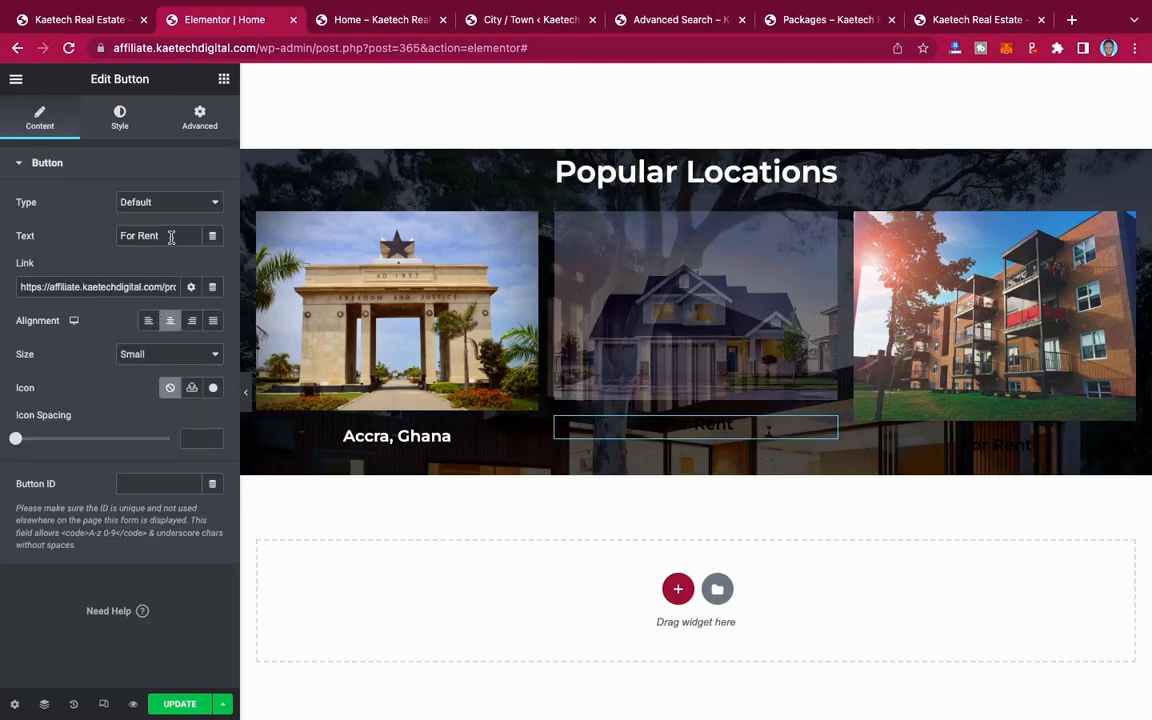
drag(165, 236, 88, 236)
text(Lag)
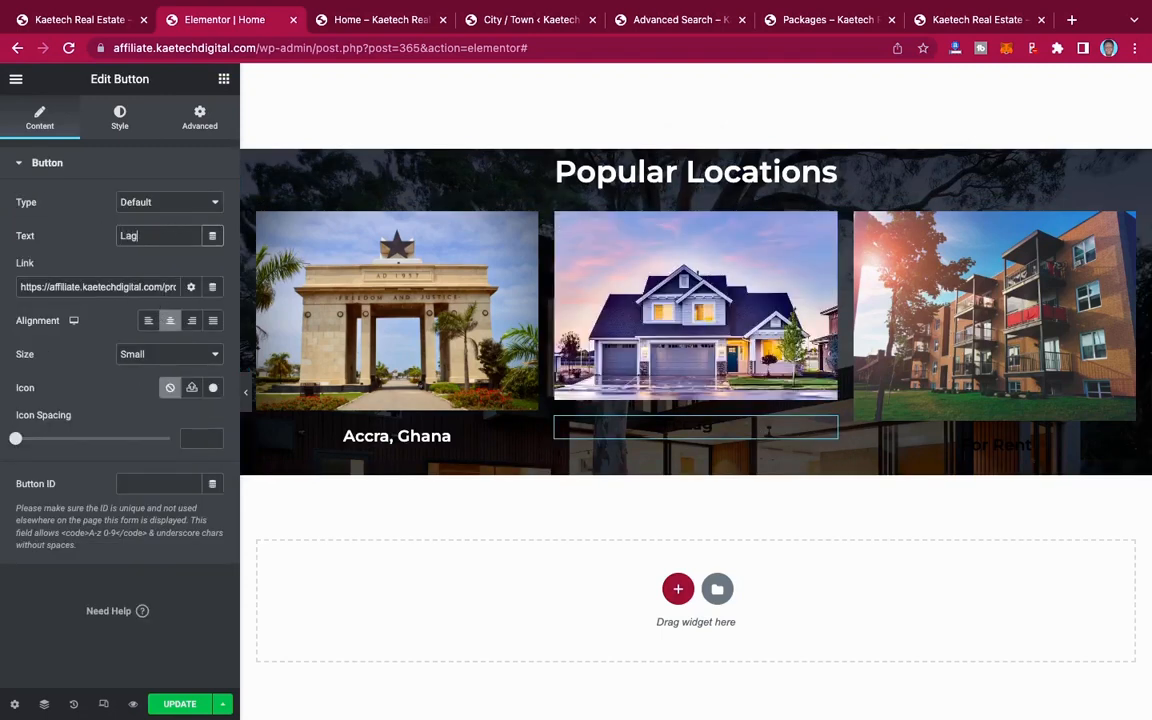
text(os, Nigeria)
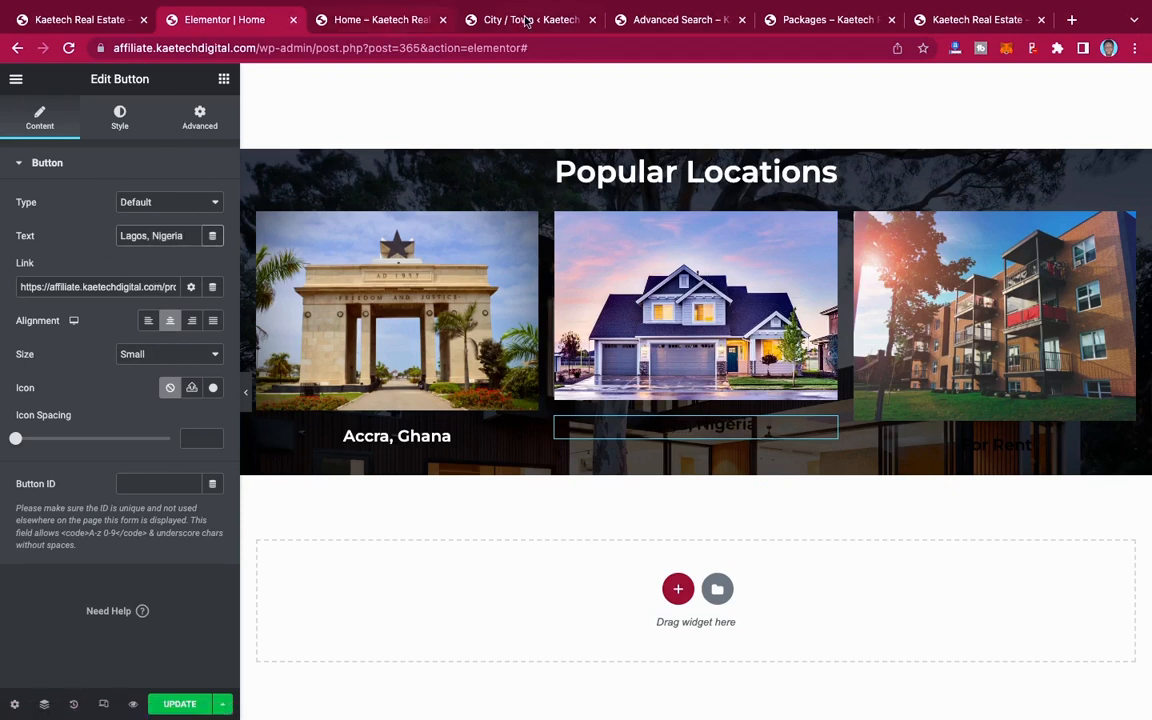
Step: Copy the Lagos page link from the City / Town list and set it as the link of the "Lagos, Nigeria" button
click(476, 20)
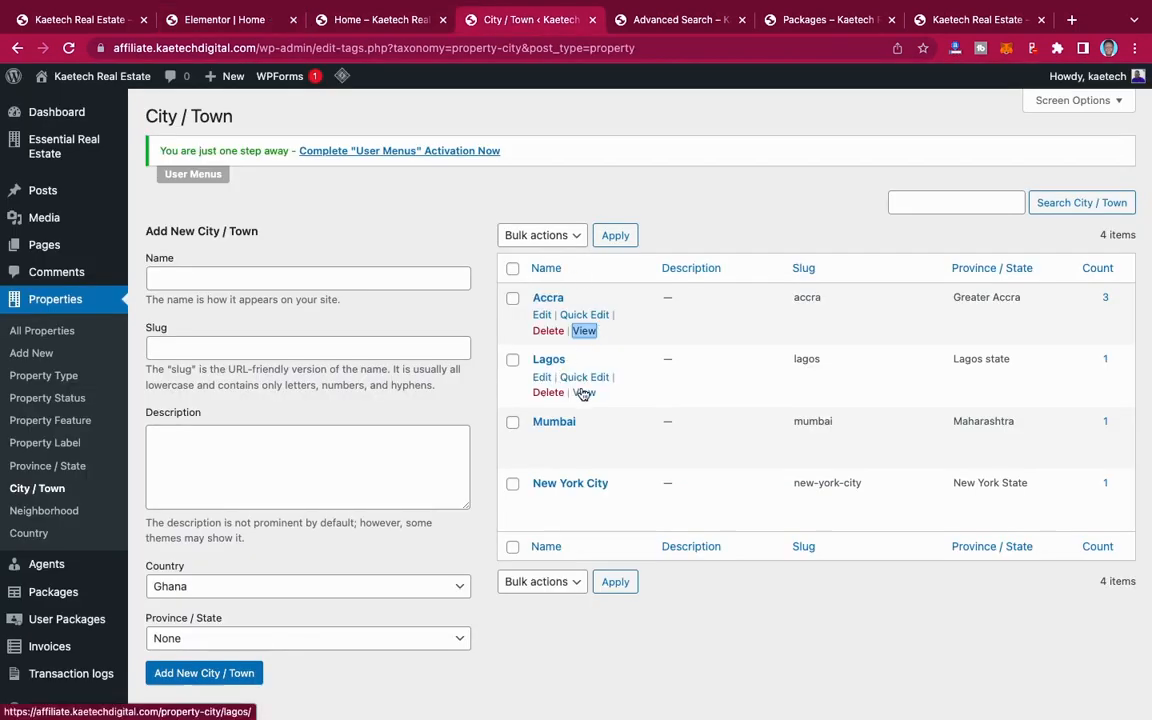
right_click(585, 392)
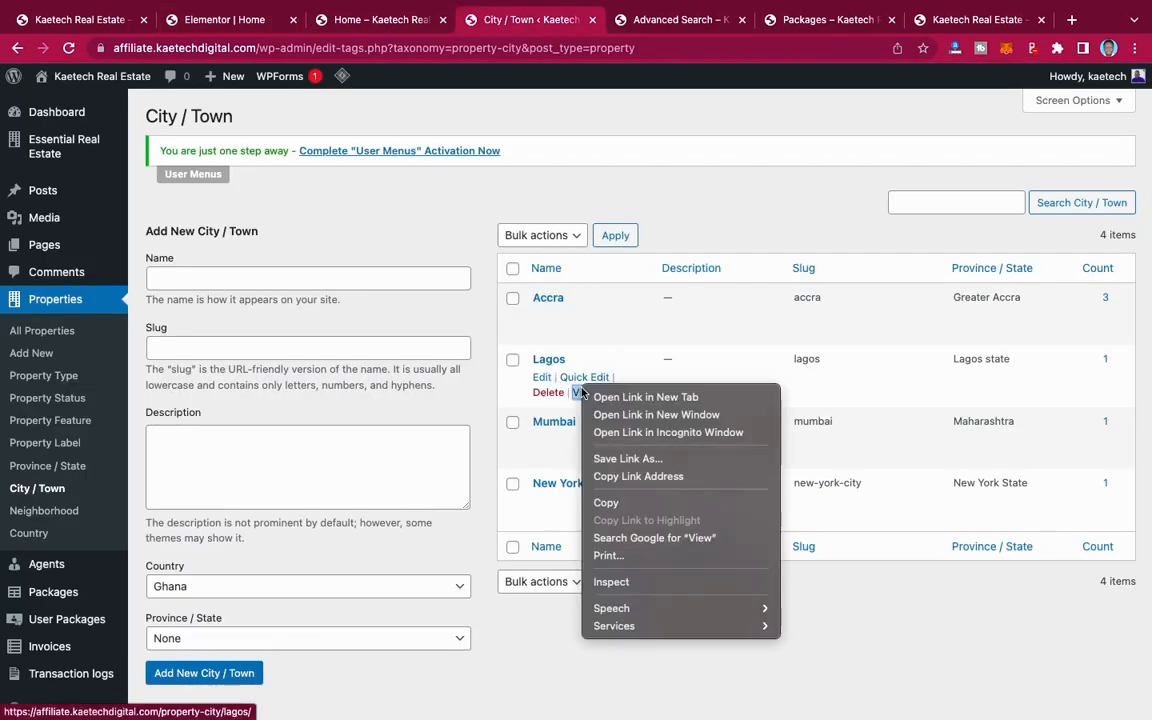
click(620, 478)
click(200, 20)
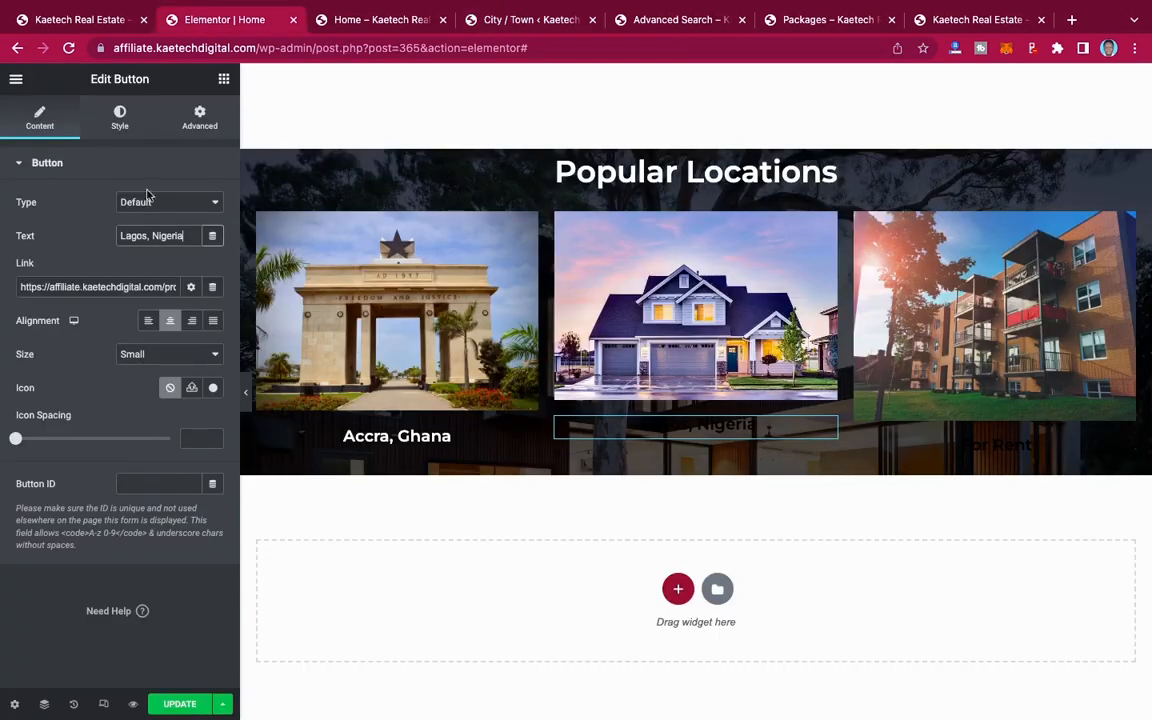
triple_click(147, 288)
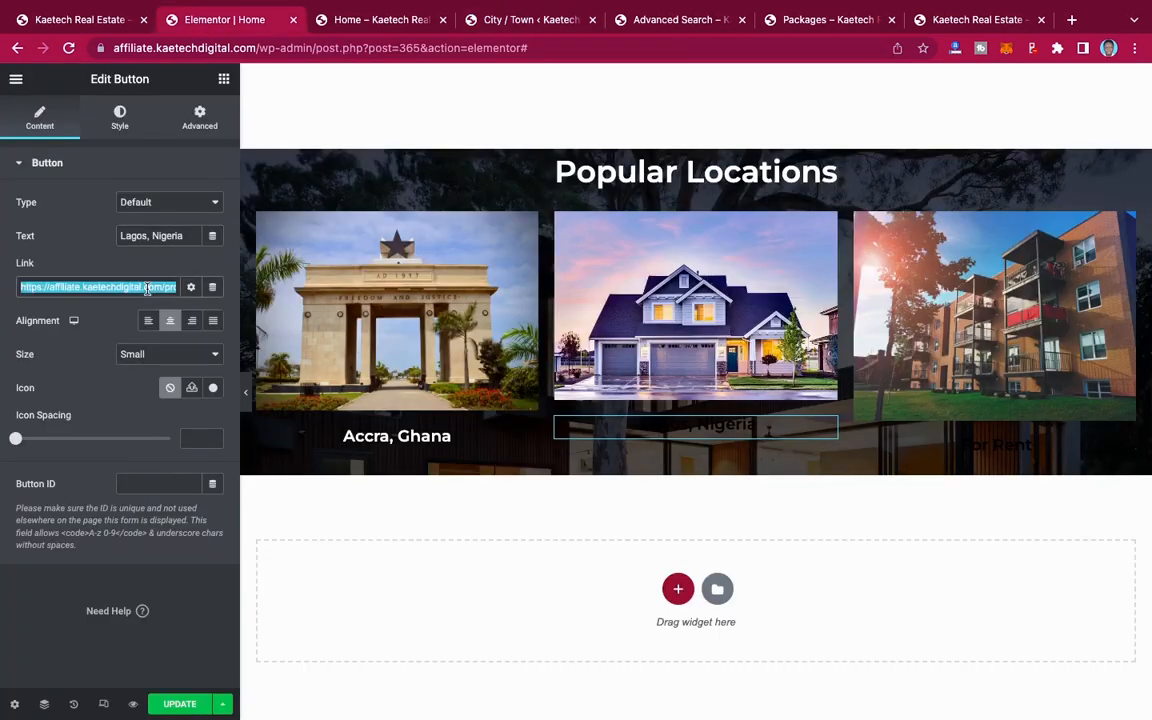
key(ctrl+v)
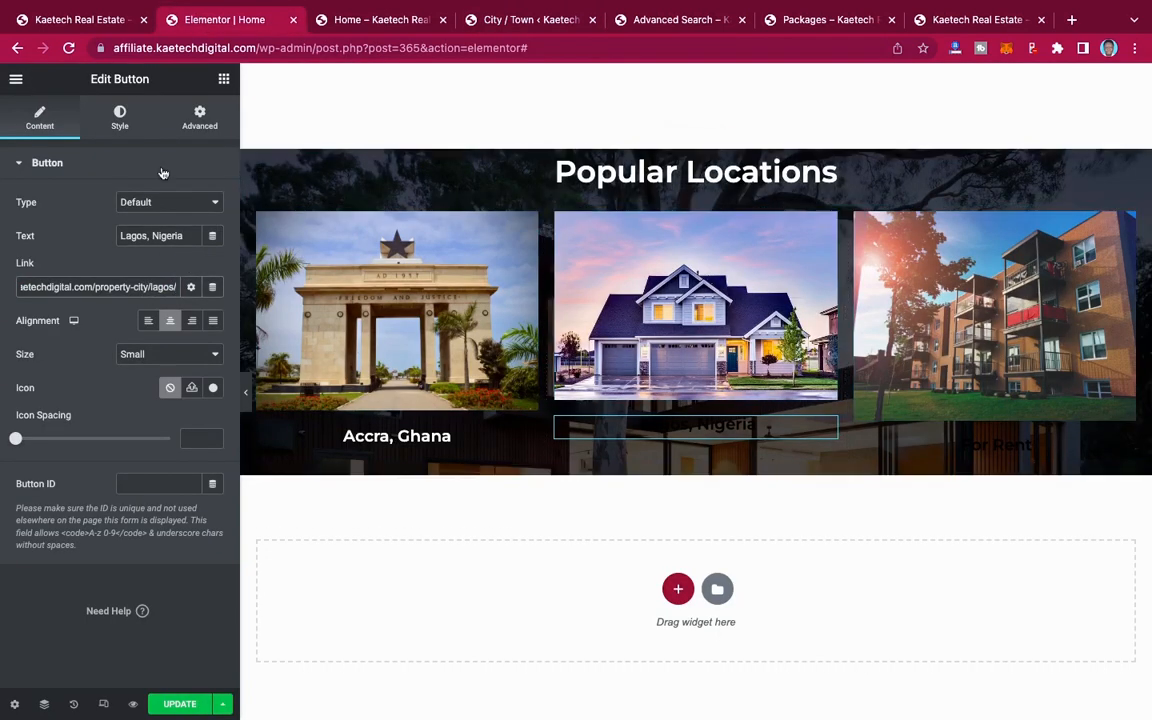
Step: Change the text color of the "Lagos, Nigeria" button to white (#FFFFFF)
click(118, 123)
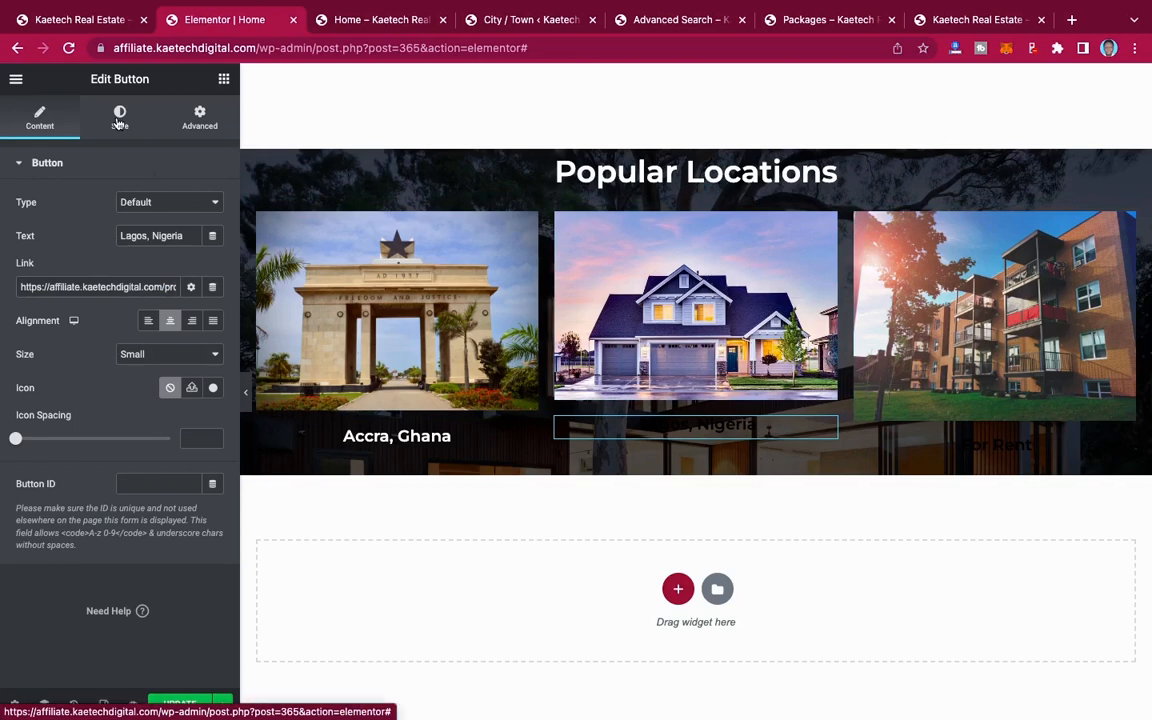
click(118, 123)
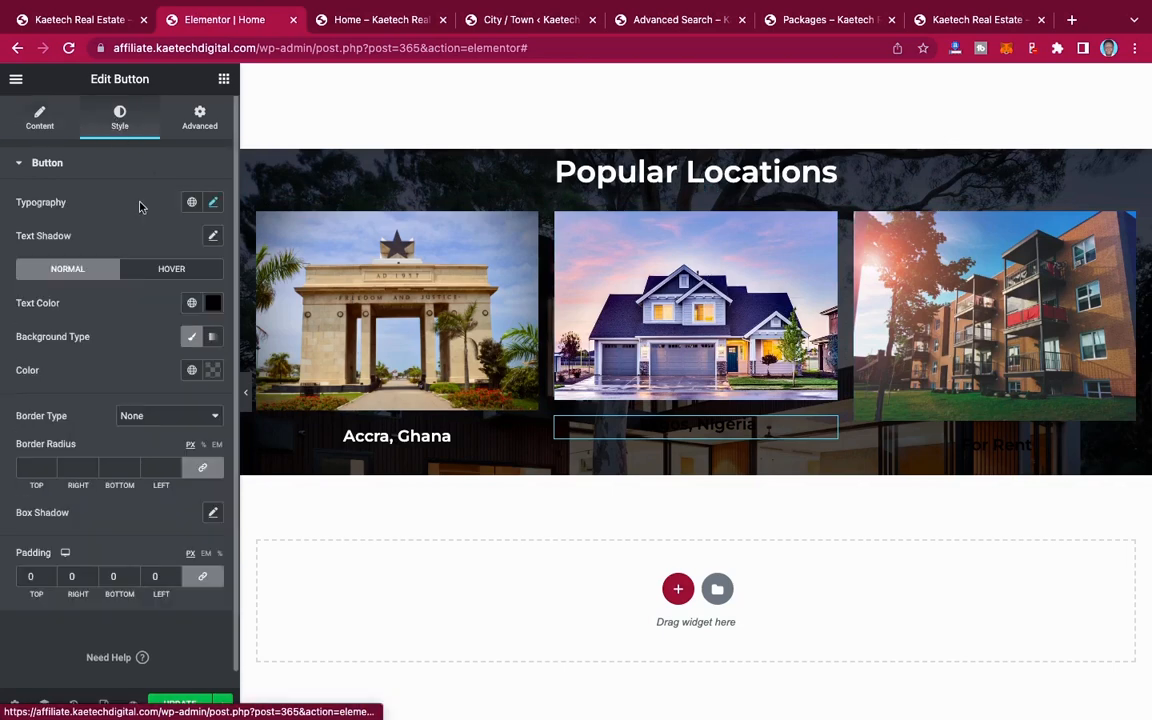
click(215, 304)
drag(61, 370, 2, 343)
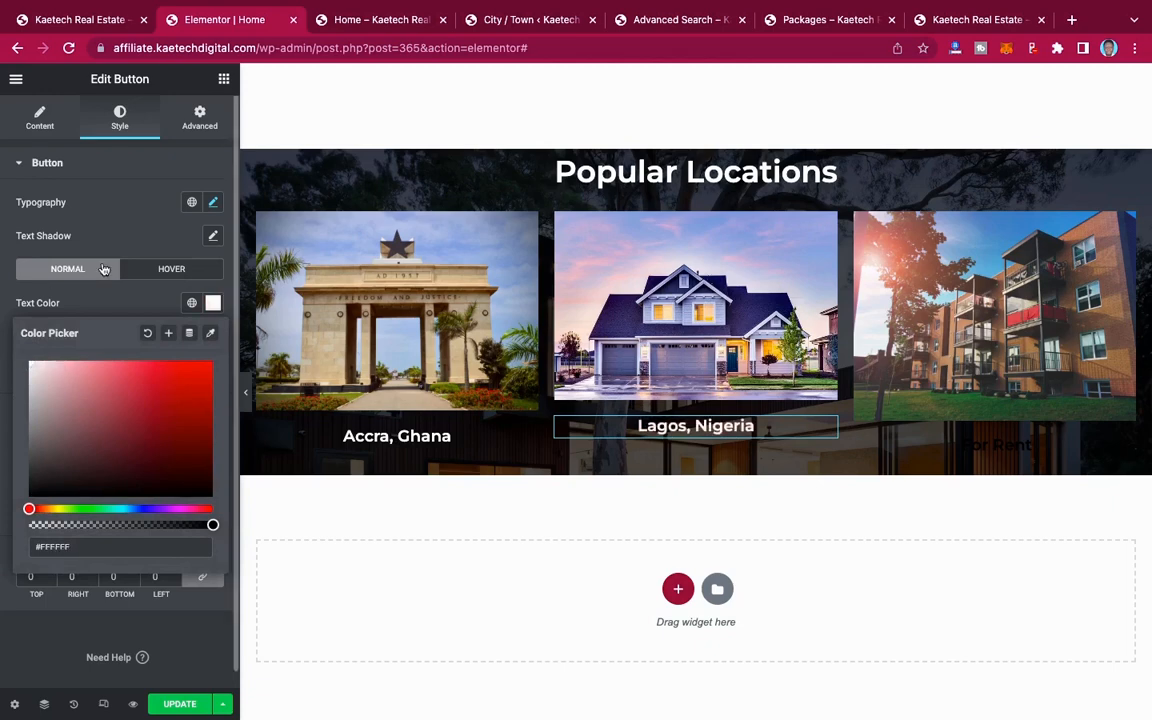
click(141, 207)
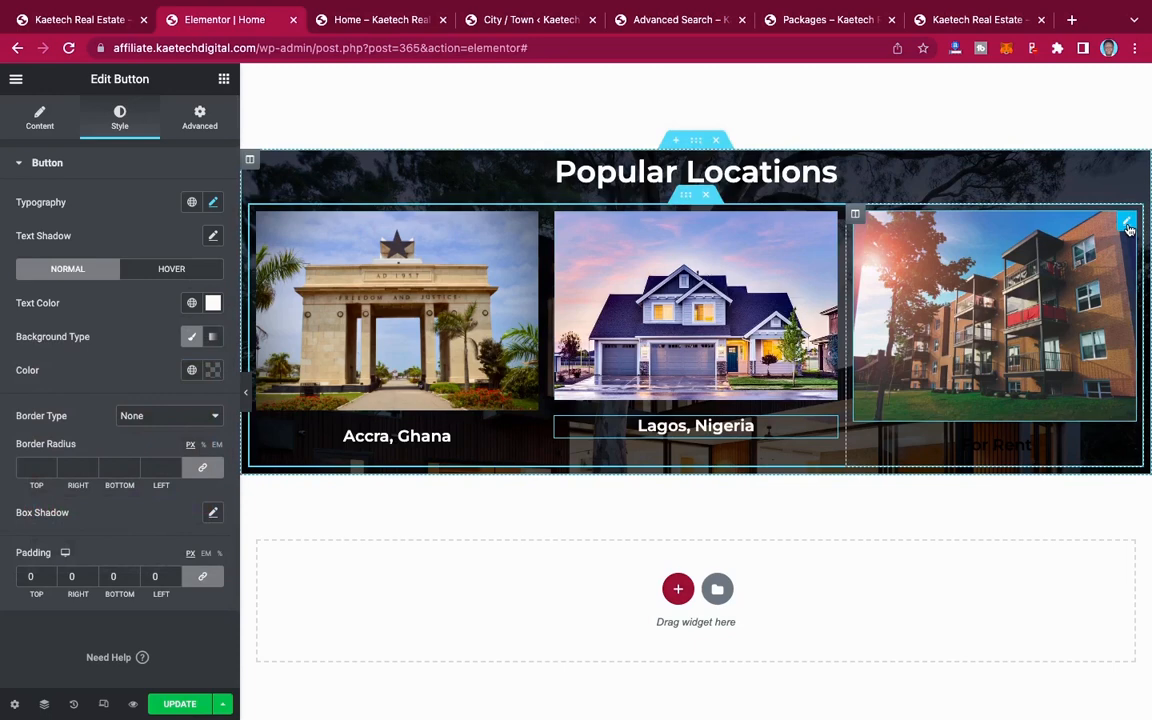
Step: Compare the third Popular Locations image and its media library photo with the demo site's Mumbai, India image
click(86, 21)
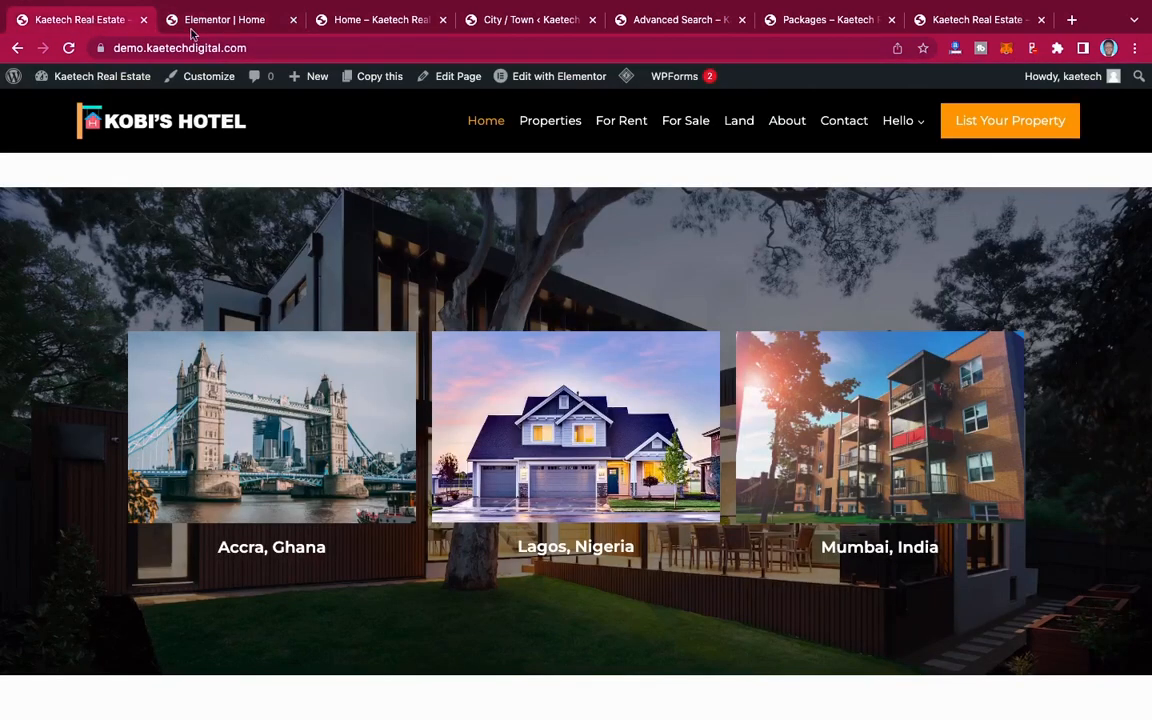
click(235, 24)
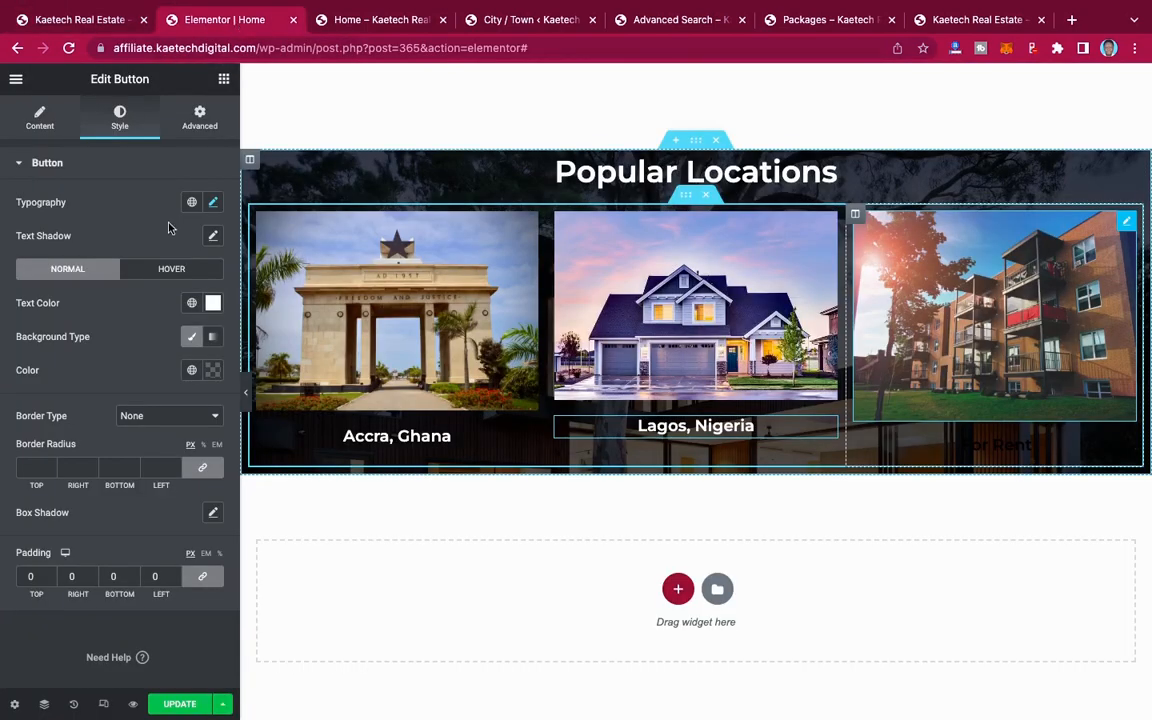
click(44, 129)
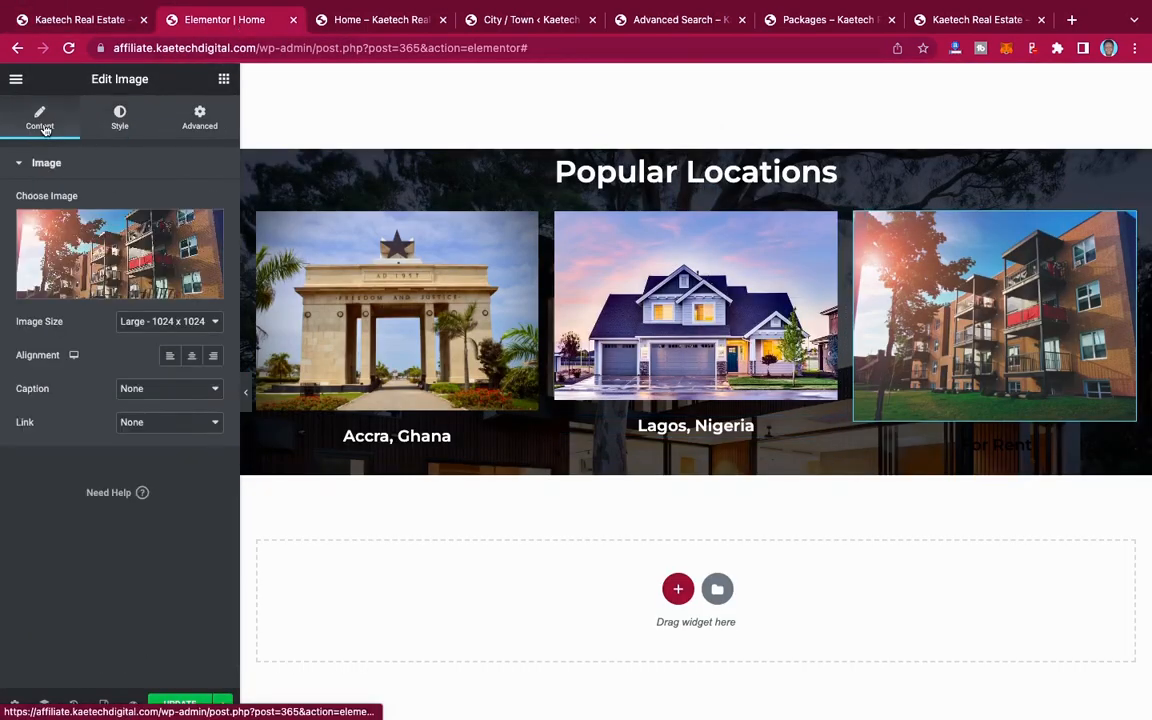
click(103, 249)
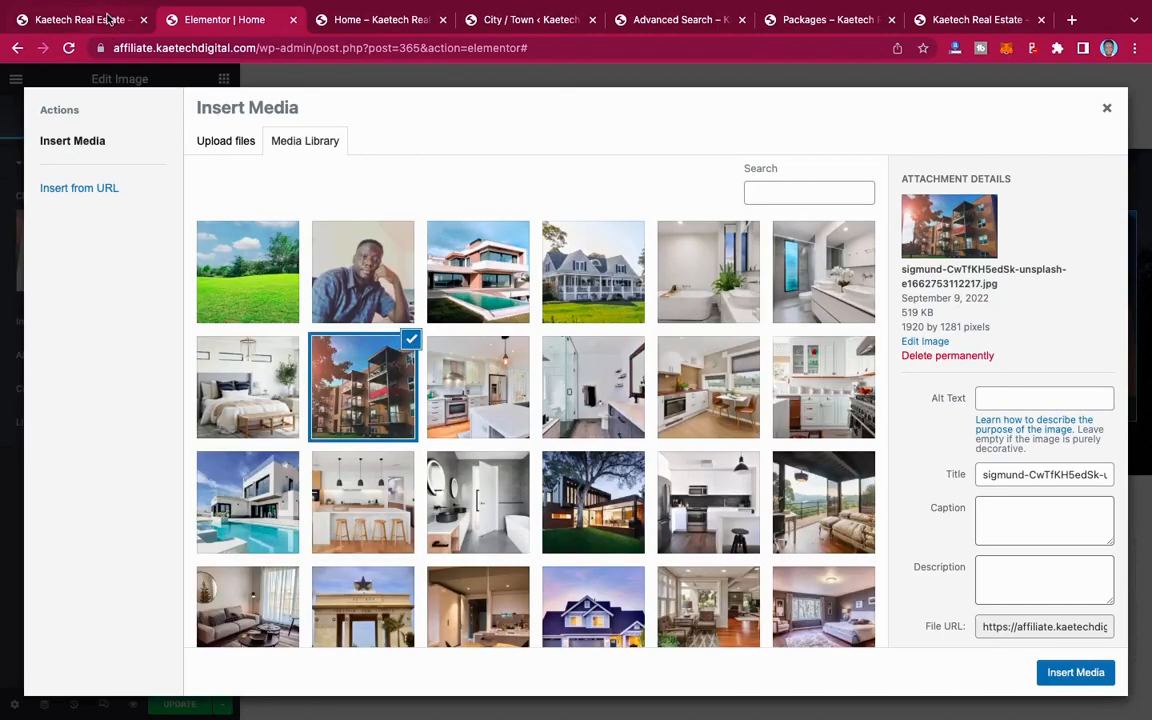
click(107, 19)
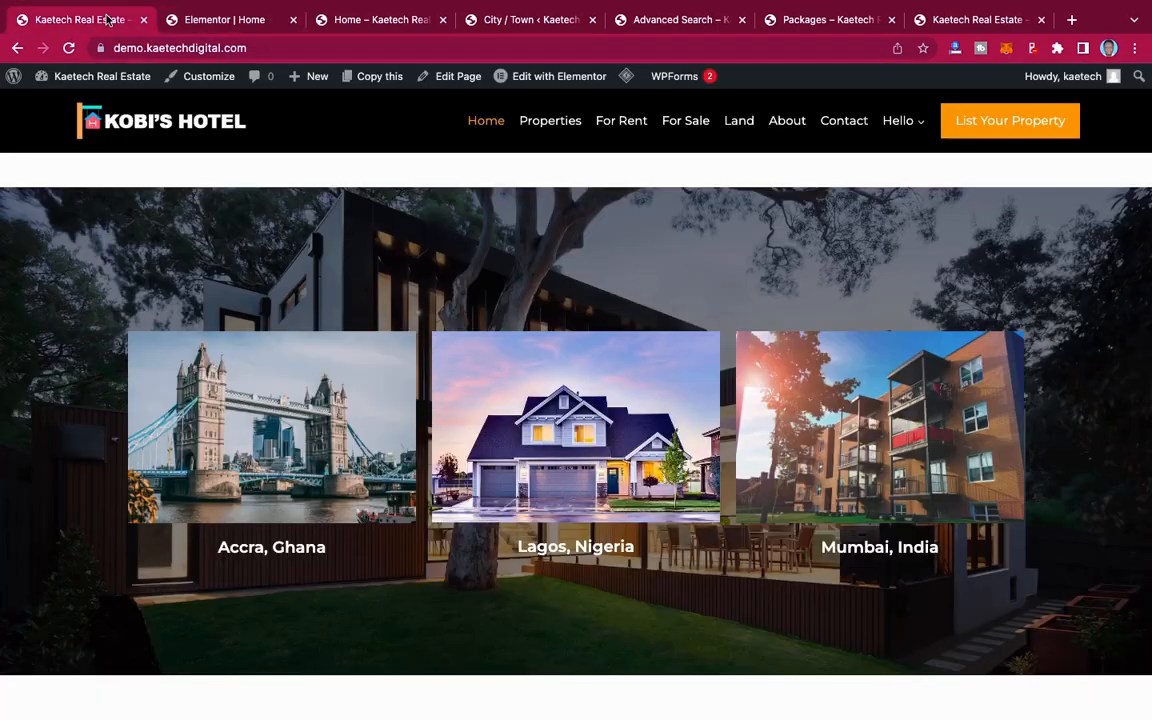
click(228, 20)
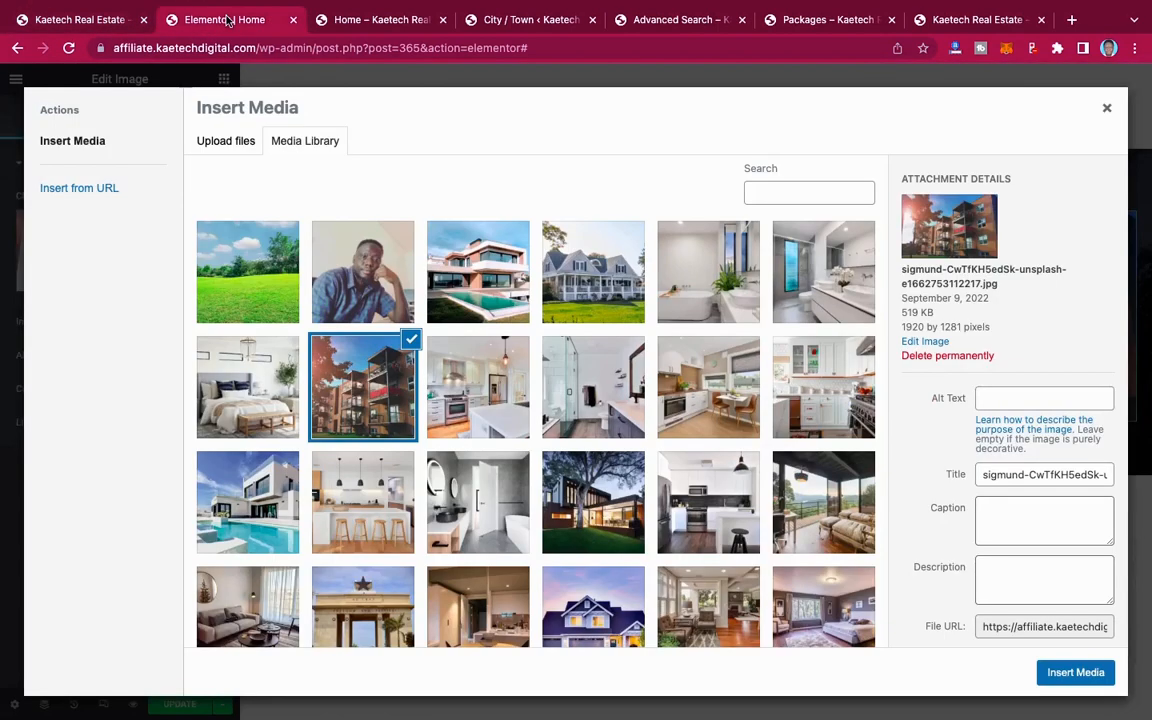
click(368, 20)
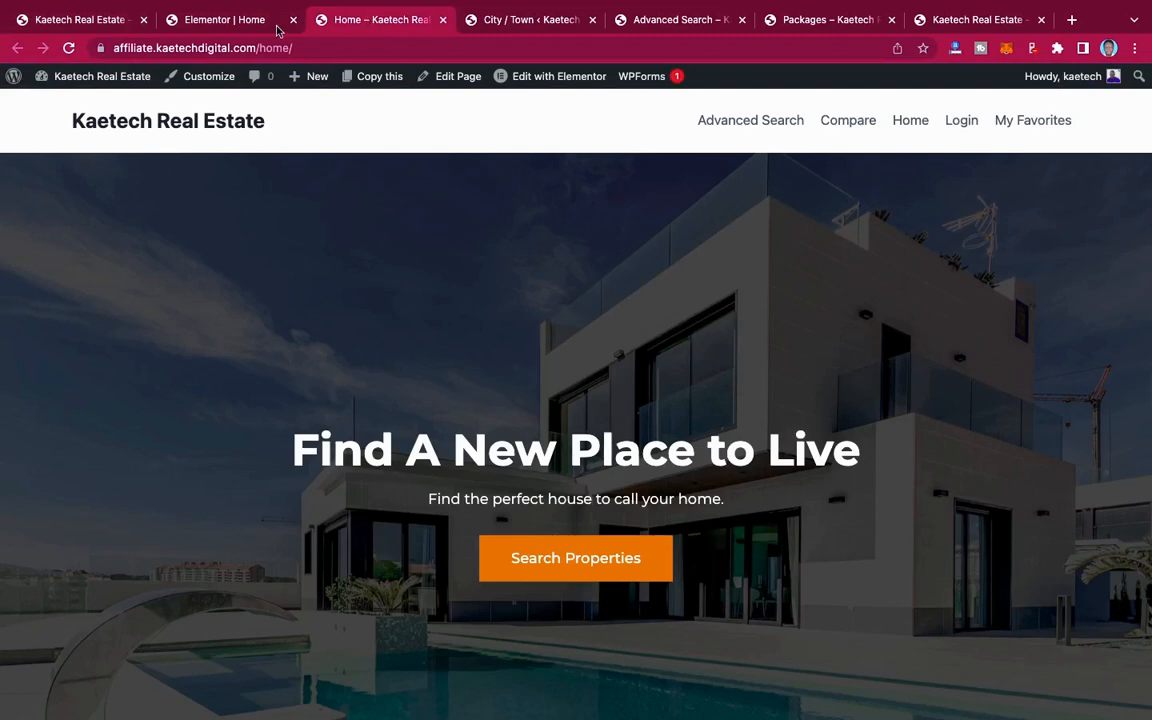
click(225, 25)
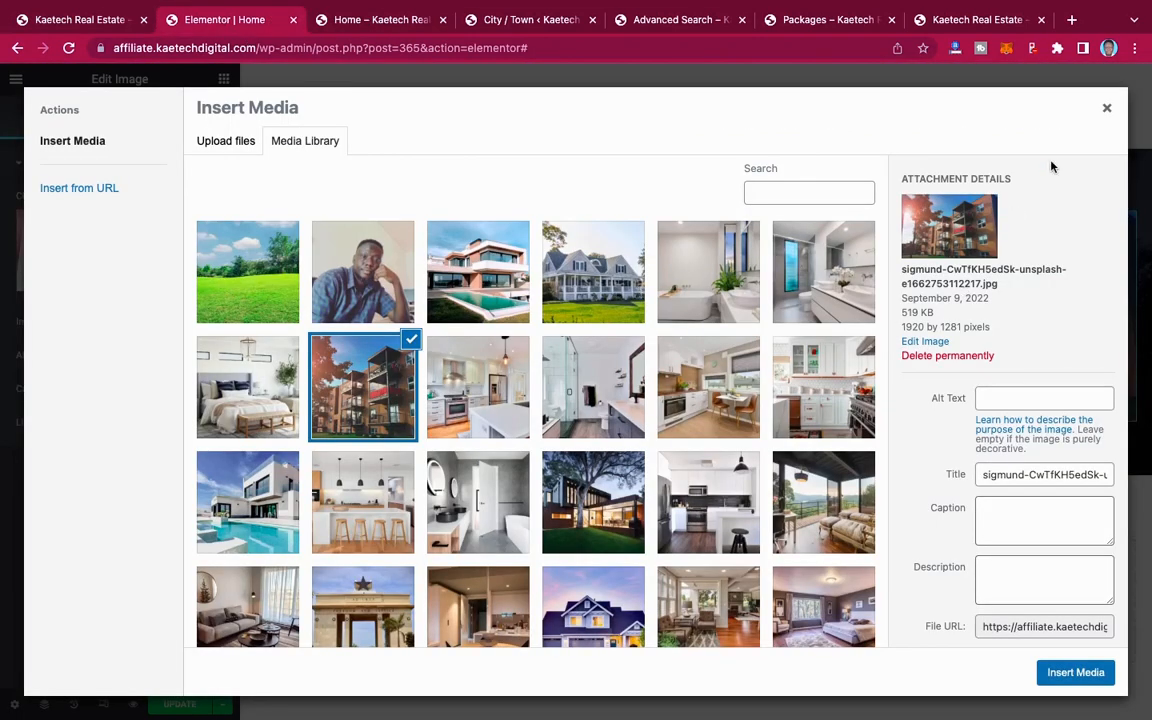
click(1108, 108)
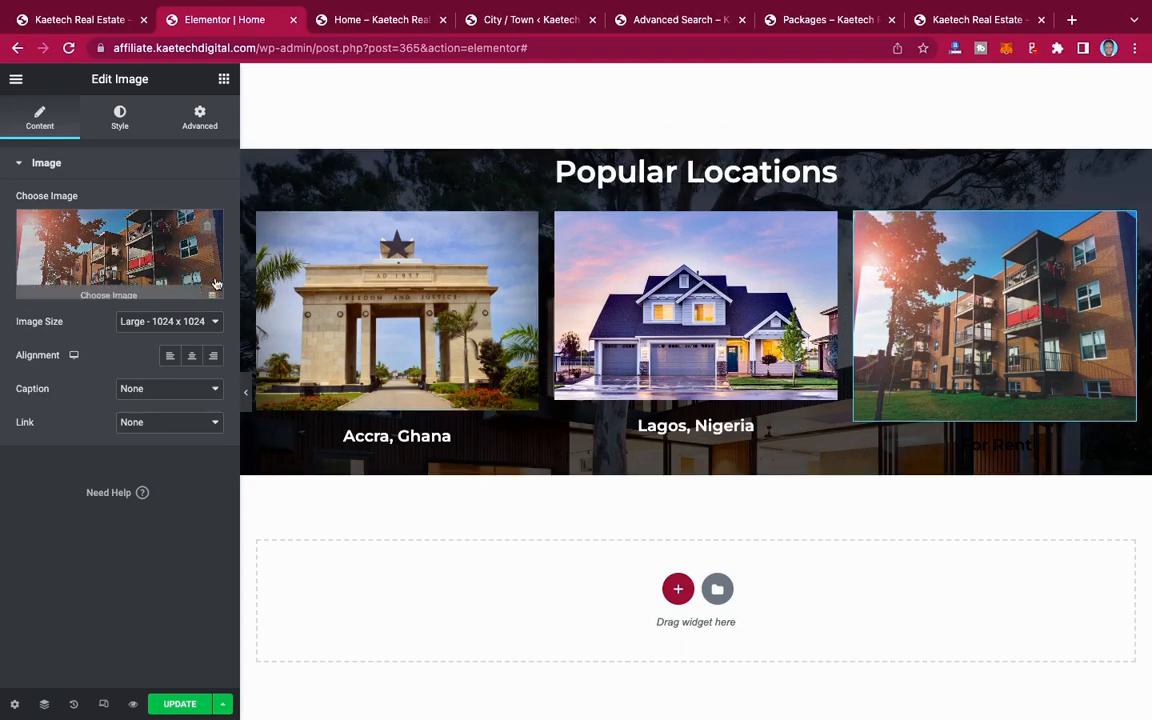
Step: Crop the apartment building photo to a 1920 × 1280 selection, save it and insert it as the third Popular Locations image
click(125, 212)
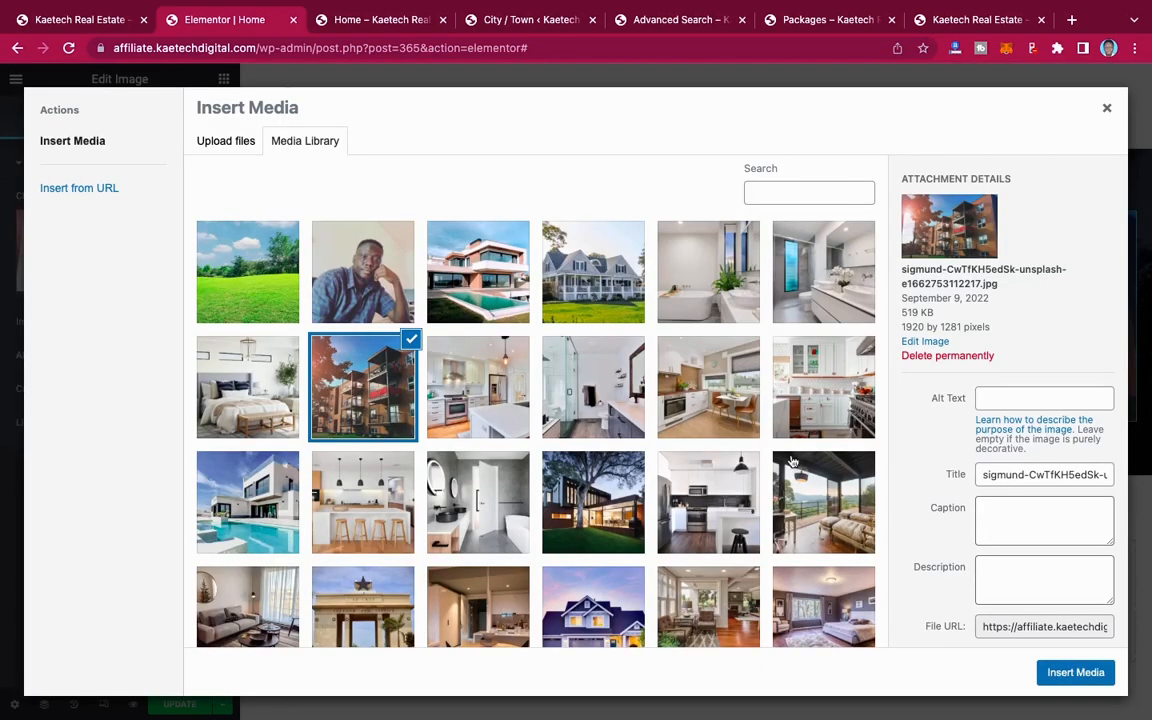
click(925, 342)
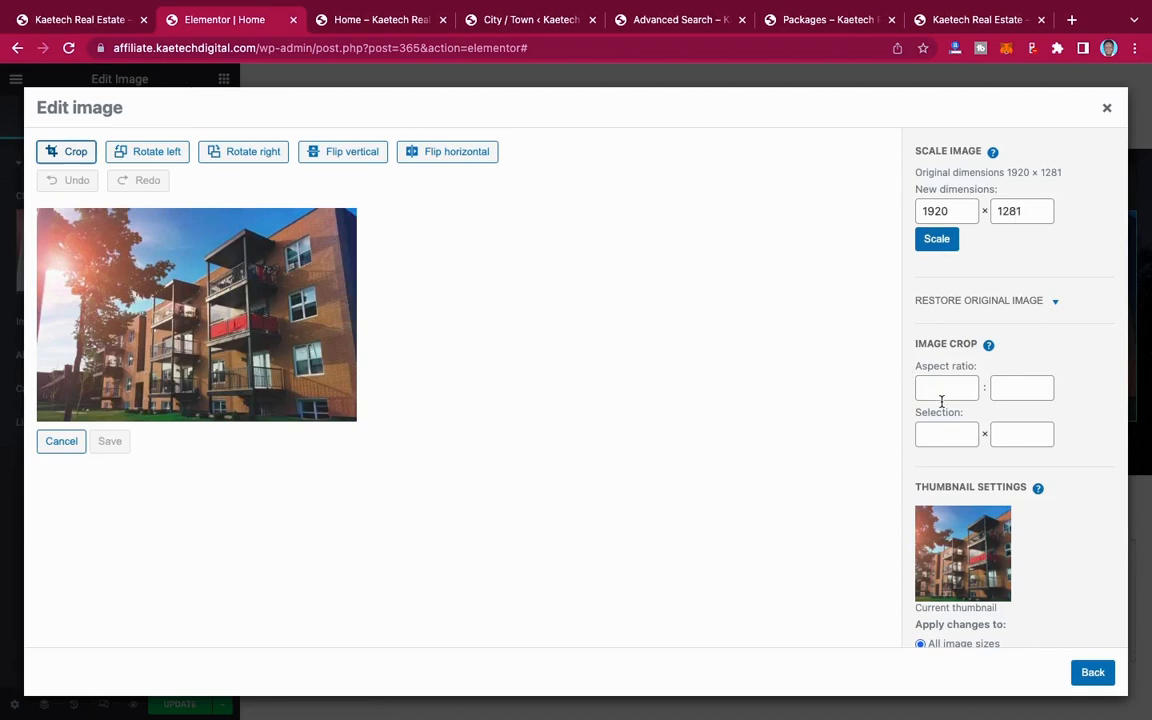
click(934, 444)
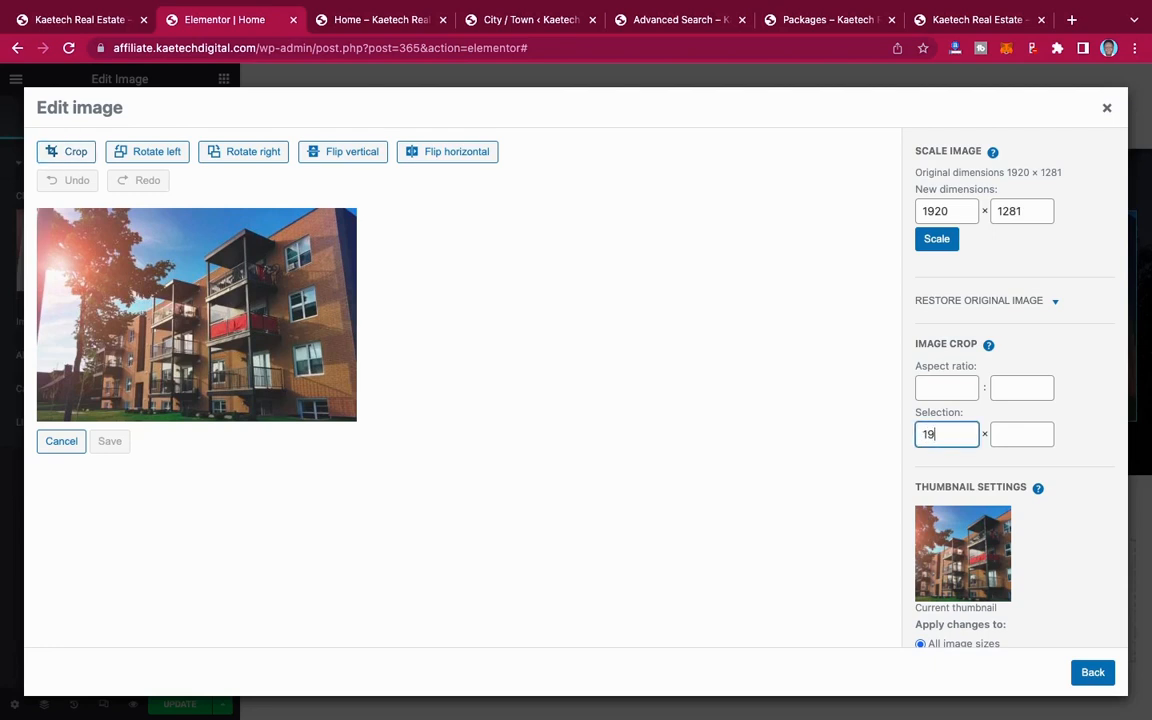
click(1025, 435)
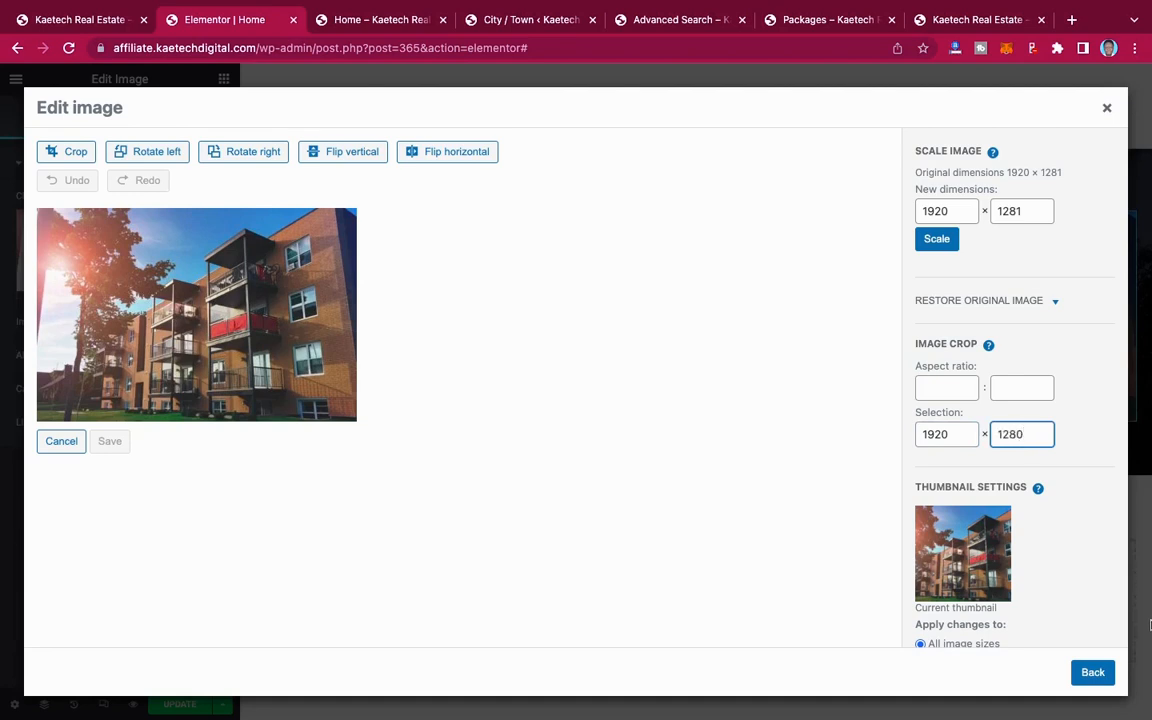
click(63, 152)
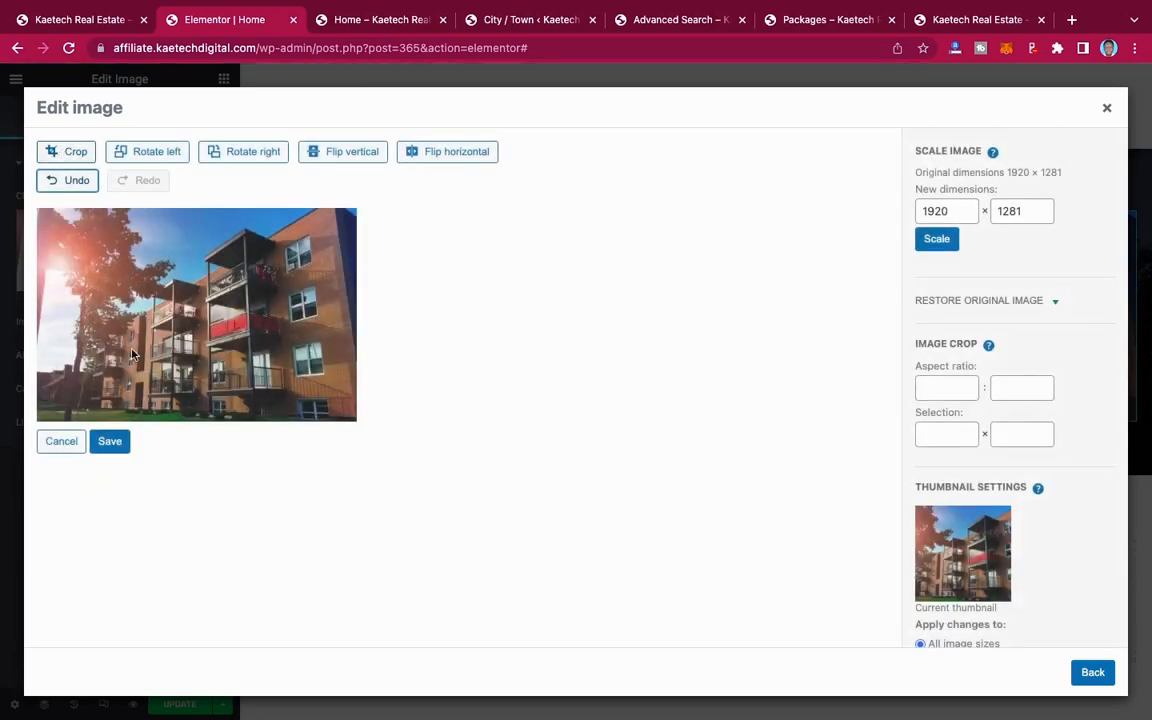
click(110, 441)
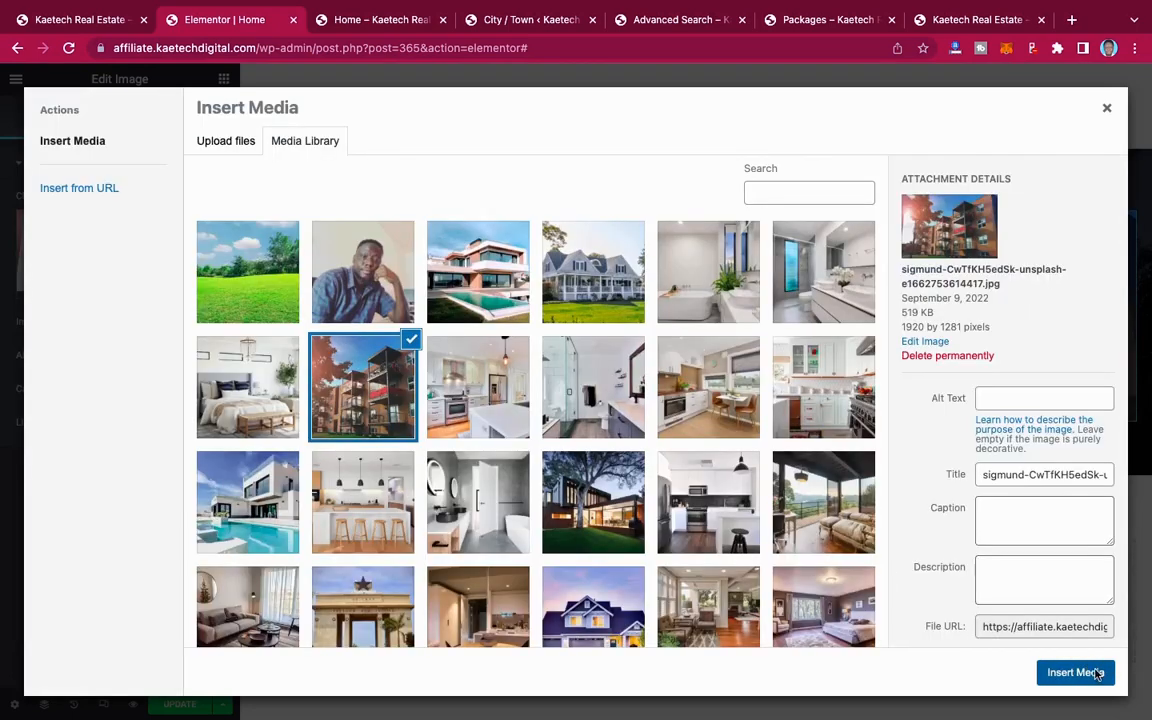
click(1075, 672)
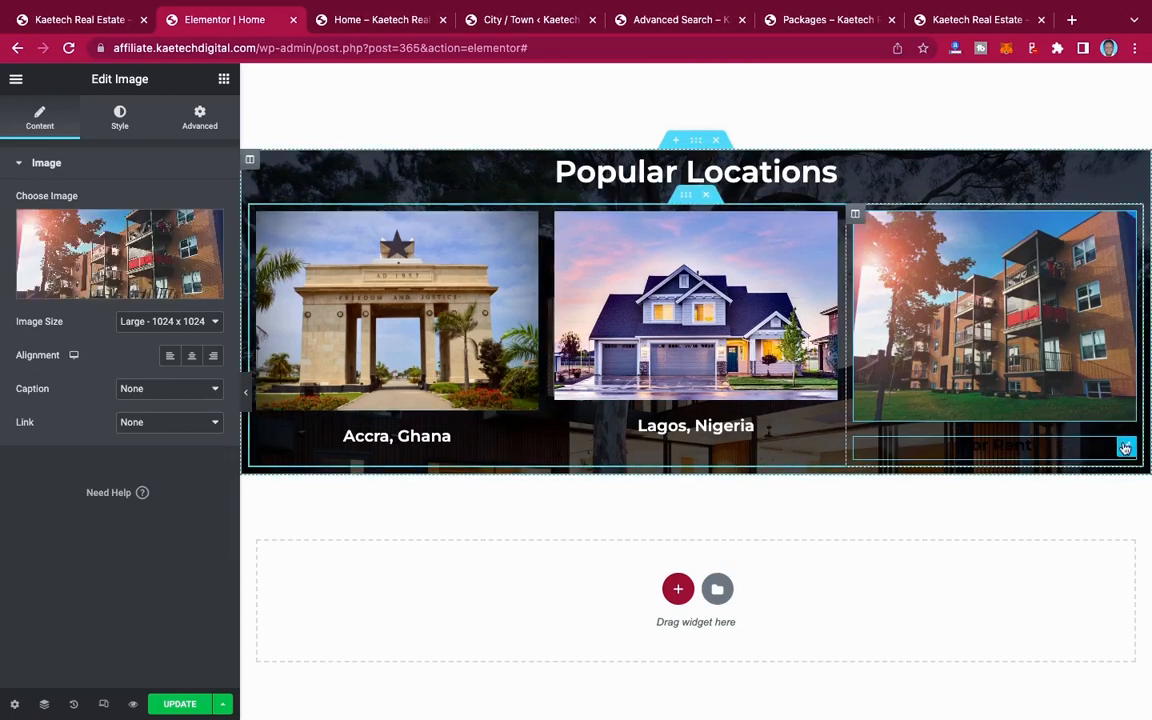
Step: Change the text of the button below the apartment building image to "MumBai, India"
click(1125, 448)
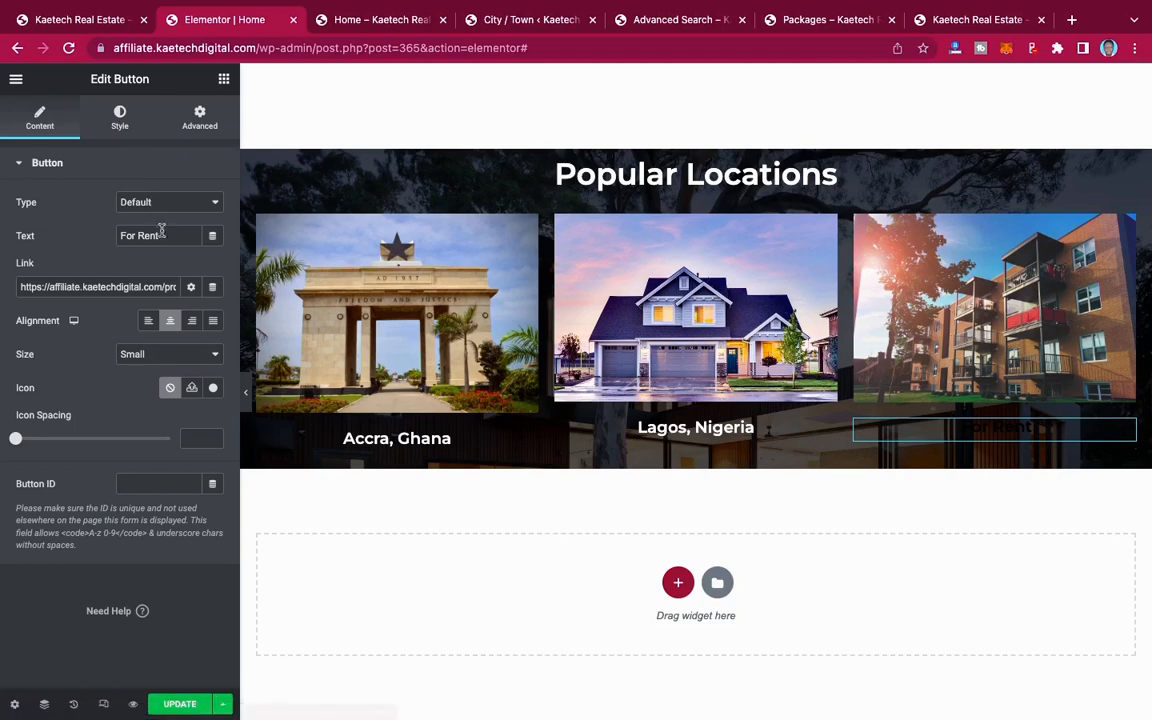
drag(148, 236, 104, 240)
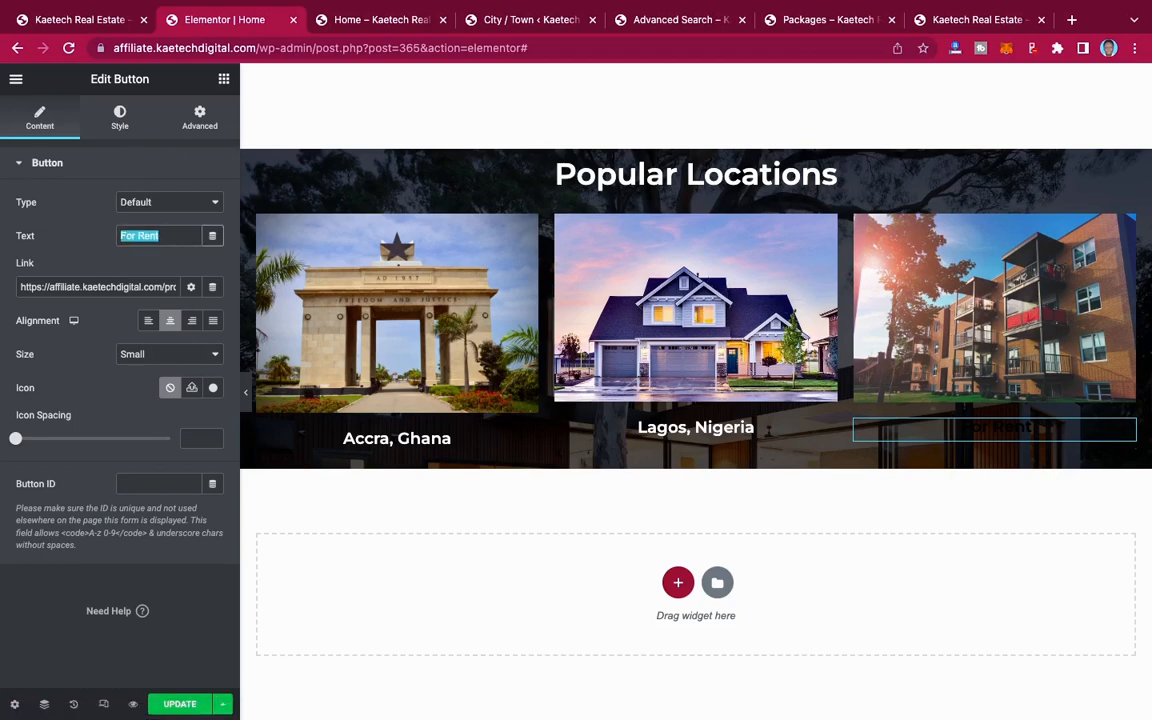
text(MumBai, India)
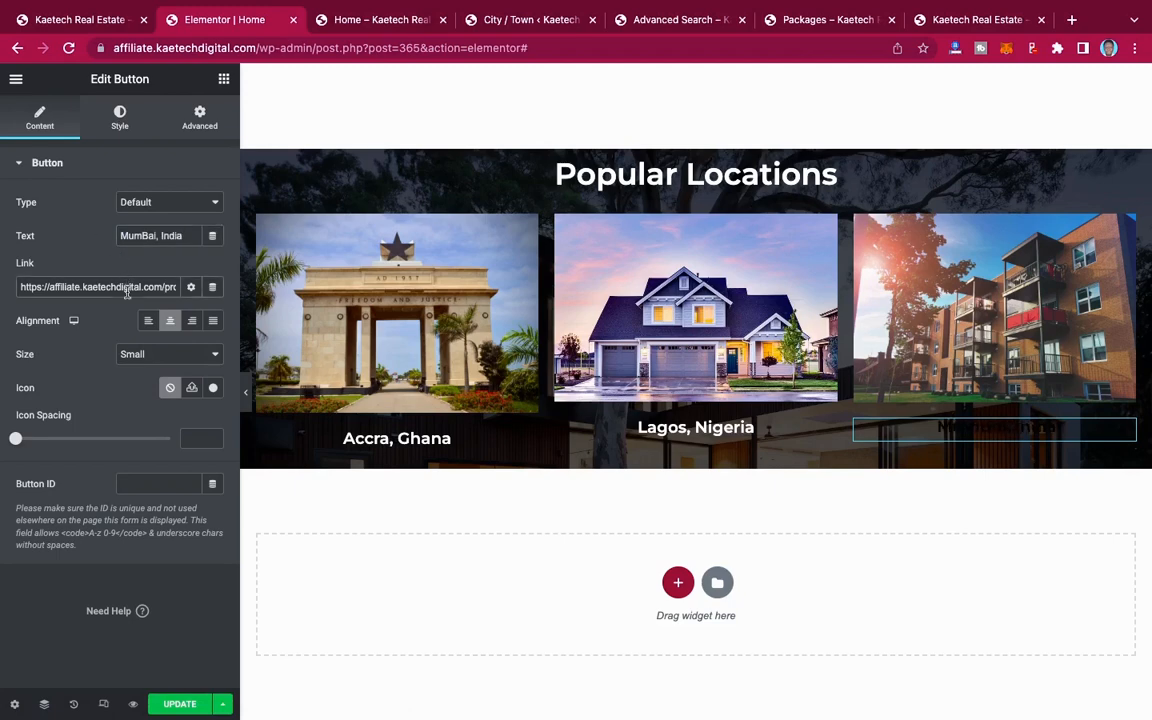
Step: Copy the Mumbai page link from the City / Town list, set it as the "MumBai, India" button's link and update the page
click(511, 17)
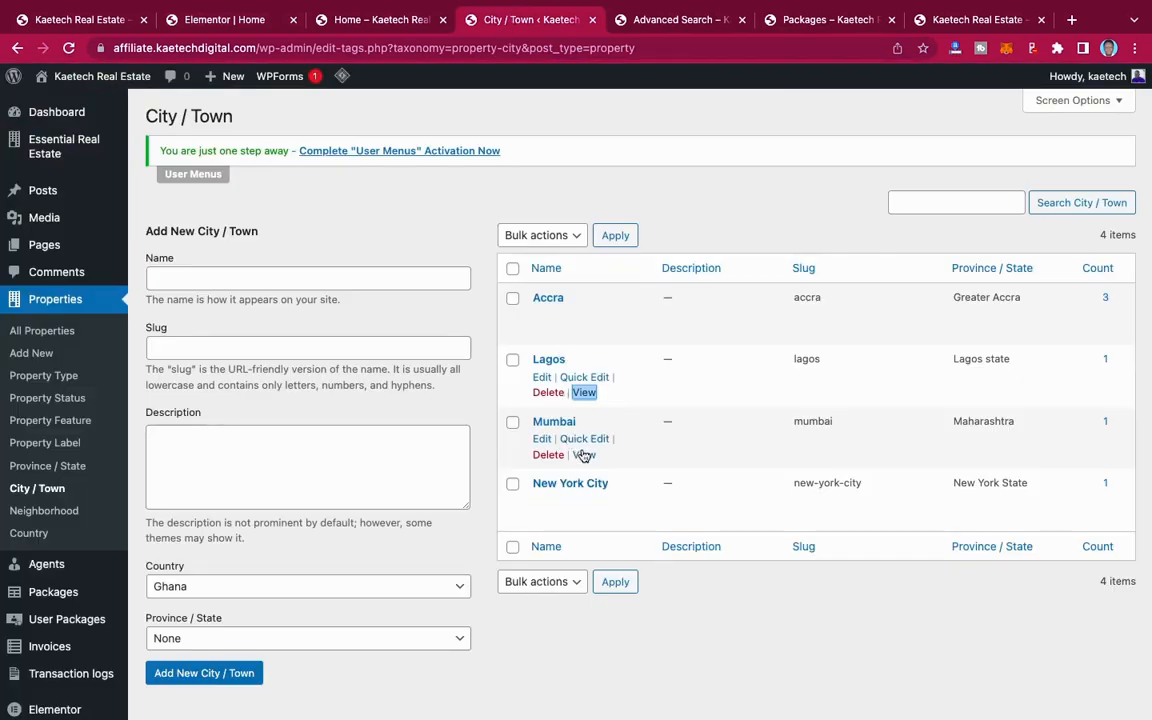
right_click(582, 455)
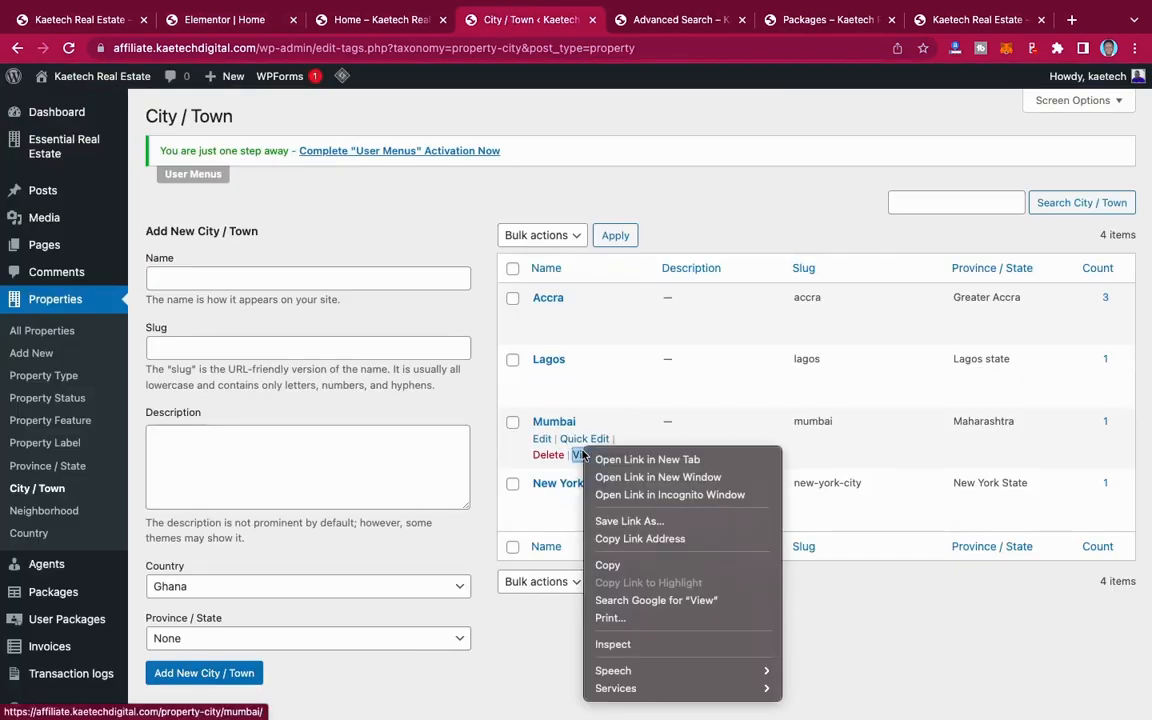
click(640, 539)
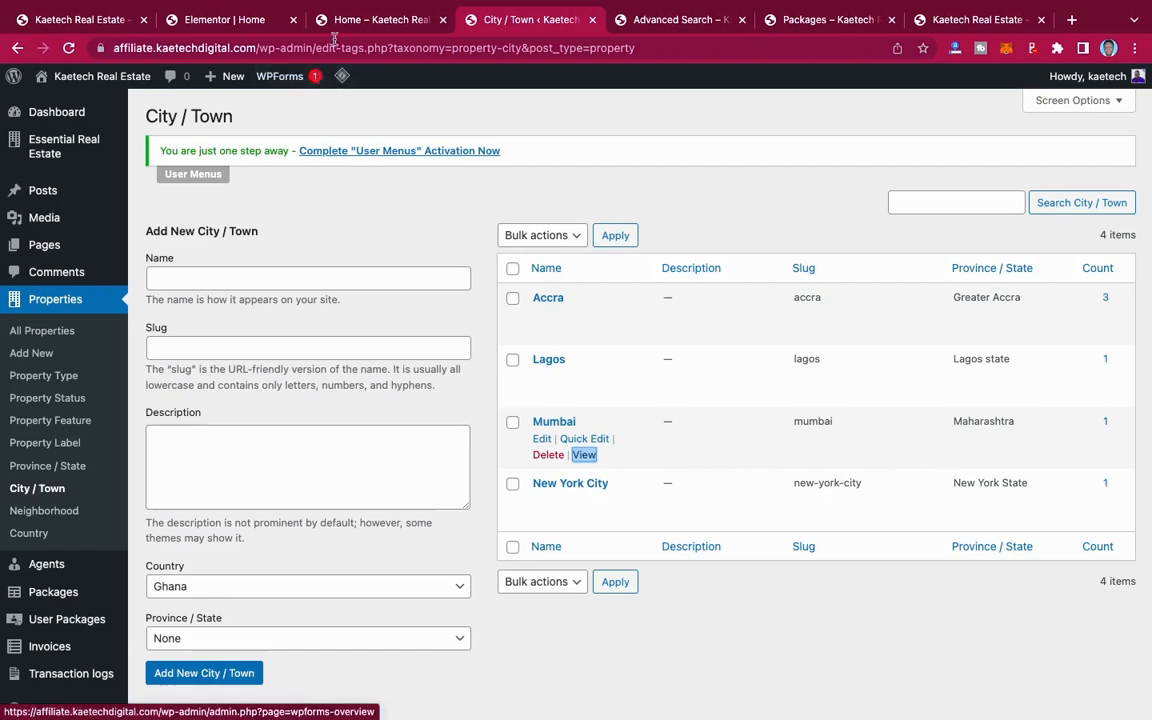
click(236, 17)
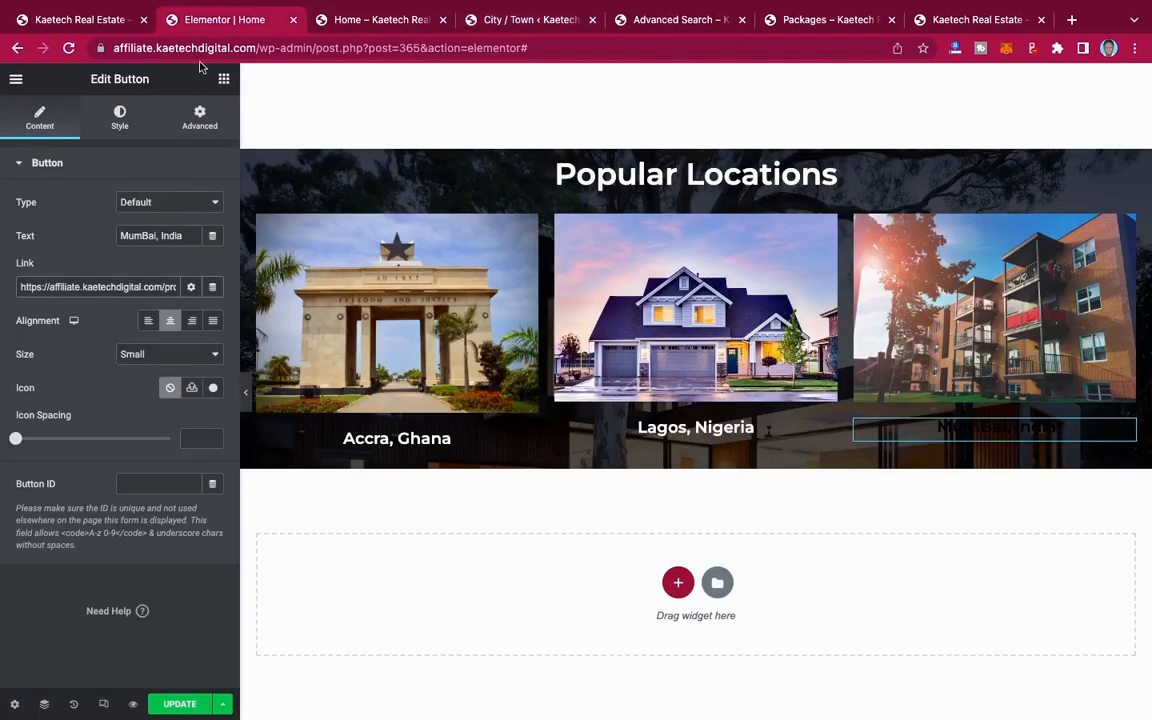
triple_click(120, 289)
key(ctrl+v)
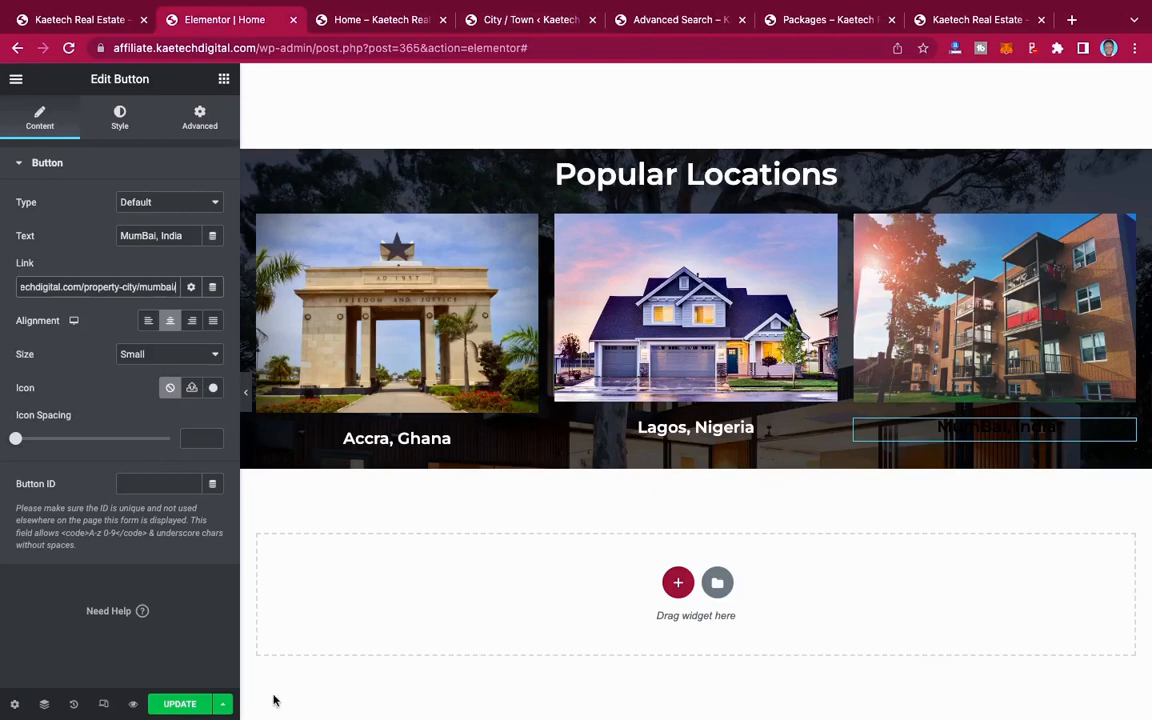
click(182, 707)
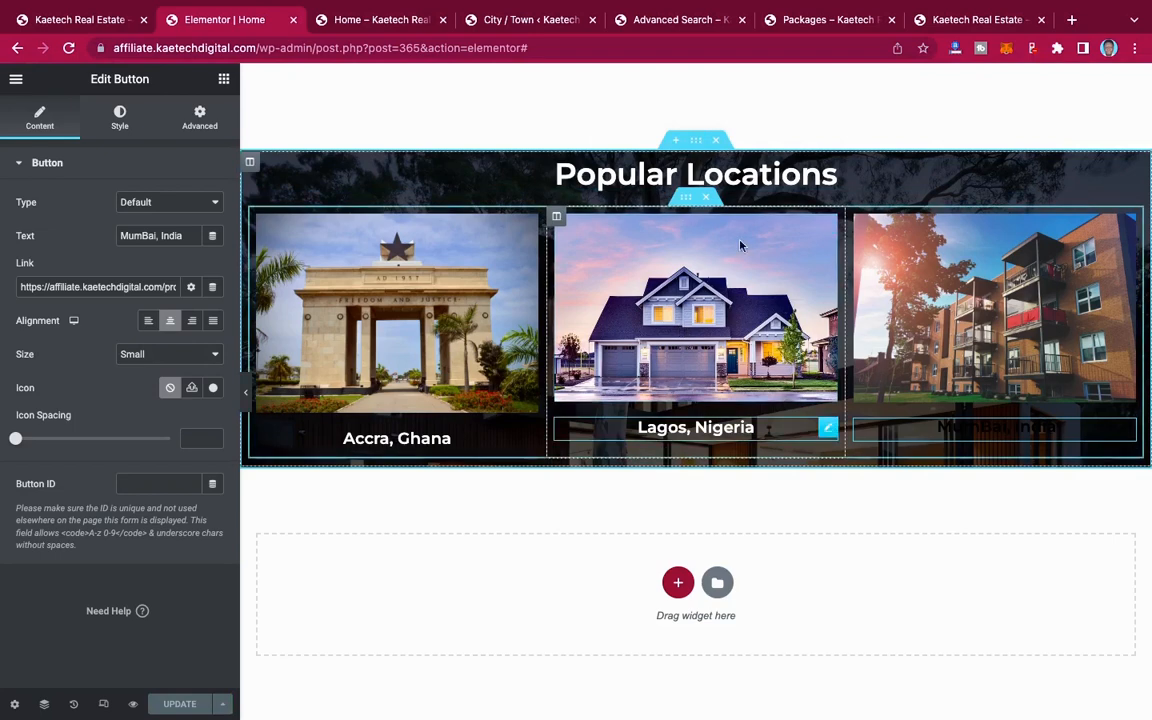
Step: Unlink the Popular Locations section's padding values and set its top and bottom padding to 50 px
click(696, 145)
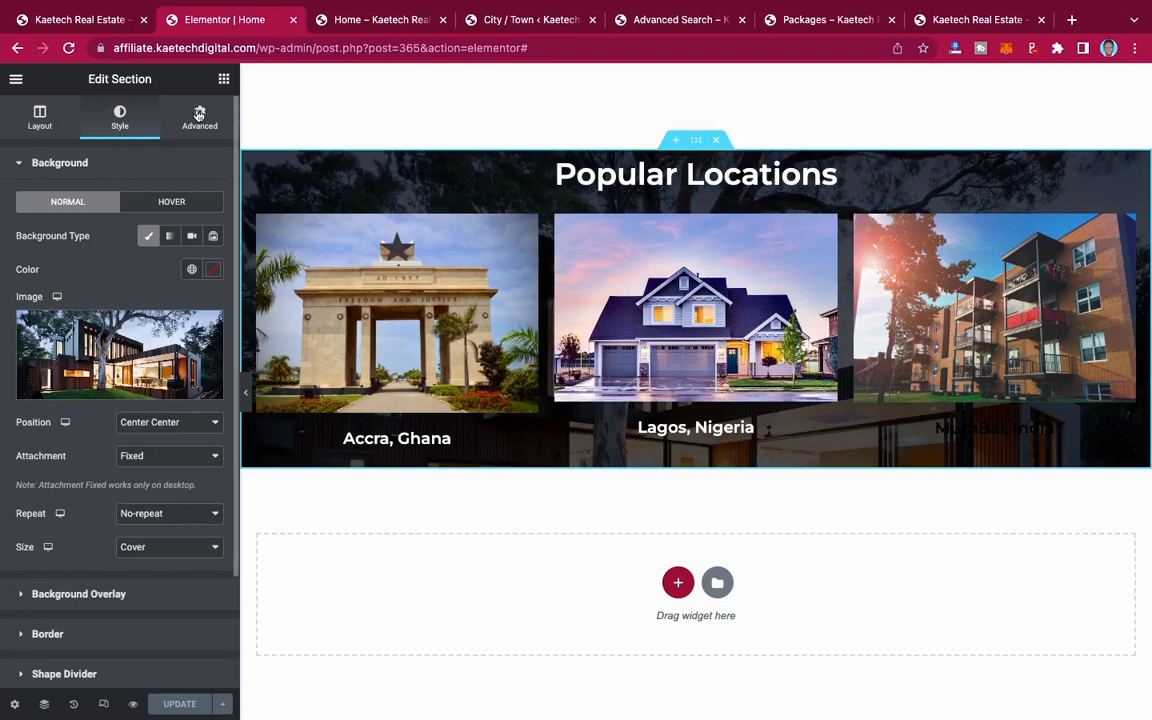
click(199, 116)
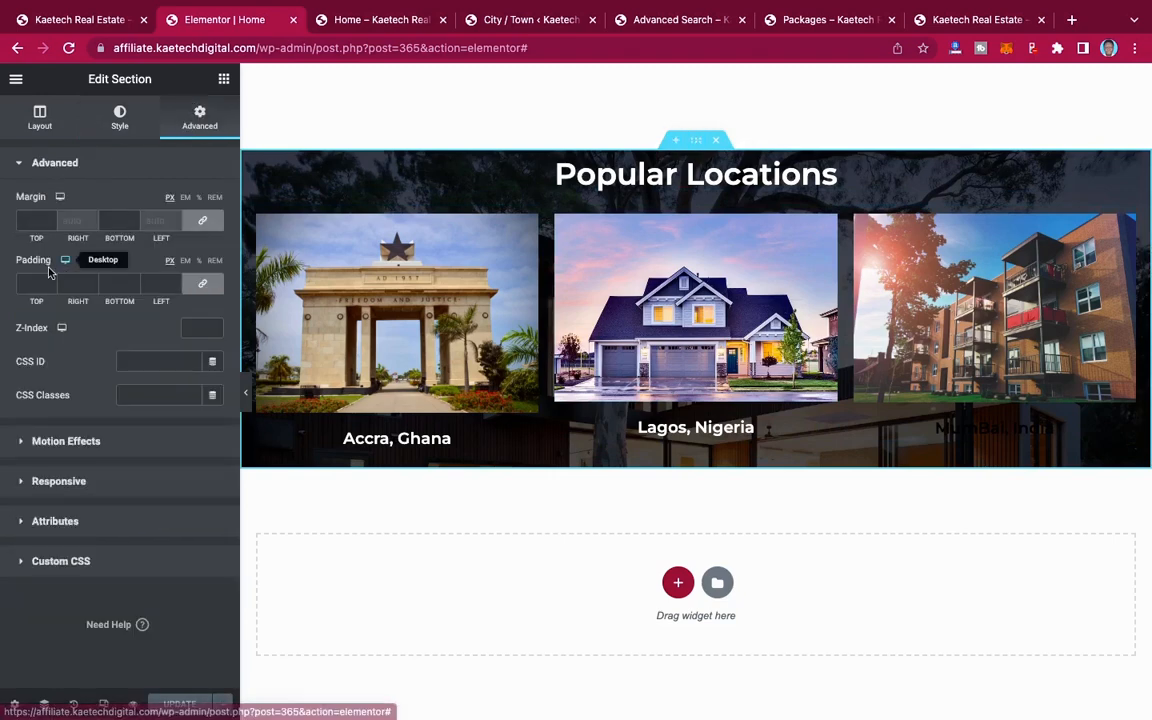
click(203, 287)
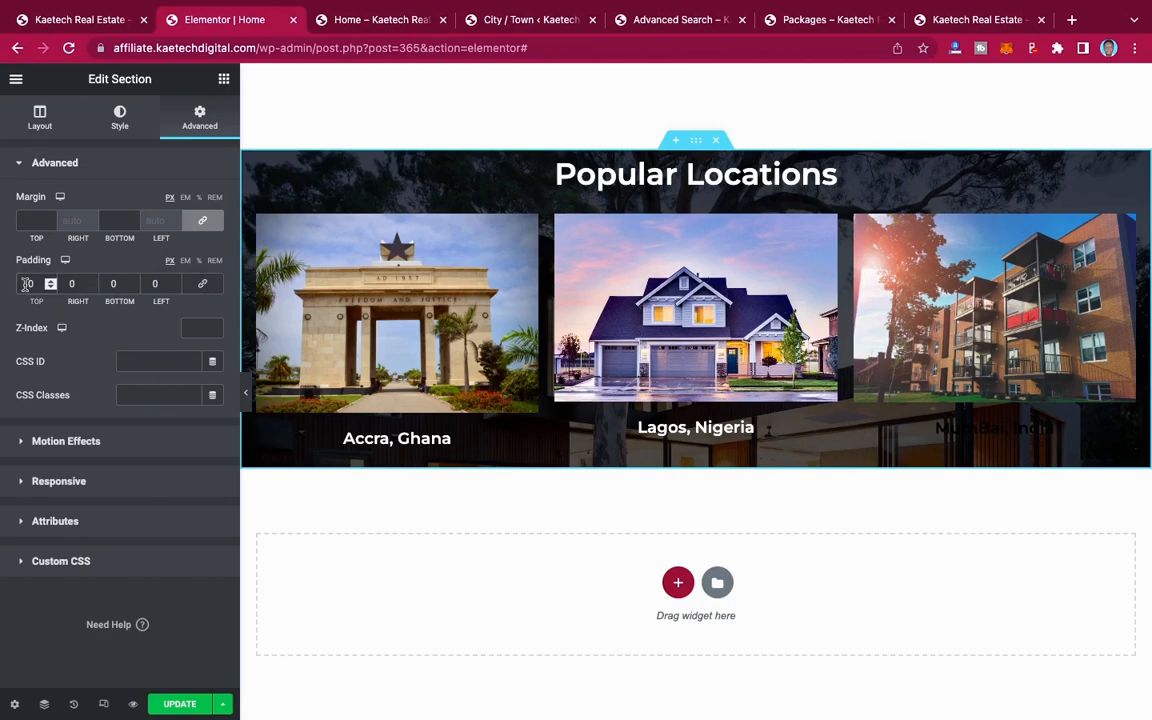
text(500)
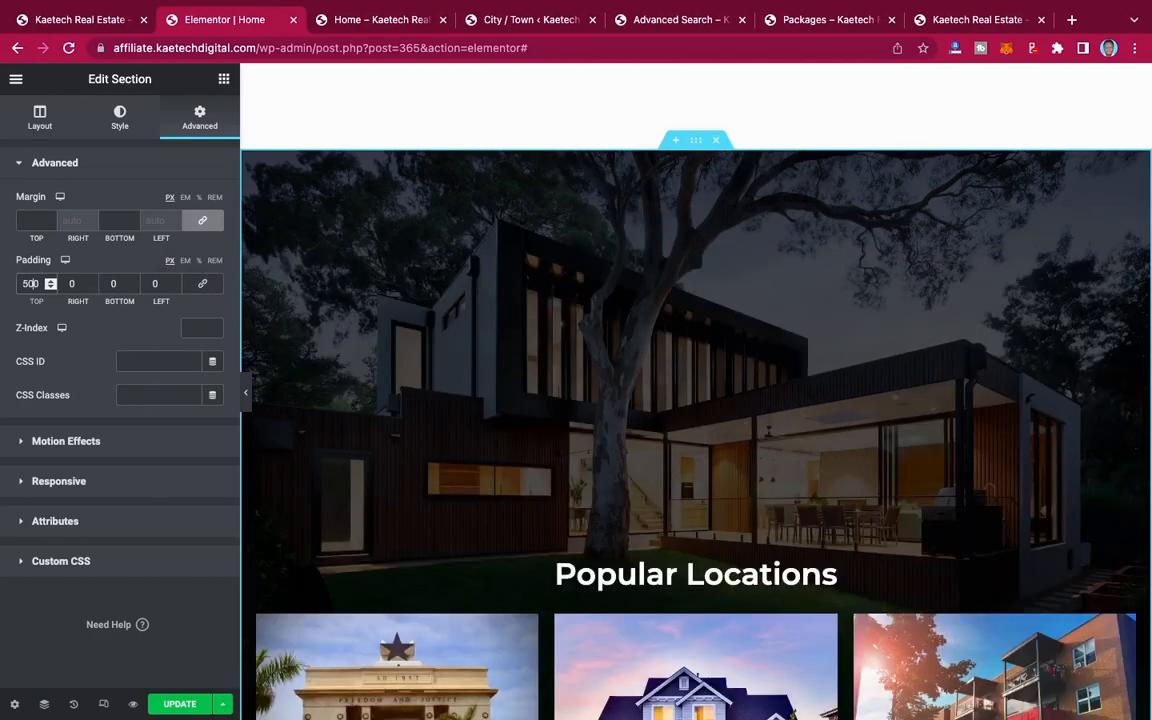
key(BackSpace)
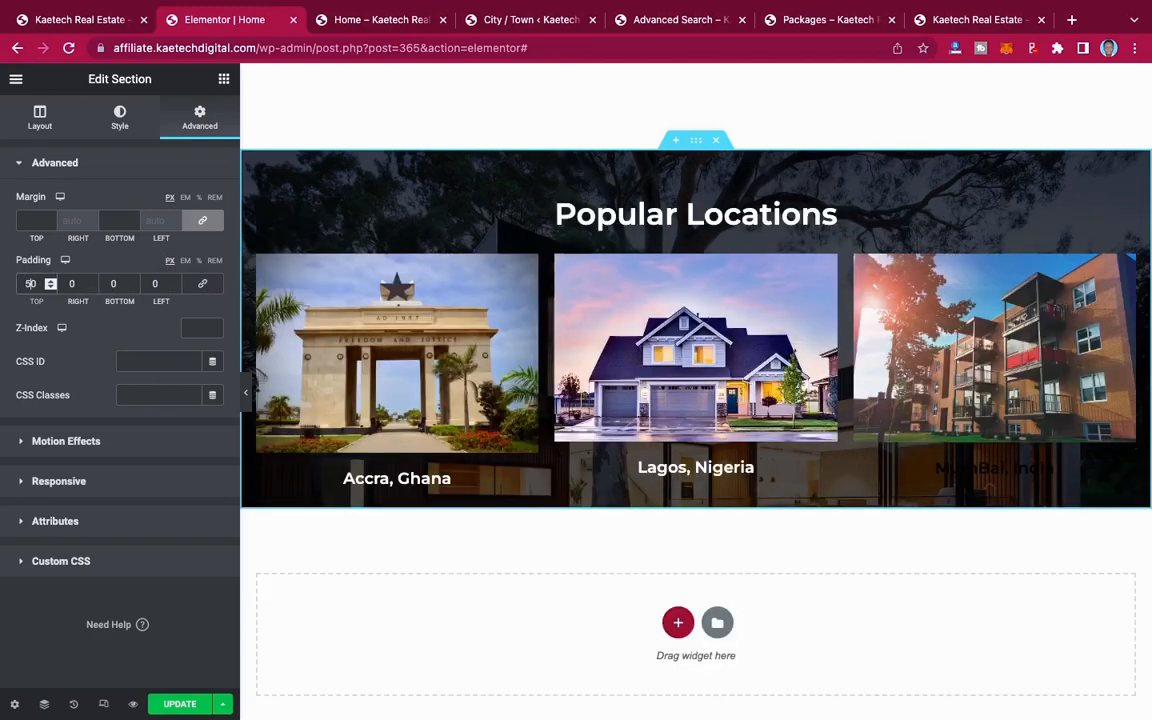
click(105, 284)
text(5)
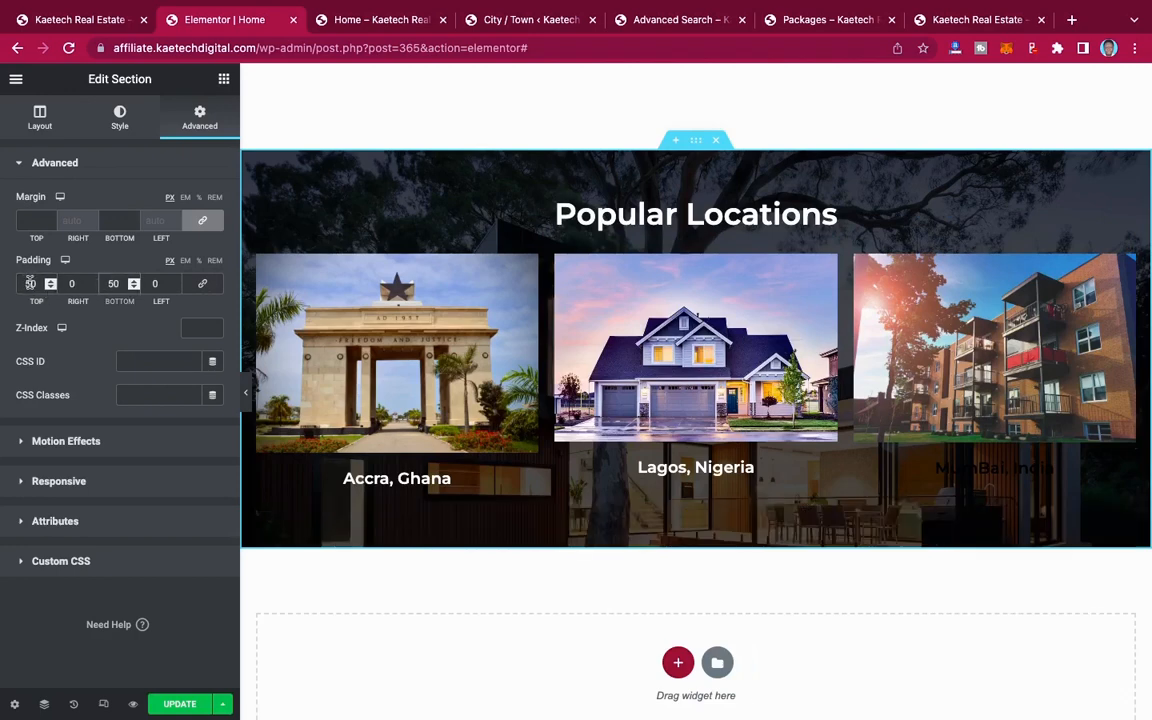
Step: Increase the Popular Locations section's top and bottom padding to 100 px and check the spacing on the page
drag(34, 283, 12, 287)
text(10)
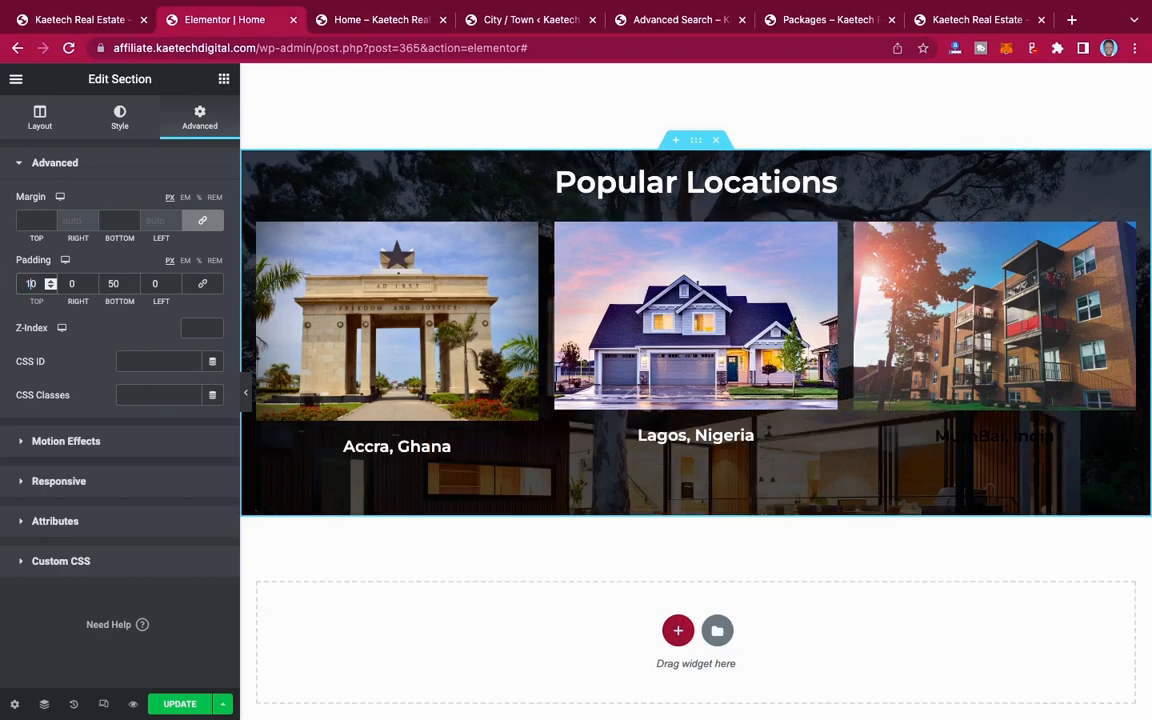
text(0)
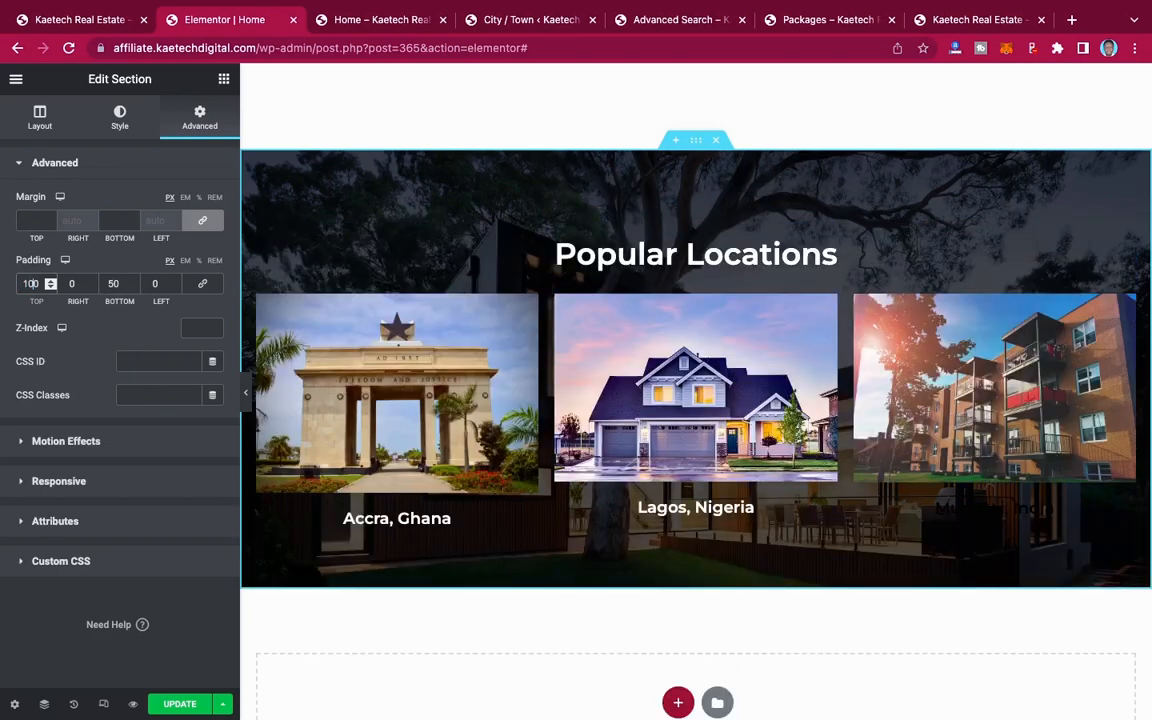
click(111, 284)
text(100)
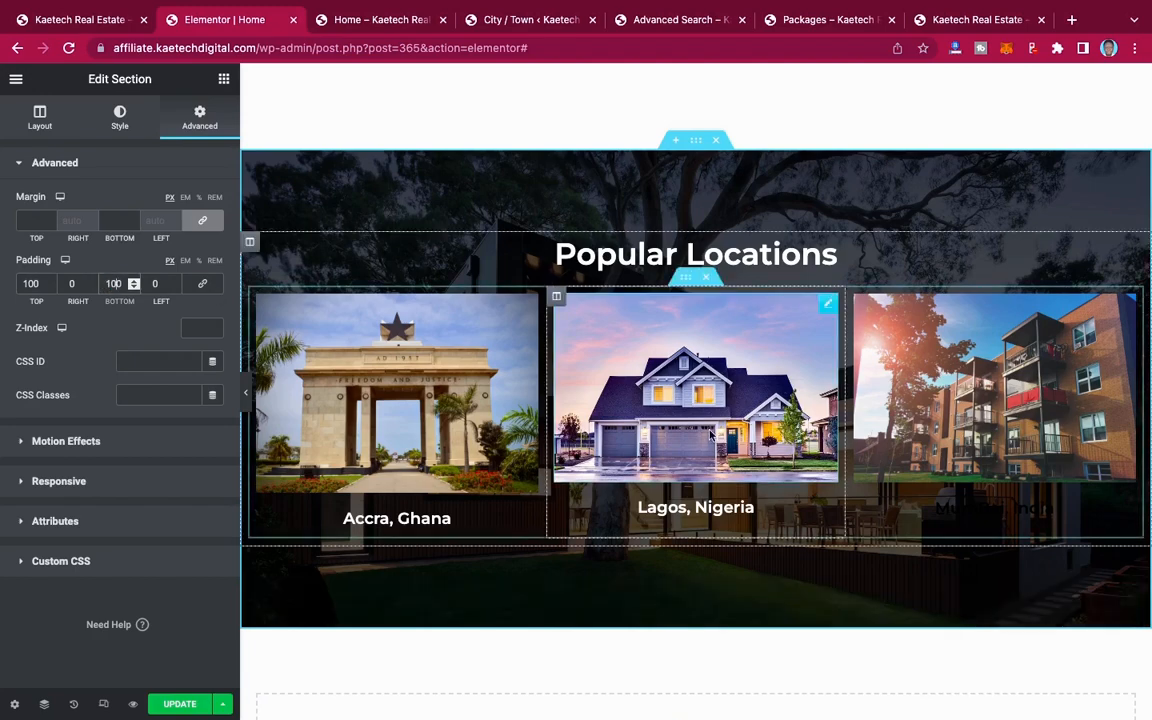
scroll(710, 432, down, 3)
scroll(710, 432, up, 4)
scroll(710, 435, up, 1)
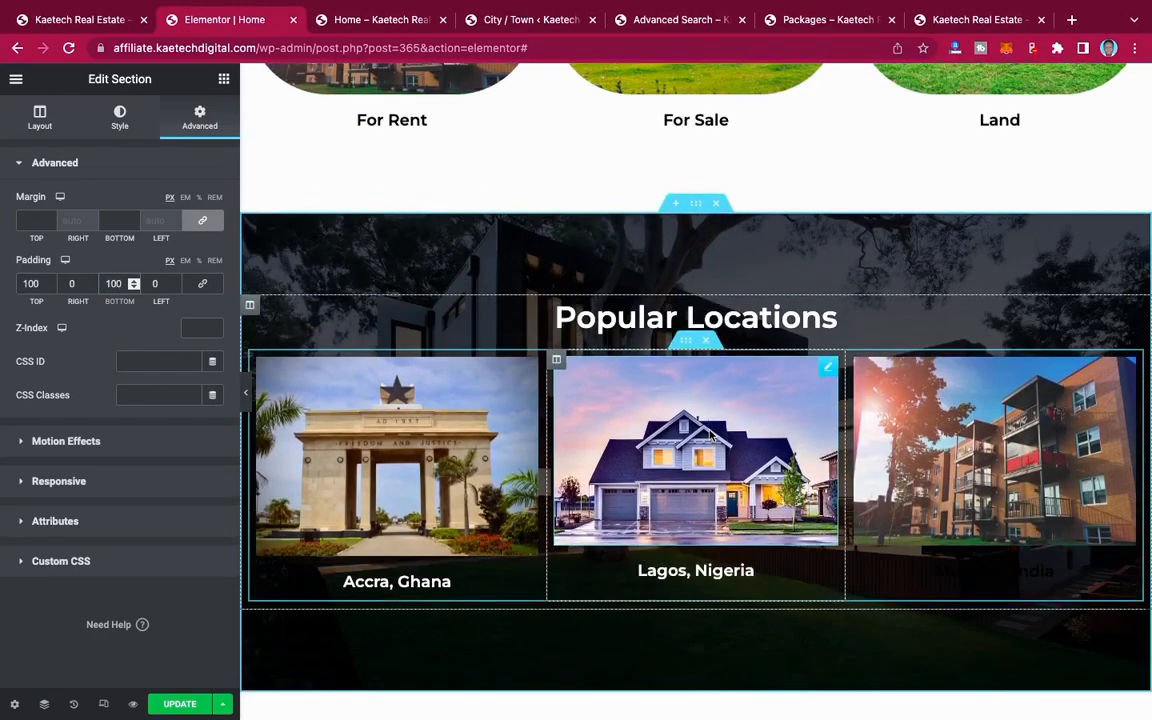
Step: Update the page with the new section padding and review the Popular Locations section on the reloaded live Home page
scroll(710, 435, down, 1)
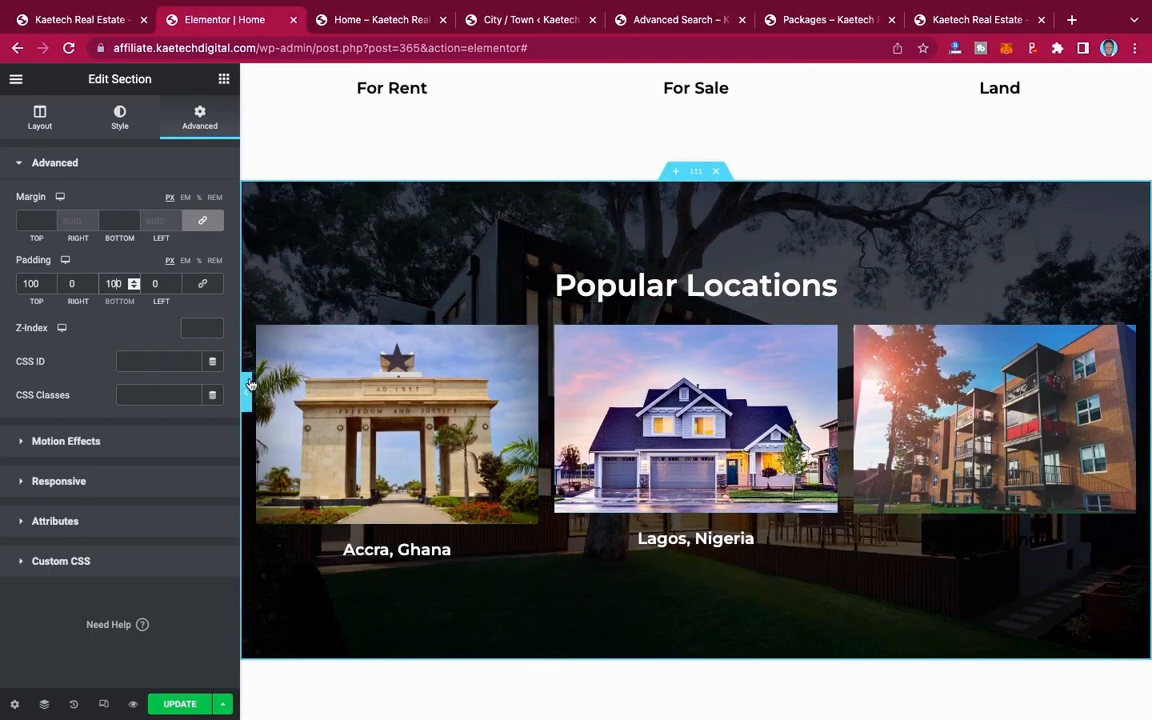
click(180, 704)
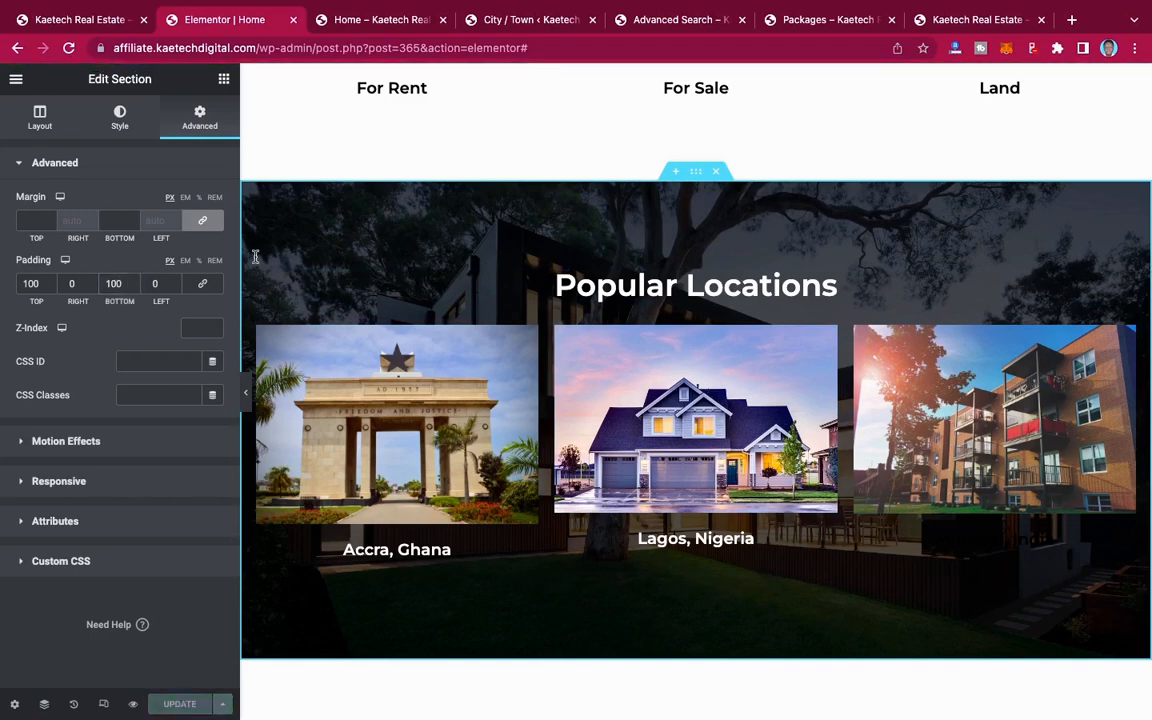
click(346, 19)
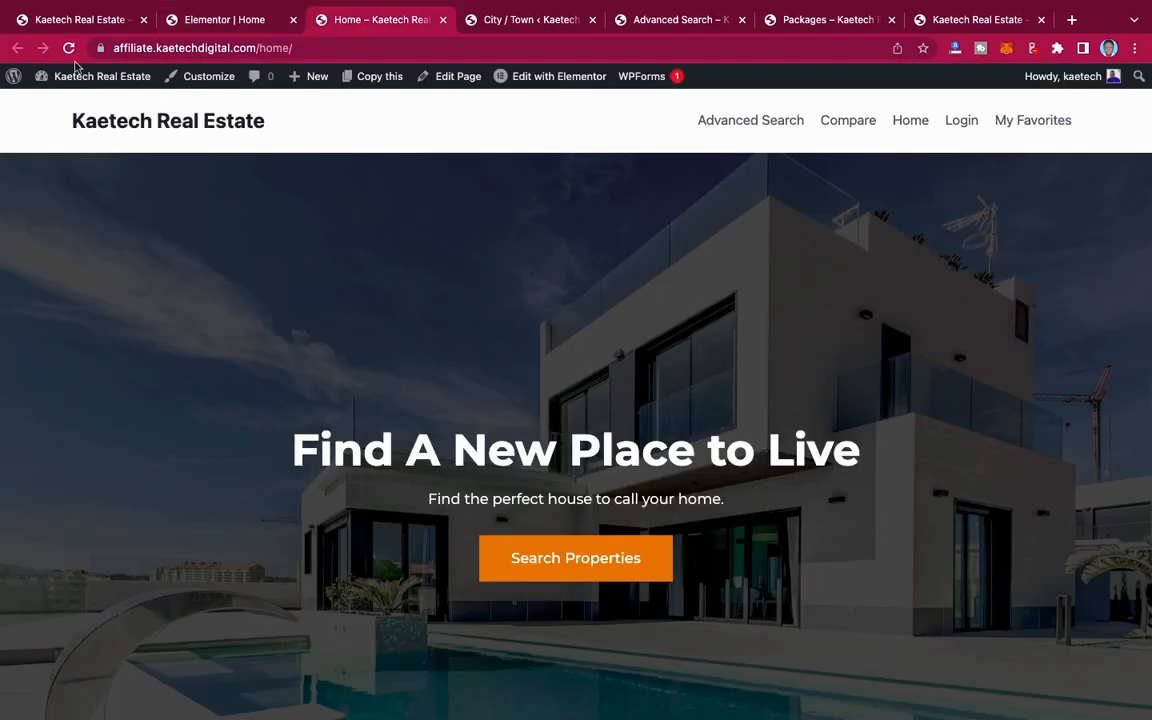
click(68, 48)
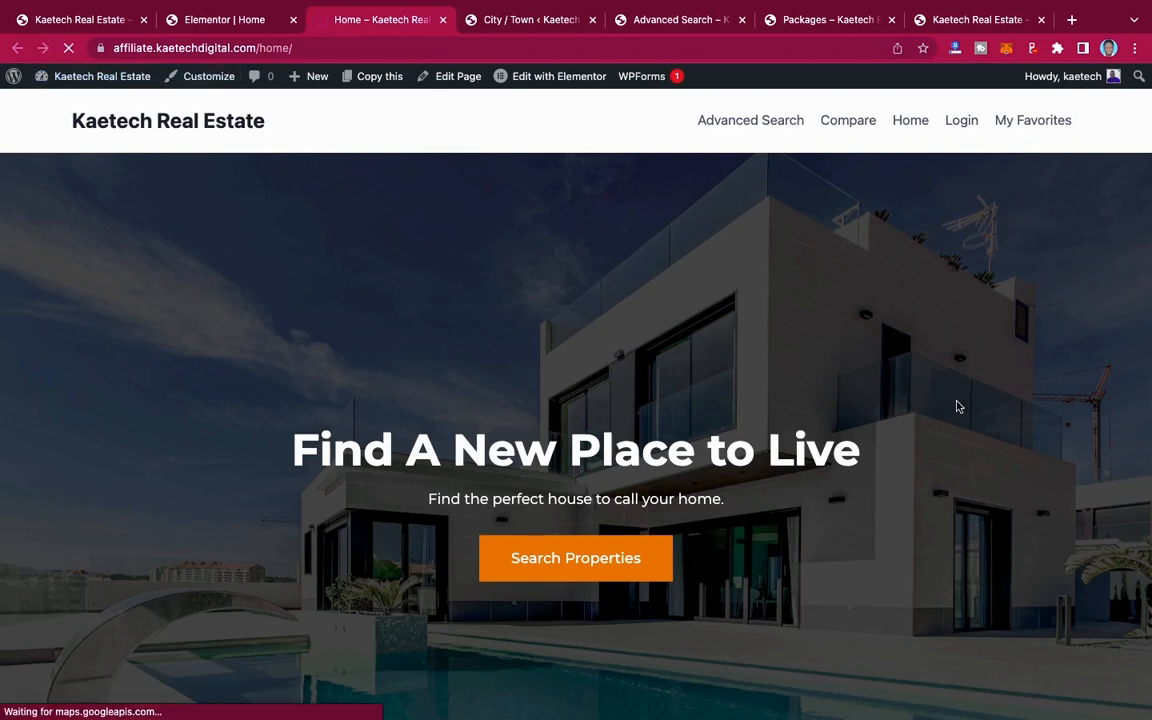
scroll(957, 406, down, 8)
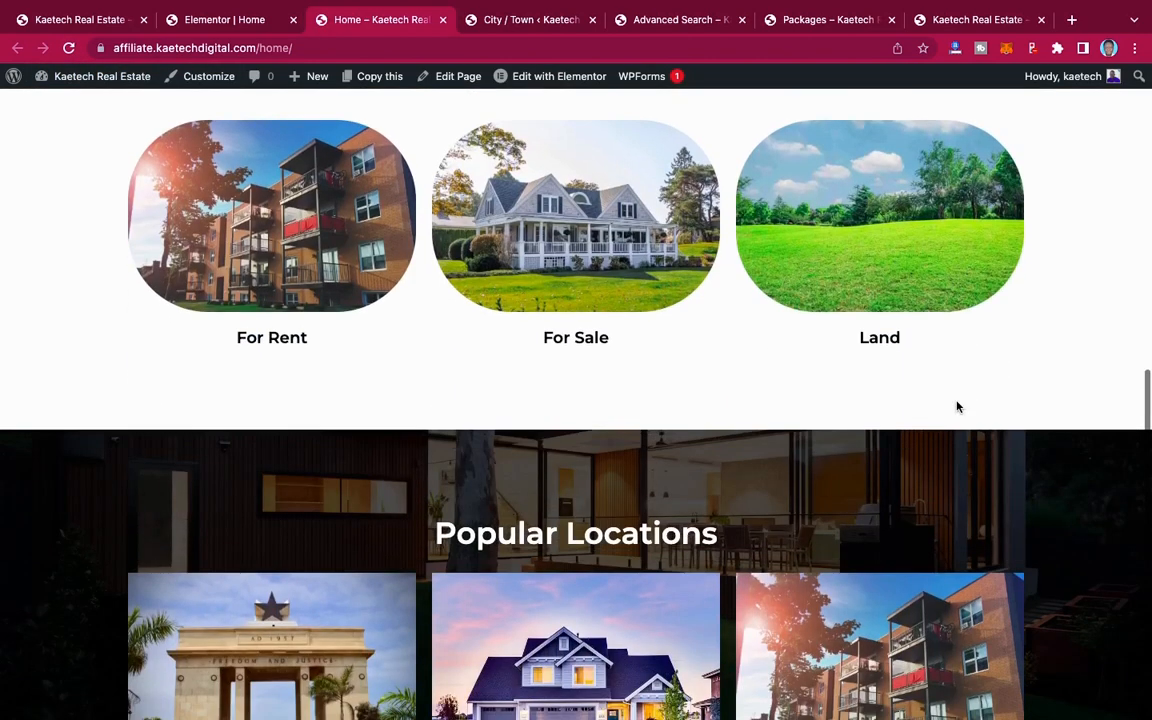
scroll(957, 406, down, 3)
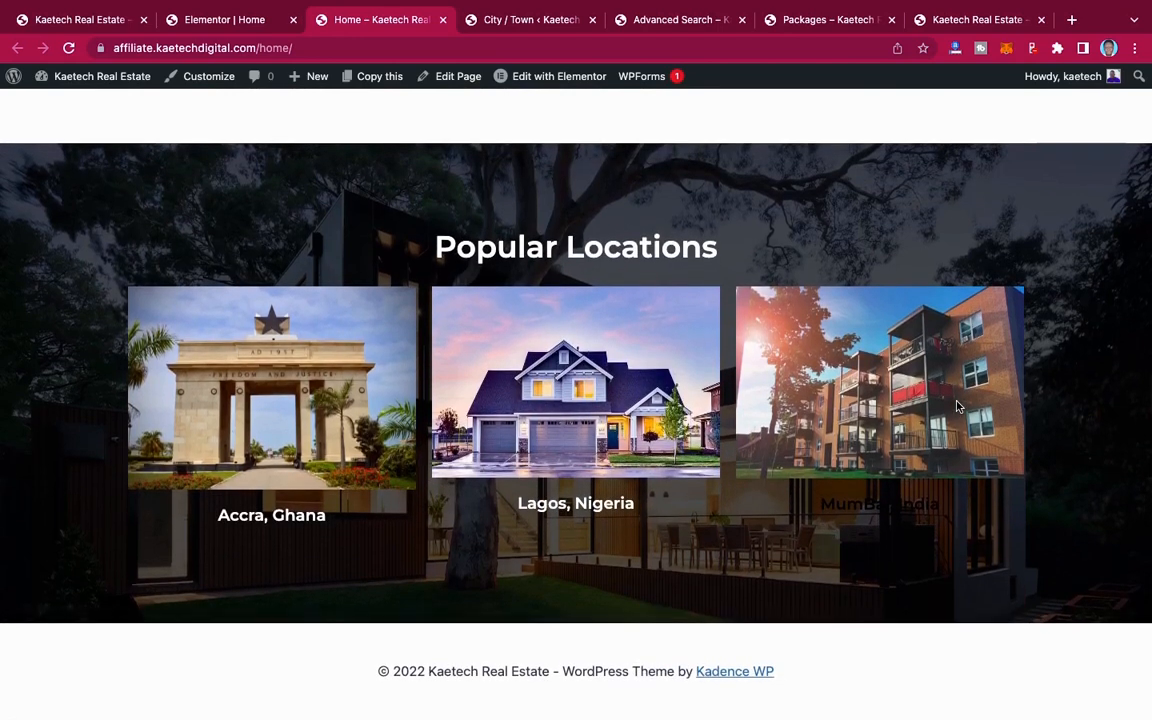
scroll(957, 406, up, 4)
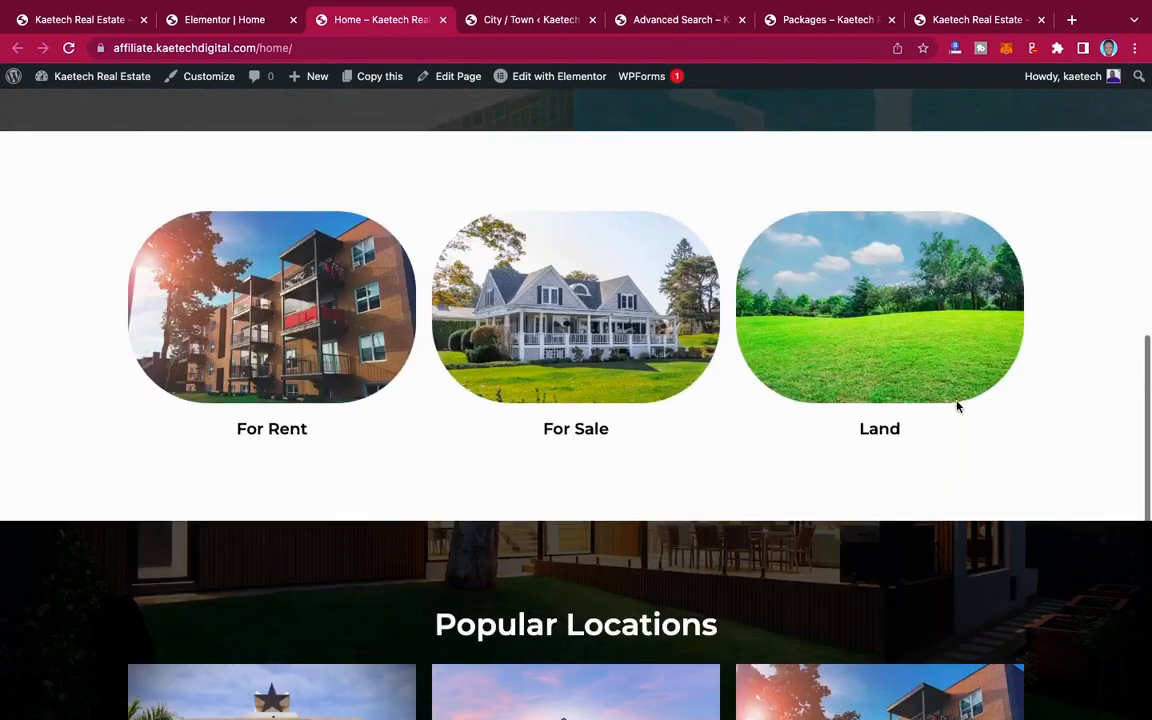
scroll(957, 406, down, 4)
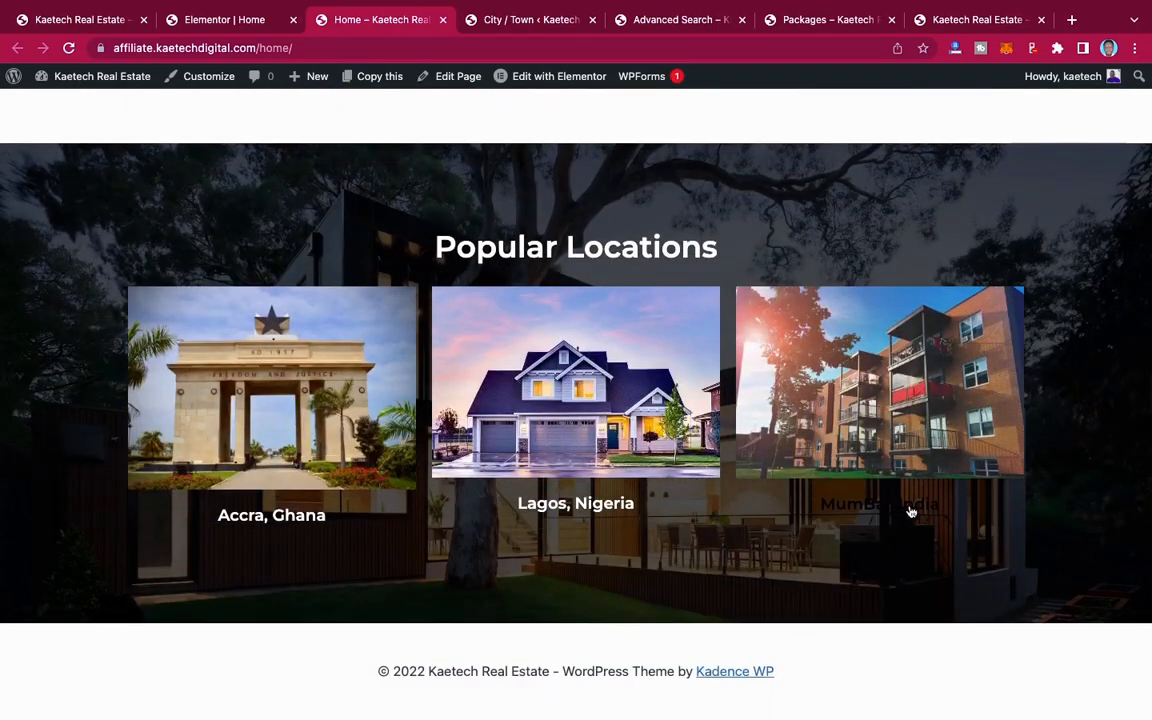
Step: Set the text color of the "MumBai, India" button to #FFFFFF in the Elementor editor
click(224, 22)
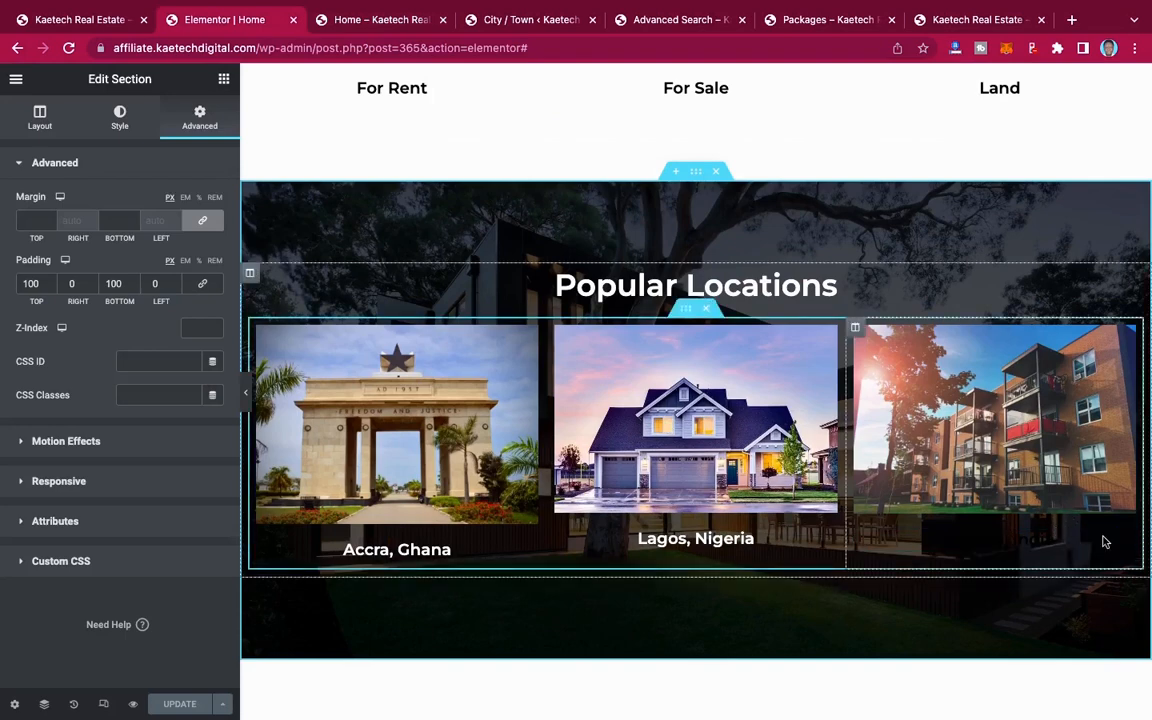
click(1126, 542)
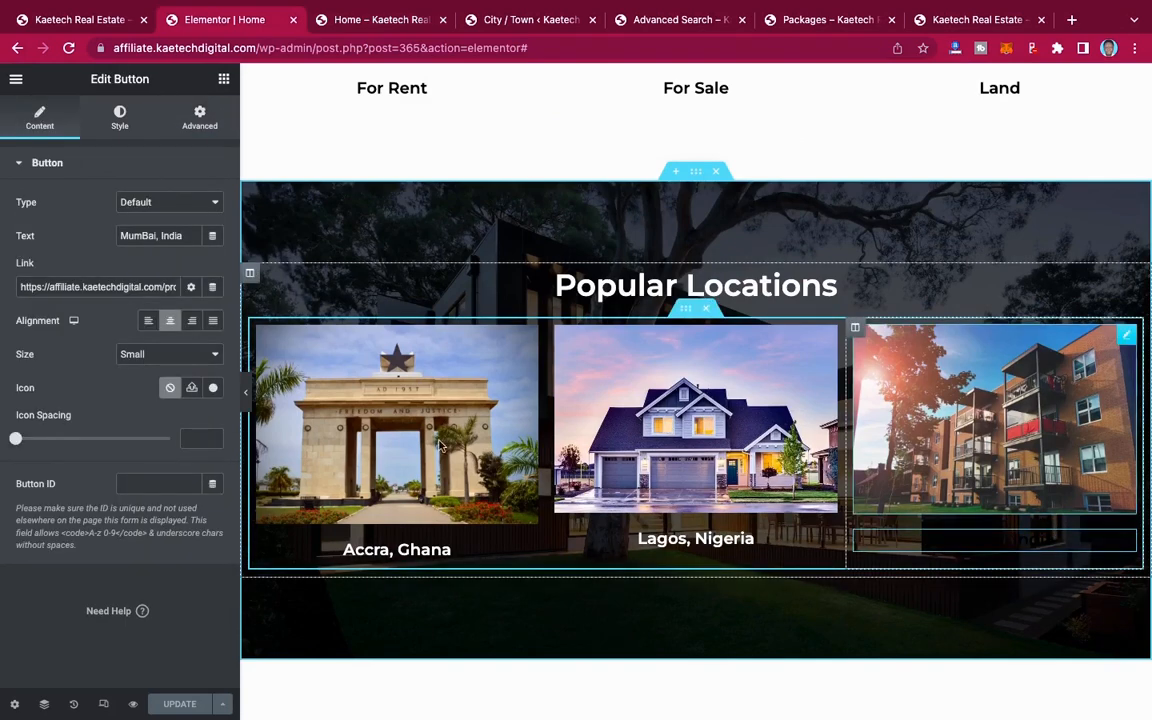
click(120, 118)
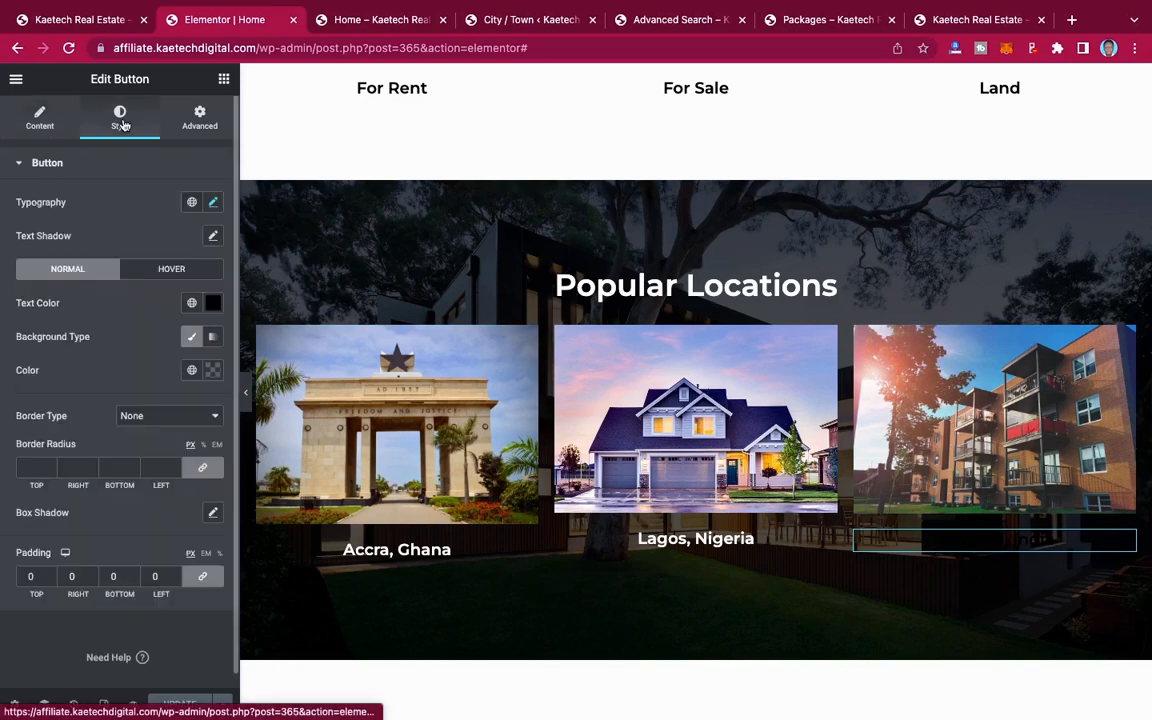
click(215, 305)
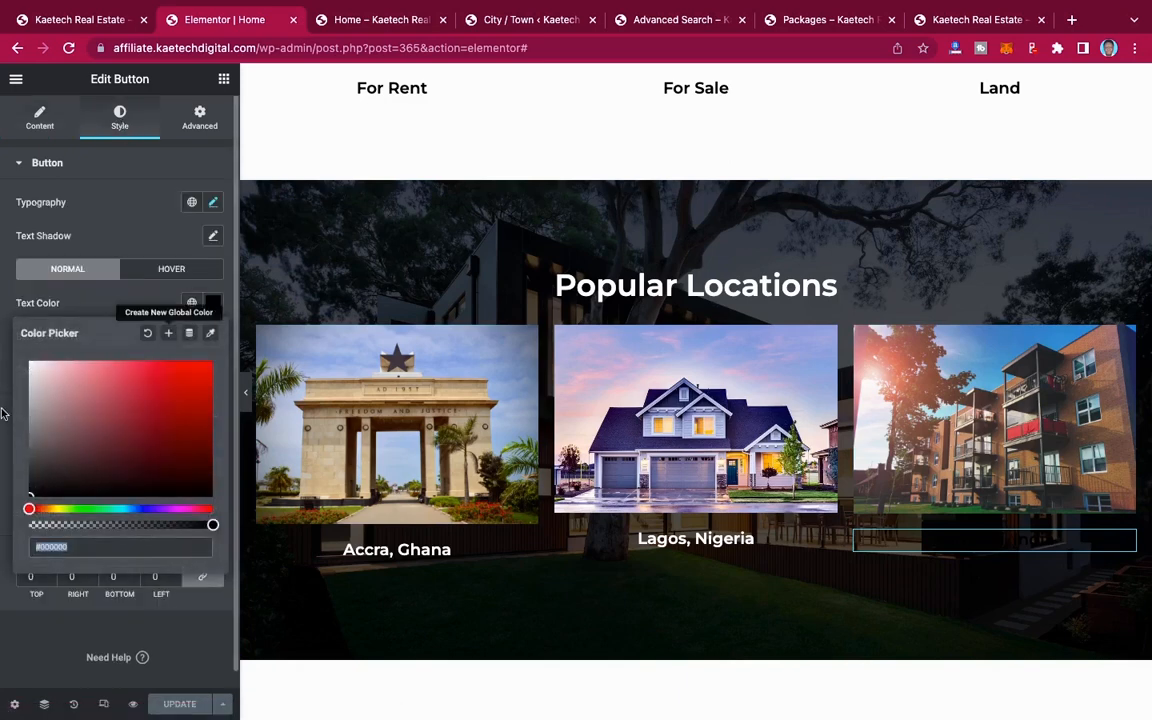
text(#FFFFFF)
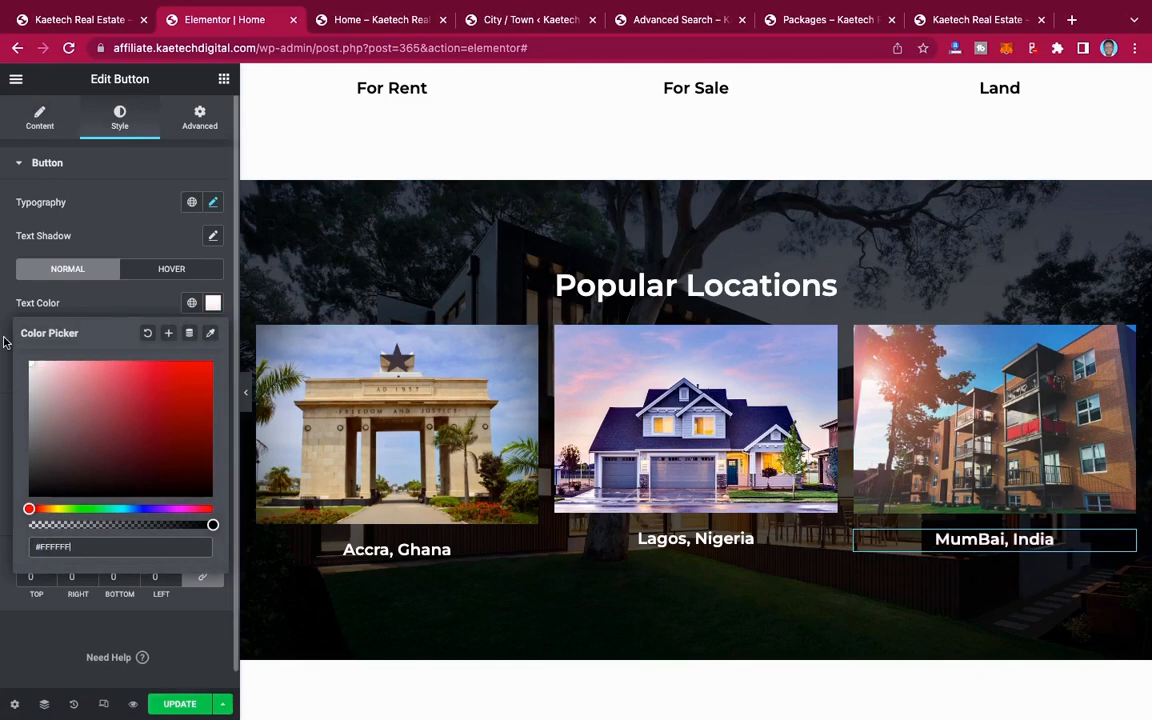
click(124, 311)
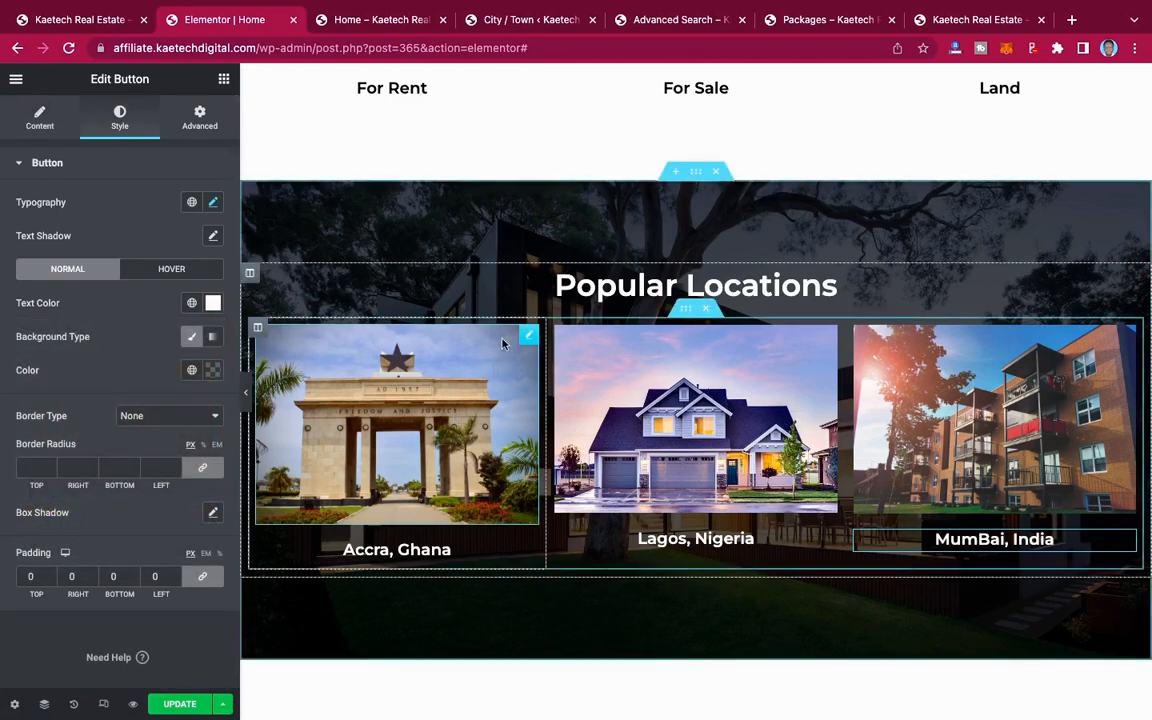
Step: Crop the image above "Accra, Ghana" to a 1920 × 1280 selection, save the crop and insert the edited image
click(528, 336)
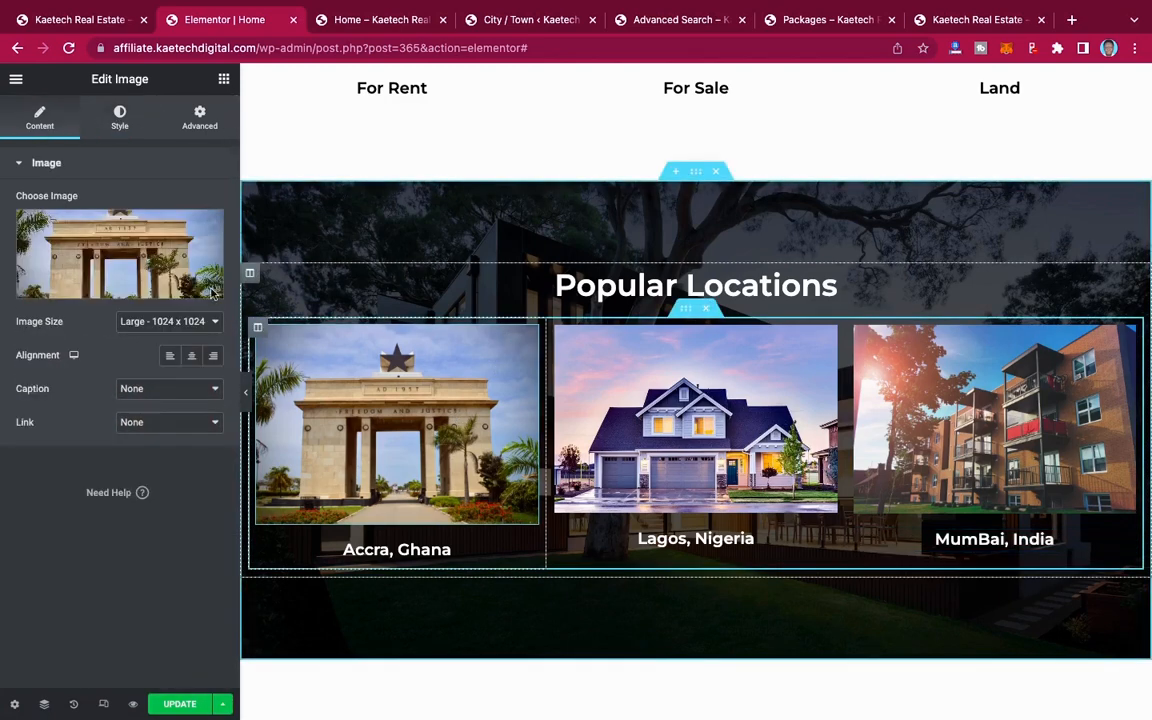
click(120, 118)
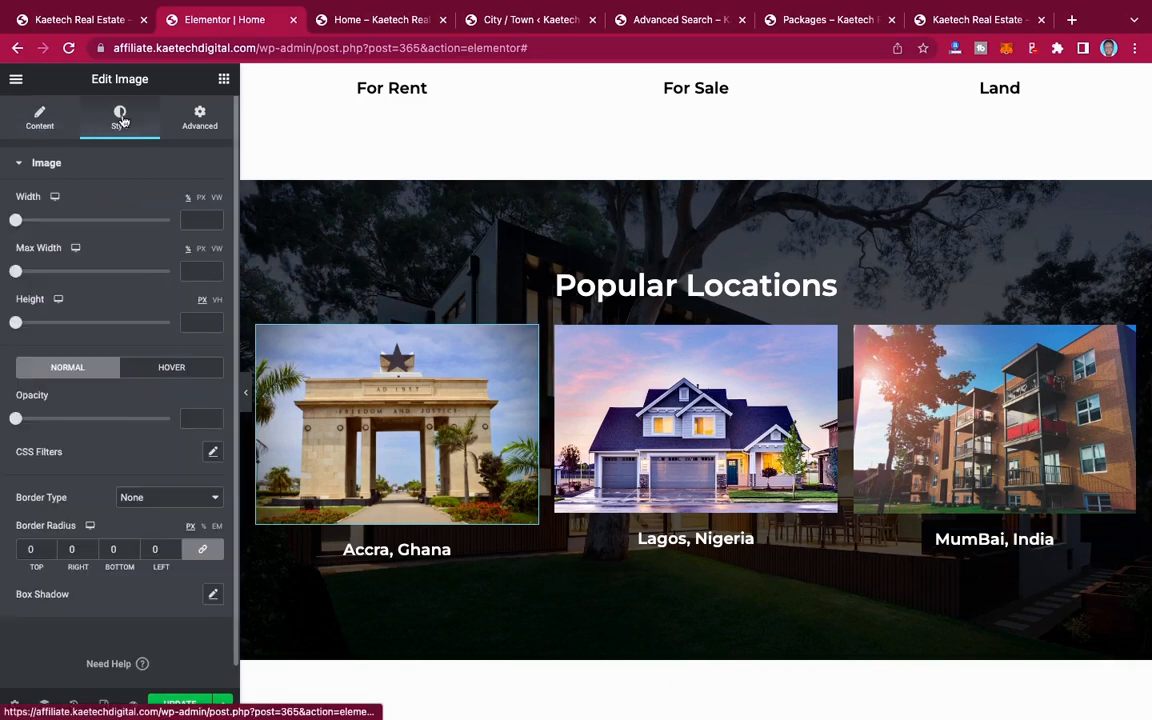
click(38, 119)
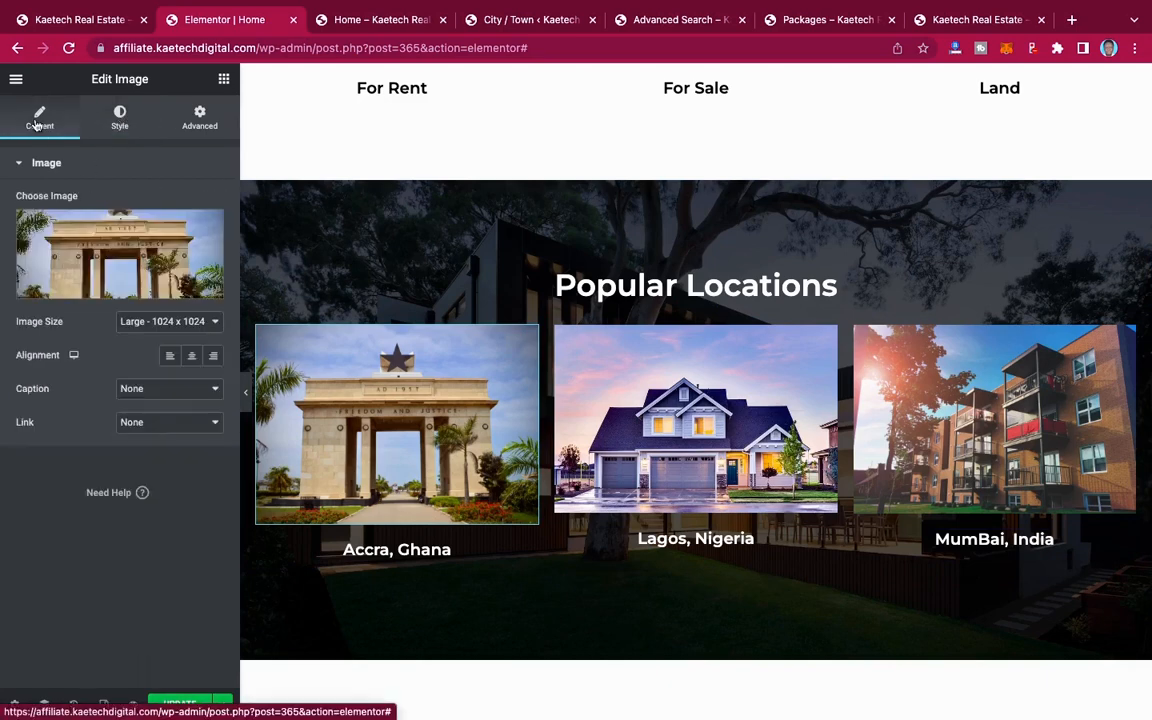
click(120, 262)
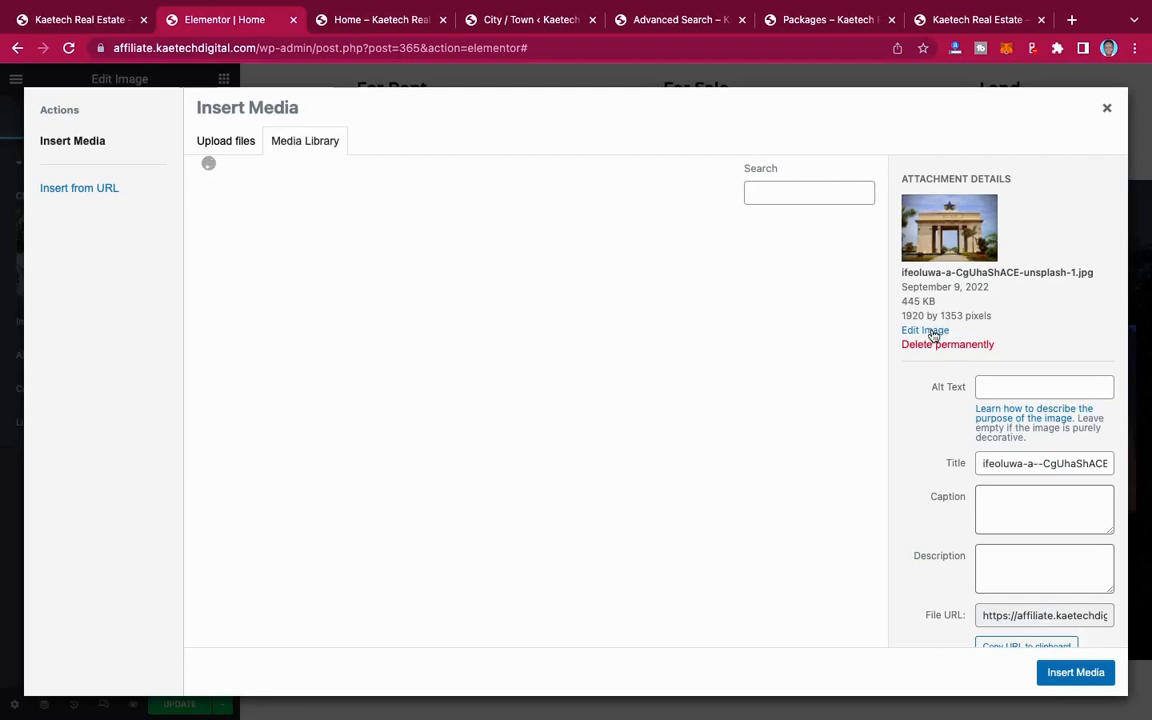
click(928, 331)
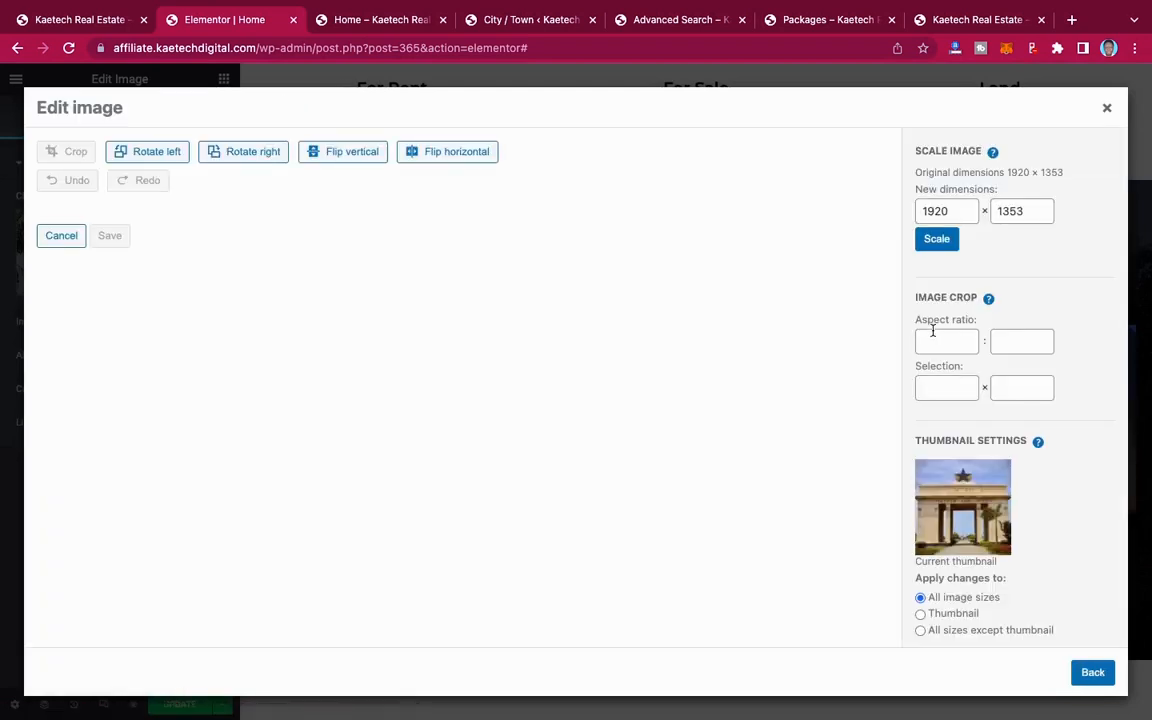
click(941, 392)
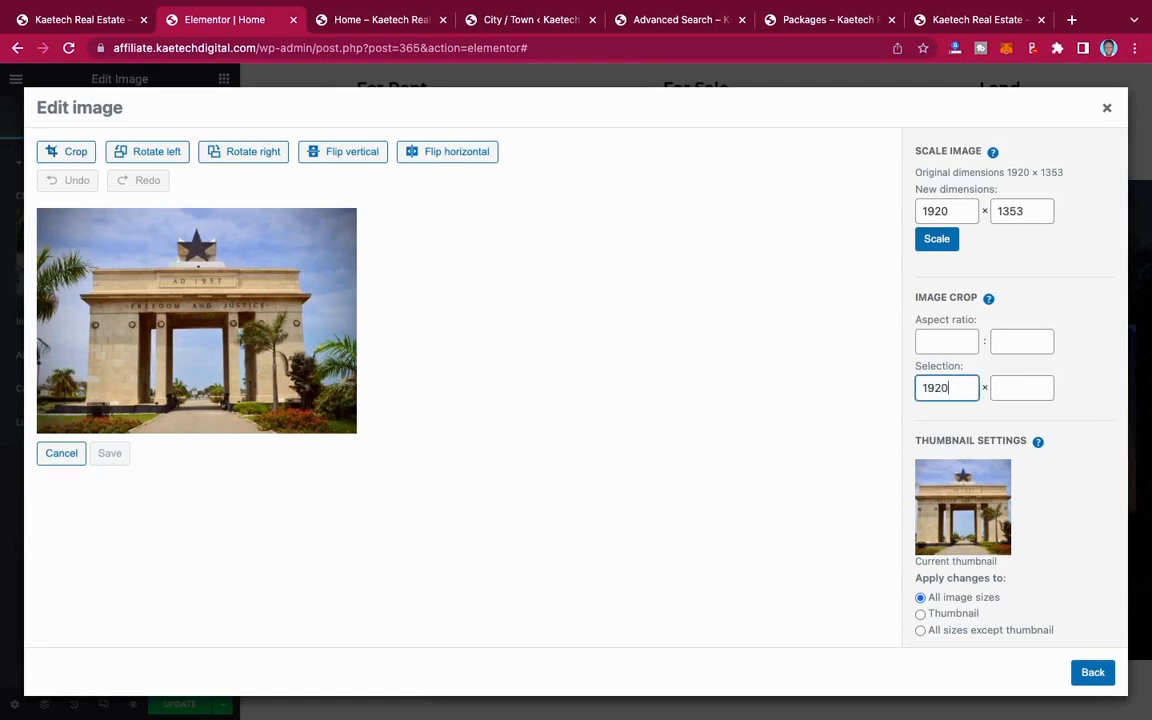
click(1022, 387)
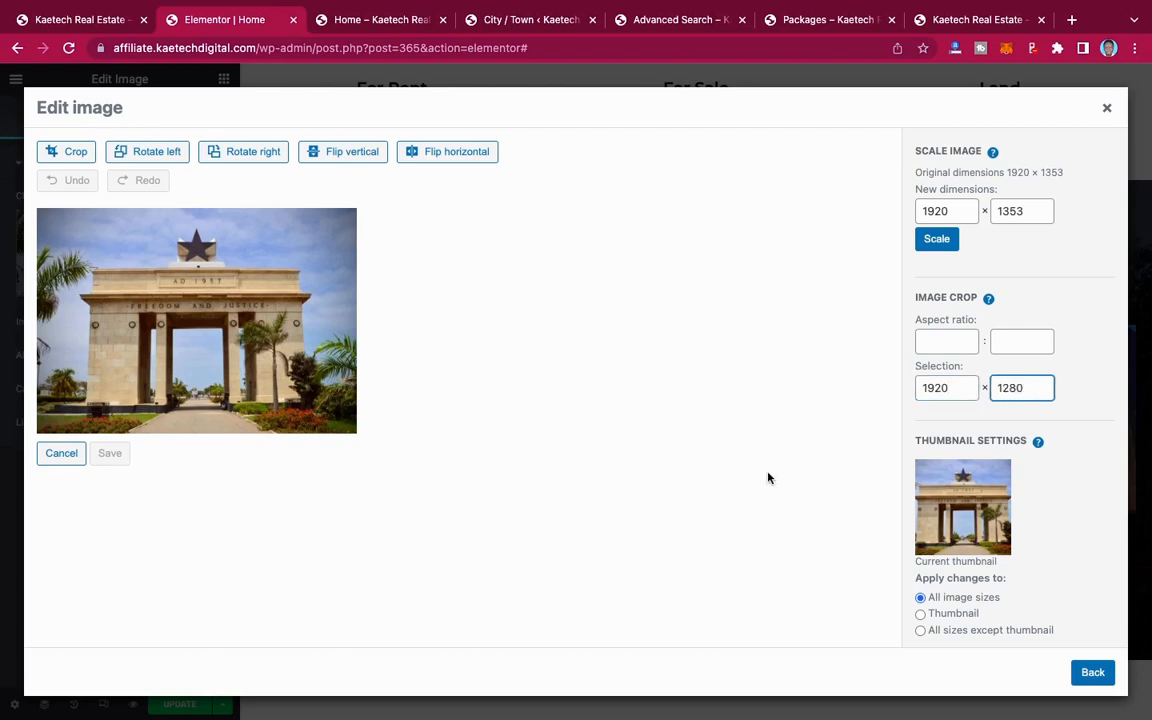
click(66, 151)
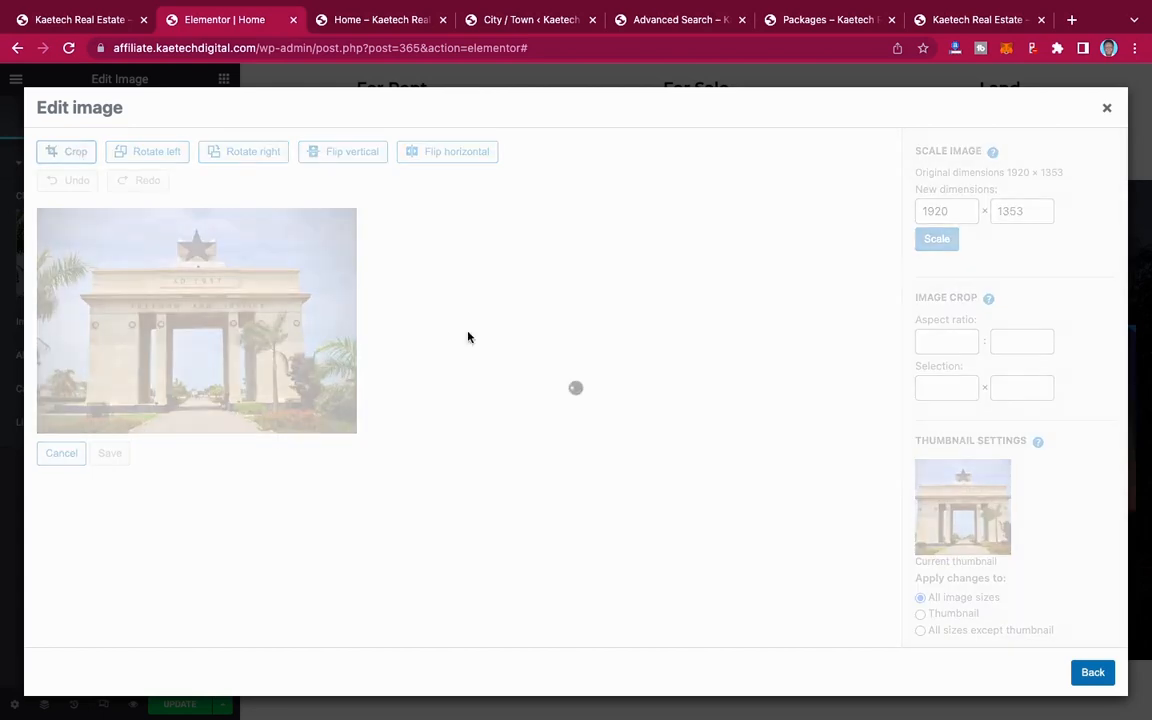
click(110, 441)
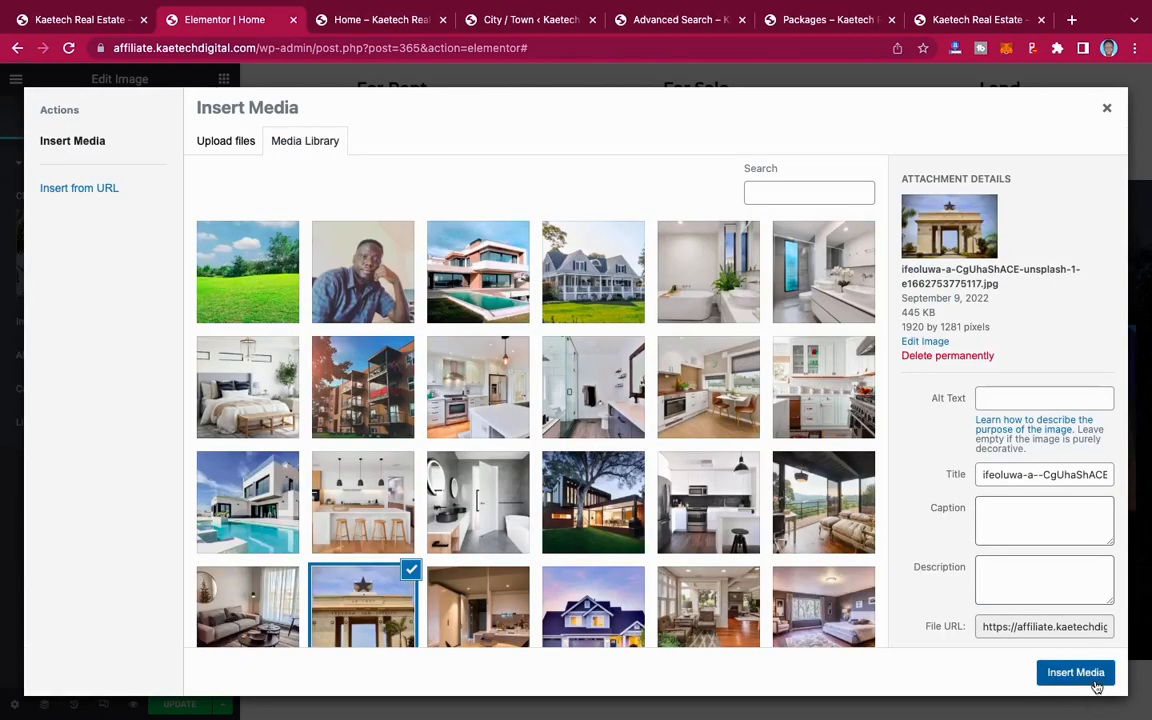
click(1090, 672)
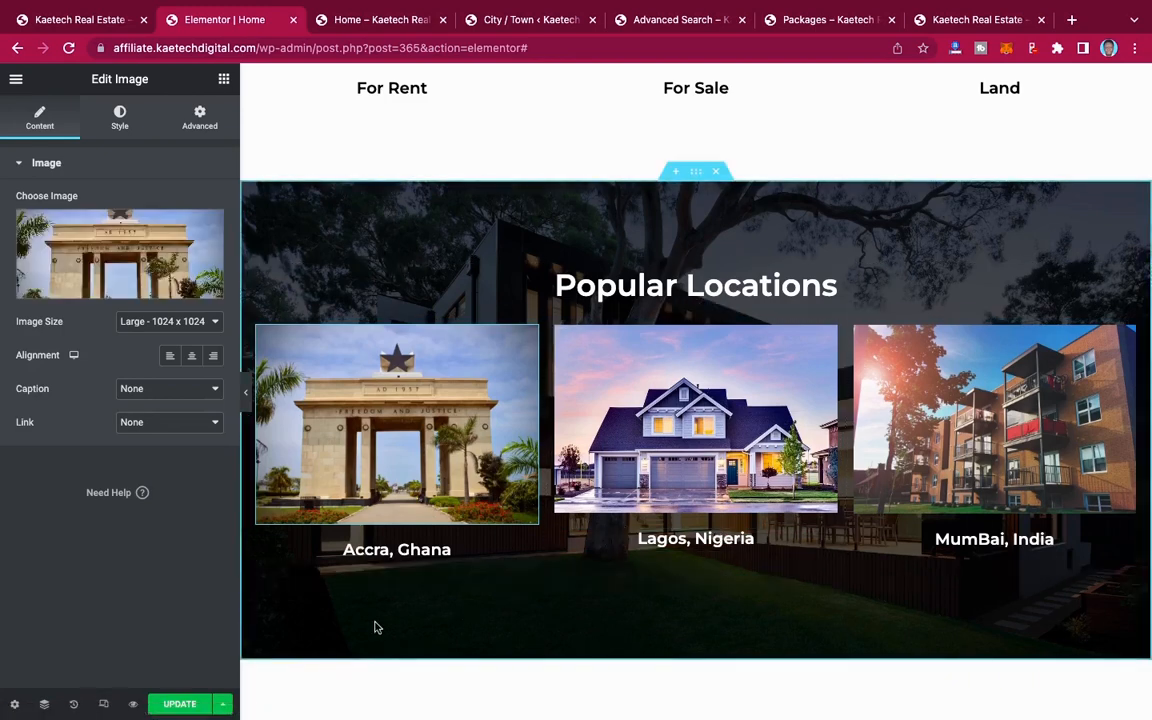
Step: Update the page and check the cropped Accra image and the MumBai label on the reloaded live Home page
click(178, 706)
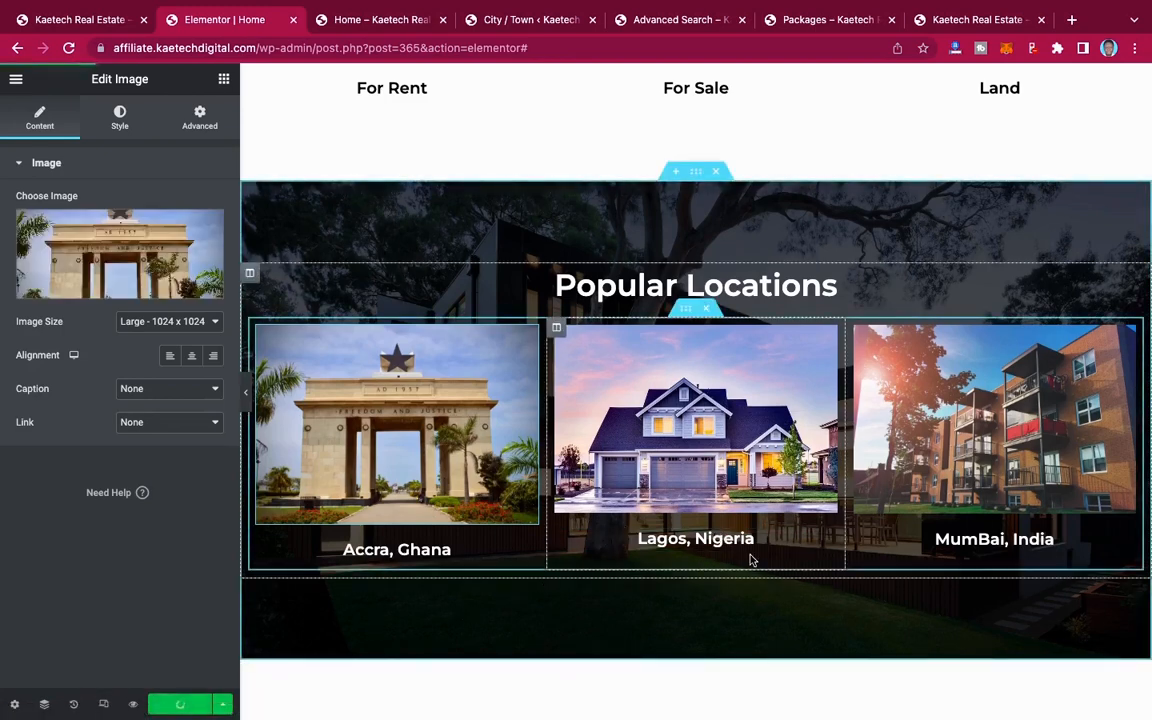
click(390, 20)
click(66, 47)
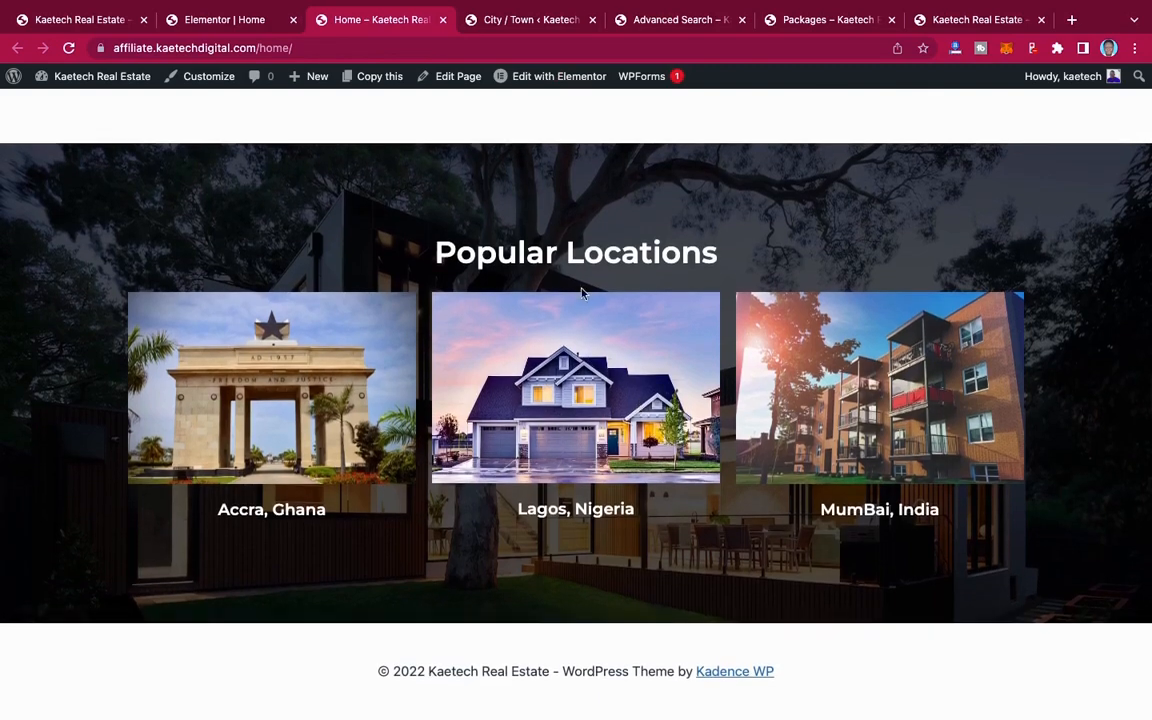
scroll(578, 284, up, 1)
scroll(578, 284, up, 5)
scroll(578, 288, down, 5)
scroll(578, 288, up, 1)
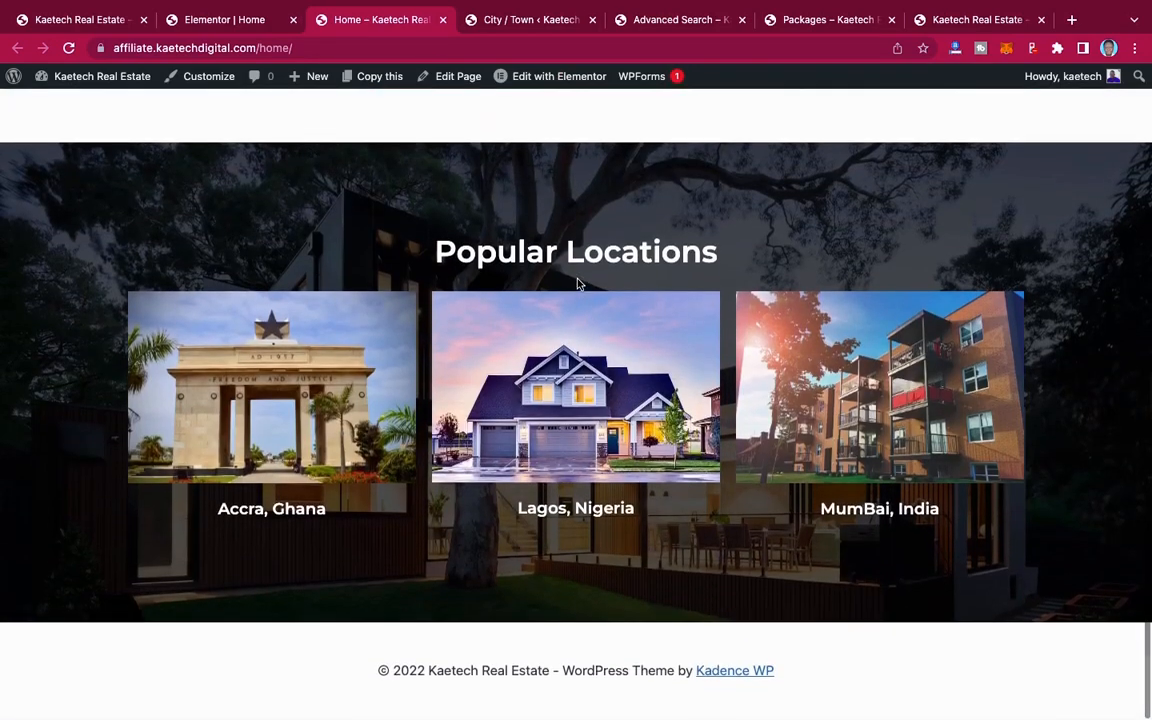
Step: Compare the end of the Elementor page with the demo site's city images and Latest Properties section
click(202, 22)
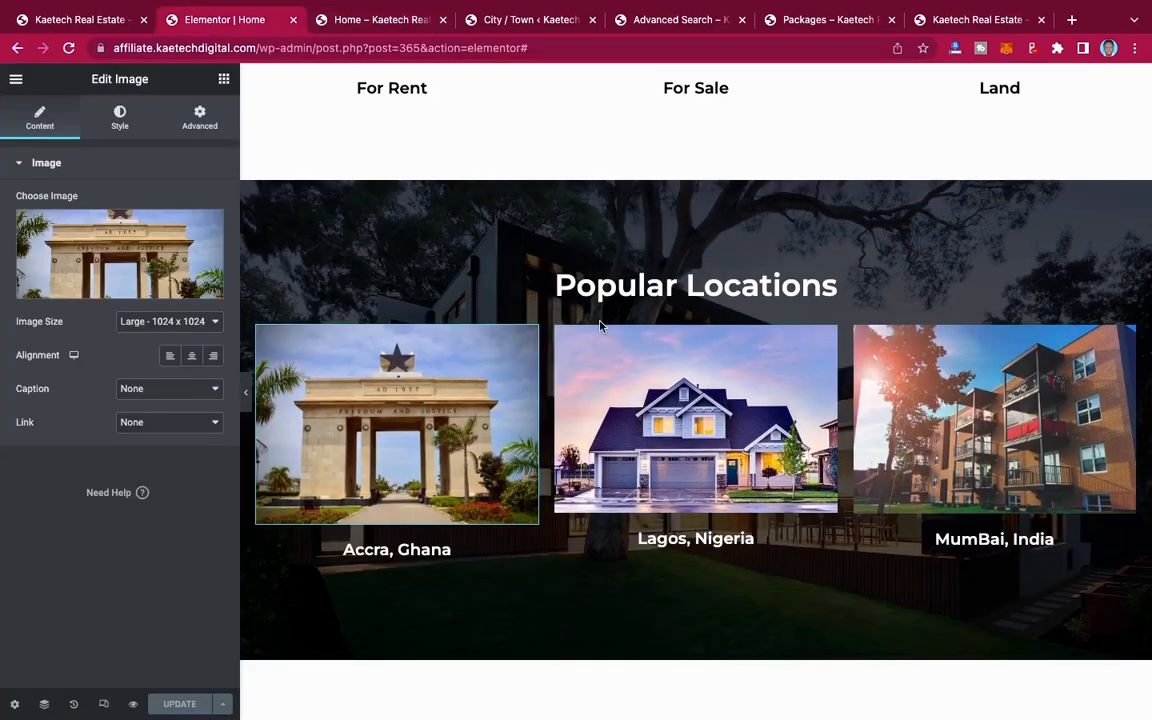
scroll(600, 325, down, 5)
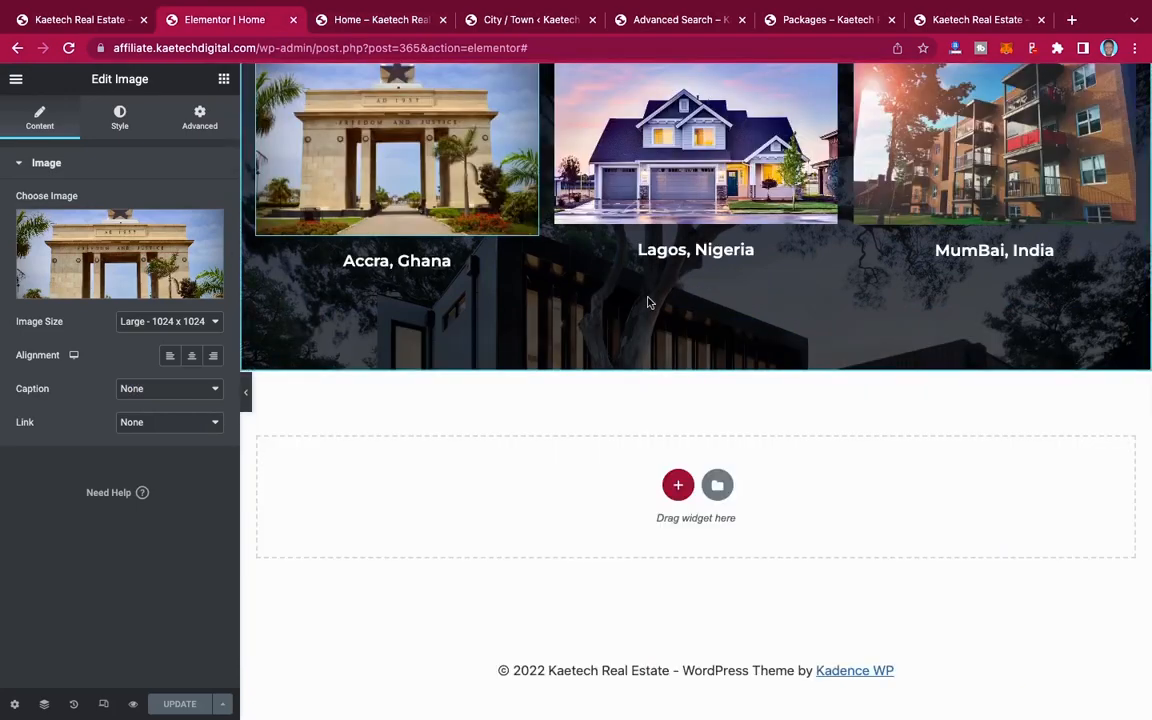
click(84, 16)
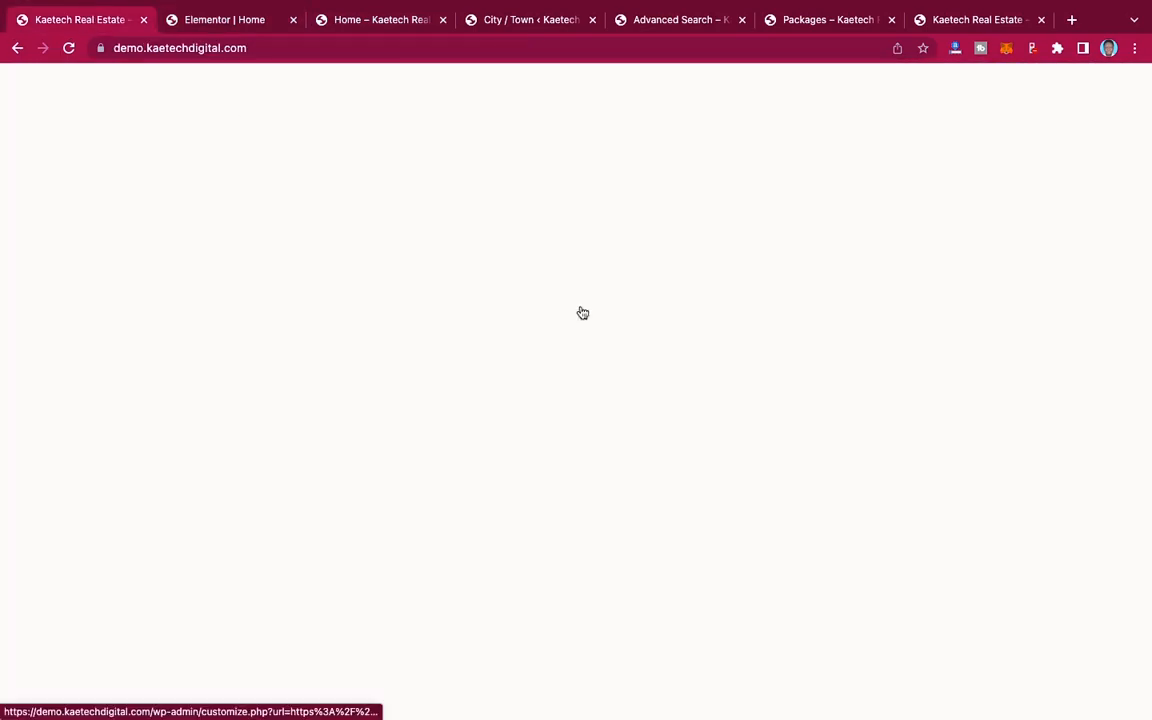
scroll(829, 420, down, 2)
scroll(829, 420, up, 3)
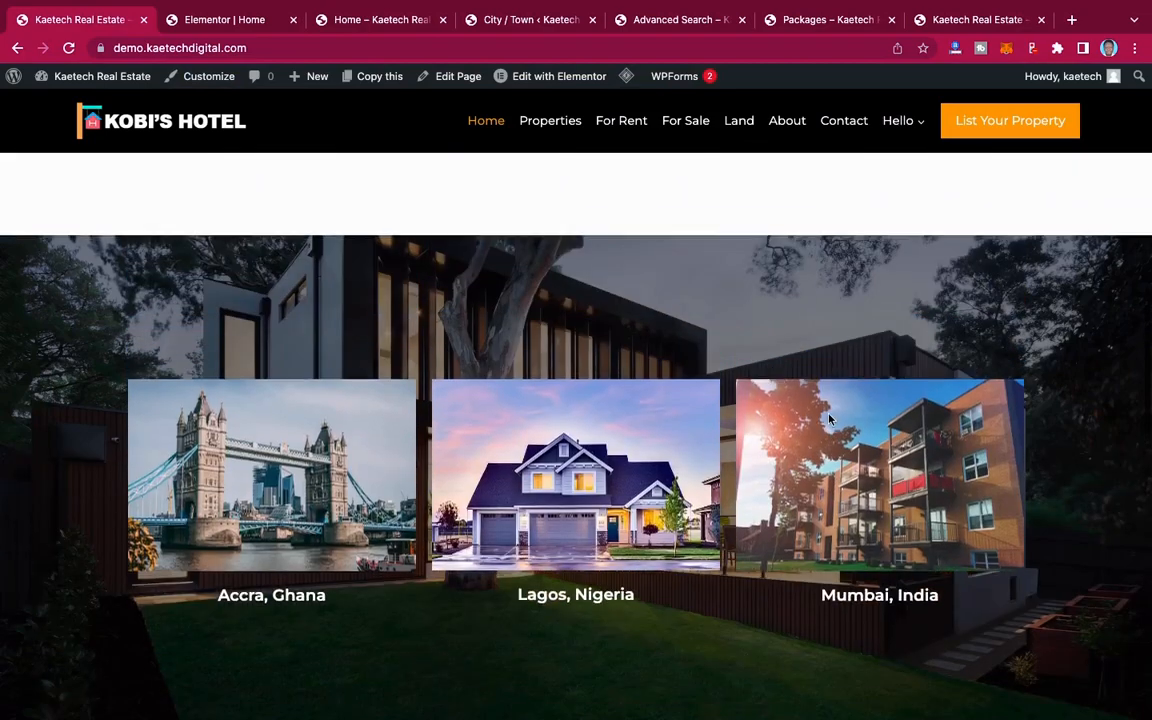
scroll(829, 420, down, 1)
scroll(829, 420, down, 5)
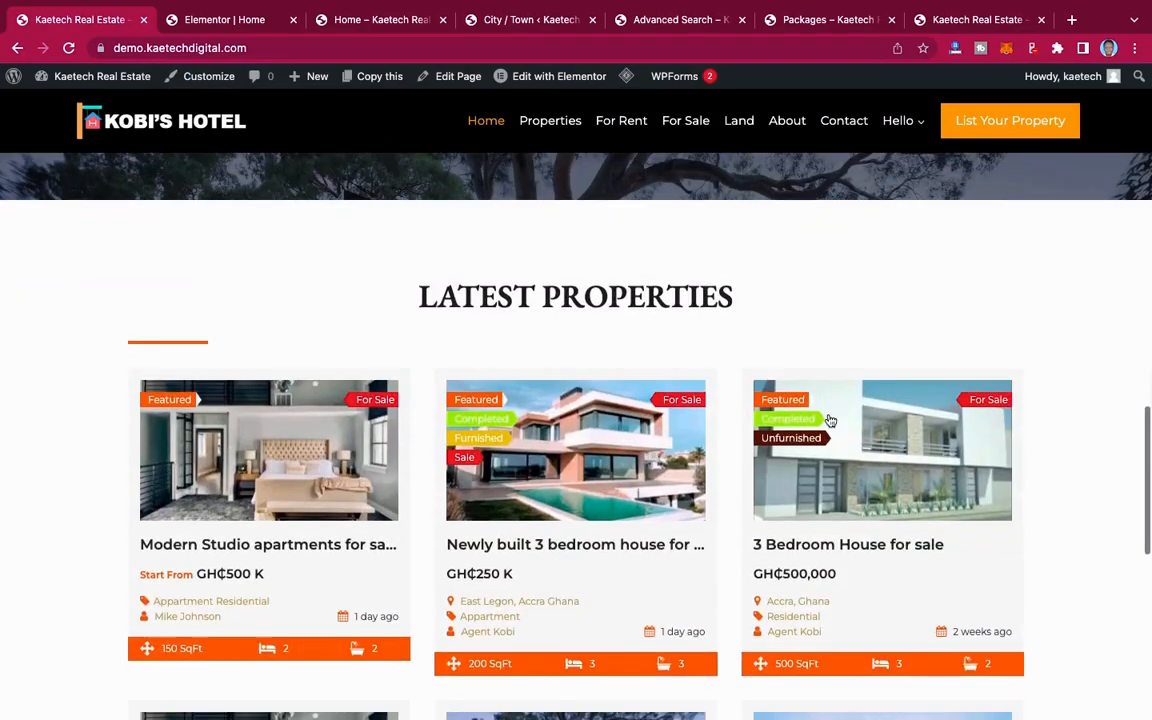
scroll(829, 420, up, 1)
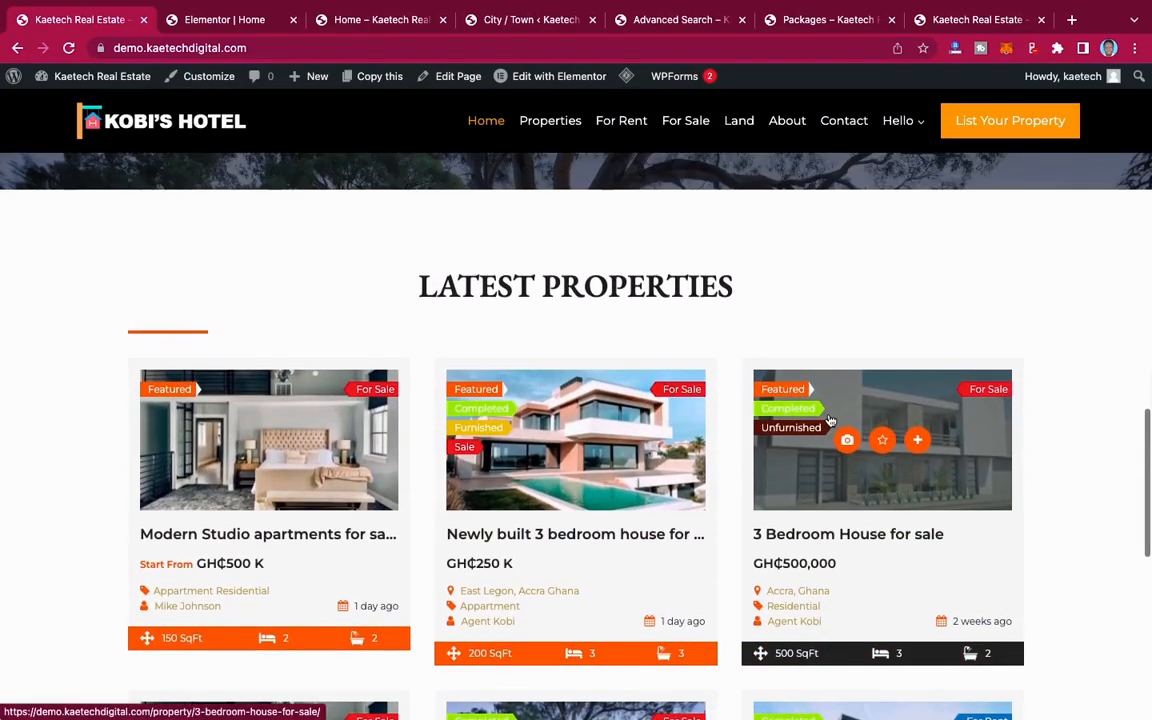
scroll(553, 265, up, 5)
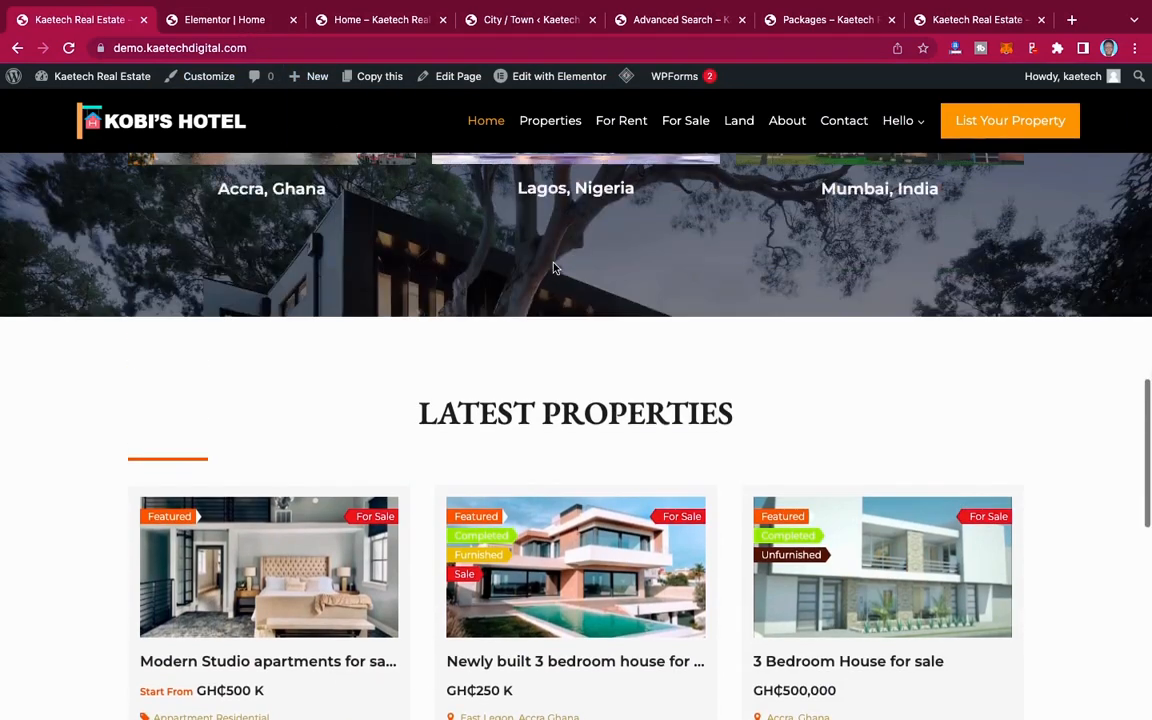
scroll(556, 268, down, 1)
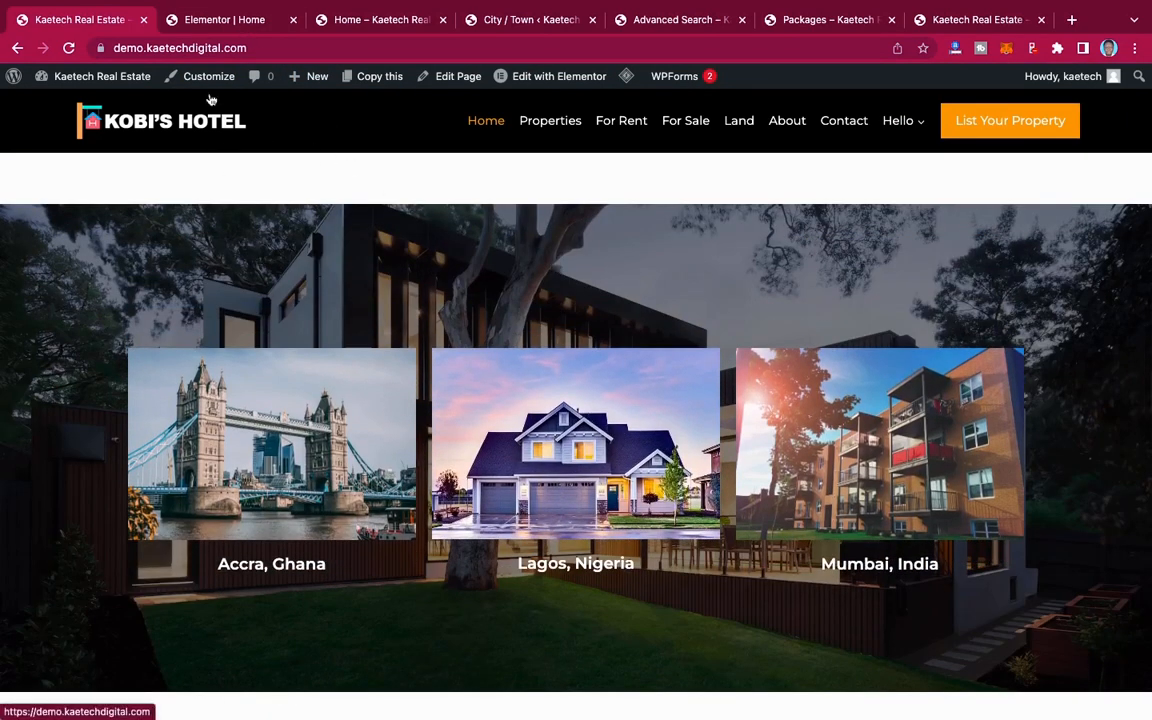
Step: In the Elementor editor, set the Popular Locations section's top and bottom padding to 120 px
click(211, 28)
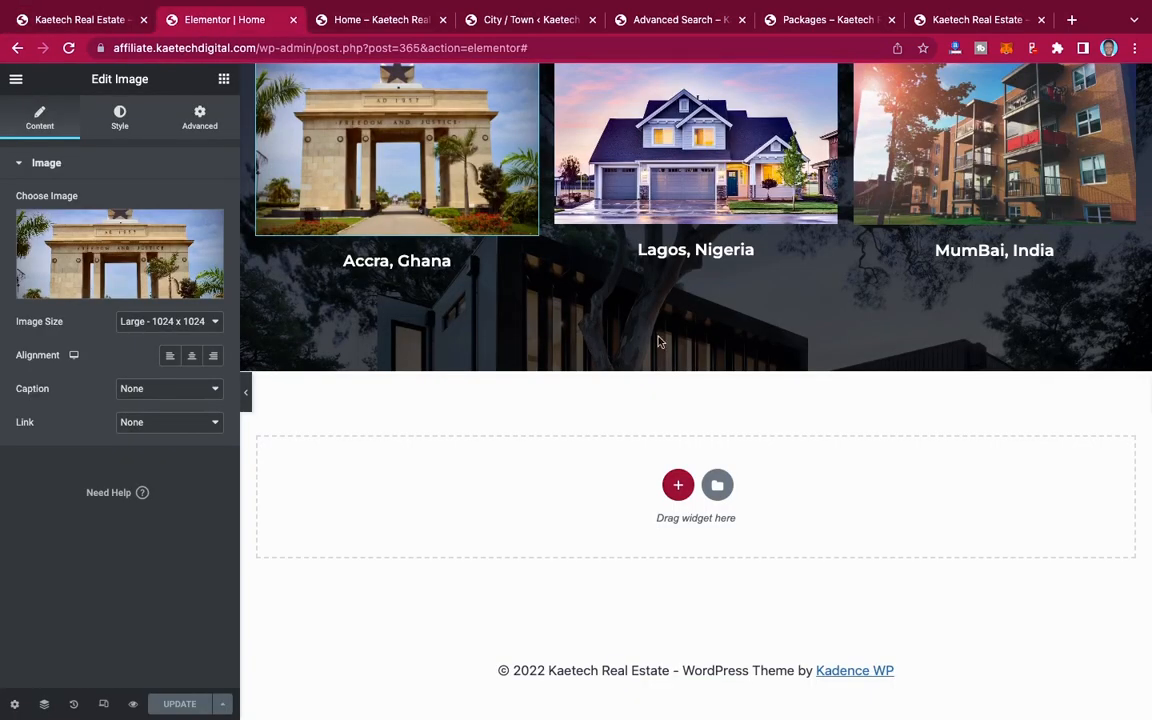
scroll(831, 316, up, 5)
scroll(831, 316, down, 1)
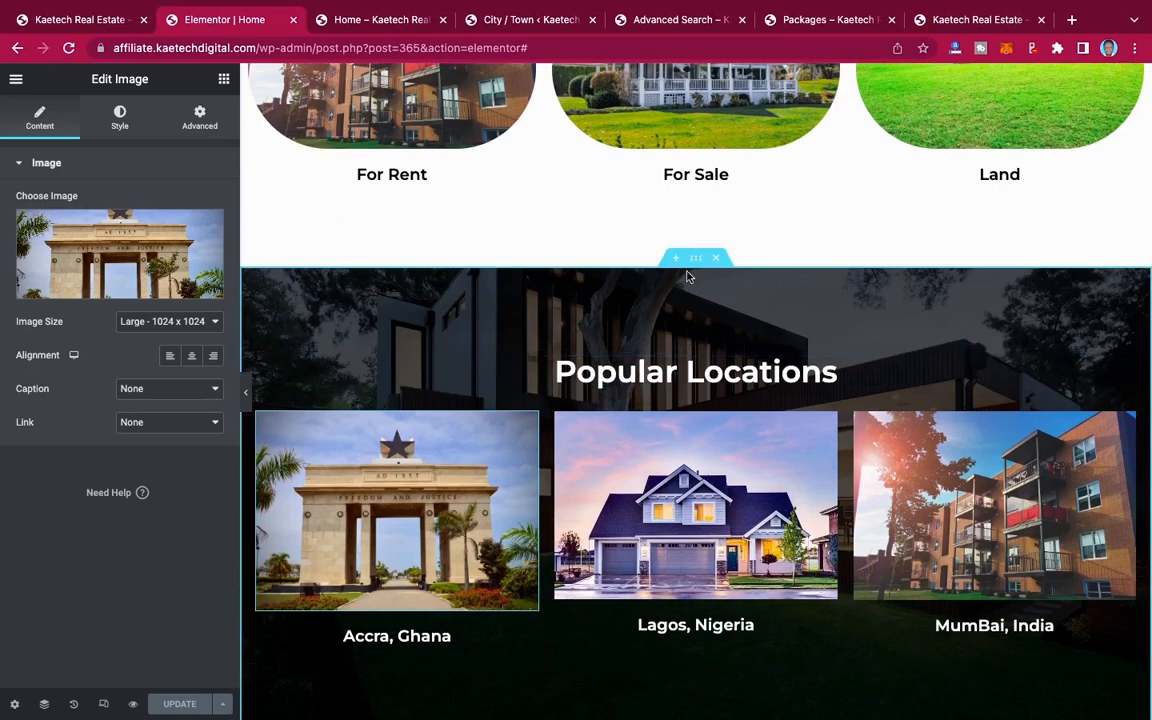
click(697, 259)
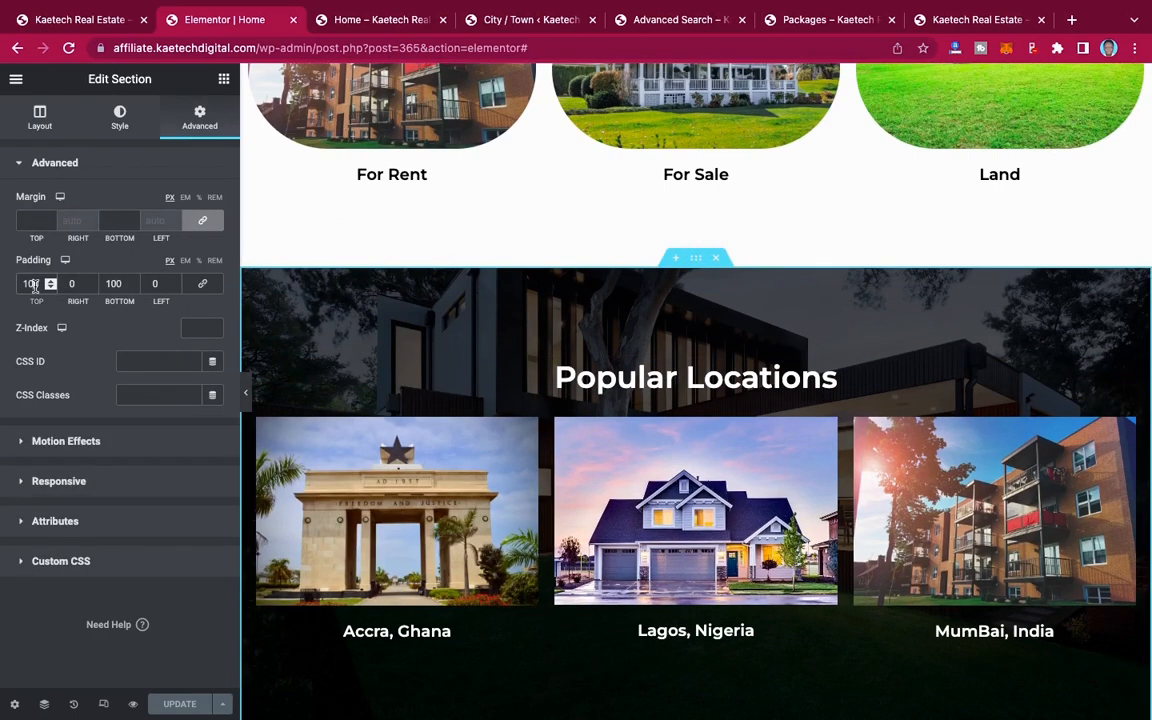
key(BackSpace)
text(2)
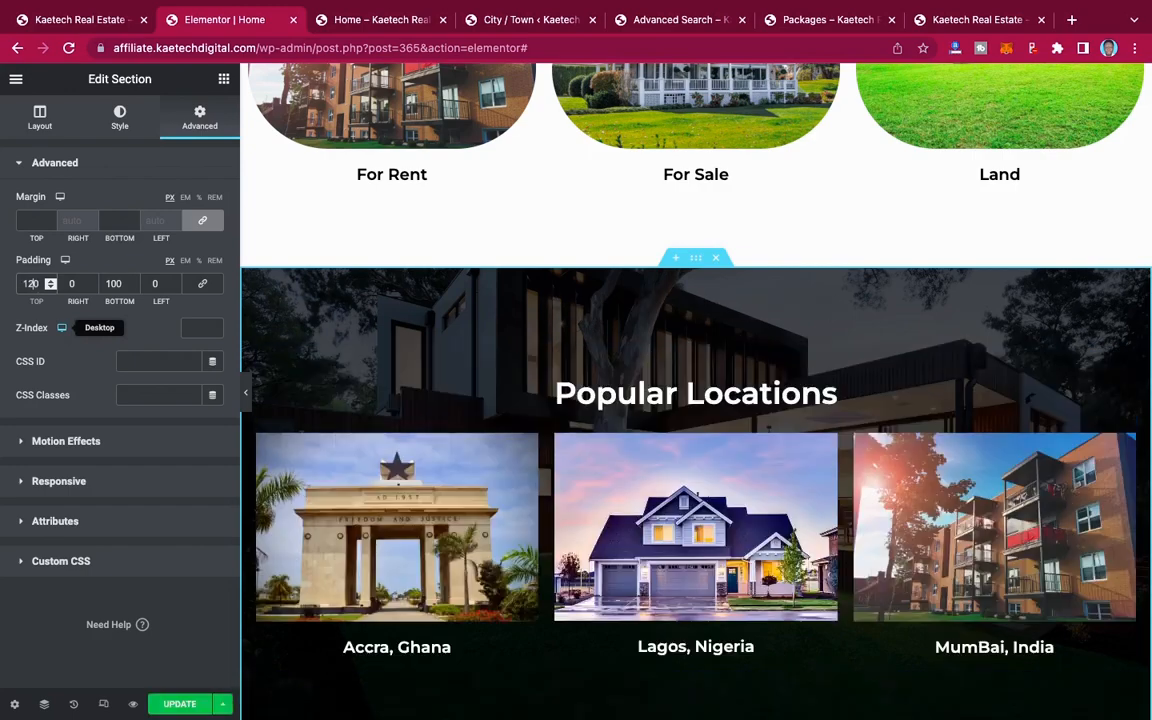
click(117, 284)
key(BackSpace)
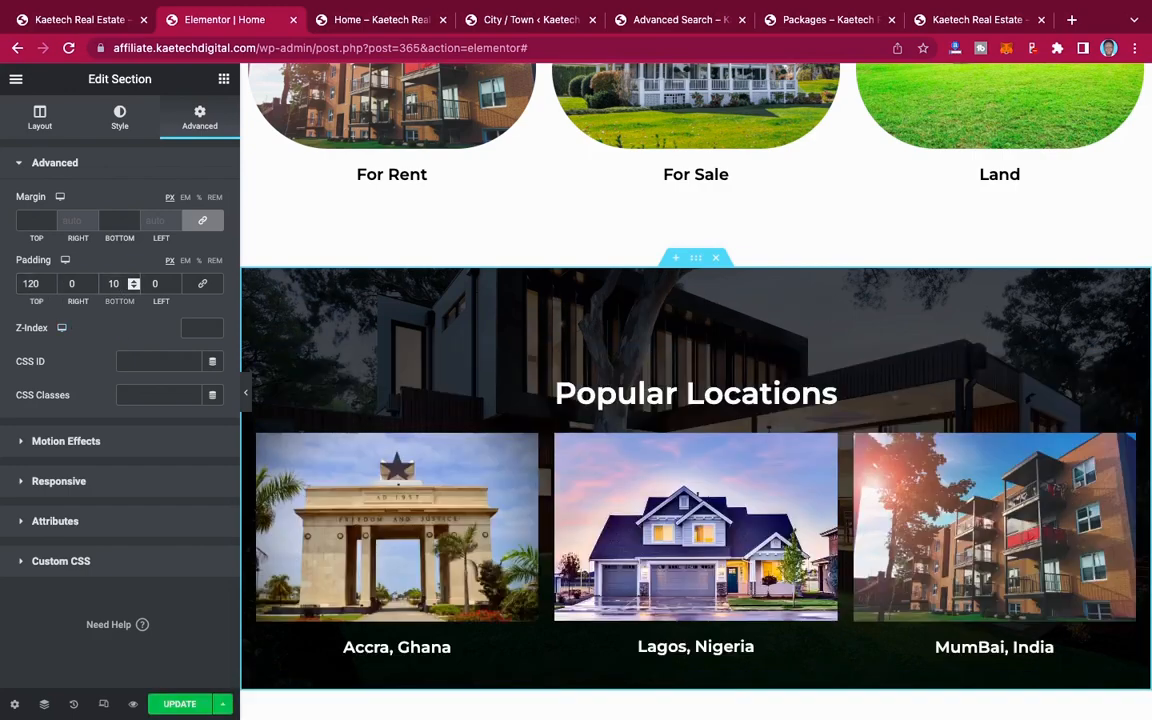
text(2)
scroll(648, 438, down, 2)
scroll(648, 438, down, 2)
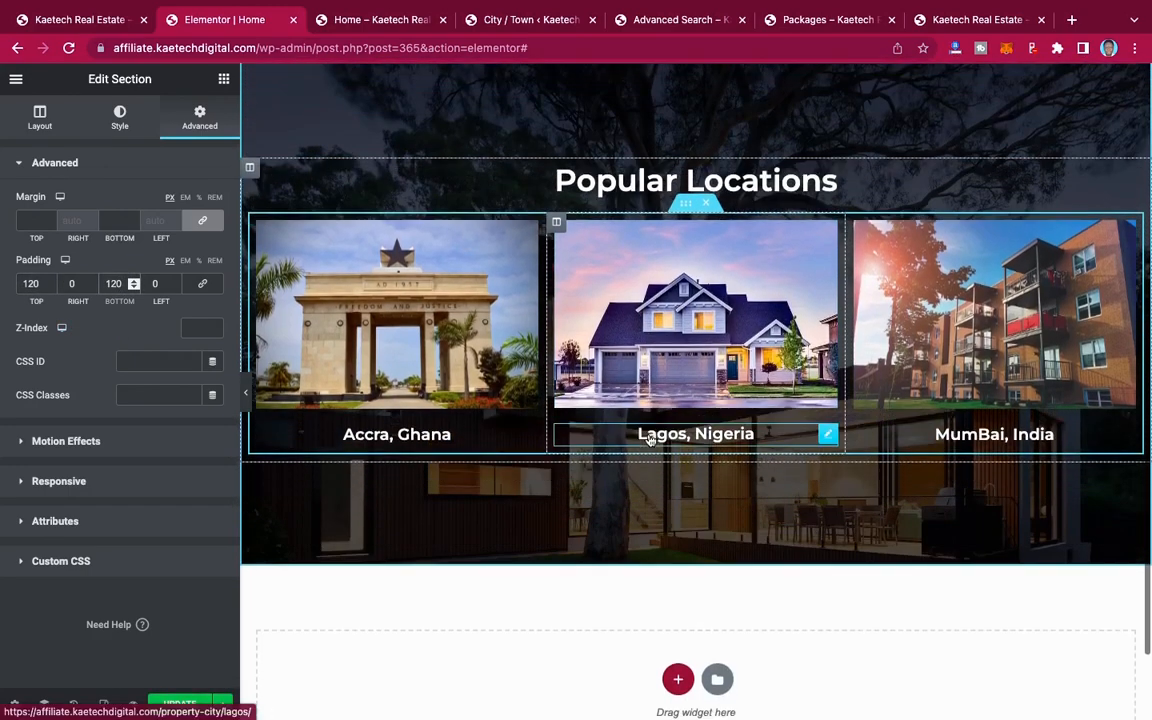
scroll(645, 330, up, 2)
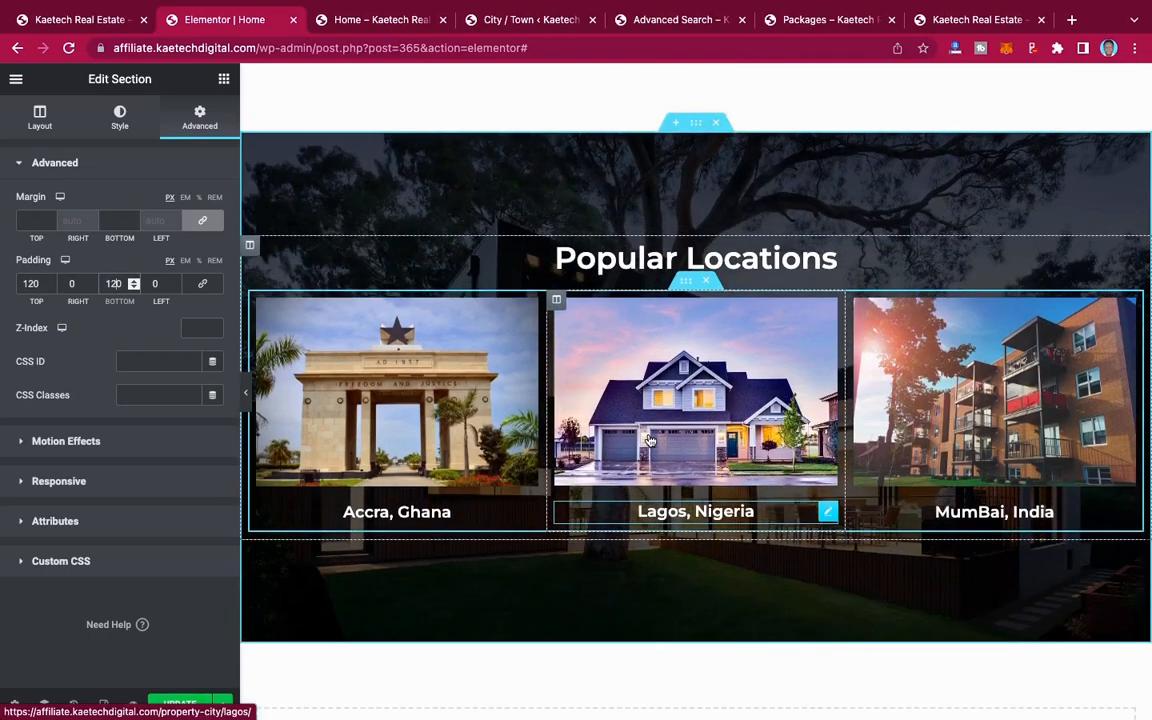
Step: Set the Popular Locations section's background overlay opacity to 0.6 and update the page
click(118, 124)
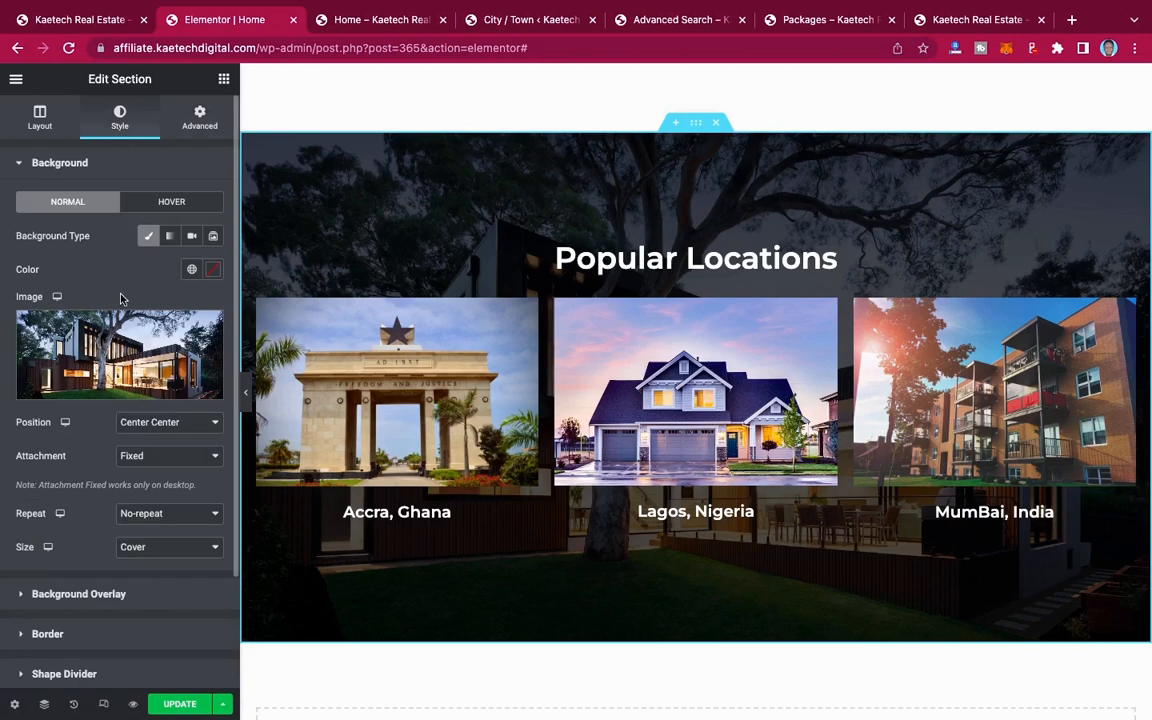
scroll(109, 483, down, 3)
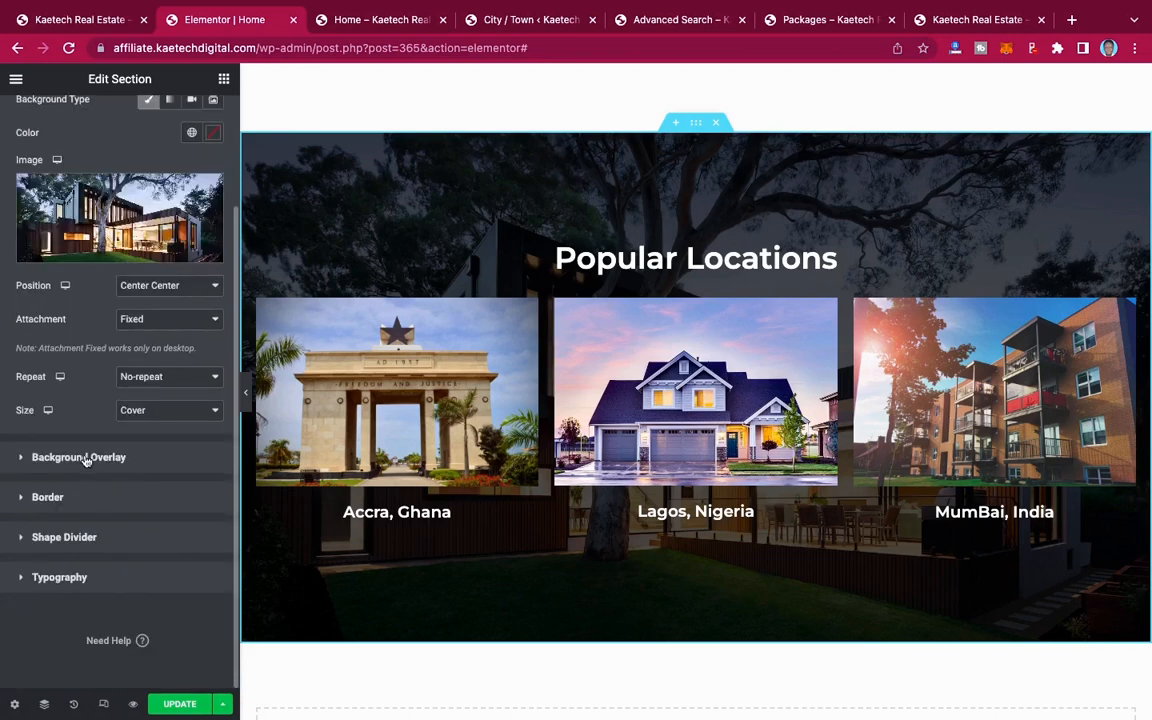
click(85, 458)
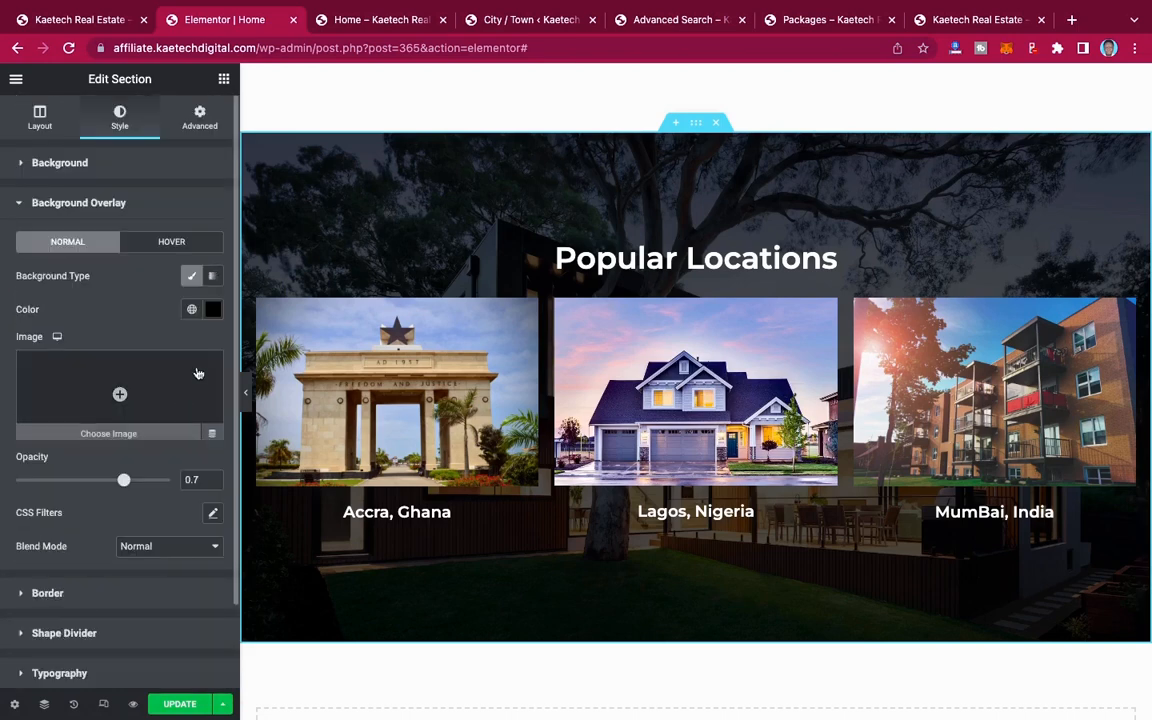
mouse_move(123, 480)
mouse_down()
mouse_move(92, 480)
mouse_move(108, 480)
mouse_up()
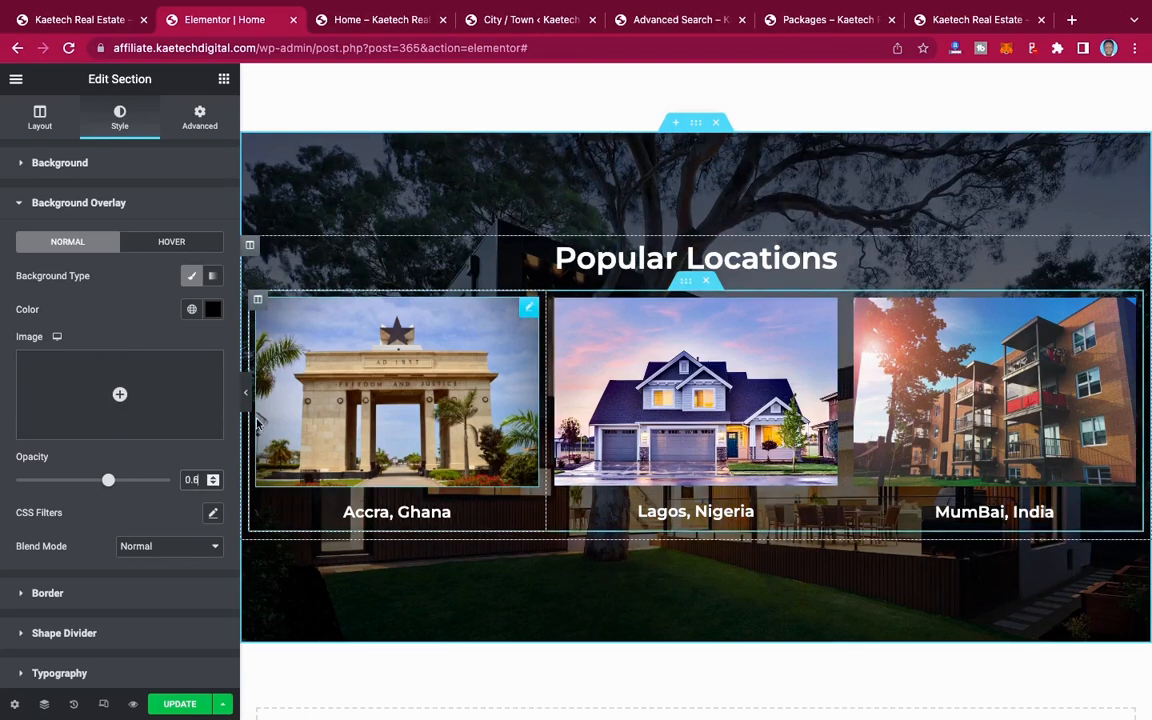
click(180, 704)
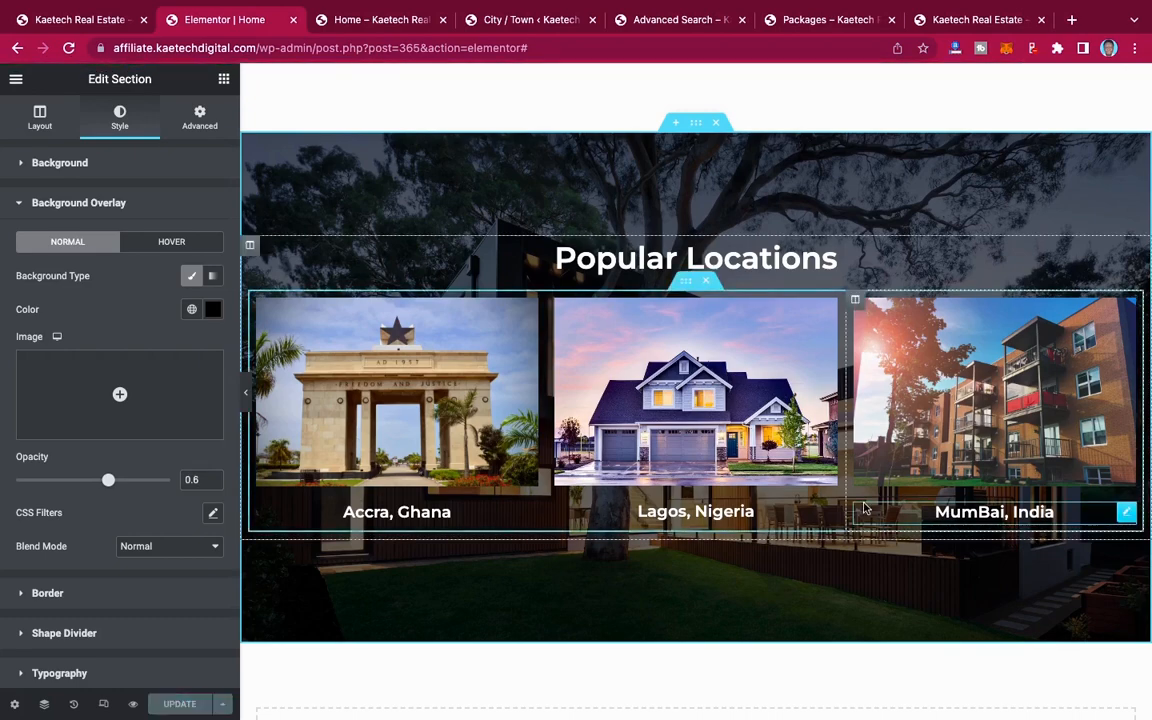
Step: Copy the "Popular Locations" heading widget
scroll(865, 509, down, 3)
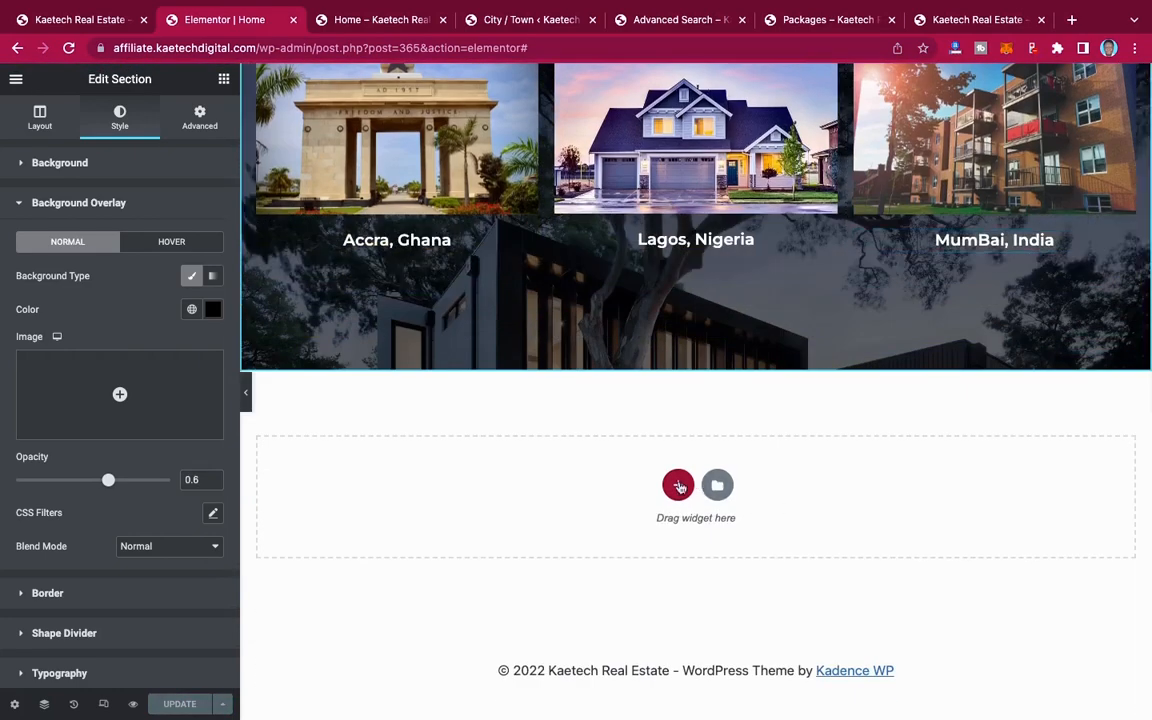
scroll(700, 318, up, 4)
scroll(700, 318, down, 1)
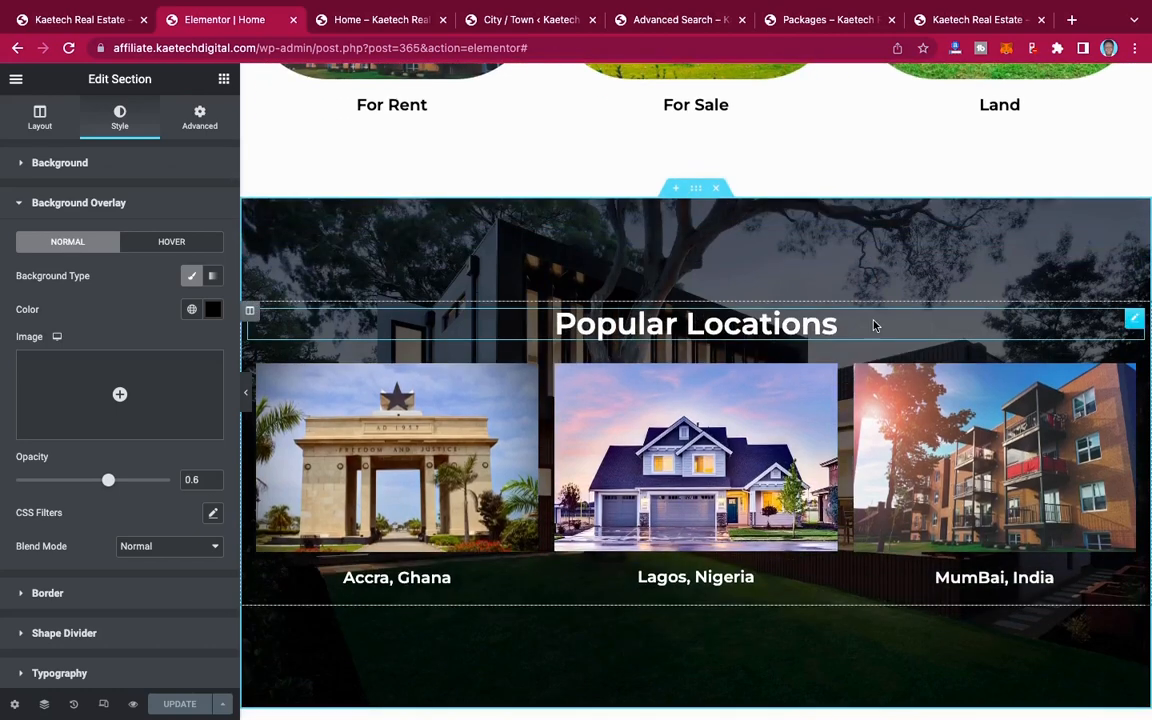
right_click(1134, 321)
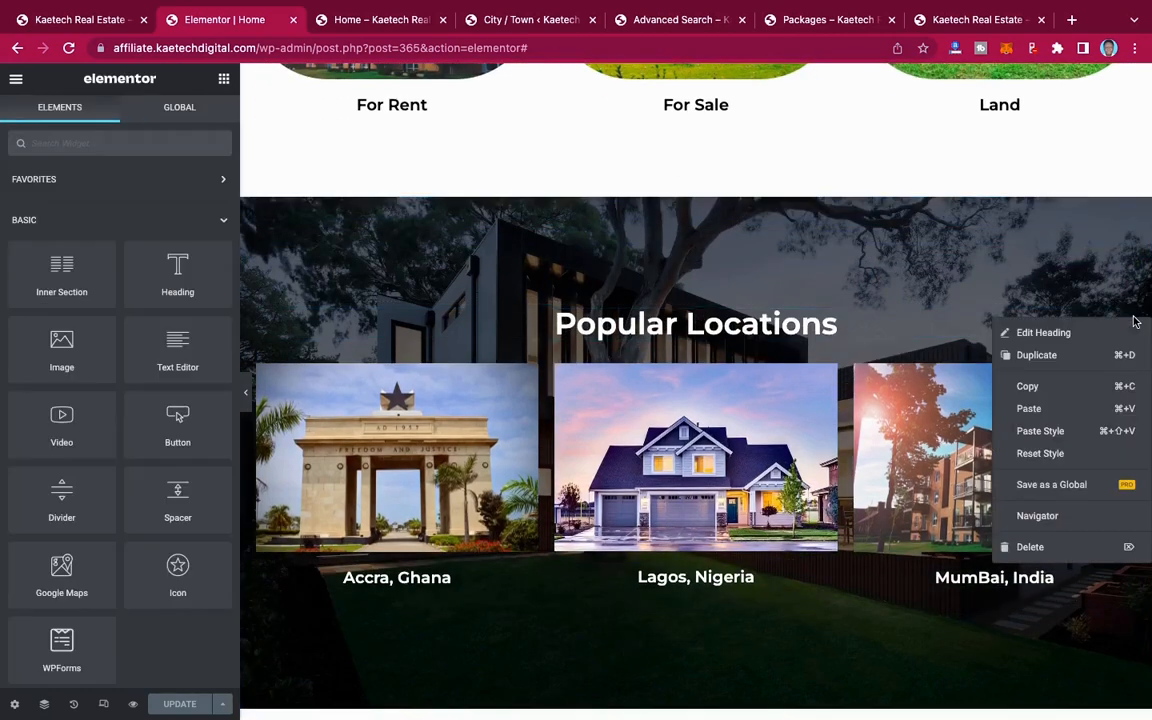
click(1030, 388)
Step: Add a single-column section below Popular Locations and paste the copied heading into it
scroll(777, 453, down, 5)
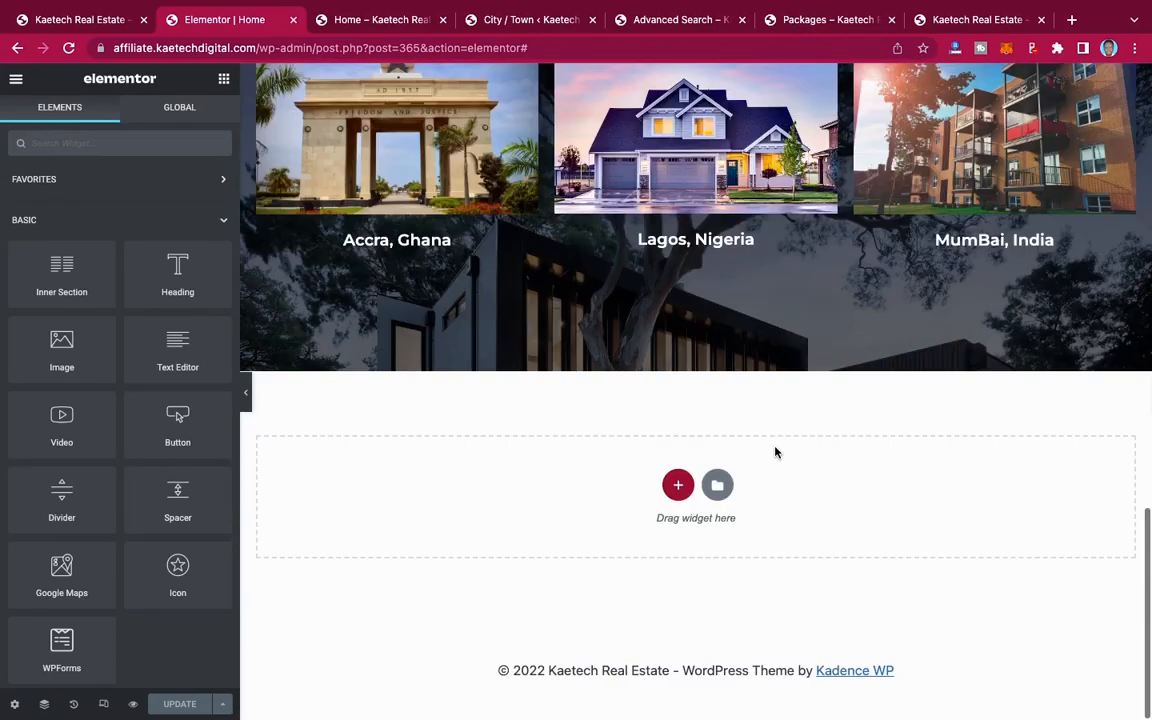
click(679, 487)
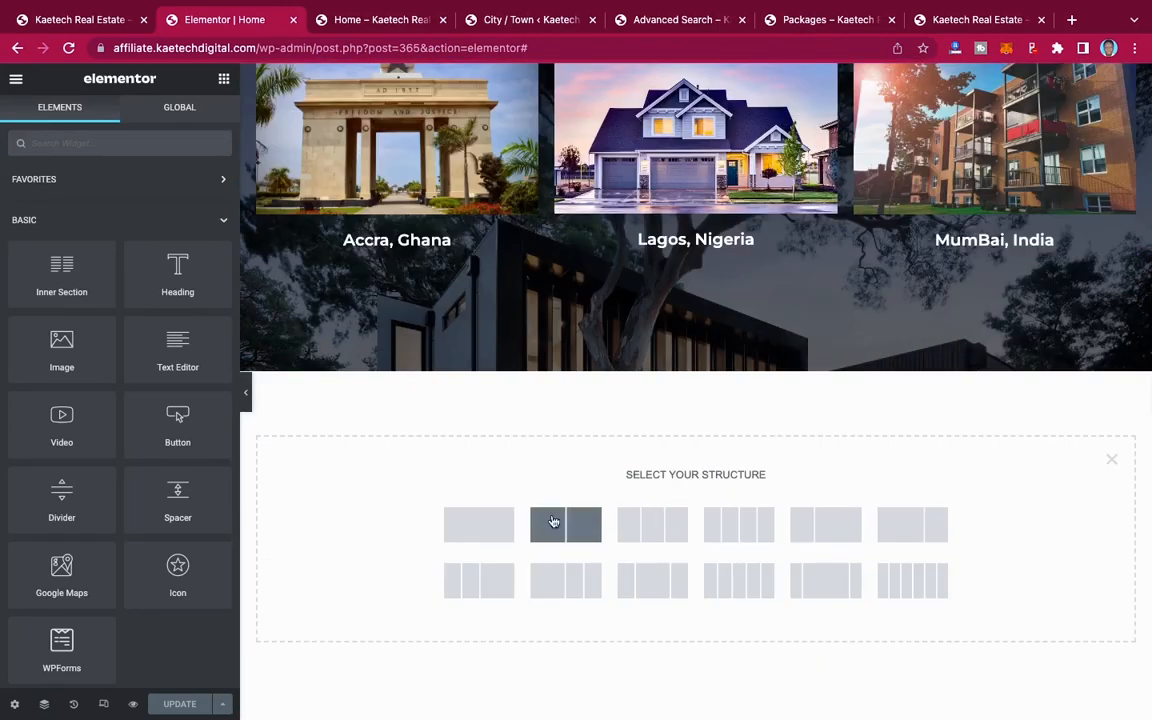
click(487, 534)
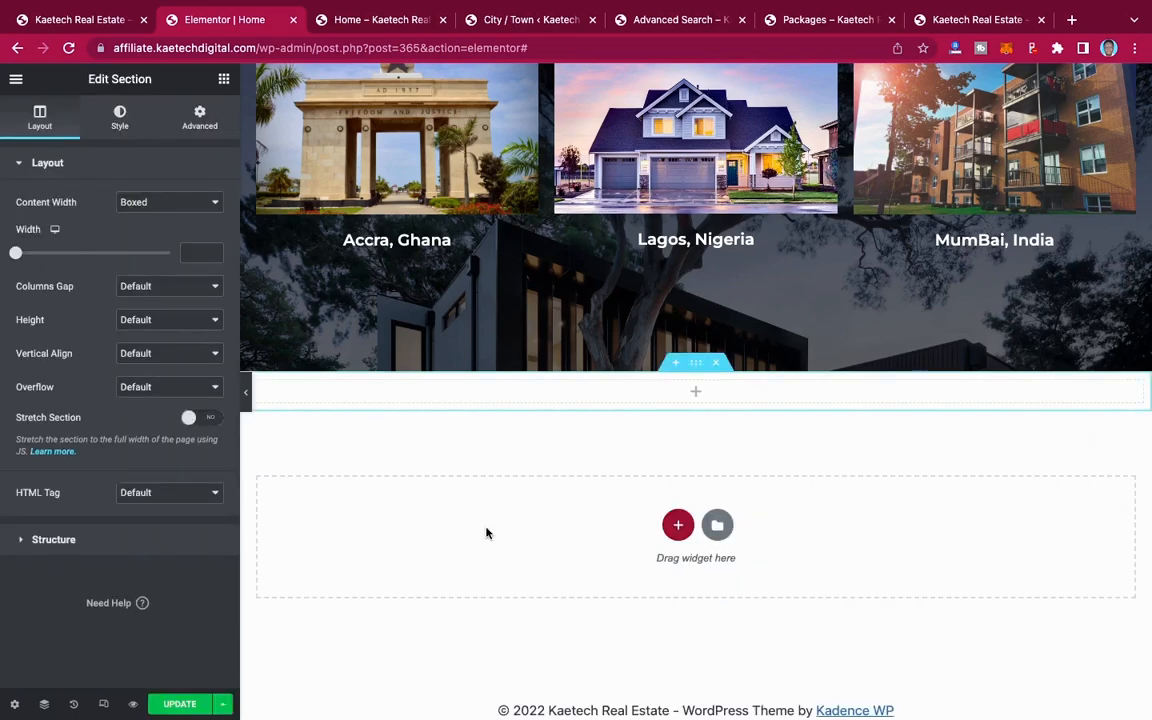
right_click(708, 396)
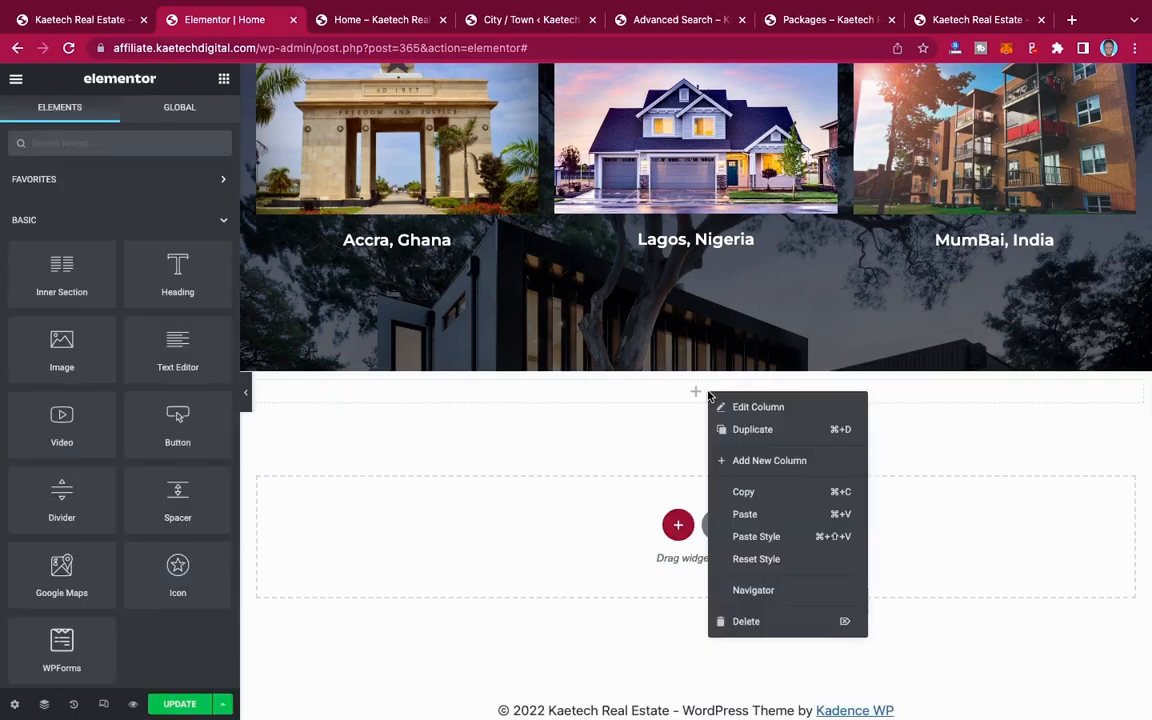
click(742, 515)
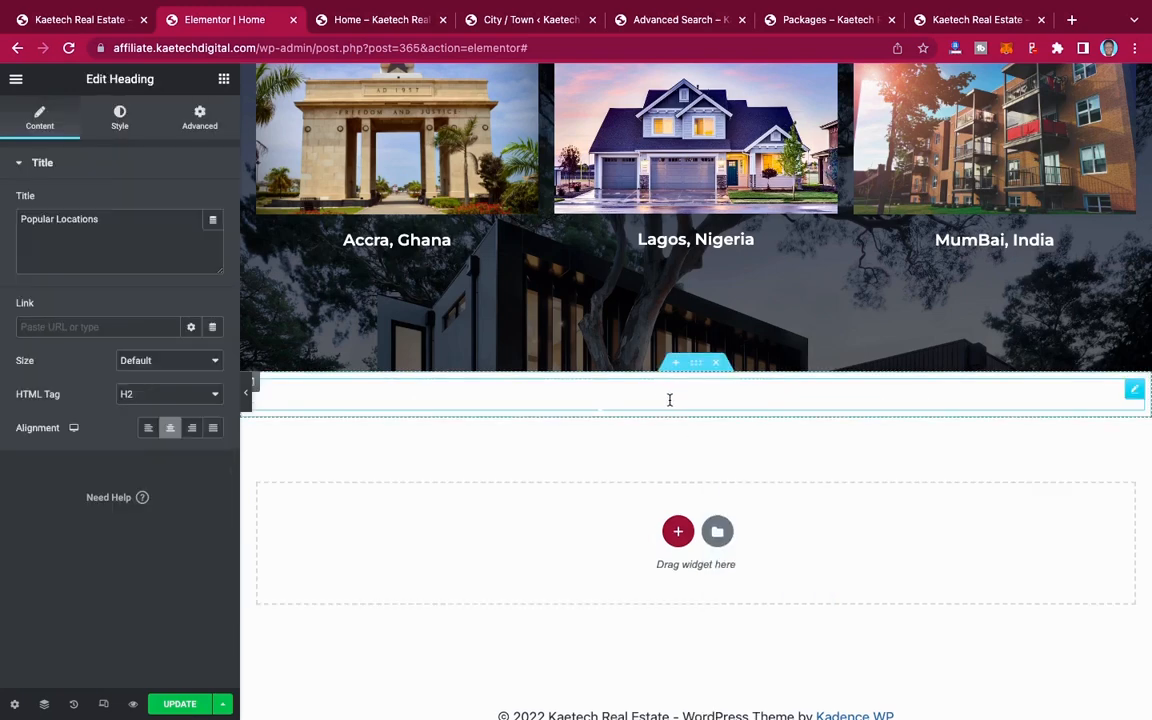
Step: Set the pasted heading's text color to #000000
click(121, 122)
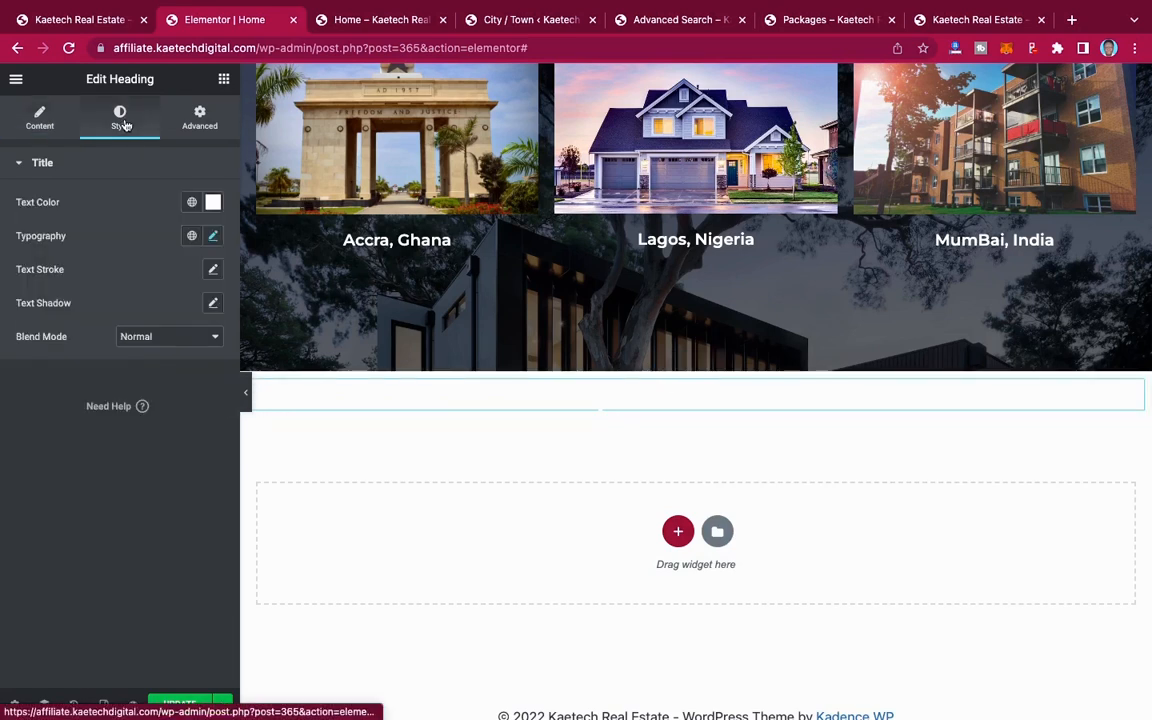
click(213, 203)
drag(98, 283, 57, 317)
drag(9, 438, 8, 439)
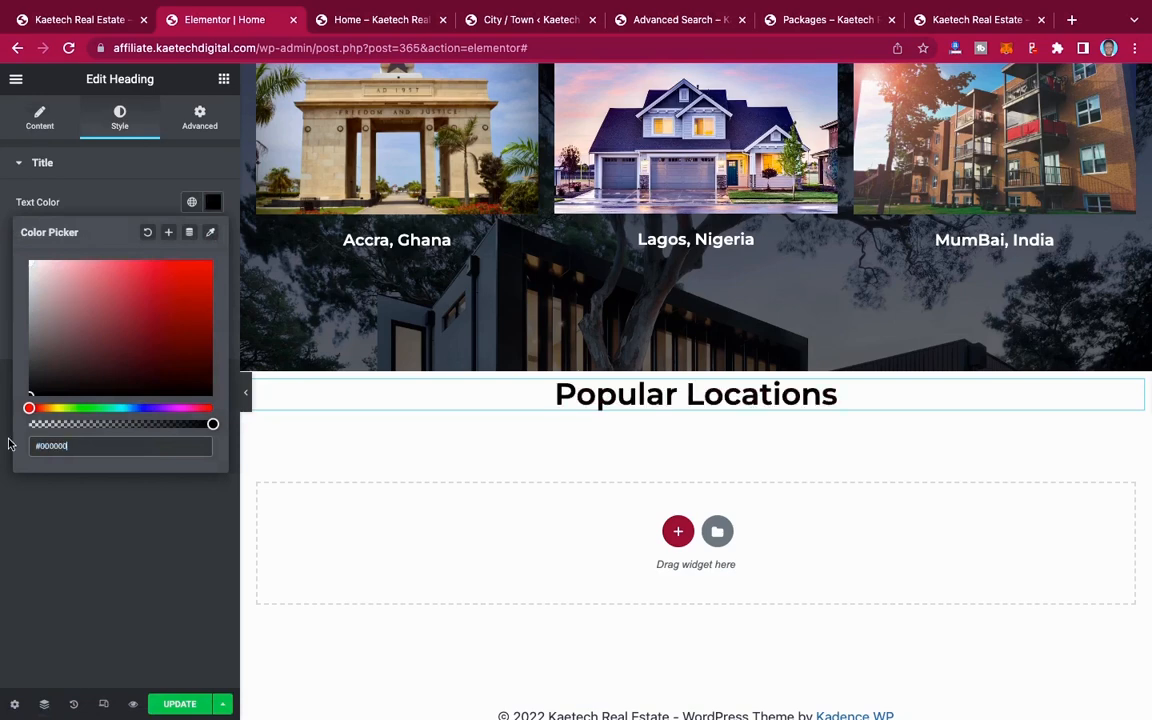
click(117, 188)
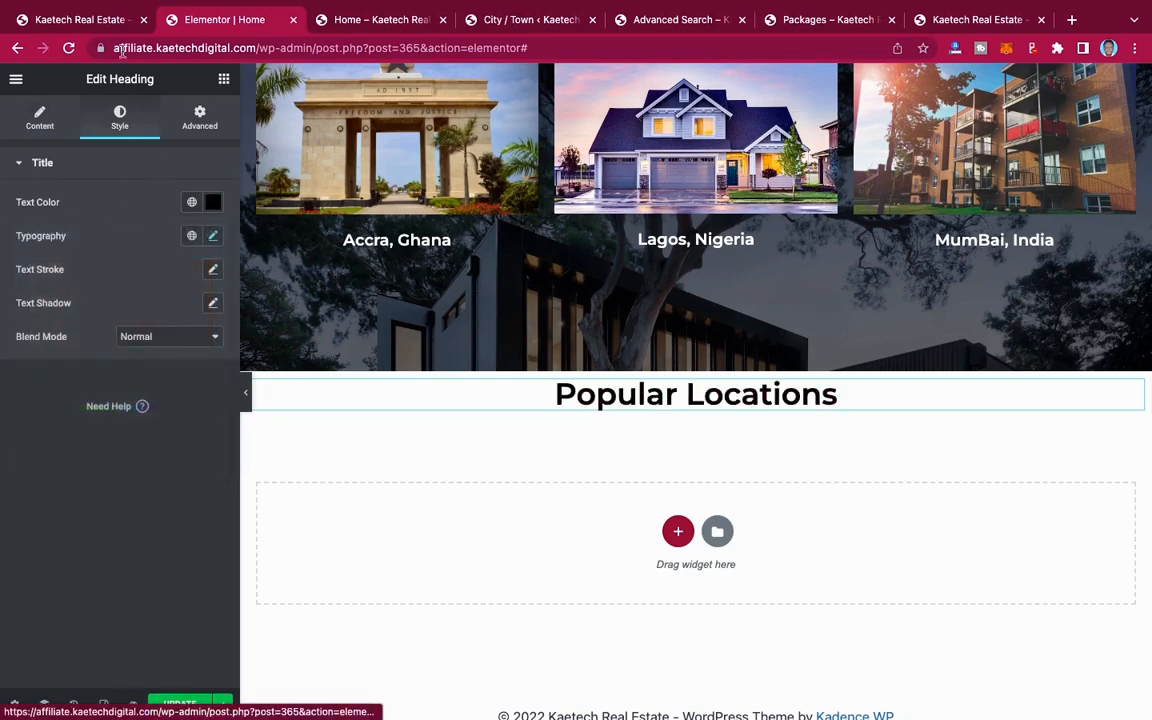
Step: Check the demo site's Latest Properties spacing, and set an unlinked top margin of 90 px on the pasted heading's section
click(90, 20)
scroll(428, 354, down, 10)
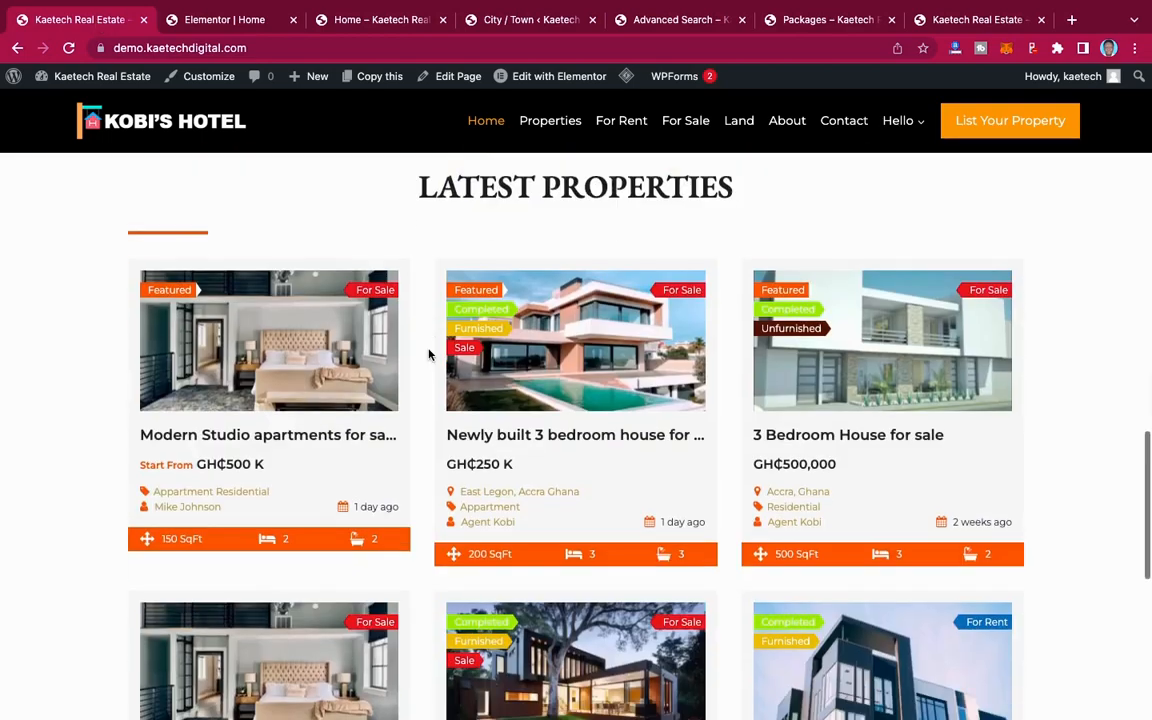
scroll(429, 356, up, 3)
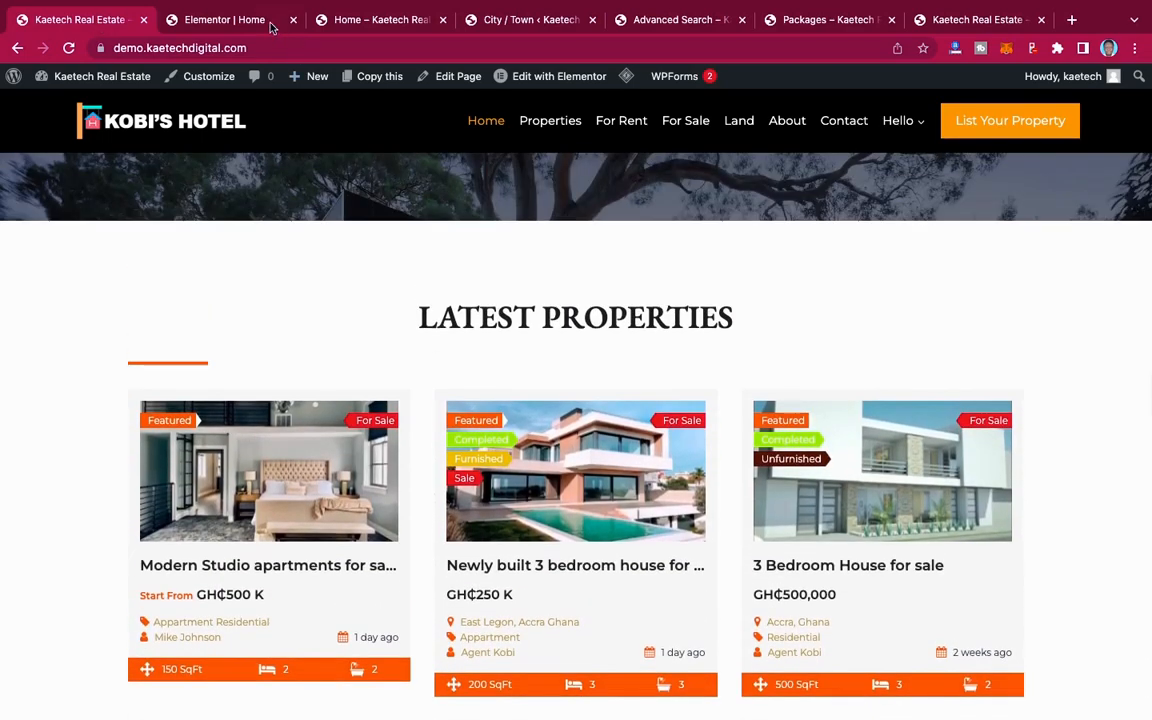
click(208, 19)
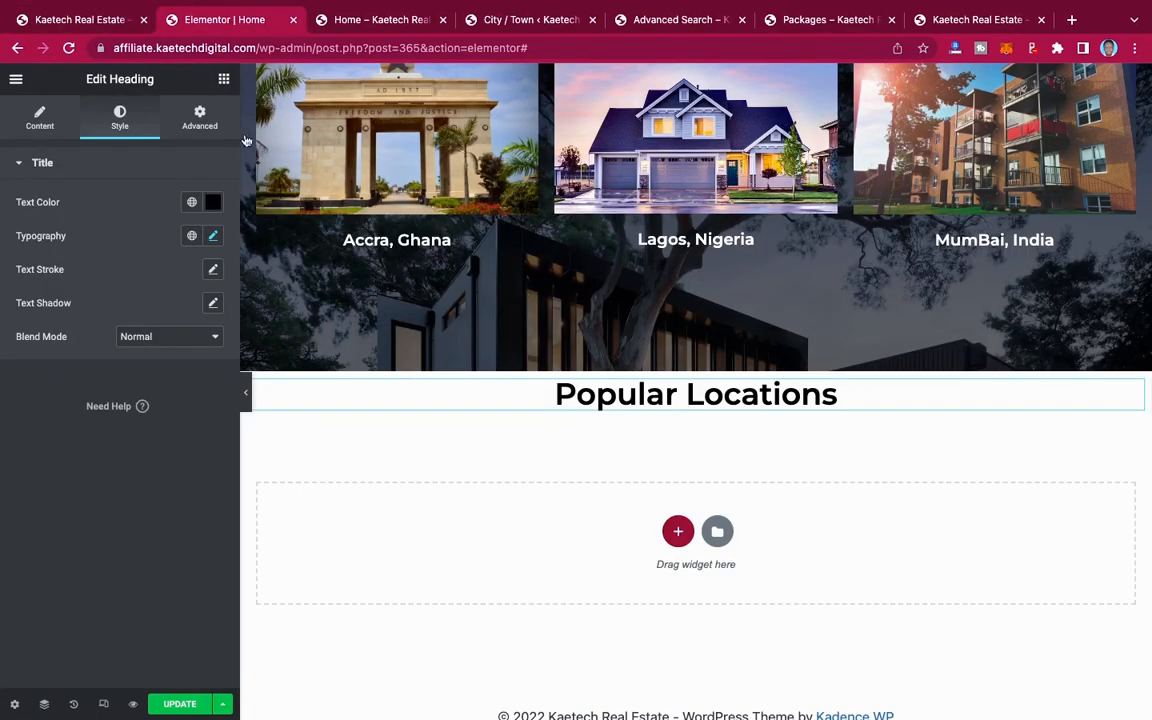
mouse_move(665, 378)
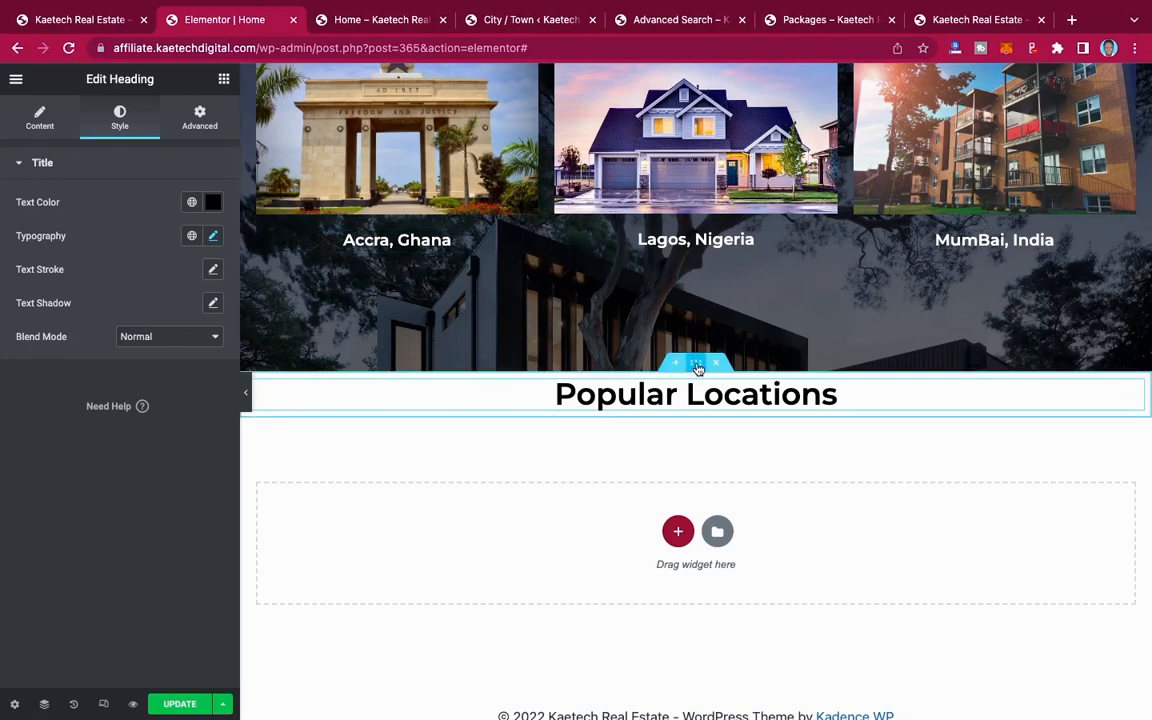
click(697, 366)
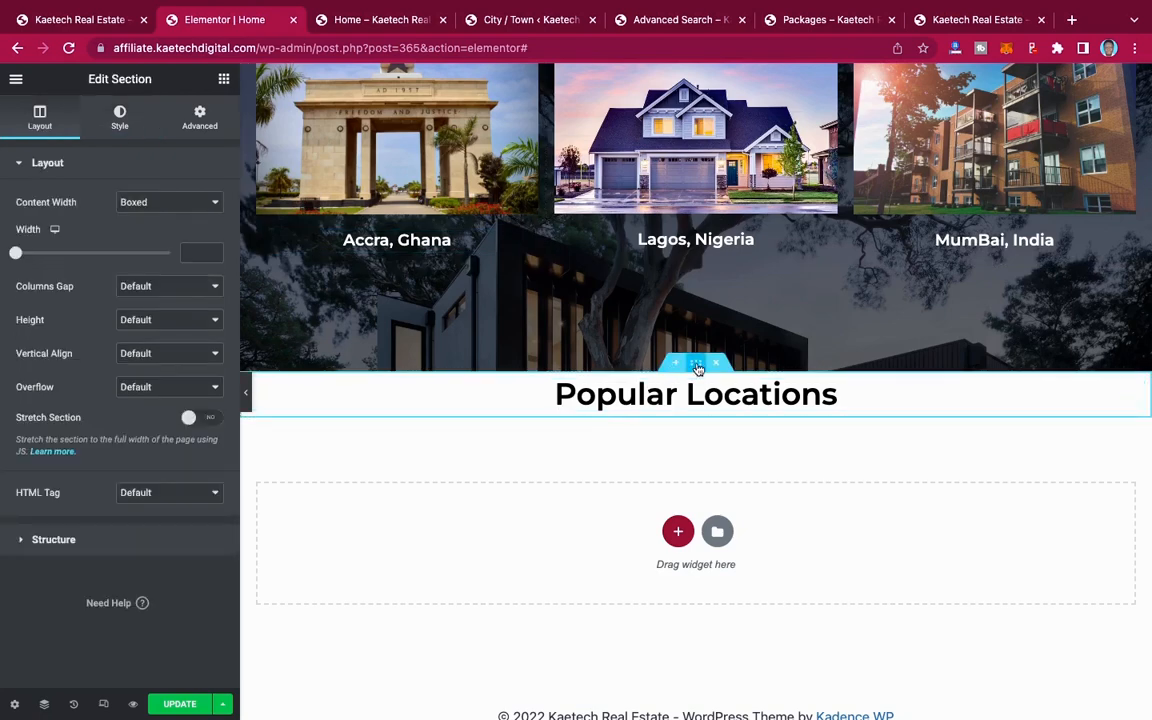
click(200, 120)
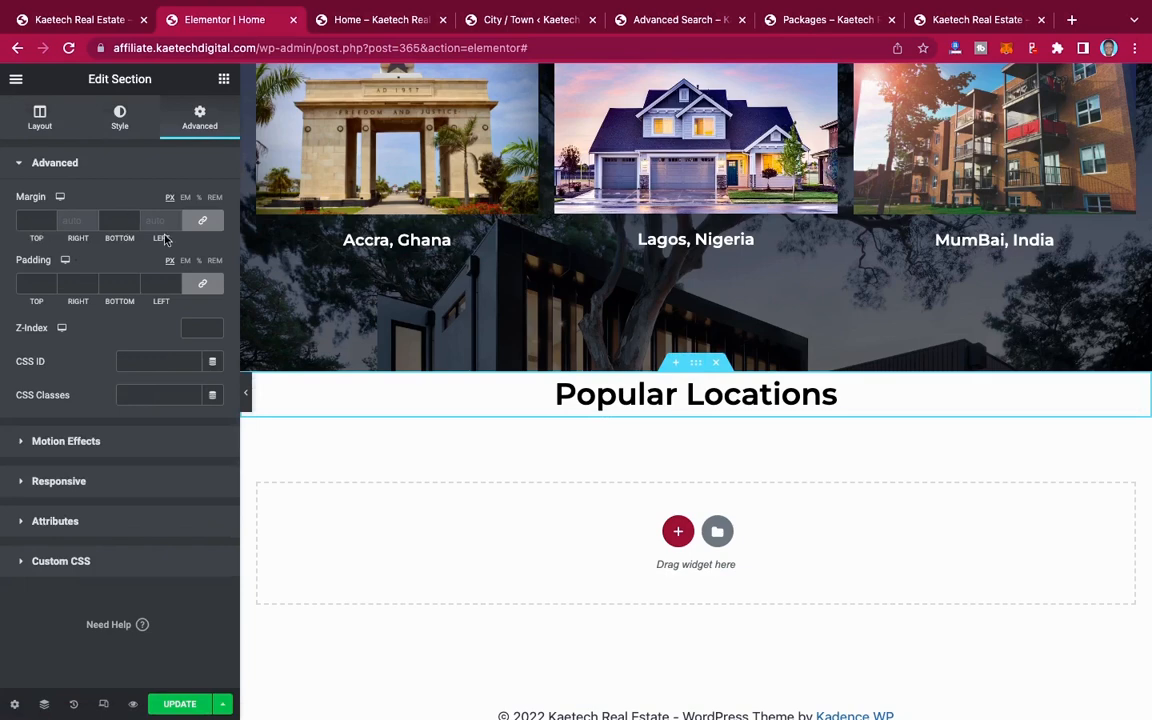
click(202, 220)
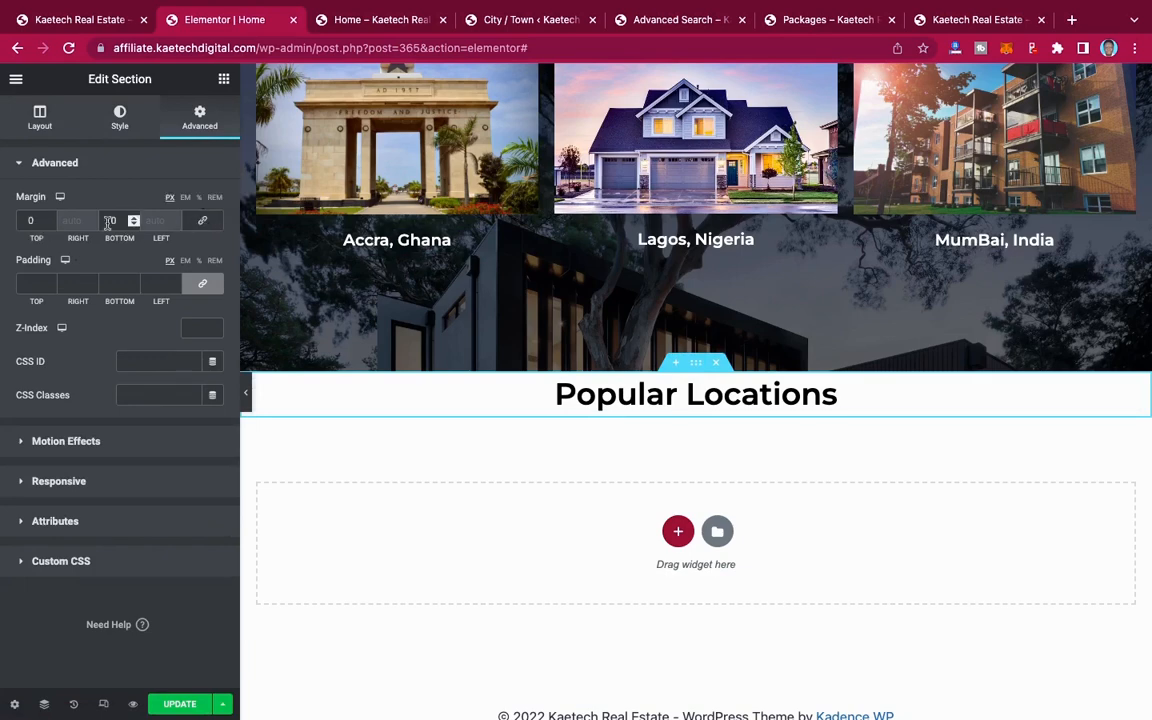
click(27, 221)
text(90)
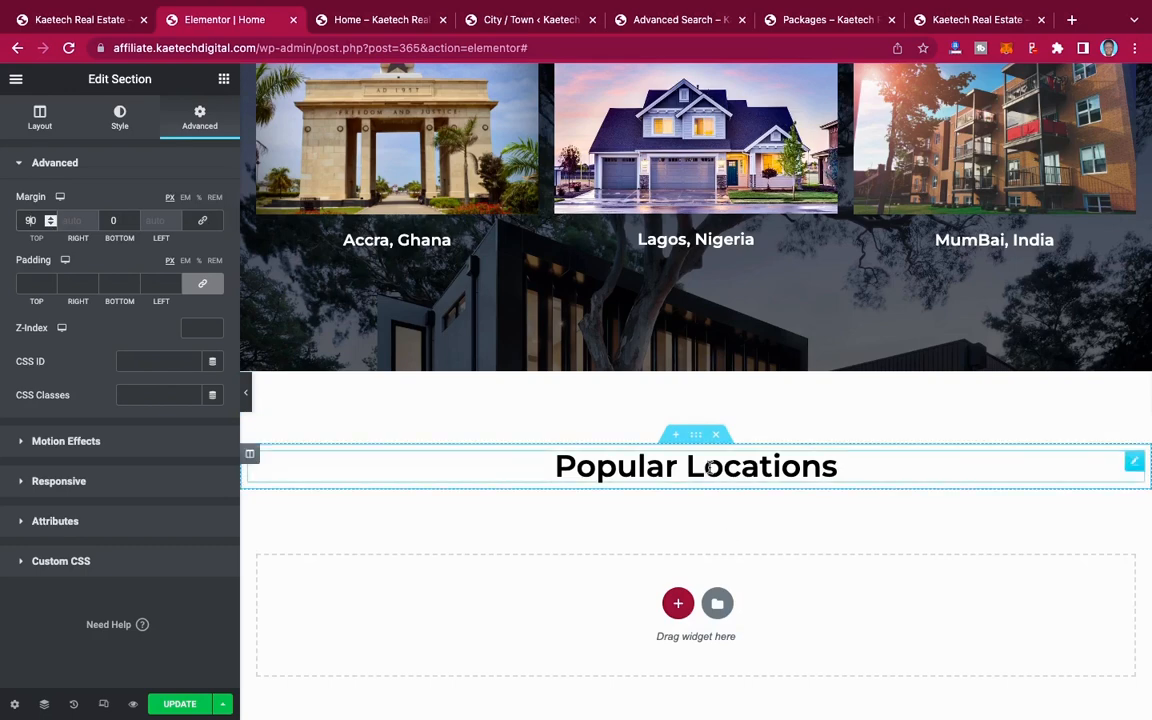
Step: Replace the pasted heading's text with "LATEST PROPERTIES" in capitals
click(621, 464)
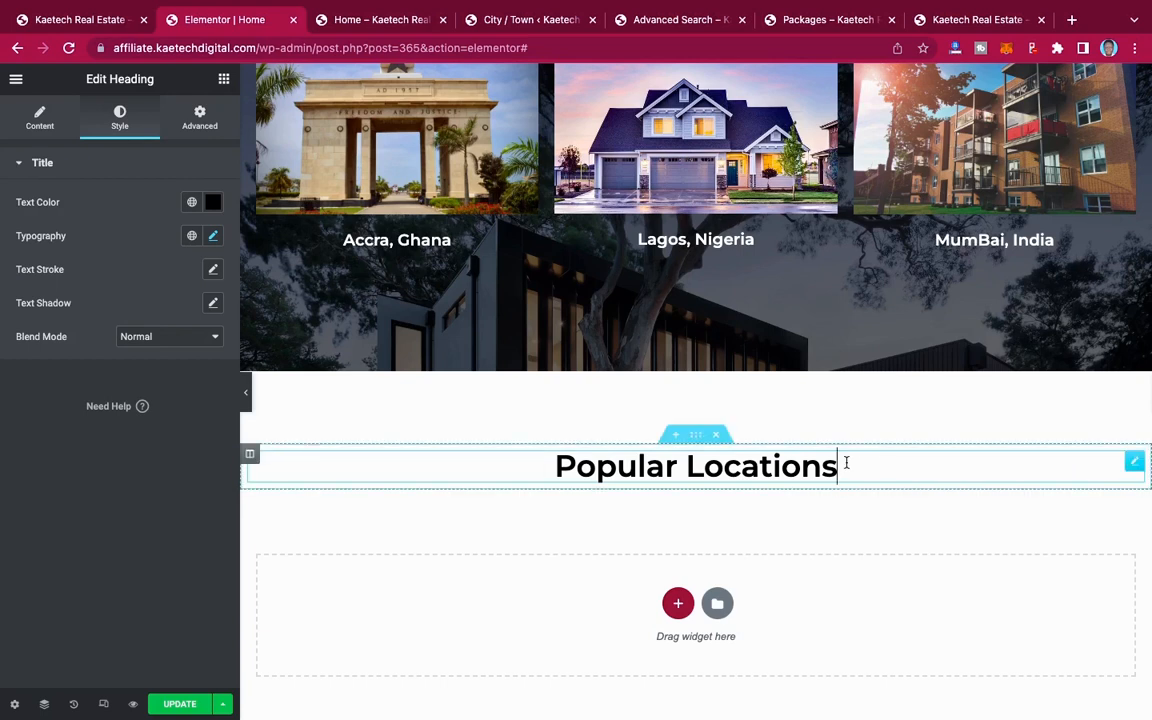
triple_click(744, 466)
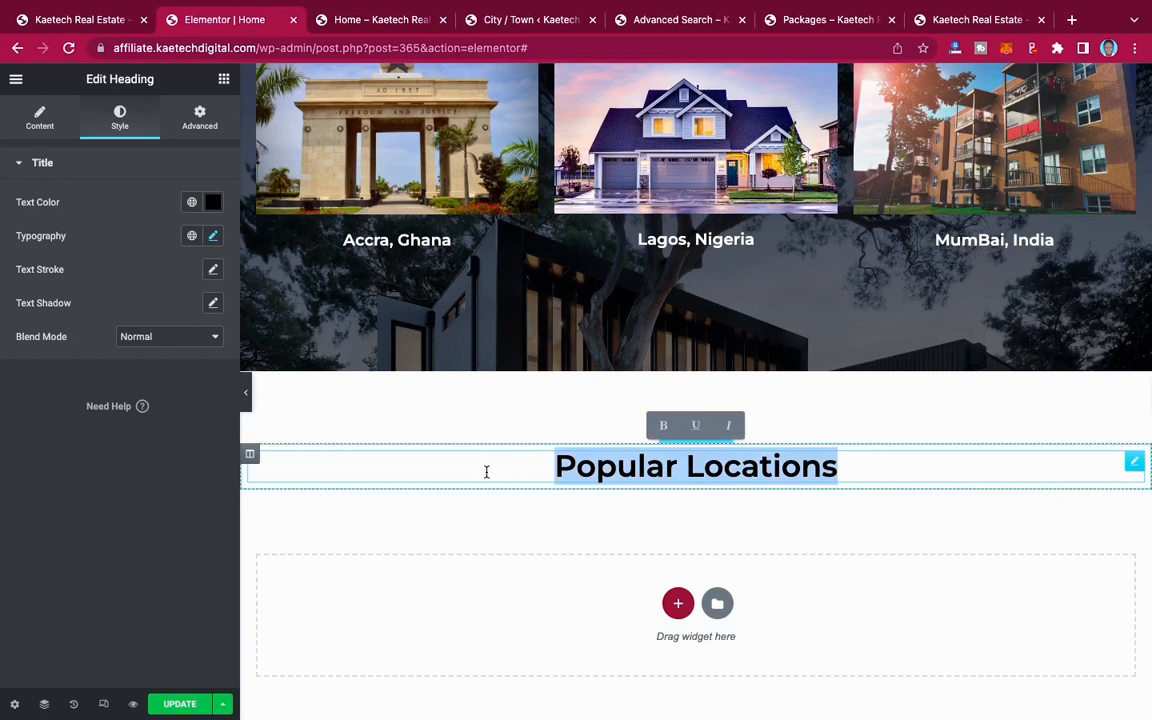
text(Latest)
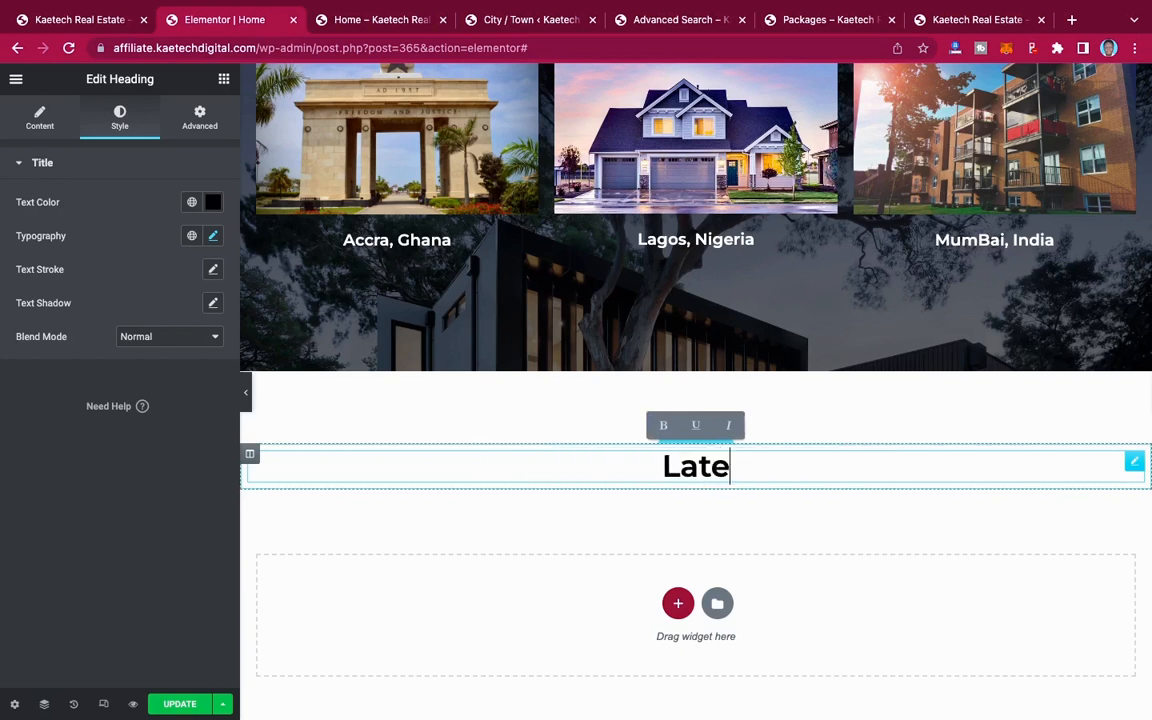
key(BackSpace)
key(BackSpace)
key(BackSpace)
key(BackSpace)
key(BackSpace)
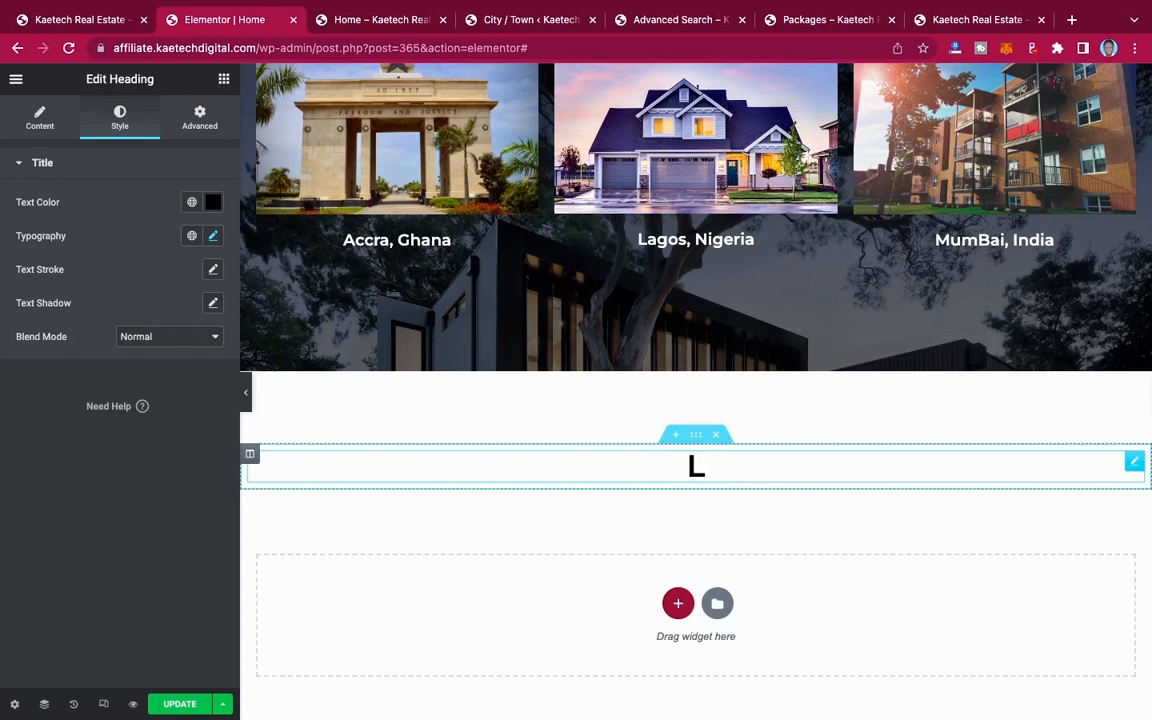
text(ATEST)
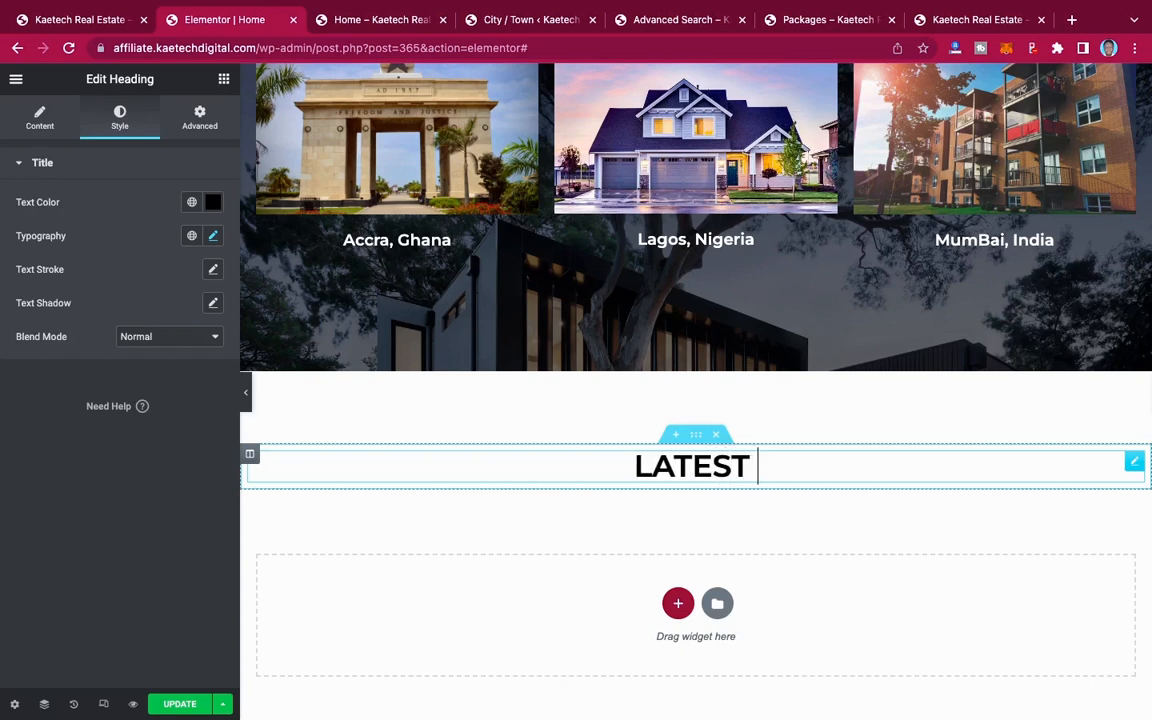
text( PROPER)
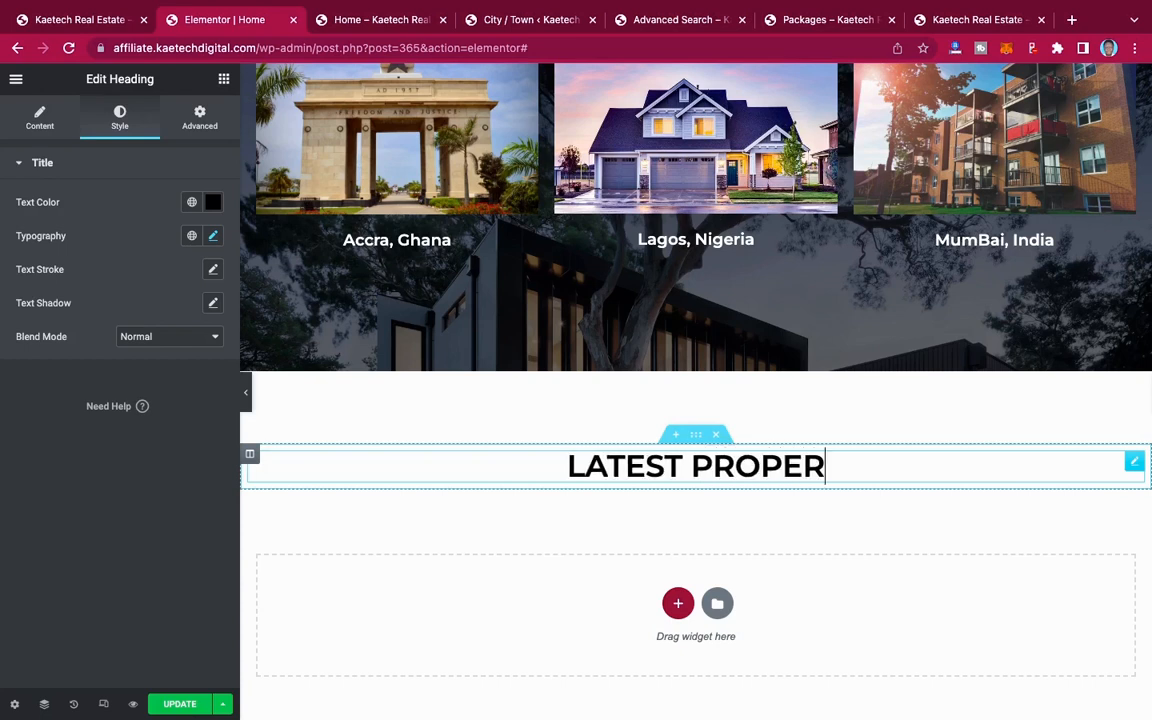
text(TIES)
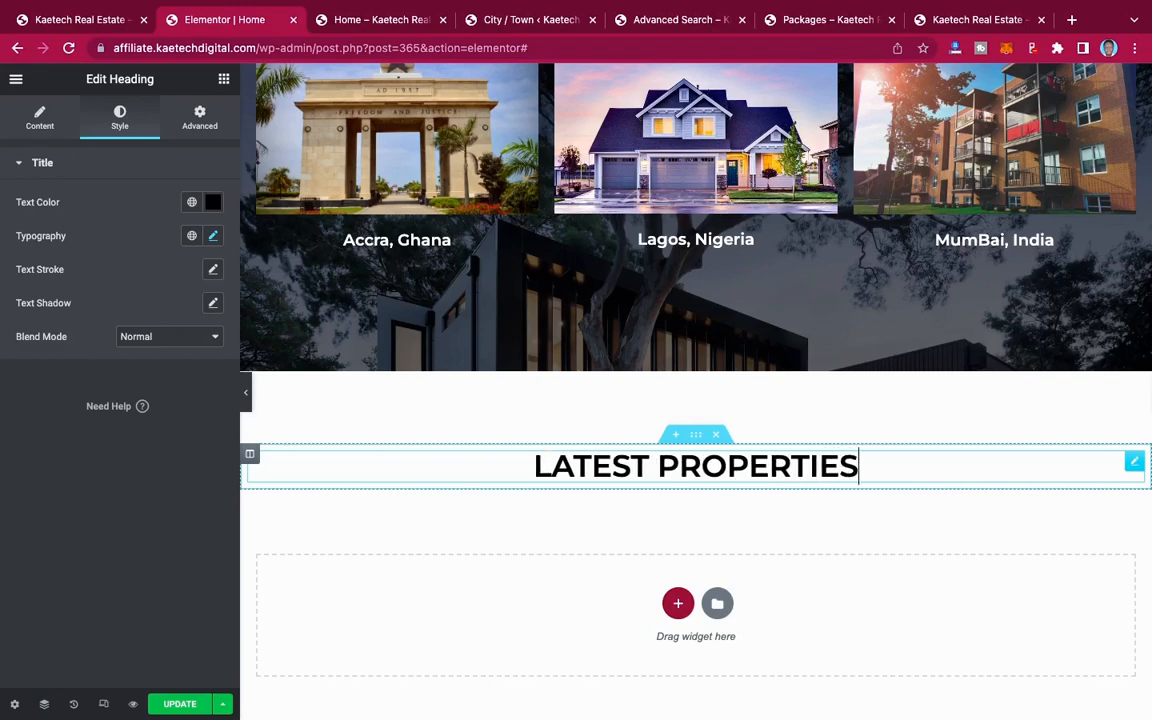
Step: Retype the heading below Popular Locations in title case as "Latest Properties"
scroll(524, 320, up, 2)
scroll(524, 320, up, 4)
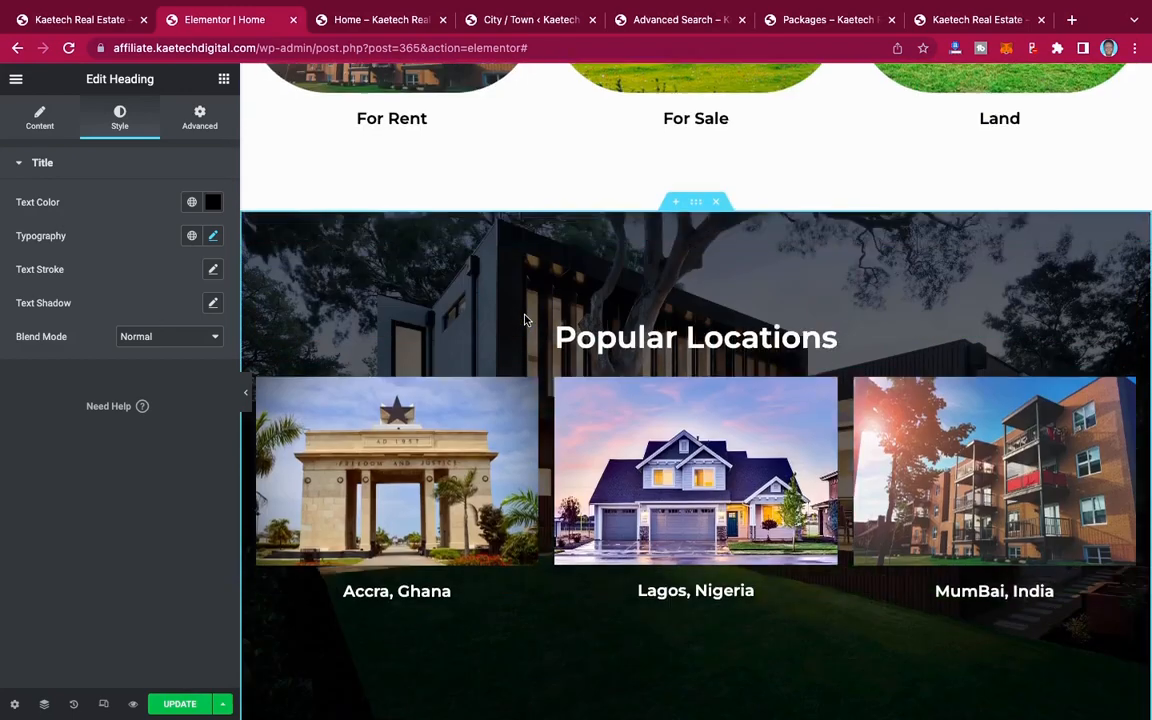
scroll(524, 320, down, 6)
key(BackSpace)
key(BackSpace)
key(BackSpace)
key(BackSpace)
key(BackSpace)
key(BackSpace)
key(BackSpace)
key(BackSpace)
key(BackSpace)
key(BackSpace)
key(BackSpace)
key(BackSpace)
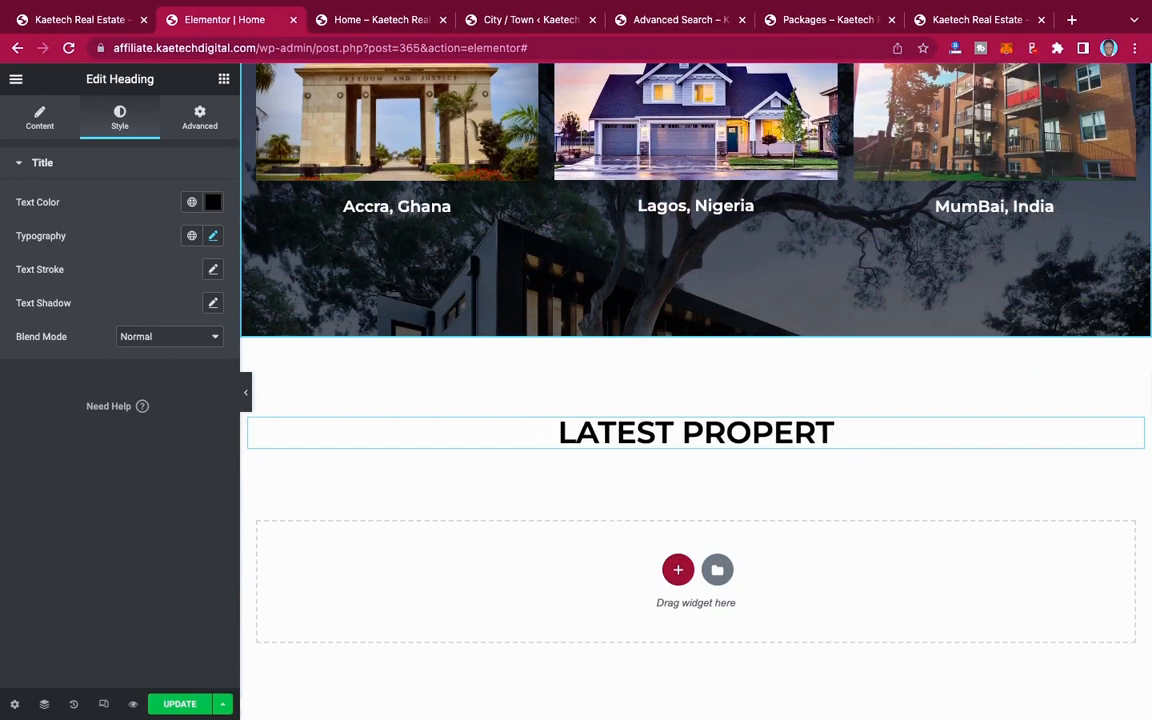
key(BackSpace)
key(BackSpace)
key(BackSpace)
key(BackSpace)
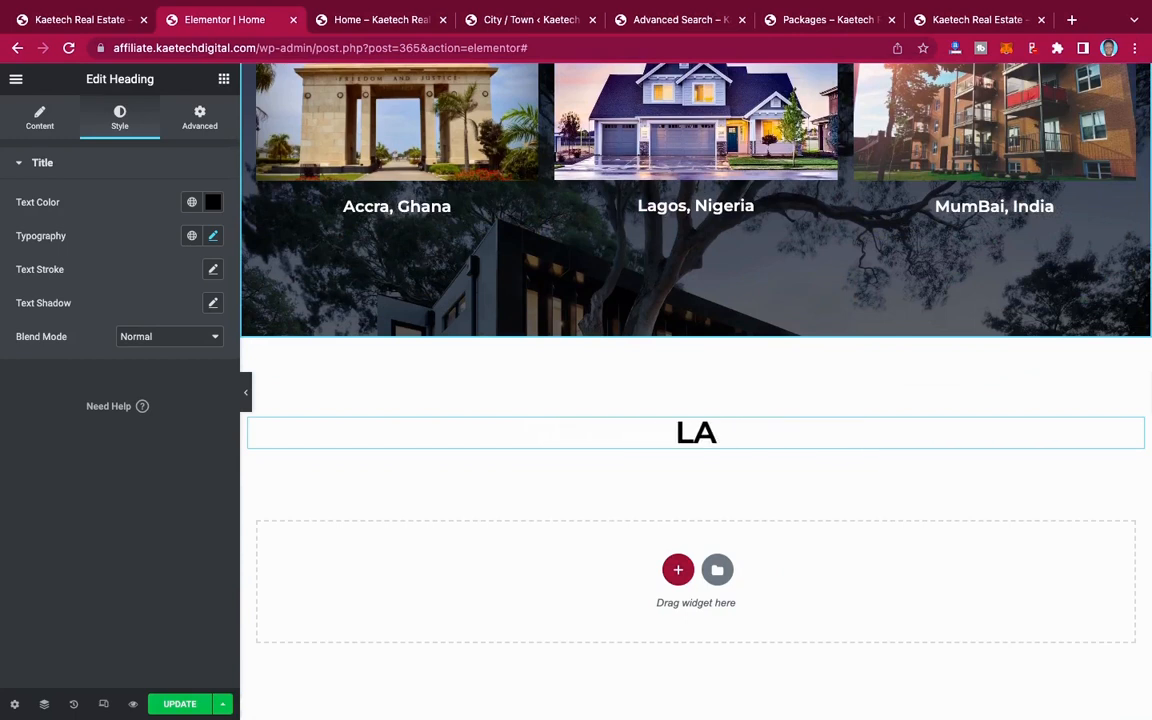
text(at)
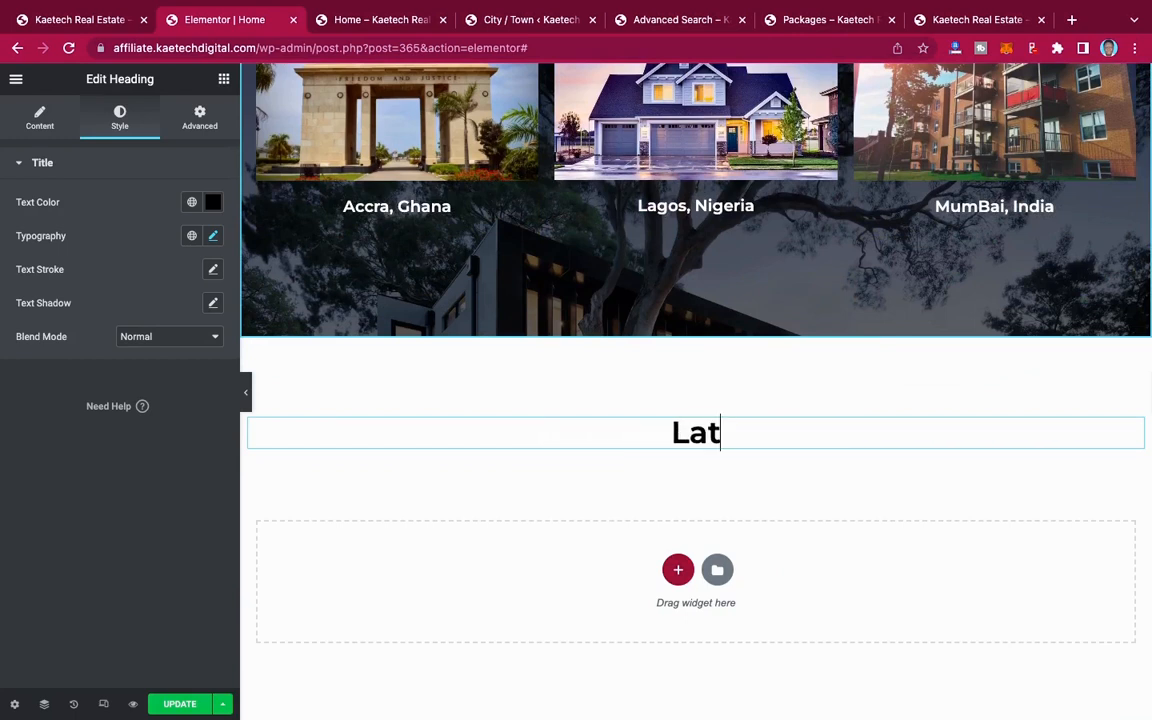
key(BackSpace)
text(test Pro)
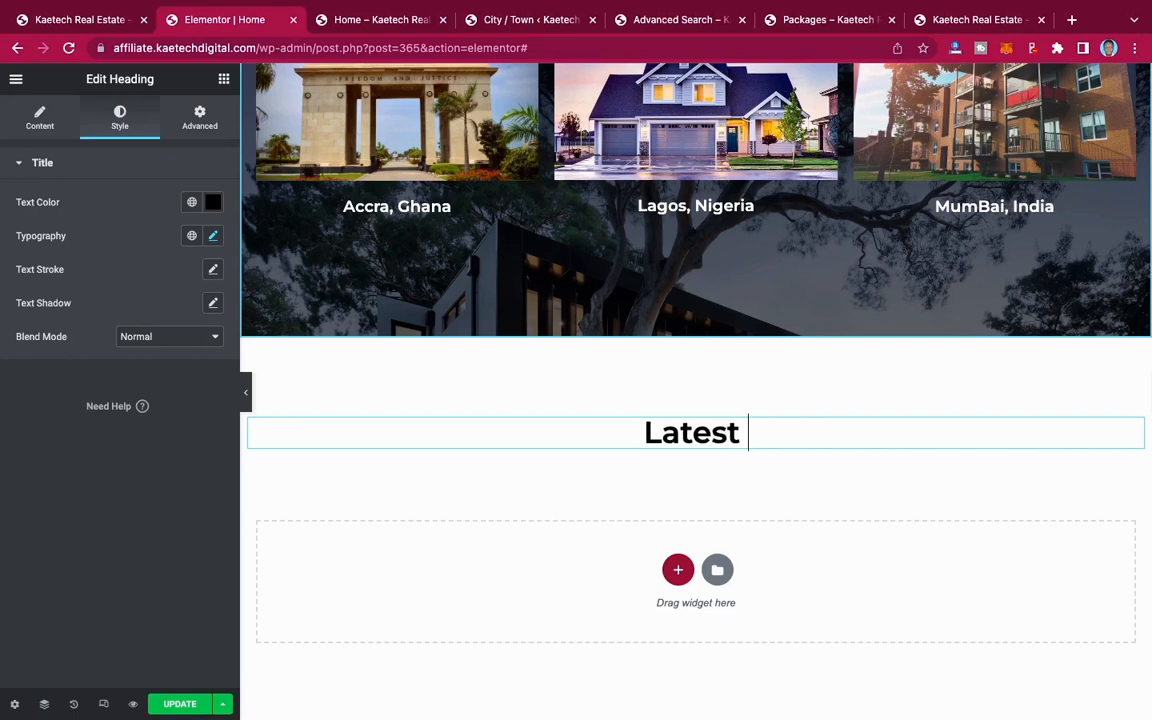
text(perties)
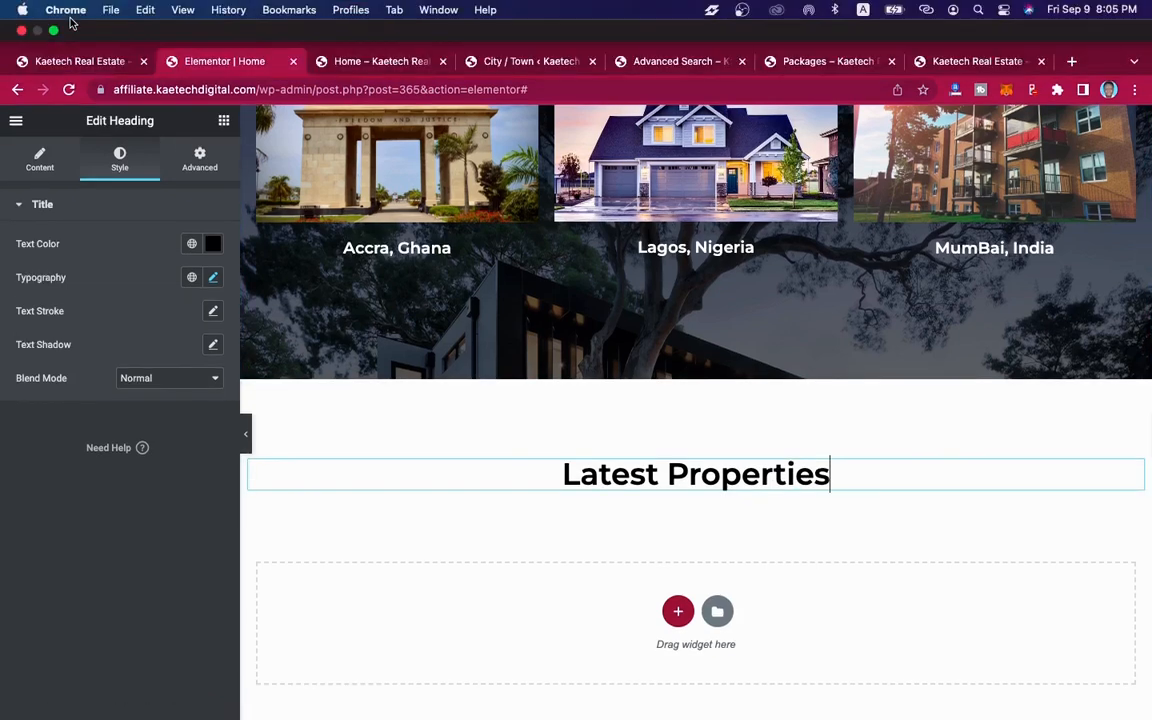
Step: Update the Home page to save the new heading section
click(66, 9)
click(386, 30)
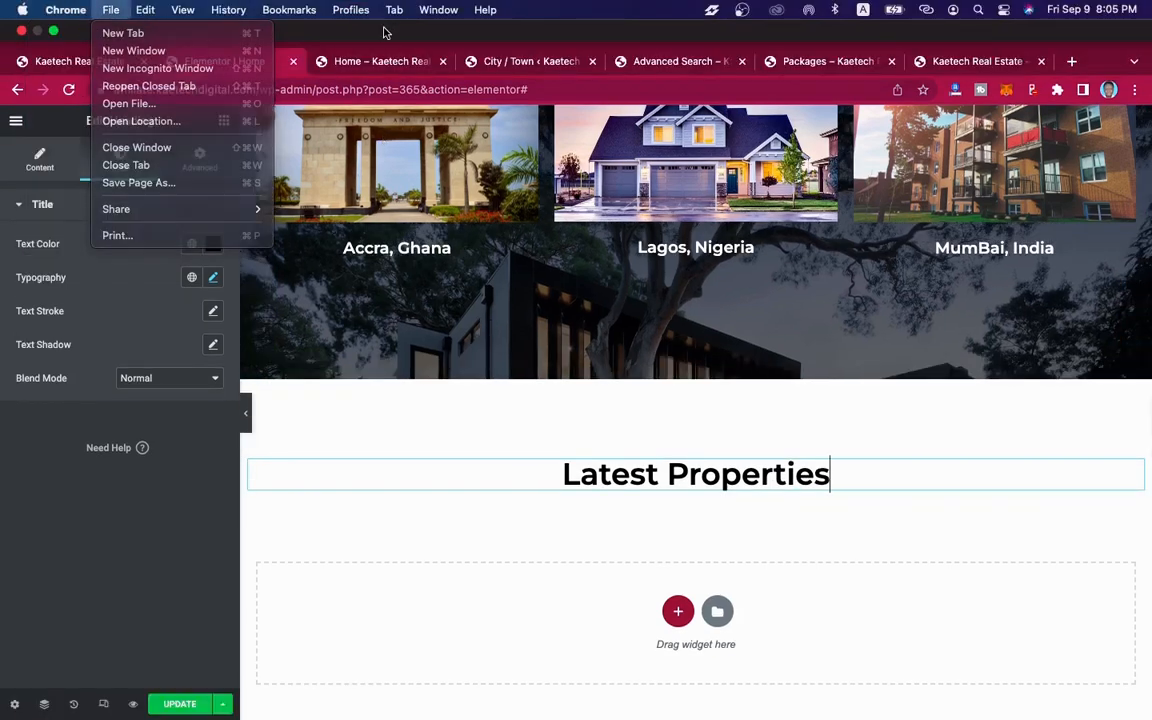
scroll(689, 404, down, 2)
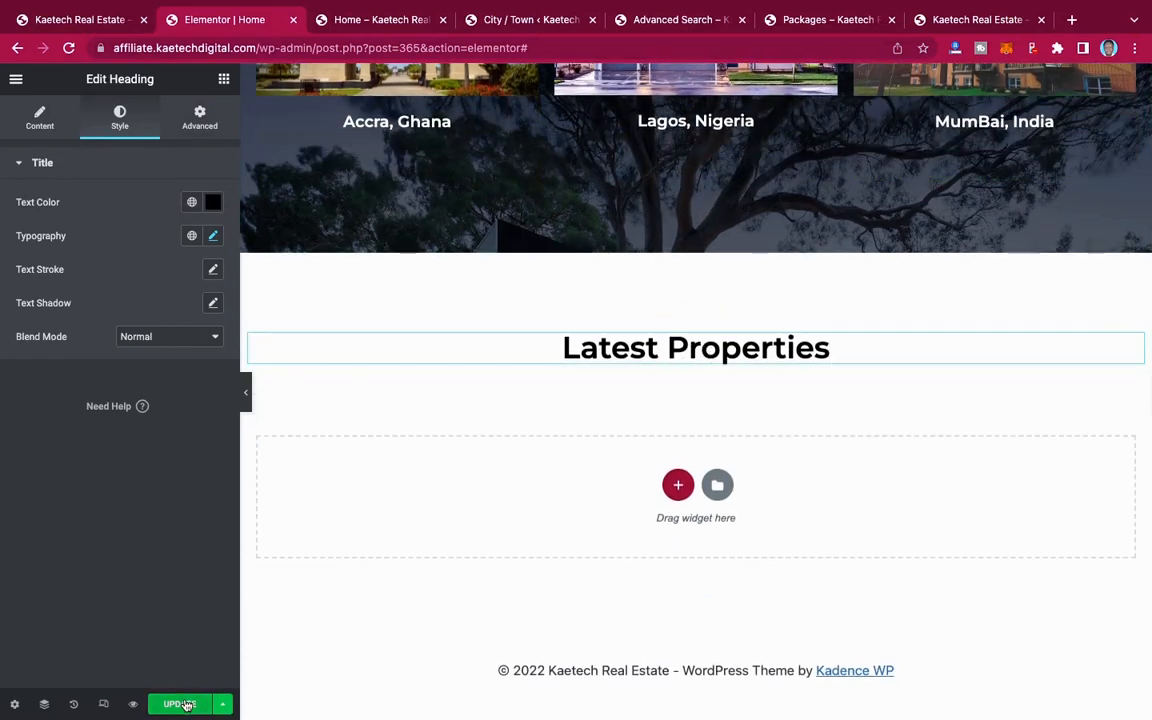
click(182, 704)
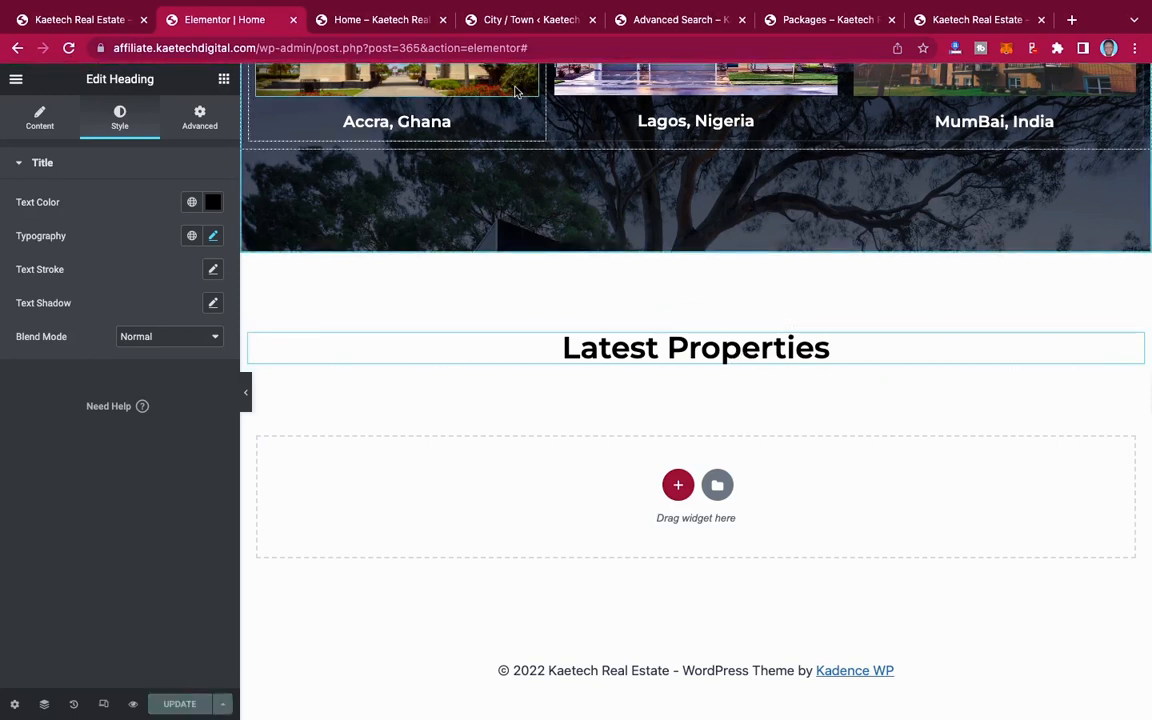
Step: Switch to the WordPress admin and look through the list of all pages
click(497, 22)
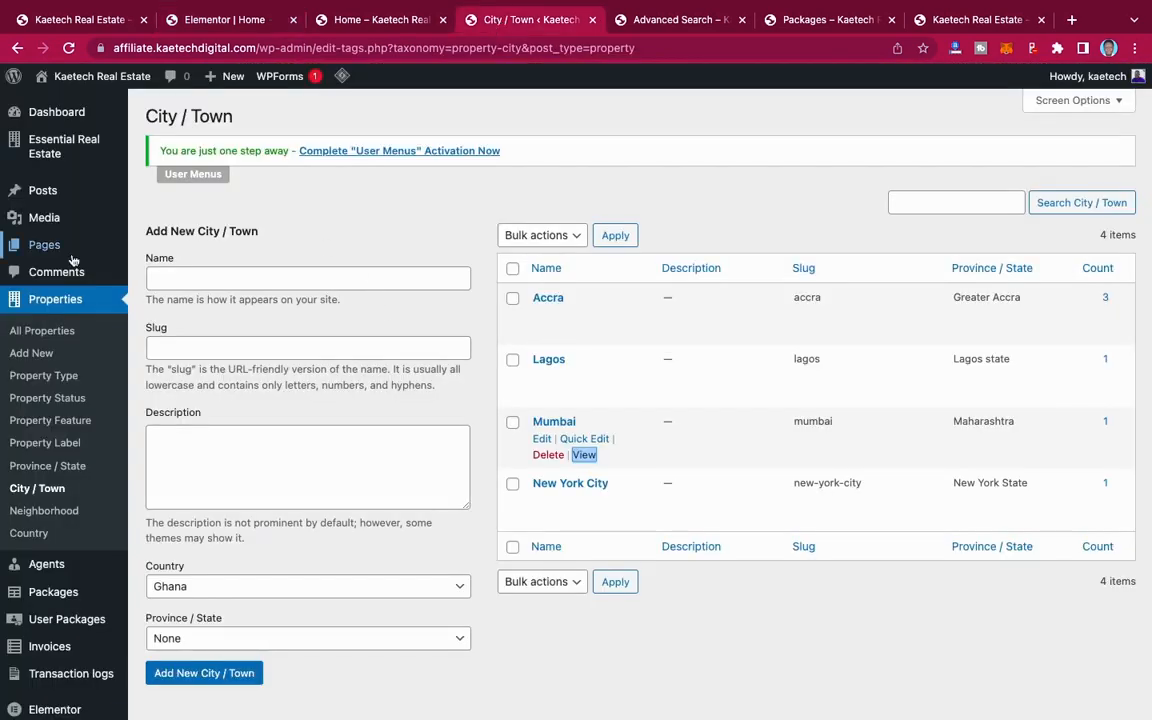
mouse_move(71, 259)
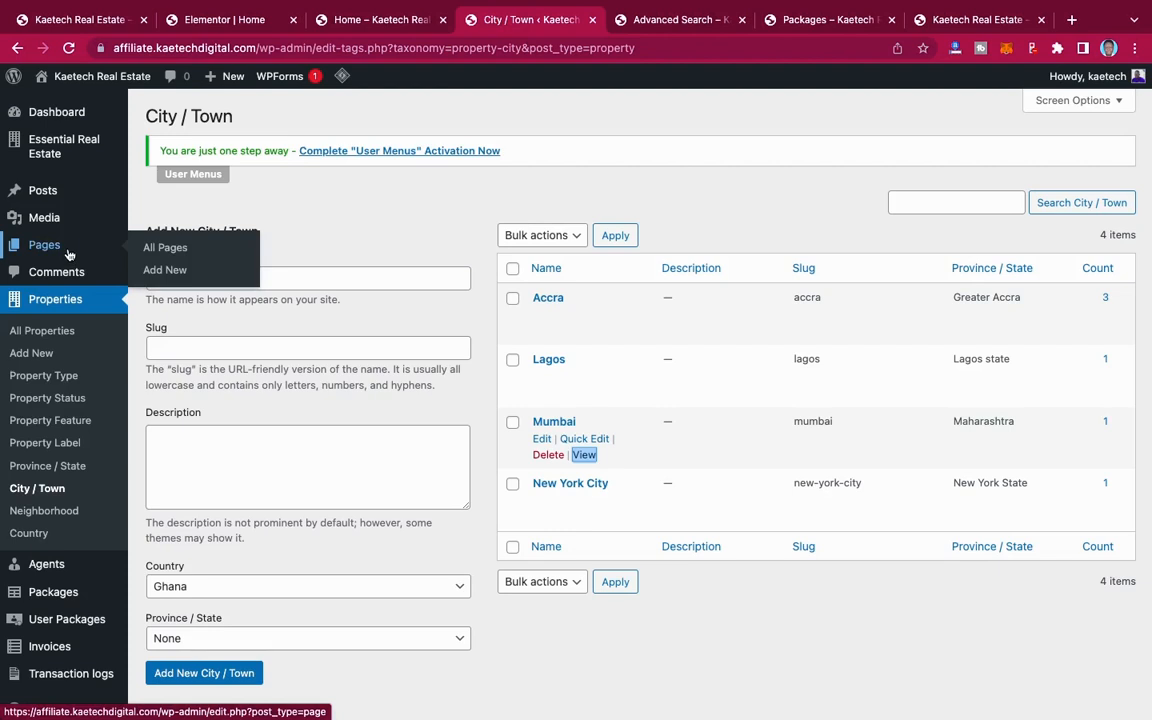
click(150, 247)
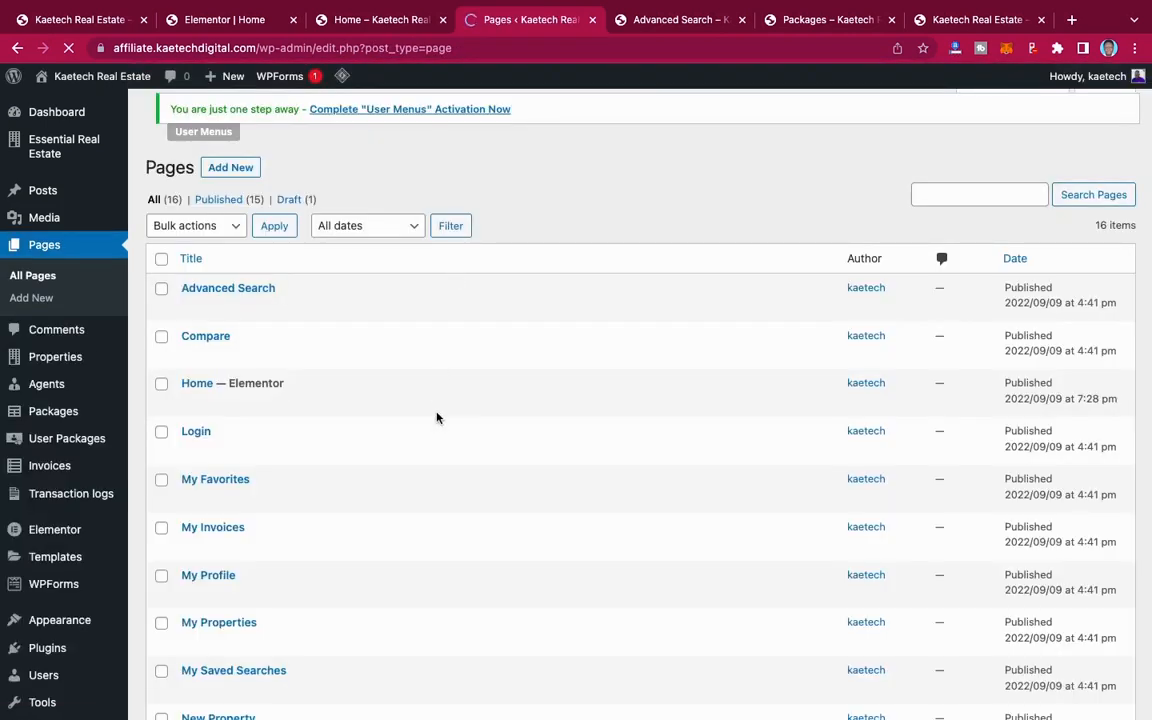
mouse_move(437, 416)
scroll(437, 418, down, 3)
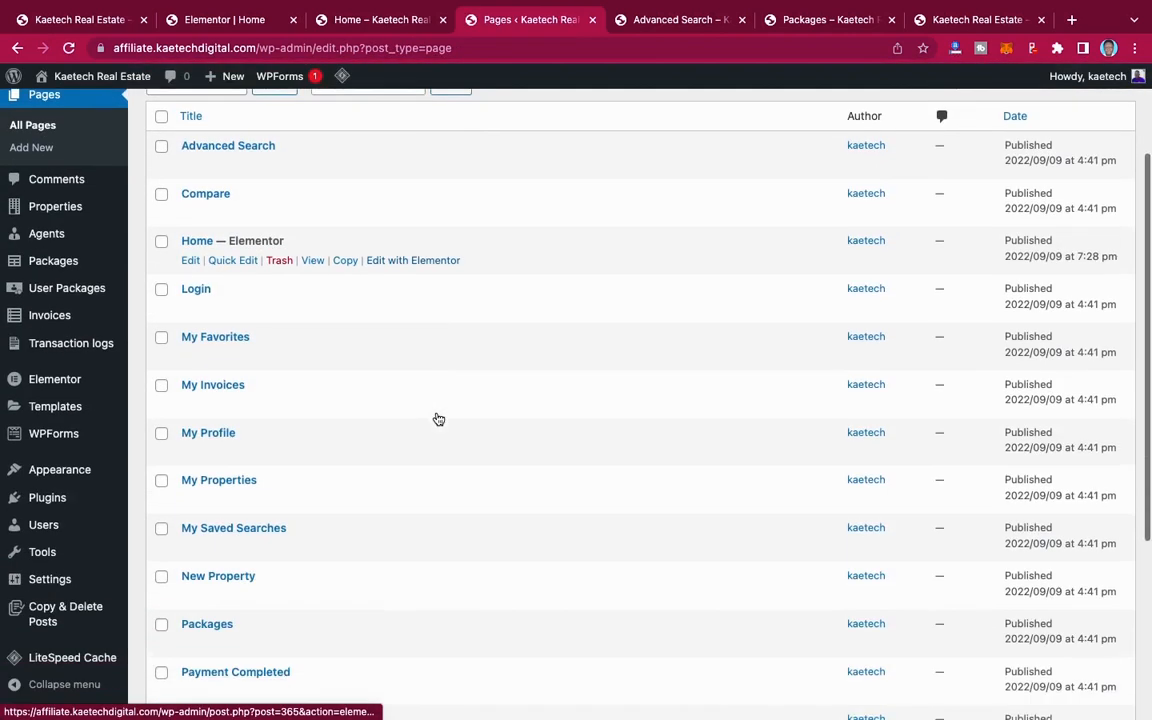
scroll(437, 418, down, 5)
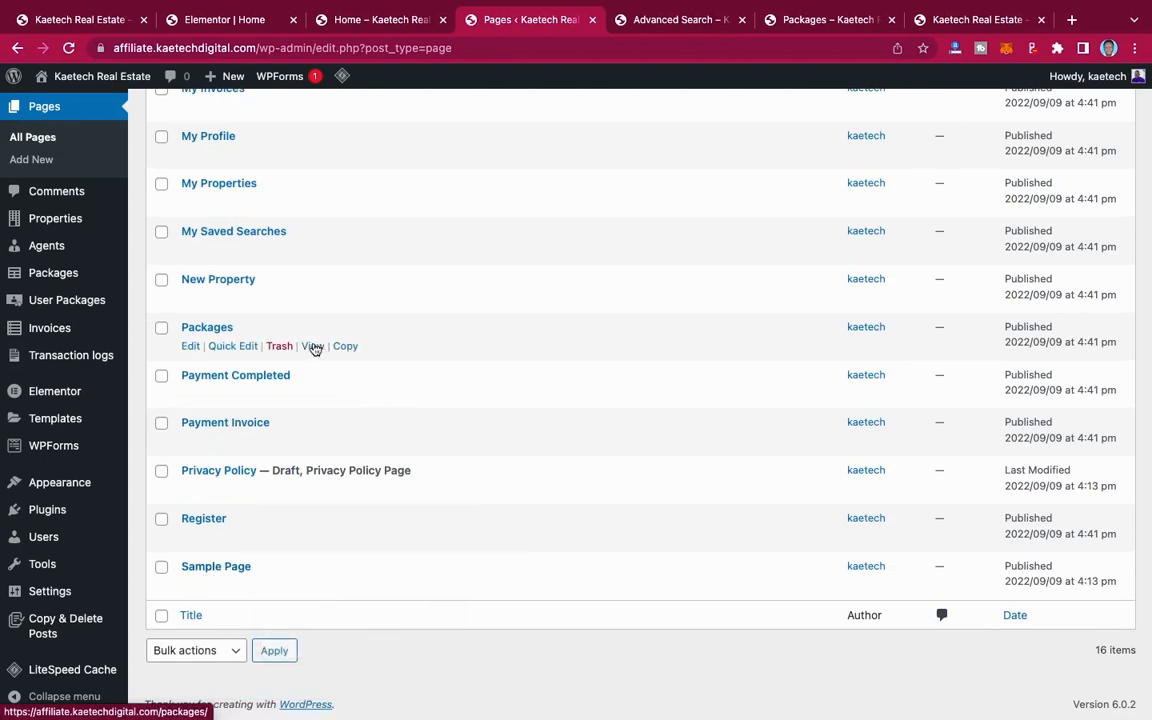
Step: Start a new page titled "Shortcodes"
click(33, 161)
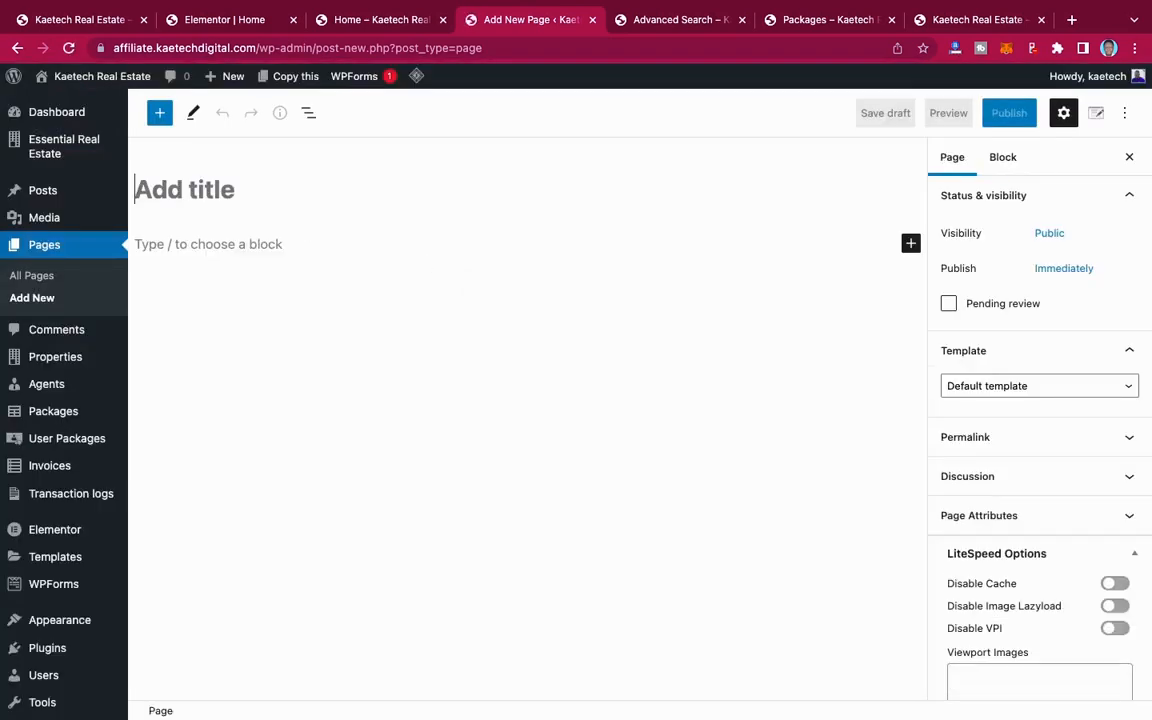
text(Shortcode)
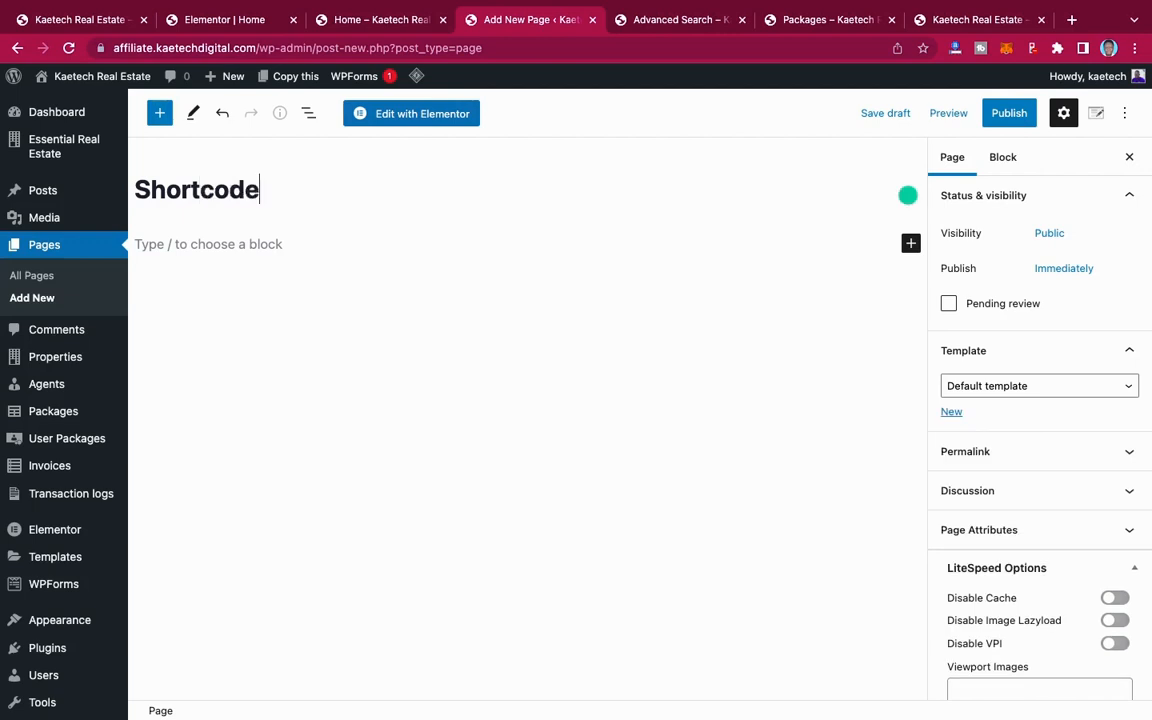
text(s)
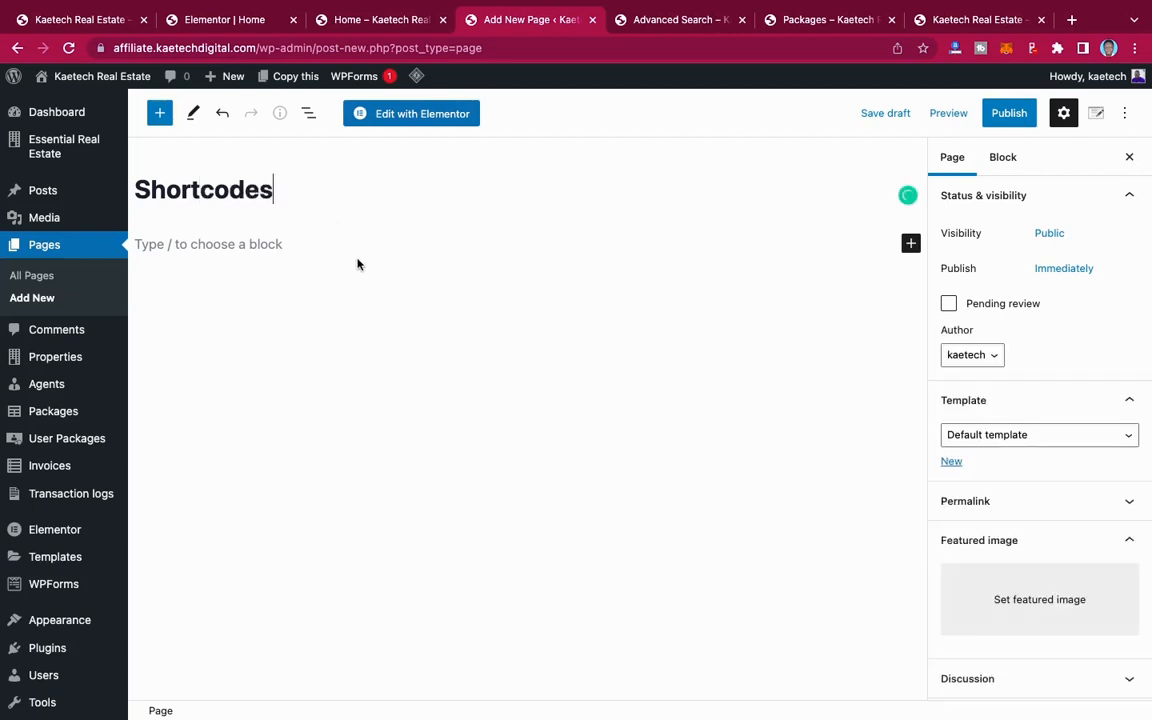
scroll(367, 283, down, 1)
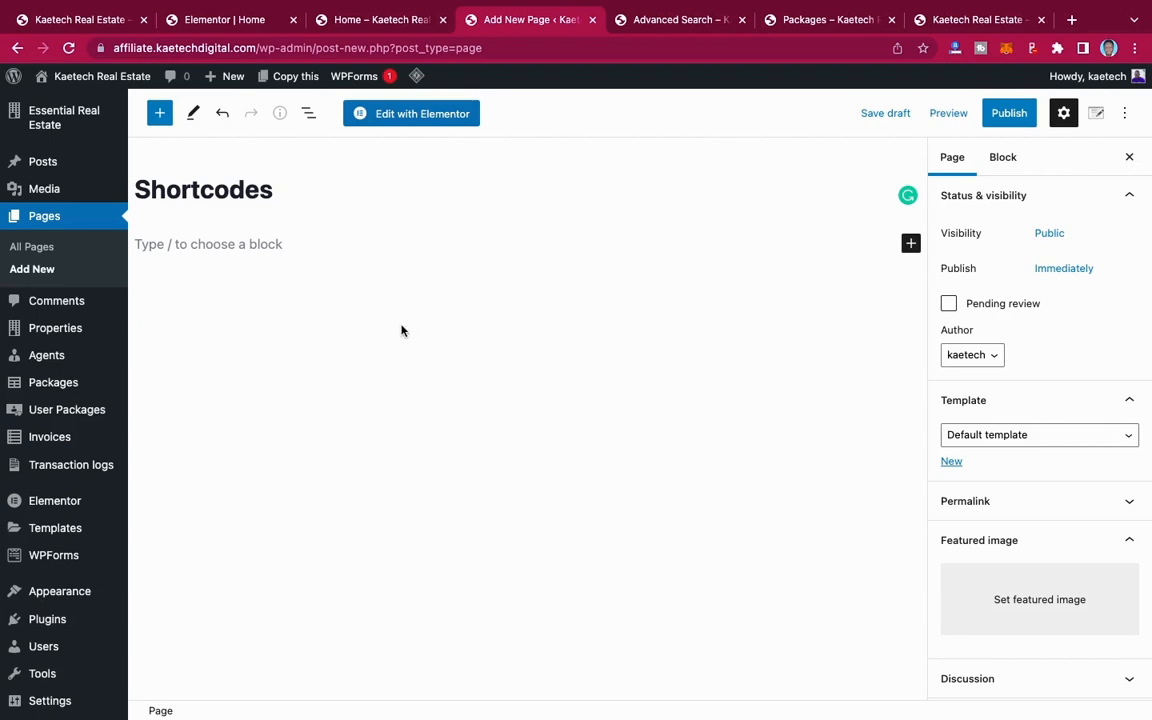
Step: Start a new property, open its ERE Real Estate shortcode generator and choose the Property shortcode
mouse_move(70, 329)
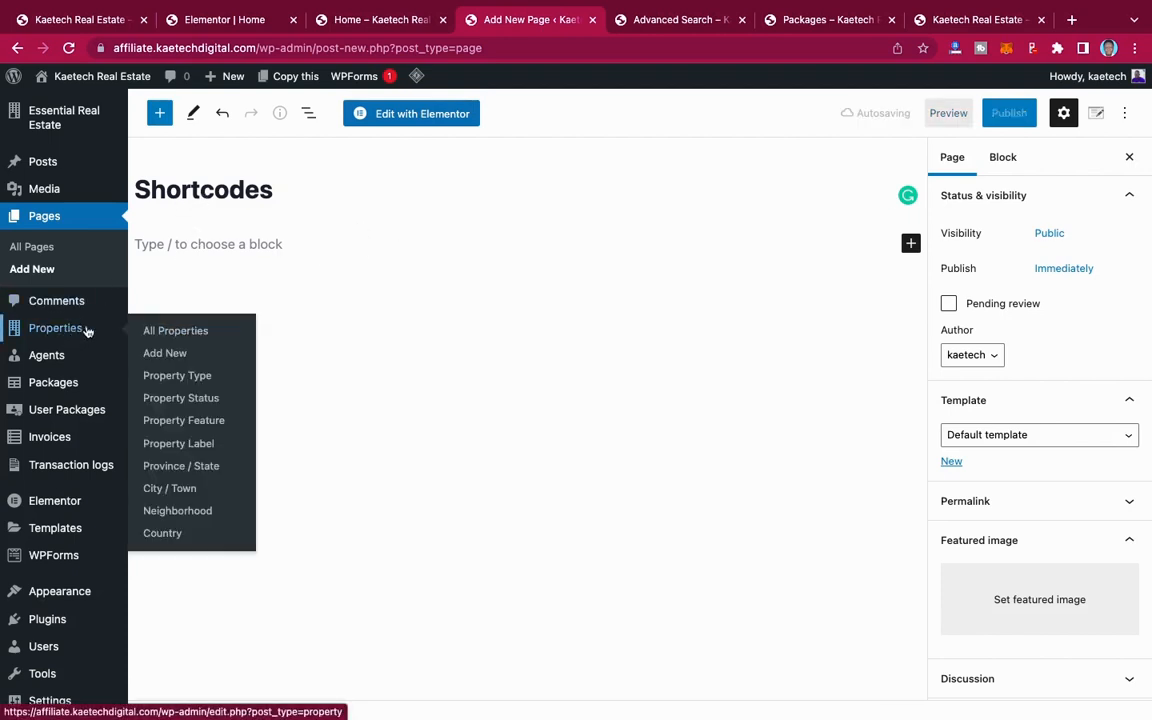
click(168, 355)
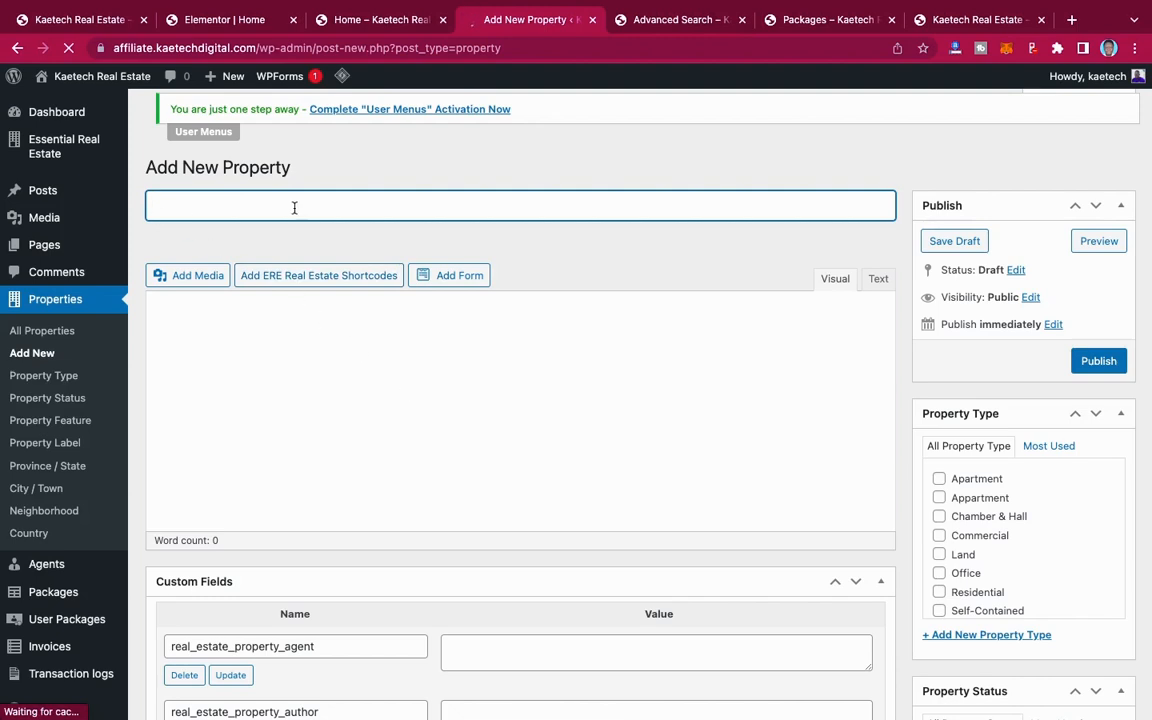
click(326, 280)
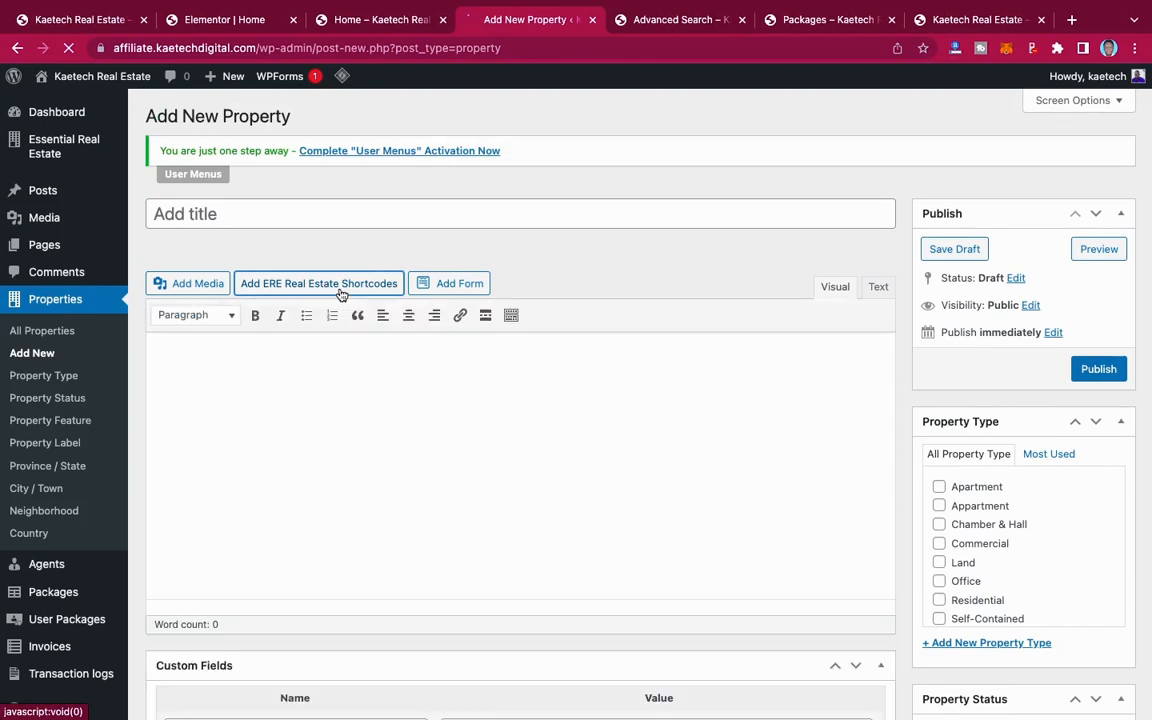
click(339, 287)
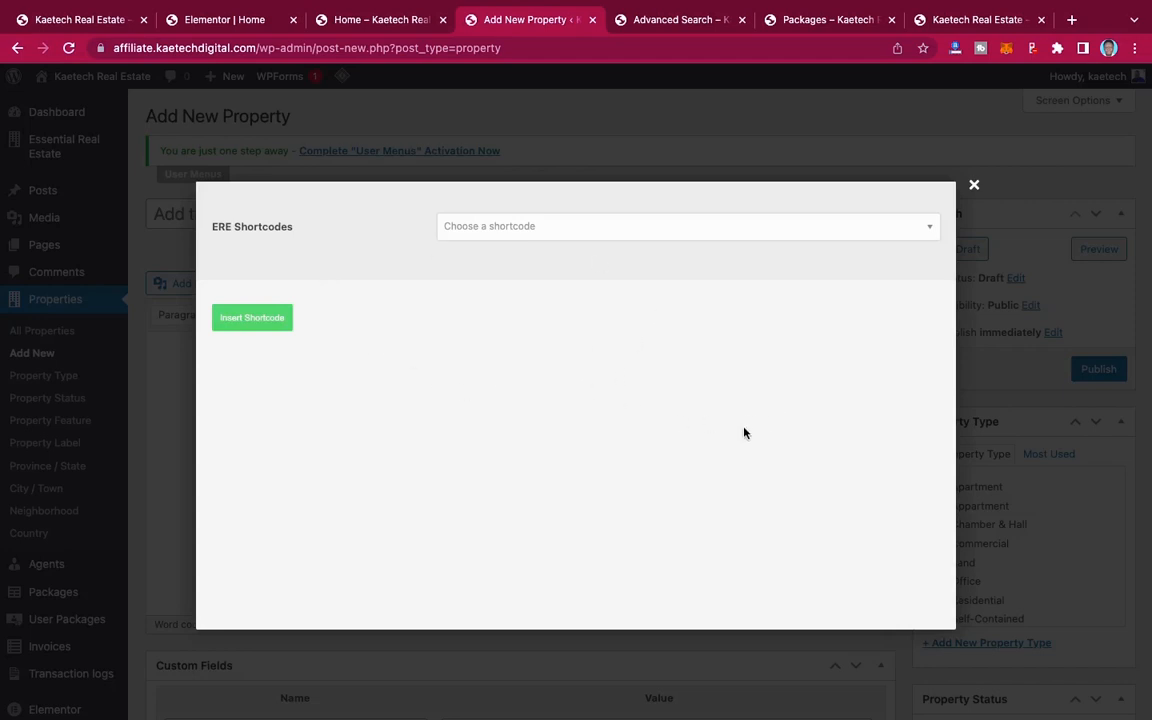
click(601, 231)
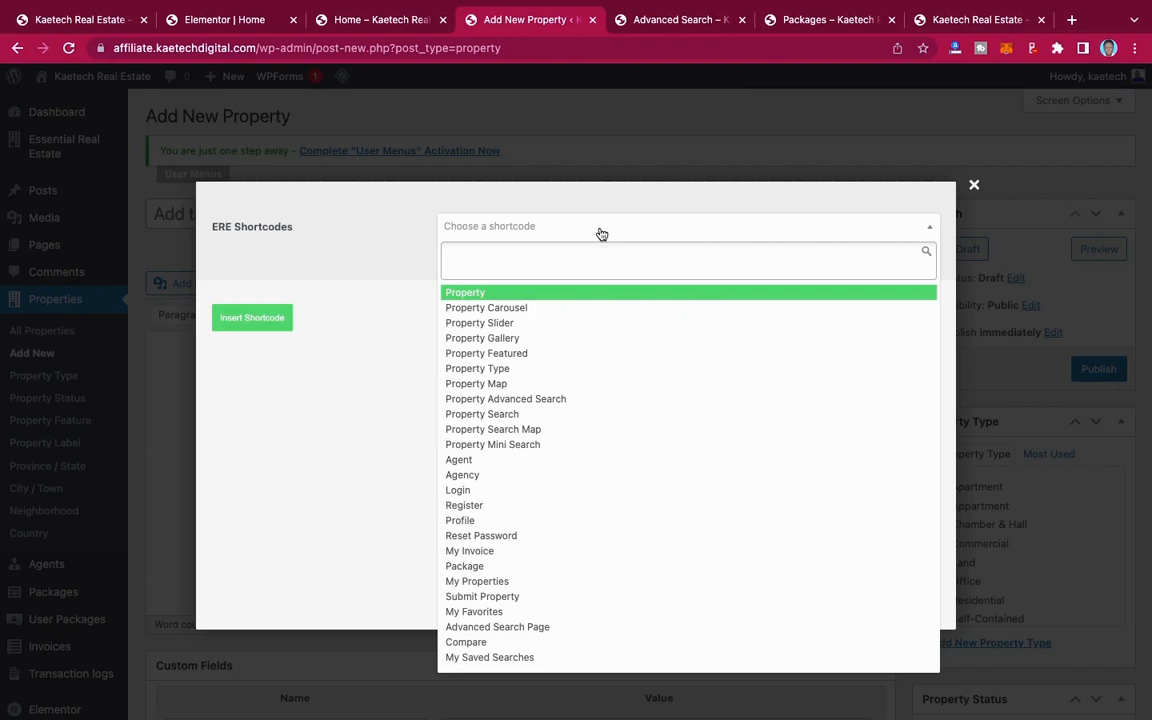
click(558, 293)
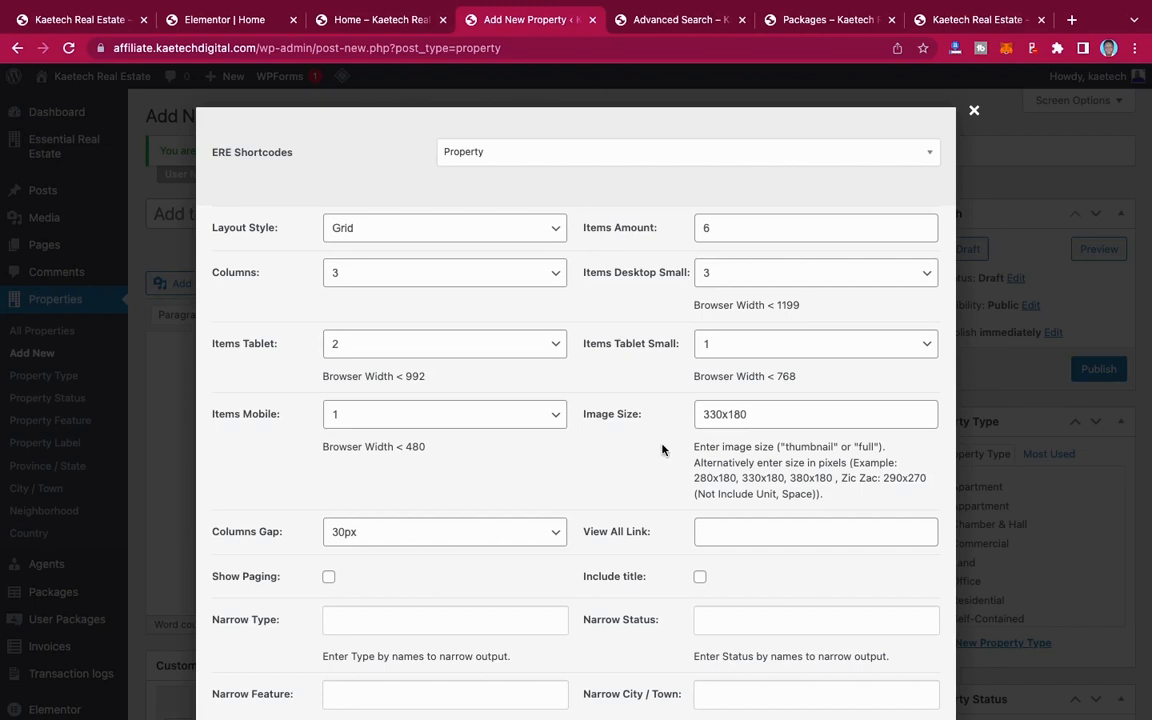
Step: Review the Property shortcode's layout and filter options, including the Narrow City / Town choices
scroll(680, 435, down, 5)
scroll(662, 450, down, 3)
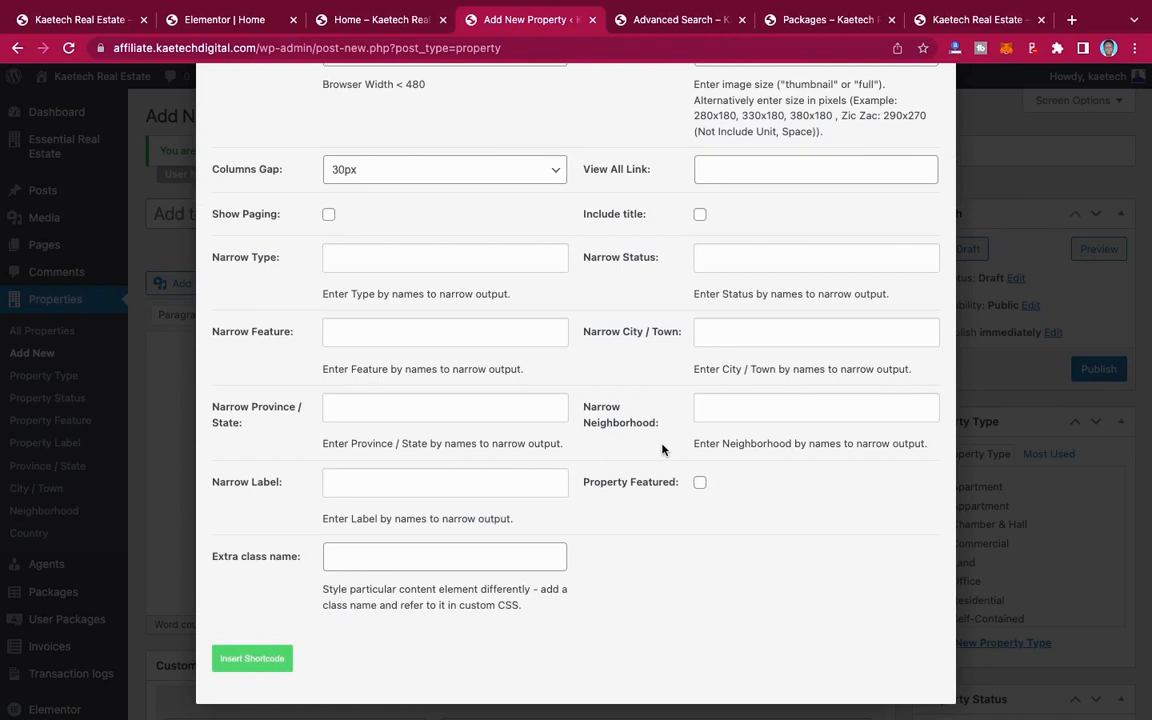
click(701, 336)
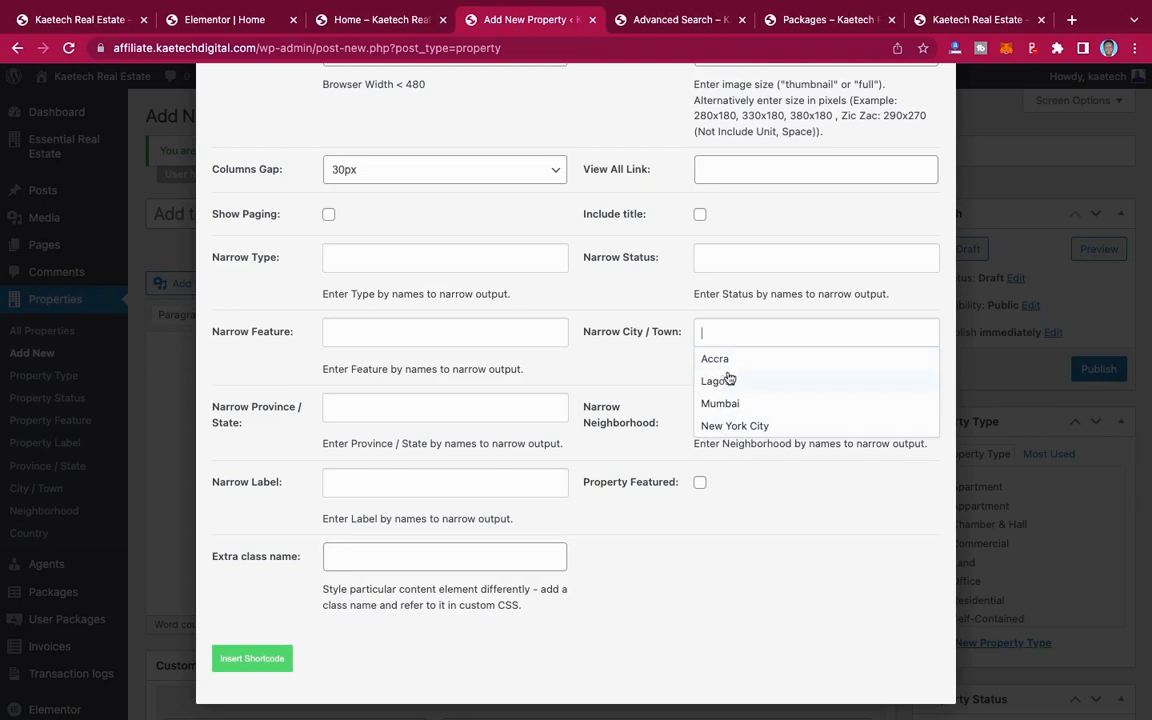
click(655, 356)
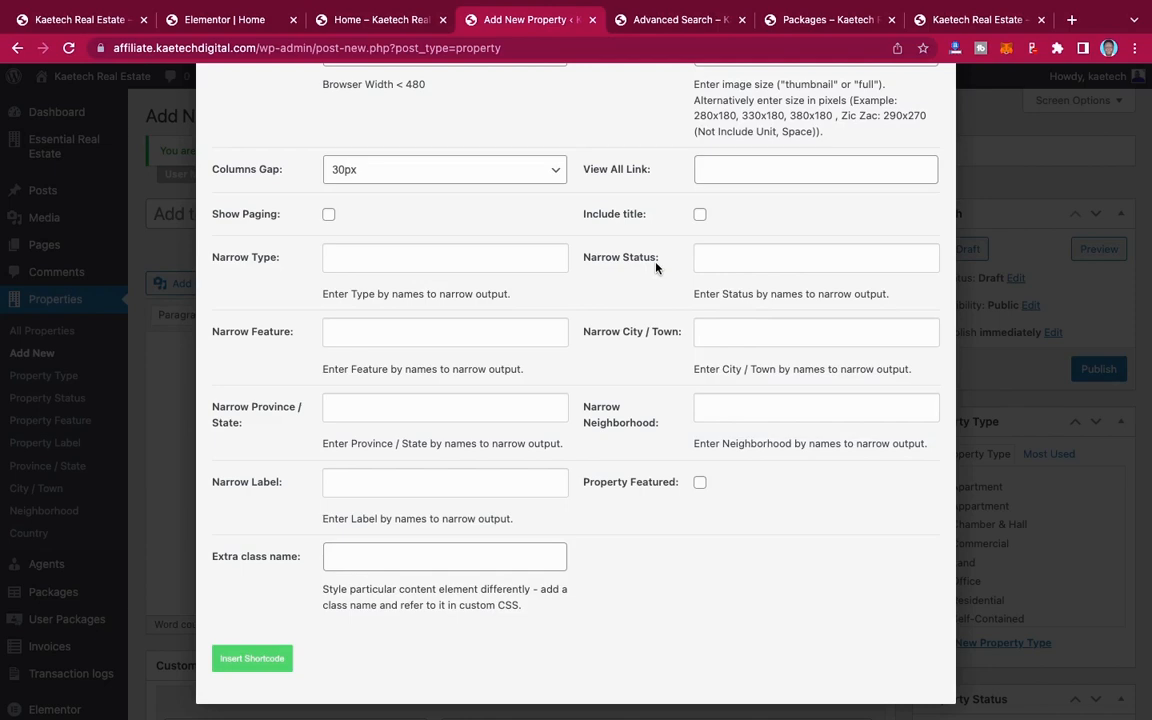
scroll(656, 266, up, 5)
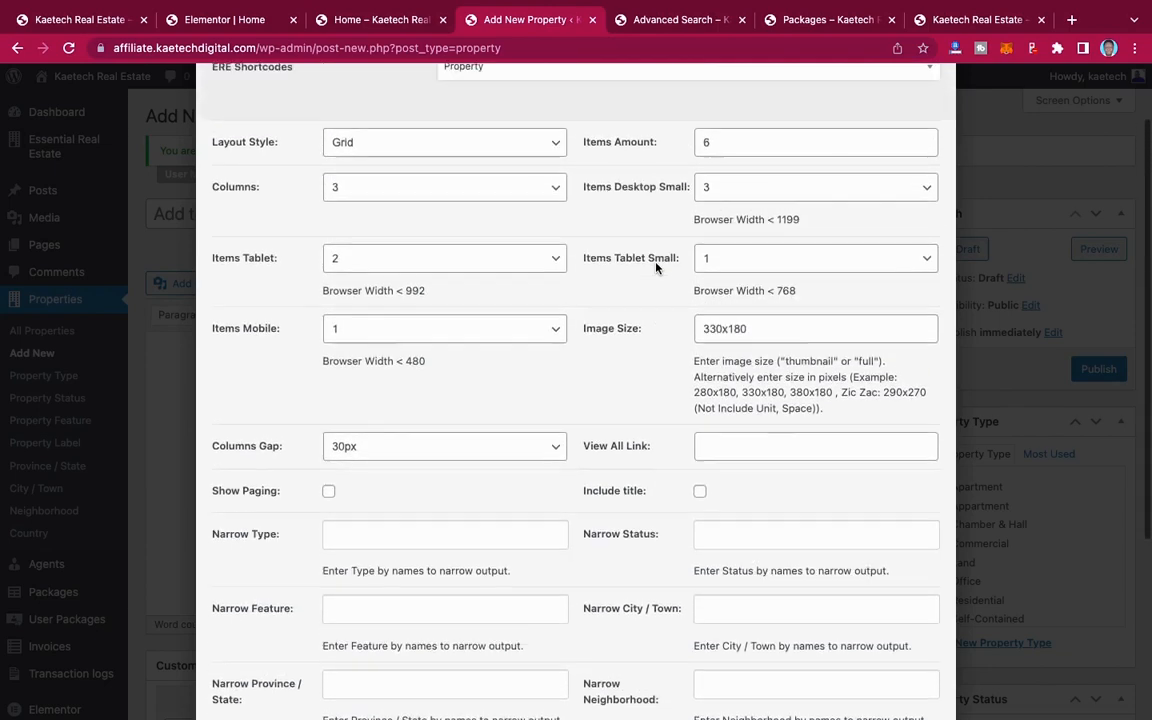
Step: Insert the Property shortcode with its default grid options into the new property's content and copy the whole shortcode
scroll(656, 268, down, 2)
scroll(657, 270, down, 5)
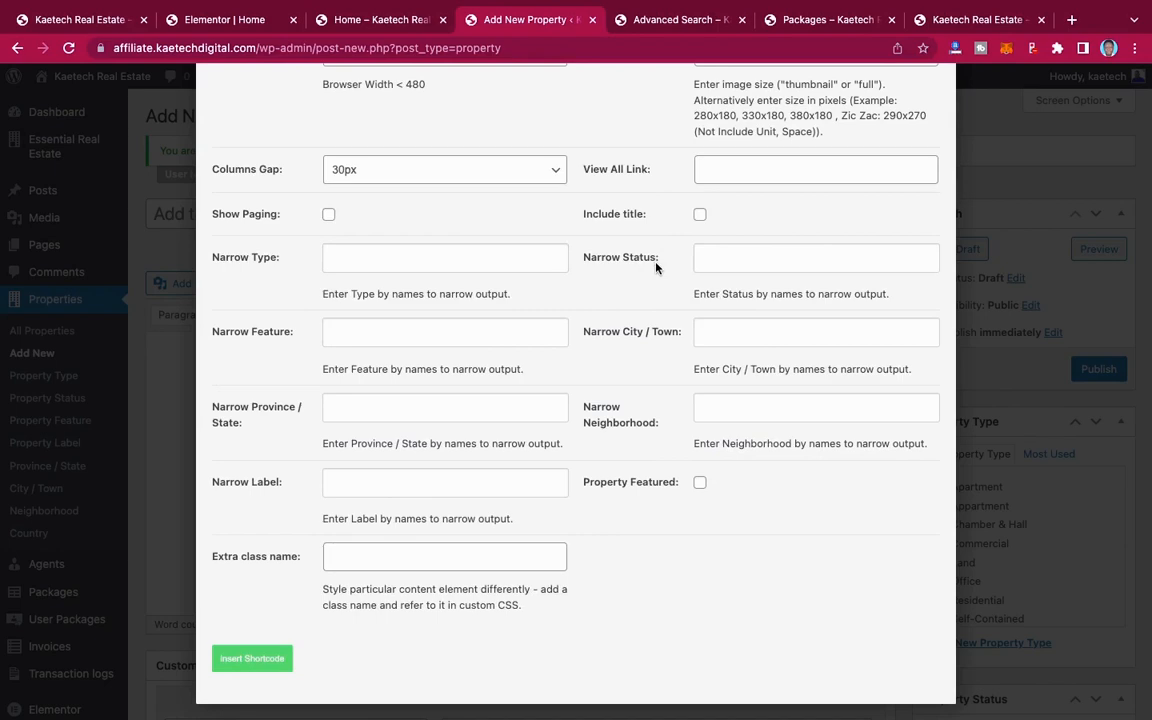
scroll(656, 266, up, 6)
scroll(655, 267, down, 6)
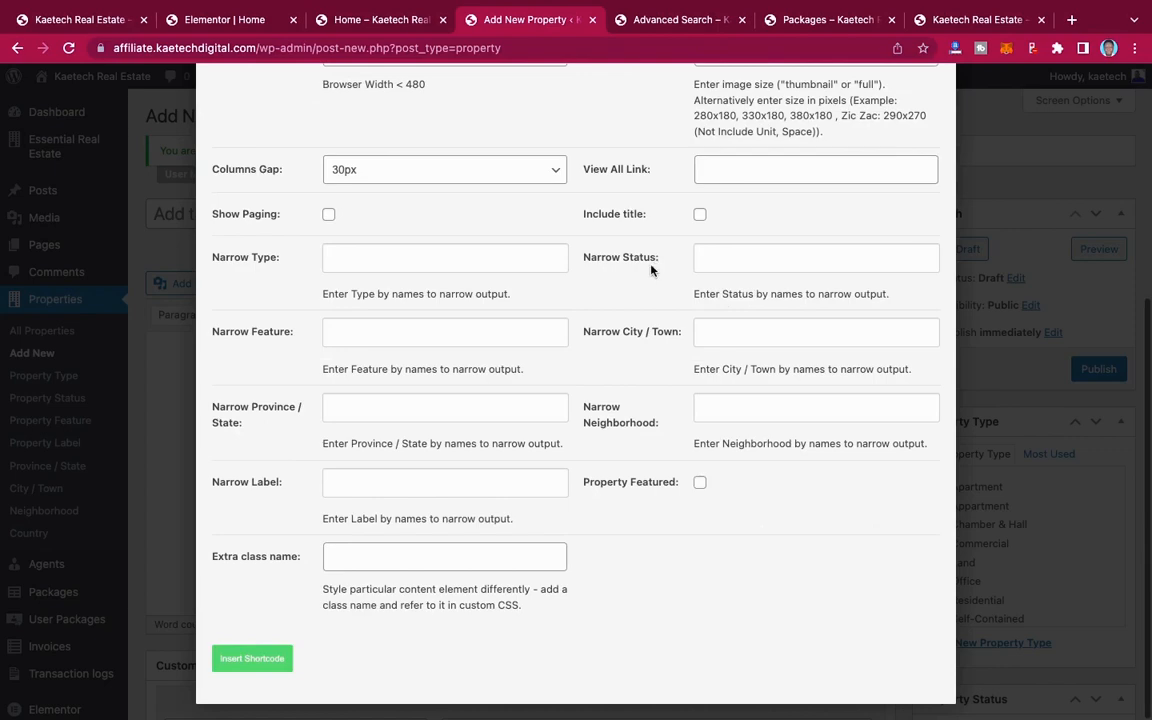
scroll(651, 268, up, 6)
scroll(651, 268, down, 6)
click(251, 659)
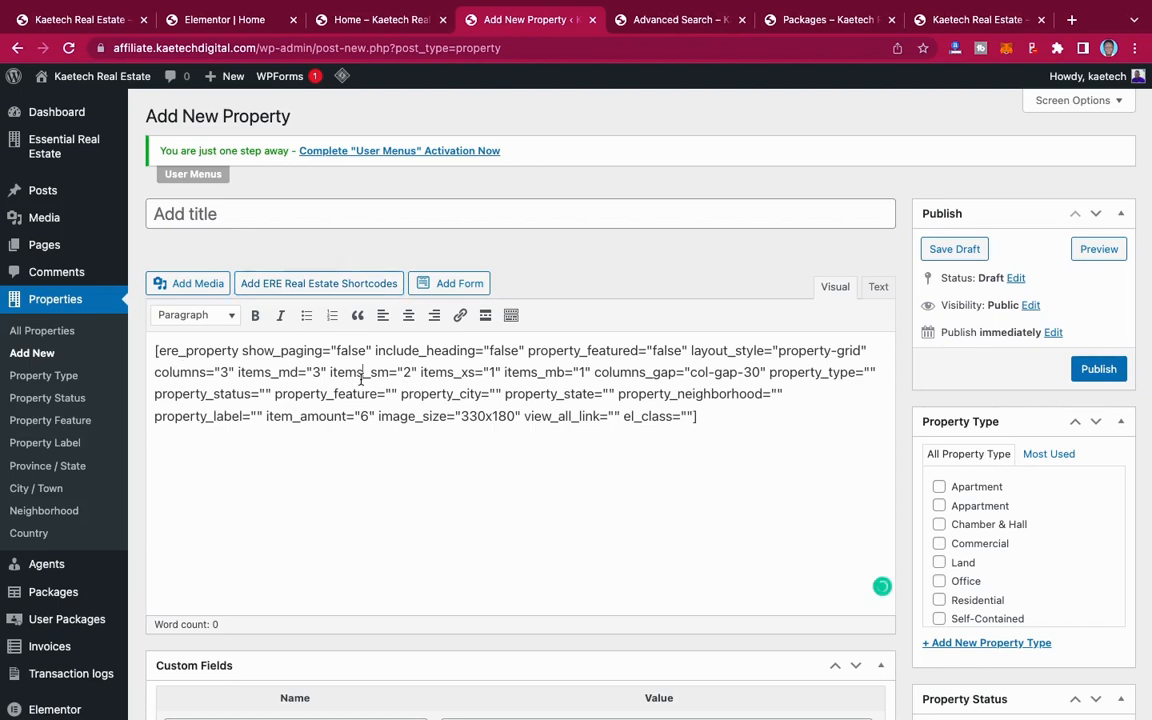
key(ctrl+a)
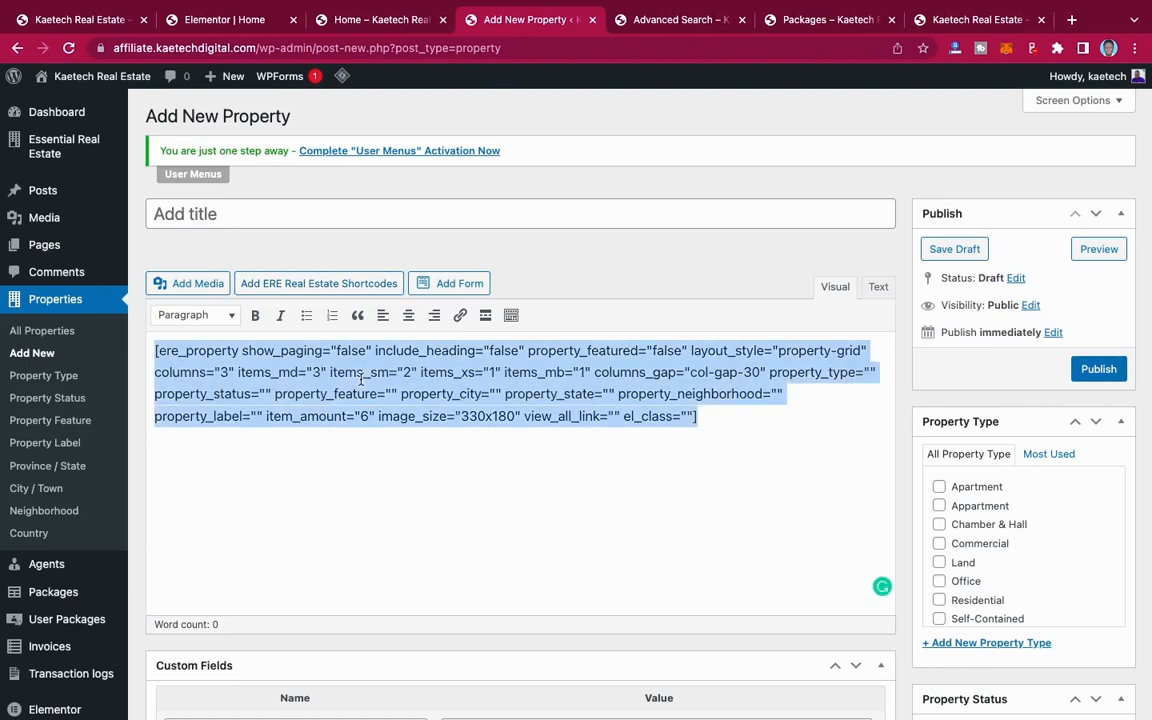
Step: In the Elementor Home page, add a Shortcode widget below the Latest Properties heading and paste the copied ere_property shortcode into it
click(220, 20)
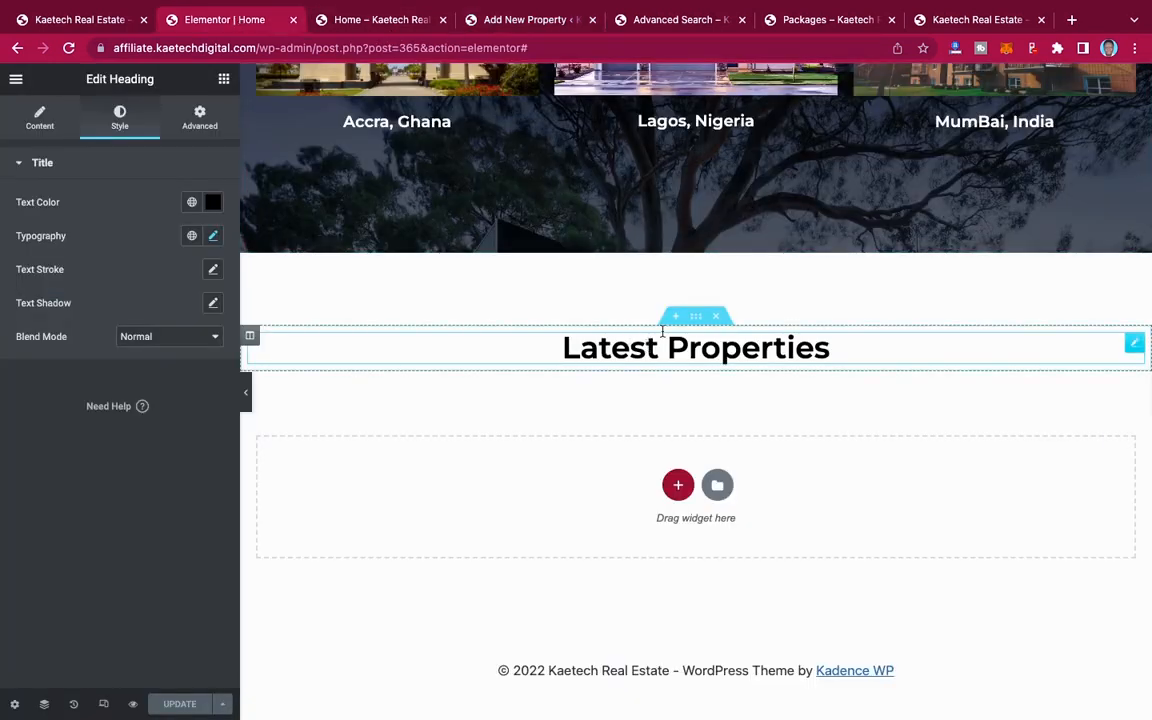
click(225, 80)
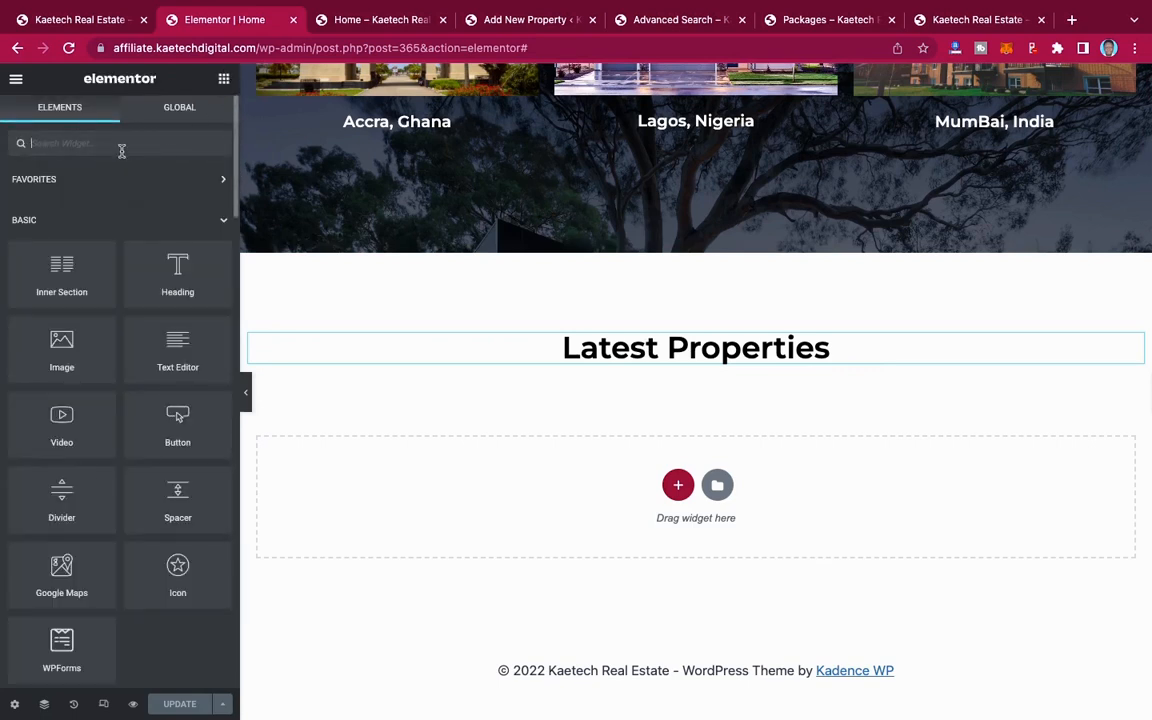
text(short)
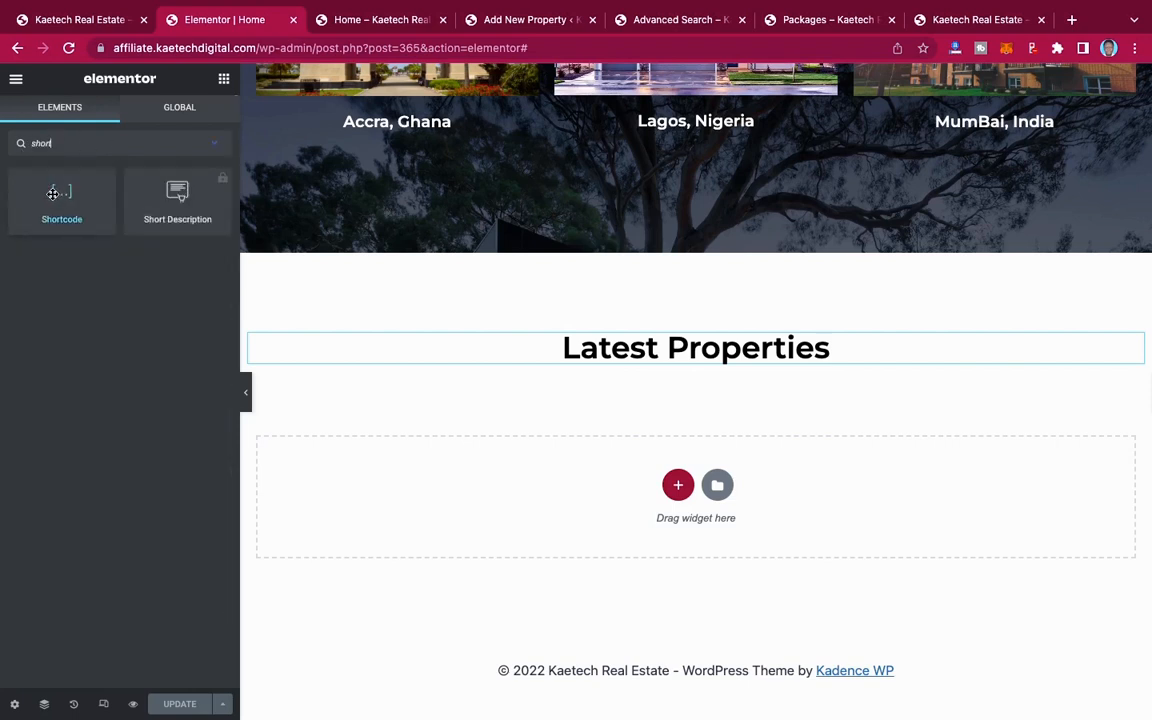
drag(53, 193, 704, 357)
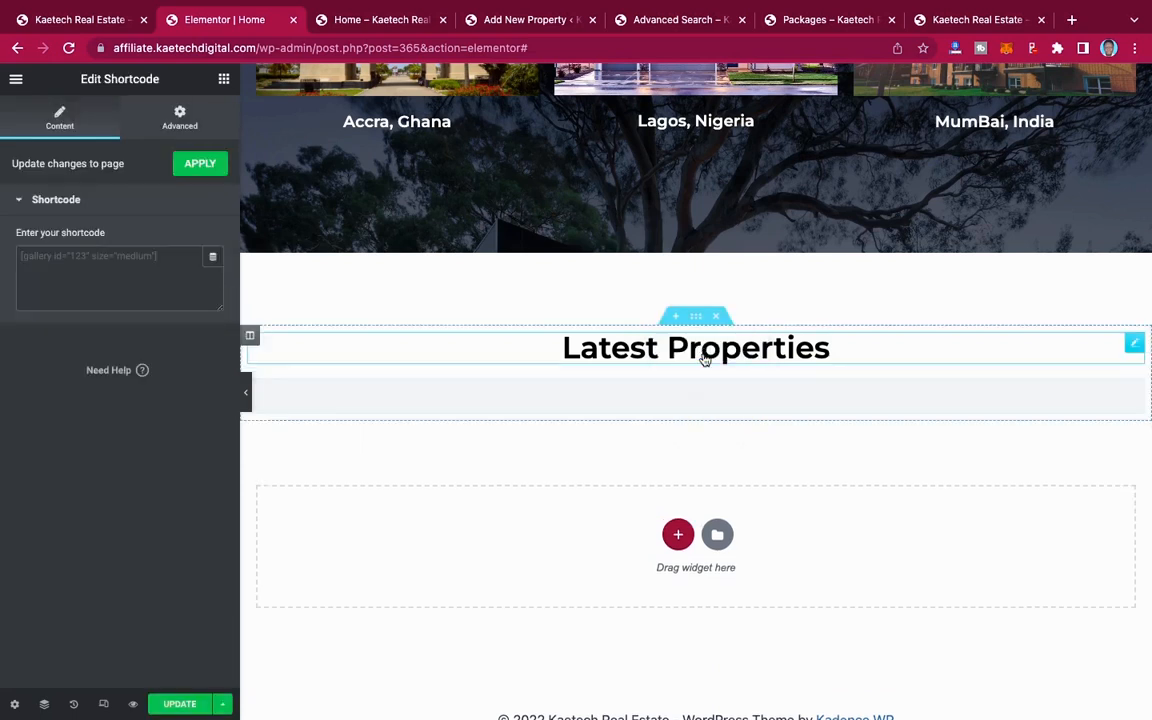
click(160, 261)
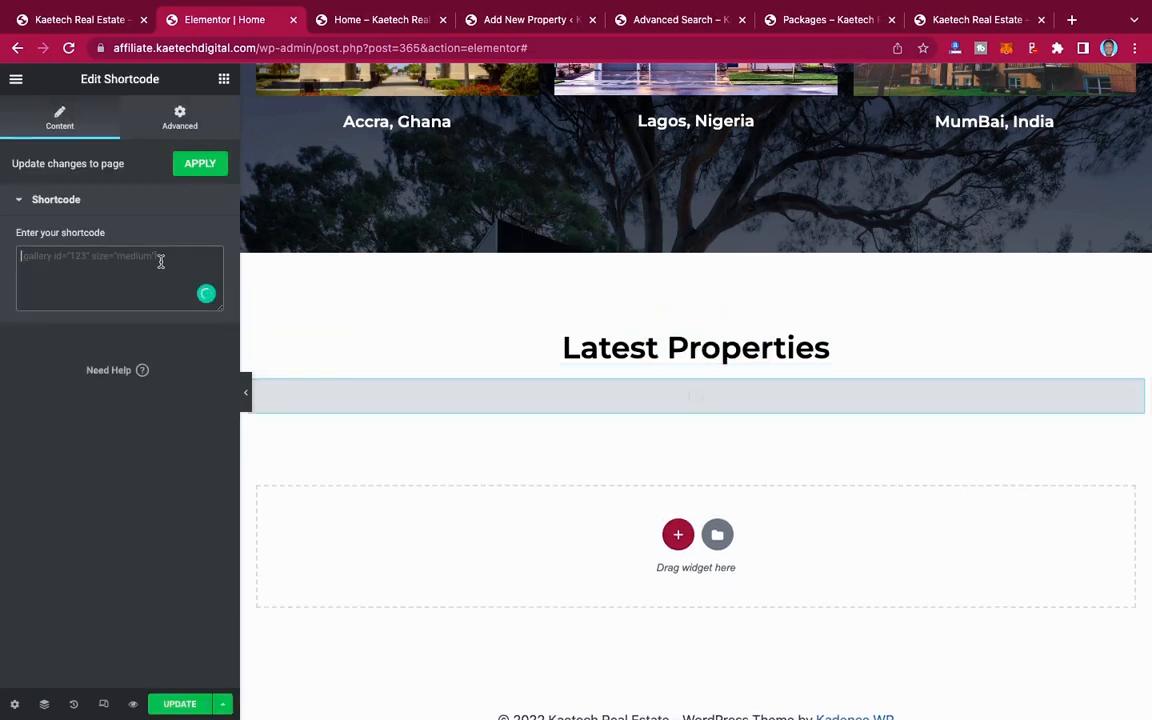
key(super+v)
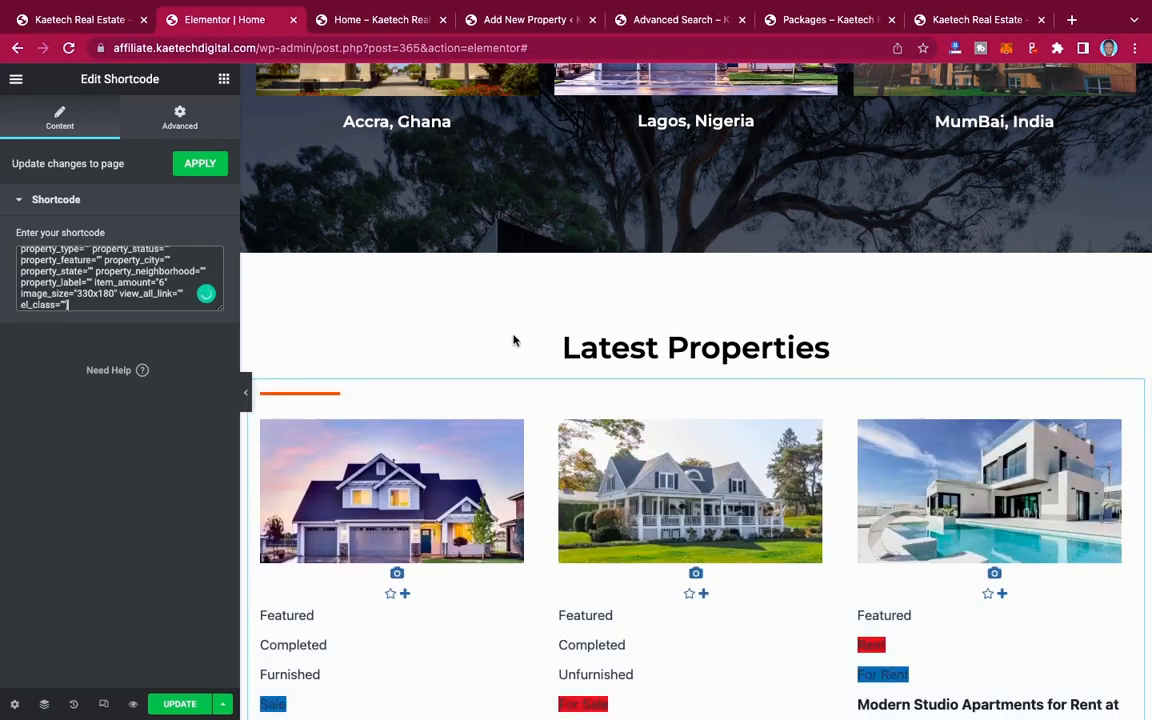
Step: Look over the property listings in the Latest Properties section and update the Home page
scroll(513, 340, down, 5)
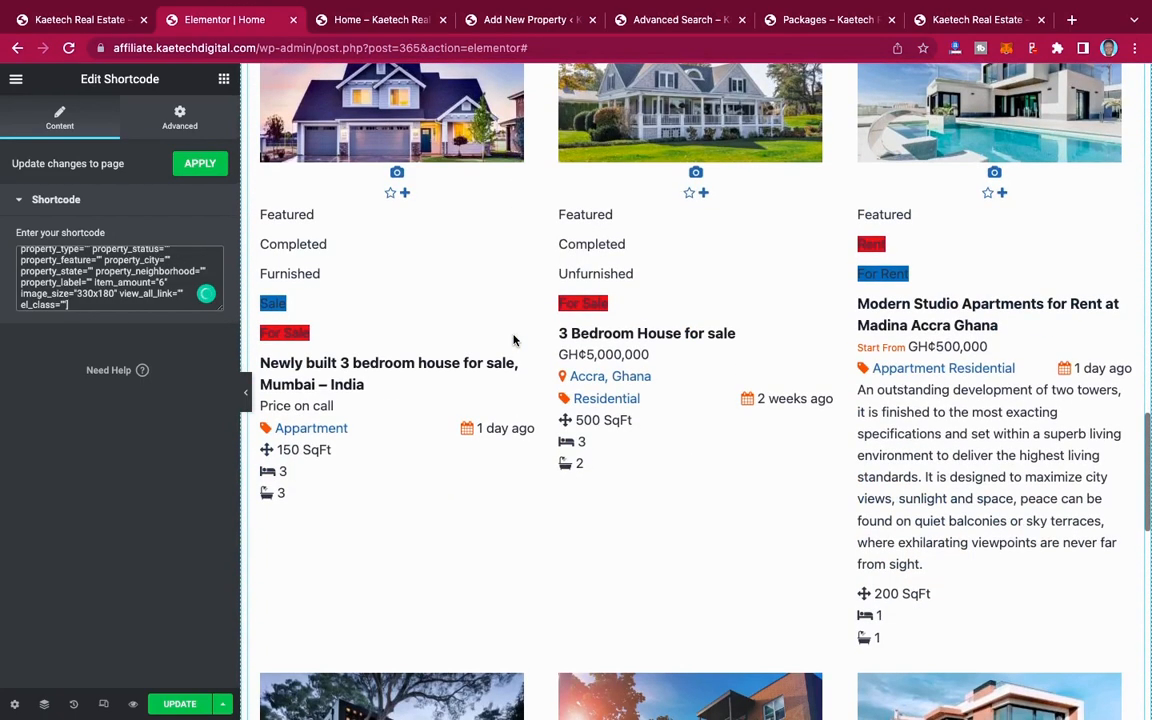
scroll(513, 340, down, 4)
scroll(513, 340, up, 6)
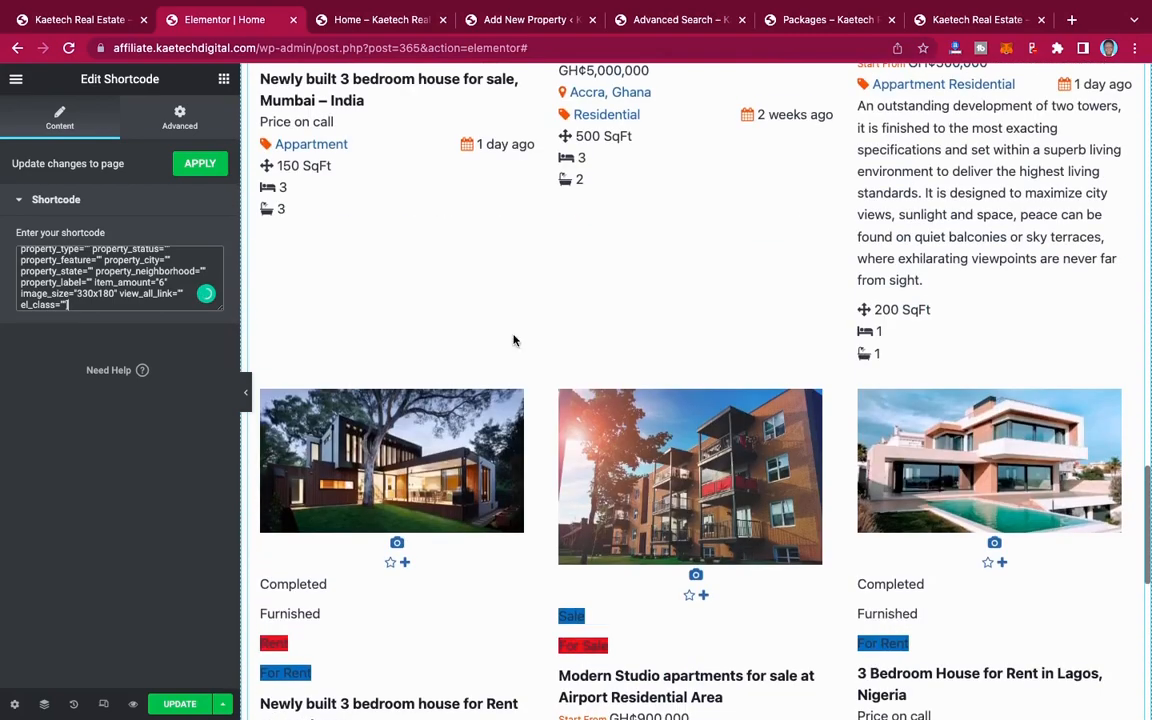
scroll(513, 340, up, 2)
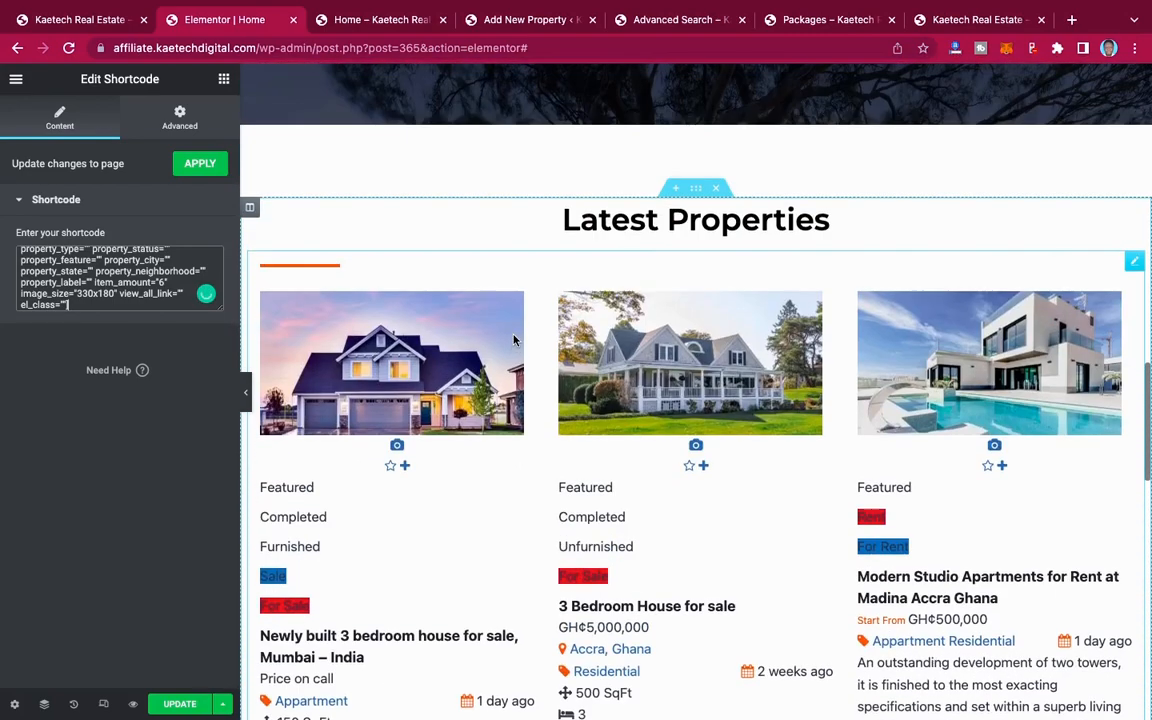
scroll(558, 465, down, 3)
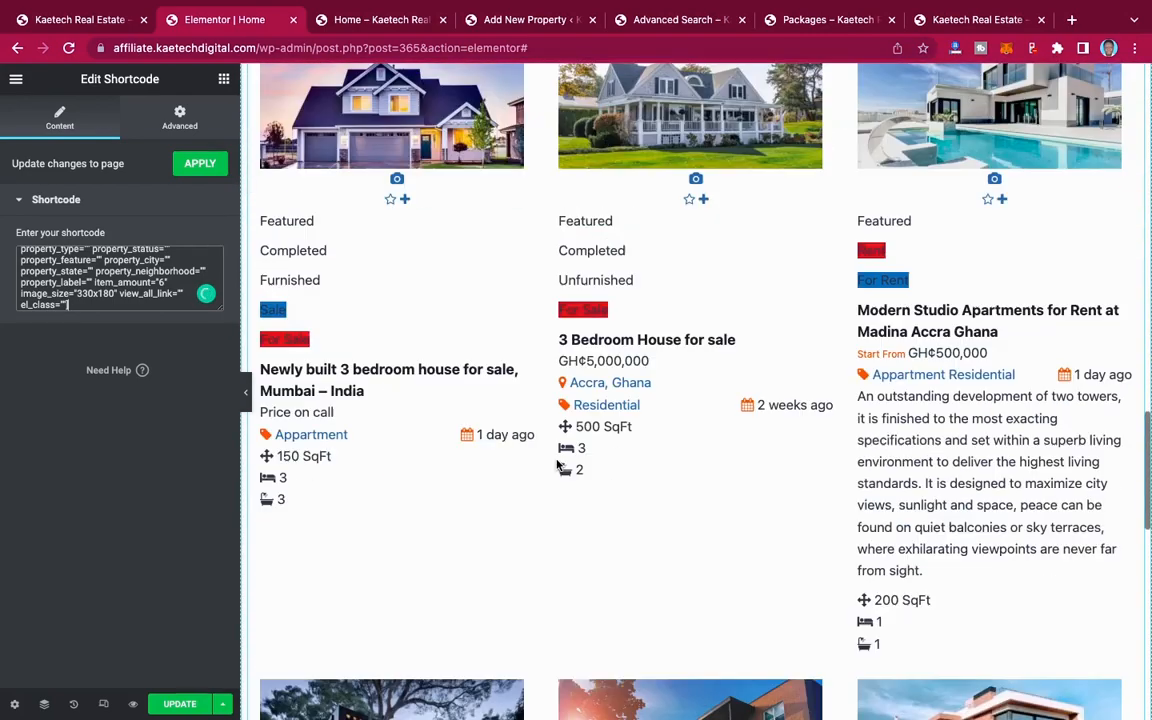
scroll(558, 465, down, 7)
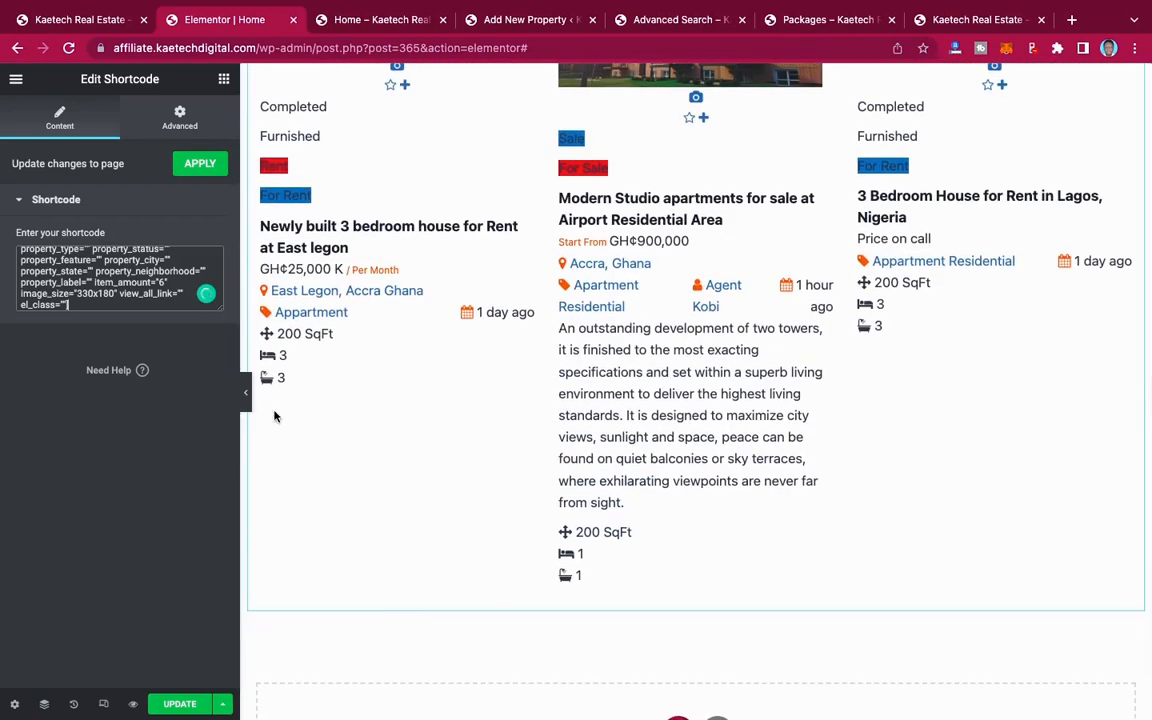
click(176, 704)
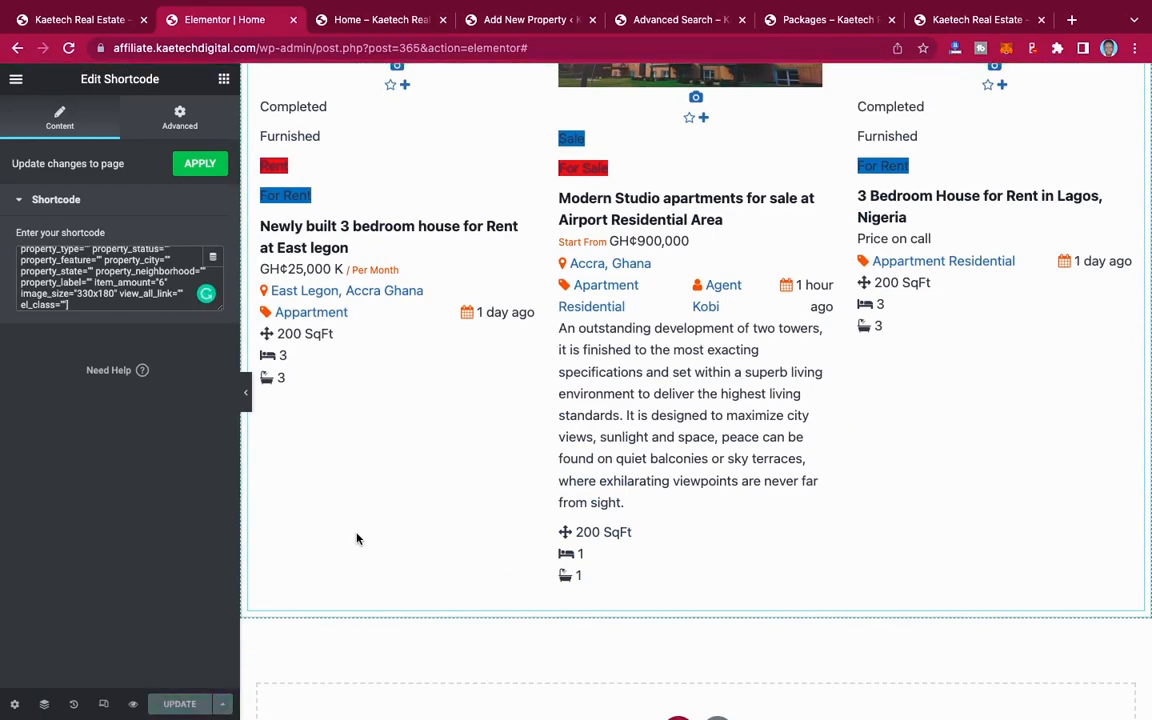
Step: Reload the live Home page and review the Latest Properties grid along with the hero, category and Popular Locations sections
scroll(356, 539, up, 6)
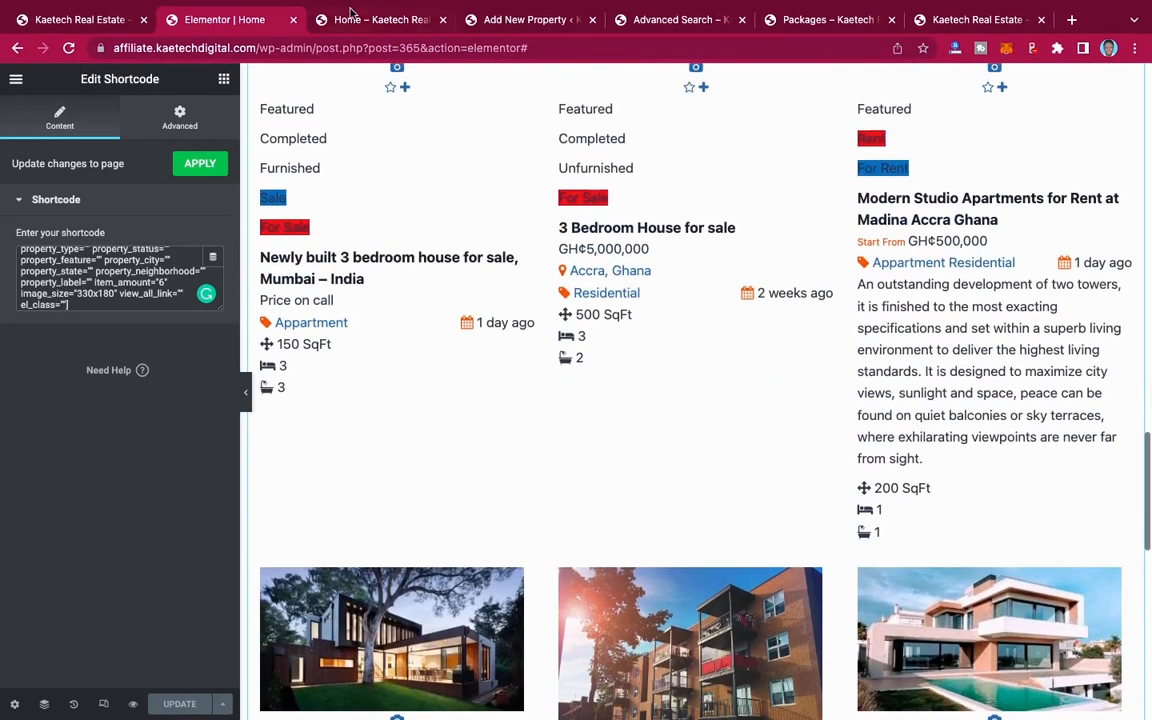
click(350, 19)
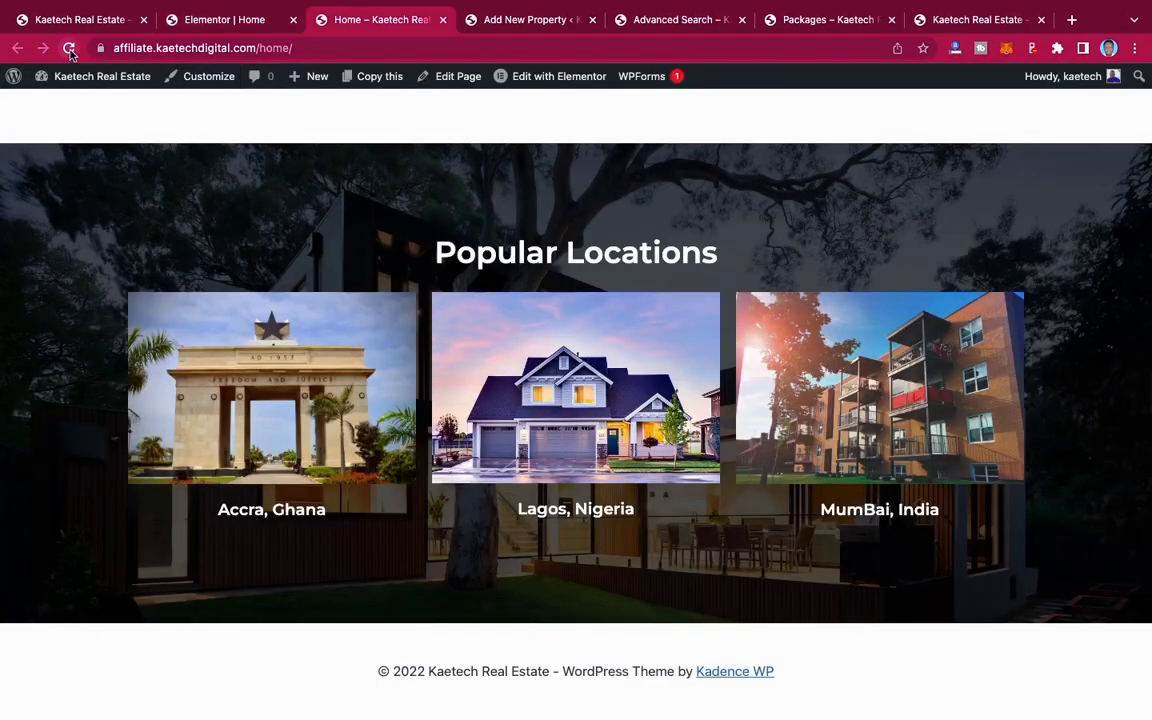
click(70, 48)
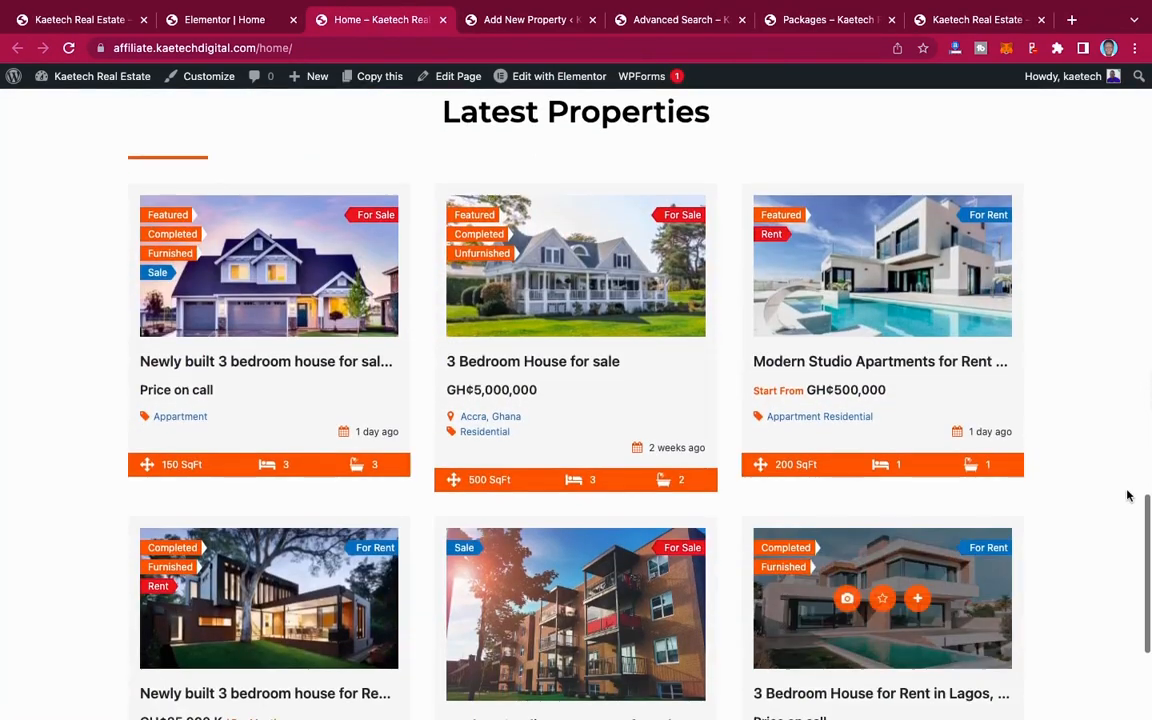
scroll(1113, 506, down, 3)
scroll(1115, 507, up, 10)
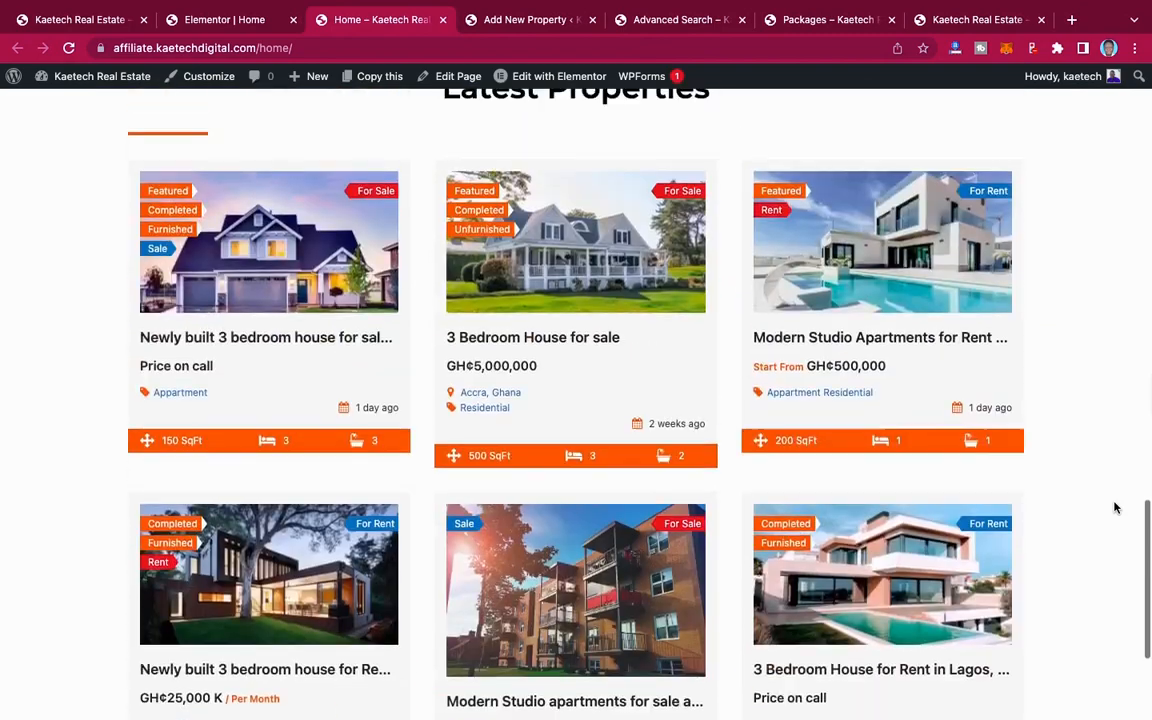
scroll(1115, 507, up, 4)
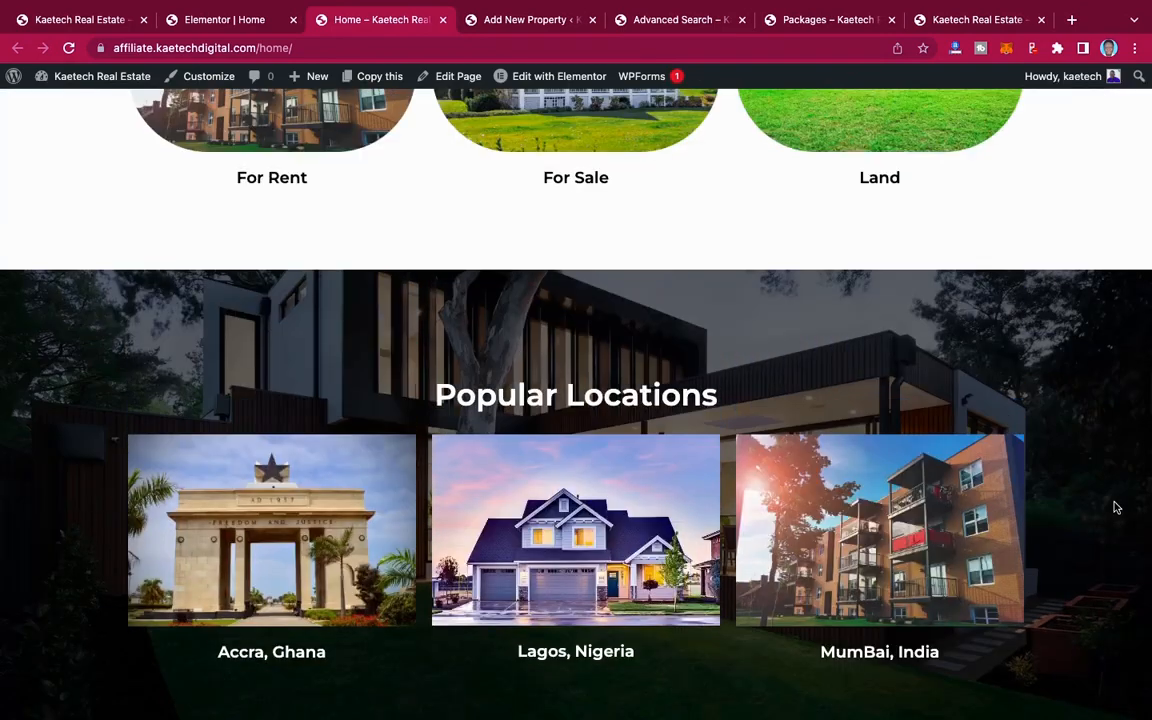
scroll(1115, 507, down, 8)
scroll(1115, 507, down, 4)
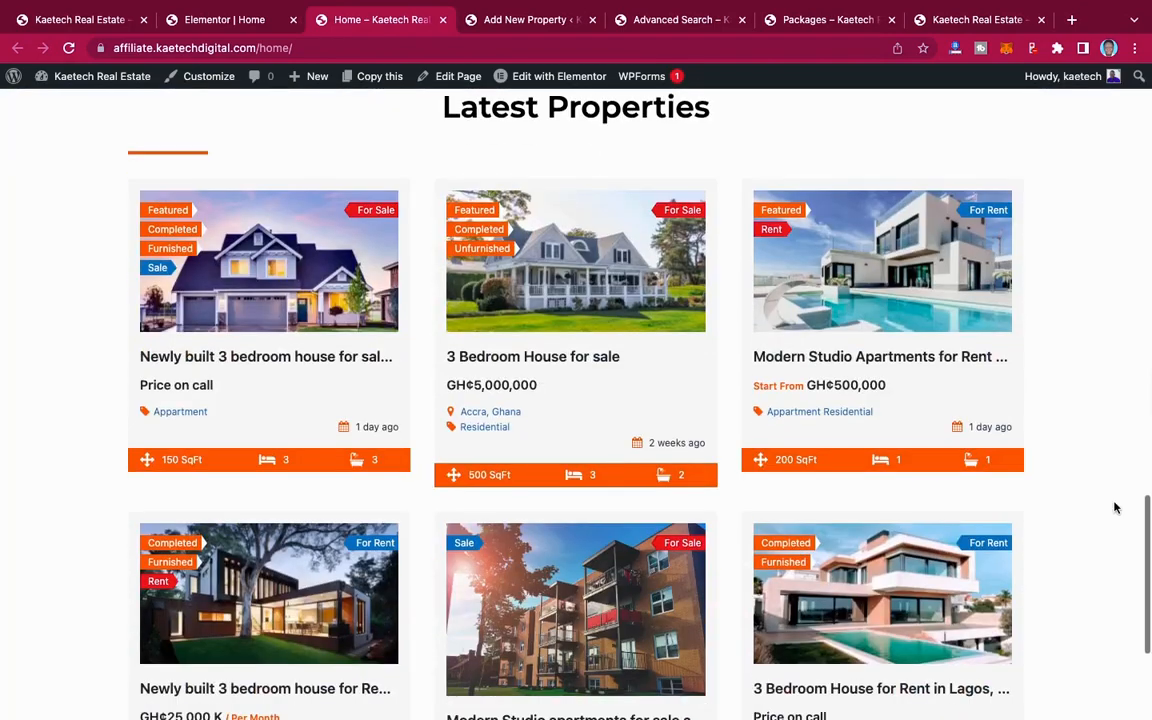
scroll(1115, 507, up, 7)
scroll(1115, 507, down, 5)
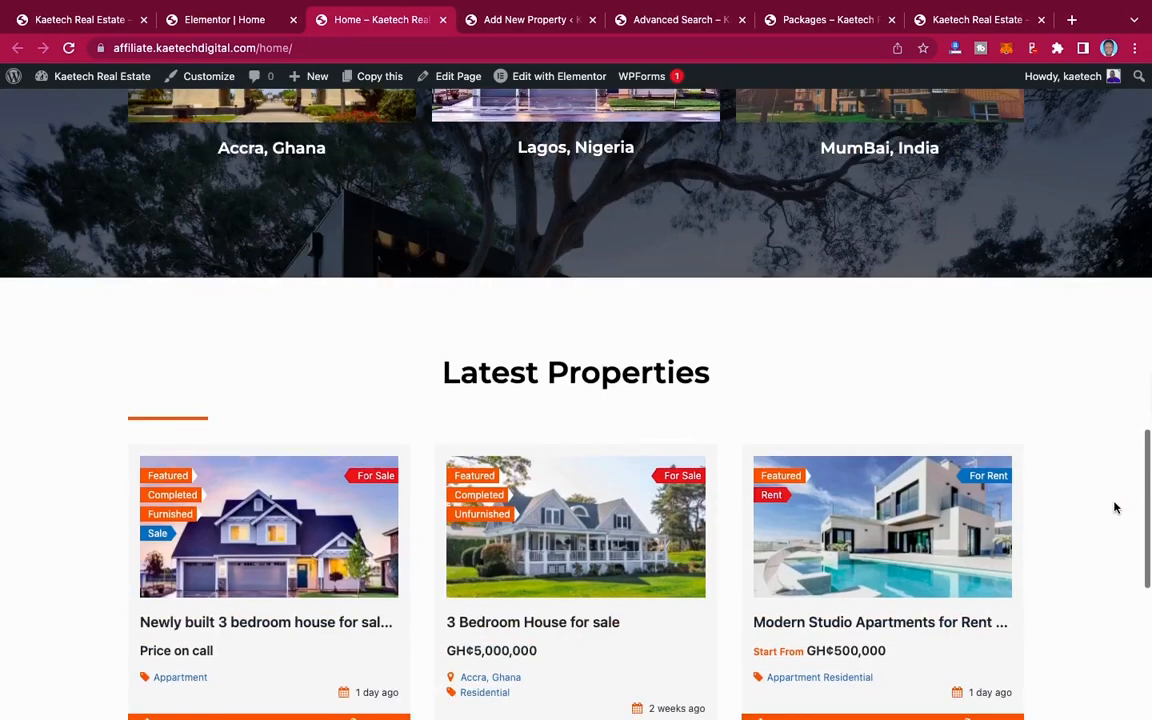
scroll(1115, 507, down, 3)
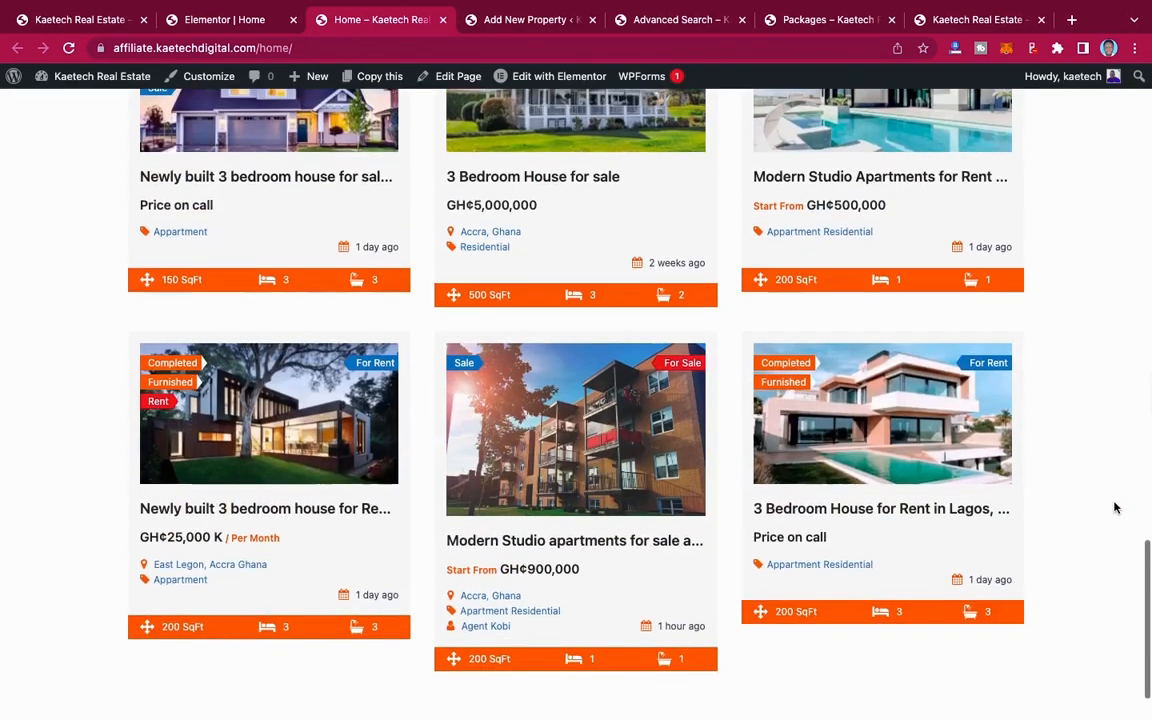
scroll(1115, 507, up, 9)
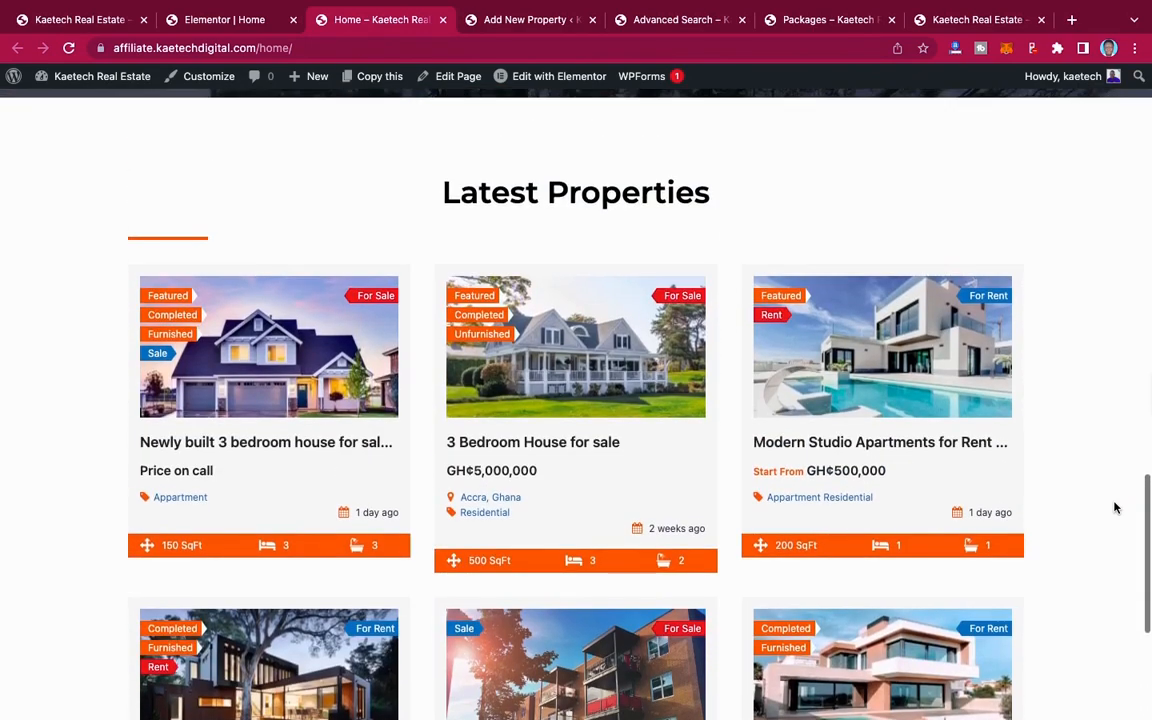
scroll(1115, 507, up, 20)
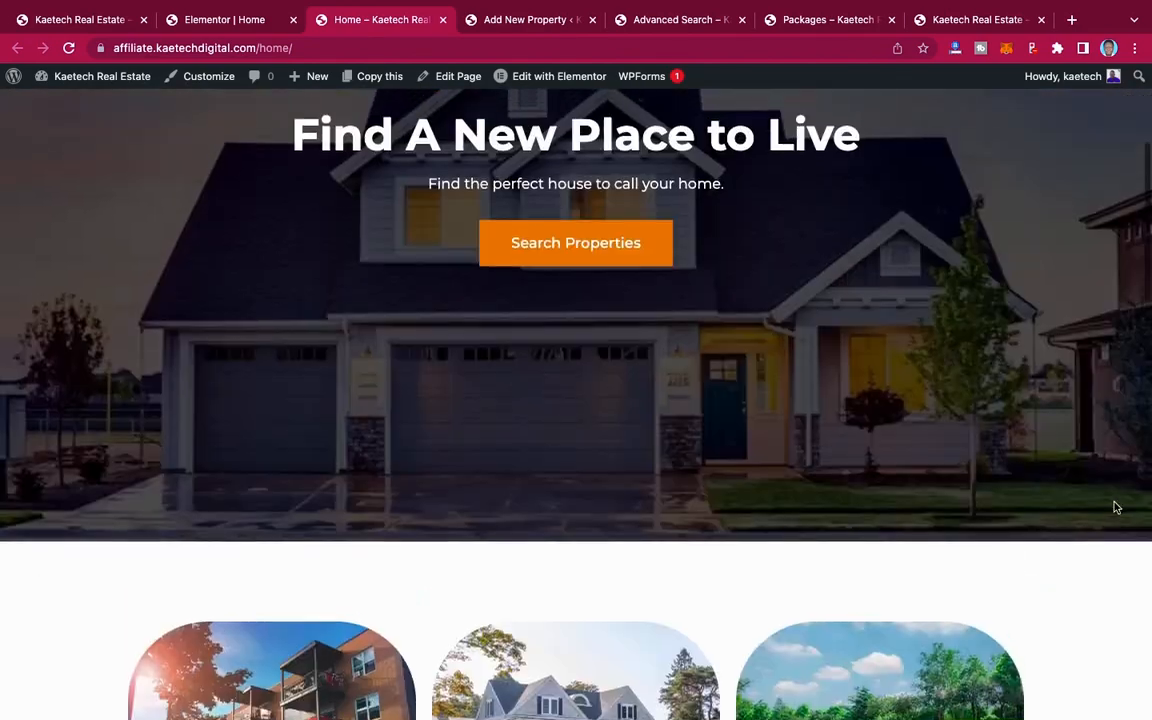
scroll(1115, 507, down, 20)
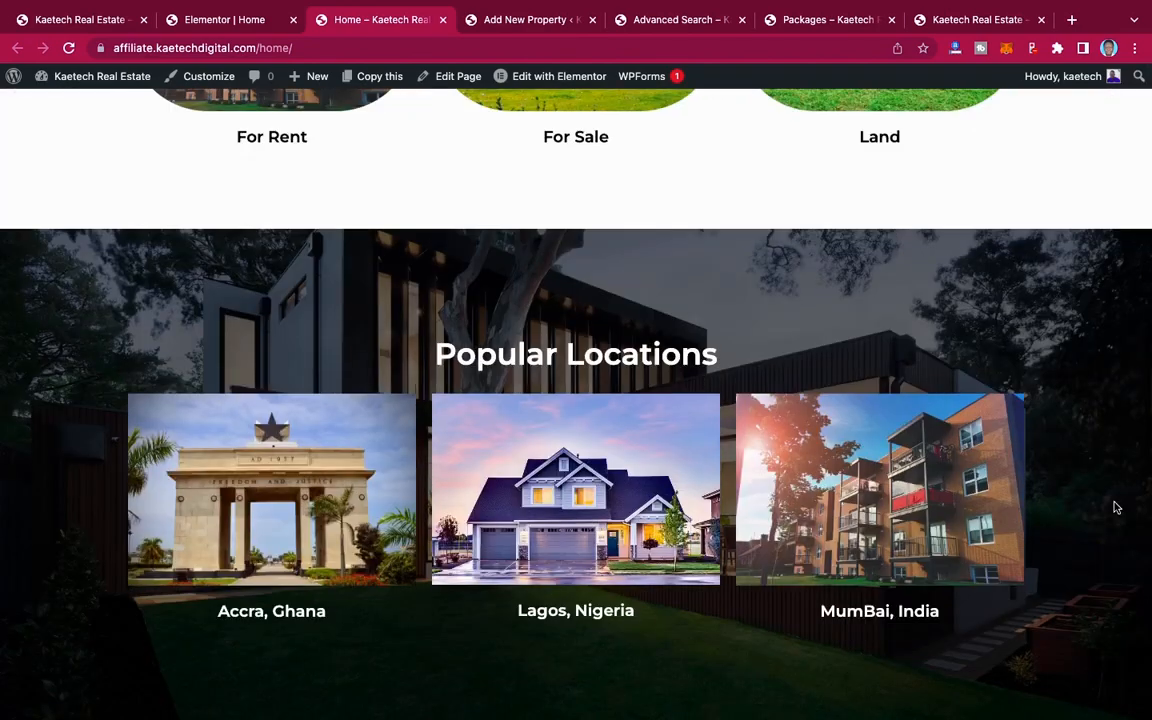
scroll(1115, 507, down, 14)
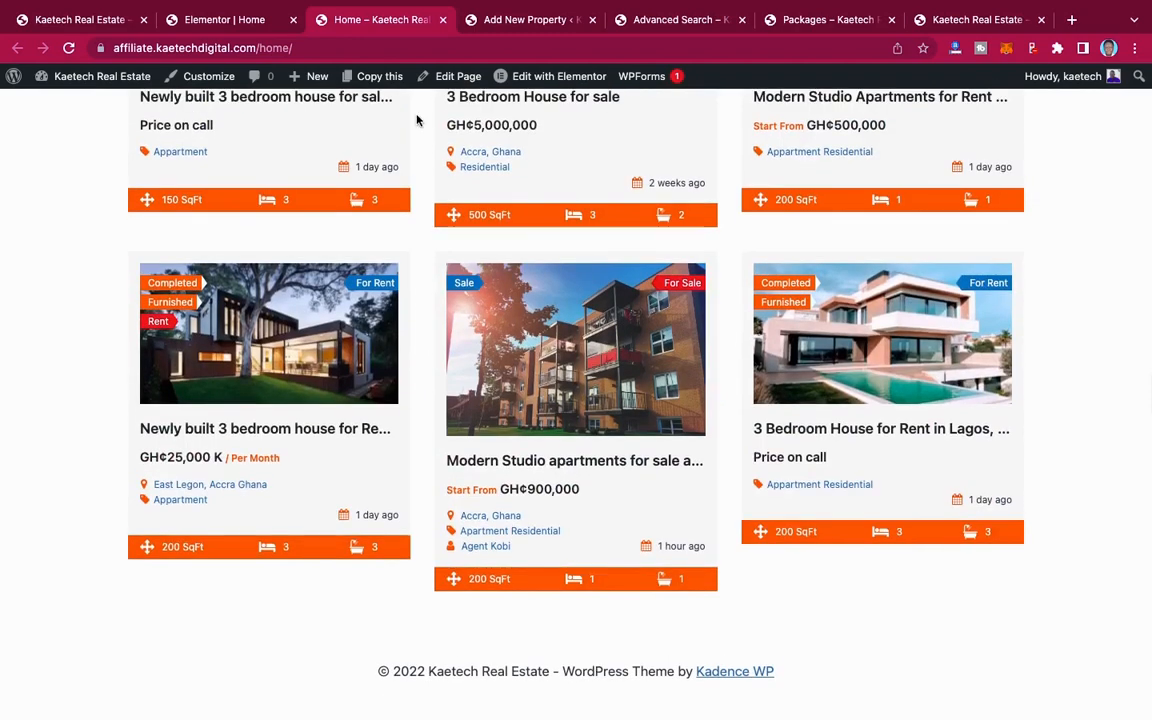
Step: Check the demo site's section below its property listings, and add a one-column section with Full Width content below Latest Properties in Elementor
click(97, 15)
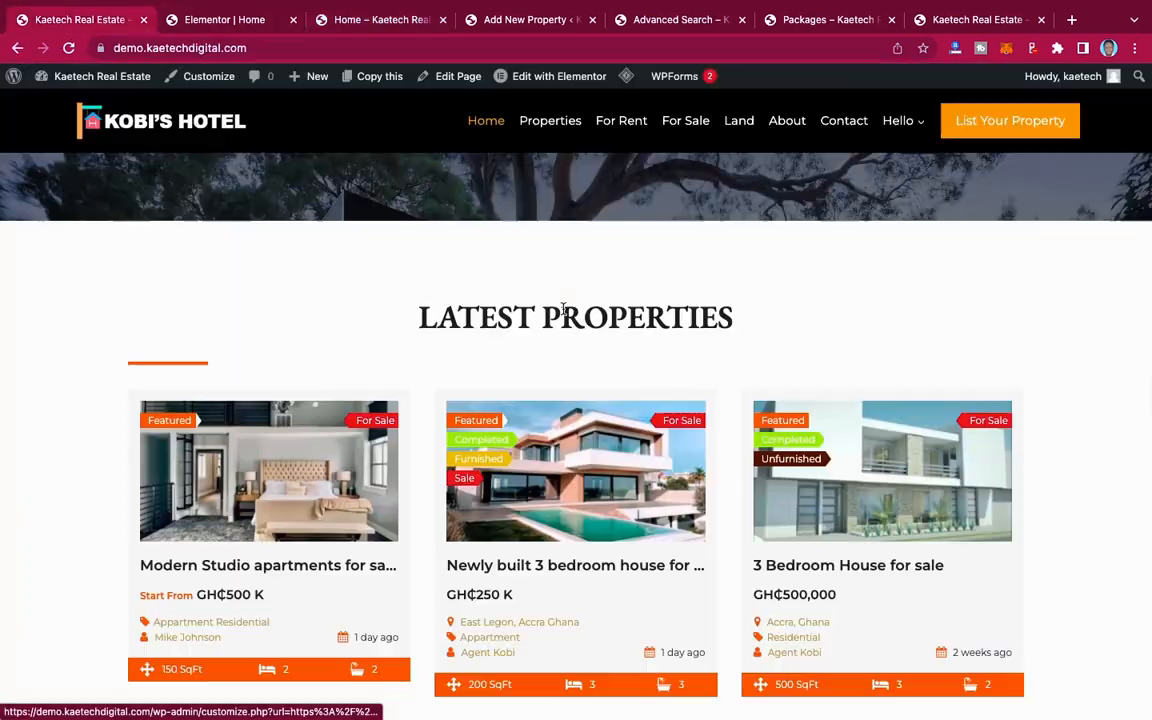
scroll(565, 316, down, 5)
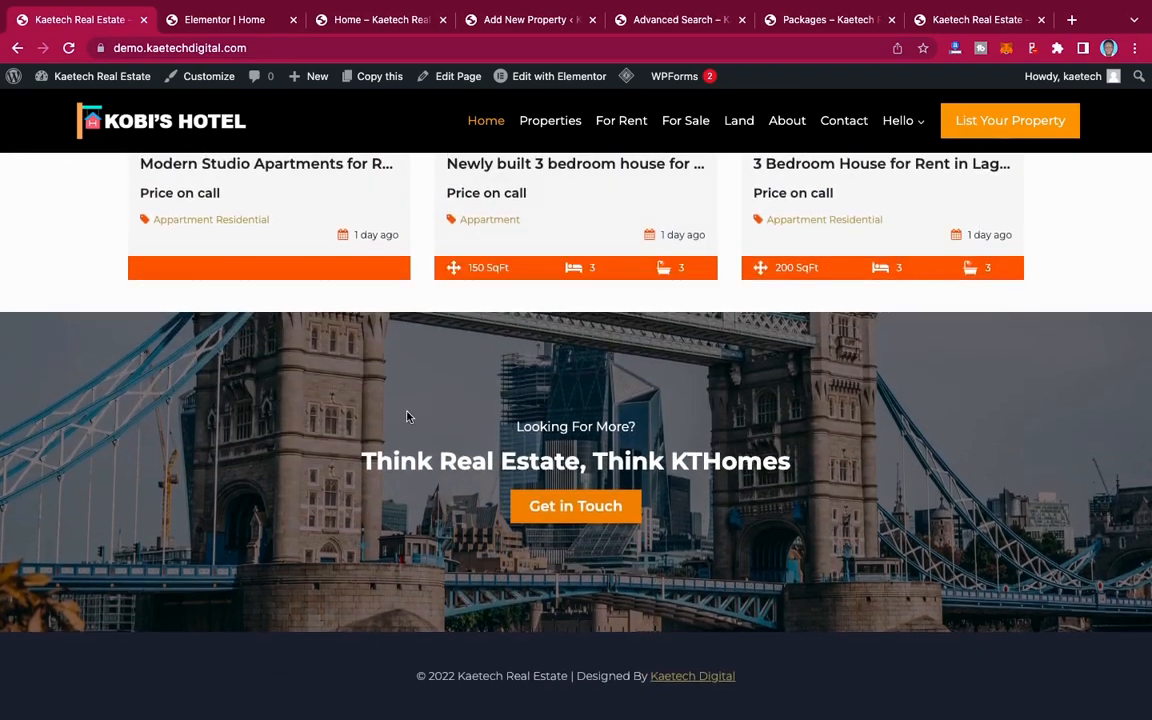
click(238, 28)
scroll(630, 483, down, 10)
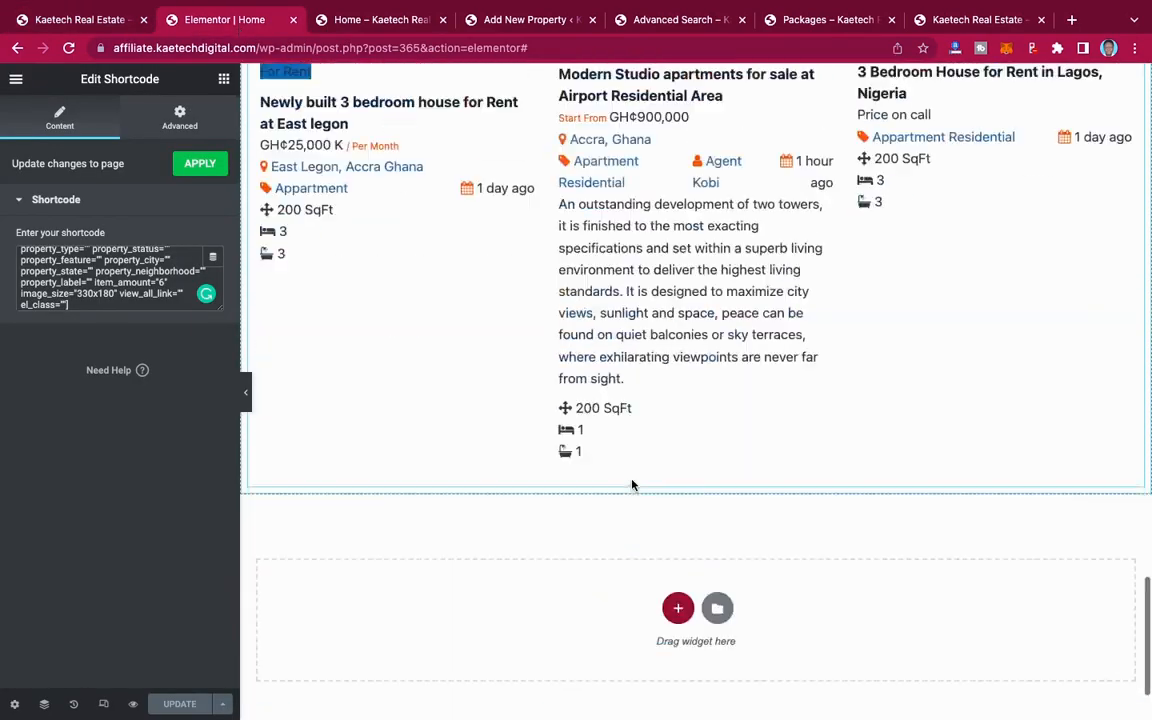
click(677, 485)
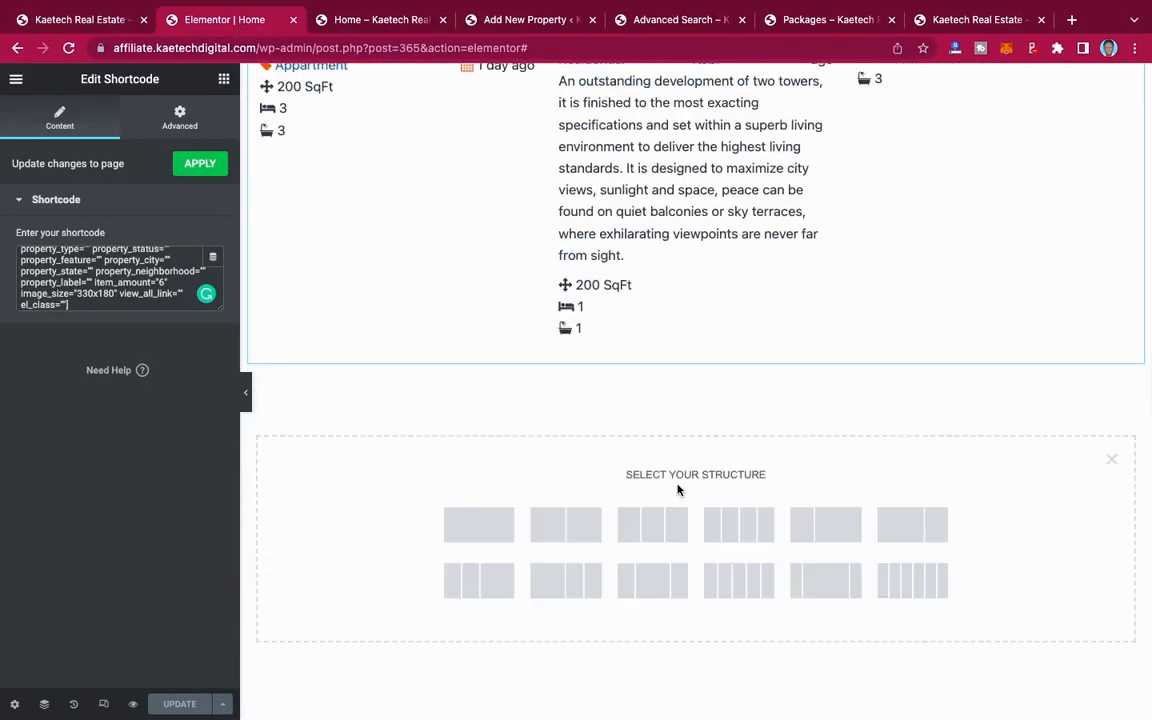
click(482, 531)
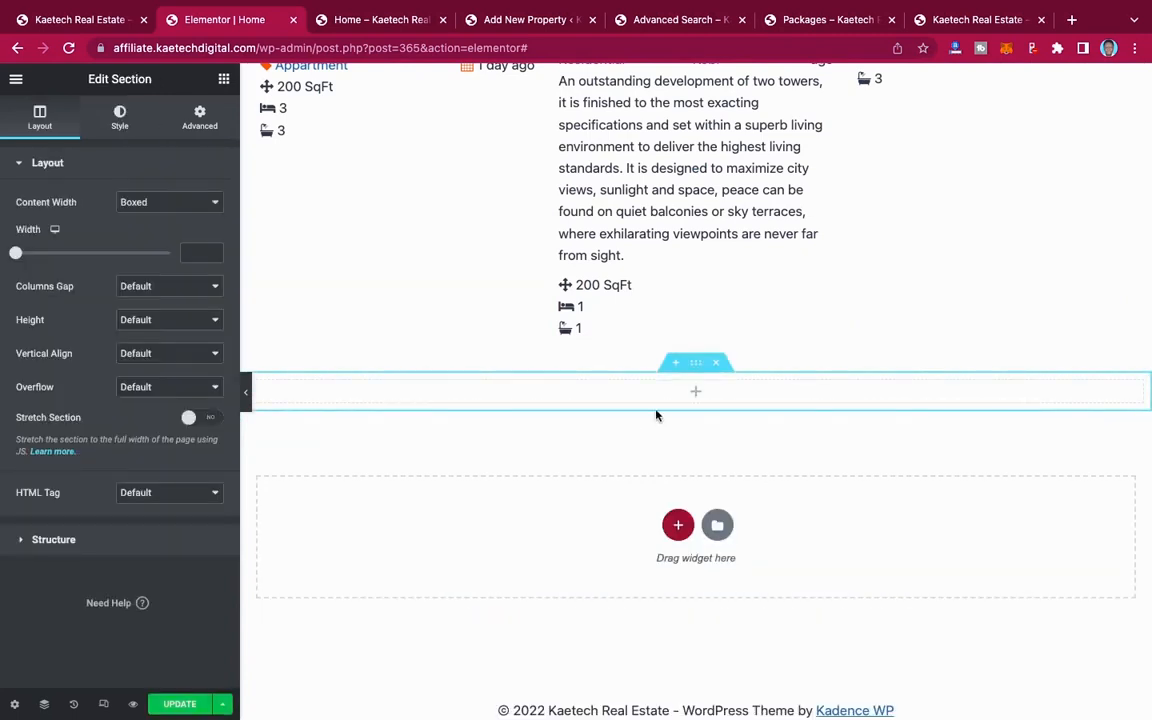
click(161, 201)
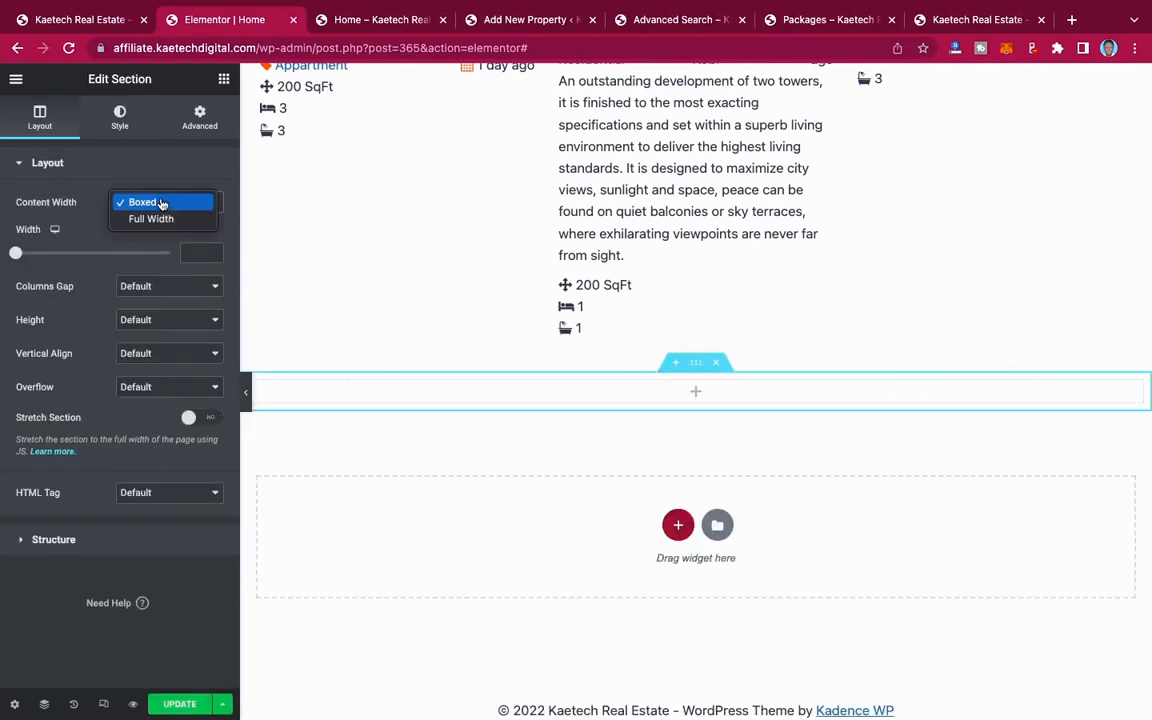
click(159, 220)
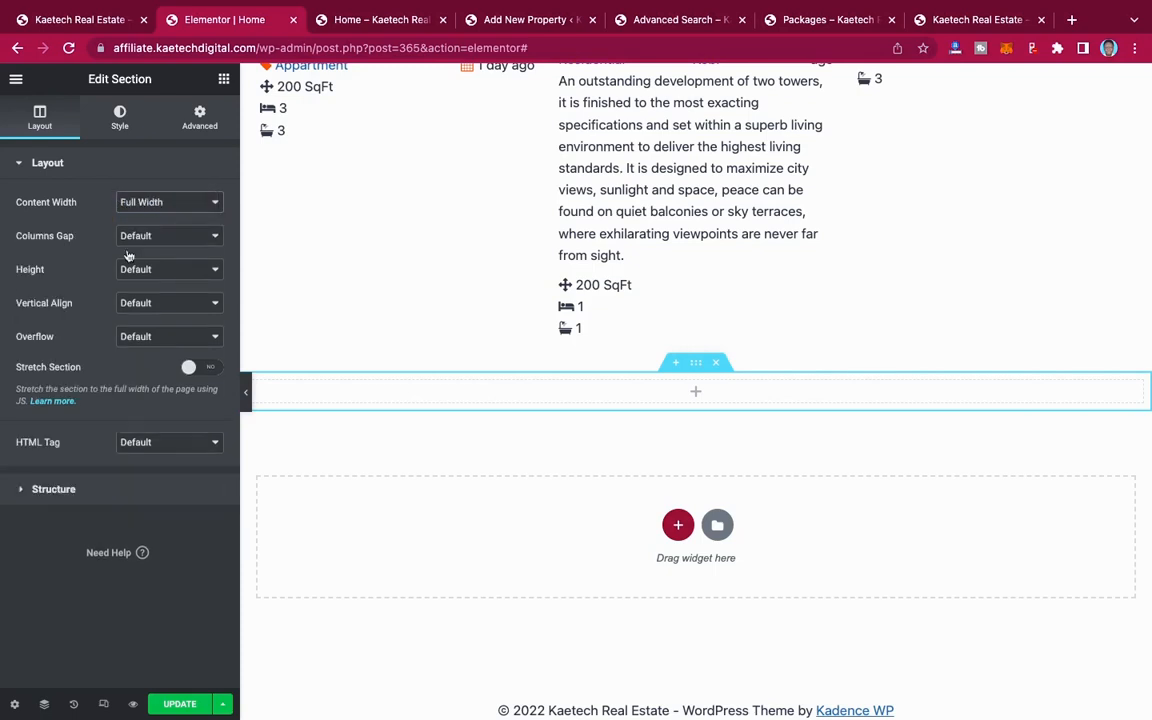
Step: Set the new section's height to Min Height and give it a classic background using the star-topped stone arch image from the media library
click(162, 270)
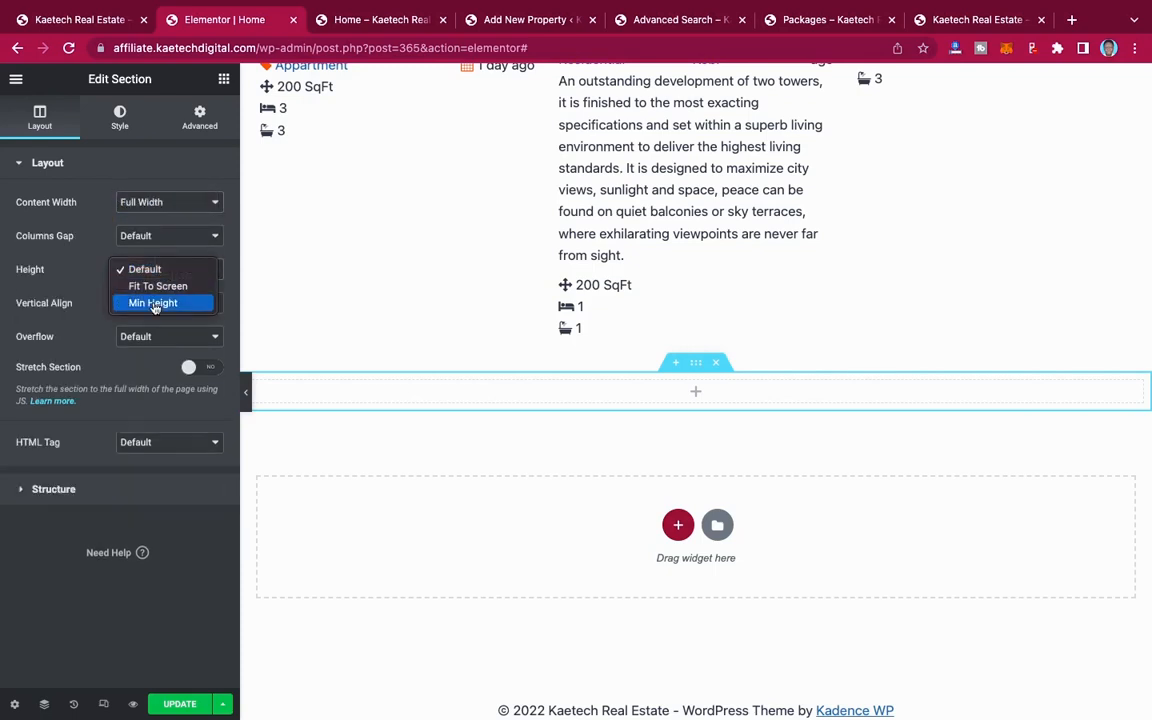
click(155, 303)
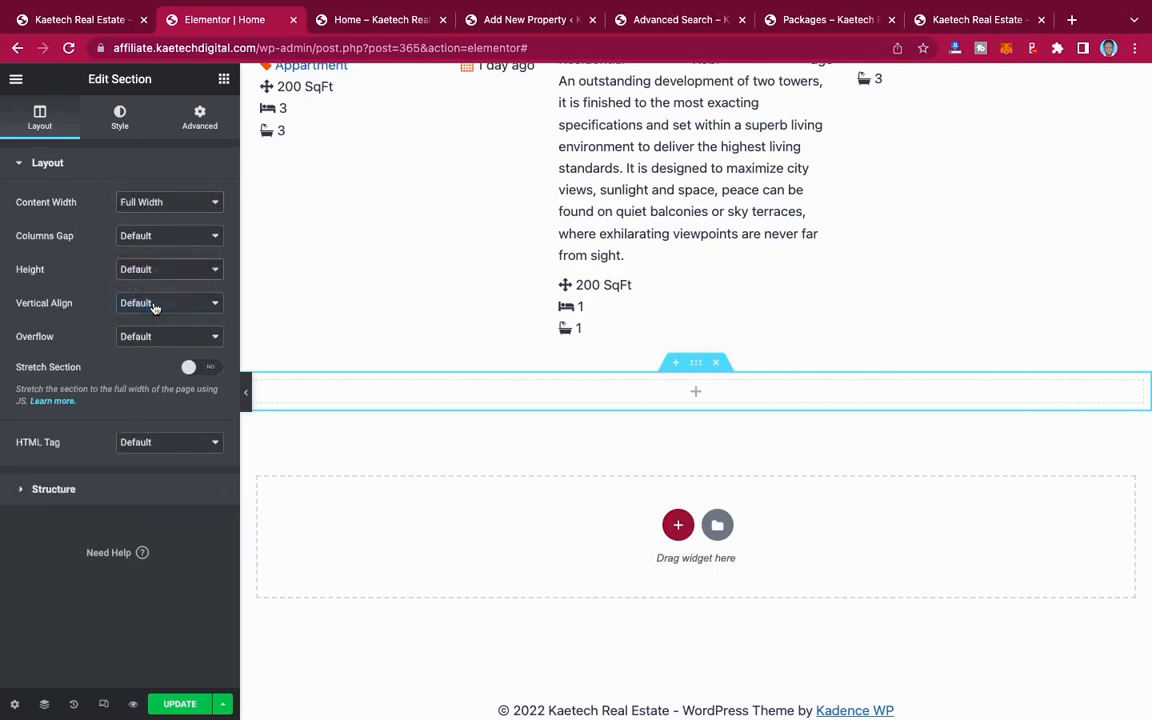
click(119, 122)
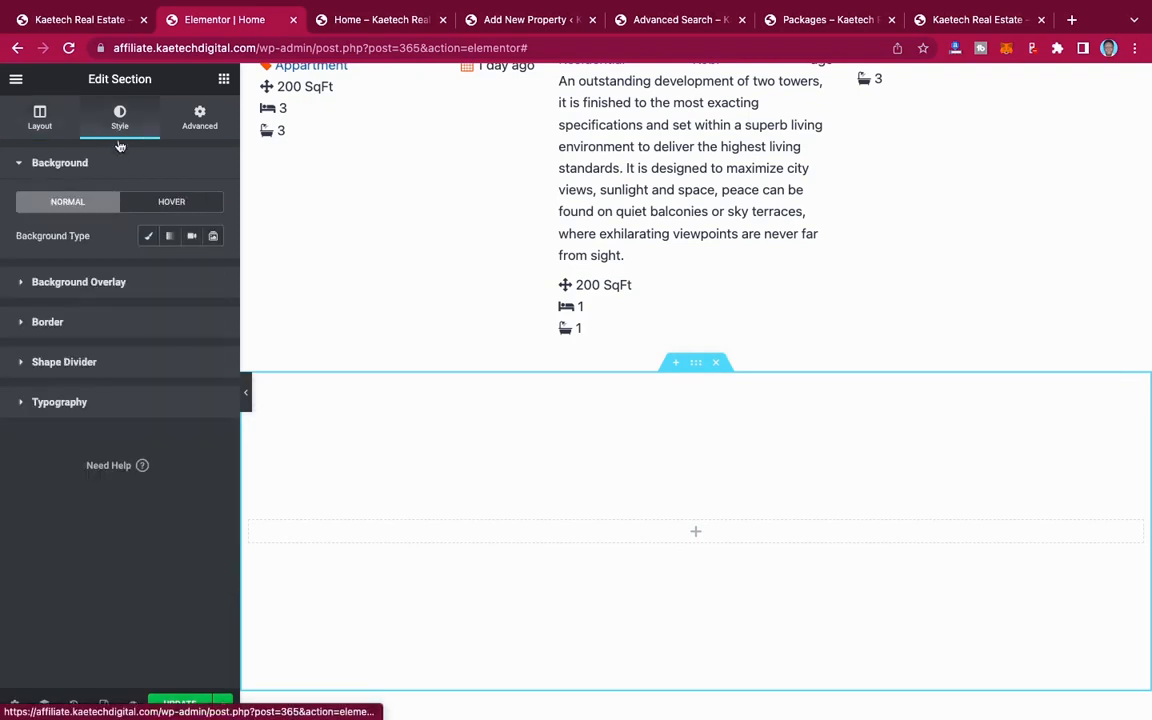
click(149, 236)
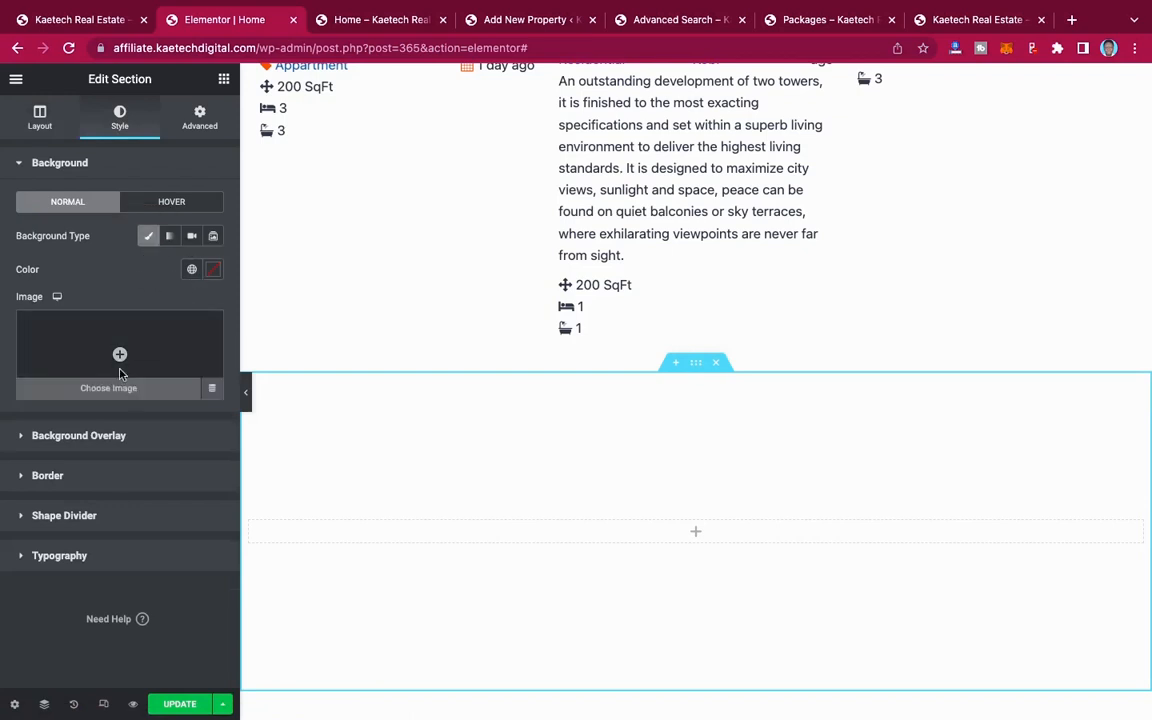
click(121, 374)
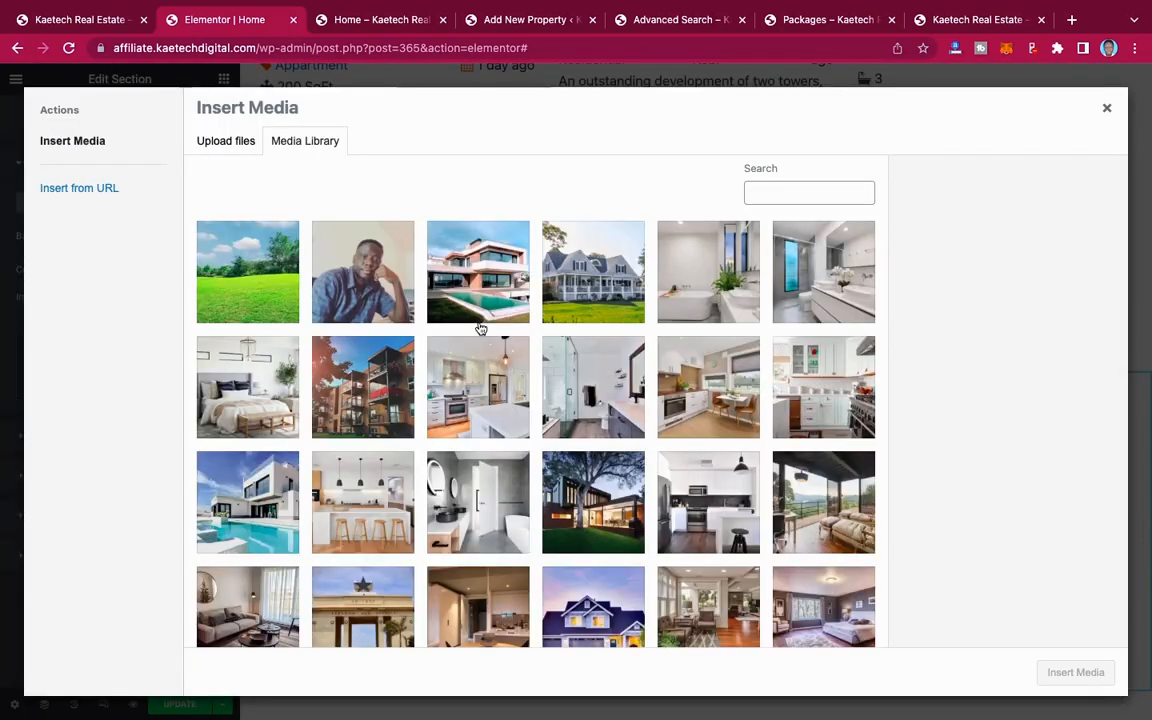
scroll(481, 421, down, 2)
scroll(481, 421, down, 2)
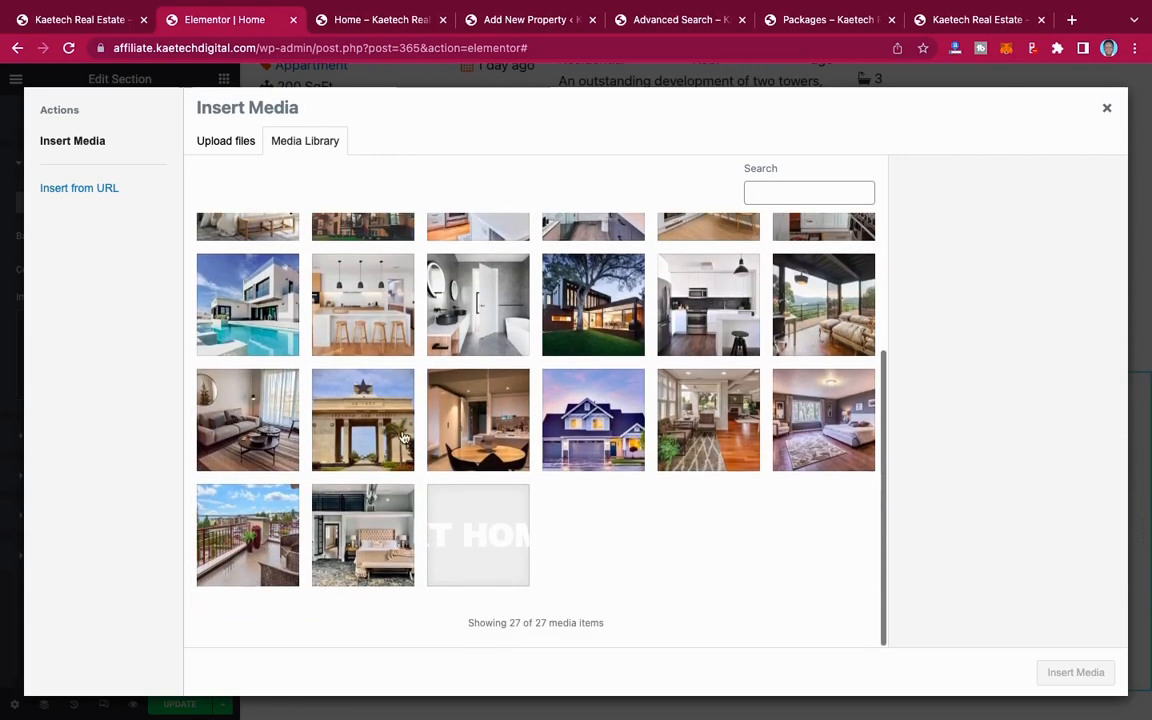
click(362, 420)
click(1066, 682)
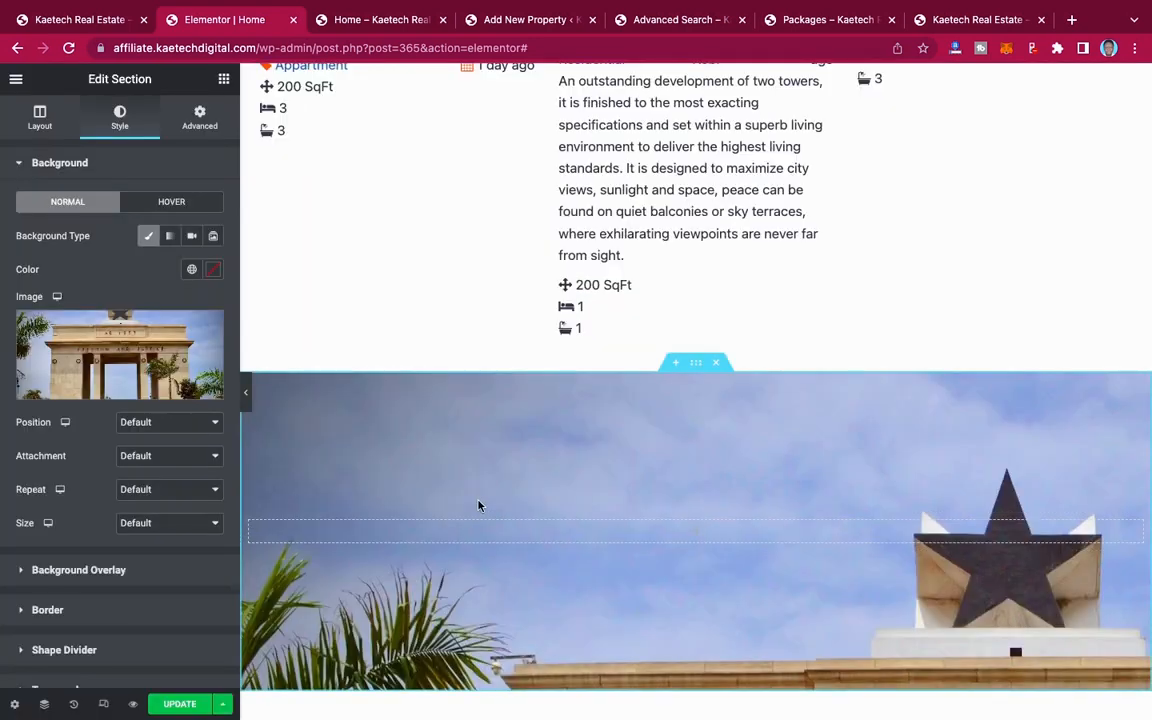
Step: Set the section's background image to Center Center position, Fixed attachment, No-repeat and Cover size
click(155, 424)
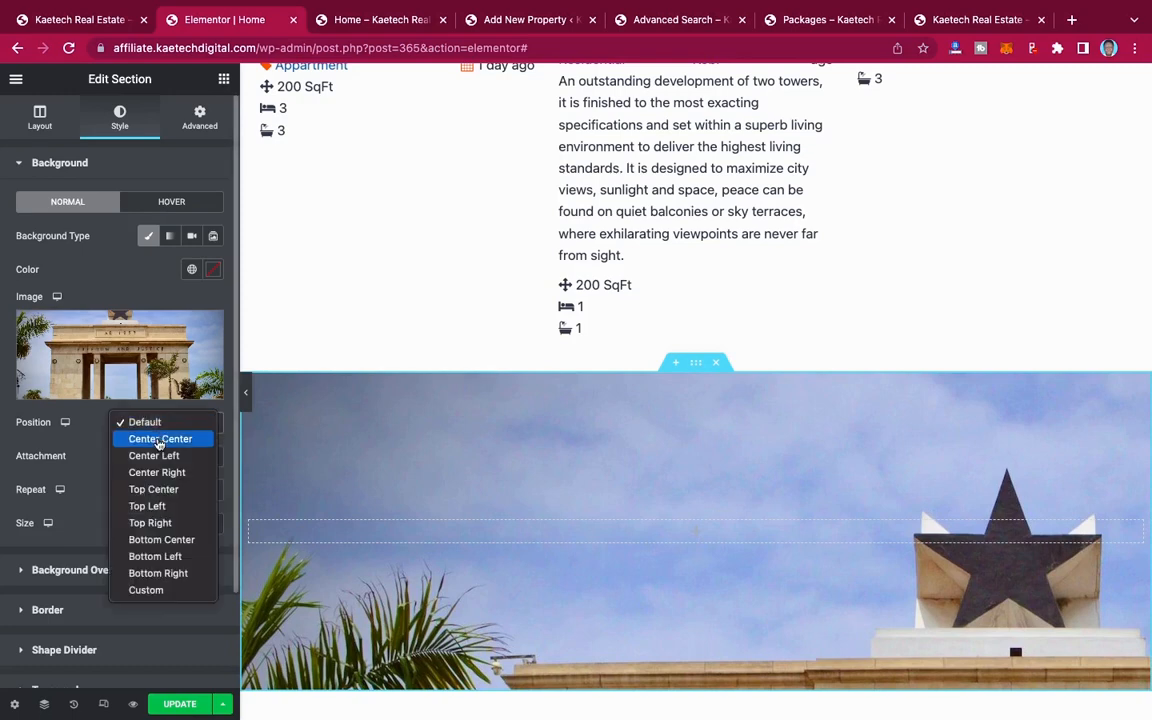
click(150, 439)
click(146, 457)
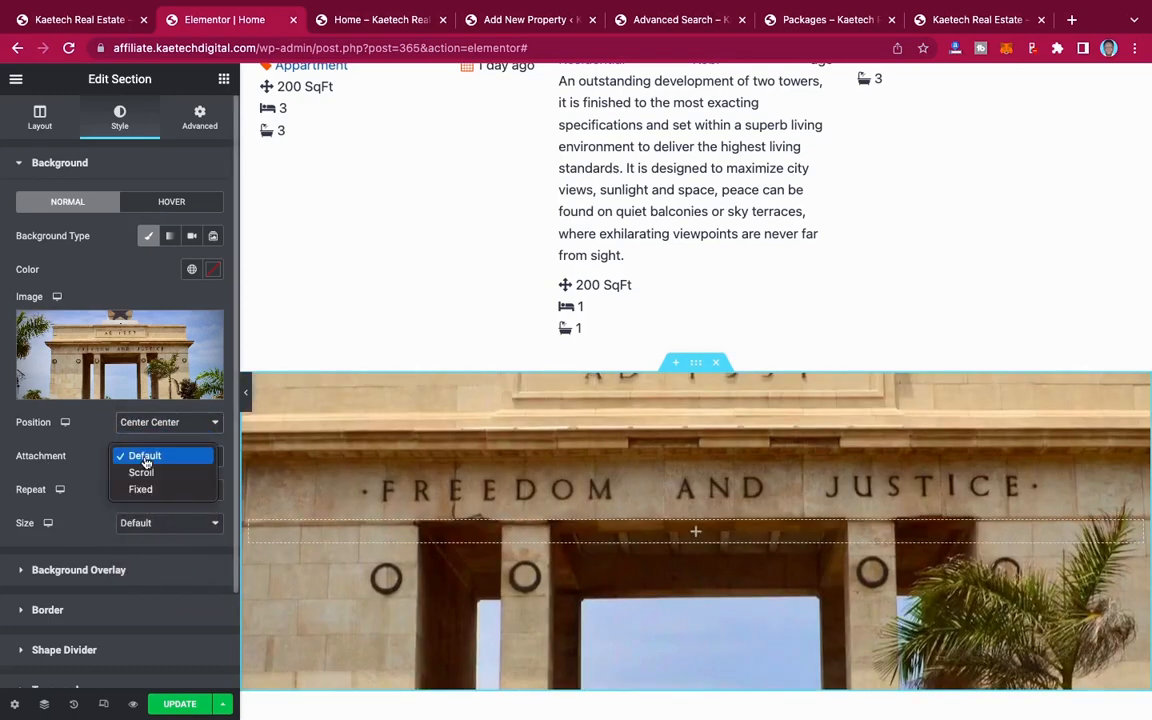
click(141, 490)
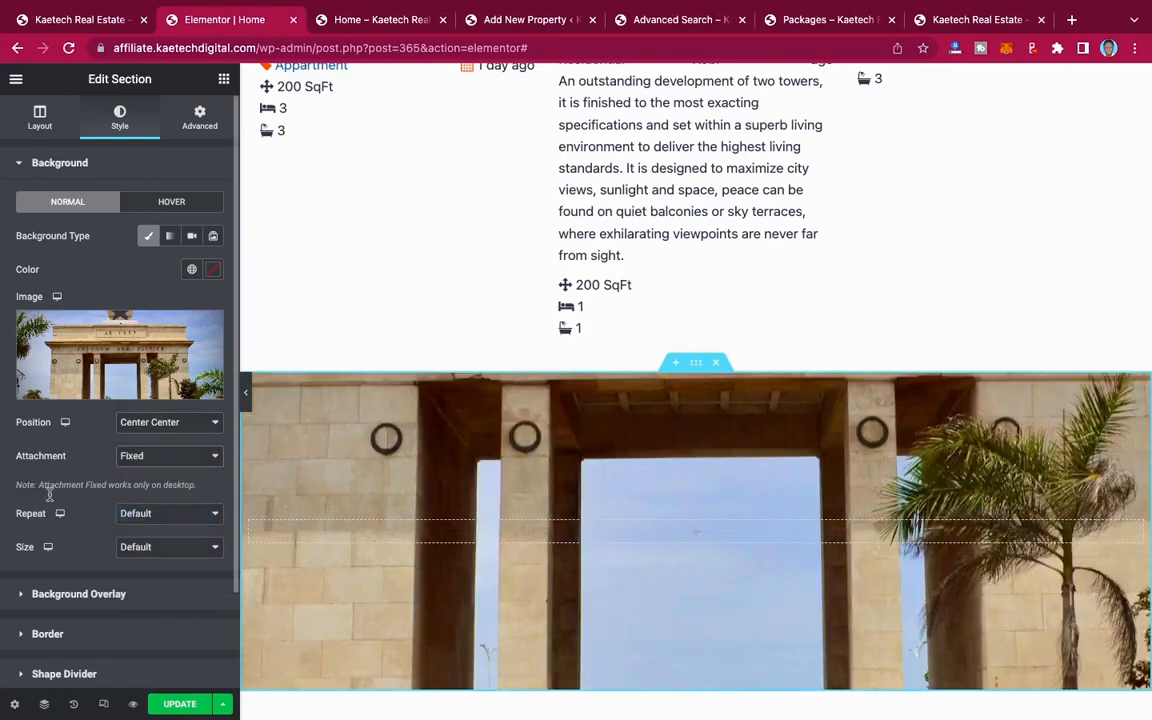
click(157, 515)
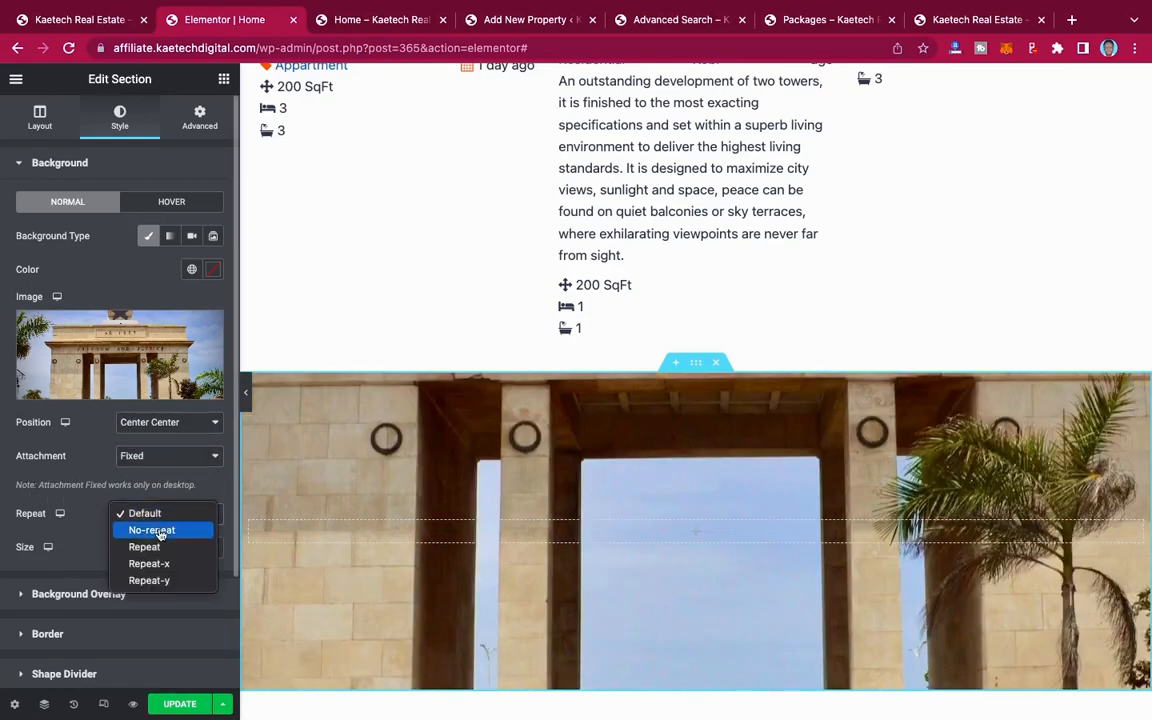
click(158, 530)
click(140, 549)
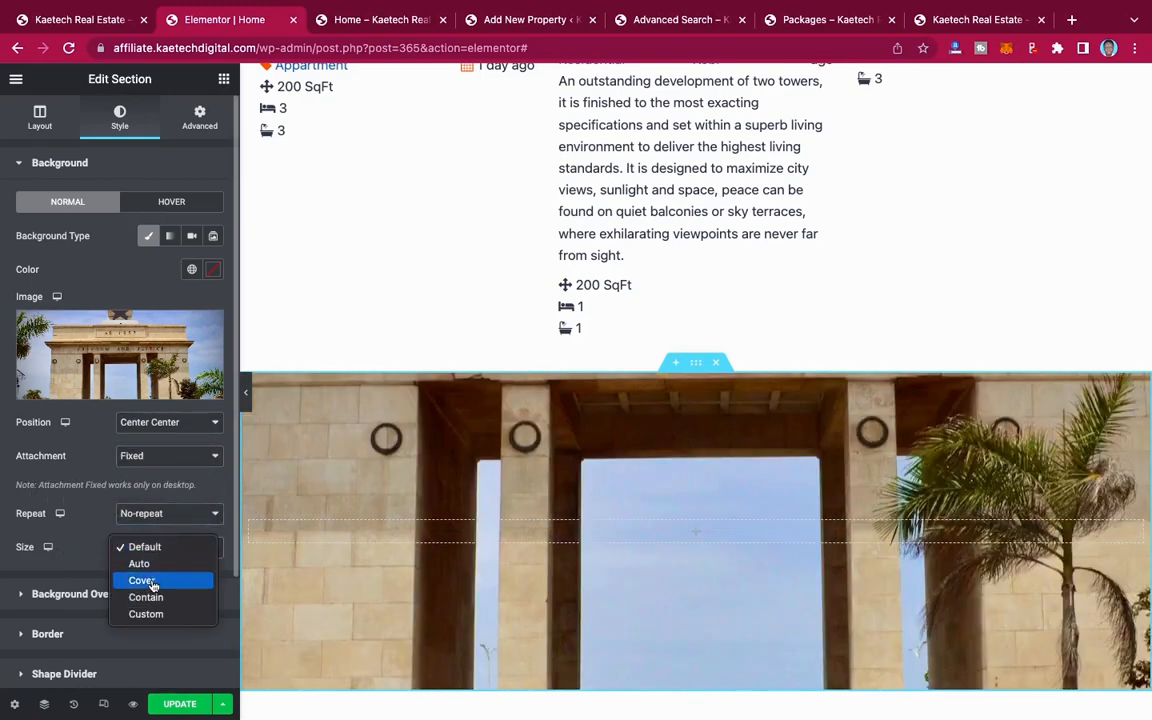
click(143, 581)
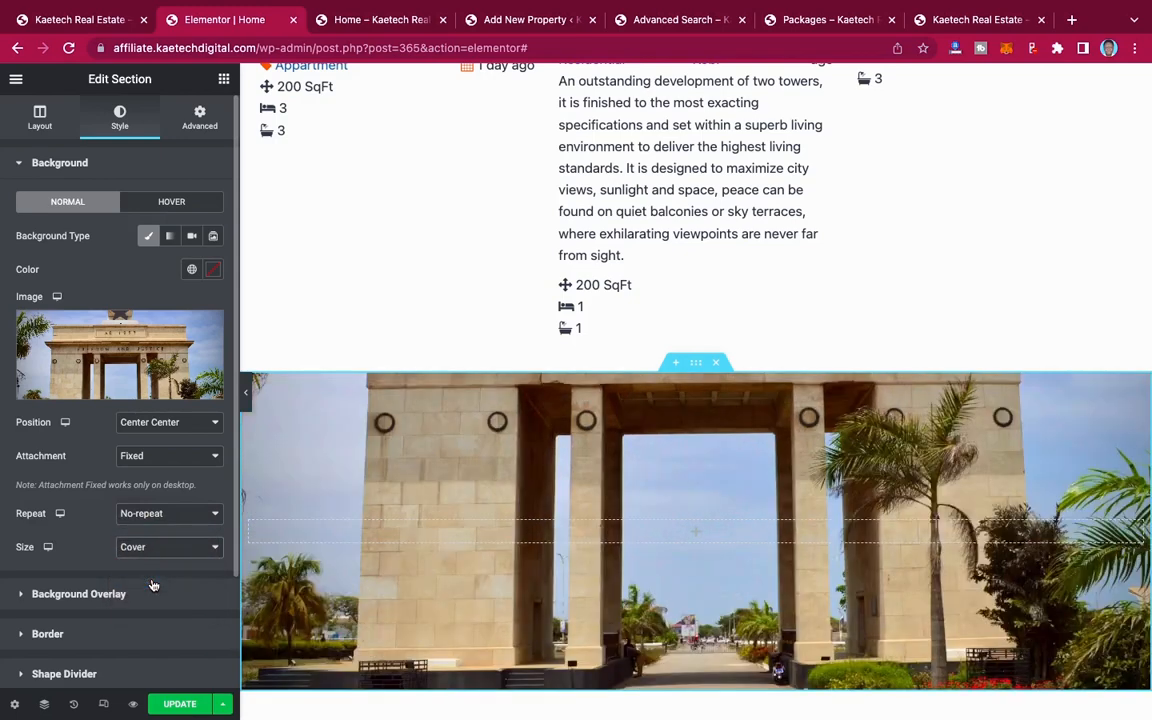
scroll(604, 535, down, 3)
scroll(604, 535, up, 3)
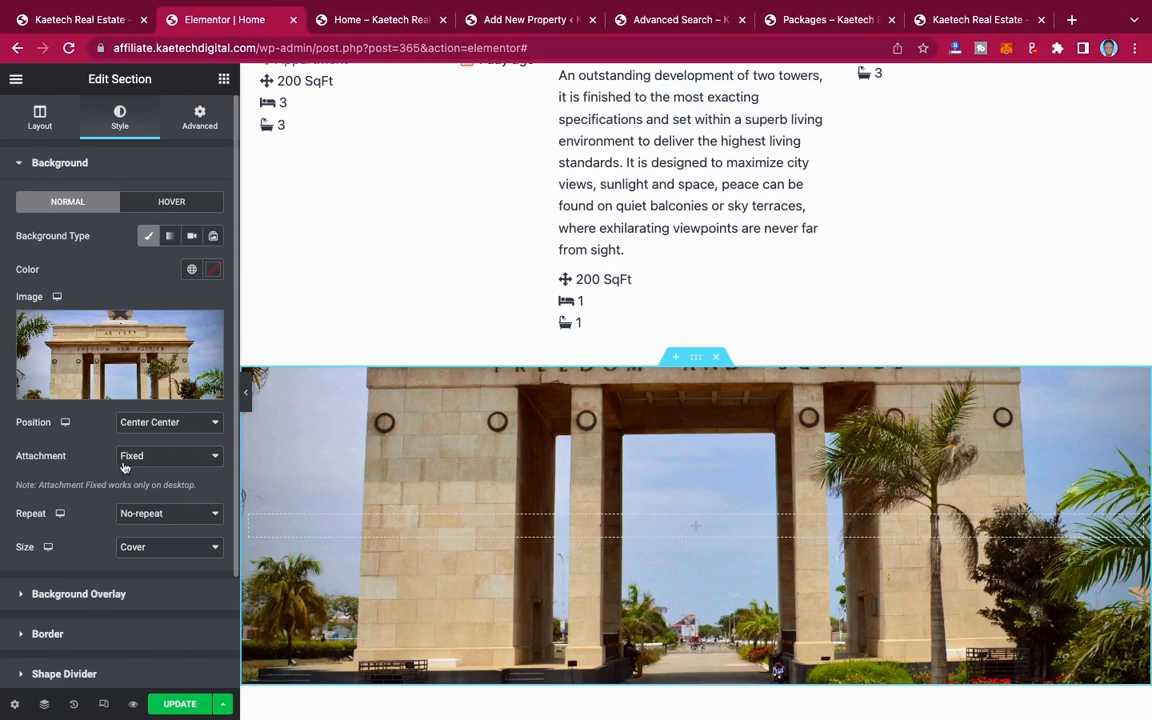
Step: Add a classic near-black background overlay to the section with an opacity of 0.7
click(91, 597)
click(190, 279)
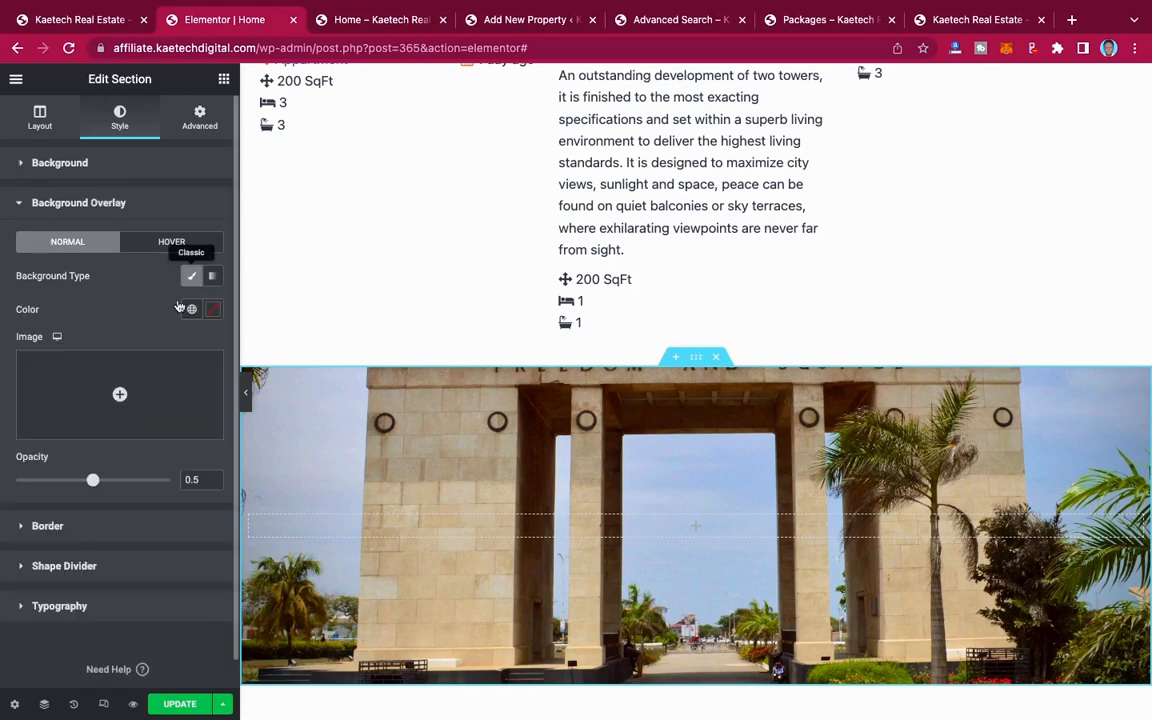
click(213, 311)
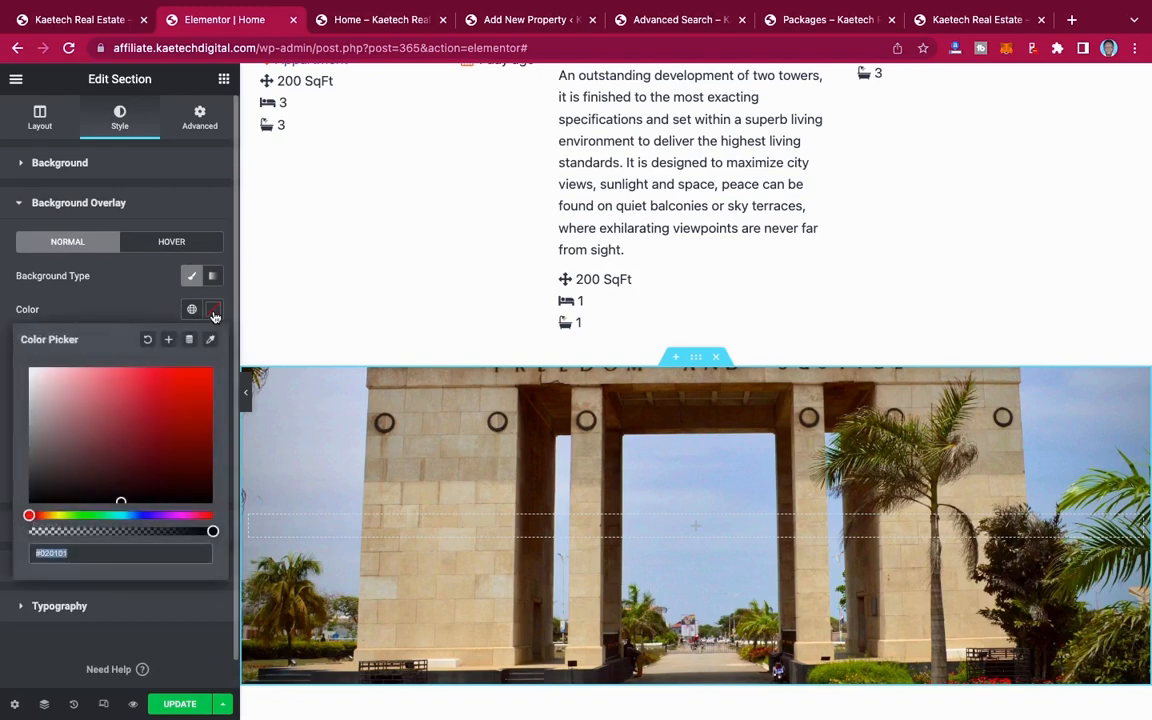
drag(47, 497, 30, 502)
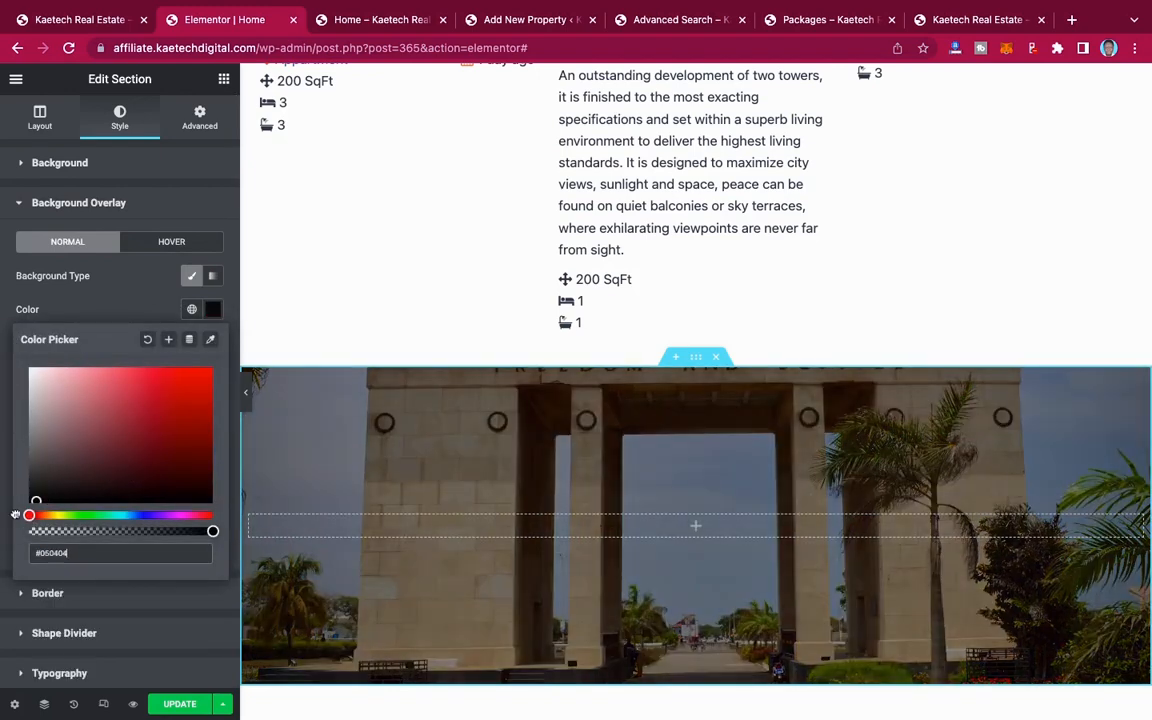
click(105, 300)
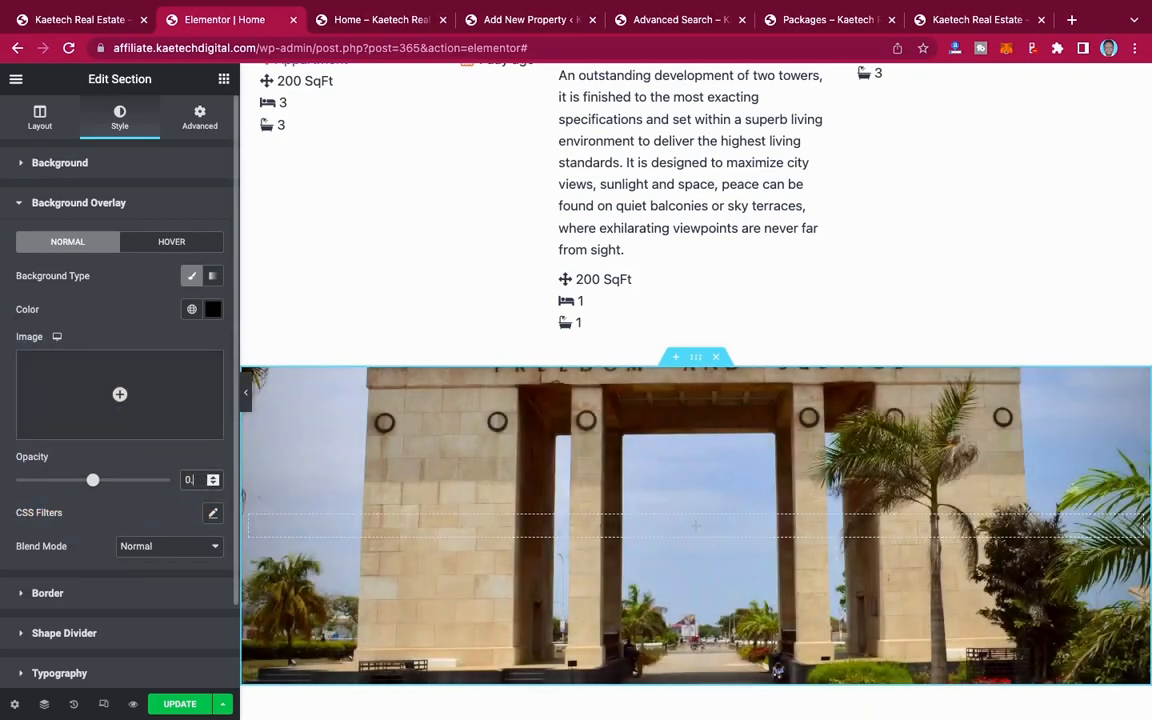
click(213, 476)
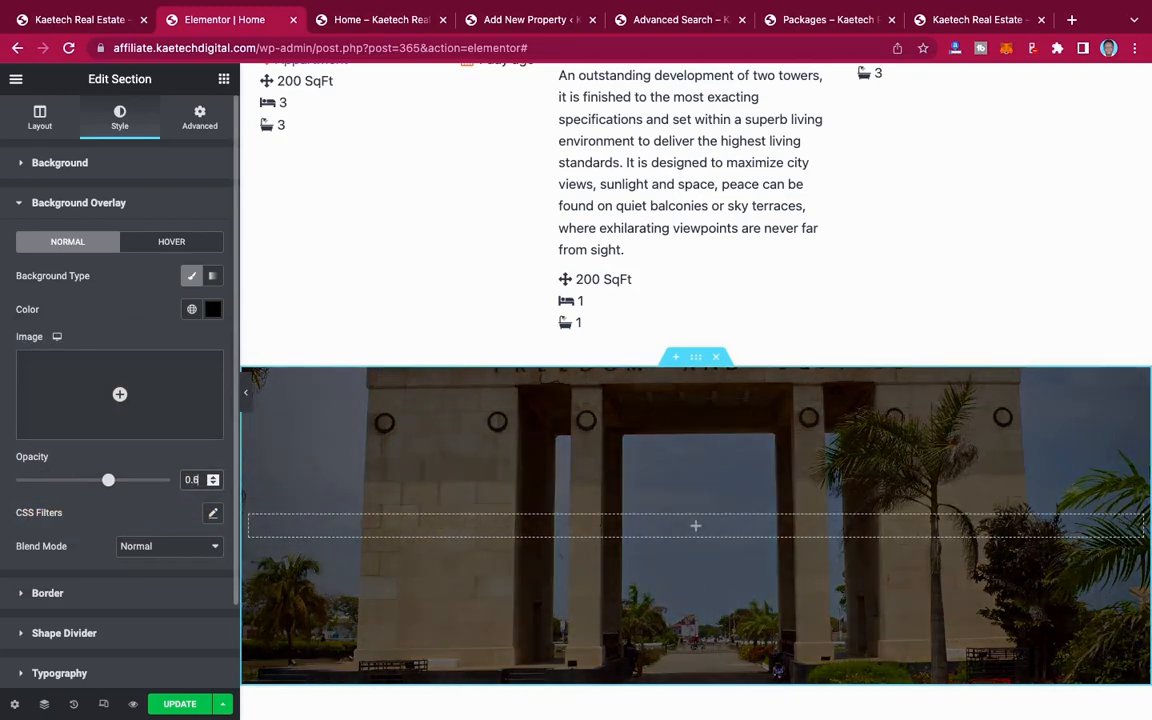
mouse_move(108, 480)
mouse_down()
mouse_move(95, 480)
mouse_move(124, 480)
mouse_up()
scroll(616, 527, down, 1)
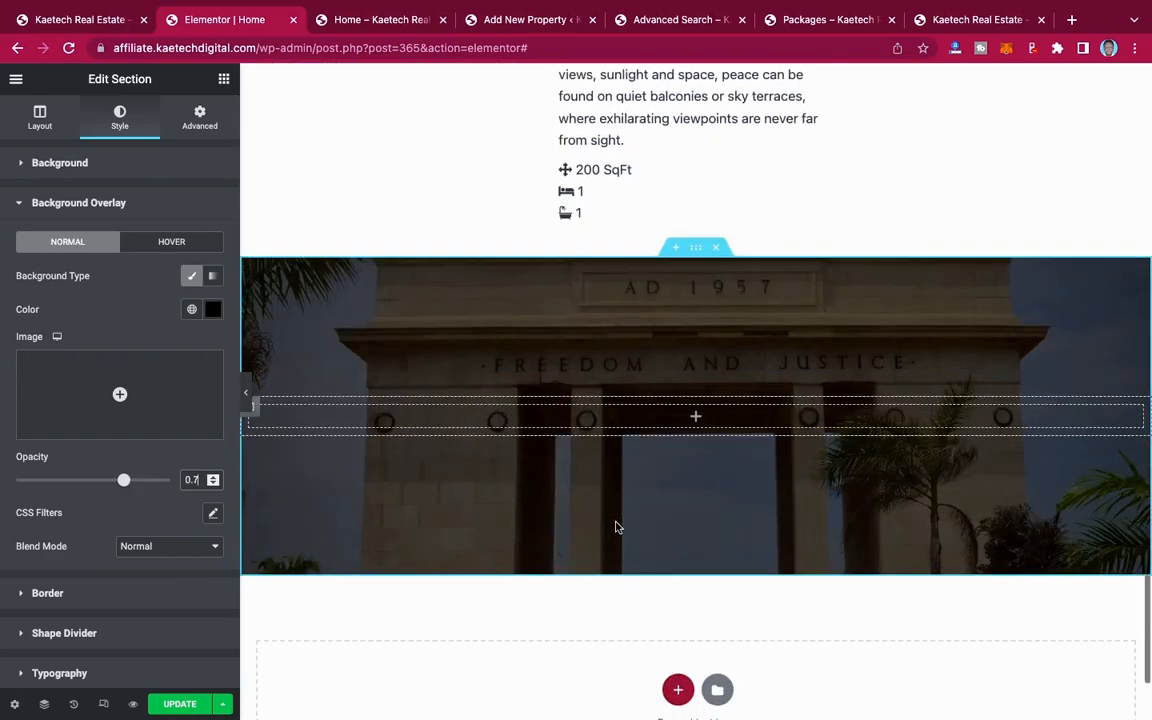
scroll(616, 527, up, 1)
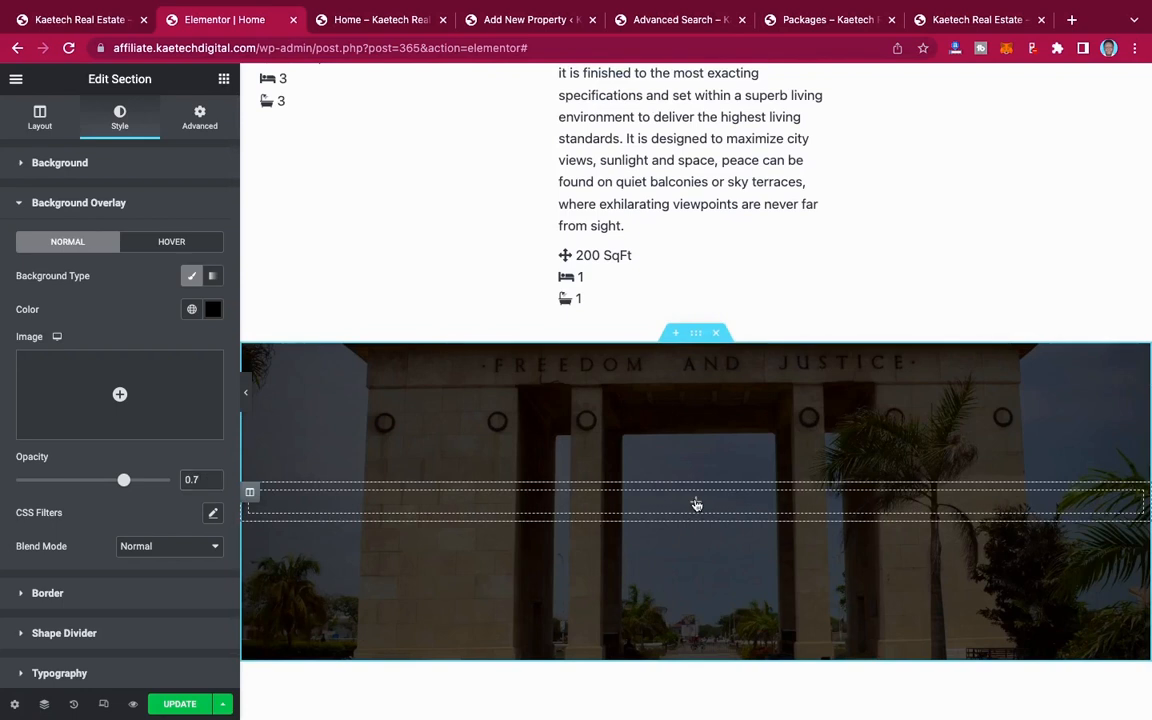
Step: Add a centered Heading widget to the section with the demo site's text "Looking For More?" as its title
click(696, 503)
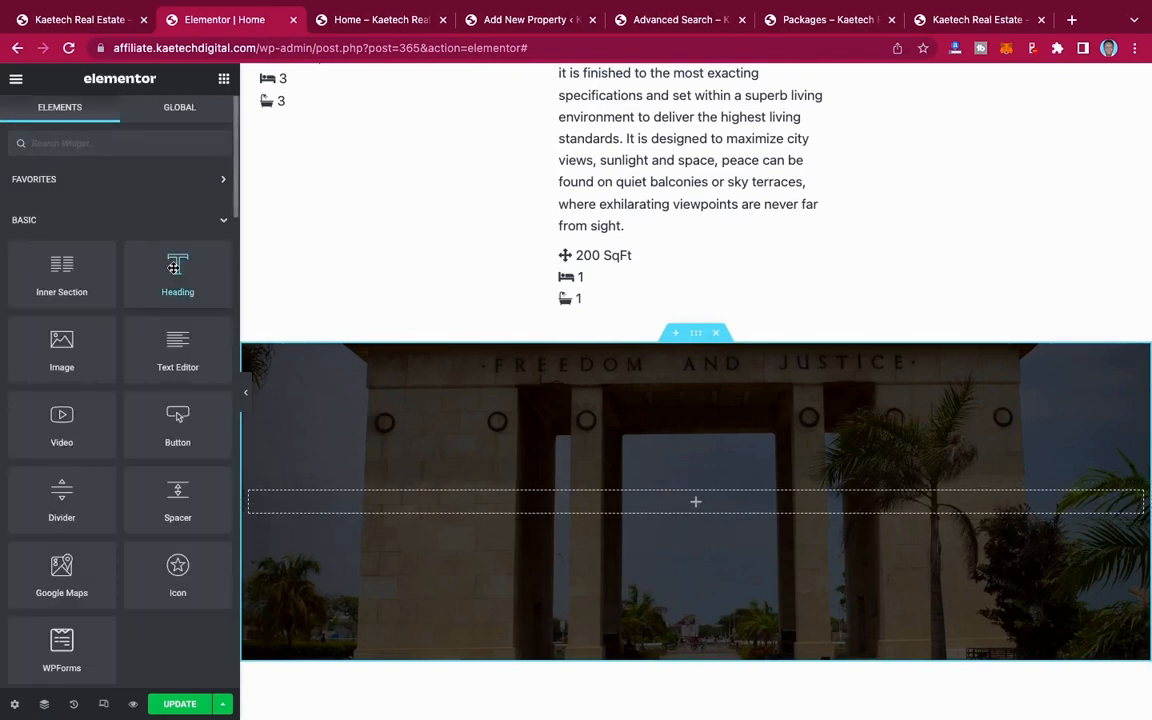
drag(174, 267, 689, 507)
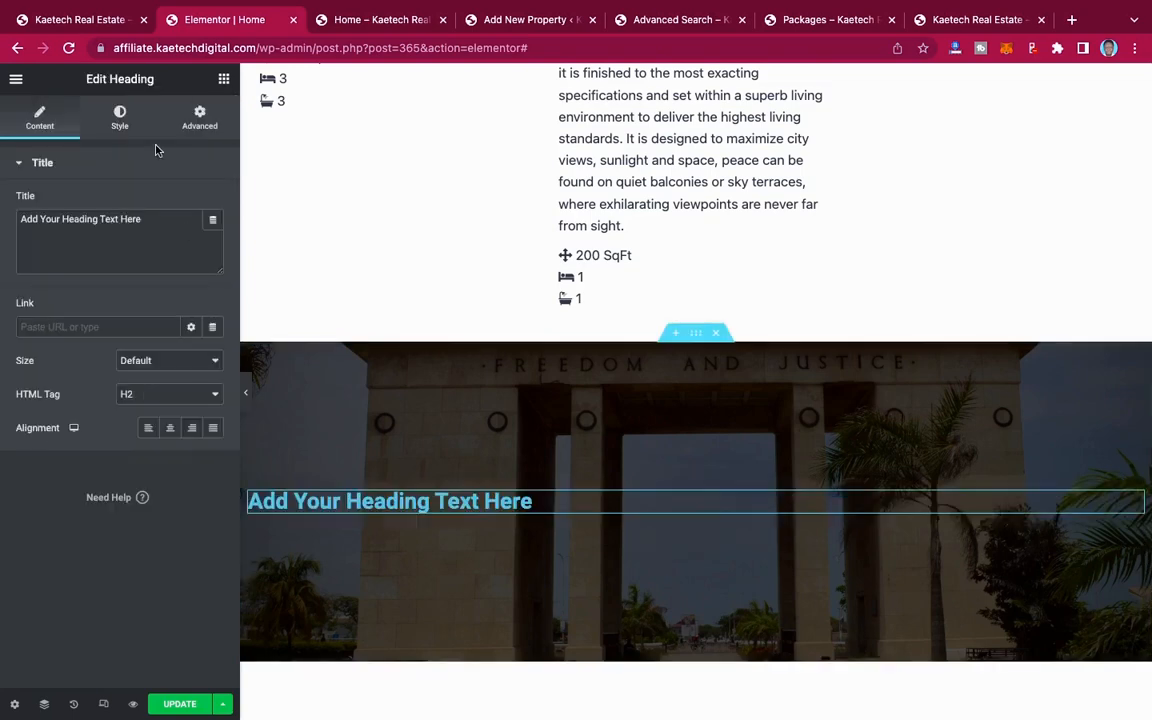
click(84, 24)
drag(638, 427, 490, 428)
key(ctrl+c)
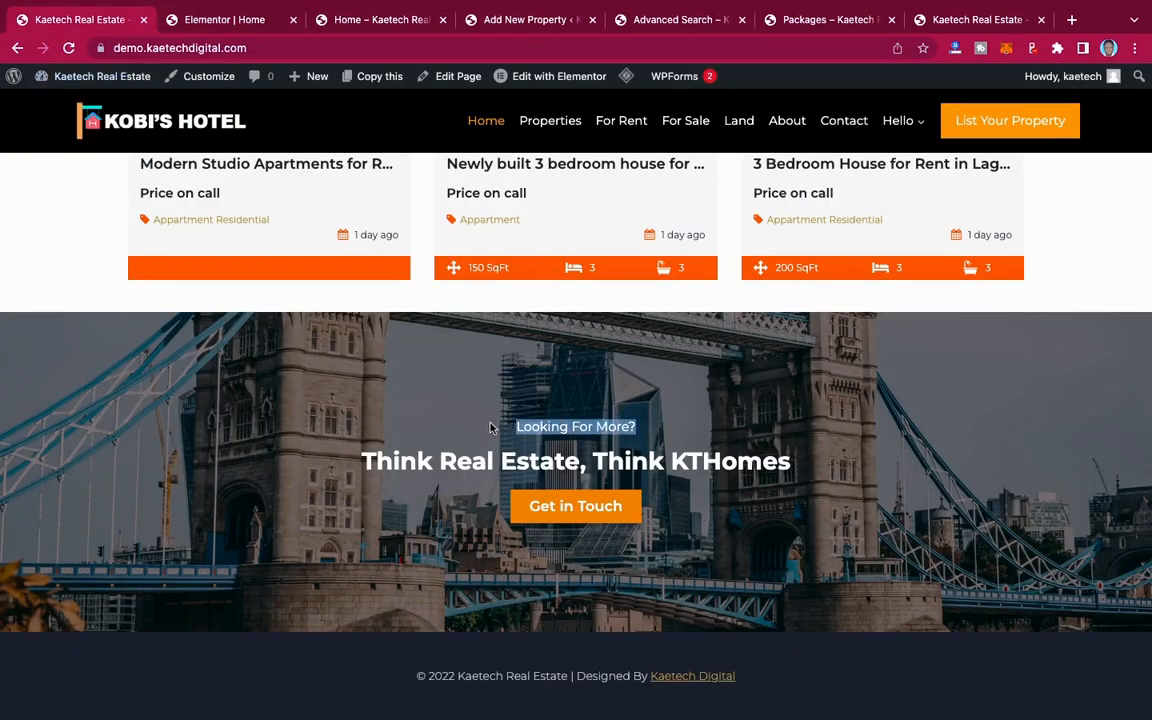
click(238, 20)
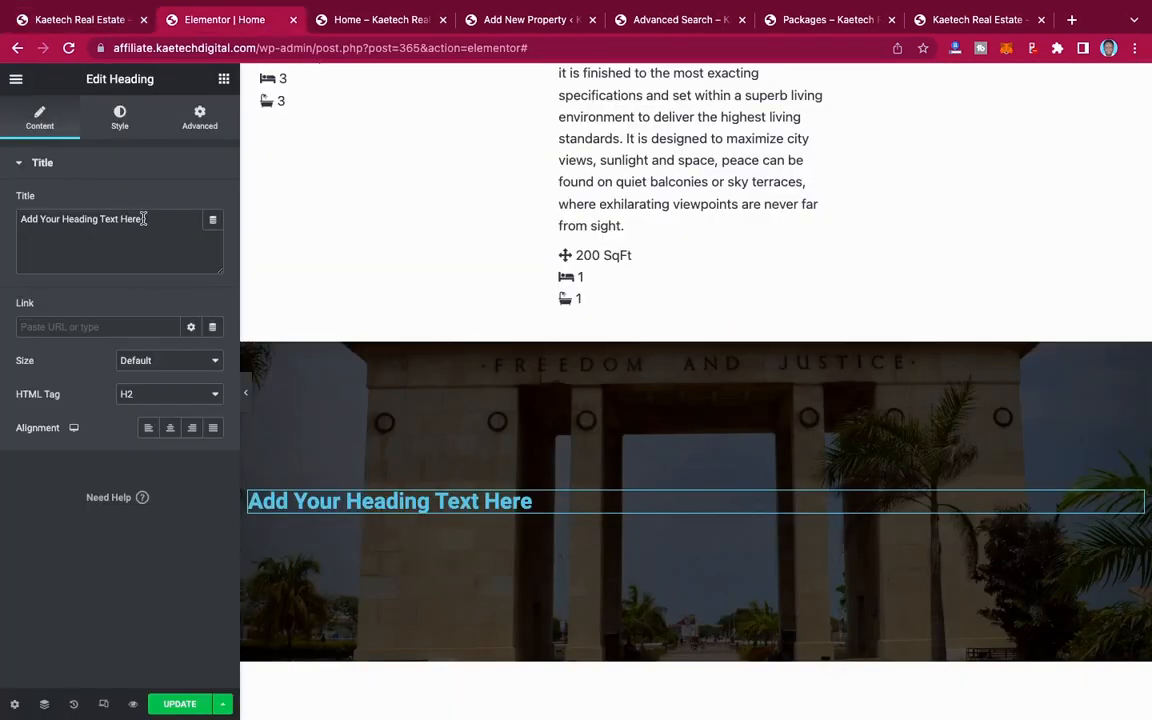
key(ctrl+a)
key(ctrl+v)
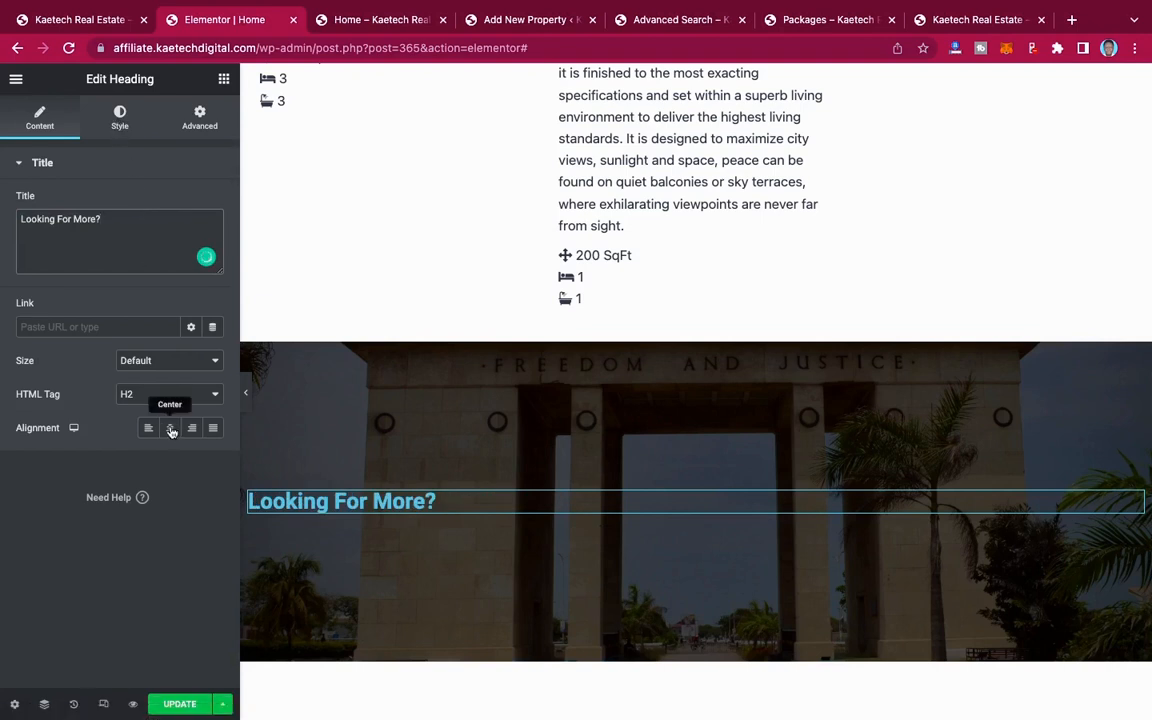
click(171, 428)
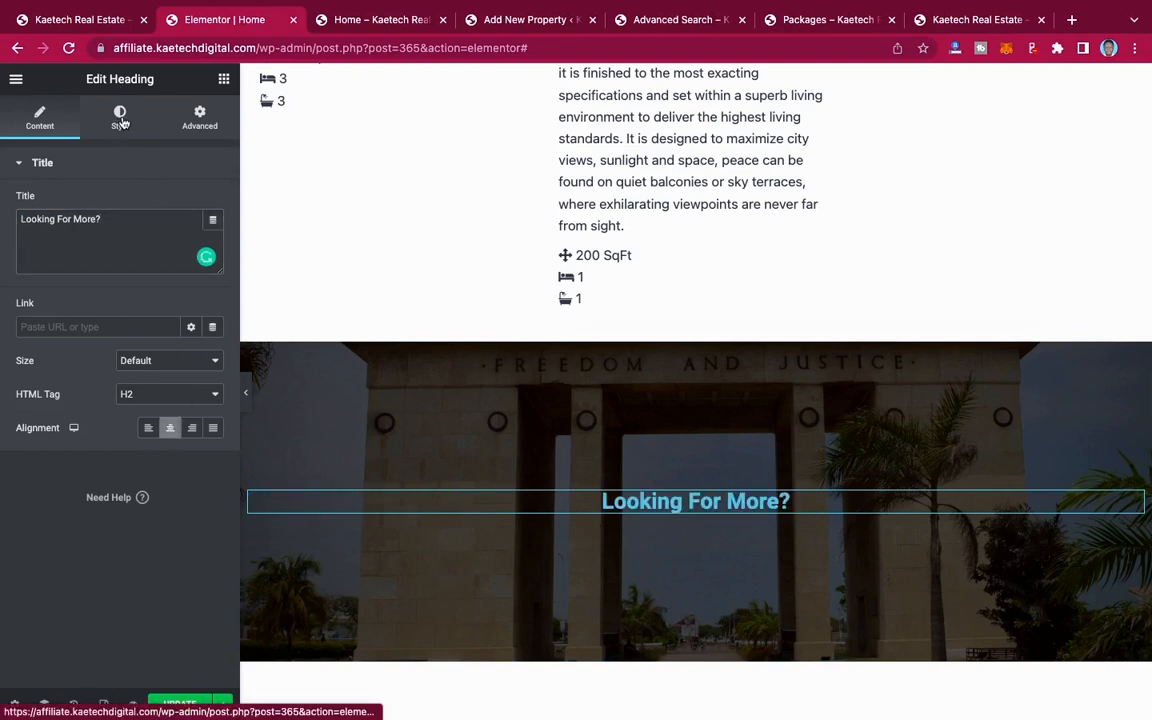
Step: Set the "Looking For More?" heading's text color to white, #FFFFFF
click(120, 118)
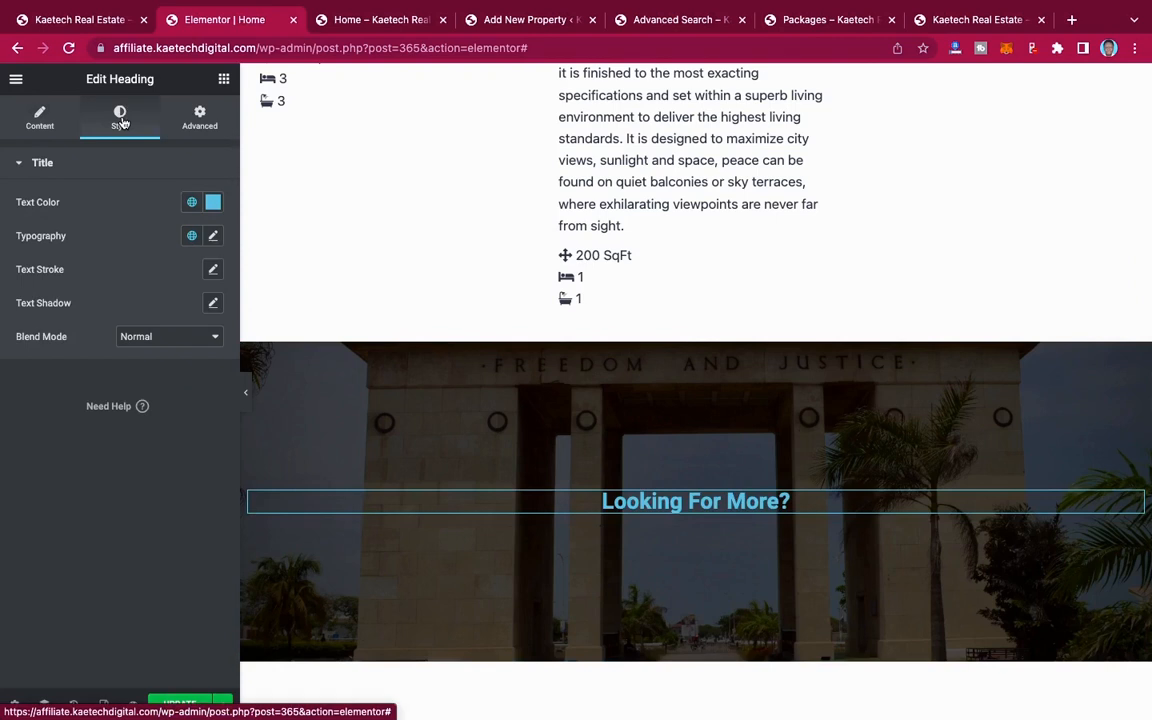
click(213, 202)
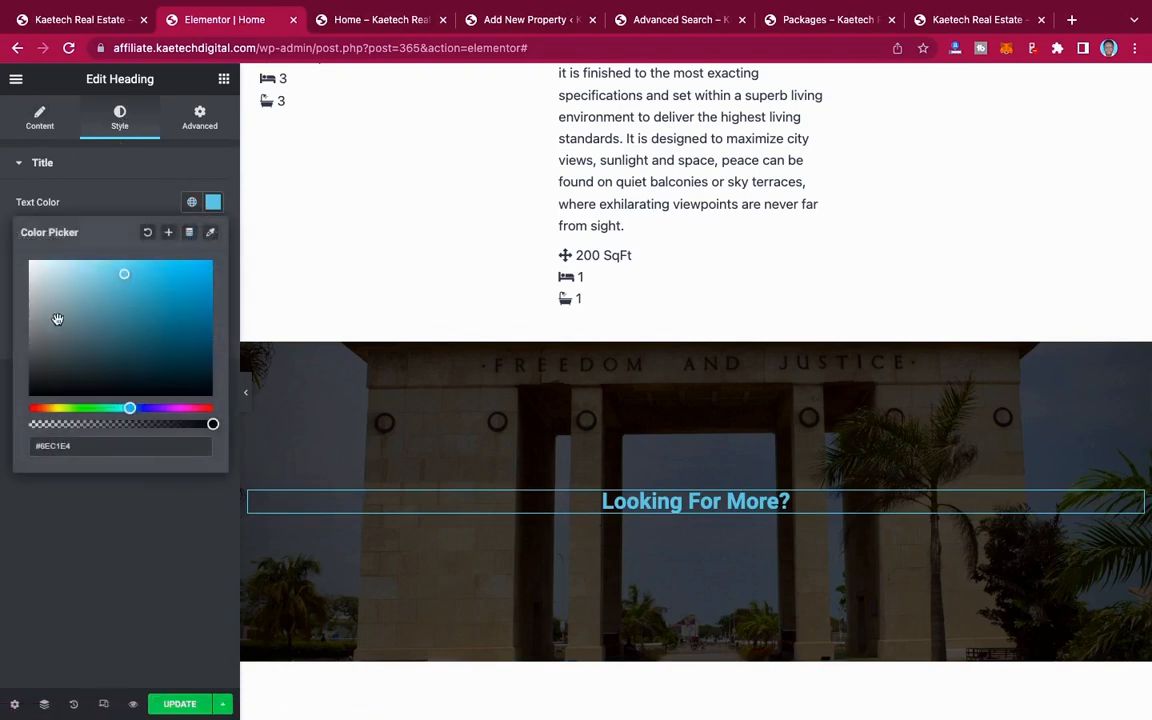
drag(45, 262, 8, 245)
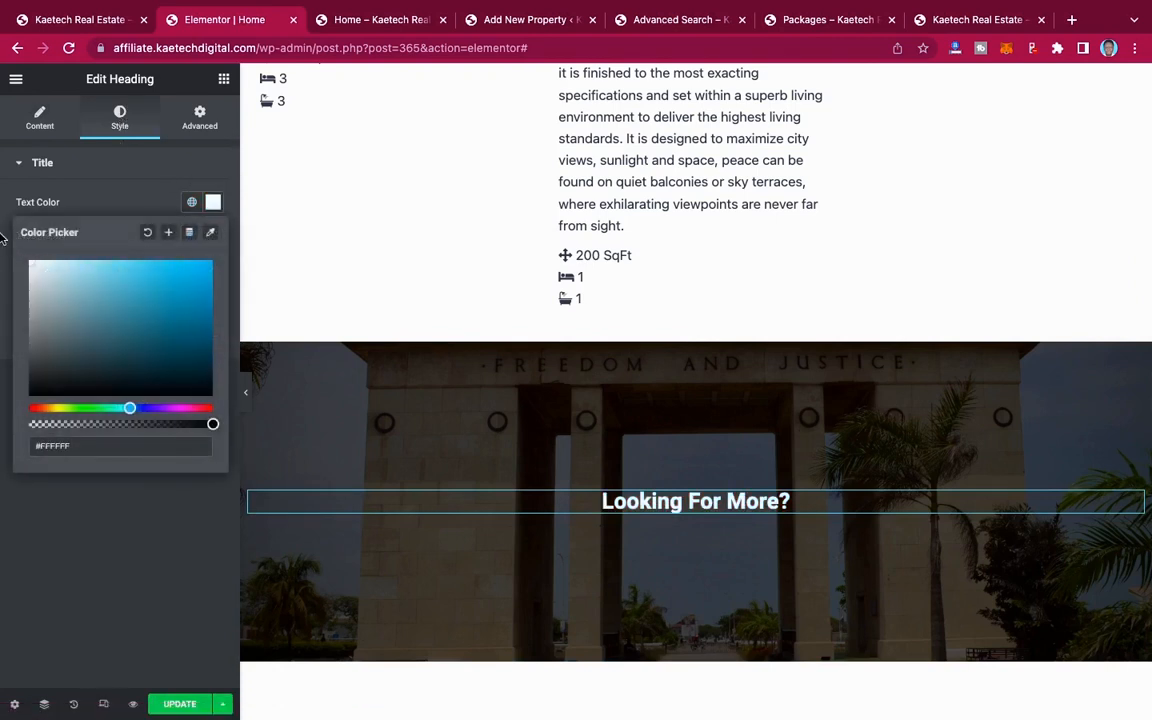
click(101, 204)
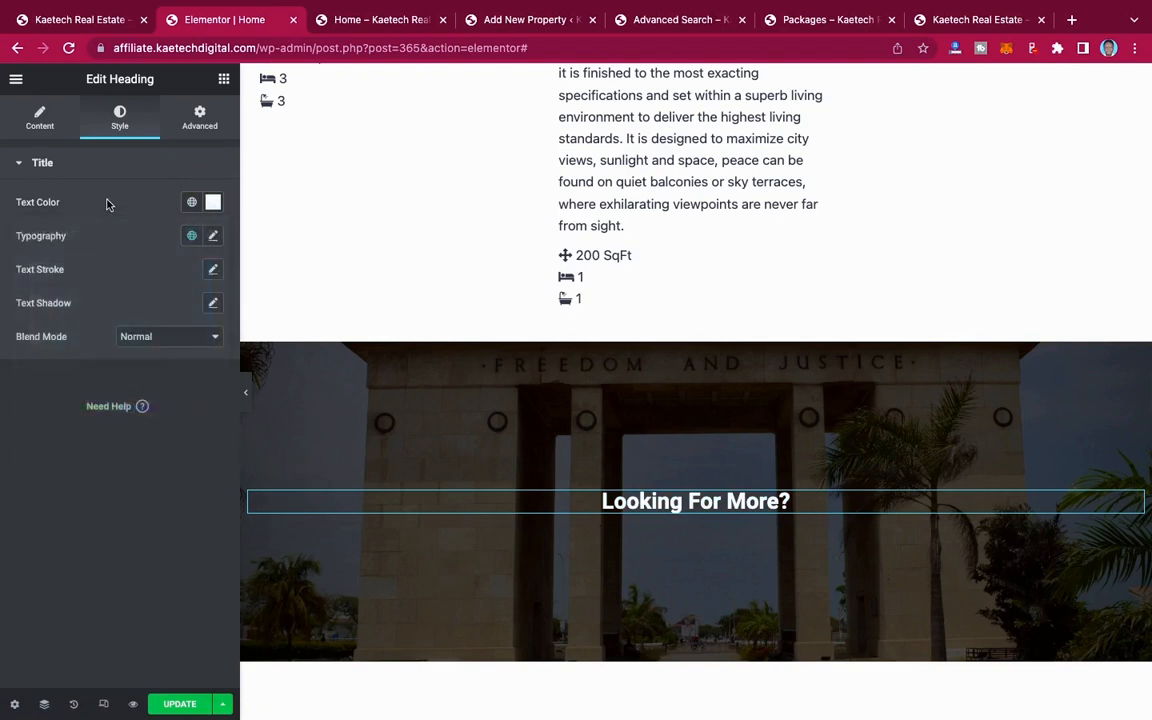
Step: Set the "Looking For More?" heading's typography to the Montserrat font family with a size of 14 px
click(214, 236)
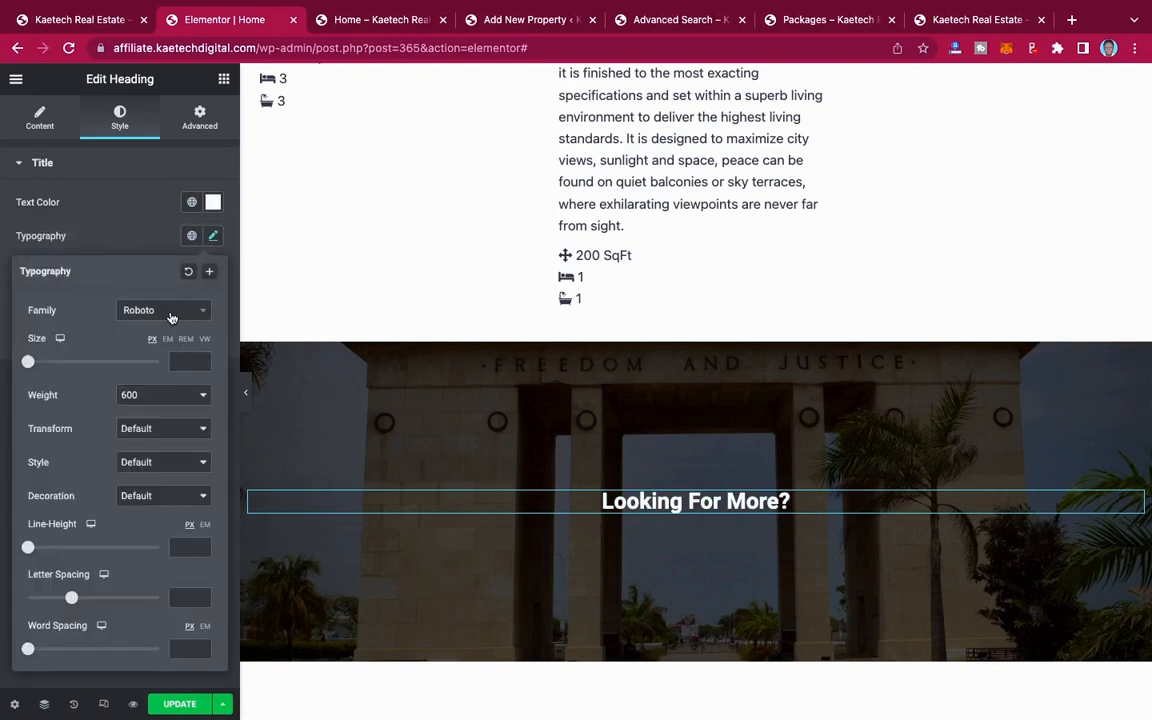
click(171, 316)
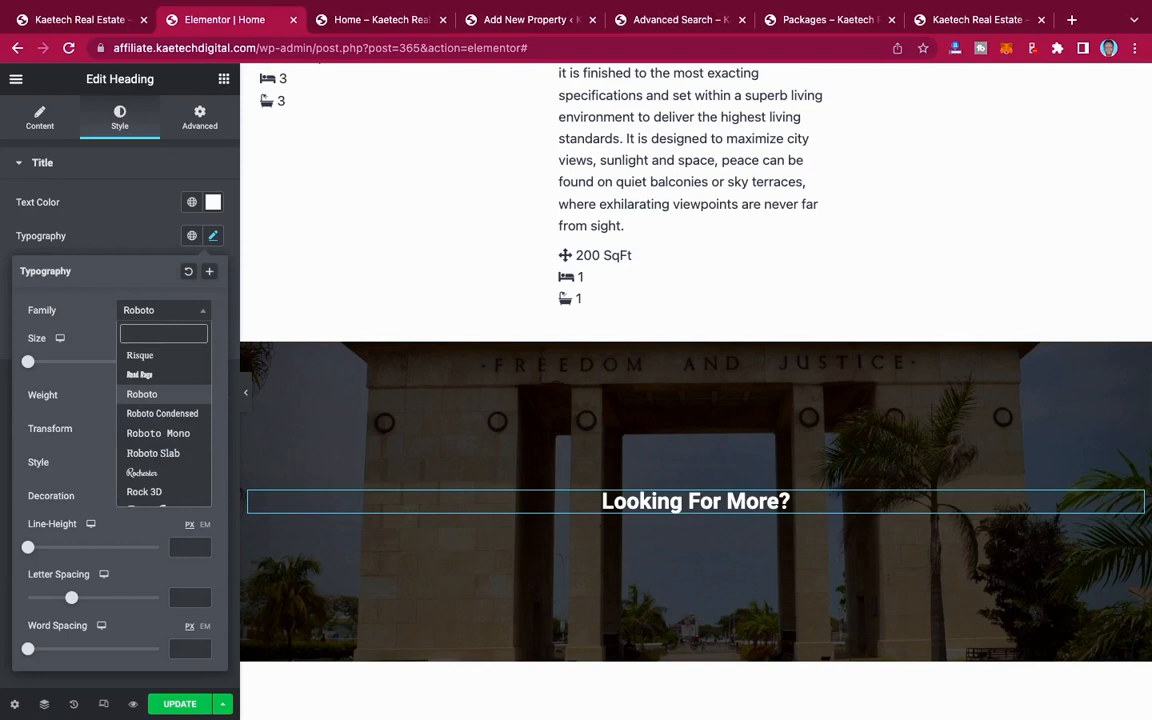
text(monts)
click(151, 376)
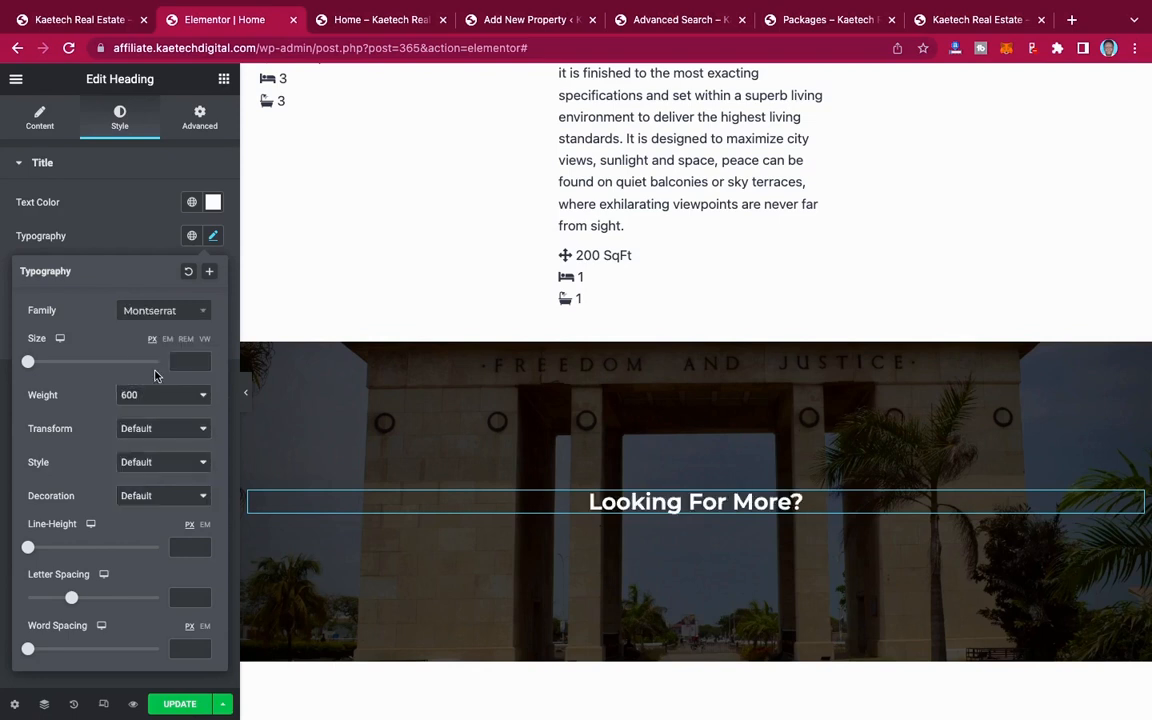
click(182, 361)
text(14)
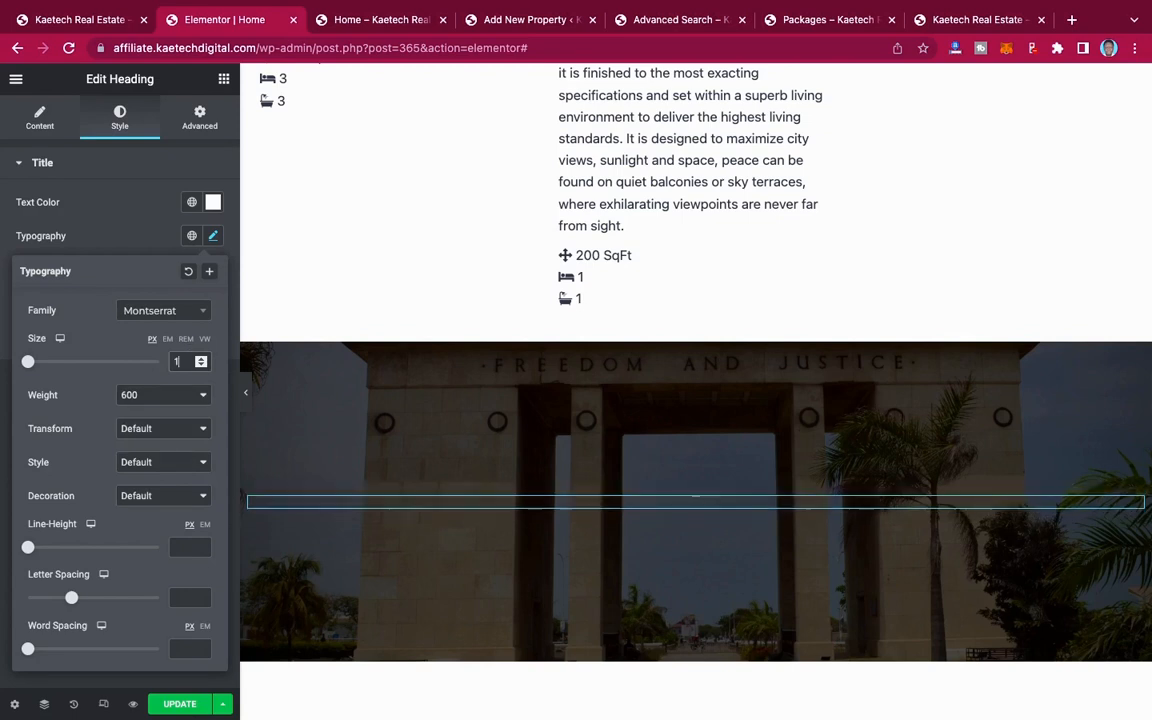
Step: Set the "Looking For More?" heading's font size to 20 px and its weight to 400
key(BackSpace)
key(BackSpace)
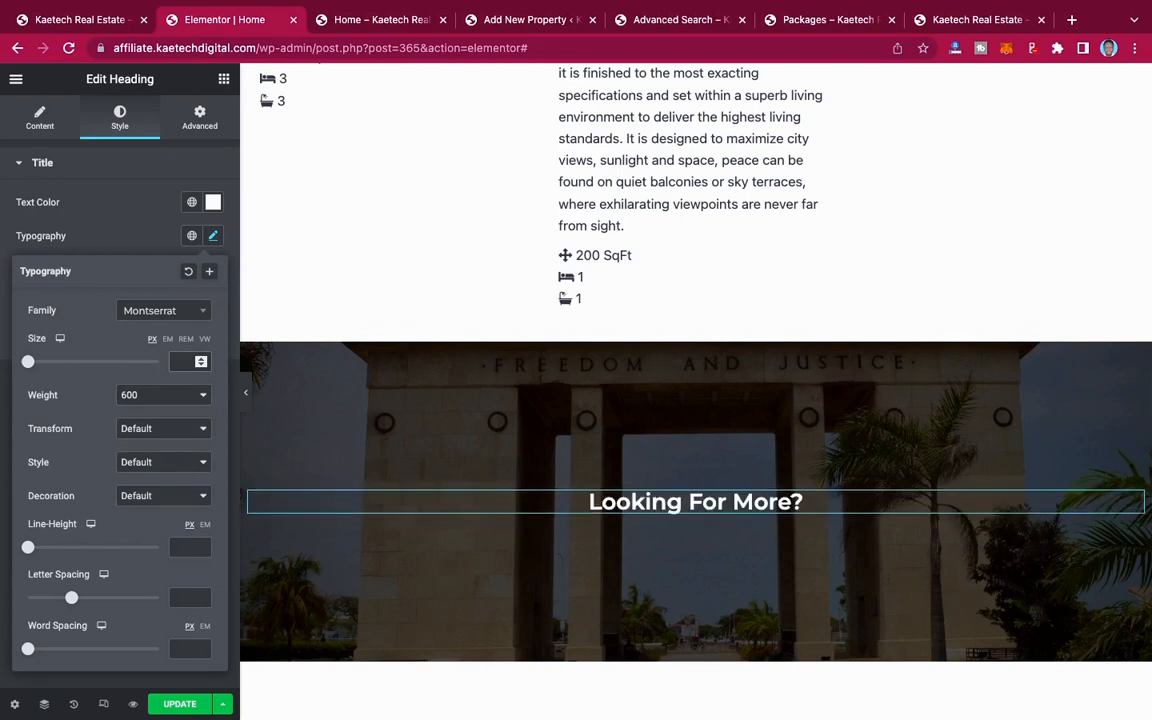
text(16)
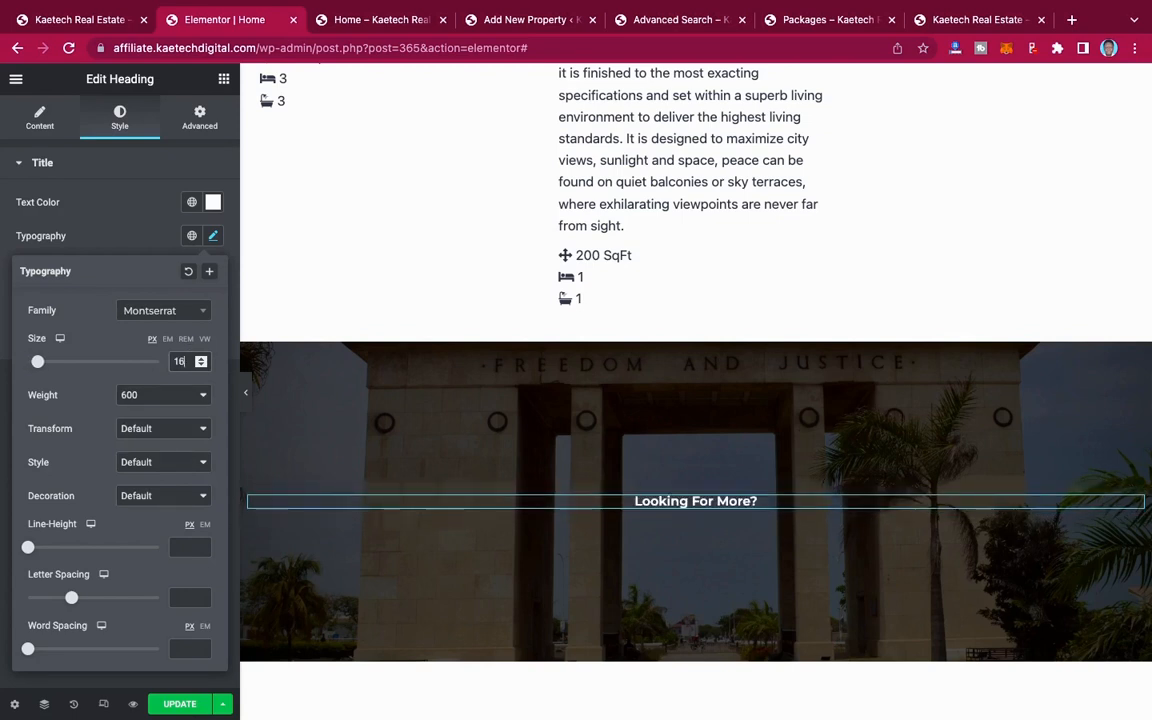
key(BackSpace)
key(BackSpace)
text(18)
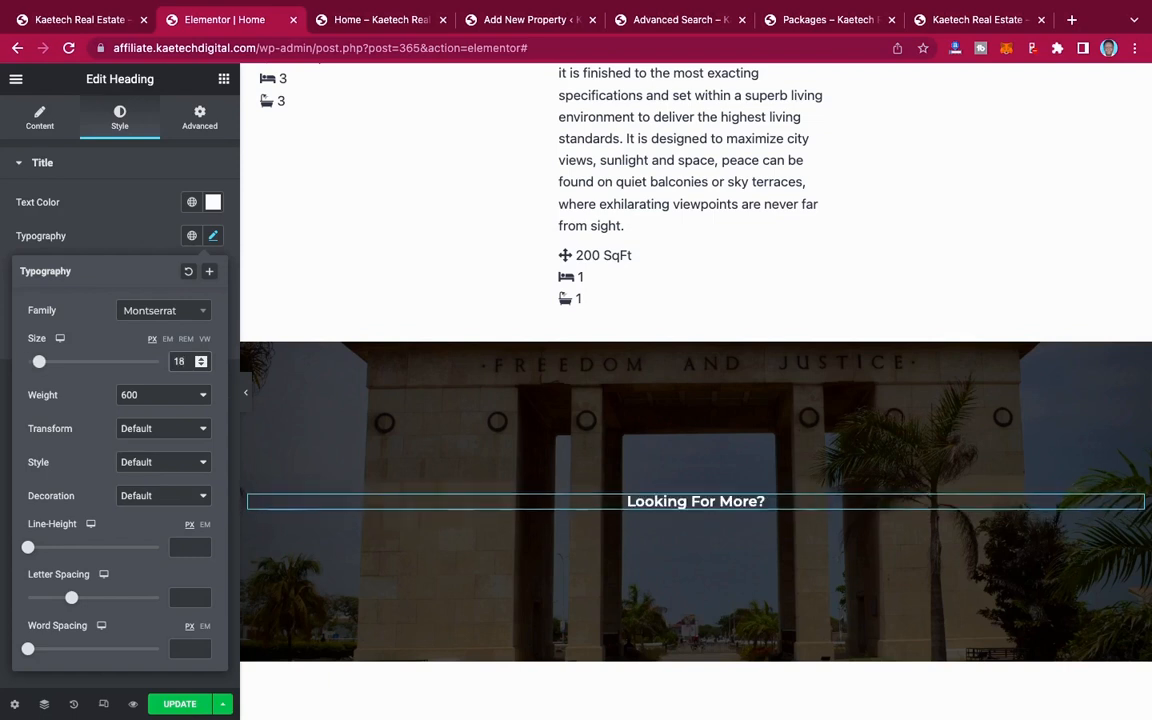
click(182, 397)
click(172, 364)
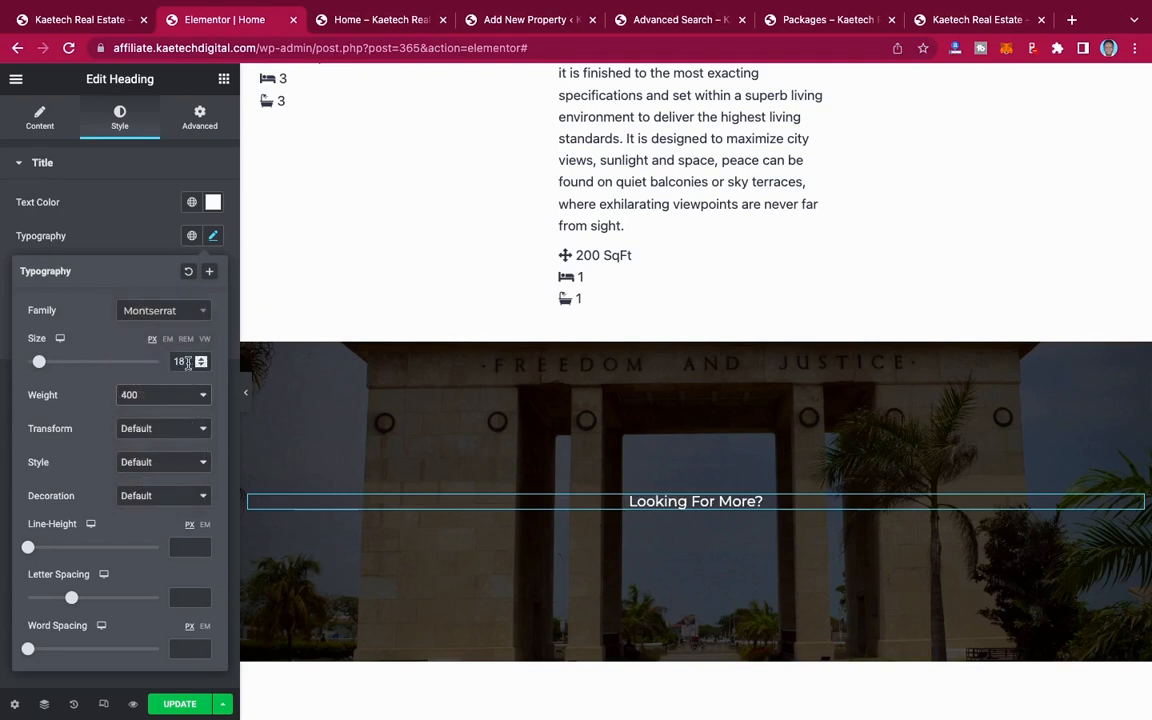
drag(187, 362, 154, 362)
text(20)
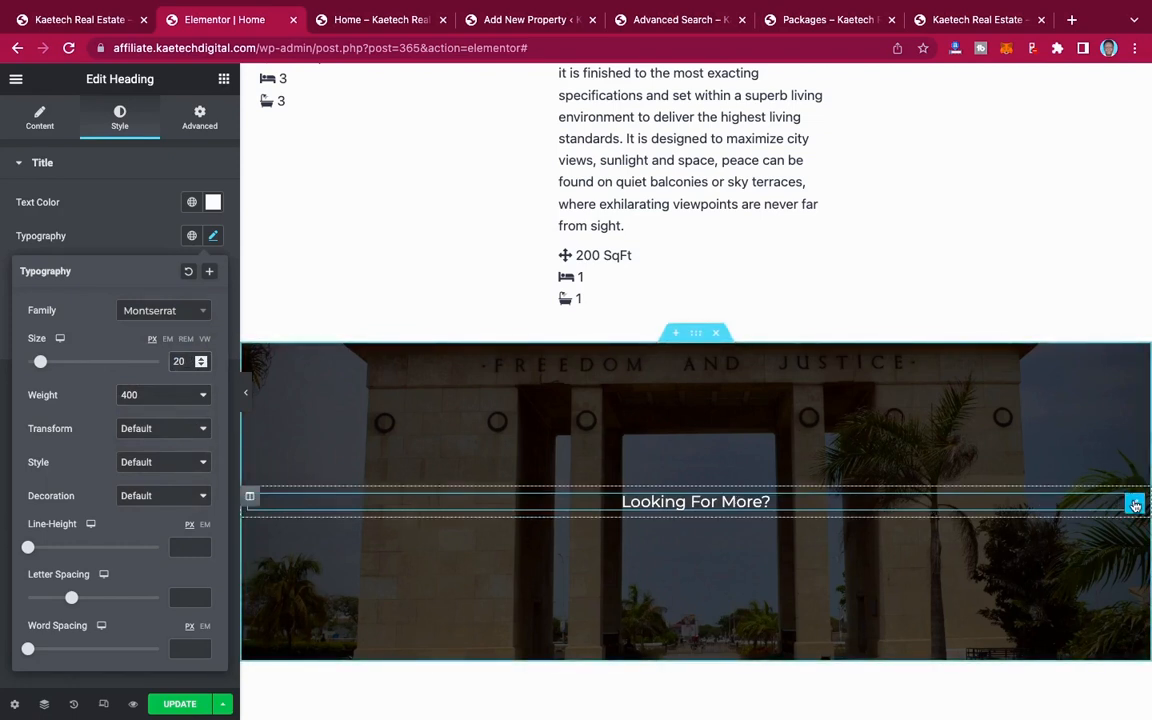
Step: Duplicate the "Looking For More?" heading and replace the copy's title with the demo site's text "Think Real Estate, Think KTHomes"
right_click(1135, 505)
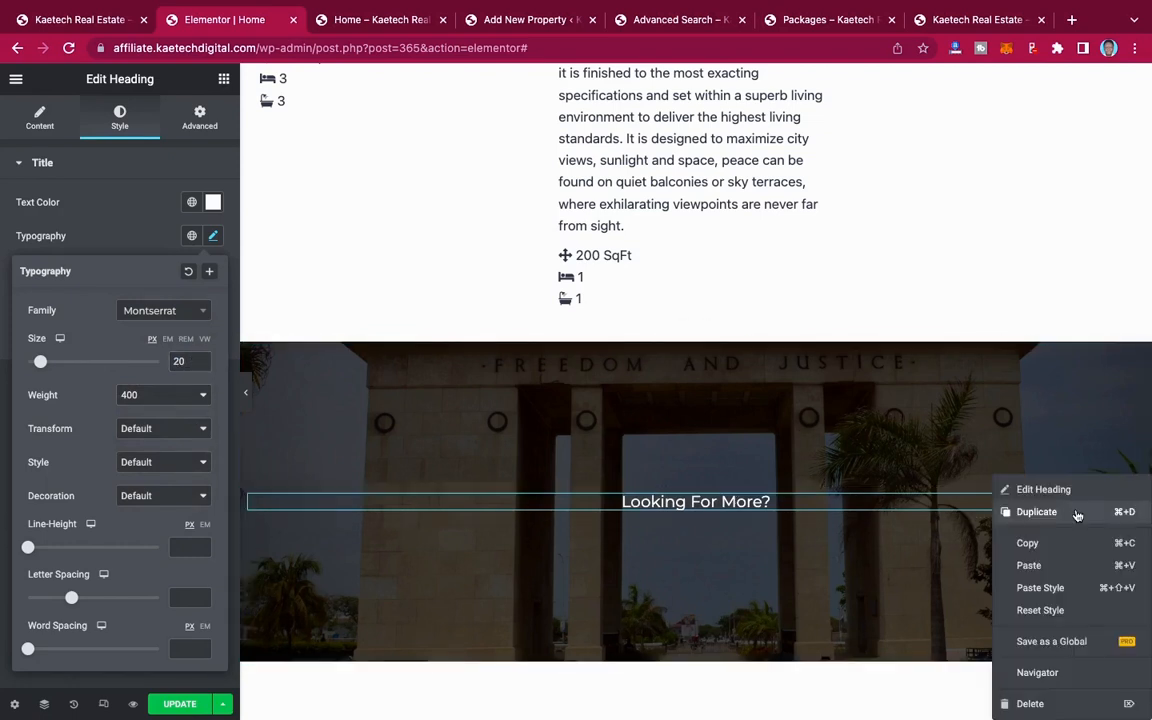
click(1037, 512)
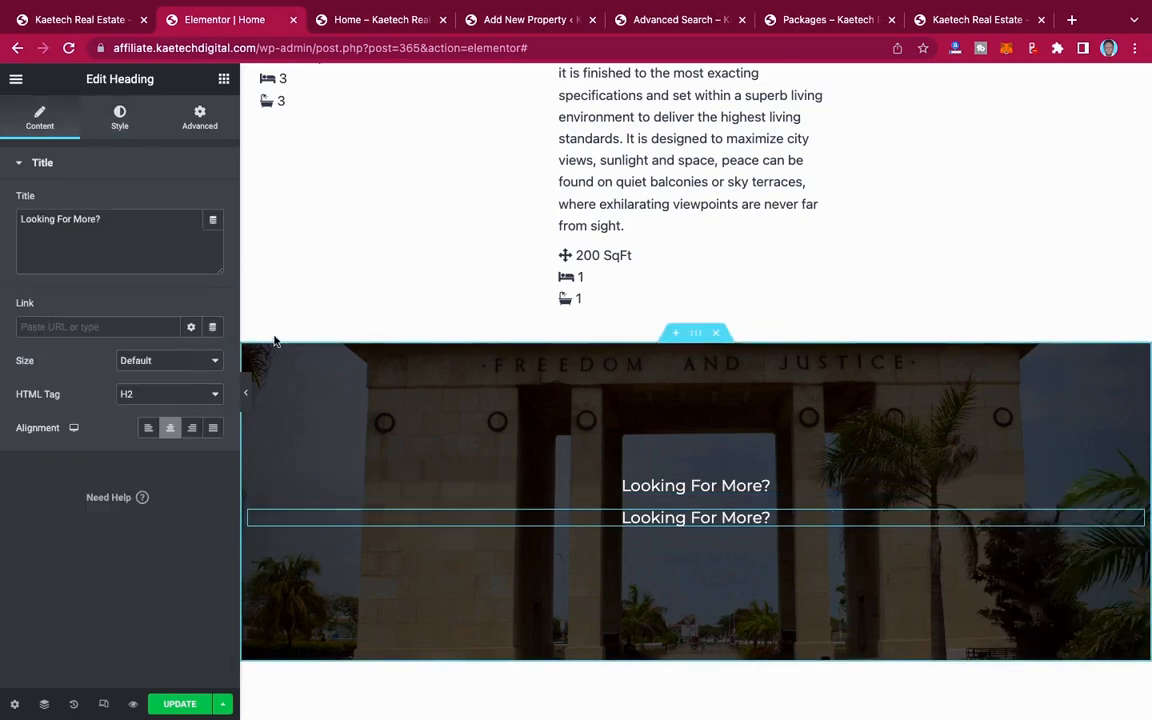
click(86, 20)
drag(805, 470, 350, 468)
key(super+c)
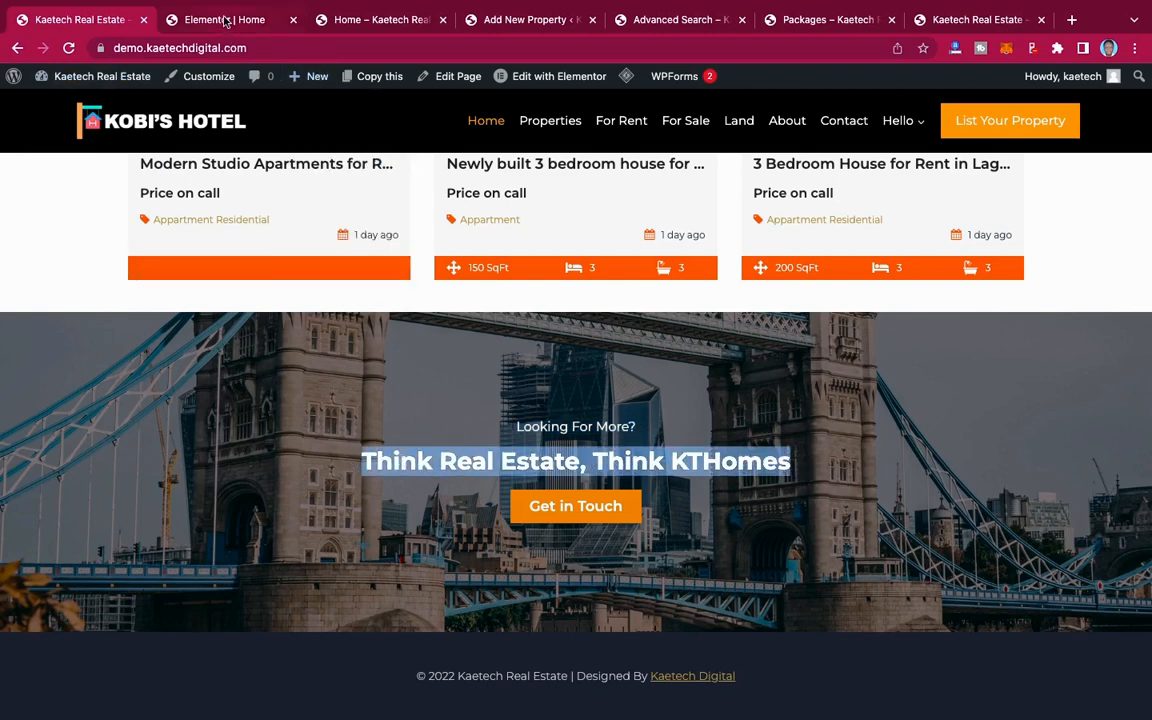
click(255, 24)
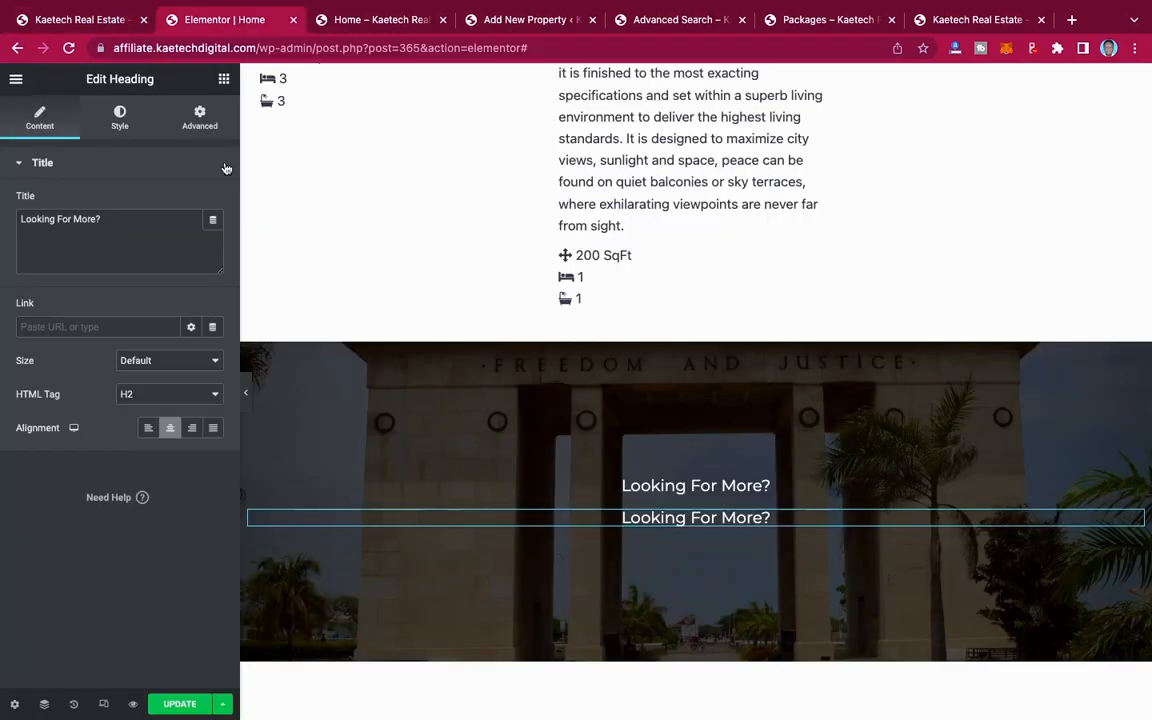
drag(120, 218, 4, 208)
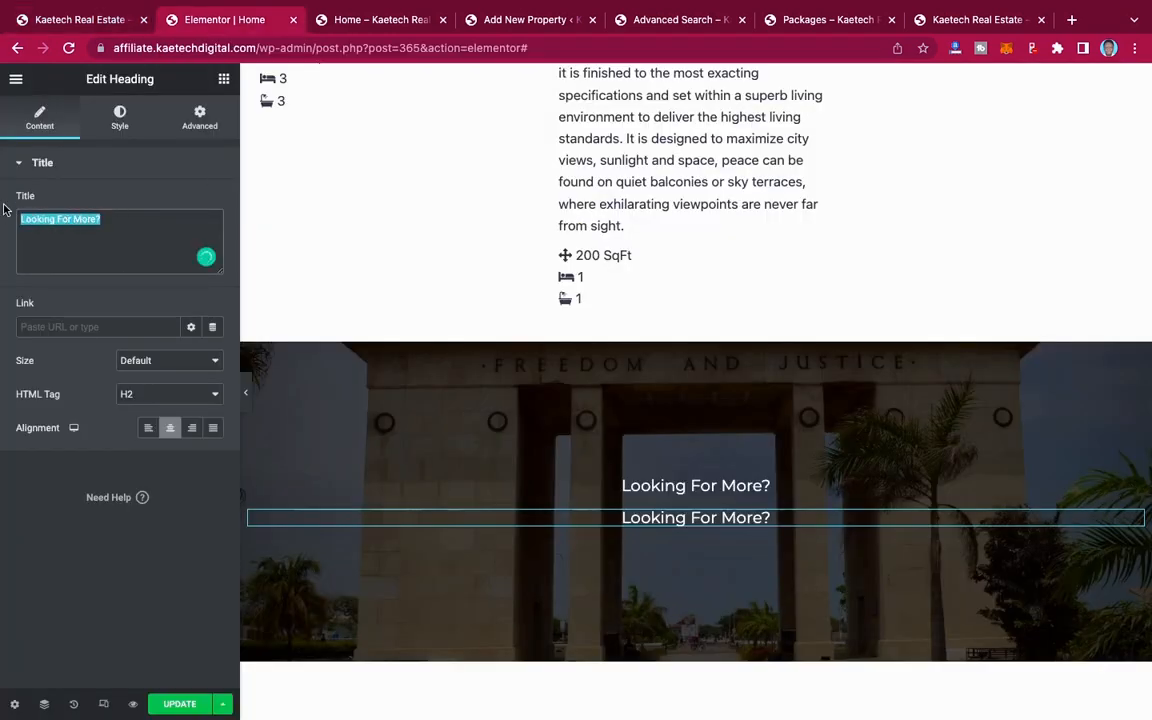
key(super+v)
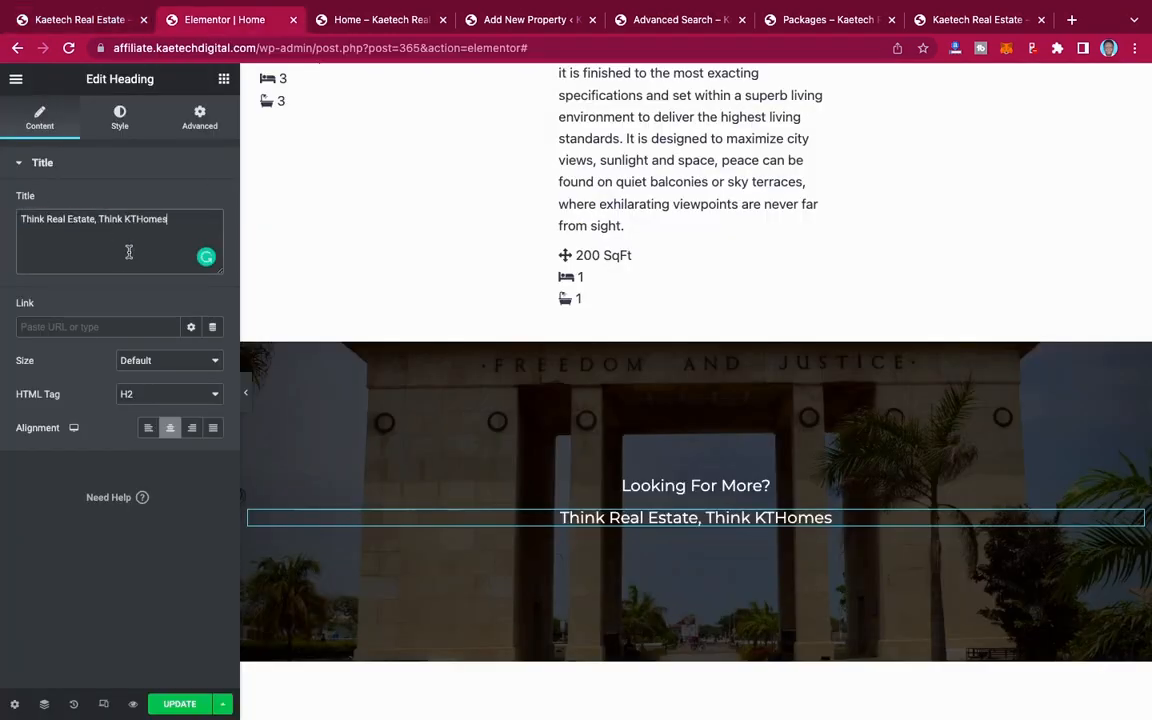
Step: Set the "Think Real Estate, Think KTHomes" heading's font size to 40 px and its weight to 600
click(119, 119)
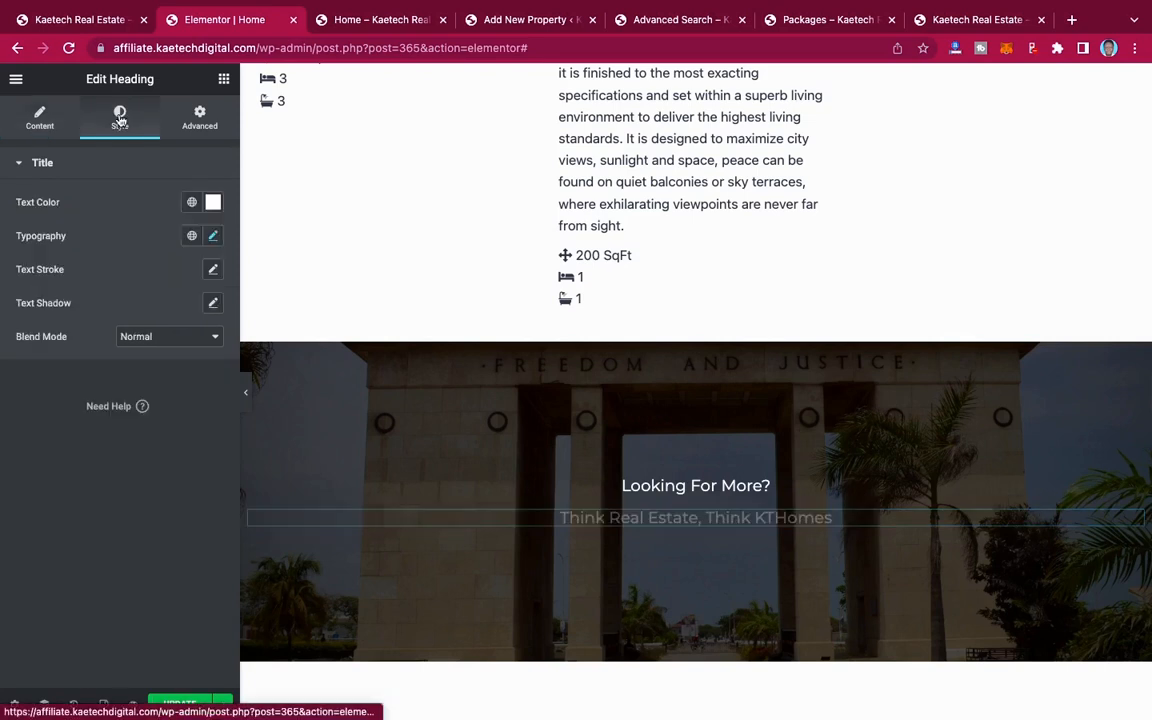
click(213, 236)
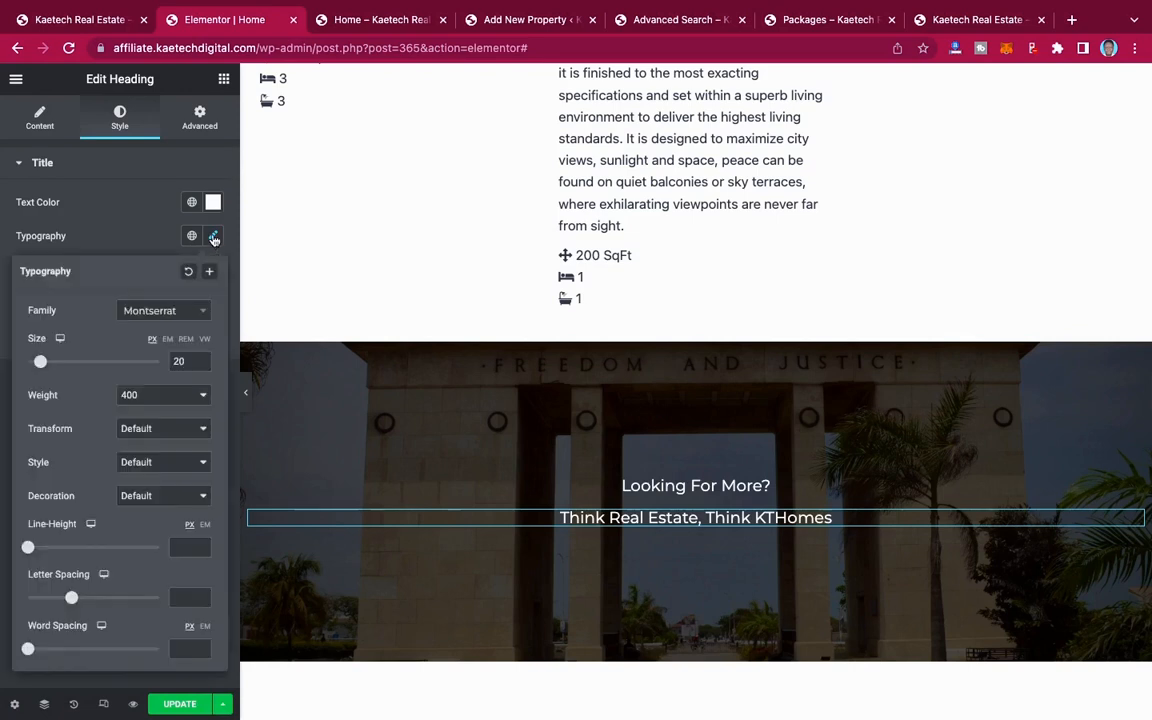
double_click(179, 361)
text(40)
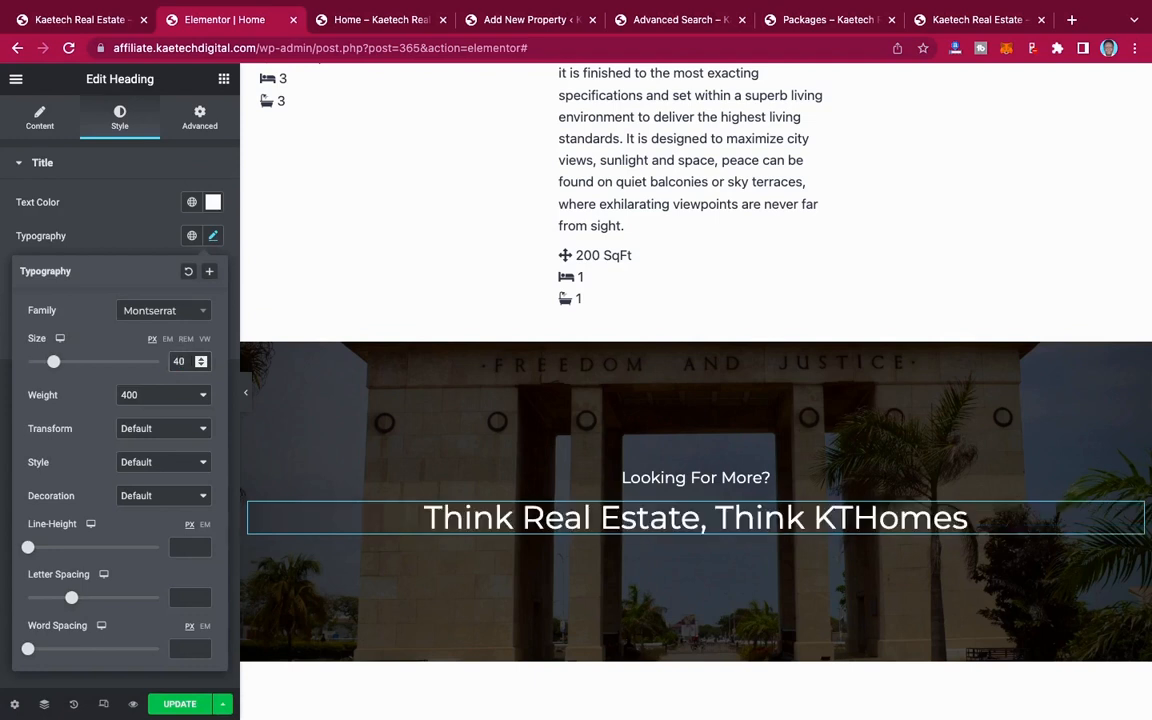
click(154, 397)
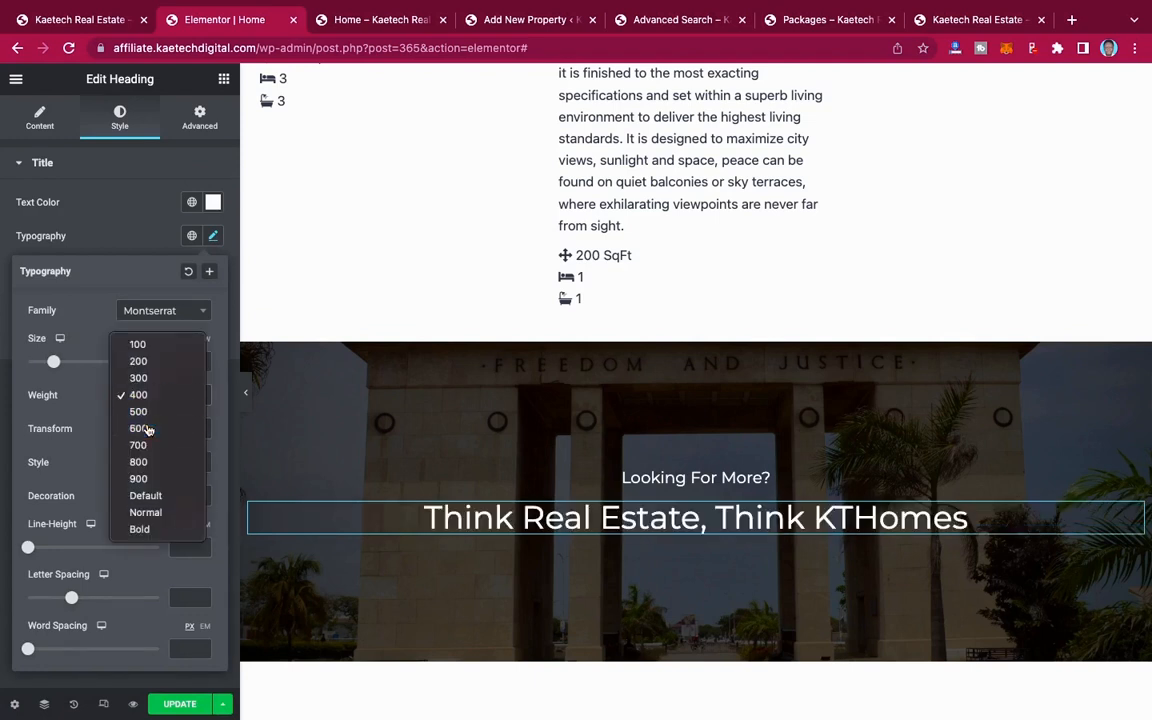
click(148, 428)
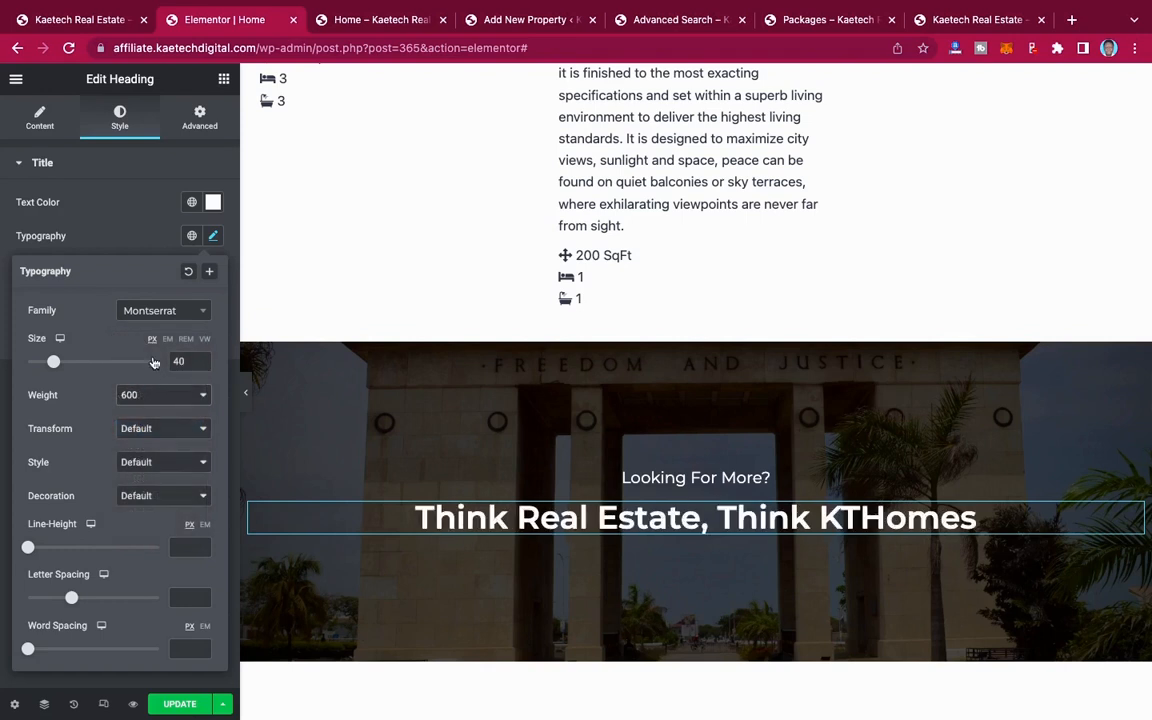
click(131, 241)
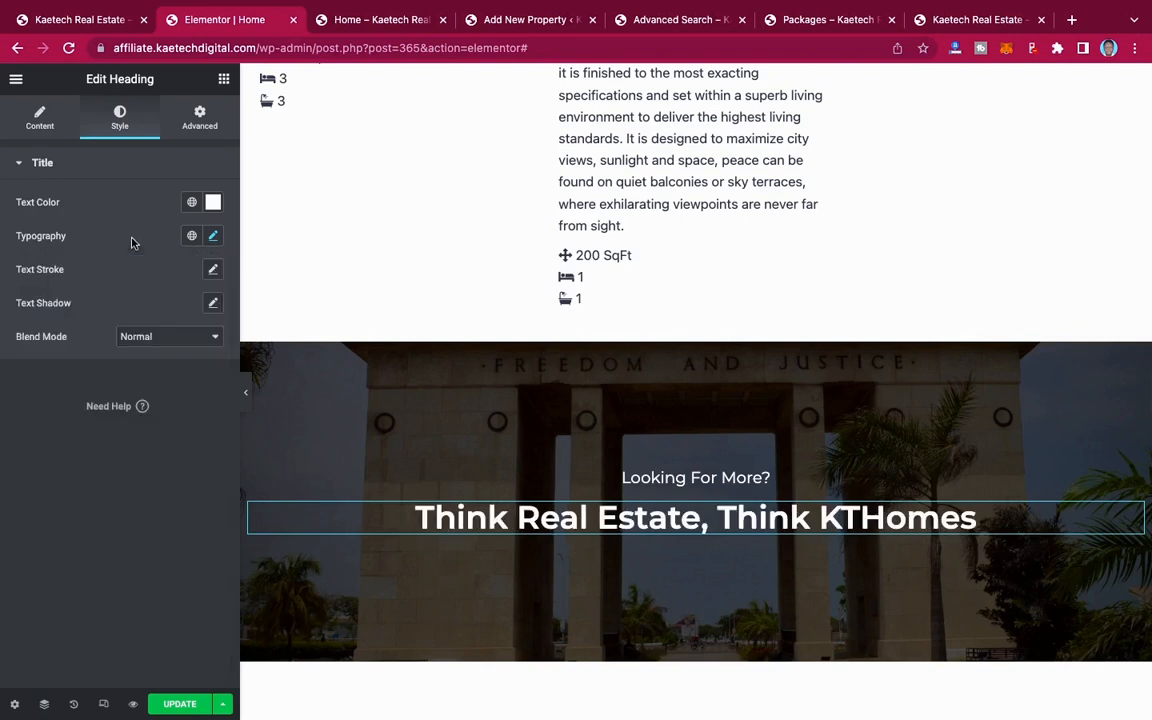
Step: Check the demo's call-to-action, copy the hero section's "Search Properties" button and paste it below the "Think Real Estate, Think KTHomes" heading
click(86, 22)
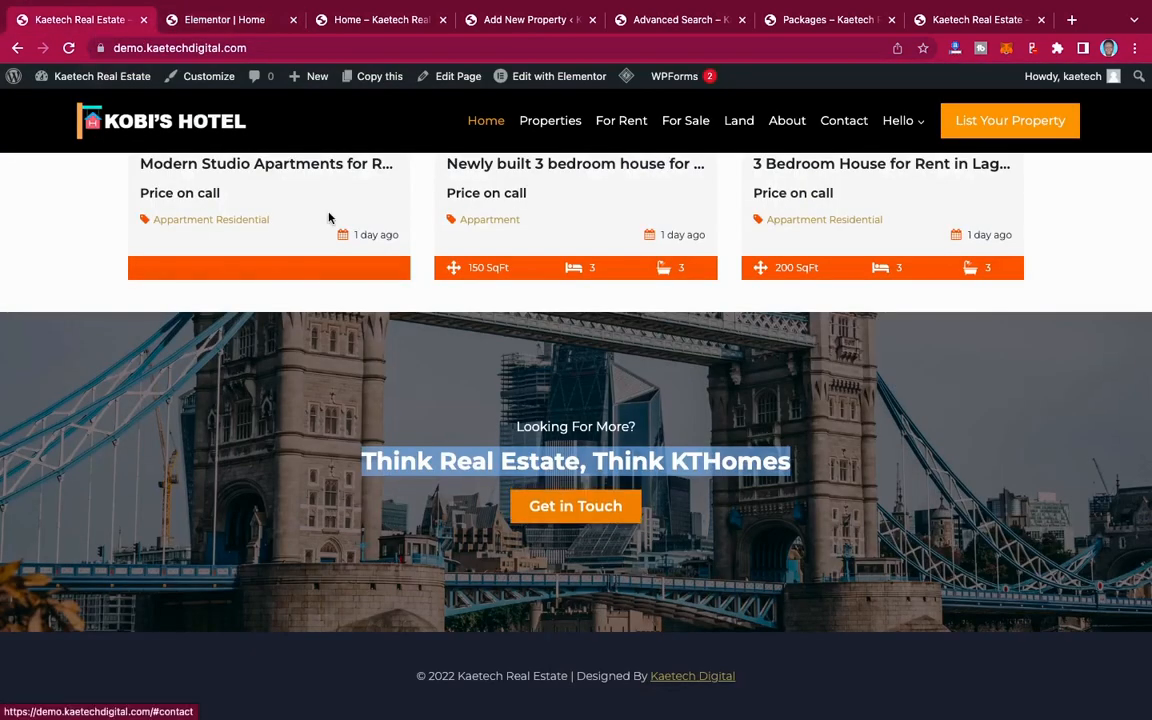
click(196, 22)
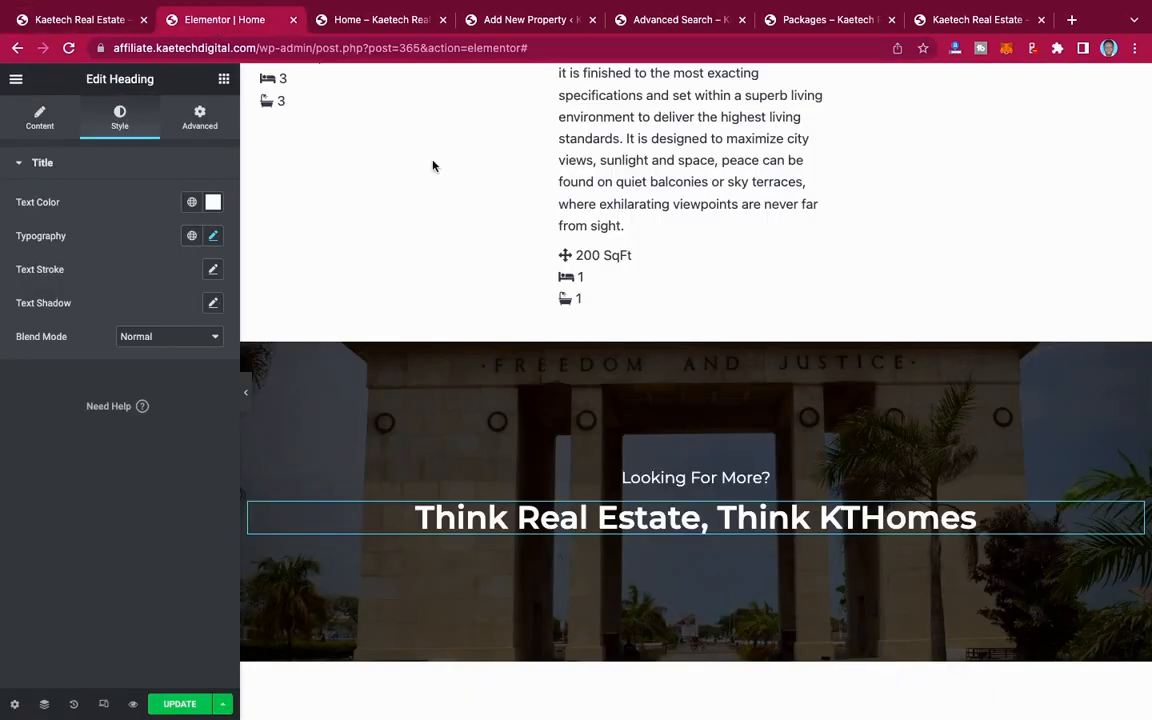
scroll(641, 276, up, 10)
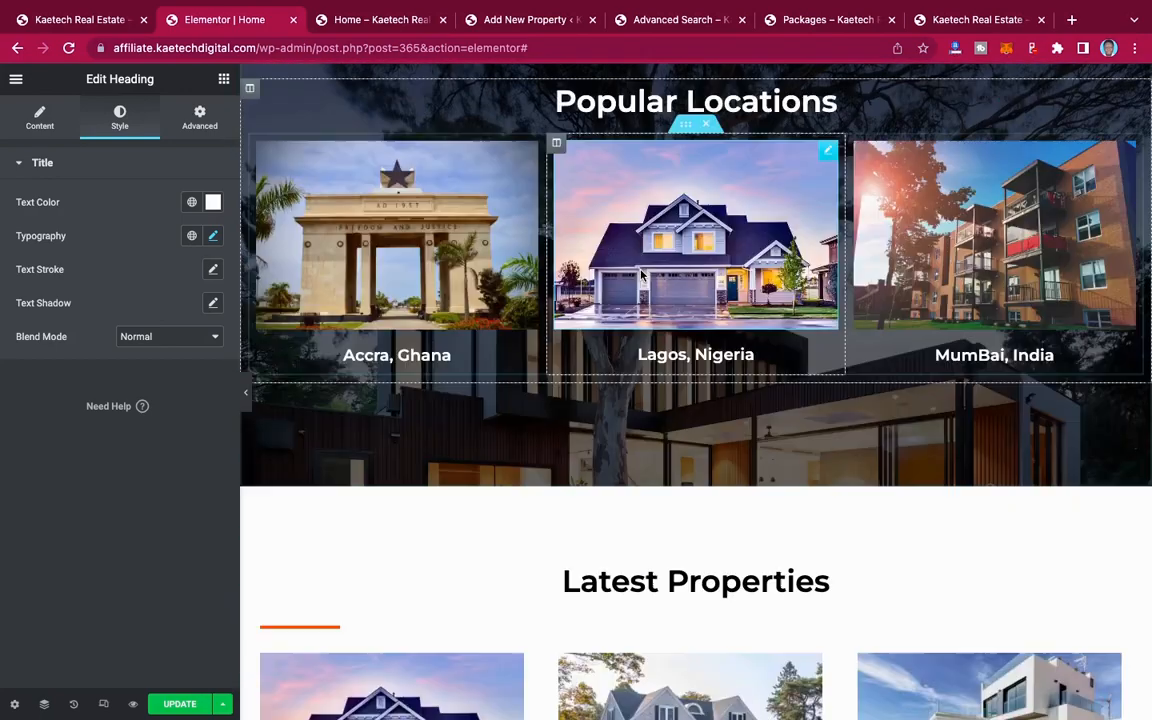
scroll(641, 276, up, 10)
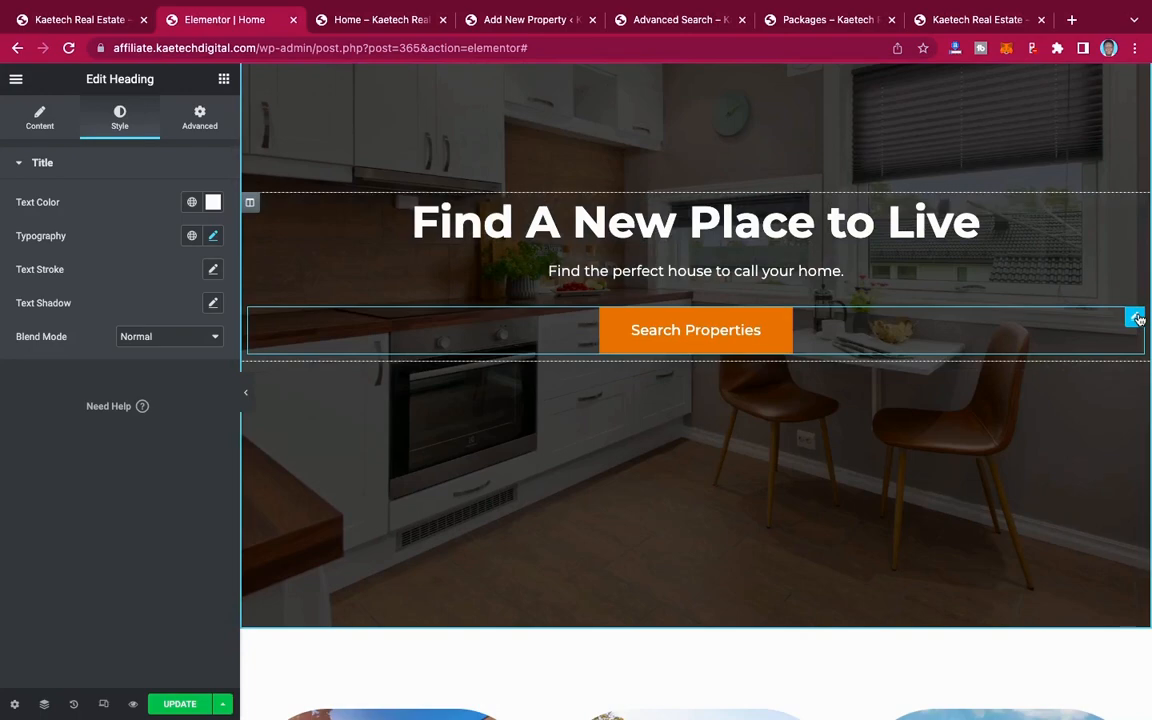
right_click(1137, 318)
click(1052, 384)
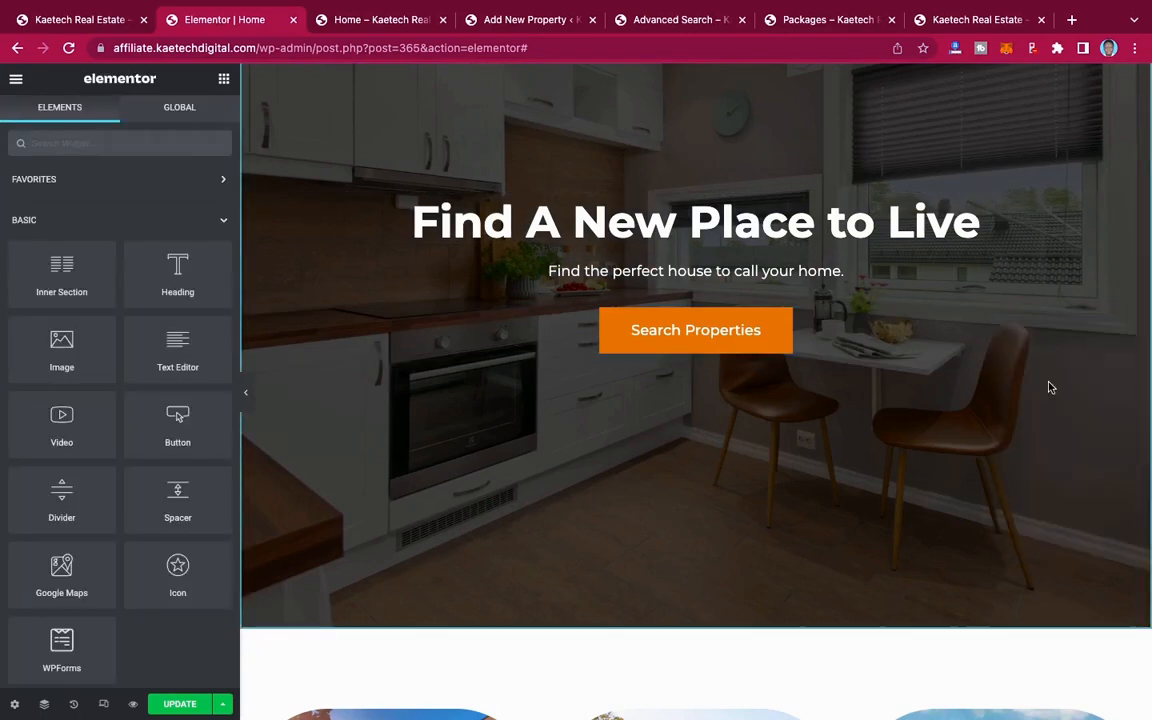
scroll(1050, 387, down, 20)
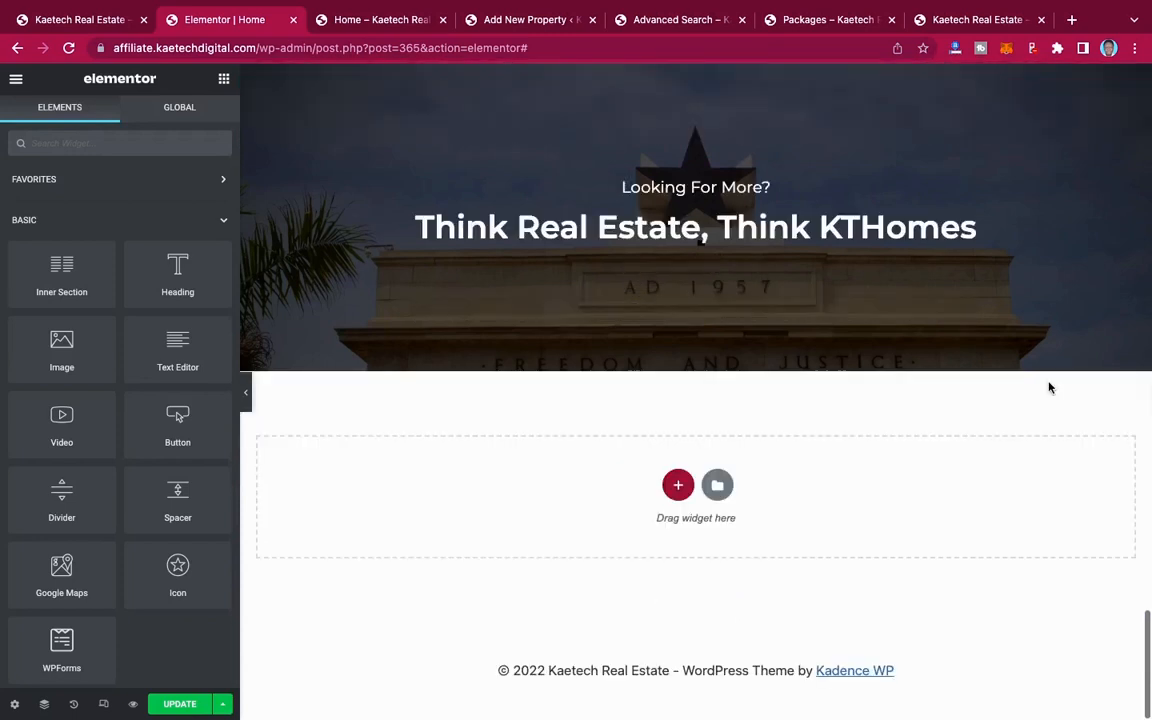
right_click(737, 228)
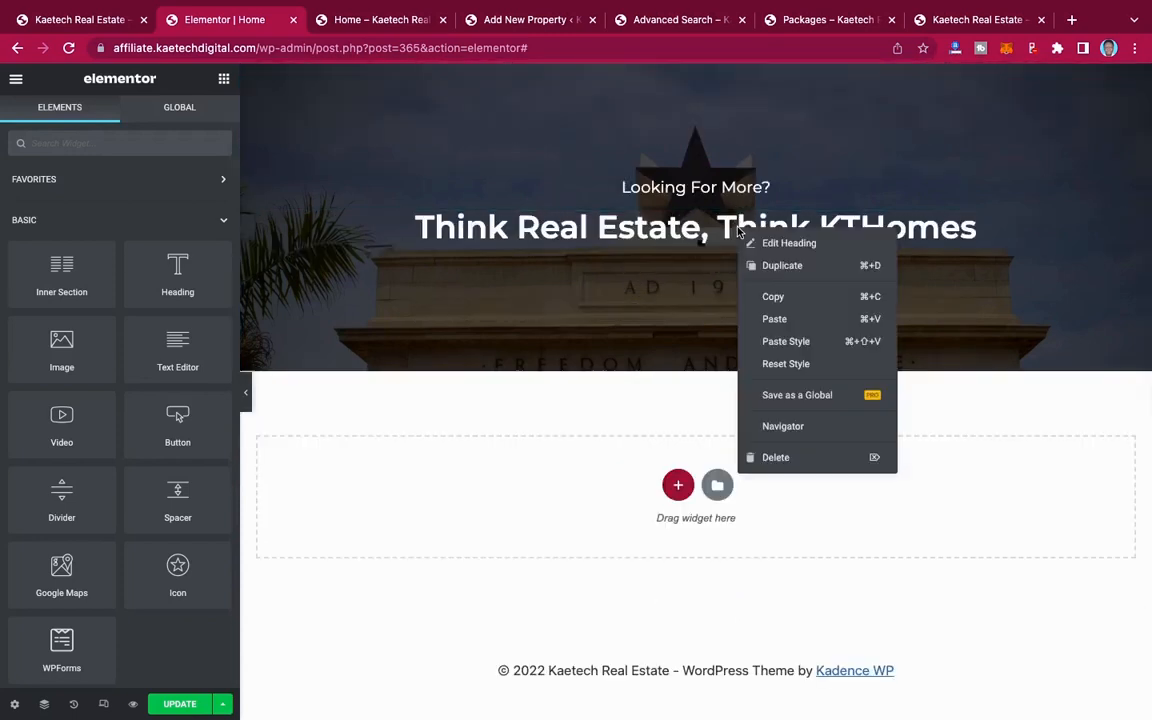
click(779, 319)
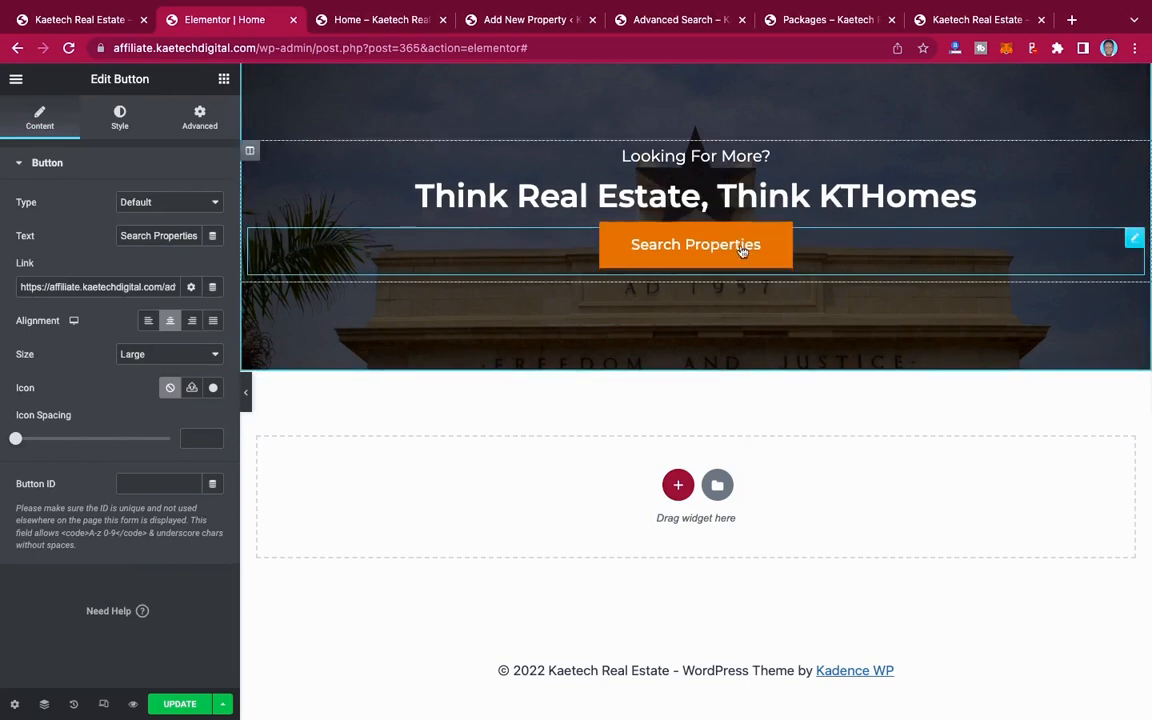
Step: Set the pasted button's size to Small and change its text to the demo's "Get in Touch"
click(156, 358)
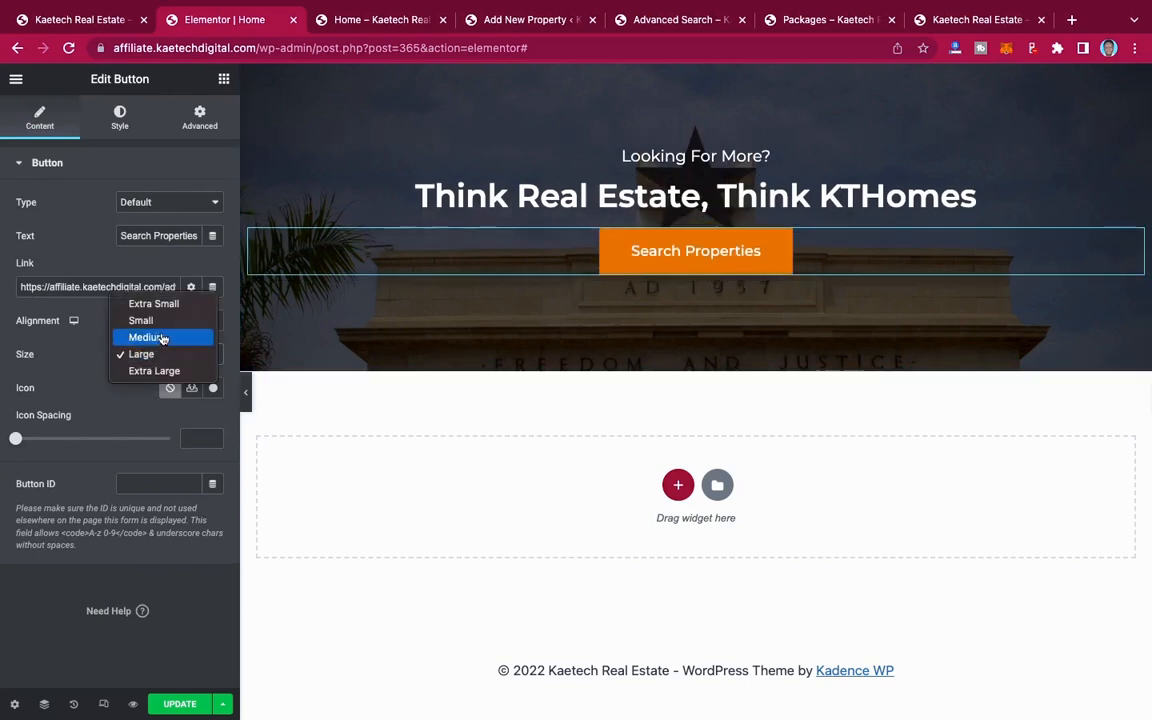
click(155, 321)
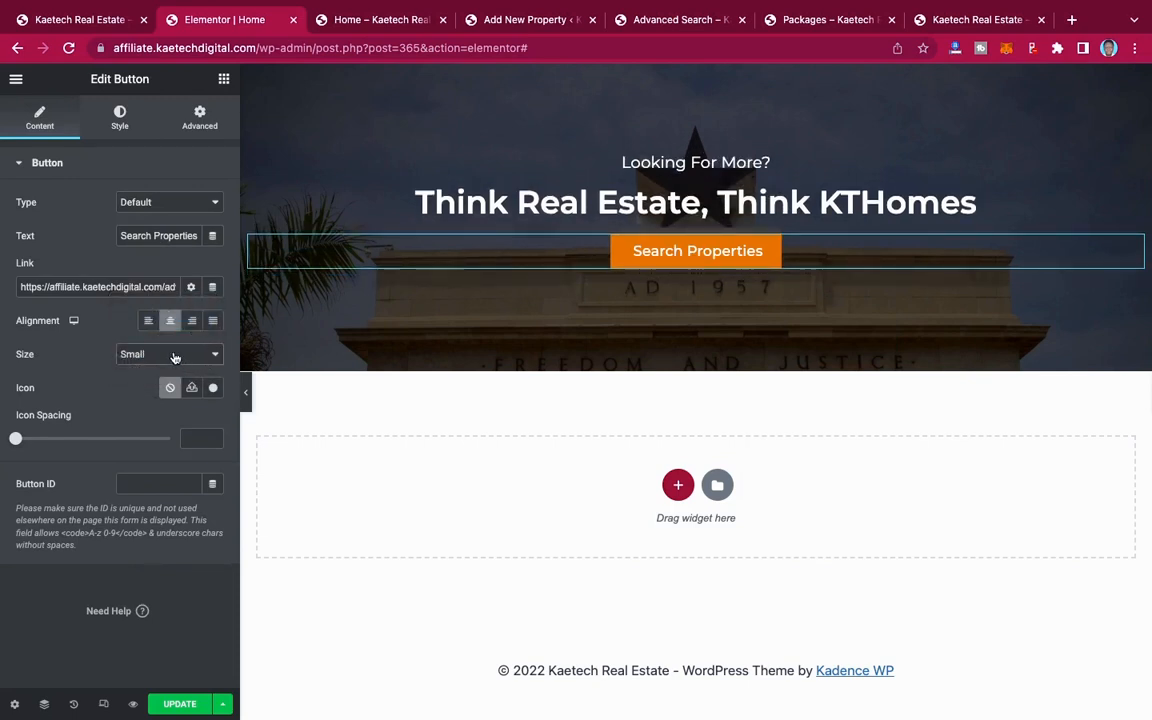
triple_click(185, 235)
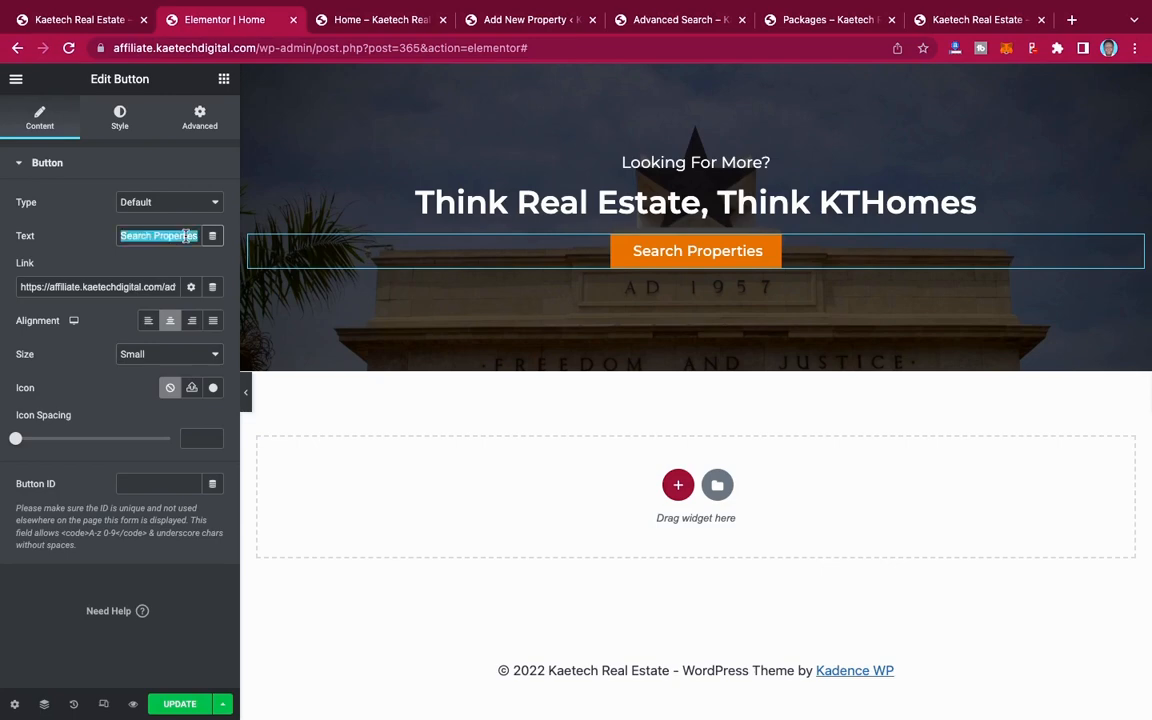
click(68, 26)
click(210, 22)
text(Ge)
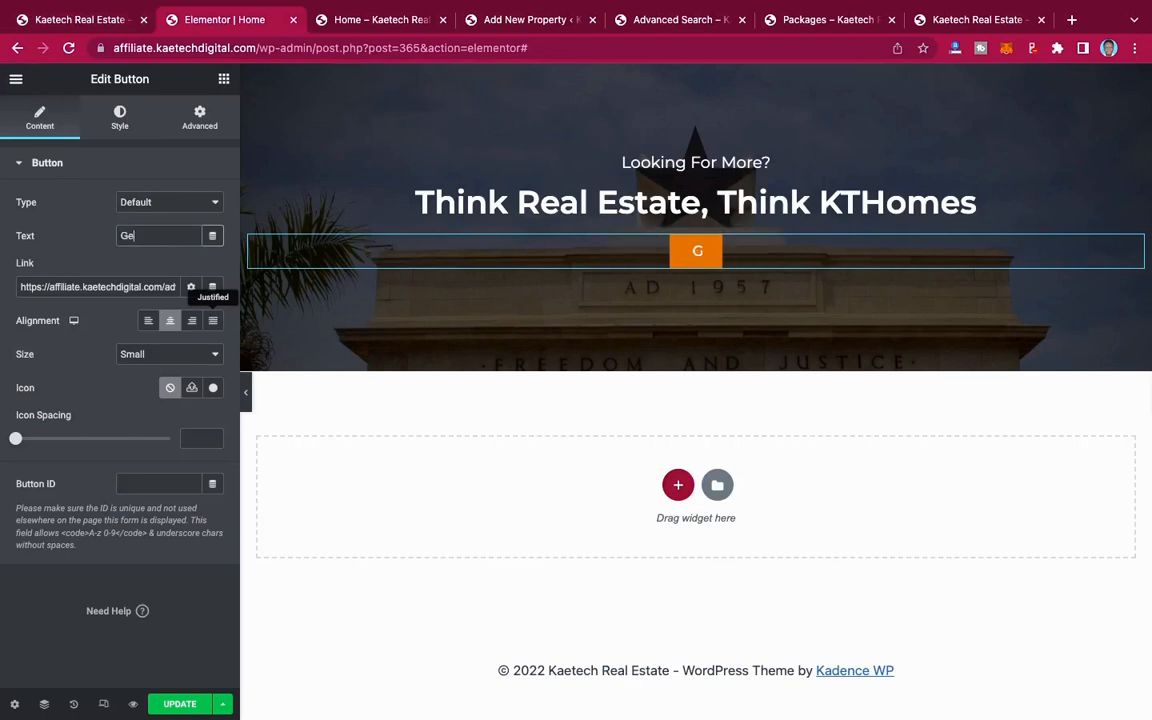
text(t in Touch)
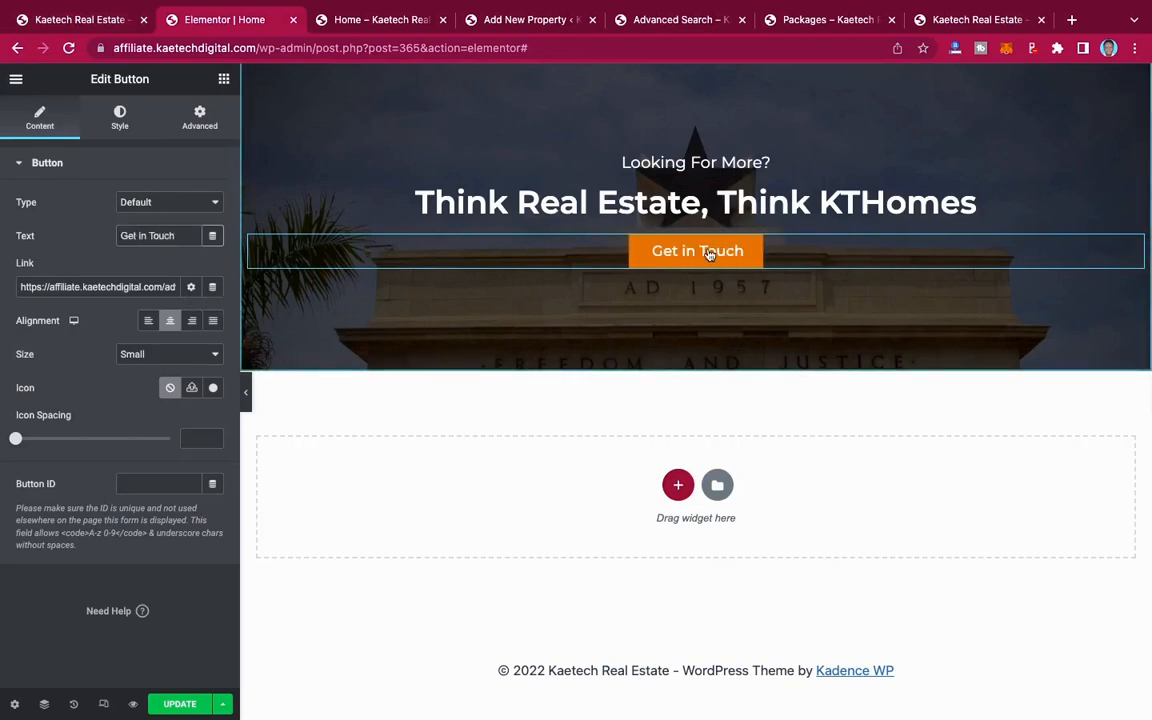
Step: Replace the "Get in Touch" button's link with #contact
triple_click(162, 287)
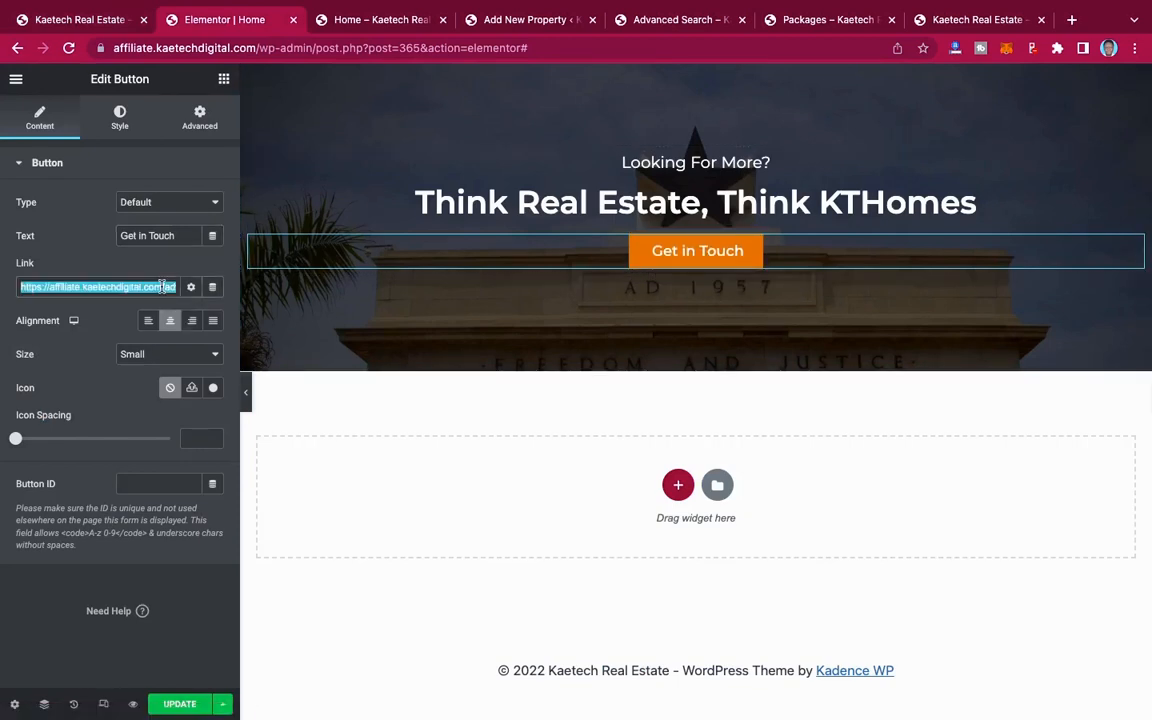
key(BackSpace)
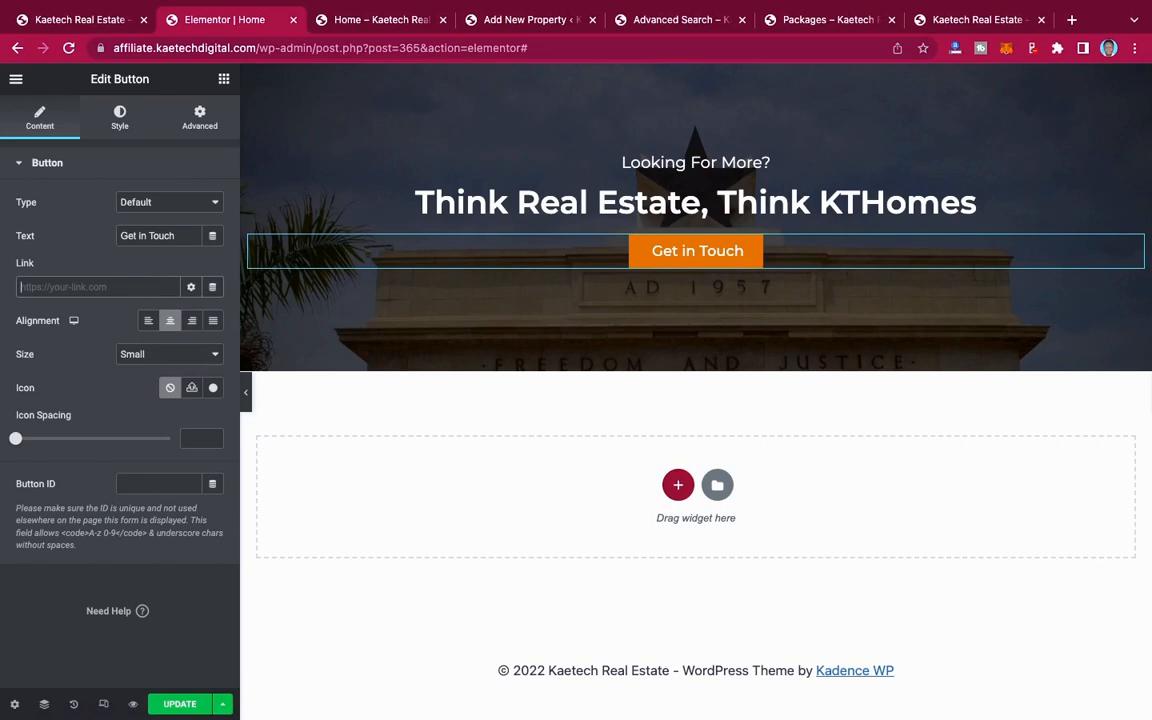
text(#contact)
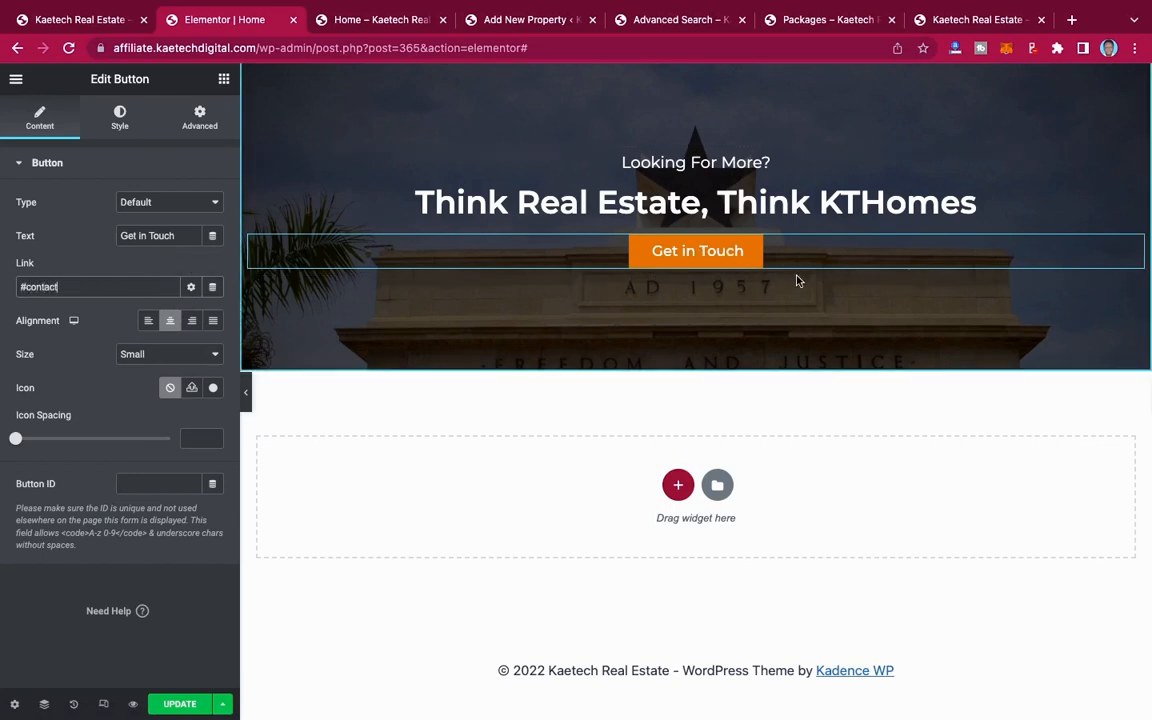
Step: Update the page and review its sections from the closing call-to-action up to the hero
scroll(806, 305, up, 5)
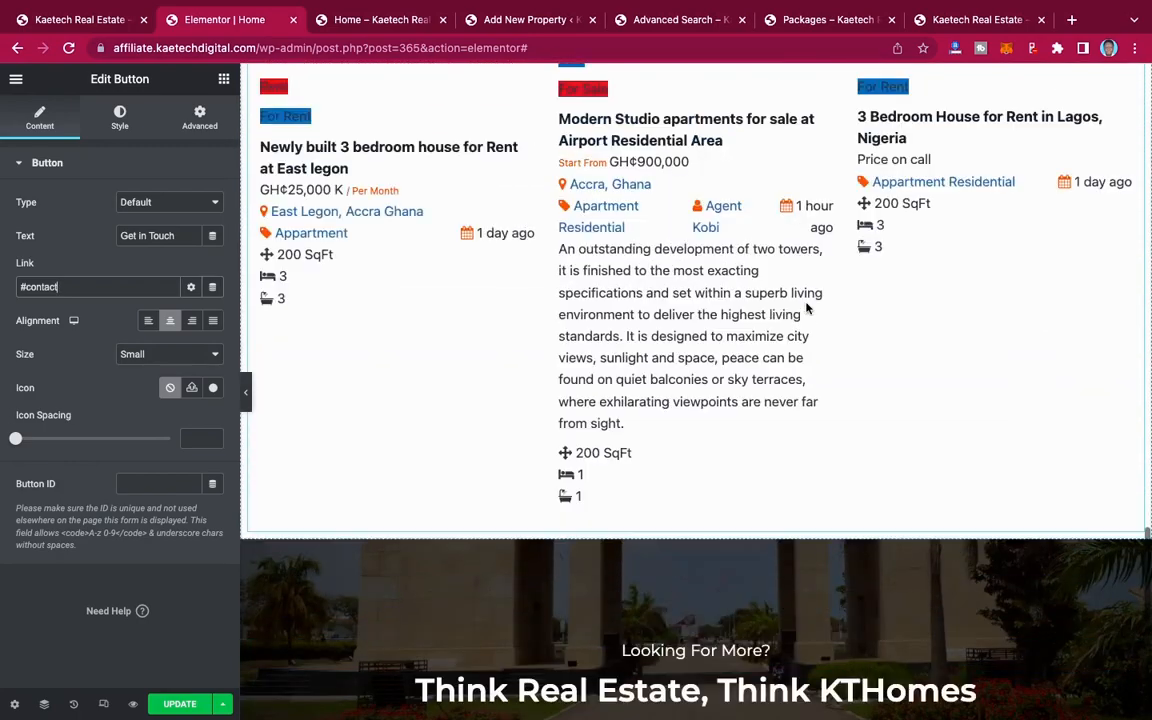
scroll(806, 305, down, 3)
scroll(806, 308, up, 9)
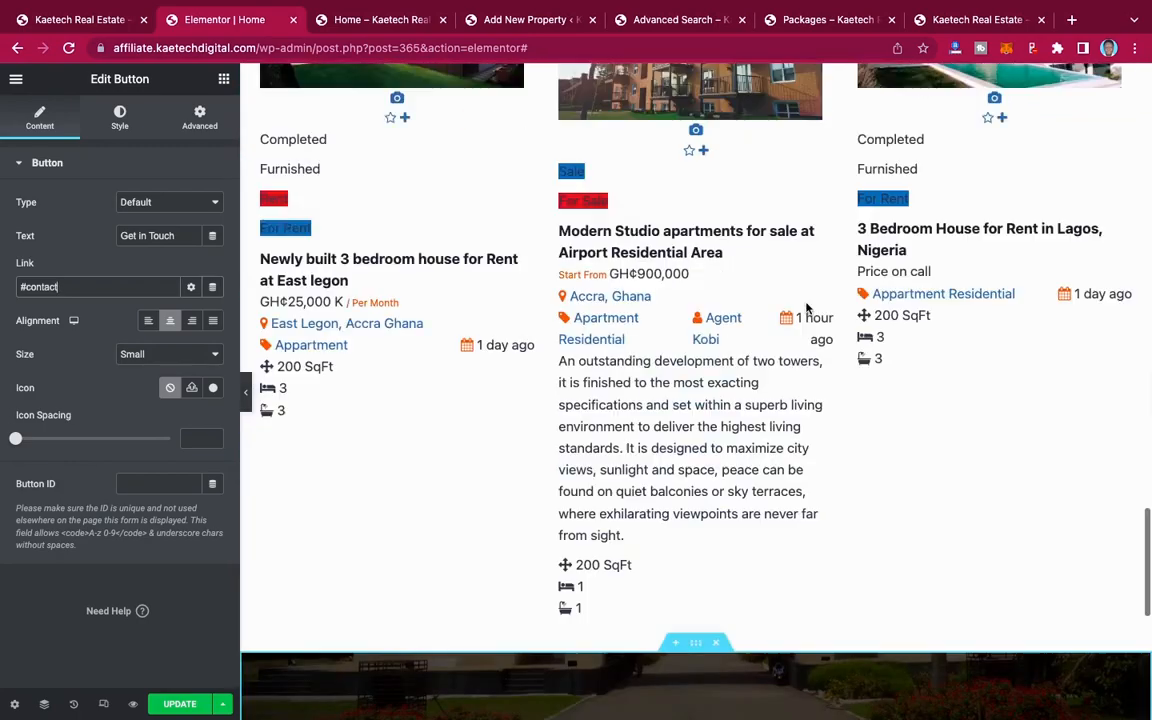
scroll(806, 306, up, 6)
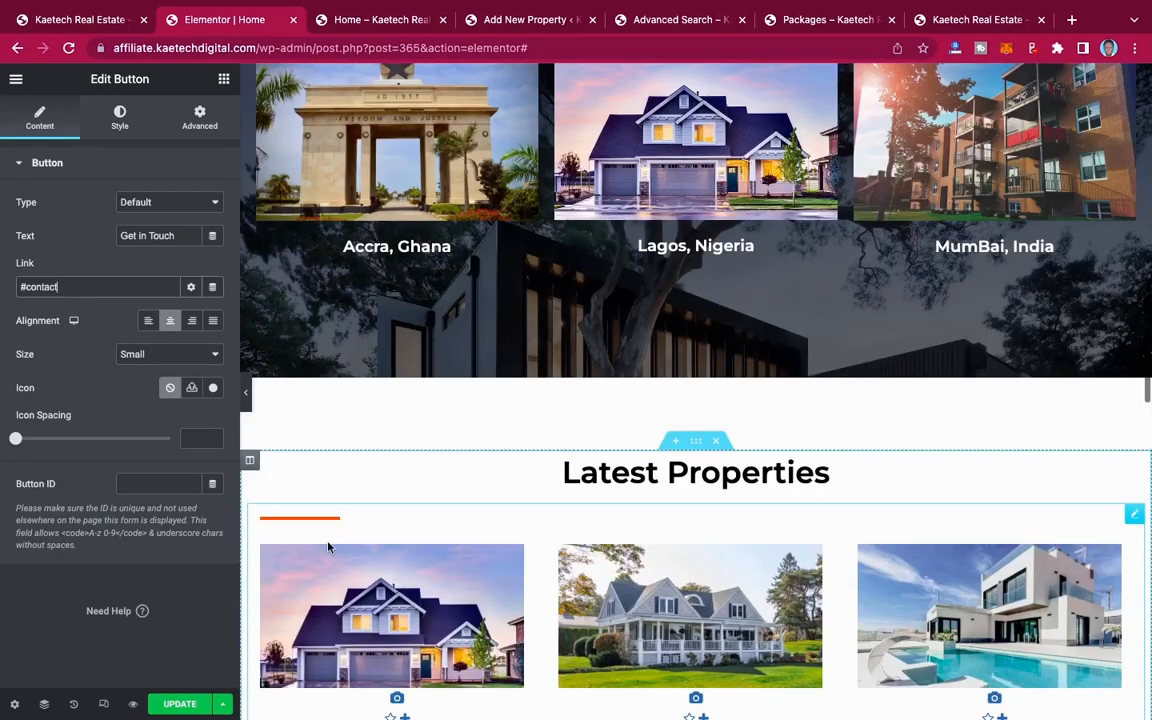
scroll(328, 547, up, 8)
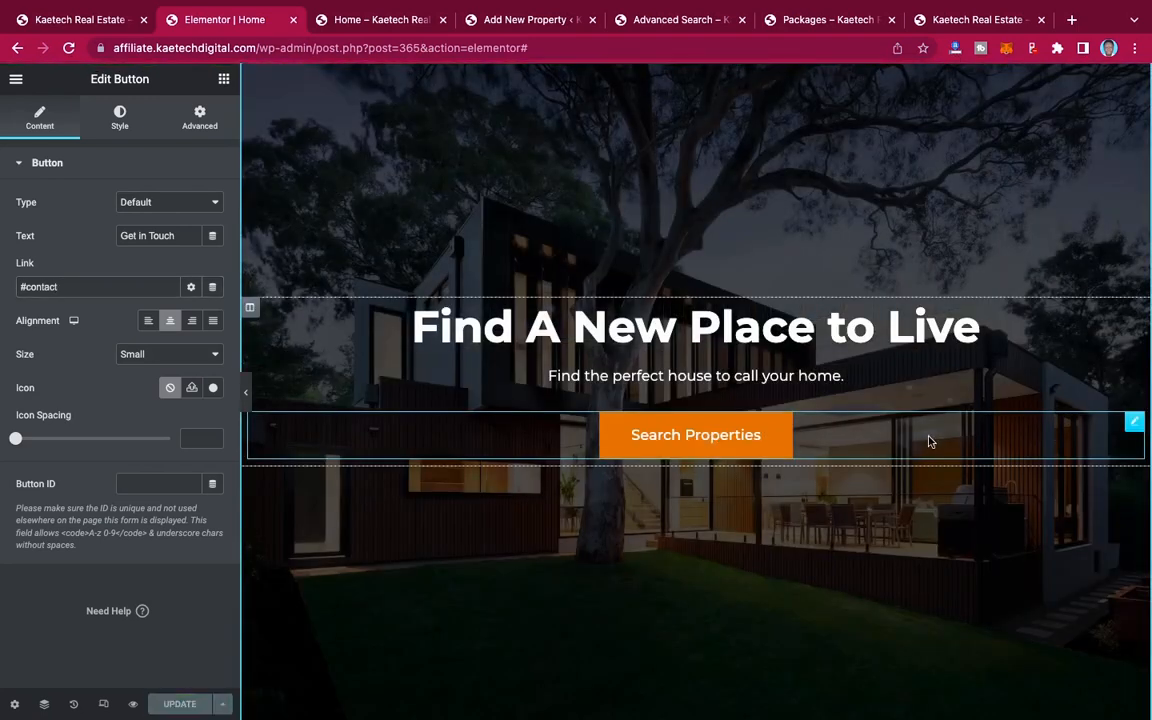
scroll(928, 441, up, 2)
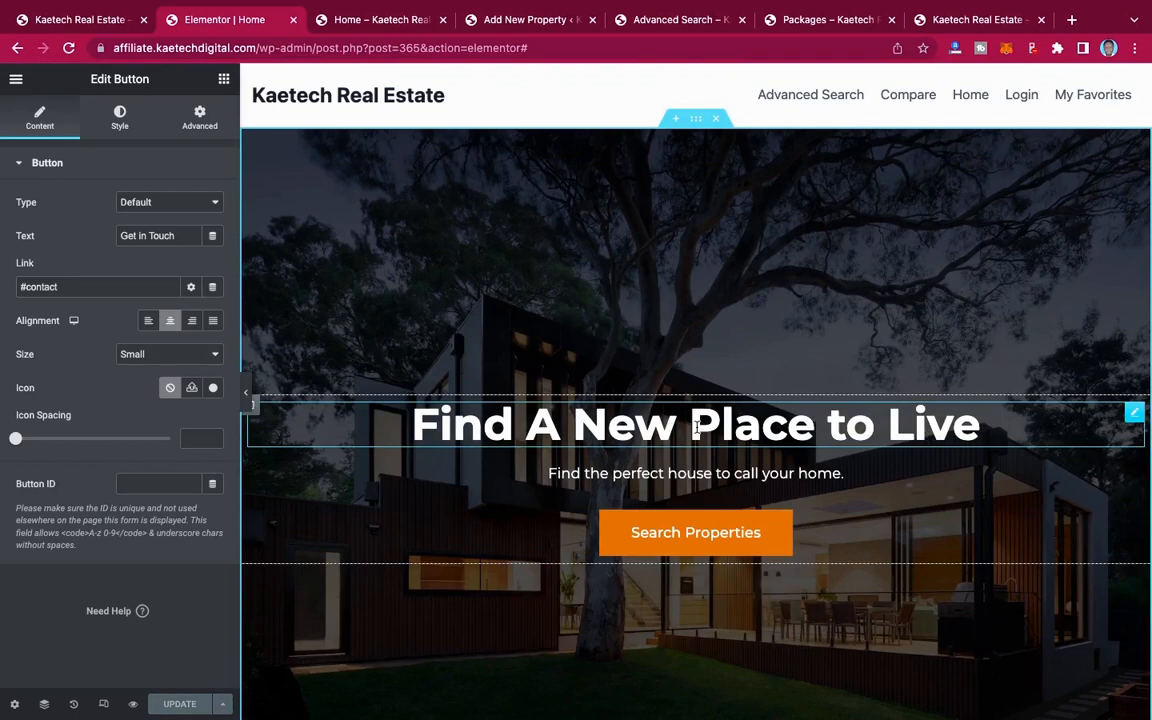
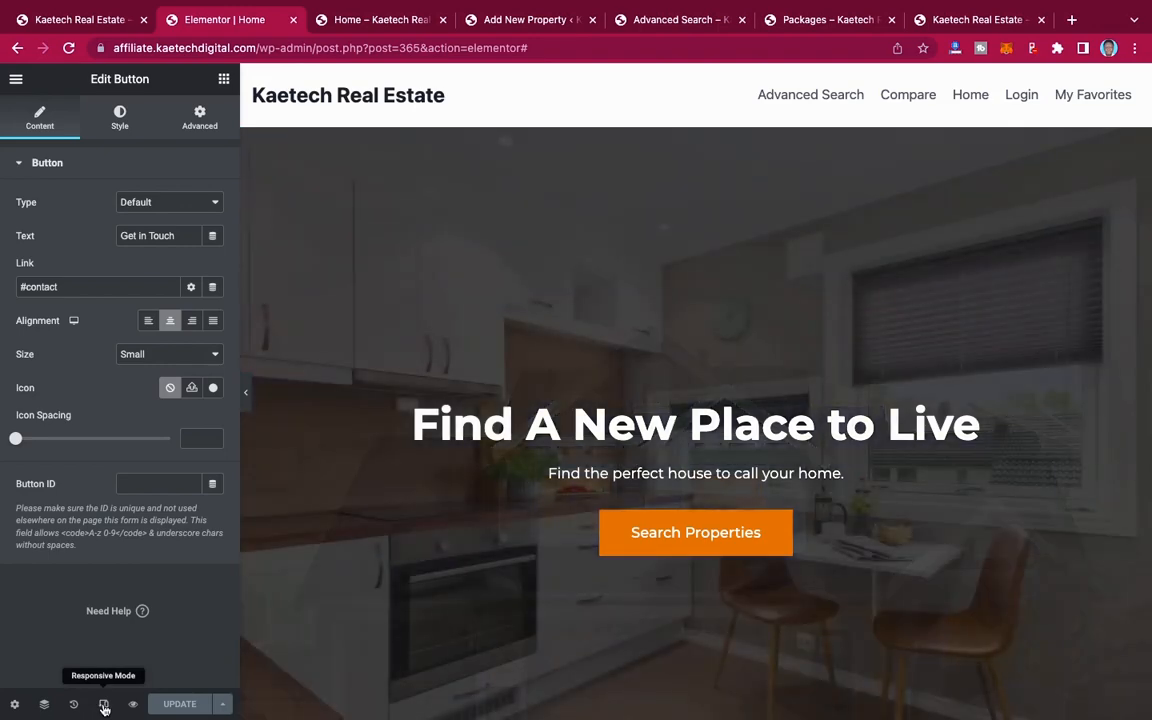
Step: Switch to the tablet responsive view and review the page's sections, from the call-to-action through the categories, popular locations and latest properties
click(104, 706)
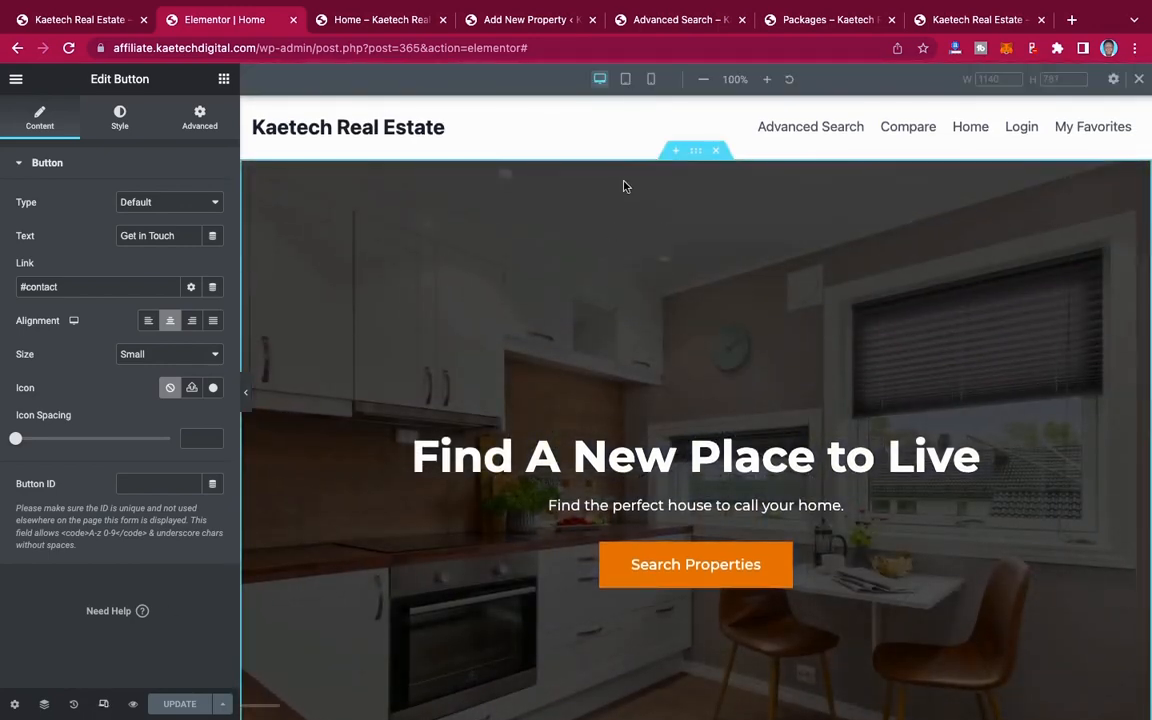
click(626, 82)
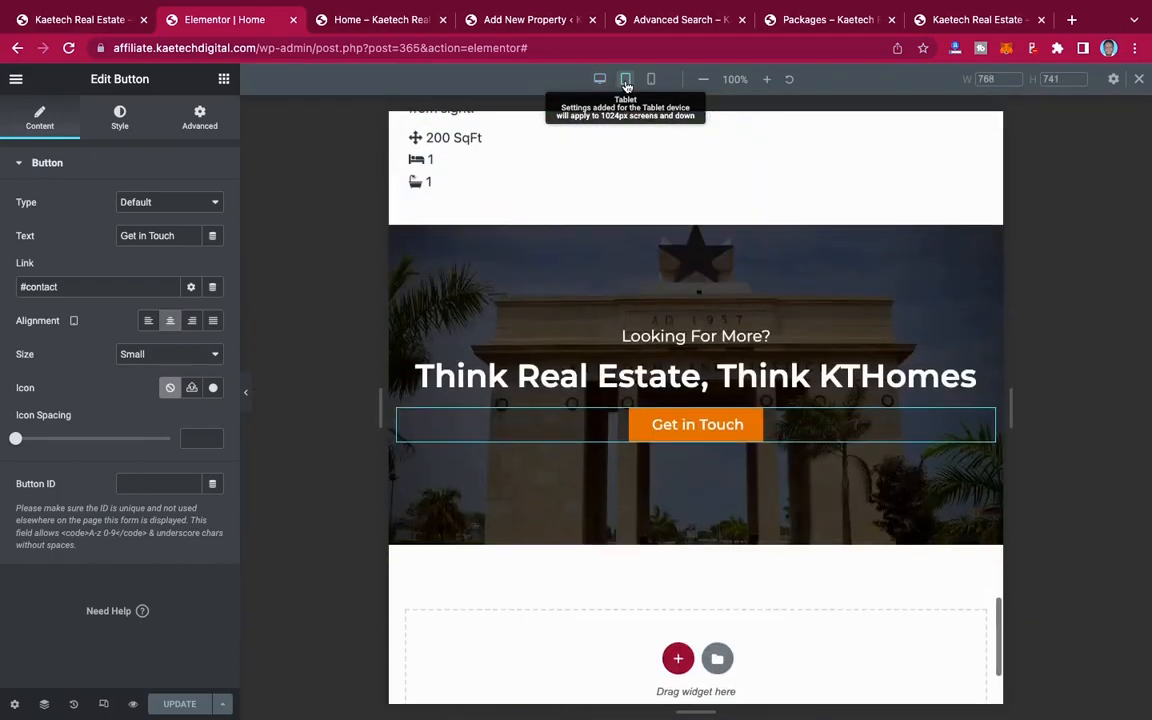
scroll(700, 250, up, 15)
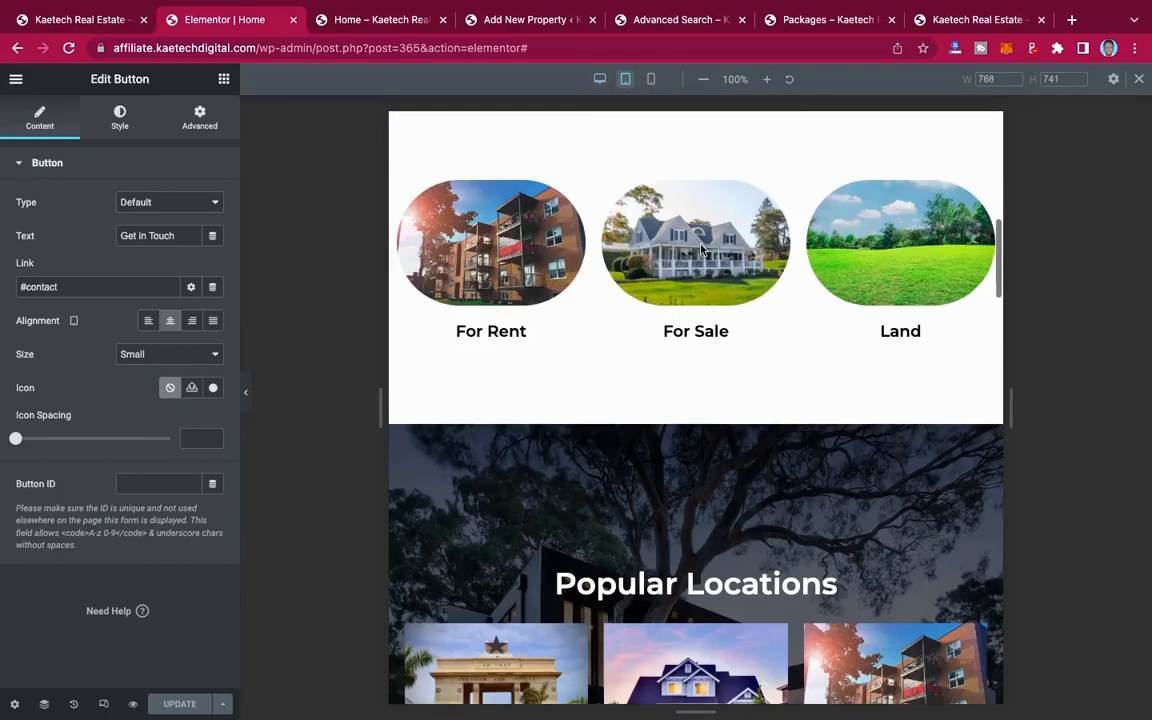
scroll(700, 250, up, 3)
scroll(700, 250, down, 10)
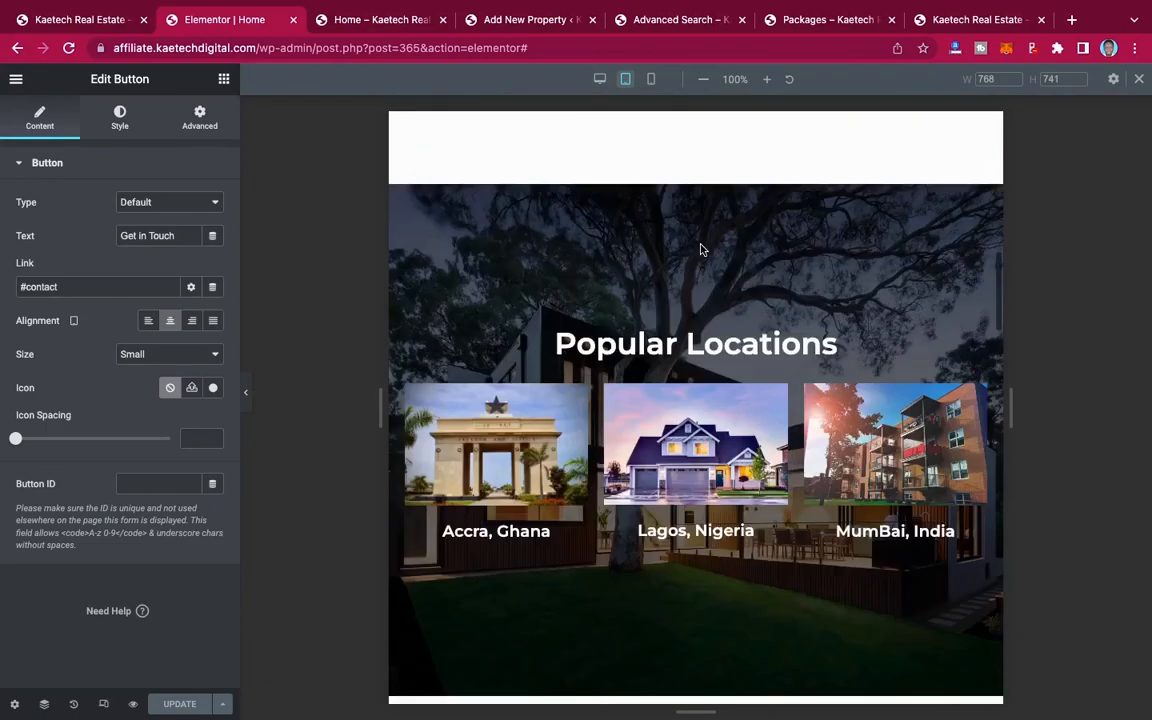
scroll(701, 250, down, 10)
scroll(701, 250, up, 10)
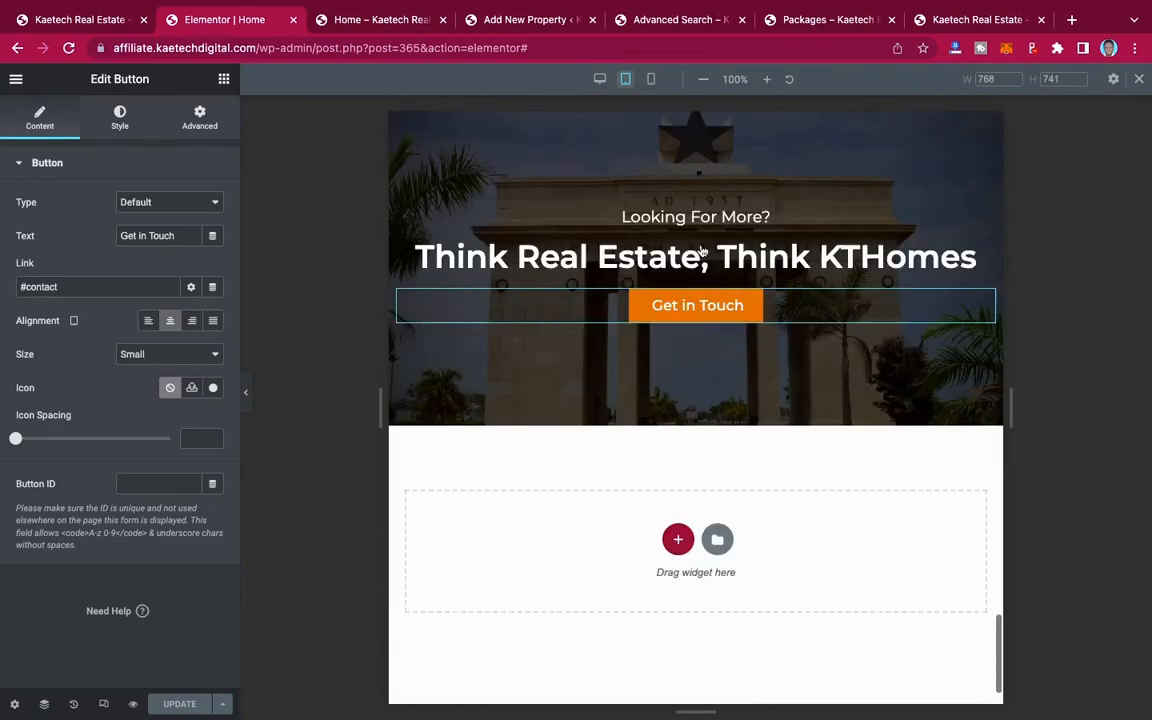
Step: In the mobile view, set the hero heading "Find A New Place to Live" to font size 35 px and weight 600
click(651, 80)
scroll(687, 190, down, 10)
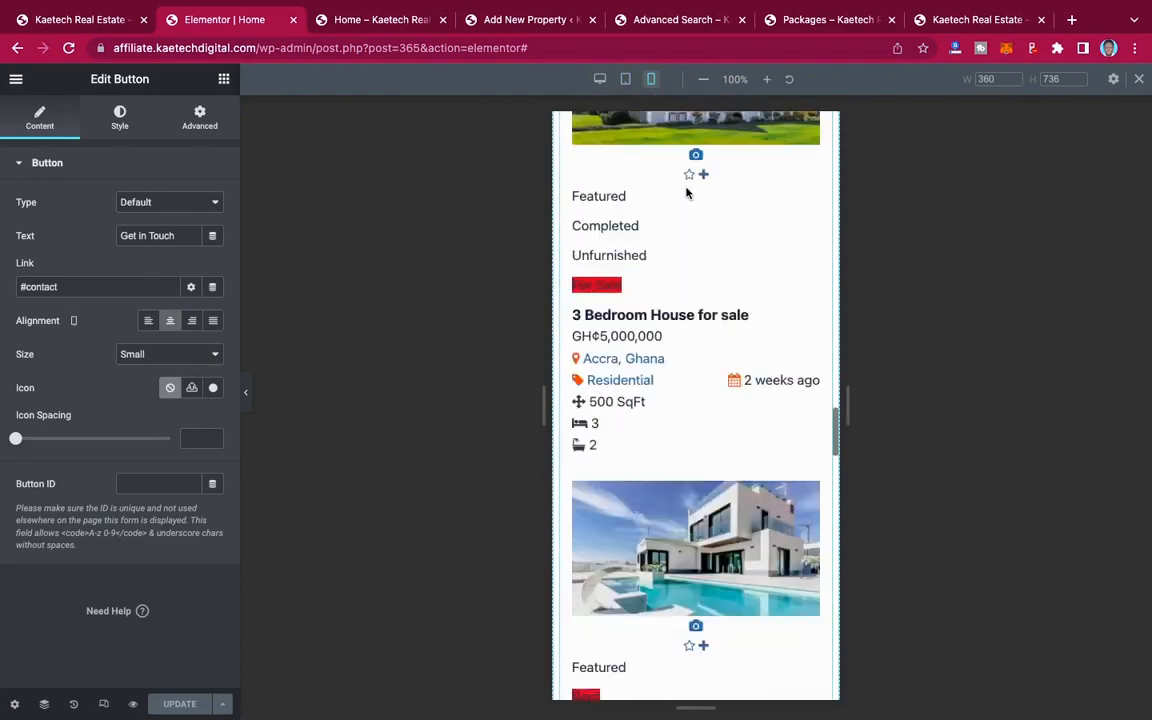
scroll(686, 192, up, 15)
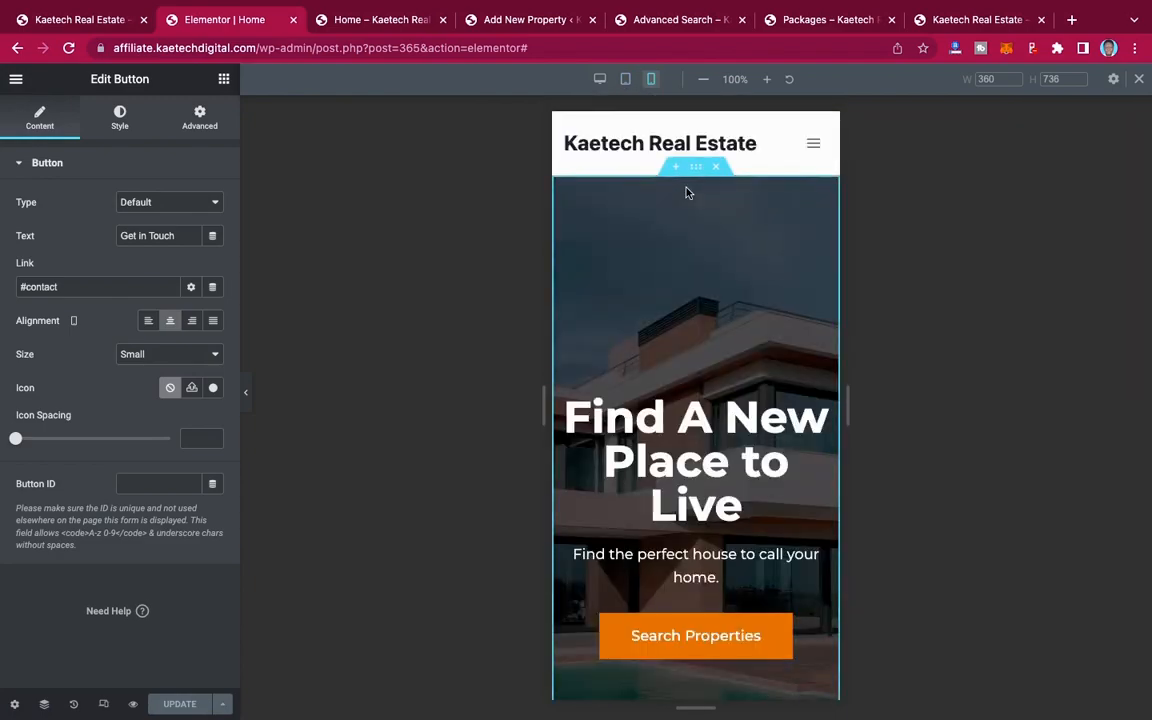
scroll(676, 607, down, 3)
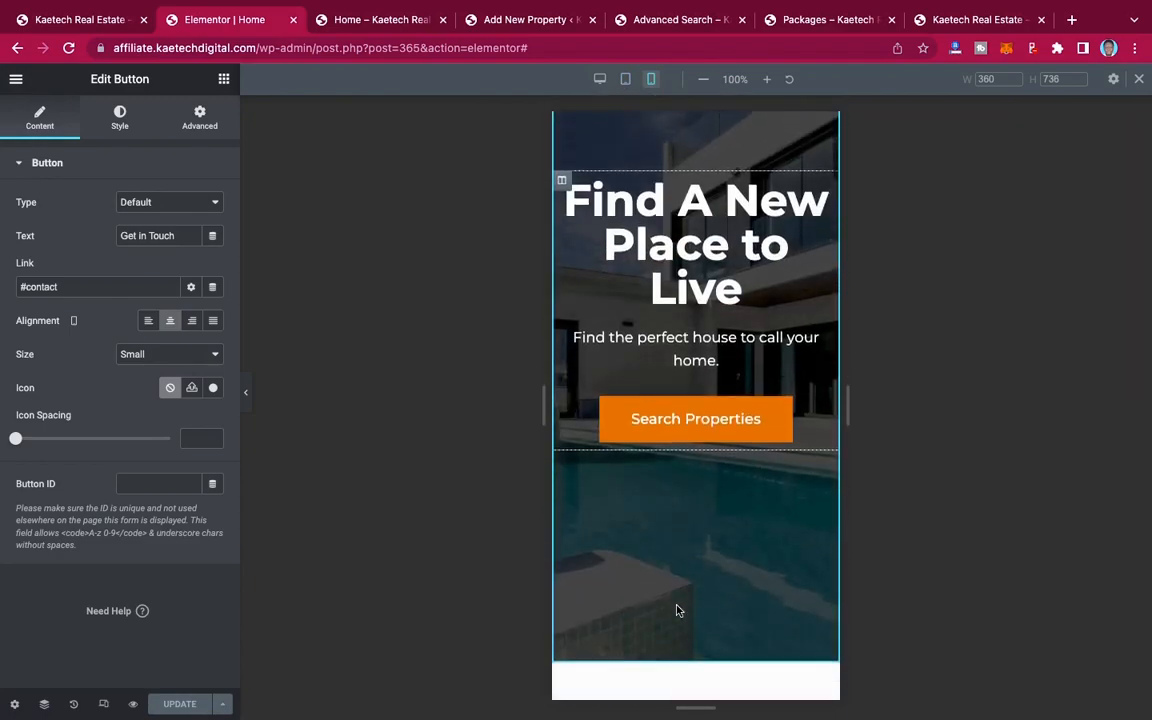
scroll(676, 610, up, 3)
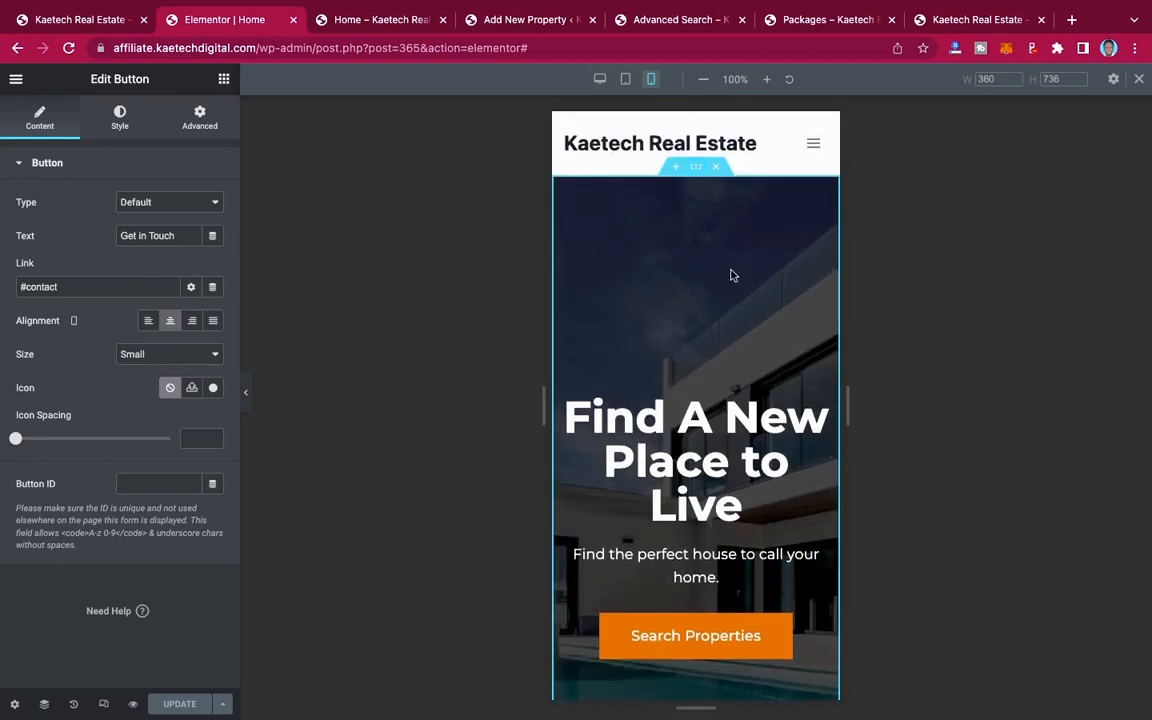
click(823, 406)
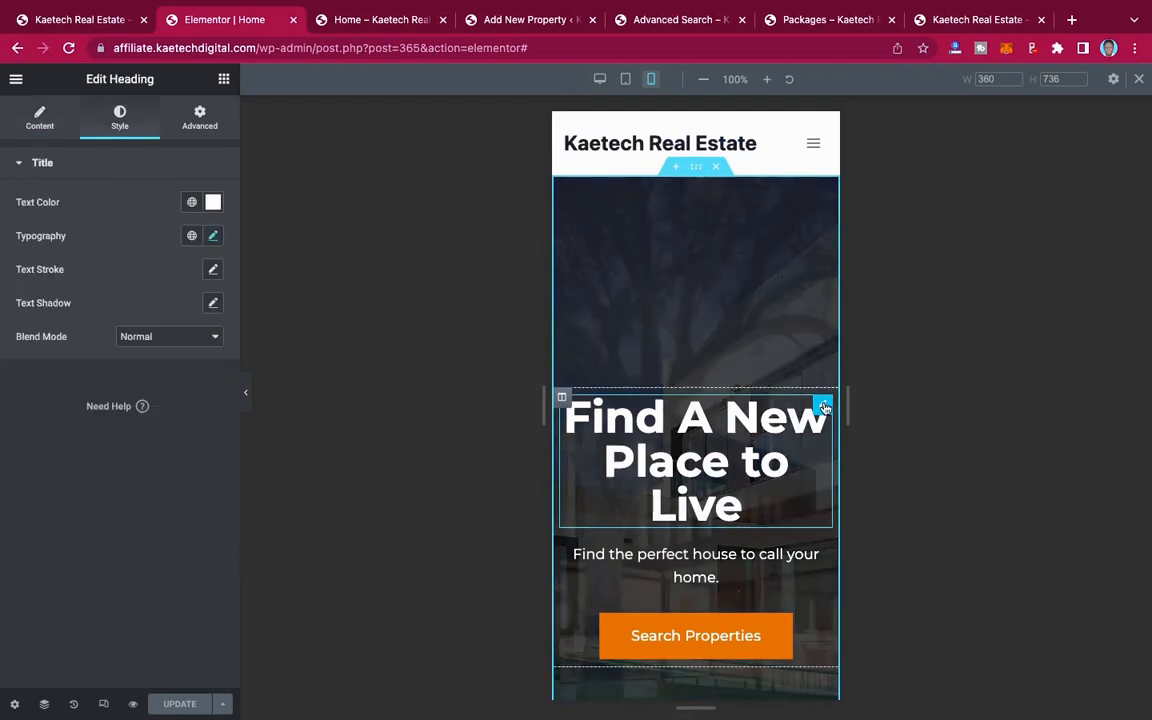
click(213, 237)
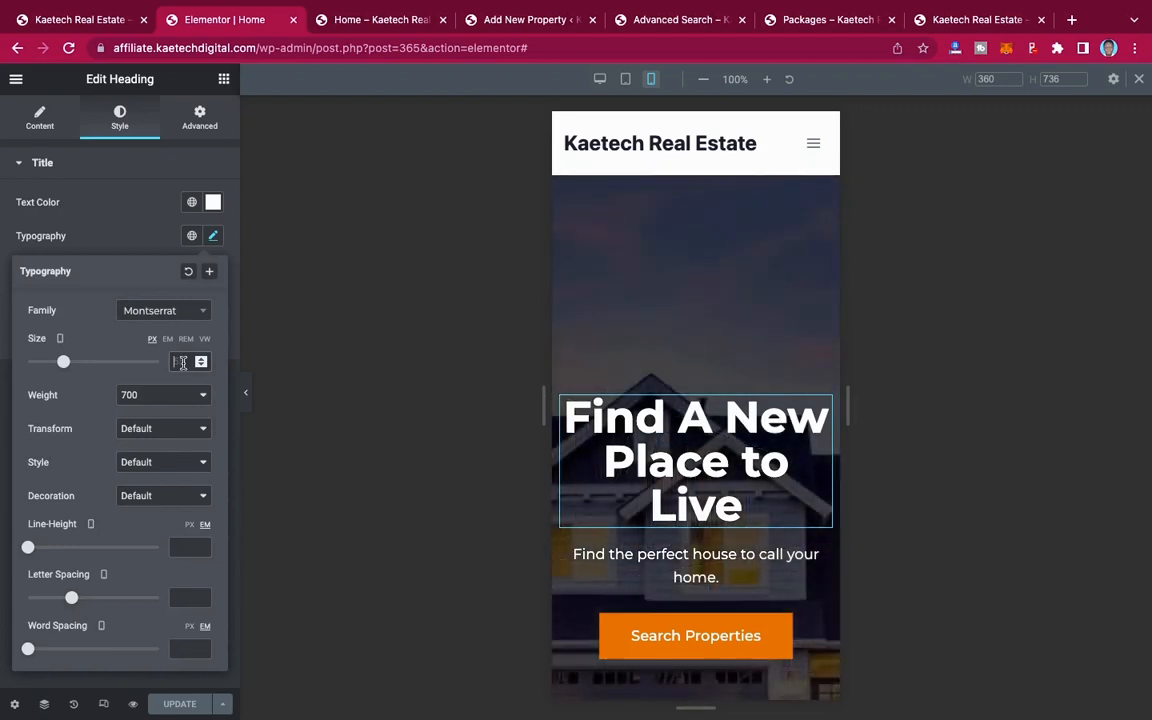
text(35)
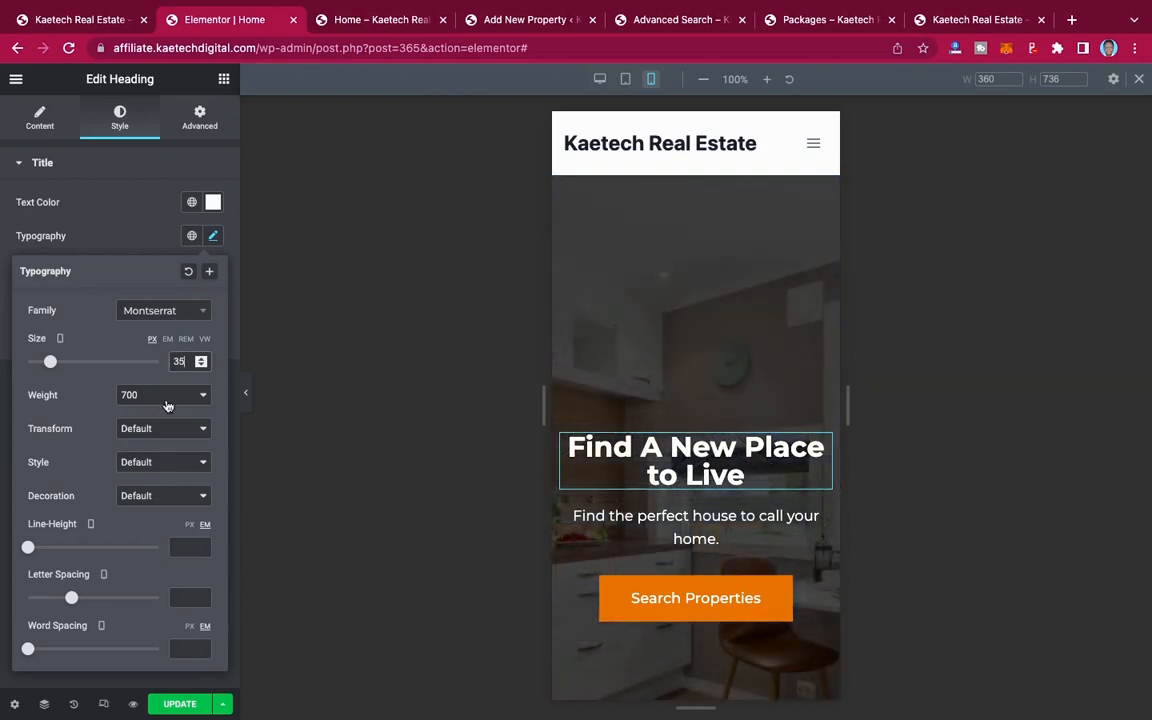
click(167, 400)
click(167, 381)
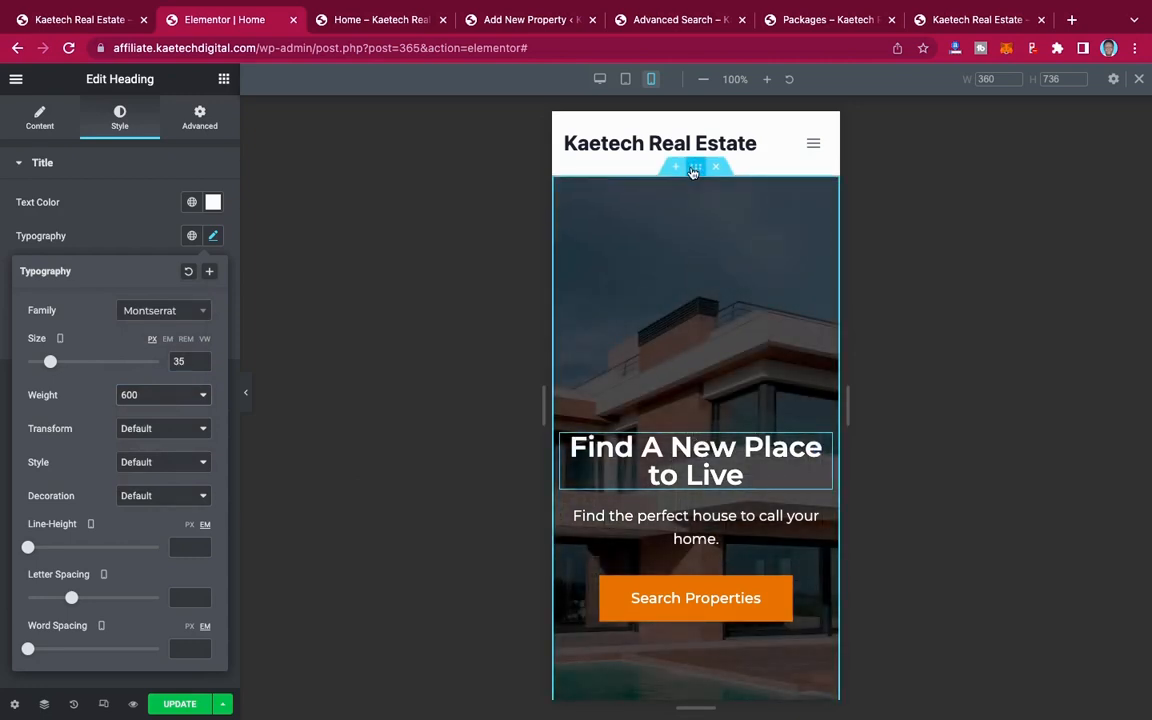
Step: Set the hero section's mobile minimum height to 313 px
click(695, 167)
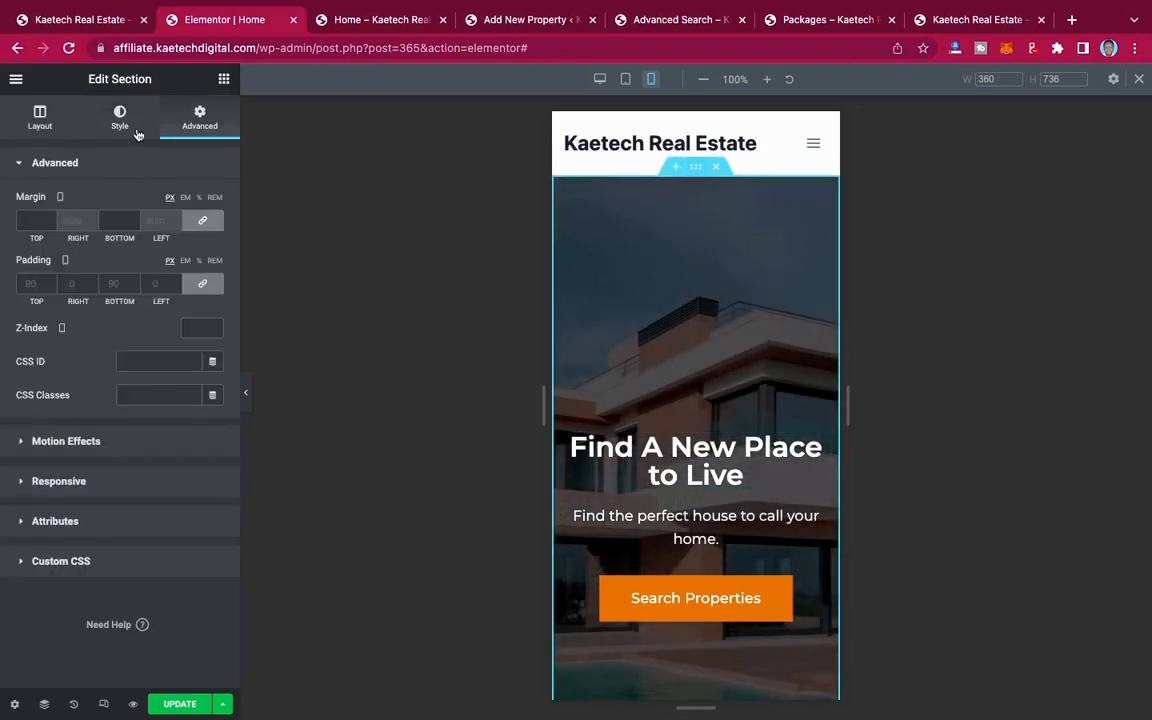
click(39, 118)
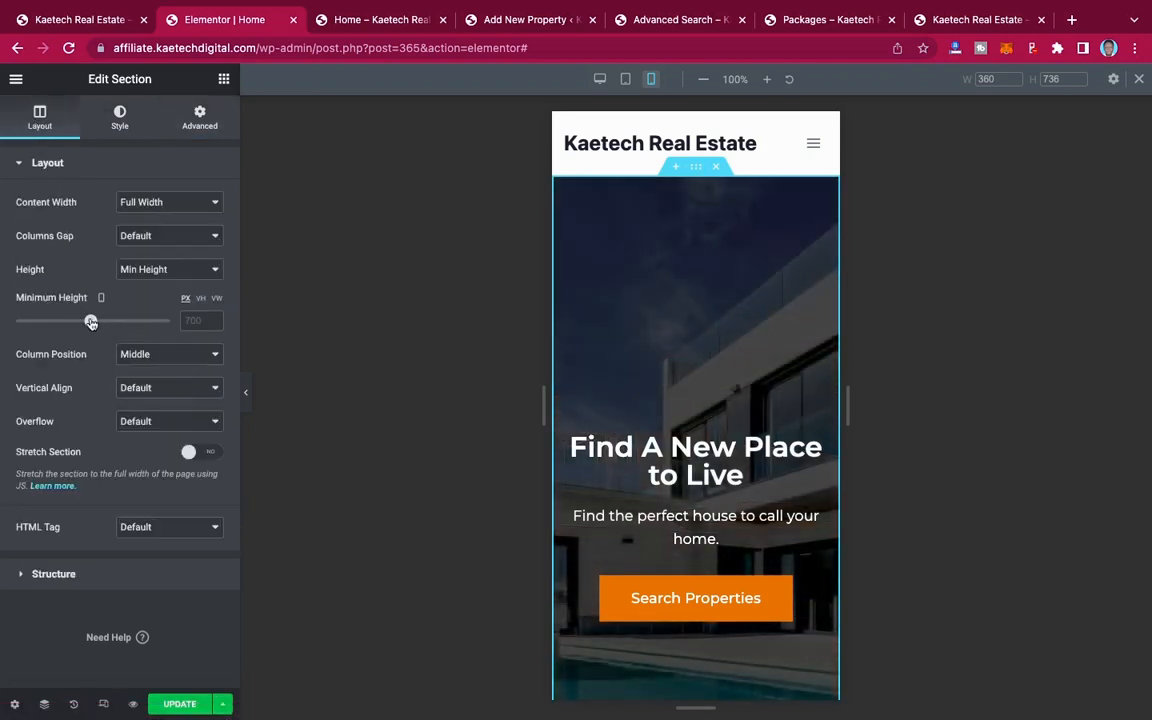
drag(90, 322, 49, 322)
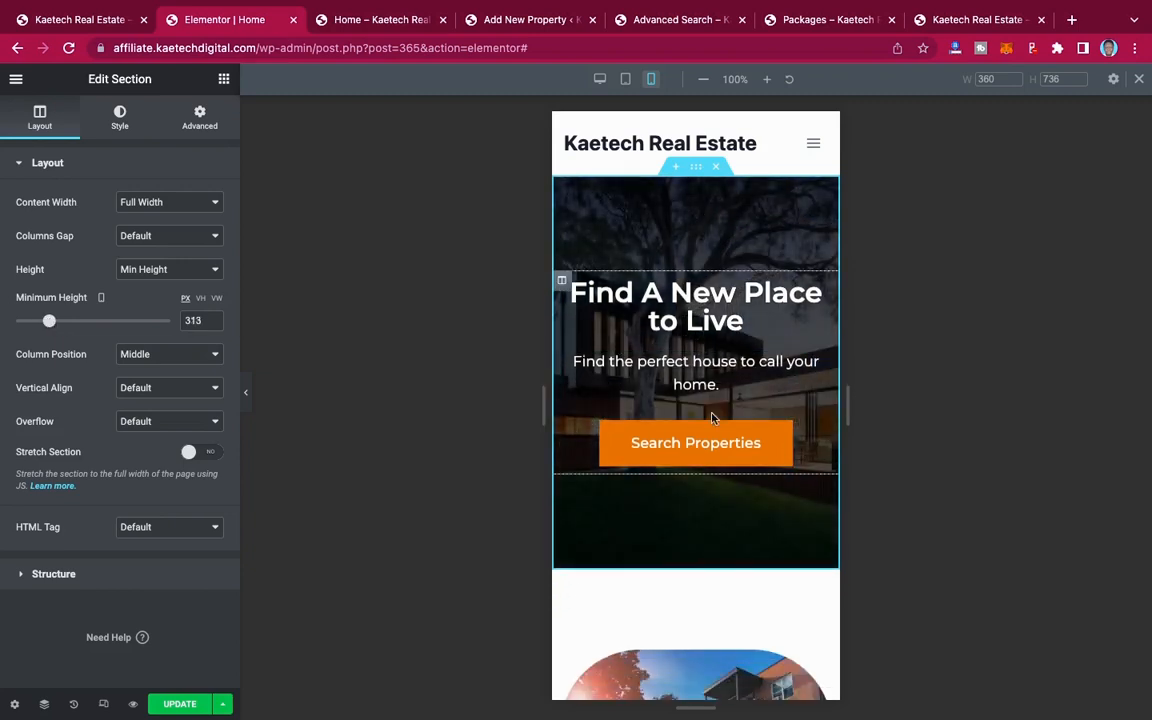
Step: Give the "Accra, Ghana" column in the Popular Locations section a mobile margin of 10 px on all sides
scroll(712, 418, down, 6)
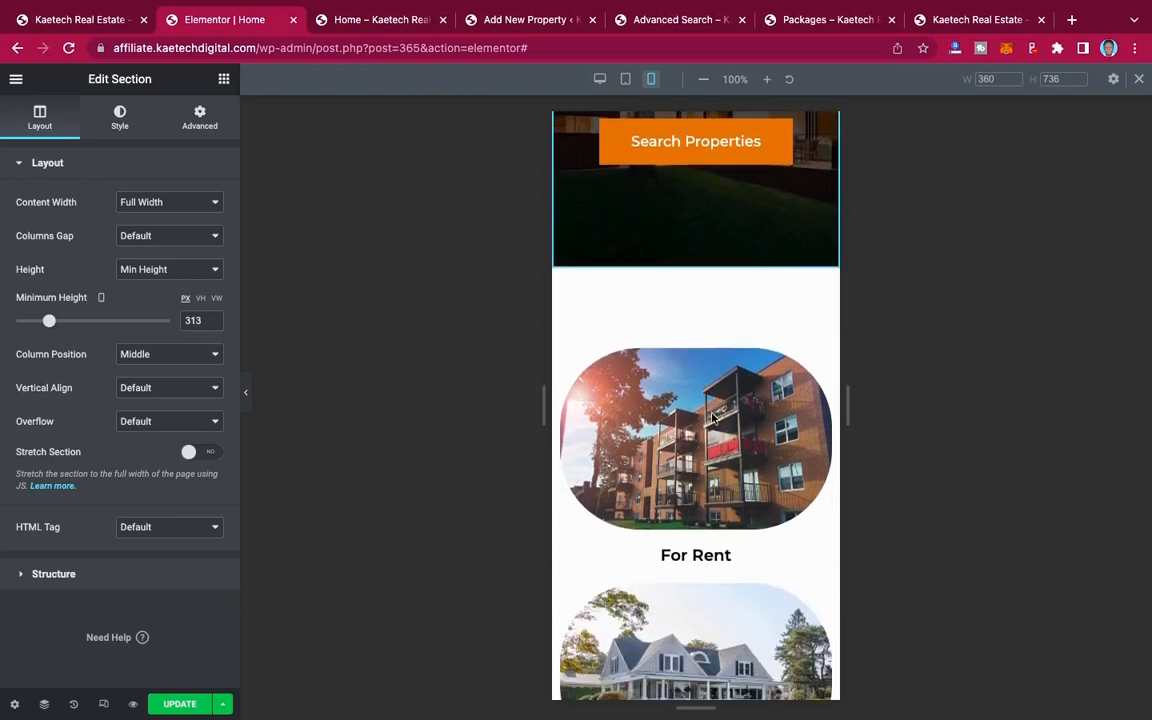
scroll(712, 418, down, 8)
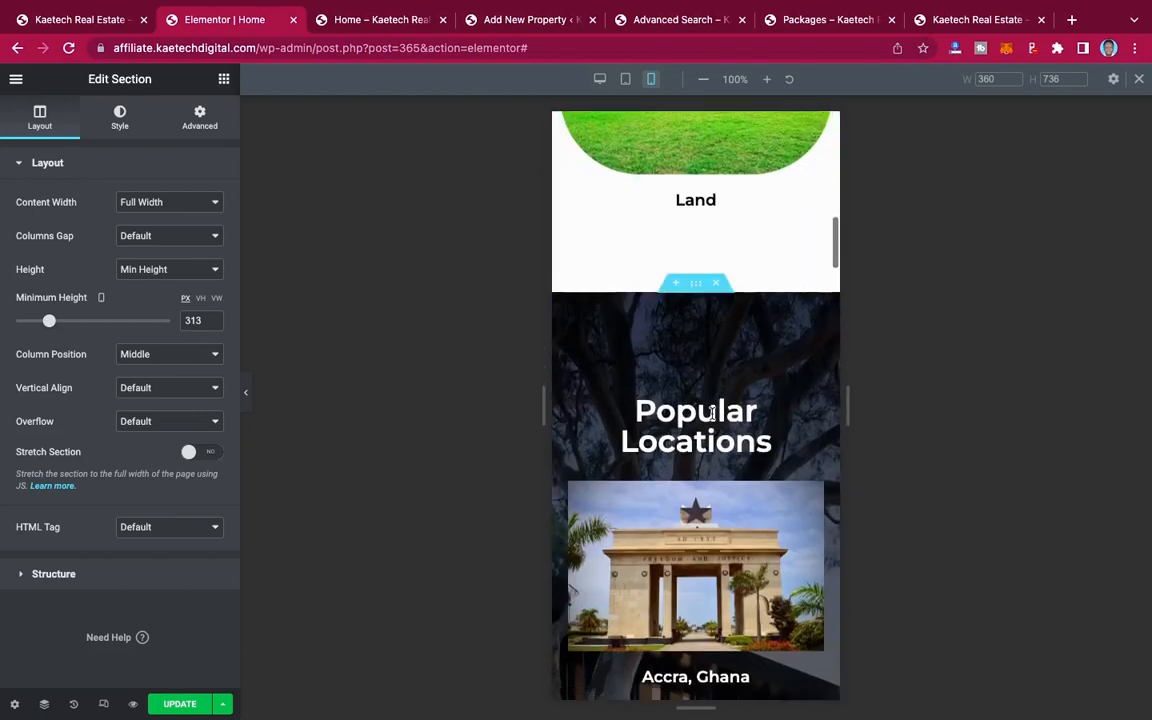
scroll(712, 418, down, 1)
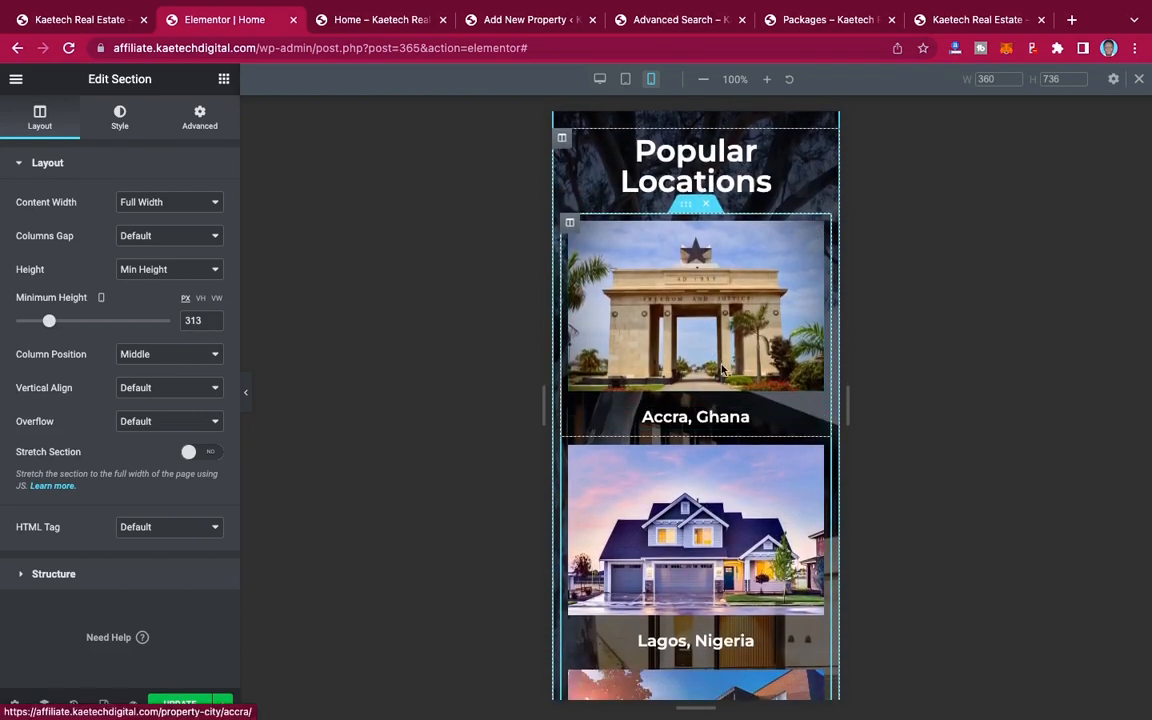
click(570, 225)
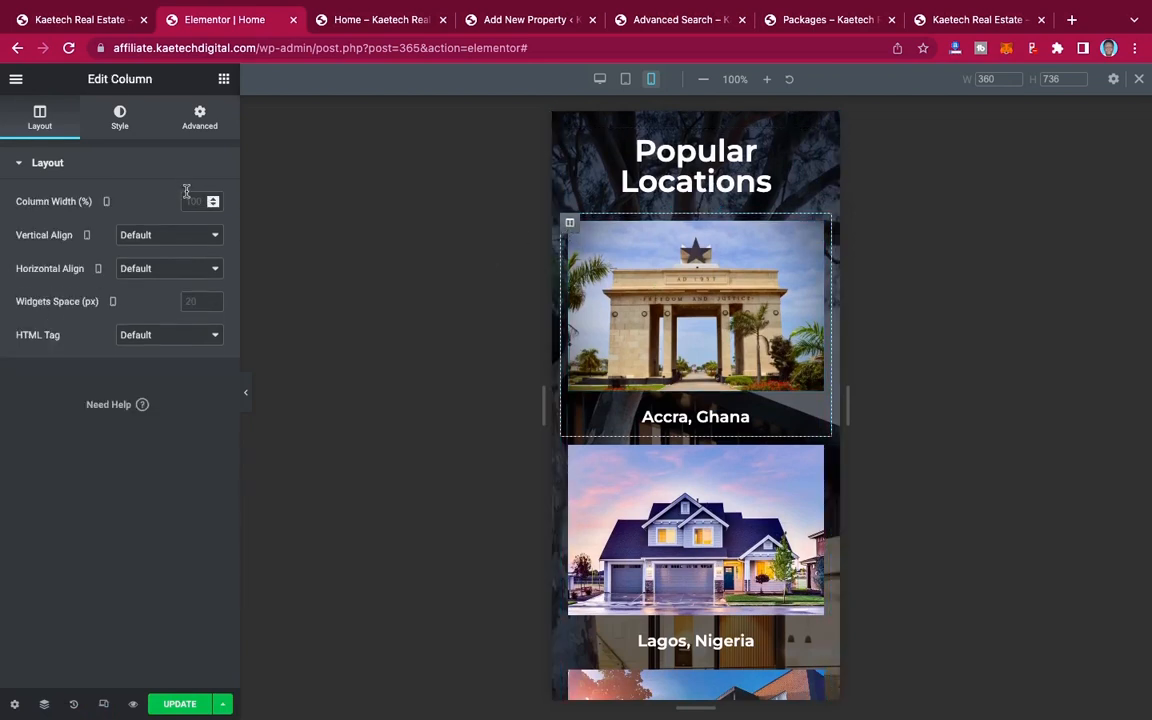
click(121, 124)
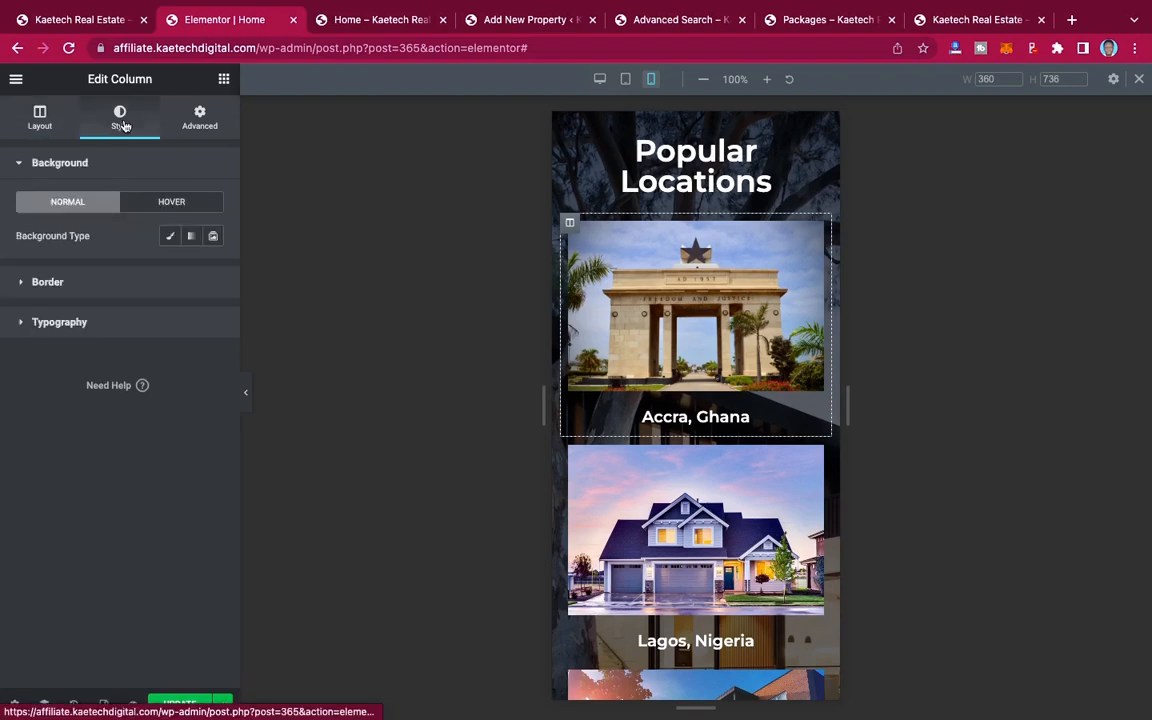
click(202, 121)
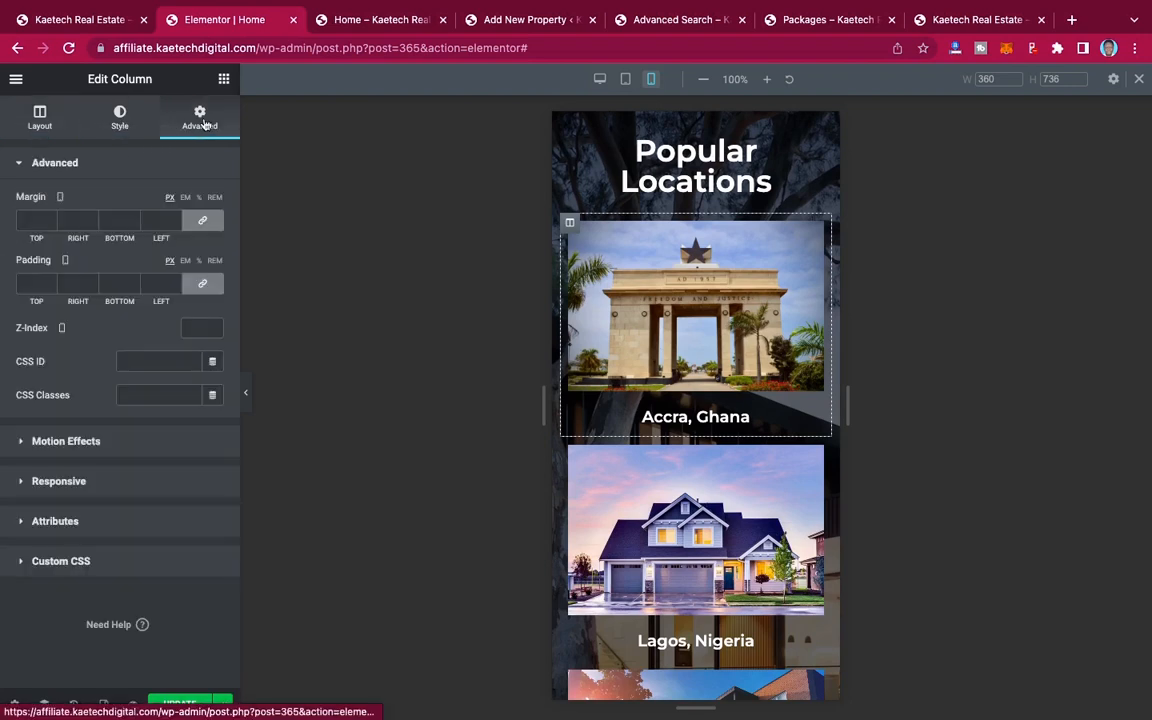
click(32, 218)
text(10)
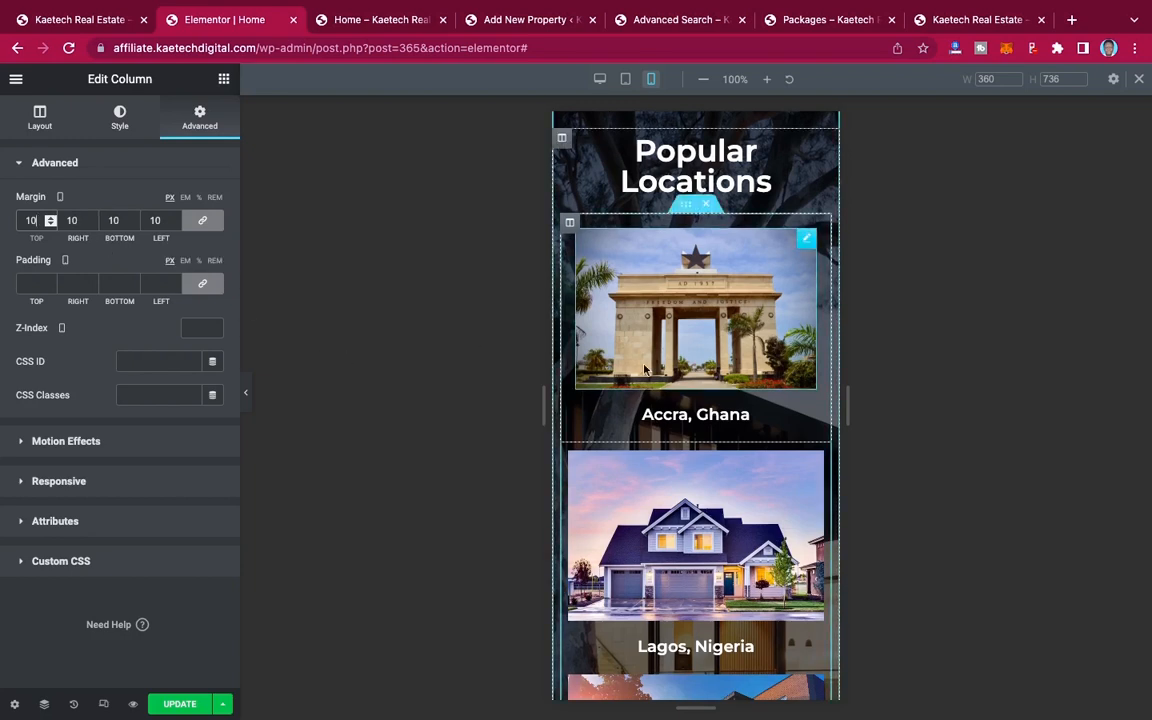
Step: Give the "Lagos, Nigeria" column a mobile margin of 10 px on all sides
scroll(645, 370, down, 1)
scroll(645, 370, down, 1)
click(570, 350)
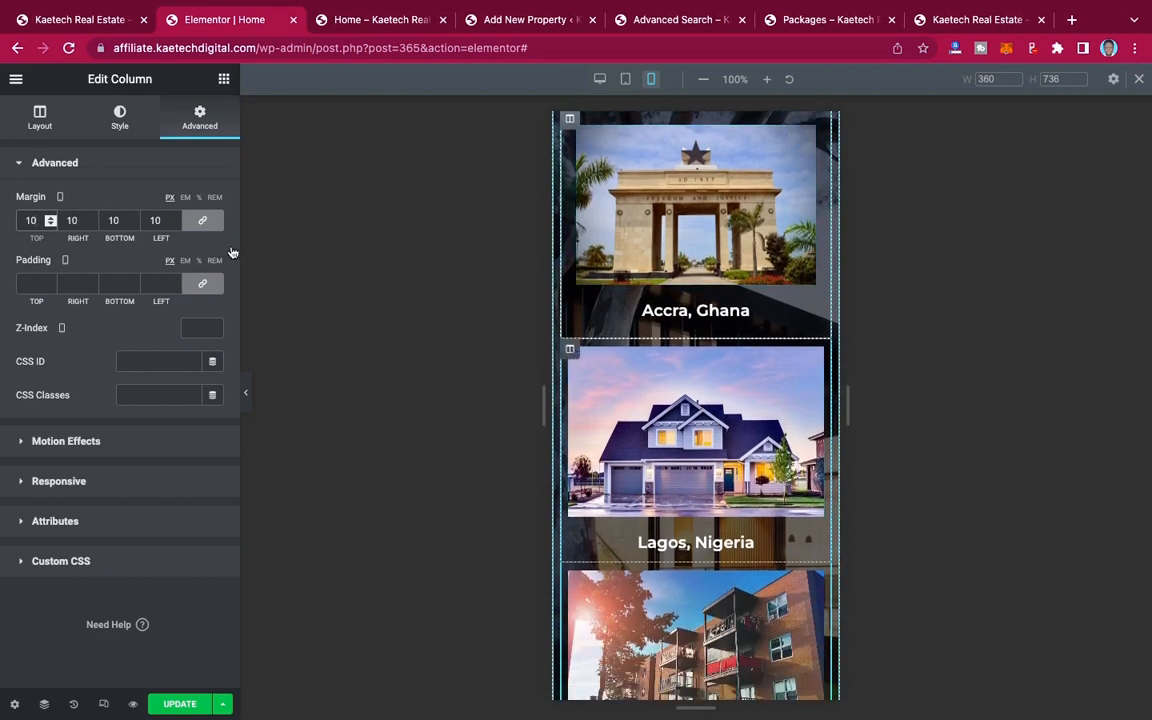
click(200, 120)
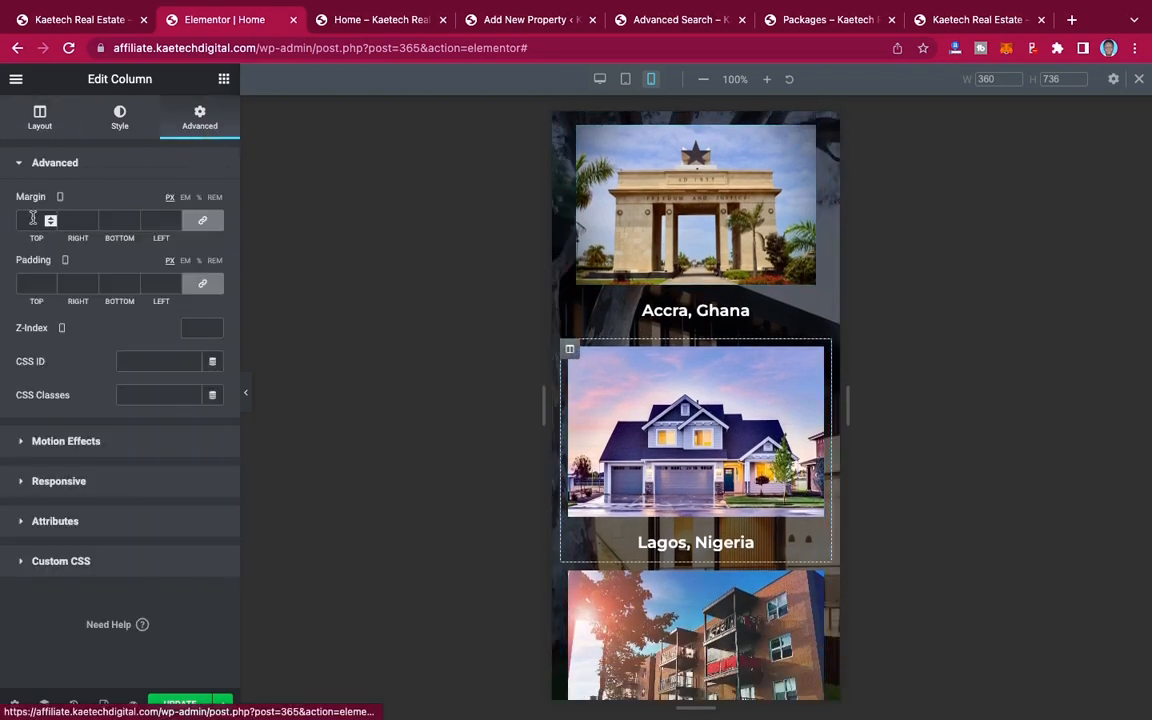
text(10)
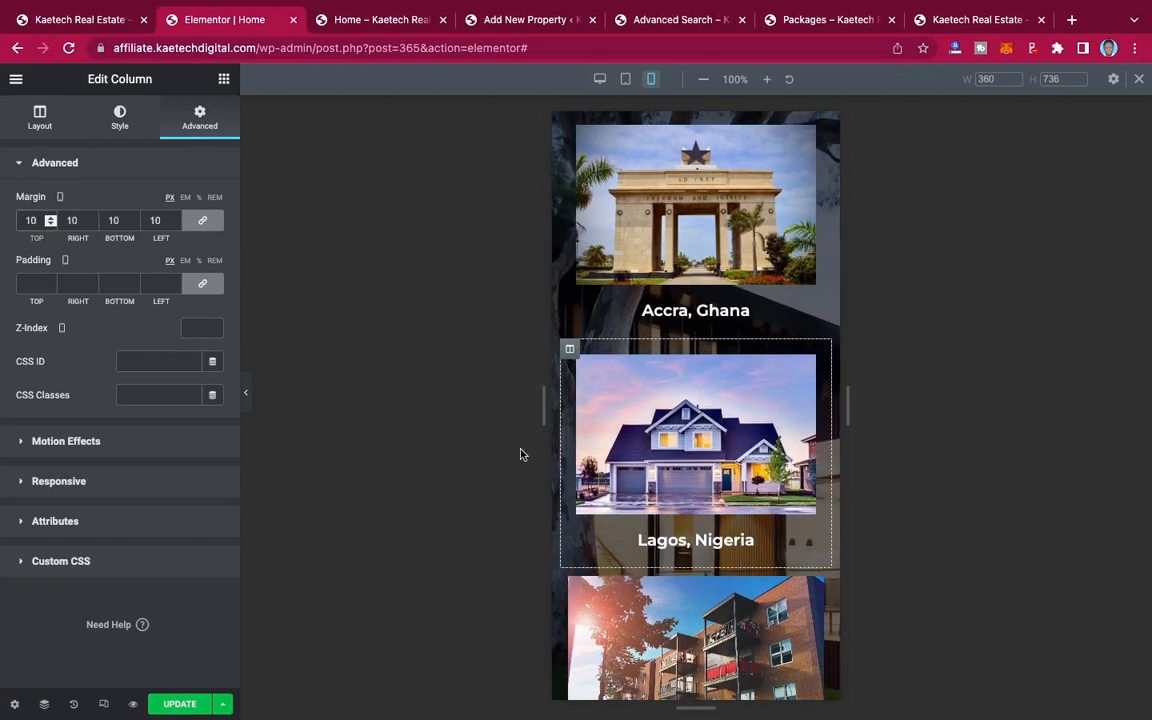
Step: Give the "MumBai, India" column a mobile margin of 10 px on all sides
scroll(737, 510, down, 2)
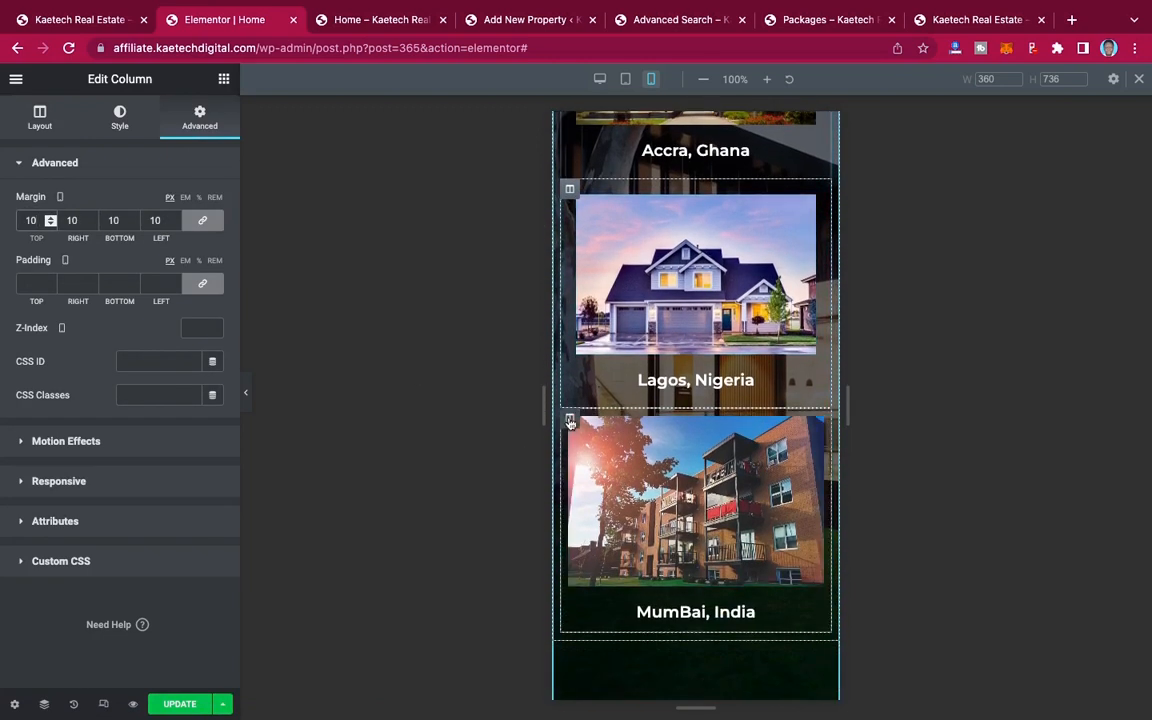
click(198, 125)
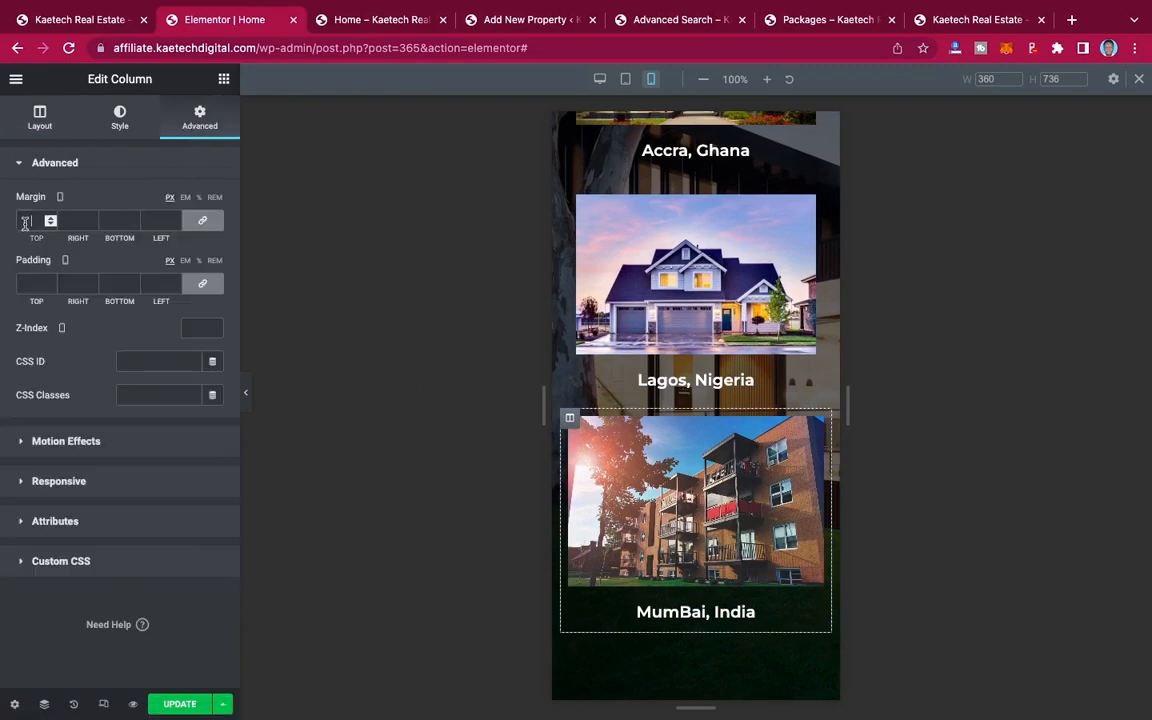
text(10)
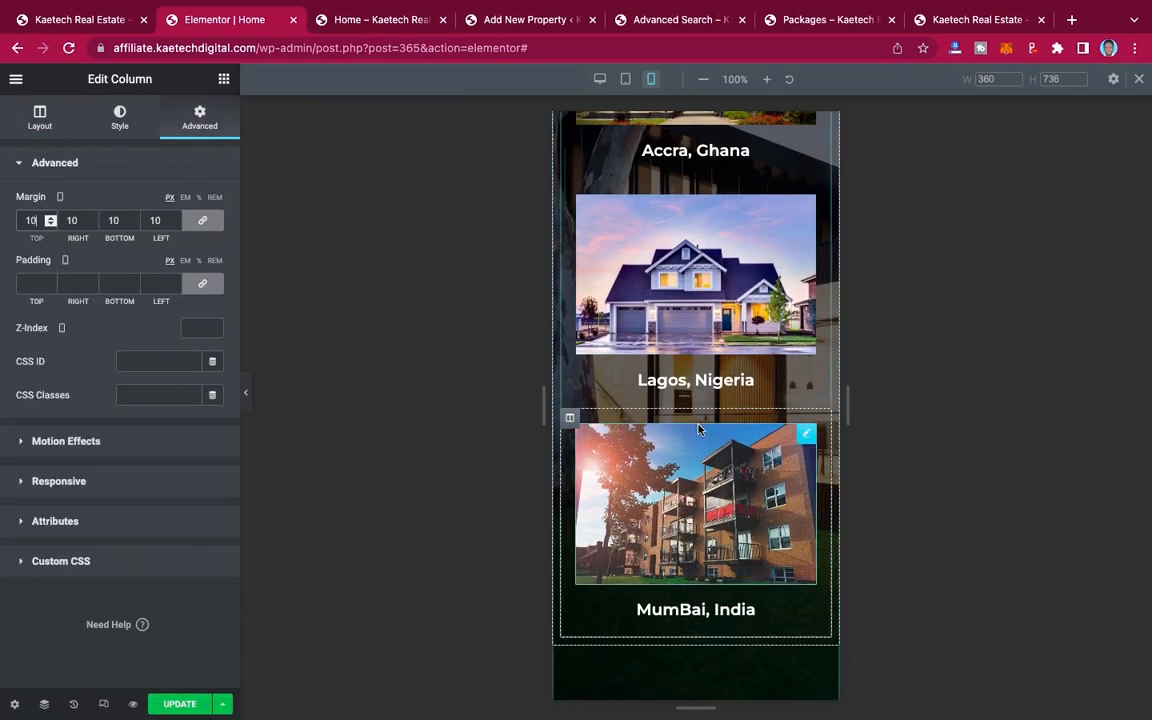
Step: Set the "Latest Properties" heading's mobile font size to 28 px
scroll(698, 429, up, 3)
scroll(698, 429, up, 3)
scroll(698, 429, down, 10)
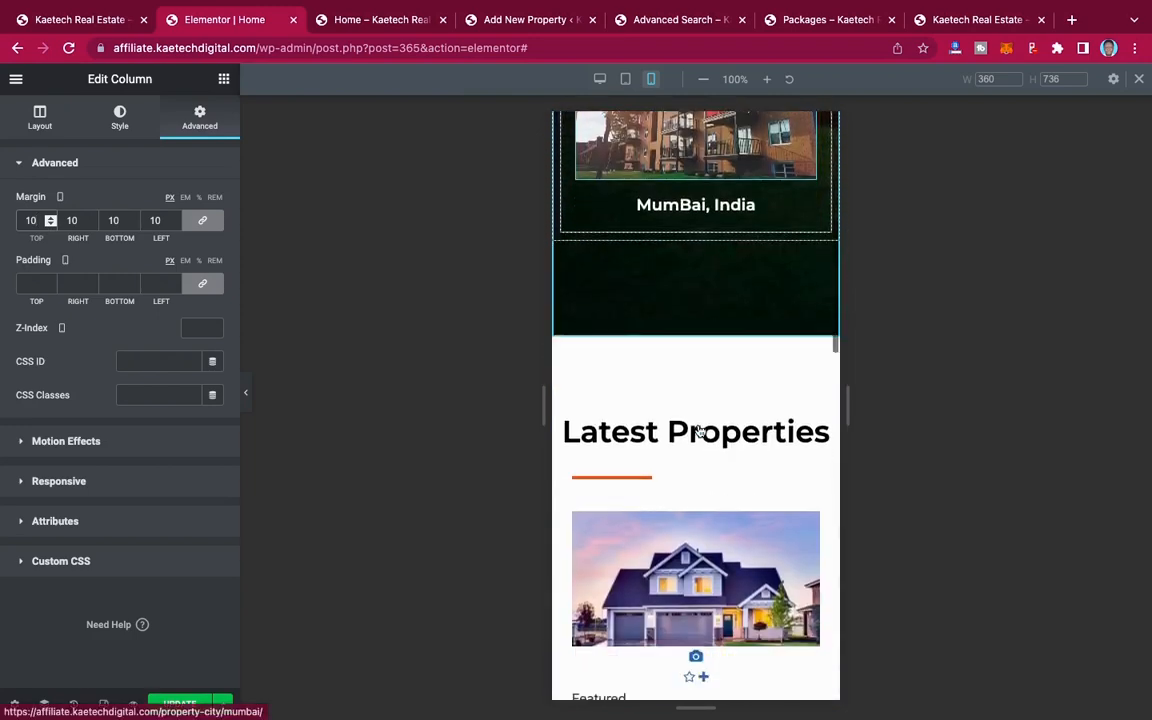
scroll(698, 429, up, 2)
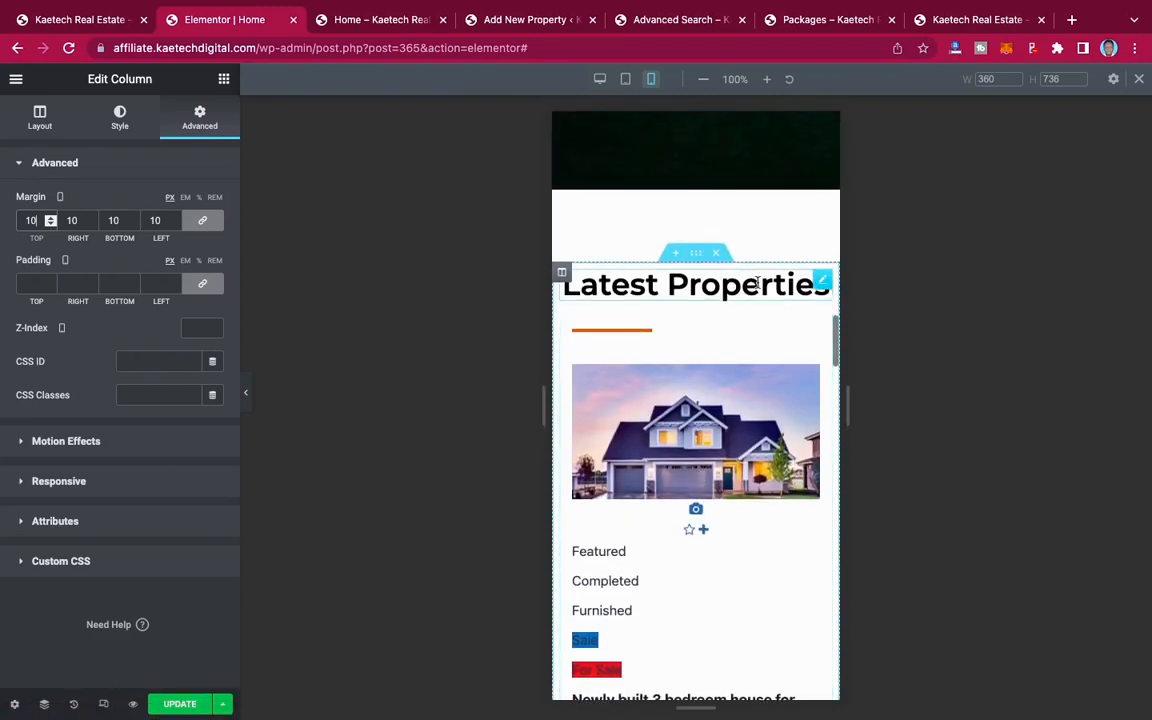
scroll(727, 447, down, 1)
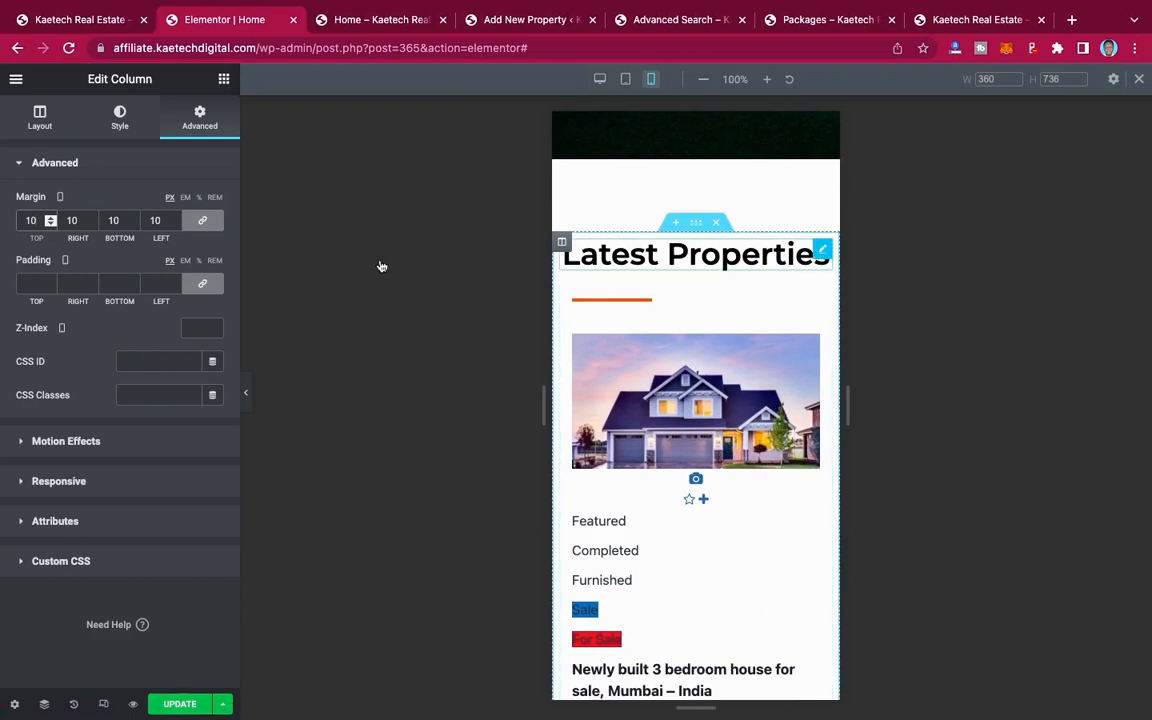
click(212, 235)
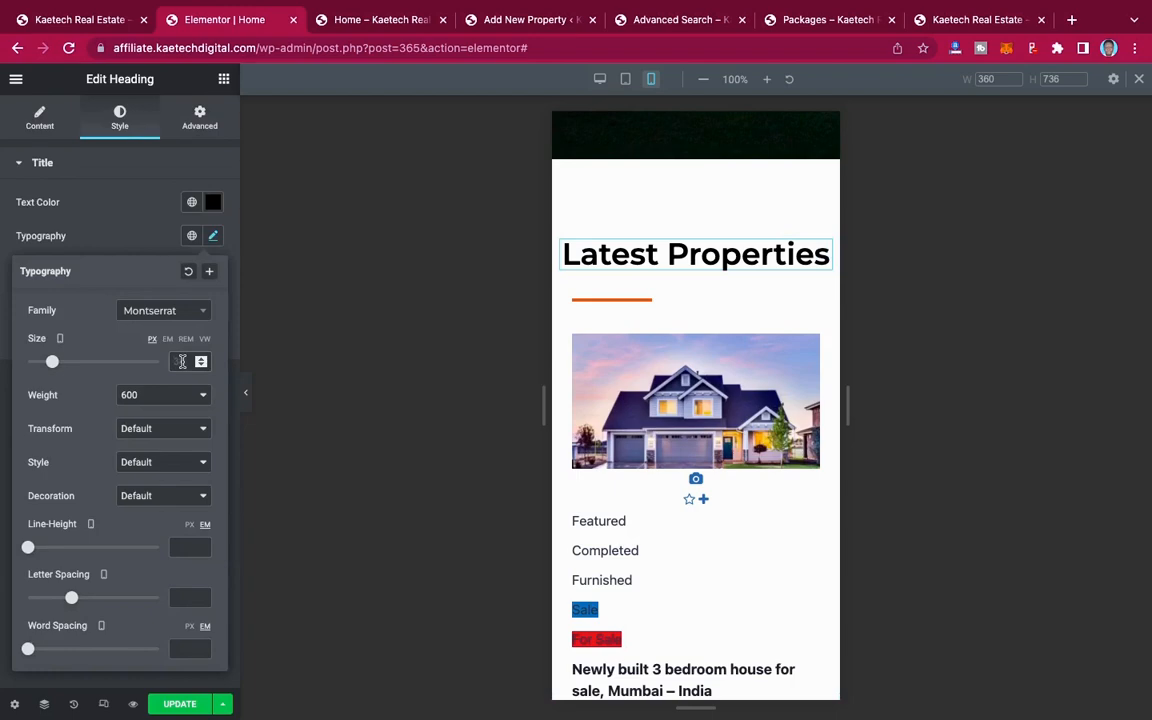
click(181, 361)
text(28)
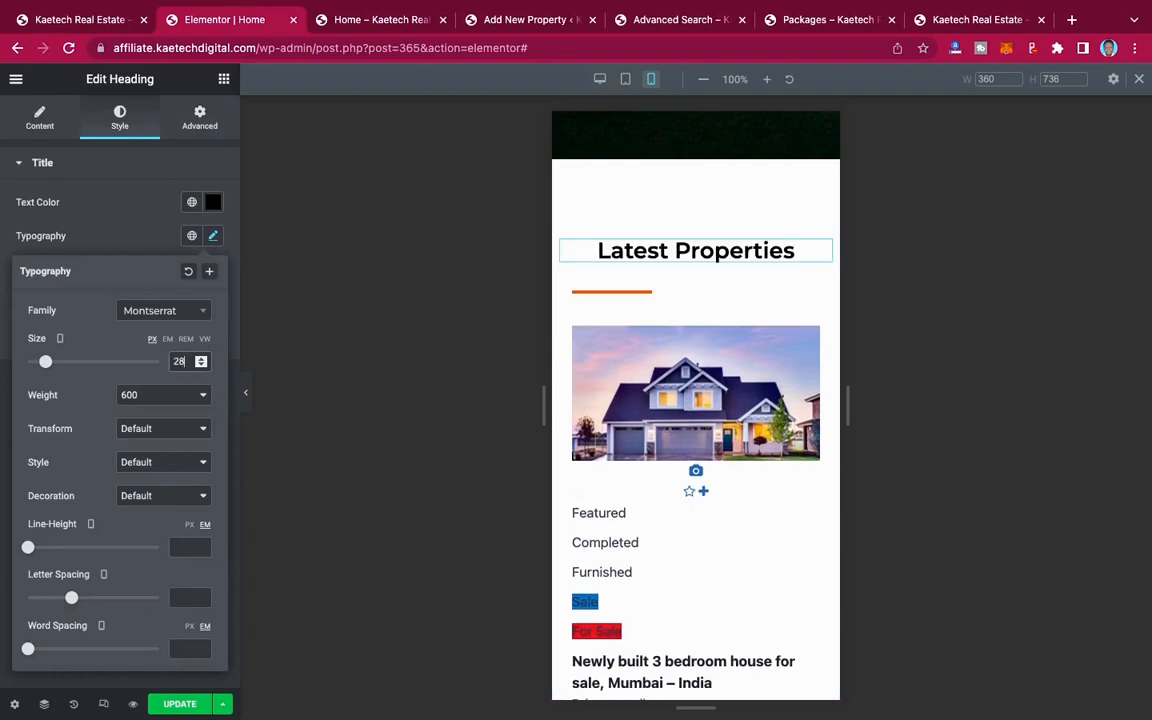
Step: Set the "Popular Locations" heading's mobile font size to 28 px
scroll(695, 286, up, 3)
scroll(695, 286, up, 5)
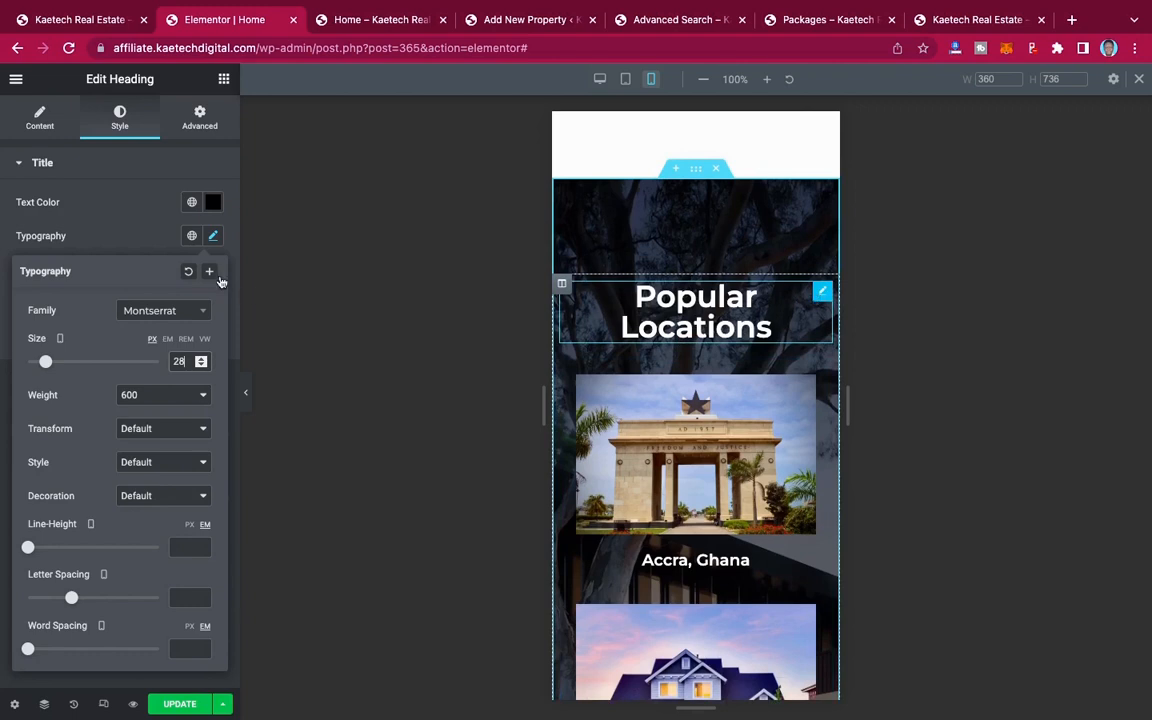
click(207, 250)
click(213, 236)
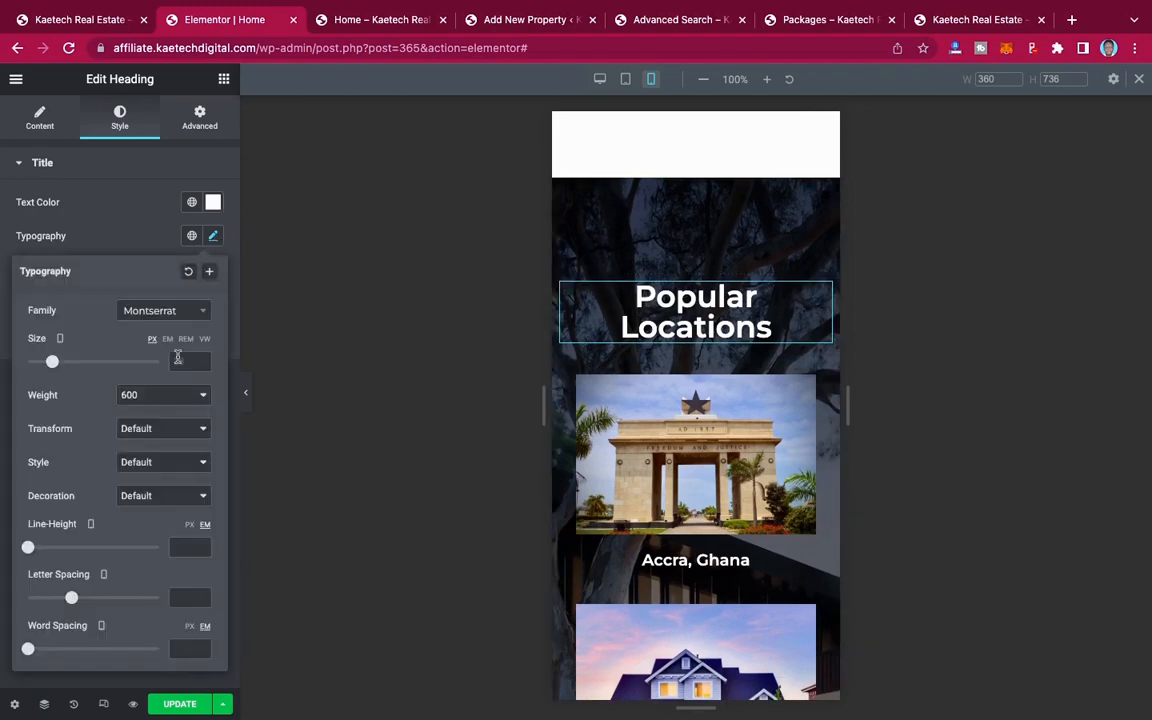
click(178, 361)
text(28)
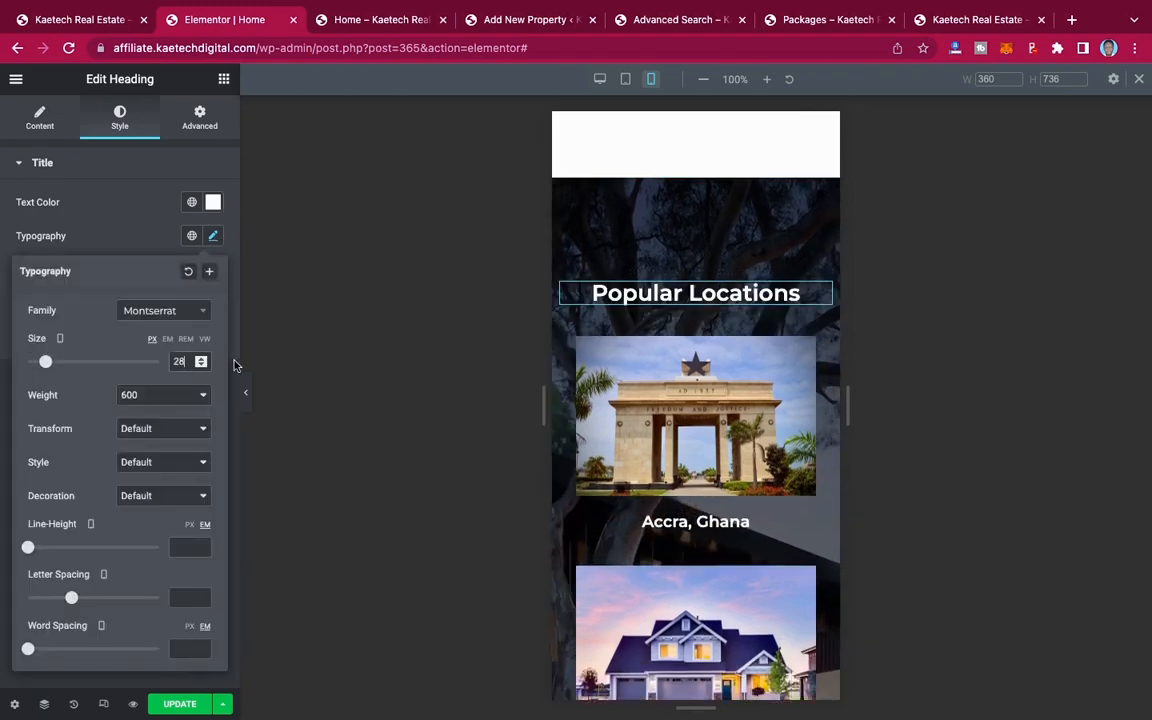
Step: Set the "Think Real Estate, Think KTHomes" heading's mobile font size to 30 px
scroll(771, 481, down, 1)
scroll(771, 481, down, 15)
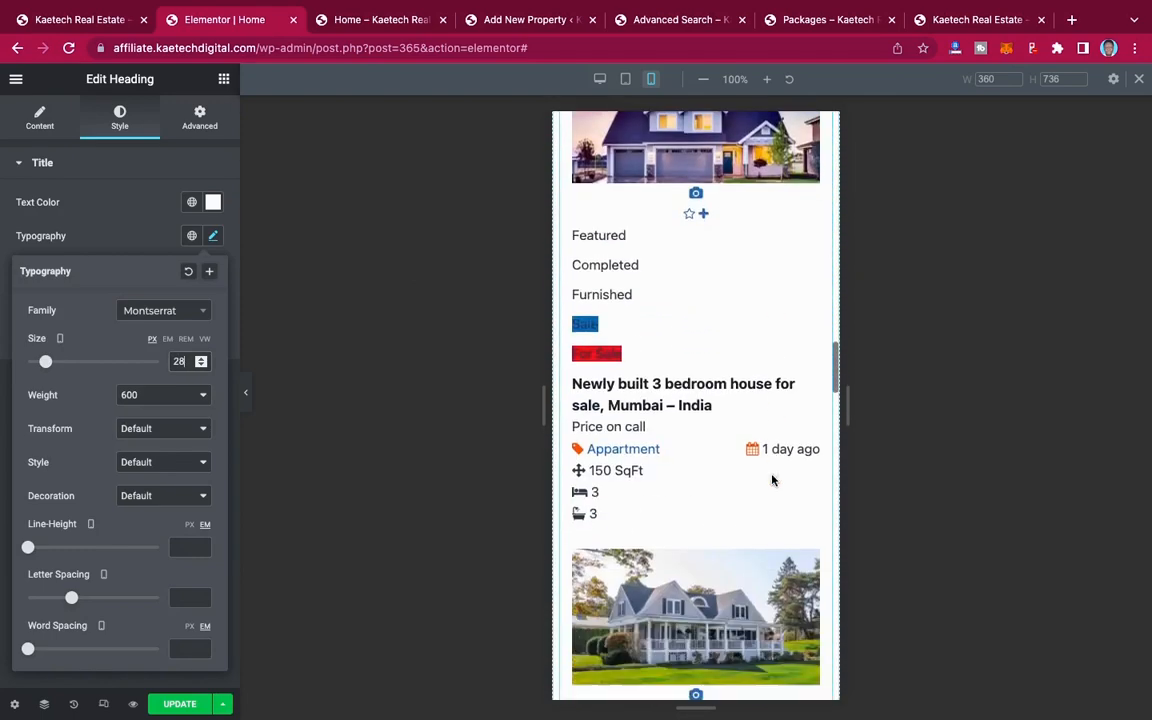
scroll(771, 481, down, 15)
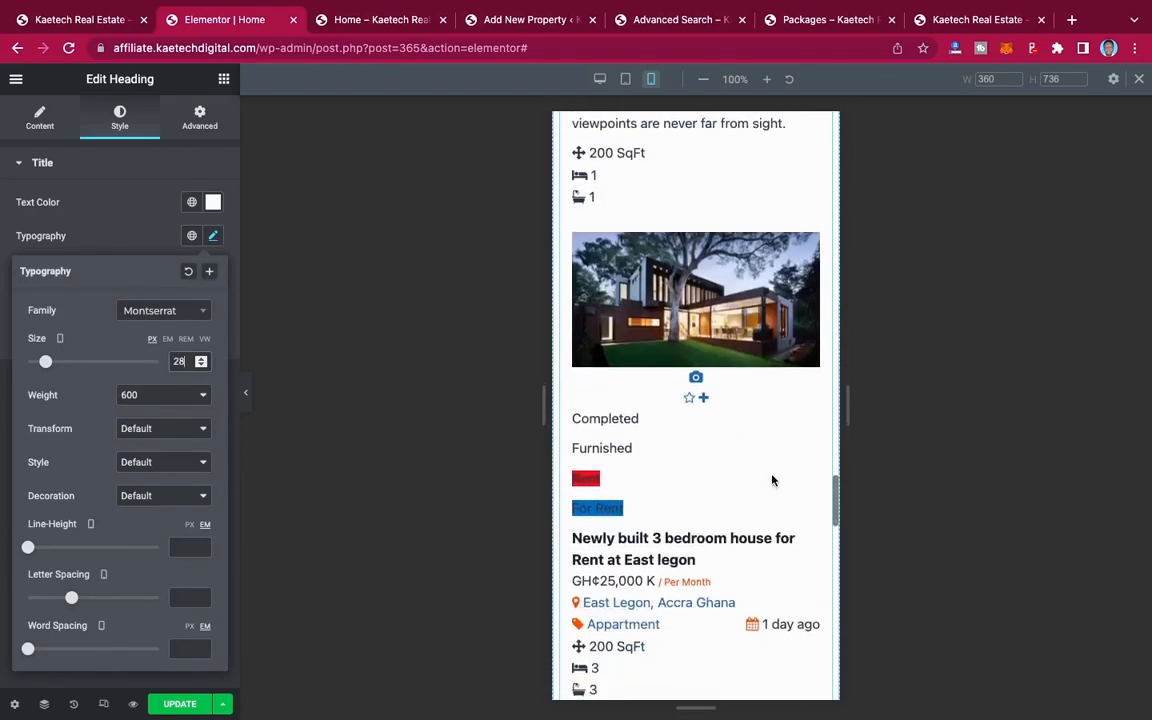
scroll(771, 478, down, 10)
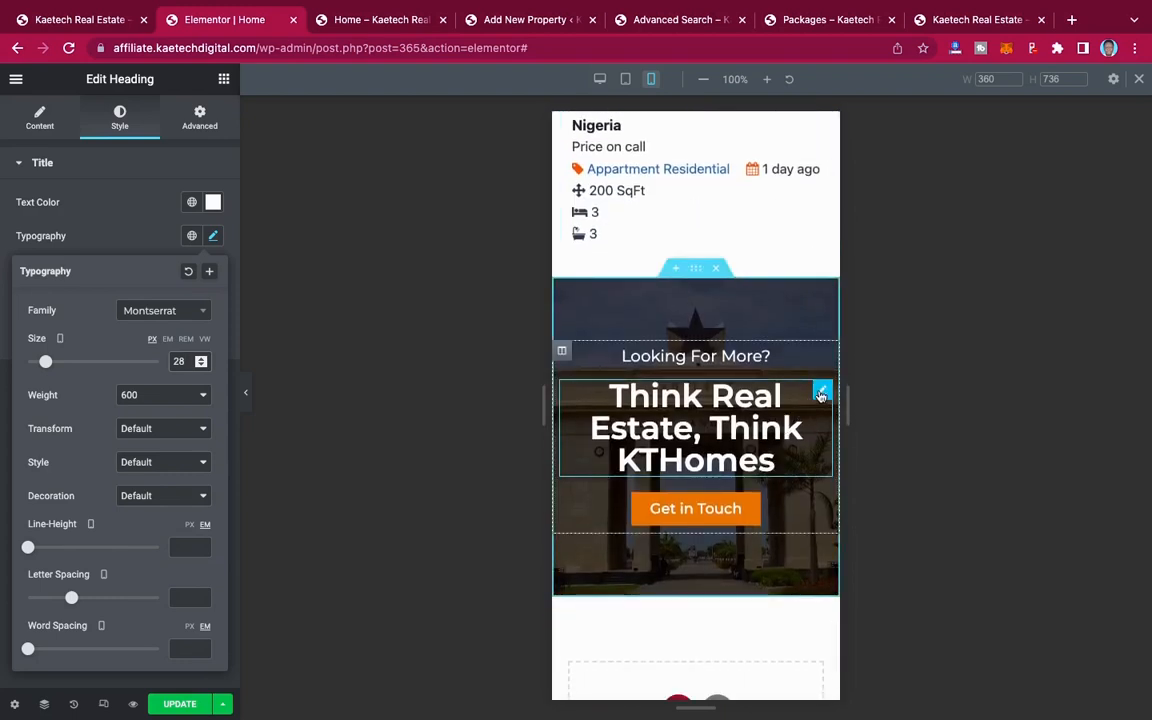
click(820, 395)
click(212, 237)
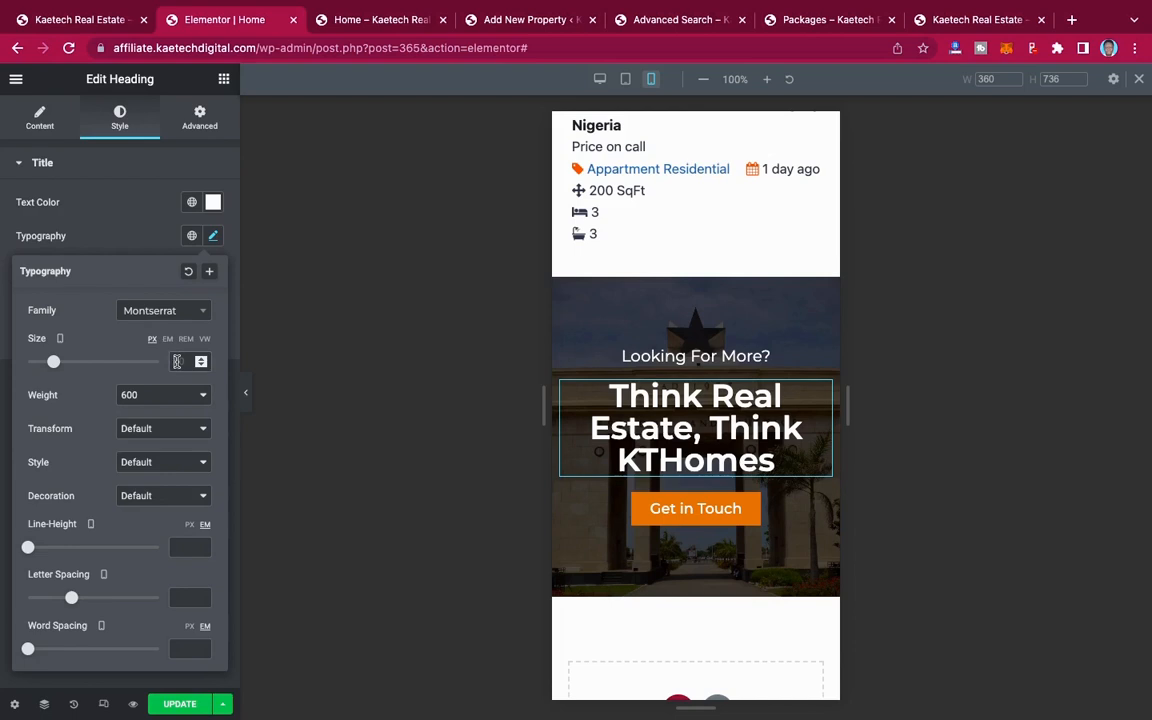
double_click(177, 361)
text(30)
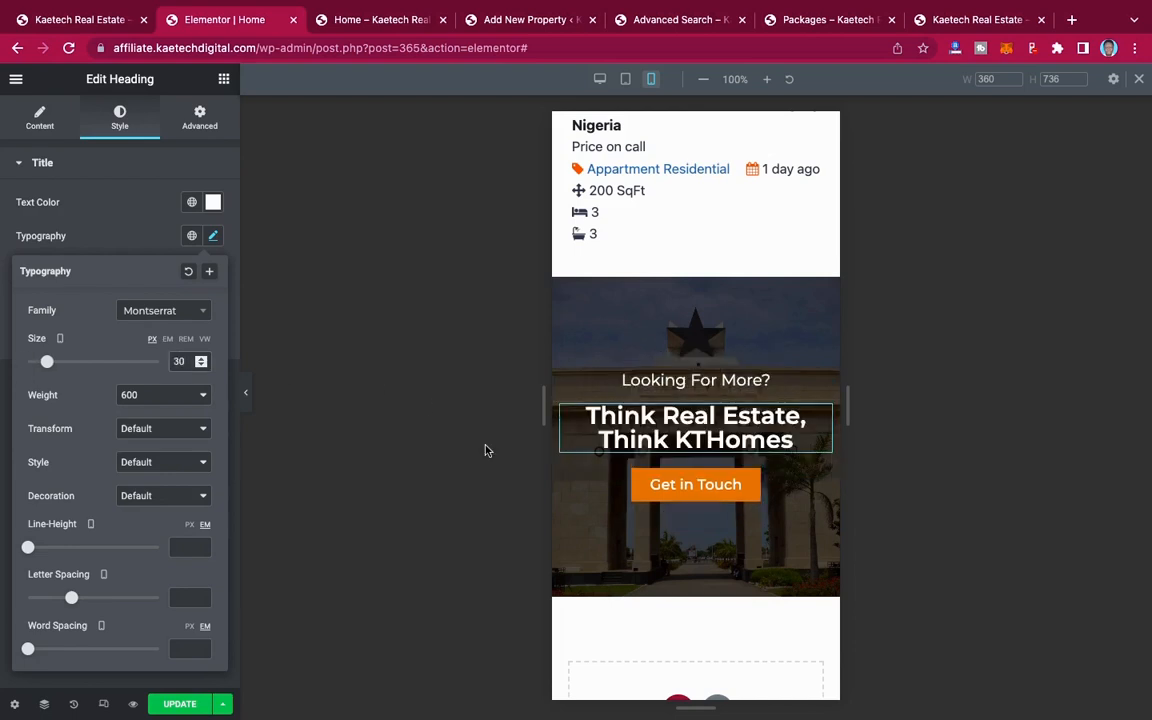
Step: Check the rest of the mobile layout and update the Home page with the responsive changes
scroll(640, 400, down, 2)
scroll(630, 385, up, 1)
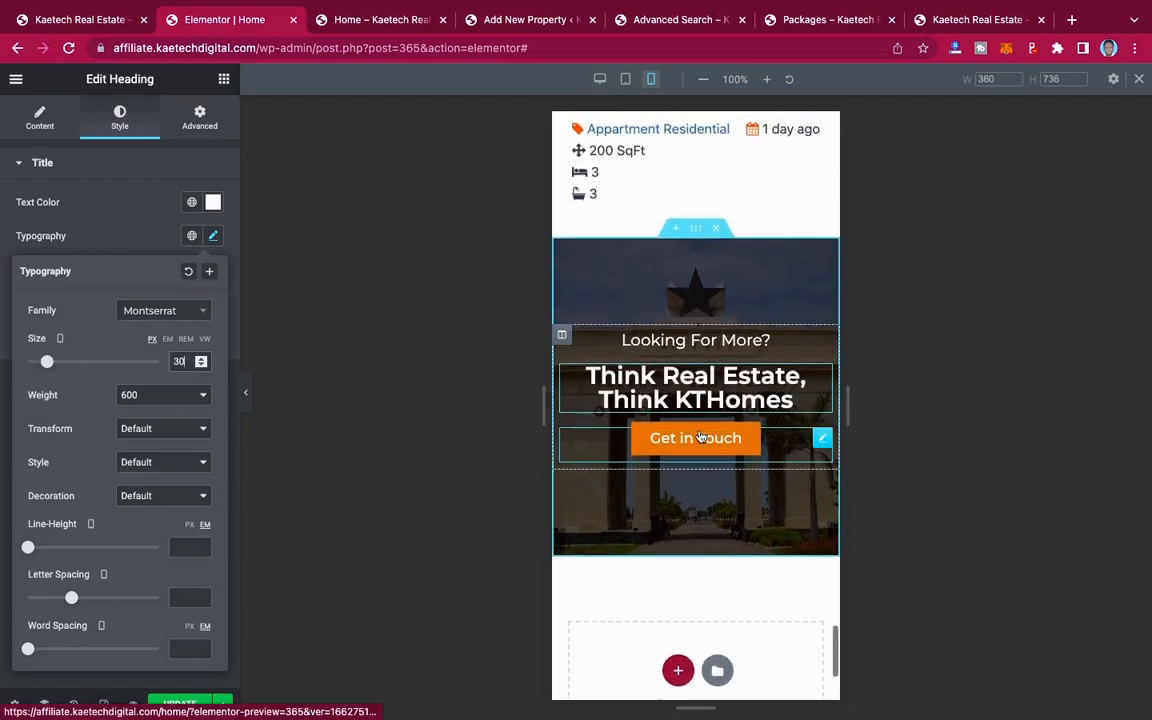
scroll(662, 555, down, 3)
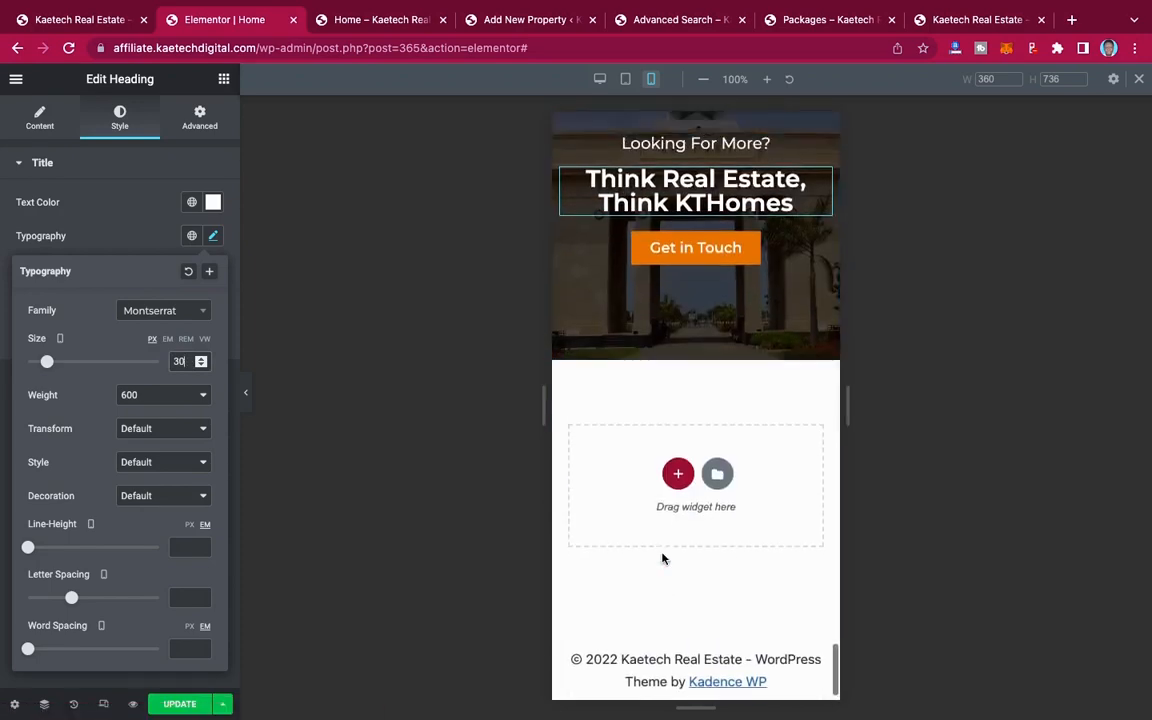
scroll(662, 558, up, 20)
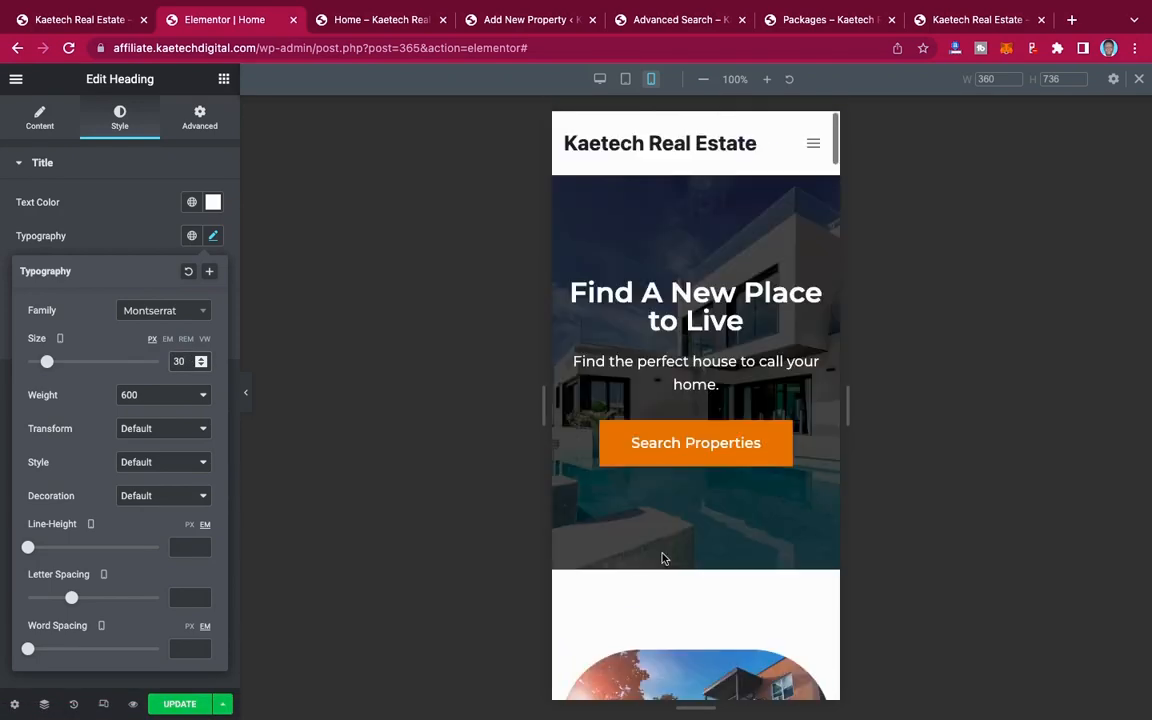
click(181, 705)
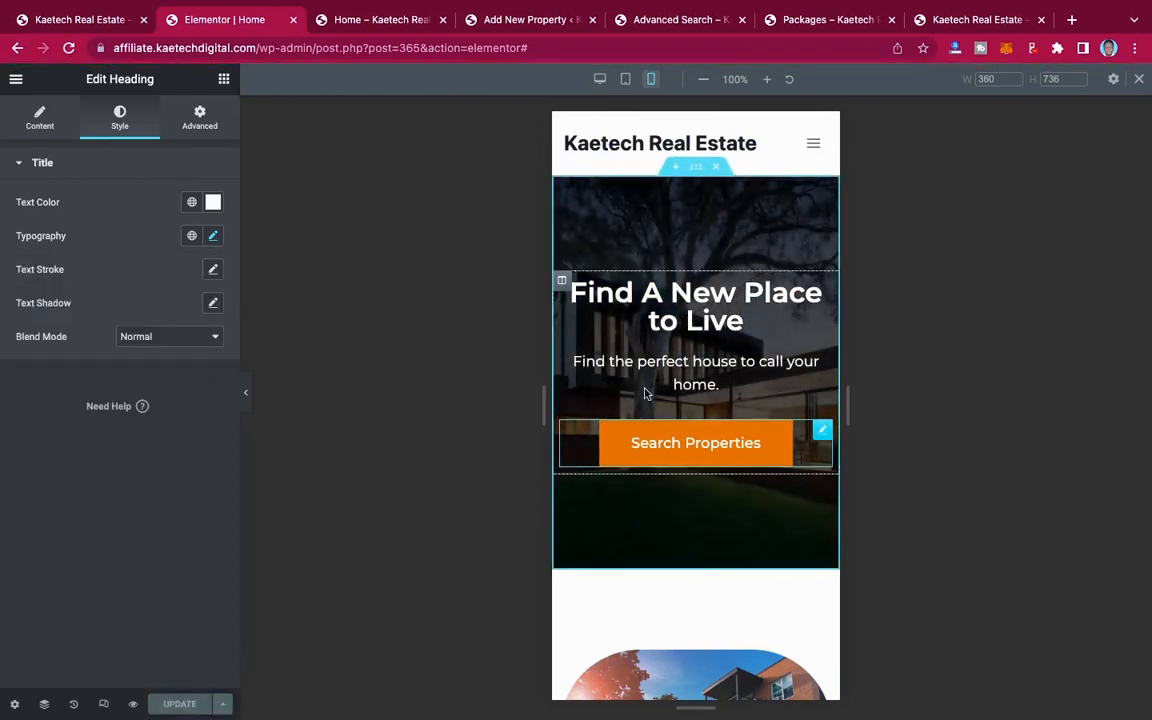
Step: Reload the live Home page and review its sections from the hero banner down to the footer
click(366, 31)
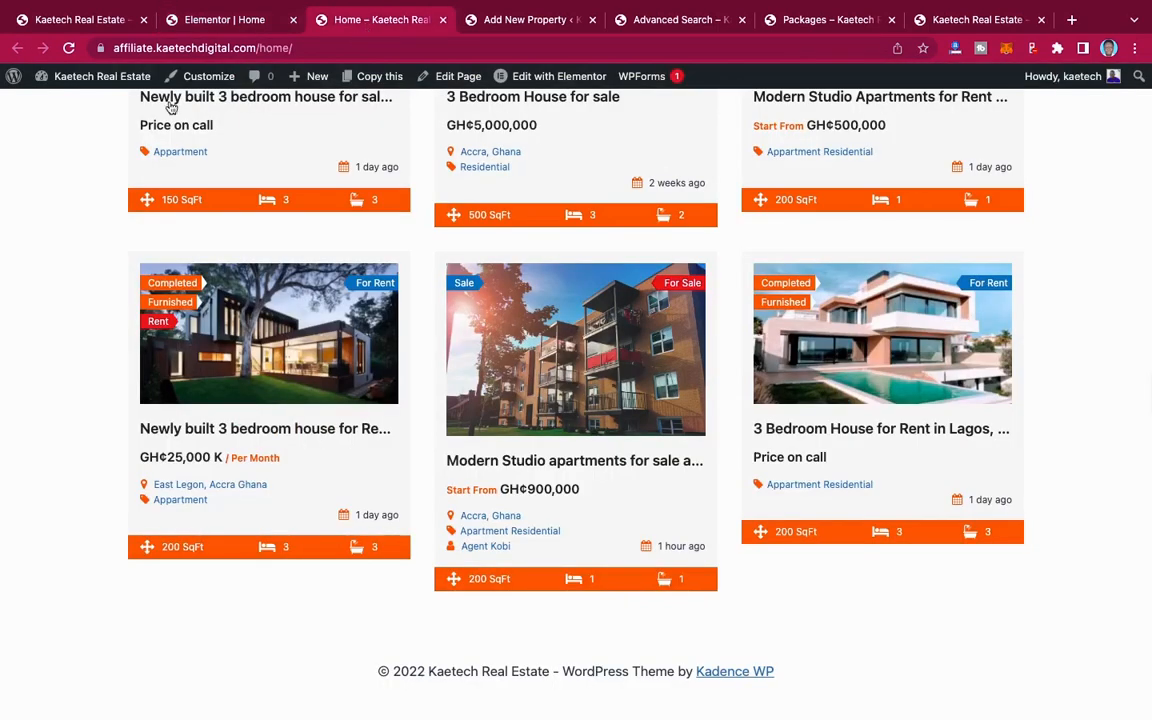
click(70, 47)
scroll(965, 377, down, 4)
scroll(965, 377, down, 8)
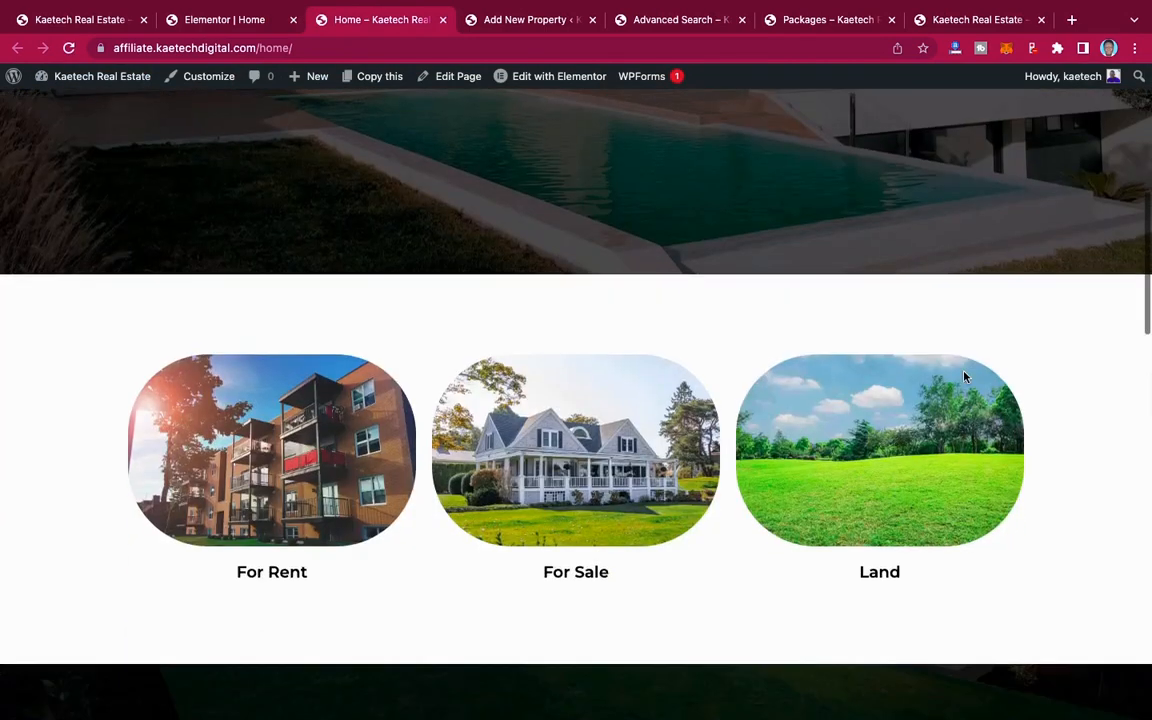
scroll(965, 377, down, 12)
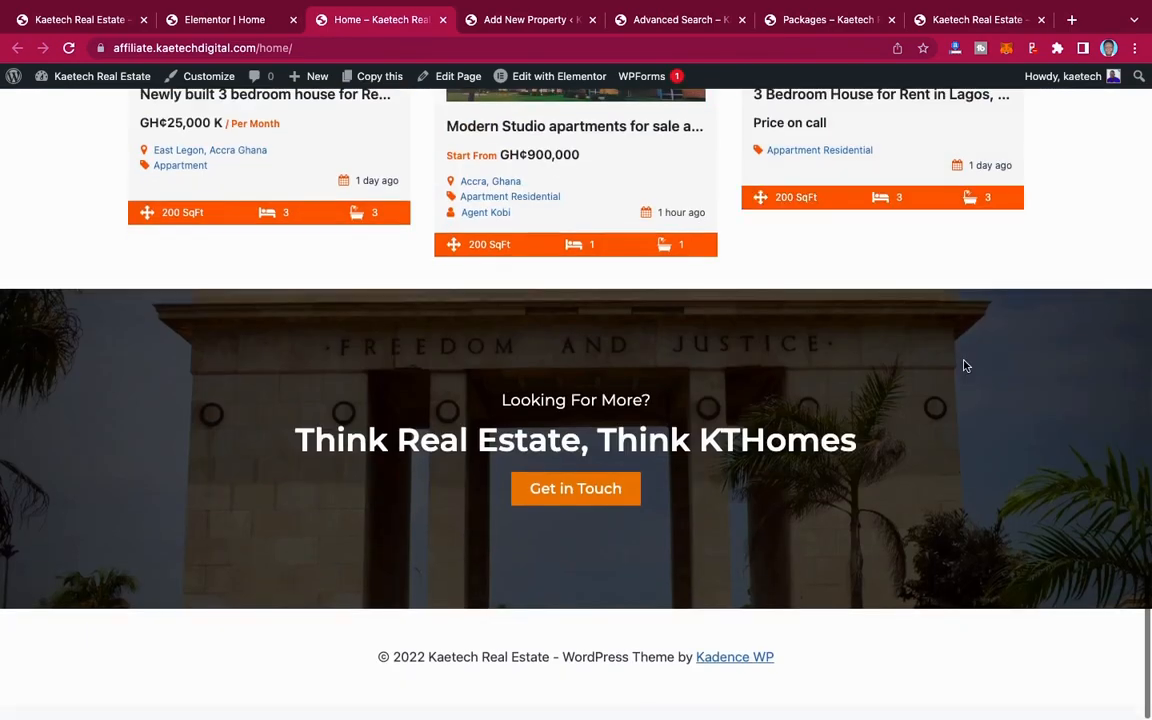
scroll(965, 366, up, 10)
scroll(965, 368, down, 6)
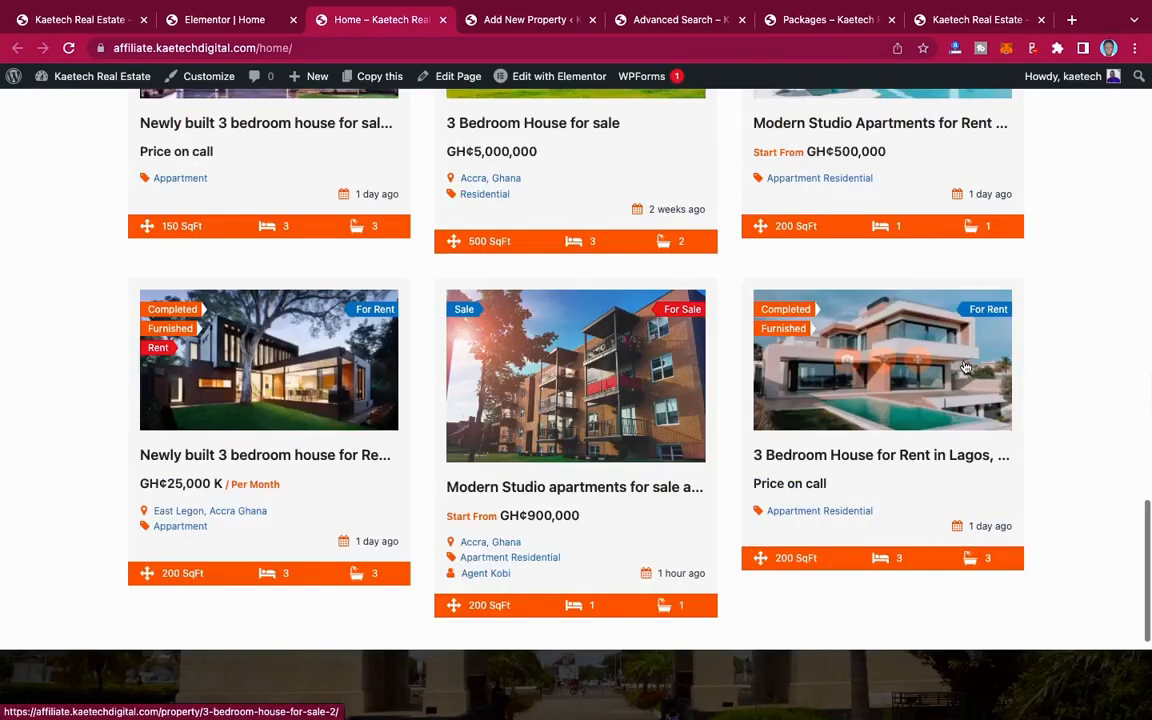
scroll(965, 366, up, 15)
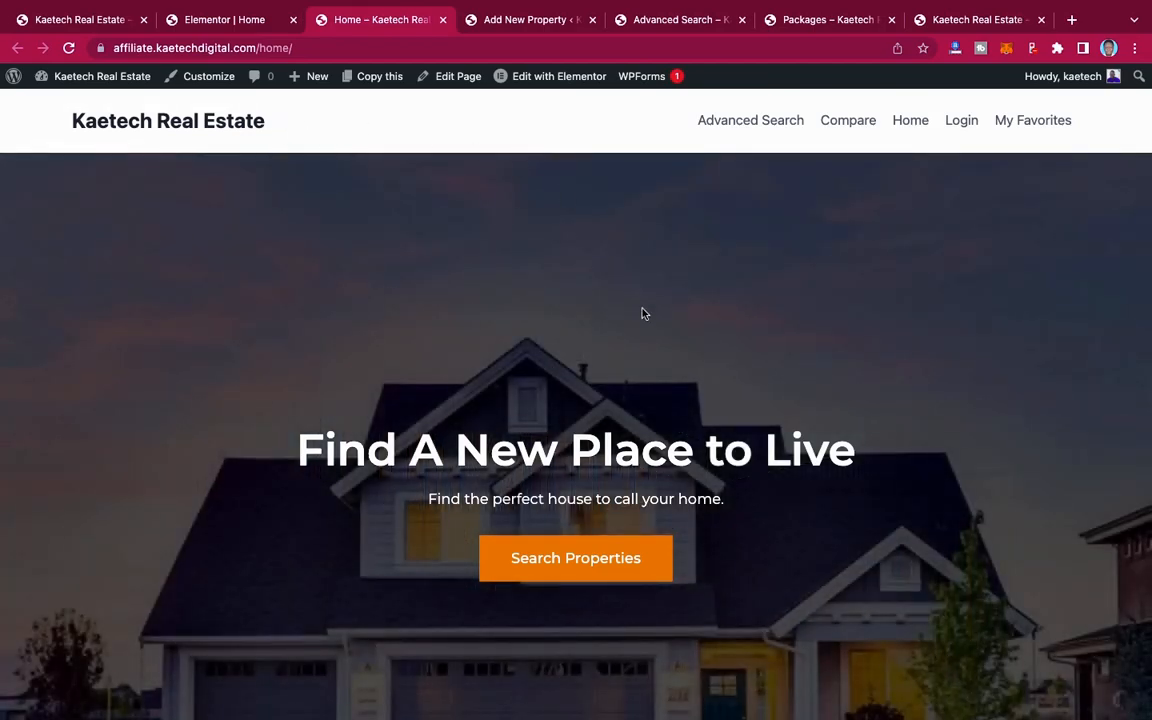
scroll(643, 314, down, 10)
scroll(643, 314, up, 8)
scroll(643, 314, up, 2)
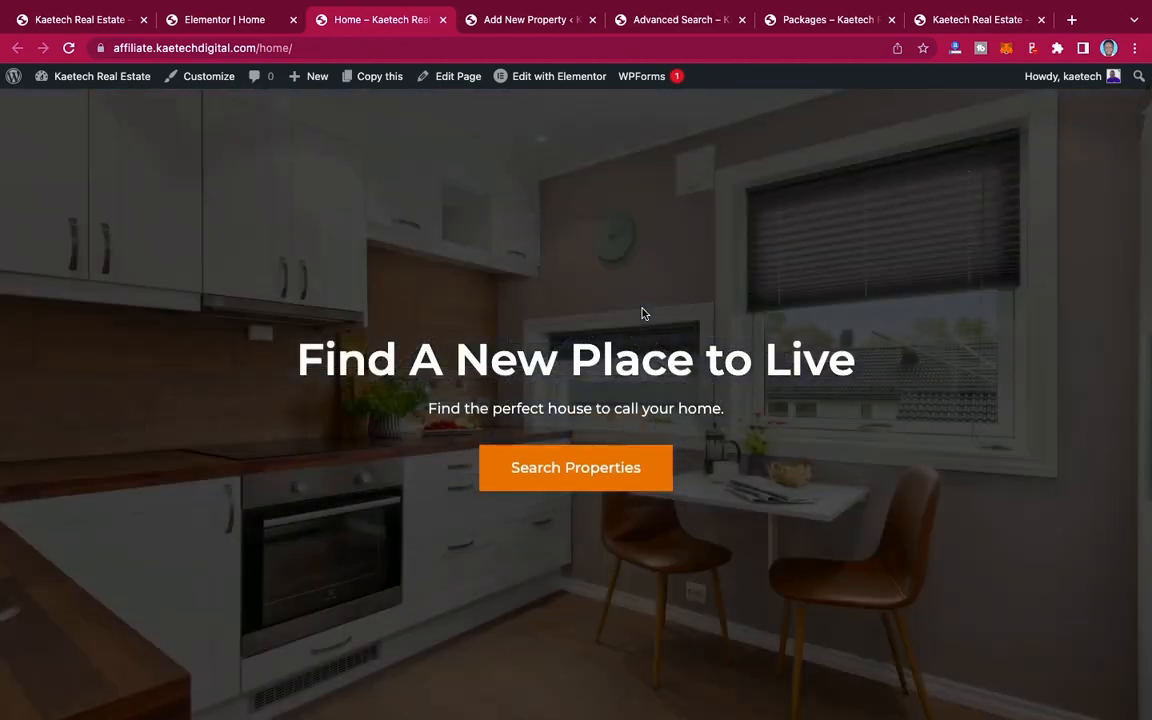
scroll(643, 314, up, 1)
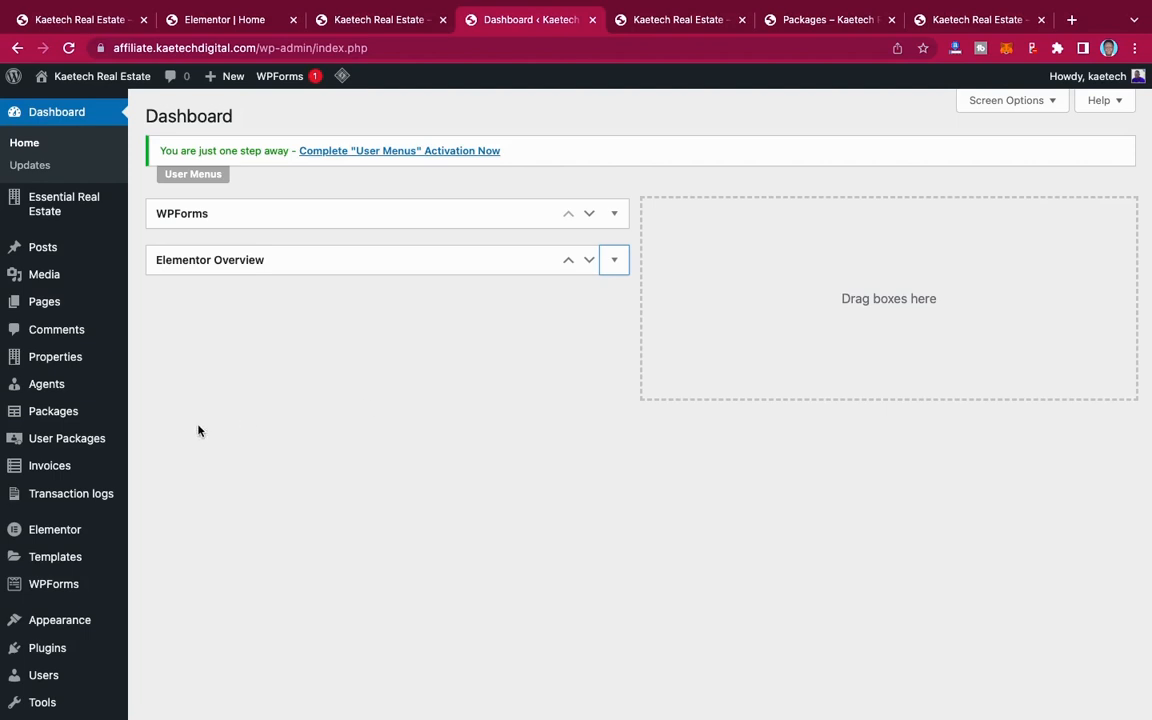
Step: Open the site's Reading settings in the WordPress dashboard
scroll(198, 431, down, 3)
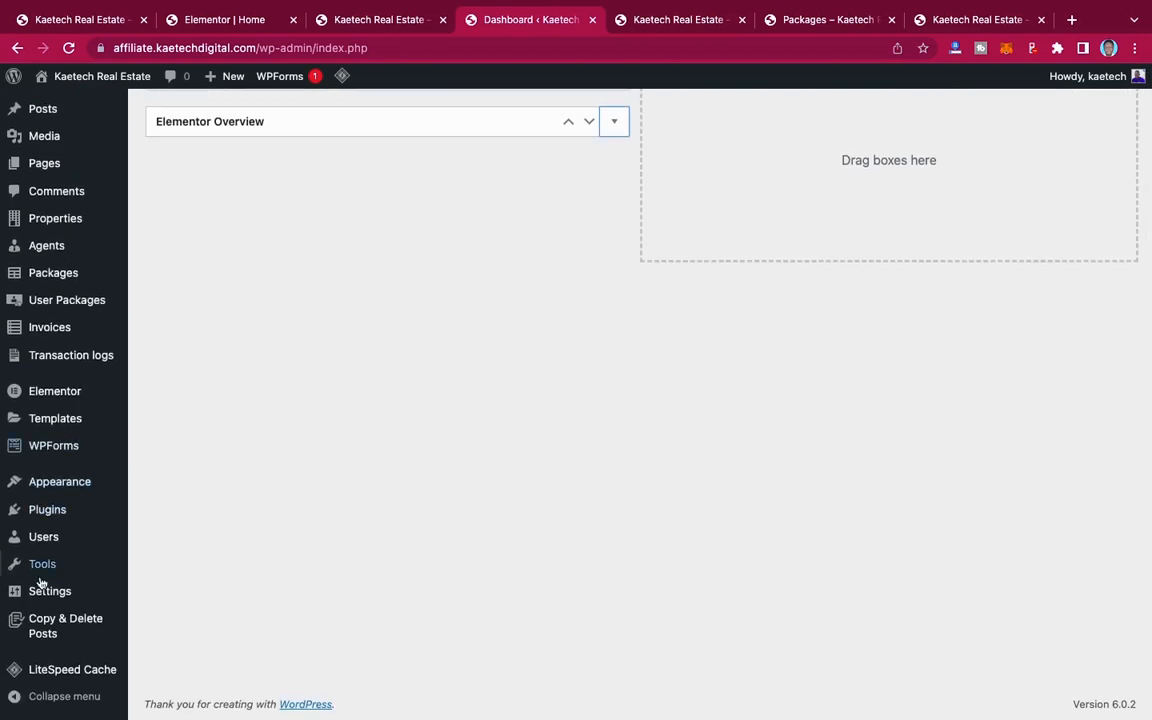
mouse_move(40, 593)
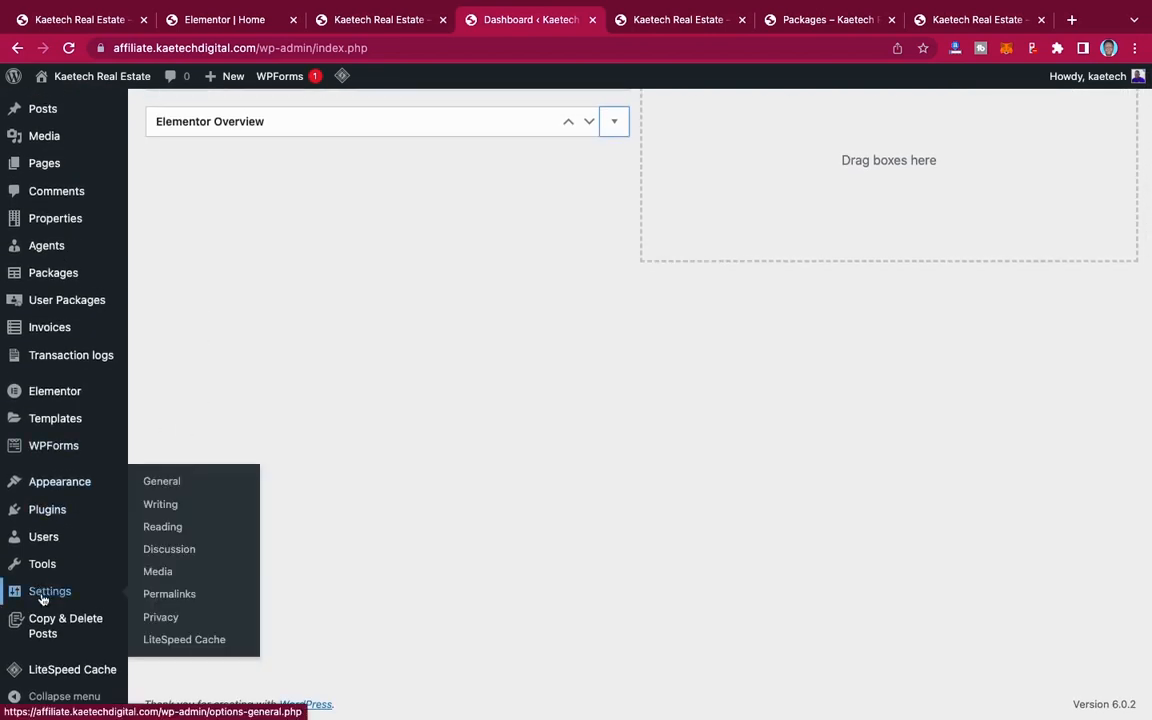
click(163, 528)
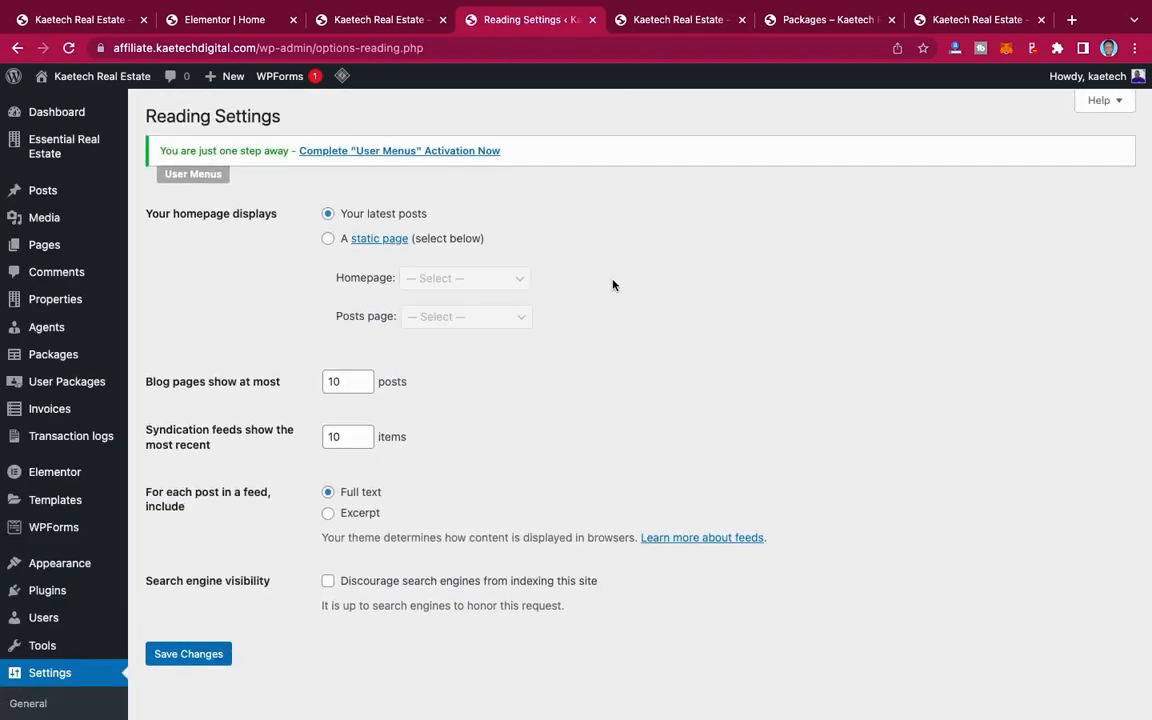
Step: Compare the site's default front page with its Home page, and return to the Reading settings
click(648, 33)
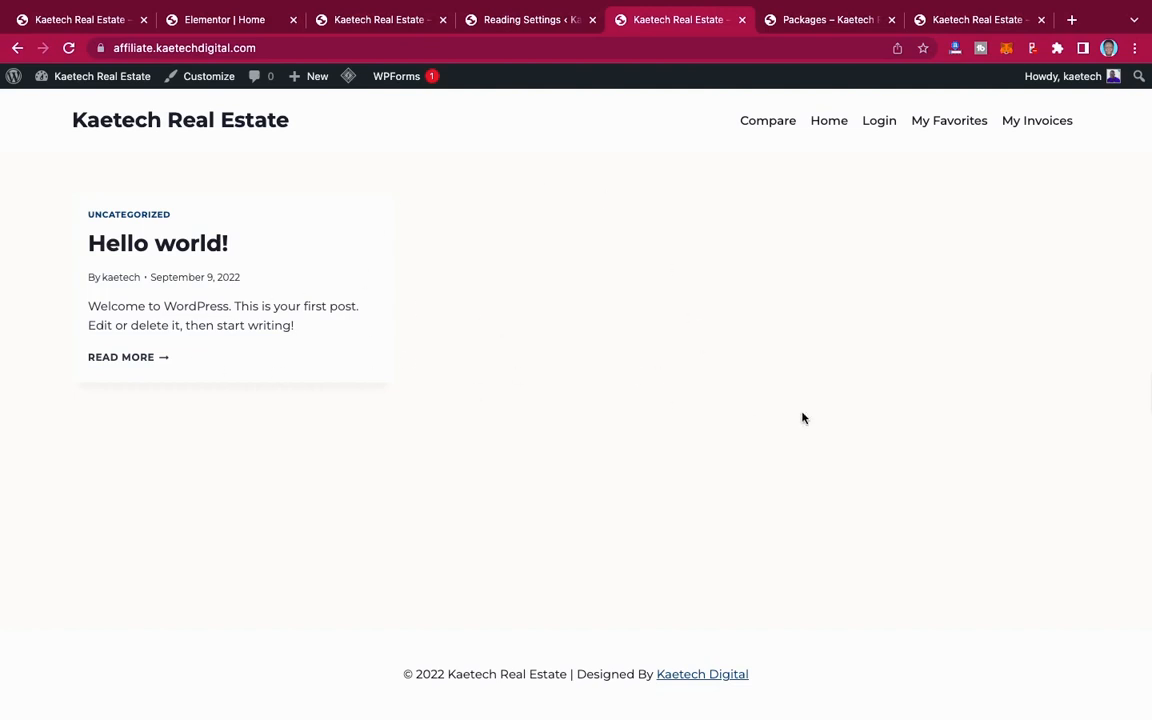
click(843, 120)
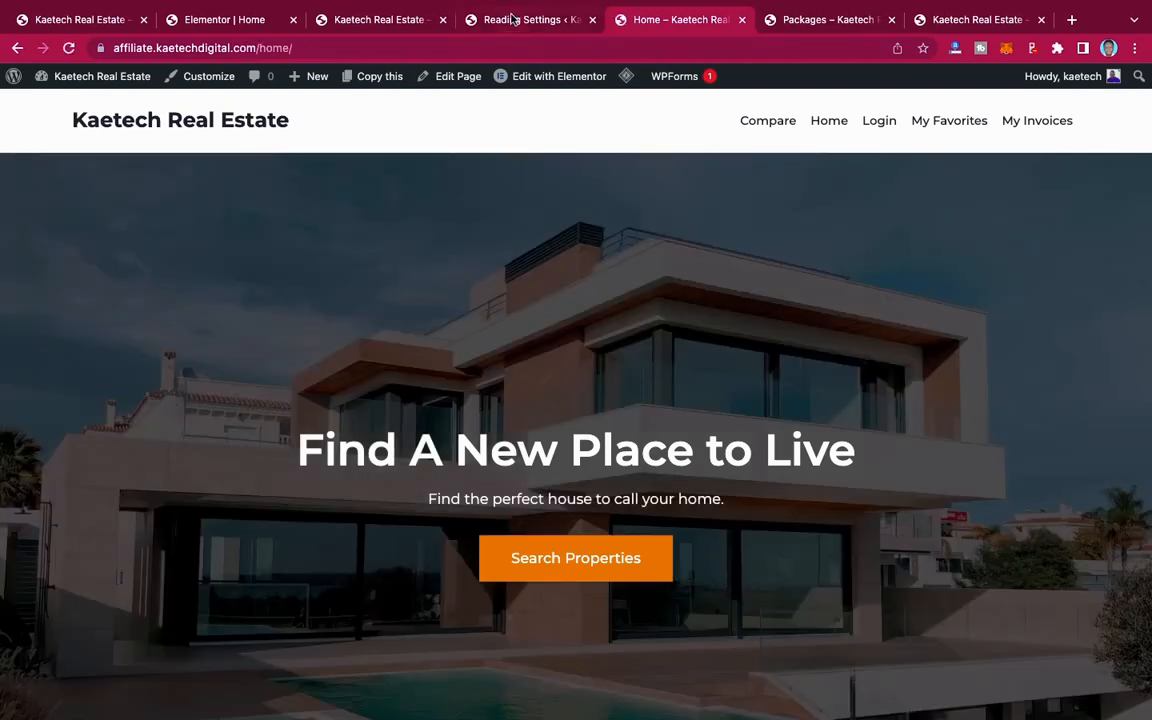
click(511, 19)
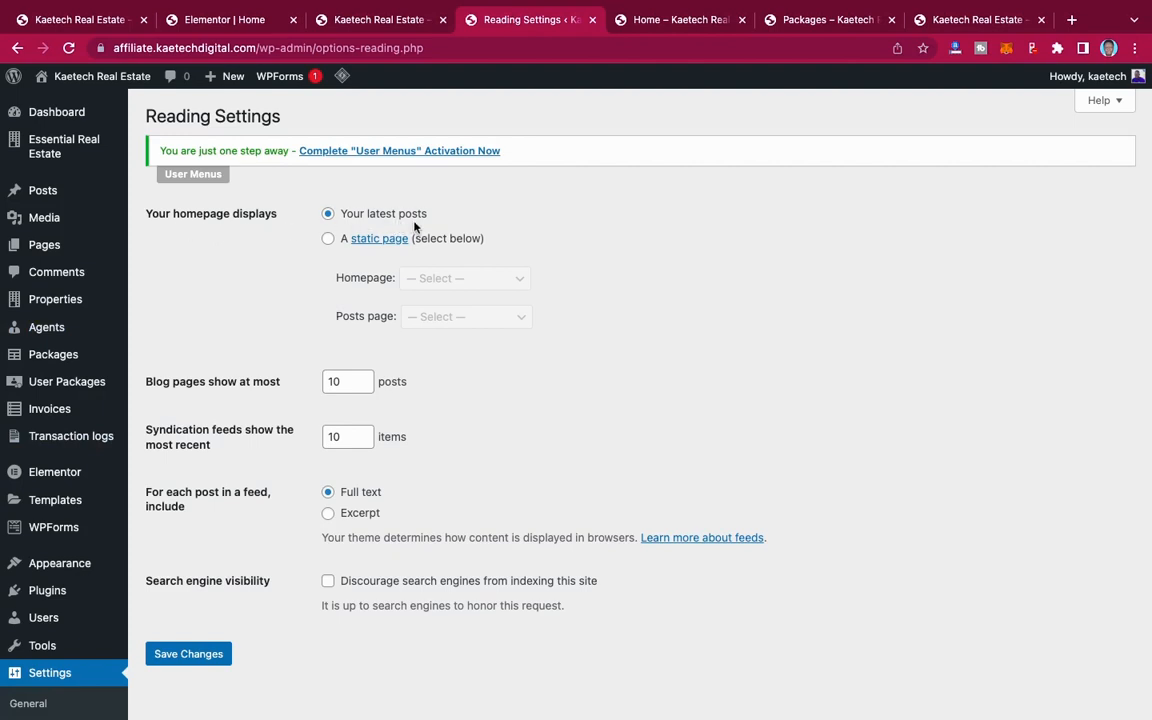
Step: Make the homepage display a static page, choose Home as the homepage, and save the settings
click(328, 238)
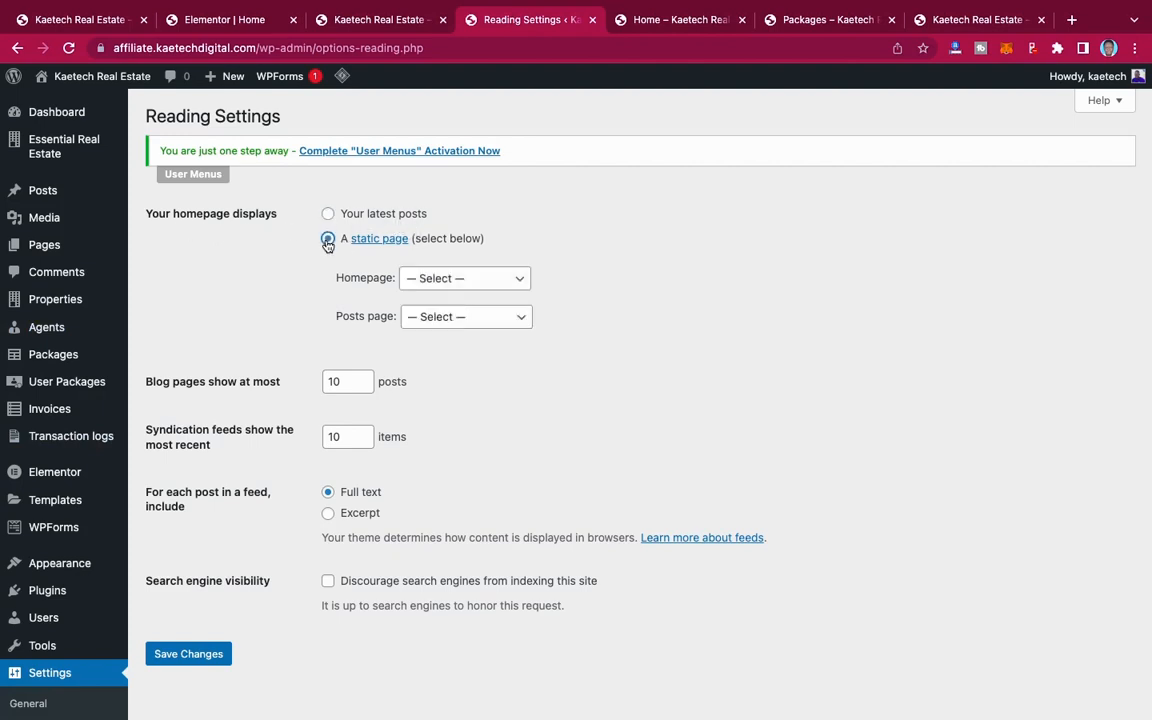
click(464, 280)
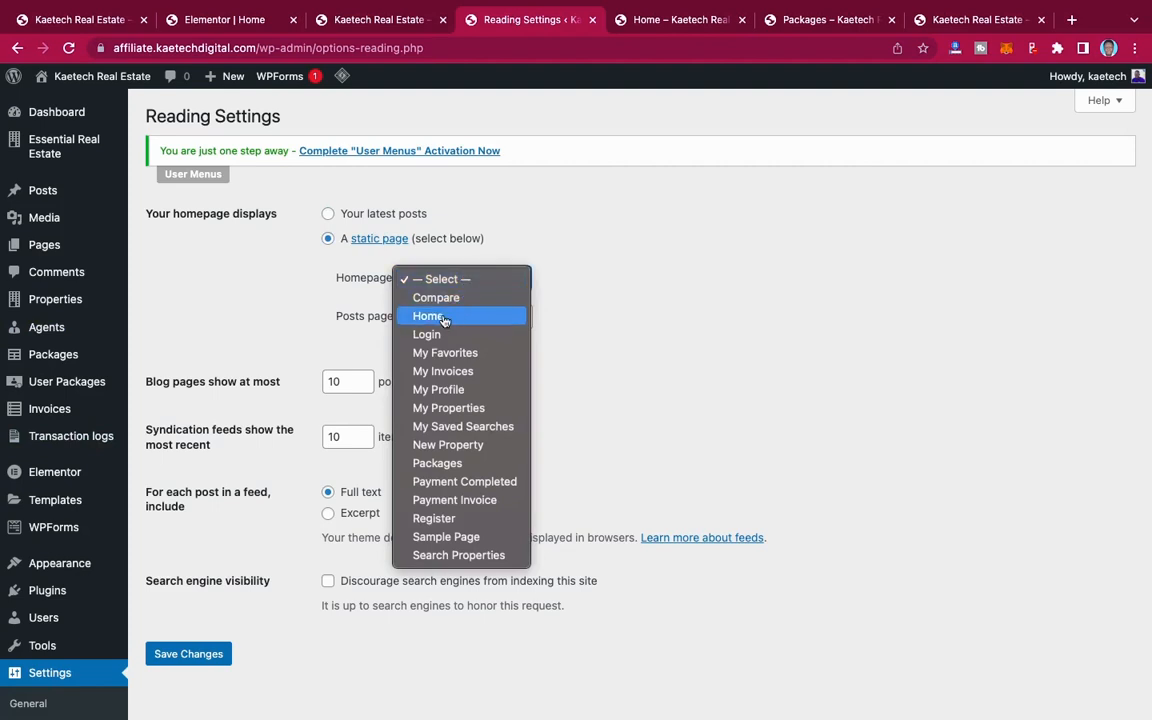
click(445, 318)
scroll(445, 321, down, 5)
click(195, 383)
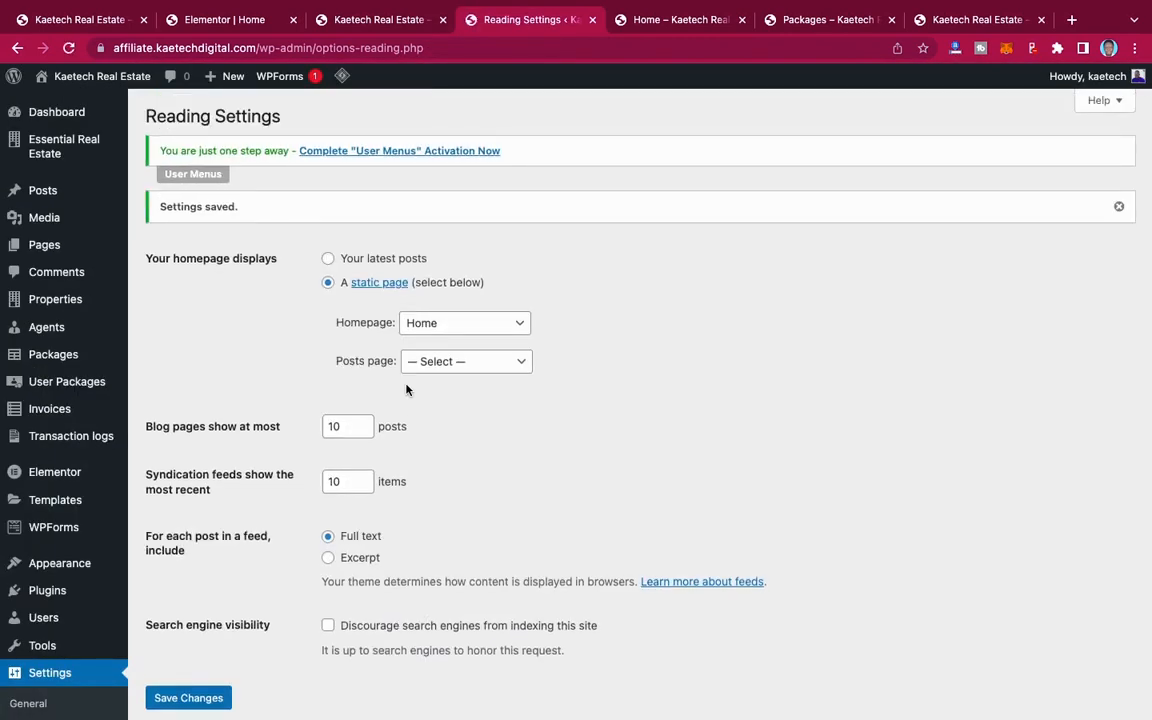
Step: Open the site's menu management page in the WordPress dashboard
scroll(70, 561, down, 3)
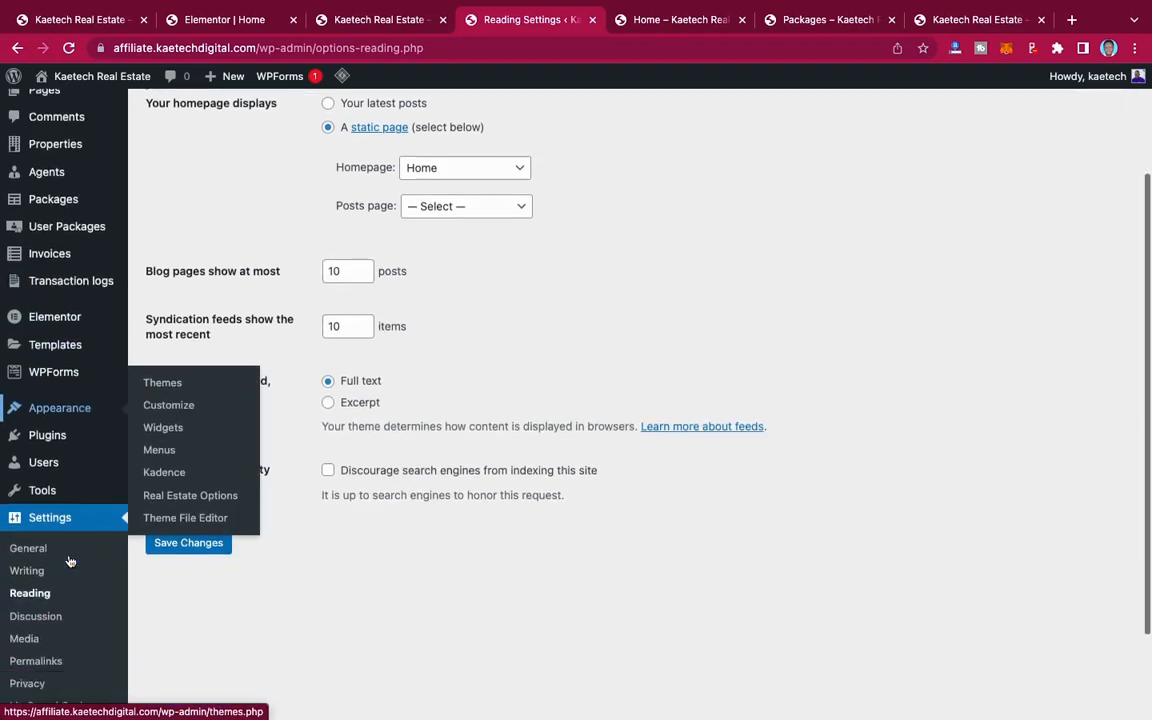
scroll(70, 561, down, 1)
mouse_move(51, 349)
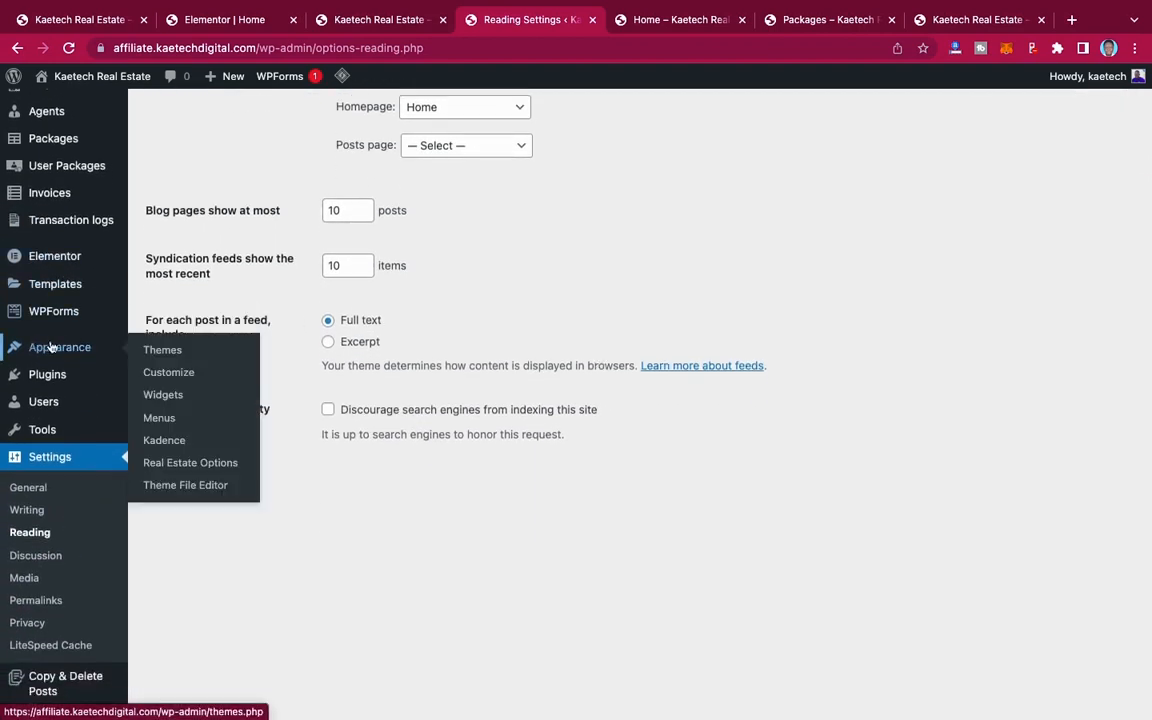
click(160, 418)
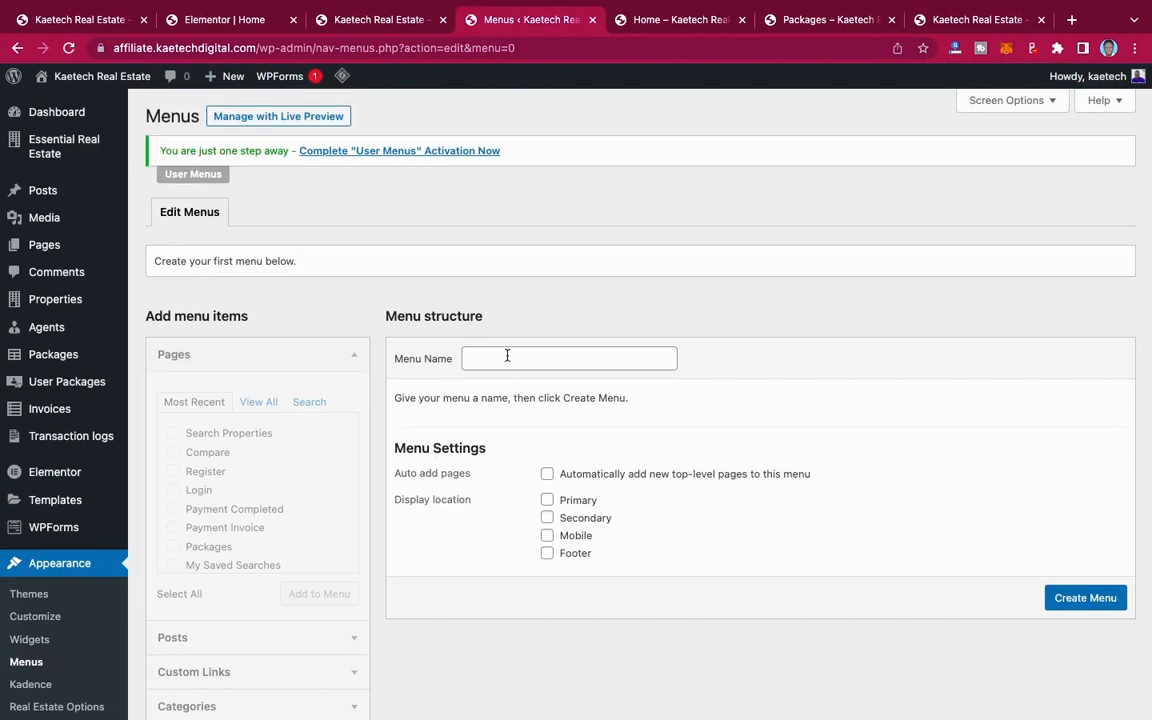
Step: Create a menu named Main Menu and assign it to the Primary and Mobile display locations
click(507, 357)
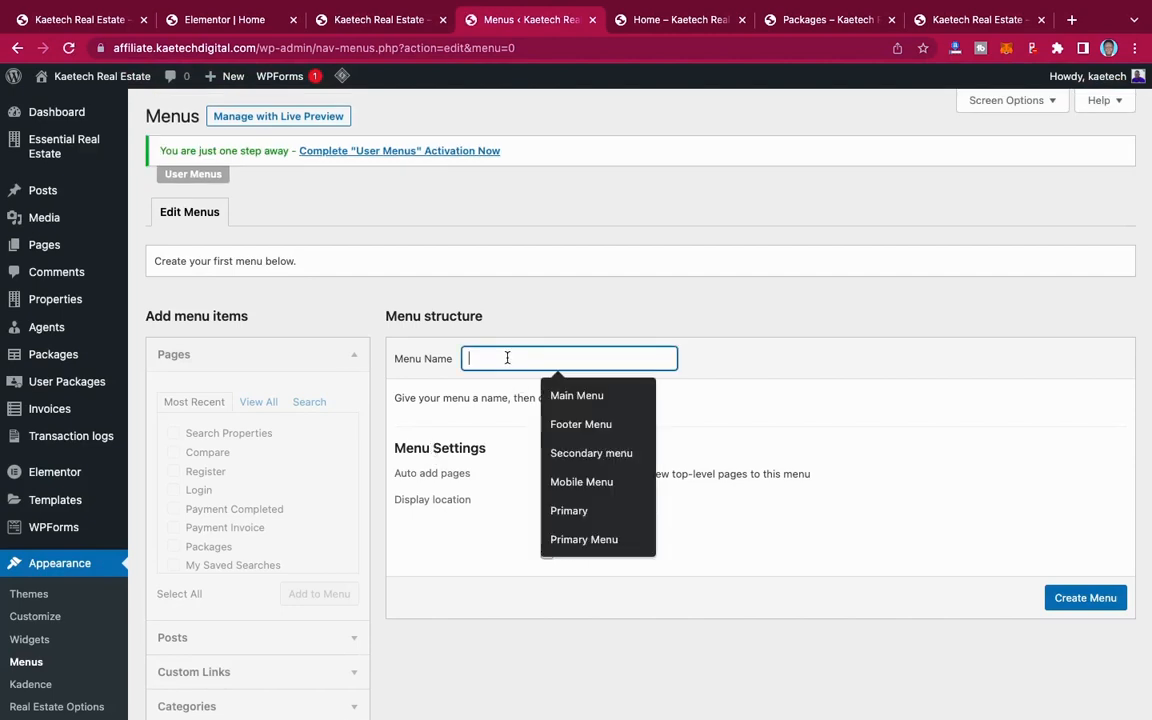
click(590, 398)
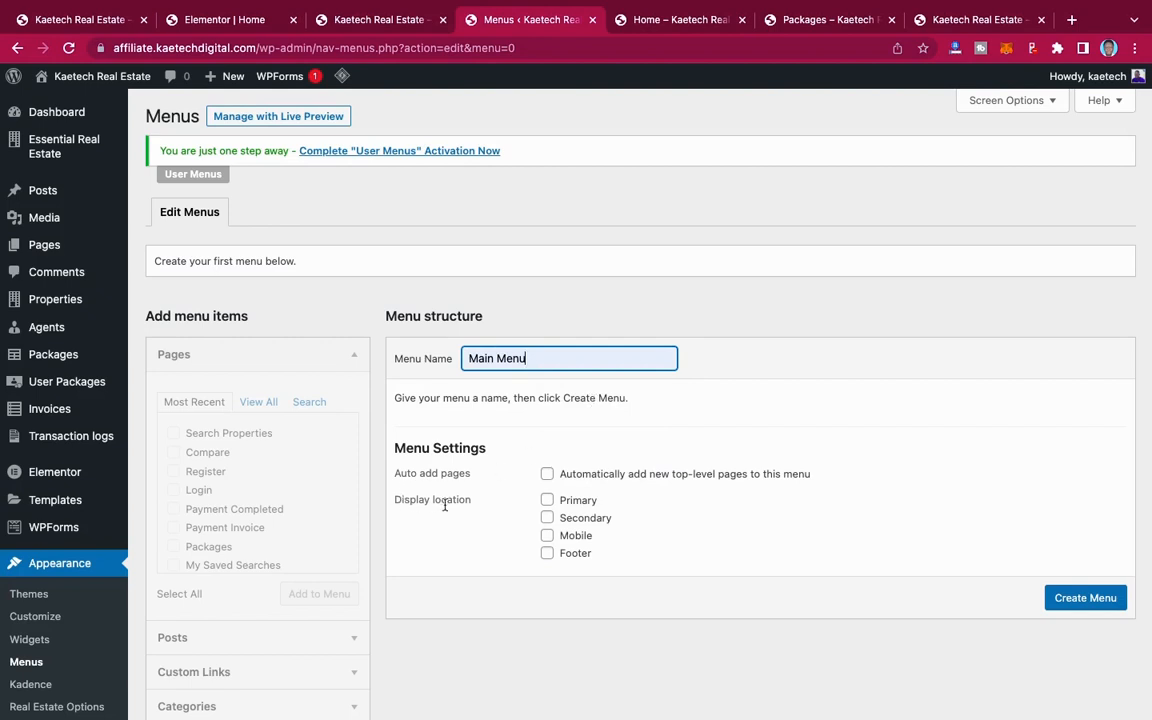
click(547, 500)
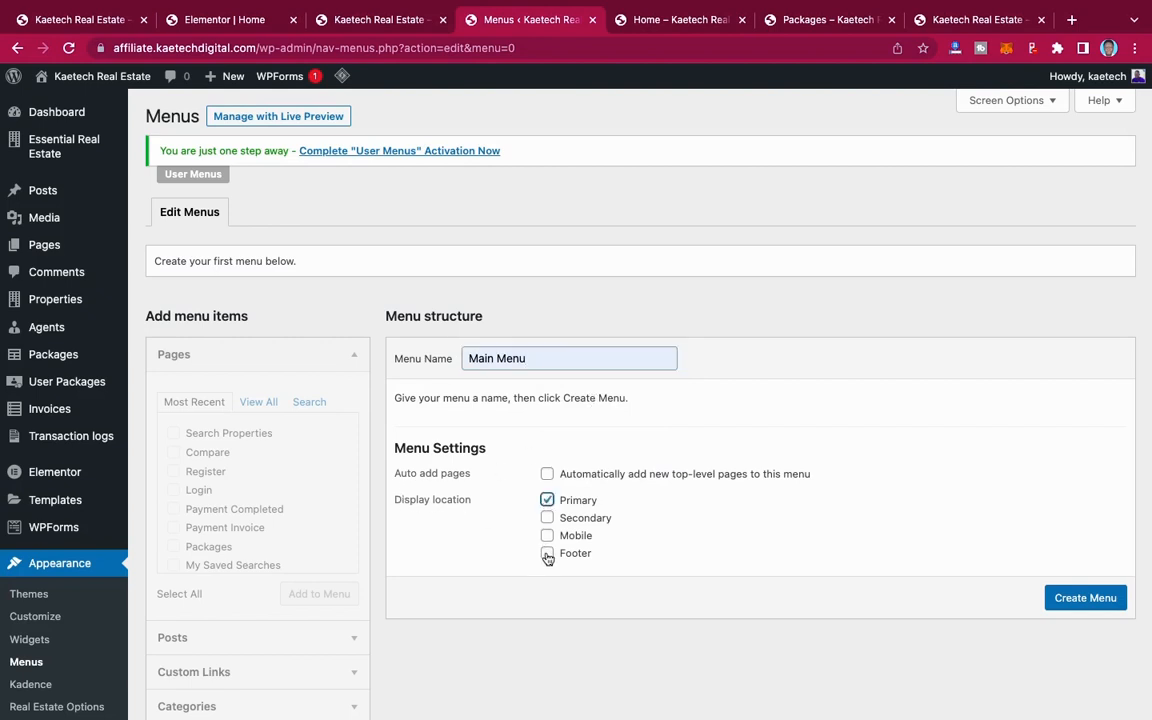
click(547, 535)
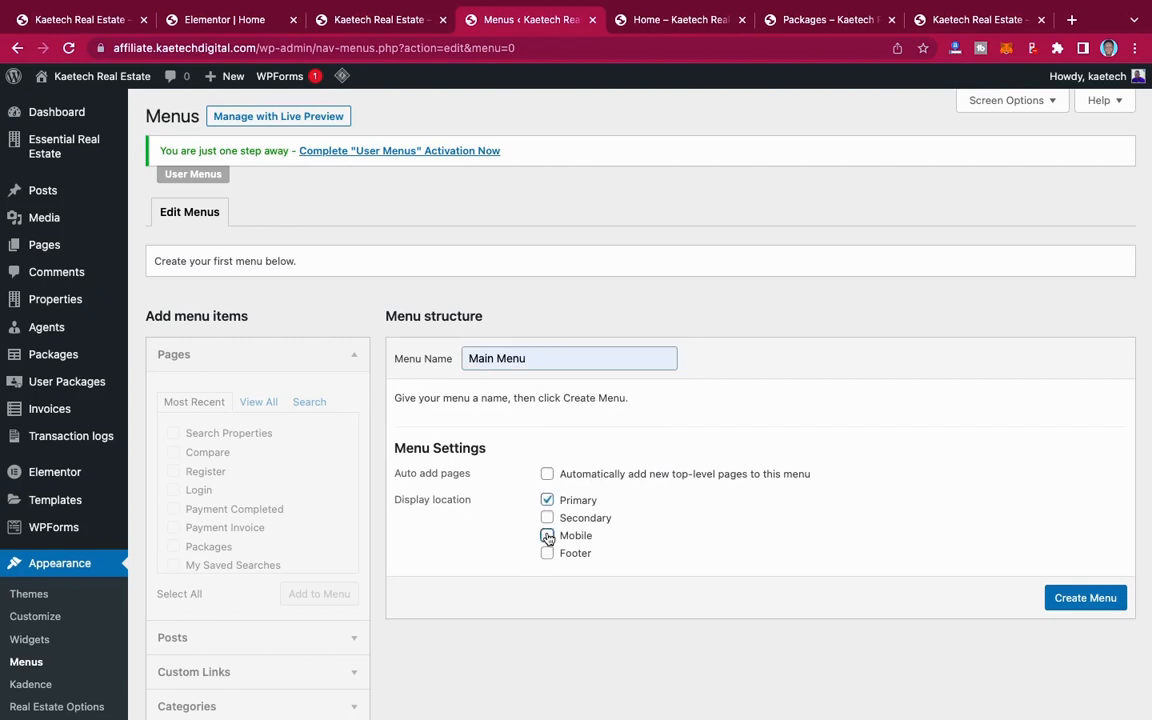
click(1075, 600)
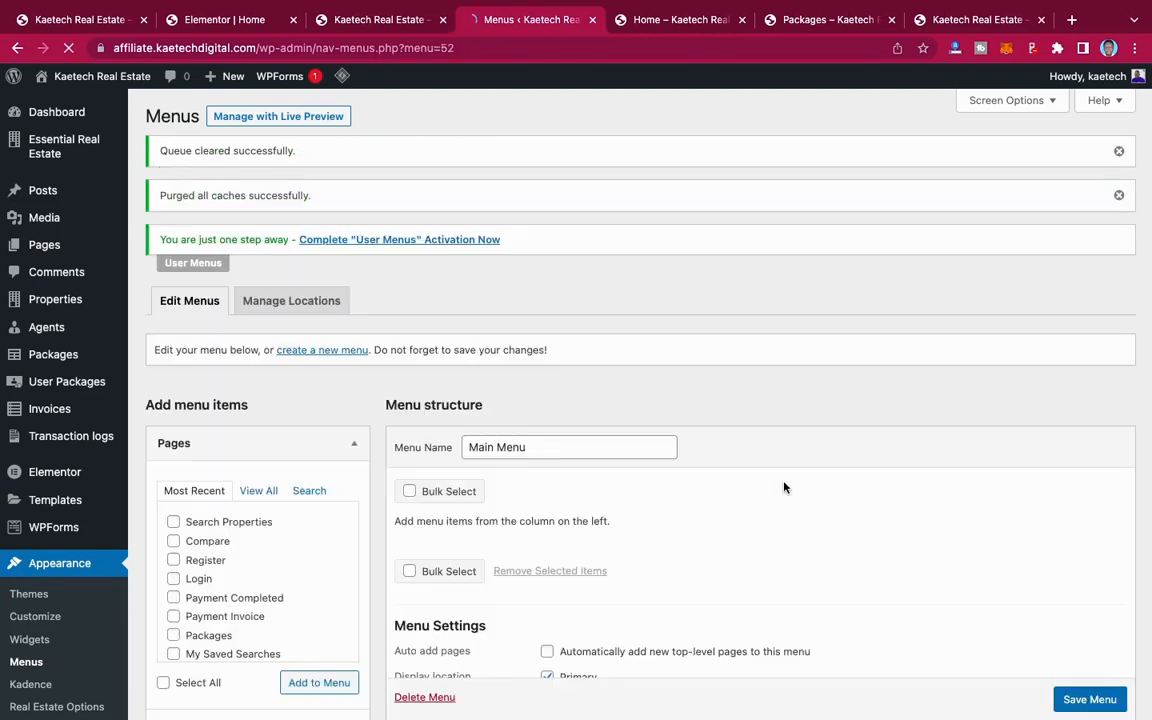
Step: Add the Home, Login, Register and Search Properties pages to Main Menu
scroll(784, 487, down, 3)
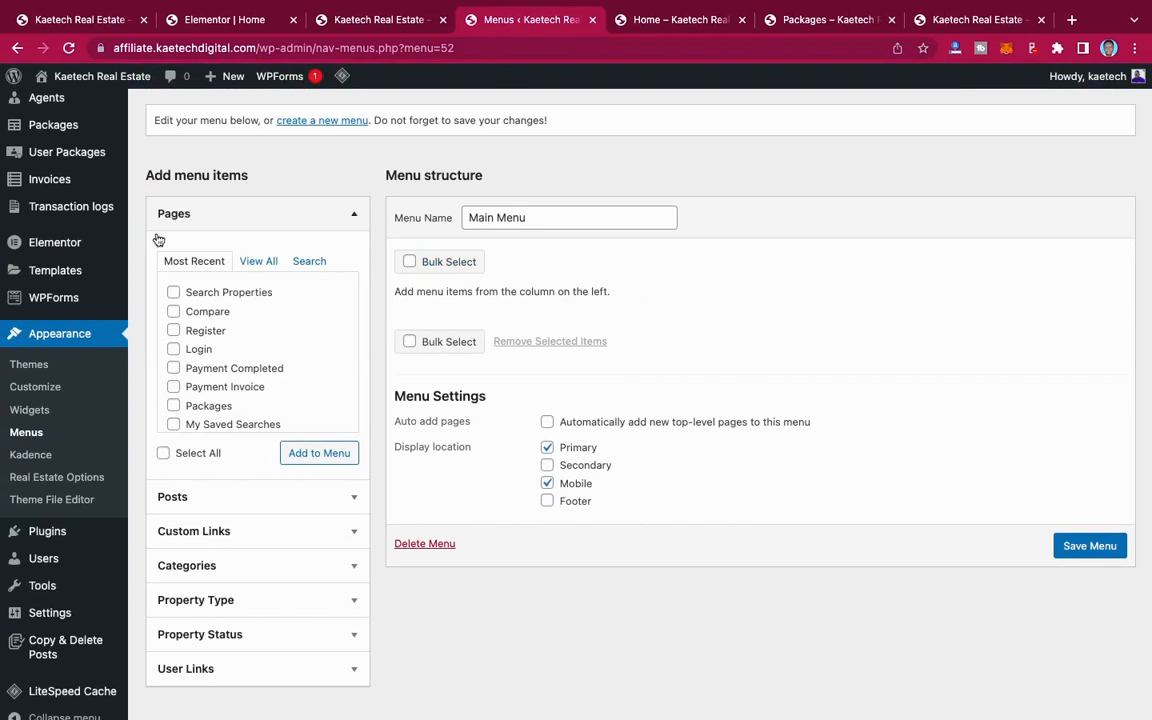
click(257, 261)
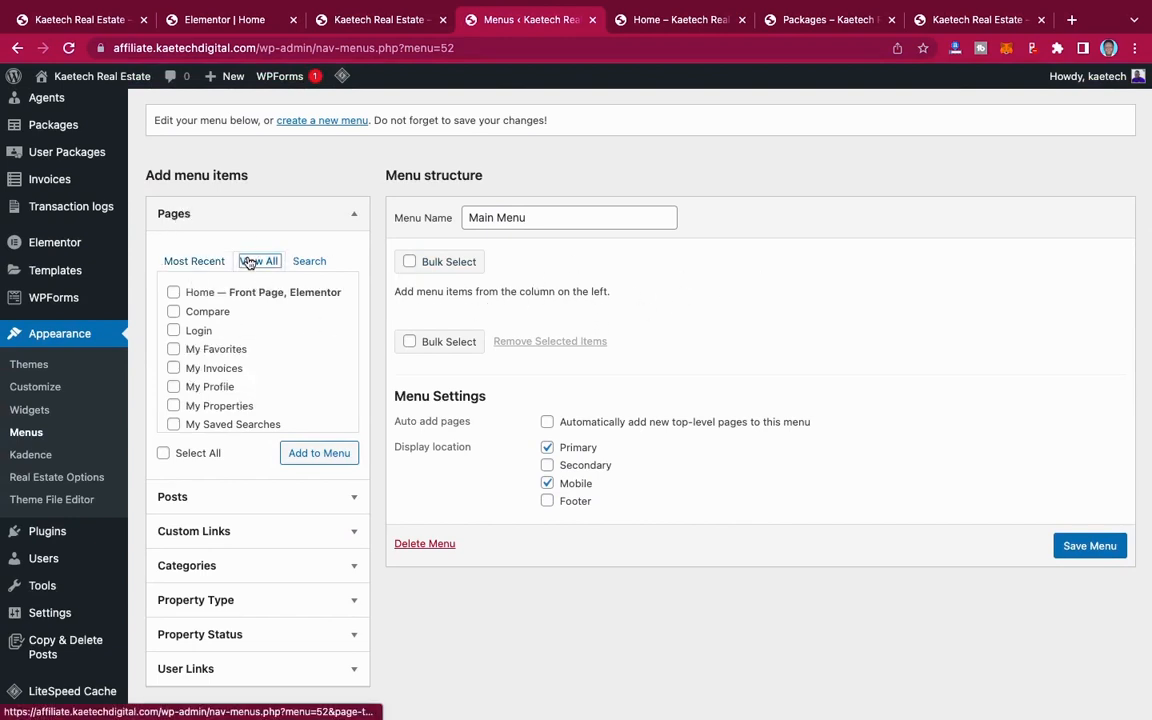
click(174, 293)
click(173, 330)
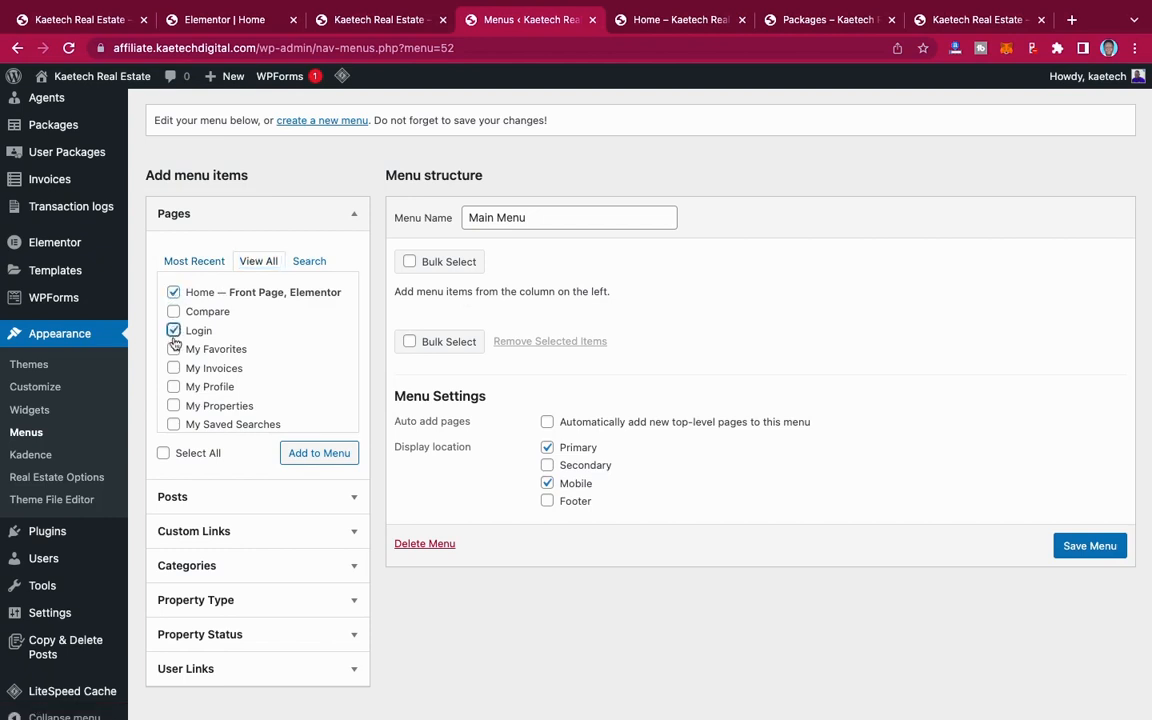
click(174, 350)
scroll(173, 372, down, 3)
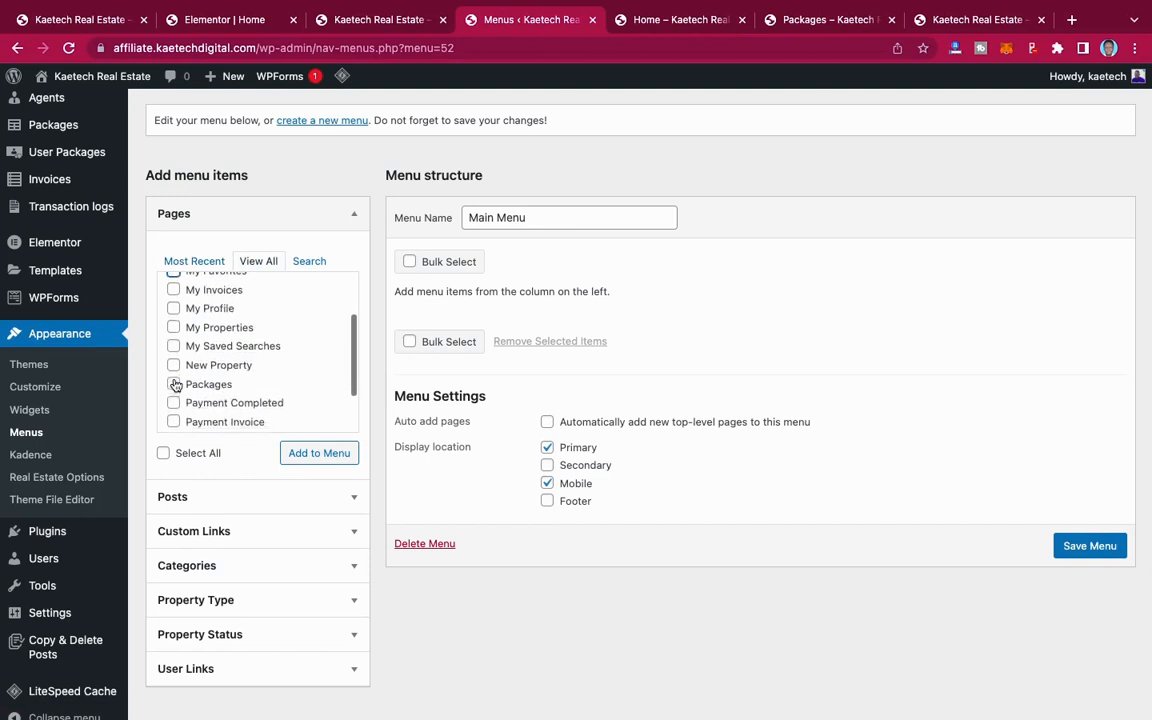
scroll(175, 384, down, 1)
click(174, 314)
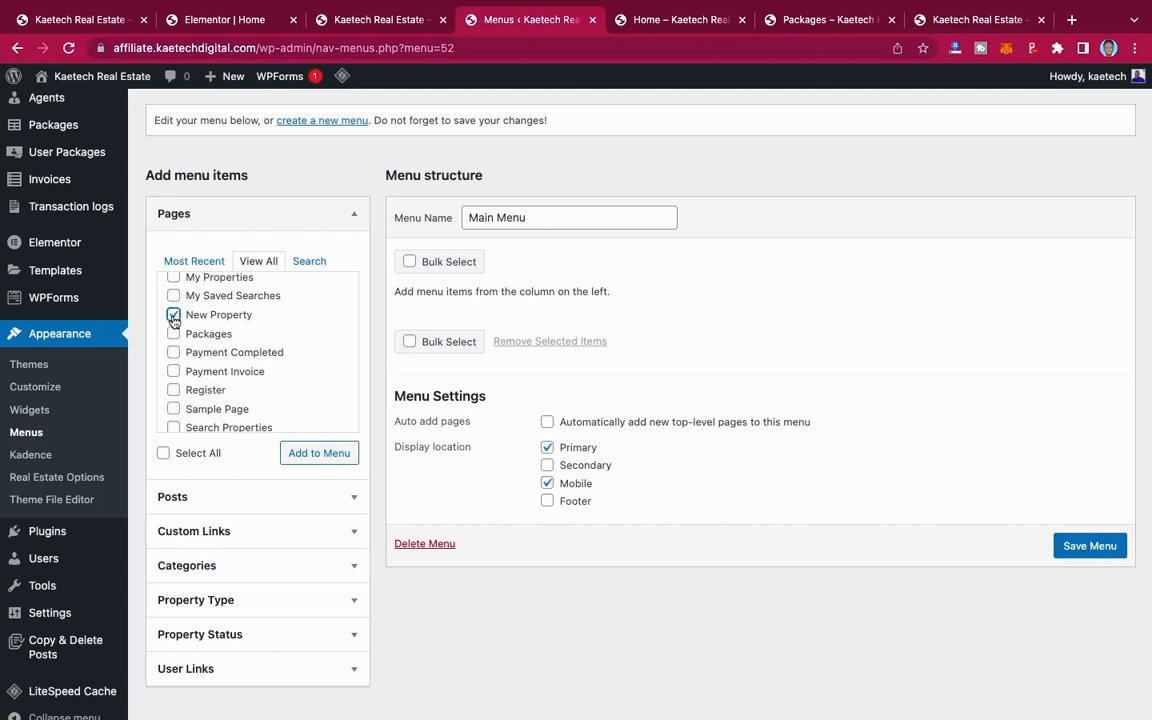
scroll(178, 383, down, 1)
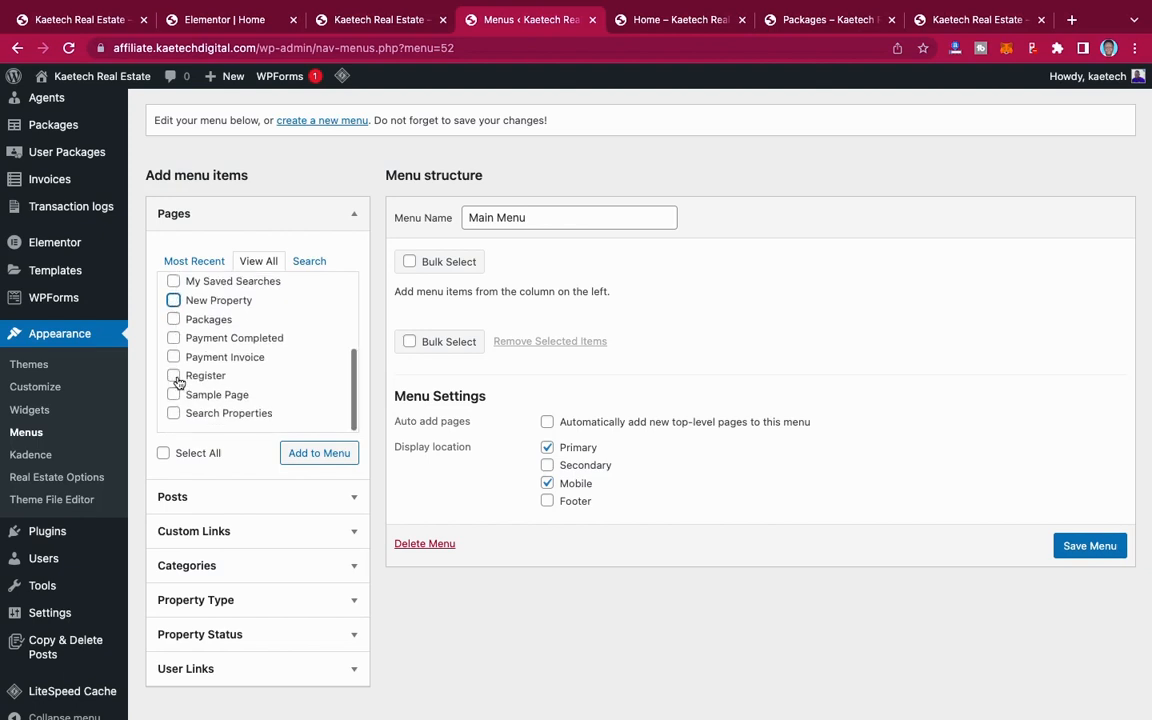
click(174, 375)
click(174, 375)
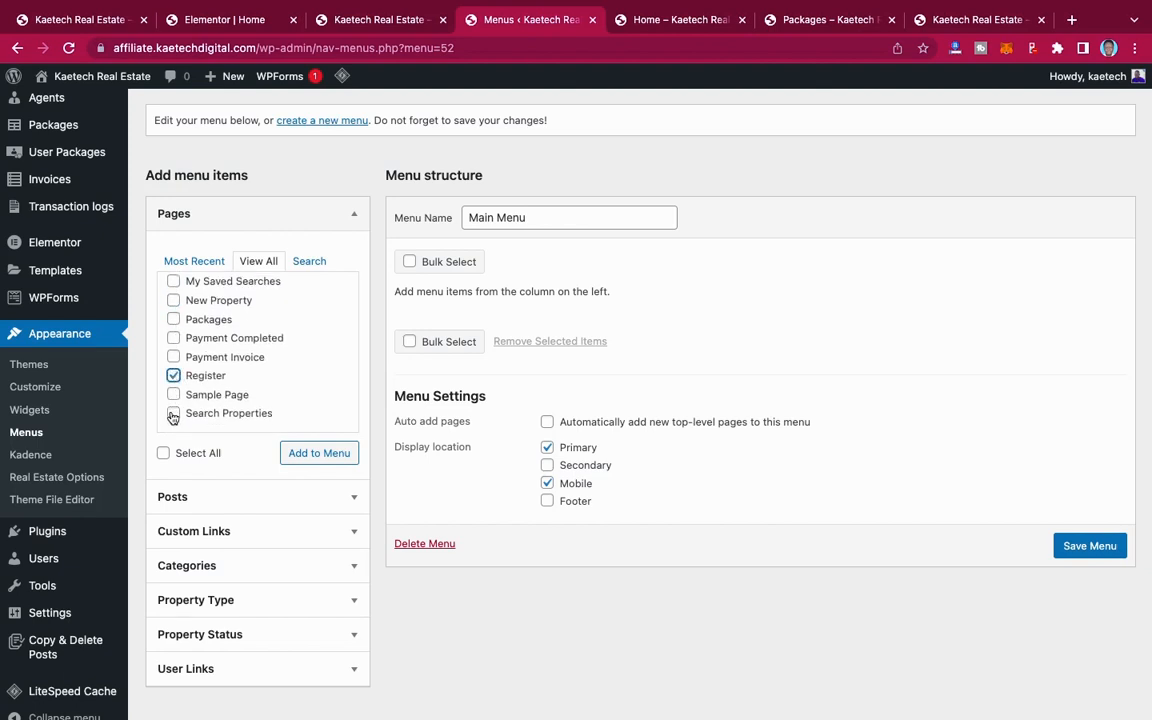
click(174, 413)
scroll(178, 373, up, 3)
scroll(177, 369, up, 2)
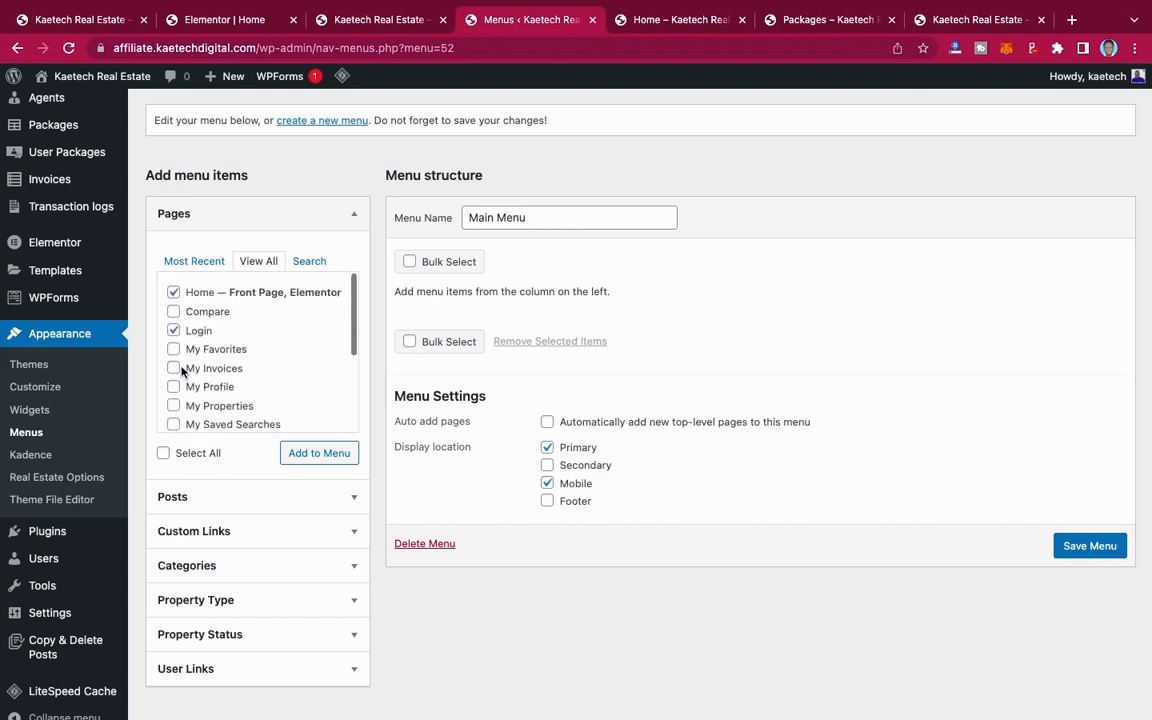
click(316, 455)
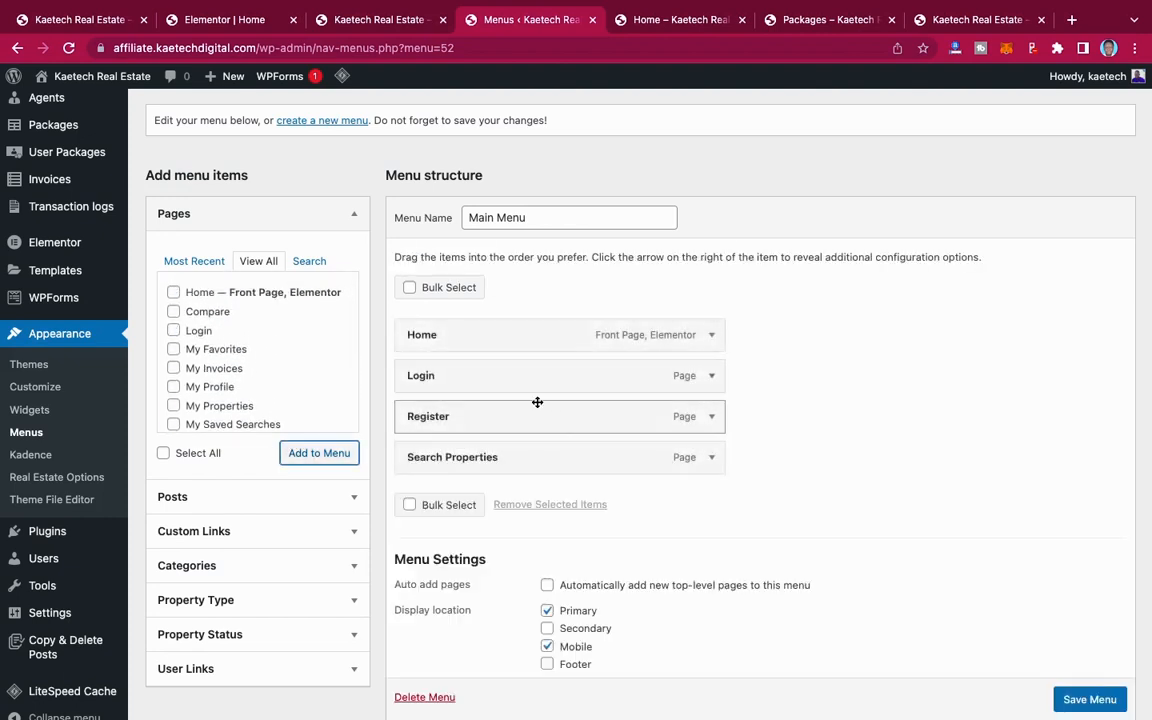
Step: Add a custom link to Main Menu with the URL # and the link text About
scroll(262, 360, down, 5)
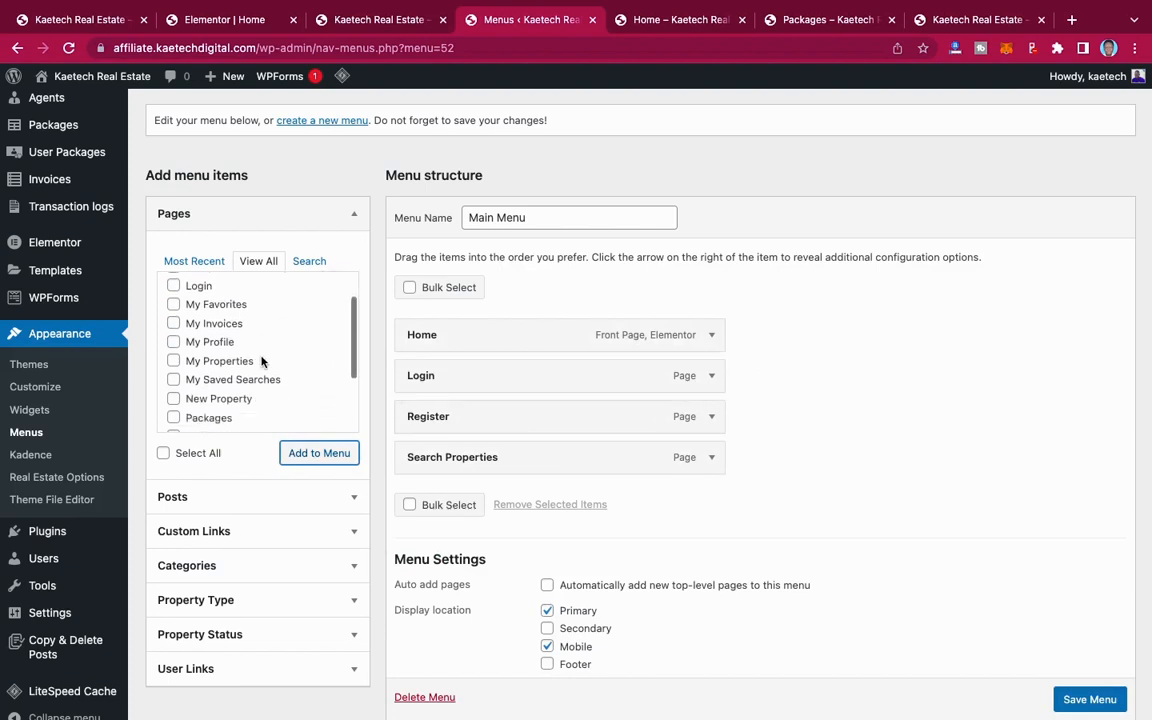
click(239, 497)
scroll(239, 499, down, 2)
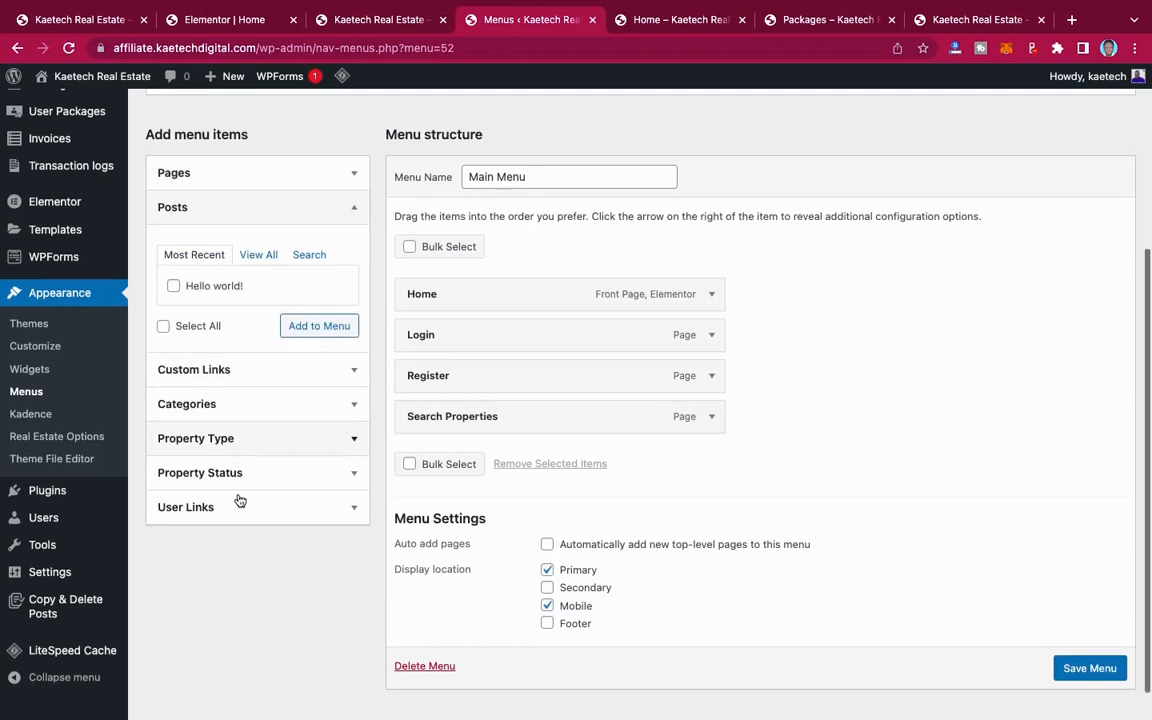
click(227, 172)
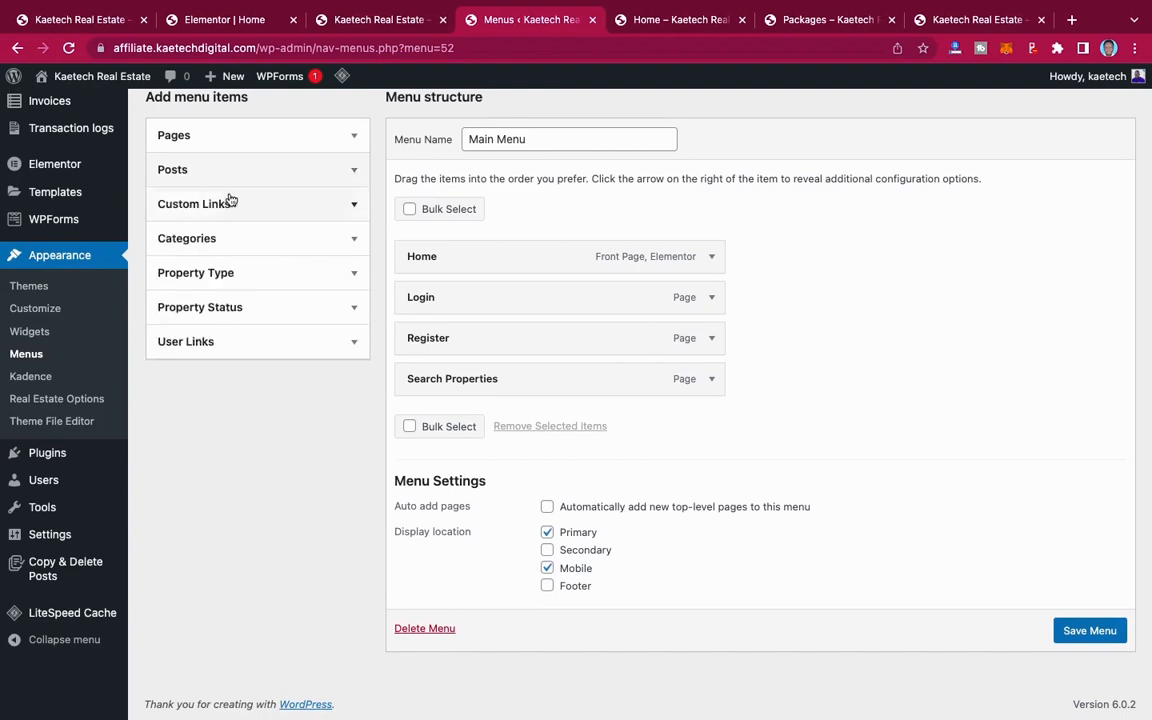
click(229, 203)
click(232, 257)
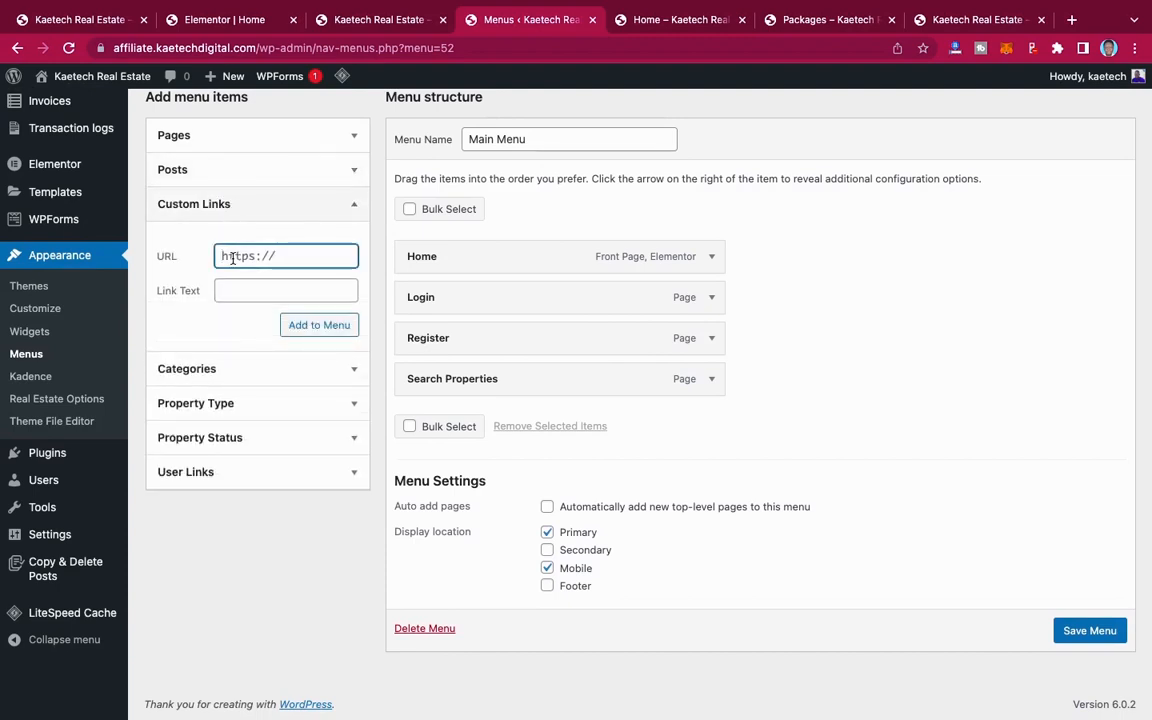
text(#)
click(236, 292)
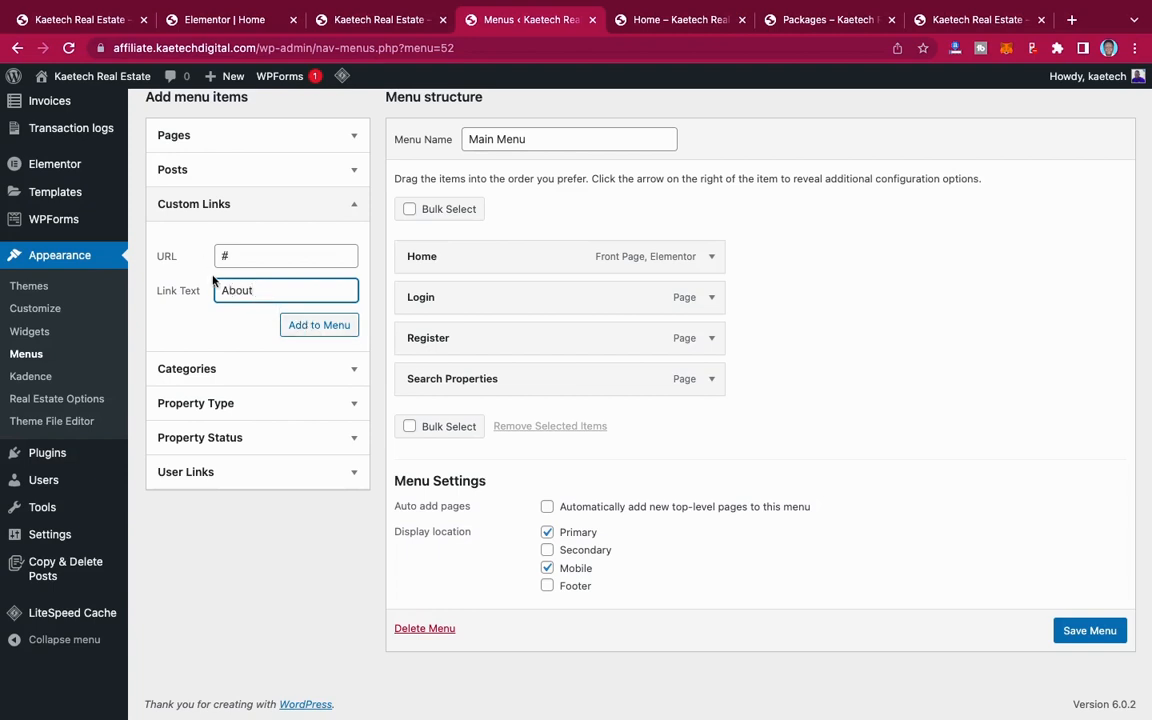
click(321, 327)
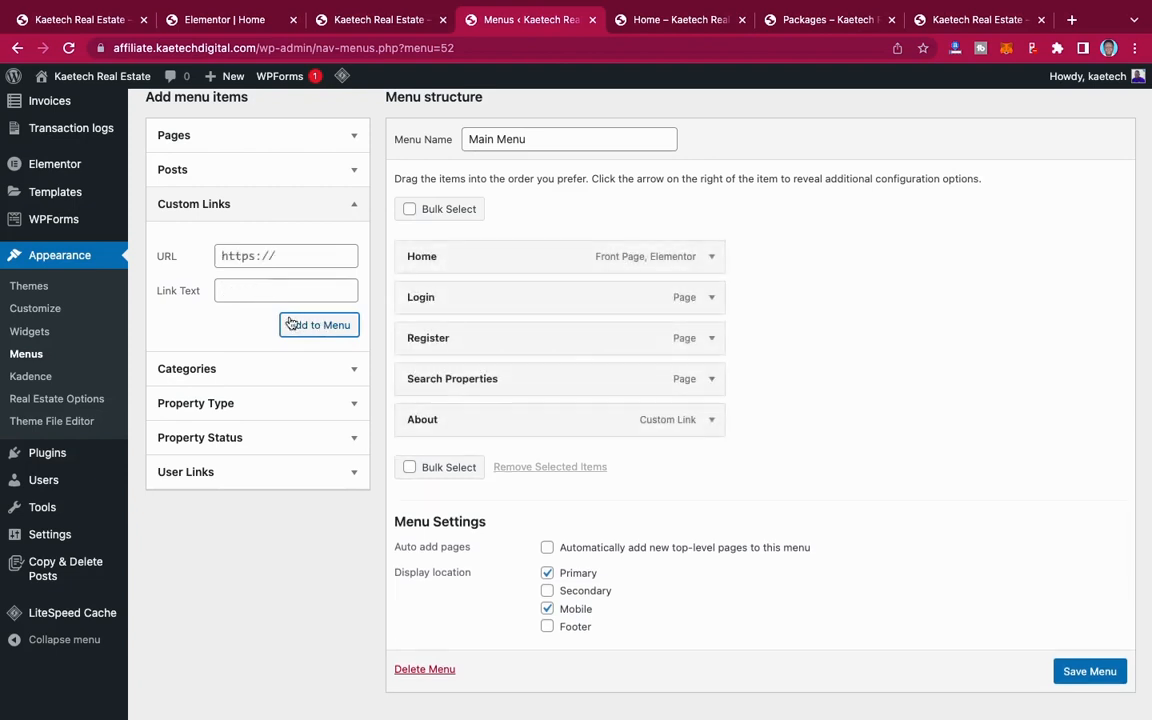
Step: Add a custom link to Main Menu with the URL # and the link text Contact
click(242, 258)
triple_click(238, 258)
text(#)
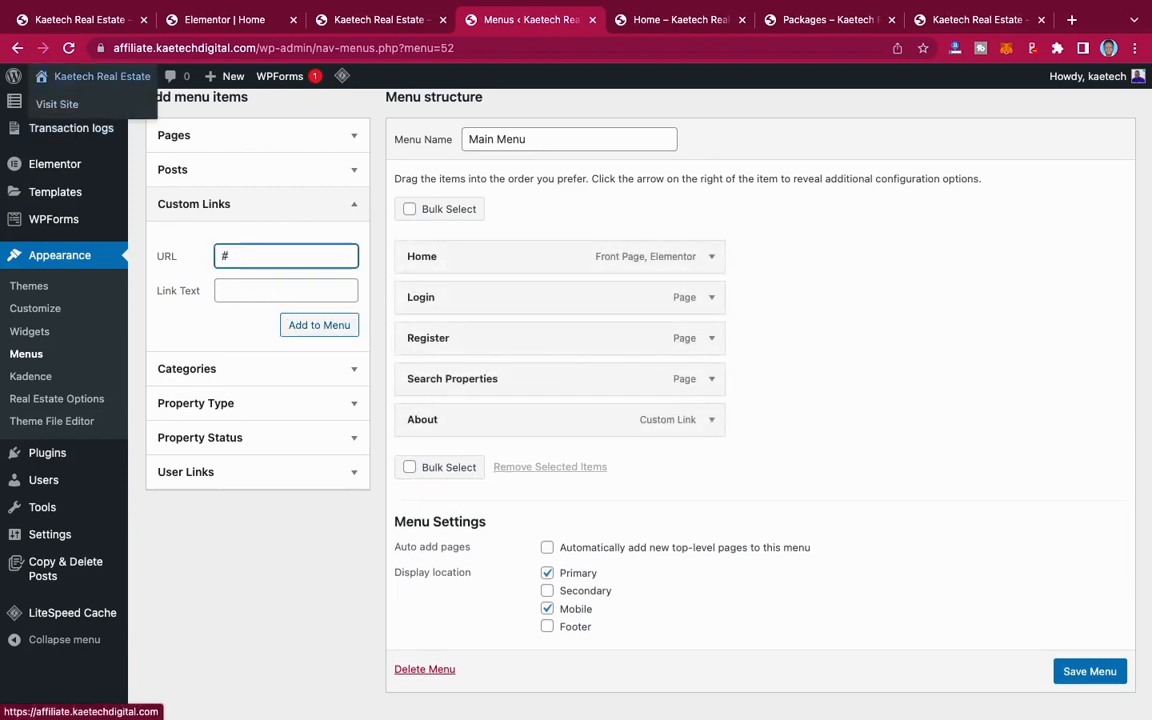
click(252, 289)
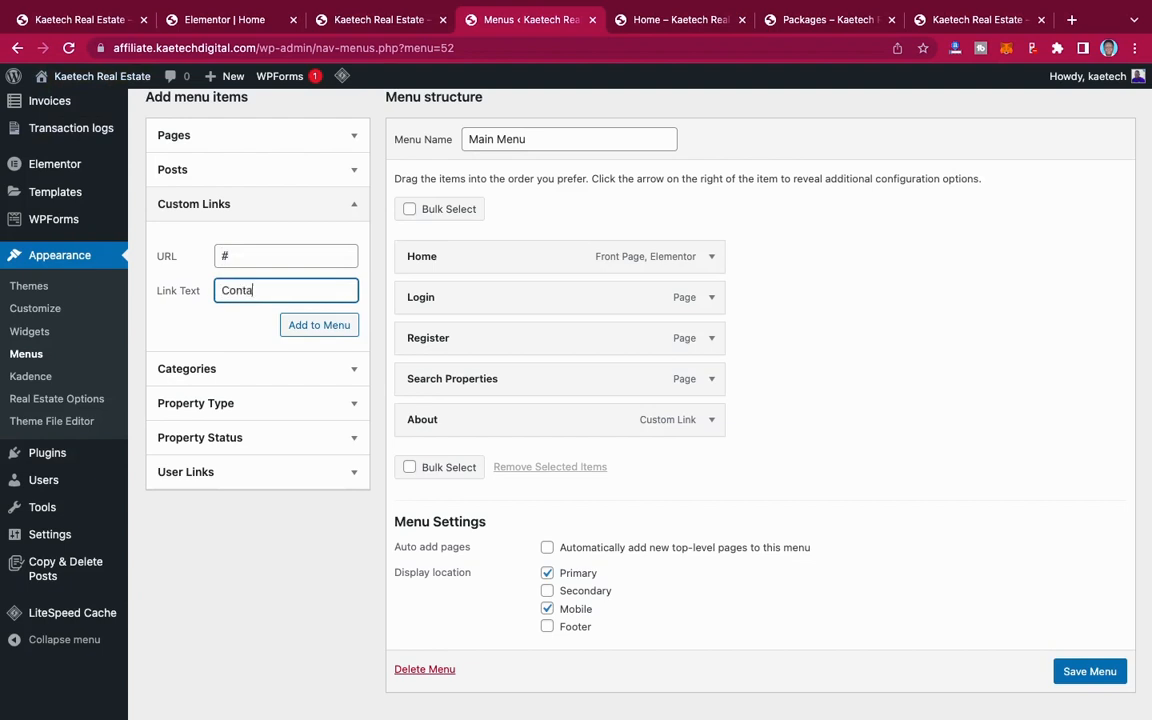
click(328, 330)
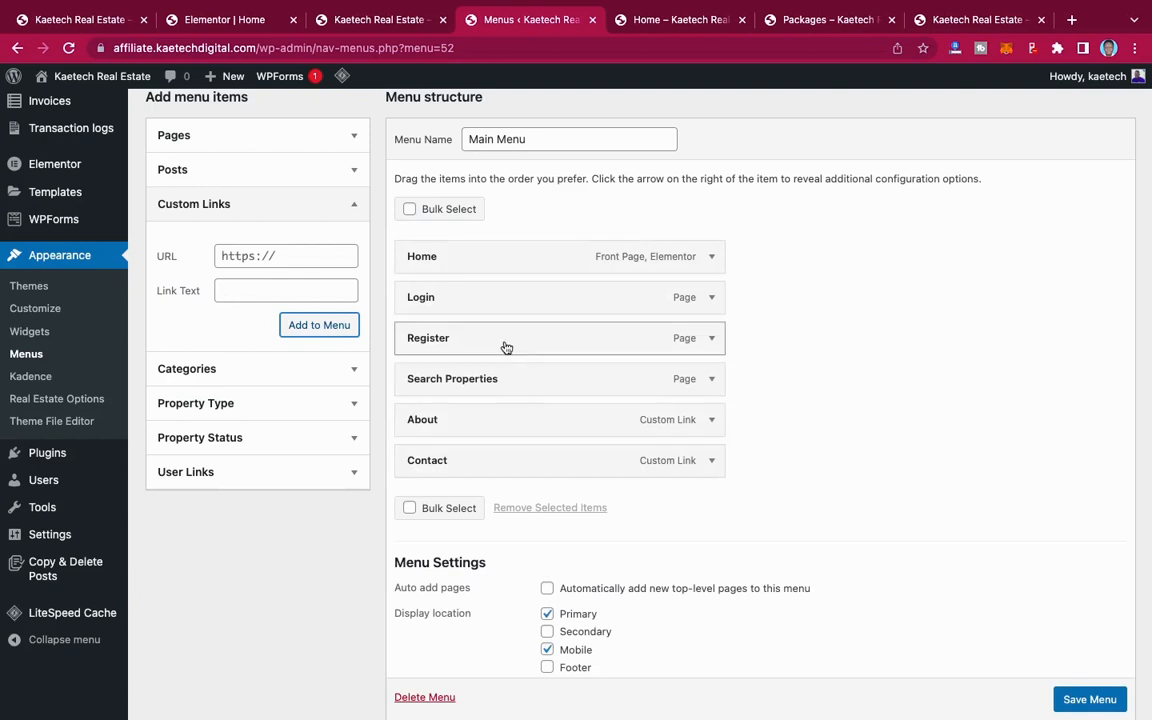
Step: Move the Login and Register items below Contact, and change the Search Properties item's navigation label to Properties
drag(501, 306, 496, 465)
drag(494, 301, 488, 476)
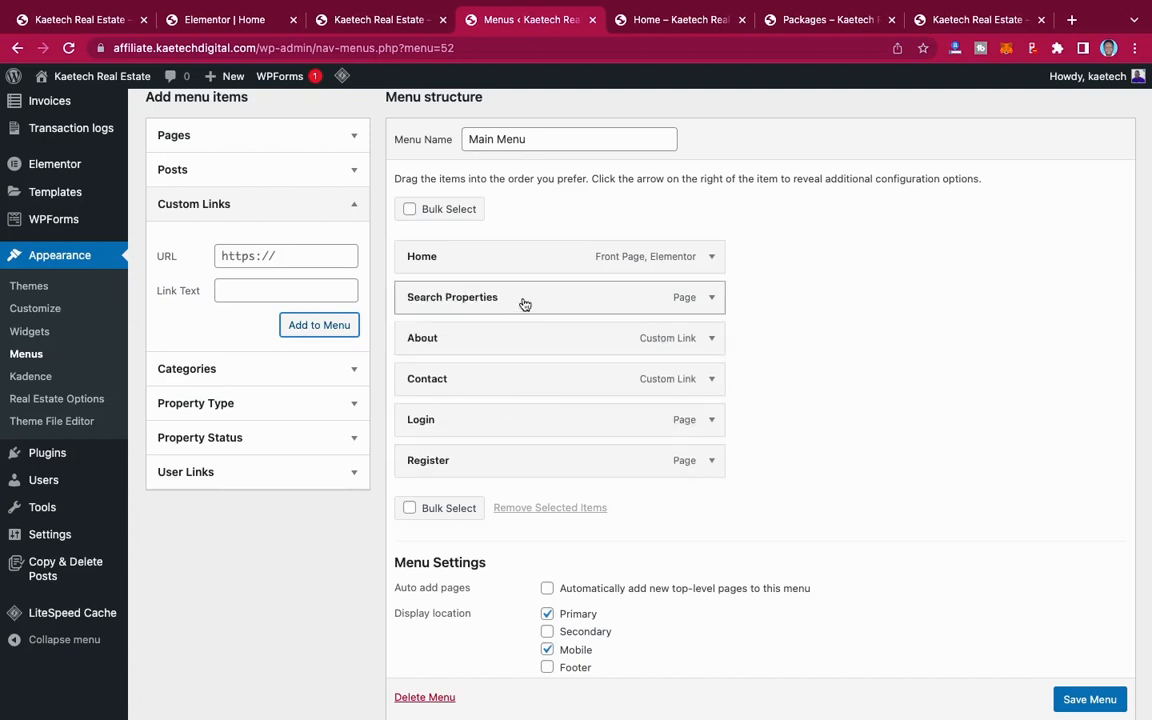
click(711, 299)
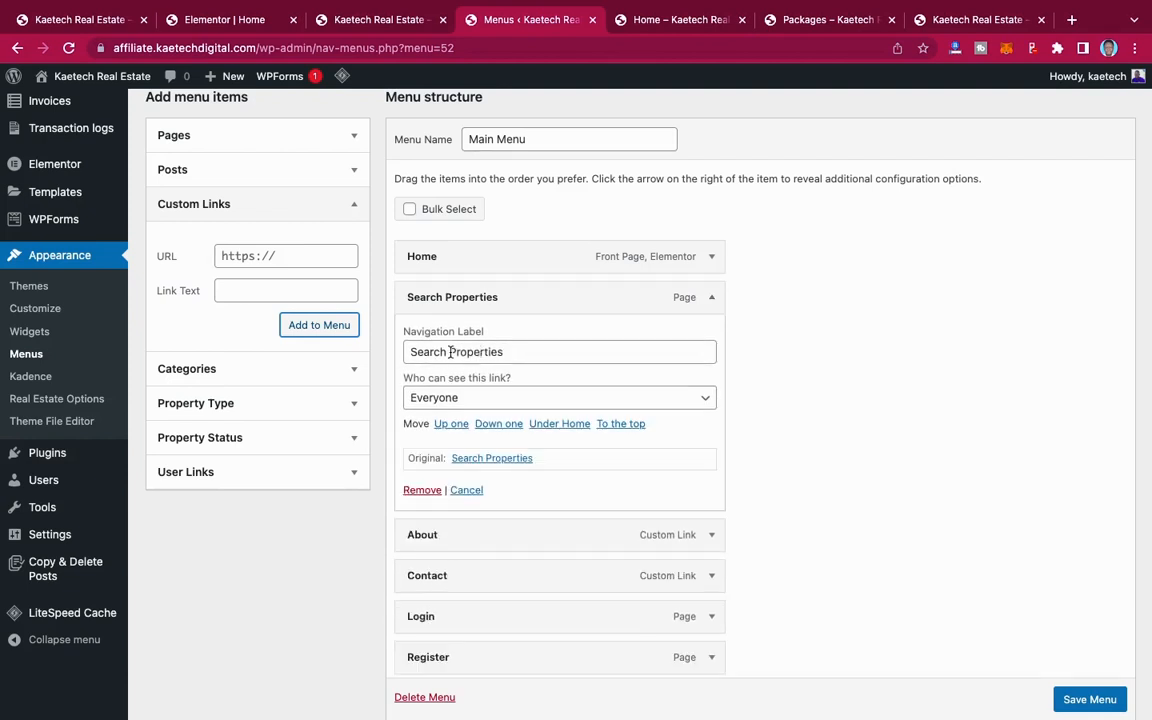
drag(450, 352, 364, 348)
key(BackSpace)
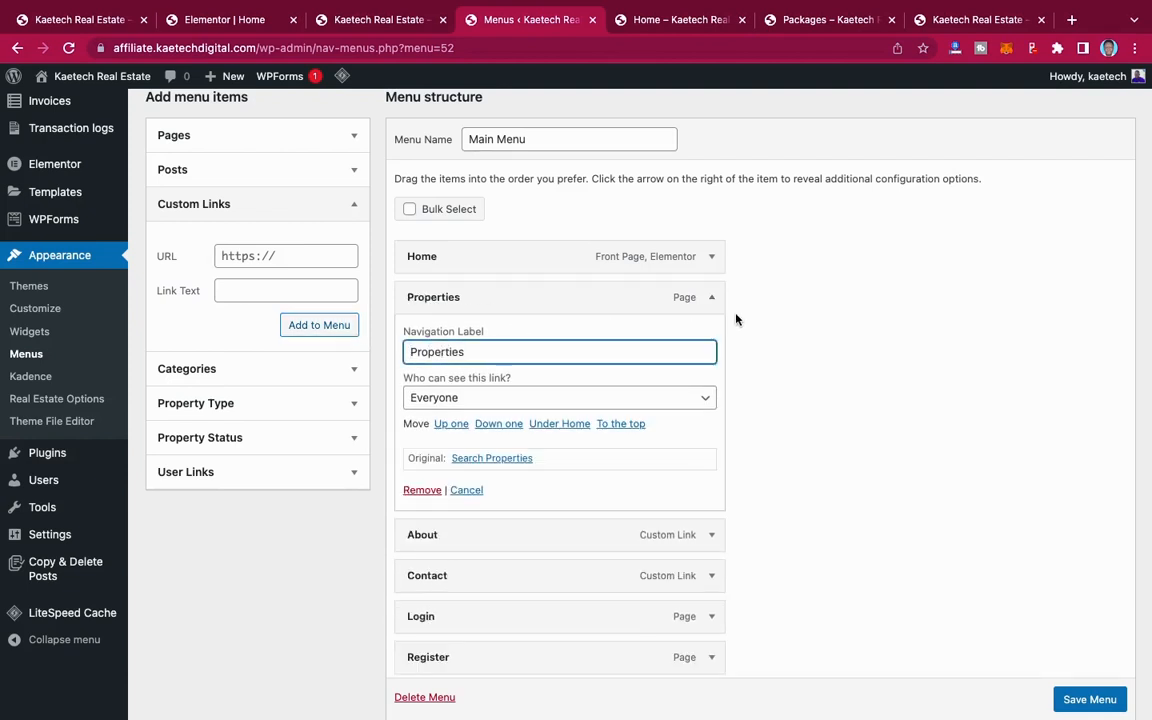
click(713, 297)
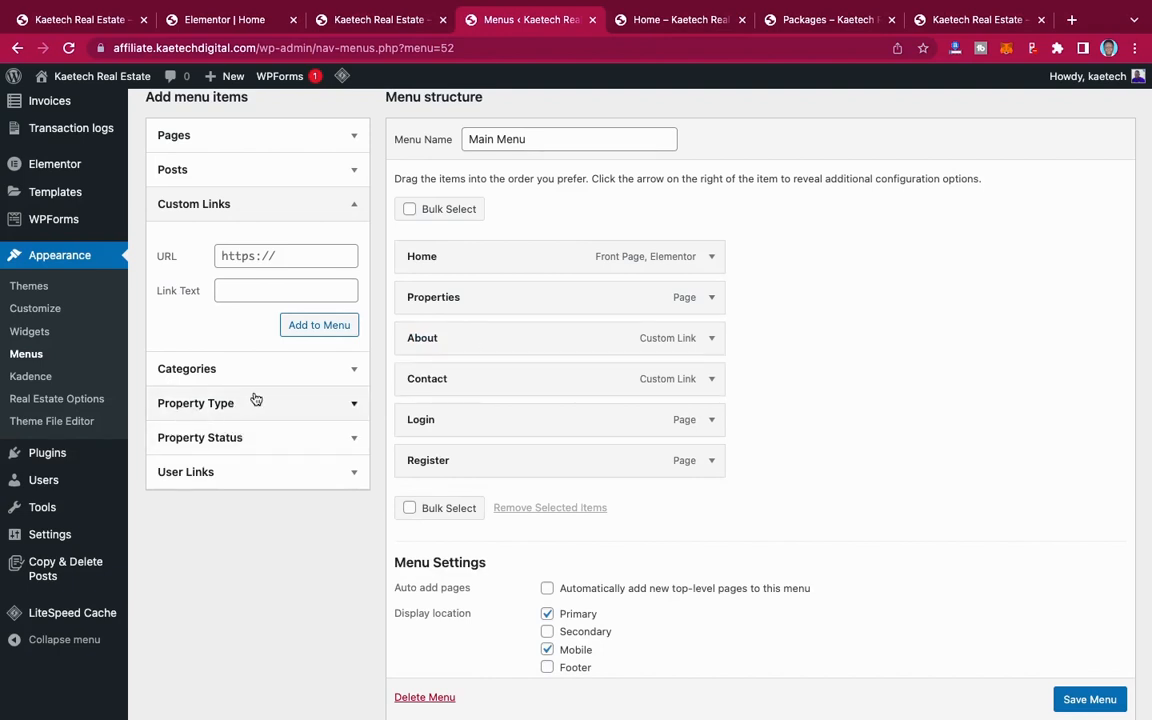
Step: Add the Land property type to Main Menu
click(350, 405)
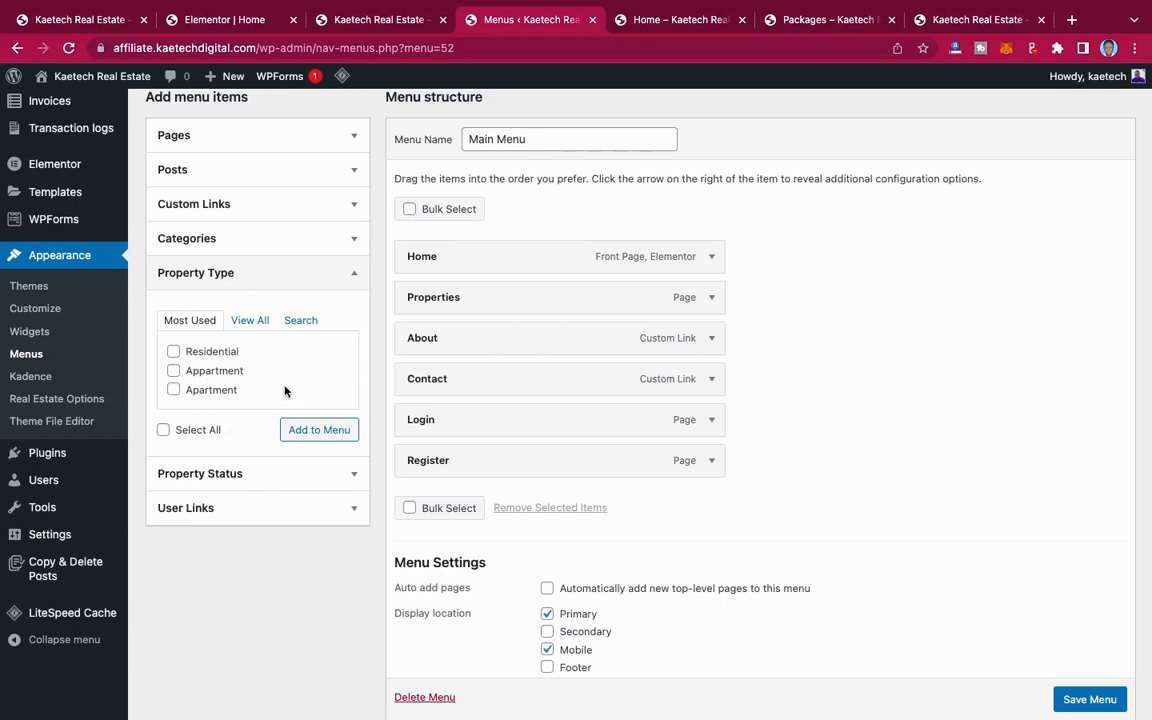
click(240, 322)
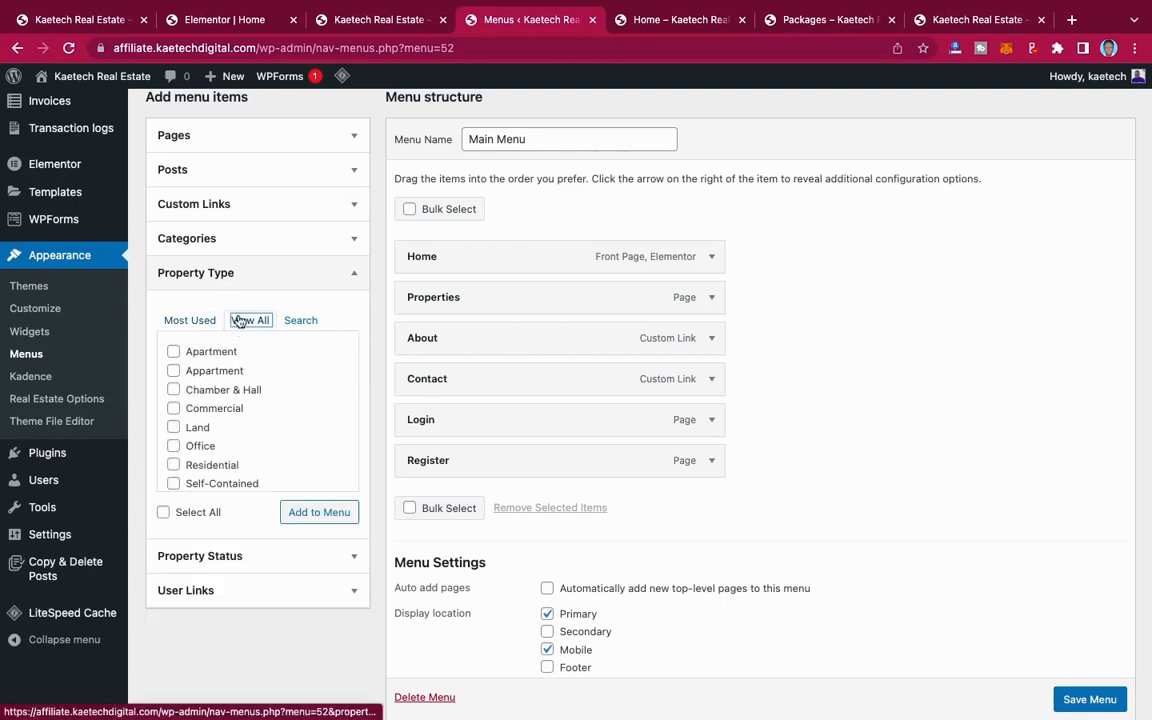
click(173, 427)
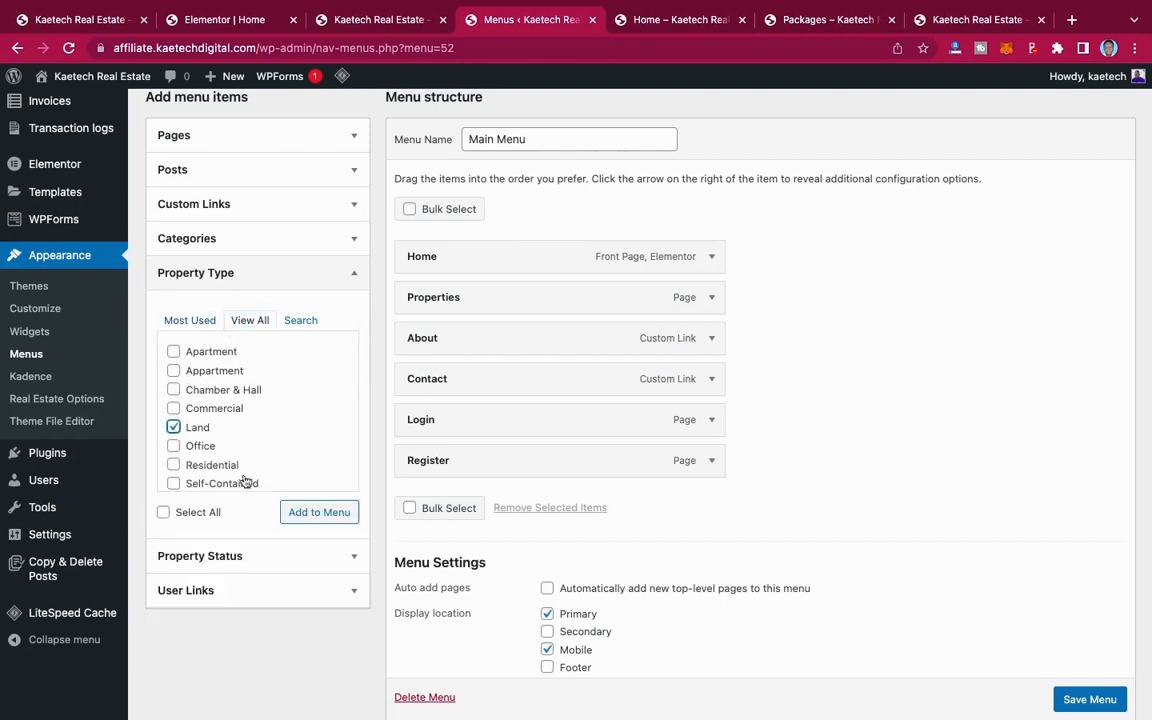
click(316, 512)
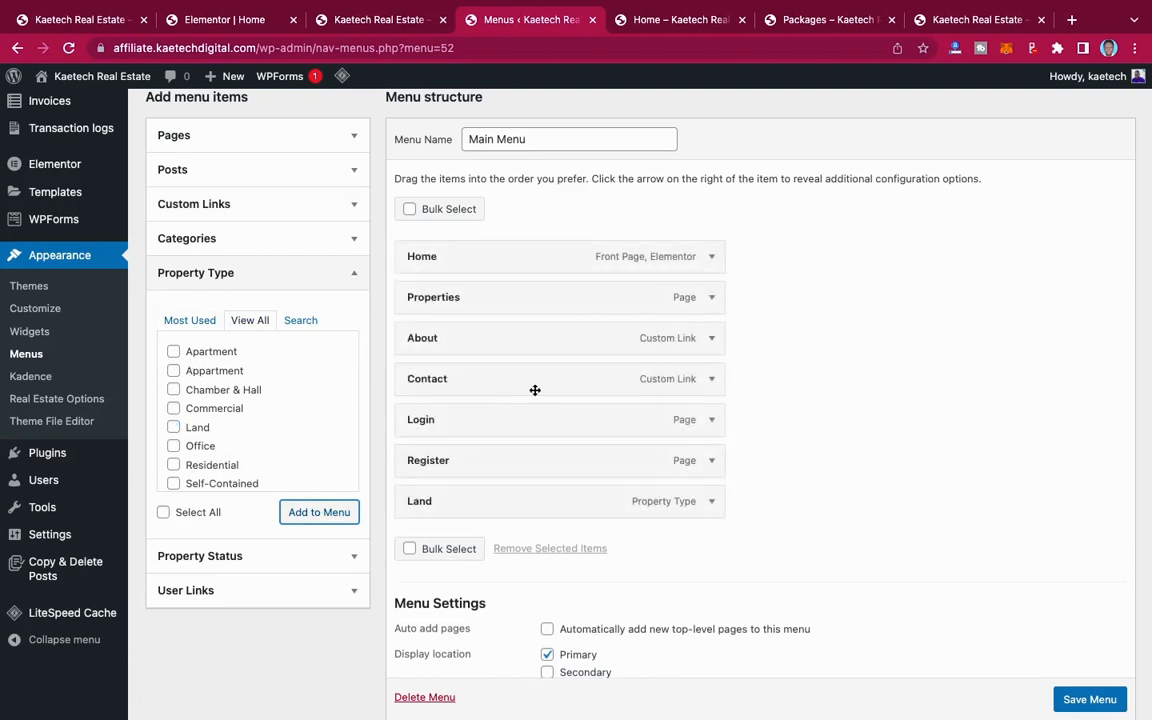
scroll(243, 510, down, 2)
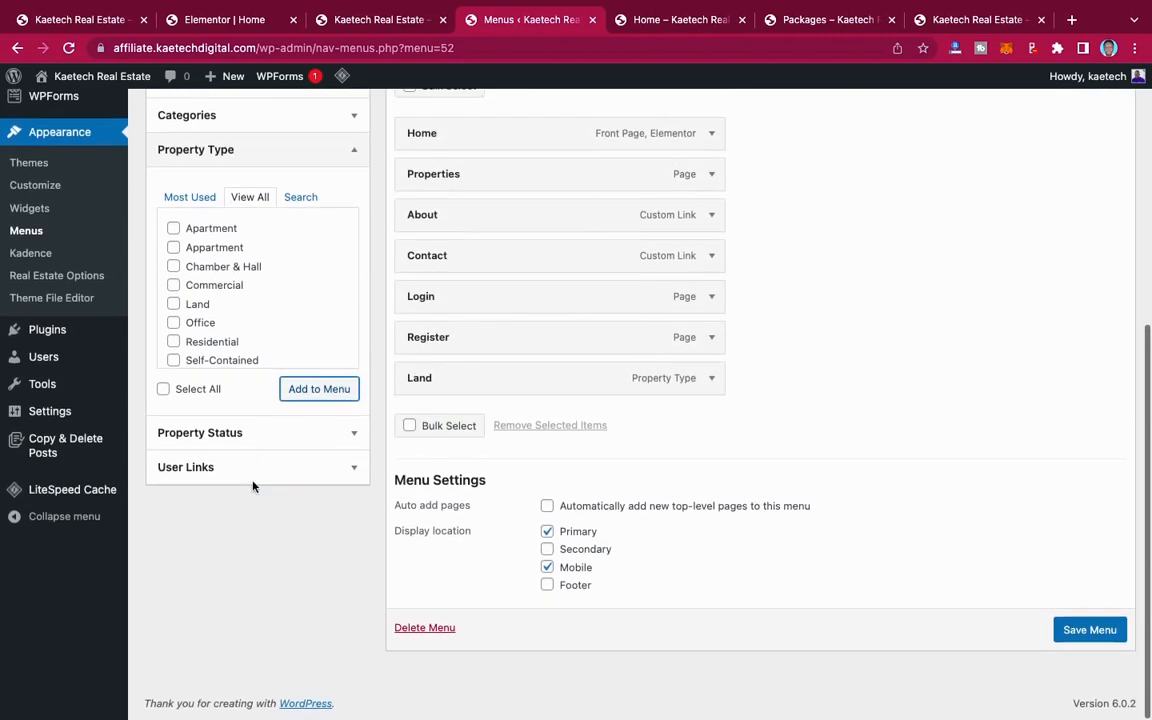
Step: Add the For Rent and For Sale property statuses to Main Menu
click(300, 446)
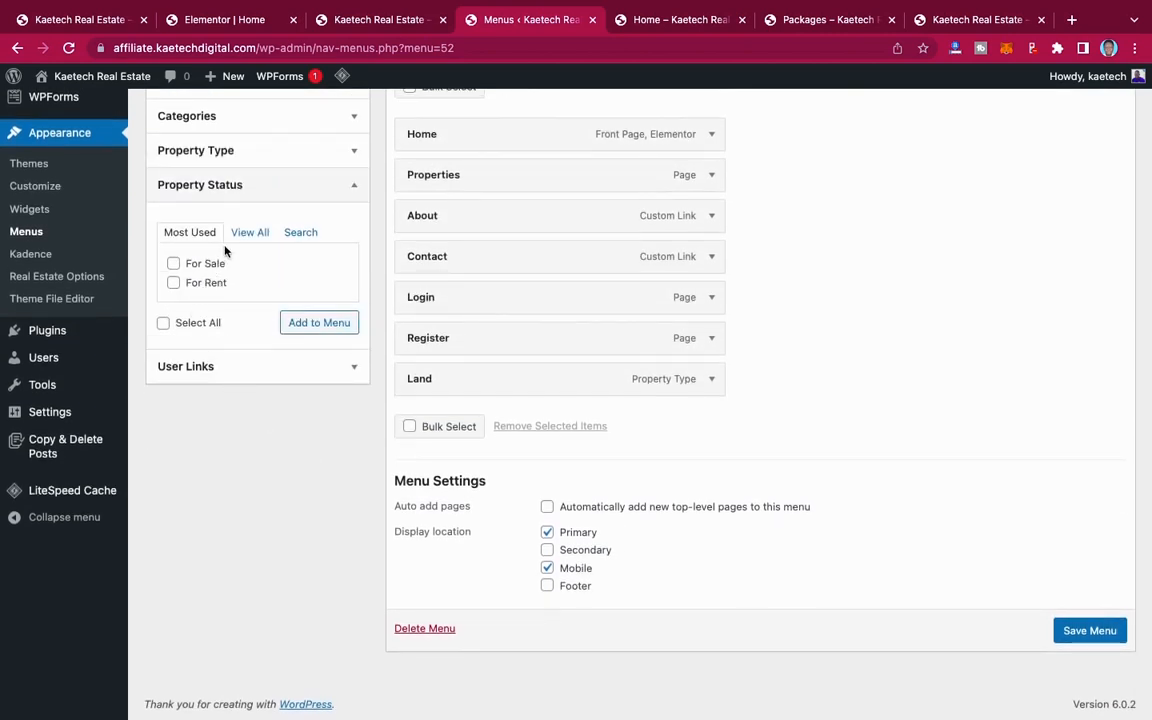
click(249, 232)
click(173, 263)
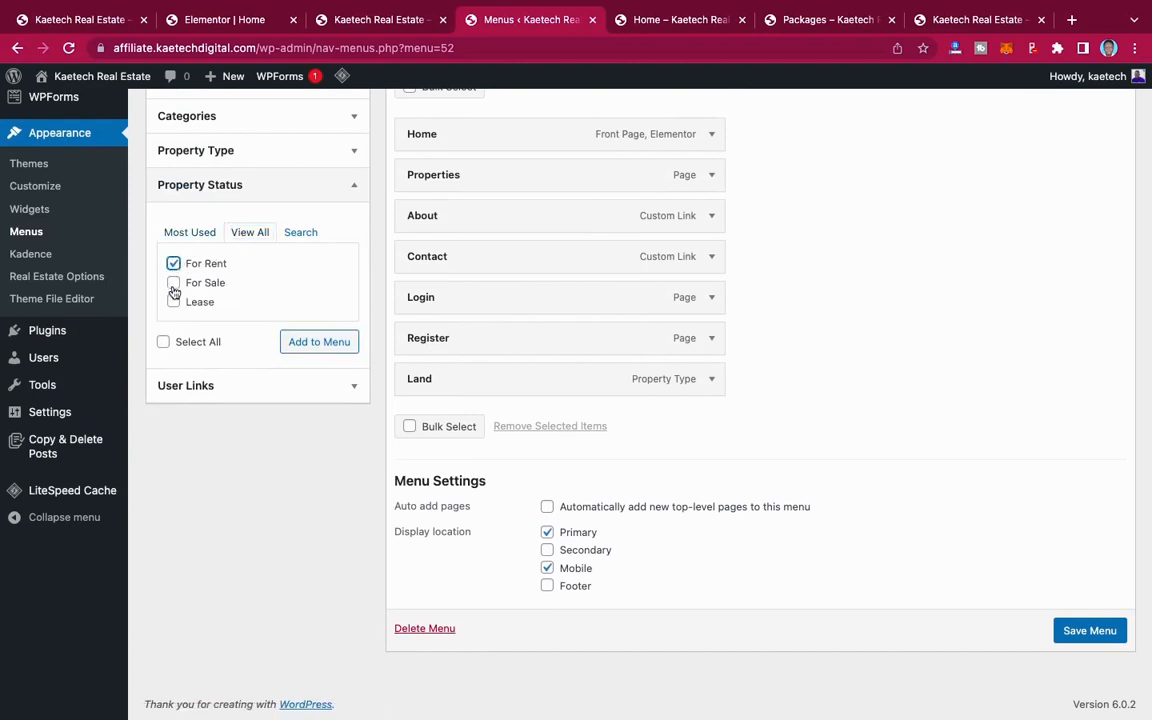
click(173, 284)
click(314, 343)
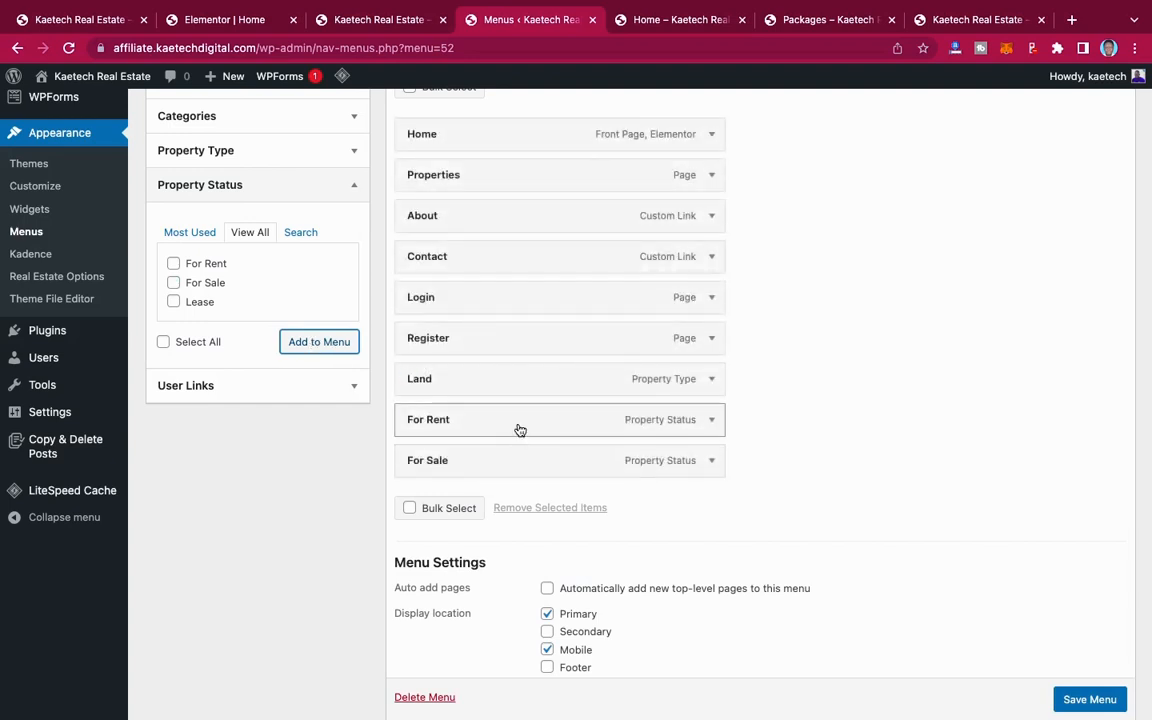
Step: Reorder Main Menu so that For Sale, For Rent and Land follow Properties, in that order
drag(511, 466, 519, 226)
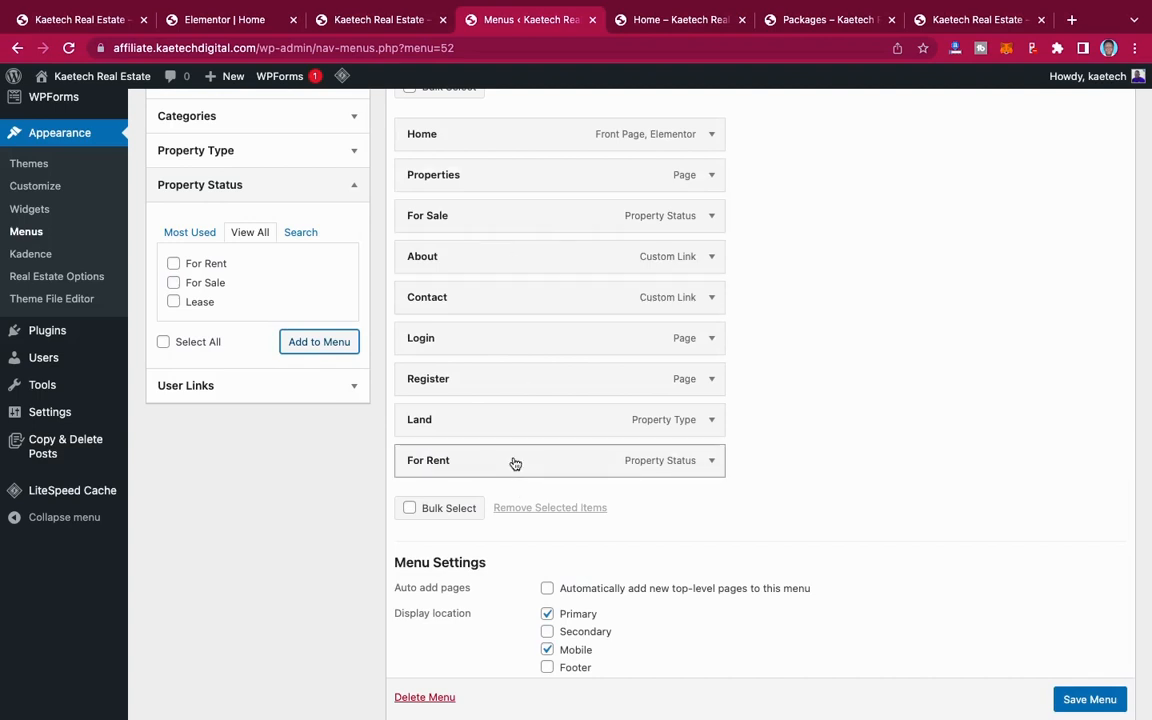
drag(515, 464, 515, 262)
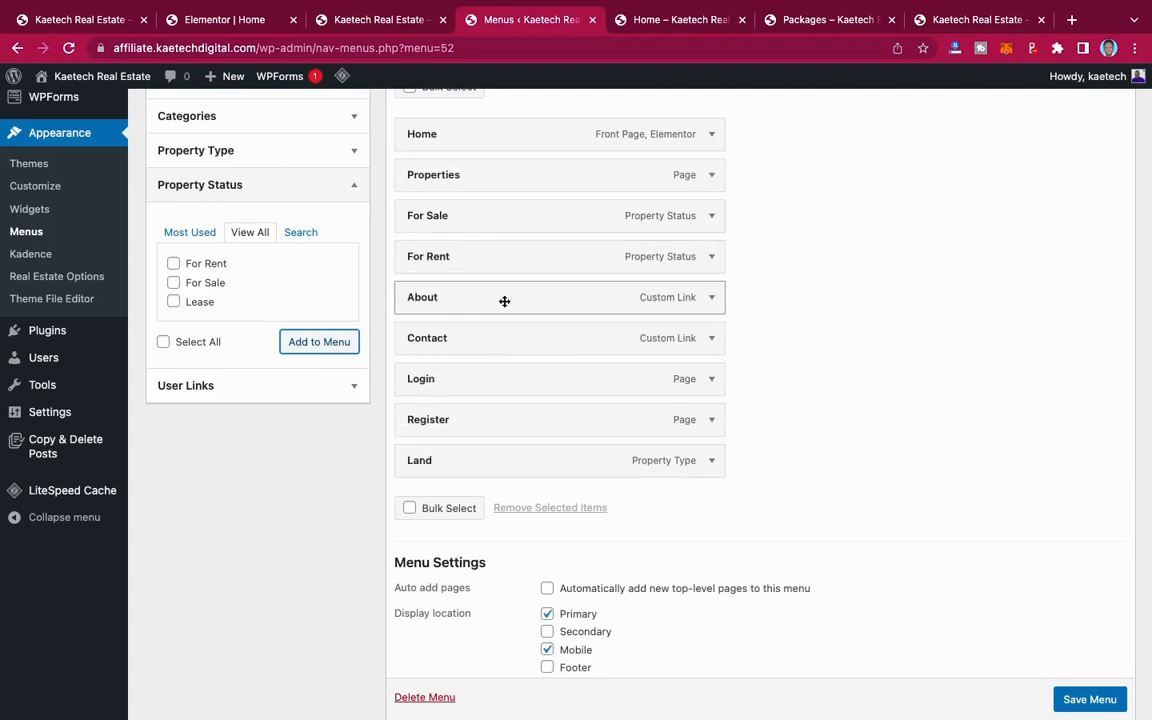
drag(499, 463, 501, 296)
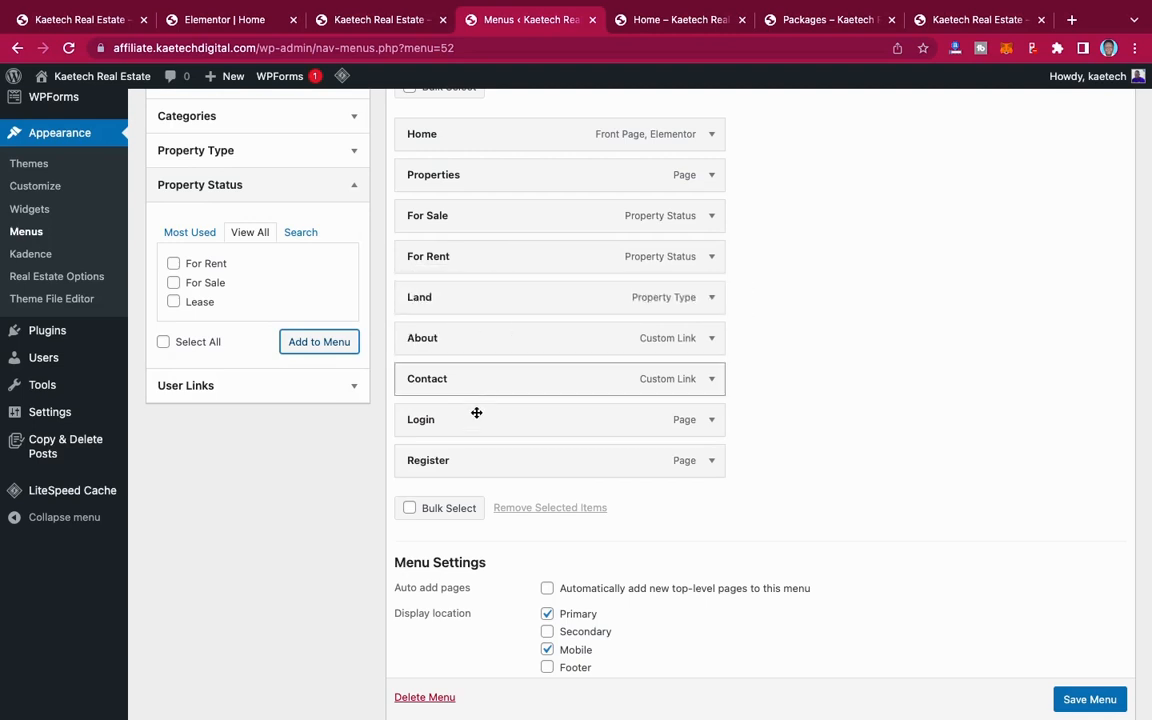
Step: Add the My Favorites, My Profile, My Properties, My Saved Searches and Payment Invoice pages to Main Menu
scroll(250, 306, up, 2)
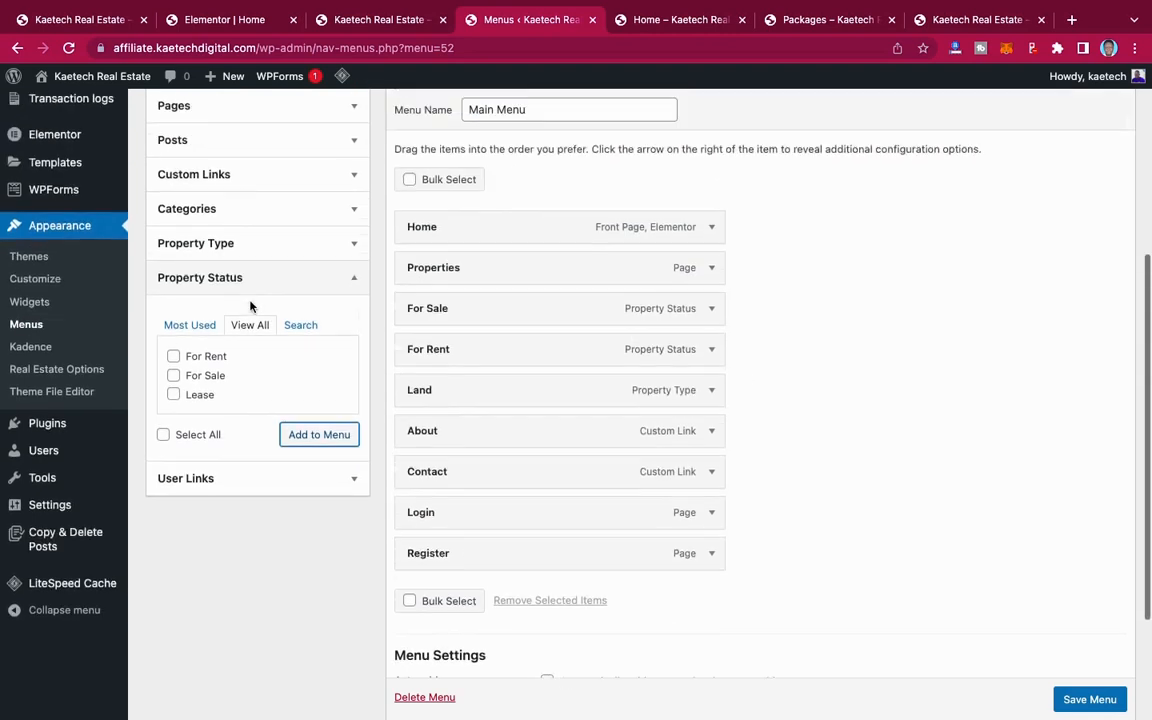
scroll(250, 306, up, 2)
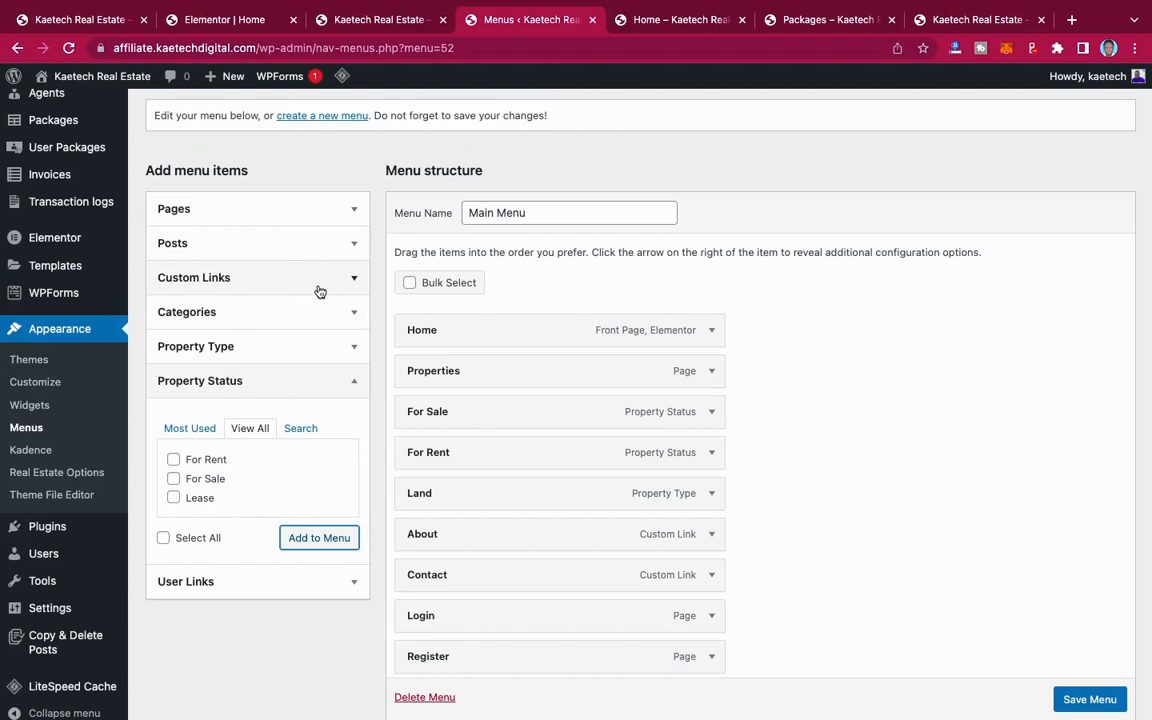
click(344, 212)
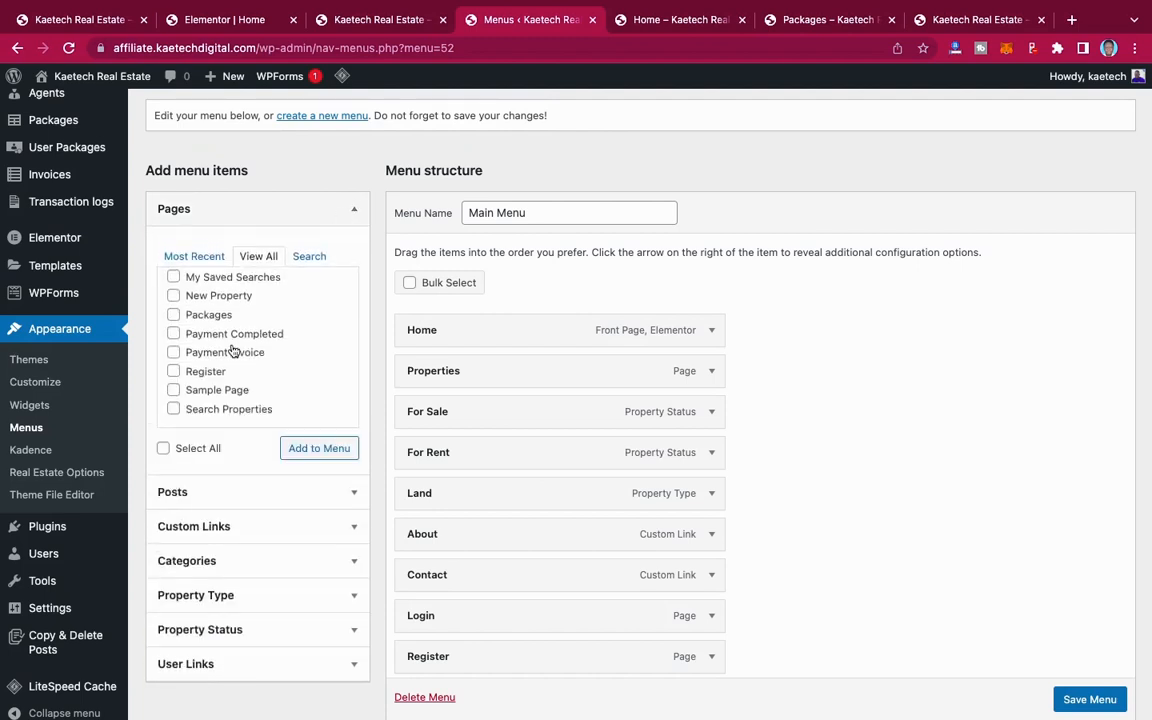
scroll(231, 350, down, 3)
scroll(221, 283, up, 5)
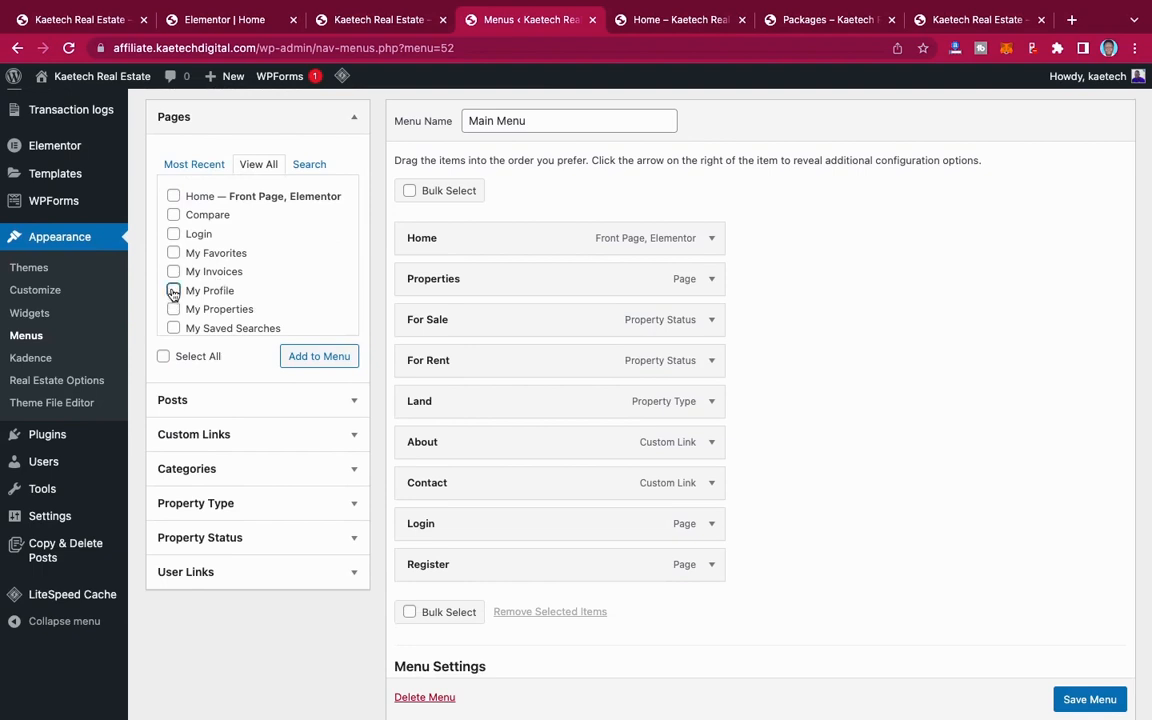
scroll(233, 292, down, 1)
click(173, 262)
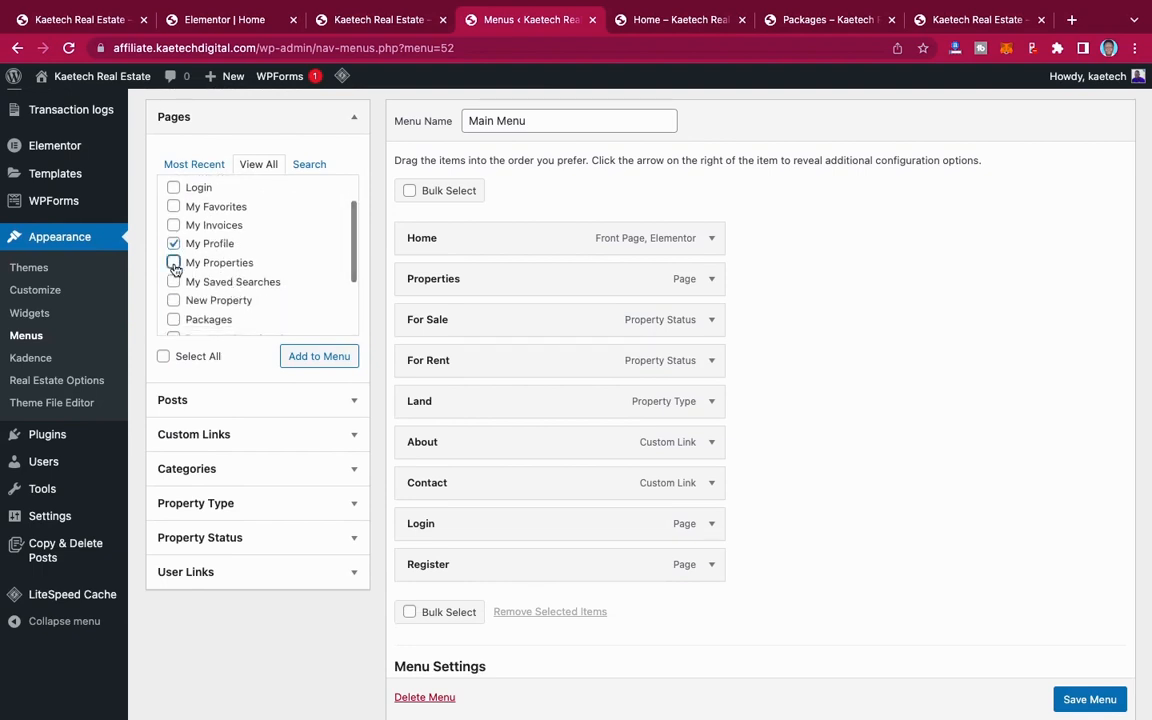
click(173, 282)
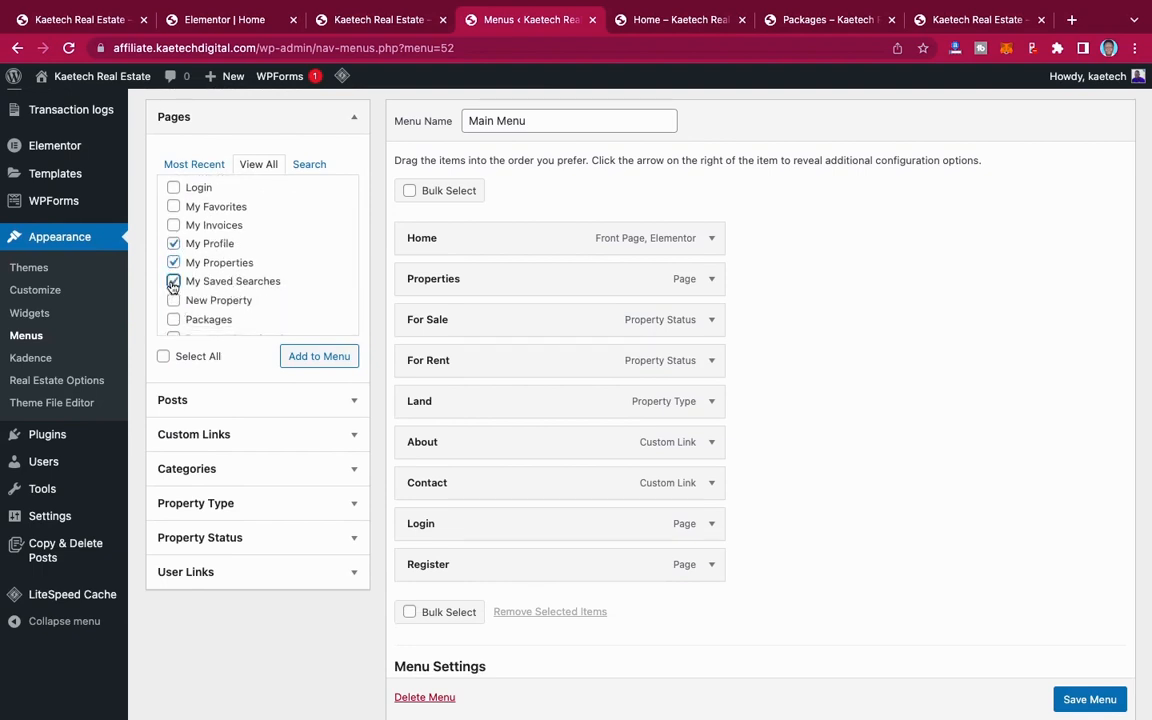
scroll(213, 292, down, 1)
scroll(213, 292, up, 1)
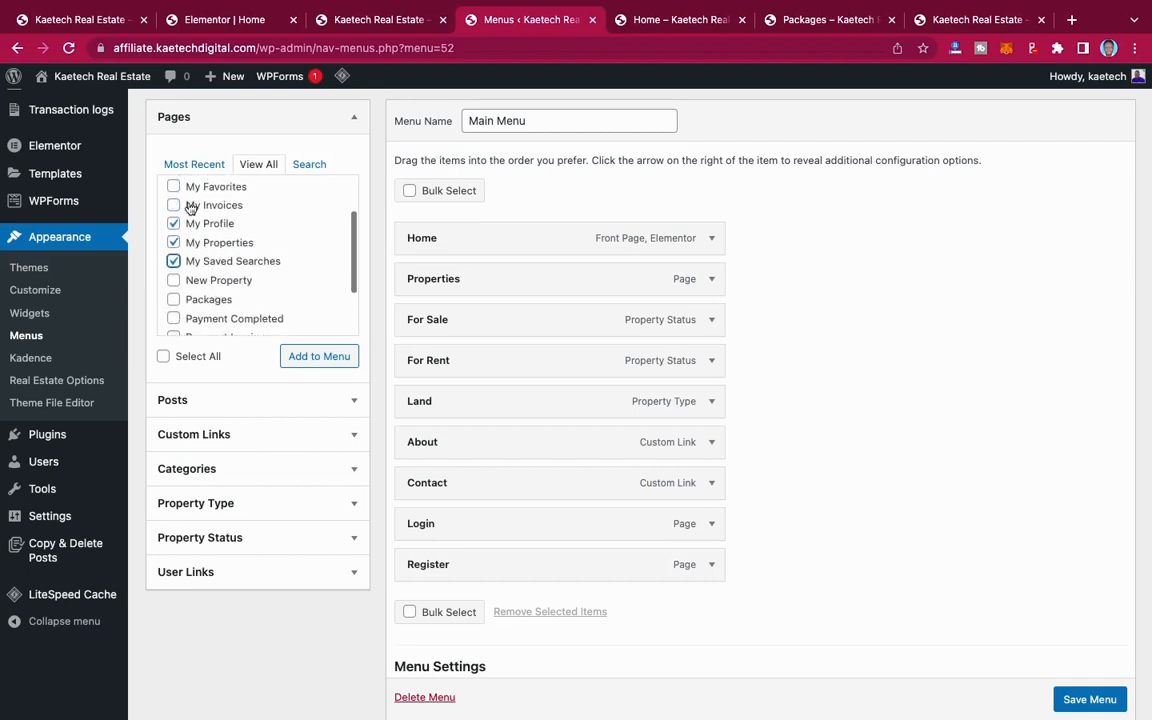
click(173, 185)
scroll(201, 264, down, 2)
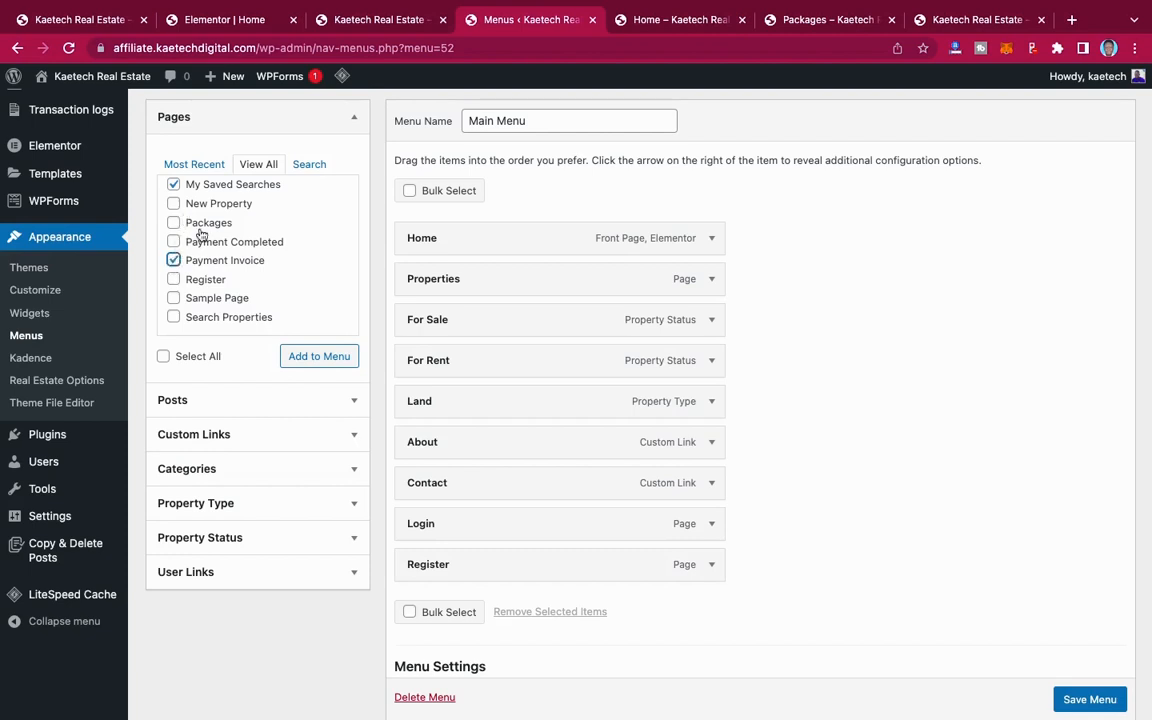
click(320, 365)
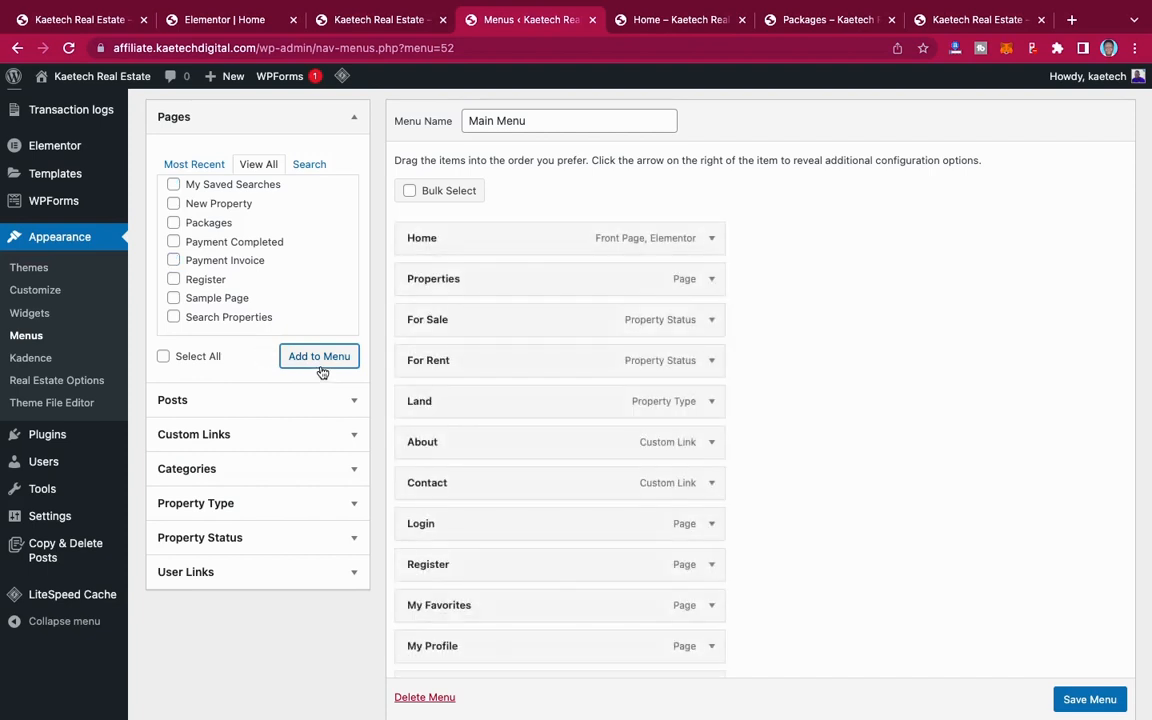
Step: Reorder the account pages below Register as My Profile, Payment Invoice, My Properties, My Favorites and My Saved Searches
scroll(684, 494, down, 5)
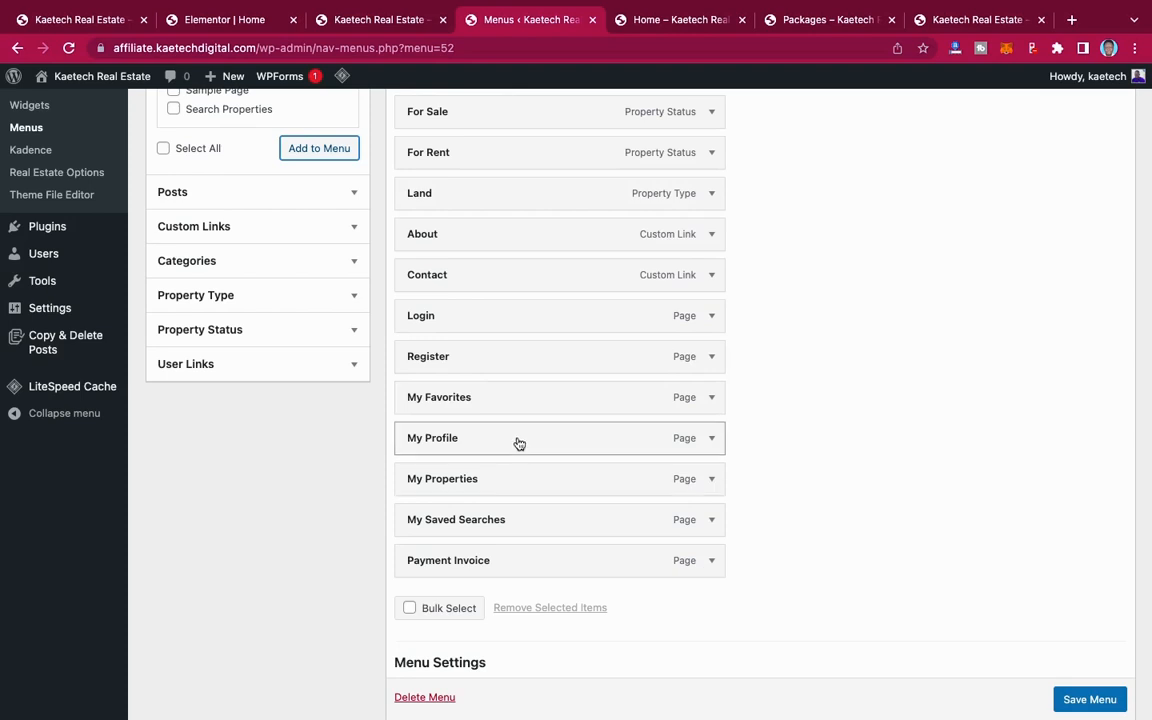
drag(519, 443, 514, 404)
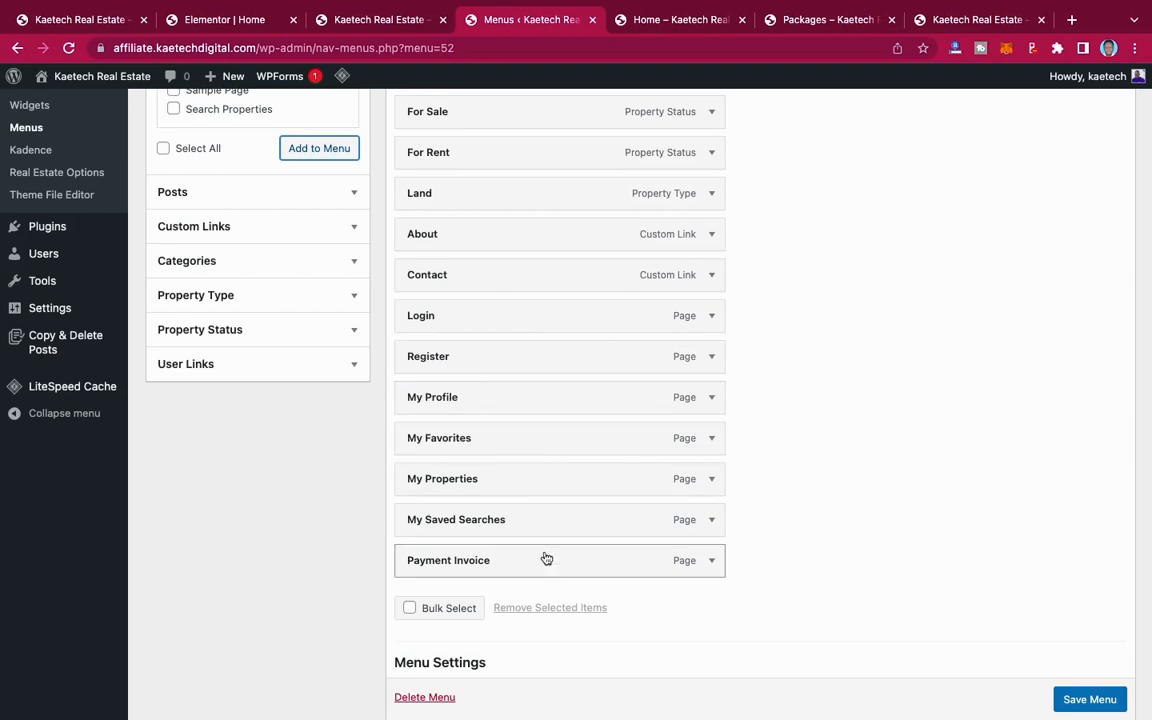
drag(546, 558, 560, 449)
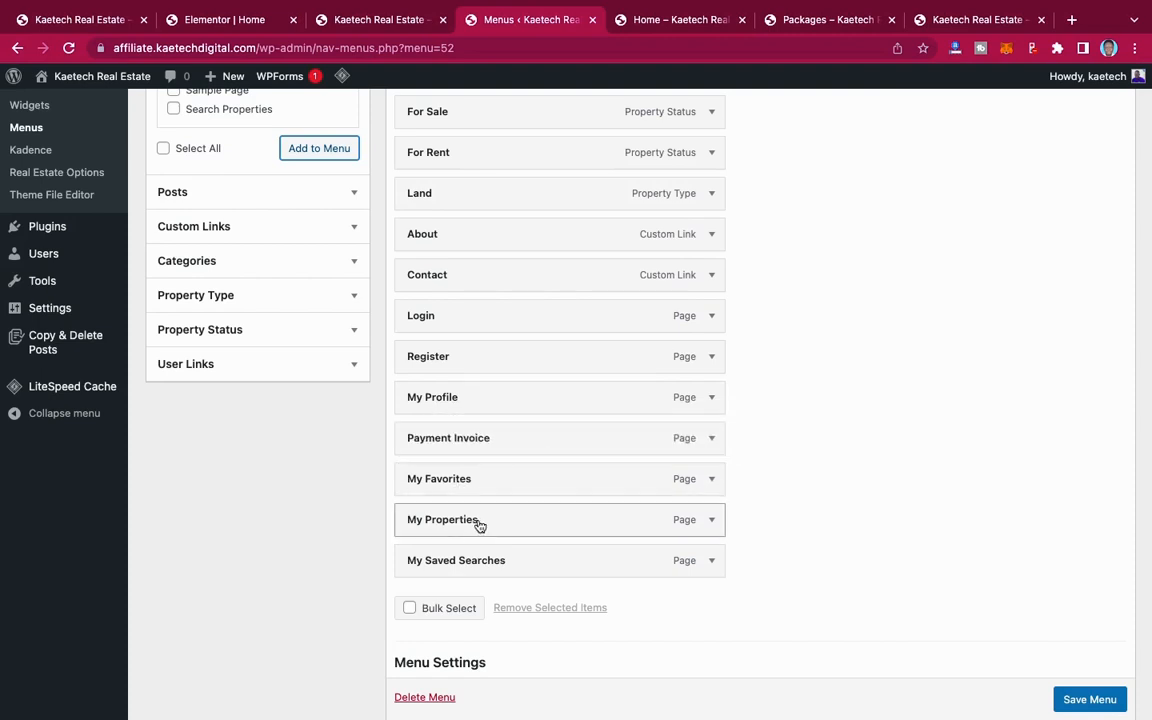
mouse_move(479, 525)
mouse_down()
mouse_move(496, 468)
mouse_move(478, 480)
mouse_move(497, 516)
mouse_move(470, 514)
mouse_up()
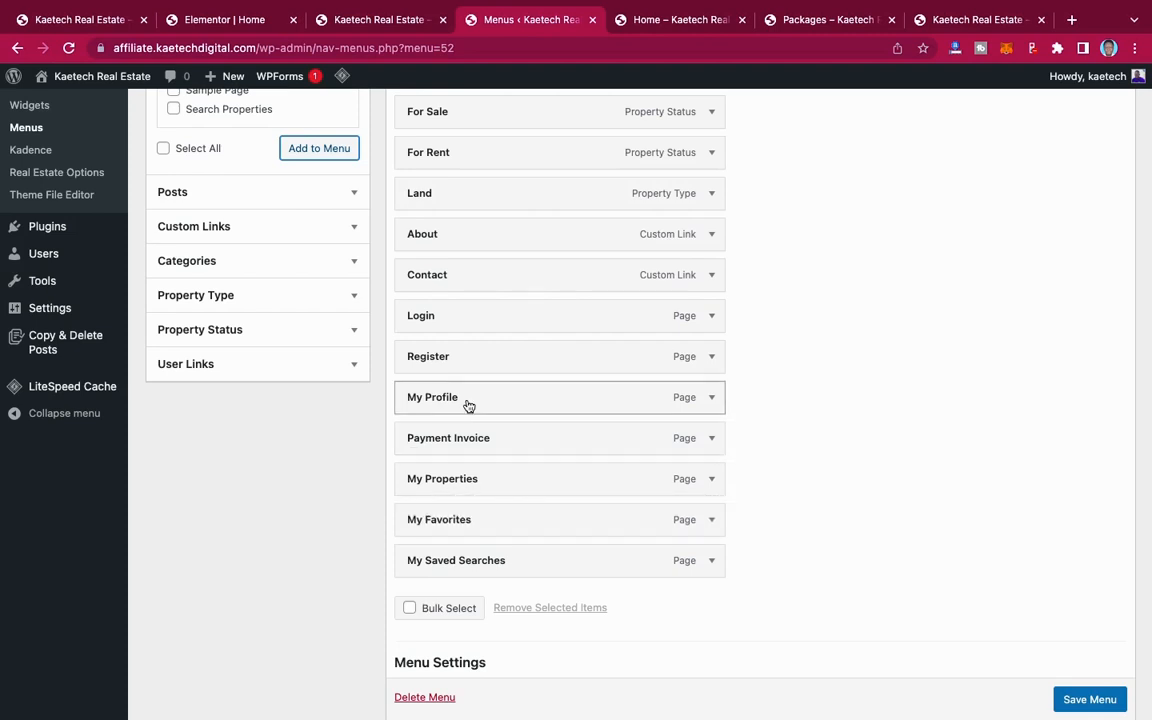
Step: Nest Payment Invoice, My Properties, My Favorites and My Saved Searches as sub items under My Profile
drag(460, 441, 497, 480)
drag(479, 524, 509, 524)
drag(480, 564, 519, 560)
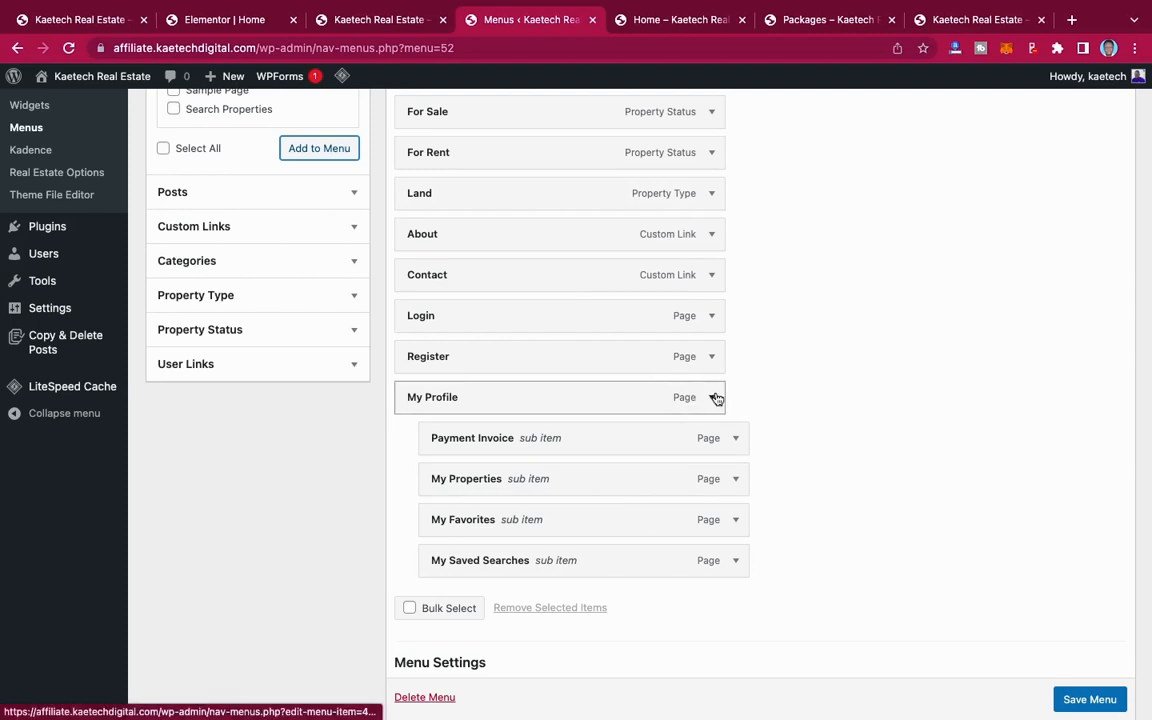
Step: Check the navigation items in the header of the site's live Home page
click(683, 20)
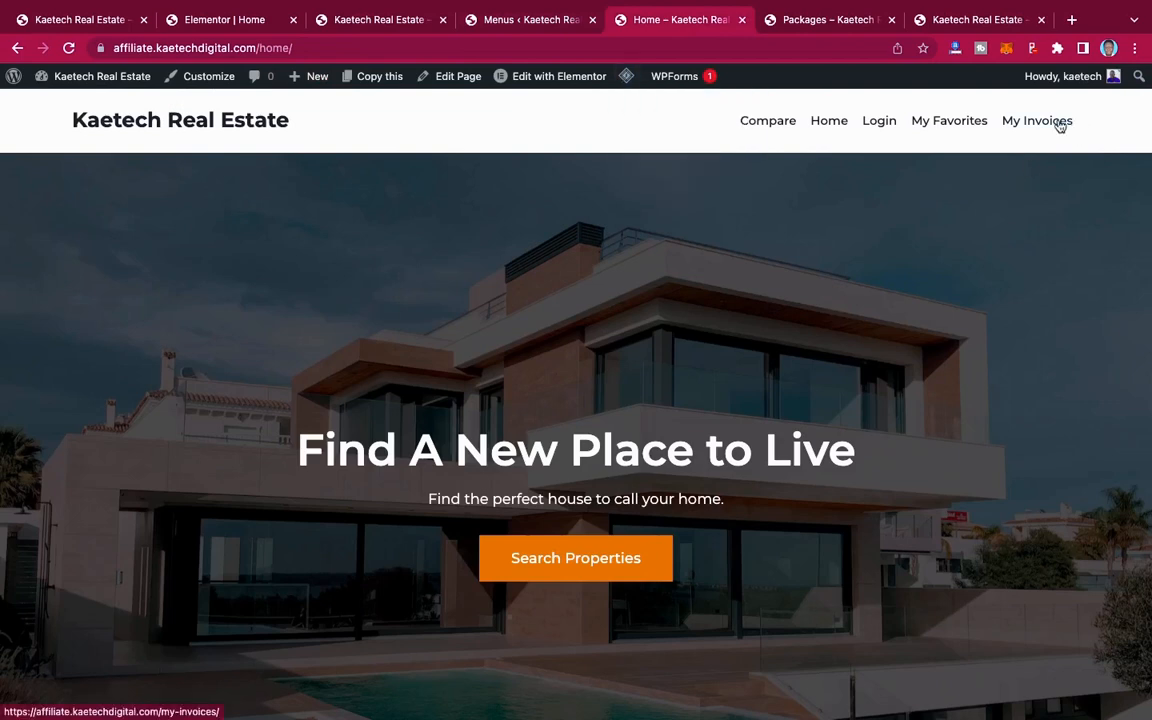
mouse_move(712, 78)
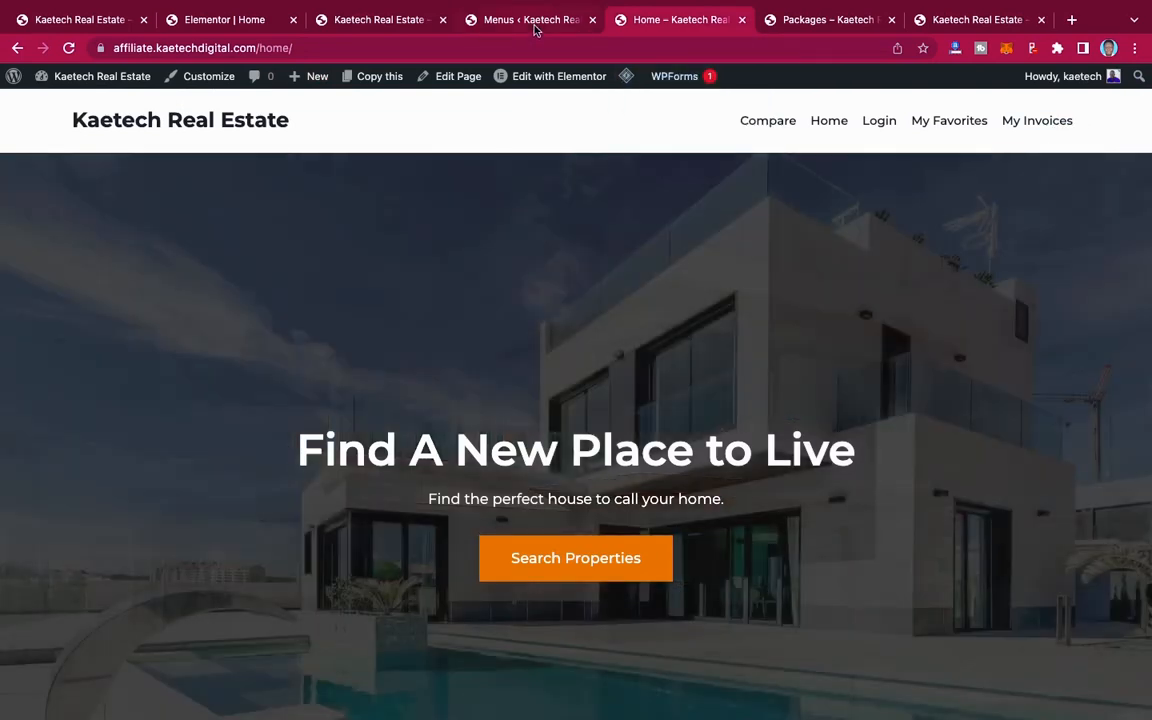
click(535, 20)
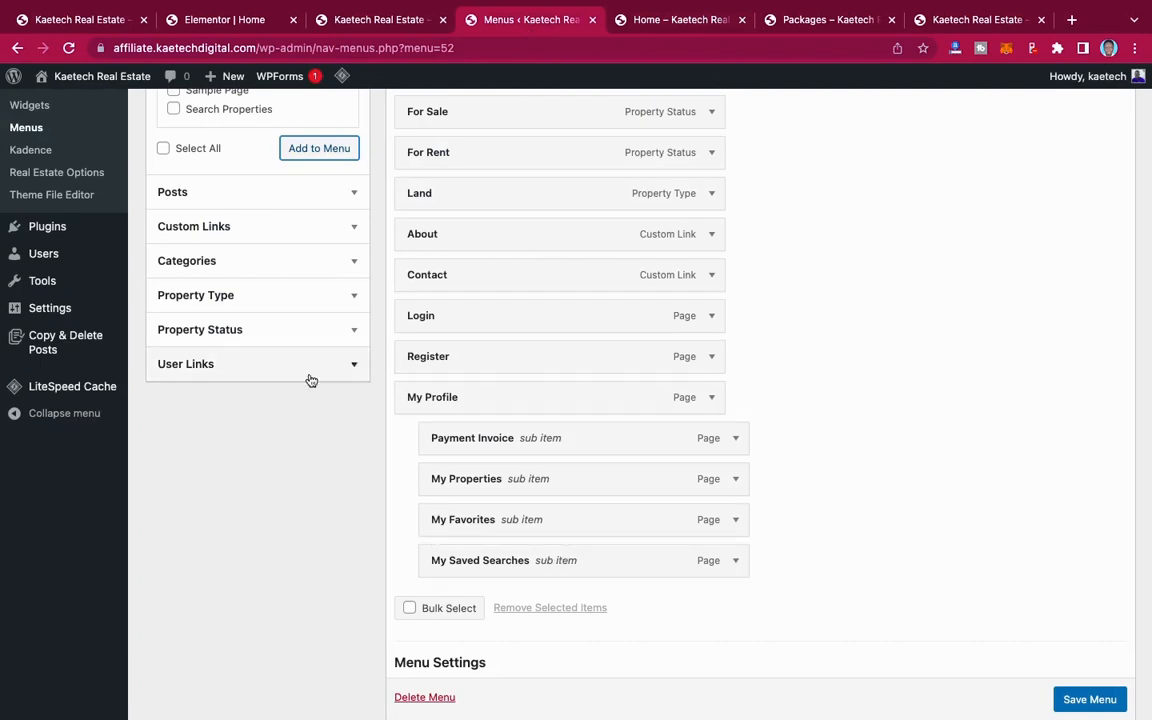
Step: Add the Logout user link to Main Menu and nest it as the last sub item under My Profile
click(353, 368)
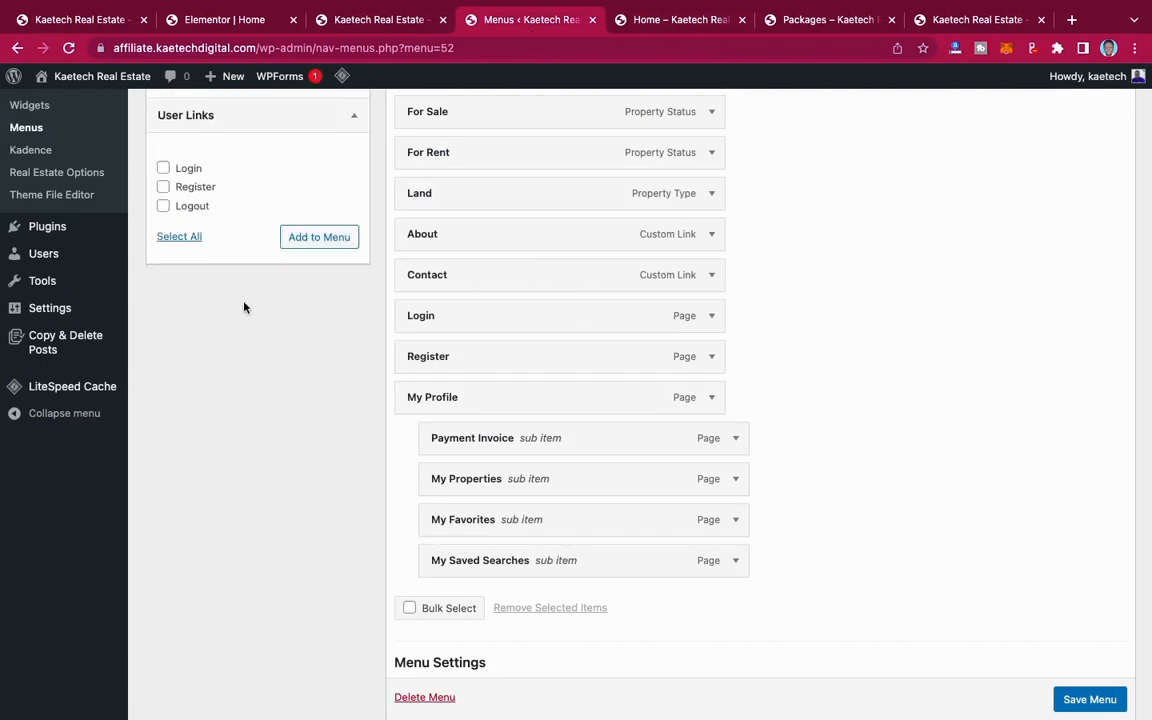
click(319, 237)
scroll(622, 552, down, 3)
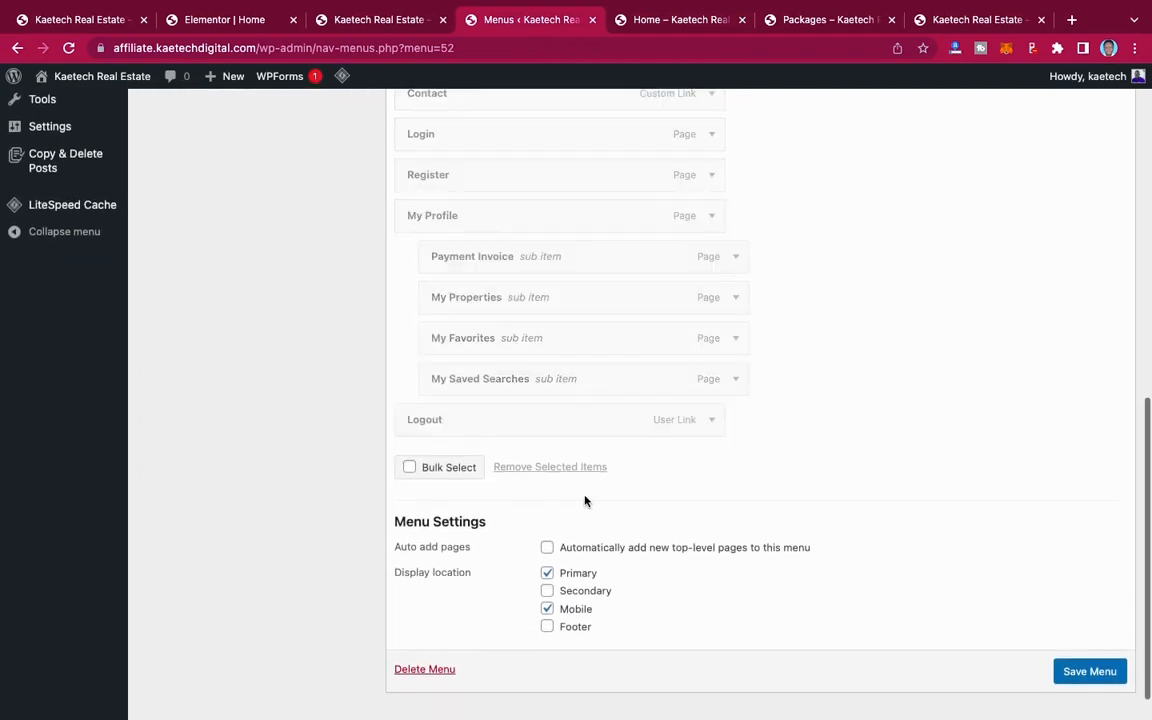
drag(524, 423, 530, 420)
Step: Review who can see the Home menu item, keeping its visibility on Everyone
scroll(542, 352, up, 2)
scroll(542, 354, up, 2)
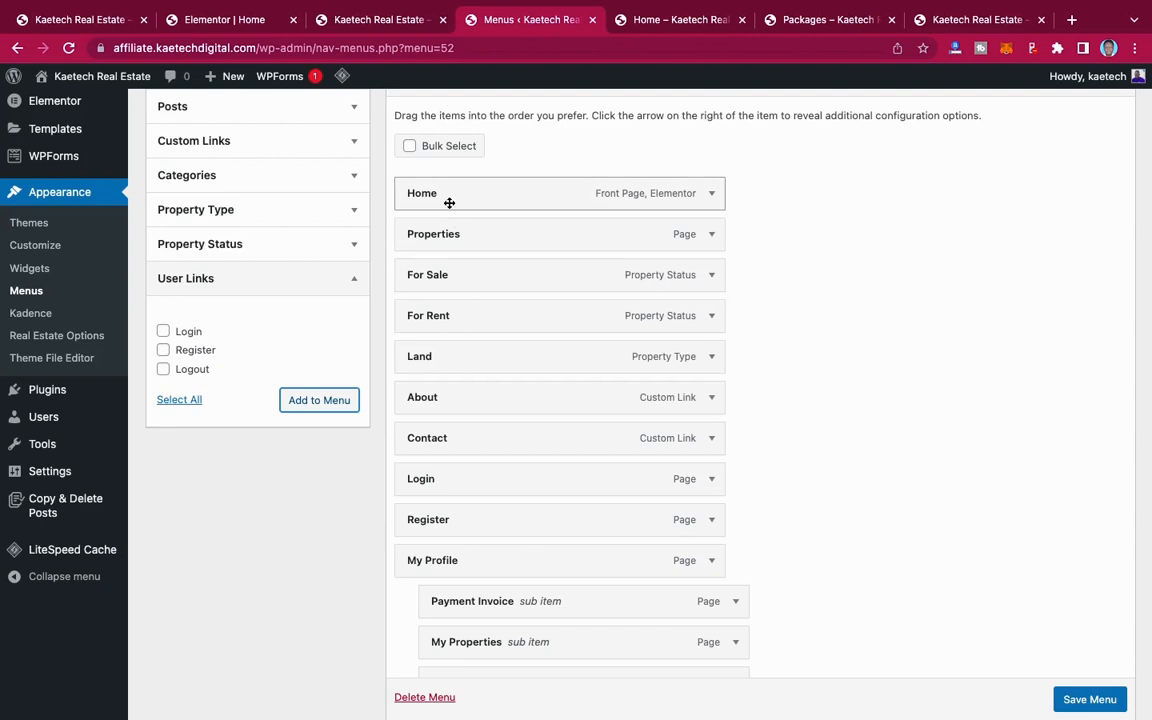
click(714, 197)
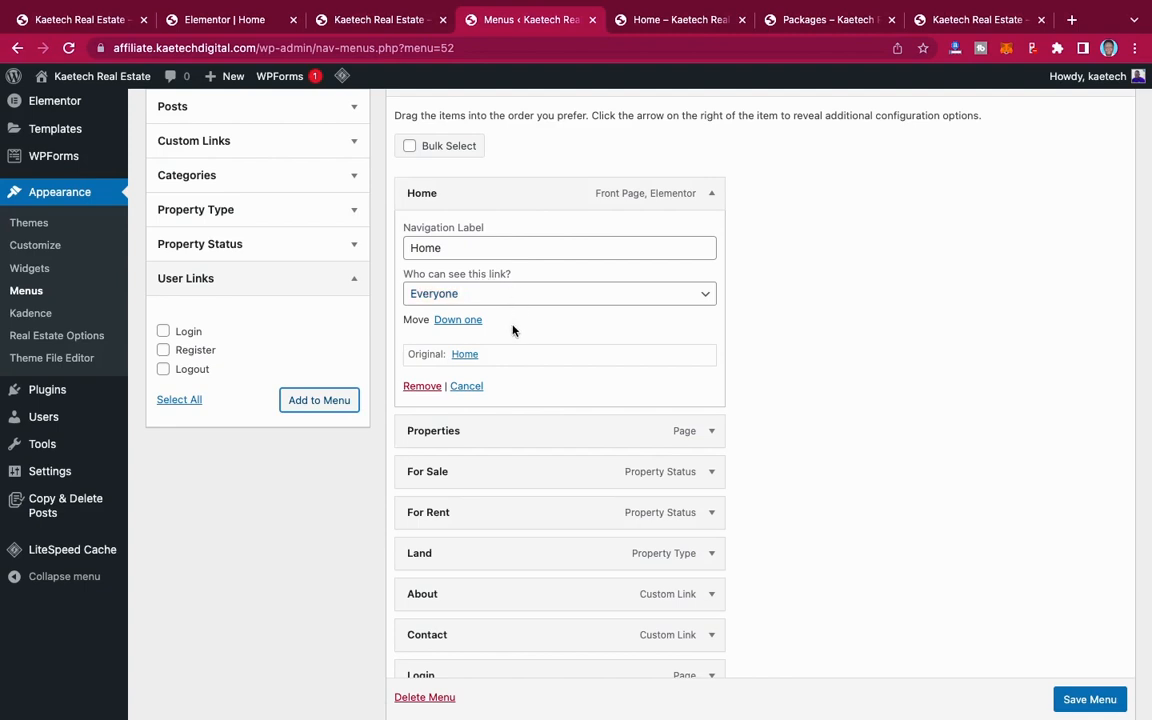
click(591, 303)
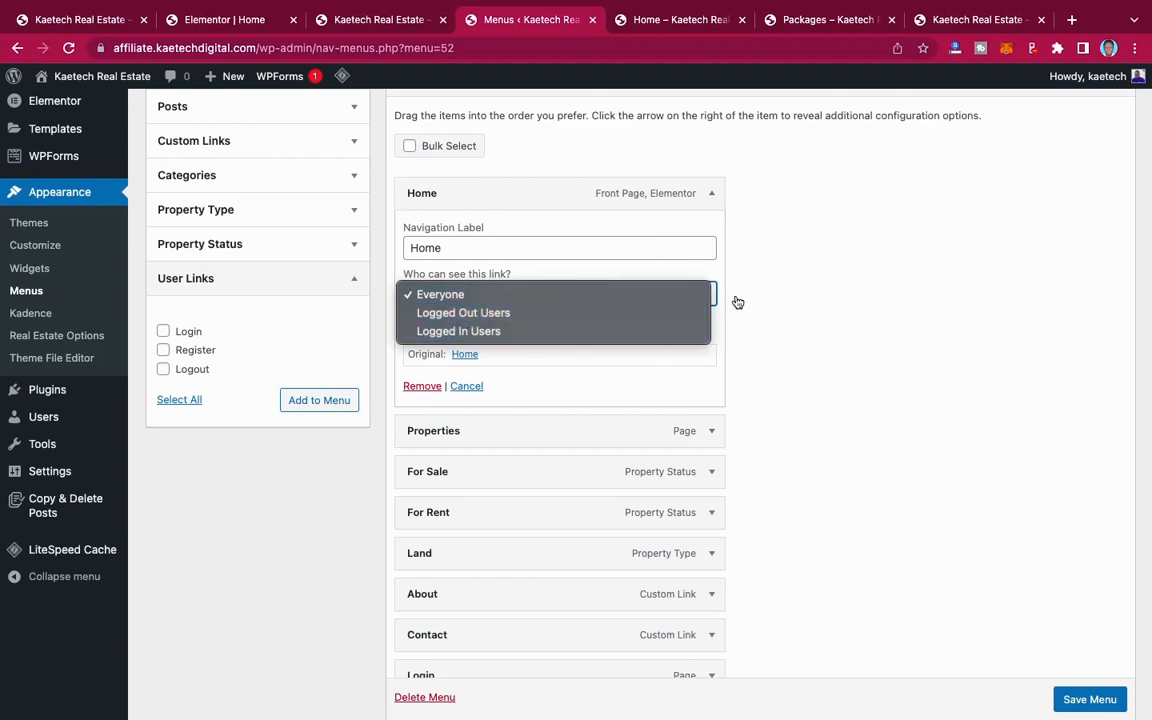
click(463, 285)
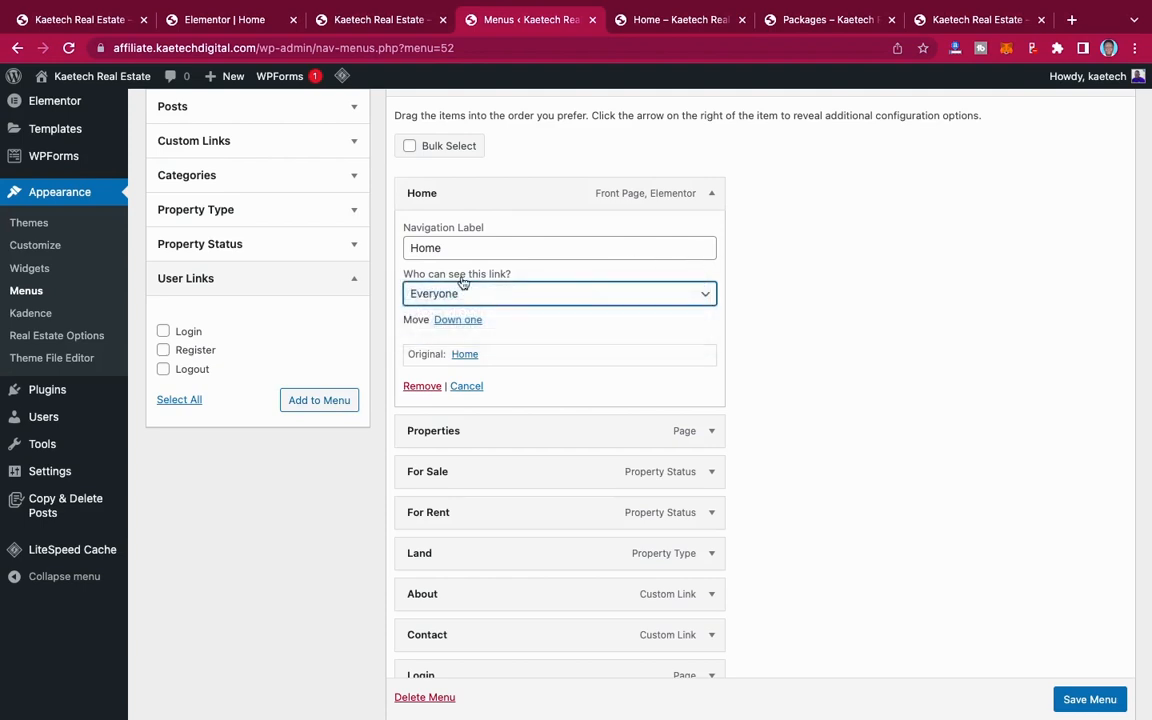
click(711, 197)
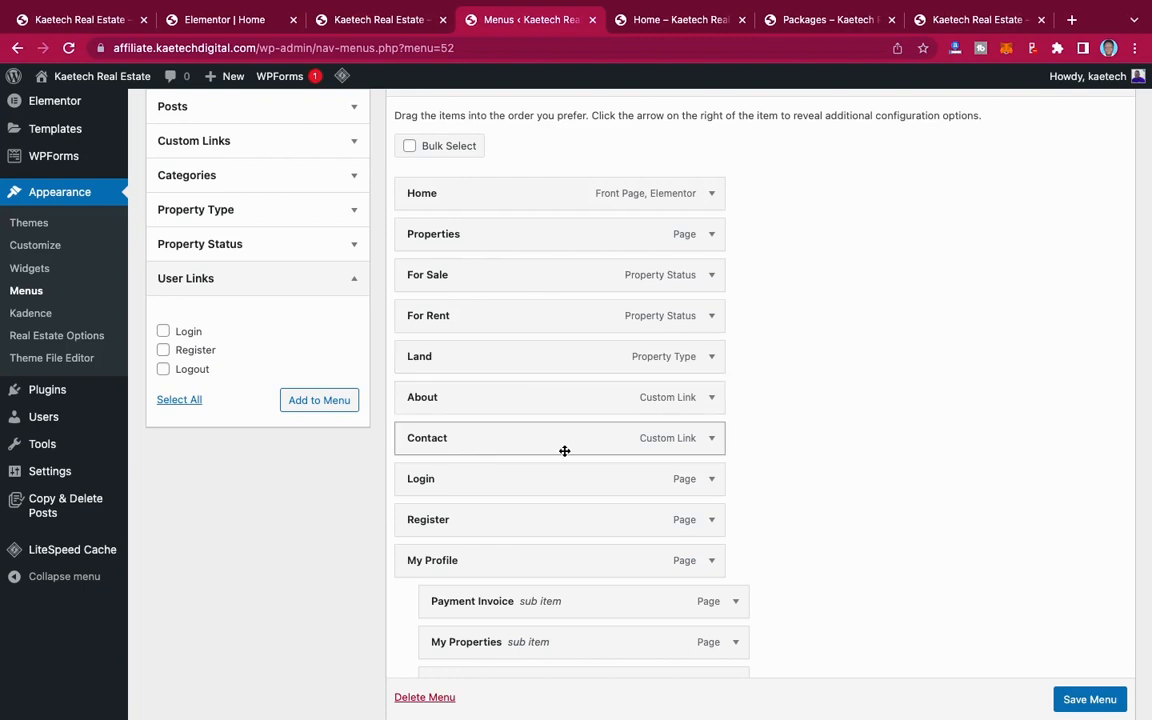
Step: Set the visibility of the Login menu item to Logged Out Users
scroll(564, 451, down, 4)
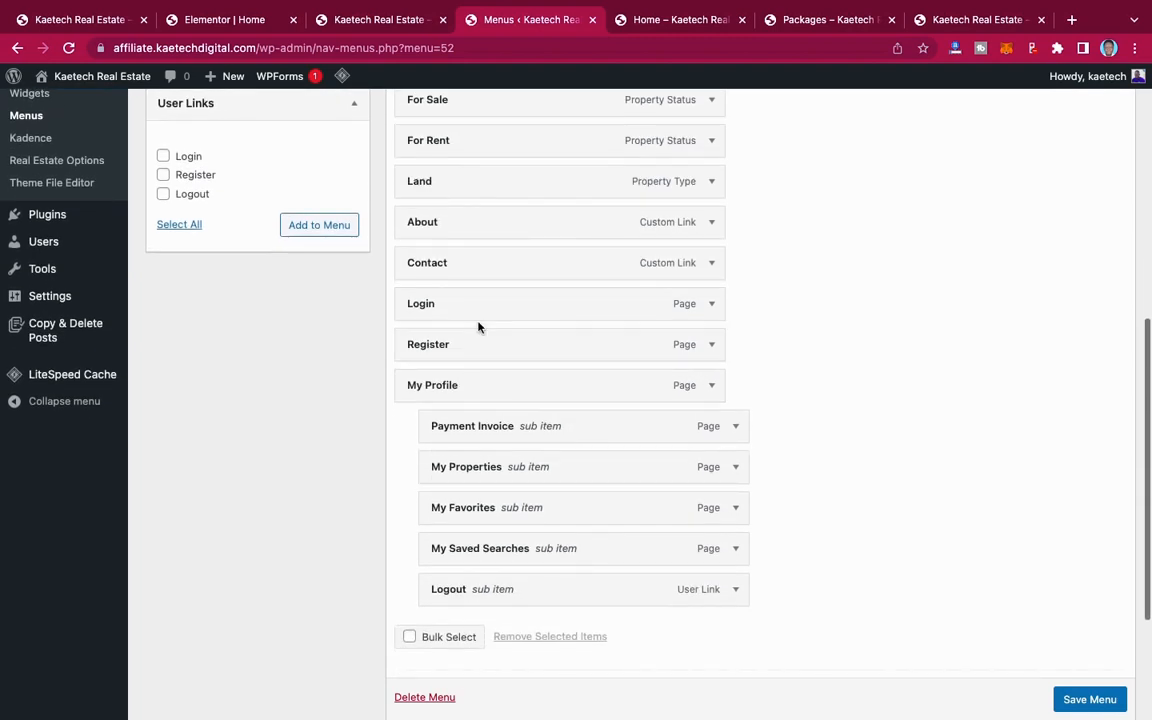
click(715, 305)
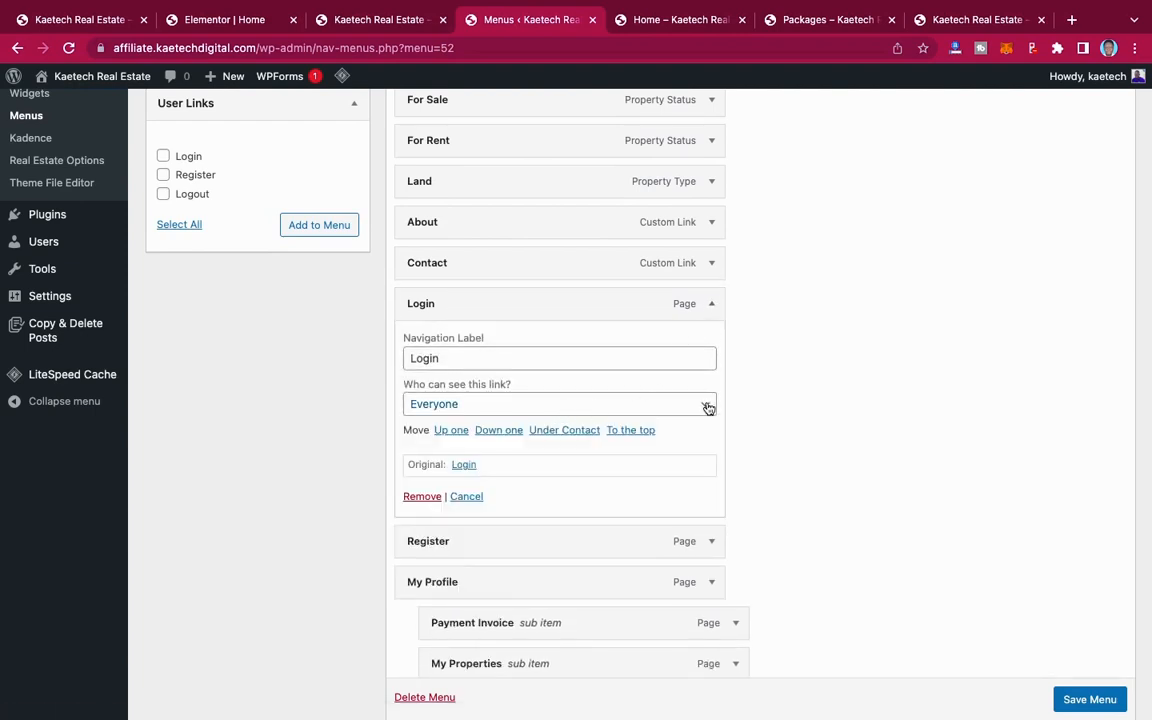
click(707, 405)
click(670, 431)
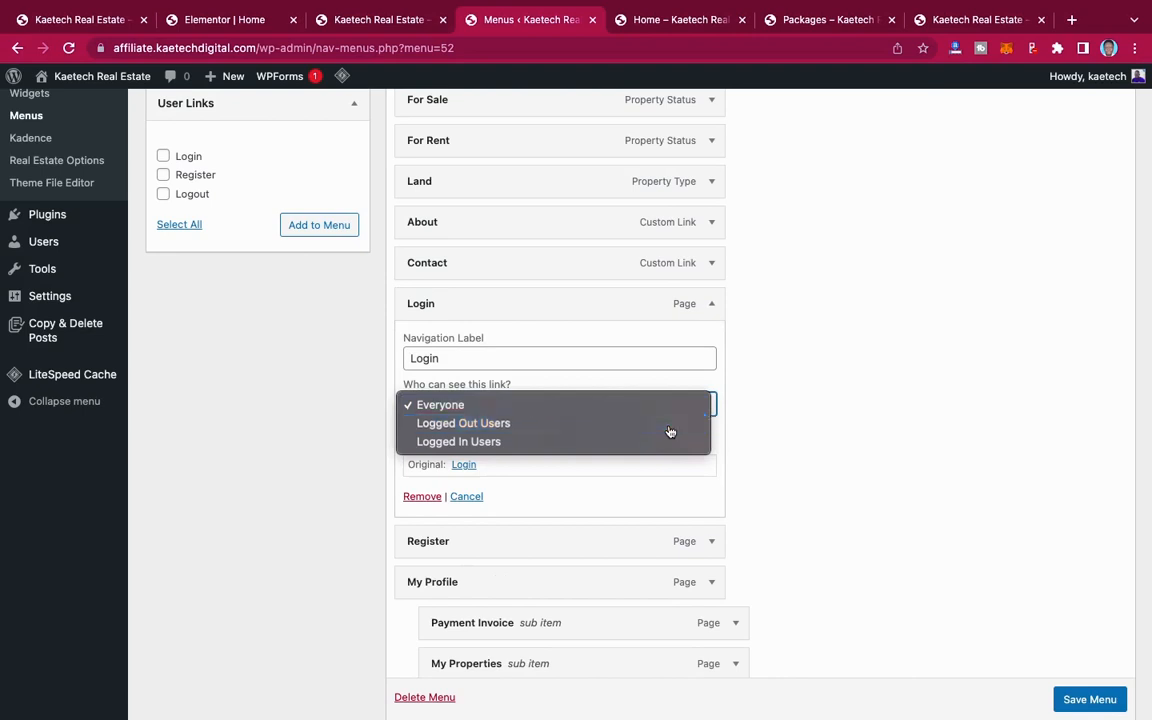
click(715, 305)
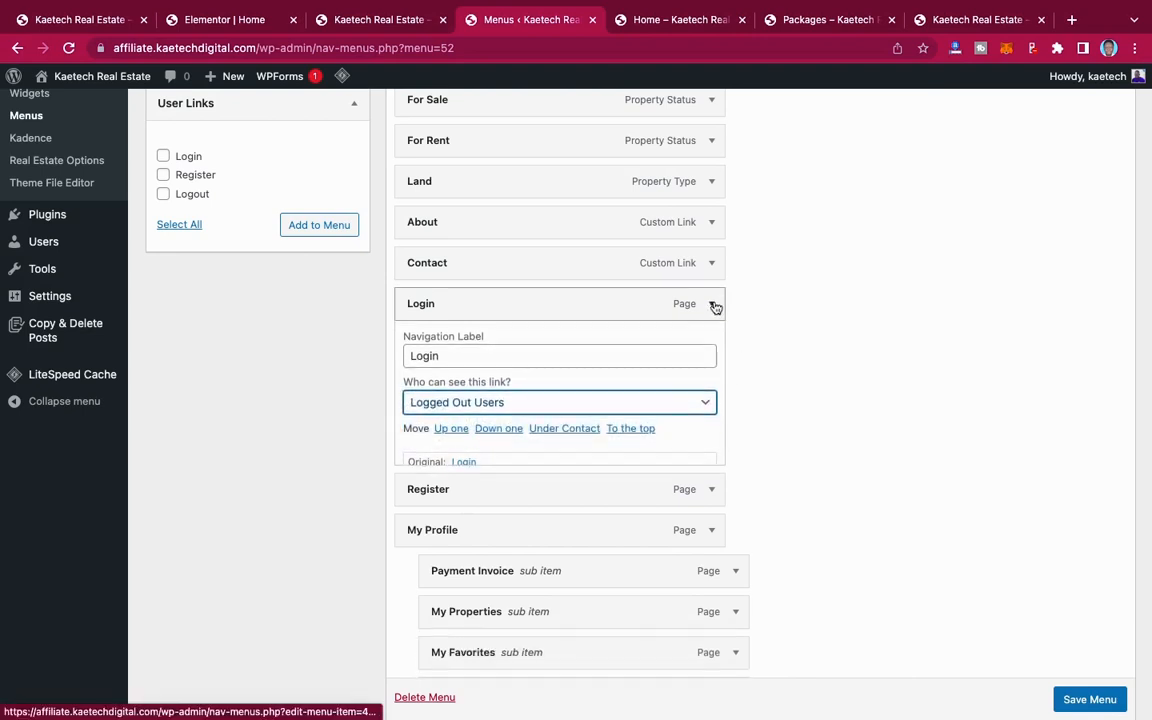
Step: Set the visibility of the Register menu item to Logged Out Users
click(711, 348)
click(660, 438)
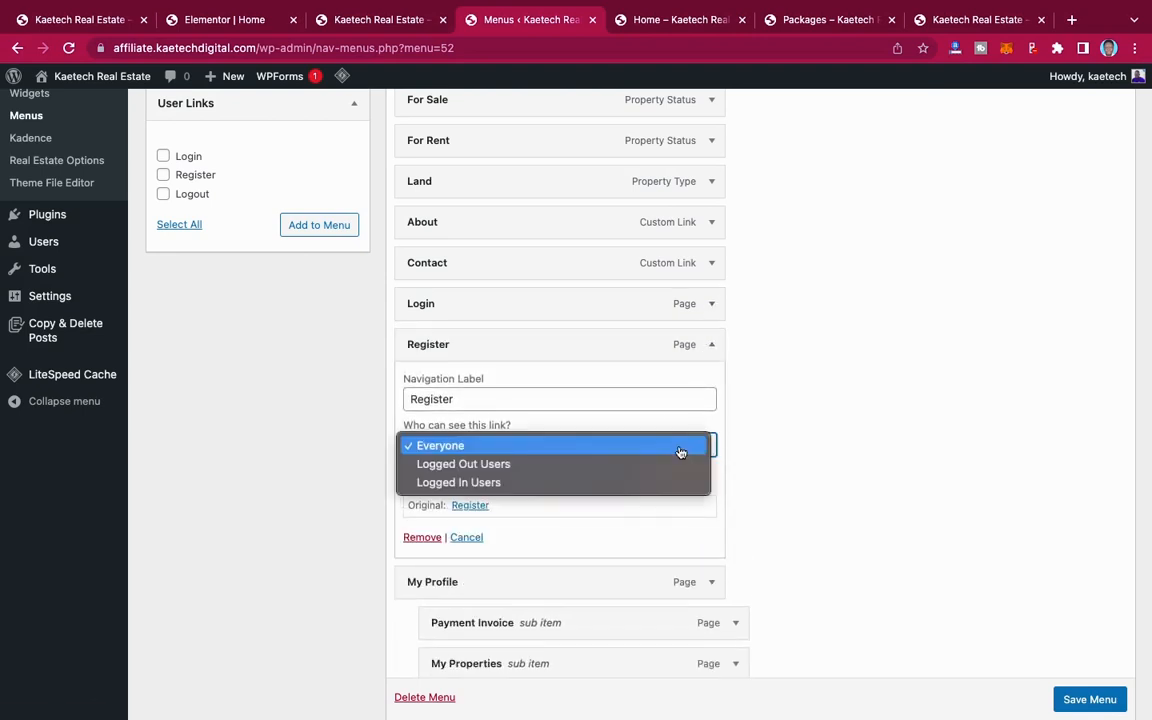
click(720, 379)
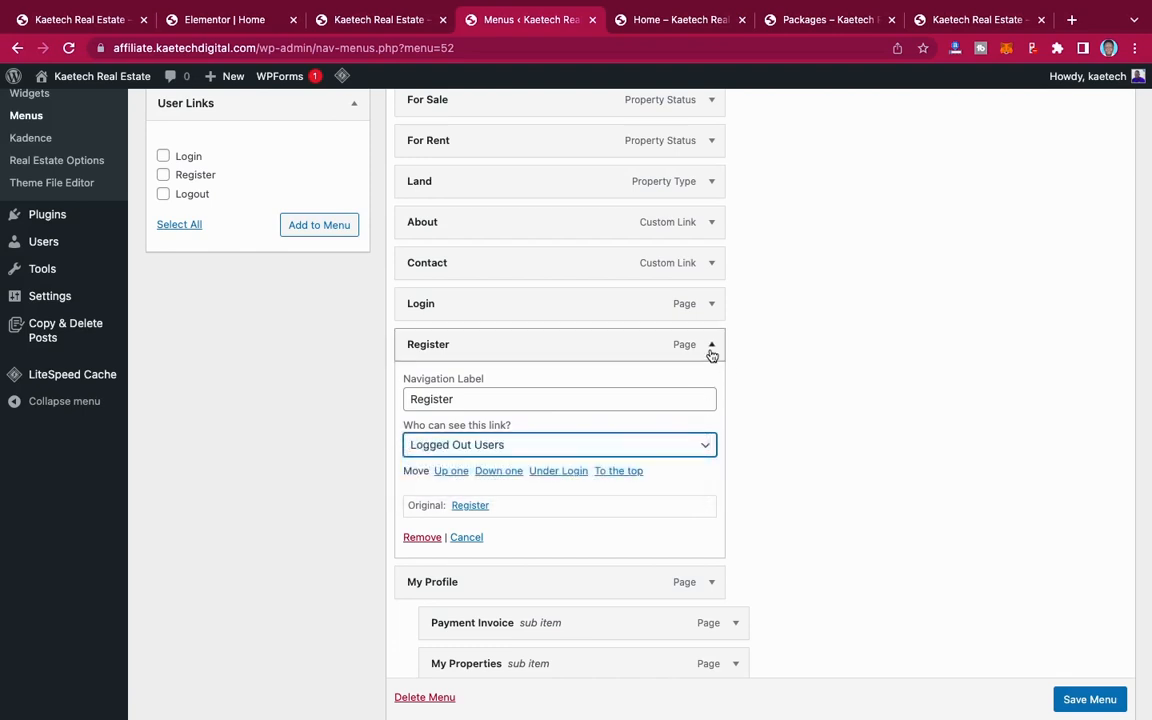
click(711, 350)
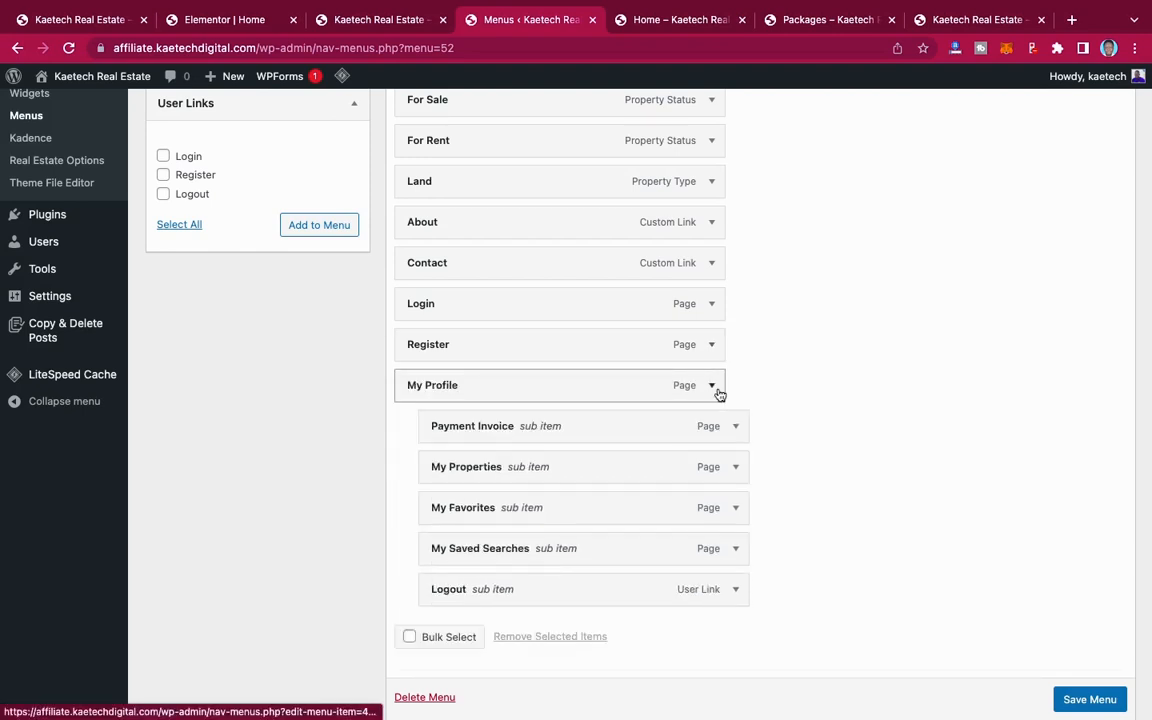
Step: Set the visibility of the My Profile menu item to Logged In Users
click(716, 390)
scroll(720, 393, down, 2)
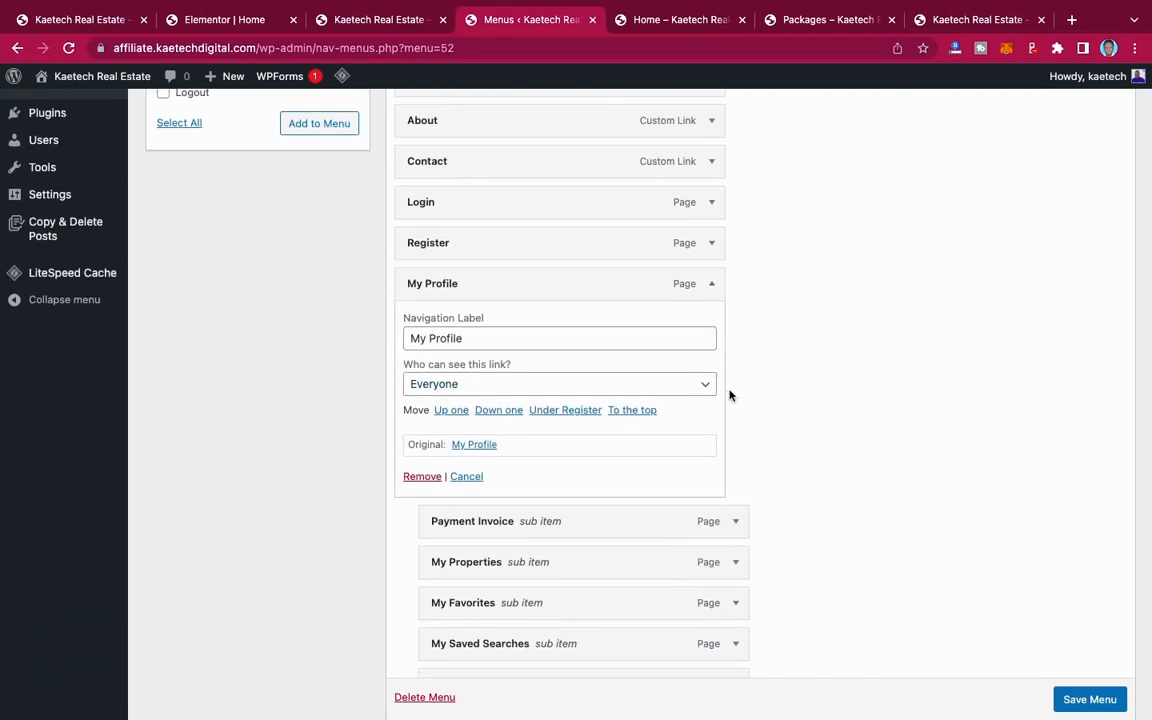
click(700, 384)
click(686, 419)
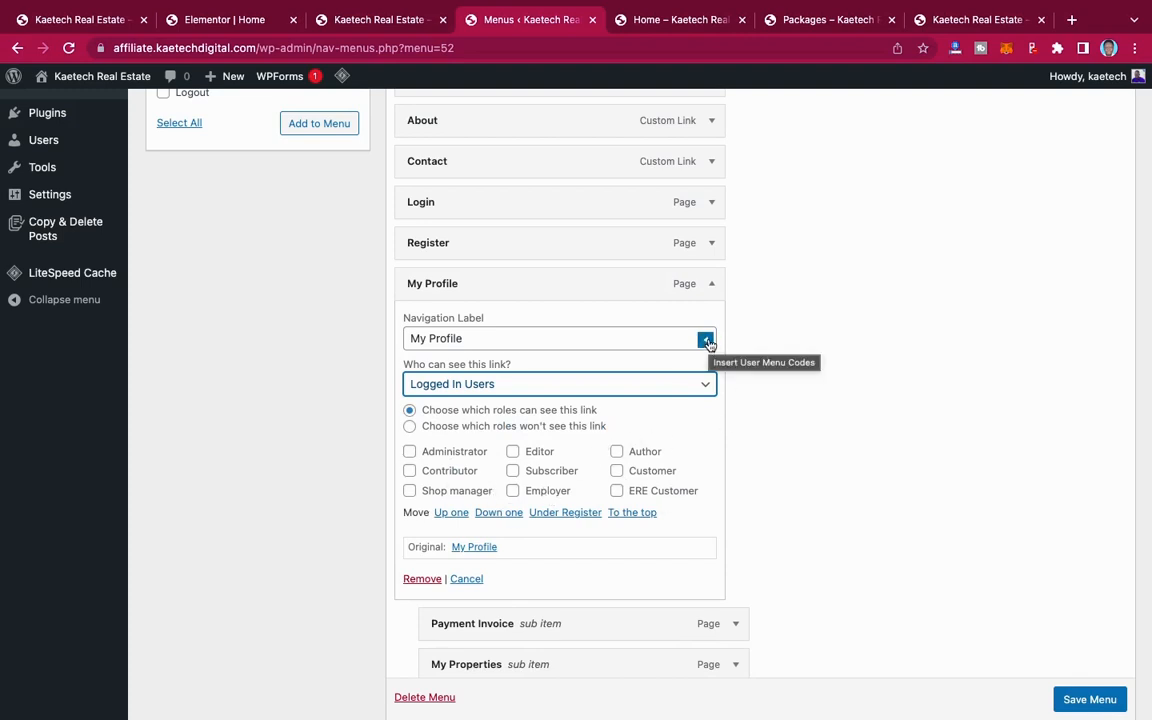
Step: Change the My Profile item's navigation label to Hello {username}, inserting the username as a user menu code
drag(468, 338, 397, 330)
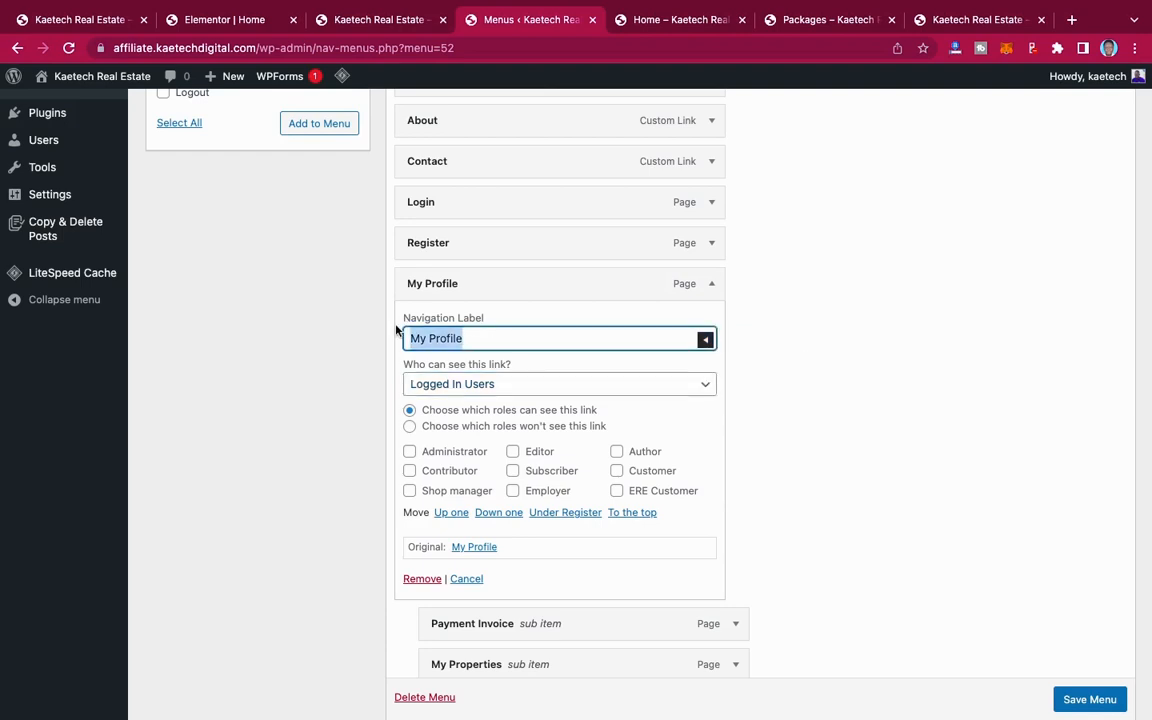
text(Hello)
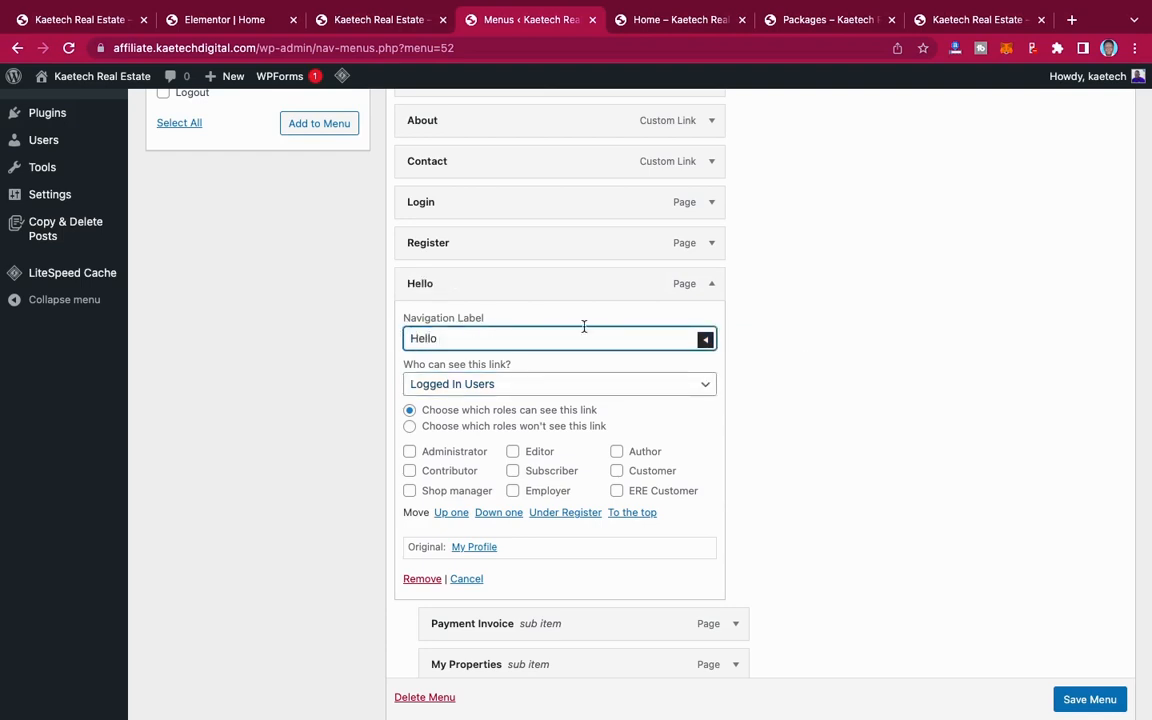
click(705, 339)
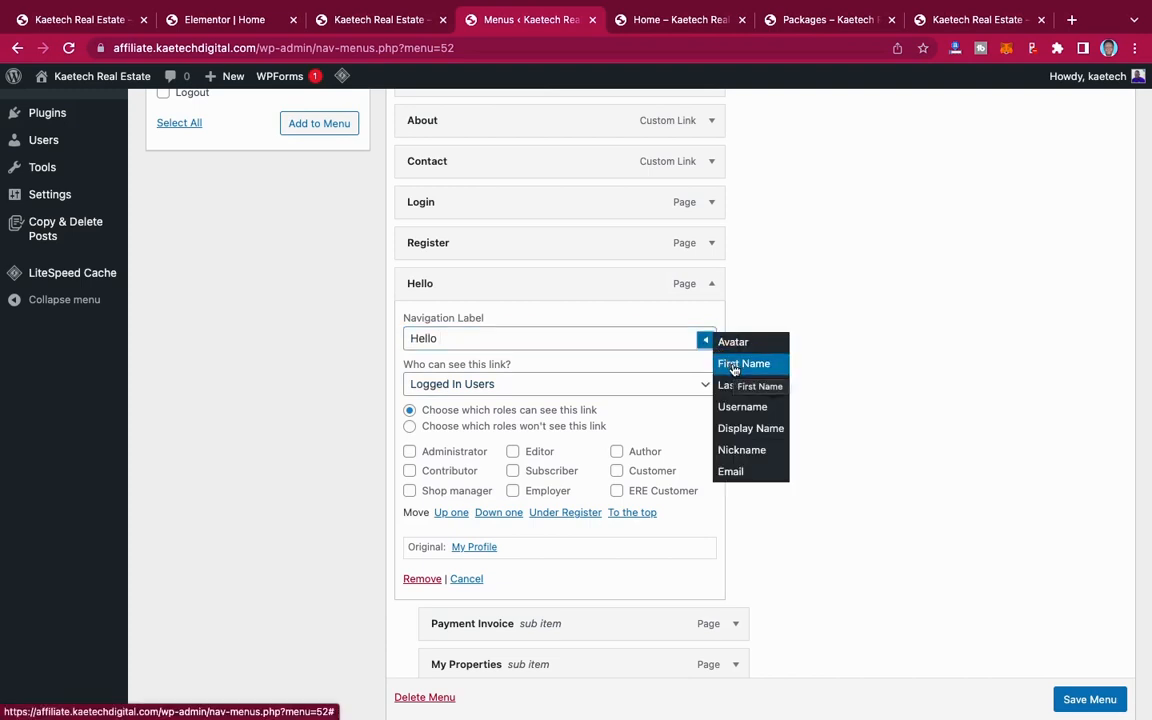
click(742, 406)
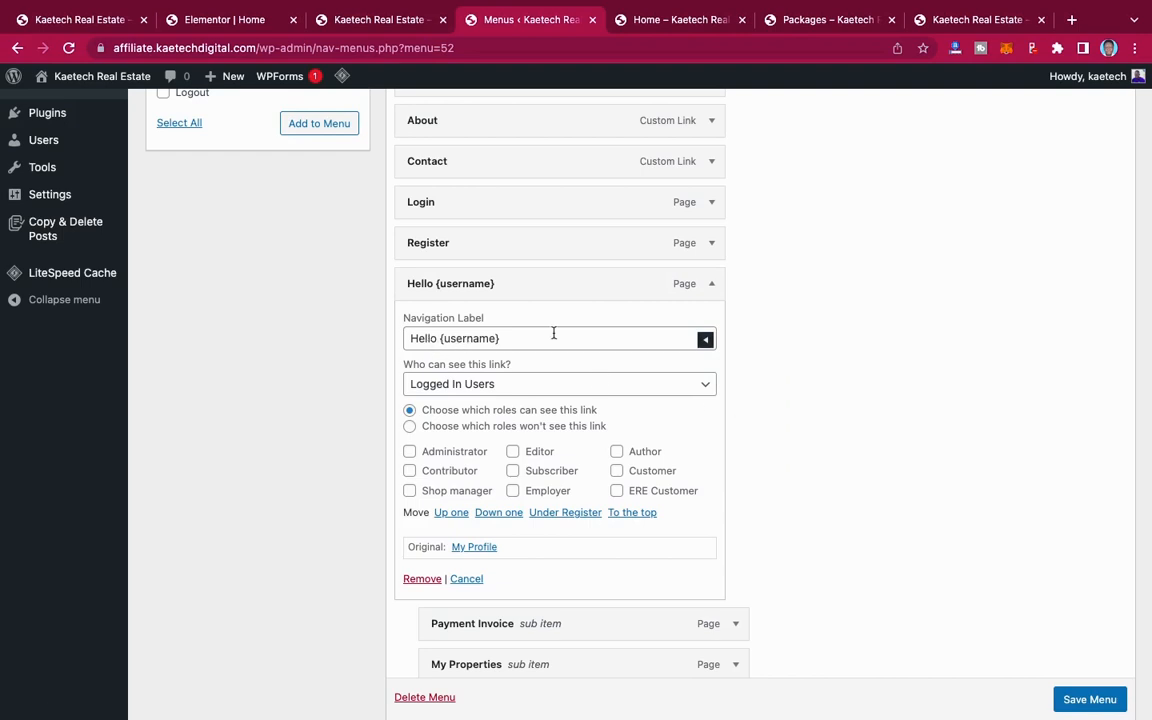
click(716, 295)
Step: Set the visibility of the Payment Invoice sub item to Logged In Users
click(733, 327)
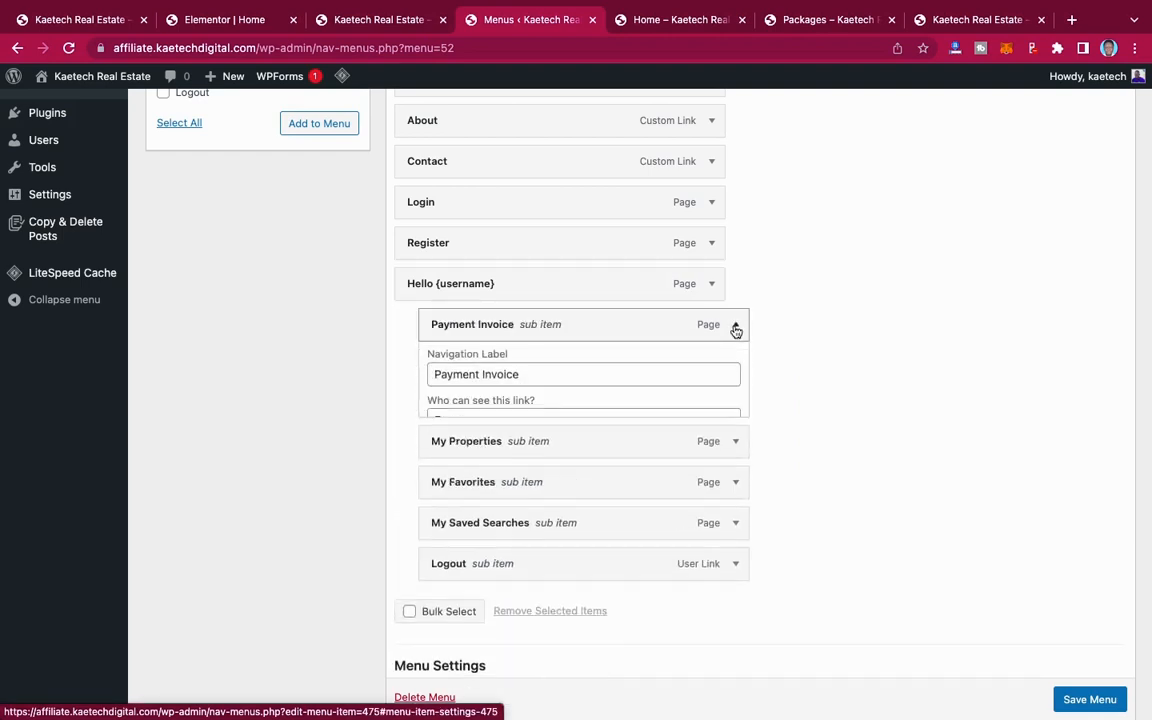
click(730, 425)
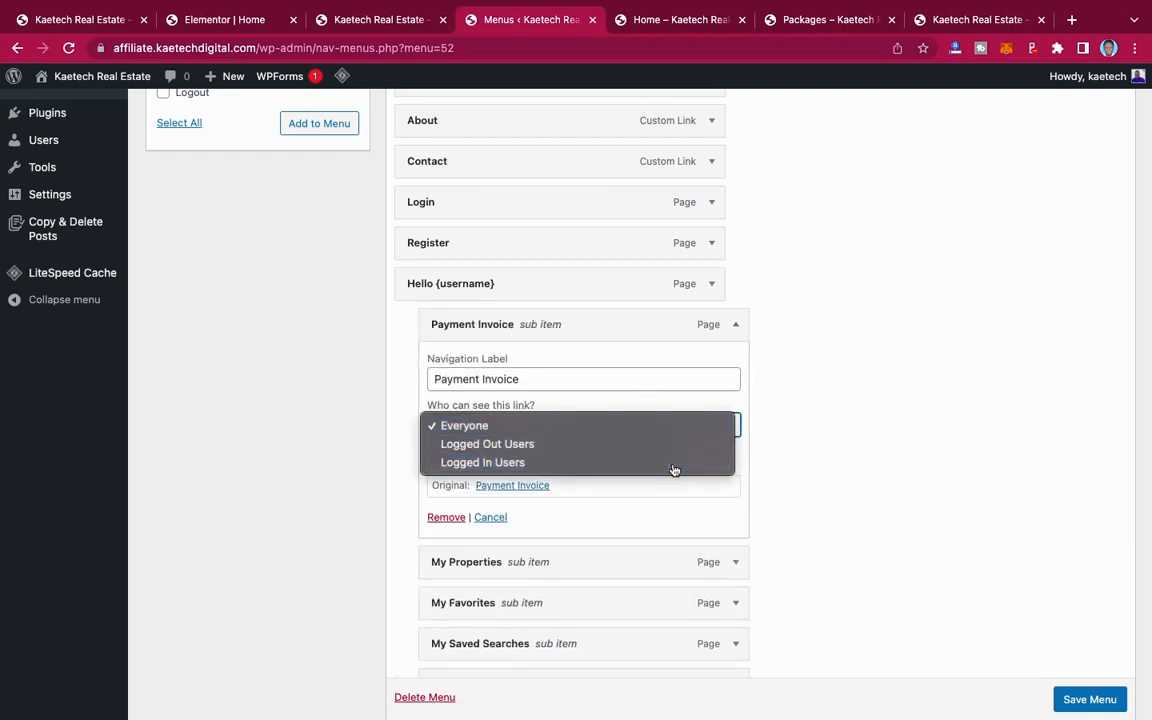
click(674, 466)
click(737, 329)
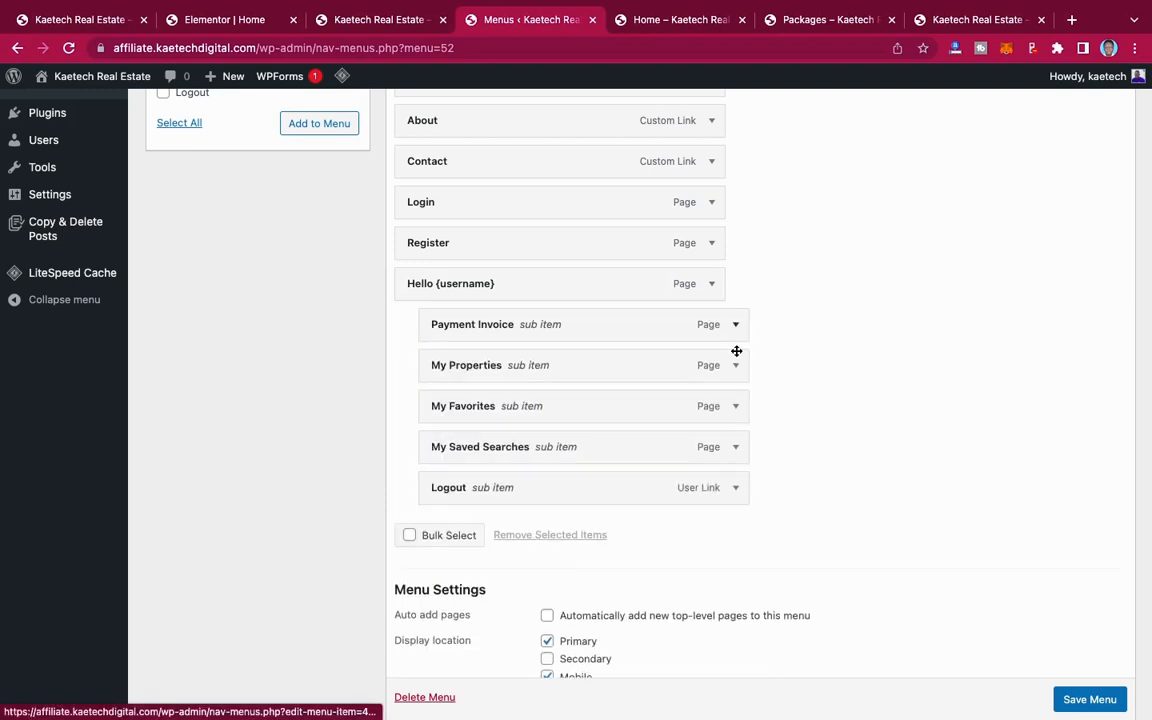
Step: Set the visibility of the My Properties sub item to Logged In Users
click(736, 367)
click(720, 465)
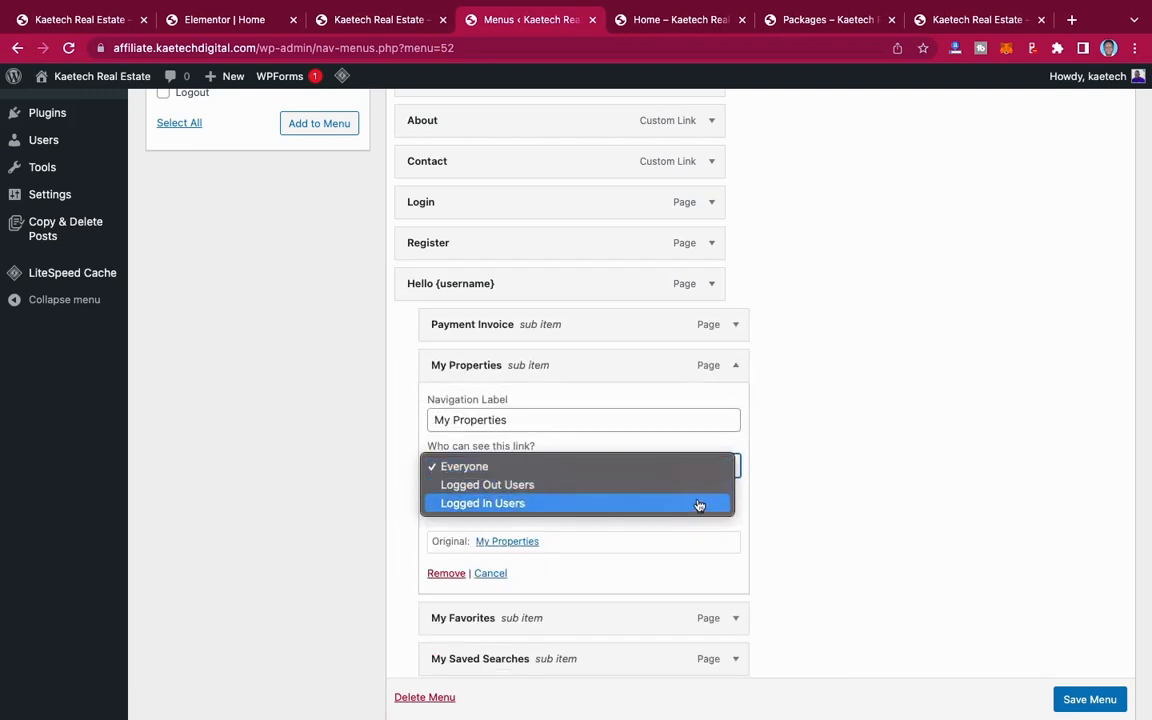
click(699, 506)
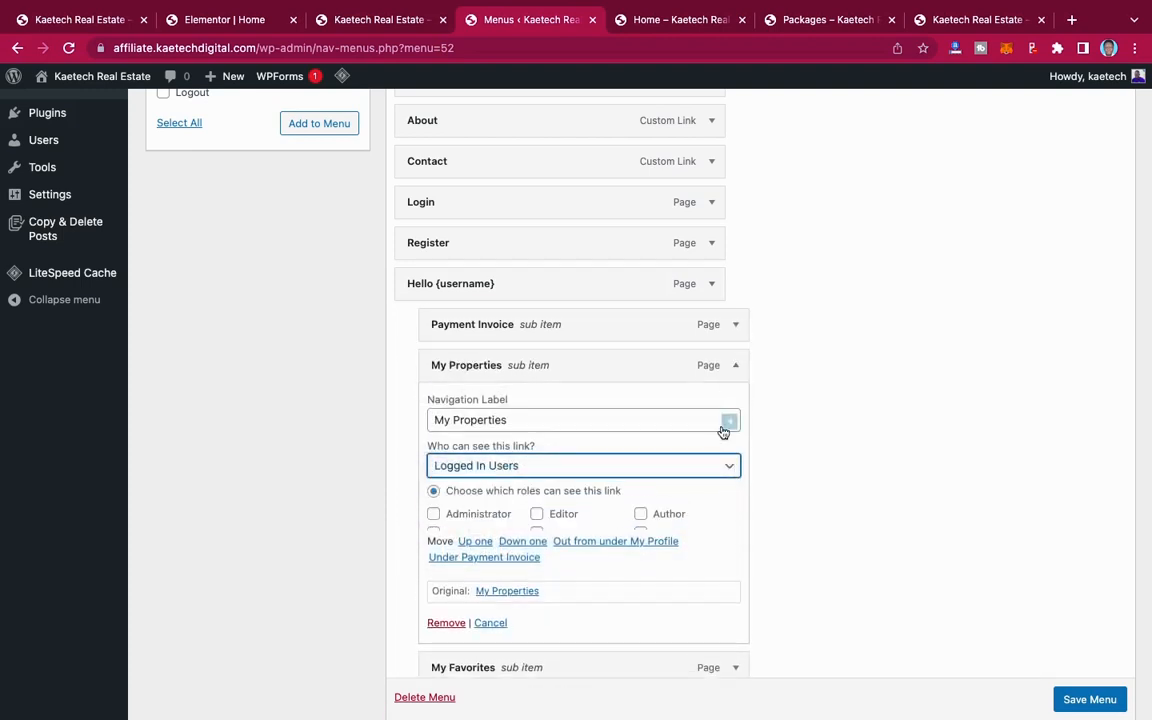
click(736, 369)
Step: Set the visibility of the My Favorites sub item to Logged In Users
scroll(736, 372, down, 2)
click(734, 313)
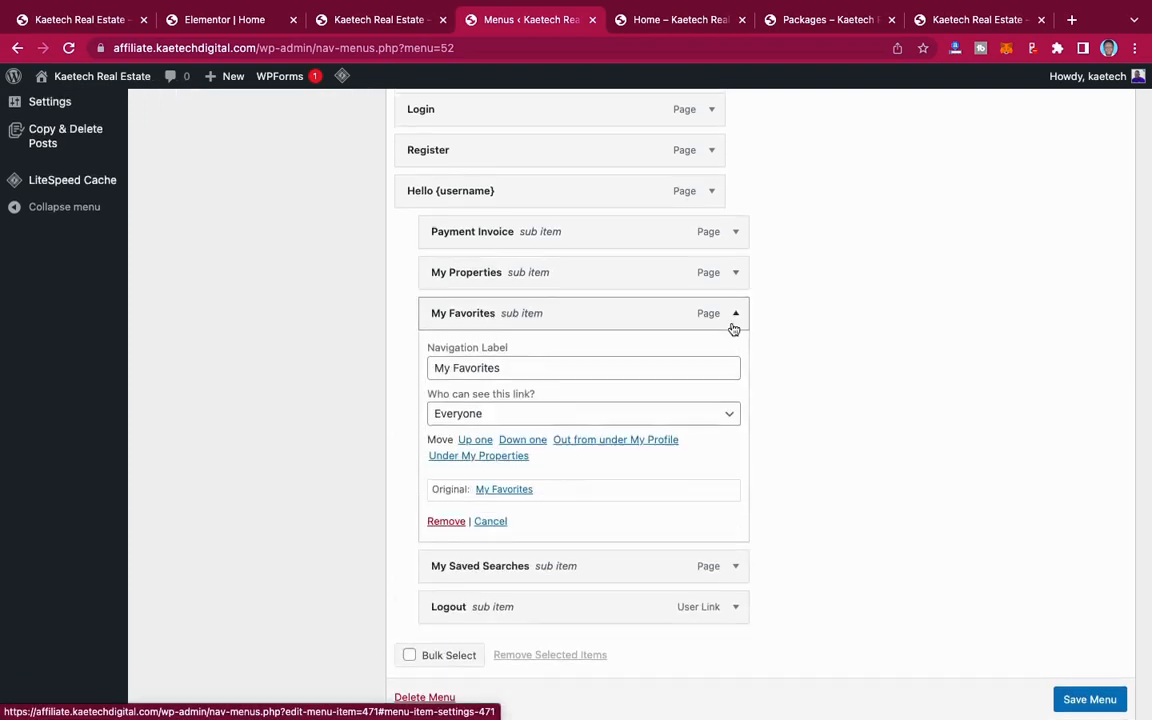
click(728, 418)
click(702, 452)
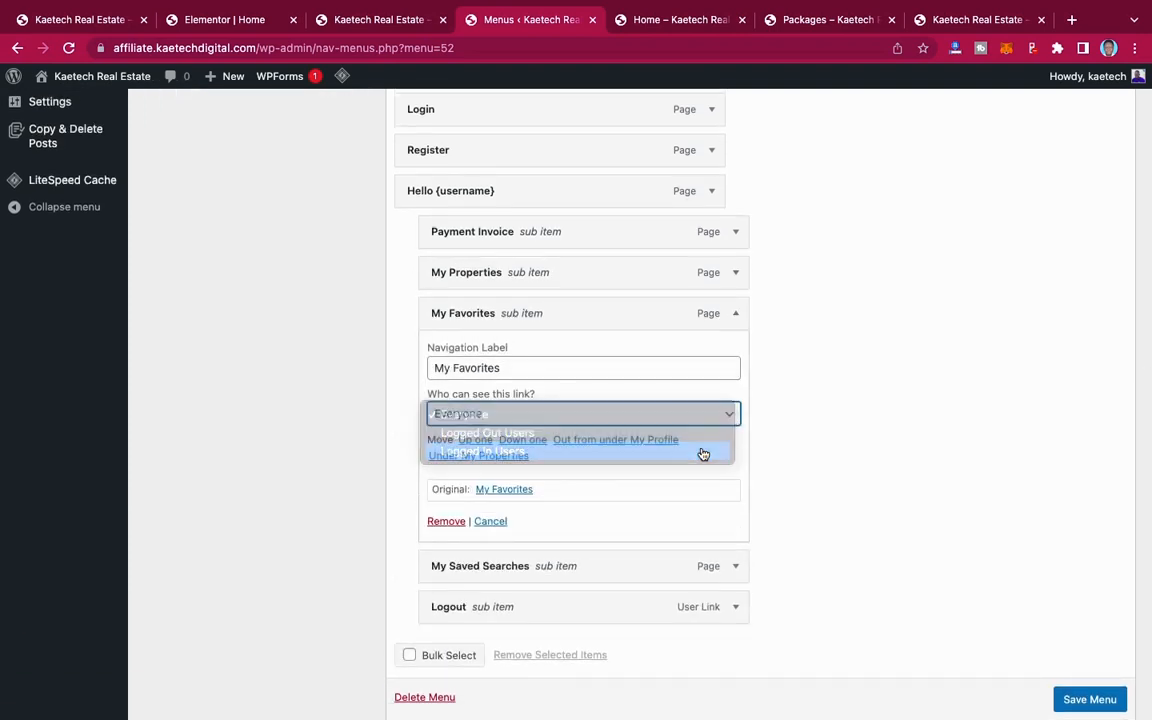
click(737, 316)
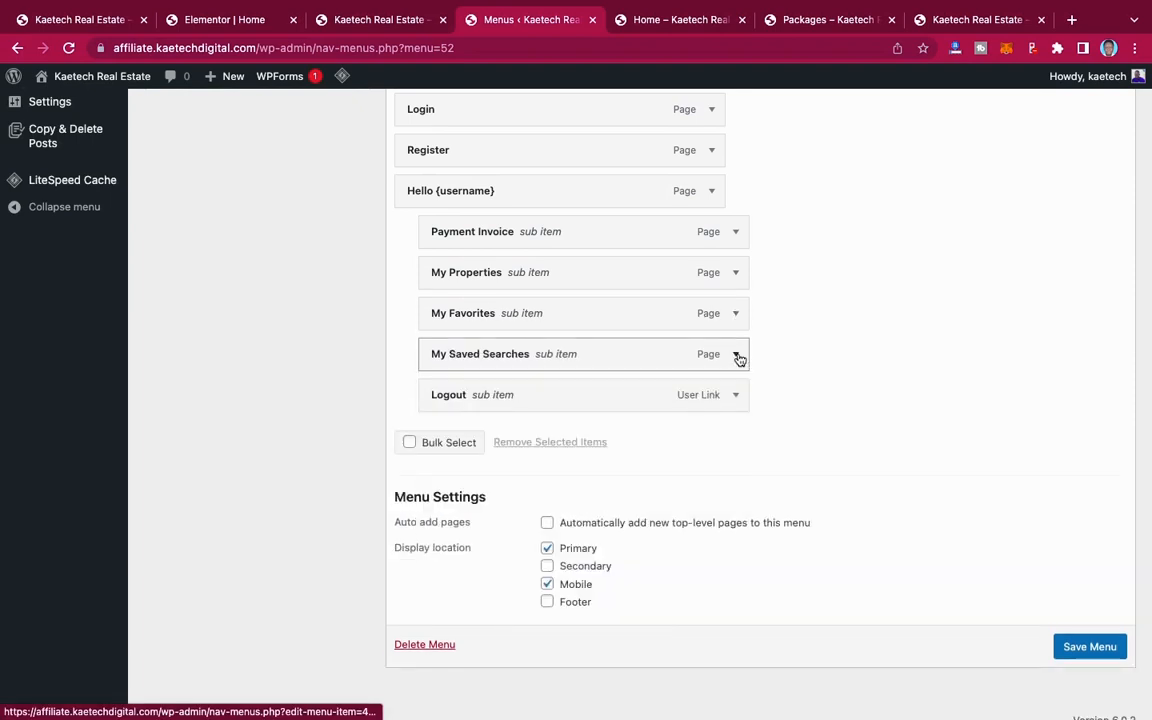
Step: Set the visibility of the My Saved Searches sub item to Logged In Users
click(737, 355)
click(736, 456)
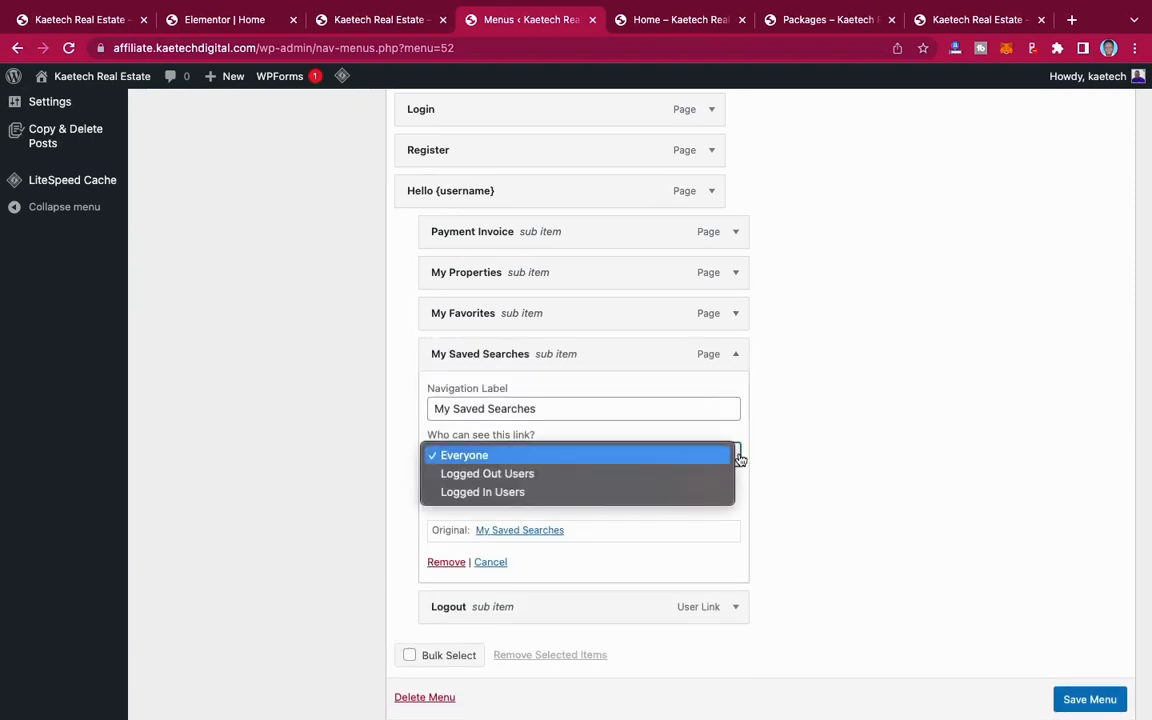
click(679, 492)
click(736, 356)
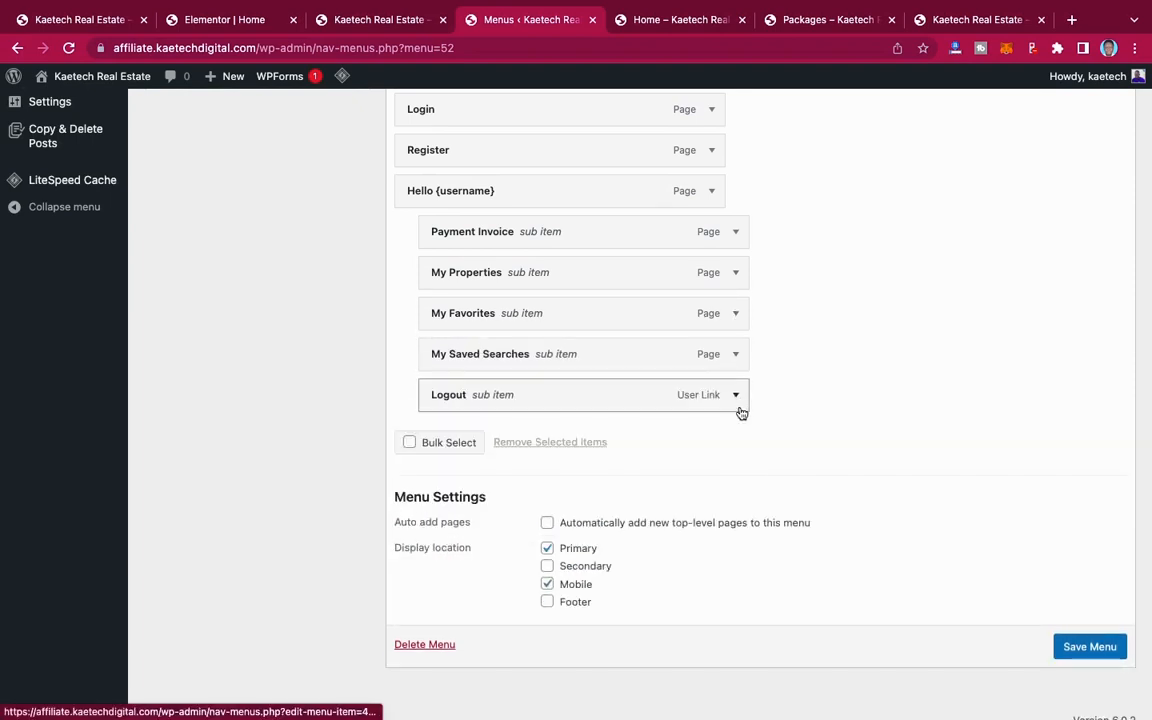
Step: Make the Logout sub item take users to the Home Page after logging out
click(737, 394)
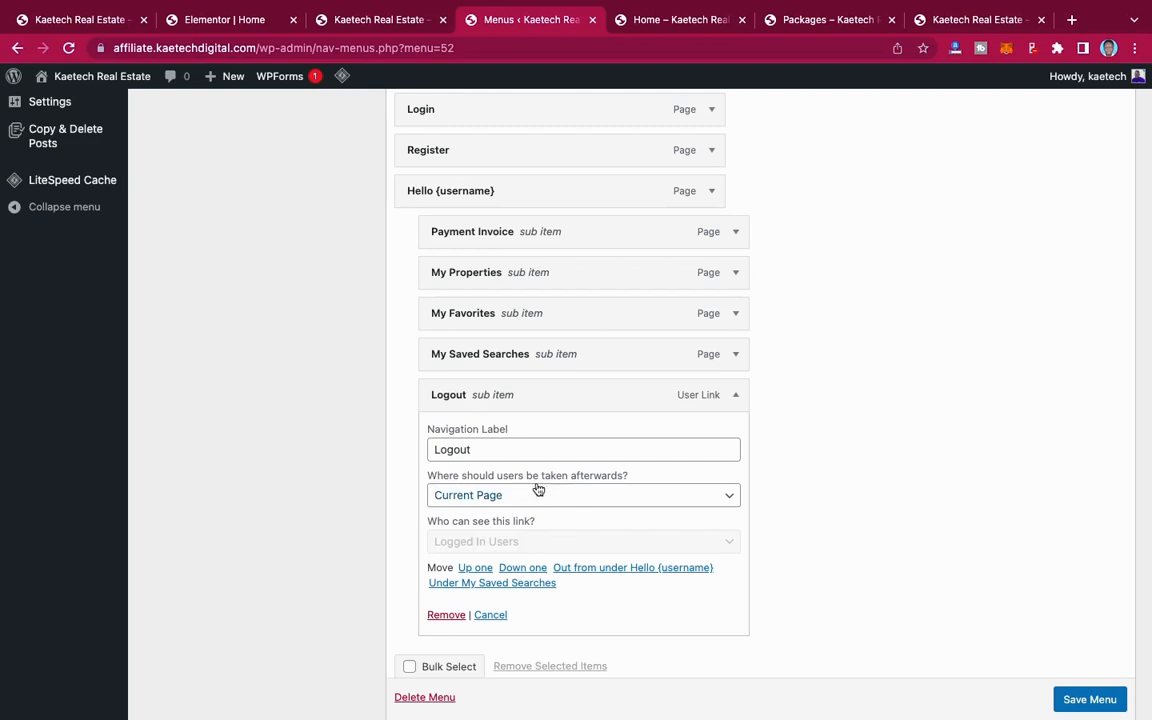
click(725, 490)
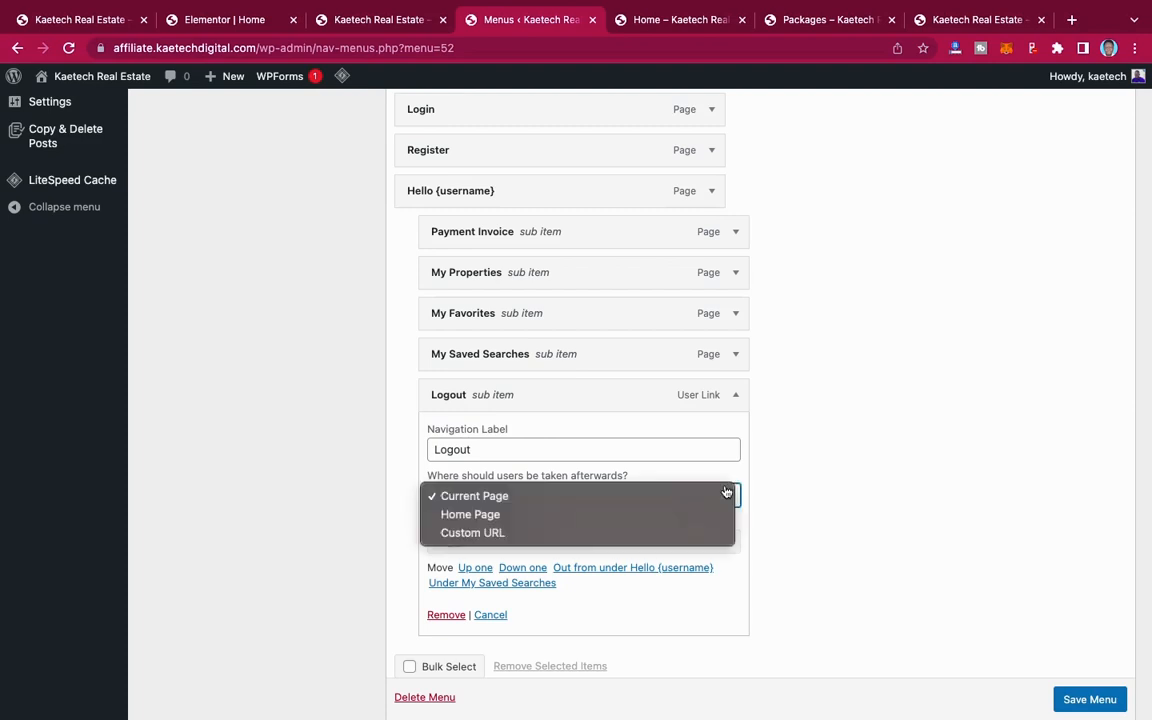
click(649, 519)
scroll(649, 519, down, 3)
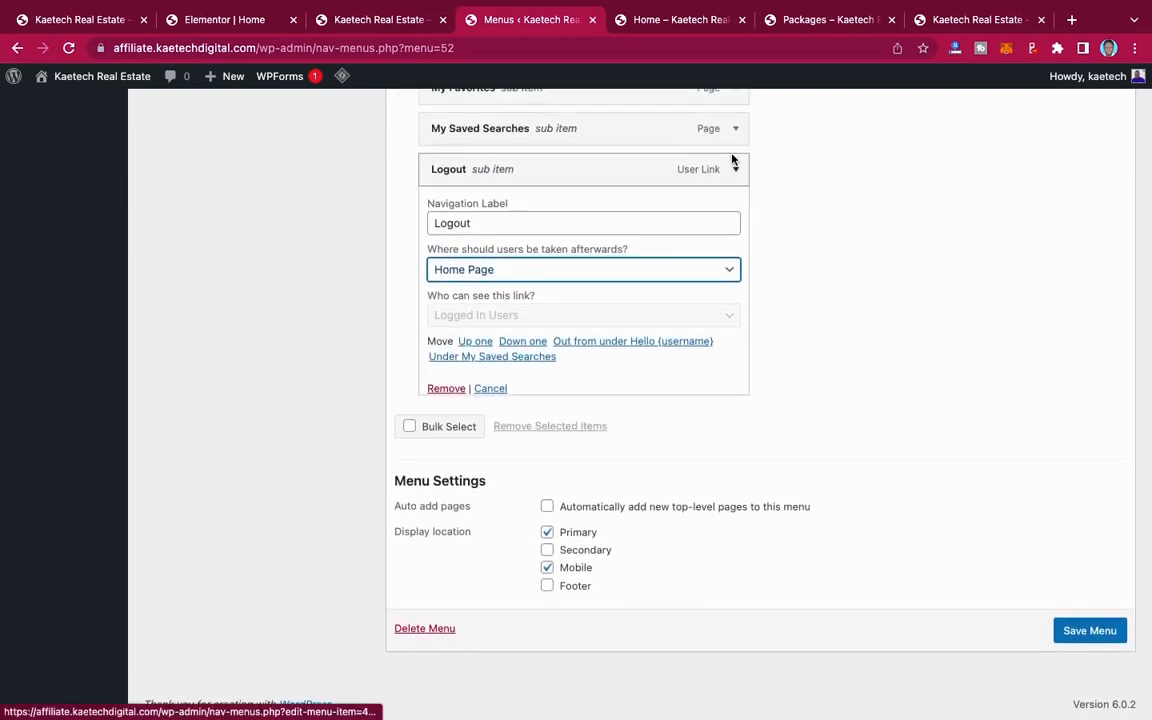
click(733, 156)
Step: Look over the finished item structure of Main Menu and save the menu
scroll(733, 159, up, 5)
scroll(979, 574, down, 4)
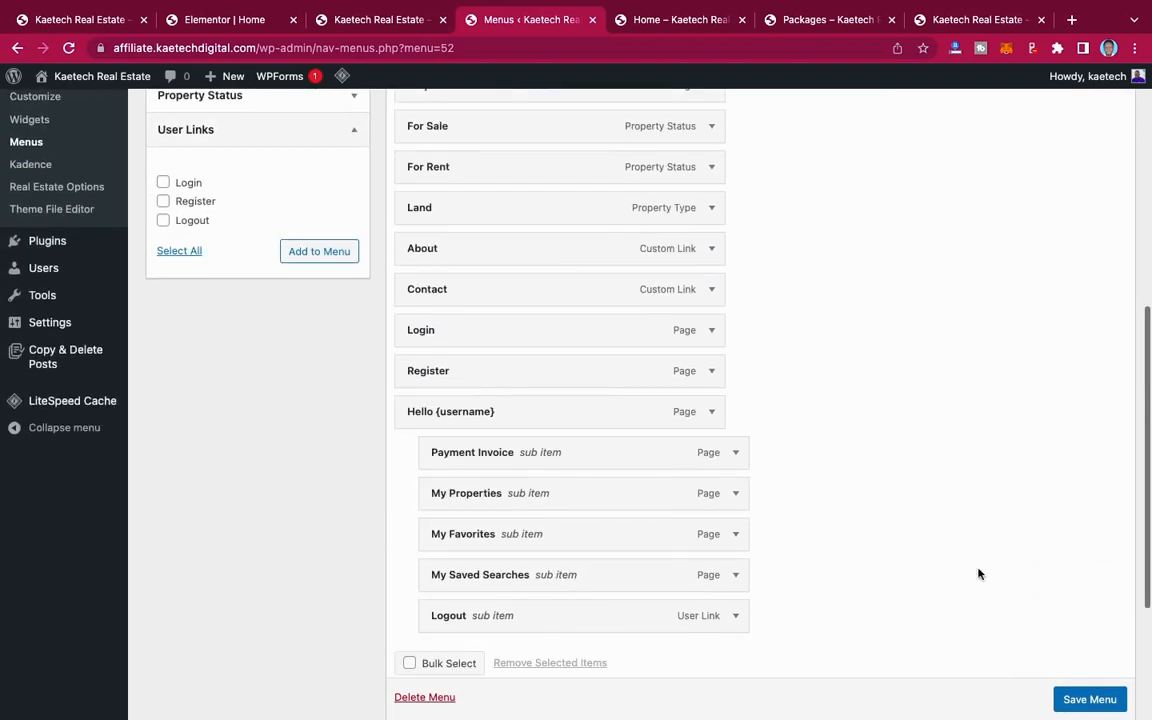
click(1089, 700)
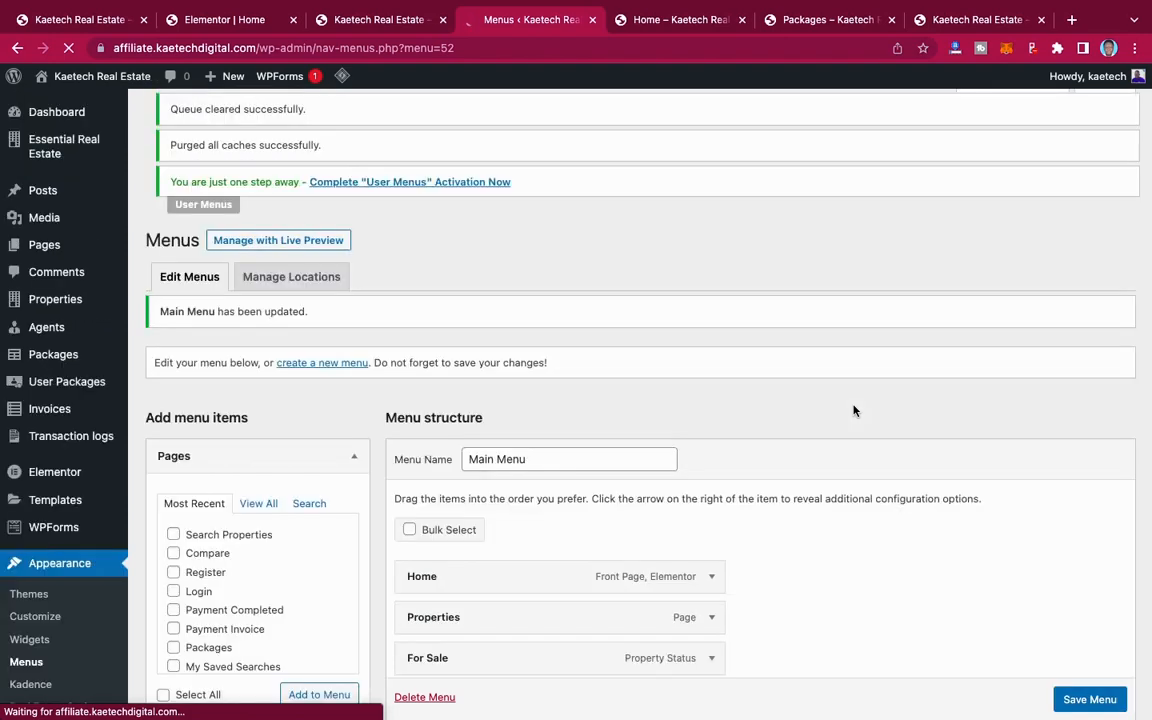
scroll(645, 380, down, 5)
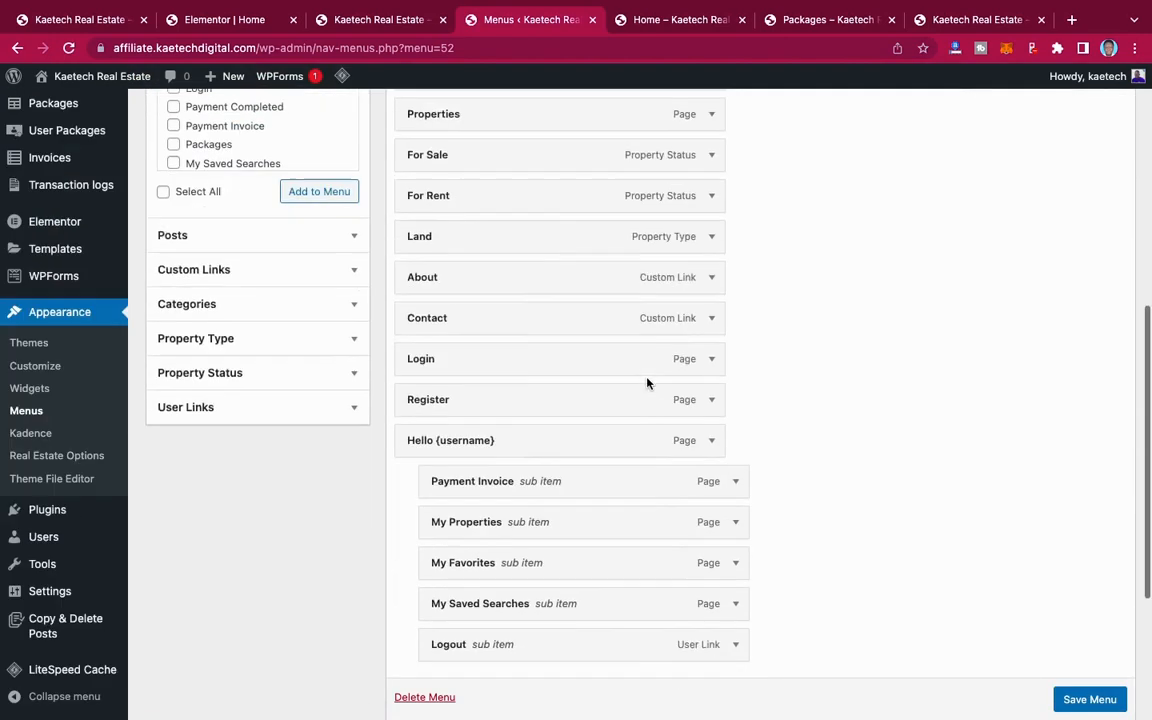
scroll(648, 380, up, 6)
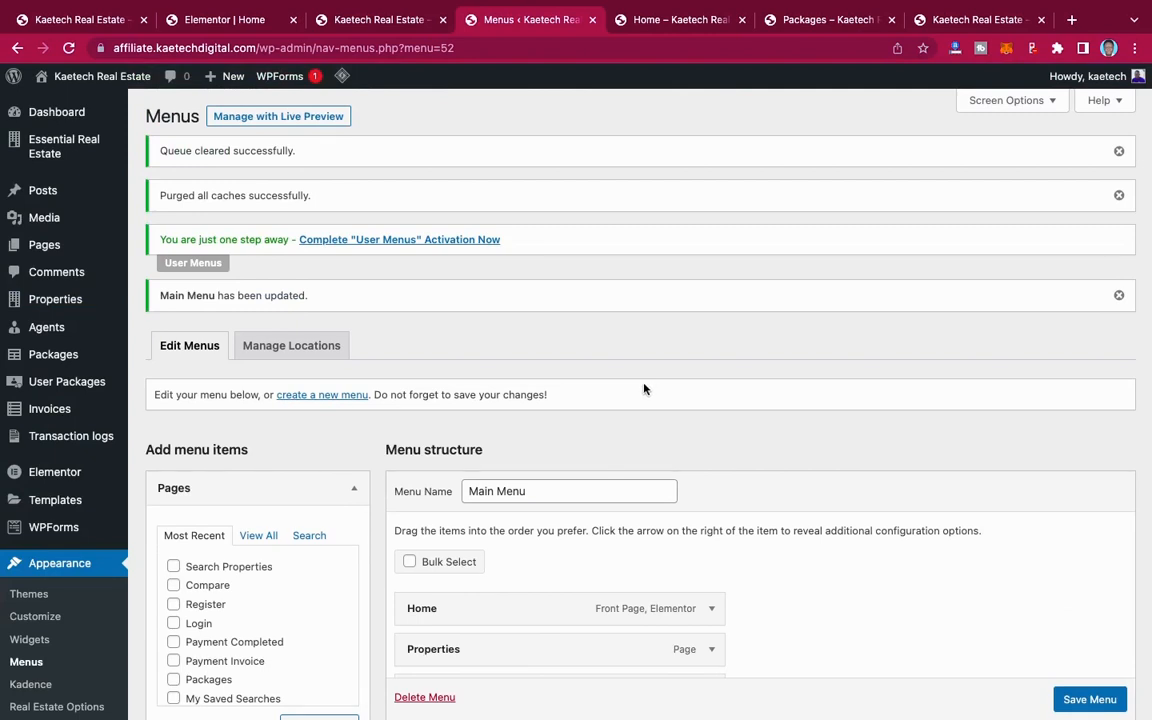
Step: Reload the site's live Home page and check the updated header navigation, including the greeting item
click(677, 20)
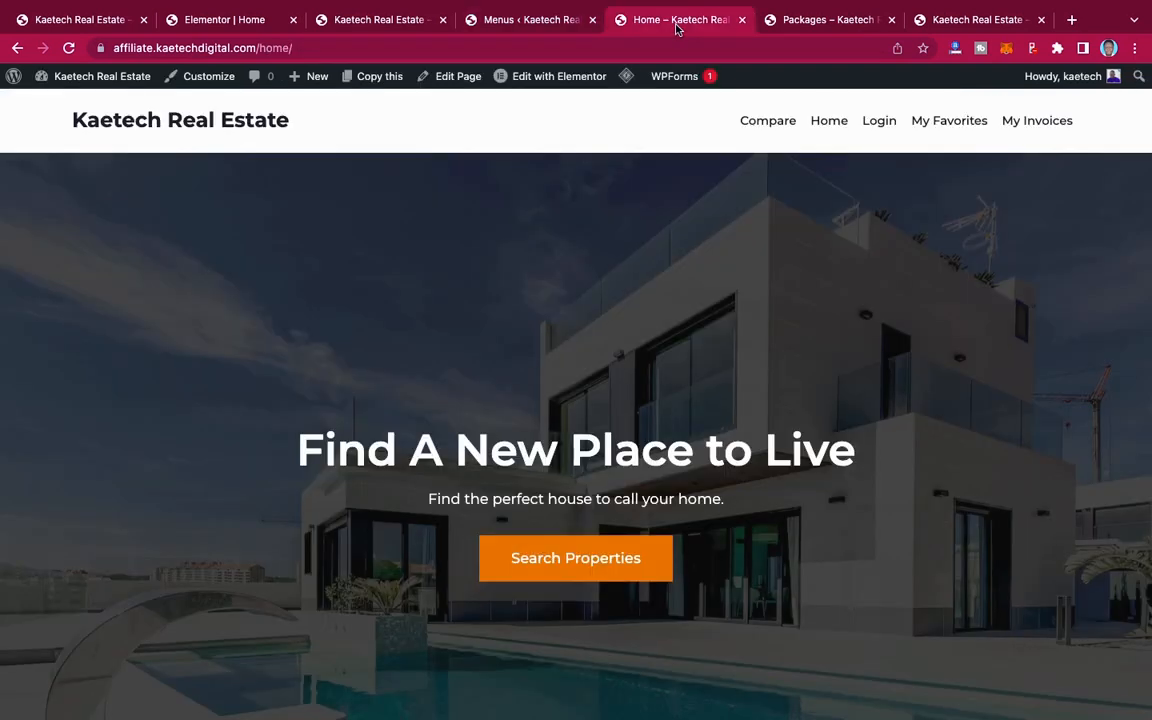
click(68, 49)
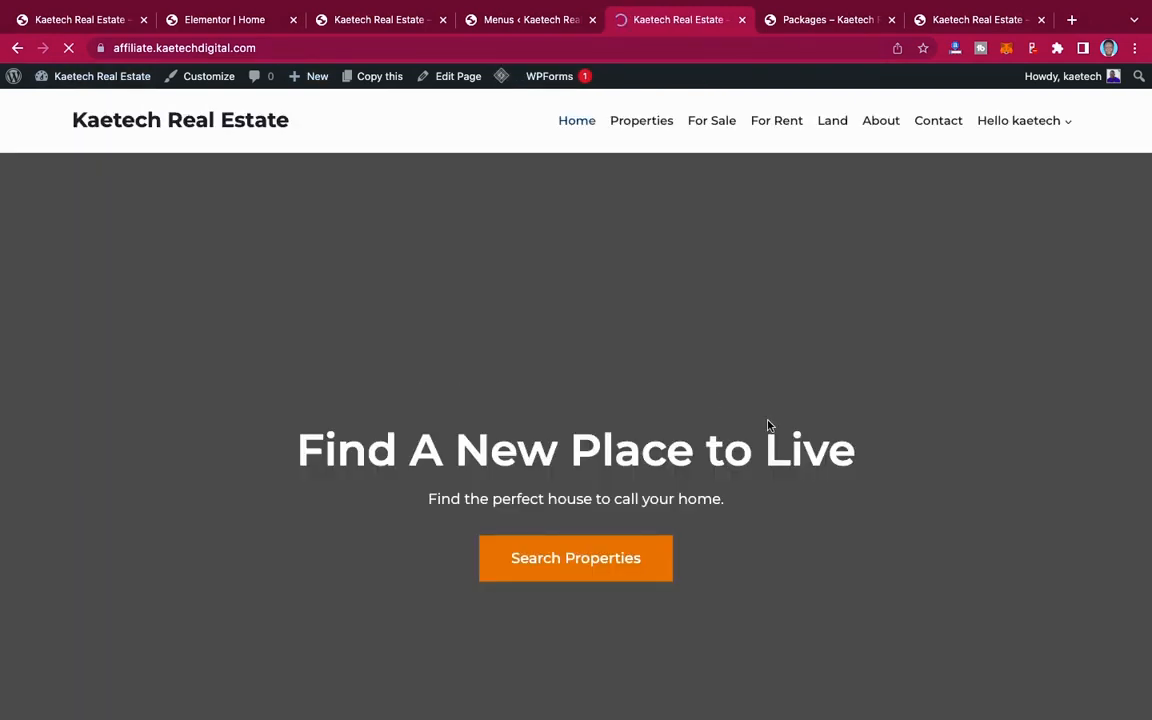
scroll(766, 424, down, 5)
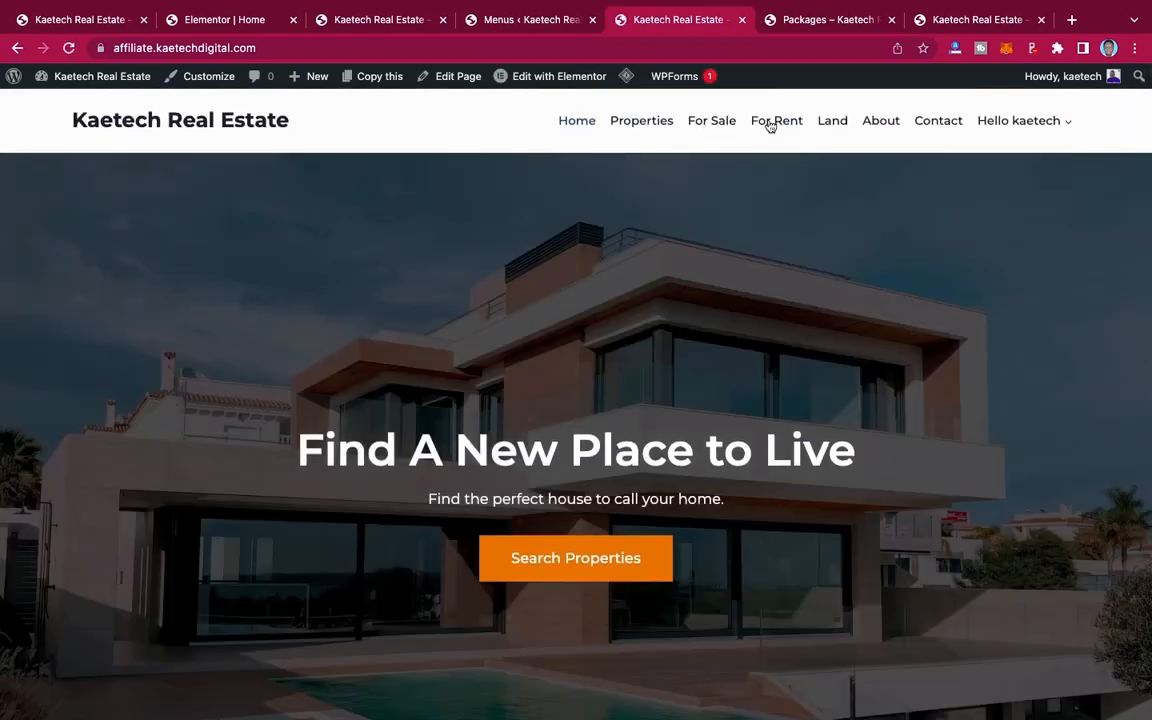
mouse_move(985, 124)
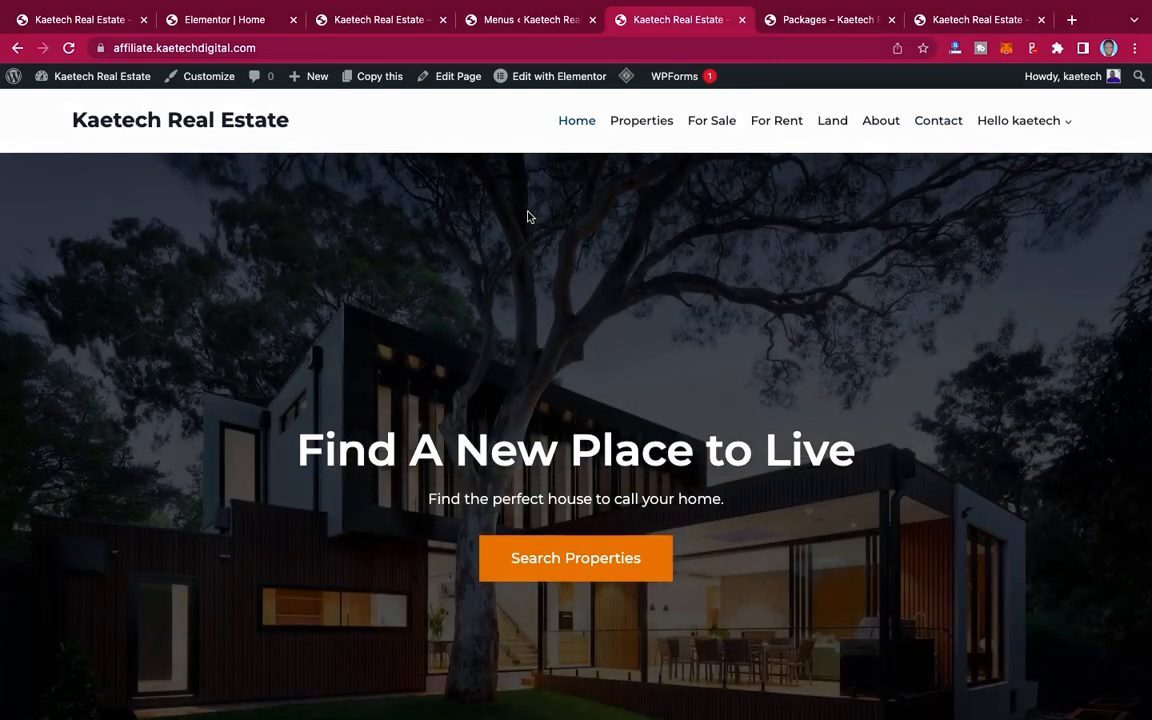
Step: Customize the theme's global palette by changing its first colour to orange E68B03
click(200, 76)
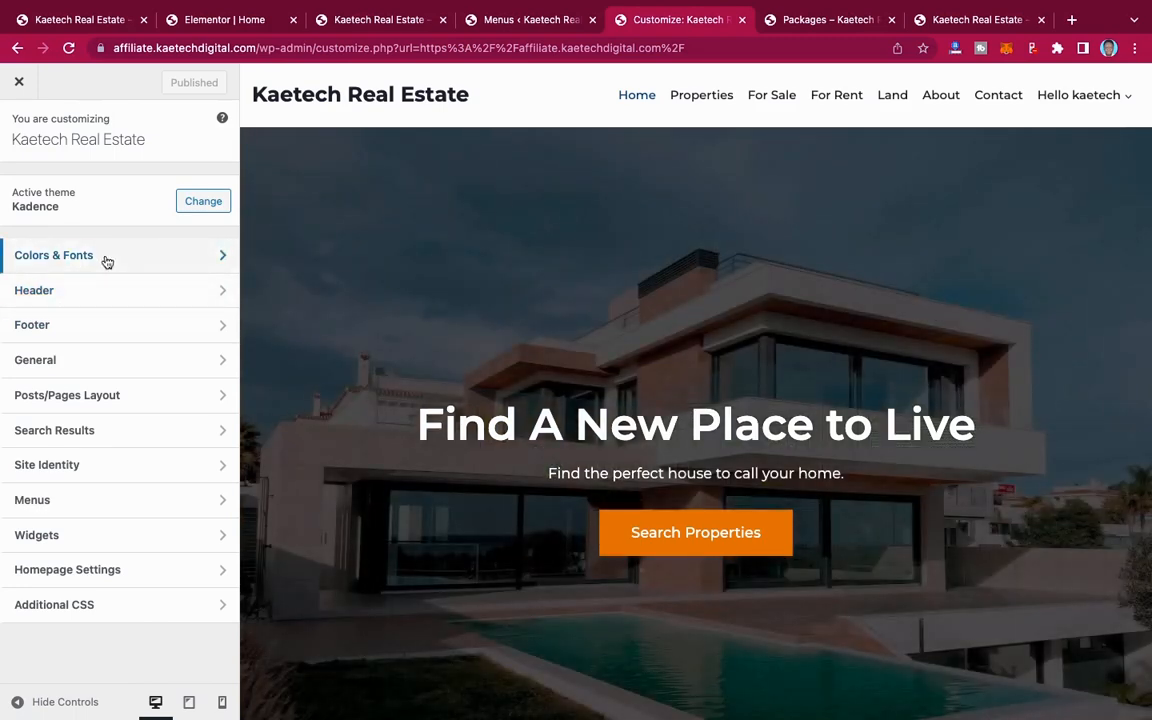
click(107, 258)
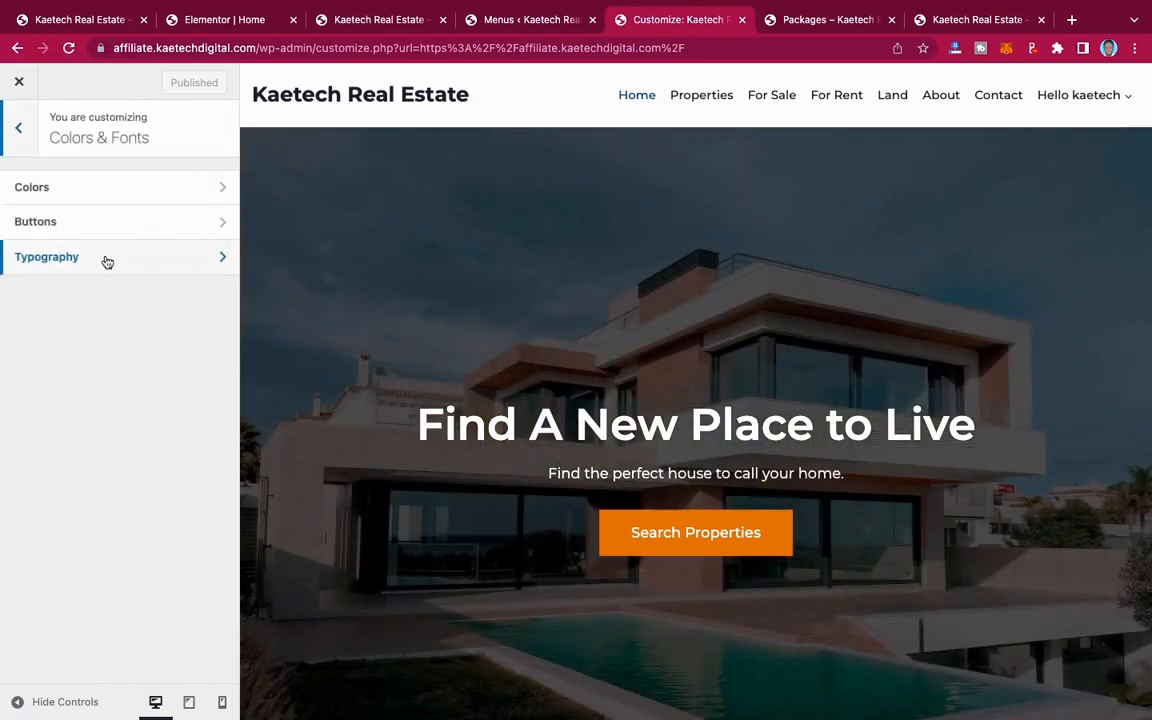
click(88, 188)
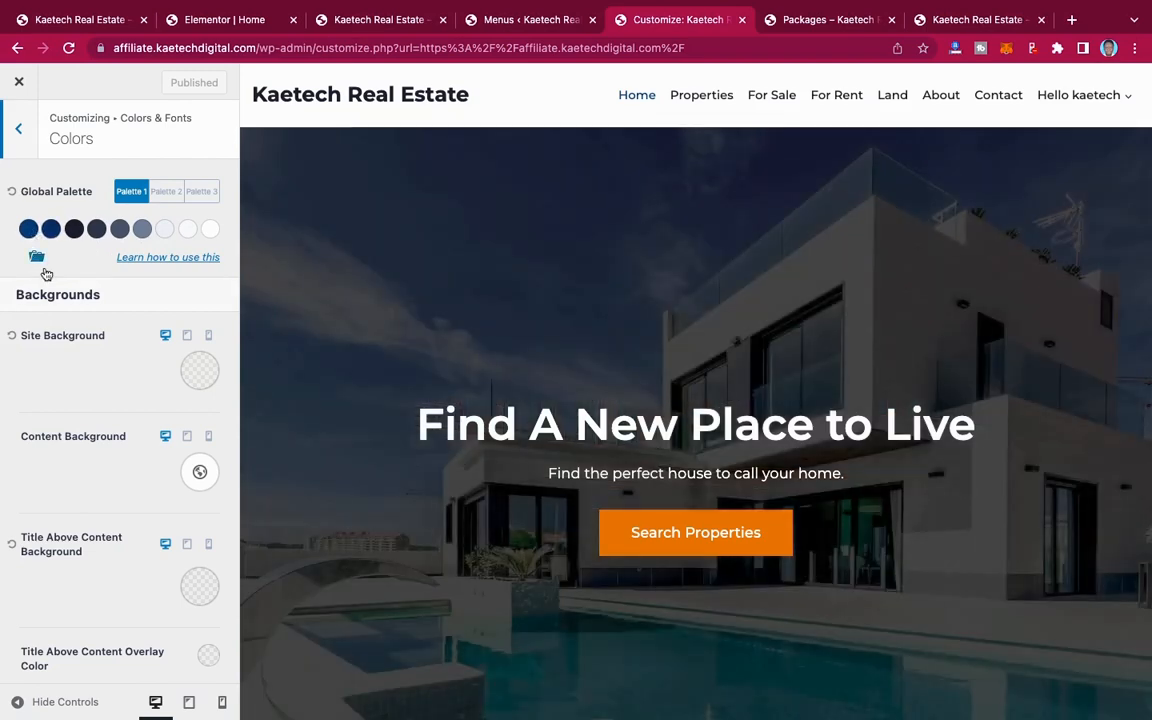
click(28, 229)
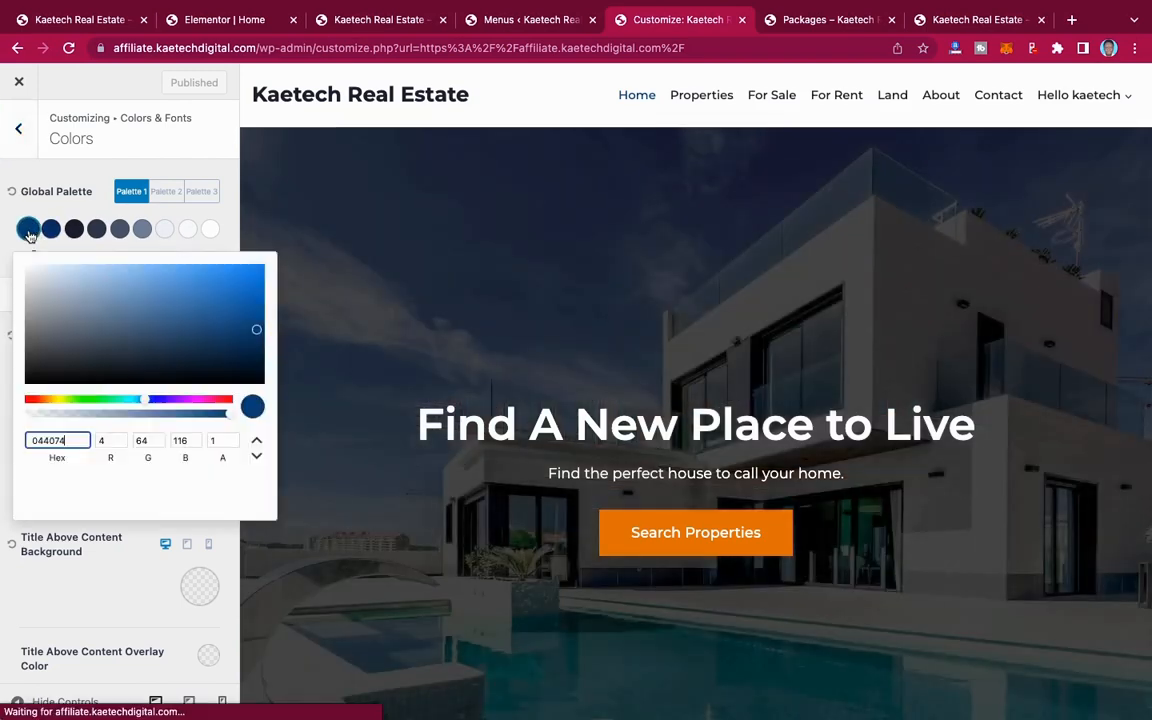
click(50, 401)
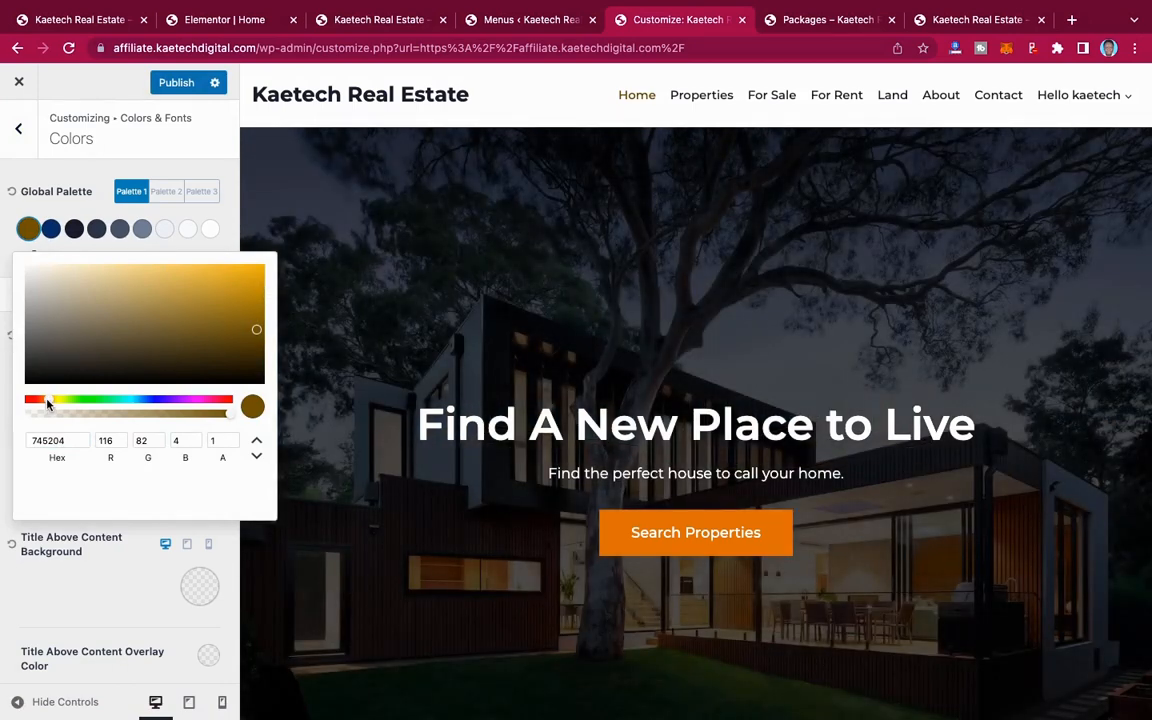
drag(46, 400, 44, 399)
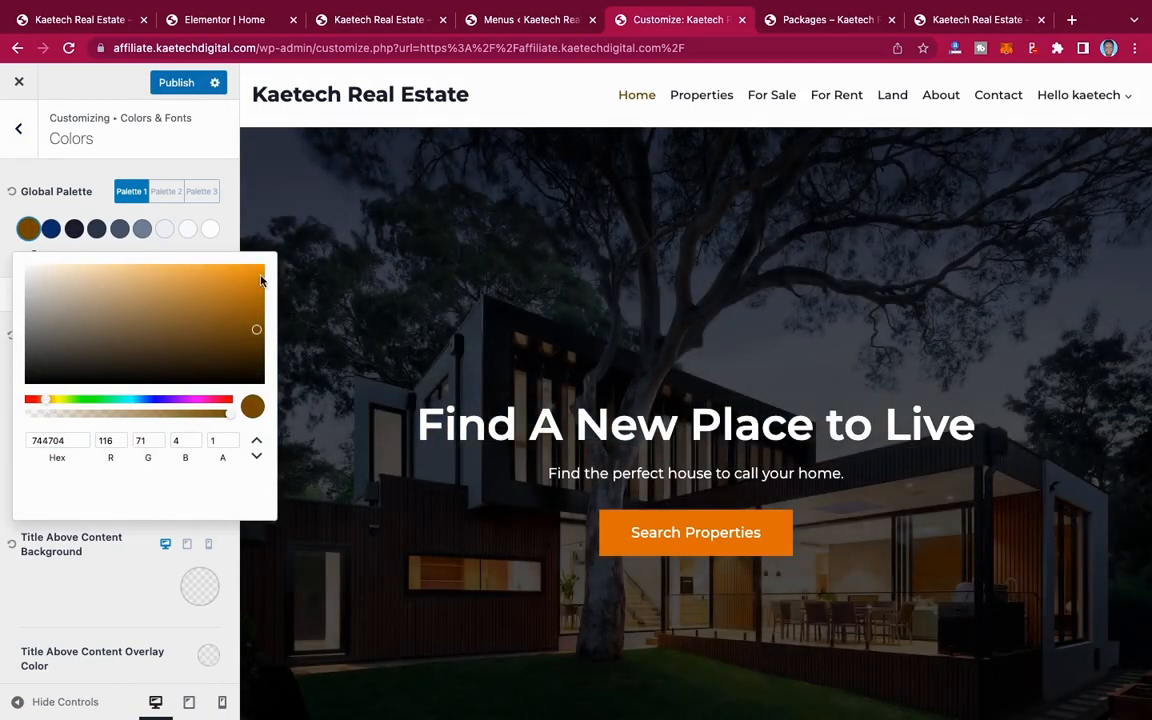
click(260, 279)
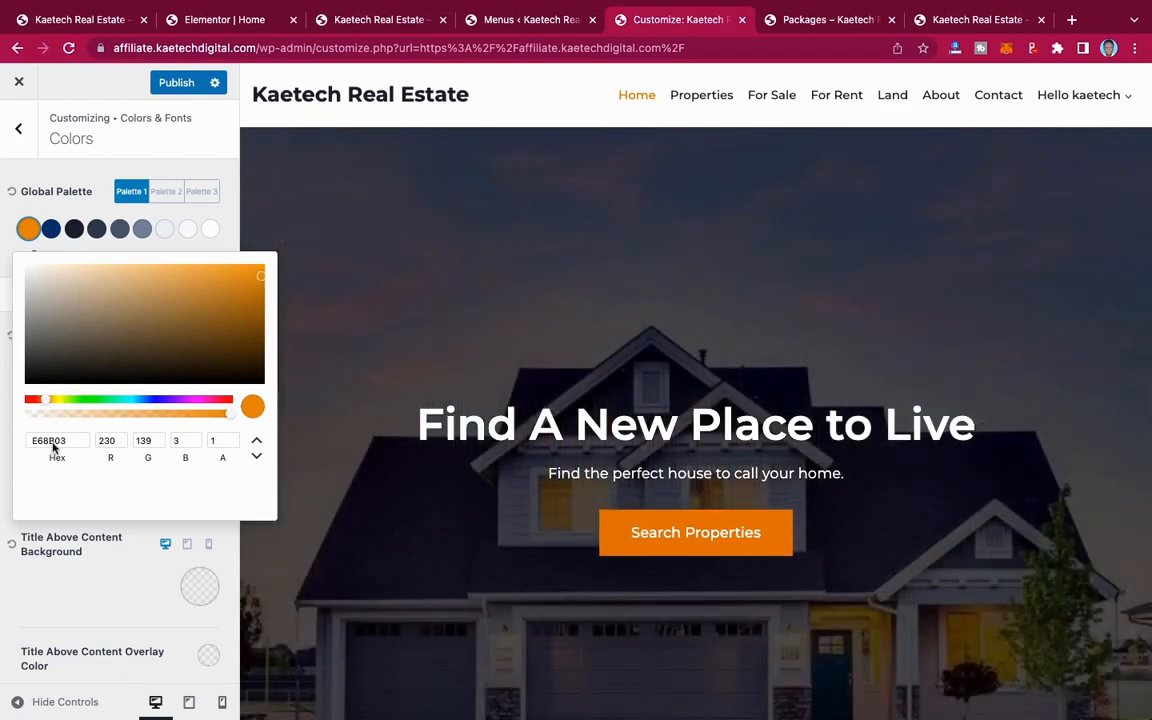
Step: Reuse the first palette colour's hex code for the second global palette colour and darken it to A26202
drag(66, 442, 18, 445)
key(super+c)
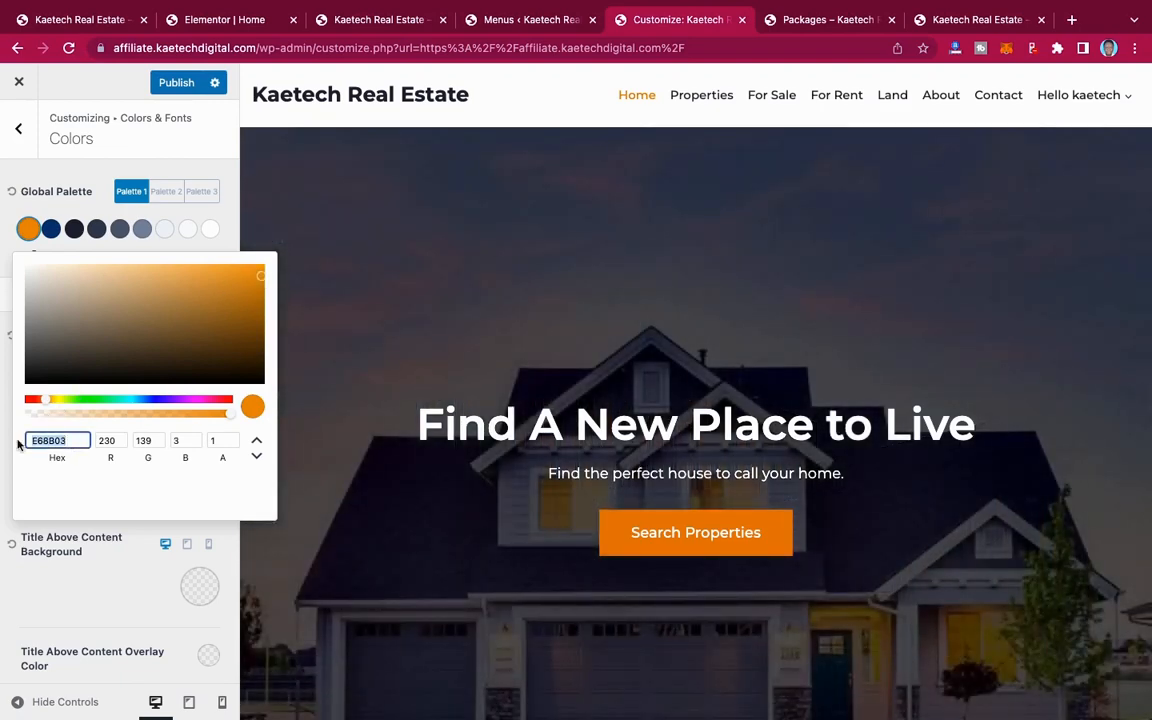
click(51, 229)
click(51, 229)
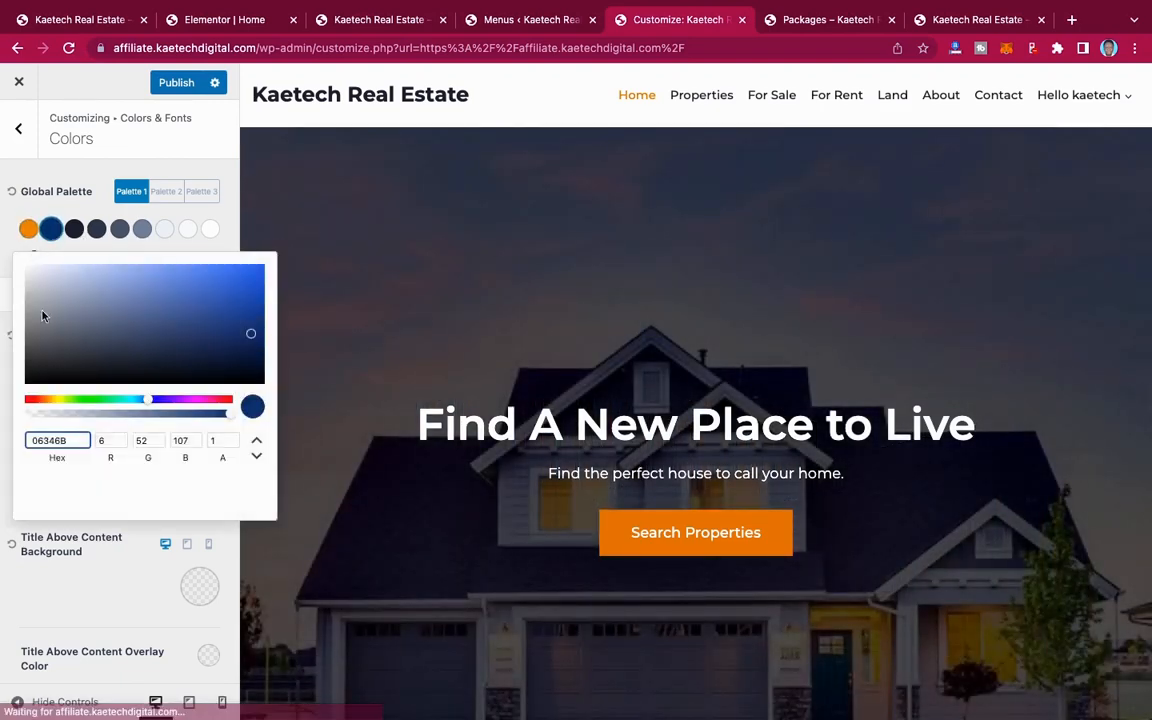
drag(72, 440, 26, 444)
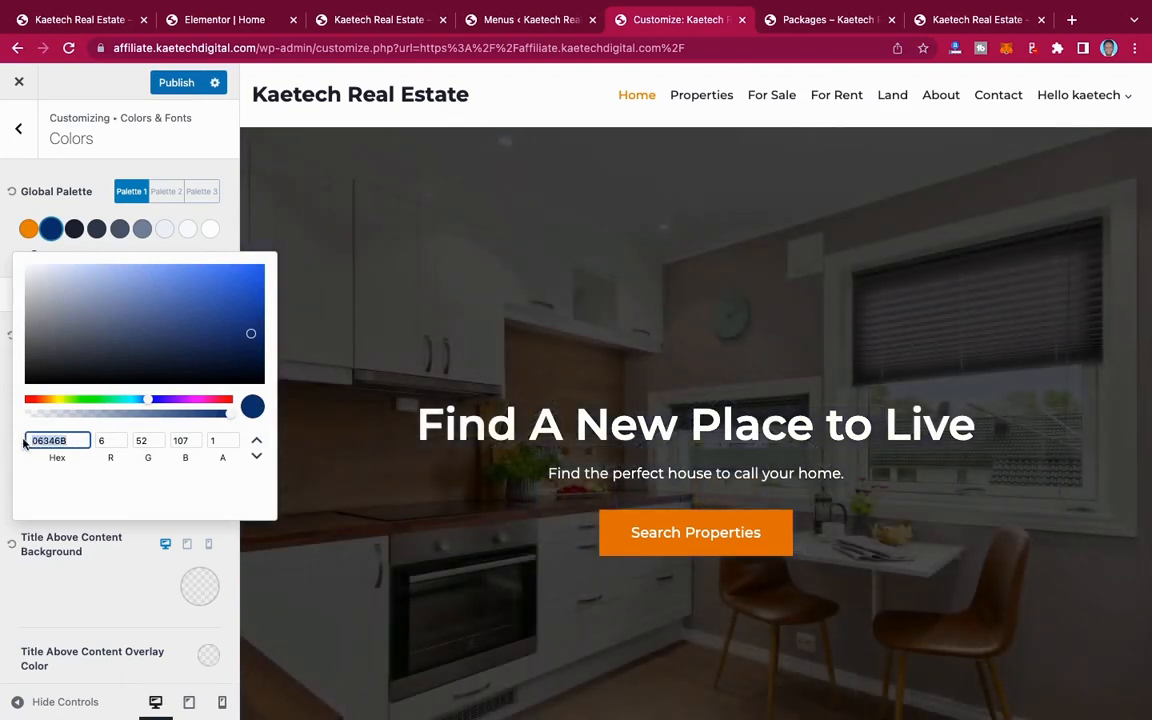
key(super+v)
click(260, 311)
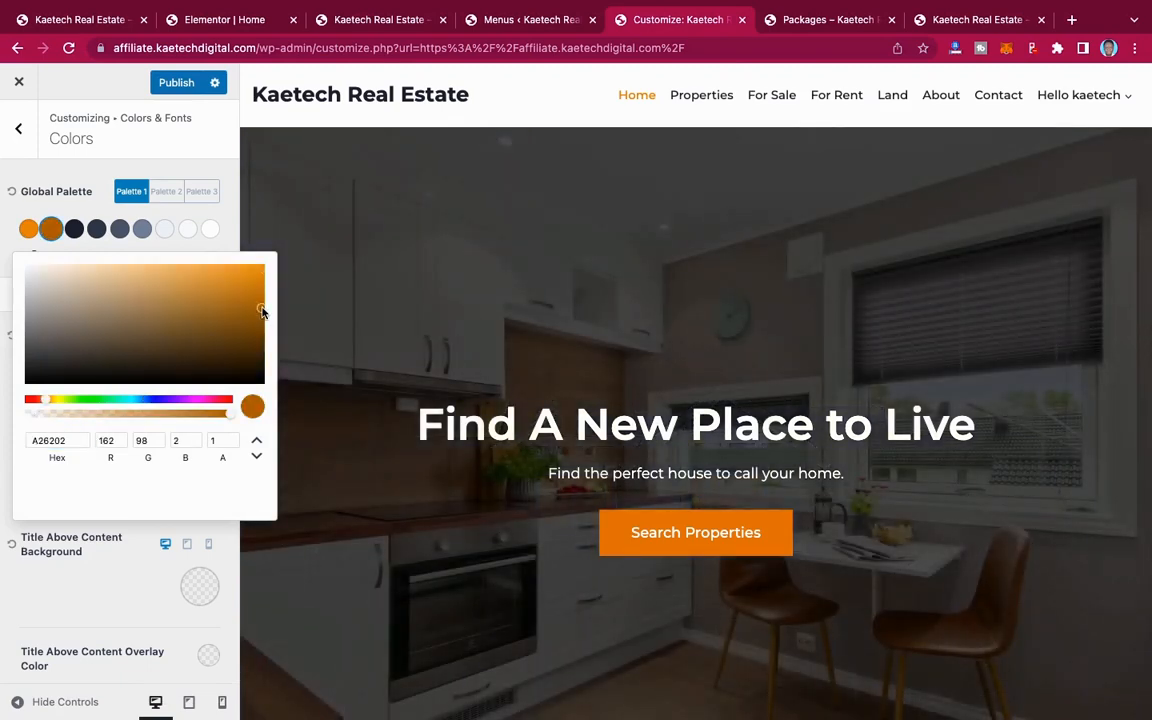
click(7, 218)
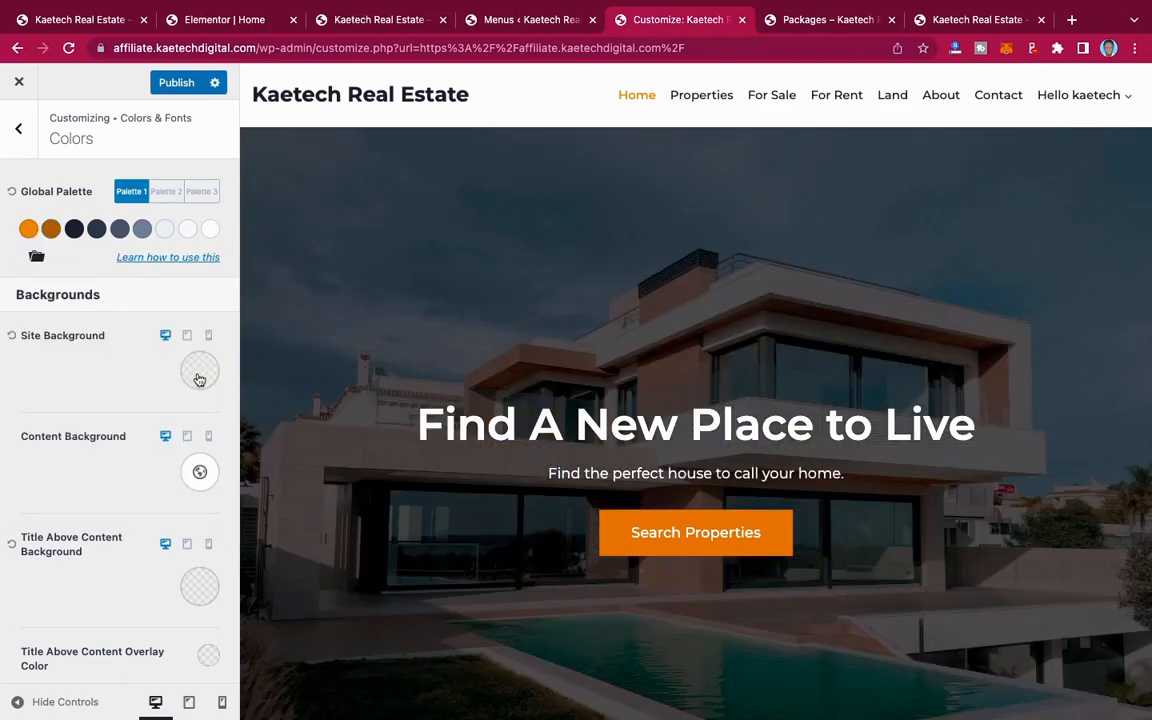
Step: Check the Site Background and content link colours, and publish the new palette
click(199, 375)
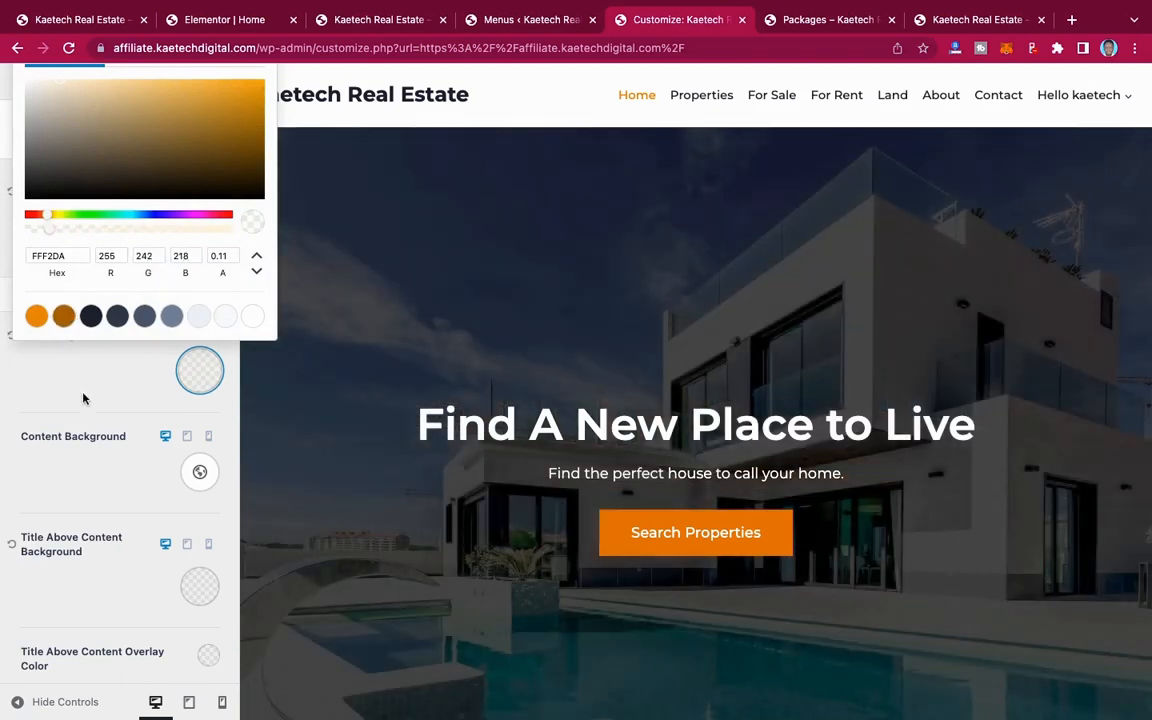
click(83, 399)
scroll(83, 399, down, 3)
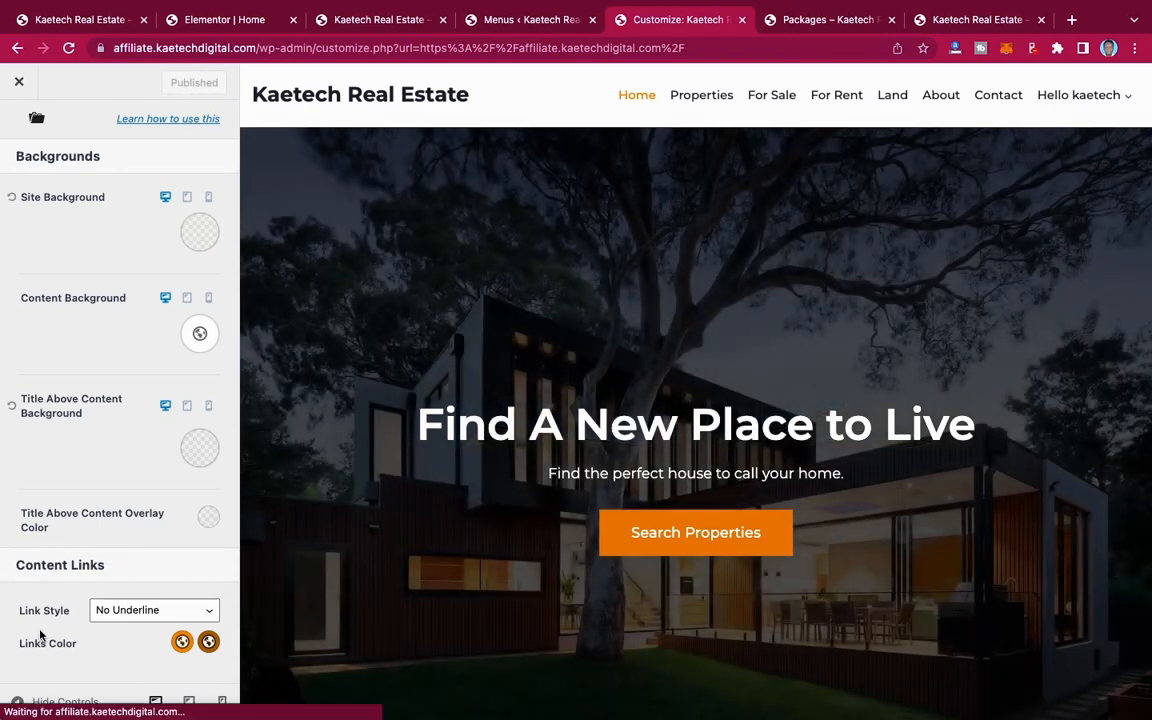
scroll(113, 447, up, 3)
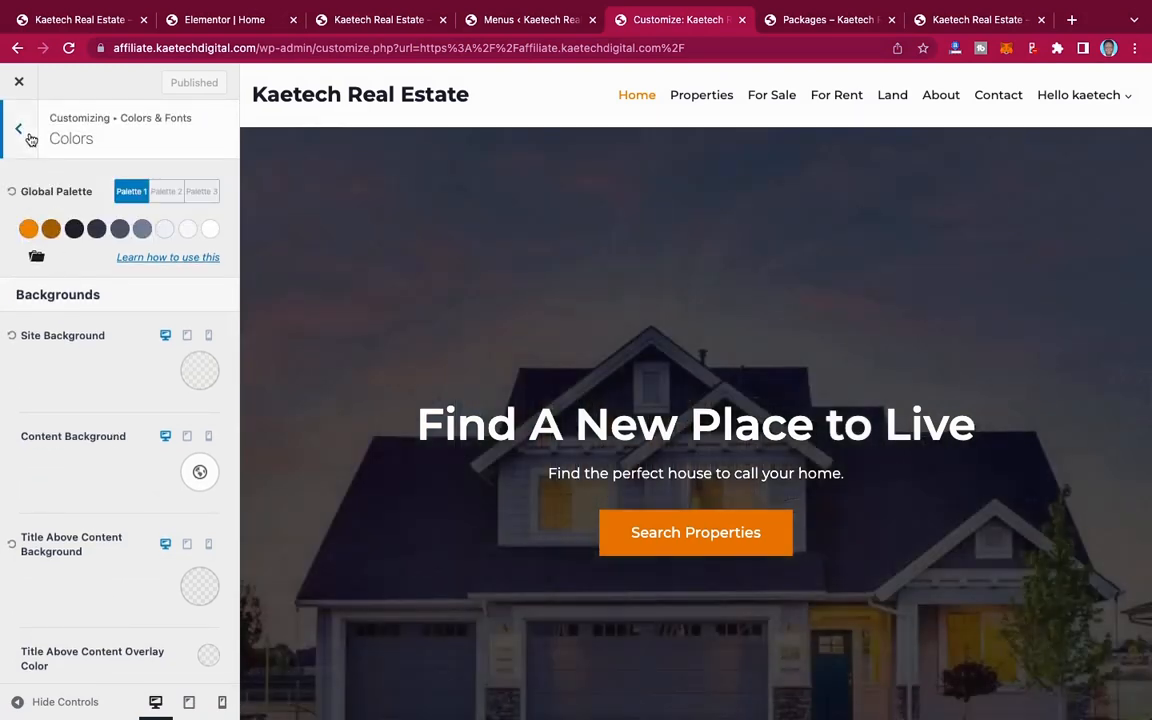
click(28, 138)
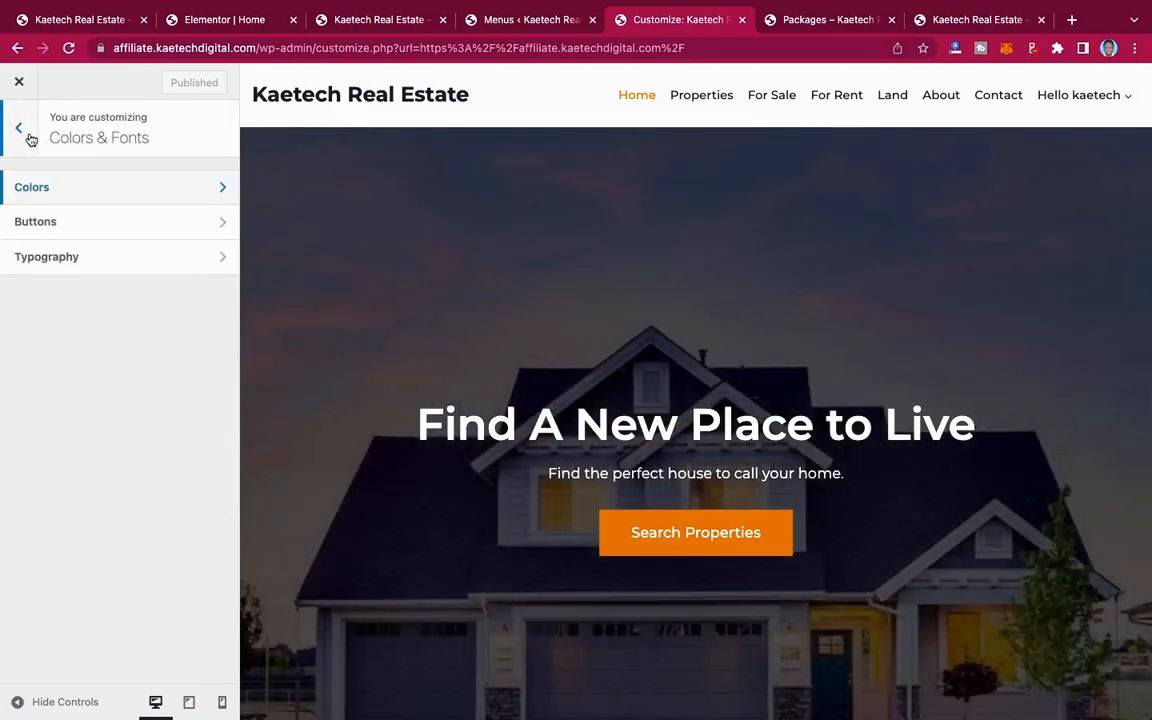
Step: Set the border radius of the theme's global buttons to 0 px and publish the change
click(55, 226)
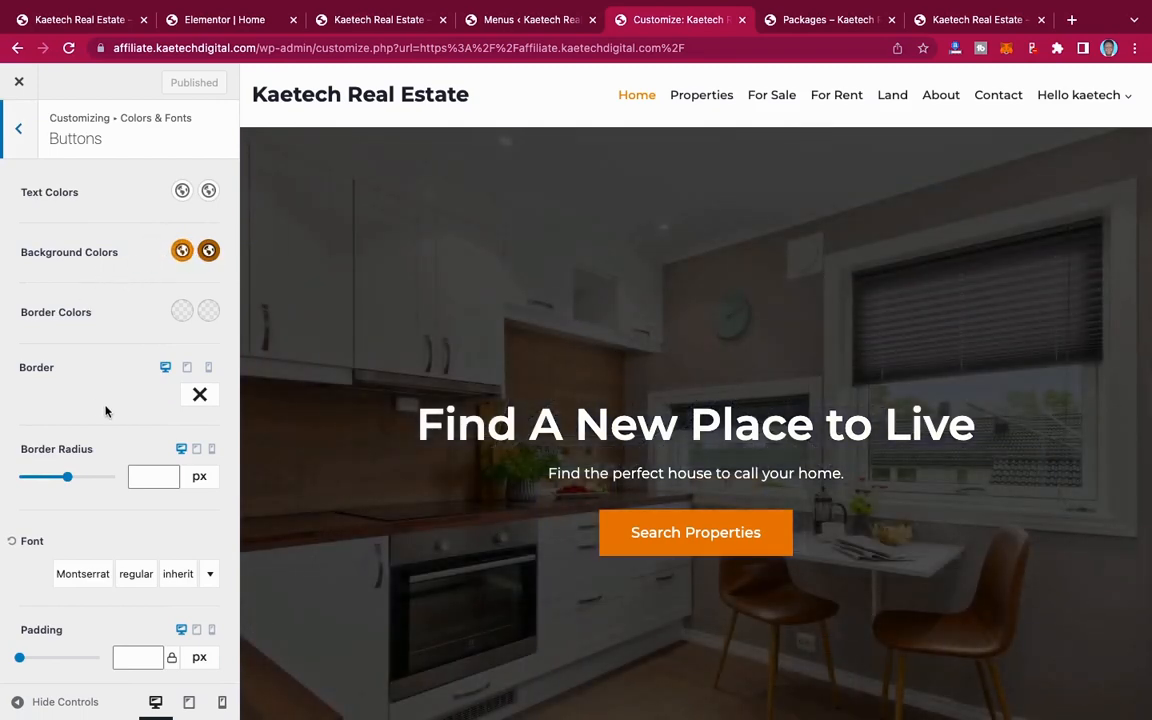
scroll(105, 410, down, 5)
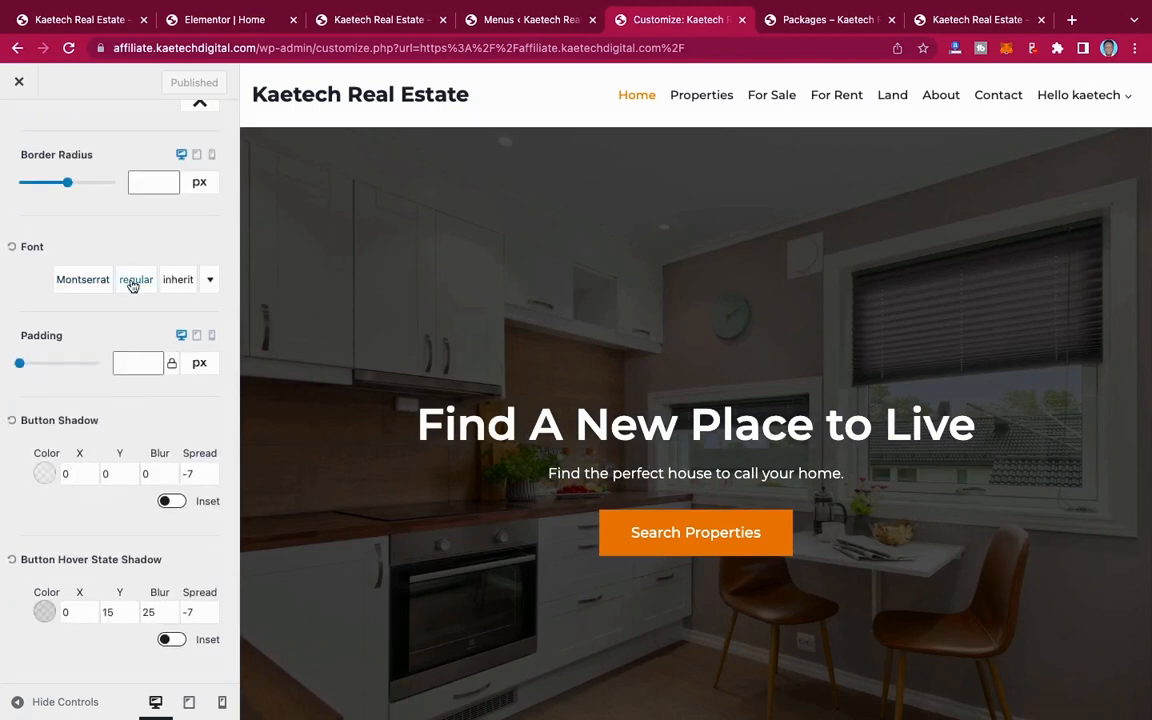
scroll(110, 548, up, 1)
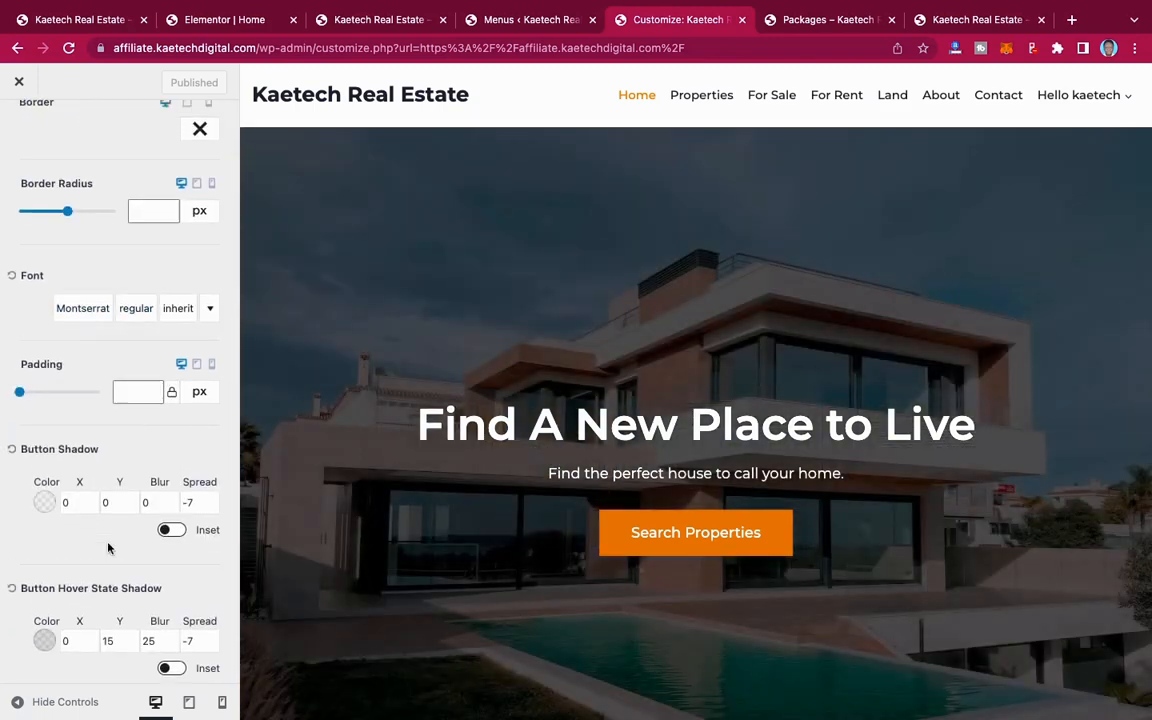
scroll(108, 548, up, 5)
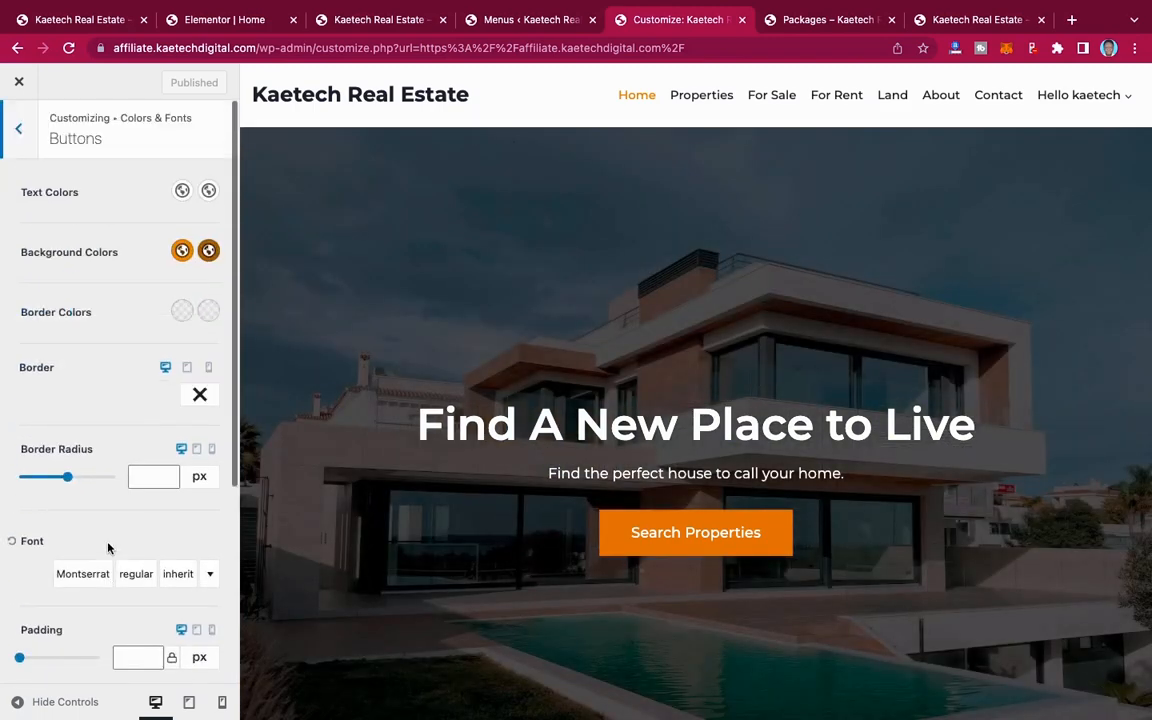
click(152, 477)
text(0)
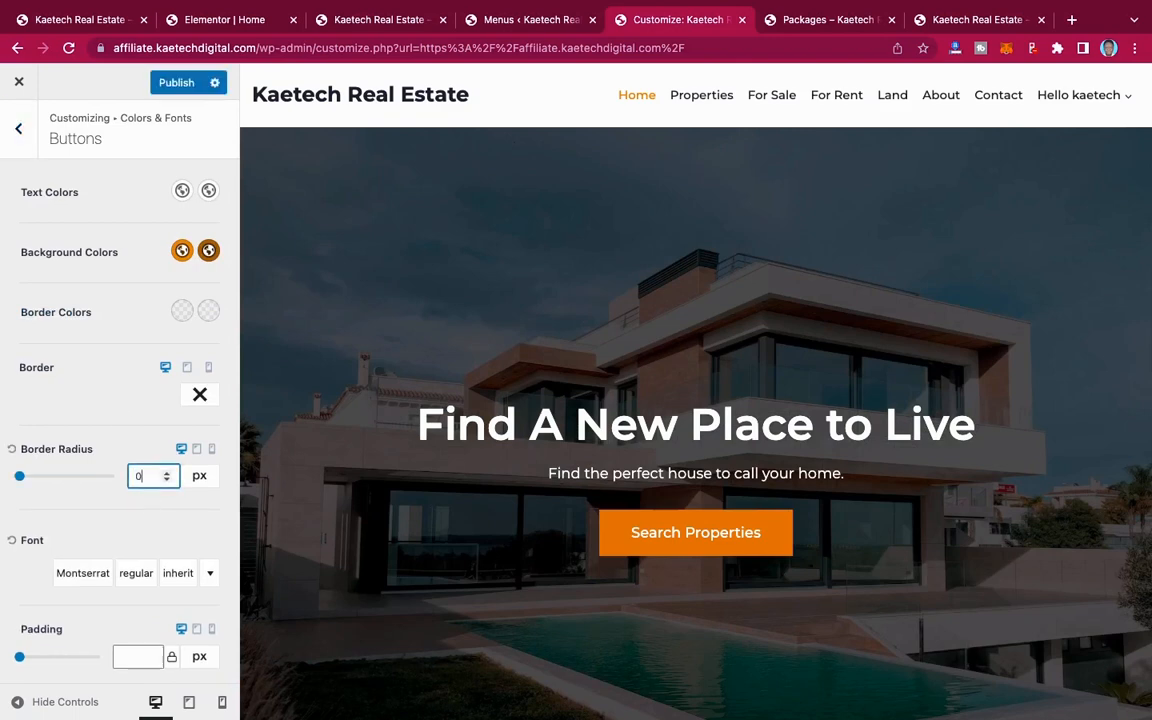
scroll(98, 455, down, 5)
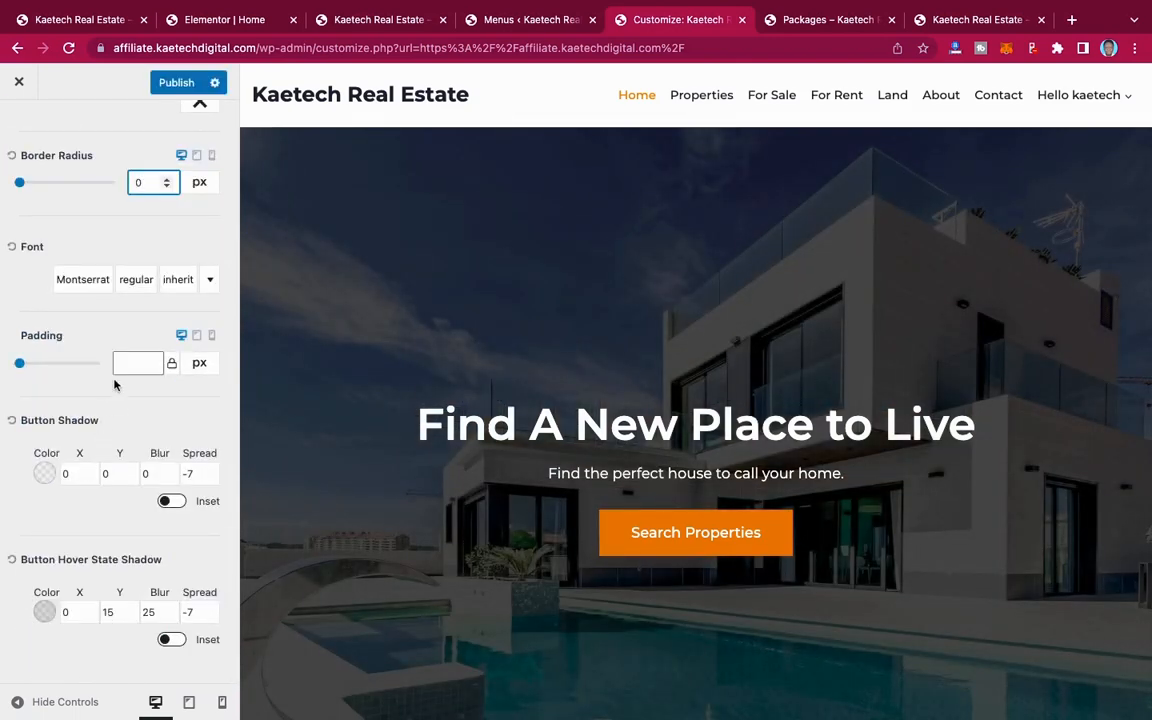
scroll(113, 380, up, 5)
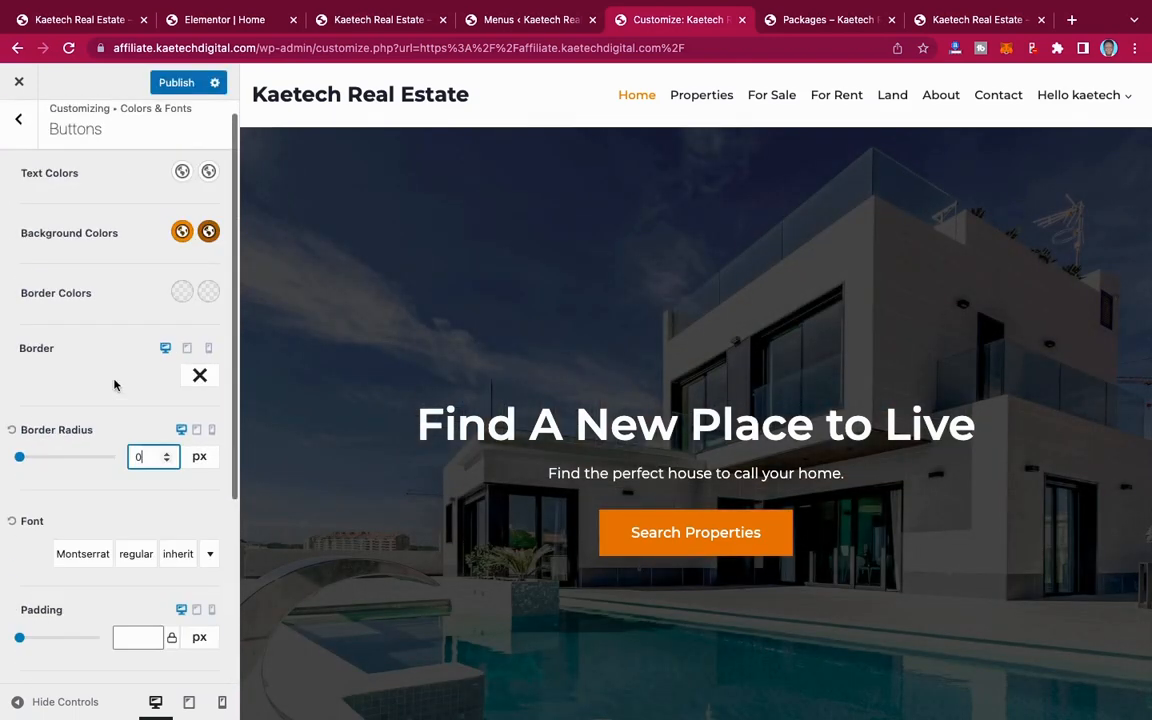
click(24, 133)
click(180, 82)
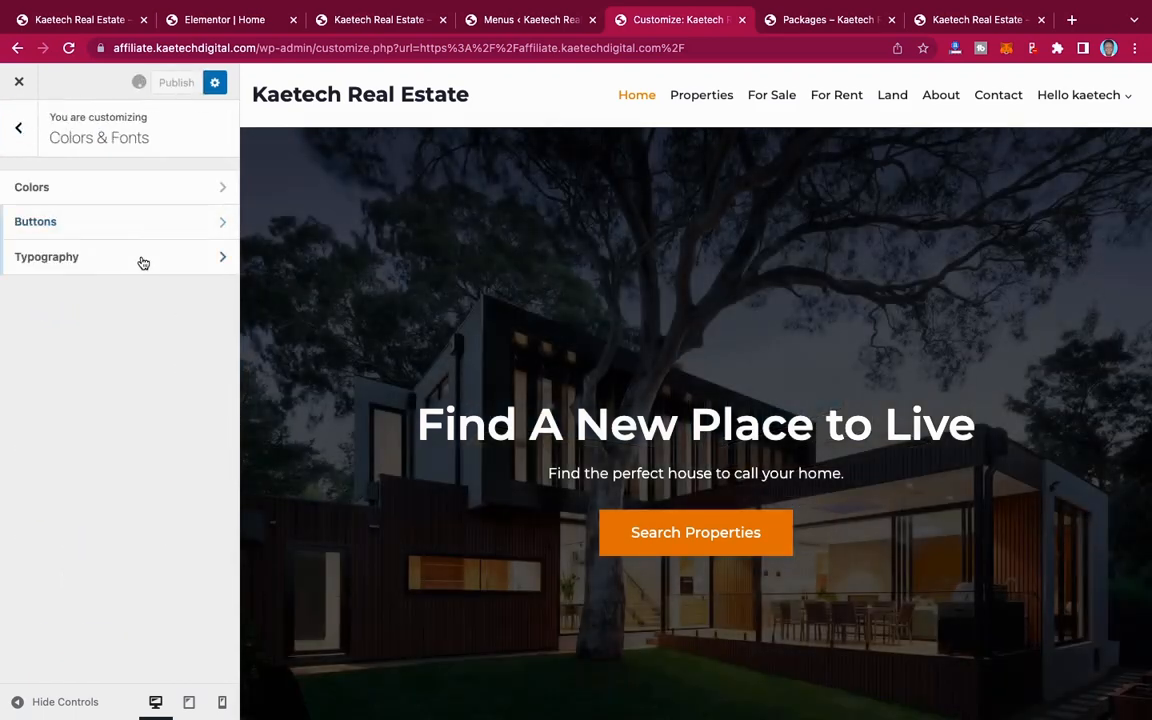
Step: Review the Base Font family choice in the theme's typography settings
click(143, 262)
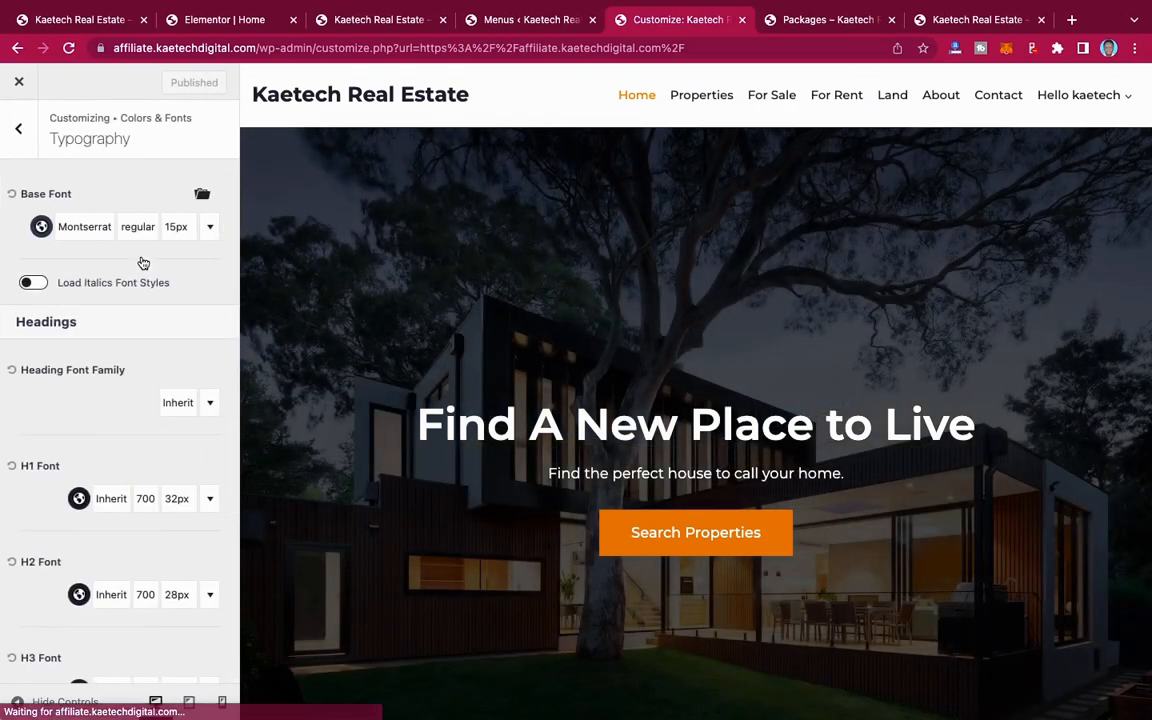
click(89, 228)
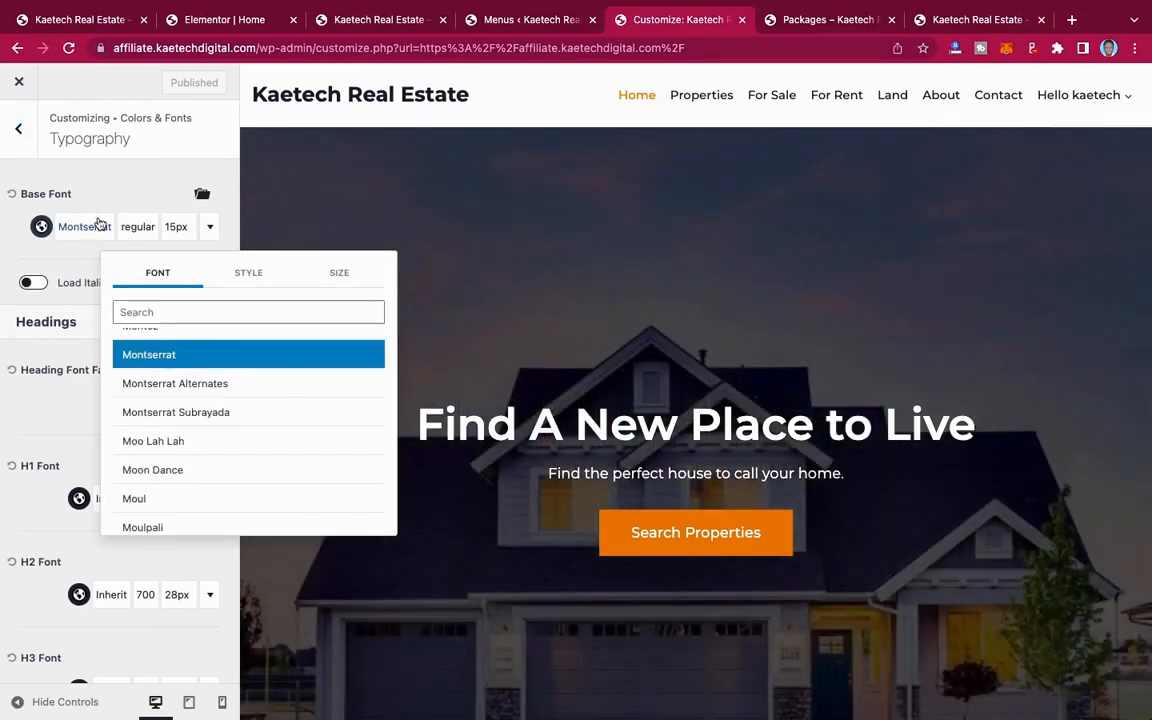
click(99, 223)
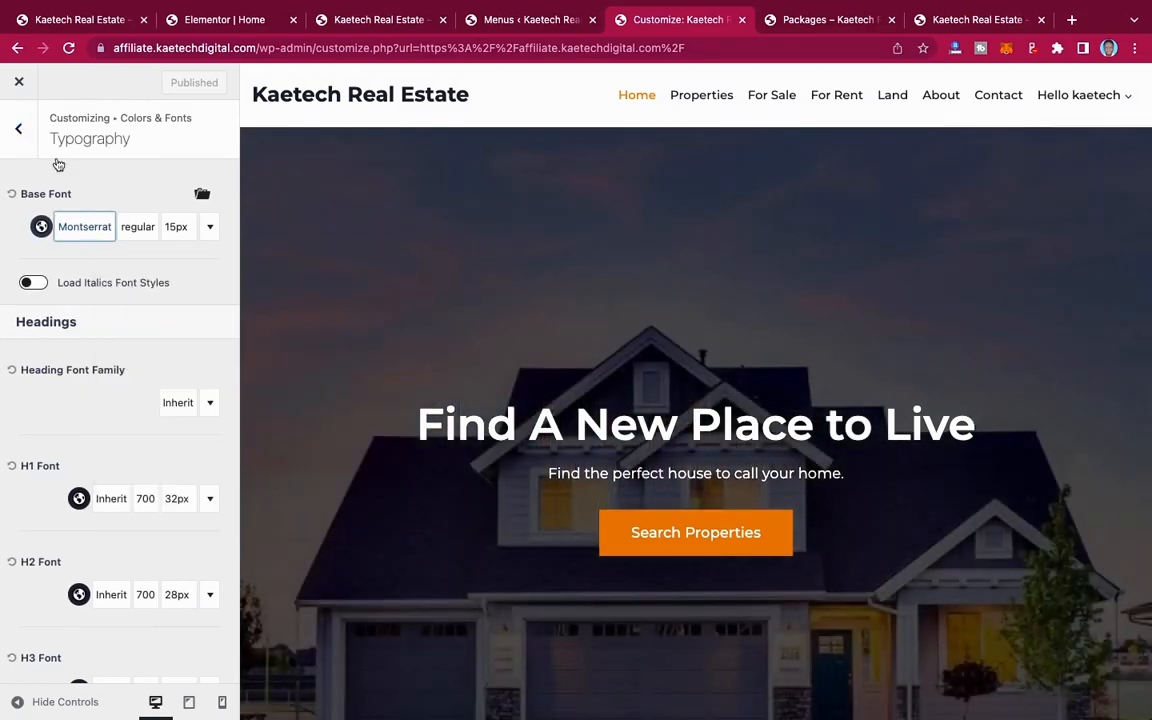
click(18, 127)
click(18, 126)
click(17, 125)
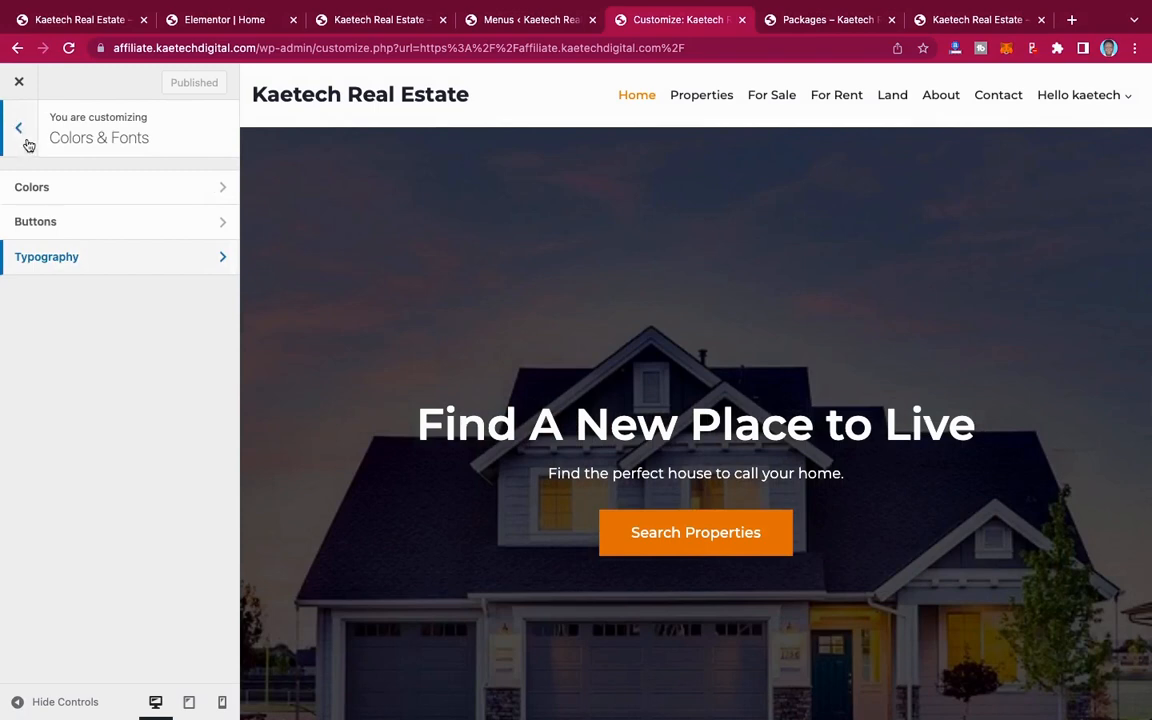
click(20, 128)
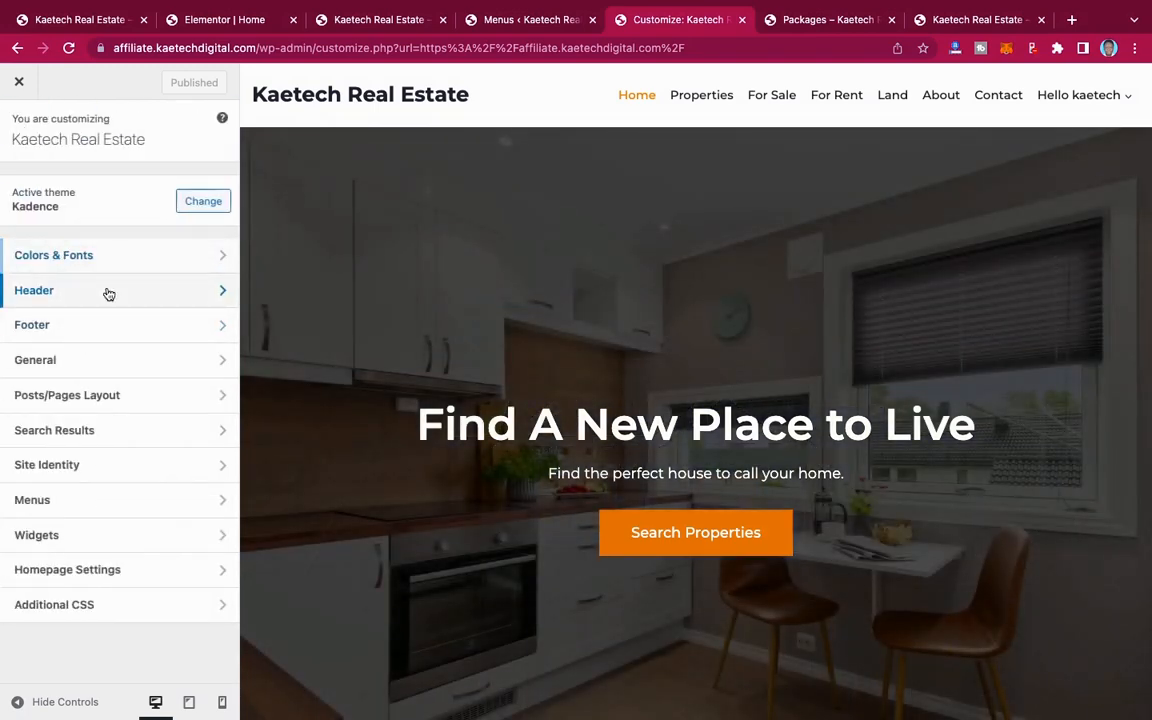
Step: Use LOGO.png from the media library as the logo in the site header
click(106, 291)
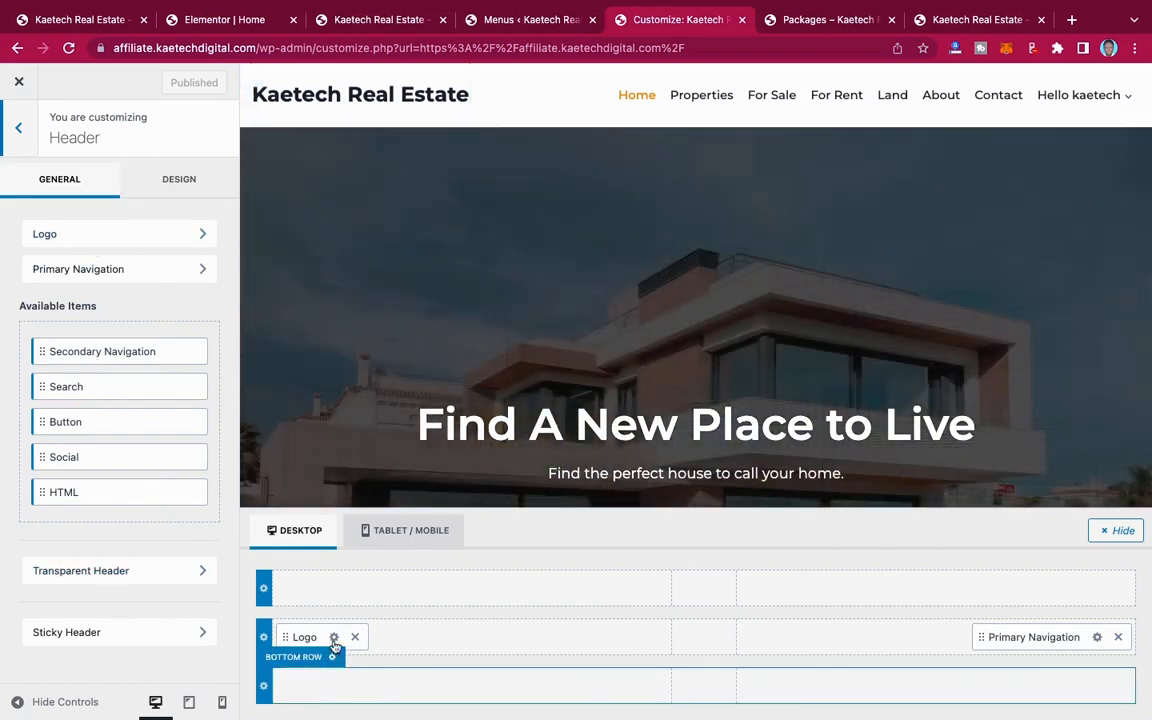
click(335, 637)
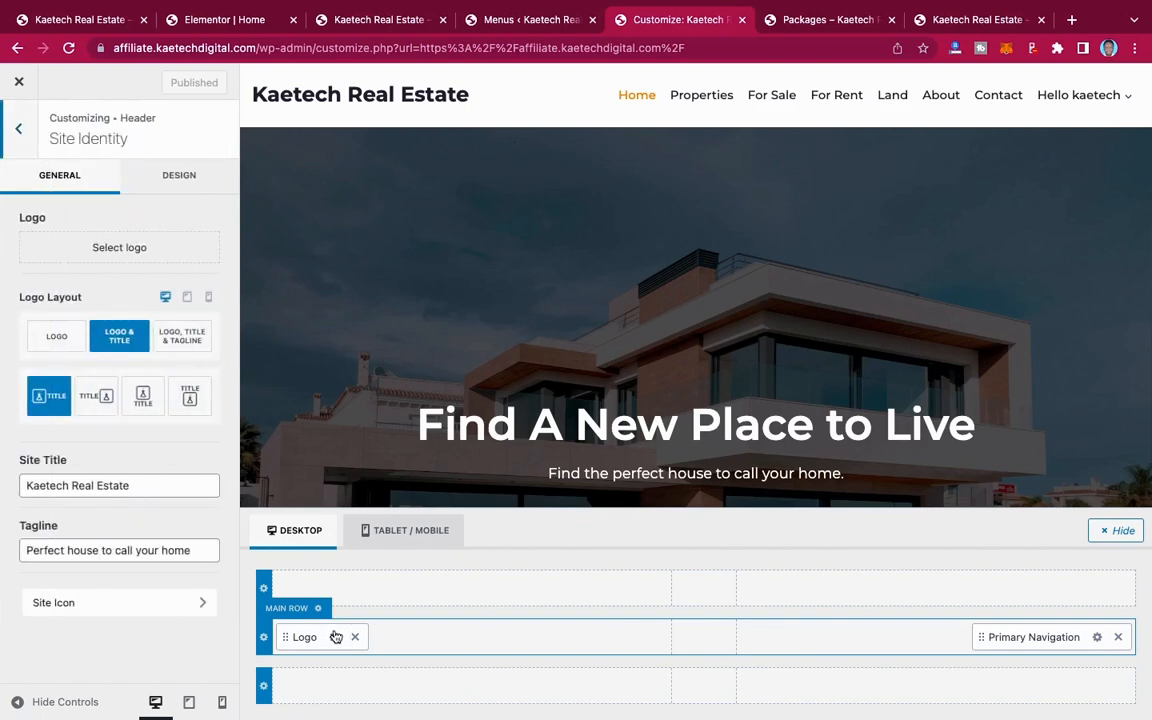
click(128, 251)
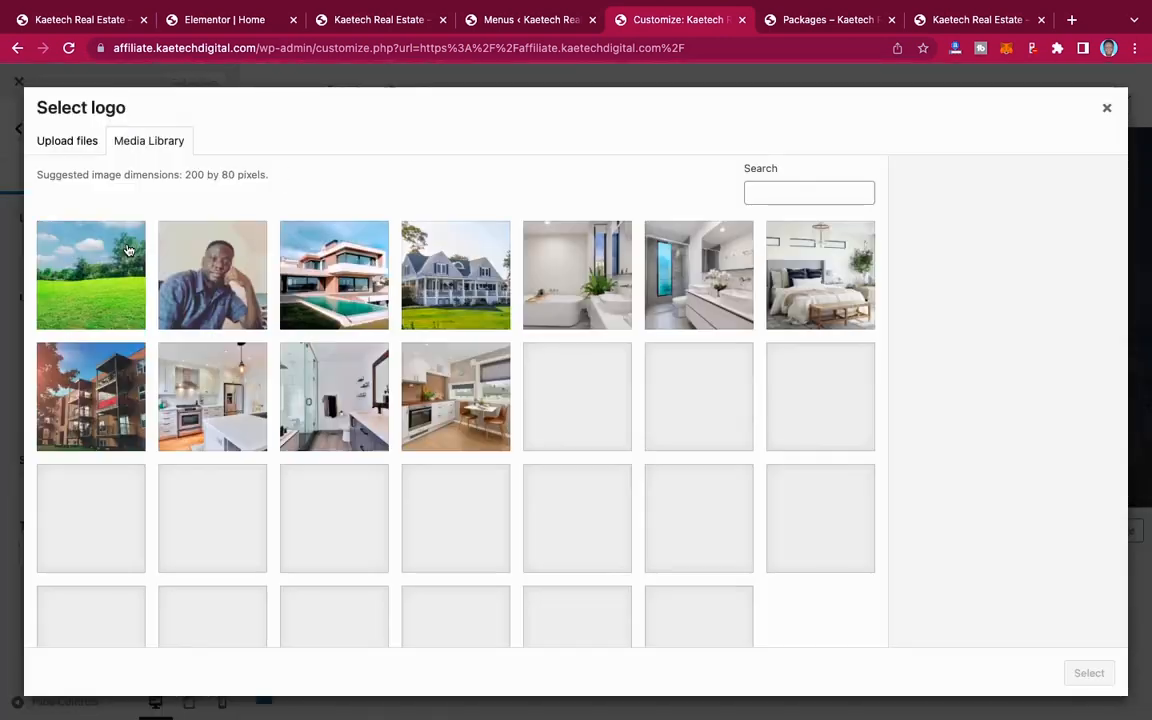
scroll(381, 425, down, 2)
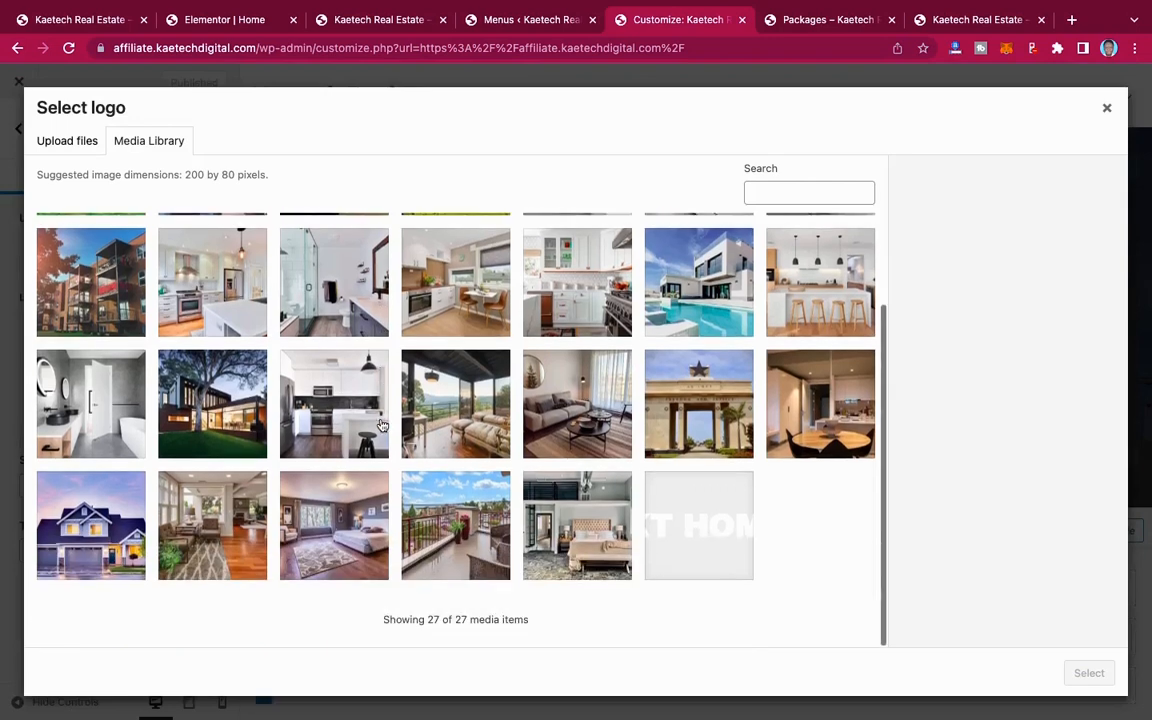
click(668, 514)
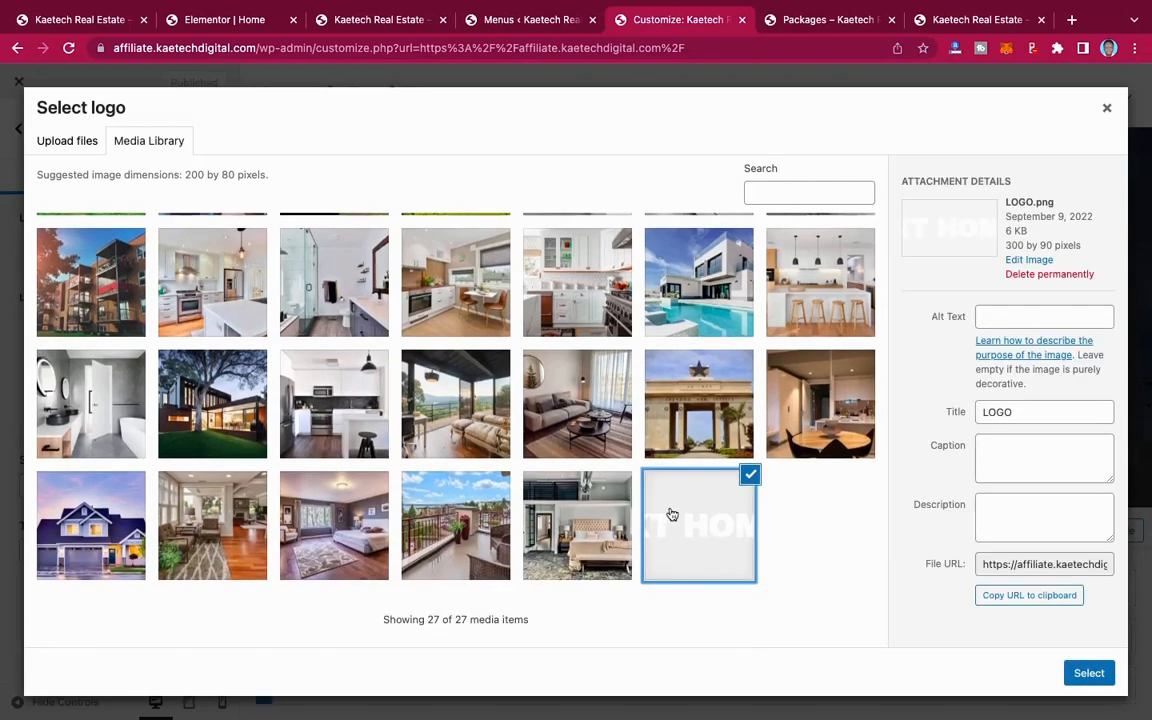
click(1091, 674)
click(1014, 673)
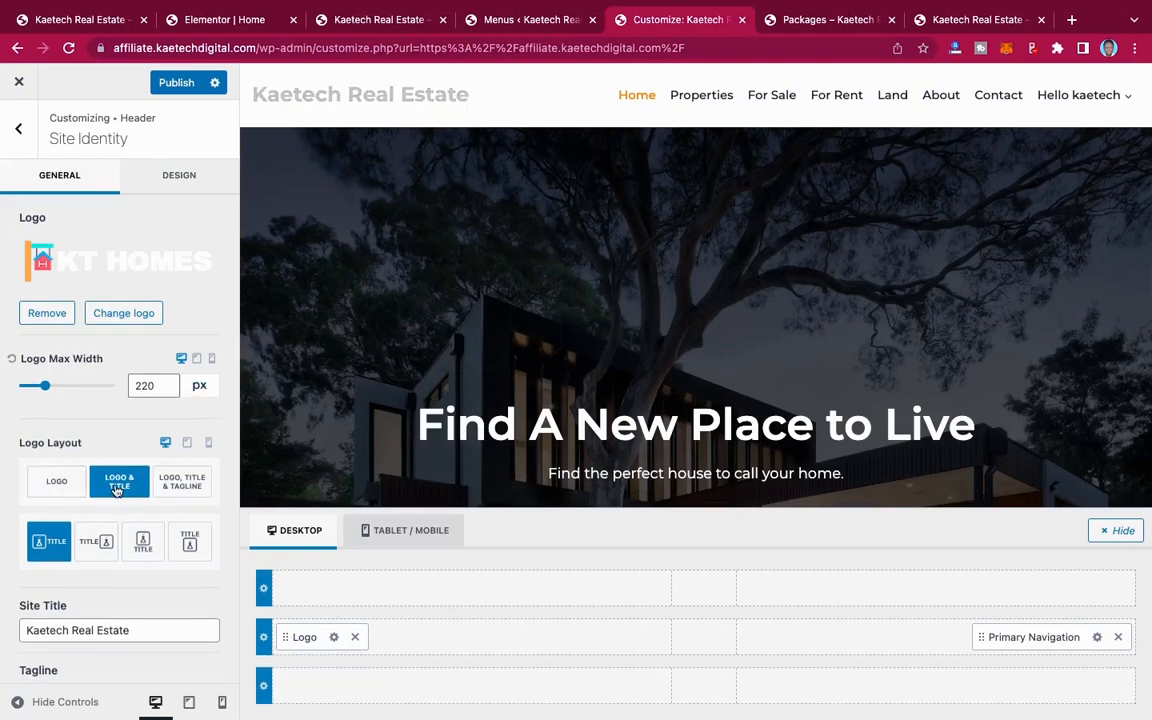
Step: Set the site identity's logo layout to show only the logo in the desktop header and publish the change
click(40, 482)
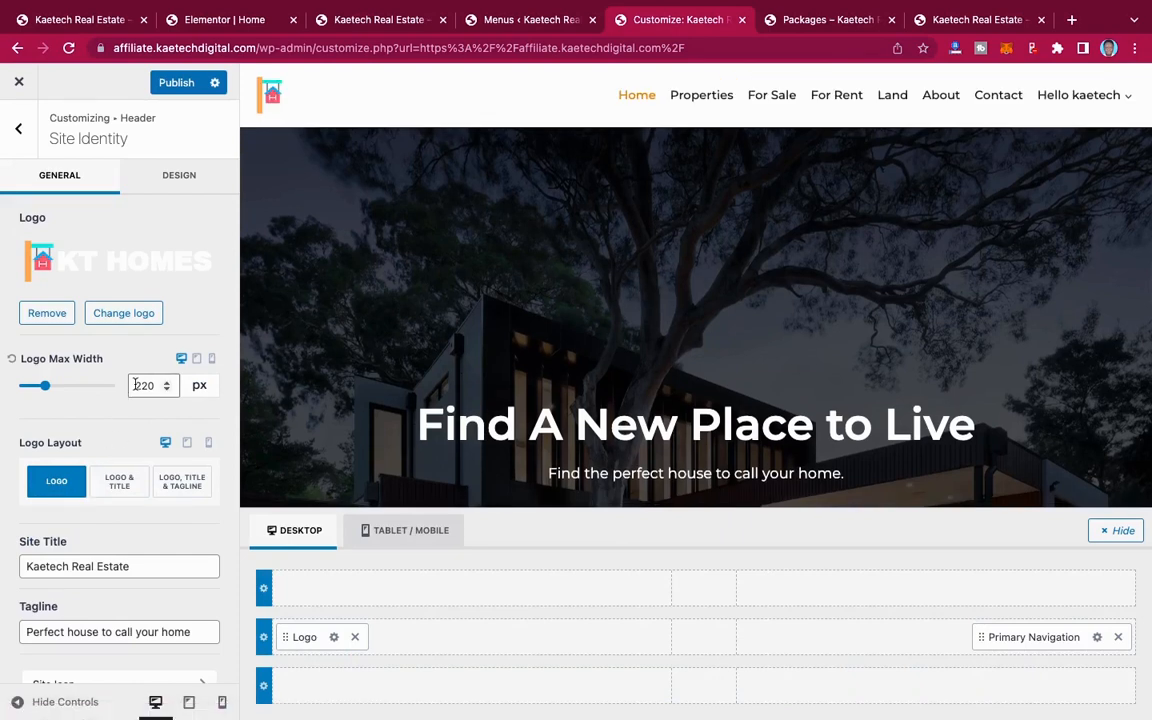
scroll(121, 475, down, 1)
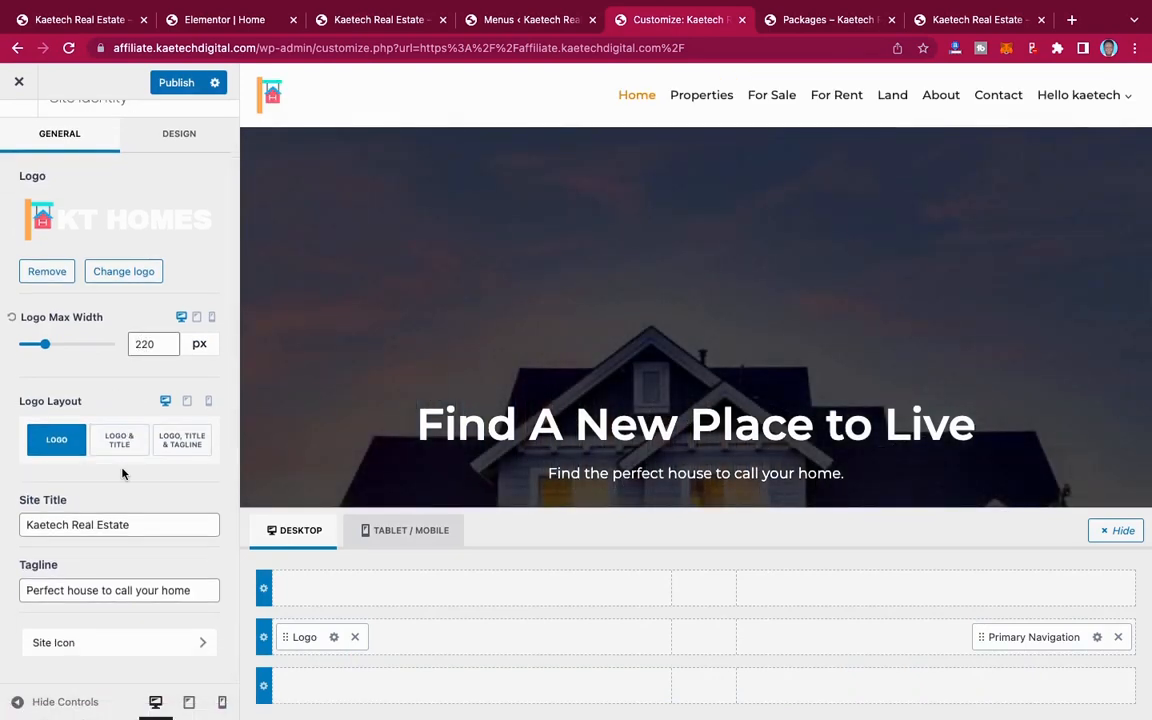
scroll(109, 419, up, 1)
click(196, 360)
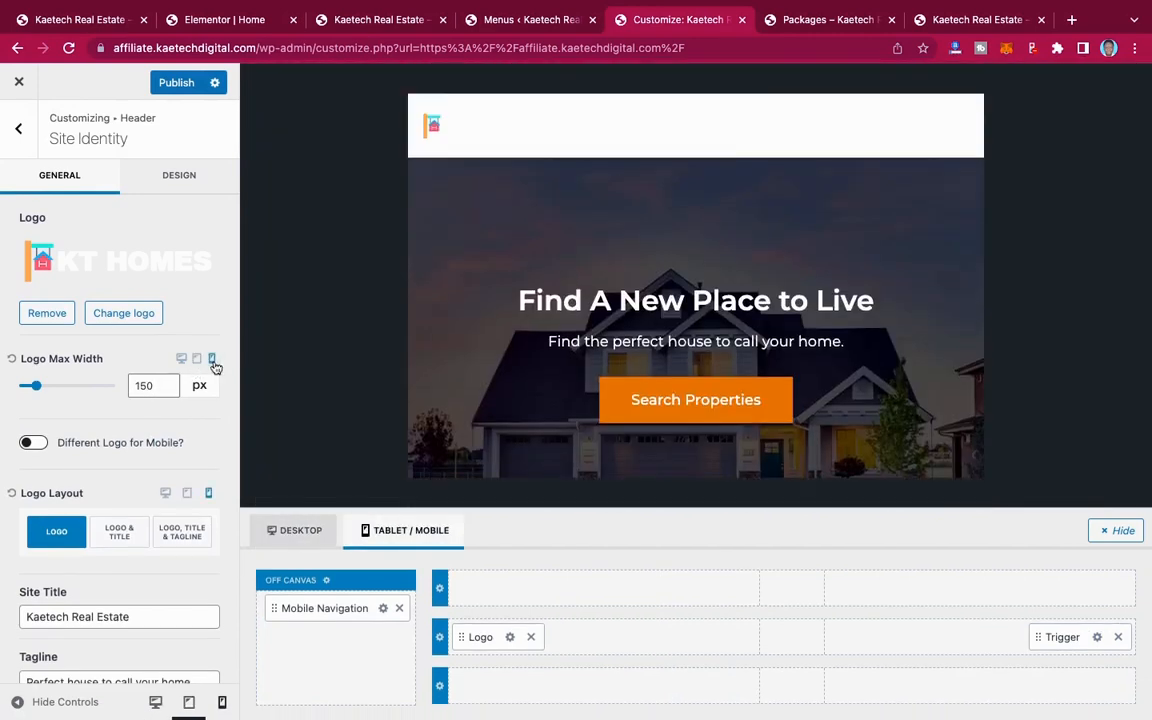
click(212, 360)
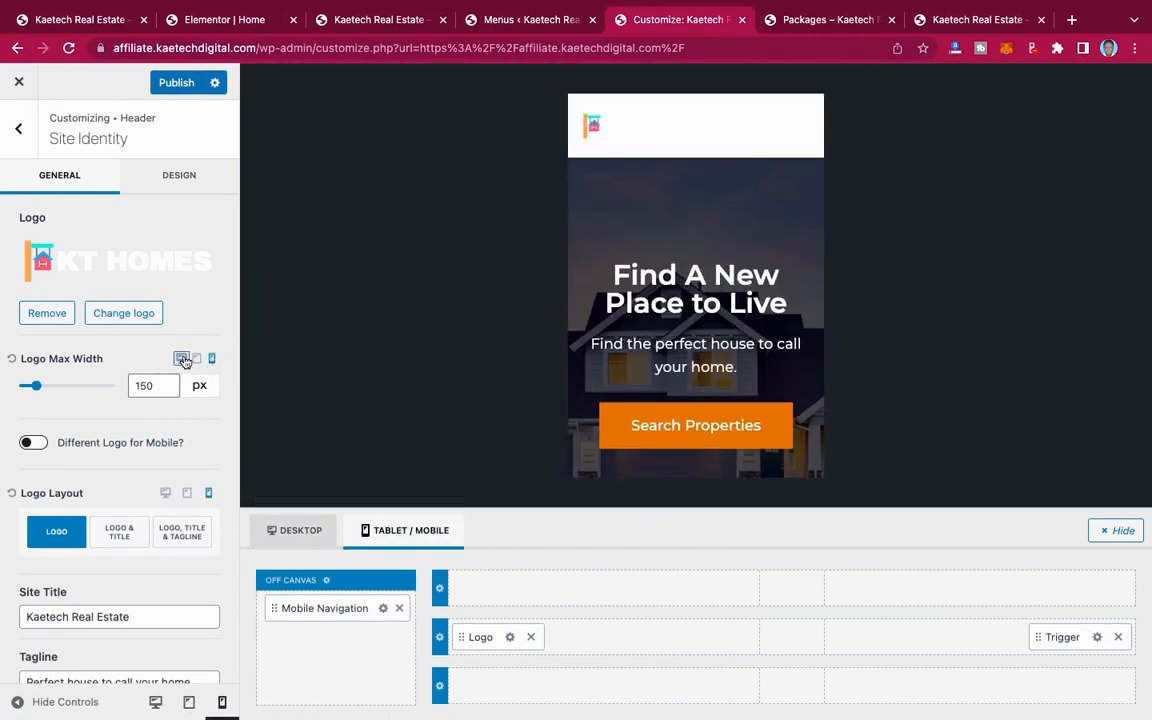
click(182, 359)
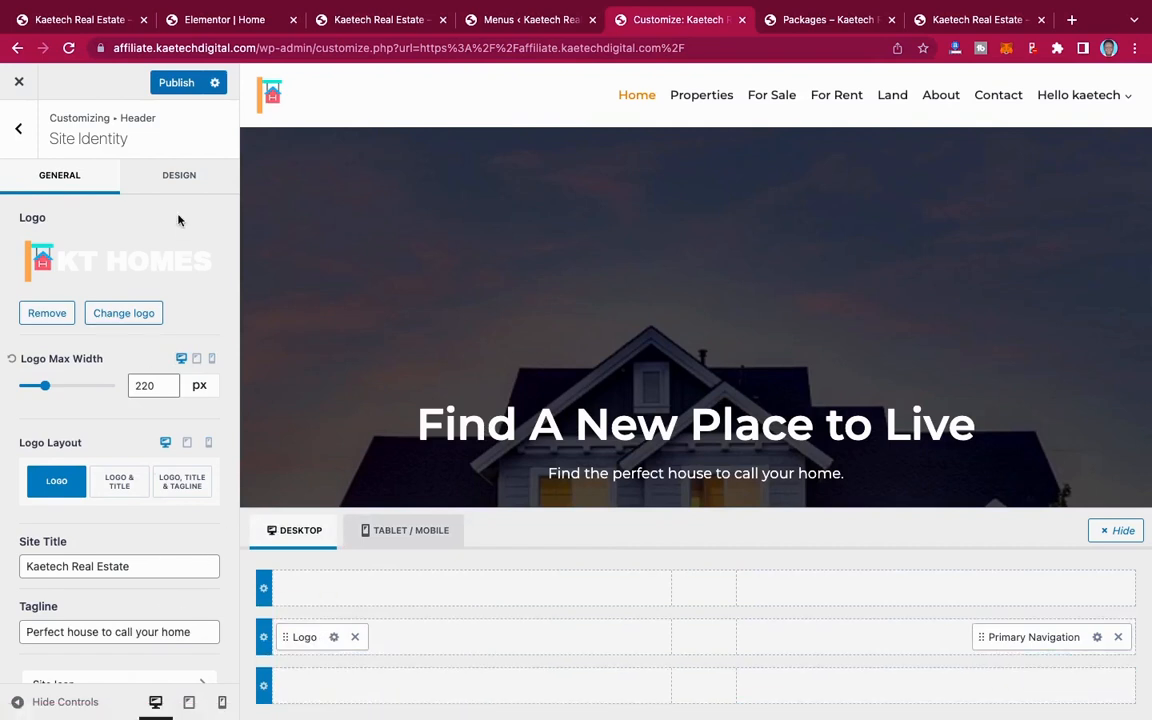
click(162, 86)
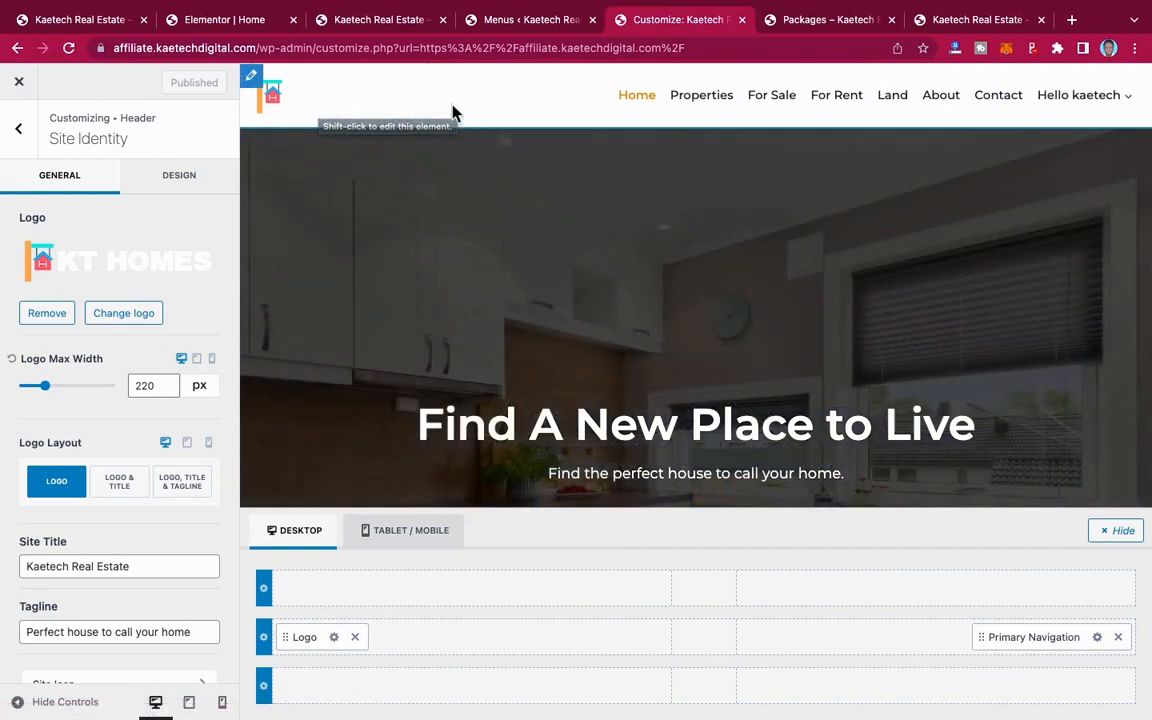
Step: Set the initial text colour of the header's Primary Navigation to the white palette colour (FFFFFF)
click(1097, 637)
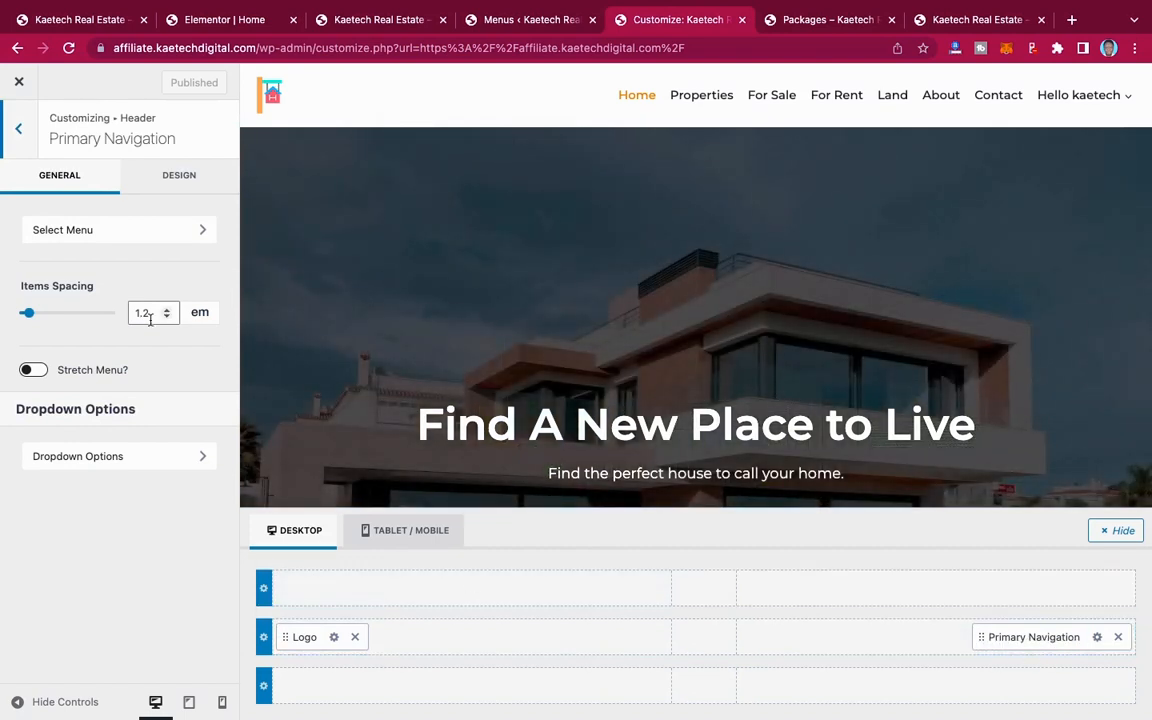
click(175, 186)
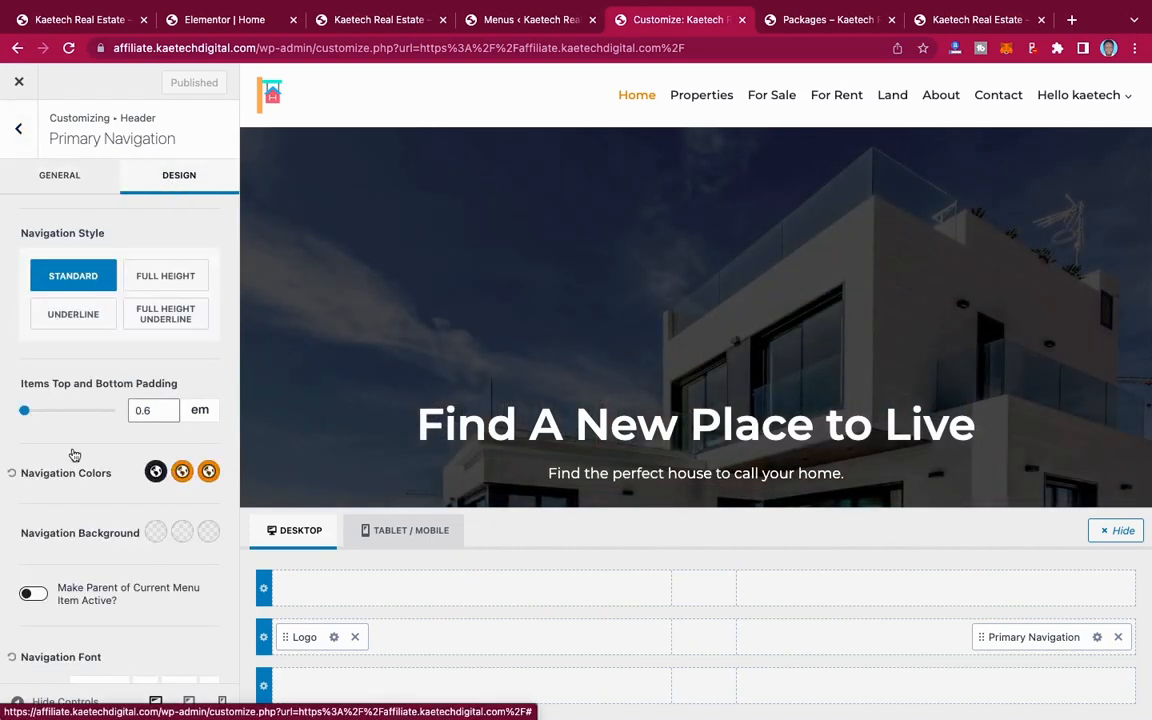
scroll(72, 460, down, 3)
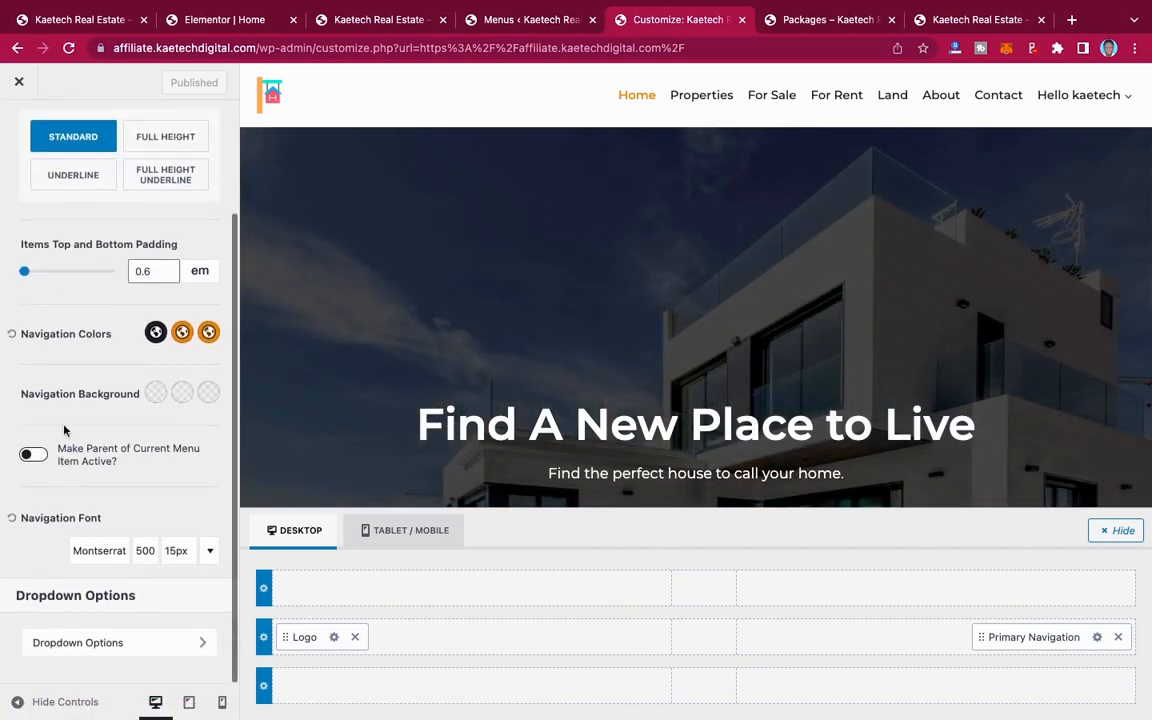
click(156, 333)
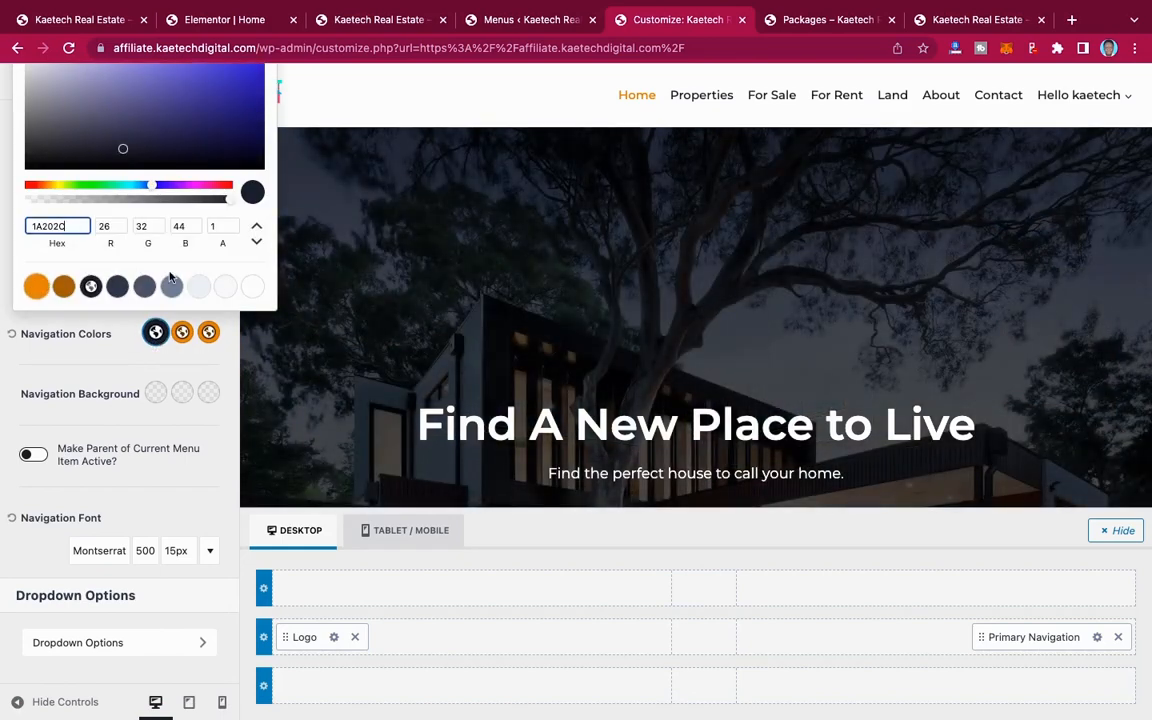
click(251, 288)
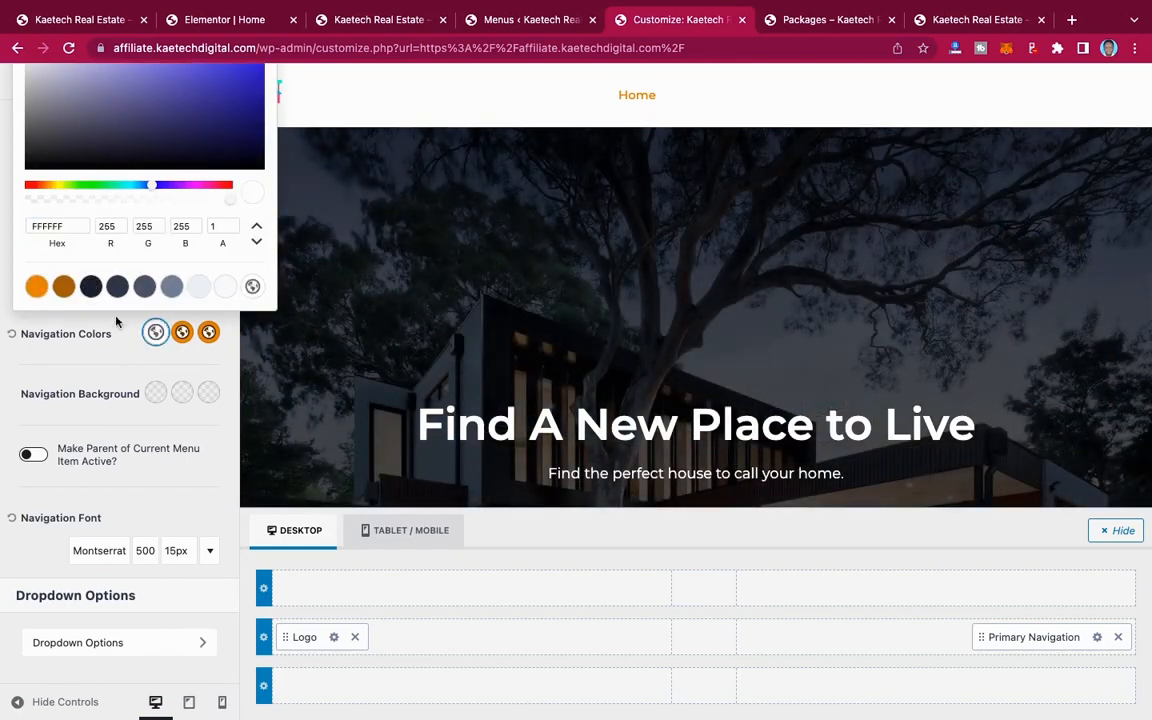
click(110, 362)
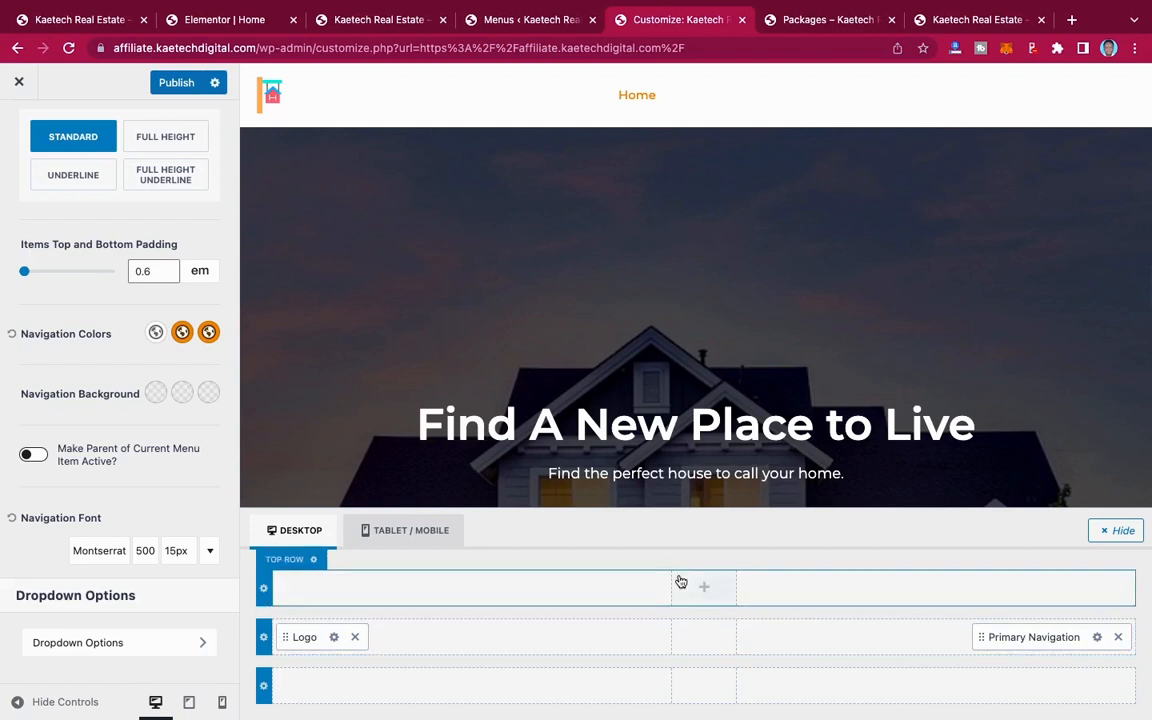
Step: Set the header's Main Row background colour to black (000000) for desktop
click(264, 637)
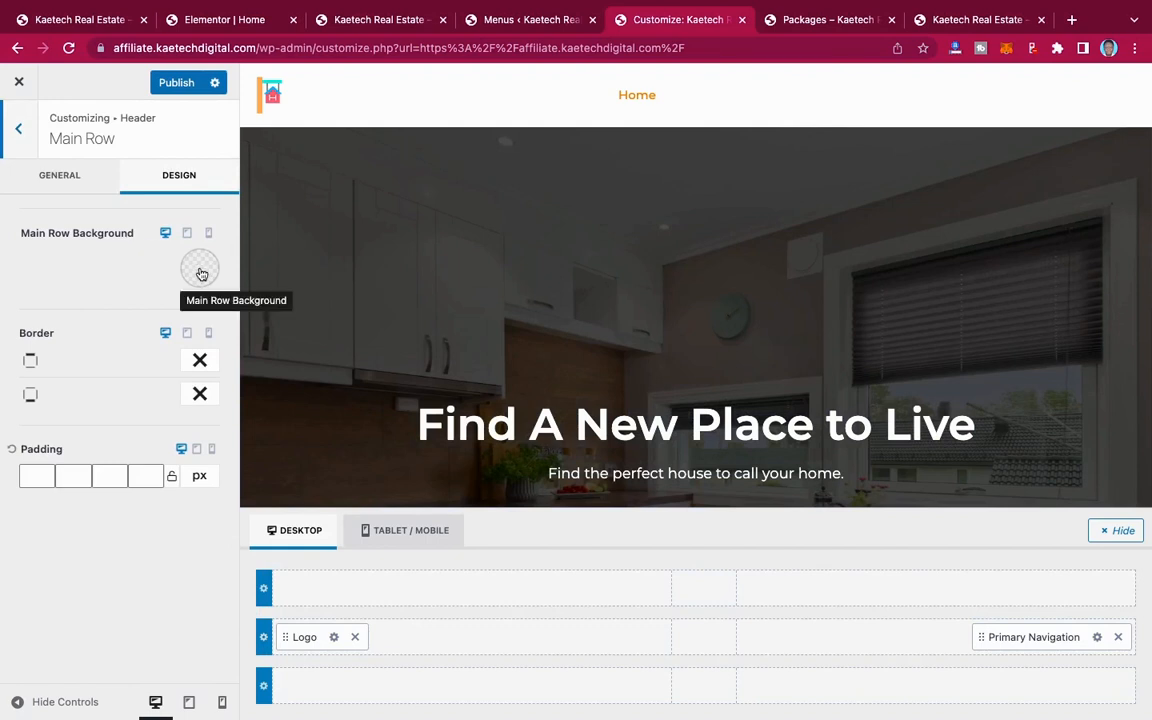
click(91, 190)
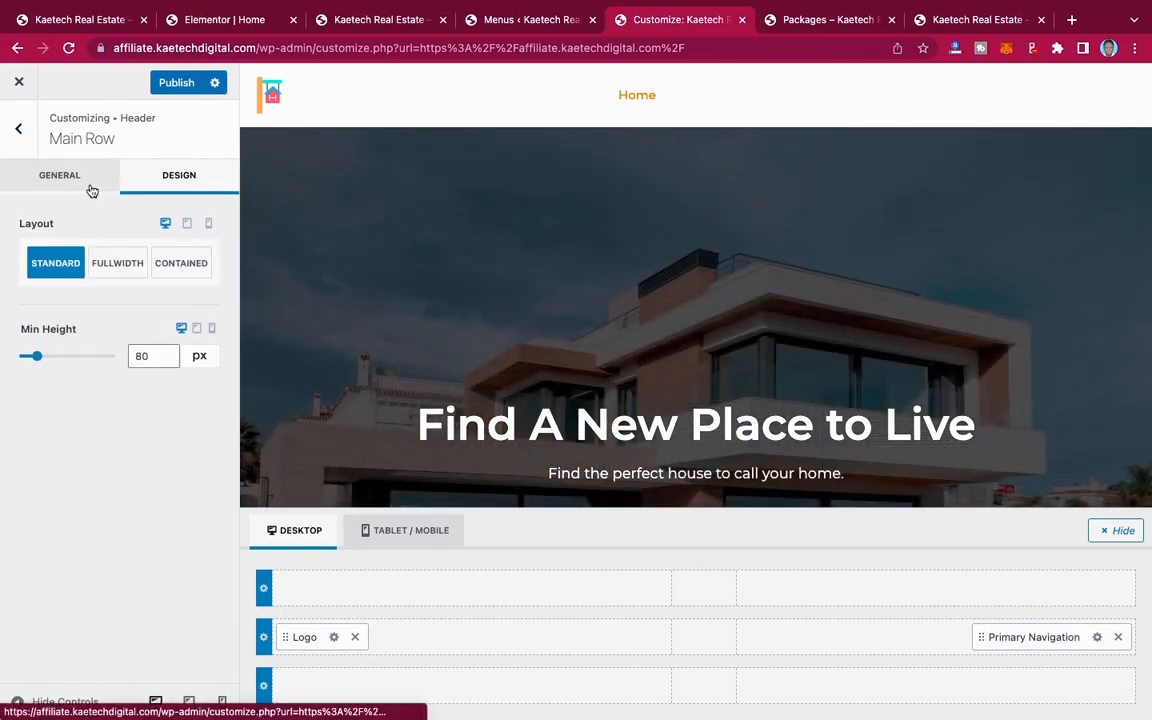
click(168, 178)
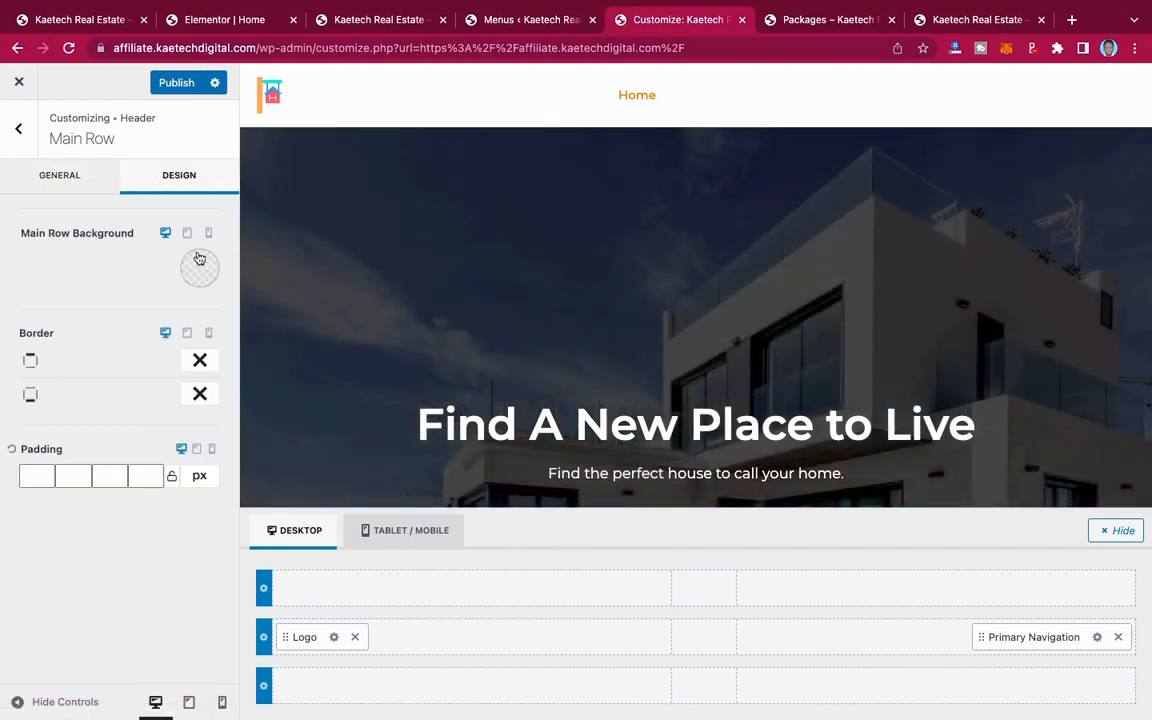
click(198, 270)
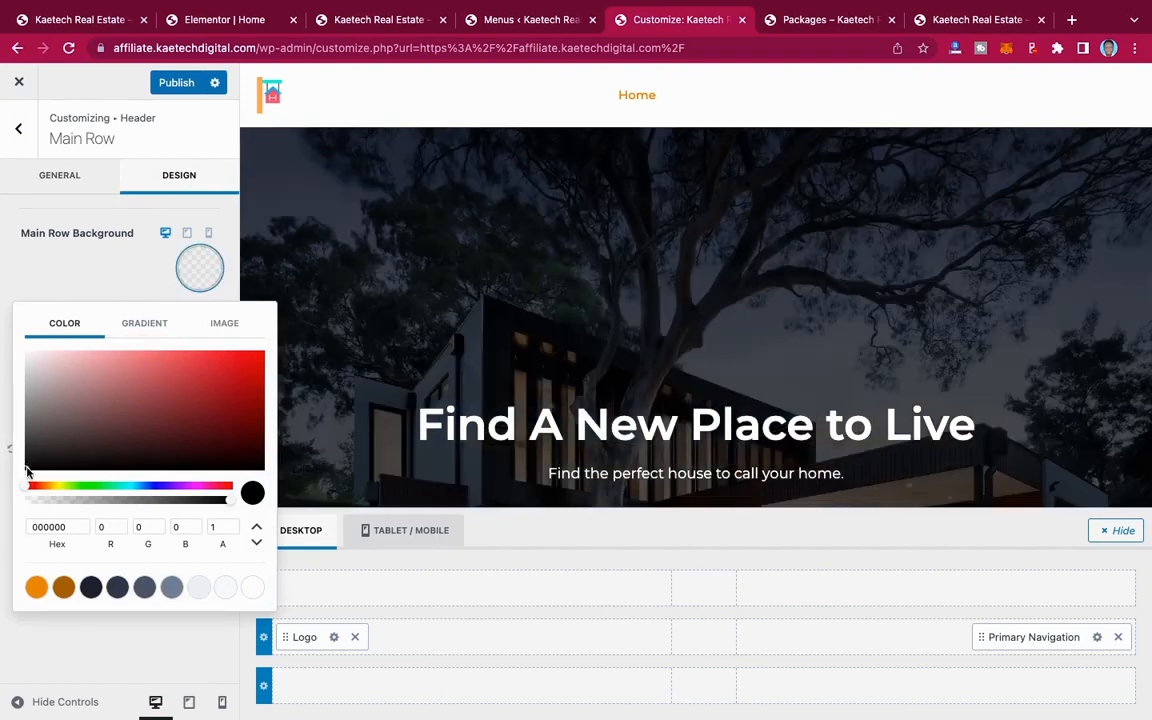
click(27, 470)
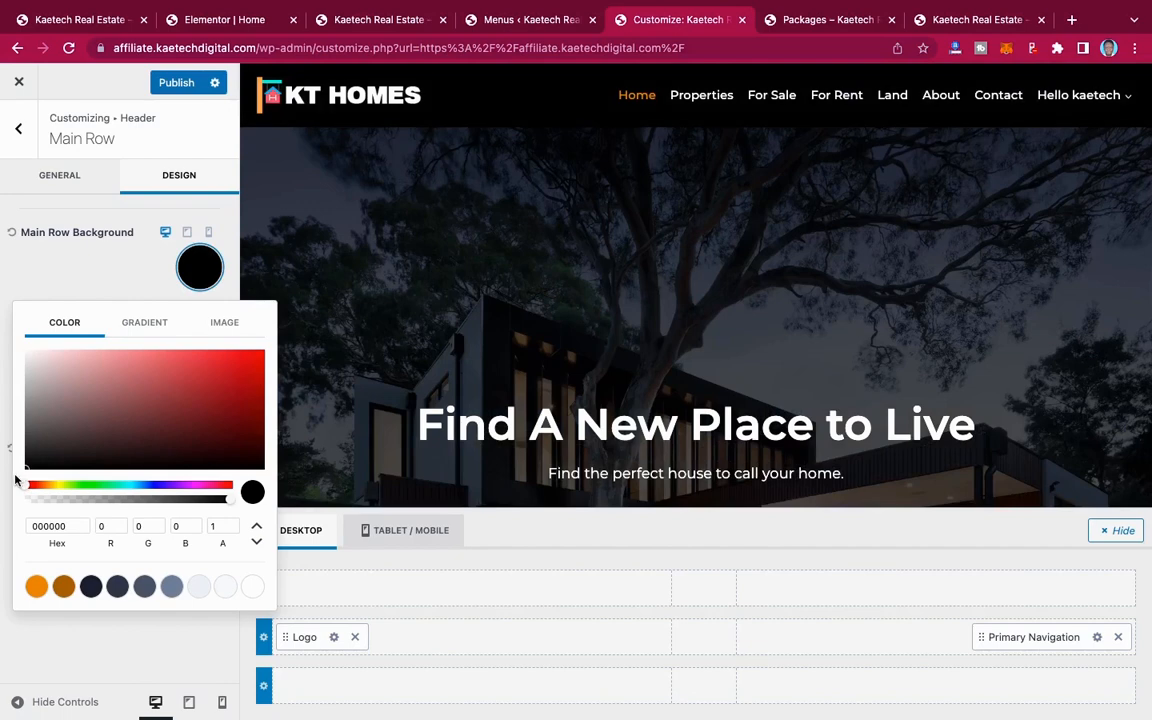
click(97, 285)
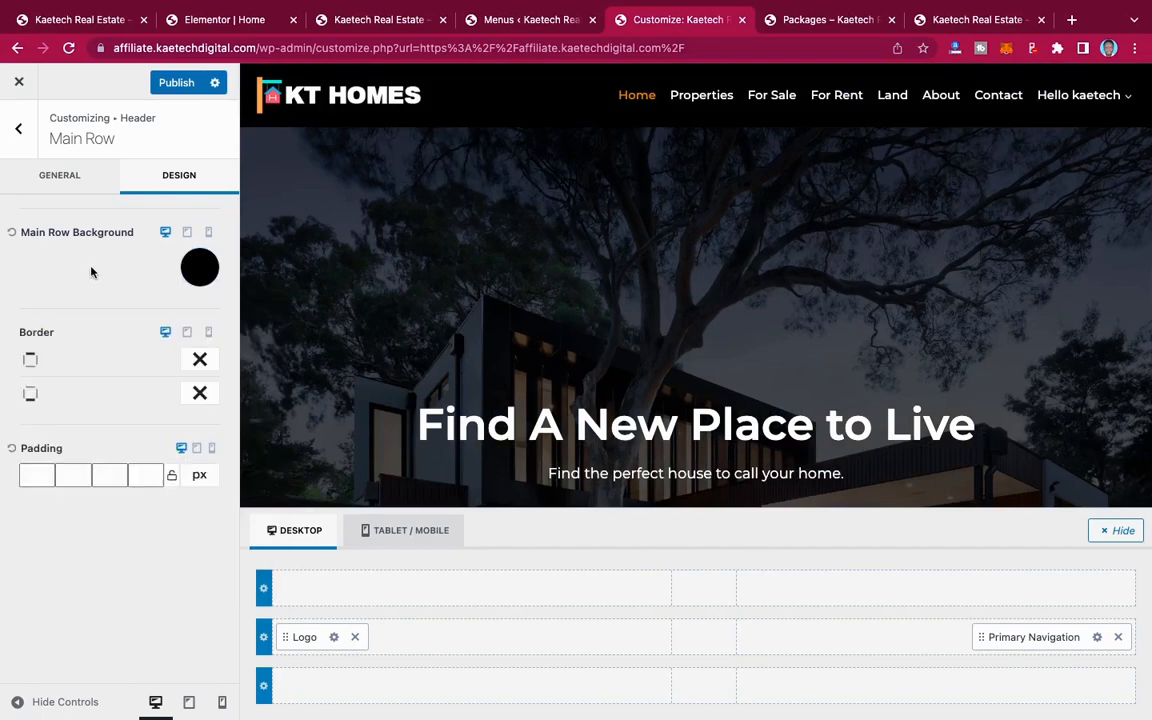
scroll(792, 265, down, 5)
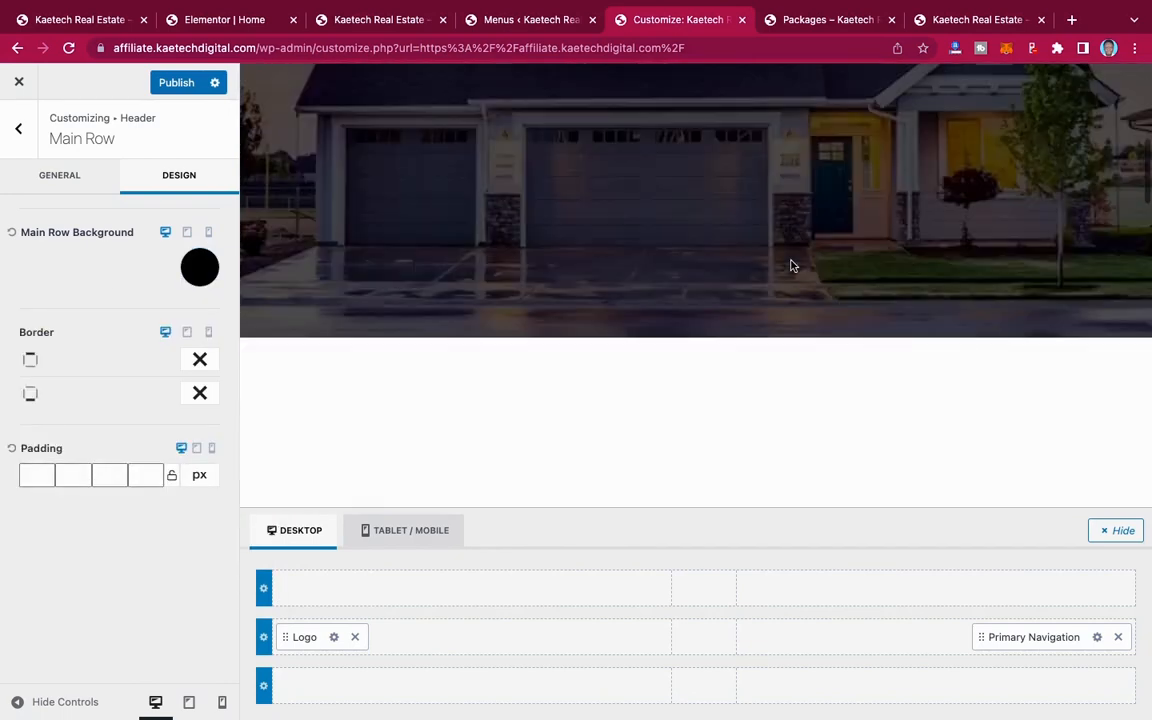
scroll(791, 261, up, 5)
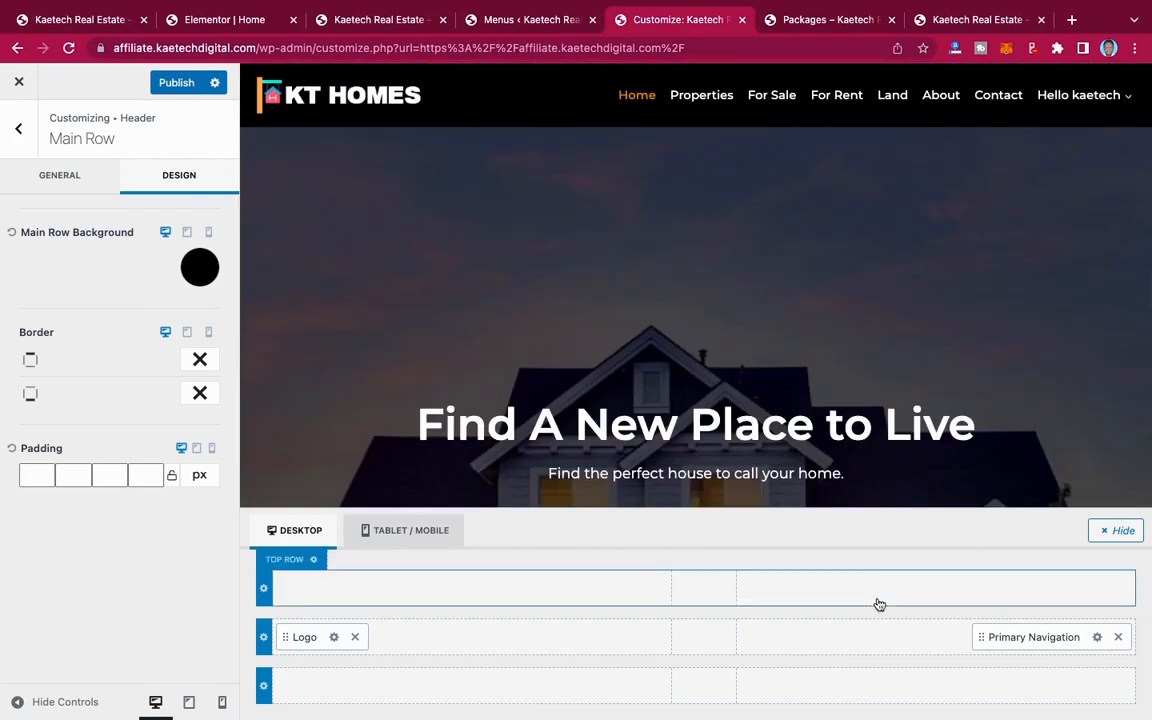
Step: Add a Button element beside the Primary Navigation in the header's main row and open its settings
click(938, 637)
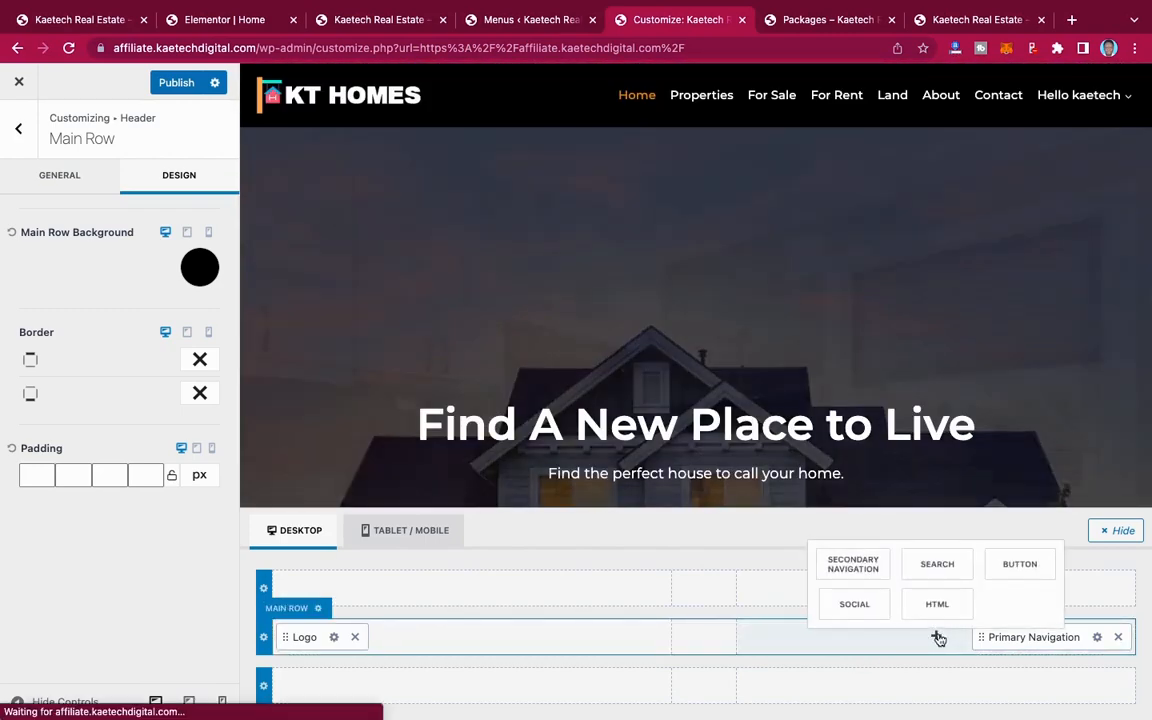
click(1030, 563)
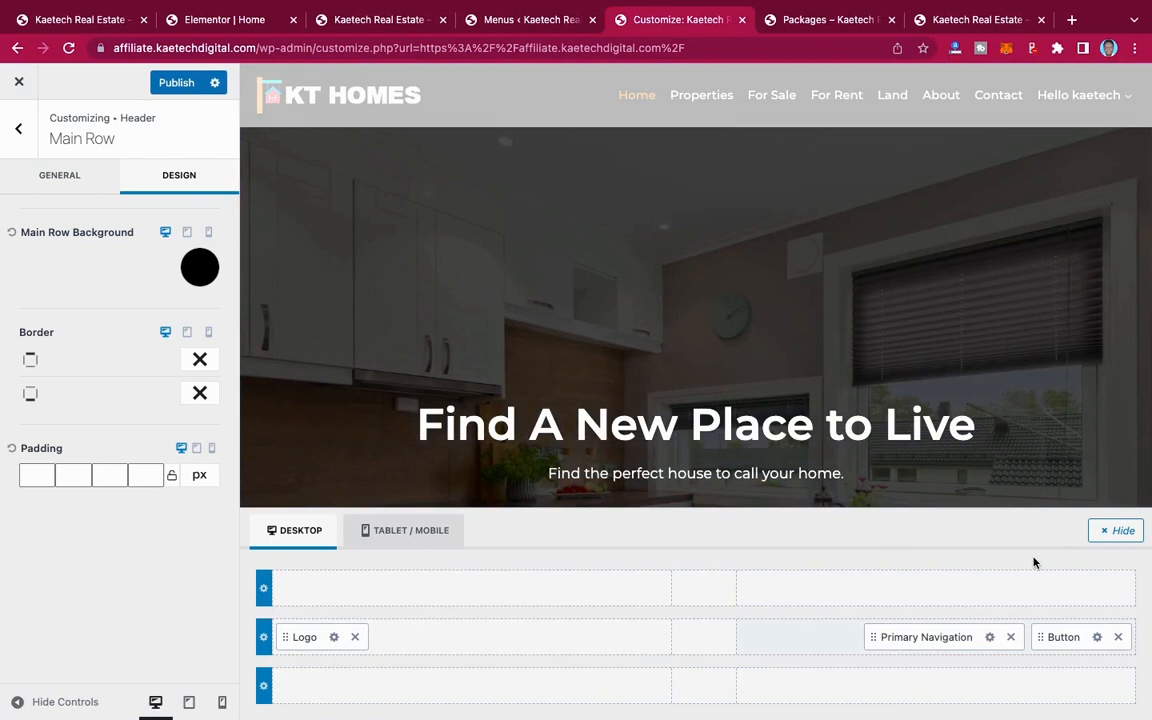
click(1097, 637)
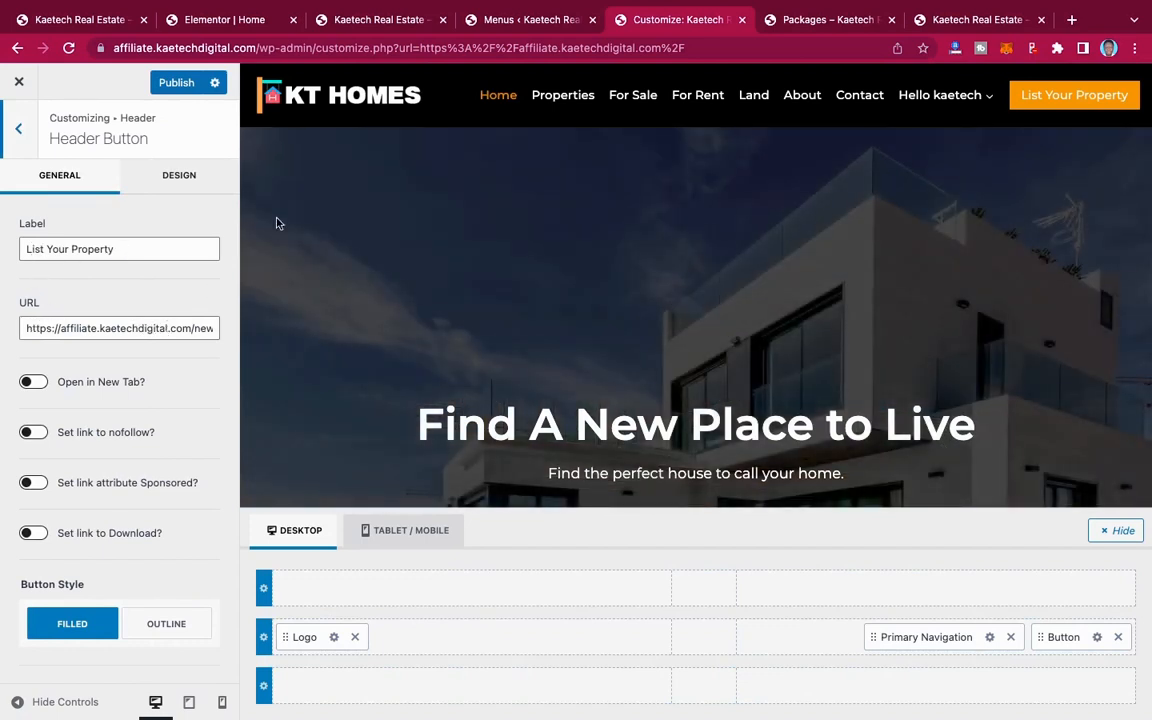
Step: Copy the link address of the New Property page from the site's list of pages
click(496, 28)
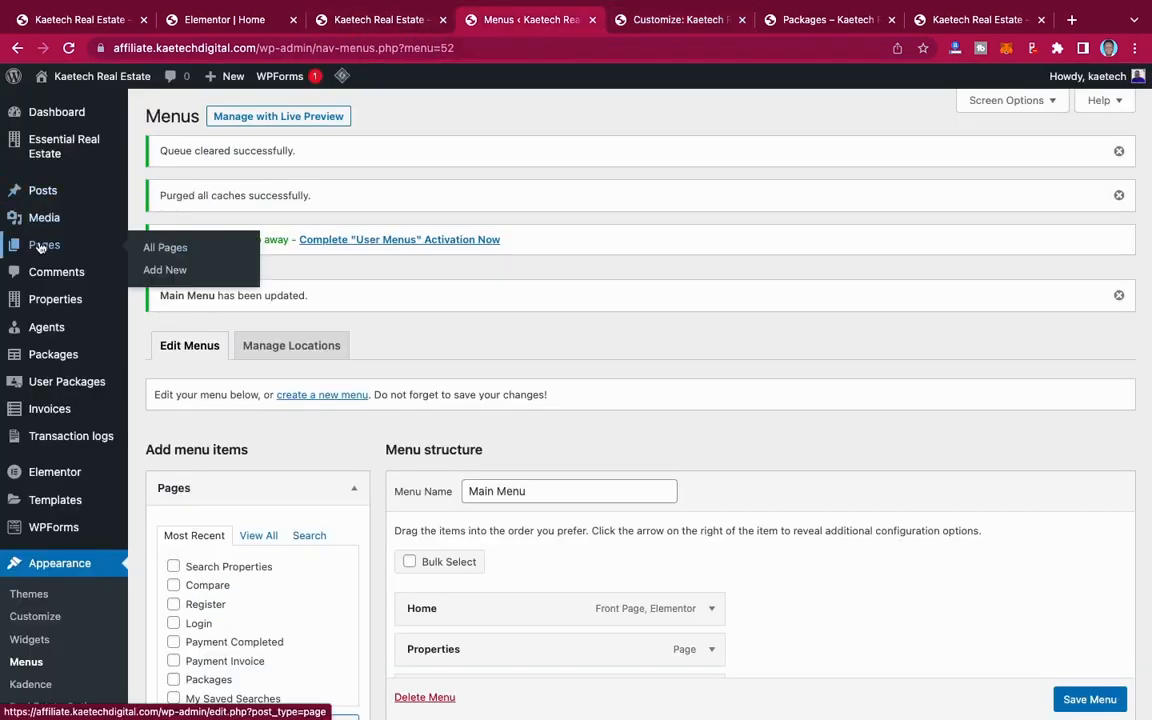
click(152, 247)
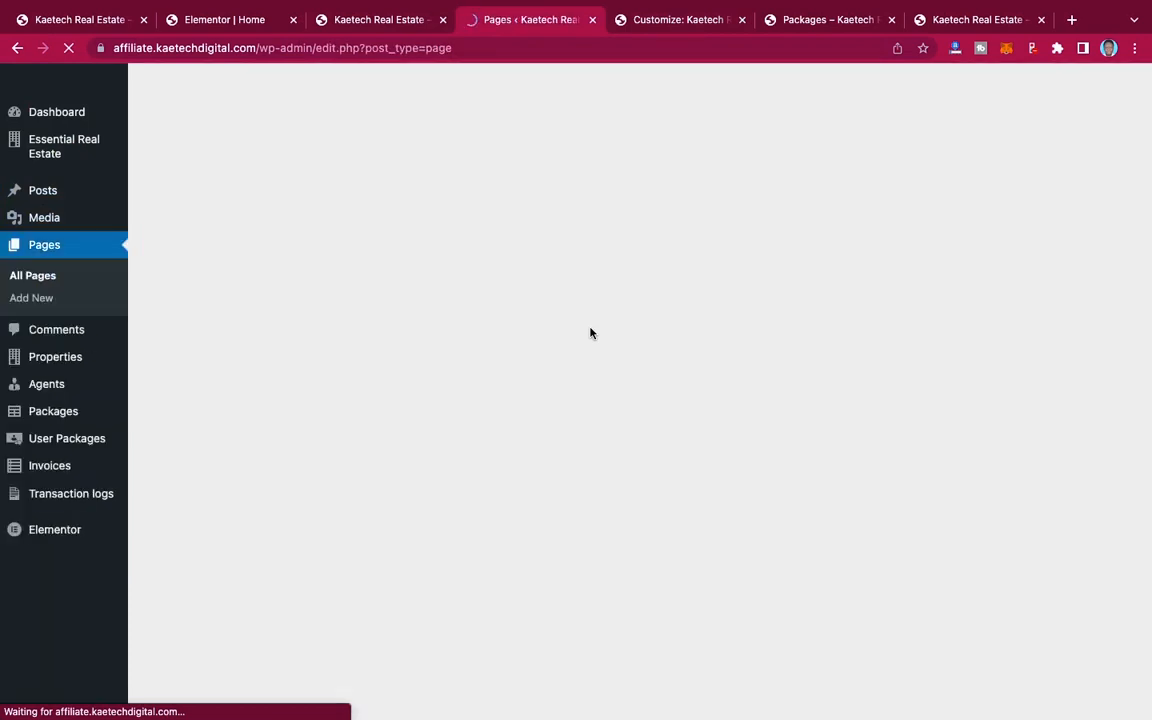
scroll(296, 514, down, 3)
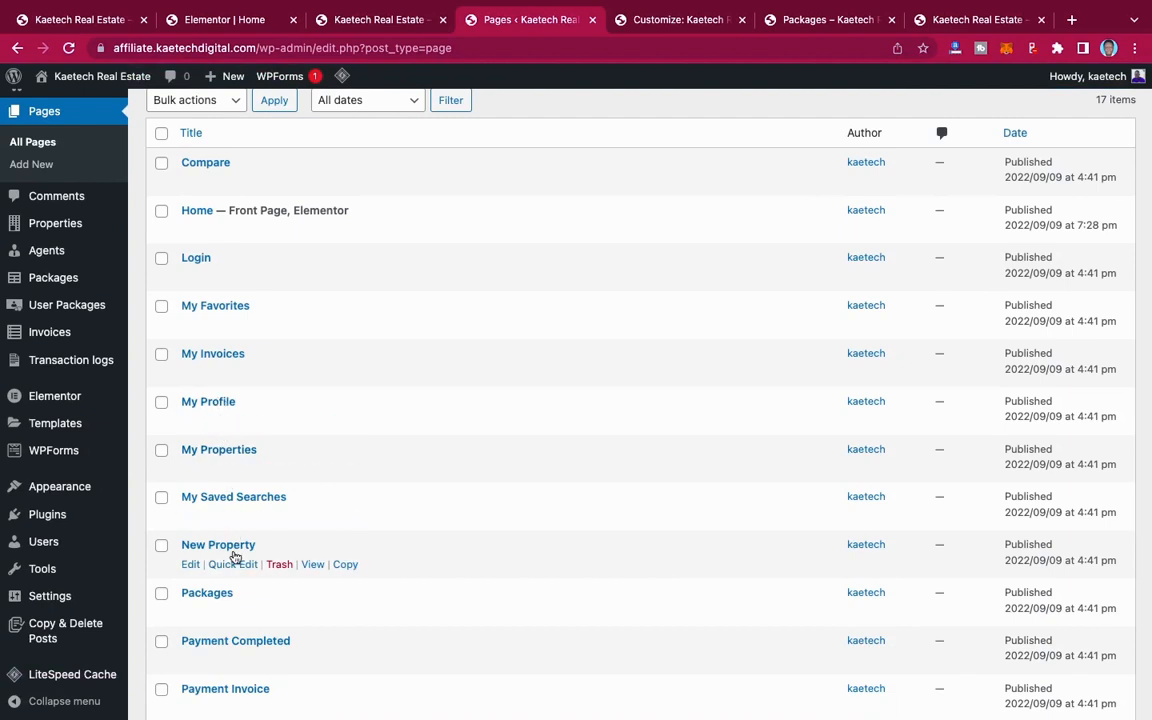
right_click(313, 566)
key(Escape)
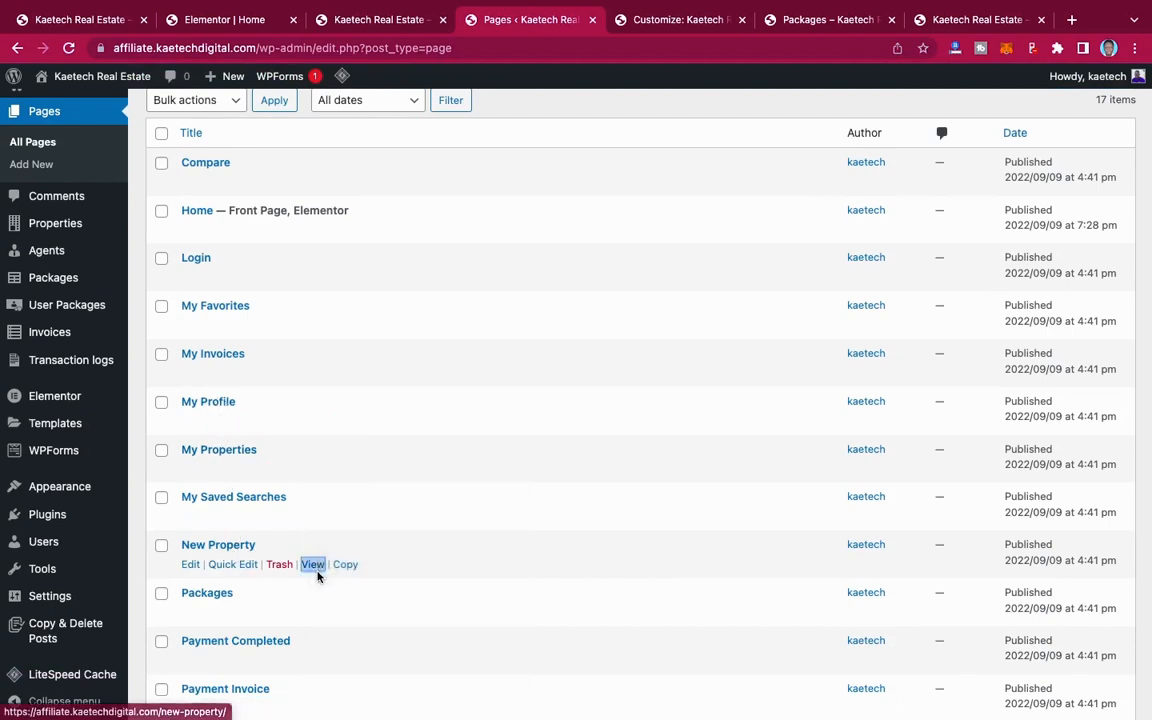
right_click(314, 567)
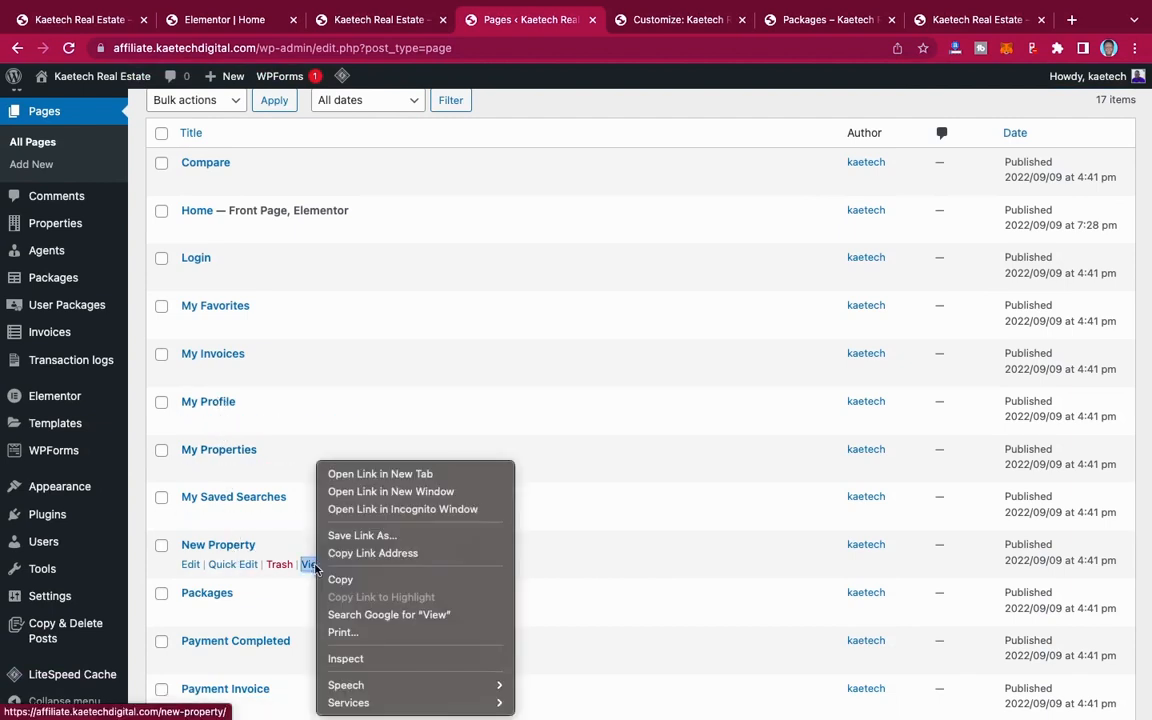
click(389, 556)
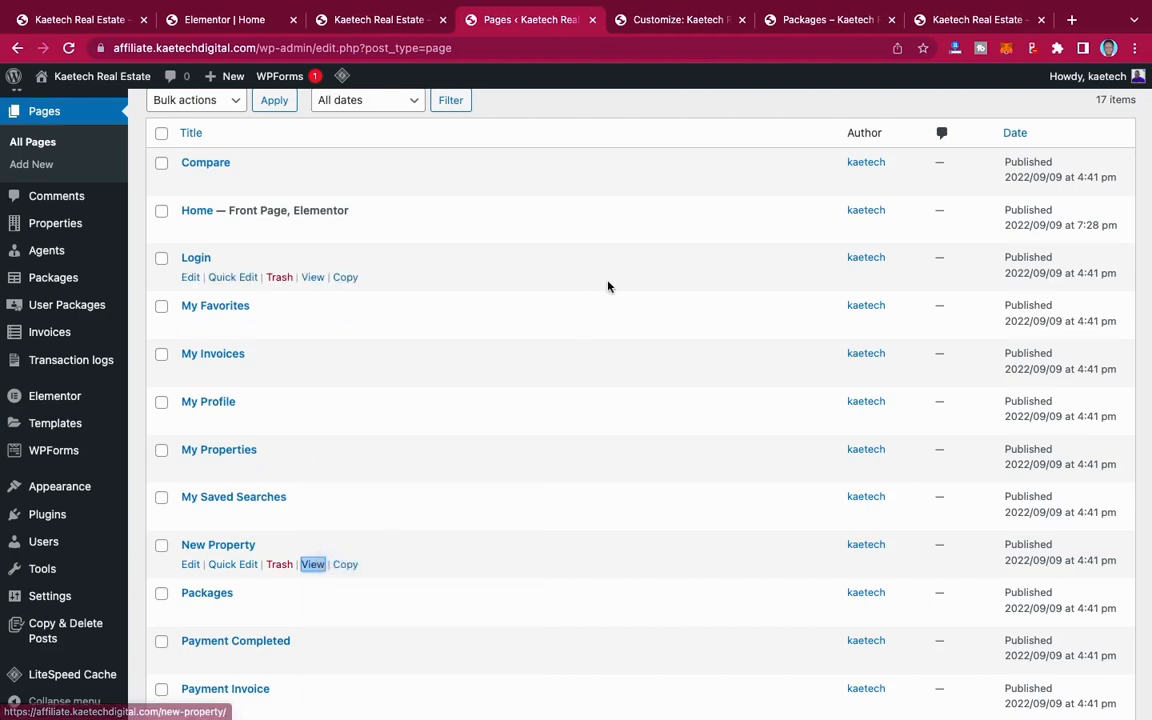
Step: Replace the List Your Property header button's URL with the copied New Property page address and publish the change
click(664, 21)
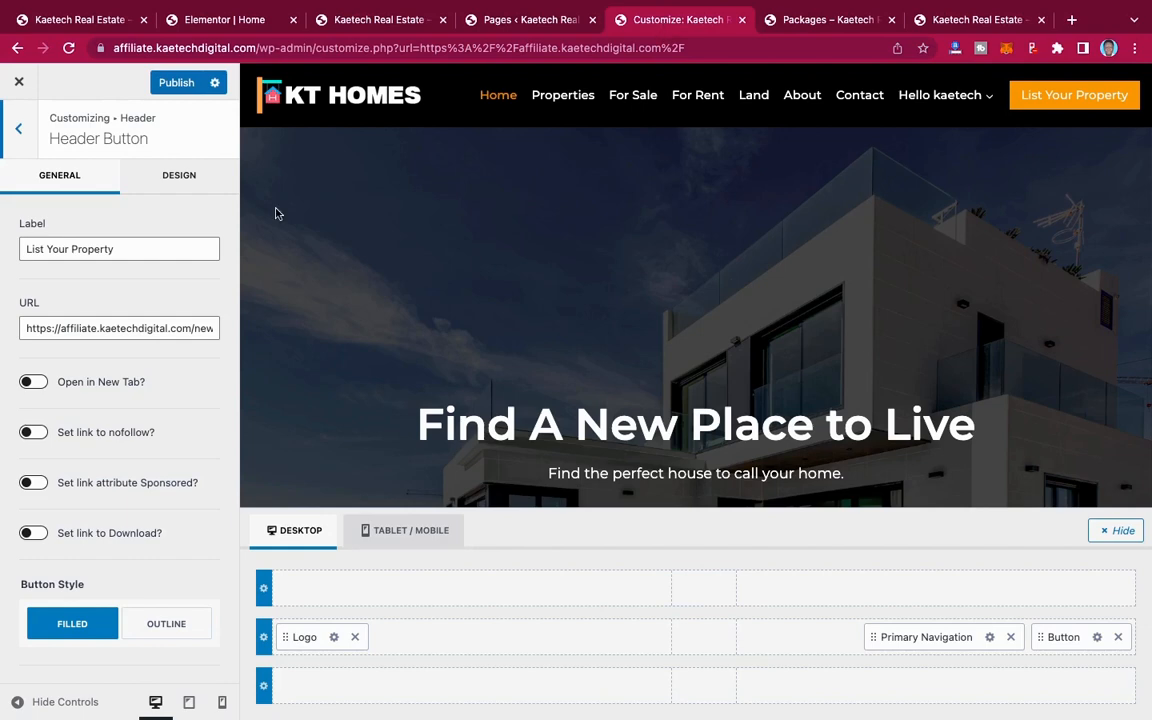
click(176, 328)
key(ctrl+a)
key(ctrl+v)
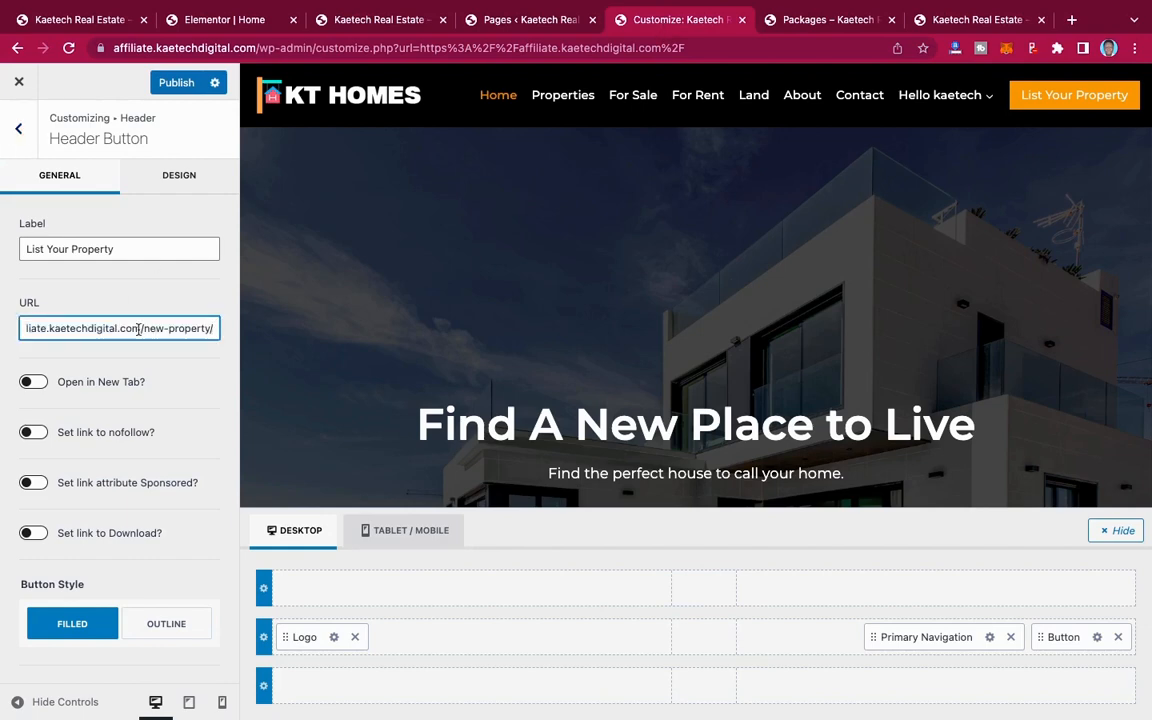
scroll(131, 510, down, 2)
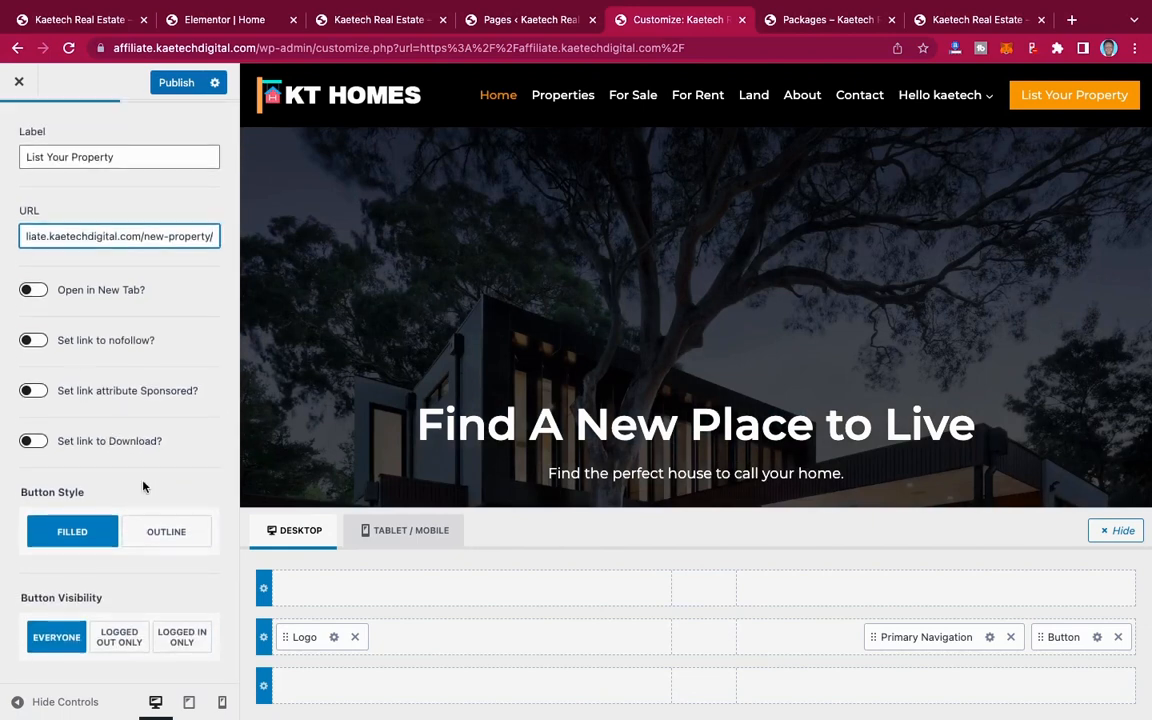
scroll(128, 431, up, 2)
click(188, 83)
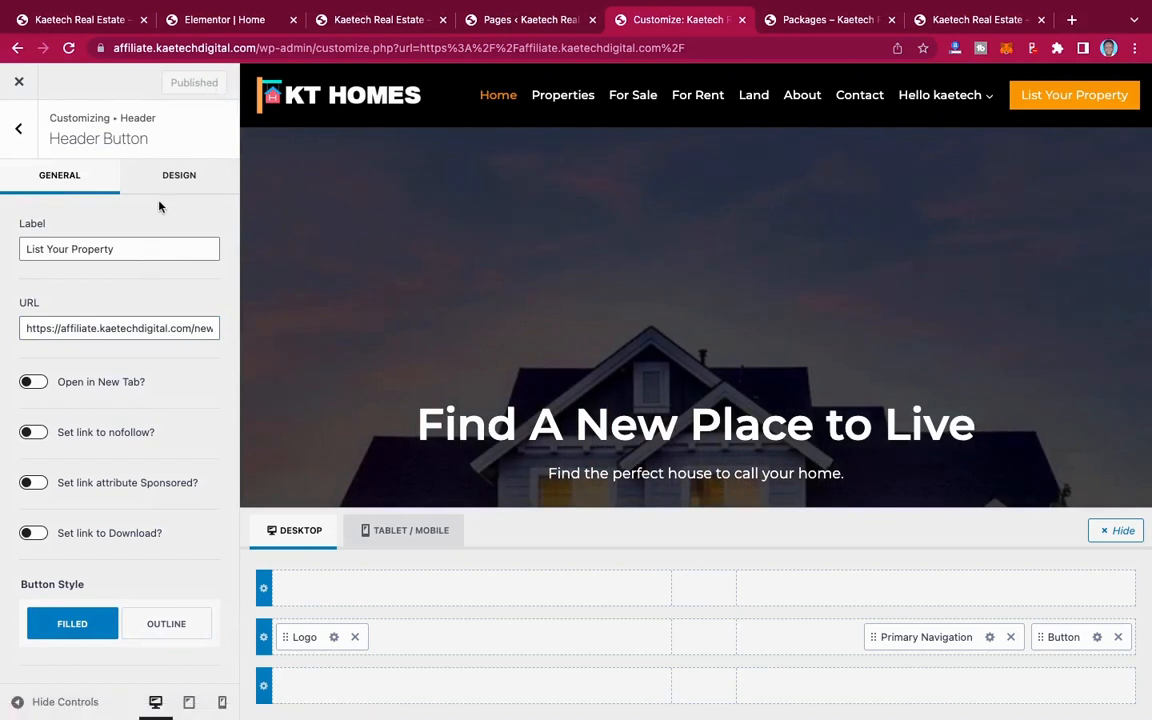
Step: Review the header button's design settings, including its colours, border radius, font and shadows
click(172, 177)
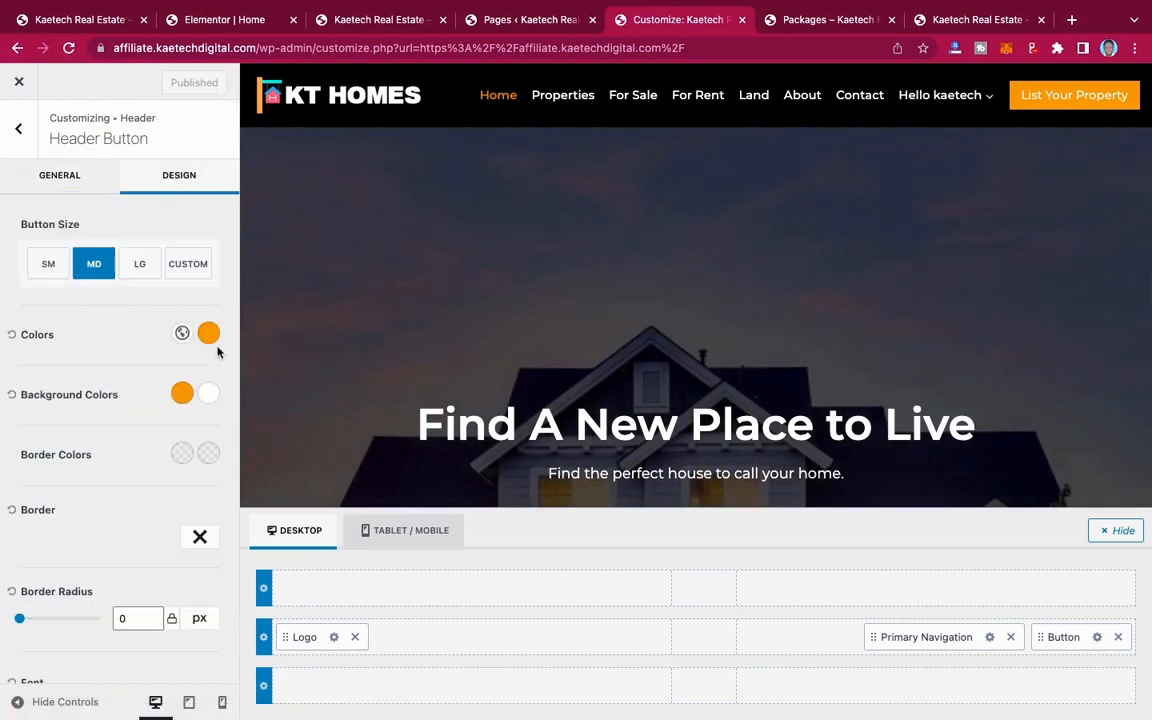
scroll(196, 517, down, 5)
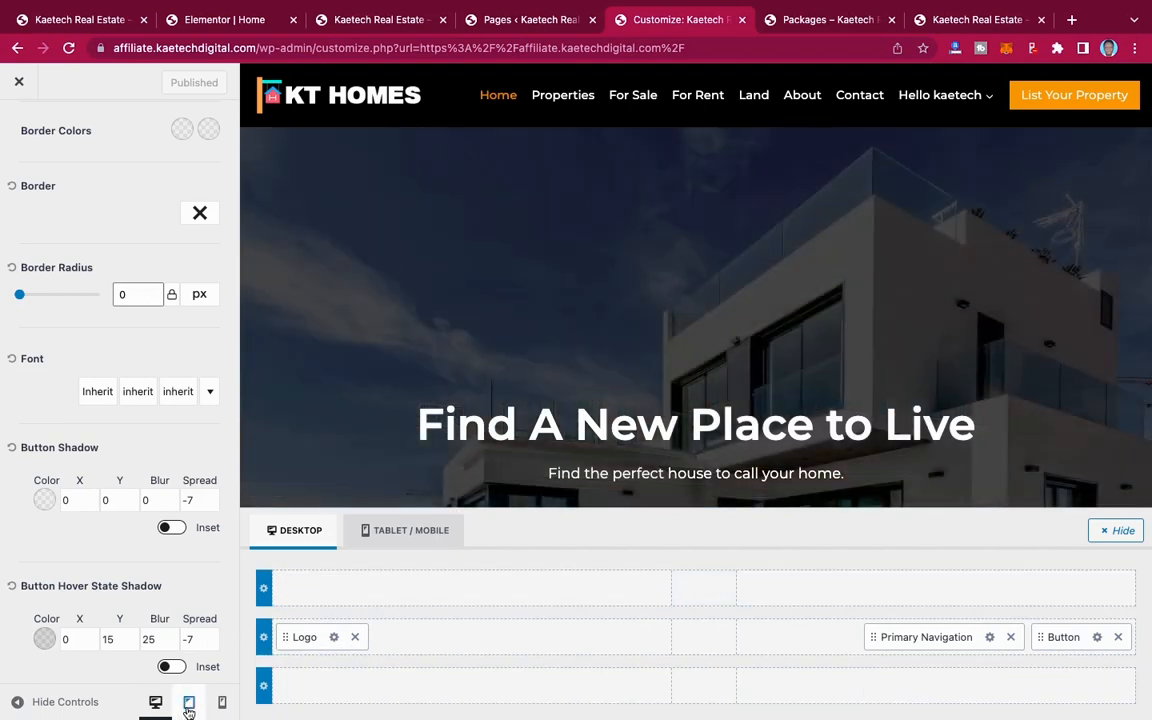
Step: Add a Button element below the Mobile Navigation in the mobile header's off-canvas area and preview it in the opened menu
click(188, 705)
click(221, 702)
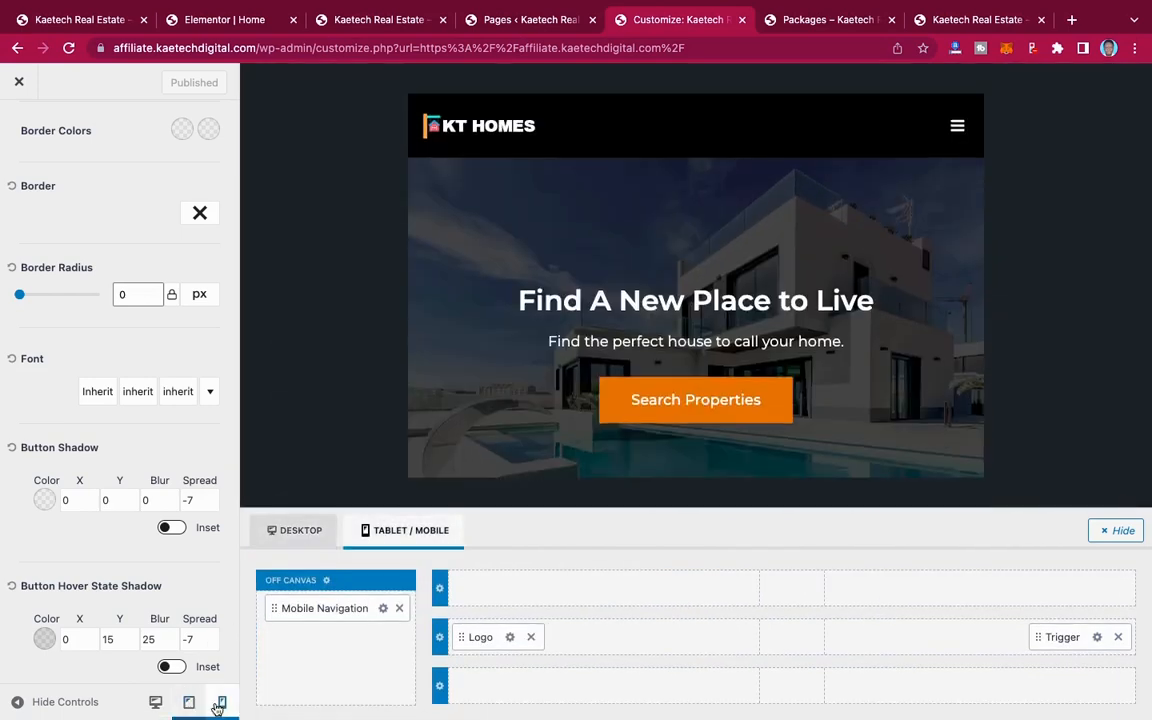
click(342, 648)
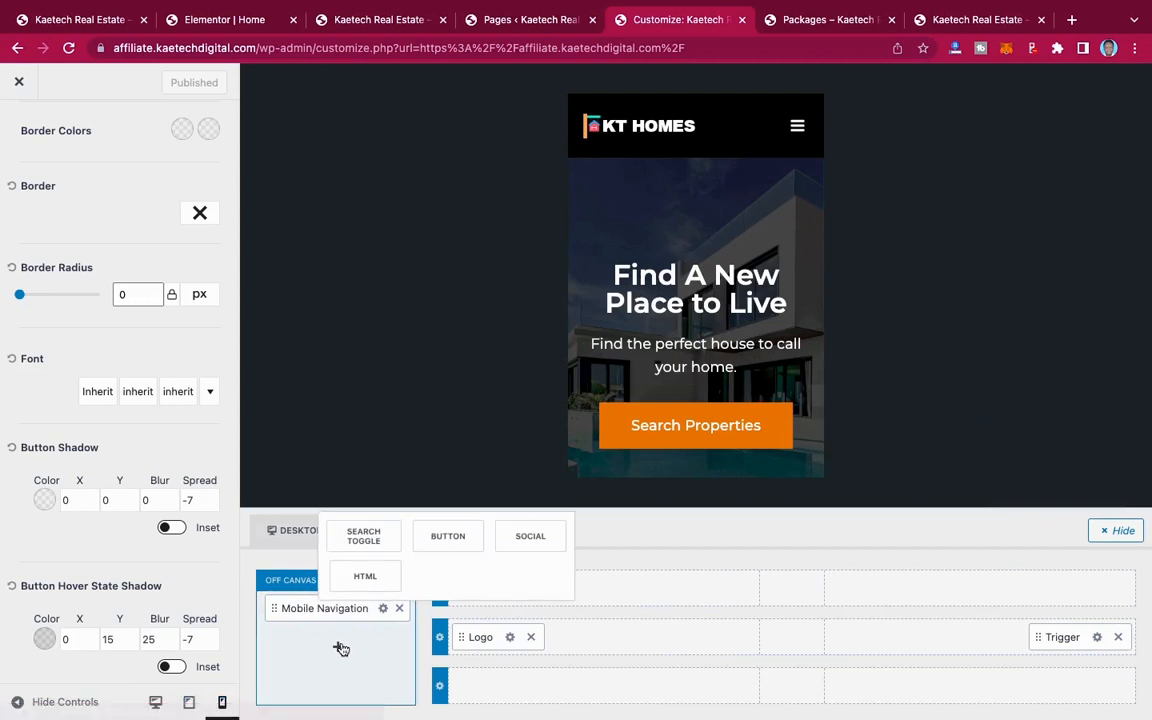
click(449, 538)
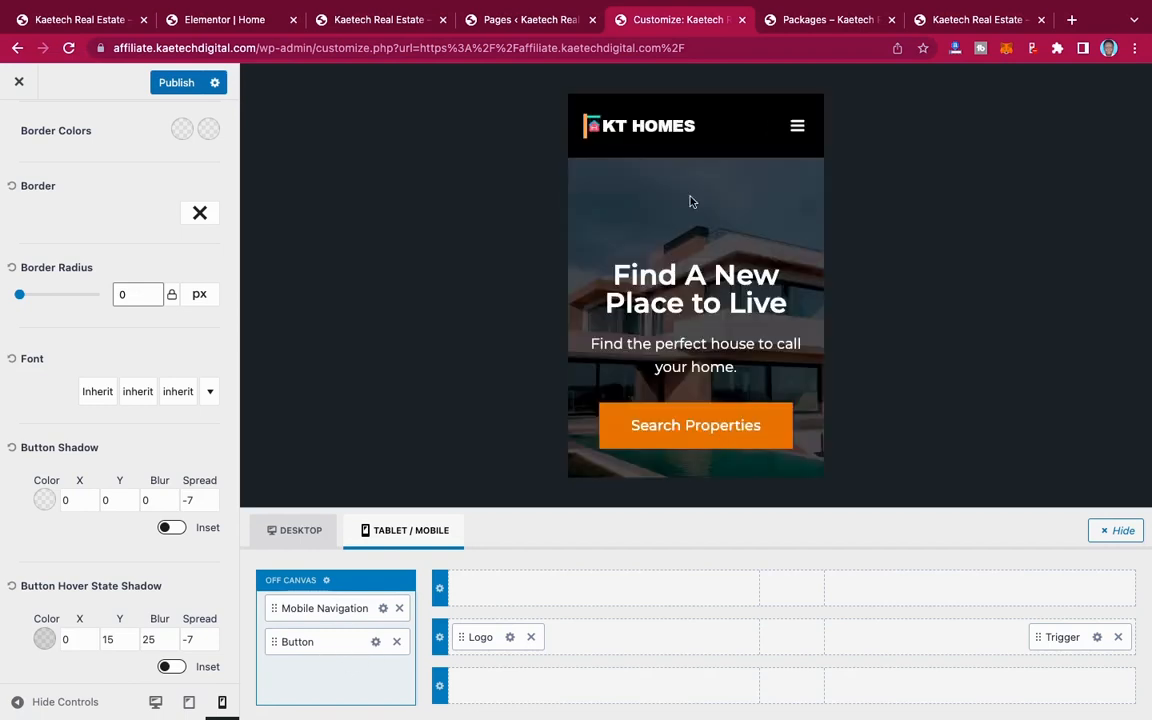
click(798, 126)
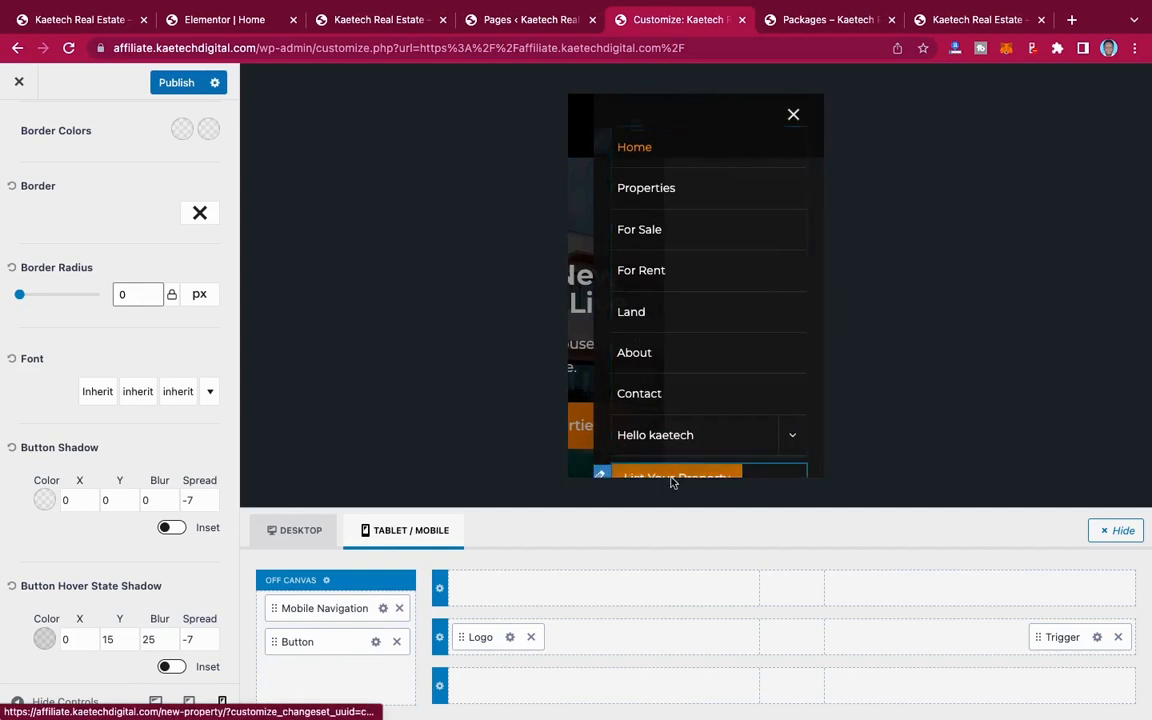
scroll(728, 432, down, 1)
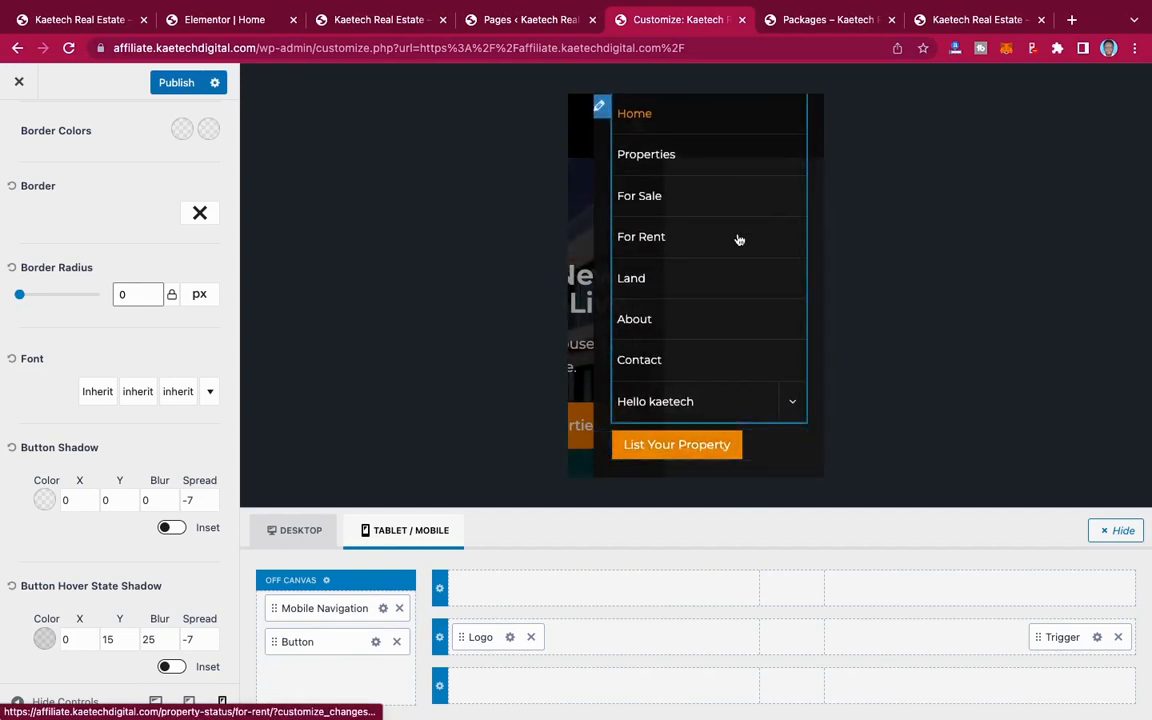
scroll(737, 235, up, 1)
click(794, 116)
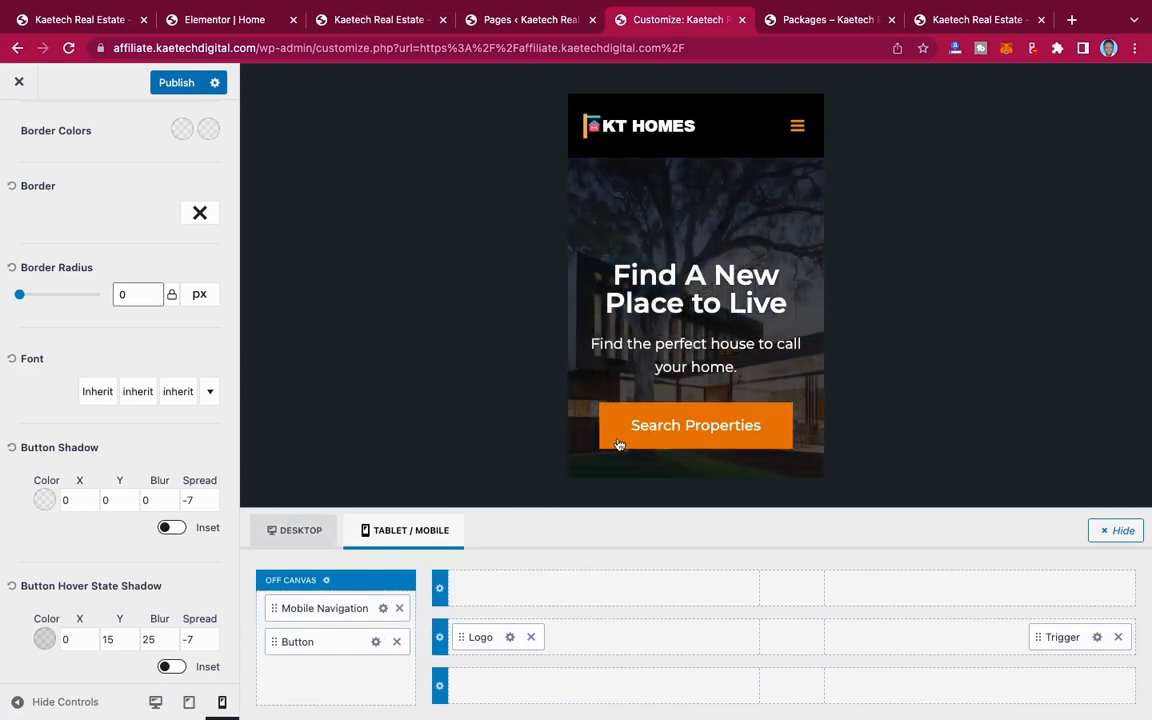
Step: Set the off-canvas header's popup background to dark brown 5A3800 with 0.93 opacity
click(323, 580)
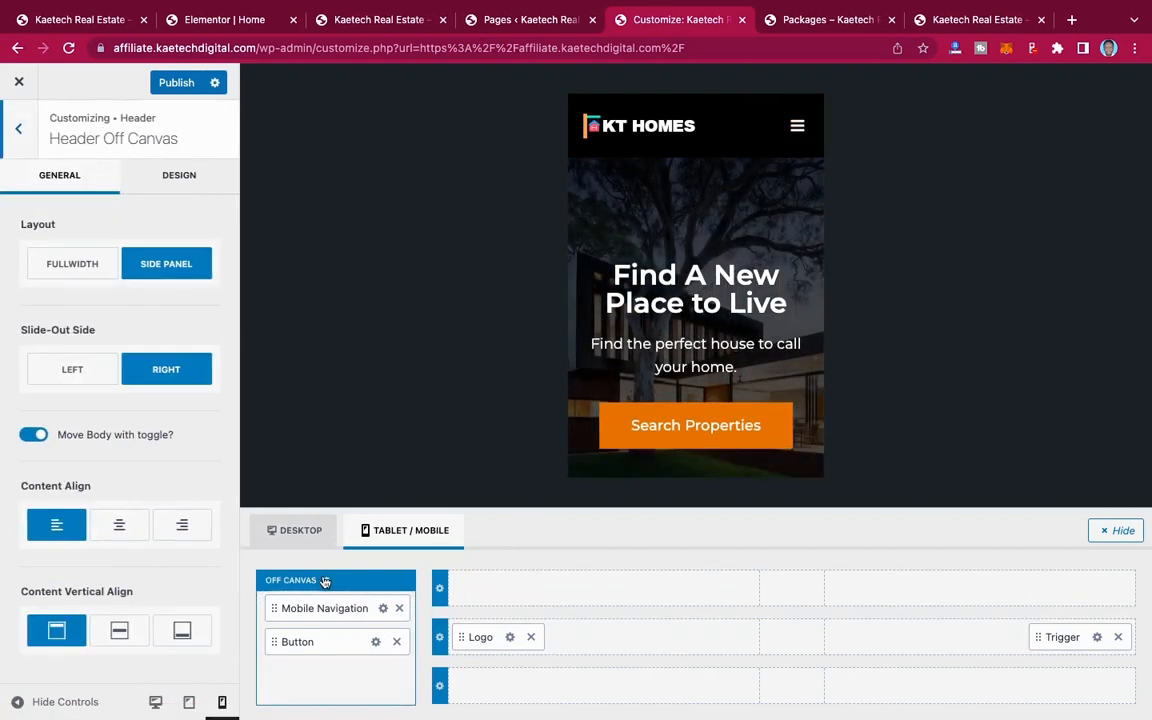
click(157, 185)
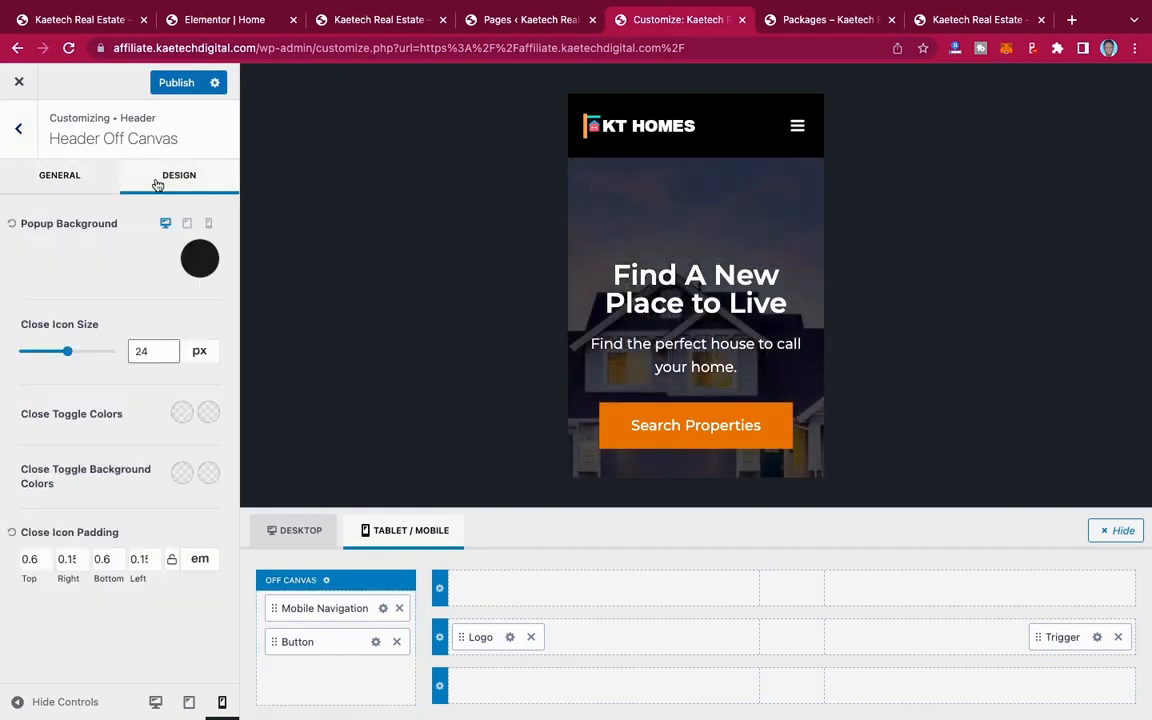
click(197, 261)
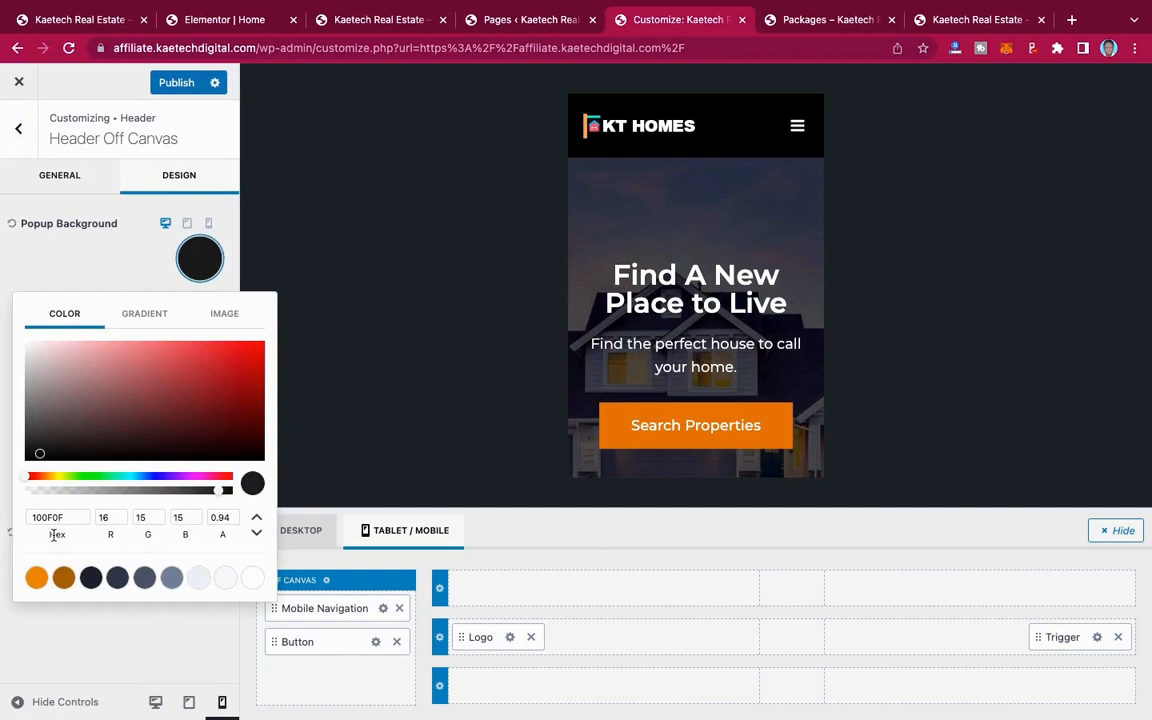
click(63, 577)
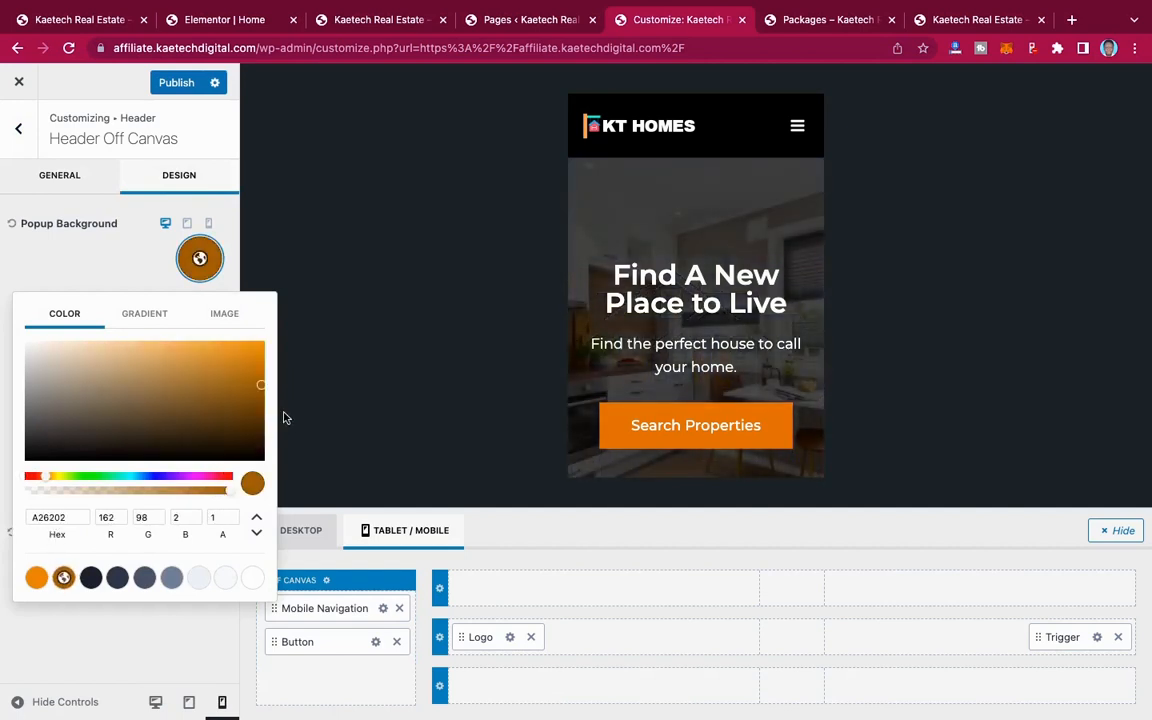
drag(230, 490, 194, 490)
click(92, 244)
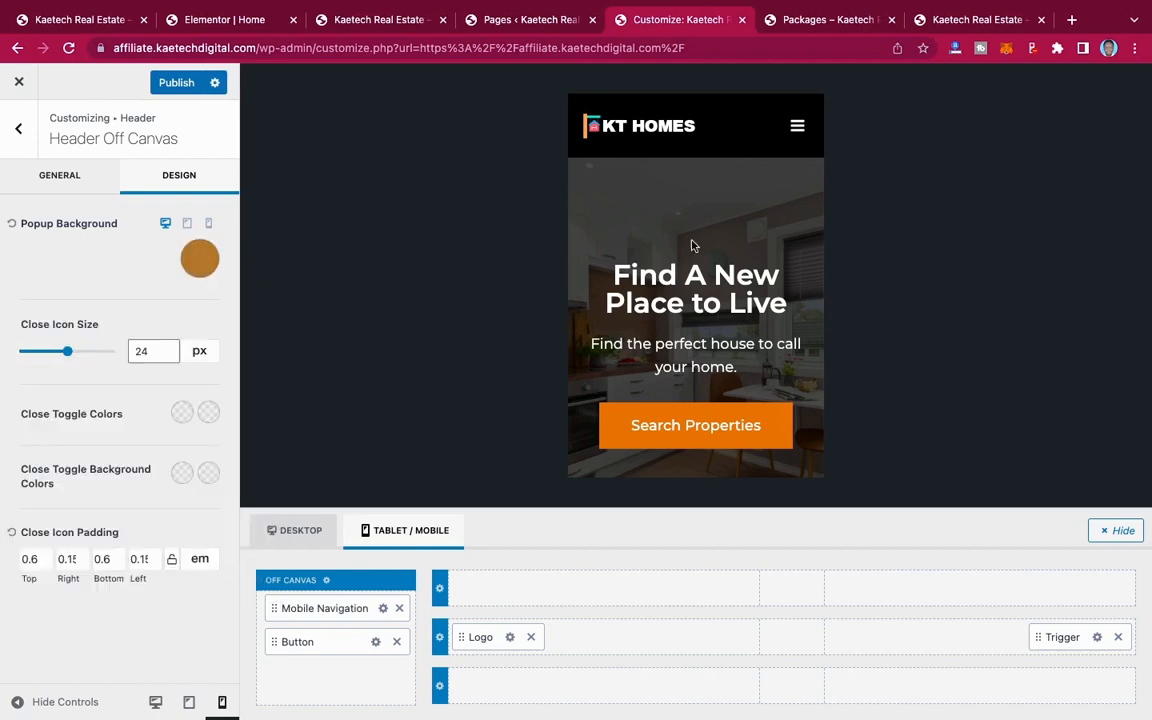
click(797, 128)
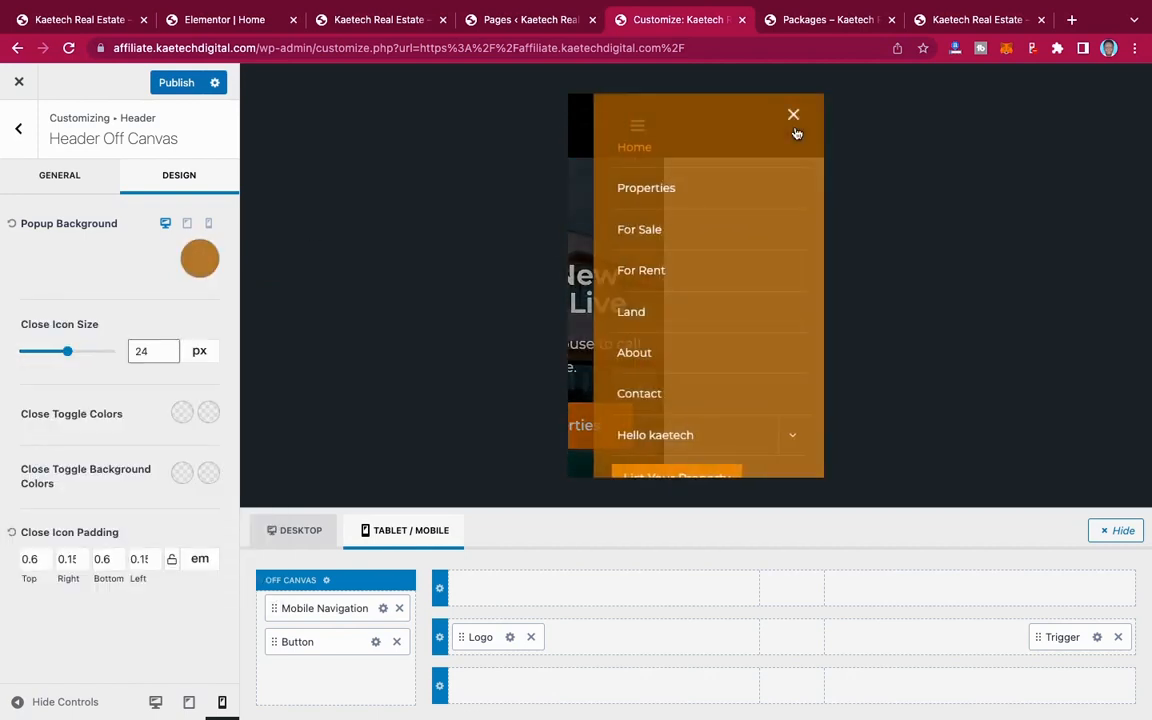
click(202, 264)
drag(190, 490, 211, 490)
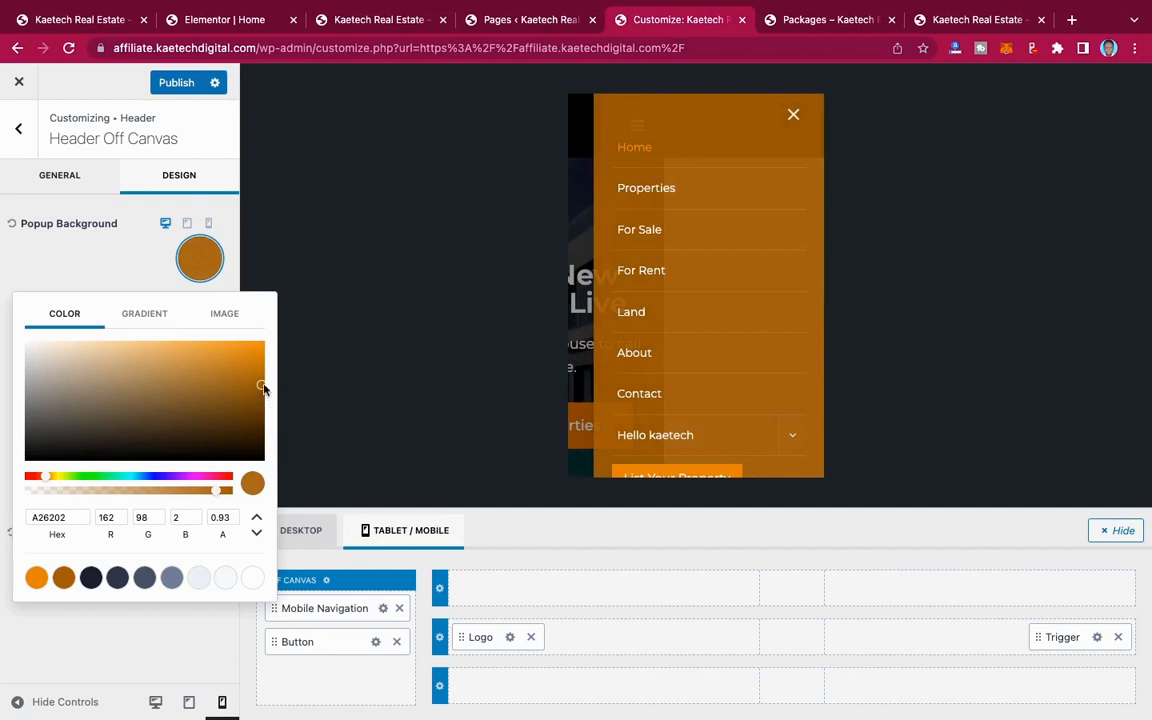
drag(263, 388, 263, 420)
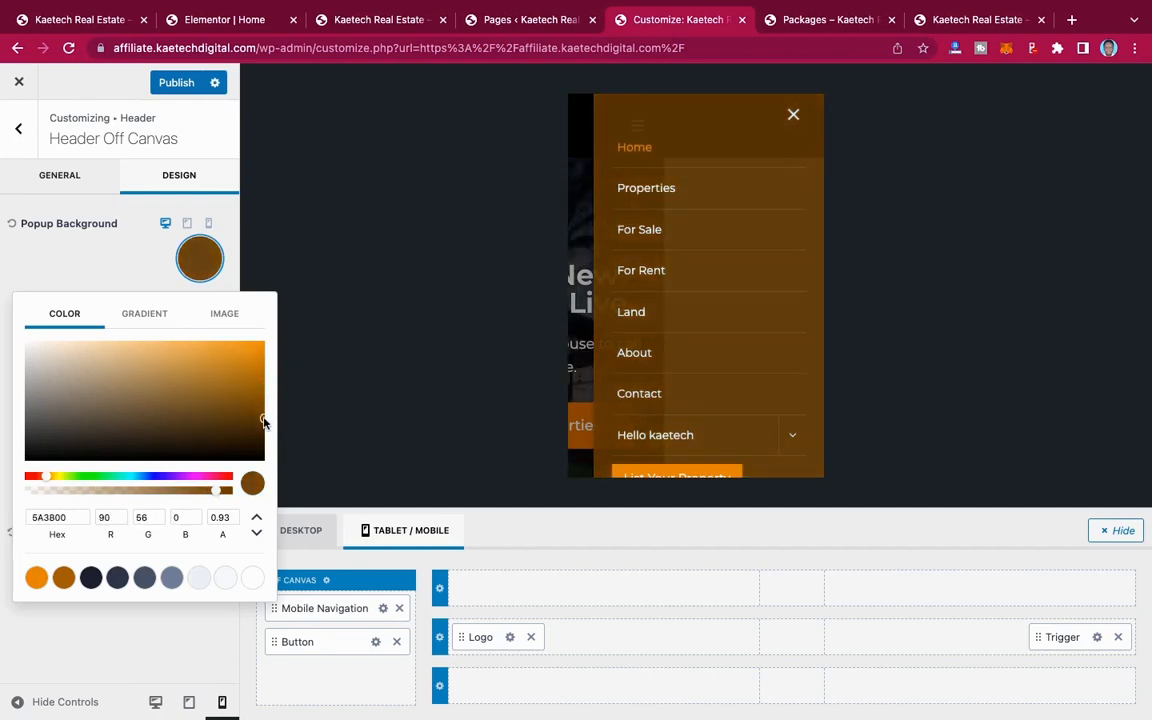
click(131, 256)
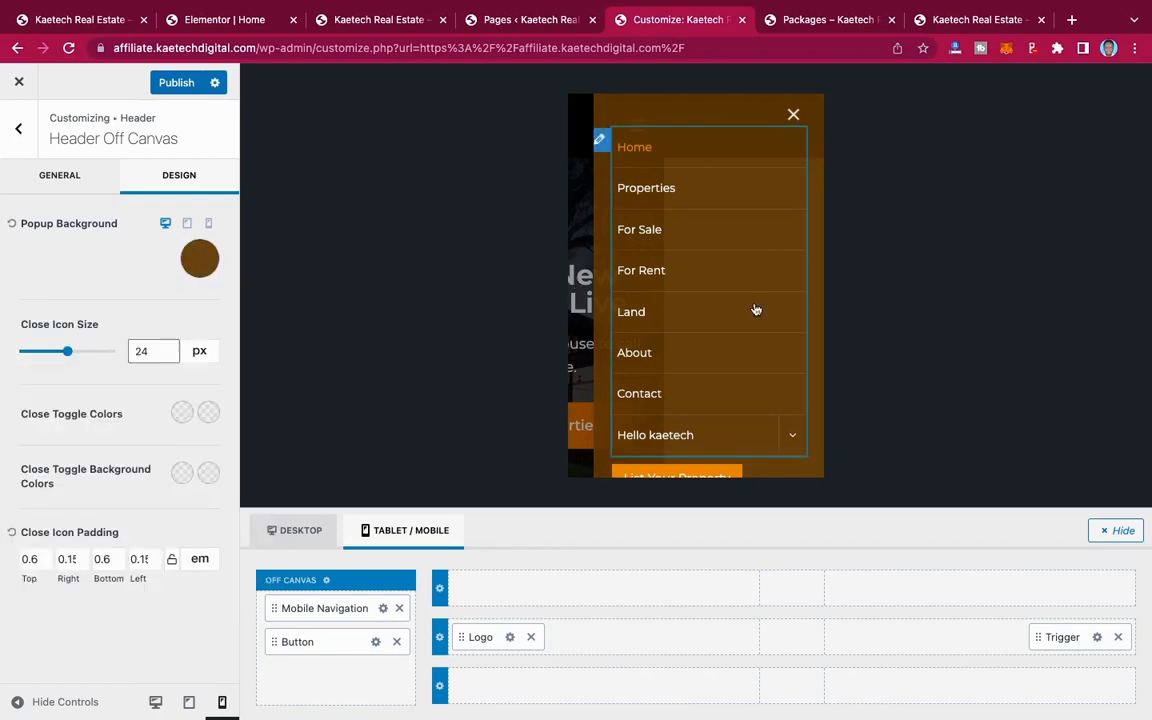
Step: Check the mobile menu with its brown background in the preview and publish the header changes
scroll(754, 309, down, 1)
scroll(756, 309, up, 1)
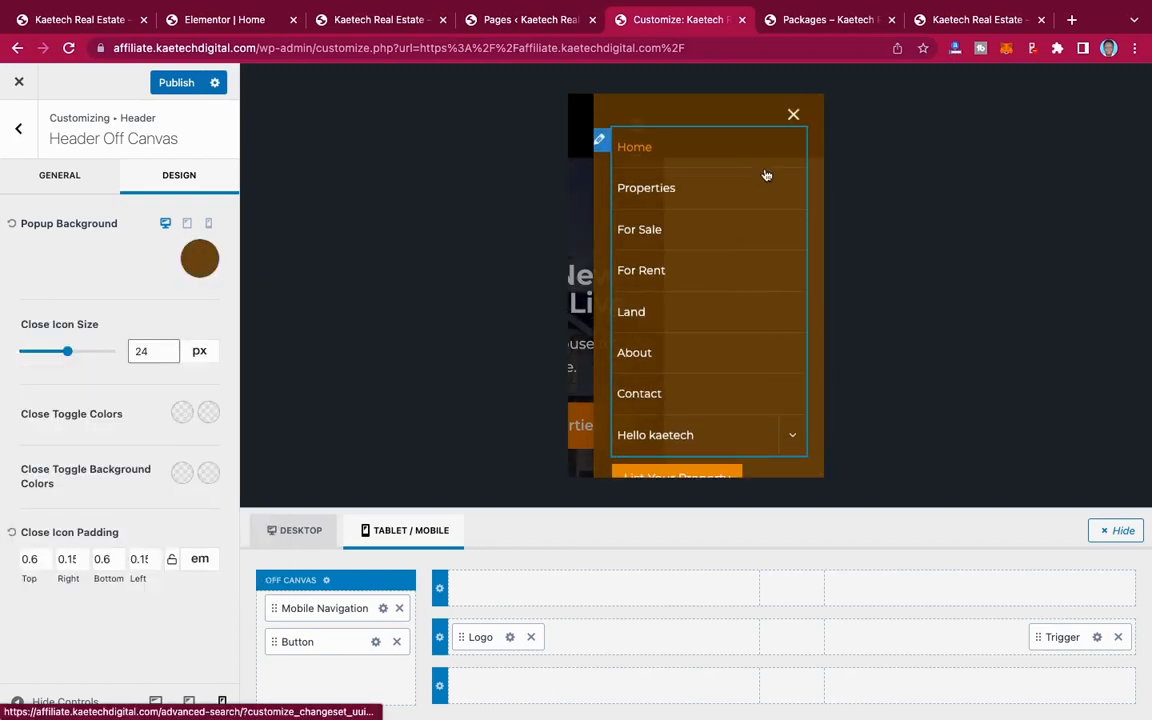
click(795, 114)
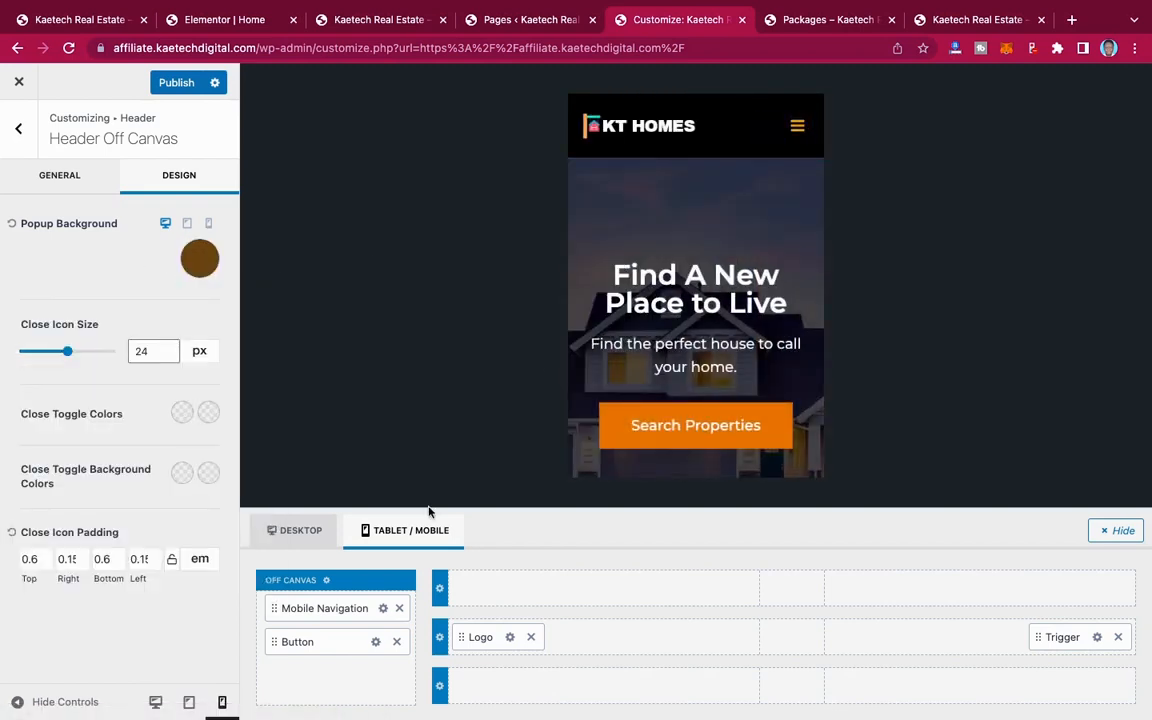
click(176, 83)
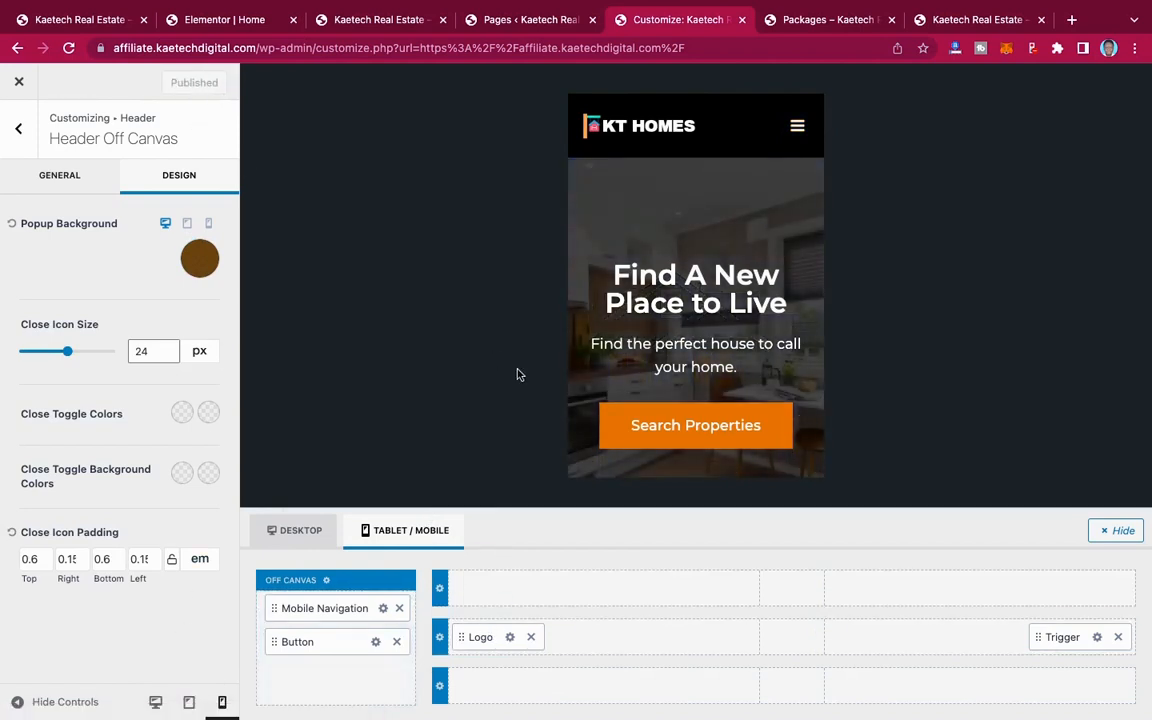
Step: Review the mobile menu trigger's general and design settings, and return to the main customizer options with the desktop preview
click(1097, 638)
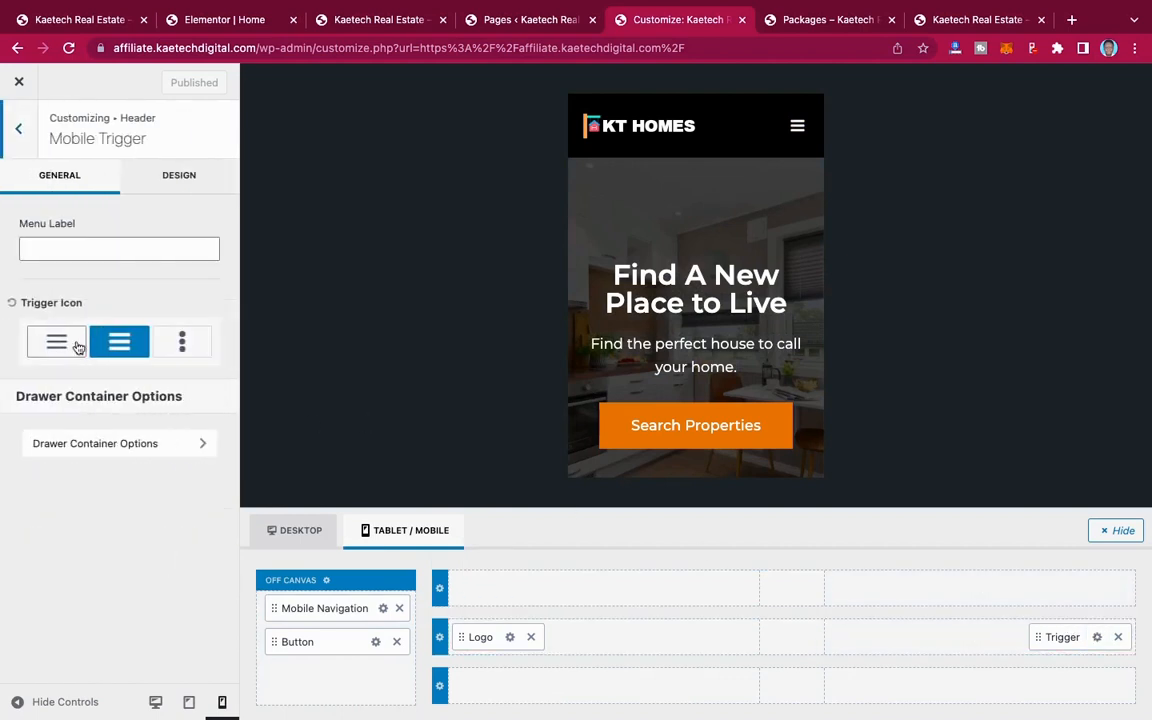
click(180, 180)
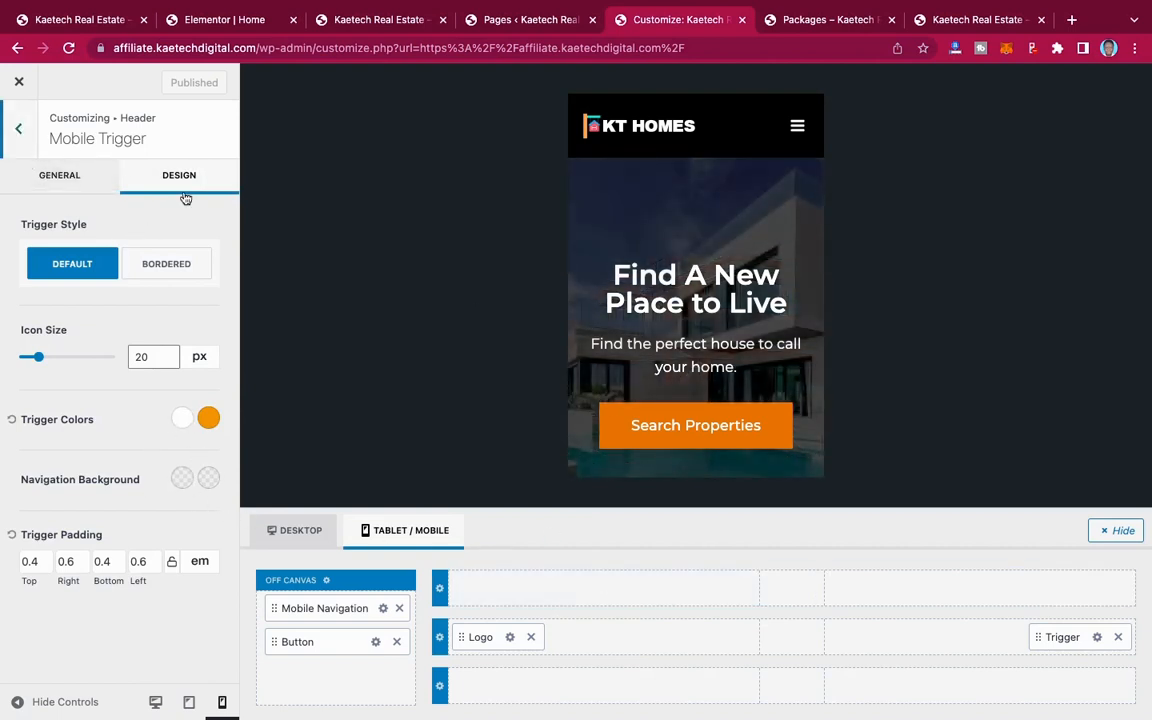
click(155, 701)
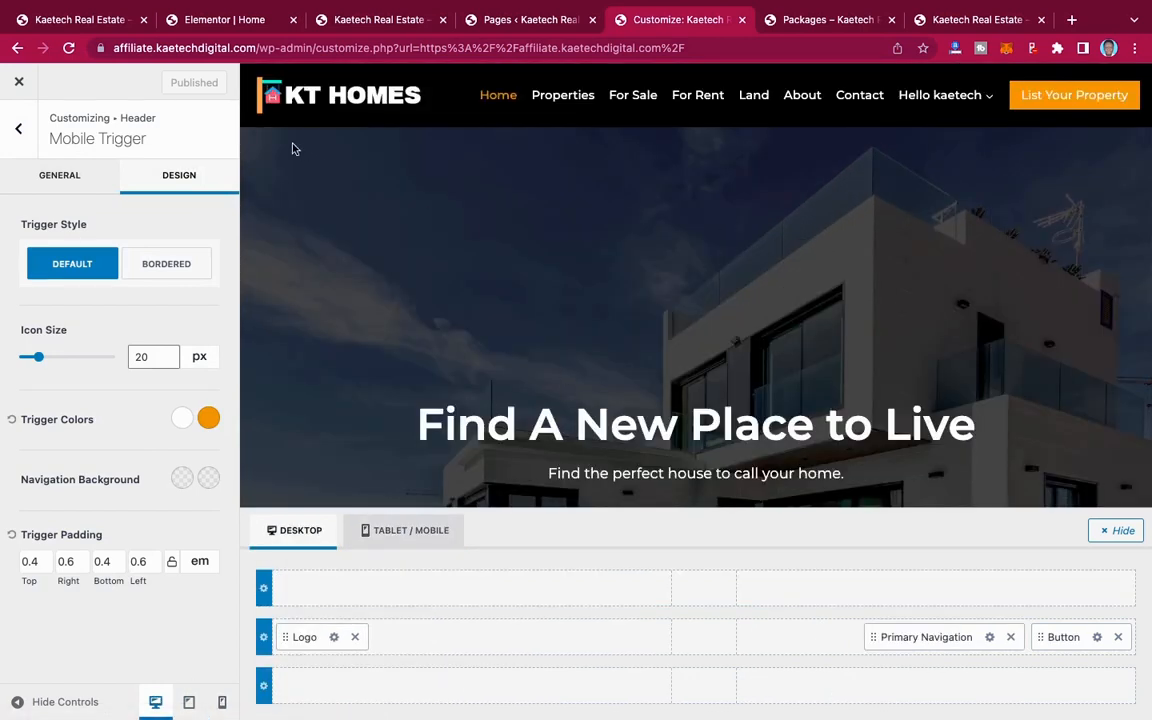
click(18, 130)
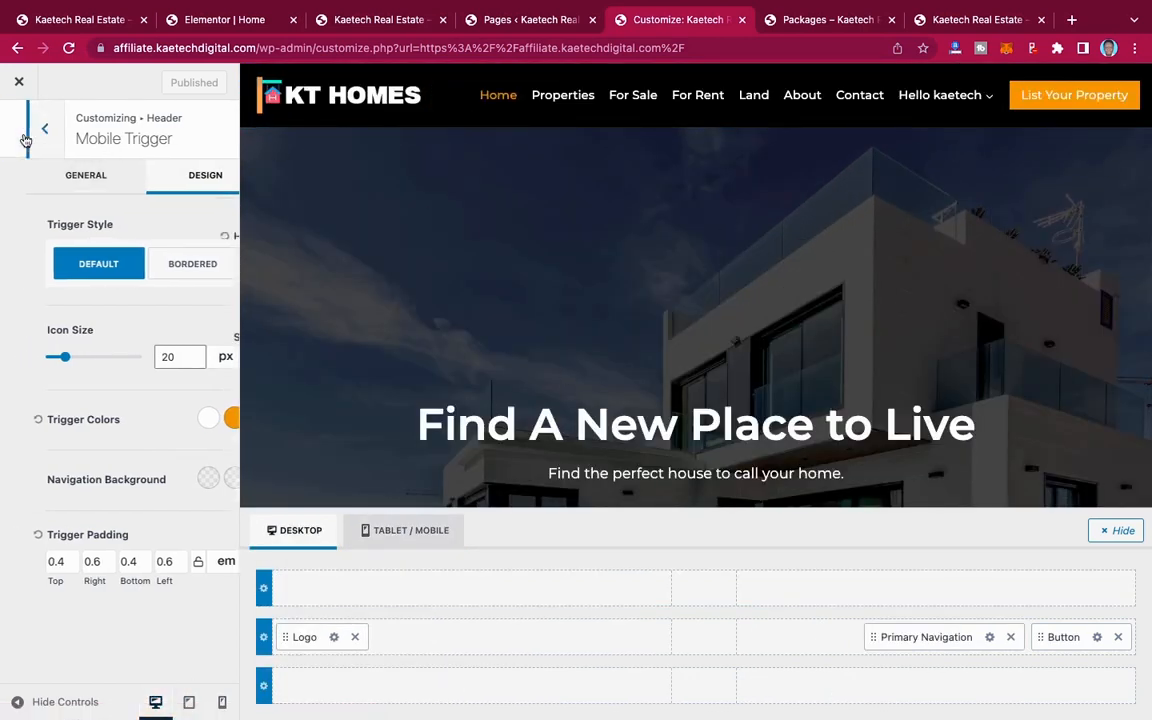
click(20, 132)
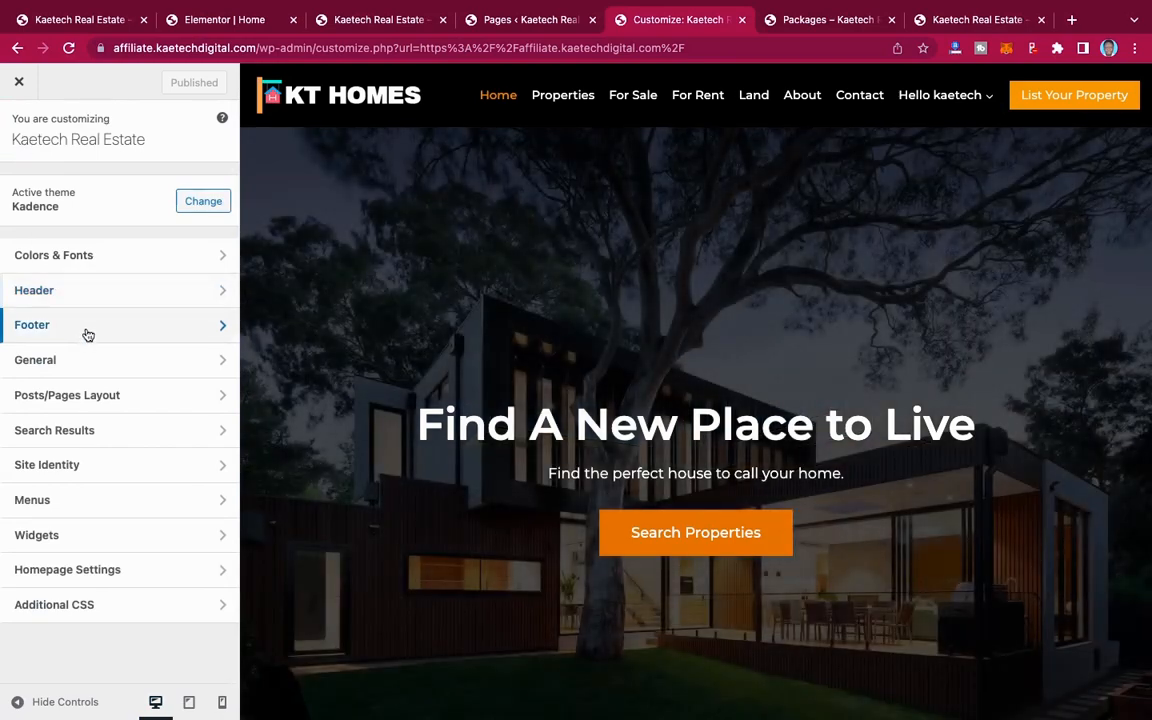
Step: Review the footer's copyright text and set its link style to No Underline
click(85, 332)
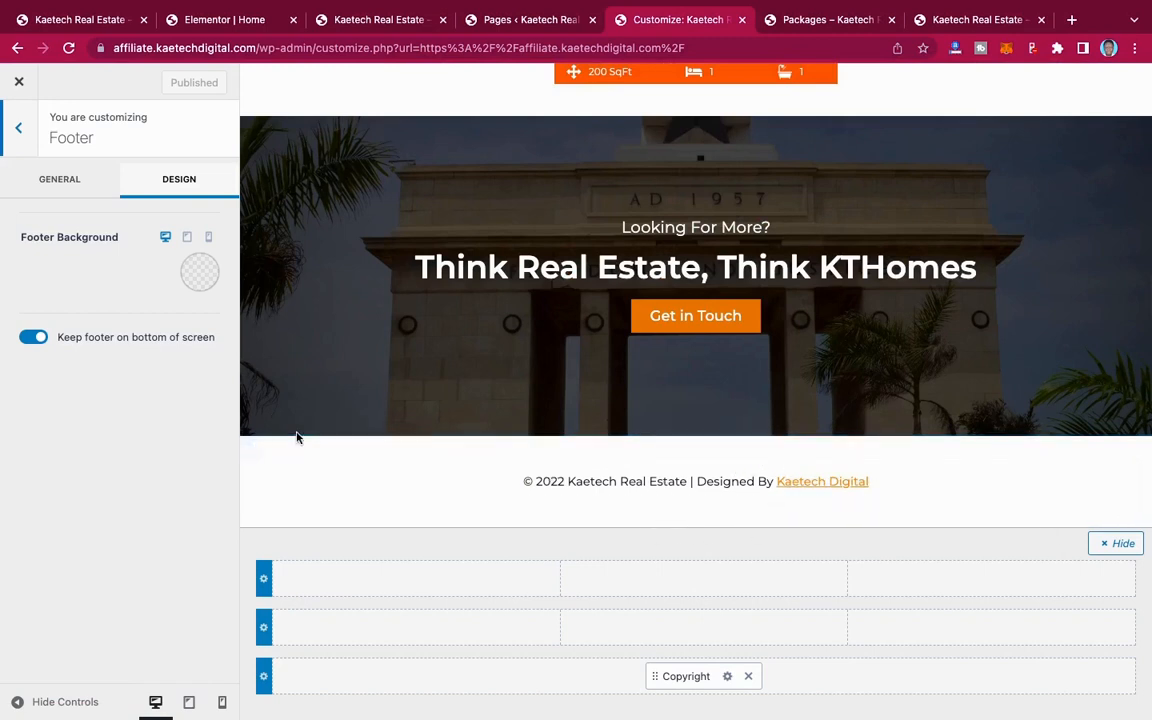
click(728, 677)
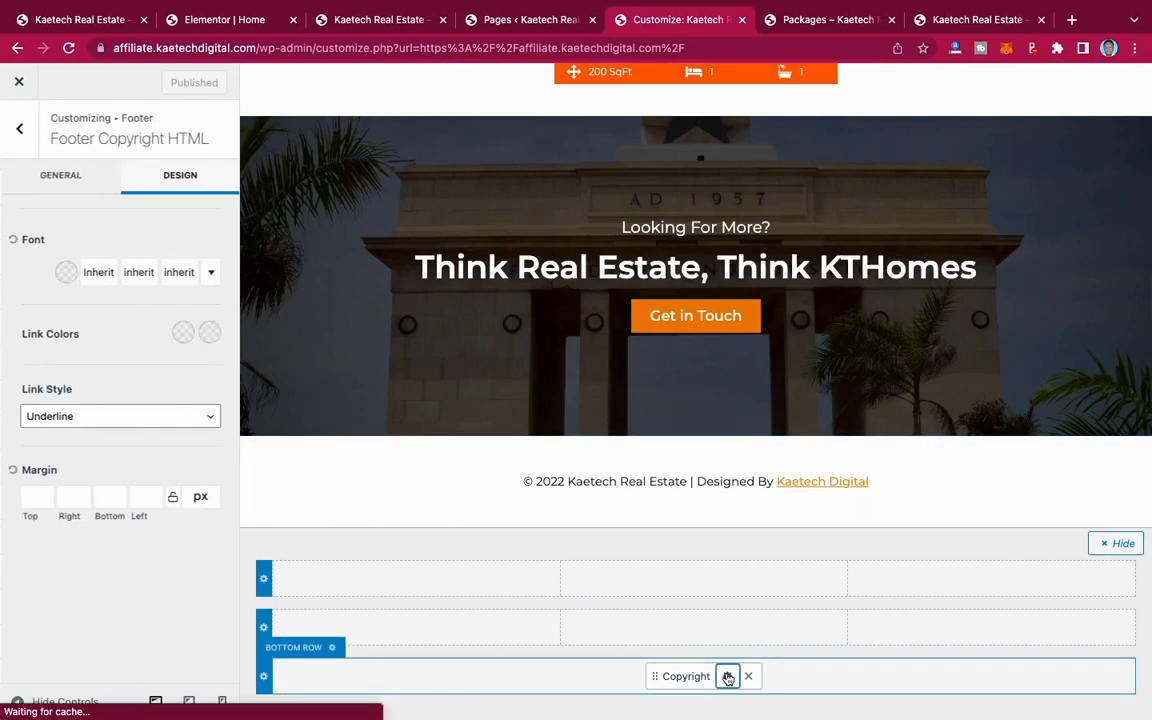
click(68, 186)
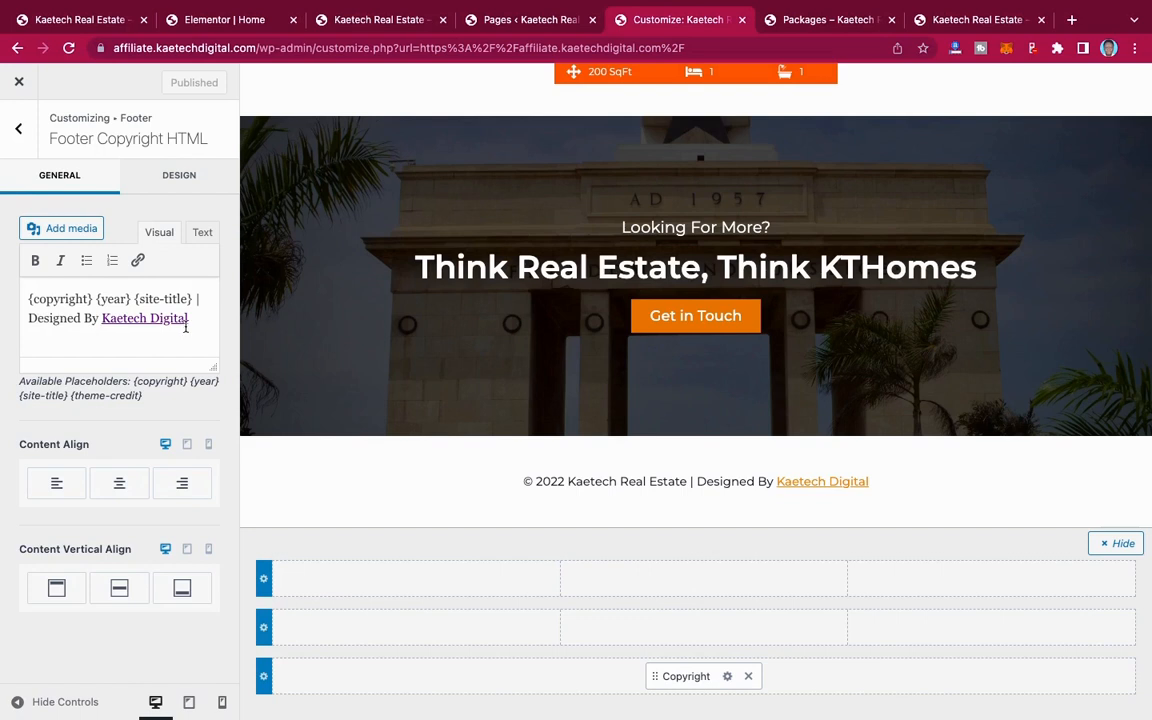
click(174, 184)
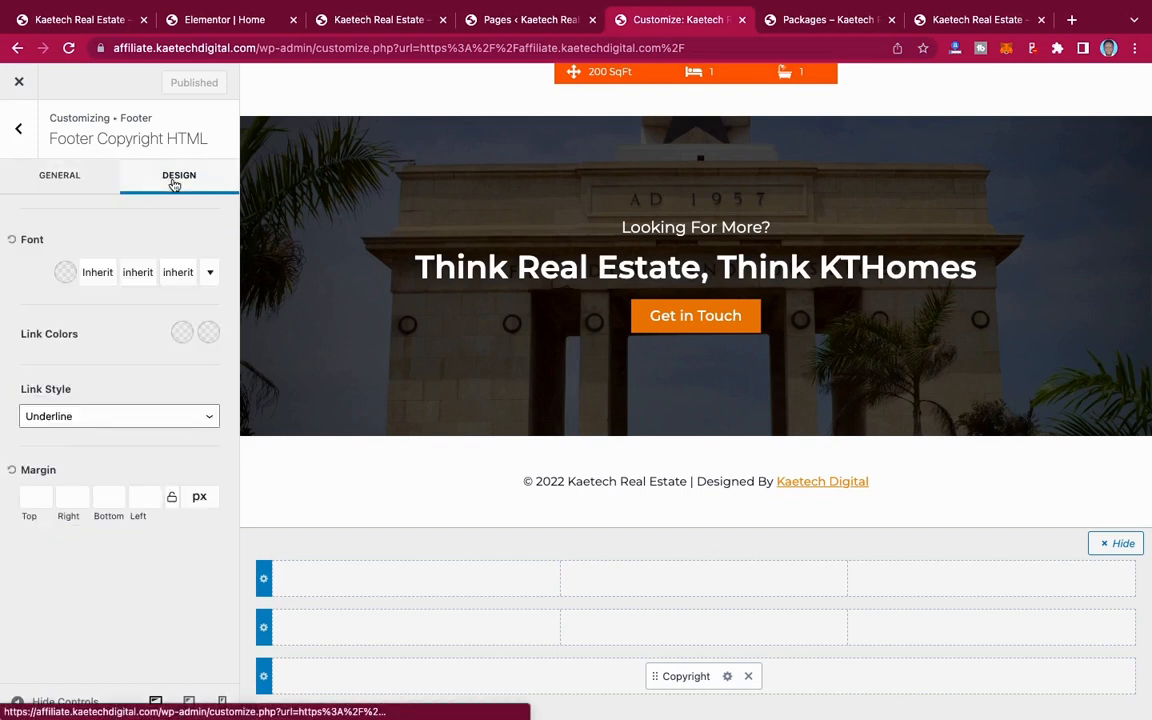
click(90, 420)
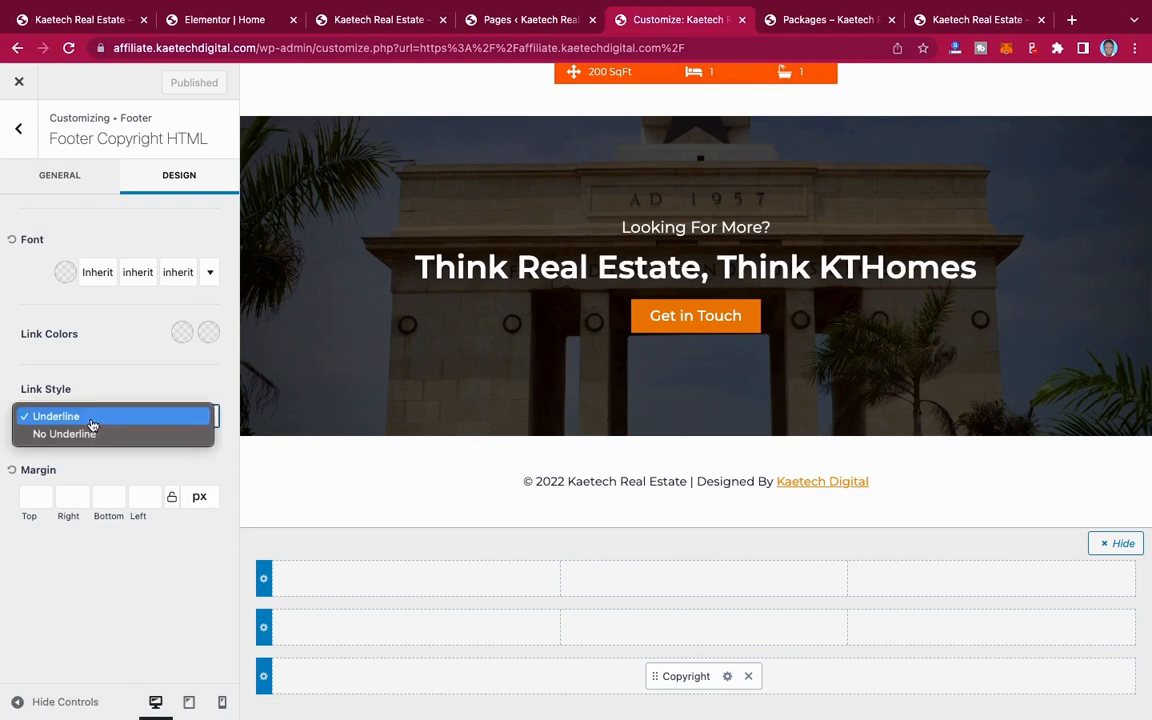
click(85, 440)
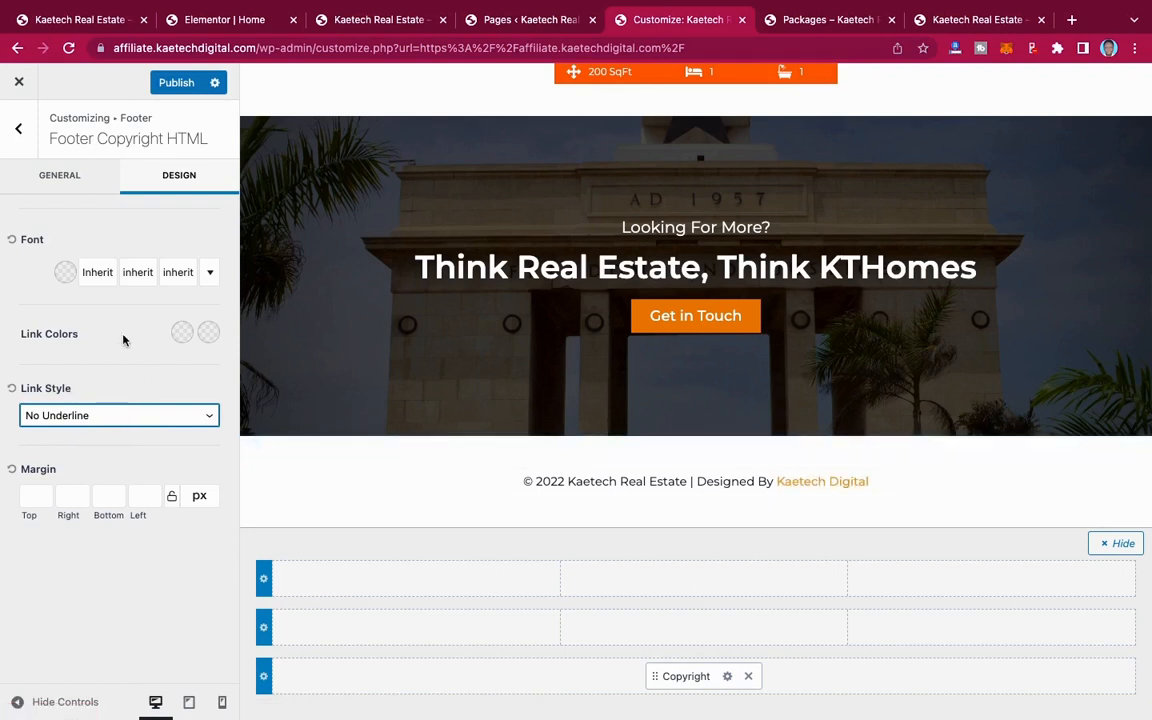
Step: Set the footer copyright's link colours to the palette's orange E68B03 initially and white FFFFFF on hover
click(182, 333)
click(36, 286)
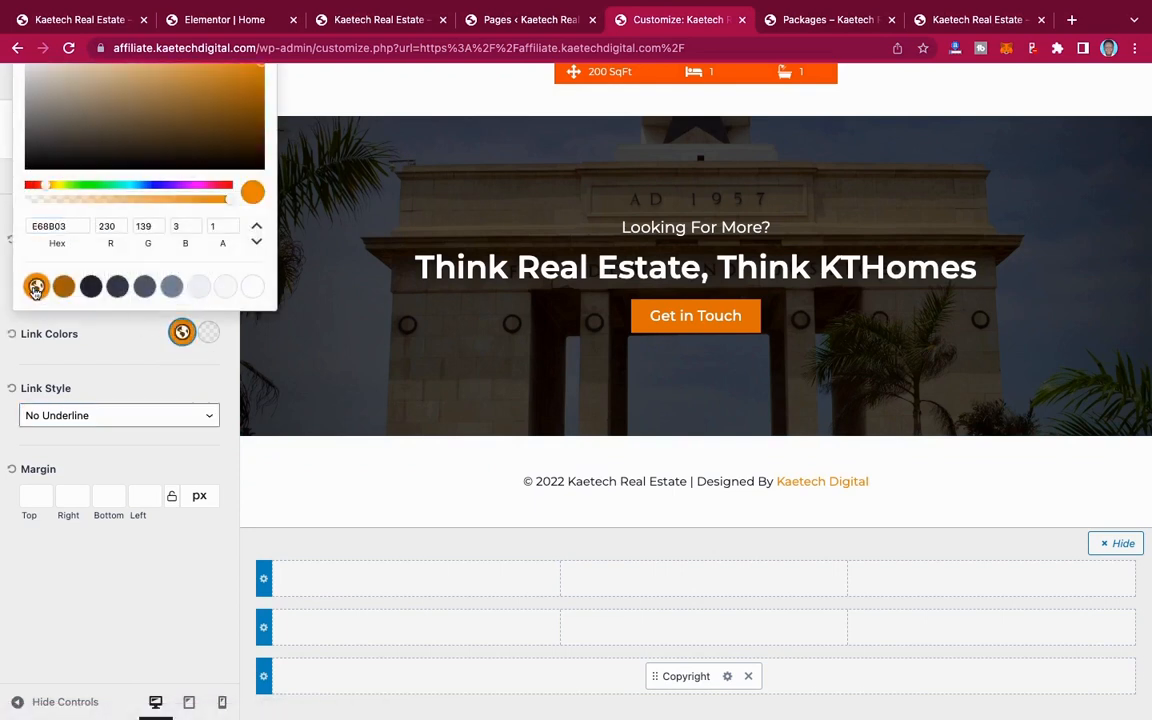
click(209, 334)
click(209, 334)
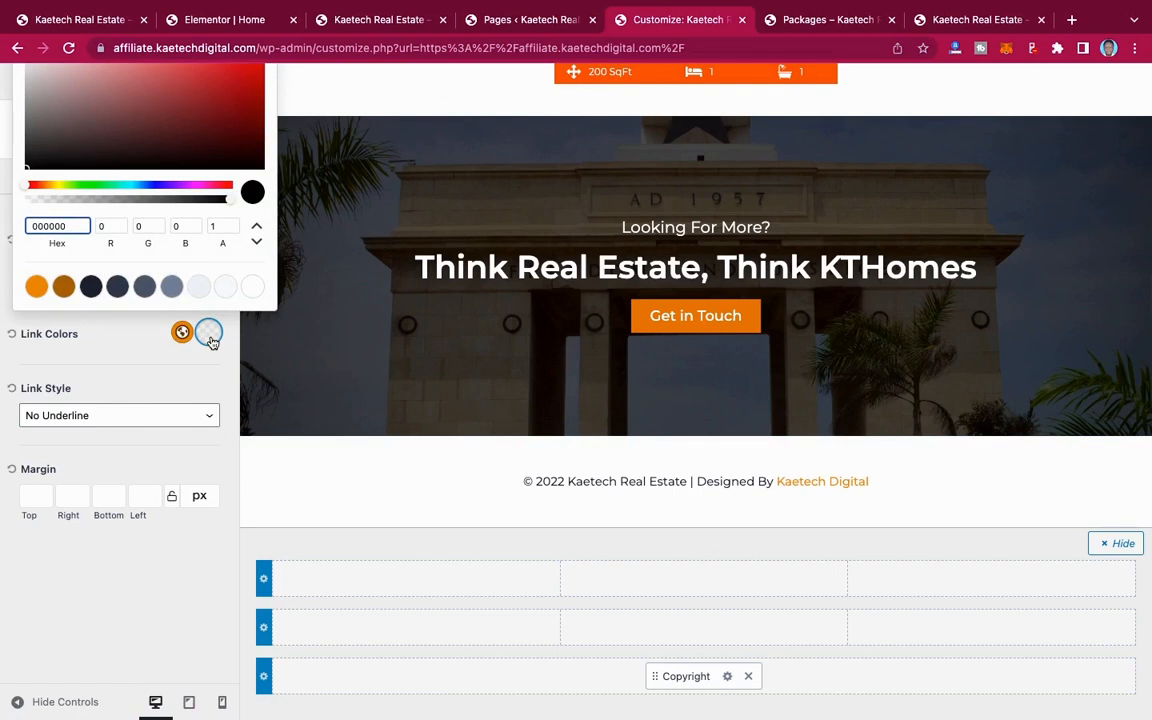
click(254, 288)
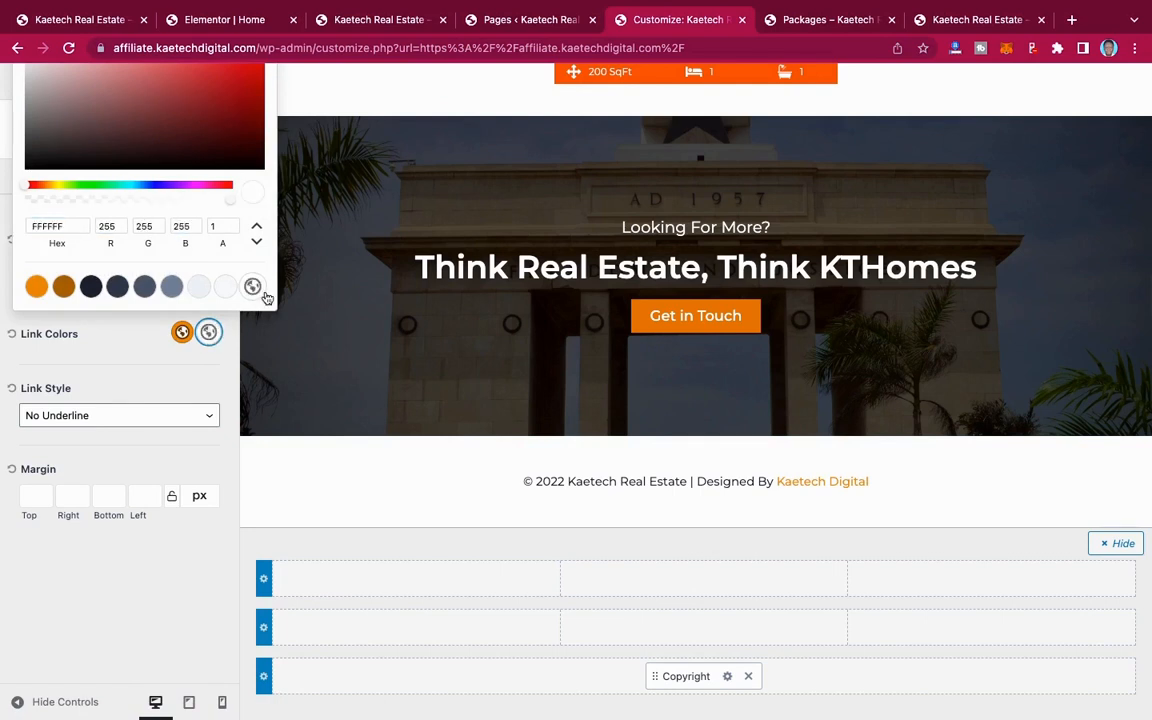
click(118, 325)
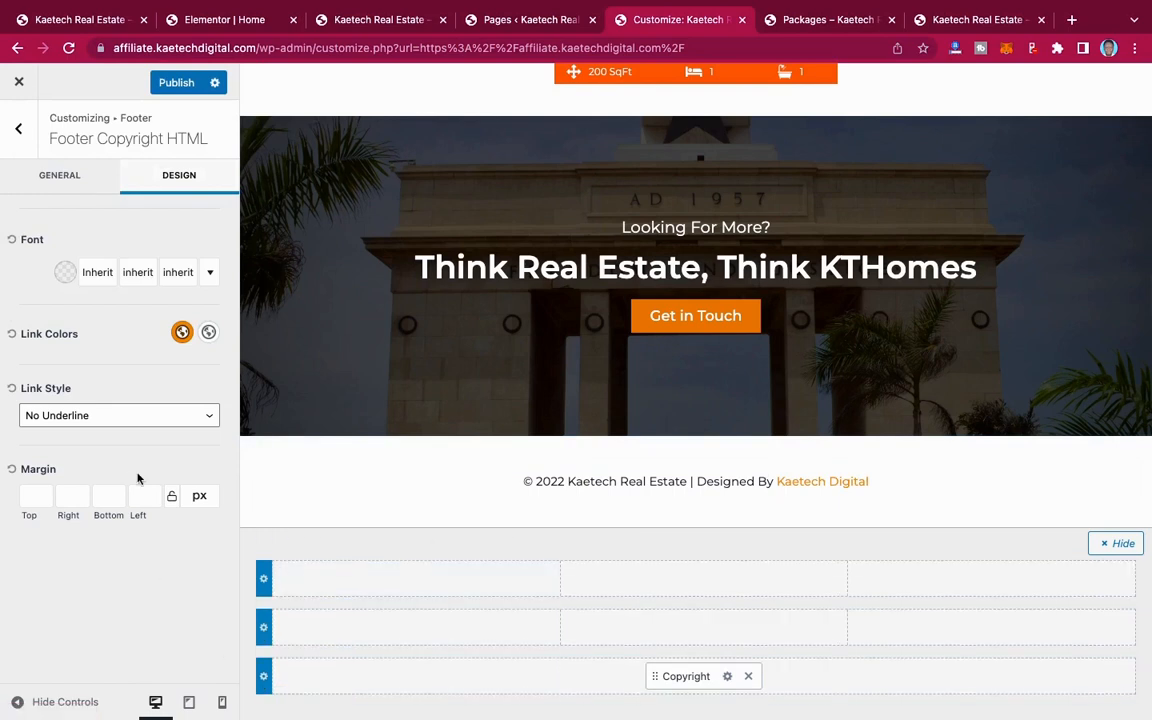
Step: Set the footer bottom row's desktop background colour to black 000000
click(263, 678)
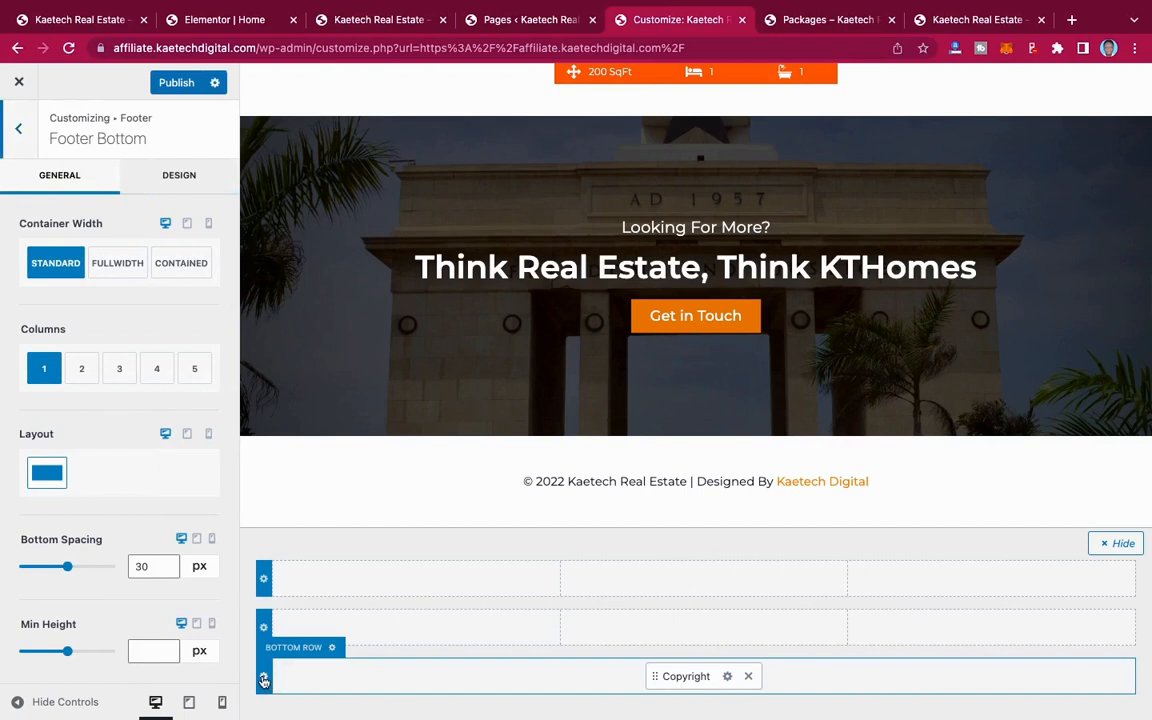
click(170, 178)
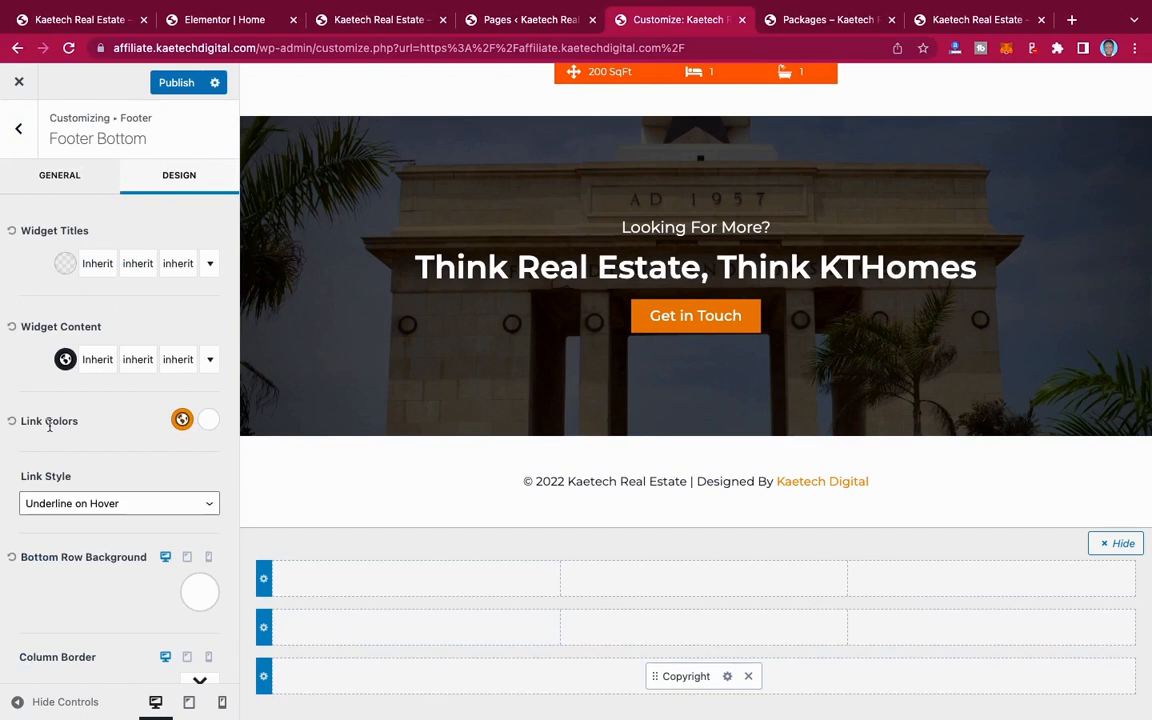
scroll(46, 419, down, 3)
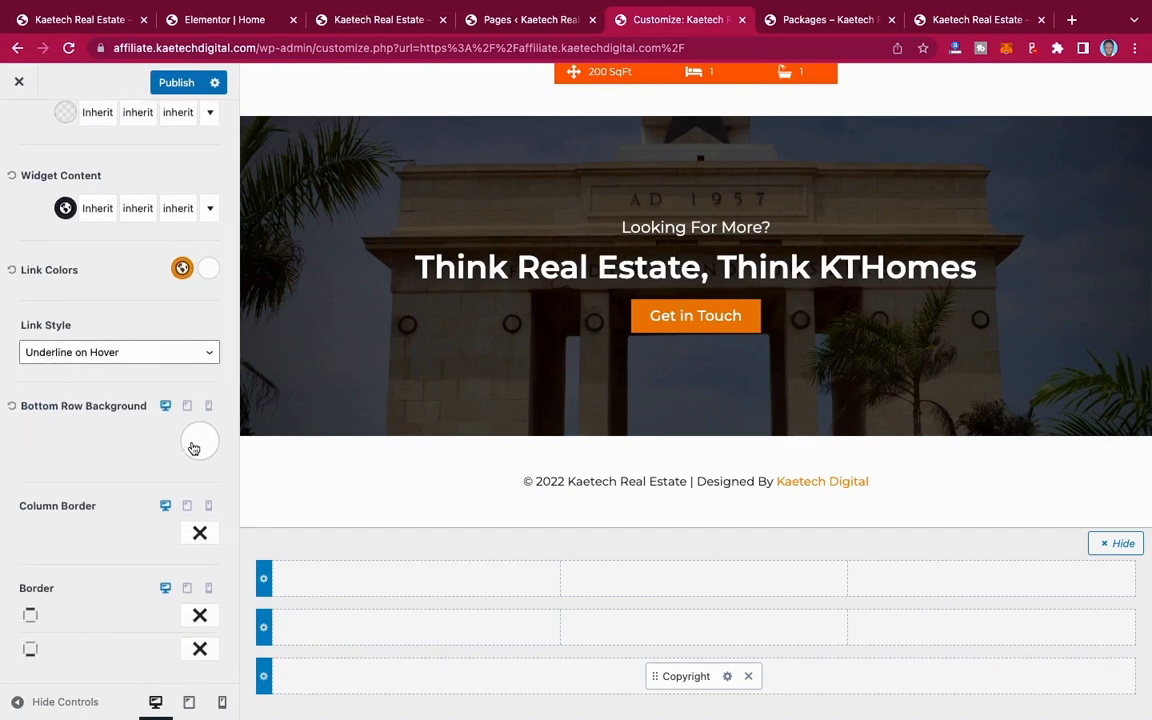
click(194, 448)
click(48, 252)
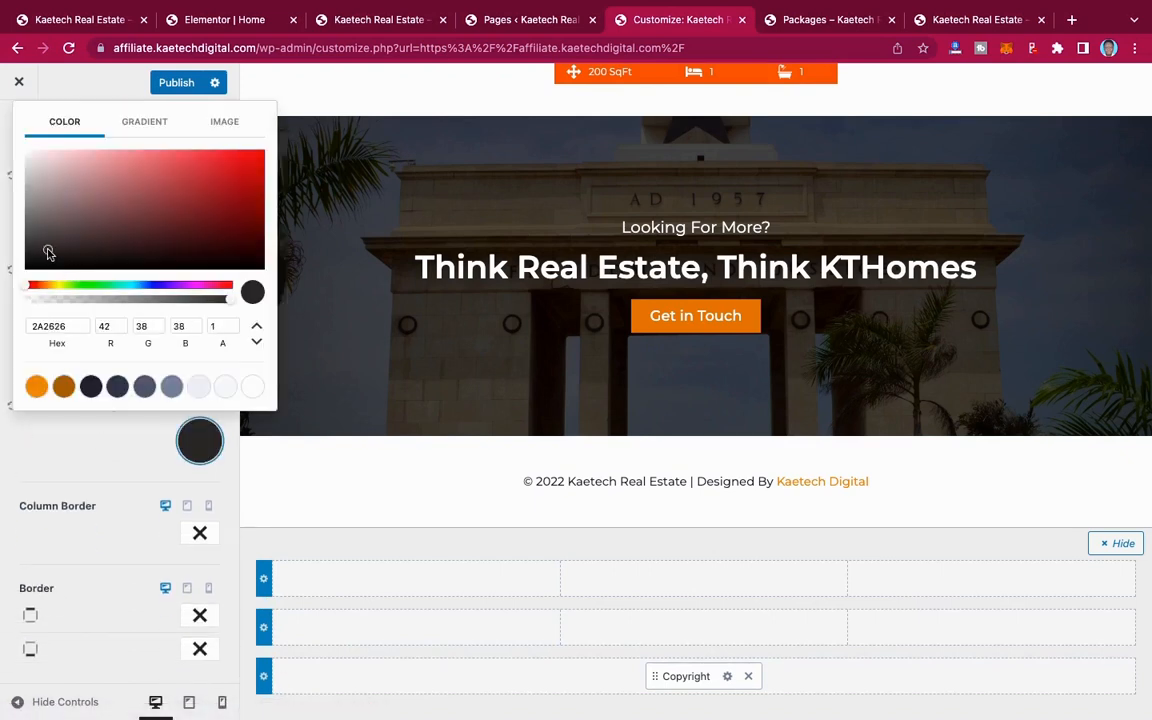
drag(48, 252, 3, 285)
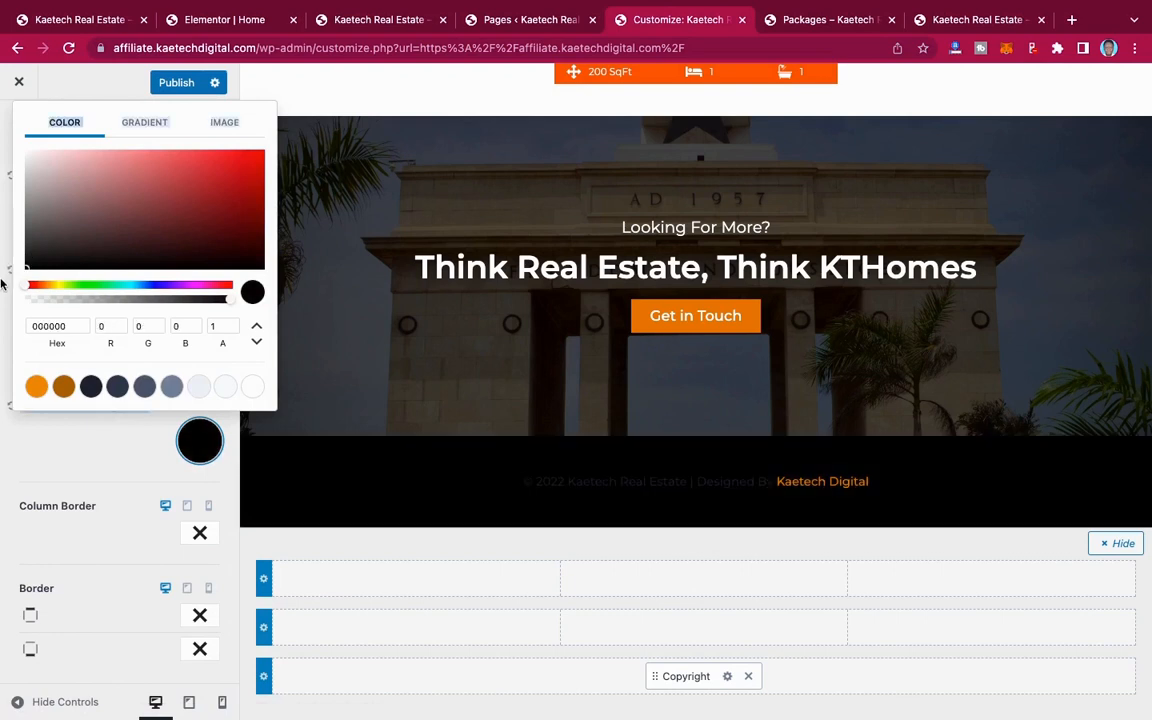
click(45, 486)
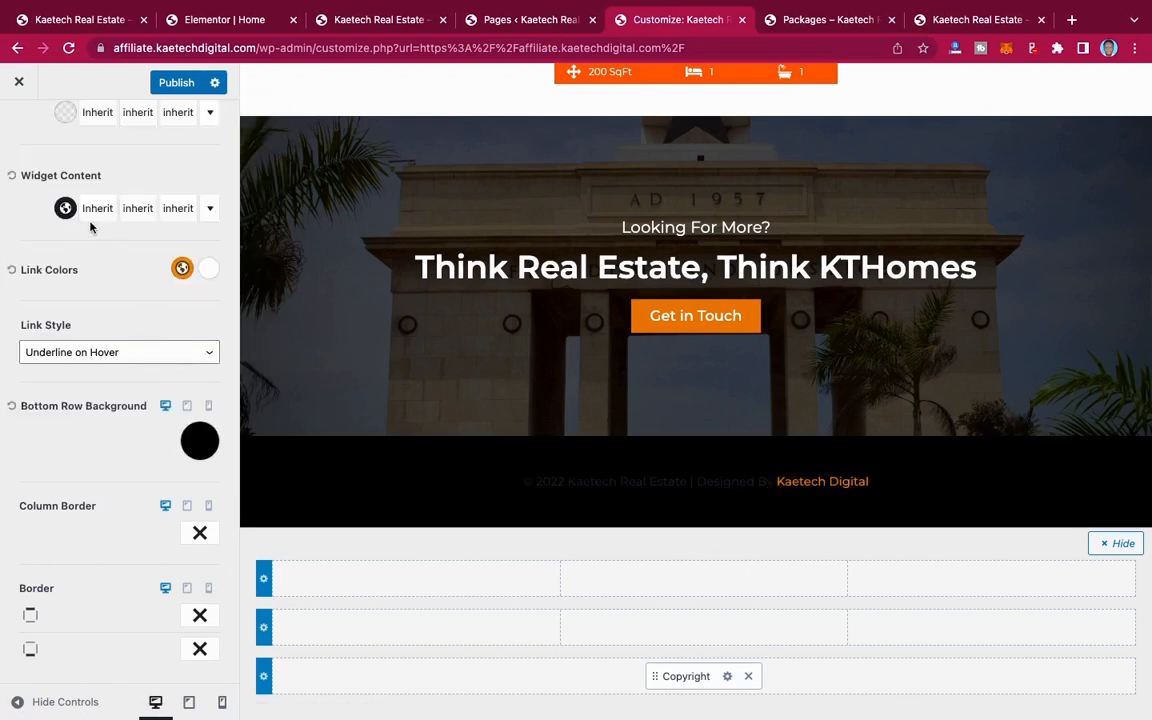
Step: Set the footer bottom row's widget content colour to the palette's white FFFFFF and publish the changes
click(64, 208)
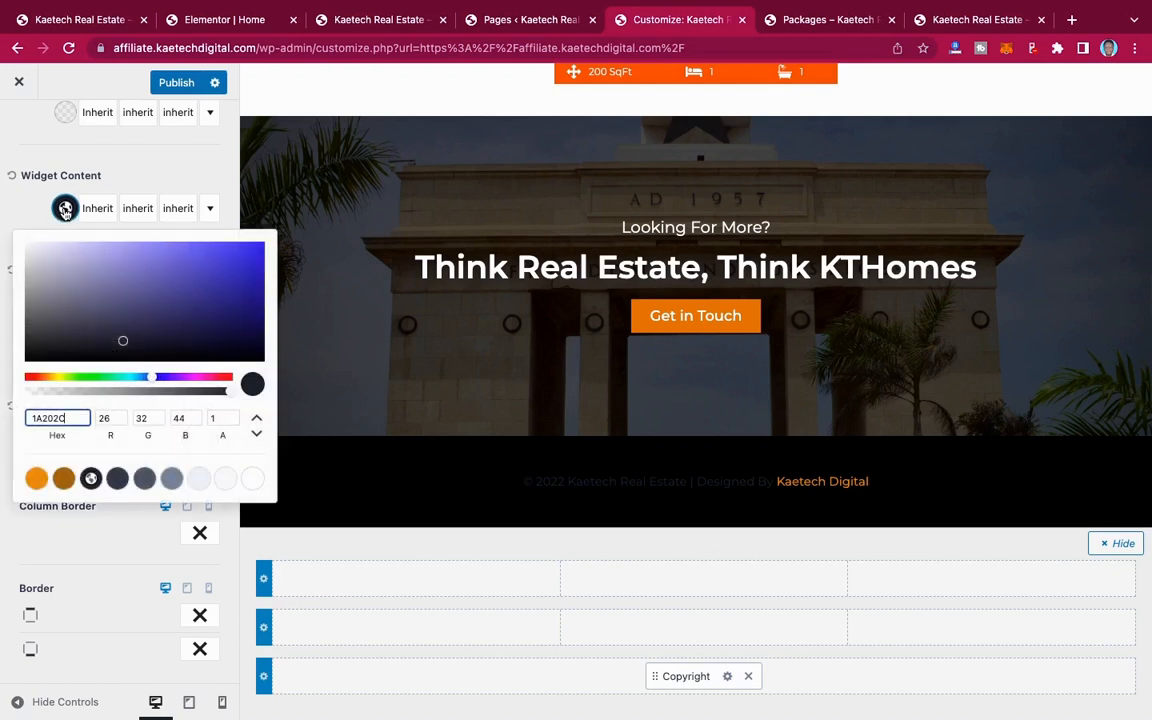
click(252, 478)
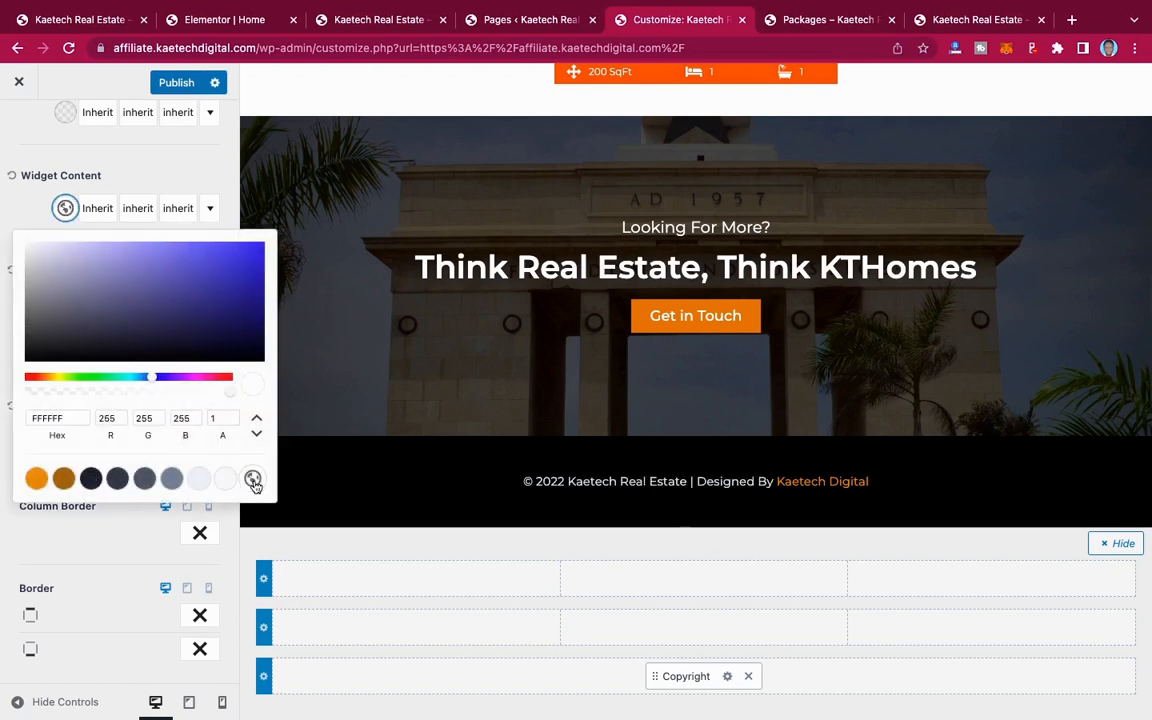
click(110, 528)
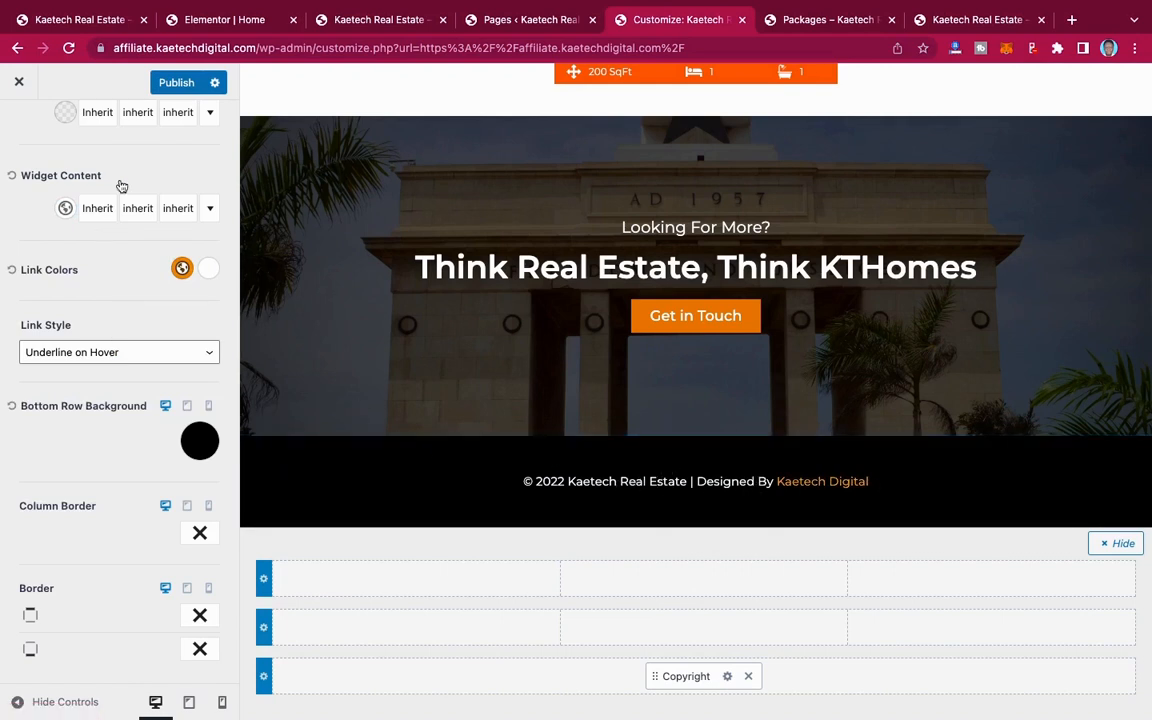
click(171, 84)
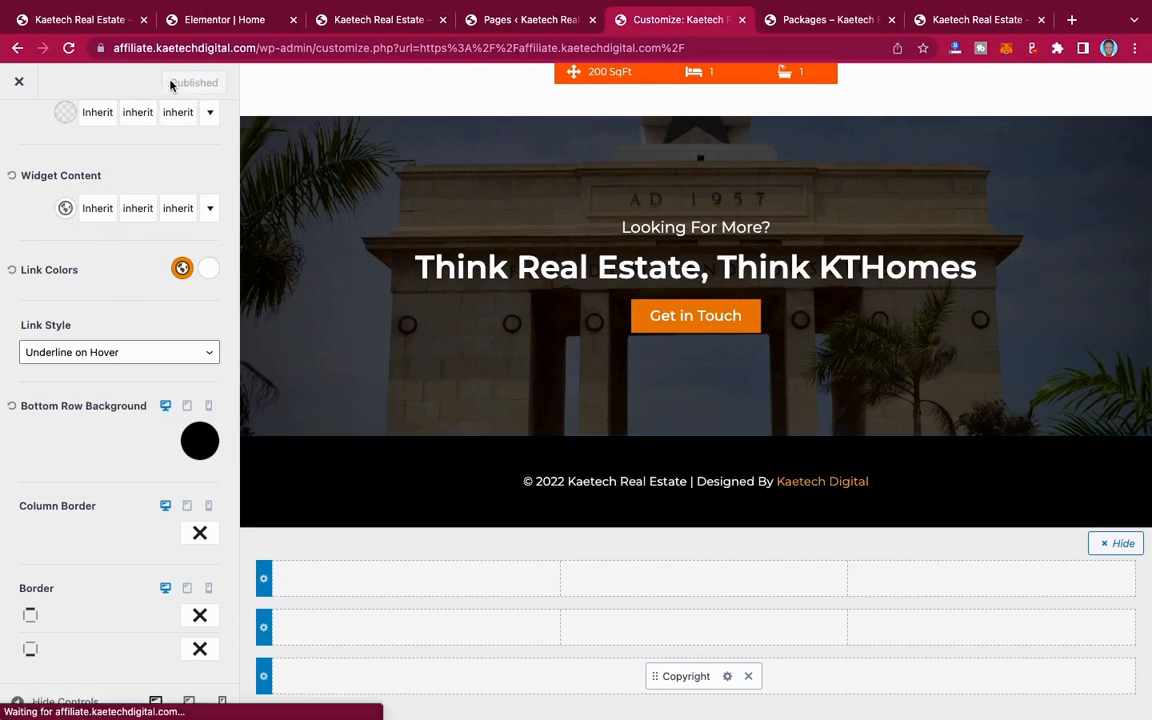
Step: Return to the main footer options and check the homepage's header and black footer in the preview
scroll(122, 220, up, 3)
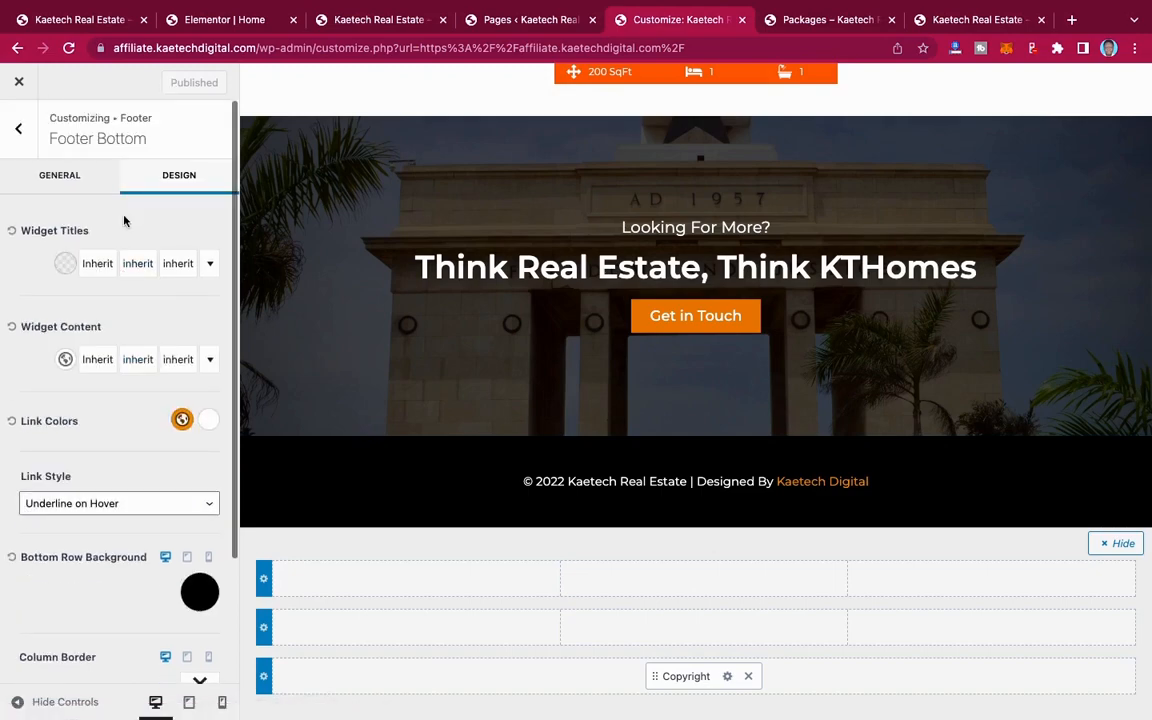
click(20, 130)
scroll(697, 350, up, 20)
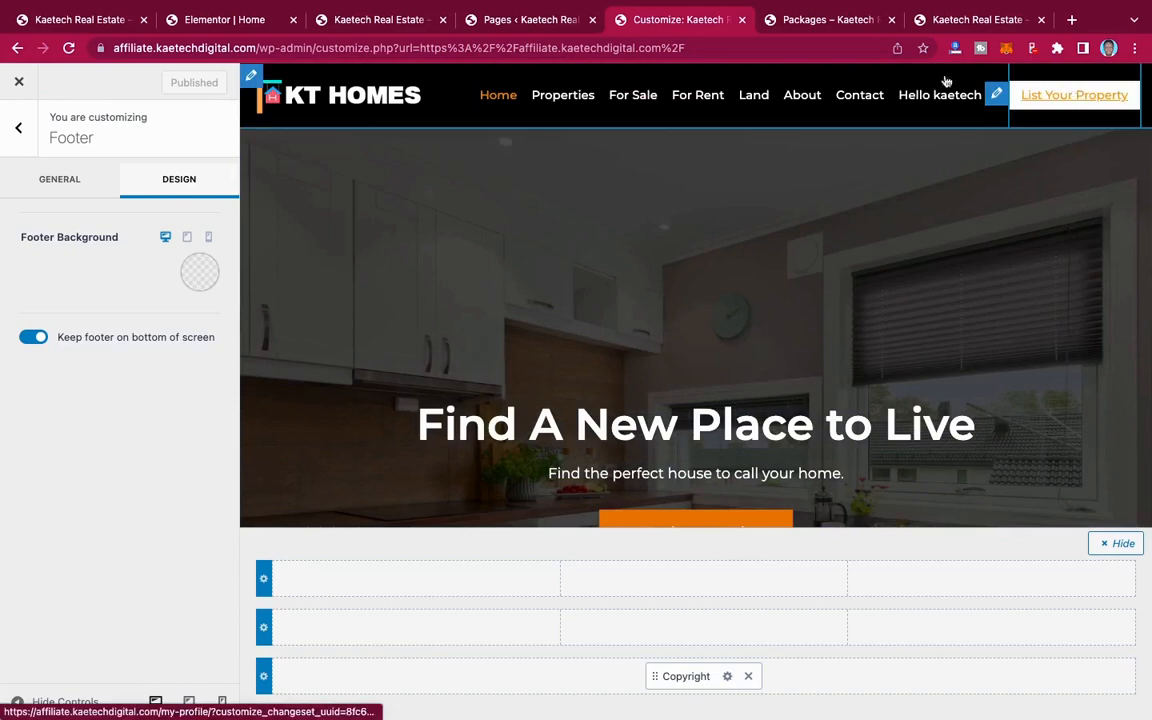
scroll(758, 306, down, 10)
scroll(758, 307, down, 15)
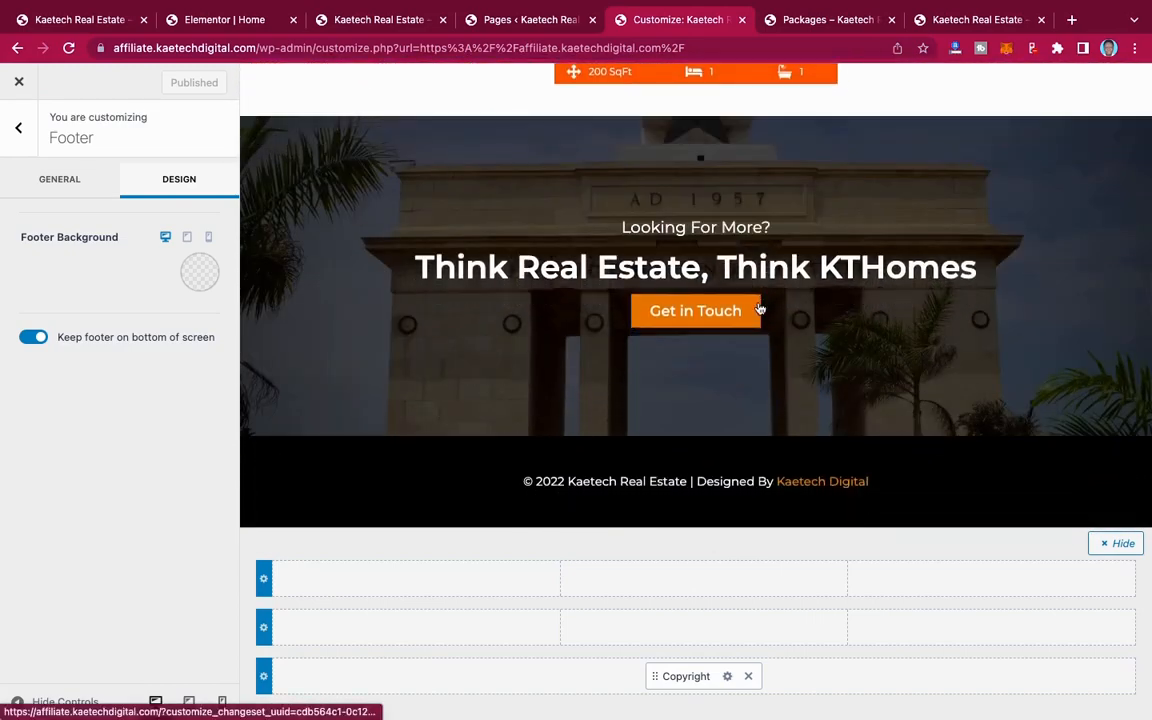
scroll(758, 304, up, 15)
scroll(758, 307, up, 5)
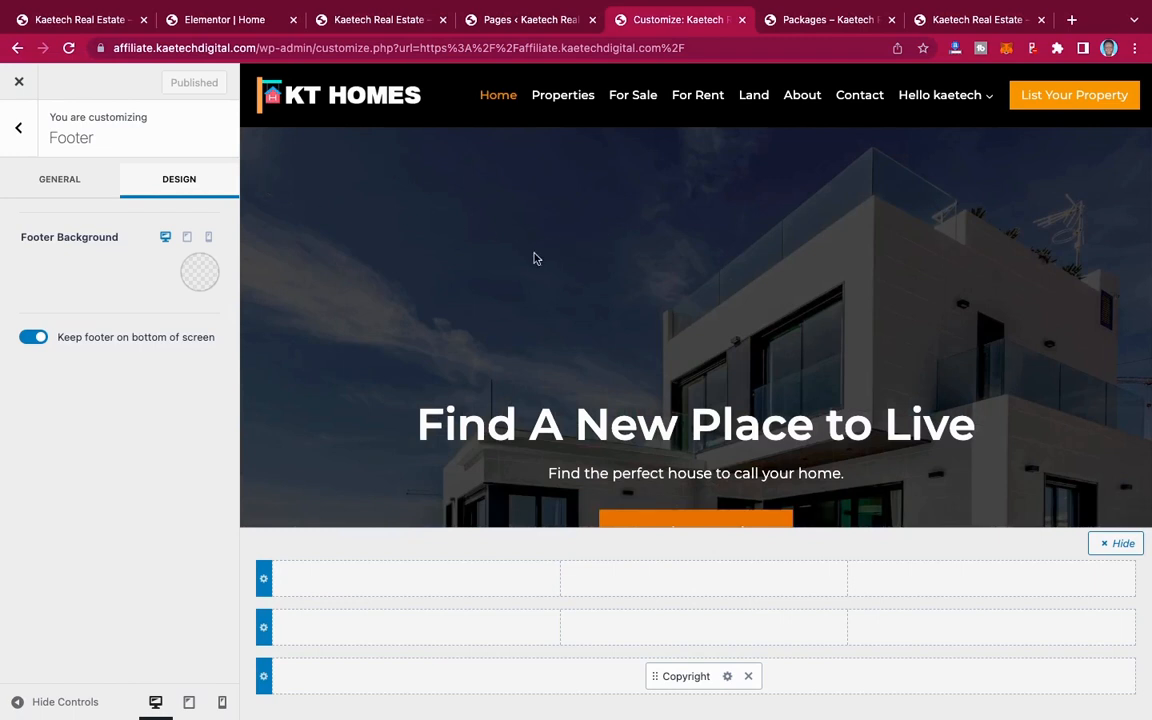
Step: Close the customizer and review the live homepage from the header down to the footer
click(30, 85)
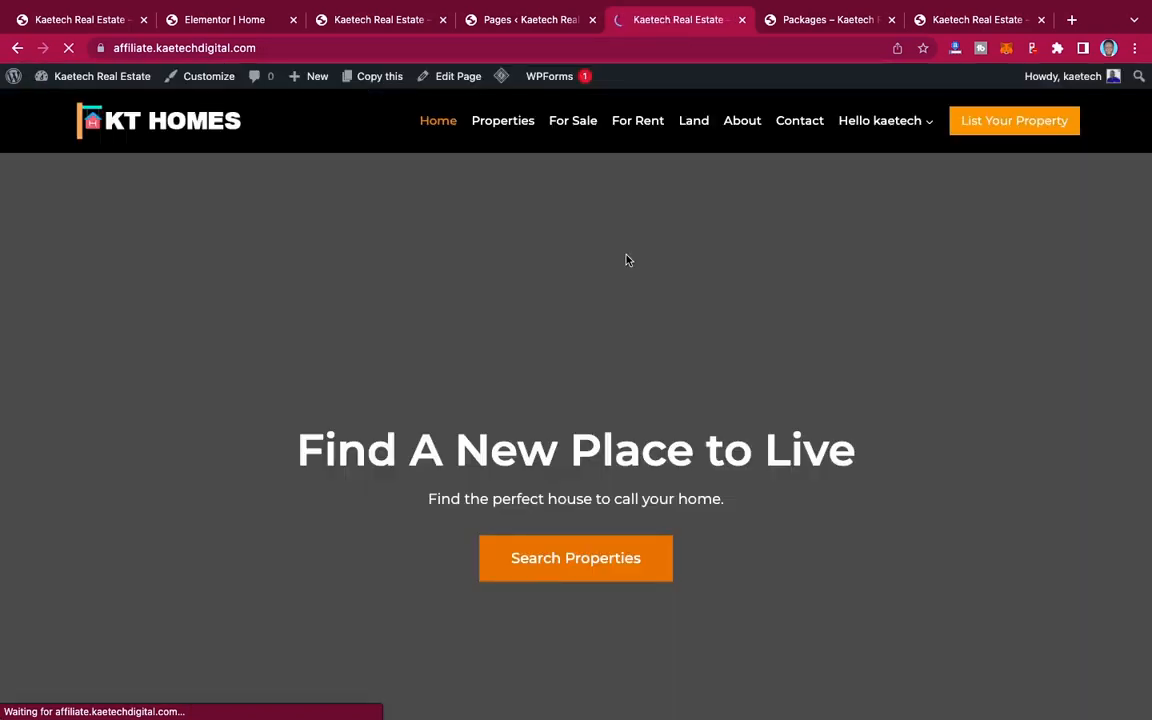
scroll(627, 260, down, 3)
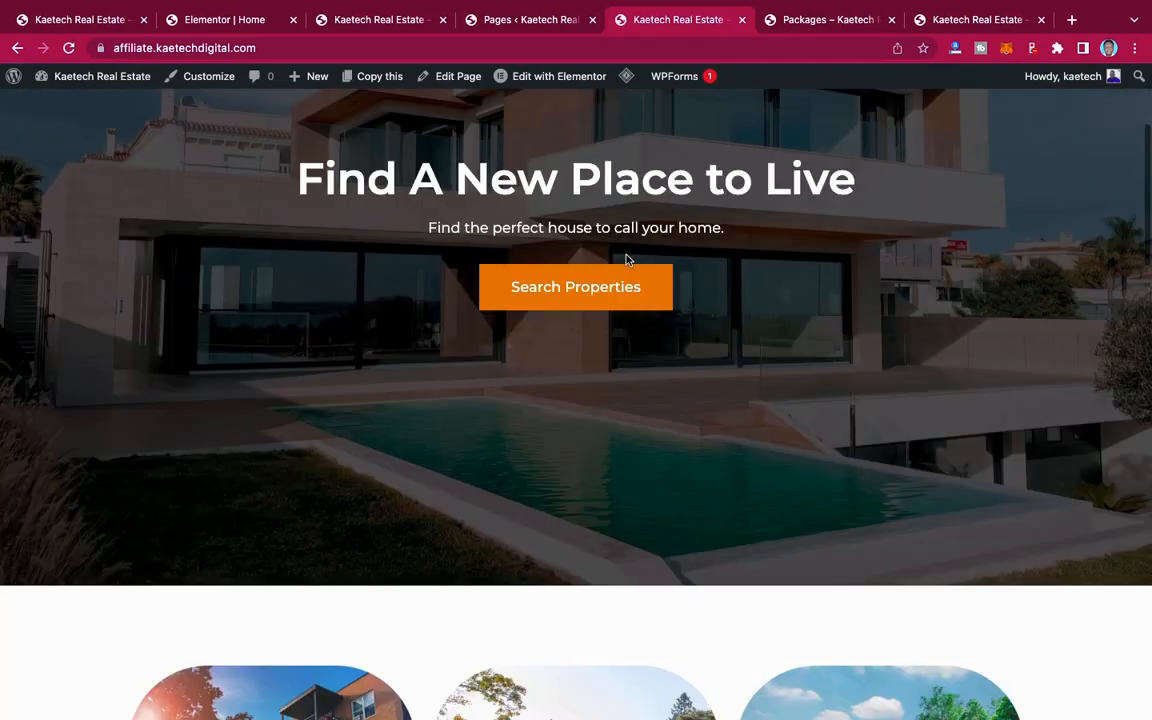
scroll(627, 260, down, 15)
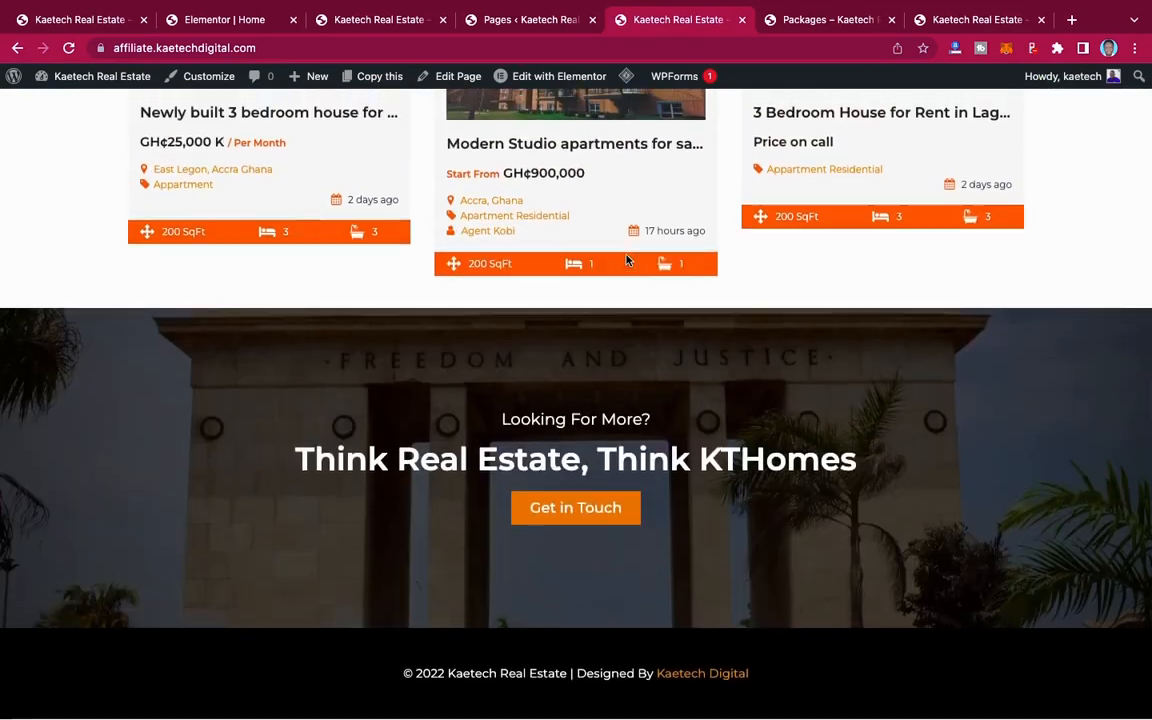
scroll(627, 260, up, 18)
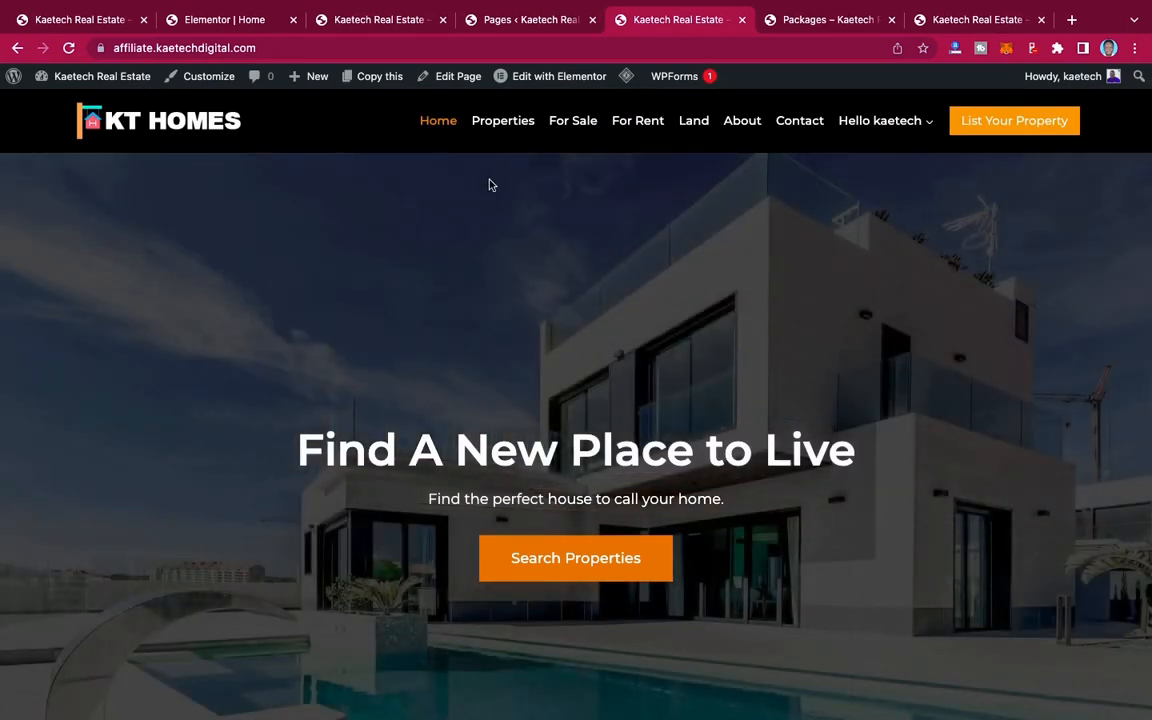
Step: Open the site's Widgets admin page and examine the available widgets and the sidebar and footer areas
click(514, 22)
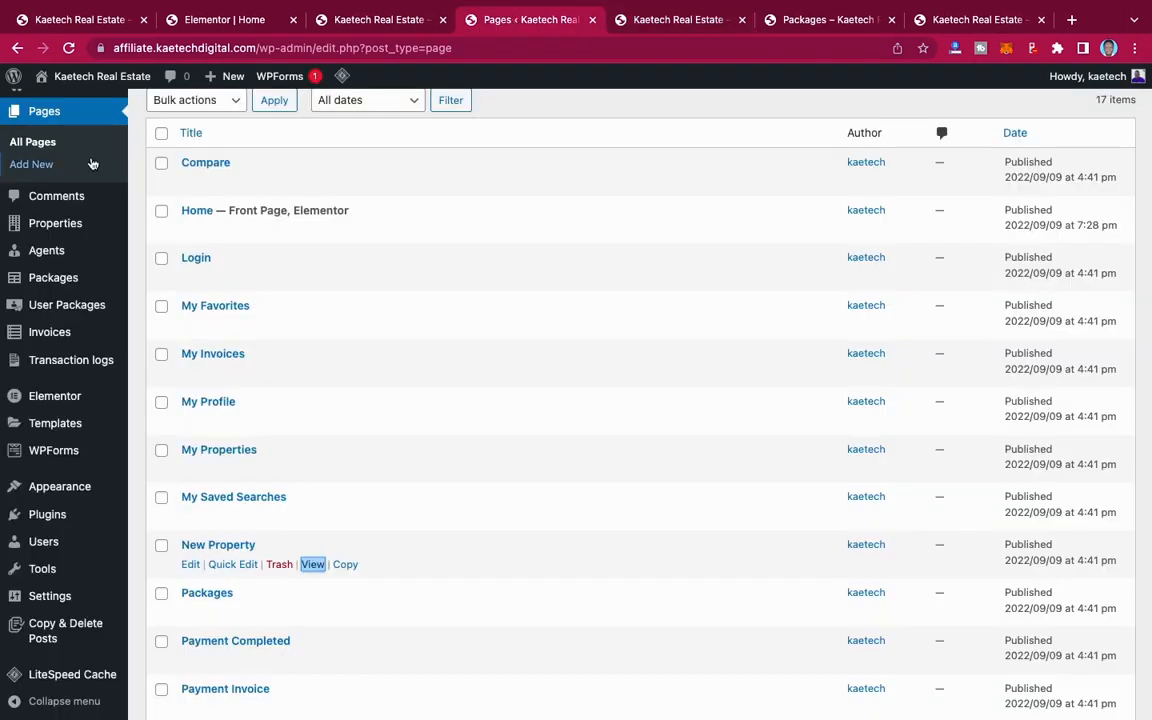
scroll(45, 553, down, 5)
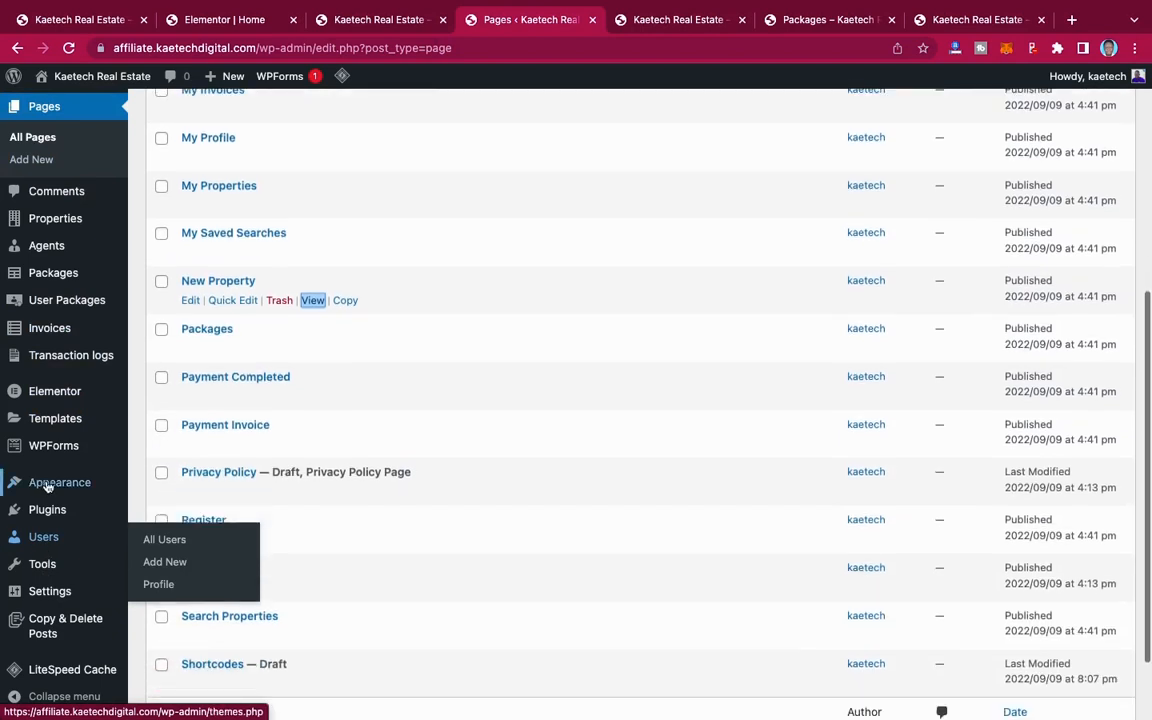
mouse_move(46, 487)
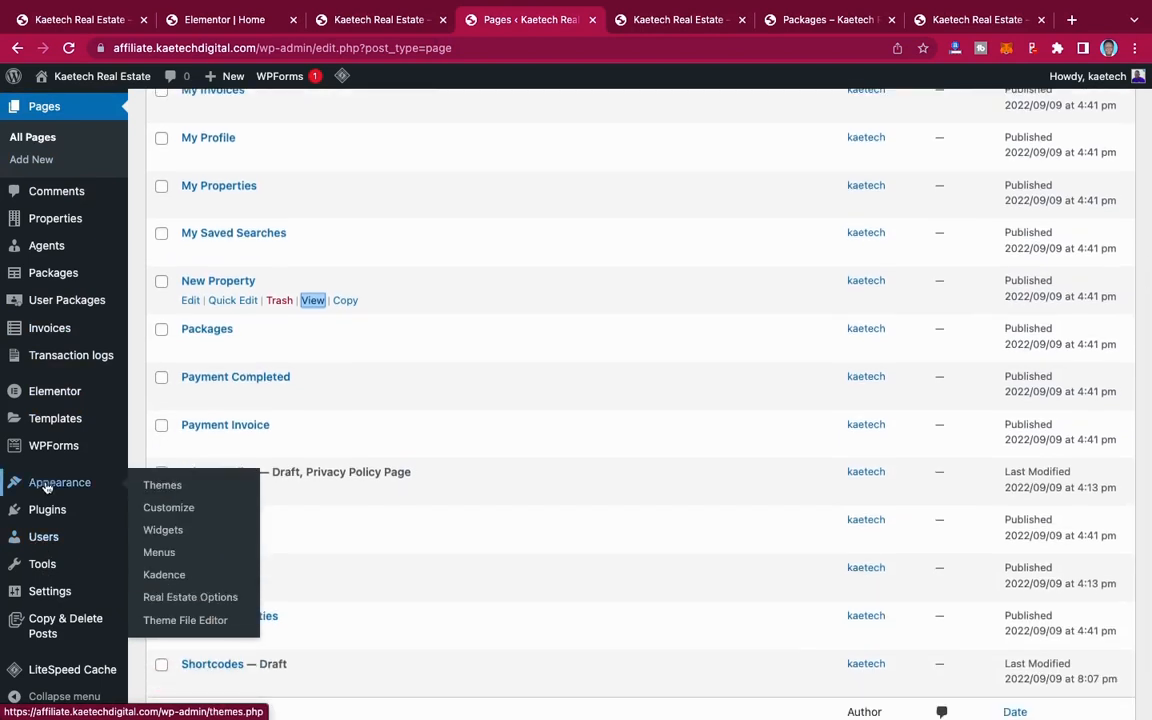
click(150, 530)
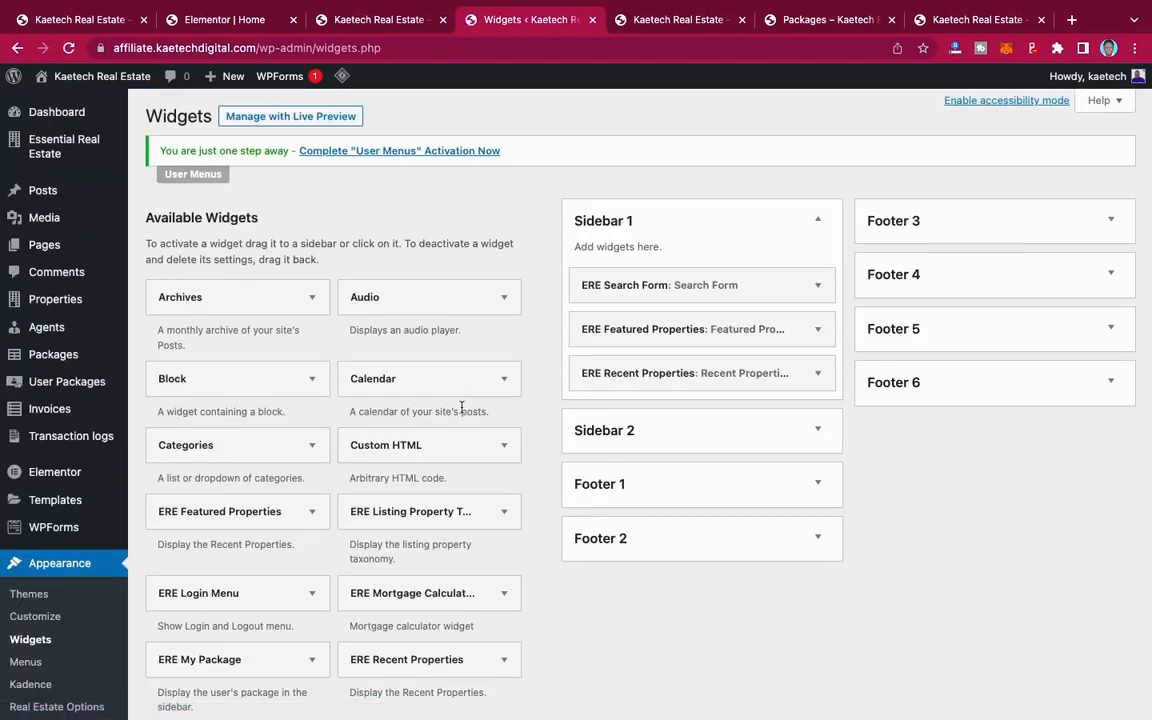
scroll(432, 430, down, 6)
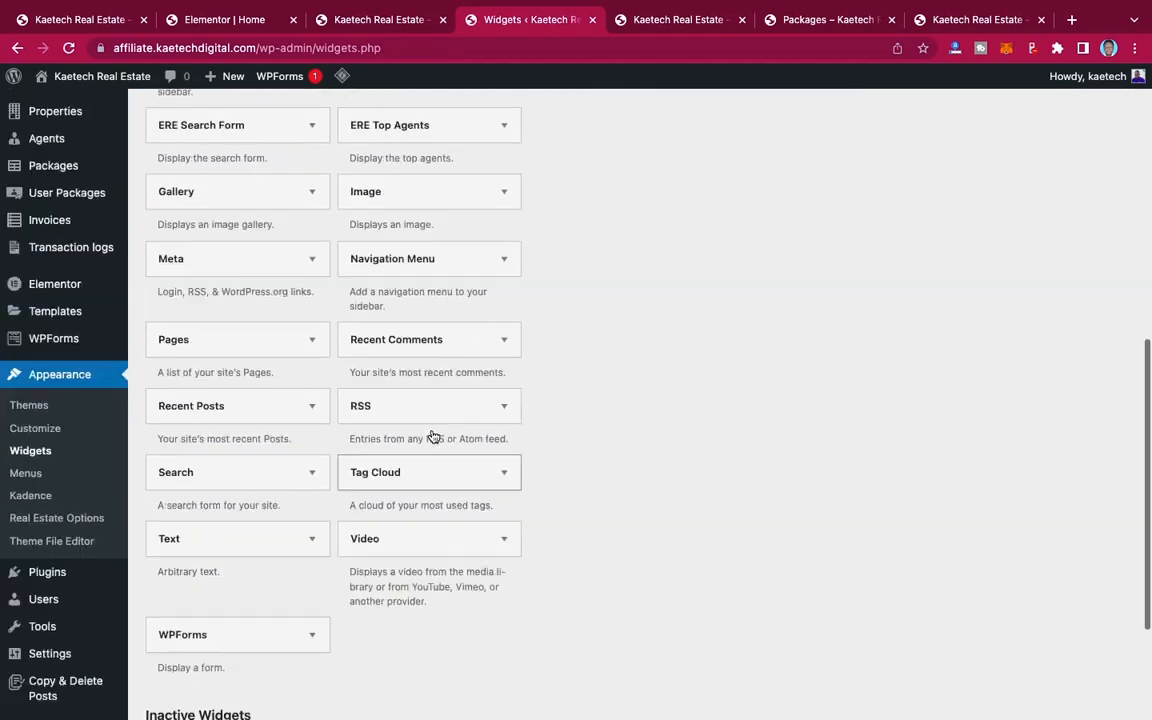
scroll(432, 437, up, 5)
scroll(380, 522, down, 5)
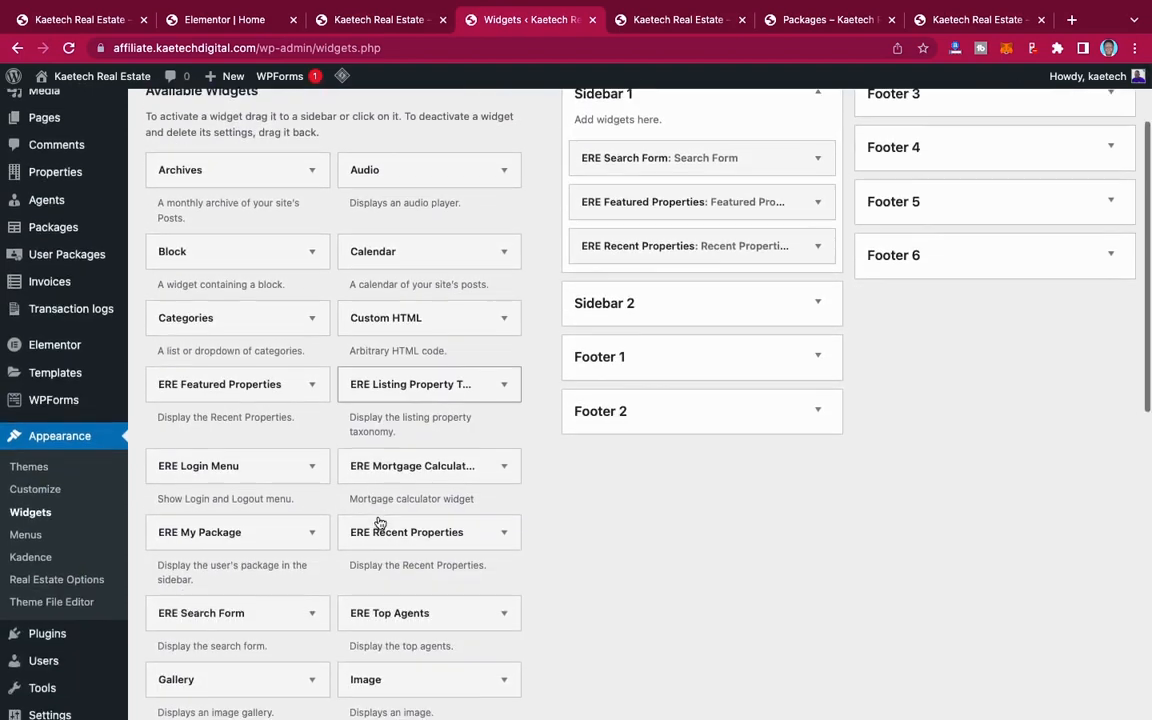
scroll(380, 522, up, 5)
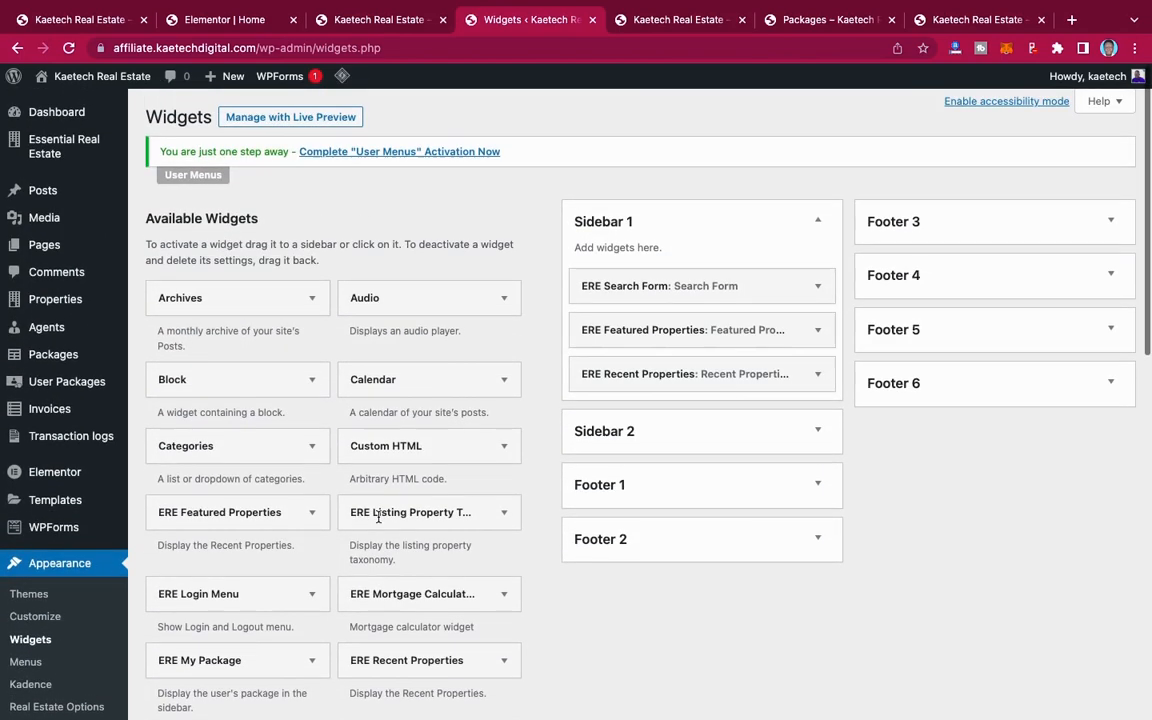
Step: Return to the live homepage and reopen the theme customizer for it
click(680, 19)
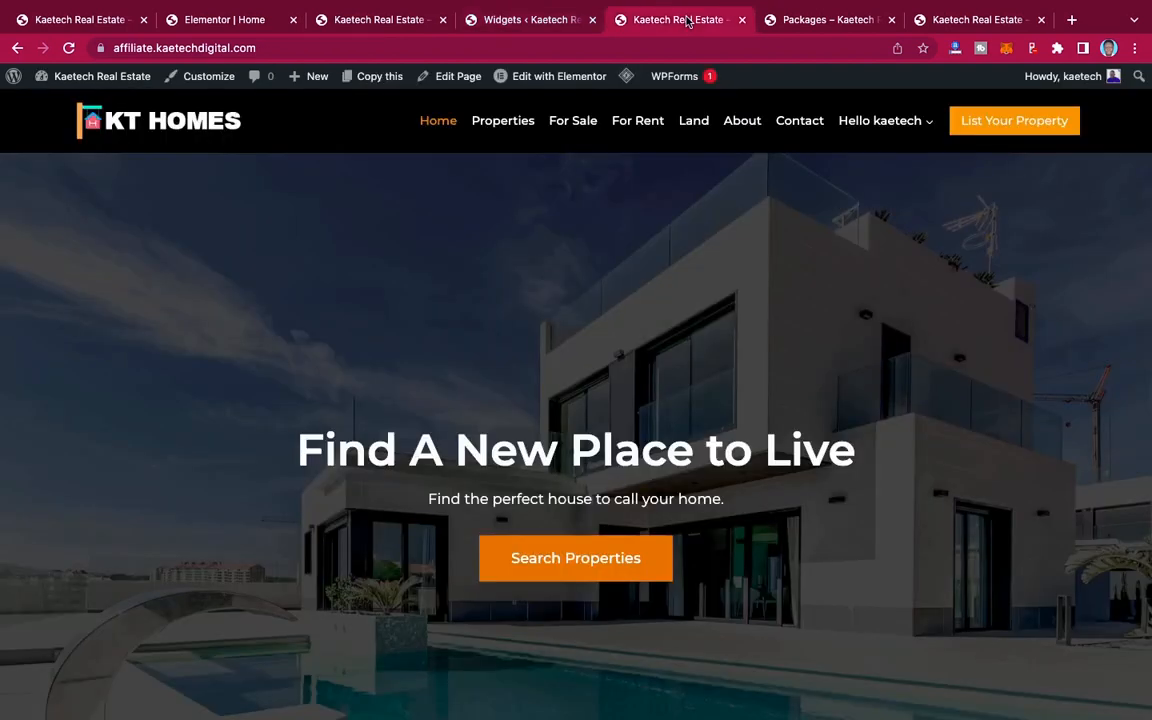
click(200, 76)
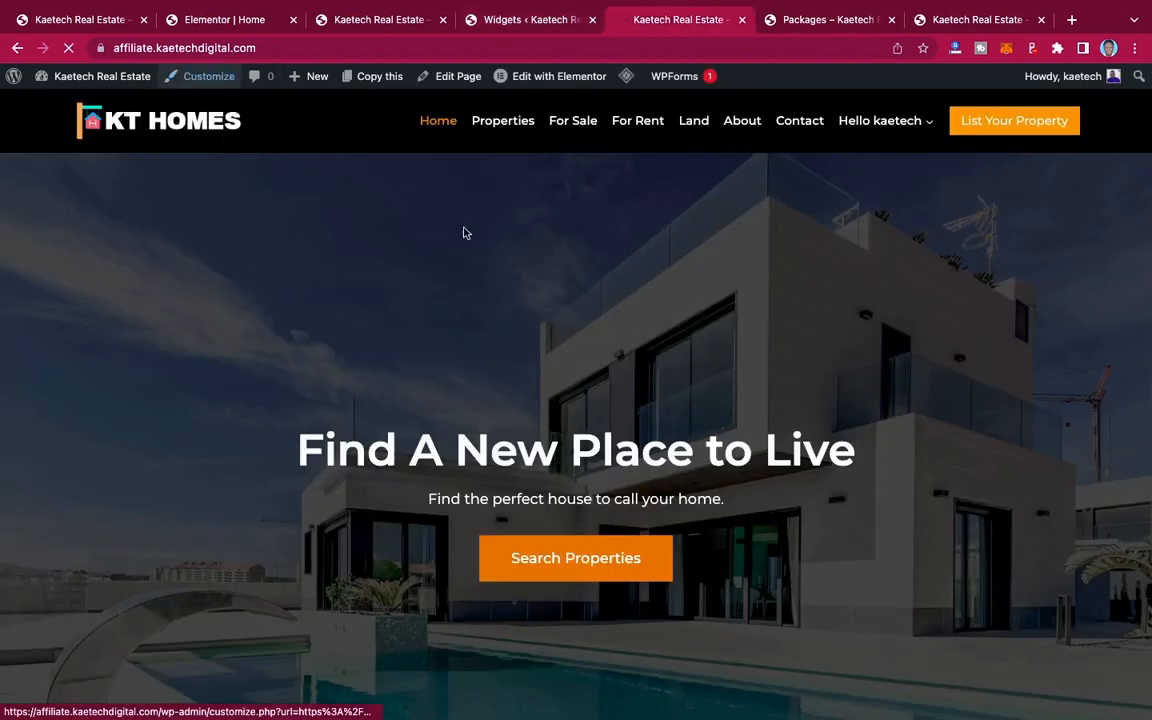
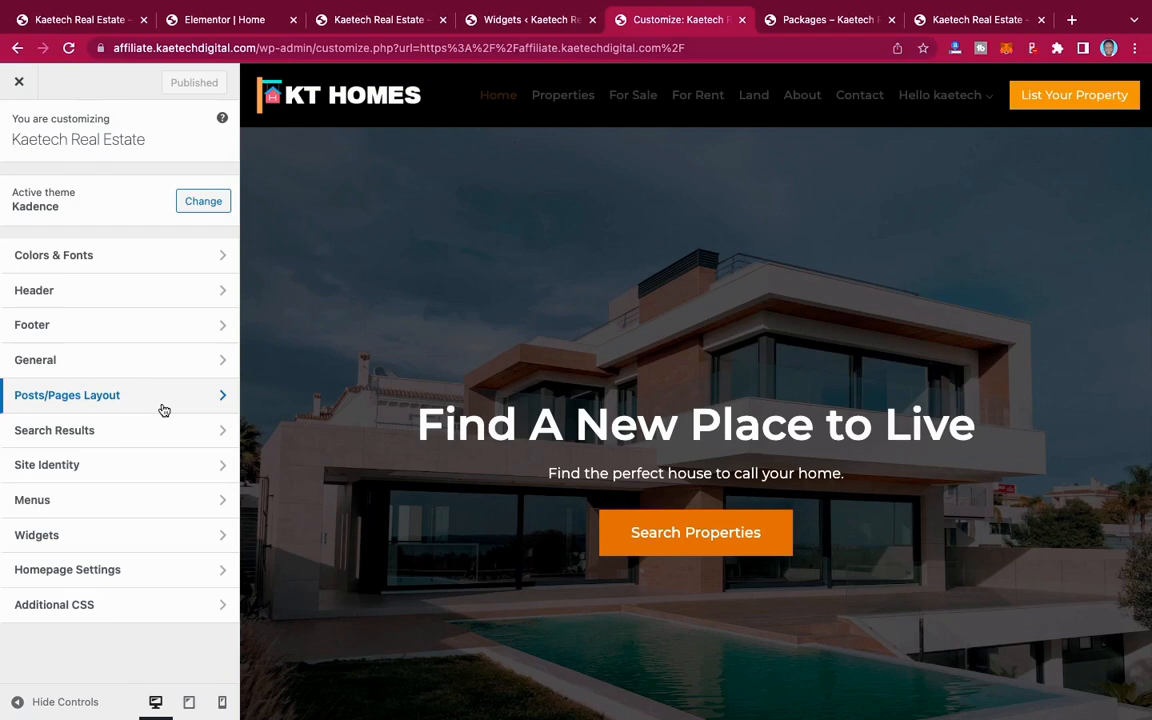
Step: Set the default page layout to Normal in the theme's Page Layout customizer settings and publish the change
click(164, 406)
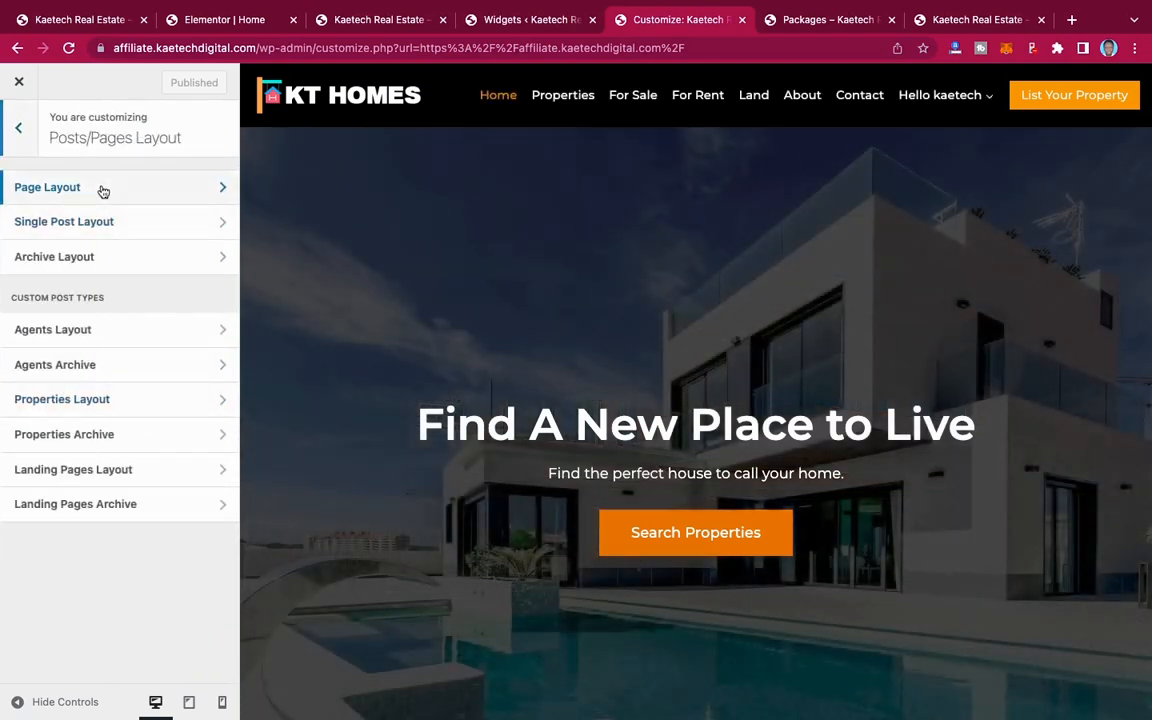
click(103, 190)
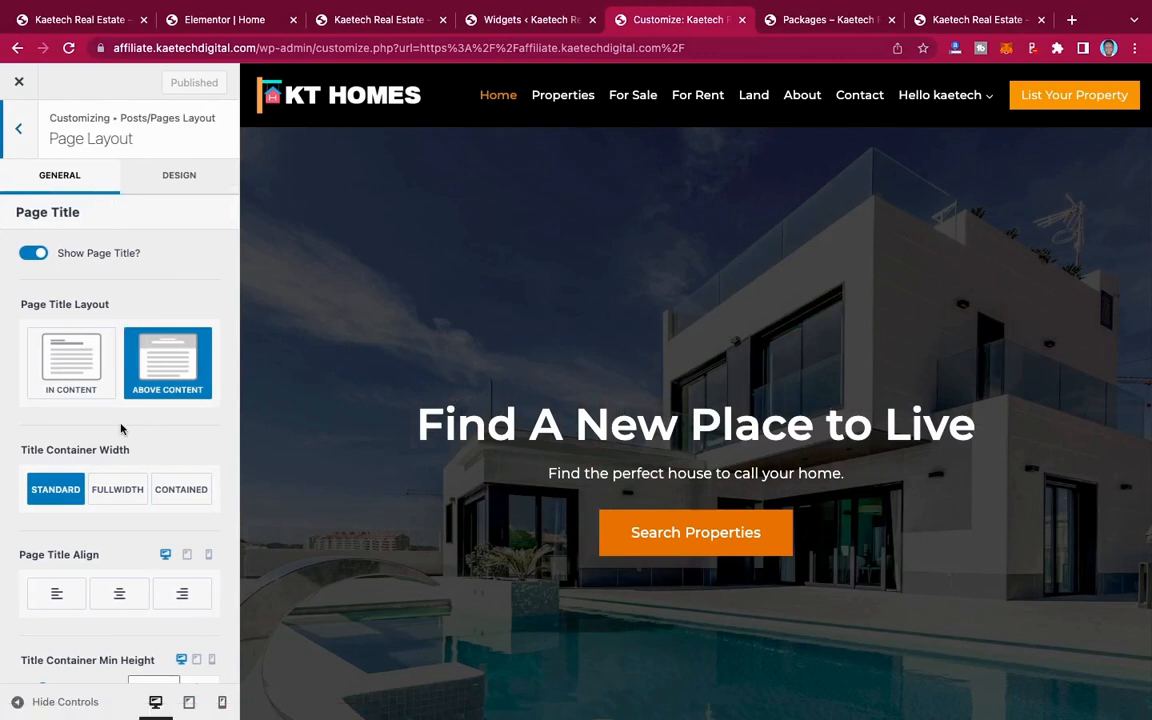
scroll(118, 420, down, 4)
scroll(120, 428, down, 5)
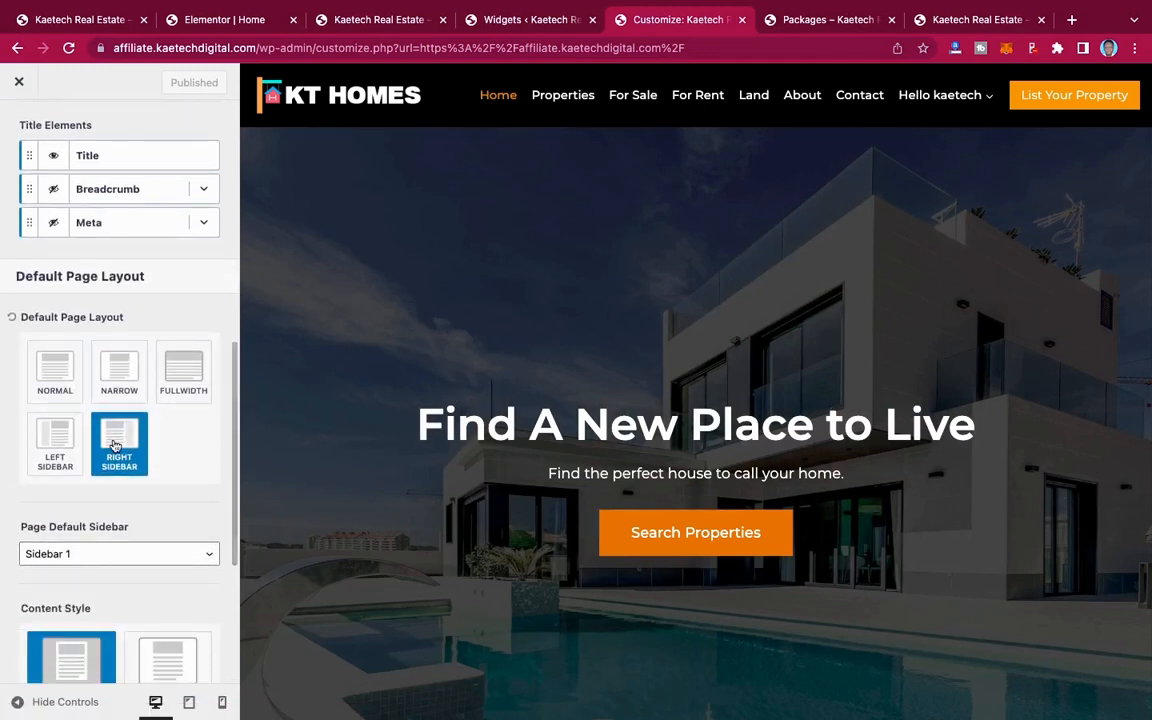
click(57, 371)
scroll(147, 248, up, 5)
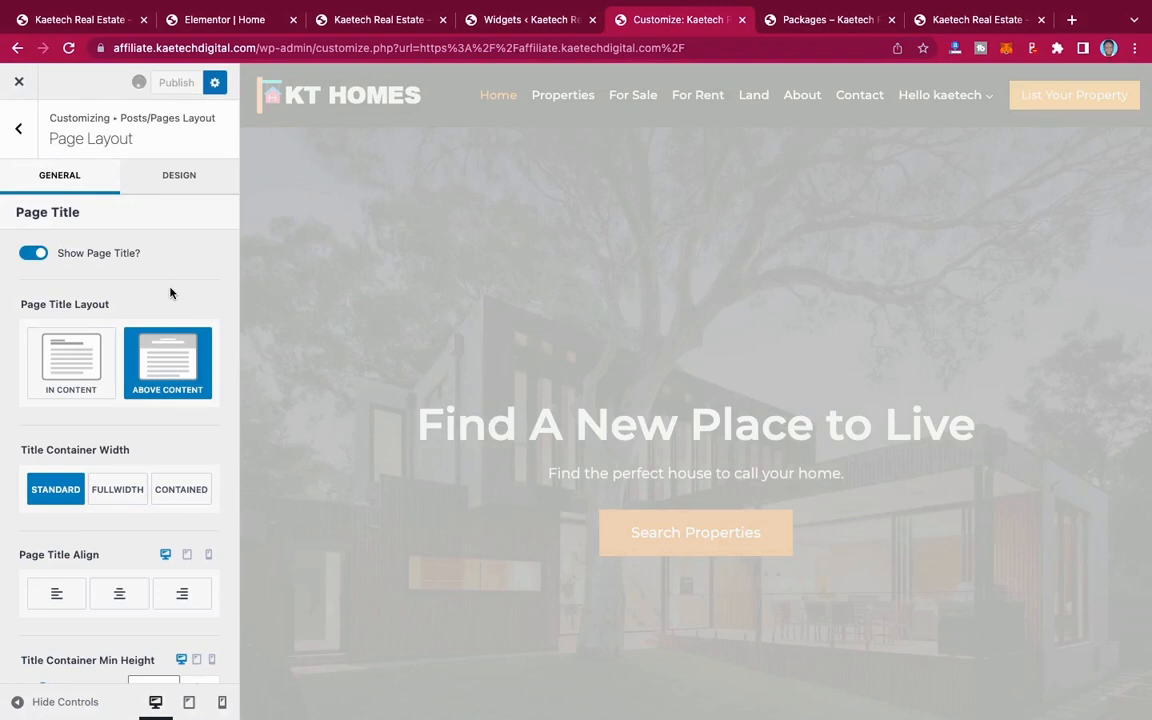
Step: Return to the WordPress dashboard and open the My Profile page for editing from the list of all pages
click(521, 24)
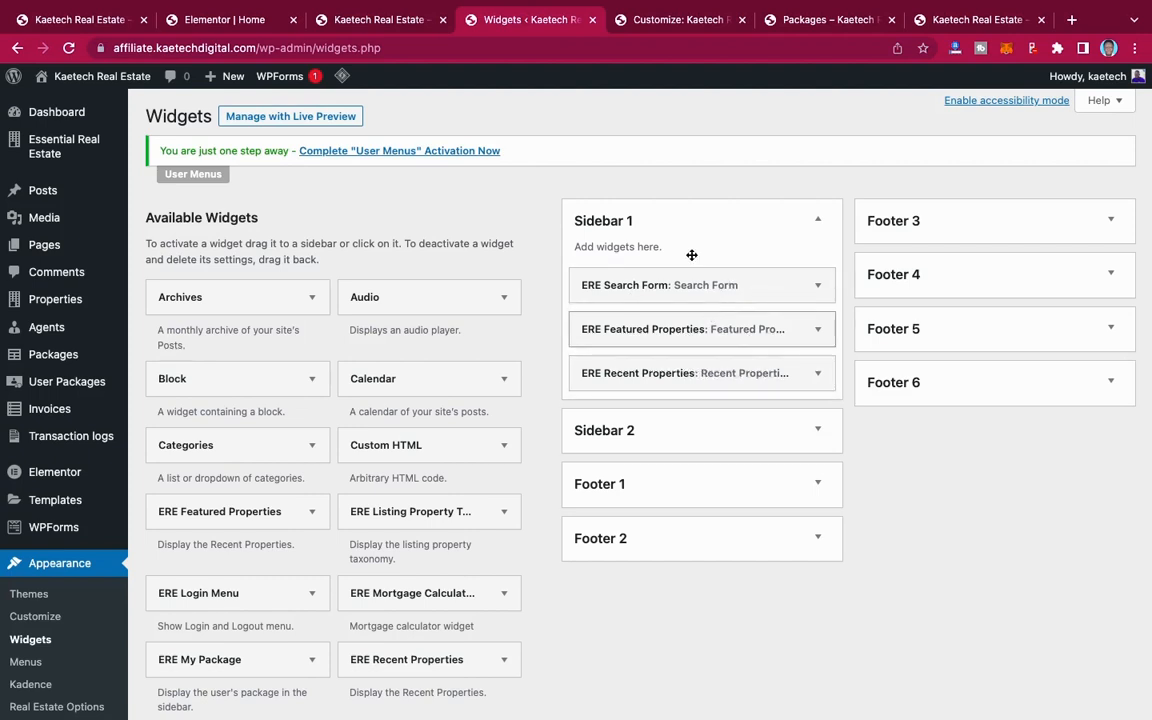
click(675, 22)
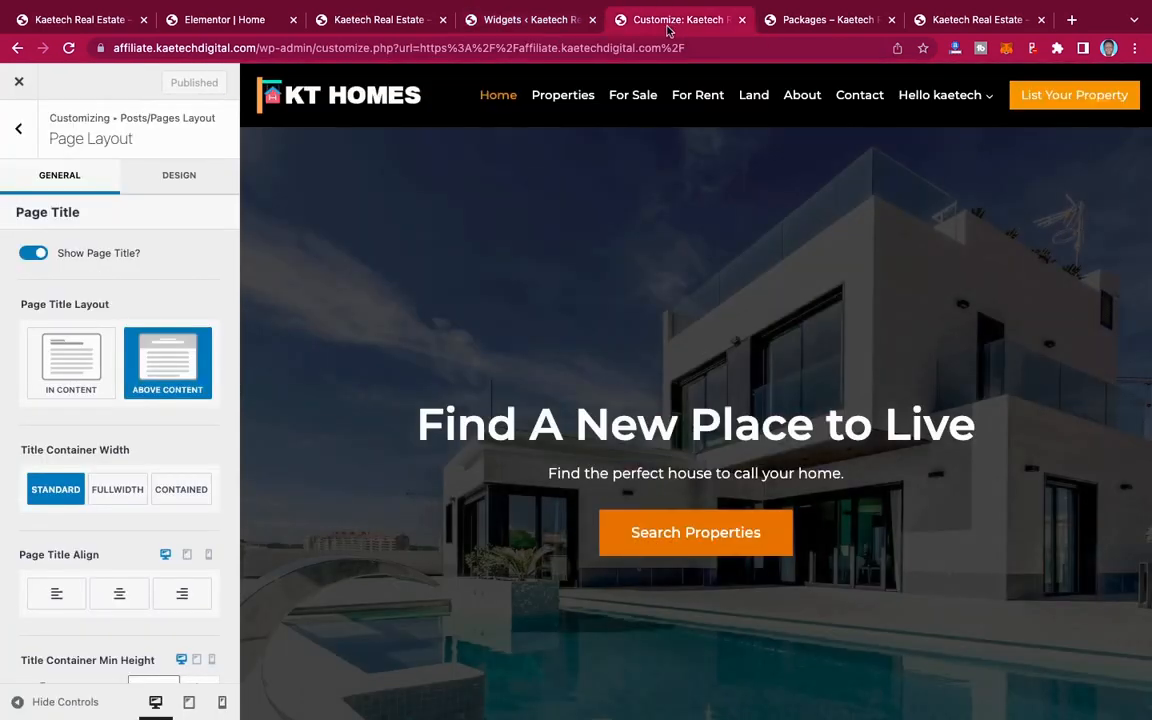
click(518, 17)
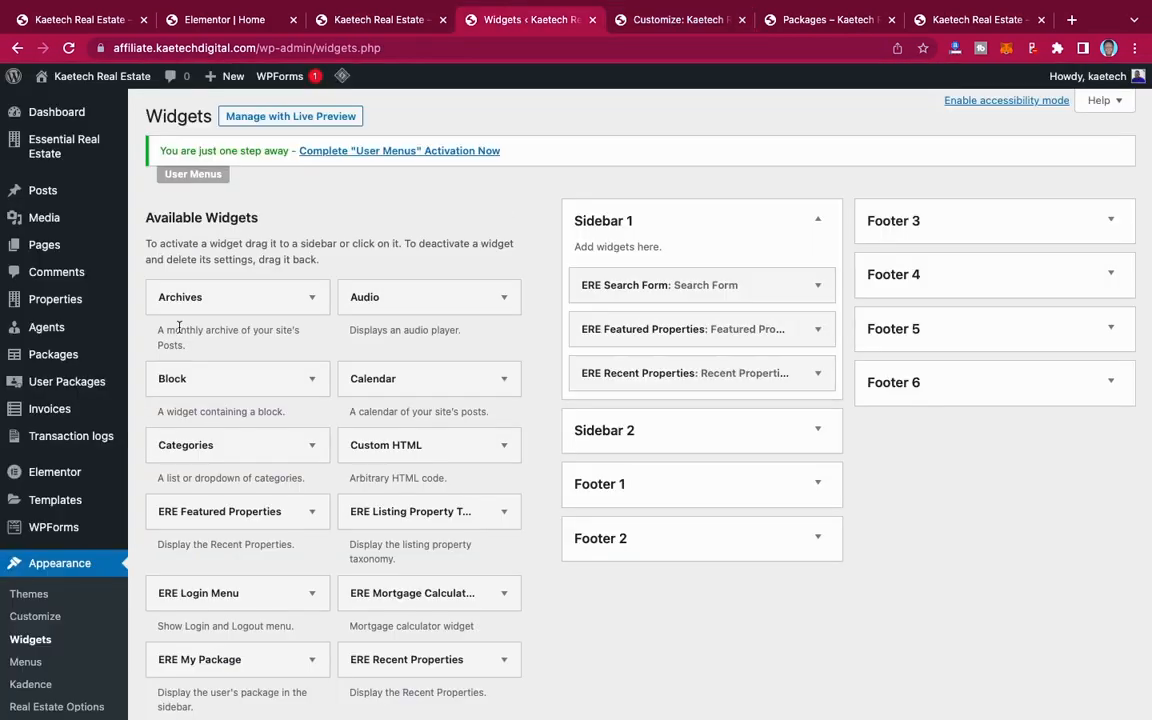
mouse_move(42, 247)
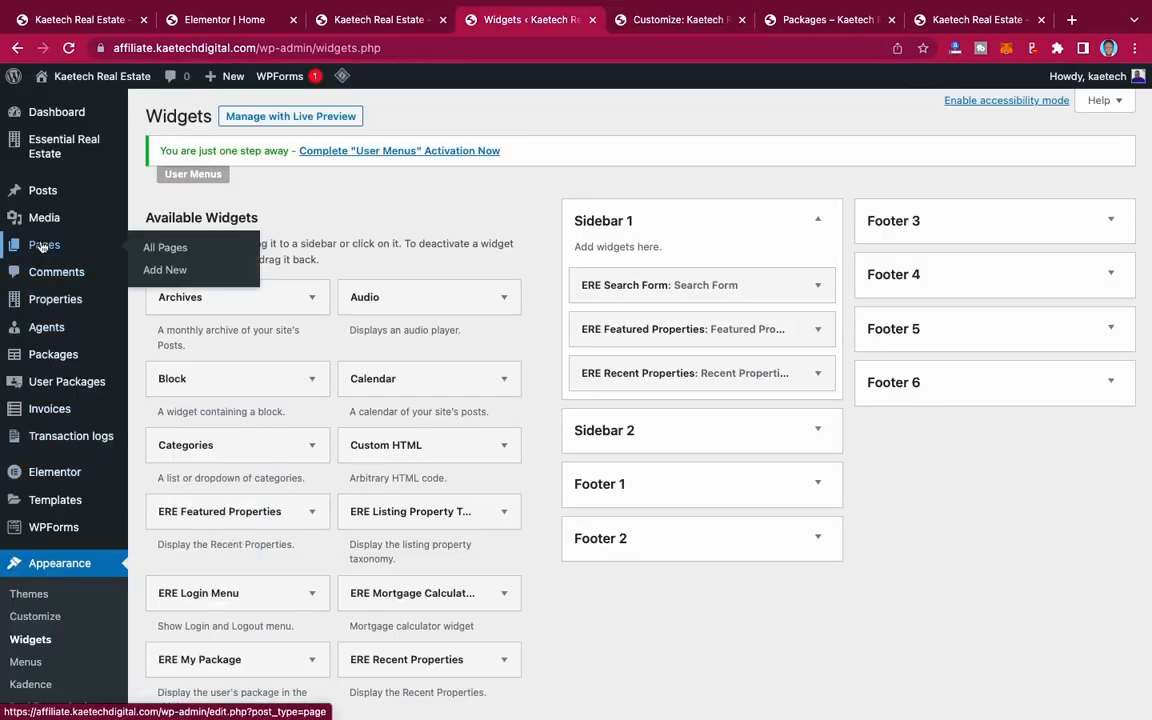
click(160, 247)
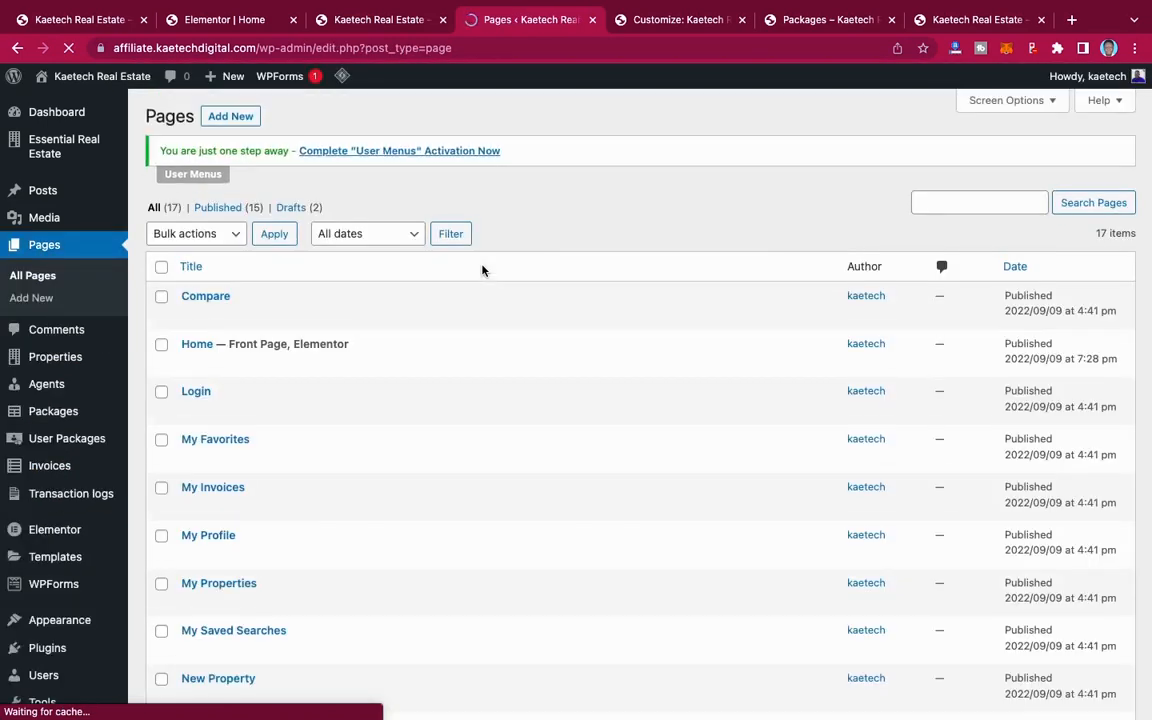
scroll(290, 423, down, 5)
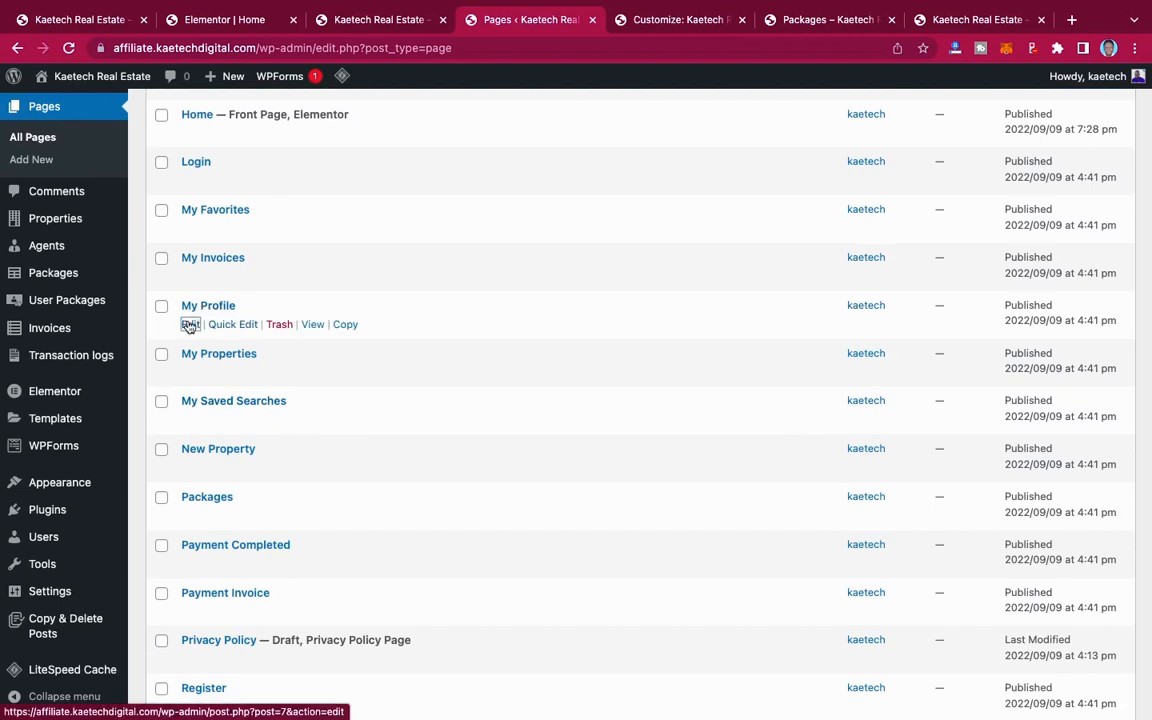
click(189, 325)
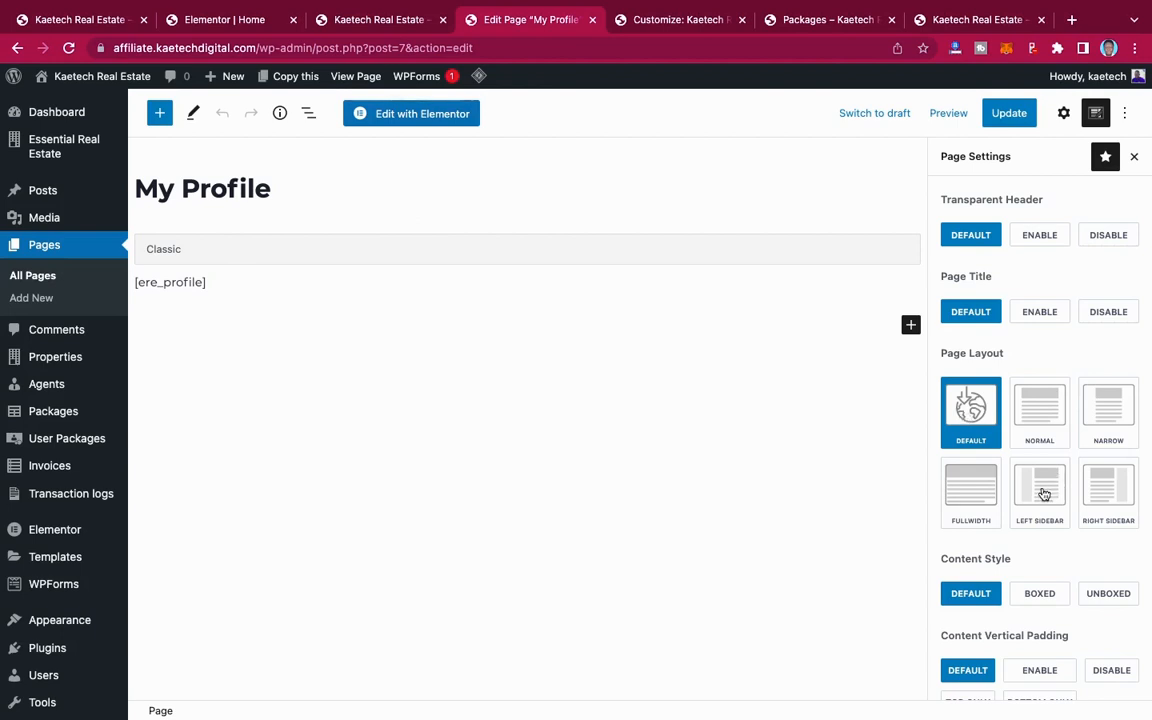
Step: Set the My Profile page's layout to Normal, review its other page settings, and update the page
click(1041, 412)
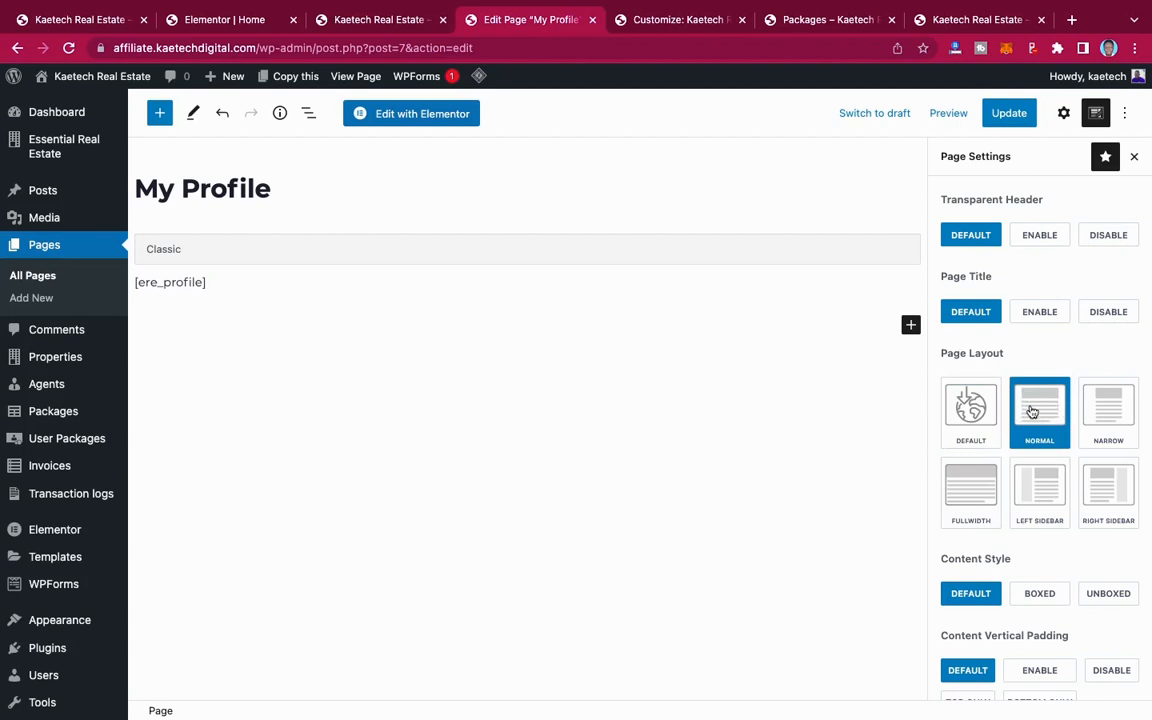
click(1063, 113)
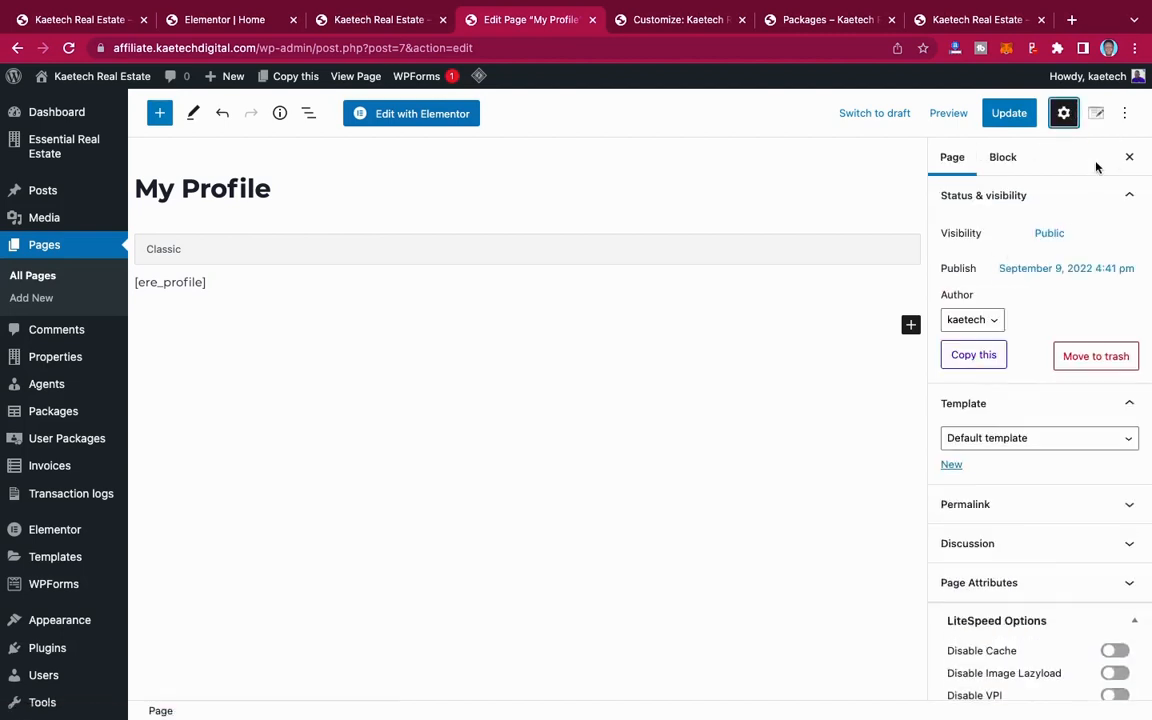
click(1097, 114)
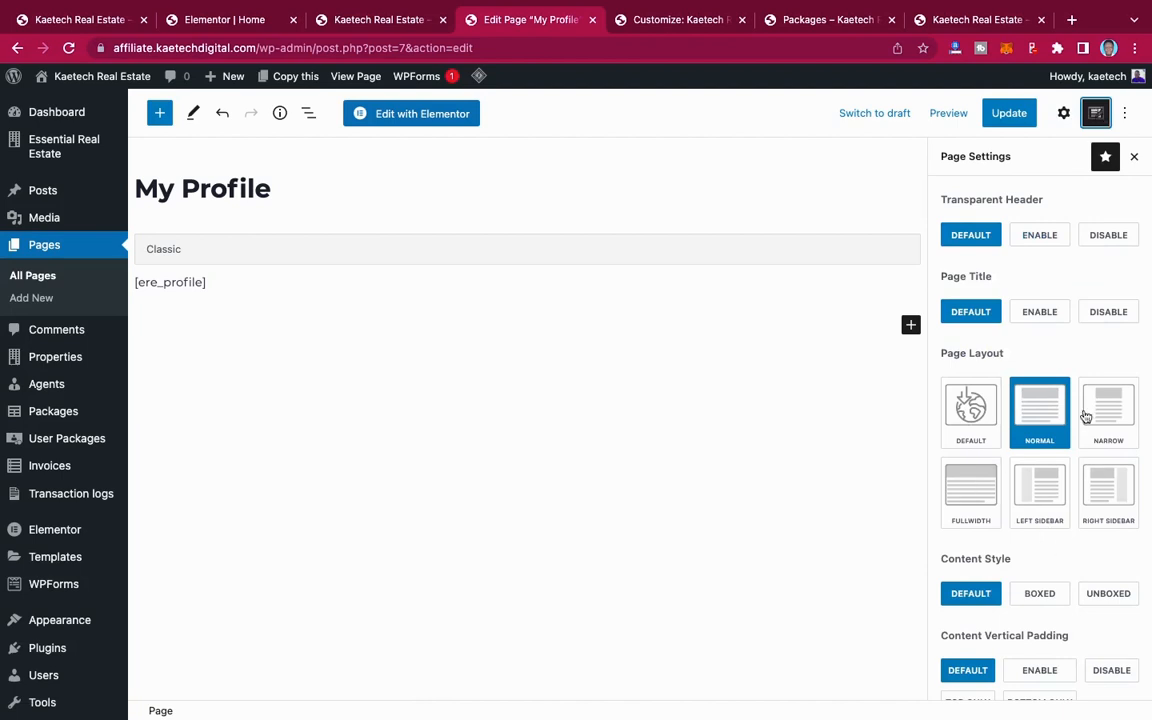
scroll(1047, 591, down, 4)
scroll(1047, 591, up, 4)
click(1009, 115)
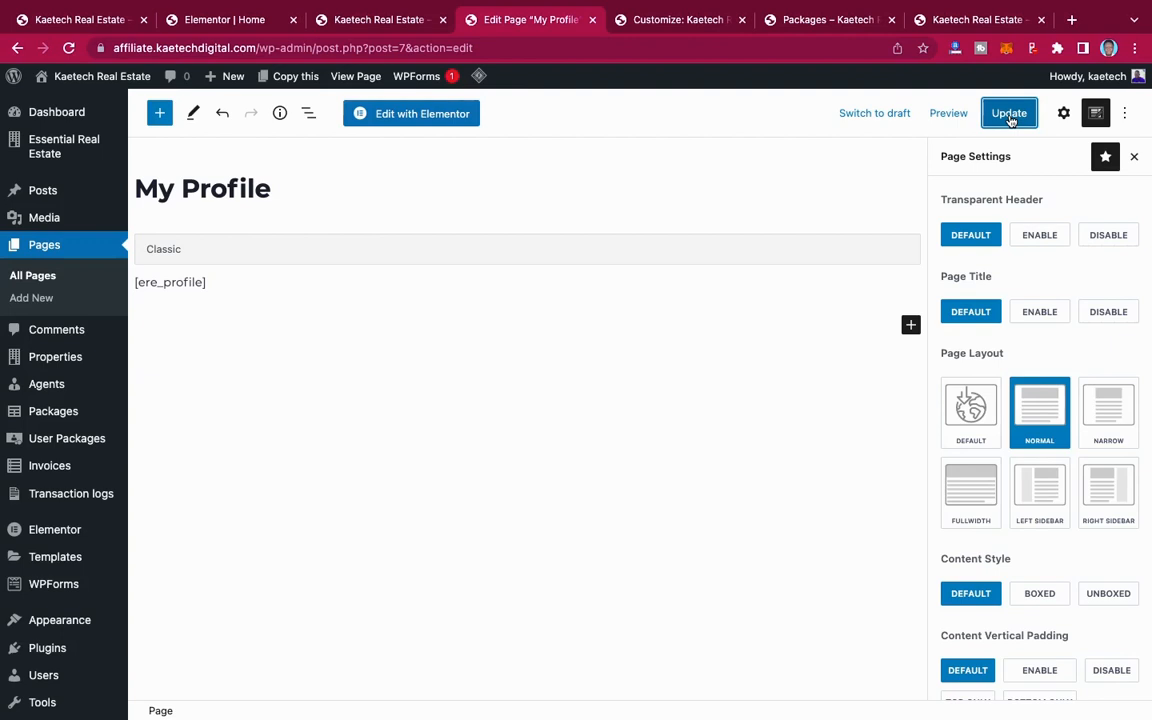
scroll(1055, 525, down, 4)
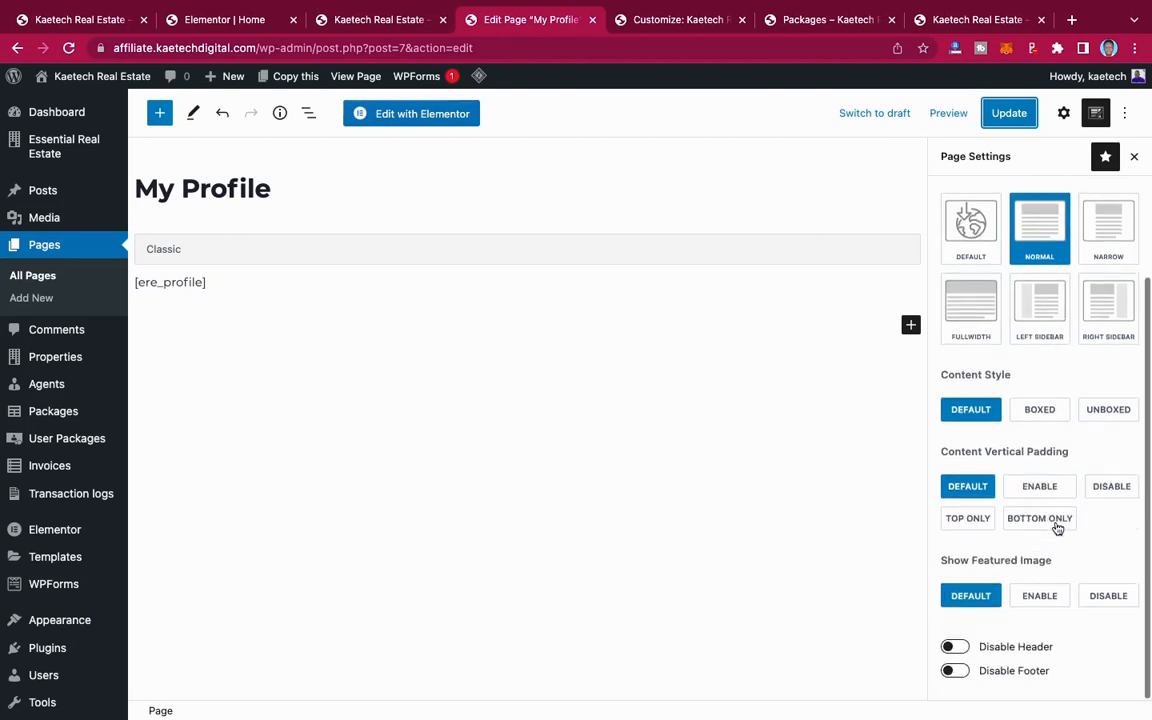
scroll(1057, 527, up, 4)
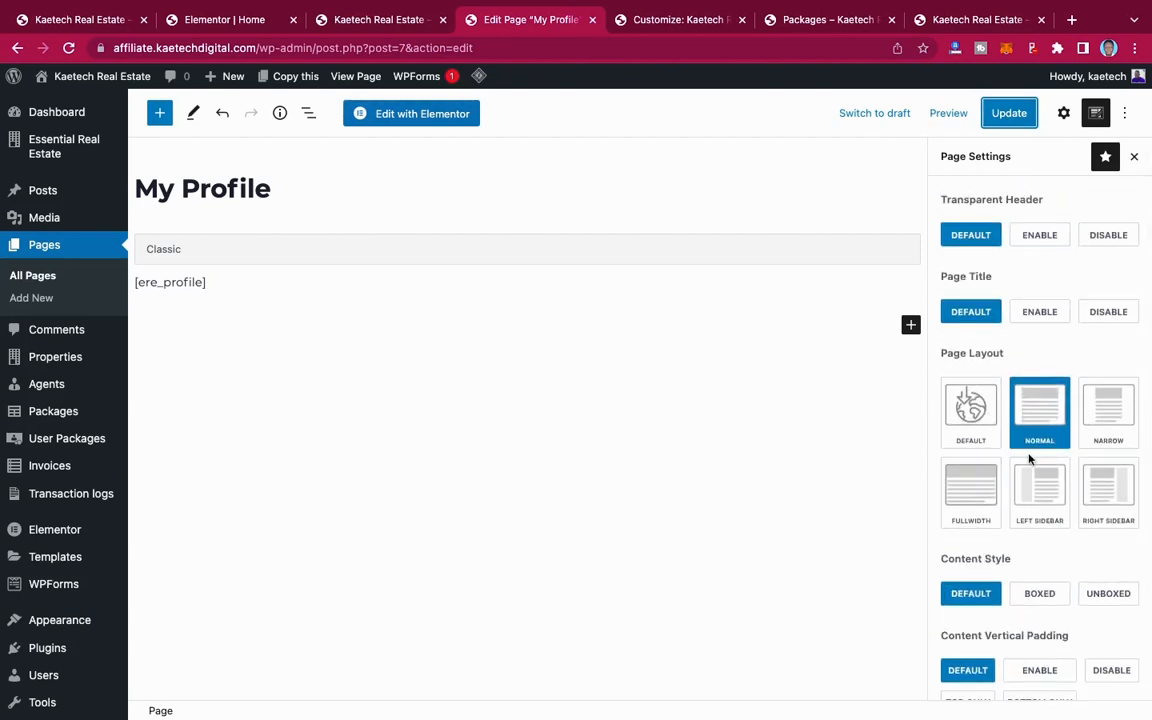
Step: Return to the list of all pages and open the live My Properties page in a new browser tab
click(40, 282)
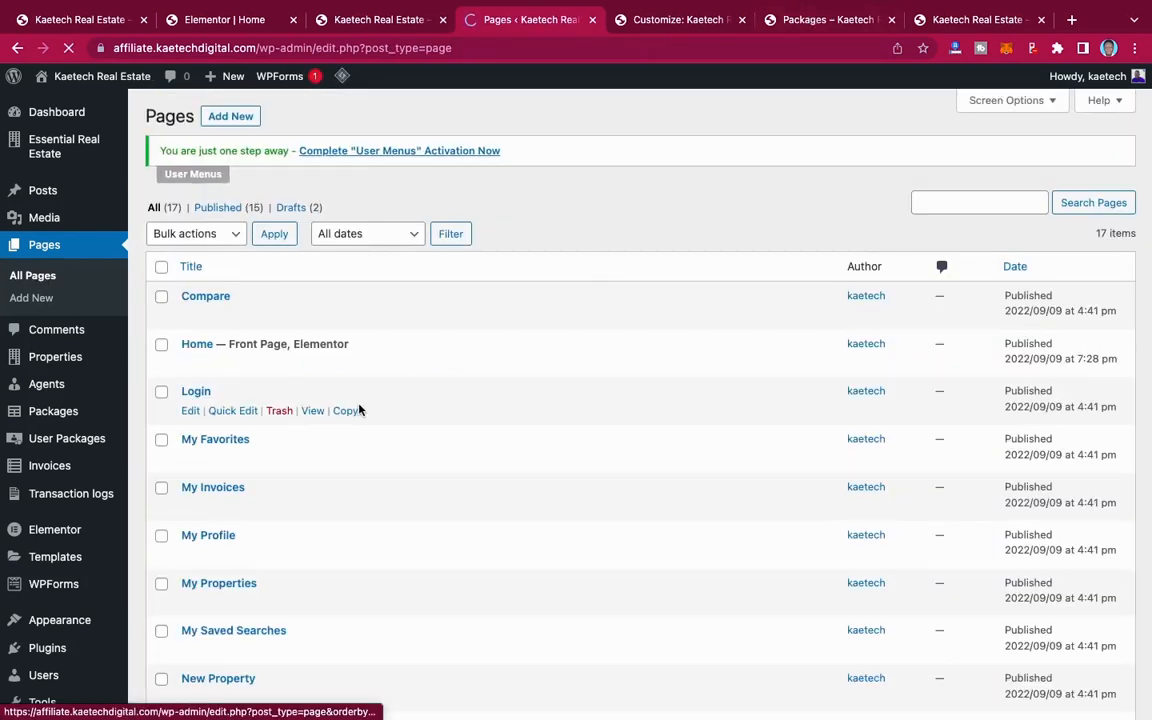
scroll(303, 475, down, 2)
scroll(303, 475, down, 1)
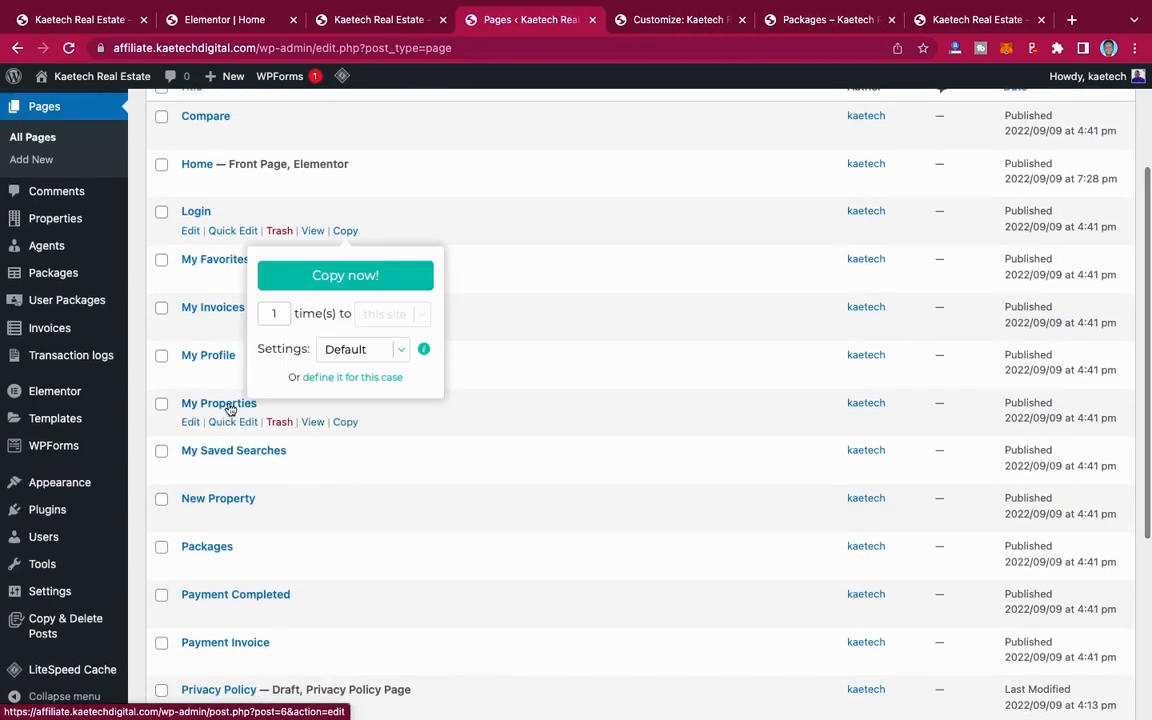
right_click(316, 423)
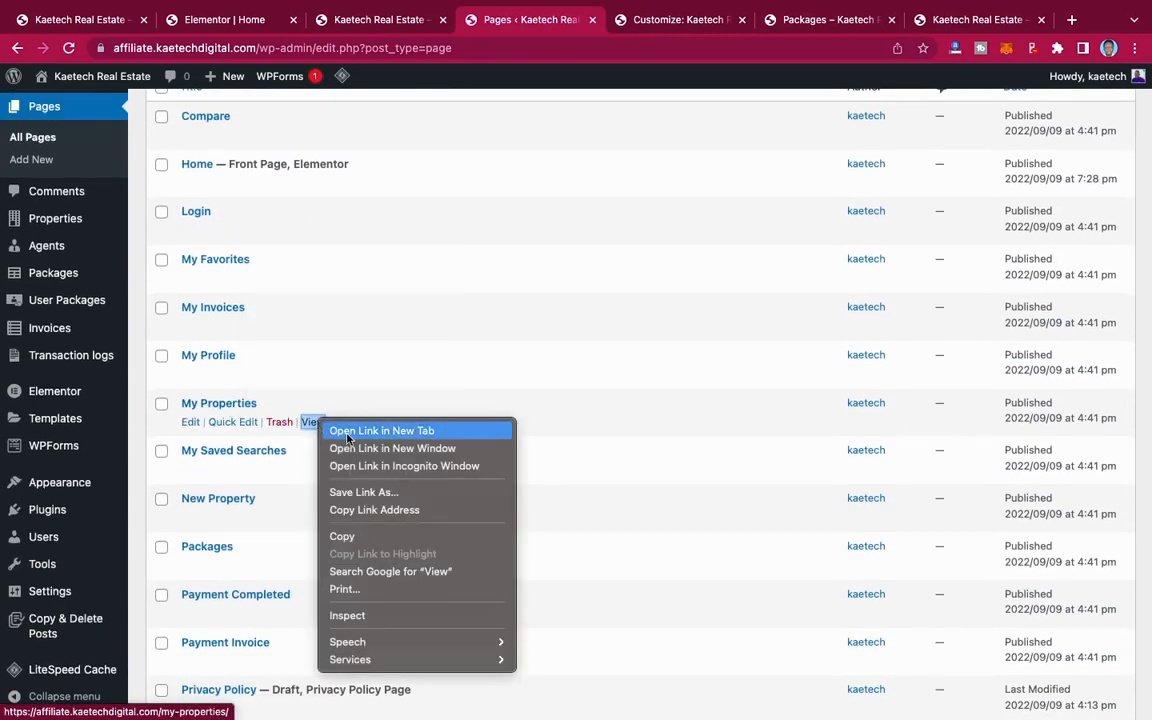
click(372, 429)
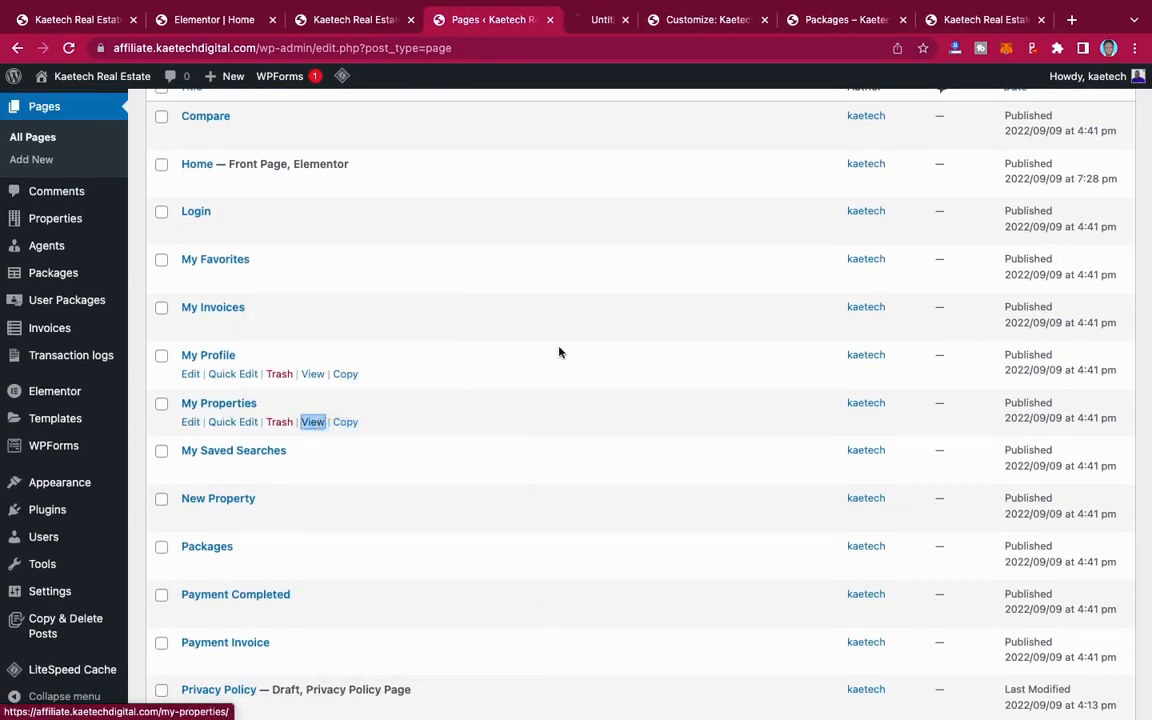
click(594, 21)
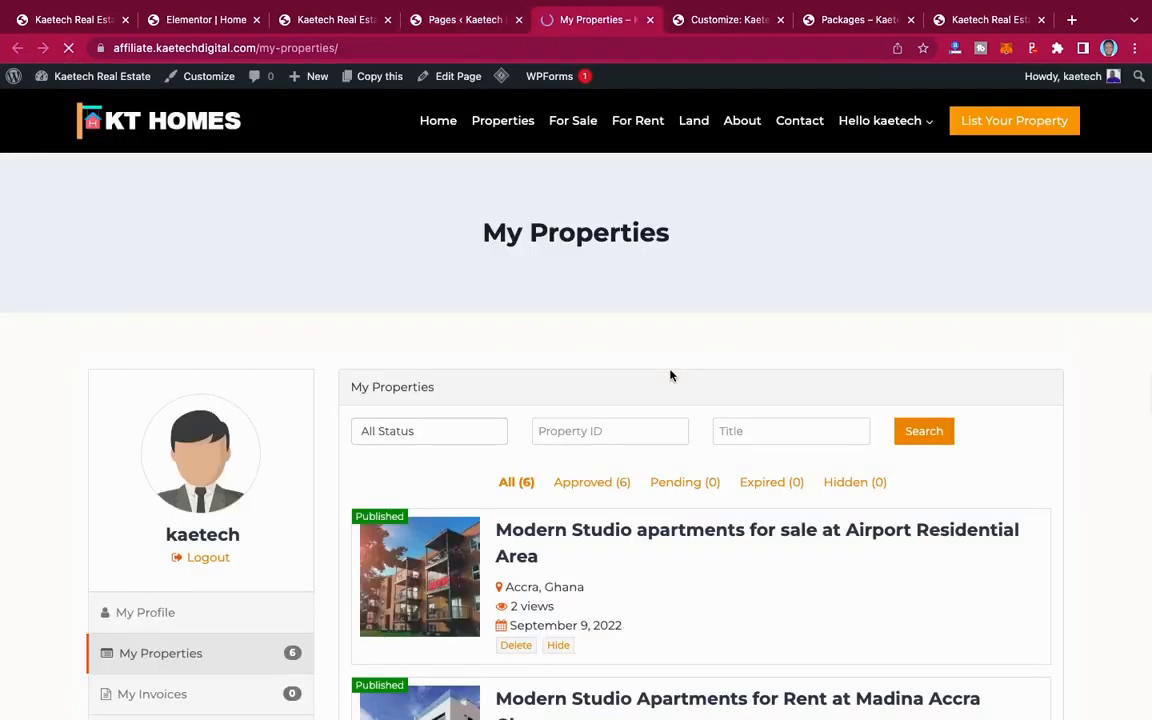
Step: Examine the layout of the live My Properties page from header to listings, and close its tab
scroll(671, 375, down, 1)
scroll(671, 375, down, 6)
scroll(671, 375, up, 9)
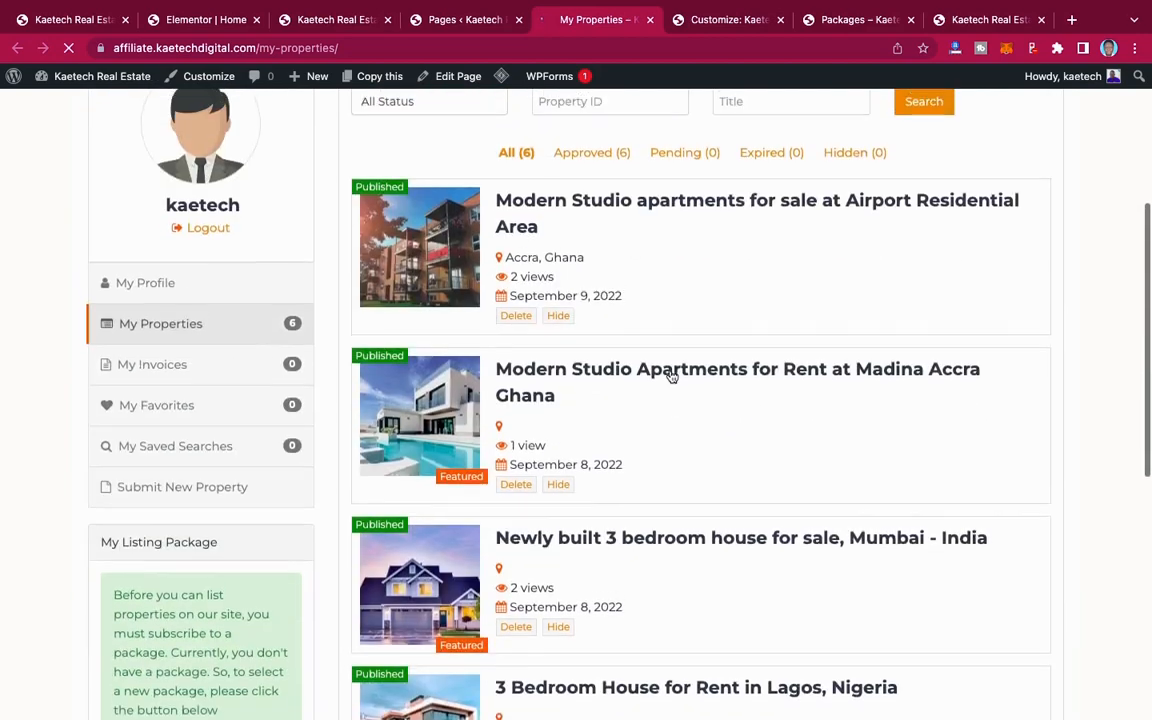
scroll(671, 376, up, 1)
scroll(671, 376, down, 5)
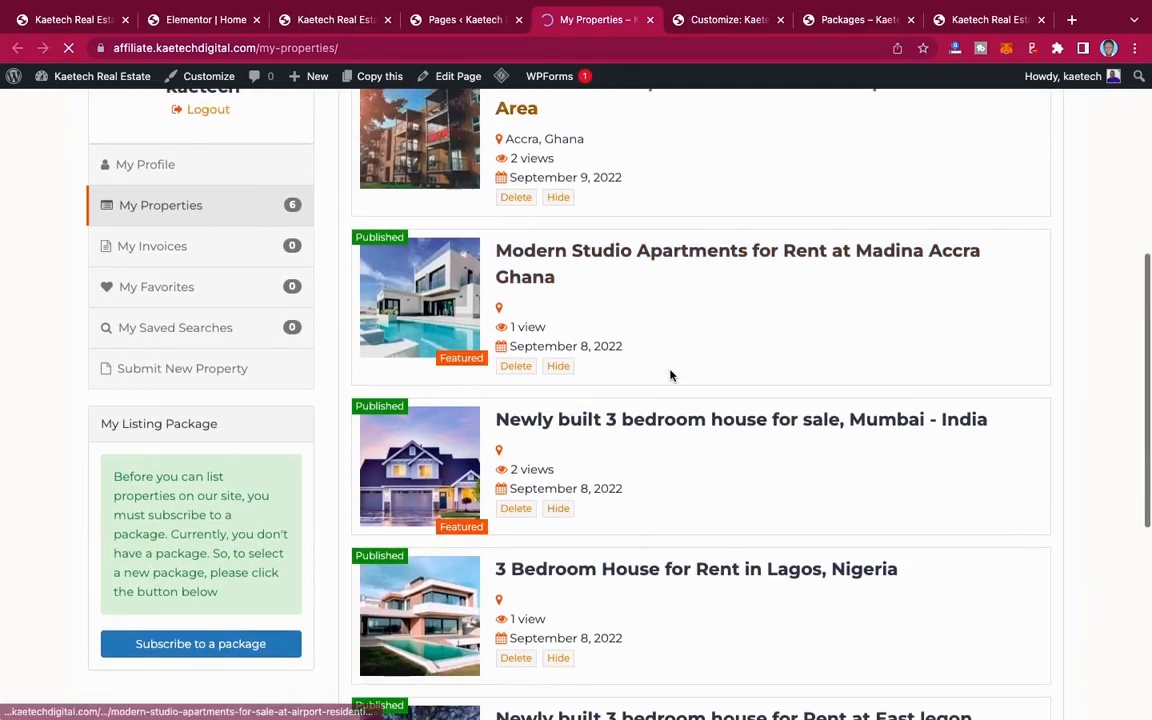
scroll(671, 375, up, 4)
scroll(671, 375, up, 1)
scroll(671, 375, down, 5)
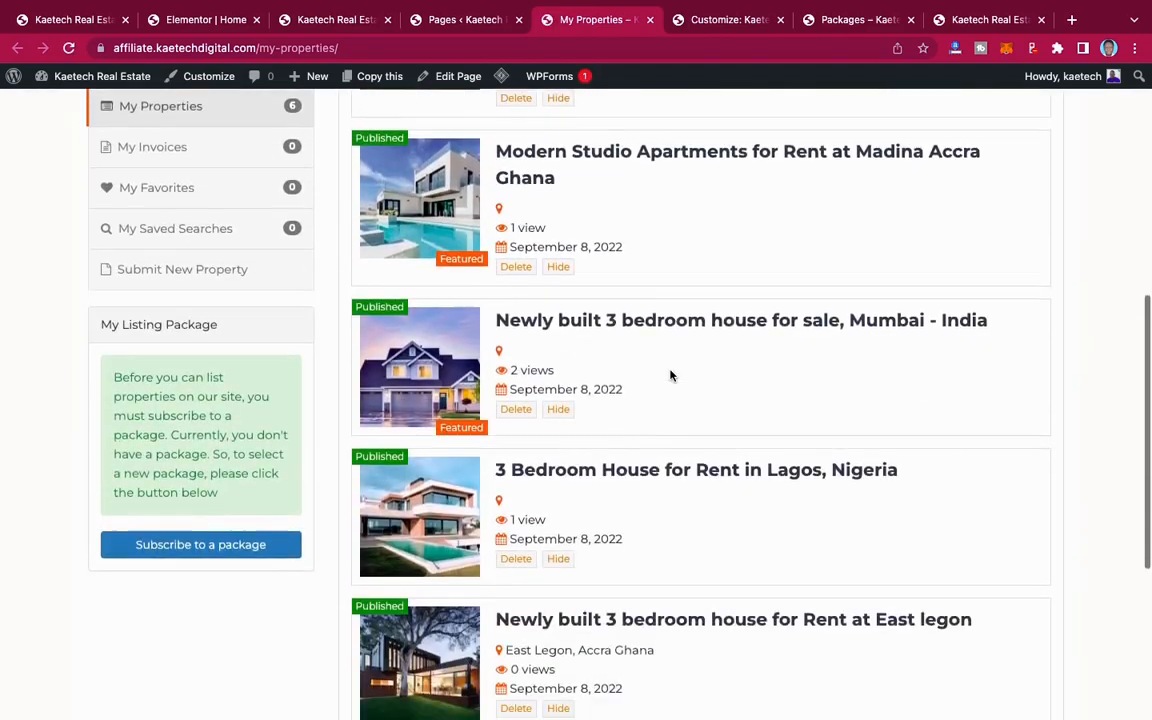
scroll(671, 375, up, 3)
scroll(671, 375, up, 3)
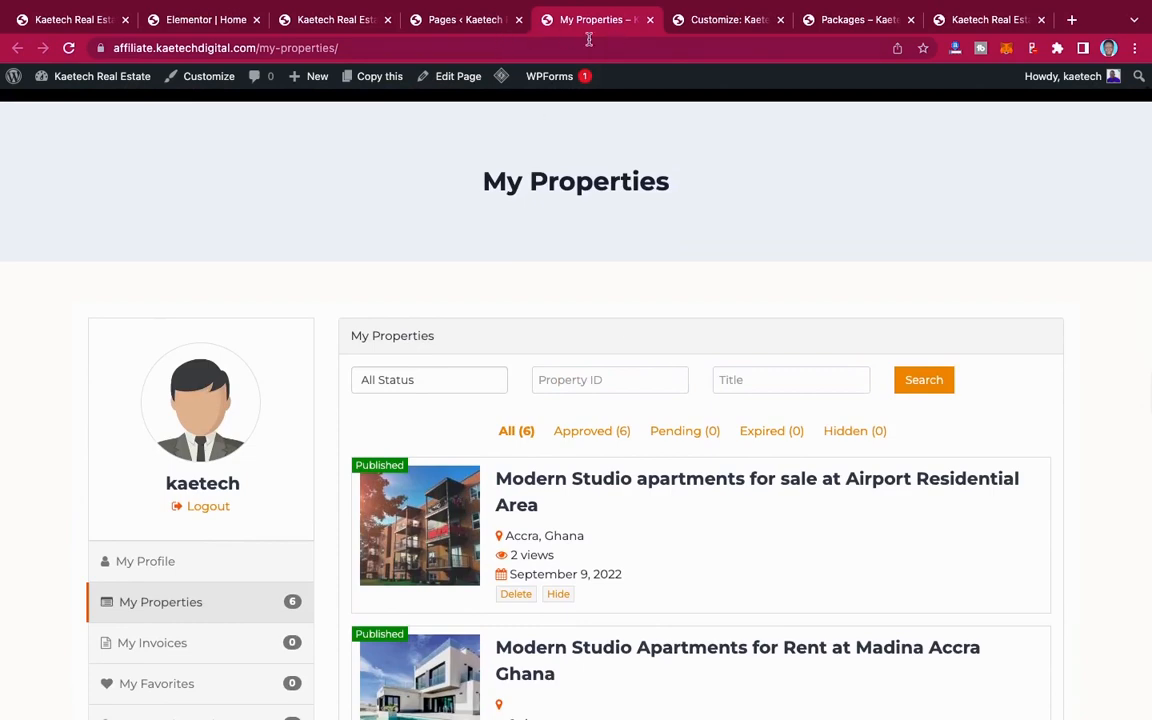
click(649, 19)
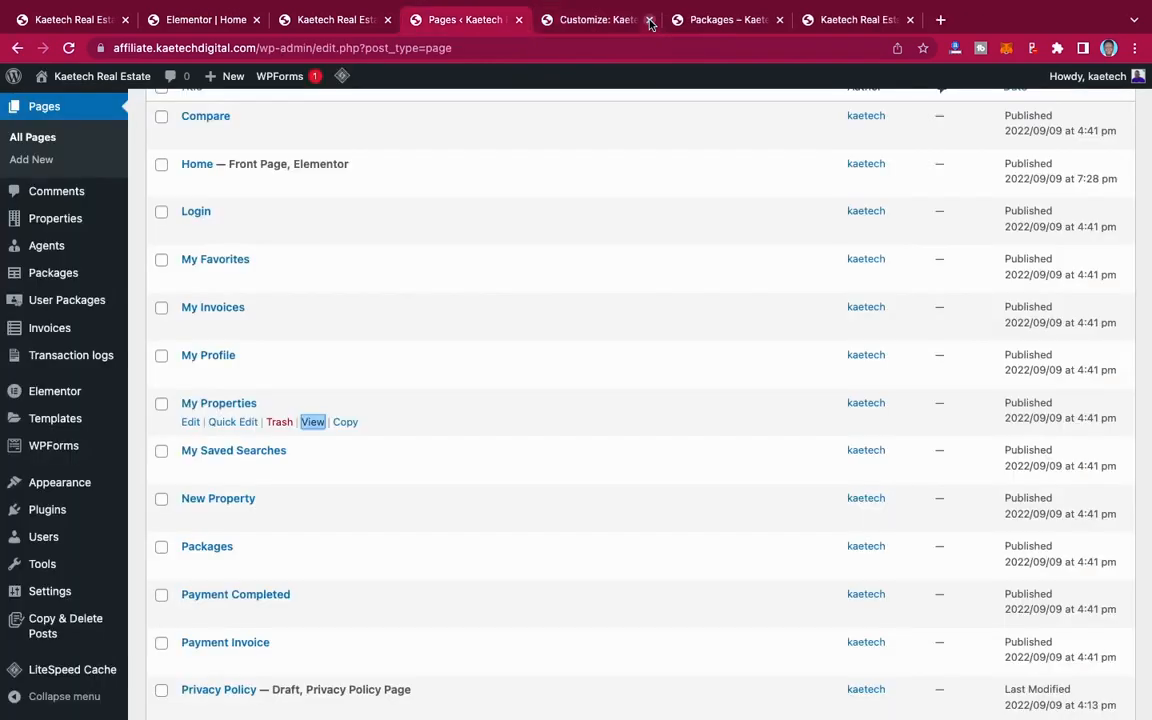
Step: Open the live Search Properties page in a new tab from the page list and examine its search form and results layout
scroll(291, 376, down, 2)
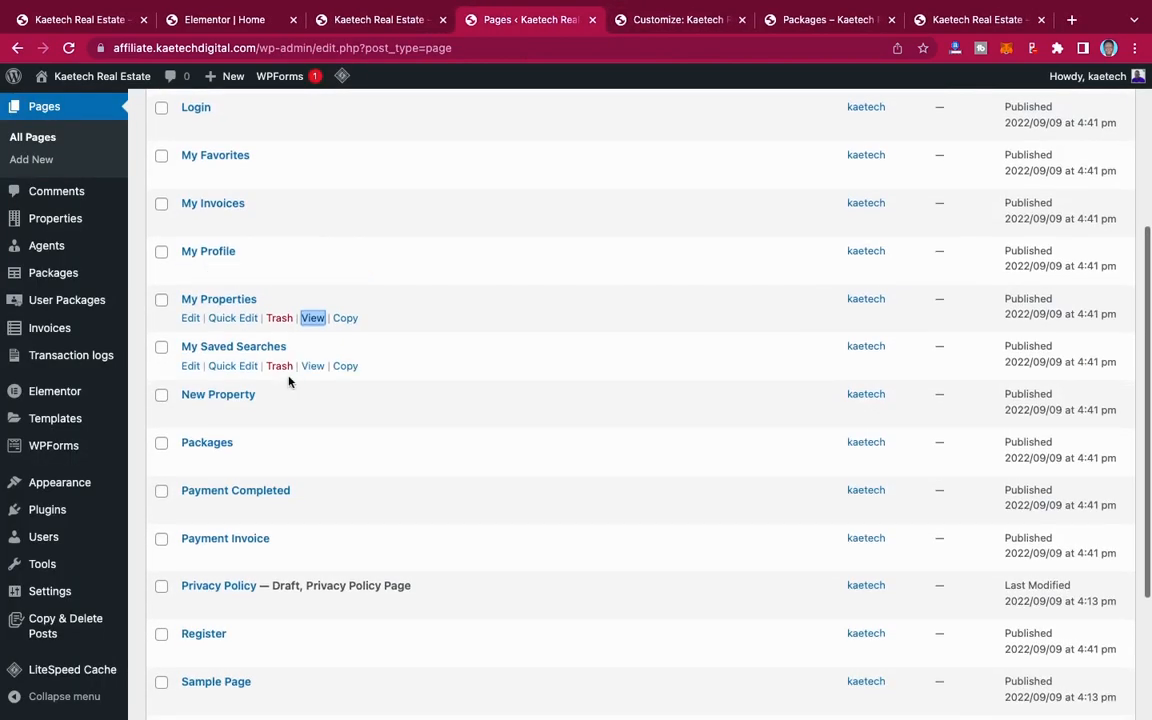
scroll(229, 557, up, 3)
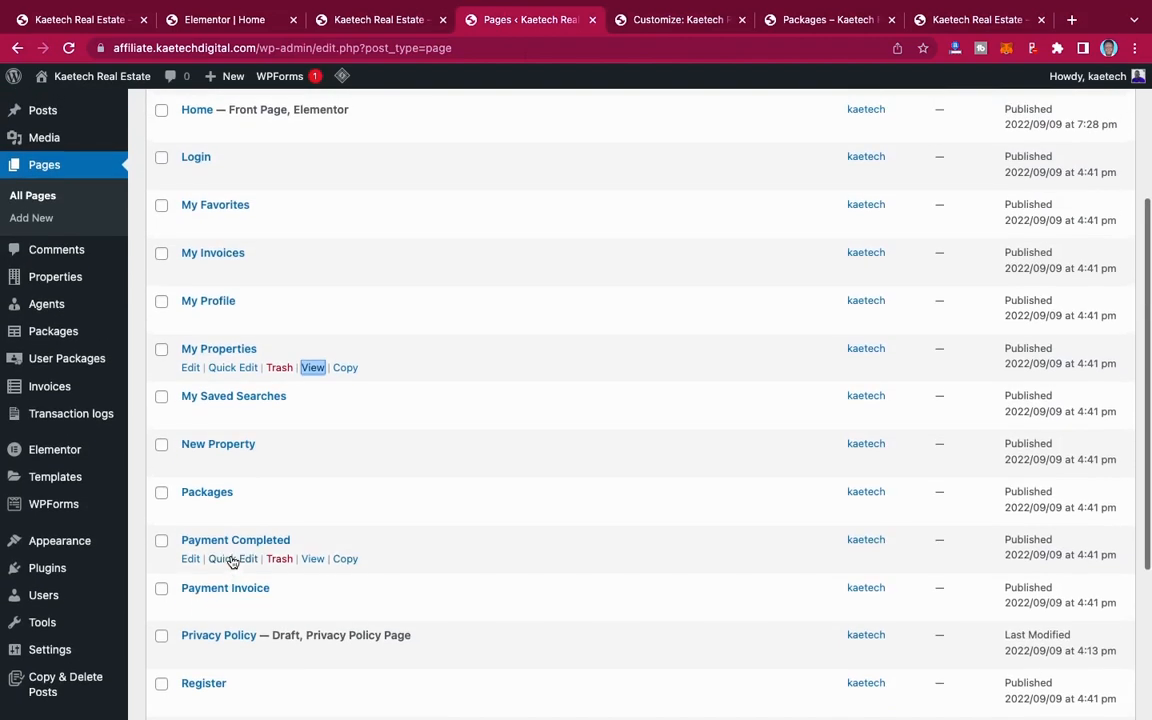
scroll(231, 561, down, 1)
scroll(231, 561, down, 5)
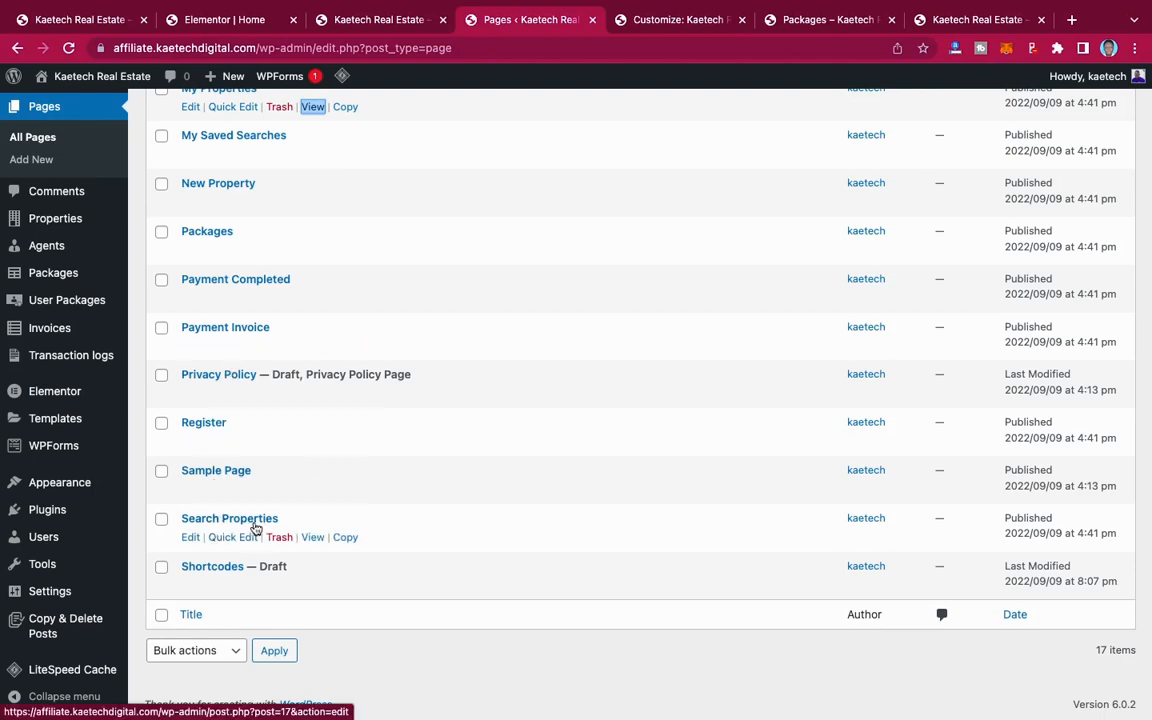
click(313, 537)
scroll(743, 445, down, 9)
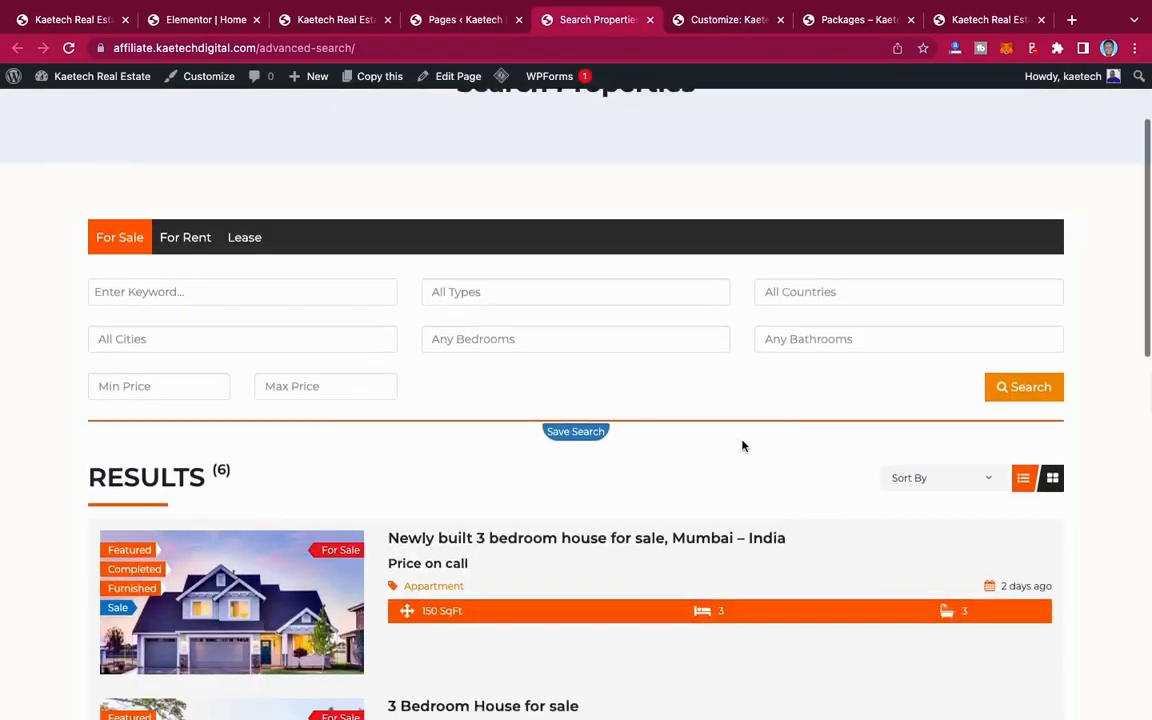
scroll(743, 445, down, 5)
scroll(743, 445, up, 12)
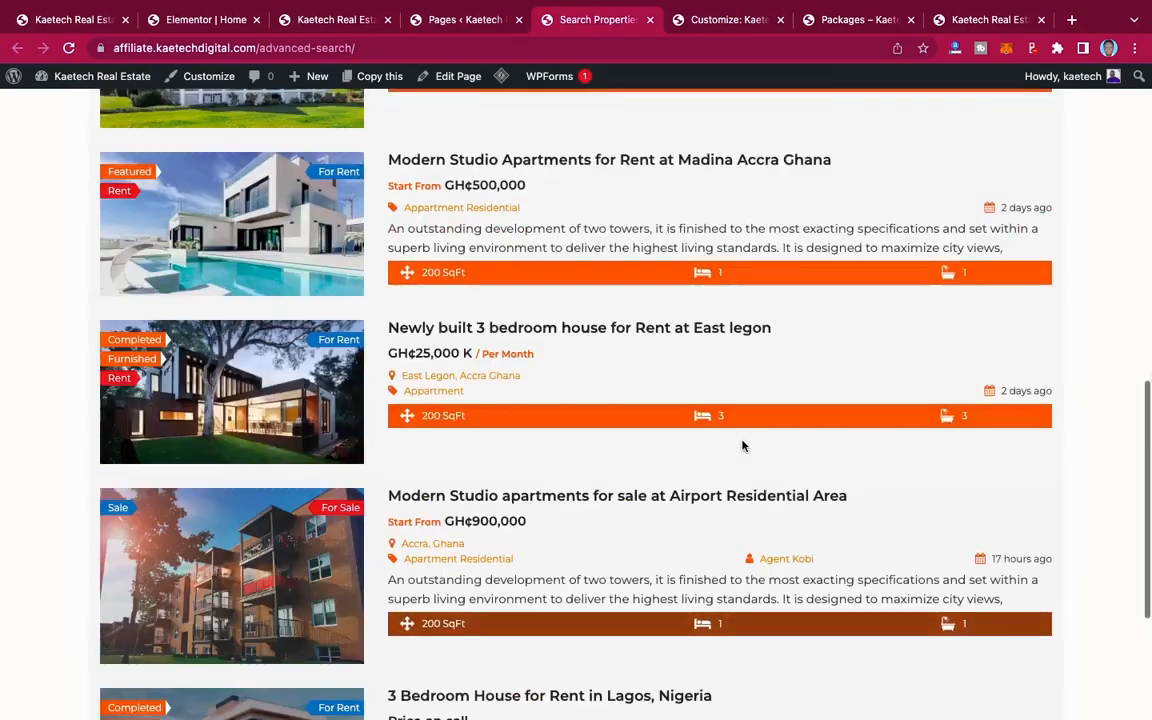
scroll(743, 445, down, 3)
scroll(743, 445, down, 1)
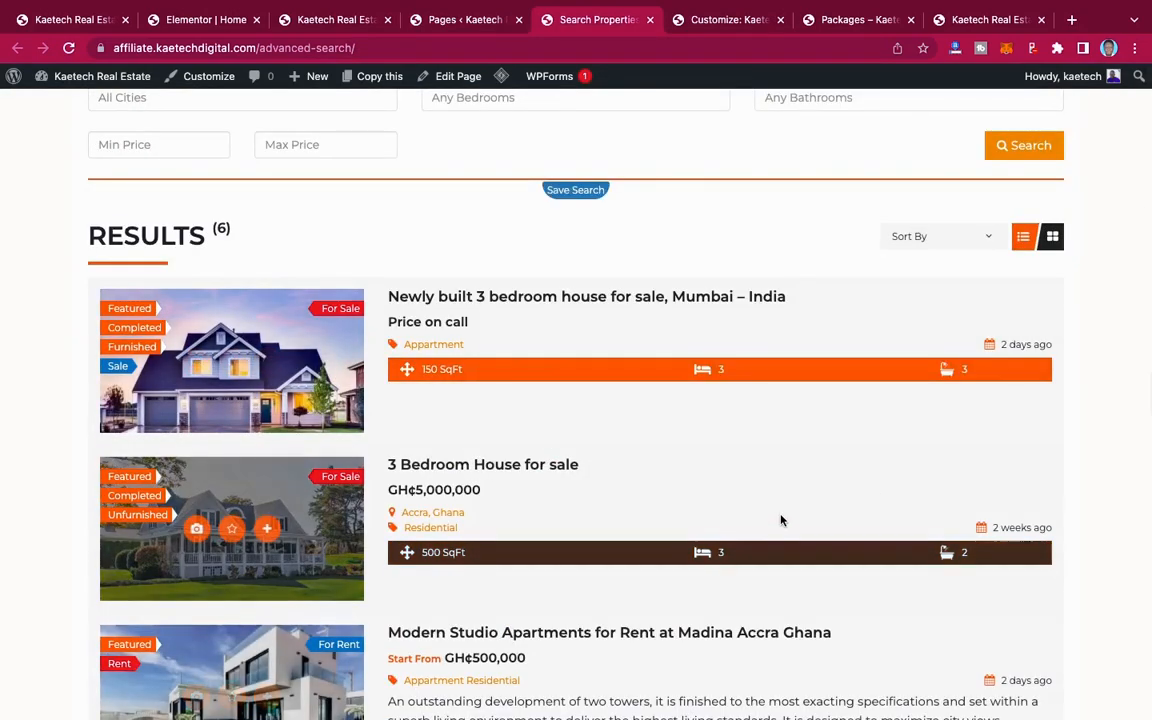
Step: Open the Search Properties page for editing, set its page layout to Right Sidebar, and update the page
click(463, 20)
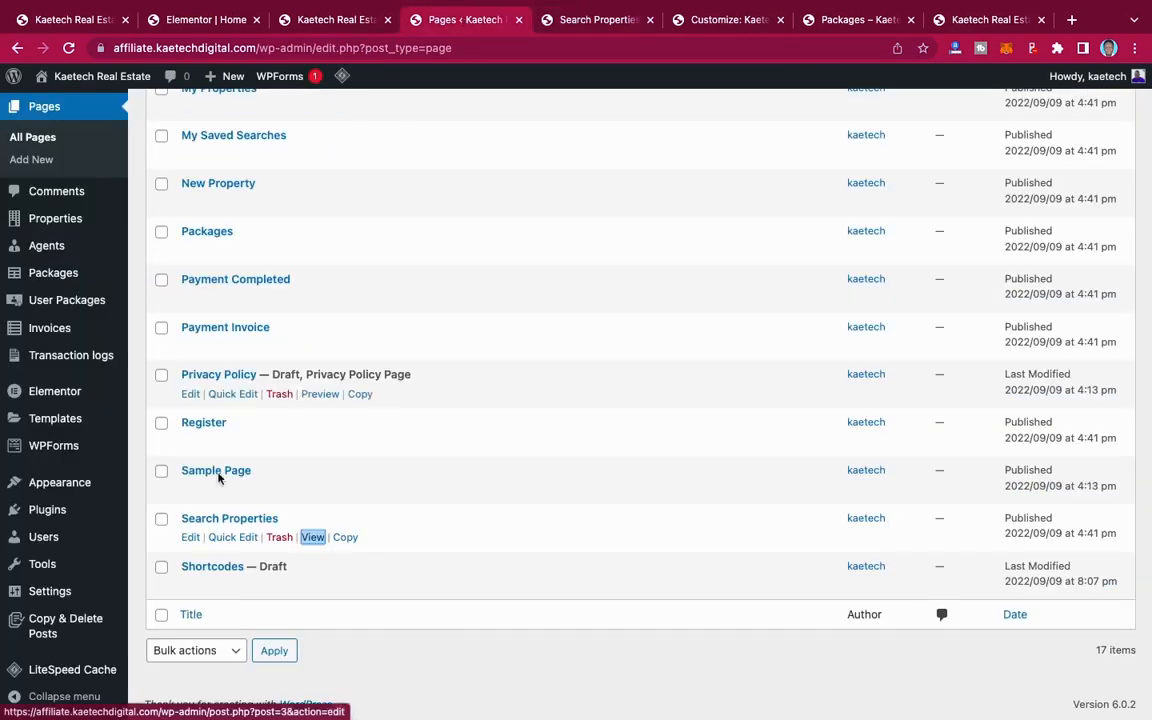
click(189, 538)
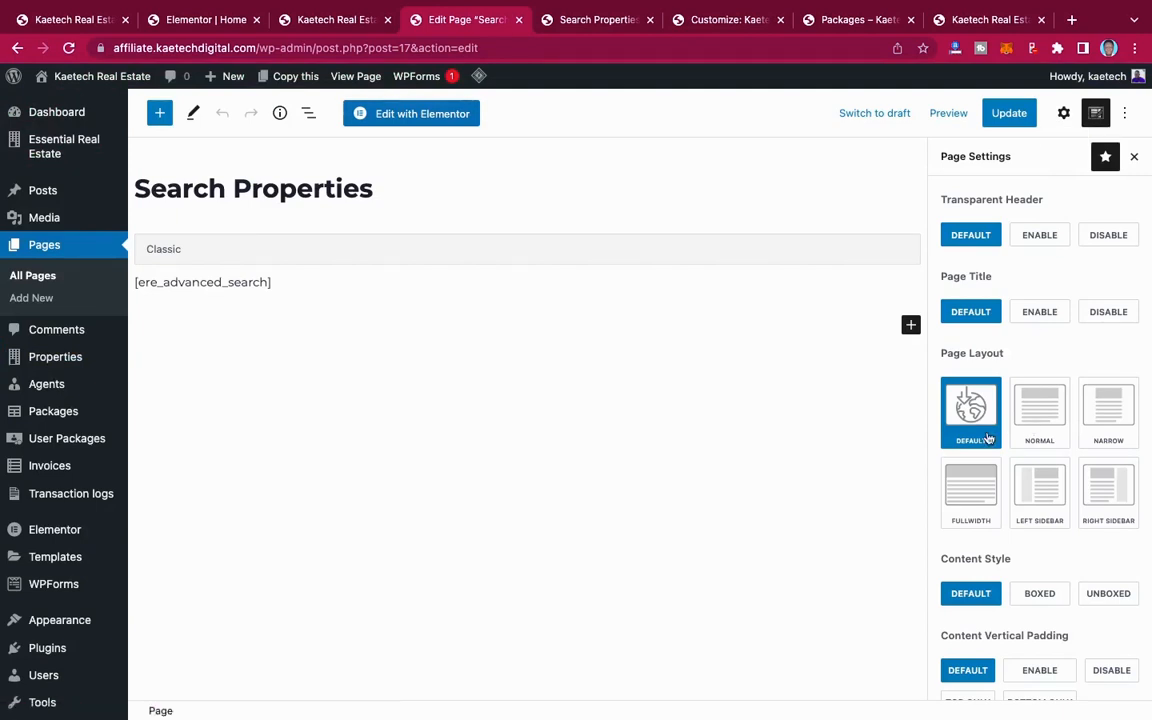
click(1107, 487)
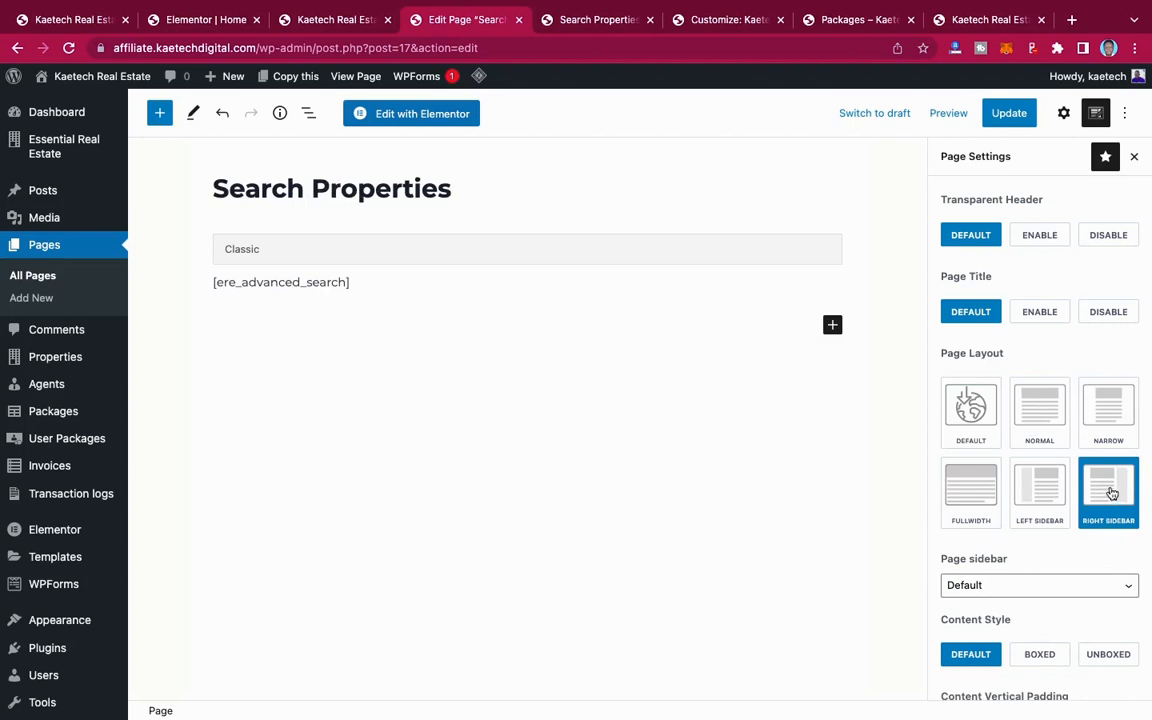
click(1012, 116)
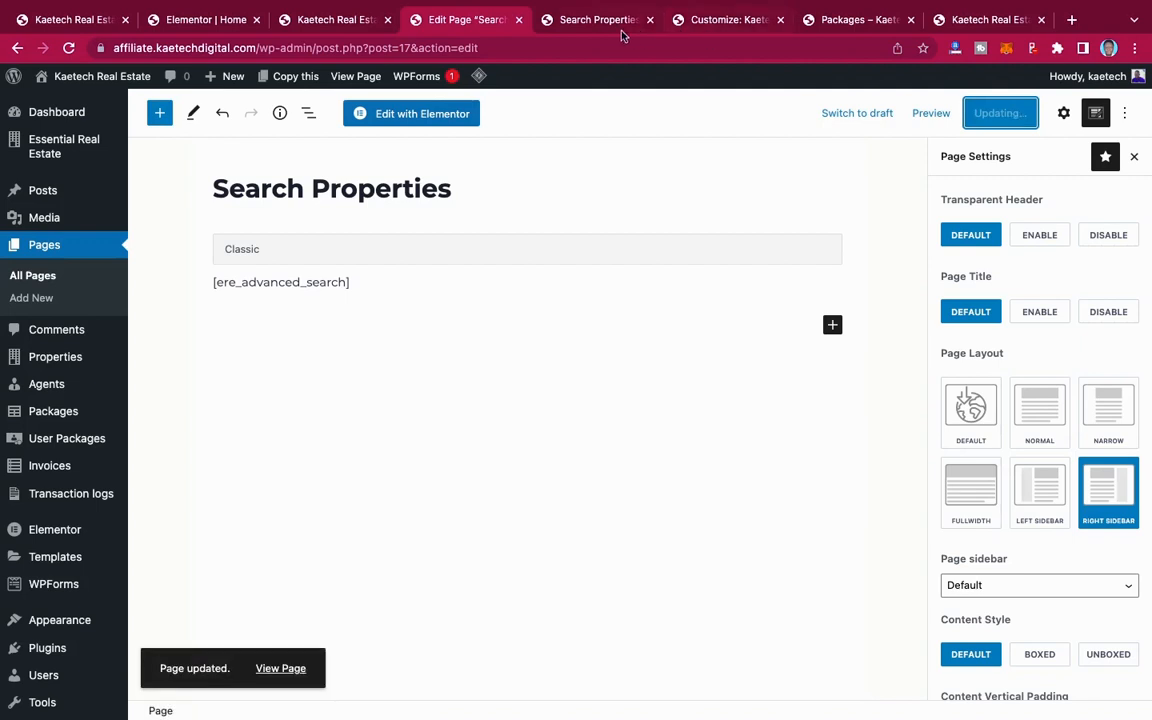
Step: Reload the live Search Properties page and examine its header, search form and sidebar layout
click(597, 22)
click(68, 47)
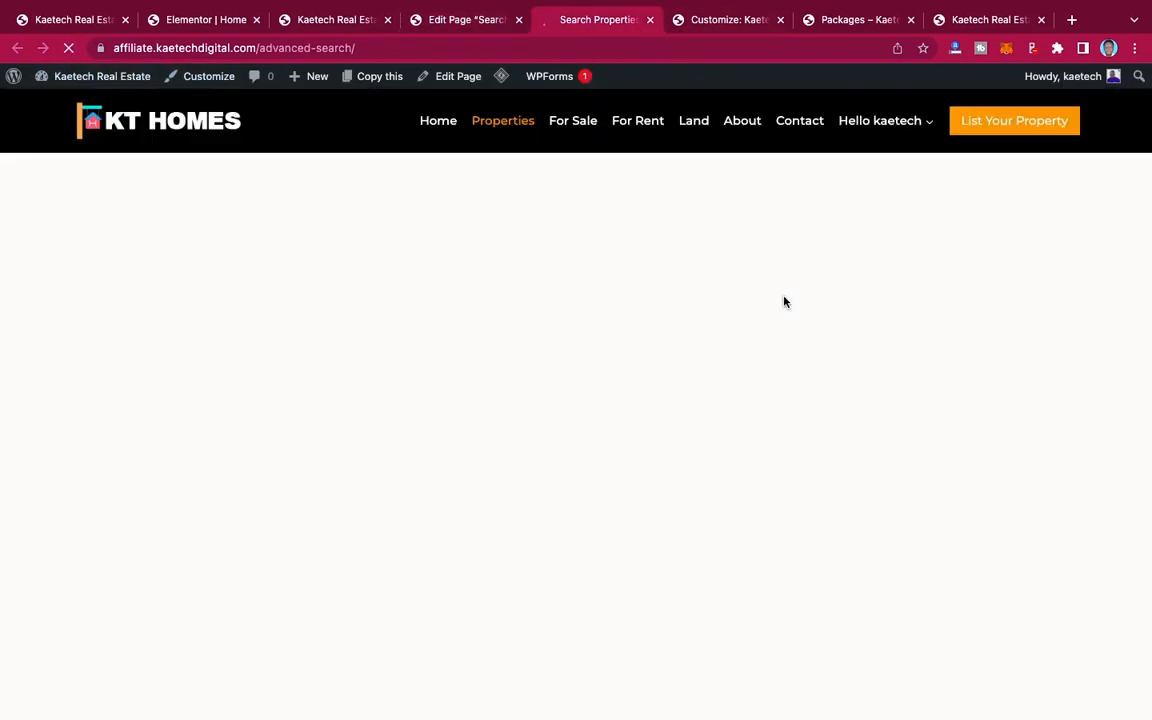
scroll(858, 518, up, 5)
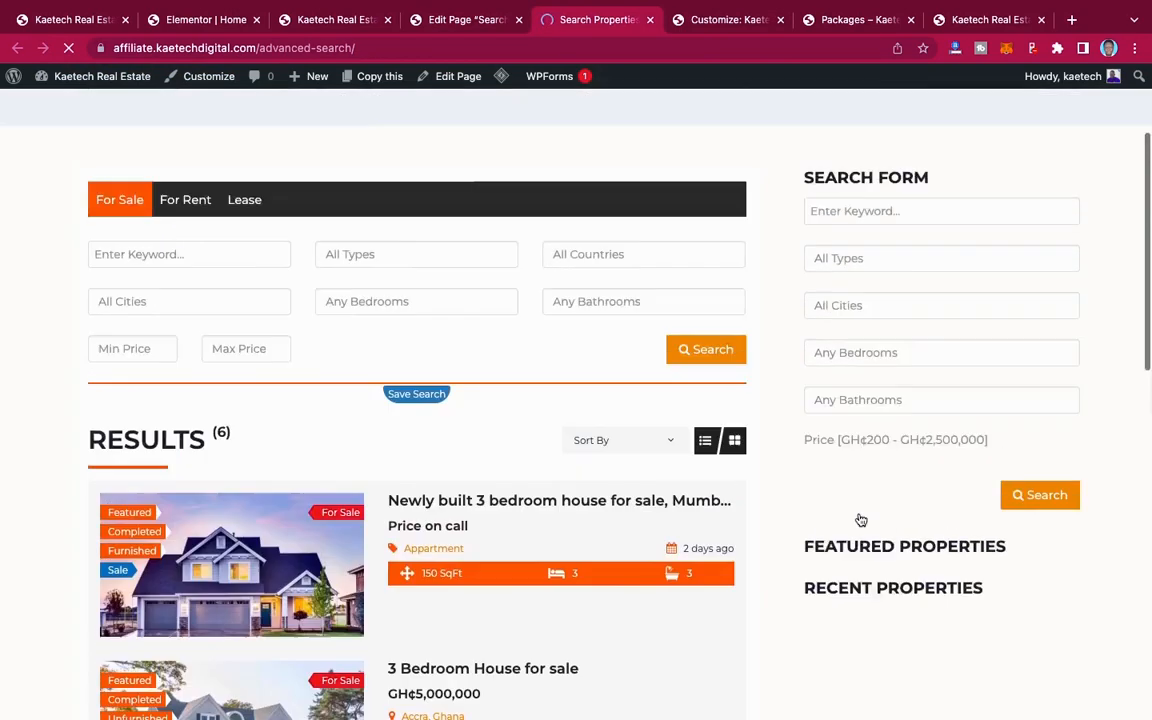
scroll(858, 516, down, 3)
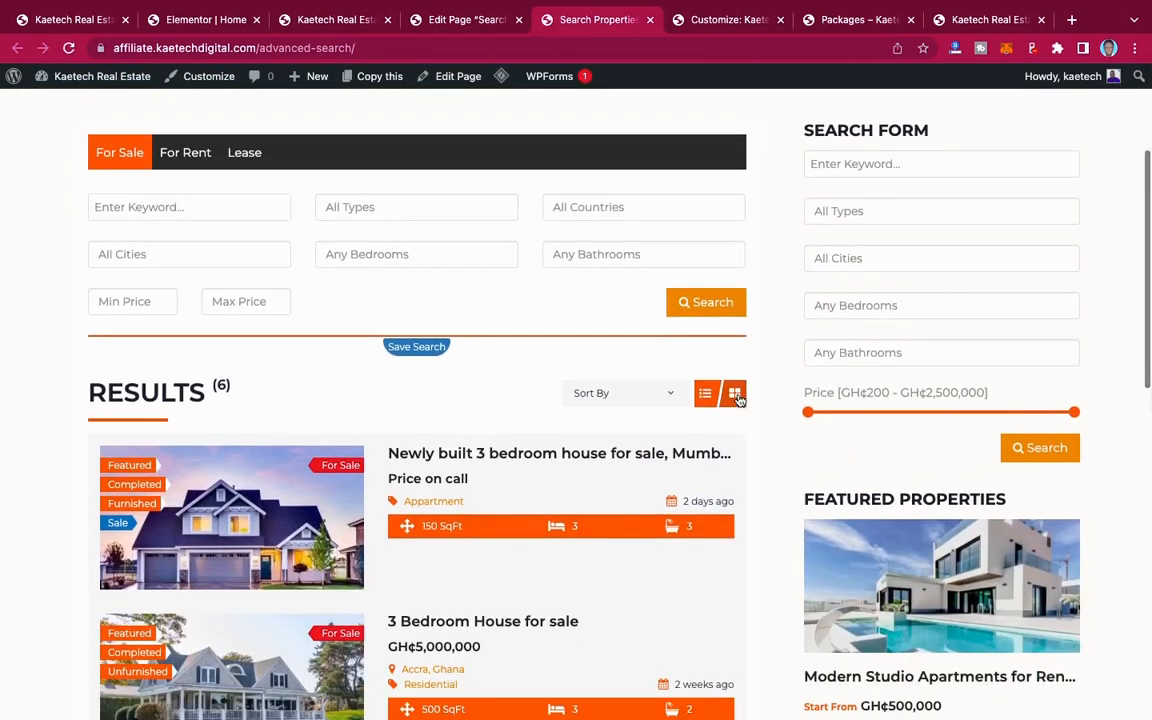
Step: Examine the property search results in grid view beside the sidebar, and switch them back to list view
click(735, 394)
scroll(648, 485, down, 6)
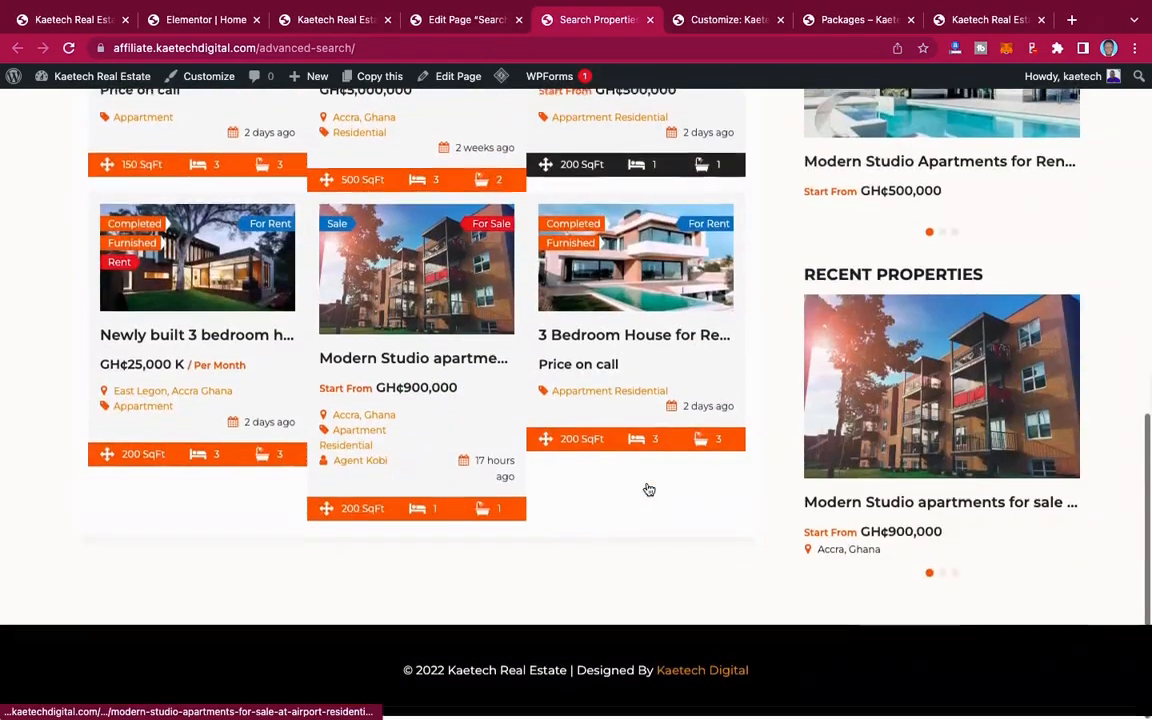
scroll(648, 488, up, 6)
scroll(648, 487, up, 2)
scroll(648, 487, down, 6)
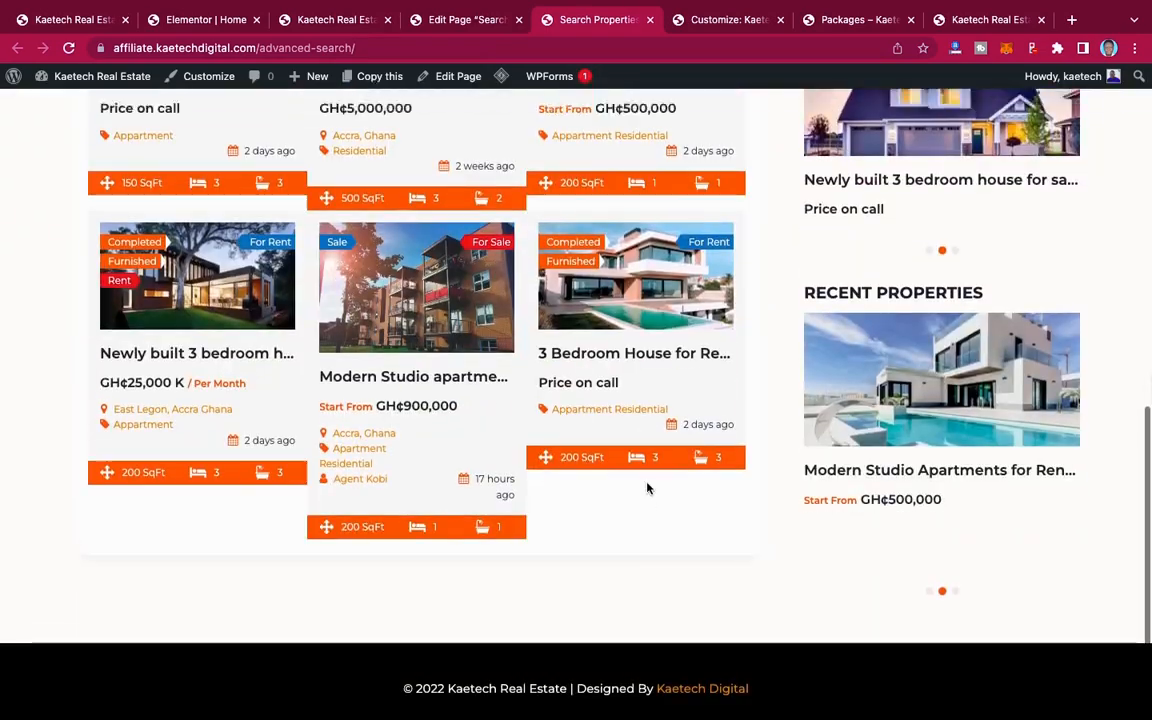
scroll(648, 487, up, 4)
click(705, 242)
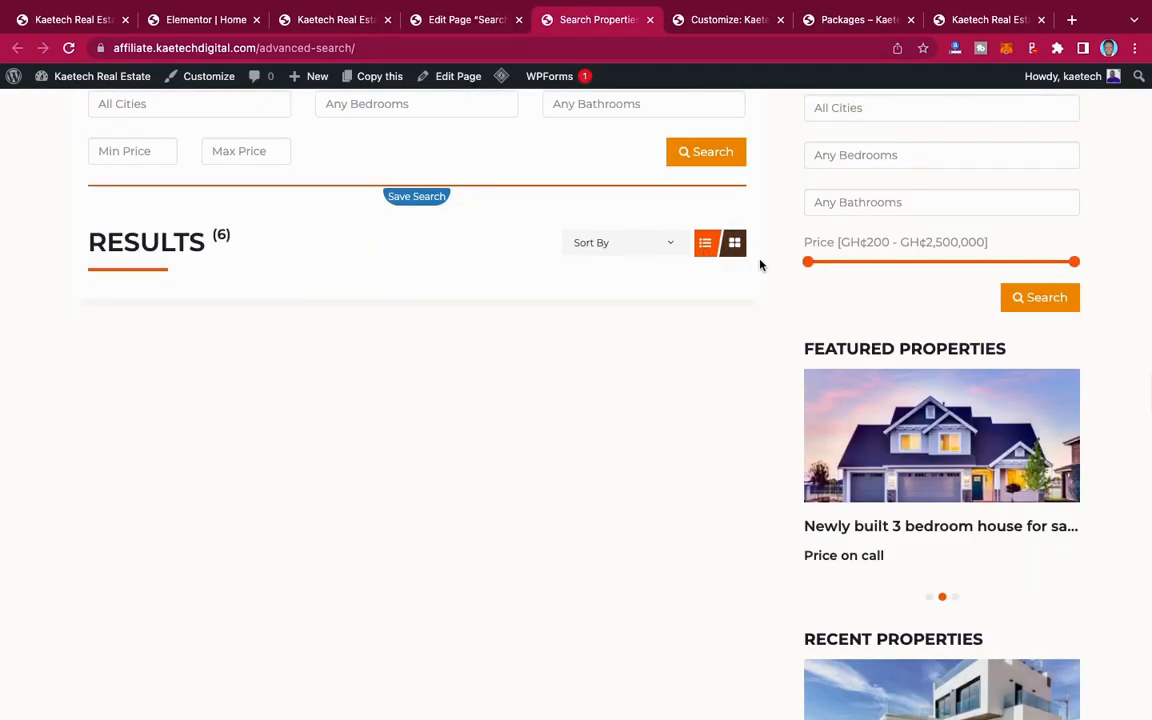
scroll(760, 264, up, 2)
scroll(760, 264, up, 3)
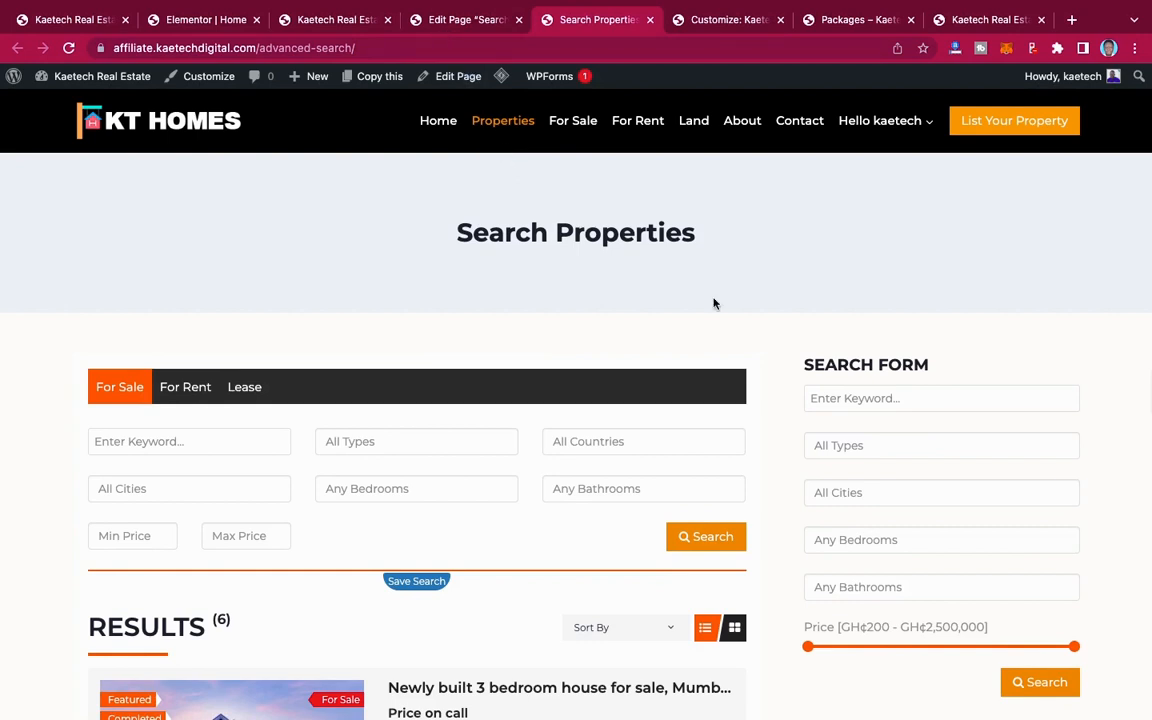
Step: Reload the site in the incognito browser window and open the registration form through List Your Property
key(ctrl+Right)
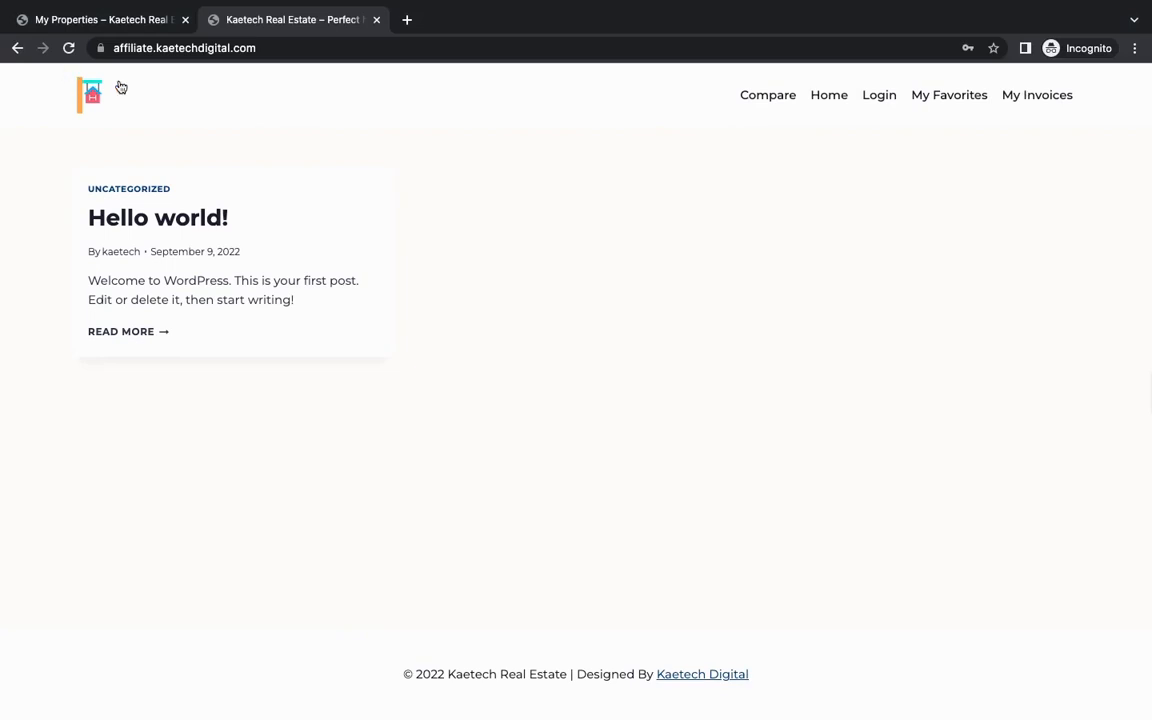
click(68, 48)
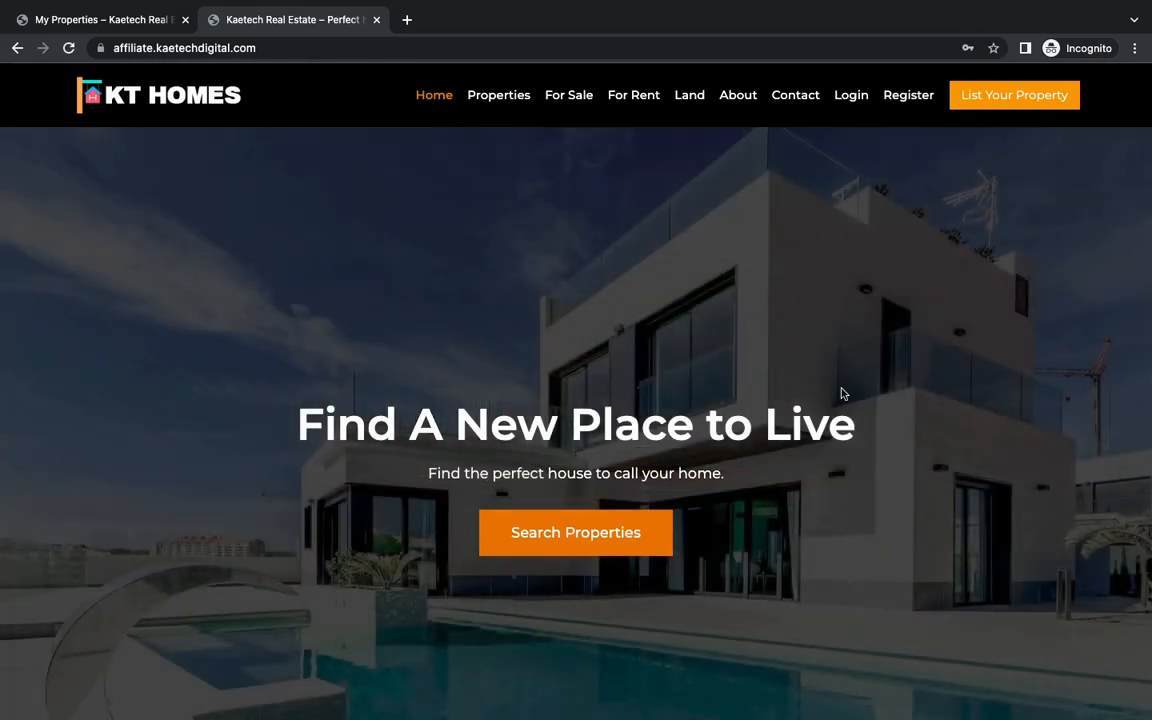
click(1009, 97)
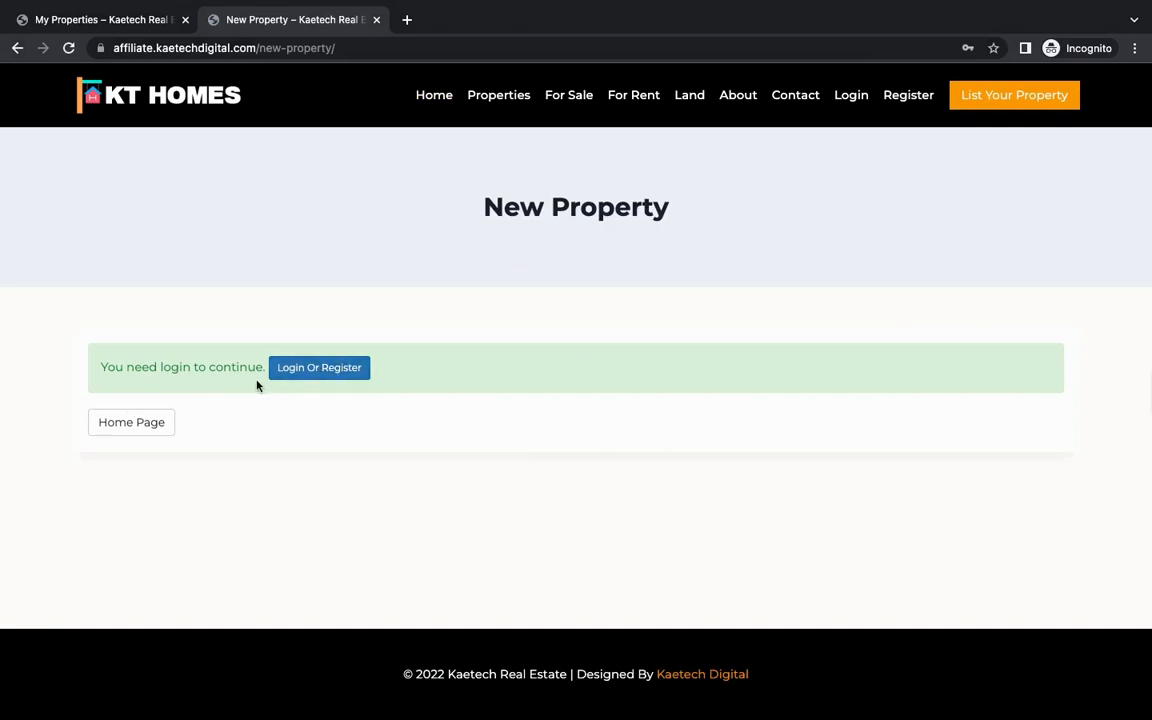
click(316, 370)
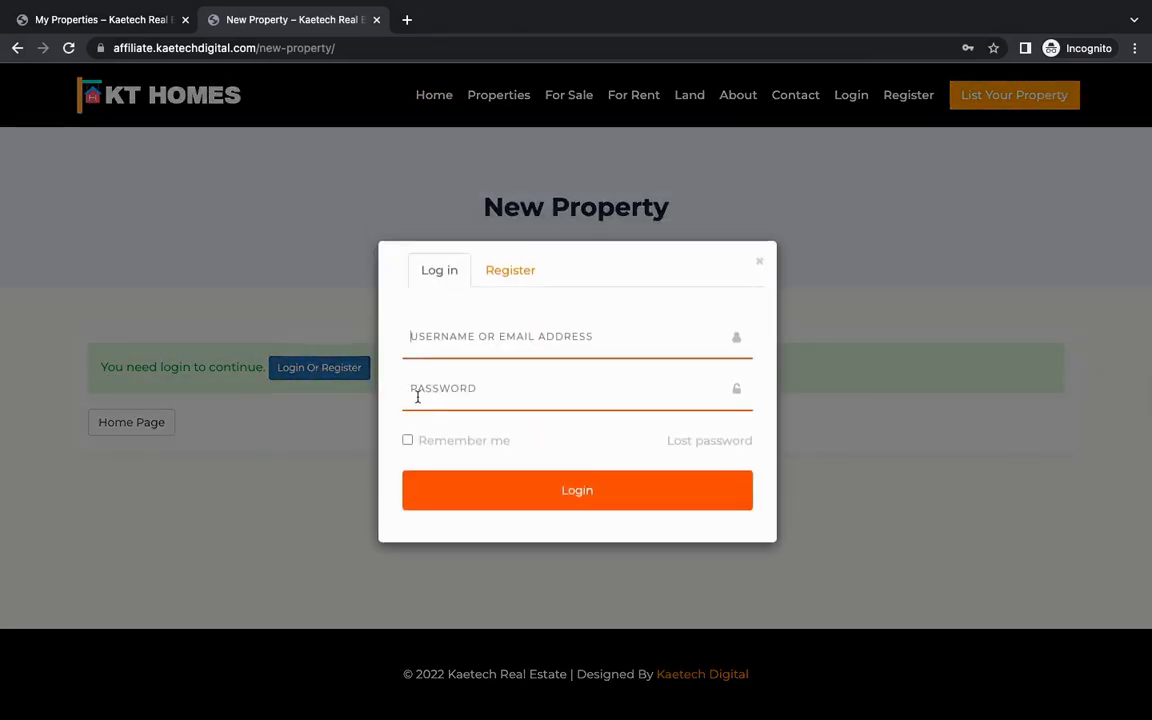
click(511, 275)
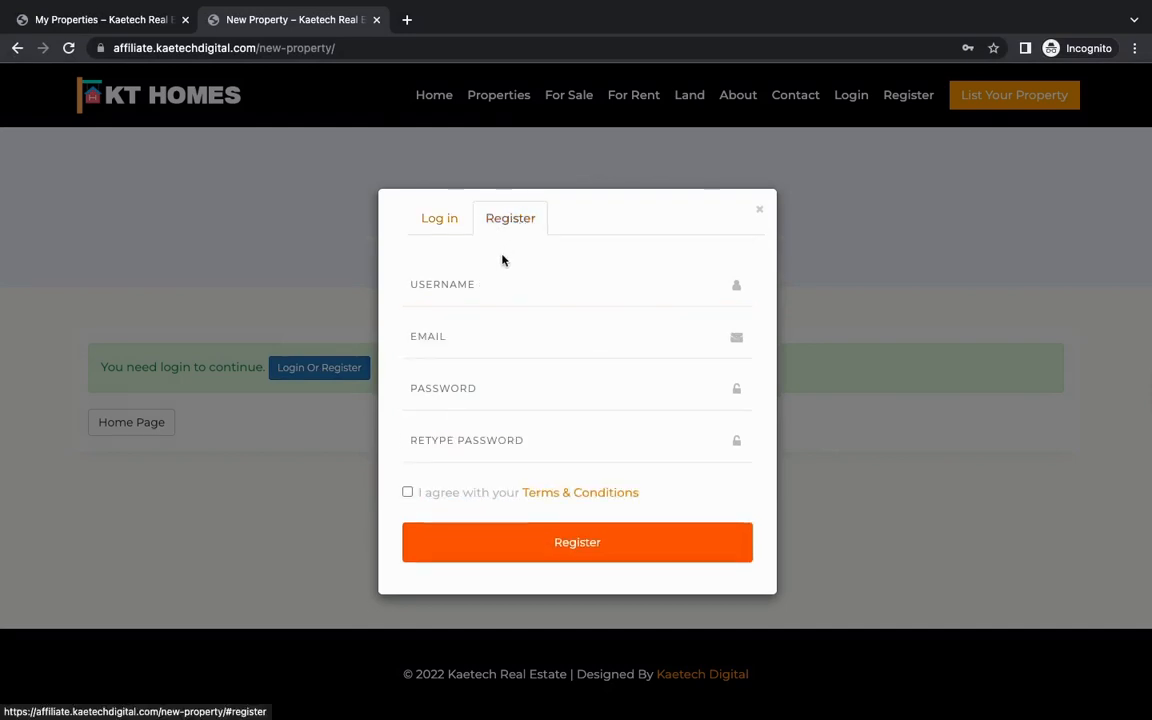
Step: Enter "test" as the new account's username and fill in its e-mail address
click(452, 287)
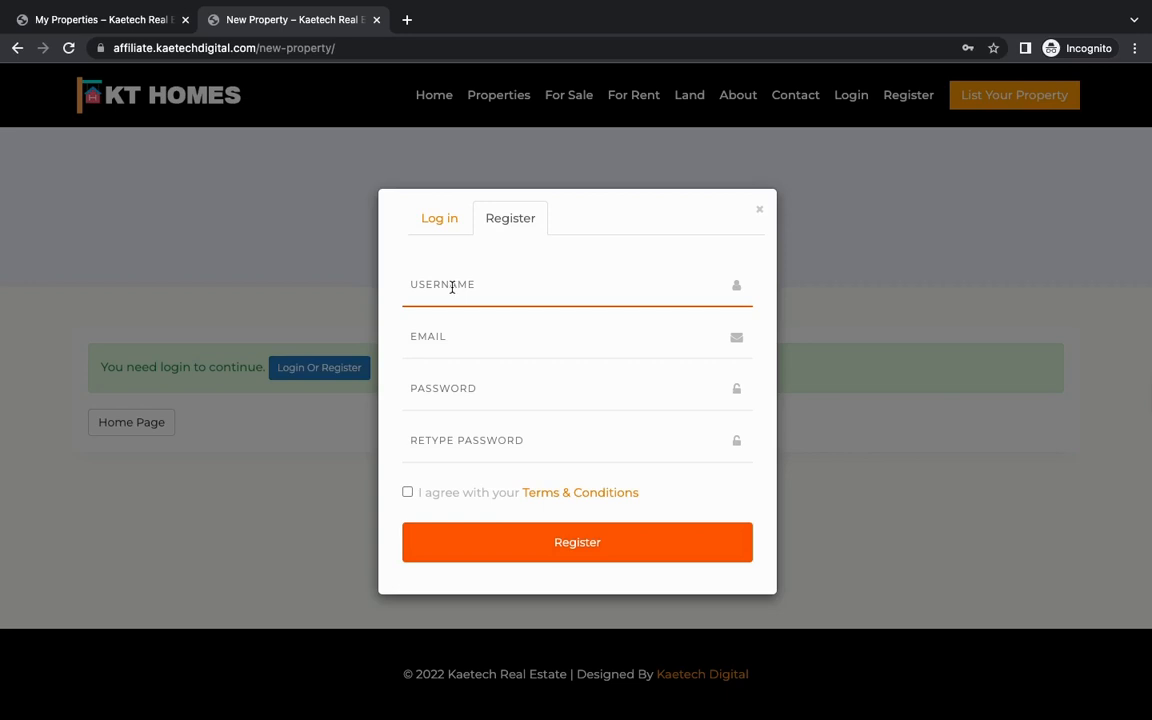
click(452, 287)
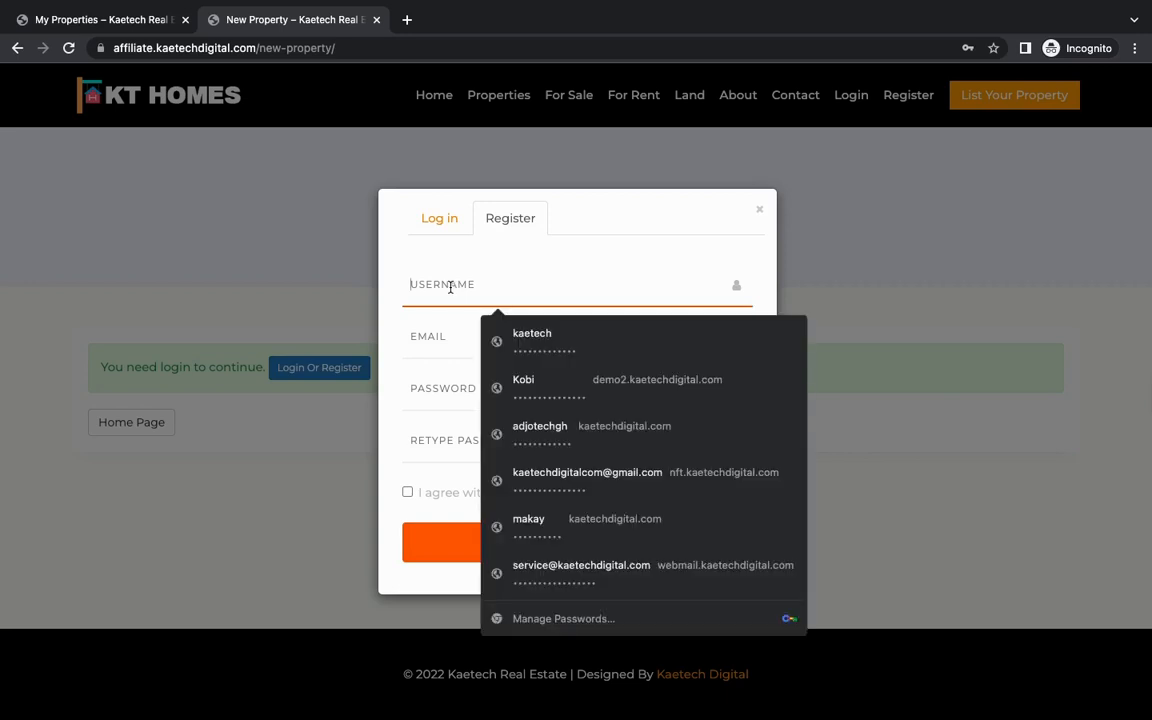
text(test)
click(450, 340)
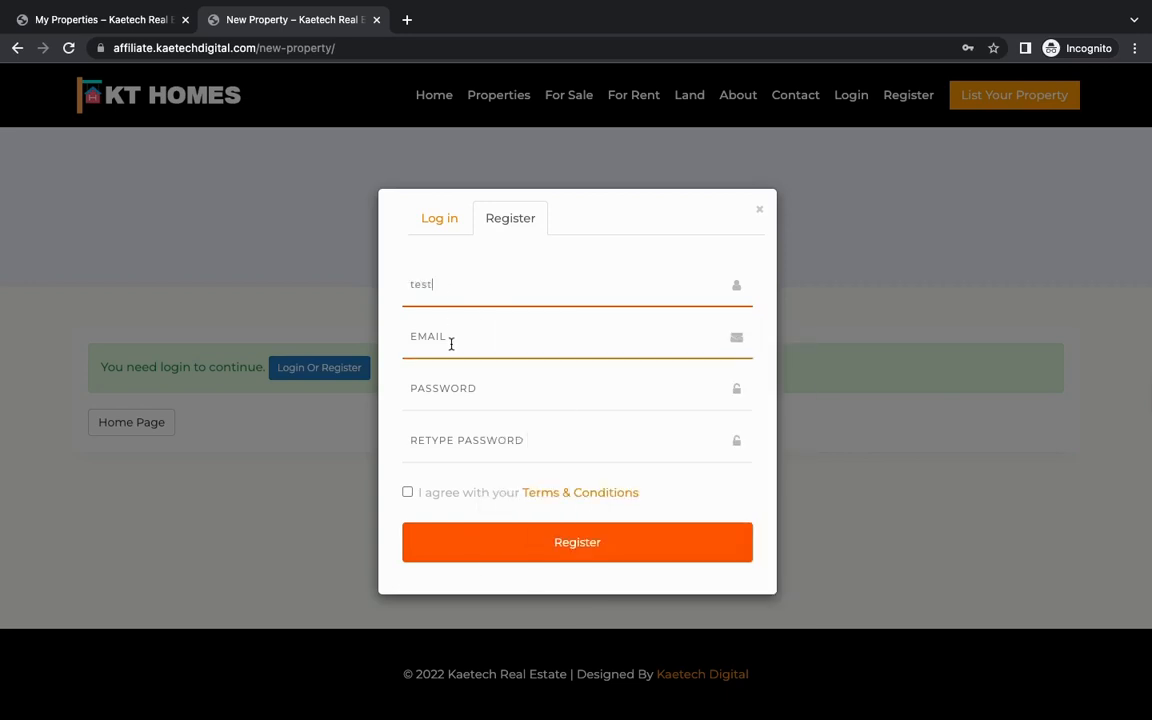
text(test)
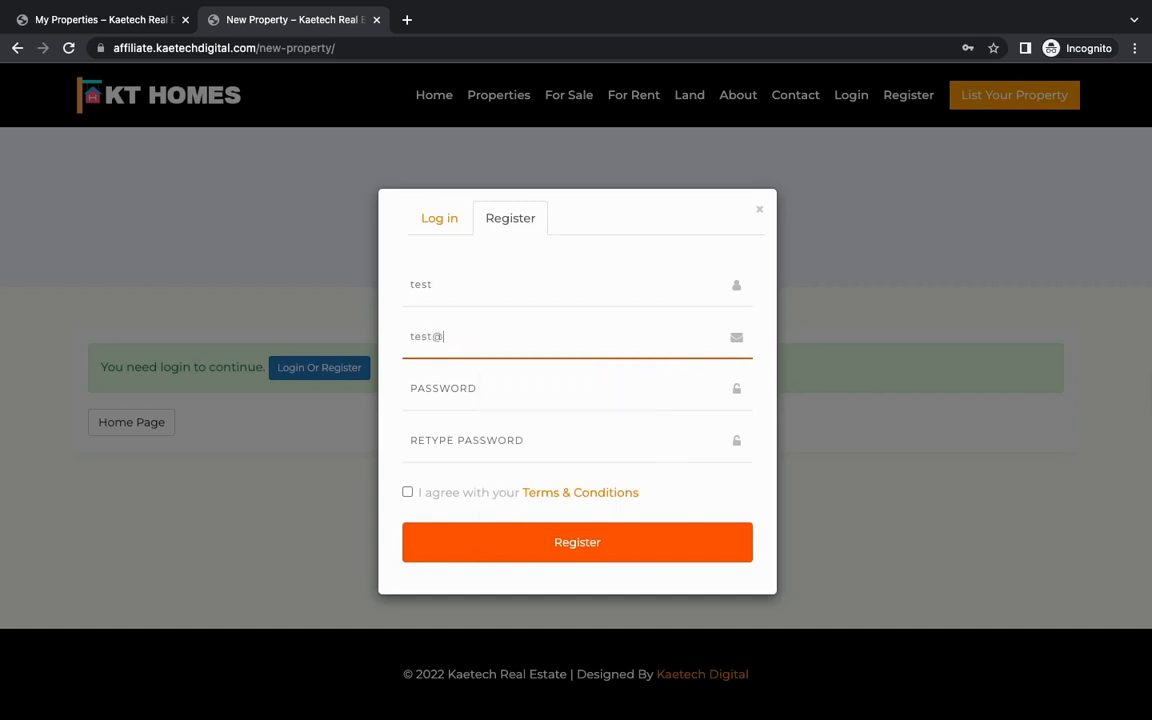
text(@gmail.com)
Step: Enter and retype the account password, accept the Terms & Conditions, and register the account
click(447, 402)
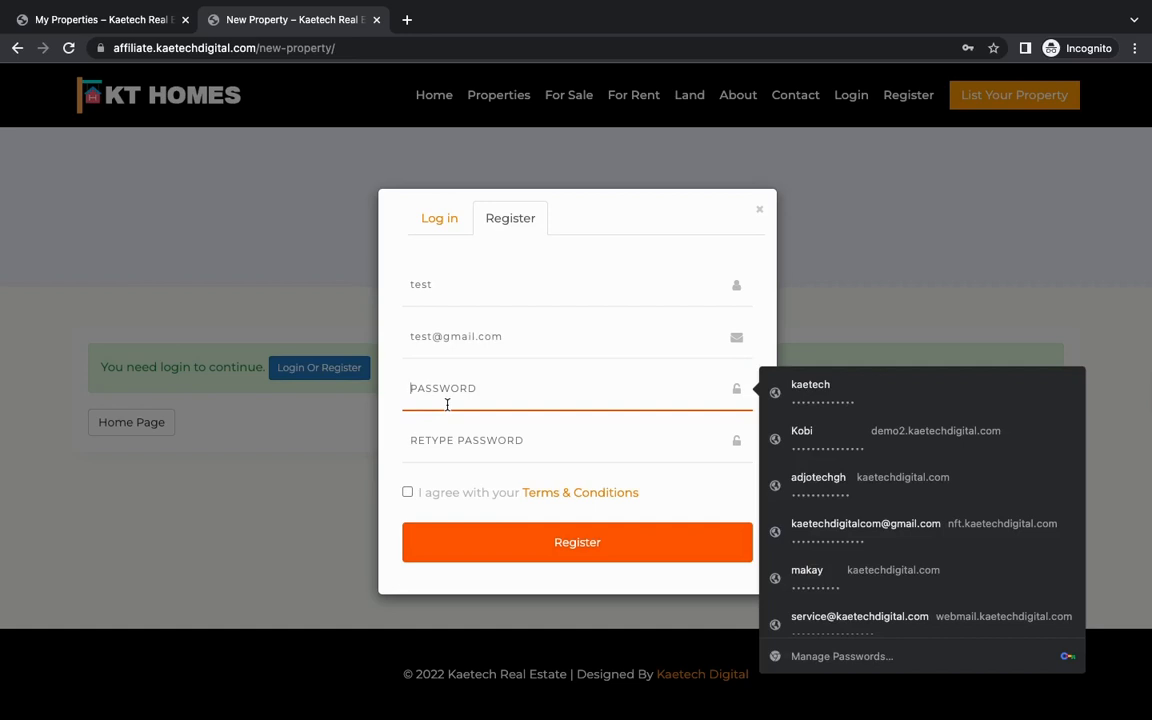
text(te)
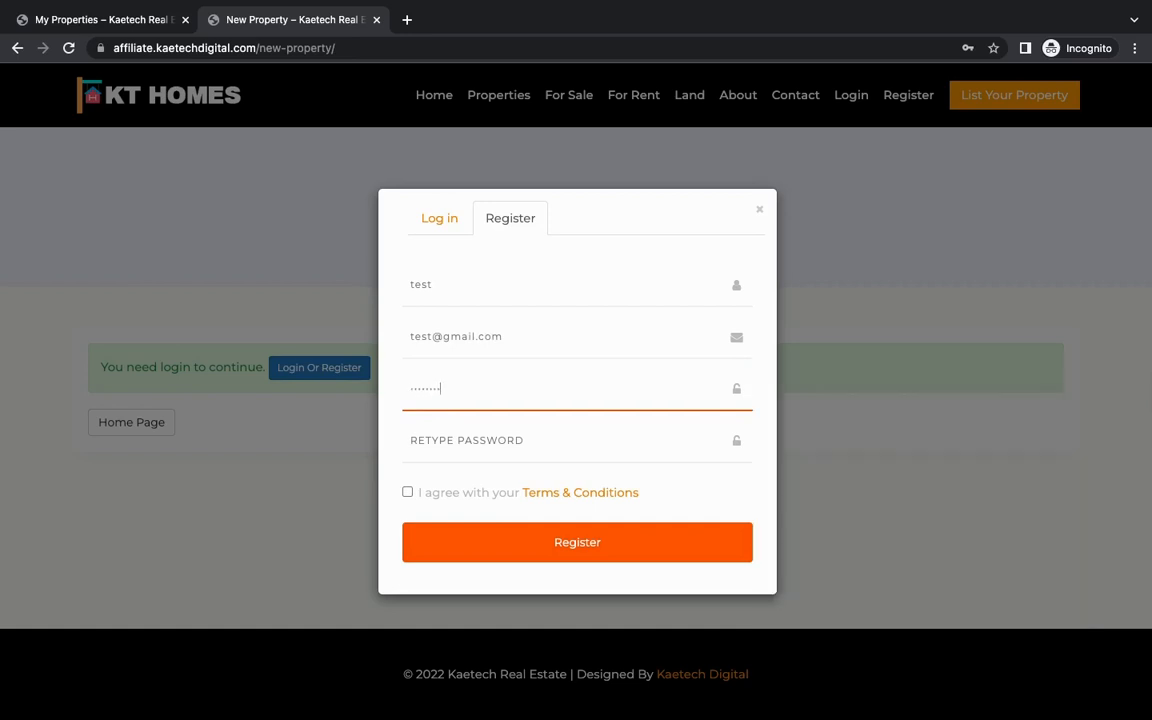
click(447, 446)
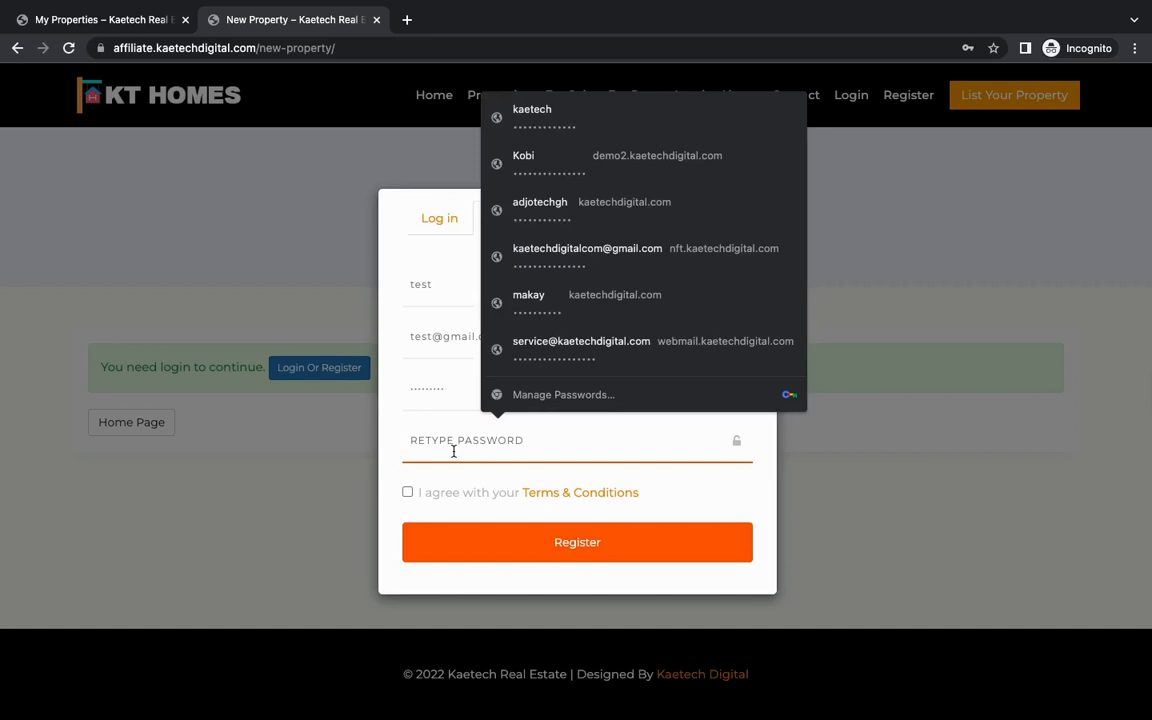
text(tes)
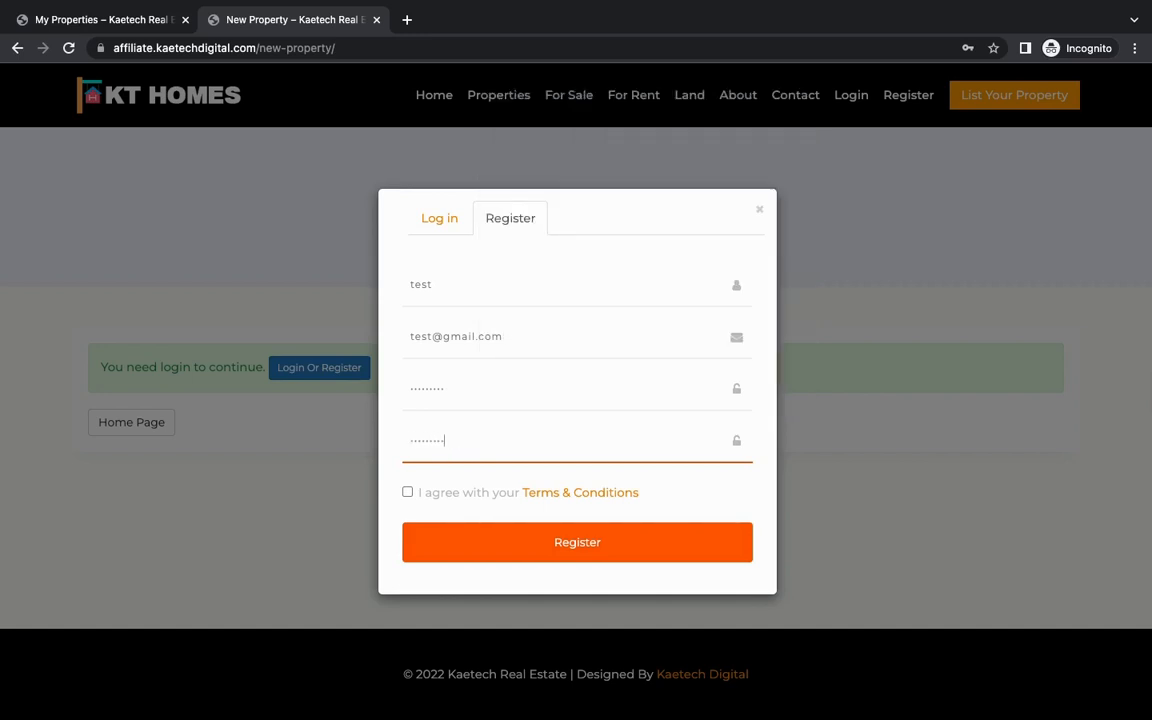
click(407, 492)
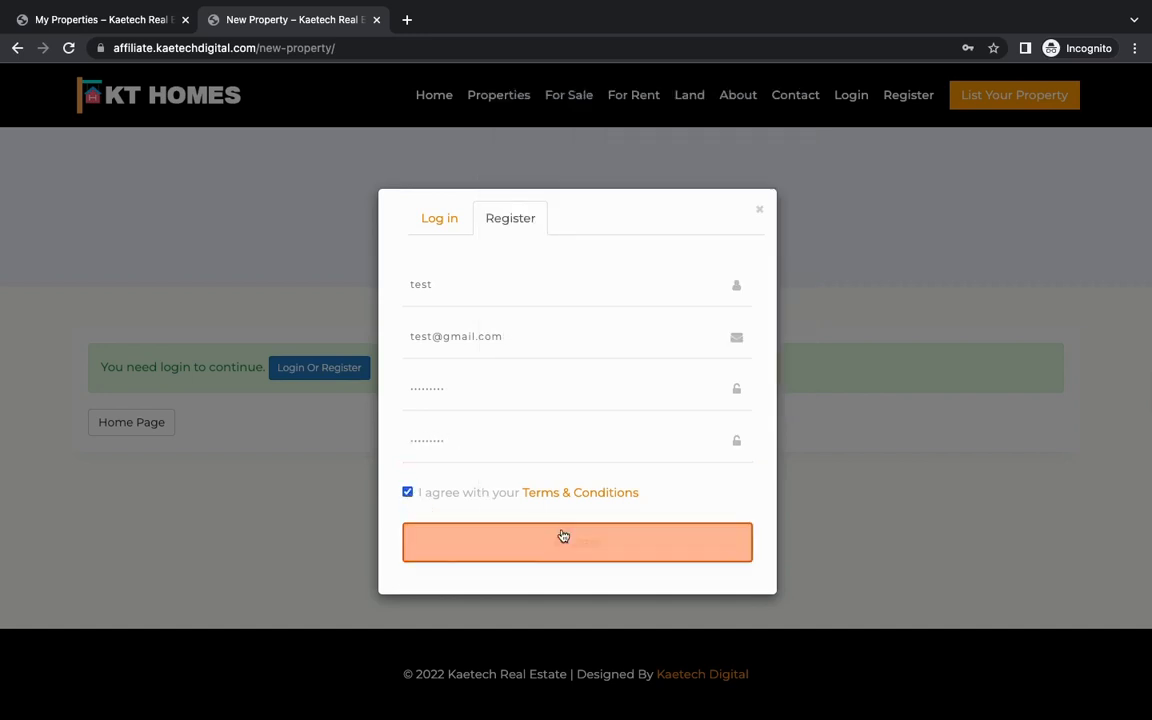
click(598, 543)
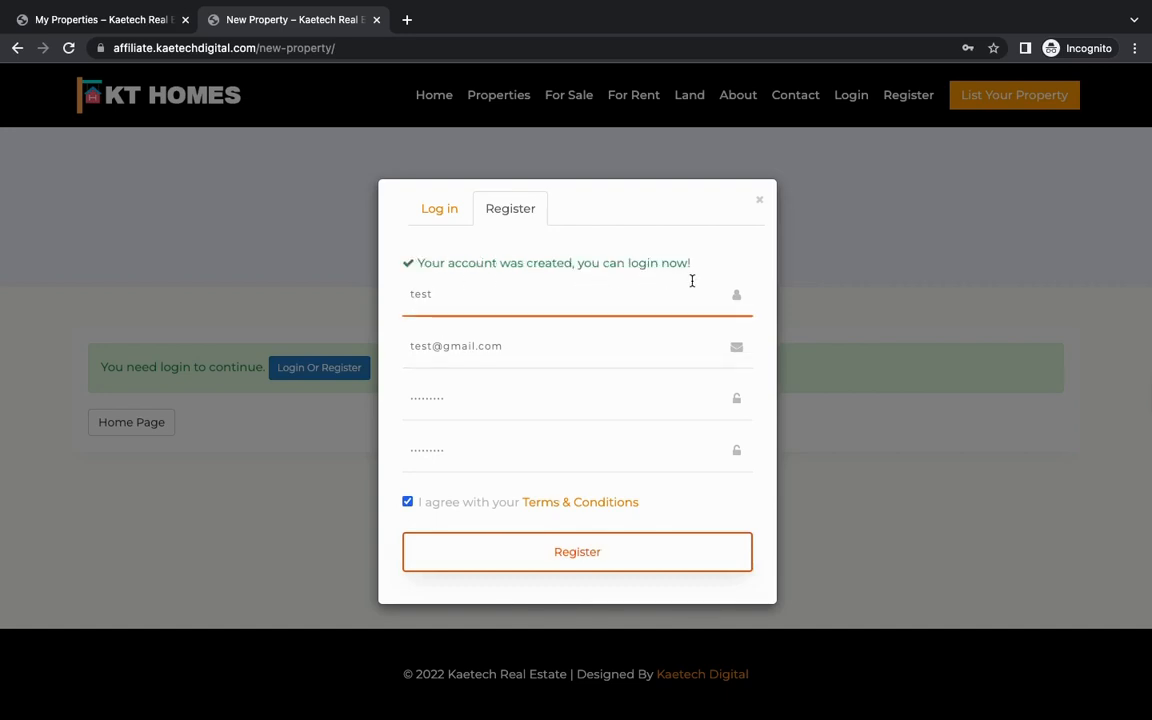
Step: Log in as "test" with the account password and the Remember me option enabled
click(434, 214)
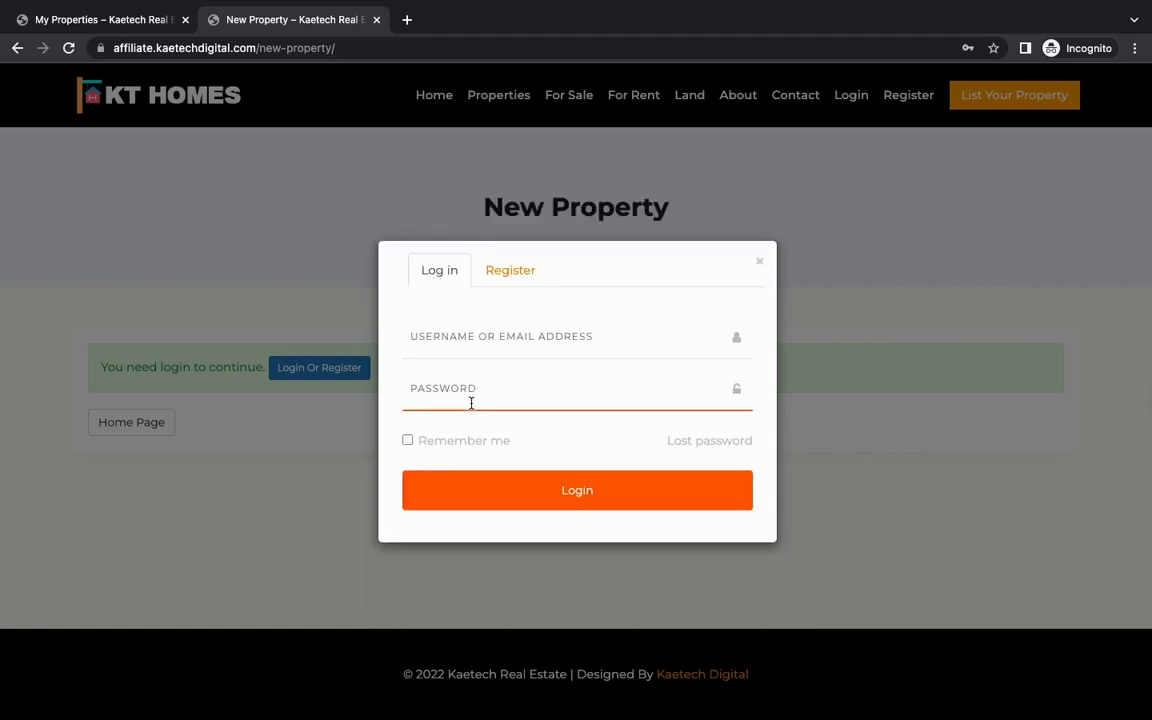
click(453, 340)
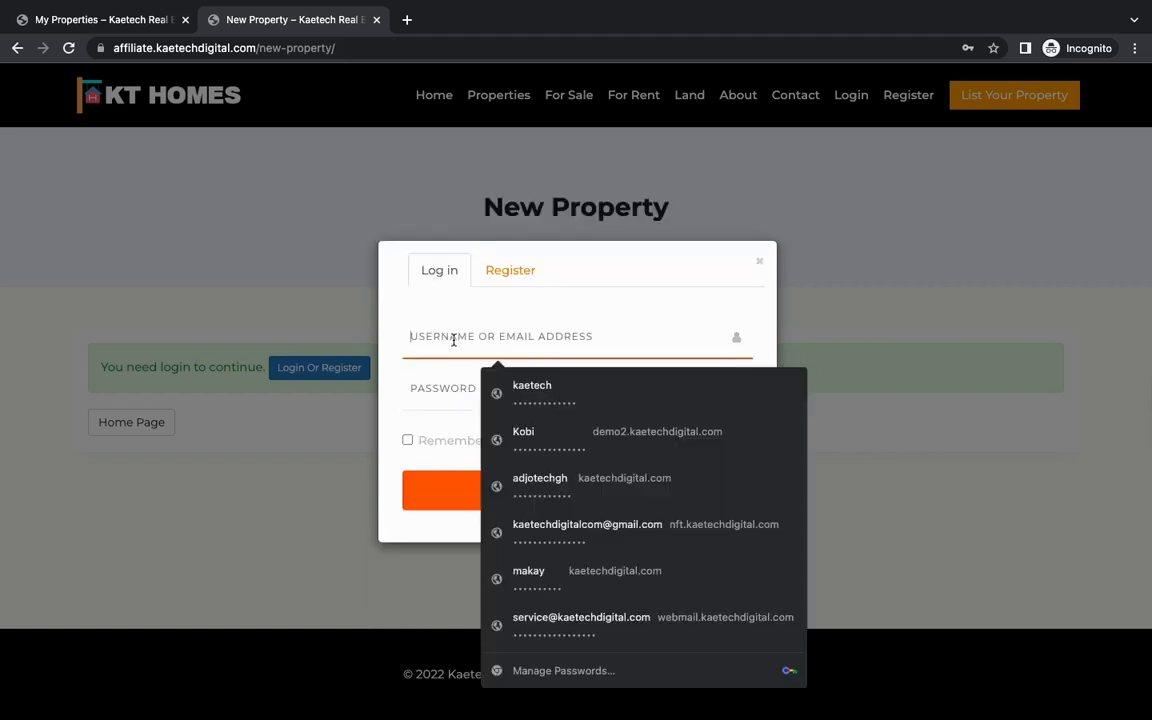
text(test)
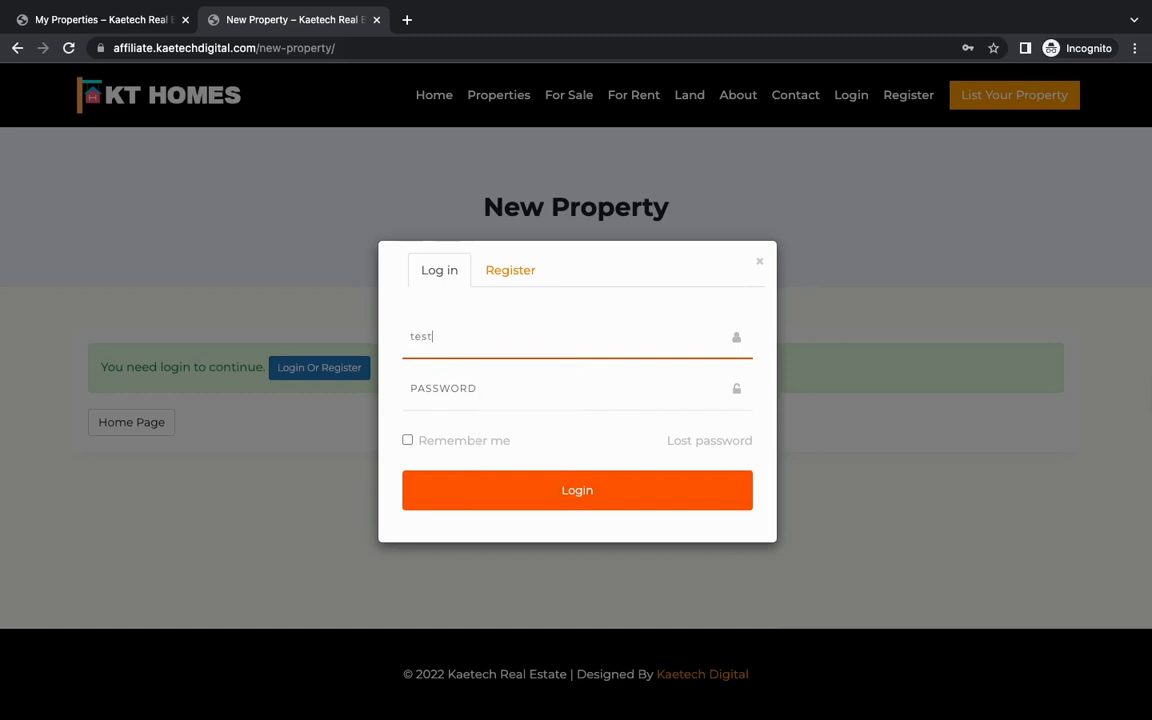
click(458, 389)
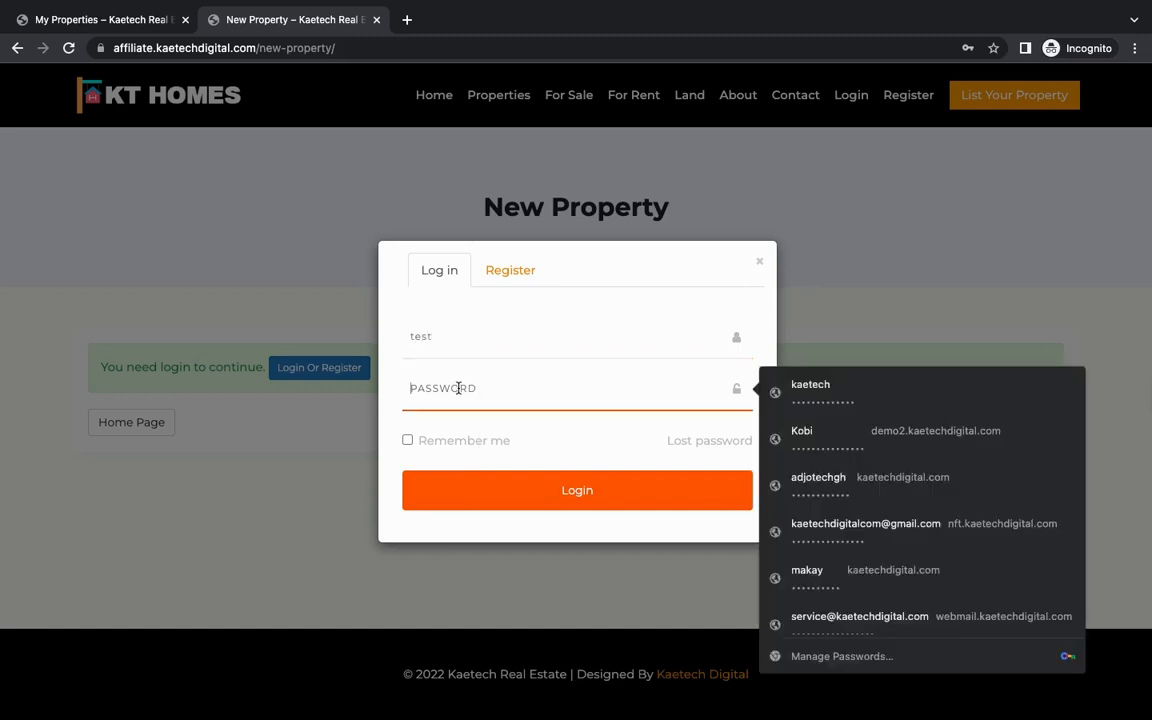
text(te)
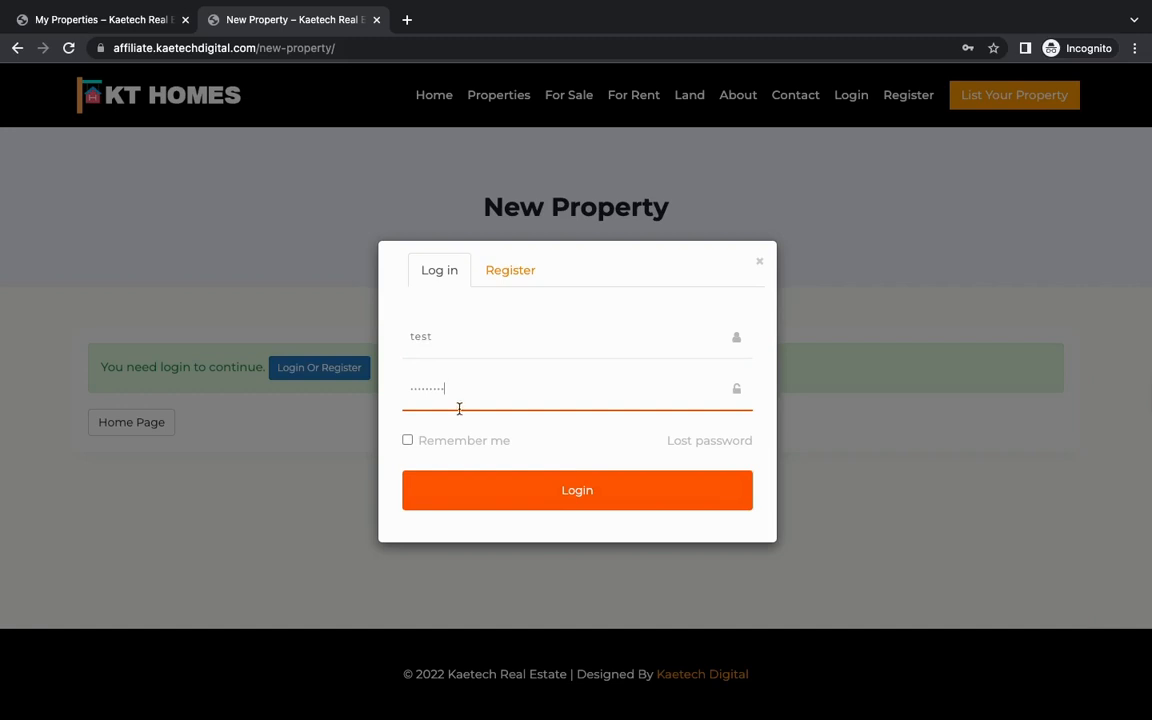
click(409, 441)
click(537, 488)
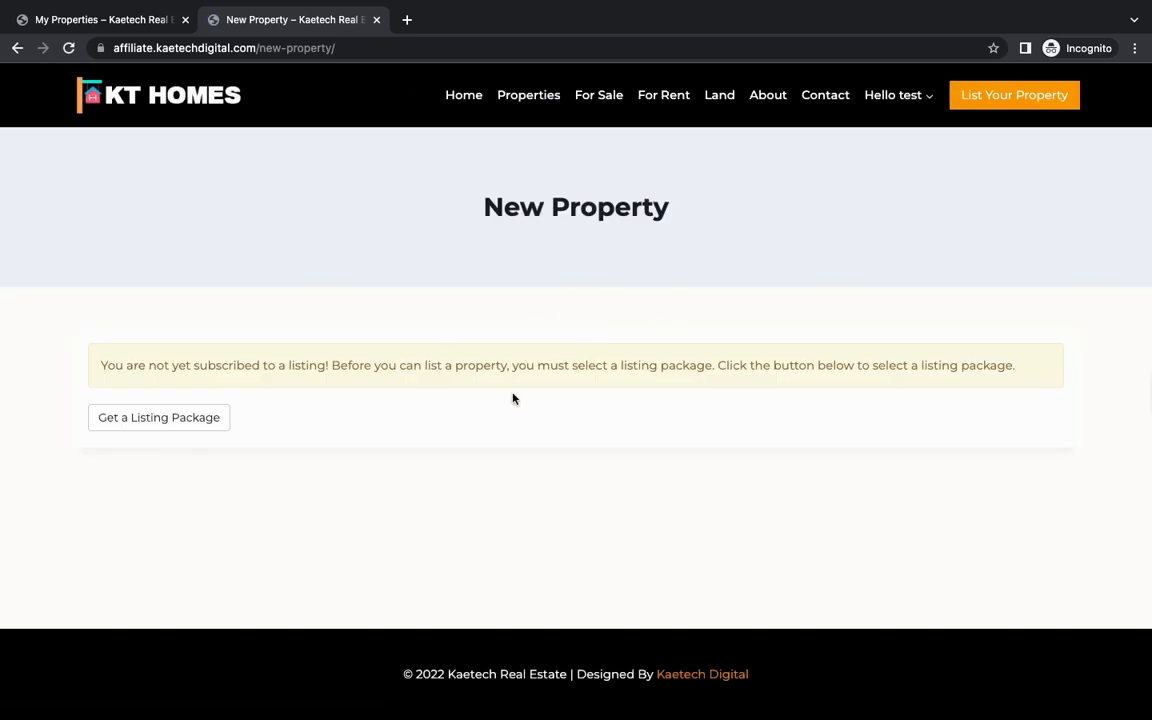
Step: Open the listing packages from the New Property page and choose the Free package
click(198, 420)
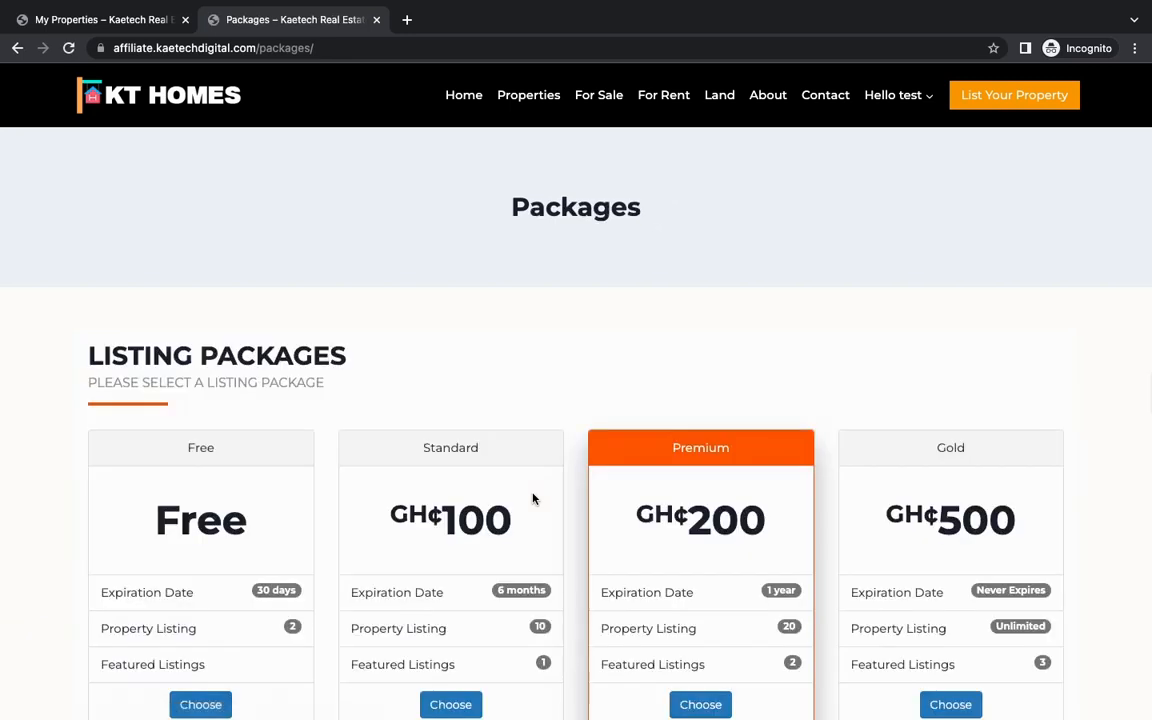
scroll(533, 498, down, 3)
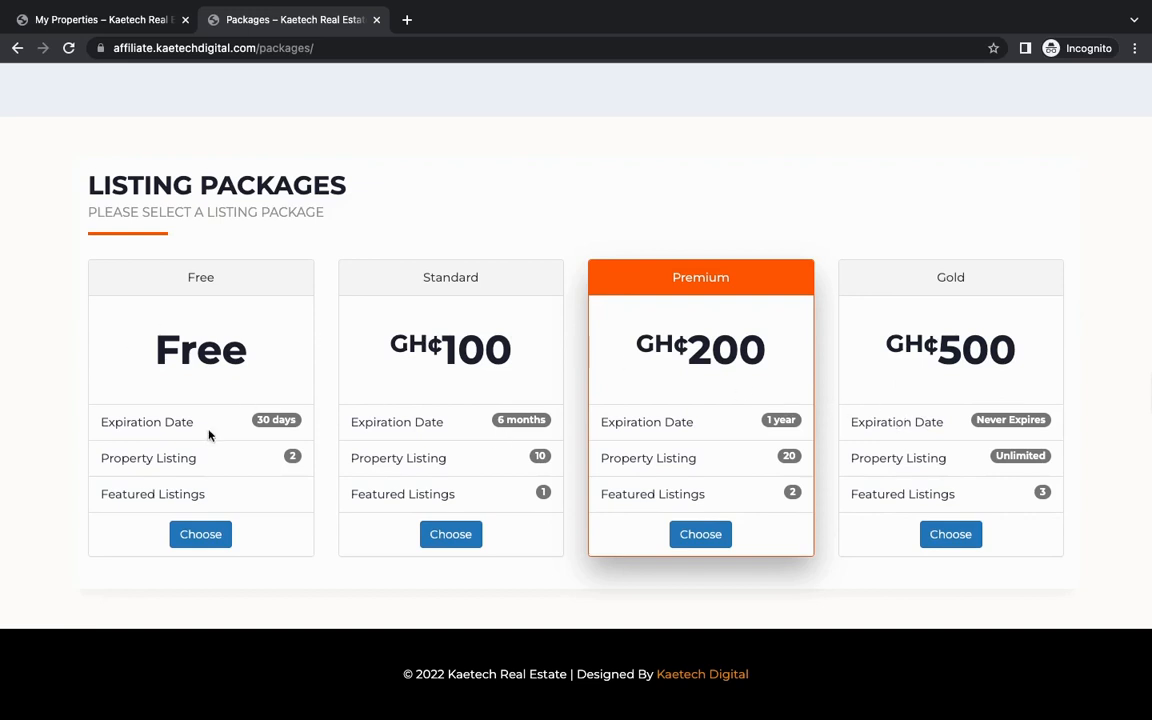
click(202, 537)
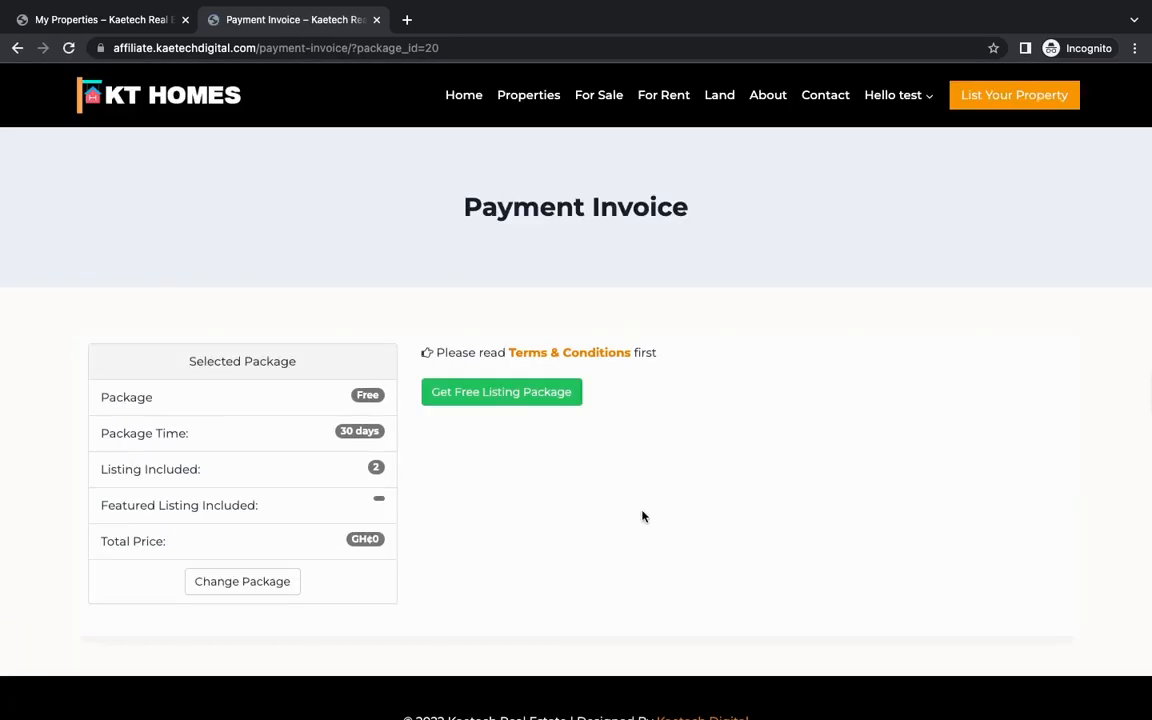
Step: Claim the free listing package and review its details on the account's My Properties dashboard
click(508, 395)
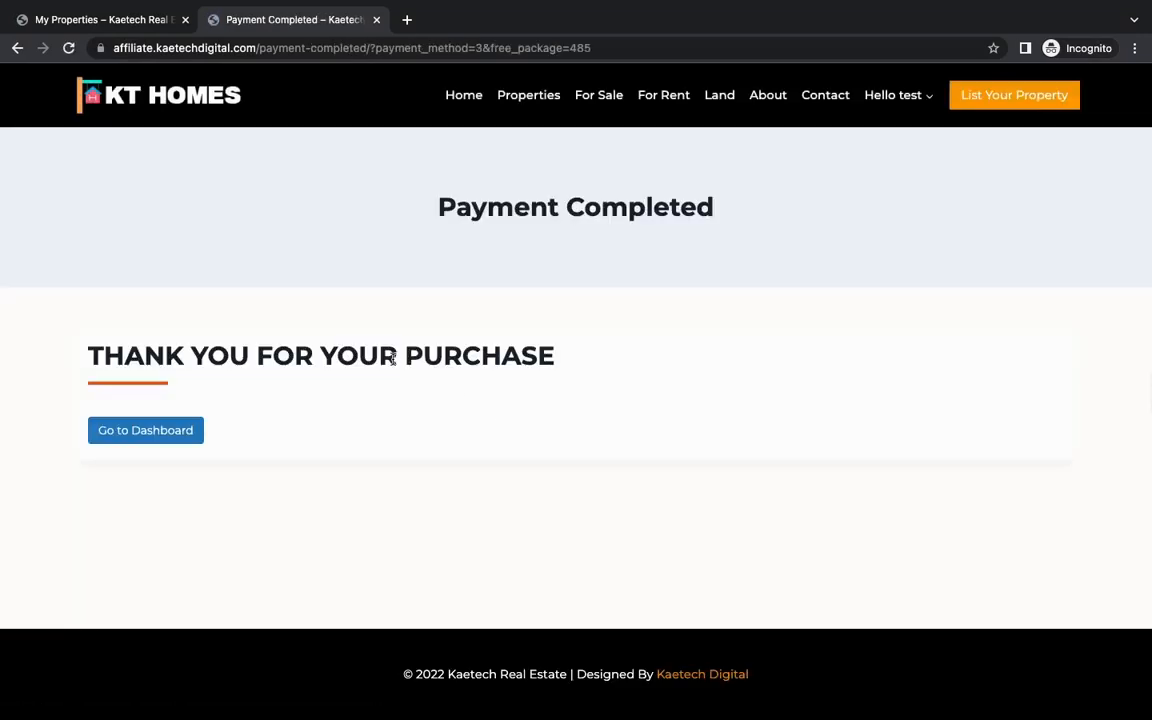
click(160, 428)
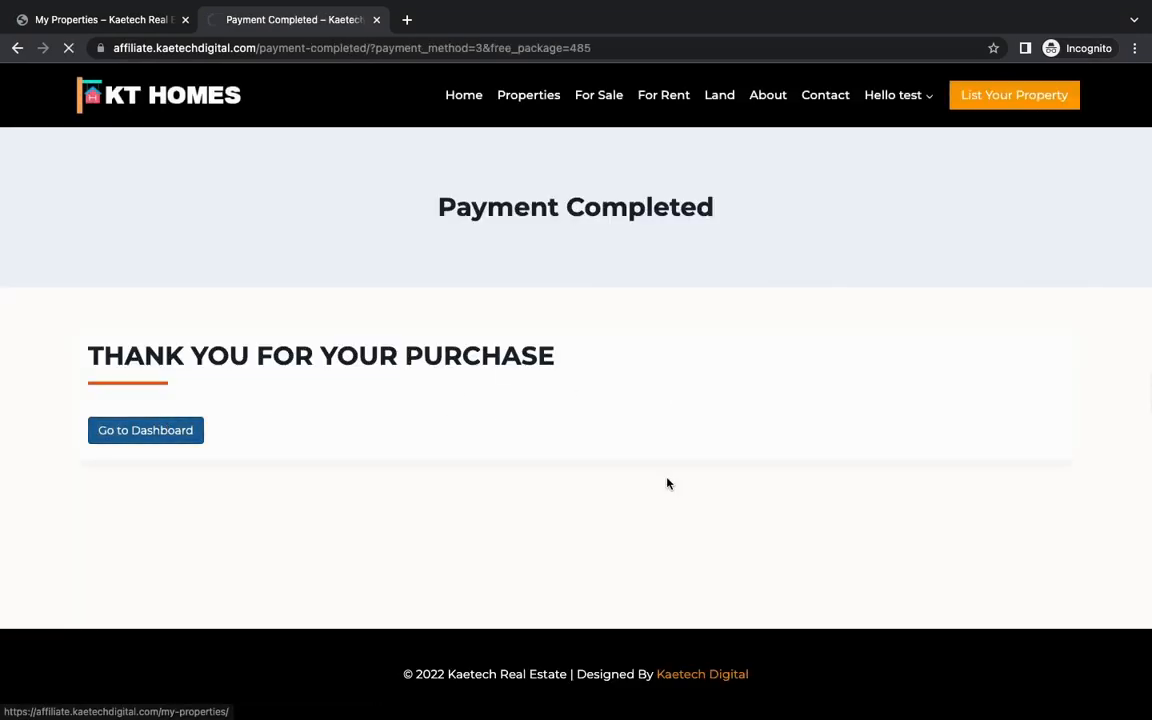
scroll(668, 484, down, 5)
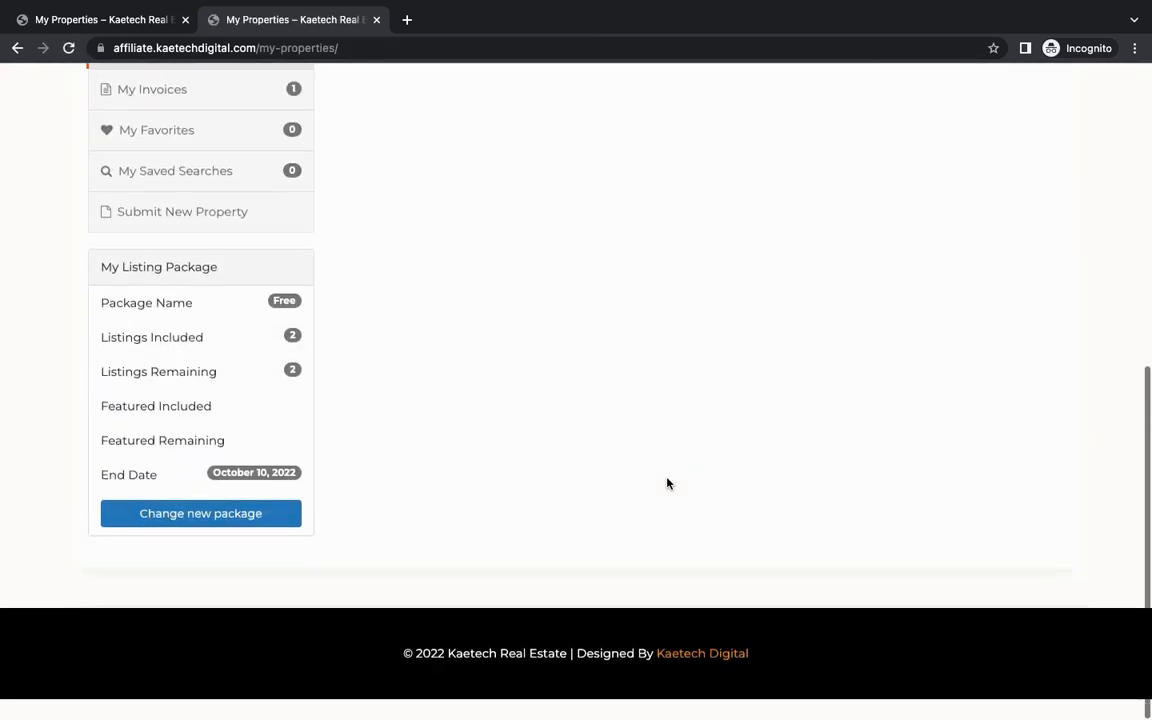
scroll(668, 484, up, 6)
scroll(668, 484, down, 2)
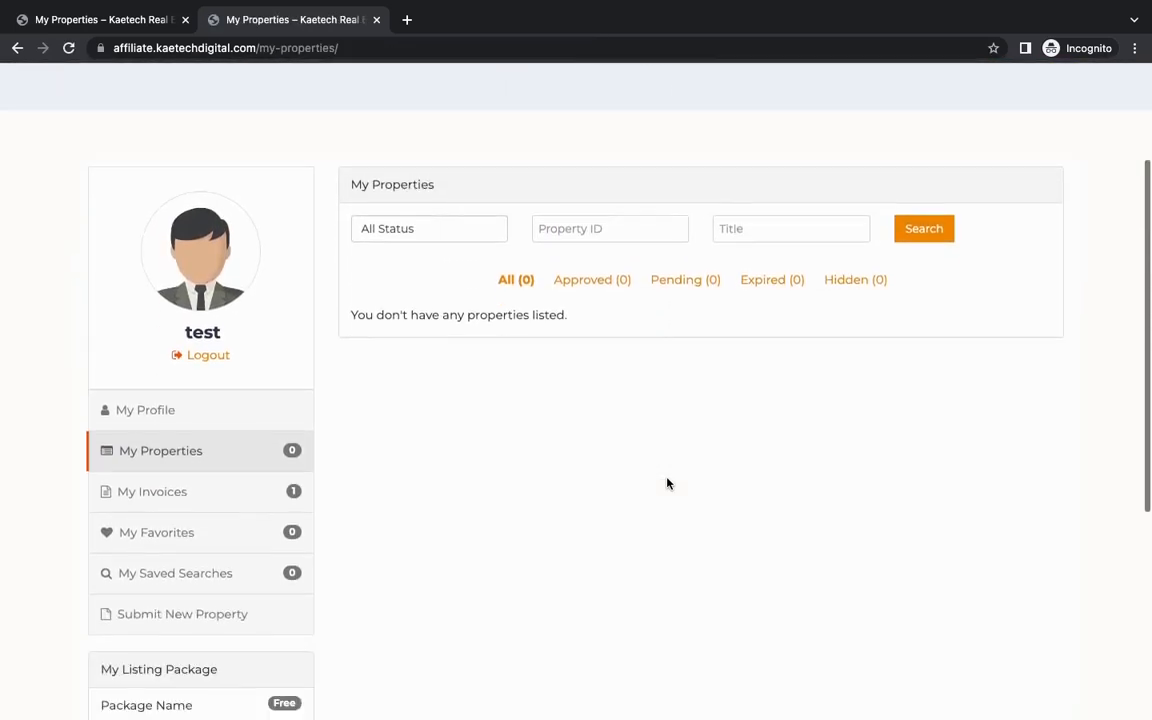
scroll(668, 484, up, 2)
scroll(668, 484, down, 3)
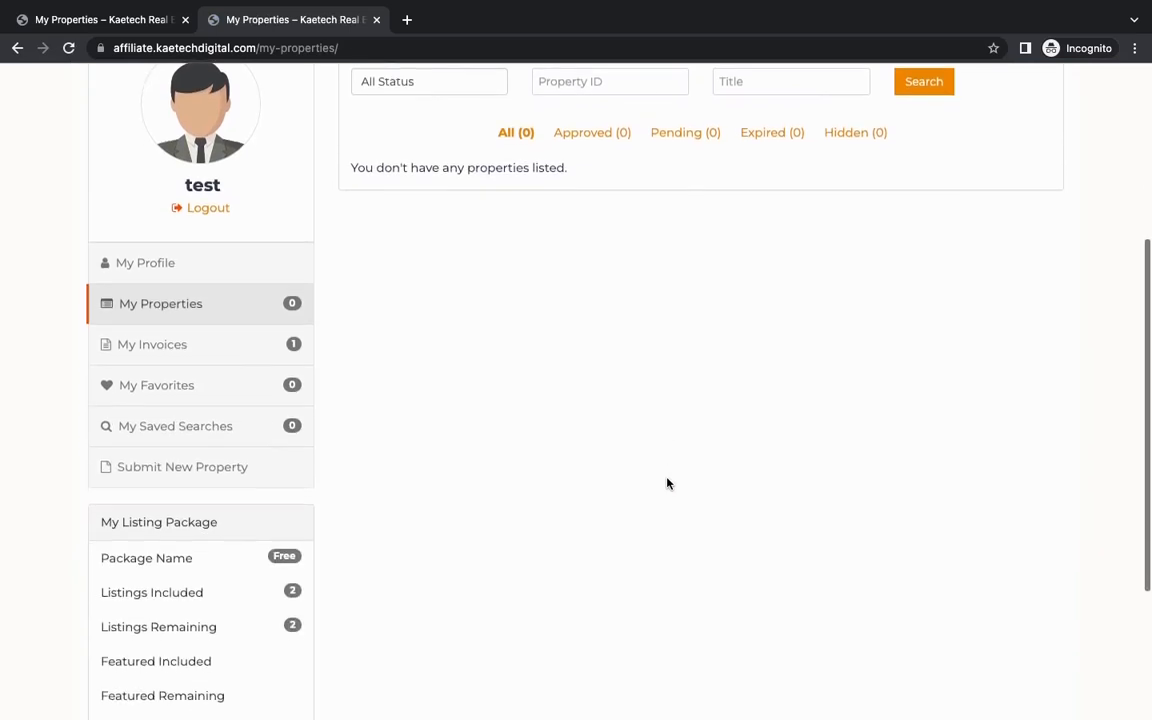
scroll(578, 456, down, 3)
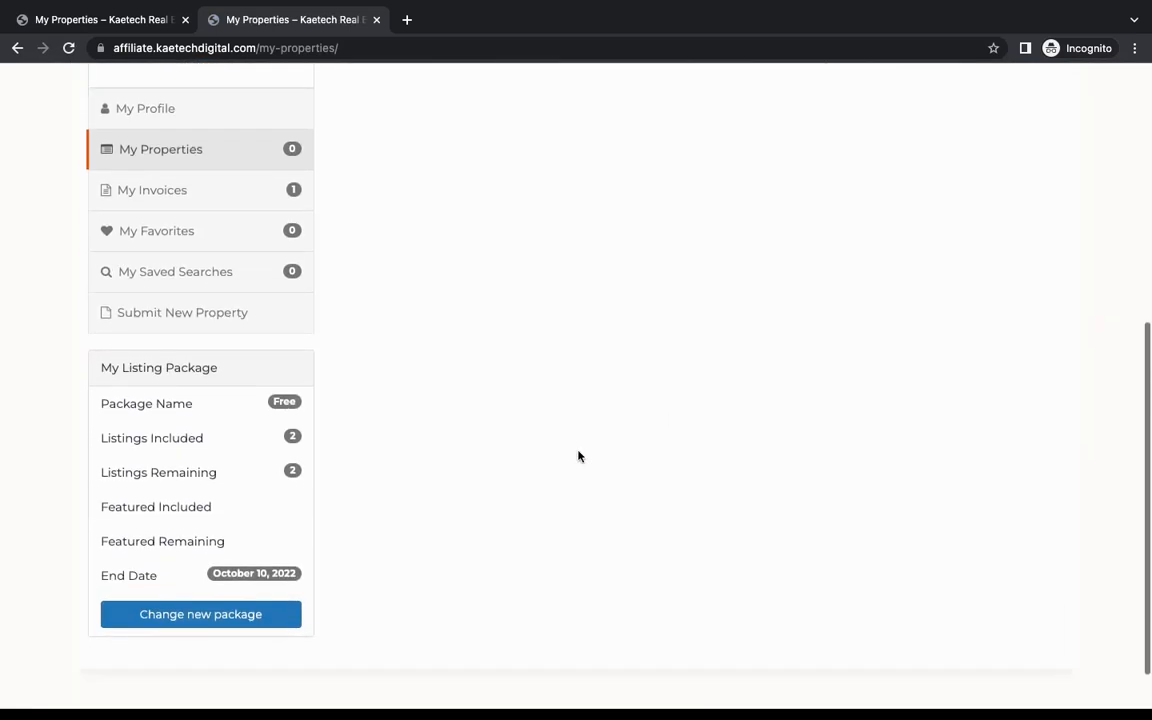
Step: Start submitting a new property and title it "New house in Accra"
click(195, 327)
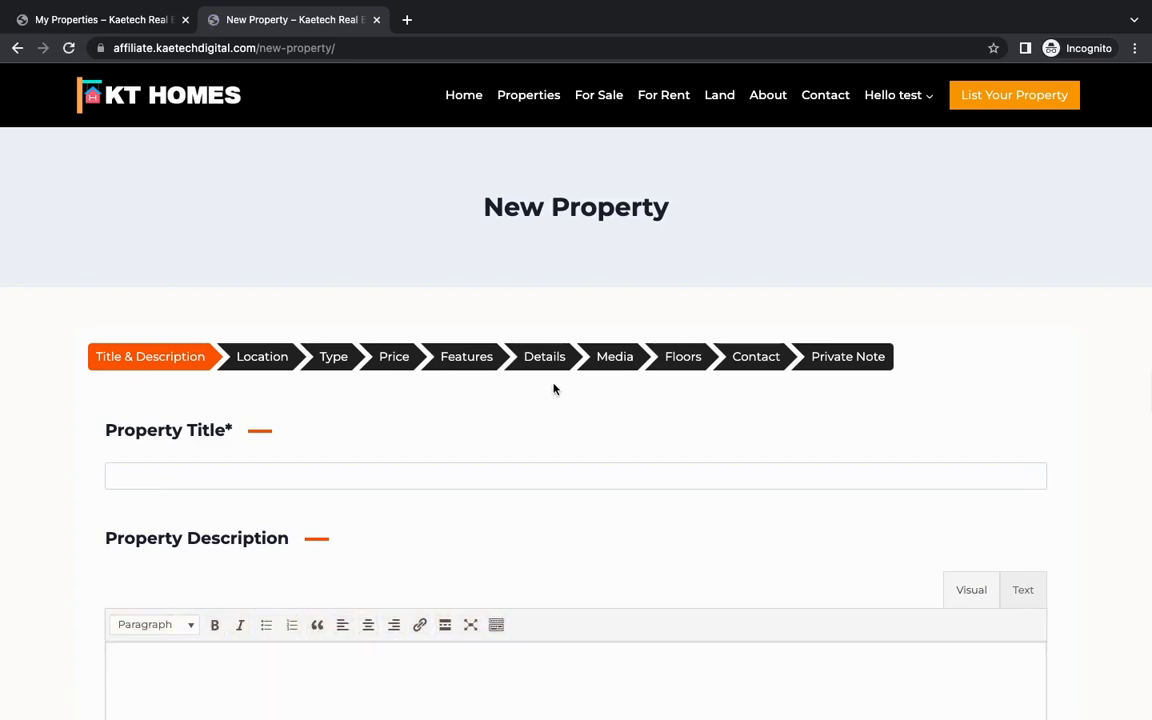
scroll(553, 389, down, 5)
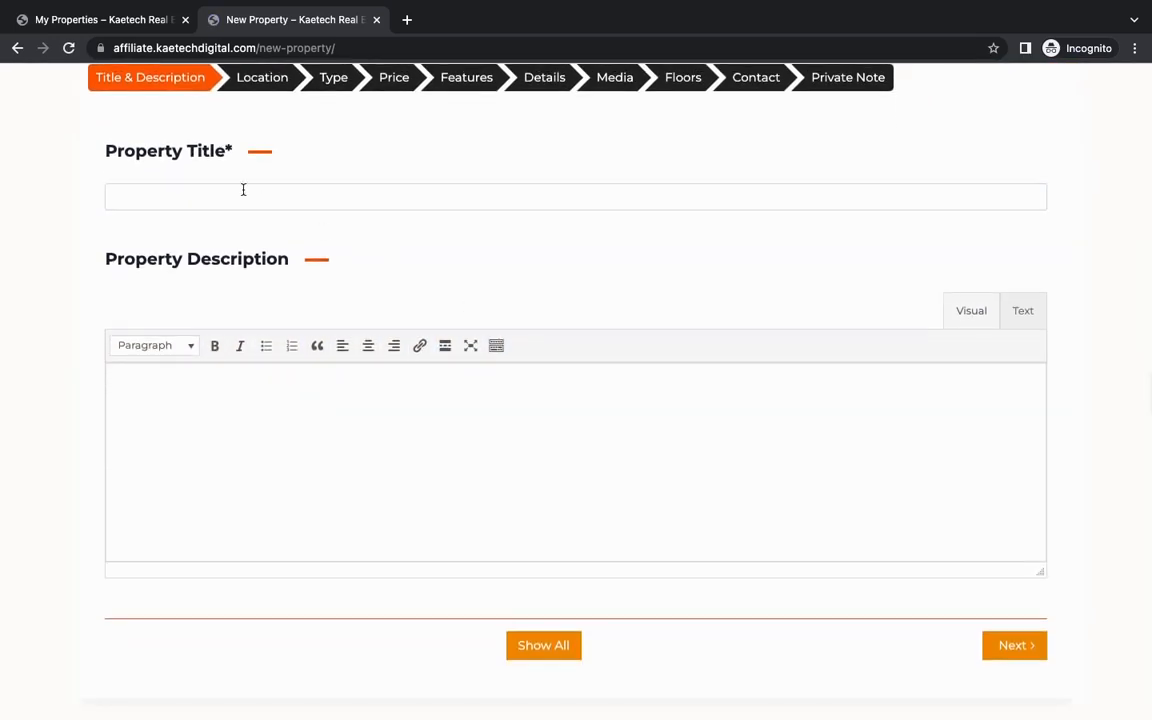
click(249, 195)
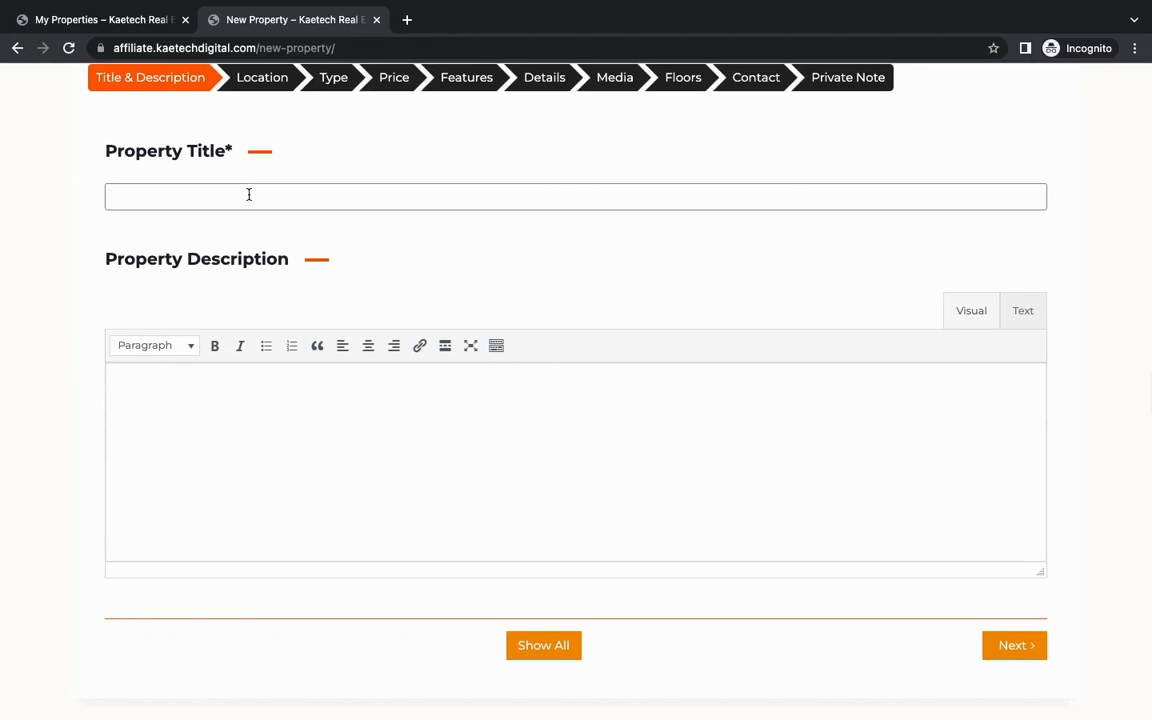
text(New house in Accra)
Step: Enter the property description "Beautiful house located in Accra" and continue to the location section
click(229, 386)
text(Beut)
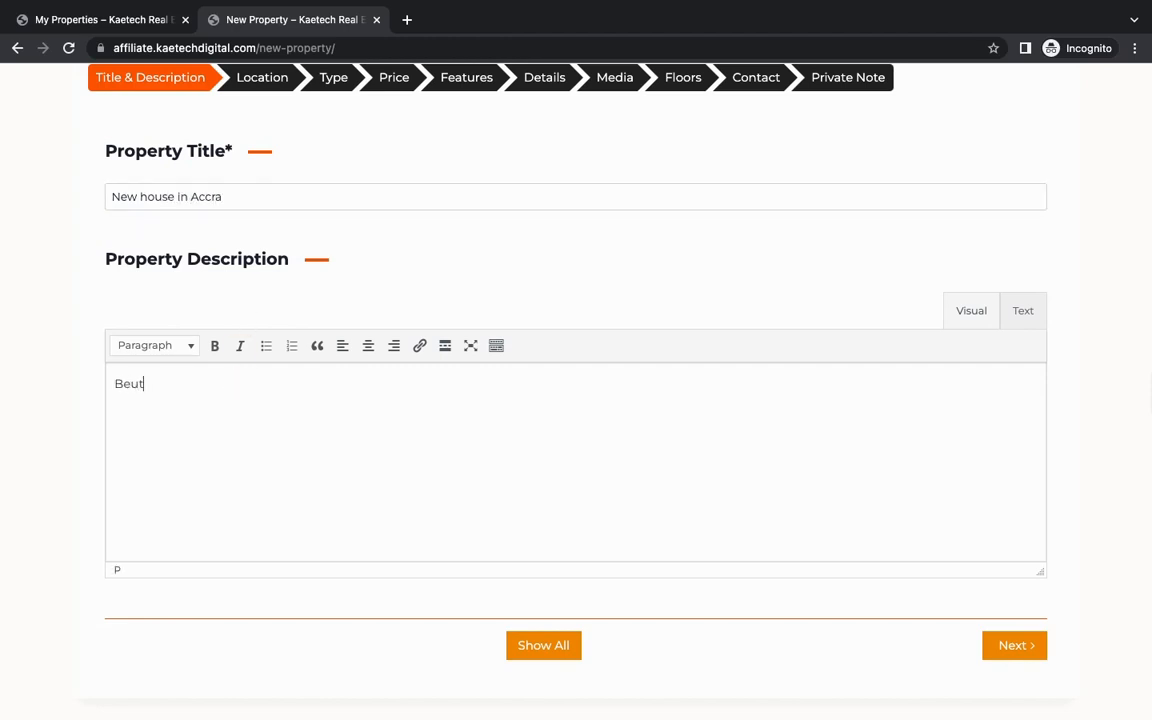
text(iful house located in Accra)
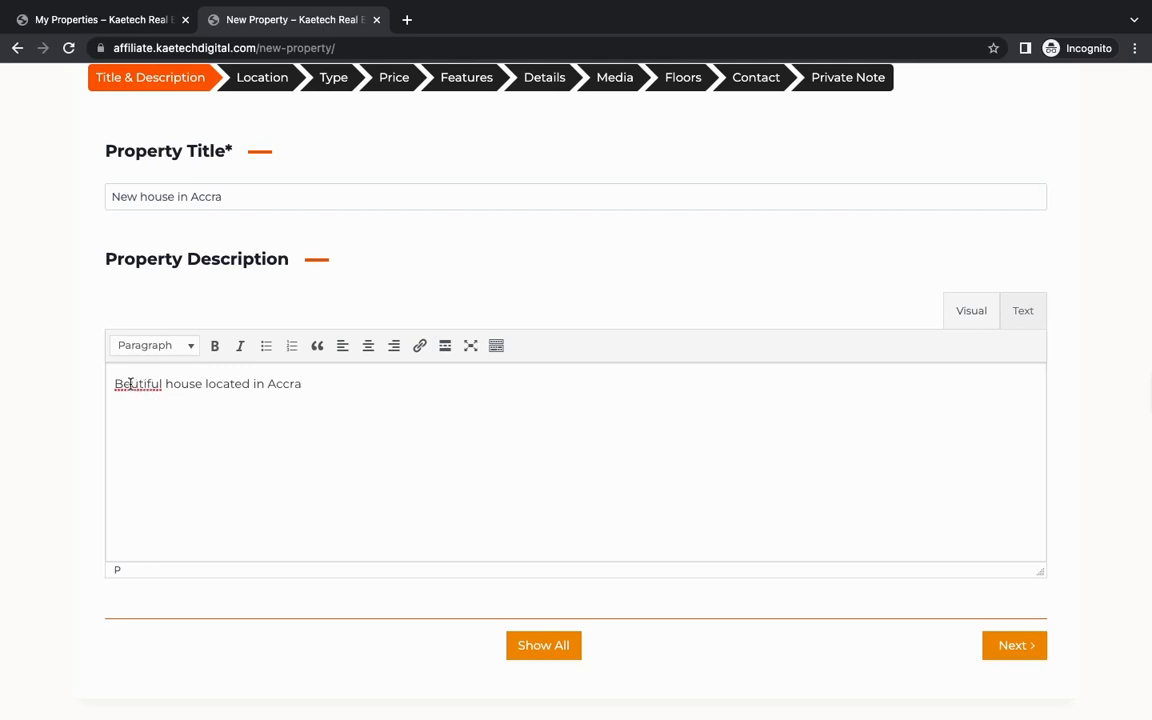
click(130, 384)
text(a)
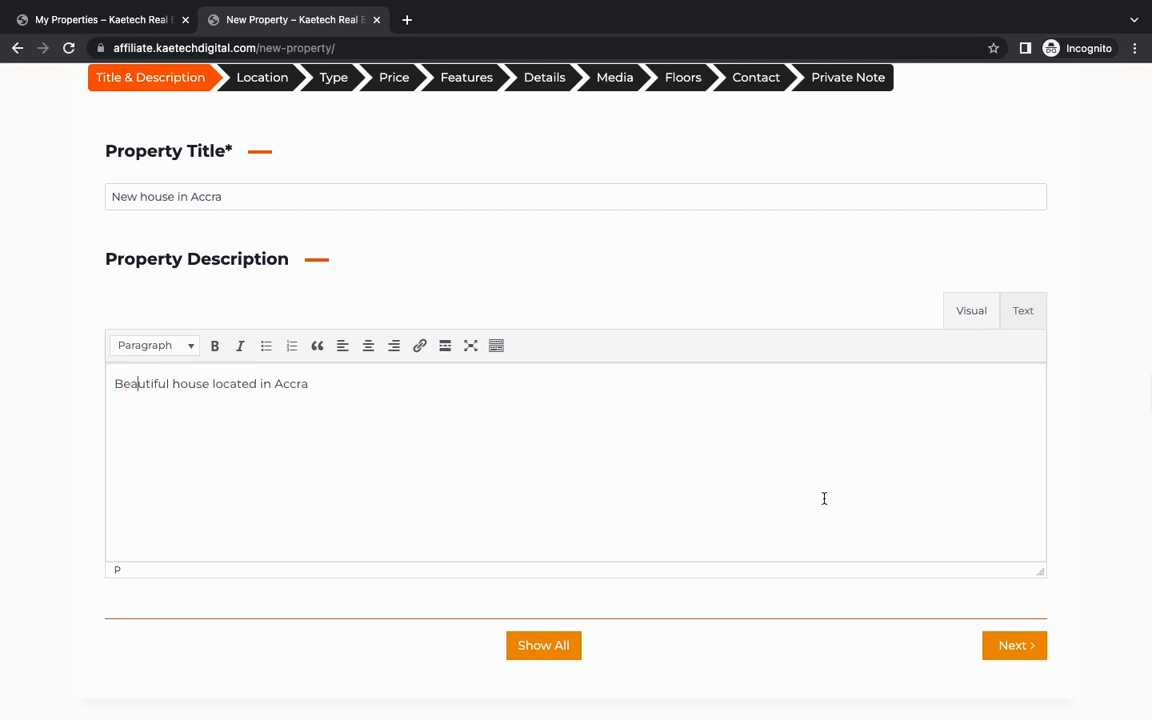
click(1010, 646)
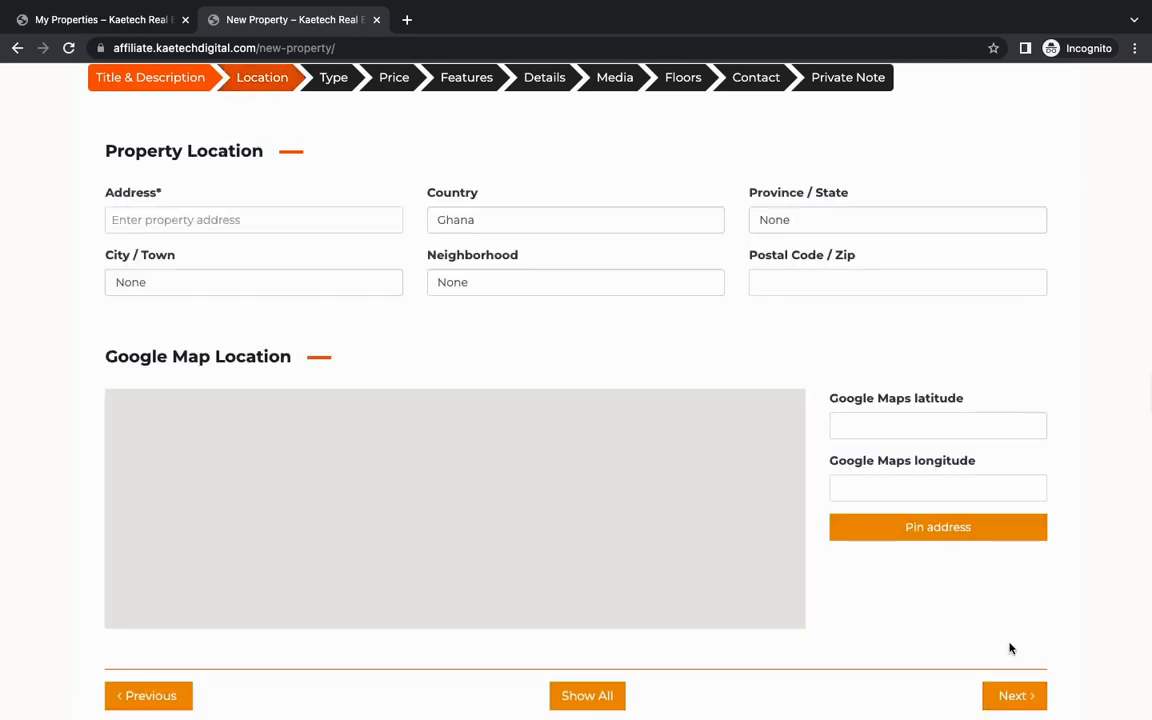
Step: Set the property's address to Accra, its country to Ghana and its province to Greater Accra
click(204, 219)
text(Accra)
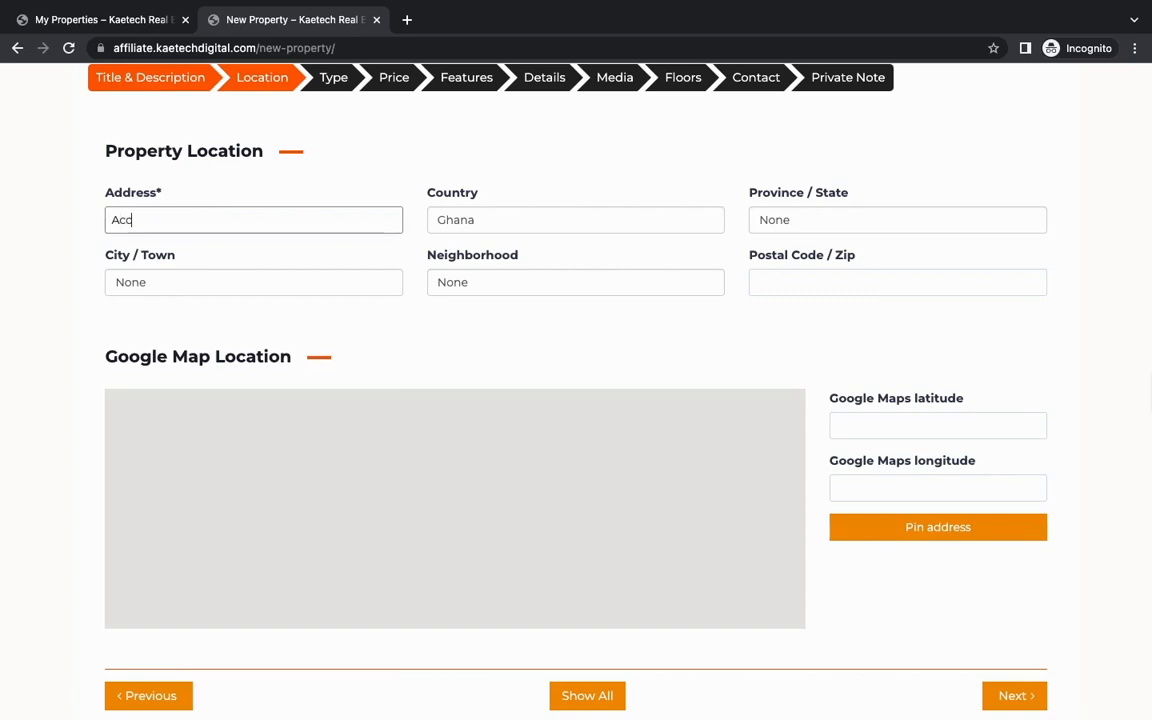
click(289, 245)
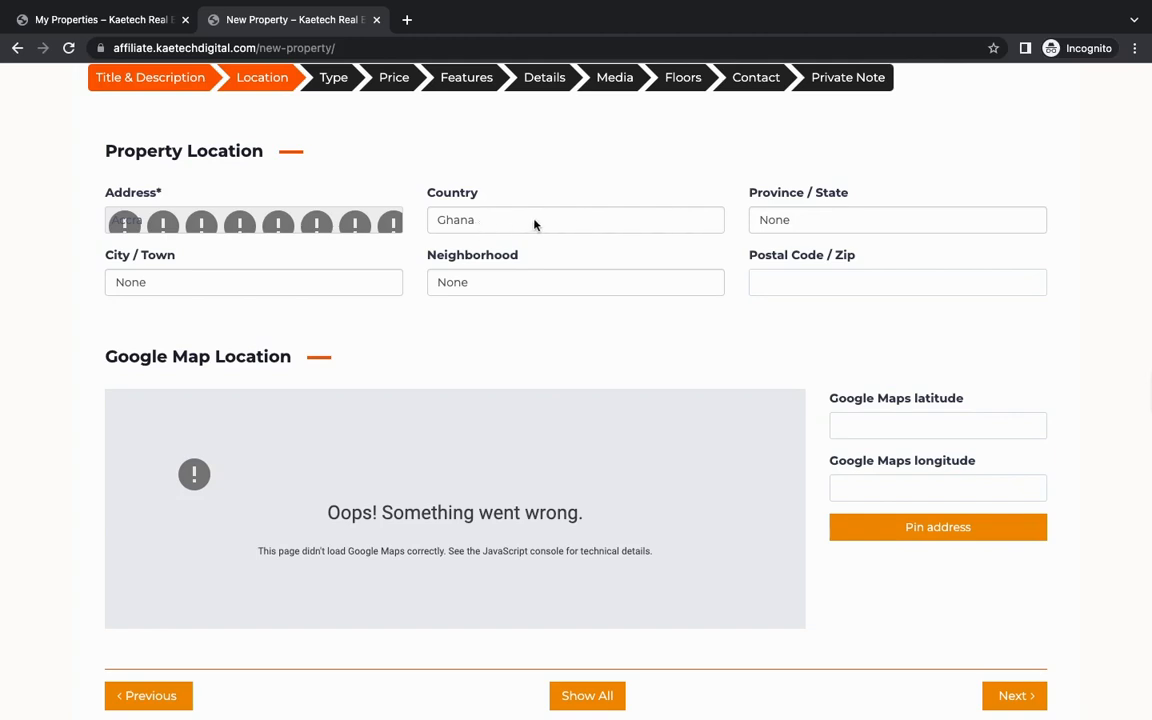
click(594, 224)
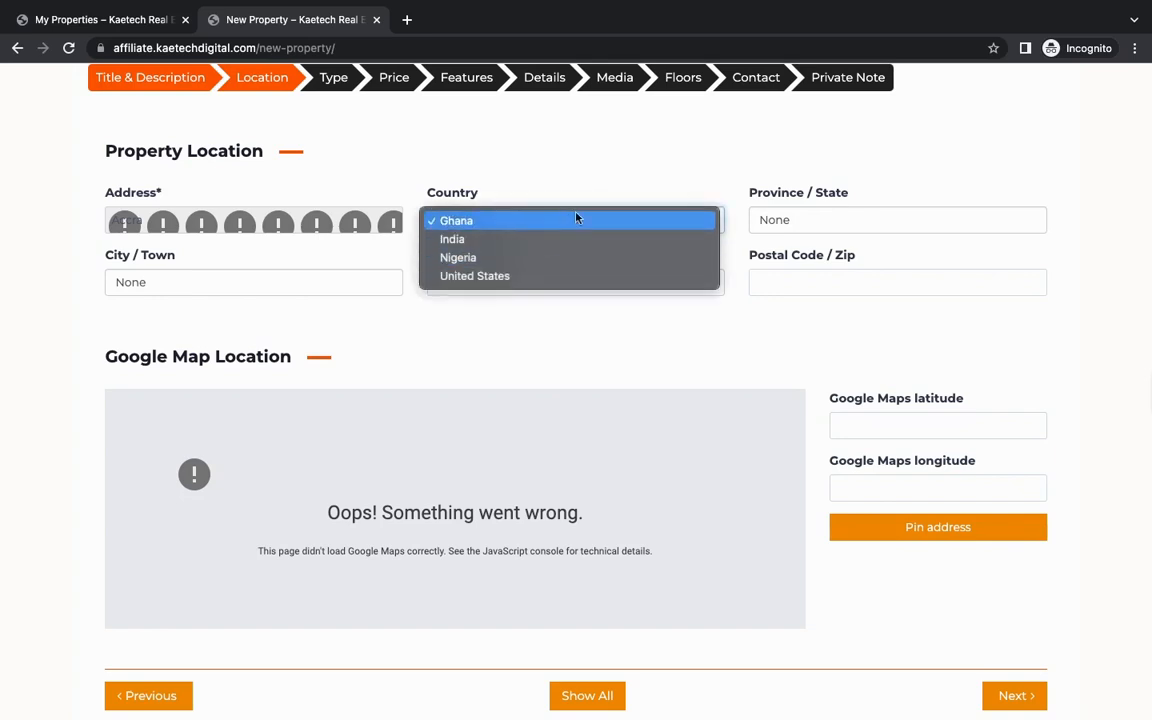
click(579, 220)
click(797, 226)
click(798, 228)
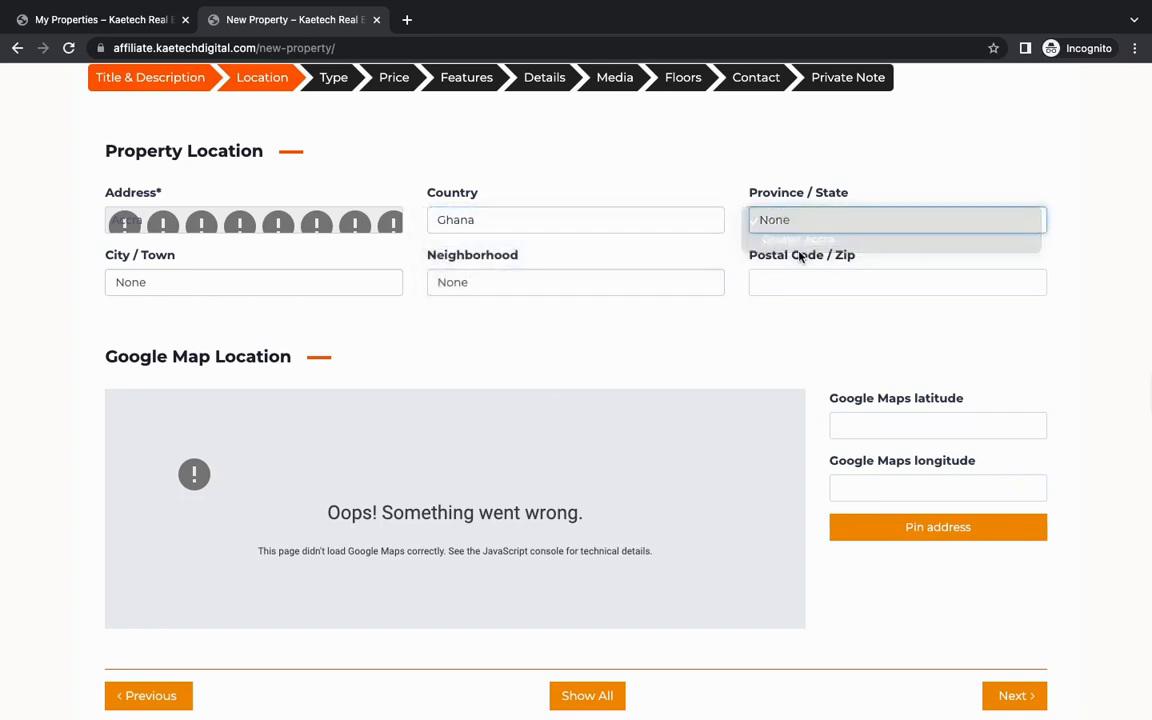
click(805, 224)
click(803, 241)
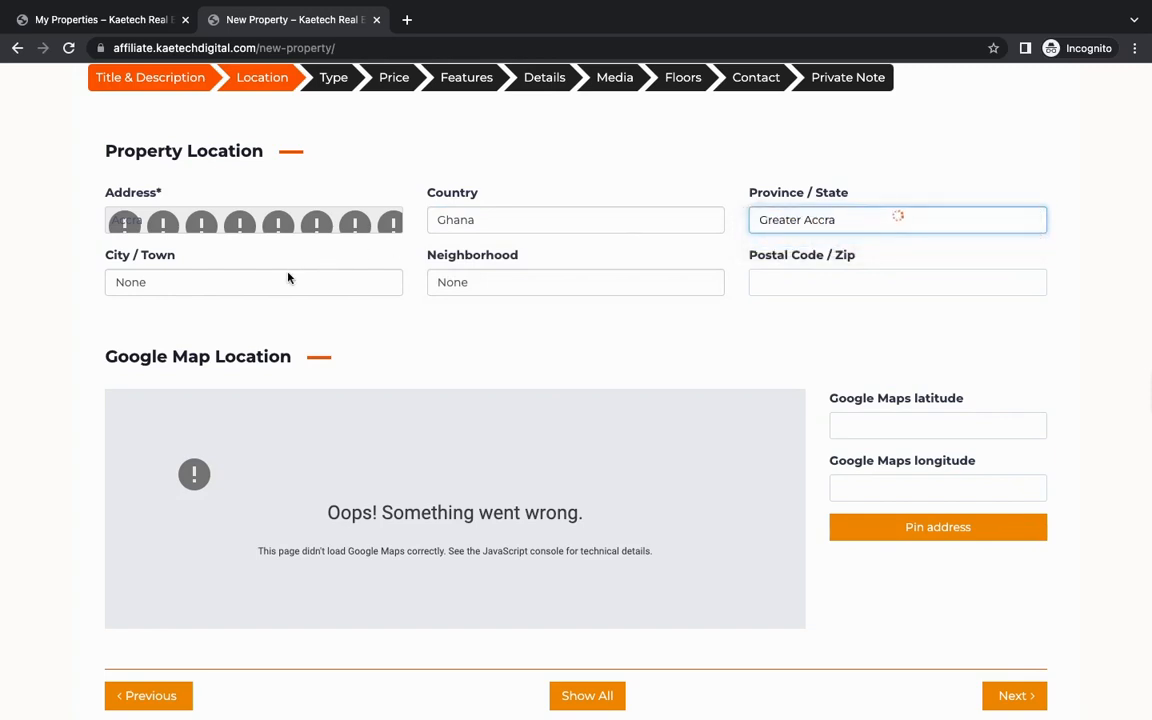
Step: Choose Accra as the property's city and East Legon as its neighborhood
click(290, 281)
click(182, 288)
click(182, 288)
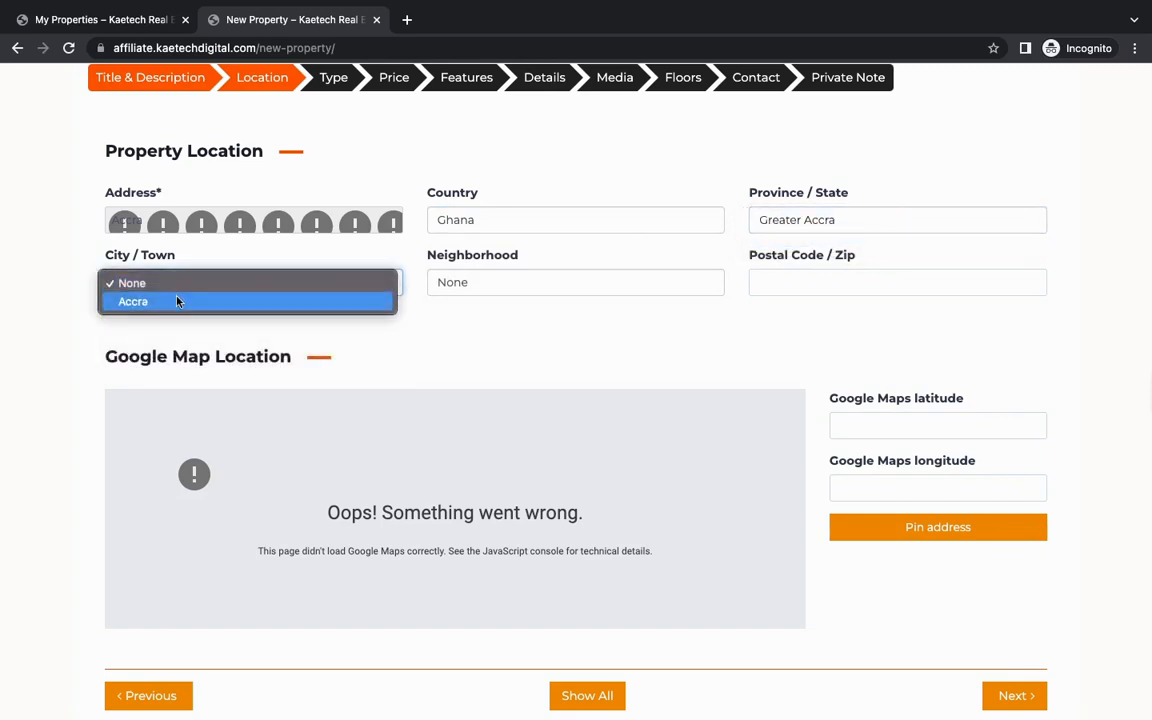
click(180, 298)
click(458, 284)
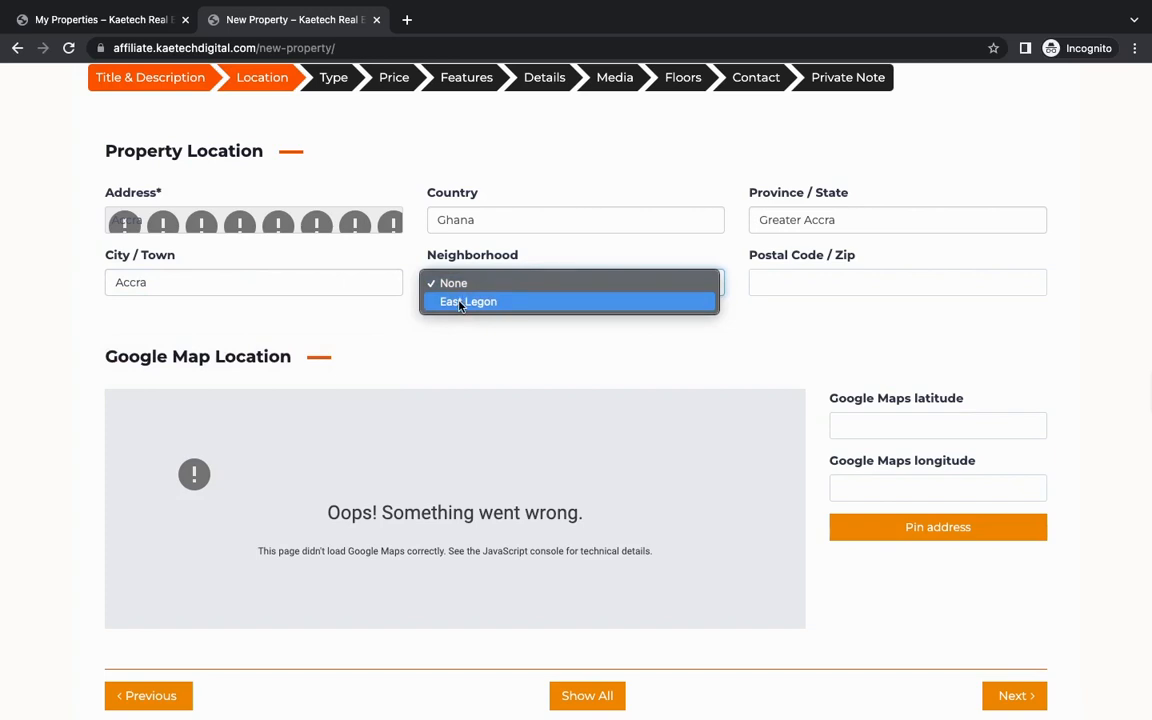
click(460, 302)
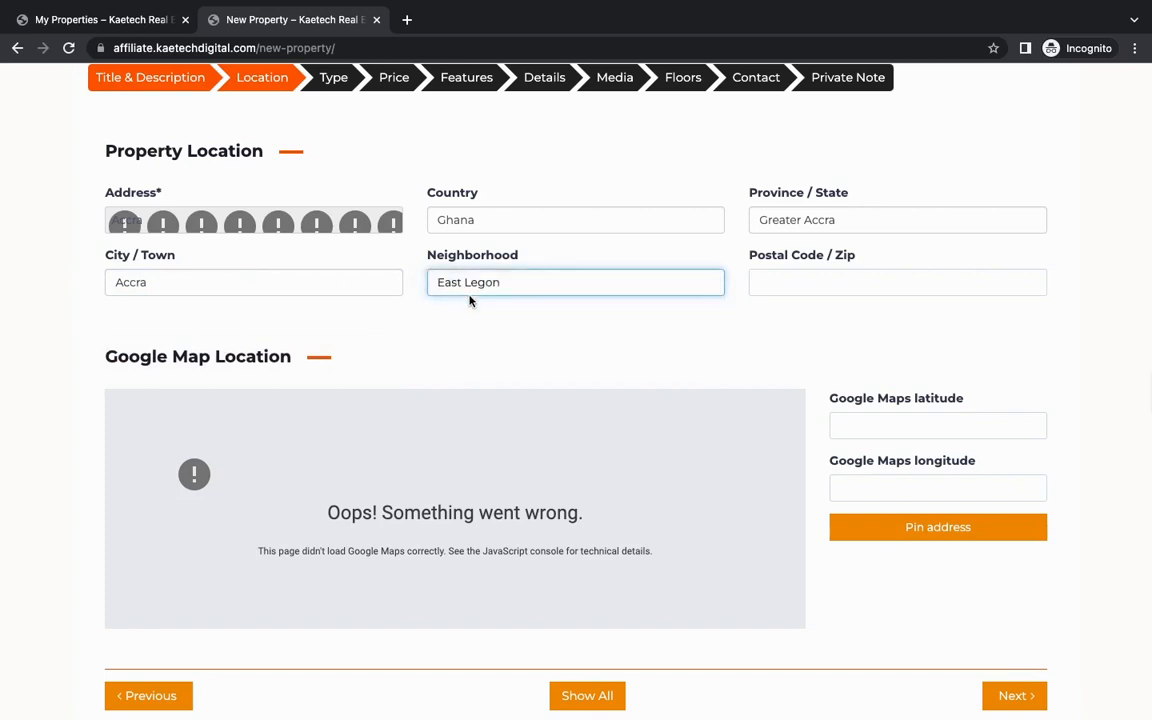
Step: Fill in the property's postal code and continue to the property type section
click(819, 280)
text(23321)
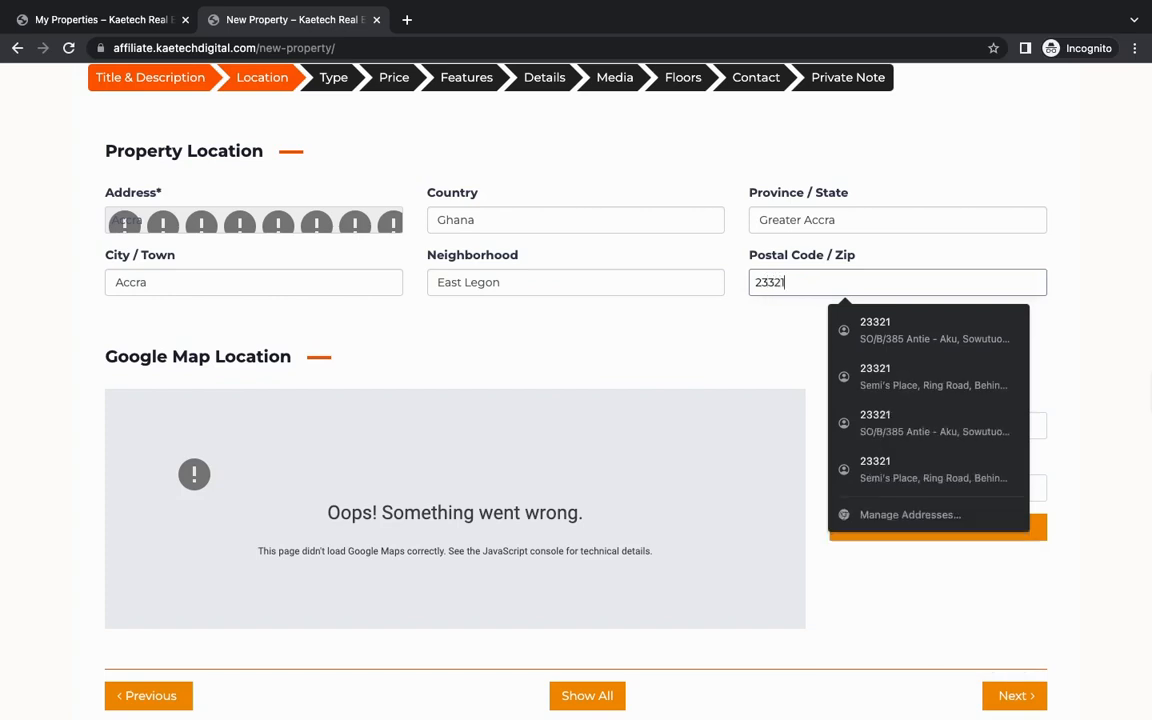
click(747, 357)
scroll(600, 515, down, 3)
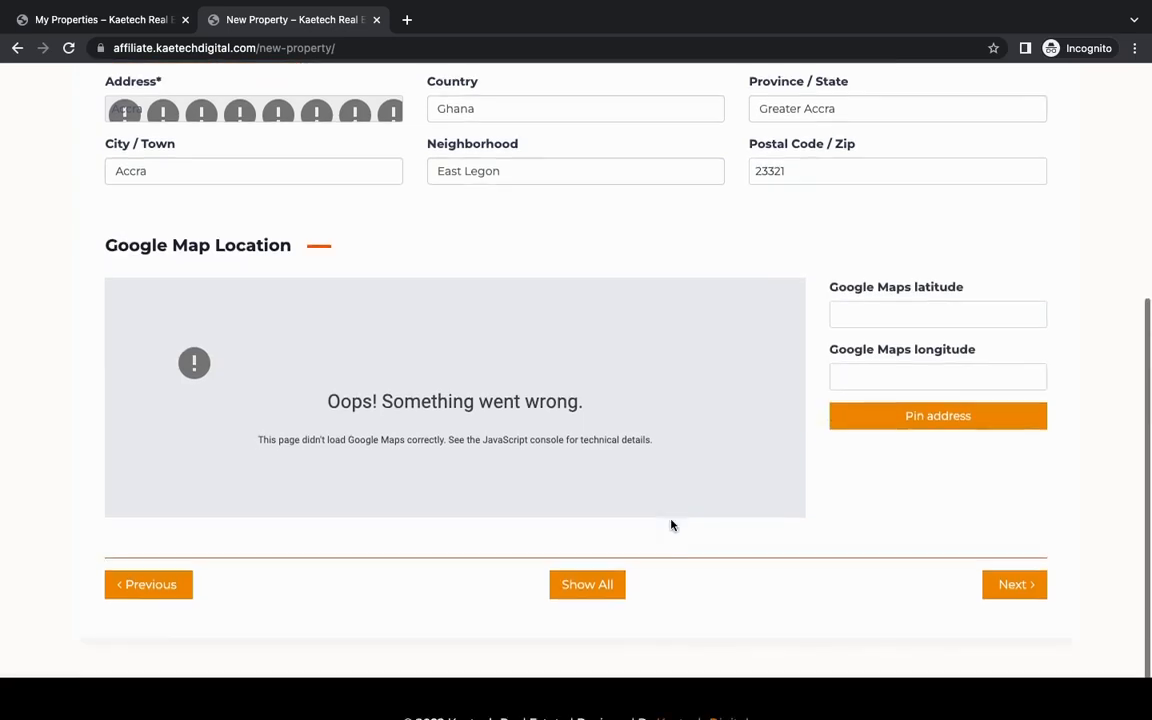
click(1028, 537)
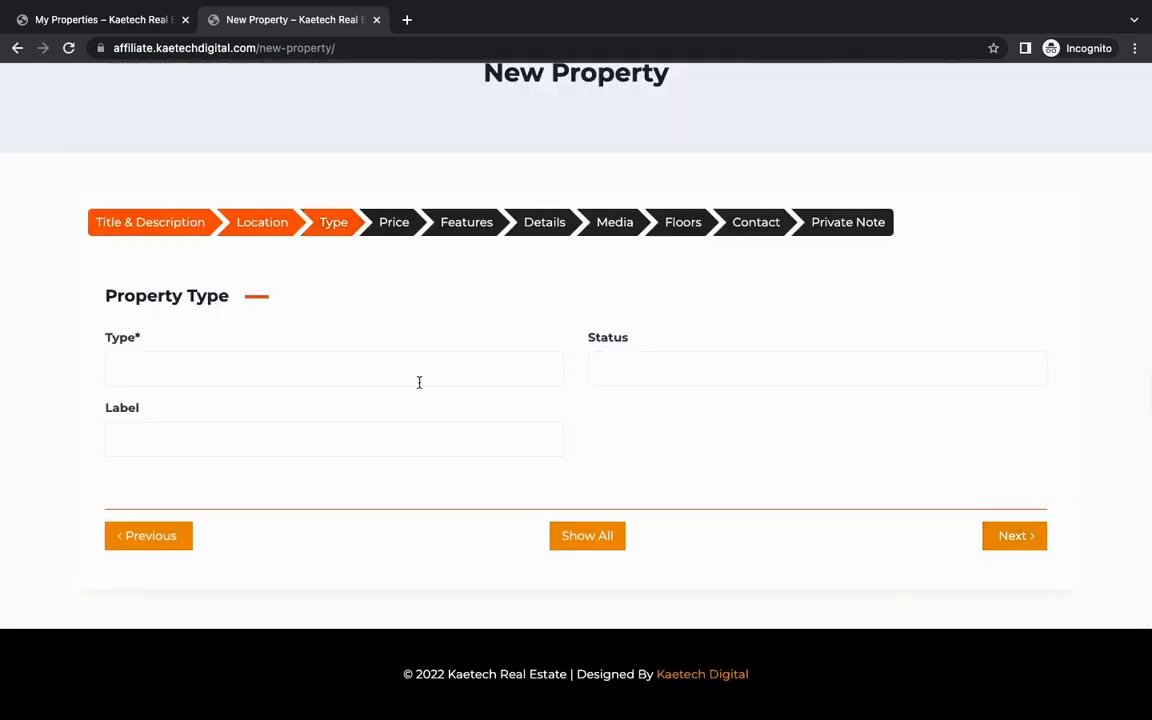
Step: Set the property type to Apartment and its status to For Sale
click(281, 374)
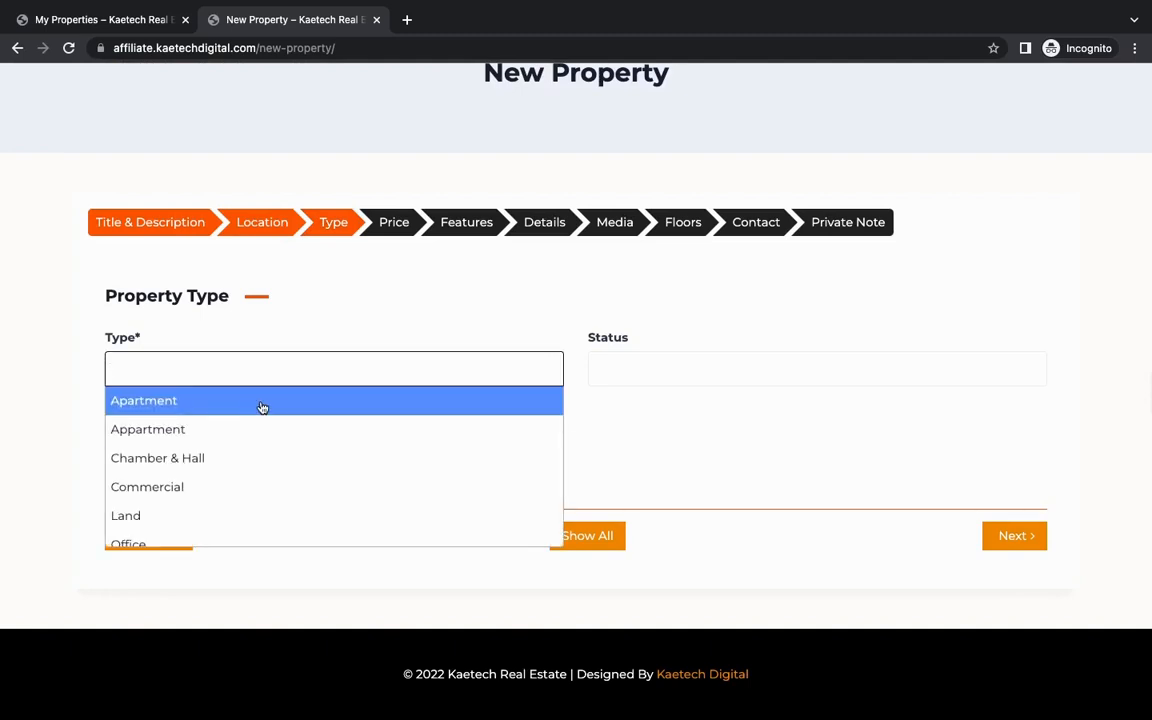
click(260, 406)
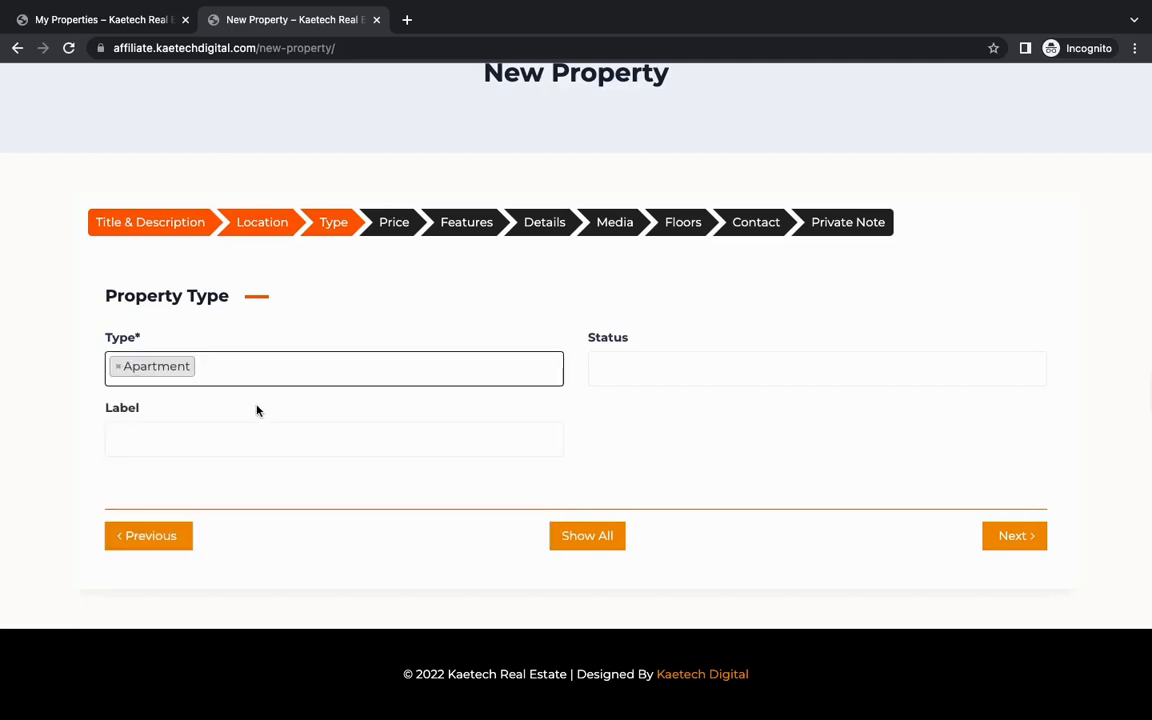
click(599, 367)
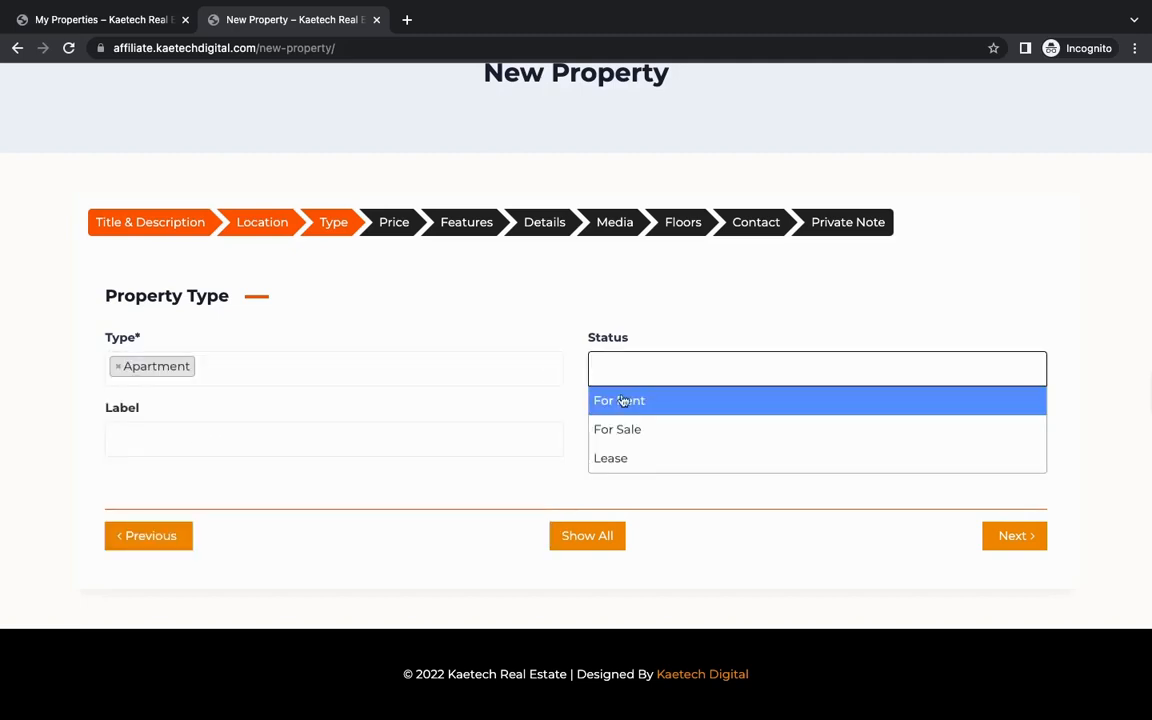
click(620, 430)
Step: Add the labels Furnished, Completed and Sale to the property and continue to the price section
click(423, 448)
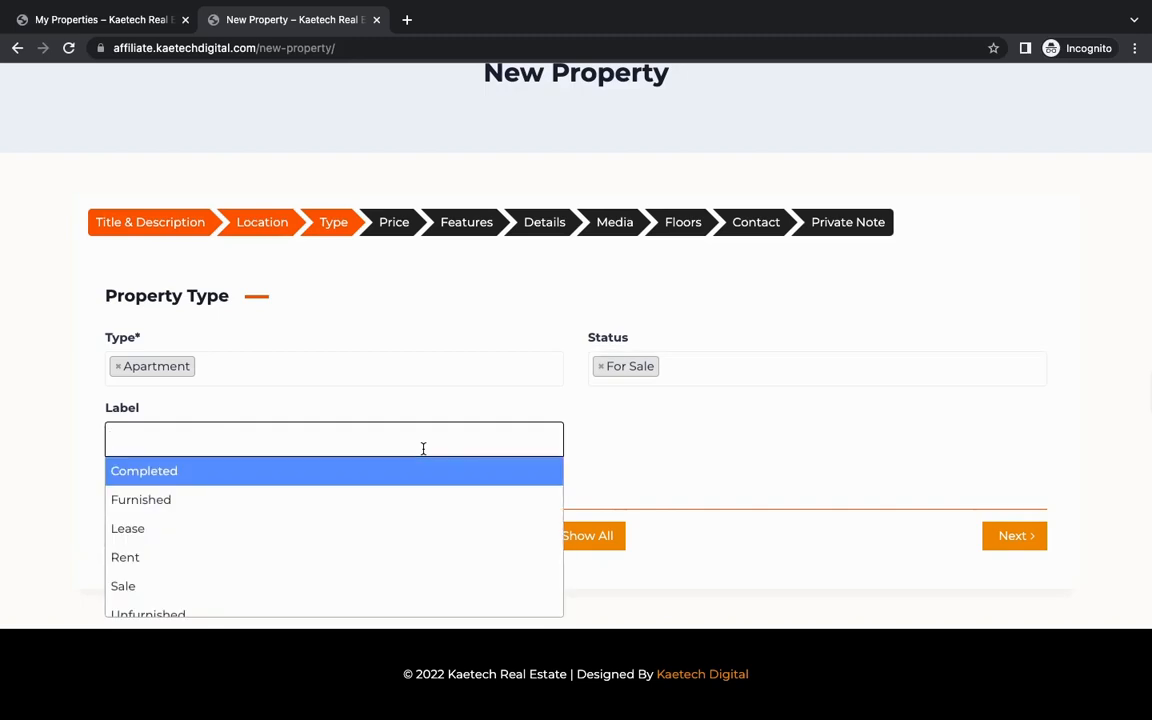
click(353, 494)
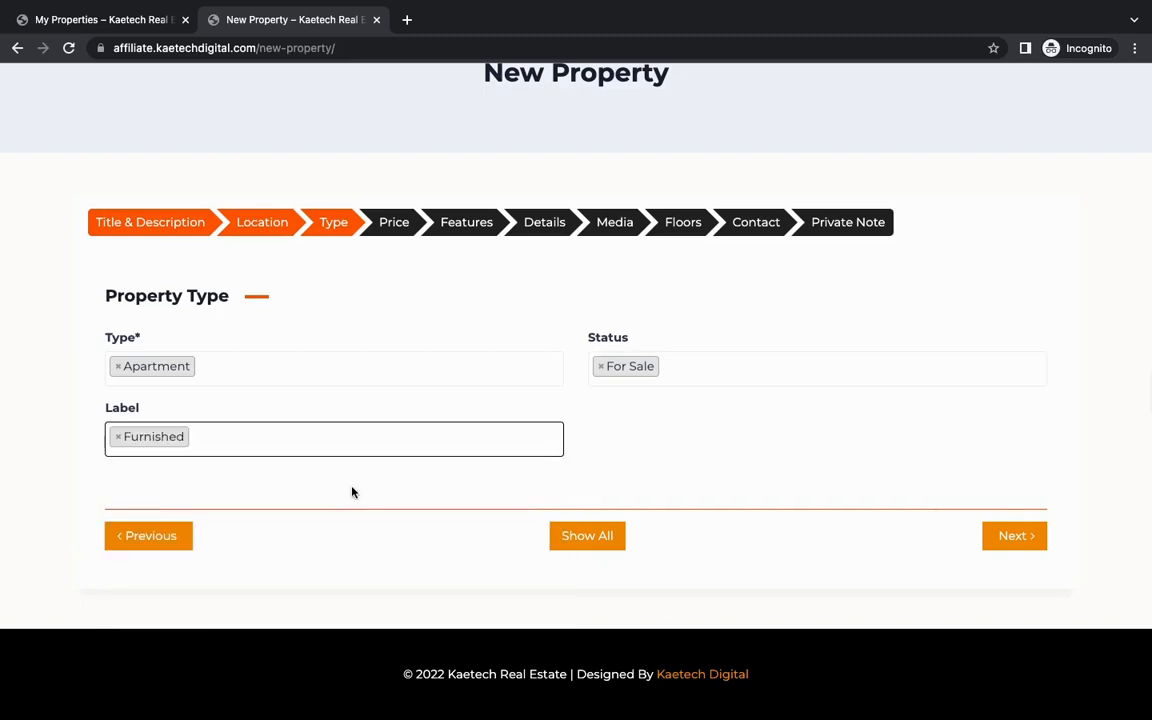
click(370, 437)
click(340, 470)
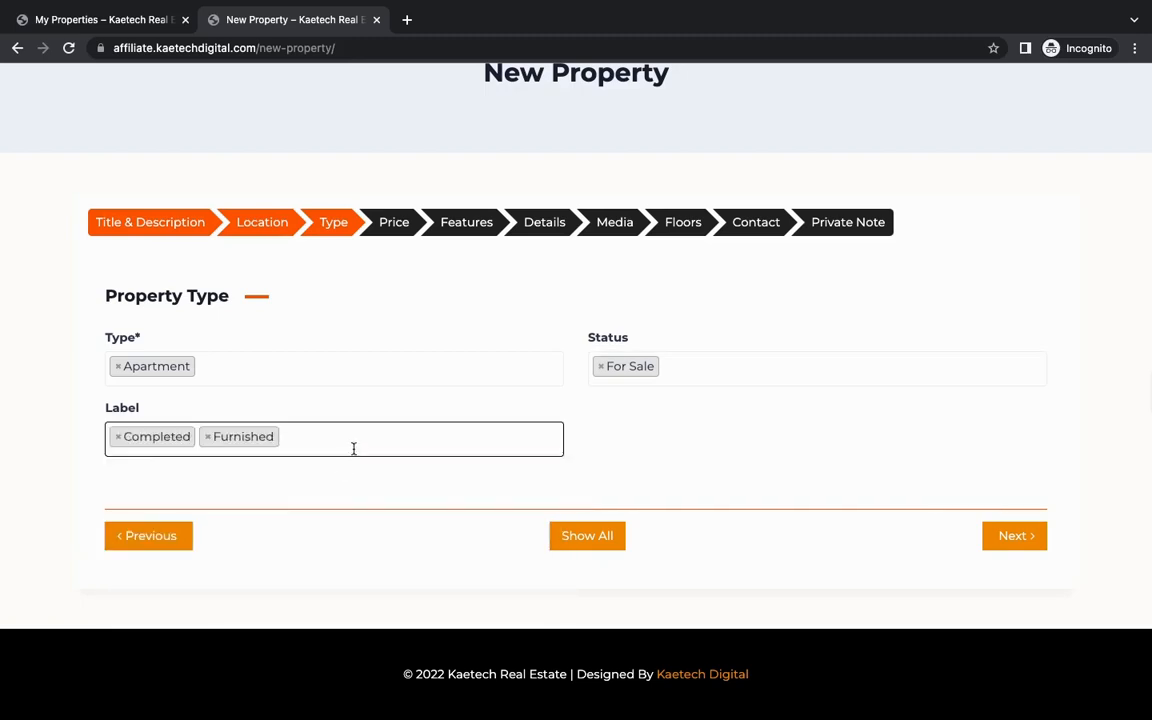
click(353, 448)
click(275, 585)
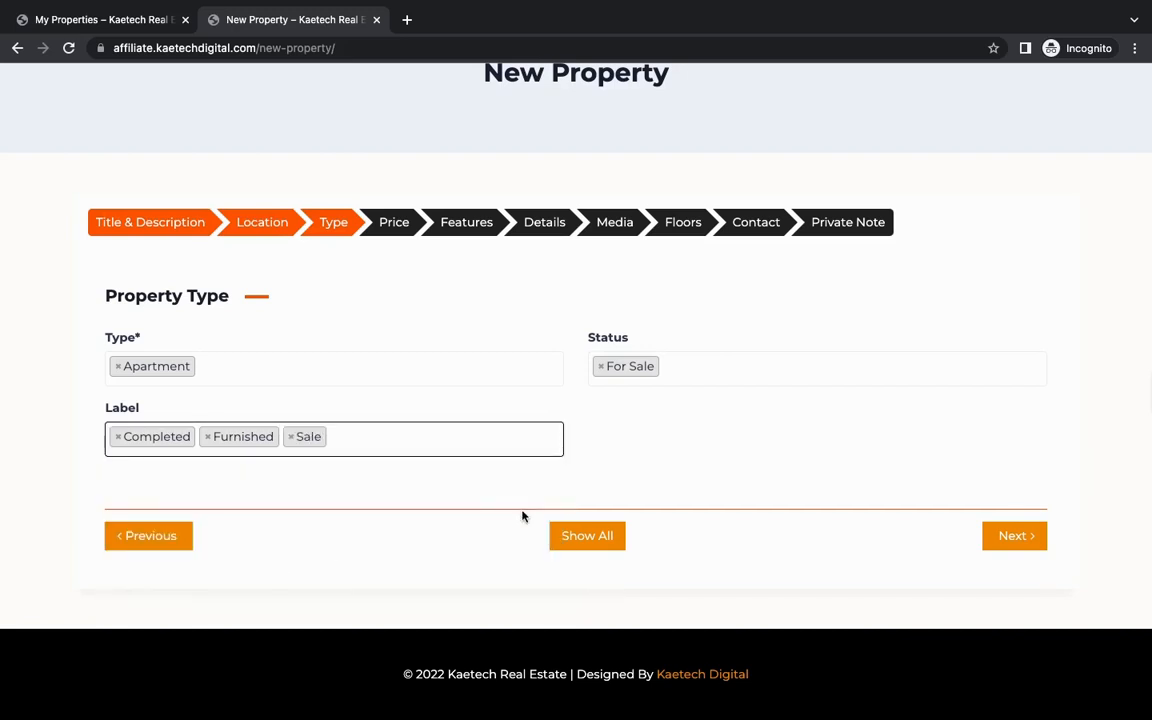
click(1005, 536)
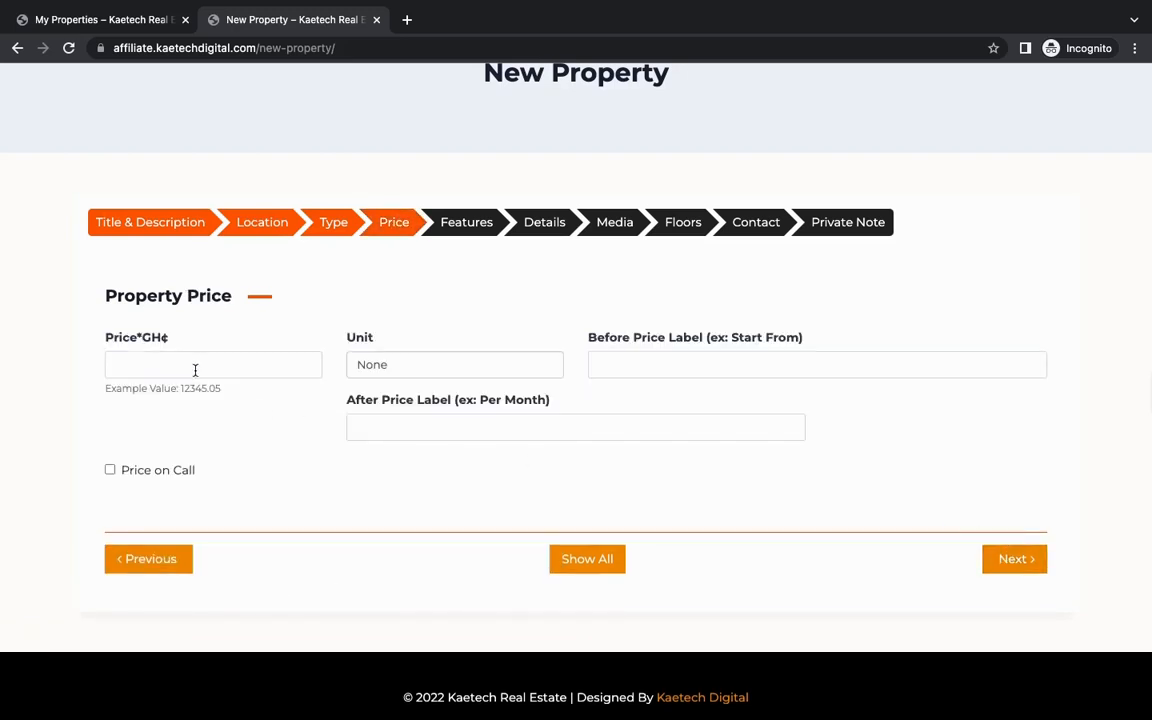
Step: Set the property's price to 1000000 and keep its price unit at None
click(195, 368)
text(10)
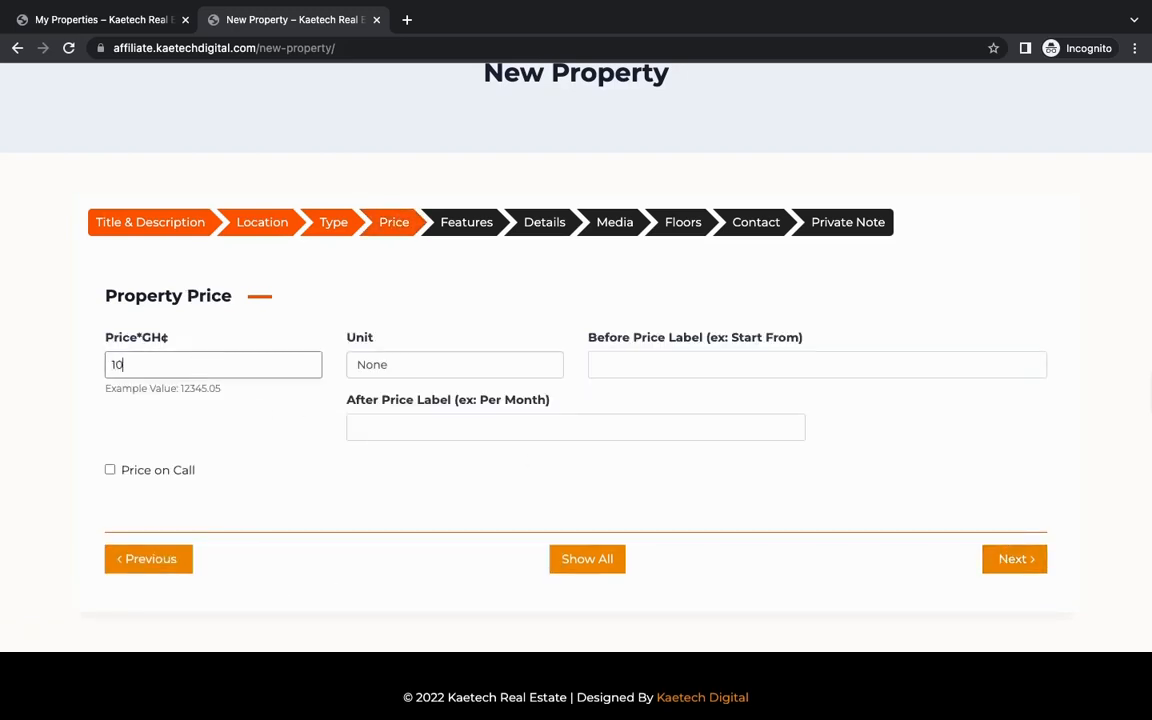
text(00000)
click(442, 372)
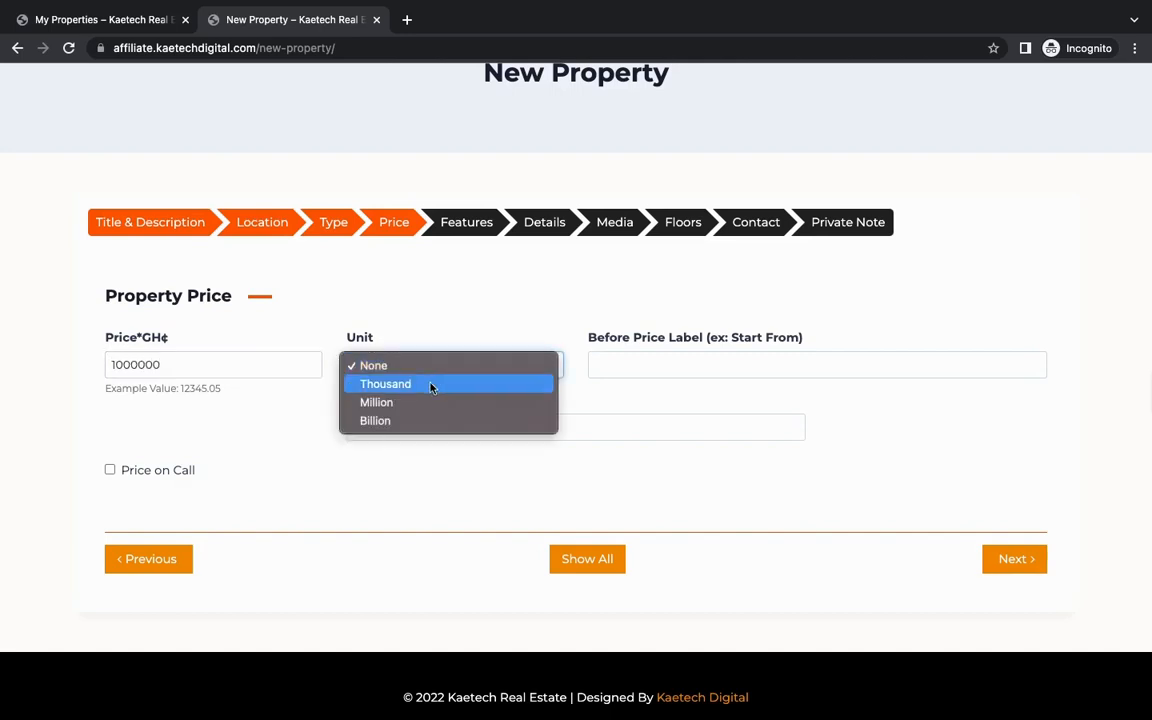
click(517, 325)
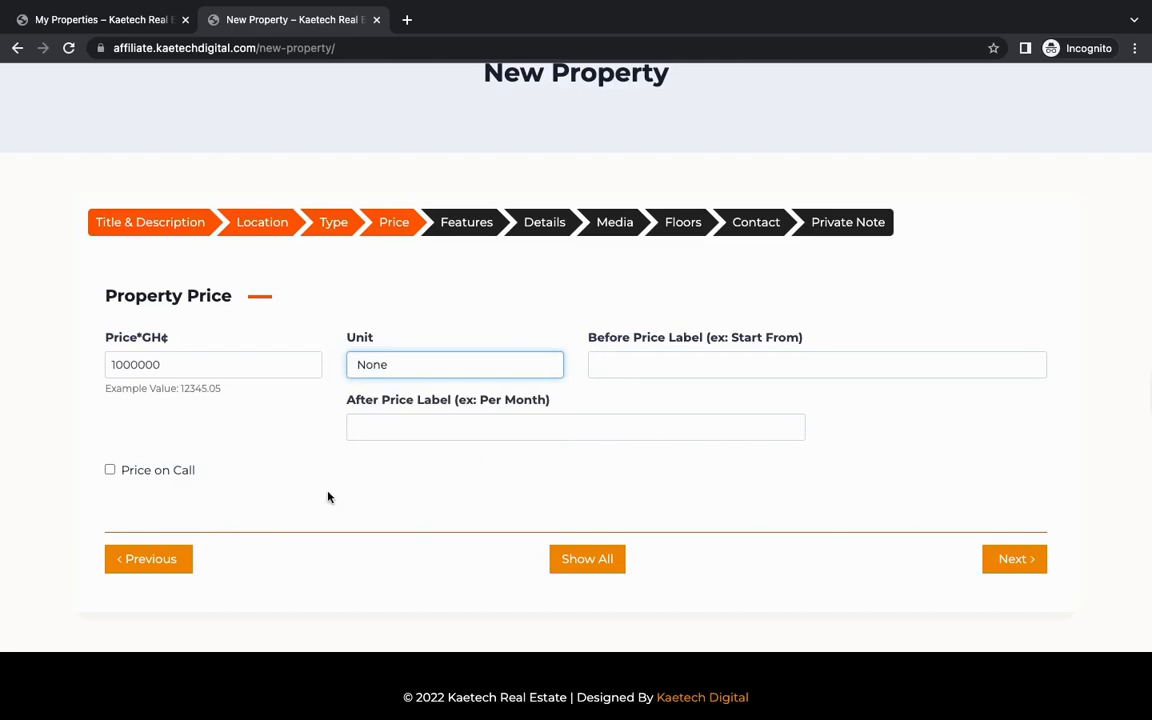
Step: Mark Kitchen, Kitchen Cabinet, 24hr Light, Washroom, Bathroom, Ceiling Fan, Dish washer, Car Park and Heater as the property's features and continue to the details section
click(1020, 560)
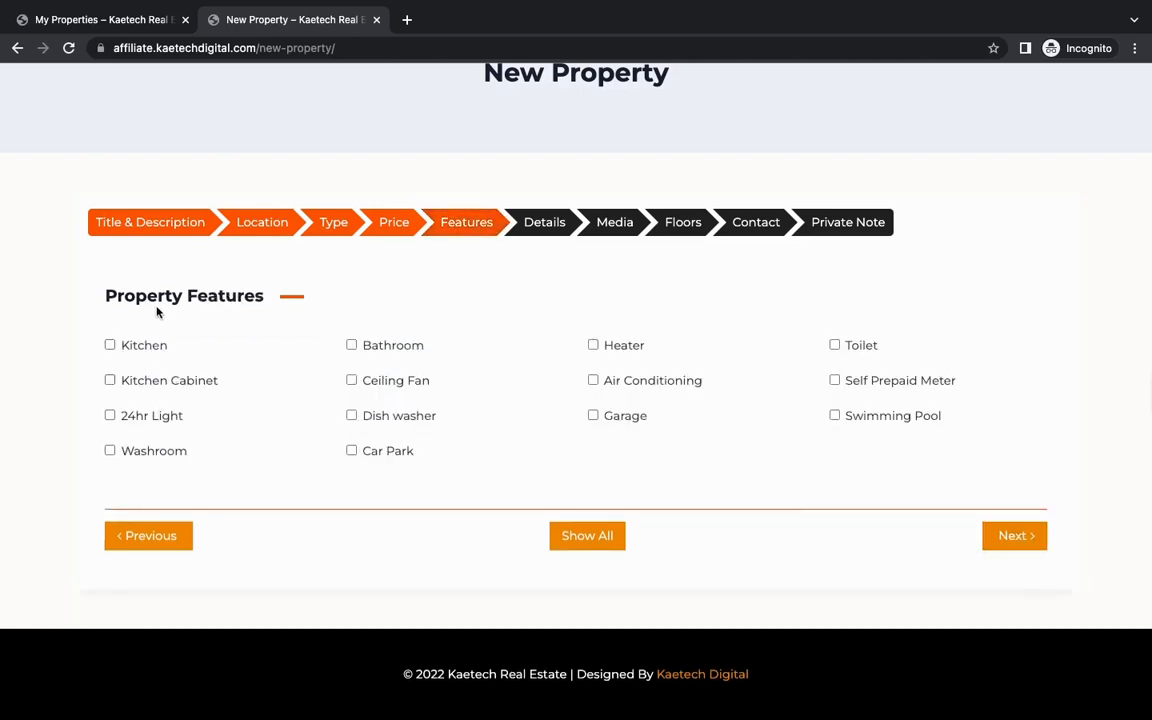
click(110, 345)
click(110, 381)
click(110, 415)
click(110, 450)
click(352, 345)
click(353, 381)
click(352, 416)
click(352, 451)
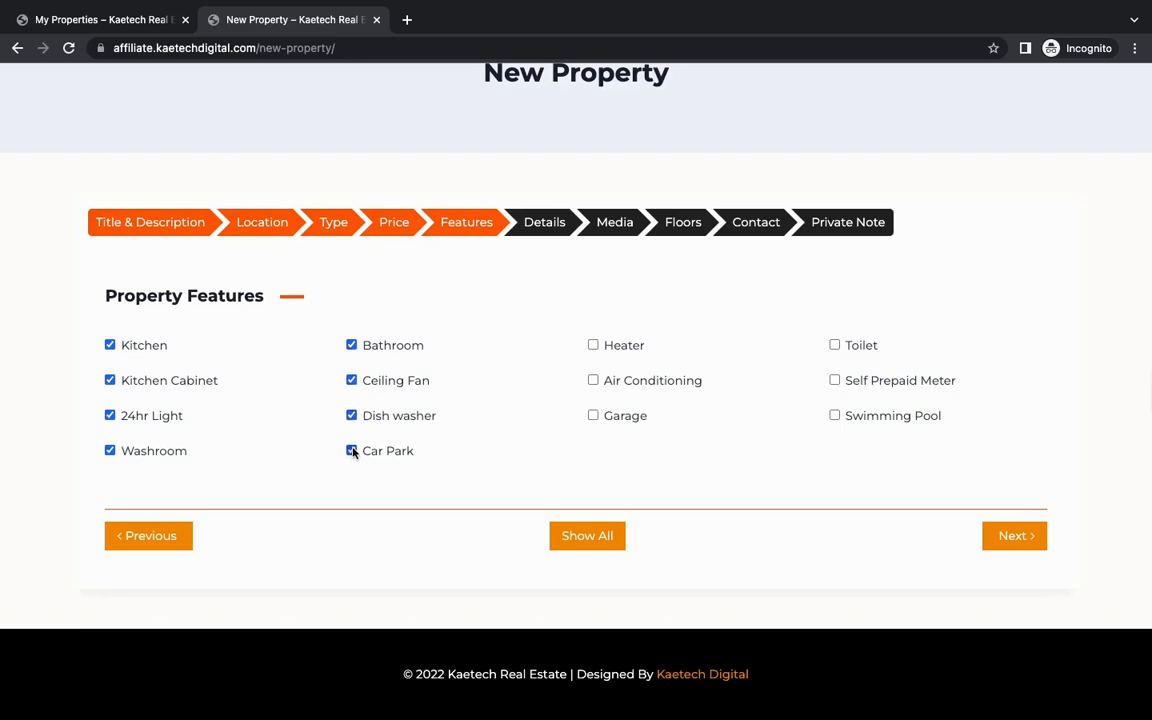
click(593, 345)
click(1011, 535)
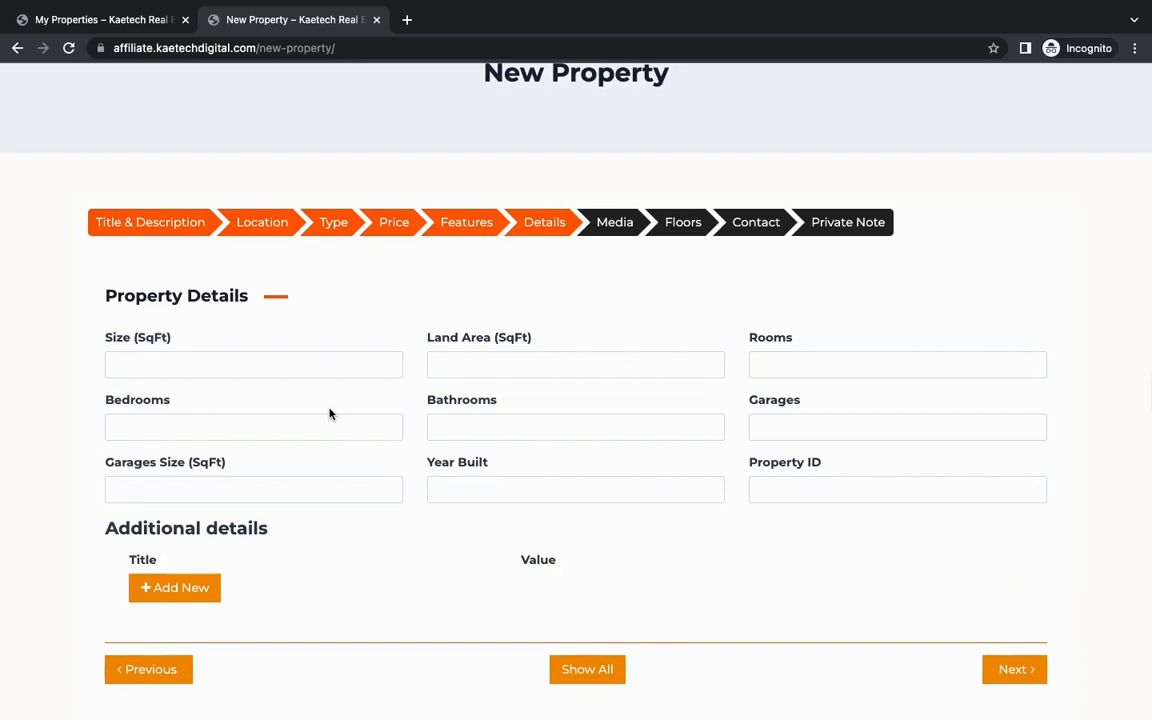
Step: Set the property's size to 200 SqFt, its land area to 250 SqFt and its number of rooms to 5
click(268, 364)
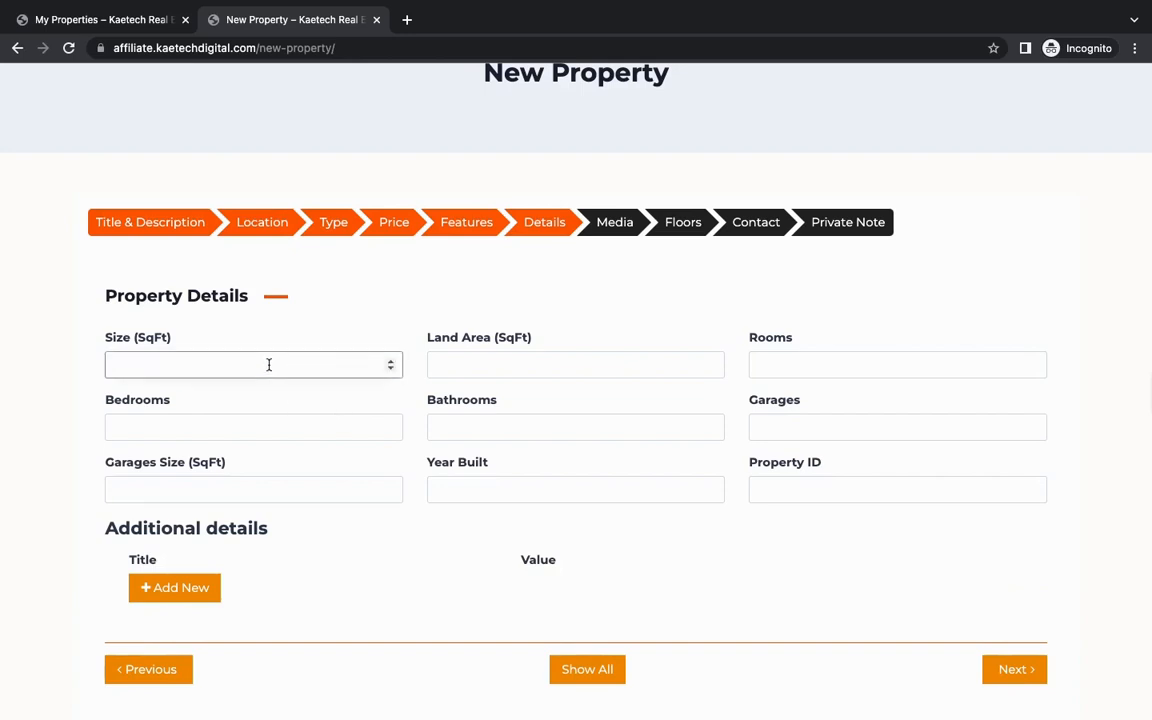
text(200)
click(507, 366)
text(250)
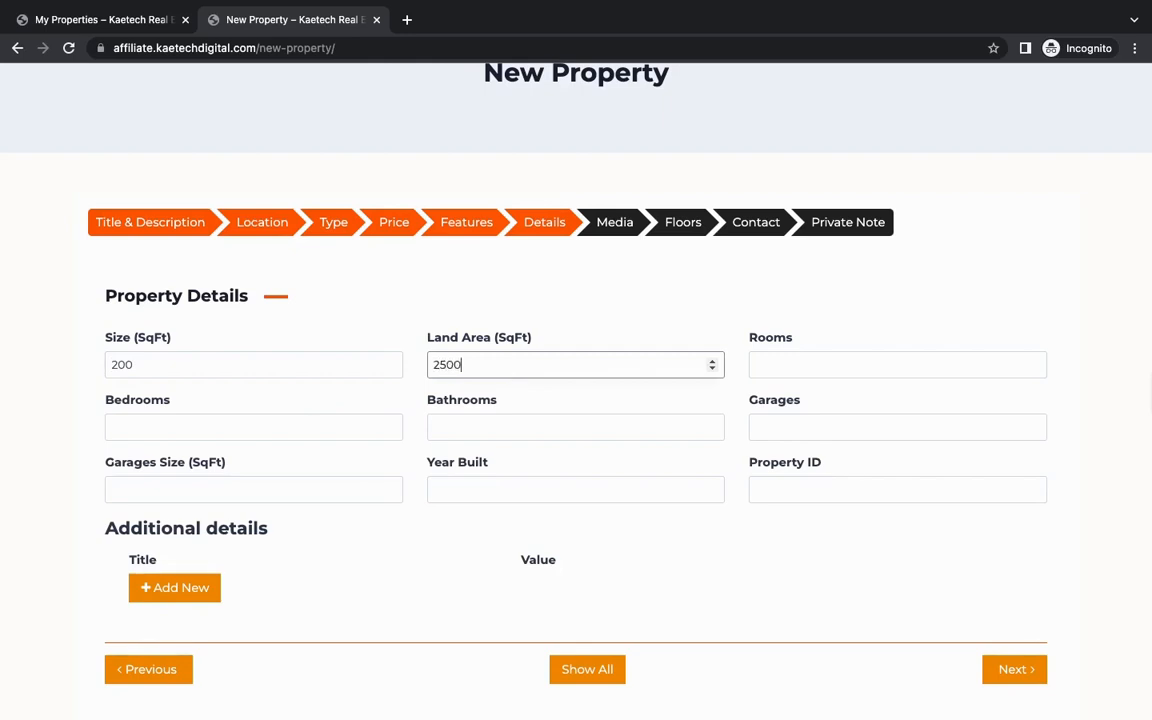
click(817, 366)
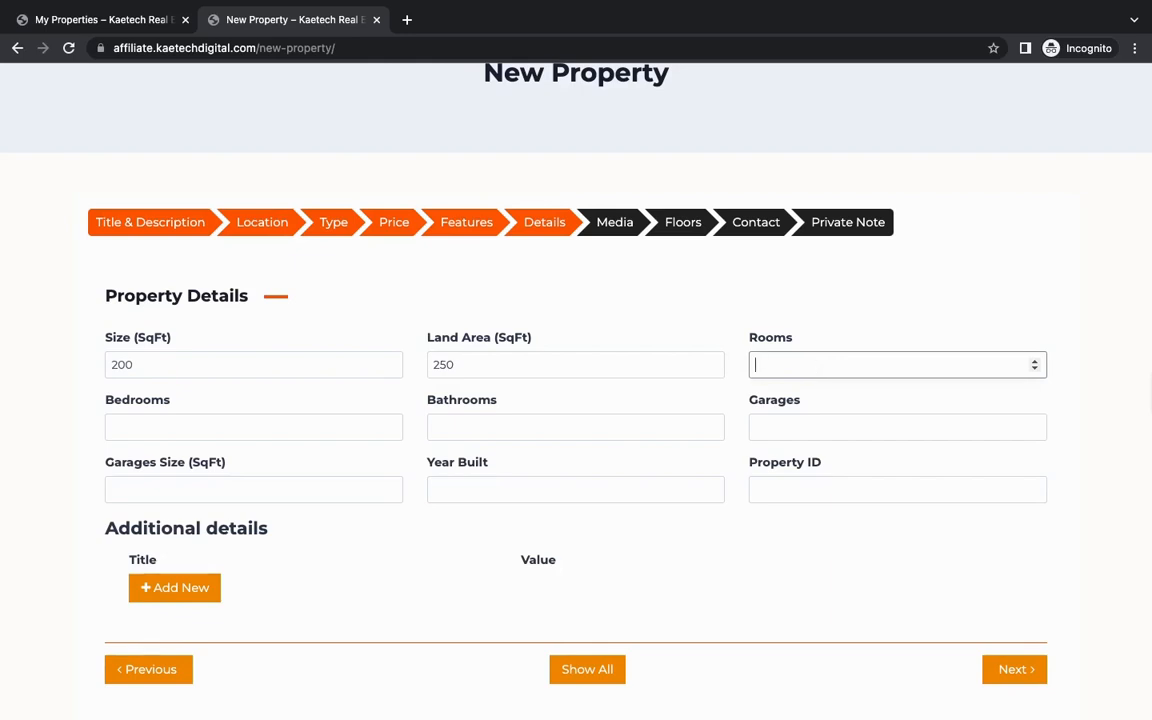
text(5)
Step: Set the property's bedrooms to 3, bathrooms to 2 and garages to 1
click(324, 432)
text(3)
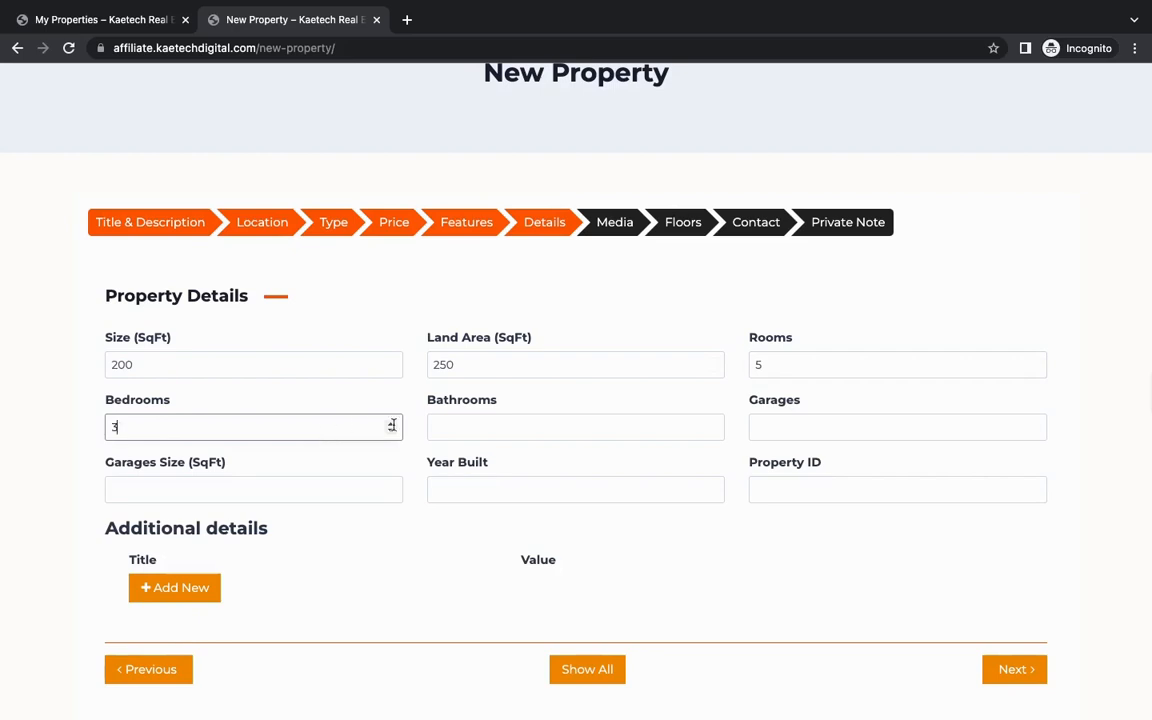
click(484, 425)
text(2)
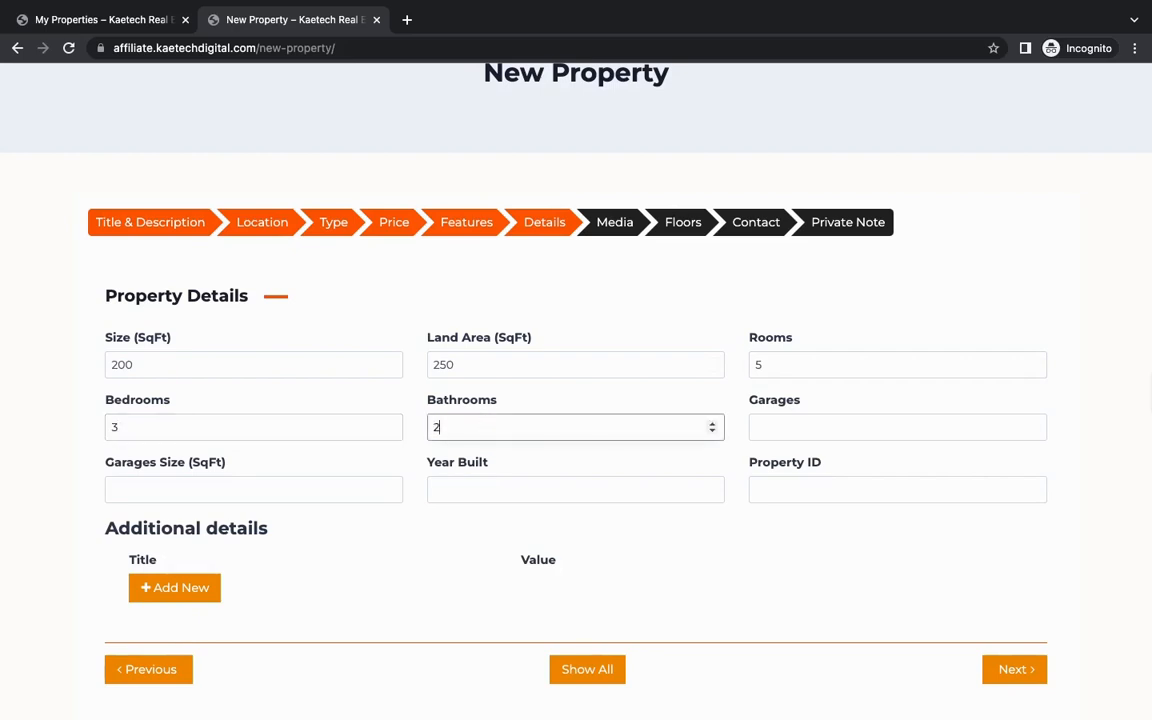
click(797, 426)
text(1)
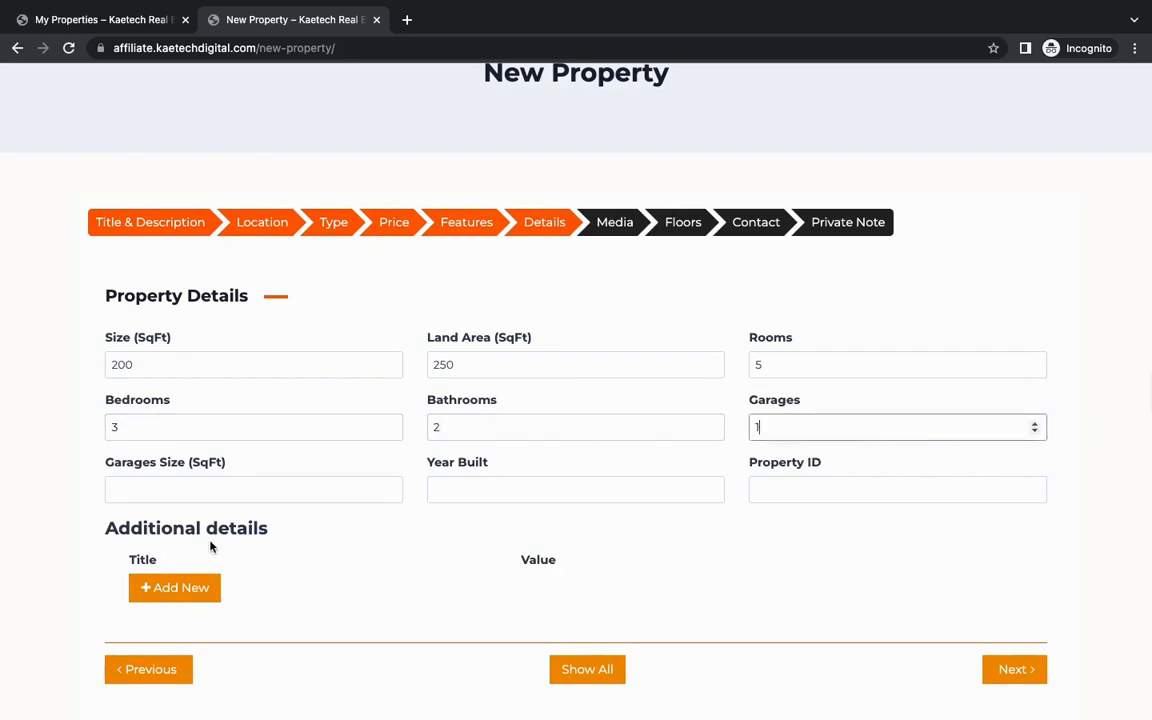
Step: Set the property's year built to 2022, leaving the garage size empty, and continue to the media section
click(231, 491)
click(488, 488)
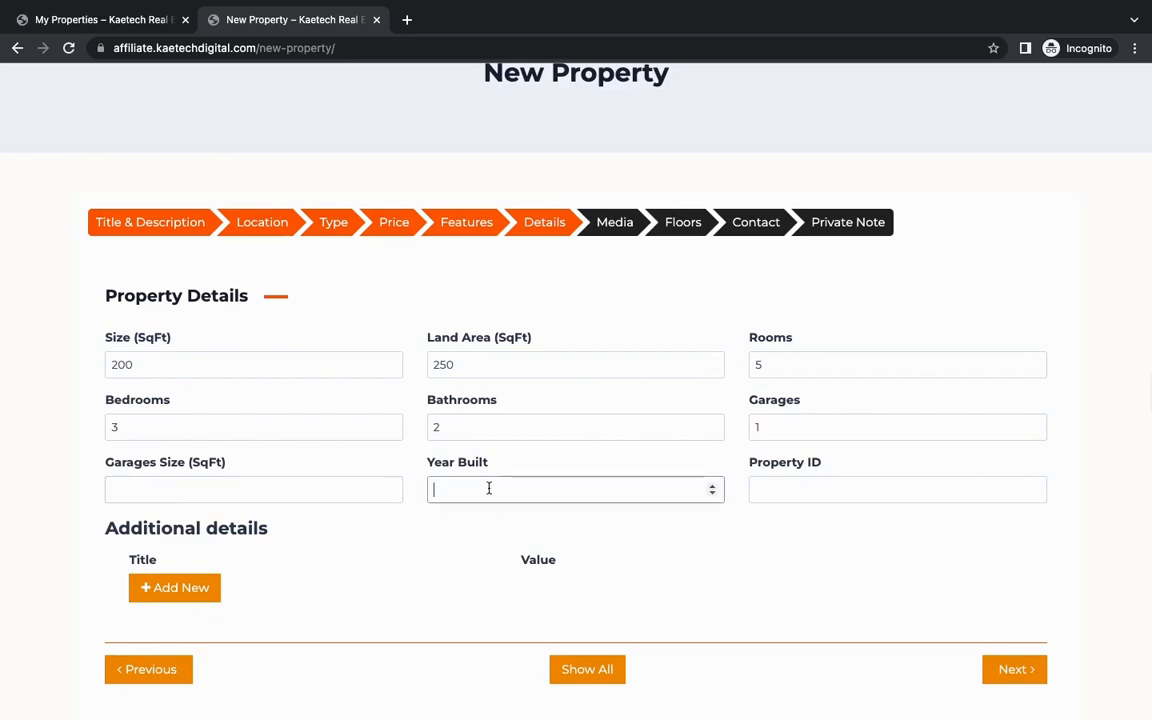
text(2022)
click(1015, 676)
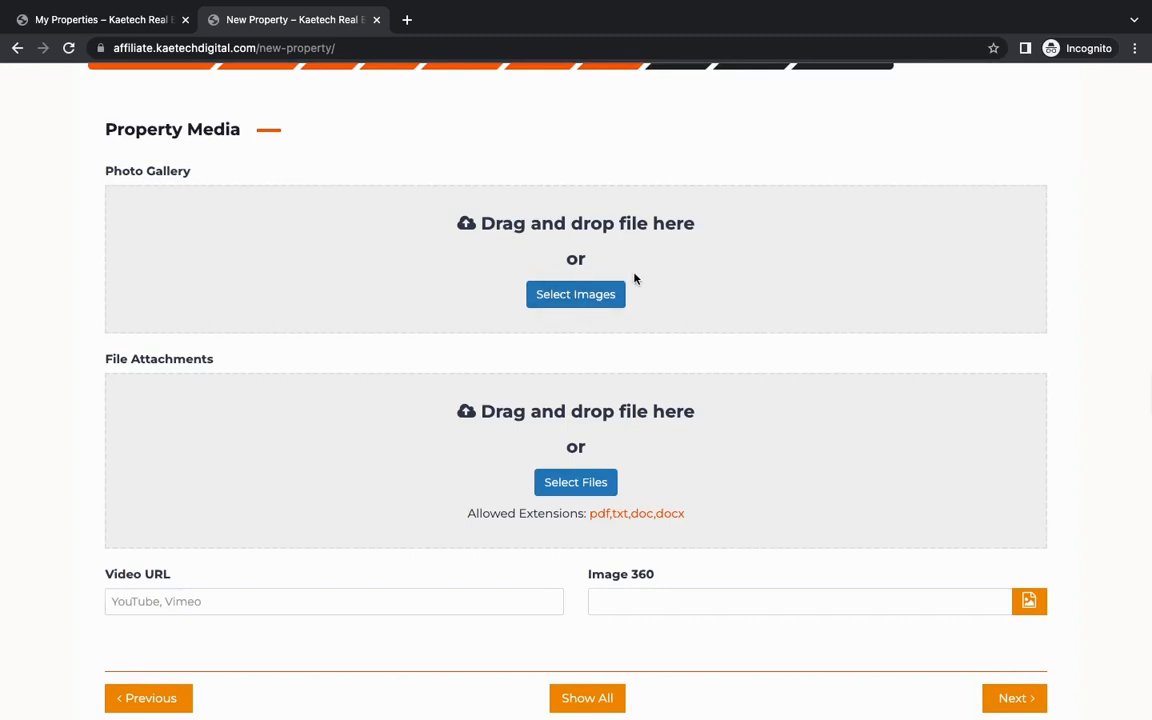
Step: Upload four photos from the REAL ESTATE folder to the property's gallery: the white kitchen, the pool house, the terrace and the living room
click(580, 296)
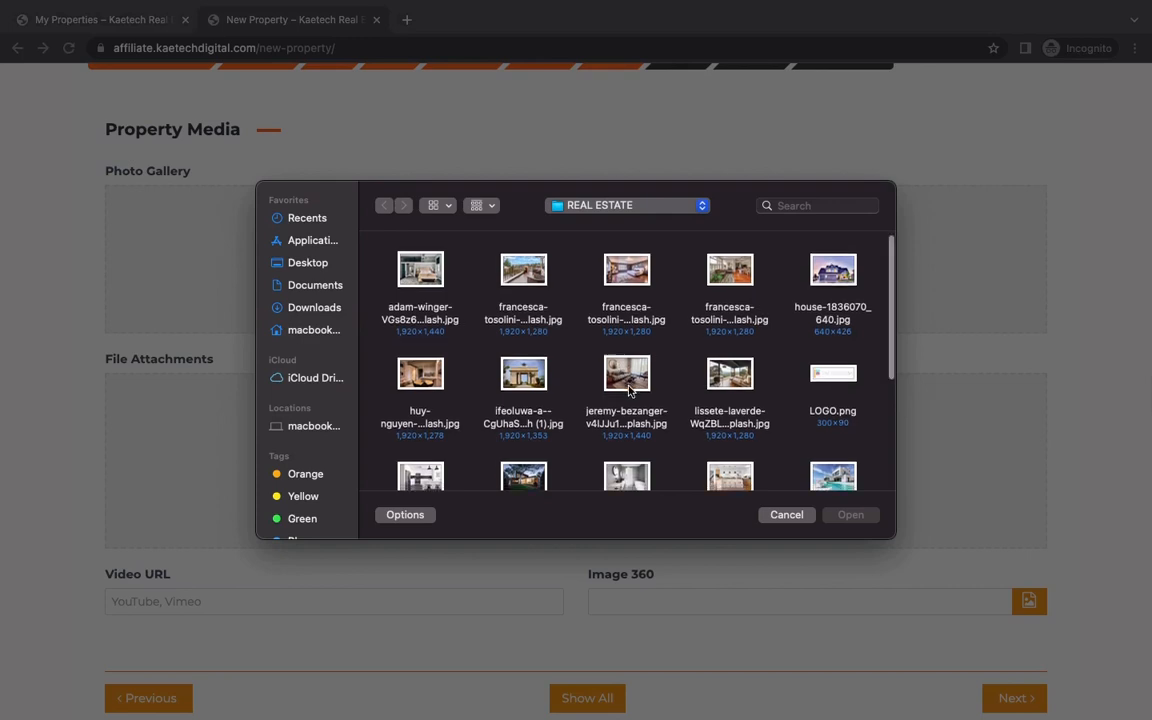
scroll(625, 385, down, 3)
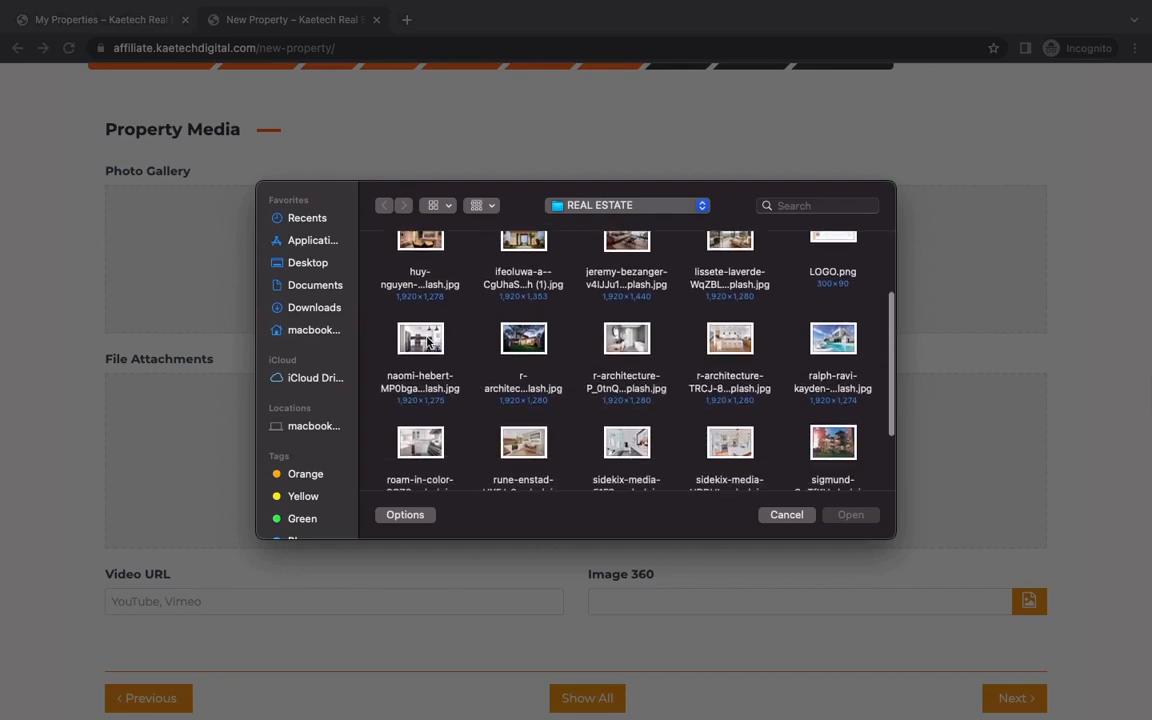
click(420, 340)
click(846, 515)
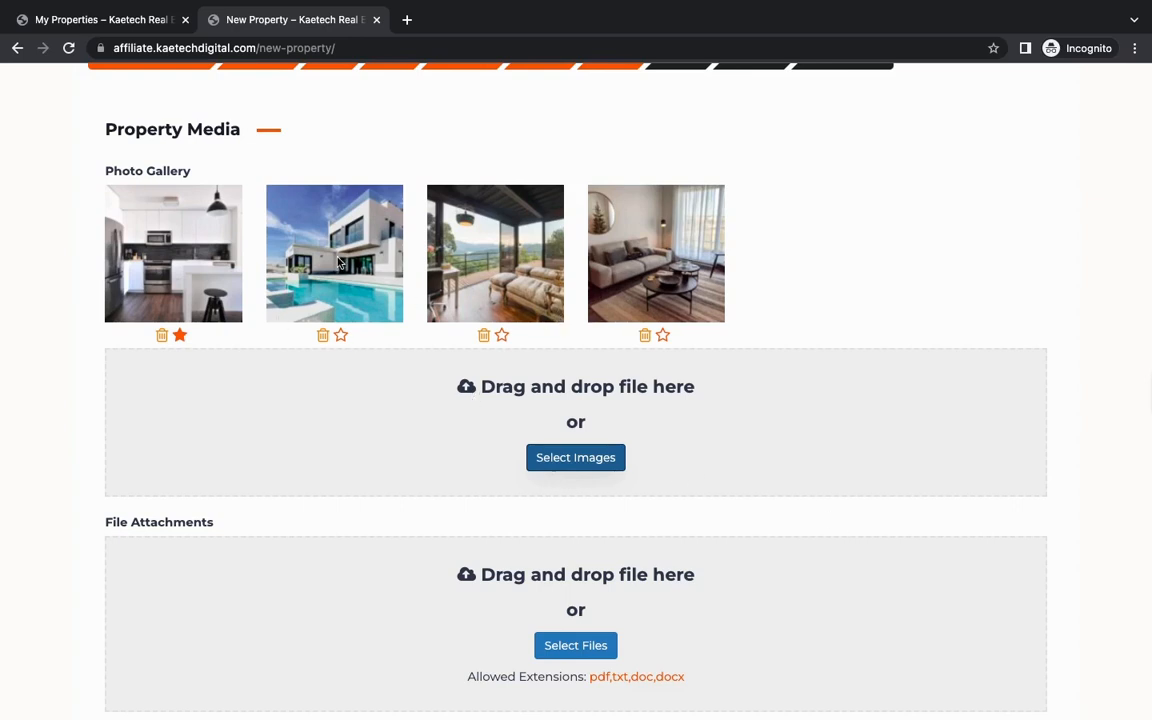
Step: Move the pool house photo to the first gallery position, mark it as the featured image and continue to the floor plans section
drag(307, 238, 163, 250)
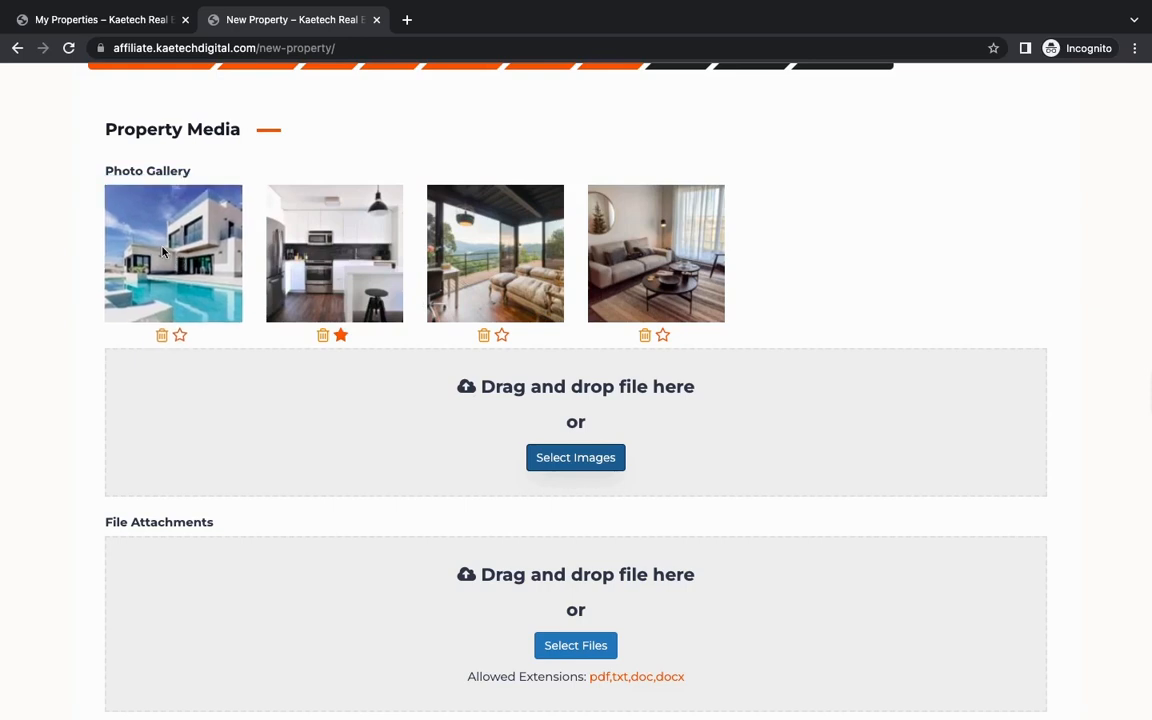
click(179, 336)
scroll(784, 630, down, 5)
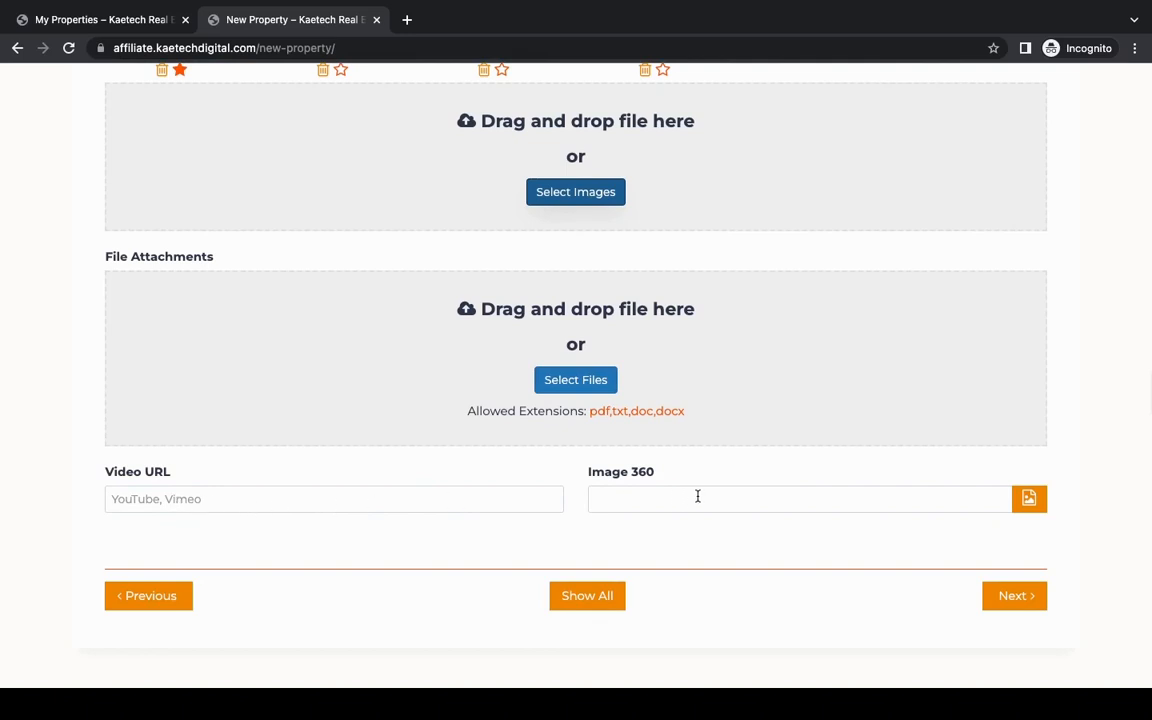
click(1012, 596)
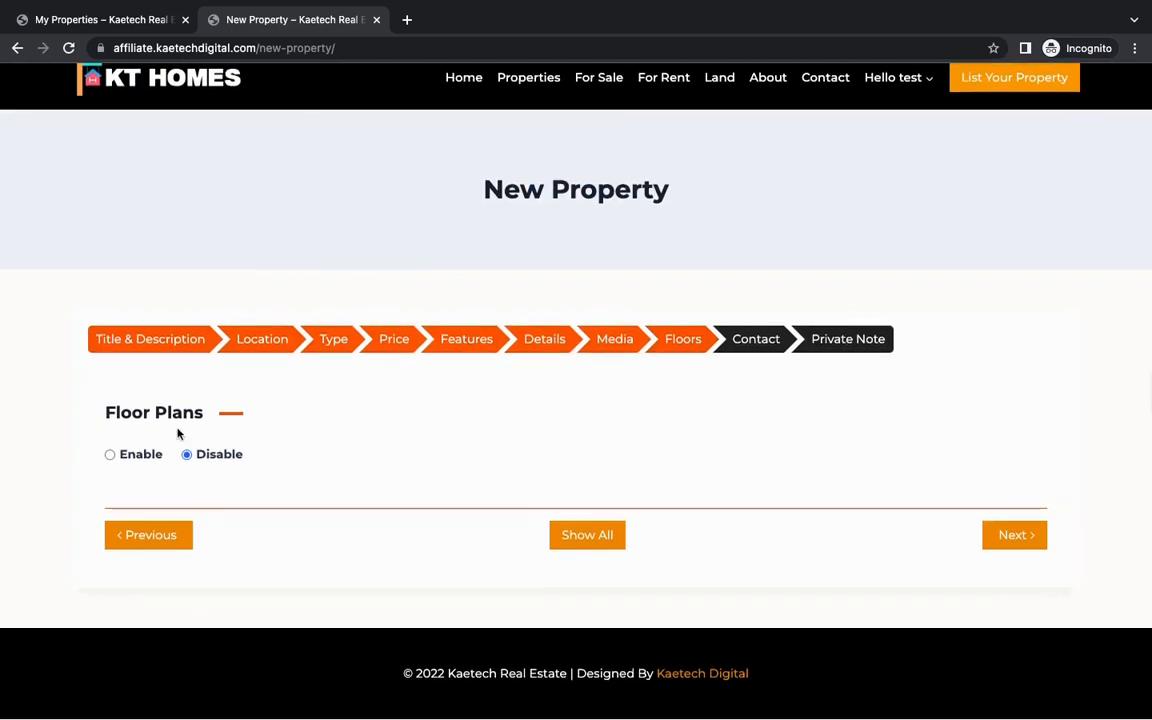
click(110, 455)
scroll(374, 546, down, 3)
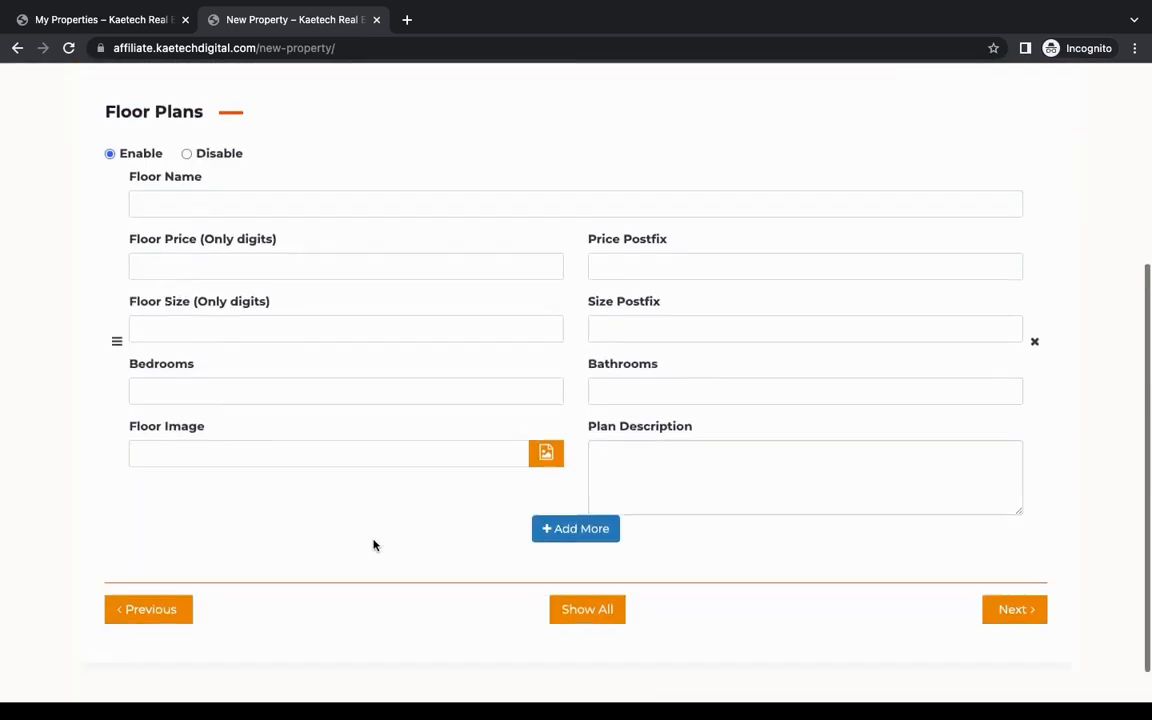
scroll(375, 543, up, 4)
click(186, 472)
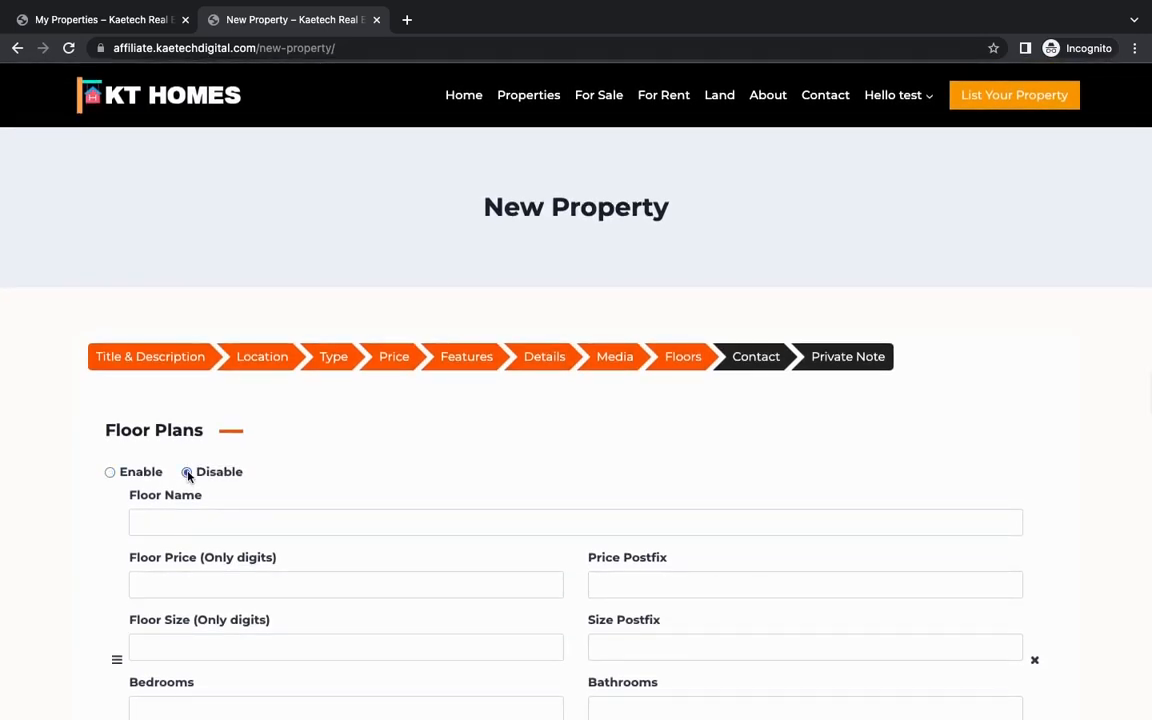
Step: Continue without floor plans, keep the profile information as the contact, leave the private note empty and submit the property
click(1014, 553)
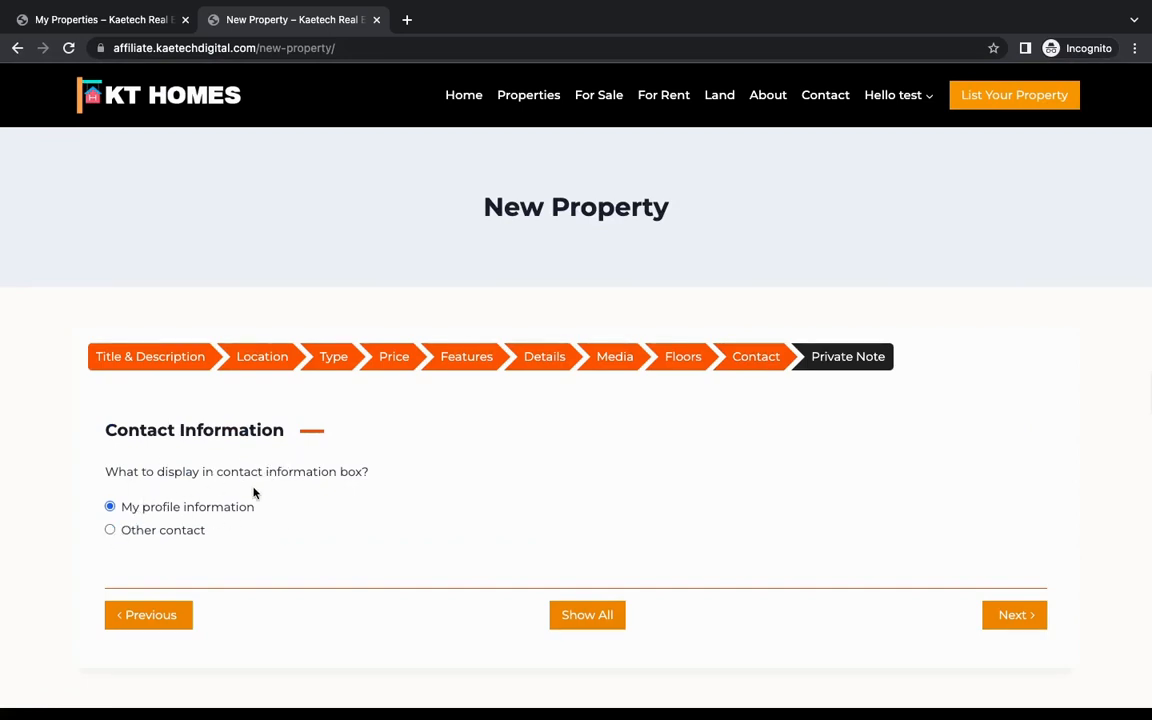
click(1012, 614)
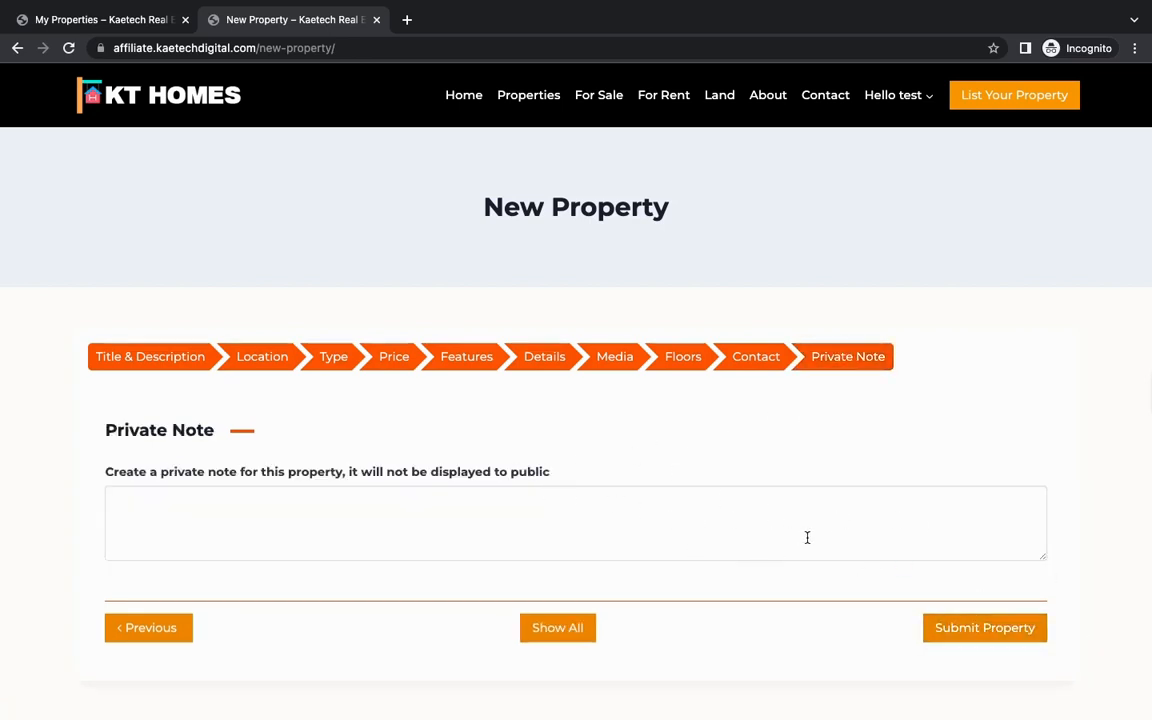
click(968, 630)
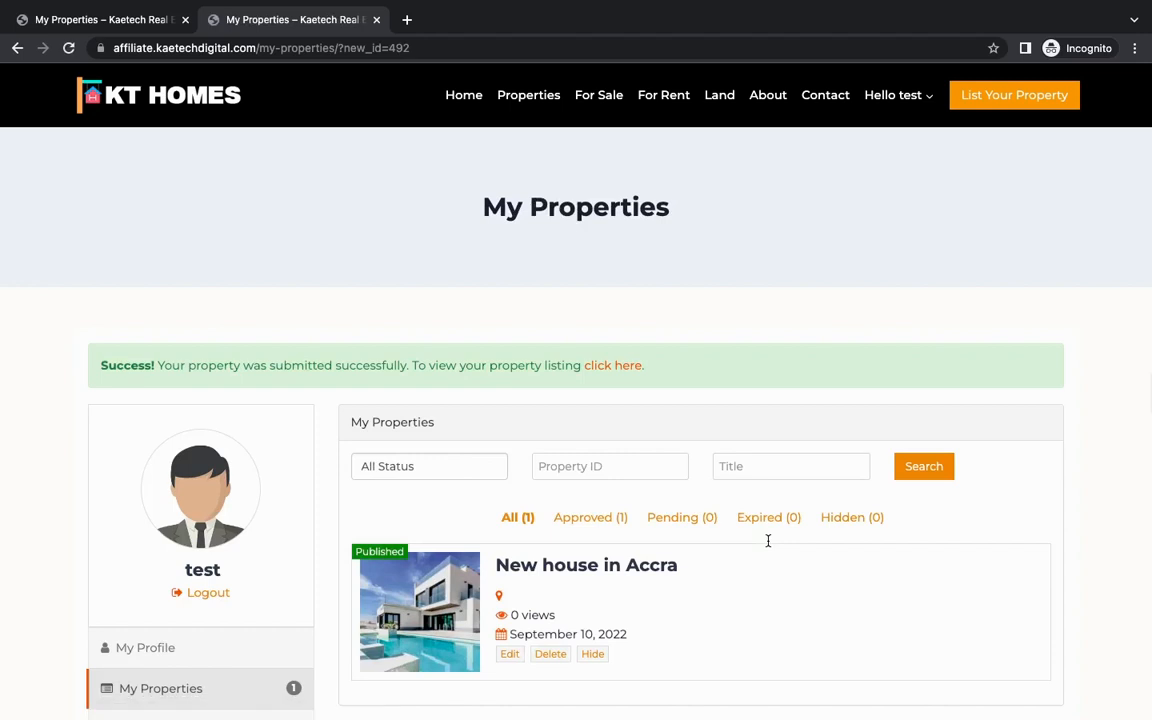
Step: Open the newly submitted property's listing page and examine its header, photos, description, address, overview and contact form
scroll(768, 540, down, 3)
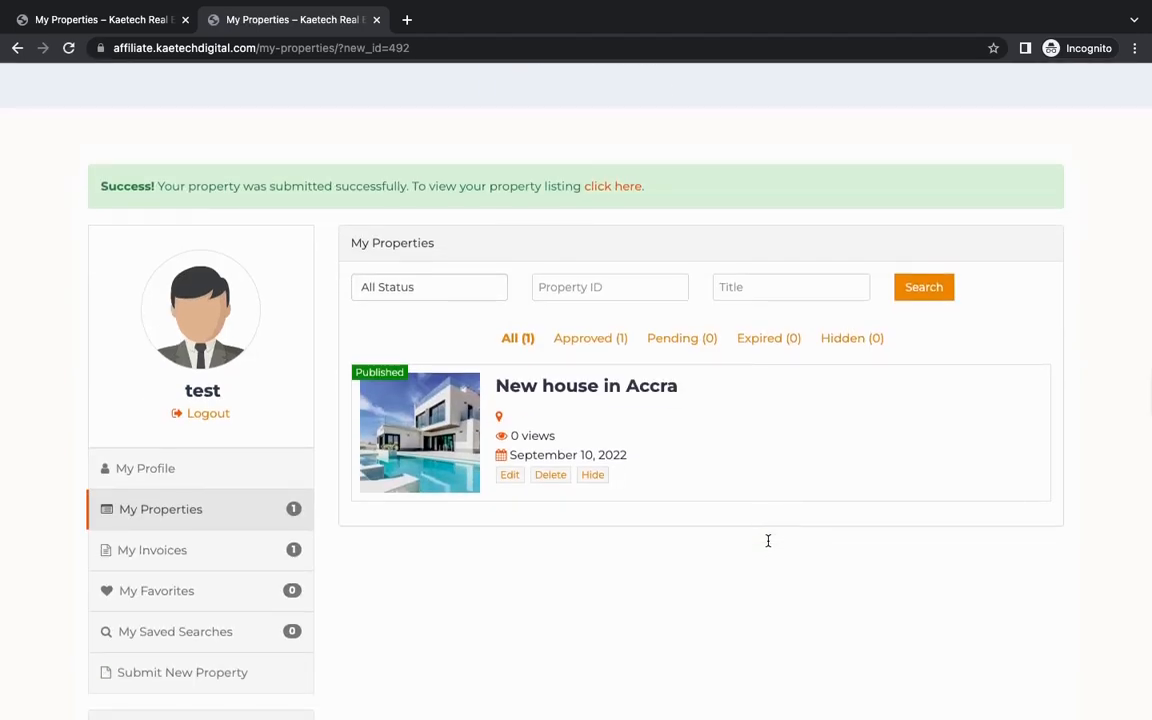
scroll(768, 540, down, 1)
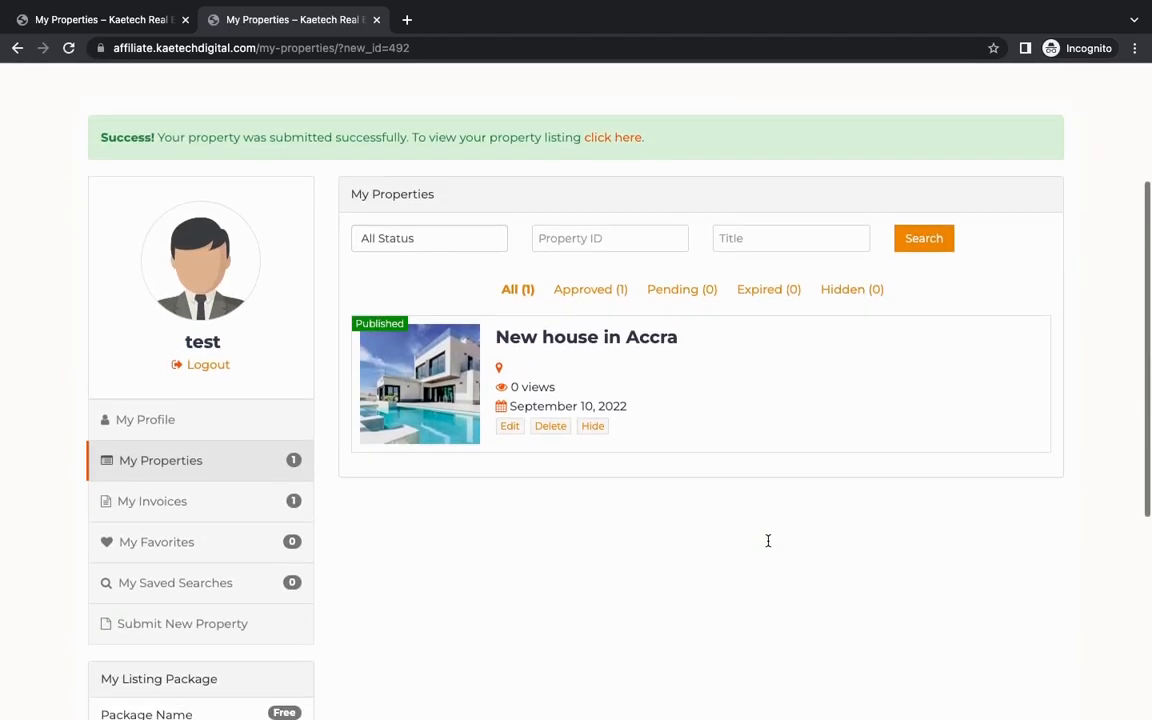
click(612, 140)
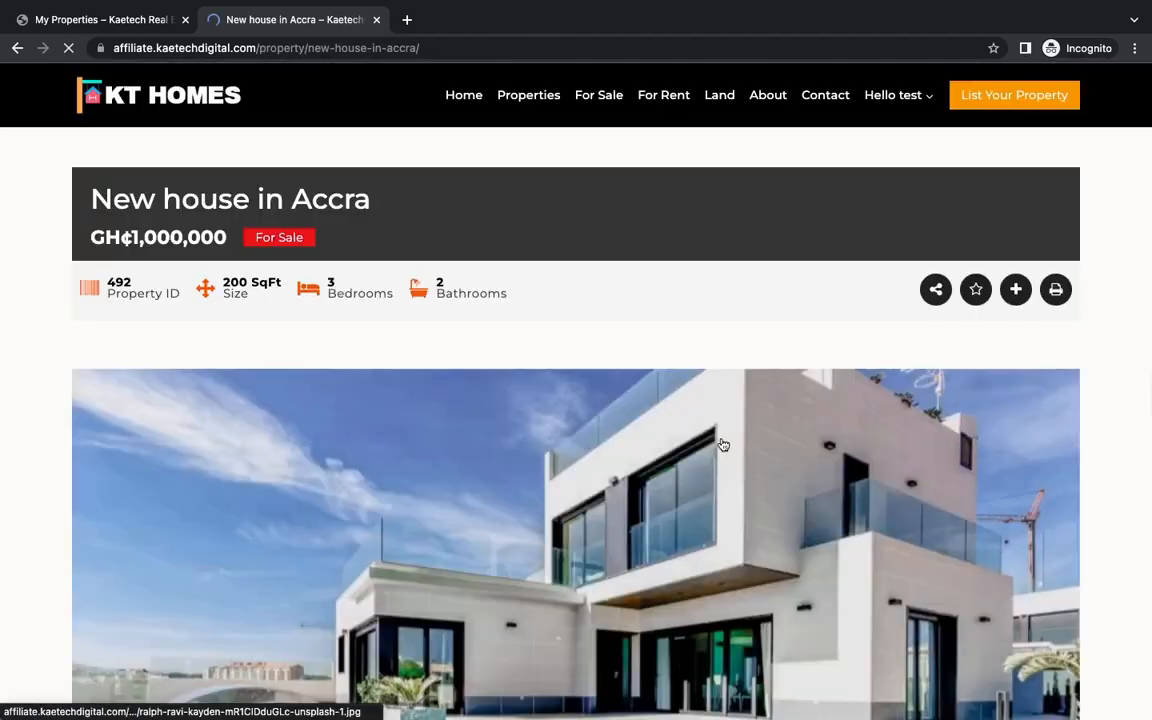
scroll(723, 444, down, 10)
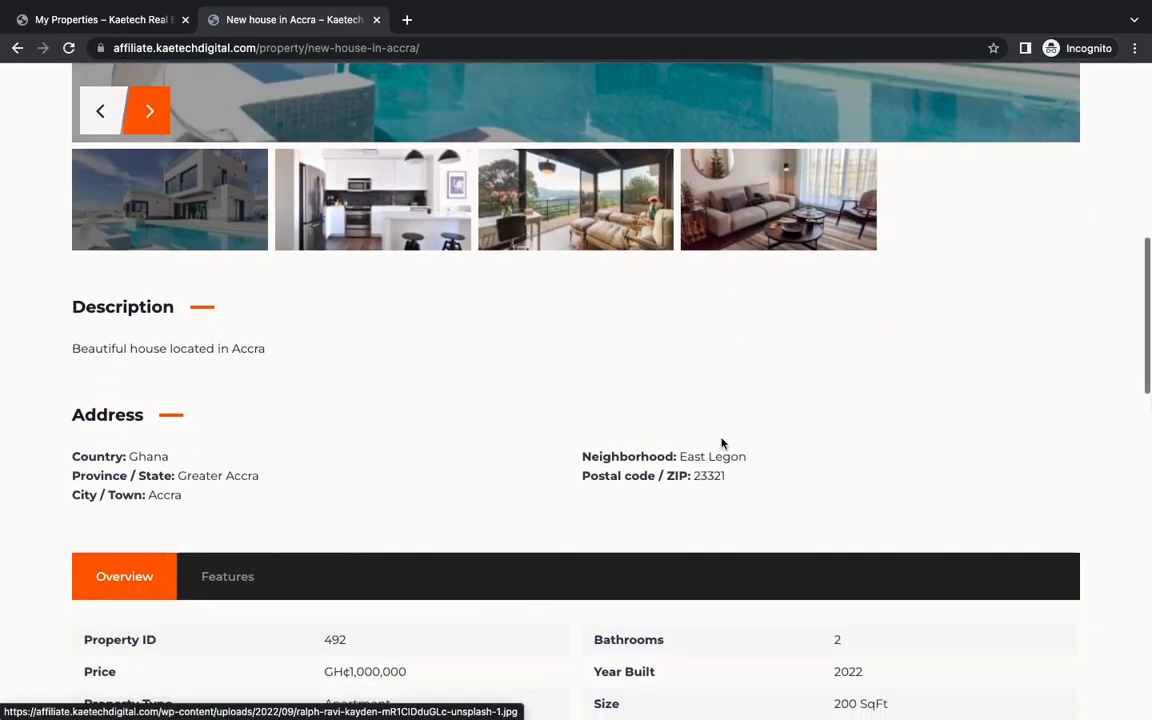
scroll(723, 444, down, 8)
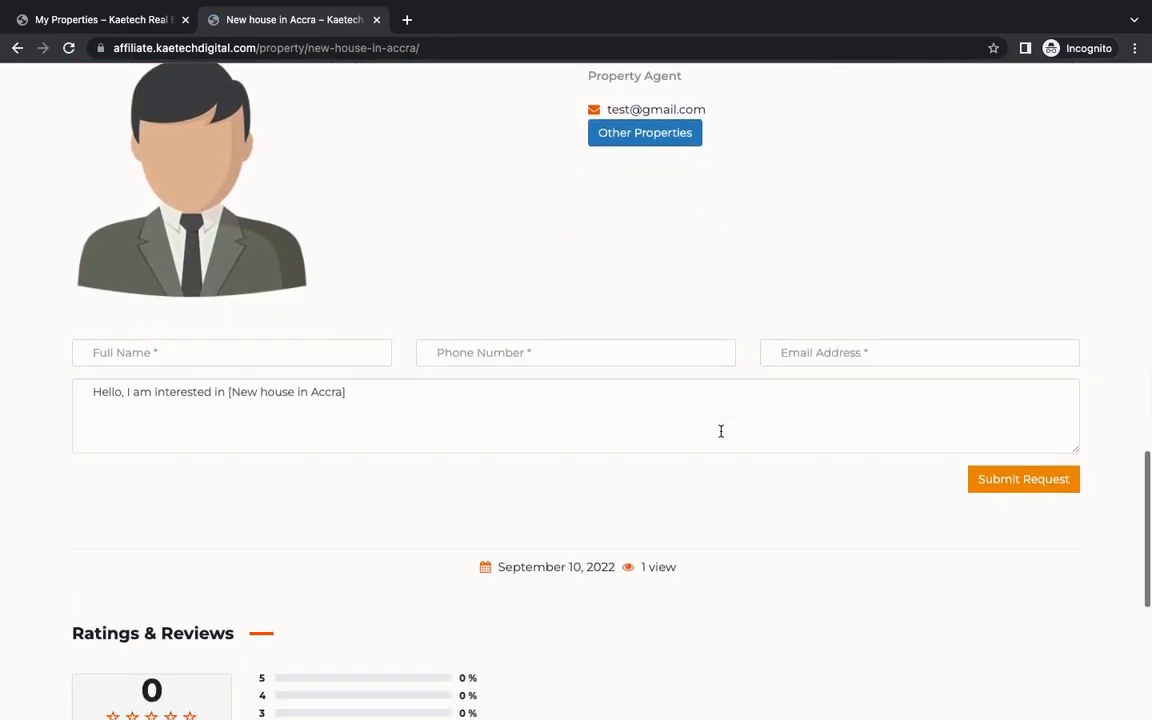
scroll(720, 431, down, 3)
scroll(720, 436, up, 15)
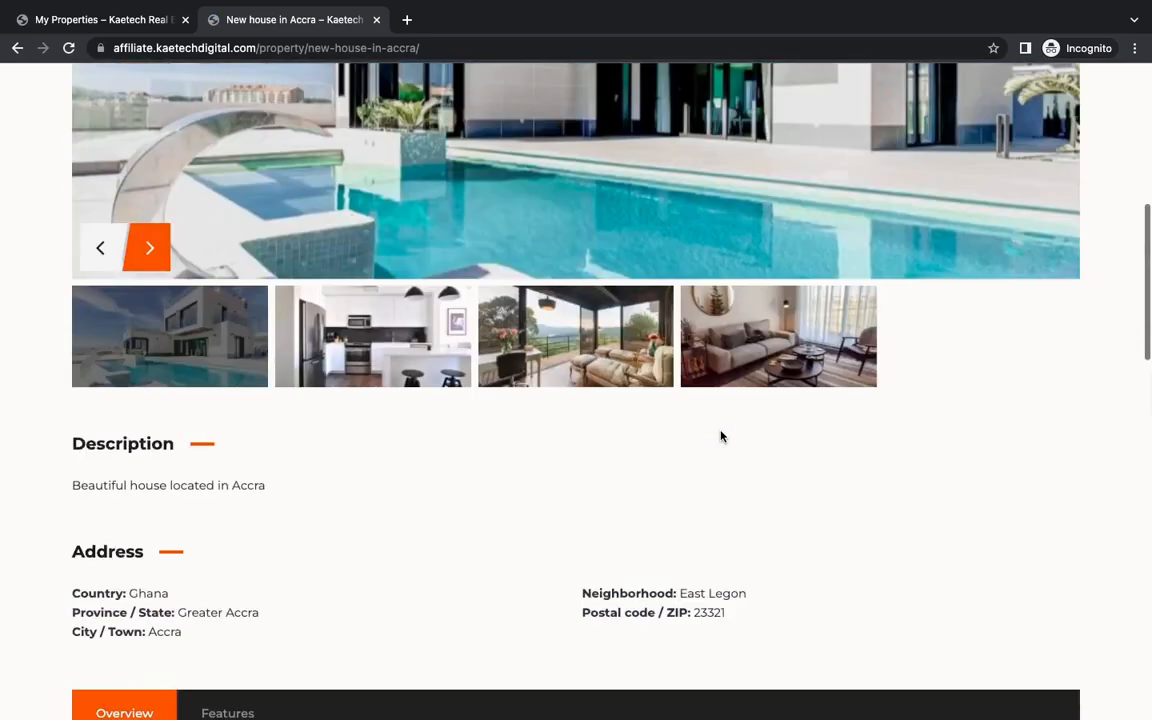
scroll(720, 436, up, 3)
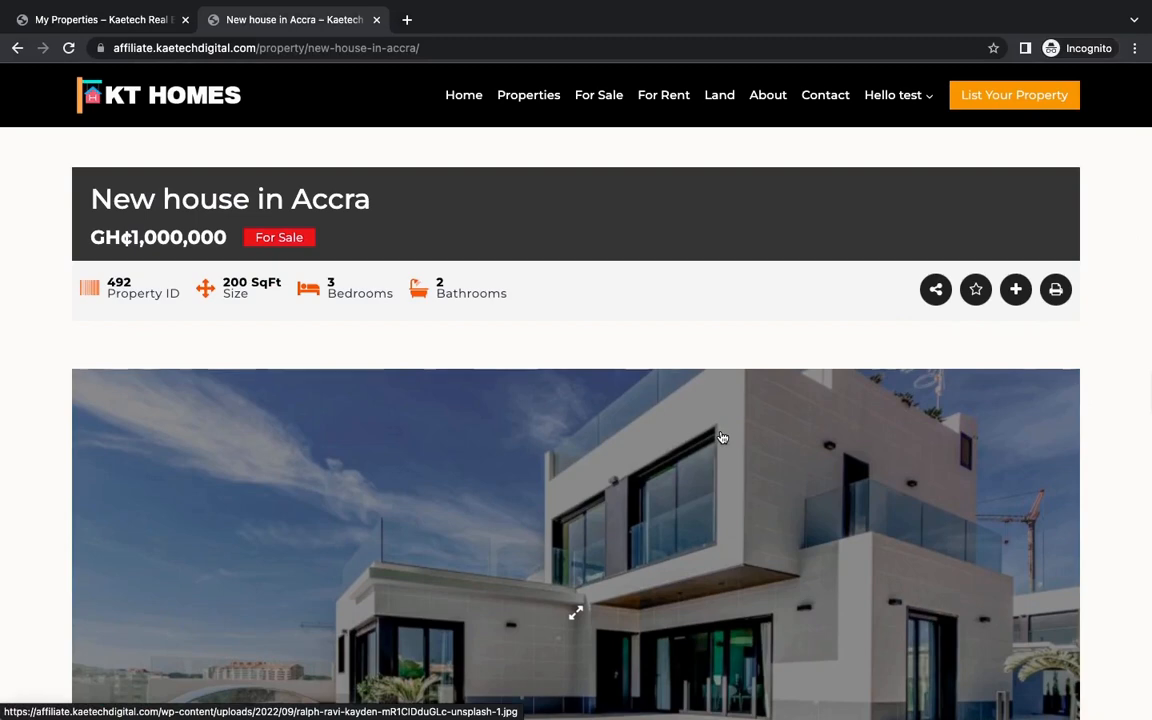
scroll(720, 436, down, 20)
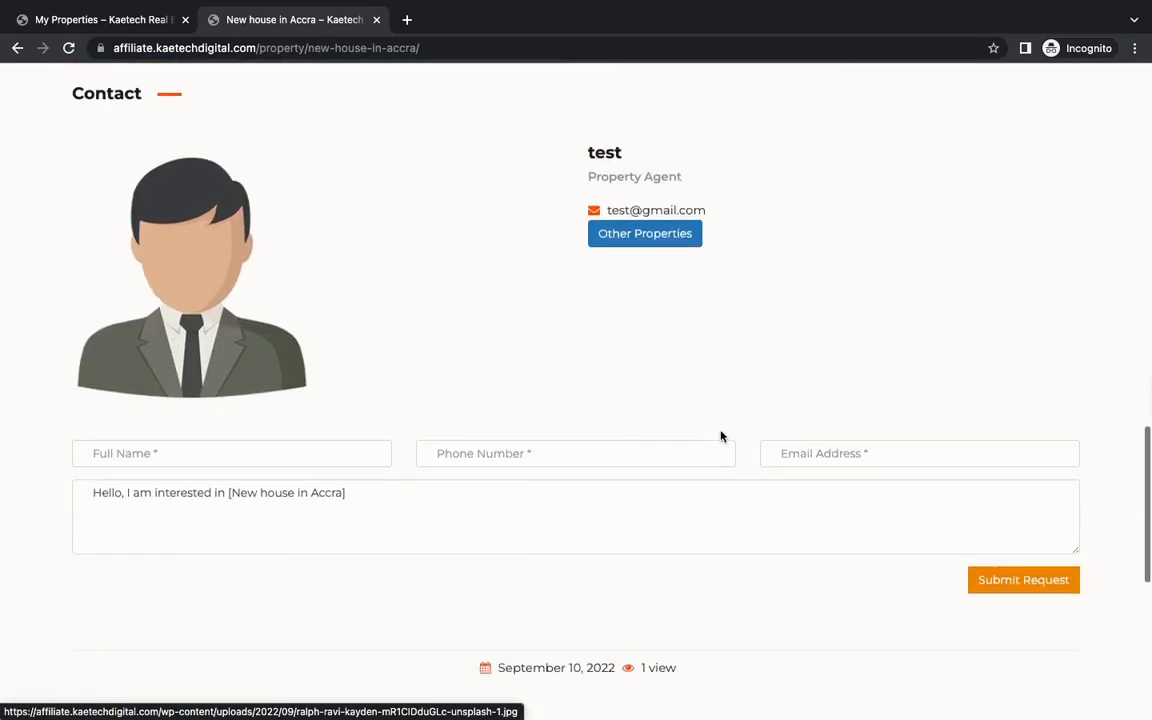
scroll(721, 436, up, 8)
scroll(721, 436, up, 12)
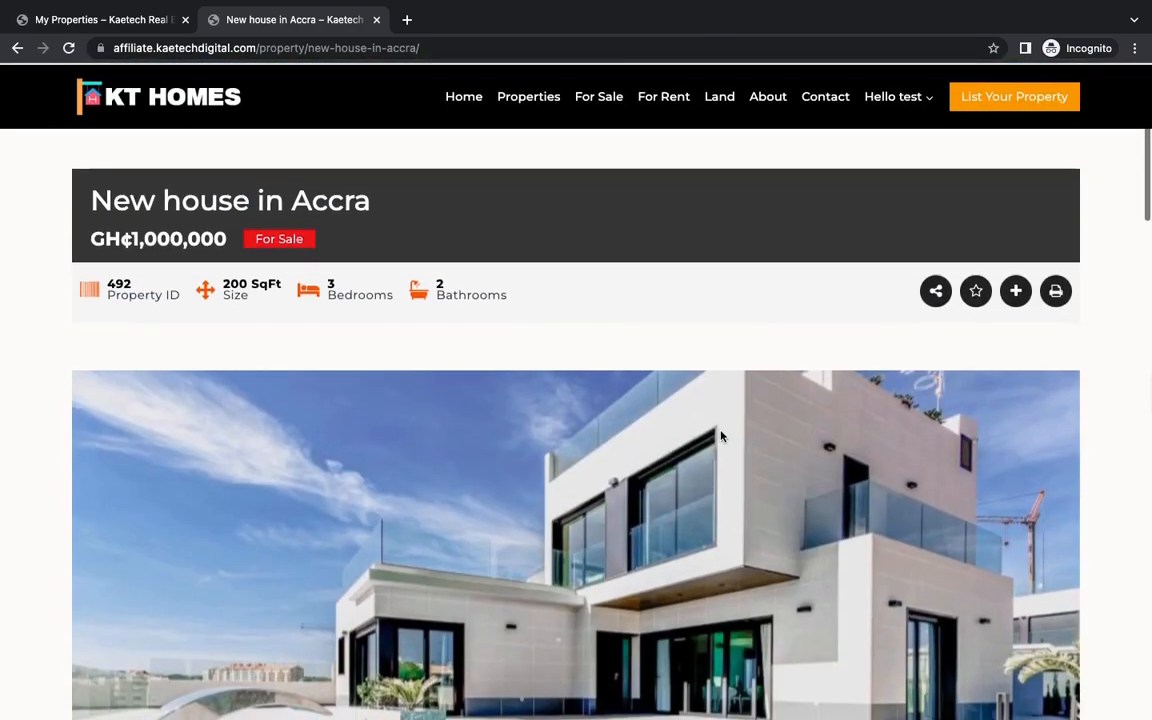